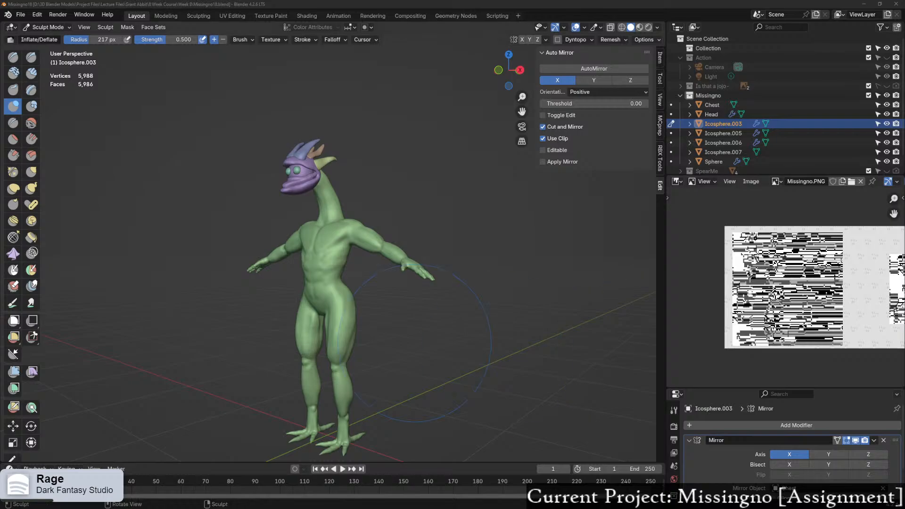
Step: Examine the character's body, head and horns from several angles, and look closely at the Missingno reference image
scroll(302, 306, "up", 2)
middle_click_drag(326, 312, 373, 315)
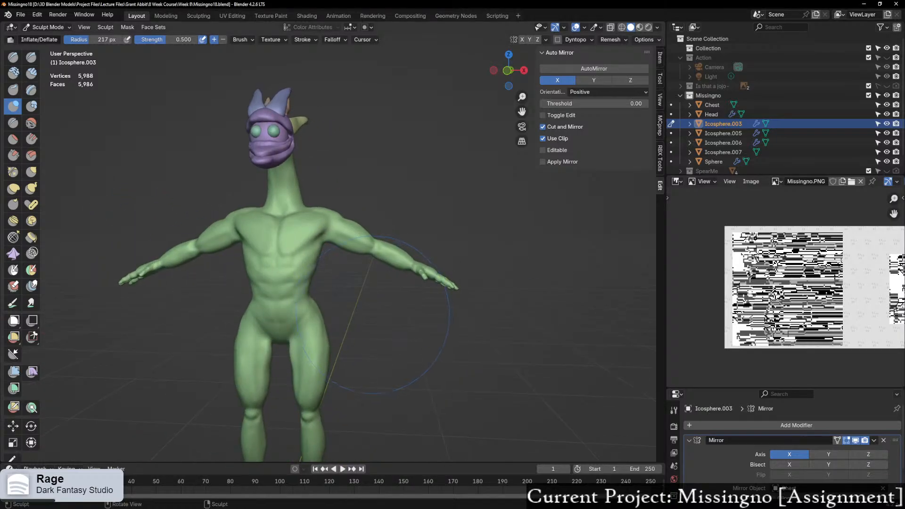
middle_click_drag(355, 267, 305, 275)
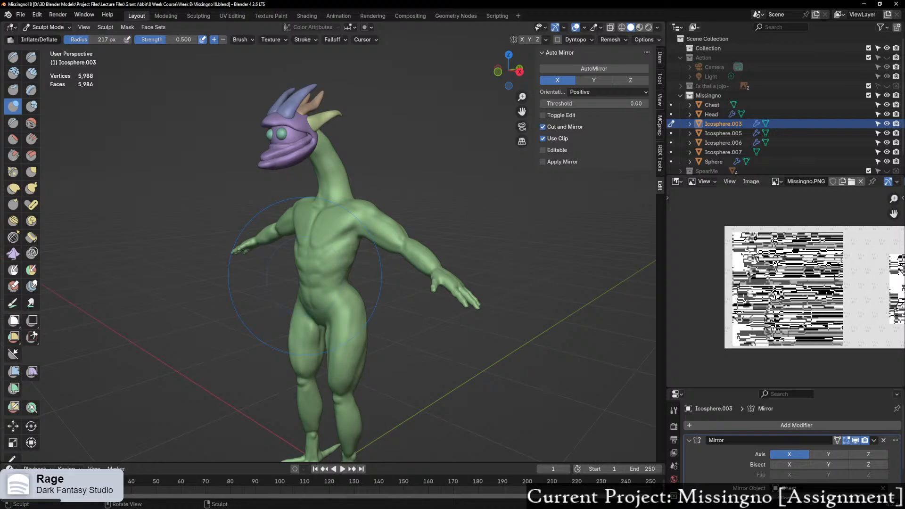
mouse_move(374, 323)
middle_mouse_down()
mouse_move(457, 328)
mouse_move(402, 285)
middle_mouse_up()
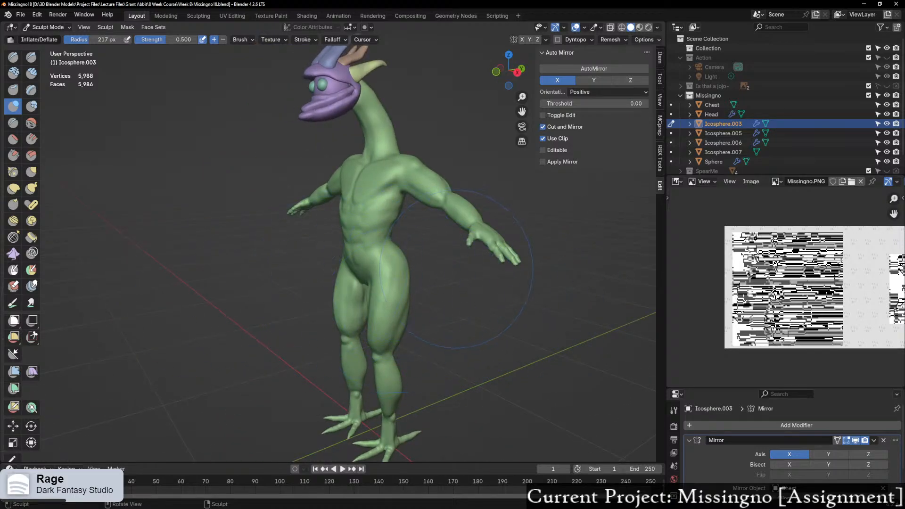
scroll(457, 269, "up", 4)
mouse_move(454, 269)
middle_mouse_down()
mouse_move(430, 267)
mouse_move(535, 258)
mouse_move(482, 269)
mouse_move(427, 261)
middle_mouse_up()
scroll(434, 265, "down", 5)
scroll(489, 257, "up", 2)
middle_click_drag(442, 291, 389, 241)
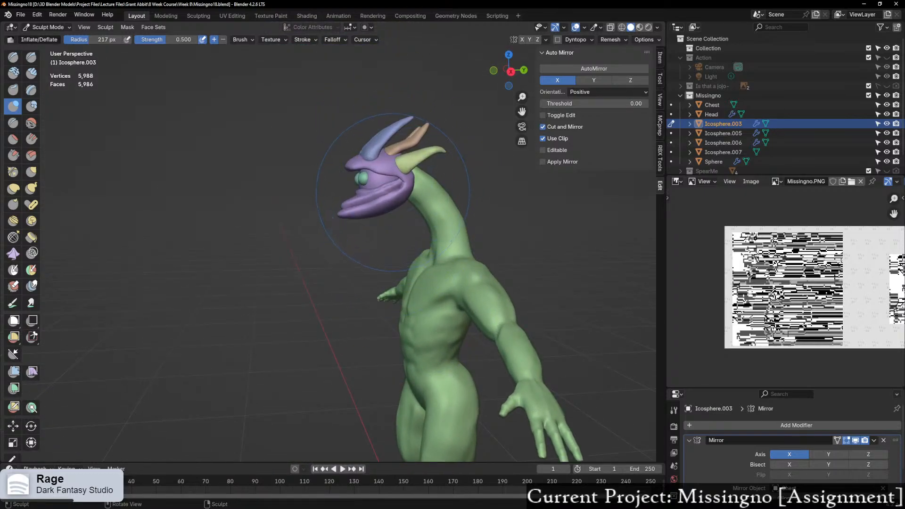
mouse_move(392, 192)
middle_mouse_down()
mouse_move(327, 257)
mouse_move(396, 266)
mouse_move(322, 264)
middle_mouse_up()
scroll(384, 263, "up", 3)
scroll(313, 156, "up", 2)
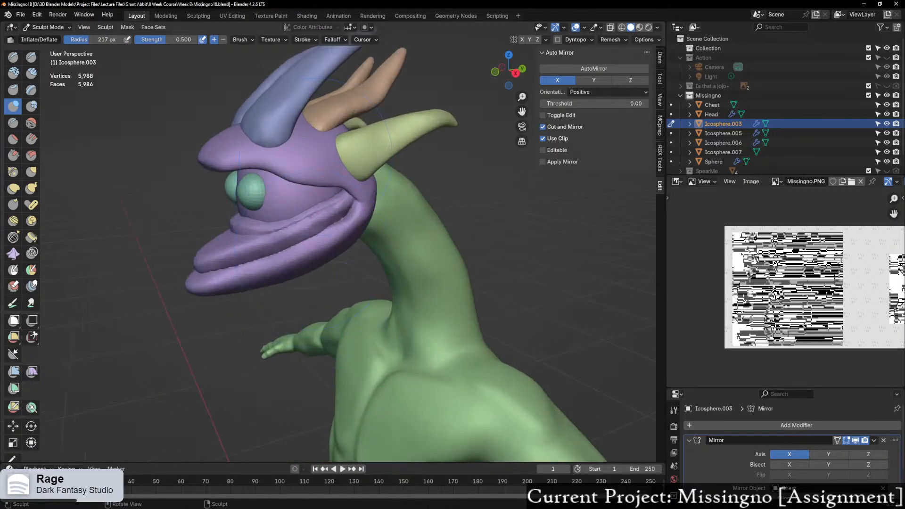
middle_click_drag(313, 156, 352, 220)
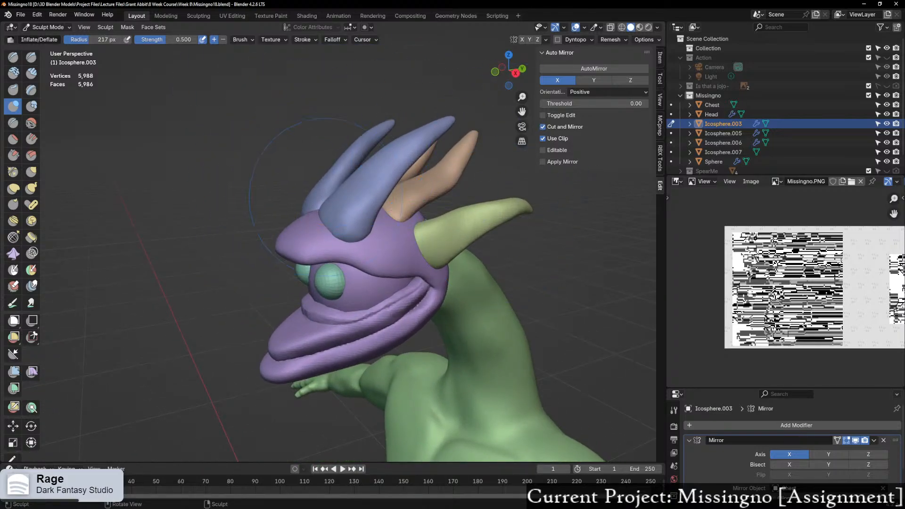
scroll(786, 288, "up", 2)
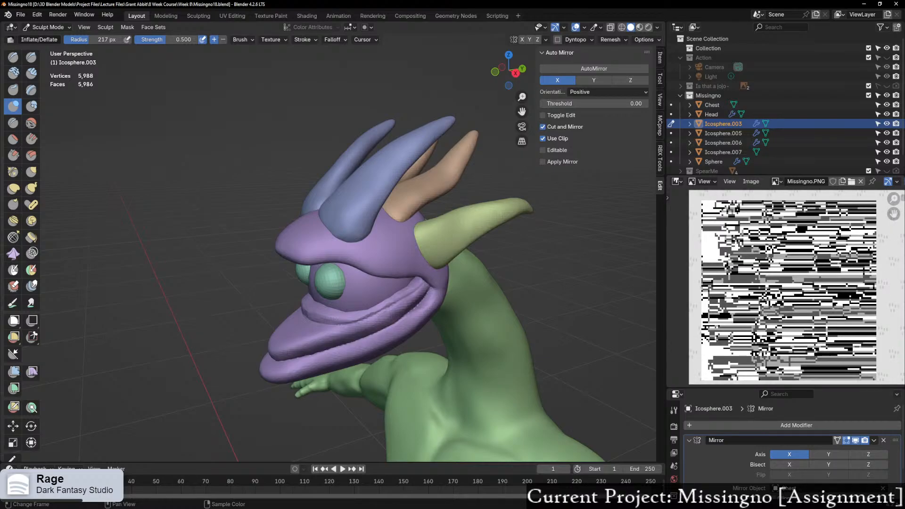
mouse_move(786, 288)
middle_mouse_down()
mouse_move(774, 278)
mouse_move(781, 286)
middle_mouse_up()
scroll(782, 286, "up", 2)
scroll(781, 286, "down", 2)
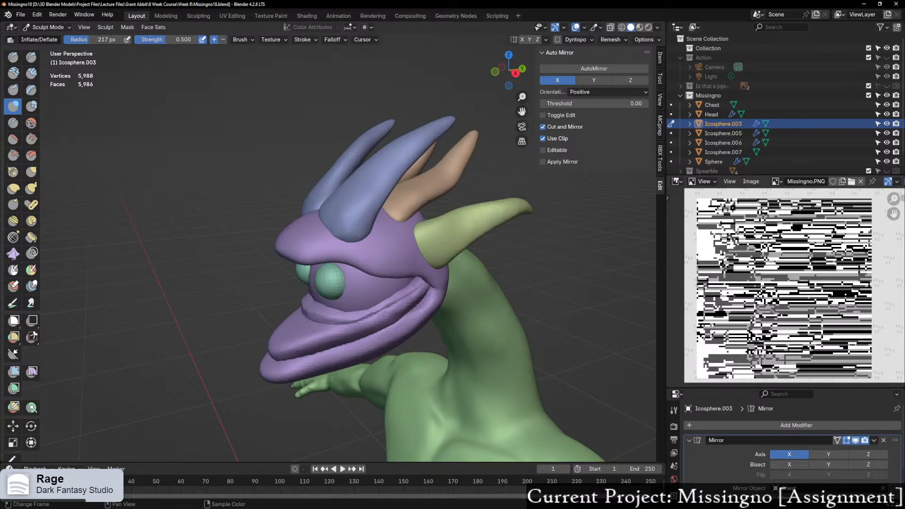
middle_click_drag(421, 263, 394, 302)
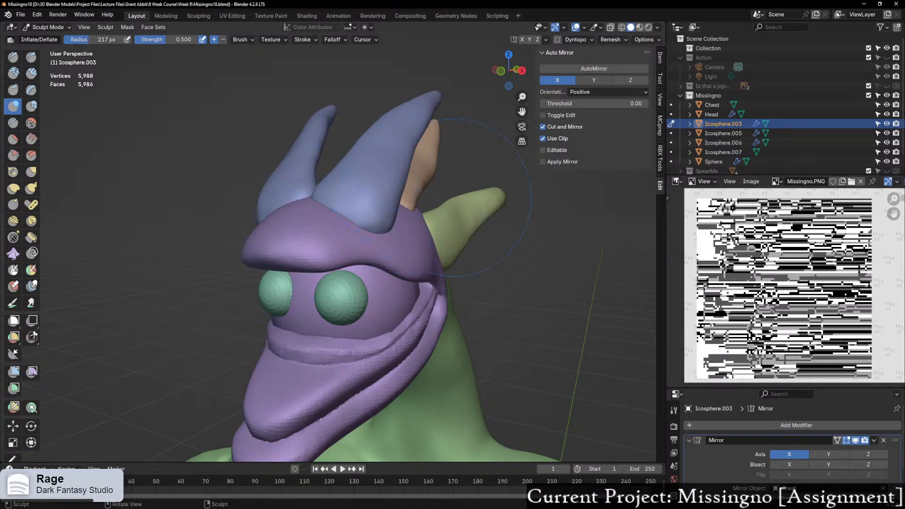
key("ctrl+Tab")
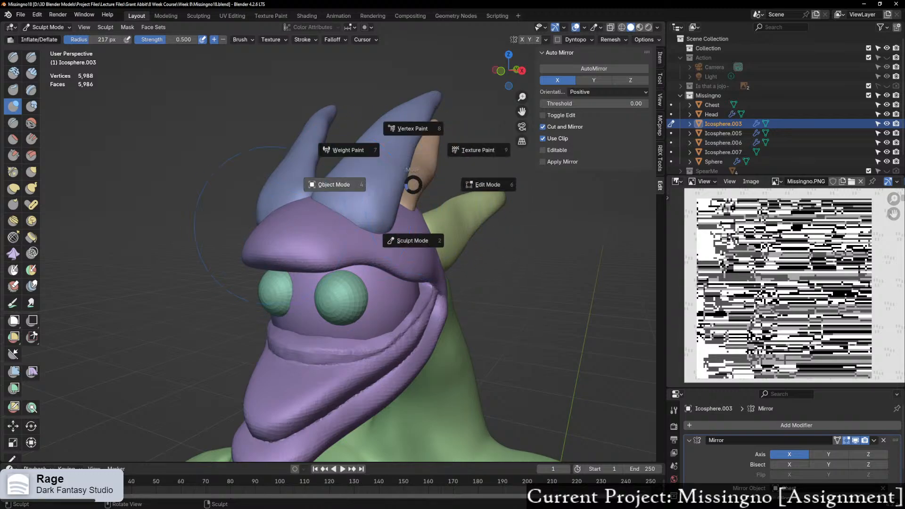
left_click(337, 188)
key("ctrl+Tab")
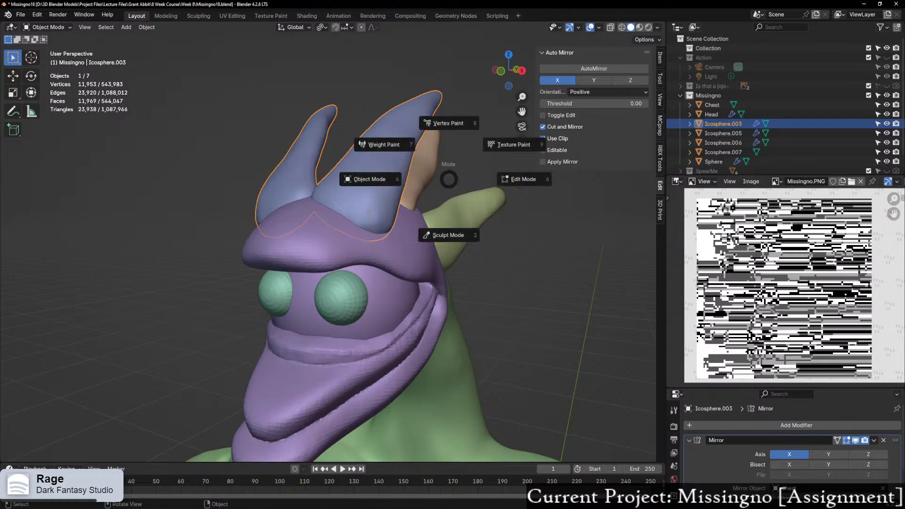
left_click(448, 234)
Step: Set the Inflate/Deflate brush radius to 169 px and deflate the lower part of the front blue horn
mouse_move(448, 234)
middle_mouse_down()
mouse_move(455, 229)
mouse_move(408, 249)
middle_mouse_up()
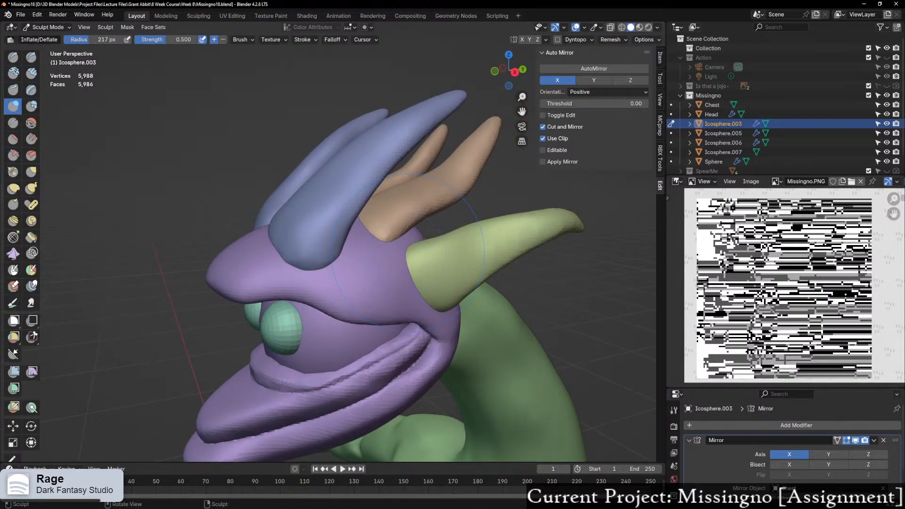
key("f")
left_click_drag(387, 174, 372, 180)
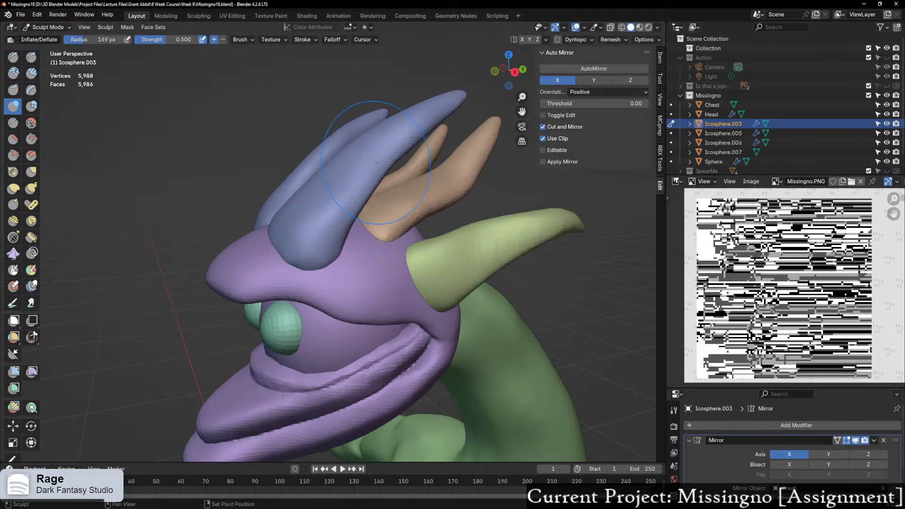
mouse_move(509, 71)
left_mouse_down()
mouse_move(558, 91)
mouse_move(498, 140)
left_mouse_up()
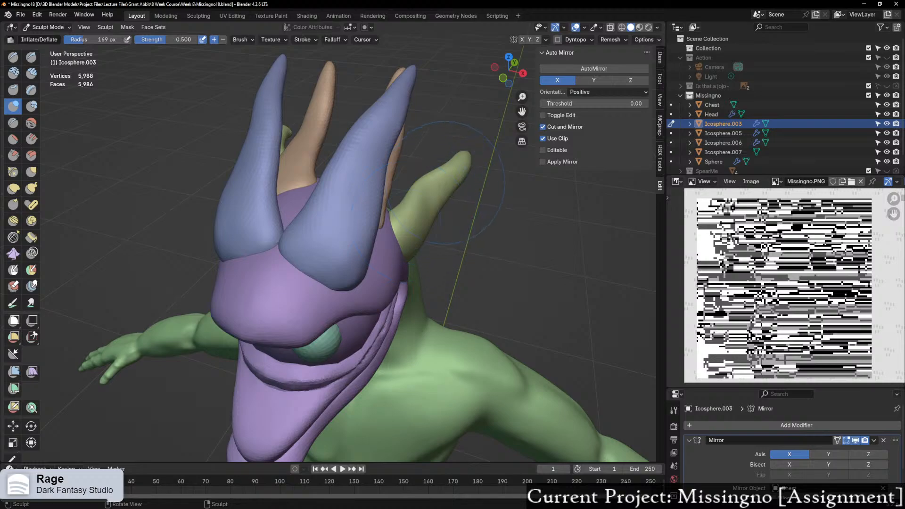
left_click_drag(369, 204, 361, 264, "ctrl")
mouse_move(358, 279)
middle_mouse_down()
mouse_move(362, 202)
mouse_move(330, 211)
middle_mouse_up()
scroll(362, 203, "down", 3)
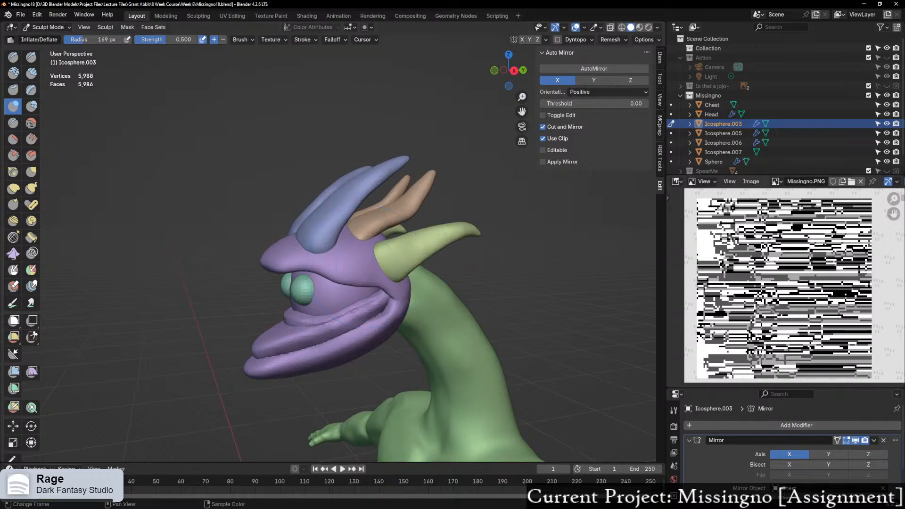
Step: Examine the Missingno reference image up close and compare its details with the sculpted head
scroll(786, 287, "up", 1)
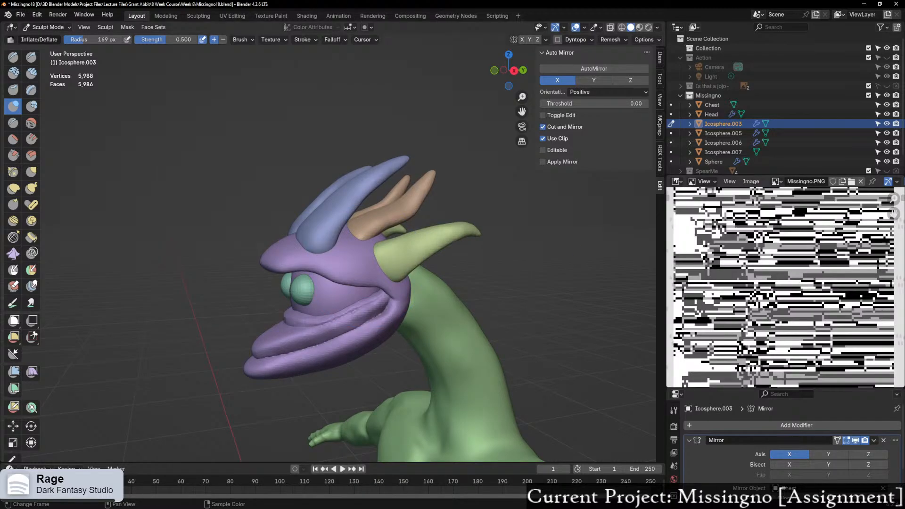
scroll(785, 287, "up", 3)
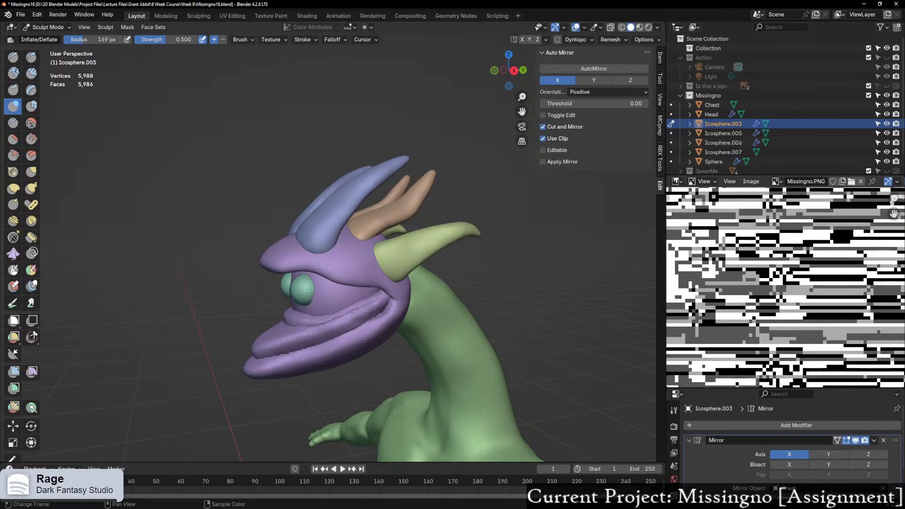
middle_click_drag(786, 287, 805, 318)
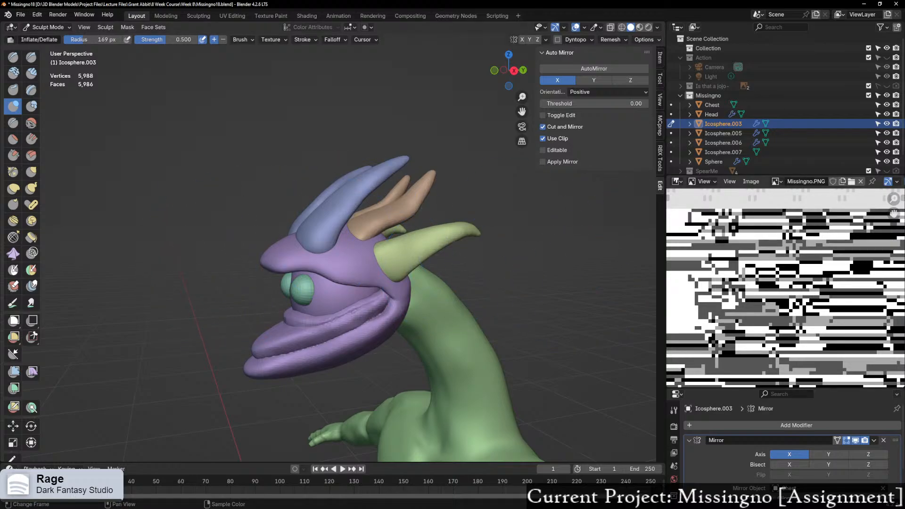
scroll(785, 288, "down", 3)
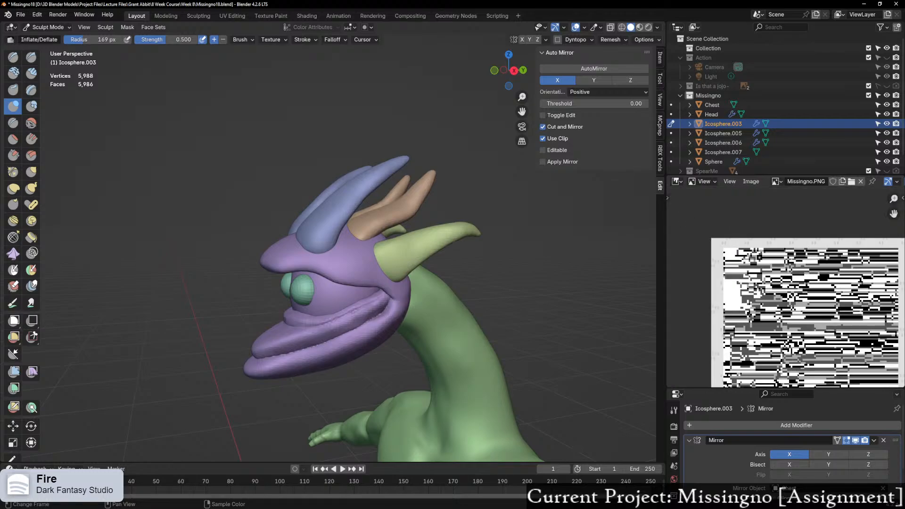
middle_click_drag(785, 288, 790, 291)
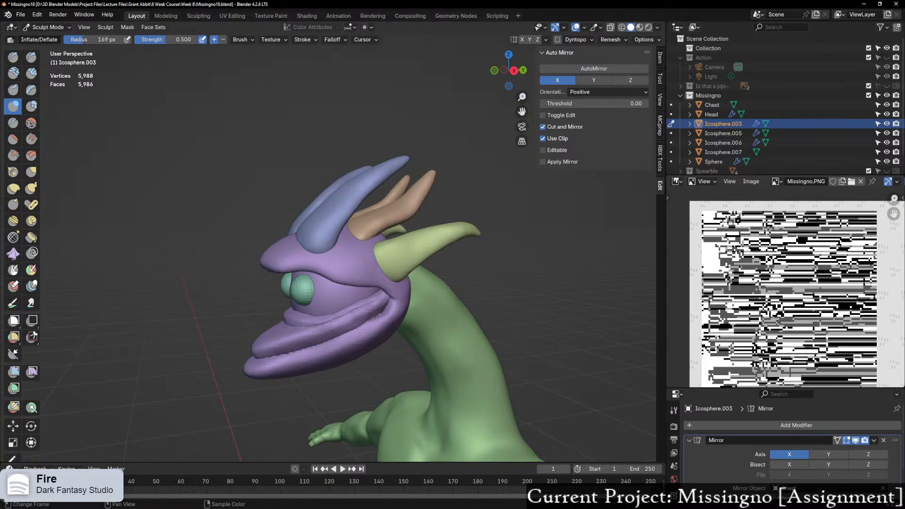
scroll(465, 252, "up", 2)
mouse_move(465, 253)
middle_mouse_down()
mouse_move(435, 258)
mouse_move(471, 262)
middle_mouse_up()
scroll(435, 258, "down", 2)
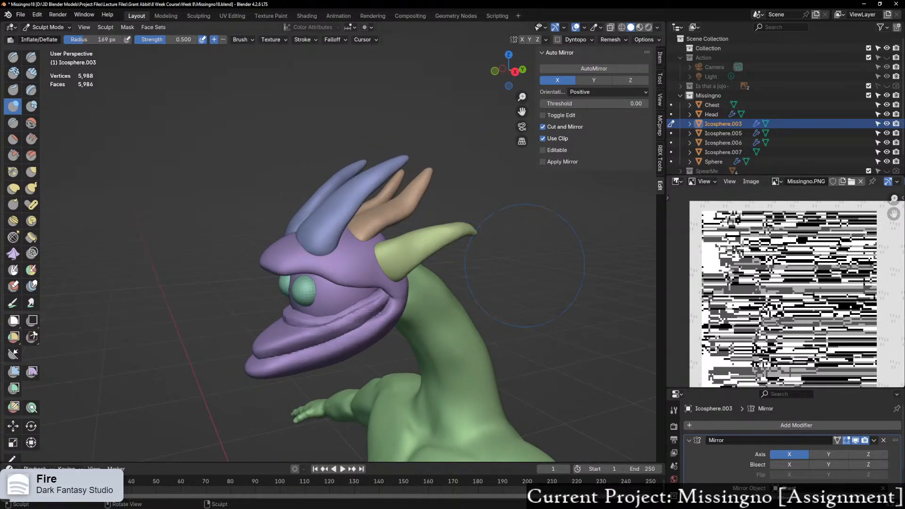
Step: Collapse the Missingno collection and temporarily show the Armour collection to examine the armour on the torso and hips
scroll(452, 276, "down", 3)
middle_click_drag(421, 278, 428, 279)
left_click(680, 96)
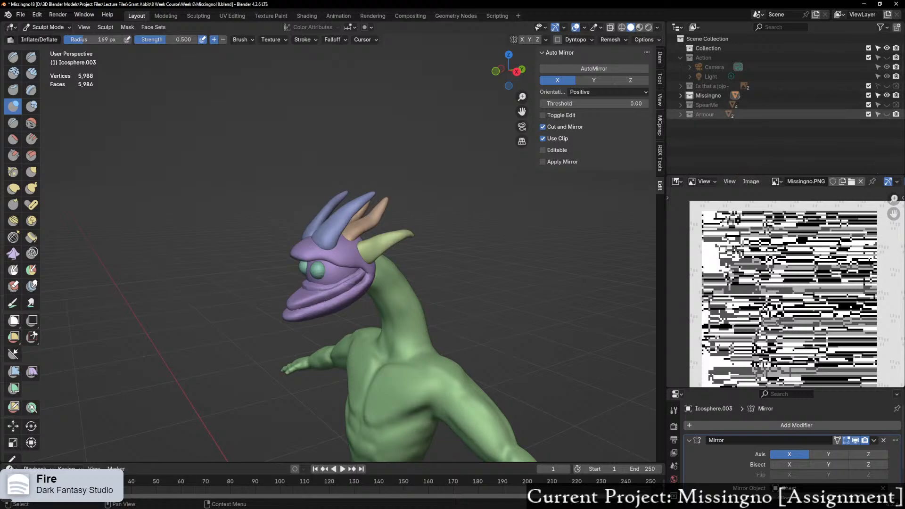
left_click(887, 115)
scroll(389, 331, "down", 1)
scroll(389, 330, "down", 1)
middle_click_drag(389, 331, 444, 272)
scroll(431, 279, "up", 3)
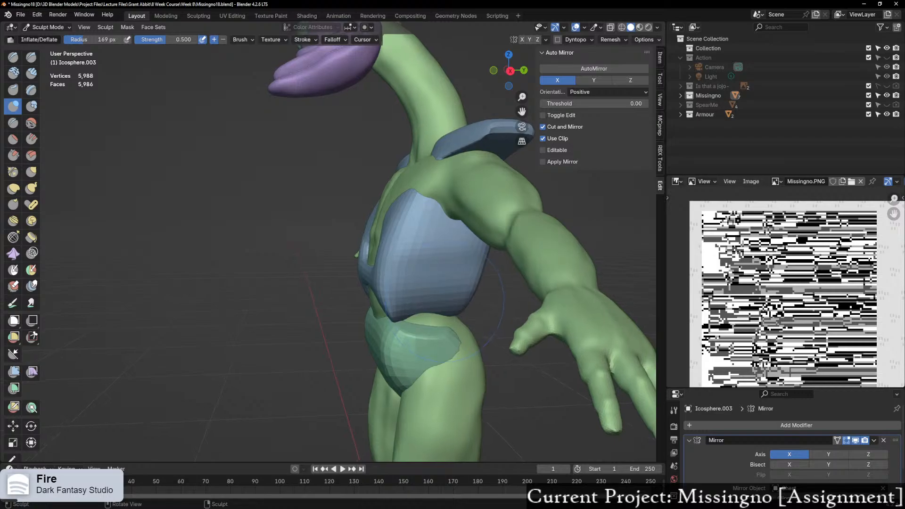
scroll(406, 254, "down", 1)
middle_click_drag(326, 218, 353, 217)
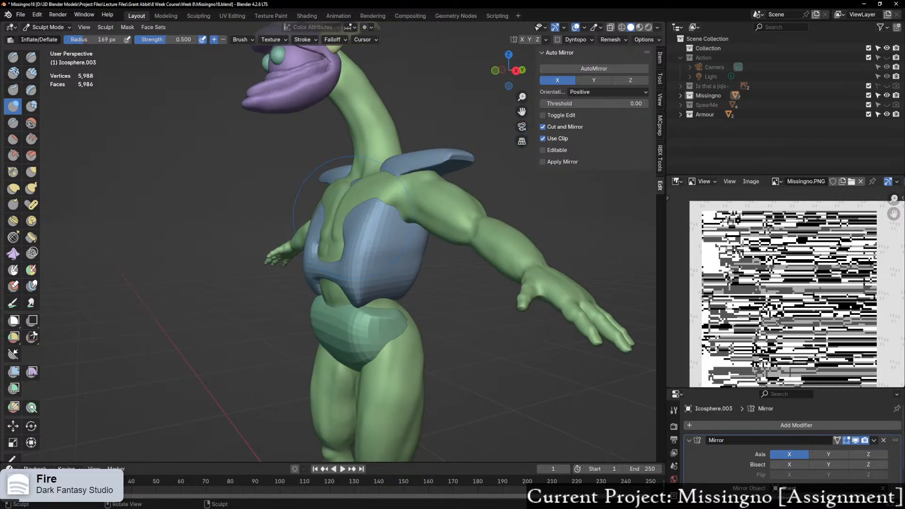
scroll(343, 219, "up", 1)
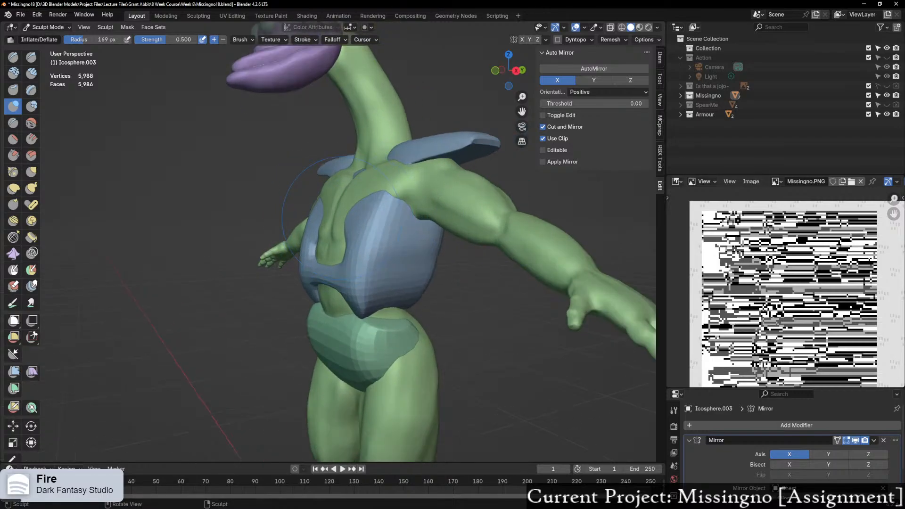
middle_click_drag(343, 218, 364, 222)
middle_click_drag(415, 206, 288, 141)
left_click(886, 115)
scroll(452, 198, "down", 1)
scroll(473, 313, "up", 1)
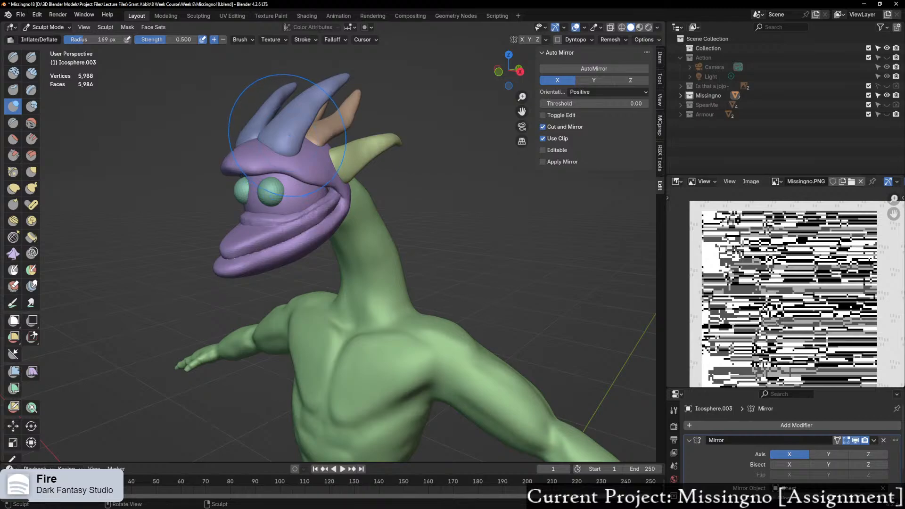
Step: Pull the base of the blue front horns forward over the brow with the Grab brush and check their placement
middle_click_drag(288, 140, 306, 229)
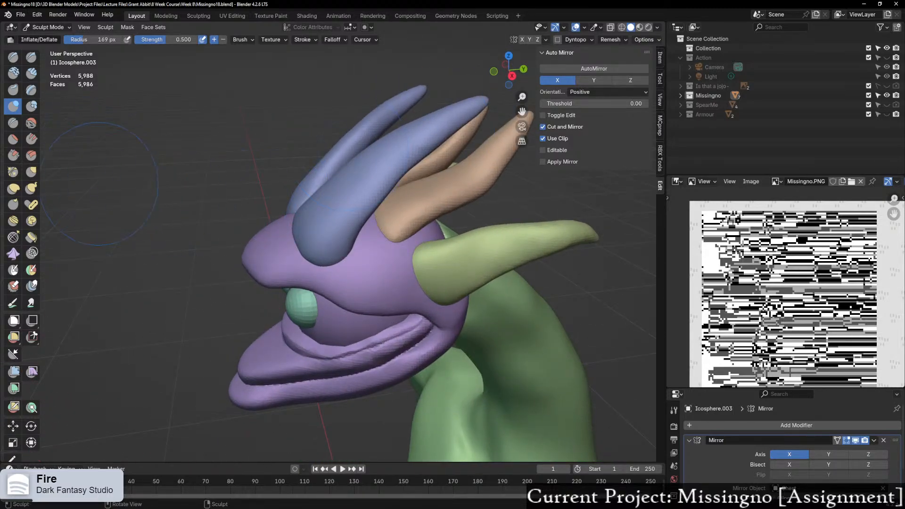
left_click(31, 172)
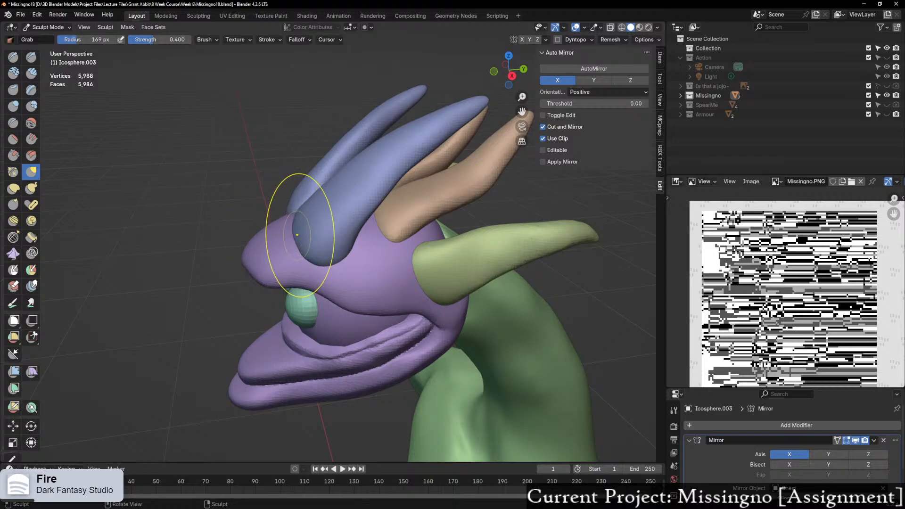
mouse_move(297, 234)
left_mouse_down()
mouse_move(276, 234)
mouse_move(265, 254)
left_mouse_up()
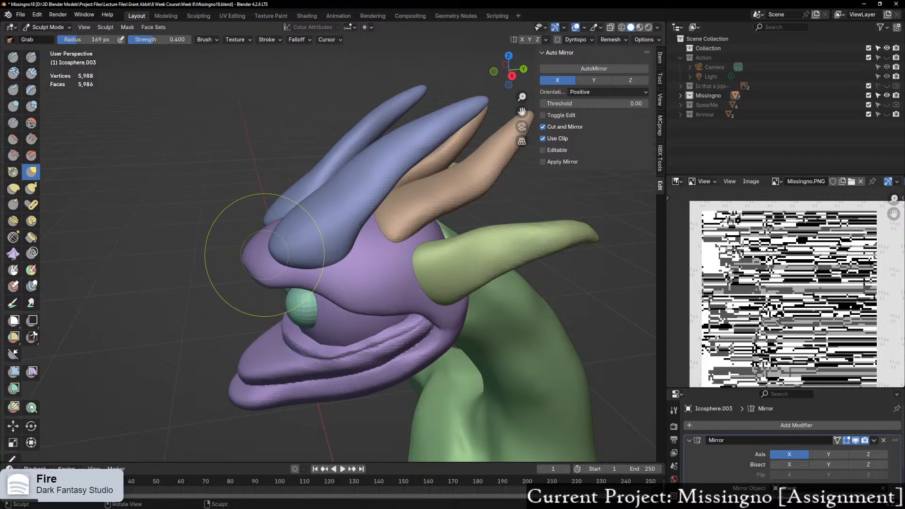
mouse_move(282, 242)
middle_mouse_down()
mouse_move(368, 279)
mouse_move(349, 278)
mouse_move(431, 278)
mouse_move(396, 264)
middle_mouse_up()
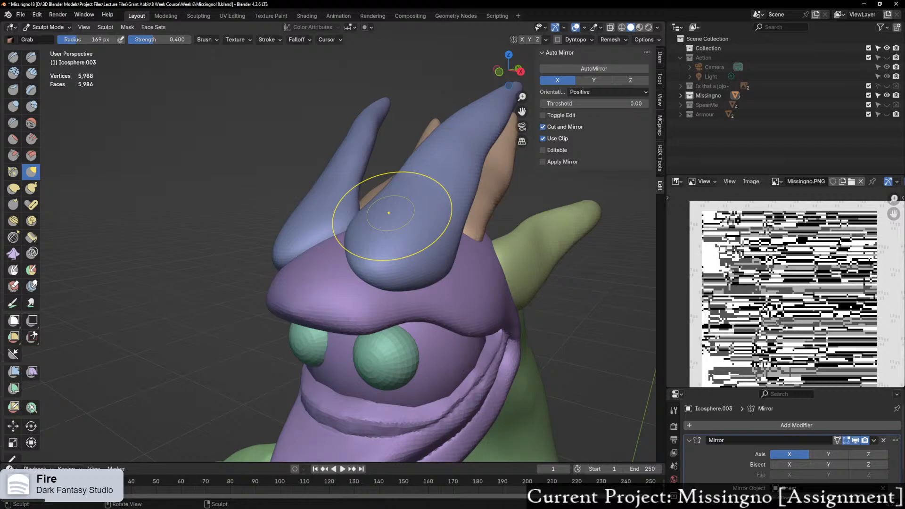
middle_click_drag(388, 213, 411, 217)
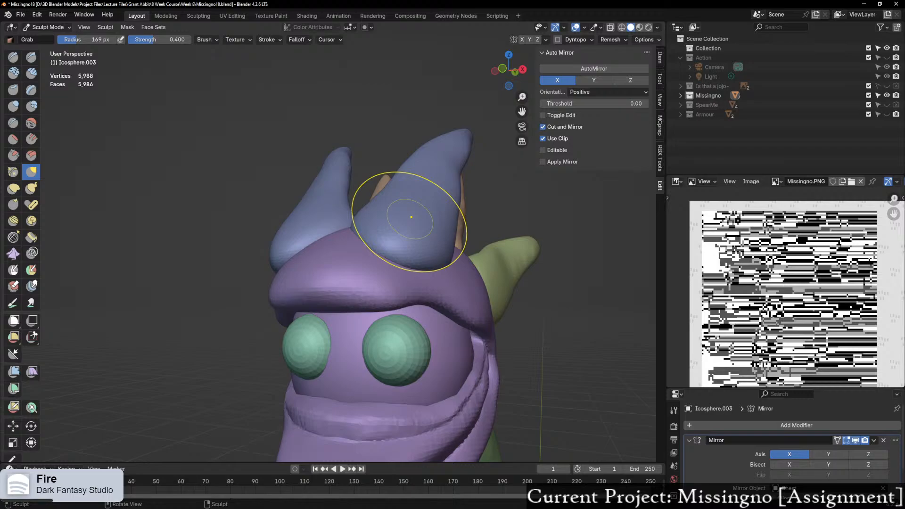
mouse_move(371, 235)
middle_mouse_down()
mouse_move(311, 250)
mouse_move(393, 265)
mouse_move(380, 267)
mouse_move(465, 258)
mouse_move(319, 256)
middle_mouse_up()
scroll(391, 266, "up", 3)
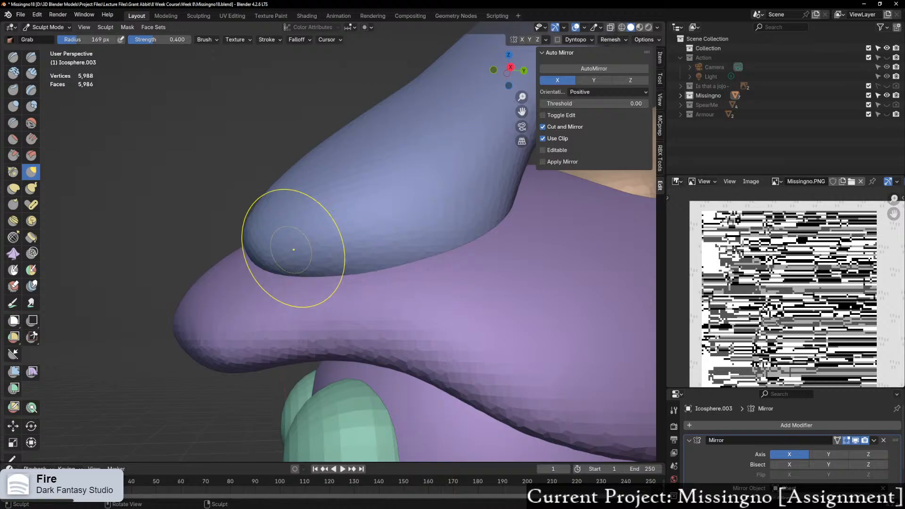
scroll(245, 205, "down", 5)
middle_click_drag(244, 204, 322, 212)
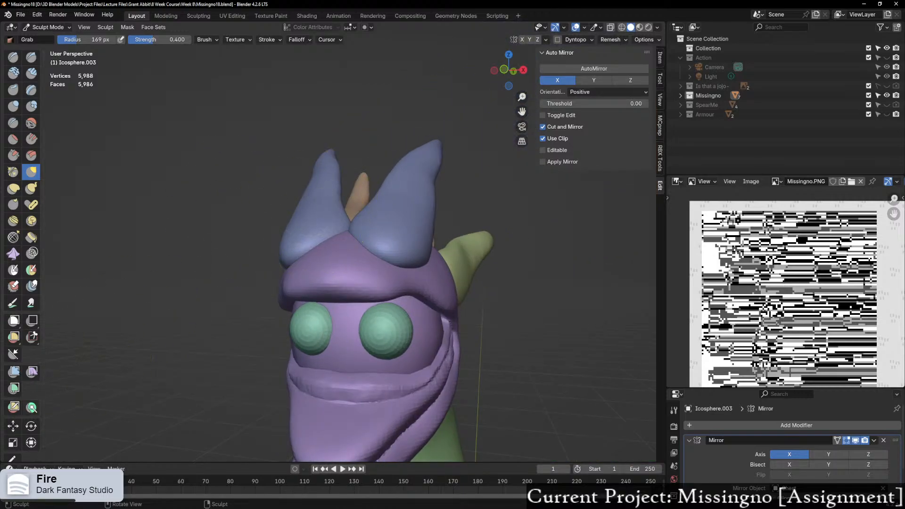
scroll(31, 400, "down", 1)
Step: Activate the Annotate tool and adjust the brush radius
left_click(13, 451)
mouse_move(233, 374)
middle_mouse_down()
mouse_move(377, 332)
mouse_move(387, 294)
middle_mouse_up()
key("f")
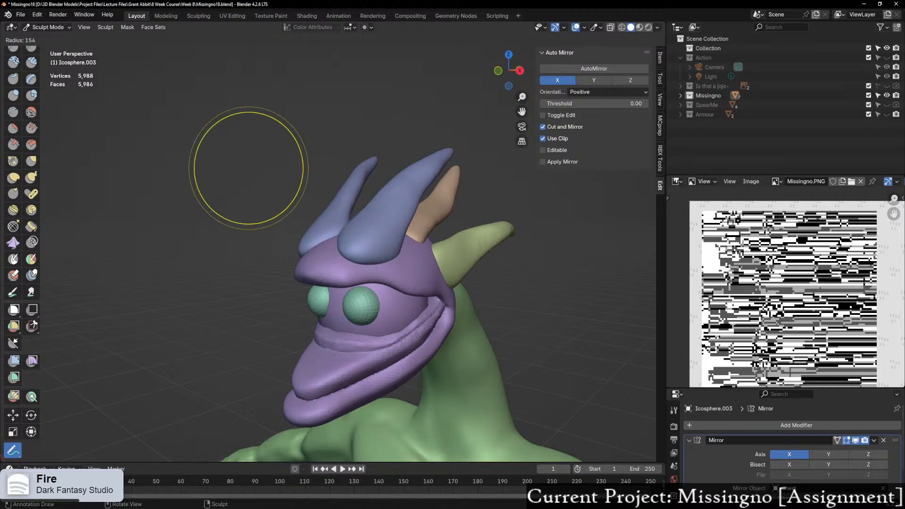
left_click(266, 168)
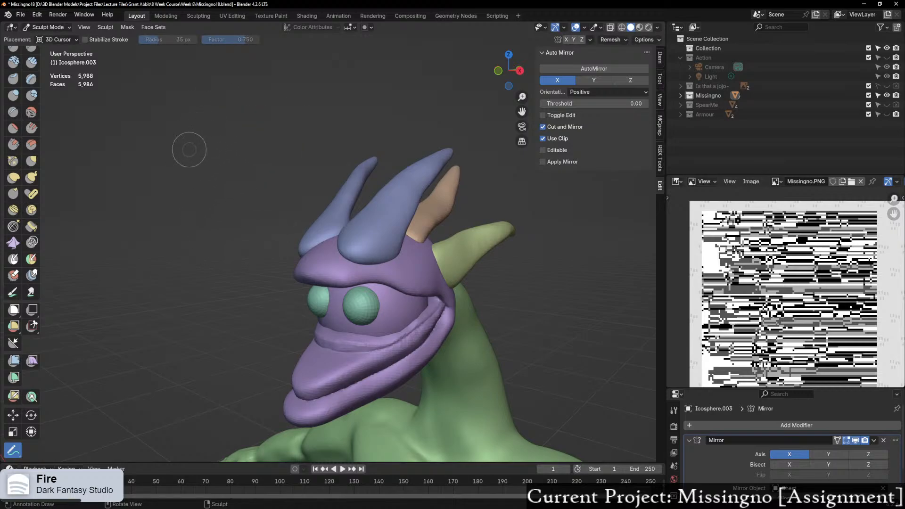
Step: Sketch two annotation diagrams of a horn on a surface in the empty space beside the head, and erase them
mouse_move(188, 147)
left_mouse_down()
mouse_move(217, 98)
mouse_move(231, 92)
mouse_move(219, 142)
mouse_move(208, 145)
mouse_move(240, 143)
mouse_move(228, 148)
left_mouse_up()
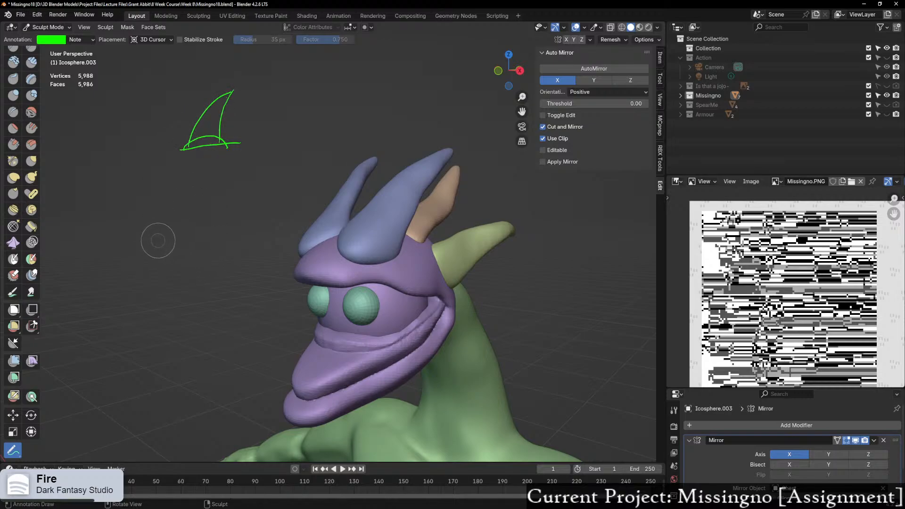
mouse_move(160, 238)
left_mouse_down()
mouse_move(226, 224)
mouse_move(208, 180)
mouse_move(181, 231)
left_mouse_up()
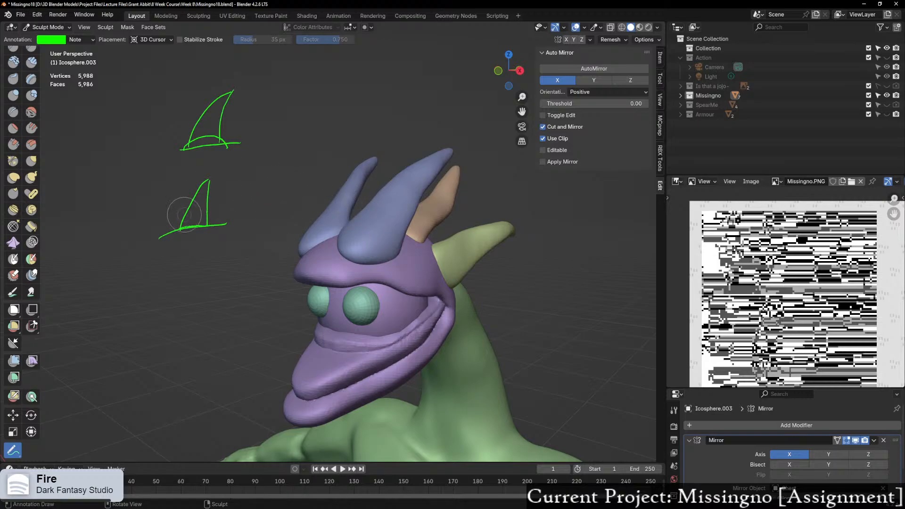
mouse_move(221, 221)
left_mouse_down("ctrl")
mouse_move(192, 236)
mouse_move(196, 191)
mouse_move(172, 246)
left_mouse_up("ctrl")
left_click_drag(232, 97, 232, 94, "ctrl")
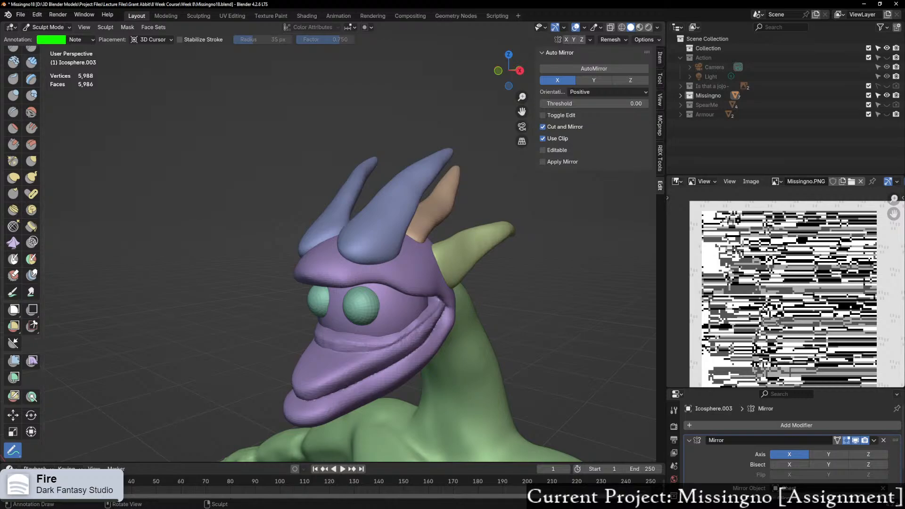
Step: Reshape the lower edge of the blue front horns' base with the Grab brush at a 157 px radius
left_click(31, 62)
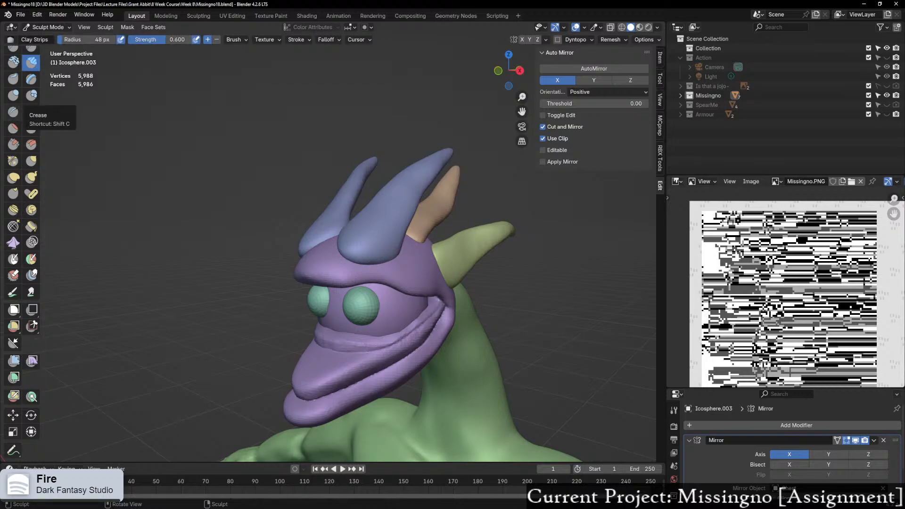
middle_click_drag(336, 268, 386, 231)
scroll(377, 266, "up", 4)
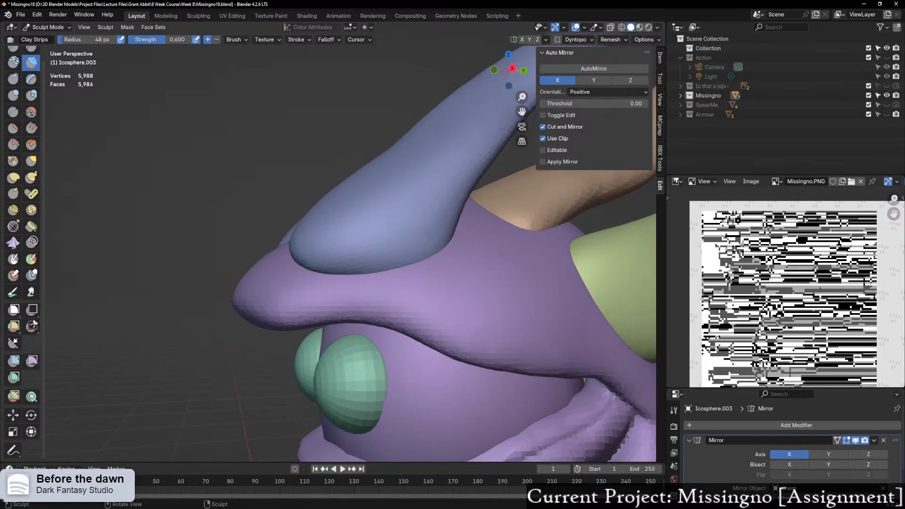
left_click(31, 160)
middle_click_drag(321, 252, 370, 249)
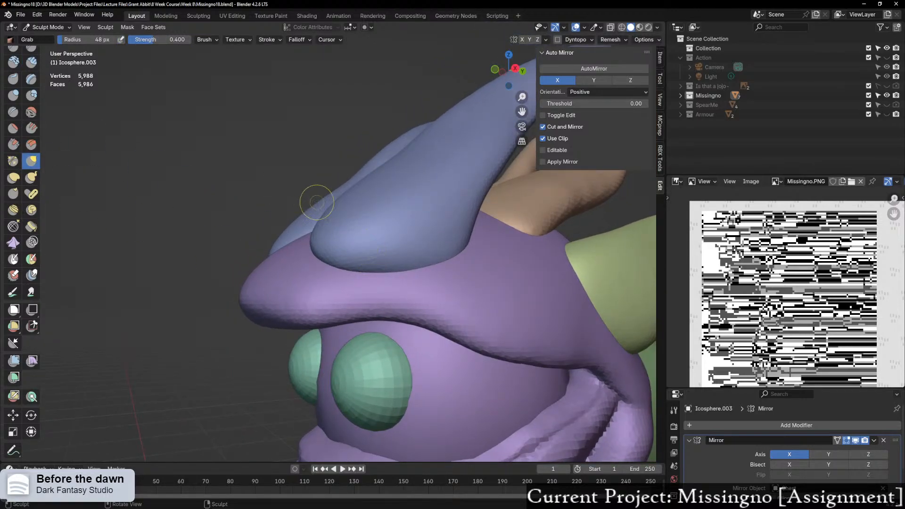
key("f")
left_click(383, 216)
left_click_drag(340, 221, 352, 250)
left_click_drag(355, 252, 358, 256)
left_click_drag(388, 258, 390, 262)
left_click_drag(407, 256, 408, 260)
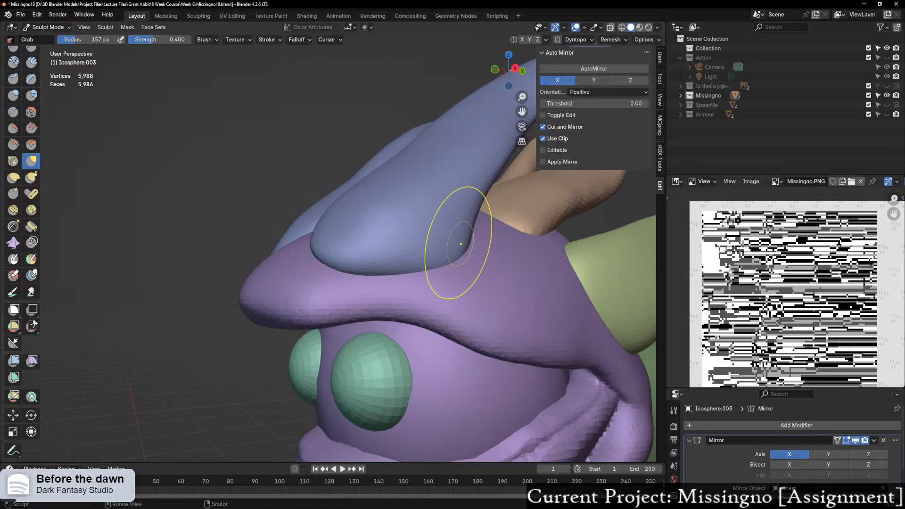
Step: Pull the front of the blue horns' base slightly forward and down over the brow with the Grab brush
mouse_move(455, 222)
middle_mouse_down()
mouse_move(509, 223)
mouse_move(455, 283)
middle_mouse_up()
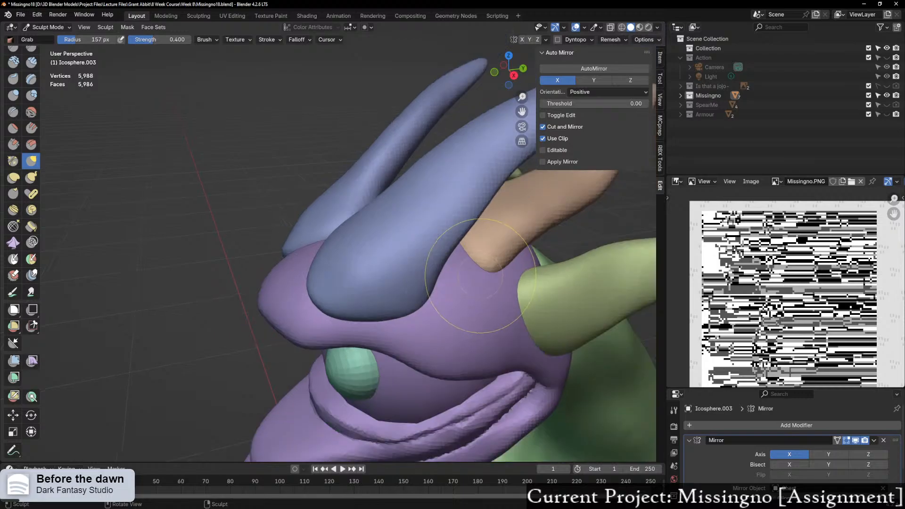
left_click_drag(378, 252, 380, 251)
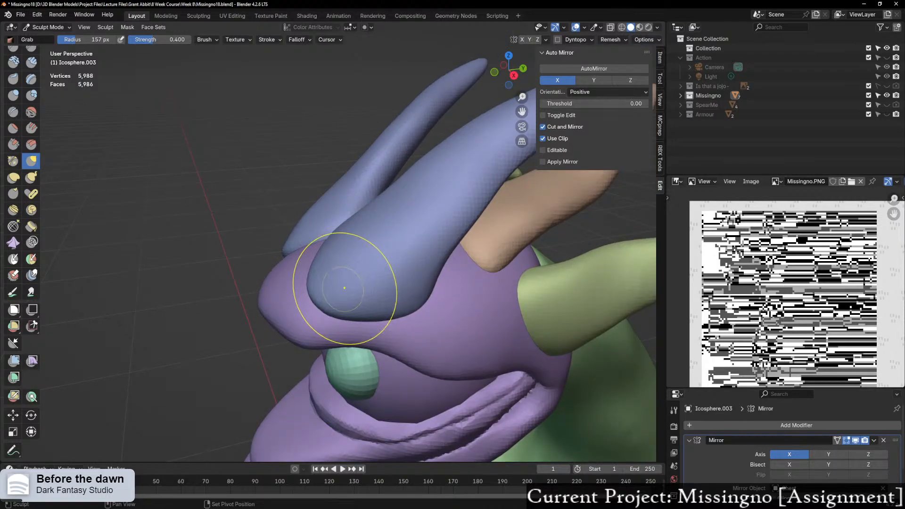
left_click_drag(345, 288, 323, 299)
scroll(559, 263, "down", 1)
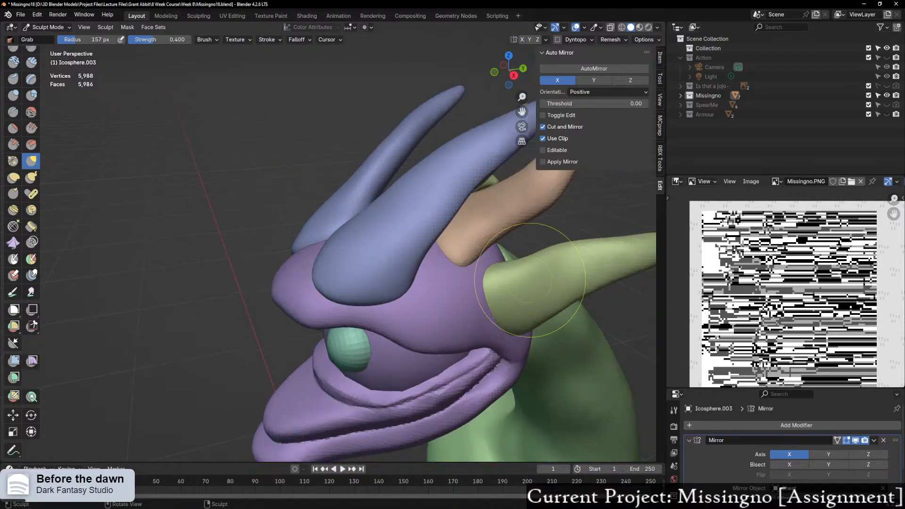
mouse_move(559, 262)
middle_mouse_down()
mouse_move(482, 243)
mouse_move(450, 271)
mouse_move(498, 267)
middle_mouse_up()
scroll(496, 268, "up", 1)
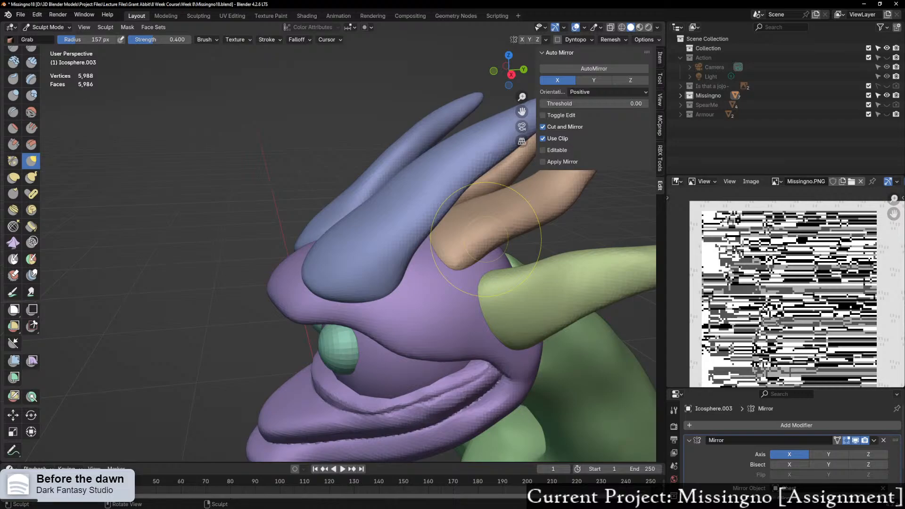
middle_click_drag(486, 239, 372, 372)
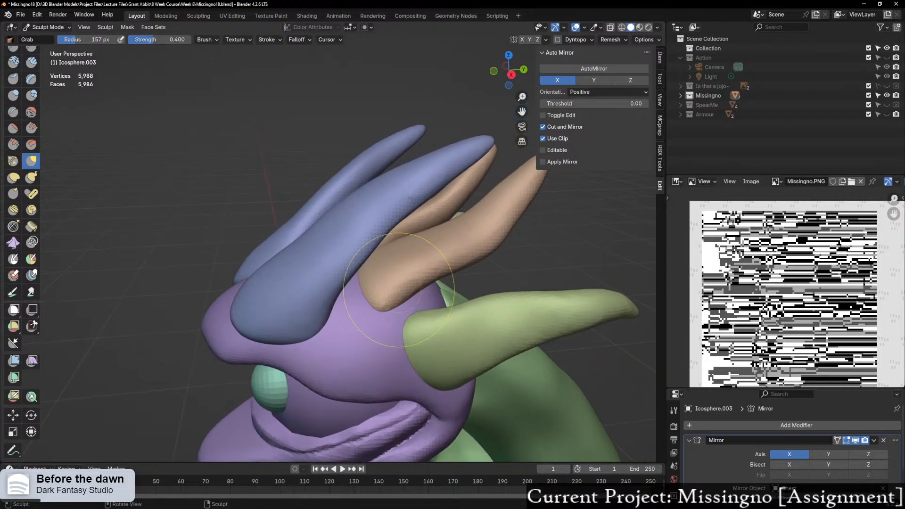
scroll(370, 348, "up", 2)
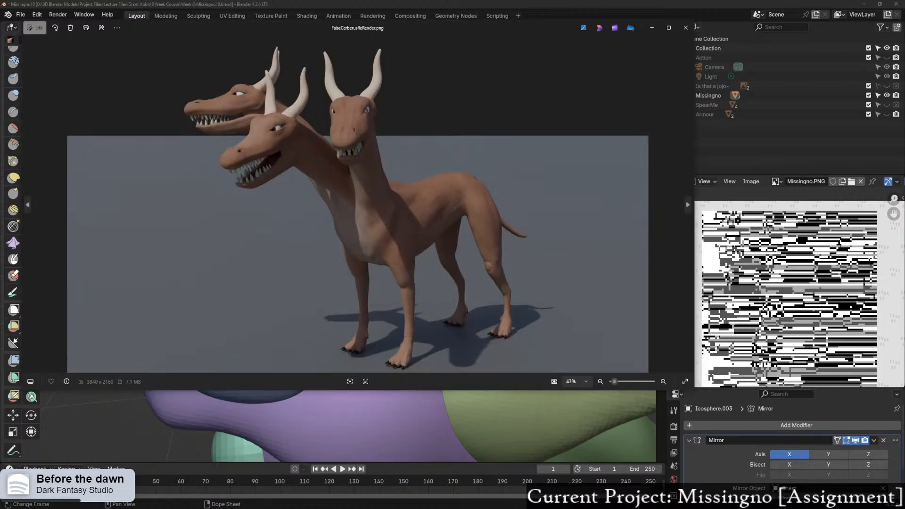
Step: Examine the legs, feet and claws in the FalseCerberusReRender.png render up close, and close the image viewer
left_click(669, 28)
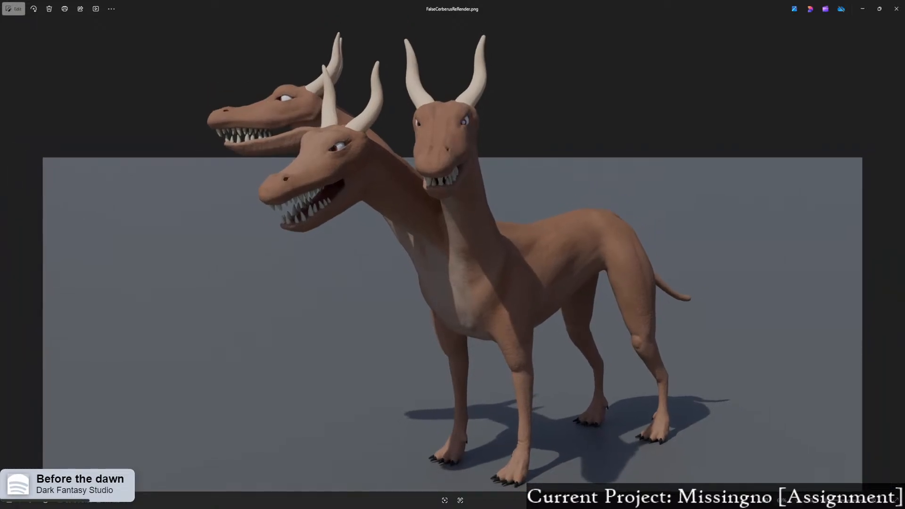
scroll(546, 370, "up", 4)
left_click_drag(545, 372, 492, 240)
scroll(419, 382, "up", 2)
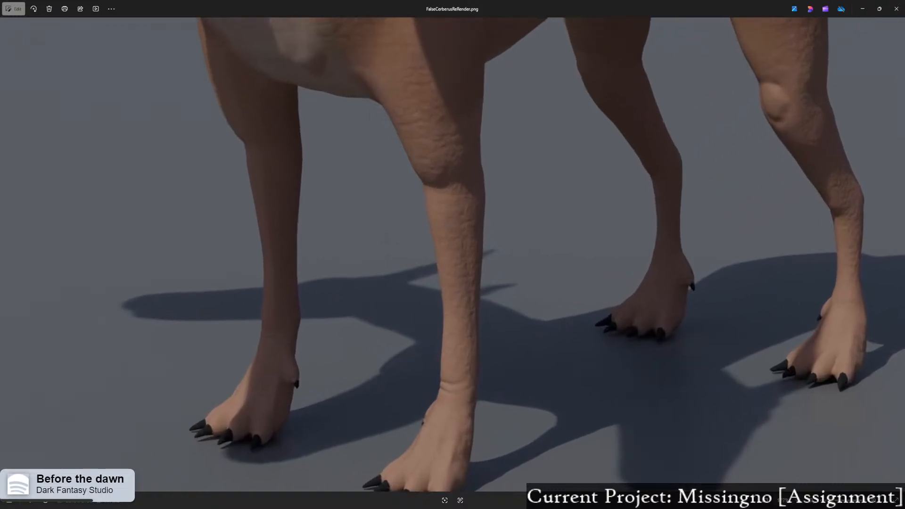
left_click_drag(420, 381, 462, 343)
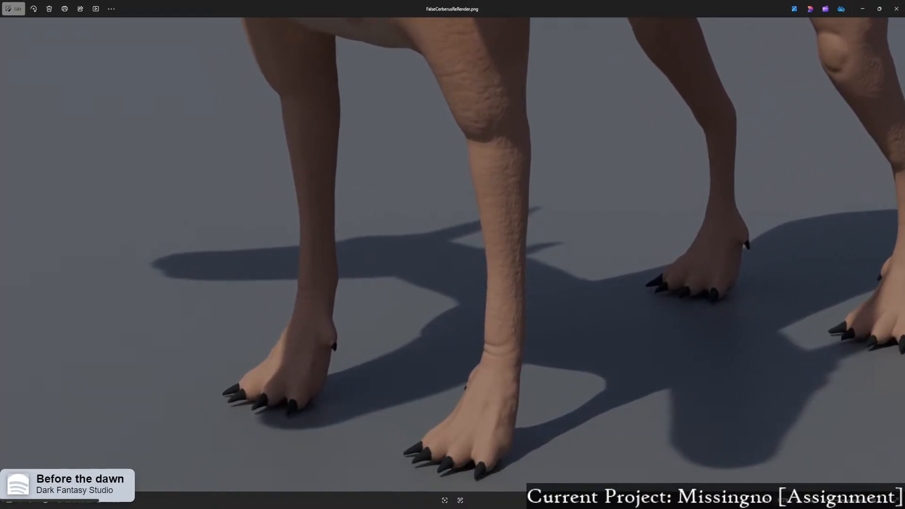
scroll(366, 405, "up", 3)
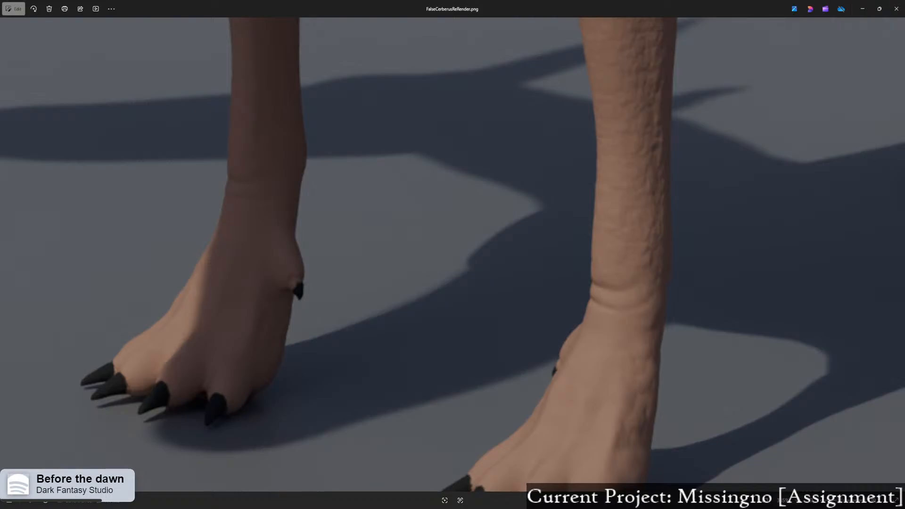
scroll(452, 415, "down", 3)
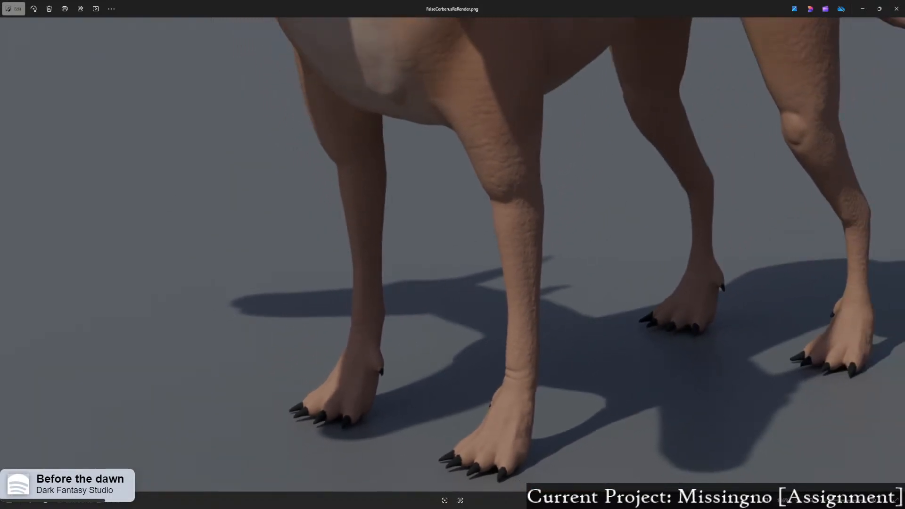
left_click_drag(453, 330, 436, 330)
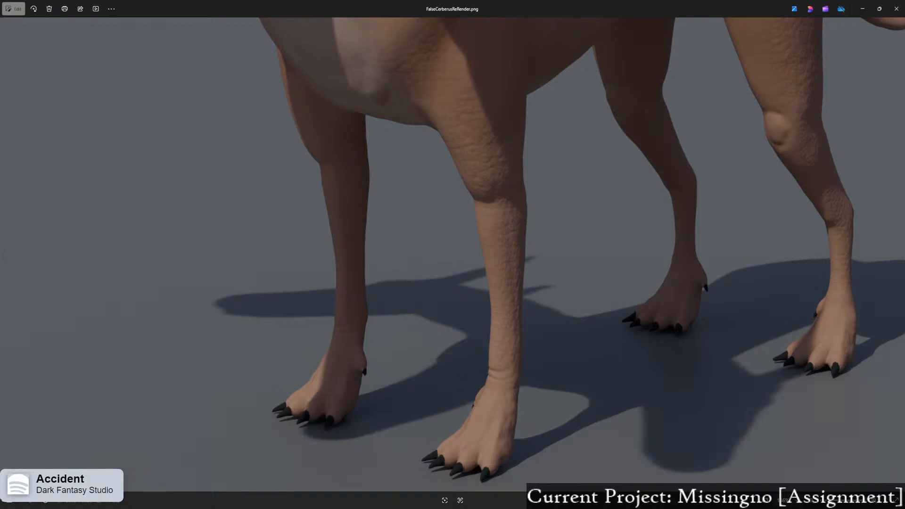
scroll(581, 264, "down", 5)
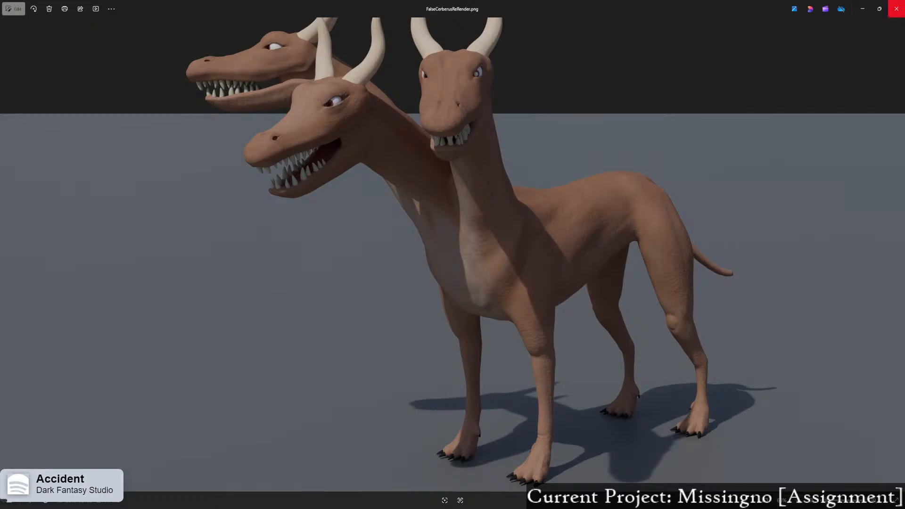
left_click(896, 9)
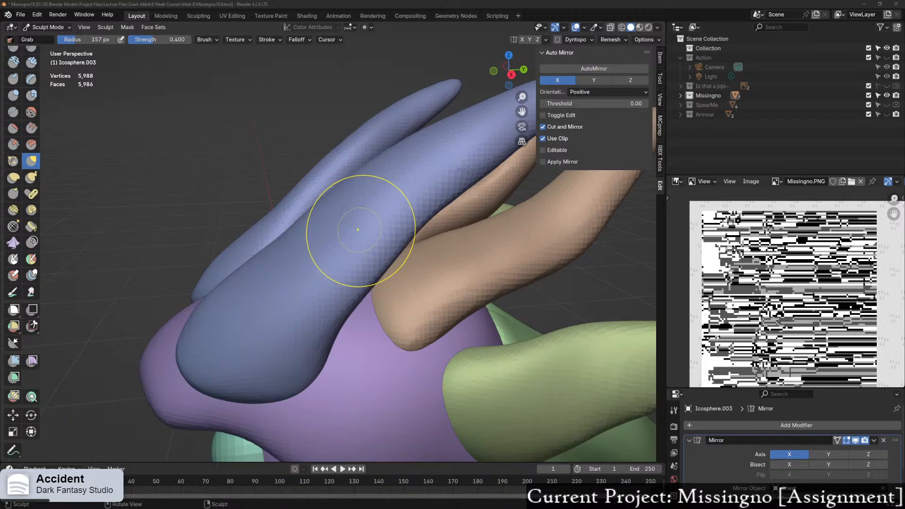
Step: Set the Grab brush radius to 191 px and pull the inner rear base of the blue horns backward, opening a gap between them
middle_click_drag(349, 259, 542, 250)
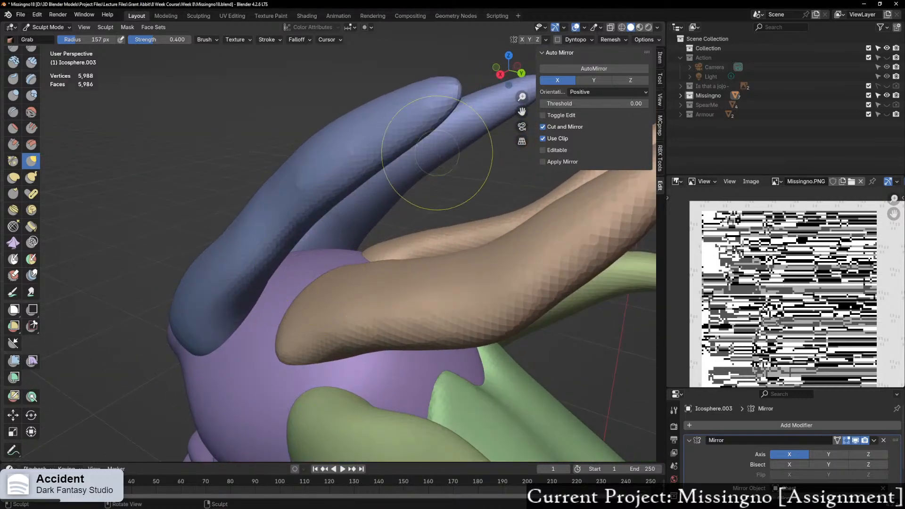
middle_click_drag(239, 197, 358, 170)
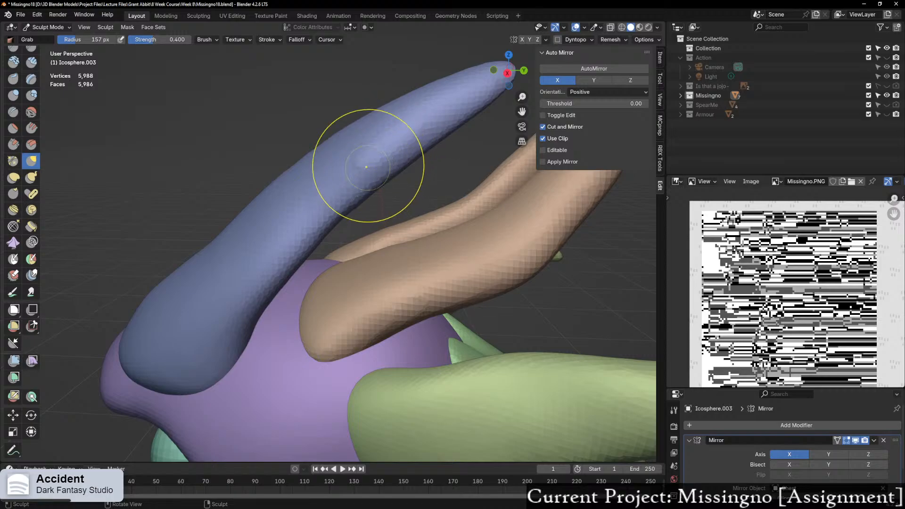
key("f")
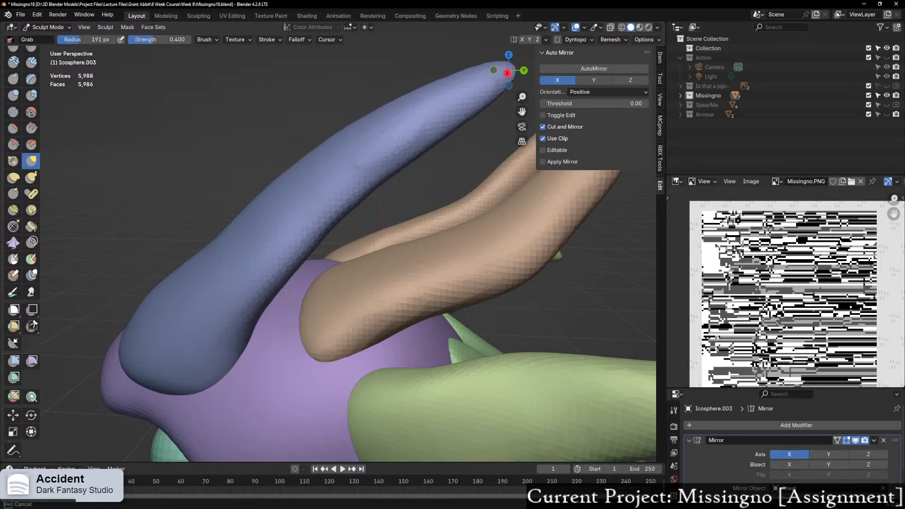
left_click(407, 130)
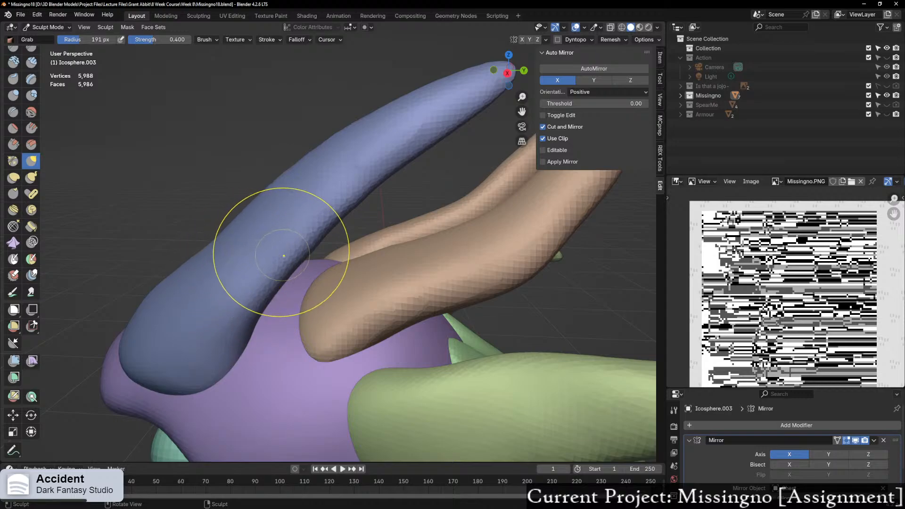
mouse_move(263, 242)
middle_mouse_down()
mouse_move(198, 255)
mouse_move(101, 186)
middle_mouse_up()
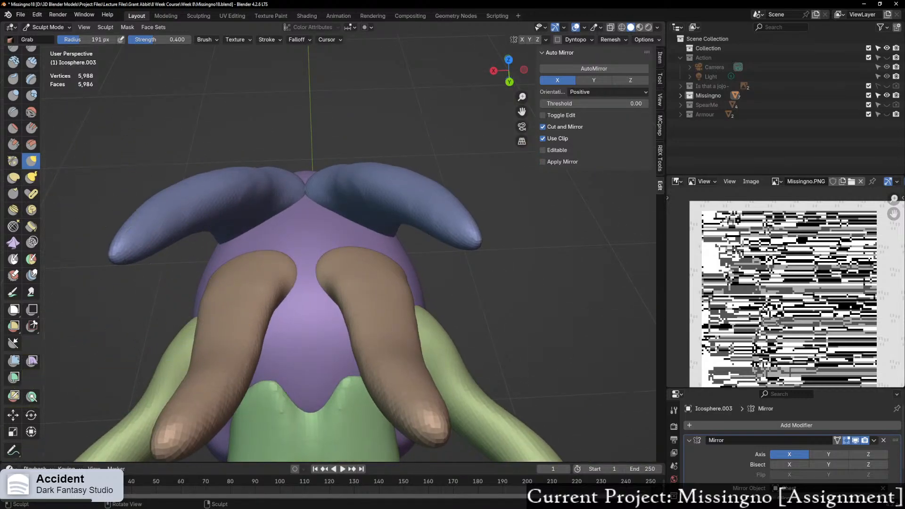
mouse_move(296, 199)
left_mouse_down()
mouse_move(301, 219)
mouse_move(288, 215)
left_mouse_up()
left_click_drag(275, 208, 272, 216)
left_click_drag(249, 192, 252, 201)
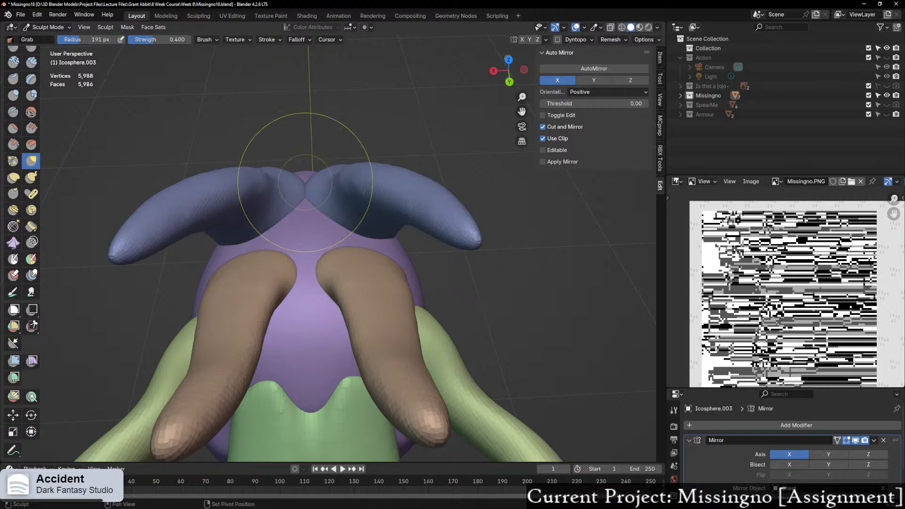
left_click_drag(306, 181, 306, 188)
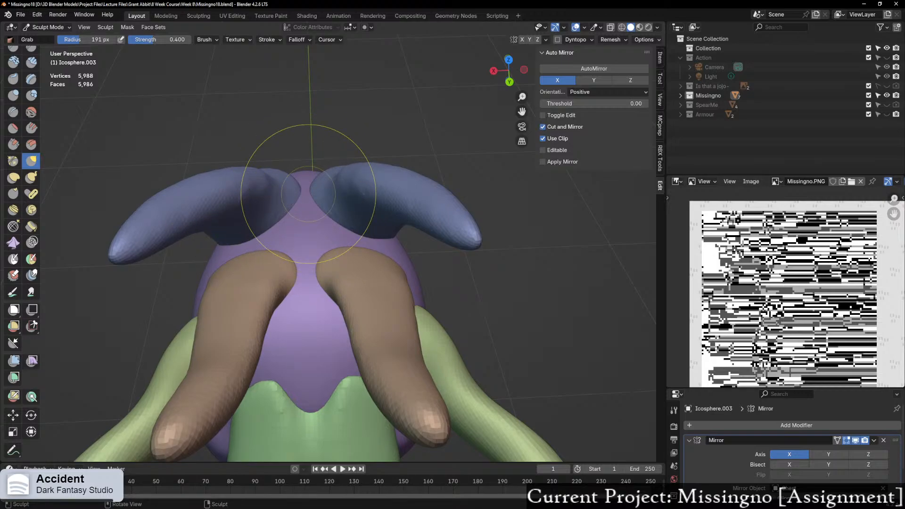
middle_click_drag(308, 194, 394, 279)
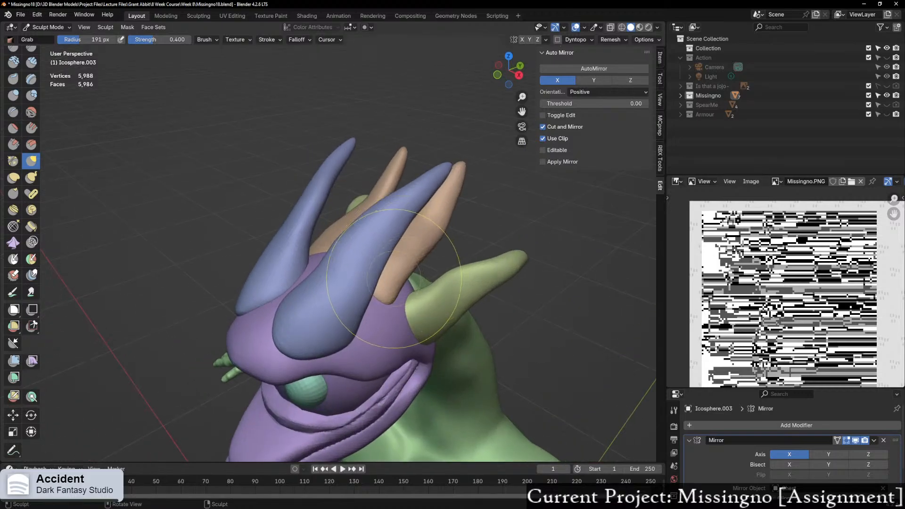
Step: Switch sculpting to the purple head and run the Crease brush at a 79 px radius along the inner front edge of the blue horn base
key("ctrl+Tab")
key("Escape")
key("alt+q")
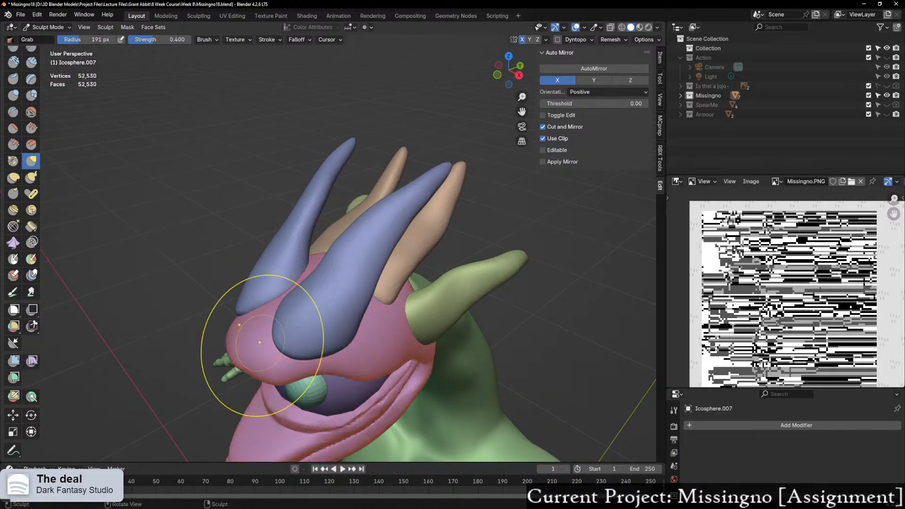
mouse_move(259, 342)
middle_mouse_down()
mouse_move(320, 367)
mouse_move(316, 327)
middle_mouse_up()
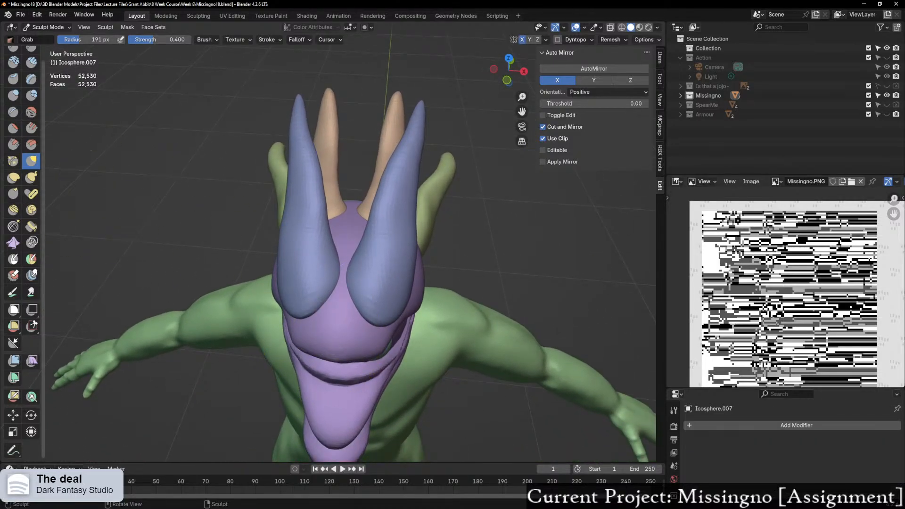
left_click(13, 112)
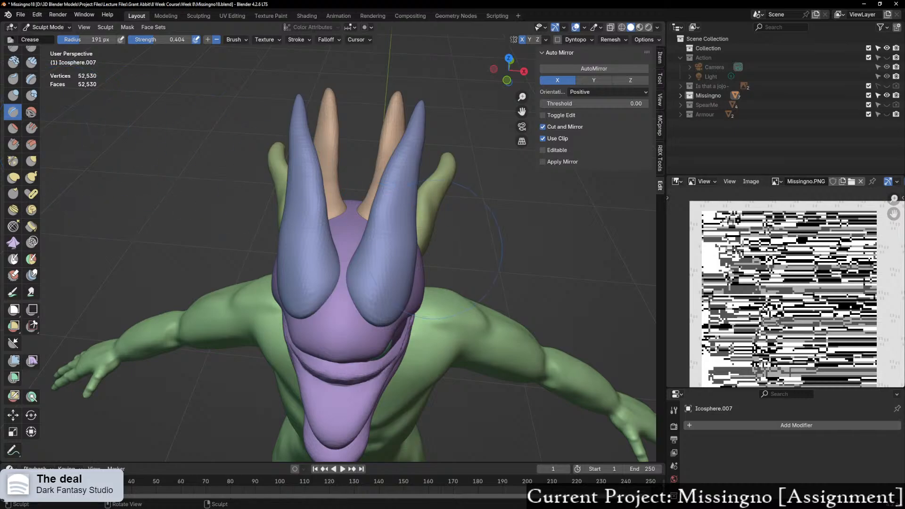
middle_click_drag(433, 250, 320, 273)
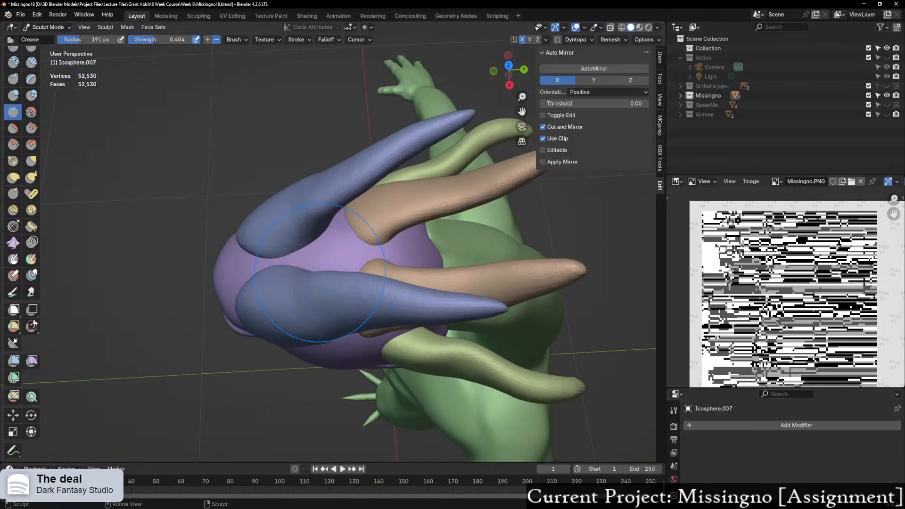
key("f")
left_click(248, 271)
mouse_move(247, 275)
middle_mouse_down()
mouse_move(321, 231)
mouse_move(353, 193)
mouse_move(306, 217)
mouse_move(319, 281)
middle_mouse_up()
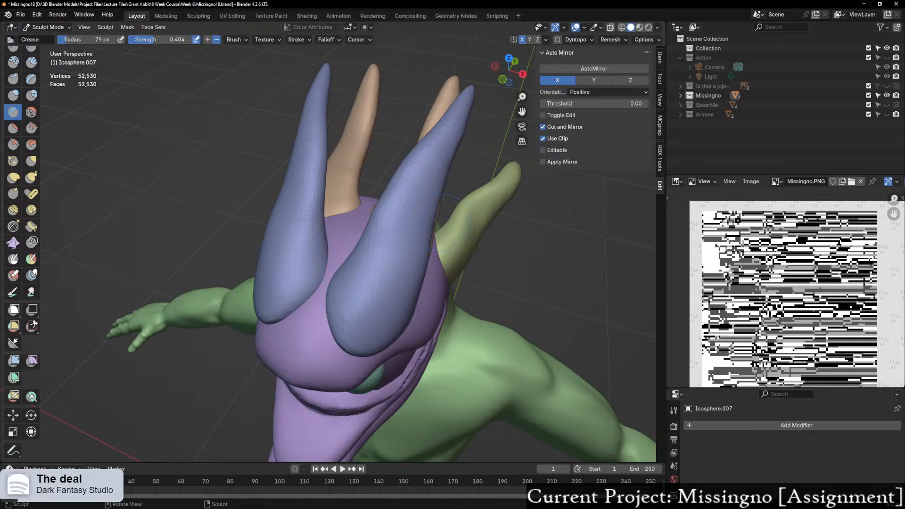
middle_click_drag(438, 222, 333, 191)
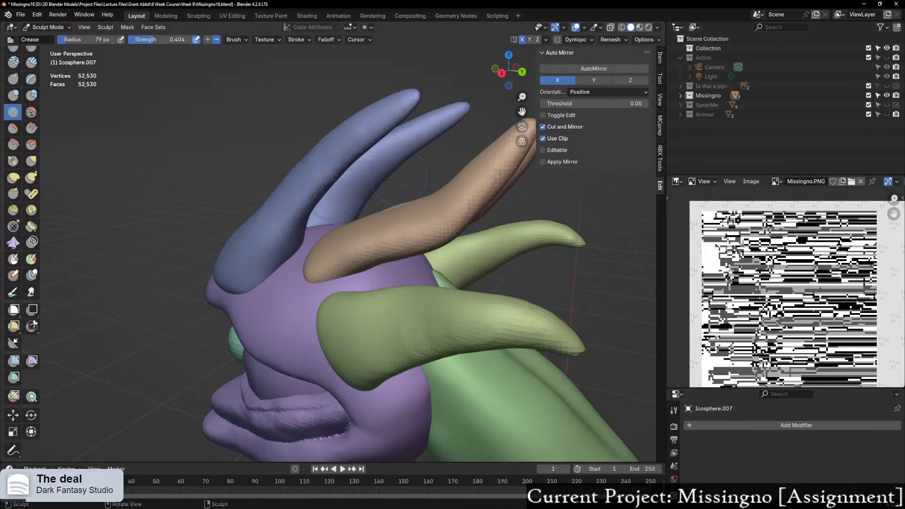
mouse_move(365, 181)
middle_mouse_down()
mouse_move(427, 179)
mouse_move(424, 142)
mouse_move(414, 226)
middle_mouse_up()
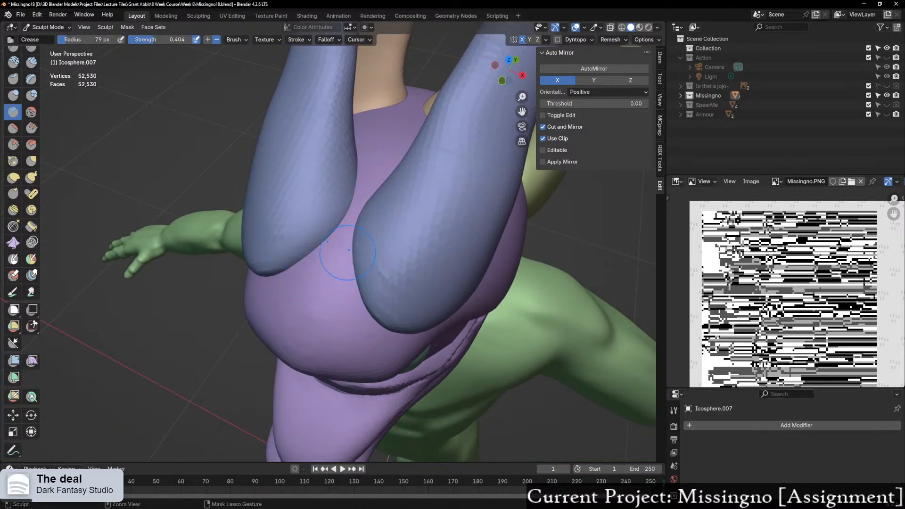
mouse_move(349, 251)
left_mouse_down()
mouse_move(368, 309)
mouse_move(388, 325)
left_mouse_up()
Step: Build up the head skin around the outer lower and rear edges of the blue horn base with the inverted Crease brush
mouse_move(416, 333)
middle_mouse_down()
mouse_move(377, 279)
mouse_move(448, 285)
mouse_move(330, 280)
middle_mouse_up()
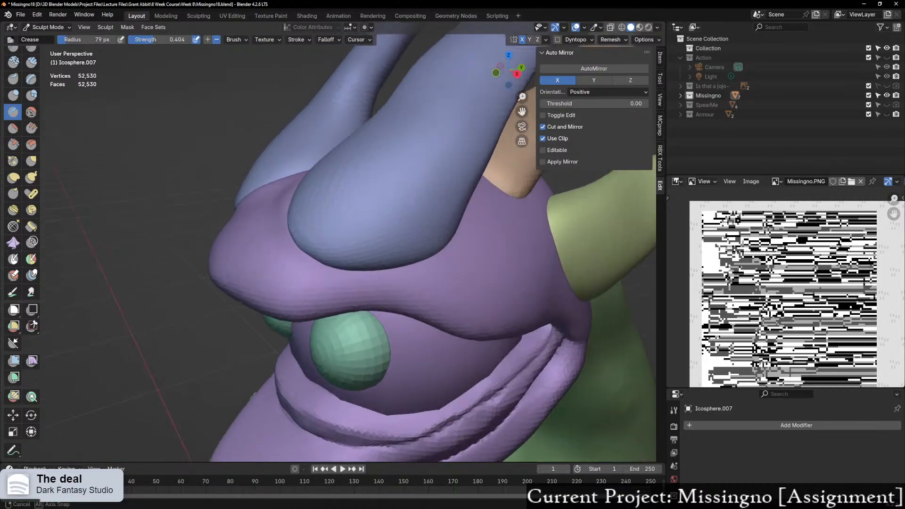
mouse_move(283, 236)
left_mouse_down("ctrl")
mouse_move(306, 272)
mouse_move(429, 271)
left_mouse_up("ctrl")
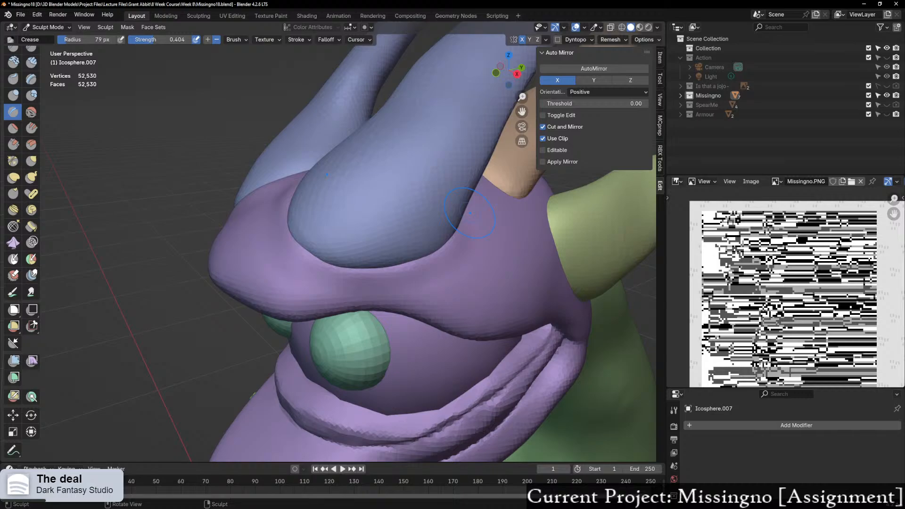
middle_click_drag(470, 213, 255, 257)
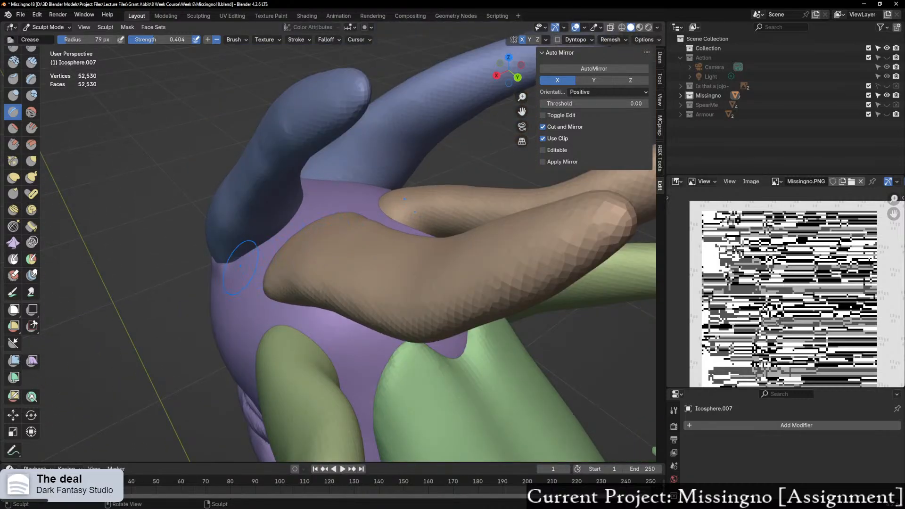
scroll(241, 266, "up", 4)
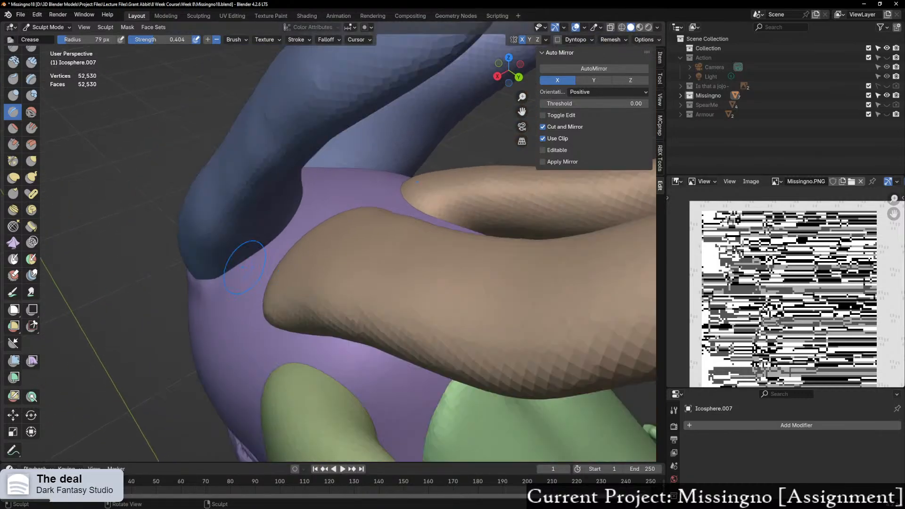
scroll(245, 273, "up", 2)
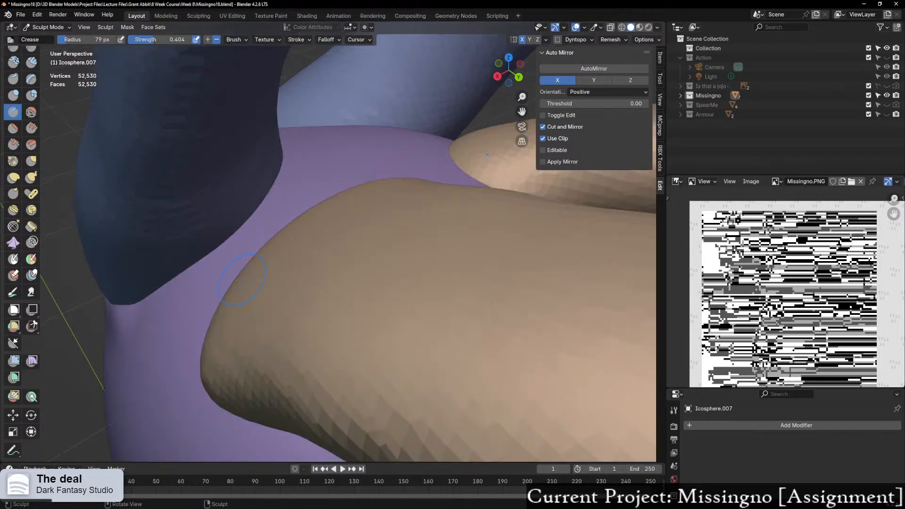
scroll(245, 278, "down", 1)
middle_click_drag(245, 280, 252, 281)
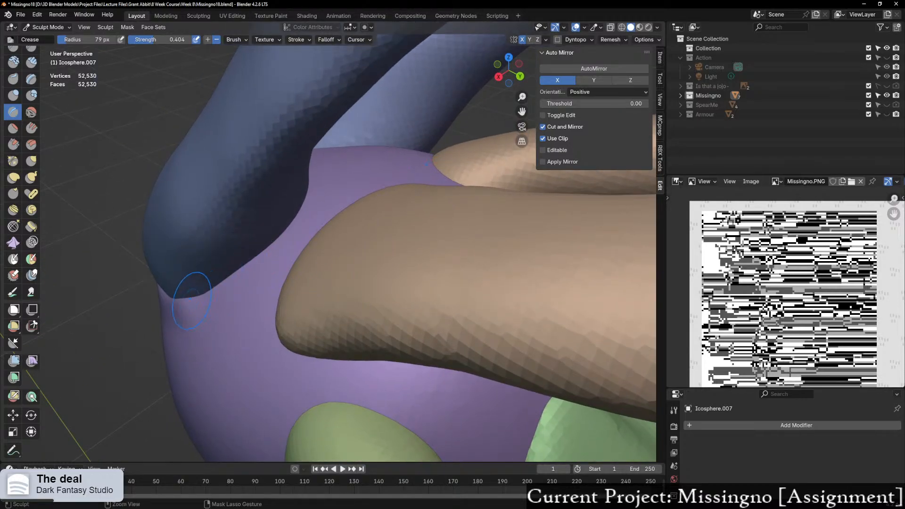
left_click_drag(246, 262, 306, 199)
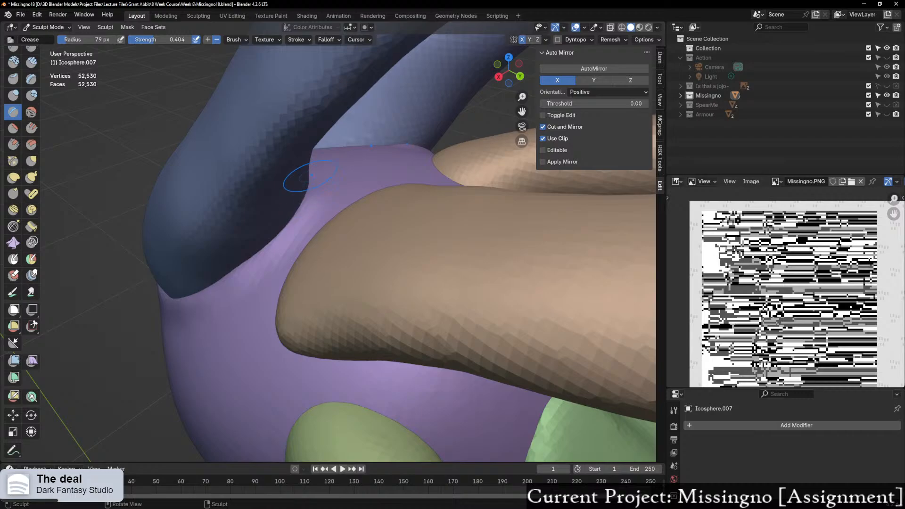
Step: Raise the head skin between the blue horns along their inner edges with the Crease brush, reducing its radius to 69 px and 45 px
middle_click_drag(310, 176, 450, 215)
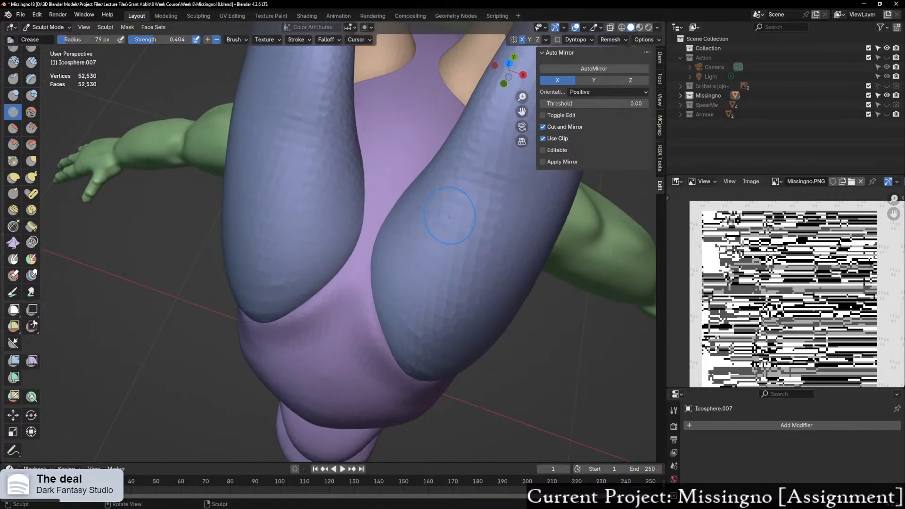
key("f")
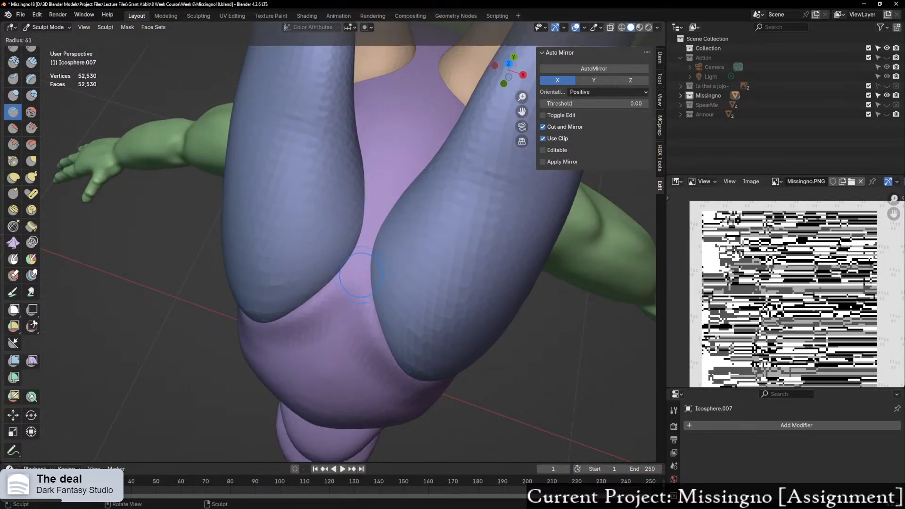
left_click(357, 277)
mouse_move(358, 277)
left_mouse_down("ctrl")
mouse_move(384, 186)
mouse_move(392, 203)
left_mouse_up("ctrl")
middle_click_drag(440, 175, 270, 155)
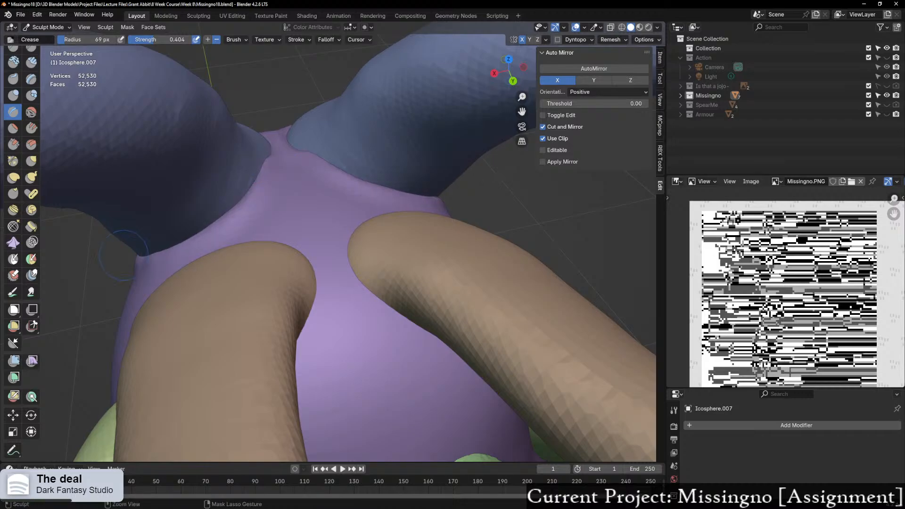
middle_click_drag(270, 155, 249, 259)
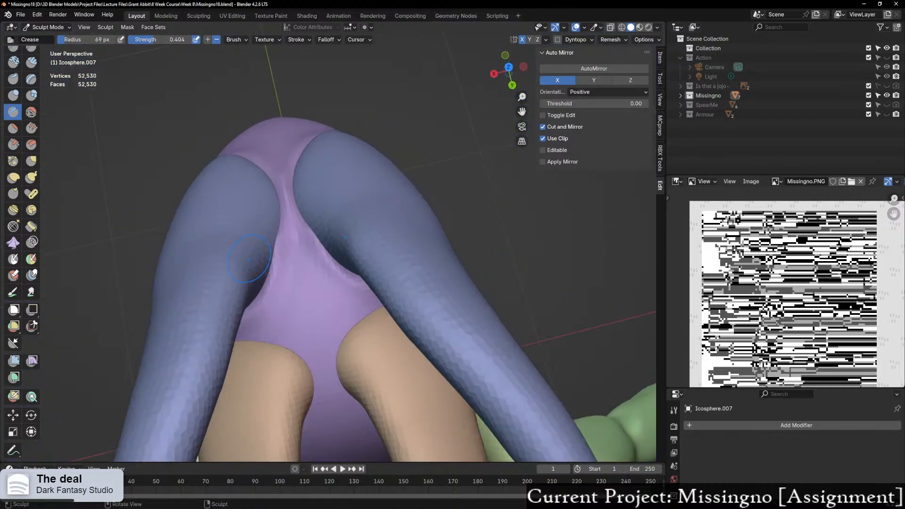
key("f")
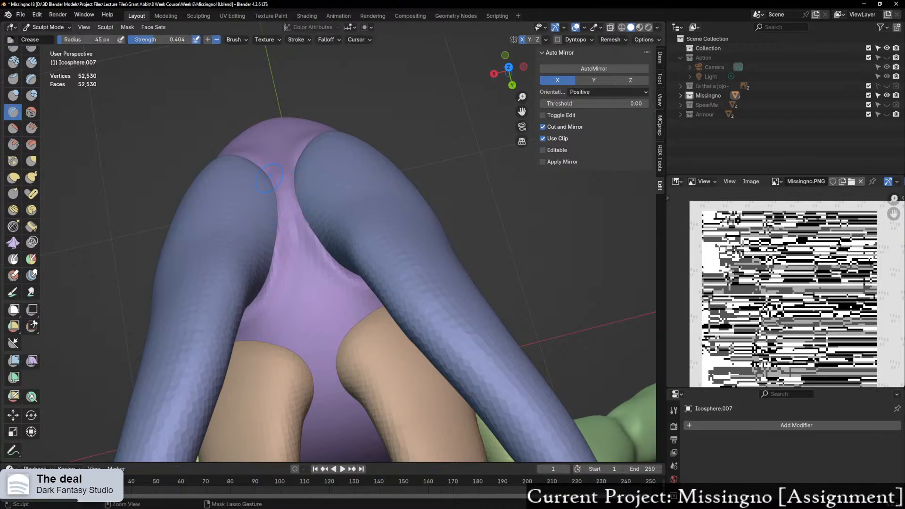
Step: Examine the skin around the blue horn bases, the brow and the eyes from below, front and side
middle_click_drag(242, 152, 394, 49)
scroll(415, 115, "up", 2)
middle_click_drag(303, 261, 303, 258)
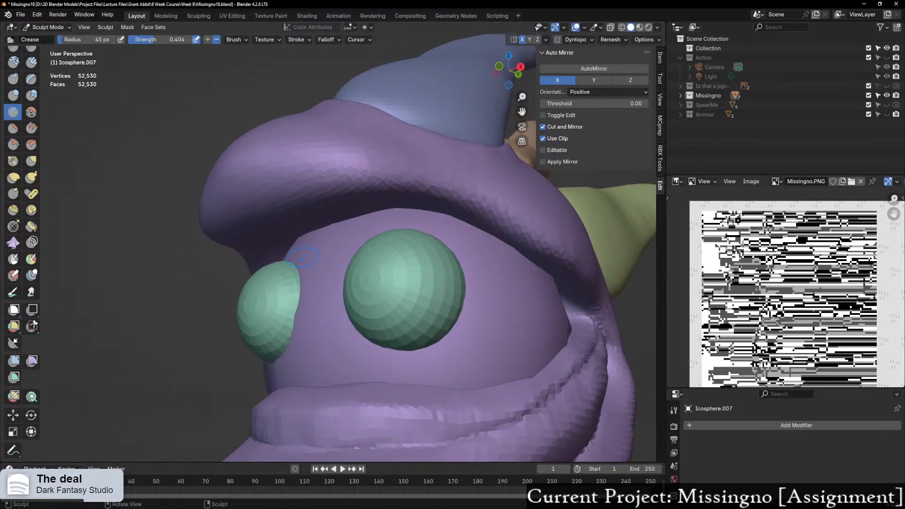
middle_click_drag(543, 348, 560, 353)
scroll(796, 287, "up", 2)
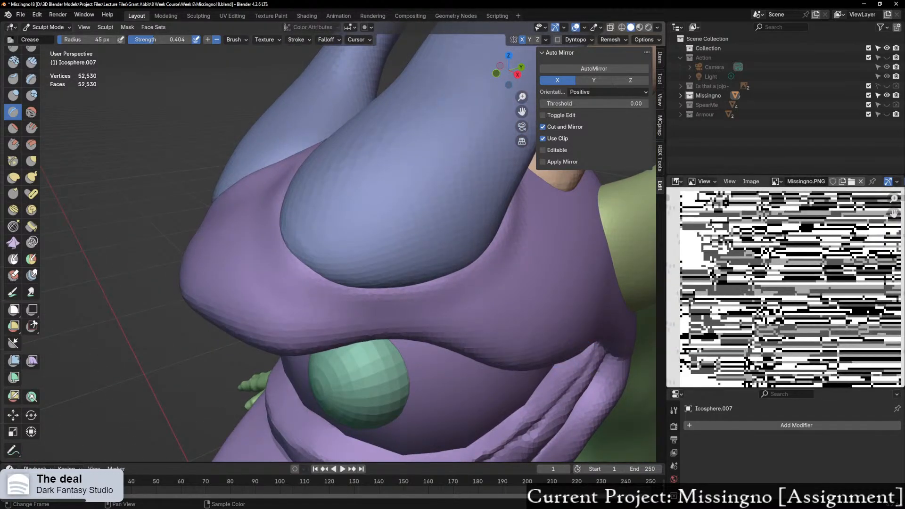
scroll(785, 287, "down", 4)
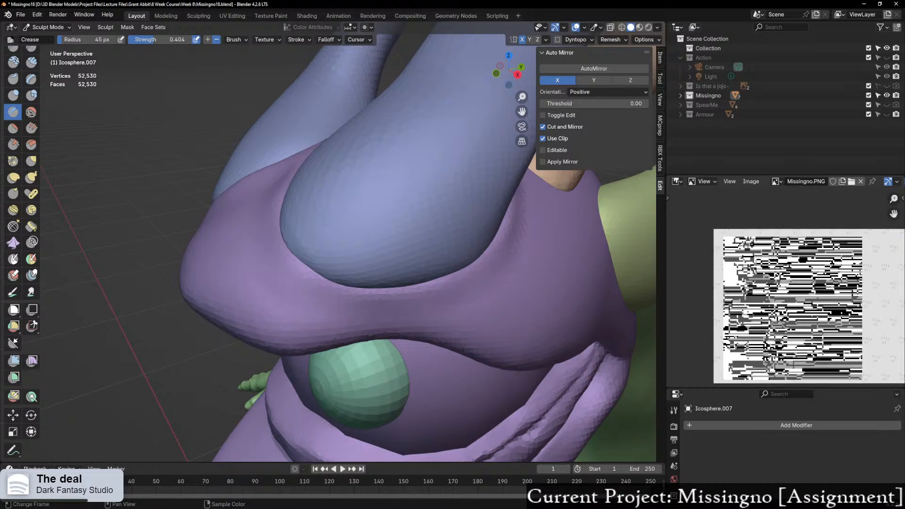
scroll(786, 287, "up", 1)
middle_click_drag(283, 267, 324, 295)
scroll(324, 269, "down", 2)
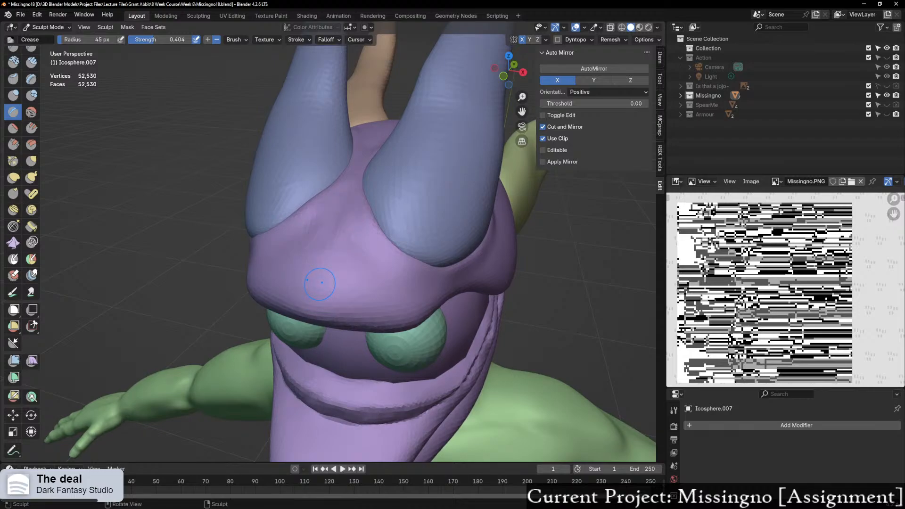
middle_click_drag(322, 283, 228, 278)
scroll(311, 198, "down", 3)
middle_click_drag(311, 198, 319, 226)
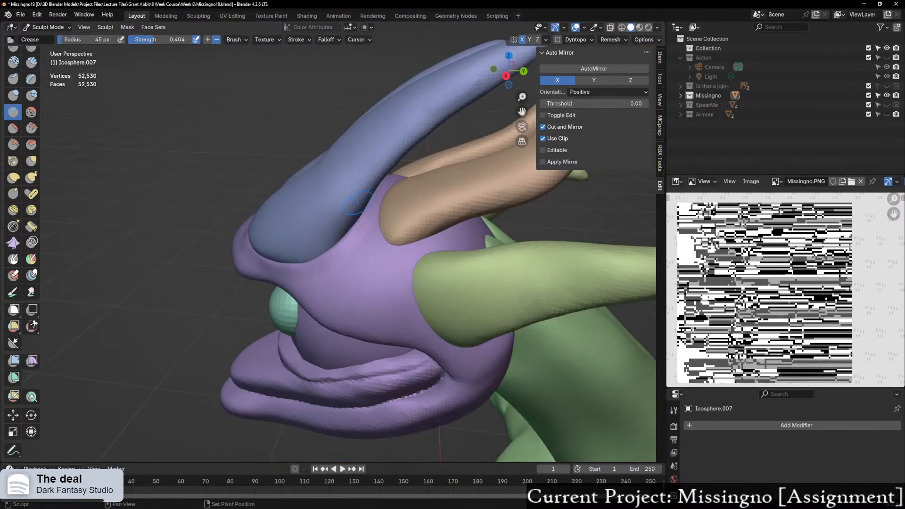
mouse_move(364, 179)
middle_mouse_down("shift")
mouse_move(324, 247)
mouse_move(385, 251)
mouse_move(302, 275)
mouse_move(301, 217)
middle_mouse_up("shift")
Step: Switch sculpting to the blue horns, remesh them and deflate their middle section with the Inflate/Deflate brush at a 95 px radius
key("alt+q")
left_click(14, 96)
scroll(359, 235, "up", 2)
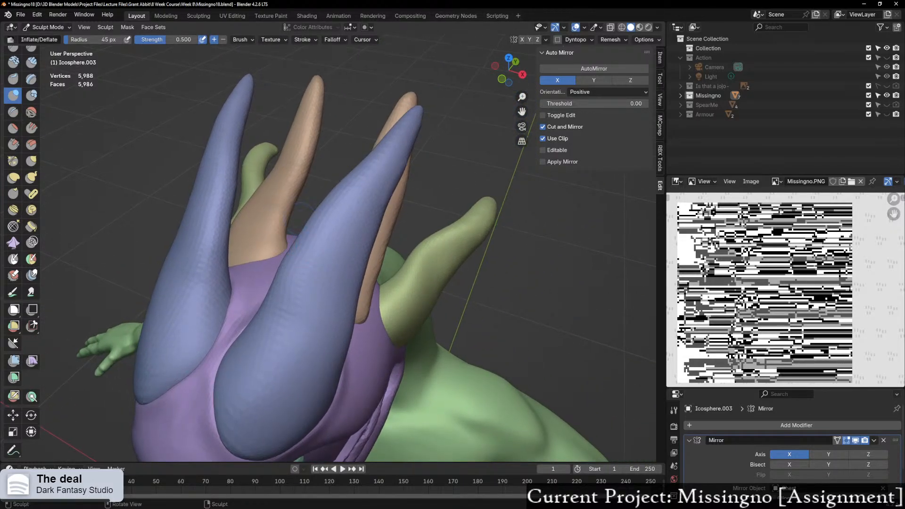
key("f")
left_click(335, 247)
mouse_move(338, 193)
left_mouse_down("ctrl")
mouse_move(326, 203)
mouse_move(334, 181)
mouse_move(305, 230)
left_mouse_up("ctrl")
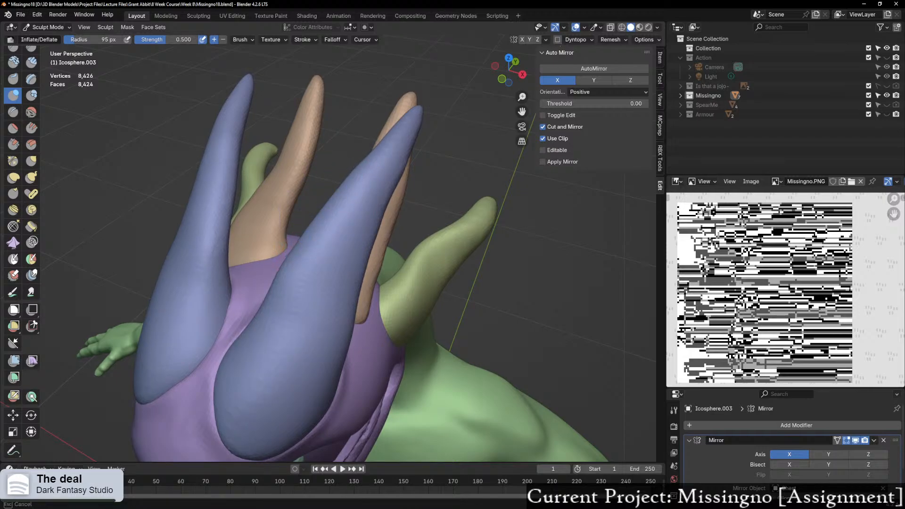
left_click_drag(286, 266, 275, 285, "ctrl")
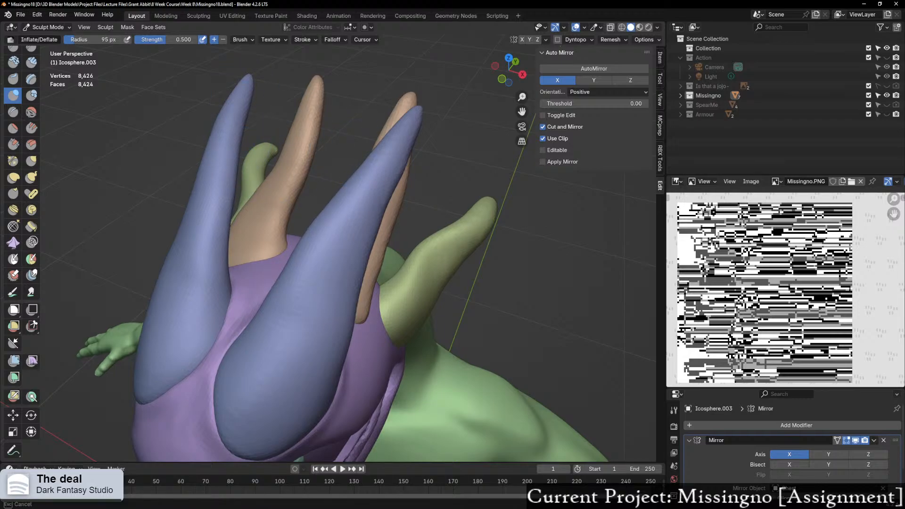
Step: Examine the blue horns' thickness and silhouette from the front and both sides
mouse_move(293, 283)
middle_mouse_down()
mouse_move(392, 250)
mouse_move(347, 268)
middle_mouse_up()
scroll(324, 268, "up", 2)
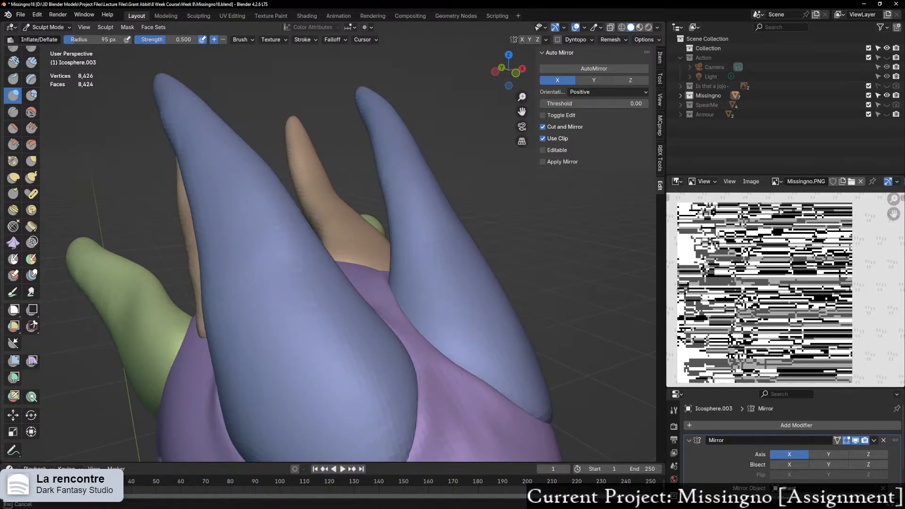
scroll(454, 338, "down", 3)
middle_click_drag(529, 315, 283, 297)
middle_click_drag(374, 292, 416, 315)
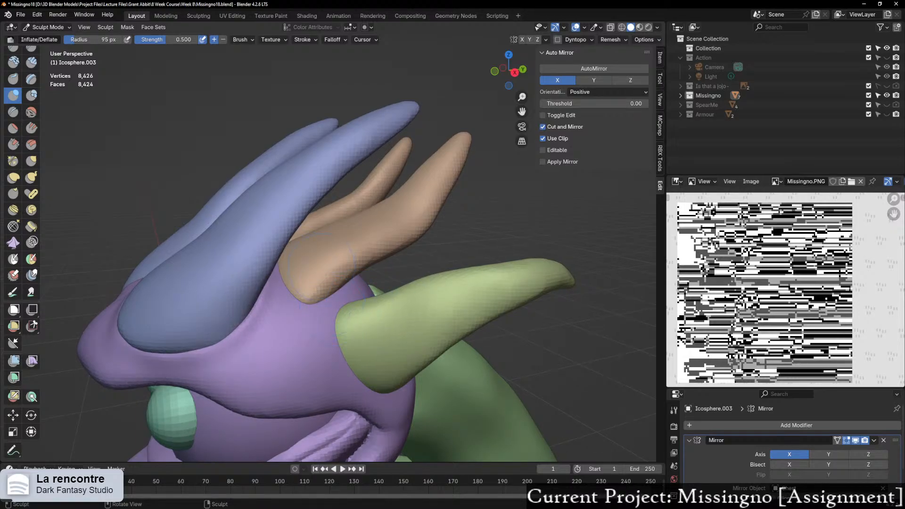
middle_click_drag(305, 262, 286, 255)
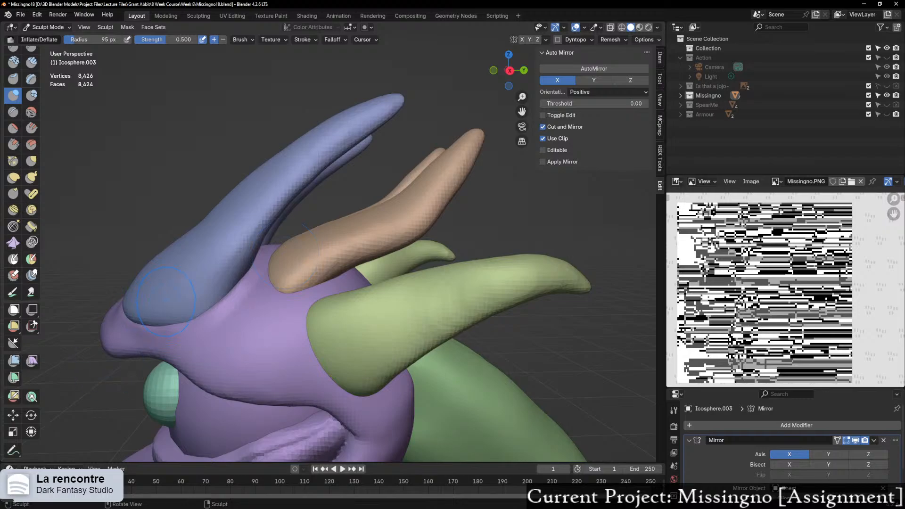
middle_click_drag(166, 301, 134, 294)
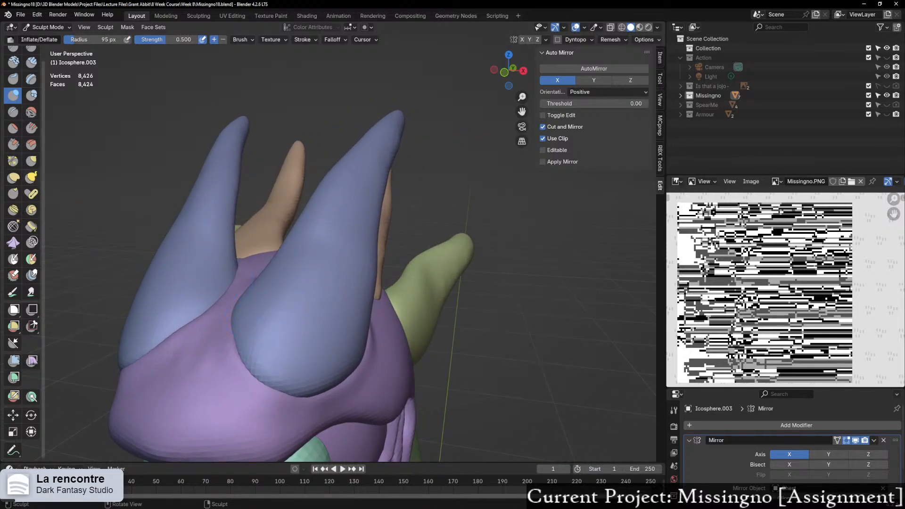
Step: Pinch the middle of the blue horns with the Pinch/Magnify brush at a 144 px radius to slim them below the tips
left_click(13, 160)
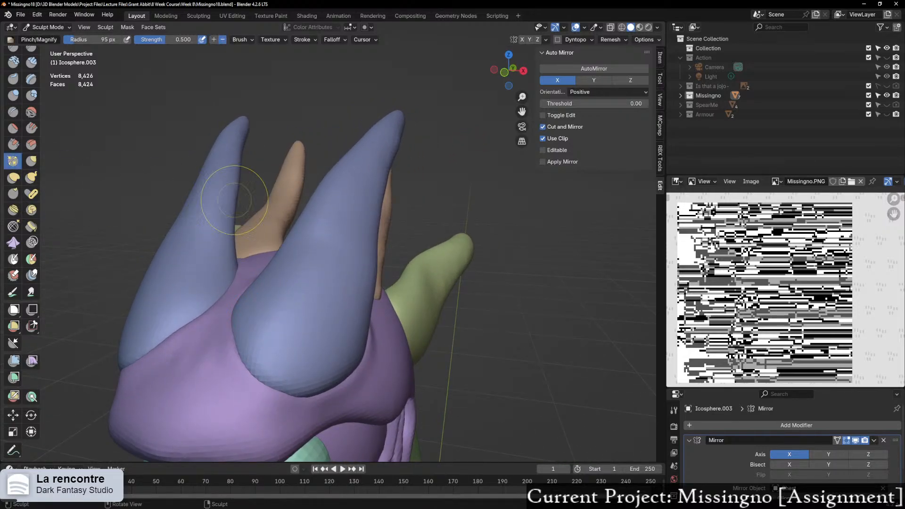
mouse_move(242, 192)
middle_mouse_down()
mouse_move(283, 202)
mouse_move(329, 253)
middle_mouse_up()
key("f")
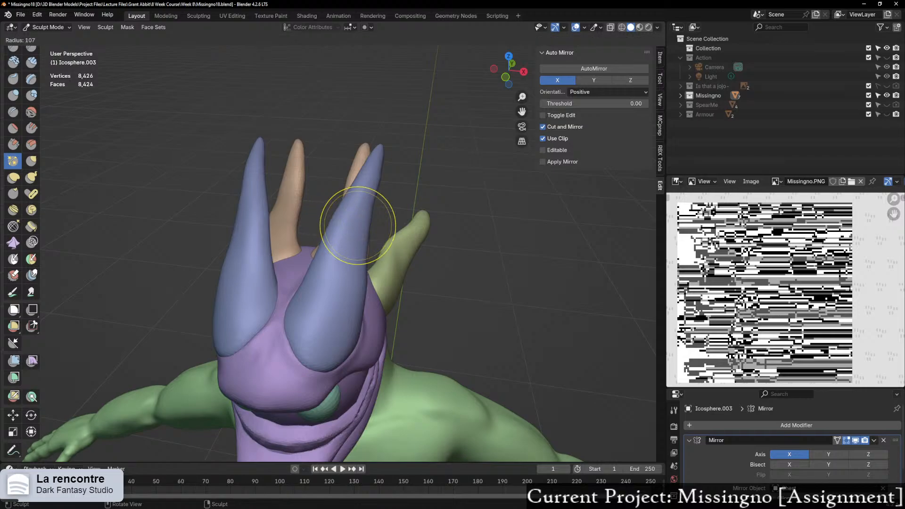
left_click_drag(355, 207, 351, 216)
left_click_drag(352, 216, 346, 226)
left_click_drag(346, 226, 344, 232)
left_click_drag(344, 232, 343, 244)
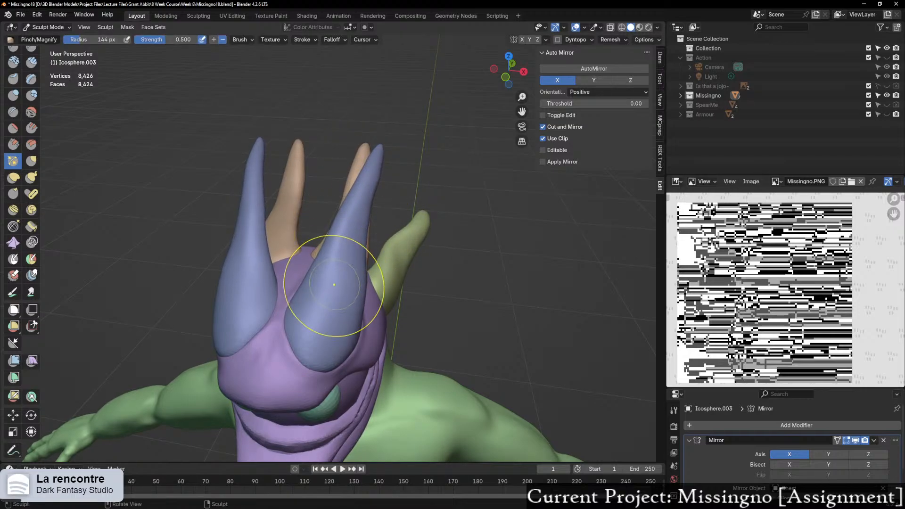
mouse_move(353, 287)
middle_mouse_down()
mouse_move(254, 283)
mouse_move(332, 283)
mouse_move(259, 283)
mouse_move(198, 226)
middle_mouse_up()
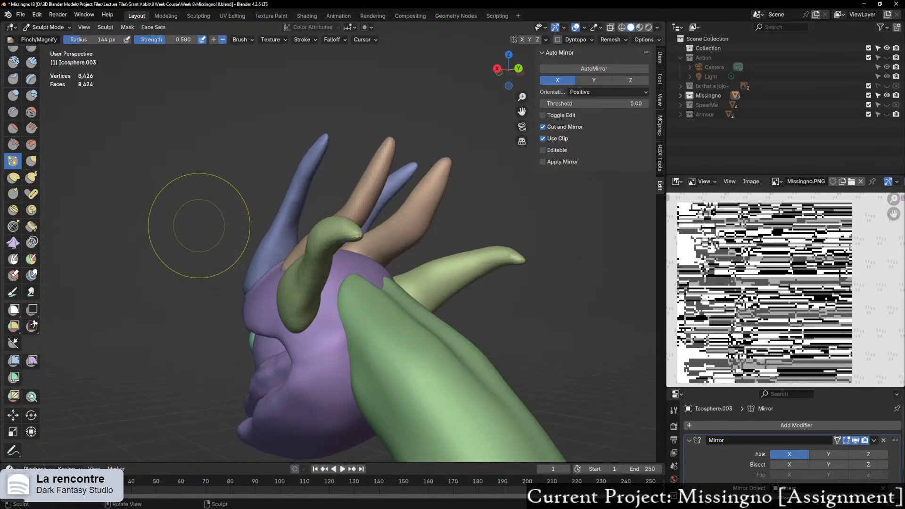
Step: Even out the thickness of the blue horns along their length with the Inflate/Deflate brush at a 144 px radius and smooth them above the bases
scroll(200, 226, "up", 5)
middle_click_drag(249, 214, 325, 292)
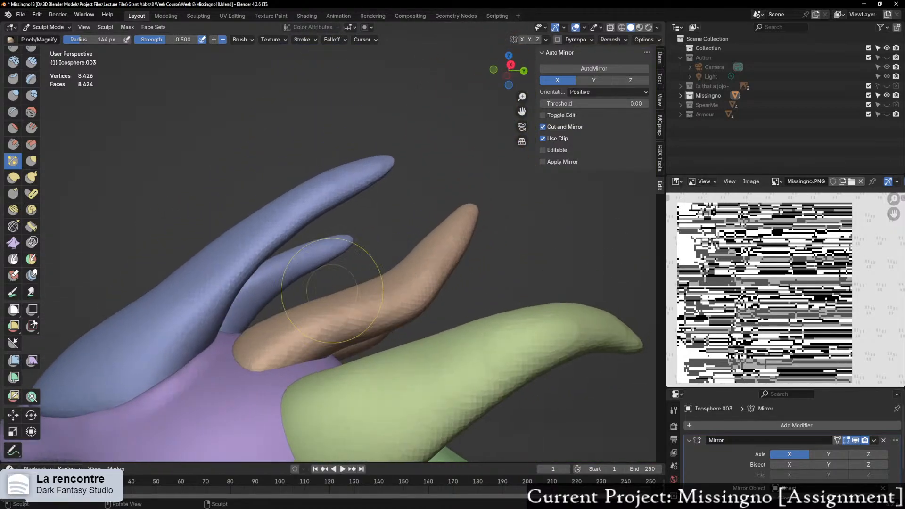
left_click(13, 95)
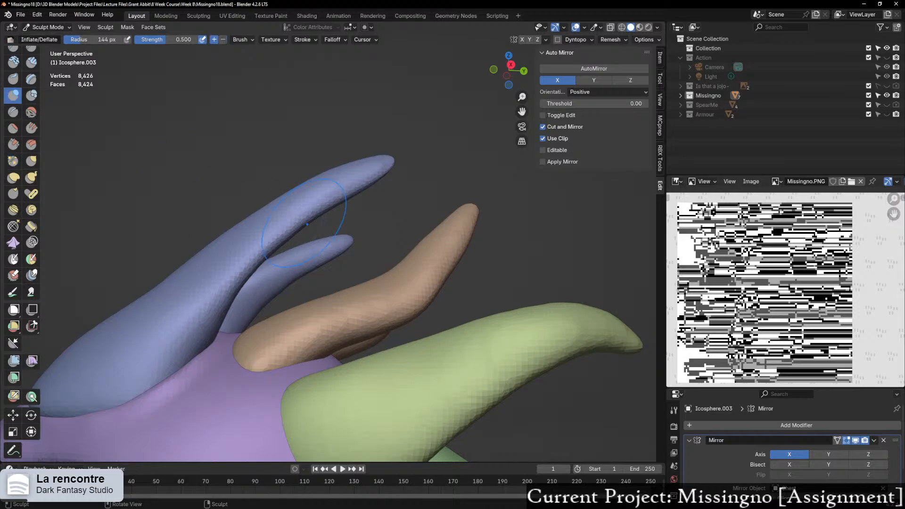
mouse_move(330, 183)
left_mouse_down()
mouse_move(259, 208)
mouse_move(157, 281)
left_mouse_up()
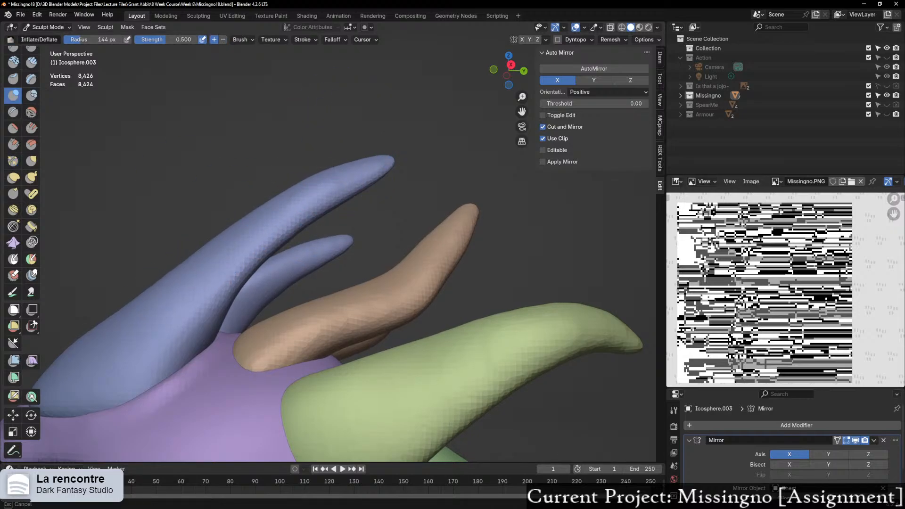
scroll(207, 259, "down", 2)
middle_click_drag(207, 259, 132, 257)
scroll(293, 279, "up", 3)
mouse_move(293, 278)
middle_mouse_down()
mouse_move(306, 280)
mouse_move(277, 299)
middle_mouse_up()
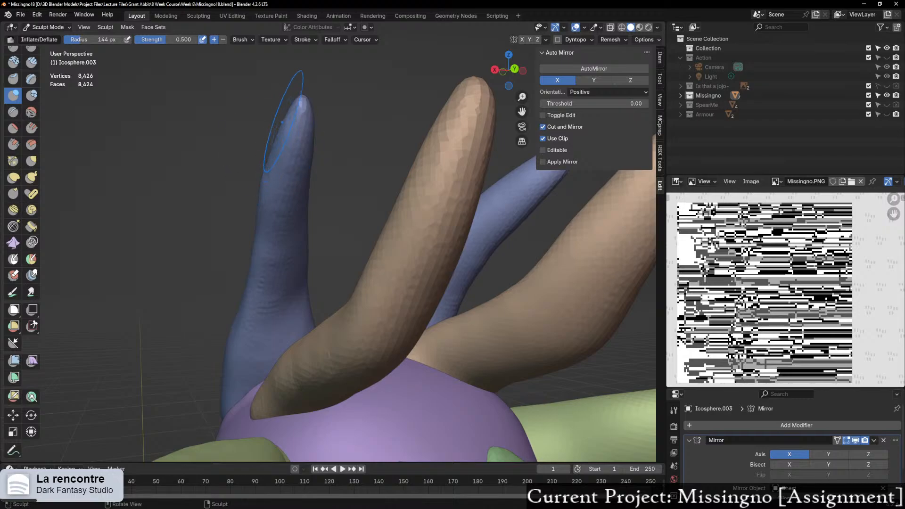
left_click_drag(265, 165, 269, 161)
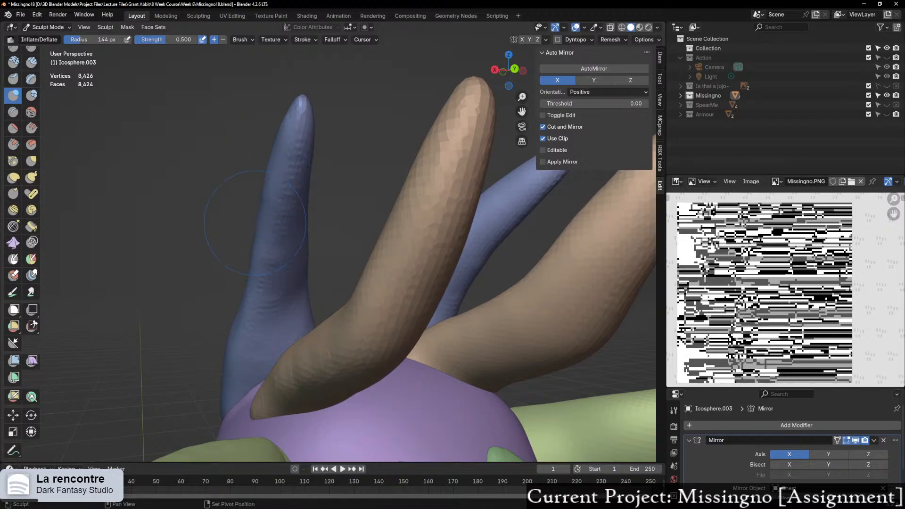
left_click_drag(298, 279, 300, 288, "shift")
middle_click_drag(318, 234, 382, 283)
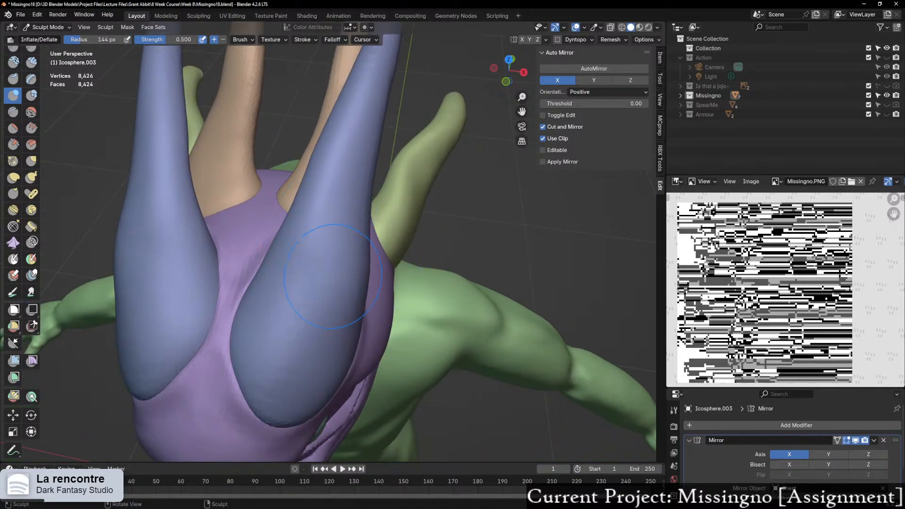
Step: Switch sculpting to the brown horns and isolate them in local view
mouse_move(277, 363)
middle_mouse_down()
mouse_move(338, 217)
mouse_move(222, 288)
mouse_move(238, 269)
mouse_move(316, 253)
middle_mouse_up()
key("alt+q")
scroll(369, 222, "up", 4)
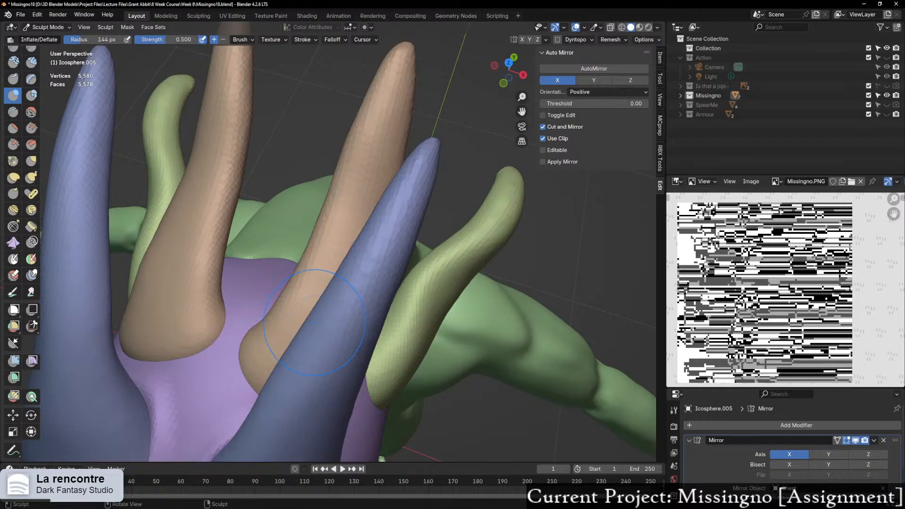
key("KP_Divide")
mouse_move(321, 326)
middle_mouse_down()
mouse_move(358, 306)
mouse_move(354, 283)
middle_mouse_up()
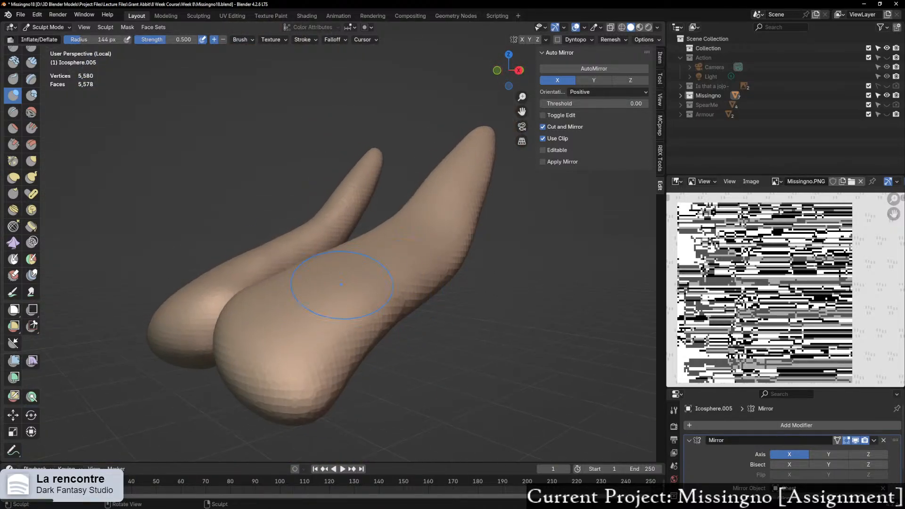
Step: Soften the bend on the rear underside of the brown horns with the Elastic Deform brush at a 92 px radius
left_click(13, 178)
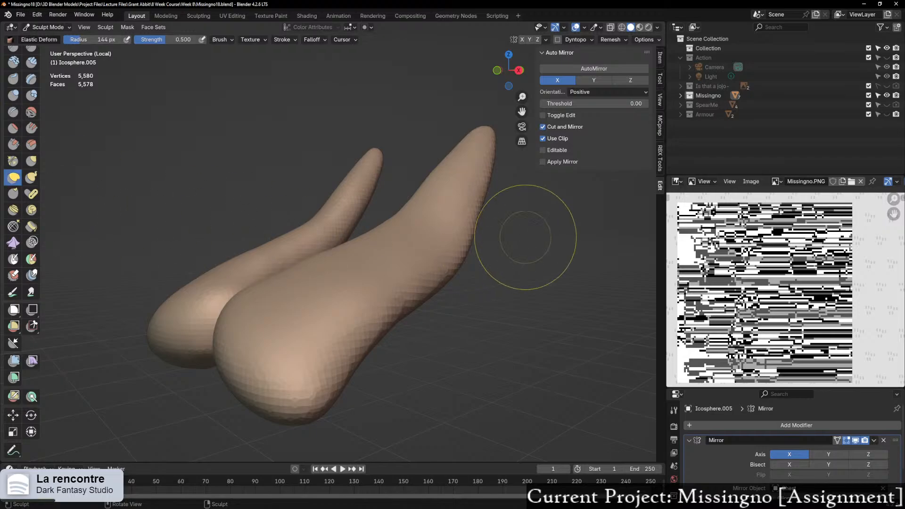
mouse_move(525, 237)
middle_mouse_down()
mouse_move(544, 243)
mouse_move(465, 242)
middle_mouse_up()
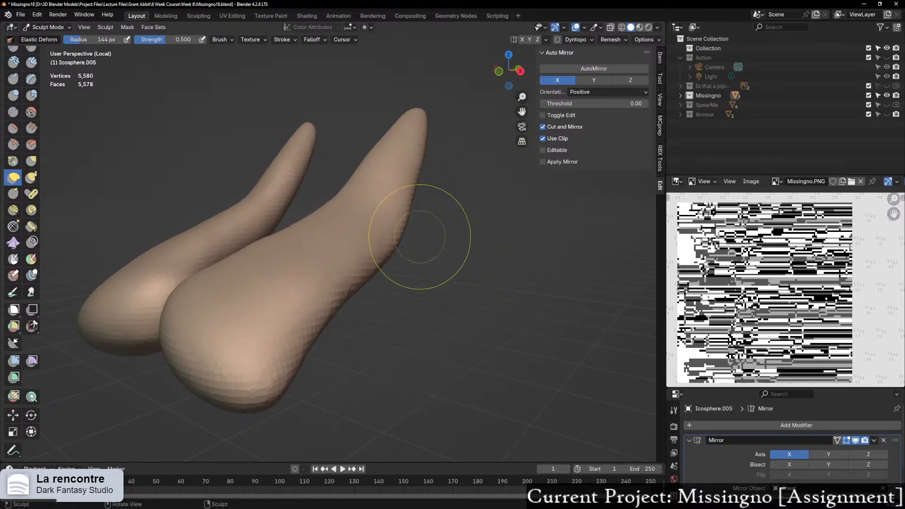
key("f")
left_click(434, 250)
left_click_drag(399, 245, 383, 238)
left_click_drag(375, 272, 350, 267)
left_click_drag(351, 268, 352, 261)
mouse_move(392, 246)
left_mouse_down()
mouse_move(384, 238)
mouse_move(396, 228)
mouse_move(406, 176)
left_mouse_up()
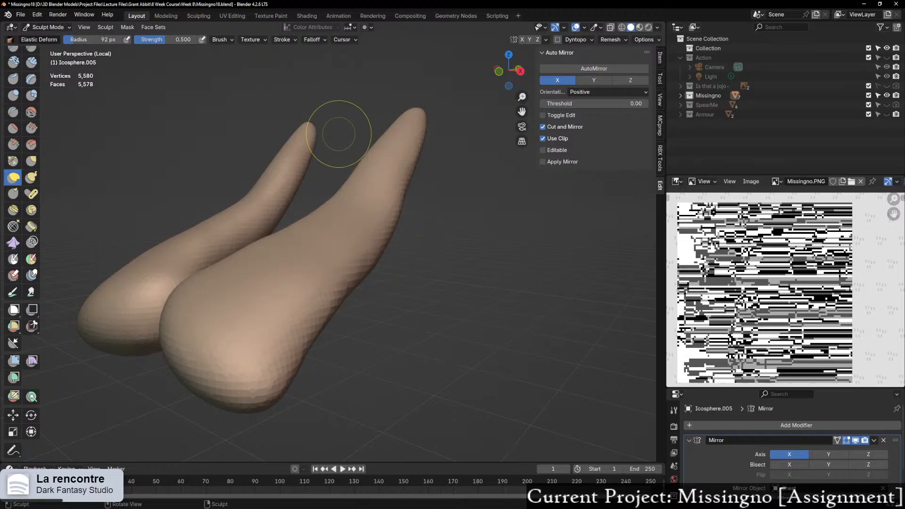
Step: Nudge the inner side of the brown horns' bases with Elastic Deform from the front, and leave local view
middle_click_drag(339, 129, 388, 163)
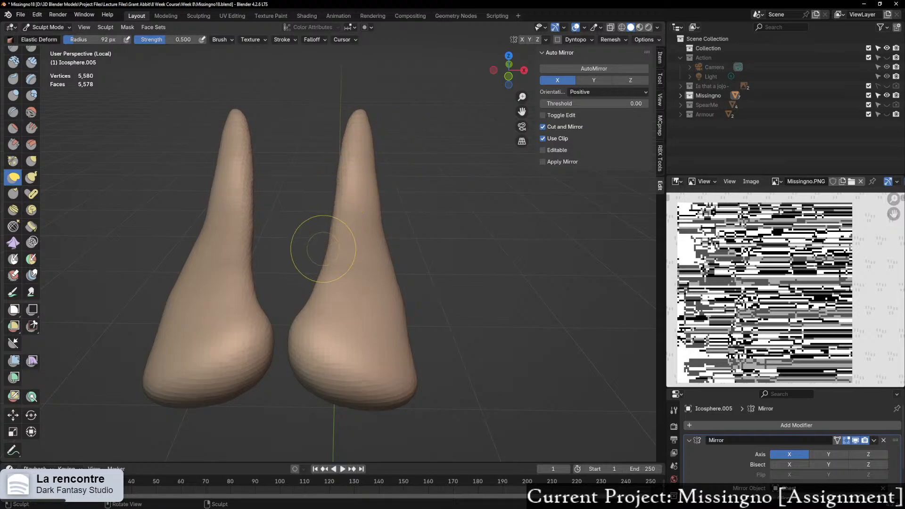
left_click_drag(309, 296, 303, 302)
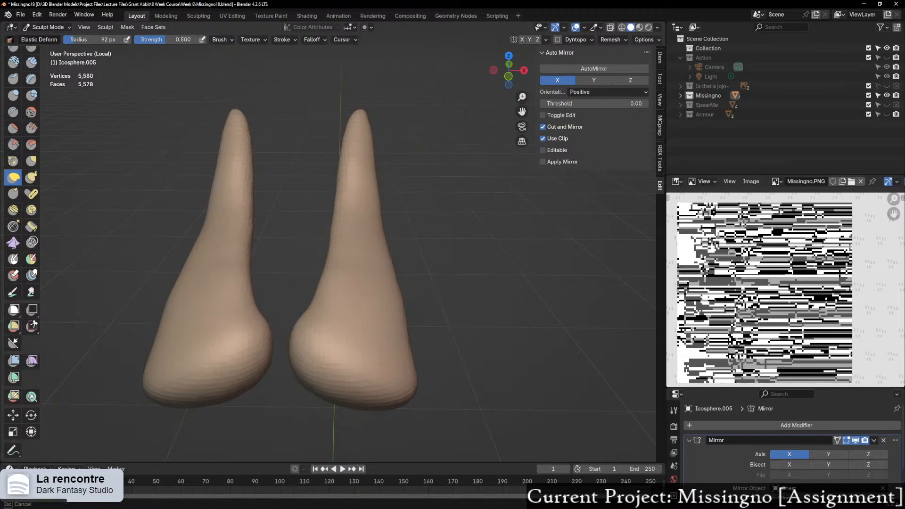
key("KP_Divide")
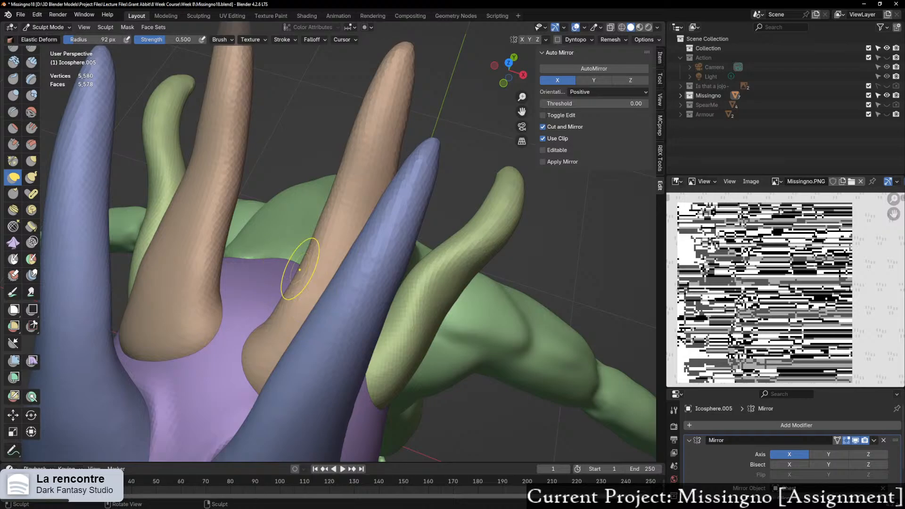
Step: Switch sculpting to the yellow-green side horns and frame them from behind the head
middle_click_drag(300, 269, 410, 311)
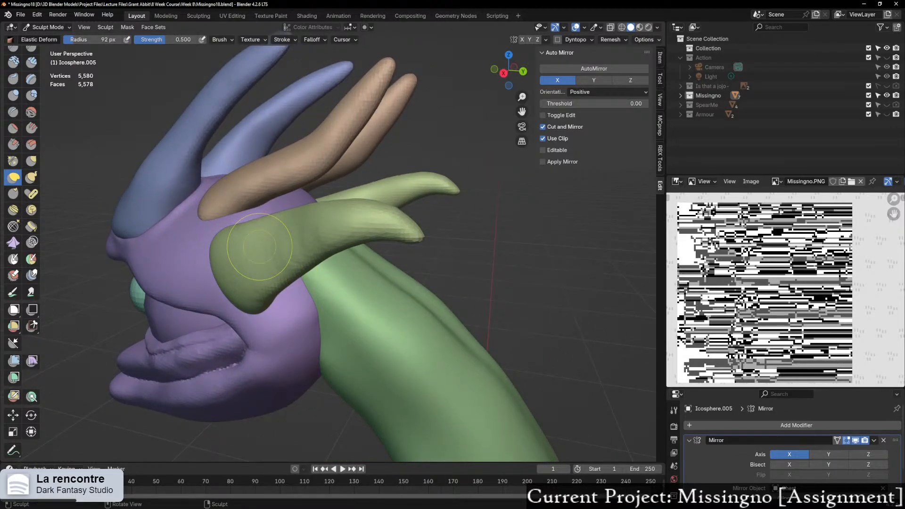
middle_click_drag(263, 251, 263, 227)
key("alt+q")
mouse_move(305, 268)
middle_mouse_down()
mouse_move(265, 268)
mouse_move(299, 279)
middle_mouse_up()
scroll(270, 269, "up", 2)
middle_click_drag(221, 281, 282, 292, "shift")
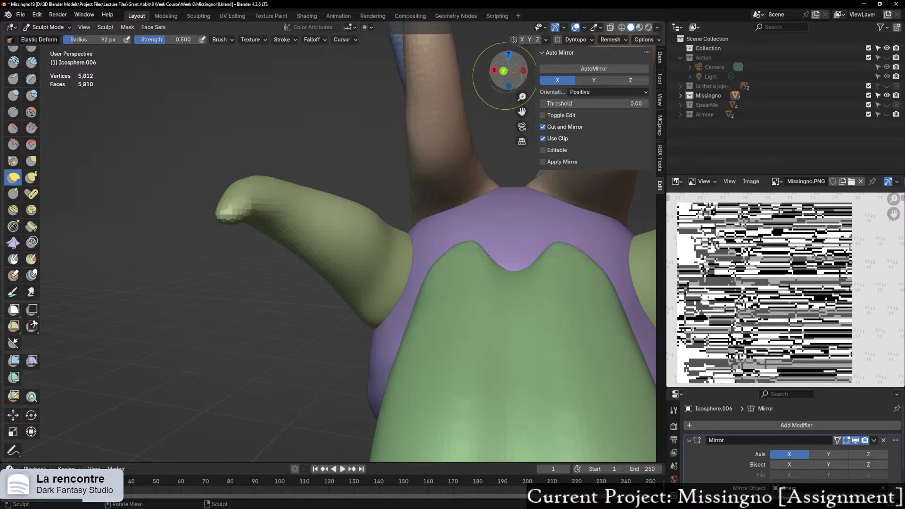
Step: Examine the yellow-green side horns from the right side and from behind, alongside the reference image
left_click(494, 70)
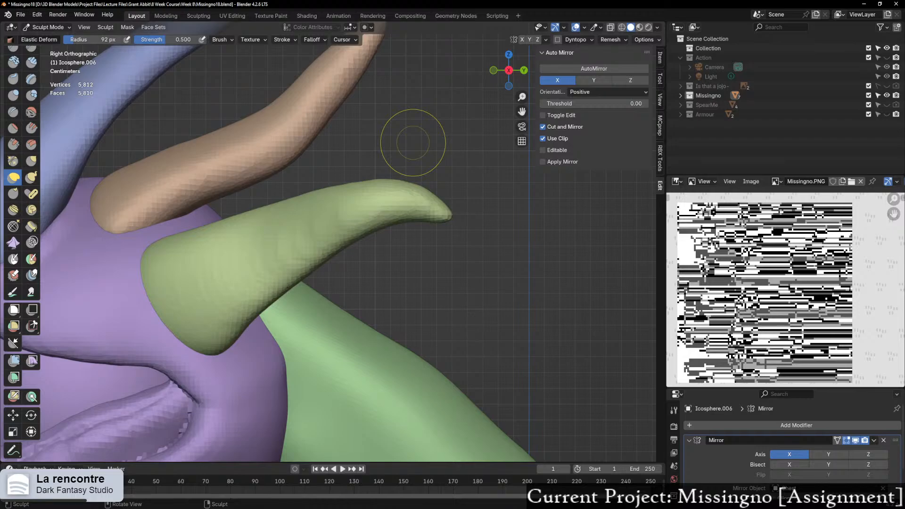
middle_click_drag(412, 142, 305, 206)
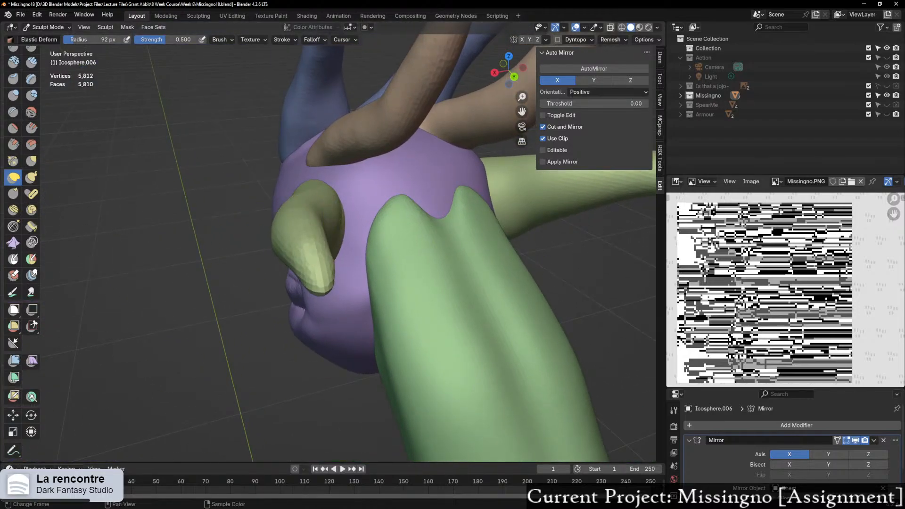
middle_click_drag(783, 278, 750, 271)
scroll(788, 300, "up", 2)
scroll(788, 299, "down", 2)
scroll(788, 299, "up", 2)
scroll(788, 300, "down", 2)
mouse_move(257, 254)
middle_mouse_down()
mouse_move(347, 239)
mouse_move(202, 253)
mouse_move(192, 196)
middle_mouse_up()
scroll(344, 239, "down", 3)
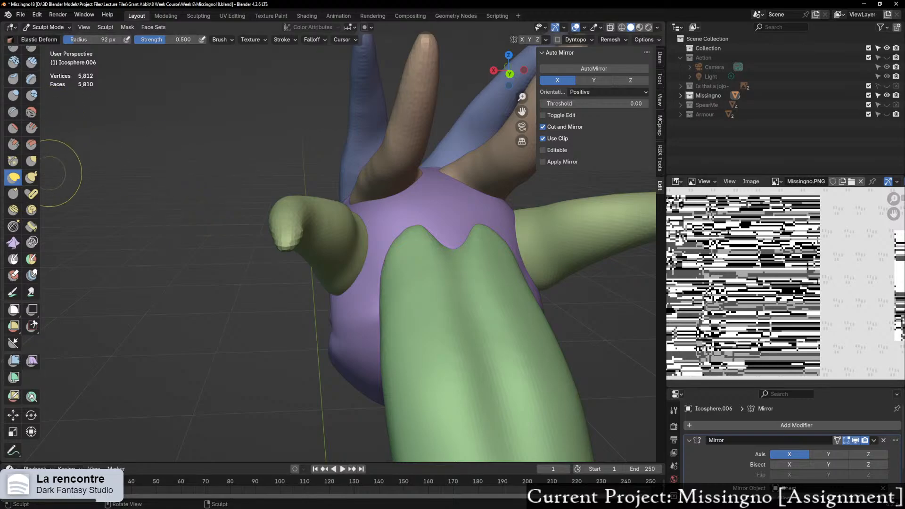
Step: Pull the bases of the yellow-green side horns in against the head with the Grab brush at a 135 px radius
left_click(32, 161)
scroll(405, 231, "up", 2)
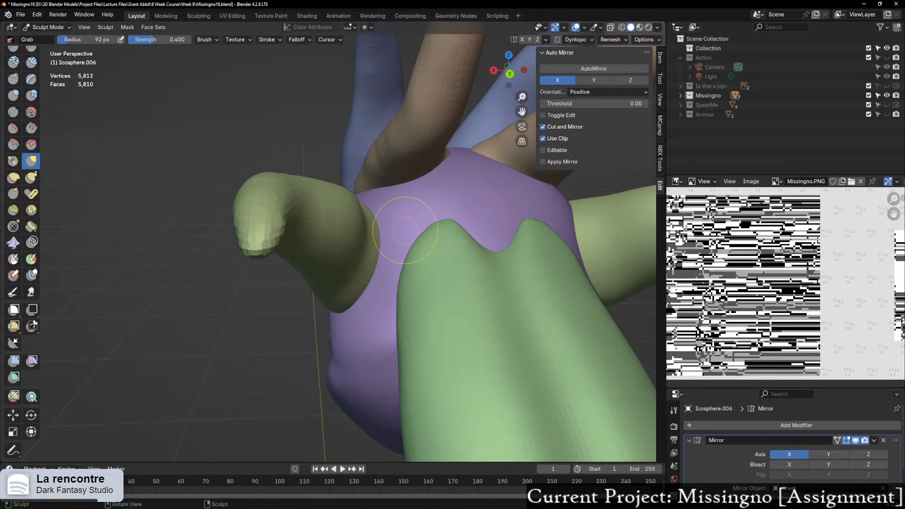
key("f")
left_click(391, 252)
left_click_drag(376, 252, 383, 249)
left_click_drag(377, 234, 380, 223)
mouse_move(376, 246)
left_mouse_down()
mouse_move(349, 302)
mouse_move(364, 292)
mouse_move(395, 208)
left_mouse_up()
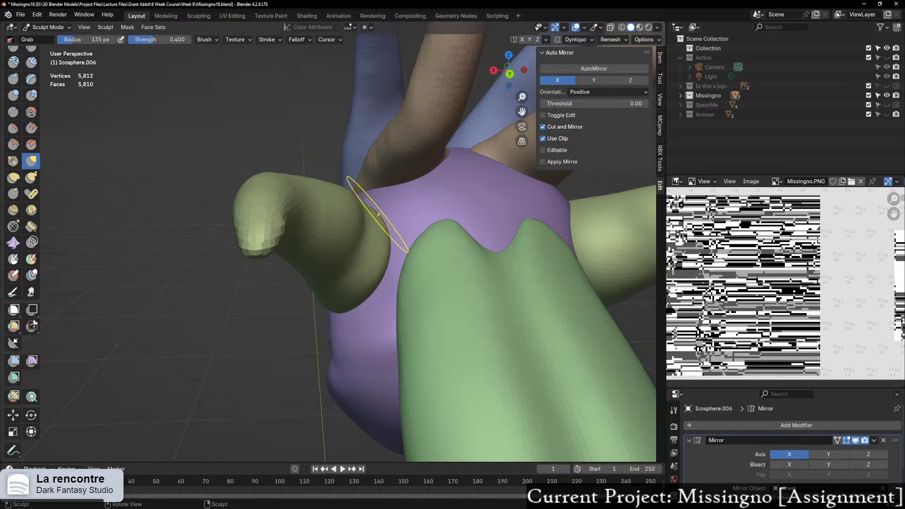
Step: Remesh the yellow-green side horns and refine their contour from the middle toward the tips with the Grab brush
mouse_move(390, 213)
middle_mouse_down()
mouse_move(537, 221)
mouse_move(518, 198)
mouse_move(460, 172)
middle_mouse_up()
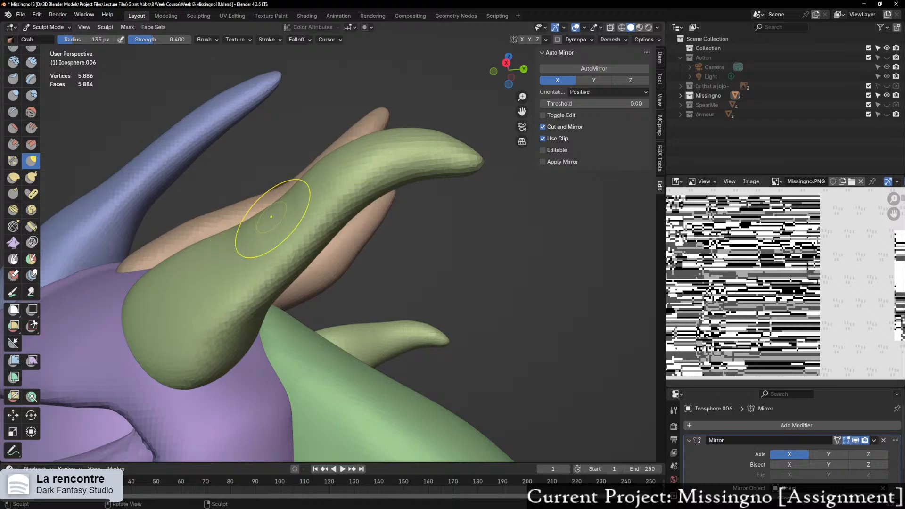
left_click_drag(252, 289, 262, 288)
left_click_drag(357, 185, 362, 181)
left_click_drag(369, 175, 393, 171)
mouse_move(399, 166)
left_mouse_down()
mouse_move(420, 155)
mouse_move(417, 135)
left_mouse_up()
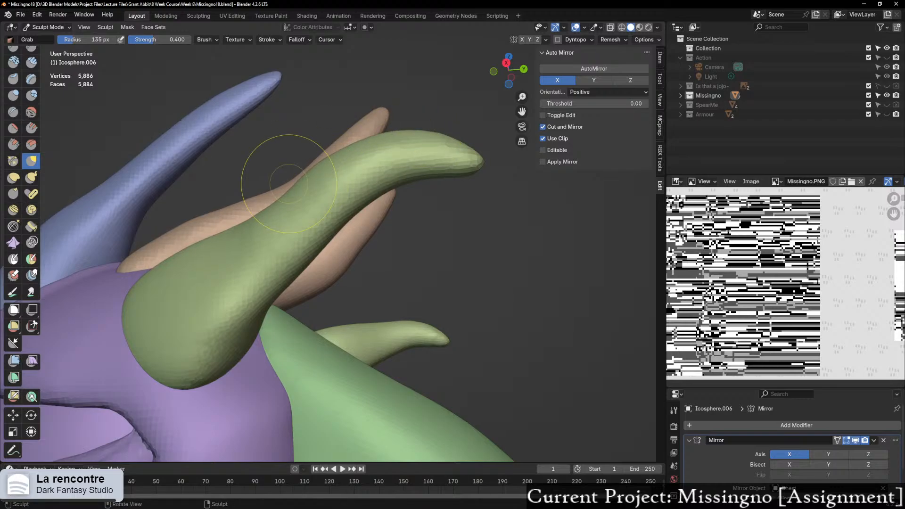
mouse_move(289, 184)
middle_mouse_down()
mouse_move(326, 175)
mouse_move(306, 185)
mouse_move(307, 257)
middle_mouse_up()
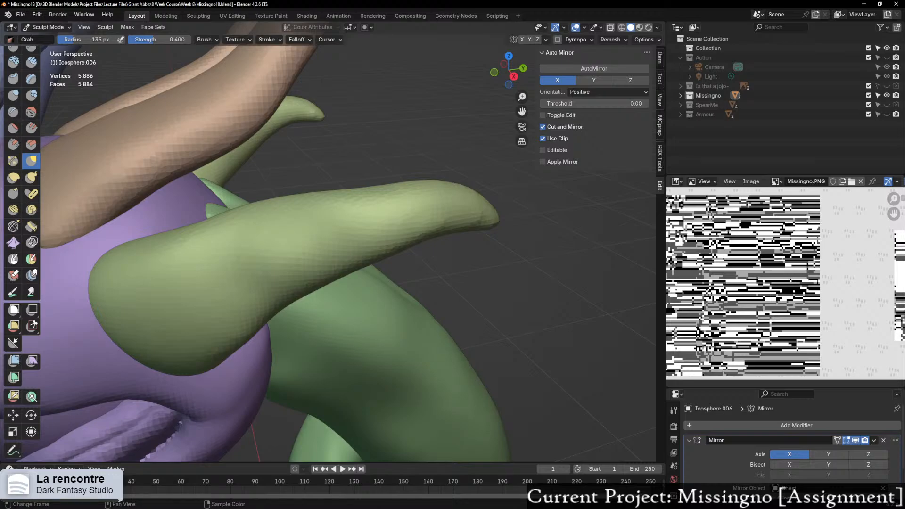
Step: Change the image editor area to a second 3D viewport and frame the character's head and shoulders in it
left_click(677, 182)
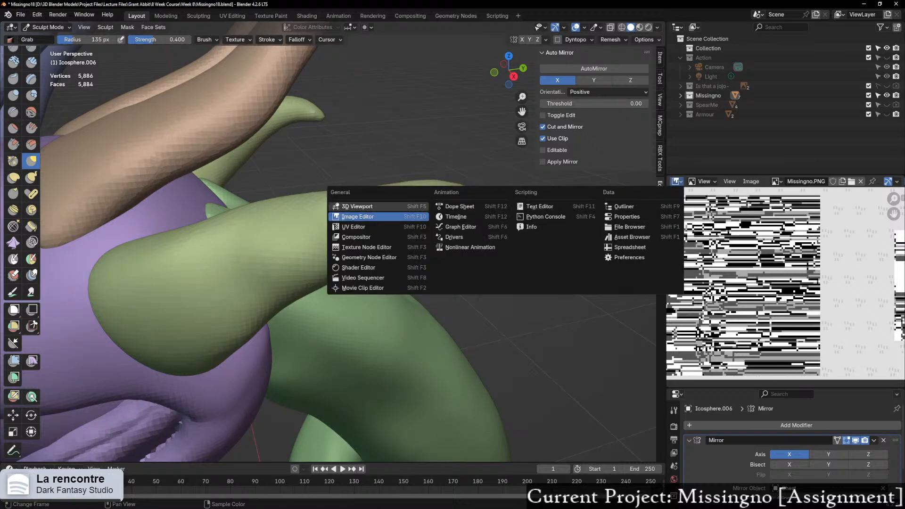
left_click(368, 207)
middle_click_drag(811, 269, 764, 233)
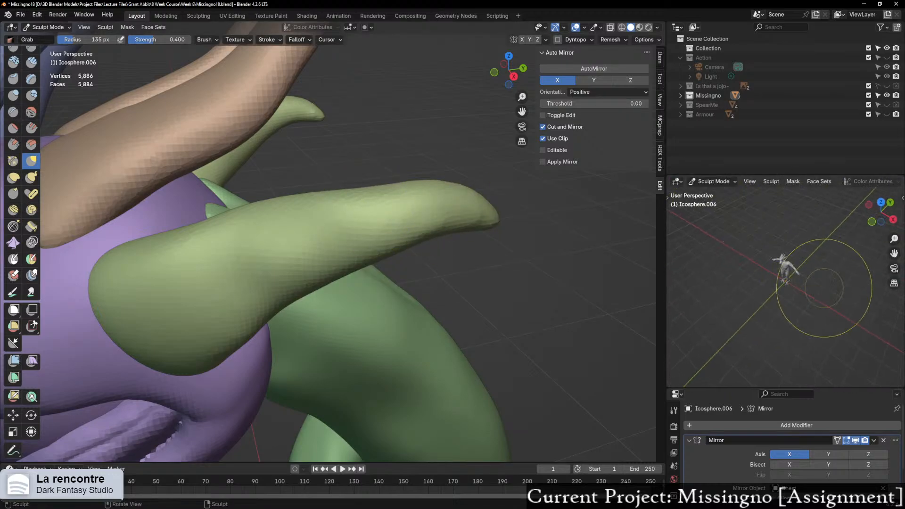
mouse_move(817, 290)
middle_mouse_down()
mouse_move(804, 274)
mouse_move(807, 289)
middle_mouse_up()
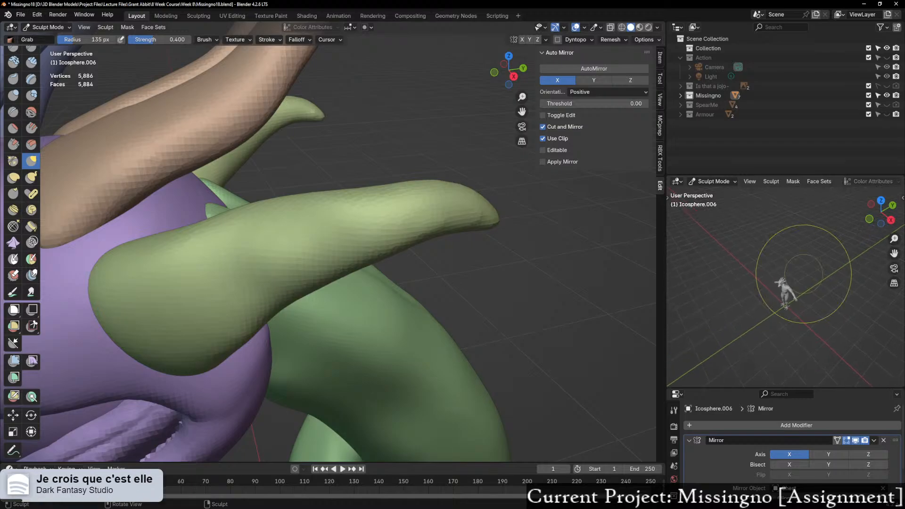
scroll(799, 245, "up", 5)
mouse_move(805, 330)
middle_mouse_down()
mouse_move(821, 297)
mouse_move(782, 285)
mouse_move(835, 315)
middle_mouse_up()
scroll(820, 297, "up", 4)
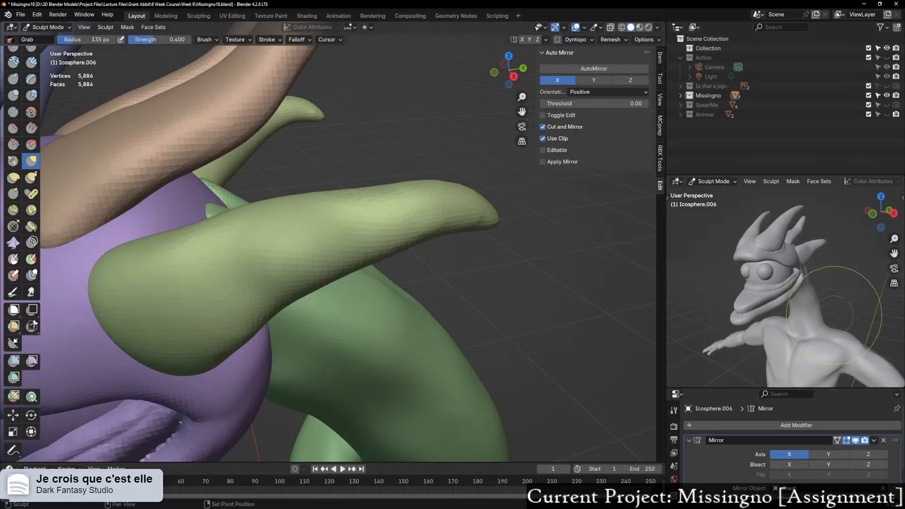
Step: Even out the middle of the yellow-green side horns with the Inflate/Deflate brush at a 174 px radius
mouse_move(369, 351)
middle_mouse_down()
mouse_move(311, 311)
mouse_move(250, 293)
mouse_move(330, 351)
middle_mouse_up()
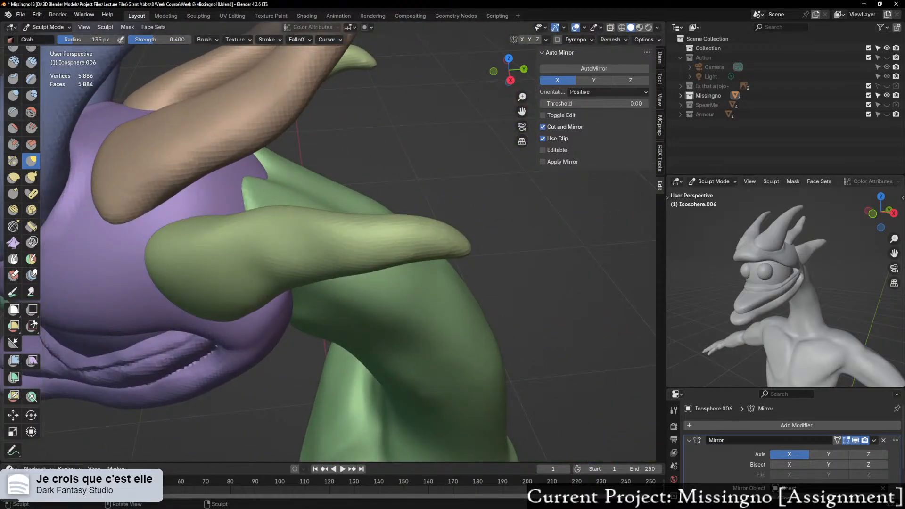
key("i")
middle_click_drag(287, 302, 337, 277)
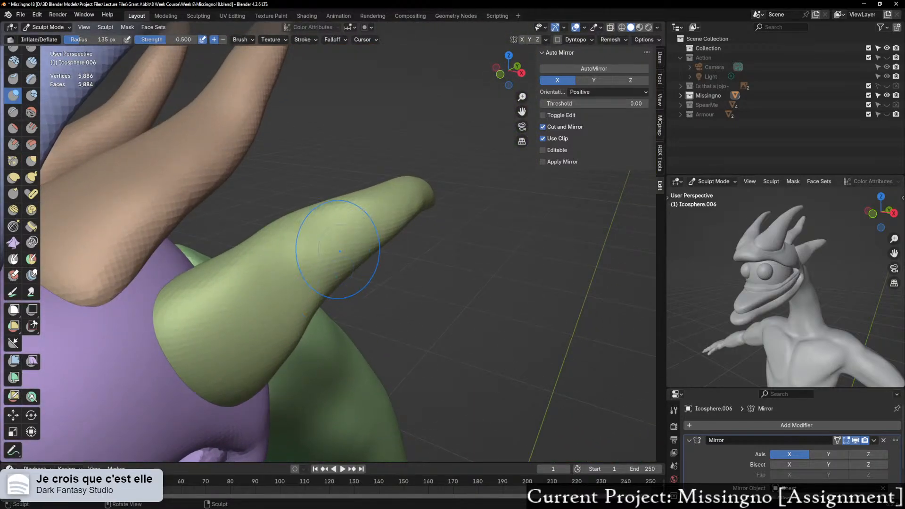
key("f")
left_click(356, 229)
left_click_drag(357, 216, 318, 249)
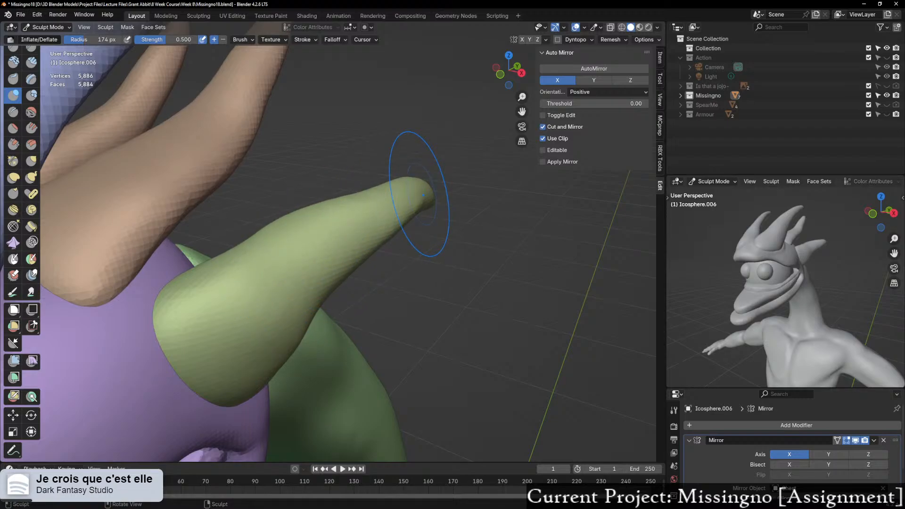
Step: Raise the underside of the yellow-green side horns and adjust their tips in right view with the Elastic Deform brush at a 174 px radius
mouse_move(424, 195)
middle_mouse_down()
mouse_move(202, 194)
mouse_move(182, 202)
middle_mouse_up()
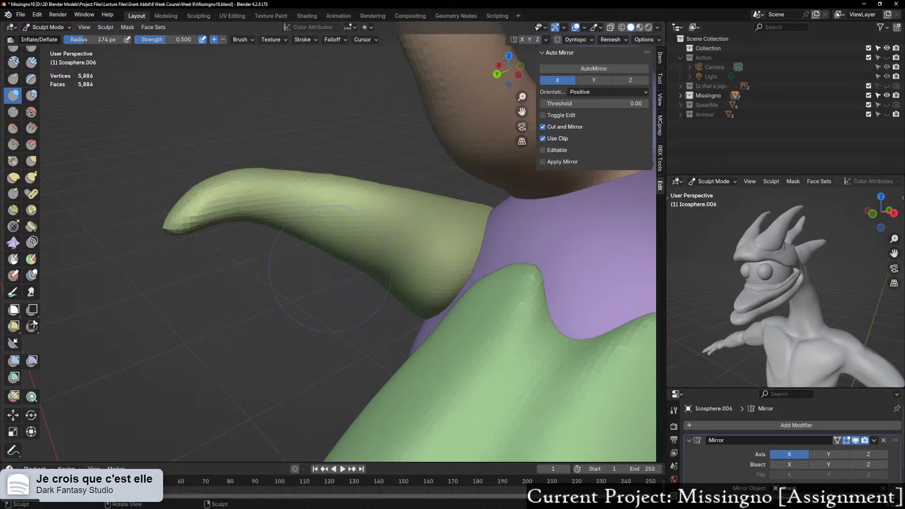
middle_click_drag(330, 269, 512, 262)
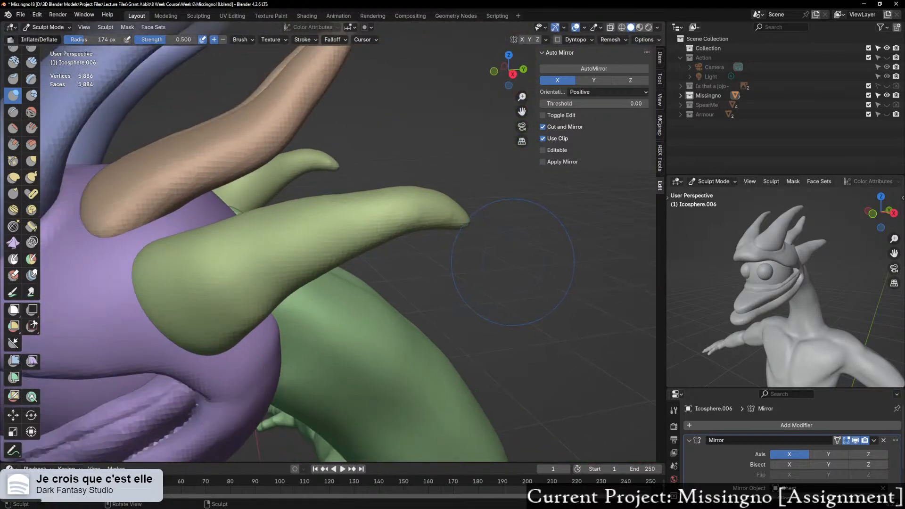
scroll(512, 262, "down", 3)
left_click(512, 74)
scroll(422, 257, "up", 3)
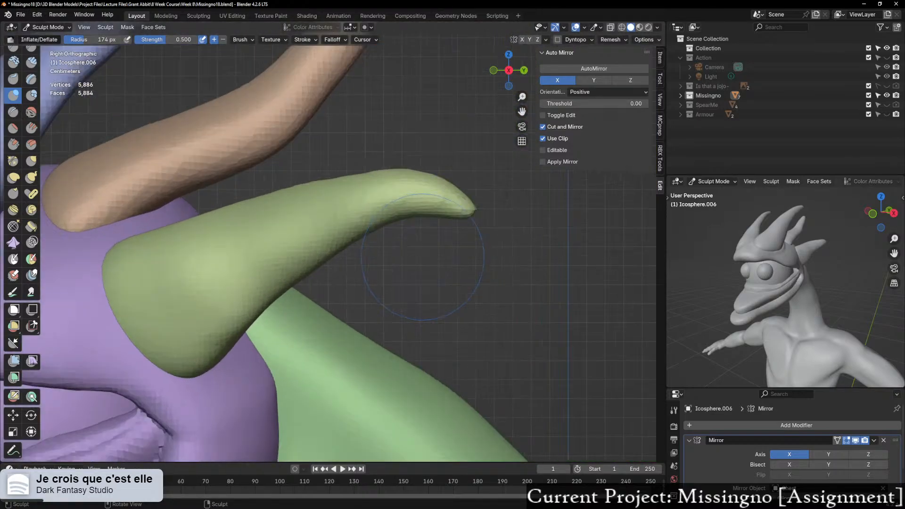
left_click(13, 177)
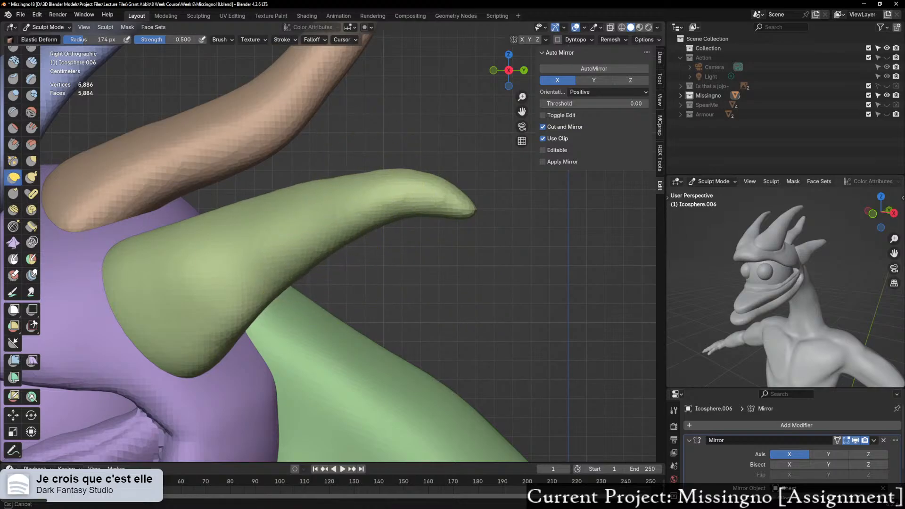
left_click_drag(301, 276, 286, 253)
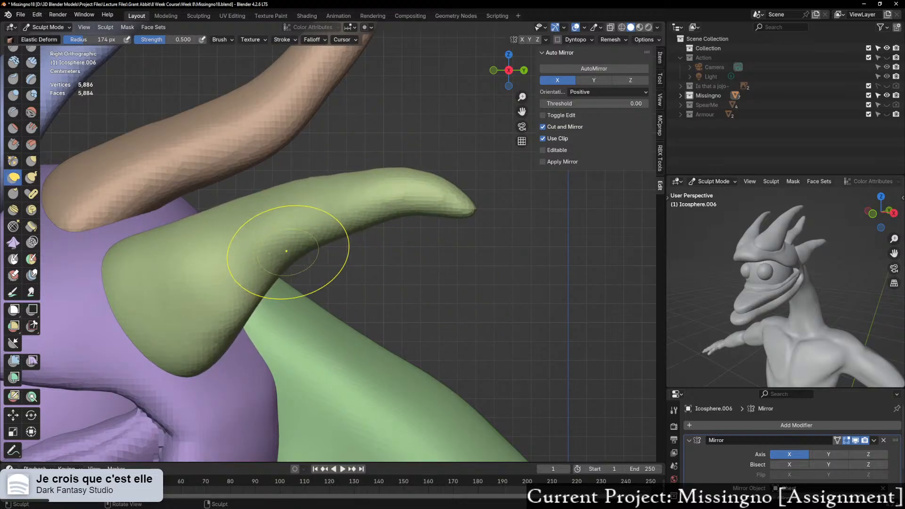
mouse_move(451, 204)
left_mouse_down()
mouse_move(479, 237)
mouse_move(491, 235)
left_mouse_up()
mouse_move(491, 234)
left_mouse_down()
mouse_move(499, 247)
mouse_move(465, 222)
mouse_move(468, 206)
mouse_move(456, 199)
left_mouse_up()
Step: Remesh the yellow-green side horns and swing their tips outward from behind with the Elastic Deform brush
middle_click_drag(457, 199, 473, 223)
mouse_move(801, 288)
middle_mouse_down()
mouse_move(749, 284)
mouse_move(792, 292)
mouse_move(752, 322)
middle_mouse_up()
middle_click_drag(430, 238, 327, 294)
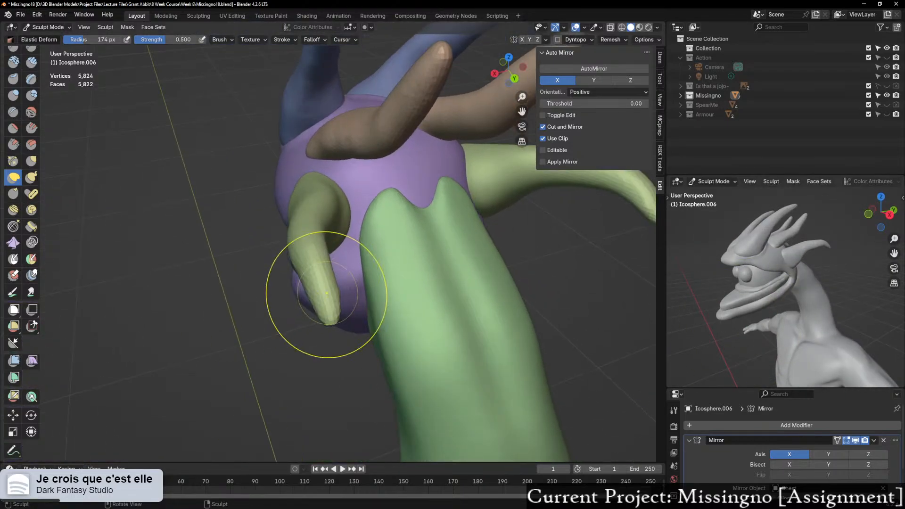
left_click_drag(337, 315, 281, 316)
left_click_drag(311, 221, 327, 227)
left_click_drag(323, 302, 315, 302)
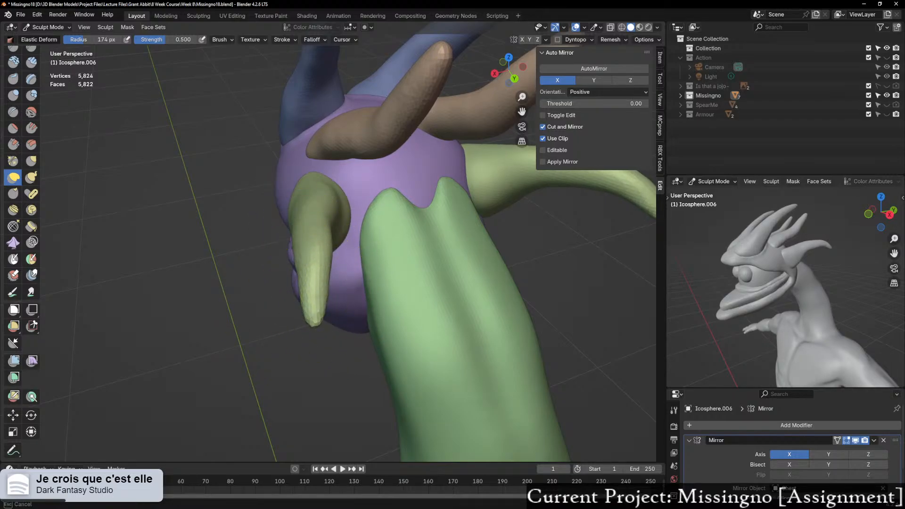
Step: Refine the lower curve of the yellow-green side horns from the middle to the tips with the Elastic Deform brush
middle_click_drag(325, 296, 460, 259)
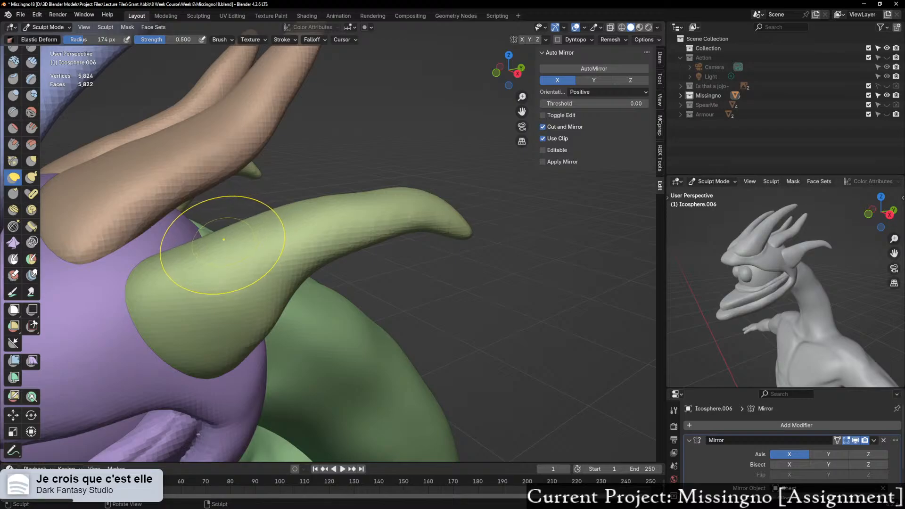
mouse_move(231, 240)
middle_mouse_down()
mouse_move(128, 273)
mouse_move(80, 265)
middle_mouse_up()
scroll(278, 248, "up", 1)
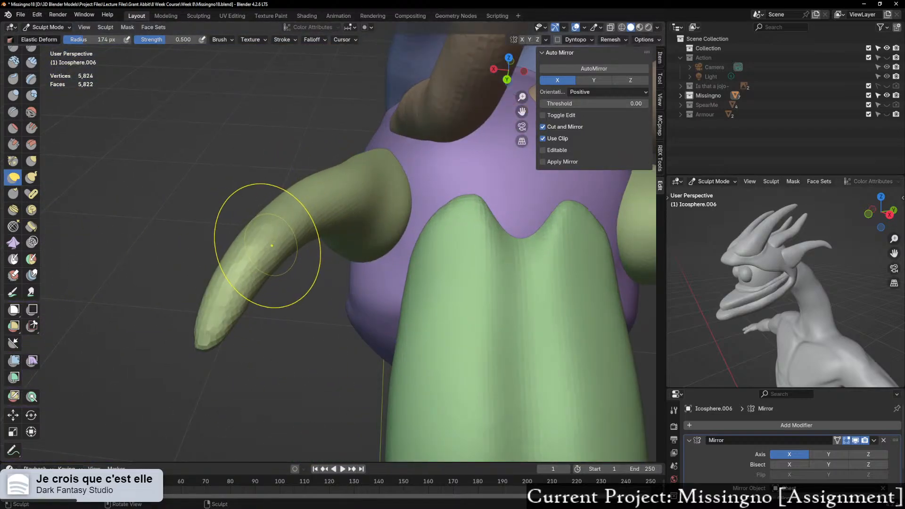
scroll(281, 250, "down", 5)
mouse_move(281, 250)
middle_mouse_down()
mouse_move(452, 236)
mouse_move(407, 220)
mouse_move(426, 224)
mouse_move(423, 213)
middle_mouse_up()
scroll(426, 224, "up", 4)
left_click_drag(291, 254, 305, 278)
left_click_drag(361, 240, 365, 247)
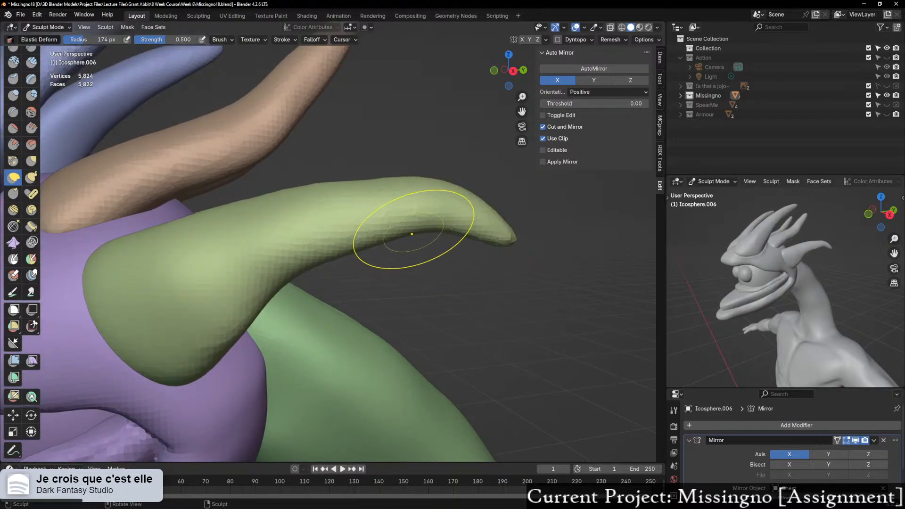
left_click_drag(415, 230, 452, 237)
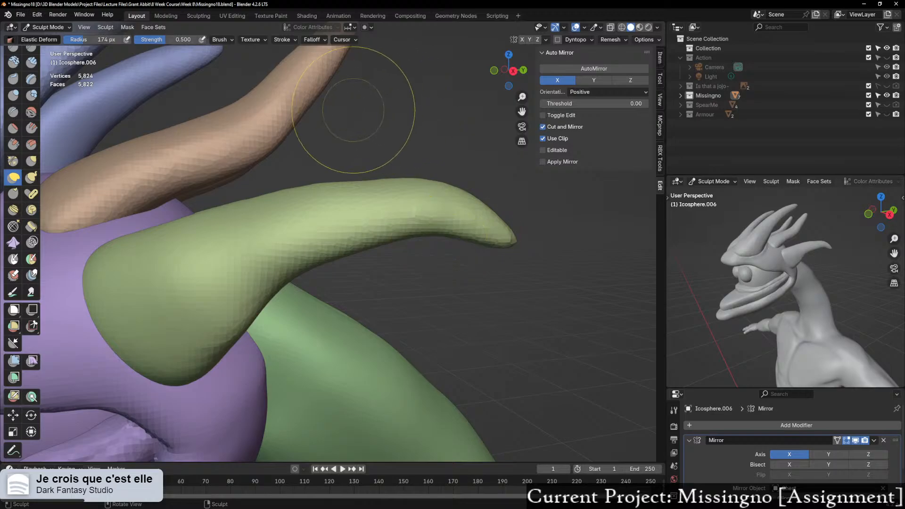
Step: Touch up the contour of the yellow-green side horns with the Grab brush at a 174 px radius and remesh them
key("g")
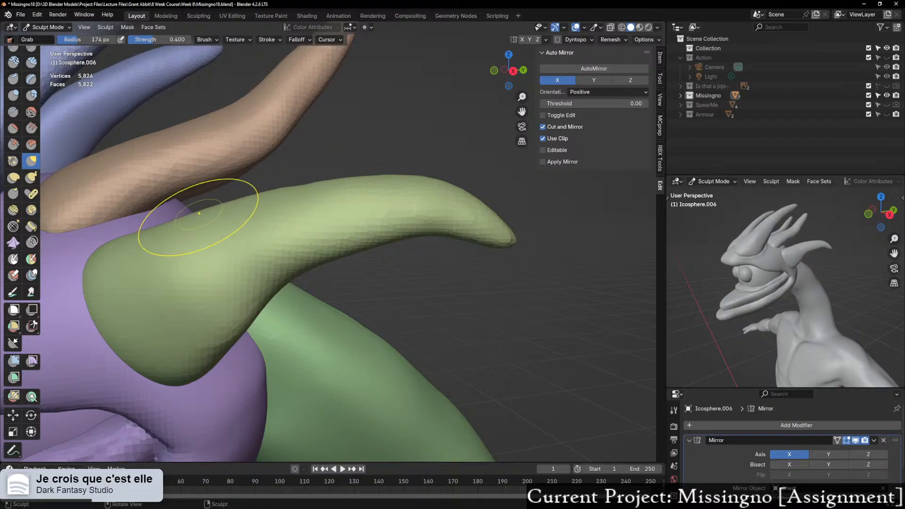
mouse_move(175, 212)
middle_mouse_down()
mouse_move(70, 217)
mouse_move(221, 247)
middle_mouse_up()
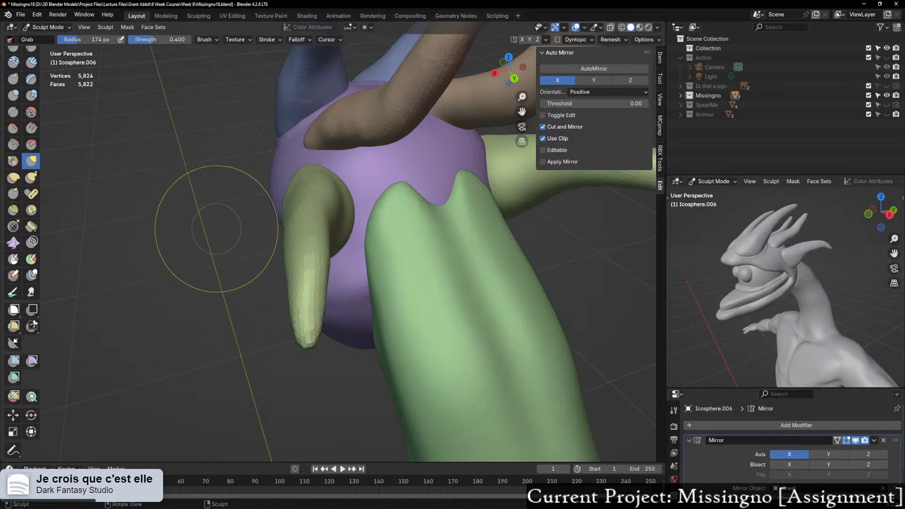
mouse_move(223, 233)
middle_mouse_down()
mouse_move(165, 269)
mouse_move(426, 265)
middle_mouse_up()
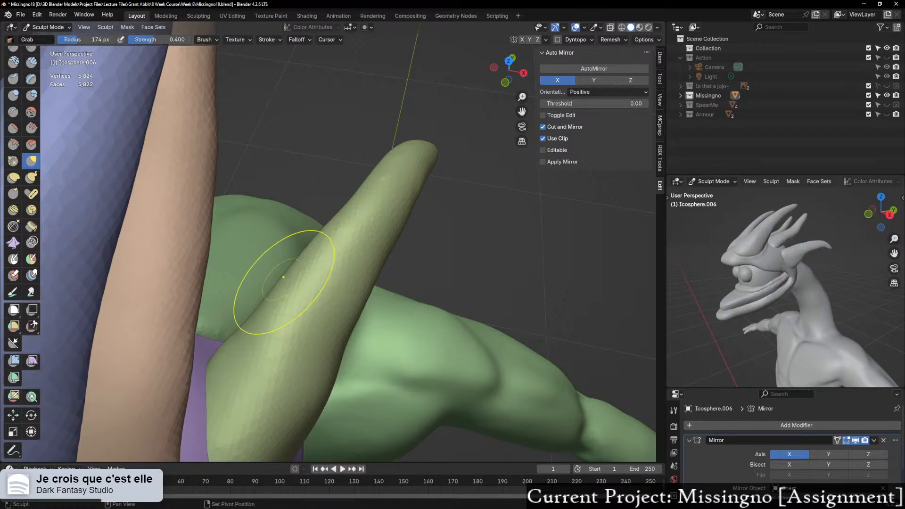
mouse_move(348, 244)
middle_mouse_down()
mouse_move(311, 244)
mouse_move(347, 232)
middle_mouse_up()
scroll(308, 241, "down", 4)
scroll(348, 232, "up", 2)
scroll(312, 285, "up", 2)
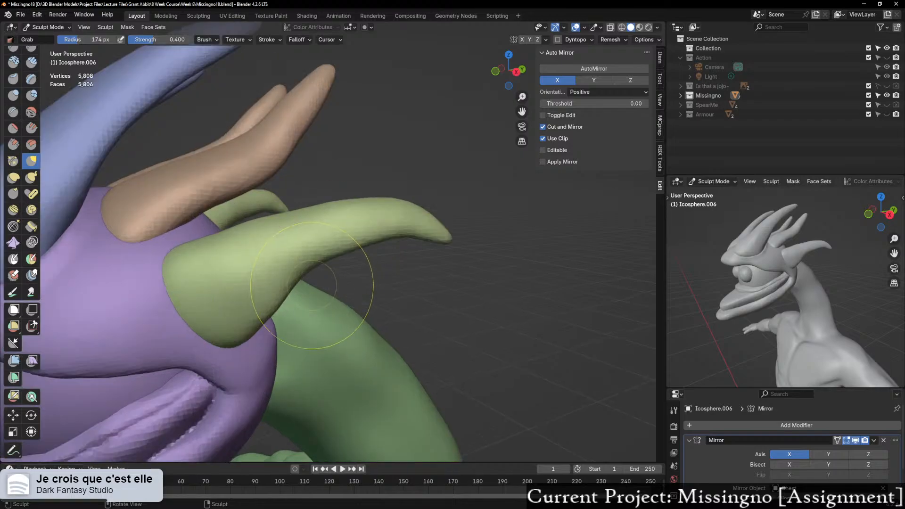
left_click(517, 72)
scroll(383, 222, "up", 5)
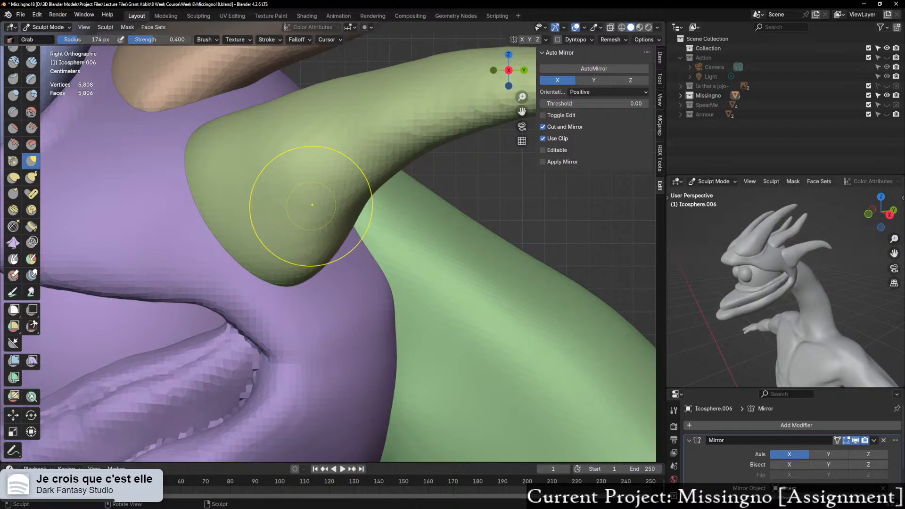
scroll(312, 205, "down", 4)
mouse_move(312, 205)
middle_mouse_down()
mouse_move(377, 209)
mouse_move(212, 203)
middle_mouse_up()
scroll(372, 217, "down", 2)
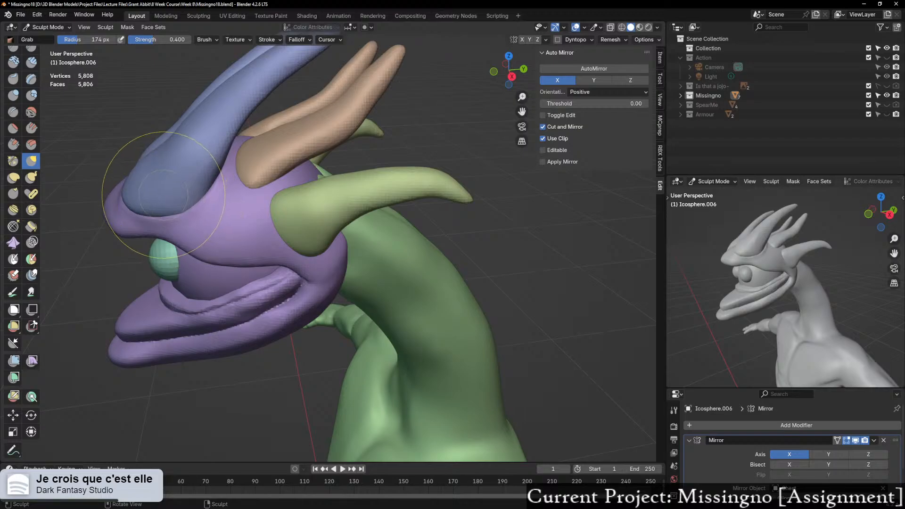
Step: Switch sculpting to the purple head and set the Crease brush to a 39 px radius for the brown horn bases
key("alt+q")
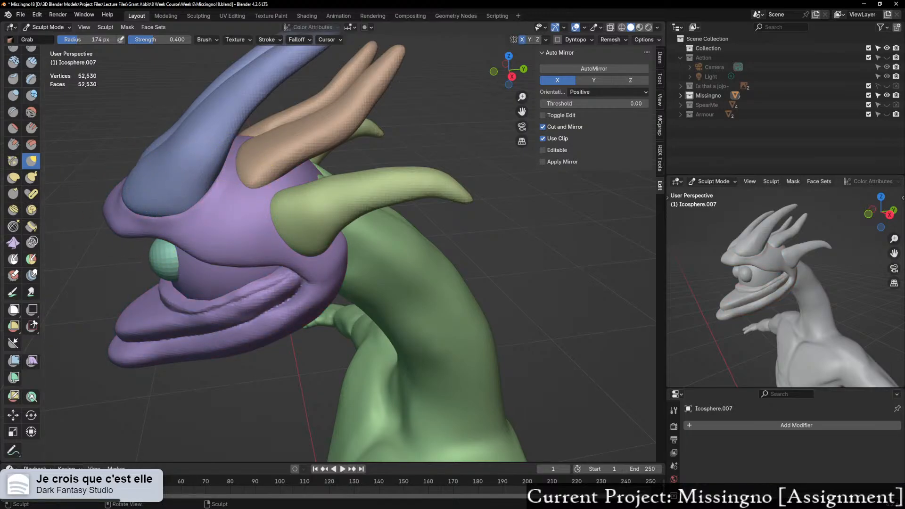
key("shift+c")
mouse_move(283, 162)
middle_mouse_down()
mouse_move(171, 153)
mouse_move(351, 196)
mouse_move(364, 231)
middle_mouse_up()
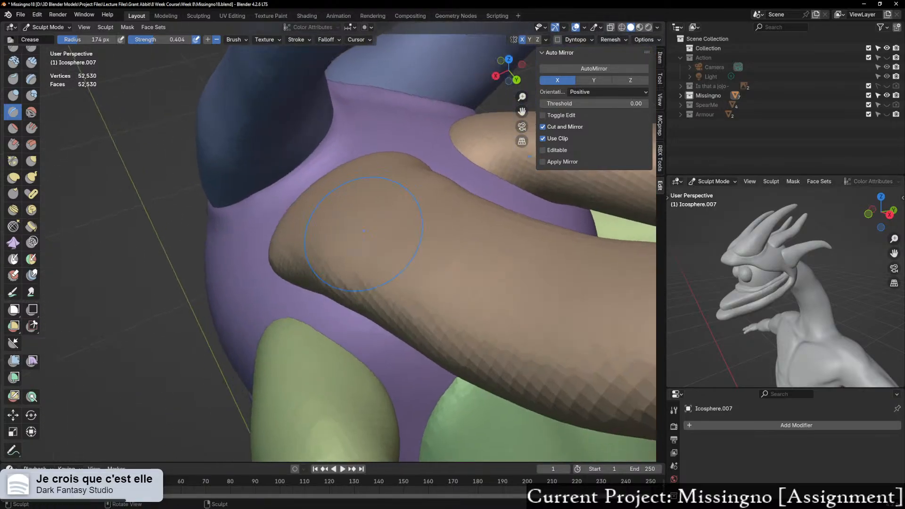
key("f")
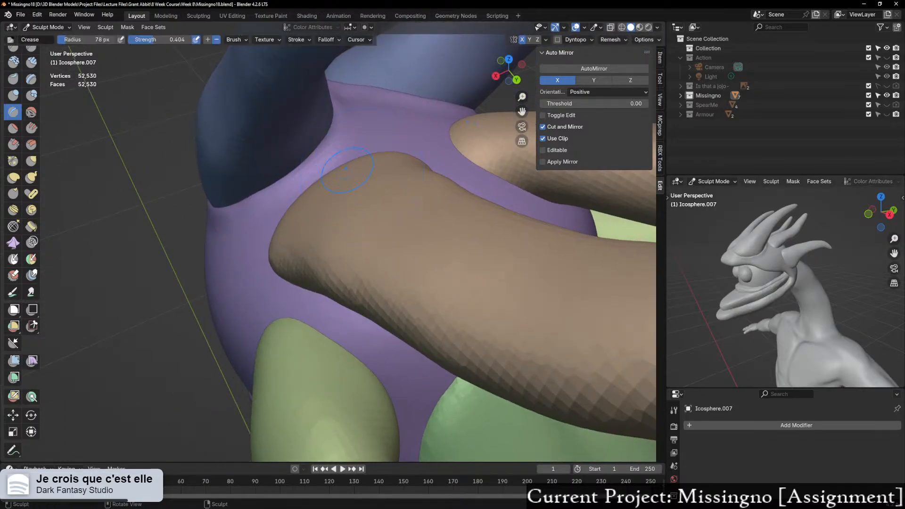
left_click(339, 173)
scroll(358, 138, "down", 7)
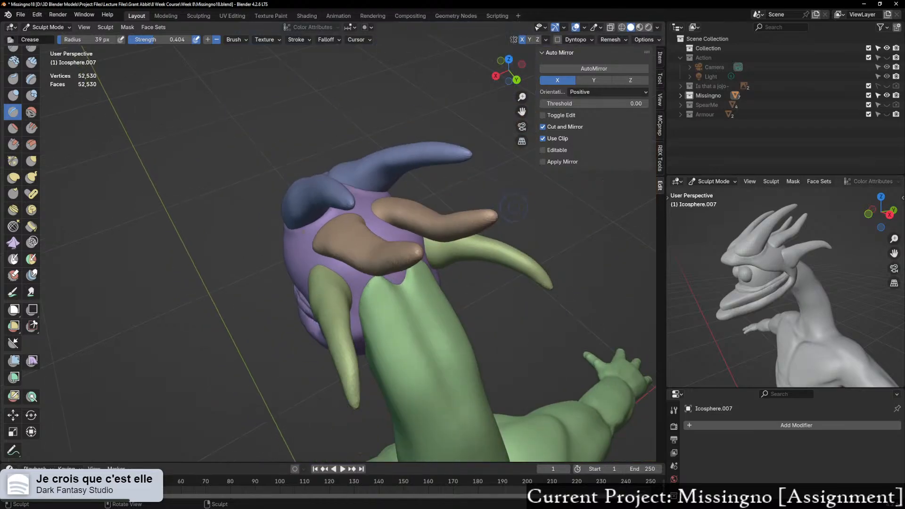
middle_click_drag(358, 138, 387, 94)
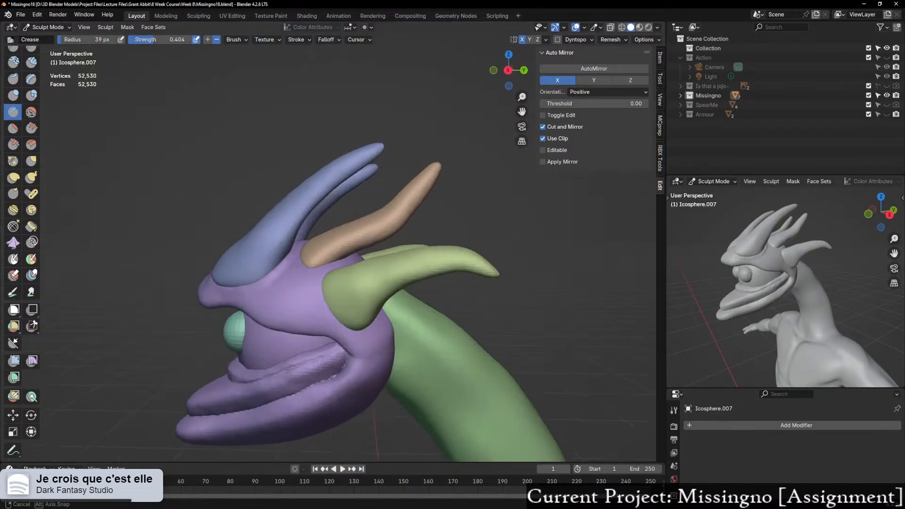
middle_click_drag(345, 260, 250, 273)
scroll(292, 270, "up", 5)
Step: Set the Grab brush to a 97 px radius, switch sculpting to the brown horns and fit their bases against the head
left_click(31, 161)
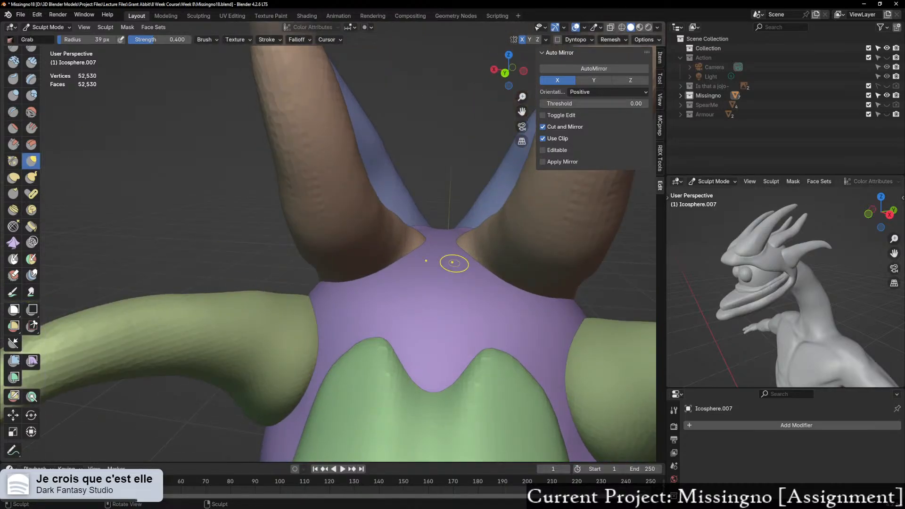
mouse_move(454, 258)
middle_mouse_down()
mouse_move(428, 283)
mouse_move(455, 260)
middle_mouse_up()
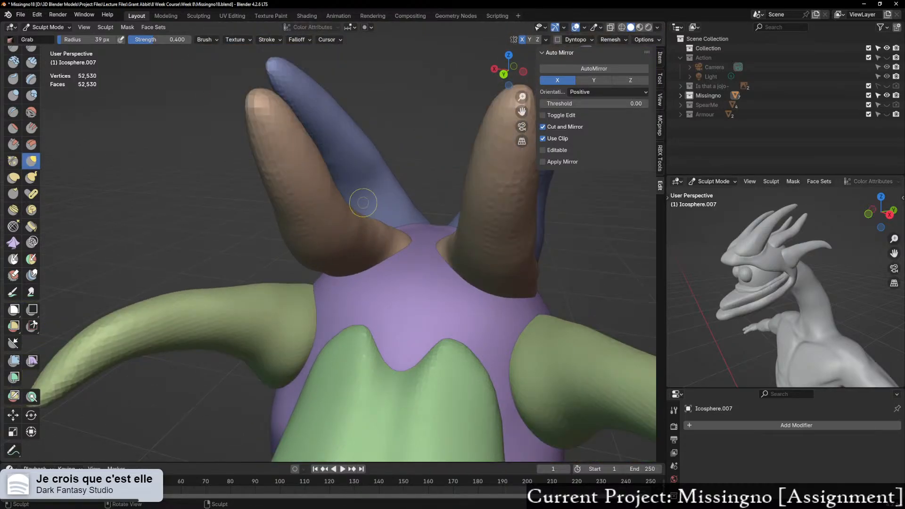
key("f")
left_click(434, 272)
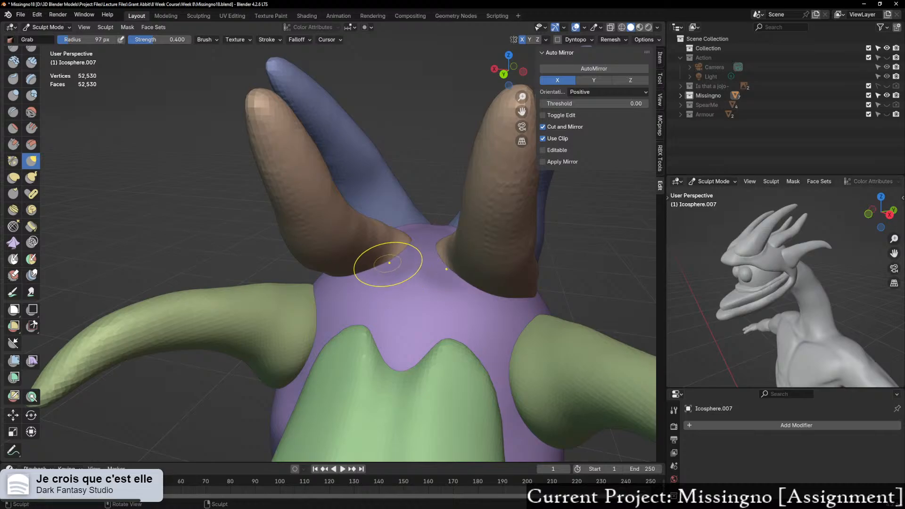
key("alt+q")
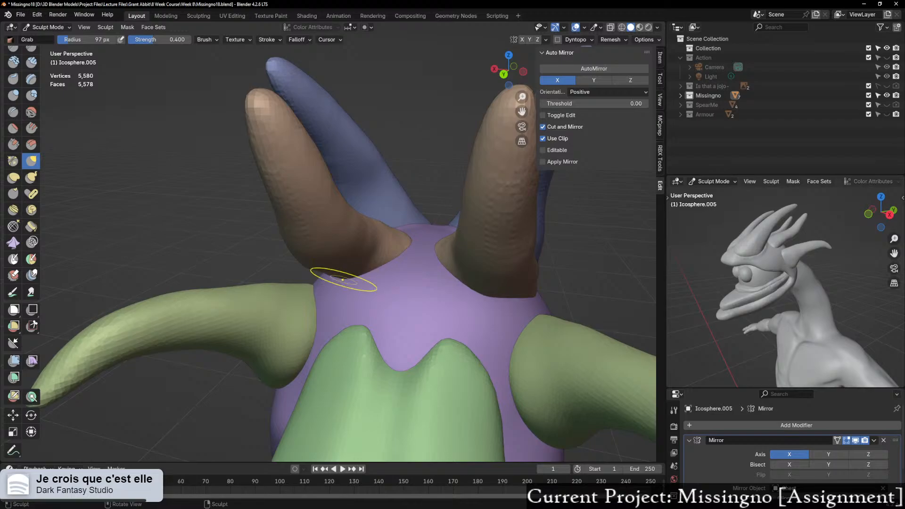
mouse_move(350, 266)
middle_mouse_down()
mouse_move(384, 263)
mouse_move(400, 279)
middle_mouse_up()
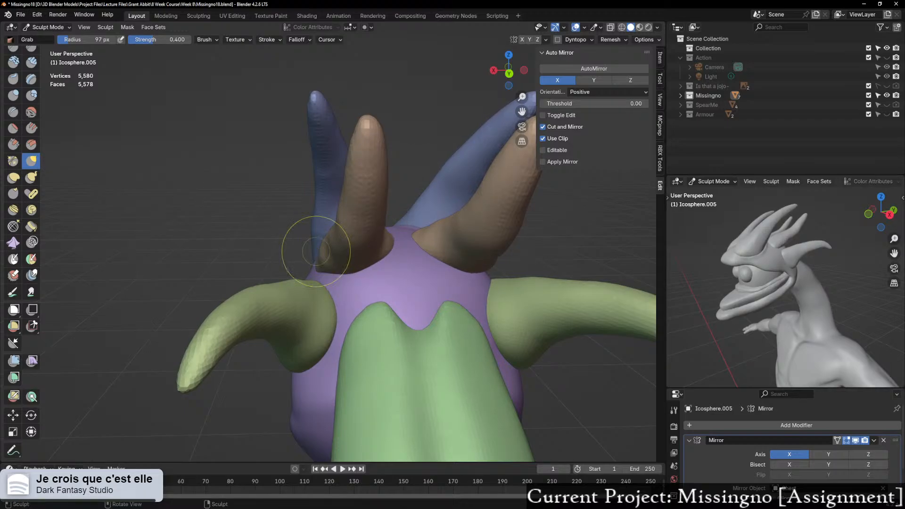
middle_click_drag(316, 251, 415, 256)
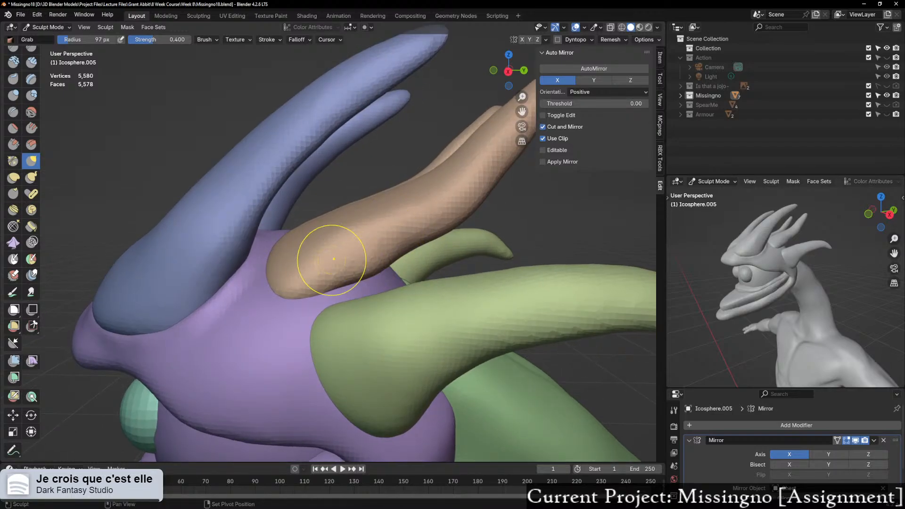
mouse_move(317, 258)
middle_mouse_down()
mouse_move(246, 259)
mouse_move(307, 262)
middle_mouse_up()
mouse_move(453, 292)
middle_mouse_down()
mouse_move(471, 295)
mouse_move(364, 271)
mouse_move(318, 274)
mouse_move(359, 264)
mouse_move(374, 222)
mouse_move(485, 236)
mouse_move(453, 283)
mouse_move(386, 299)
mouse_move(424, 330)
mouse_move(377, 264)
middle_mouse_up()
Step: Change the second 3D viewport back to an Image Editor and examine the Missingno.PNG reference image in it
scroll(470, 295, "down", 3)
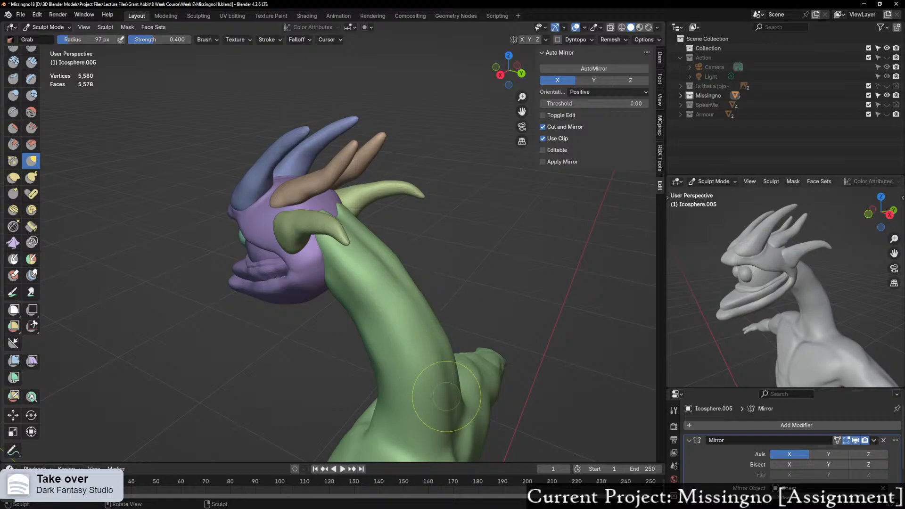
mouse_move(438, 382)
middle_mouse_down()
mouse_move(396, 352)
mouse_move(463, 341)
middle_mouse_up()
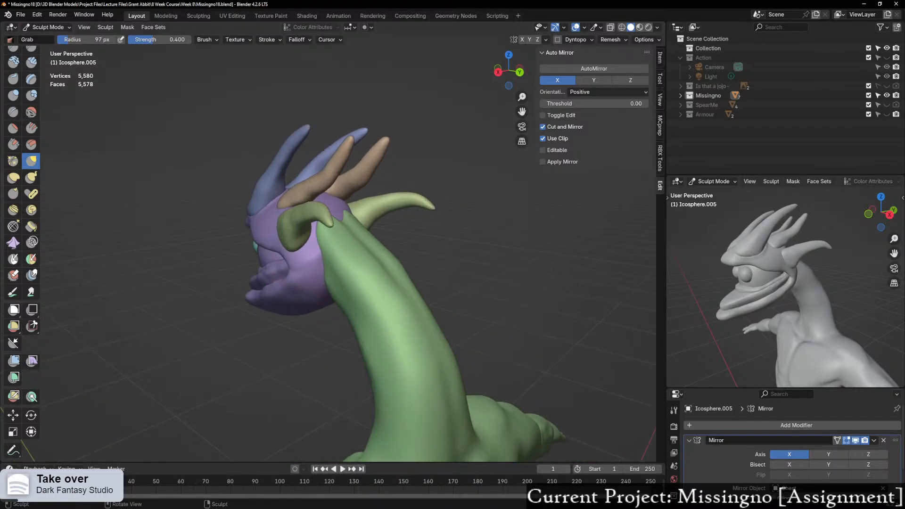
left_click(677, 181)
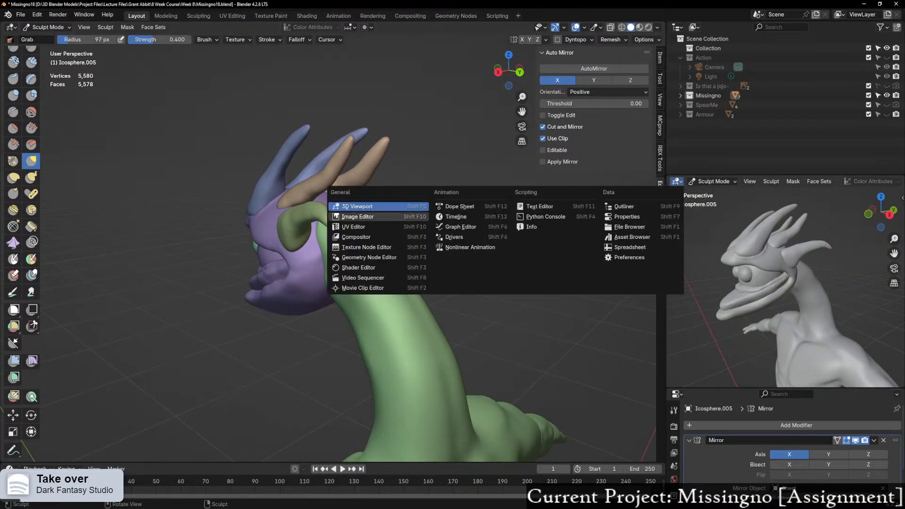
left_click(377, 217)
scroll(782, 214, "up", 1)
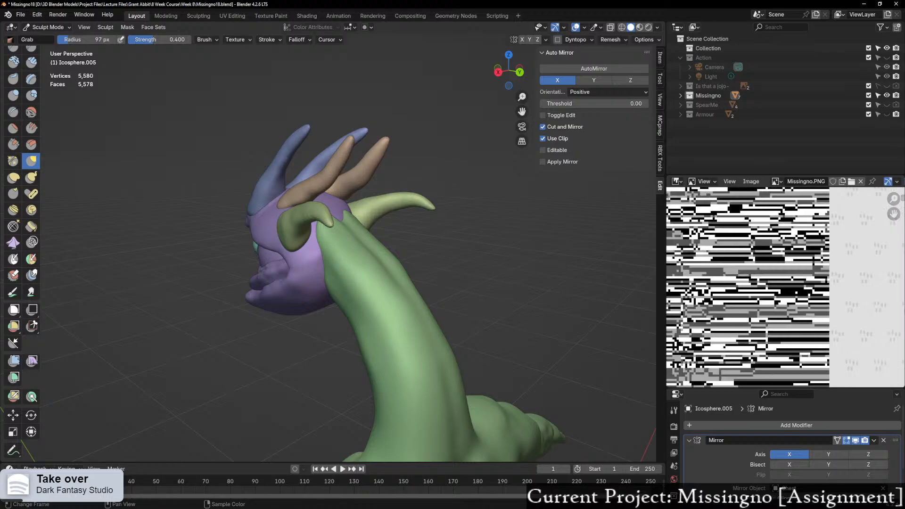
middle_click_drag(782, 214, 798, 283)
scroll(787, 286, "up", 1)
scroll(788, 287, "down", 1)
scroll(792, 285, "up", 1)
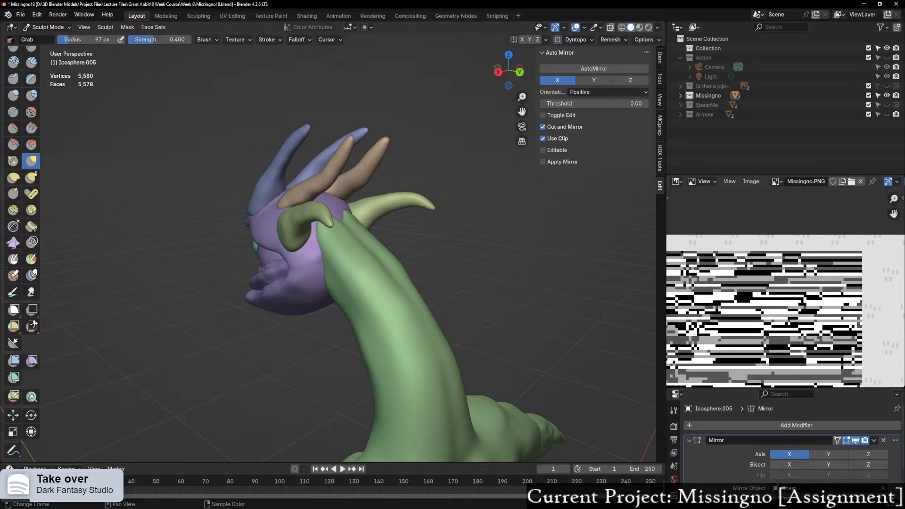
scroll(782, 289, "down", 1)
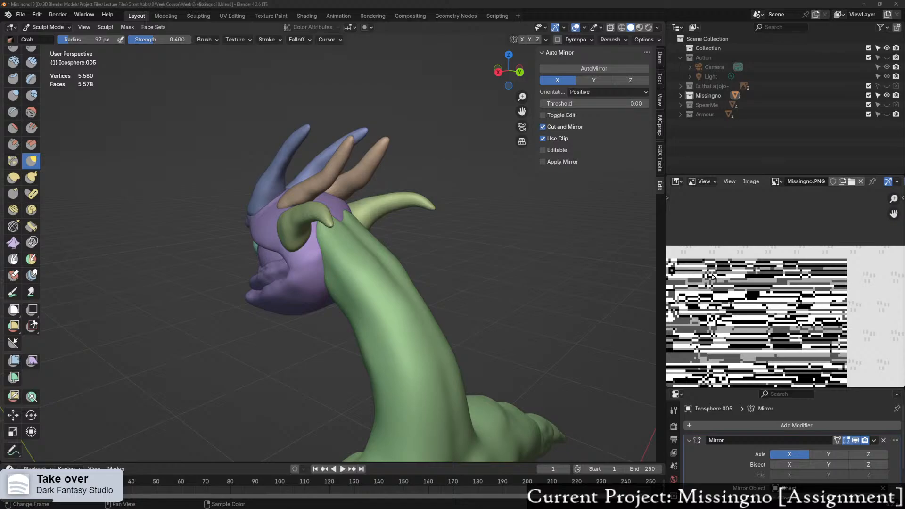
scroll(787, 296, "up", 4)
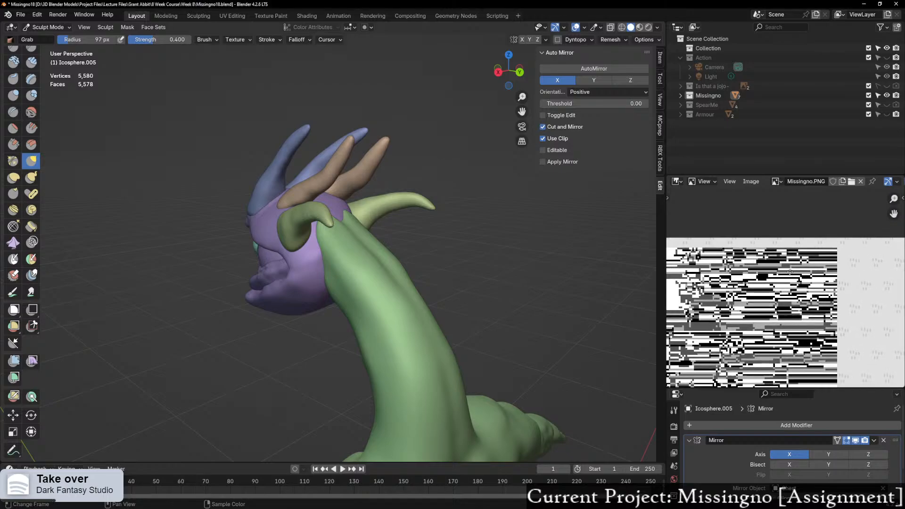
Step: Examine the Missingno.PNG reference image alongside the character's neck and upper body
scroll(682, 276, "up", 2)
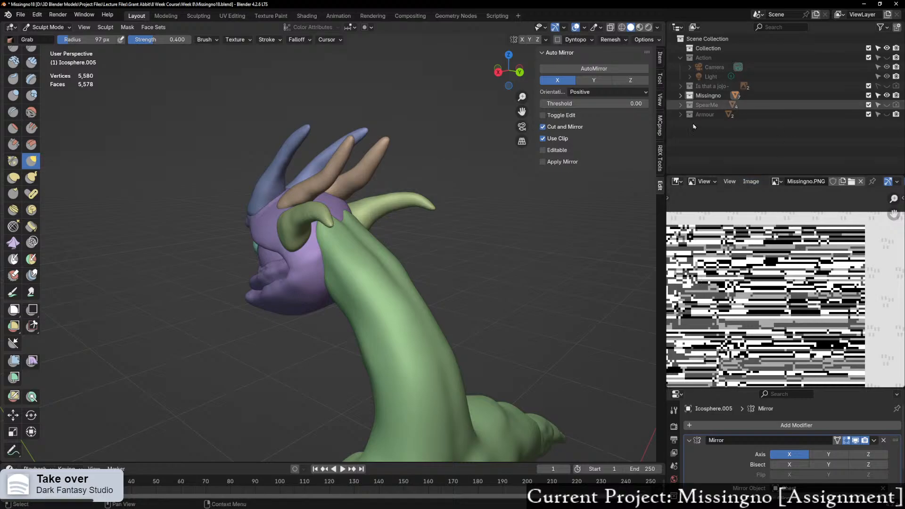
mouse_move(235, 342)
middle_mouse_down()
mouse_move(300, 333)
mouse_move(259, 360)
mouse_move(368, 285)
mouse_move(339, 295)
middle_mouse_up()
middle_click_drag(466, 341, 398, 259, "shift")
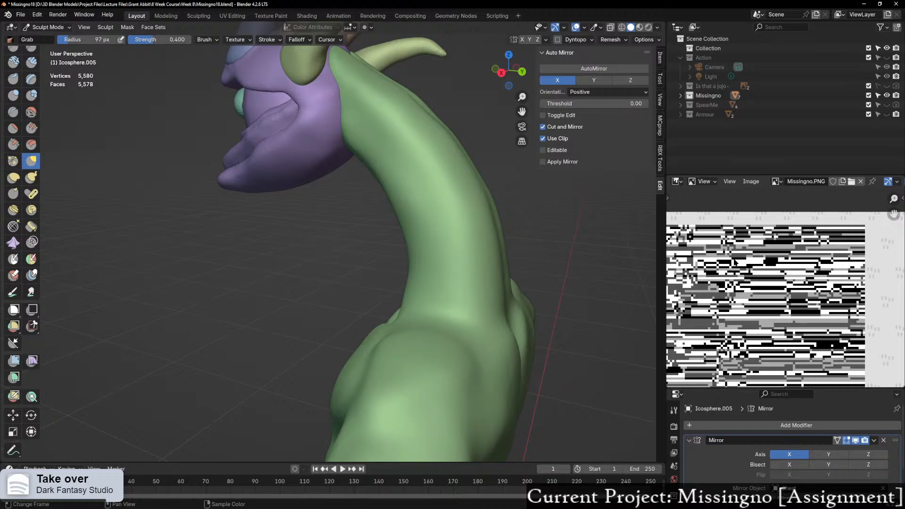
scroll(734, 262, "up", 1)
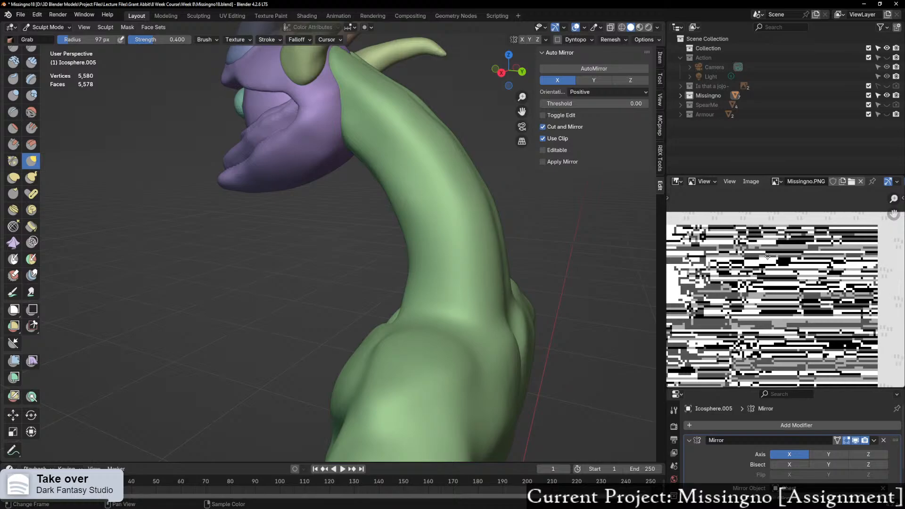
middle_click_drag(526, 265, 545, 267)
scroll(541, 299, "down", 1)
scroll(761, 312, "down", 2)
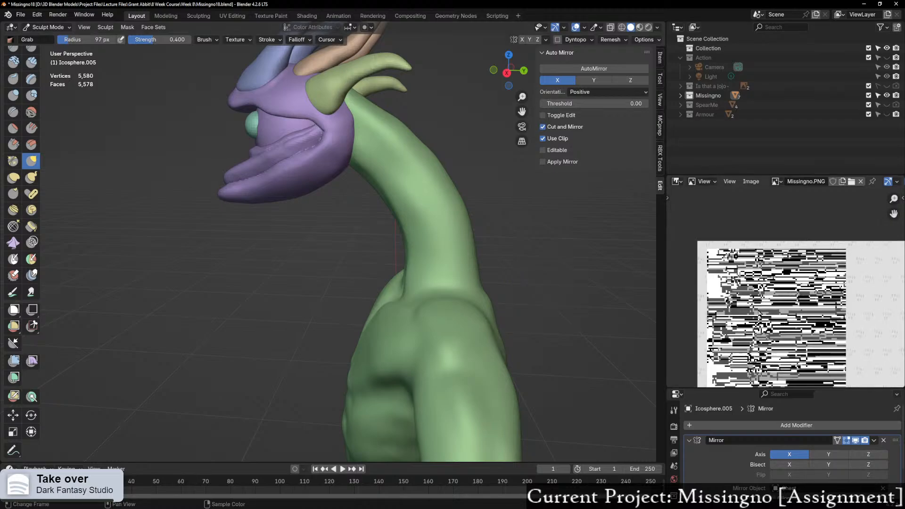
scroll(761, 312, "up", 2)
middle_click_drag(764, 312, 833, 259)
scroll(833, 260, "down", 1)
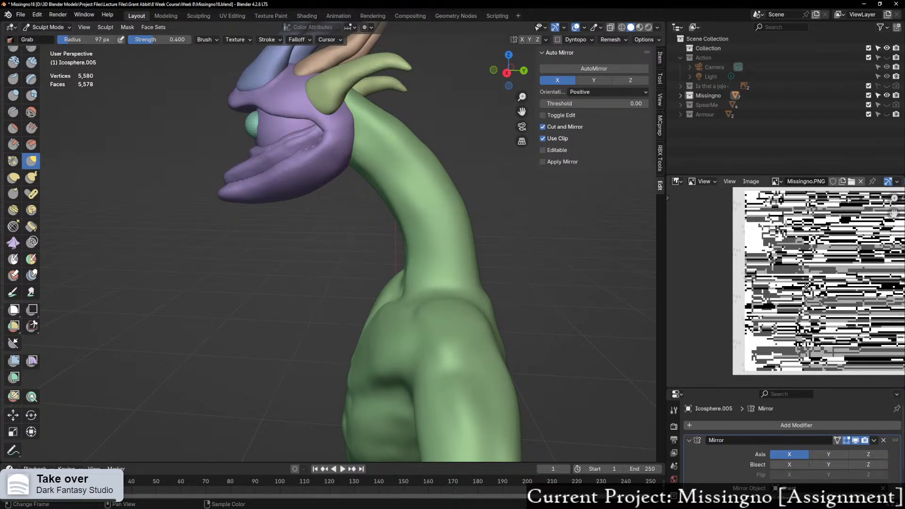
middle_click_drag(807, 289, 739, 304)
scroll(744, 278, "up", 1)
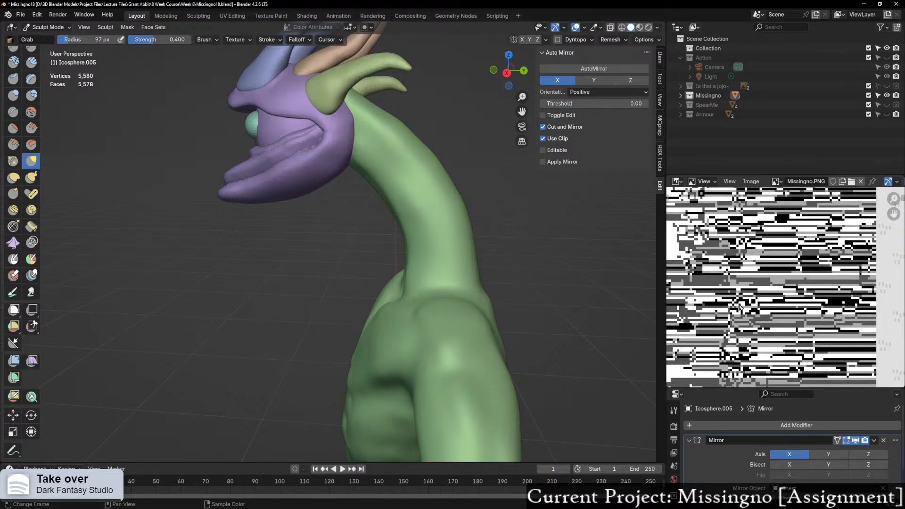
scroll(728, 317, "down", 1)
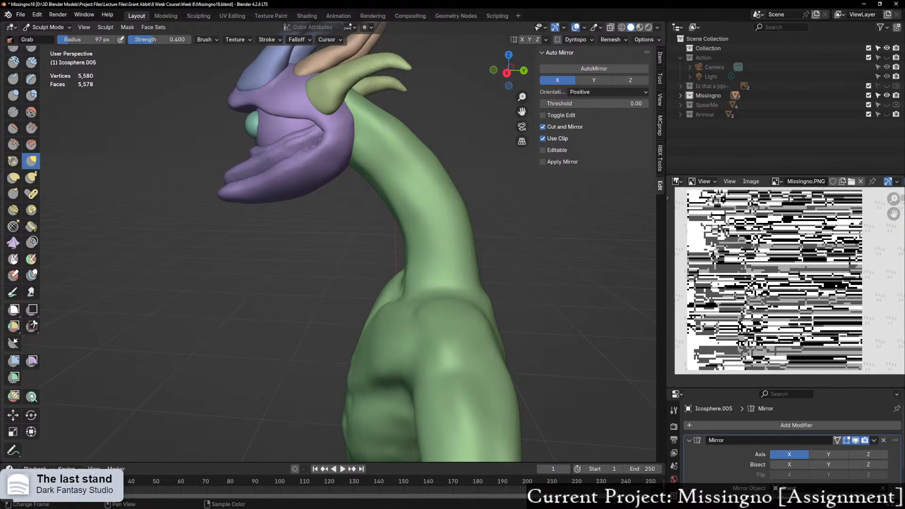
Step: Switch sculpting to the purple head and choose the Crease brush
mouse_move(354, 348)
middle_mouse_down()
mouse_move(461, 330)
mouse_move(430, 291)
middle_mouse_up()
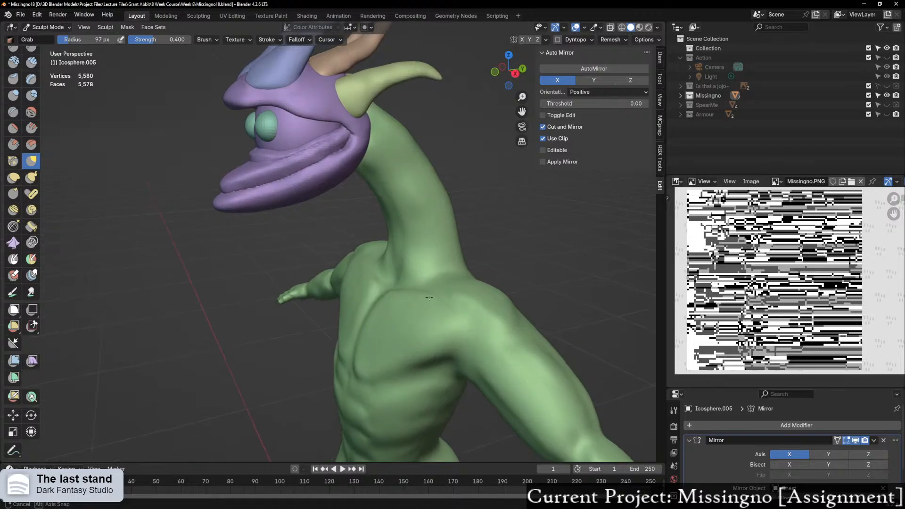
middle_click_drag(469, 176, 531, 269)
scroll(493, 245, "up", 2)
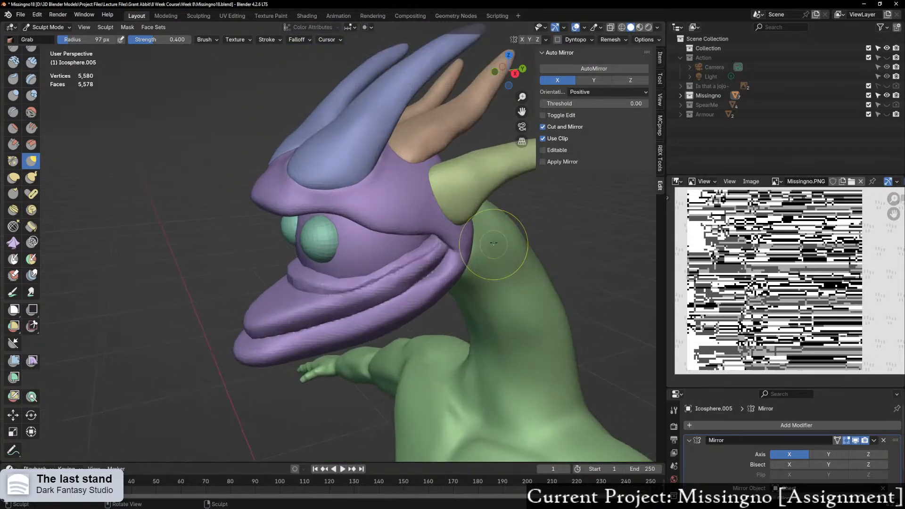
middle_click_drag(490, 226, 430, 230)
scroll(165, 116, "up", 2)
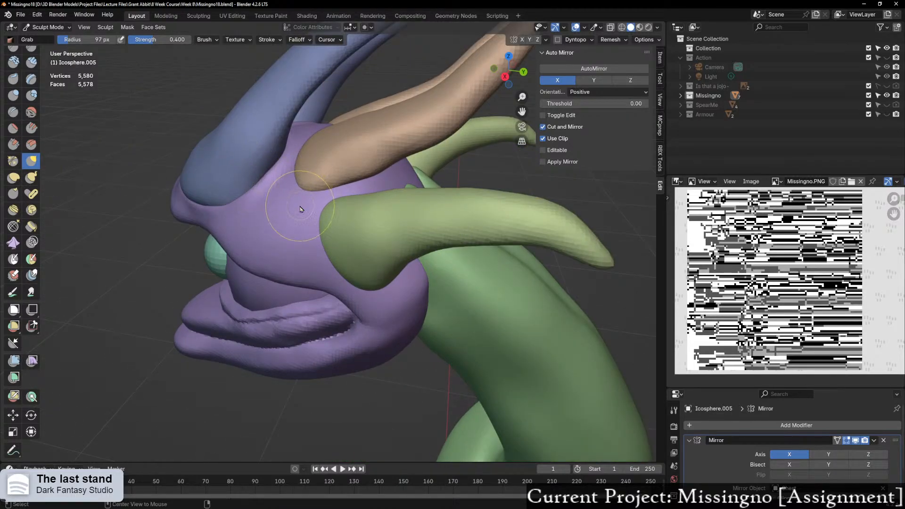
key("alt+q")
key("shift+c")
Step: Set the Crease brush radius to 58 px and shape the head surface around the front of the brown horn base
middle_click_drag(289, 185, 304, 205)
scroll(333, 204, "up", 1)
scroll(303, 205, "up", 1)
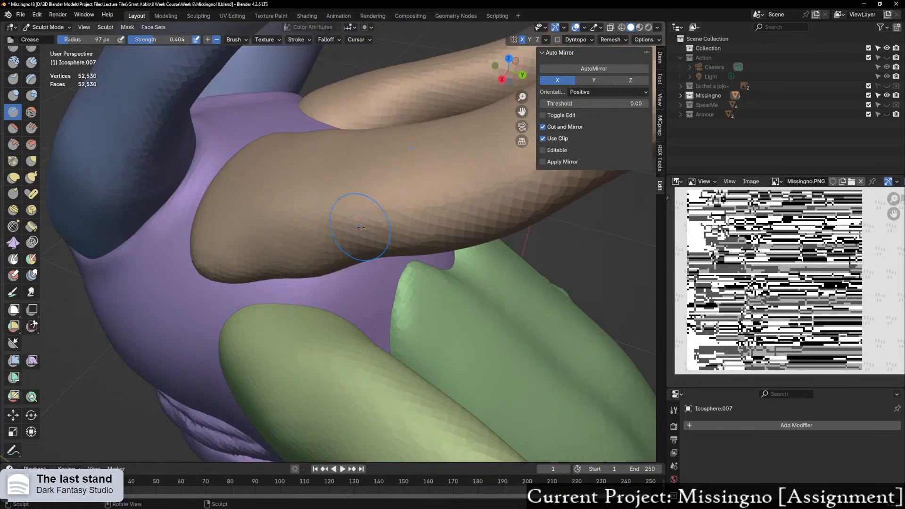
key("f")
left_click(256, 145)
key("f")
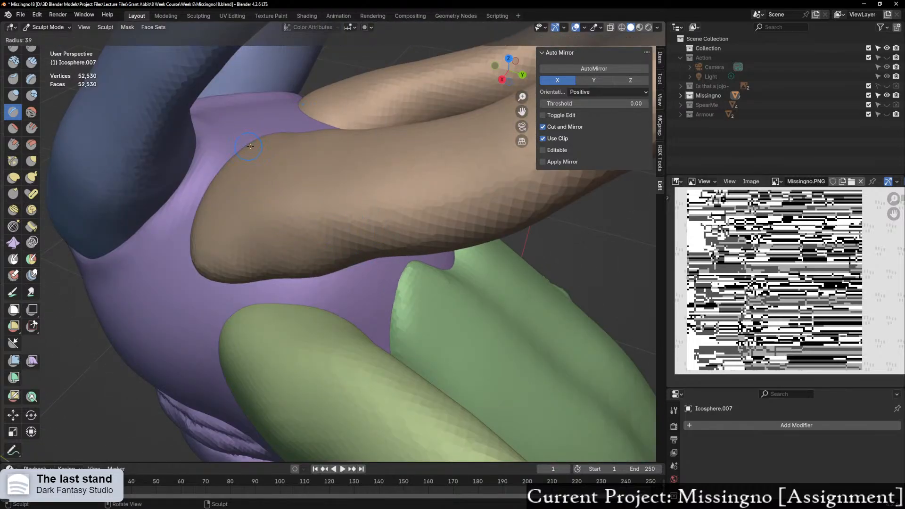
left_click(255, 144)
mouse_move(234, 152)
left_mouse_down()
mouse_move(203, 180)
mouse_move(191, 236)
mouse_move(202, 269)
mouse_move(256, 282)
left_mouse_up()
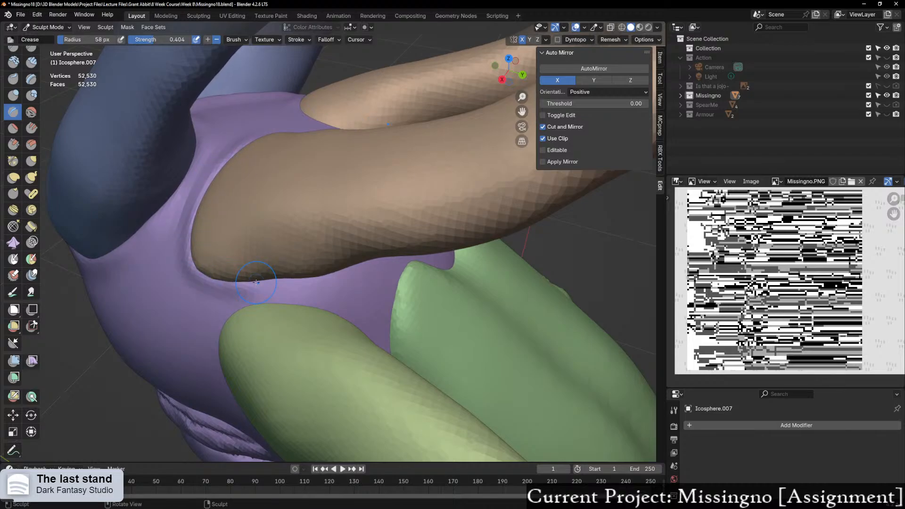
Step: Build up the head surface around the back and side of the brown horn bases with inverted Crease strokes
middle_click_drag(256, 282, 353, 269)
scroll(352, 269, "up", 2)
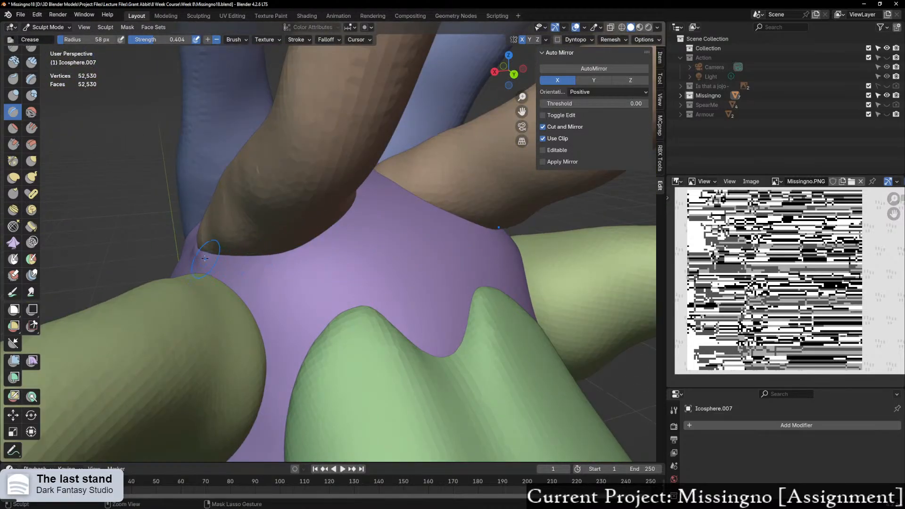
mouse_move(214, 256)
left_mouse_down("ctrl")
mouse_move(288, 250)
mouse_move(350, 206)
mouse_move(357, 189)
left_mouse_up("ctrl")
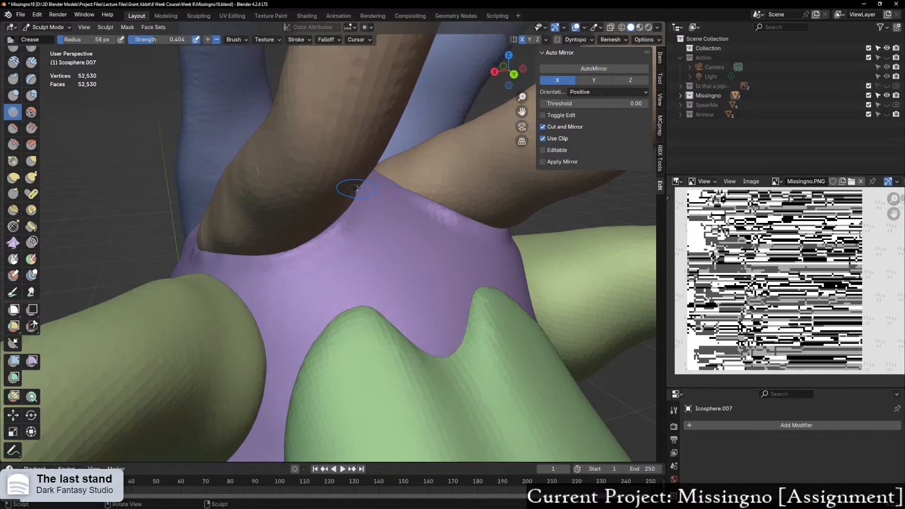
middle_click_drag(357, 188, 348, 235)
left_click_drag(325, 203, 337, 248, "ctrl")
left_click_drag(334, 212, 340, 259, "ctrl")
left_click_drag(338, 222, 340, 271, "ctrl")
left_click_drag(337, 245, 327, 306, "ctrl")
left_click_drag(338, 274, 302, 327, "ctrl")
left_click_drag(325, 307, 288, 343, "ctrl")
Step: Work the head surface around the base of the yellow-green side horn with the Crease brush
mouse_move(291, 318)
middle_mouse_down()
mouse_move(339, 278)
mouse_move(314, 325)
mouse_move(401, 265)
mouse_move(408, 271)
mouse_move(321, 267)
mouse_move(329, 277)
middle_mouse_up()
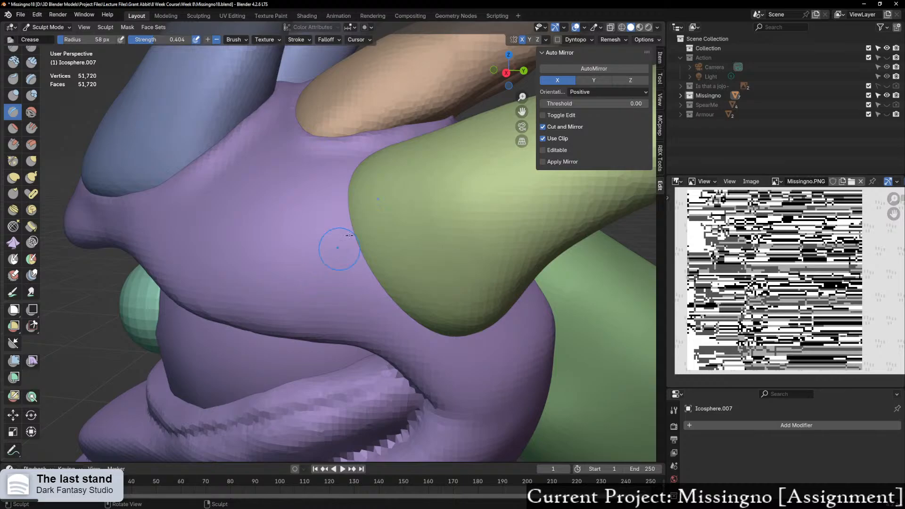
mouse_move(388, 216)
middle_mouse_down()
mouse_move(368, 254)
mouse_move(376, 238)
mouse_move(383, 247)
middle_mouse_up()
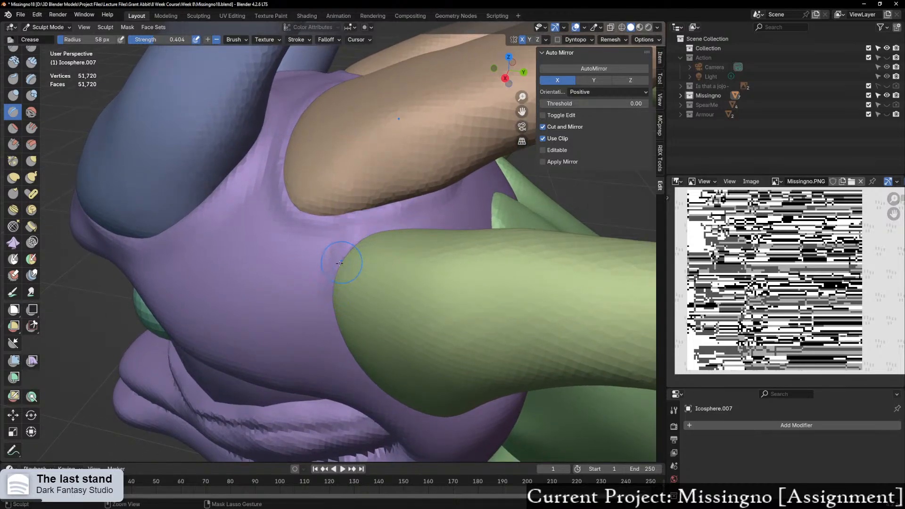
left_click_drag(340, 263, 336, 315, "ctrl")
mouse_move(336, 304)
left_mouse_down("ctrl")
mouse_move(361, 375)
mouse_move(442, 426)
left_mouse_up("ctrl")
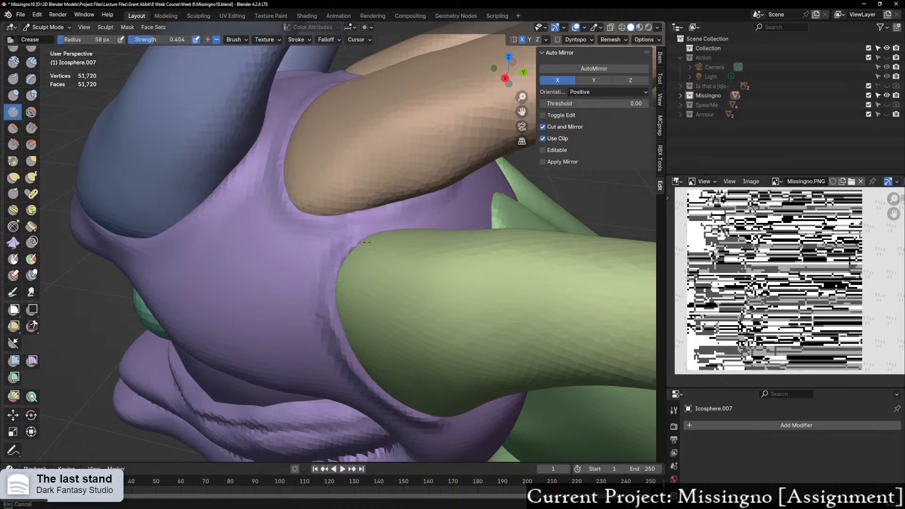
middle_click_drag(363, 227, 293, 161)
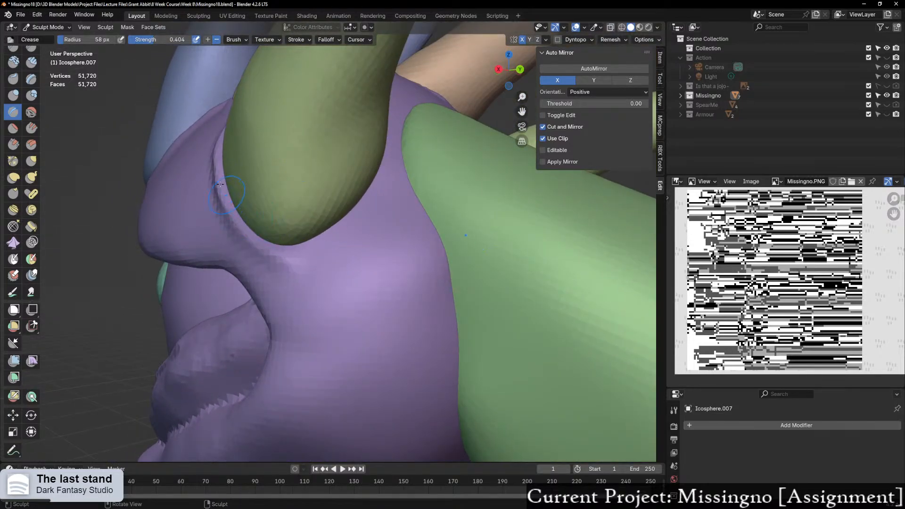
mouse_move(222, 152)
left_mouse_down()
mouse_move(216, 184)
mouse_move(227, 212)
mouse_move(280, 250)
mouse_move(311, 243)
mouse_move(345, 216)
left_mouse_up()
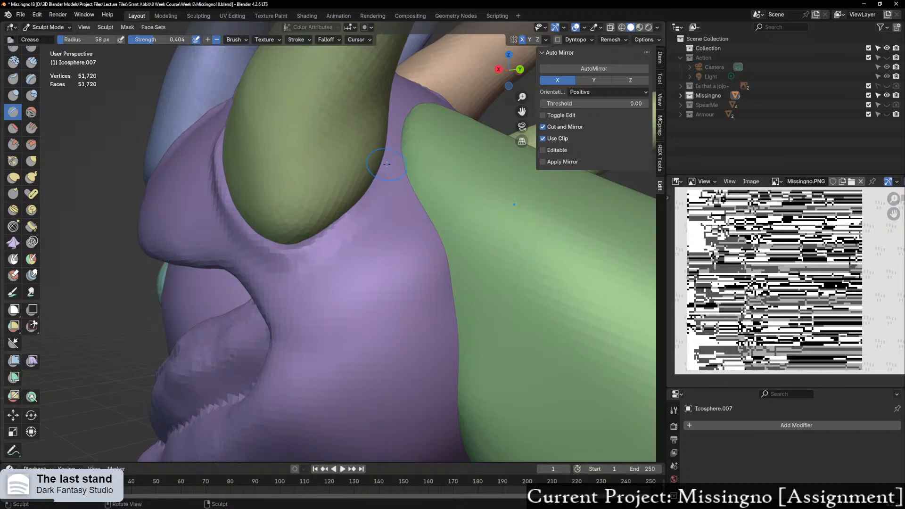
mouse_move(372, 171)
middle_mouse_down()
mouse_move(372, 162)
mouse_move(416, 163)
middle_mouse_up()
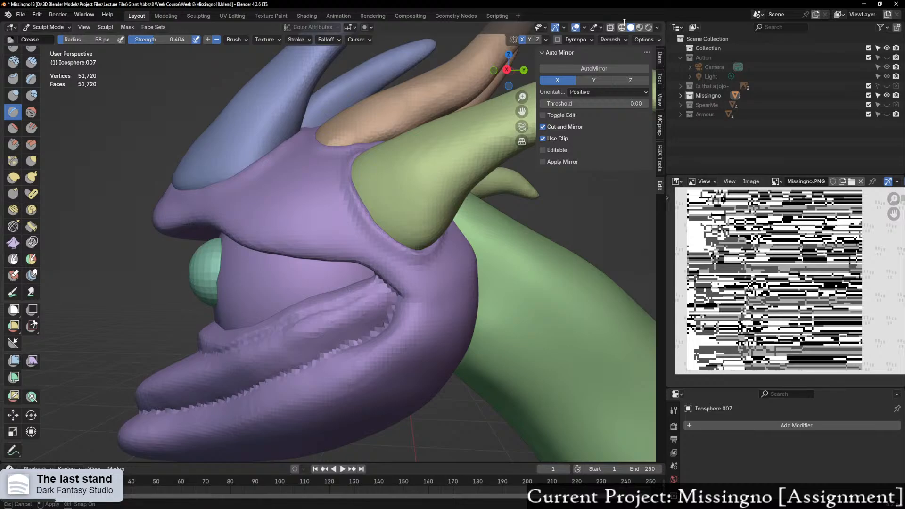
left_click(622, 26)
mouse_move(348, 216)
middle_mouse_down()
mouse_move(469, 283)
mouse_move(414, 194)
mouse_move(338, 219)
mouse_move(374, 216)
mouse_move(509, 160)
middle_mouse_up()
scroll(468, 283, "down", 5)
scroll(414, 194, "up", 3)
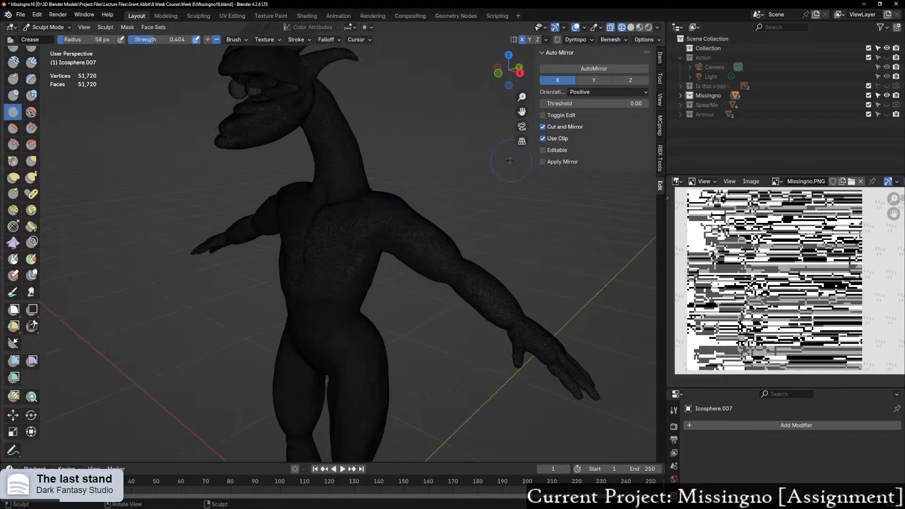
left_click(631, 28)
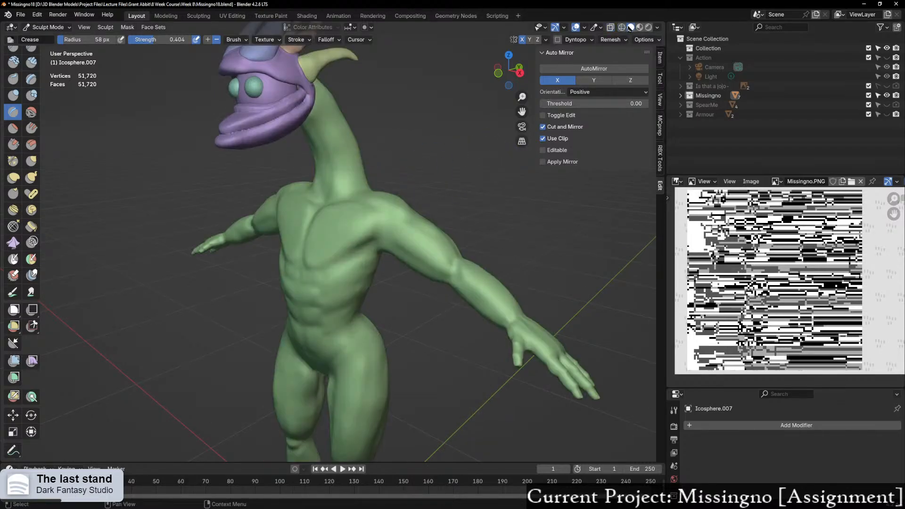
Step: Turn on the wireframe overlay in solid shading and examine the mesh density of the torso, arm and hand
left_click(585, 28)
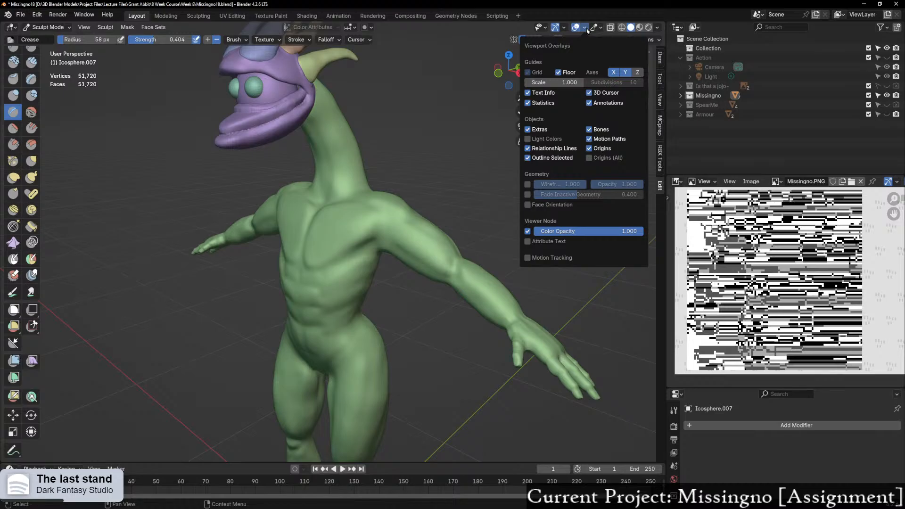
left_click(527, 184)
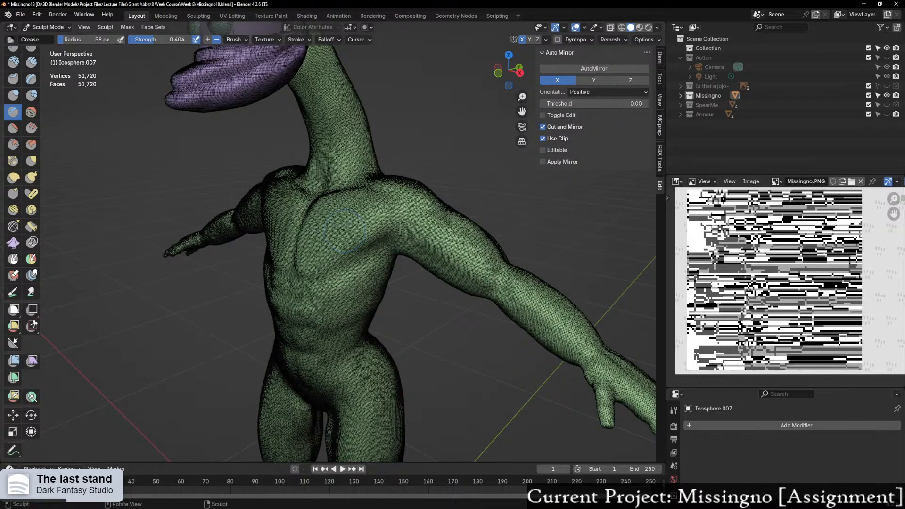
scroll(341, 230, "up", 4)
scroll(348, 229, "down", 6)
mouse_move(320, 230)
middle_mouse_down()
mouse_move(349, 230)
mouse_move(327, 227)
middle_mouse_up()
scroll(326, 228, "down", 4)
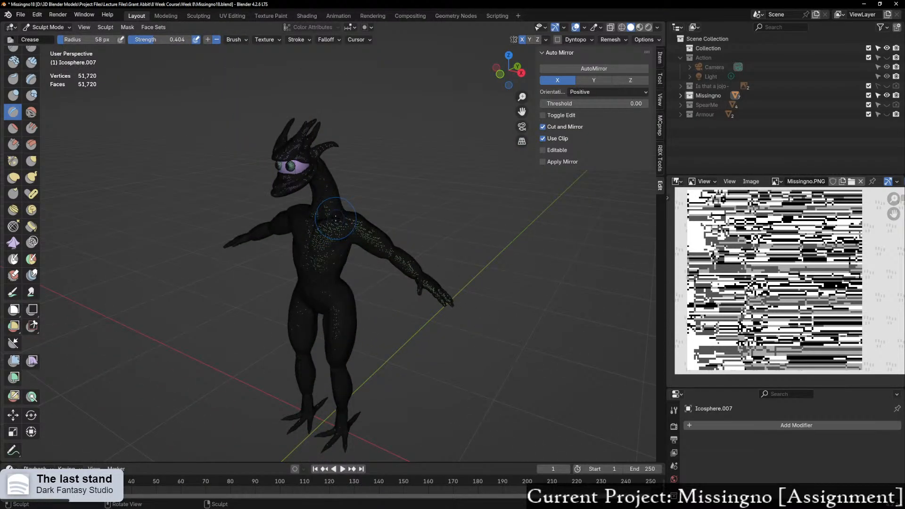
scroll(329, 218, "up", 10)
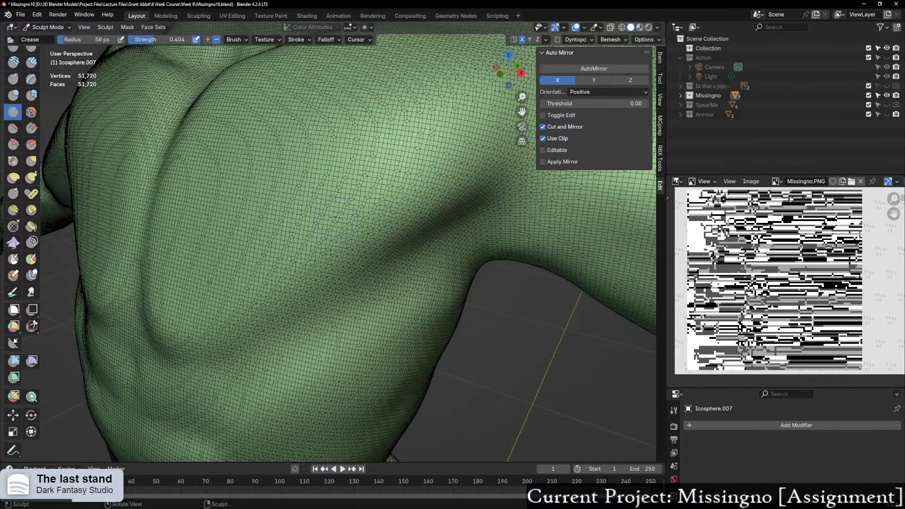
middle_click_drag(337, 218, 155, 210)
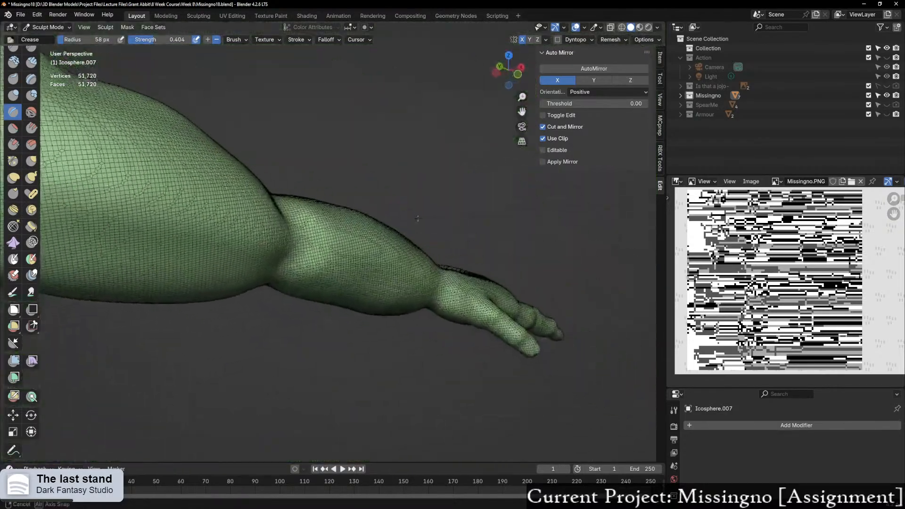
middle_click_drag(274, 217, 356, 212)
scroll(320, 182, "down", 3)
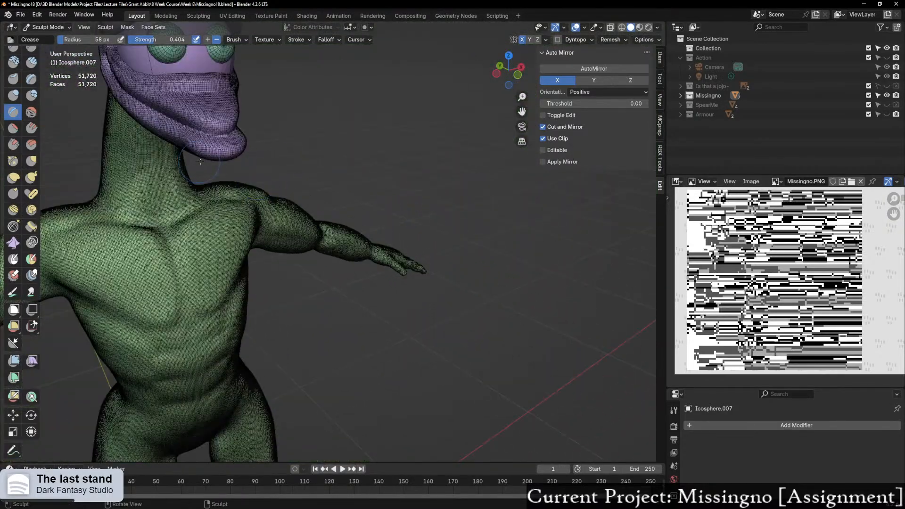
Step: Compare the mesh density of the head, horns and neck, and check the head's voxel remesh settings
middle_click_drag(221, 157, 278, 292, "shift")
scroll(367, 302, "up", 3)
scroll(271, 277, "down", 3)
middle_click_drag(248, 207, 336, 233)
scroll(307, 225, "up", 4)
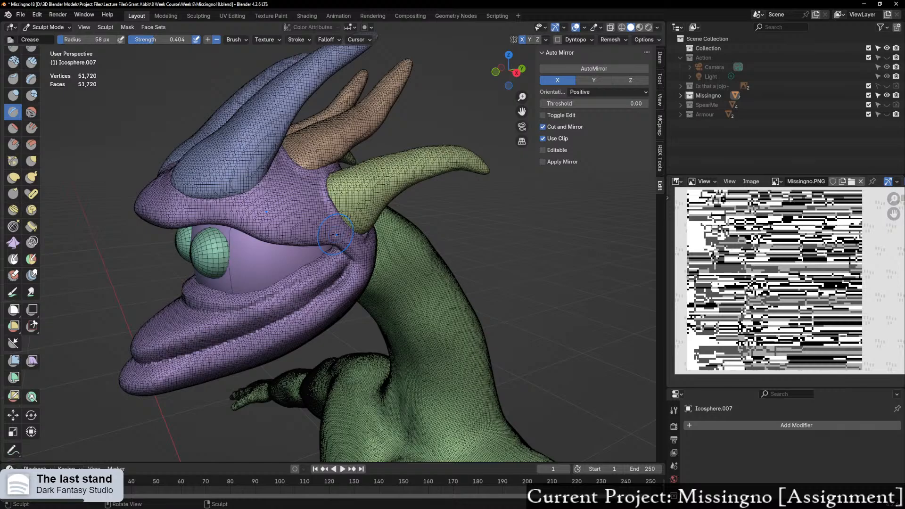
middle_click_drag(329, 232, 357, 230)
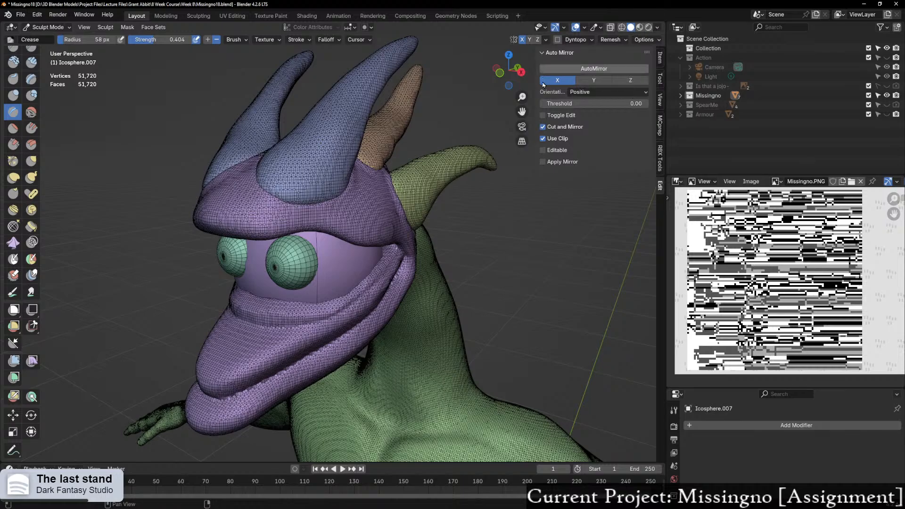
left_click(610, 40)
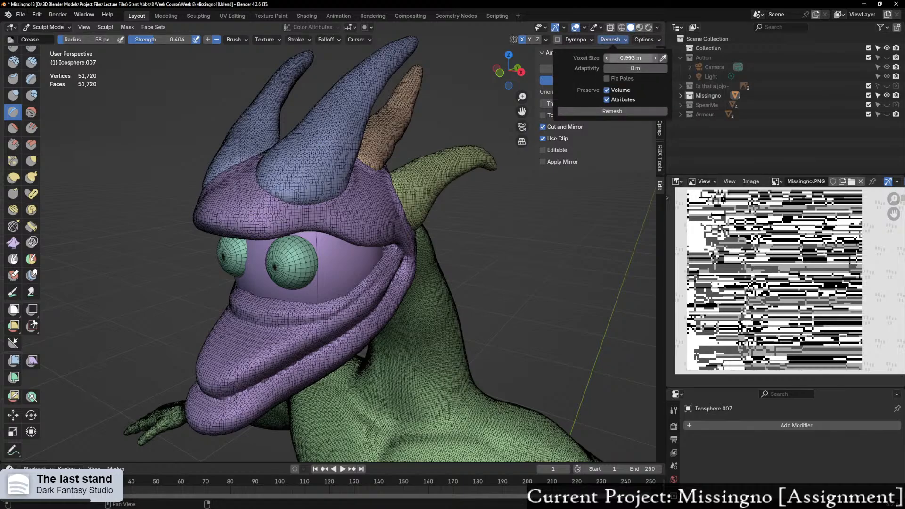
scroll(442, 223, "down", 5)
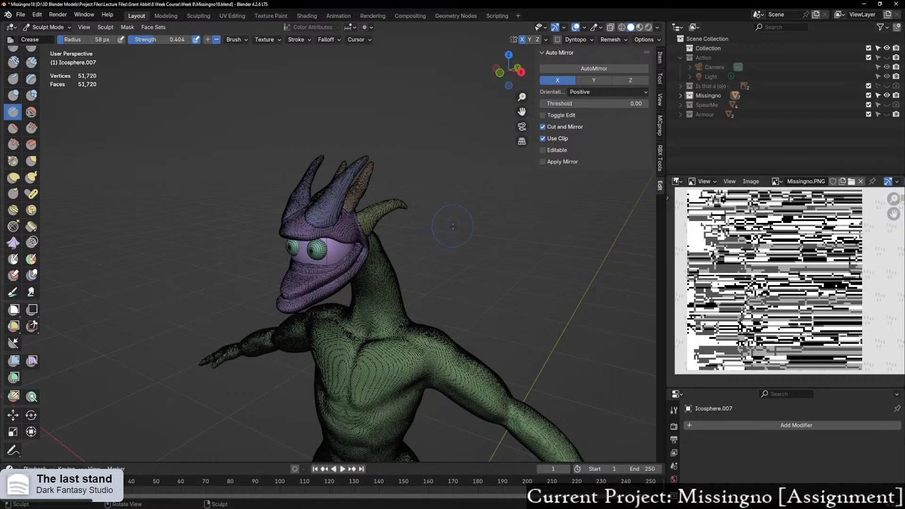
Step: Try a voxel remesh of the head at a voxel size of about 0.02 m, and undo it
key("ctrl+Tab")
left_click(373, 228)
scroll(416, 244, "up", 4)
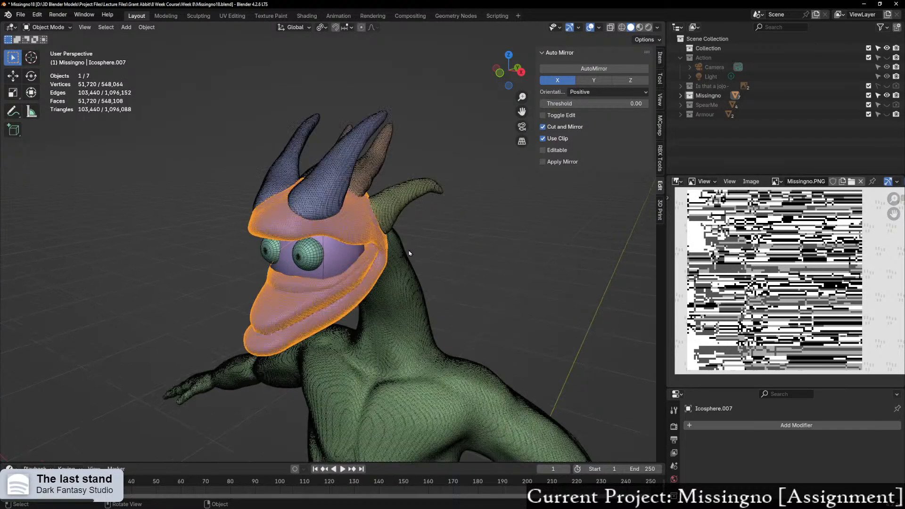
scroll(416, 243, "up", 3)
key("ctrl+Tab")
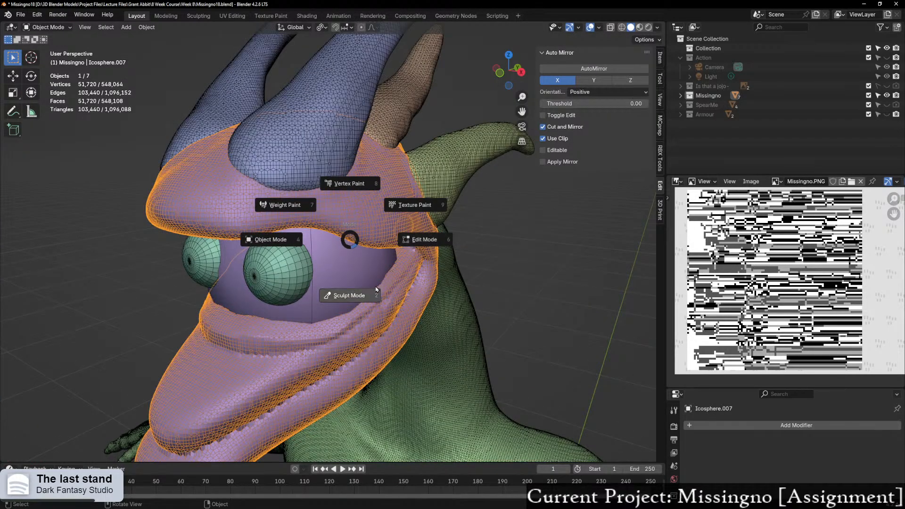
left_click(377, 279)
key("shift+r")
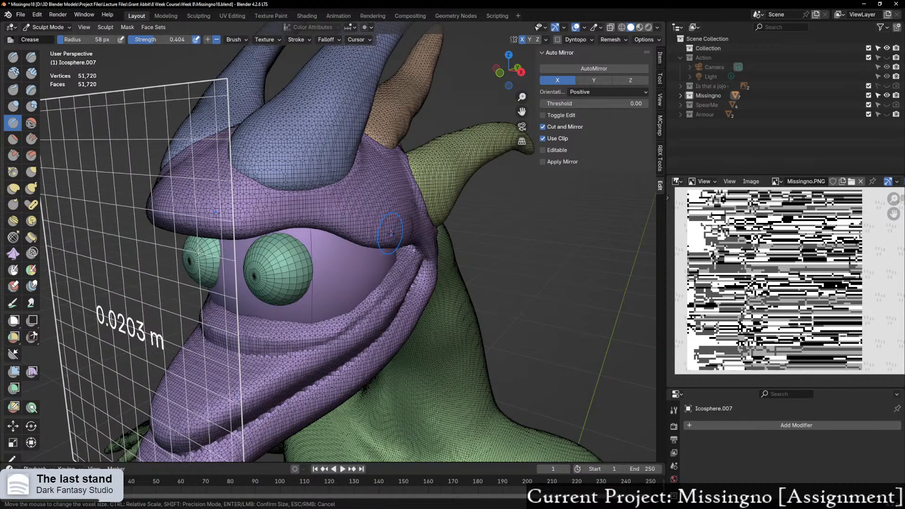
left_click(395, 232)
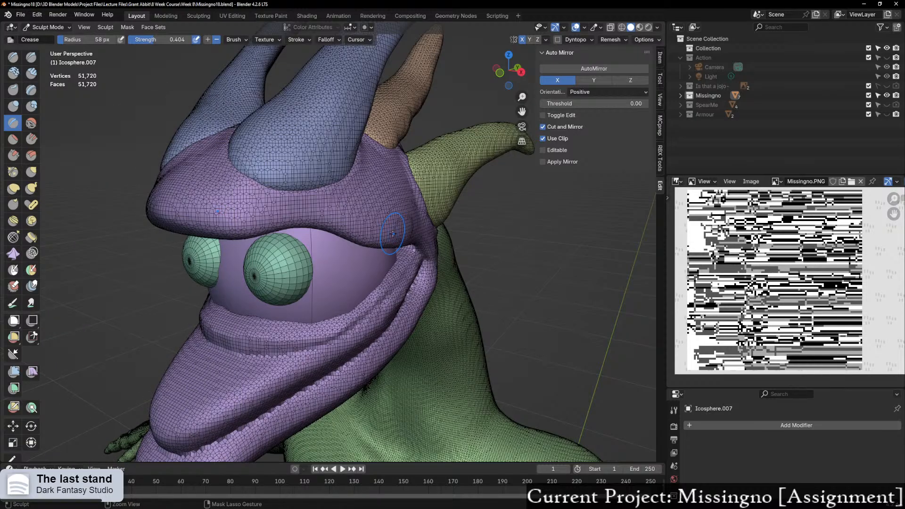
key("ctrl+r")
scroll(393, 246, "down", 4)
mouse_move(392, 246)
middle_mouse_down()
mouse_move(496, 246)
mouse_move(353, 246)
mouse_move(500, 96)
middle_mouse_up()
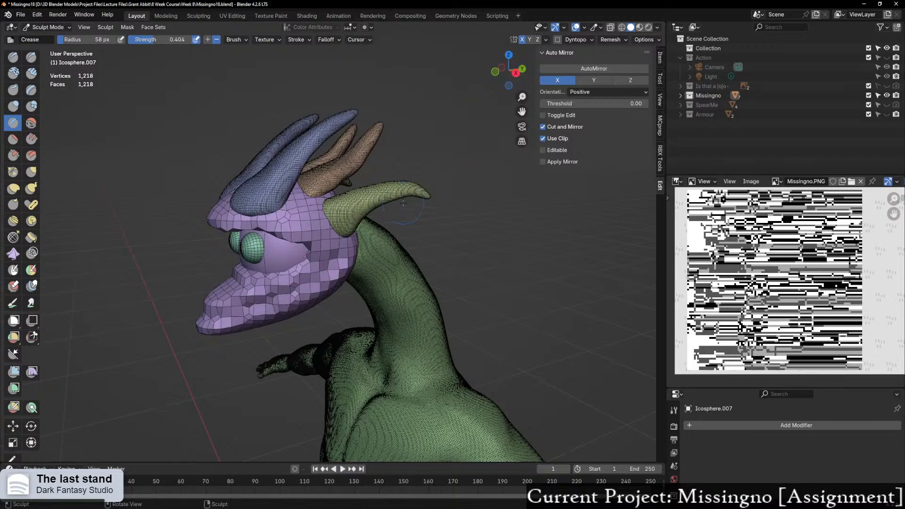
scroll(291, 229, "up", 4)
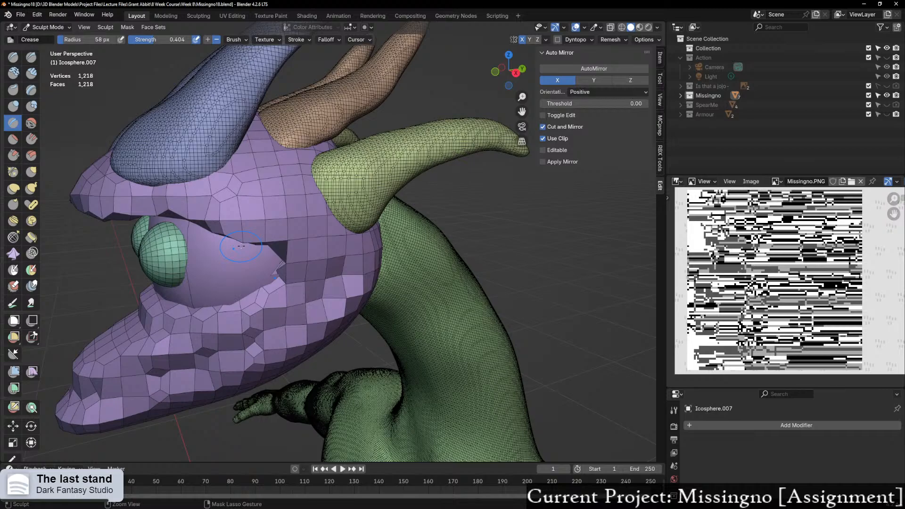
key("ctrl+r")
Step: Check the head's remesh settings and set its voxel size to about 0.0029 m
left_click(609, 40)
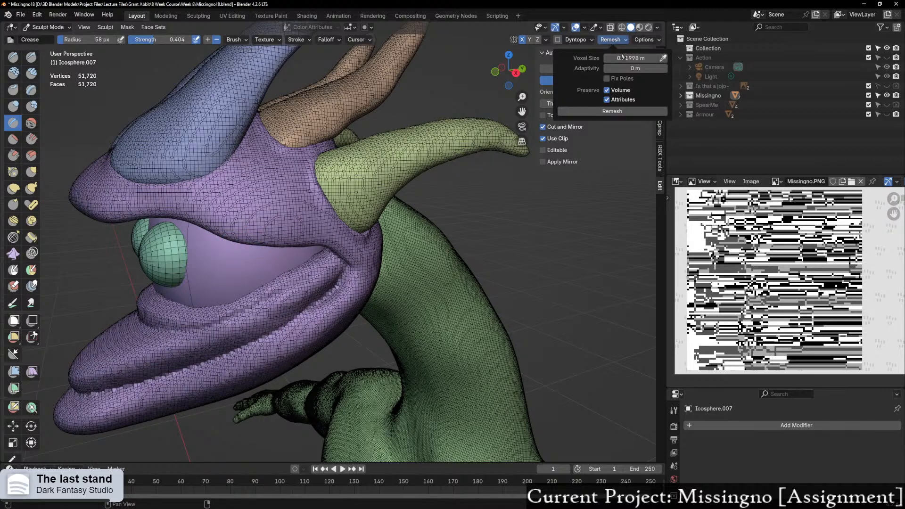
left_click(613, 41)
left_click(616, 41)
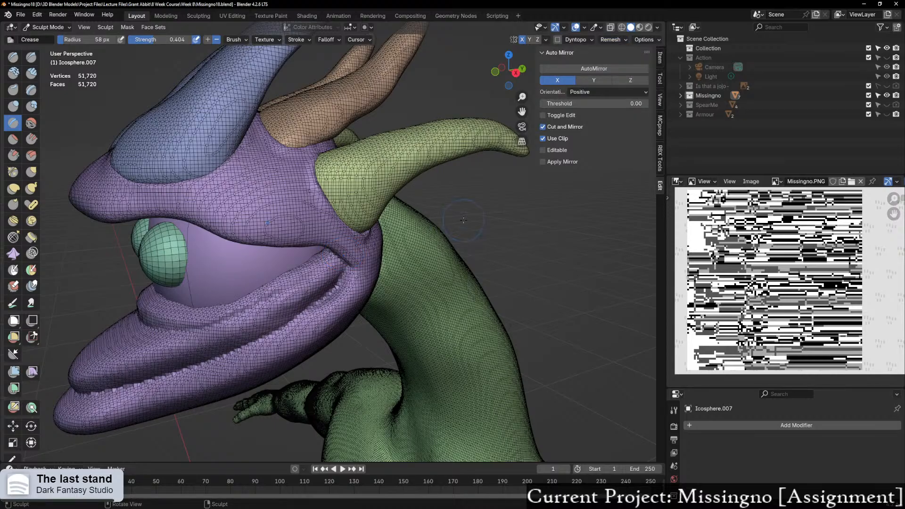
key("r")
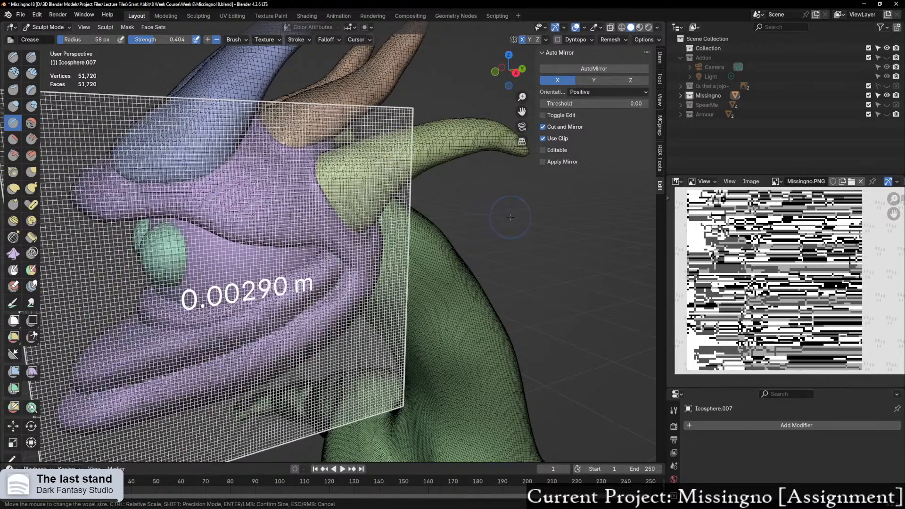
left_click(509, 217)
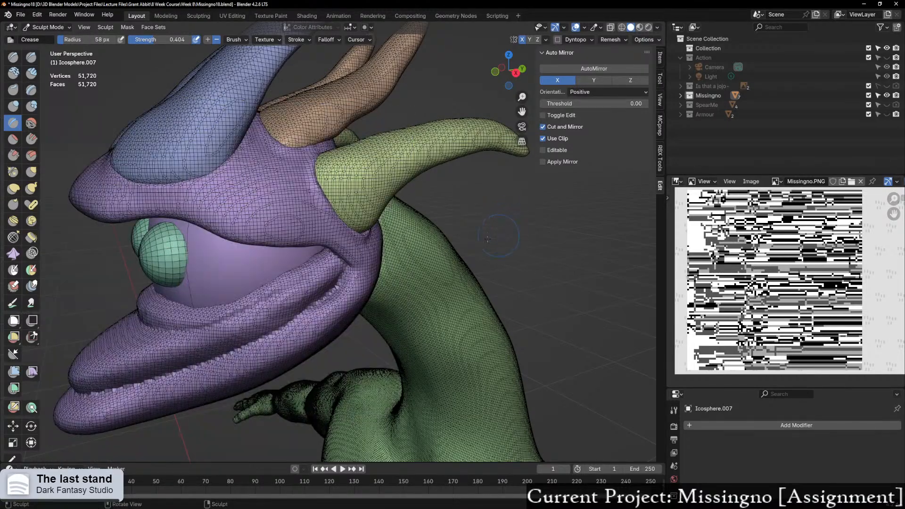
Step: Turn off the wireframe overlay to work on the back of the head around the side horn
middle_click_drag(441, 227, 404, 257)
scroll(357, 269, "up", 2)
middle_click_drag(311, 265, 363, 274)
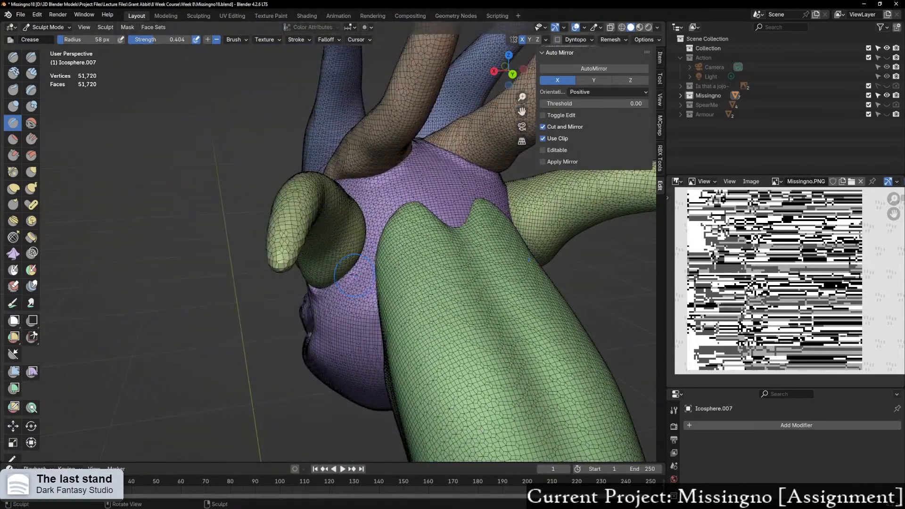
scroll(363, 273, "up", 2)
left_click(580, 29)
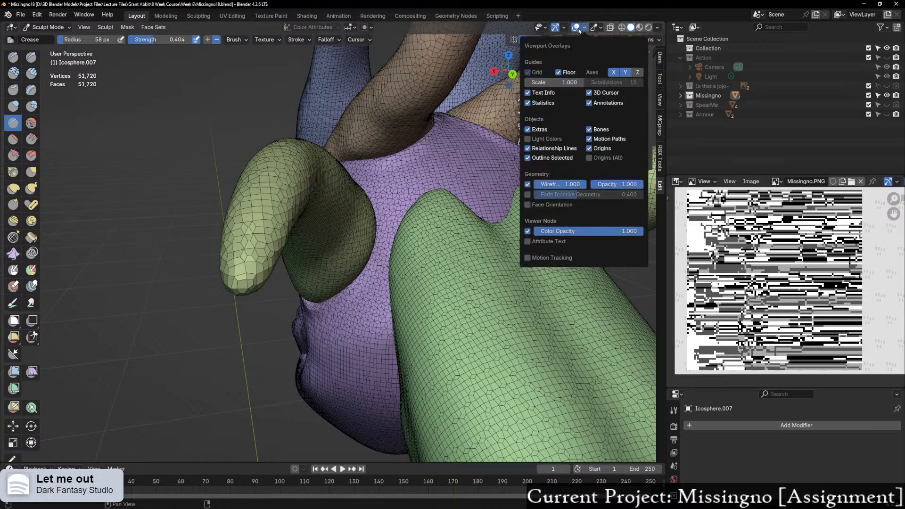
left_click(528, 185)
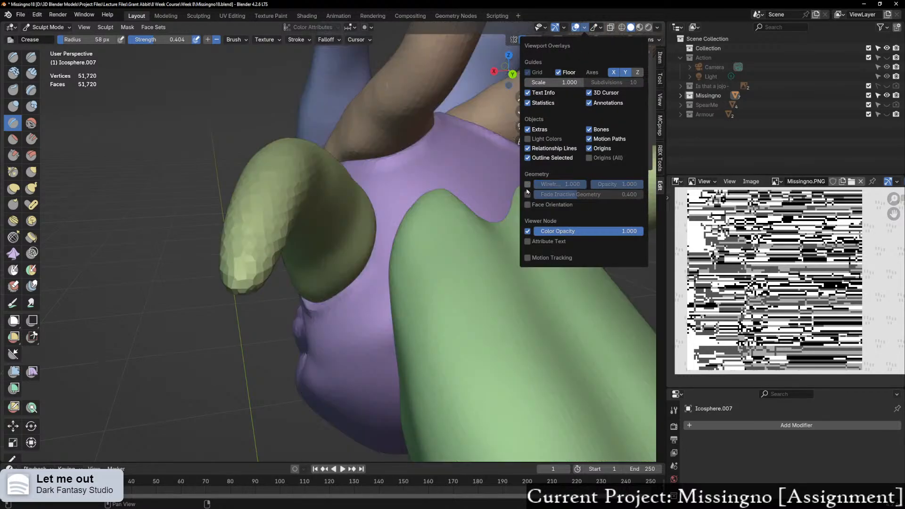
Step: Build up the head surface around the back and underside of the yellow-green side horn's base with inverted Crease strokes
middle_click_drag(410, 222, 389, 235)
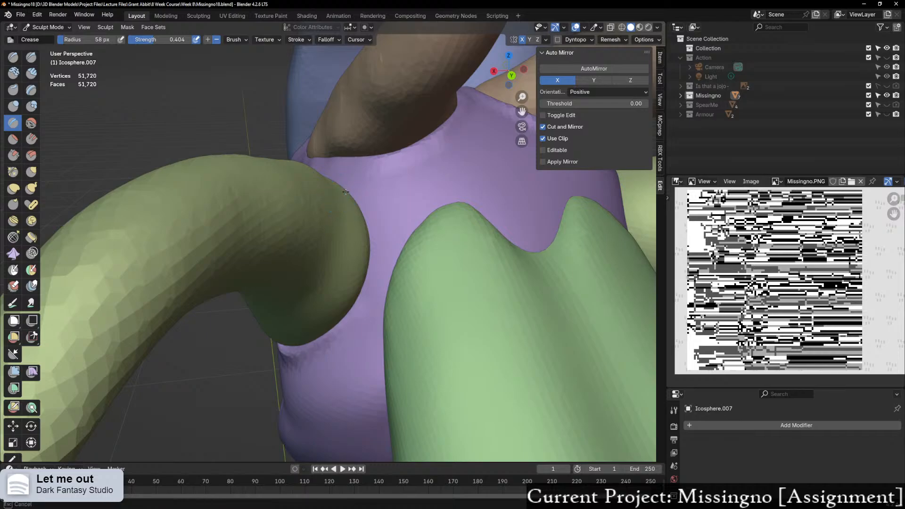
left_click_drag(347, 190, 362, 224, "ctrl")
left_click_drag(366, 258, 358, 298, "ctrl")
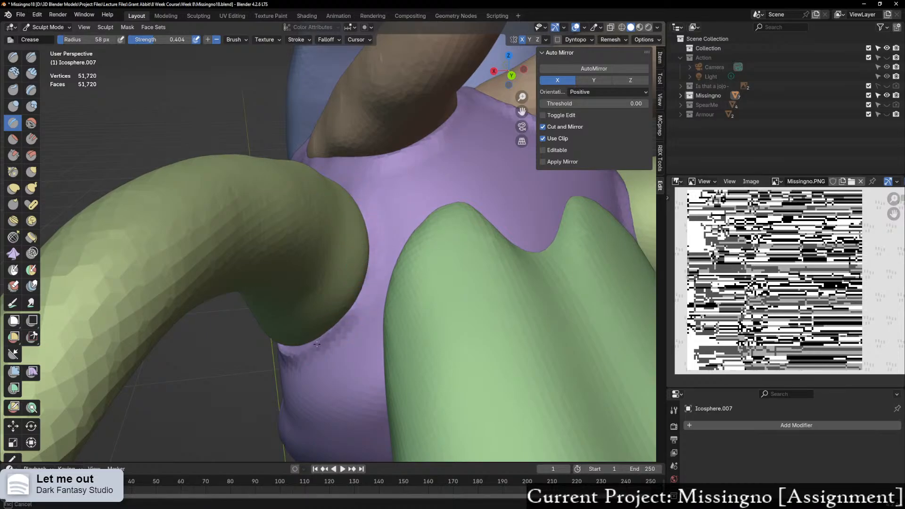
middle_click_drag(319, 324, 346, 353)
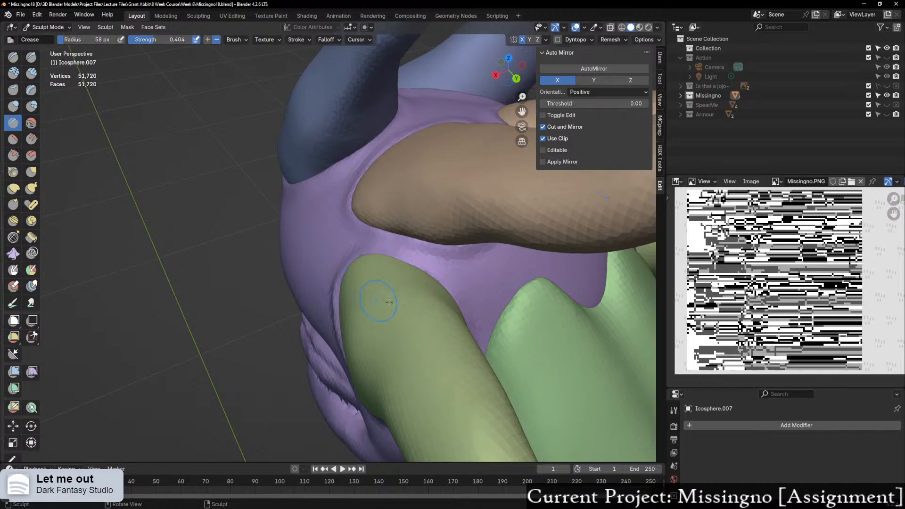
mouse_move(425, 295)
middle_mouse_down()
mouse_move(464, 249)
mouse_move(522, 248)
mouse_move(397, 293)
middle_mouse_up()
scroll(469, 258, "up", 2)
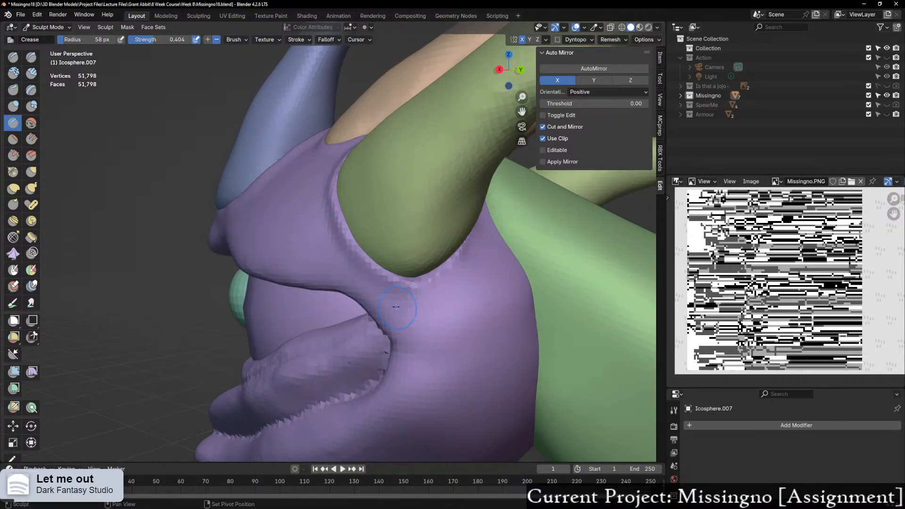
Step: Enlarge the Crease brush to a 98 px radius and work the head surface along the lower edge of the side horn
middle_click_drag(484, 277, 438, 289)
key("f")
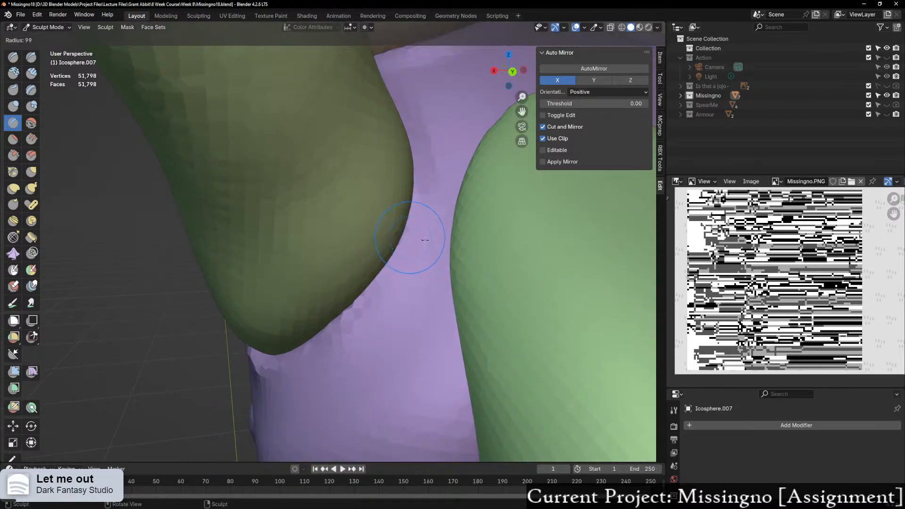
left_click_drag(397, 256, 357, 307)
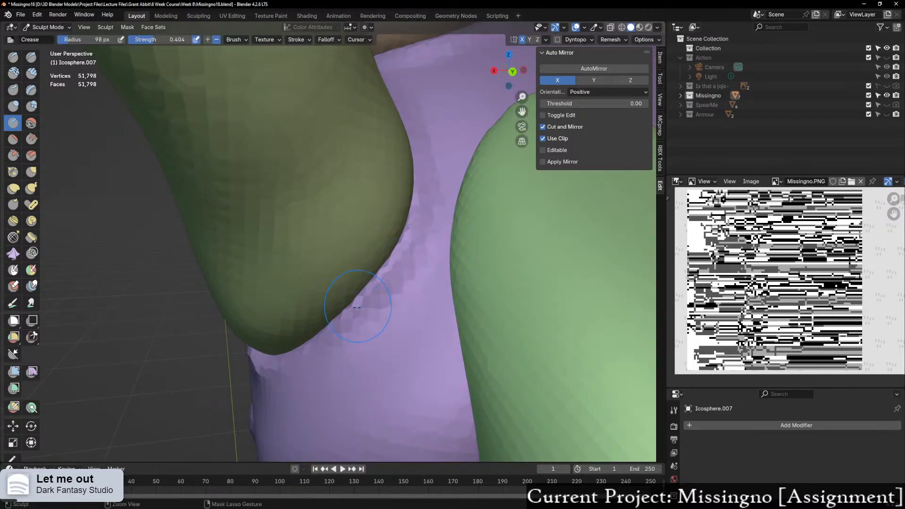
left_click_drag(273, 358, 258, 348)
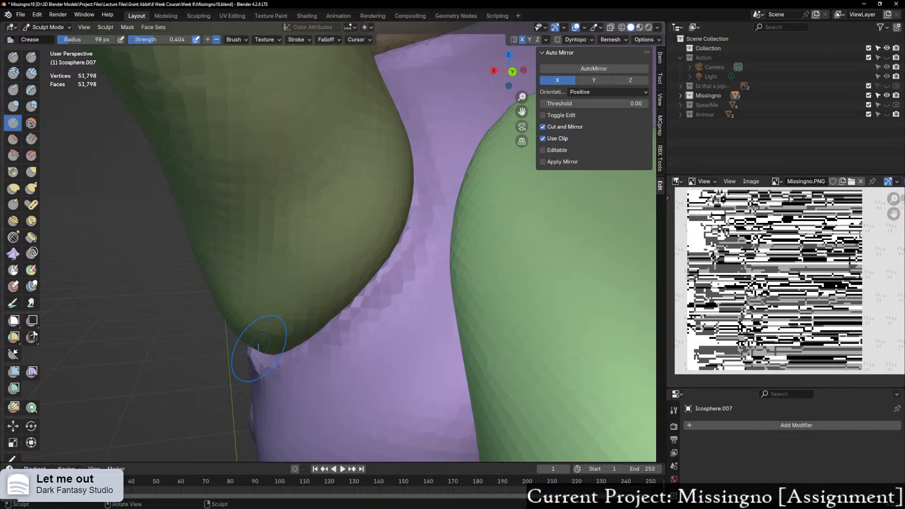
mouse_move(258, 347)
middle_mouse_down()
mouse_move(412, 286)
mouse_move(480, 231)
middle_mouse_up()
middle_click_drag(408, 237, 424, 222)
Step: Examine the smoothed head and horn joins in Object Mode from the side and front, and return to Sculpt Mode
key("ctrl+Tab")
left_click(274, 232)
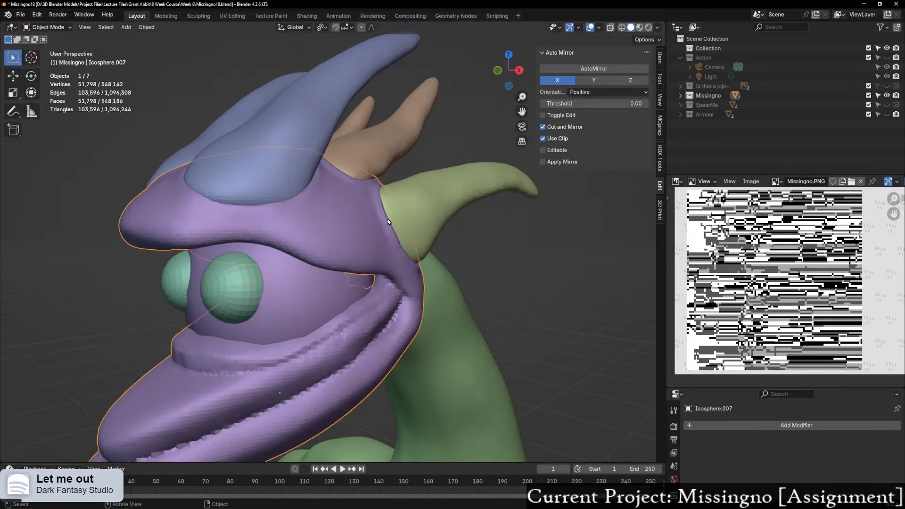
mouse_move(274, 233)
middle_mouse_down()
mouse_move(482, 182)
mouse_move(381, 223)
middle_mouse_up()
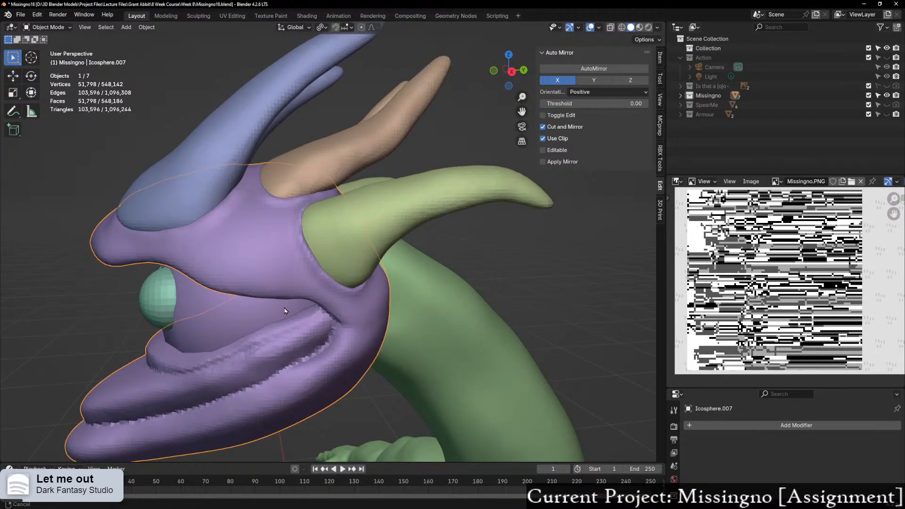
middle_click_drag(285, 311, 381, 216)
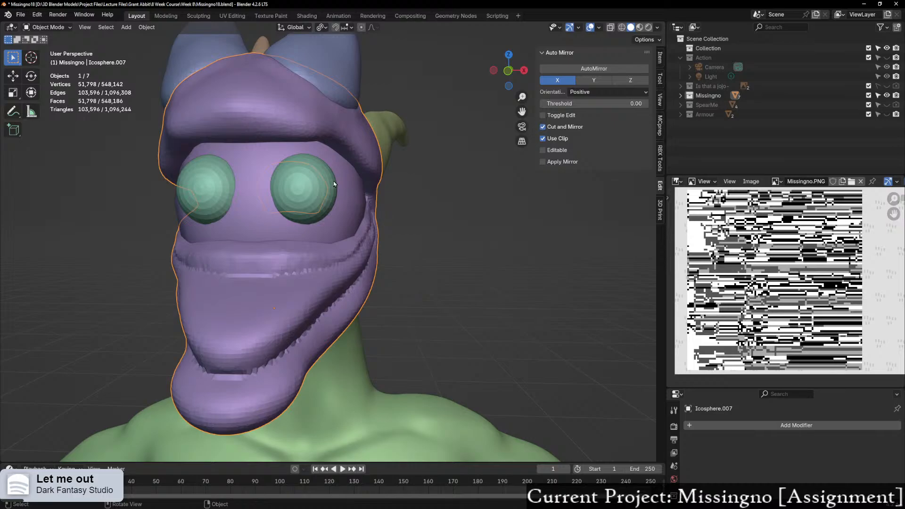
scroll(334, 184, "down", 1)
scroll(336, 180, "up", 1)
key("ctrl+Tab")
left_click(326, 226)
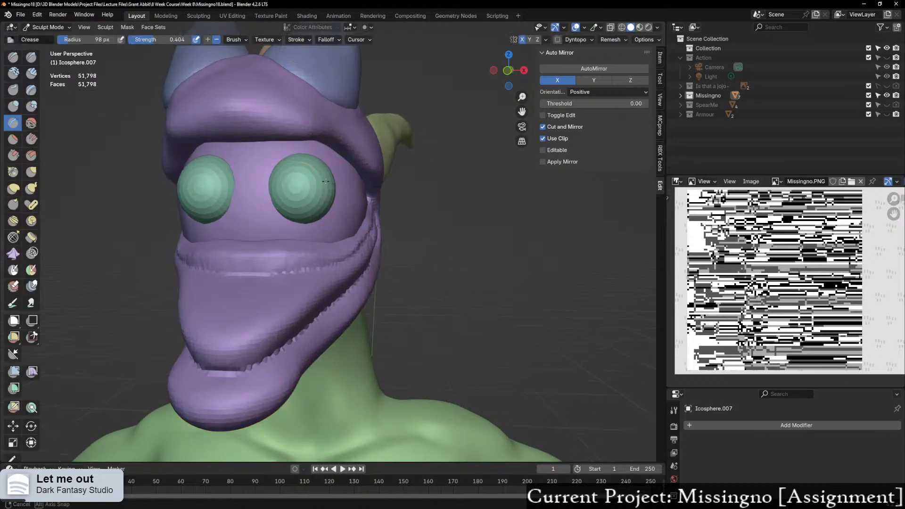
Step: Sharpen the edge of the brow ridge above the eyes using the Pinch/Magnify brush at a 120 px radius
middle_click_drag(325, 224, 256, 171)
scroll(311, 153, "up", 3)
middle_click_drag(324, 147, 271, 204, "shift")
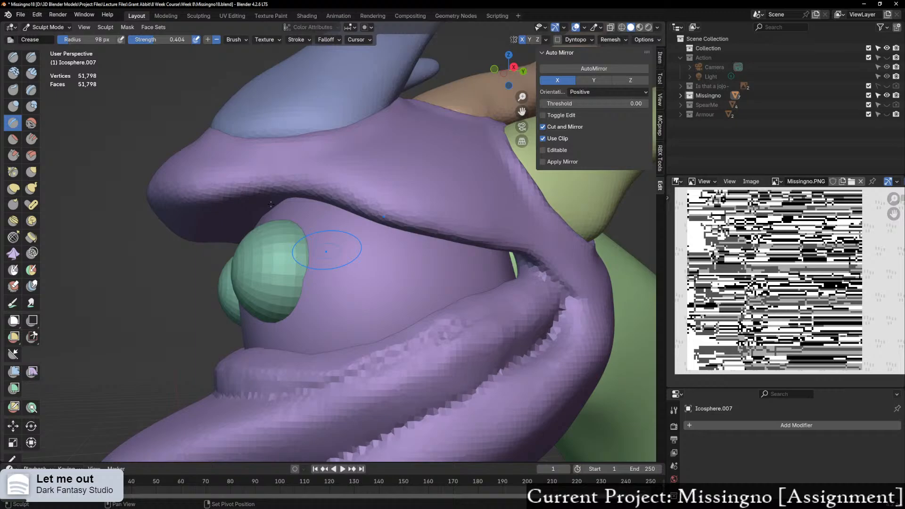
left_click(12, 171)
middle_click_drag(325, 255, 369, 196)
mouse_move(522, 278)
left_mouse_down()
mouse_move(421, 212)
mouse_move(299, 182)
left_mouse_up()
key("f")
left_click(526, 277)
mouse_move(343, 193)
left_mouse_down()
mouse_move(259, 179)
mouse_move(176, 181)
left_mouse_up()
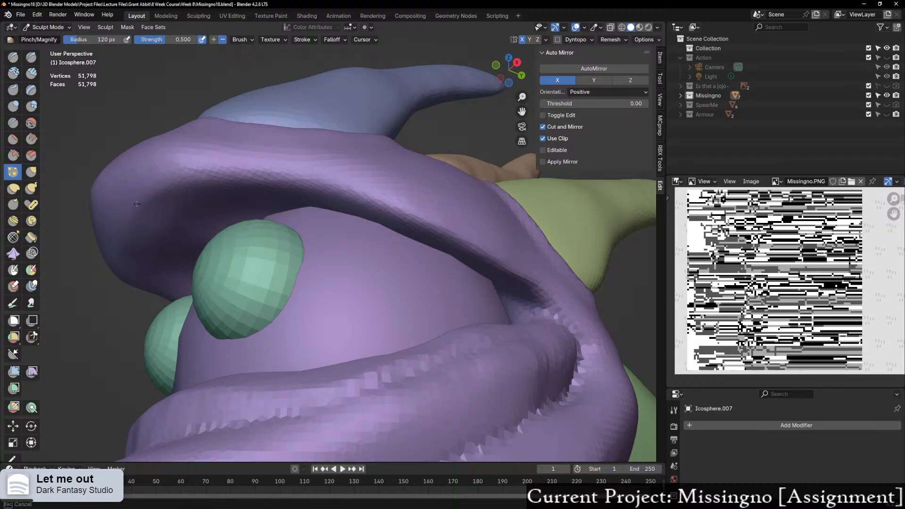
mouse_move(131, 233)
left_mouse_down()
mouse_move(166, 232)
mouse_move(151, 219)
mouse_move(165, 240)
mouse_move(133, 240)
left_mouse_up()
middle_click_drag(118, 249, 257, 283)
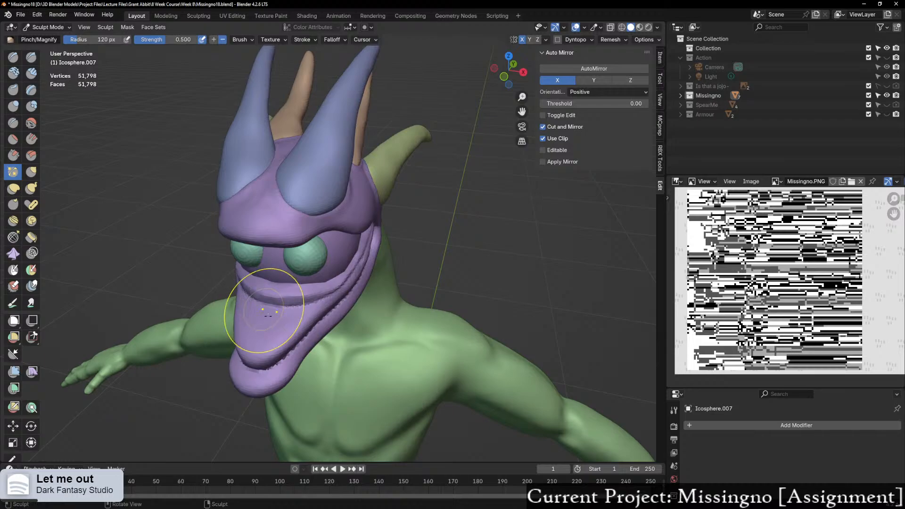
Step: Pinch the lower jaw from the mouth corner to the tip, reducing the Pinch/Magnify brush radius to 82 px
scroll(283, 339, "up", 5)
middle_click_drag(358, 235, 324, 239)
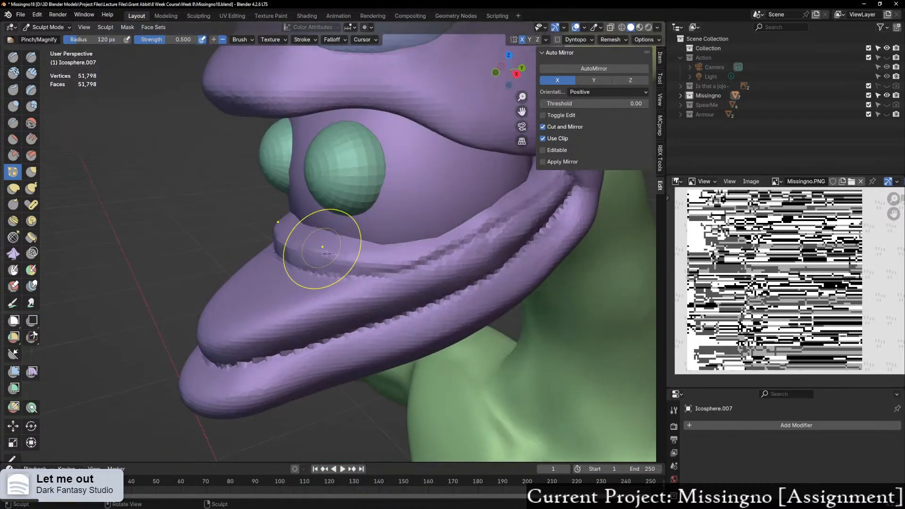
mouse_move(460, 293)
middle_mouse_down()
mouse_move(414, 202)
mouse_move(468, 232)
mouse_move(448, 242)
middle_mouse_up()
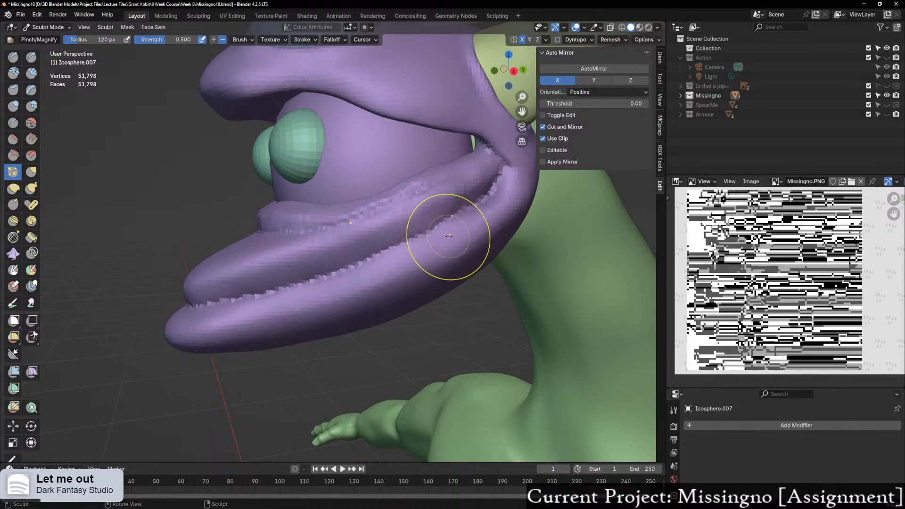
mouse_move(514, 188)
left_mouse_down()
mouse_move(515, 206)
mouse_move(454, 238)
left_mouse_up()
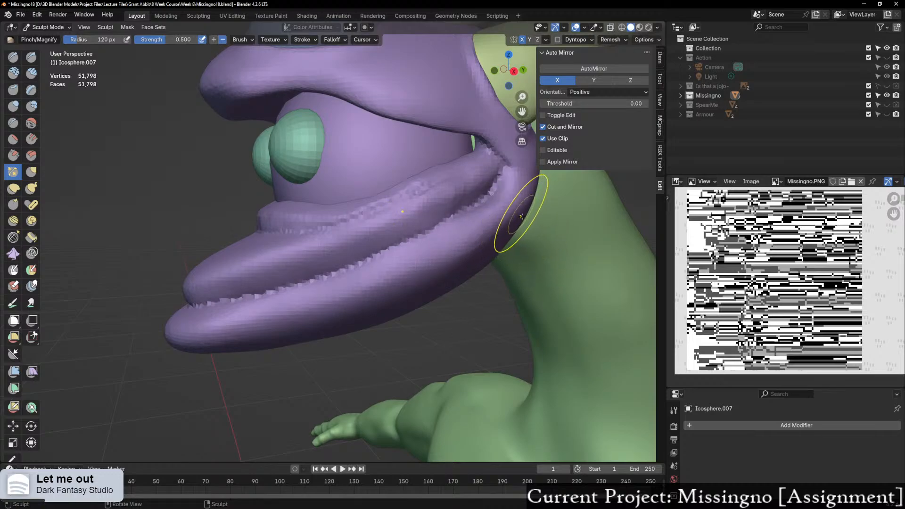
key("f")
left_click(513, 215)
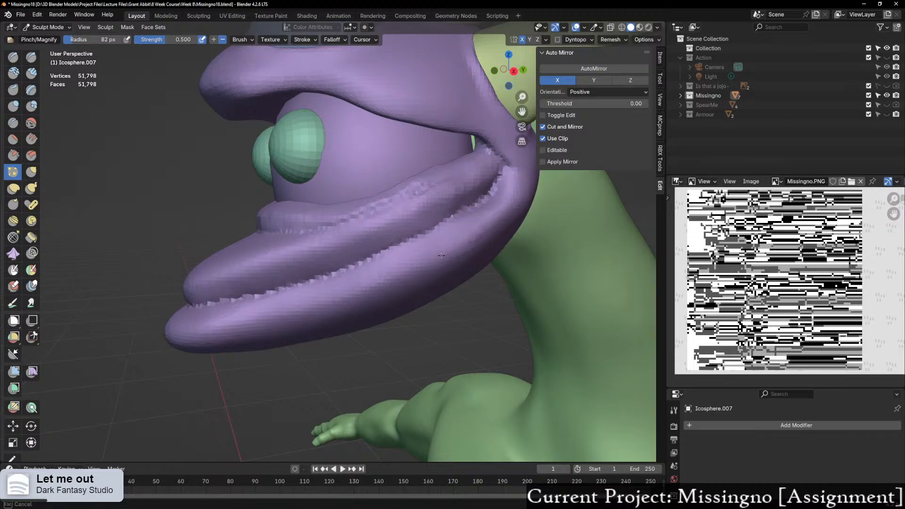
mouse_move(426, 263)
left_mouse_down()
mouse_move(311, 306)
mouse_move(172, 342)
mouse_move(157, 329)
mouse_move(170, 313)
left_mouse_up()
Step: Switch to the Elastic Deform brush with the lower jaw in front view, and inspect the Missingno.PNG image up close
mouse_move(169, 313)
middle_mouse_down()
mouse_move(339, 320)
mouse_move(426, 270)
mouse_move(430, 244)
mouse_move(397, 234)
mouse_move(414, 249)
middle_mouse_up()
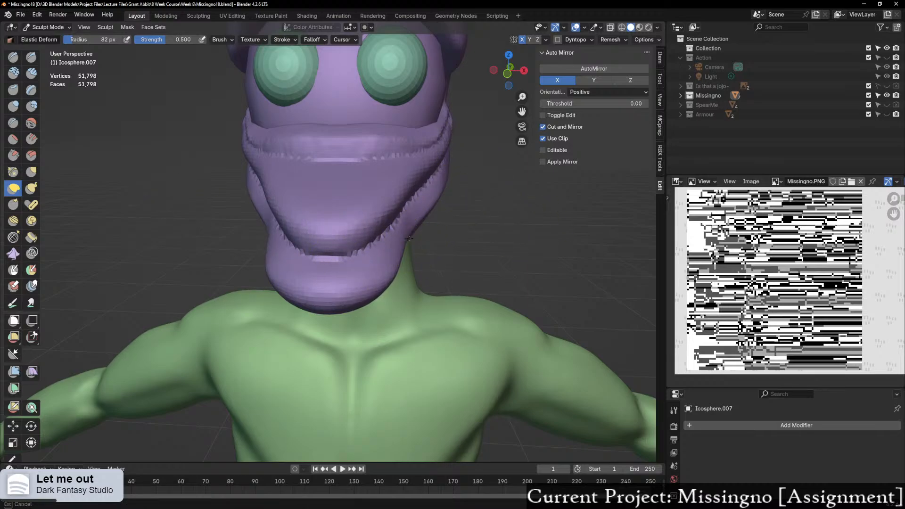
mouse_move(410, 239)
middle_mouse_down()
mouse_move(396, 222)
mouse_move(415, 241)
mouse_move(408, 245)
middle_mouse_up()
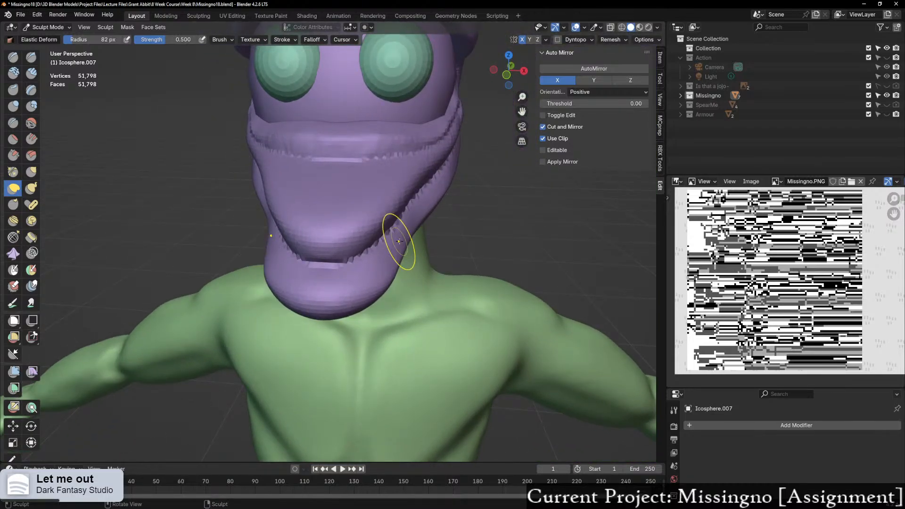
scroll(787, 269, "up", 3)
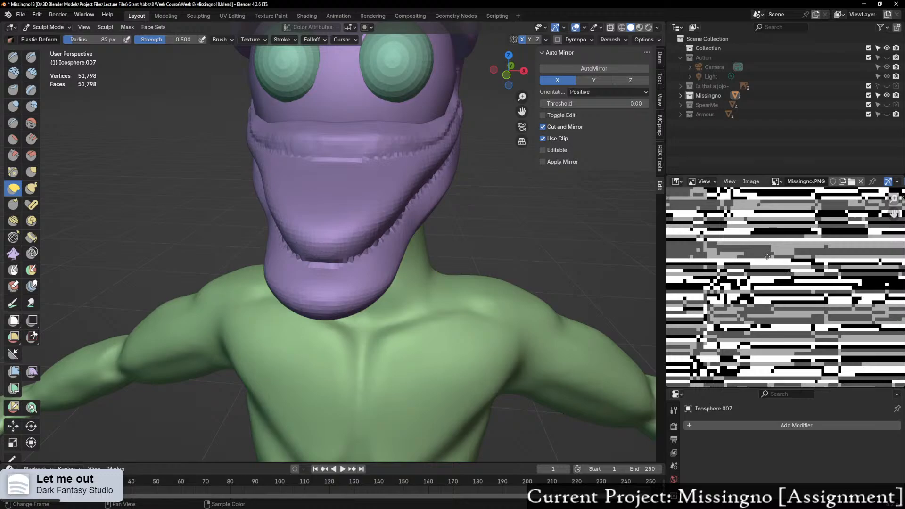
middle_click_drag(767, 257, 817, 328)
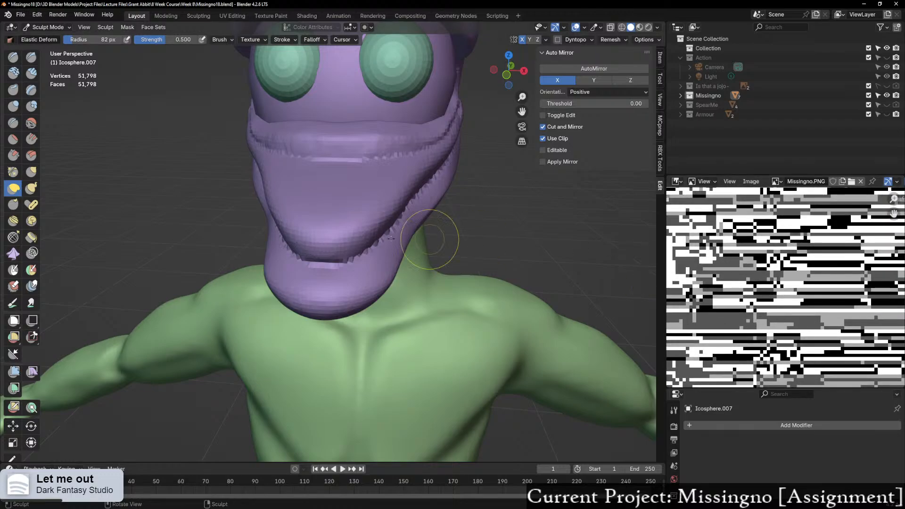
Step: Pinch along the lower jaw's tip and sides with the Pinch/Magnify brush, enlarging its radius from 82 to 145 px
scroll(384, 252, "up", 3)
mouse_move(383, 252)
middle_mouse_down()
mouse_move(378, 219)
mouse_move(399, 245)
middle_mouse_up()
left_click(13, 171)
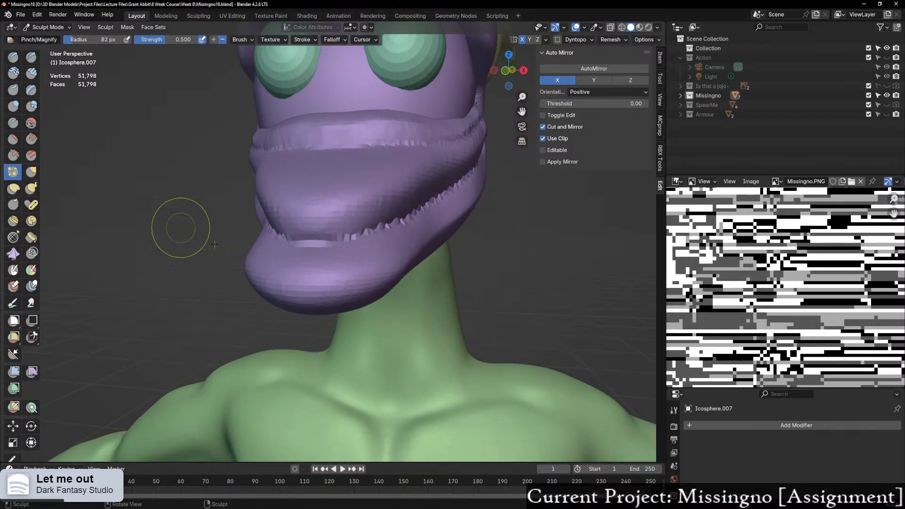
middle_click_drag(182, 226, 287, 273)
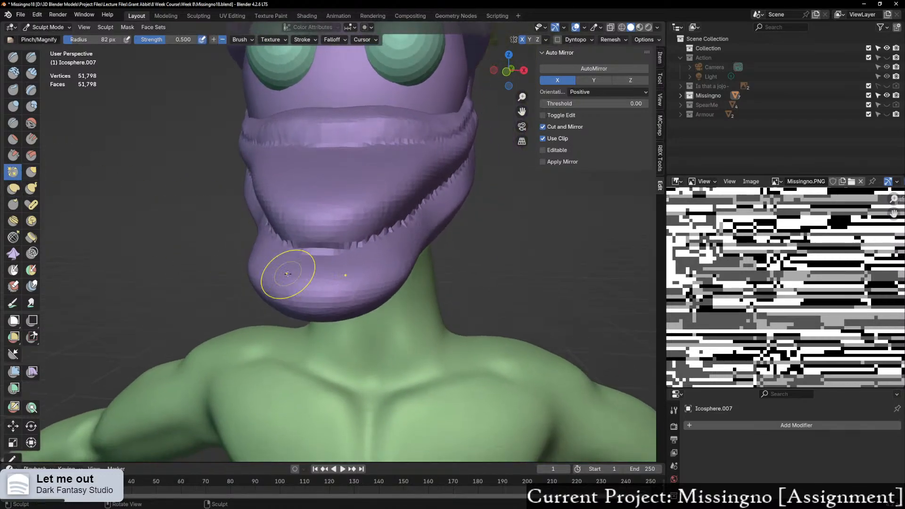
left_click_drag(357, 300, 384, 285)
mouse_move(384, 284)
left_mouse_down()
mouse_move(368, 294)
mouse_move(401, 275)
mouse_move(321, 304)
left_mouse_up()
key("f")
left_click(408, 284)
mouse_move(321, 304)
left_mouse_down()
mouse_move(386, 284)
mouse_move(426, 235)
left_mouse_up()
mouse_move(428, 232)
middle_mouse_down()
mouse_move(359, 154)
mouse_move(424, 132)
mouse_move(330, 217)
middle_mouse_up()
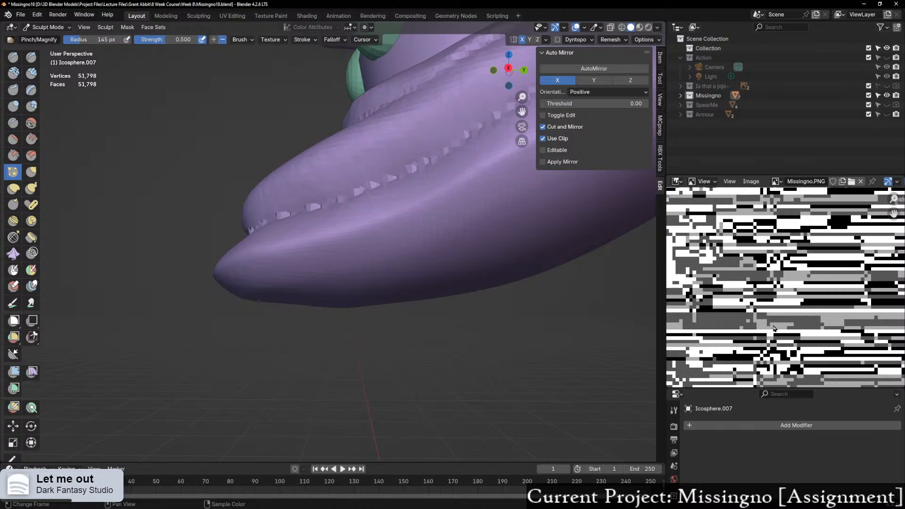
Step: Pull the chin beneath the jaw tip downward in right side view using the Grab brush at a 230 px radius
middle_click_drag(454, 259, 303, 262)
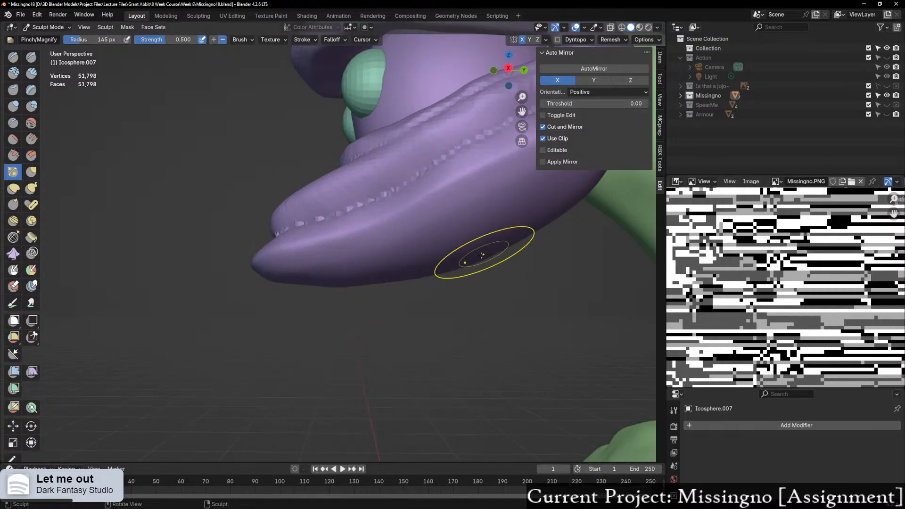
left_click(508, 69)
scroll(432, 296, "up", 1)
middle_click_drag(424, 296, 281, 310, "shift")
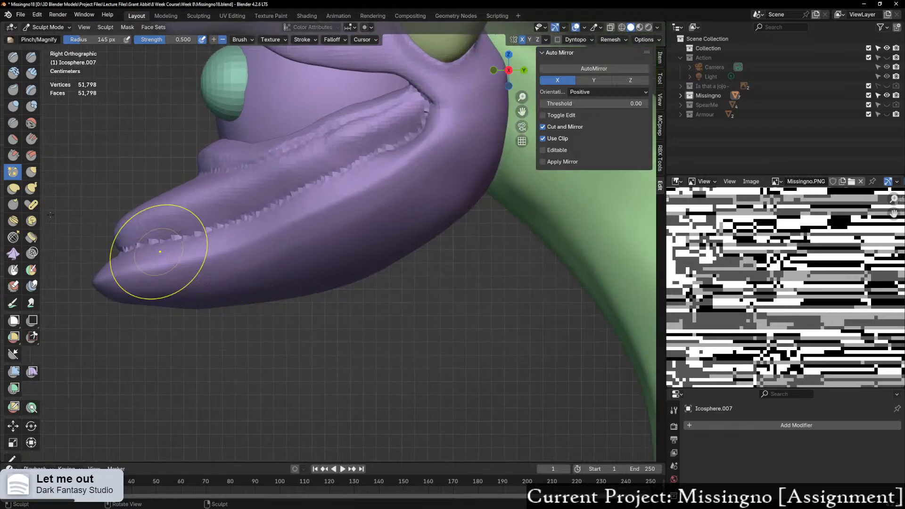
left_click(30, 174)
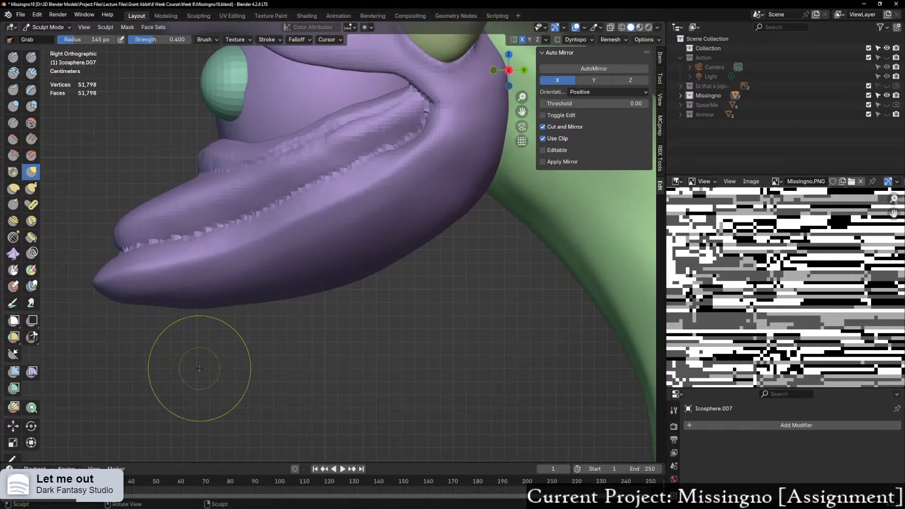
key("f")
left_click(284, 340)
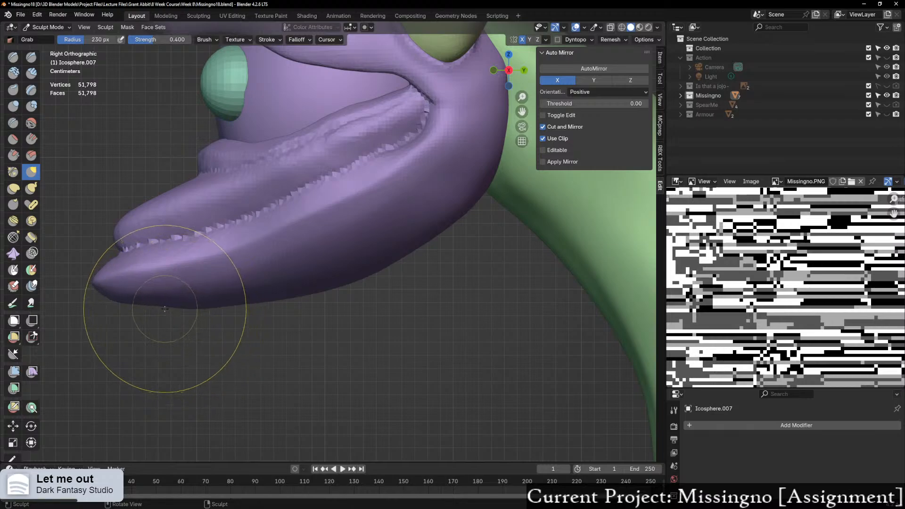
left_click_drag(163, 309, 148, 320)
left_click_drag(147, 311, 130, 329)
Step: Reshape the jaw's underside behind the chin with the Grab brush at a 188 px radius
key("f")
left_click(130, 323)
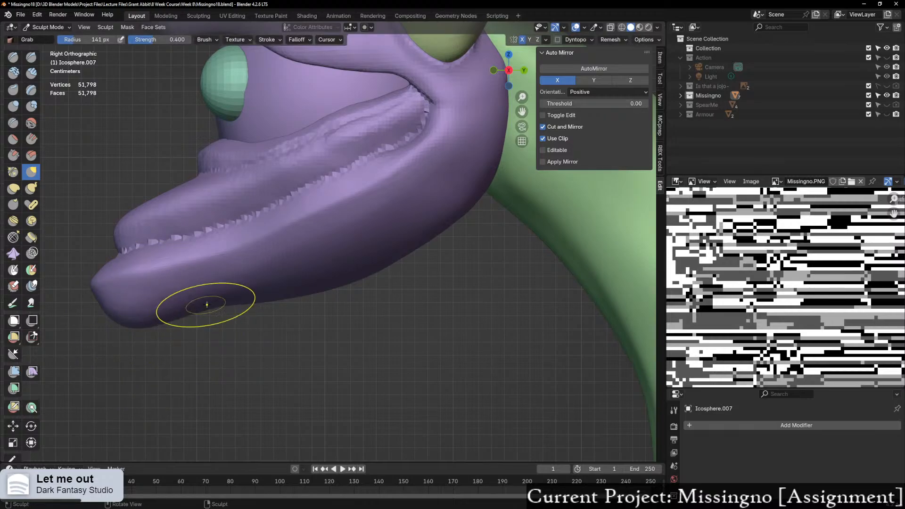
key("bracketright")
key("bracketright")
key("bracketright")
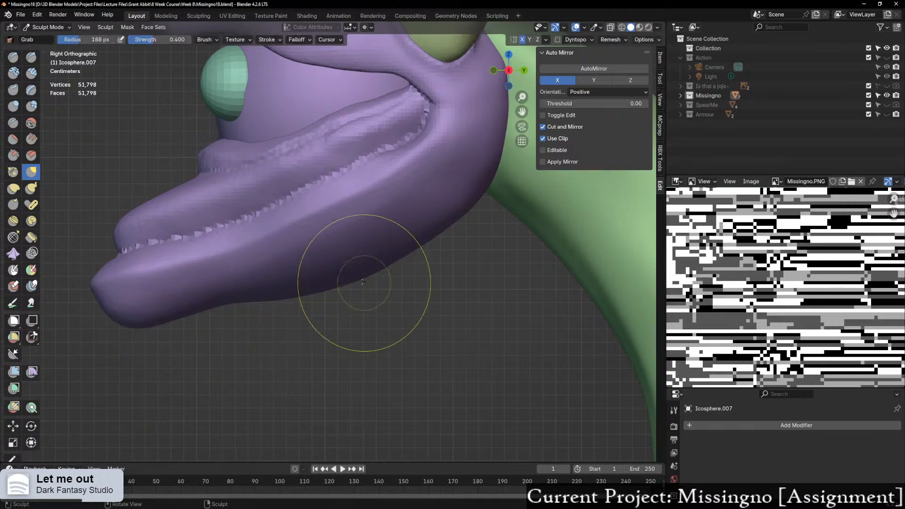
left_click_drag(362, 281, 299, 290)
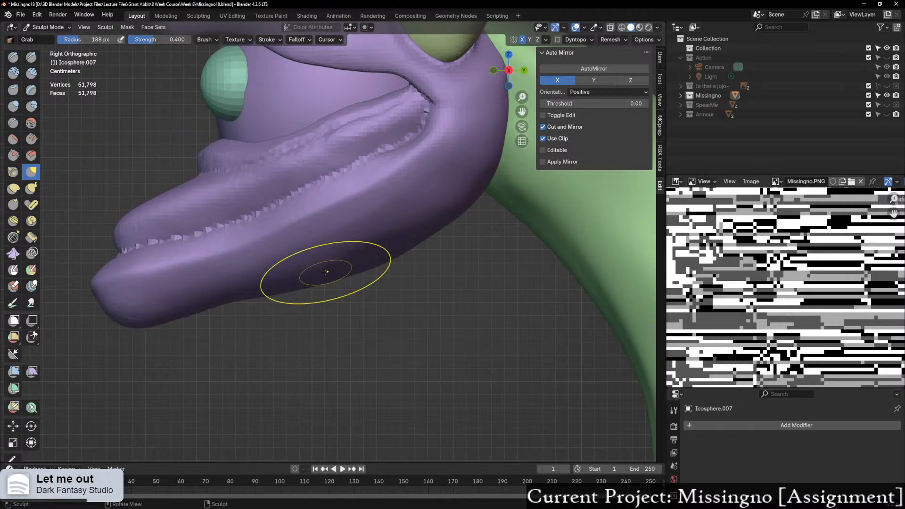
Step: Push both sides of the lower jaw's underside toward the centerline in bottom view with the Elastic Deform brush, and check the profile
middle_click_drag(347, 384, 457, 152)
left_click(522, 72)
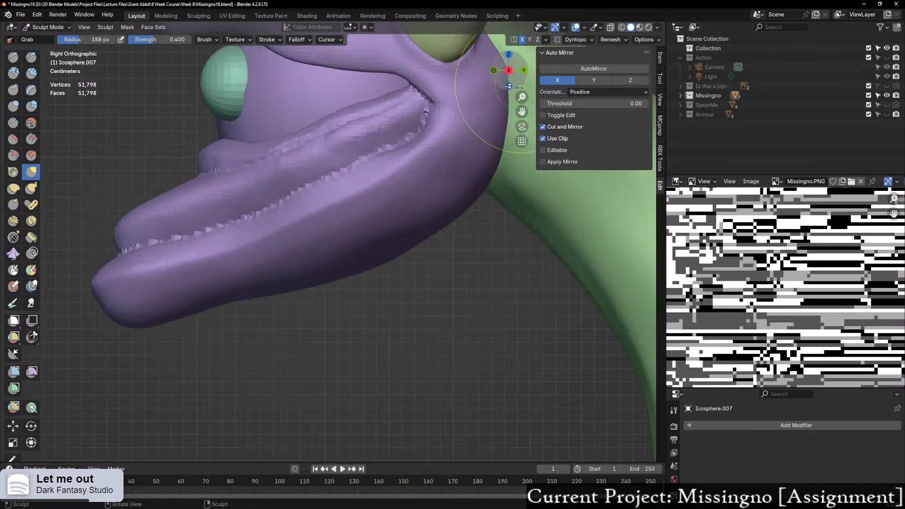
left_click(510, 86)
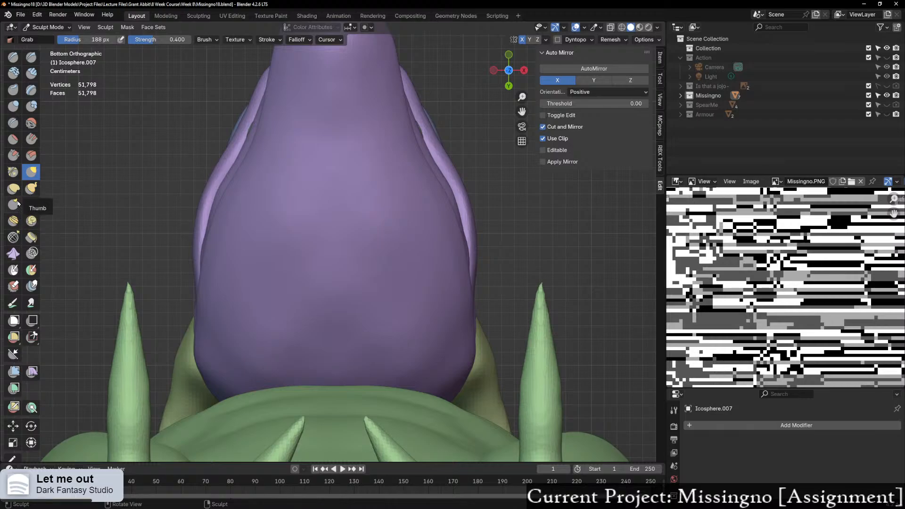
left_click(14, 188)
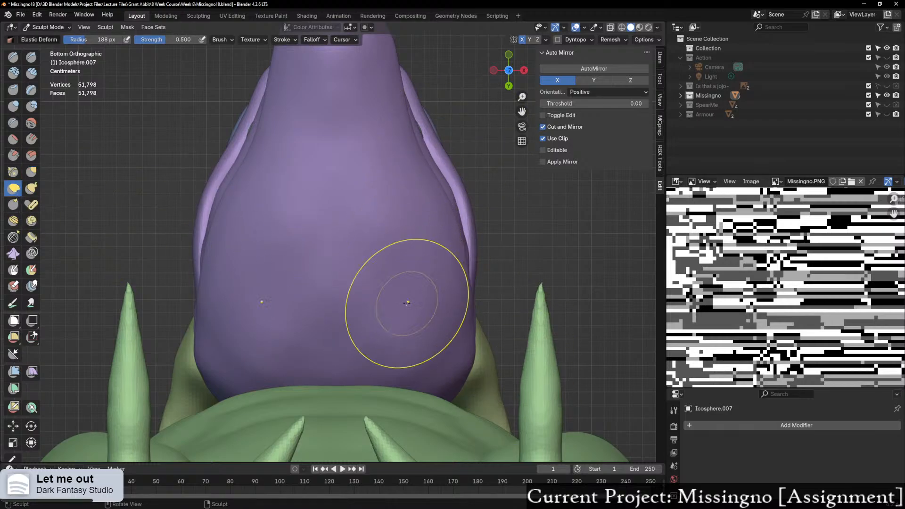
left_click_drag(405, 308, 372, 311)
left_click_drag(393, 241, 365, 237)
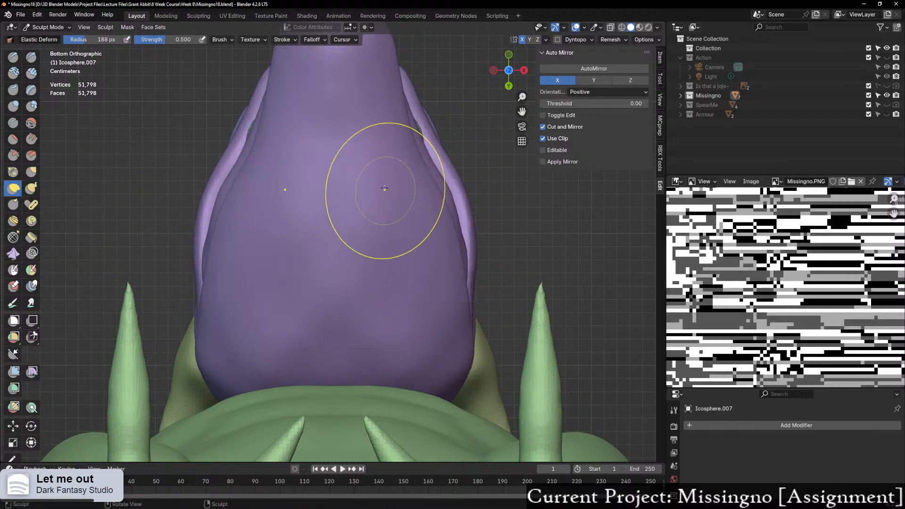
left_click_drag(384, 190, 360, 186)
left_click_drag(365, 143, 341, 140)
left_click_drag(354, 107, 343, 109)
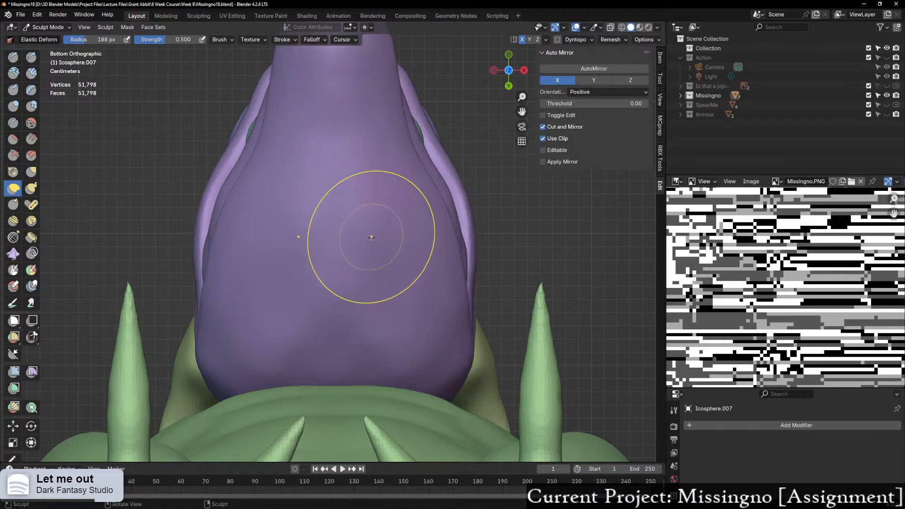
left_click_drag(371, 237, 358, 242)
left_click_drag(394, 305, 370, 311)
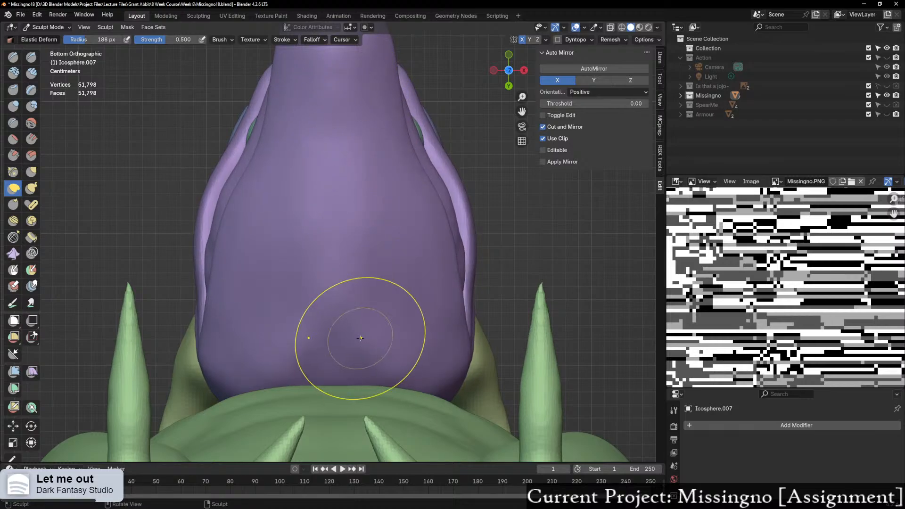
mouse_move(347, 347)
middle_mouse_down()
mouse_move(247, 454)
mouse_move(303, 396)
mouse_move(368, 262)
mouse_move(406, 274)
mouse_move(299, 370)
middle_mouse_up()
middle_click_drag(338, 346, 228, 401)
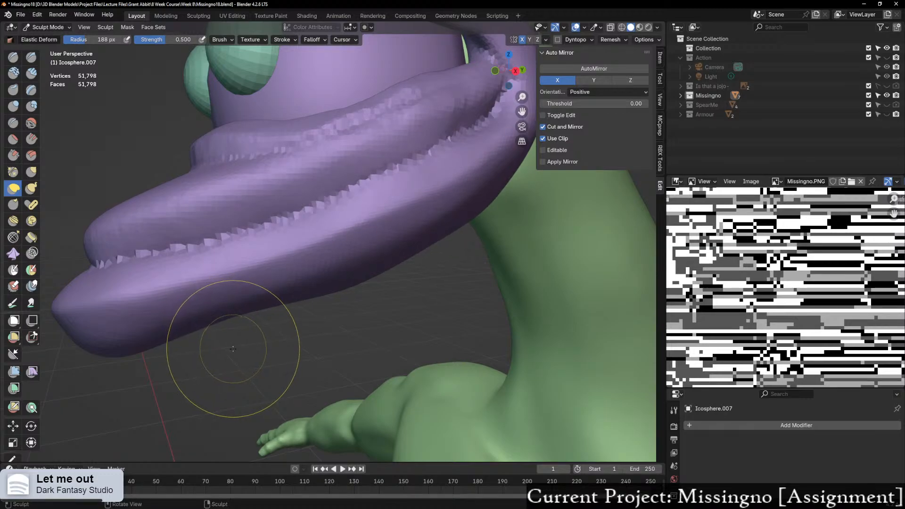
middle_click_drag(228, 345, 181, 337)
left_click(505, 69)
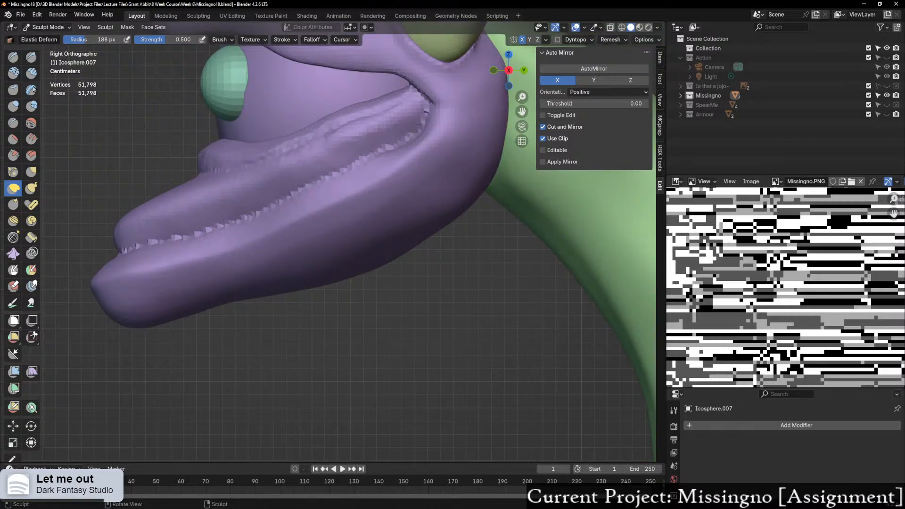
Step: Build up lengthwise bands on the lower jaw's underside from chin to throat using the Clay Strips brush at a 79 px radius
left_click(29, 74)
middle_click_drag(292, 150, 393, 108)
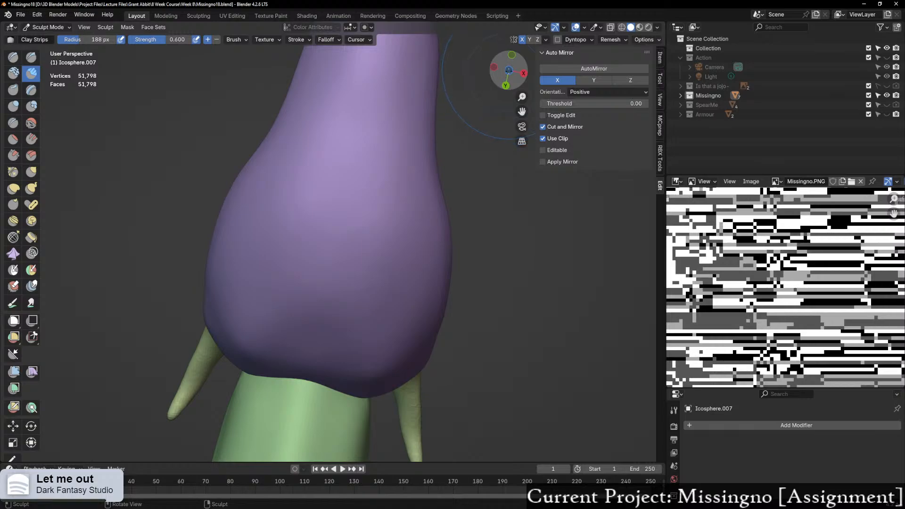
left_click(506, 84)
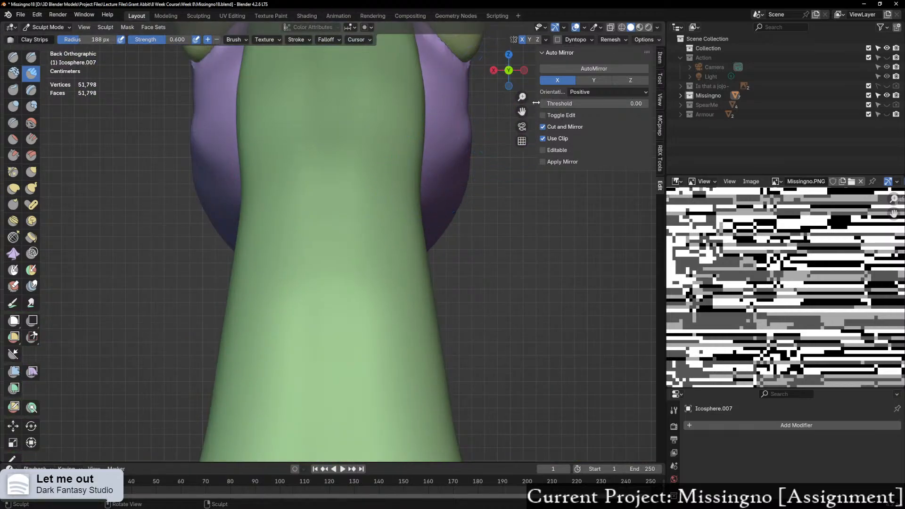
left_click(509, 86)
scroll(436, 154, "up", 4)
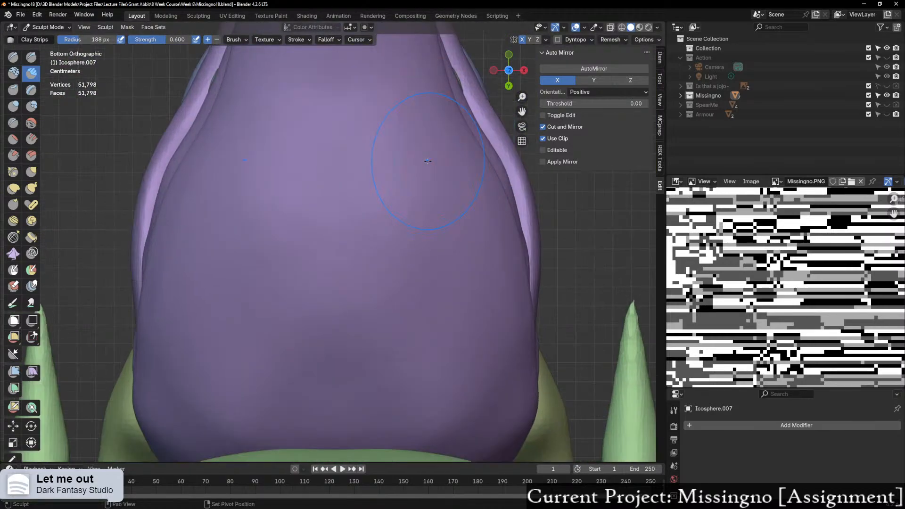
scroll(426, 162, "down", 6)
middle_click_drag(374, 191, 335, 206, "shift")
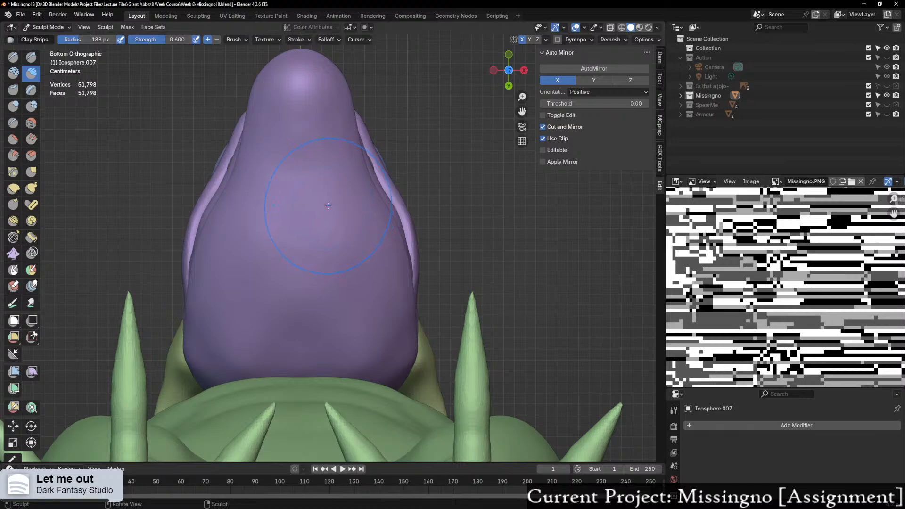
key("f")
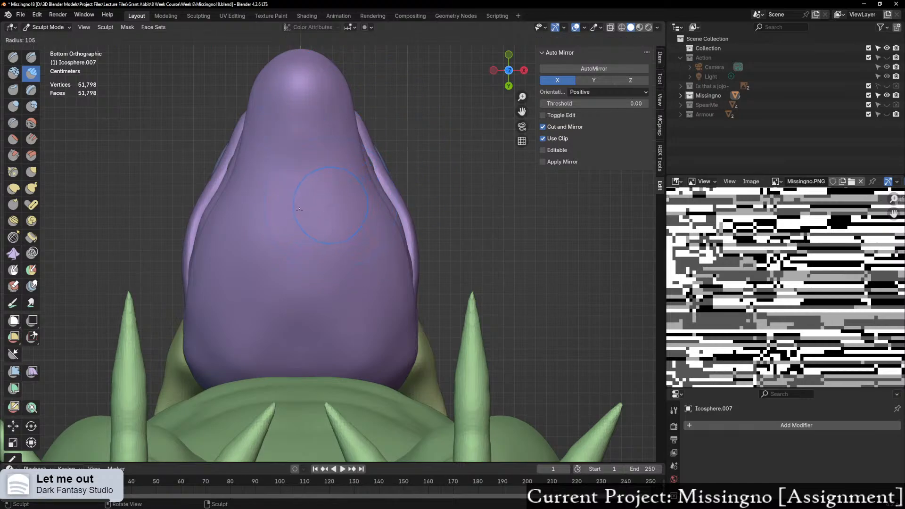
left_click(298, 210)
left_click_drag(318, 138, 323, 180)
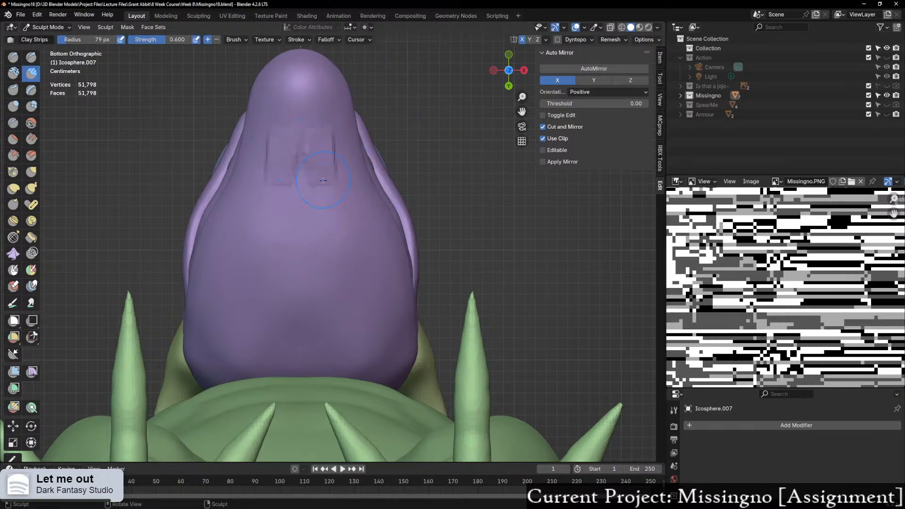
mouse_move(312, 140)
left_mouse_down()
mouse_move(310, 267)
mouse_move(326, 379)
left_mouse_up()
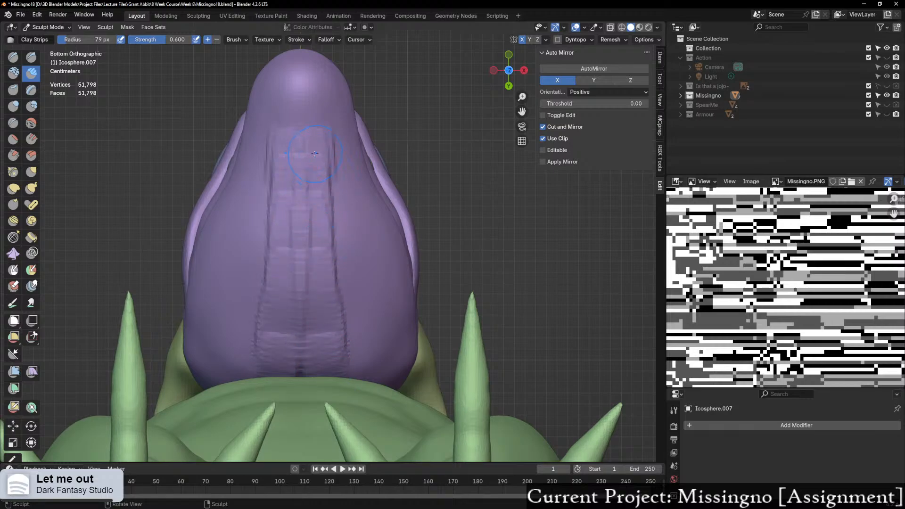
left_click_drag(315, 154, 329, 352)
left_click_drag(317, 169, 331, 356)
mouse_move(319, 193)
left_mouse_down()
mouse_move(352, 350)
mouse_move(379, 374)
left_mouse_up()
Step: Sketch a green annotation from the back of the jaw down to the front of the neck in right side view
mouse_move(380, 375)
middle_mouse_down()
mouse_move(277, 407)
mouse_move(453, 274)
middle_mouse_up()
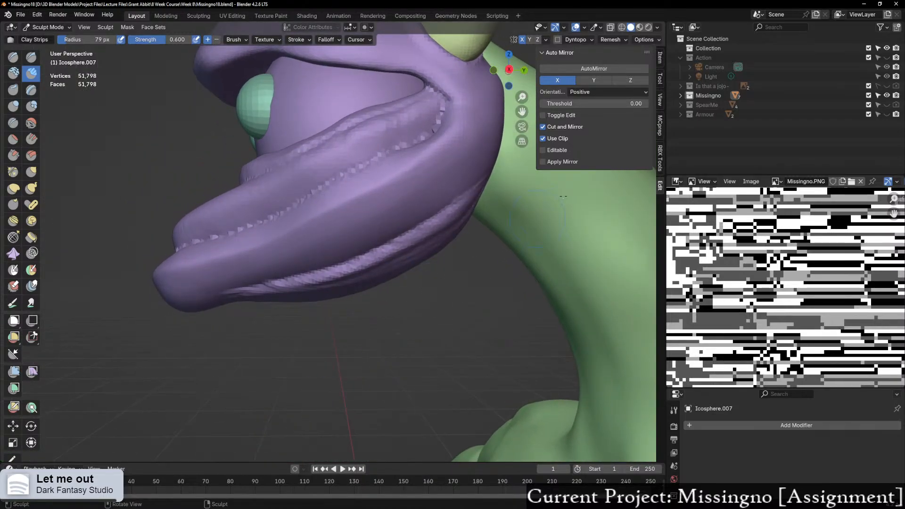
middle_click_drag(563, 196, 407, 256)
scroll(403, 231, "up", 2)
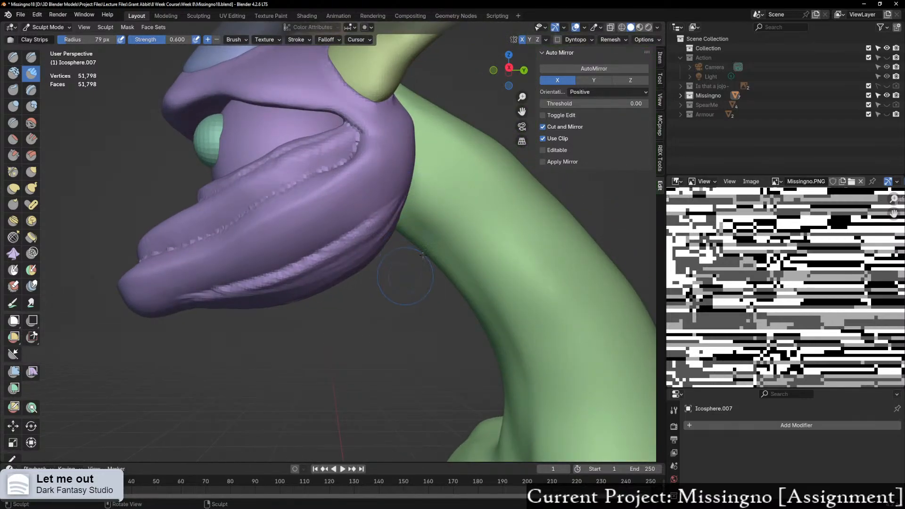
left_click(509, 67)
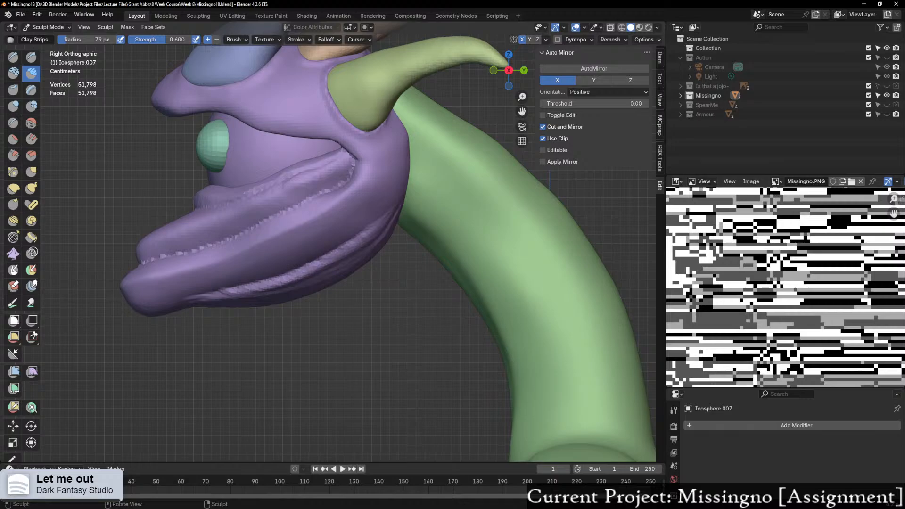
scroll(14, 443, "down", 1)
left_click(13, 450)
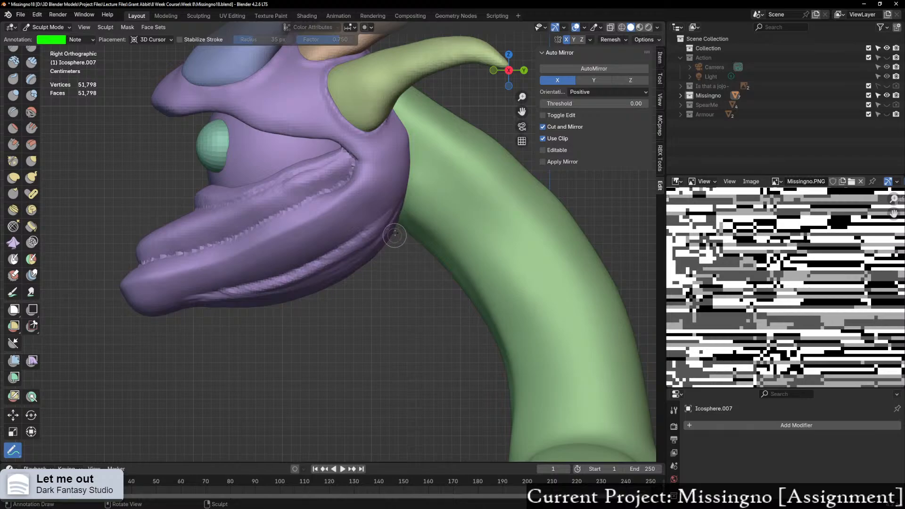
left_click_drag(399, 207, 404, 203)
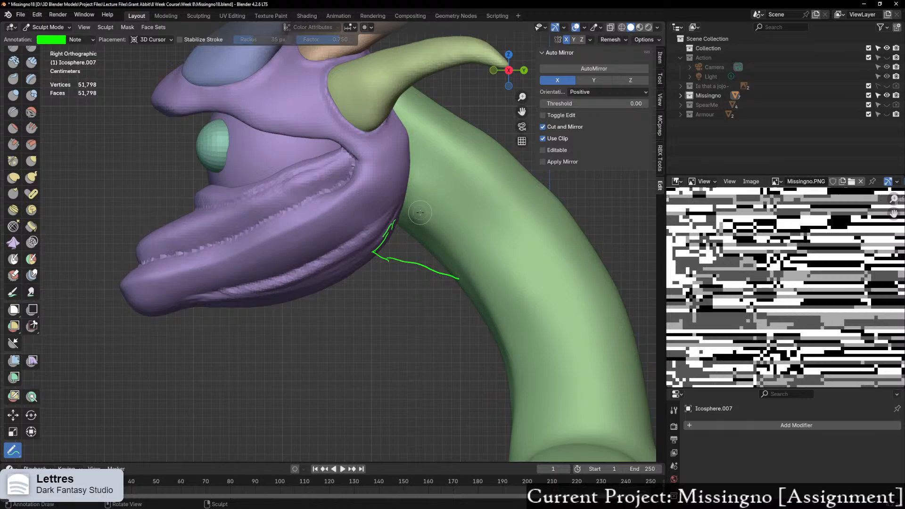
scroll(396, 217, "up", 1)
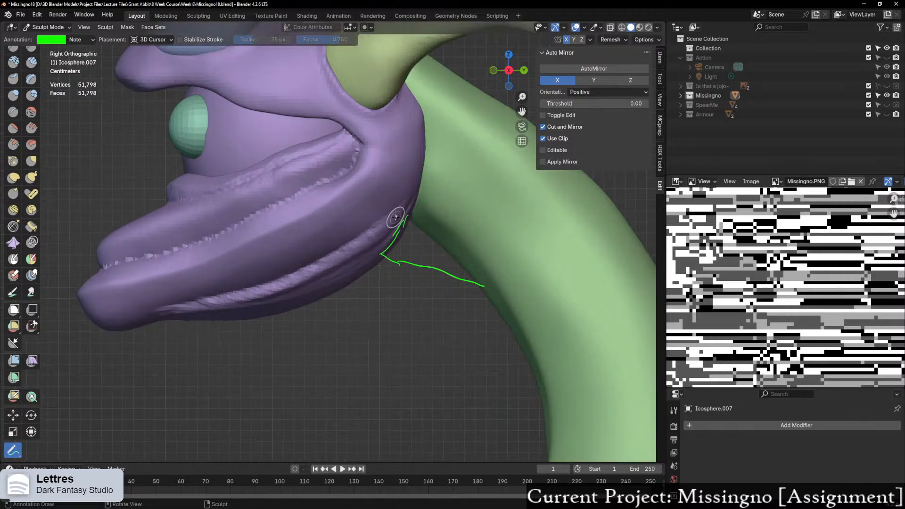
scroll(439, 252, "down", 1)
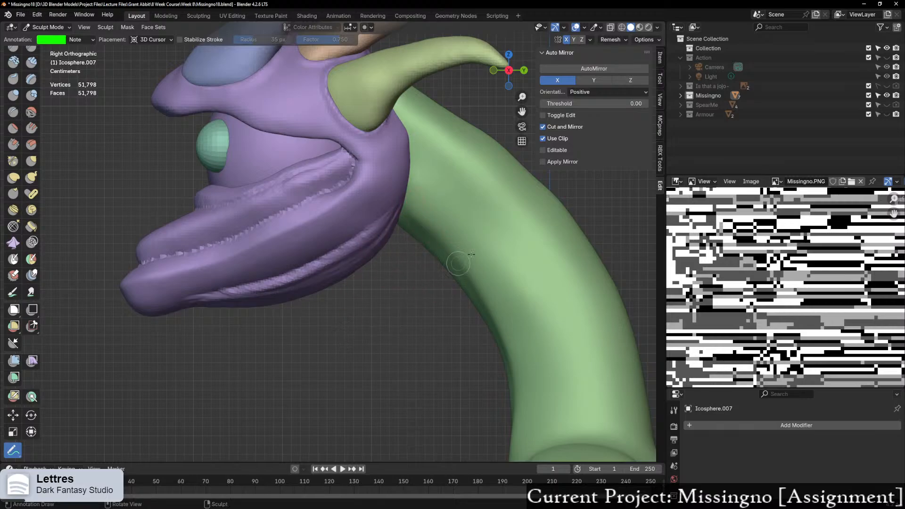
Step: Add an ico sphere in the gap between the back of the jaw and the neck, and scale it down, finishing with a 0.6 factor
key("ctrl+Tab")
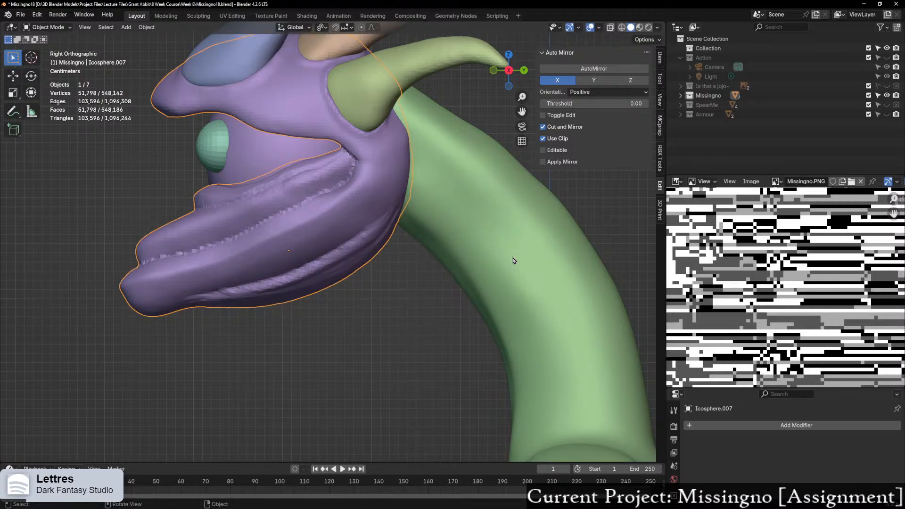
key("r")
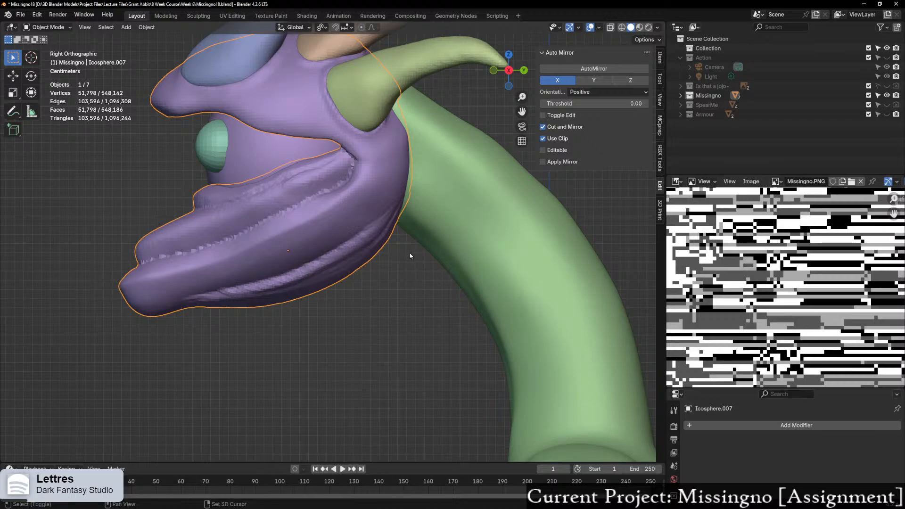
key("shift+a")
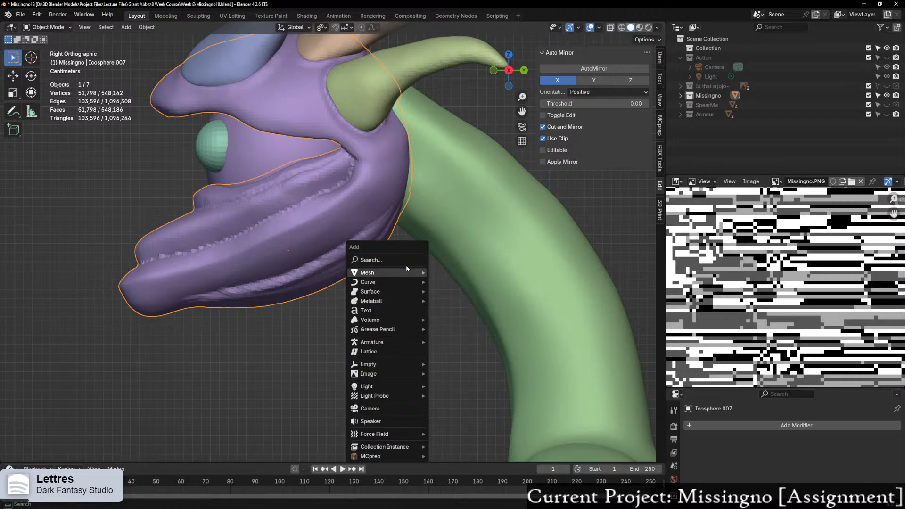
mouse_move(405, 272)
left_click(456, 309)
scroll(439, 318, "down", 5)
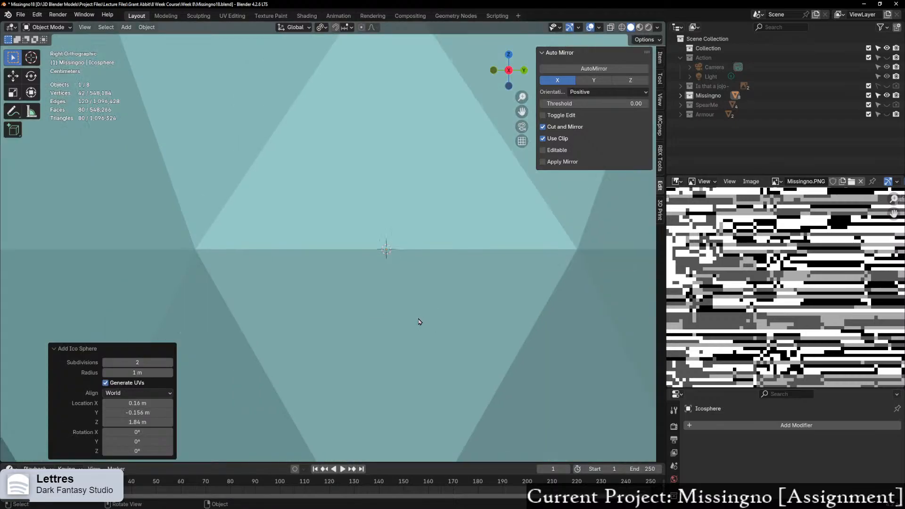
key("s")
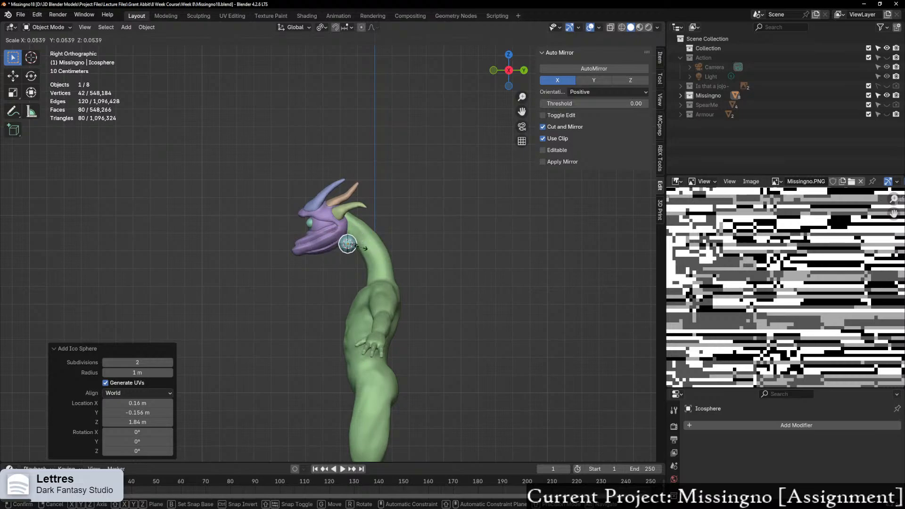
left_click(362, 247)
middle_click_drag(474, 299, 407, 274, "shift")
scroll(418, 279, "up", 2)
key("s")
left_click(417, 250, "ctrl")
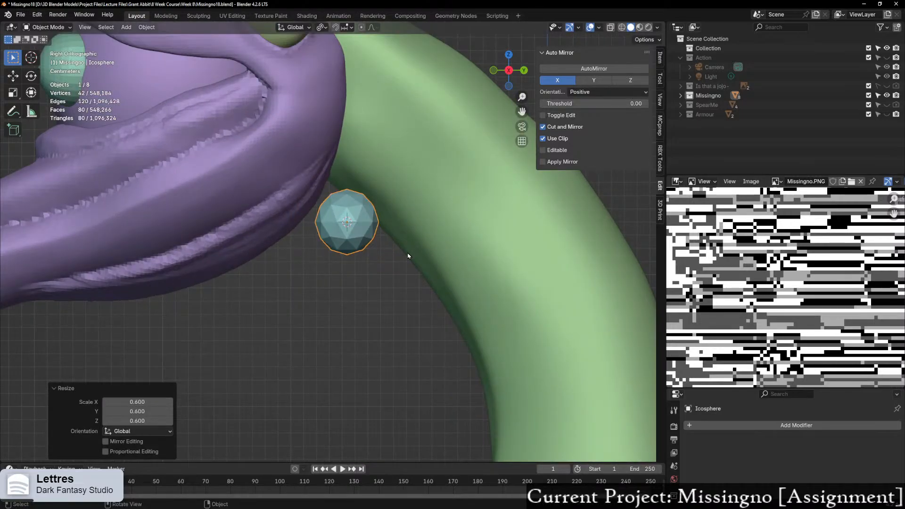
Step: Apply the new ico sphere's scale
right_click(405, 257)
key("Escape")
key("ctrl+a")
left_click(378, 254)
Step: Switch the sphere to Sculpt Mode and voxel remesh it at a voxel size of about 0.0085 m
key("ctrl+Tab")
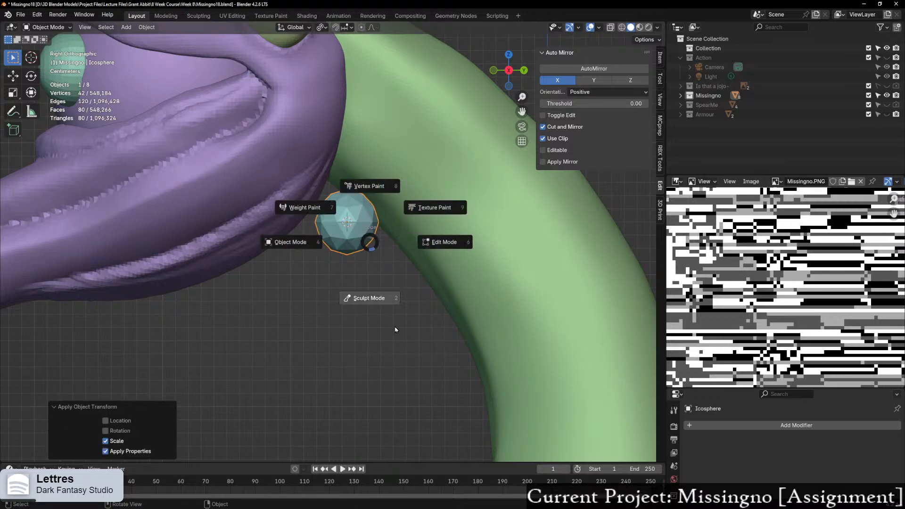
left_click(364, 299)
key("r")
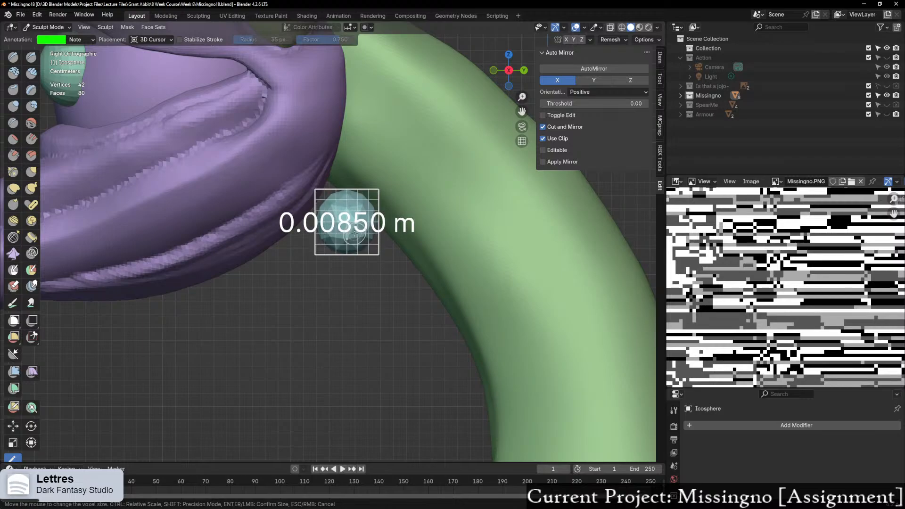
left_click(356, 235)
key("ctrl+r")
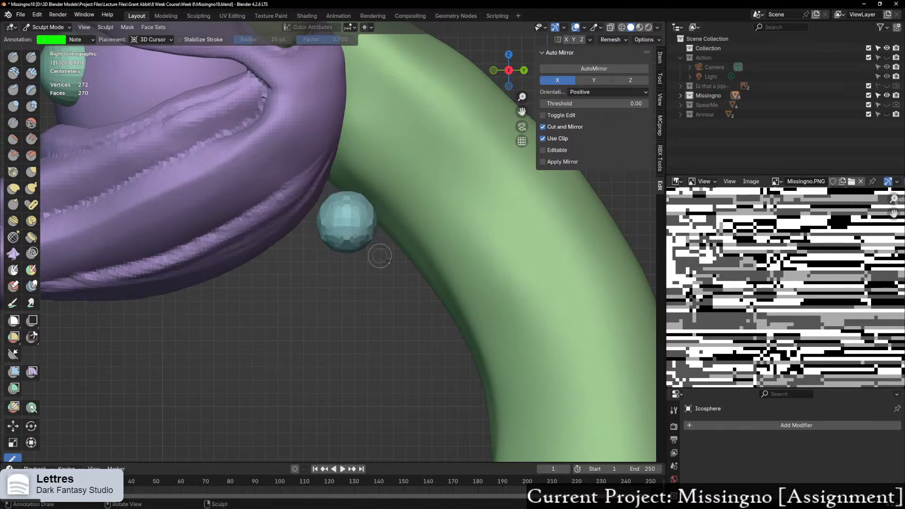
Step: Try to pull the sphere toward the neck with the Snake Hook brush at a 151 px radius
left_click(35, 188)
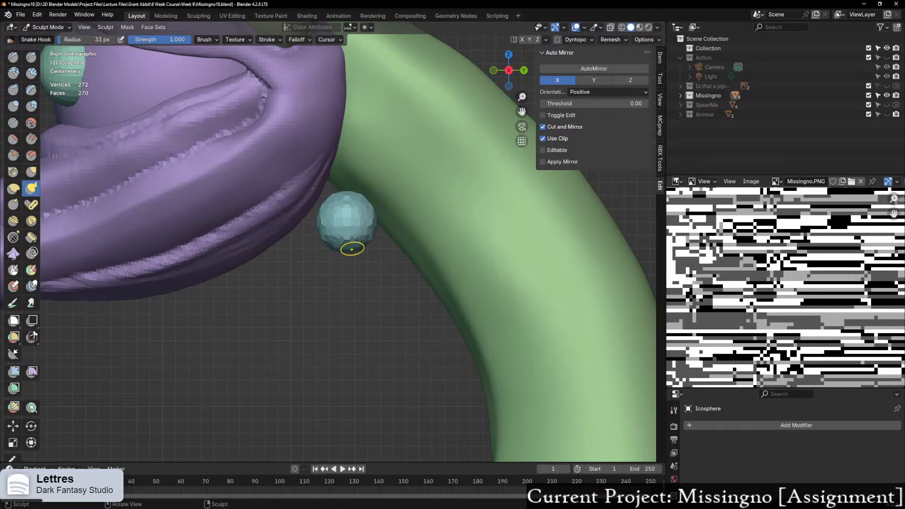
key("f")
left_click(445, 236)
left_click_drag(373, 234, 436, 267)
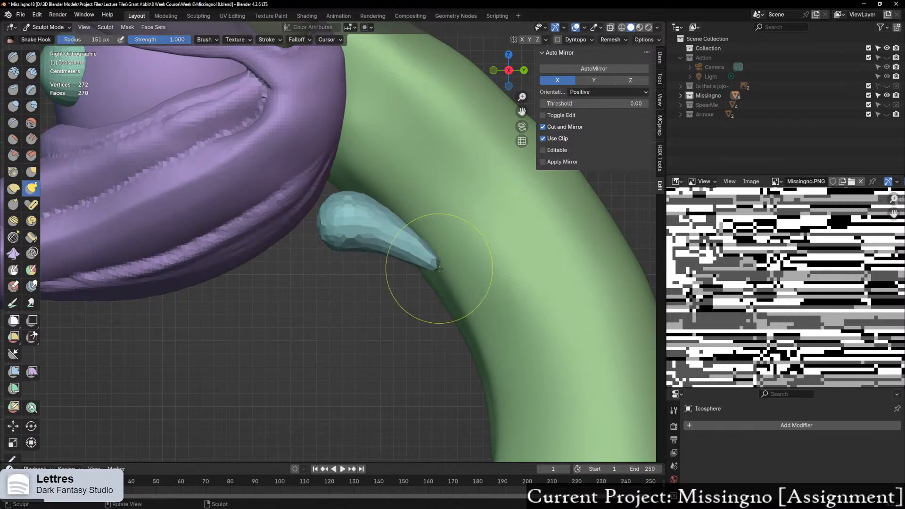
left_click(494, 71)
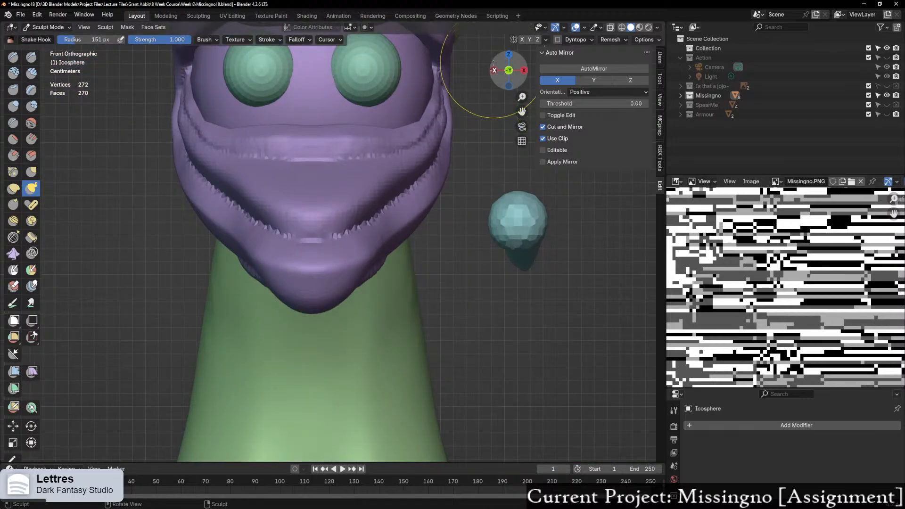
key("ctrl+z")
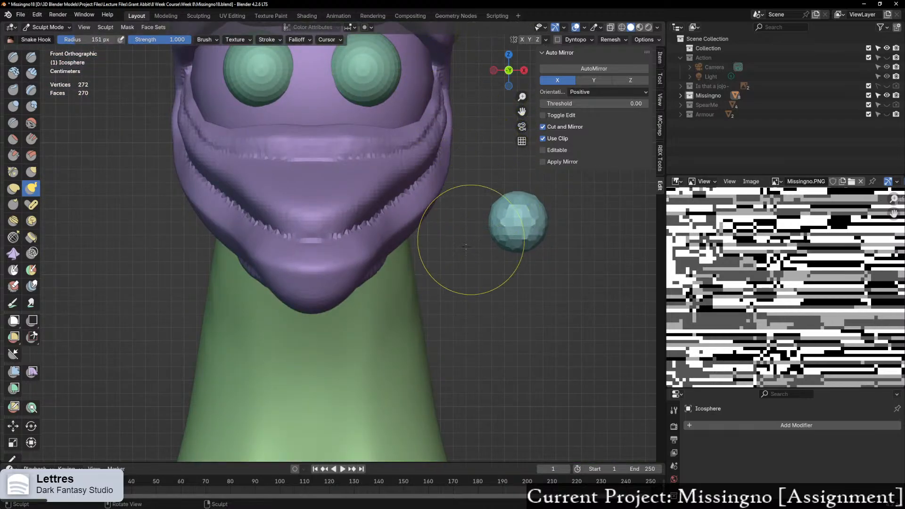
Step: Return the sphere to Object Mode and show its transform values
key("ctrl+Tab")
left_click(421, 247)
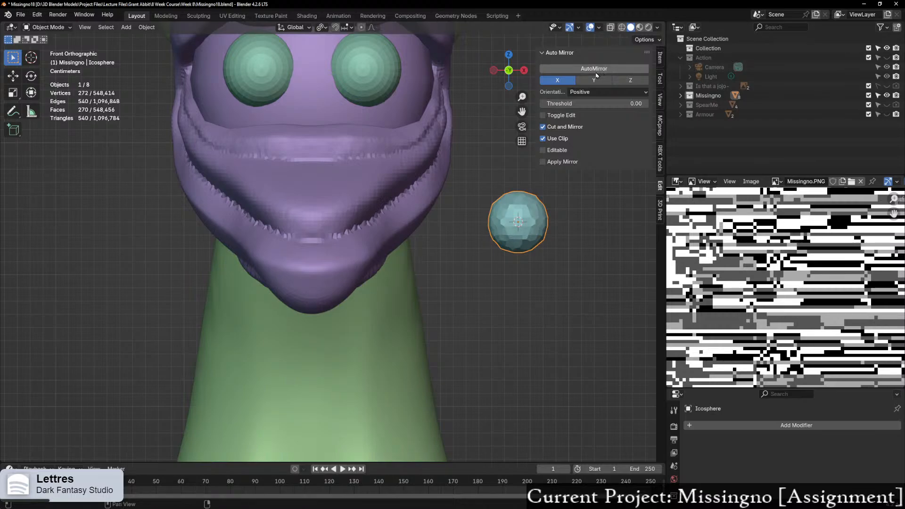
left_click(661, 60)
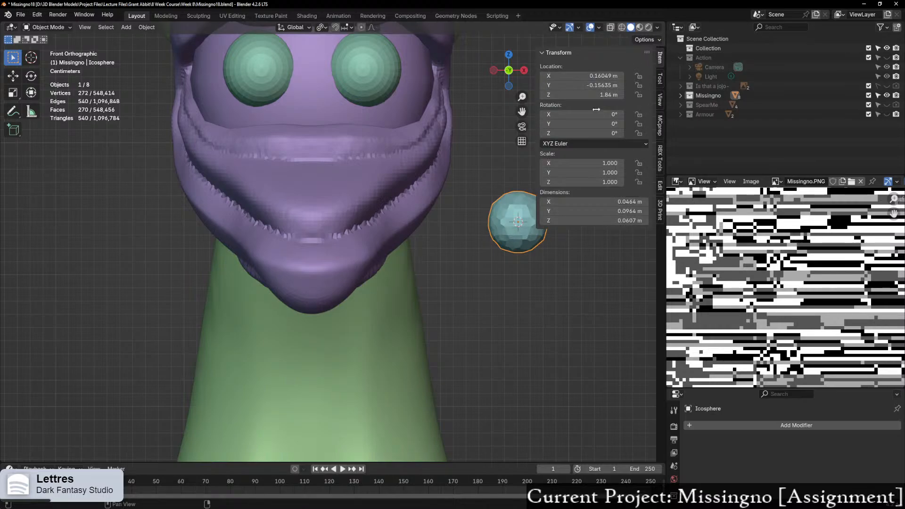
Step: Try to center the sphere by setting its Y location to 0 m, and undo that change
left_click(592, 85)
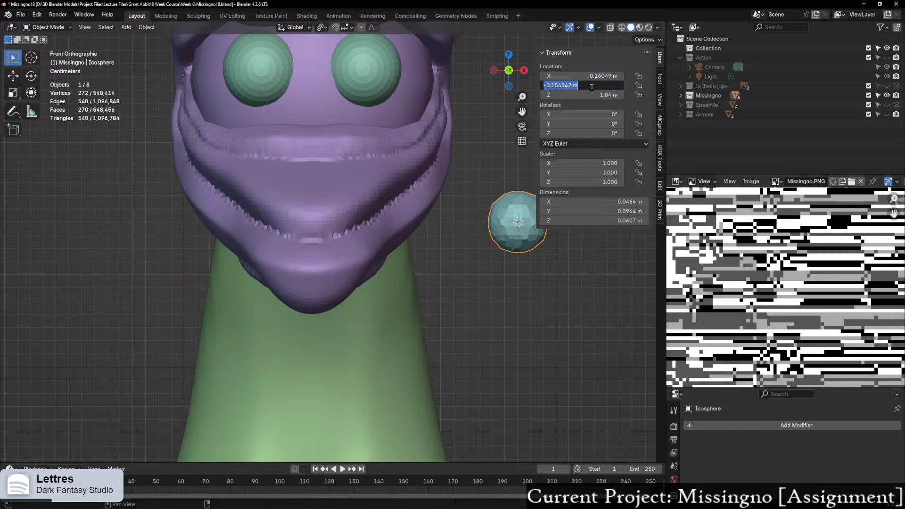
type("0")
key("Return")
scroll(513, 270, "down", 4)
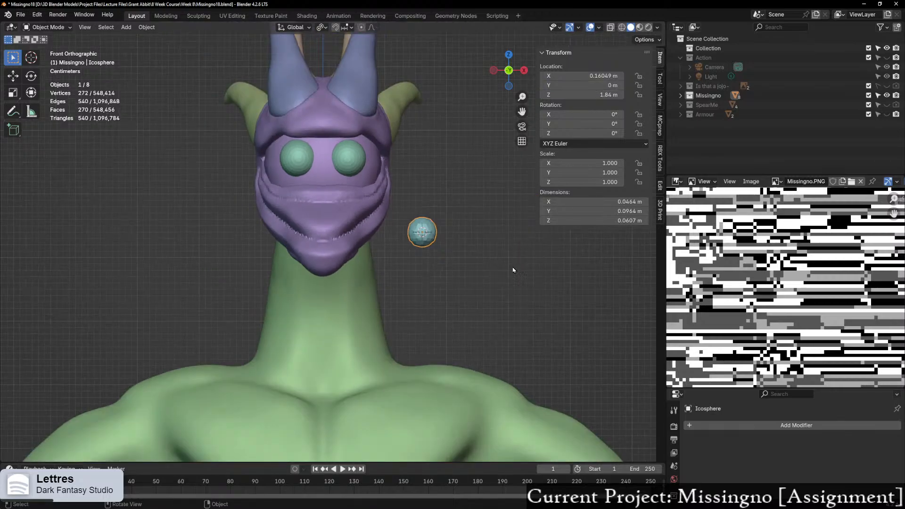
middle_click_drag(513, 270, 357, 290)
scroll(401, 276, "up", 1)
key("ctrl+z")
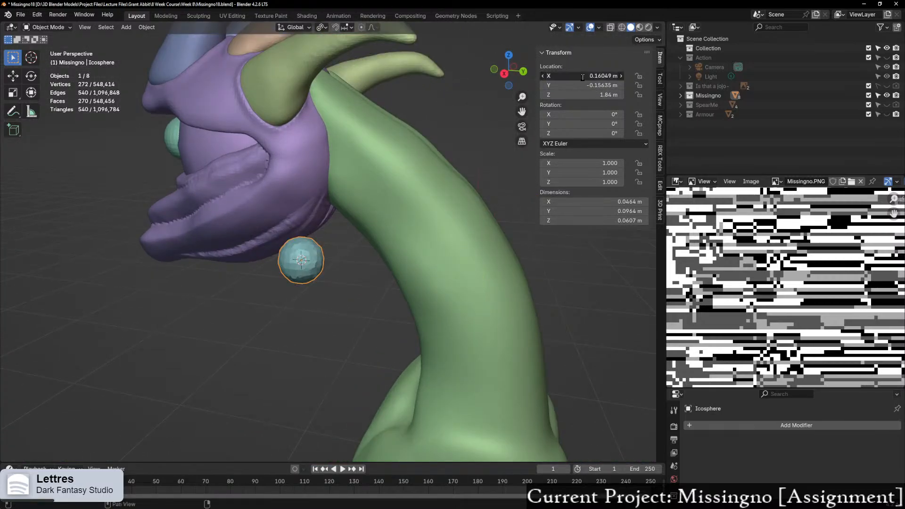
Step: Set the sphere's X location to 0 m and check its placement from the front and below
key("Return")
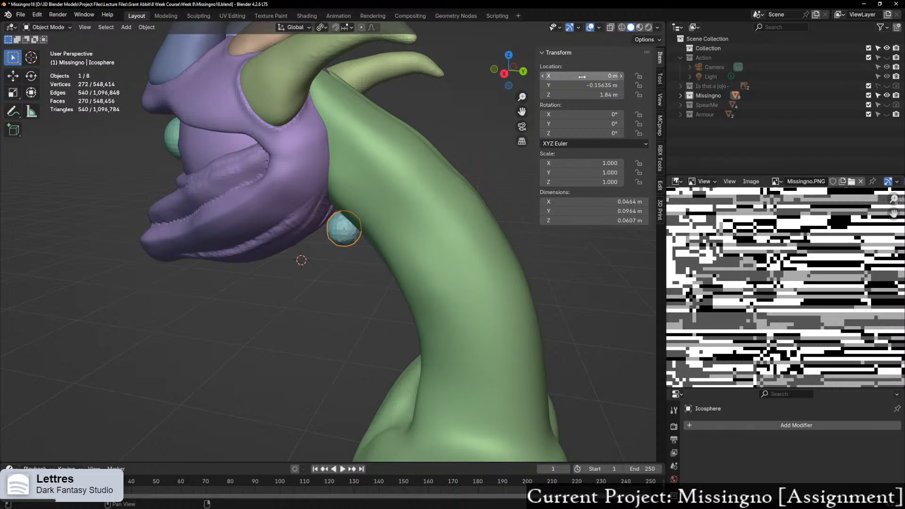
left_click_drag(501, 75, 495, 70)
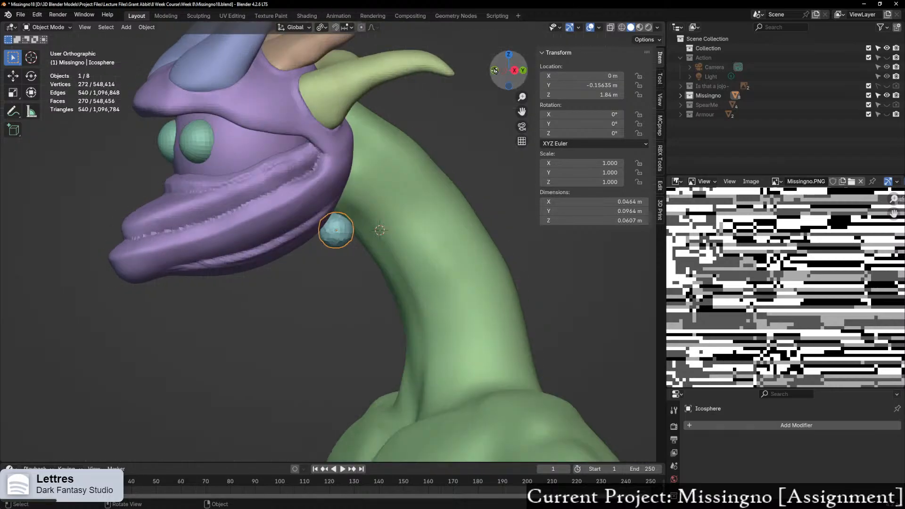
left_click(494, 71)
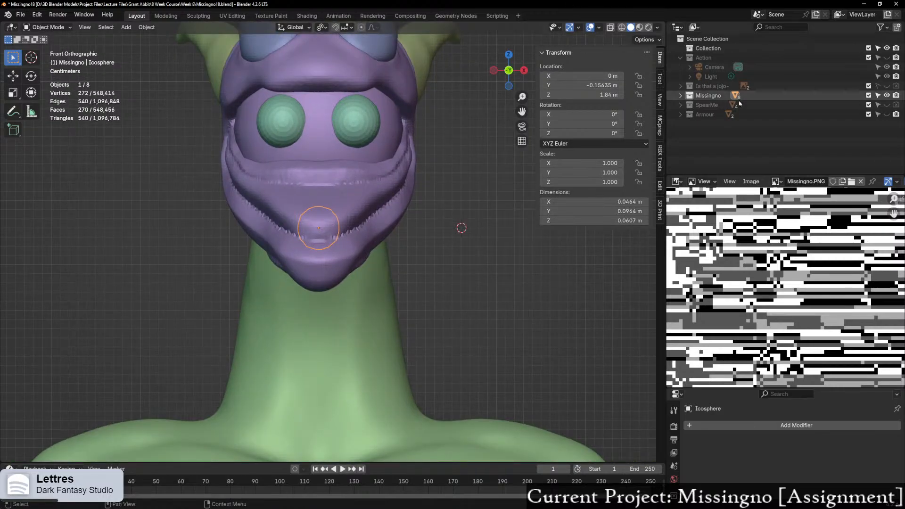
middle_click_drag(467, 245, 399, 220)
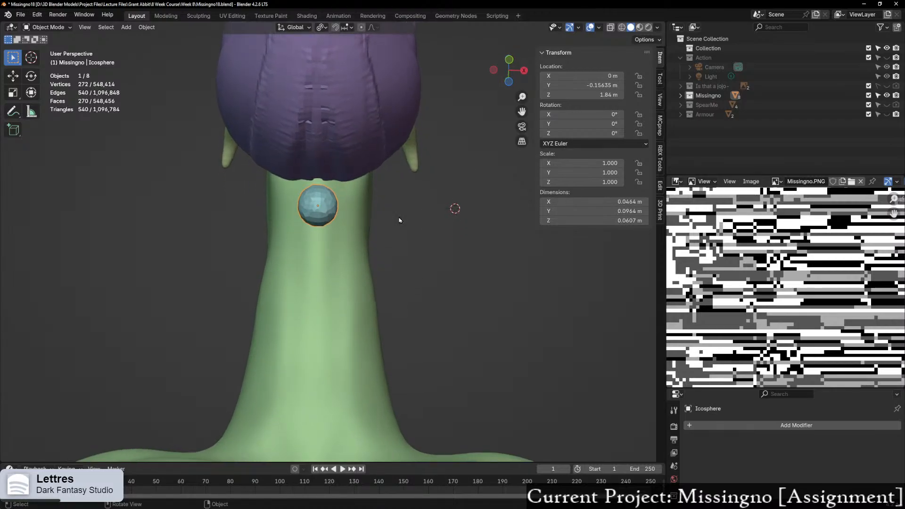
Step: Stretch the sphere sideways to about 0.17 m wide using the Grab brush with X symmetry at a 151 px radius, and remesh it
key("ctrl+Tab")
left_click(276, 243)
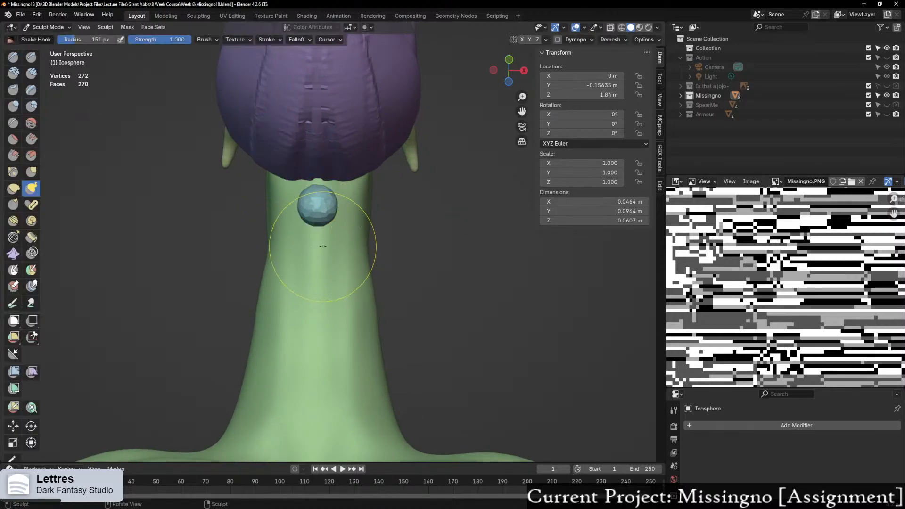
left_click(28, 178)
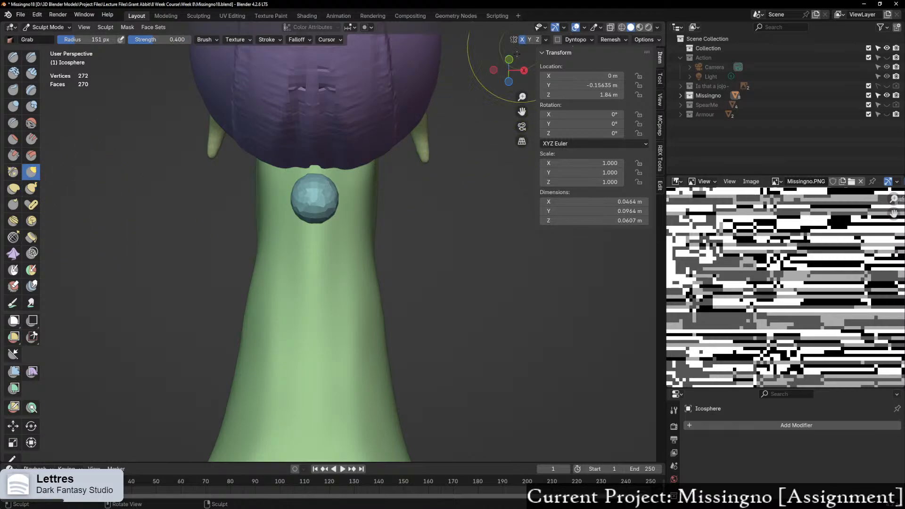
middle_click_drag(416, 213, 411, 221)
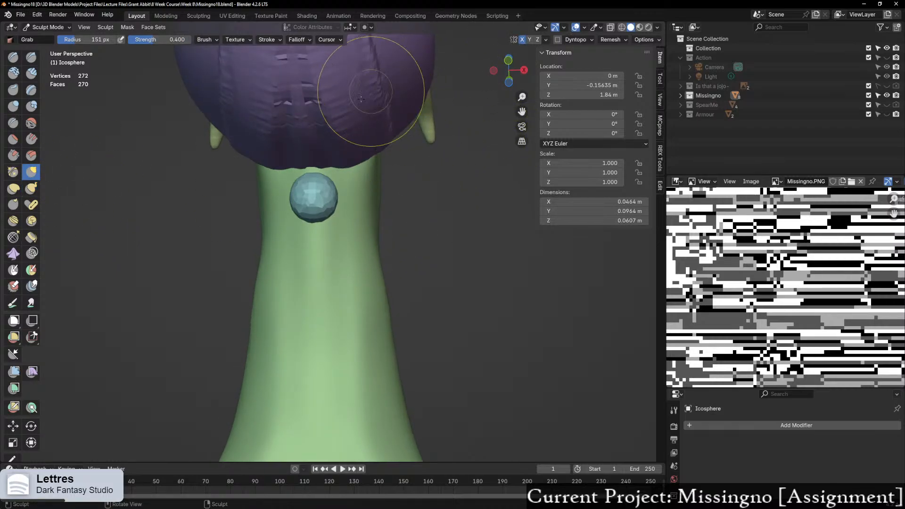
left_click_drag(325, 201, 476, 174)
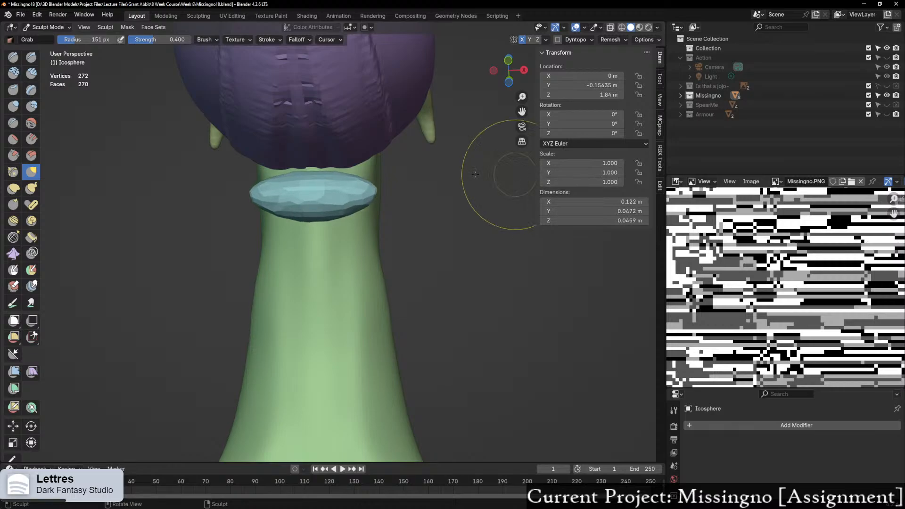
left_click_drag(364, 188, 420, 189)
left_click_drag(352, 183, 355, 111)
middle_click_drag(360, 129, 253, 181)
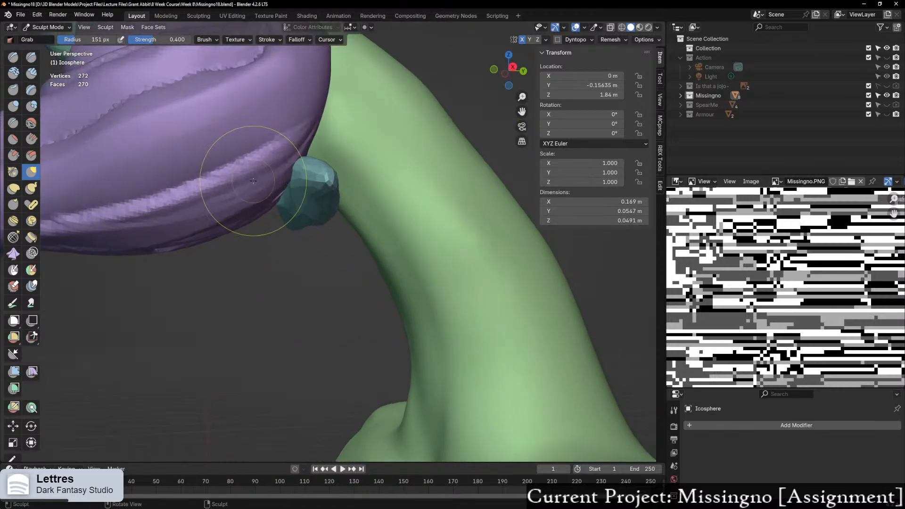
key("ctrl+r")
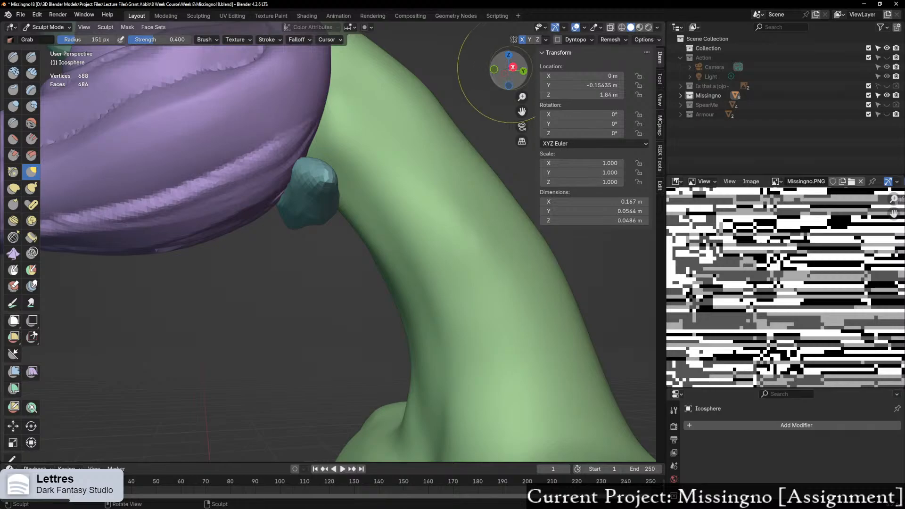
Step: Extend the throat piece down the front of the neck and forward under the jaw with the Grab brush
left_click(513, 67)
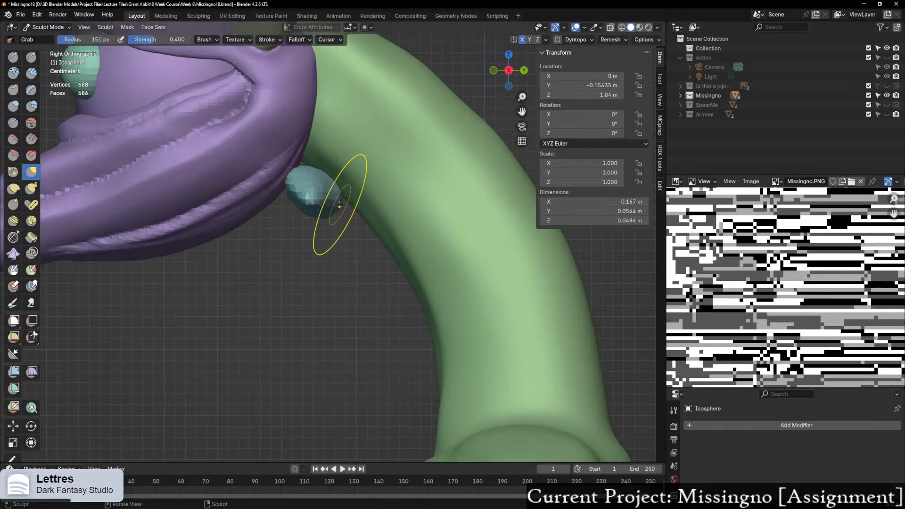
left_click_drag(551, 344, 435, 290)
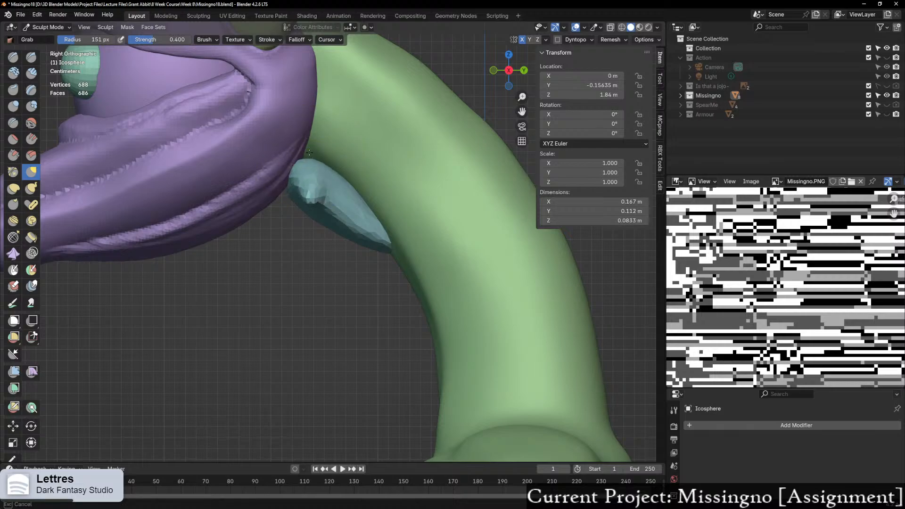
mouse_move(338, 163)
middle_mouse_down()
mouse_move(324, 189)
mouse_move(294, 200)
middle_mouse_up()
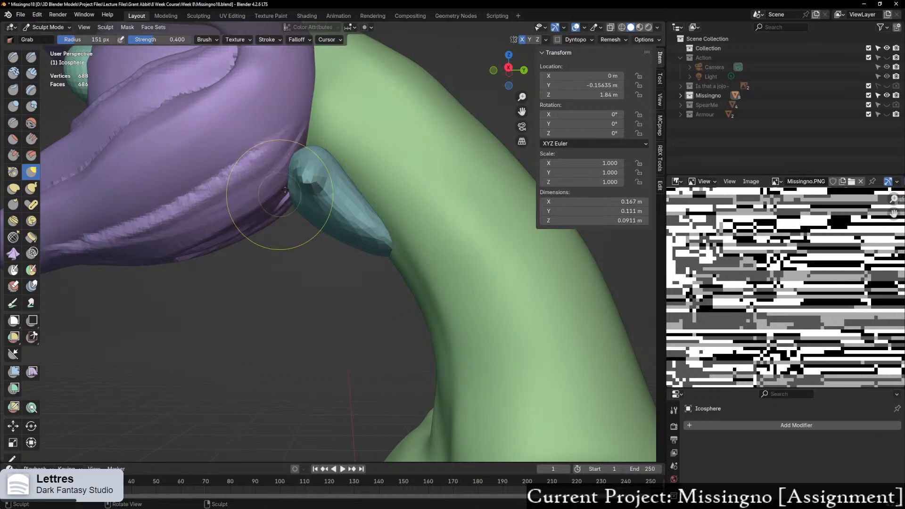
left_click_drag(195, 200, 201, 193)
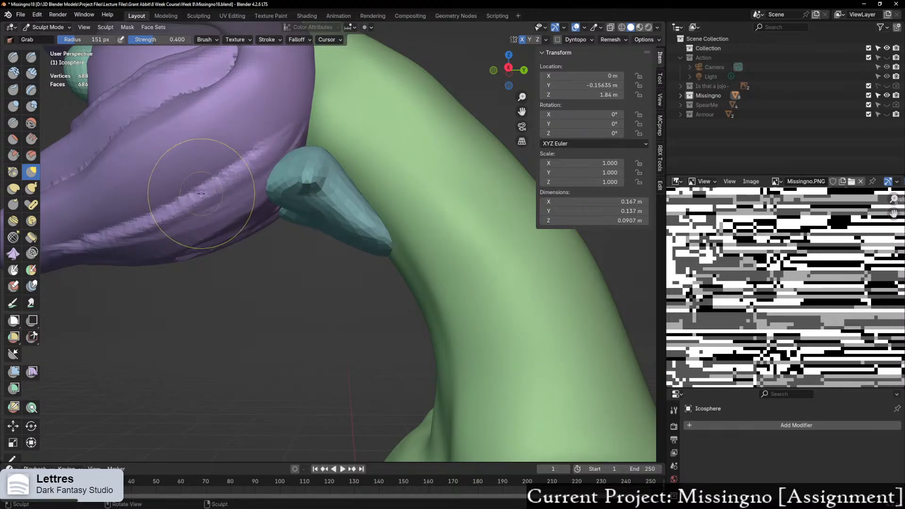
Step: Narrow the throat piece to about 0.13 m wide with the Grab brush and remesh it
middle_click_drag(201, 193, 334, 192)
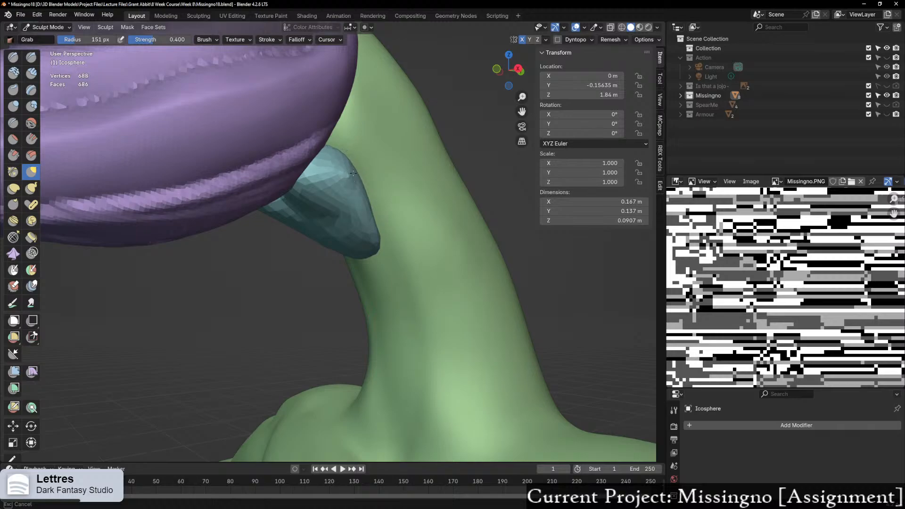
middle_click_drag(370, 178, 320, 187)
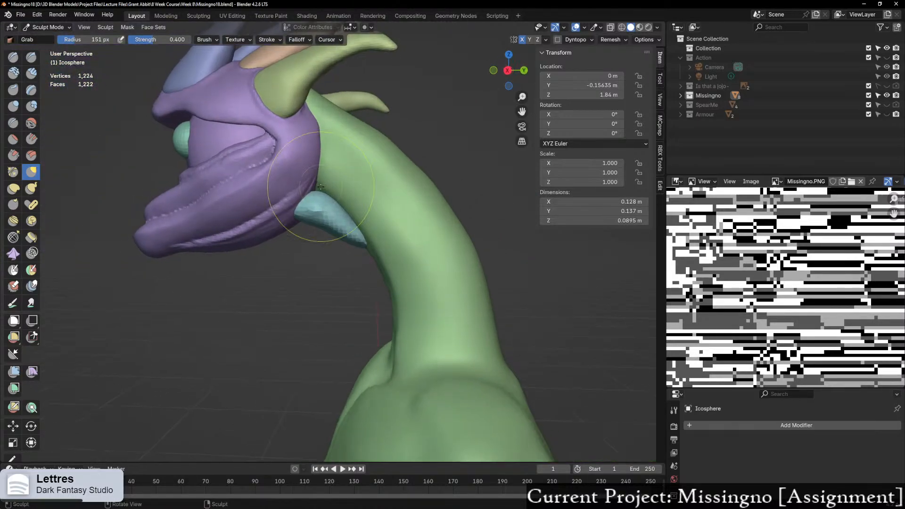
scroll(323, 193, "up", 3)
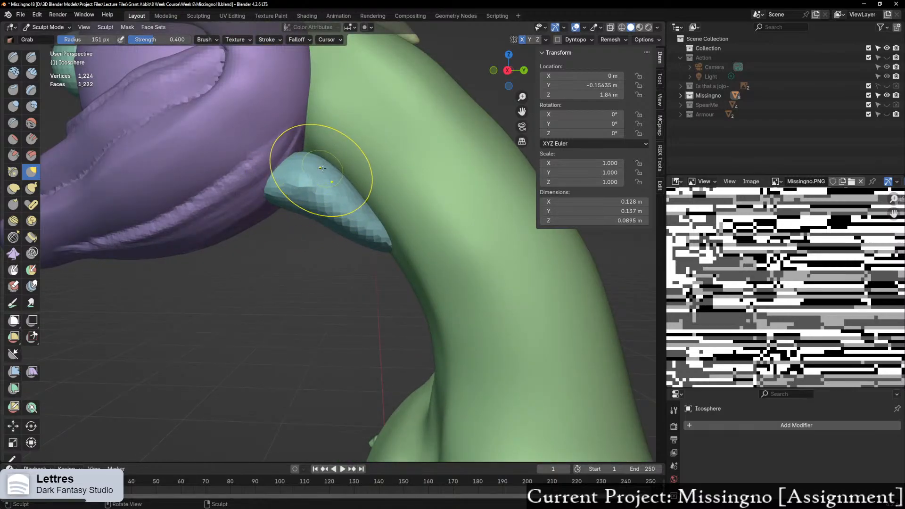
Step: Pull the throat piece's upper edge up into the corner between jaw and neck with the Grab brush, making it about 0.115 m tall
middle_click_drag(315, 172, 331, 144)
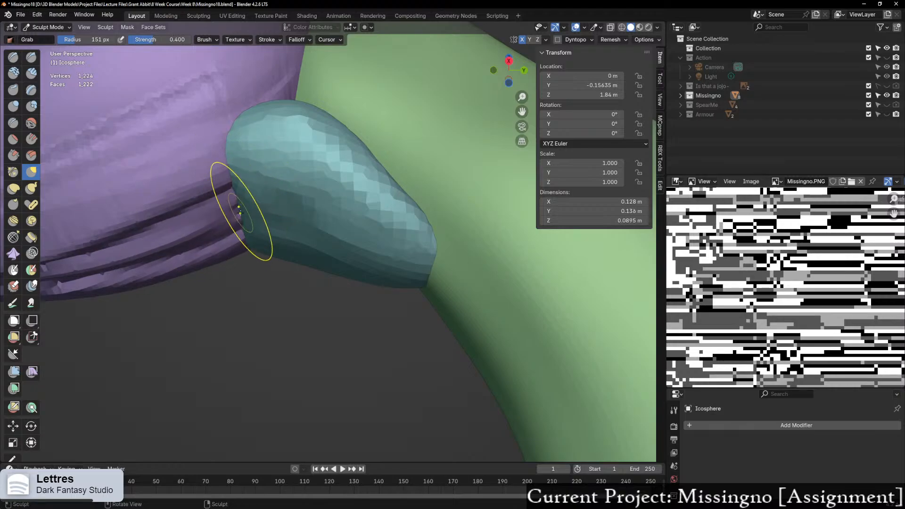
middle_click_drag(274, 169, 262, 222)
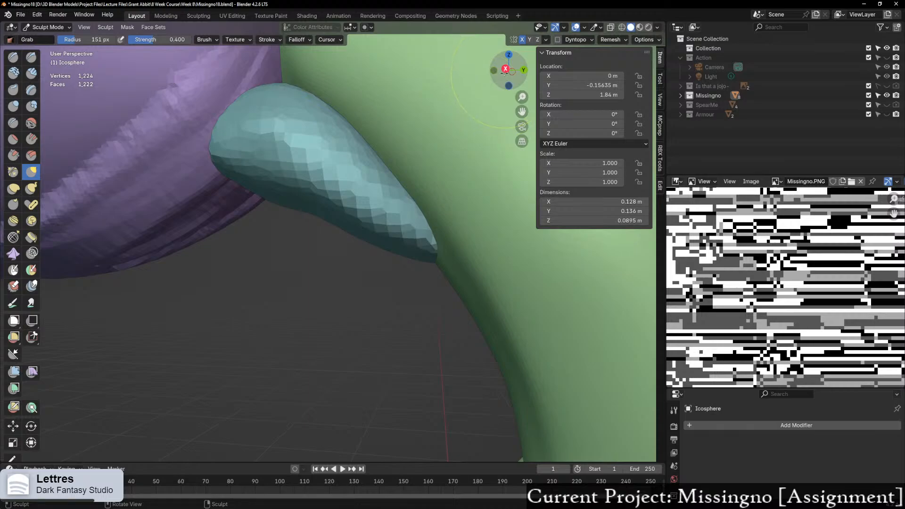
left_click(504, 70)
scroll(304, 208, "up", 3)
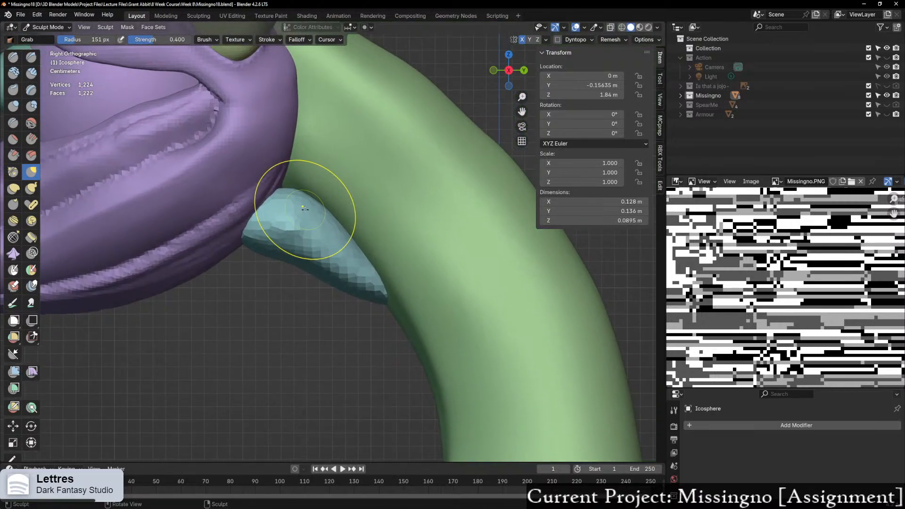
left_click_drag(285, 199, 301, 140)
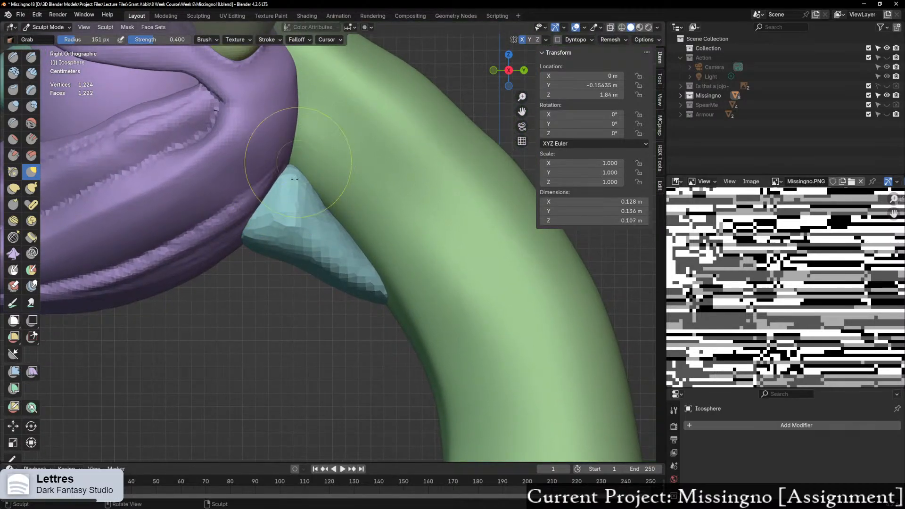
left_click_drag(313, 216, 330, 200)
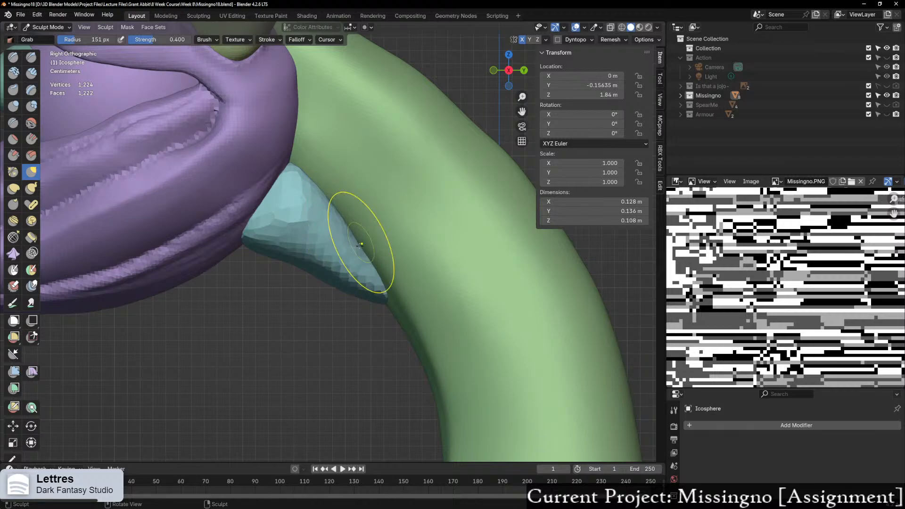
left_click_drag(359, 245, 368, 238)
left_click_drag(289, 168, 285, 155)
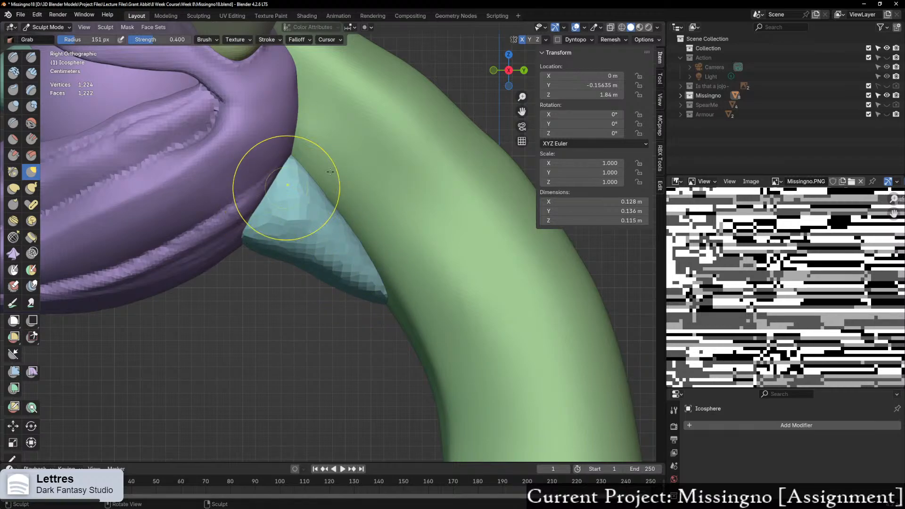
Step: Widen the jaw end of the throat piece from below with the Grab brush, and smooth its bulging corners to about 0.13 m wide
left_click(508, 70)
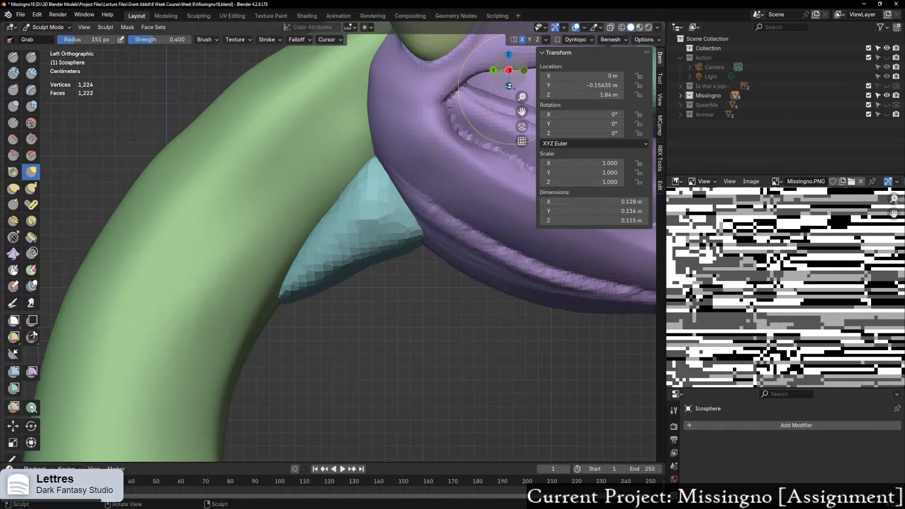
left_click(510, 86)
scroll(464, 109, "up", 1)
key("KP_5")
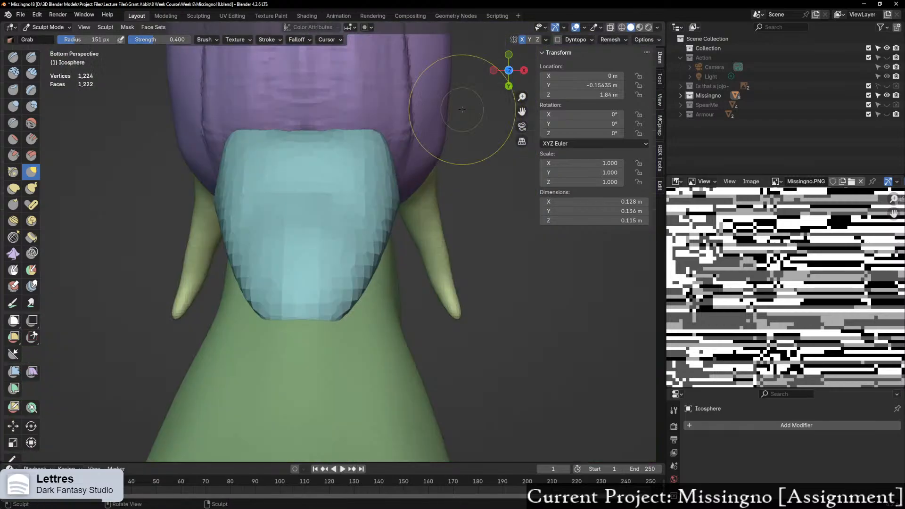
left_click_drag(391, 163, 441, 94)
middle_click_drag(440, 93, 344, 191)
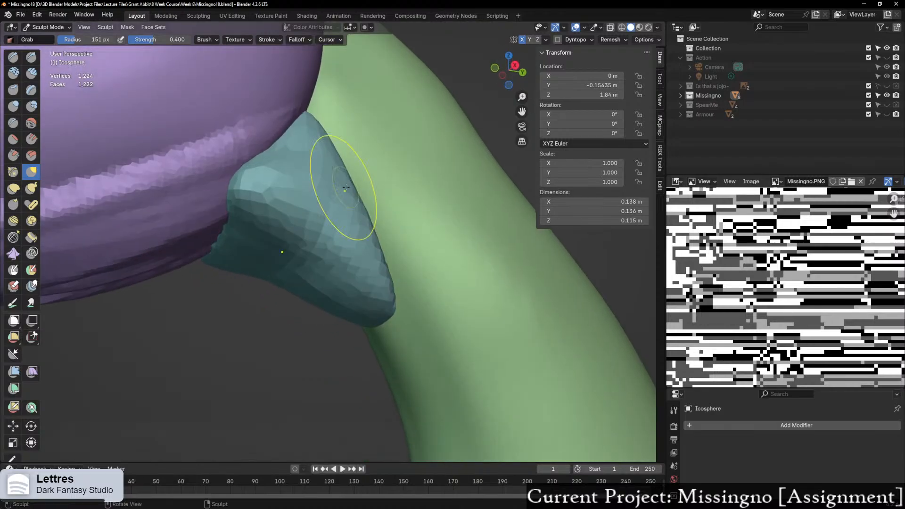
left_click_drag(294, 187, 264, 189, "shift")
Step: Extend the throat piece's rear edge back over the sides of the neck to about 0.14 m wide, and remesh it
scroll(269, 184, "down", 5)
mouse_move(268, 184)
middle_mouse_down()
mouse_move(376, 130)
mouse_move(152, 233)
mouse_move(338, 223)
mouse_move(322, 237)
middle_mouse_up()
scroll(345, 241, "up", 1)
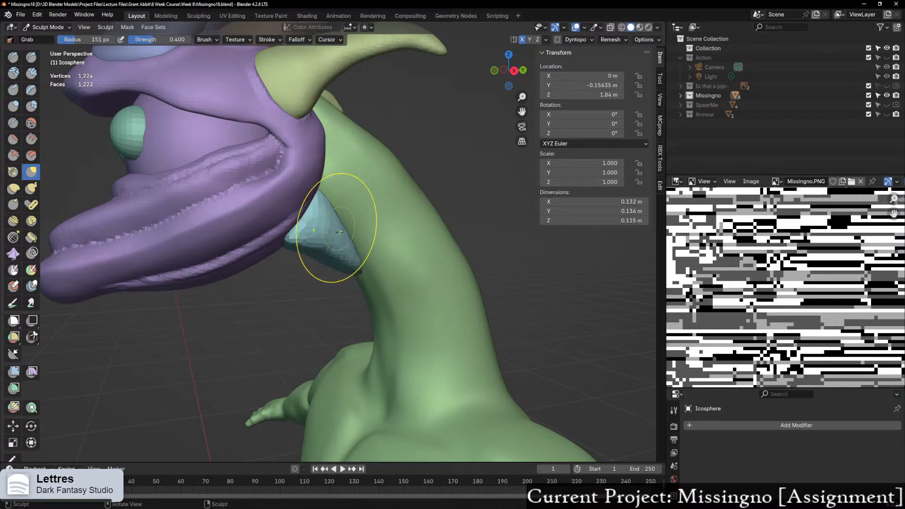
left_click_drag(371, 213, 388, 208)
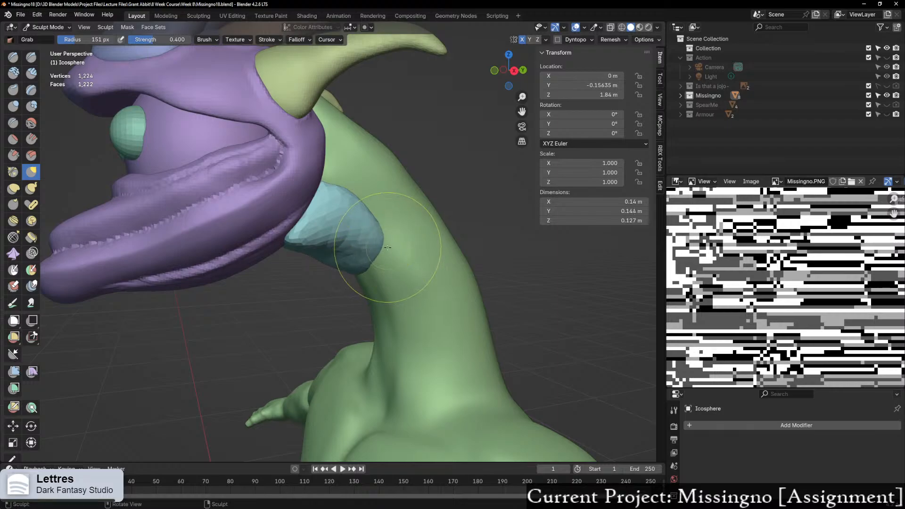
key("ctrl+r")
Step: Push the throat piece's front edge forward into the jaw's underside with the Grab brush and remesh it, about 0.15 m deep overall
mouse_move(403, 235)
middle_mouse_down()
mouse_move(293, 279)
mouse_move(361, 249)
mouse_move(353, 238)
mouse_move(363, 175)
middle_mouse_up()
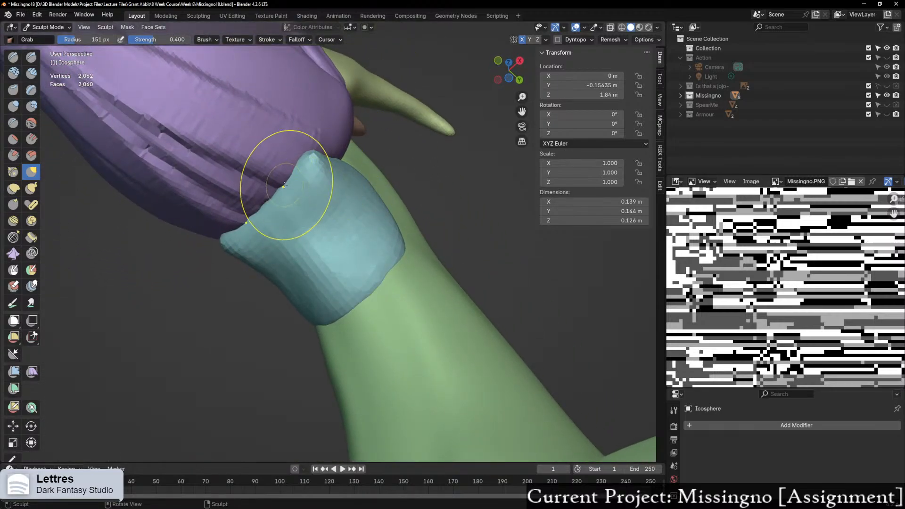
mouse_move(273, 182)
left_mouse_down()
mouse_move(244, 186)
mouse_move(260, 183)
left_mouse_up()
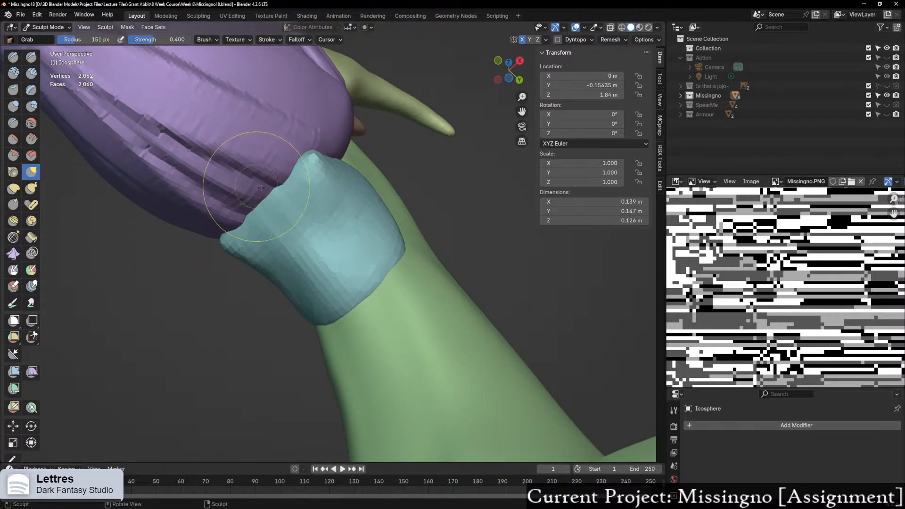
left_click(509, 79)
mouse_move(504, 99)
middle_mouse_down()
mouse_move(437, 134)
mouse_move(417, 173)
middle_mouse_up()
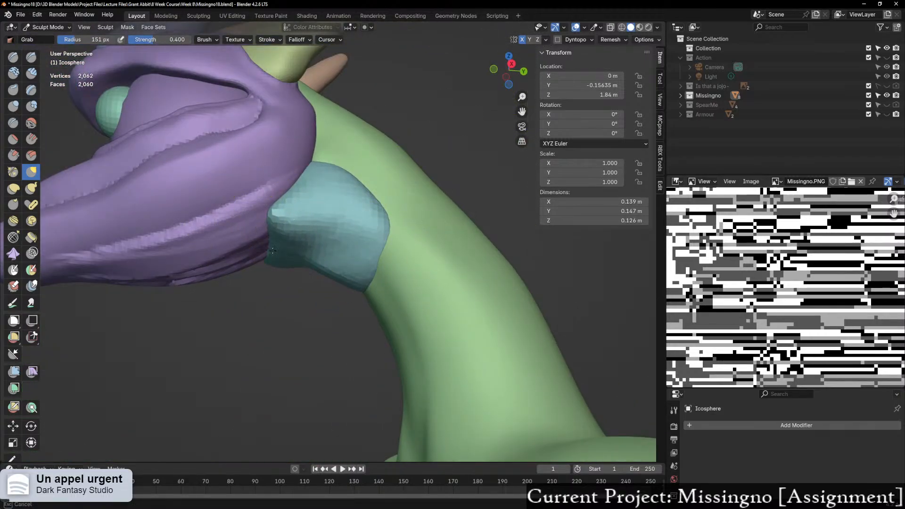
mouse_move(268, 240)
left_mouse_down()
mouse_move(233, 247)
mouse_move(268, 217)
left_mouse_up()
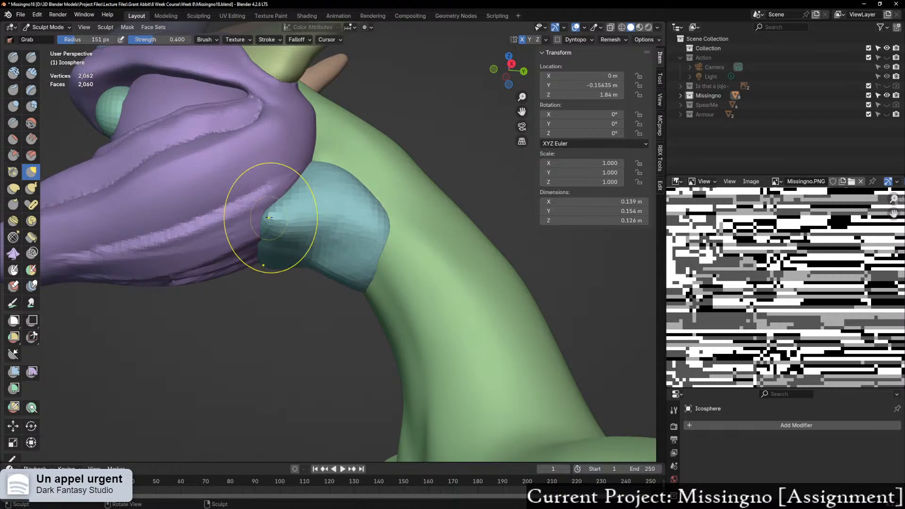
middle_click_drag(413, 224, 473, 202)
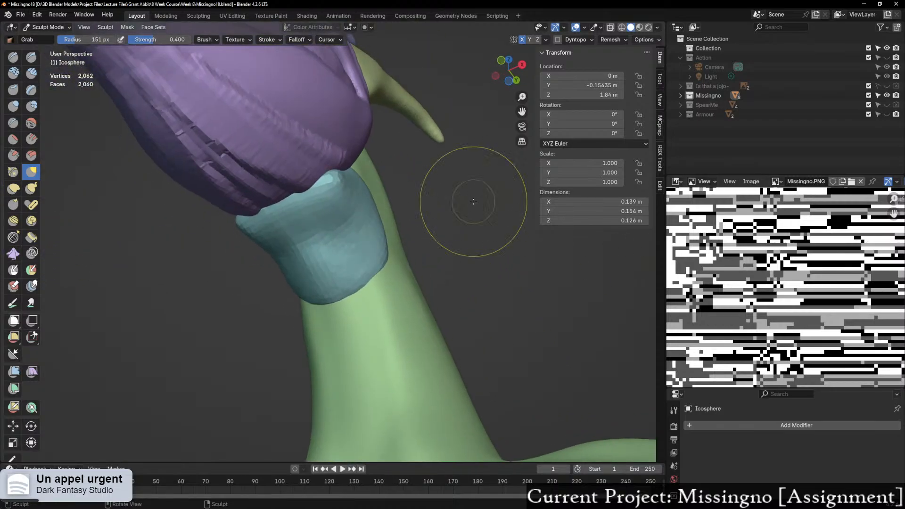
mouse_move(333, 180)
left_mouse_down()
mouse_move(339, 176)
mouse_move(333, 184)
left_mouse_up()
mouse_move(333, 182)
middle_mouse_down()
mouse_move(277, 225)
mouse_move(312, 242)
mouse_move(306, 253)
mouse_move(328, 240)
middle_mouse_up()
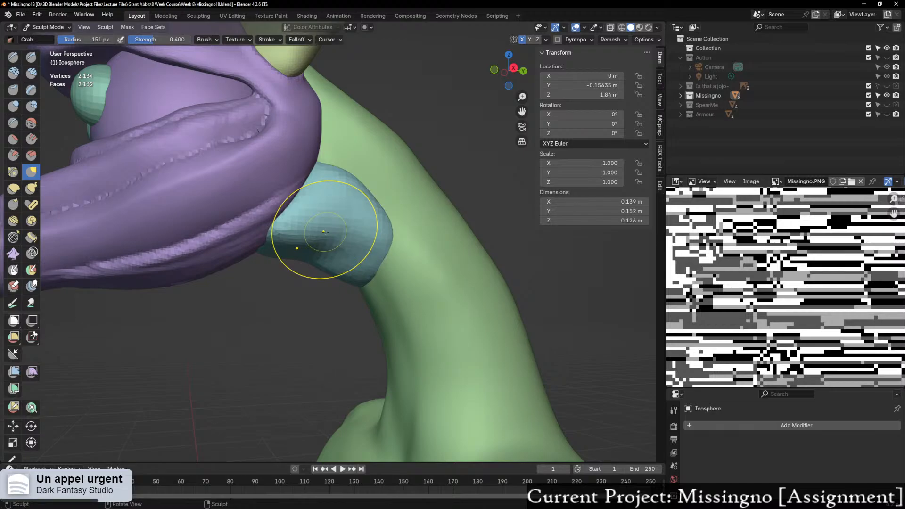
Step: Check the throat piece against the whole upper body, save an incremental copy as Missingno19.blend, and return to Object Mode
mouse_move(274, 182)
middle_mouse_down()
mouse_move(247, 215)
mouse_move(272, 181)
mouse_move(354, 174)
mouse_move(332, 165)
middle_mouse_up()
scroll(248, 214, "down", 1)
scroll(245, 199, "down", 3)
scroll(272, 180, "up", 2)
scroll(340, 186, "down", 2)
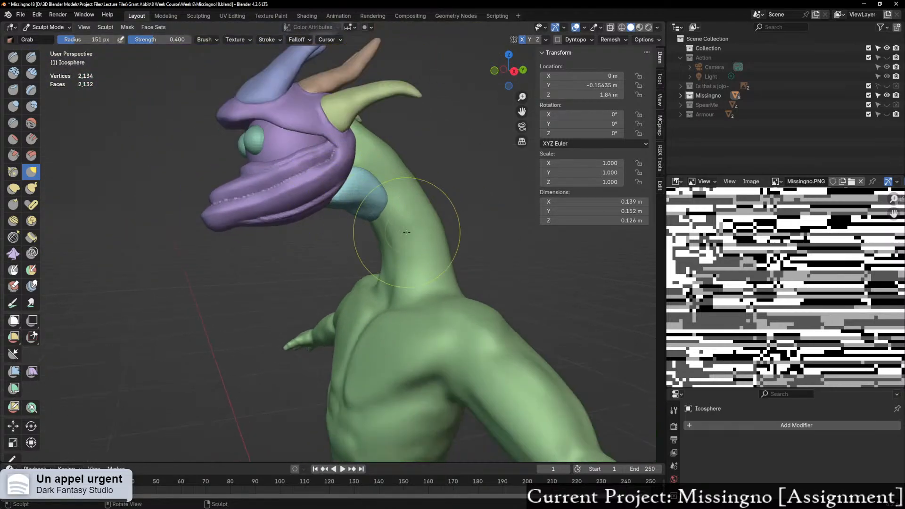
middle_click_drag(407, 234, 366, 235)
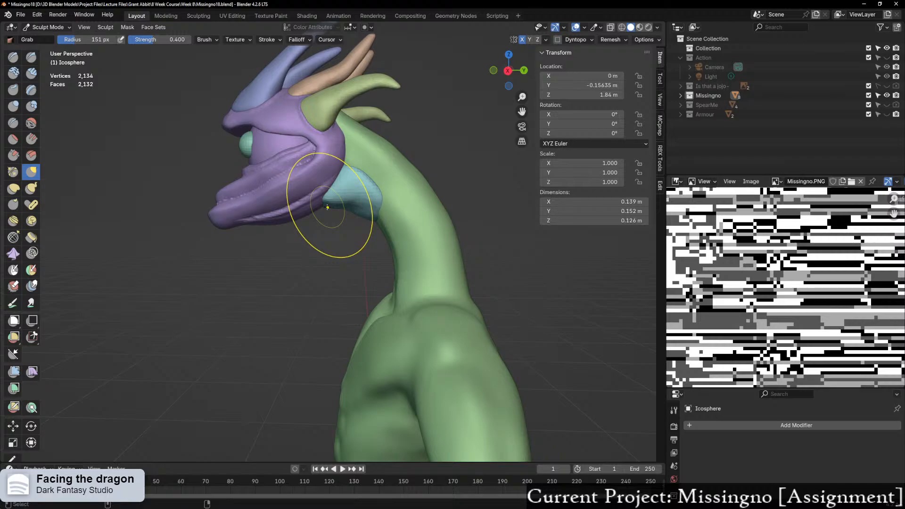
key("ctrl+alt+s")
key("ctrl+Tab")
left_click(354, 215)
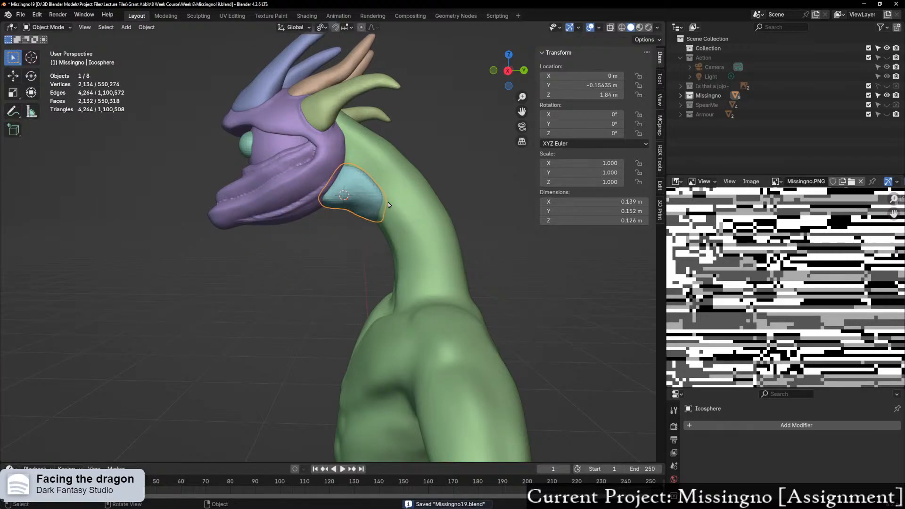
left_click(415, 221, "shift")
middle_click_drag(420, 218, 466, 216)
scroll(466, 216, "down", 7)
scroll(398, 262, "up", 9)
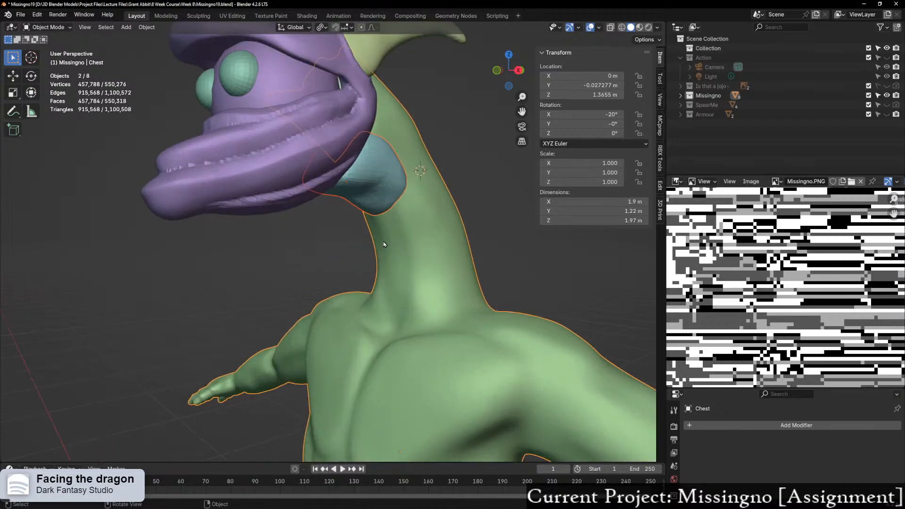
middle_click_drag(375, 245, 338, 247)
middle_click_drag(352, 156, 297, 104)
left_click(297, 103, "shift")
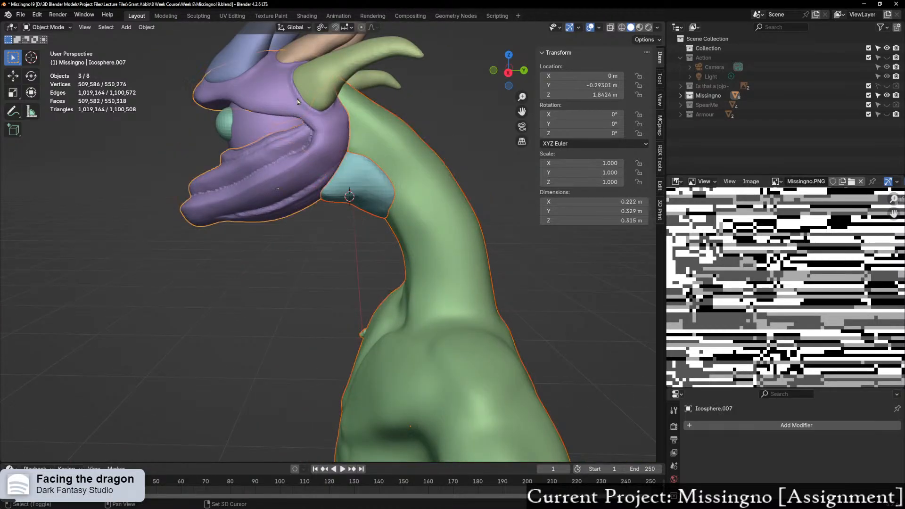
left_click(273, 239)
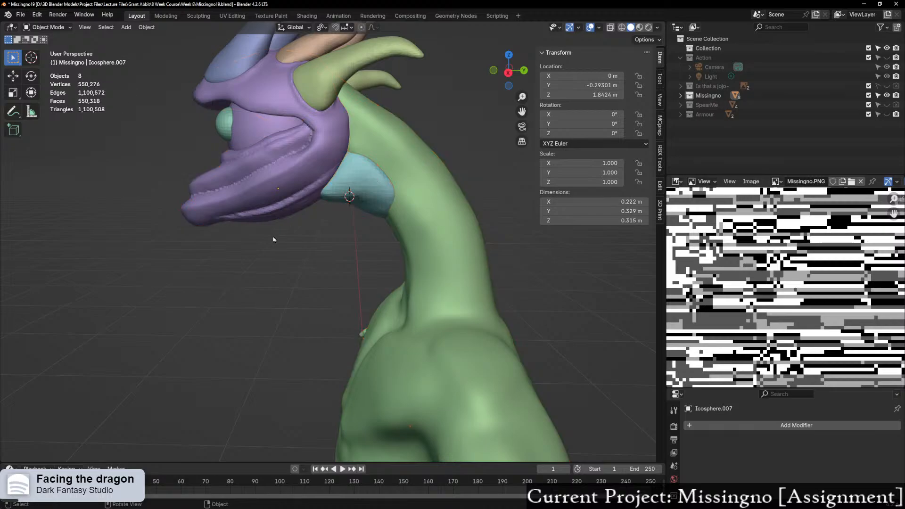
Step: Join the head and throat piece into the Chest body object, and remesh the combined mesh in Sculpt Mode
left_click(291, 204)
left_click(335, 178, "shift")
left_click(423, 191, "shift")
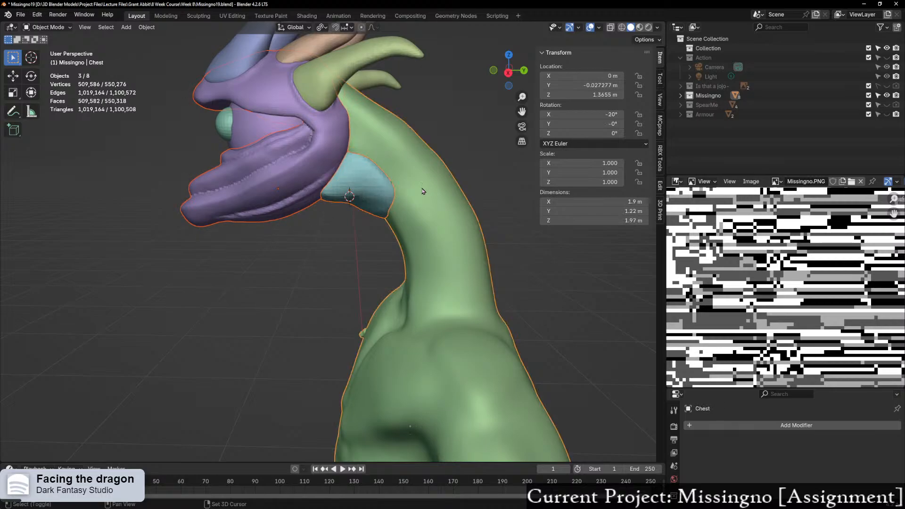
key("ctrl+Tab")
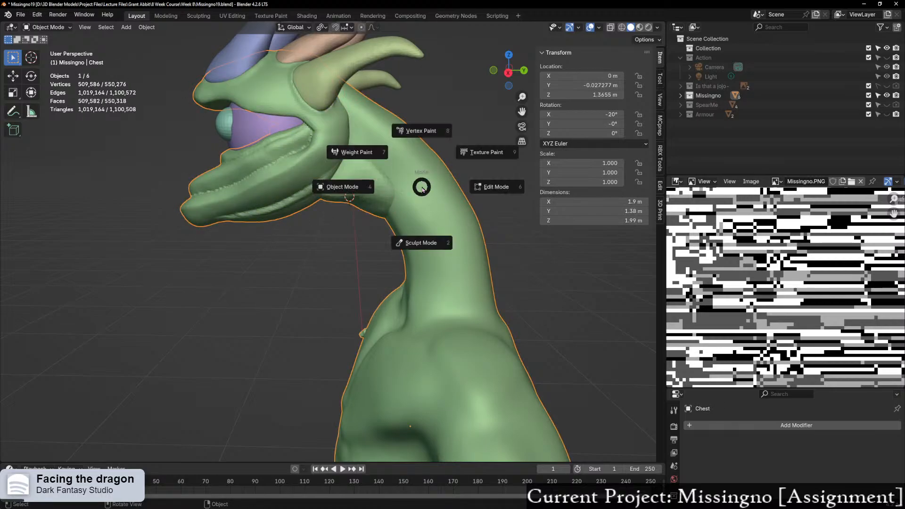
left_click(401, 243)
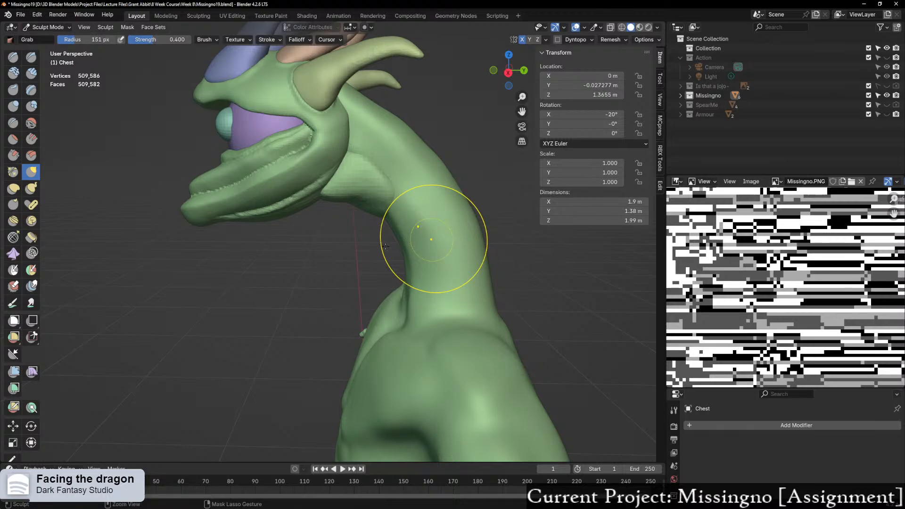
left_click_drag(386, 246, 385, 246)
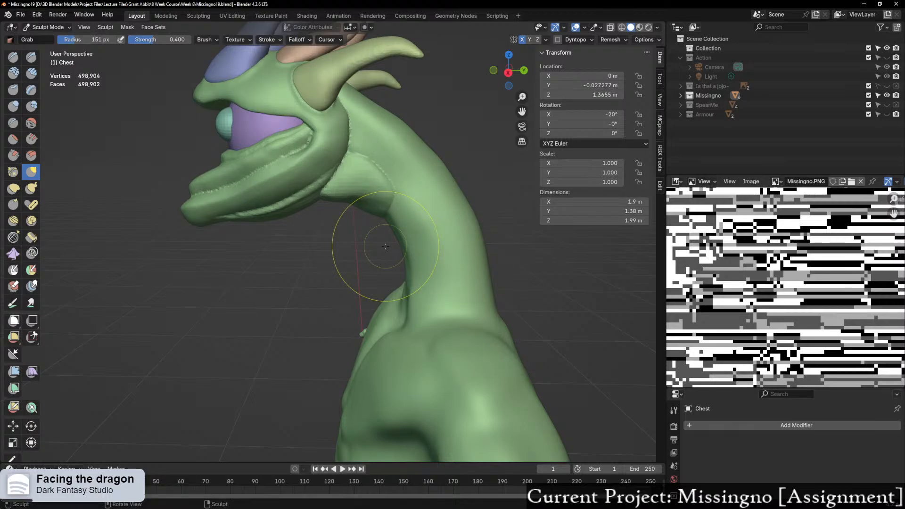
Step: Smooth the seam where the throat's rear edge meets the side of the neck
scroll(378, 222, "up", 4)
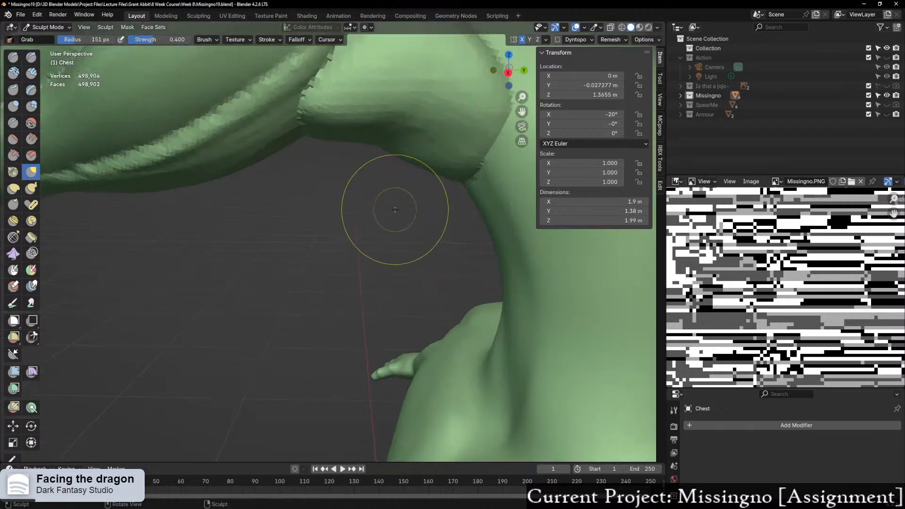
mouse_move(404, 201)
middle_mouse_down("shift")
mouse_move(370, 287)
mouse_move(352, 243)
mouse_move(395, 296)
mouse_move(371, 296)
middle_mouse_up("shift")
scroll(398, 300, "down", 2)
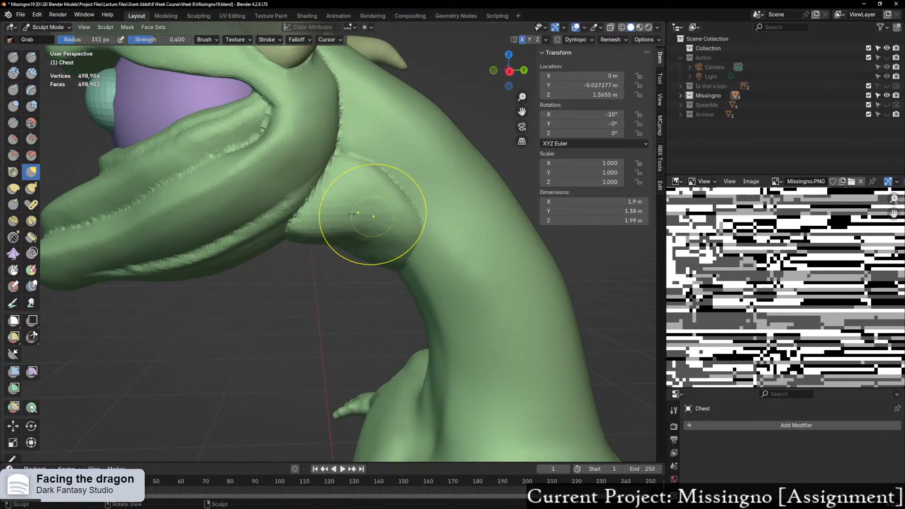
scroll(365, 190, "up", 2)
middle_click_drag(366, 187, 332, 213, "shift")
mouse_move(345, 150)
left_mouse_down()
mouse_move(368, 152)
mouse_move(422, 227)
left_mouse_up()
mouse_move(434, 241)
middle_mouse_down()
mouse_move(324, 166)
mouse_move(413, 100)
mouse_move(360, 177)
middle_mouse_up()
scroll(356, 181, "up", 2)
middle_click_drag(383, 206, 283, 196, "shift")
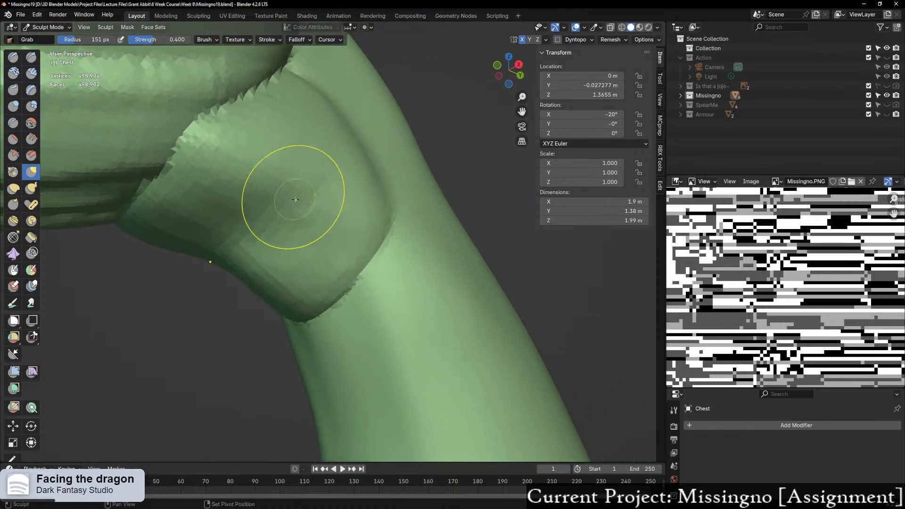
Step: Switch to the Clay Strips brush at a 190 px radius and smooth the lower seam between throat and neck
left_click(14, 106)
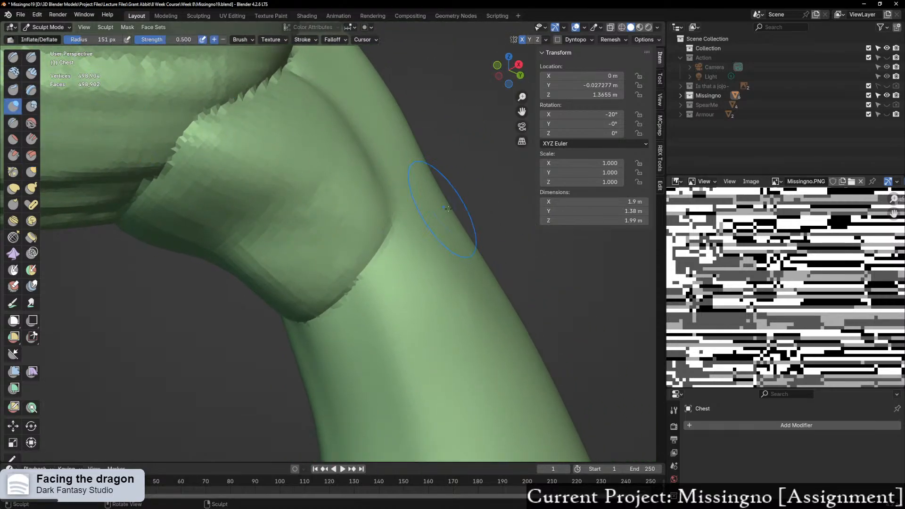
left_click(33, 74)
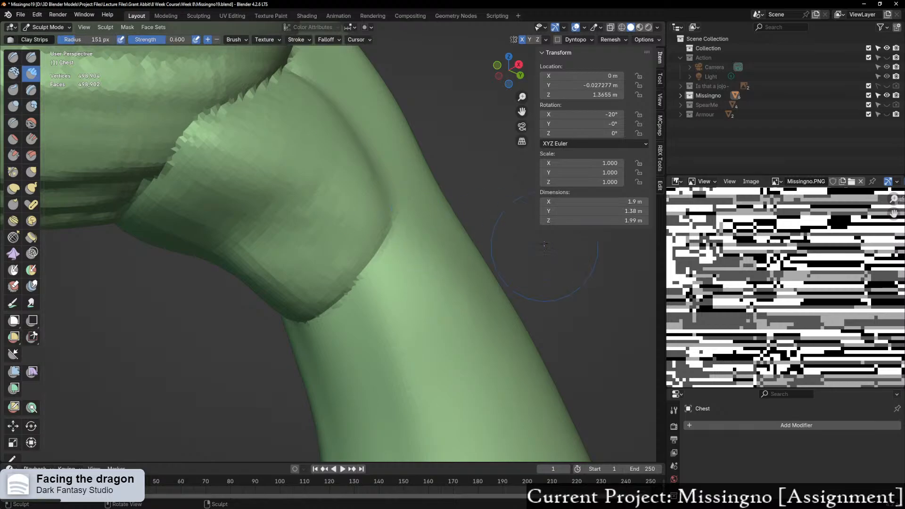
key("f")
left_click(352, 140)
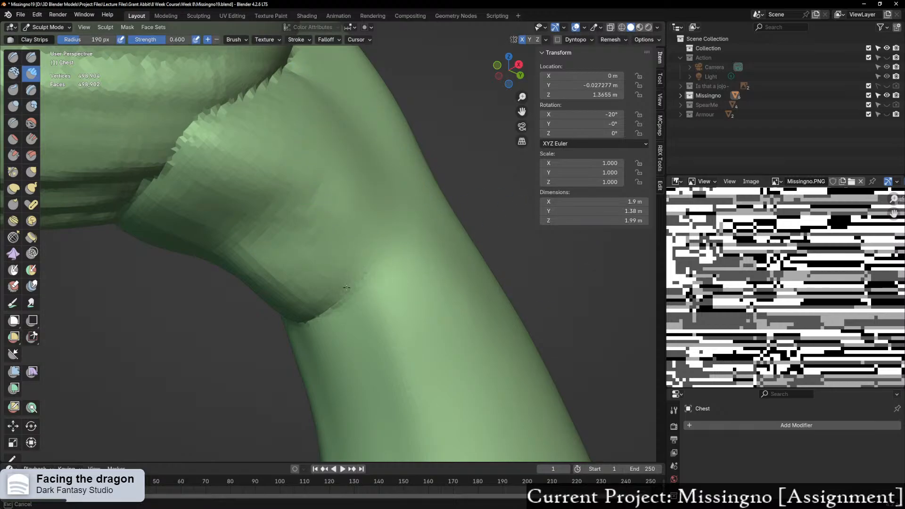
left_click_drag(317, 316, 312, 297, "shift")
Step: Switch to the Crease brush at a 65 px radius and carve a mirrored crease across the throat and down the front of the neck
middle_click_drag(312, 296, 353, 233)
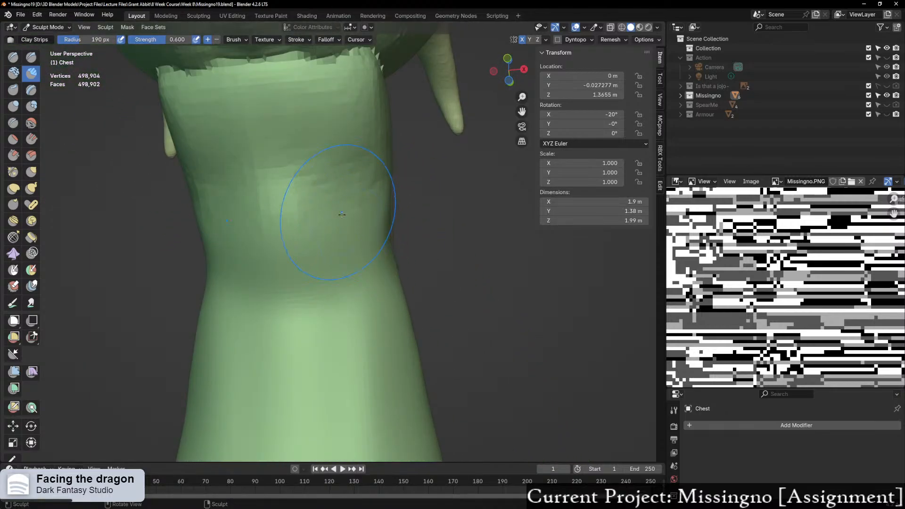
left_click(12, 123)
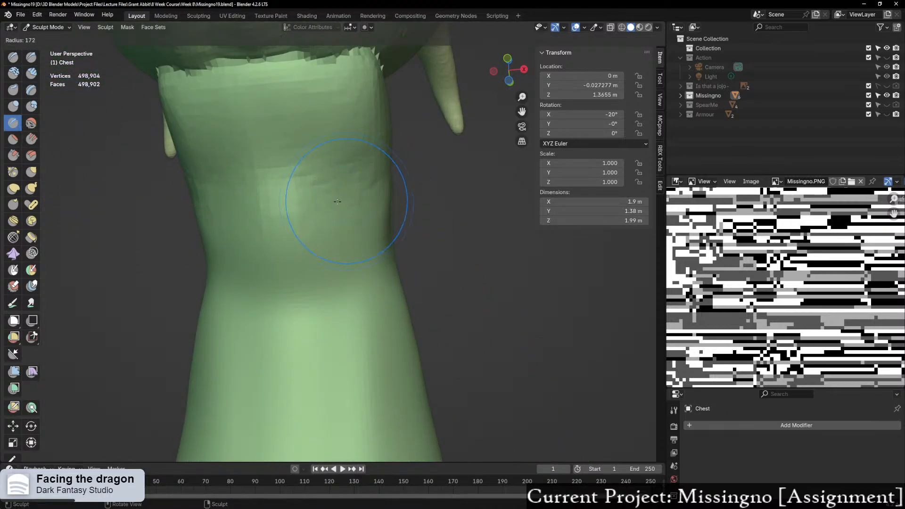
mouse_move(291, 174)
left_mouse_down()
mouse_move(303, 185)
mouse_move(329, 184)
left_mouse_up()
key("ctrl+z")
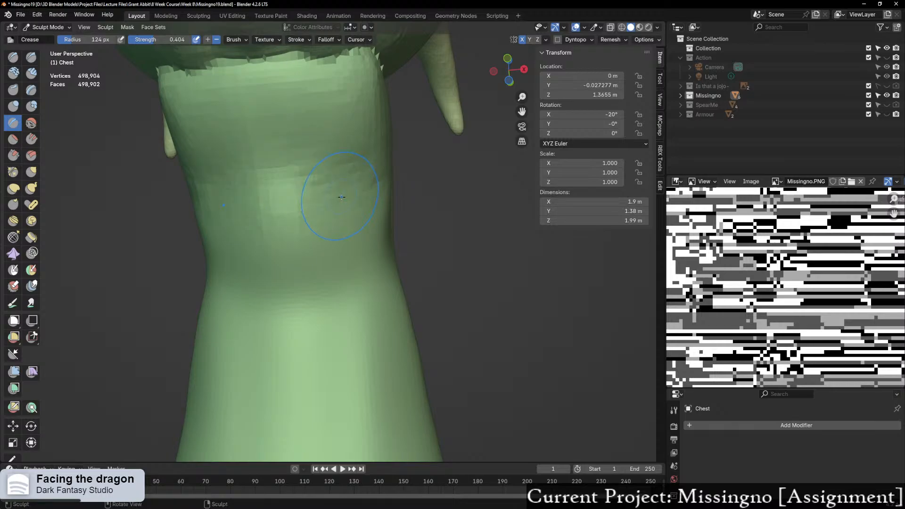
key("f")
left_click(291, 198)
key("f")
left_click(284, 190)
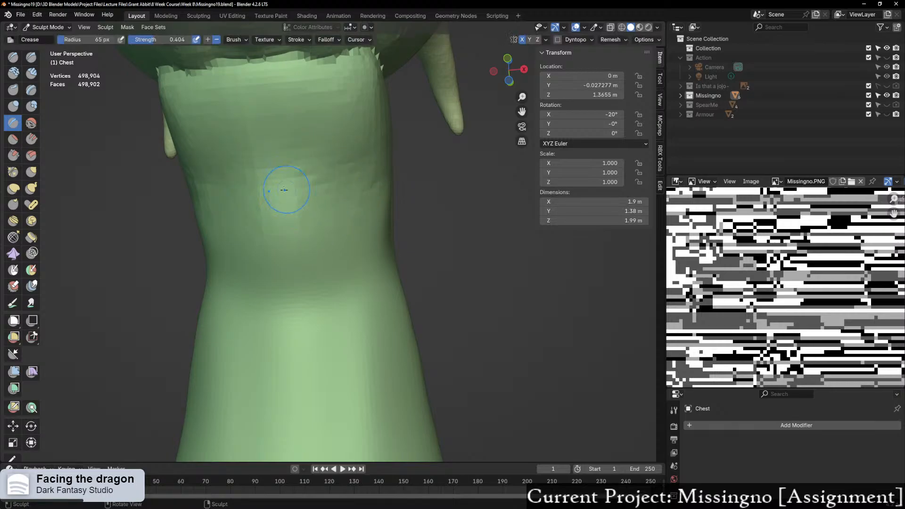
mouse_move(279, 173)
left_mouse_down()
mouse_move(325, 179)
mouse_move(347, 218)
mouse_move(358, 280)
left_mouse_up()
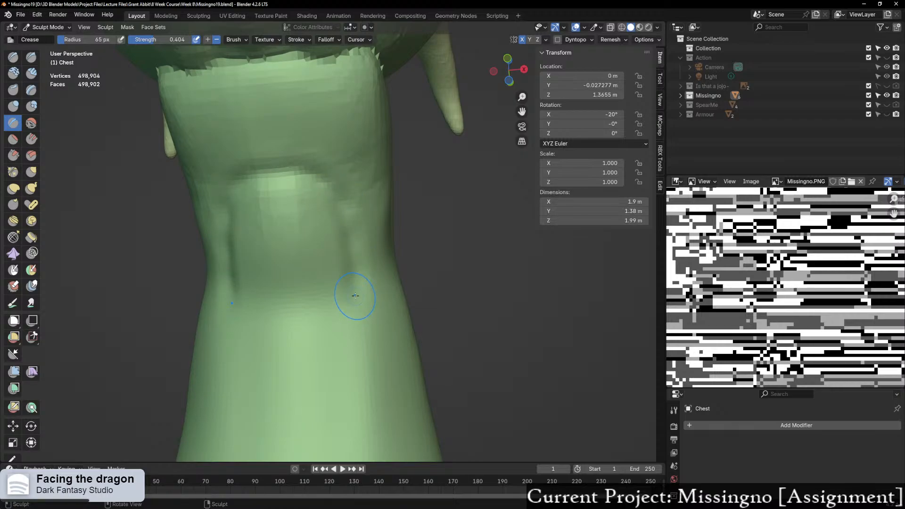
Step: Set the Crease brush radius to 117 px, soften the carved throat creases, and check the neck from the side and back
middle_click_drag(356, 295, 323, 307)
key("f")
left_click(288, 214)
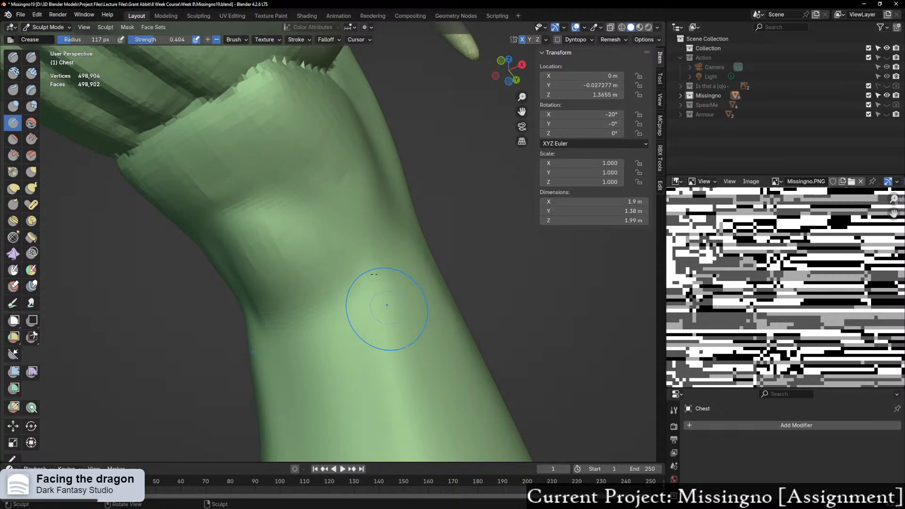
scroll(368, 264, "down", 5)
middle_click_drag(337, 187, 280, 225)
scroll(281, 225, "up", 1)
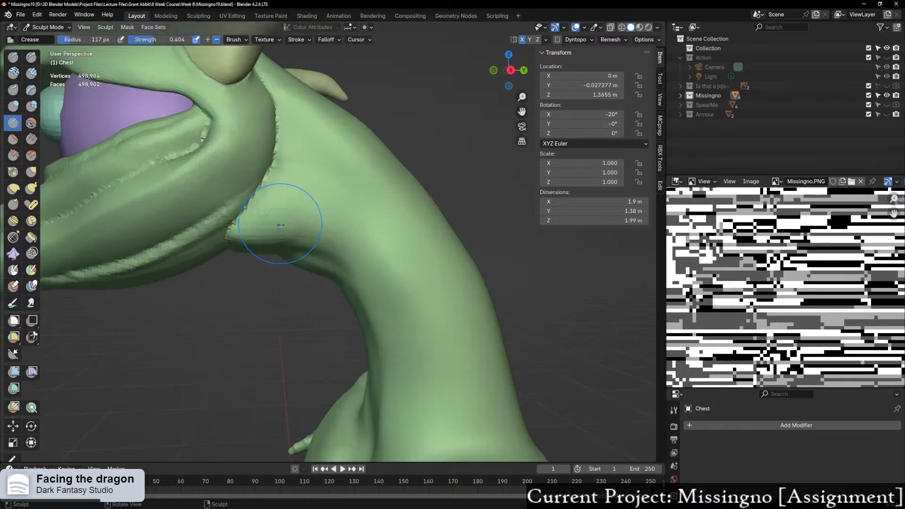
mouse_move(303, 192)
middle_mouse_down()
mouse_move(283, 264)
mouse_move(224, 321)
mouse_move(238, 283)
middle_mouse_up()
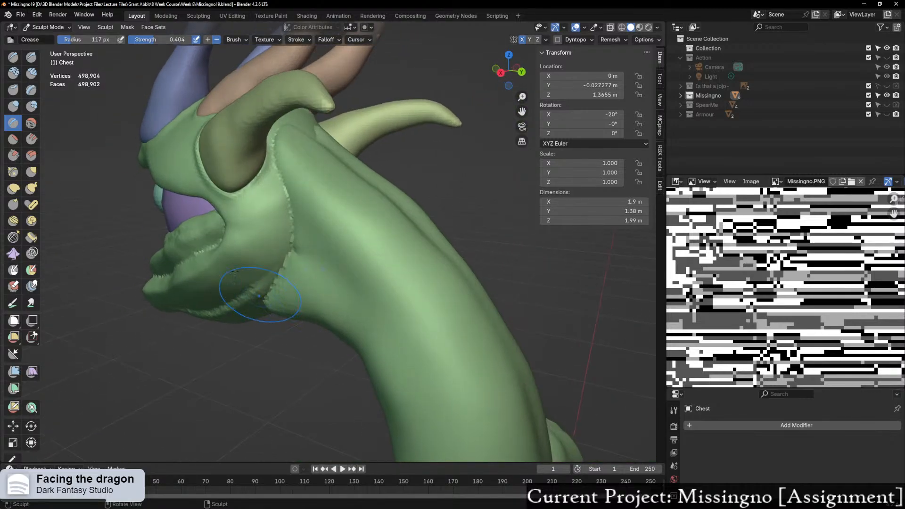
Step: Build up Clay Strips strokes at a 76 px radius across the seam between the back of the jaw and the neck side
left_click(32, 73)
middle_click_drag(303, 191, 325, 174)
scroll(325, 174, "up", 3)
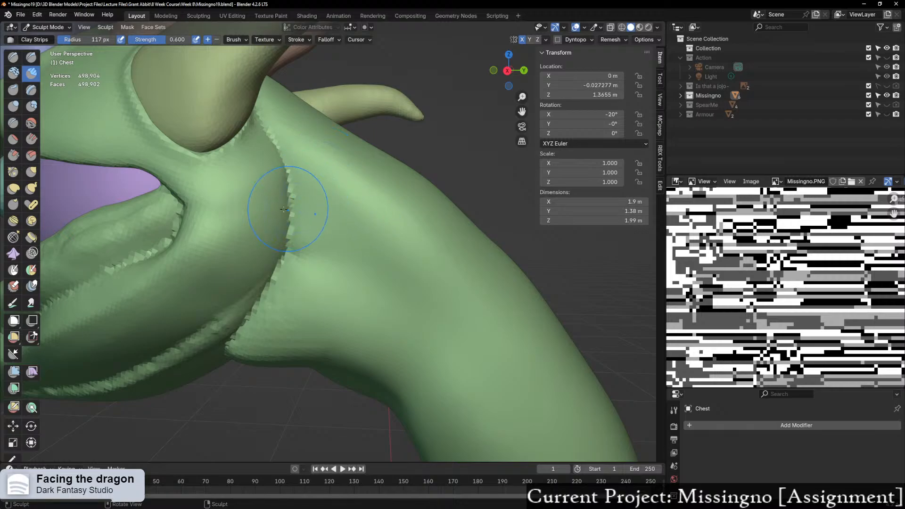
key("f")
left_click(258, 213)
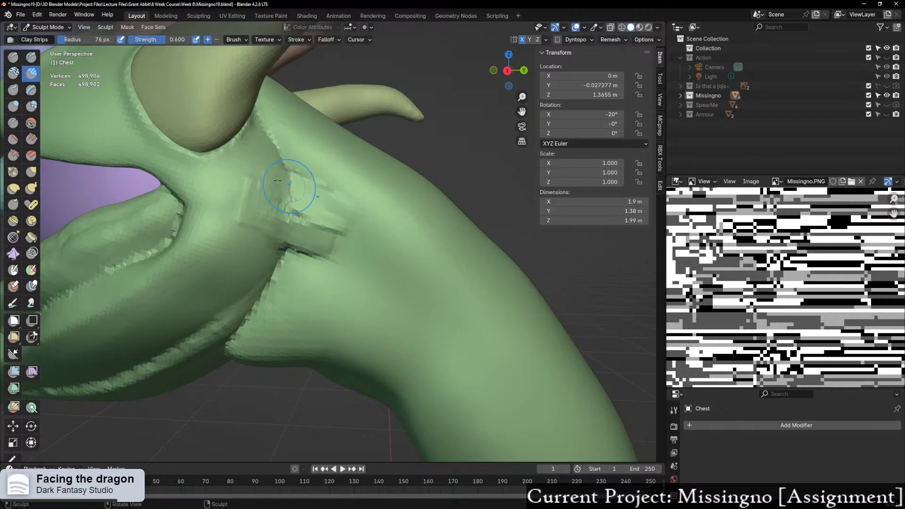
left_click_drag(277, 180, 333, 208)
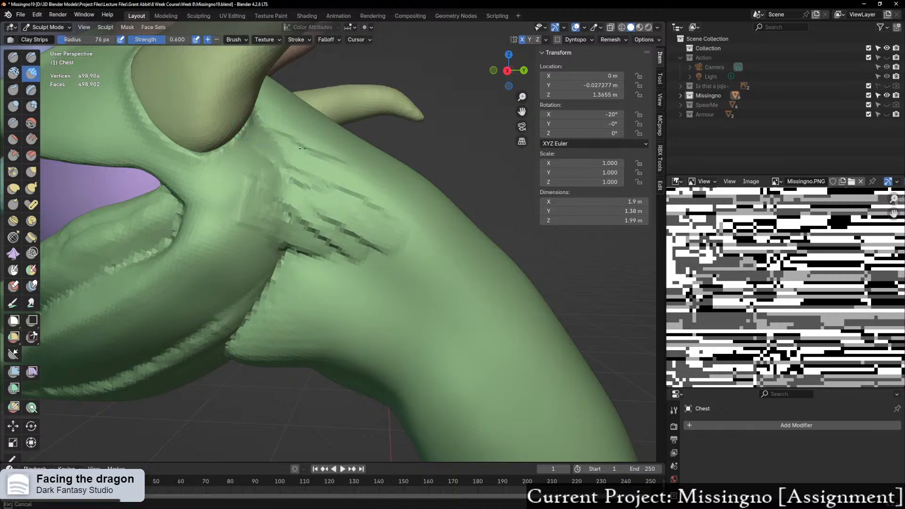
Step: Blend the jagged seam between the back of the skull and the neck ridges, using a 135 px radius for smoothing
mouse_move(370, 175)
middle_mouse_down()
mouse_move(289, 212)
mouse_move(390, 241)
mouse_move(371, 236)
middle_mouse_up()
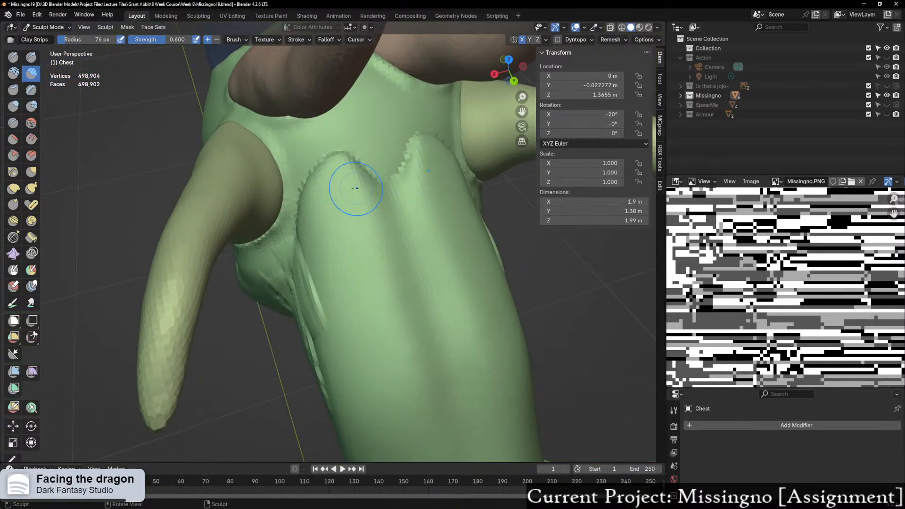
mouse_move(304, 165)
left_mouse_down()
mouse_move(313, 172)
mouse_move(323, 146)
mouse_move(377, 182)
mouse_move(357, 160)
mouse_move(318, 180)
left_mouse_up()
key("f")
left_click(413, 154)
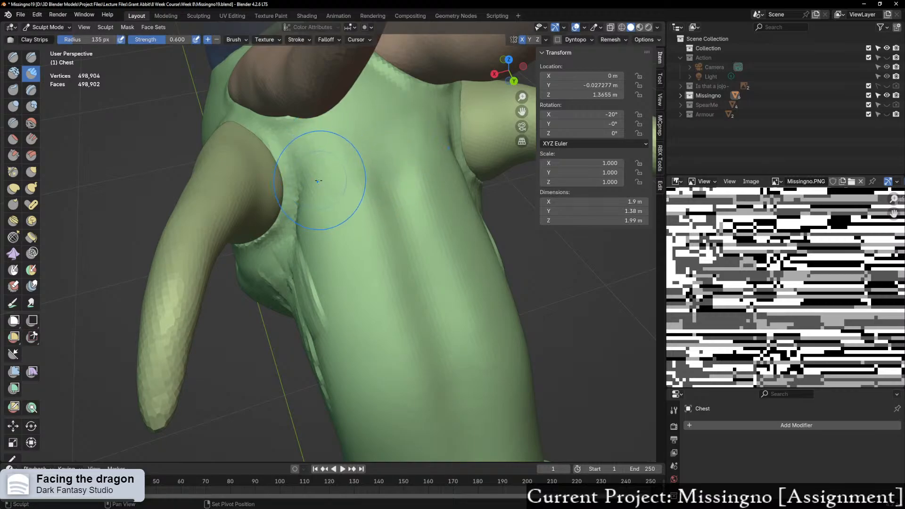
Step: Smooth the clay strips on the side of the neck behind the horn and jaw
middle_click_drag(307, 158, 383, 176)
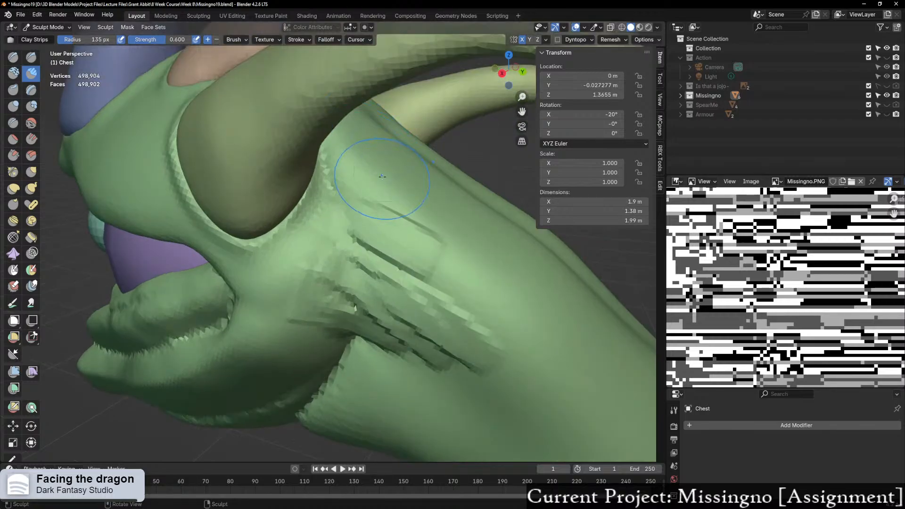
middle_click_drag(406, 230, 382, 167)
mouse_move(413, 187)
left_mouse_down("shift")
mouse_move(414, 202)
mouse_move(380, 221)
mouse_move(363, 210)
mouse_move(344, 218)
mouse_move(363, 262)
mouse_move(426, 283)
mouse_move(454, 326)
left_mouse_up("shift")
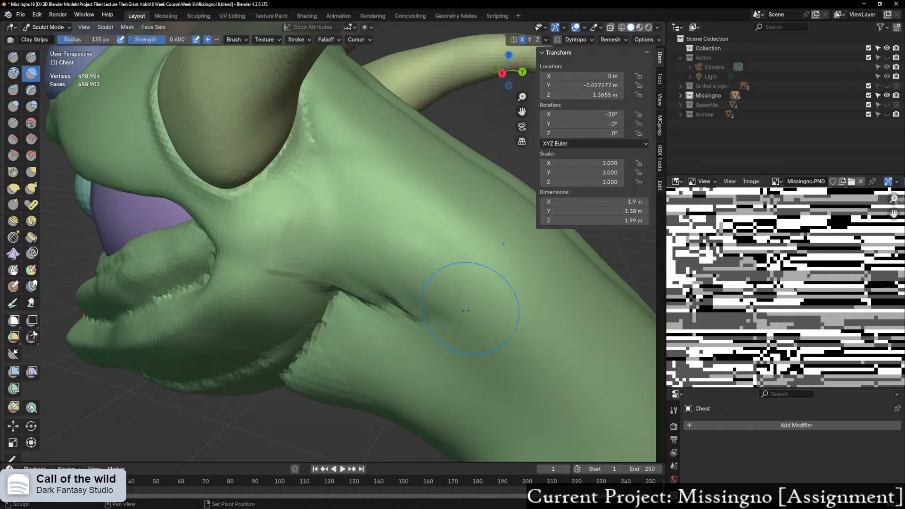
Step: Add more Clay Strips strokes at a 71 px radius between the horn base and the throat notch on the neck side
middle_click_drag(437, 321, 424, 302)
scroll(418, 297, "up", 1)
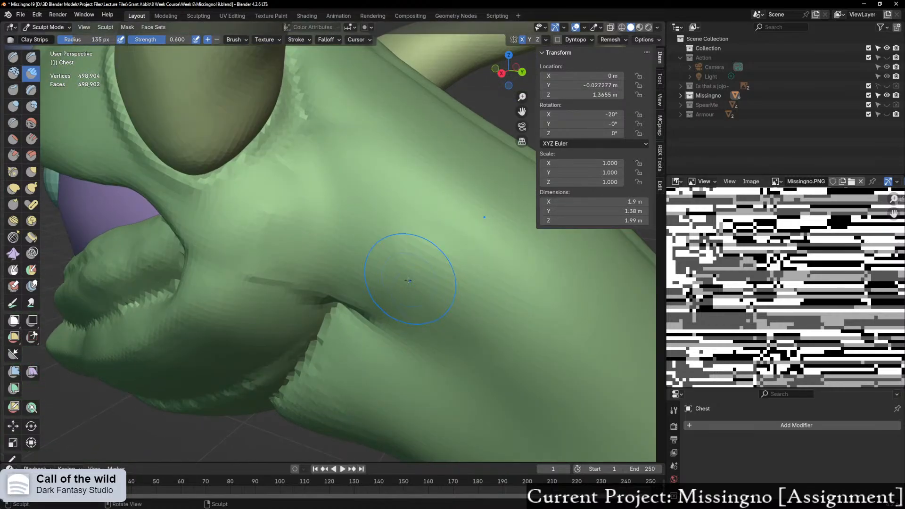
key("f")
left_click(278, 202)
mouse_move(278, 189)
left_mouse_down()
mouse_move(330, 185)
mouse_move(348, 207)
left_mouse_up()
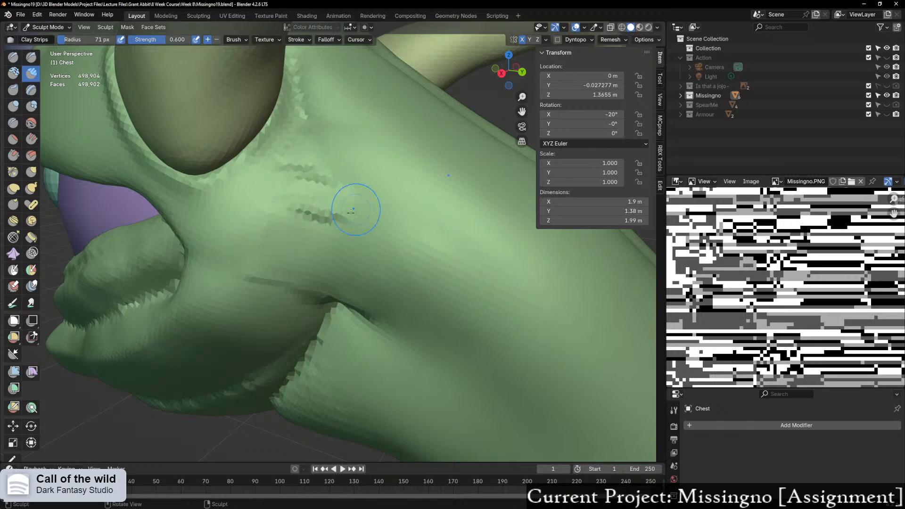
left_click_drag(292, 215, 343, 221)
mouse_move(300, 242)
left_mouse_down()
mouse_move(330, 247)
mouse_move(336, 274)
left_mouse_up()
mouse_move(282, 174)
left_mouse_down()
mouse_move(336, 176)
mouse_move(346, 222)
mouse_move(327, 253)
mouse_move(287, 245)
mouse_move(285, 230)
left_mouse_up()
Step: Set the brush radius to 142 px and smooth the new strokes below the horn base
key("f")
left_click(353, 164)
left_click_drag(330, 169, 313, 161, "shift")
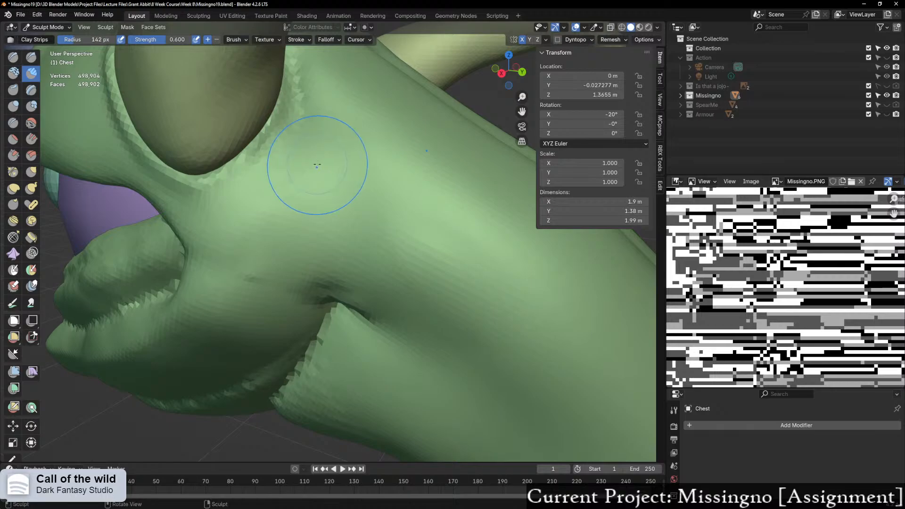
Step: Smooth the jagged seam on the underside where the throat meets the lower jaw
mouse_move(313, 131)
middle_mouse_down()
mouse_move(326, 178)
mouse_move(363, 172)
middle_mouse_up()
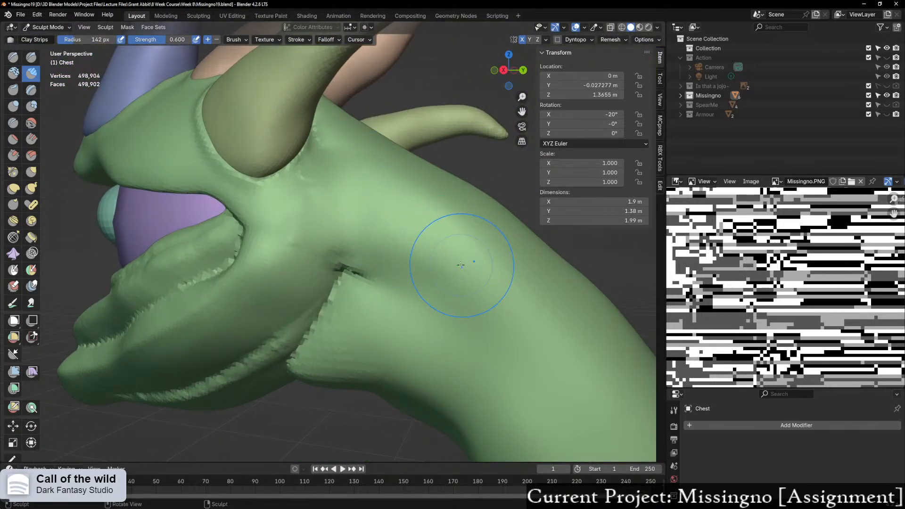
scroll(442, 274, "up", 1)
mouse_move(423, 280)
middle_mouse_down()
mouse_move(424, 251)
mouse_move(546, 195)
mouse_move(365, 248)
mouse_move(424, 235)
middle_mouse_up()
scroll(363, 247, "down", 2)
scroll(354, 241, "up", 1)
scroll(330, 254, "down", 1)
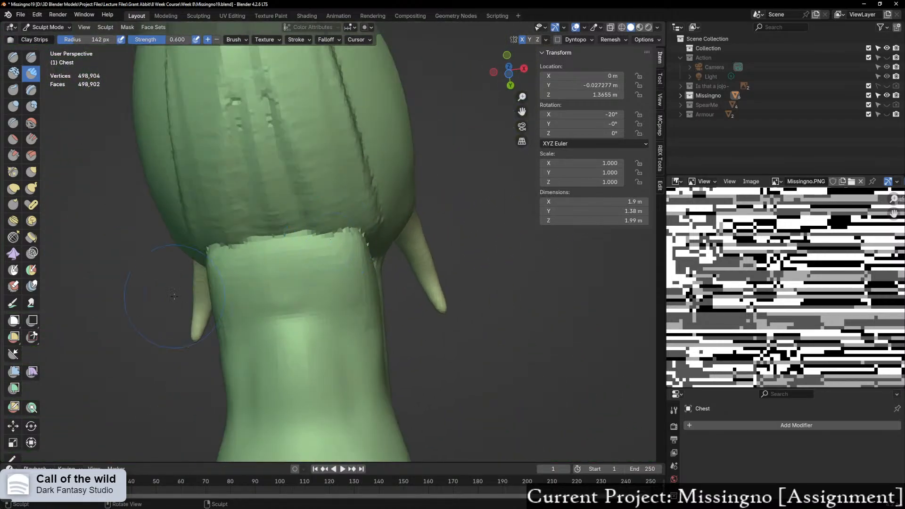
mouse_move(291, 204)
left_mouse_down("shift")
mouse_move(287, 218)
mouse_move(339, 221)
left_mouse_up("shift")
Step: Smooth the grooves and rough patches along the underside of the lower jaw
left_click_drag(292, 165, 261, 87, "shift")
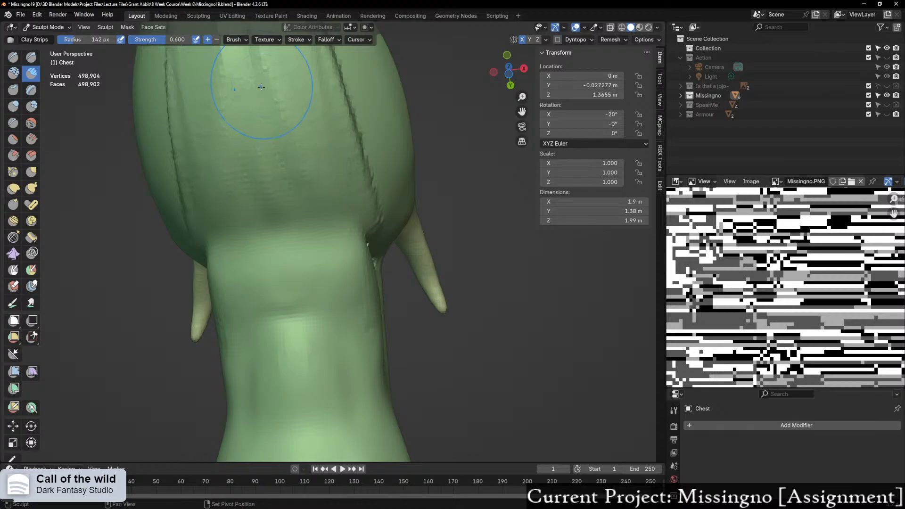
mouse_move(304, 212)
middle_mouse_down()
mouse_move(273, 240)
mouse_move(253, 242)
mouse_move(251, 283)
mouse_move(330, 198)
mouse_move(414, 133)
middle_mouse_up()
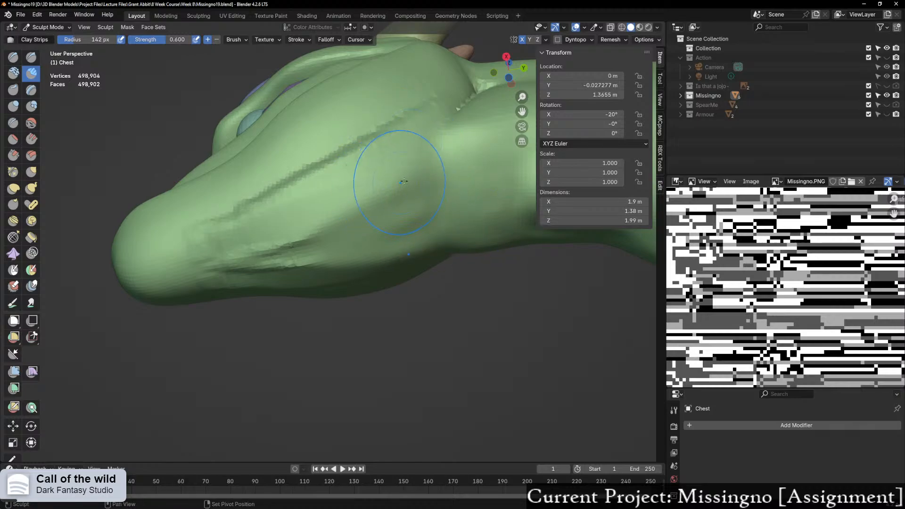
mouse_move(301, 225)
left_mouse_down("shift")
mouse_move(287, 254)
mouse_move(264, 269)
mouse_move(232, 259)
left_mouse_up("shift")
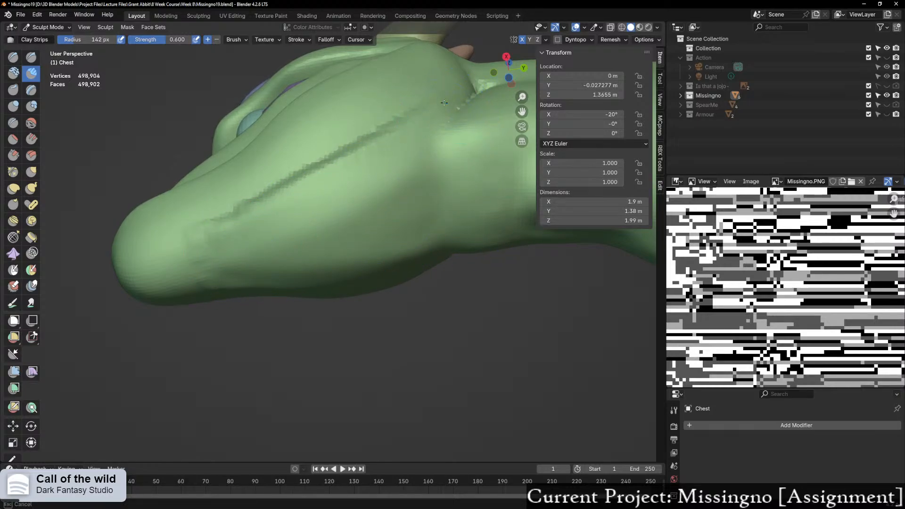
Step: Smooth out the long dark crease along the side of the creature's lower jaw
left_click_drag(391, 127, 265, 193, "shift")
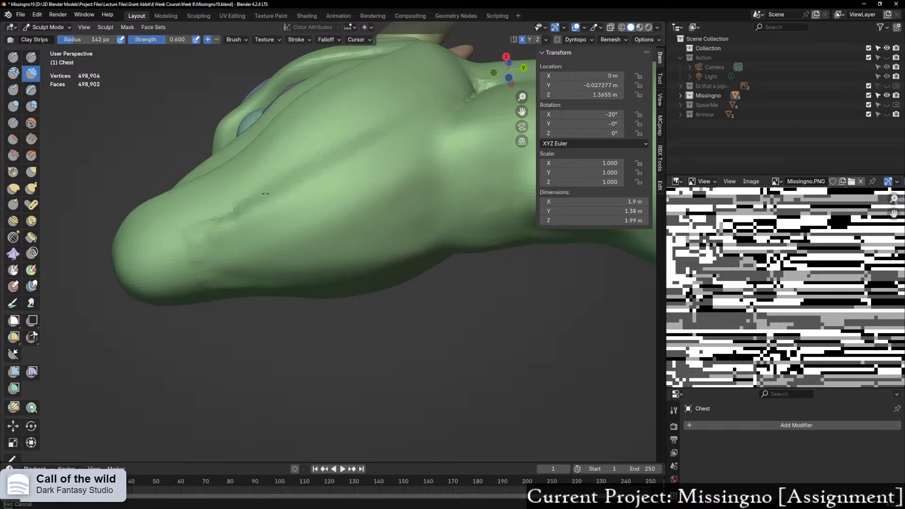
left_click_drag(231, 217, 202, 236, "shift")
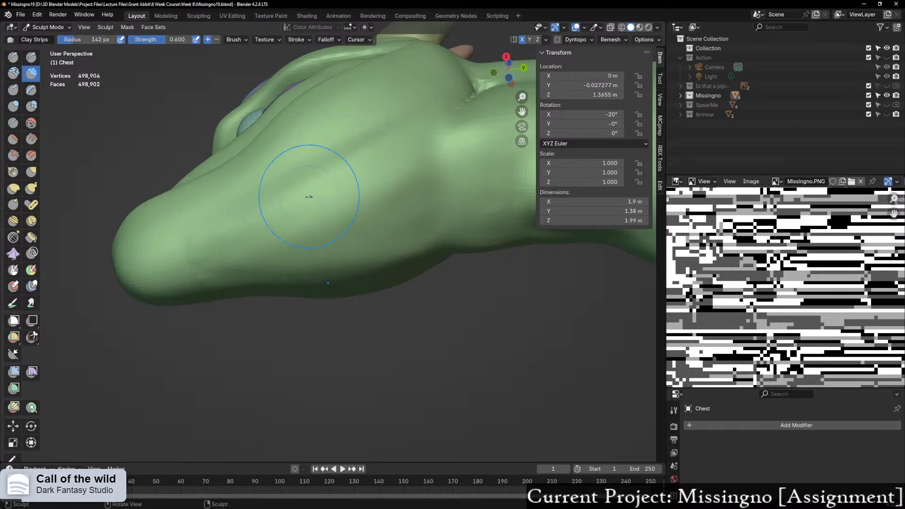
mouse_move(309, 196)
middle_mouse_down()
mouse_move(486, 190)
mouse_move(413, 229)
middle_mouse_up()
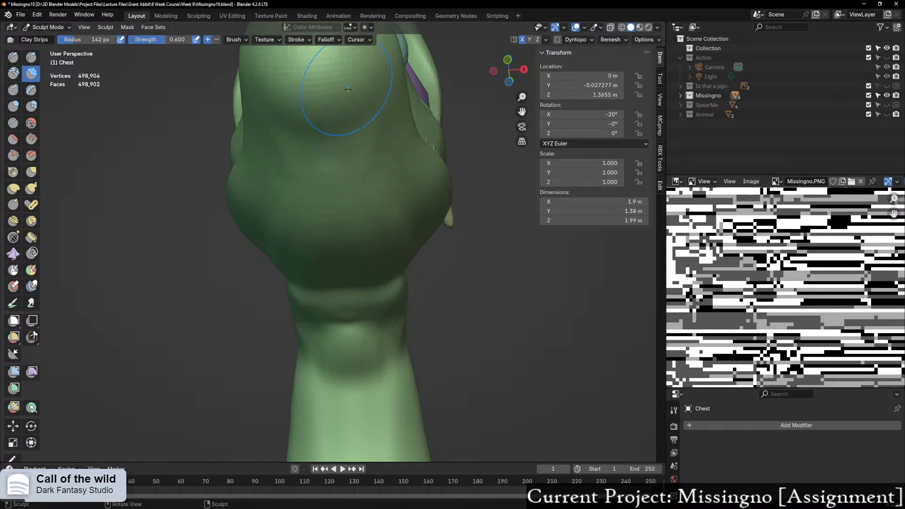
mouse_move(348, 89)
middle_mouse_down()
mouse_move(382, 84)
mouse_move(289, 175)
middle_mouse_up()
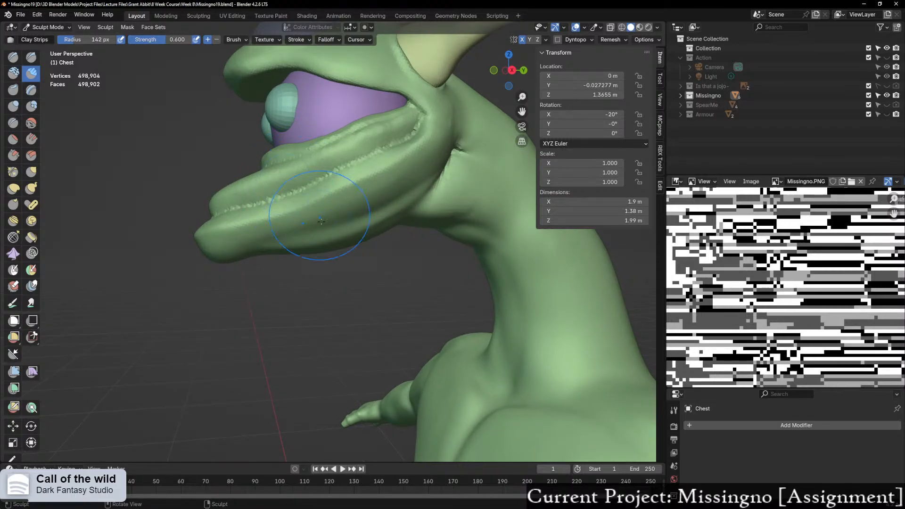
Step: Fill the jagged crease behind the jaw corner with overlapping Clay Strips strokes at a 73 px radius
scroll(321, 221, "up", 3)
middle_click_drag(329, 216, 358, 129)
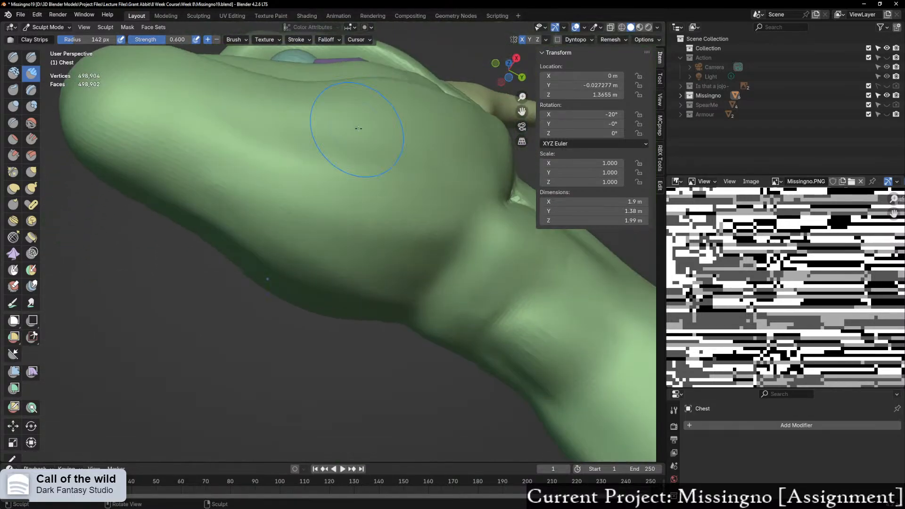
middle_click_drag(368, 179, 395, 213)
scroll(340, 319, "up", 1)
scroll(359, 307, "up", 2)
middle_click_drag(349, 193, 314, 210)
key("f")
left_click(317, 243)
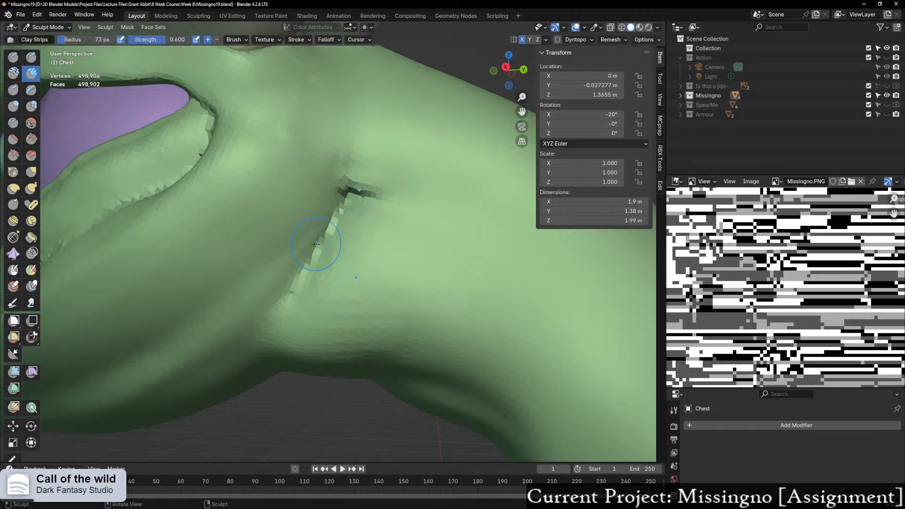
mouse_move(334, 204)
left_mouse_down()
mouse_move(396, 266)
mouse_move(380, 285)
left_mouse_up()
left_click_drag(296, 222, 364, 295)
mouse_move(282, 243)
left_mouse_down()
mouse_move(370, 316)
mouse_move(352, 330)
left_mouse_up()
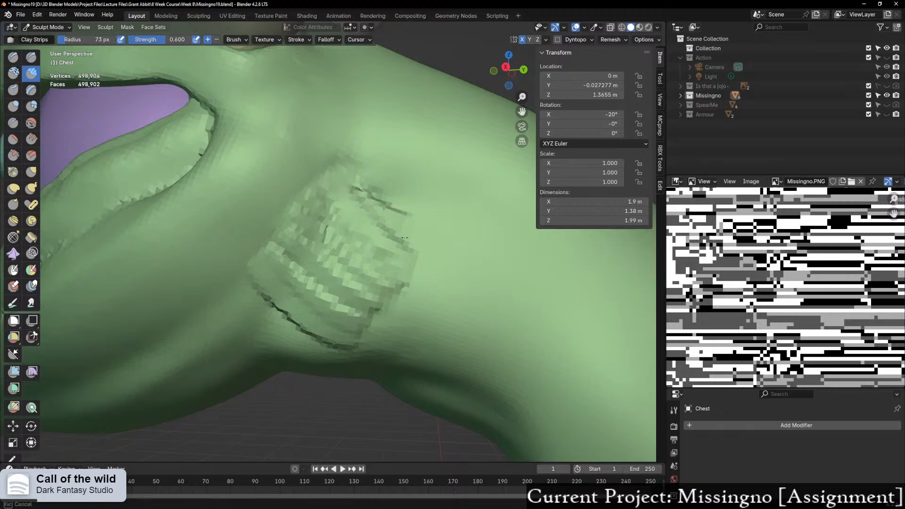
left_click_drag(404, 237, 436, 267)
mouse_move(354, 163)
left_mouse_down()
mouse_move(441, 223)
mouse_move(400, 221)
mouse_move(421, 231)
left_mouse_up()
Step: Smooth the filled patch behind the jaw into the upper neck with a 206 px brush radius
key("f")
left_click(445, 191)
mouse_move(378, 271)
left_mouse_down("shift")
mouse_move(353, 293)
mouse_move(268, 273)
mouse_move(297, 212)
mouse_move(363, 169)
mouse_move(314, 285)
mouse_move(317, 316)
mouse_move(420, 334)
mouse_move(424, 315)
left_mouse_up("shift")
scroll(424, 316, "down", 6)
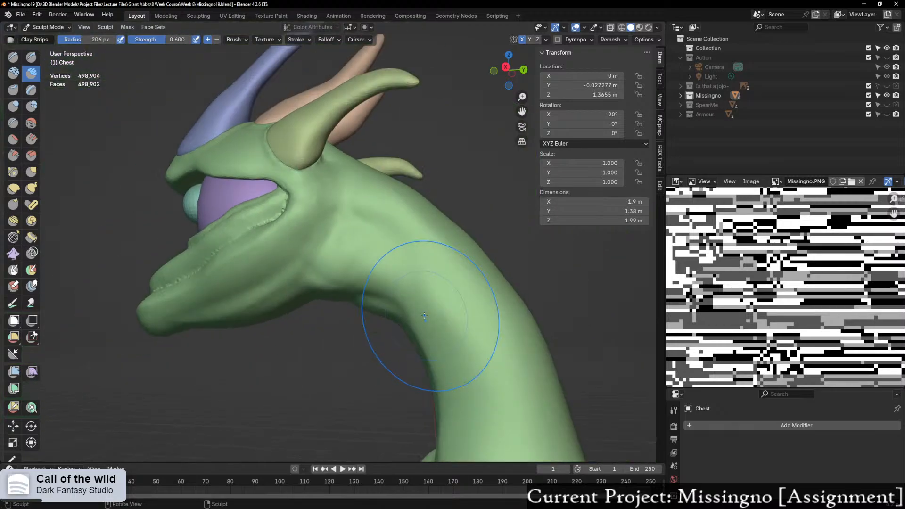
middle_click_drag(414, 313, 429, 332)
scroll(430, 331, "up", 6)
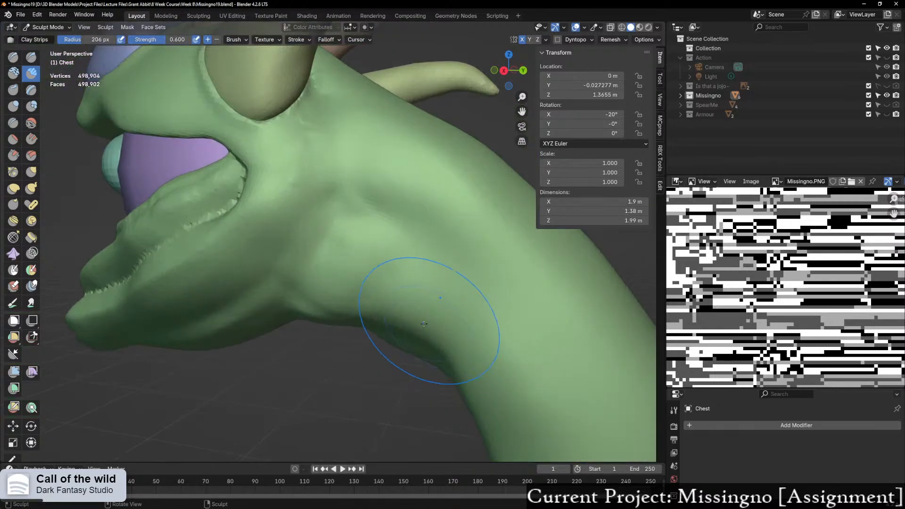
left_click_drag(353, 202, 363, 233, "shift")
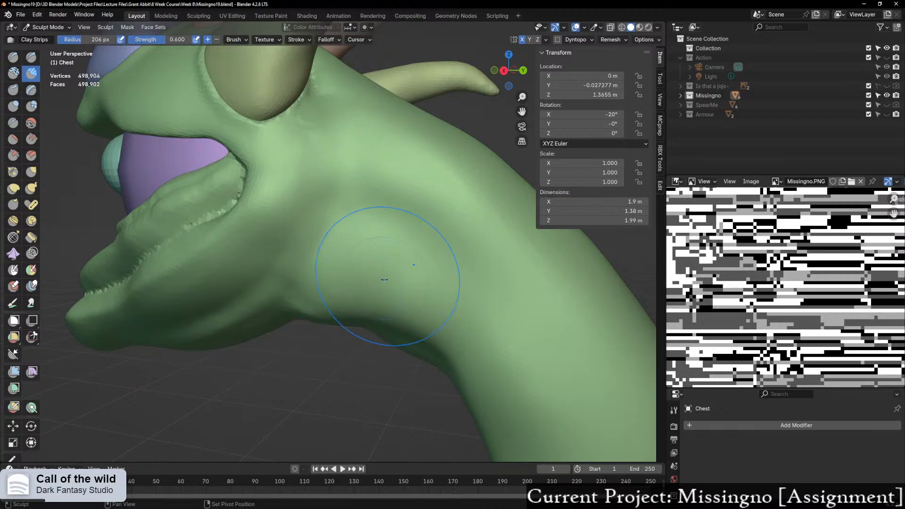
Step: Push the side of the upper neck slightly inward below the head with the Elastic Deform brush at 132 px radius
mouse_move(394, 257)
middle_mouse_down()
mouse_move(338, 257)
mouse_move(444, 249)
mouse_move(438, 261)
middle_mouse_up()
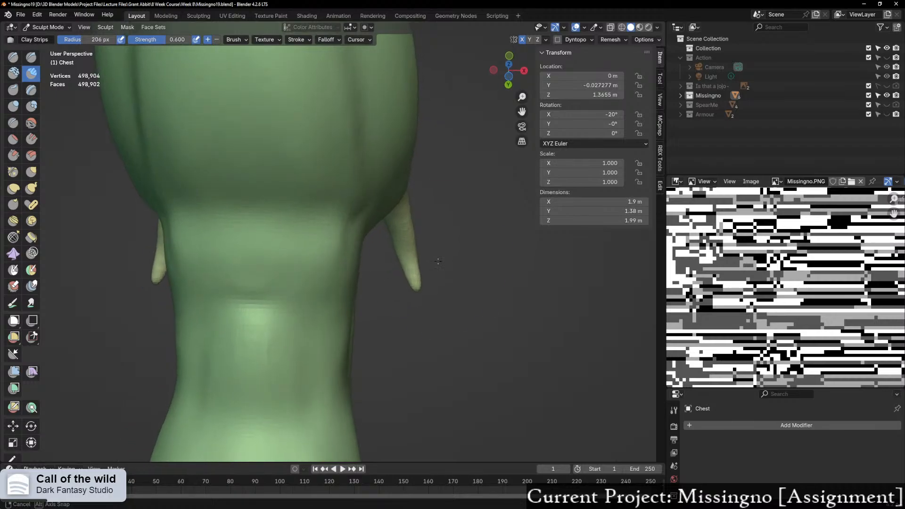
left_click(13, 189)
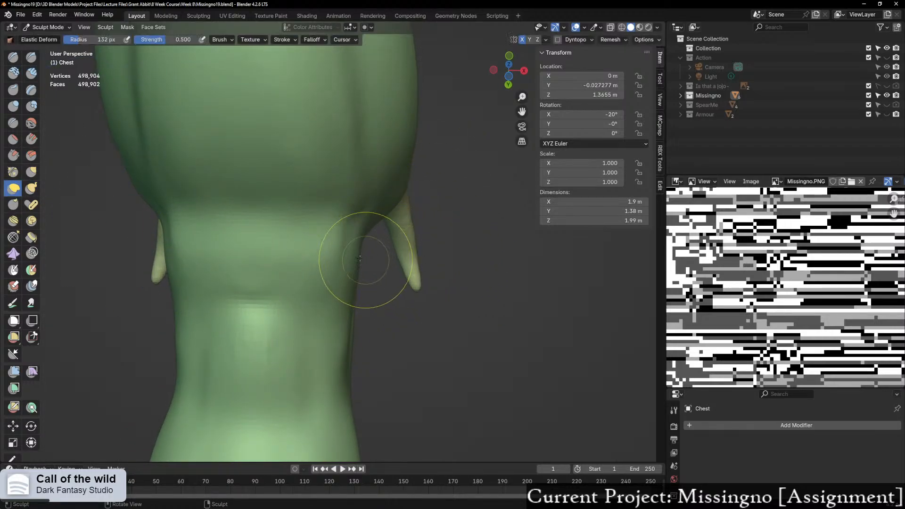
left_click_drag(330, 253, 324, 265)
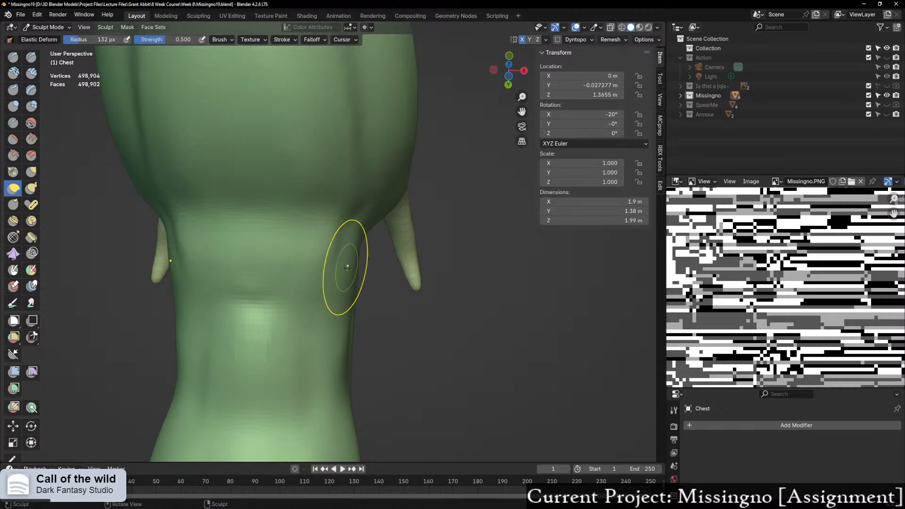
middle_click_drag(377, 285, 358, 346)
scroll(358, 346, "up", 2)
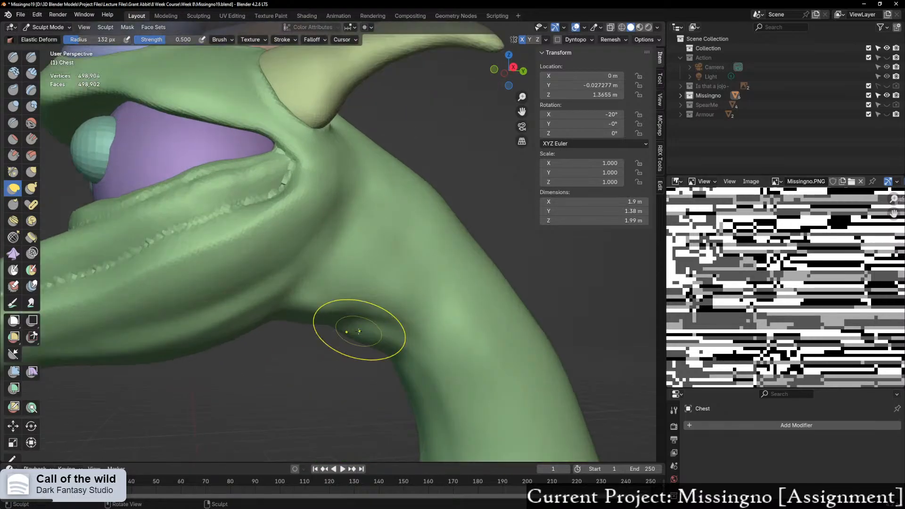
Step: Refine the neck's contour from the back and side with small Elastic Deform adjustments
scroll(430, 297, "down", 3)
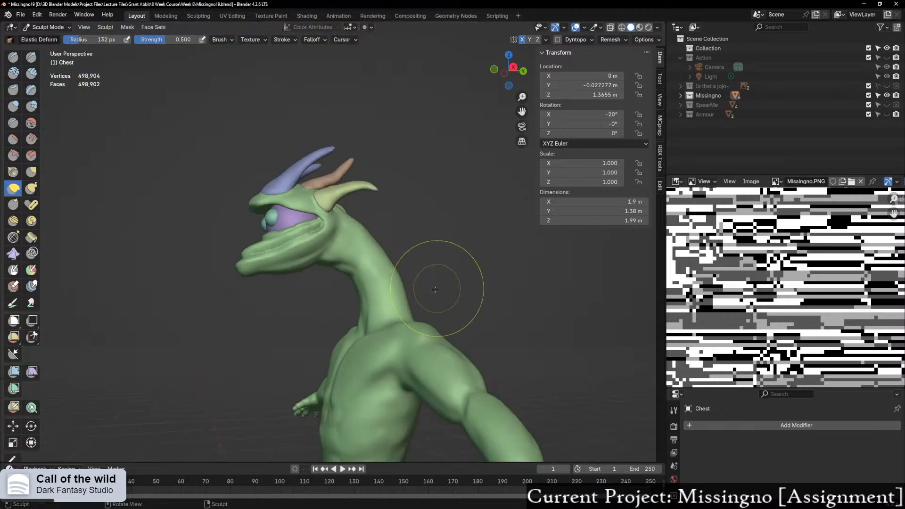
middle_click_drag(430, 297, 362, 341)
scroll(353, 313, "up", 2)
middle_click_drag(372, 257, 344, 259)
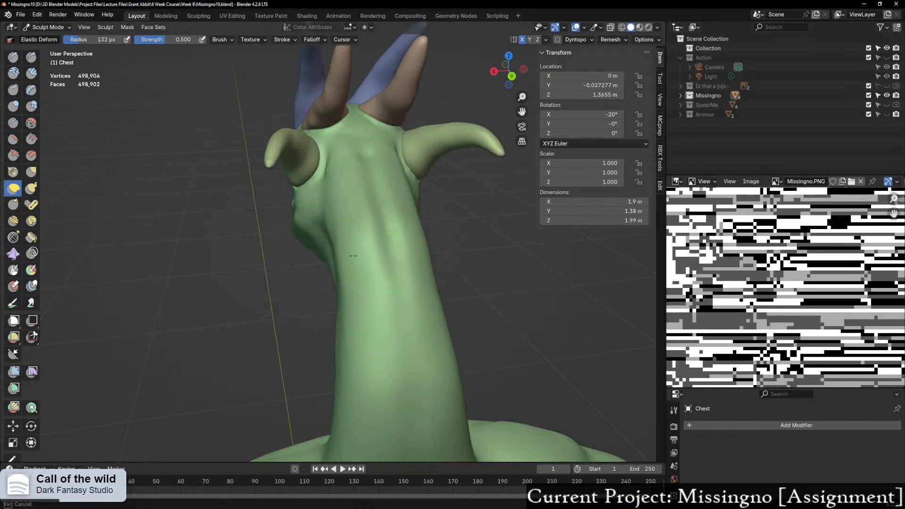
middle_click_drag(365, 362, 412, 343)
scroll(413, 341, "up", 5)
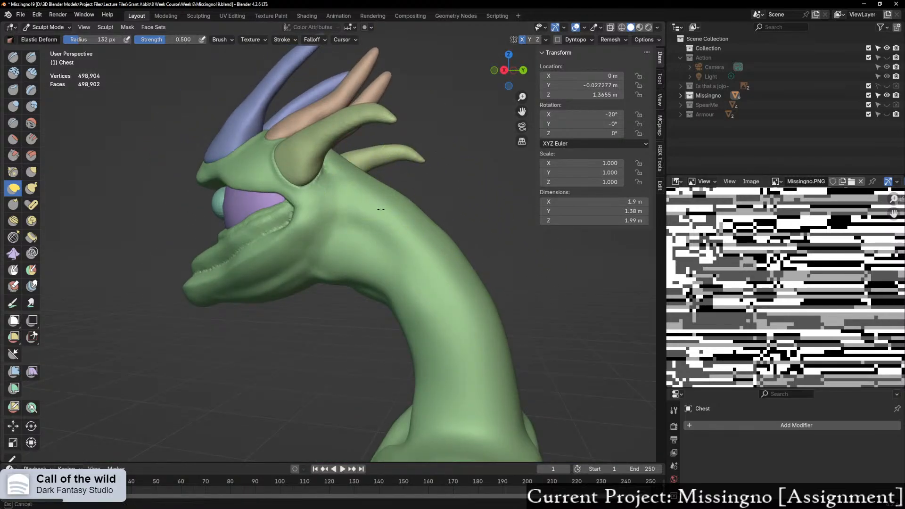
left_click_drag(451, 281, 448, 285)
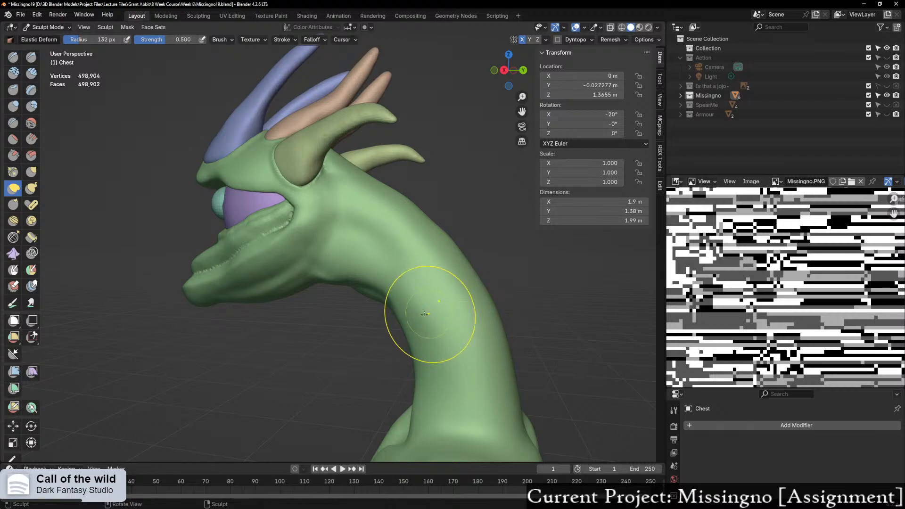
Step: Examine the chest, torso, arms and legs from several angles, and check the whole figure's proportions
scroll(430, 314, "down", 3)
middle_click_drag(430, 313, 494, 293)
middle_click_drag(453, 327, 453, 273, "shift")
scroll(502, 276, "up", 2)
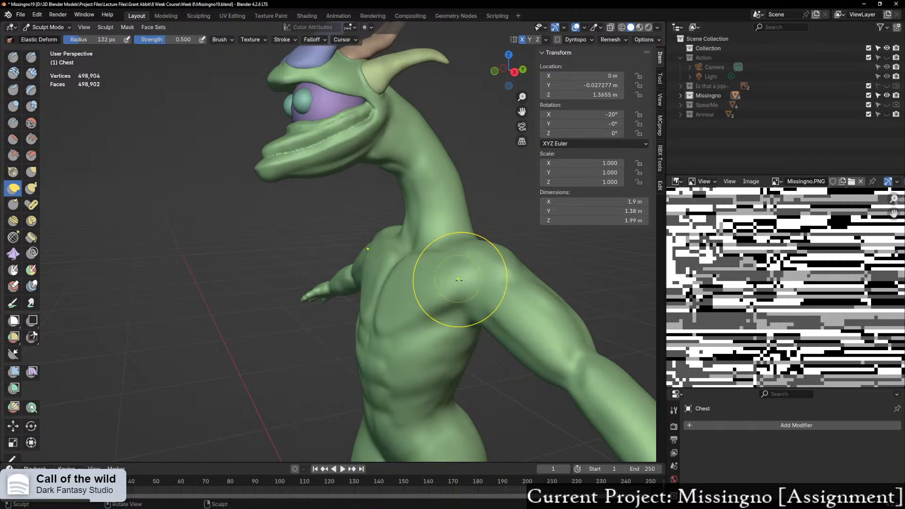
middle_click_drag(460, 279, 505, 288)
middle_click_drag(479, 319, 444, 186, "shift")
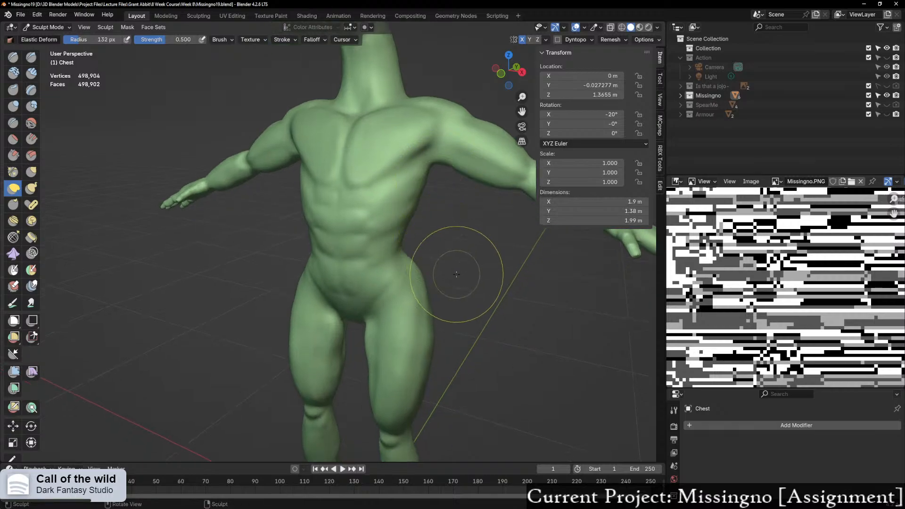
middle_click_drag(458, 274, 376, 224)
mouse_move(429, 270)
middle_mouse_down()
mouse_move(372, 272)
mouse_move(465, 282)
mouse_move(443, 270)
middle_mouse_up()
scroll(464, 283, "down", 2)
scroll(442, 268, "down", 2)
middle_click_drag(396, 228, 395, 294, "shift")
middle_click_drag(395, 296, 384, 310)
scroll(384, 310, "up", 1)
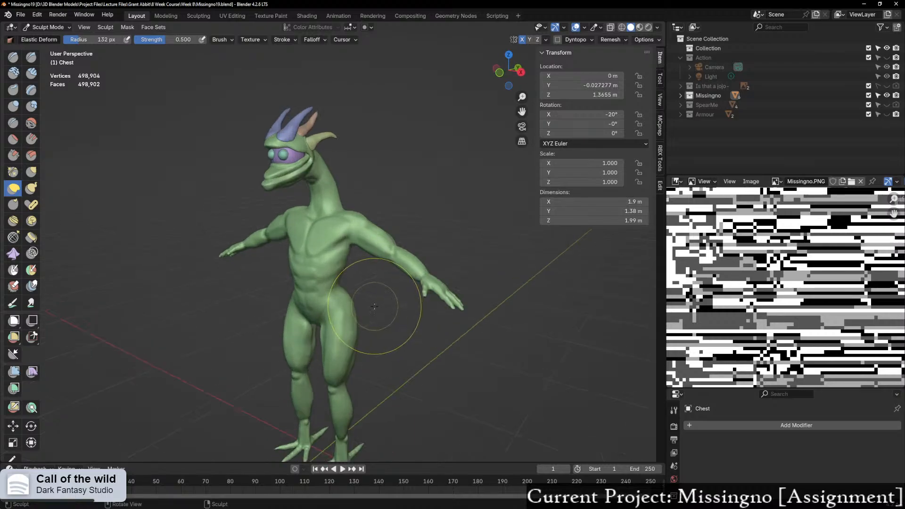
Step: Tighten the folds and lip edges of the snout using the Pinch/Magnify brush at 132 px radius and 0.500 strength
scroll(373, 290, "up", 2)
middle_click_drag(383, 226, 359, 320, "shift")
scroll(423, 351, "up", 4)
scroll(396, 317, "up", 3)
scroll(382, 307, "up", 1)
scroll(383, 308, "up", 3)
scroll(380, 311, "down", 5)
mouse_move(359, 320)
middle_mouse_down("shift")
mouse_move(420, 281)
mouse_move(373, 294)
mouse_move(374, 283)
middle_mouse_up("shift")
left_click(12, 171)
scroll(324, 292, "up", 3)
mouse_move(385, 241)
left_mouse_down()
mouse_move(418, 284)
mouse_move(417, 276)
left_mouse_up()
left_click_drag(368, 307, 360, 312)
left_click_drag(396, 287, 325, 320)
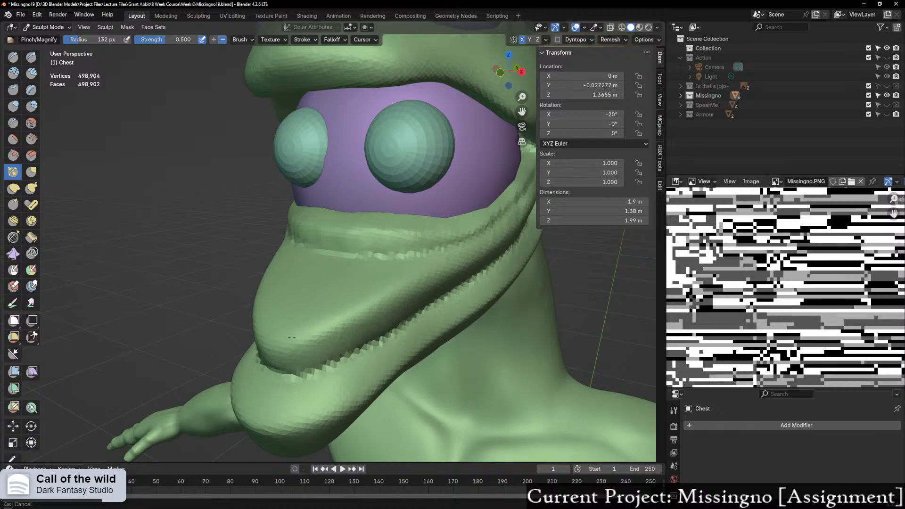
left_click_drag(276, 338, 278, 337)
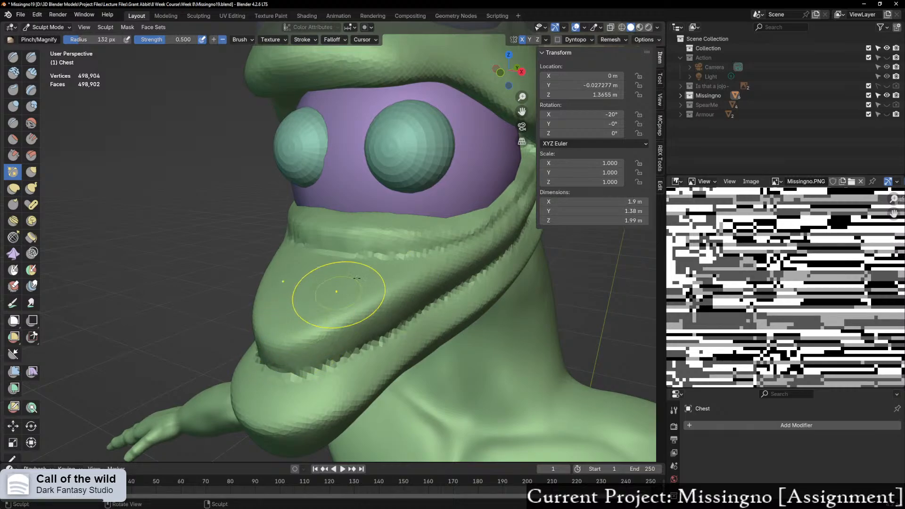
Step: Pinch the edge of the upper eyelid above the purple eye to sharpen it
middle_click_drag(428, 267, 386, 272)
mouse_move(430, 182)
left_mouse_down()
mouse_move(445, 216)
mouse_move(454, 189)
mouse_move(446, 165)
mouse_move(381, 136)
left_mouse_up()
left_click_drag(401, 142, 357, 142)
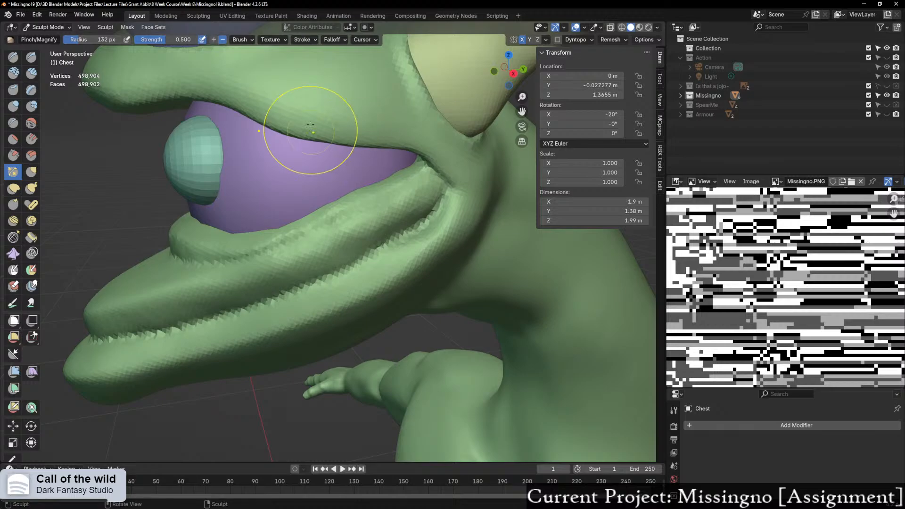
Step: Annotate the eye area: circle its outer corner, trace both lid edges, and mark the front of the eye and the pupil
middle_click_drag(309, 116, 482, 88)
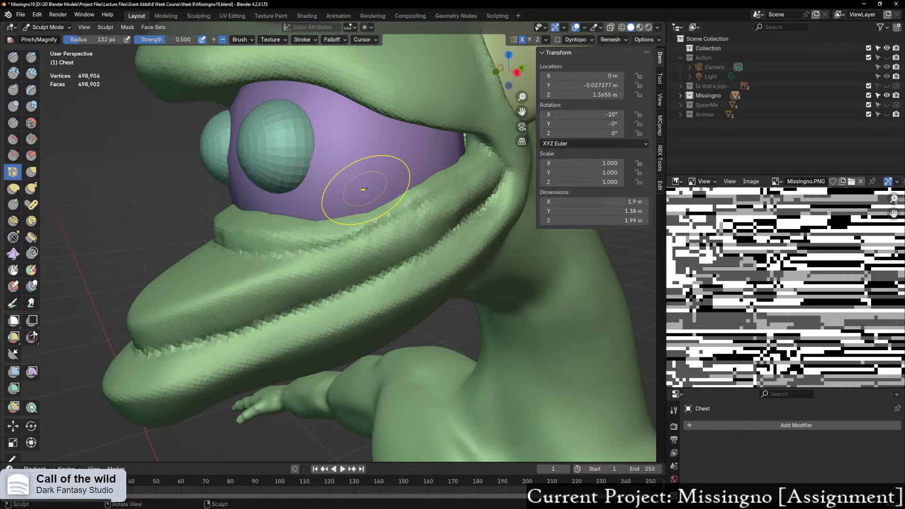
scroll(426, 222, "up", 2)
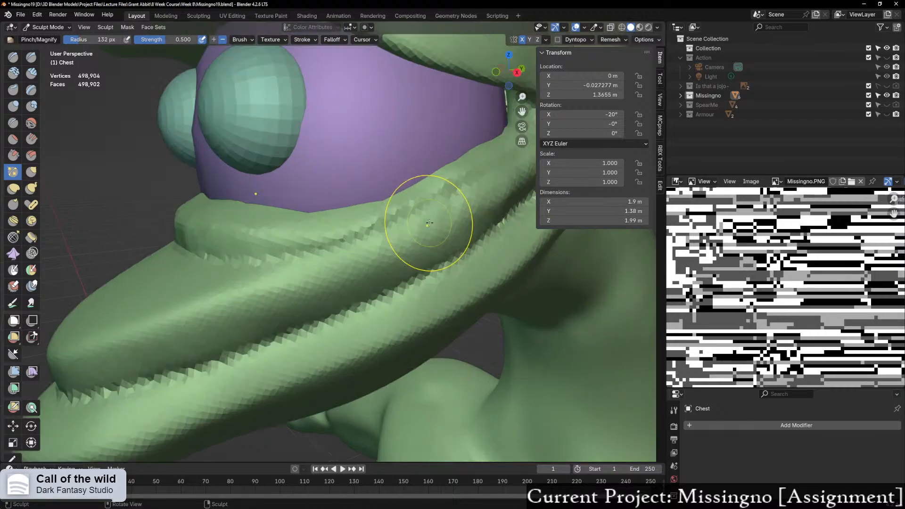
scroll(429, 223, "down", 2)
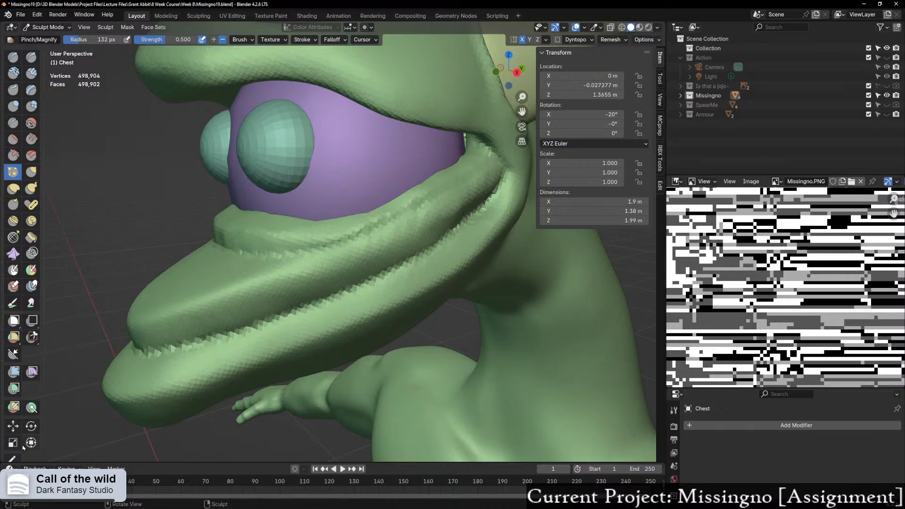
left_click(13, 458)
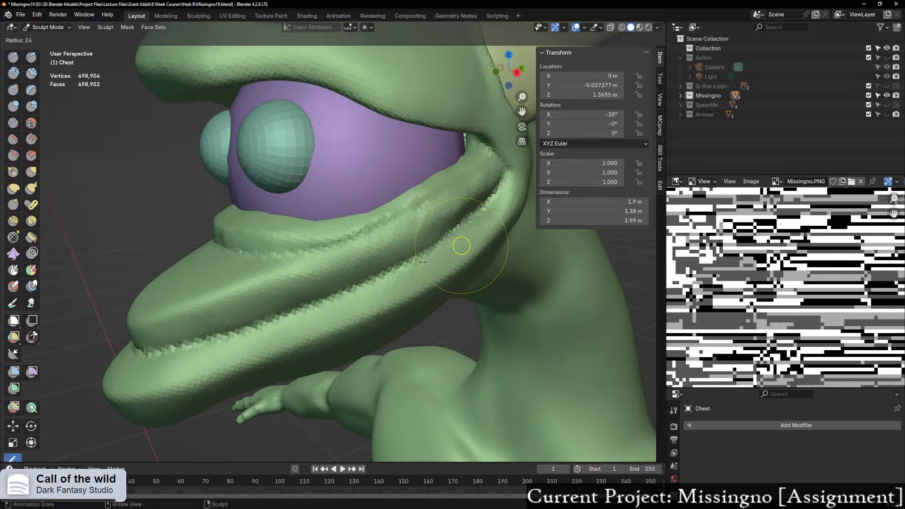
mouse_move(477, 122)
left_mouse_down()
mouse_move(471, 164)
mouse_move(260, 209)
left_mouse_up()
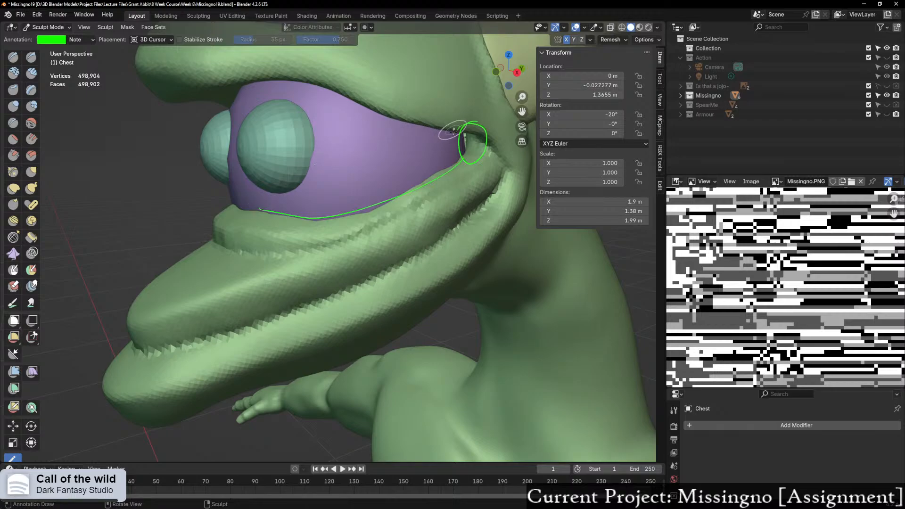
mouse_move(449, 138)
left_mouse_down()
mouse_move(283, 88)
mouse_move(228, 90)
mouse_move(236, 134)
left_mouse_up()
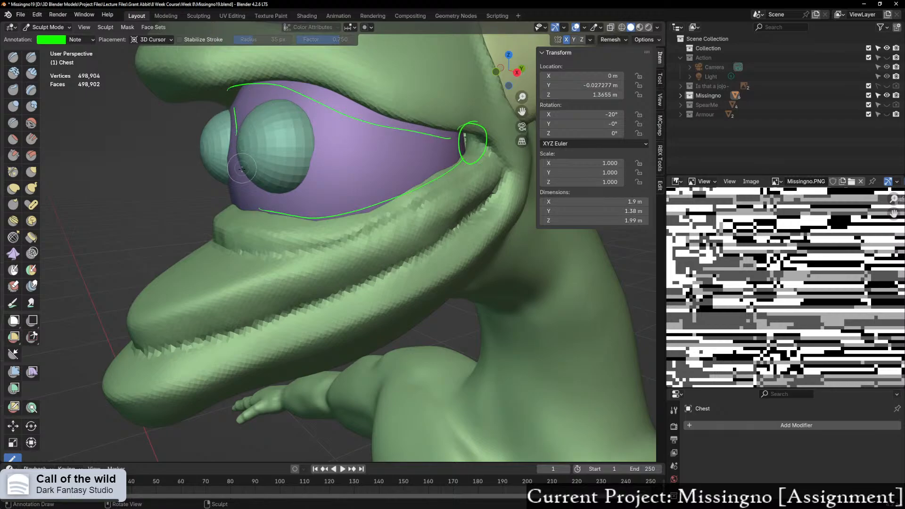
left_click_drag(245, 184, 241, 162)
mouse_move(243, 131)
left_mouse_down()
mouse_move(240, 142)
mouse_move(289, 156)
mouse_move(268, 165)
left_mouse_up()
Step: Annotate jagged spots along the mouth seam, circle the mouth corner, and circle the eye's outer corner again
mouse_move(195, 336)
left_mouse_down()
mouse_move(214, 338)
mouse_move(275, 310)
left_mouse_up()
left_click_drag(336, 297, 410, 256)
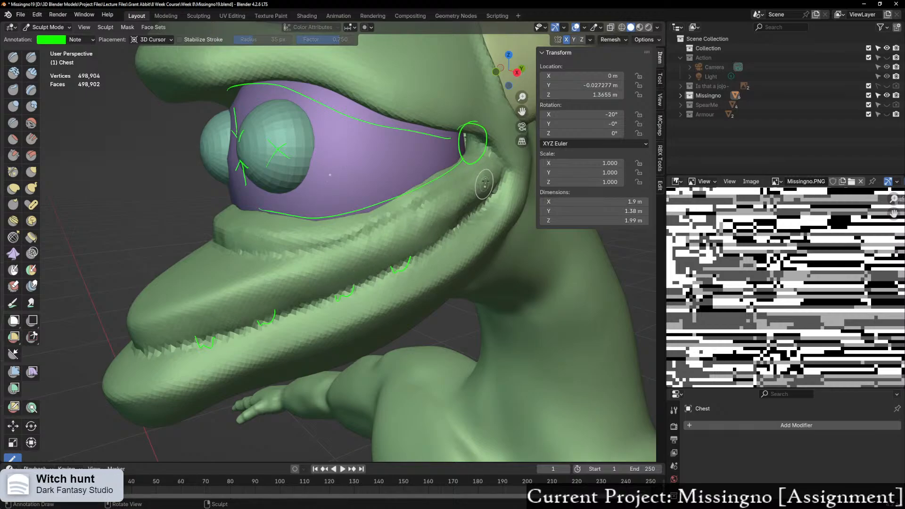
left_click_drag(500, 176, 500, 188)
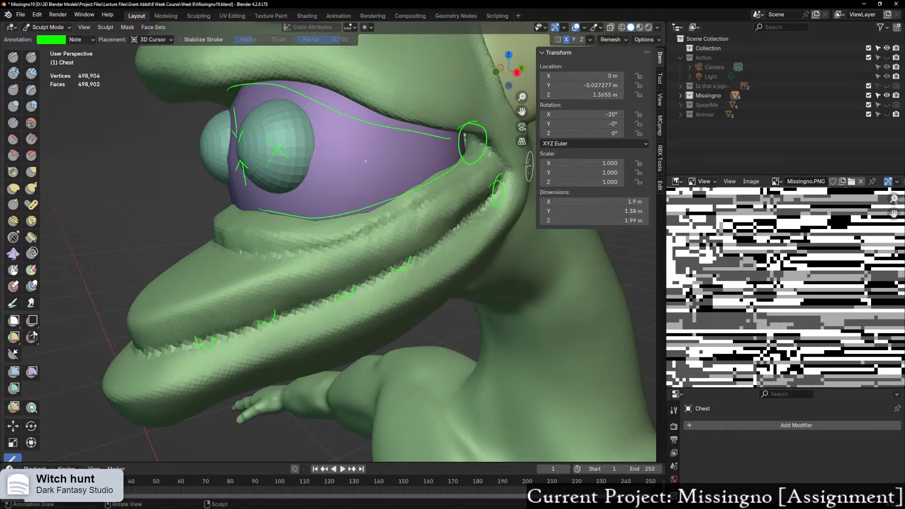
mouse_move(470, 119)
left_mouse_down()
mouse_move(463, 151)
mouse_move(486, 141)
mouse_move(471, 119)
mouse_move(455, 161)
mouse_move(430, 126)
left_mouse_up()
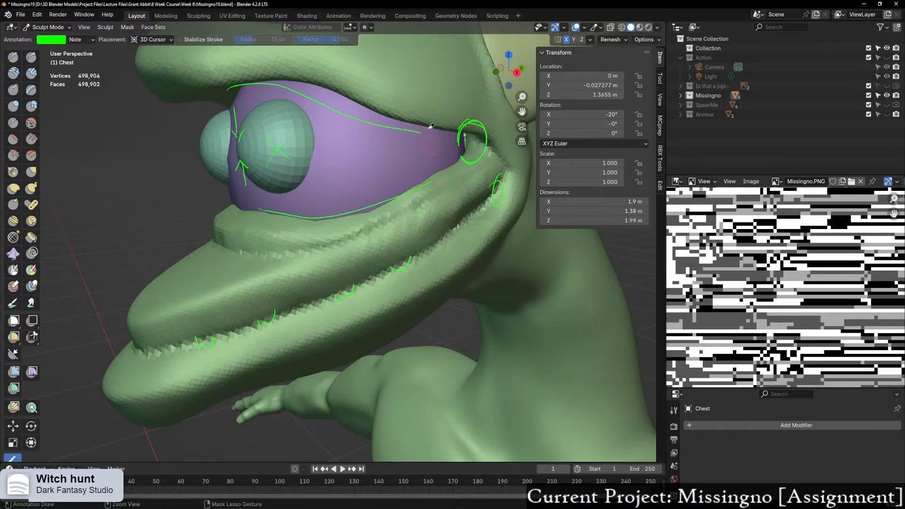
Step: Erase the annotation lines over the eye and its lid edges, and draw further loops around the mouth corner
mouse_move(339, 107)
left_mouse_down("ctrl")
mouse_move(239, 75)
mouse_move(243, 128)
left_mouse_up("ctrl")
mouse_move(273, 208)
left_mouse_down("ctrl")
mouse_move(264, 171)
mouse_move(375, 199)
left_mouse_up("ctrl")
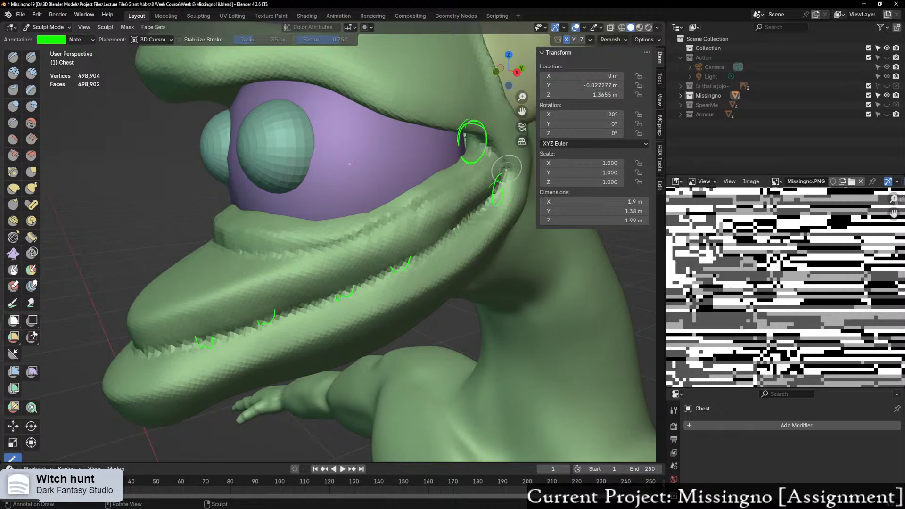
mouse_move(507, 160)
left_mouse_down()
mouse_move(485, 217)
mouse_move(498, 160)
mouse_move(499, 173)
mouse_move(512, 170)
mouse_move(505, 162)
left_mouse_up()
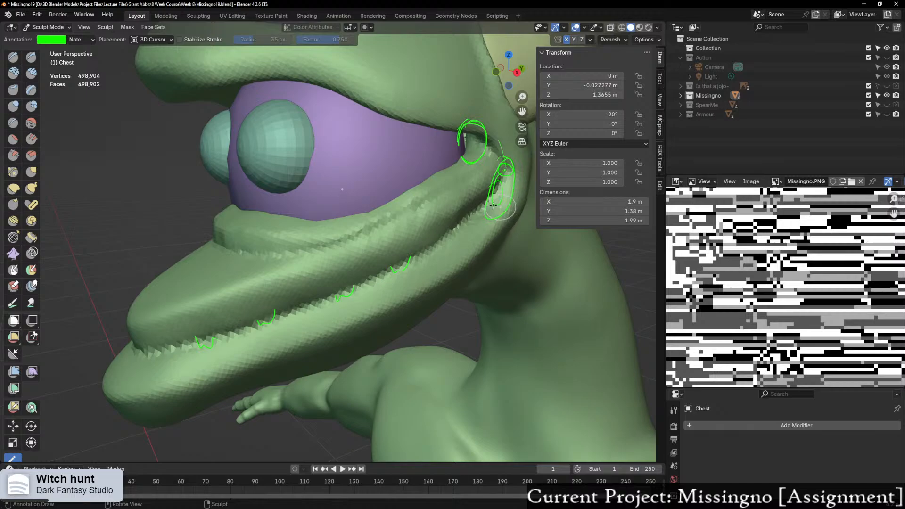
Step: Erase the remaining annotations along the mouth seam, at the mouth corner and around the eye's outer corner
left_click_drag(397, 265, 413, 258, "ctrl")
mouse_move(477, 126)
left_mouse_down("ctrl")
mouse_move(495, 130)
mouse_move(507, 175)
mouse_move(493, 213)
left_mouse_up("ctrl")
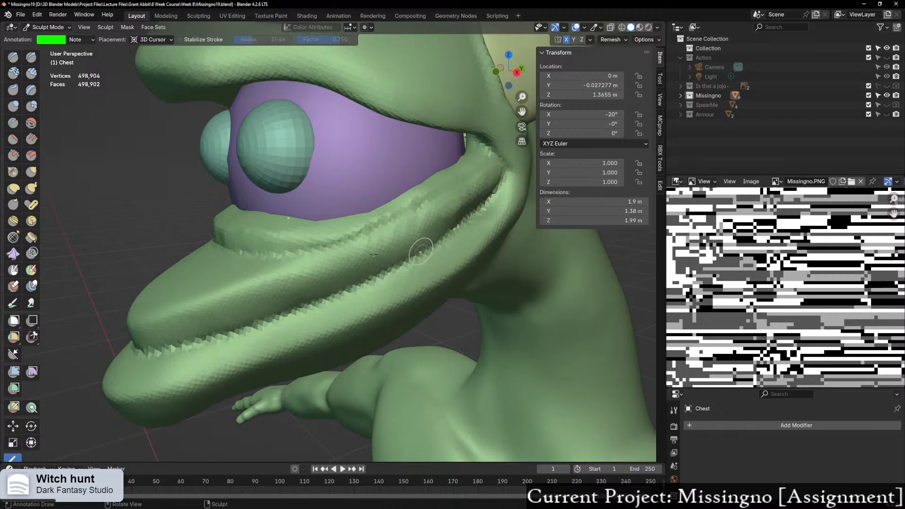
Step: Hide the transform properties sidebar to free up space in the 3D viewport
left_click(13, 74)
left_click(31, 73)
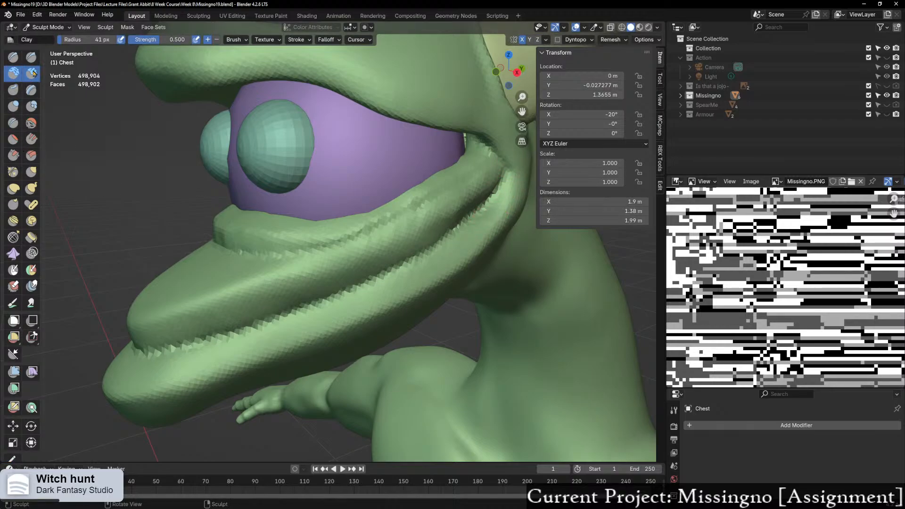
middle_click_drag(330, 128, 245, 184, "shift")
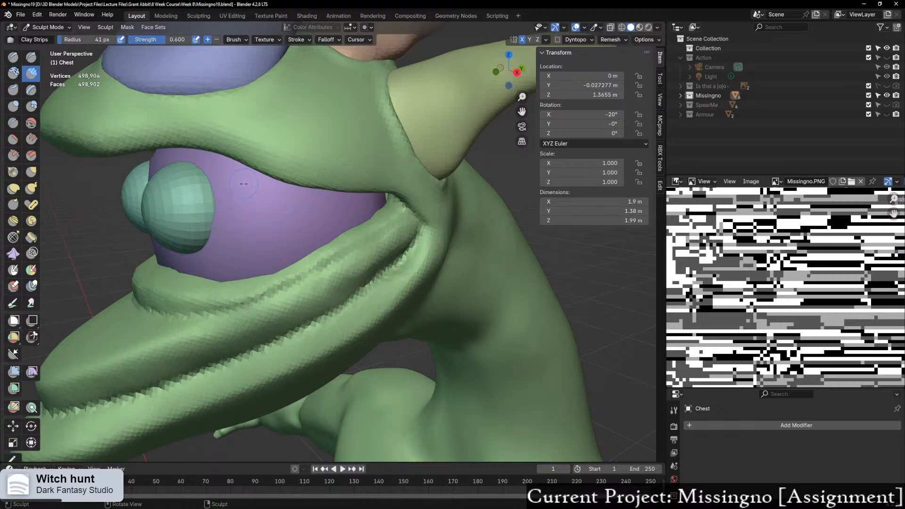
key("t")
key("g")
key("t")
key("n")
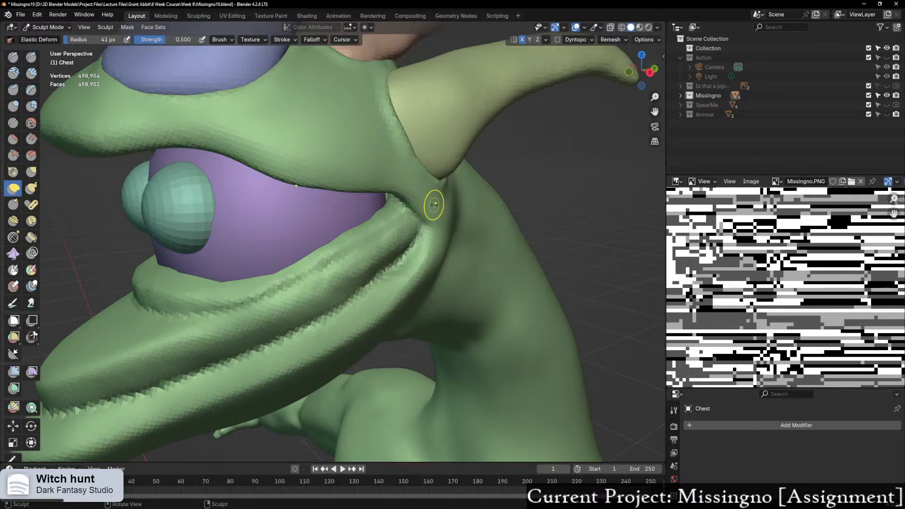
Step: Build up the gap at the purple eye's outer corner using the Clay Strips brush with a 76 px radius
scroll(434, 205, "up", 3)
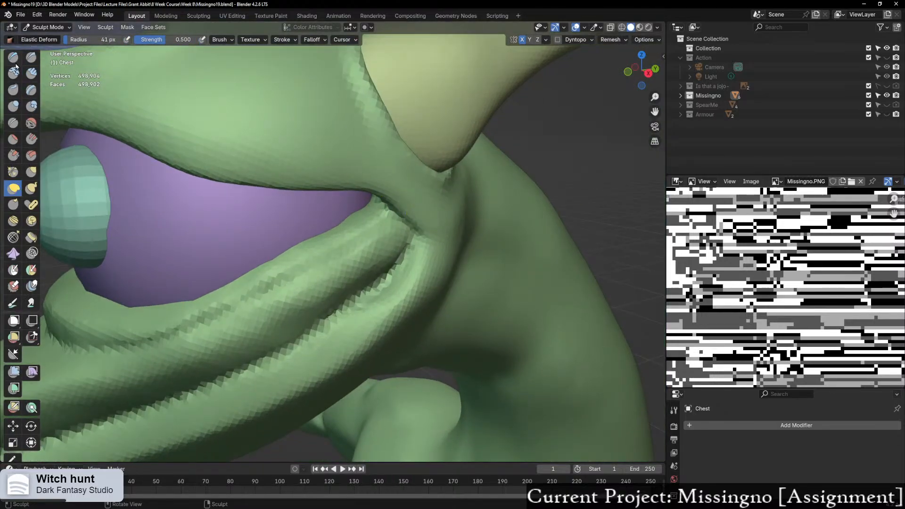
left_click(31, 73)
scroll(395, 133, "up", 5)
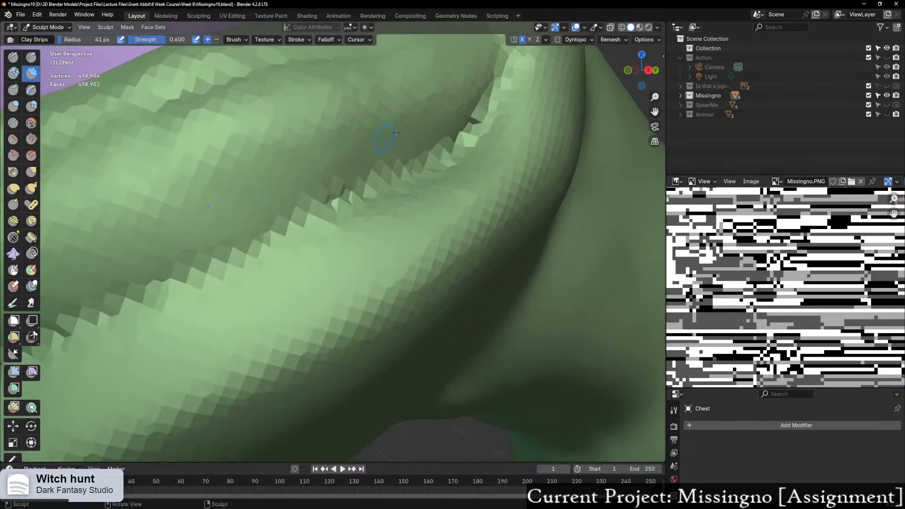
scroll(396, 133, "down", 6)
mouse_move(396, 134)
middle_mouse_down()
mouse_move(394, 163)
mouse_move(398, 158)
middle_mouse_up()
scroll(403, 153, "up", 4)
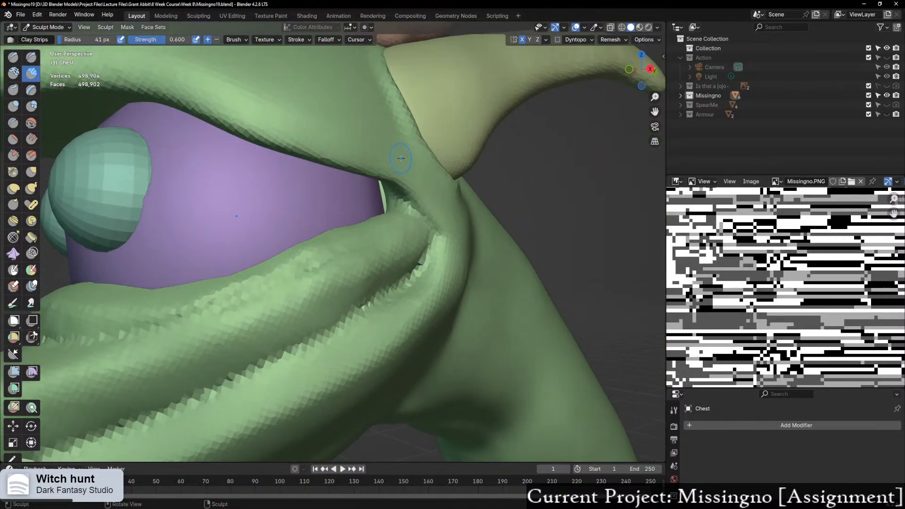
key("f")
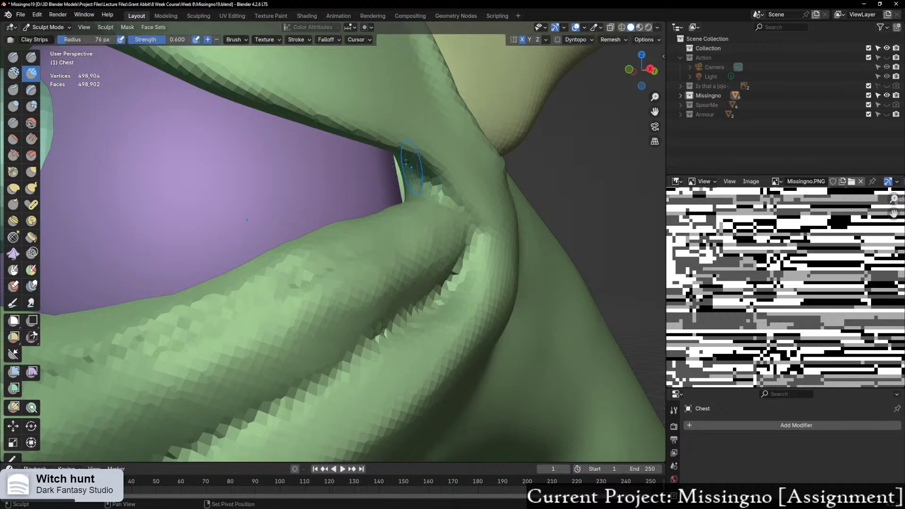
mouse_move(403, 193)
left_mouse_down()
mouse_move(436, 175)
mouse_move(433, 190)
left_mouse_up()
left_click_drag(415, 158, 418, 183)
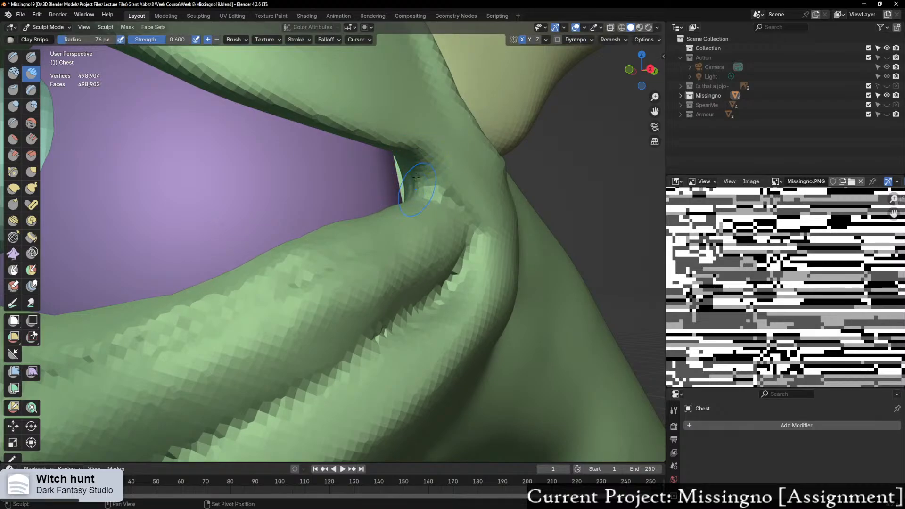
Step: Pull the upper eyelid's outer end down over the eye using the Grab brush with a 142 px radius
middle_click_drag(425, 156, 414, 163)
scroll(414, 164, "down", 2)
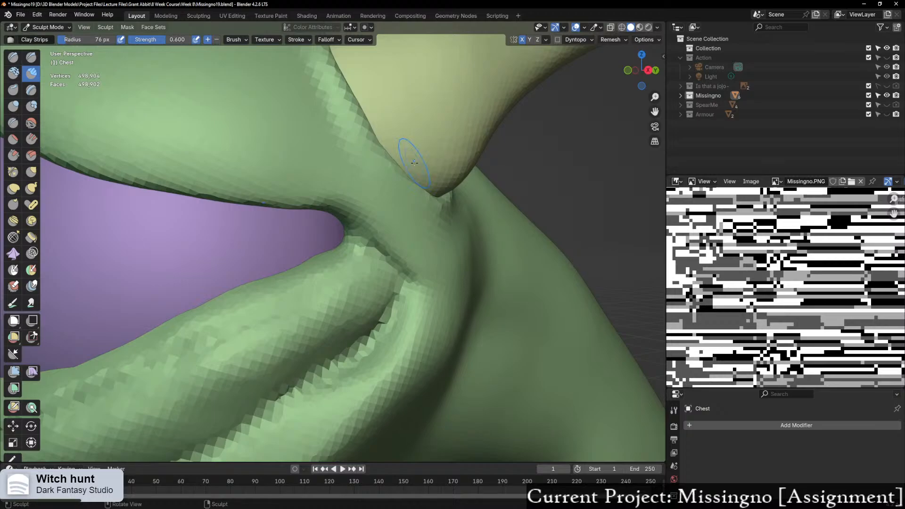
scroll(411, 160, "up", 2)
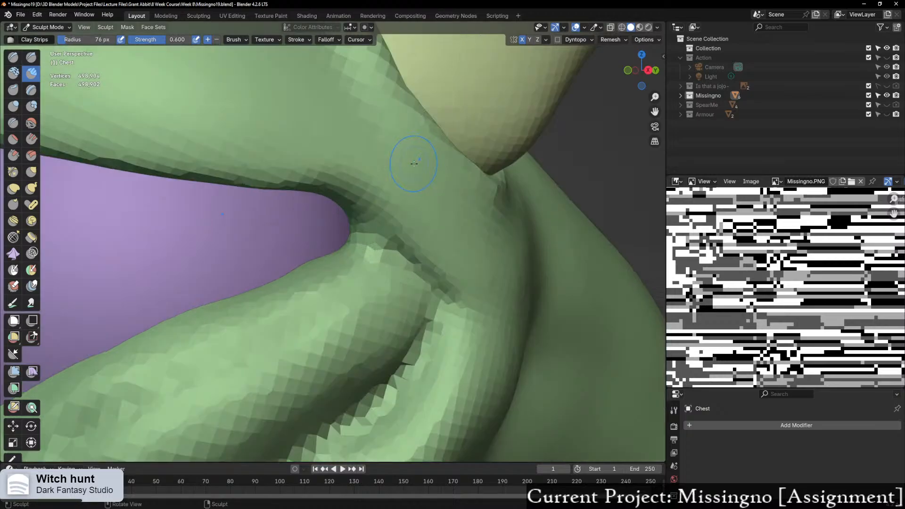
left_click(32, 171)
key("f")
left_click(306, 191)
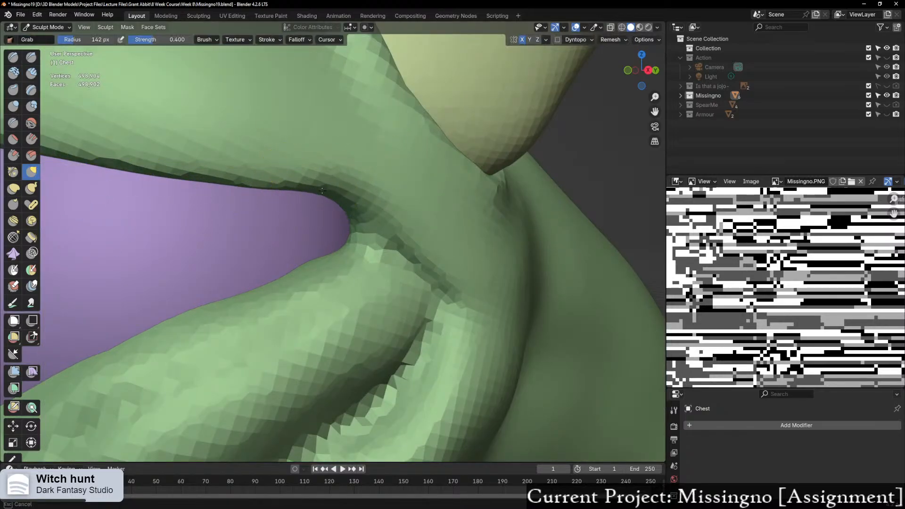
left_click_drag(337, 191, 333, 222)
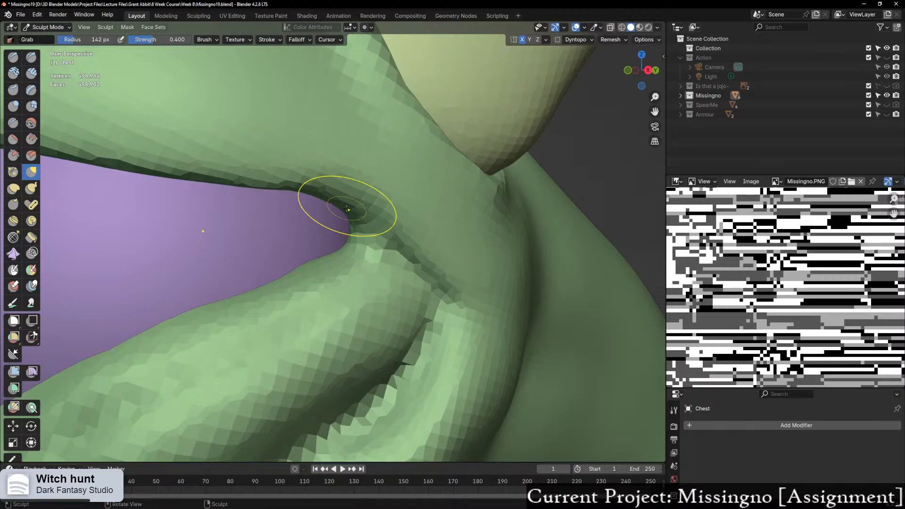
Step: Grab the inside of the eye's outer corner into shape and smooth the surface beside it
middle_click_drag(333, 202, 378, 204)
scroll(459, 215, "up", 5)
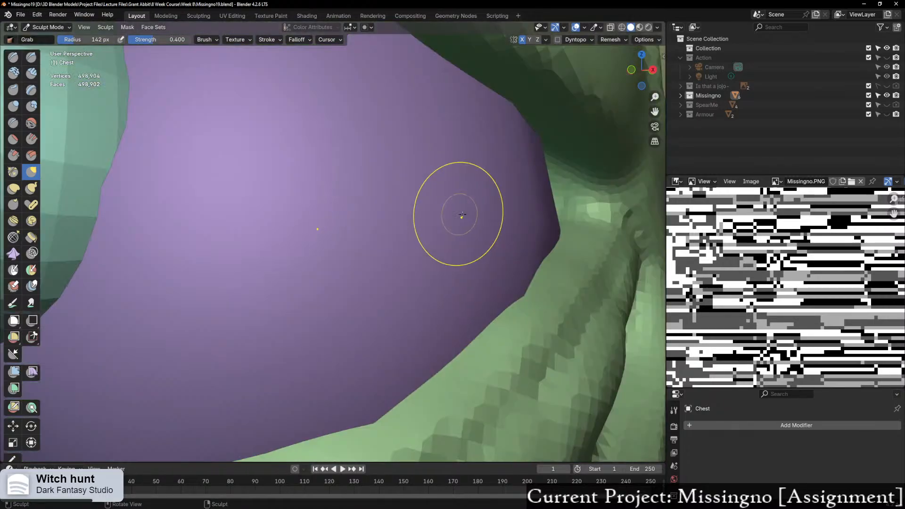
middle_click_drag(460, 216, 424, 221)
left_click_drag(472, 205, 488, 203)
left_click_drag(562, 214, 559, 204, "shift")
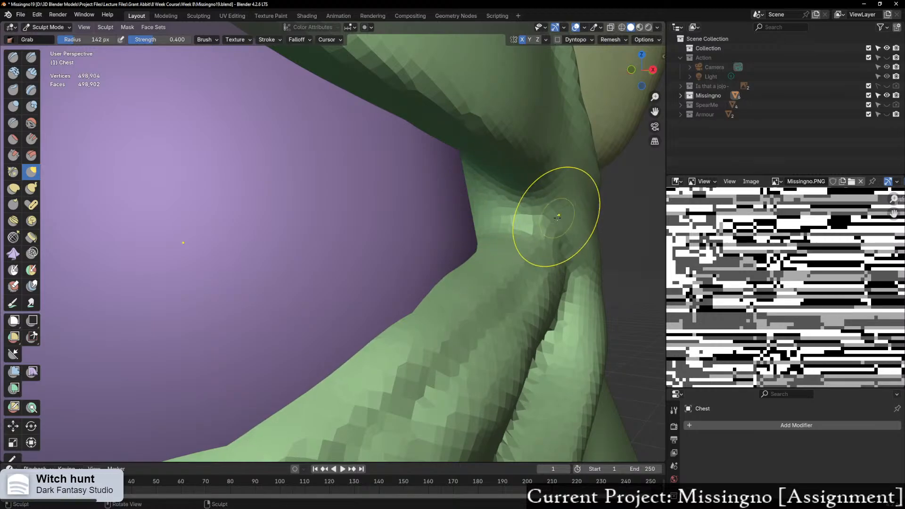
Step: Crease the mouth corner and the adjoining mouth seam using the Crease brush with a 119 px radius
middle_click_drag(556, 198, 514, 202)
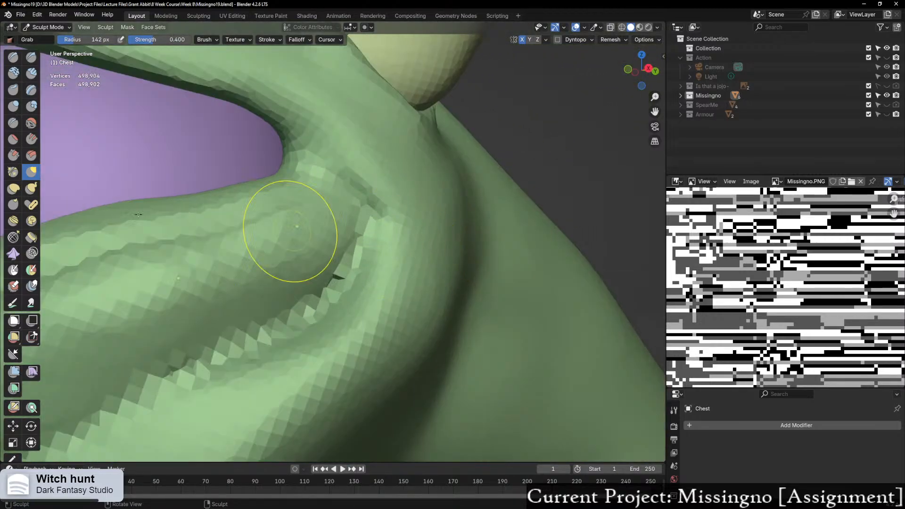
left_click(18, 125)
scroll(343, 258, "up", 3)
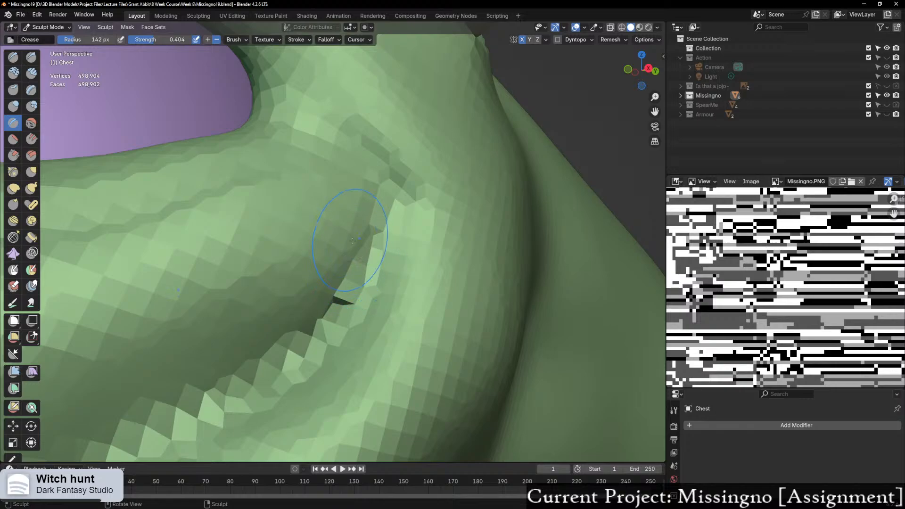
key("f")
left_click(392, 213)
mouse_move(395, 213)
left_mouse_down()
mouse_move(394, 226)
mouse_move(403, 198)
left_mouse_up()
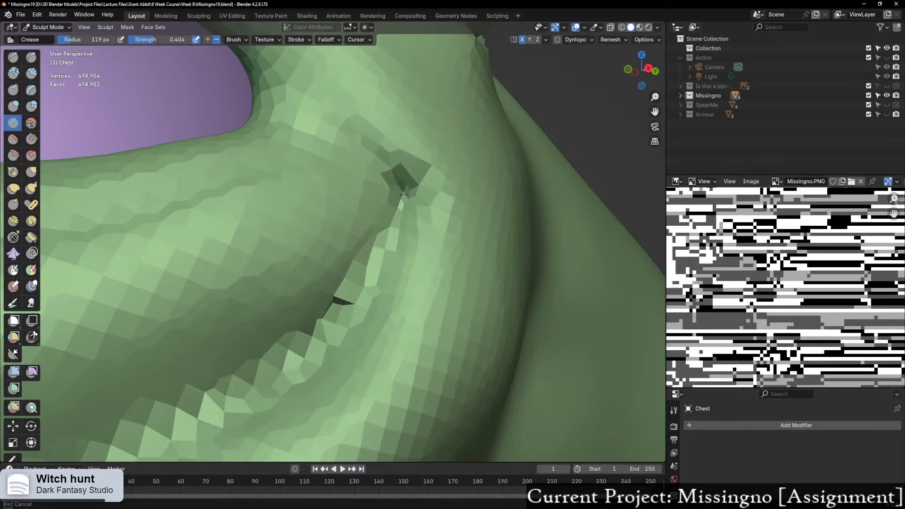
left_click_drag(388, 248, 272, 361)
Step: Grab the surface around the creased mouth corner to narrow the opening and reshape the end of the seam
scroll(314, 350, "down", 8)
scroll(325, 330, "up", 3)
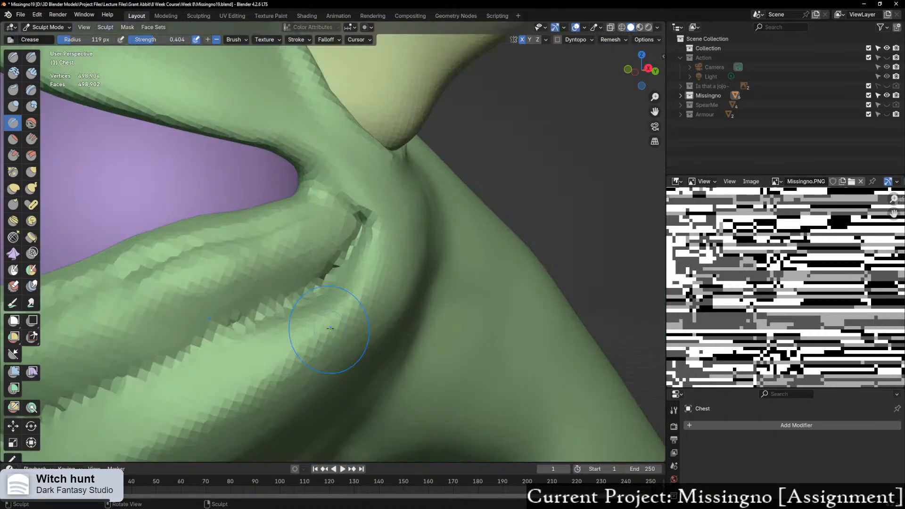
middle_click_drag(326, 328, 333, 338)
scroll(333, 334, "up", 2)
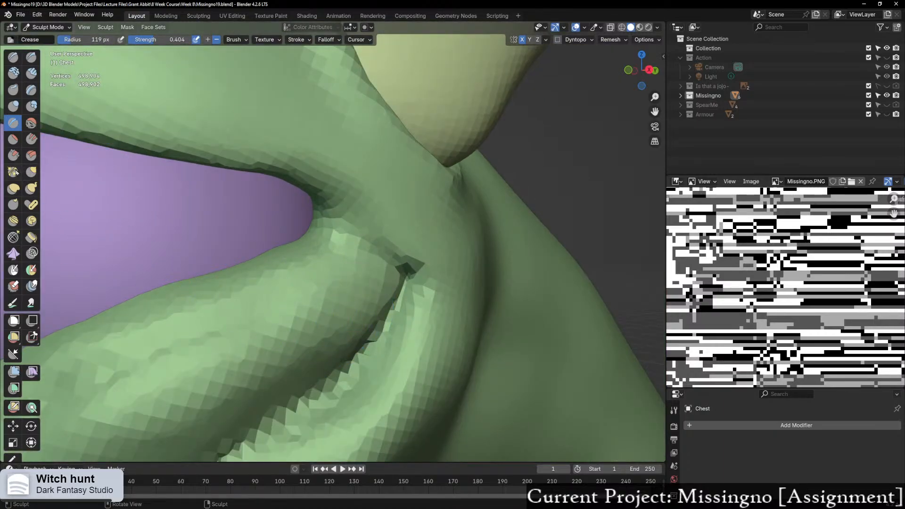
left_click(31, 171)
mouse_move(391, 236)
left_mouse_down()
mouse_move(427, 270)
mouse_move(420, 273)
mouse_move(424, 263)
mouse_move(402, 242)
mouse_move(421, 263)
mouse_move(415, 253)
mouse_move(398, 266)
mouse_move(385, 311)
mouse_move(389, 296)
left_mouse_up()
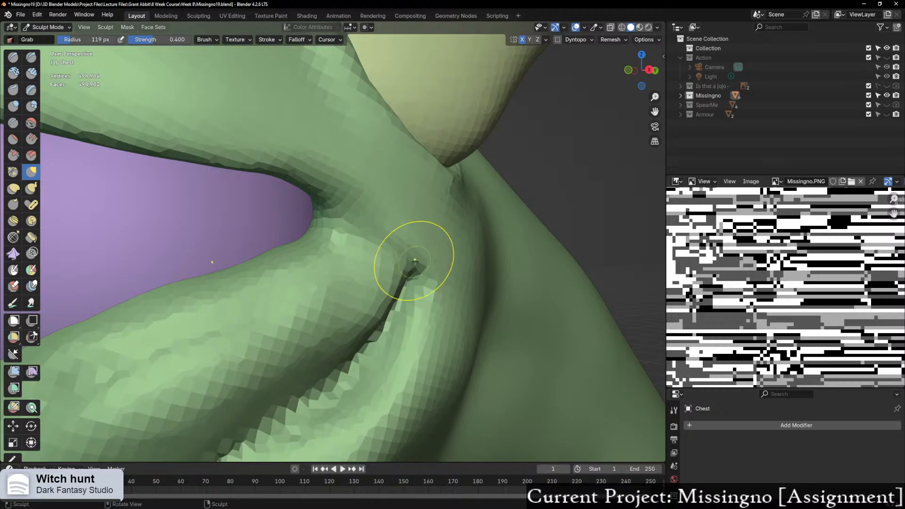
Step: Choose the Inflate/Deflate brush and remesh the body to even out the stretched faces around the mouth corner
middle_click_drag(424, 215, 407, 219)
scroll(396, 222, "down", 5)
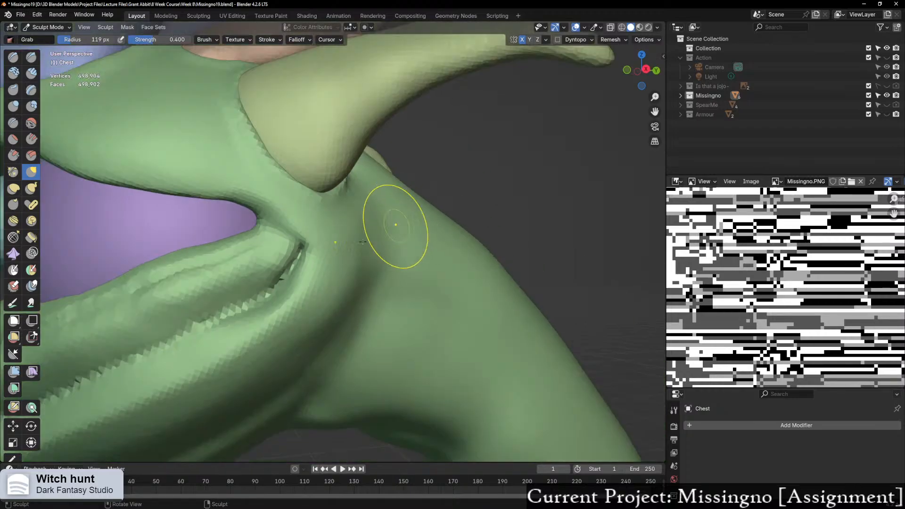
scroll(337, 255, "down", 1)
middle_click_drag(335, 258, 399, 239)
scroll(407, 241, "up", 3)
scroll(398, 239, "up", 2)
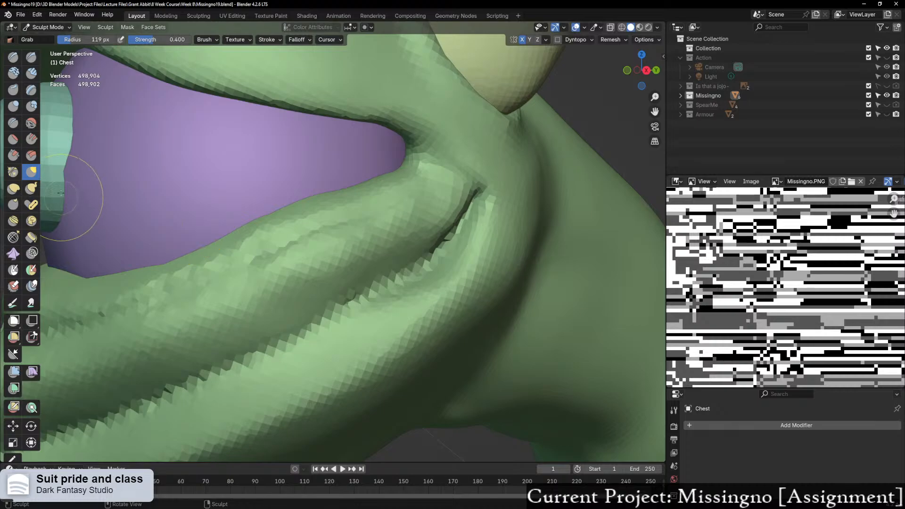
left_click(18, 106)
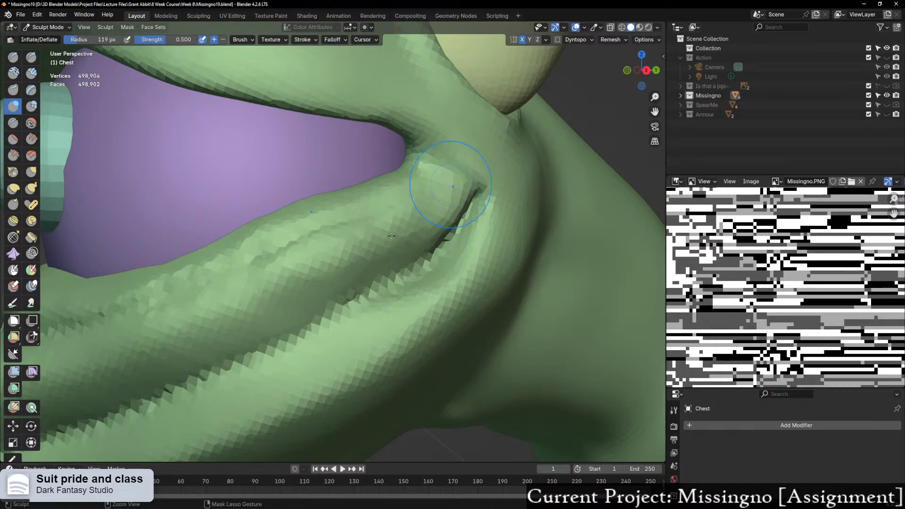
key("ctrl+z")
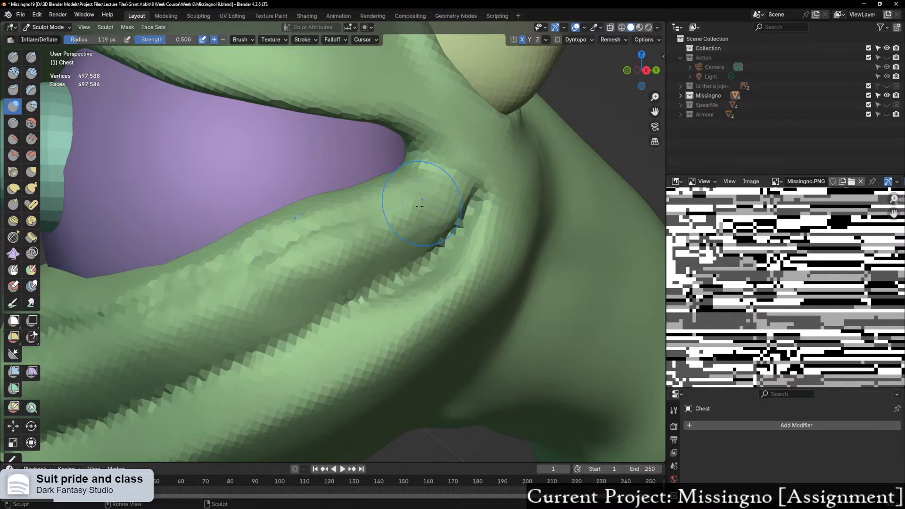
Step: Inflate the upper lip from the mouth corner forward along the fold beneath the eye
mouse_move(419, 206)
left_mouse_down()
mouse_move(303, 253)
mouse_move(257, 287)
mouse_move(275, 289)
mouse_move(225, 297)
left_mouse_up()
scroll(188, 330, "down", 4)
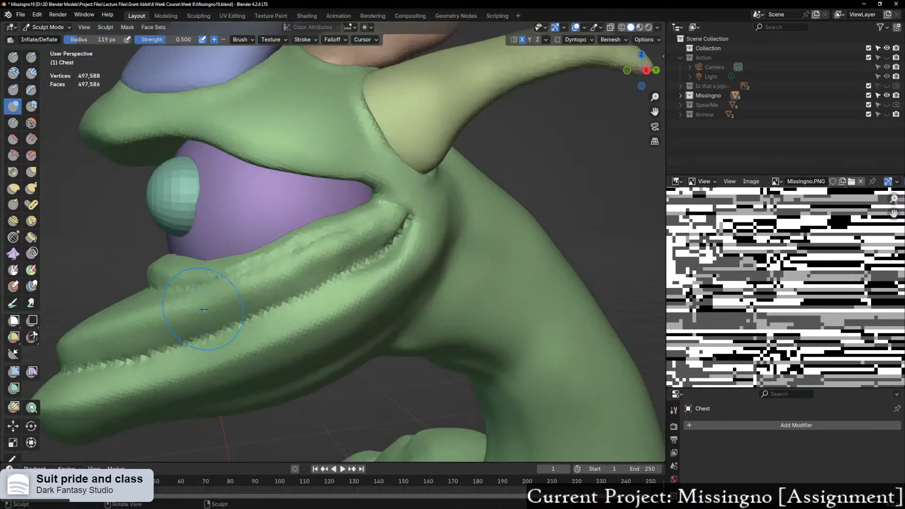
middle_click_drag(202, 307, 244, 311)
scroll(246, 310, "down", 2)
scroll(248, 316, "up", 3)
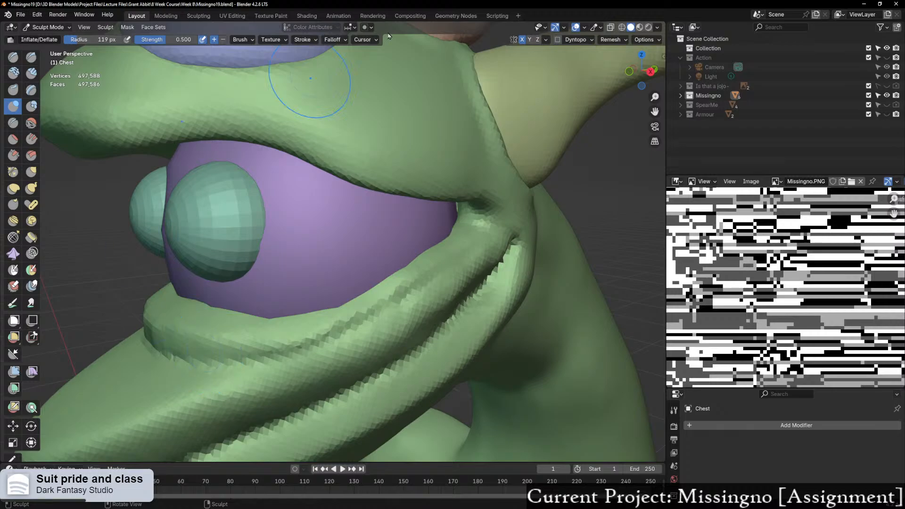
key("ctrl+Tab")
left_click(242, 354)
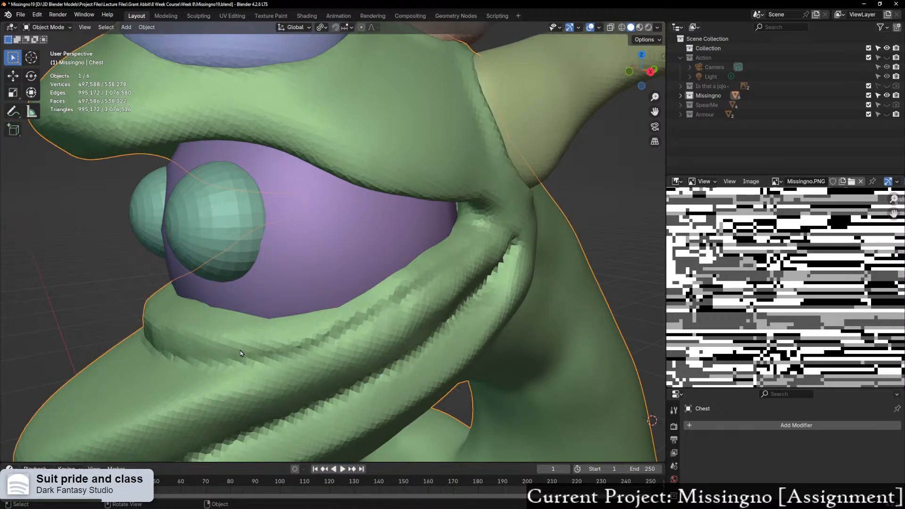
key("ctrl+Tab")
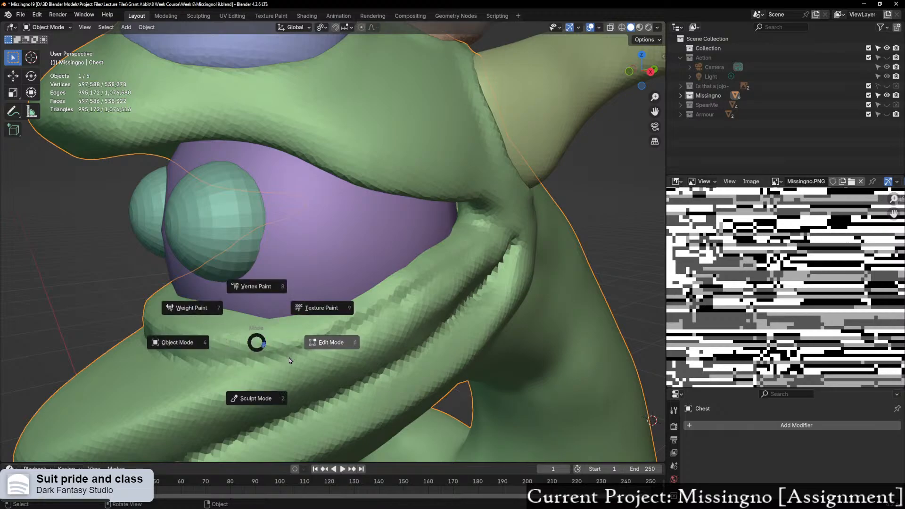
left_click(256, 397)
Step: Crease the fold along the lower eyelid from the eye's outer corner forward, using the Crease brush with a 58 px radius
scroll(587, 284, "up", 2)
mouse_move(588, 284)
middle_mouse_down("shift")
mouse_move(551, 233)
mouse_move(552, 249)
middle_mouse_up("shift")
scroll(552, 250, "up", 2)
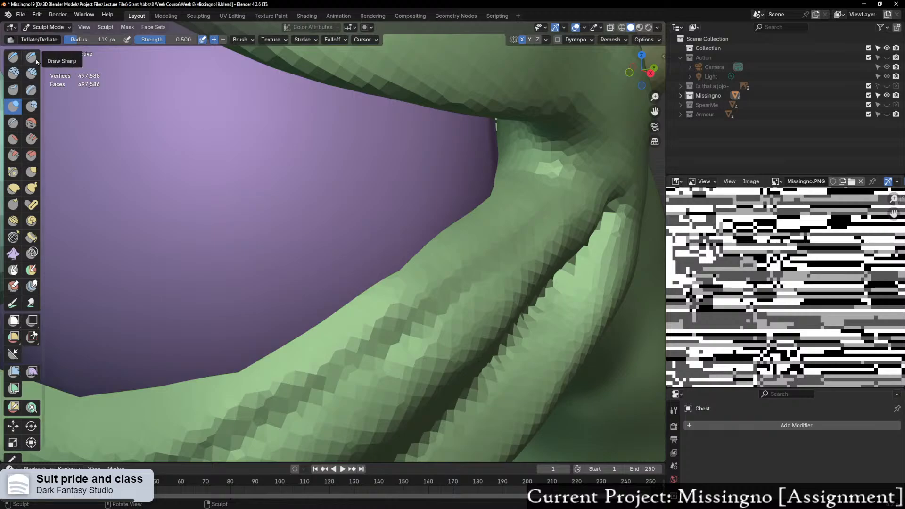
left_click(31, 57)
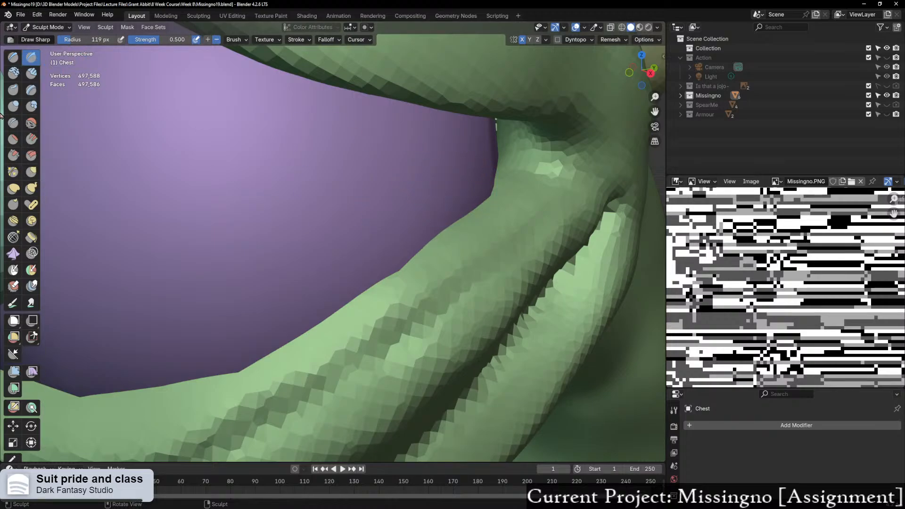
left_click(13, 122)
scroll(368, 264, "down", 2)
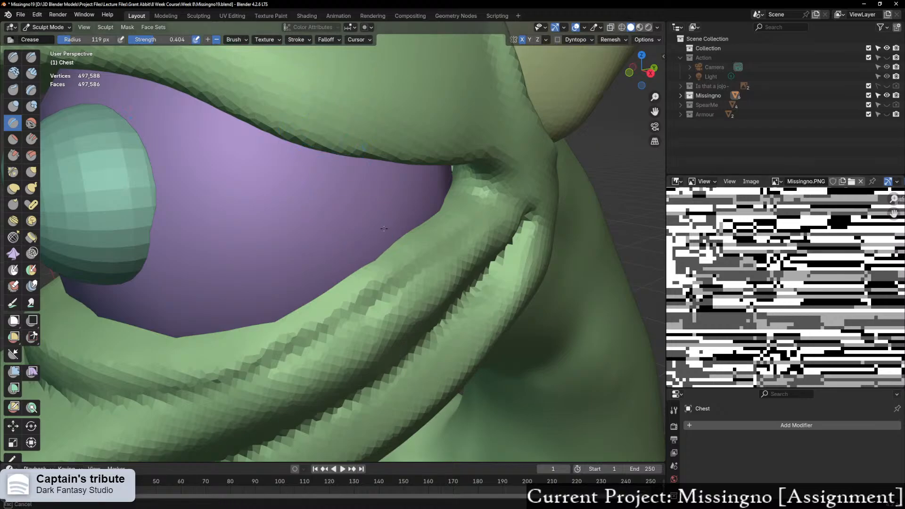
key("f")
left_click(449, 245)
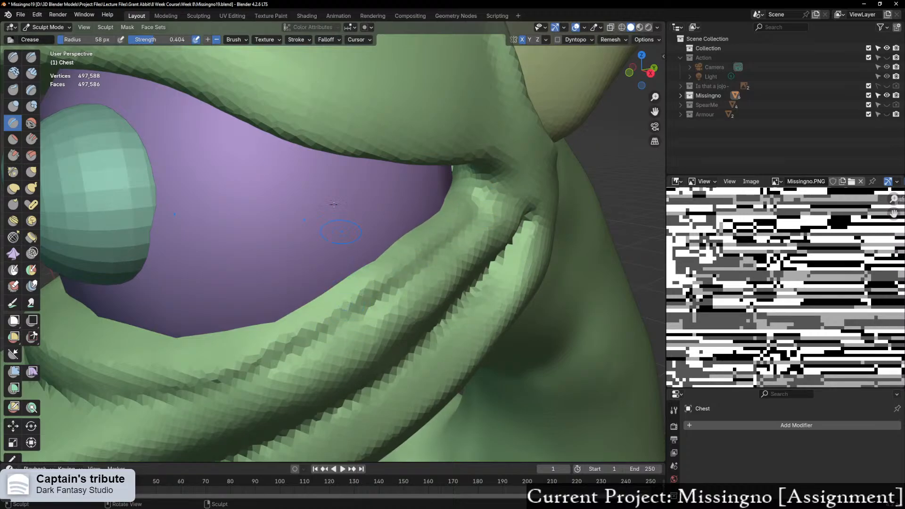
scroll(334, 204, "down", 6)
mouse_move(377, 215)
middle_mouse_down()
mouse_move(400, 208)
mouse_move(376, 221)
middle_mouse_up()
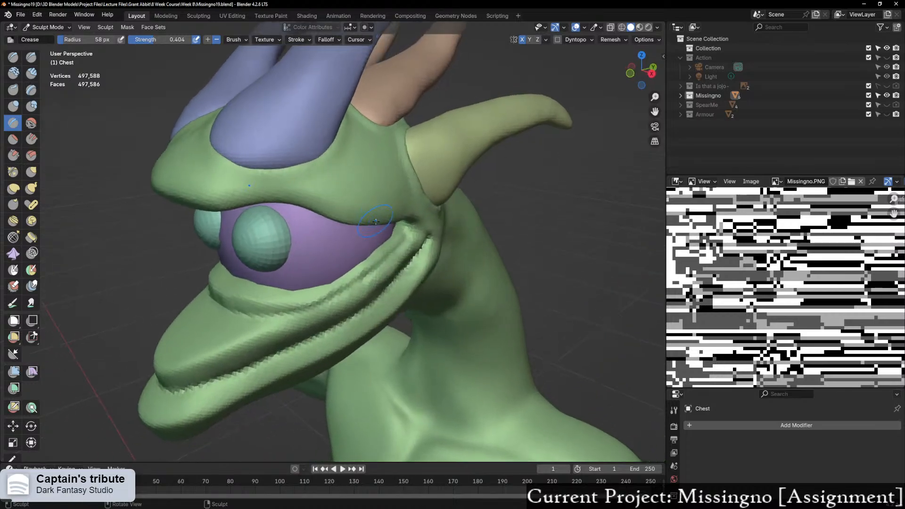
scroll(375, 222, "up", 3)
left_click_drag(432, 231, 349, 305)
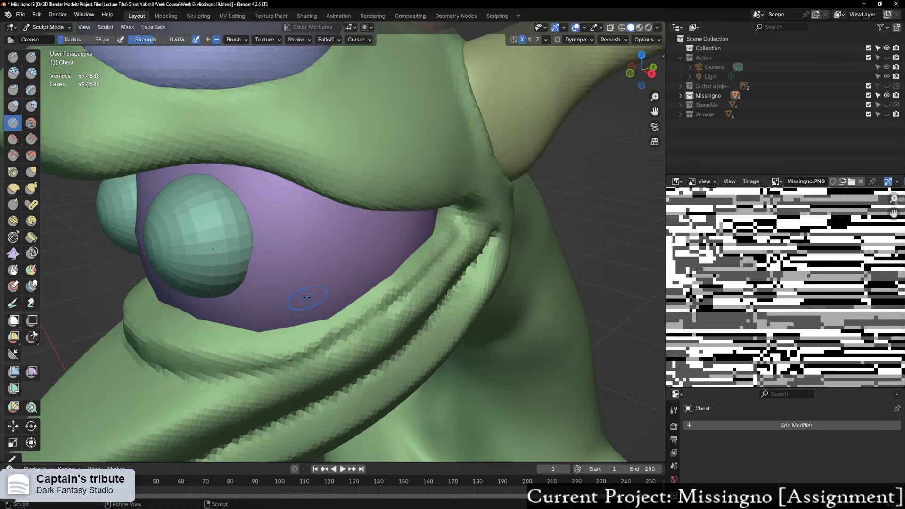
Step: Nudge the lower eyelid's rim up against the eyeball toward the outer corner, using the Grab brush with a 97 px radius
scroll(307, 298, "down", 4)
mouse_move(307, 298)
middle_mouse_down()
mouse_move(401, 288)
mouse_move(328, 290)
middle_mouse_up()
scroll(326, 287, "up", 6)
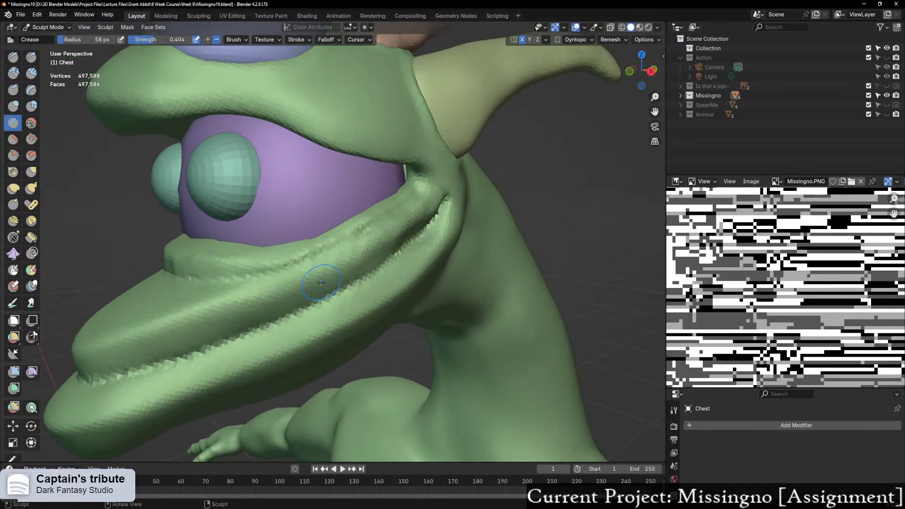
scroll(321, 283, "up", 3)
key("g")
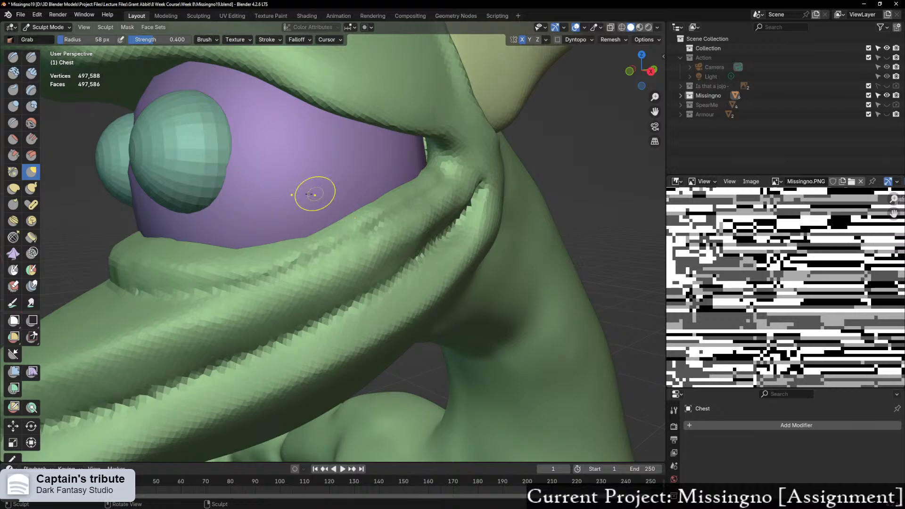
key("f")
left_click(282, 252)
mouse_move(237, 257)
left_mouse_down()
mouse_move(226, 251)
mouse_move(304, 231)
left_mouse_up()
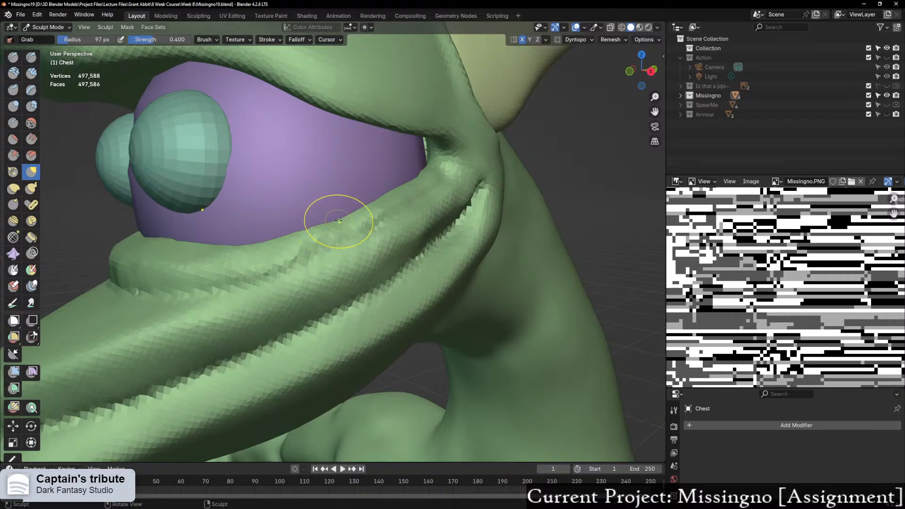
left_click_drag(375, 200, 378, 194)
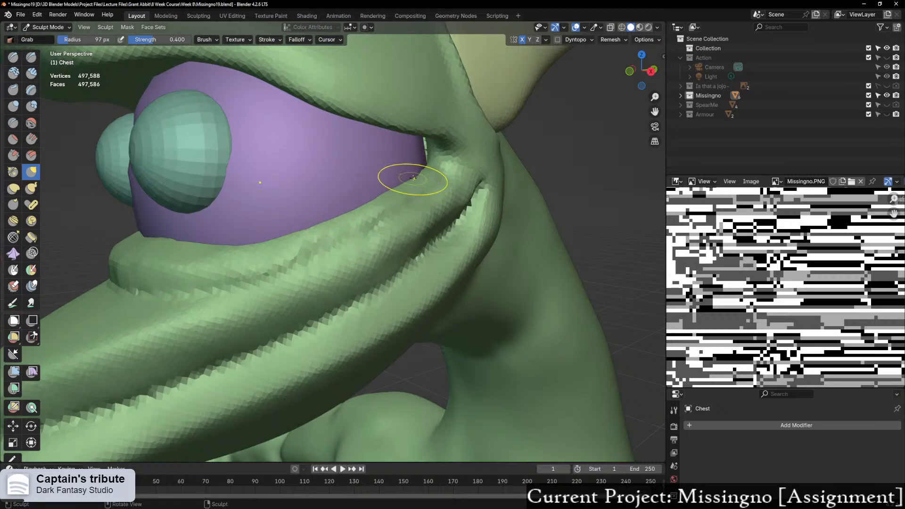
Step: Grab the middle of the lower eyelid fold and push it up toward the eye to even out its rim
mouse_move(429, 147)
middle_mouse_down()
mouse_move(396, 111)
mouse_move(427, 120)
mouse_move(416, 131)
middle_mouse_up()
scroll(416, 132, "up", 4)
middle_click_drag(416, 165, 405, 158)
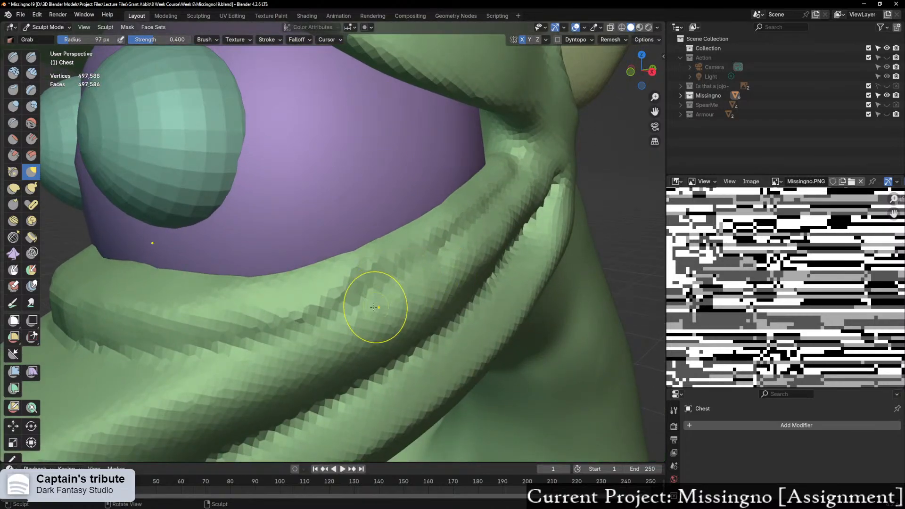
mouse_move(374, 307)
left_mouse_down()
mouse_move(361, 276)
mouse_move(369, 275)
mouse_move(353, 279)
left_mouse_up()
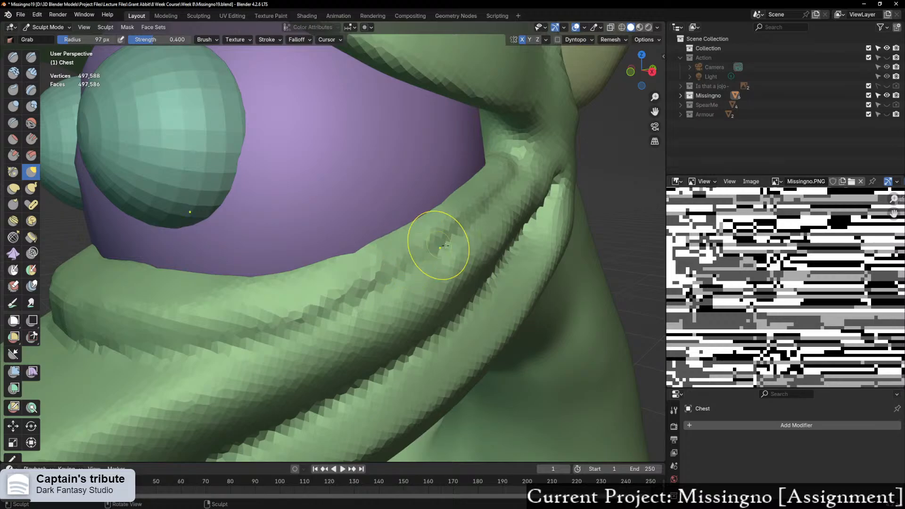
Step: Deepen the fold beneath the lower eyelid forward to its front end, using the Crease brush with a 41 px radius
left_click(12, 123)
key("f")
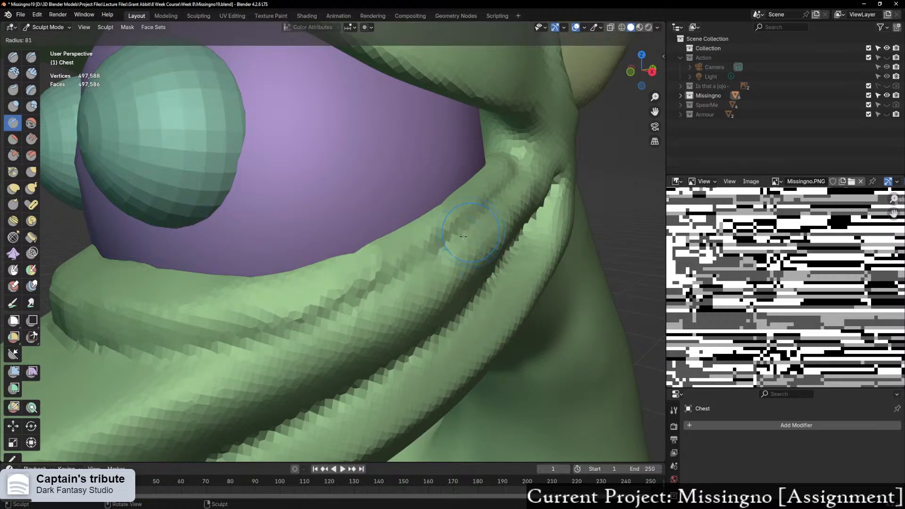
left_click(445, 245)
left_click_drag(412, 267, 375, 277)
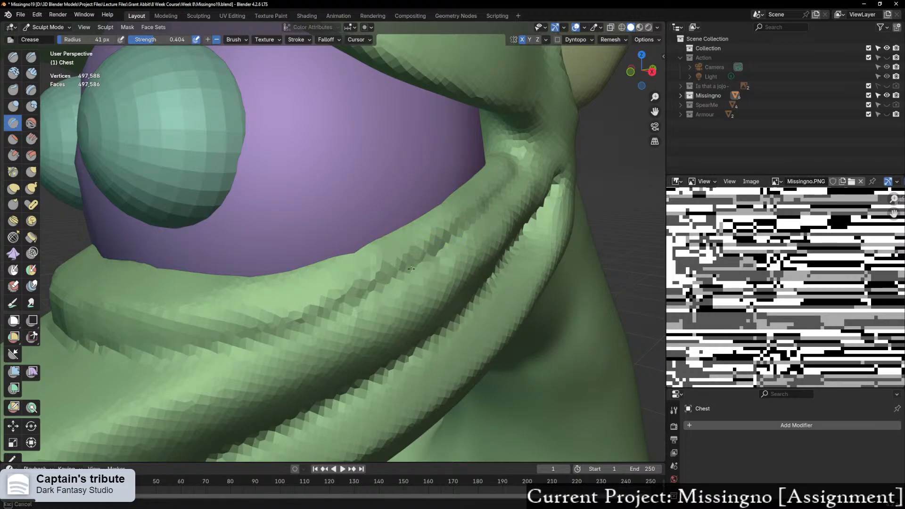
mouse_move(412, 268)
left_mouse_down()
mouse_move(217, 353)
mouse_move(98, 349)
left_mouse_up()
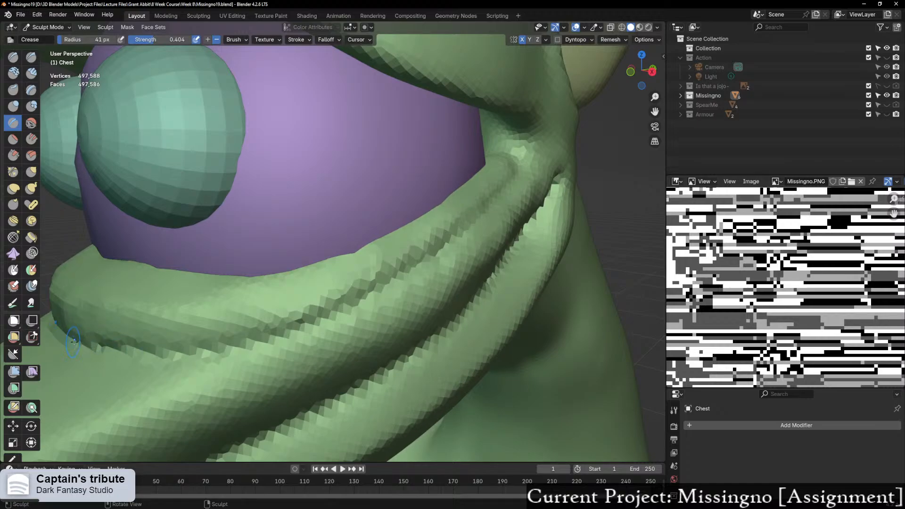
Step: Examine the eye corner, mouth corner and eyelid crease up close and in profile with the whole head
scroll(92, 316, "up", 2)
scroll(330, 345, "down", 4)
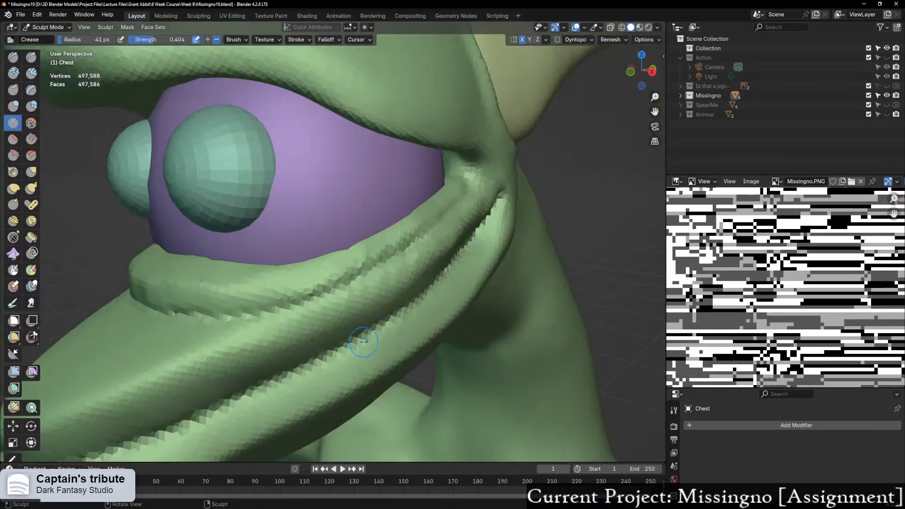
middle_click_drag(360, 344, 343, 352)
scroll(343, 353, "up", 2)
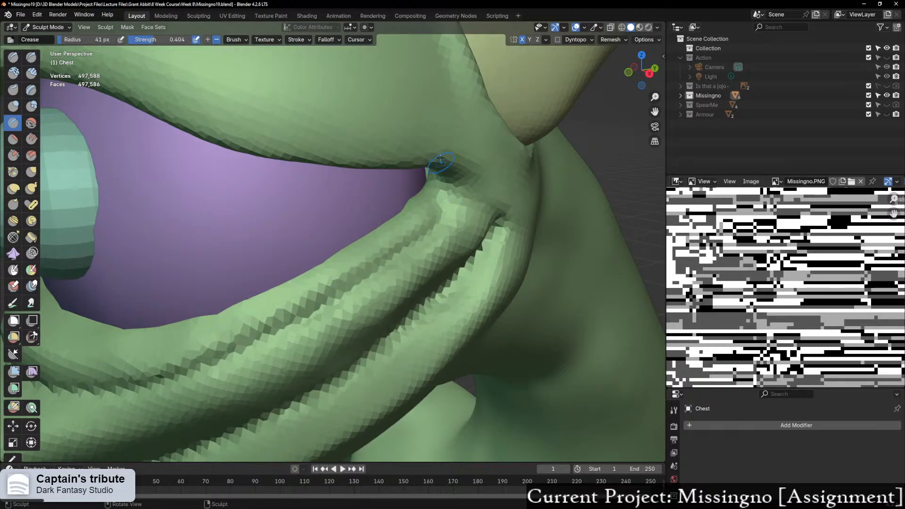
scroll(441, 162, "down", 7)
middle_click_drag(425, 190, 396, 194)
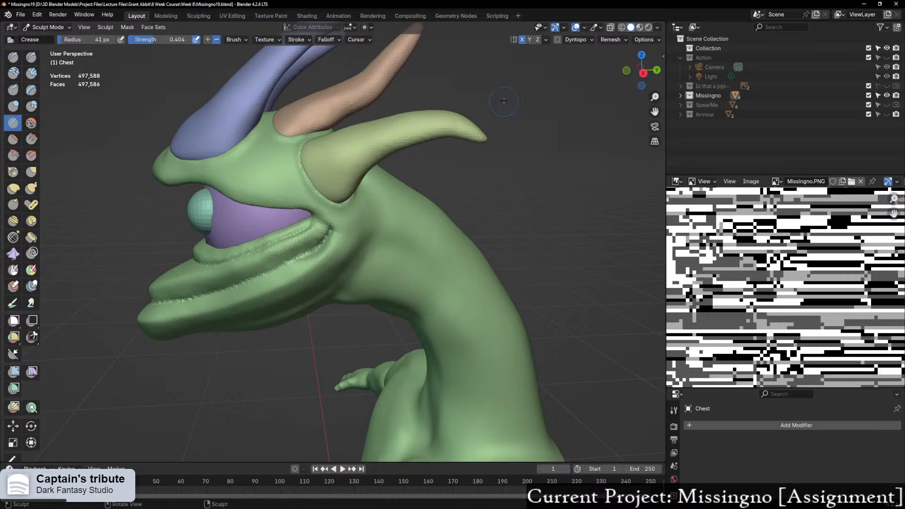
mouse_move(306, 197)
middle_mouse_down()
mouse_move(367, 193)
mouse_move(307, 194)
middle_mouse_up()
scroll(359, 186, "up", 6)
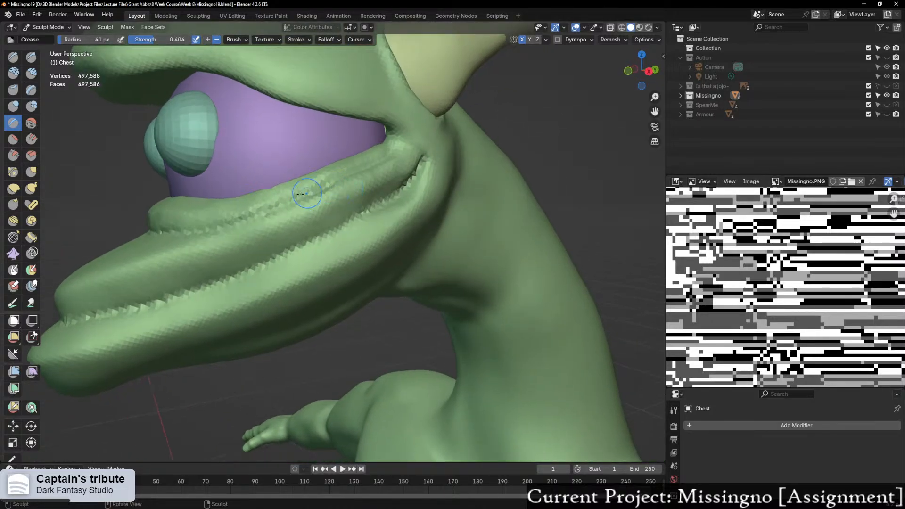
Step: Inflate the lower lip beneath the mouth seam, using the Inflate/Deflate brush with a 75 px radius
left_click(14, 106)
scroll(434, 243, "up", 3)
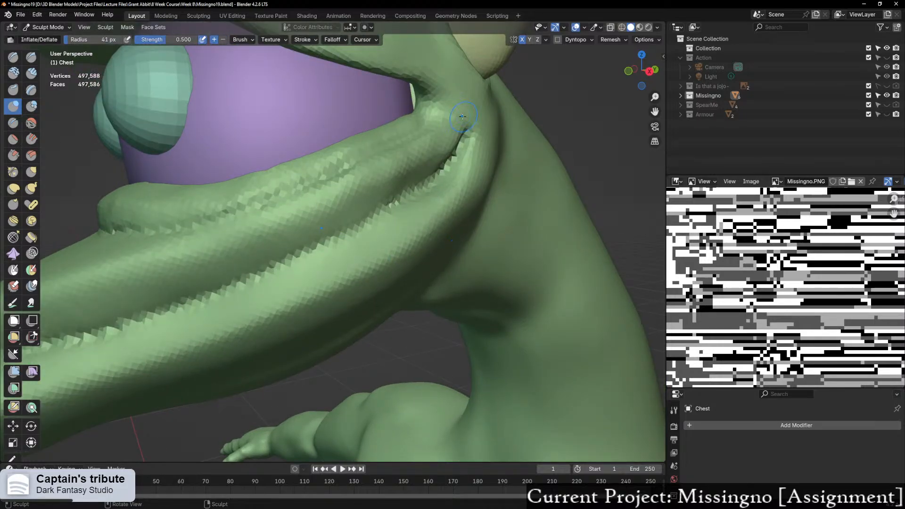
key("f")
left_click(474, 198)
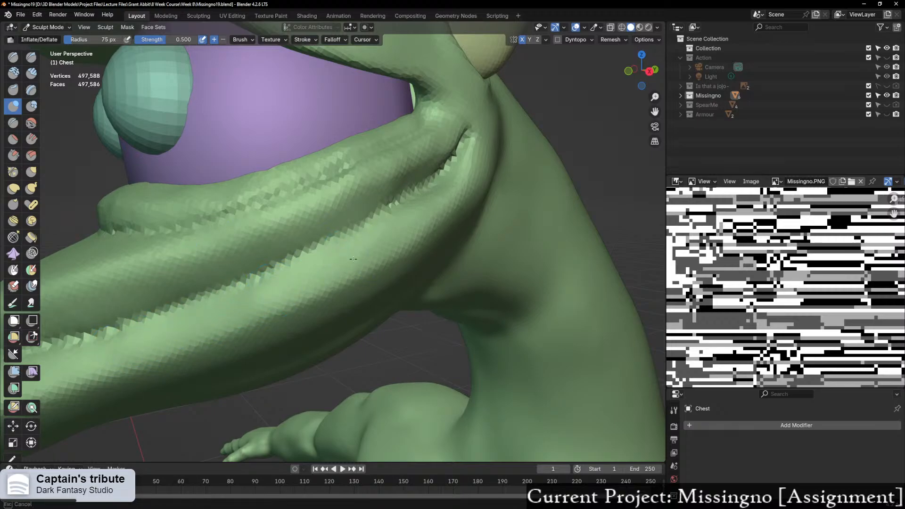
middle_click_drag(430, 202, 460, 180)
Step: Crease the mouth seam from near the corner to the front of the snout, using the Crease brush with a 48 px radius
key("shift+c")
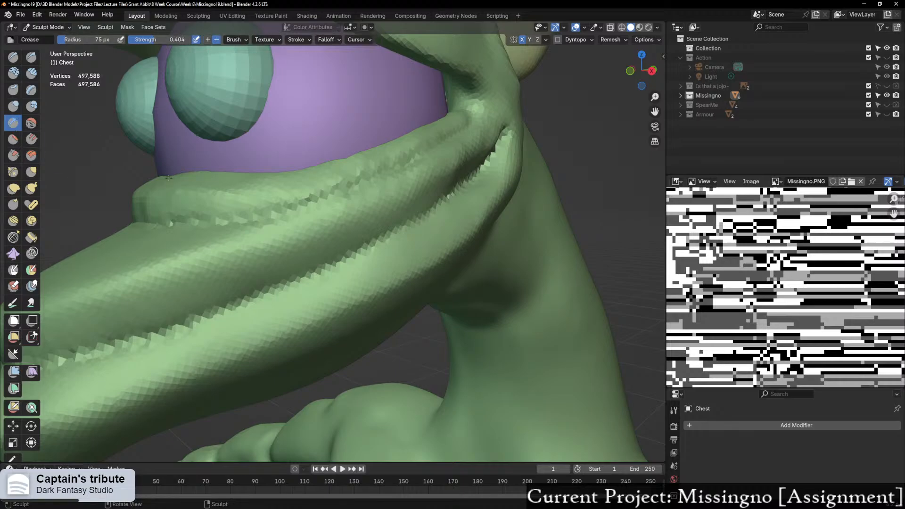
key("f")
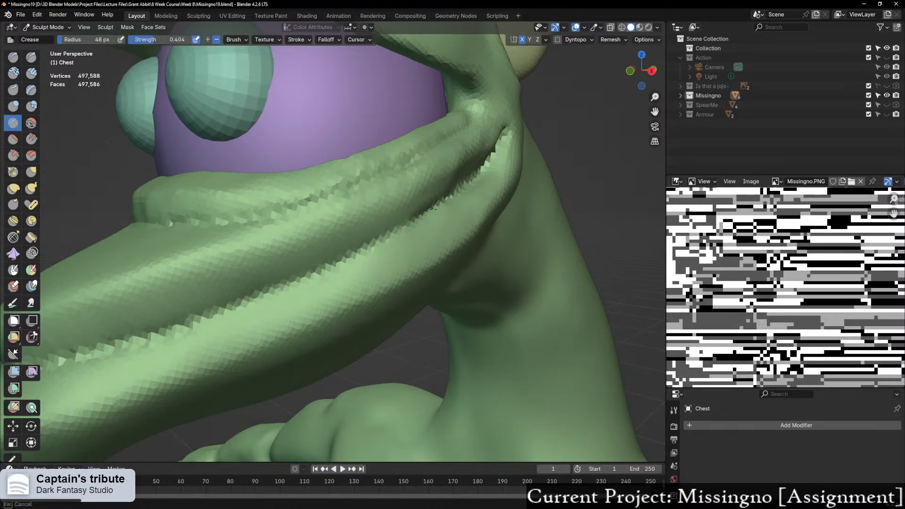
mouse_move(377, 240)
left_mouse_down()
mouse_move(258, 298)
mouse_move(87, 357)
left_mouse_up()
scroll(420, 215, "down", 4)
mouse_move(420, 215)
middle_mouse_down()
mouse_move(482, 228)
mouse_move(449, 257)
middle_mouse_up()
scroll(482, 228, "up", 2)
scroll(454, 244, "up", 2)
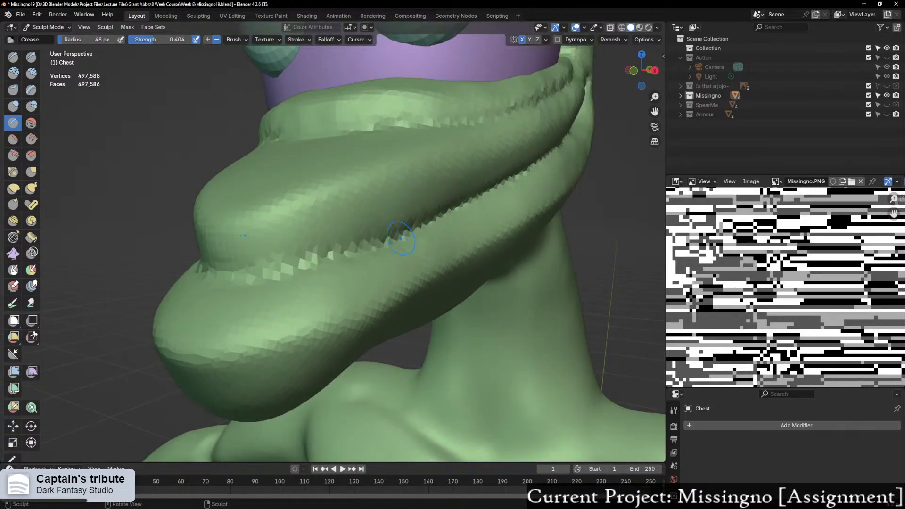
mouse_move(343, 256)
left_mouse_down()
mouse_move(231, 278)
mouse_move(287, 264)
left_mouse_up()
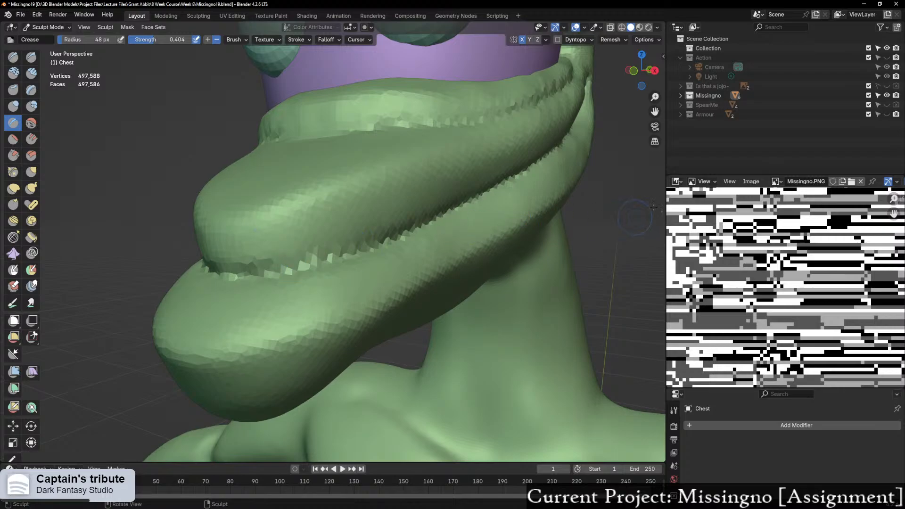
Step: Examine the lips, mouth seam and jaw from the side, front and three-quarter views
left_click(31, 171)
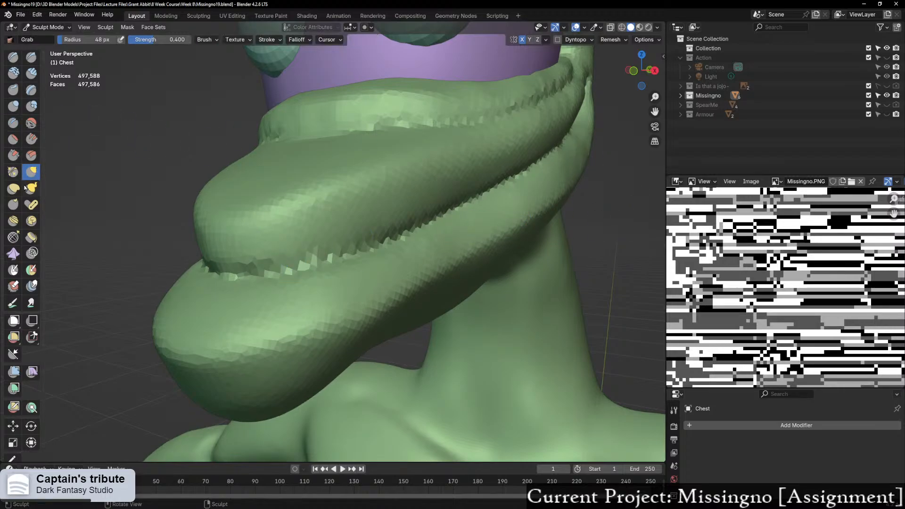
mouse_move(577, 225)
middle_mouse_down()
mouse_move(469, 208)
mouse_move(415, 230)
mouse_move(474, 147)
mouse_move(403, 150)
middle_mouse_up()
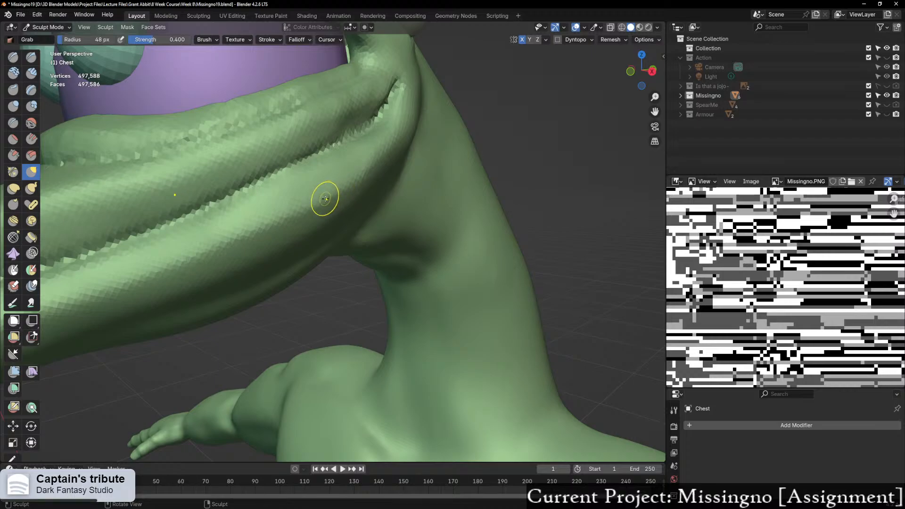
middle_click_drag(362, 175, 410, 172, "shift")
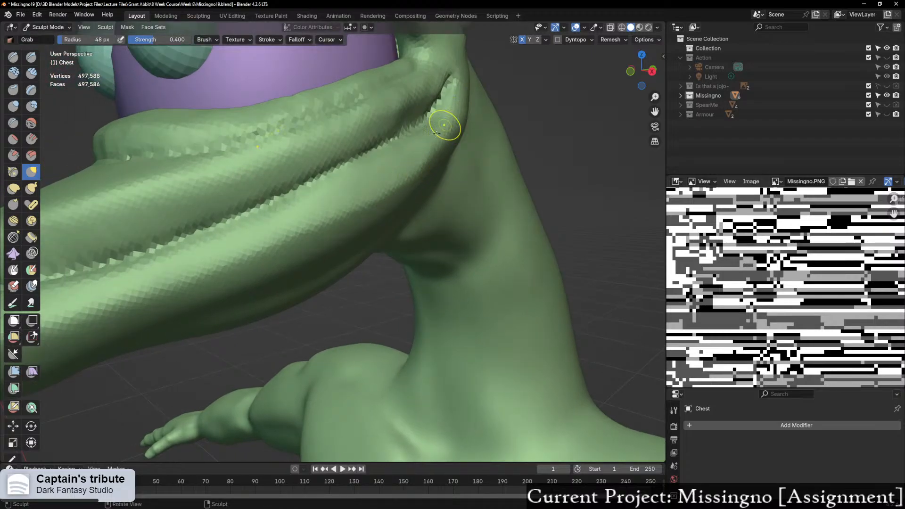
scroll(363, 196, "down", 3)
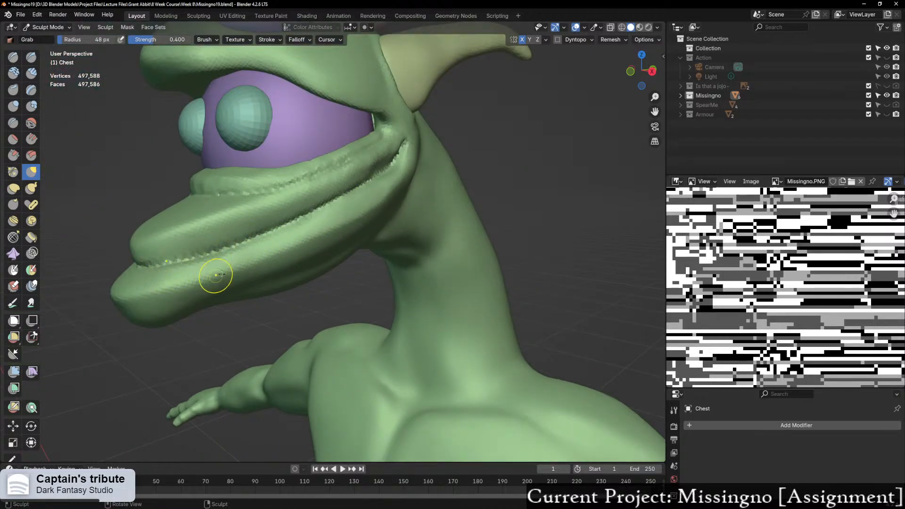
middle_click_drag(216, 275, 358, 256)
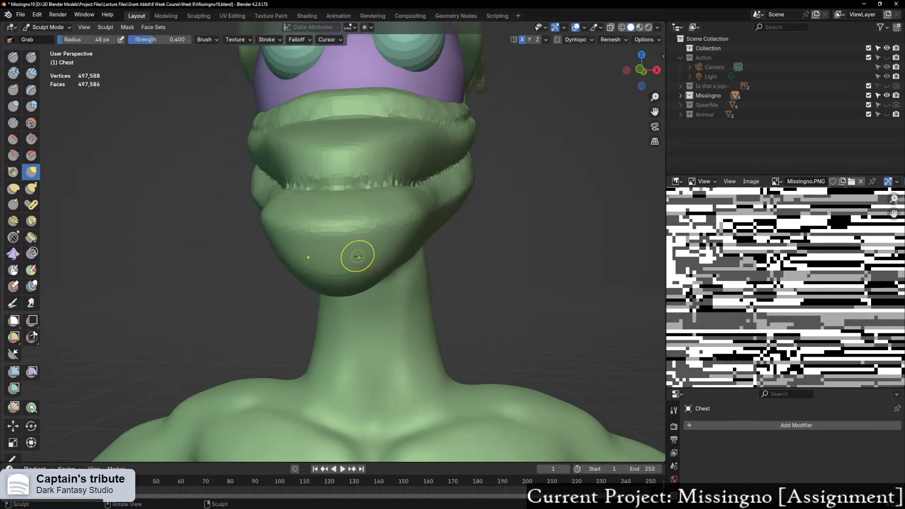
key("f")
left_click(431, 209)
middle_click_drag(477, 226, 448, 229)
Step: Try to pull the side of the lower lip outward, using the Snake Hook brush with a 106 px radius
left_click(31, 189)
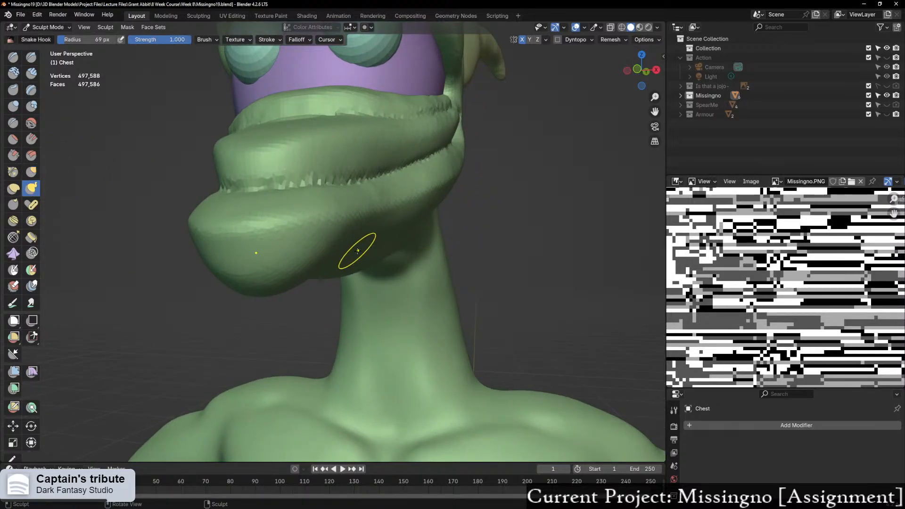
scroll(398, 216, "up", 2)
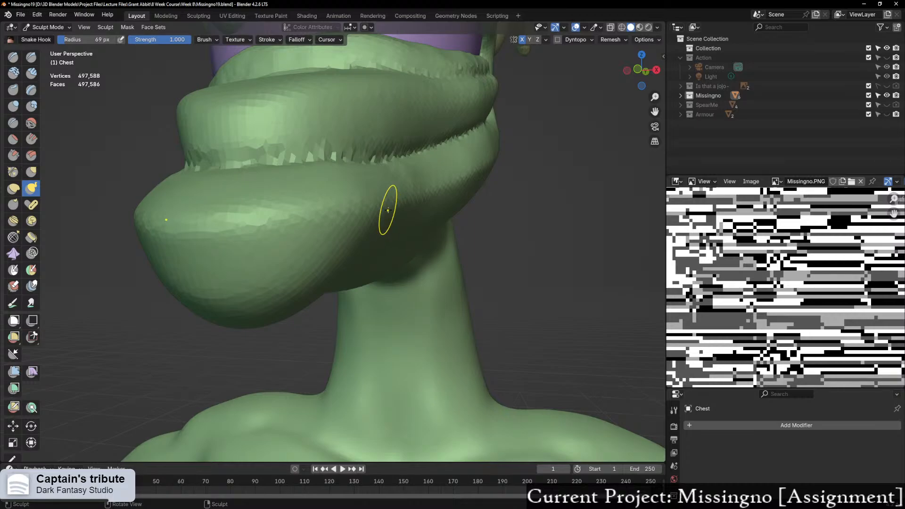
key("f")
left_click(403, 218)
left_click_drag(402, 196, 577, 178)
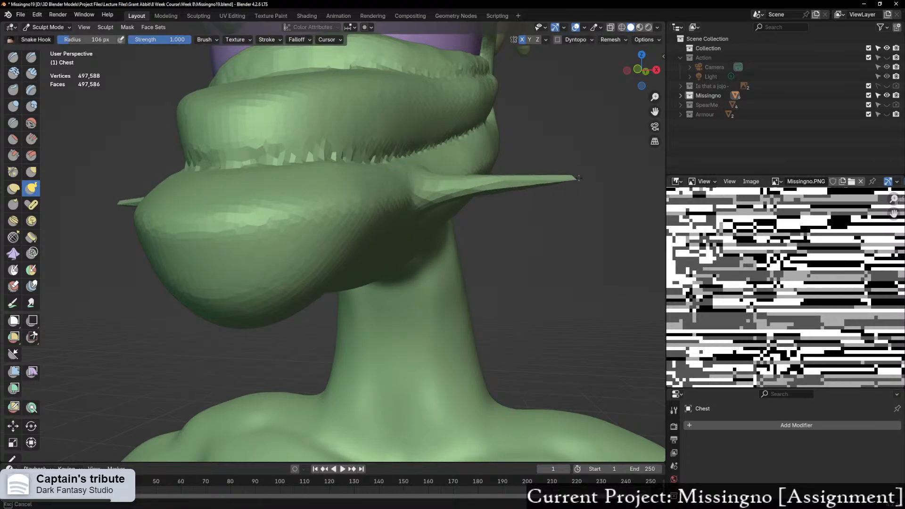
key("ctrl+z")
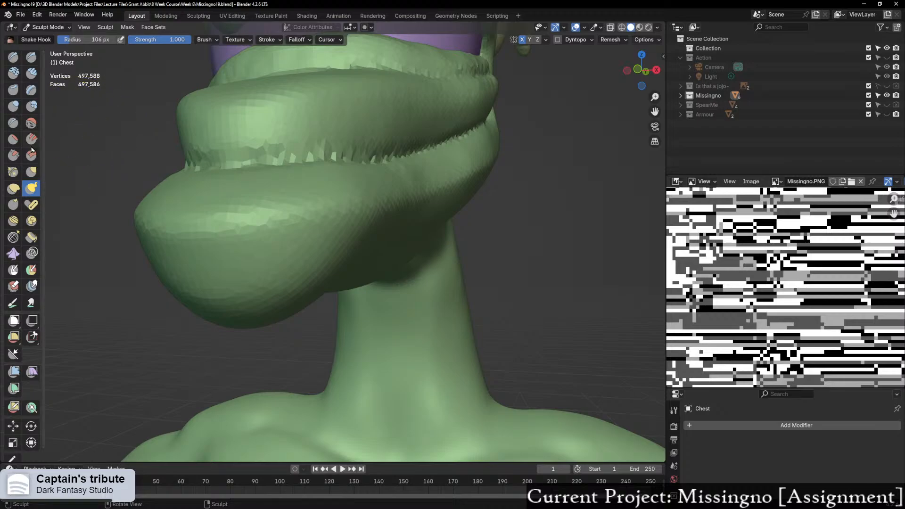
Step: Grab the lower lip upward below the seam from near the mouth corner to the snout tip to form a ridge, using a 76 px radius
left_click(31, 172)
scroll(476, 257, "down", 4)
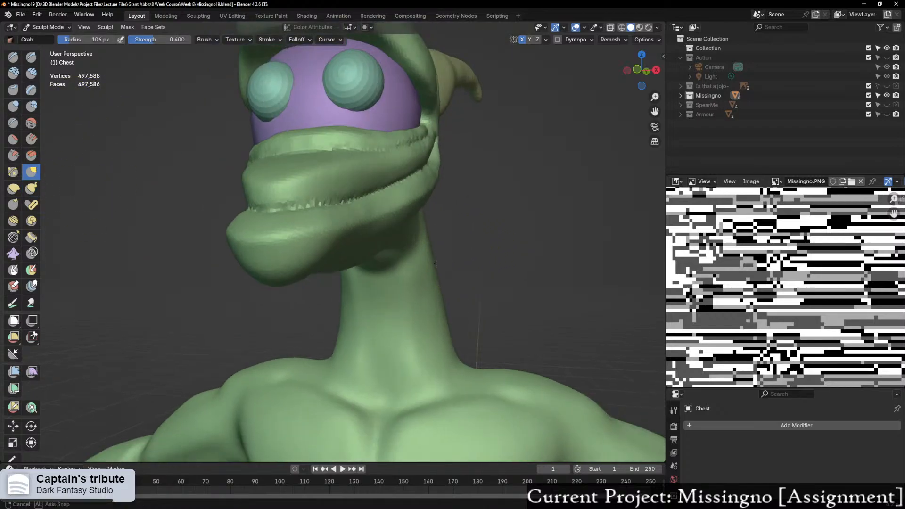
middle_click_drag(471, 259, 382, 262)
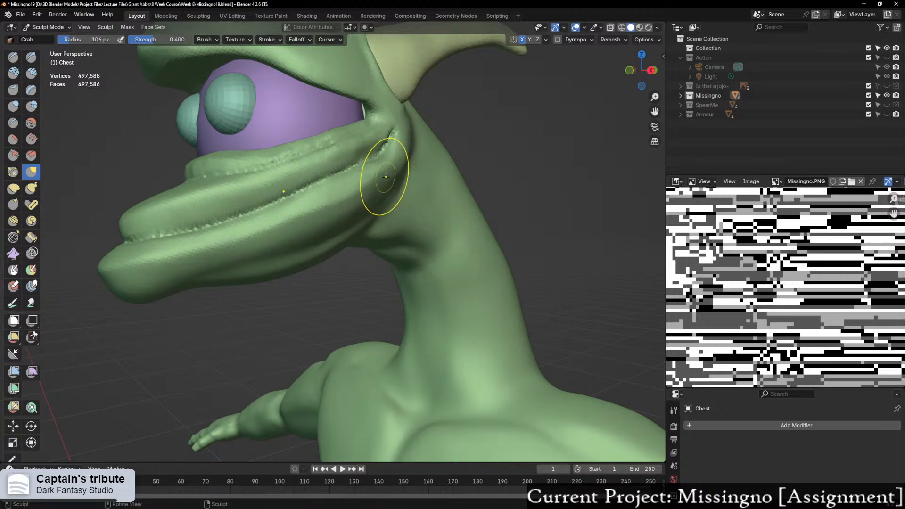
key("f")
left_click(362, 195)
left_click_drag(374, 189, 379, 173)
left_click_drag(386, 176, 367, 187)
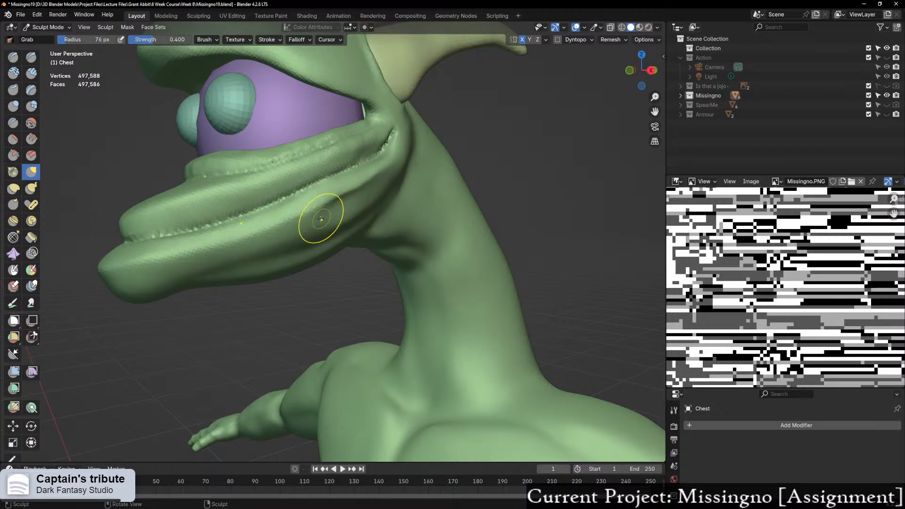
left_click_drag(316, 212, 258, 226)
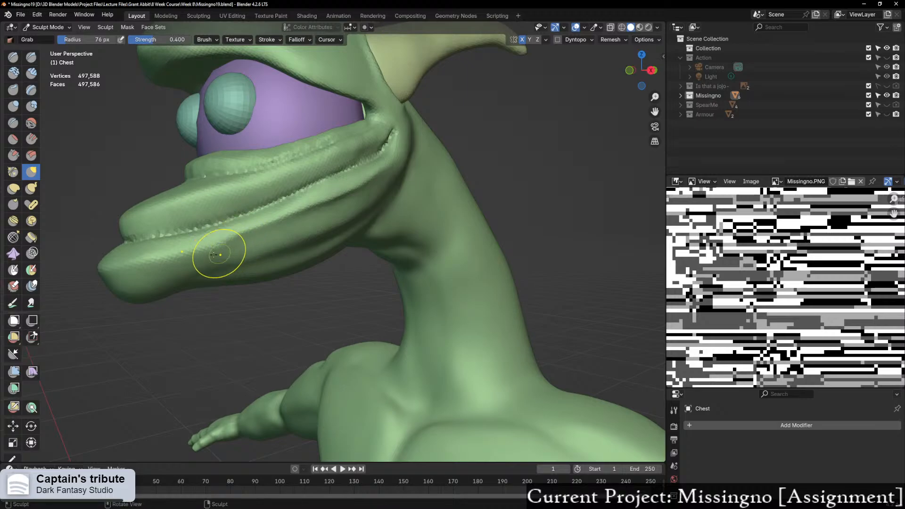
left_click_drag(207, 245, 127, 265)
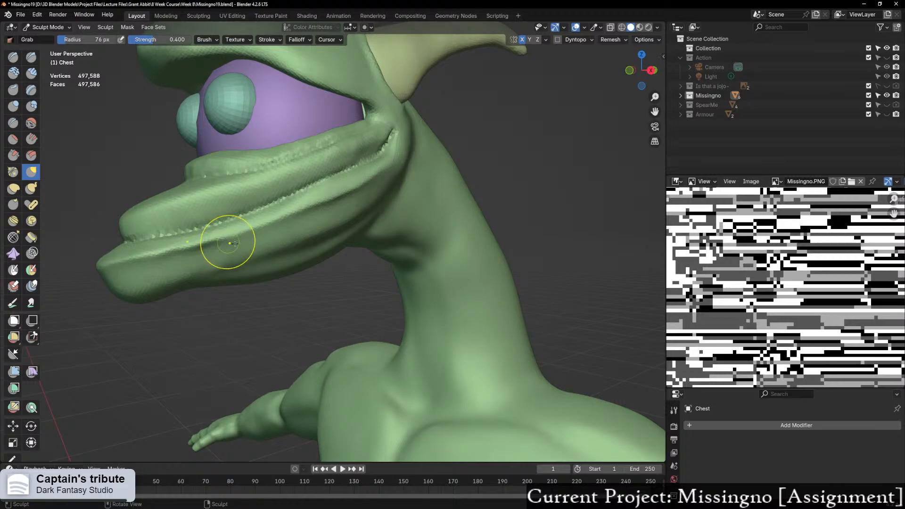
Step: Sharpen the lower lip ridge with short Grab strokes from mid-lip back up to the mouth corner
left_click_drag(228, 242, 261, 227)
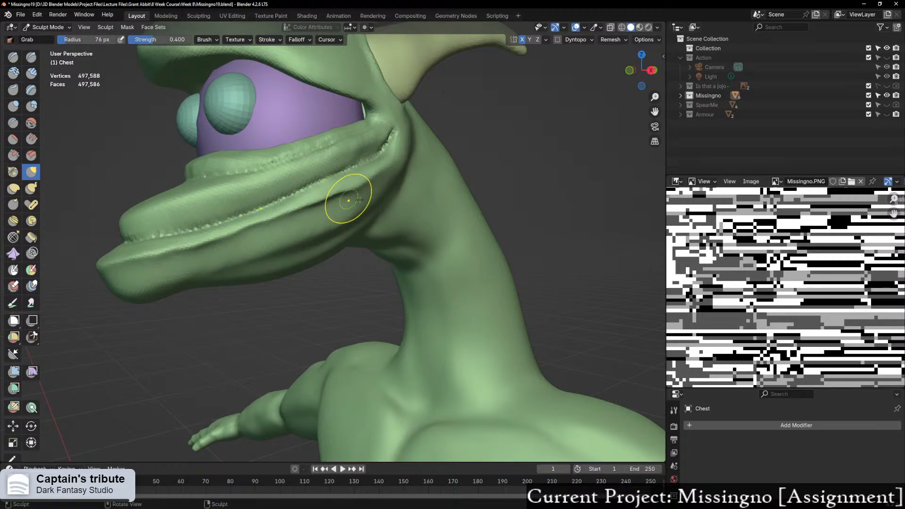
left_click_drag(356, 190, 356, 188)
left_click_drag(362, 189, 366, 184)
left_click_drag(382, 182, 385, 177)
left_click_drag(398, 172, 399, 166)
middle_click_drag(406, 116, 412, 138)
scroll(413, 138, "up", 1)
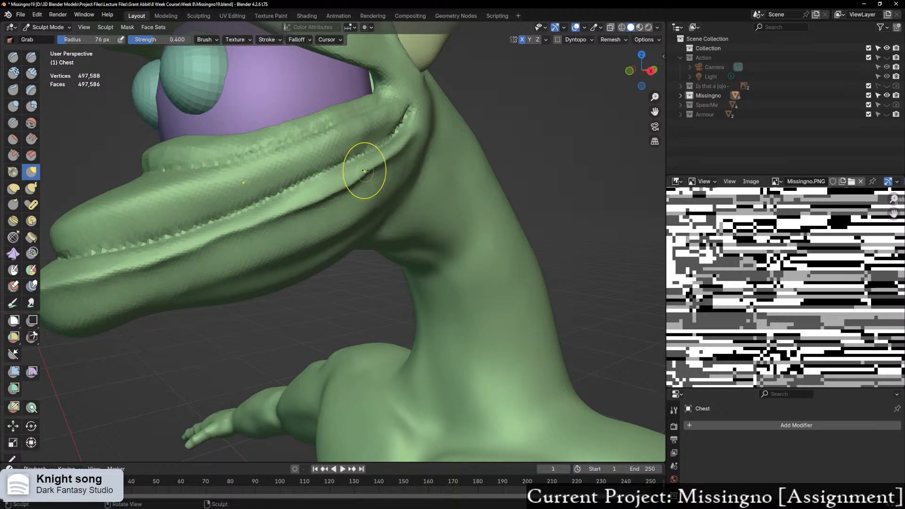
Step: Grab the lower lip ridge from the cheek to the snout tip with a 76 px radius, and remesh the creature's body
mouse_move(341, 182)
left_mouse_down()
mouse_move(376, 189)
mouse_move(320, 197)
mouse_move(217, 247)
mouse_move(187, 246)
mouse_move(56, 294)
left_mouse_up()
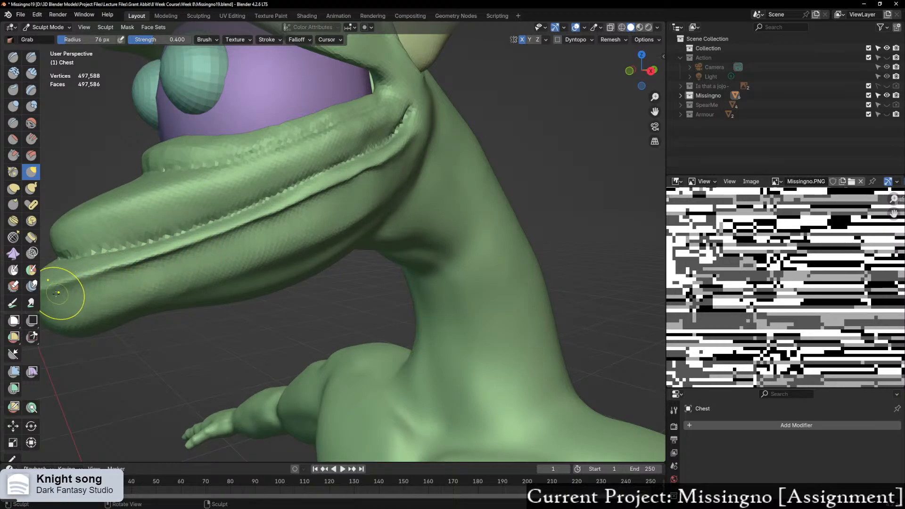
mouse_move(69, 279)
middle_mouse_down()
mouse_move(161, 283)
mouse_move(183, 271)
mouse_move(121, 267)
mouse_move(187, 238)
mouse_move(261, 230)
mouse_move(274, 245)
middle_mouse_up()
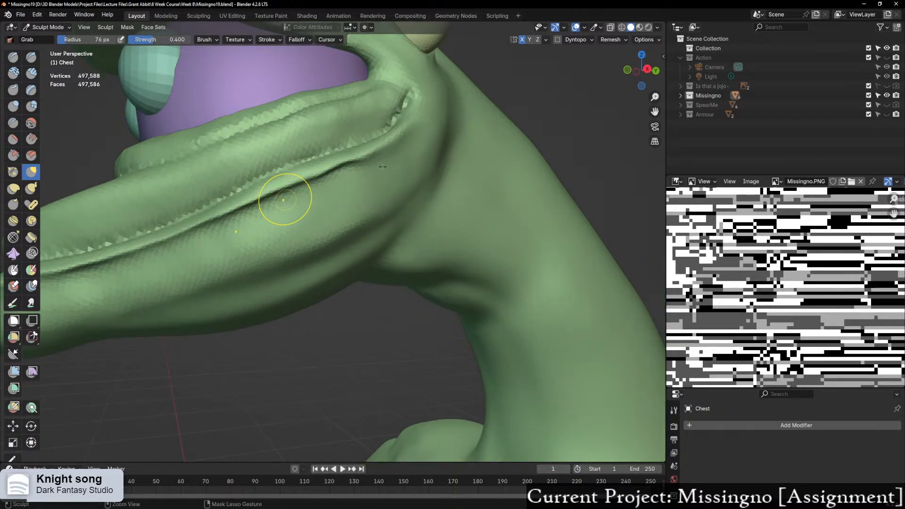
key("ctrl+z")
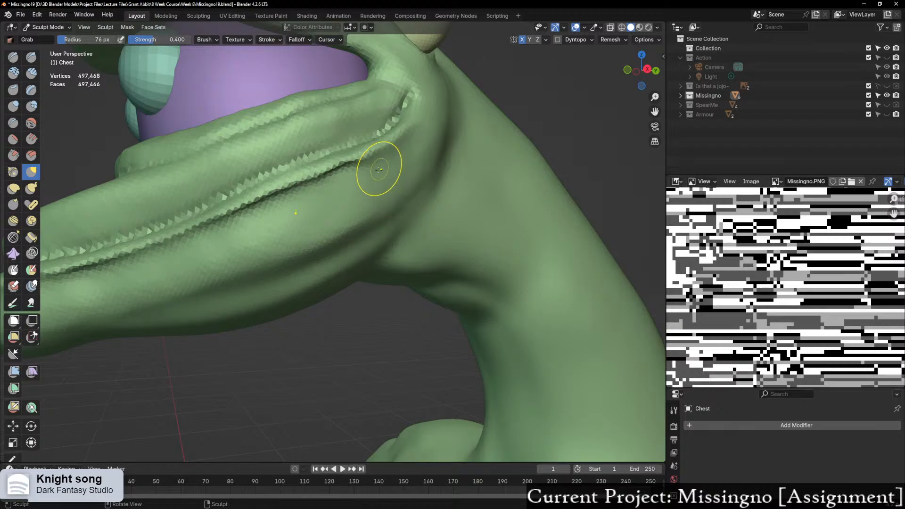
Step: Build up the area below the lower lip crease from the mouth corner toward the snout, using Clay Strips at 76 px radius and 0.600 strength
mouse_move(364, 207)
middle_mouse_down()
mouse_move(352, 231)
mouse_move(392, 206)
mouse_move(355, 204)
mouse_move(398, 213)
middle_mouse_up()
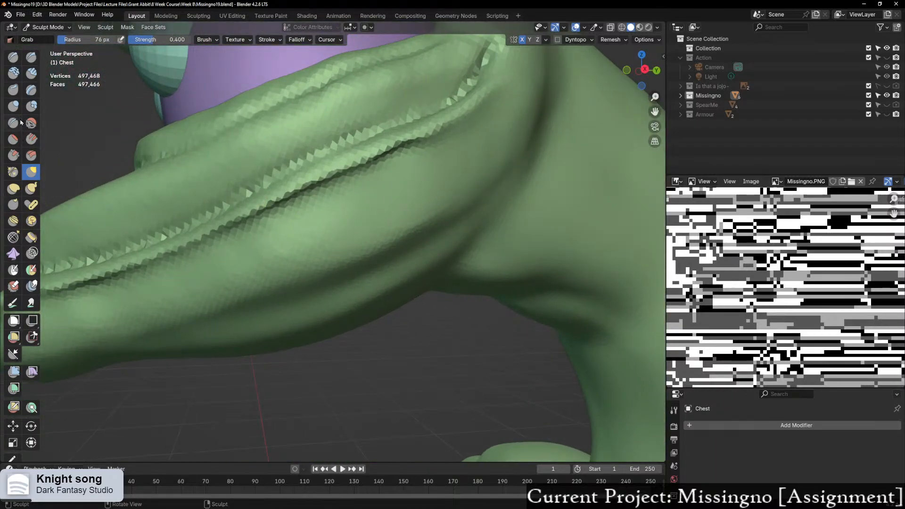
left_click(31, 73)
scroll(436, 196, "down", 3)
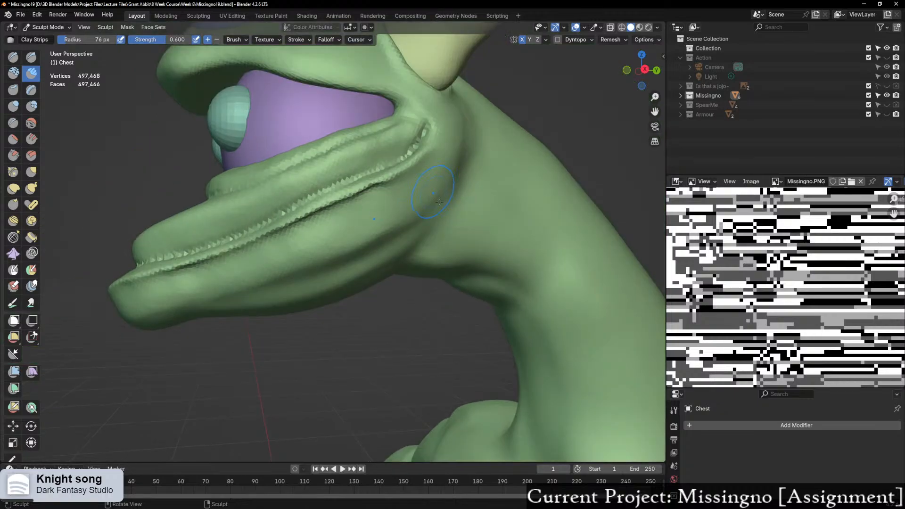
middle_click_drag(438, 202, 521, 230)
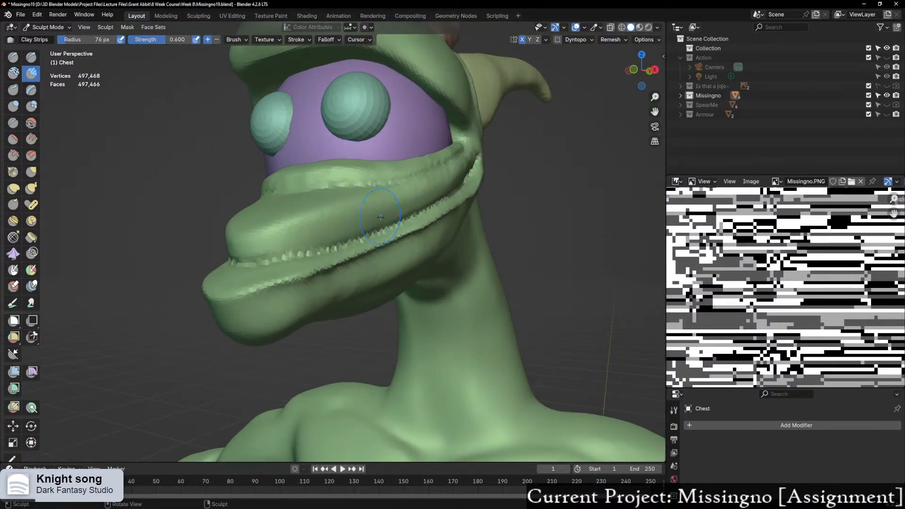
middle_click_drag(381, 217, 337, 226)
scroll(351, 226, "up", 4)
middle_click_drag(408, 243, 386, 251)
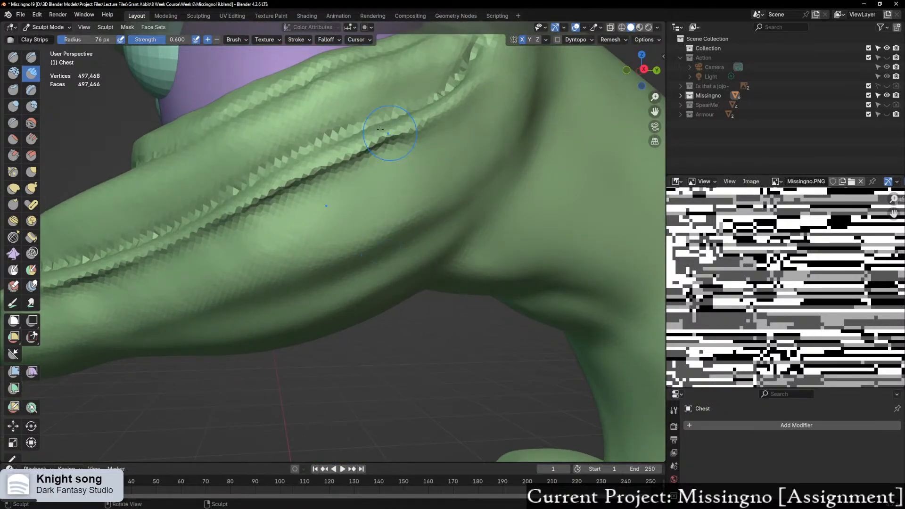
left_click_drag(340, 193, 471, 110)
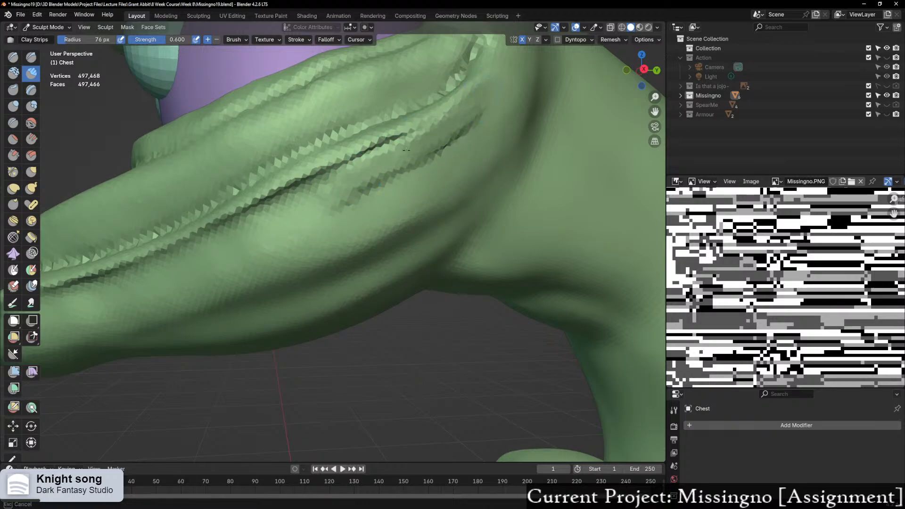
mouse_move(405, 150)
left_mouse_down()
mouse_move(358, 163)
mouse_move(199, 250)
mouse_move(92, 286)
left_mouse_up()
Step: Fill the front part of the lower lip crease near the snout tip with short Clay Strips strokes, undoing a misplaced one
mouse_move(221, 283)
middle_mouse_down()
mouse_move(236, 267)
mouse_move(303, 290)
middle_mouse_up()
scroll(302, 289, "up", 2)
middle_click_drag(517, 179, 522, 197)
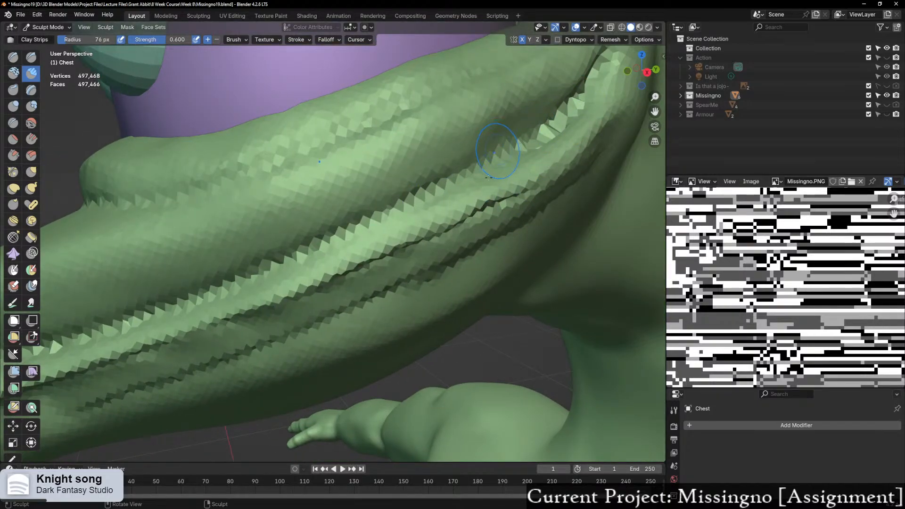
mouse_move(497, 151)
middle_mouse_down()
mouse_move(293, 277)
mouse_move(299, 270)
middle_mouse_up()
left_click_drag(261, 216, 241, 219)
left_click_drag(240, 219, 193, 230)
key("ctrl+z")
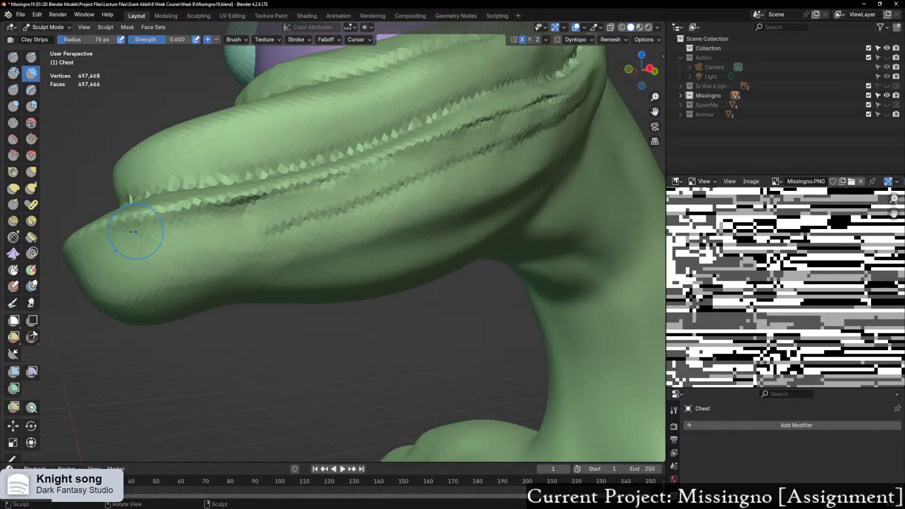
left_click_drag(136, 231, 243, 212)
mouse_move(181, 236)
left_mouse_down()
mouse_move(252, 214)
mouse_move(241, 225)
mouse_move(254, 222)
left_mouse_up()
mouse_move(238, 217)
left_mouse_down()
mouse_move(191, 232)
mouse_move(191, 241)
mouse_move(280, 212)
left_mouse_up()
Step: Smooth the added clay along the lower lip up to the mouth corner with a 146 px brush radius
key("f")
left_click(266, 239)
mouse_move(375, 188)
left_mouse_down("shift")
mouse_move(417, 155)
mouse_move(470, 149)
mouse_move(550, 118)
left_mouse_up("shift")
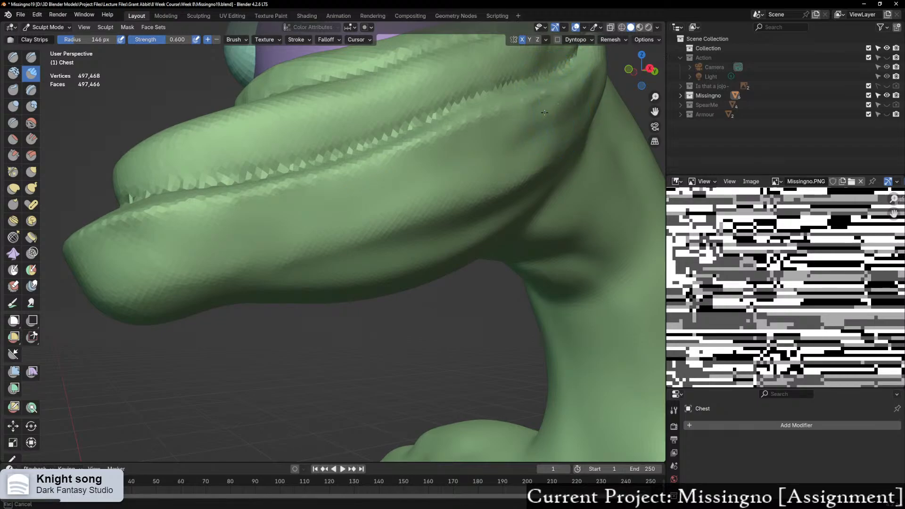
Step: Examine the smoothed lower lip, mouth seam and mouth corner from the side and front-side angles
middle_click_drag(521, 96, 425, 210)
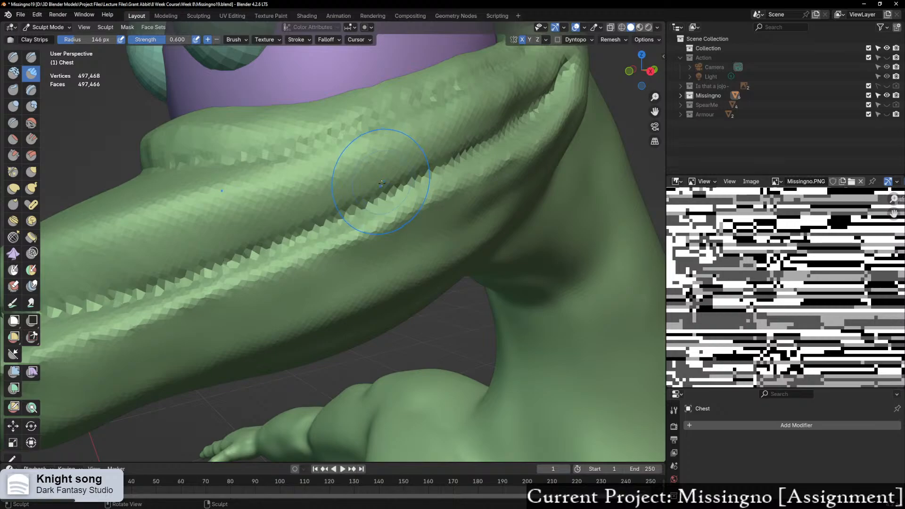
scroll(382, 183, "down", 2)
middle_click_drag(386, 206, 352, 217)
scroll(382, 222, "up", 1)
scroll(352, 217, "up", 1)
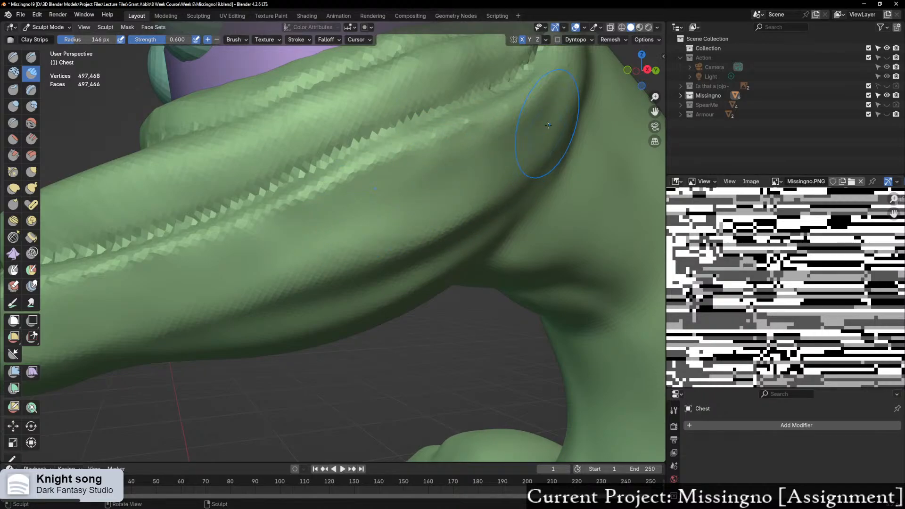
middle_click_drag(549, 125, 509, 177)
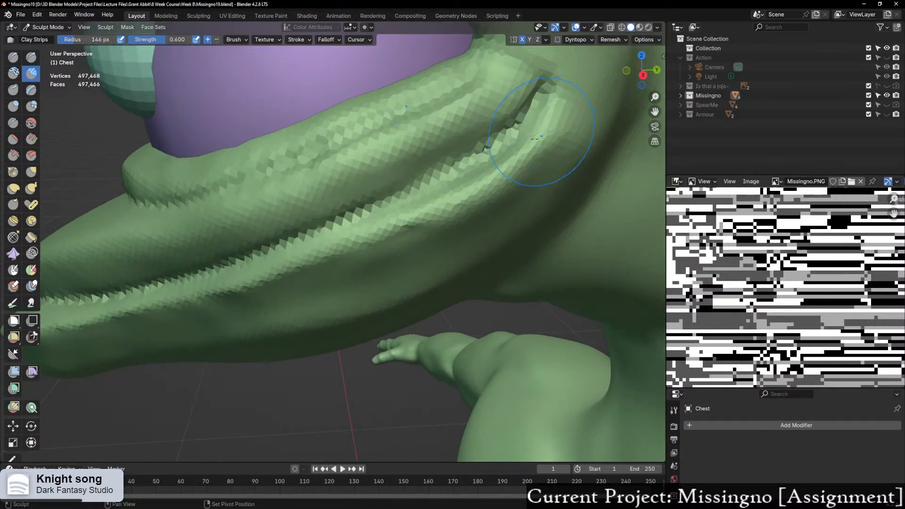
middle_click_drag(535, 138, 485, 186, "shift")
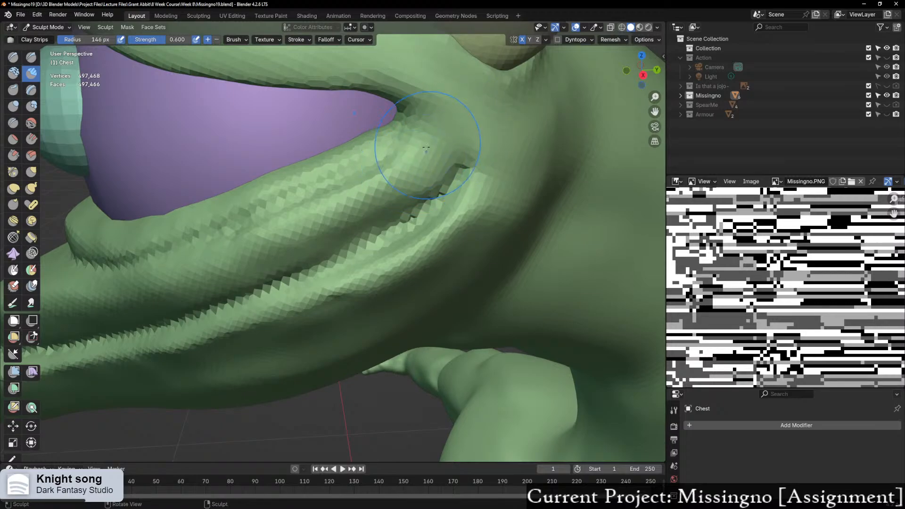
mouse_move(393, 174)
middle_mouse_down()
mouse_move(408, 166)
mouse_move(407, 178)
mouse_move(399, 174)
middle_mouse_up()
scroll(394, 188, "up", 2)
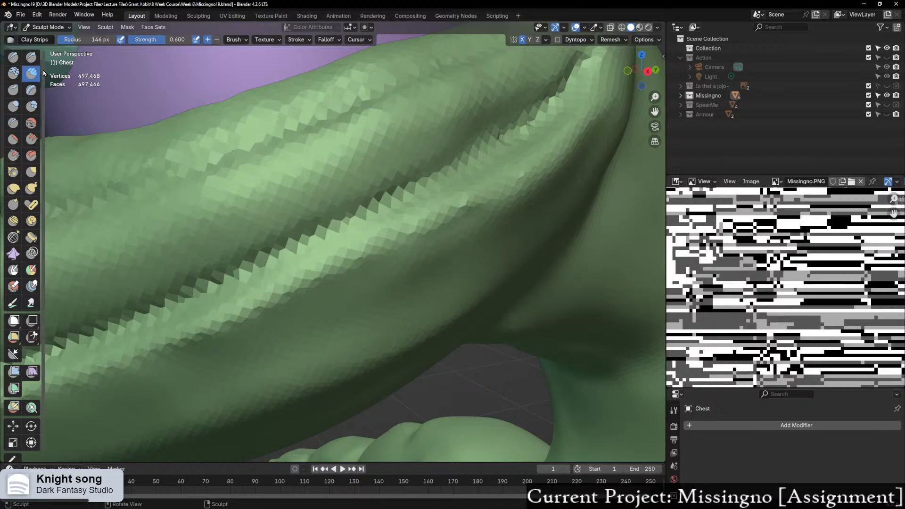
Step: Pinch the mouth seam from the mouth corner toward the snout, using the Pinch/Magnify brush with a 204 px radius
left_click(13, 172)
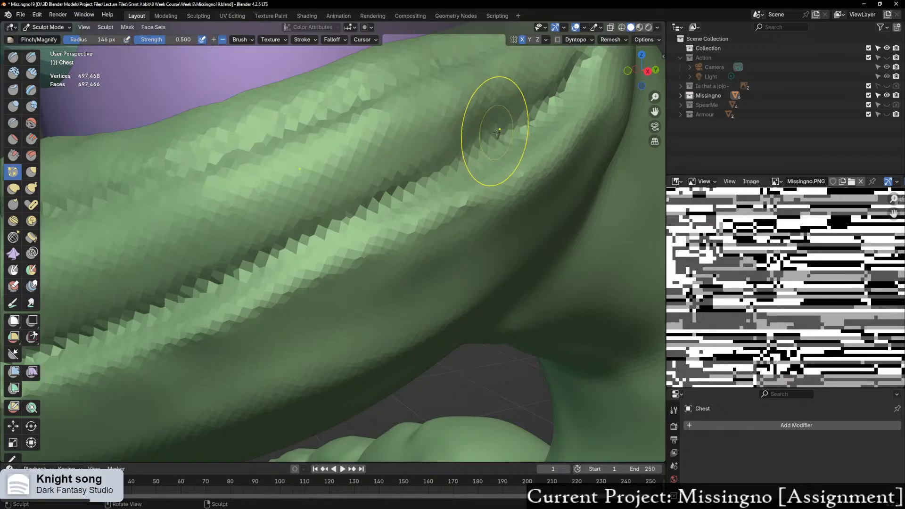
key("f")
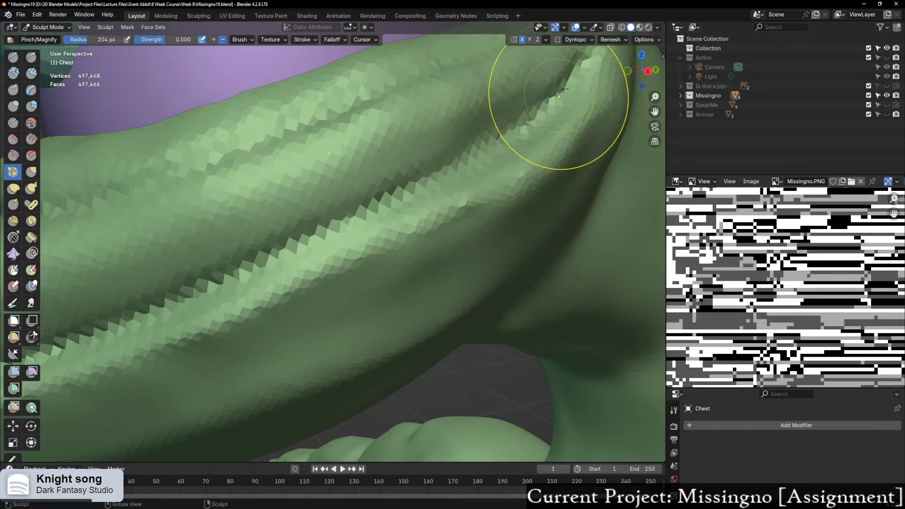
left_click(558, 95)
mouse_move(545, 113)
left_mouse_down()
mouse_move(477, 161)
mouse_move(101, 337)
left_mouse_up()
mouse_move(248, 346)
middle_mouse_down()
mouse_move(288, 325)
mouse_move(247, 344)
middle_mouse_up()
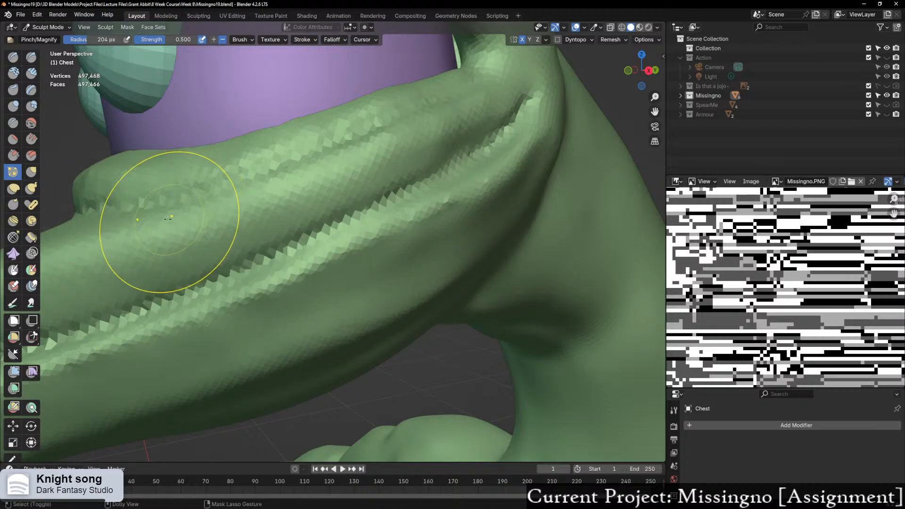
Step: Raise a sharp edge along the lower lip from the mouth corner forward, using the inverted Crease brush at 132 px radius and 0.404 strength
left_click(13, 123)
middle_click_drag(374, 263, 404, 280)
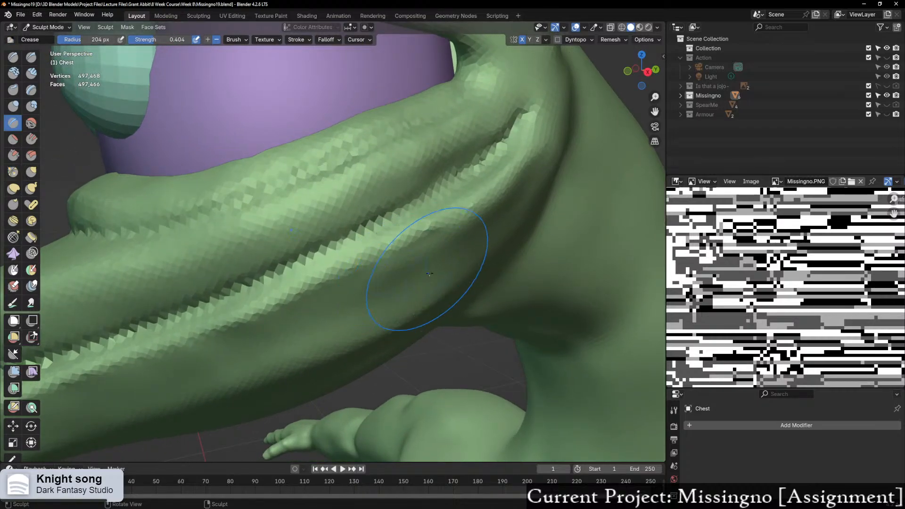
key("f")
left_click(551, 175)
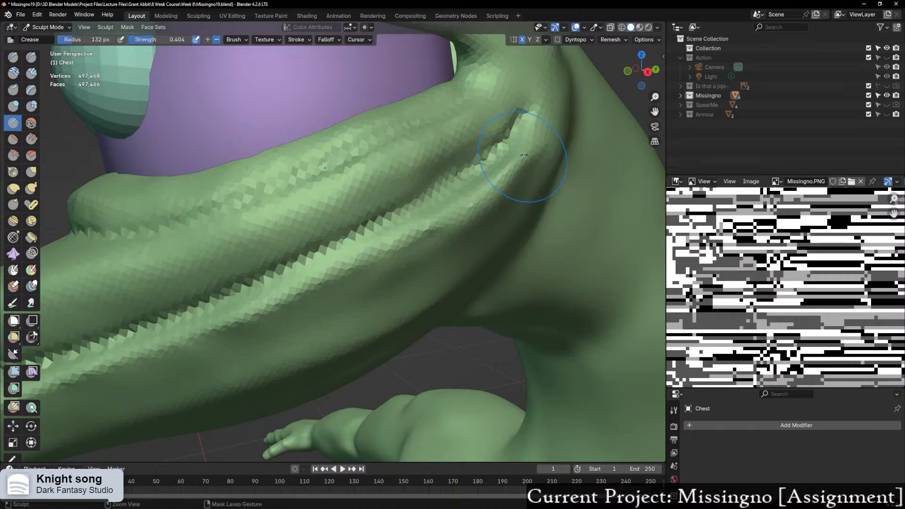
mouse_move(522, 158)
left_mouse_down("ctrl")
mouse_move(472, 198)
mouse_move(424, 210)
mouse_move(315, 277)
mouse_move(141, 348)
left_mouse_up("ctrl")
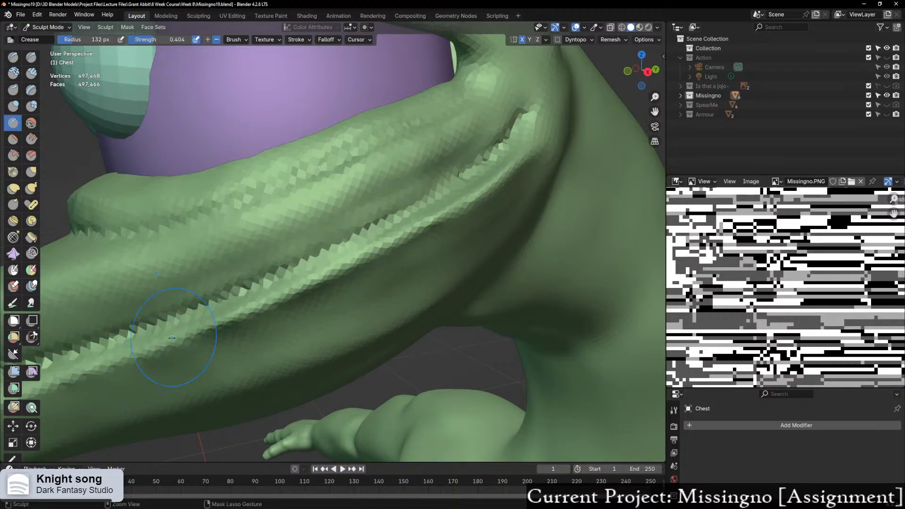
middle_click_drag(143, 343, 423, 237)
mouse_move(422, 237)
left_mouse_down("ctrl")
mouse_move(450, 220)
mouse_move(495, 219)
left_mouse_up("ctrl")
mouse_move(494, 220)
middle_mouse_down()
mouse_move(472, 321)
mouse_move(449, 295)
mouse_move(517, 225)
middle_mouse_up()
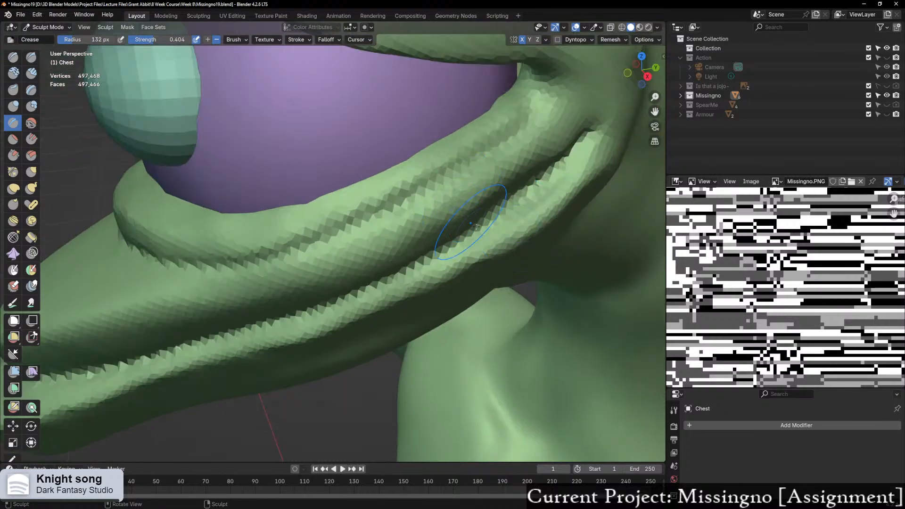
Step: Sharpen the lower lip edge all the way to the snout tip with inverted Crease strokes at an 80 px radius
key("f")
left_click(509, 232)
mouse_move(573, 181)
left_mouse_down("ctrl")
mouse_move(349, 307)
mouse_move(277, 319)
mouse_move(62, 409)
left_mouse_up("ctrl")
mouse_move(67, 402)
middle_mouse_down()
mouse_move(371, 296)
mouse_move(317, 307)
mouse_move(372, 303)
mouse_move(389, 292)
middle_mouse_up()
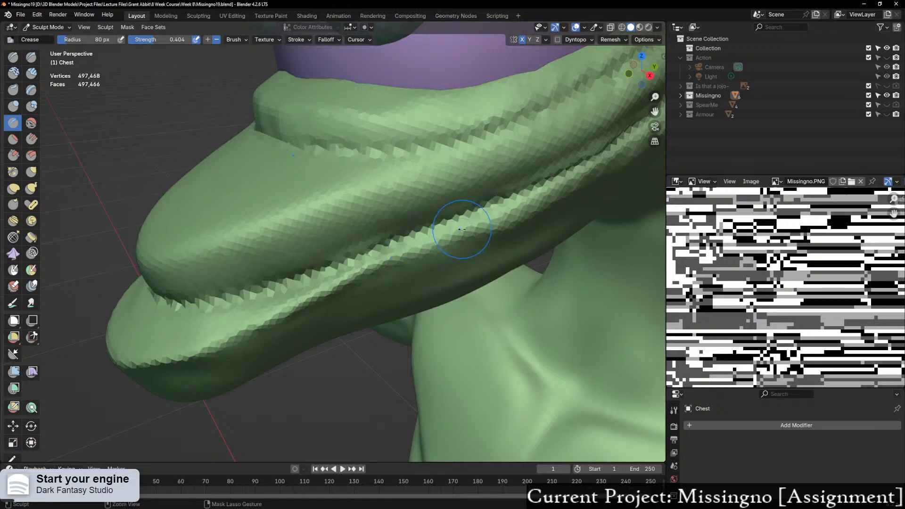
mouse_move(462, 231)
left_mouse_down("ctrl")
mouse_move(218, 334)
mouse_move(123, 362)
mouse_move(165, 353)
left_mouse_up("ctrl")
Step: Inspect the sharpened lower lip edge, jaw profile and mouth corner from three-quarter, side and close-up views
scroll(320, 305, "down", 3)
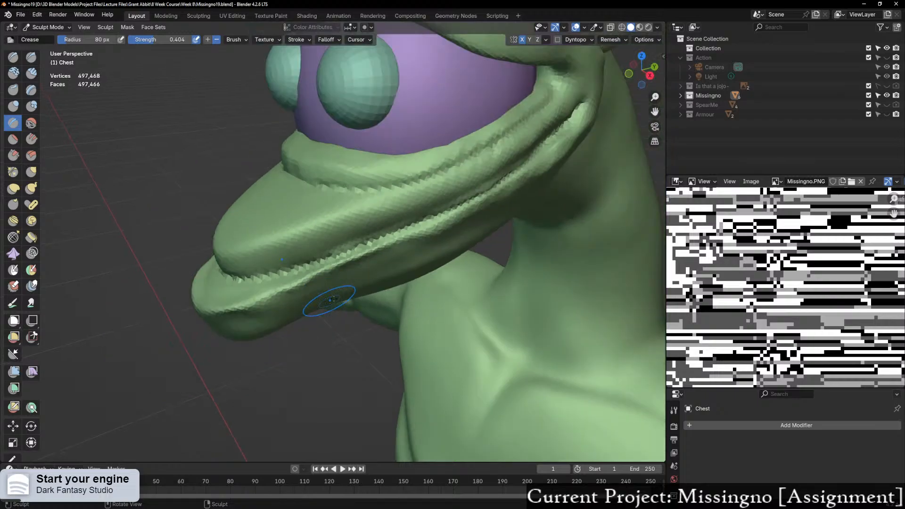
middle_click_drag(481, 250, 436, 236)
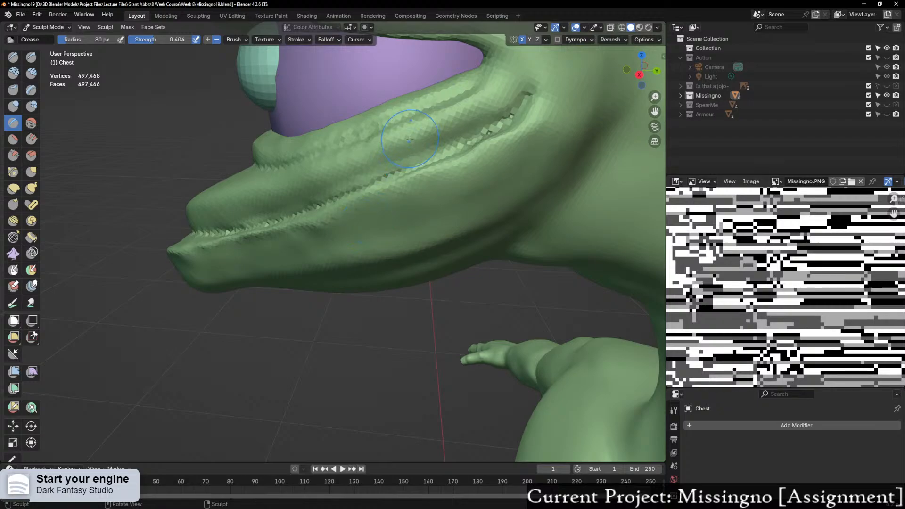
middle_click_drag(410, 140, 414, 198)
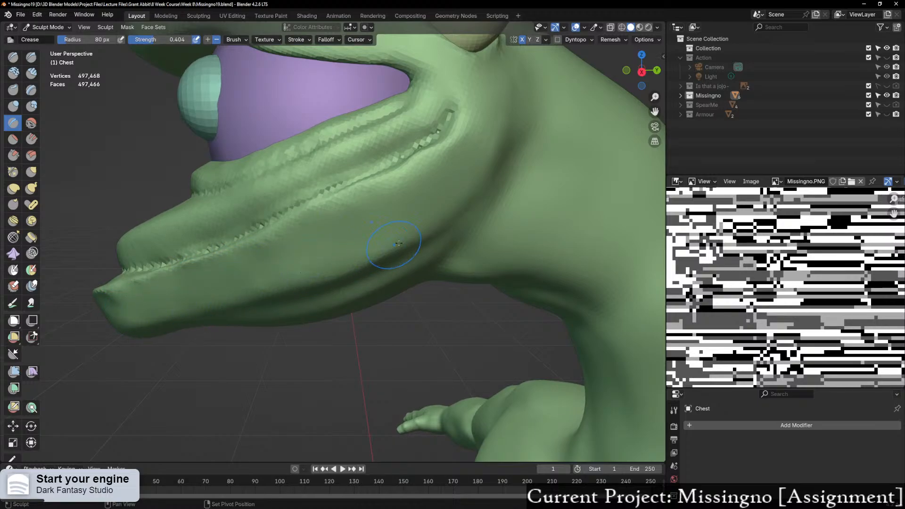
middle_click_drag(401, 201, 324, 241)
scroll(404, 212, "up", 4)
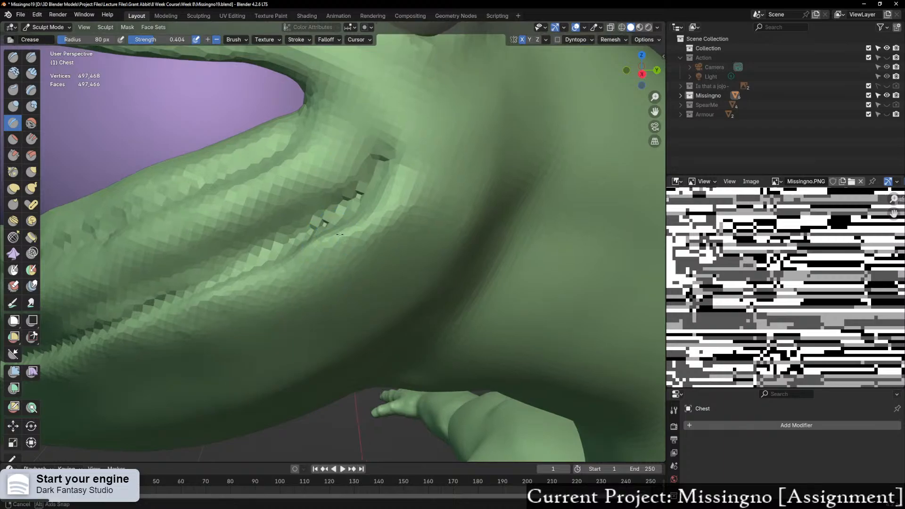
scroll(331, 232, "down", 1)
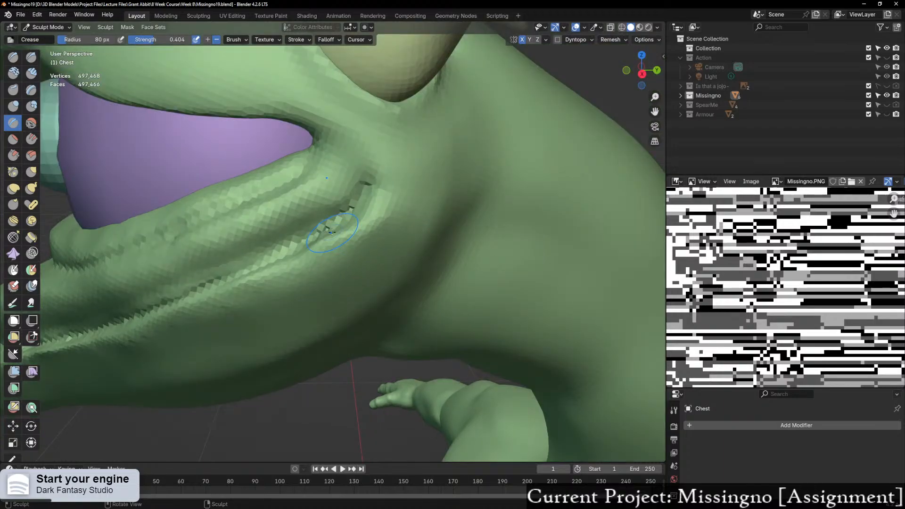
middle_click_drag(330, 230, 350, 227)
scroll(351, 224, "up", 2)
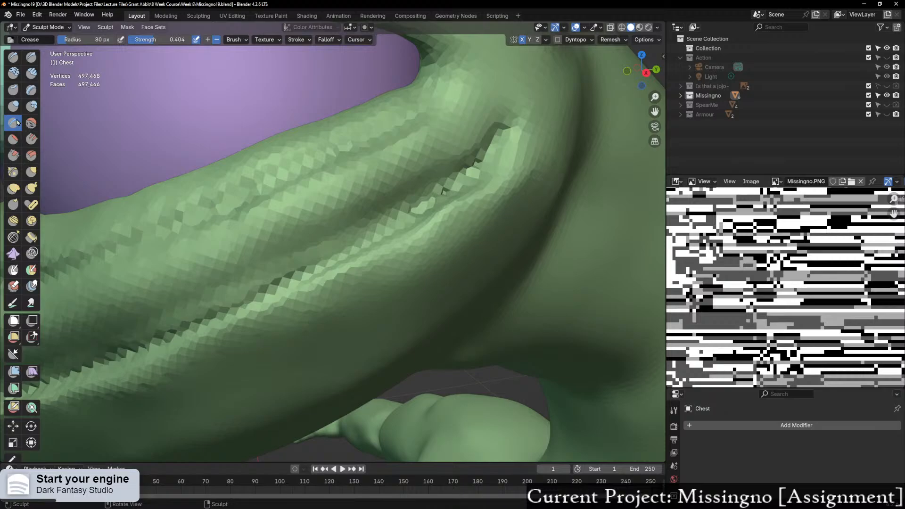
Step: Deepen the mouth seam from the mouth corner to mid-lip with repeated Crease strokes at a 50 px radius
key("f")
left_click(483, 163)
mouse_move(499, 136)
left_mouse_down()
mouse_move(452, 183)
mouse_move(322, 253)
left_mouse_up()
left_click_drag(373, 224, 255, 295)
left_click_drag(339, 235, 245, 290)
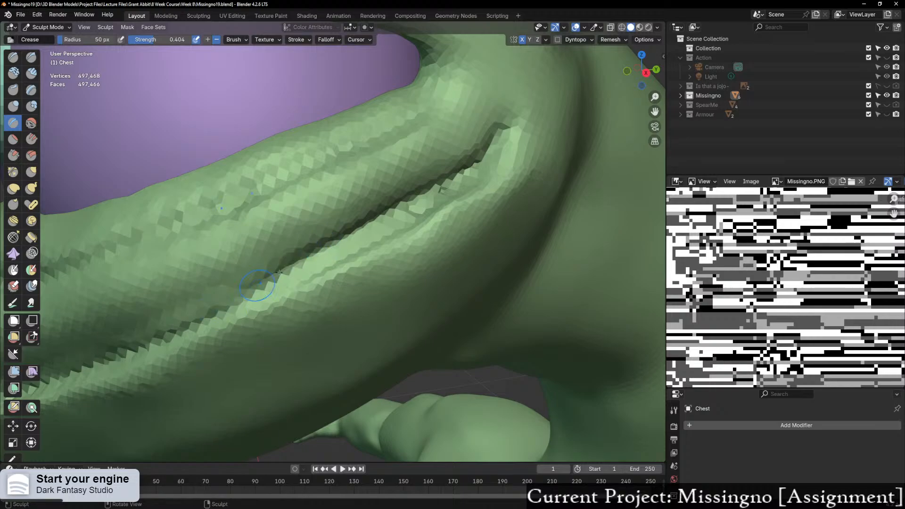
left_click_drag(283, 264, 188, 325)
left_click_drag(245, 290, 115, 355)
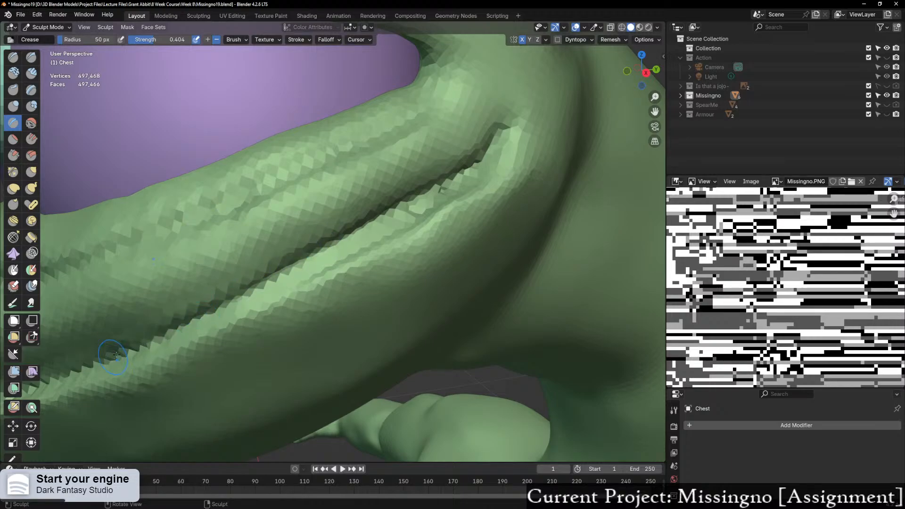
Step: Deepen the mouth seam from mid-lip to the snout tip with Crease strokes at a 50 px radius and 0.404 strength
scroll(154, 331, "down", 5)
mouse_move(154, 331)
middle_mouse_down()
mouse_move(265, 274)
mouse_move(263, 283)
middle_mouse_up()
scroll(263, 283, "up", 5)
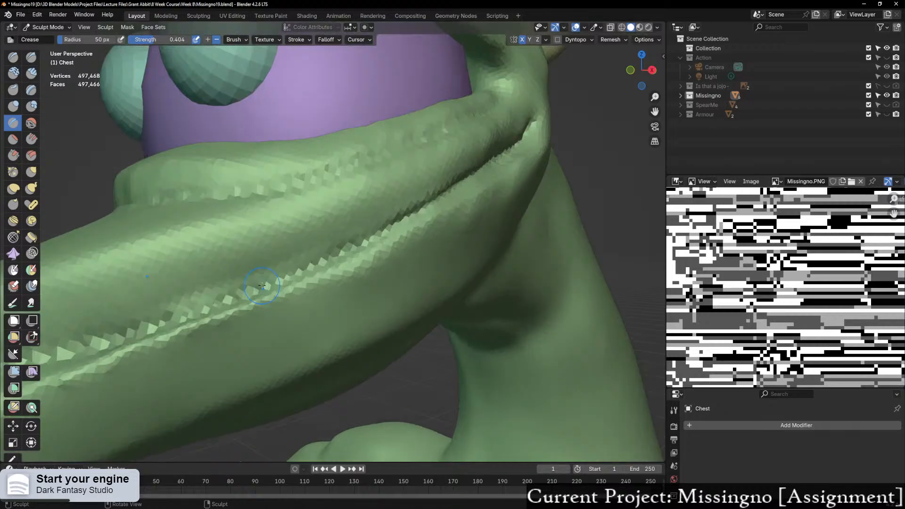
mouse_move(426, 200)
left_mouse_down()
mouse_move(268, 285)
mouse_move(109, 332)
left_mouse_up()
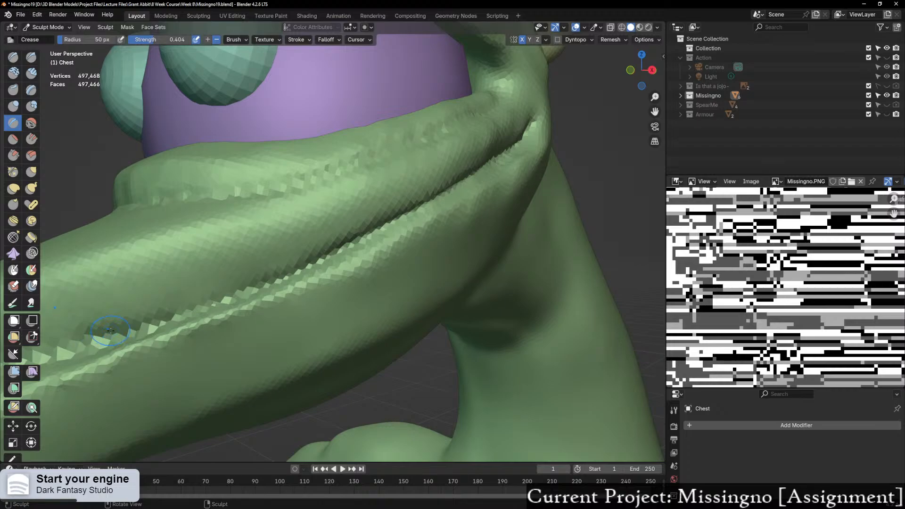
scroll(110, 331, "down", 5)
middle_click_drag(109, 331, 292, 267)
scroll(300, 266, "up", 4)
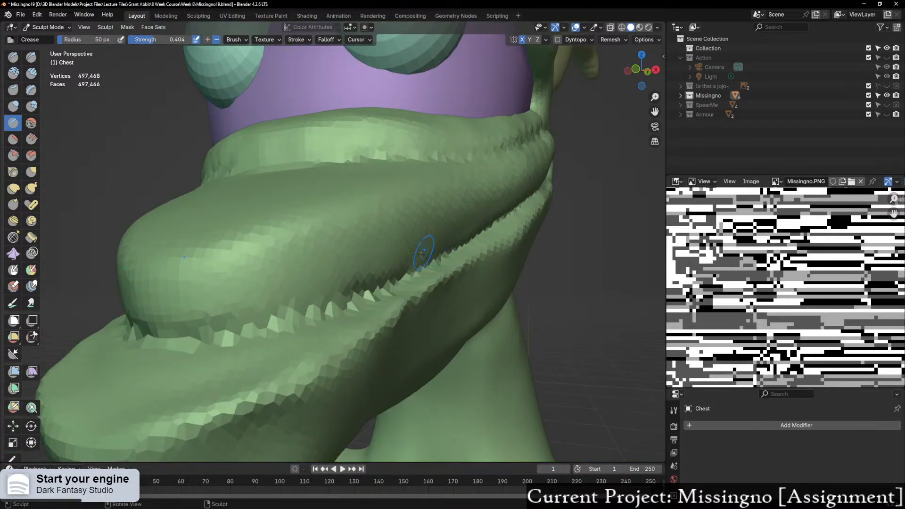
mouse_move(372, 292)
left_mouse_down()
mouse_move(151, 351)
mouse_move(260, 325)
left_mouse_up()
Step: Check the body mesh's voxel size and remesh settings
scroll(268, 322, "down", 6)
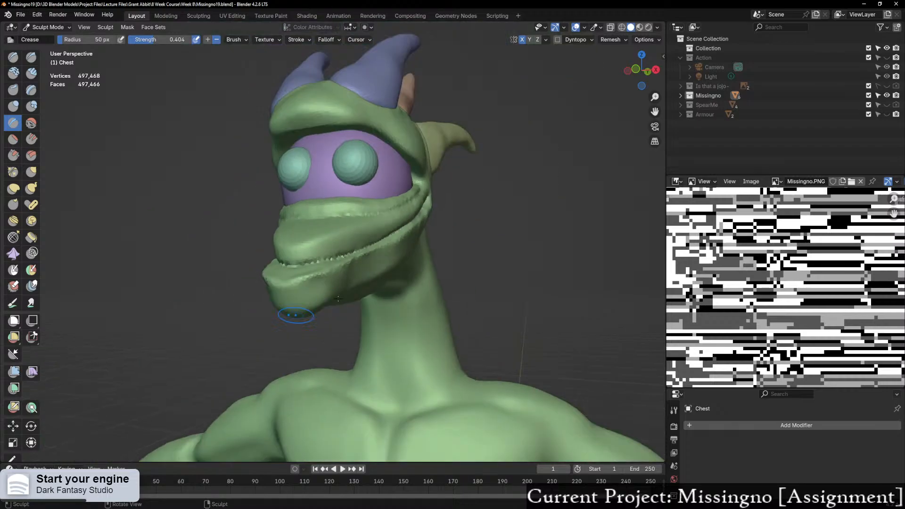
middle_click_drag(269, 322, 364, 297)
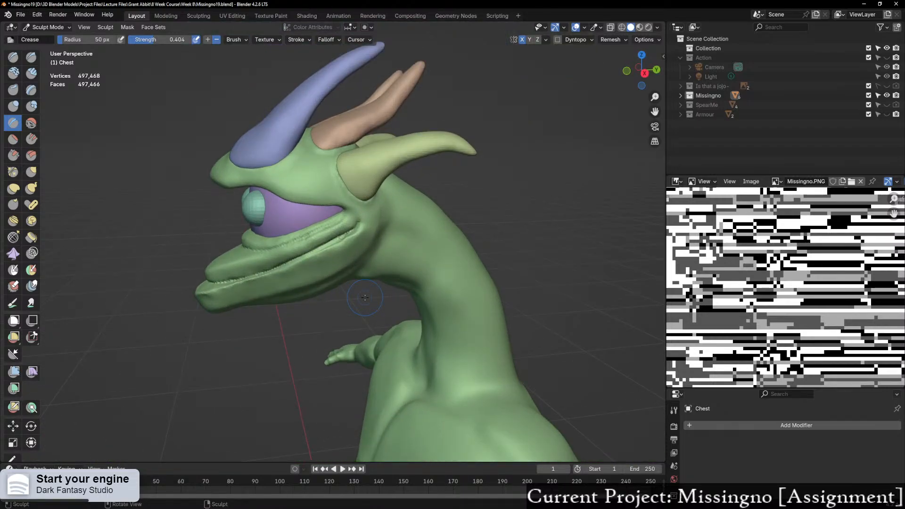
key("r")
scroll(365, 298, "down", 6)
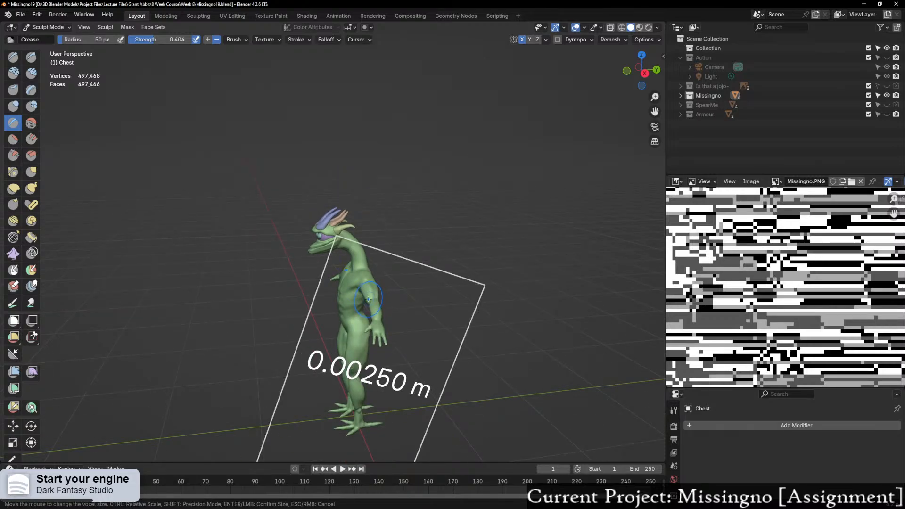
left_click(367, 298)
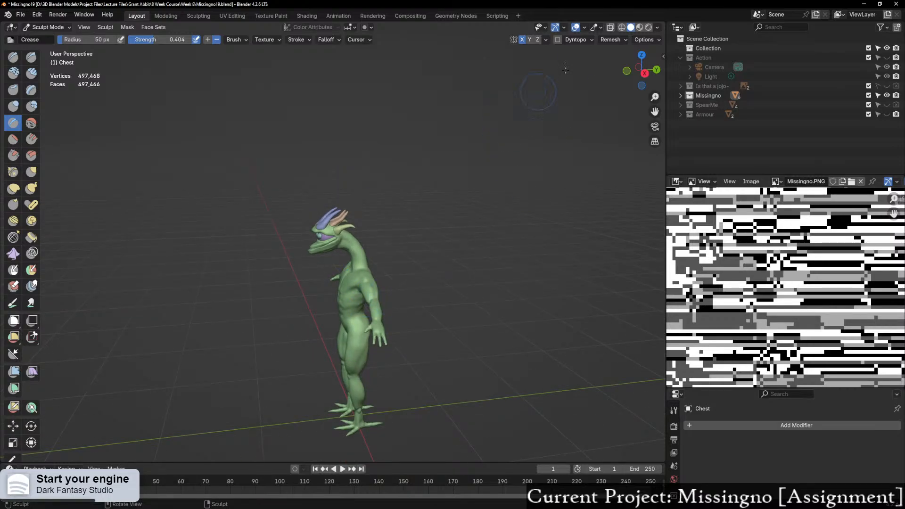
left_click(610, 39)
scroll(363, 288, "up", 10)
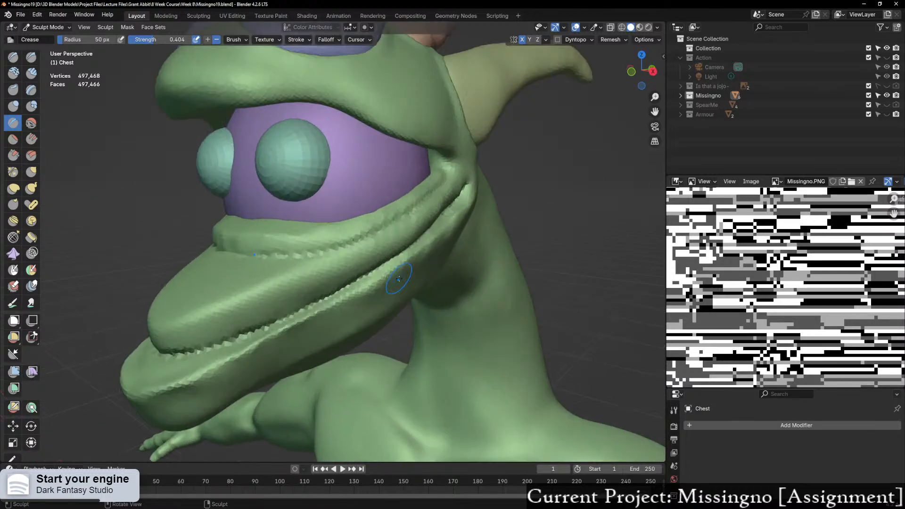
Step: Deepen the crease beneath the lower eyelid from the eye corner forward with Crease strokes at a 34 px radius
scroll(399, 279, "up", 5)
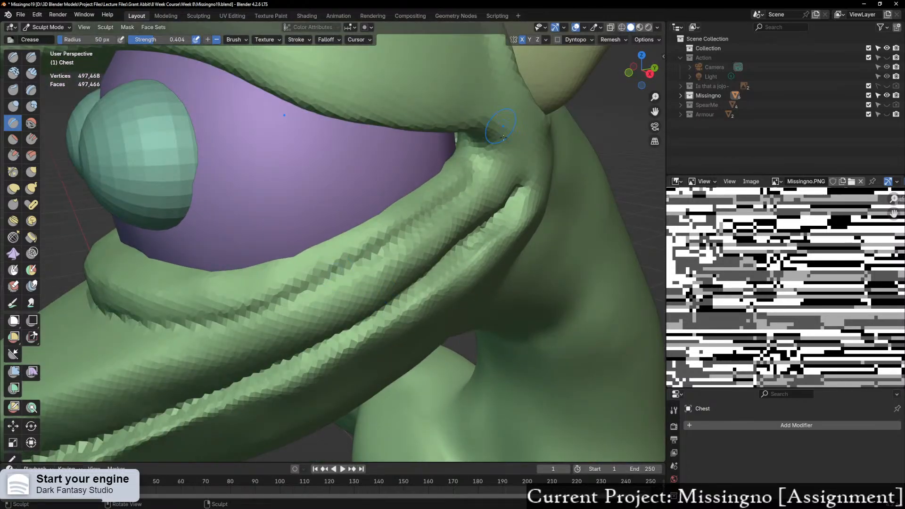
key("f")
left_click(462, 190)
left_click_drag(474, 181, 443, 204)
left_click_drag(471, 180, 431, 212)
left_click_drag(464, 187, 439, 208)
mouse_move(404, 236)
left_mouse_down()
mouse_move(278, 302)
mouse_move(186, 332)
left_mouse_up()
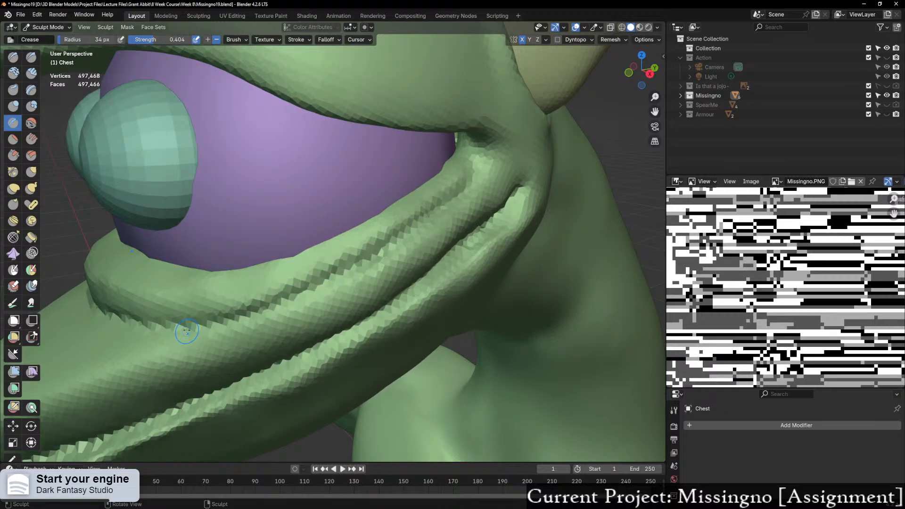
Step: Set the Crease brush radius to 58 px and inspect the lips and head profile from the front and side
scroll(367, 268, "down", 7)
middle_click_drag(421, 263, 392, 250)
scroll(471, 241, "down", 1)
scroll(427, 252, "up", 3)
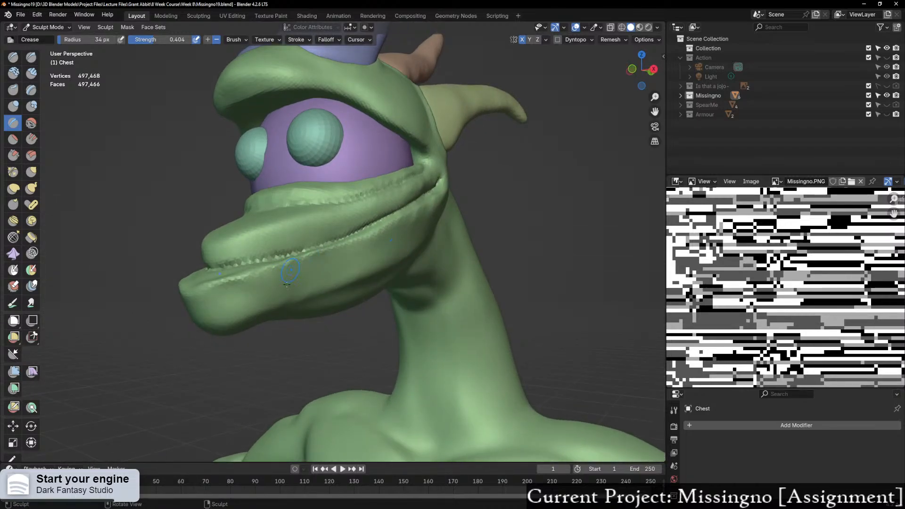
key("f")
left_click(232, 301)
mouse_move(450, 199)
middle_mouse_down()
mouse_move(434, 258)
mouse_move(318, 256)
mouse_move(390, 282)
mouse_move(260, 301)
middle_mouse_up()
scroll(386, 280, "up", 2)
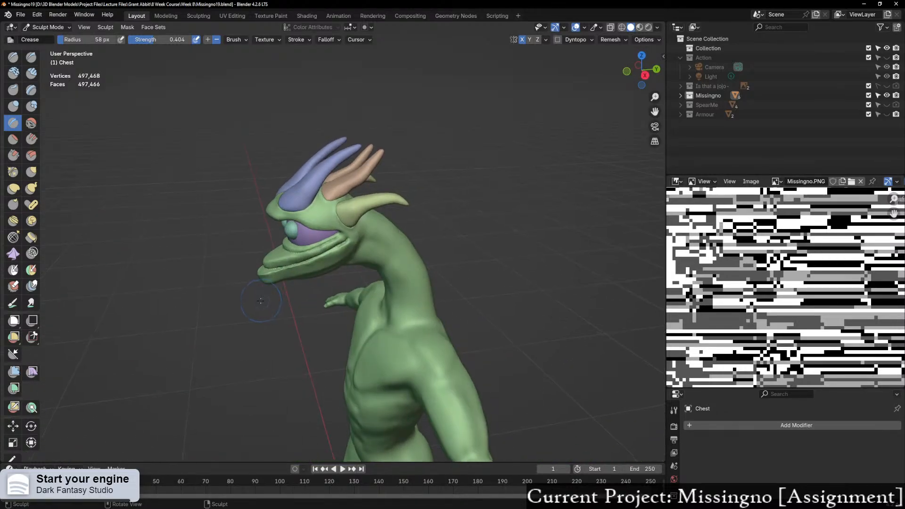
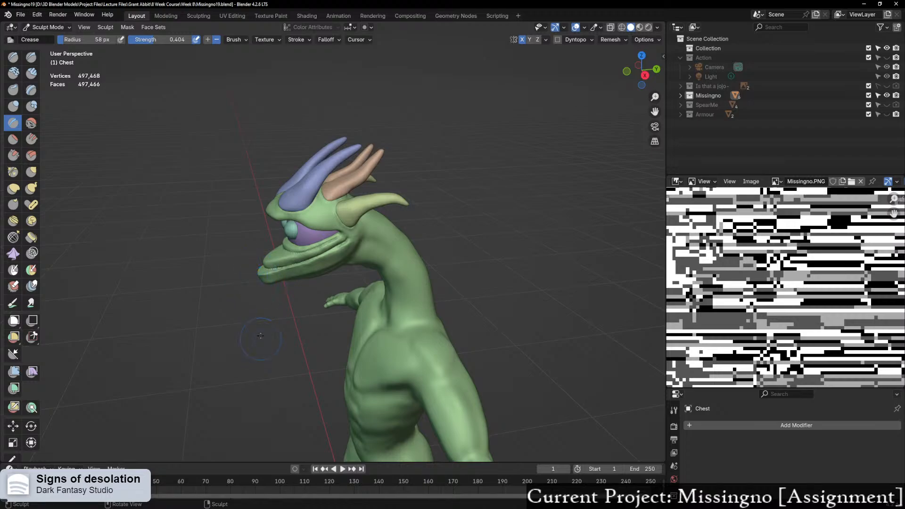
Step: Check the whole figure from several angles and save the project as a new incremental version, Missingno20.blend
mouse_move(292, 329)
middle_mouse_down()
mouse_move(330, 259)
mouse_move(382, 310)
mouse_move(382, 240)
mouse_move(324, 238)
middle_mouse_up()
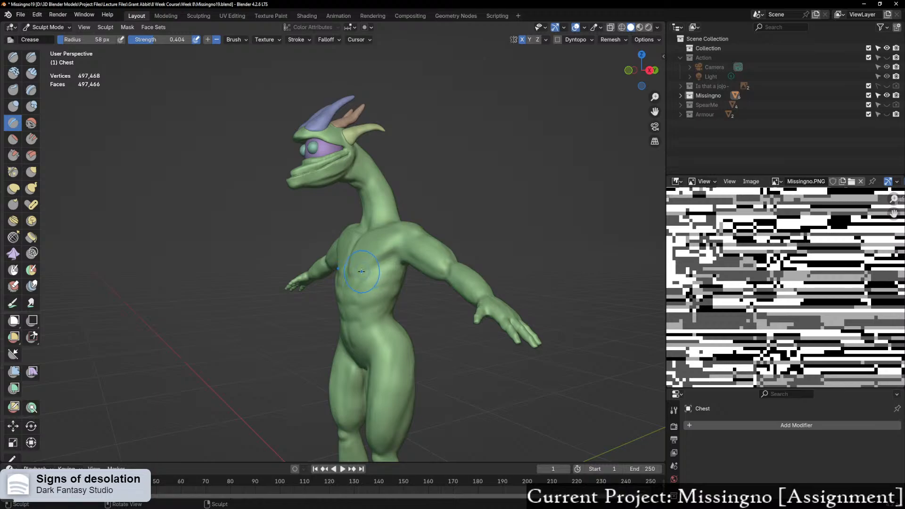
mouse_move(361, 271)
middle_mouse_down()
mouse_move(399, 276)
mouse_move(321, 284)
middle_mouse_up()
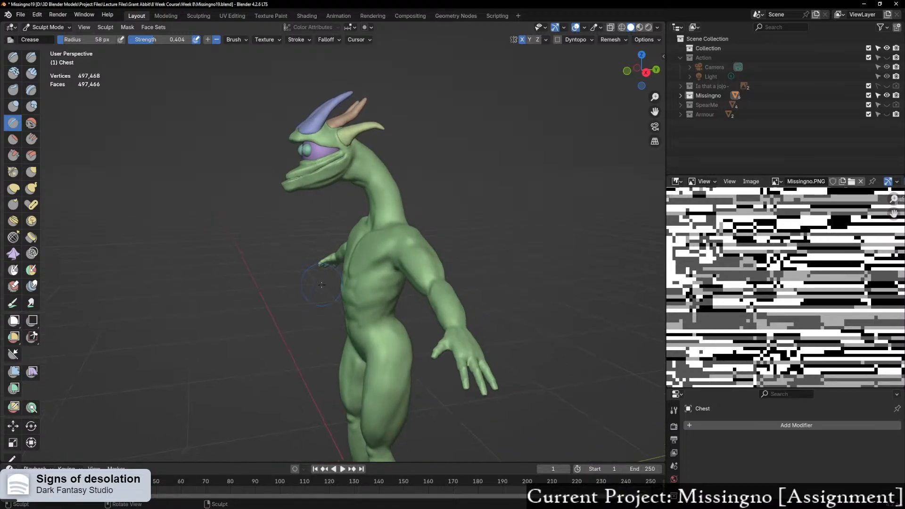
middle_click_drag(458, 256, 480, 258)
key("ctrl+alt+s")
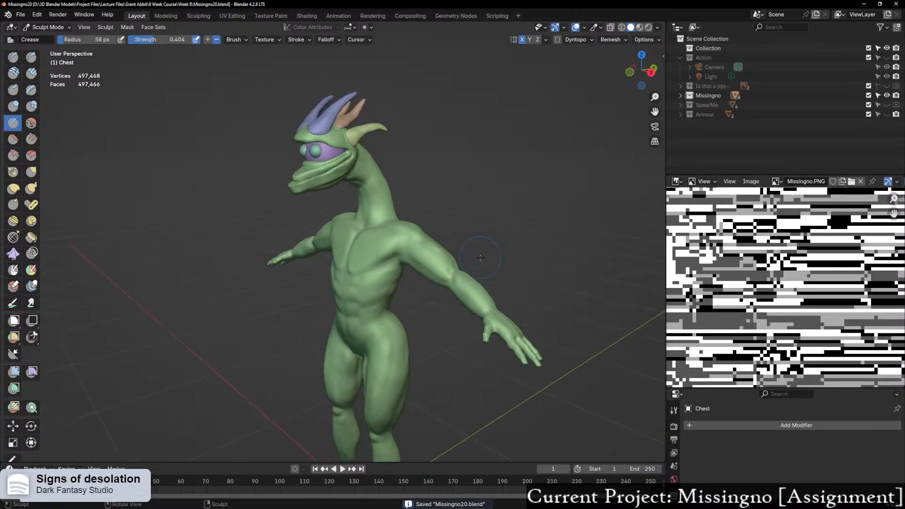
Step: Show the Armour collection and open the chestplate for mesh editing
left_click(887, 114)
key("ctrl+Tab")
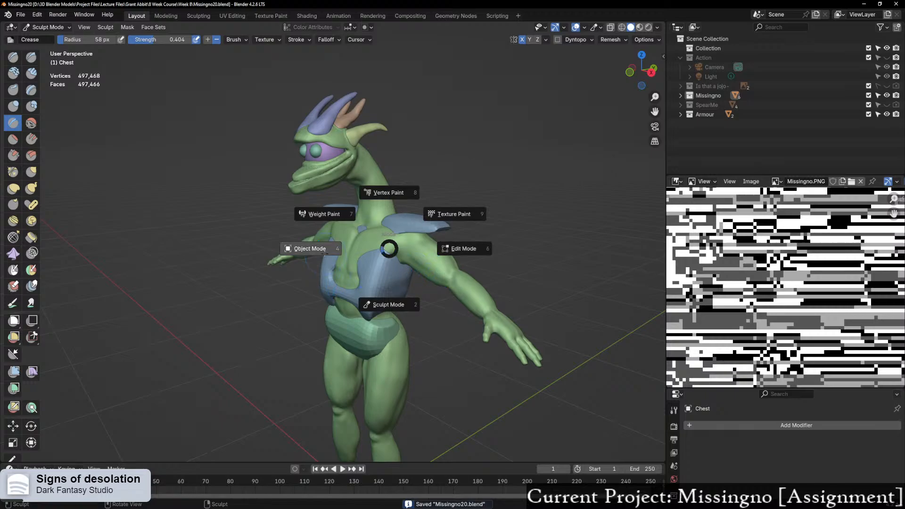
left_click(324, 253)
left_click(393, 277)
key("ctrl+Tab")
left_click(436, 312)
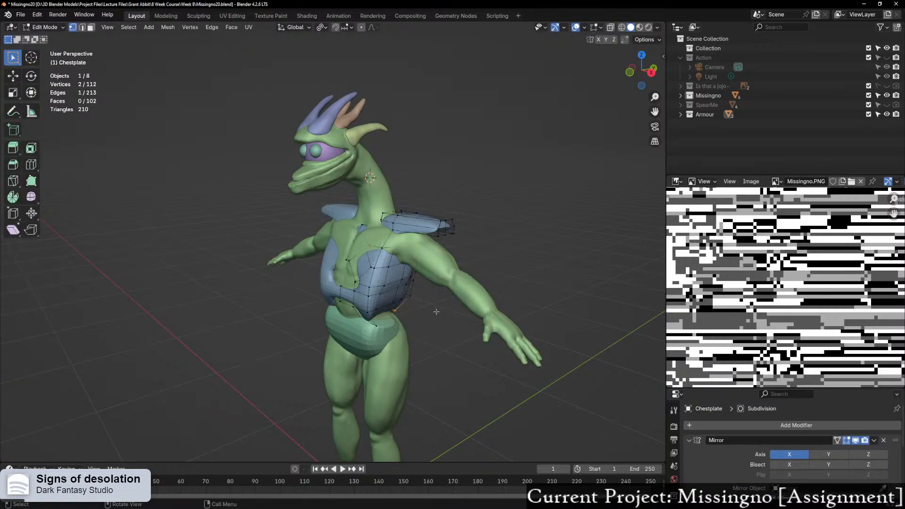
Step: Scale the entire chestplate mesh by 1.1 along its local Y axis
scroll(414, 293, "up", 3)
middle_click_drag(414, 293, 376, 293)
middle_click_drag(501, 287, 478, 281)
key("a")
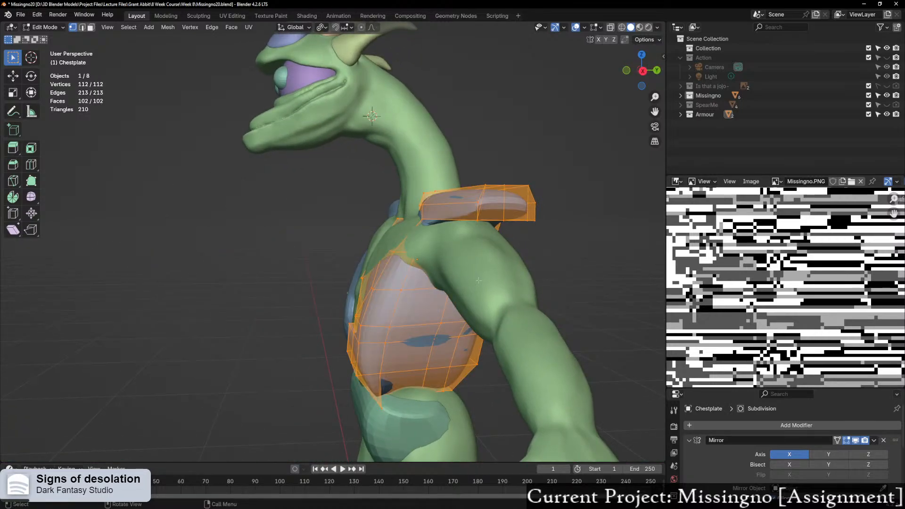
key("s")
key("x")
key("x")
key("y")
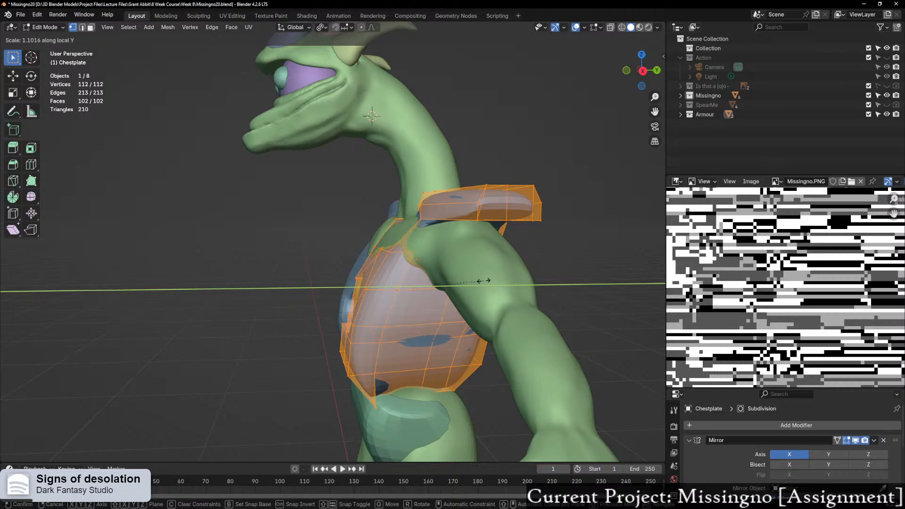
left_click(483, 281, "ctrl")
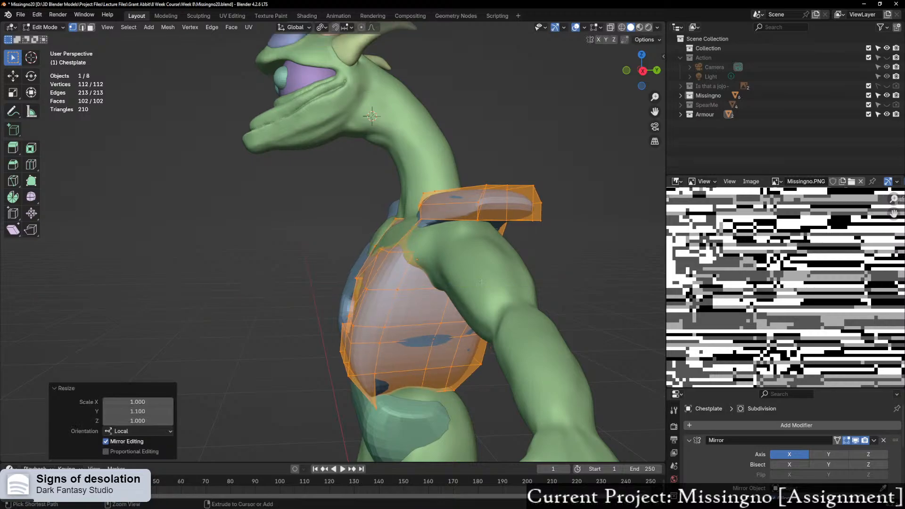
middle_click_drag(482, 282, 447, 270)
middle_click_drag(441, 268, 430, 266)
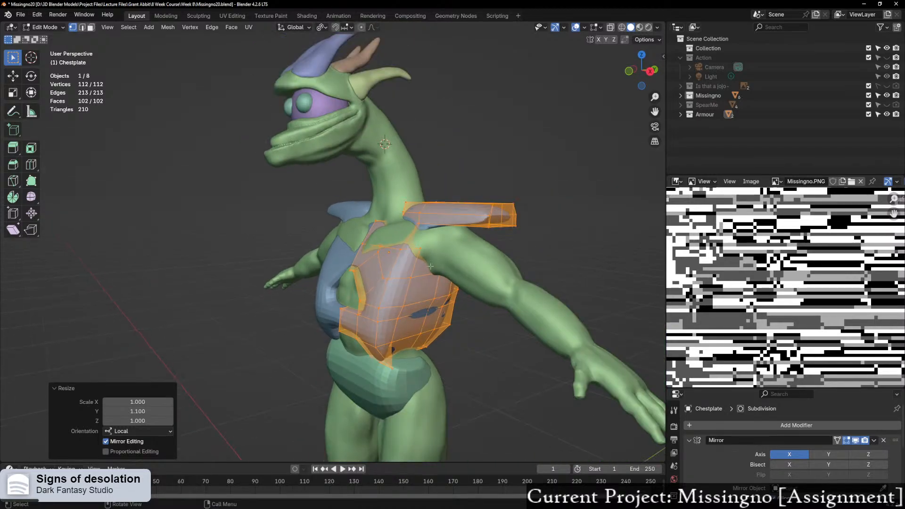
Step: With X-ray enabled, move a vertex on the chestplate's upper front about -0.041 m along Y
scroll(771, 284, "down", 4)
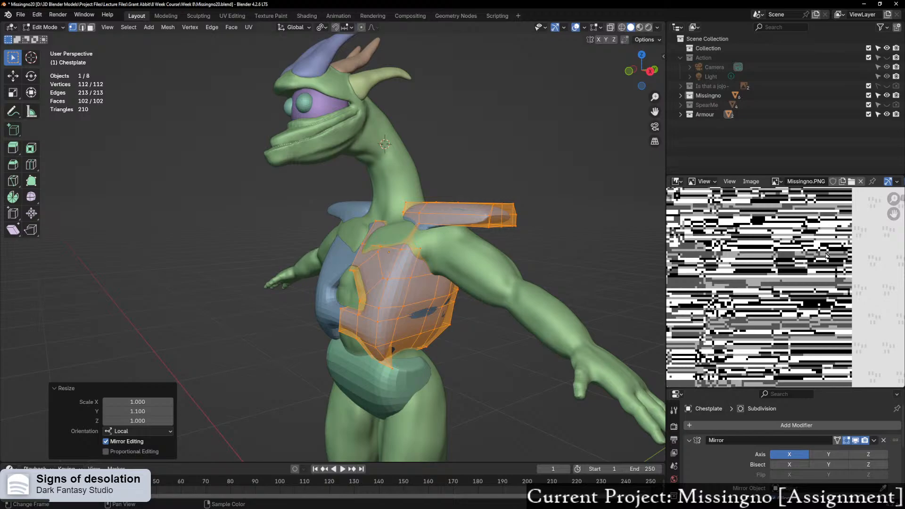
mouse_move(450, 231)
middle_mouse_down()
mouse_move(409, 228)
mouse_move(448, 226)
mouse_move(427, 193)
mouse_move(415, 228)
mouse_move(407, 178)
mouse_move(453, 193)
mouse_move(415, 207)
mouse_move(399, 241)
middle_mouse_up()
scroll(409, 228, "up", 2)
key("ctrl+Tab")
key("Escape")
key("alt+z")
left_click(375, 189)
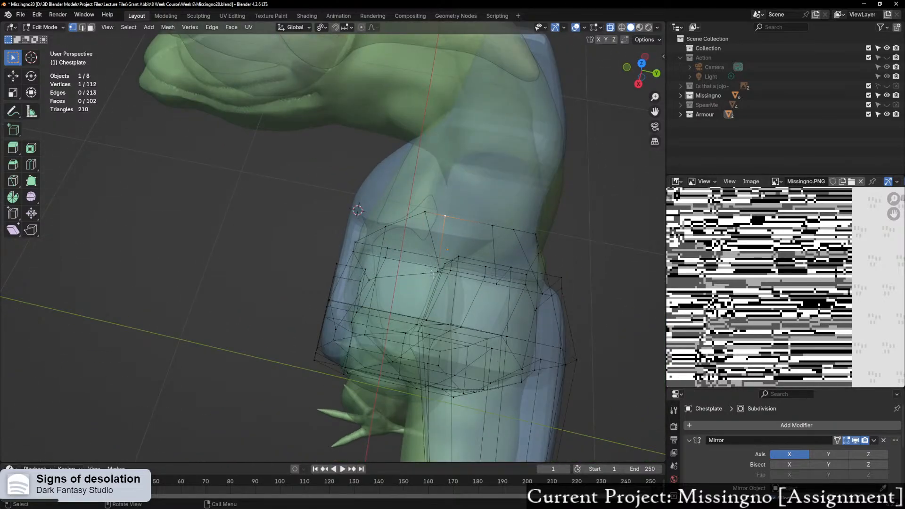
middle_click_drag(434, 275, 412, 267)
scroll(412, 267, "up", 1)
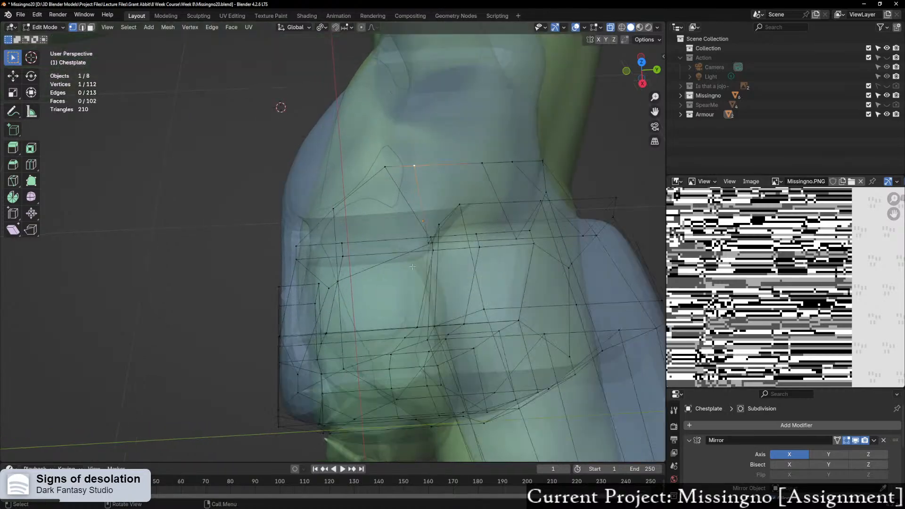
left_click(433, 243)
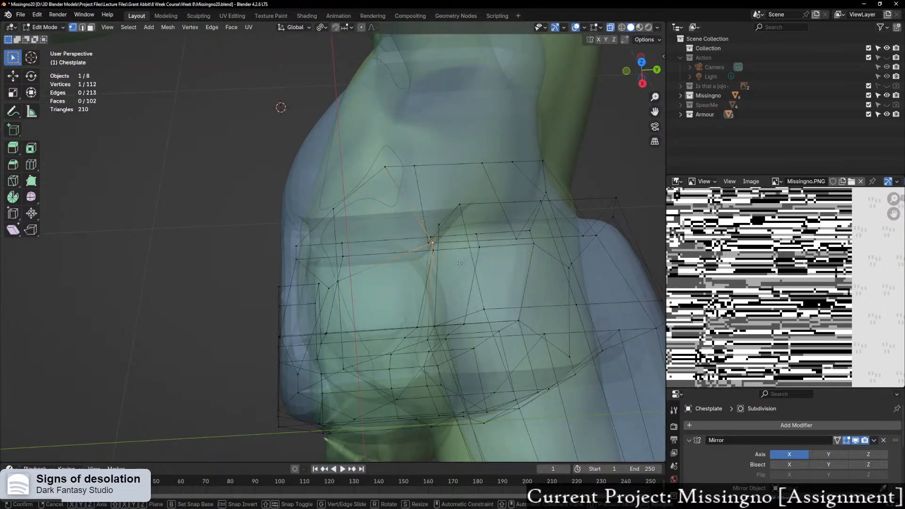
key("g")
key("y")
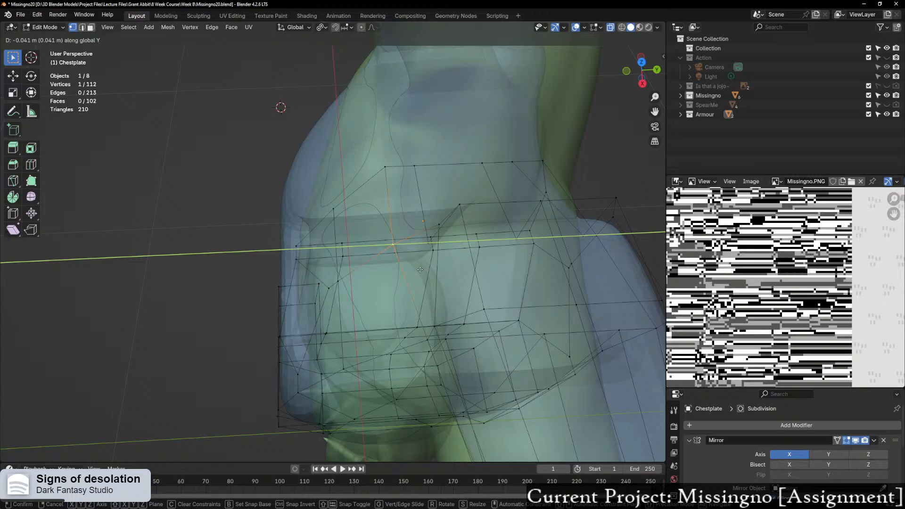
left_click(420, 270)
Step: Move the two chestplate faces just below the neck about -0.014 m along Y to cover the exposed upper chest
middle_click_drag(420, 269, 424, 209)
key("3")
left_click(376, 216)
left_click(405, 257, "shift")
key("g")
left_click(424, 209)
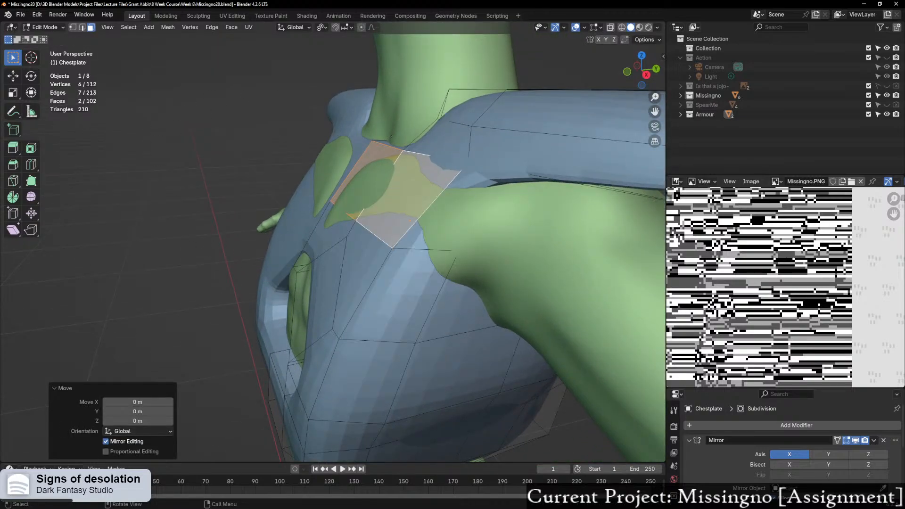
key("ctrl+z")
key("g")
key("x")
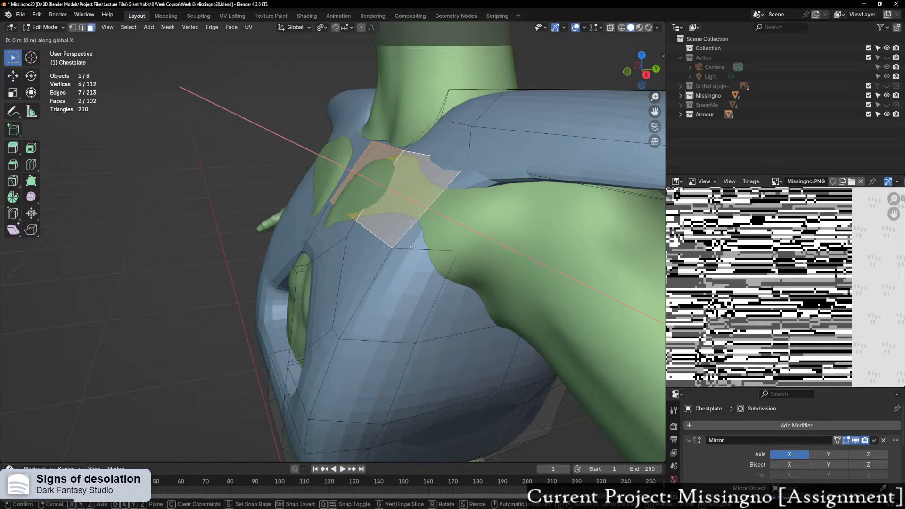
key("y")
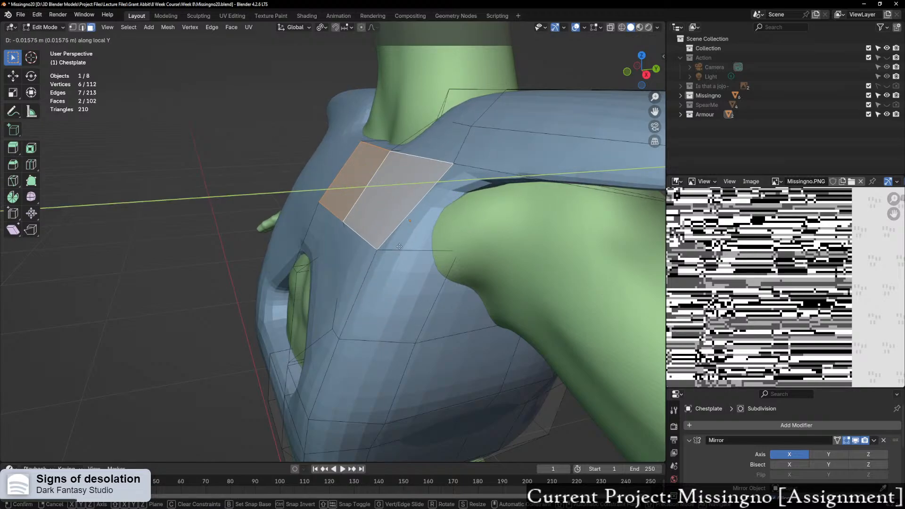
left_click(399, 246)
middle_click_drag(399, 246, 488, 233)
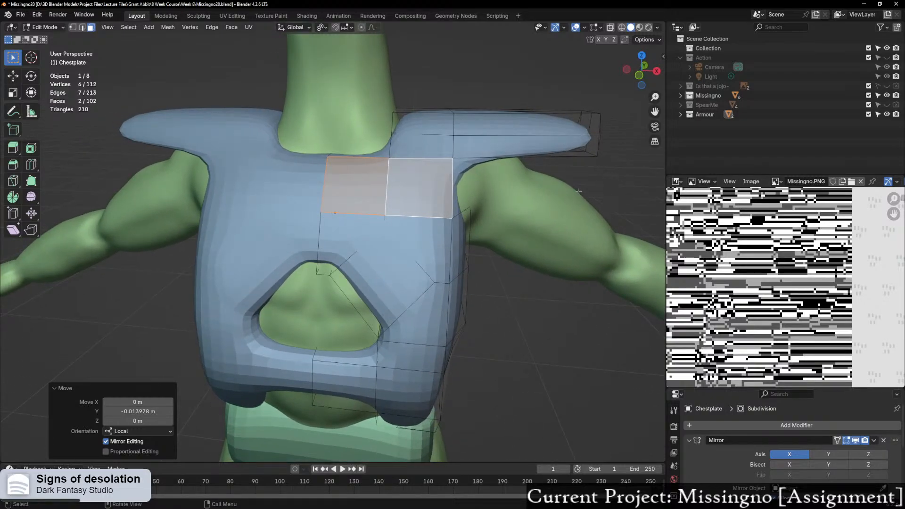
middle_click_drag(356, 168, 294, 165)
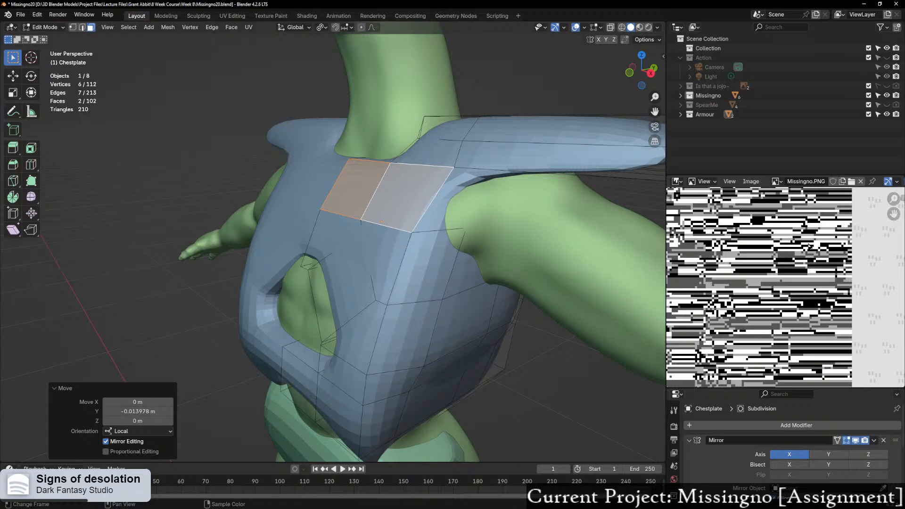
Step: Try to move the face beside the chestplate's front opening along Y
mouse_move(487, 231)
middle_mouse_down()
mouse_move(458, 228)
mouse_move(523, 238)
mouse_move(478, 222)
middle_mouse_up()
middle_click_drag(356, 272, 345, 291)
left_click(363, 287)
key("g")
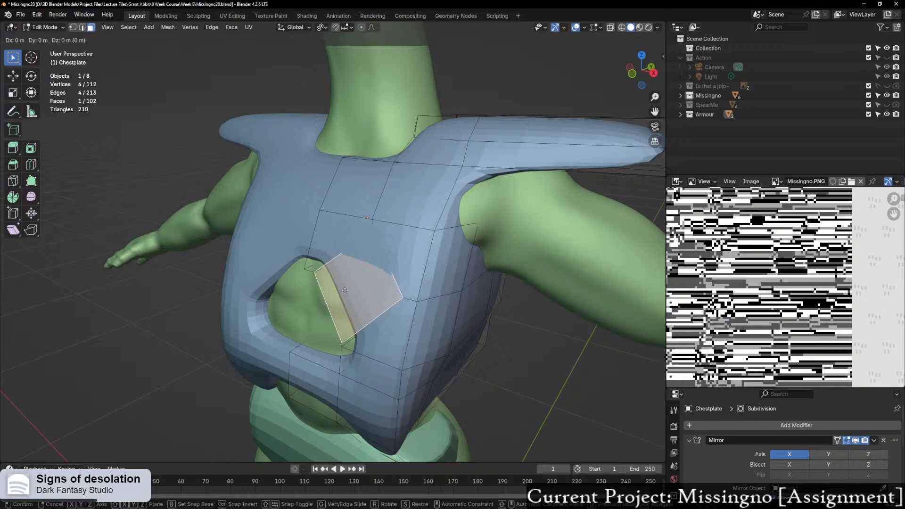
key("y")
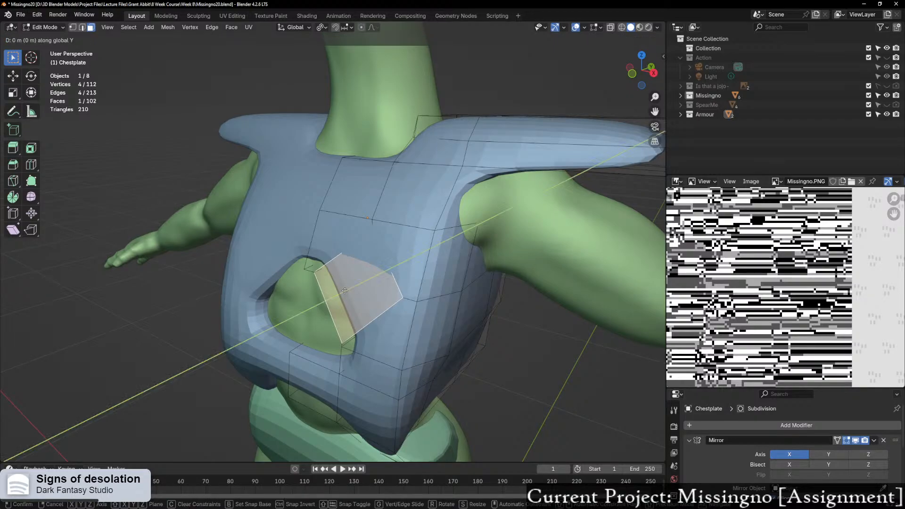
left_click(339, 291)
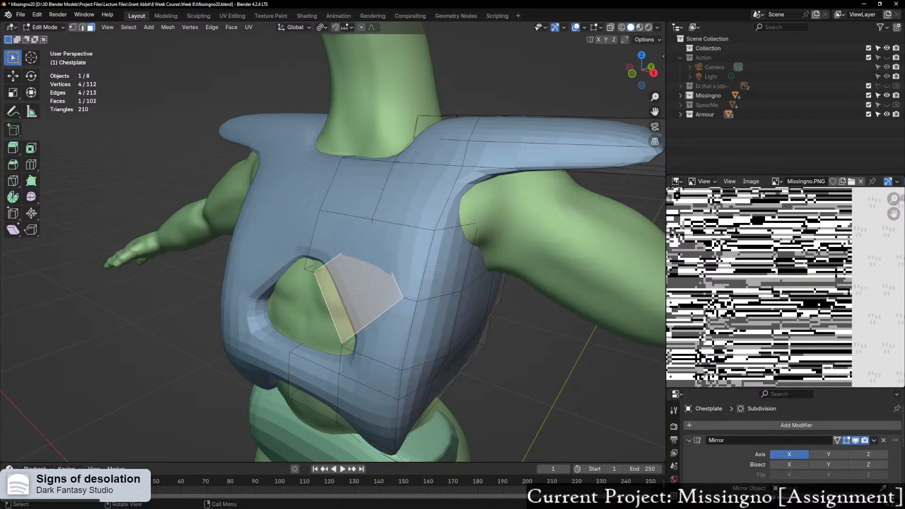
Step: Add the chestplate's front faces around the triangular opening to the selection and move them about -0.012 m along Y
left_click_drag(335, 241, 400, 255, "shift")
middle_click_drag(400, 254, 445, 242)
left_click_drag(428, 308, 337, 401, "shift")
middle_click_drag(337, 401, 385, 348)
key("g")
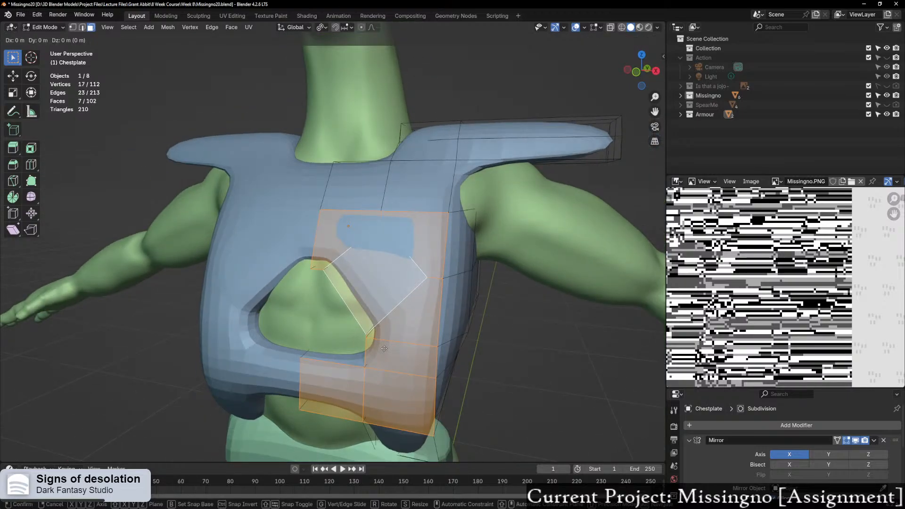
key("x")
key("y")
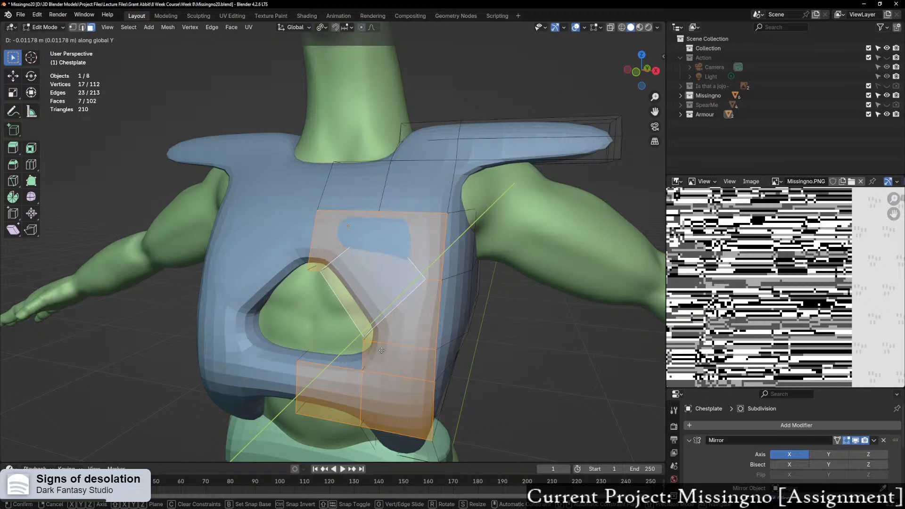
left_click(382, 350)
Step: Move the chestplate's five upper back faces beside the neck about 0.008 m along Y to cover the exposed shoulder blade
middle_click_drag(381, 350, 311, 233)
left_click(325, 237)
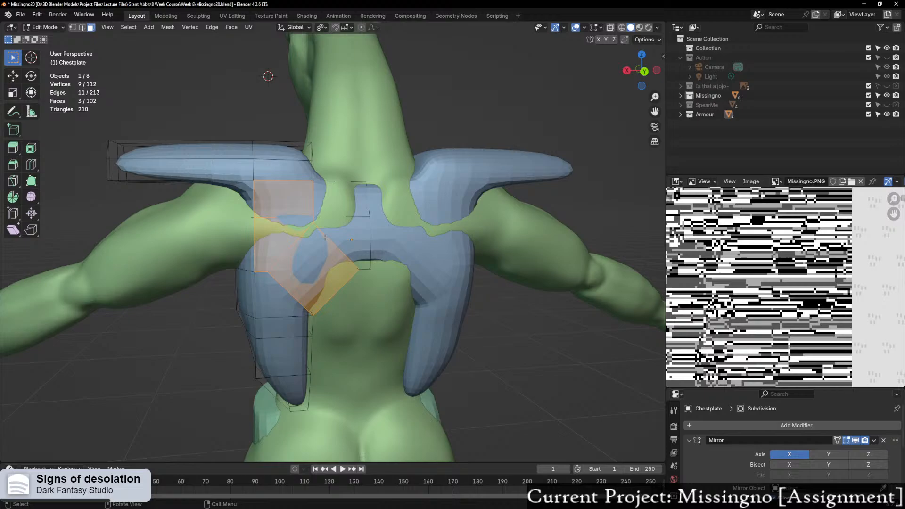
left_click(339, 205, "shift")
middle_click_drag(339, 205, 358, 271)
key("g")
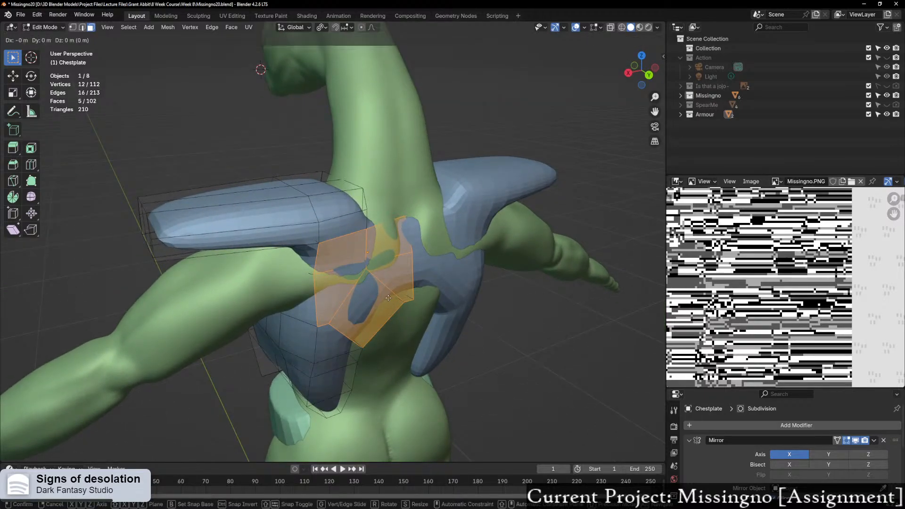
key("x")
key("y")
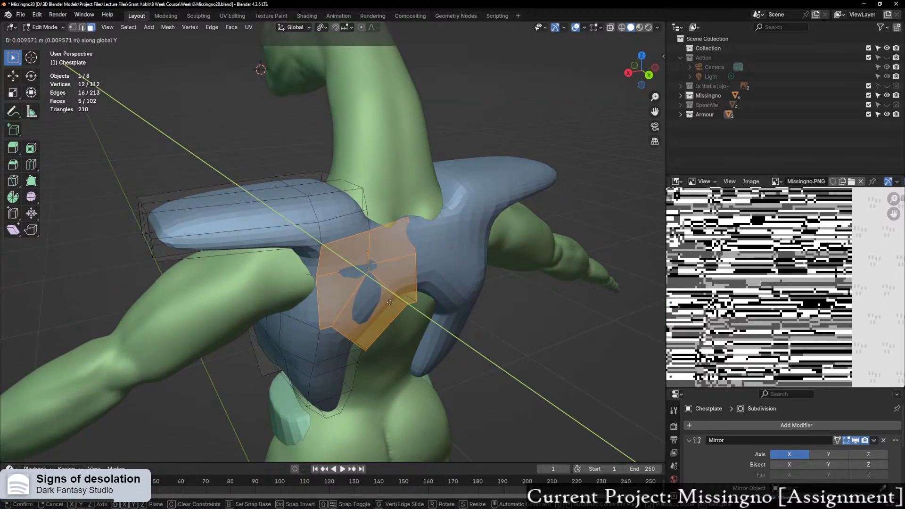
left_click(389, 302)
Step: Using X-ray to pick it, move the vertex at the centre of the chestplate's rear neckline about 0.018 m along Y
middle_click_drag(389, 302, 379, 323)
key("alt+z")
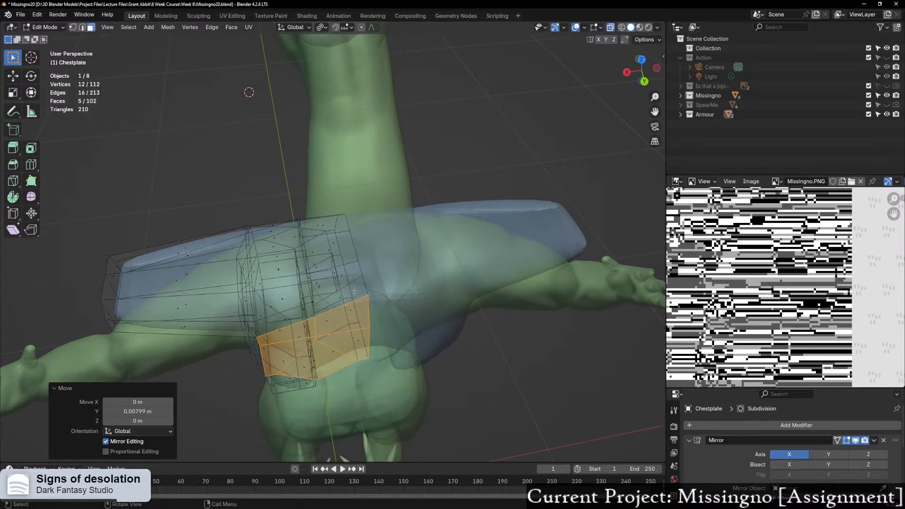
left_click(367, 297)
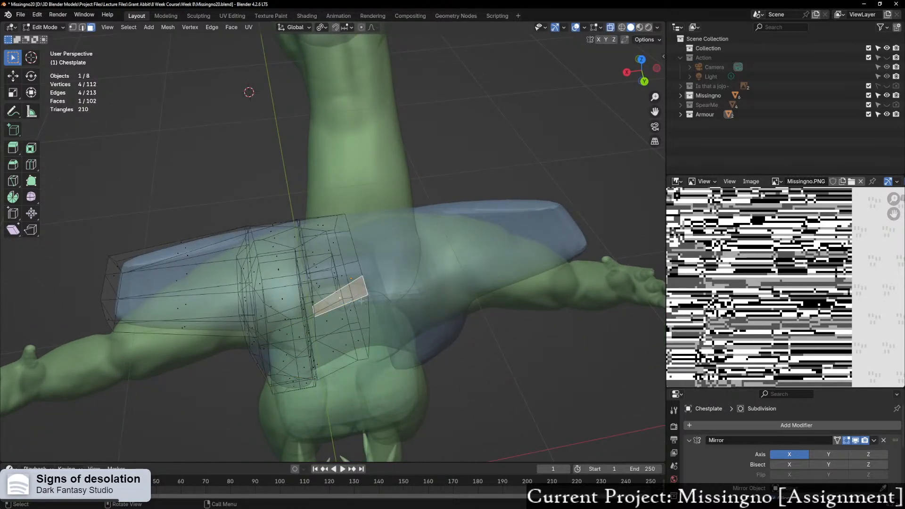
key("1")
left_click(368, 295)
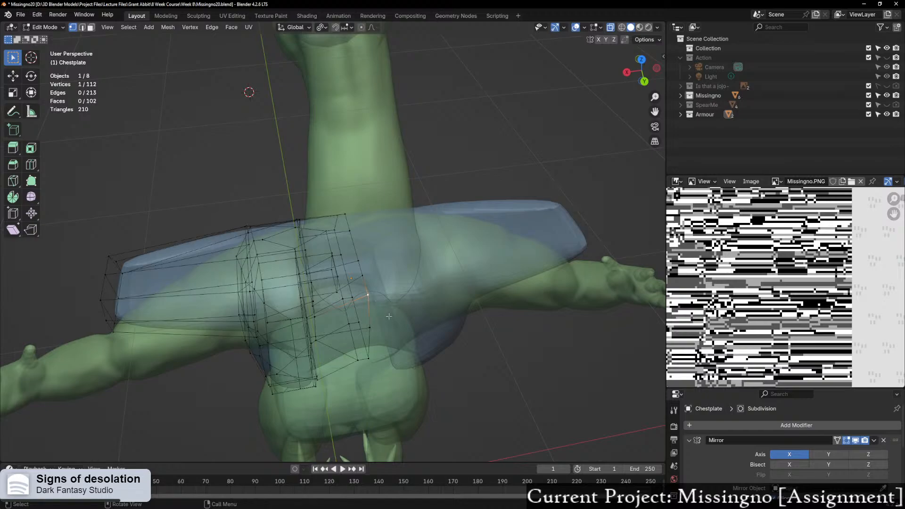
key("alt+z")
middle_click_drag(389, 317, 403, 288)
key("g")
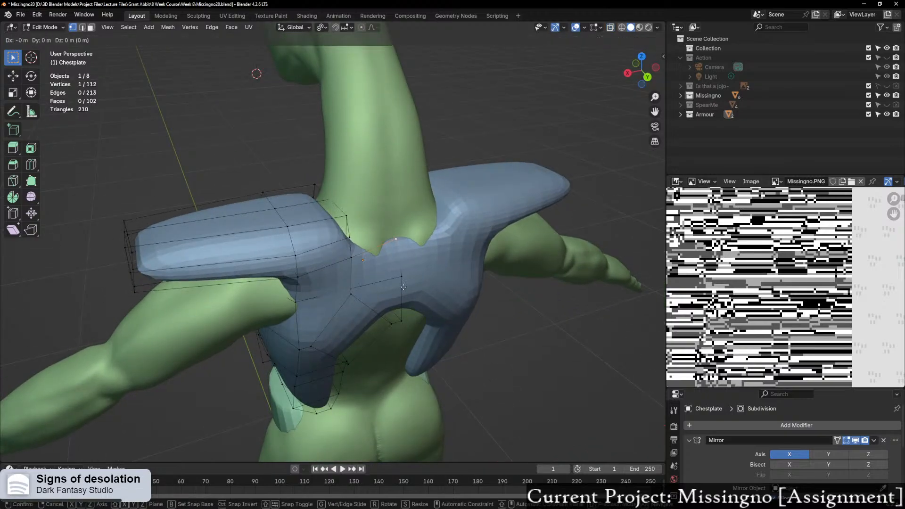
key("x")
key("y")
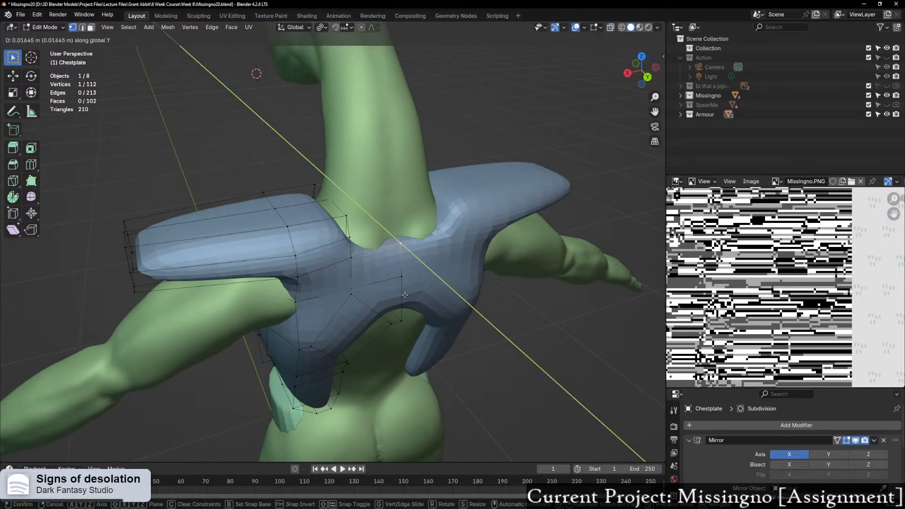
left_click(405, 296)
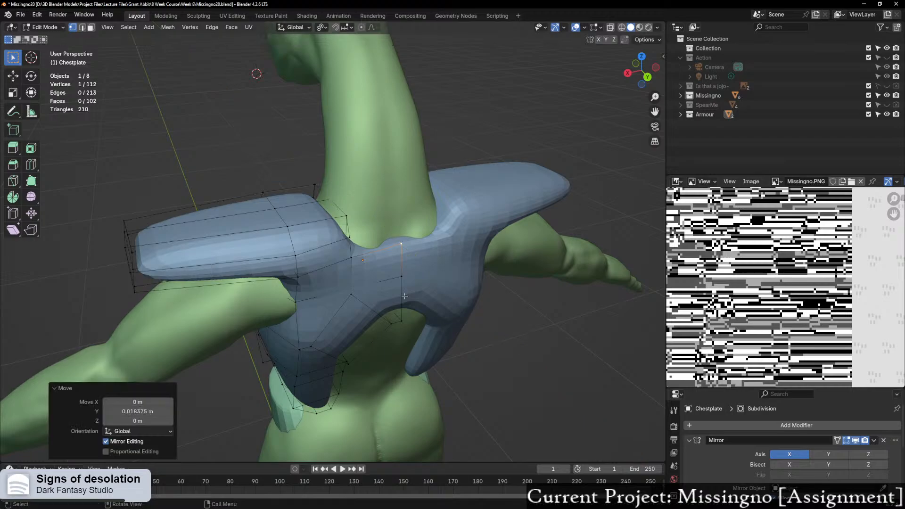
Step: Raise the two edges running along the top of the chestplate's shoulder guard about 0.016 m along Z
middle_click_drag(393, 253, 502, 239)
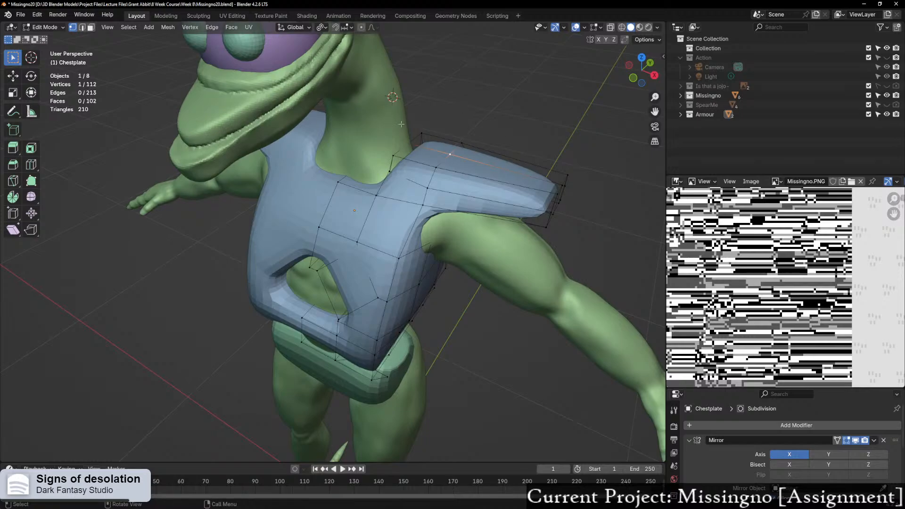
key("2")
left_click(433, 150)
left_click(489, 166, "shift")
middle_click_drag(490, 172, 511, 156)
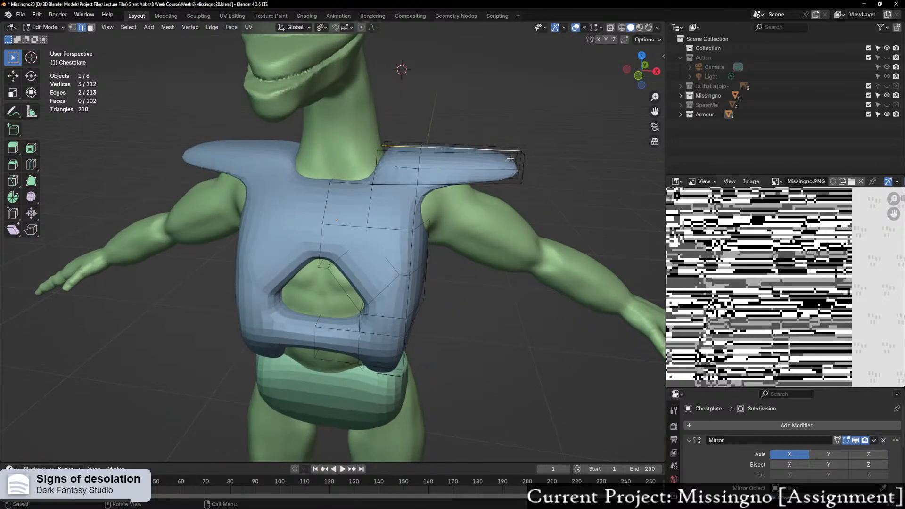
key("g")
key("z")
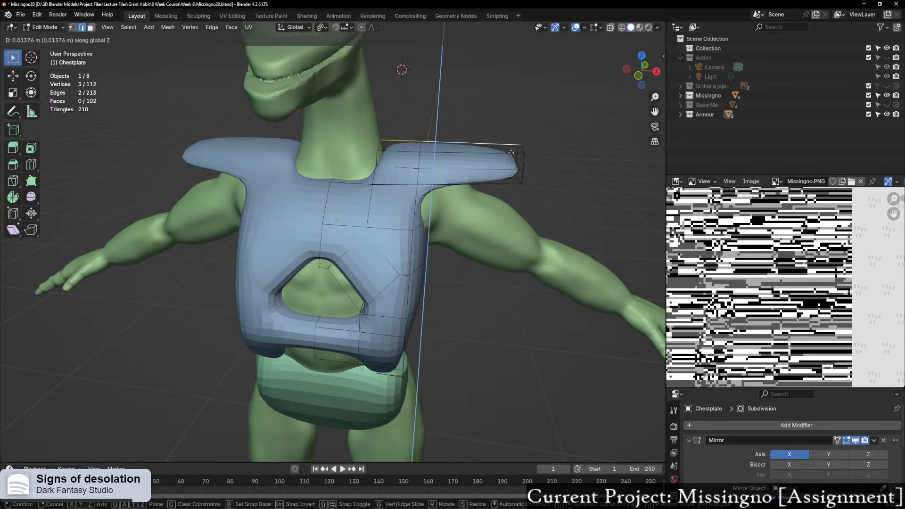
left_click(511, 151)
Step: Scale the outer end of the chestplate's shoulder guard to about 0.7 along Y to taper it
scroll(474, 159, "down", 2)
middle_click_drag(473, 159, 409, 176)
scroll(409, 203, "up", 2)
middle_click_drag(409, 209, 439, 227)
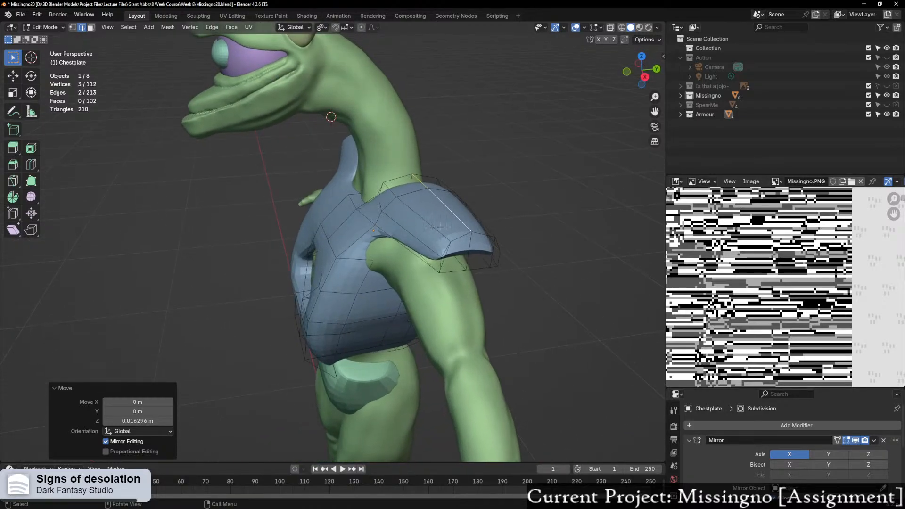
left_click_drag(430, 217, 583, 308)
middle_click_drag(583, 308, 546, 306)
key("s")
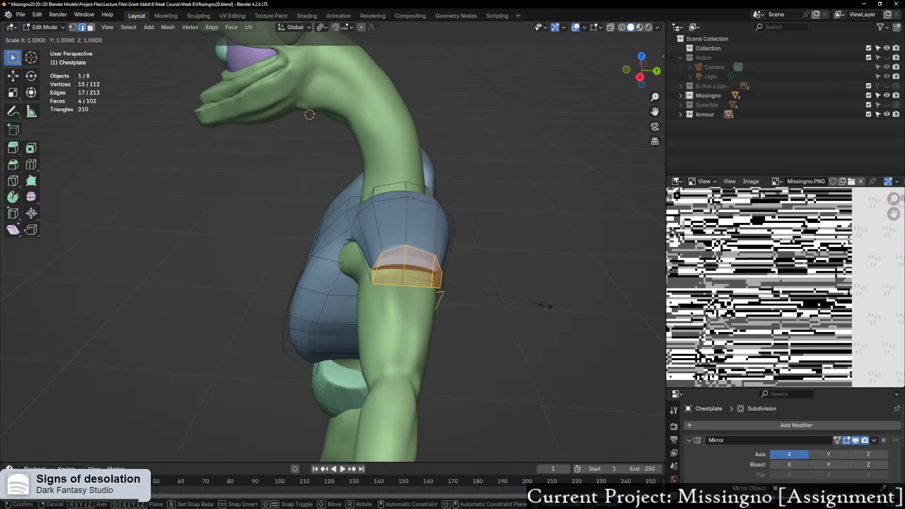
key("x")
key("y")
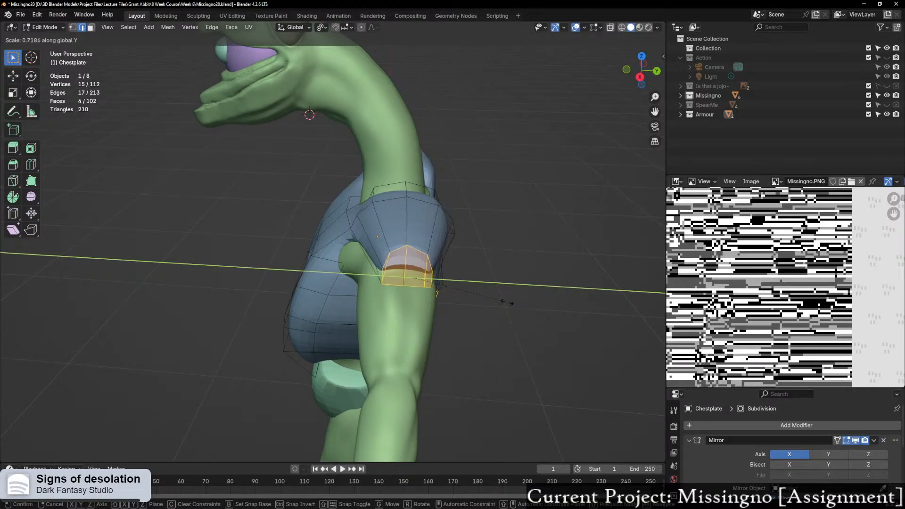
left_click(502, 303)
Step: Finish editing the chestplate and open the AbdominalPlate mesh in Edit Mode
middle_click_drag(501, 302, 428, 331)
key("Tab")
left_click(372, 377)
key("ctrl+Tab")
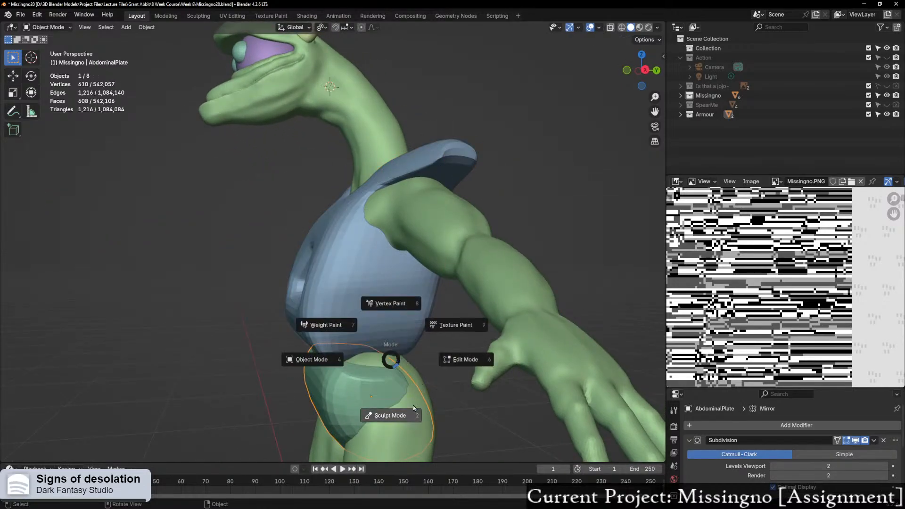
left_click(410, 411)
key("ctrl+Tab")
left_click(432, 408)
middle_click_drag(431, 409, 418, 396)
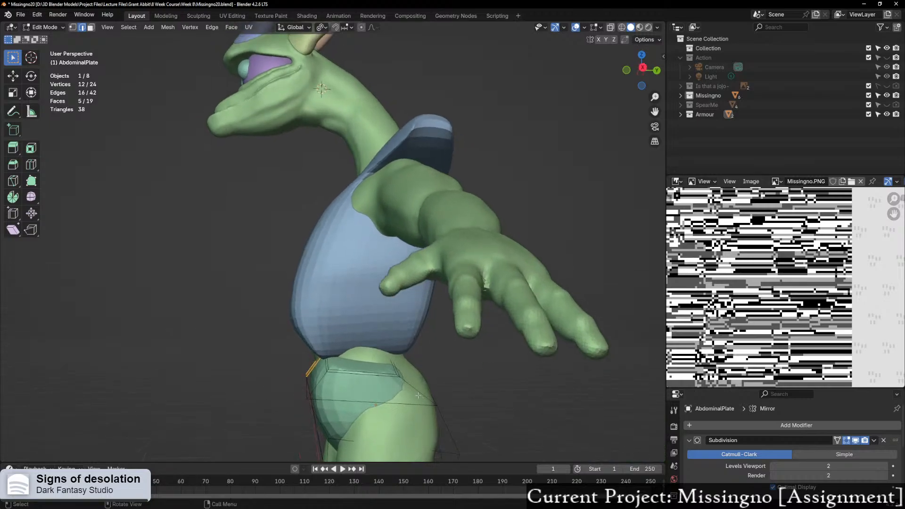
Step: In the right side view with X-ray, move the abdominal plate's rear faces about 0.063 m along Y and 0.014 m along Z
left_click(641, 69)
middle_click_drag(523, 310, 474, 254, "shift")
key("alt+z")
left_click_drag(392, 231, 508, 410)
key("g")
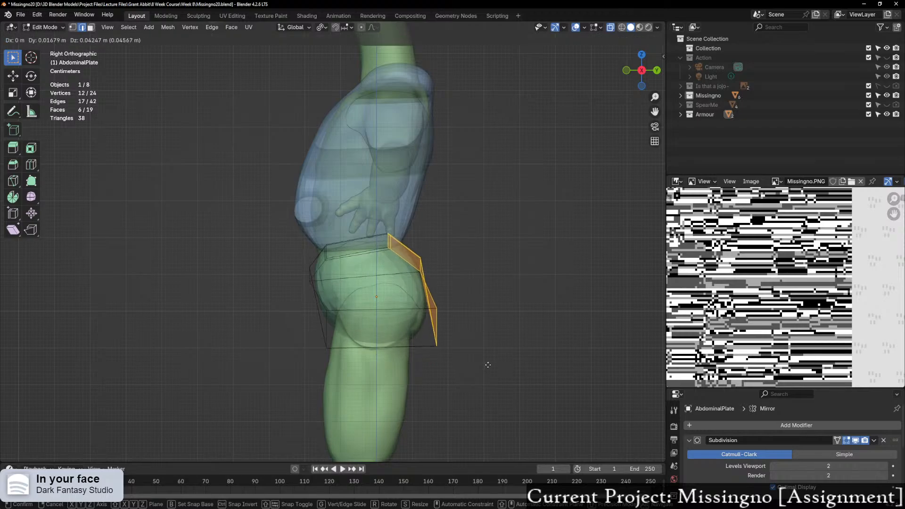
left_click(501, 374)
key("alt+z")
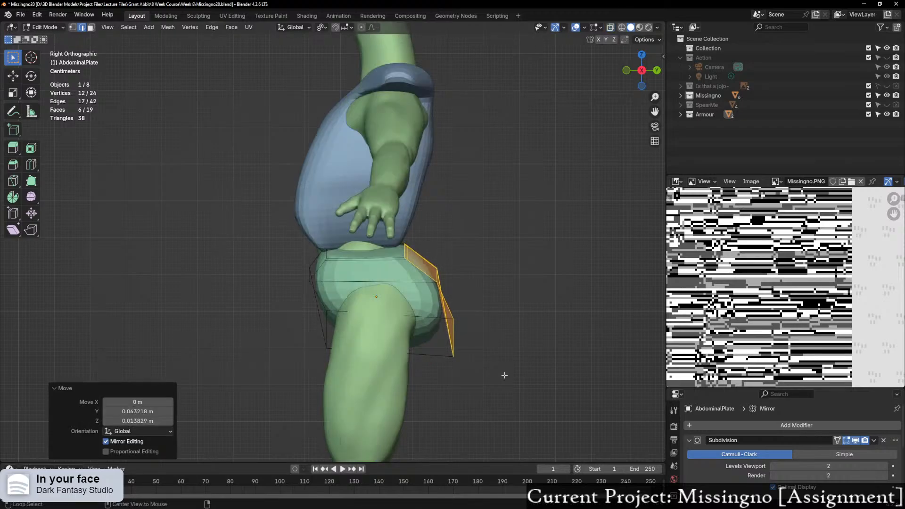
Step: With X-ray enabled, lower the abdominal plate's bottom face between the legs about 0.025 m along Z
middle_click_drag(501, 373, 553, 369)
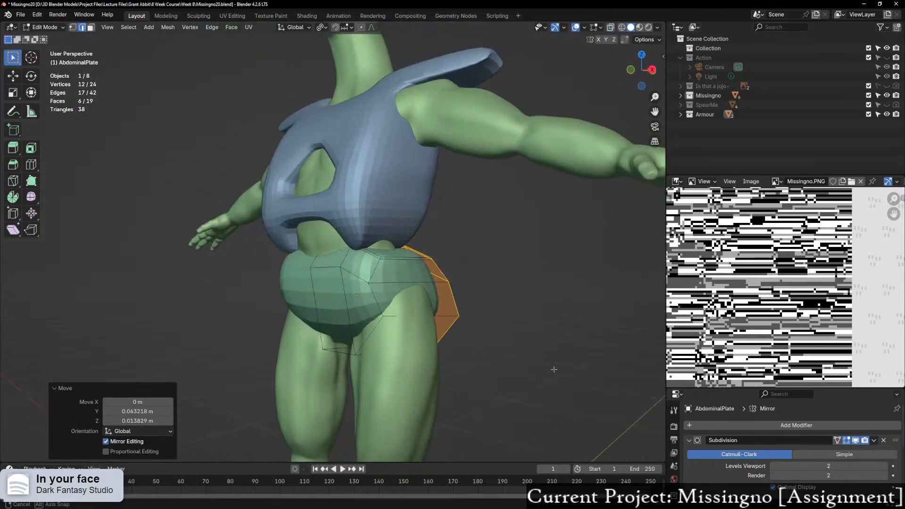
left_click(477, 372)
middle_click_drag(475, 360, 503, 368)
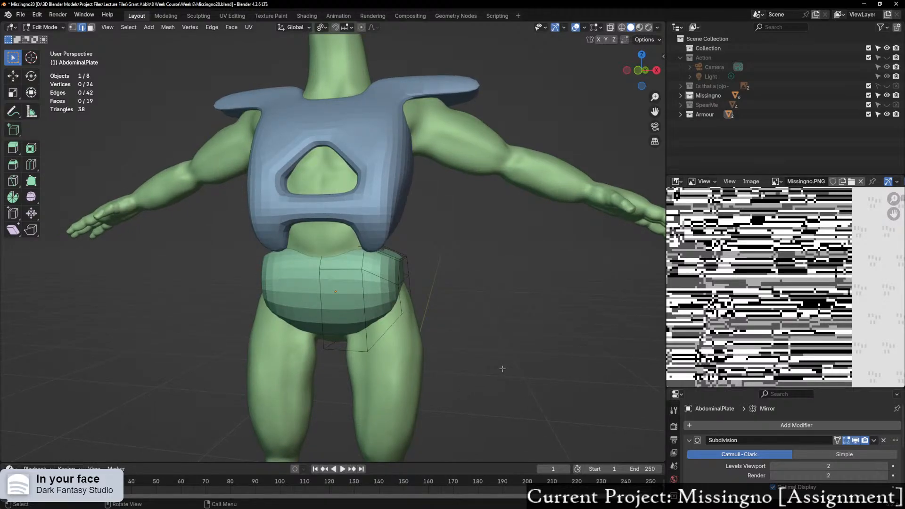
middle_click_drag(481, 349, 284, 338)
left_click_drag(294, 326, 583, 420)
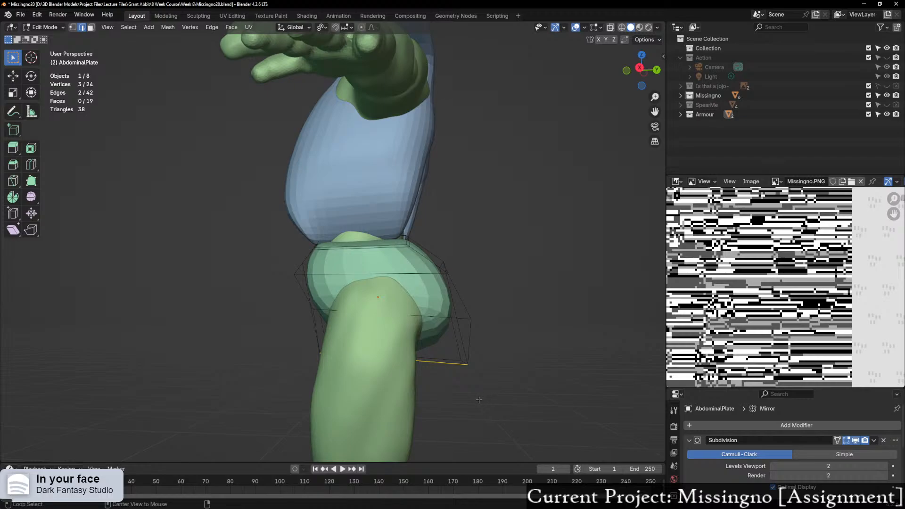
key("alt+z")
key("Right")
left_click_drag(309, 328, 629, 444)
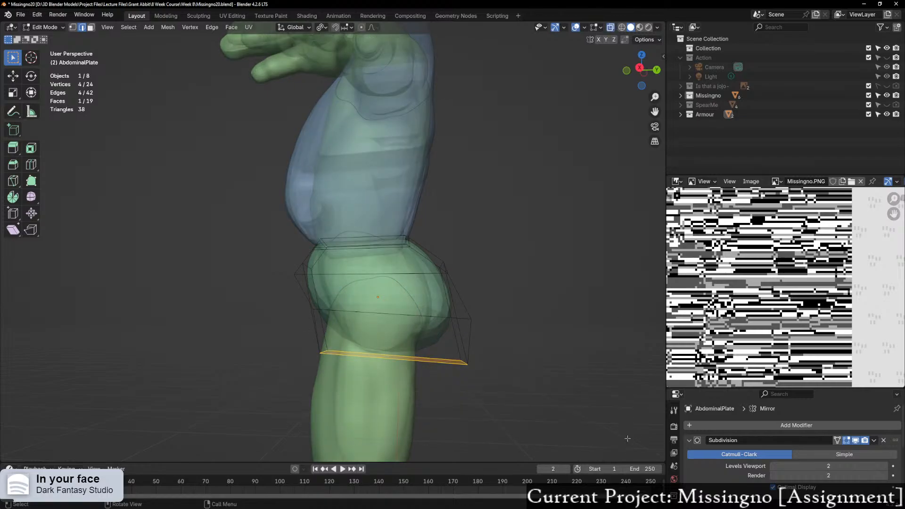
key("g")
key("z")
left_click(629, 449)
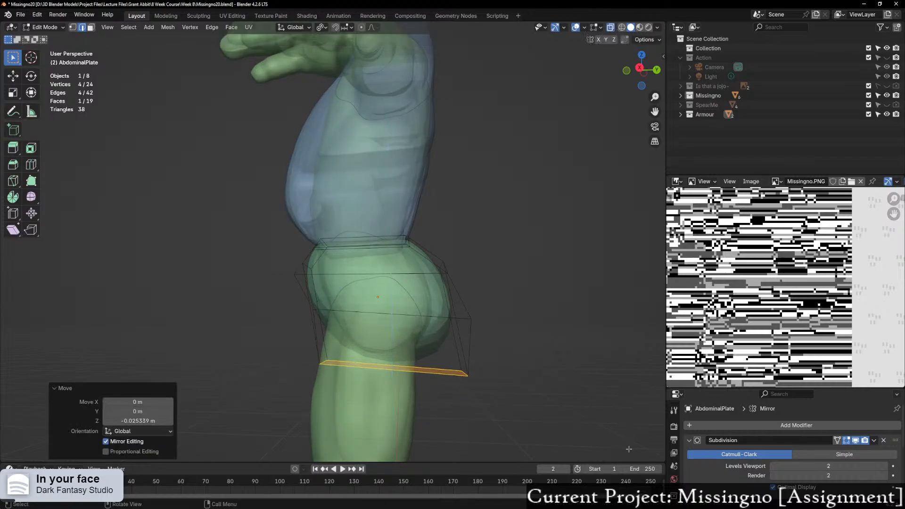
Step: Shift the abdominal plate's bottom face about -0.048 m along Y and check the fit from the front
key("g")
key("y")
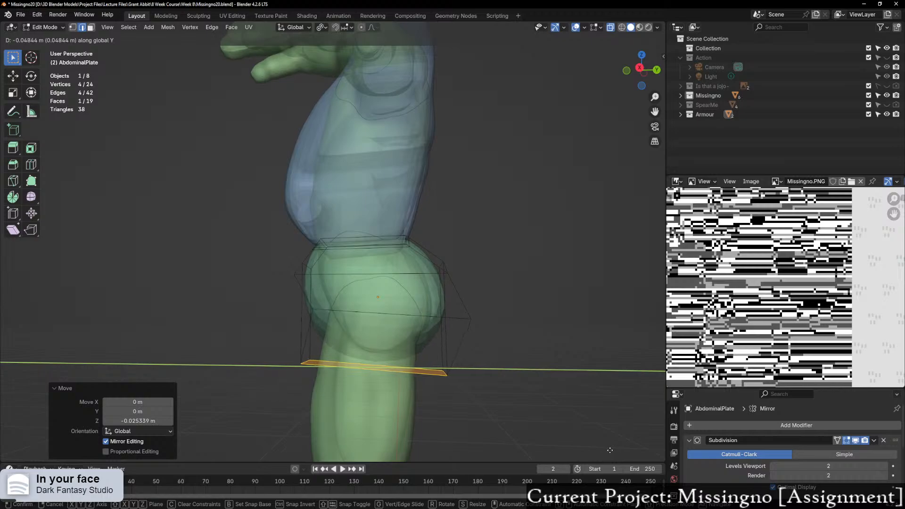
left_click(610, 450)
middle_click_drag(610, 450, 647, 398)
middle_click_drag(533, 356, 417, 362)
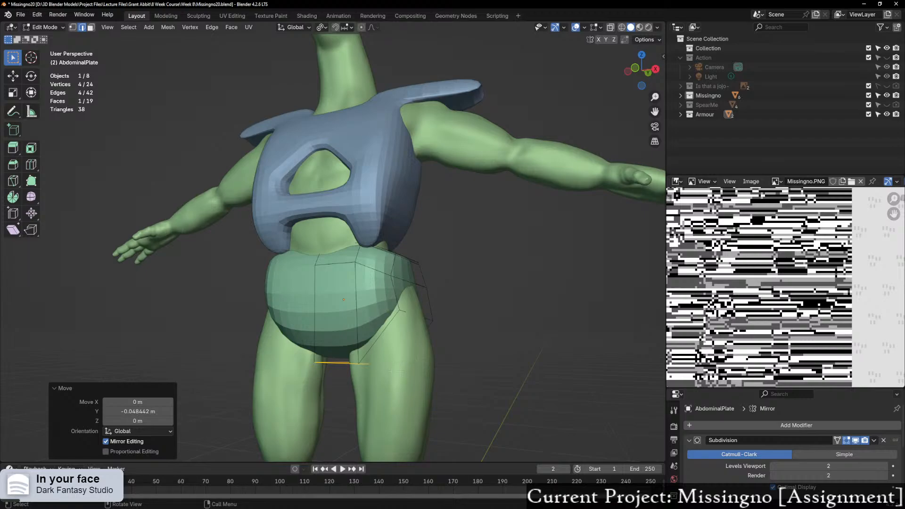
middle_click_drag(439, 188, 383, 70)
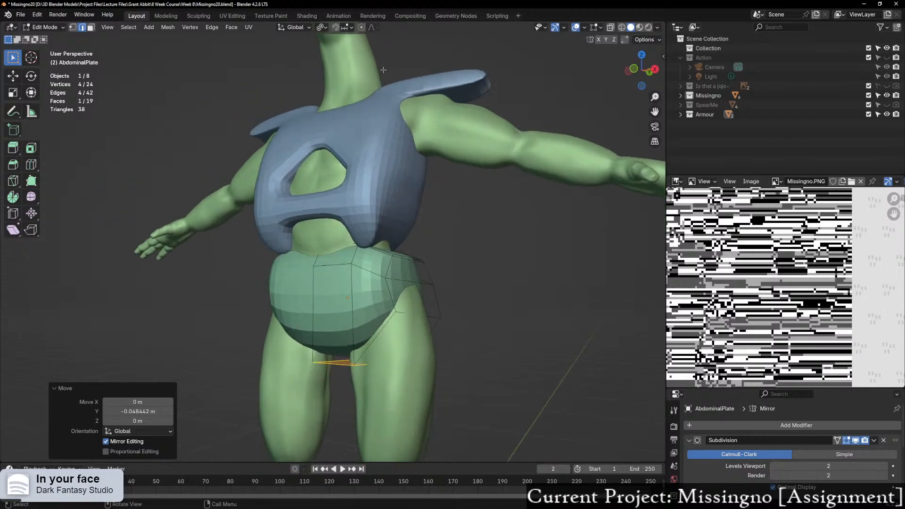
middle_click_drag(419, 337, 424, 141)
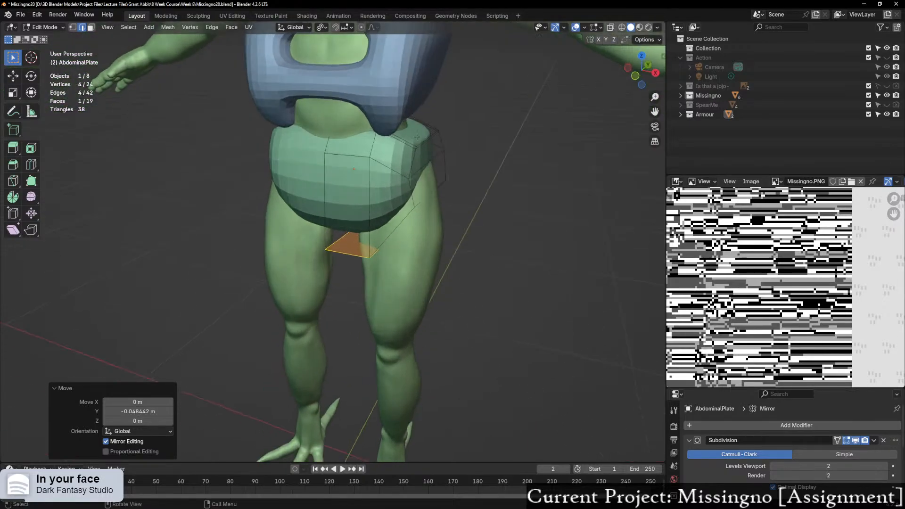
left_click(421, 139)
left_click(417, 137, "alt+shift")
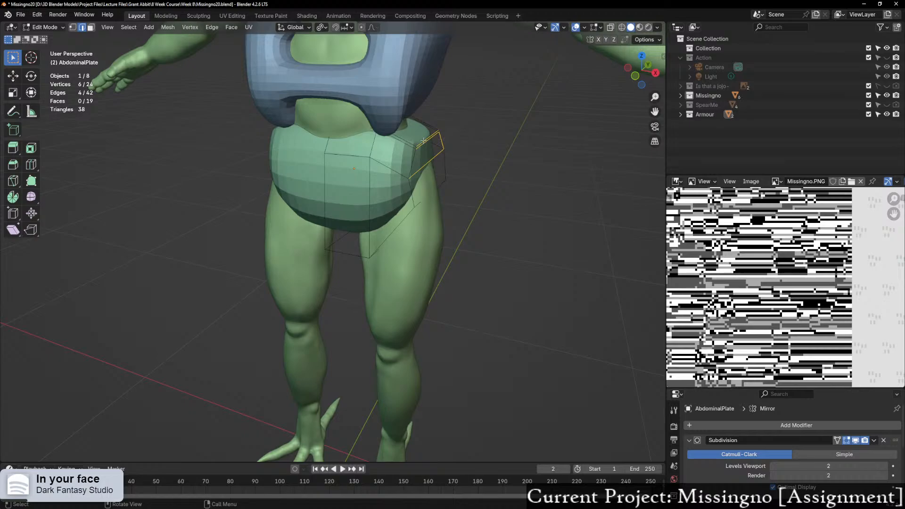
left_click(460, 174)
Step: In face selection, move the narrow face on the side of the abdominal plate's upper rim about -0.027 m along X
key("3")
left_click(431, 145, "alt")
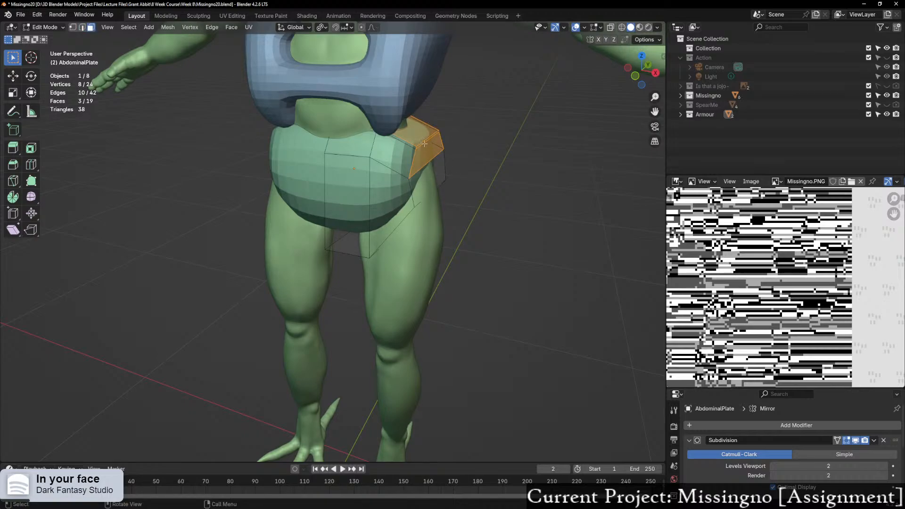
left_click(425, 147)
left_click(425, 138)
middle_click_drag(432, 144, 464, 134)
scroll(396, 139, "up", 2)
left_click(398, 93)
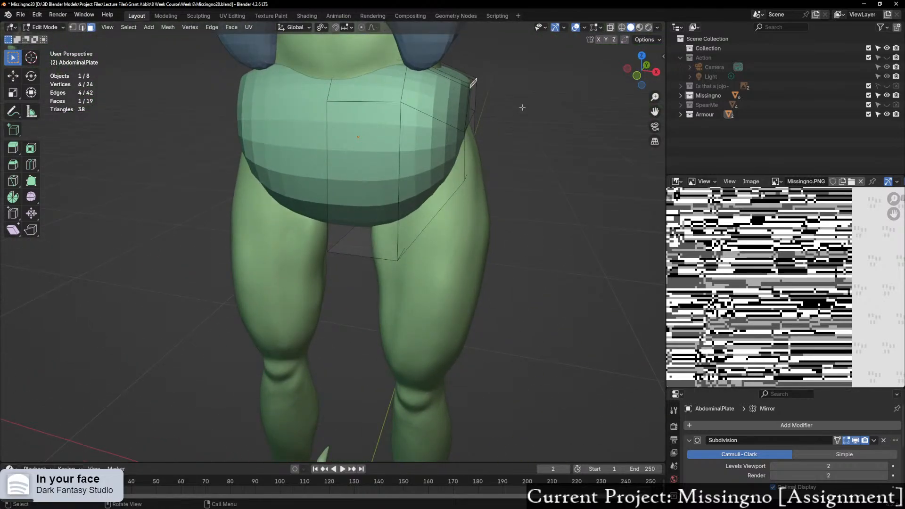
key("g")
key("x")
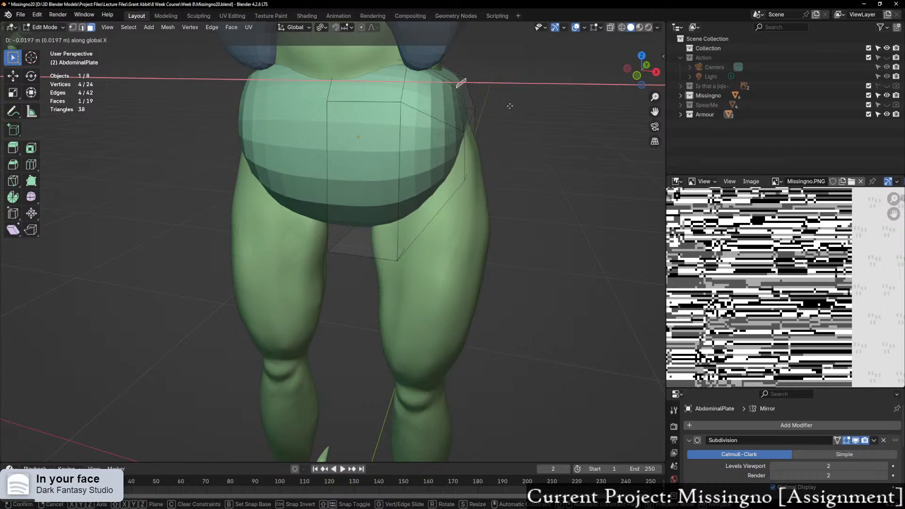
left_click(506, 106)
middle_click_drag(507, 106, 487, 146)
scroll(529, 133, "down", 2)
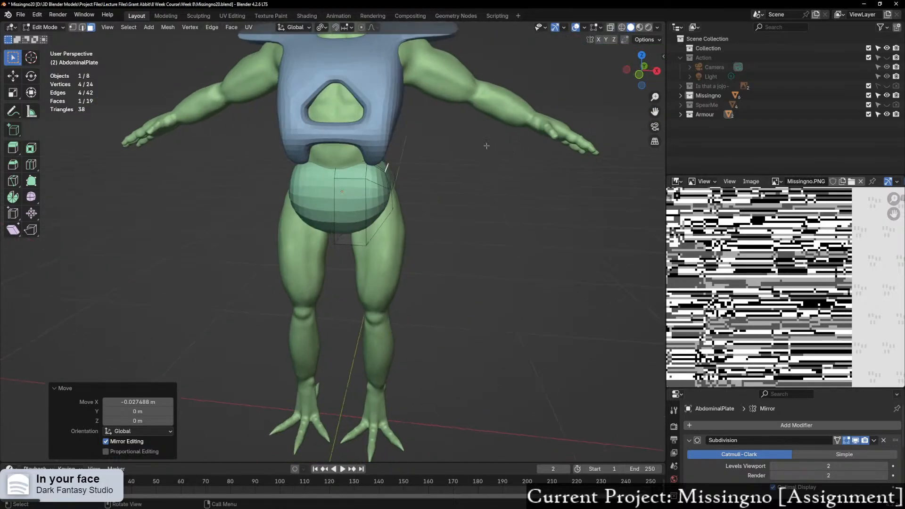
Step: Return to Object Mode and examine the armour and the neck from the side and front
middle_click_drag(418, 153, 399, 278, "shift")
middle_click_drag(415, 210, 337, 200)
key("ctrl+Tab")
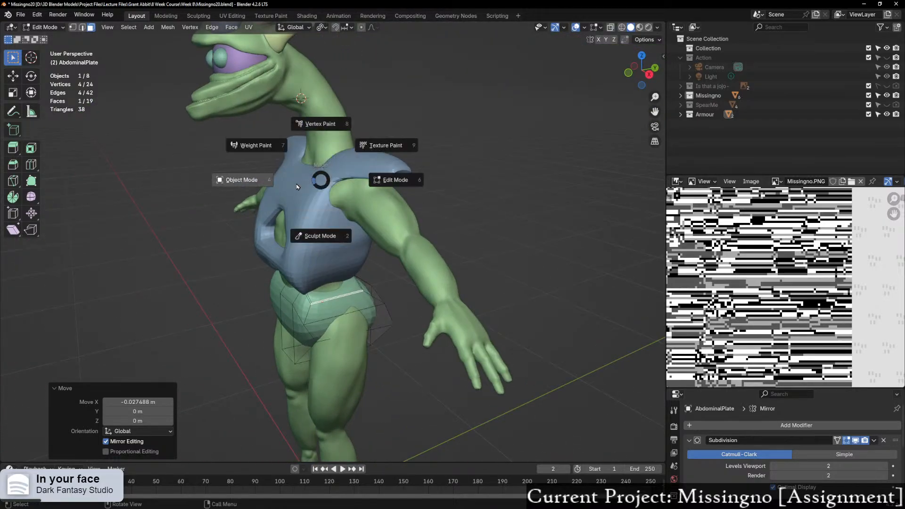
left_click(289, 187)
left_click(649, 74)
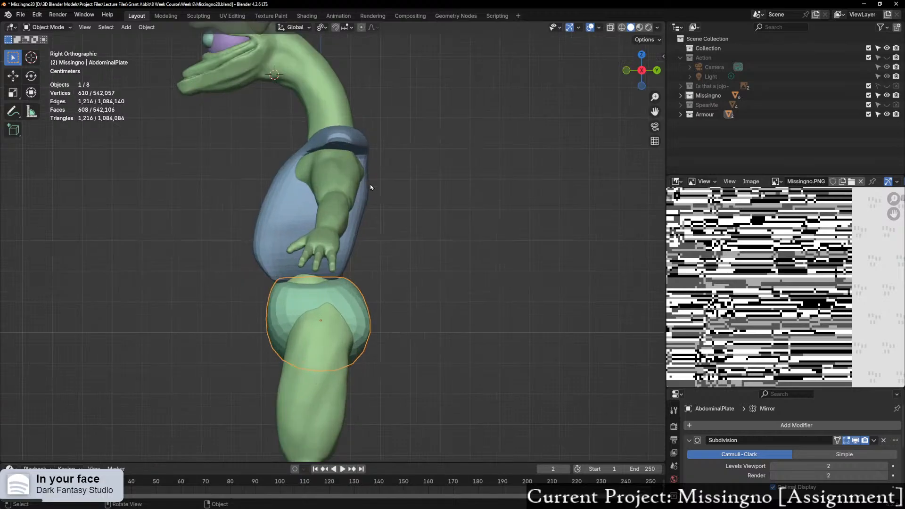
scroll(366, 271, "up", 2)
scroll(366, 271, "up", 3)
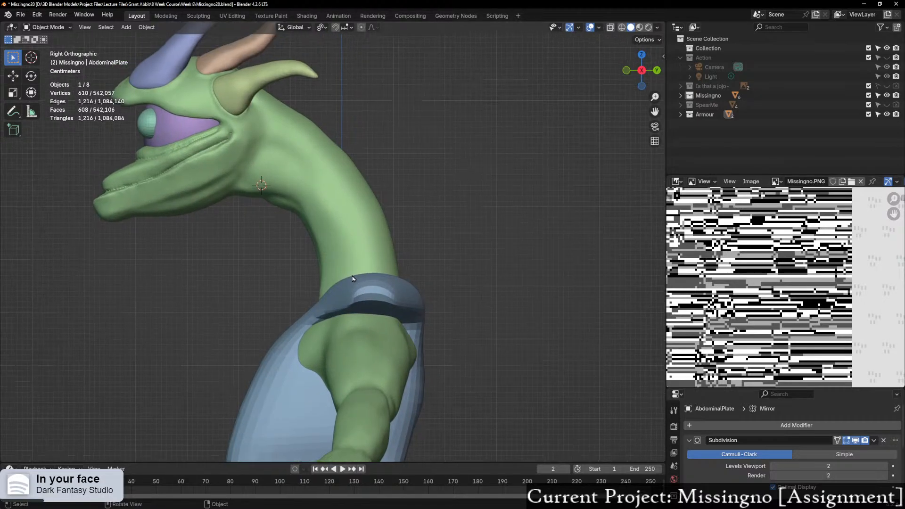
middle_click_drag(349, 256, 459, 264)
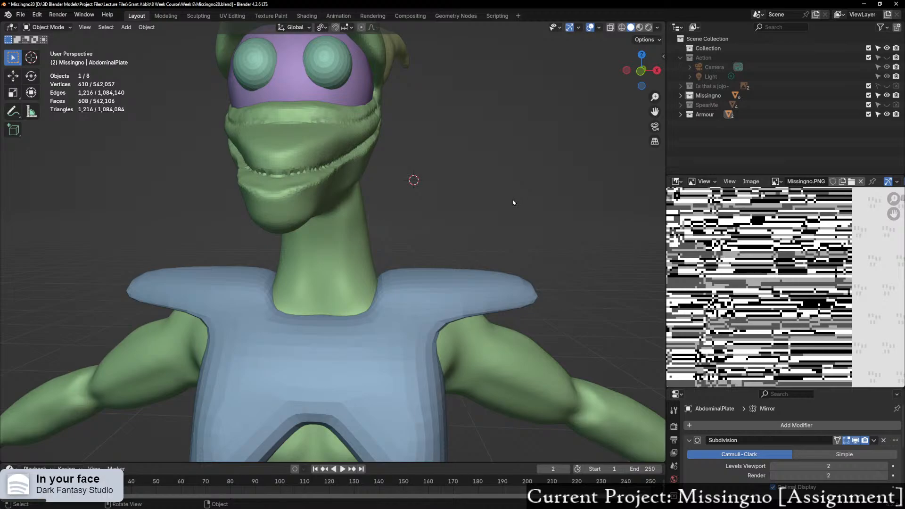
Step: Reset the 3D cursor to the world origin and add a mesh cylinder there with 12 vertices
key("shift+s")
left_click(447, 241)
scroll(430, 285, "down", 4)
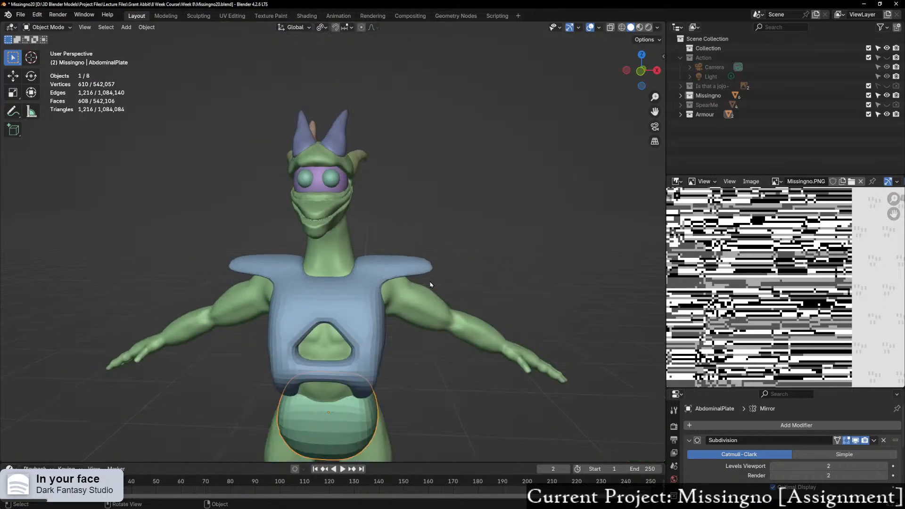
scroll(430, 285, "down", 2)
middle_click_drag(430, 284, 362, 317)
key("shift+a")
mouse_move(362, 317)
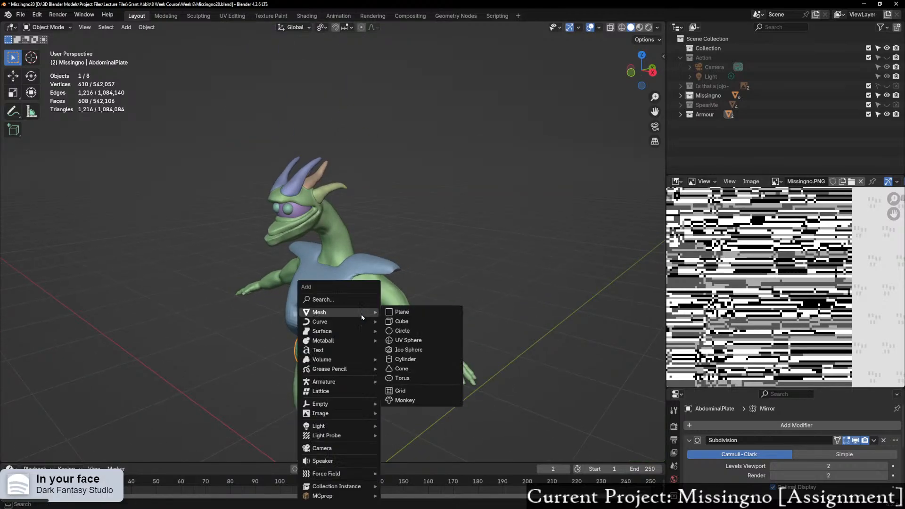
left_click(418, 363)
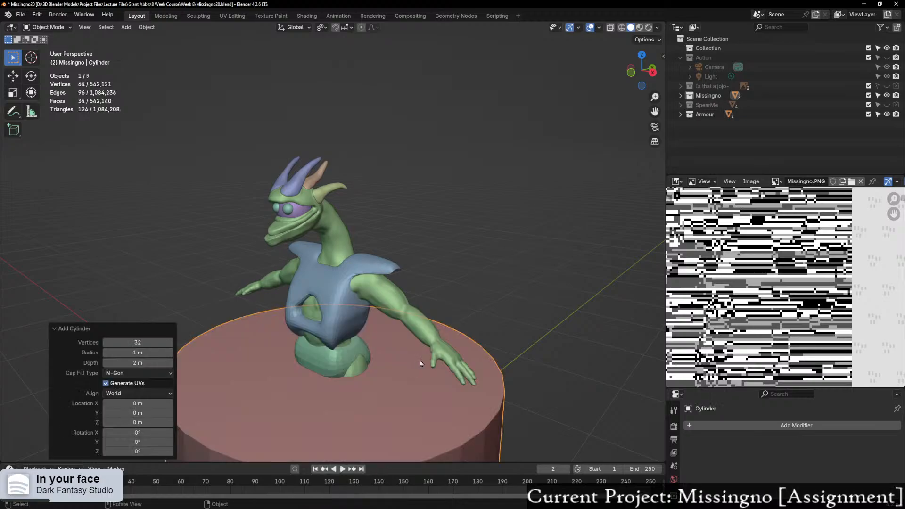
left_click(127, 338)
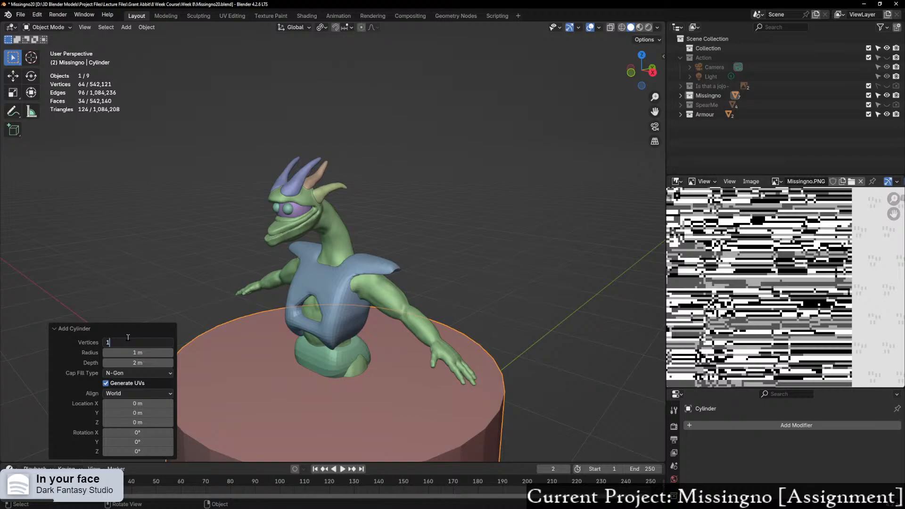
key("Return")
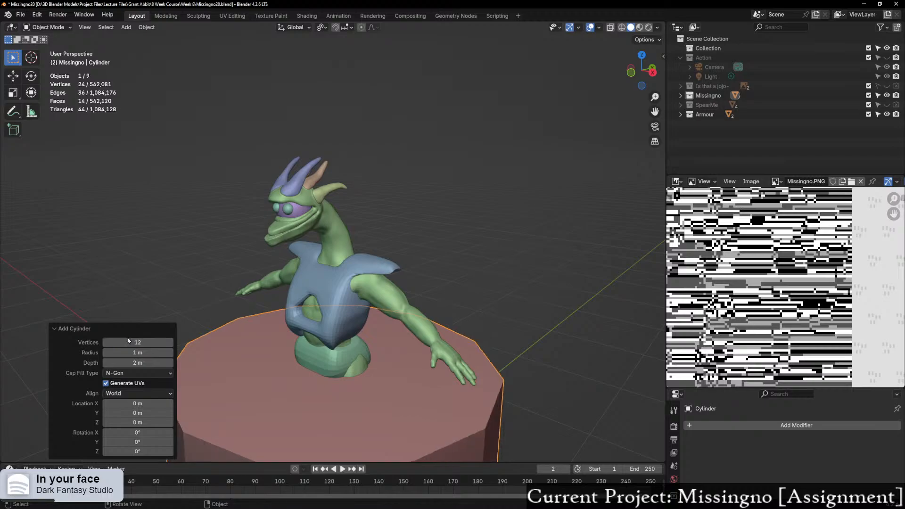
Step: Scale the cylinder to 0.2 in X and Y without changing its height
scroll(385, 365, "down", 3)
middle_click_drag(437, 351, 404, 344)
scroll(405, 344, "down", 1)
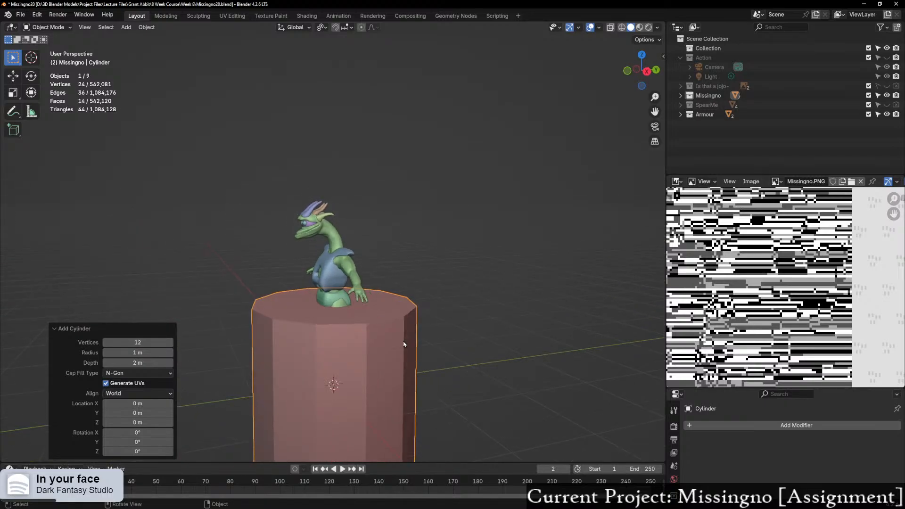
key("ctrl+Tab")
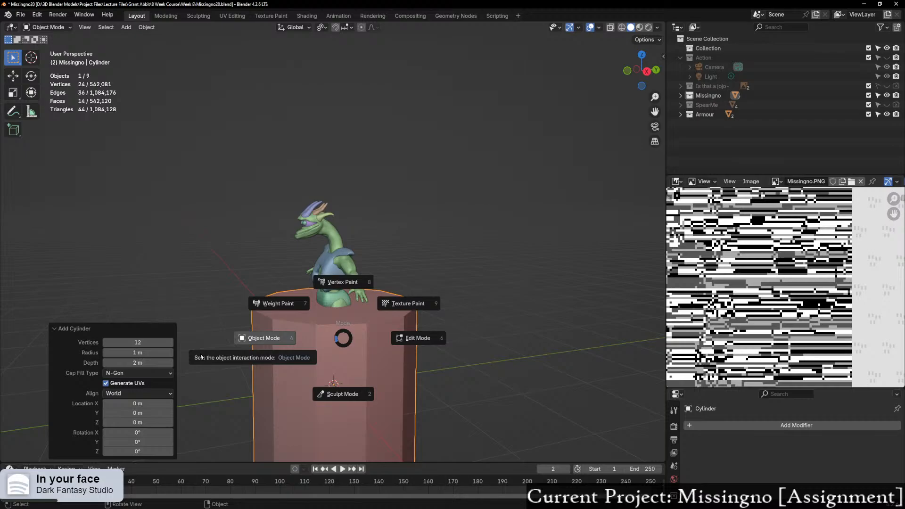
left_click(200, 356)
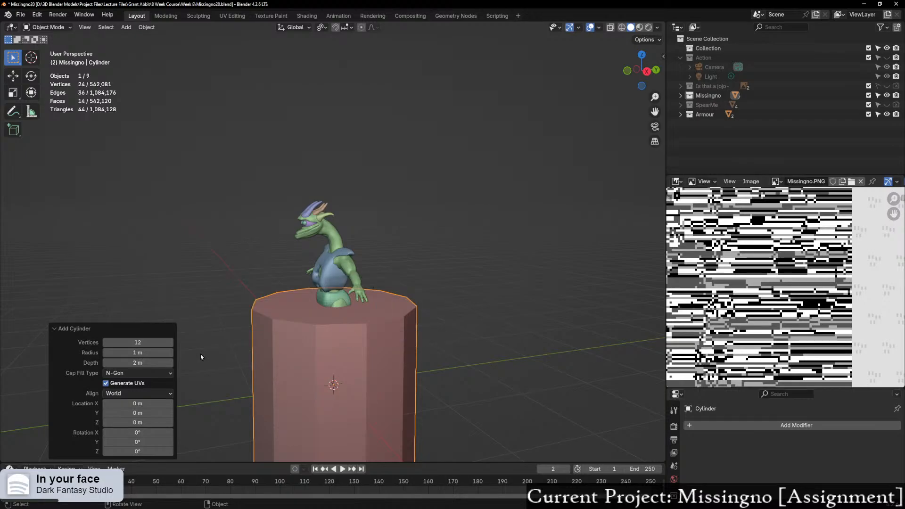
middle_click_drag(299, 353, 339, 279, "shift")
middle_click_drag(428, 317, 409, 319)
key("s")
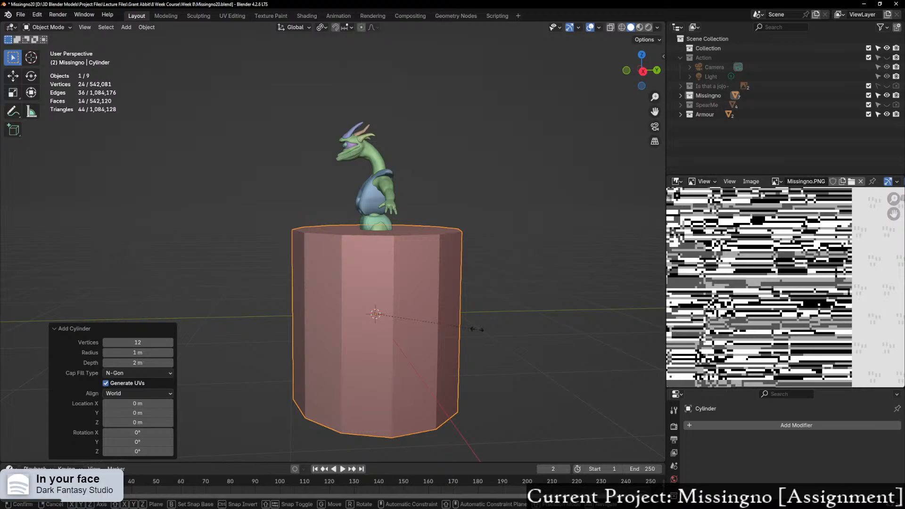
key("shift+z")
left_click(403, 317)
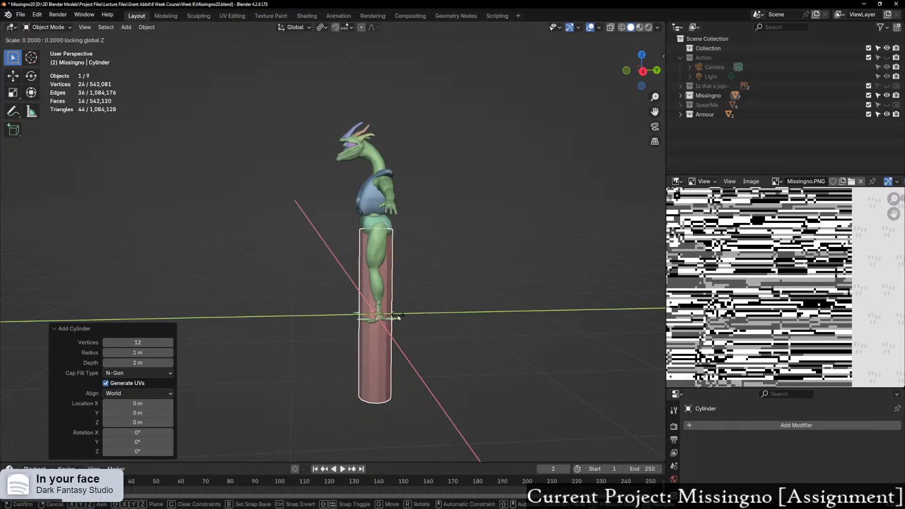
Step: Raise the cylinder about 1.383 m along Z to the creature's upper body
scroll(419, 333, "up", 3)
key("g")
key("z")
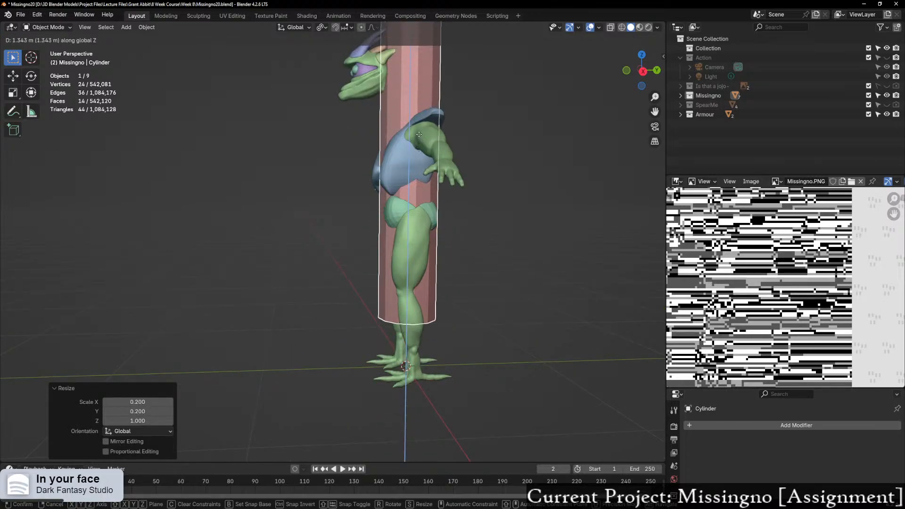
left_click(427, 141)
Step: Shorten the cylinder by scaling it to 0.2 along Z
middle_click_drag(445, 188, 388, 271, "shift")
key("s")
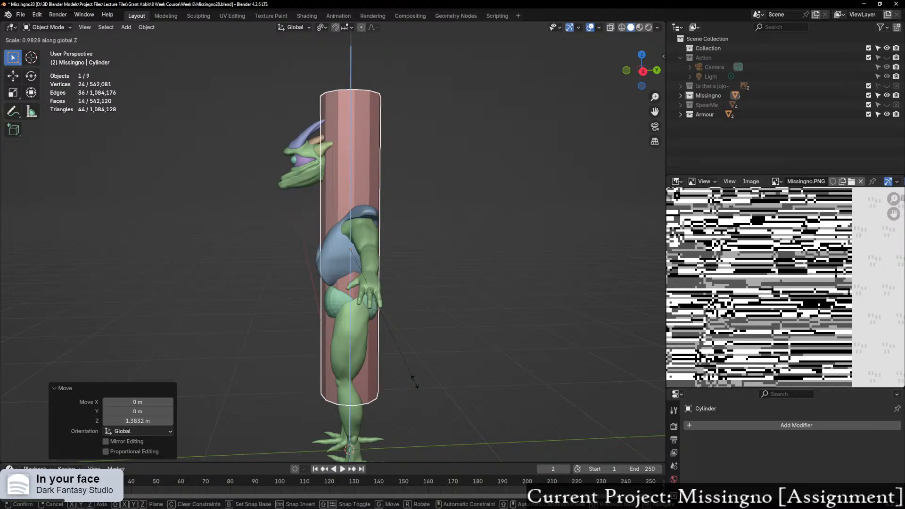
key("z")
left_click(369, 279)
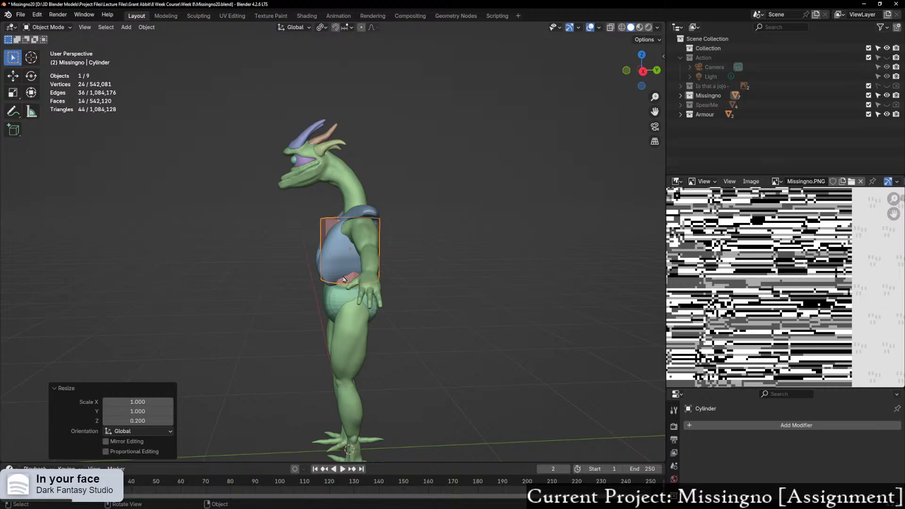
Step: In the right side view, move the cylinder about 0.033 m along Y and 0.296 m along Z around the neck
middle_click_drag(314, 273, 370, 282)
left_click(643, 74)
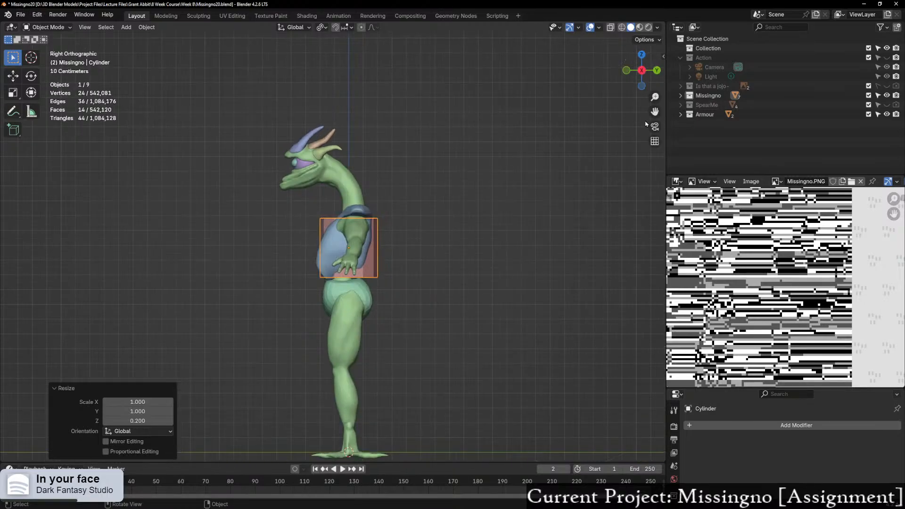
scroll(481, 299, "up", 4)
middle_click_drag(459, 290, 424, 349, "shift")
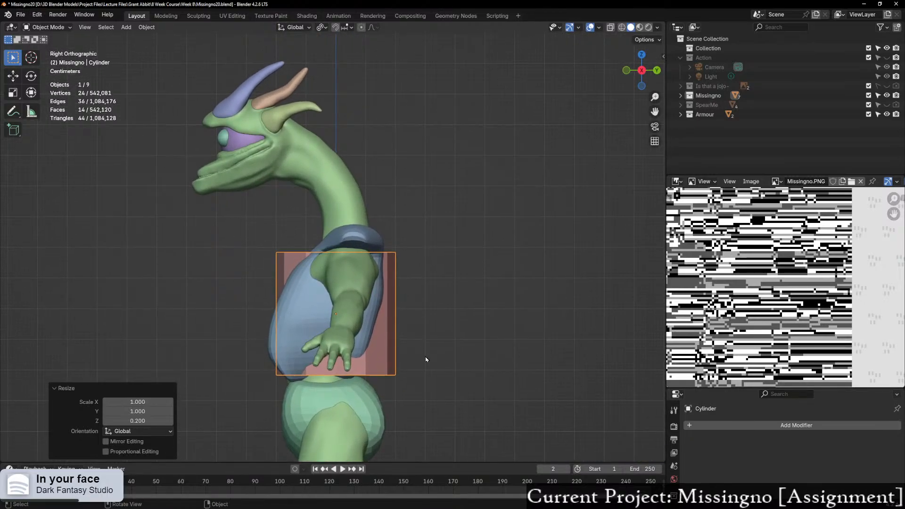
key("g")
left_click(436, 266)
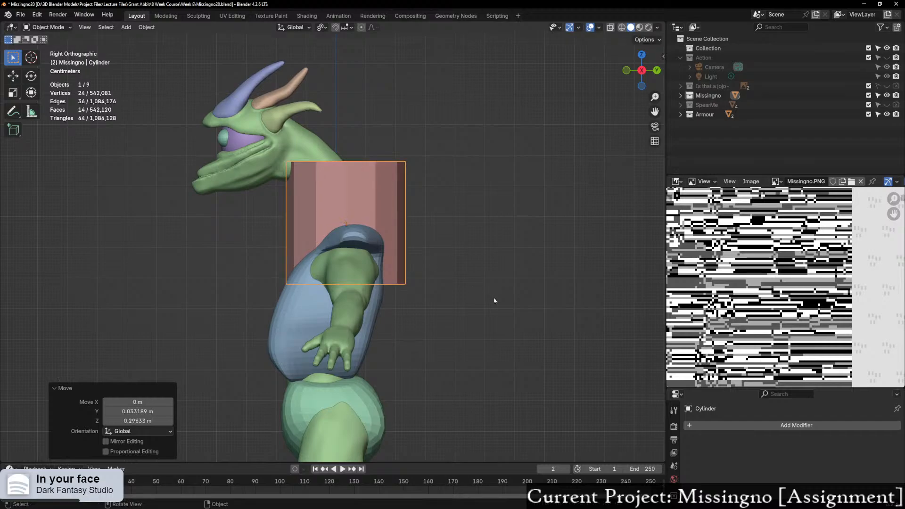
Step: Add a Shrinkwrap modifier to the cylinder and target the creature's Chest object
scroll(436, 266, "up", 1)
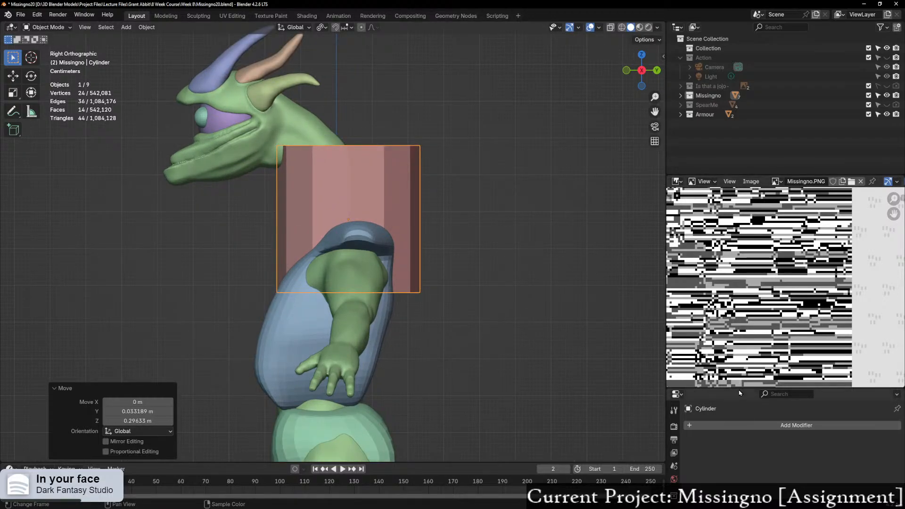
left_click_drag(739, 389, 738, 298)
left_click(693, 335)
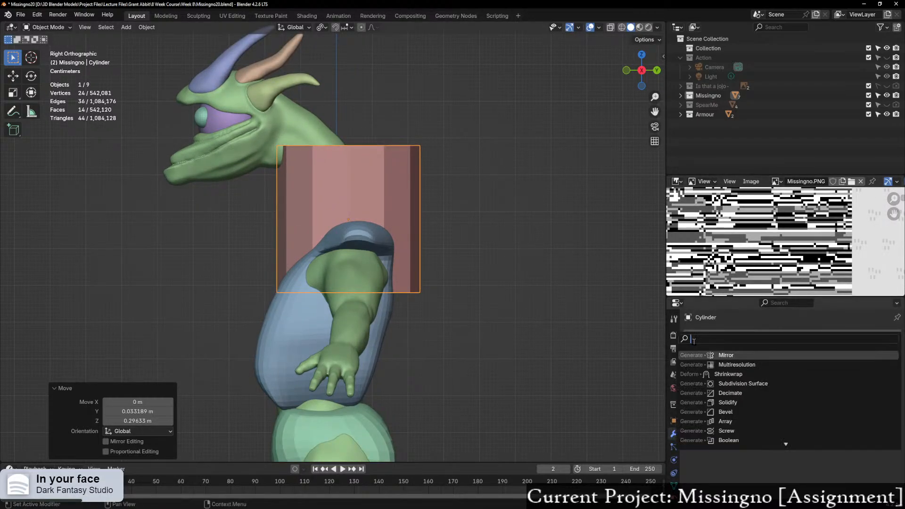
left_click(728, 373)
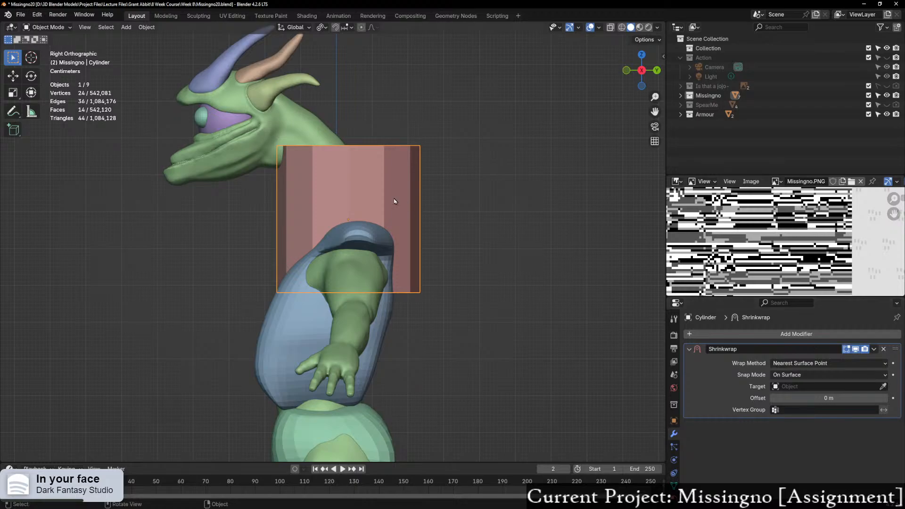
left_click(883, 386)
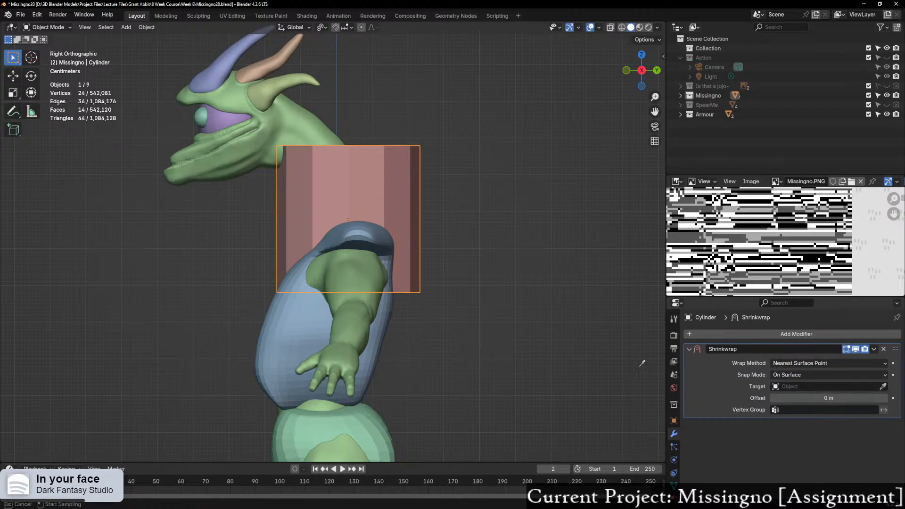
left_click(382, 302)
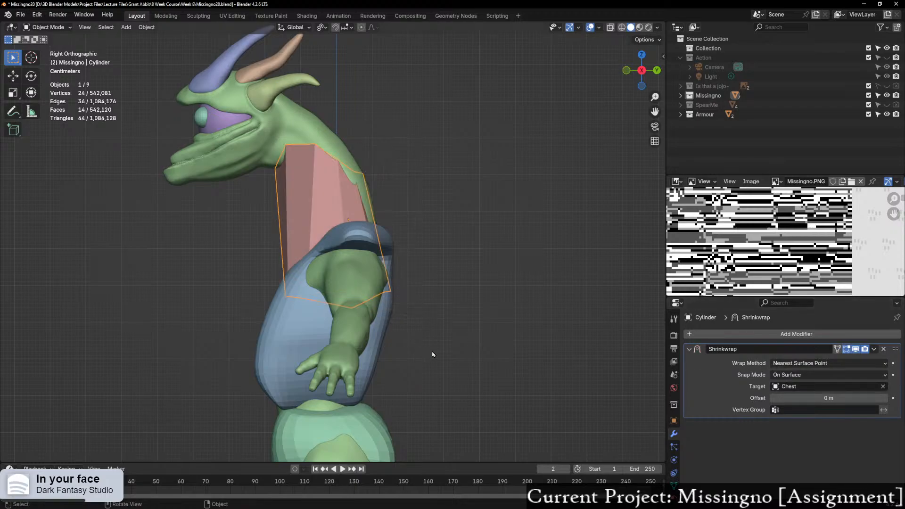
Step: Set the Shrinkwrap modifier's snap mode to Above Surface and its offset to 0.05 m
left_click(848, 364)
left_click(802, 374)
left_click(828, 375)
left_click(801, 426)
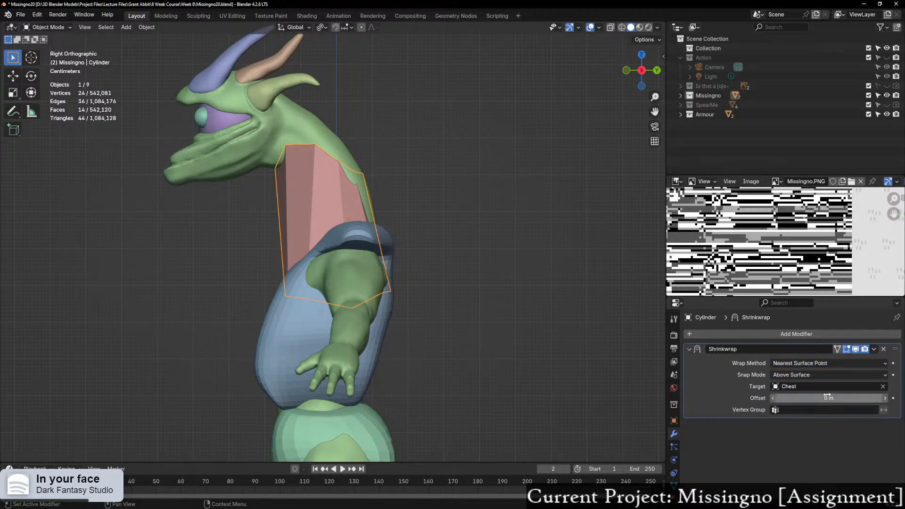
left_click(827, 396)
key("BackSpace")
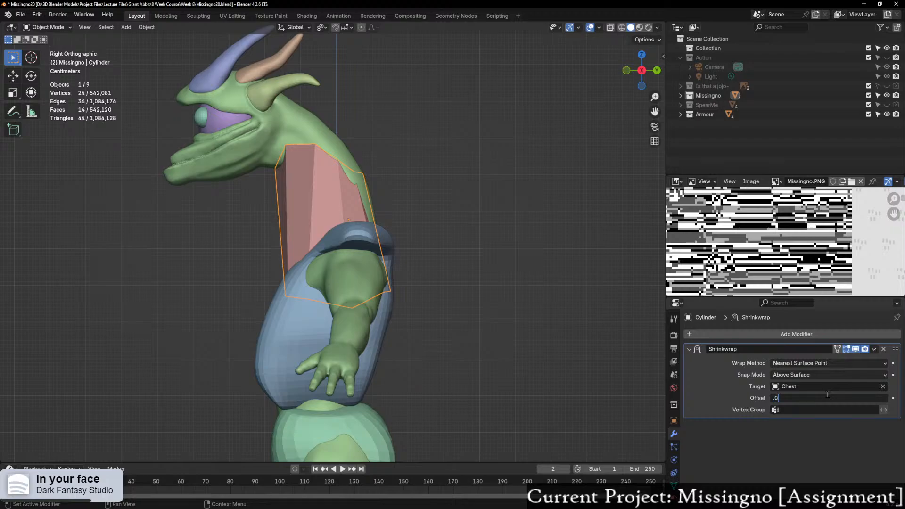
key("Return")
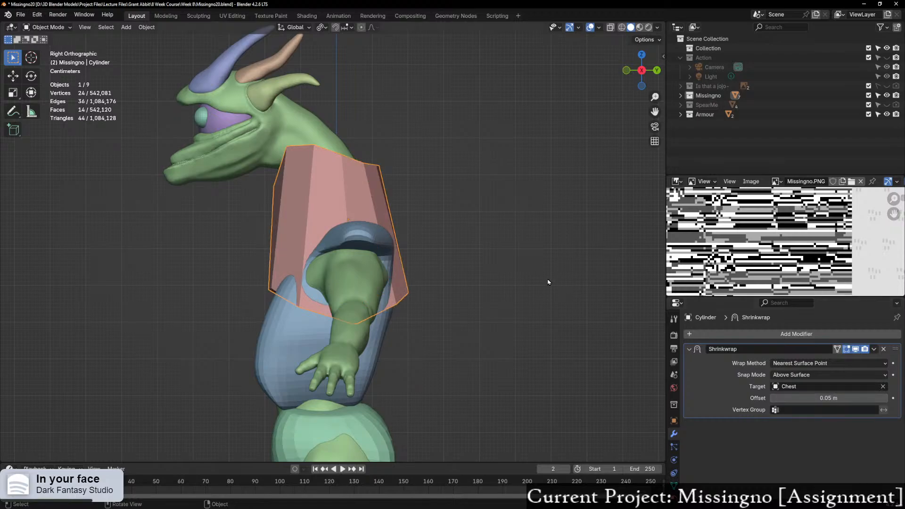
Step: Enter Edit Mode on the cylinder, select its upper side faces and turn off the Shrinkwrap modifier's viewport display
scroll(532, 280, "up", 3)
key("ctrl+Tab")
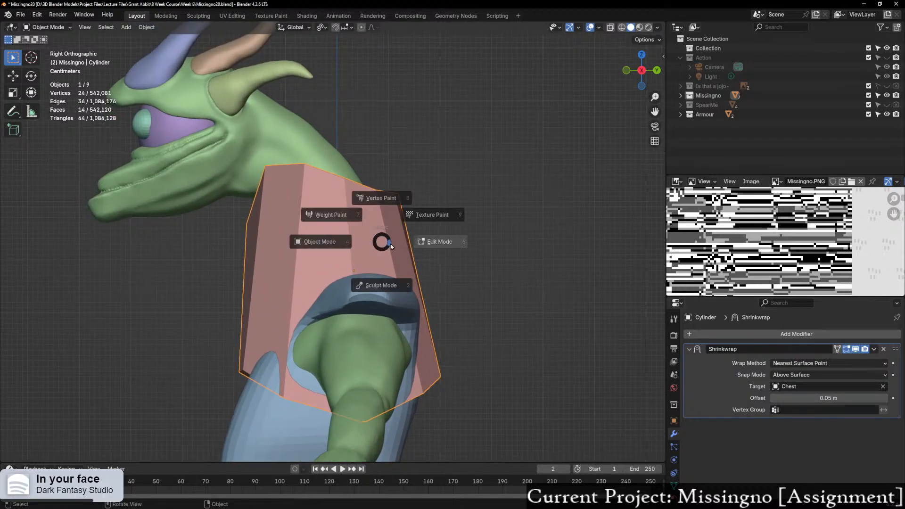
left_click(433, 254)
left_click_drag(239, 126, 495, 180)
middle_click_drag(528, 231, 550, 222)
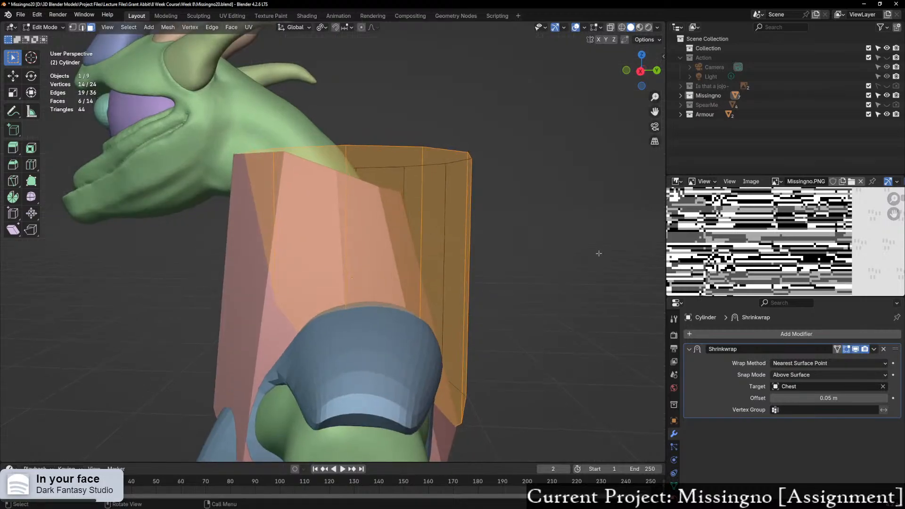
left_click(856, 348)
scroll(485, 263, "down", 3)
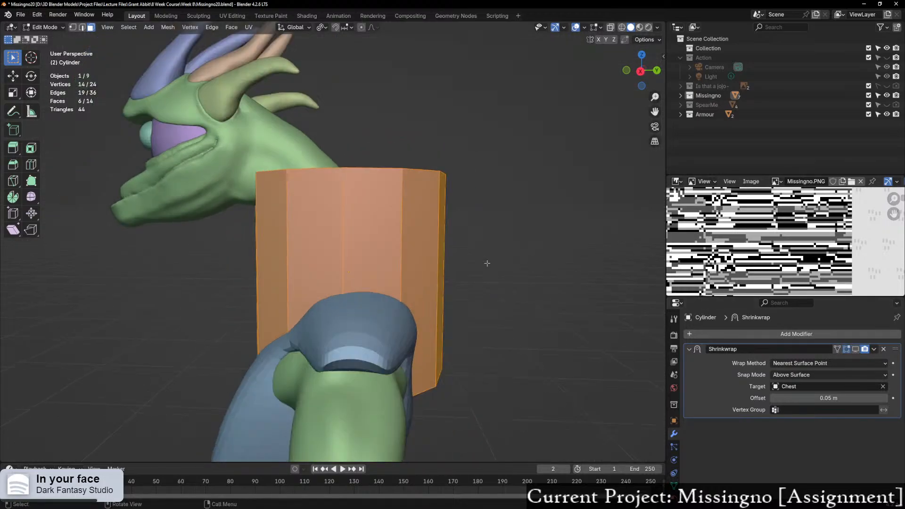
key("s")
key("shift+z")
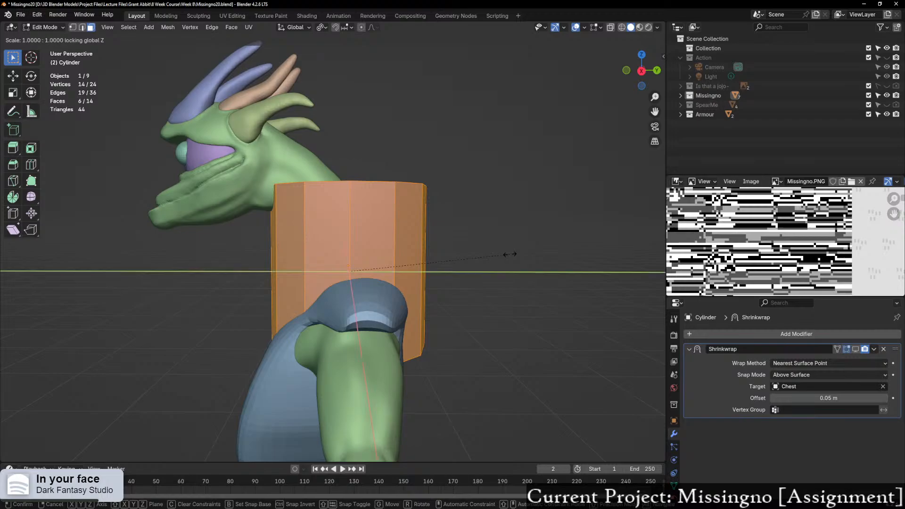
left_click(422, 258)
middle_click_drag(422, 258, 470, 291)
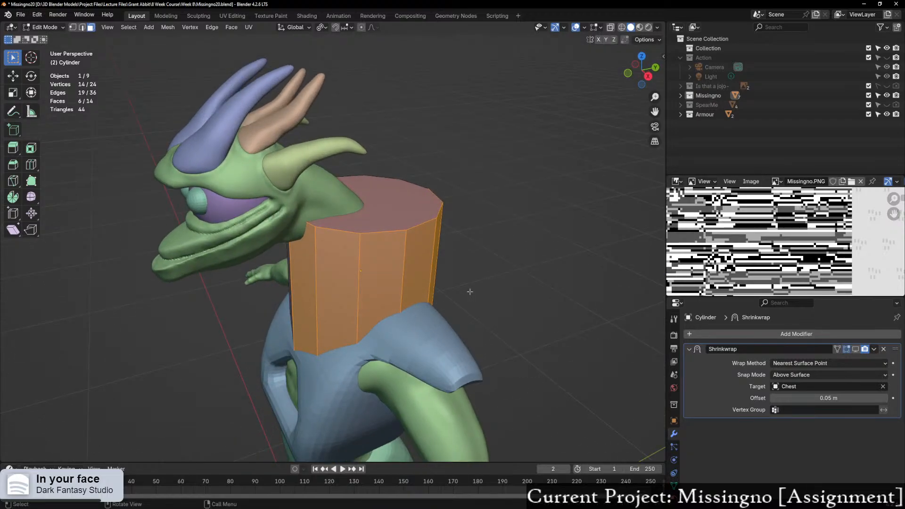
Step: Scale the entire cylinder mesh to 0.6 on X and Y, keeping its Z height
key("a")
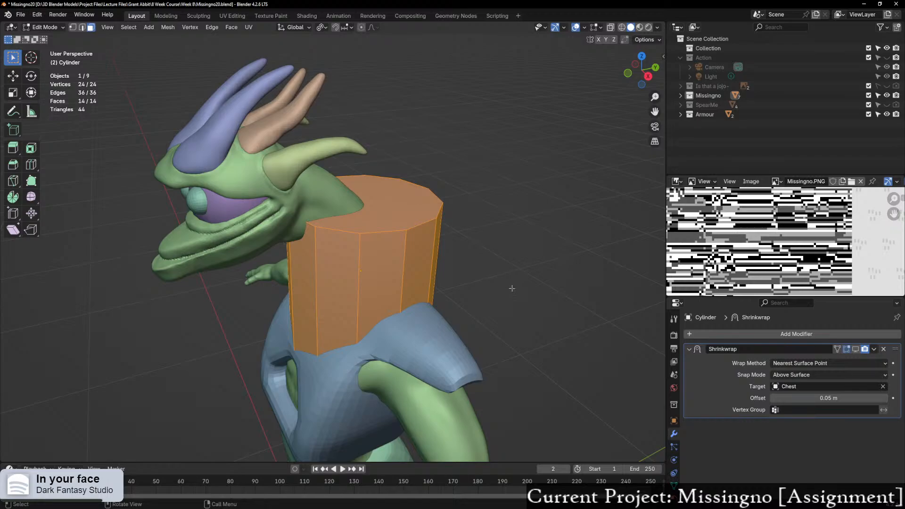
key("s")
key("shift+z")
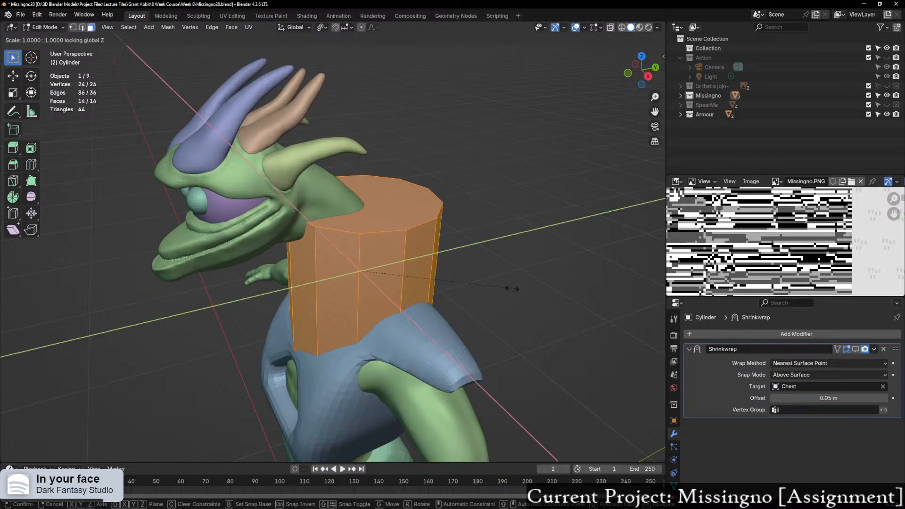
left_click(450, 273)
Step: In the right side view with X-ray on, lower the cylinder's top face about 0.136 m along Z
middle_click_drag(462, 273, 441, 268)
left_click(645, 74)
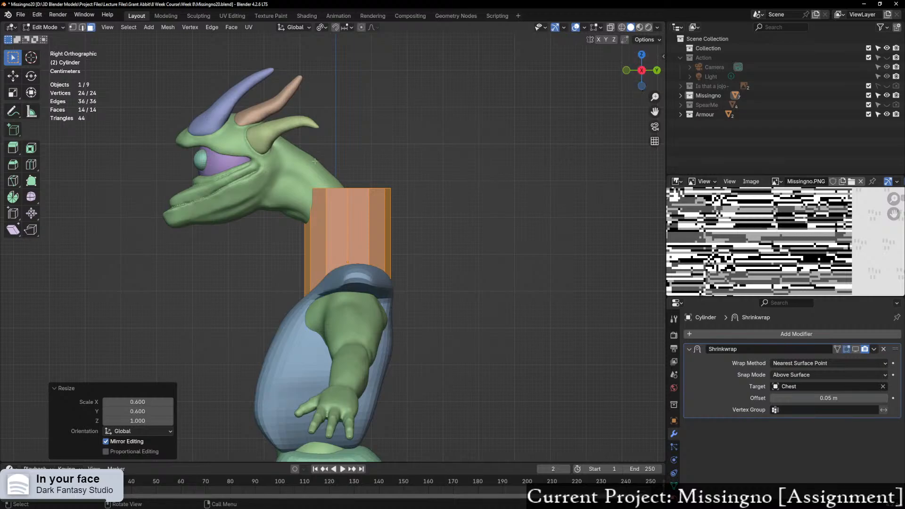
key("alt+z")
left_click_drag(302, 154, 462, 225)
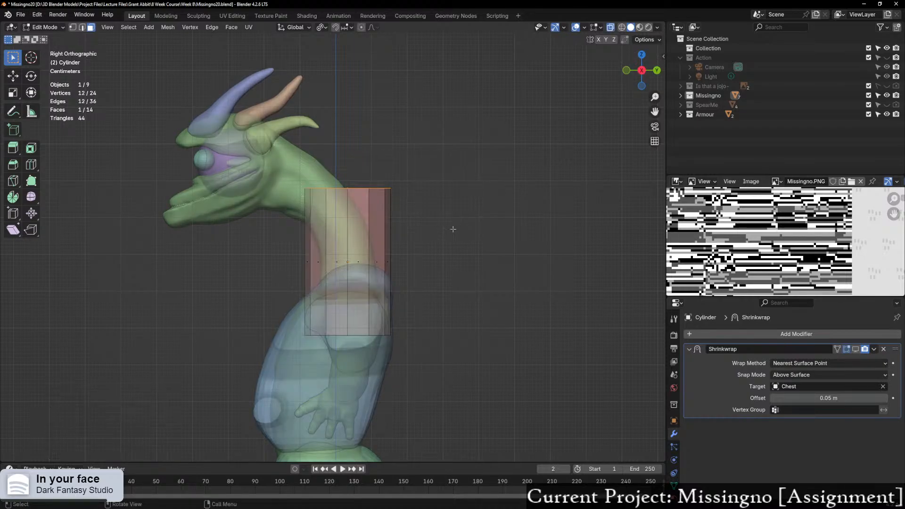
key("g")
key("z")
left_click(452, 278)
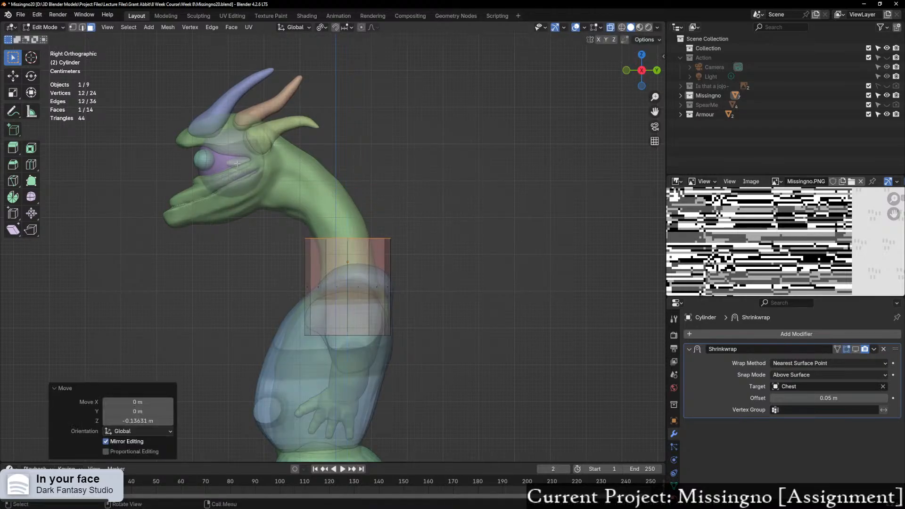
Step: In Object Mode, move the cylinder about -0.016 m along Y and 0.105 m along Z onto the neck
left_click_drag(254, 180, 469, 429)
key("Tab")
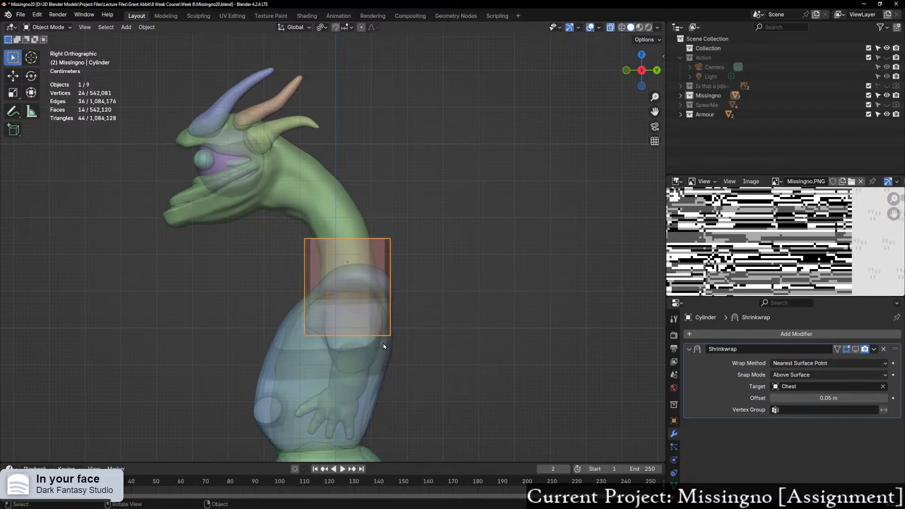
key("g")
left_click(381, 308)
Step: Set the cylinder's origin to its geometry and apply its scale
right_click(358, 268)
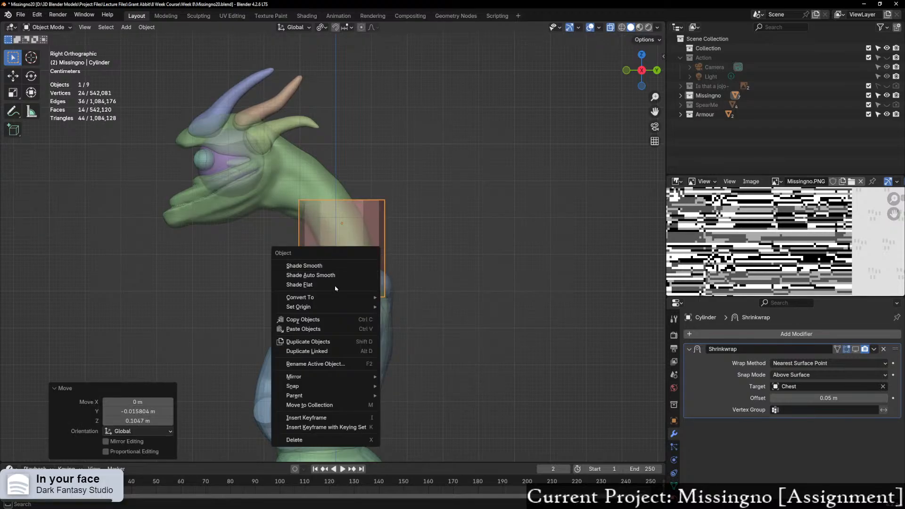
mouse_move(352, 303)
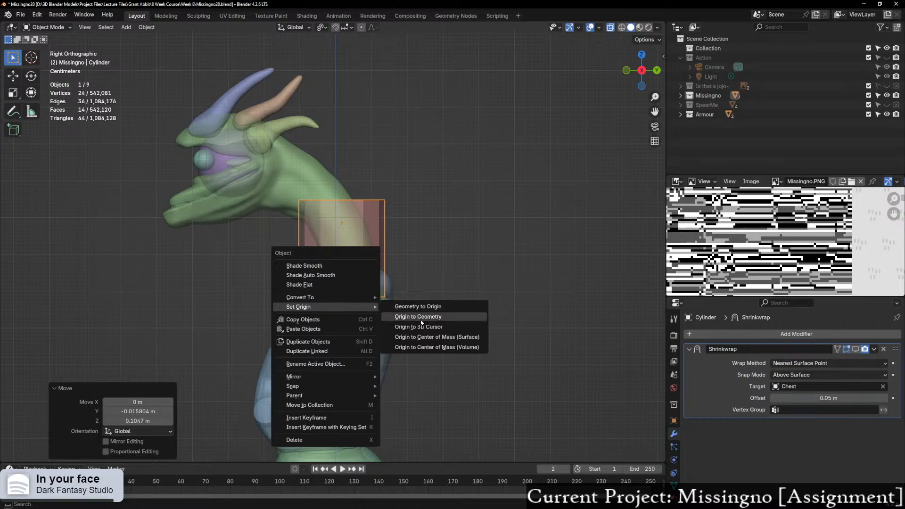
left_click(398, 318)
scroll(420, 319, "up", 1)
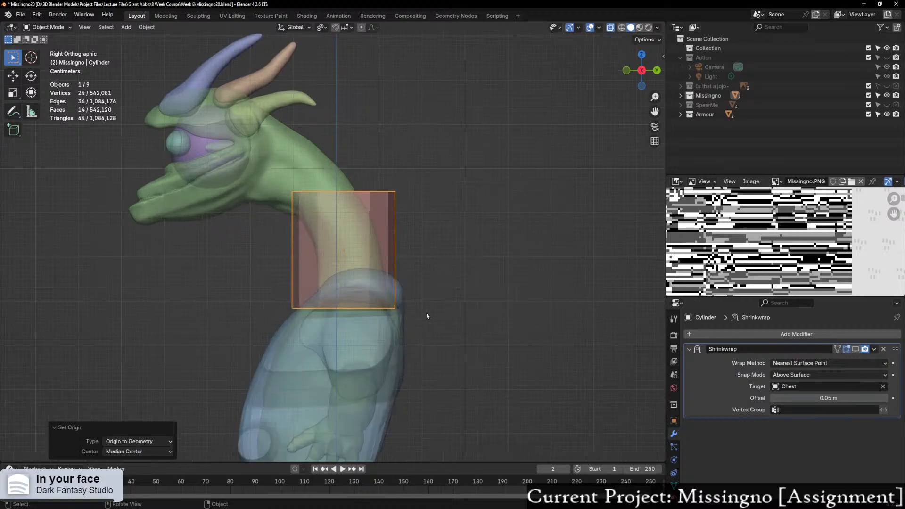
key("ctrl+a")
left_click(401, 289)
Step: In Edit Mode, add two evenly spaced horizontal loop cuts around the cylinder
key("alt+z")
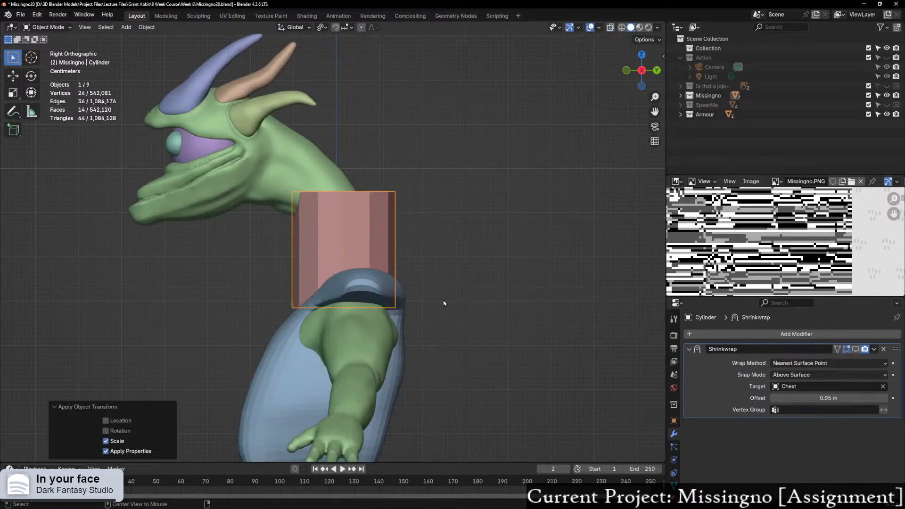
key("alt+z")
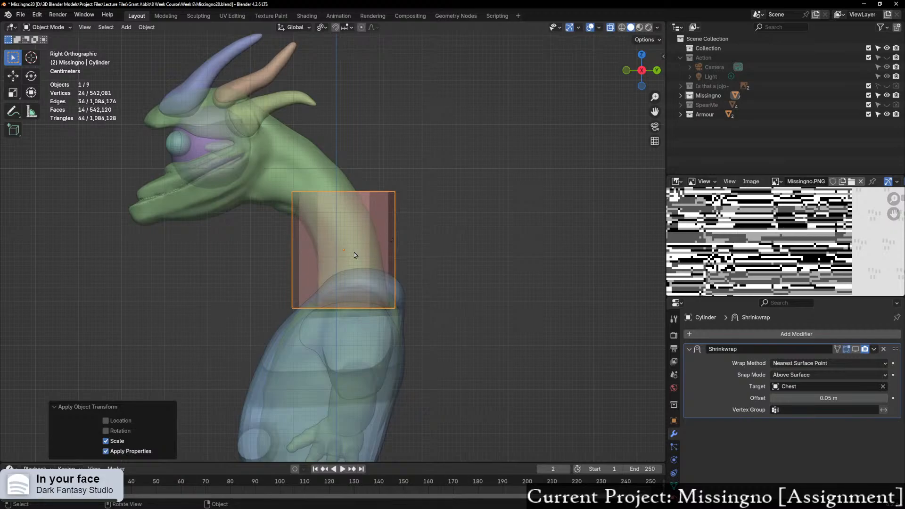
key("Tab")
key("ctrl+r")
scroll(294, 245, "up", 1)
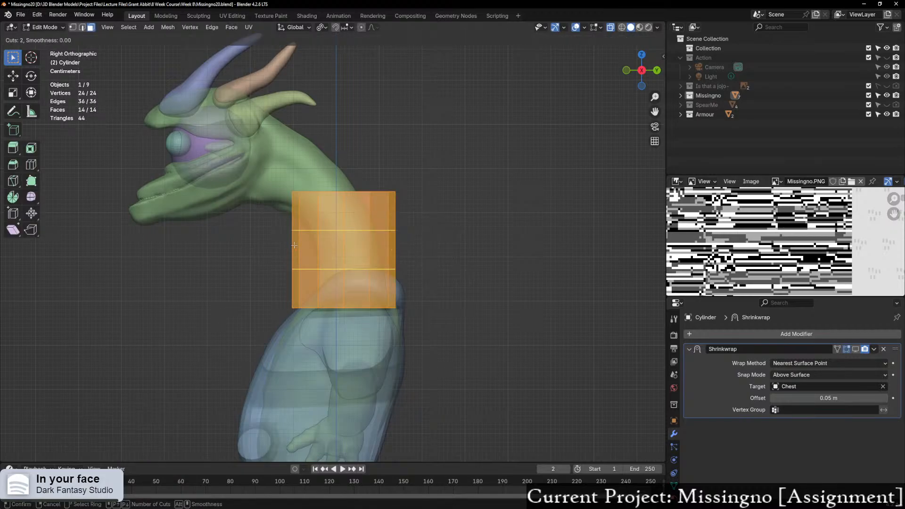
left_click(295, 245)
right_click(295, 245)
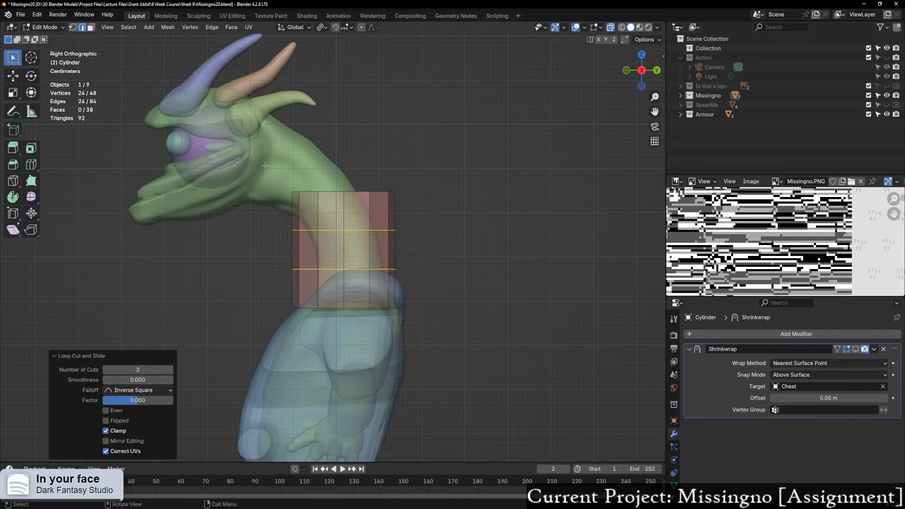
Step: Rotate the cylinder's top ring by -20° and its upper loop by -15°, and tilt the lower loop slightly the same way
left_click_drag(265, 166, 486, 217)
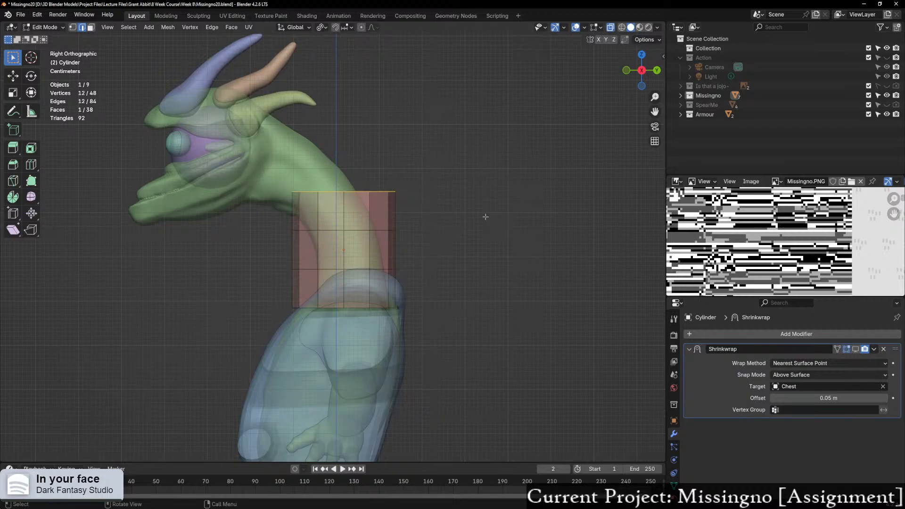
key("r")
left_click(461, 168)
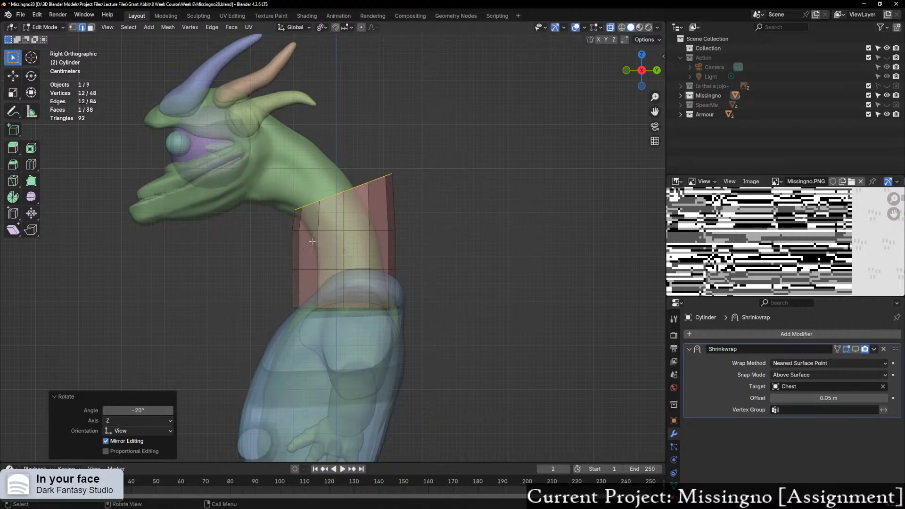
left_click_drag(249, 225, 480, 246)
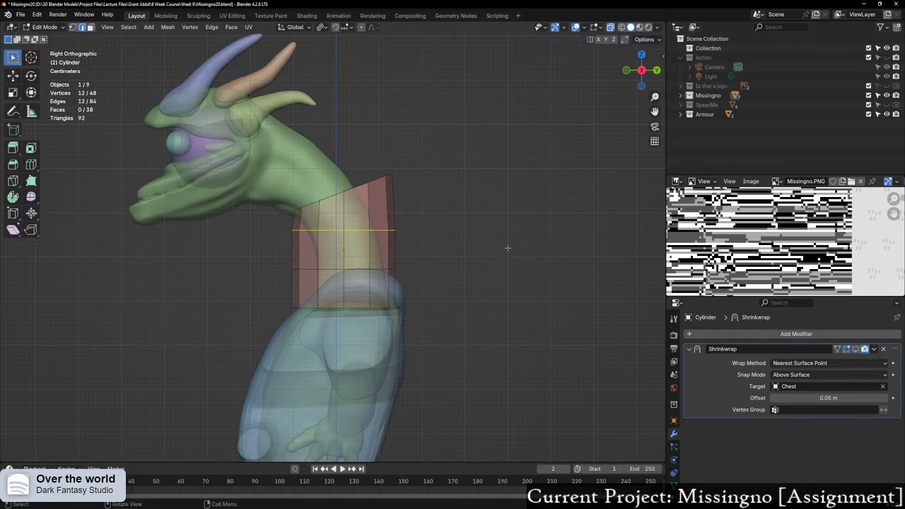
key("r")
left_click(493, 204)
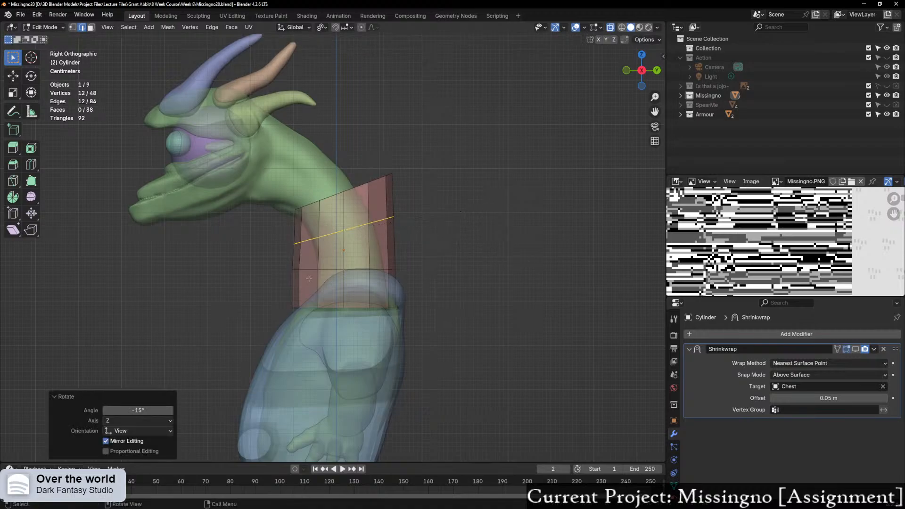
left_click_drag(255, 248, 513, 288)
key("r")
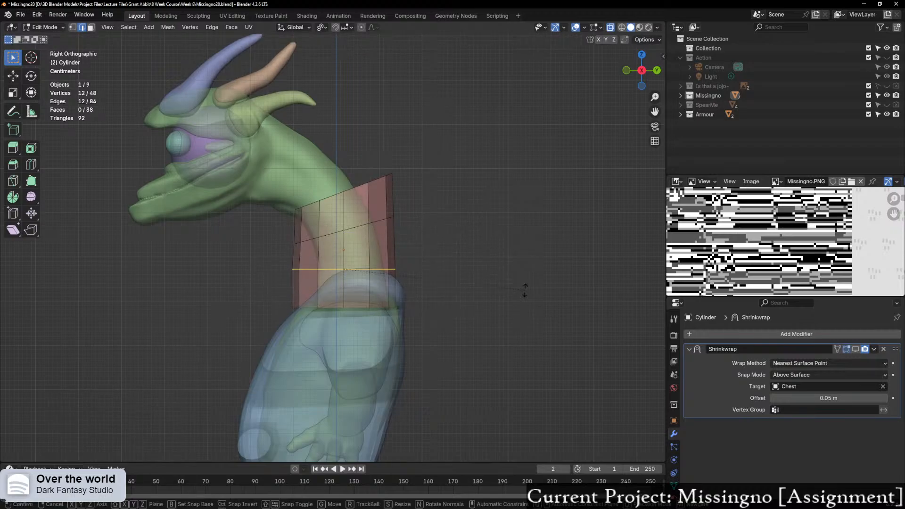
left_click(509, 257)
Step: Move the cylinder's top ring about -0.048 m along Y and -0.017 m along Z to follow the neck's bend
left_click_drag(259, 293, 397, 327)
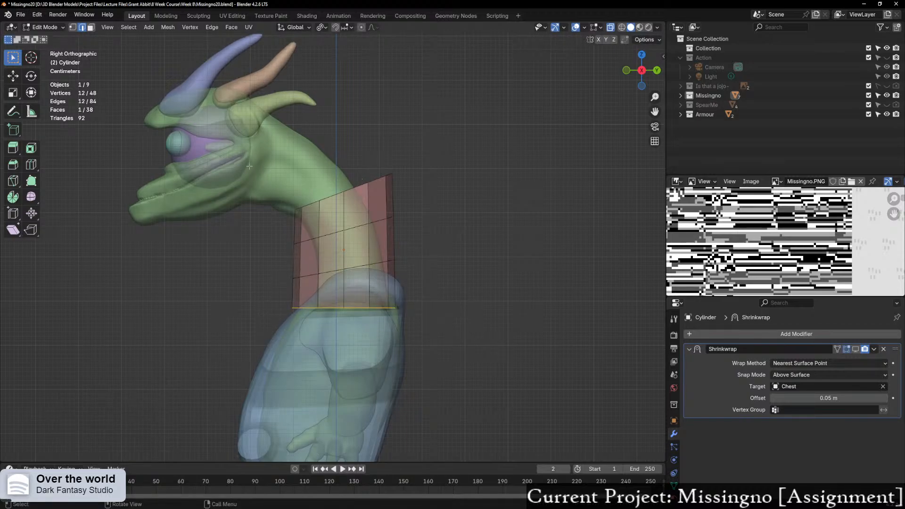
left_click_drag(255, 151, 405, 210)
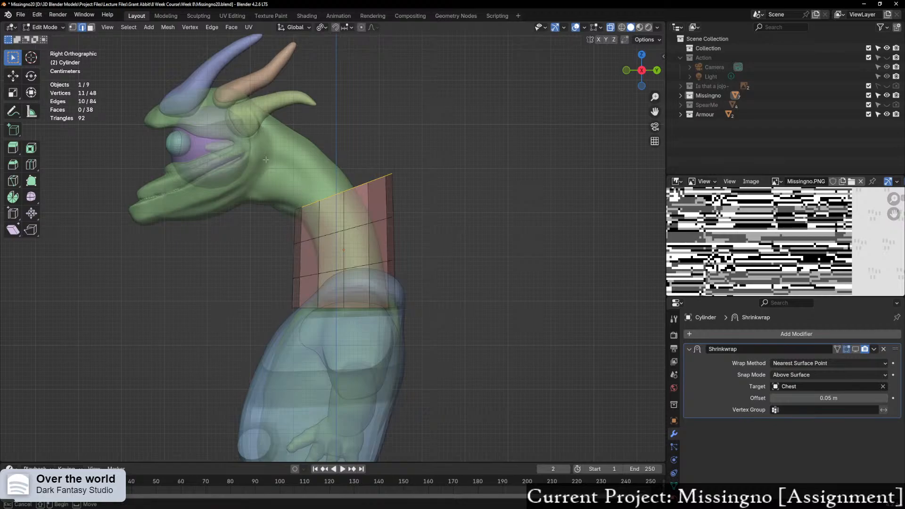
left_click_drag(268, 154, 451, 212)
key("g")
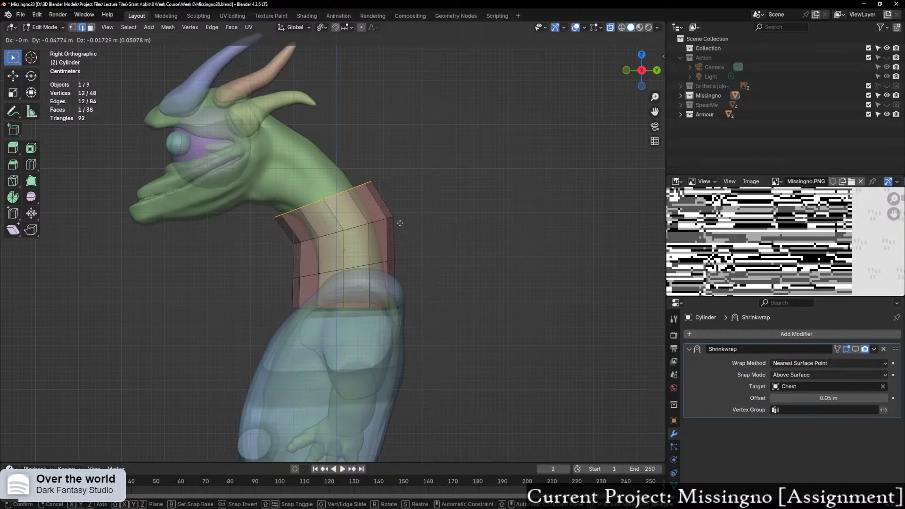
left_click(400, 223)
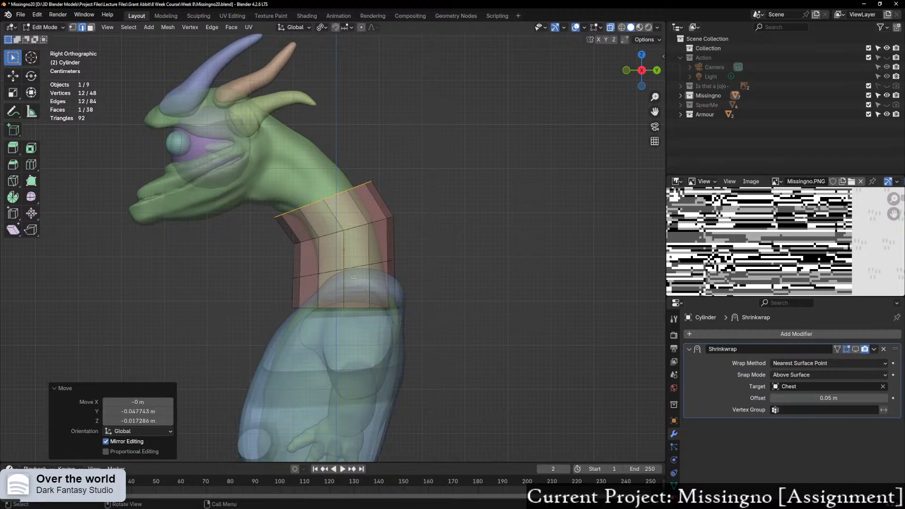
Step: Move the lower edge loop about 0.018 m along Y and 0.004 m along Z to follow the neck's curve
left_click_drag(275, 256, 424, 286)
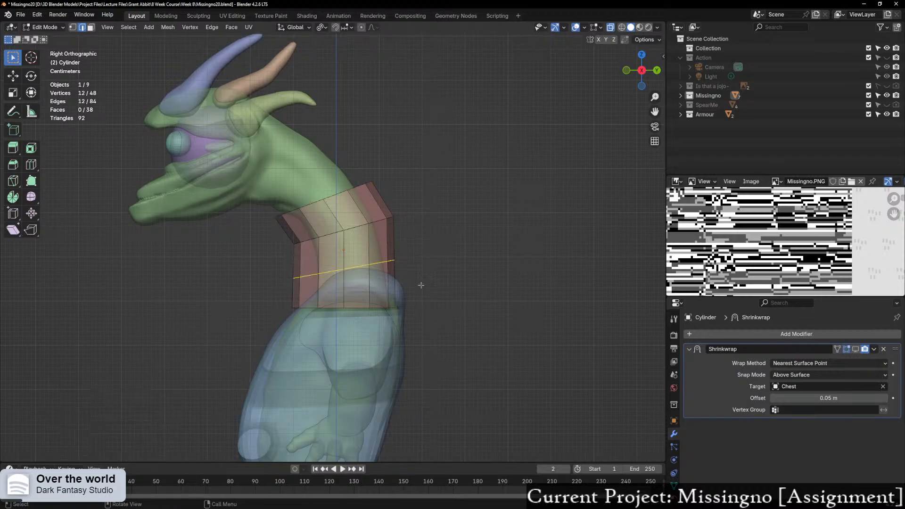
key("g")
left_click(425, 284)
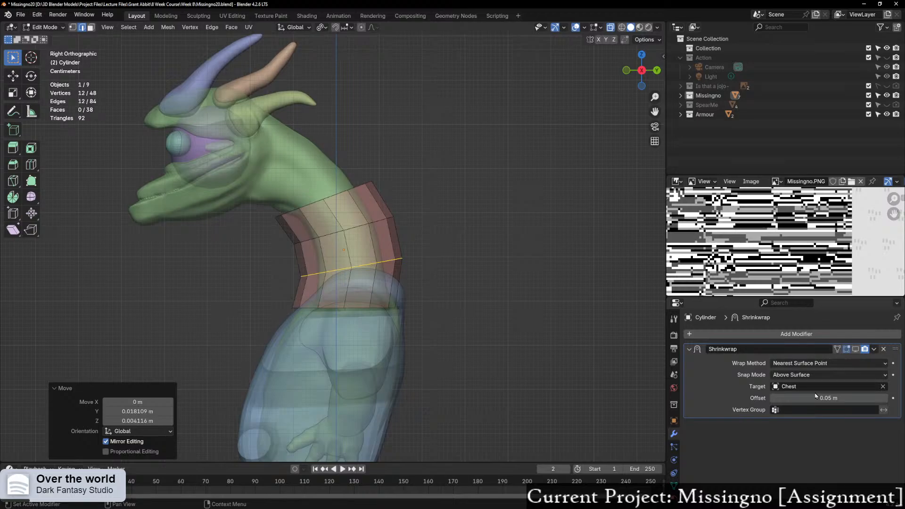
Step: Turn the Shrinkwrap modifier's viewport display back on, turn off X-ray and reduce the modifier's offset to 0.01 m
left_click(847, 349)
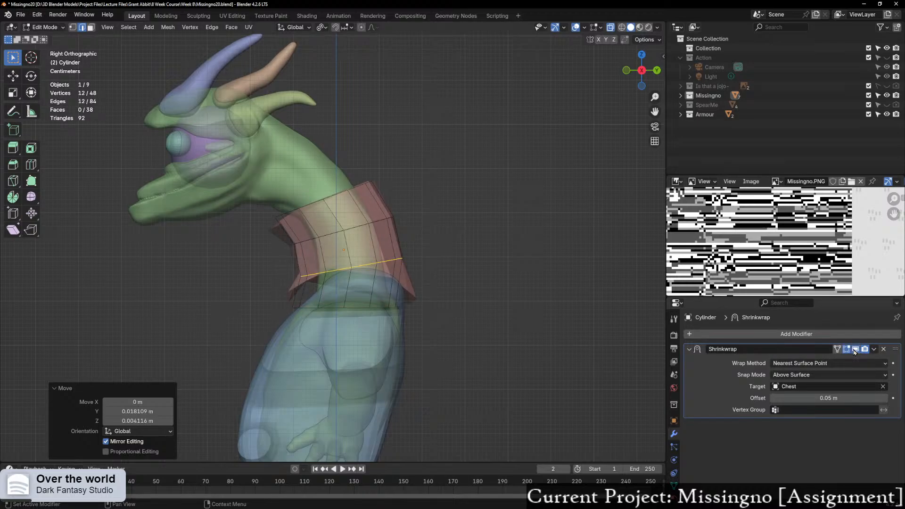
key("alt+z")
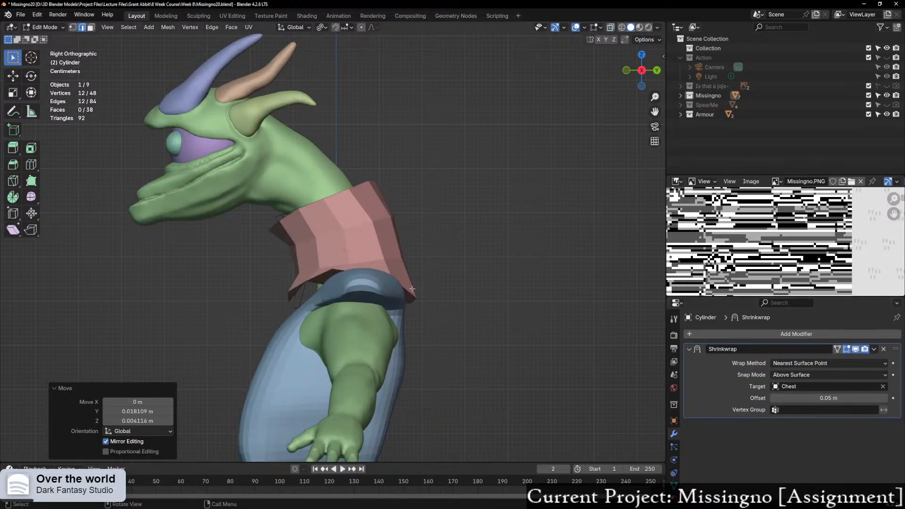
middle_click_drag(412, 289, 500, 290)
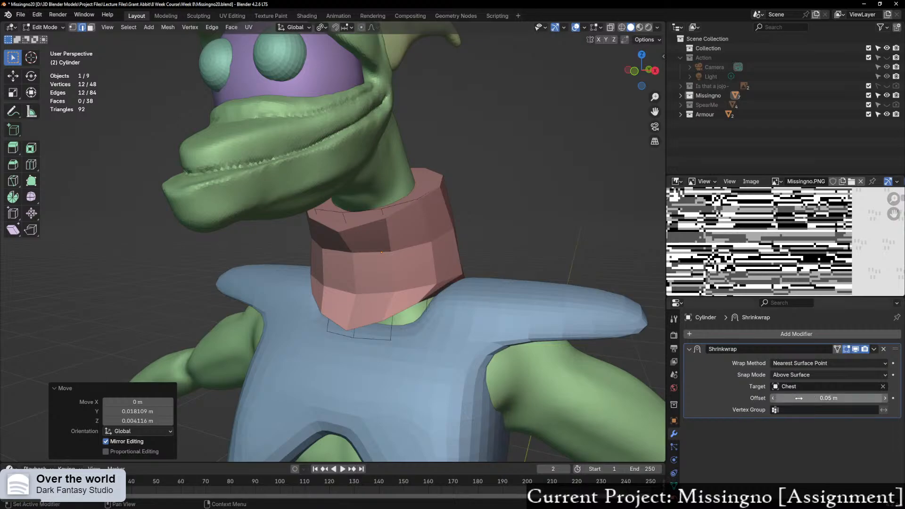
left_click(773, 398)
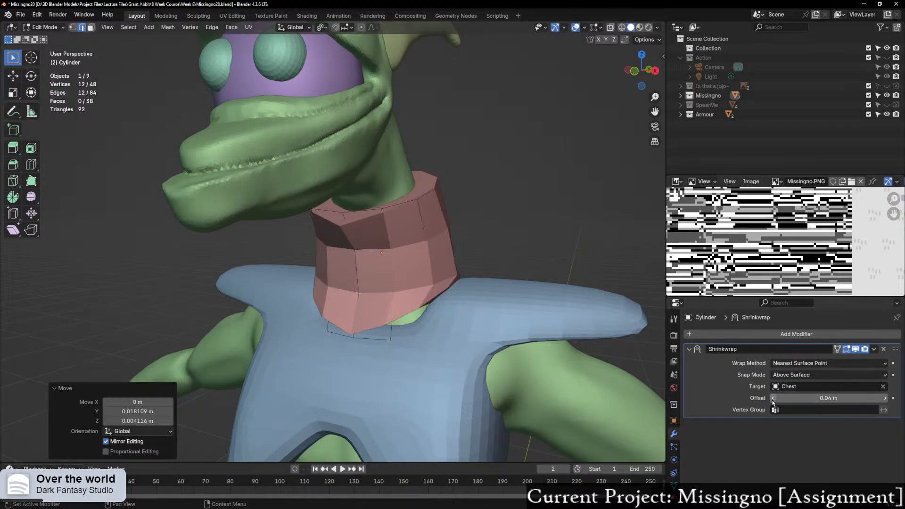
left_click(773, 399)
left_click(773, 399)
left_click(773, 398)
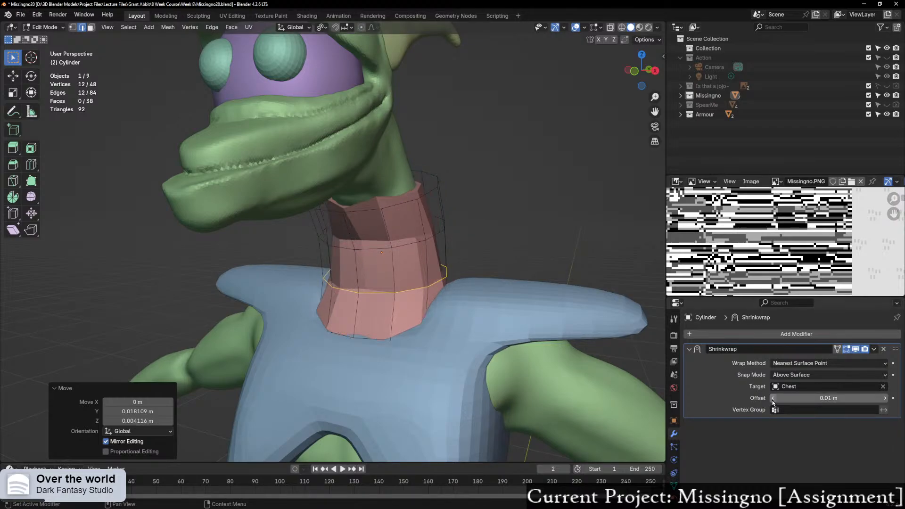
middle_click_drag(203, 330, 410, 277)
middle_click_drag(412, 277, 473, 266)
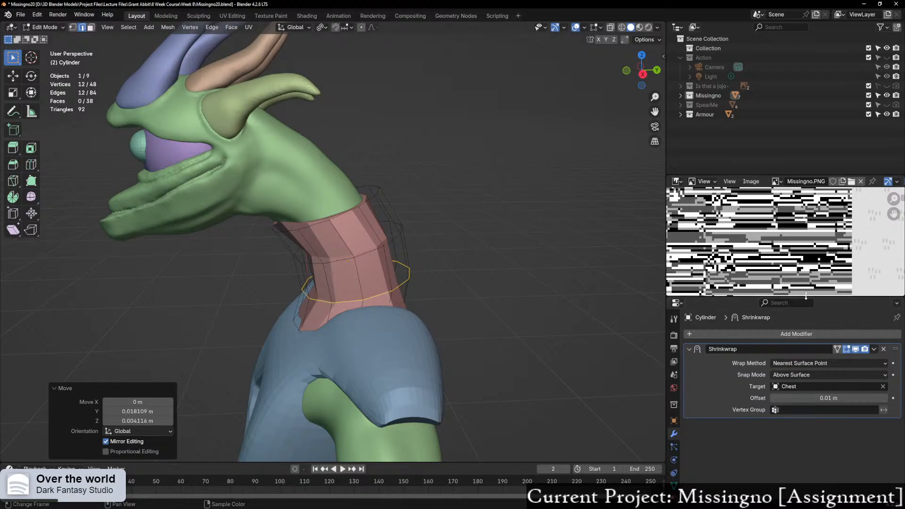
Step: Enlarge the Missingno.PNG reference view, examine the image's pattern and compare it with the creature's armour
left_click_drag(816, 298, 816, 419)
scroll(788, 258, "up", 2)
middle_click_drag(788, 258, 809, 333)
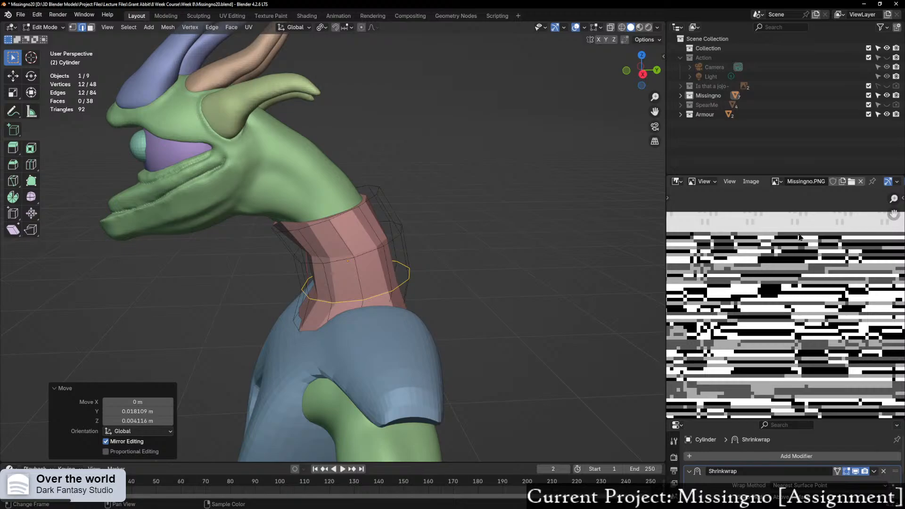
scroll(809, 304, "down", 3)
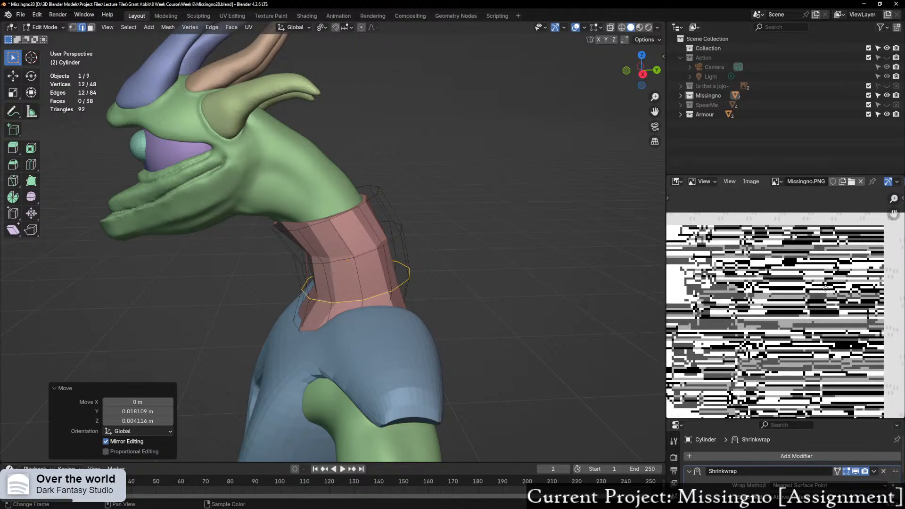
scroll(825, 288, "up", 2)
scroll(797, 304, "up", 1)
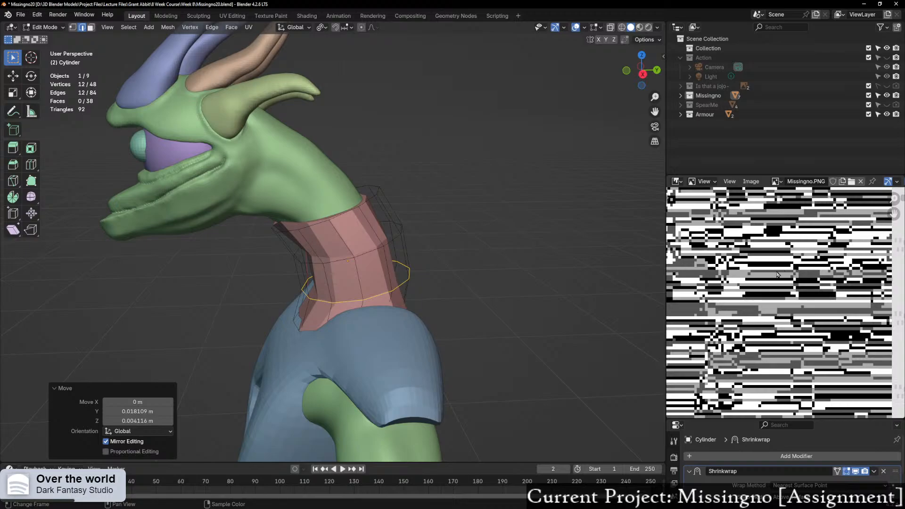
scroll(306, 359, "down", 3)
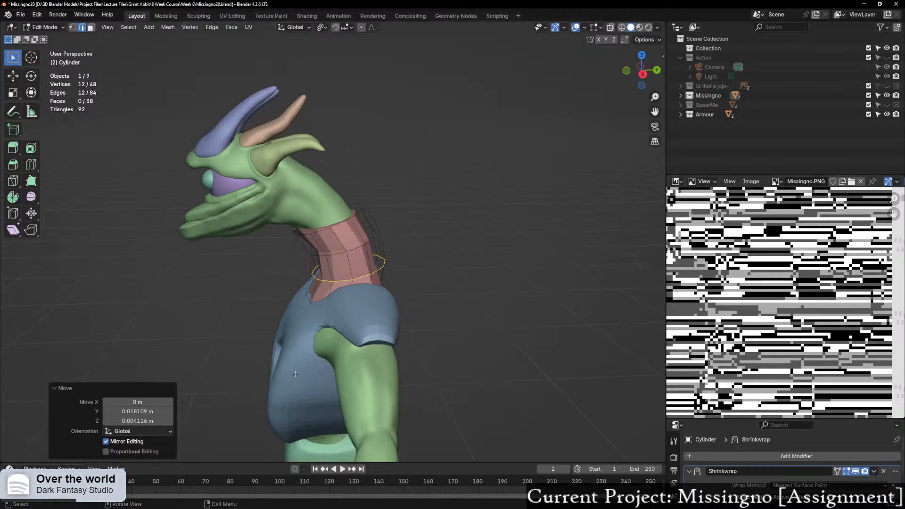
middle_click_drag(307, 359, 343, 341)
scroll(343, 341, "down", 3)
scroll(367, 335, "up", 5)
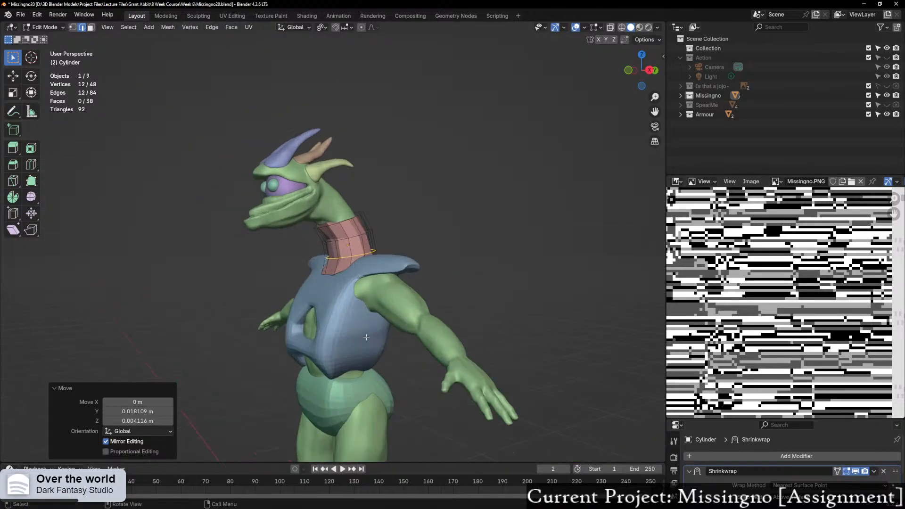
Step: Edge-slide the two front edges of the neck piece's lower rim upward by about 0.09
scroll(847, 315, "down", 1)
scroll(846, 314, "up", 2)
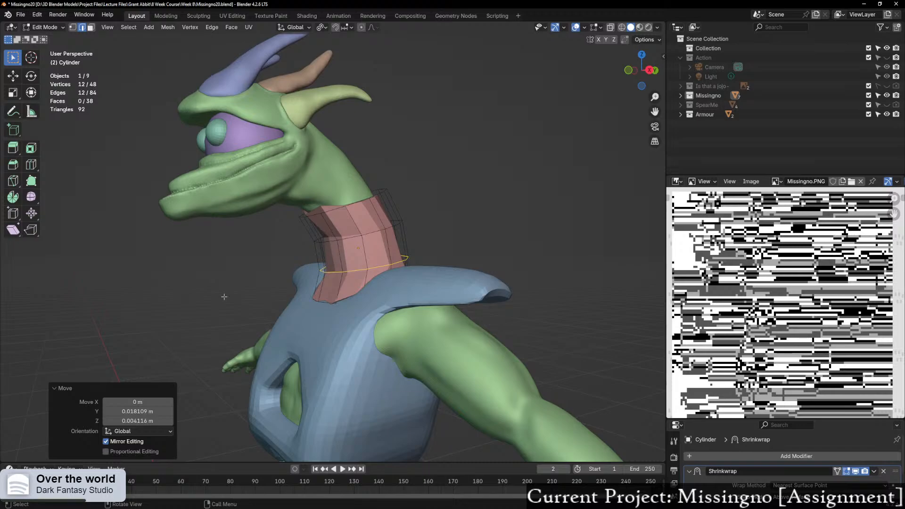
scroll(358, 203, "up", 1)
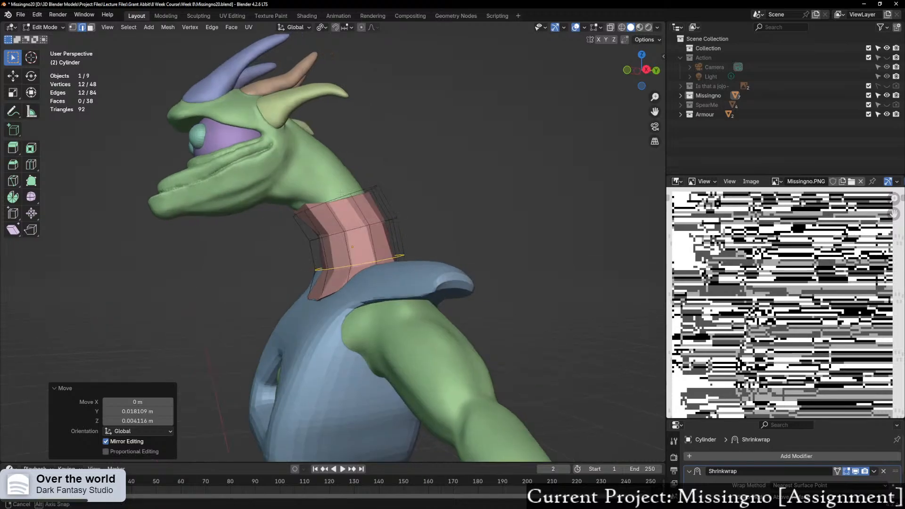
scroll(349, 195, "up", 3)
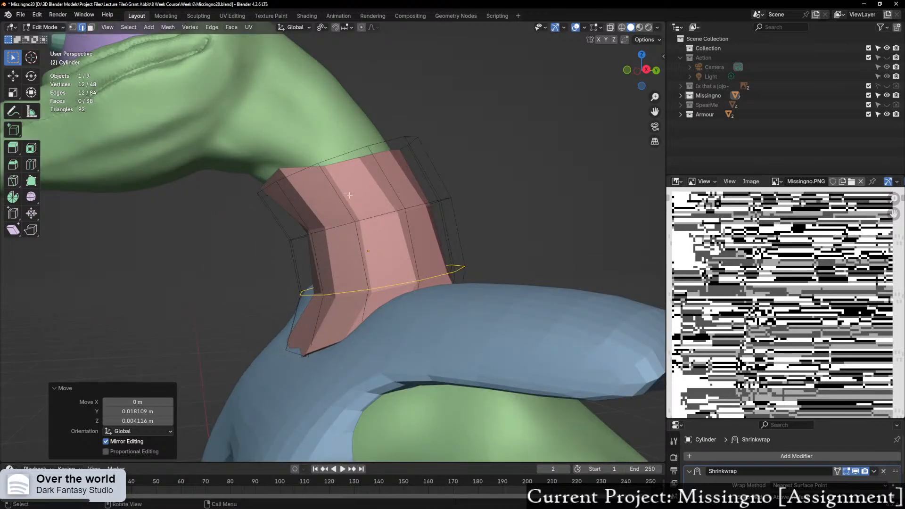
middle_click_drag(344, 192, 376, 302)
scroll(395, 280, "up", 1)
left_click(363, 372)
middle_click_drag(363, 372, 352, 371)
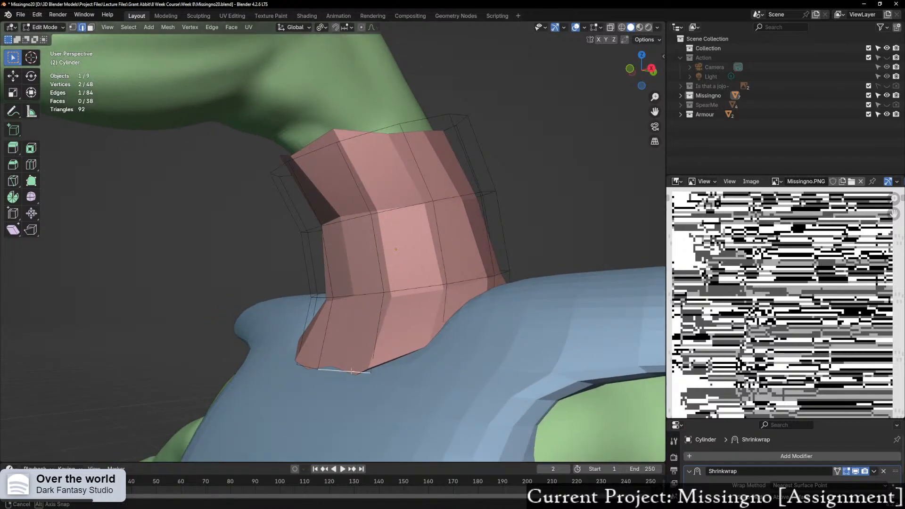
left_click(314, 367, "shift")
key("g")
key("g")
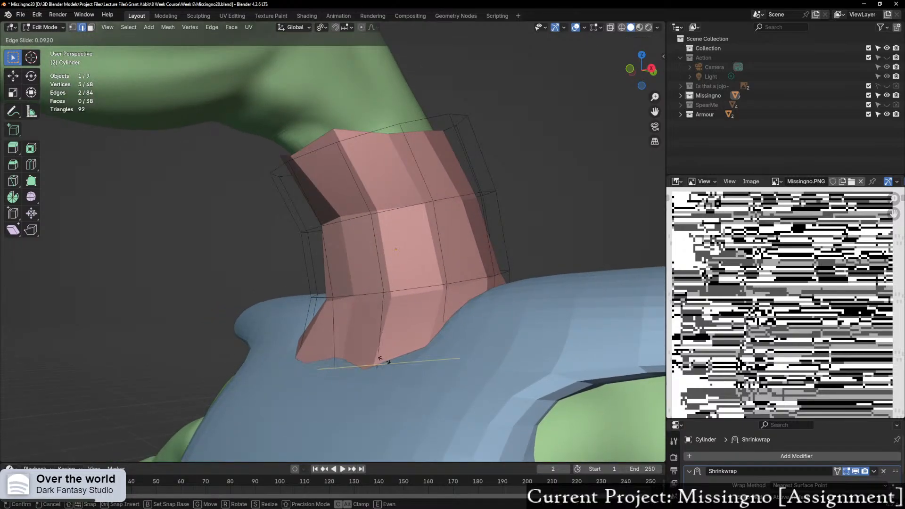
left_click(384, 361)
middle_click_drag(384, 361, 406, 267)
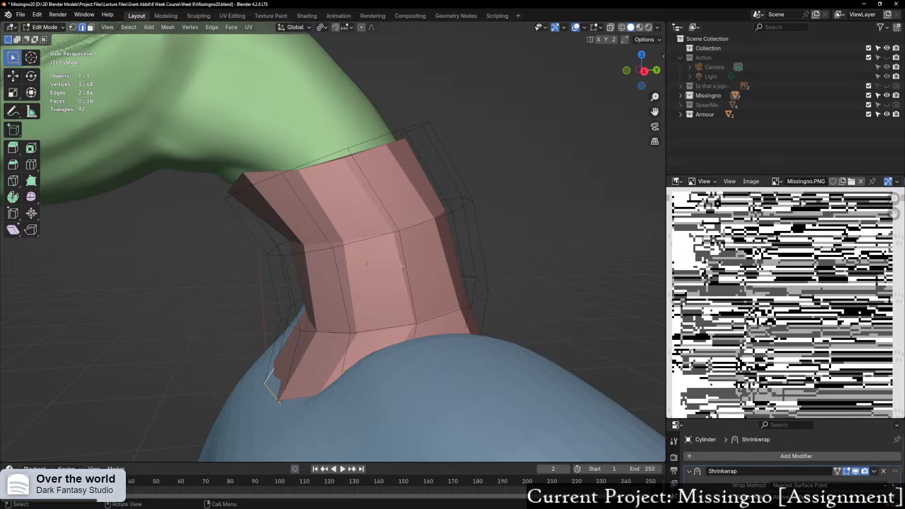
Step: Set the snap target to Face Nearest and snap all of the neck piece's vertices onto the nearest surface
key("1")
key("a")
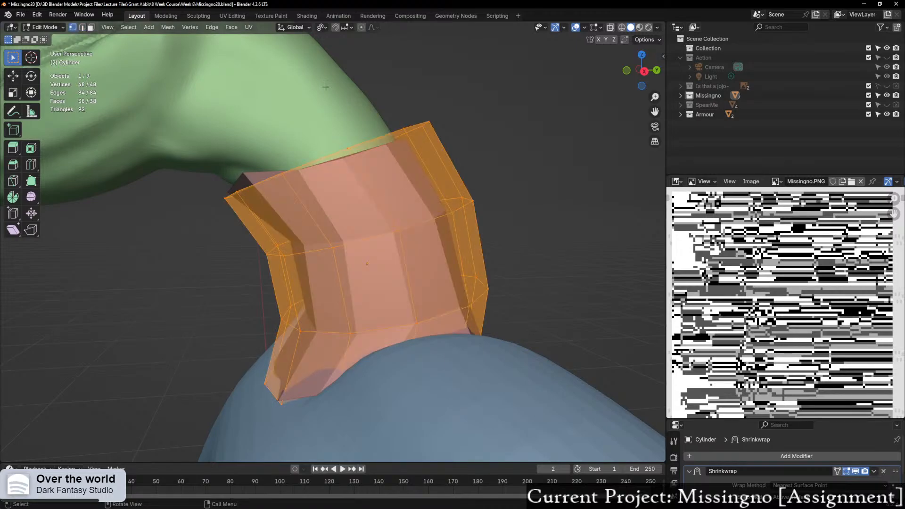
left_click(347, 27)
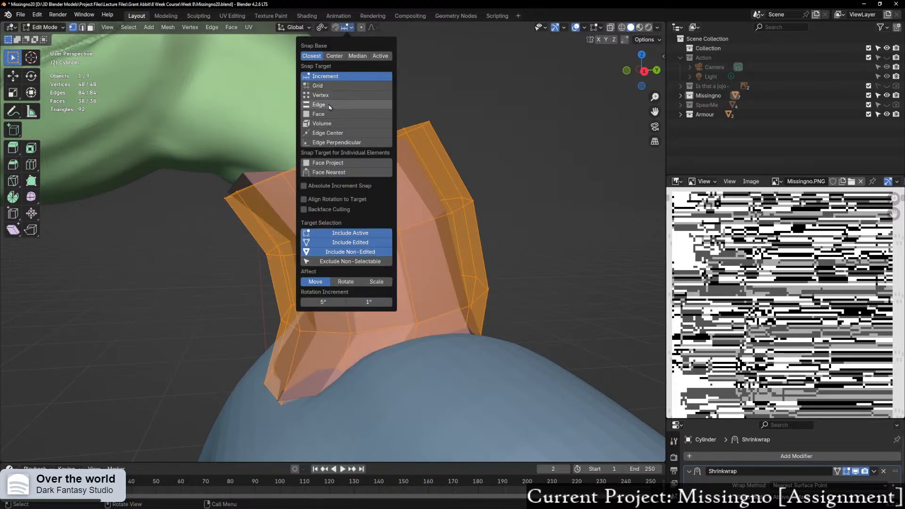
left_click(329, 172)
left_click(306, 211)
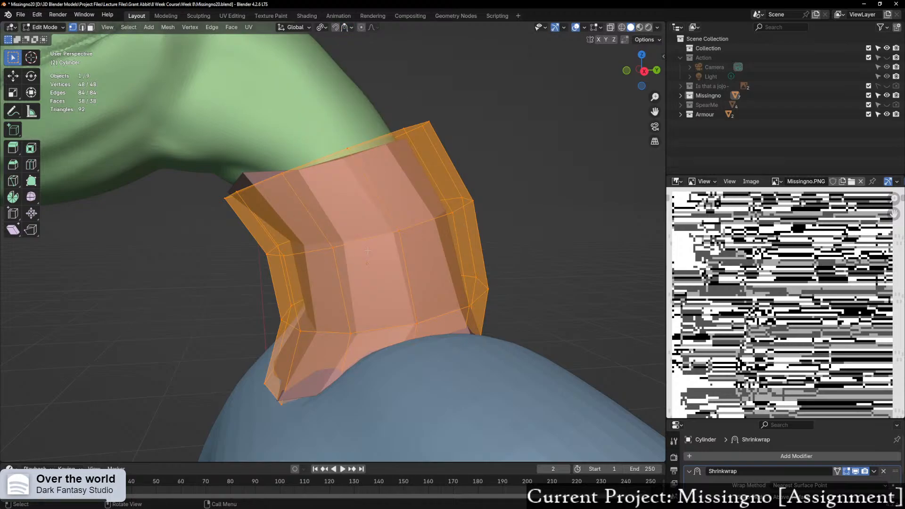
key("g")
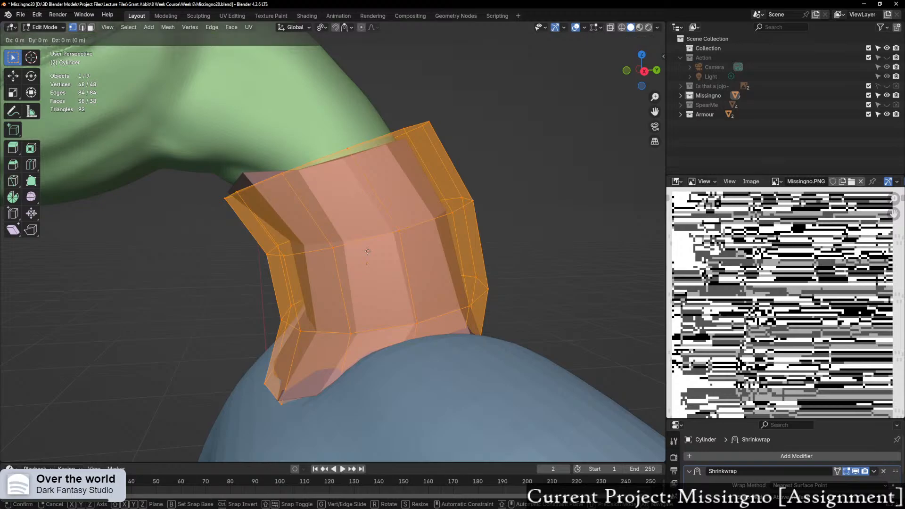
left_click(368, 251, "ctrl")
Step: Edge-slide the front vertices of the neck piece's top rim down by about 0.32
middle_click_drag(367, 251, 391, 157)
scroll(392, 157, "up", 1)
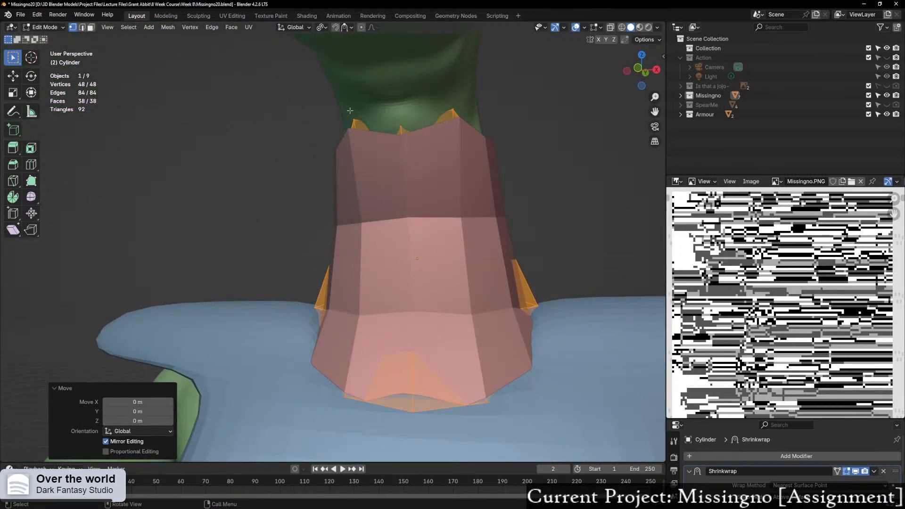
left_click_drag(350, 110, 467, 153)
key("g")
key("g")
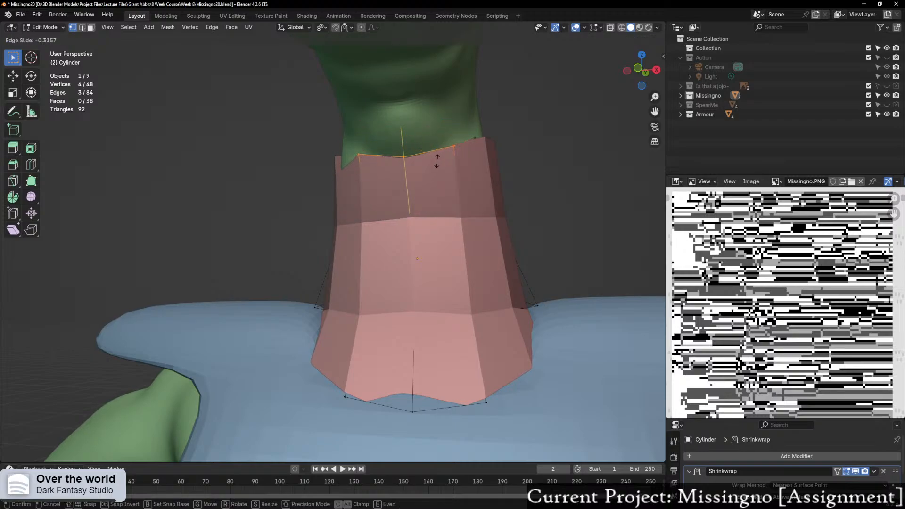
left_click(437, 161)
mouse_move(437, 161)
middle_mouse_down()
mouse_move(394, 175)
mouse_move(419, 160)
middle_mouse_up()
left_click(364, 157)
Step: Run AutoMirror on the neck piece across the X axis, with positive orientation and clipping
key("Tab")
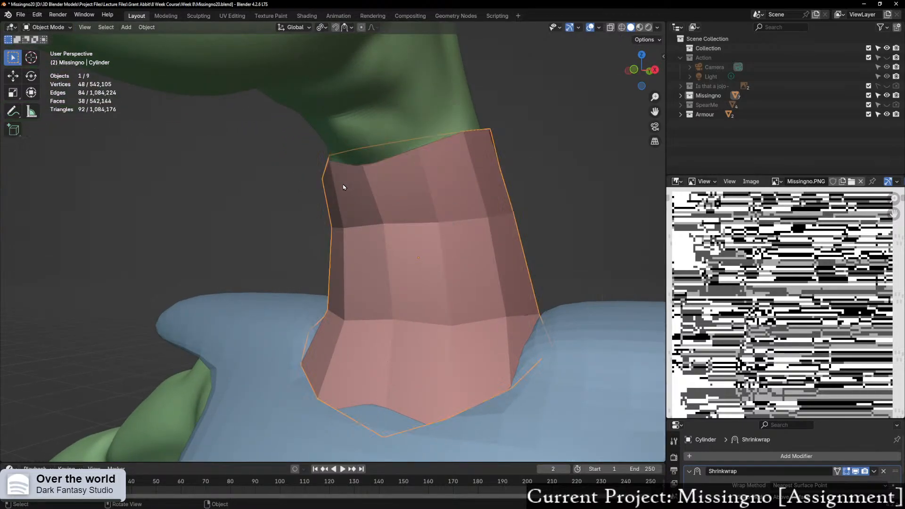
scroll(341, 186, "down", 2)
middle_click_drag(482, 322, 487, 137)
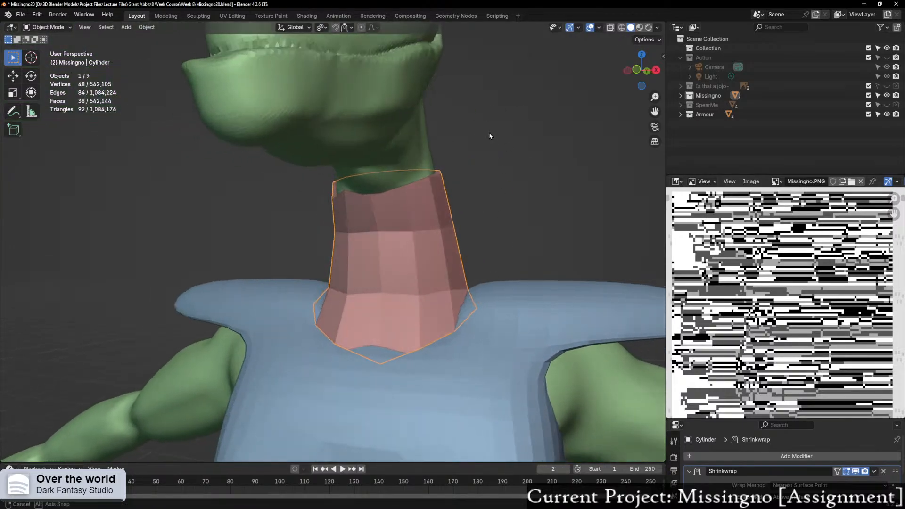
key("ctrl+Tab")
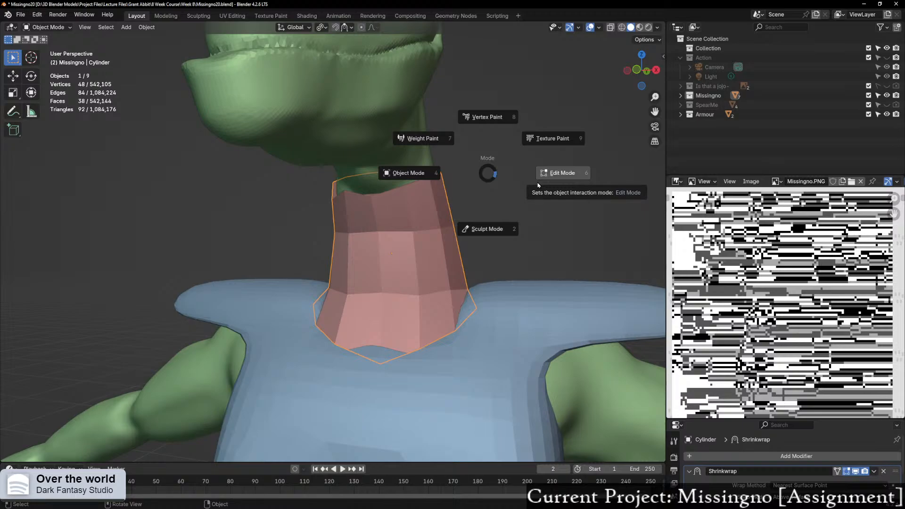
left_click(536, 185)
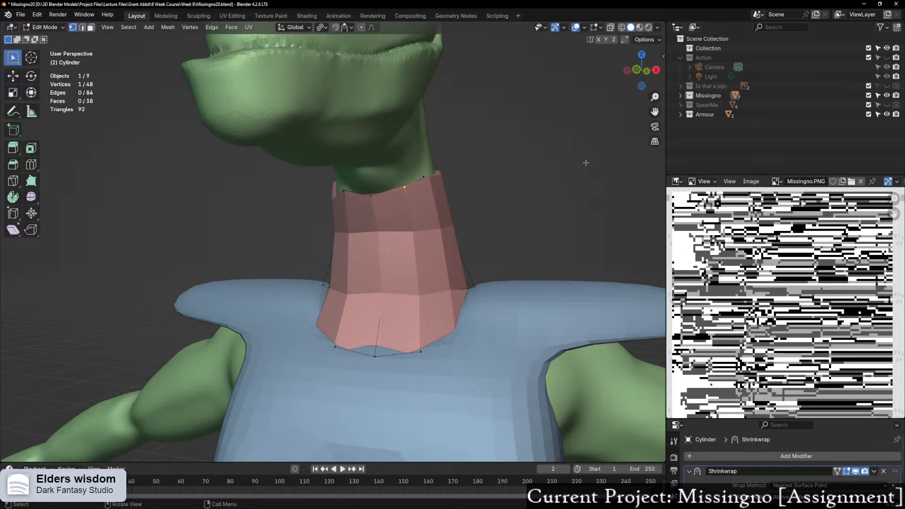
key("n")
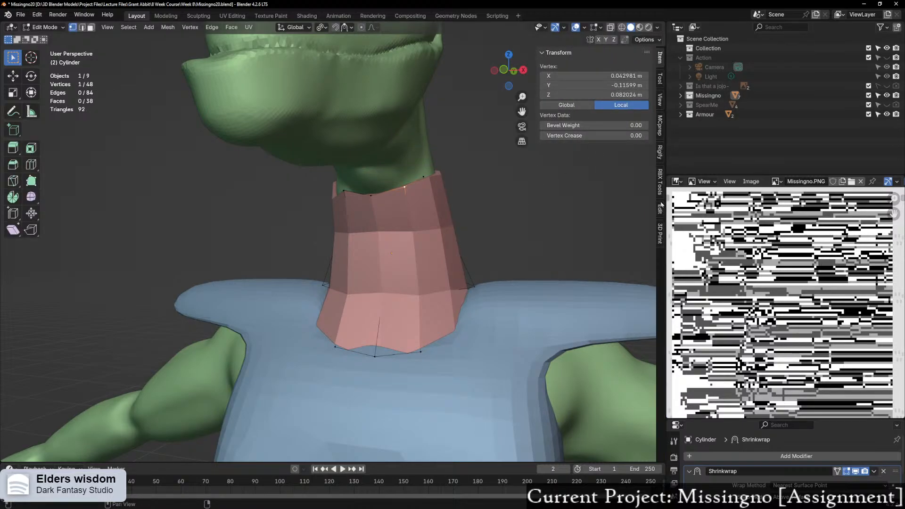
scroll(600, 107, "down", 6, "ctrl")
left_click(594, 68)
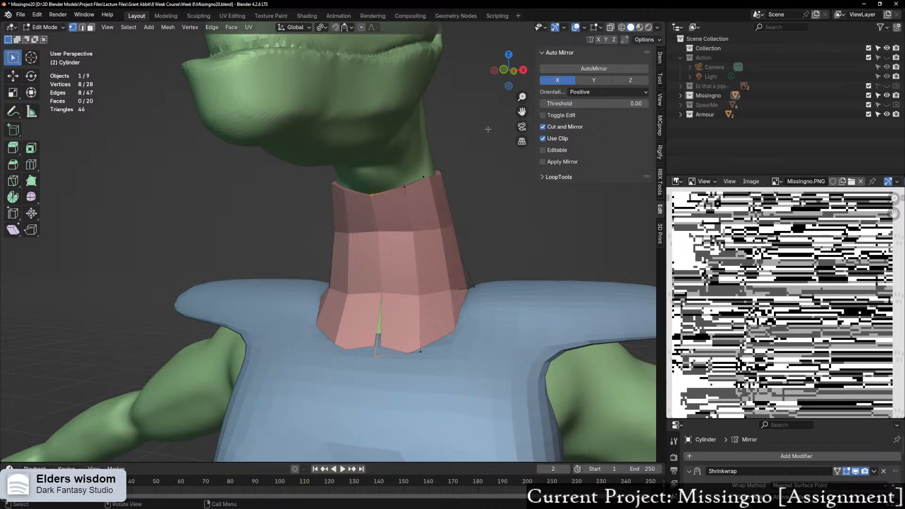
middle_click_drag(481, 136, 455, 152)
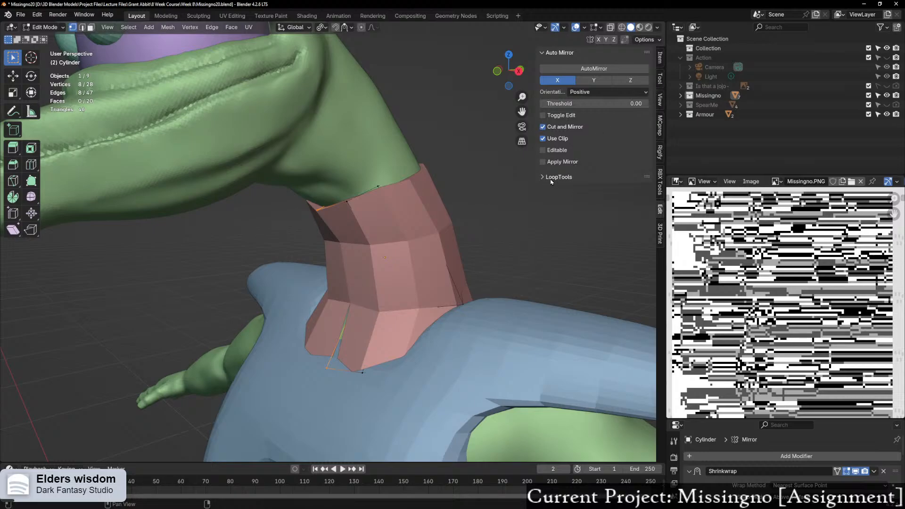
key("n")
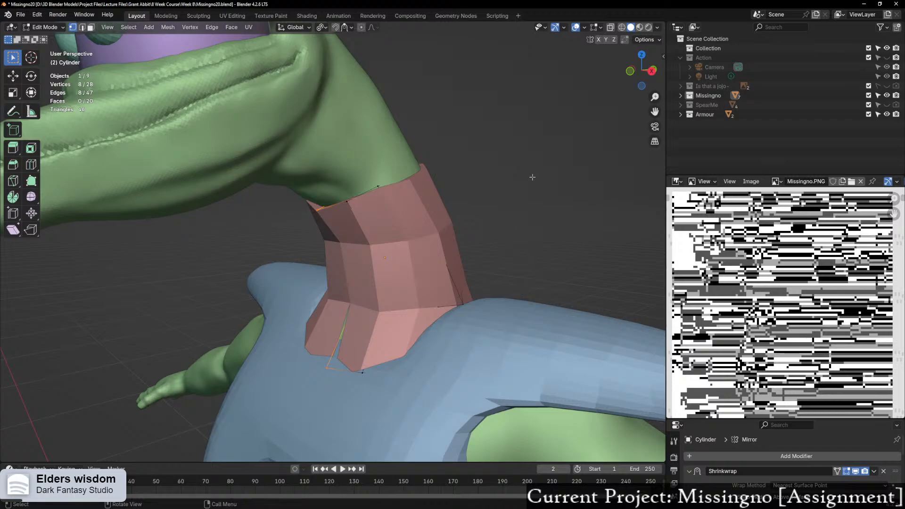
Step: Try to close the gap at the neck piece's front centre by moving the centre-line vertices along X
middle_click_drag(393, 215, 401, 254)
scroll(404, 252, "up", 1)
key("g")
key("x")
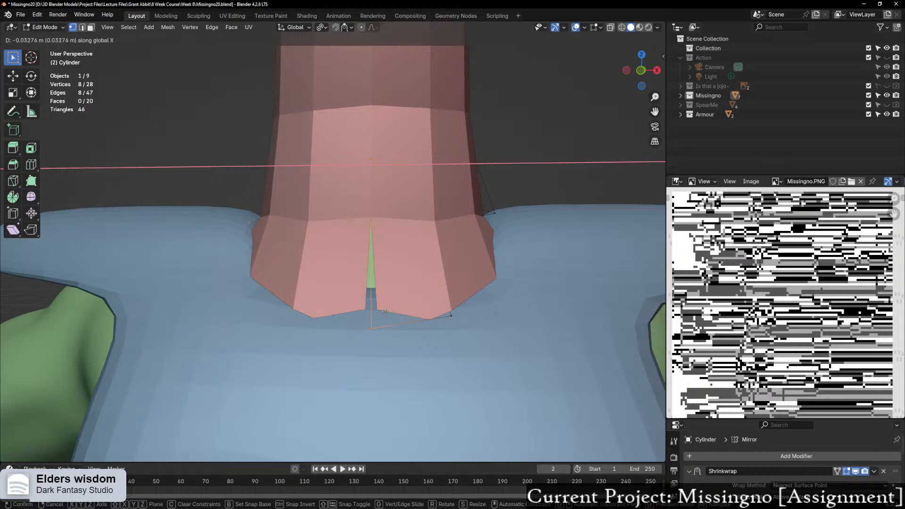
left_click(415, 311)
middle_click_drag(473, 314, 441, 304)
Step: Place the Mirror modifier above the Shrinkwrap modifier in the neck piece's stack and return to Object Mode
key("alt+z")
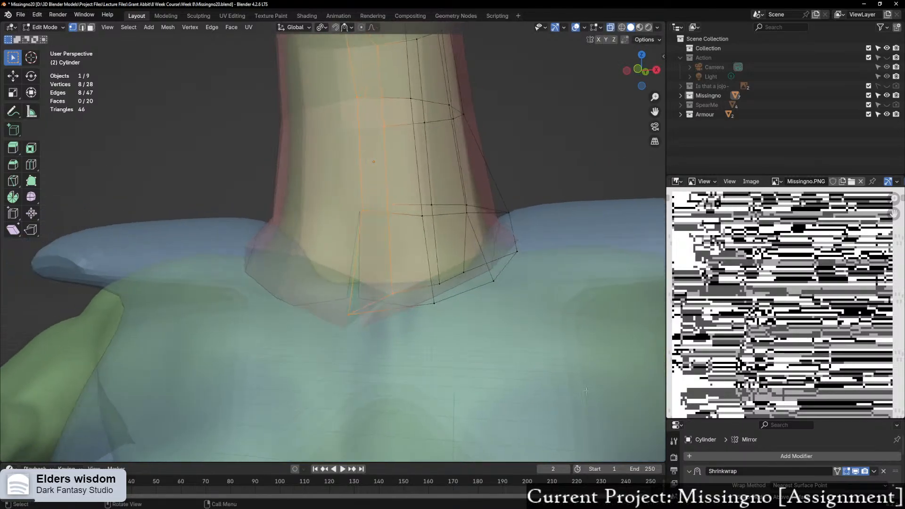
scroll(783, 391, "down", 1)
scroll(787, 464, "down", 6)
scroll(782, 467, "down", 2)
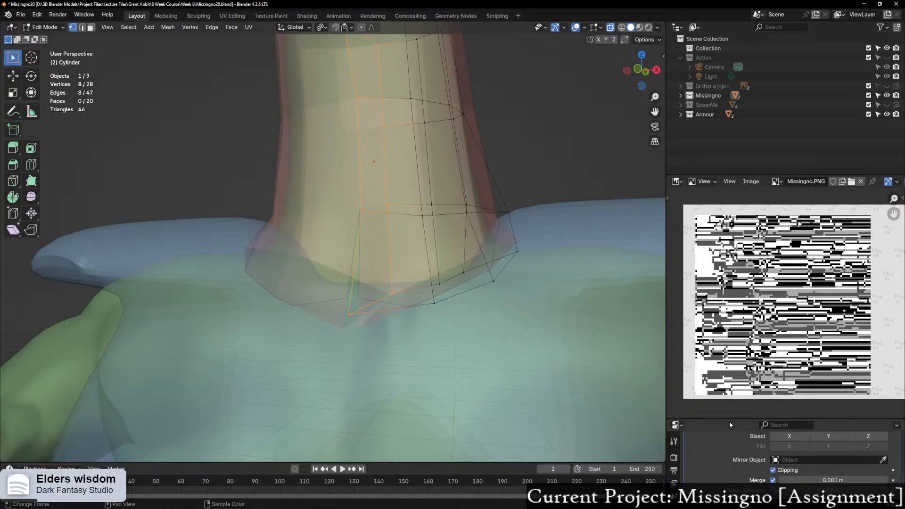
left_click_drag(726, 420, 764, 325)
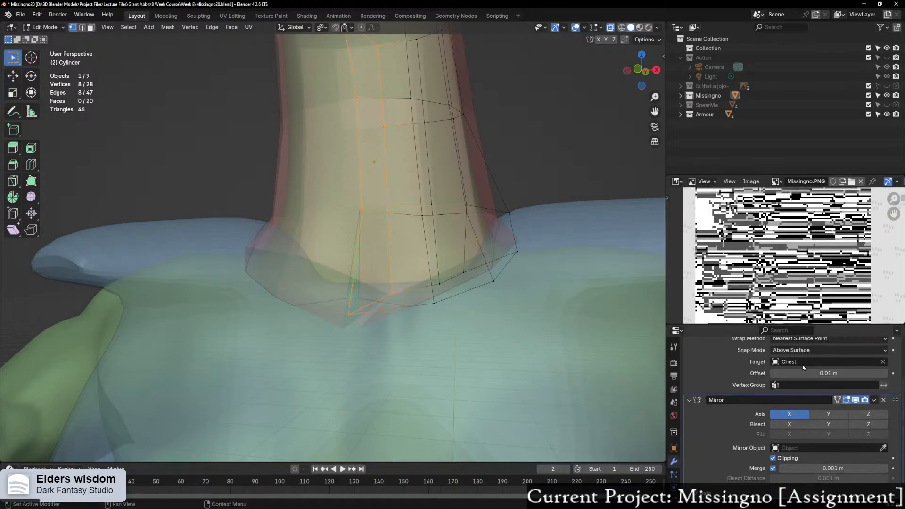
left_click_drag(895, 399, 709, 358)
middle_click_drag(386, 288, 401, 289)
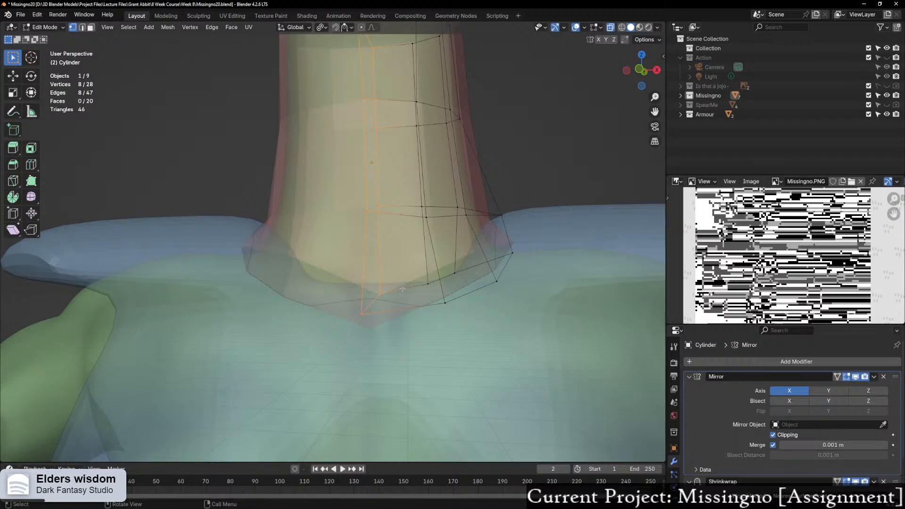
key("Tab")
key("alt+z")
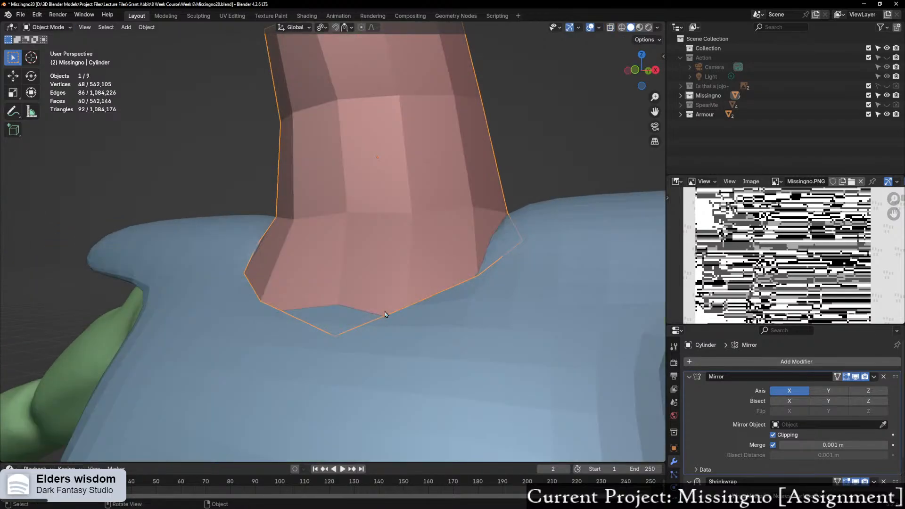
mouse_move(384, 315)
middle_mouse_down()
mouse_move(388, 226)
mouse_move(404, 307)
mouse_move(377, 301)
middle_mouse_up()
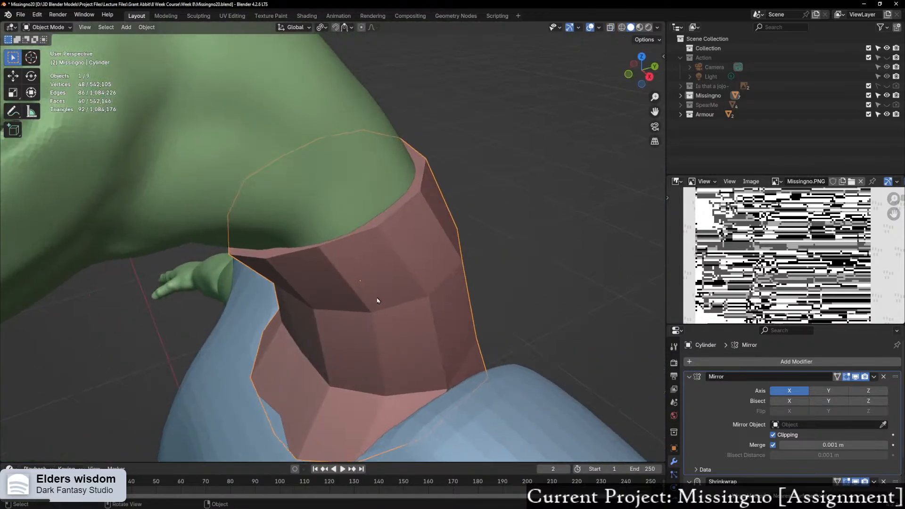
middle_click_drag(391, 253, 394, 204)
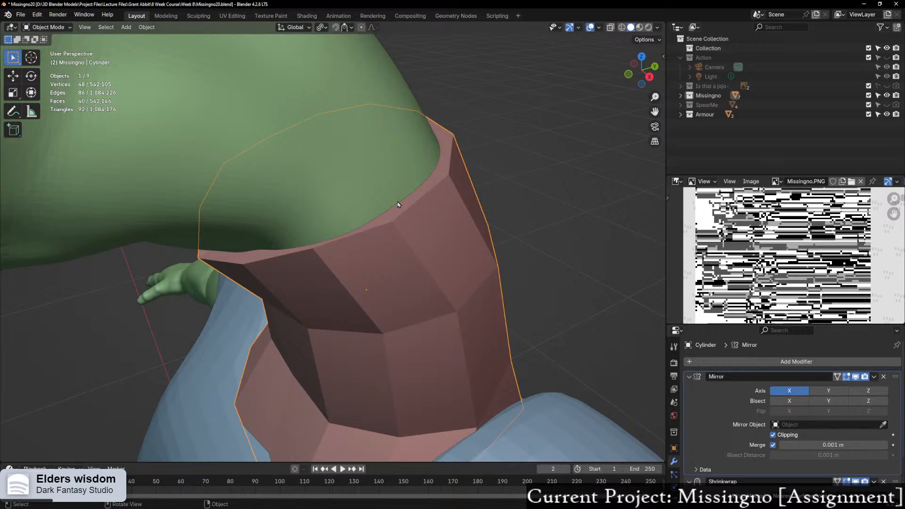
Step: Delete the cap face closing the top opening of the neck piece
left_click(383, 182)
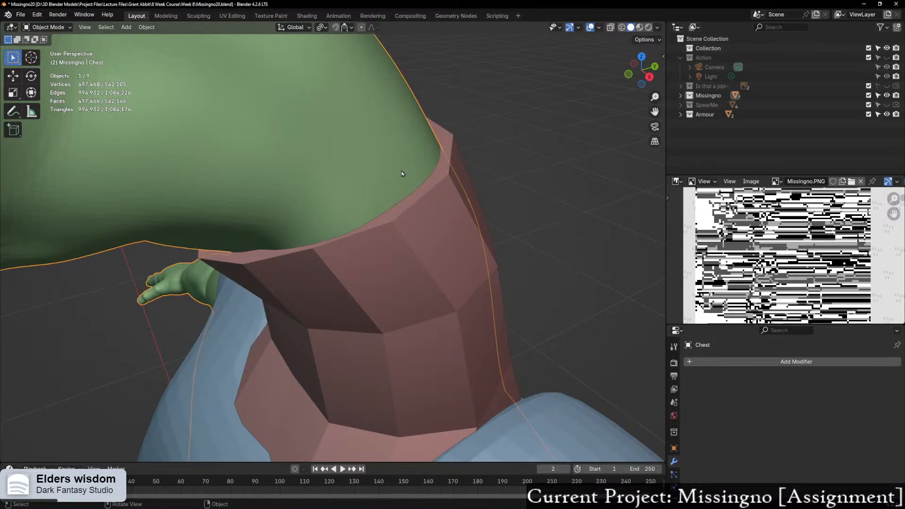
left_click(438, 211)
key("Tab")
scroll(431, 220, "up", 2)
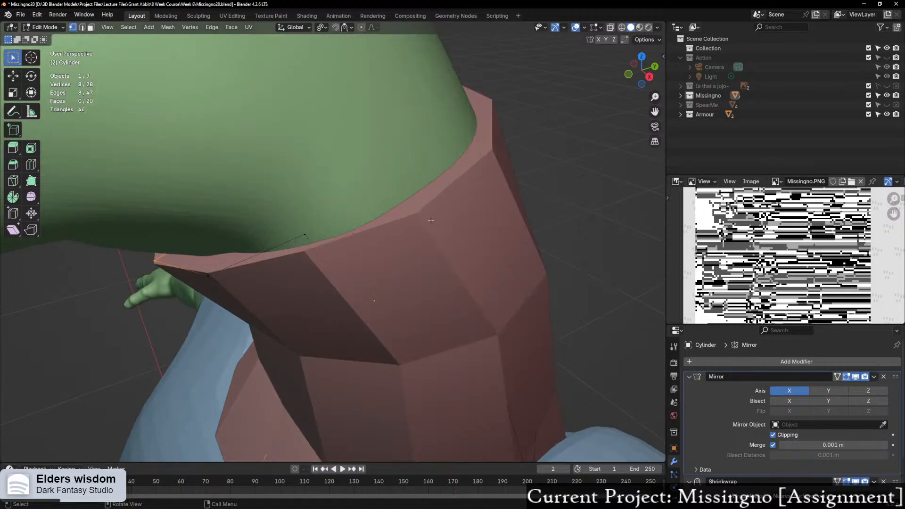
key("alt+z")
middle_click_drag(370, 226, 430, 187)
key("3")
left_click(480, 142)
middle_click_drag(480, 142, 382, 204)
left_click(379, 194)
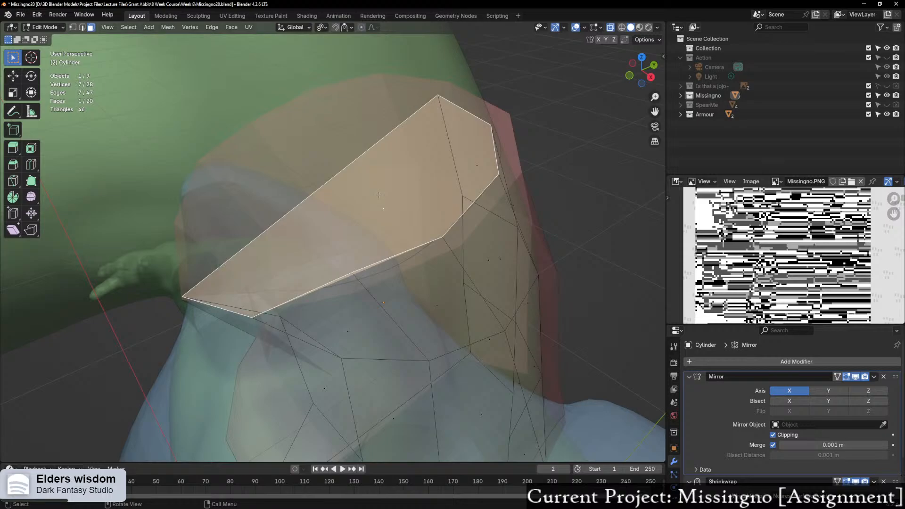
key("x")
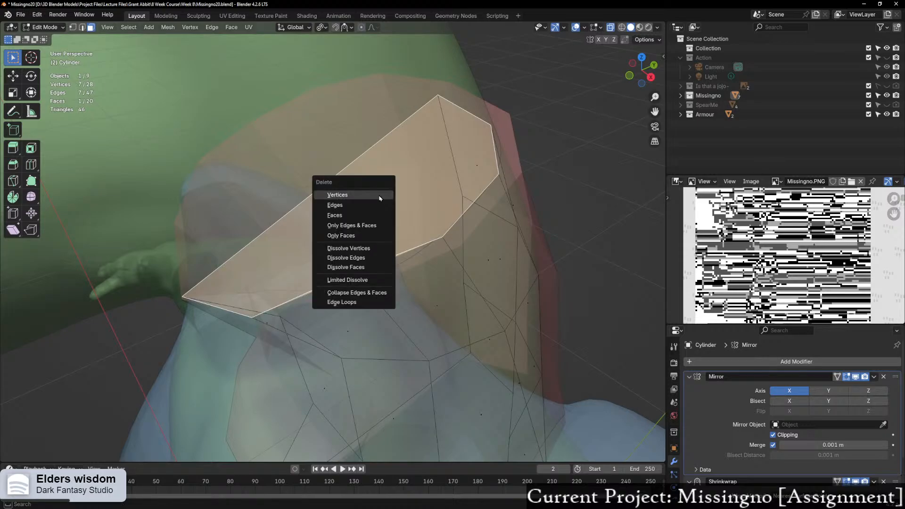
left_click(359, 215)
key("alt+z")
middle_click_drag(358, 215, 420, 222)
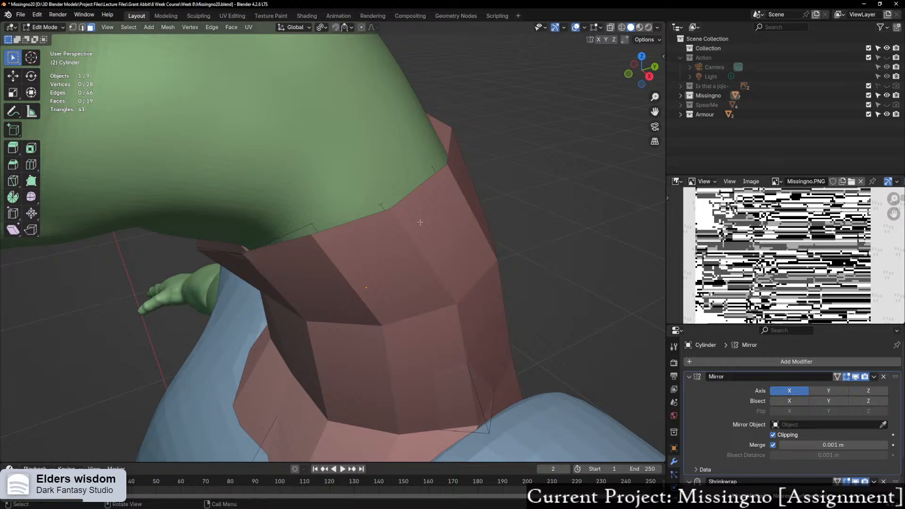
Step: Try to extrude the neck piece's top opening edge loop and scale it inward towards the neck
scroll(418, 229, "down", 1)
middle_click_drag(418, 220, 443, 228)
scroll(445, 225, "up", 1)
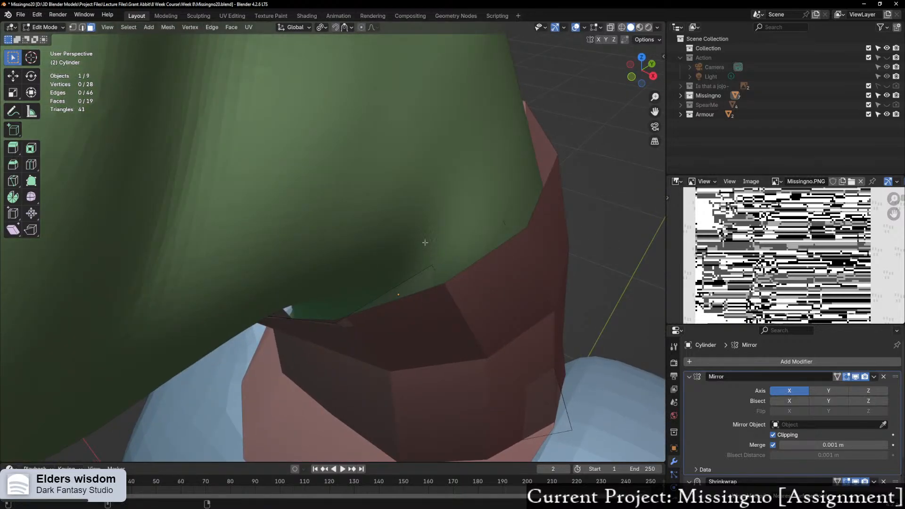
key("alt+z")
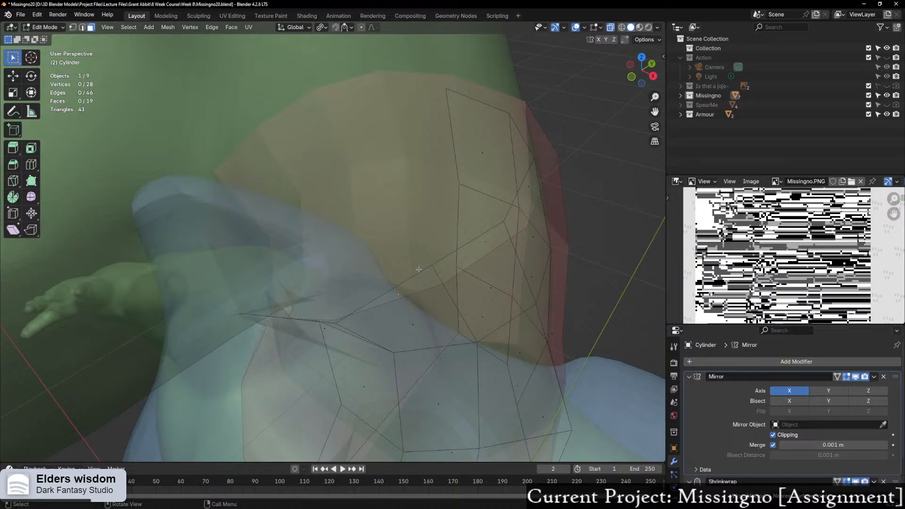
key("1")
key("2")
left_click(289, 320)
left_click(391, 289, "ctrl")
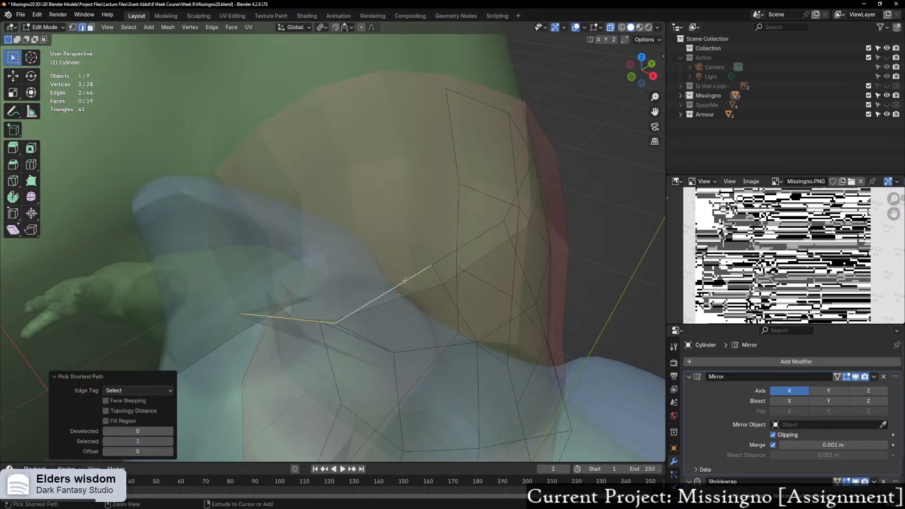
left_click(403, 280, "alt+shift")
key("alt+z")
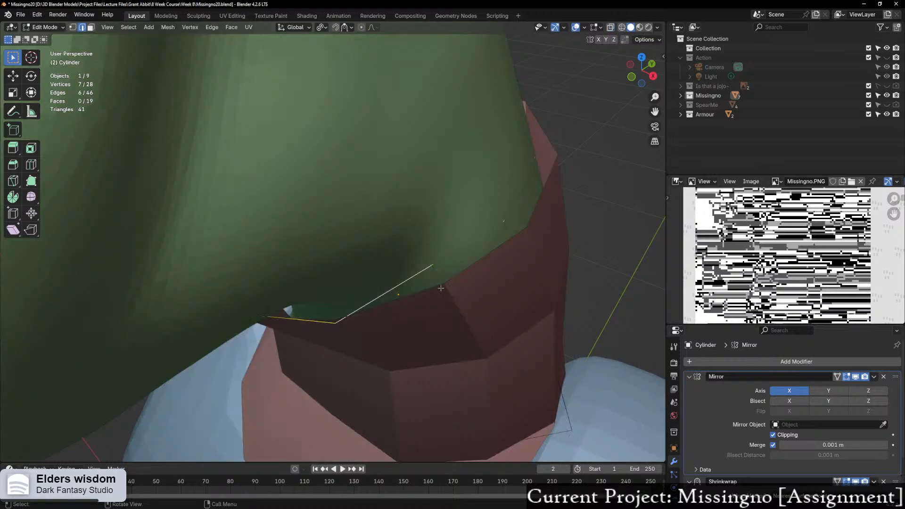
key("e")
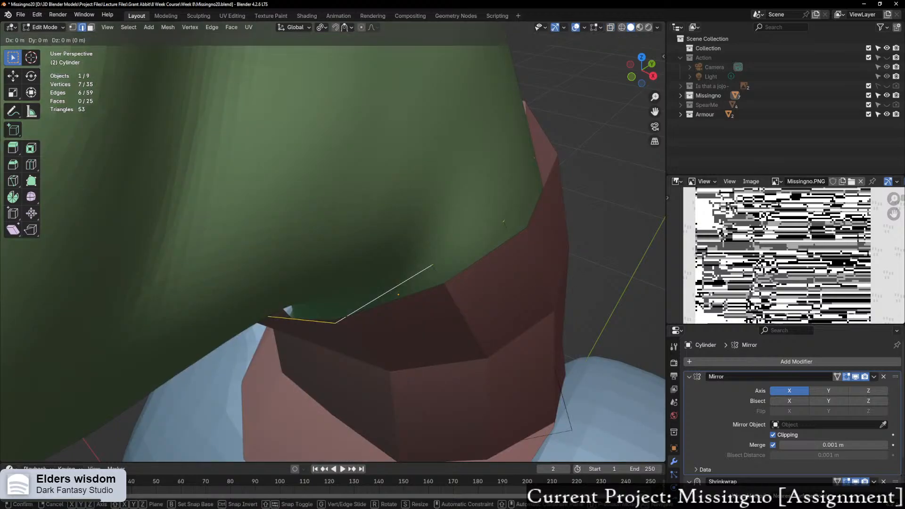
key("s")
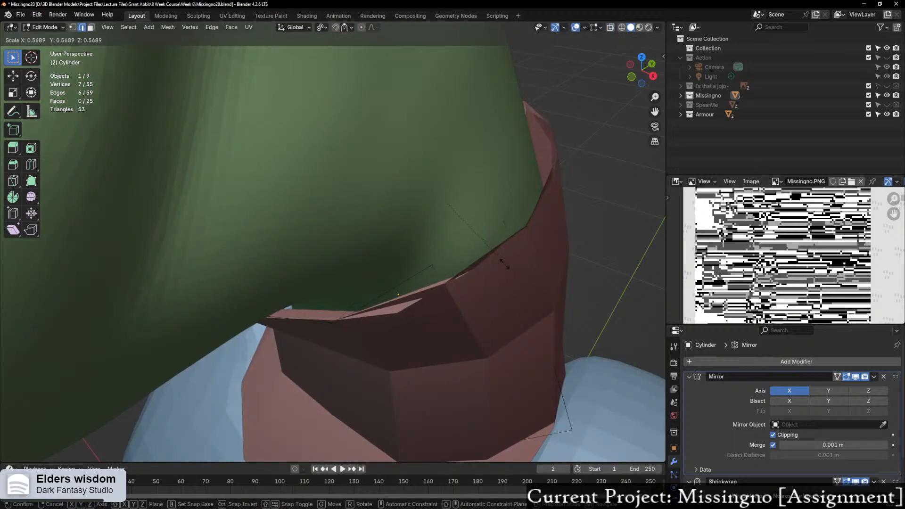
key("Escape")
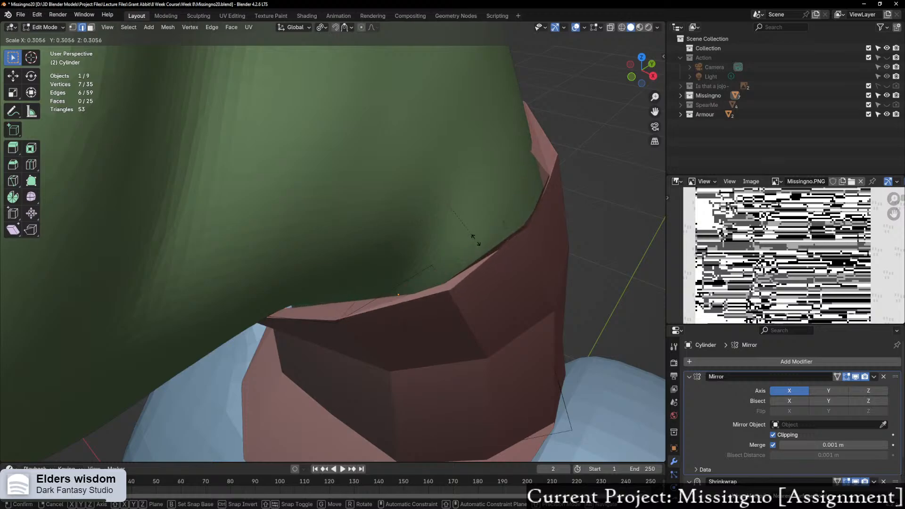
key("ctrl+z")
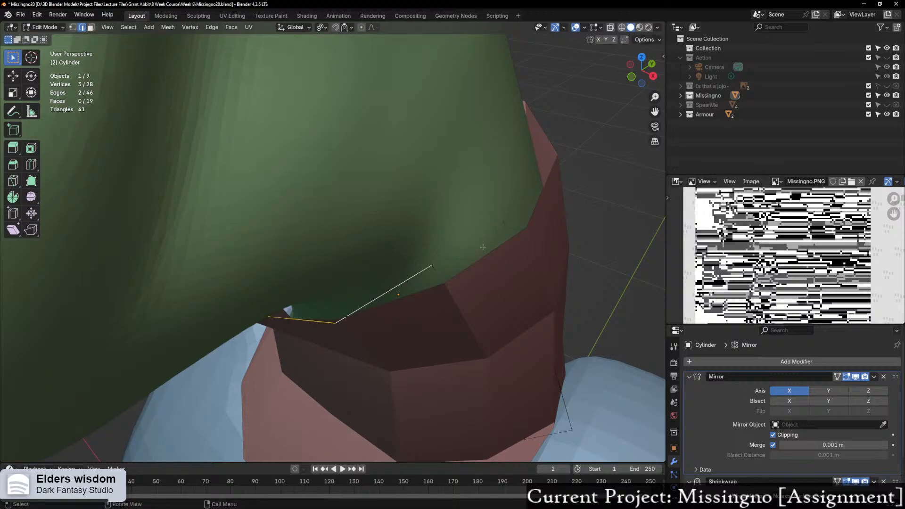
Step: Return to Object Mode and isolate the neck piece in local view
key("alt+z")
mouse_move(483, 247)
middle_mouse_down()
mouse_move(470, 251)
mouse_move(493, 257)
mouse_move(473, 259)
middle_mouse_up()
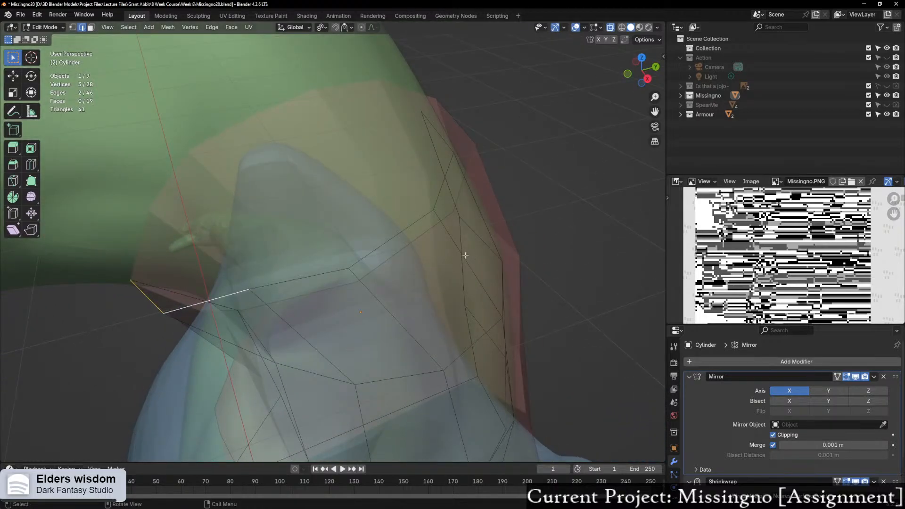
middle_click_drag(463, 255, 489, 231)
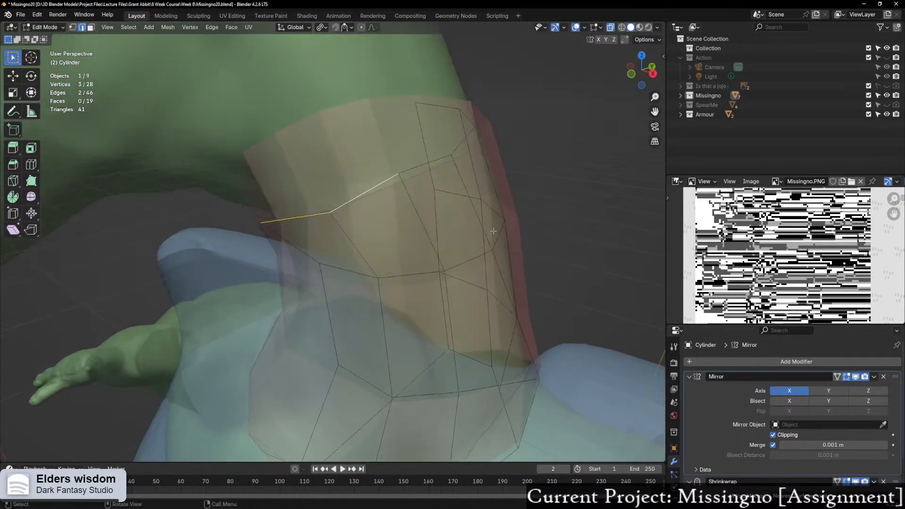
key("ctrl+Tab")
left_click(376, 253)
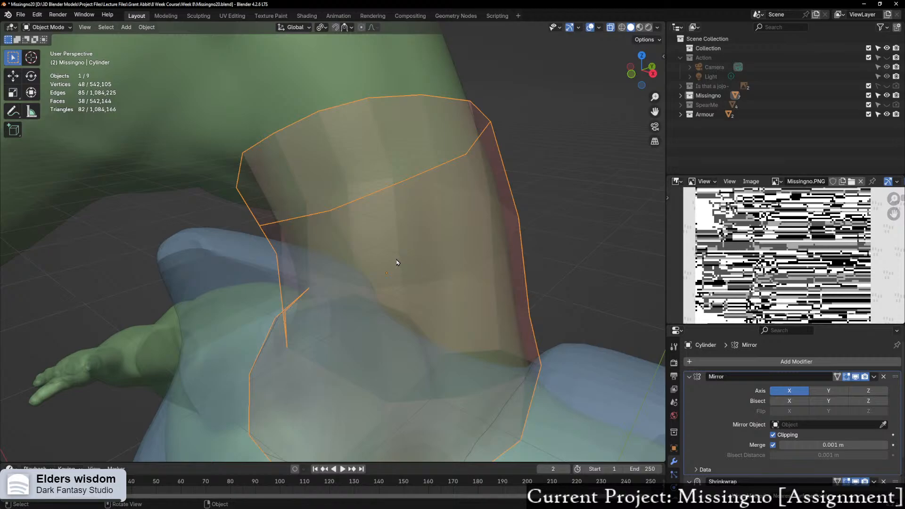
key("alt+z")
middle_click_drag(430, 295, 457, 209)
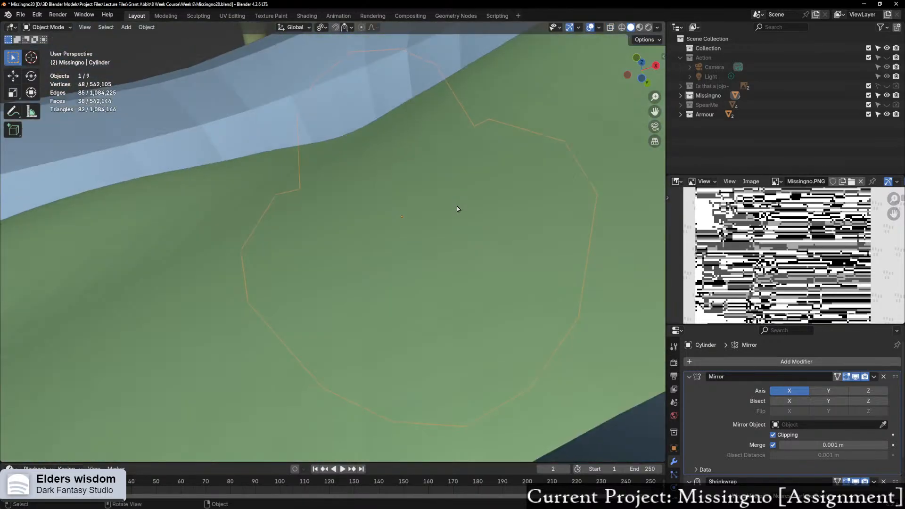
middle_click_drag(460, 263, 391, 291)
key("KP_Divide")
key("3")
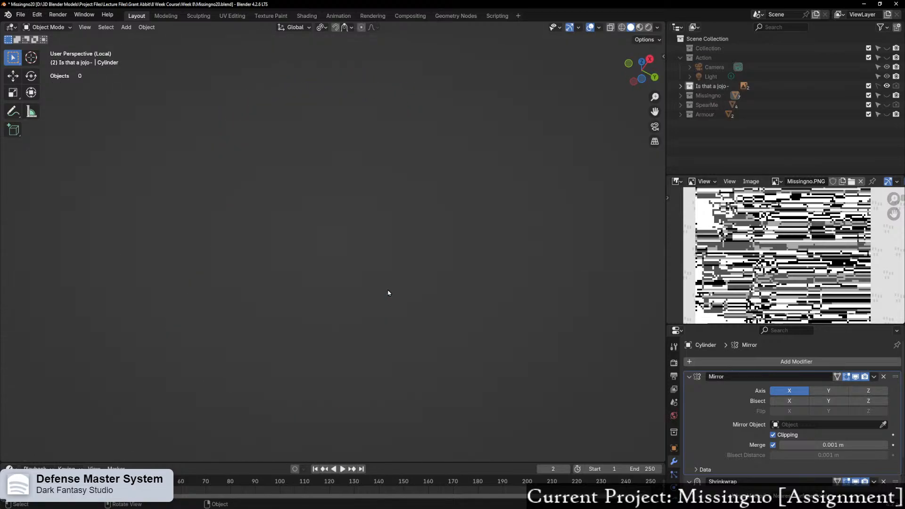
key("ctrl+z")
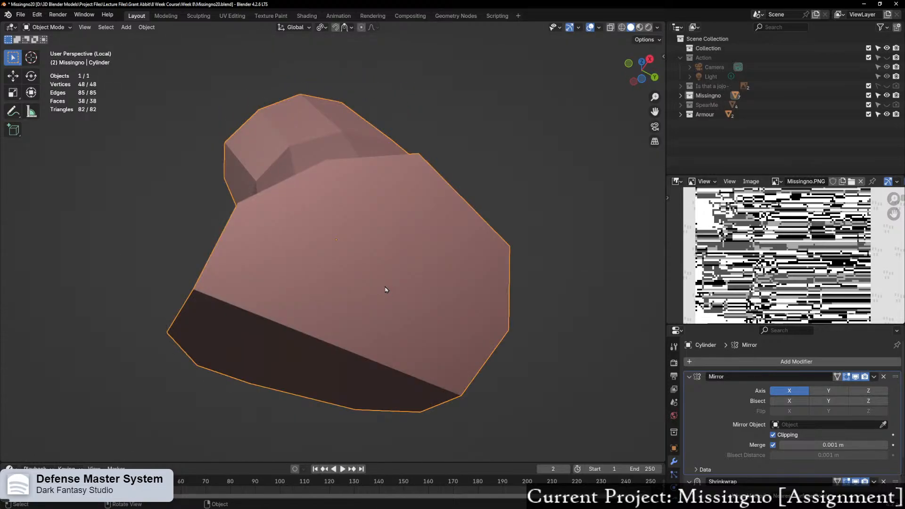
Step: Delete the cap face closing the bottom opening of the neck piece and return to Object Mode
key("ctrl+Tab")
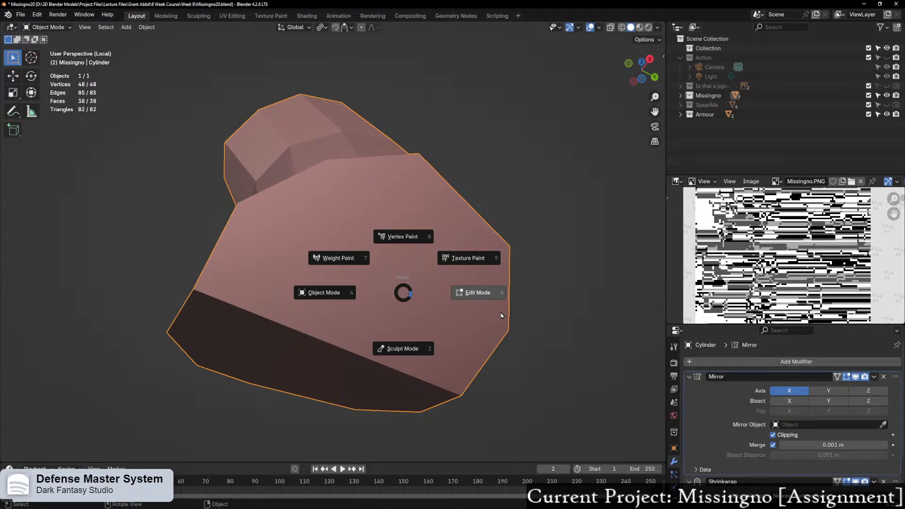
left_click(496, 315)
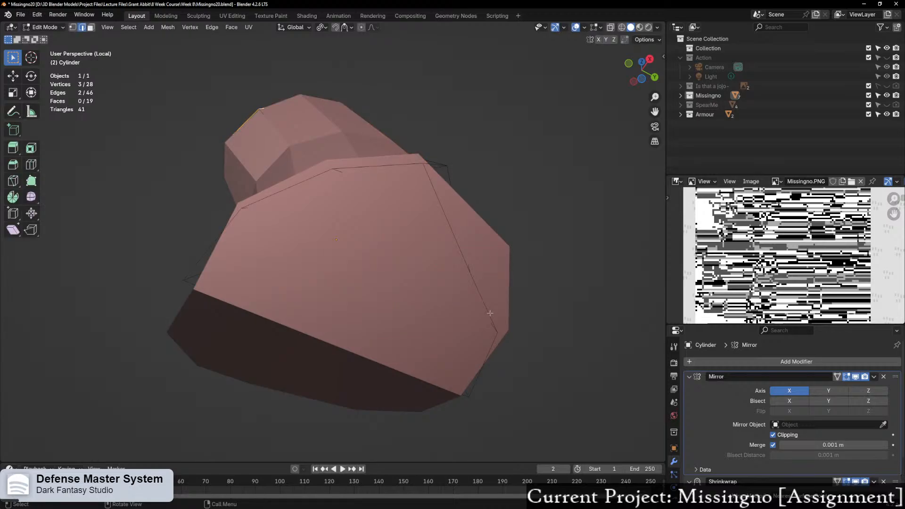
middle_click_drag(411, 272, 438, 334)
key("alt+a")
key("3")
left_click(385, 304)
key("x")
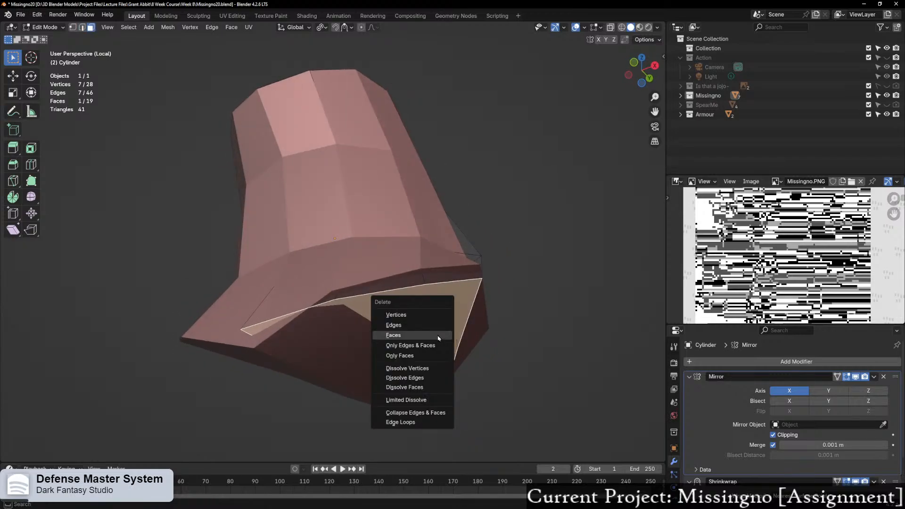
left_click(439, 335)
key("ctrl+Tab")
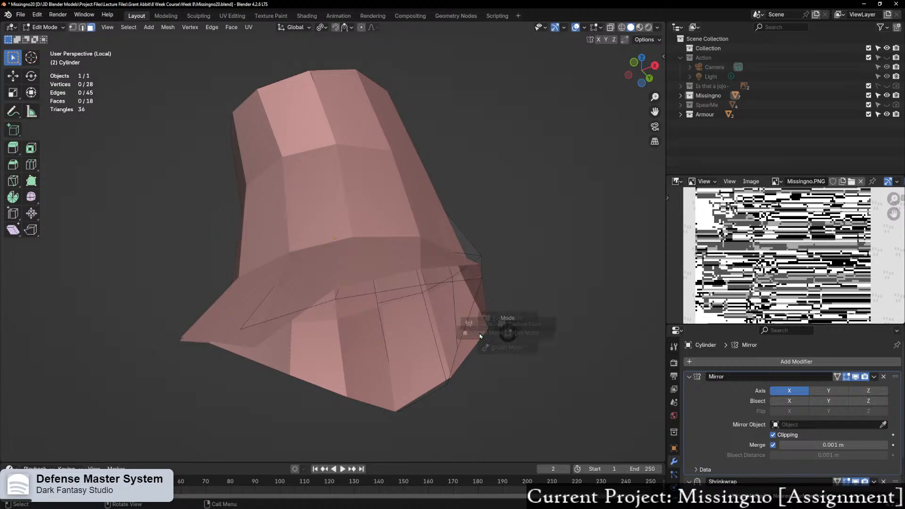
left_click(480, 336)
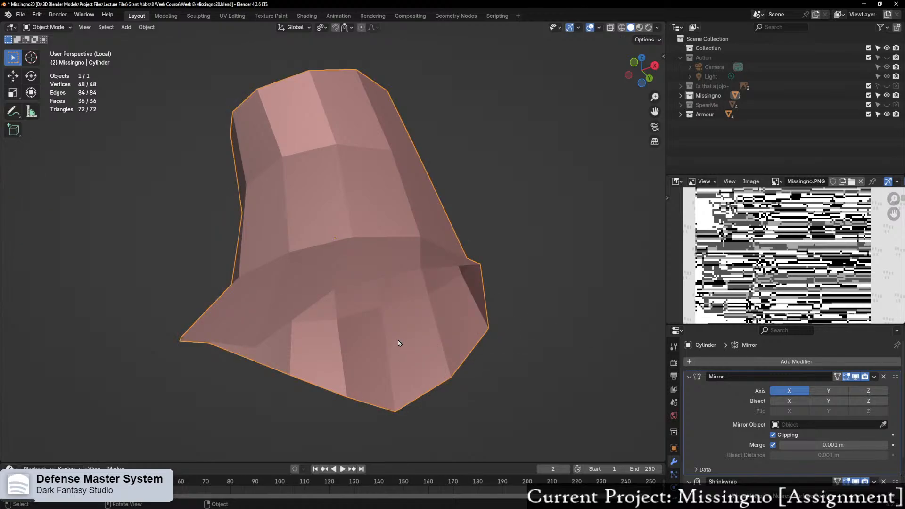
Step: Add a Solidify modifier to the neck piece and leave local view to show the whole creature
middle_click_drag(474, 300, 511, 332)
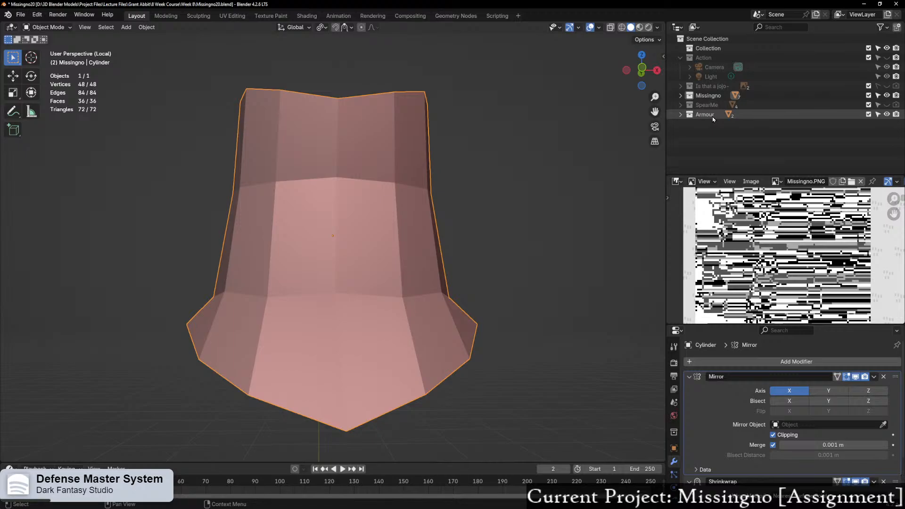
middle_click_drag(471, 224, 415, 264)
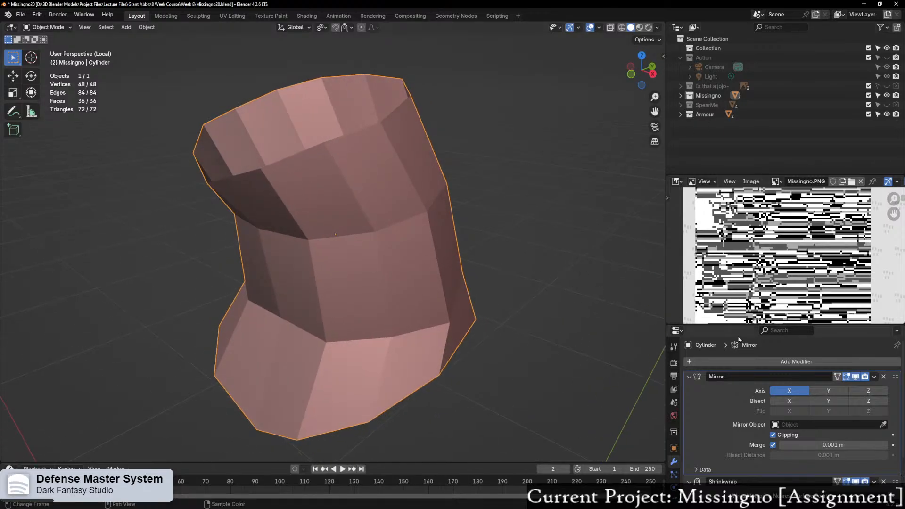
scroll(720, 375, "down", 3)
scroll(720, 375, "up", 3)
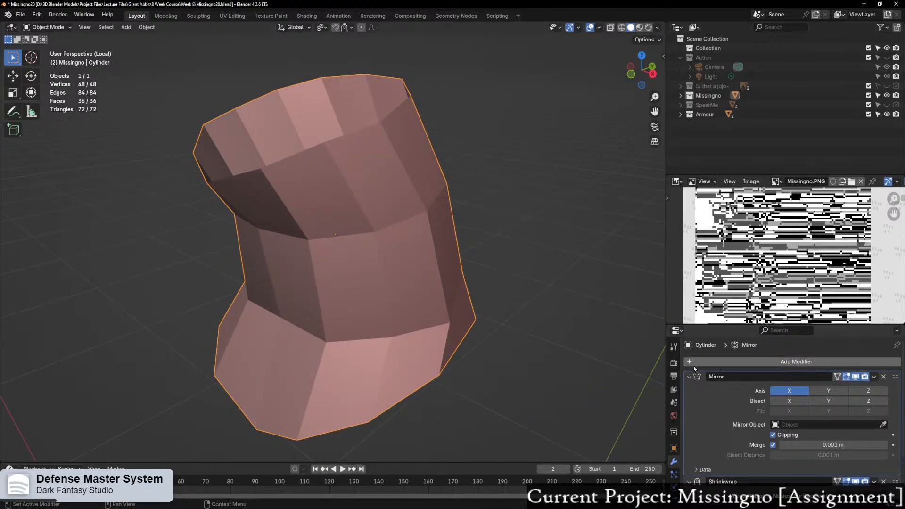
left_click(720, 362)
type("s")
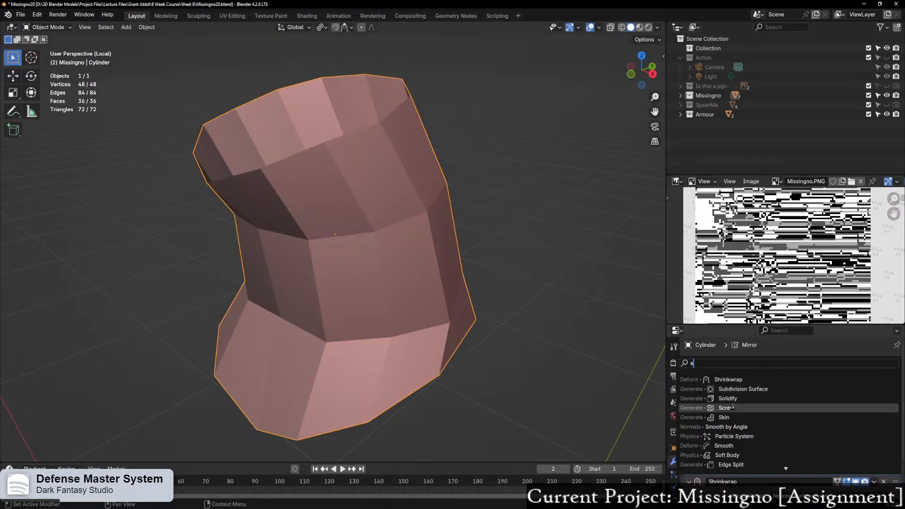
left_click(727, 398)
scroll(680, 387, "down", 4)
middle_click_drag(419, 283, 542, 363)
scroll(708, 415, "down", 3)
middle_click_drag(631, 418, 509, 21)
key("KP_Divide")
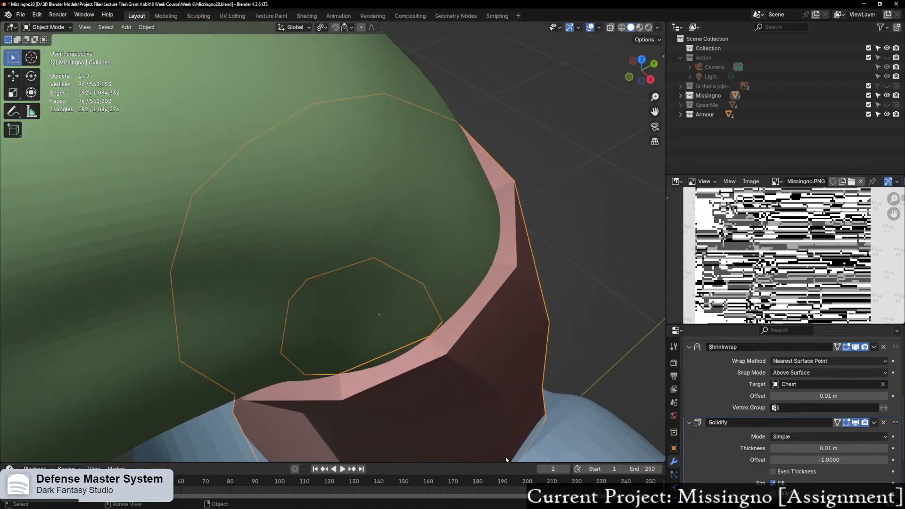
Step: Set the neck piece's Solidify thickness to 0.007 m
mouse_move(831, 452)
left_mouse_down()
mouse_move(801, 452)
mouse_move(815, 452)
left_mouse_up()
middle_click_drag(558, 415, 417, 317)
scroll(459, 370, "down", 5)
scroll(392, 348, "up", 3)
Step: In Edit Mode, slide the vertex near the front of the neck piece's bottom edge upward by a factor of about 0.248
key("ctrl+Tab")
left_click(488, 330)
scroll(440, 359, "down", 1)
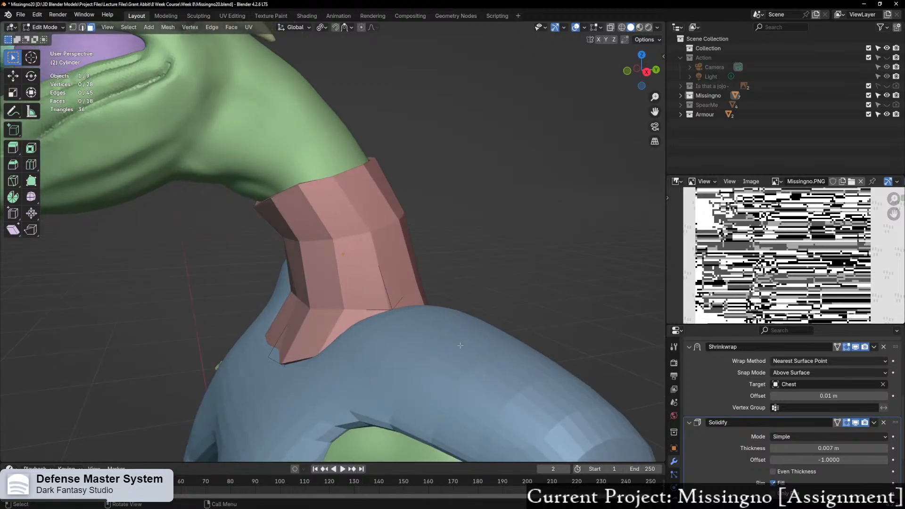
key("alt+z")
middle_click_drag(440, 359, 395, 353)
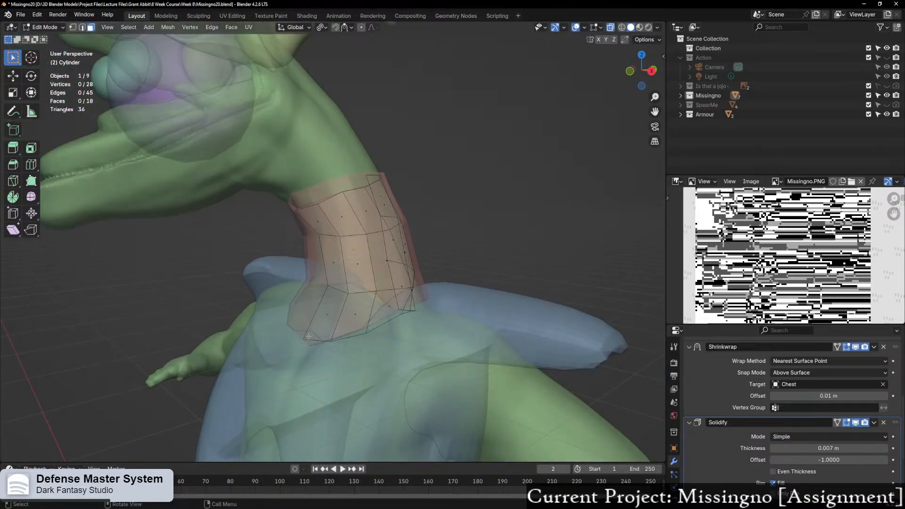
key("2")
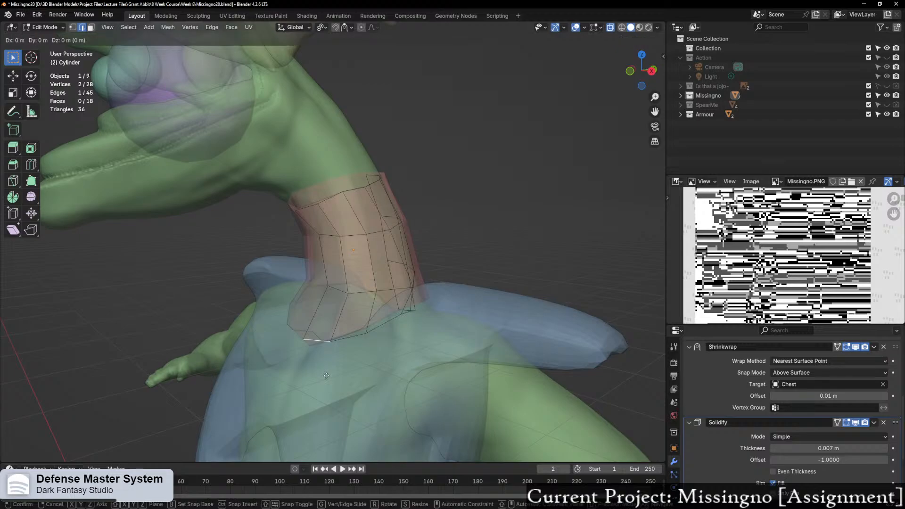
key("1")
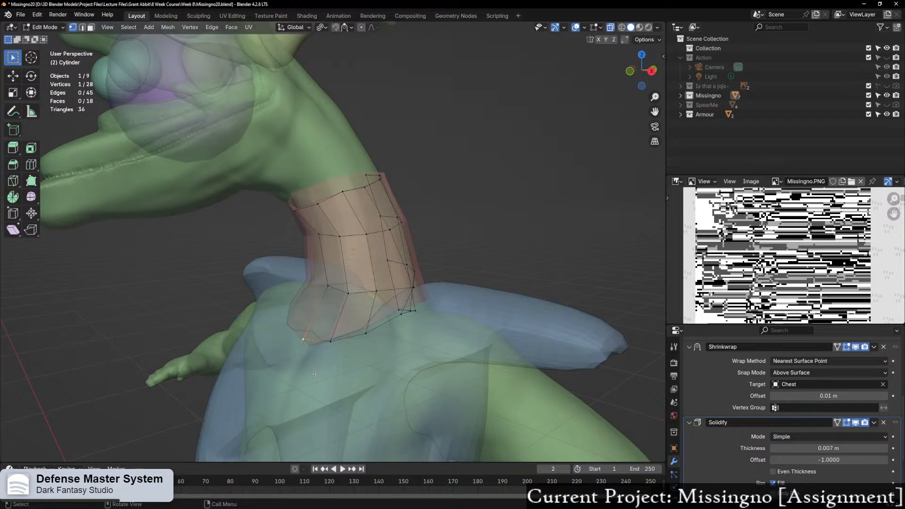
key("shift+v")
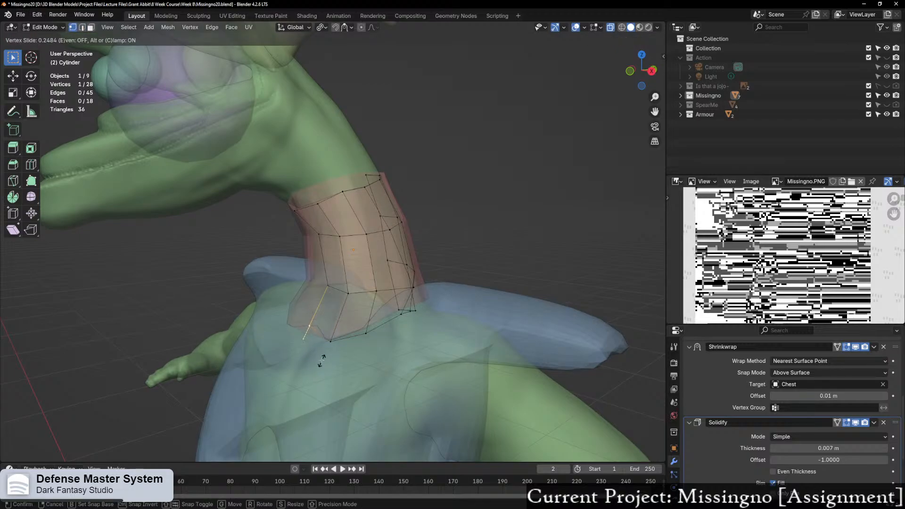
left_click(321, 361)
Step: Slide the neighbouring low-hanging vertex on the neck piece's bottom edge upward by a factor of about 0.305
scroll(353, 371, "up", 5)
key("alt+z")
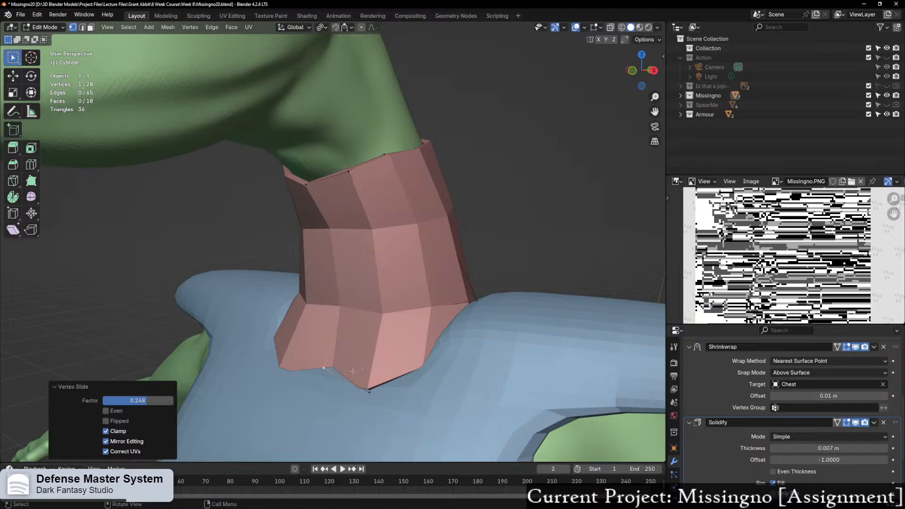
middle_click_drag(353, 371, 373, 368)
left_click(406, 384)
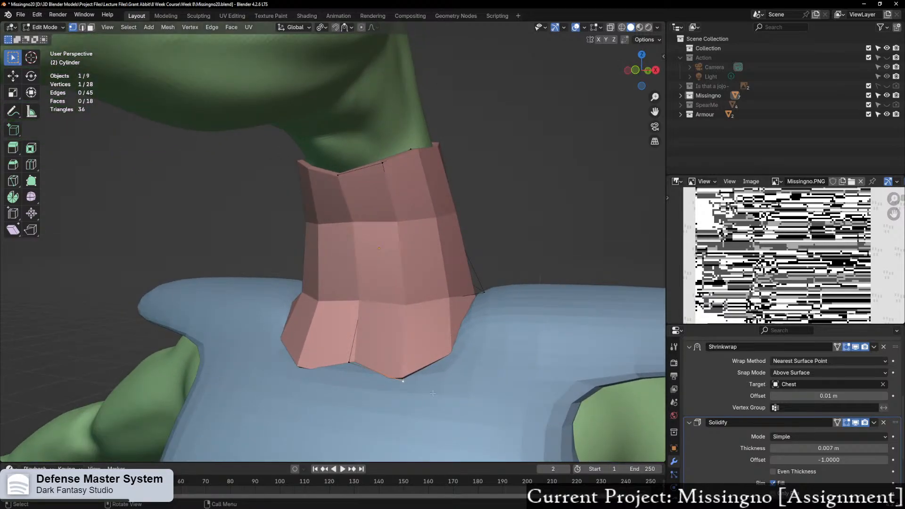
key("shift+v")
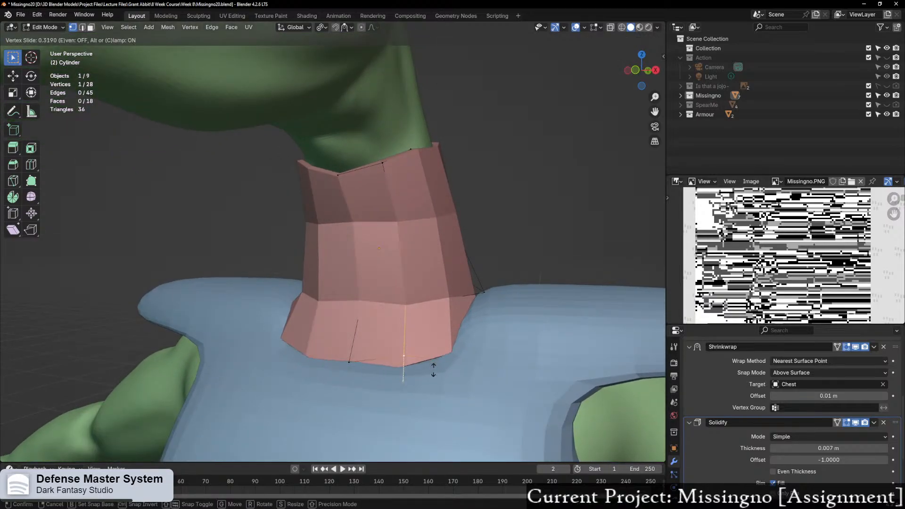
left_click(433, 372)
Step: Turn on snapping and reposition the two low front vertices of the neck piece's bottom edge against the chest
middle_click_drag(433, 371, 445, 345)
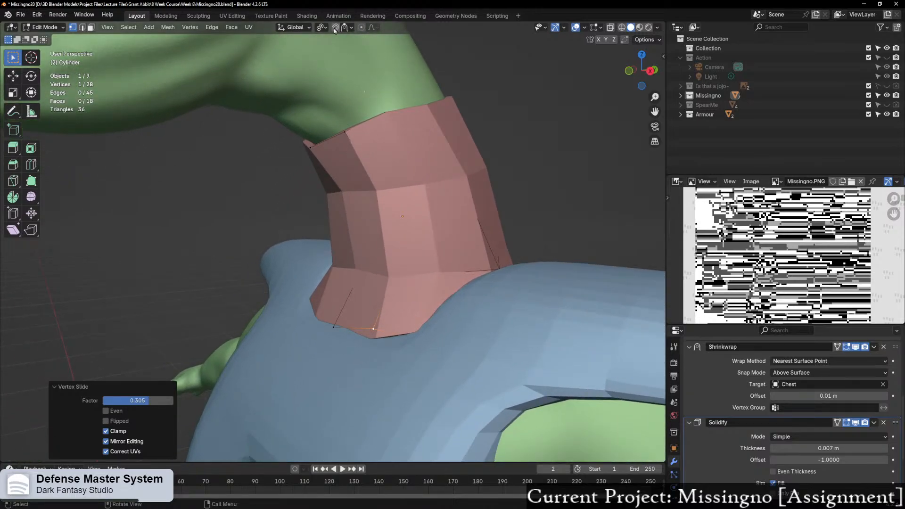
scroll(444, 445, "up", 3)
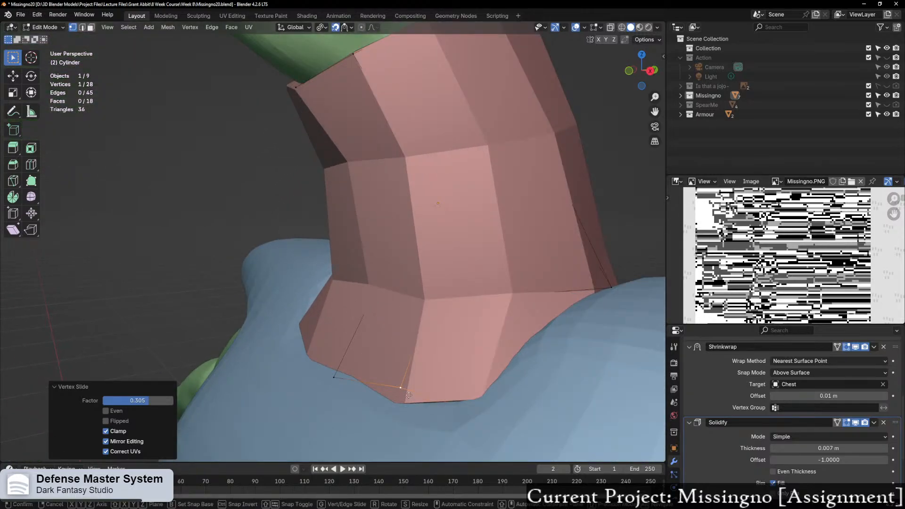
left_click(335, 378)
key("g")
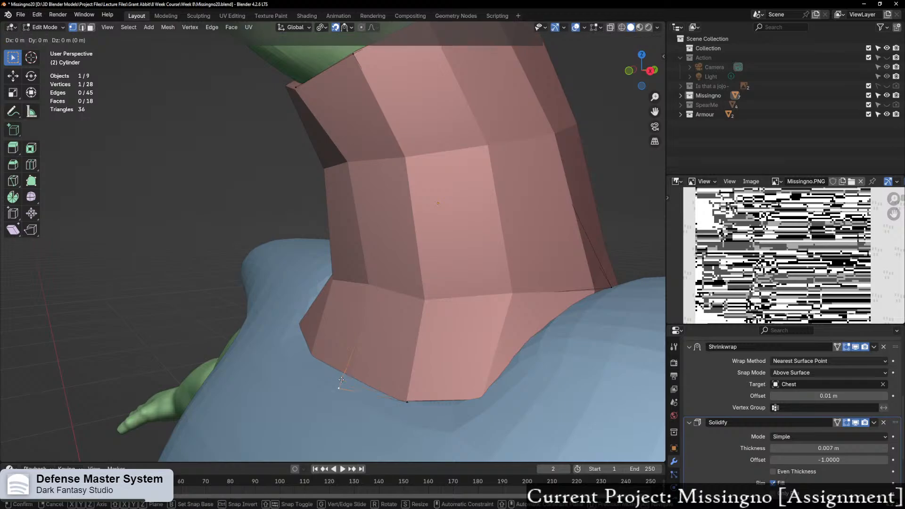
left_click(342, 380)
middle_click_drag(342, 380, 423, 399)
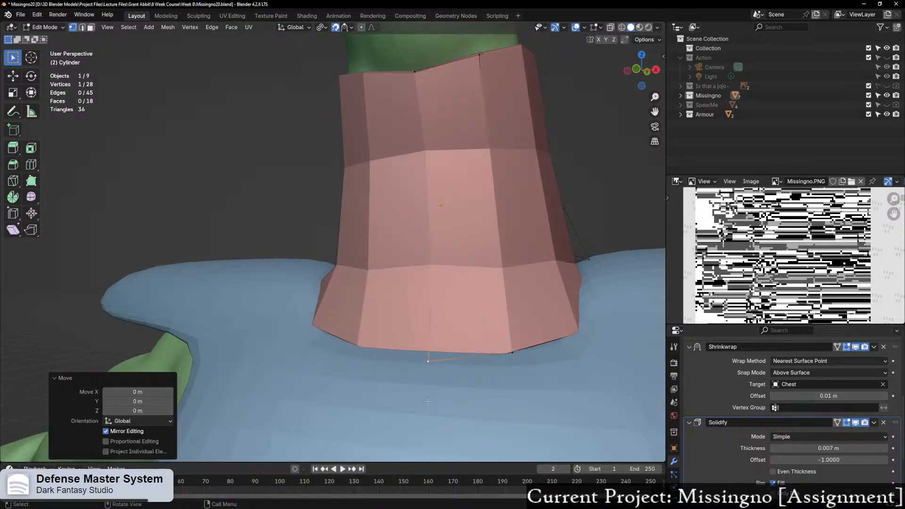
Step: Try to slide the single side vertex above the neck piece's bottom edge upward along its edge
scroll(668, 389, "down", 1)
middle_click_drag(634, 363, 549, 355)
scroll(571, 358, "up", 3)
key("g")
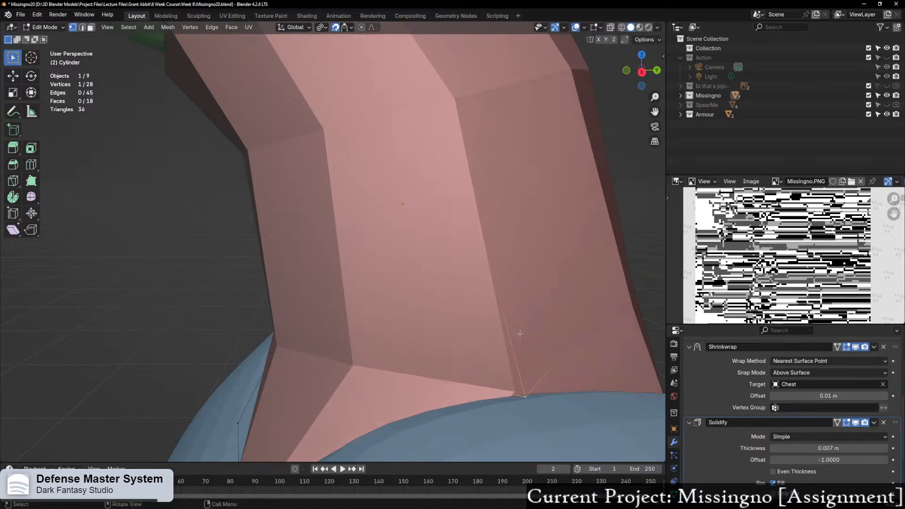
key("g")
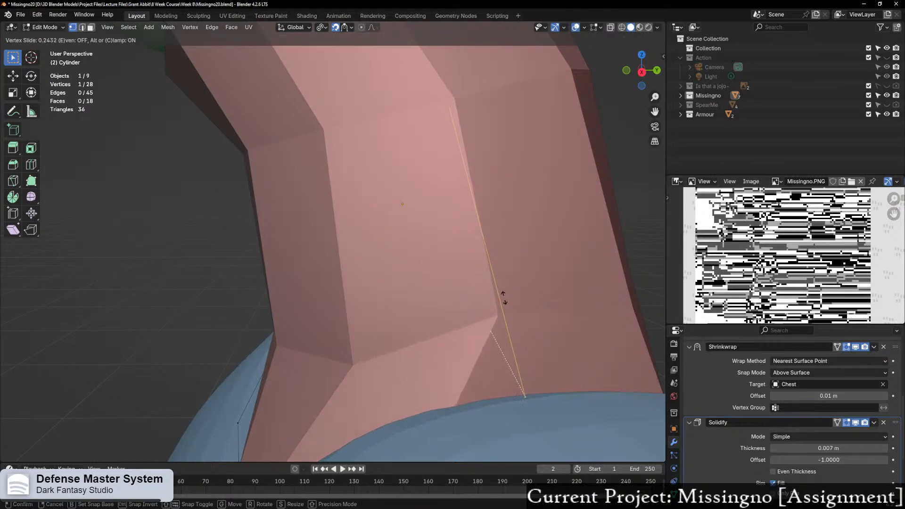
left_click(500, 309)
Step: Select the edge loop just above the neck piece's bottom edge and slide it upward by a factor of about 0.240
key("2")
left_click(470, 382, "alt")
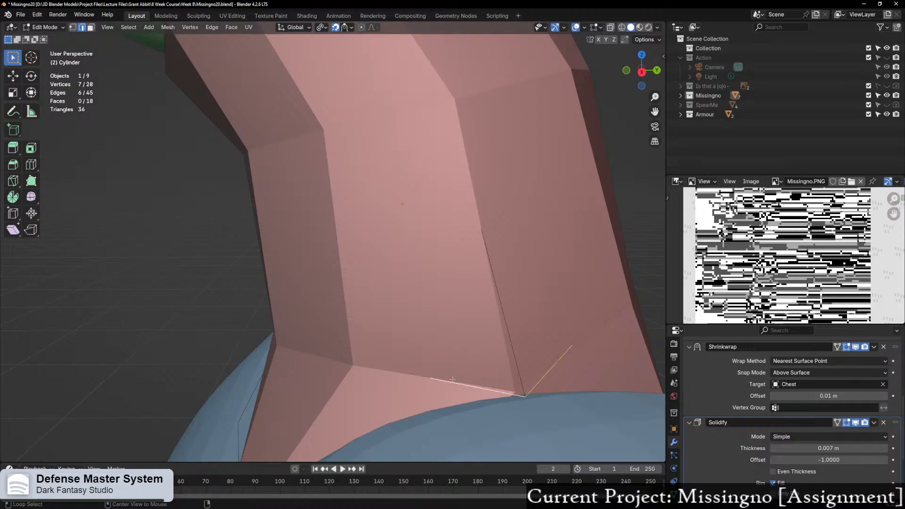
key("g")
key("g")
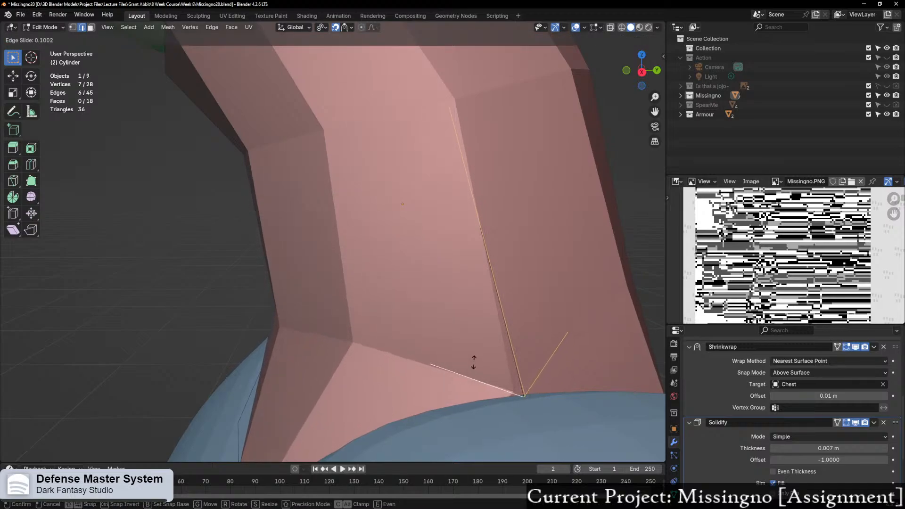
left_click(471, 329)
Step: Using X-ray, slide the side vertex on the neck piece's bottom edge toward the back by a factor of about 0.395
middle_click_drag(471, 328, 408, 351)
key("alt+z")
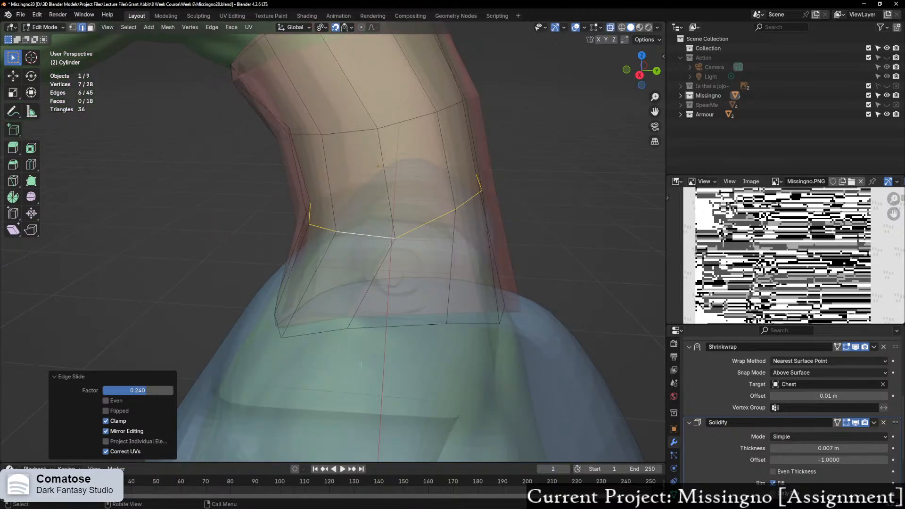
key("1")
left_click(348, 329)
key("shift+v")
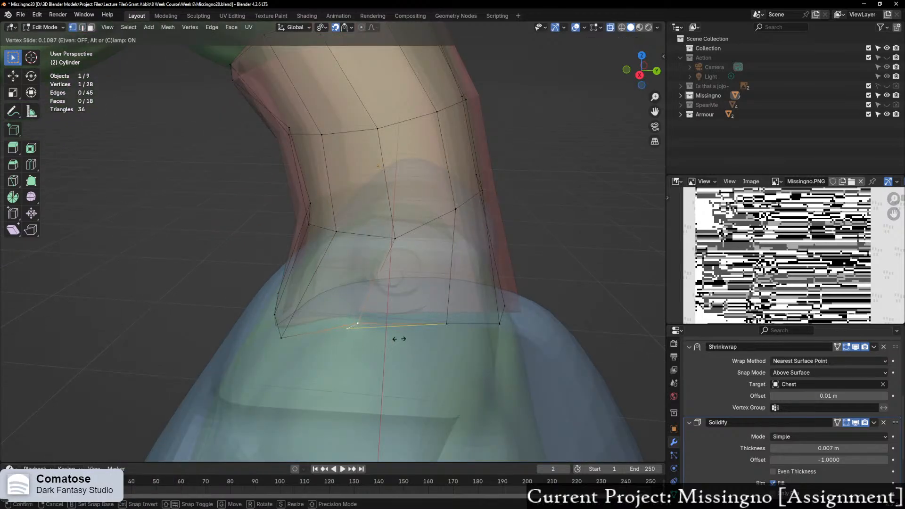
left_click(427, 334)
middle_click_drag(427, 334, 397, 328)
key("alt+z")
scroll(306, 330, "down", 2)
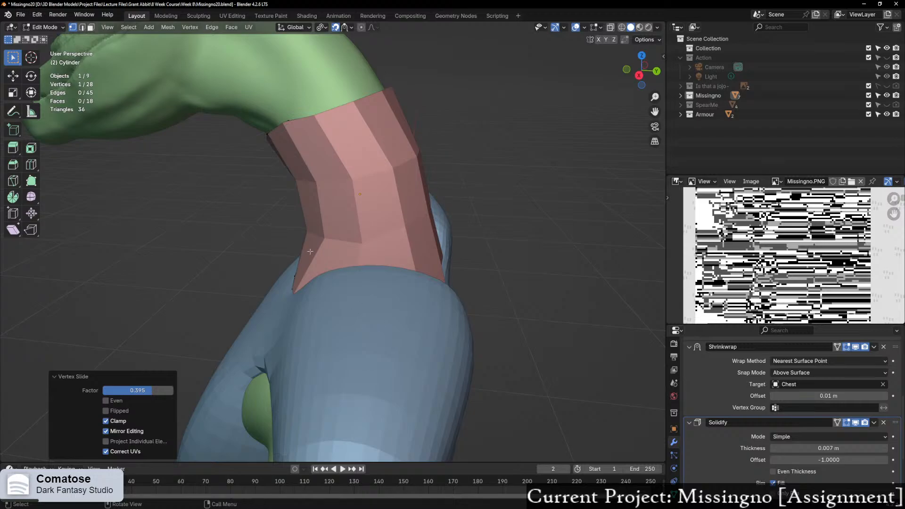
middle_click_drag(316, 111, 445, 269, "shift")
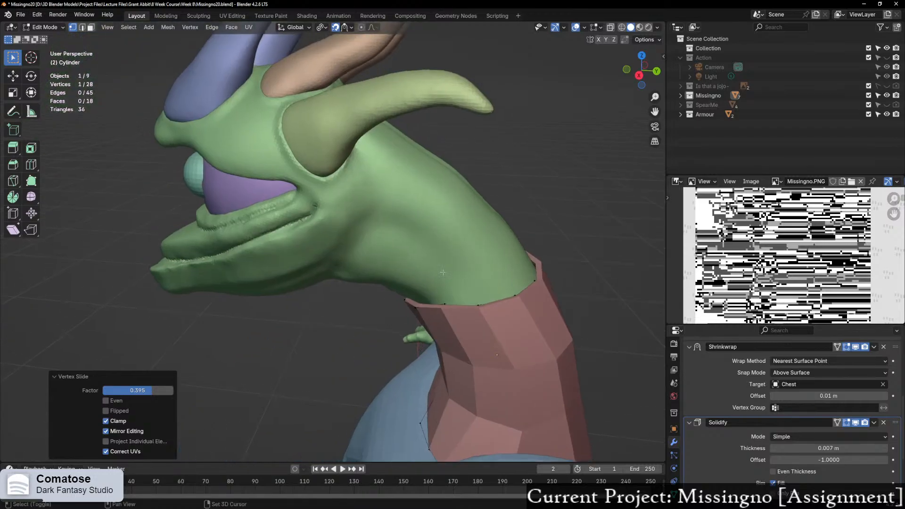
middle_click_drag(372, 246, 390, 227)
scroll(716, 275, "up", 4)
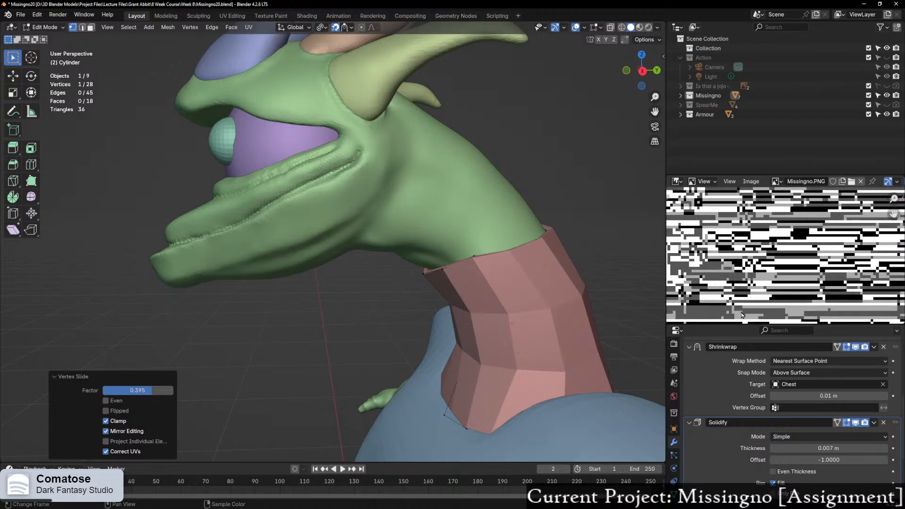
middle_click_drag(770, 261, 773, 258)
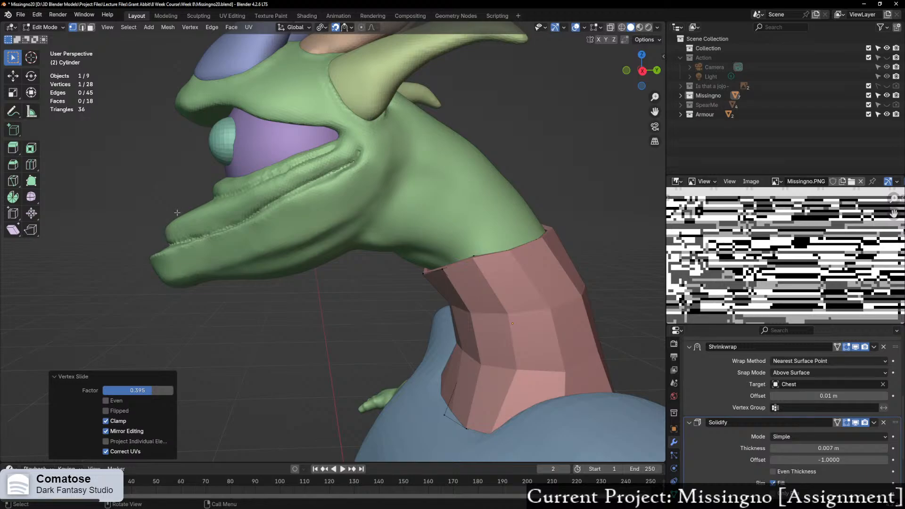
middle_click_drag(438, 230, 460, 230)
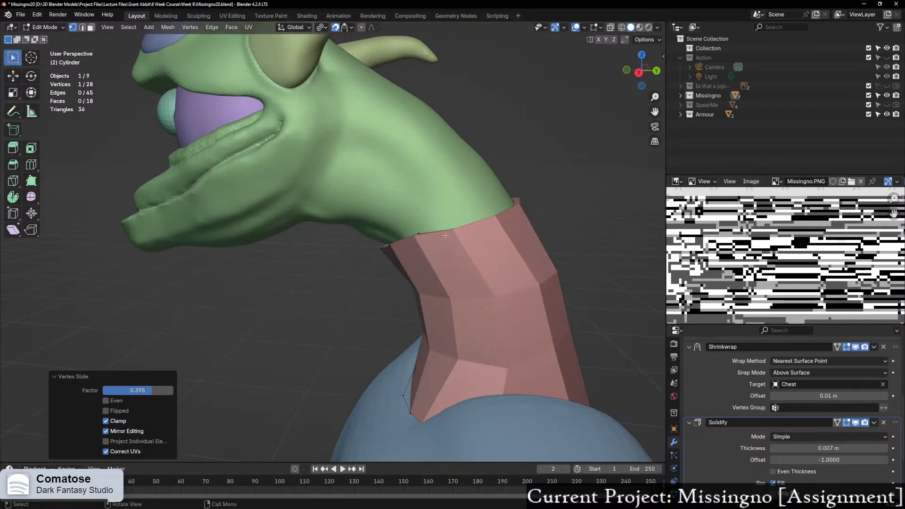
Step: Switch the neck piece from Edit Mode to Object Mode
key("grave")
key("Escape")
key("ctrl+Tab")
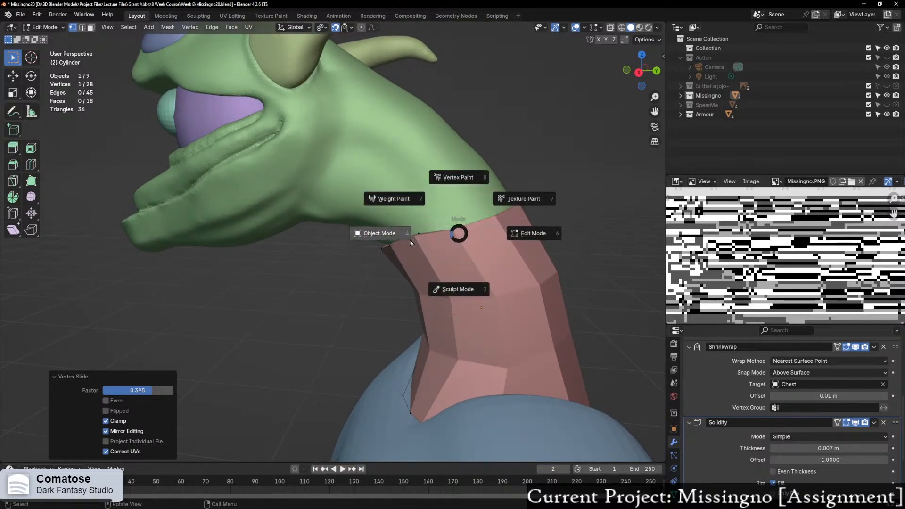
Step: Select the upper edge loop of the neck armour piece and smooth its vertices once at 0.500
key("Escape")
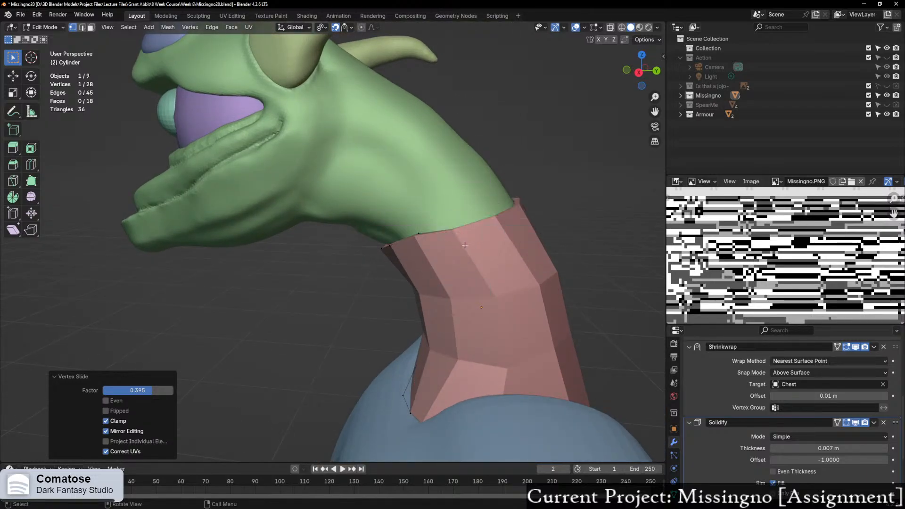
left_click(444, 231, "alt")
key("alt+z")
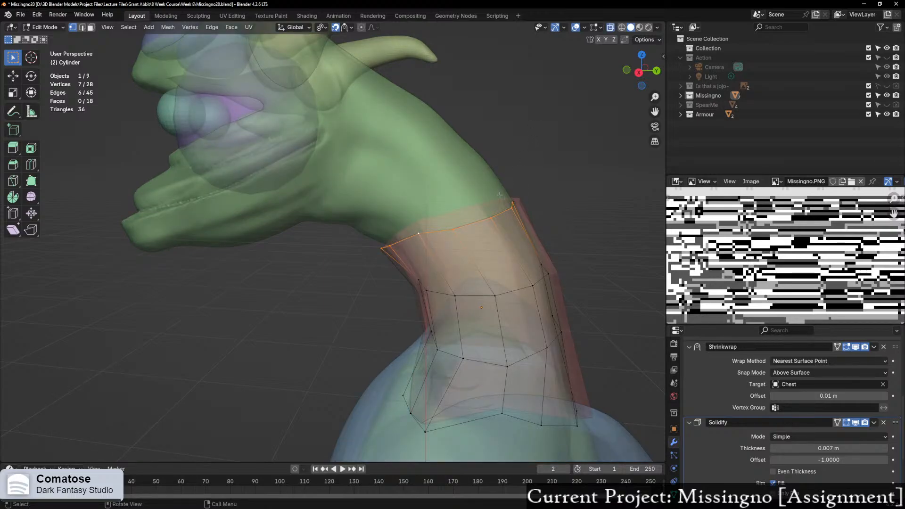
key("F3")
left_click(460, 228)
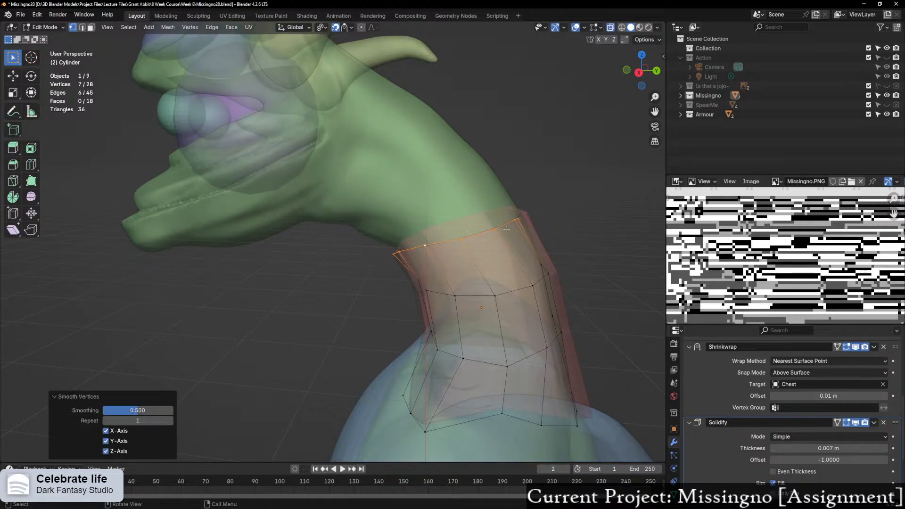
Step: Select the entire neck armour mesh and apply Smooth Vertices twice at 0.500
middle_click_drag(509, 229, 492, 265)
key("a")
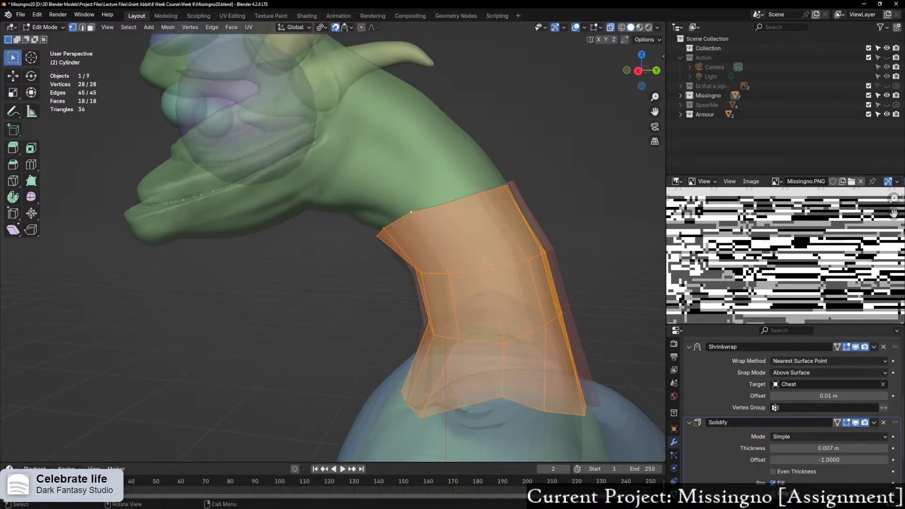
key("F3")
left_click(473, 267)
mouse_move(542, 301)
middle_mouse_down()
mouse_move(564, 294)
mouse_move(536, 298)
middle_mouse_up()
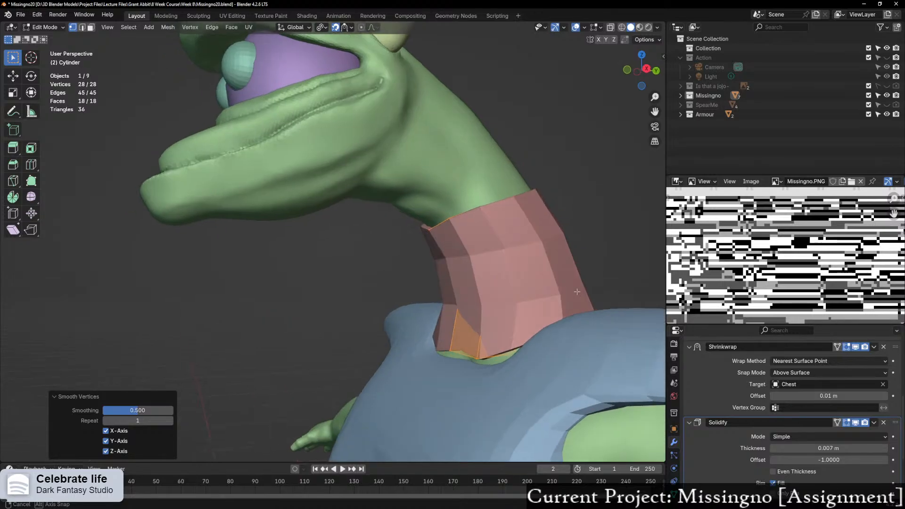
key("F3")
left_click(522, 303)
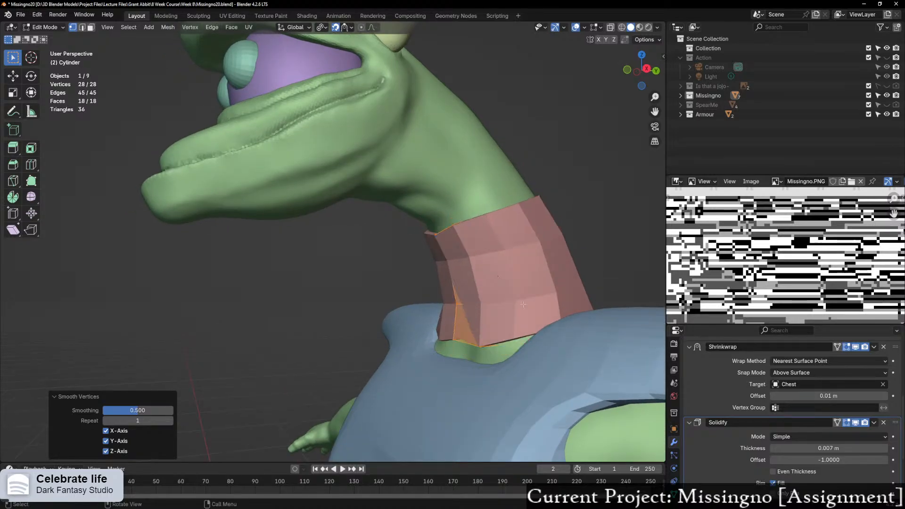
middle_click_drag(533, 311, 292, 273)
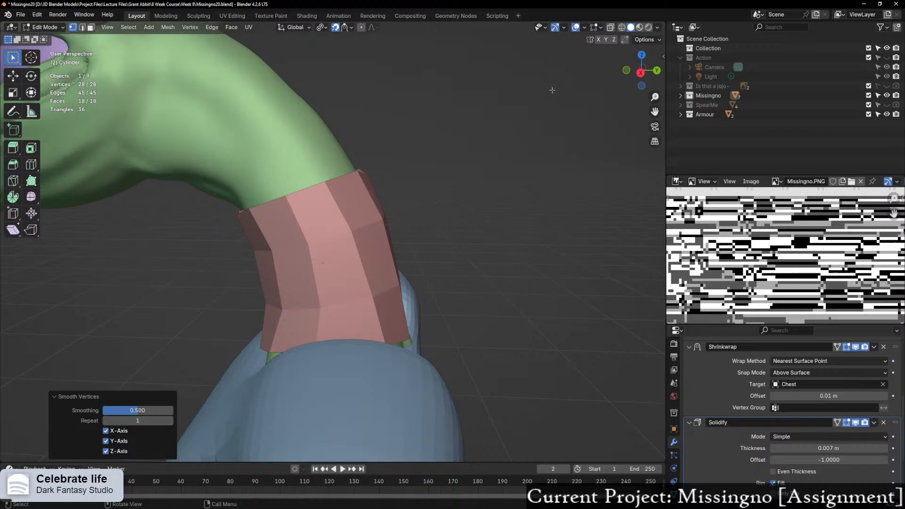
Step: Scale the whole neck armour mesh to about 0.832 along its local Z axis and return to Object Mode
left_click(641, 72)
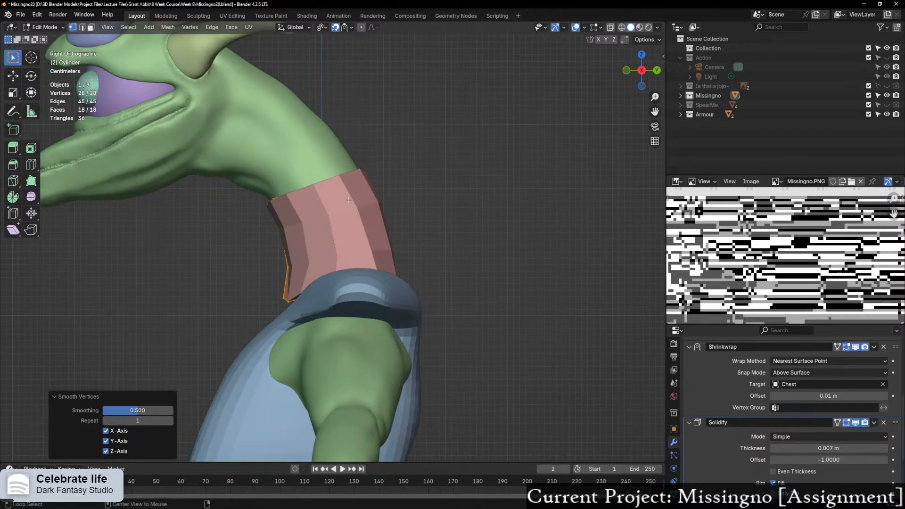
key("alt+z")
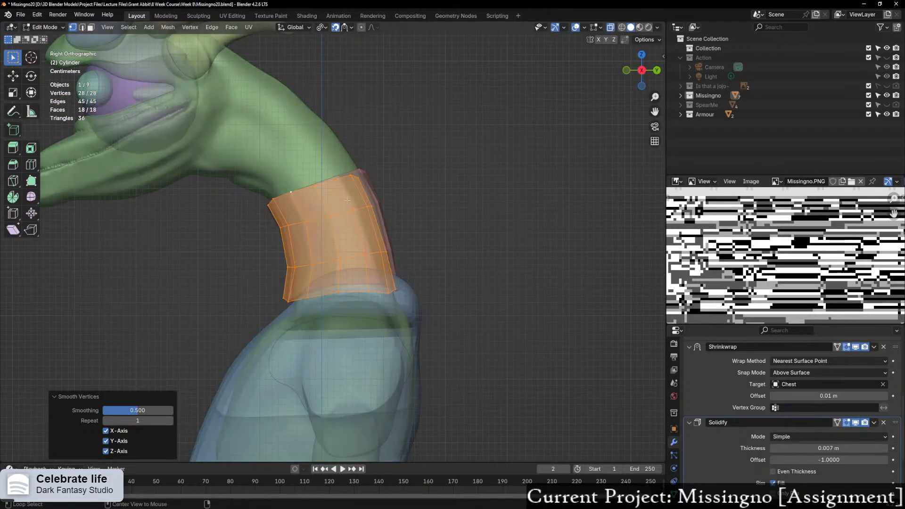
key("a")
right_click(387, 319)
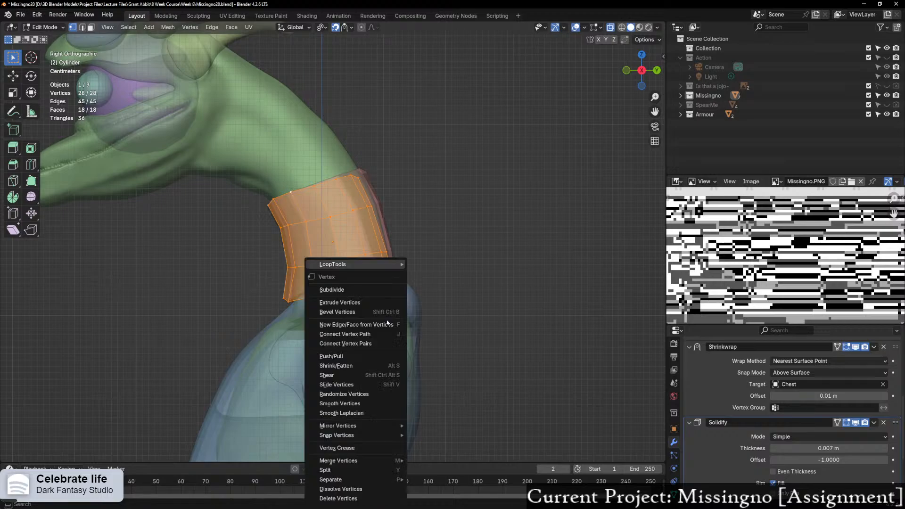
key("s")
key("z")
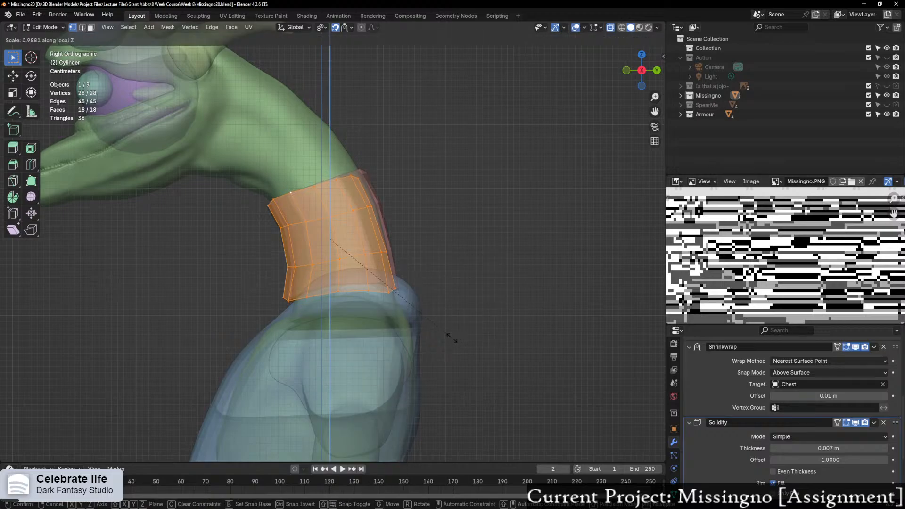
left_click(434, 319)
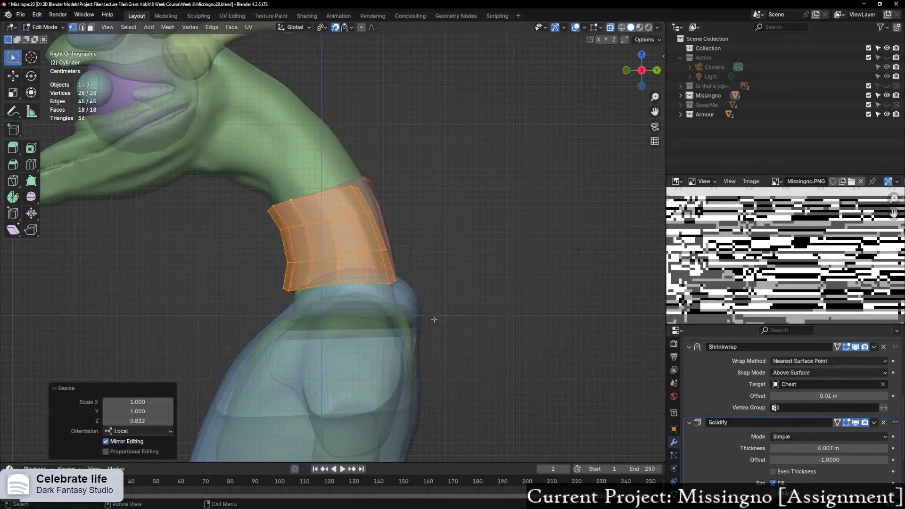
key("alt+z")
mouse_move(433, 319)
middle_mouse_down()
mouse_move(395, 323)
mouse_move(436, 323)
middle_mouse_up()
key("ctrl+Tab")
left_click(350, 317)
middle_click_drag(429, 283, 434, 282)
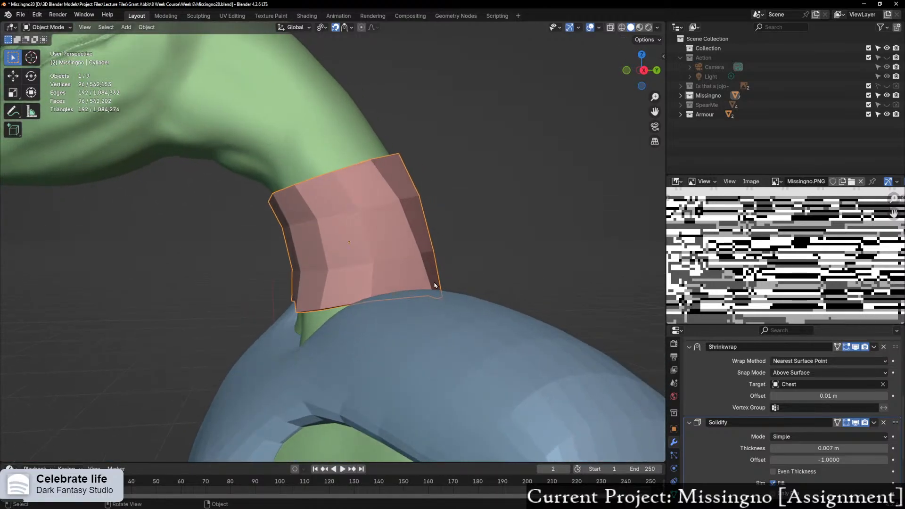
key("g")
key("z")
key("Escape")
middle_click_drag(399, 132, 446, 202)
key("g")
key("z")
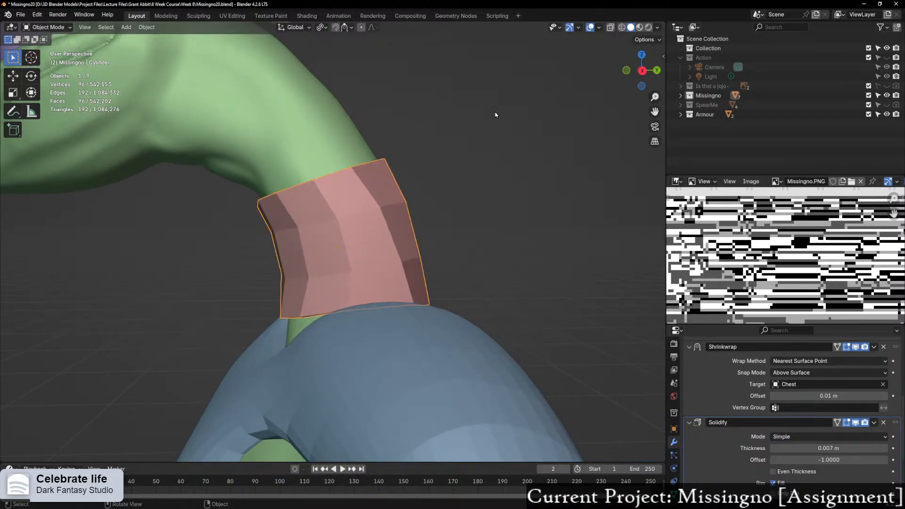
key("Escape")
middle_click_drag(429, 194, 391, 185)
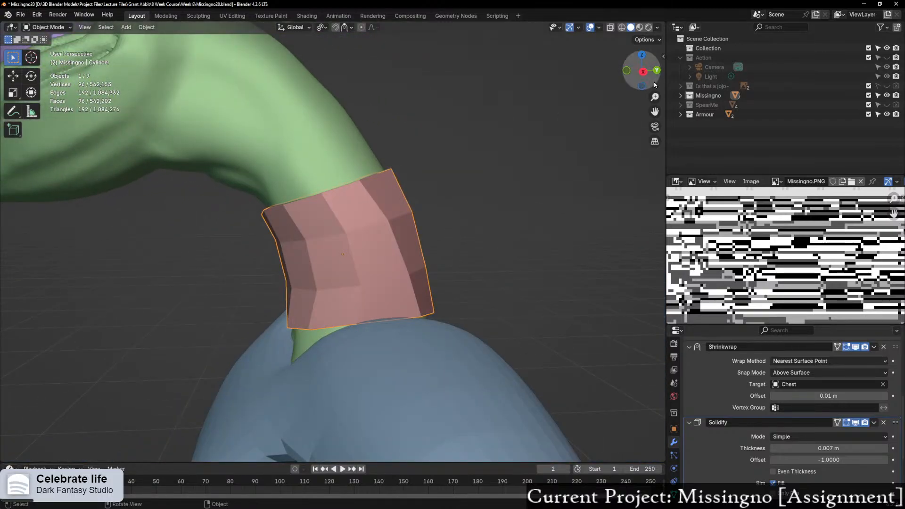
Step: Show the model from the right side and collapse the neck piece's Mirror, Shrinkwrap and Solidify modifier settings
left_click(636, 78)
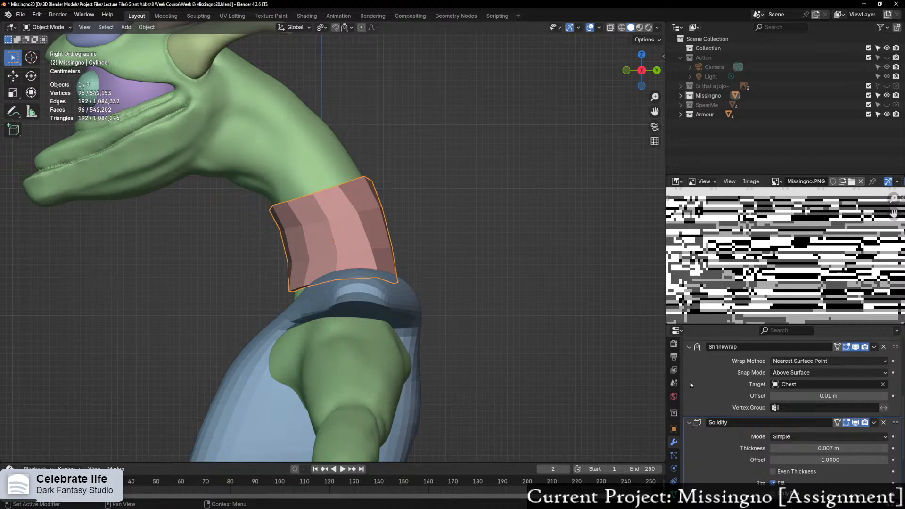
scroll(693, 422, "up", 7)
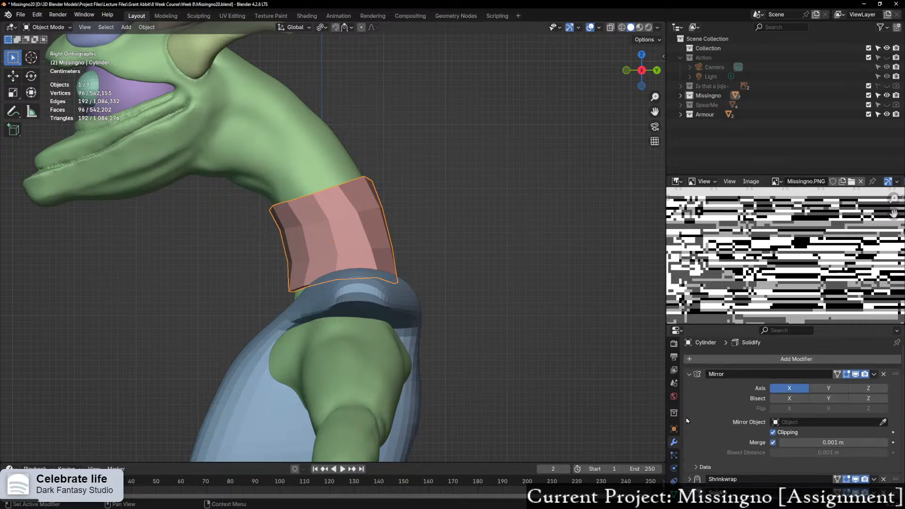
left_click(689, 374)
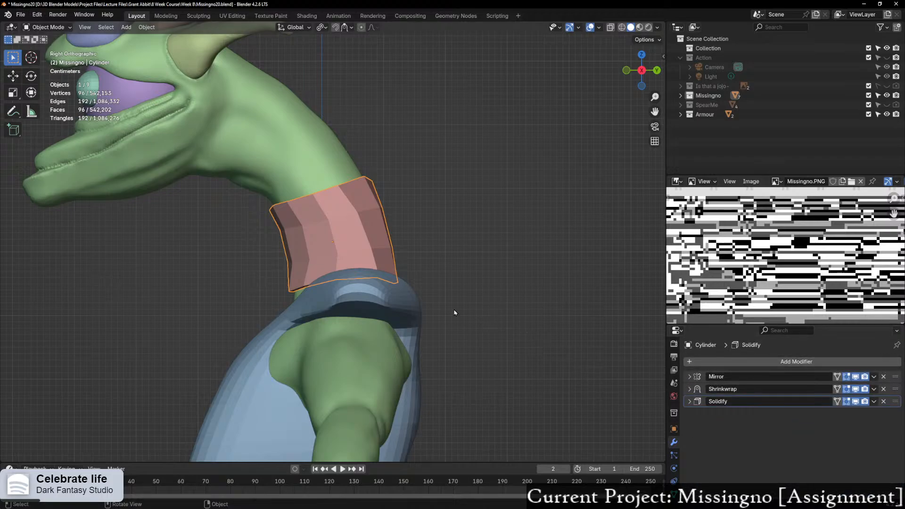
Step: Duplicate the neck armour piece in place and rotate the copy about -17.2° in the right view
middle_click_drag(455, 313, 455, 359, "shift")
key("shift+d")
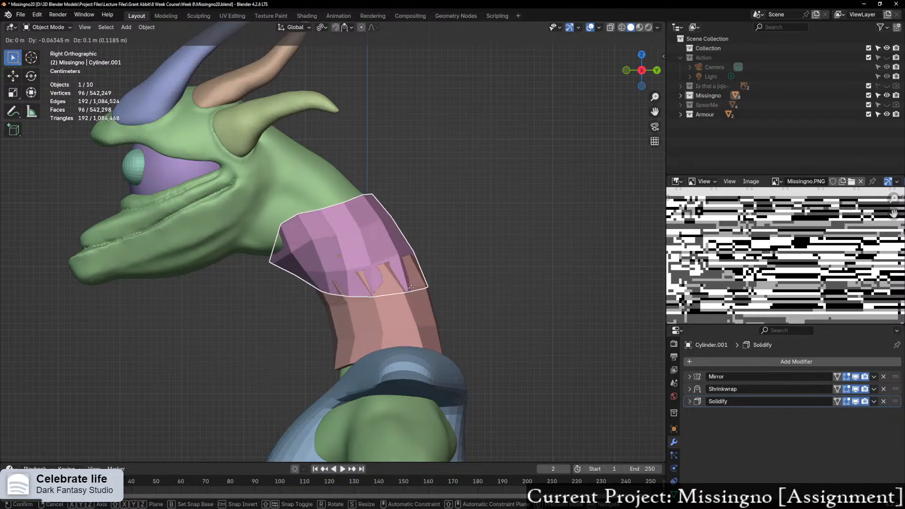
right_click(381, 272)
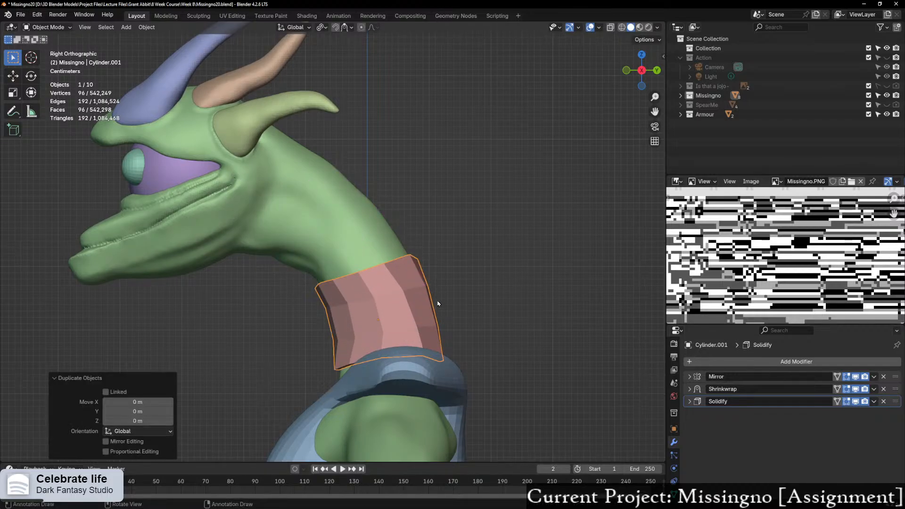
key("r")
left_click(468, 311)
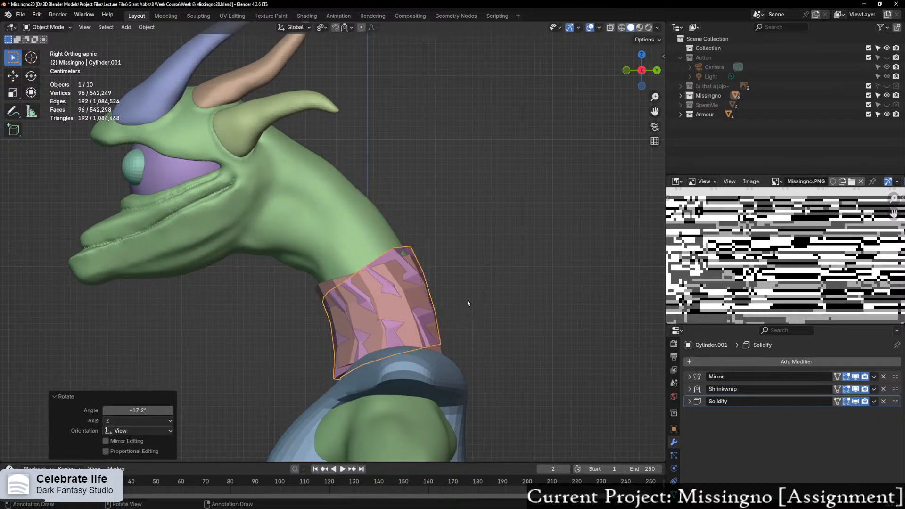
Step: Hide the copy's Shrinkwrap effect in the viewport and place the copy higher on the neck, about -0.083 m in Y and 0.149 m in Z, rotated -21.8°
left_click(855, 389)
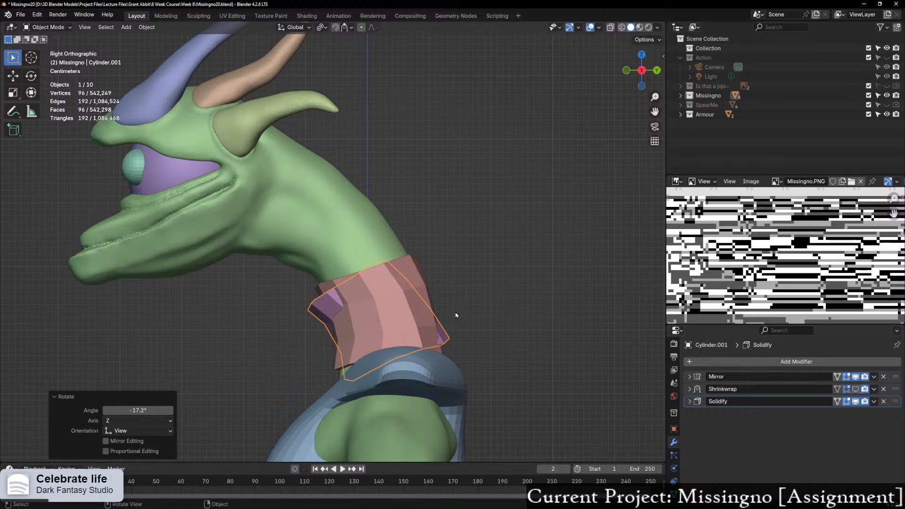
key("g")
left_click(410, 214)
key("r")
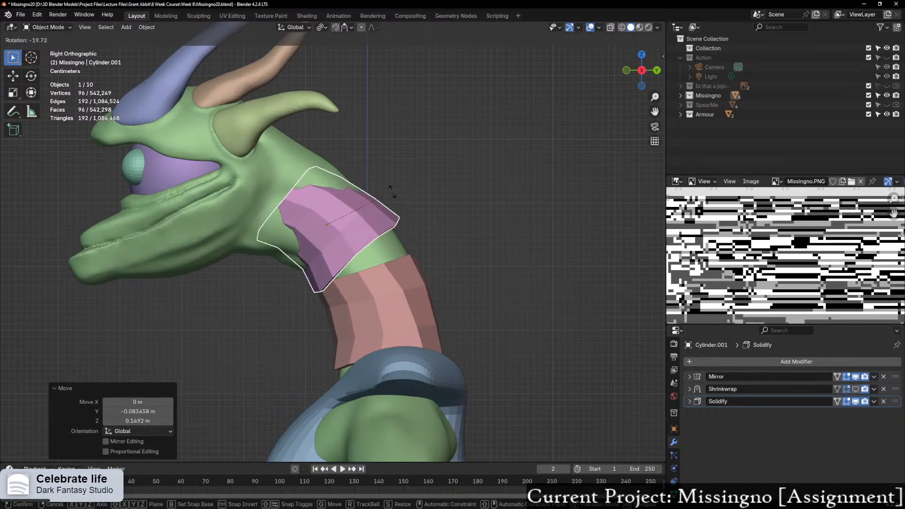
left_click(394, 194)
Step: Enter Edit Mode on the copied neck piece and snap its uppermost edge loop onto the neck surface
middle_click_drag(396, 197, 543, 184)
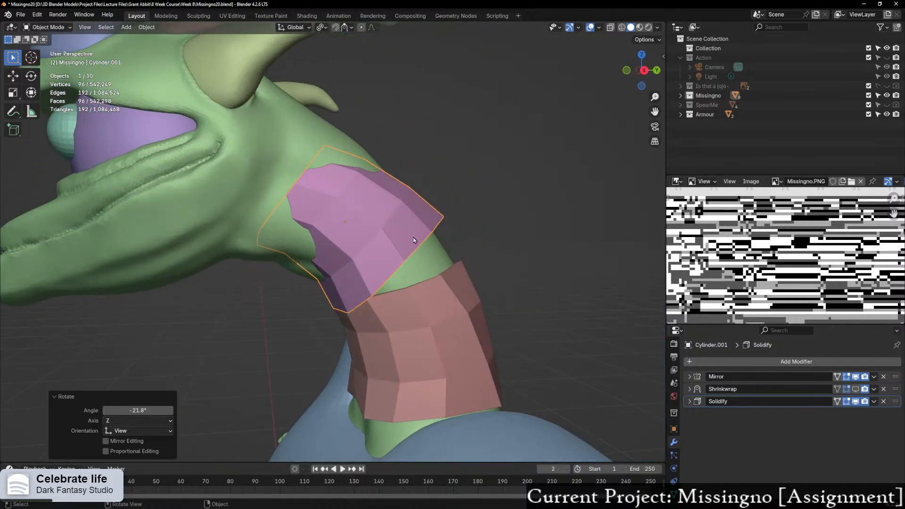
left_click(645, 71)
scroll(412, 279, "up", 5)
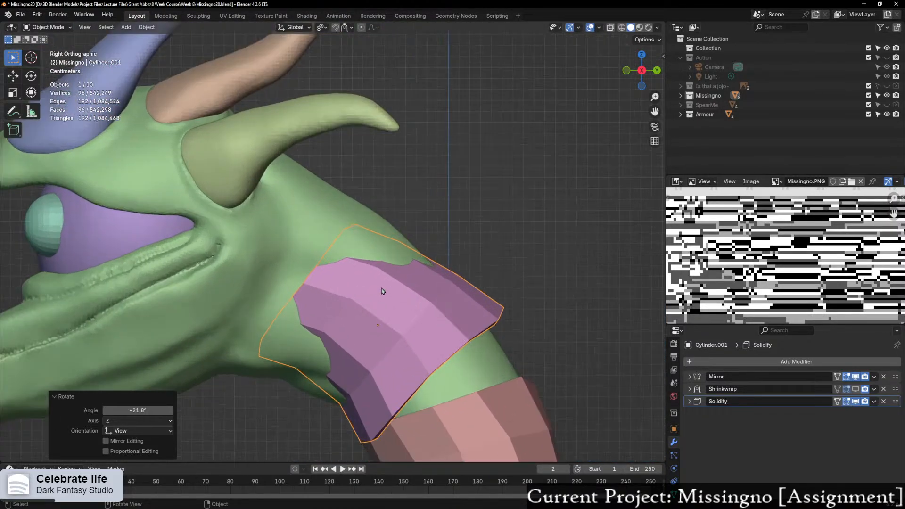
key("Tab")
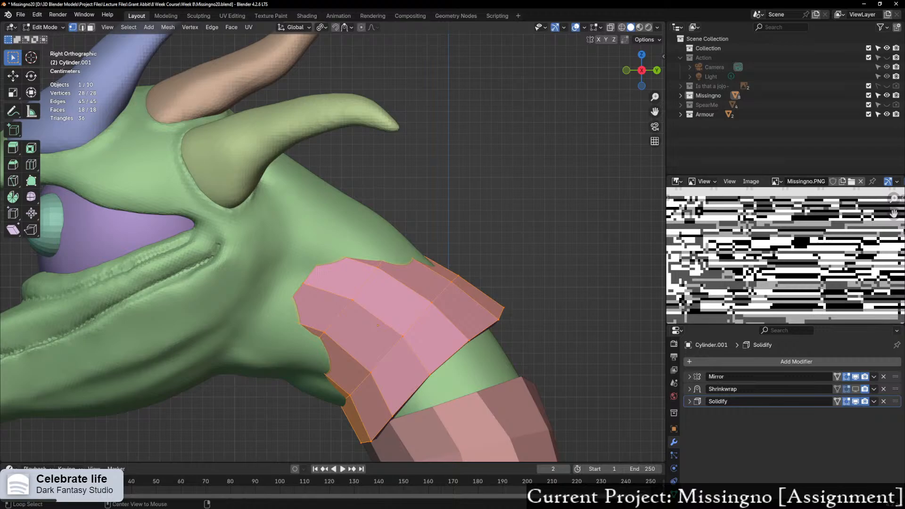
left_click(314, 272, "alt")
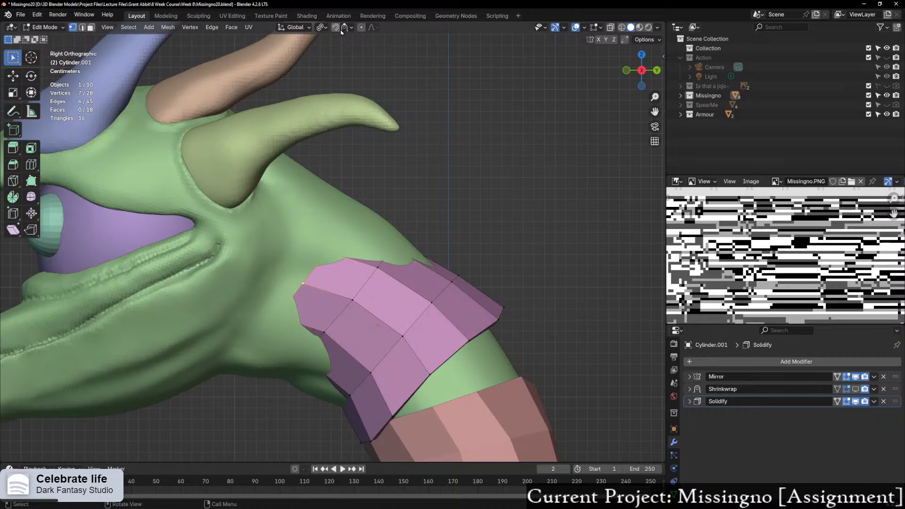
key("g")
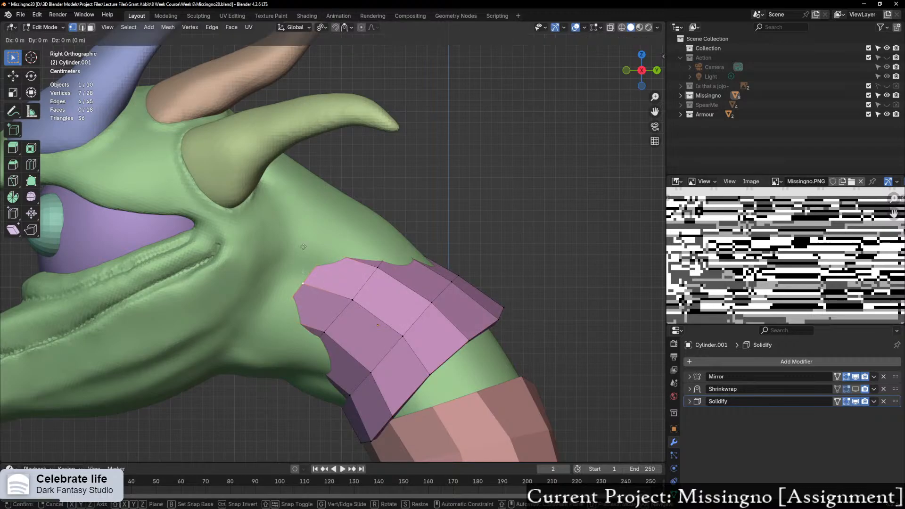
left_click(293, 246)
Step: Snap the copied piece's remaining edge loops onto the neck surface one by one, down to the lowest loop
scroll(377, 222, "up", 3)
middle_click_drag(379, 220, 413, 176)
left_click(394, 195, "alt")
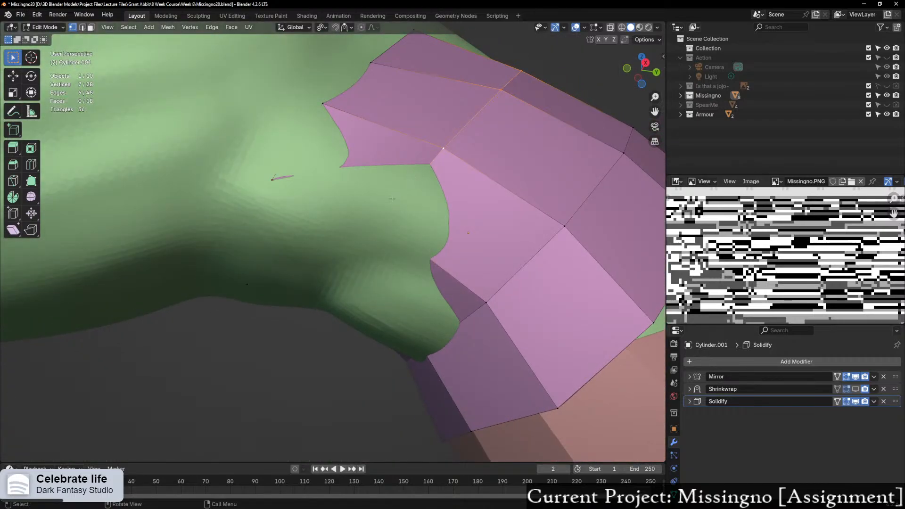
key("g")
key("x")
left_click(424, 231)
middle_click_drag(469, 246, 457, 252)
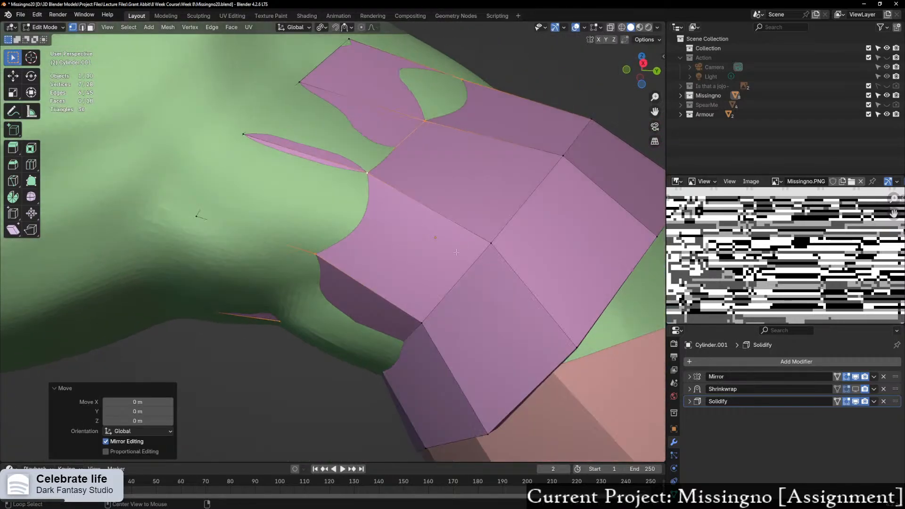
key("g")
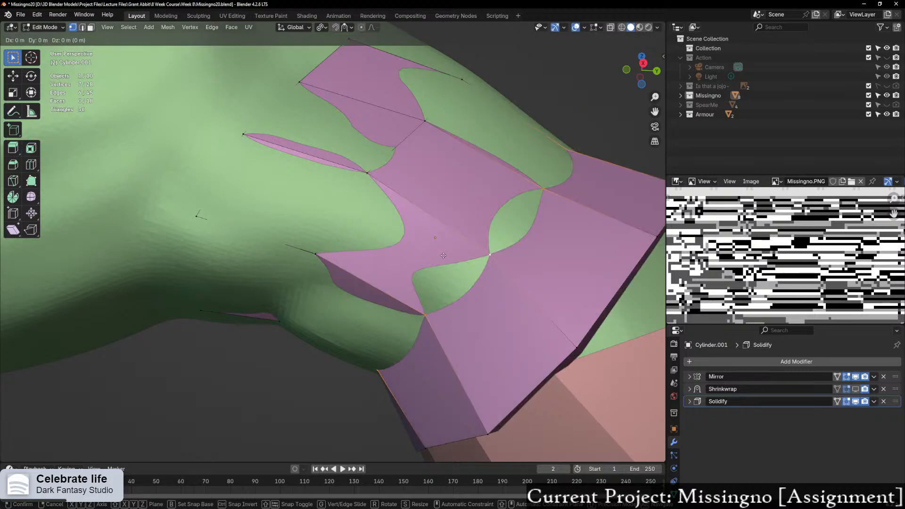
left_click(443, 255)
left_click(555, 317, "alt")
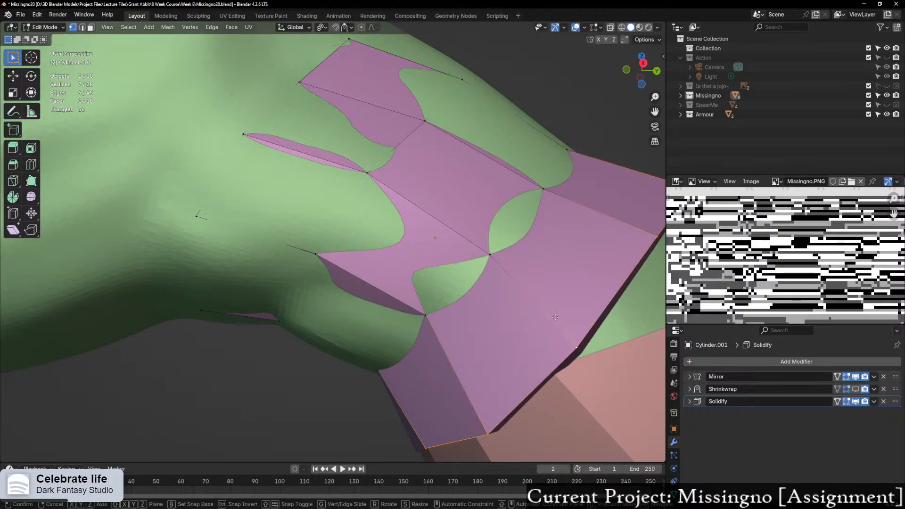
left_click(555, 317)
Step: Edge-slide the copied neck piece's uppermost loop toward the head by a factor of about -0.647, working see-through in the right view
scroll(553, 316, "down", 5)
middle_click_drag(553, 316, 489, 368)
left_click(640, 72)
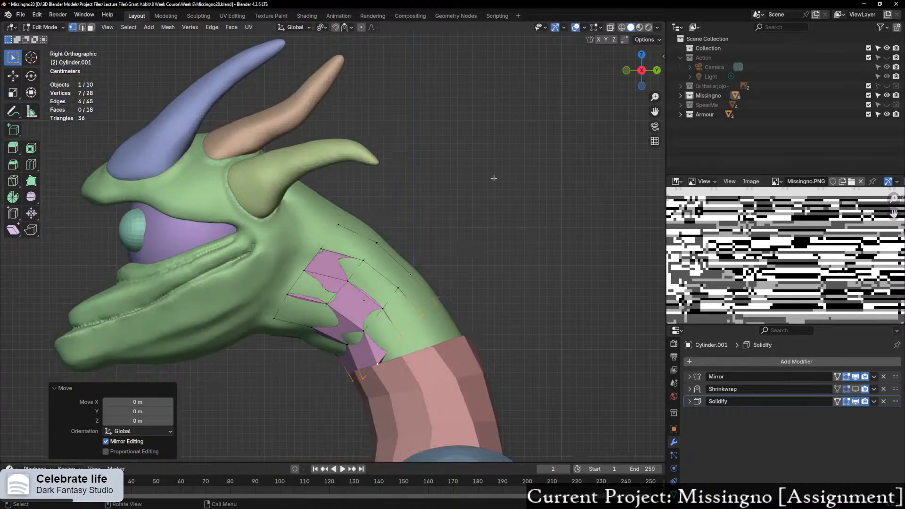
key("alt+z")
scroll(344, 210, "up", 3)
left_click(353, 212, "alt")
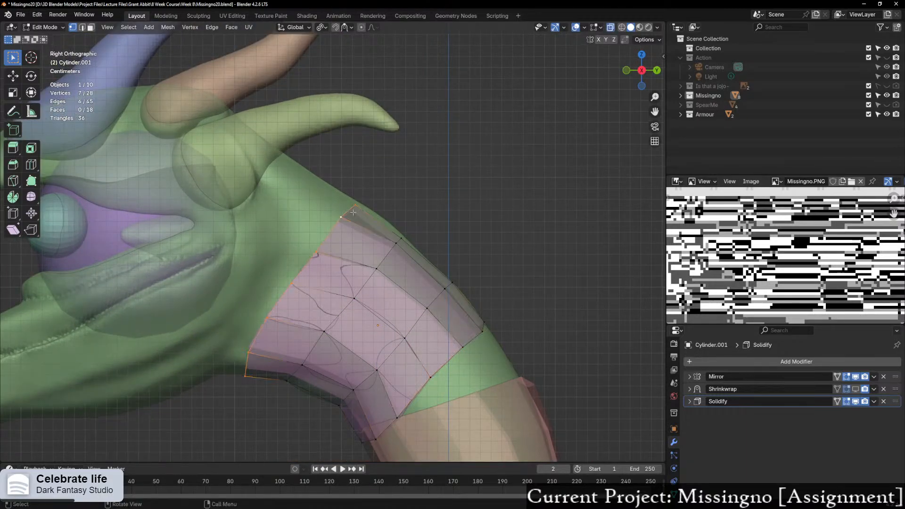
key("g")
key("g")
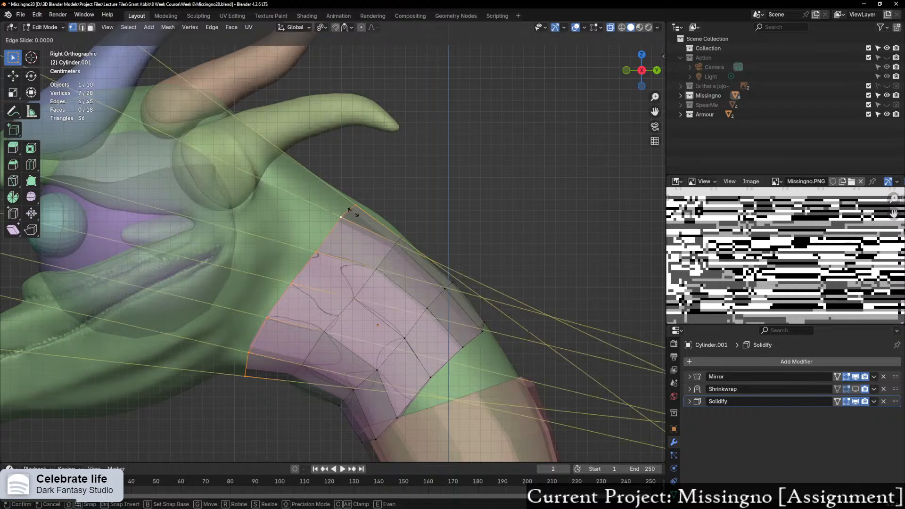
left_click(337, 202)
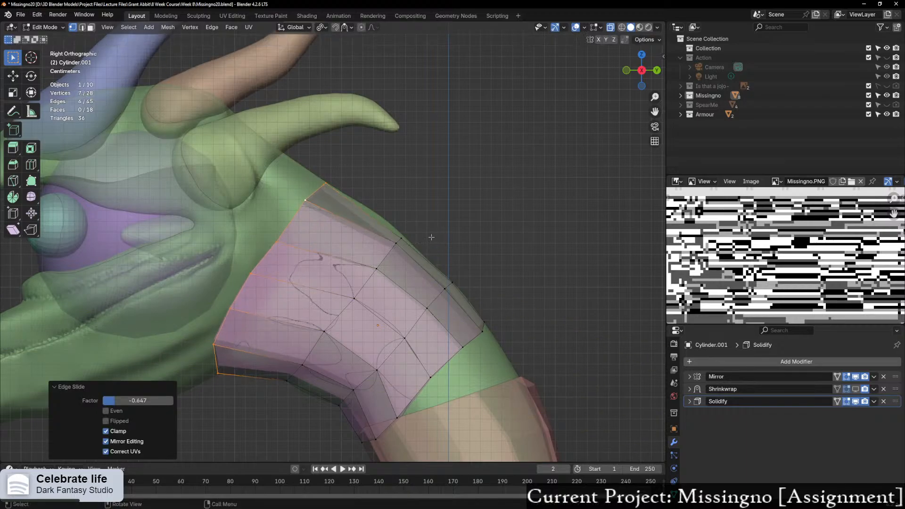
Step: Rotate the uppermost loop about -13.9° in the right view and snap it onto the neck surface again
key("r")
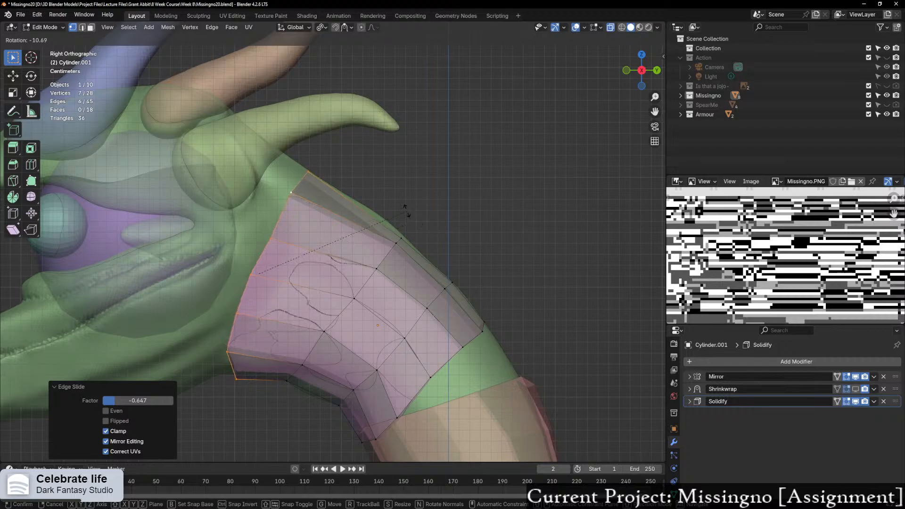
left_click(403, 204)
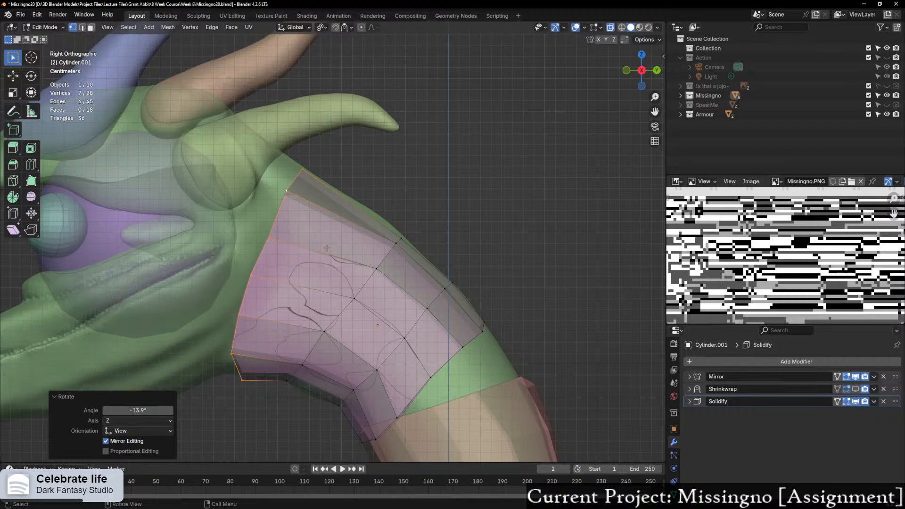
key("g")
left_click(333, 256)
middle_click_drag(345, 283, 326, 274)
scroll(288, 306, "down", 4)
scroll(309, 290, "up", 3)
key("alt+z")
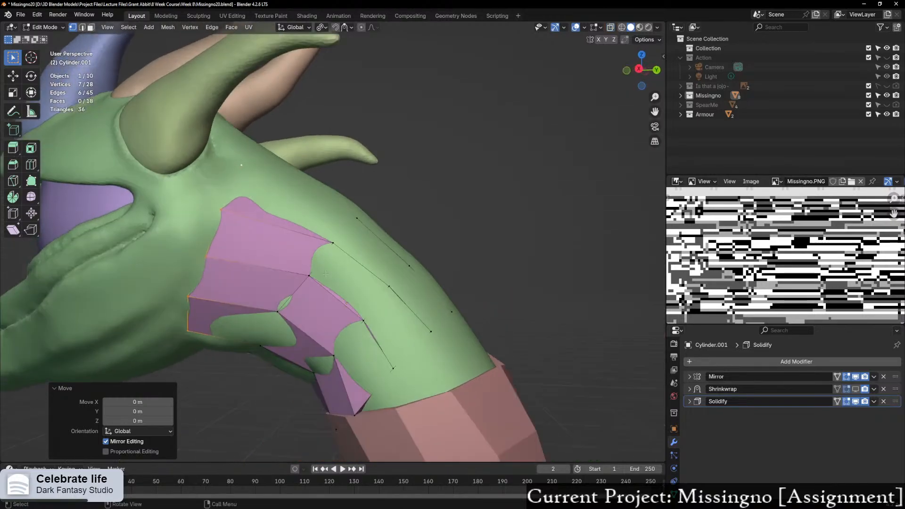
Step: Vertex-slide the upper rim's vertex beside the back-of-neck midline by about 0.287 and snap it onto the neck
middle_click_drag(296, 300, 267, 300)
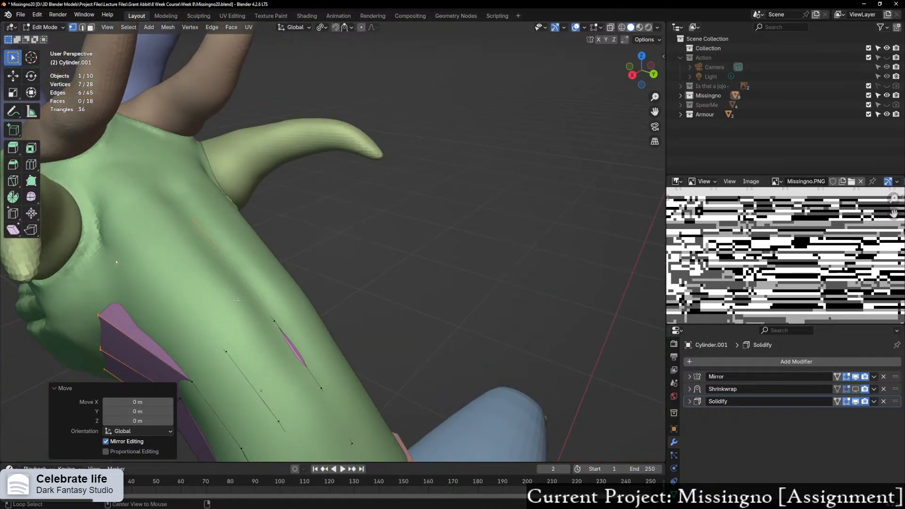
key("alt+z")
left_click(124, 256)
key("shift+v")
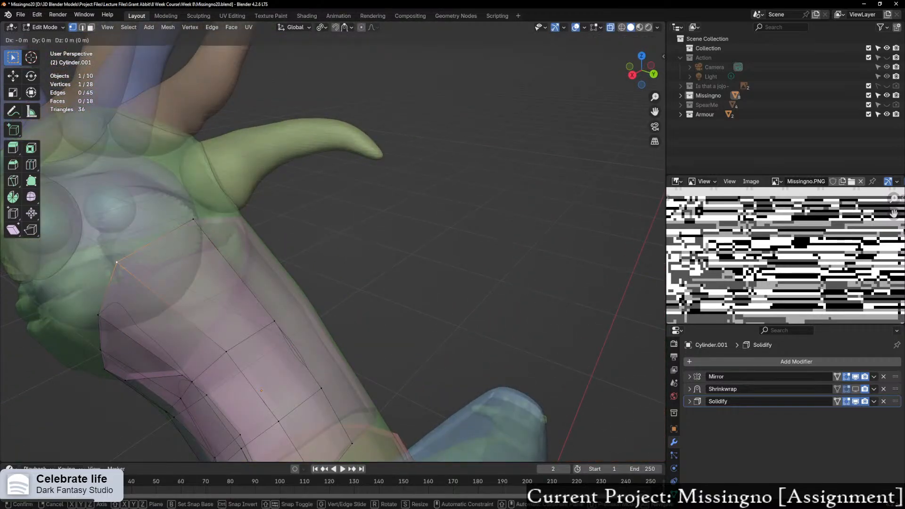
left_click(160, 254)
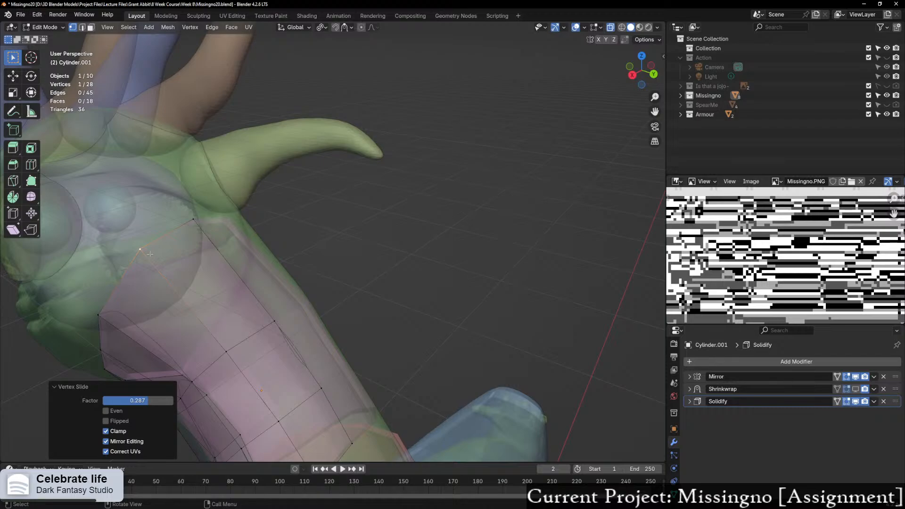
key("g")
left_click(145, 251)
middle_click_drag(146, 251, 156, 243)
Step: Vertex-slide the next two vertices down the side of the upper rim by about 0.41 and 0.26, snapping them onto the neck
left_click(120, 290)
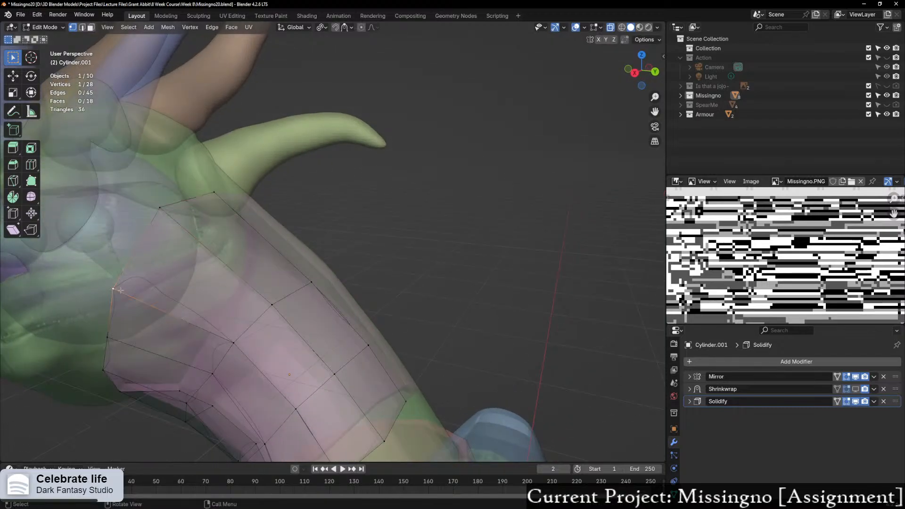
key("shift+v")
left_click(144, 245)
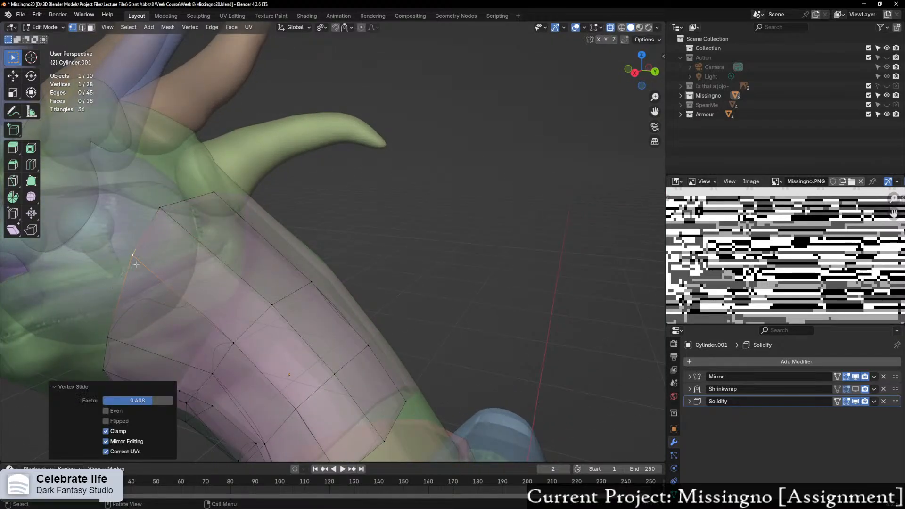
key("g")
key("Escape")
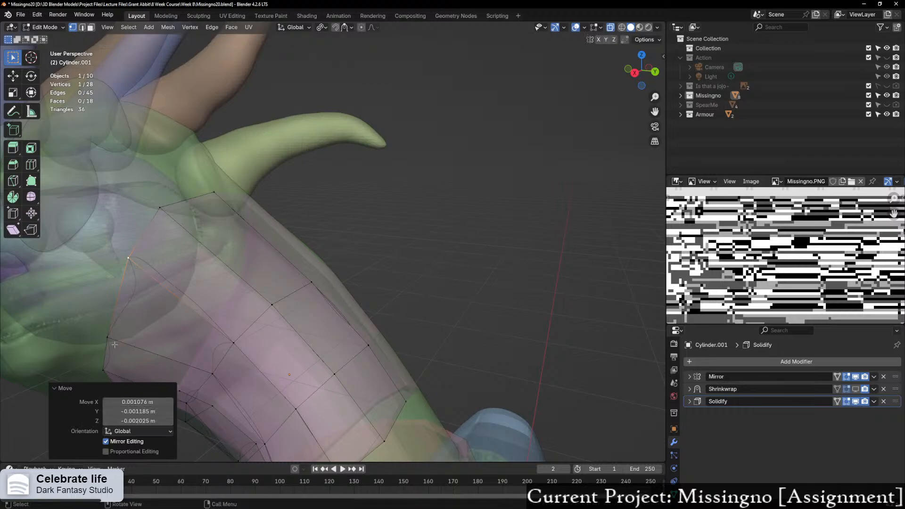
middle_click_drag(135, 267, 147, 282)
key("shift+v")
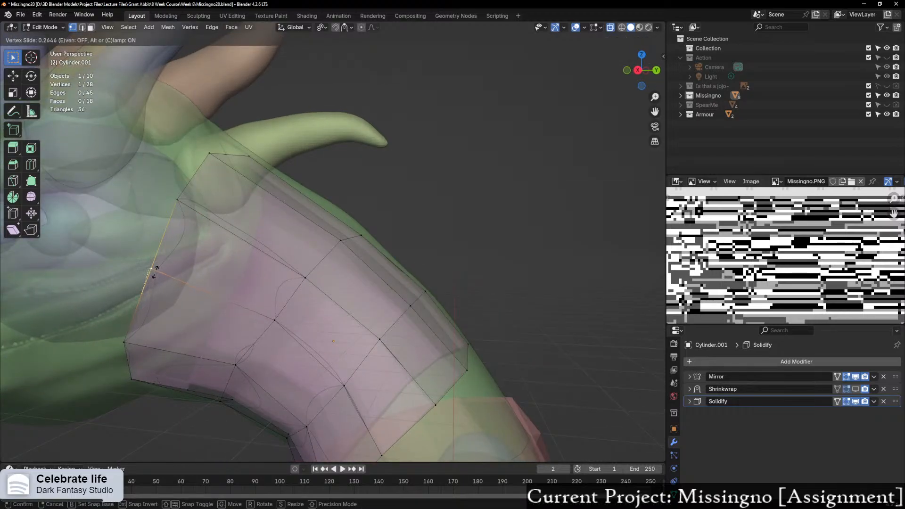
left_click(154, 271)
key("g")
left_click(155, 272)
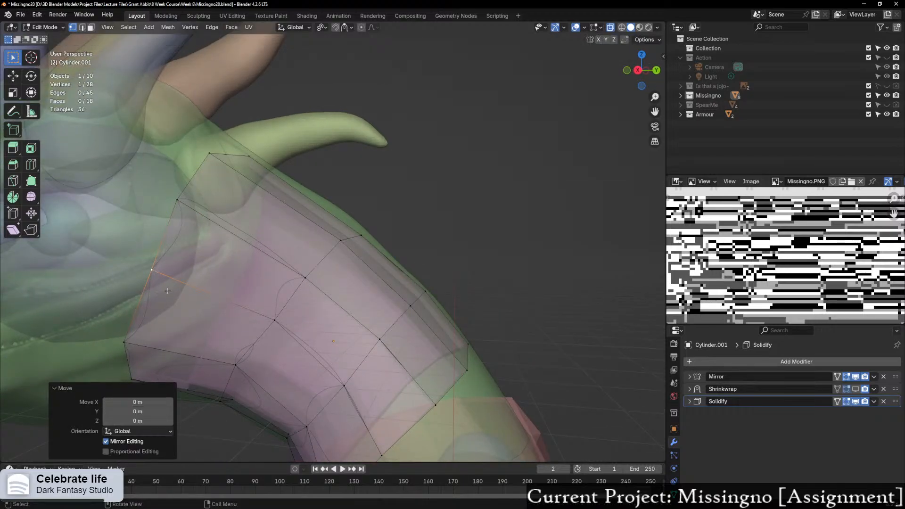
Step: Move the upper rim's throat-centre vertex toward the jaw, about -0.015 m in Y, to straighten the rim under the head
middle_click_drag(155, 272, 321, 195)
middle_click_drag(306, 235, 359, 192)
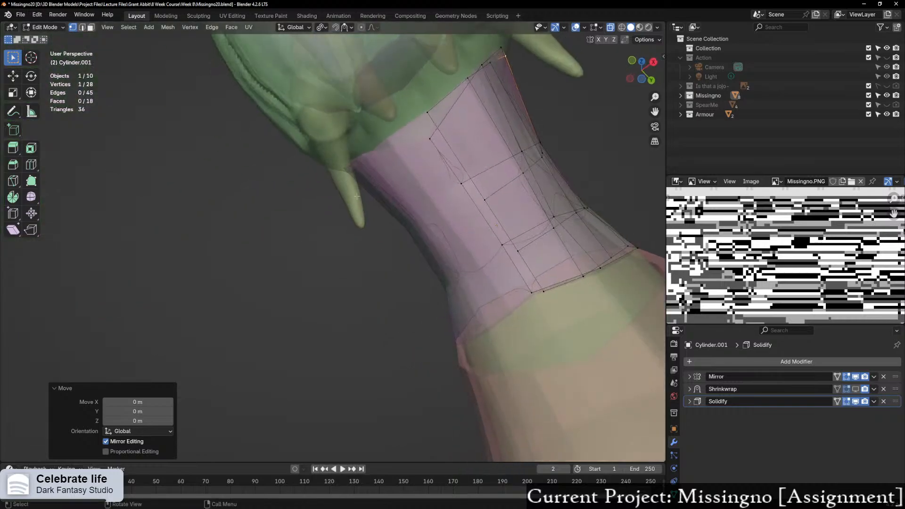
key("alt+z")
key("alt+z")
left_click(430, 141)
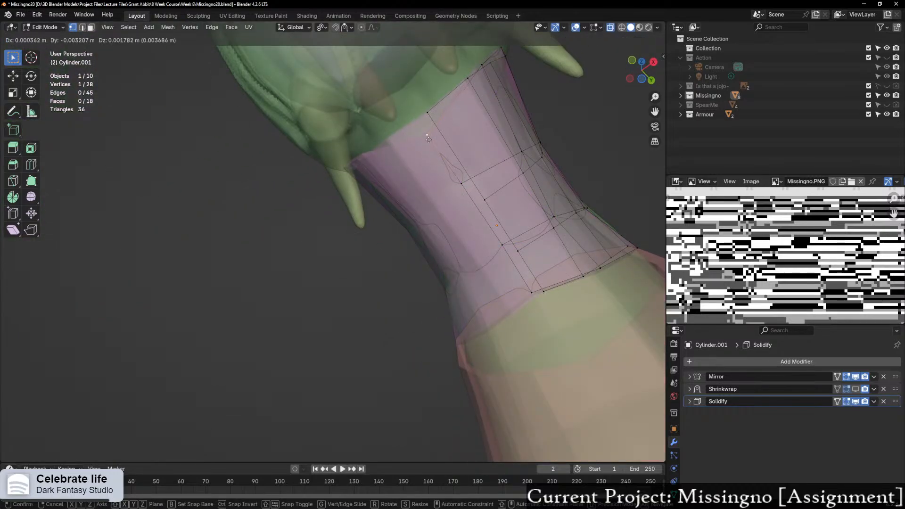
middle_click_drag(430, 143, 462, 149)
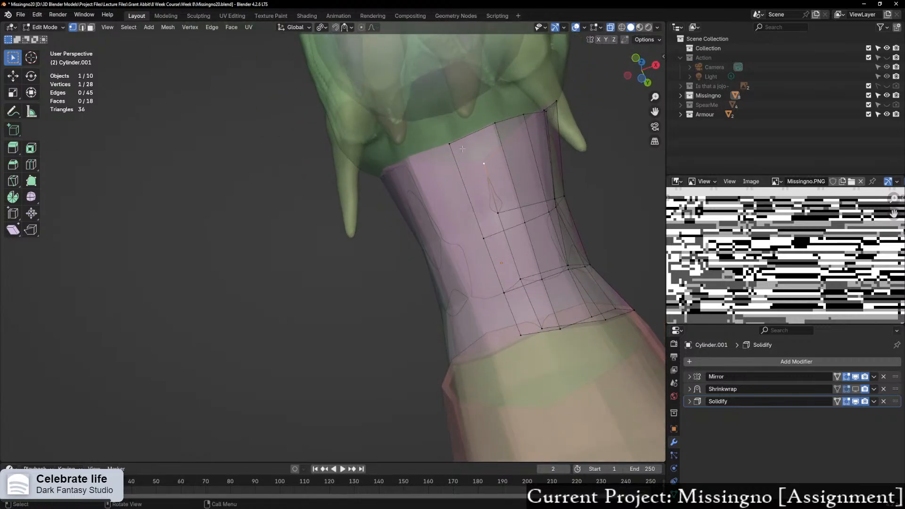
left_click(637, 78)
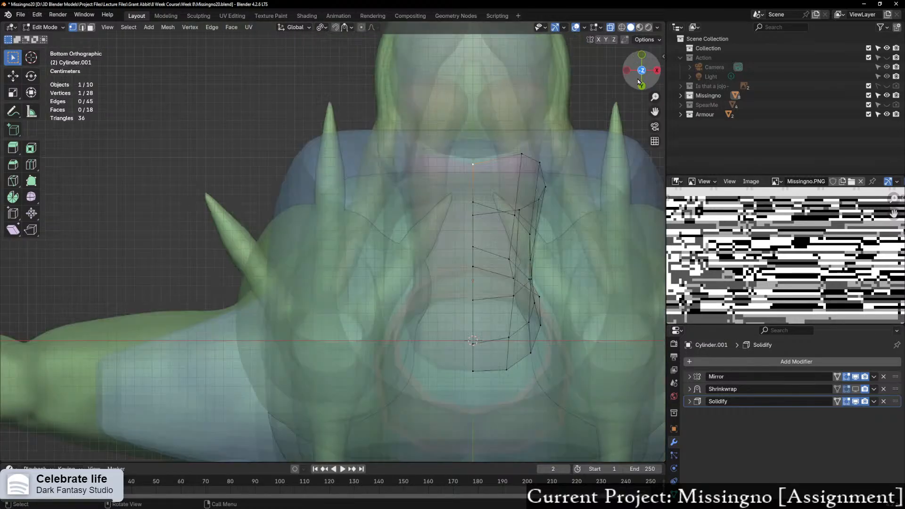
middle_click_drag(557, 133, 425, 217)
scroll(423, 216, "up", 3)
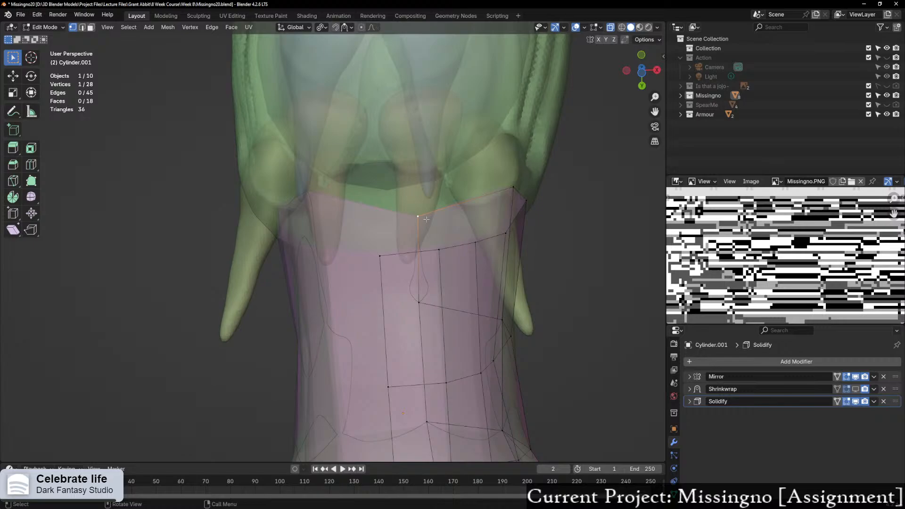
key("g")
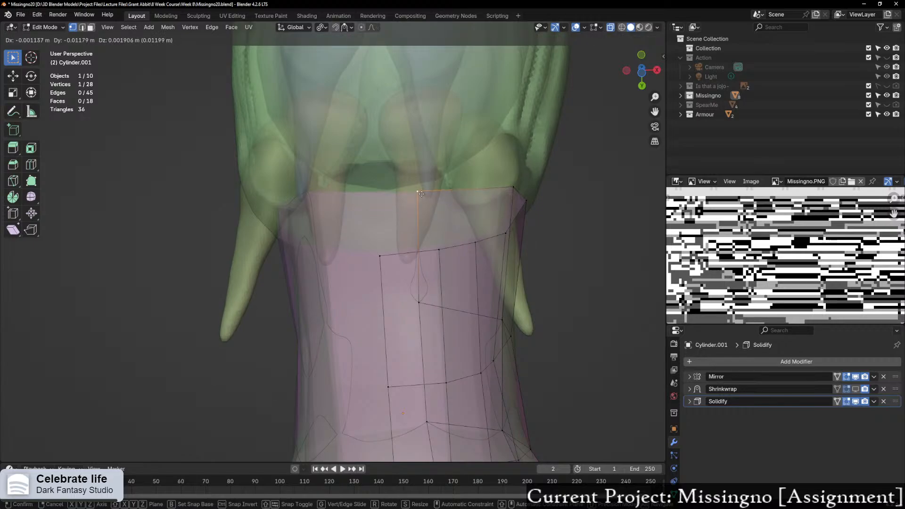
left_click(421, 189)
middle_click_drag(421, 189, 460, 296)
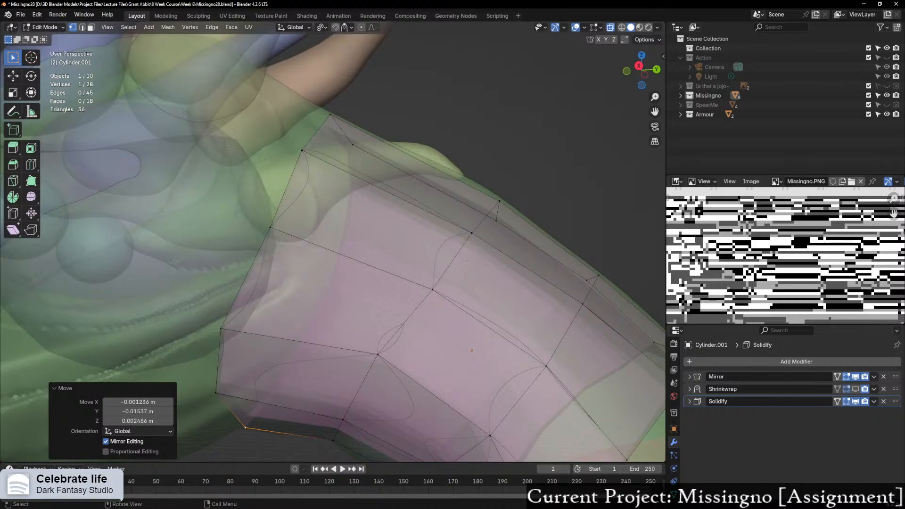
Step: Edge-slide the piece's second and third loops toward the head by factors of about -0.325 and 0.461
left_click(450, 255, "alt")
key("g")
key("g")
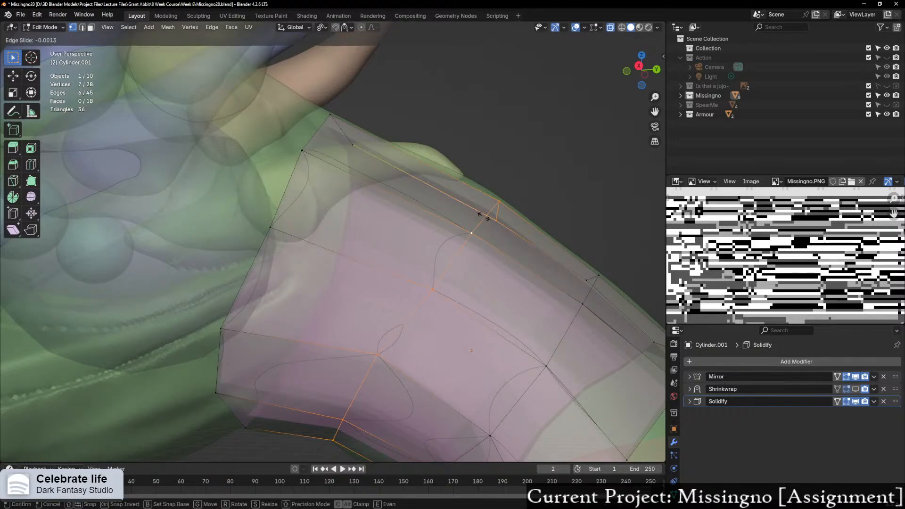
left_click(481, 296)
middle_click_drag(481, 296, 513, 320)
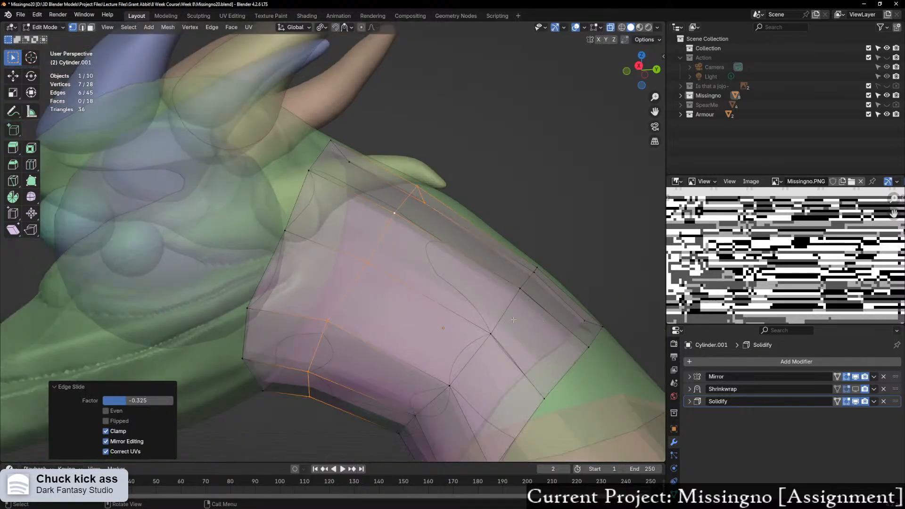
left_click(505, 319, "alt")
key("g")
key("g")
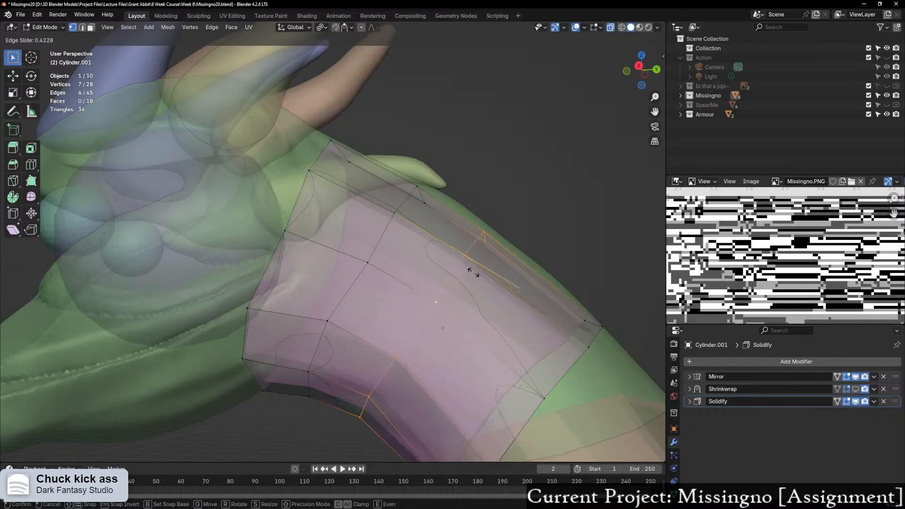
left_click(469, 271)
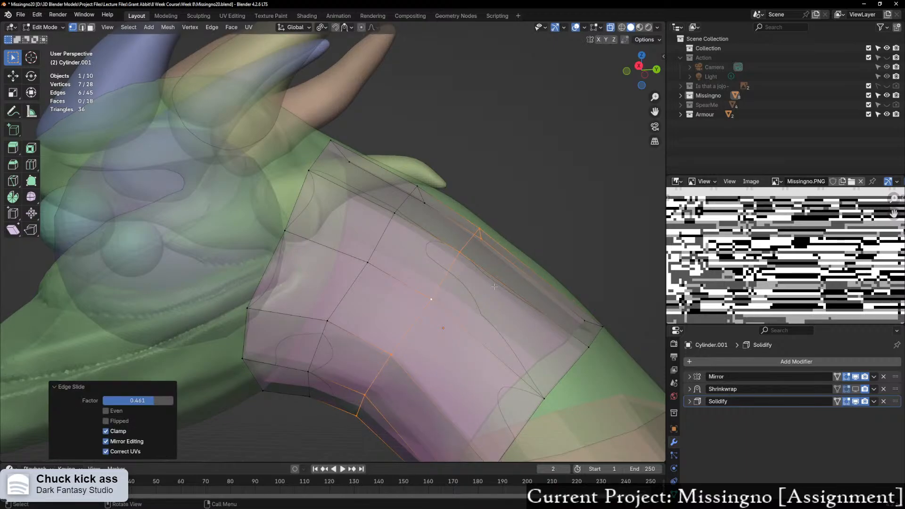
Step: Edge-slide the piece's lowest loop up the neck by a factor of about 0.588 to shorten the segment
left_click(546, 392, "alt")
key("g")
key("g")
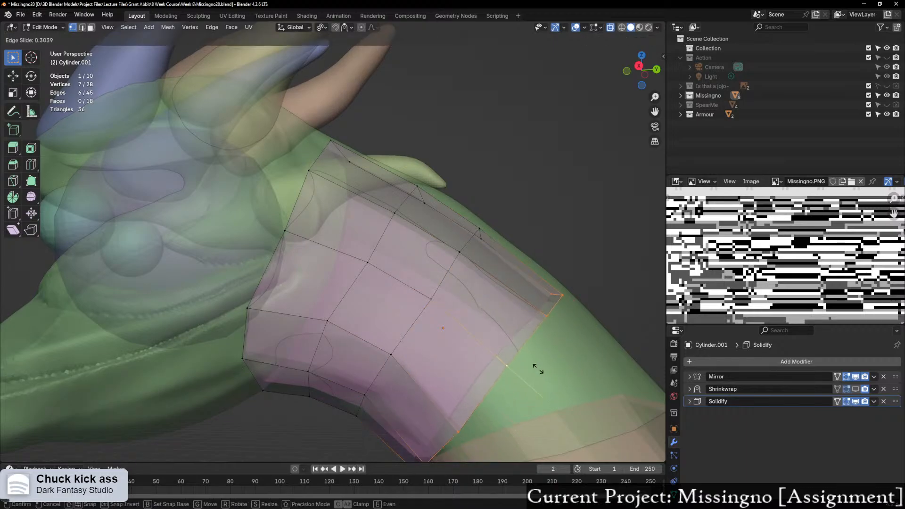
left_click(524, 358)
Step: Examine the shortened upper neck segment and its gap to the lower armour piece from the right and from oblique angles
middle_click_drag(524, 357, 595, 95)
left_click(632, 71)
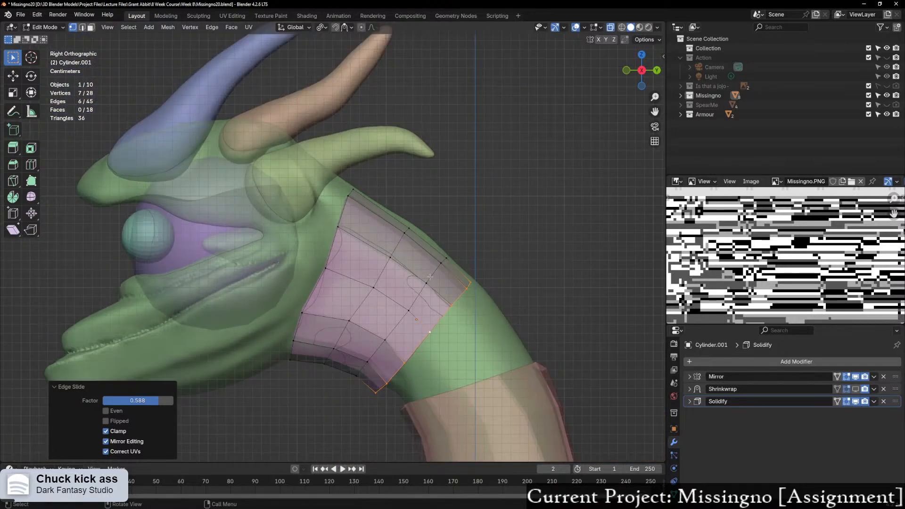
middle_click_drag(456, 367, 421, 282, "shift")
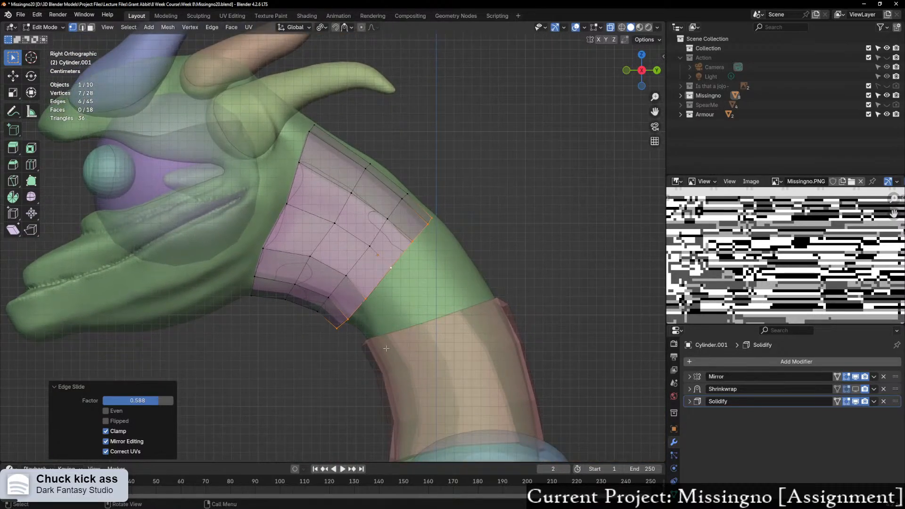
middle_click_drag(459, 320, 391, 208)
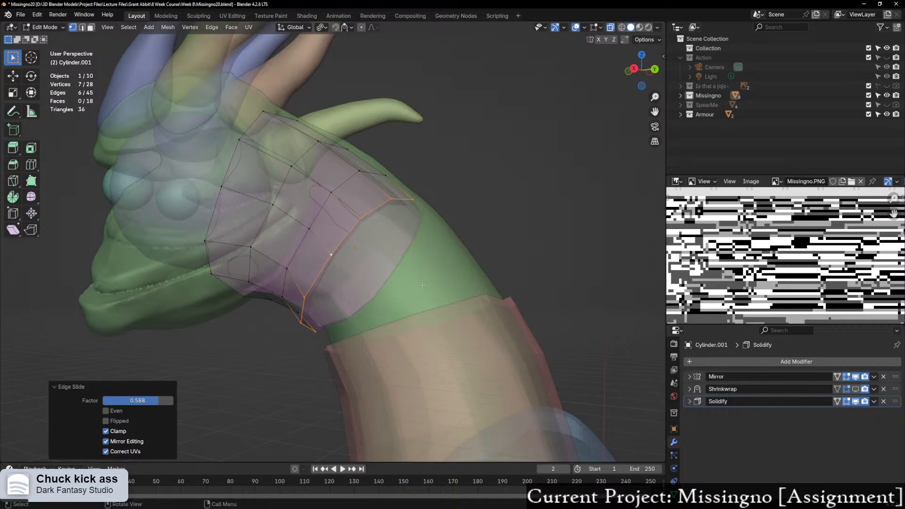
middle_click_drag(402, 264, 350, 260)
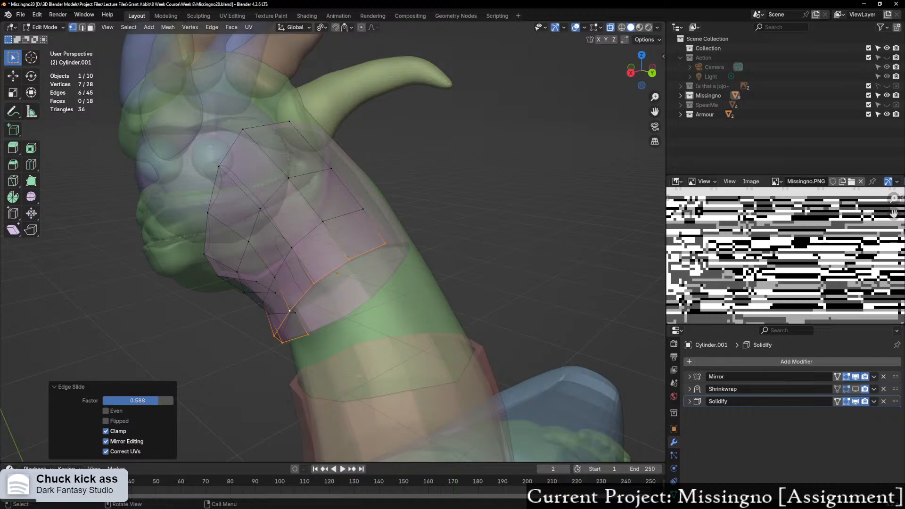
middle_click_drag(434, 390, 637, 154)
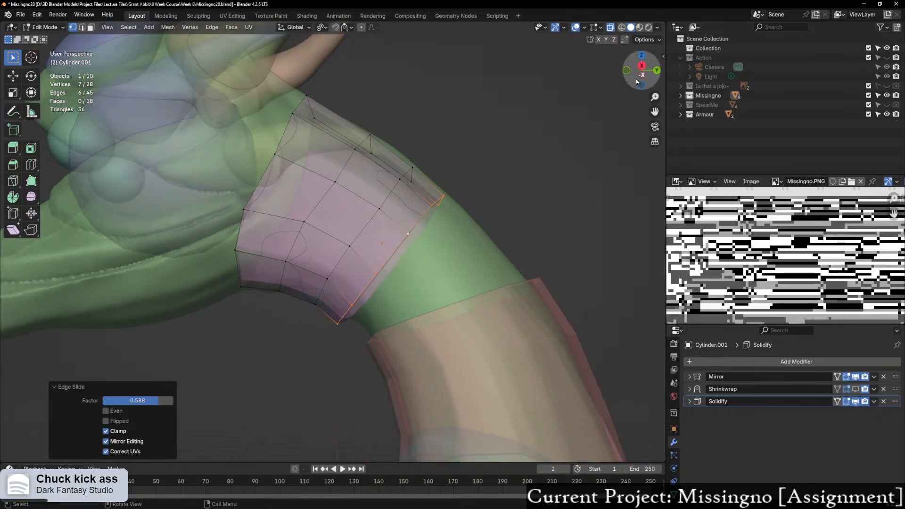
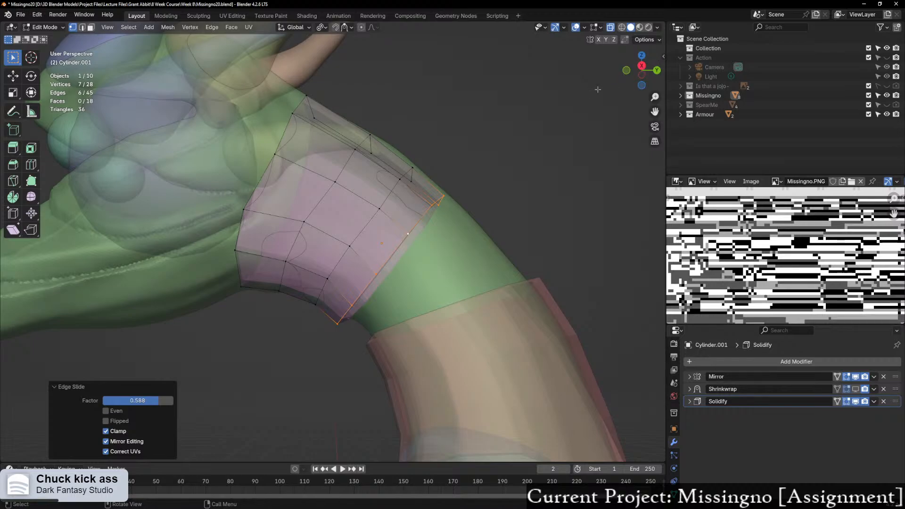
left_click(643, 66)
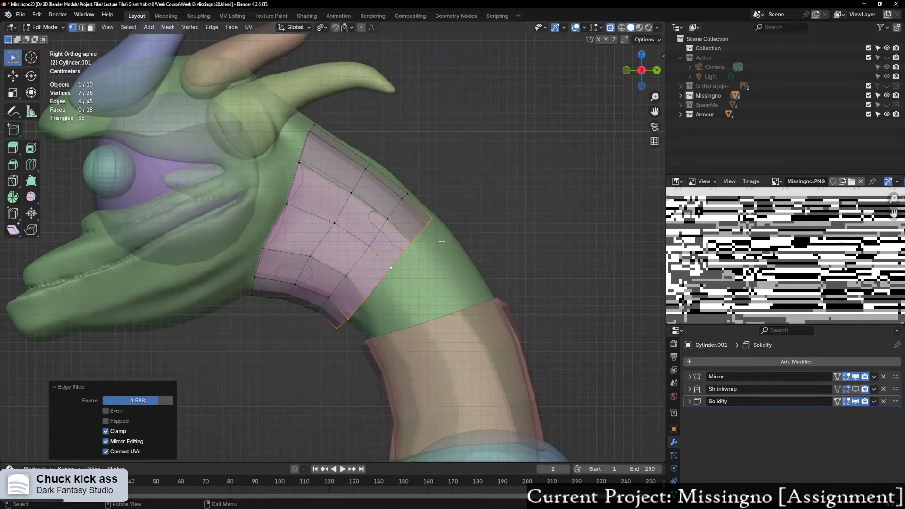
middle_click_drag(386, 190, 375, 168)
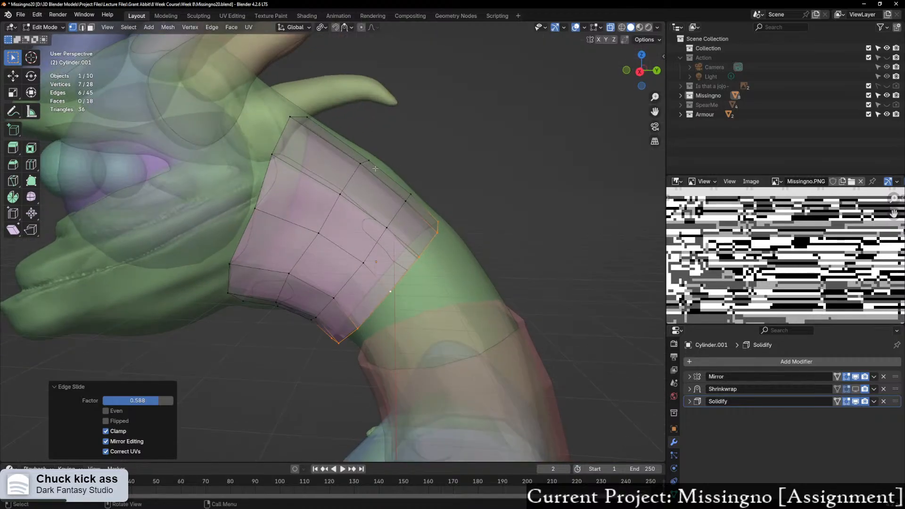
Step: Re-snap the whole upper neck segment onto the neck surface in place and turn on its Shrinkwrap modifier's viewport display
key("a")
key("g")
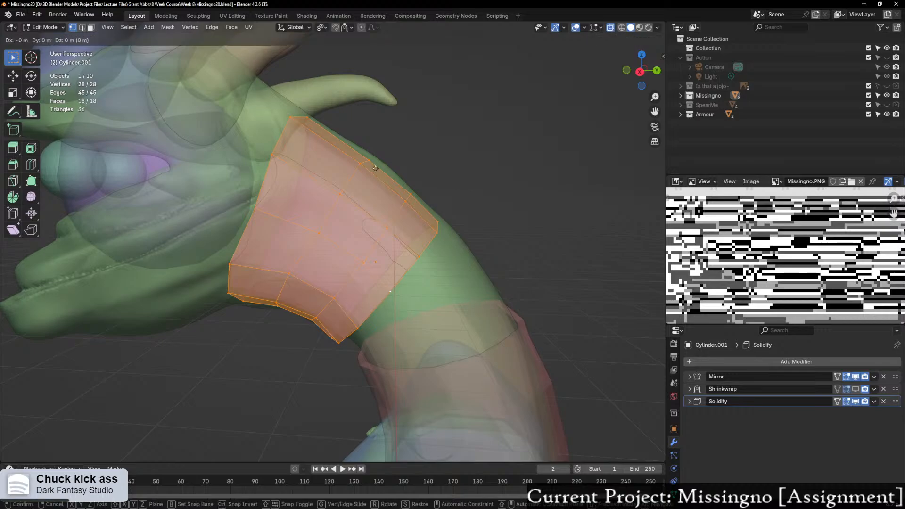
left_click(376, 168, "ctrl")
middle_click_drag(379, 192, 380, 265)
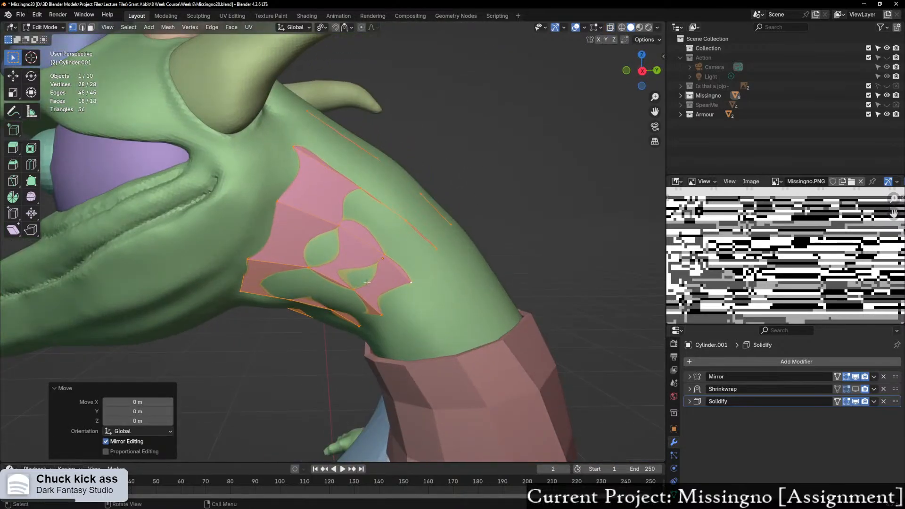
left_click(855, 391)
middle_click_drag(514, 302, 479, 331)
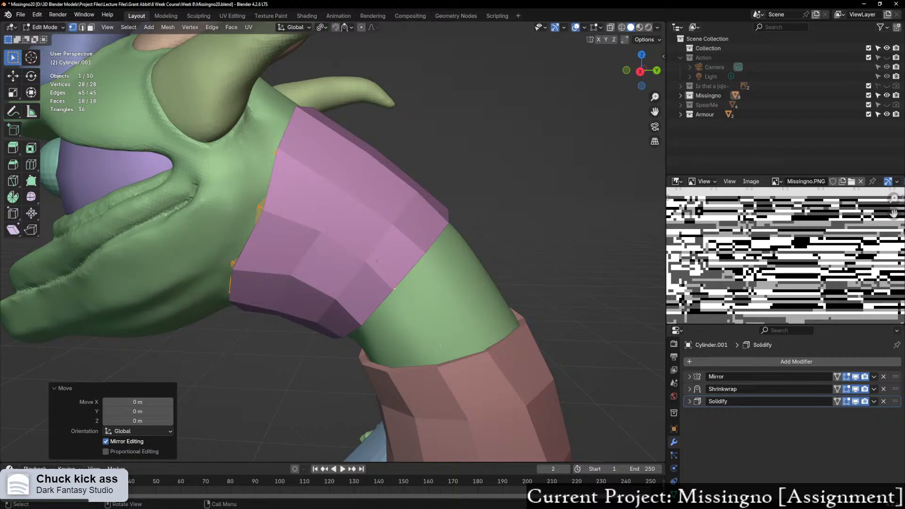
Step: Switch from the upper segment to editing the lower neck armour piece's mesh, working from the right side view
left_click(640, 71)
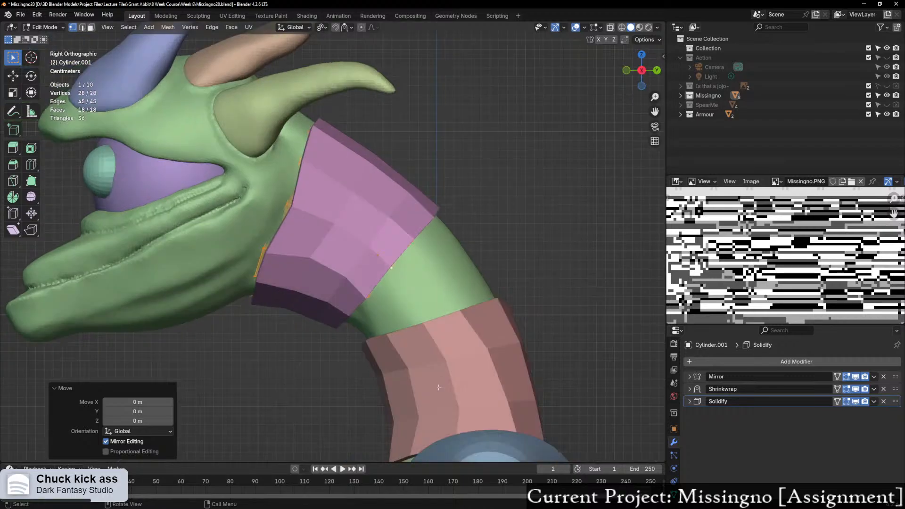
scroll(348, 290, "up", 4)
key("alt+z")
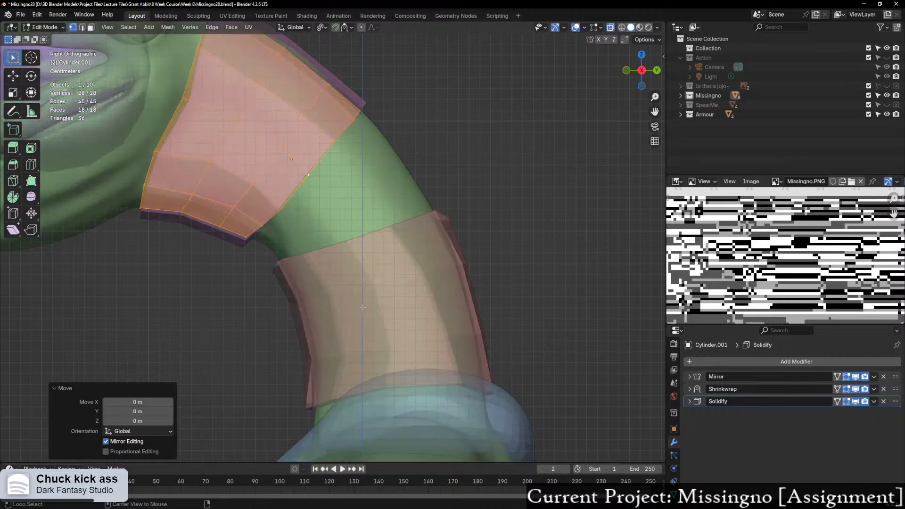
key("alt+z")
key("Tab")
left_click(307, 330)
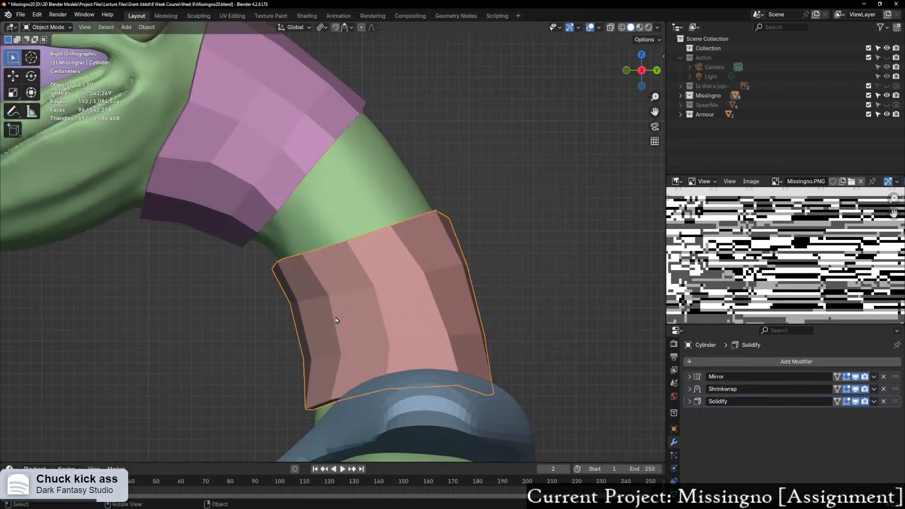
key("ctrl+Tab")
left_click(409, 321)
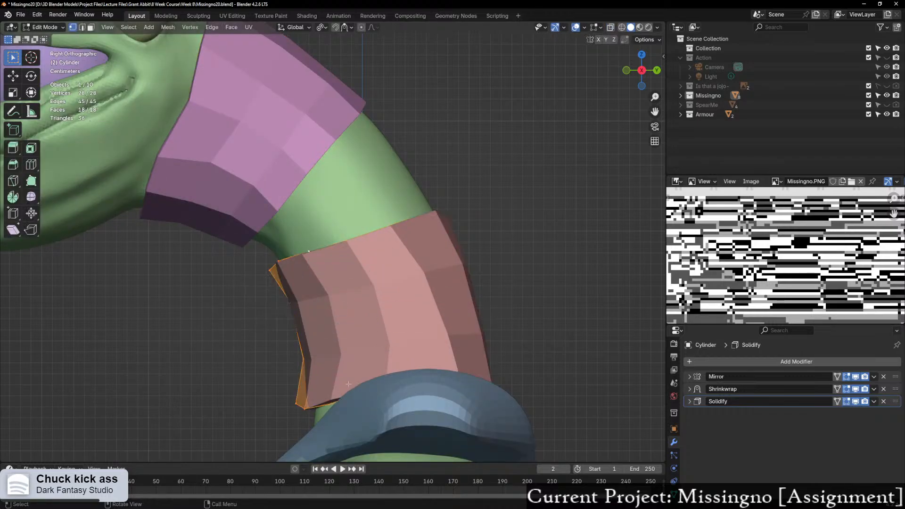
Step: Edge-slide the lower piece's bottom loop toward the shoulders with clamping off, by a factor of about -0.737
middle_click_drag(362, 372, 422, 353)
left_click(432, 424, "alt")
key("2")
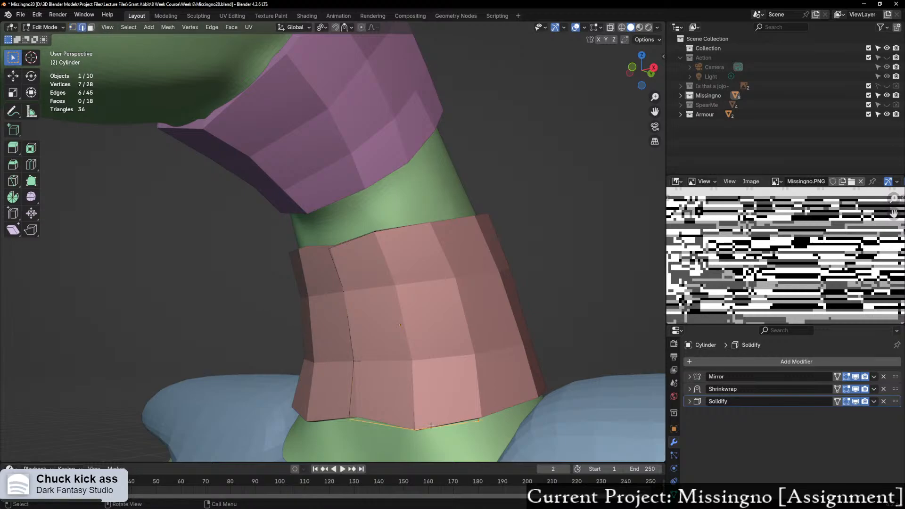
left_click(431, 426, "alt")
key("alt+z")
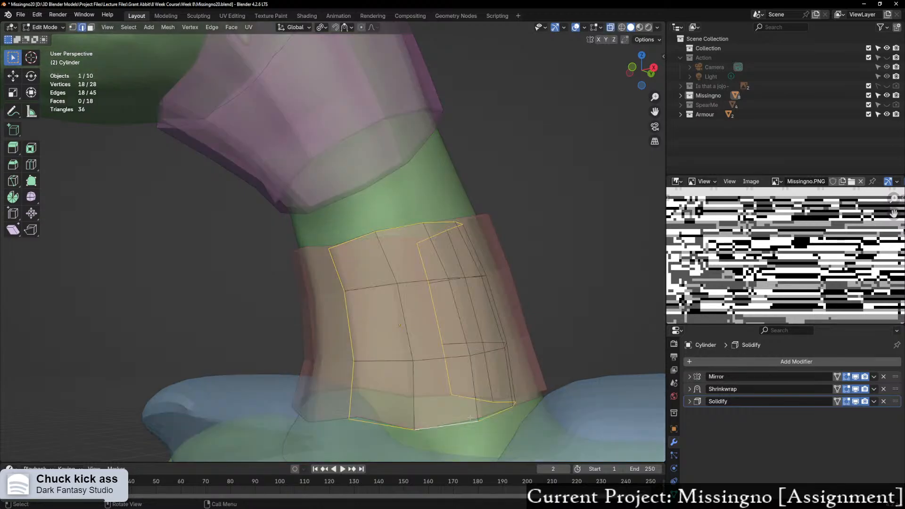
left_click(457, 419)
key("1")
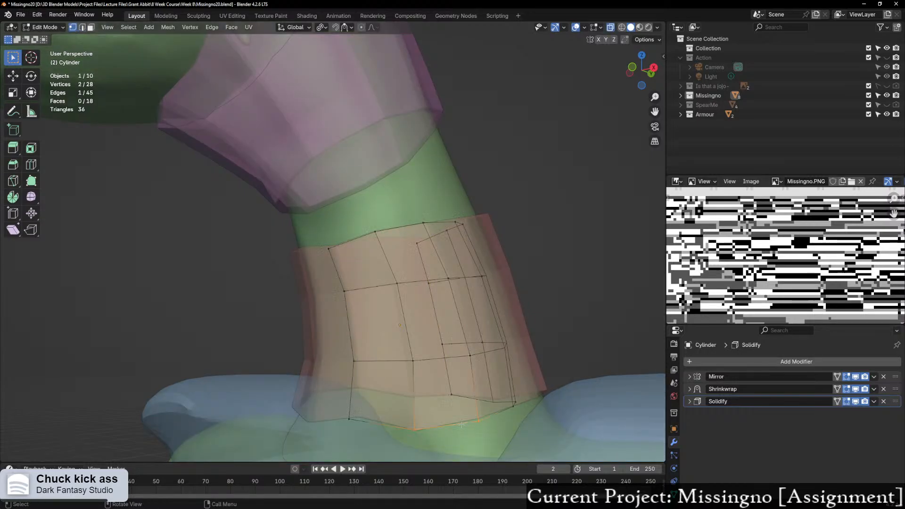
left_click(456, 427, "alt")
scroll(456, 426, "down", 1)
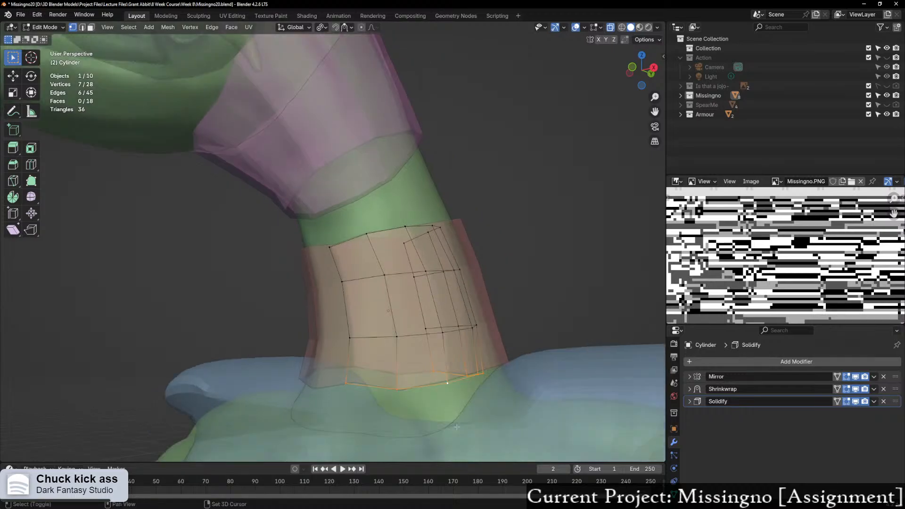
middle_click_drag(456, 426, 435, 383, "shift")
key("g")
key("g")
key("c")
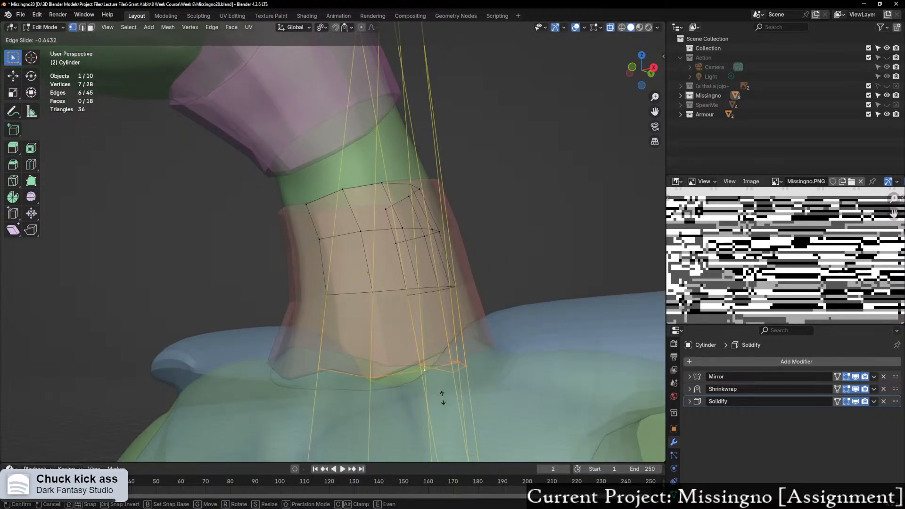
left_click(443, 400)
Step: Edge-slide the lower piece's two middle loops and its upper rim down the neck to even out their spacing
middle_click_drag(443, 400, 400, 313)
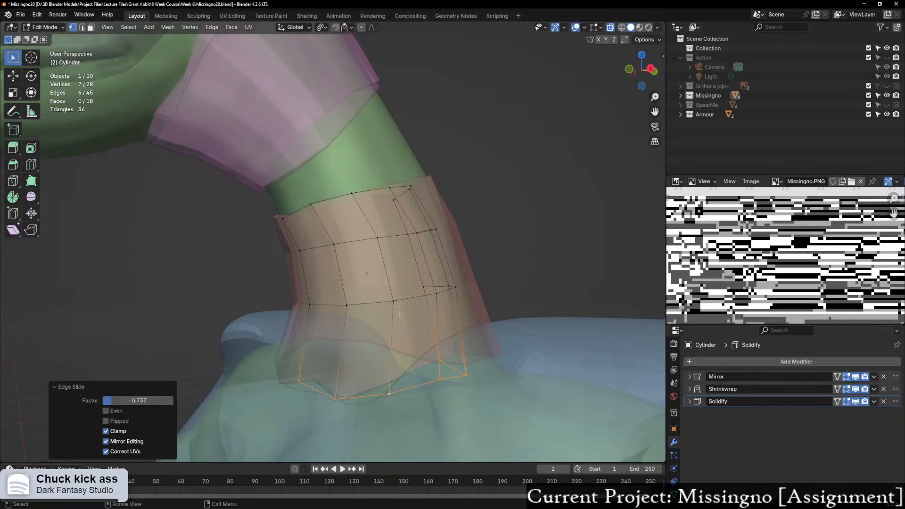
left_click(400, 300, "alt")
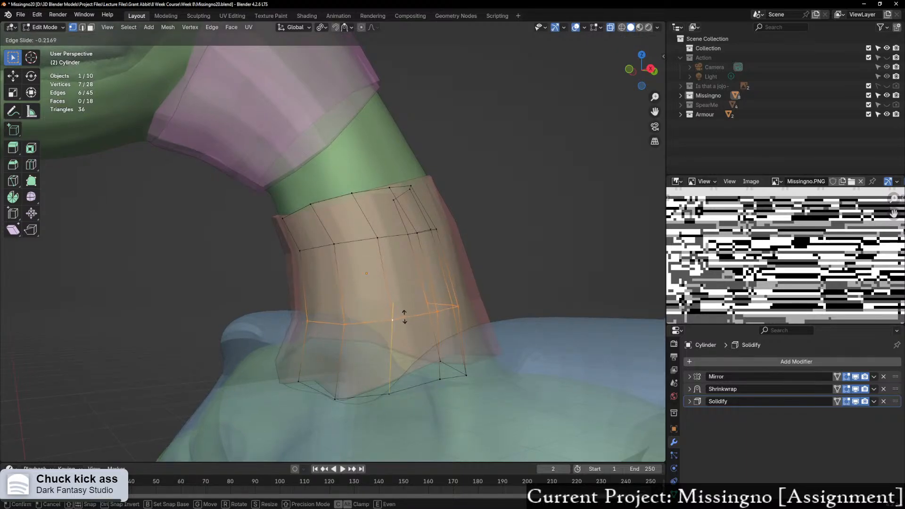
left_click(396, 236, "alt")
key("g")
key("g")
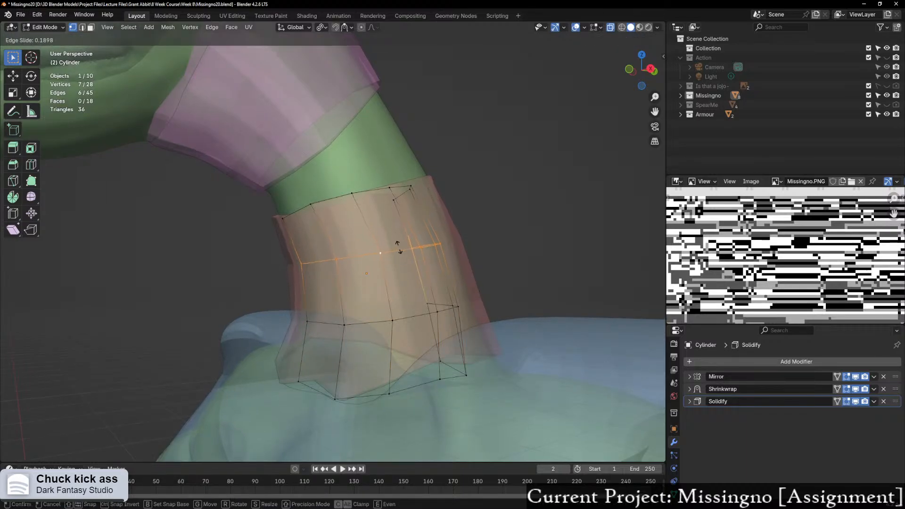
left_click(400, 257)
left_click(372, 189, "alt")
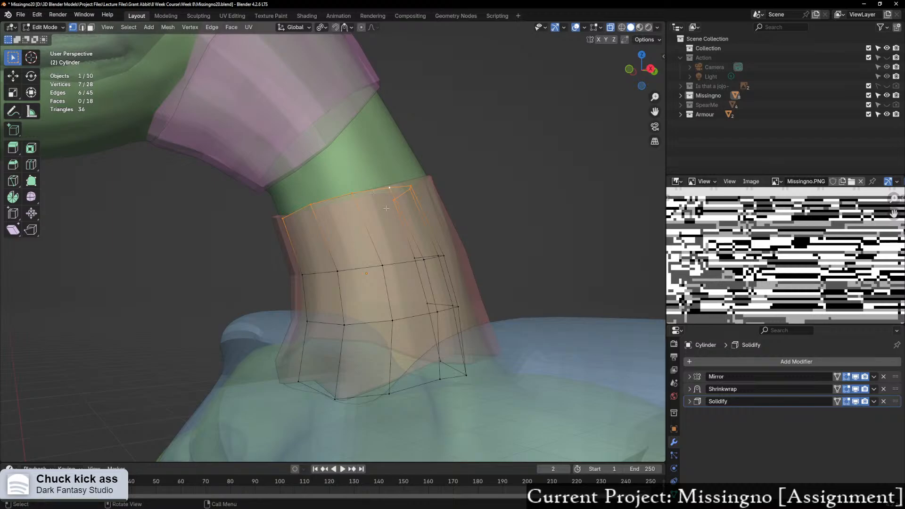
left_click(386, 208)
Step: Re-snap all of the lower neck piece's vertices onto the neck surface without displacing them
key("a")
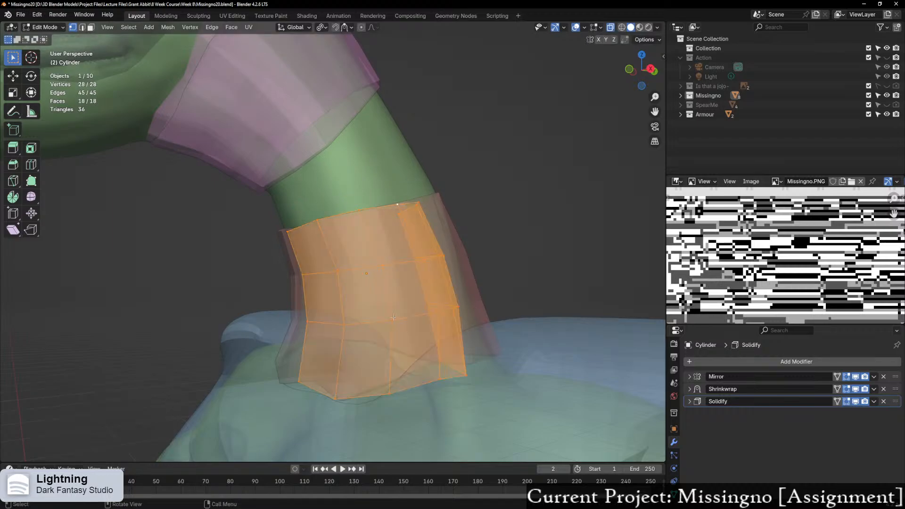
key("g")
left_click(394, 318, "ctrl")
middle_click_drag(473, 326, 357, 365)
key("alt+z")
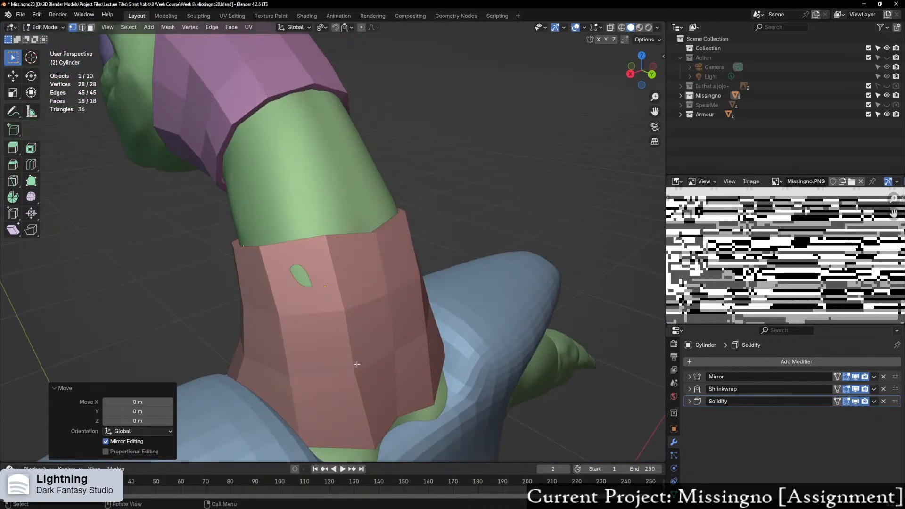
Step: Examine the lower neck piece's fit over the neck and its hem against the shoulder armour from the front, side and back
middle_click_drag(274, 324, 426, 288)
scroll(399, 300, "up", 1)
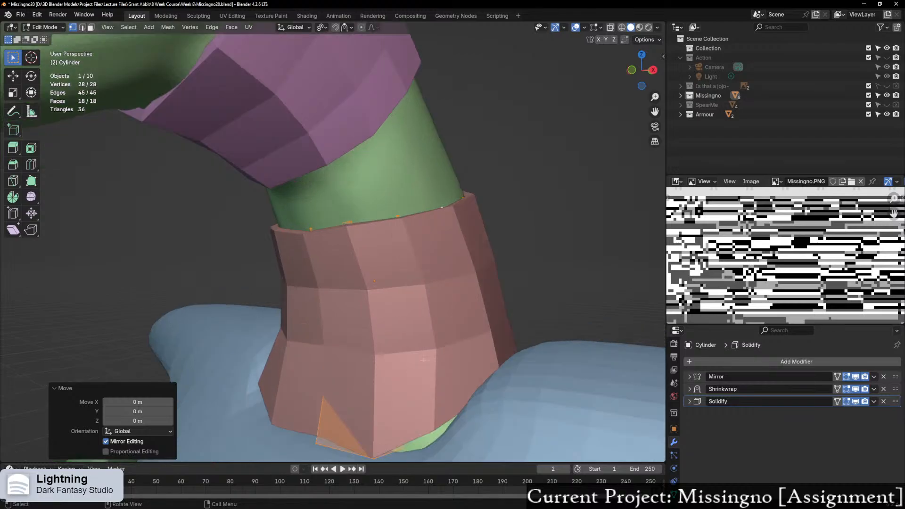
middle_click_drag(433, 373, 386, 273, "shift")
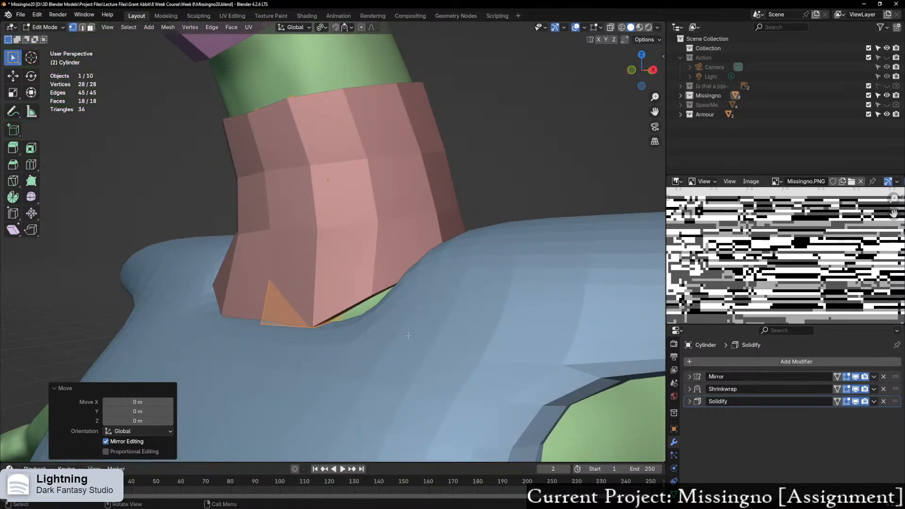
middle_click_drag(408, 335, 341, 332)
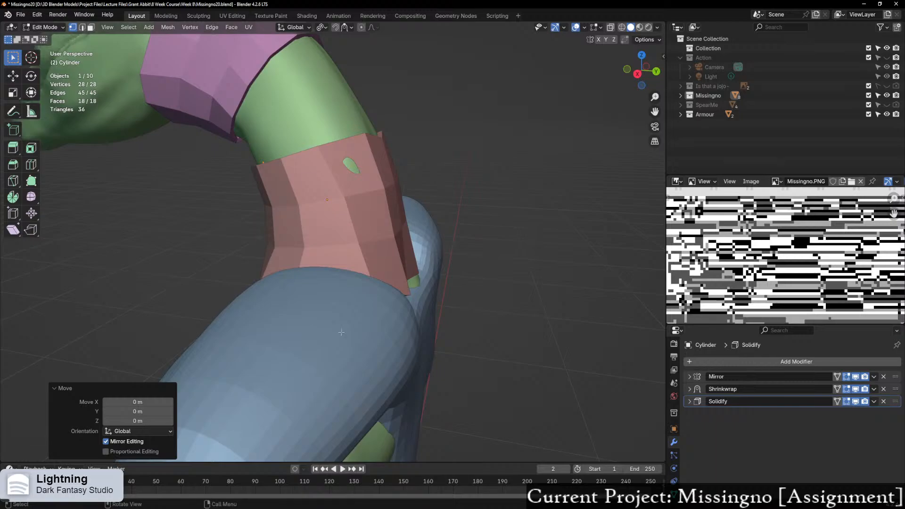
middle_click_drag(372, 198, 350, 207)
scroll(351, 152, "down", 3)
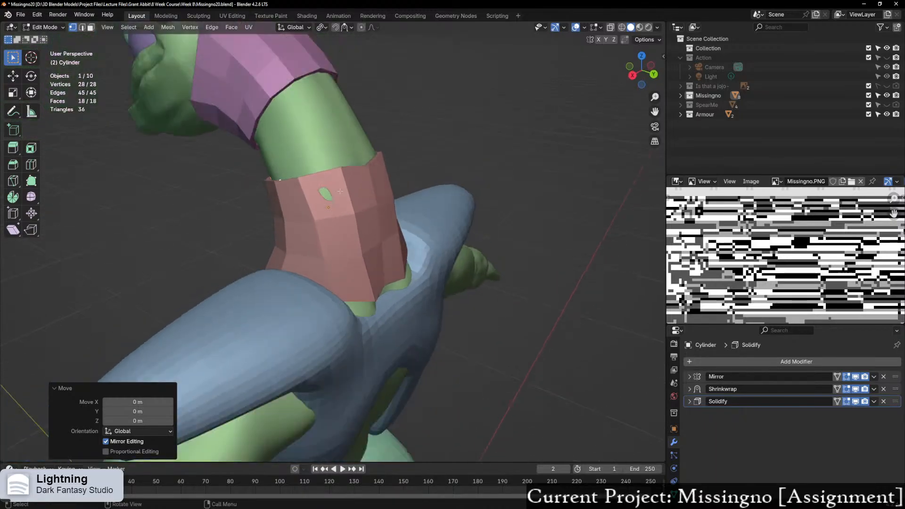
middle_click_drag(318, 136, 337, 130)
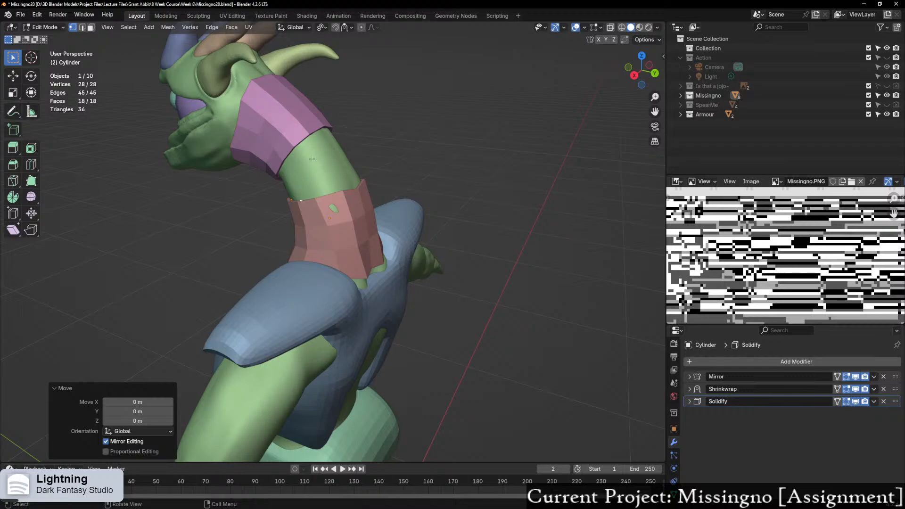
middle_click_drag(353, 214, 361, 200)
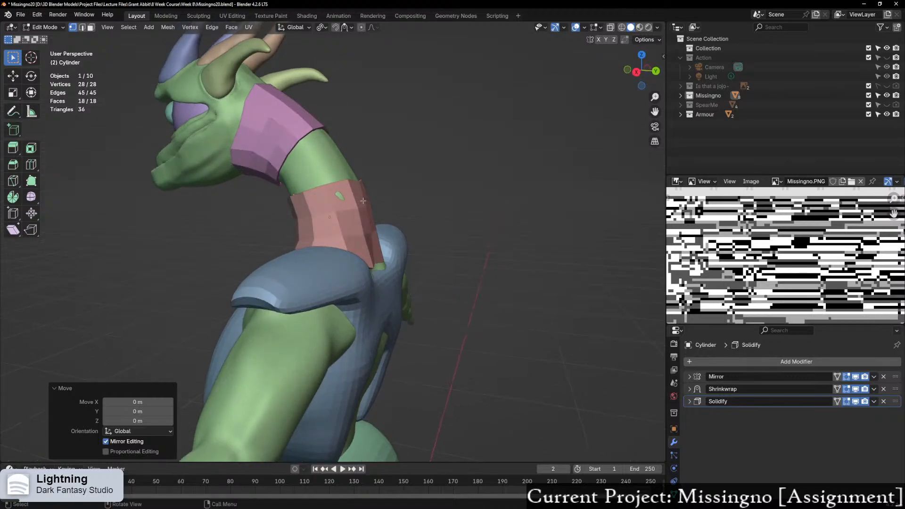
scroll(361, 200, "up", 3)
middle_click_drag(370, 271, 303, 313)
scroll(303, 285, "up", 1)
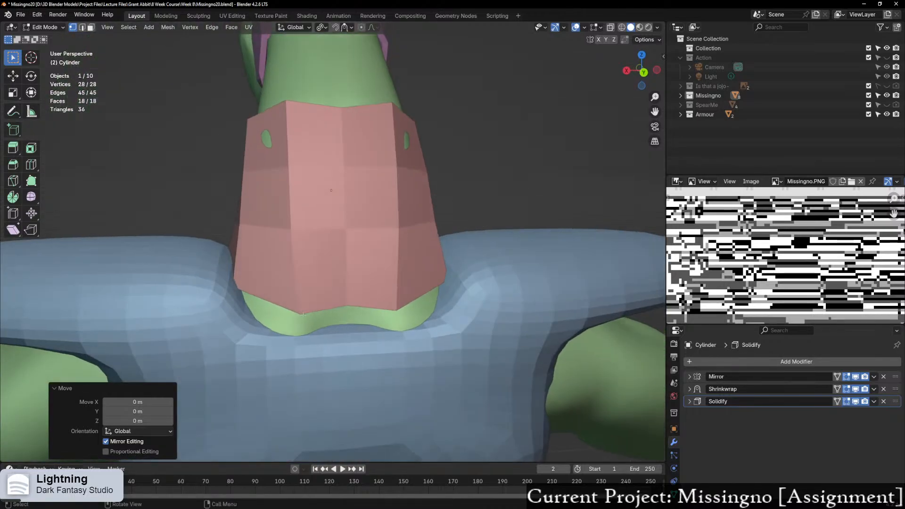
Step: Enable the Solidify modifier's On Cage option so the lower piece's edit cage follows the modified mesh
key("alt+z")
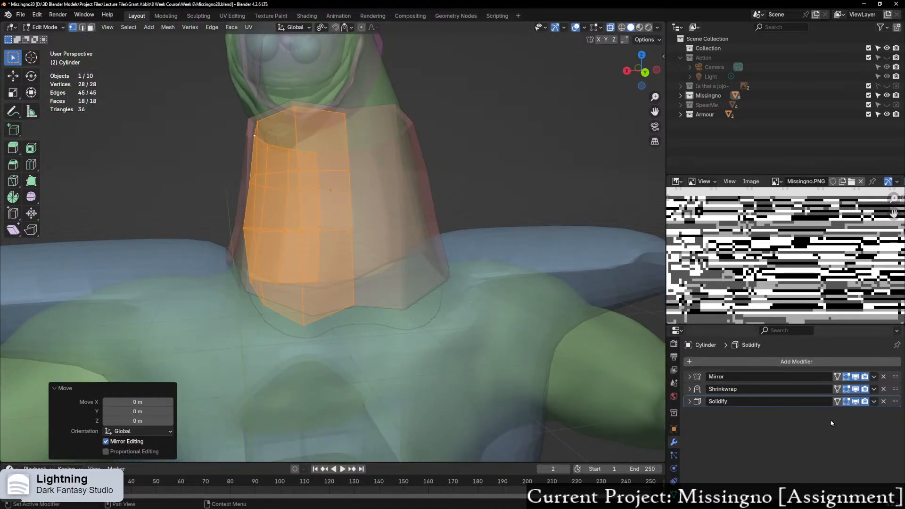
left_click(838, 402)
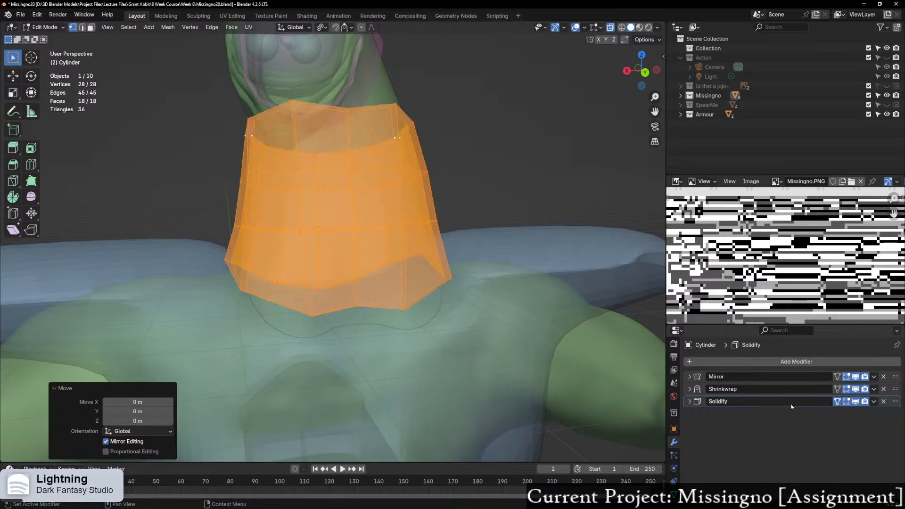
key("alt+z")
middle_click_drag(286, 301, 292, 296)
Step: Vertex-slide the hem vertex beside the lower piece's back centre with clamping off
left_click_drag(292, 297, 320, 321)
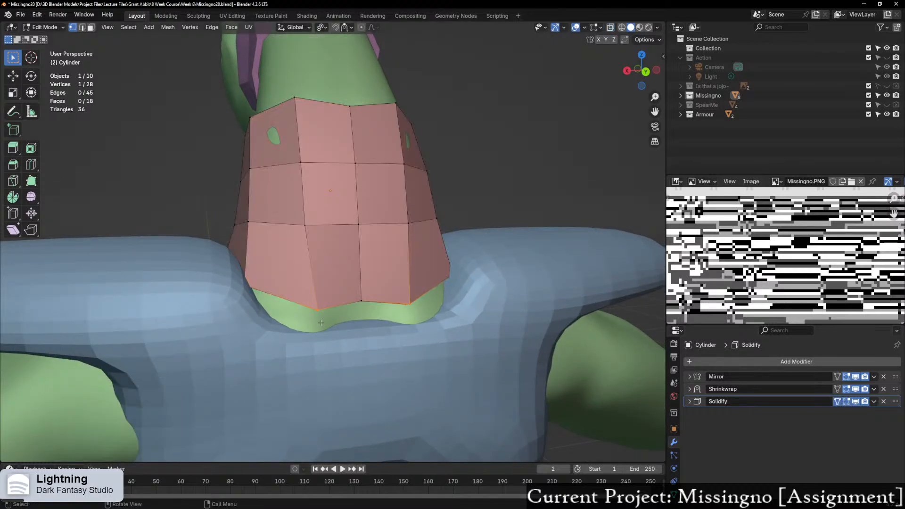
key("g")
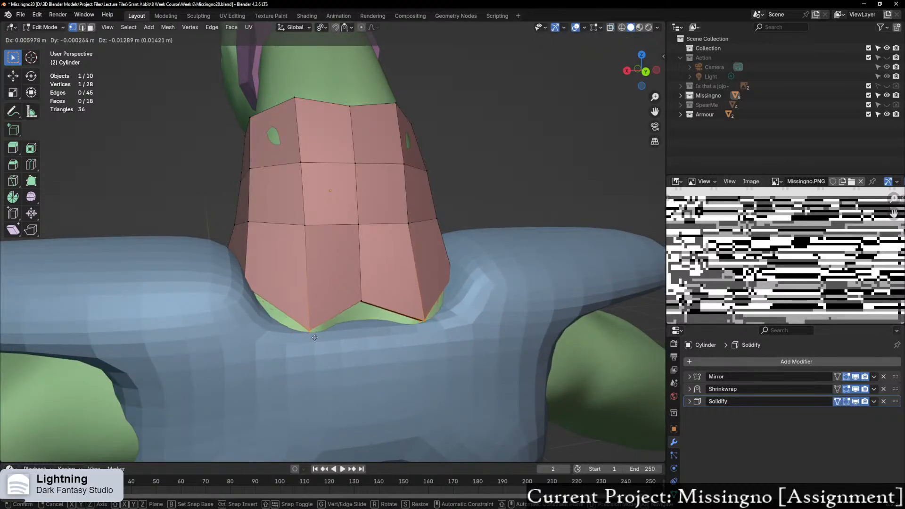
key("g")
key("c")
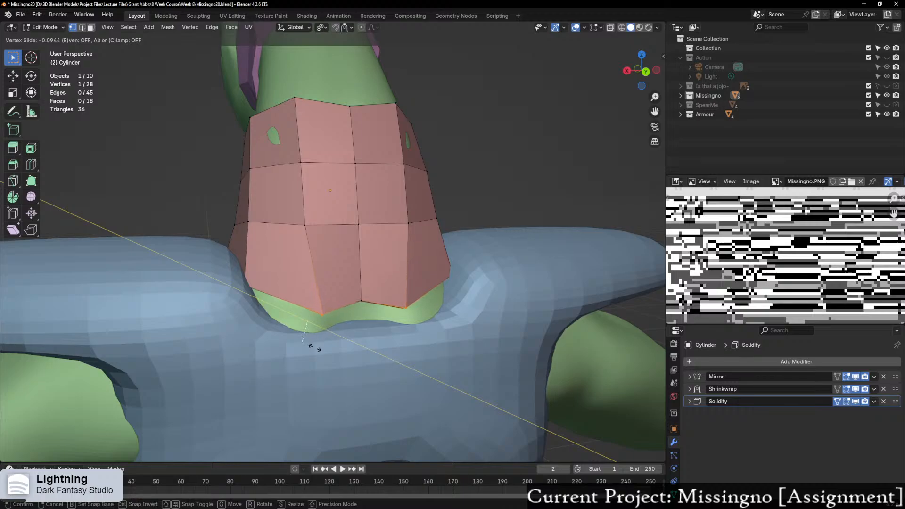
left_click(314, 348)
middle_click_drag(316, 339, 331, 307)
key("g")
key("z")
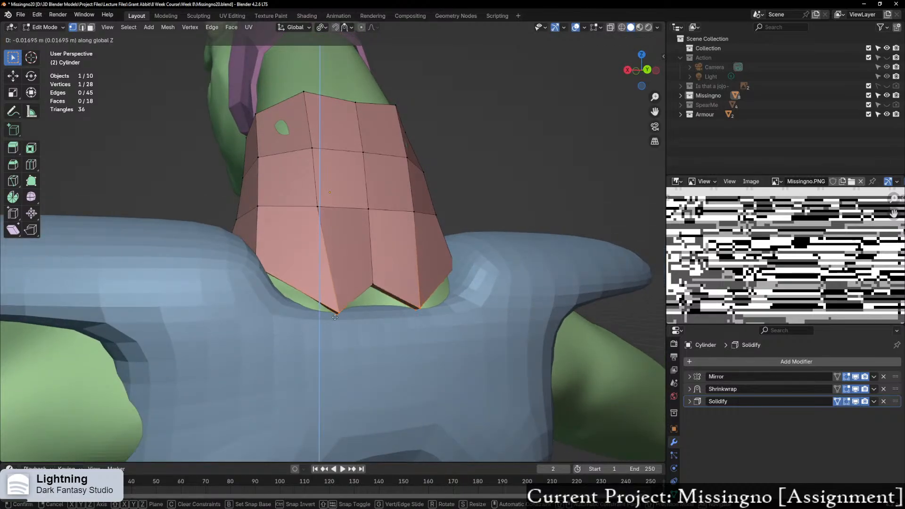
right_click(335, 312)
Step: Lower the hem vertex beside the back centre about 0.017 m and the back-centre vertex about 0.029 m to meet the shoulder armour
key("g")
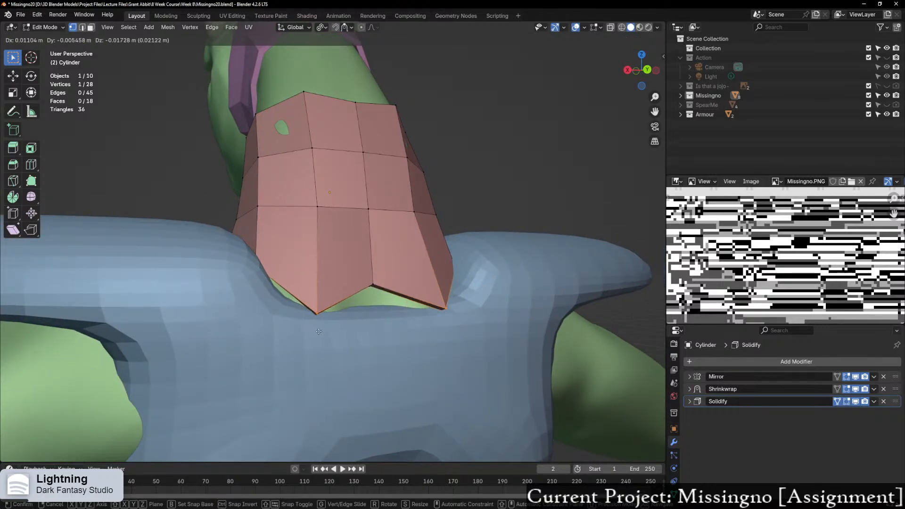
left_click(319, 332)
key("g")
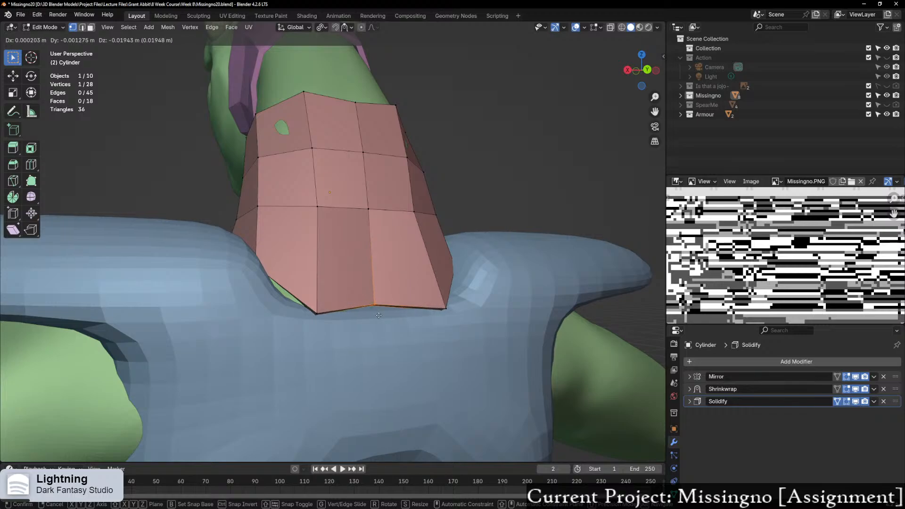
left_click(378, 315)
Step: Move the hem vertex beside the lower piece's back centre about 0.013 m down towards the shoulder armour
middle_click_drag(378, 316, 417, 347)
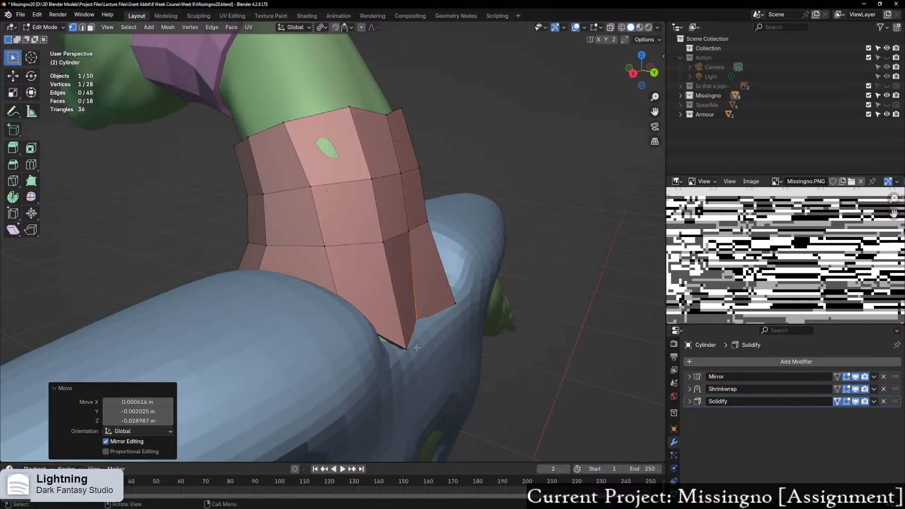
key("g")
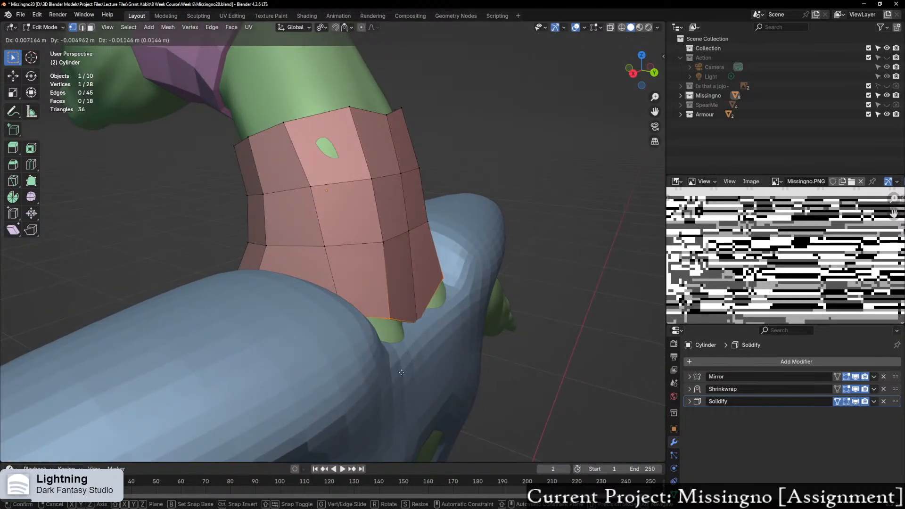
left_click(401, 370)
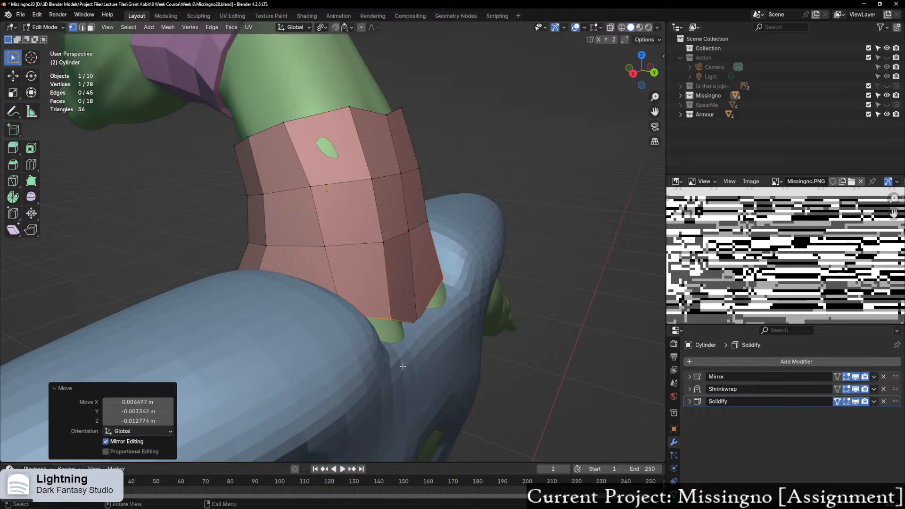
middle_click_drag(401, 371, 385, 342)
scroll(385, 342, "up", 2)
key("g")
key("z")
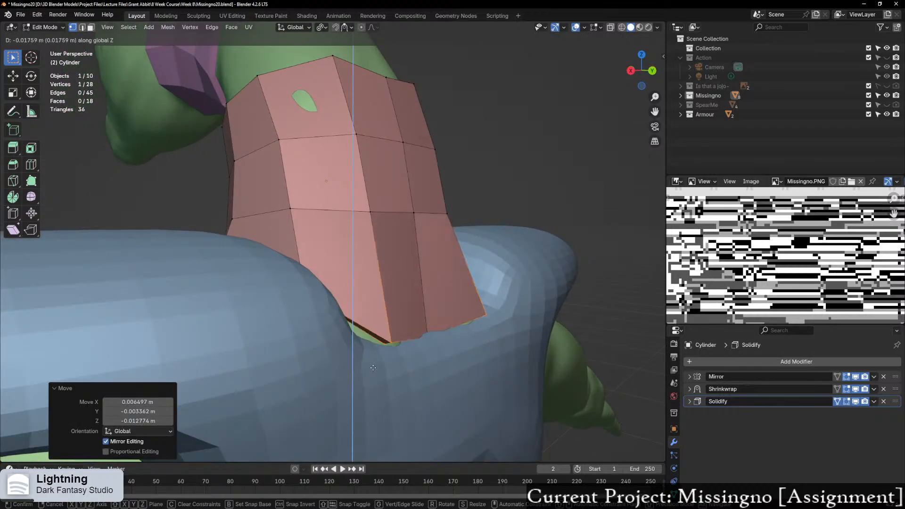
right_click(365, 368)
Step: Lower the hem vertex beside the back centre about 0.023 m further, shifting it about 0.009 m along negative Y
middle_click_drag(364, 367, 350, 341)
scroll(350, 341, "up", 2)
key("g")
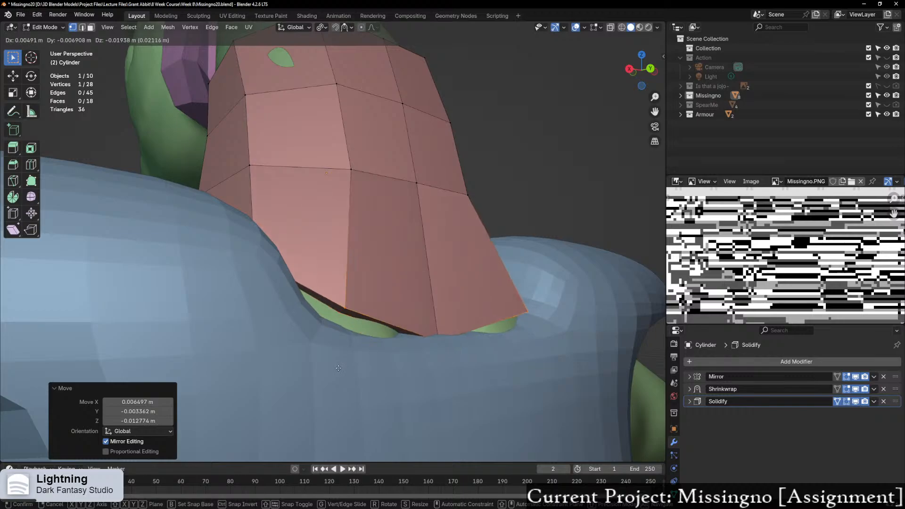
left_click(336, 371)
Step: Vertex-slide the lower piece's front-side hem vertex by a factor of 0.219 along the shoulder armour
middle_click_drag(335, 372, 546, 296)
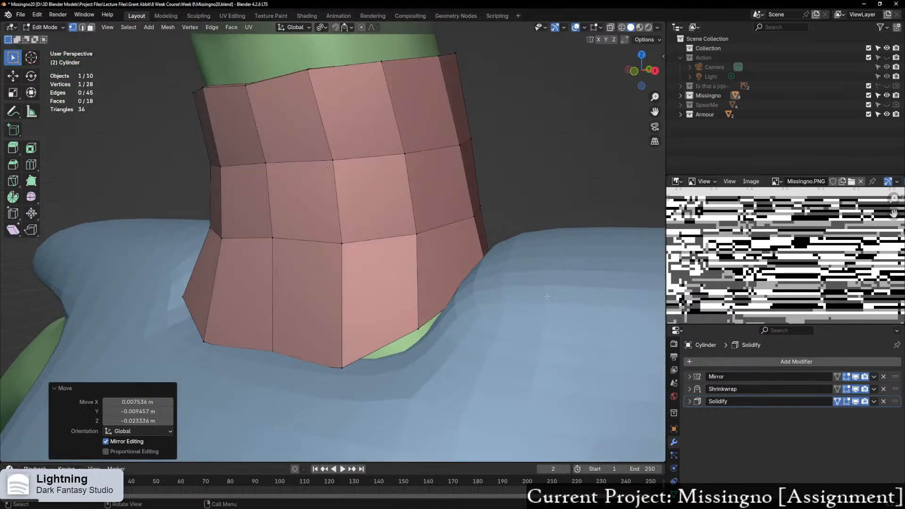
key("shift+v")
left_click(356, 369)
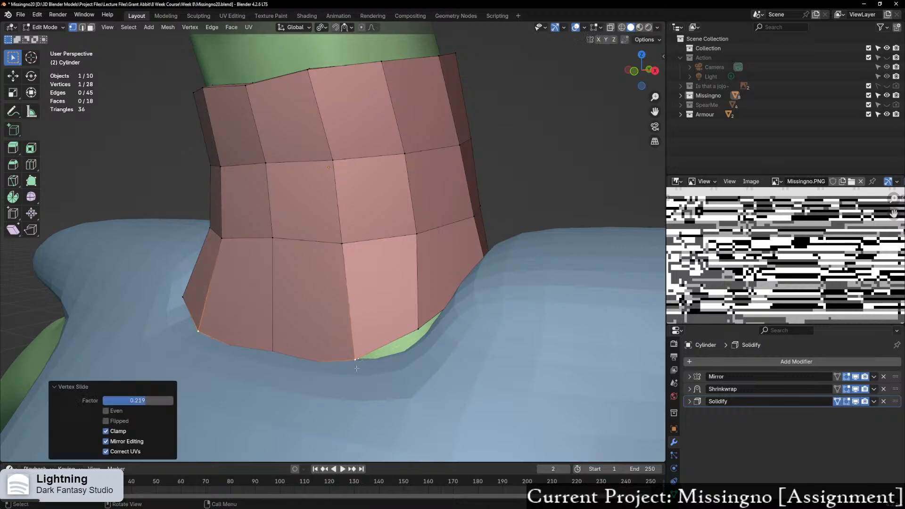
Step: Lower the lower piece's side hem vertex about 0.021 m to the shoulder armour and vertex-slide it into place
key("g")
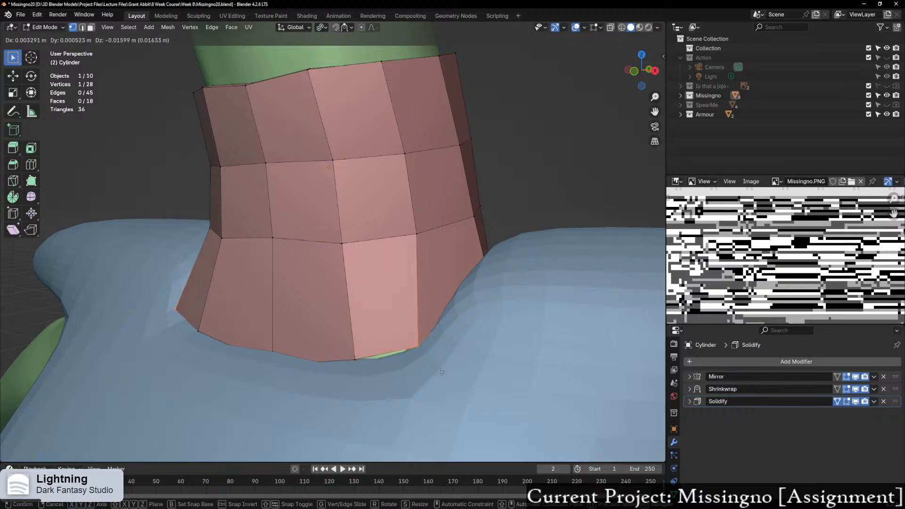
left_click(442, 381)
middle_click_drag(441, 381, 400, 349)
key("shift+v")
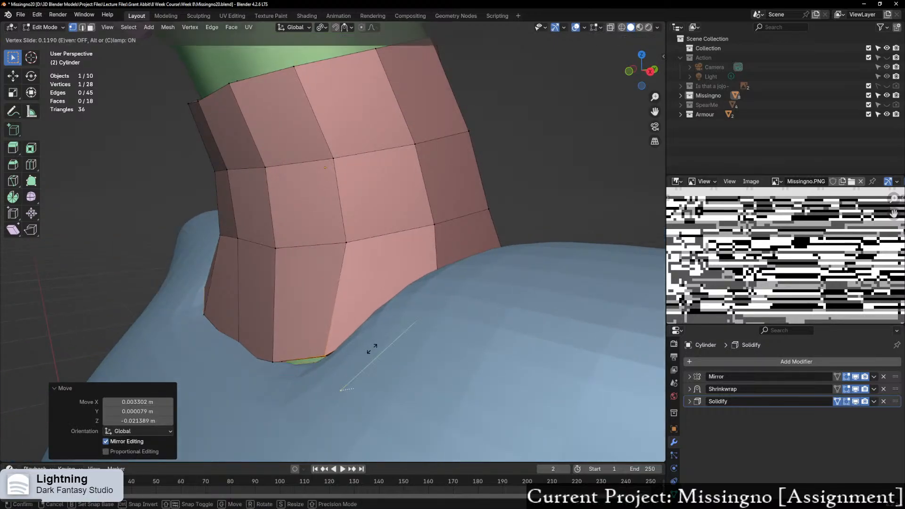
left_click(392, 353)
key("g")
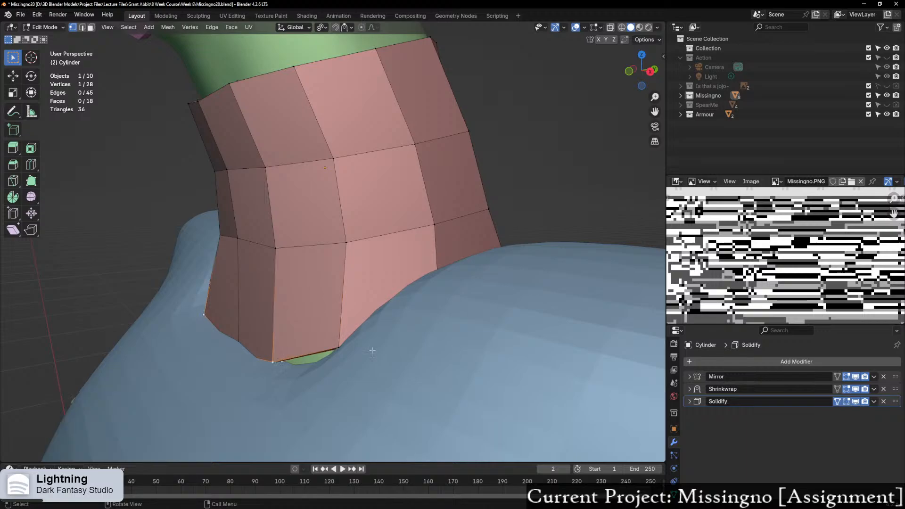
key("alt+z")
mouse_move(398, 345)
middle_mouse_down()
mouse_move(406, 347)
mouse_move(375, 342)
middle_mouse_up()
middle_click_drag(363, 291, 422, 263)
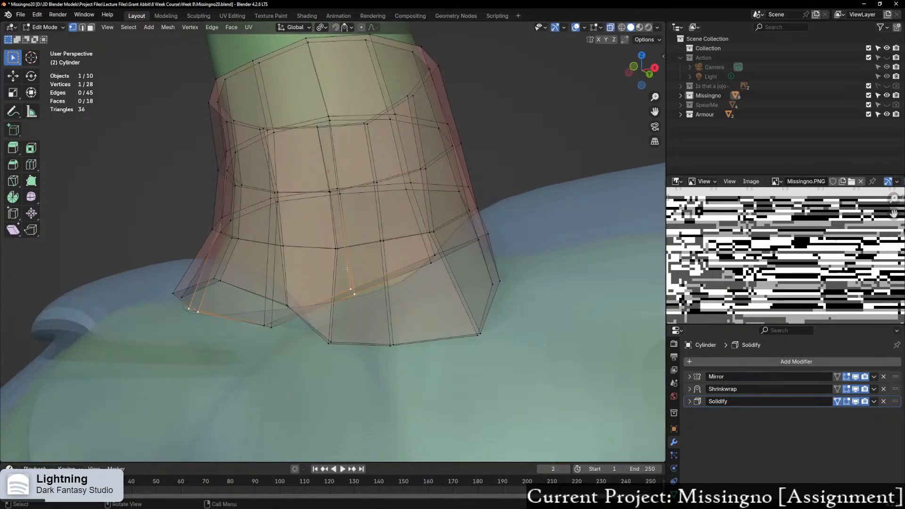
key("g")
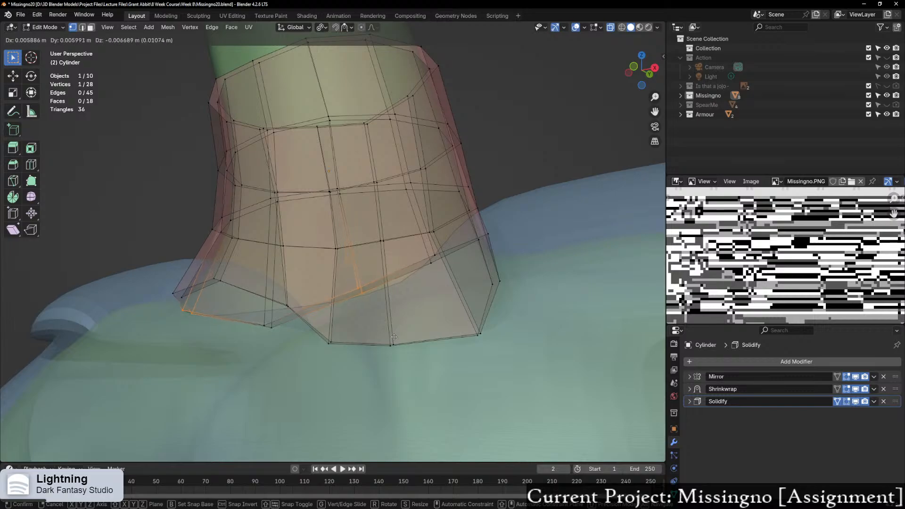
left_click(415, 382)
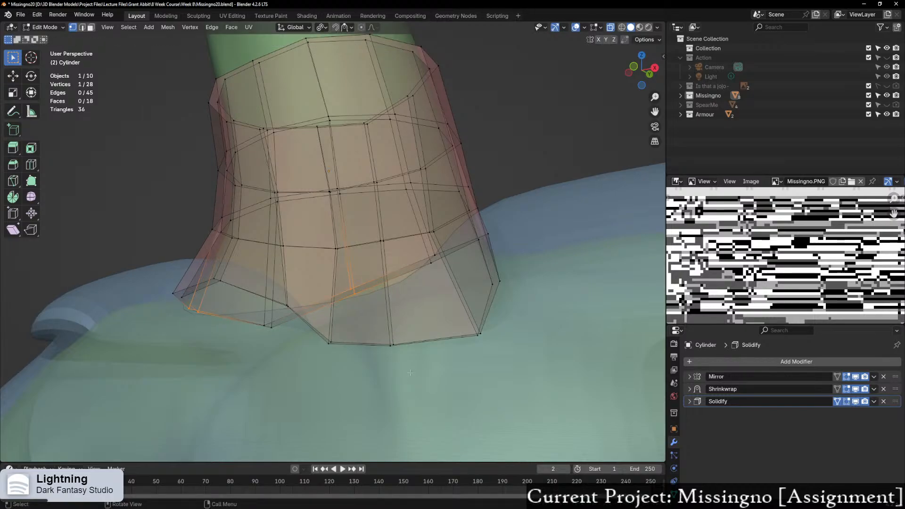
key("alt+z")
key("g")
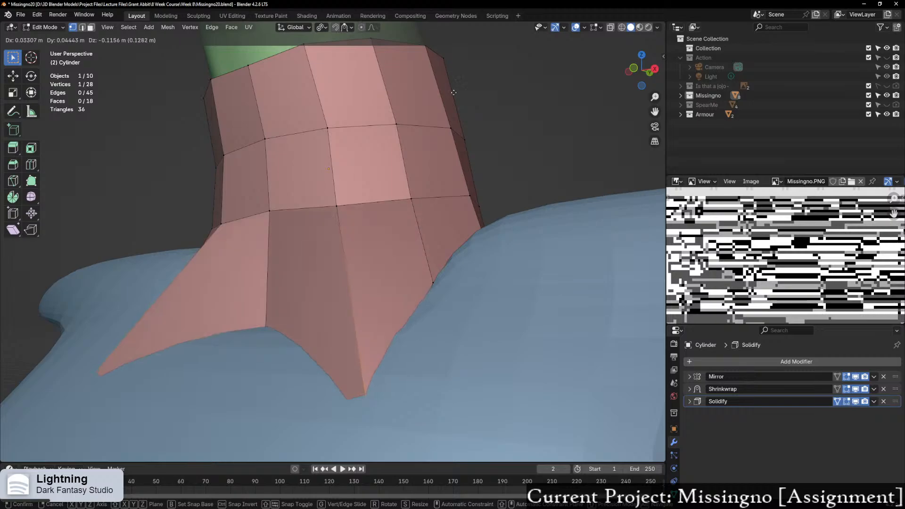
key("Escape")
scroll(447, 111, "down", 2)
scroll(447, 111, "down", 3)
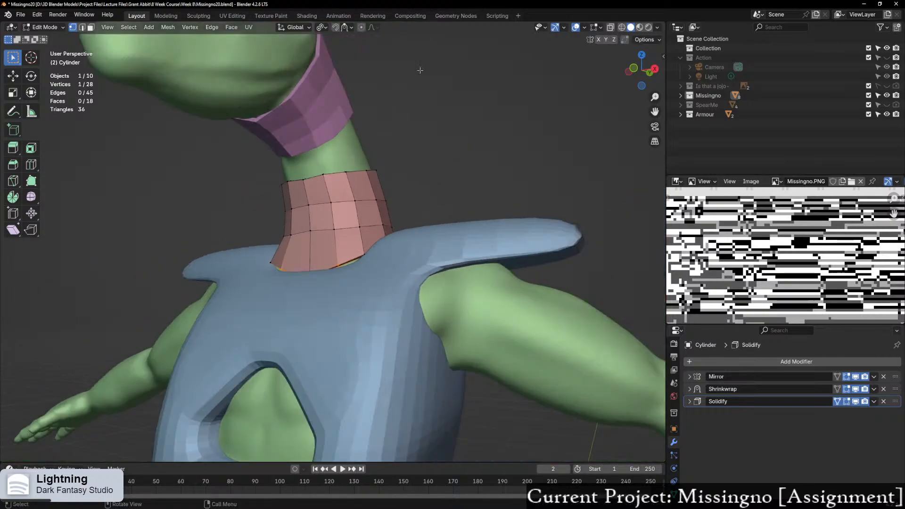
middle_click_drag(388, 96, 359, 129)
scroll(331, 190, "up", 3)
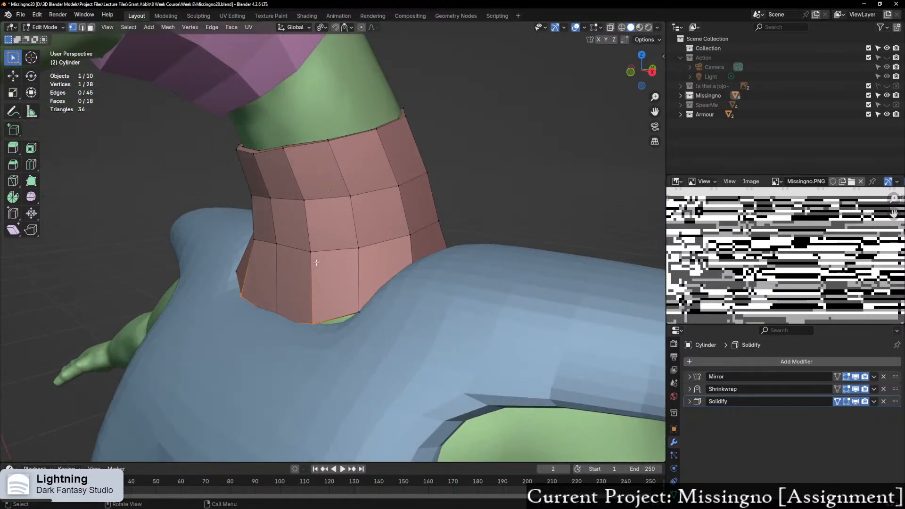
key("a")
key("g")
left_click(320, 269)
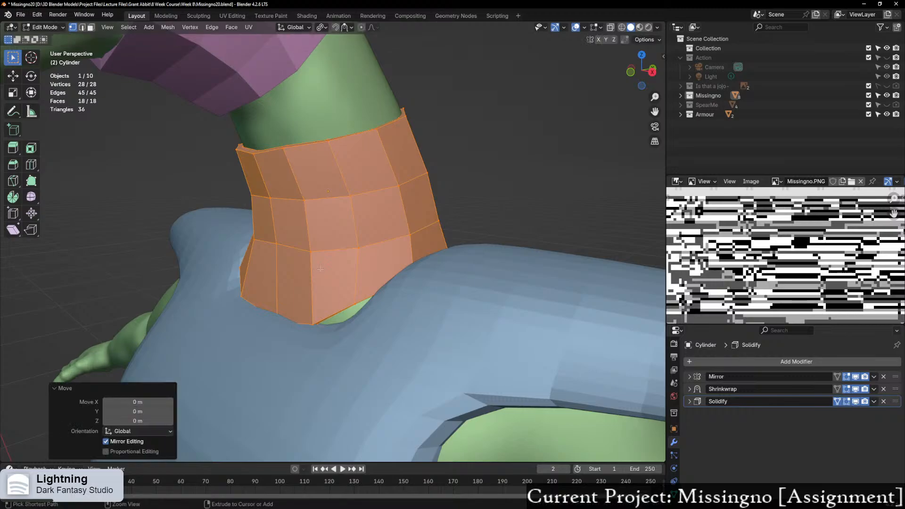
Step: Lower the side hem vertex about 0.019 m and its front-side neighbour about 0.007 m towards the shoulder armour
left_click_drag(339, 287, 367, 317)
key("g")
left_click(372, 329)
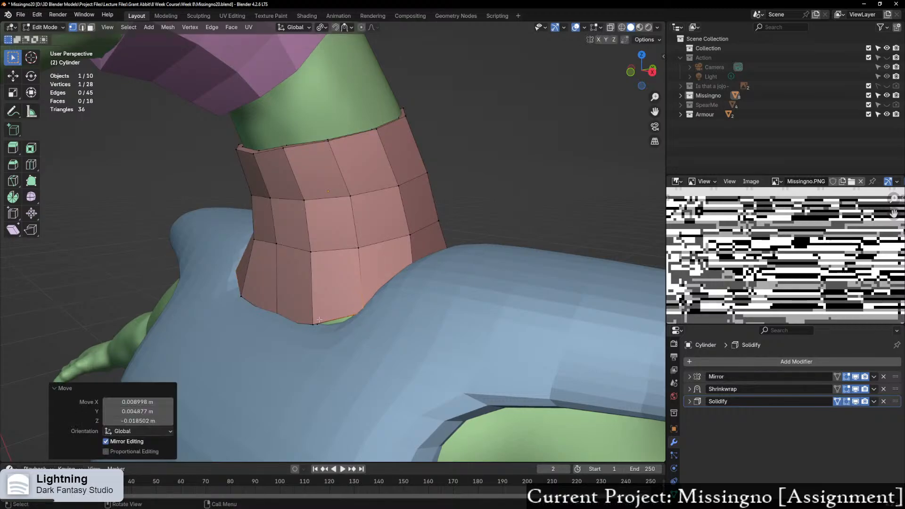
left_click_drag(308, 318, 327, 335)
key("g")
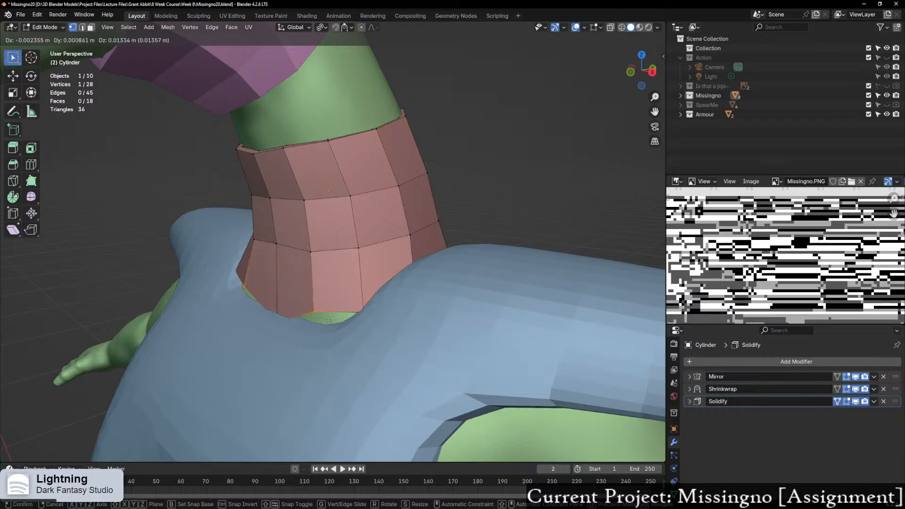
left_click(340, 342)
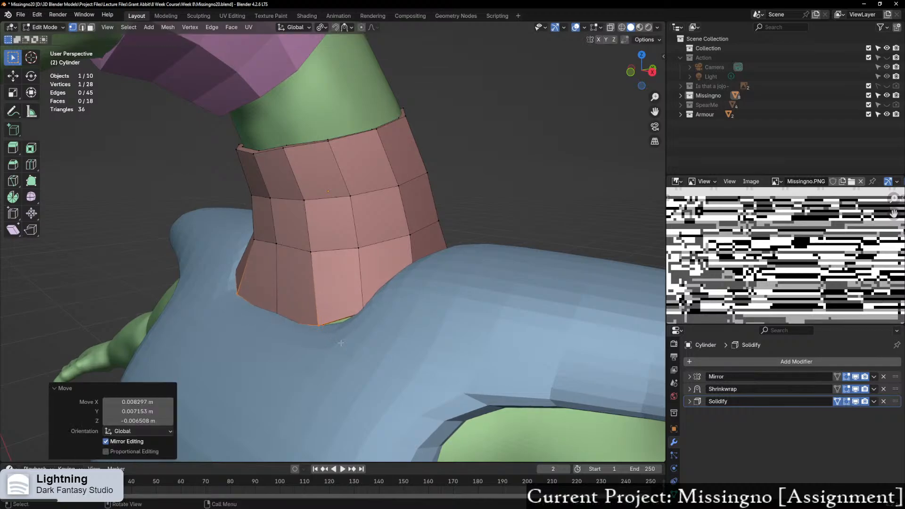
Step: Lower the side hem vertex another 0.012 m or so to close the gap above the shoulder armour
scroll(341, 343, "up", 5)
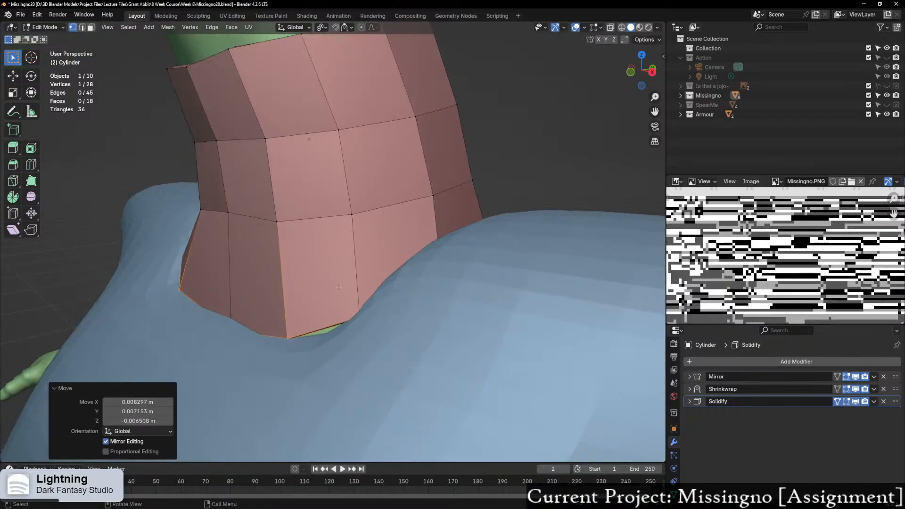
left_click_drag(330, 287, 367, 334)
key("g")
left_click(373, 349)
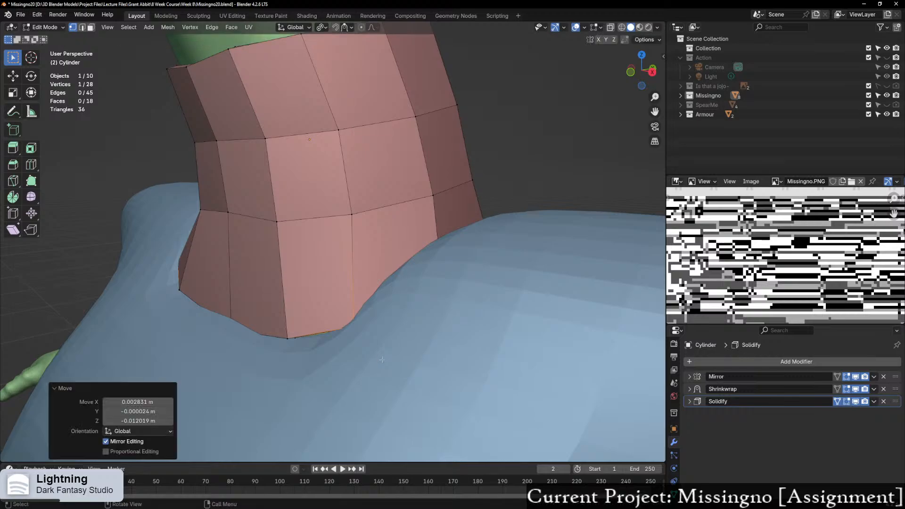
Step: Vertex-slide the top-rim vertex and the vertex directly below it in the lower piece's back-side column to even their spacing
middle_click_drag(409, 283, 296, 334)
left_click(243, 115)
key("shift+v")
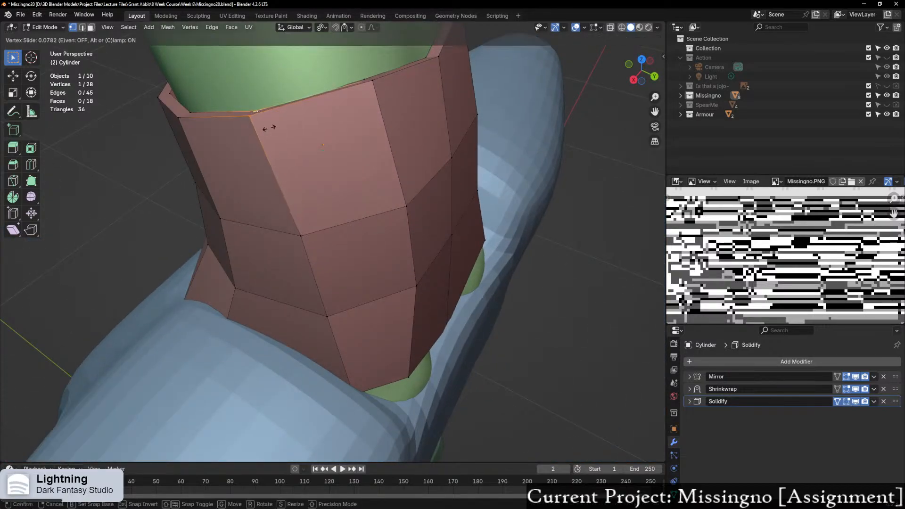
left_click(282, 126)
left_click(300, 234)
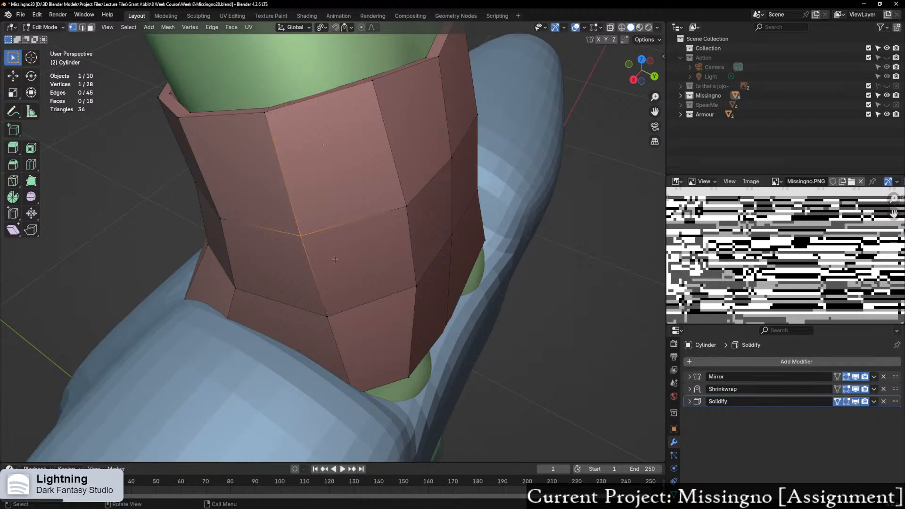
key("shift+v")
left_click(342, 257)
Step: Vertex-slide the inner vertices beside the back centre outward: the lower one by 0.121 and 0.137, the upper one by 0.120
middle_click_drag(341, 257, 273, 224)
left_click_drag(274, 220, 304, 242)
key("shift+v")
left_click(297, 237)
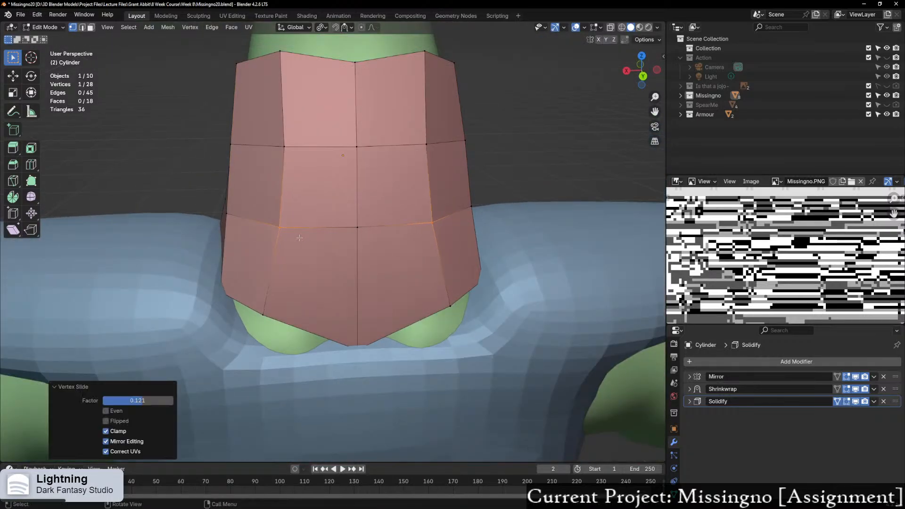
left_click_drag(274, 130, 287, 149)
key("shift+v")
left_click(296, 155)
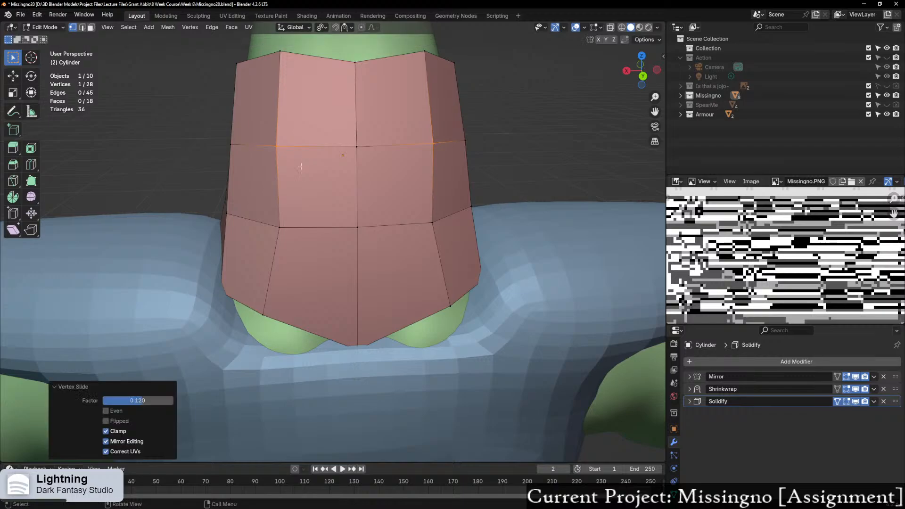
left_click_drag(266, 210, 294, 244)
key("shift+v")
left_click(289, 244)
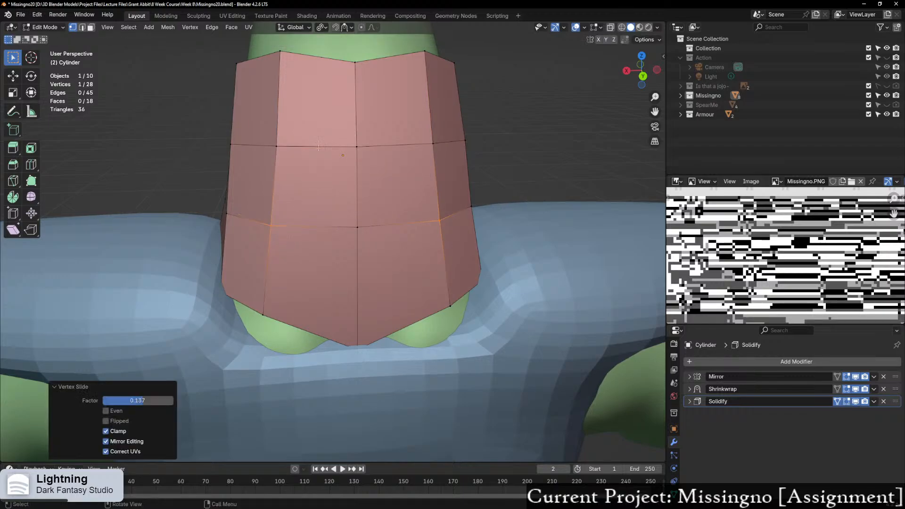
Step: Vertex-slide the top-rim vertex beside the back centre outward to line up with the column below it
middle_click_drag(310, 69, 327, 158, "shift")
left_click_drag(287, 130, 322, 160)
key("shift+v")
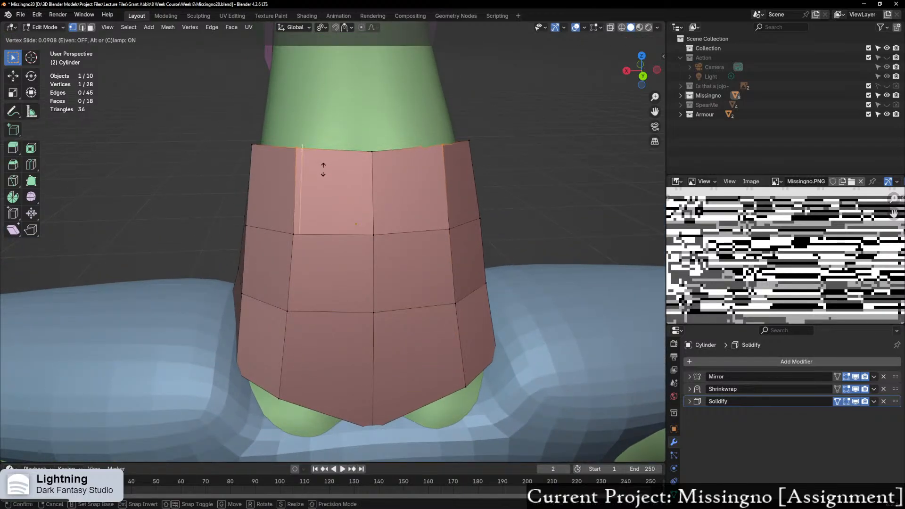
left_click(307, 158)
Step: Select the top-rim edges from the back round to the front side and edge-slide them down by a factor of 0.152
middle_click_drag(302, 157, 397, 162)
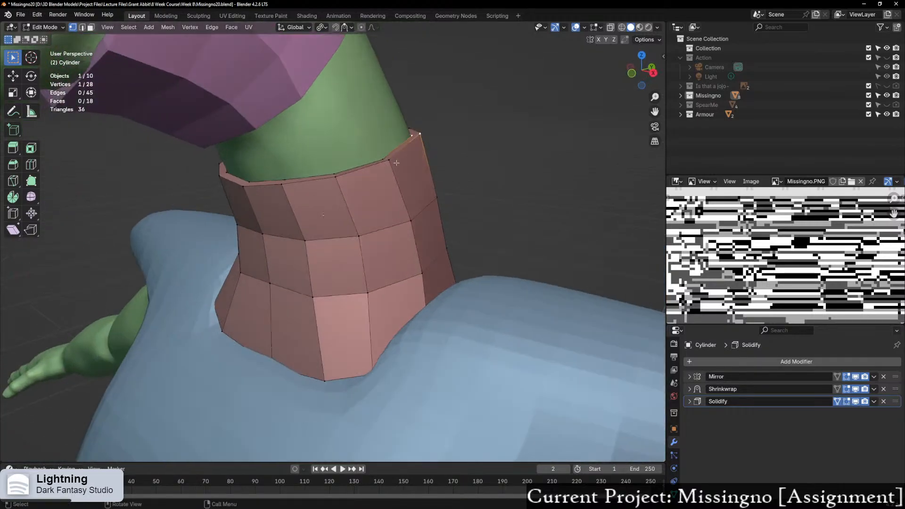
left_click(296, 185, "ctrl")
key("g")
key("g")
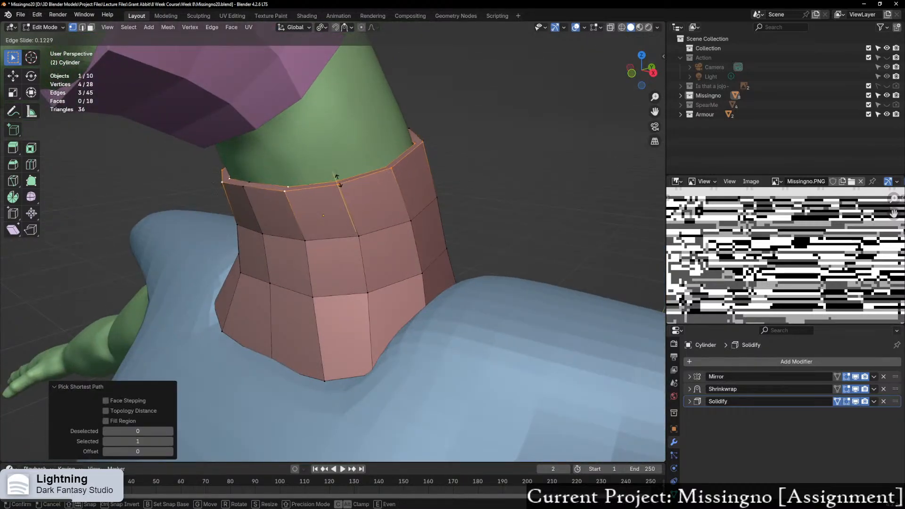
left_click(338, 182)
Step: Examine the lower neck piece against the whole creature and its shoulder armour from the front, side and back
middle_click_drag(338, 182, 388, 171)
scroll(388, 172, "down", 4)
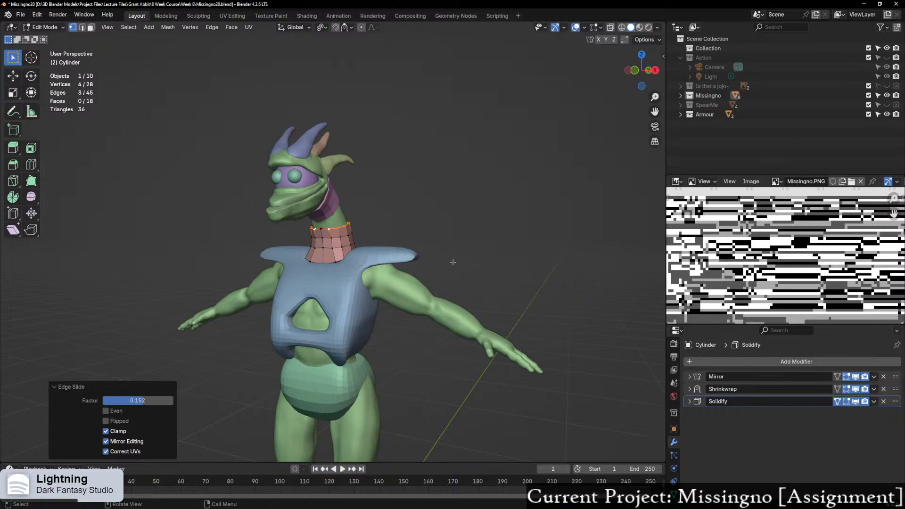
scroll(415, 290, "up", 2)
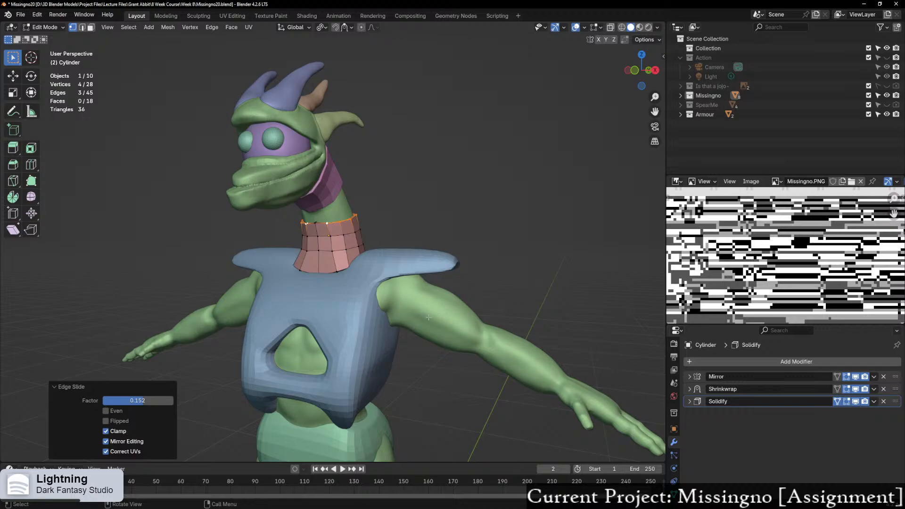
middle_click_drag(480, 340, 441, 315, "shift")
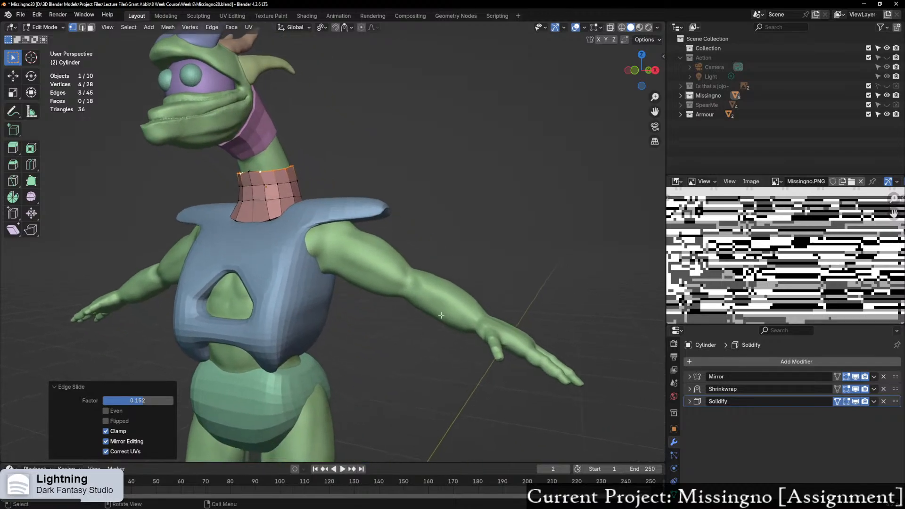
middle_click_drag(329, 279, 144, 319)
scroll(264, 245, "down", 1)
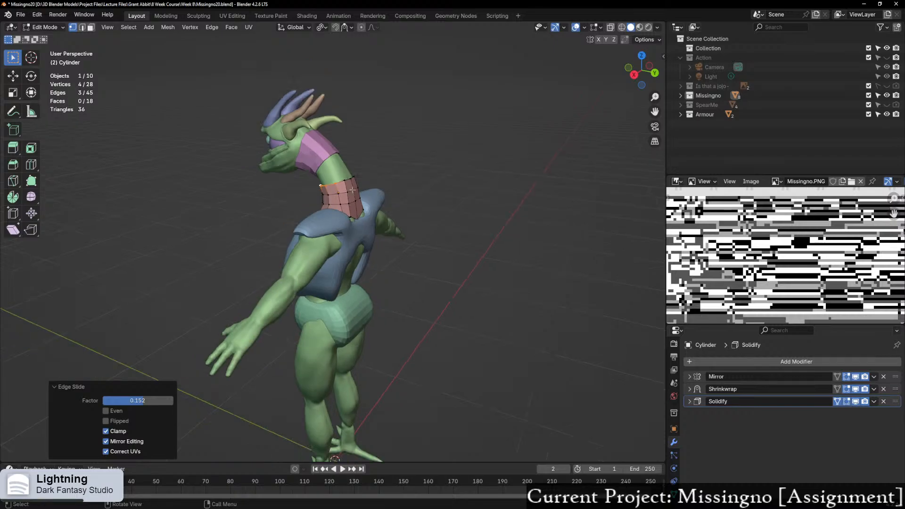
scroll(352, 187, "up", 3)
scroll(361, 177, "up", 1)
middle_click_drag(364, 173, 358, 264, "shift")
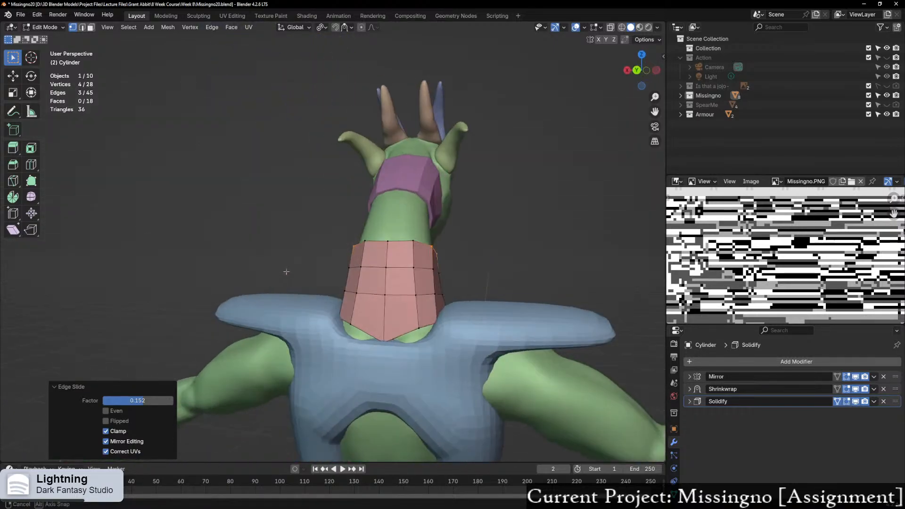
Step: Try to lower the hem vertices beside the back centre of the lower neck piece onto the shoulder armour
scroll(359, 236, "up", 4)
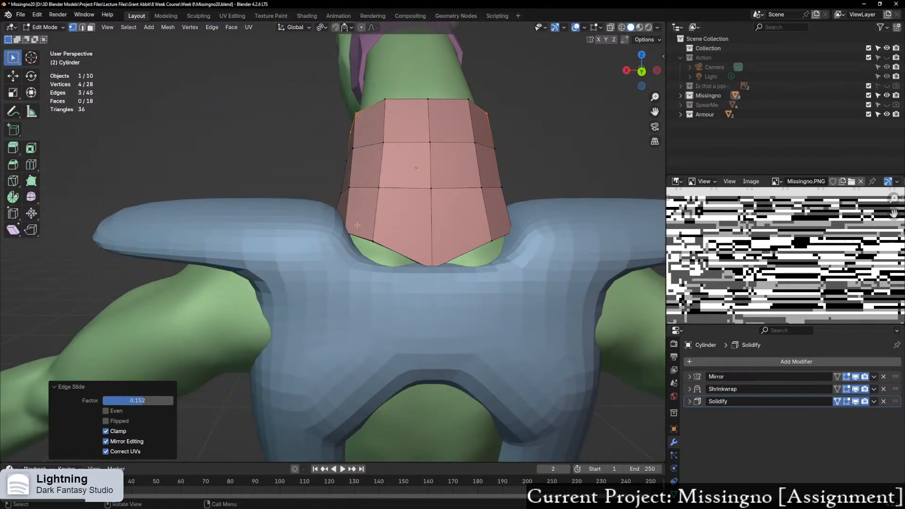
left_click(392, 264)
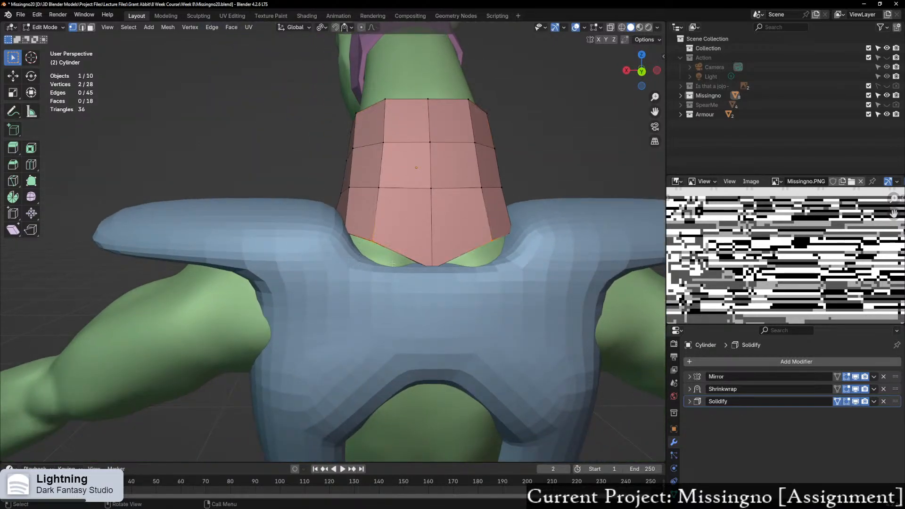
key("g")
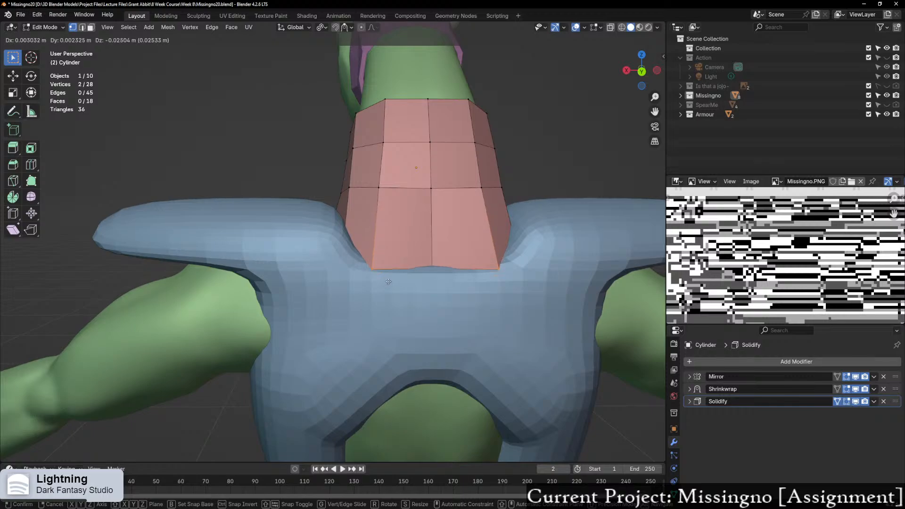
left_click(389, 282)
mouse_move(390, 283)
middle_mouse_down()
mouse_move(405, 278)
mouse_move(390, 284)
middle_mouse_up()
key("alt+z")
scroll(366, 229, "up", 2)
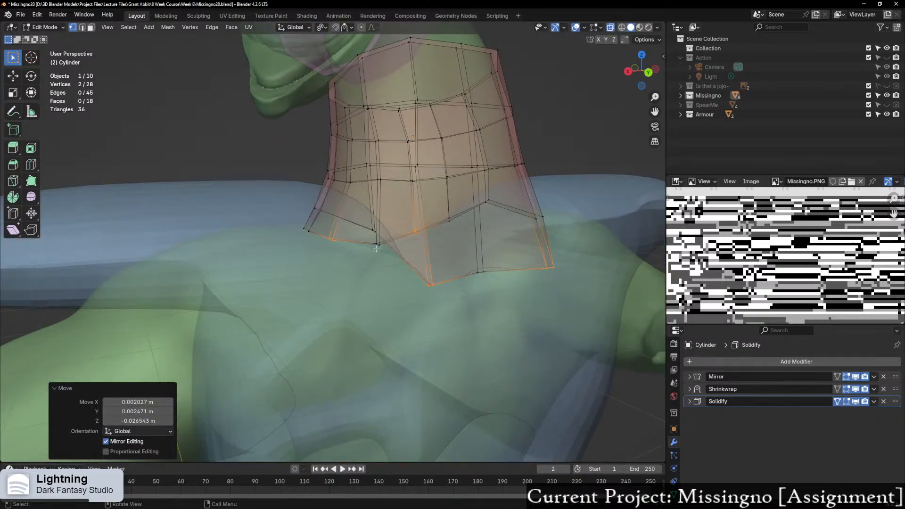
key("ctrl+z")
key("ctrl+z")
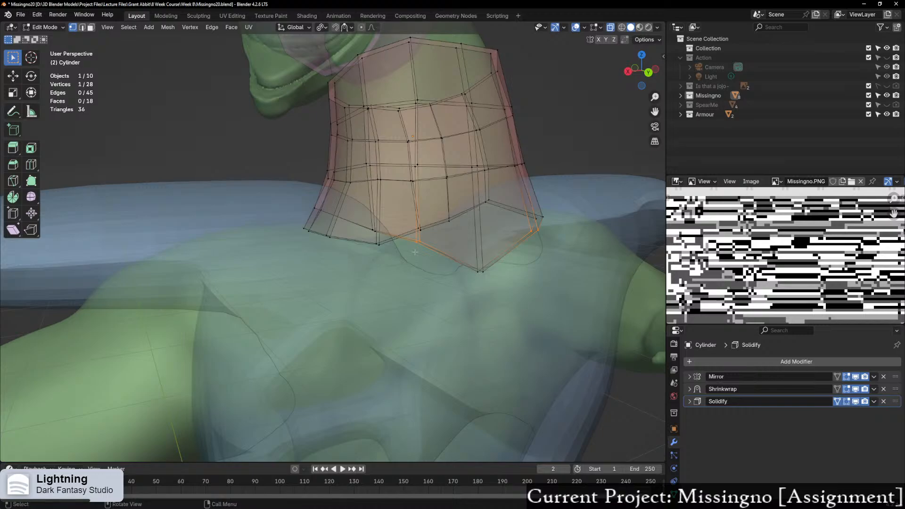
Step: Move the hem vertex beside the back centre outward and down, about -0.029 m in Z, onto the shoulder armour
key("alt+z")
key("g")
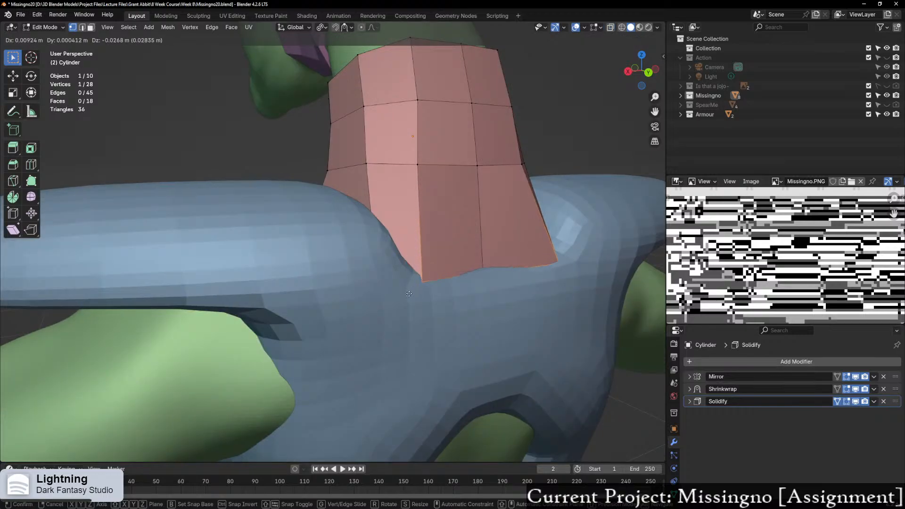
left_click(391, 259)
scroll(391, 260, "up", 1)
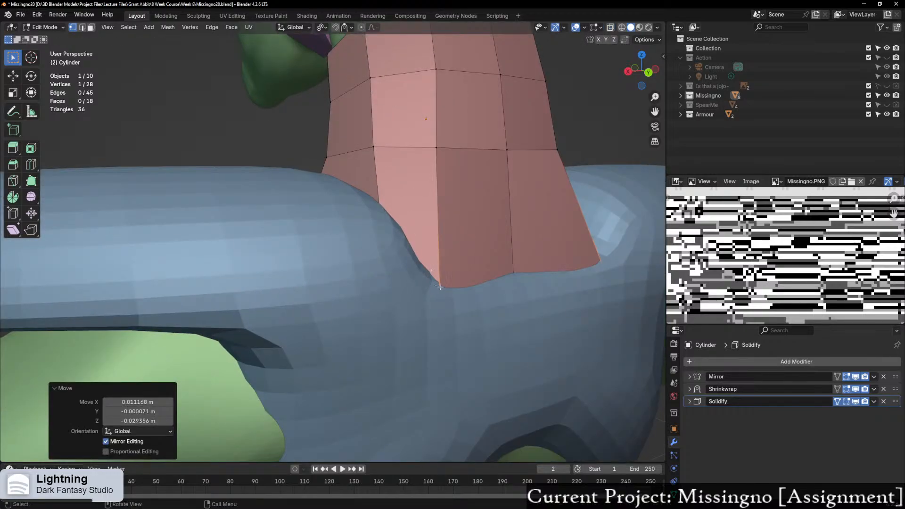
Step: Try vertex-sliding the hem vertex beside the back centre along its edges and nudging it down to the shoulder armour
key("g")
key("g")
left_click(471, 291)
key("g")
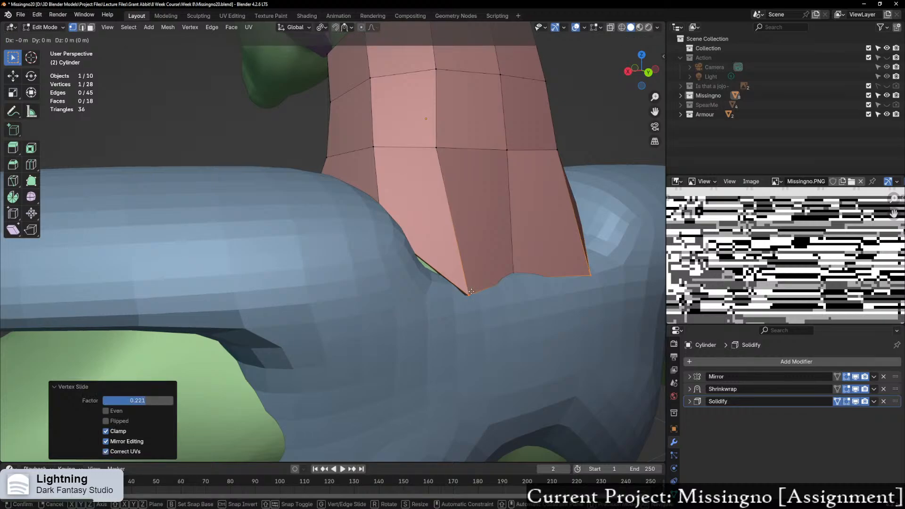
key("g")
left_click(458, 282)
middle_click_drag(459, 281, 441, 279)
key("g")
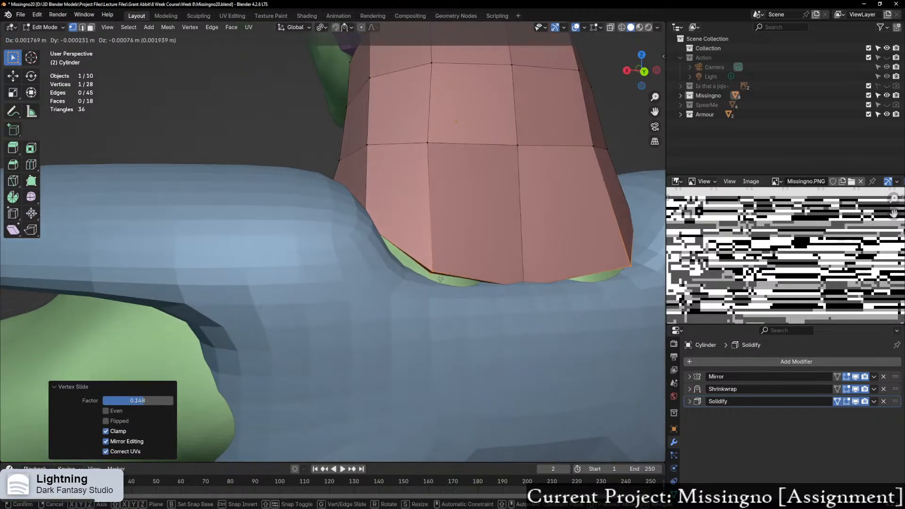
left_click(438, 278)
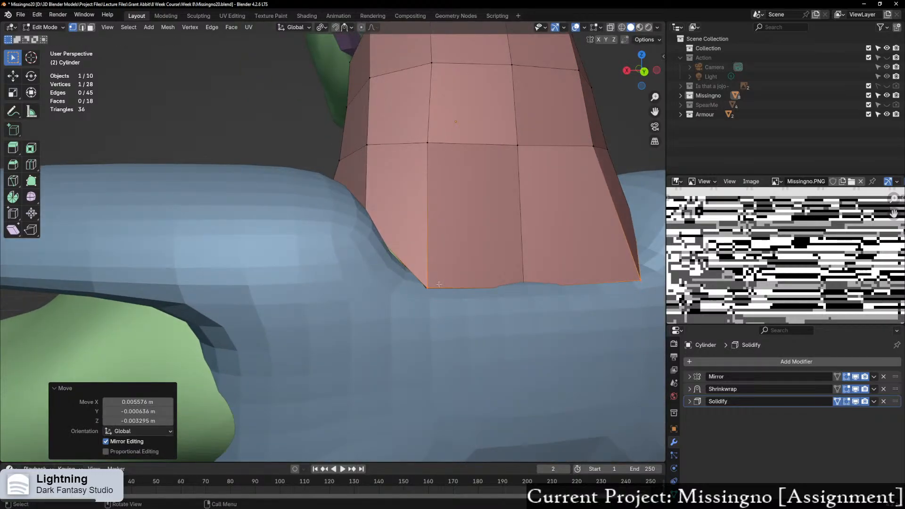
Step: Move the hem vertex beside the back centre slightly outward and down, about -0.022 m in Z, to meet the shoulder armour
key("g")
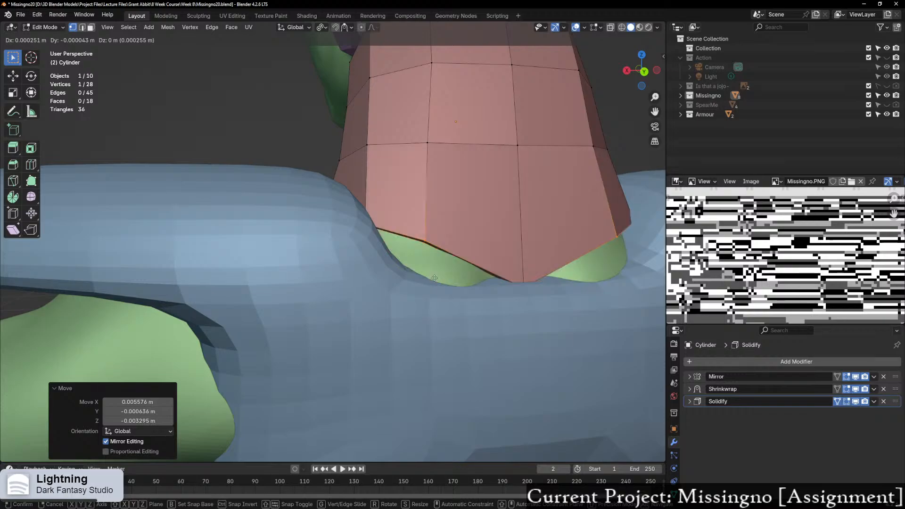
left_click(431, 262)
key("g")
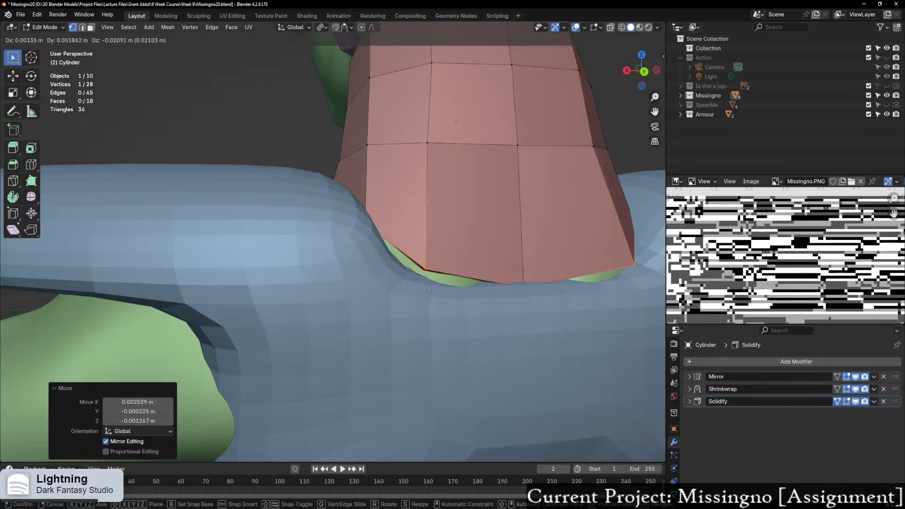
left_click(421, 277)
Step: Select the next hem vertex toward the side through the mesh and move it about 0.003 m in X and -0.005 m in Z
middle_click_drag(364, 222, 379, 228)
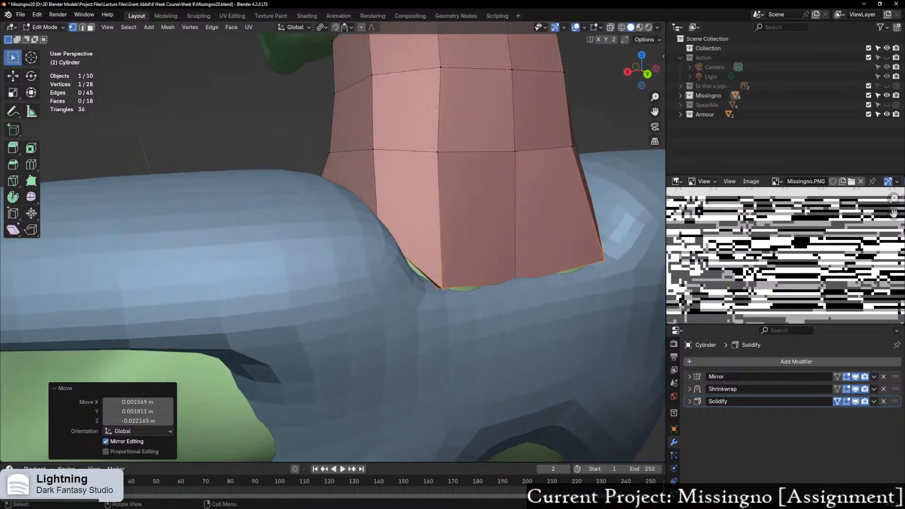
key("alt+z")
left_click_drag(367, 222, 395, 260)
key("alt+z")
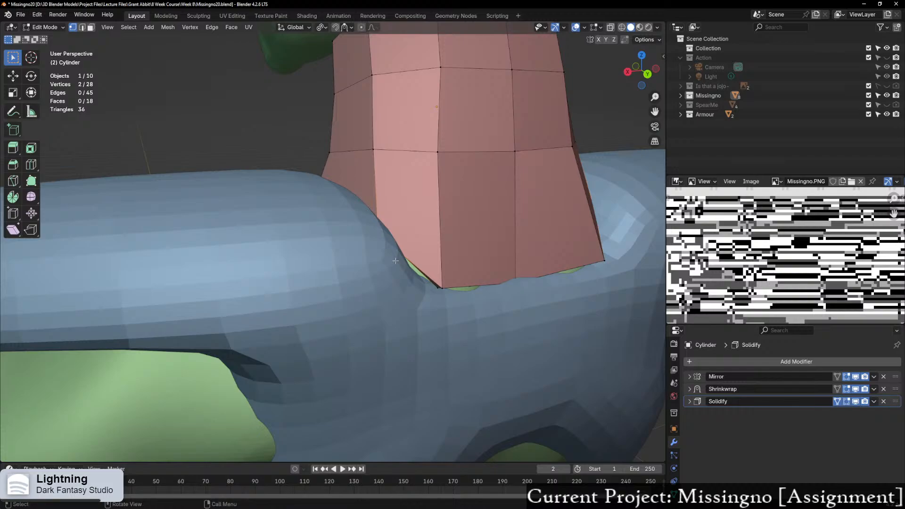
key("alt+z")
left_click(404, 239)
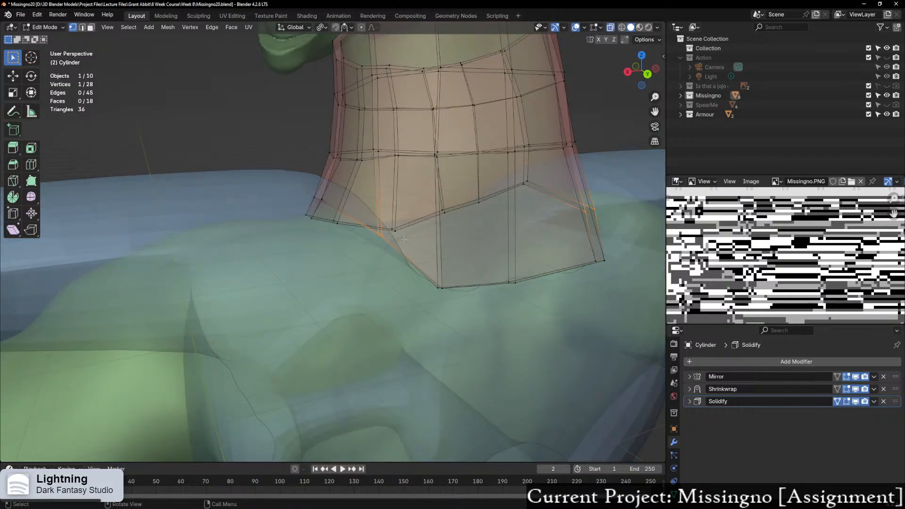
key("g")
left_click(380, 251)
key("alt+z")
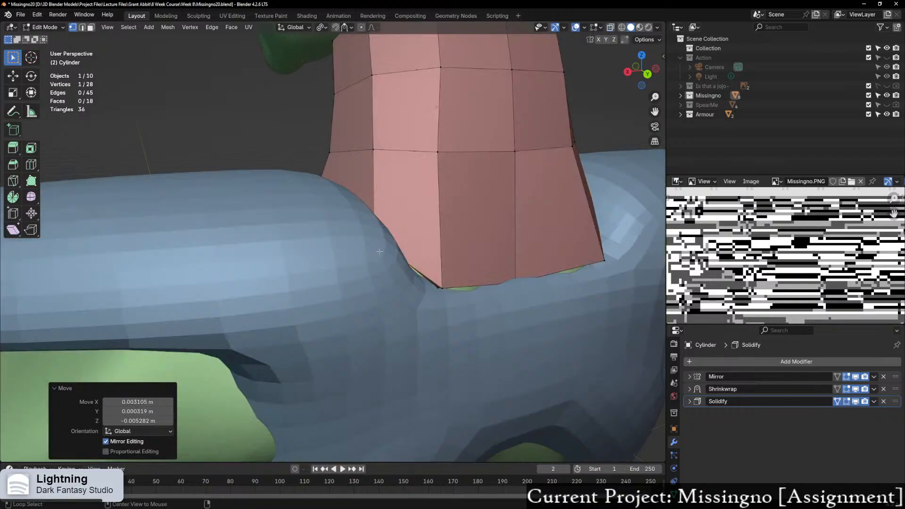
key("alt+z")
key("alt+z")
Step: Try Shade Auto Smooth at 30° on the lower neck piece and undo it
middle_click_drag(379, 251, 488, 261)
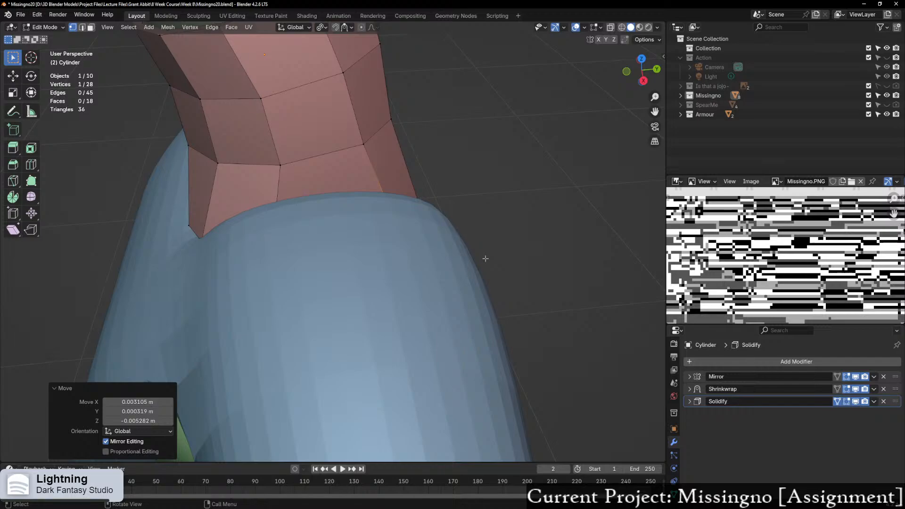
scroll(467, 241, "down", 3)
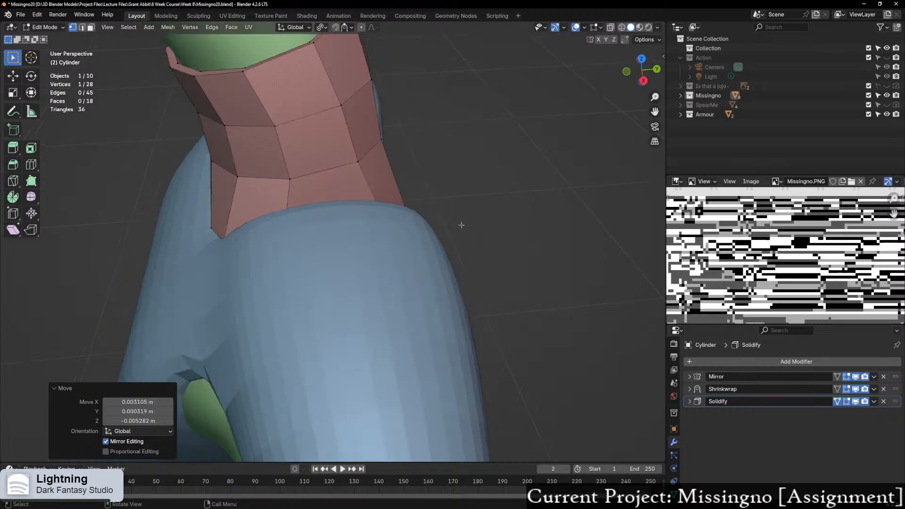
middle_click_drag(458, 223, 245, 263)
scroll(421, 247, "up", 3)
scroll(421, 247, "down", 3)
key("Tab")
right_click(357, 283)
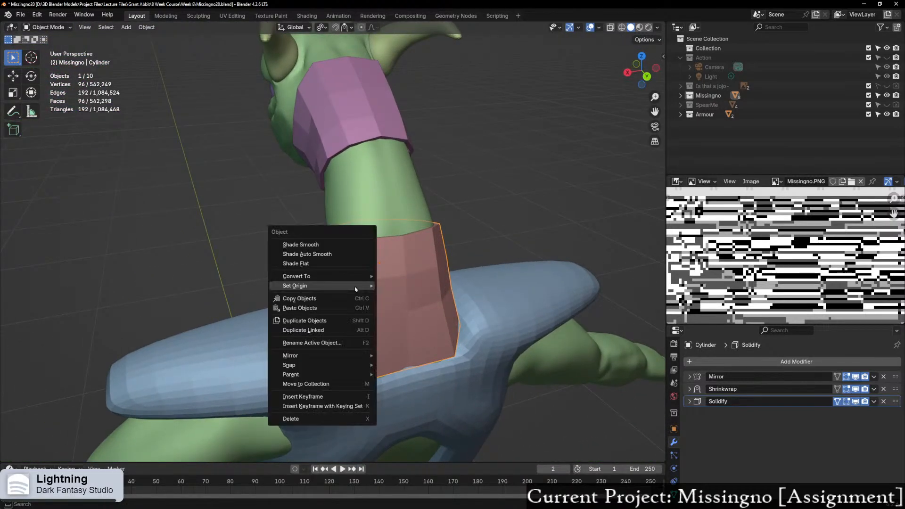
left_click(314, 254)
middle_click_drag(313, 254, 379, 273)
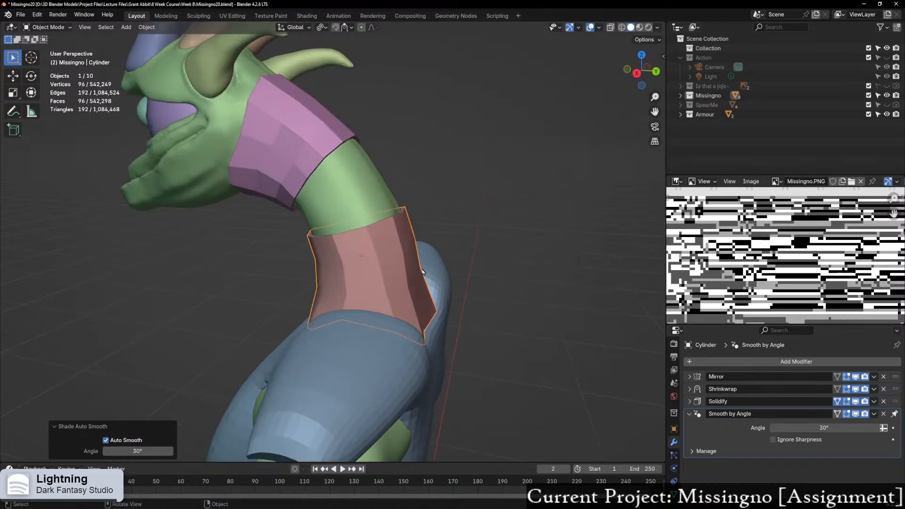
key("ctrl+z")
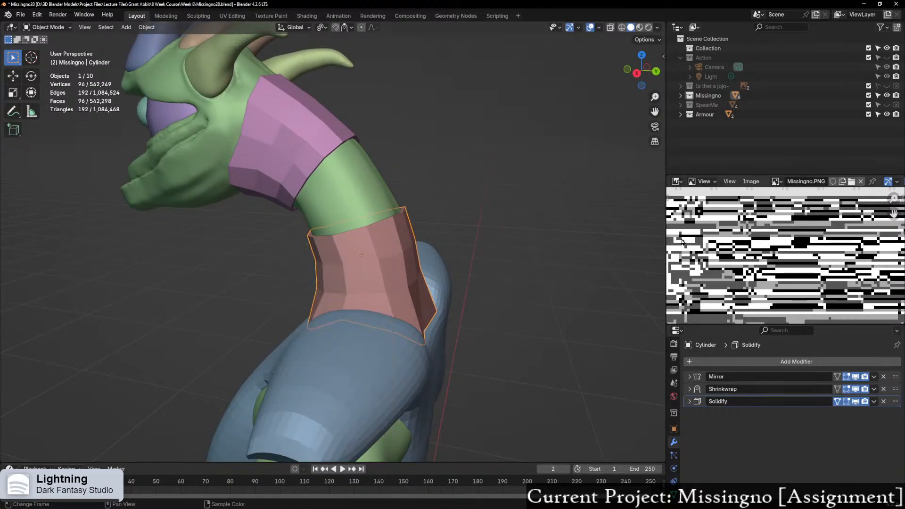
Step: Join the upper and lower neck armour pieces into one object and open it for edge editing
middle_click_drag(436, 233, 411, 245)
left_click(323, 137)
left_click(411, 245, "shift")
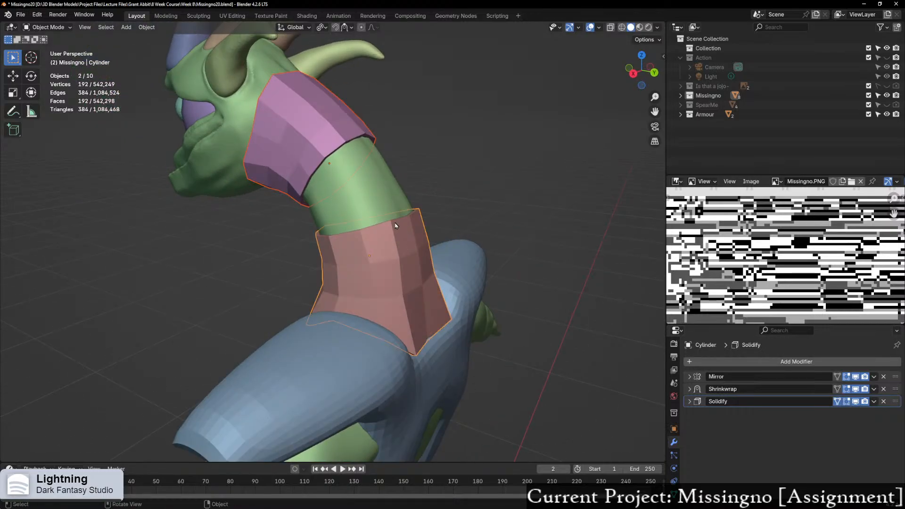
key("ctrl+j")
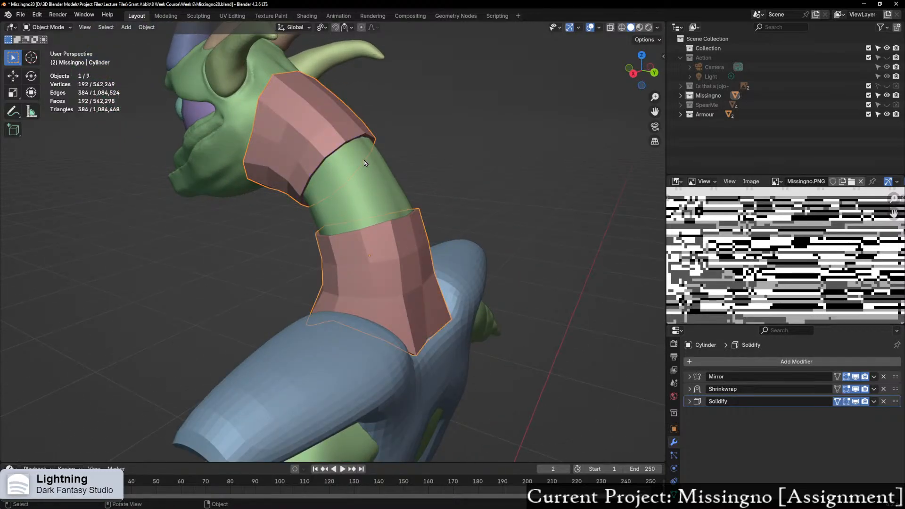
middle_click_drag(364, 163, 344, 200)
key("Tab")
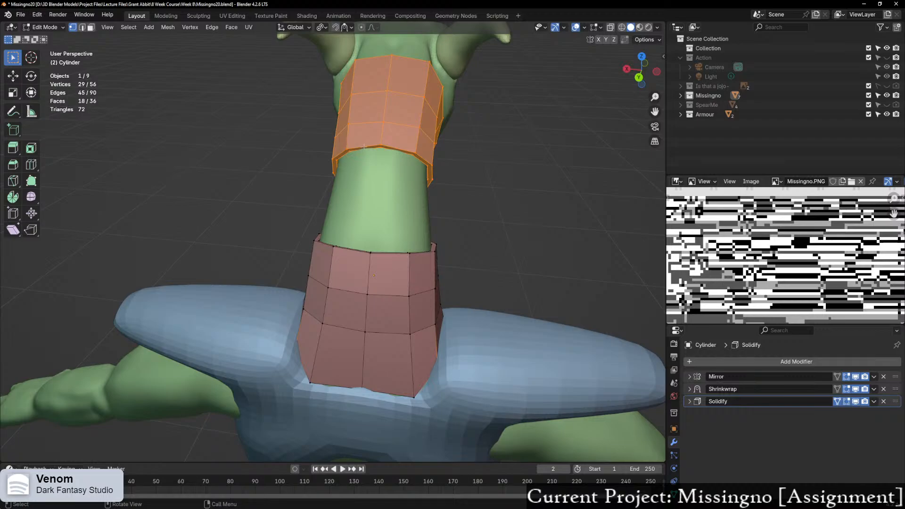
key("2")
Step: Try bridging one back edge of the upper segment to the lower segment's top rim with 2 cuts
left_click(394, 147)
middle_click_drag(343, 263, 401, 230)
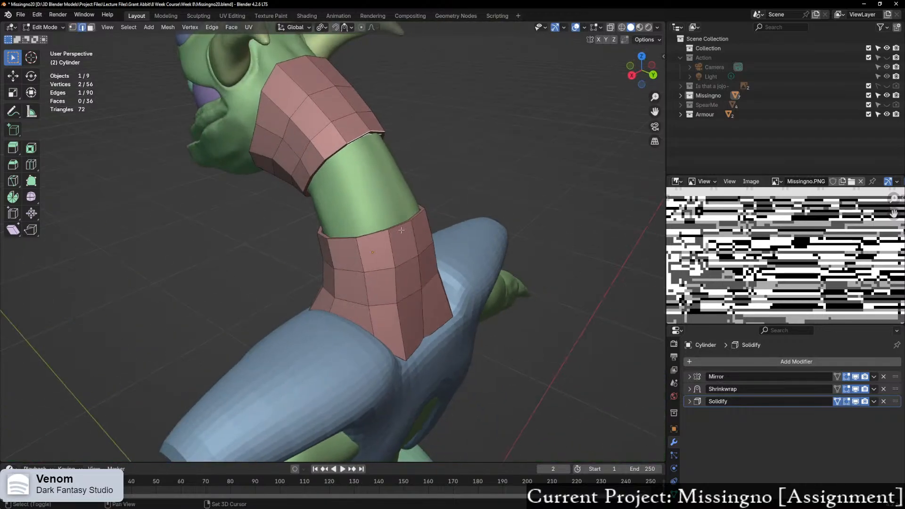
key("ctrl+e")
left_click(367, 255)
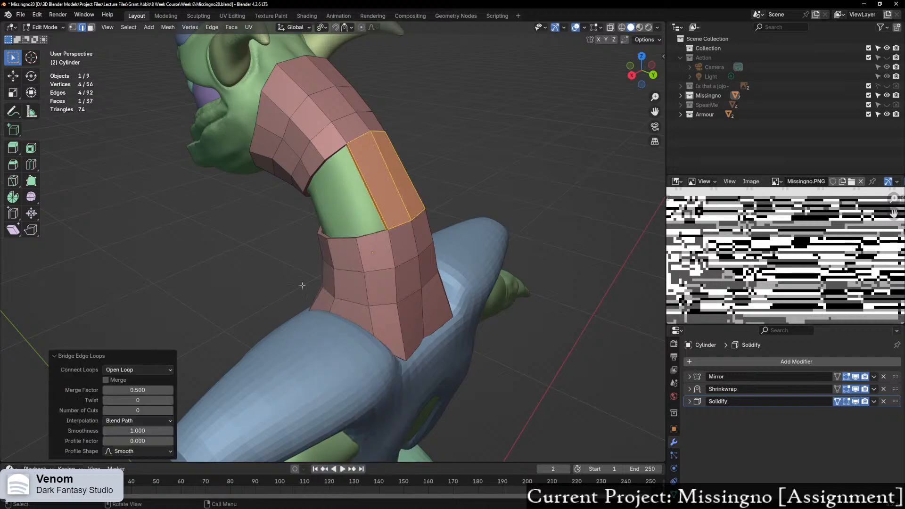
middle_click_drag(187, 401, 210, 394)
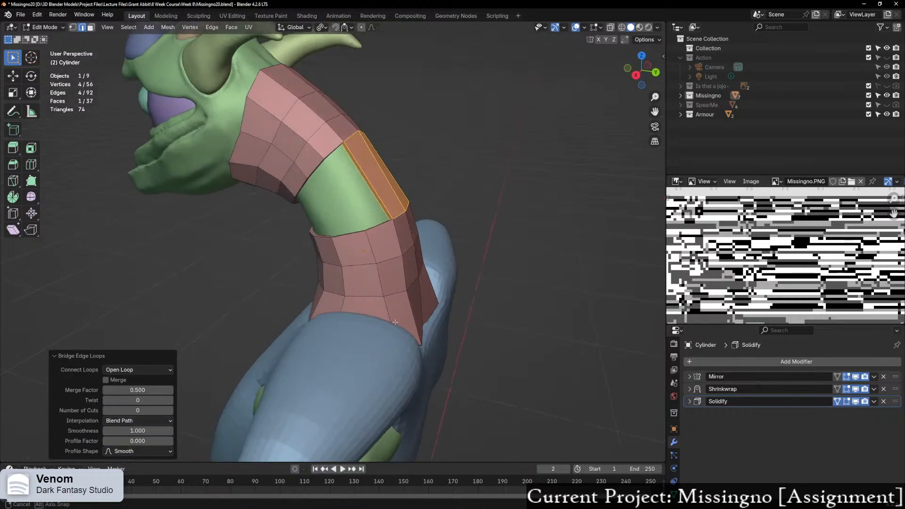
left_click(170, 410)
left_click(171, 410)
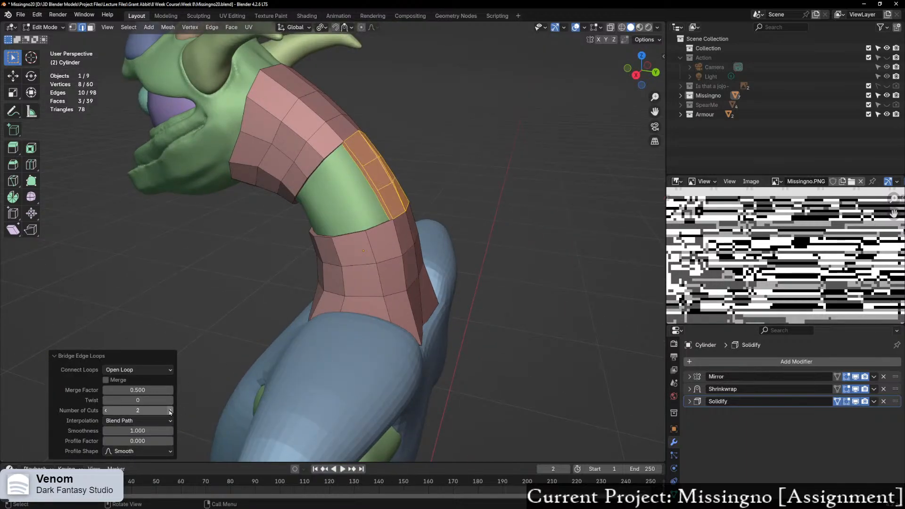
mouse_move(438, 259)
middle_mouse_down()
mouse_move(330, 255)
mouse_move(477, 234)
mouse_move(436, 262)
middle_mouse_up()
key("ctrl+z")
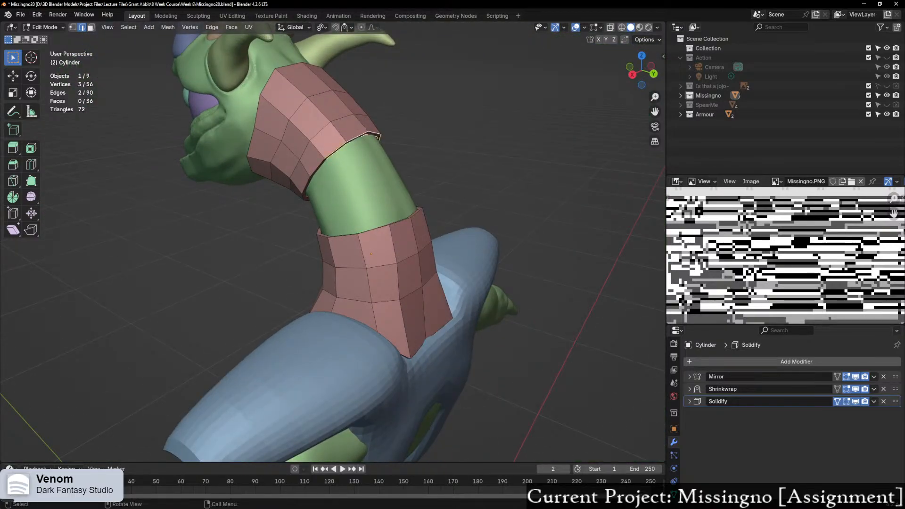
Step: Try bridging the upper segment's back hem edges to a back edge on the lower segment's top rim
middle_click_drag(372, 243, 354, 240)
left_click(393, 247, "alt+shift")
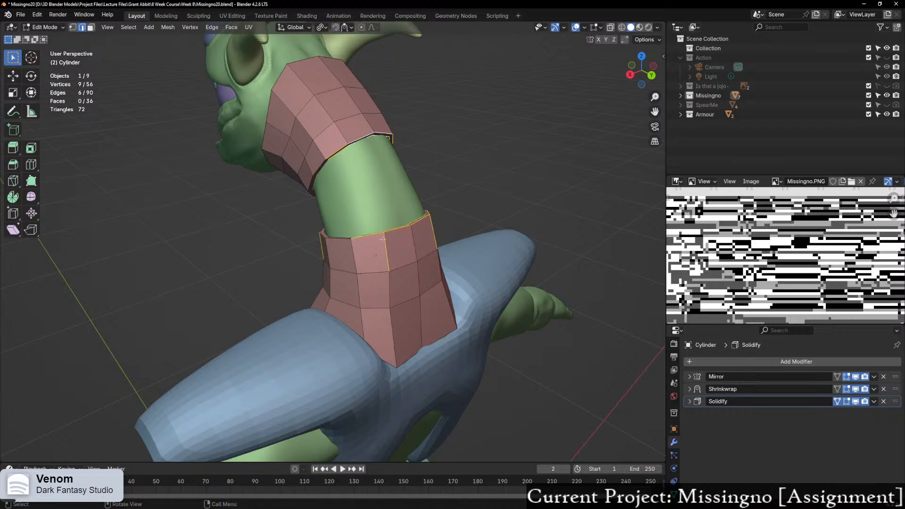
left_click(363, 235, "alt+shift")
left_click(365, 236, "shift")
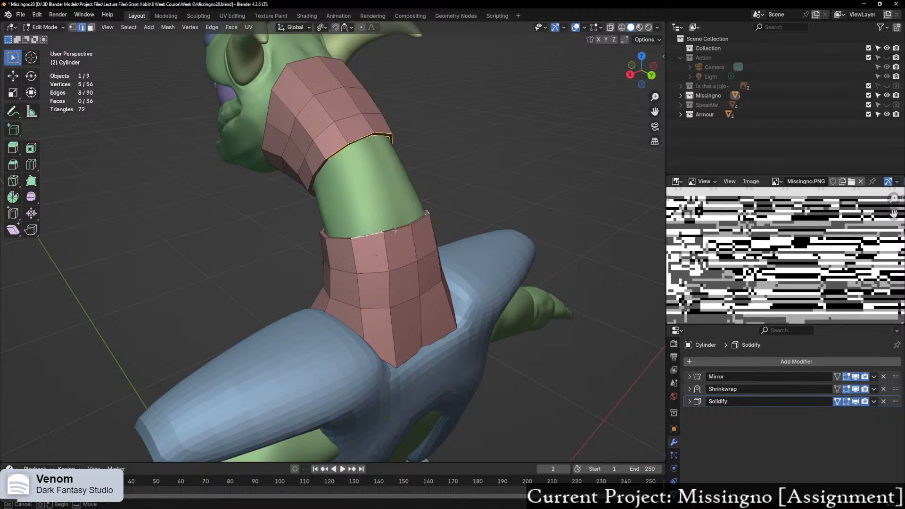
right_click(375, 227)
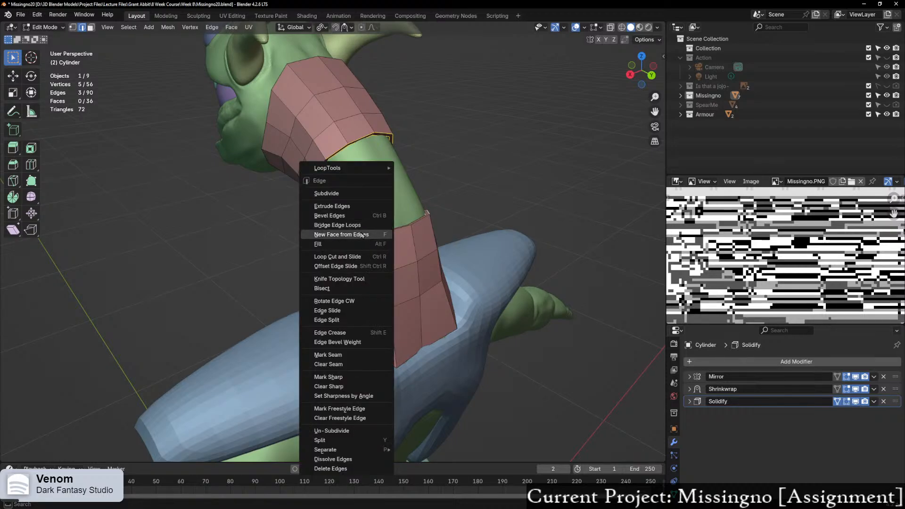
left_click(357, 225)
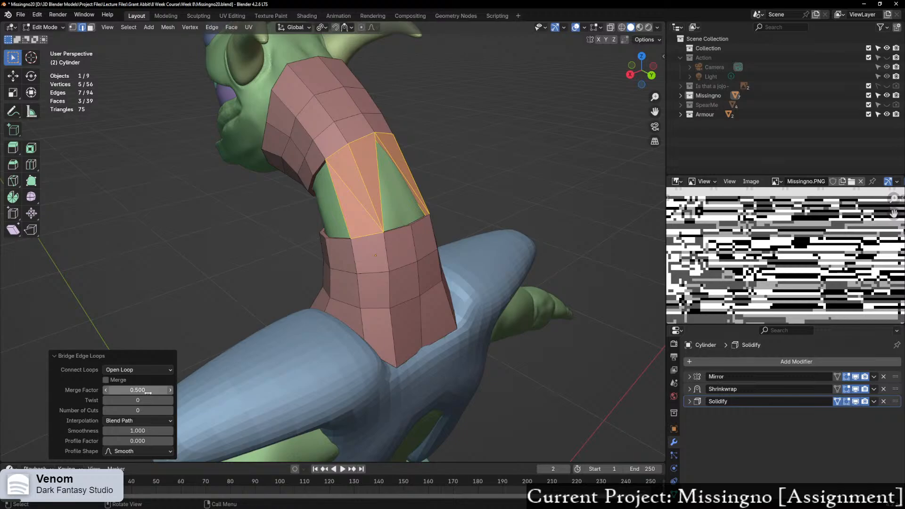
mouse_move(377, 246)
middle_mouse_down()
mouse_move(419, 244)
mouse_move(399, 225)
mouse_move(390, 236)
middle_mouse_up()
key("ctrl+z")
Step: Bridge the two back edges of the upper segment's hem to the two matching edges of the lower segment's top rim
right_click(352, 230)
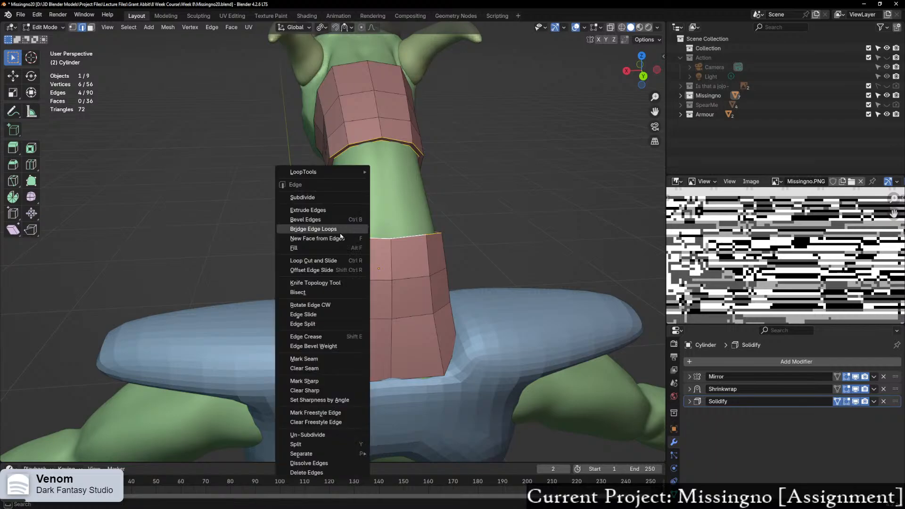
left_click(338, 230)
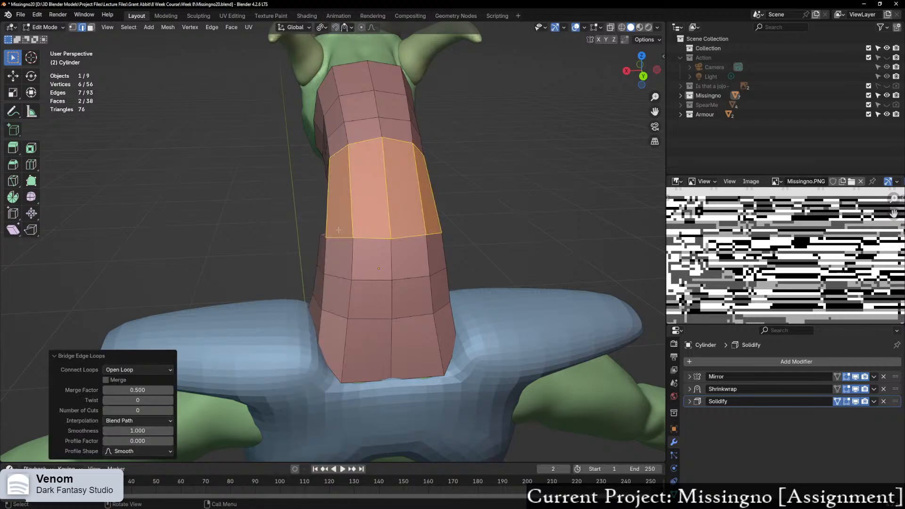
Step: Set the number of cuts to 2 for the bridge between the upper and lower neck armour segments
left_click(170, 415)
left_click(170, 415)
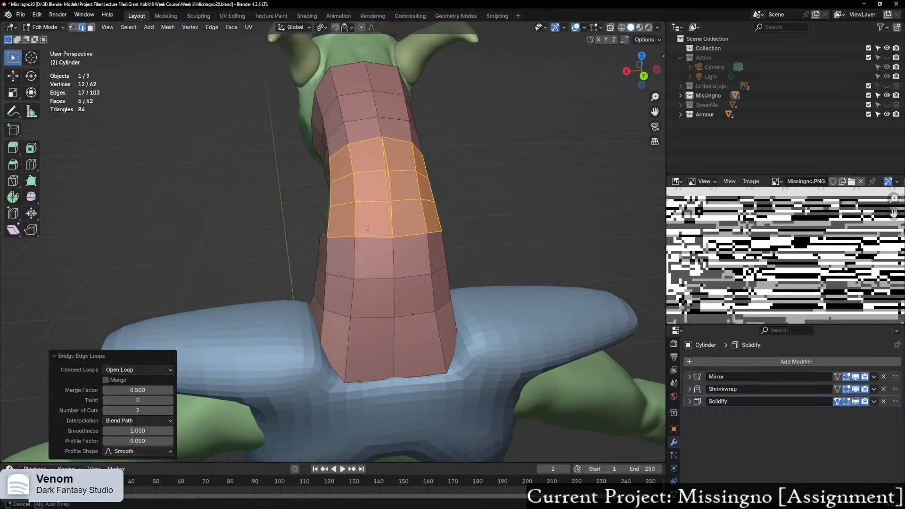
middle_click_drag(415, 222, 342, 249)
scroll(342, 250, "up", 1)
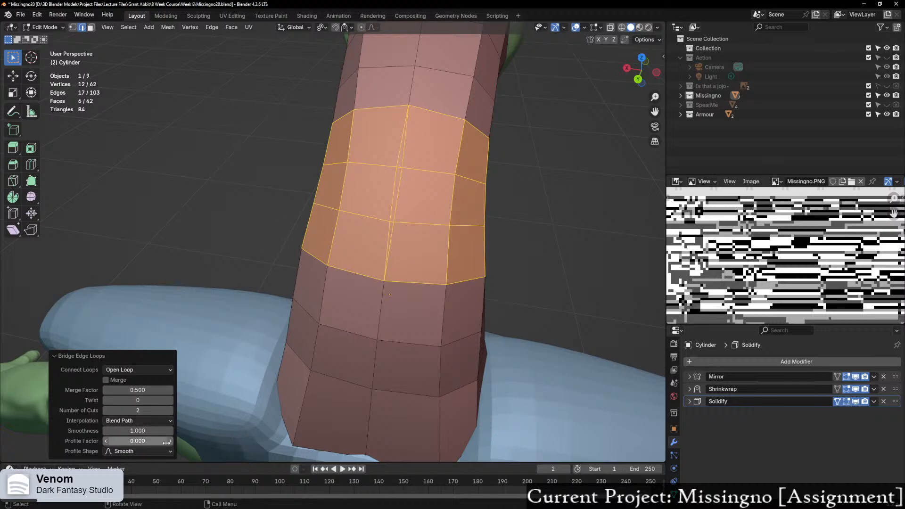
middle_click_drag(330, 282, 404, 214)
Step: Move the centre vertex of the bridge's lower cut row about 0.008 m along global X onto the mirror line at the back
key("ctrl+Tab")
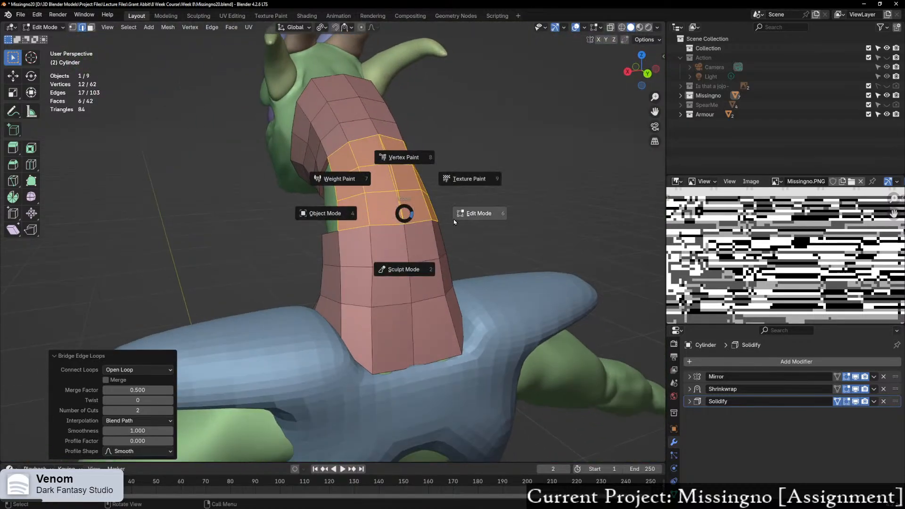
left_click(467, 227)
middle_click_drag(464, 227, 434, 245)
key("1")
left_click_drag(371, 200, 434, 236)
scroll(435, 235, "up", 5)
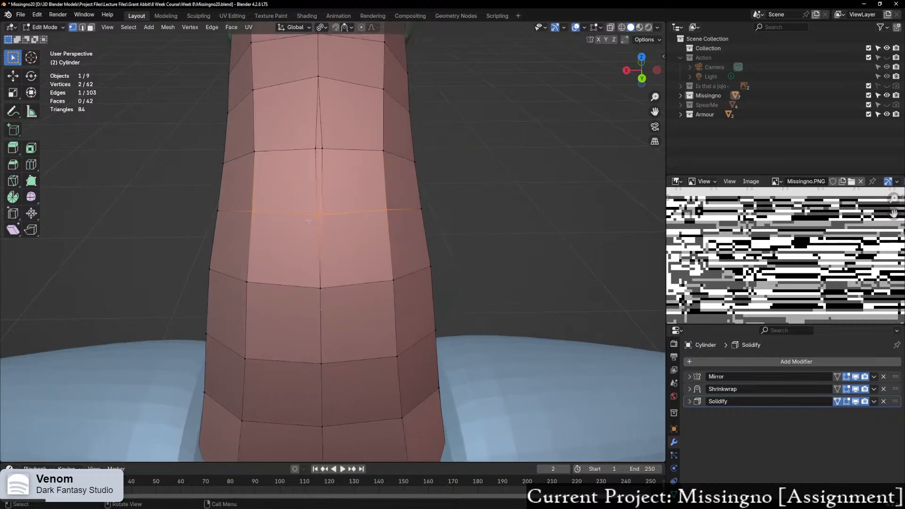
left_click(318, 210)
scroll(301, 197, "up", 3)
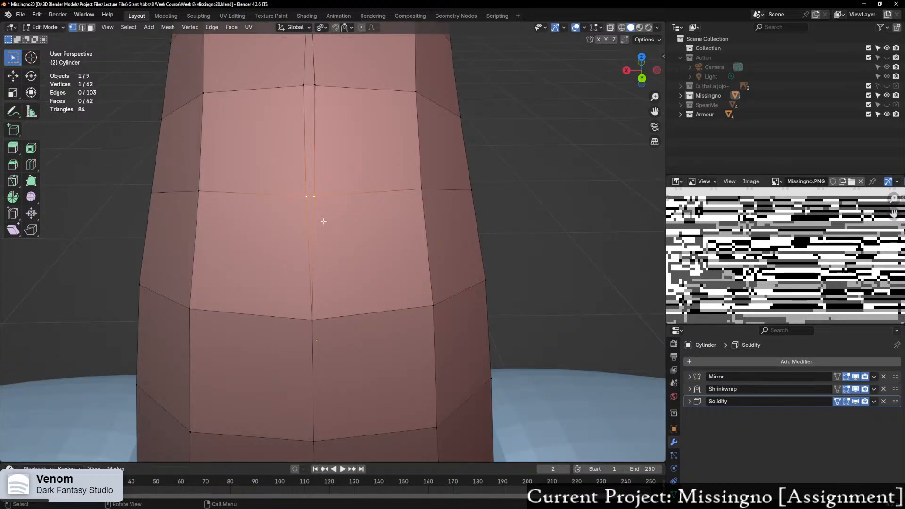
key("shift+v")
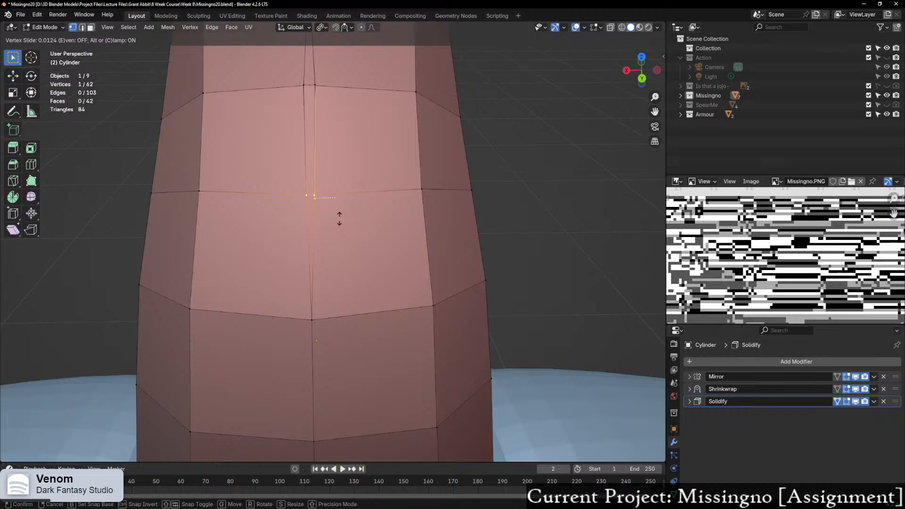
right_click(340, 219)
key("g")
key("x")
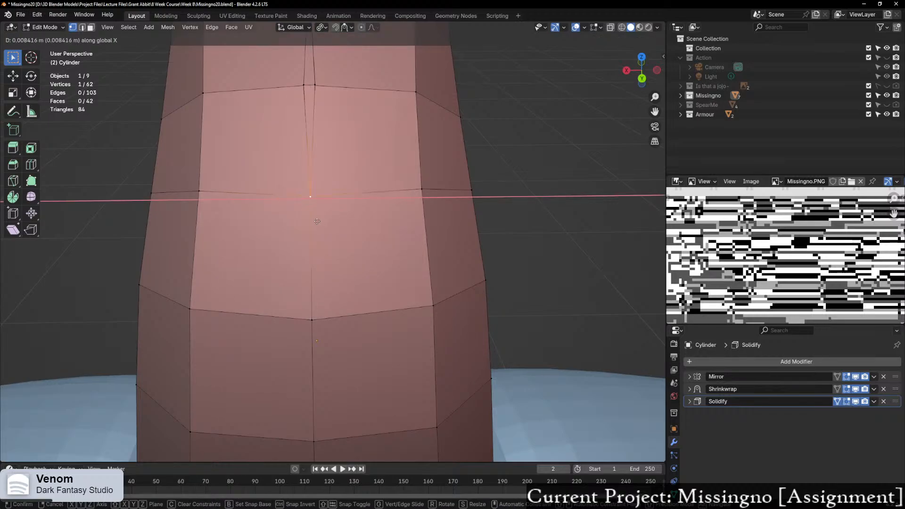
left_click(316, 221)
Step: Move the centre vertex of the bridge's upper cut row about 0.0155 m along X to close the gap, and return to Object Mode
middle_click_drag(317, 221, 352, 307, "shift")
left_click(344, 182)
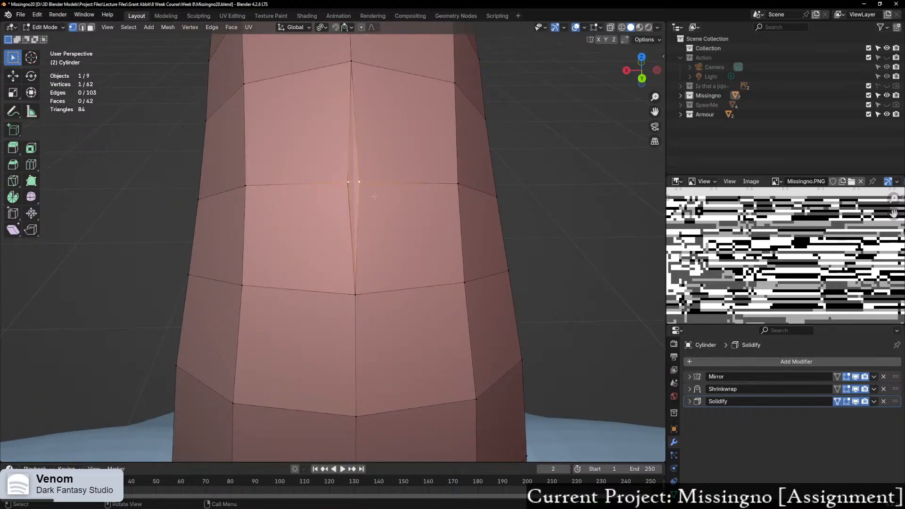
key("g")
key("x")
left_click(357, 202)
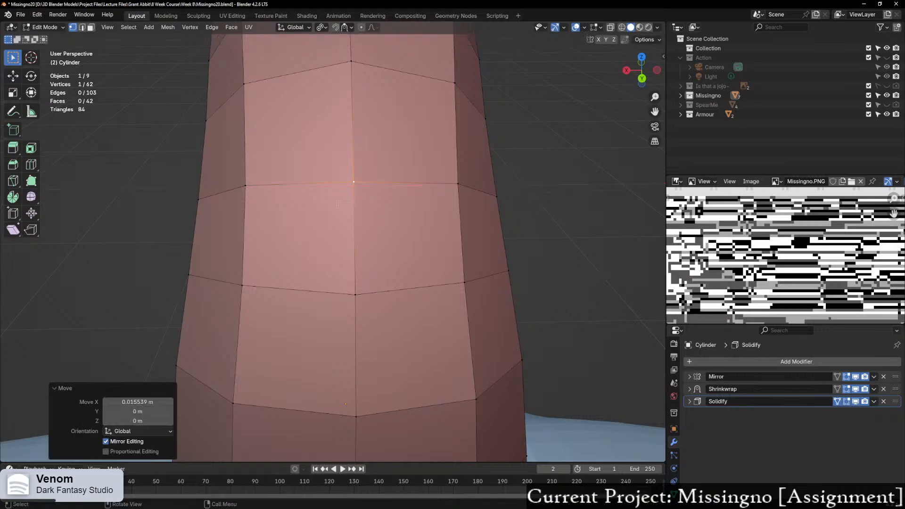
middle_click_drag(356, 203, 389, 321, "shift")
left_click(380, 178)
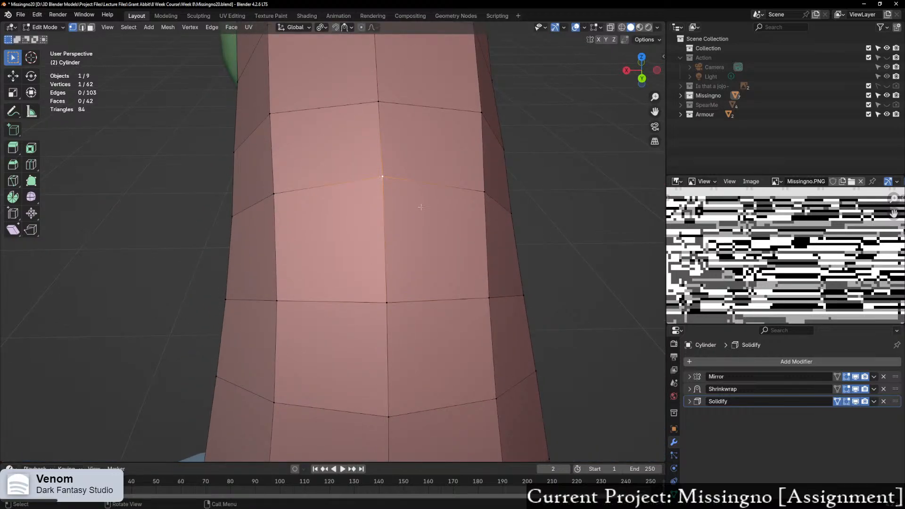
middle_click_drag(421, 207, 336, 181)
middle_click_drag(346, 259, 419, 237)
key("ctrl+Tab")
left_click(316, 248)
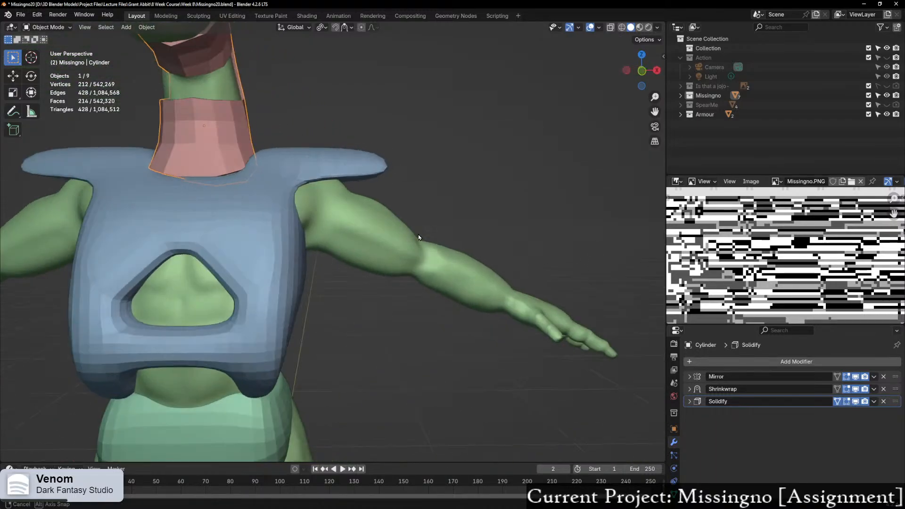
Step: Examine the armour from the front and side, and look over the Missingno.PNG reference image
scroll(805, 274, "down", 1)
middle_click_drag(820, 277, 801, 206)
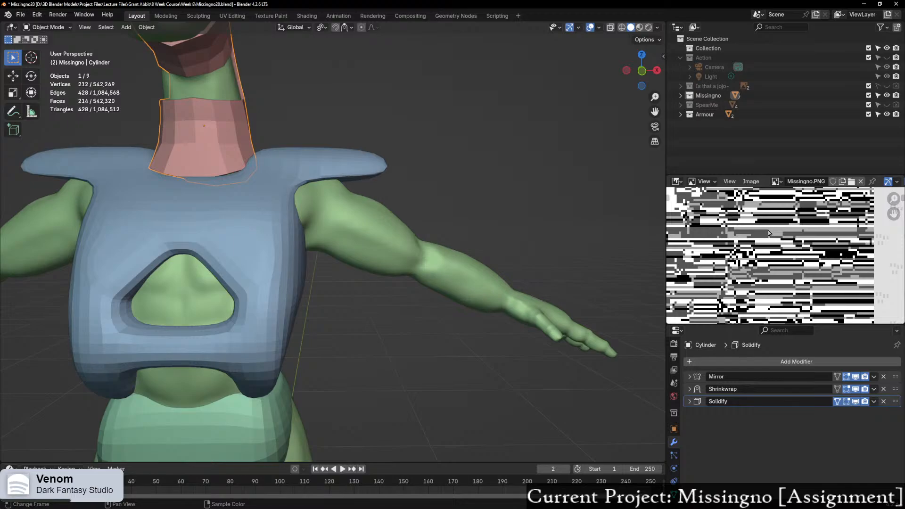
middle_click_drag(346, 271, 264, 273)
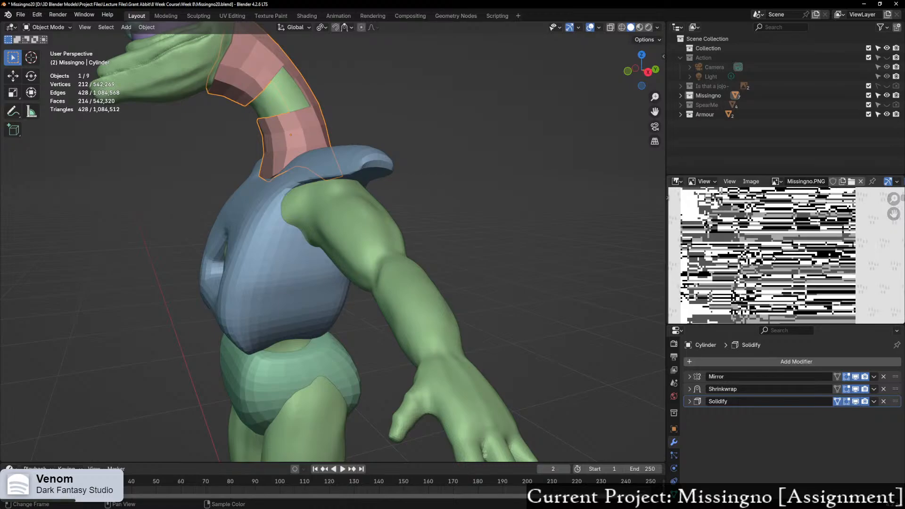
middle_click_drag(757, 260, 784, 200)
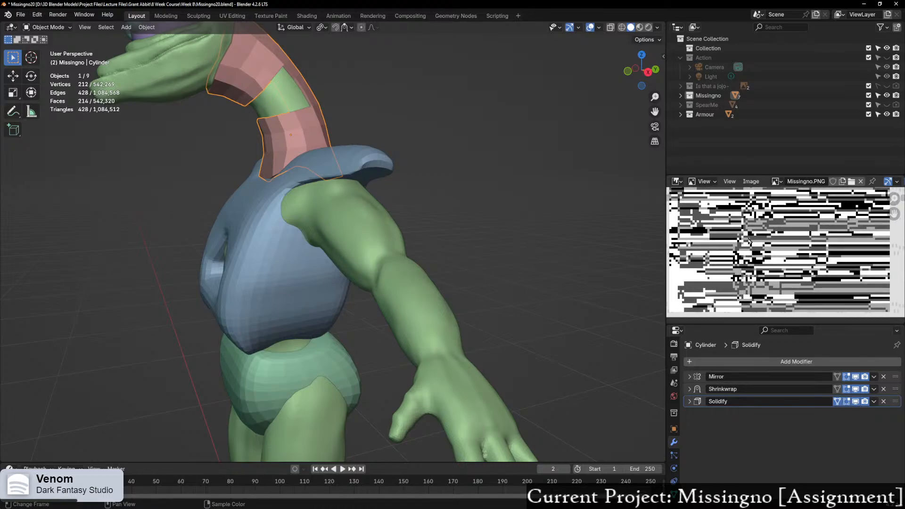
scroll(733, 280, "down", 2)
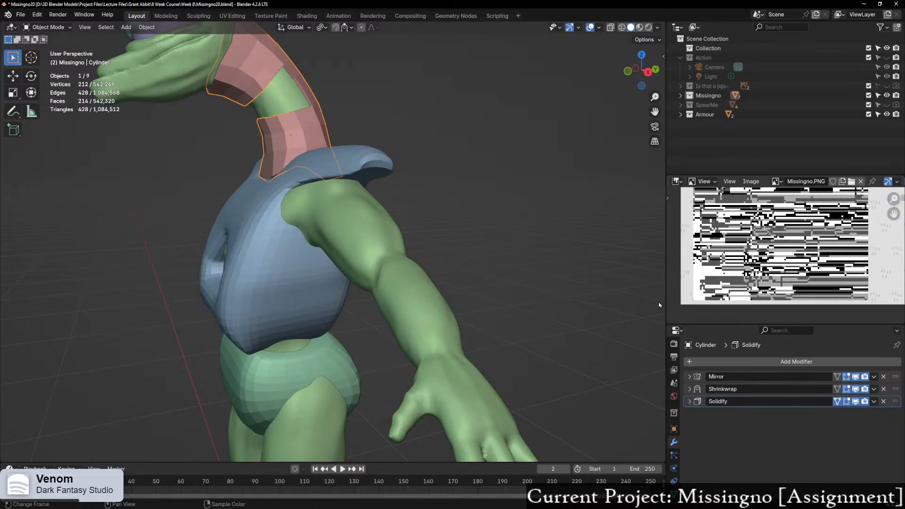
scroll(462, 366, "down", 2)
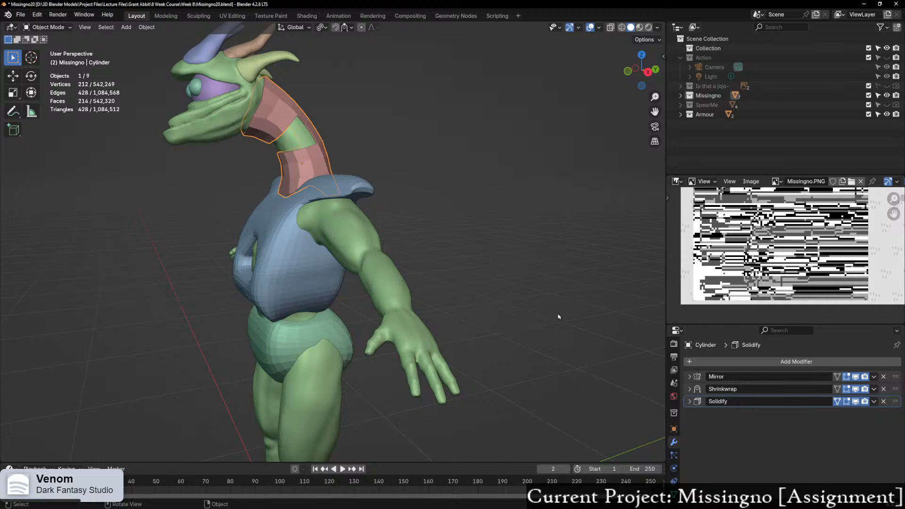
scroll(768, 290, "up", 4)
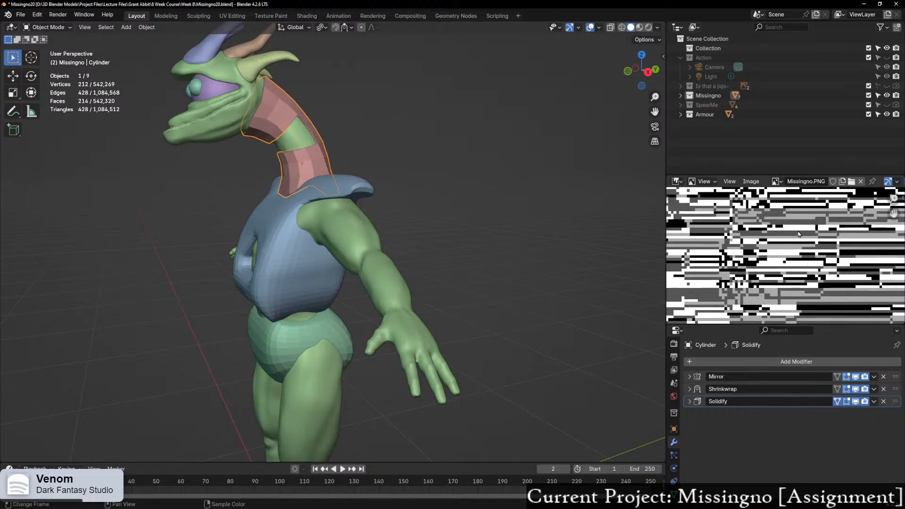
scroll(776, 278, "down", 1)
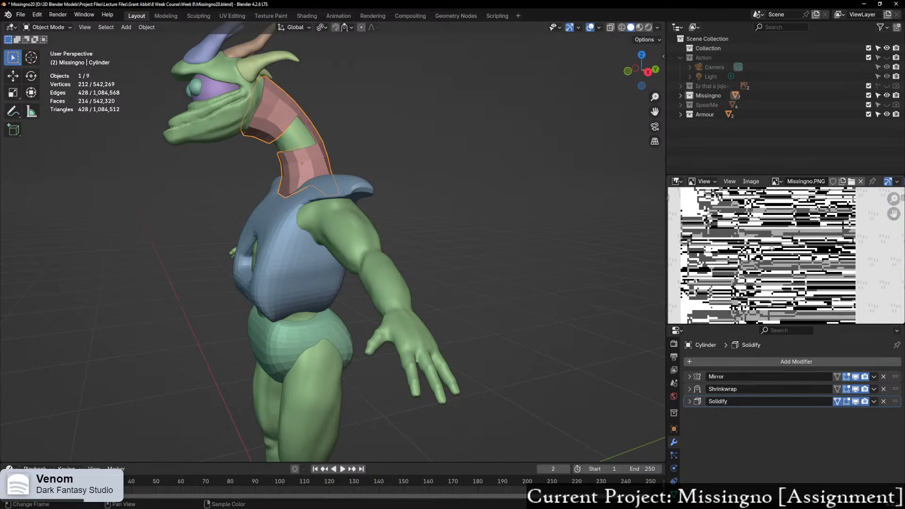
middle_click_drag(772, 248, 762, 264)
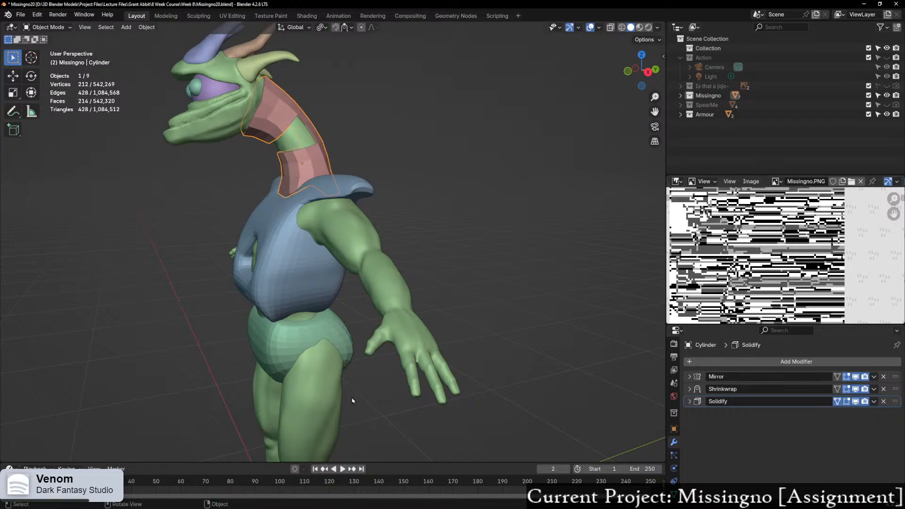
Step: In front view, add a mesh circle with 12 vertices on the creature's left upper arm
middle_click_drag(431, 228, 452, 272)
scroll(408, 269, "up", 3)
scroll(409, 268, "up", 1)
key("shift+a")
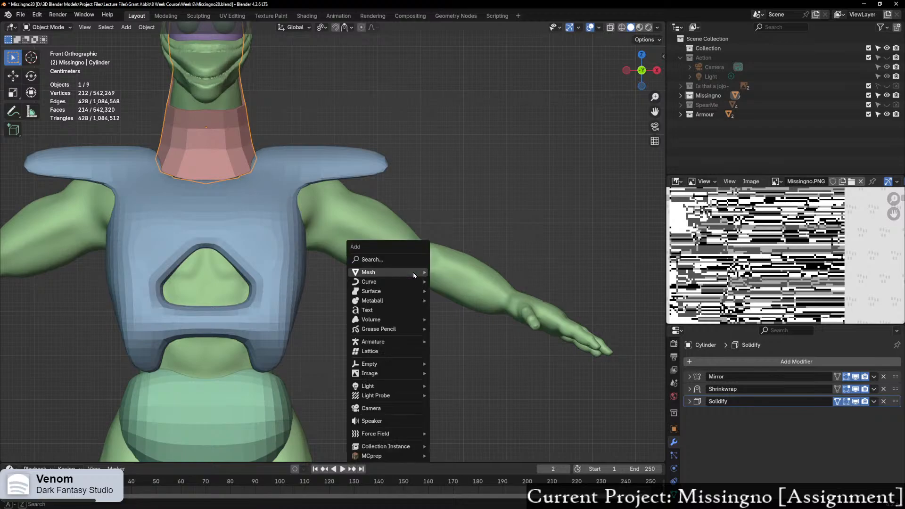
mouse_move(393, 273)
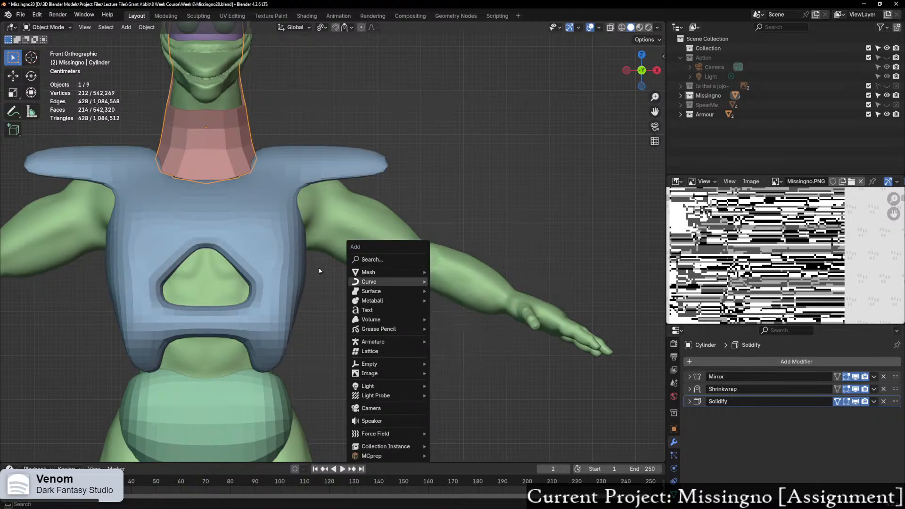
key("shift+a")
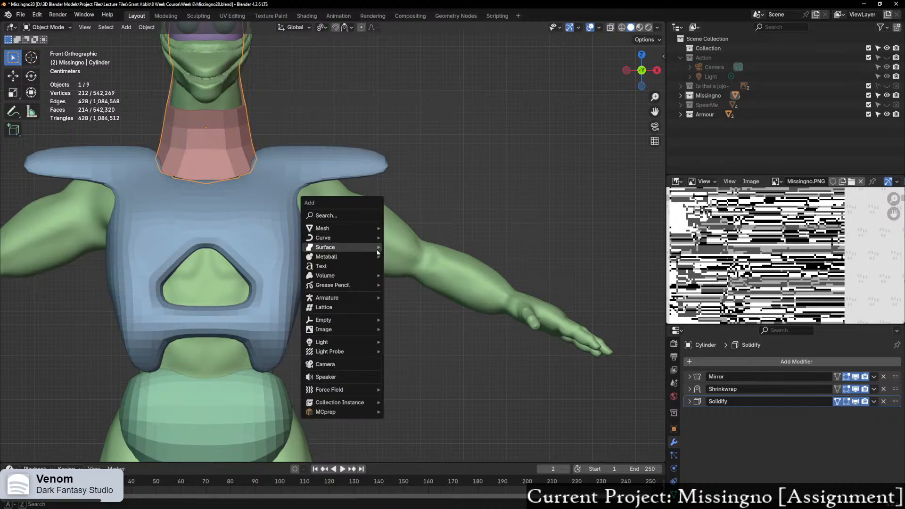
mouse_move(359, 229)
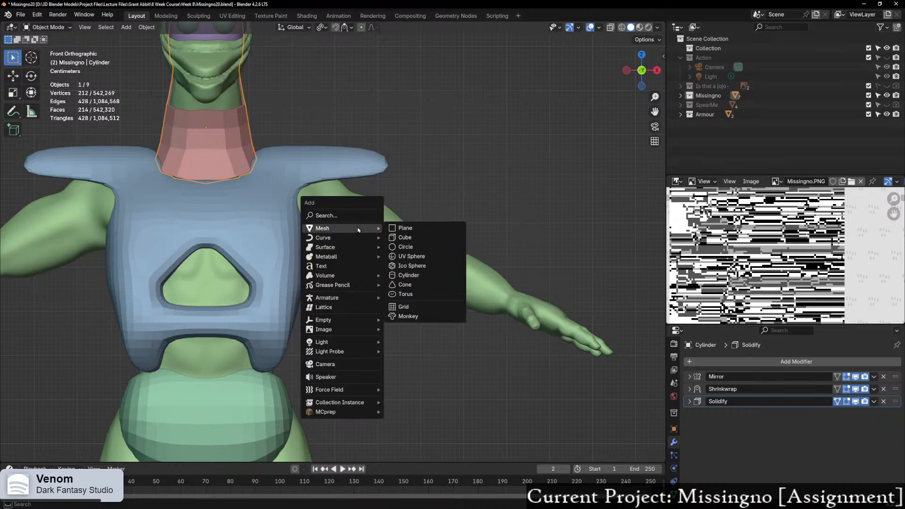
left_click(414, 247)
left_click(149, 353)
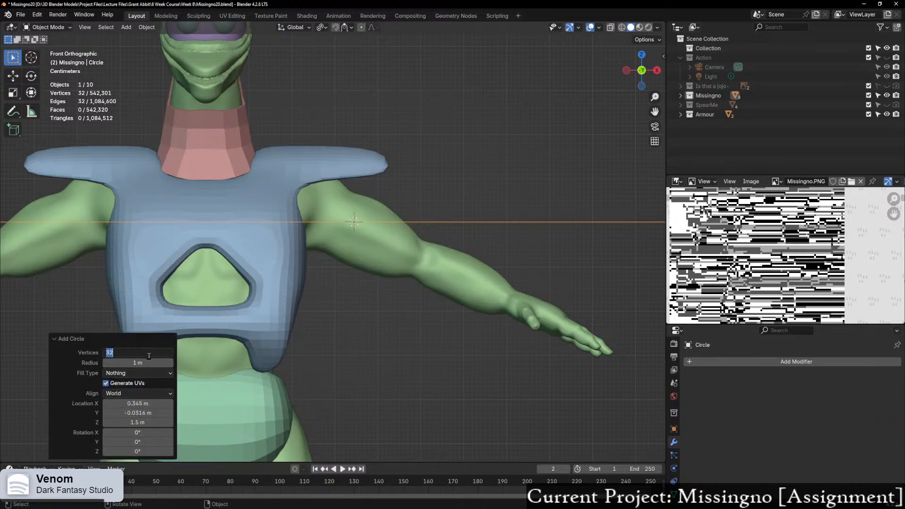
key("Return")
Step: Rotate the circle 115° in front view across the upper arm and scale it to 0.1
key("r")
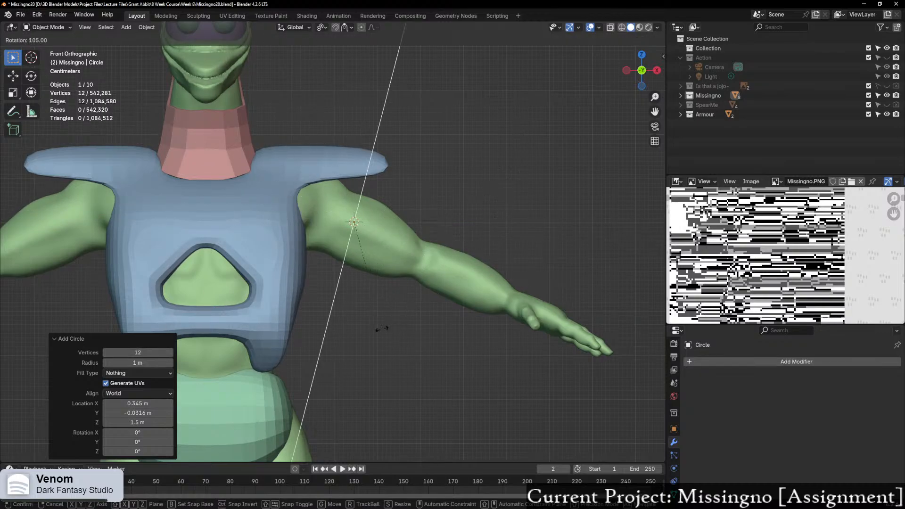
left_click(366, 329)
key("s")
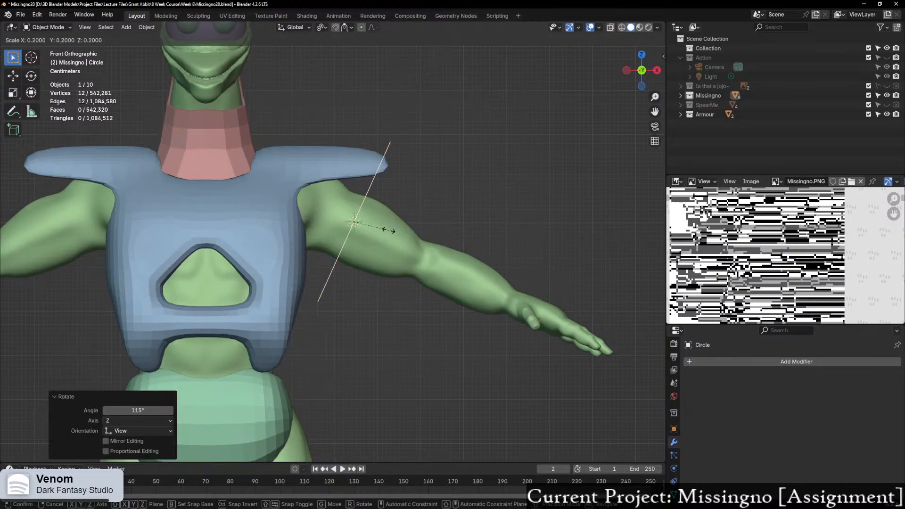
left_click(372, 230)
Step: In right side view, move the circle about 0.081 m along global Y to centre it around the upper arm
middle_click_drag(404, 206, 299, 220)
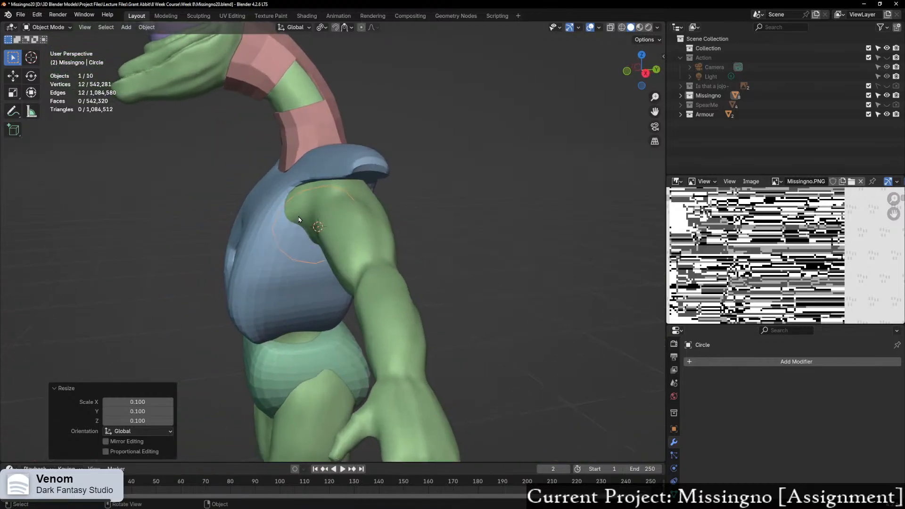
left_click(645, 74)
key("g")
key("x")
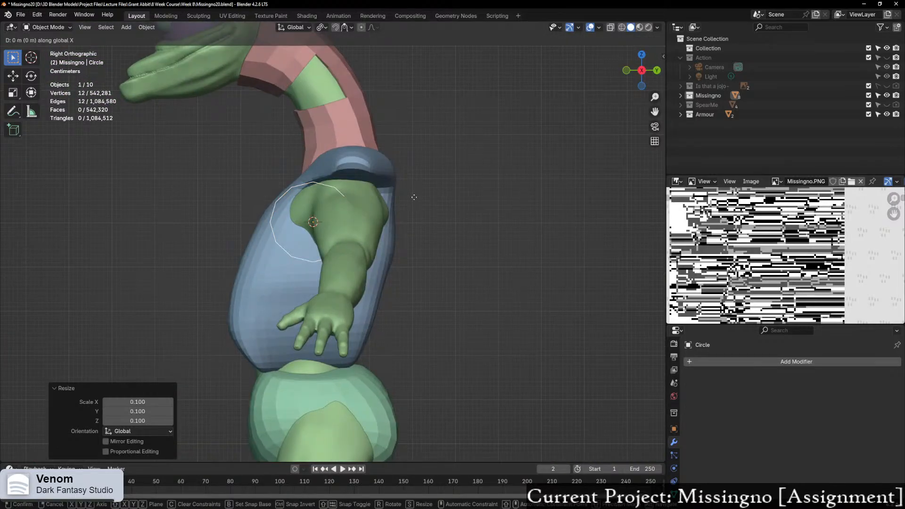
key("y")
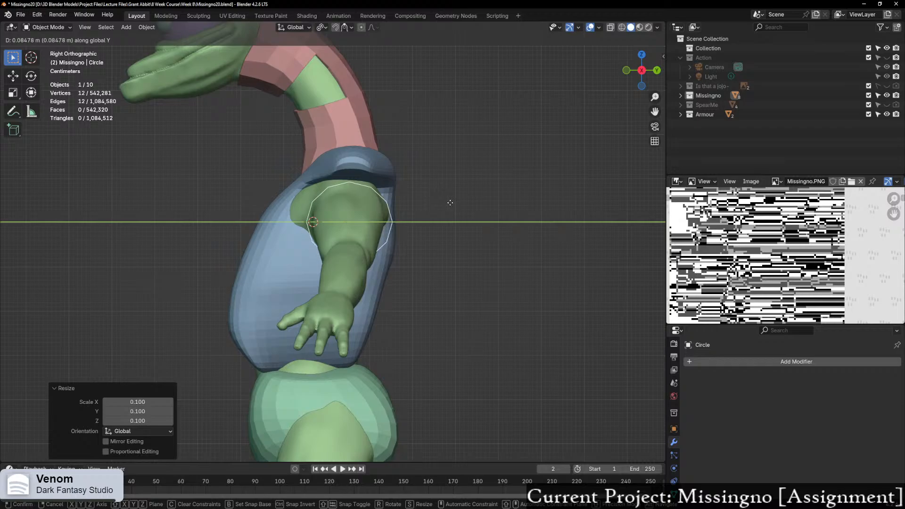
left_click(449, 202)
Step: In front view, move the circle about 0.013 m along its local X axis to centre it across the upper arm
middle_click_drag(441, 200, 375, 219)
left_click(642, 71)
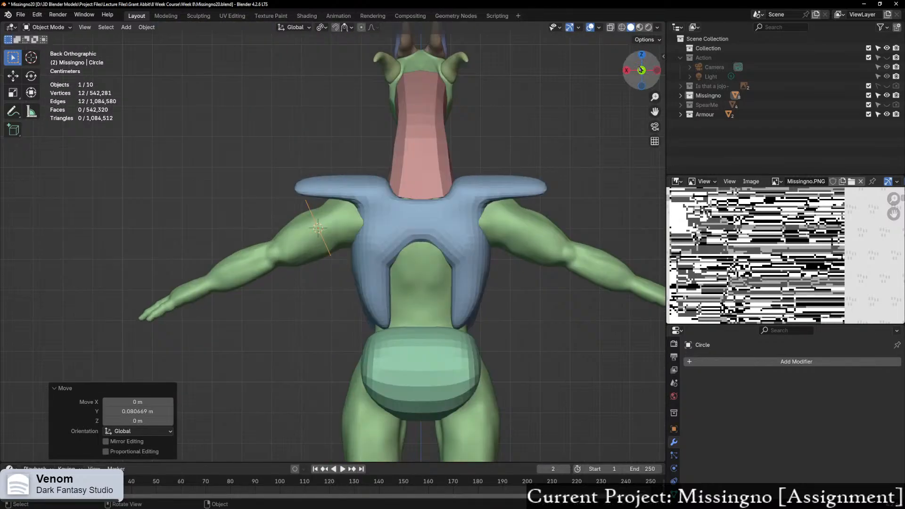
left_click(658, 71)
left_click(658, 71)
scroll(441, 200, "up", 4)
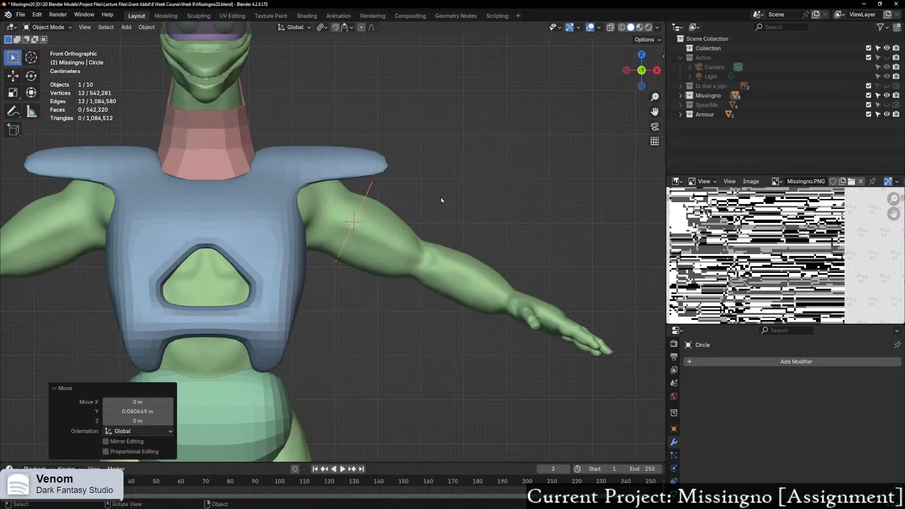
key("g")
key("z")
key("z")
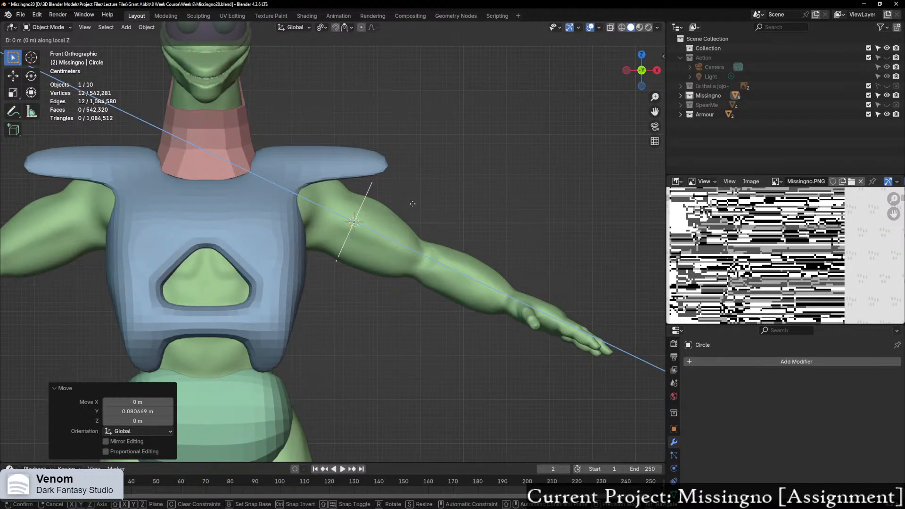
key("x")
key("x")
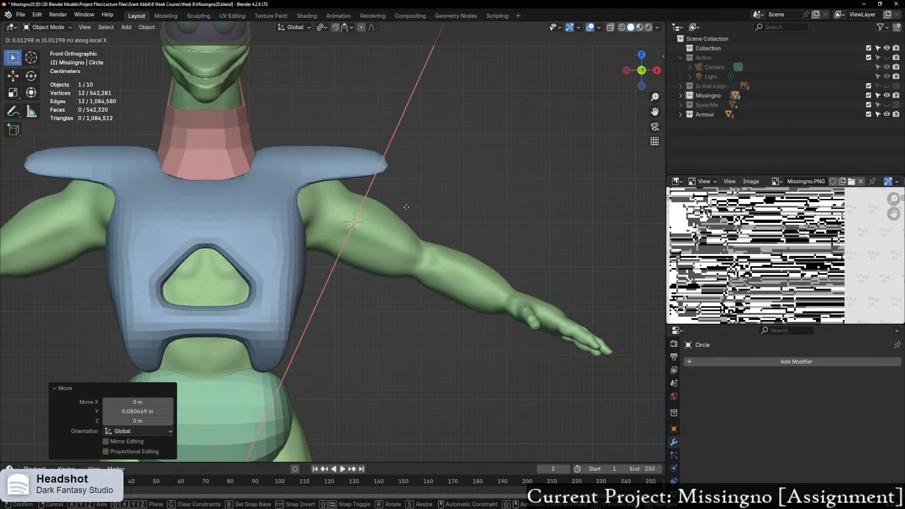
left_click(405, 207)
Step: Turn on the Face Orientation overlay for the whole model
middle_click_drag(406, 207, 383, 222)
scroll(383, 222, "down", 5)
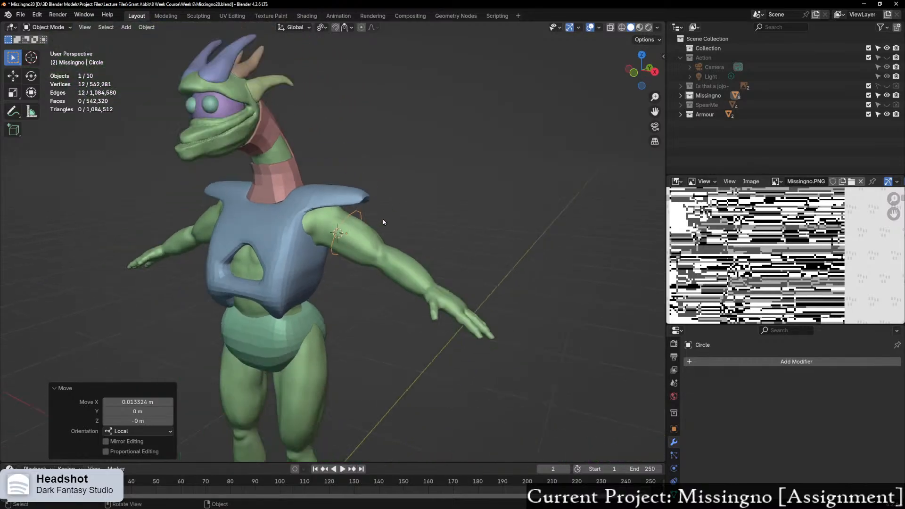
left_click(600, 27)
left_click(542, 195)
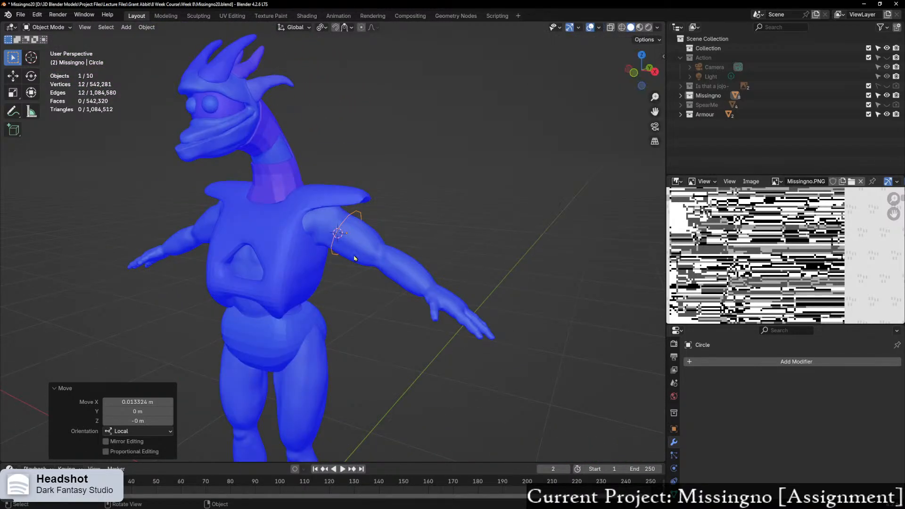
Step: Examine the face orientation of the neck armour, chest armour, head and arms from several sides
scroll(443, 241, "down", 3)
middle_click_drag(443, 240, 429, 258)
scroll(319, 214, "up", 6)
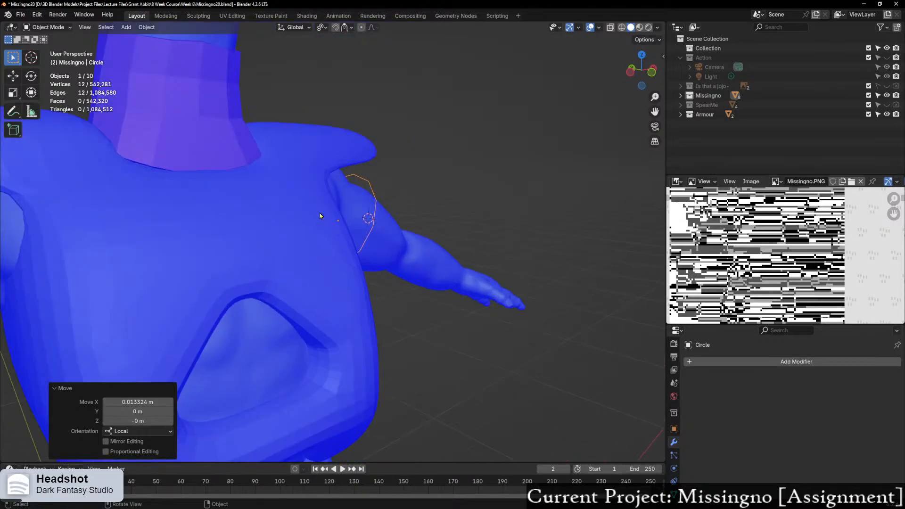
middle_click_drag(319, 215, 374, 241)
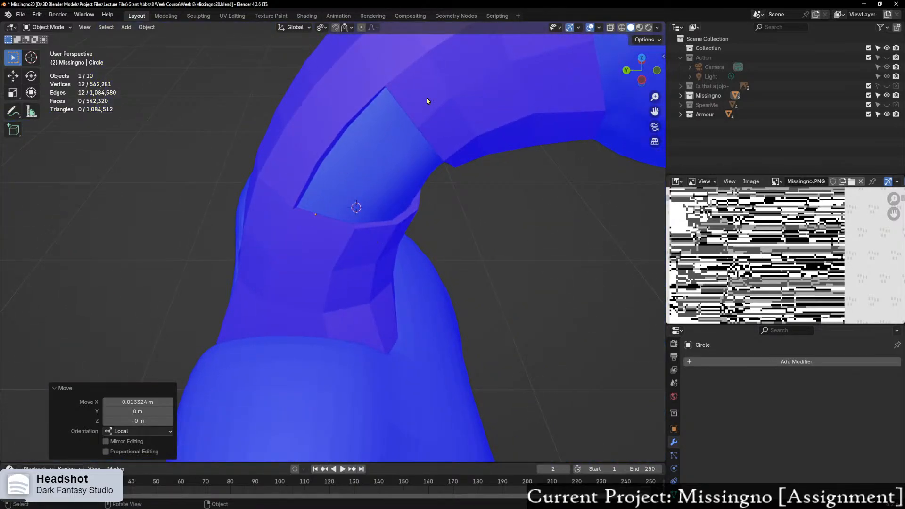
scroll(428, 100, "down", 10)
middle_click_drag(454, 160, 493, 137)
scroll(451, 165, "up", 6)
scroll(415, 178, "up", 2)
left_click(428, 157)
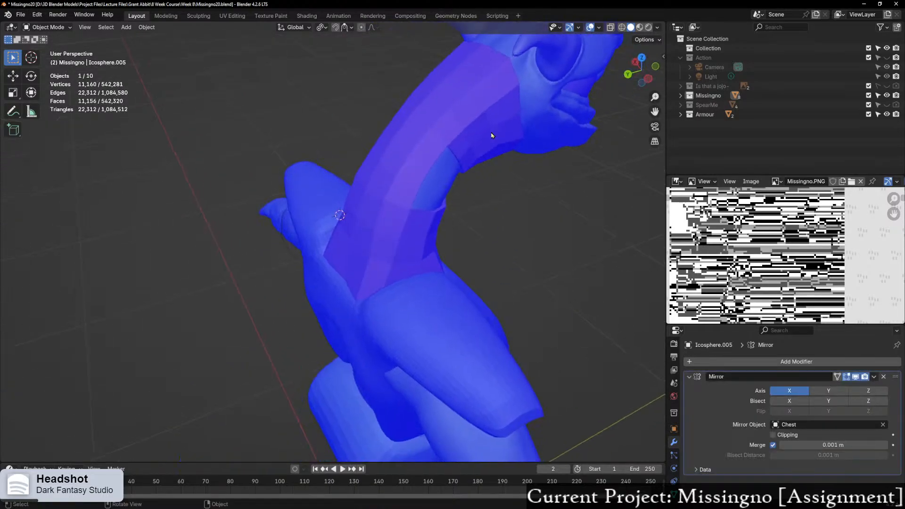
scroll(501, 129, "down", 3)
middle_click_drag(603, 60, 344, 98)
scroll(329, 165, "down", 2)
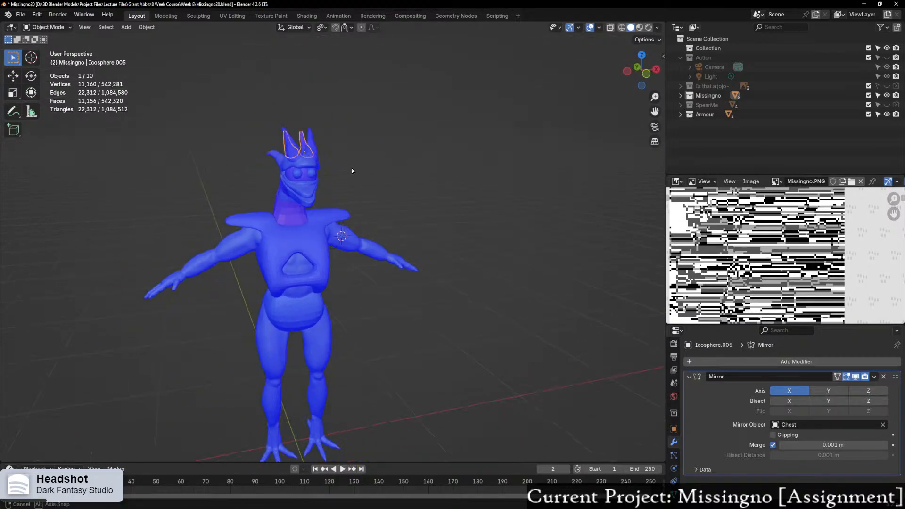
middle_click_drag(349, 169, 279, 176)
scroll(339, 313, "up", 3)
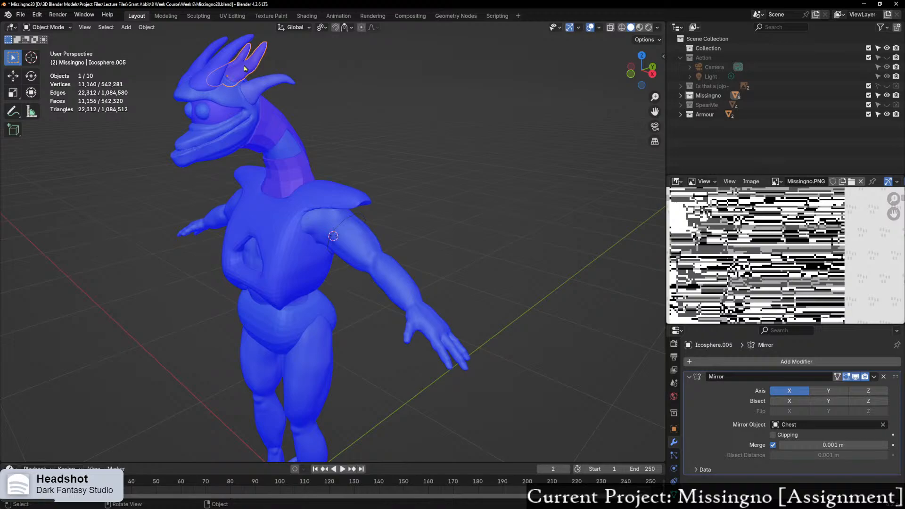
middle_click_drag(288, 190, 349, 175)
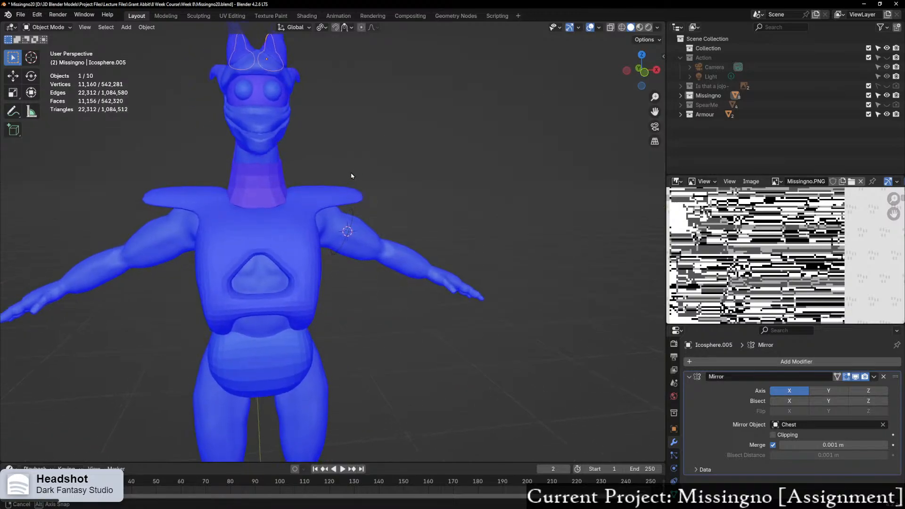
Step: Try Material colouring for the viewport shading and restore Random colouring
left_click(659, 28)
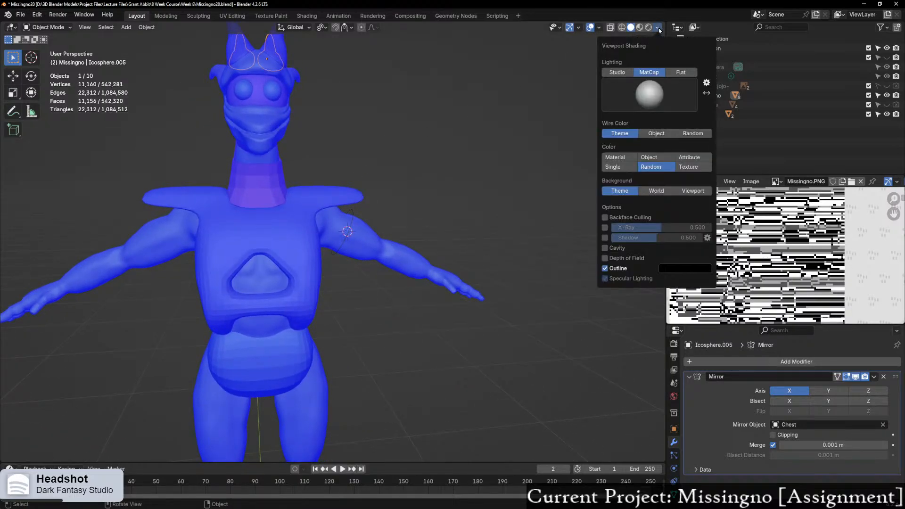
left_click(608, 163)
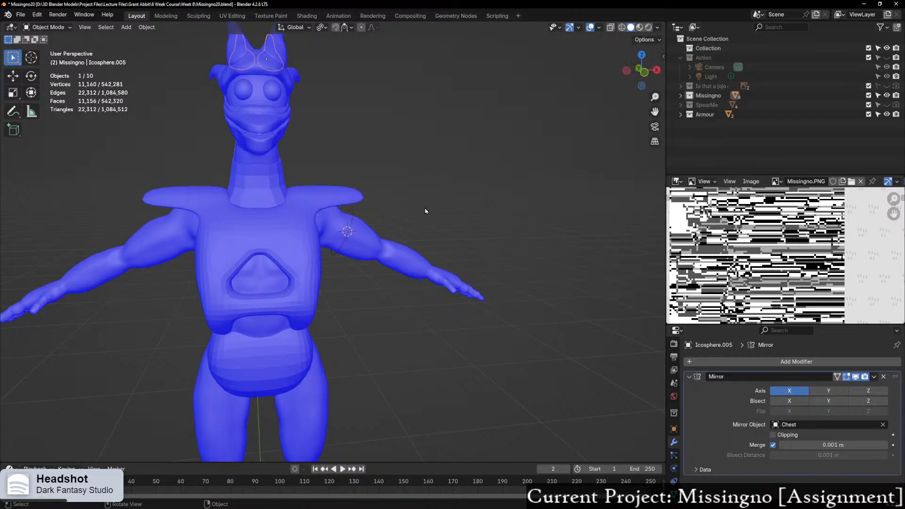
mouse_move(424, 212)
middle_mouse_down()
mouse_move(329, 278)
mouse_move(333, 259)
middle_mouse_up()
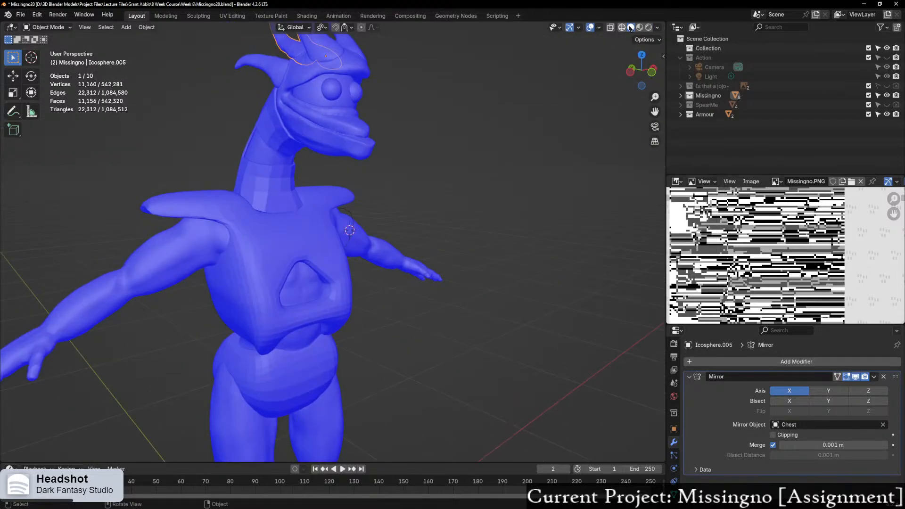
left_click(658, 27)
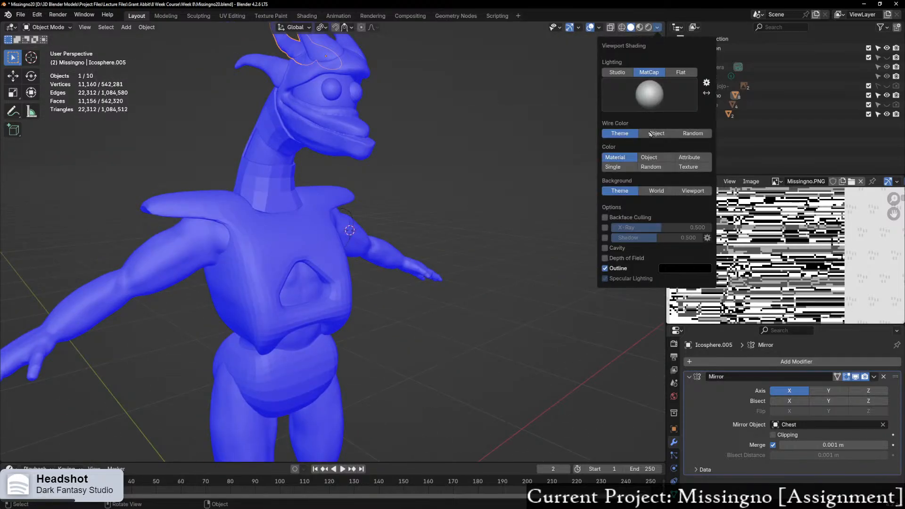
left_click(653, 166)
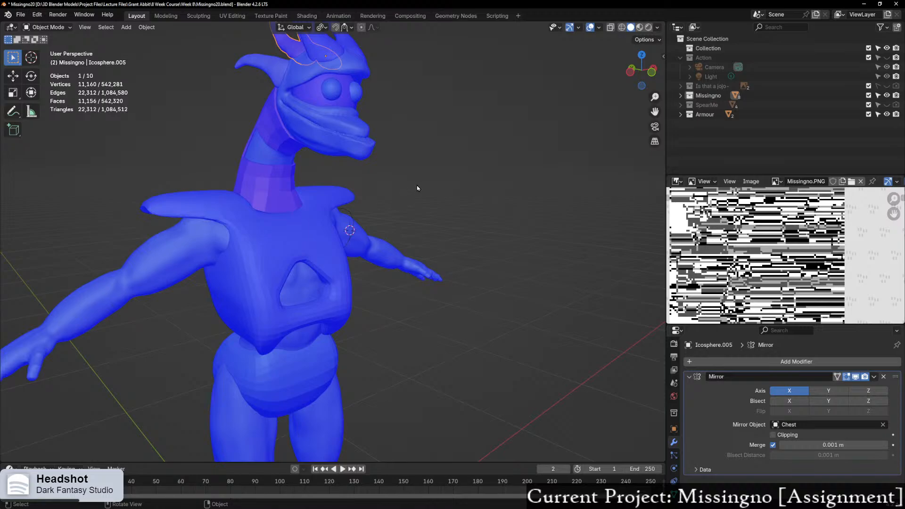
Step: Turn off the Face Orientation overlay for the viewport
middle_click_drag(417, 188, 261, 217)
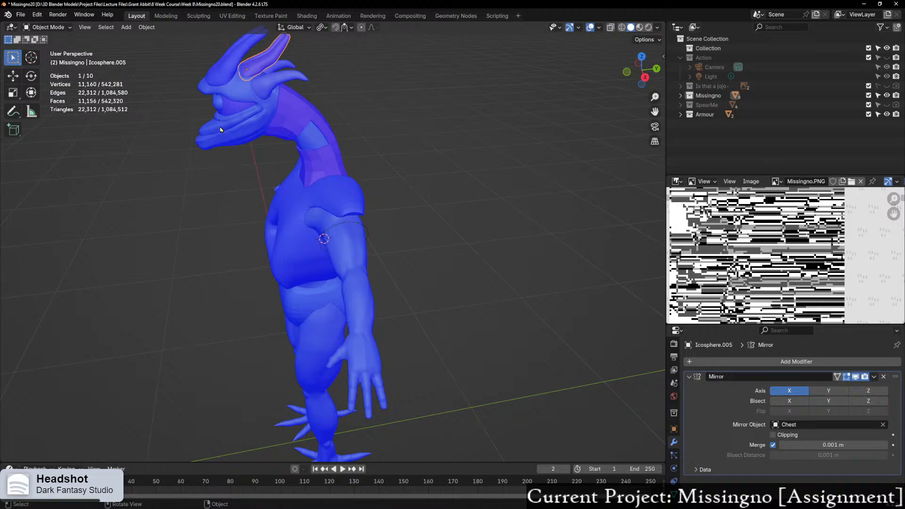
middle_click_drag(237, 137, 297, 119)
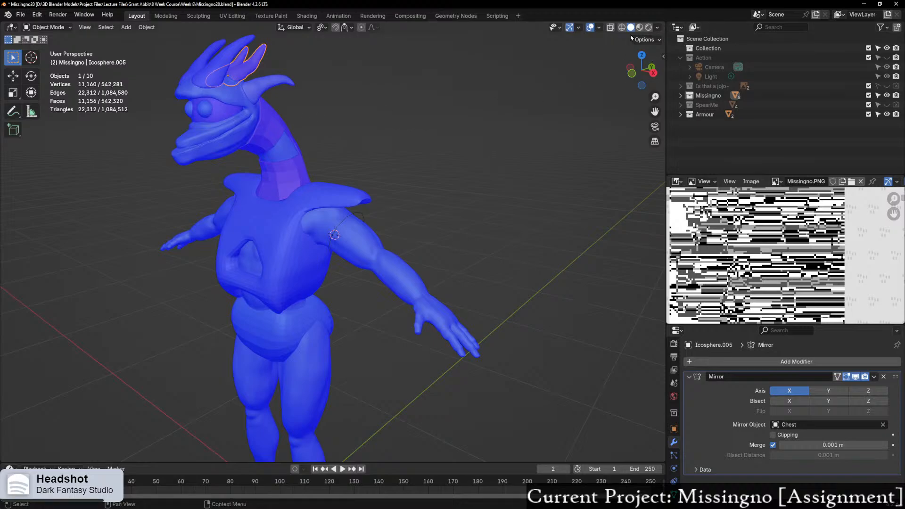
left_click(599, 28)
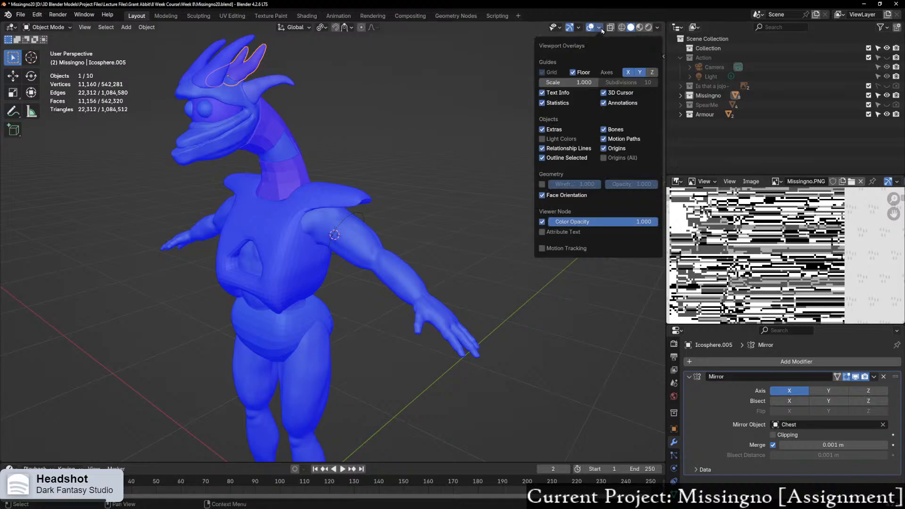
left_click(554, 195)
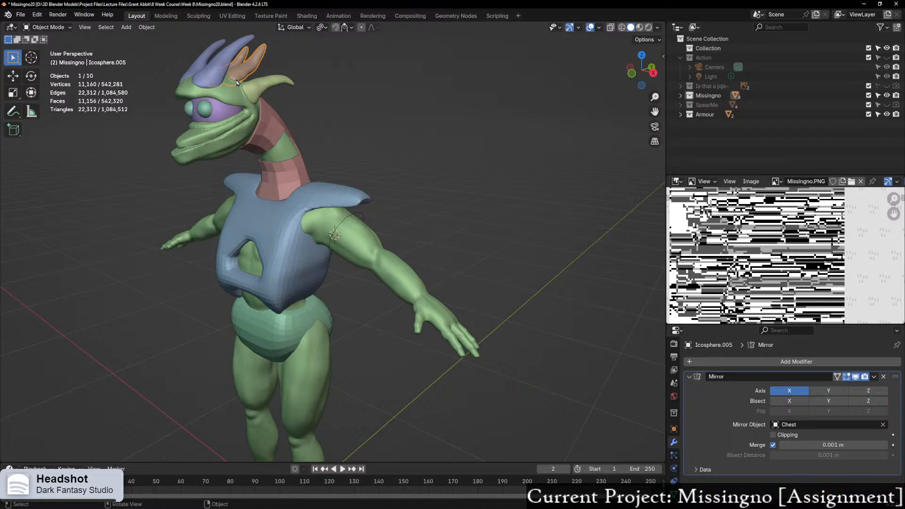
Step: Select the upper-arm circle, put it in Edit Mode and view it from the front
scroll(343, 168, "up", 1)
middle_click_drag(344, 167, 358, 208)
left_click(357, 207)
key("ctrl+Tab")
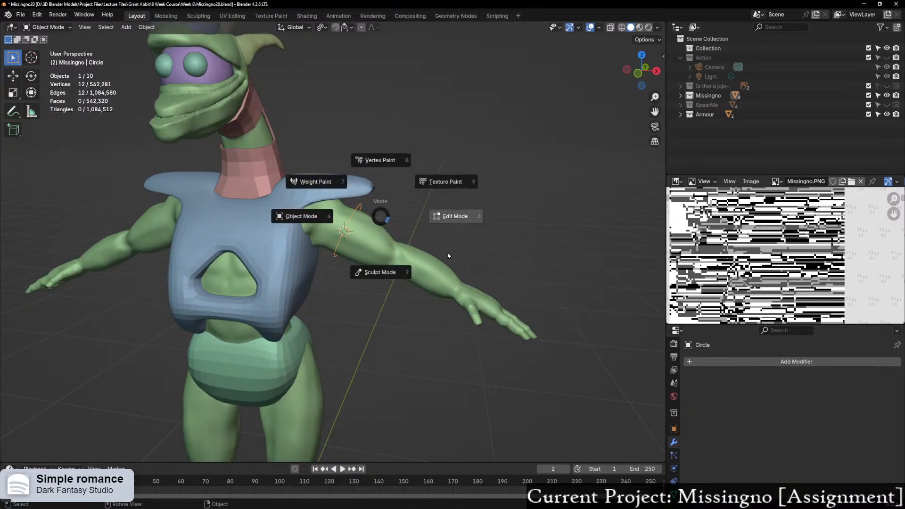
left_click(454, 215)
scroll(413, 238, "up", 2)
left_click(637, 76)
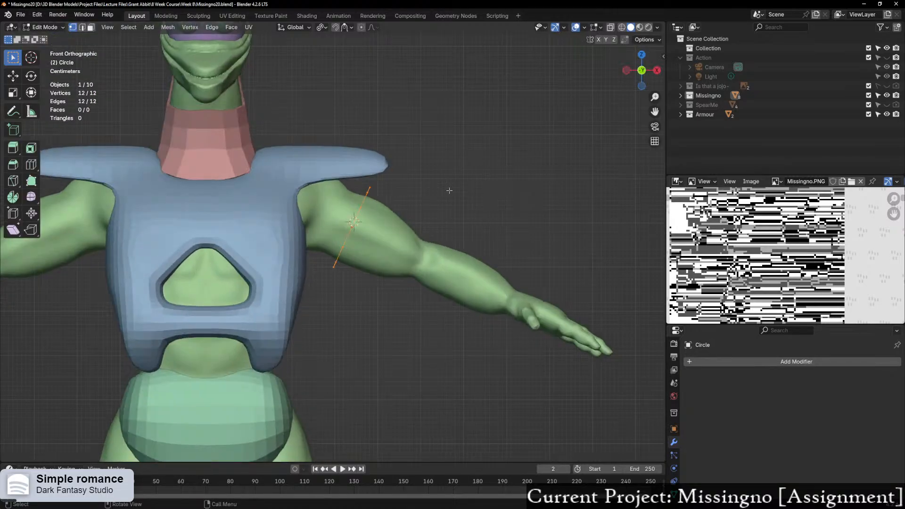
Step: Add a Mirror modifier on the X axis to the circle, using Chest as the mirror object
scroll(330, 212, "up", 3)
left_click(704, 362)
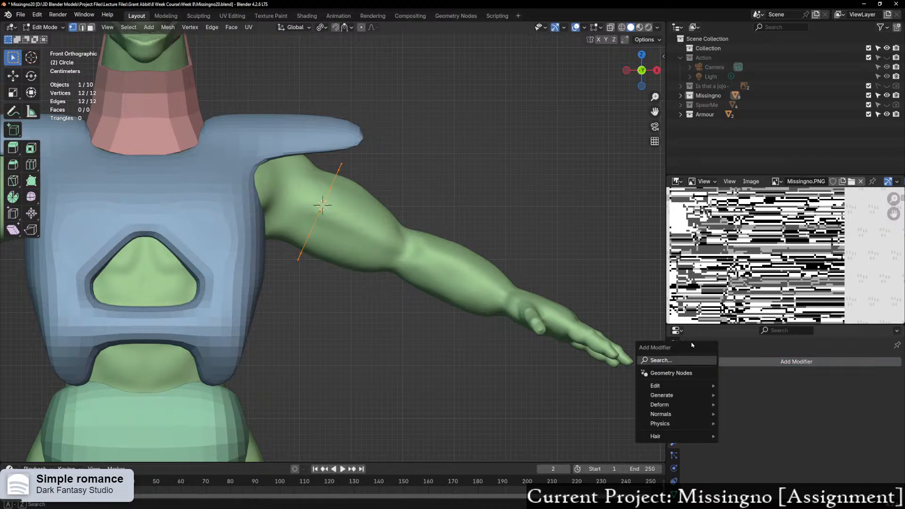
left_click(682, 360)
left_click(726, 395)
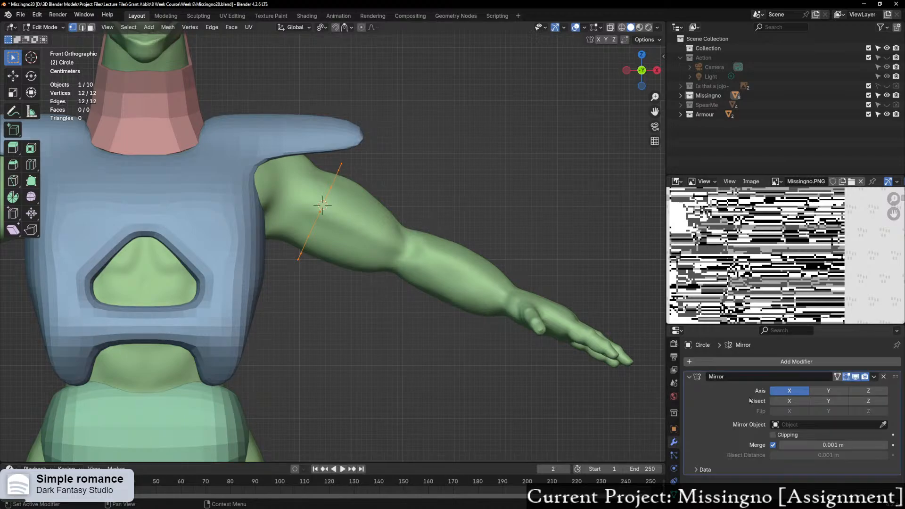
left_click(883, 424)
left_click(164, 293)
scroll(548, 312, "down", 6)
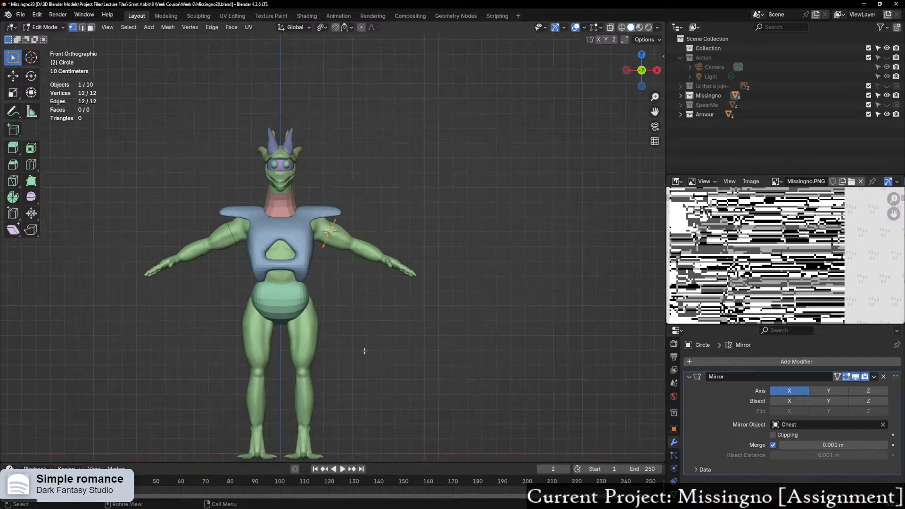
Step: Try to move the circle's vertices towards the shoulder, about -0.032 m in X and 0.013 m in Z
scroll(363, 351, "up", 3)
scroll(364, 351, "up", 3)
scroll(369, 297, "up", 2)
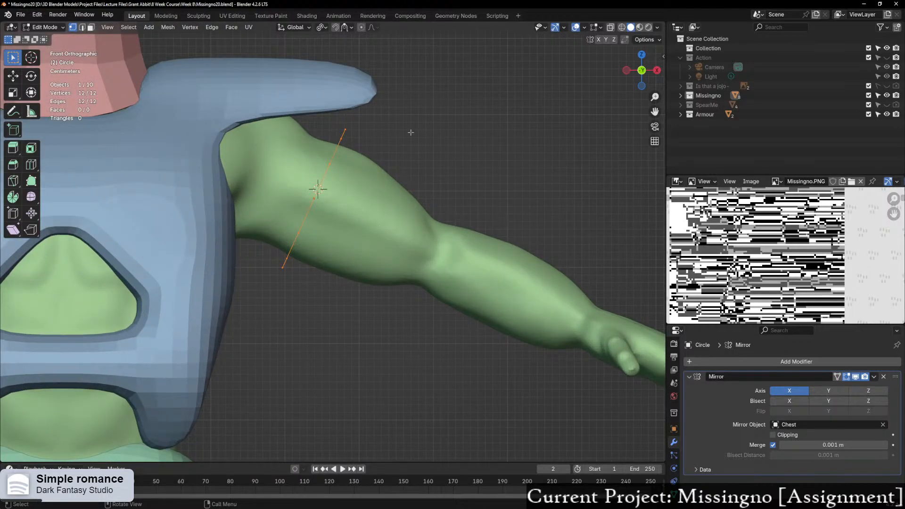
key("g")
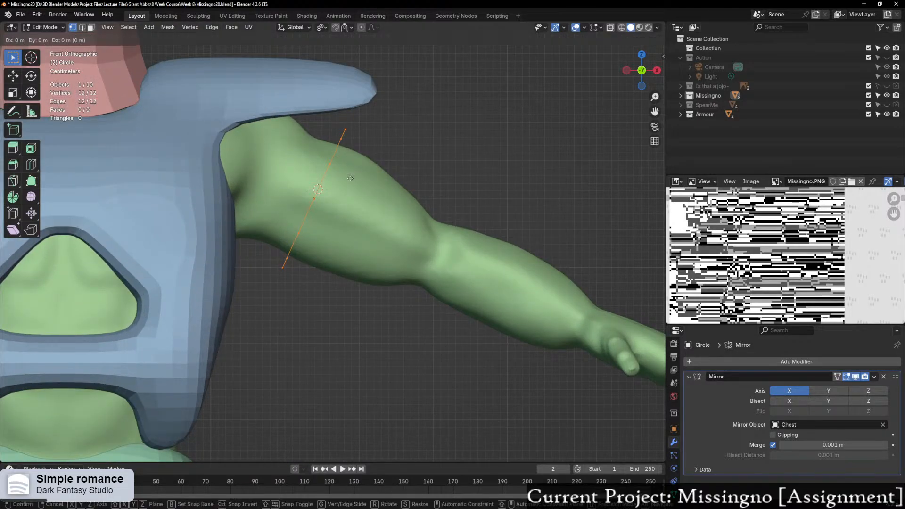
left_click(327, 168)
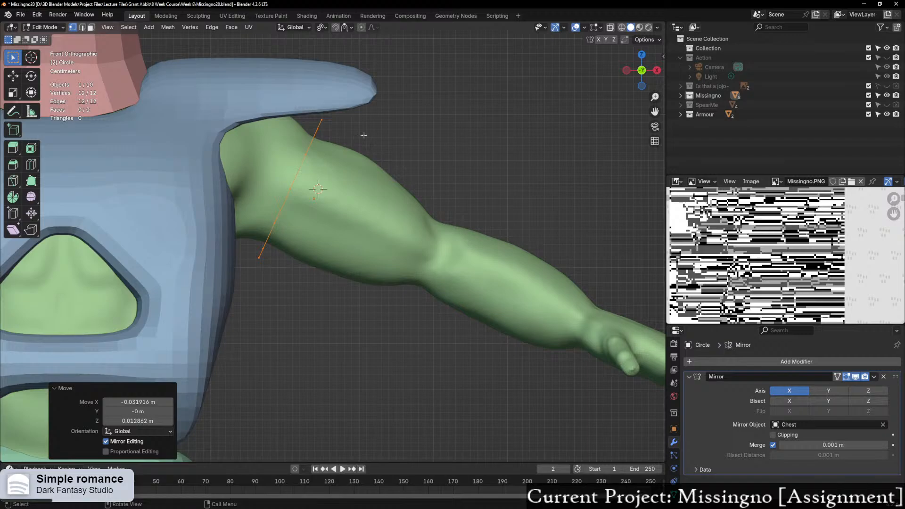
key("g")
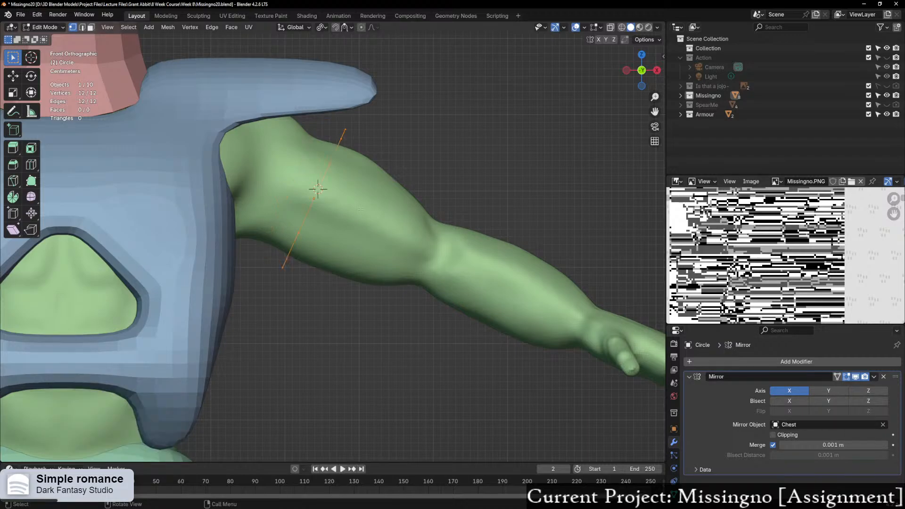
Step: In Object Mode, move the circle about -0.041 m in X and 0.018 m in Z towards the shoulder, and return to Edit Mode
key("ctrl+Tab")
left_click(327, 209)
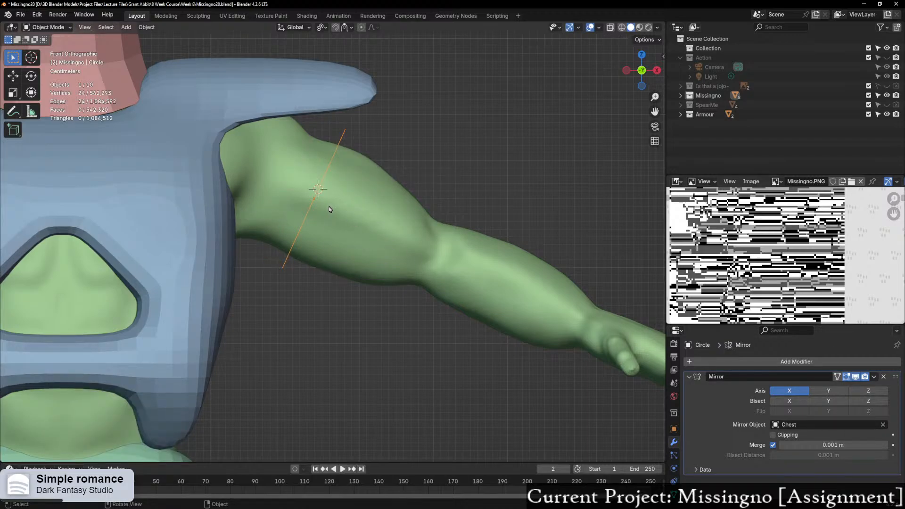
key("g")
left_click(301, 200)
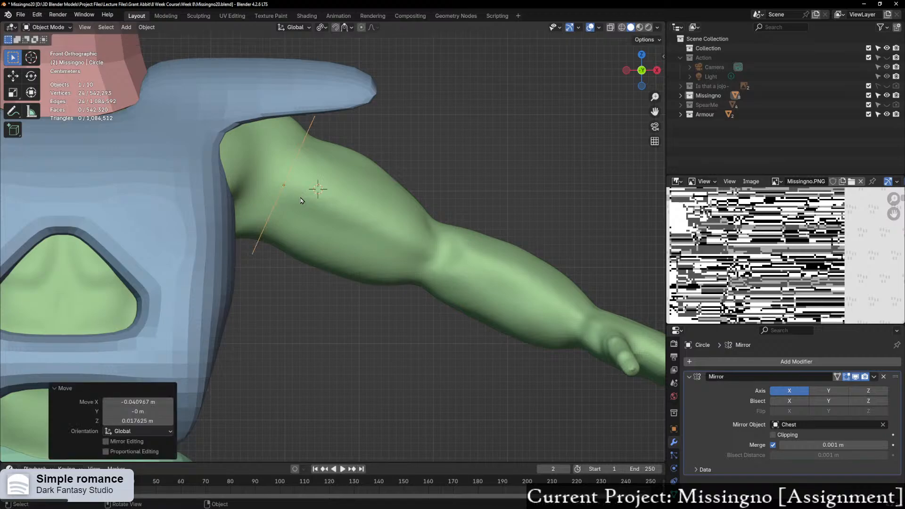
key("ctrl+Tab")
left_click(363, 220)
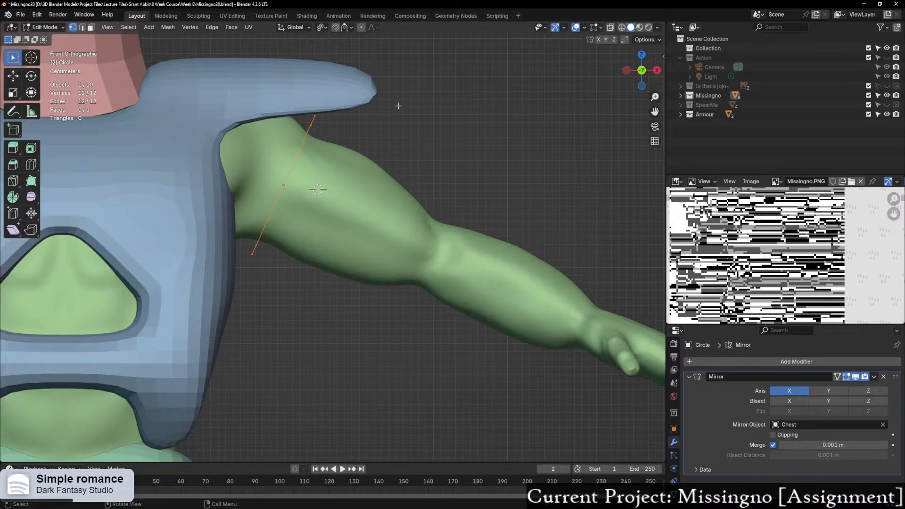
Step: Add a Solidify modifier to the circle below its Mirror modifier and collapse both modifiers
left_click(689, 377)
left_click(679, 362)
left_click(677, 365)
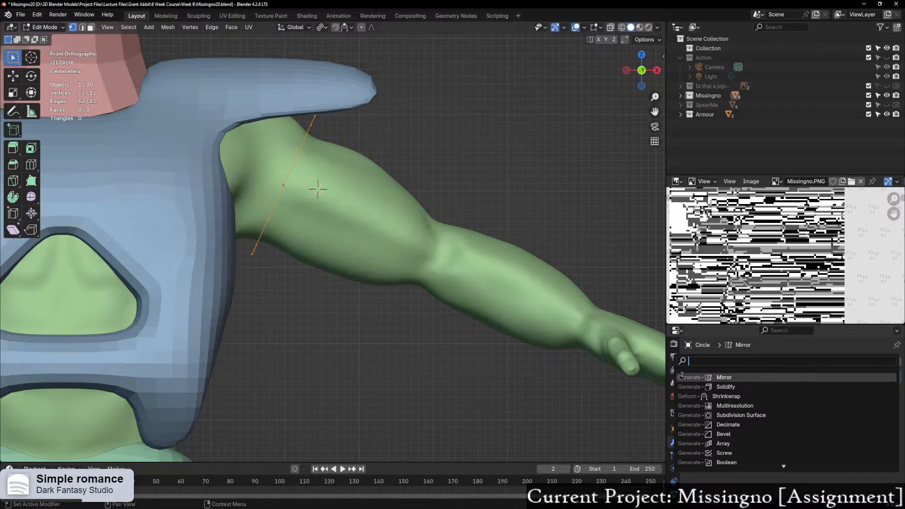
left_click(739, 387)
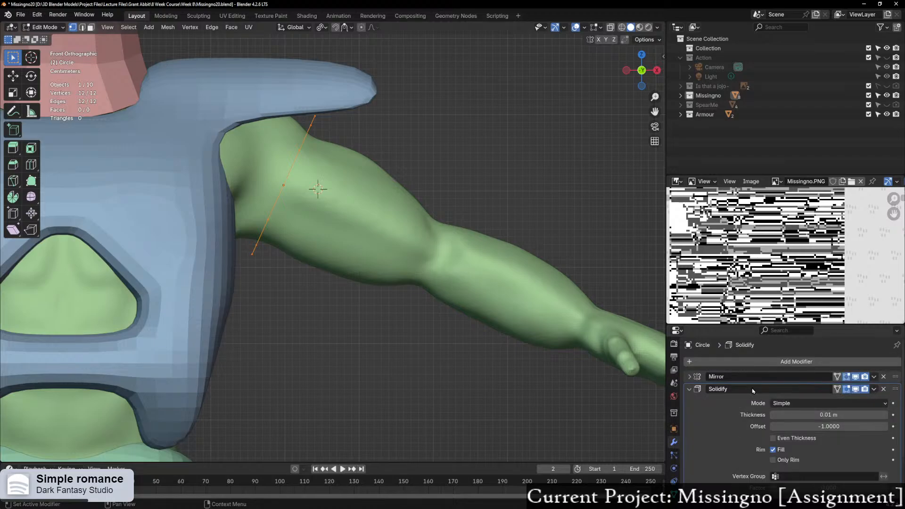
left_click(690, 390)
left_click(694, 364)
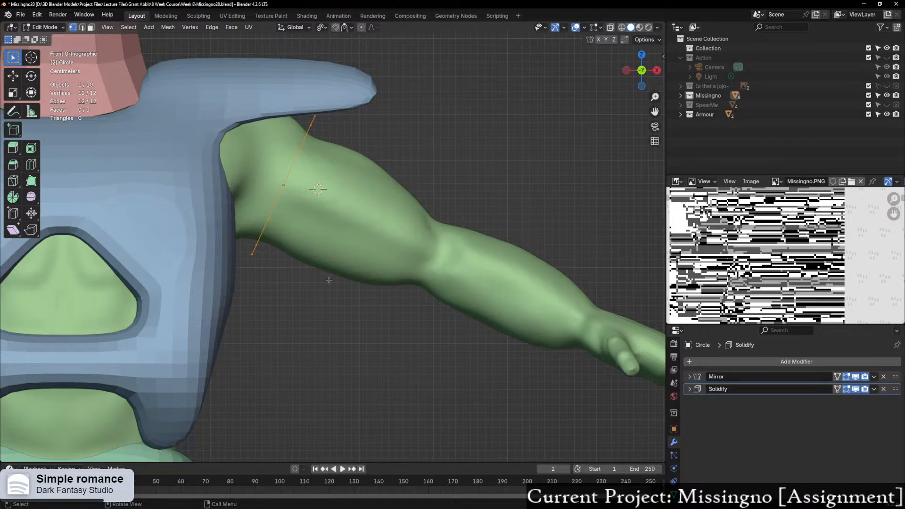
Step: Check the neck armour's modifier stack in Object Mode and reselect the upper-arm circle
scroll(328, 280, "down", 2)
key("Tab")
left_click(165, 106)
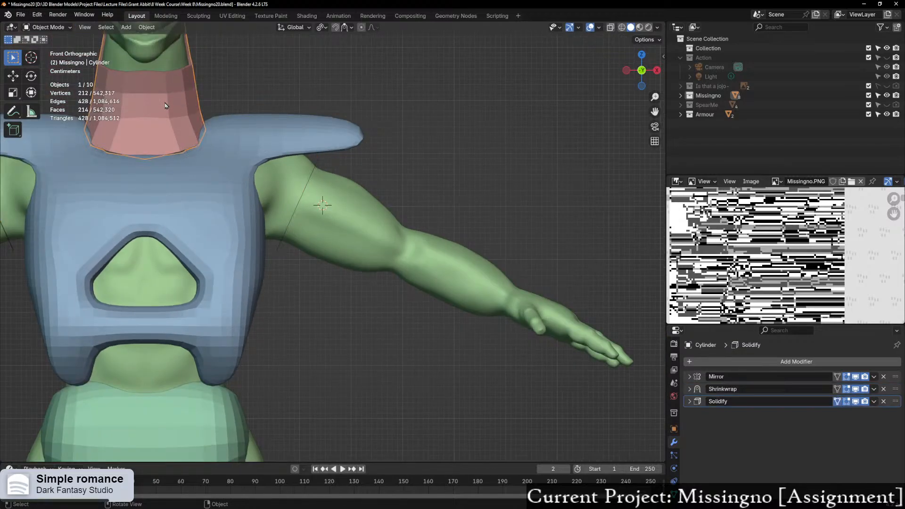
left_click(313, 168)
left_click(320, 161)
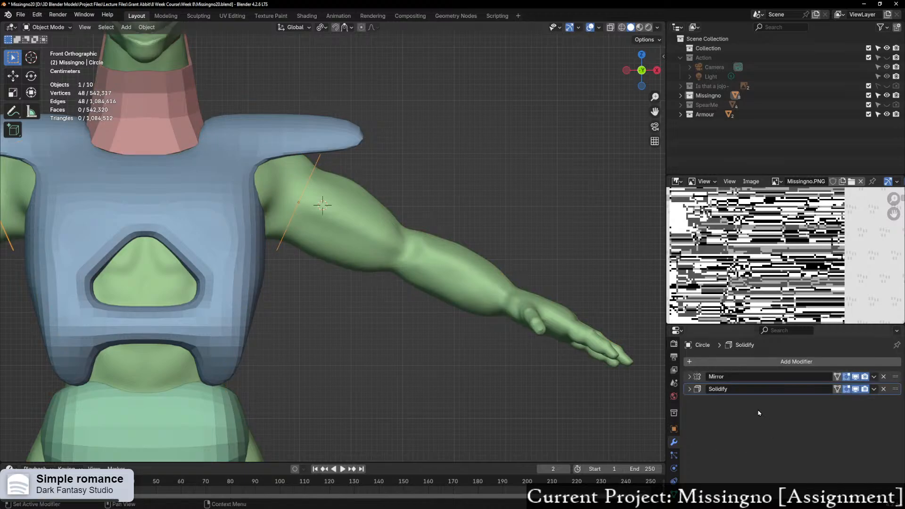
Step: Add a Shrinkwrap modifier to the circle and reorder the stack so Solidify comes after it
scroll(580, 389, "up", 4)
left_click(691, 363)
left_click(691, 363)
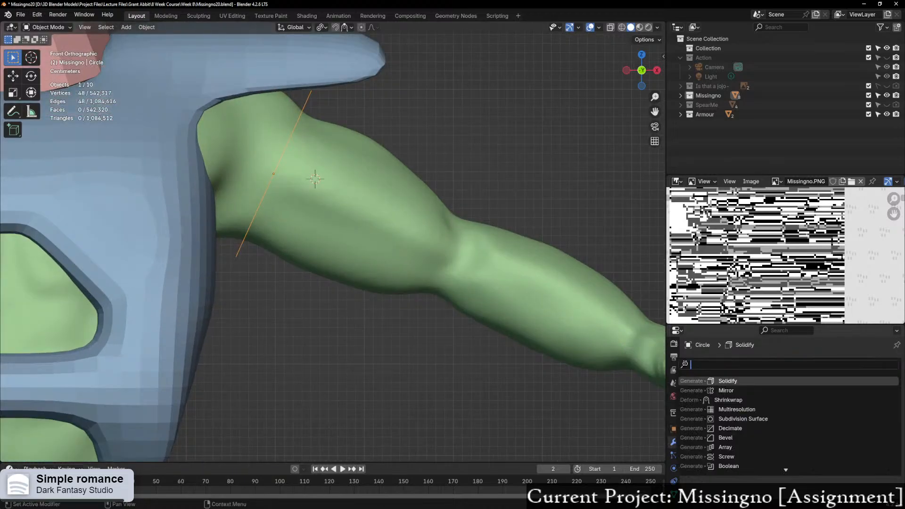
type("s")
left_click(753, 390)
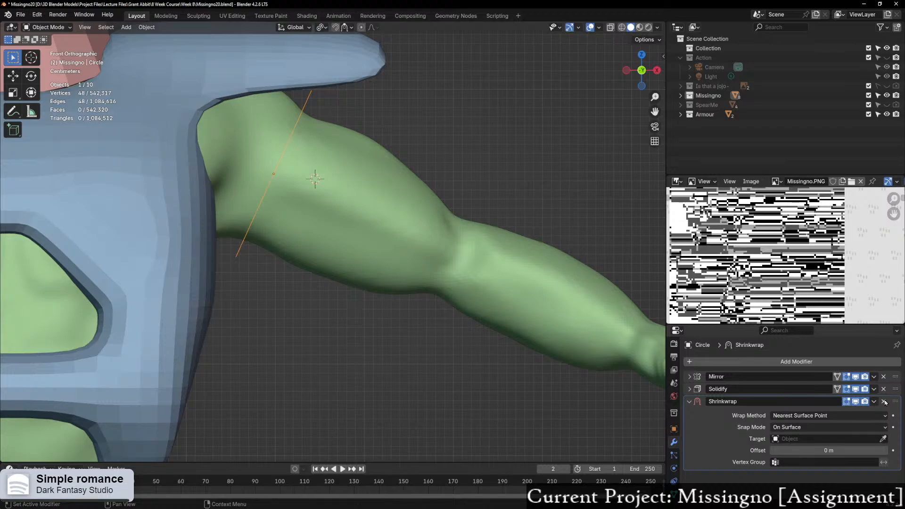
left_click_drag(895, 389, 895, 464)
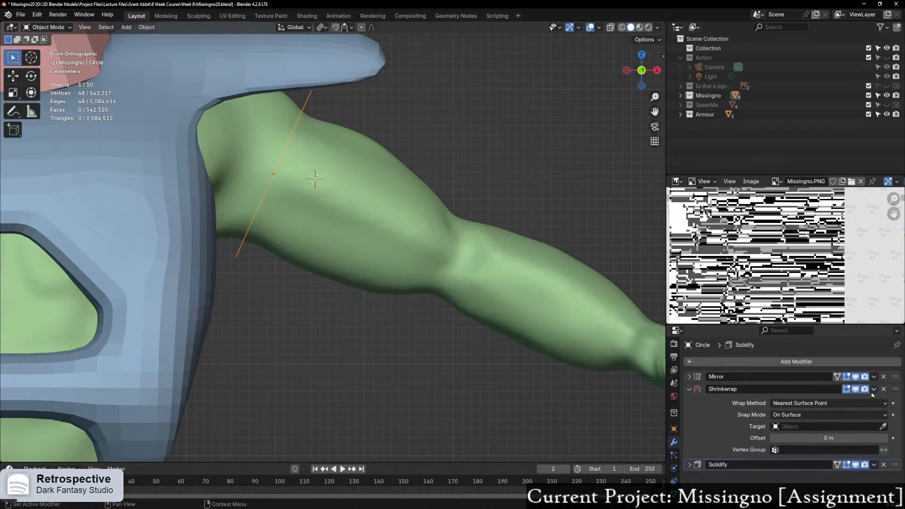
Step: Target the circle's Shrinkwrap modifier at the Chest body mesh and set its snap mode to Above Surface
left_click(884, 427)
left_click(325, 199)
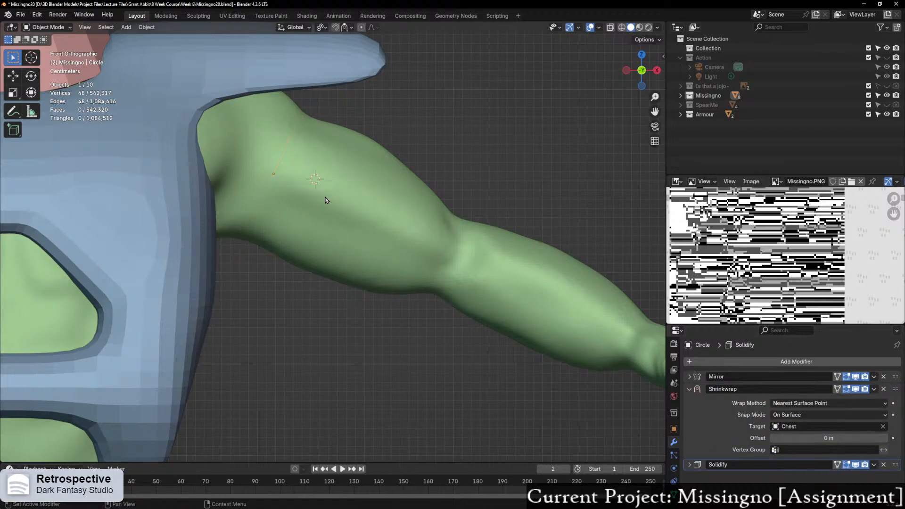
left_click(823, 415)
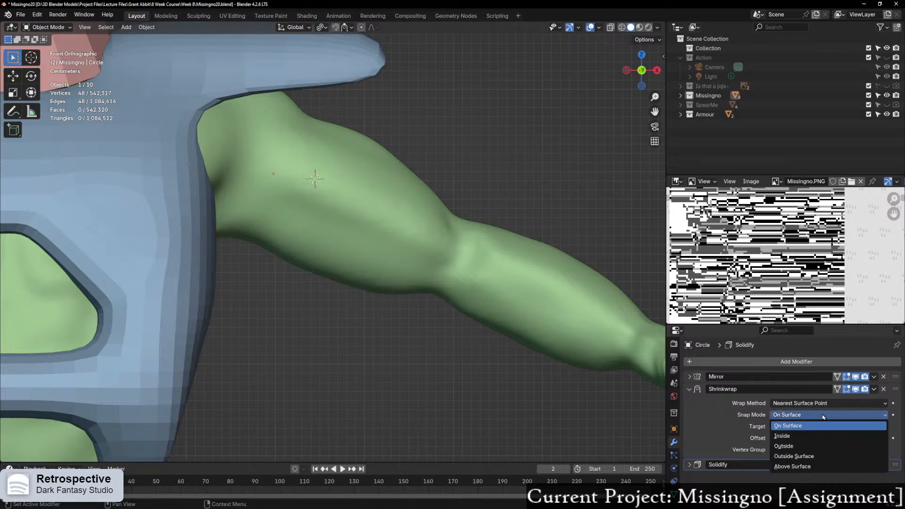
left_click(797, 466)
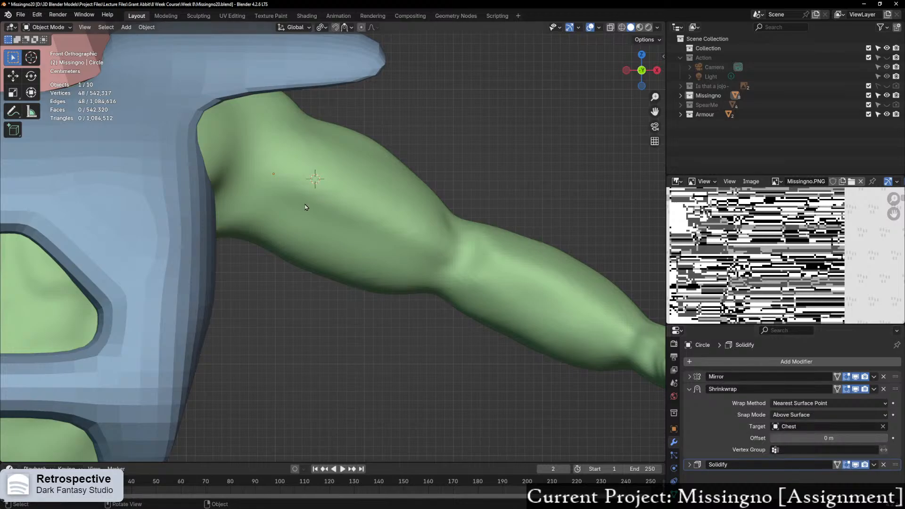
Step: Check the neck armour's Shrinkwrap settings, then reselect the upper-arm circle and set its Shrinkwrap offset to 0.01 m
scroll(306, 205, "down", 3)
left_click(177, 93)
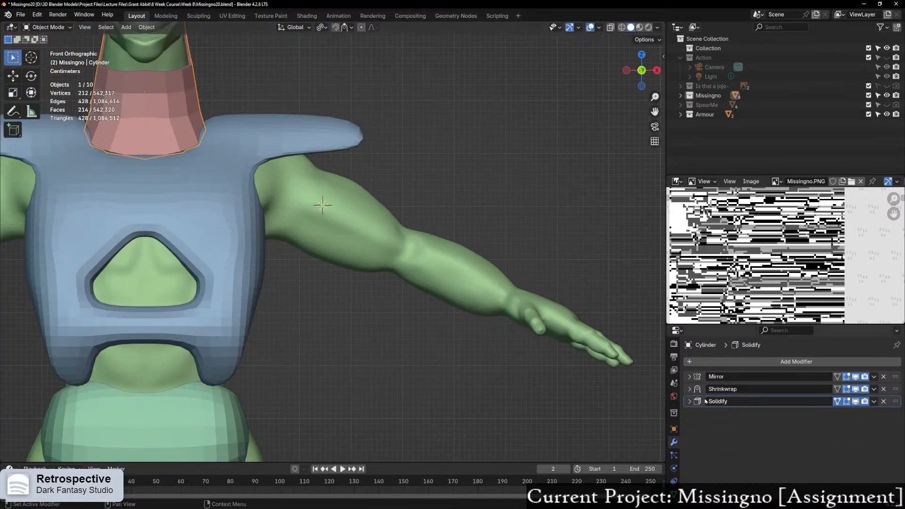
left_click(690, 389)
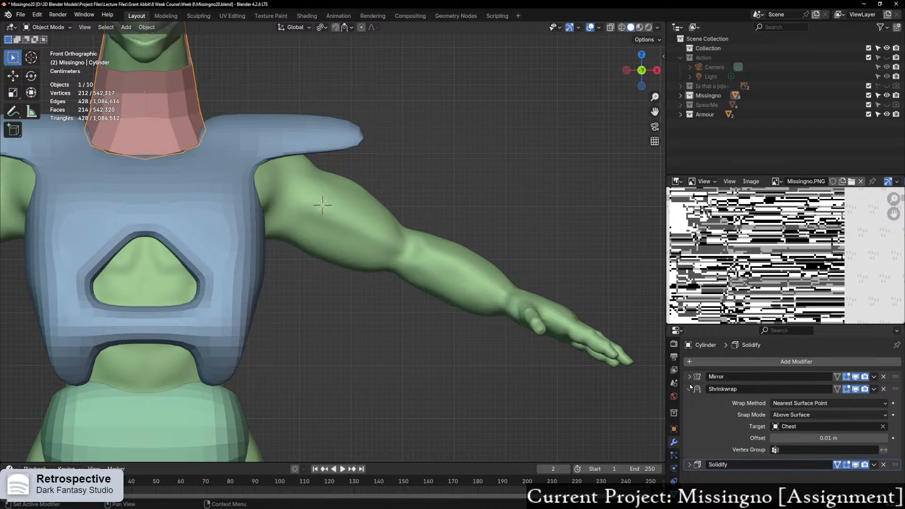
scroll(310, 209, "up", 2)
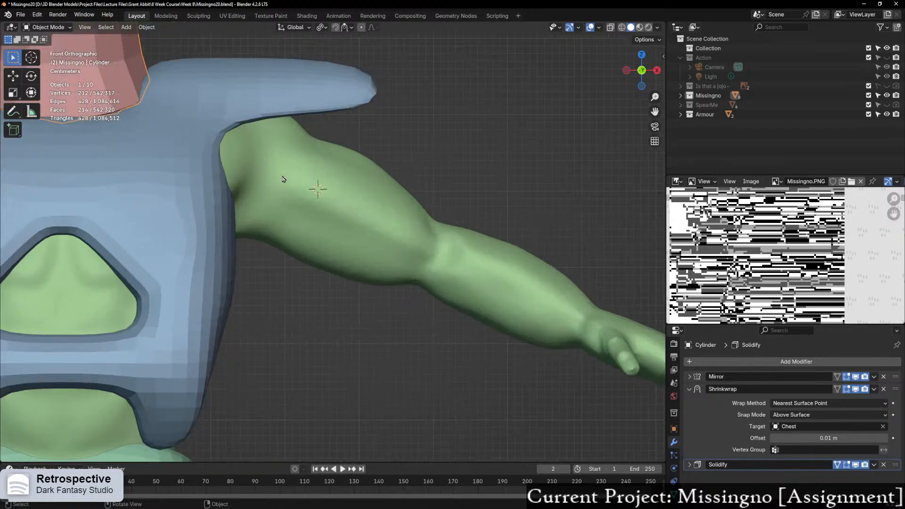
key("ctrl+a")
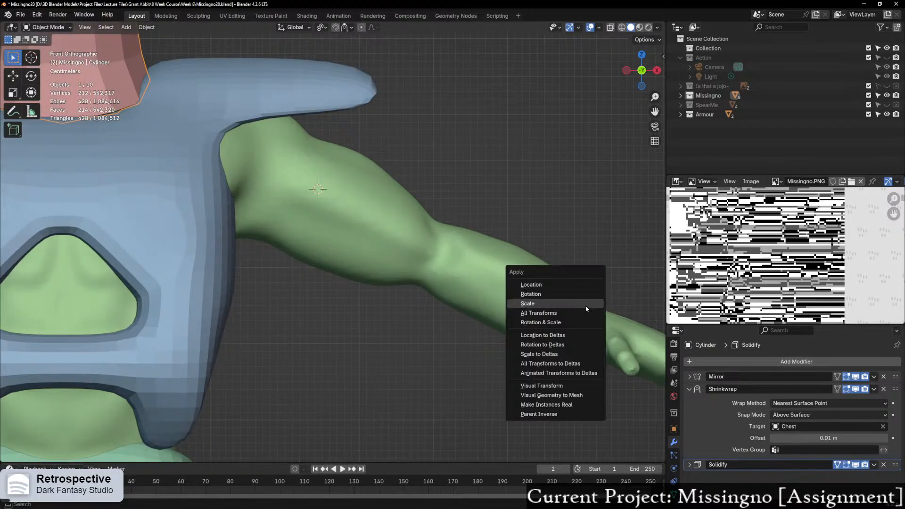
key("ctrl+z")
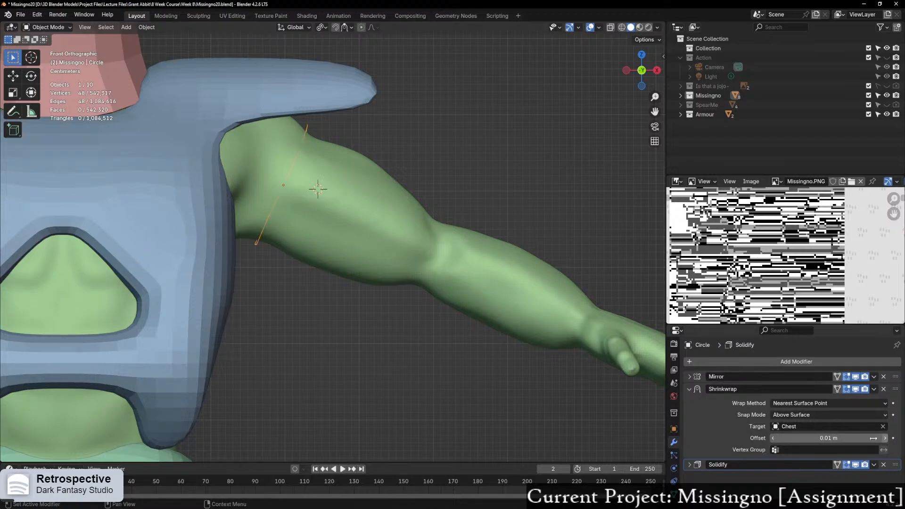
scroll(448, 360, "down", 1)
scroll(429, 327, "up", 1)
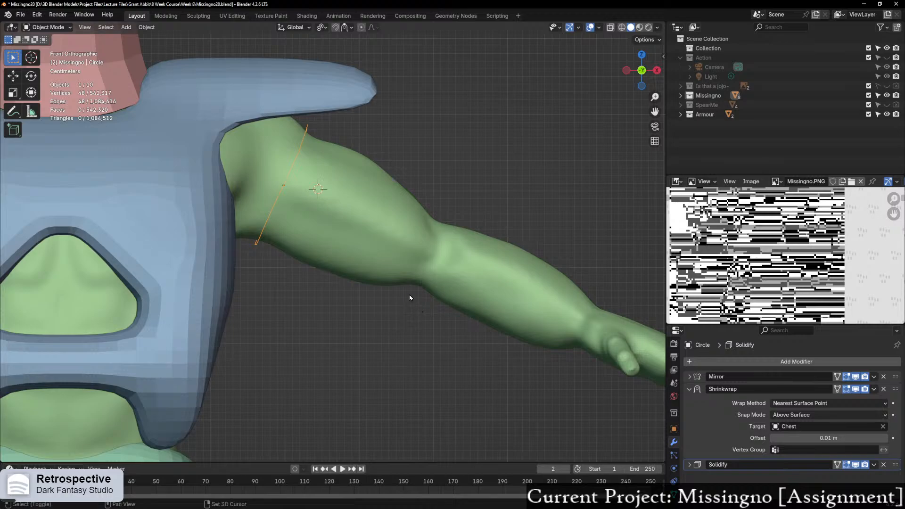
Step: In Edit Mode, extrude the circle twice down the upper arm, about 0.080/-0.044 m and then 0.066/-0.039 m in X/Z
scroll(411, 298, "down", 2)
scroll(498, 392, "up", 3)
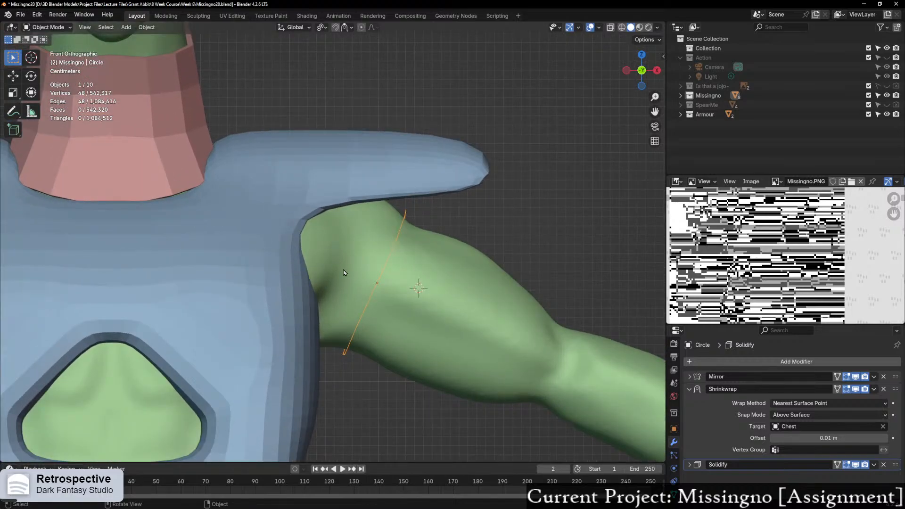
key("ctrl+Tab")
left_click(427, 271)
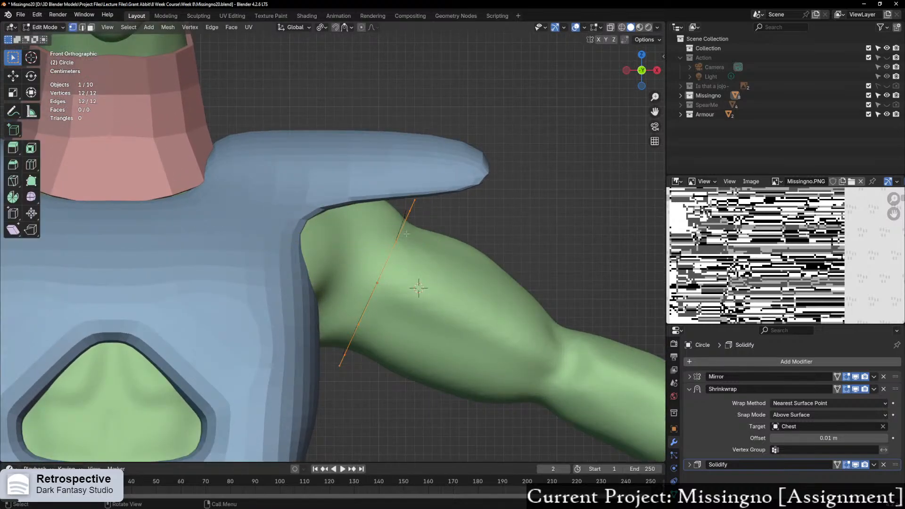
scroll(427, 247, "up", 1)
middle_click_drag(419, 242, 373, 206, "shift")
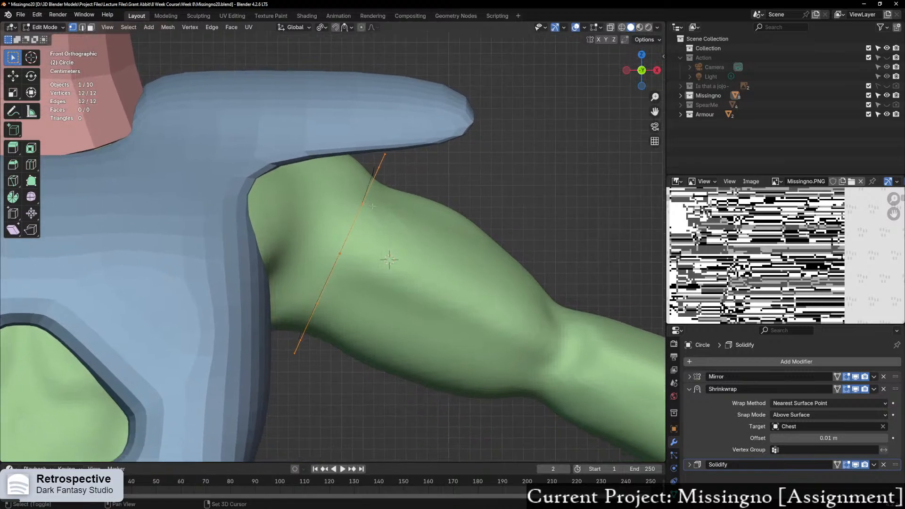
key("e")
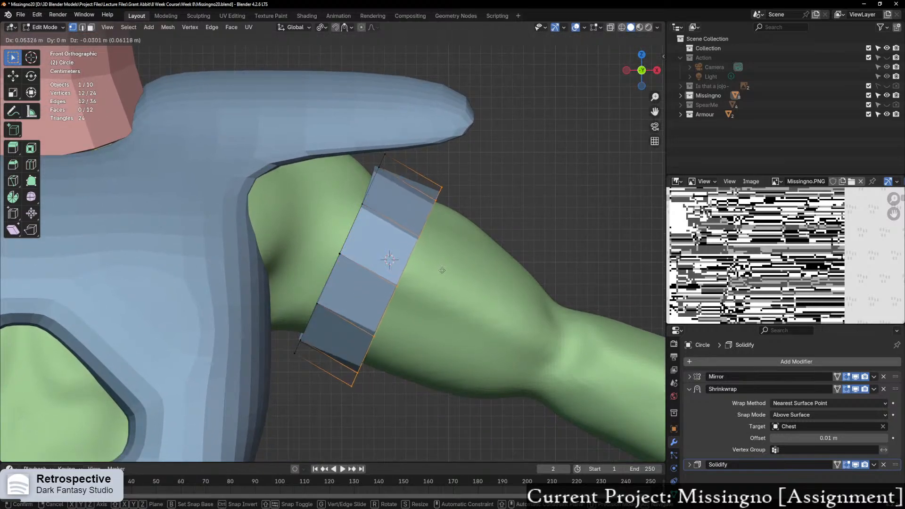
left_click(462, 279)
key("e")
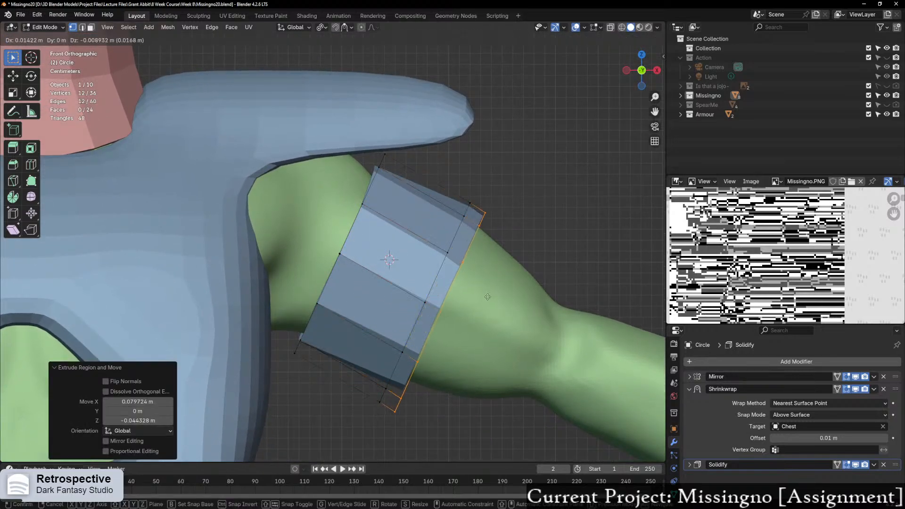
left_click(515, 301)
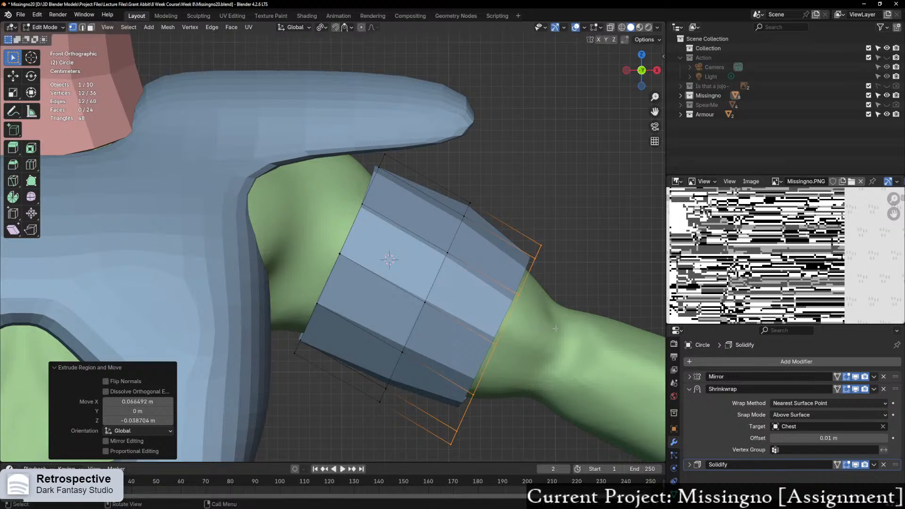
Step: Apply the upper-arm sleeve's scale in Object Mode and return to Edit Mode
middle_click_drag(515, 302, 282, 335)
scroll(356, 335, "down", 5)
key("Tab")
key("ctrl+a")
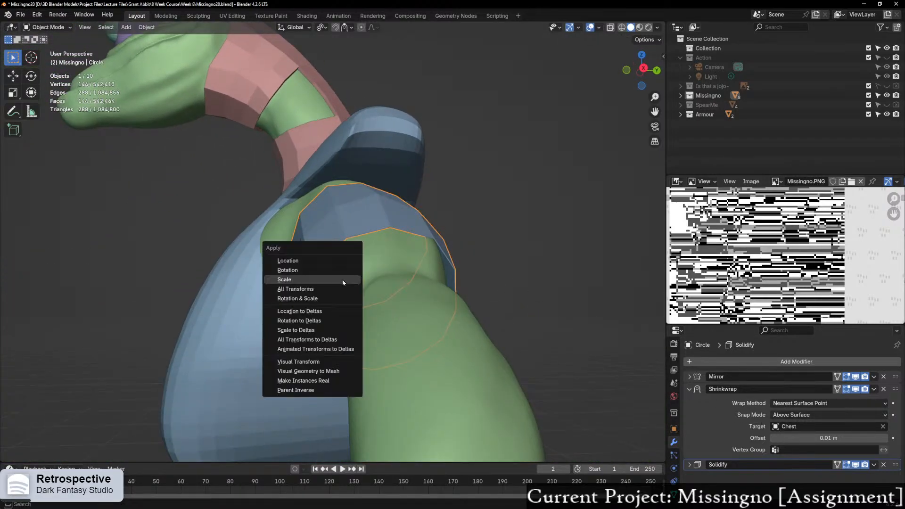
left_click(323, 282)
middle_click_drag(454, 348, 477, 326)
key("ctrl+Tab")
left_click(455, 341)
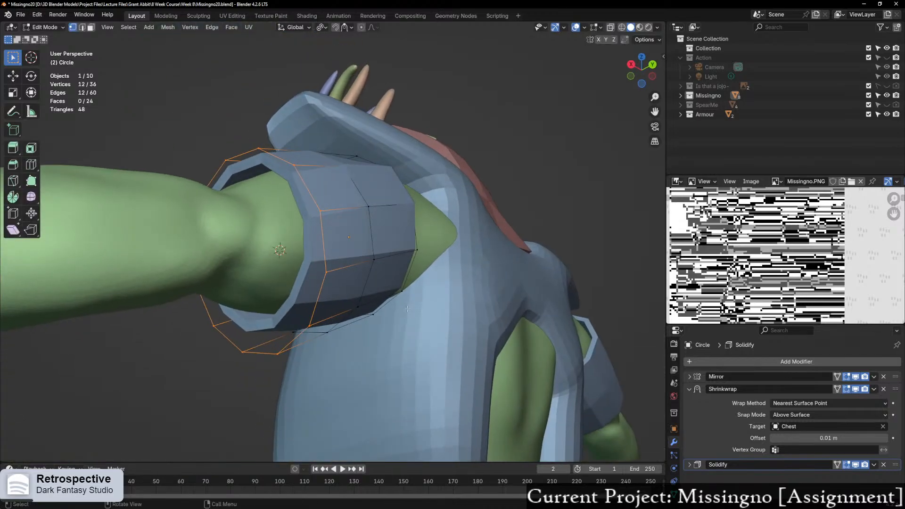
Step: Expand the sleeve's Solidify settings and check the armour's normals with the Face Orientation overlay, turning it off again
left_click(689, 465)
scroll(697, 462, "down", 2)
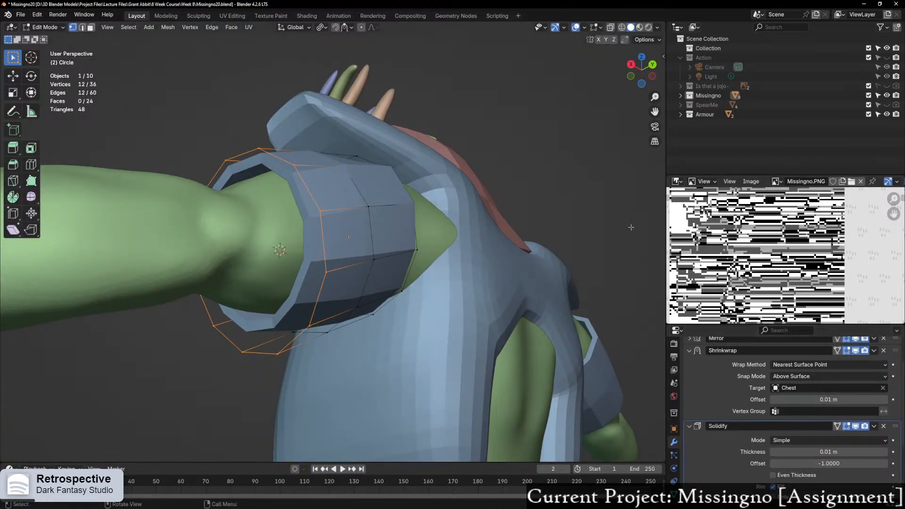
middle_click_drag(414, 230, 483, 272)
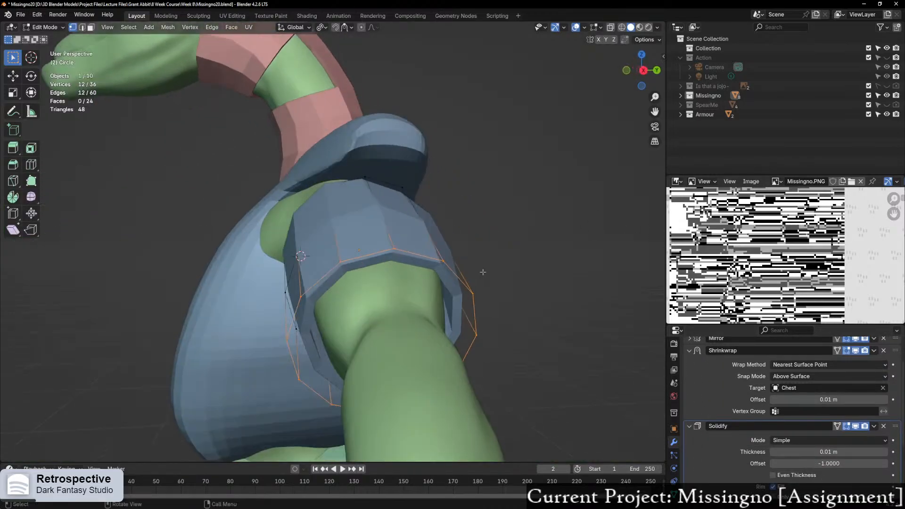
left_click(584, 28)
left_click(527, 204)
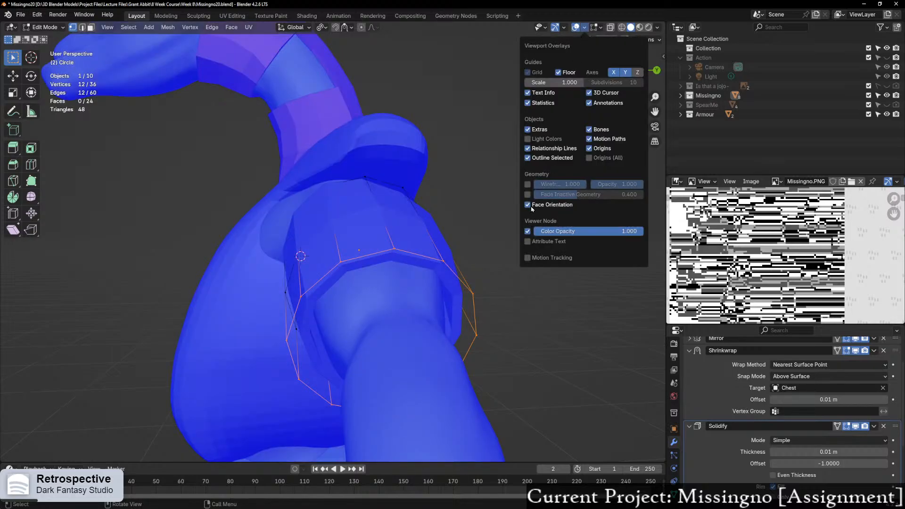
left_click(527, 205)
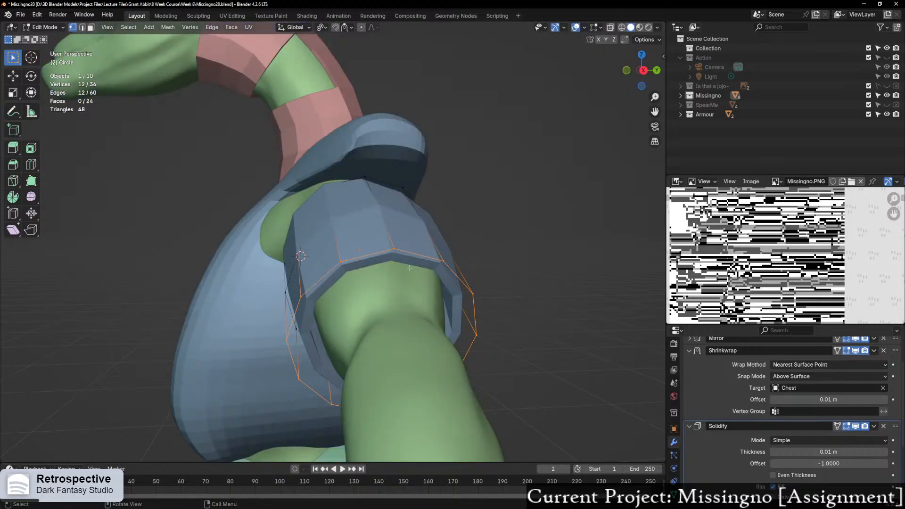
Step: Select the whole upper-arm sleeve mesh and snap its vertices onto the arm's surface without offsetting it
middle_click_drag(409, 268, 395, 302)
key("a")
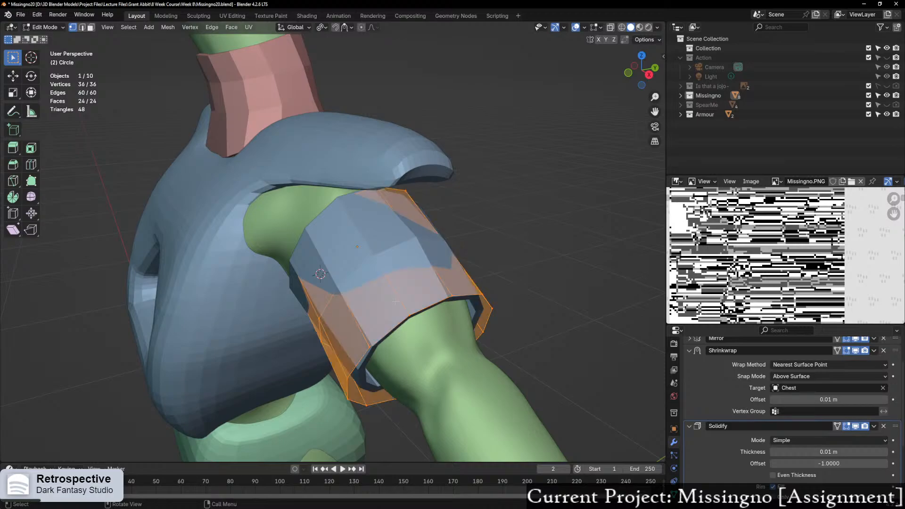
key("g")
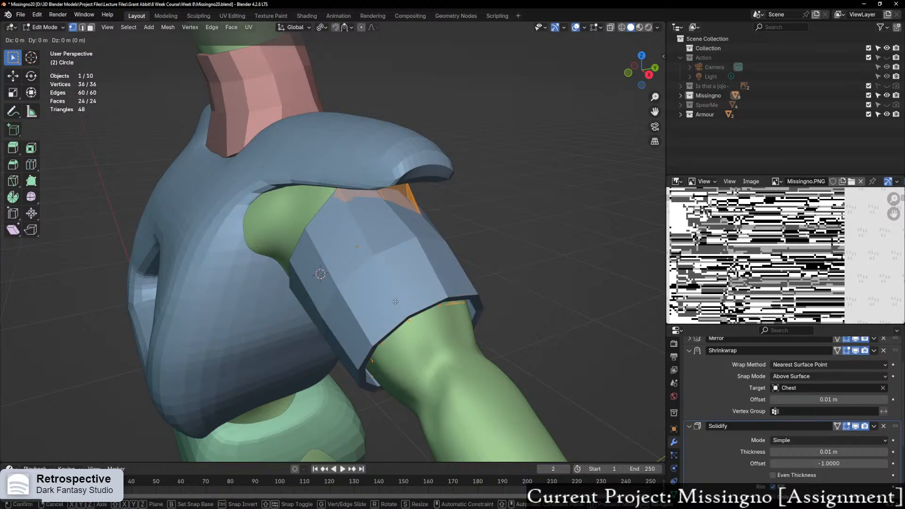
left_click(395, 302)
Step: Select the sleeve's elbow-side edge loop and, in front view, extrude it about 0.039 m in X and -0.025 m in Z
middle_click_drag(395, 302, 403, 244)
scroll(430, 283, "down", 1)
scroll(260, 282, "up", 3)
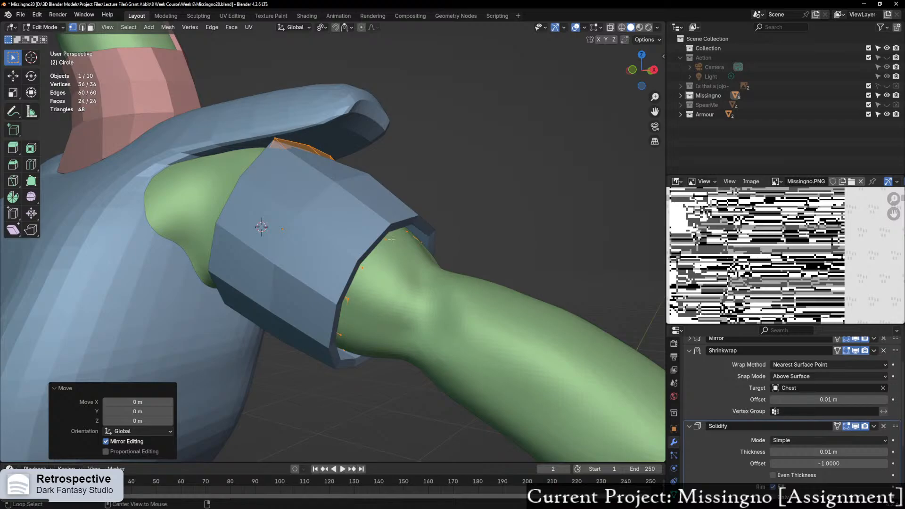
left_click(391, 239)
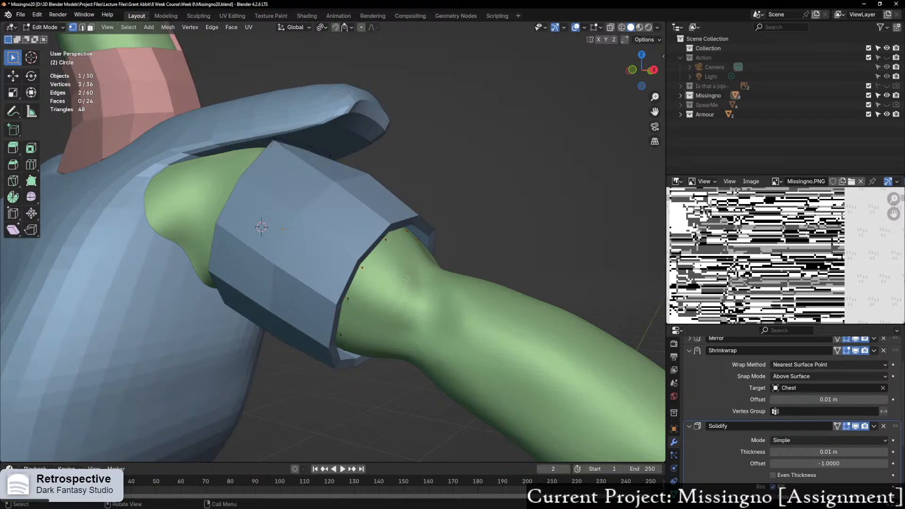
left_click(383, 244, "alt")
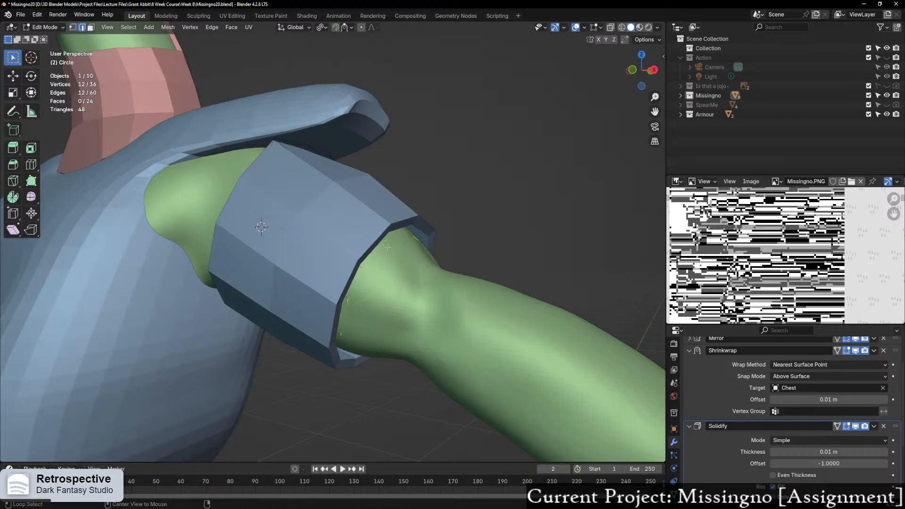
left_click(632, 70)
key("e")
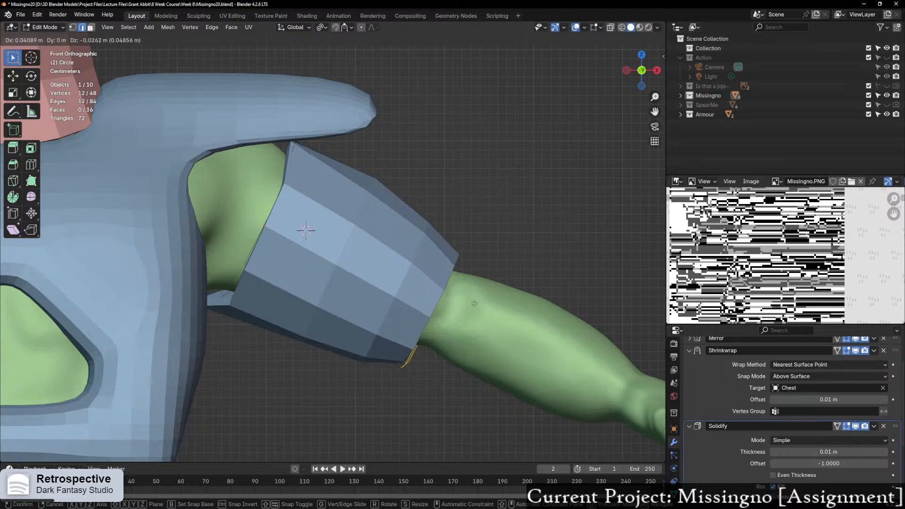
left_click(475, 303)
Step: In front view, duplicate the end edge loop onto the forearm, about 0.061 m in X and -0.021 m in Z
mouse_move(474, 303)
middle_mouse_down()
mouse_move(318, 318)
mouse_move(474, 315)
middle_mouse_up()
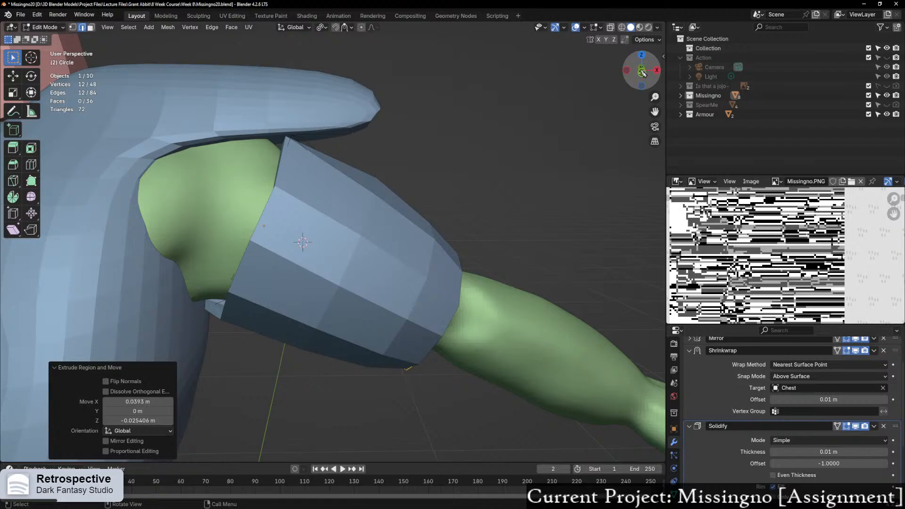
left_click(643, 72)
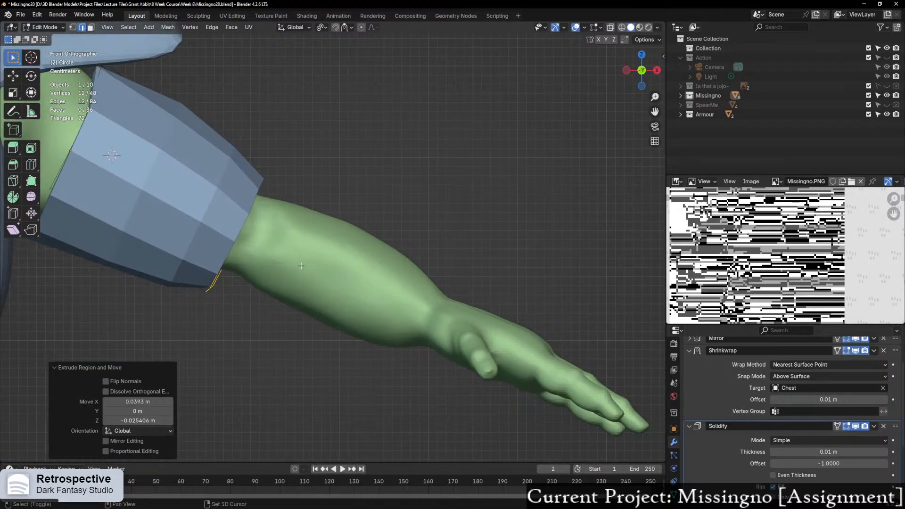
key("shift+d")
left_click(359, 285)
Step: Extrude the forearm loop three times towards the wrist, about 0.051/-0.019 m, 0.060/-0.036 m and 0.028/-0.019 m in X/Z
key("e")
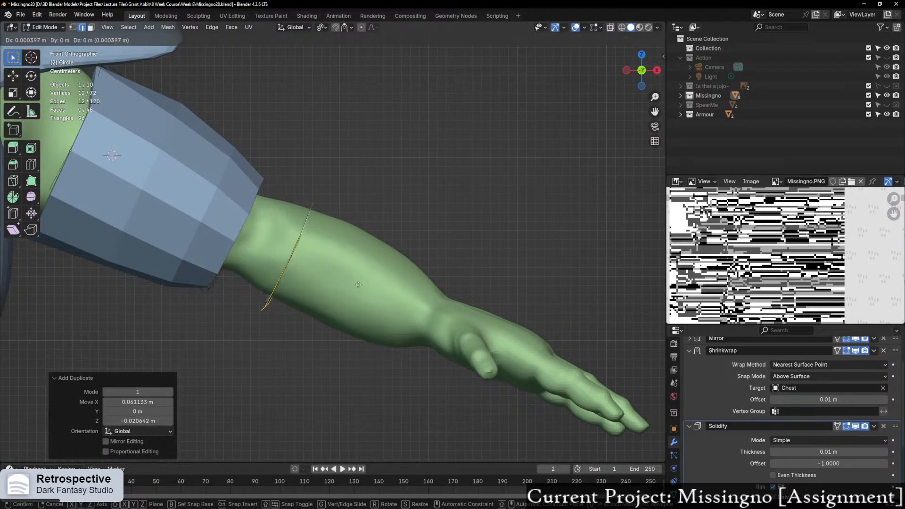
left_click(408, 310)
key("e")
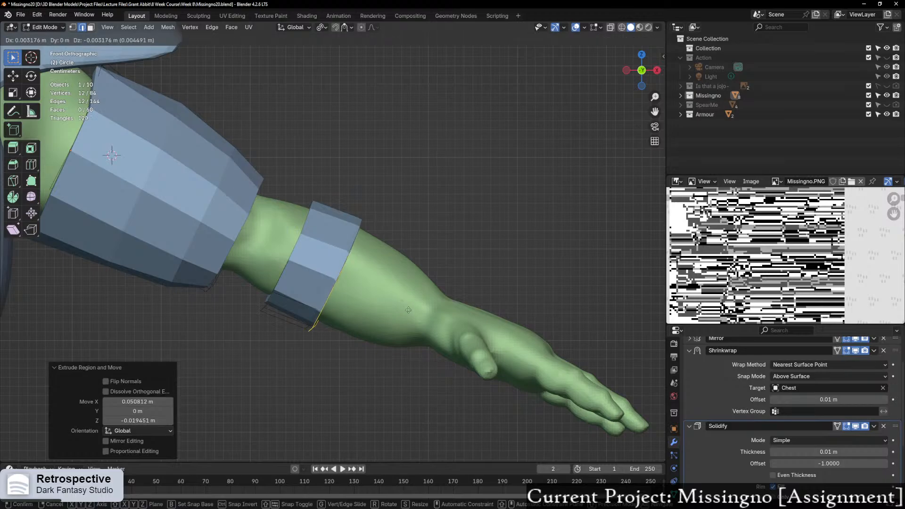
left_click(455, 335)
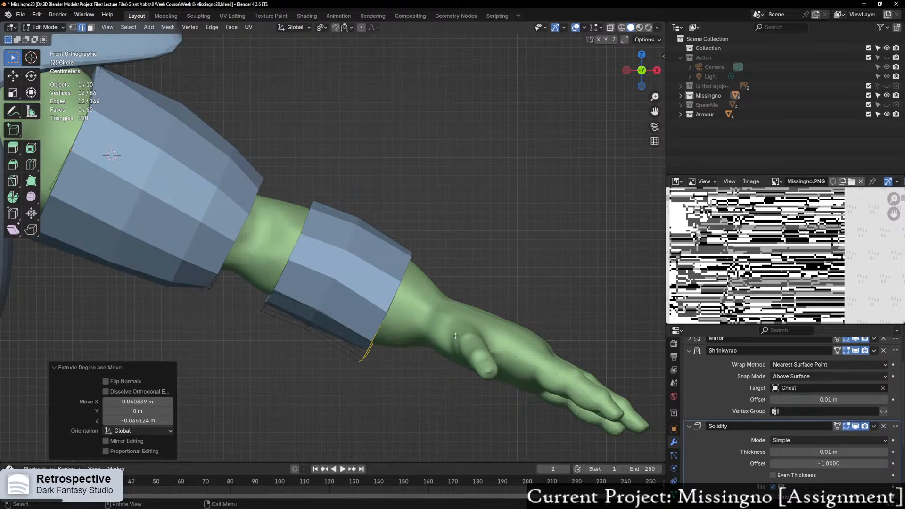
key("e")
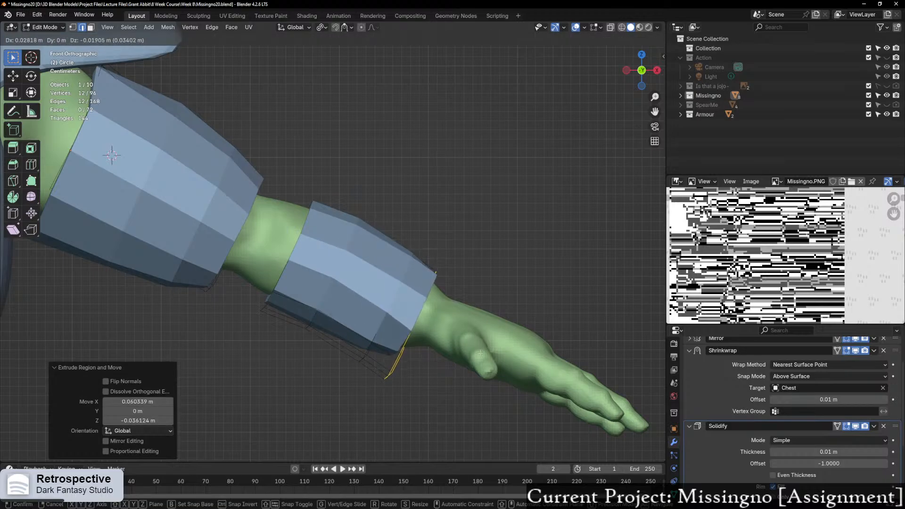
left_click(480, 353)
Step: Select the entire arm armour mesh, snap its vertices onto the arm's surface and inspect both sleeves from behind
key("a")
key("g")
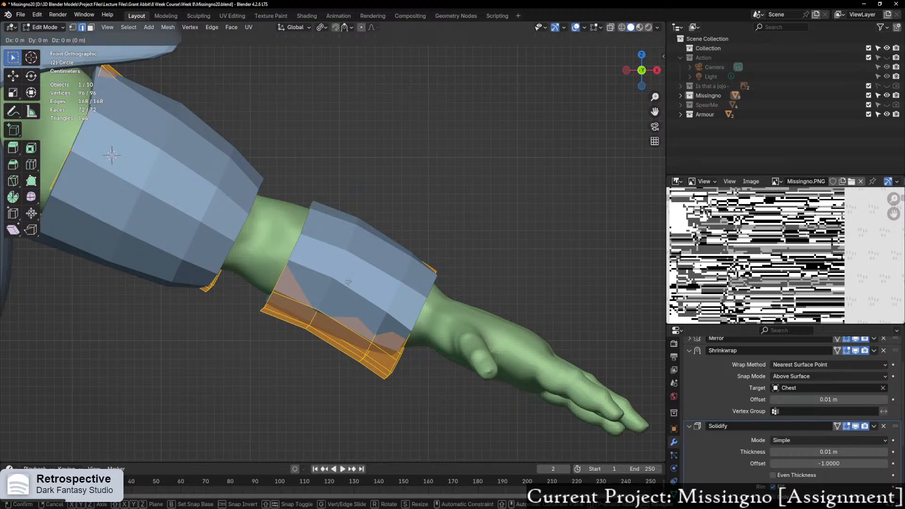
left_click(398, 289, "ctrl")
middle_click_drag(399, 290, 224, 307)
middle_click_drag(380, 81, 459, 189)
scroll(428, 223, "up", 2)
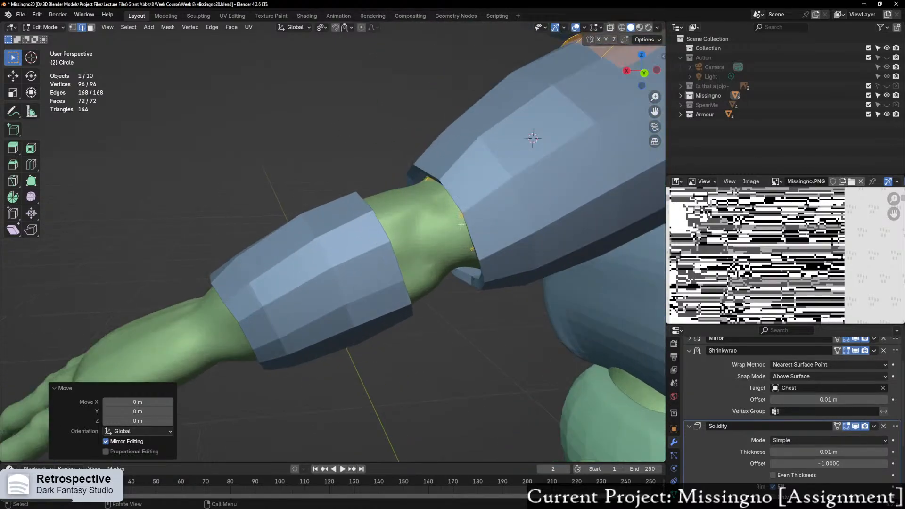
Step: Select the upper-arm sleeve's elbow-side edge loop and slide it along the sleeve by a factor of about 0.326
middle_click_drag(428, 223, 438, 218)
key("alt+z")
left_click(458, 216, "alt")
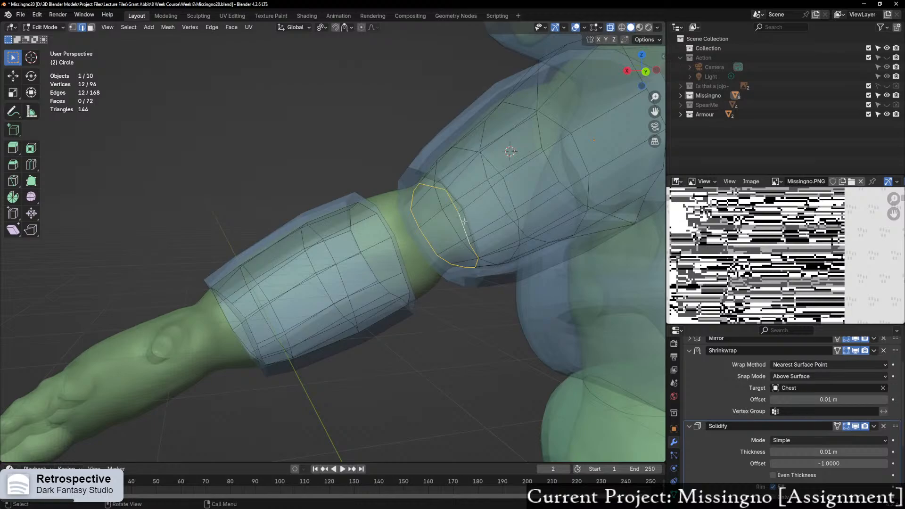
key("alt+z")
key("g")
key("g")
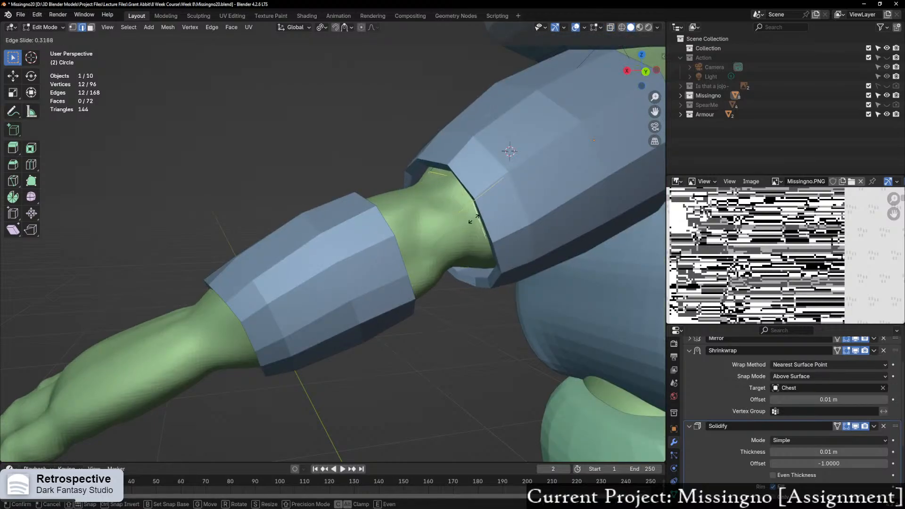
left_click(472, 219)
middle_click_drag(473, 218, 413, 228)
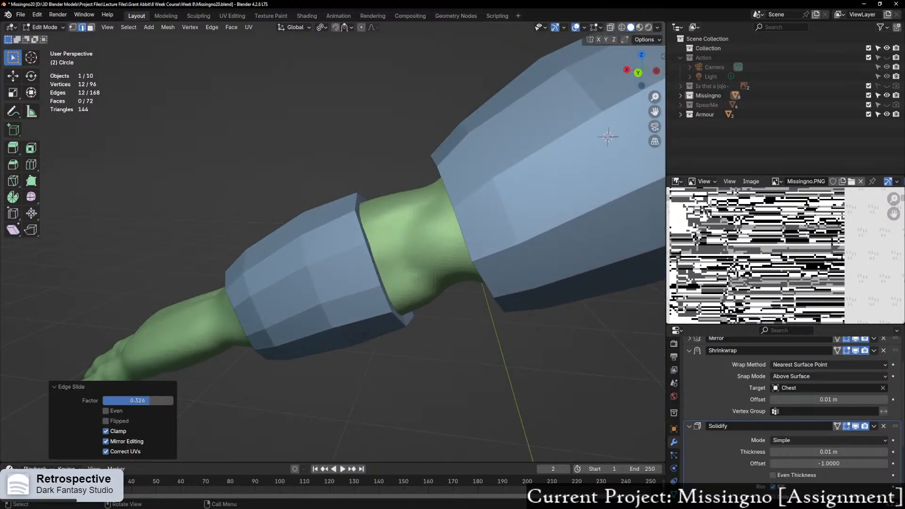
Step: Select the forearm sleeve's elbow-side edge loop and slide it towards the elbow by a factor of about -0.408
key("alt+z")
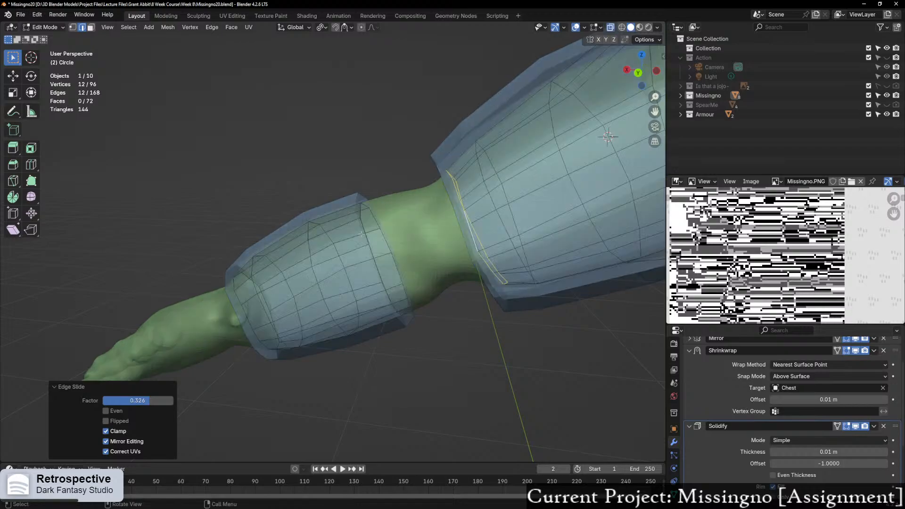
left_click(375, 226, "alt")
key("alt+z")
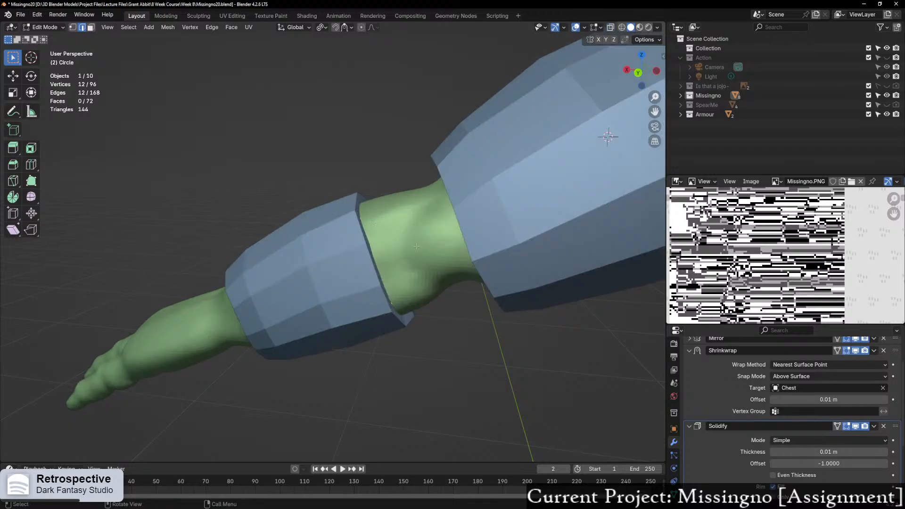
key("g")
key("g")
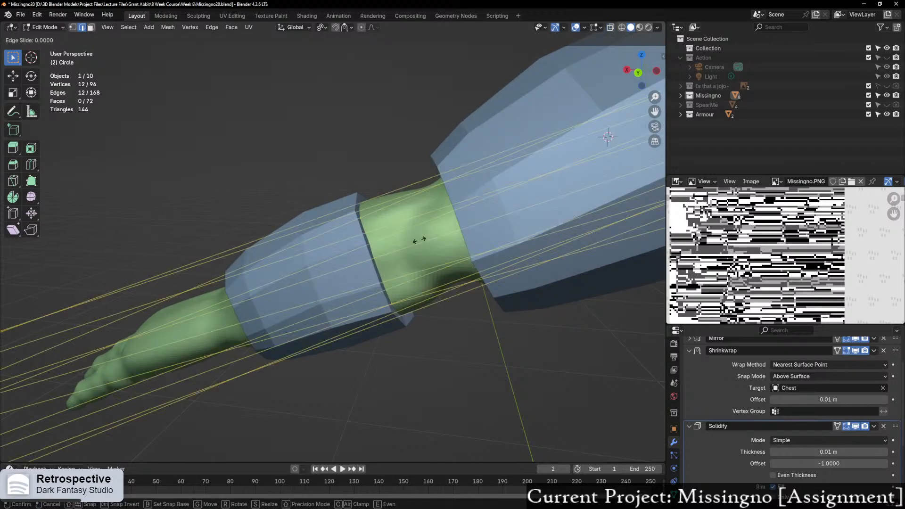
left_click(415, 244)
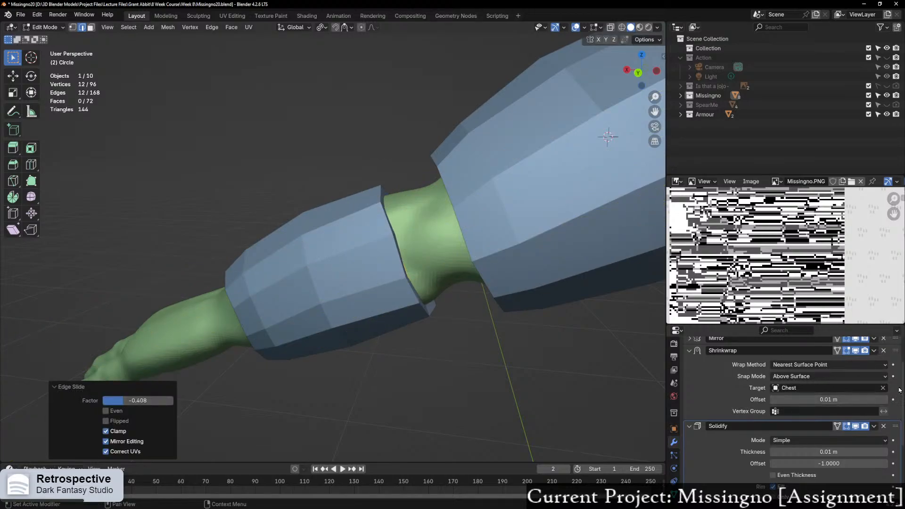
Step: Enable on-cage display for the Shrinkwrap modifier and slide the forearm sleeve's middle loop towards the elbow by about -0.446
left_click(837, 353)
left_click(318, 291, "alt")
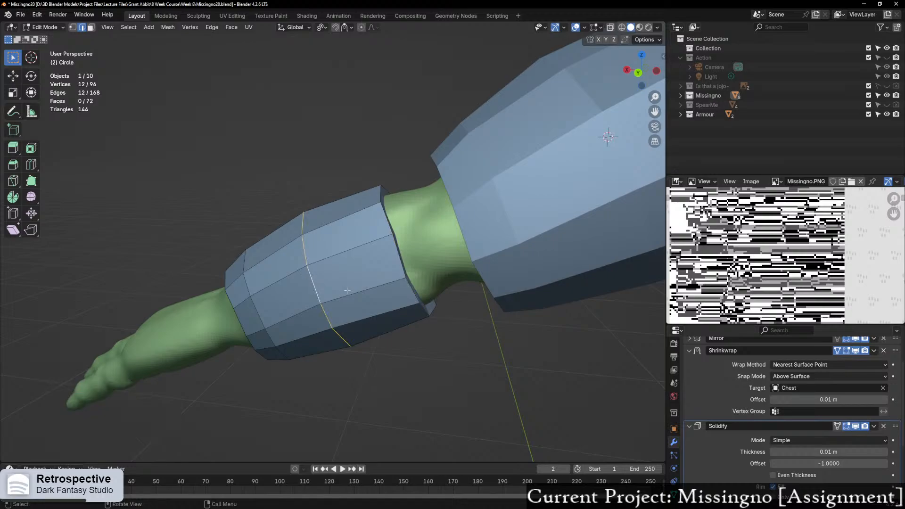
key("g")
key("g")
left_click(278, 309)
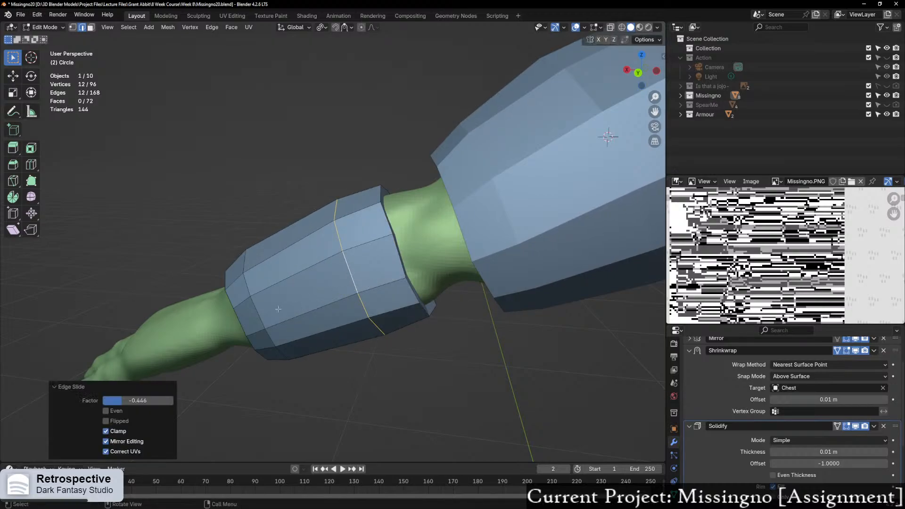
Step: Add one centred loop cut, factor 0, between the forearm sleeve's middle loop and its wrist-side loop
key("ctrl+r")
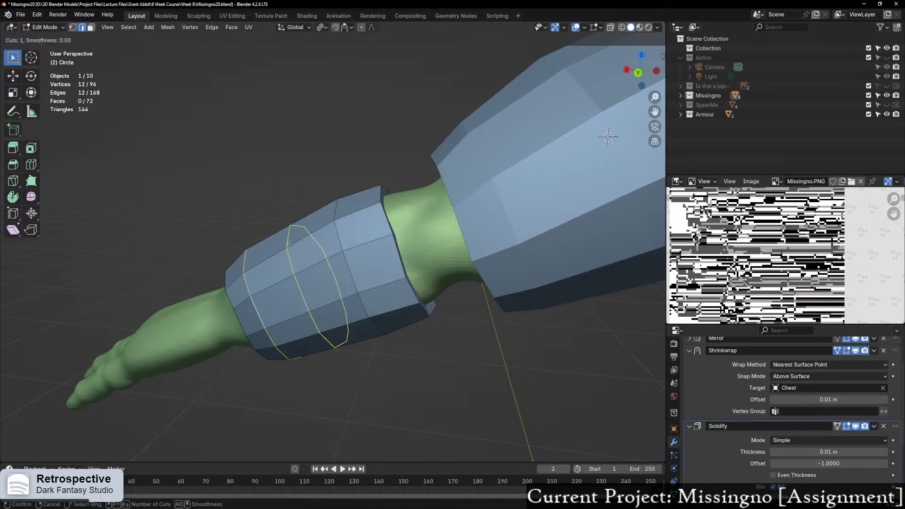
left_click(290, 250)
right_click(380, 246)
middle_click_drag(544, 240, 372, 224)
scroll(450, 245, "up", 1)
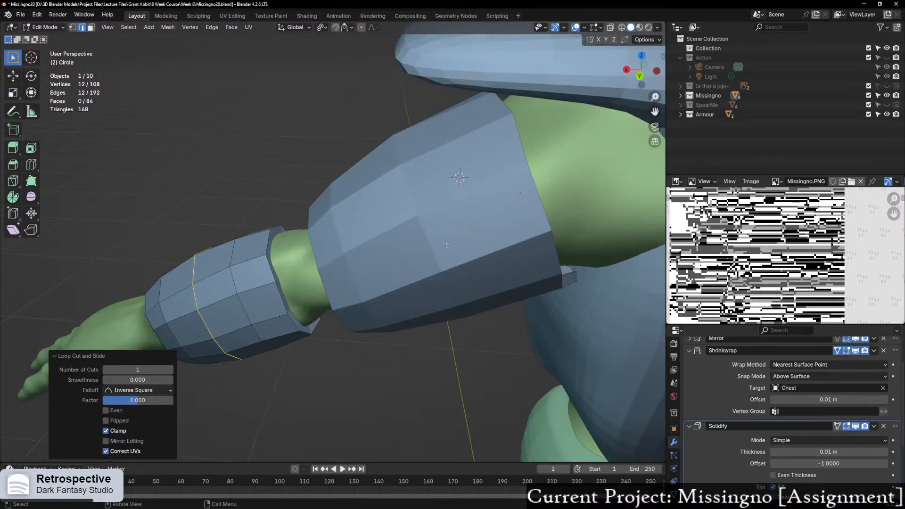
key("ctrl+Tab")
left_click(368, 242)
key("ctrl+Tab")
left_click(494, 248)
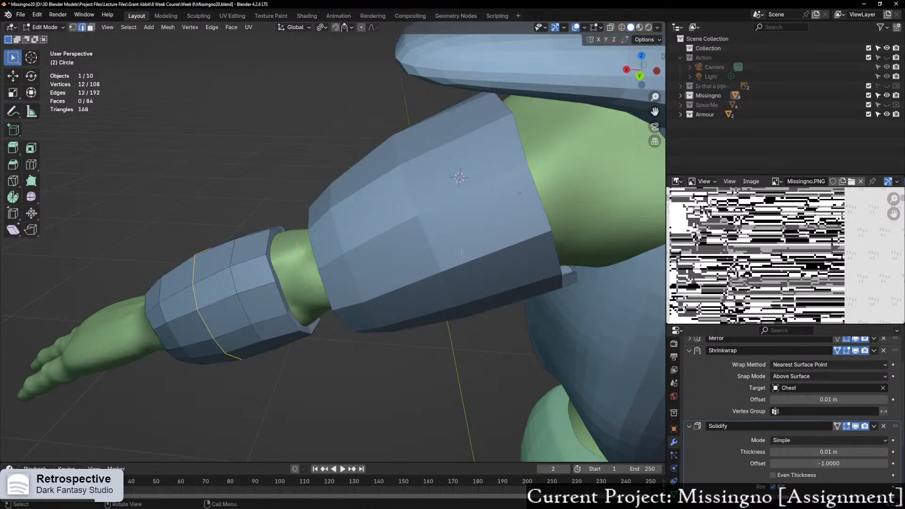
Step: Check the upper-arm sleeve's mesh in X-ray and enable on-cage display for the Solidify modifier
mouse_move(461, 252)
middle_mouse_down()
mouse_move(338, 256)
mouse_move(365, 268)
mouse_move(384, 176)
middle_mouse_up()
key("alt+z")
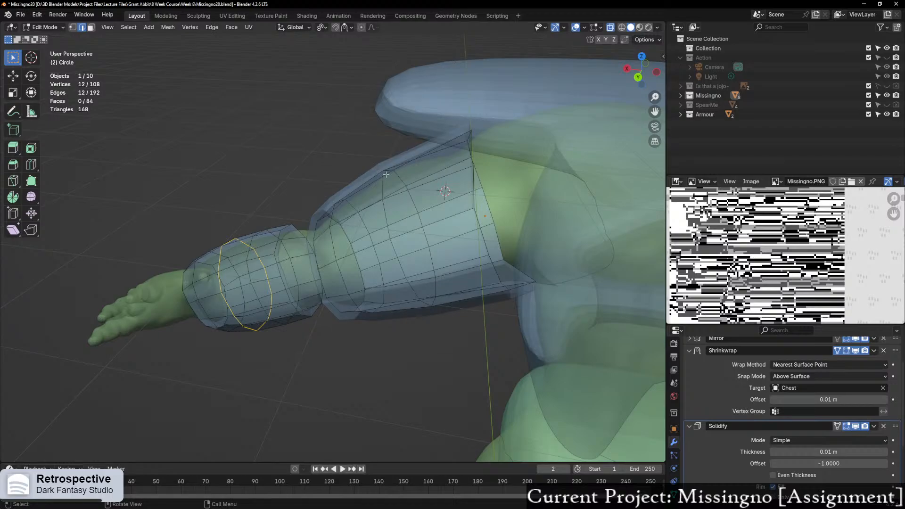
key("alt+z")
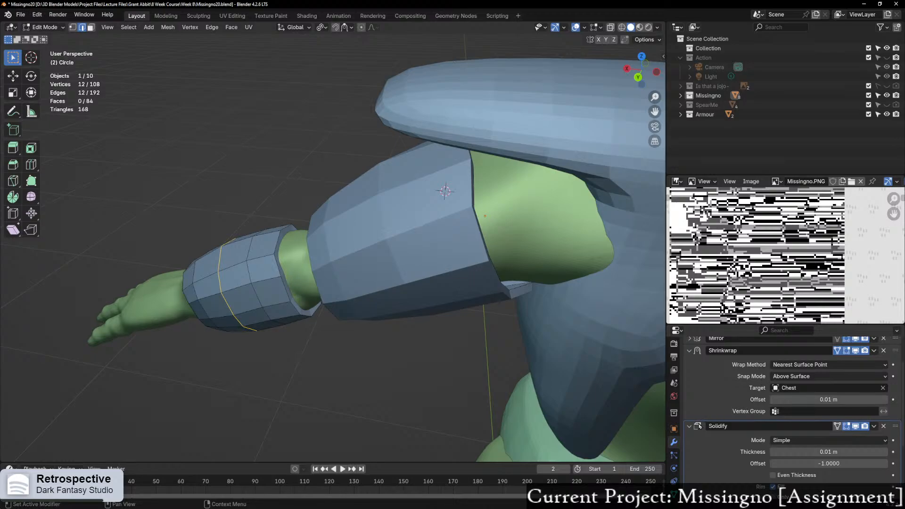
left_click(836, 427)
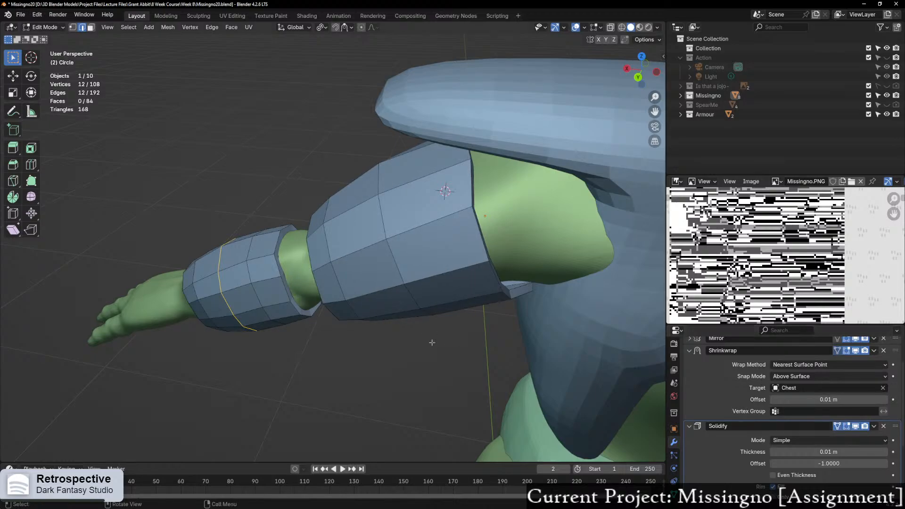
middle_click_drag(494, 341, 394, 331)
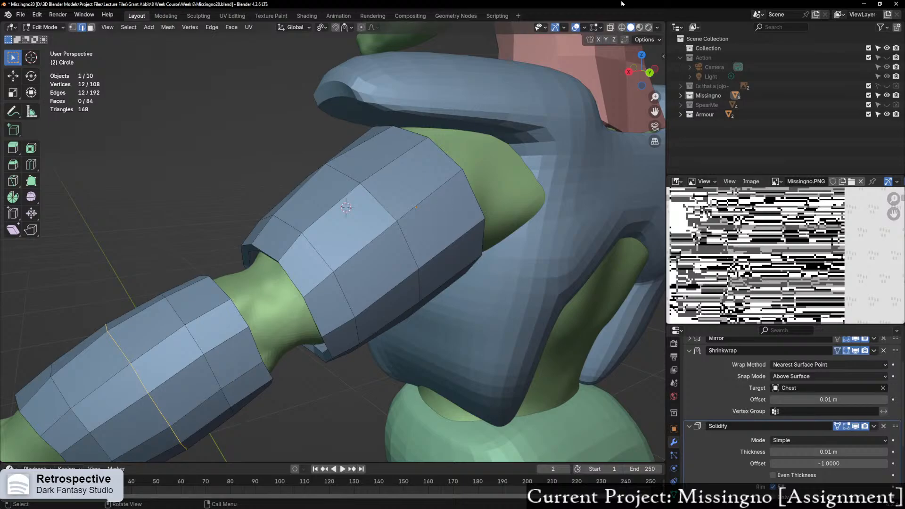
Step: Check the armour's normals with the Face Orientation overlay, turning it off when done
left_click(601, 27)
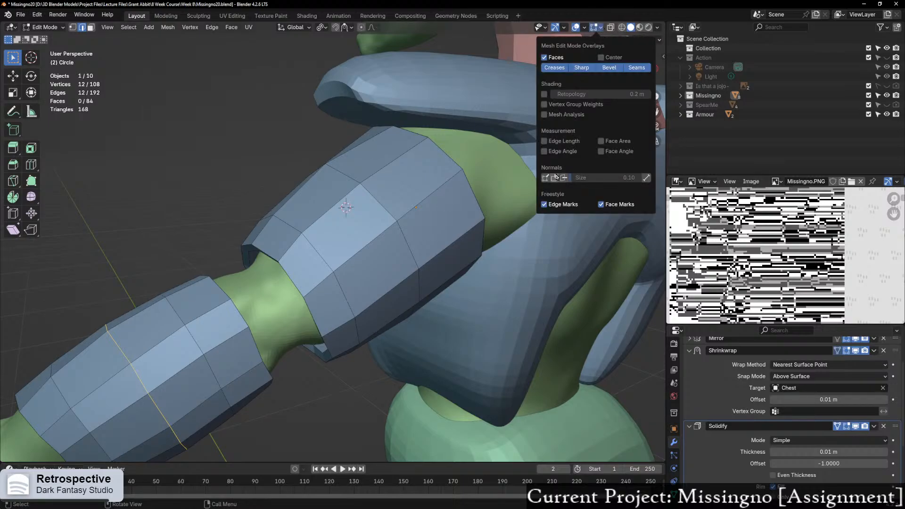
left_click(588, 28)
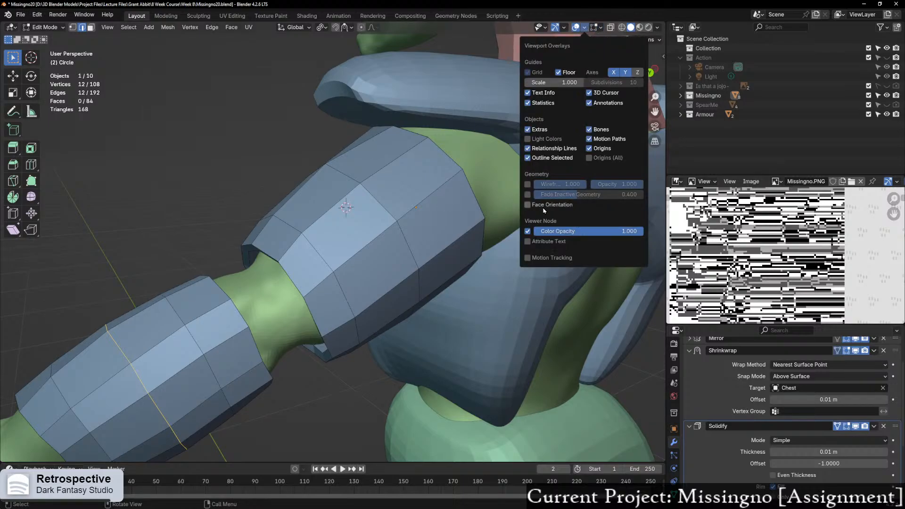
left_click(528, 205)
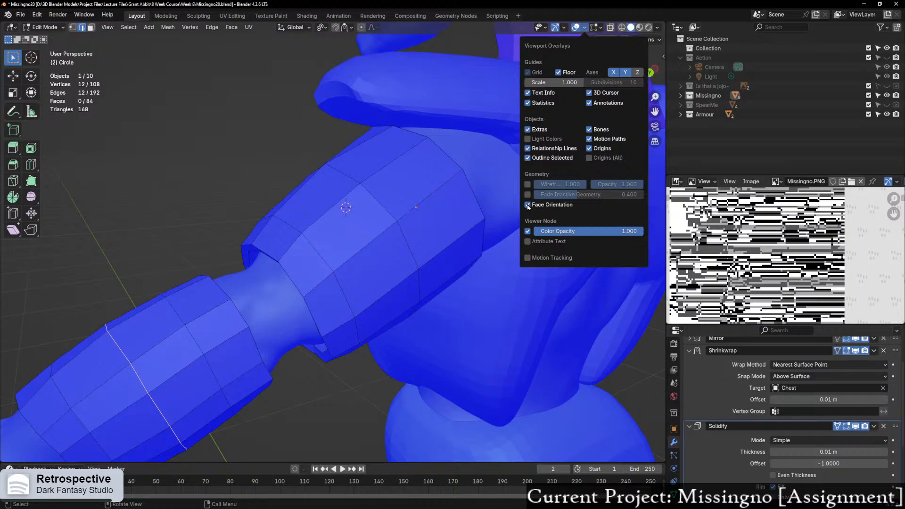
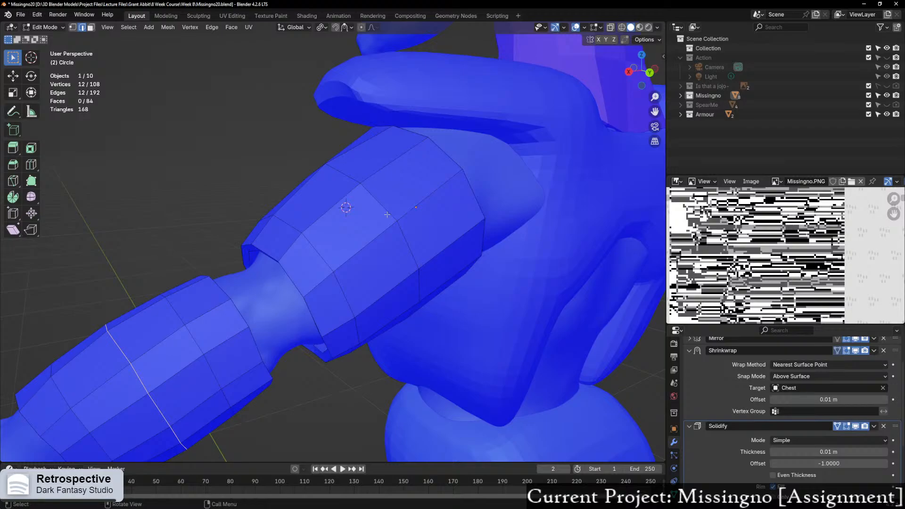
left_click(583, 28)
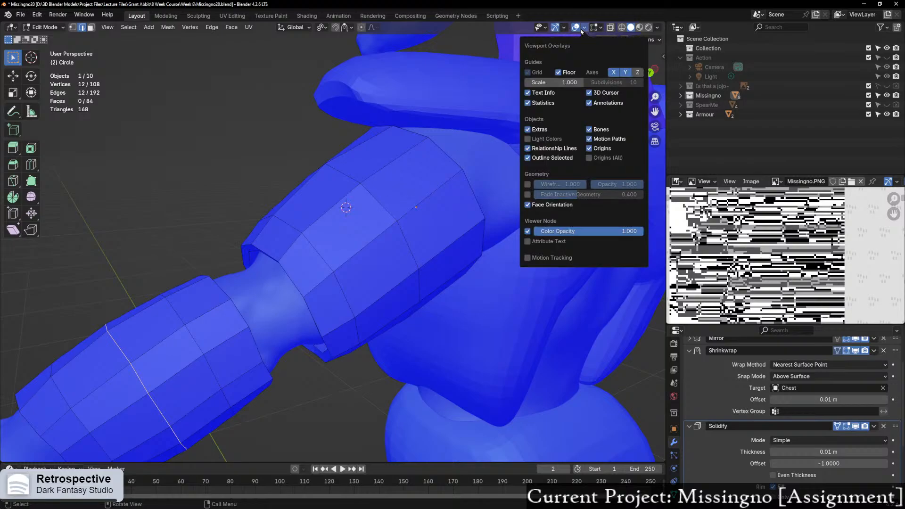
left_click(531, 205)
Step: Select the upper-arm sleeve's middle edge loop and slide it towards the shoulder by a factor of about -0.553
middle_click_drag(330, 282, 293, 299)
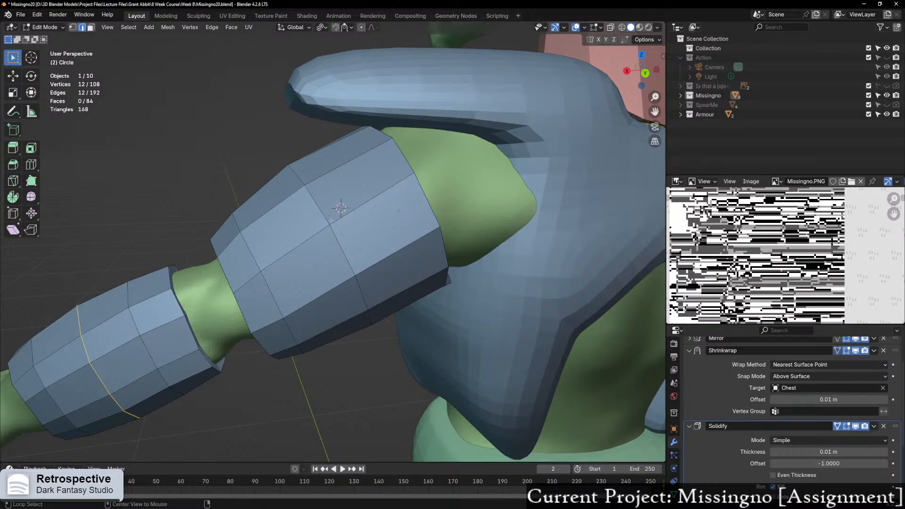
left_click(321, 204, "alt")
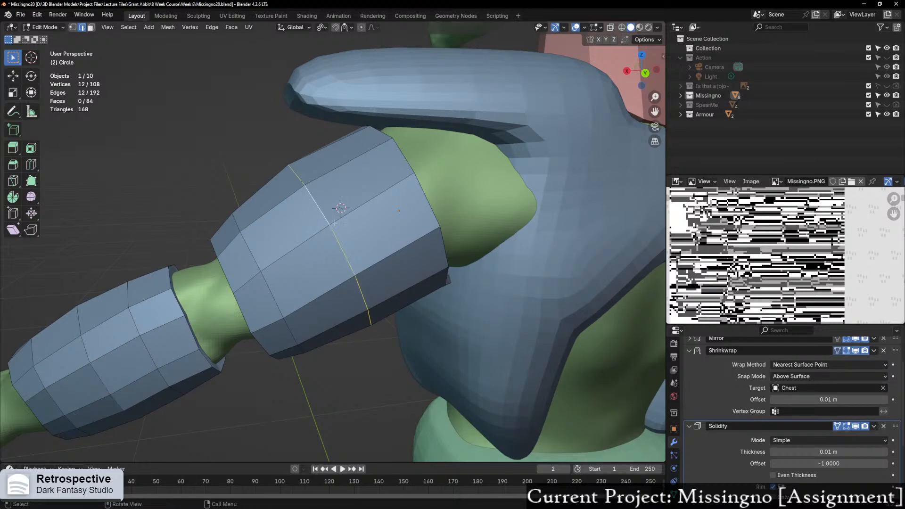
key("g")
key("g")
left_click(372, 217)
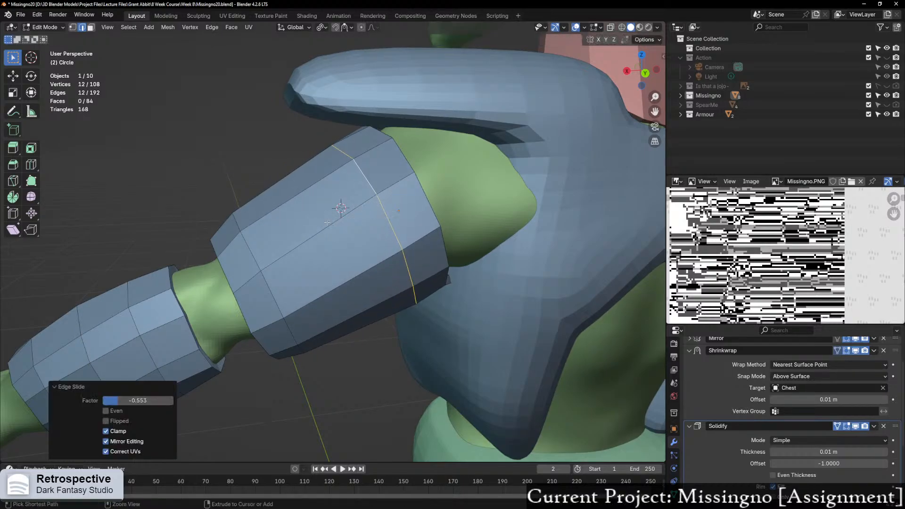
Step: Add one centred loop cut, factor 0, in the long middle section of the upper-arm sleeve
key("ctrl+r")
left_click(340, 208)
right_click(340, 208)
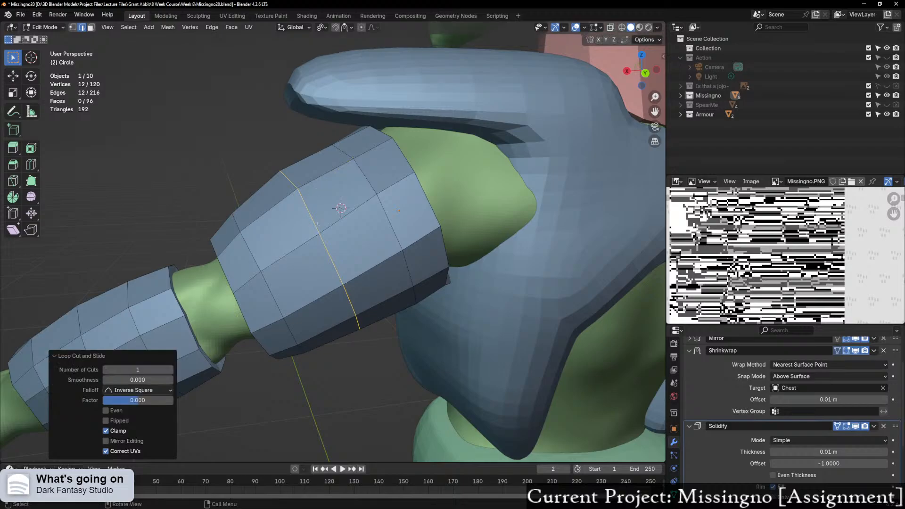
middle_click_drag(340, 208, 285, 221)
scroll(259, 256, "down", 2)
scroll(380, 308, "up", 3)
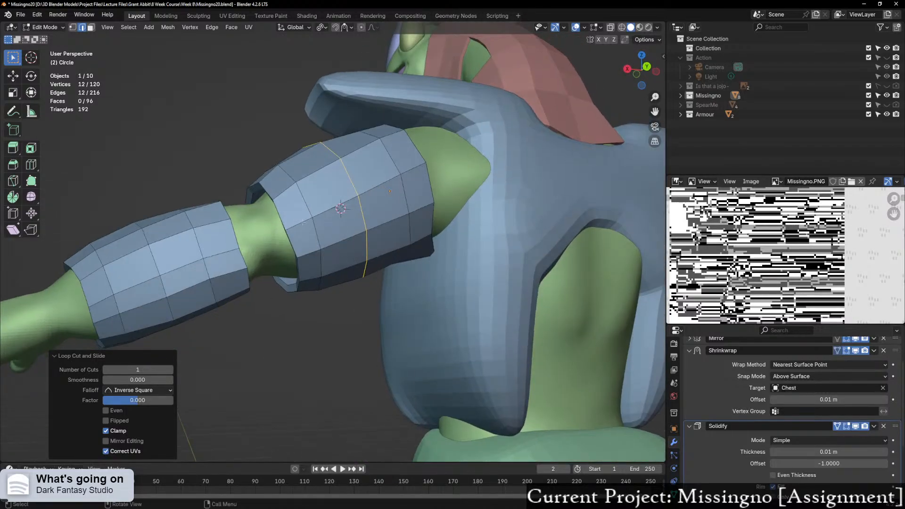
Step: Select the facing edges at the elbow on the upper-arm sleeve's rim and the forearm sleeve's rim
left_click(285, 222)
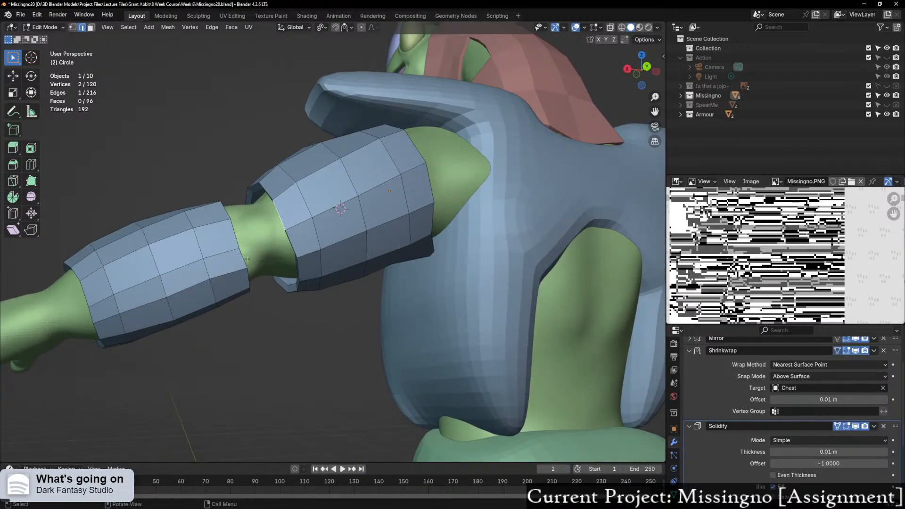
middle_click_drag(247, 259, 264, 237)
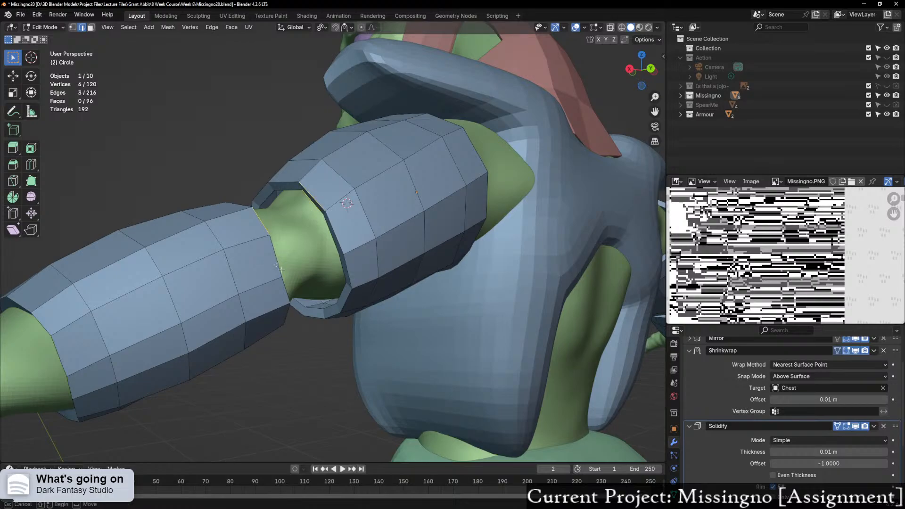
left_click(291, 287, "ctrl")
left_click(260, 287, "shift")
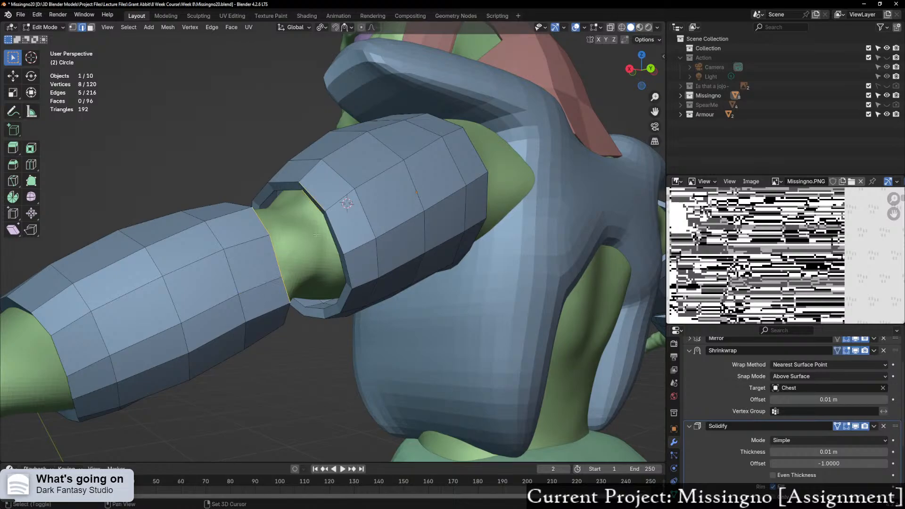
left_click(345, 255, "shift")
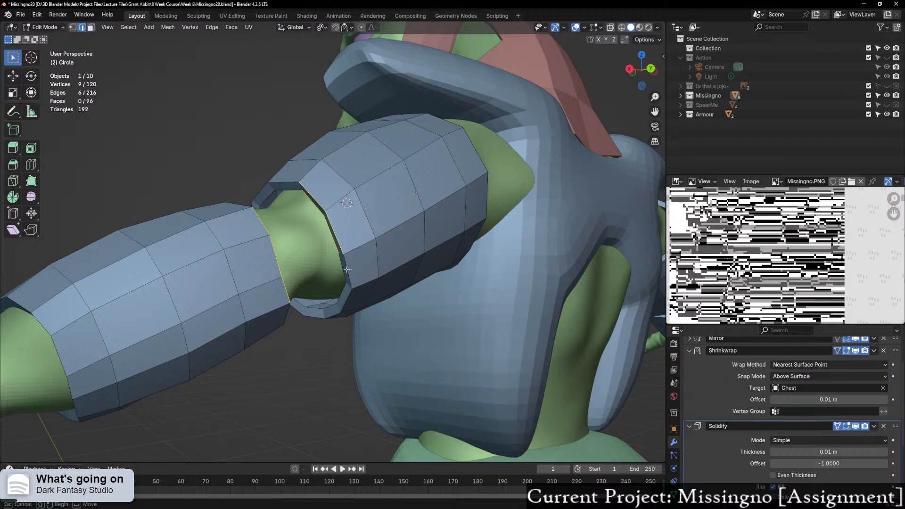
left_click(346, 266, "shift")
Step: Try bridging the selected elbow edges of the two sleeves with Bridge Edge Loops and undo the bridge
right_click(321, 223)
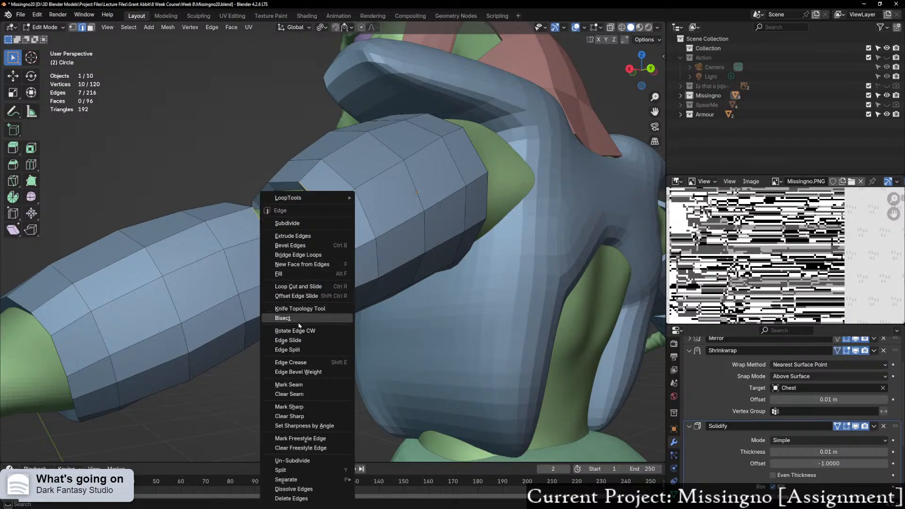
left_click(287, 255)
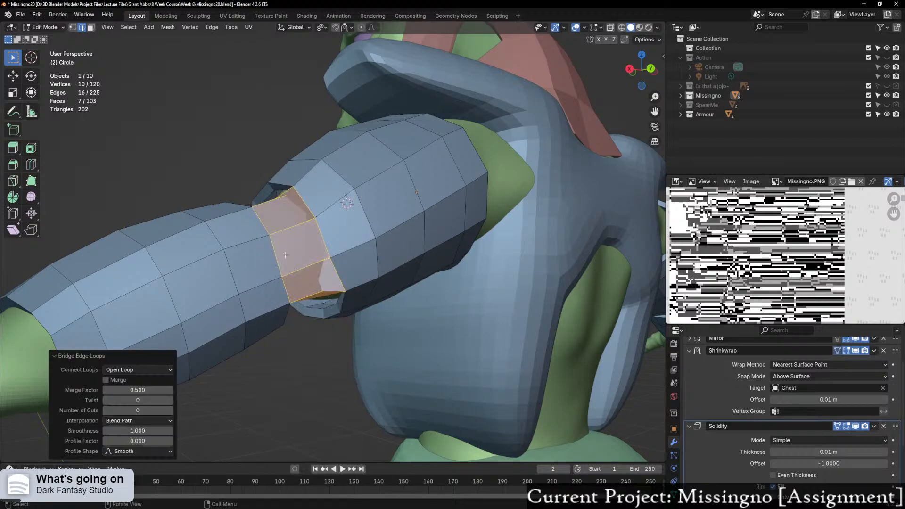
middle_click_drag(285, 254, 404, 301)
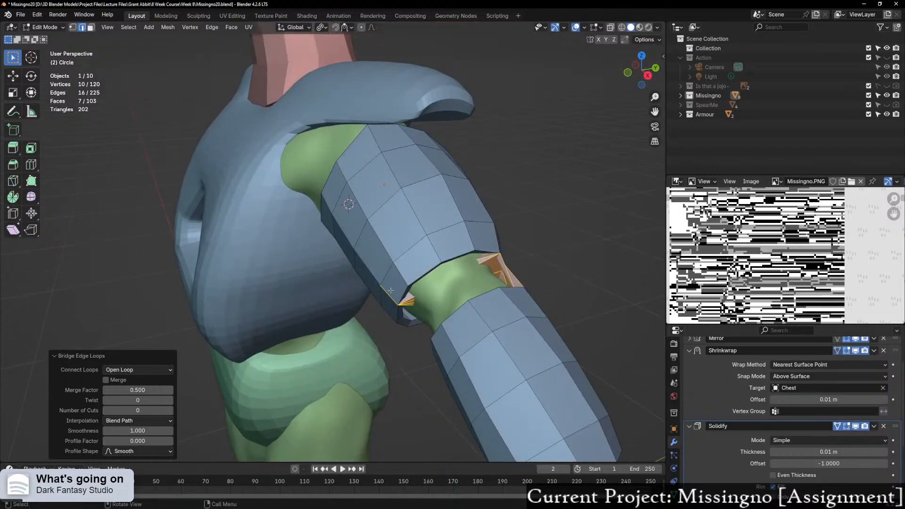
key("ctrl+z")
Step: Deselect the stray edge on the far side of the upper-arm sleeve's elbow rim
left_click(388, 294, "shift")
middle_click_drag(455, 285, 372, 288)
Step: Try bridging the three facing edges on each sleeve with Bridge Edge Loops, undo it and recheck the elbow in X-ray
right_click(352, 297)
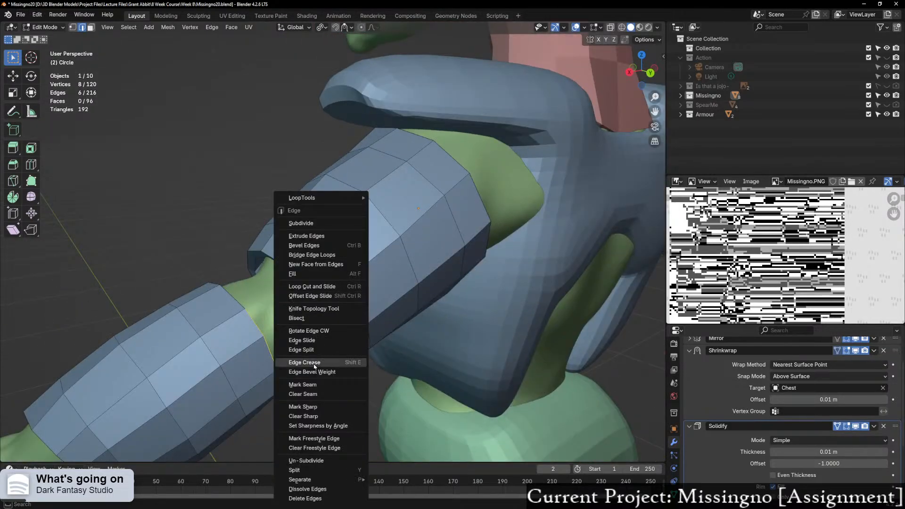
left_click(325, 256)
middle_click_drag(324, 255, 304, 258)
key("ctrl+z")
key("alt+z")
key("alt+z")
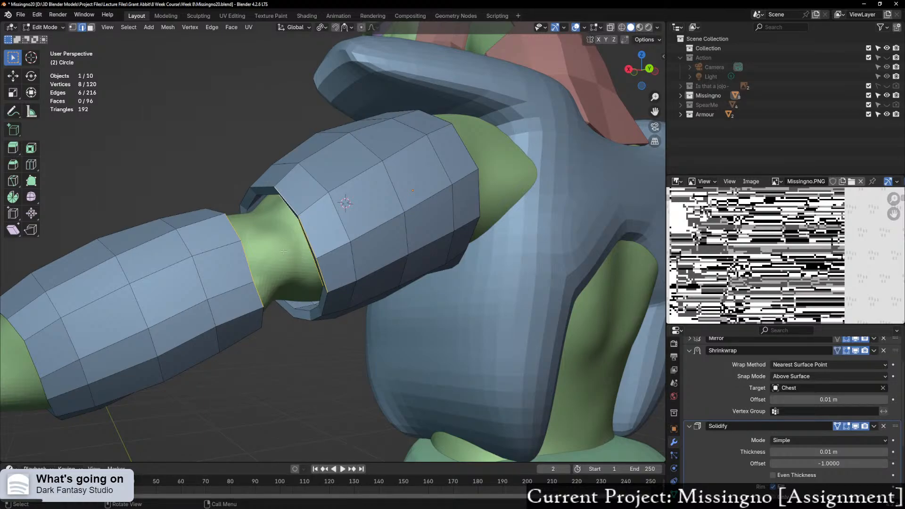
Step: Try bridging one facing edge on each sleeve at the elbow with Bridge Edge Loops and added cuts, and undo the bridge
left_click(316, 224)
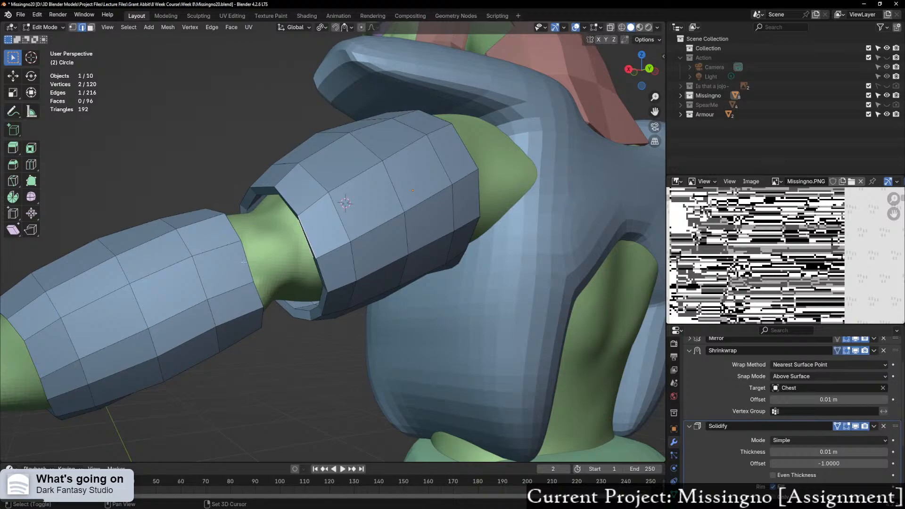
left_click(244, 262, "shift")
key("ctrl+e")
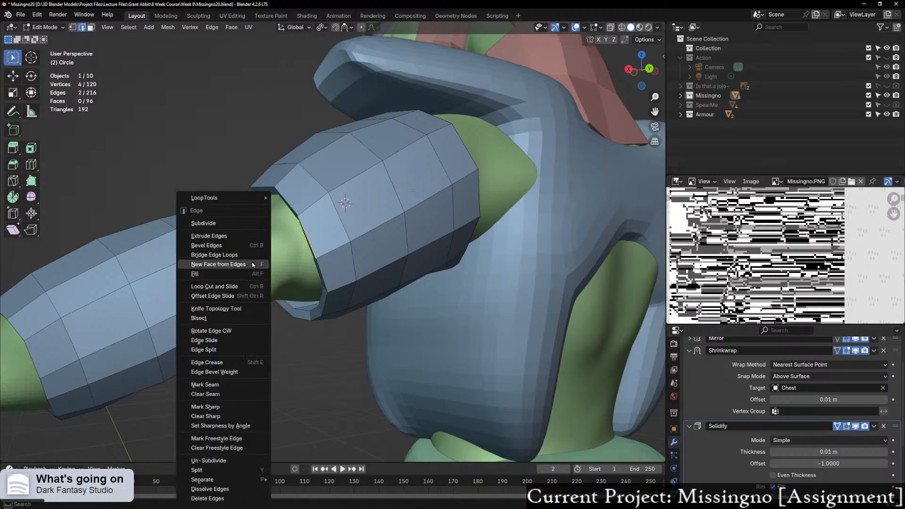
left_click(227, 255)
middle_click_drag(227, 256, 277, 229)
scroll(276, 229, "up", 3)
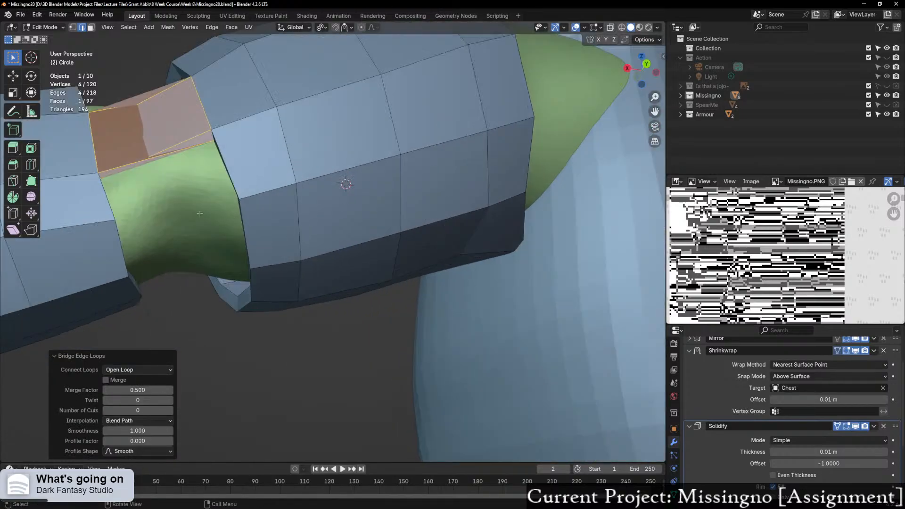
middle_click_drag(198, 208, 284, 259, "shift")
scroll(284, 260, "up", 2)
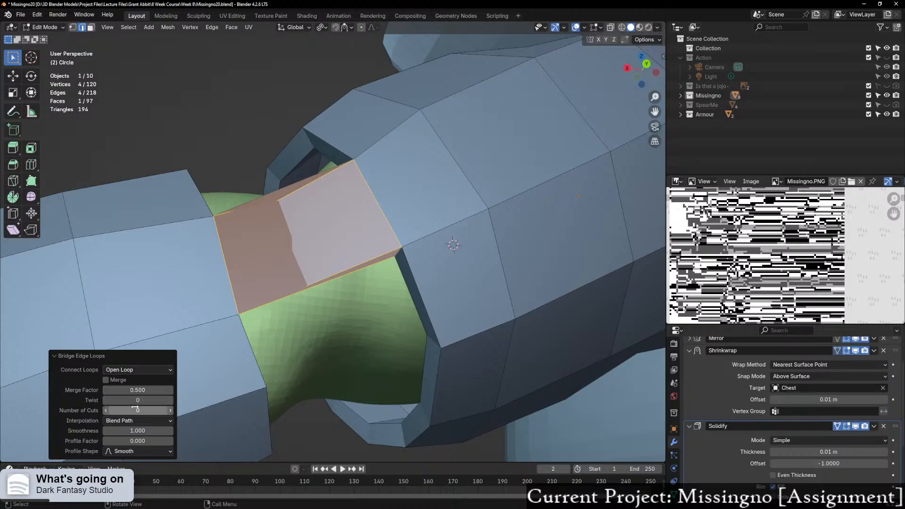
left_click(170, 411)
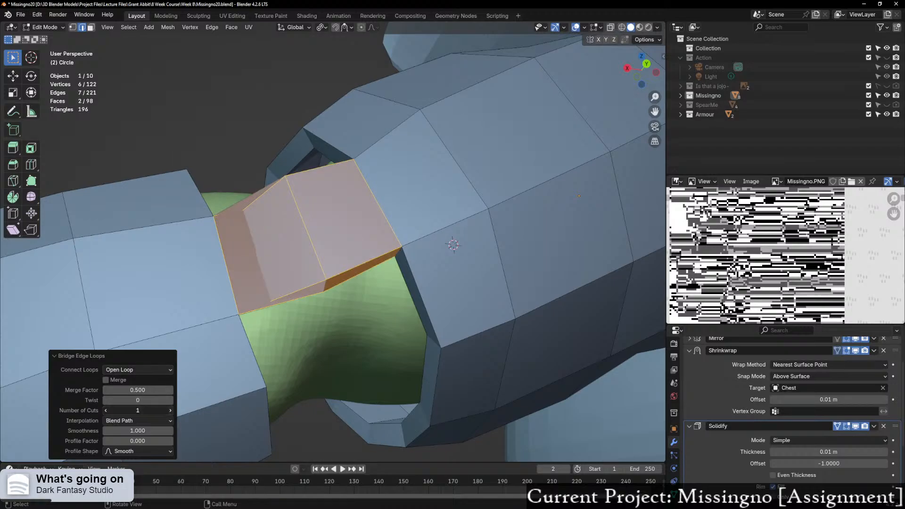
left_click(170, 410)
middle_click_drag(359, 359, 231, 302)
scroll(272, 220, "up", 3)
key("ctrl+z")
scroll(170, 311, "down", 8)
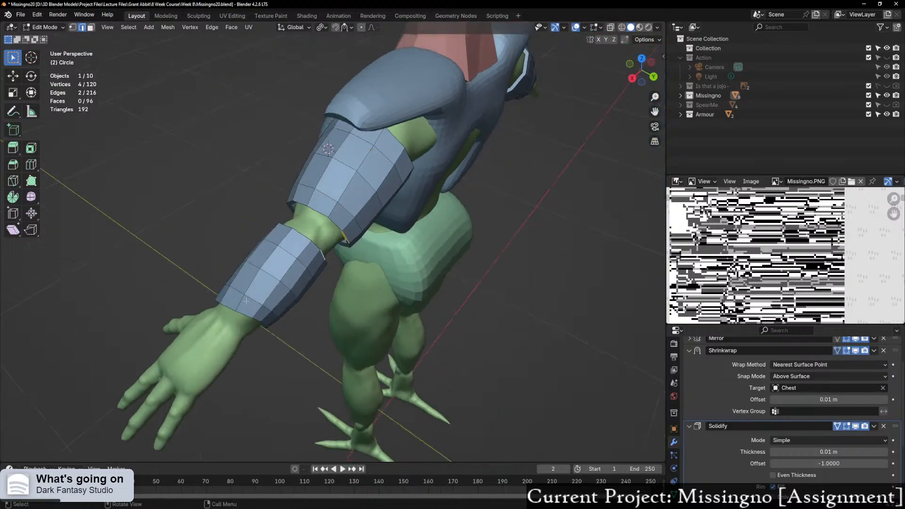
Step: Select both sleeves' entire mesh and recalculate the normals to the outside
key("a")
right_click(248, 297)
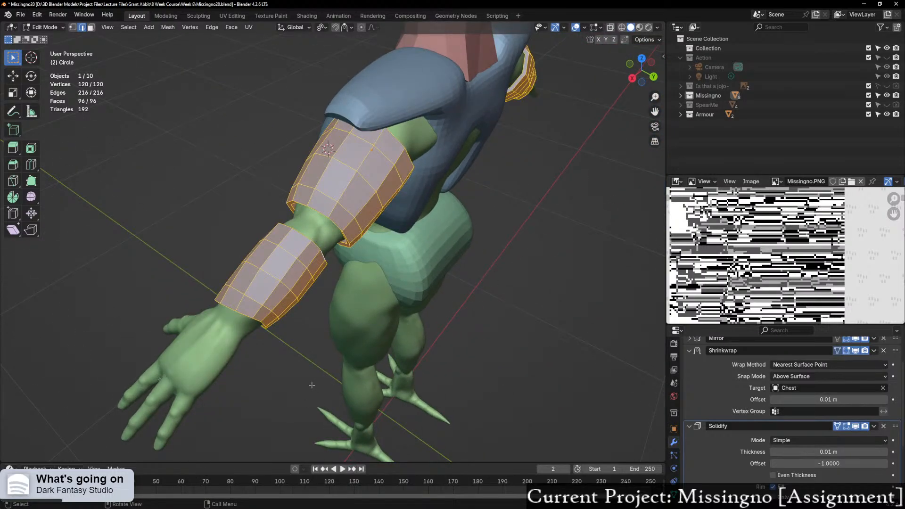
key("n")
key("n")
right_click(274, 279)
right_click(276, 411)
key("alt+n")
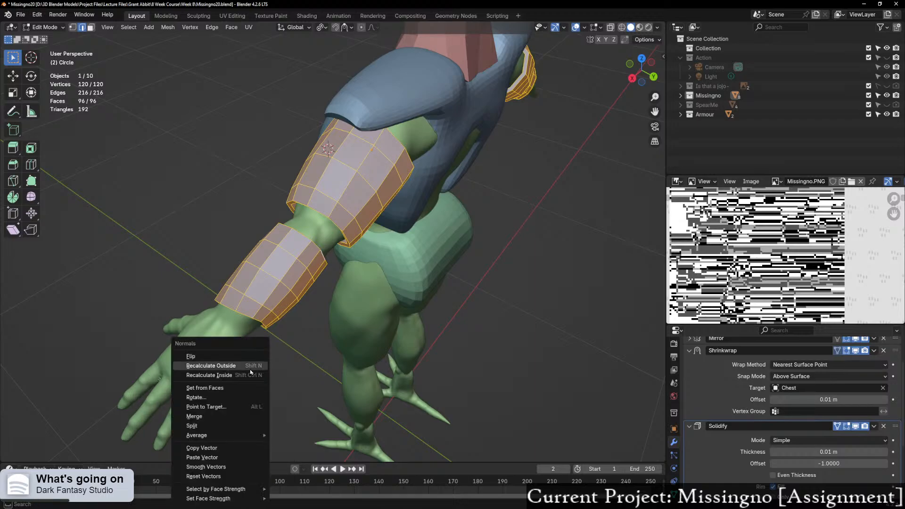
left_click(230, 364)
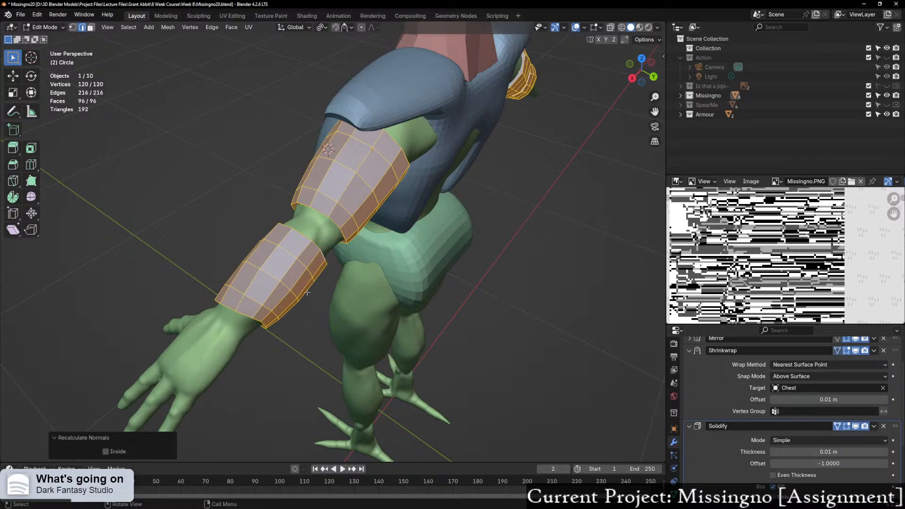
scroll(307, 292, "up", 2)
middle_click_drag(308, 293, 285, 242)
scroll(285, 242, "up", 2)
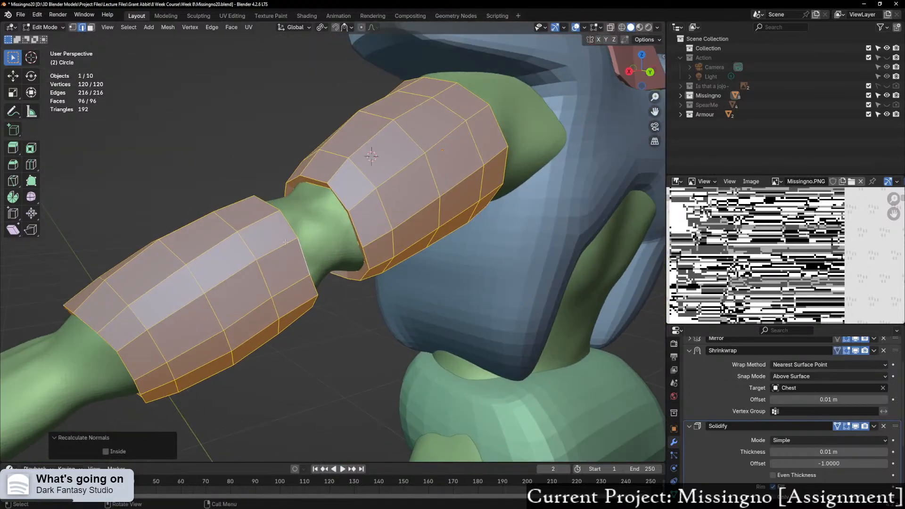
Step: Try bridging a single facing edge pair at the elbow on the corrected mesh with Bridge Edge Loops, and undo it
left_click(311, 270)
scroll(311, 270, "up", 2)
middle_click_drag(311, 270, 333, 244)
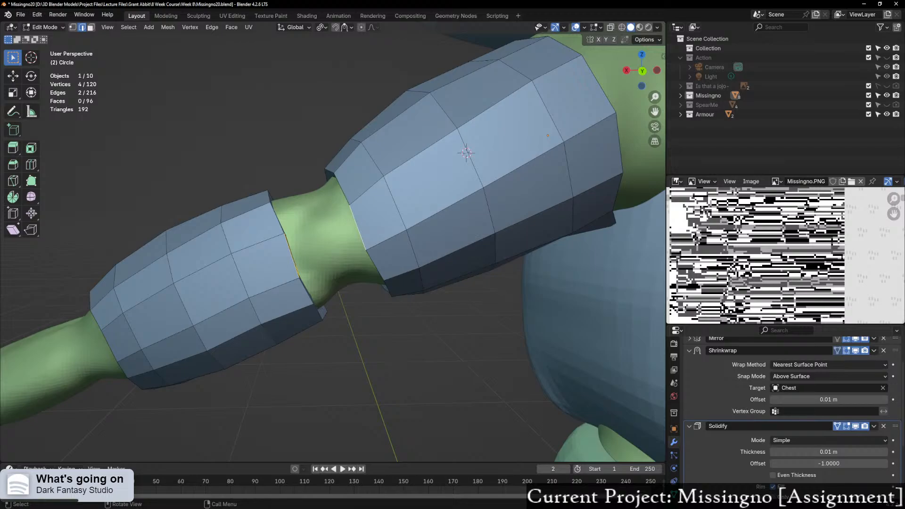
right_click(351, 229)
left_click(312, 227)
middle_click_drag(313, 227, 292, 245)
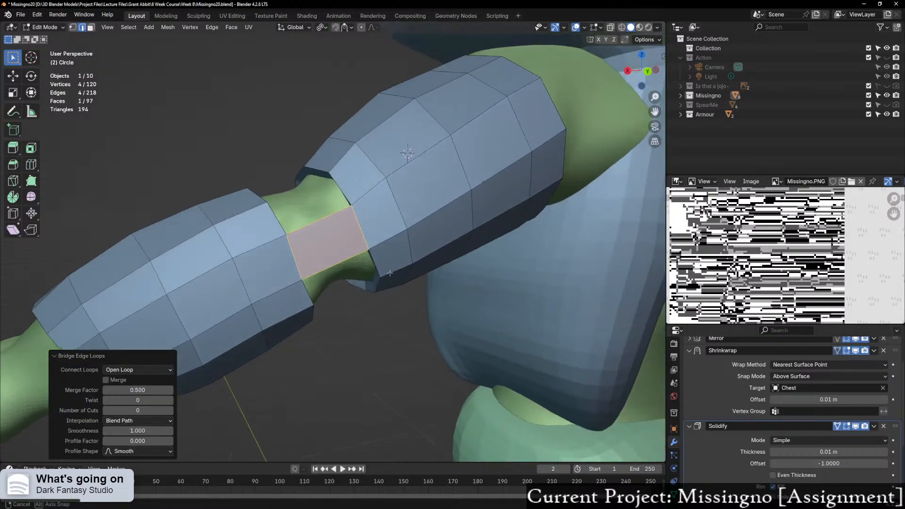
key("ctrl+z")
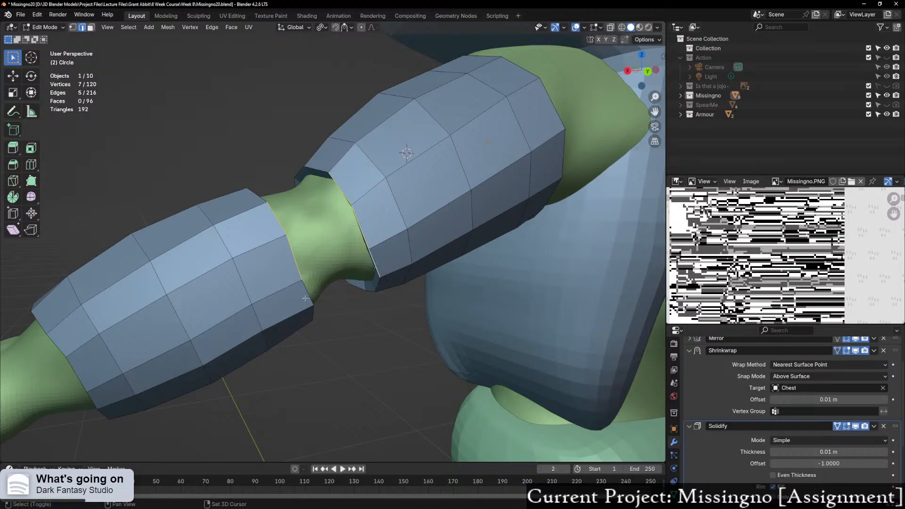
Step: Bridge the three facing elbow edges on each sleeve with Bridge Edge Loops, setting the number of cuts to 2
middle_click_drag(349, 290, 361, 281)
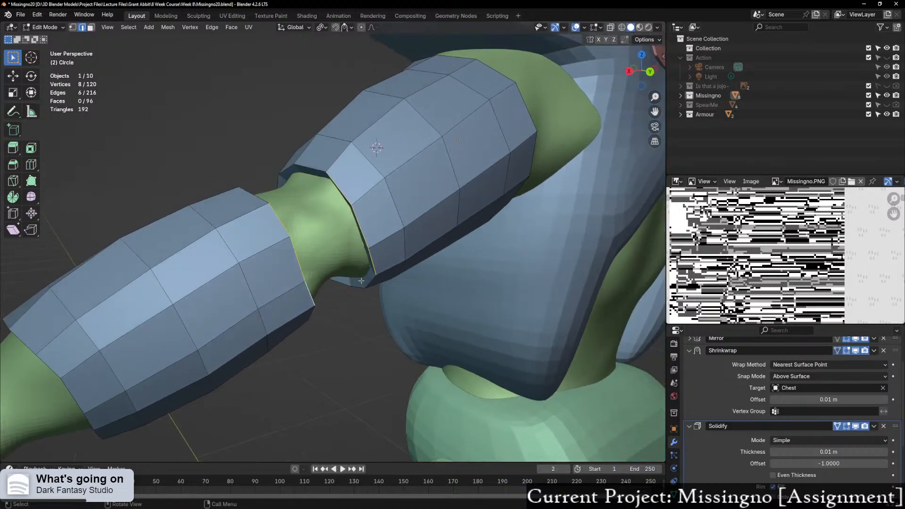
key("ctrl+e")
left_click(310, 231)
middle_click_drag(310, 231, 307, 258)
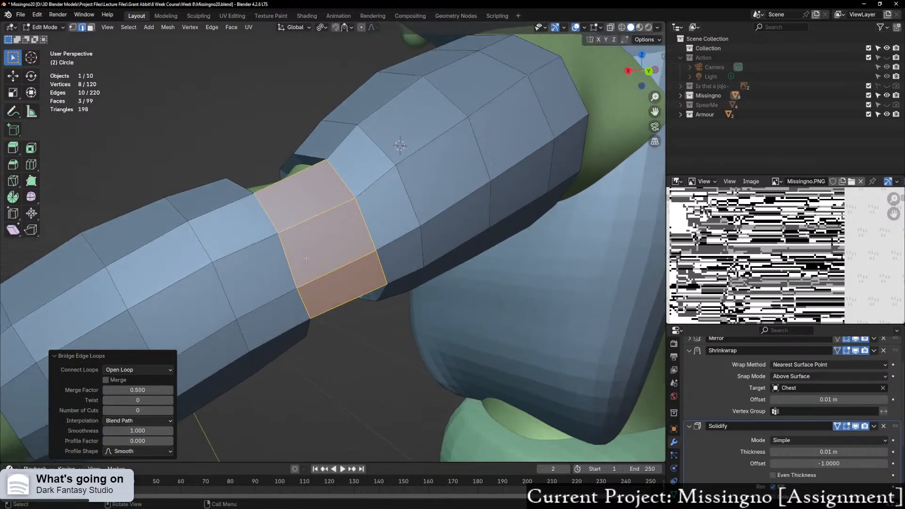
left_click(170, 410)
left_click(170, 410)
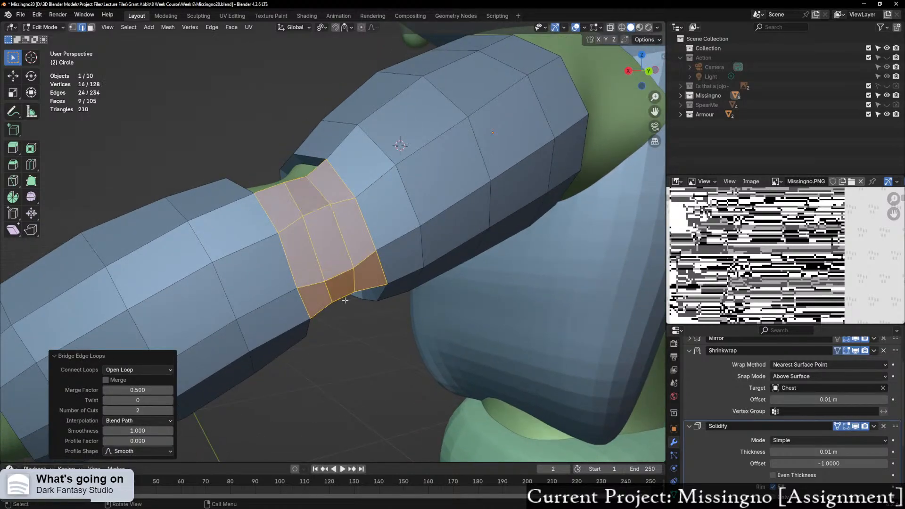
Step: Examine the elbow bridge and both arm sleeves in Object Mode, and return to Edit Mode
mouse_move(355, 302)
middle_mouse_down()
mouse_move(388, 324)
mouse_move(473, 338)
mouse_move(284, 234)
mouse_move(424, 279)
mouse_move(424, 319)
mouse_move(348, 337)
mouse_move(325, 329)
mouse_move(373, 306)
mouse_move(438, 301)
mouse_move(494, 321)
mouse_move(361, 315)
middle_mouse_up()
key("ctrl+Tab")
left_click(208, 329)
scroll(208, 330, "down", 4)
middle_click_drag(208, 330, 356, 342)
scroll(305, 303, "down", 2)
scroll(325, 324, "up", 5)
middle_click_drag(272, 308, 346, 310, "shift")
scroll(358, 331, "up", 2)
key("ctrl+Tab")
left_click(424, 219)
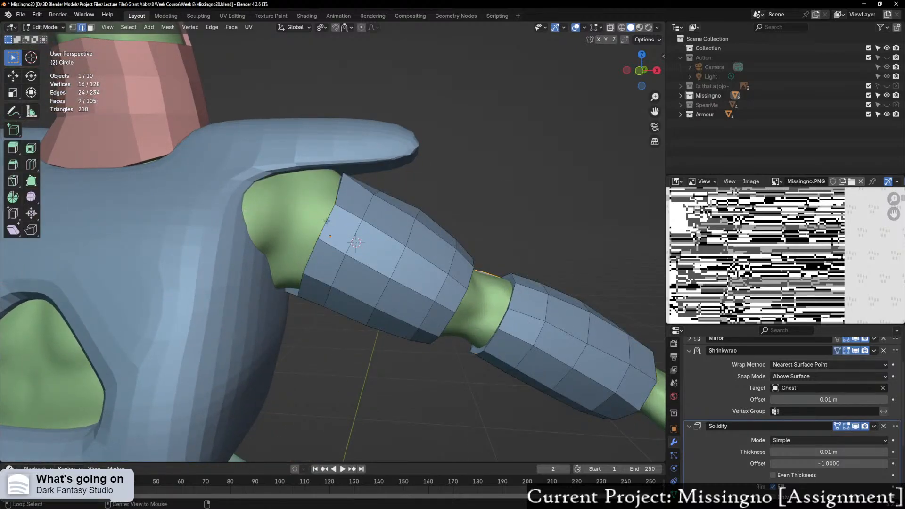
Step: Smooth the vertices of the upper-arm sleeve's shoulder-end rim once at 0.500, and adjust the rim with Edge Slide
scroll(327, 222, "up", 1)
middle_click_drag(327, 221, 339, 150)
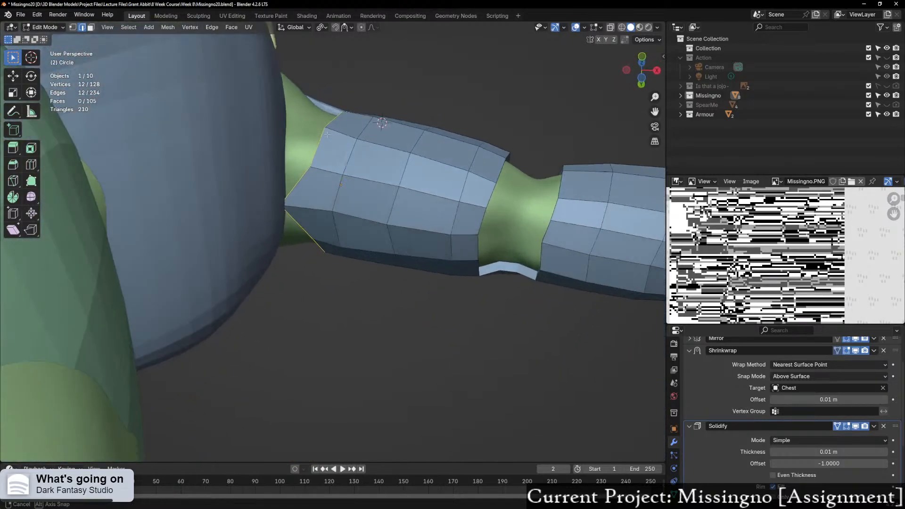
scroll(307, 225, "up", 1)
key("q")
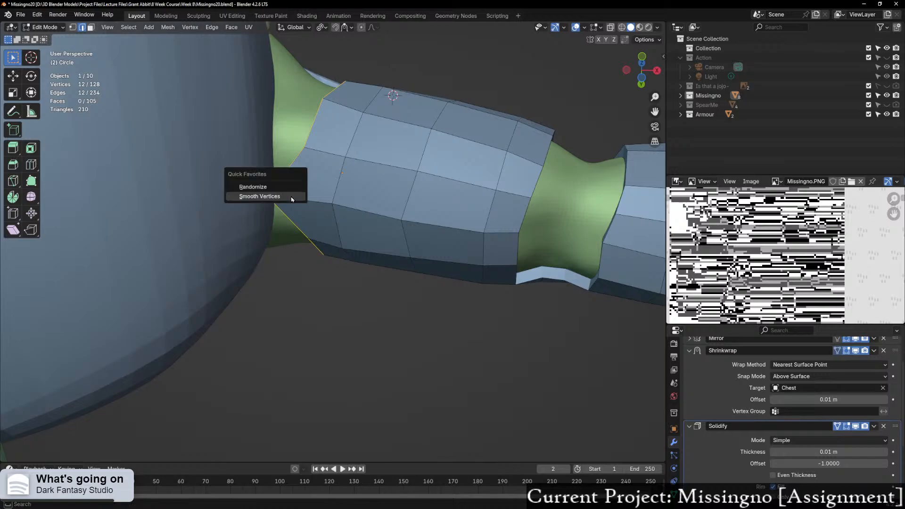
left_click(281, 203)
middle_click_drag(281, 203, 366, 282)
key("g")
key("g")
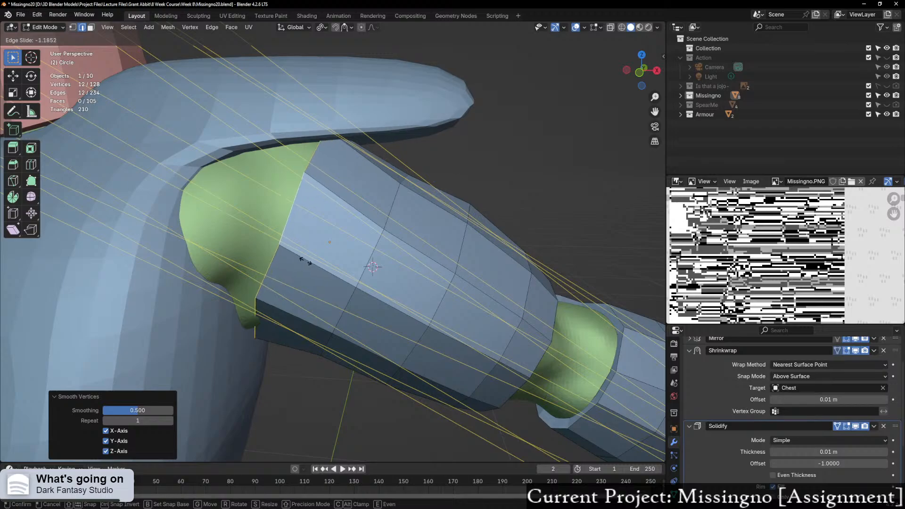
left_click(295, 259)
key("g")
left_click(292, 235)
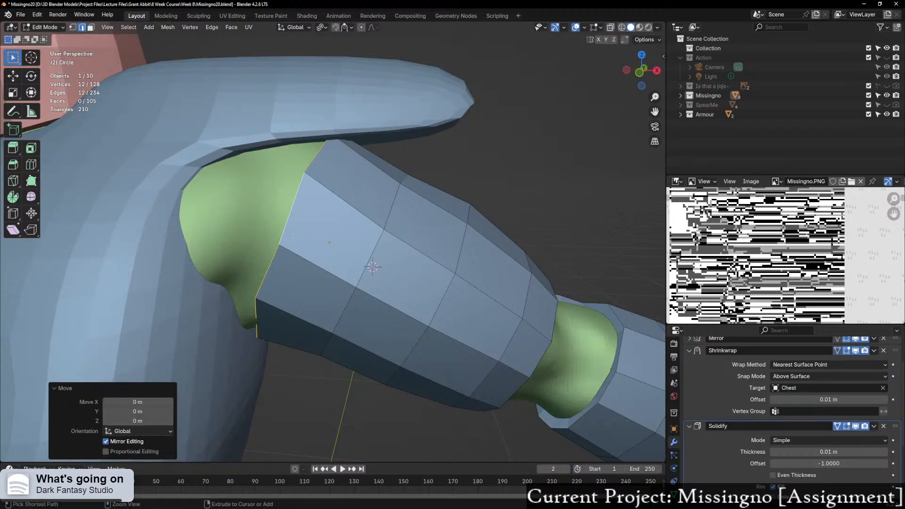
Step: Rotate the upper-arm sleeve's shoulder rim about 12° in the back orthographic view
middle_click_drag(293, 235, 358, 327)
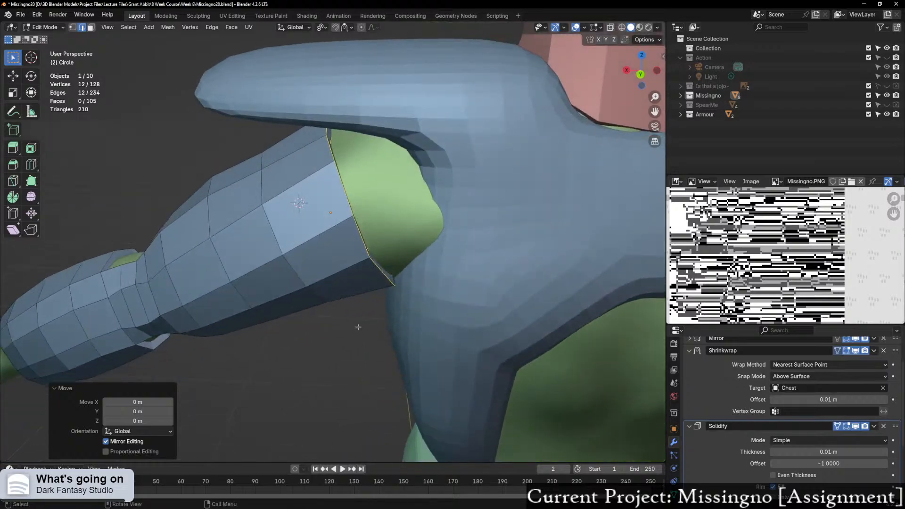
left_click(640, 75)
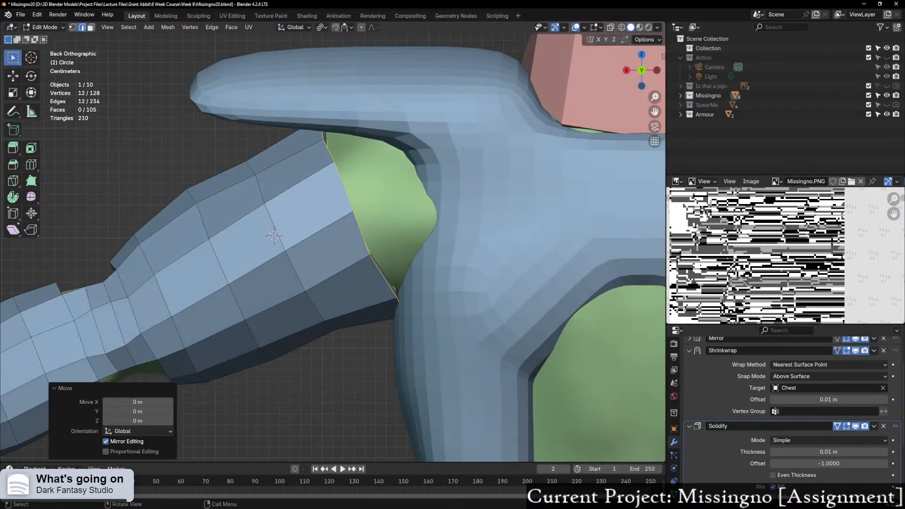
key("r")
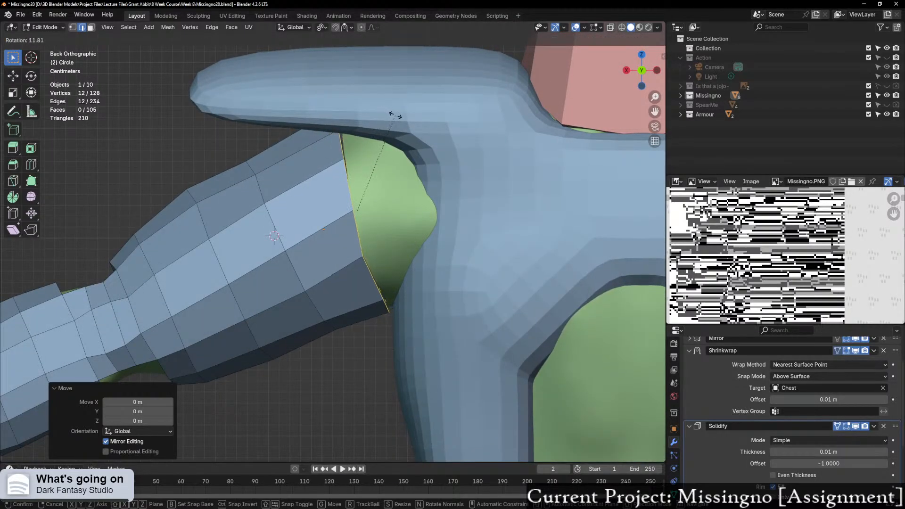
left_click(396, 115)
Step: Rotate the edge loop next to the shoulder rim about 6.17° and edge-slide it by a factor of about -0.079
left_click(271, 204, "alt")
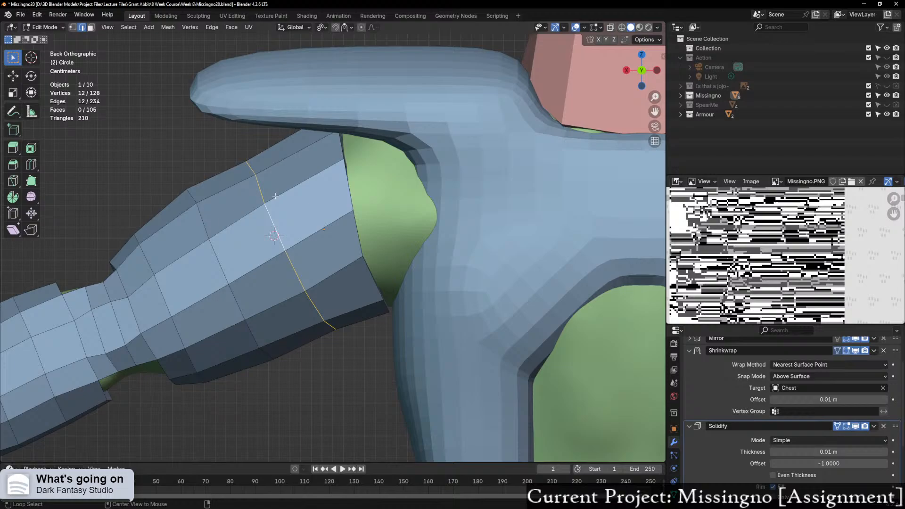
key("r")
left_click(320, 151)
key("g")
key("g")
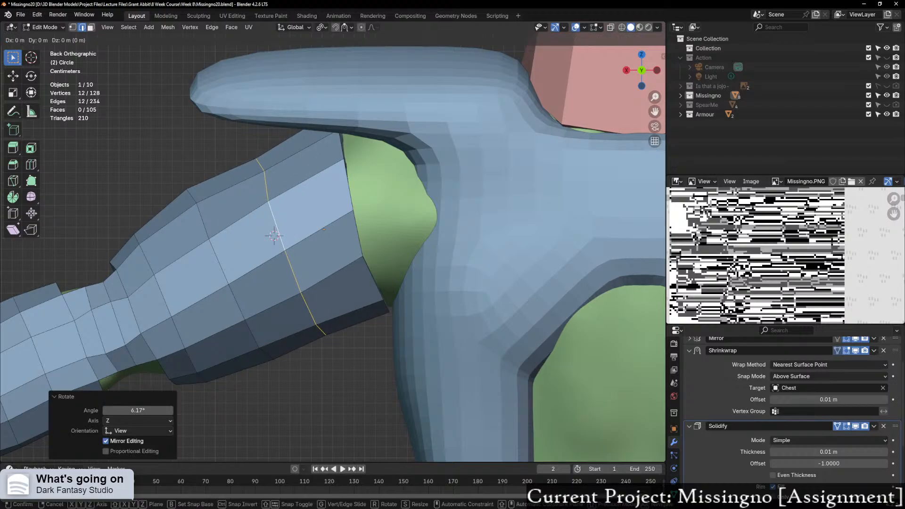
left_click(326, 151)
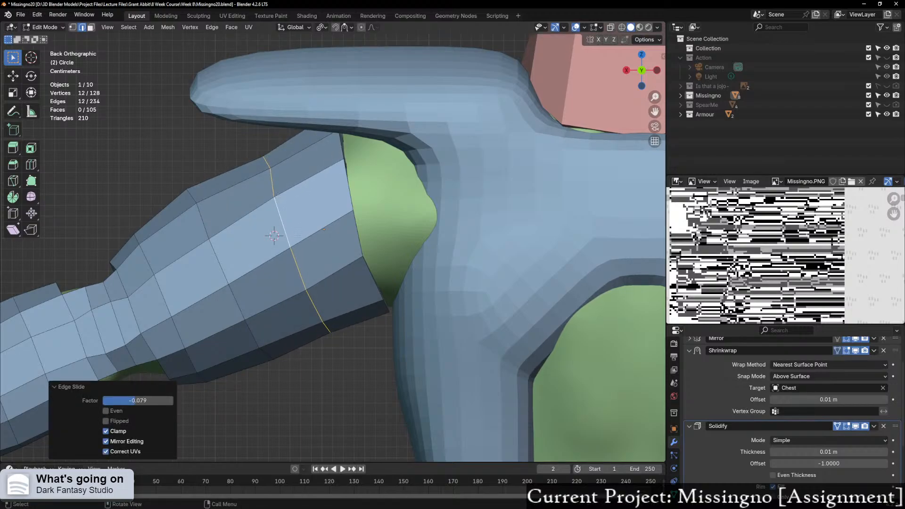
key("a")
key("g")
left_click(321, 249)
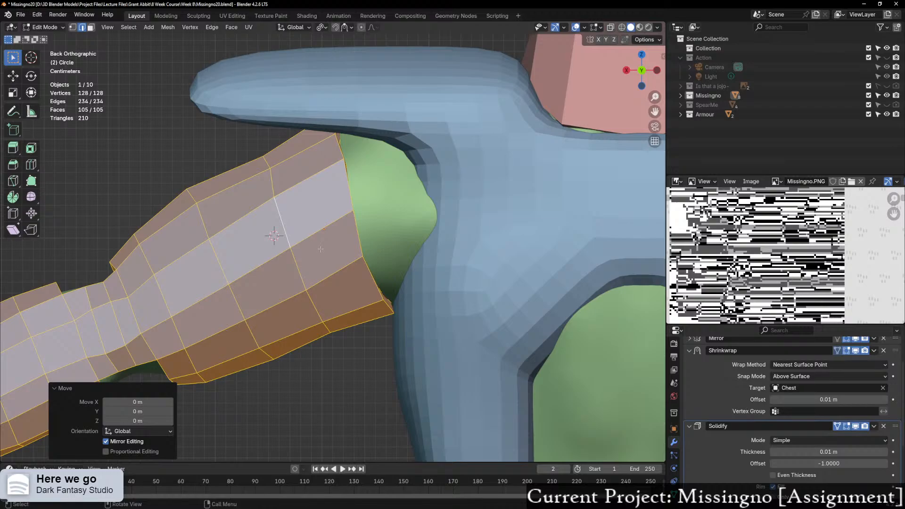
Step: Select the forearm sleeve's wrist rim loop and rotate it about -16.1° around the global Z axis
middle_click_drag(320, 249, 493, 259)
scroll(524, 258, "down", 6)
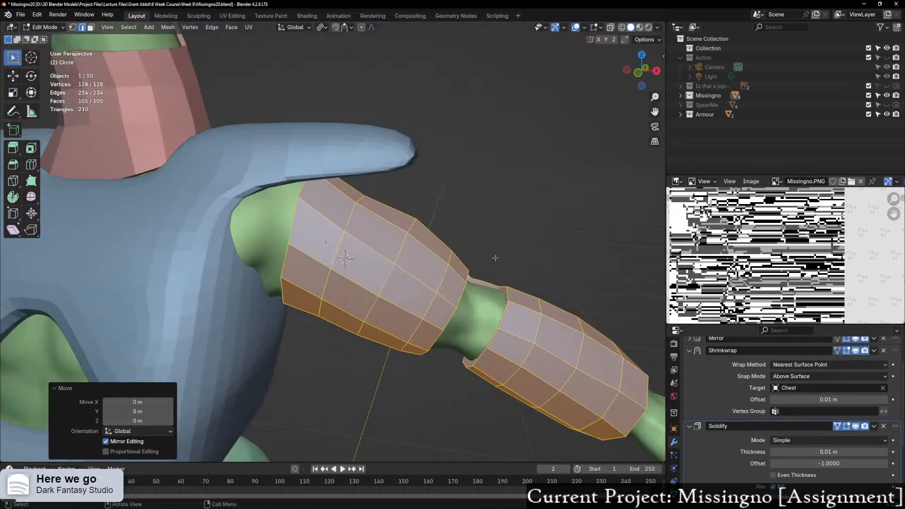
middle_click_drag(490, 258, 420, 233)
scroll(362, 279, "up", 2)
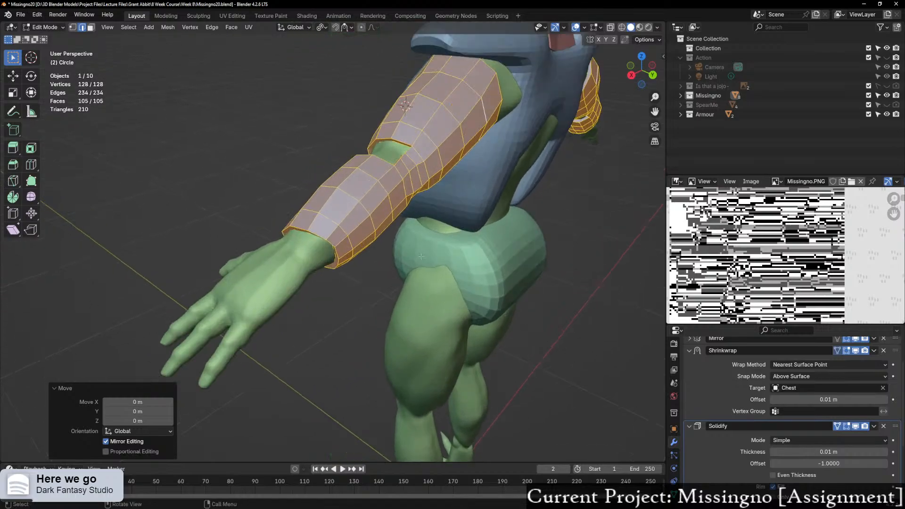
scroll(396, 254, "up", 3)
mouse_move(394, 262)
middle_mouse_down()
mouse_move(378, 253)
mouse_move(361, 268)
mouse_move(395, 253)
middle_mouse_up()
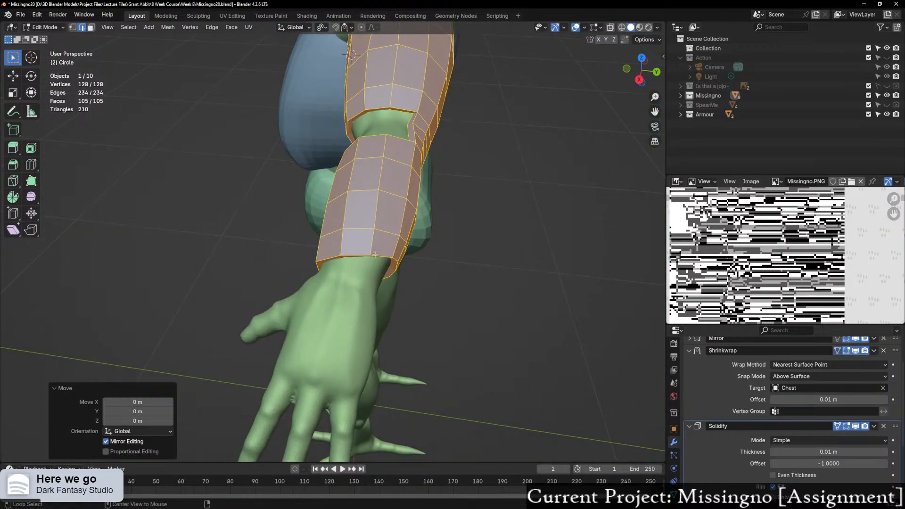
left_click(403, 257, "alt")
key("r")
key("z")
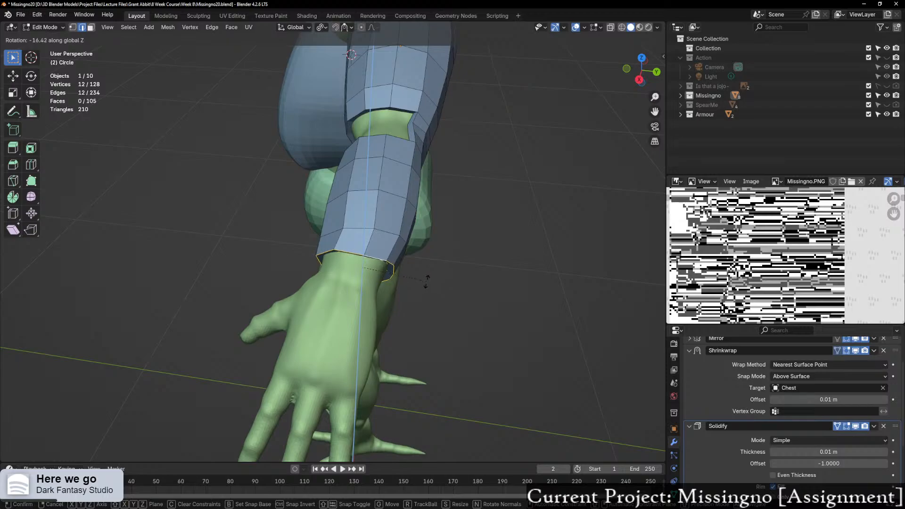
left_click(427, 281)
Step: Extend the forearm sleeve's wrist rim toward the hand with Edge Slide, using a factor of about -0.887
key("g")
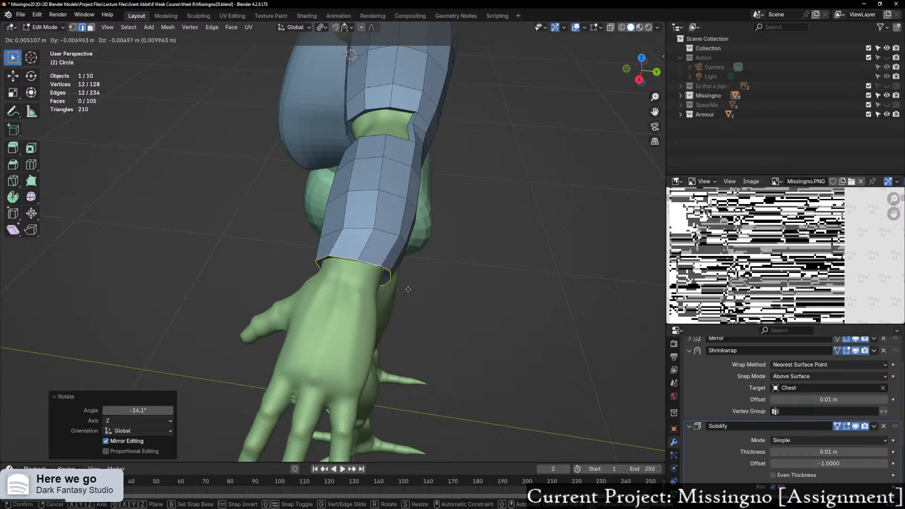
key("g")
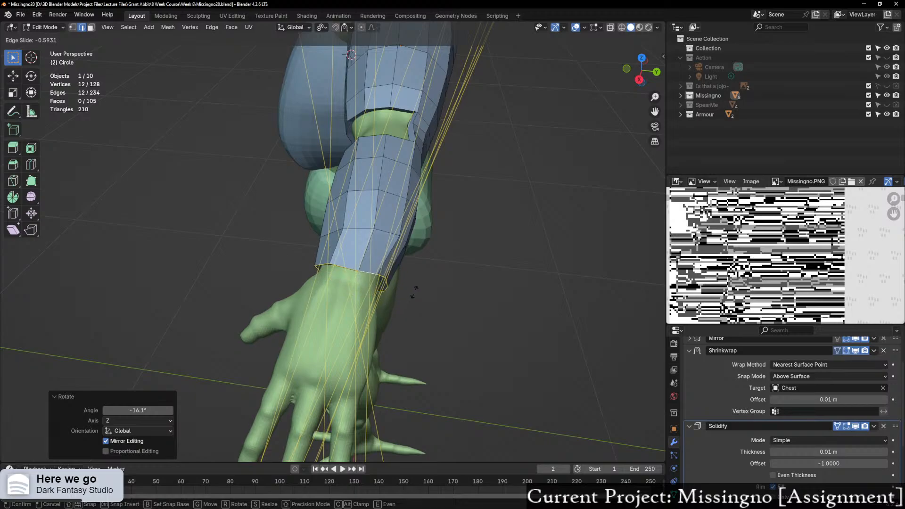
left_click(411, 294)
middle_click_drag(411, 294, 390, 278)
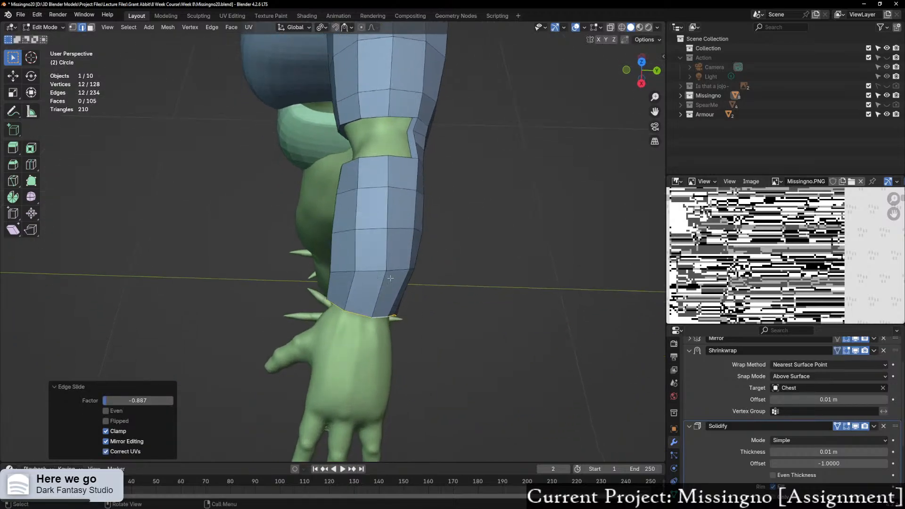
Step: Rotate the forearm edge loop next to the wrist rim about 12.6° in the view plane and adjust its position with Edge Slide
left_click(380, 271, "alt")
key("r")
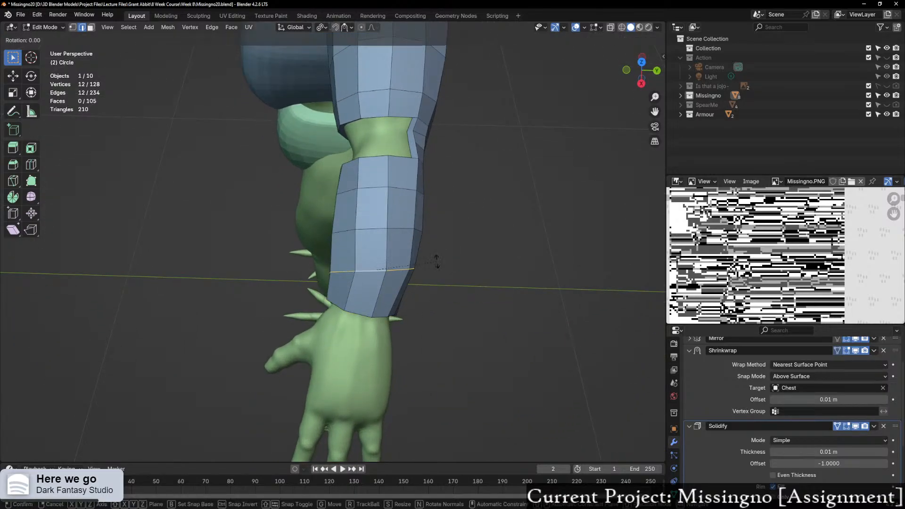
left_click(440, 271)
key("g")
key("g")
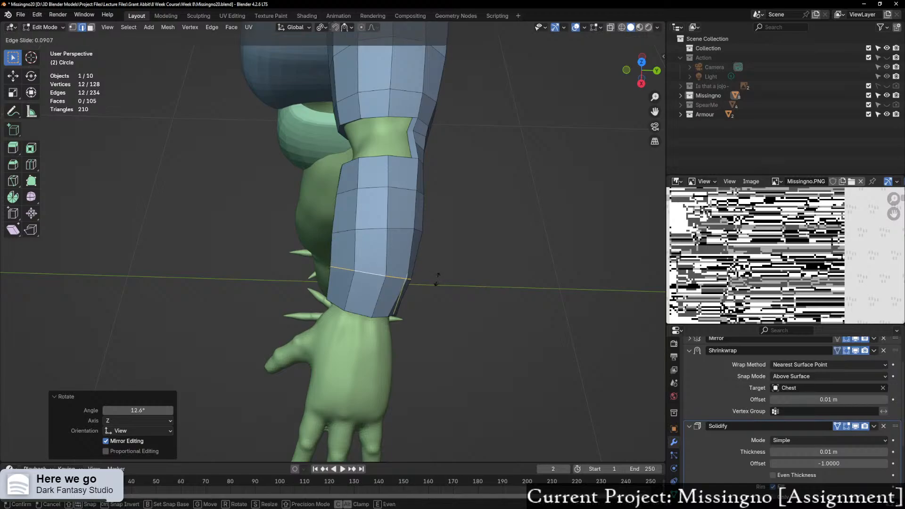
left_click(439, 275)
Step: Rotate the forearm sleeve's second edge loop from the wrist rim about 12.7° in the view plane
left_click(406, 228, "alt")
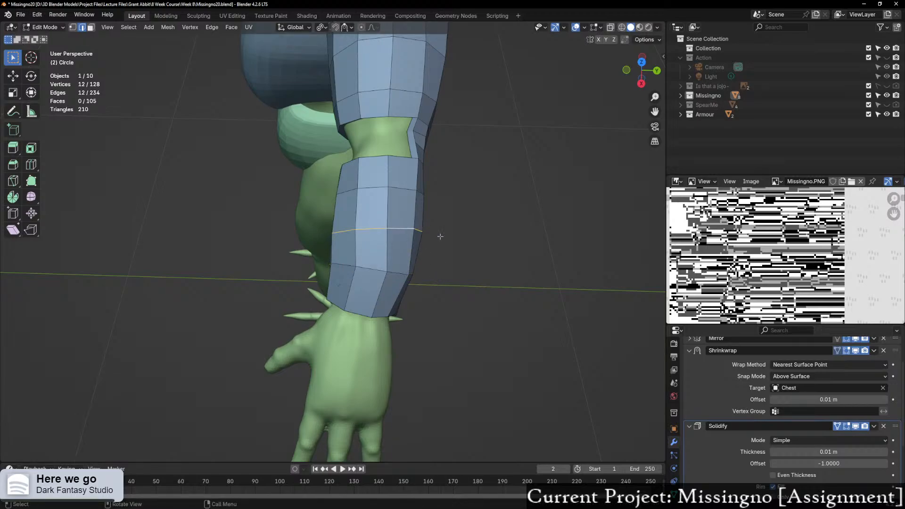
key("r")
key("z")
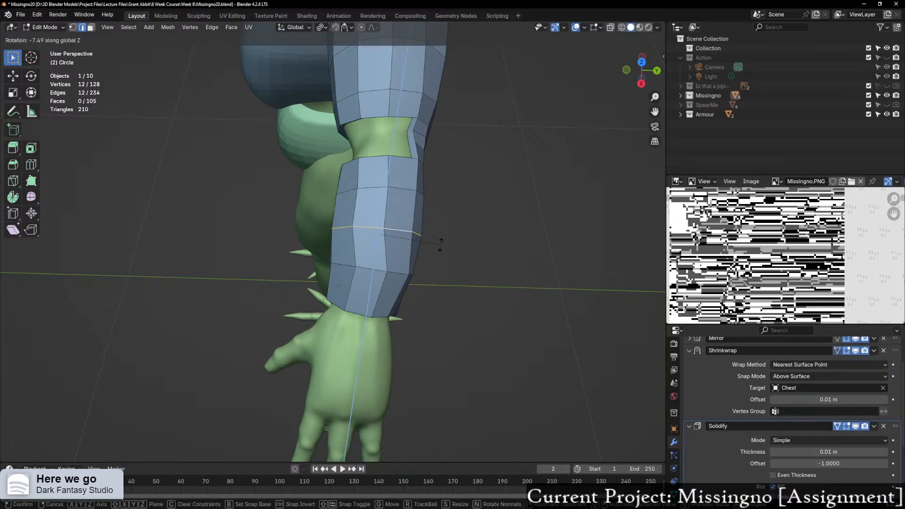
key("z")
key("z")
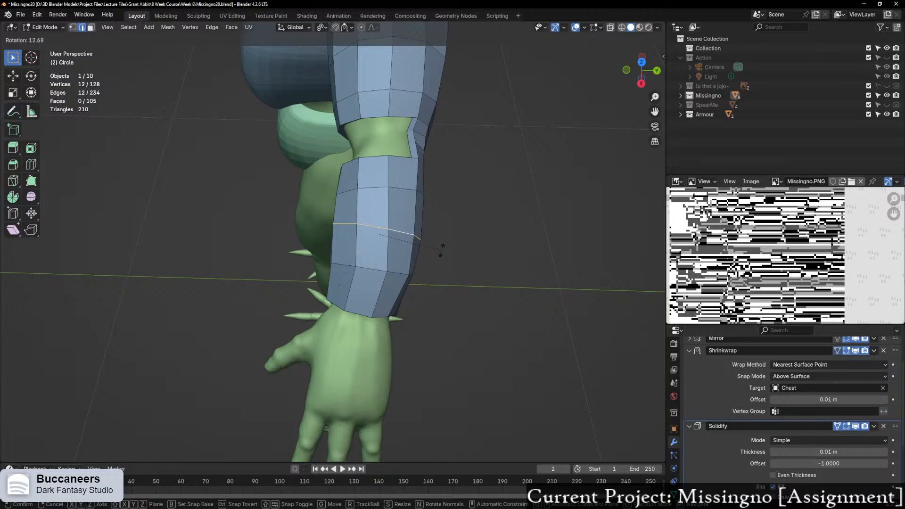
left_click(441, 249)
Step: Slide the edge loop next to the wrist rim slightly along the forearm sleeve
left_click(406, 273, "alt")
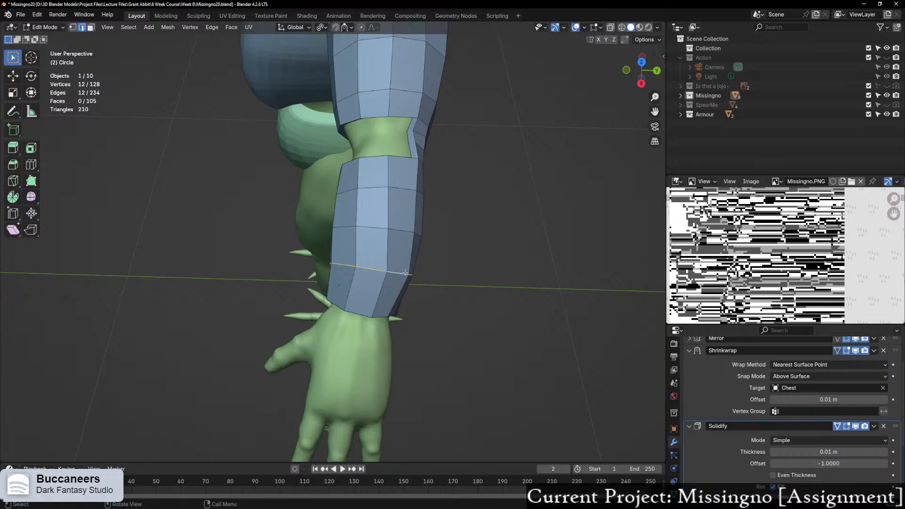
key("g")
key("g")
left_click(407, 267)
Step: Undo the recent forearm loop edits, back to before the wrist rim was extended toward the hand
middle_click_drag(467, 255, 337, 125)
key("ctrl+z")
key("ctrl+z")
key("ctrl+z")
Step: Rotate the forearm sleeve's wrist rim about -10.3° around the global X axis and select the neighbouring edge loop
middle_click_drag(415, 163, 499, 142)
key("r")
key("x")
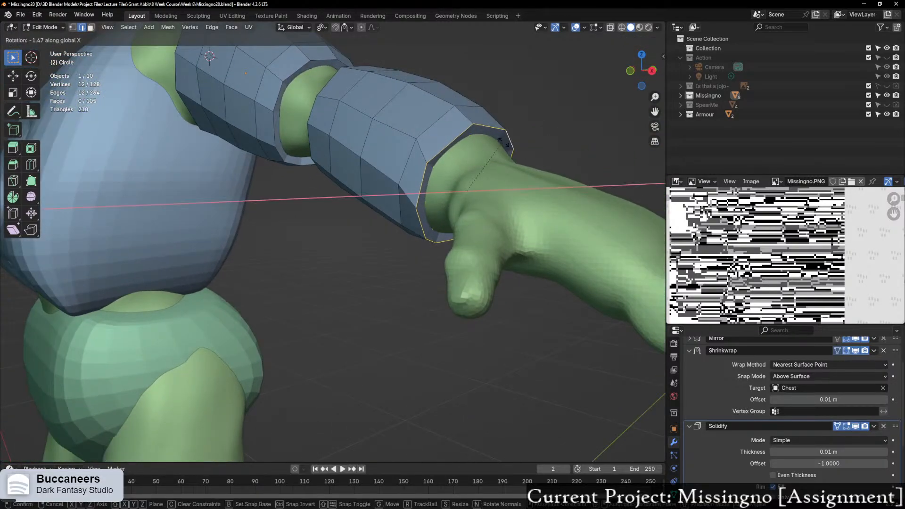
left_click(510, 142)
middle_click_drag(510, 143, 434, 214)
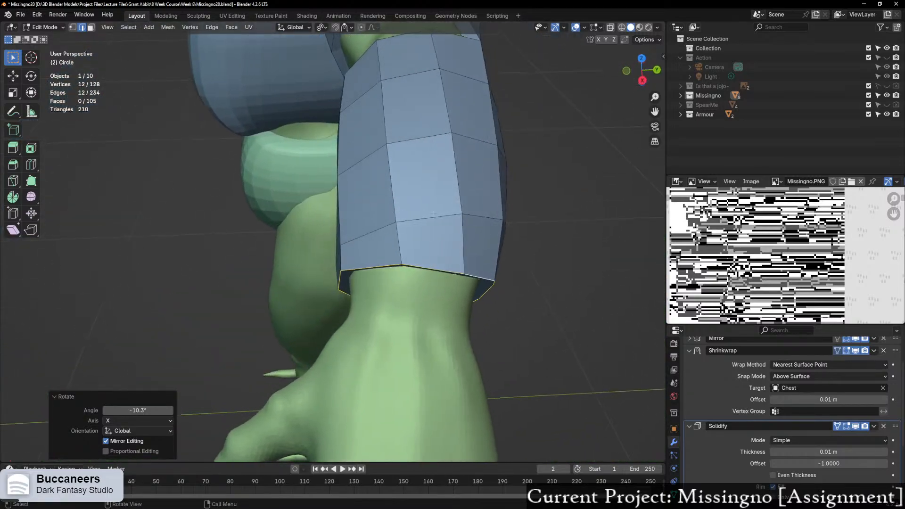
left_click(382, 229, "alt")
key("r")
key("z")
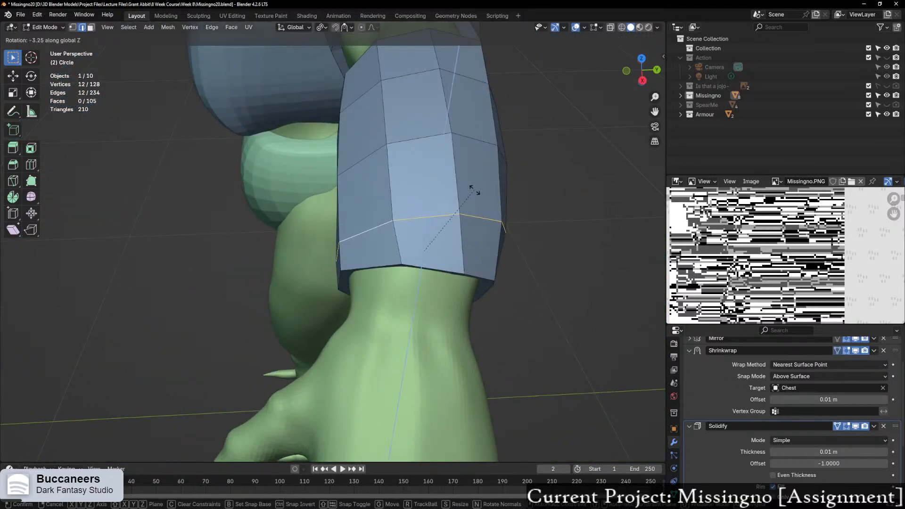
right_click(475, 197)
Step: Edge-slide the selected forearm loop away from the wrist rim toward the elbow
middle_click_drag(476, 197, 557, 160)
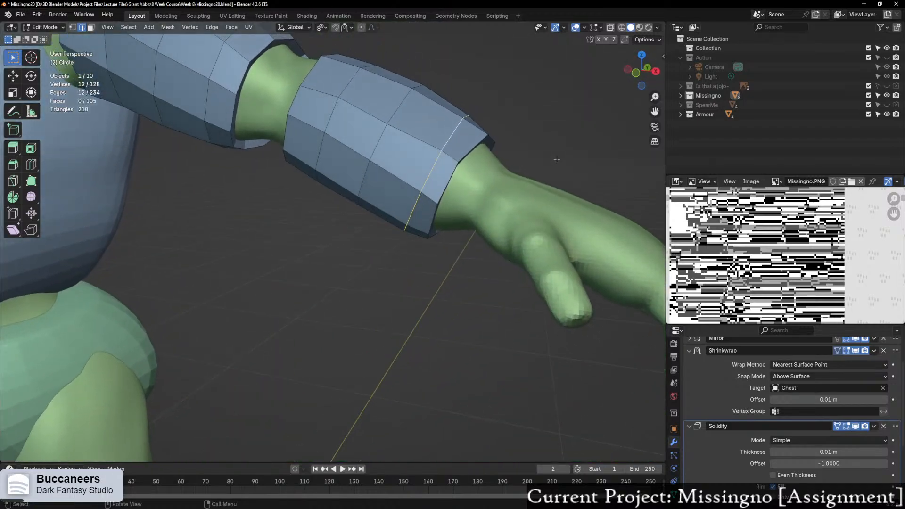
key("g")
key("g")
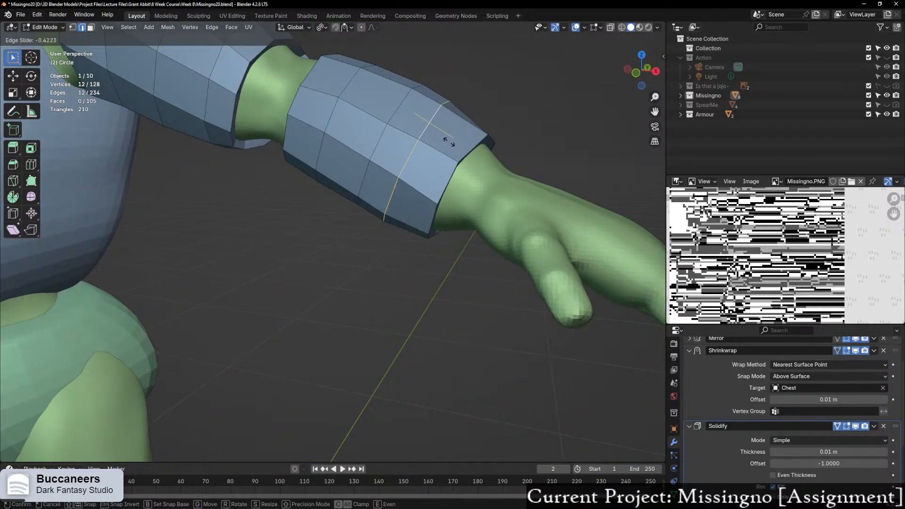
Step: Finish sliding the forearm armour's edge loop nearest the wrist opening, using a factor of about -0.38
left_click(446, 138)
middle_click_drag(447, 138, 515, 190)
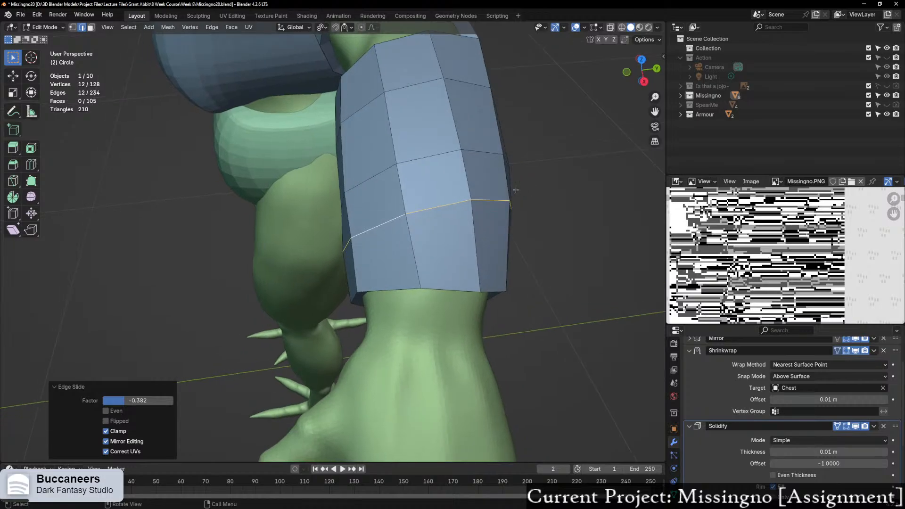
left_click(641, 60)
key("r")
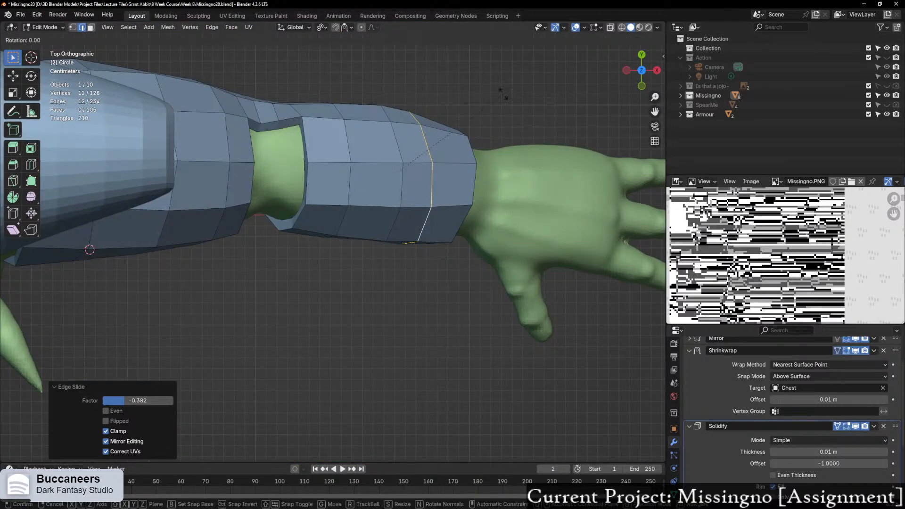
key("Escape")
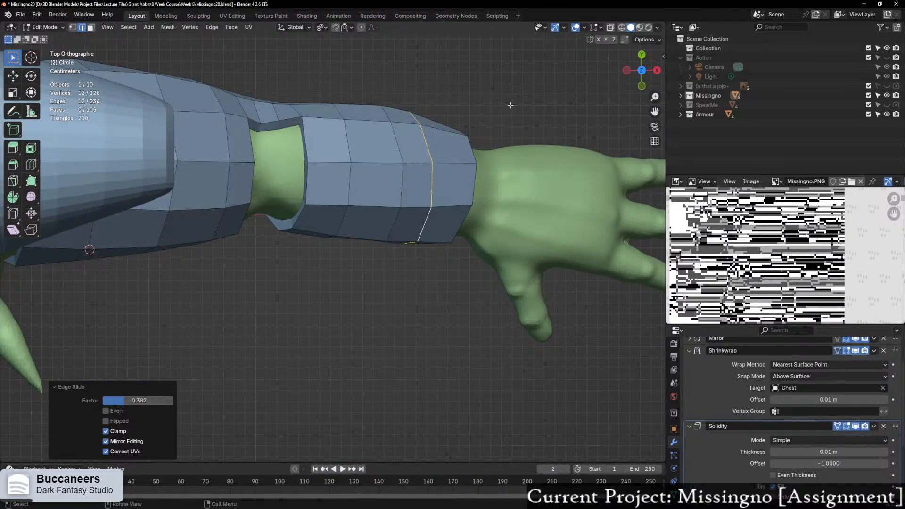
middle_click_drag(512, 106, 394, 64)
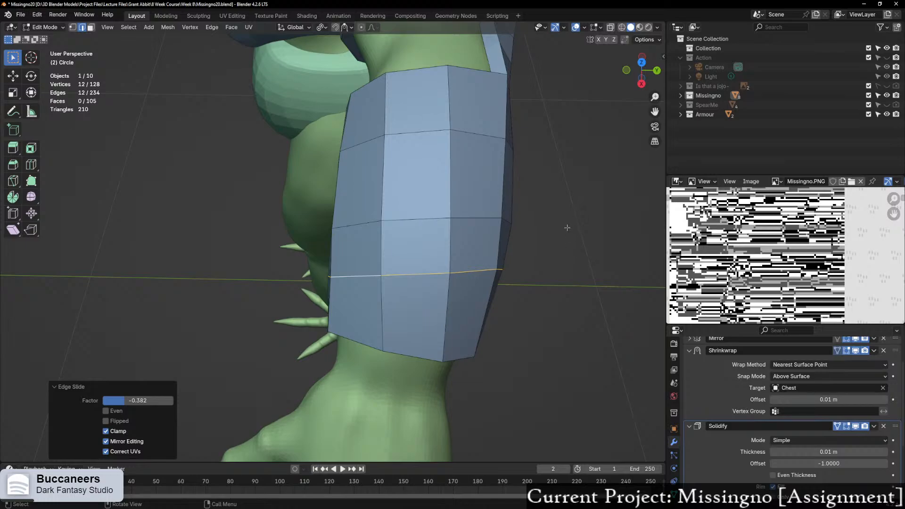
middle_click_drag(567, 227, 558, 223)
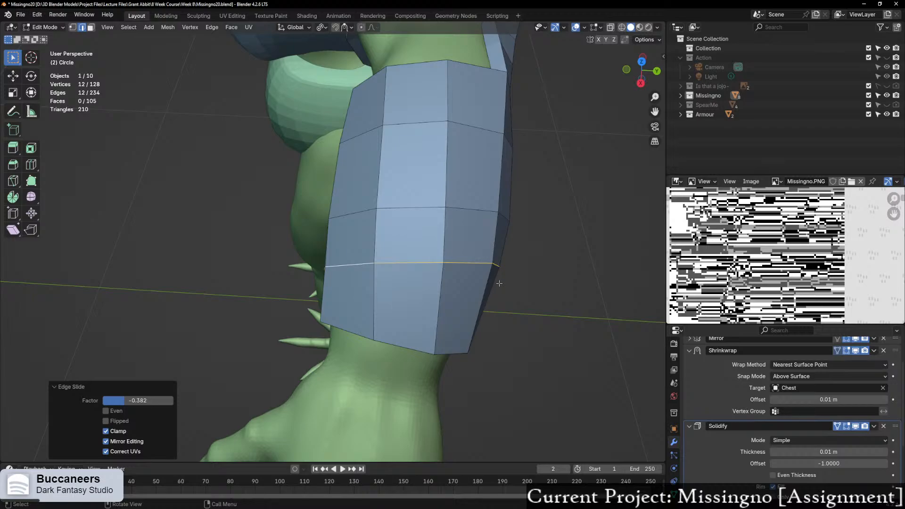
left_click(305, 27)
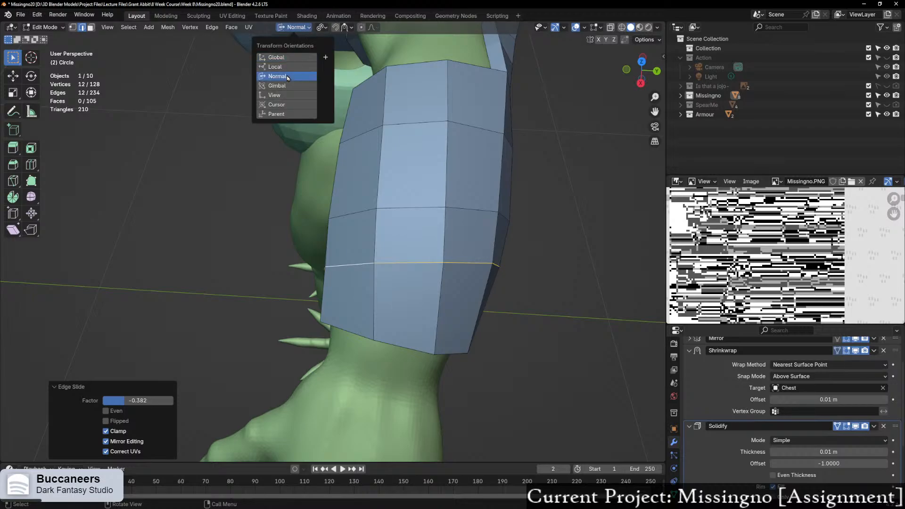
left_click(287, 75)
key("r")
key("z")
key("z")
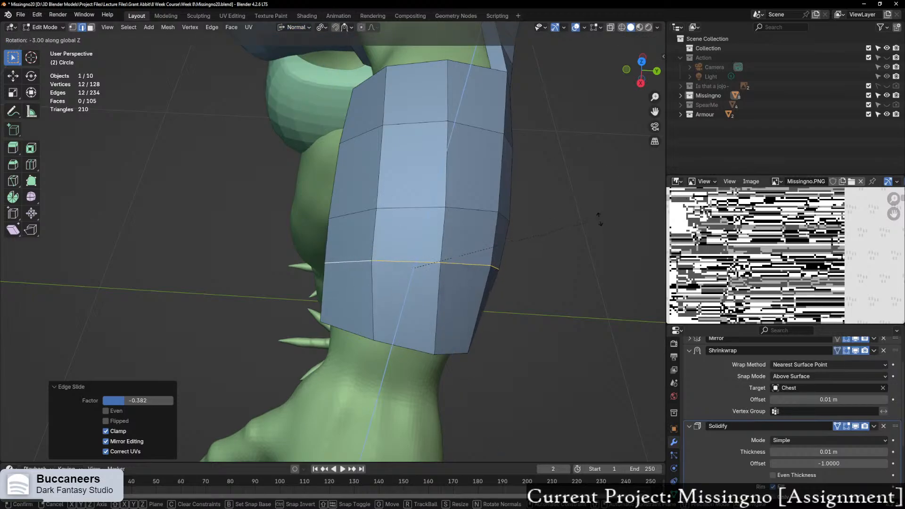
key("r")
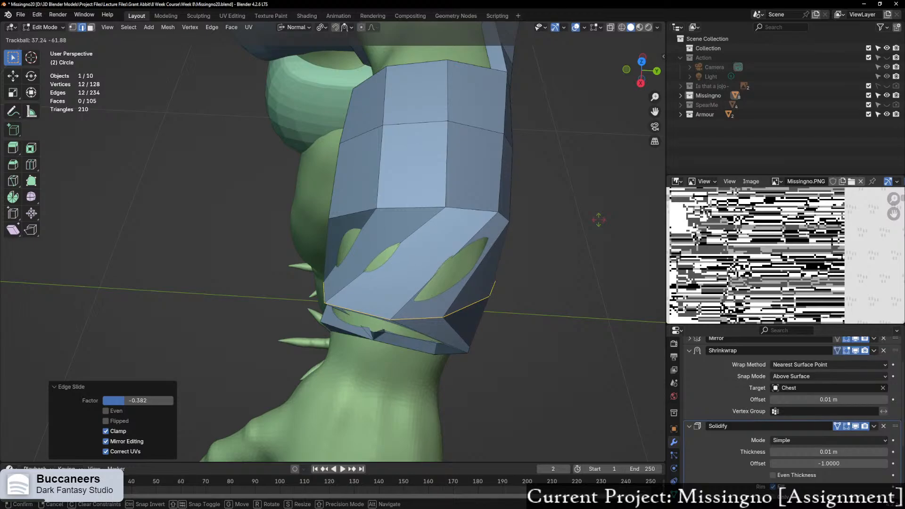
key("r")
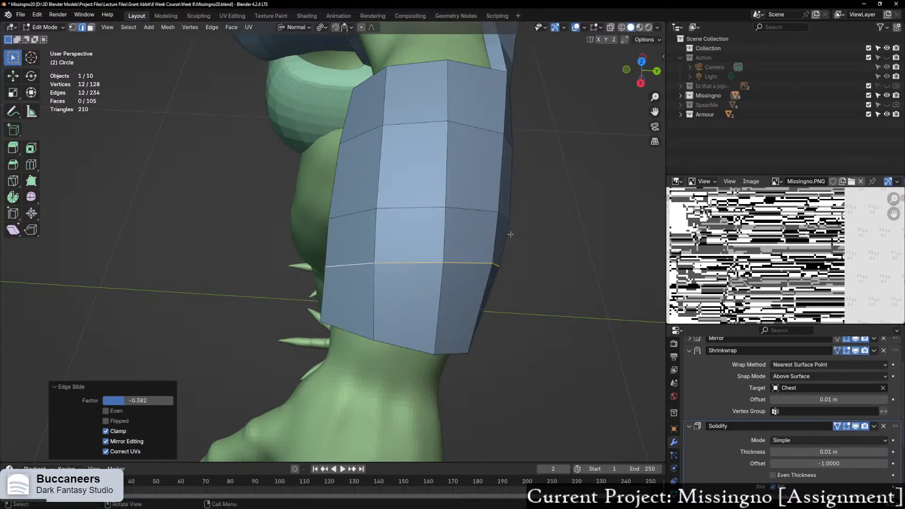
key("z")
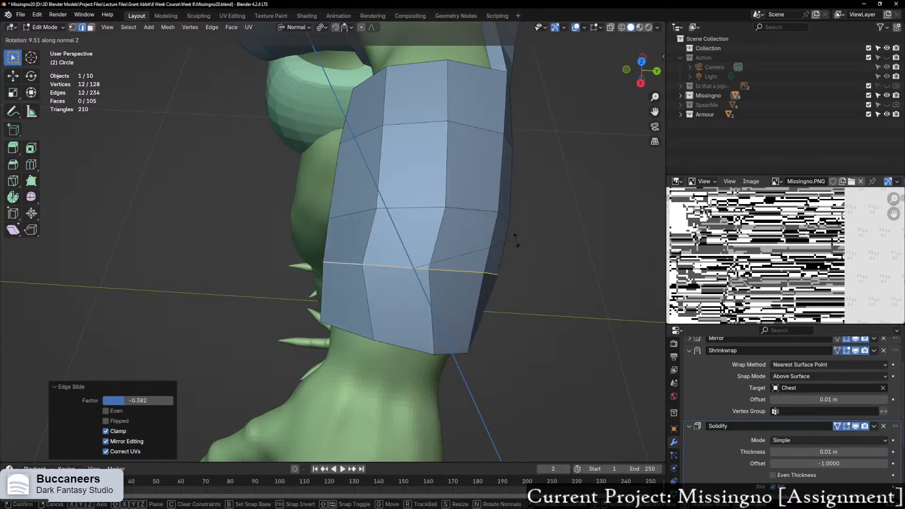
key("Escape")
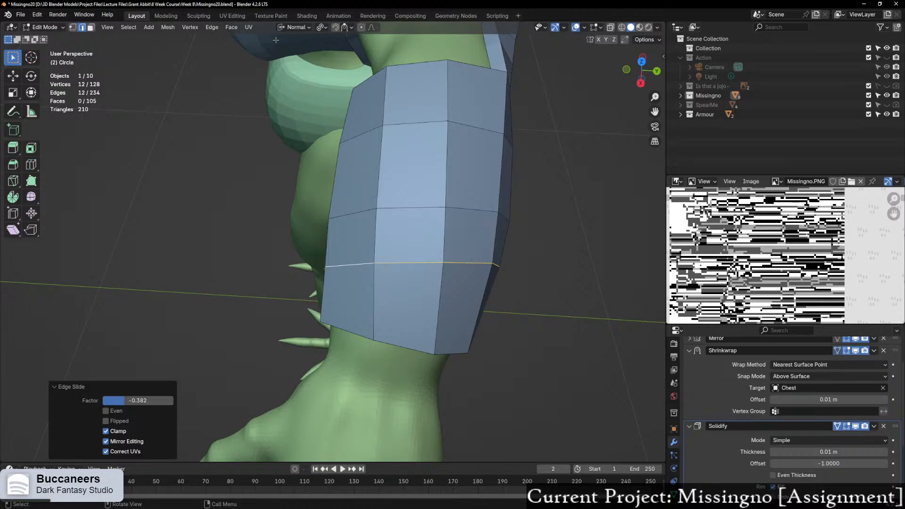
left_click(298, 27)
left_click(299, 57)
Step: Enable Even on the wrist-side loop's edge slide and slide the loop again by a factor of about 0.45
middle_click_drag(400, 215, 289, 157)
left_click(105, 411)
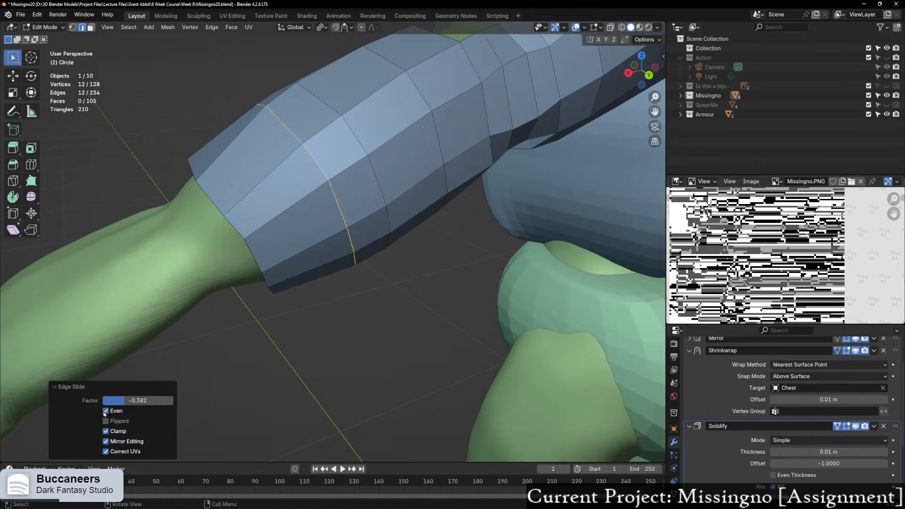
middle_click_drag(410, 138, 436, 170)
key("g")
key("g")
left_click(416, 213)
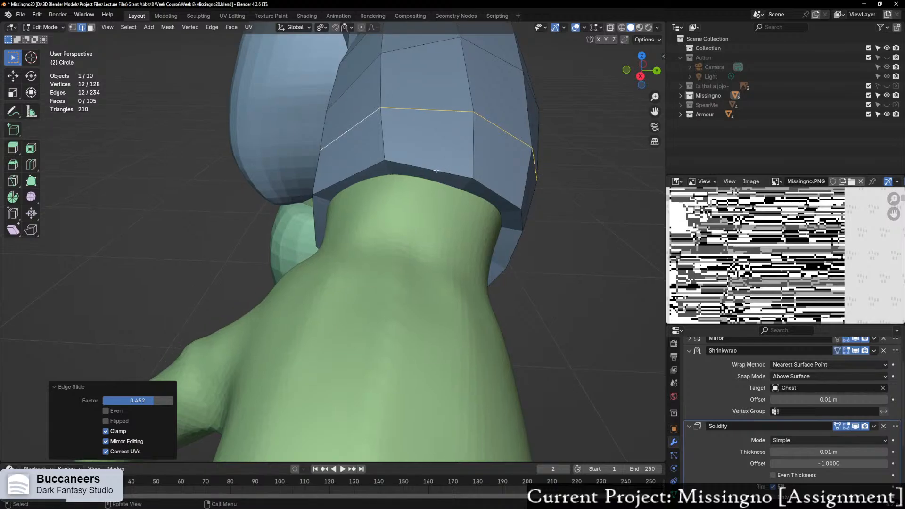
Step: Slide the forearm armour's wrist opening edge loop by a factor of about 0.19 with Even enabled
left_click(449, 179, "alt")
key("g")
key("g")
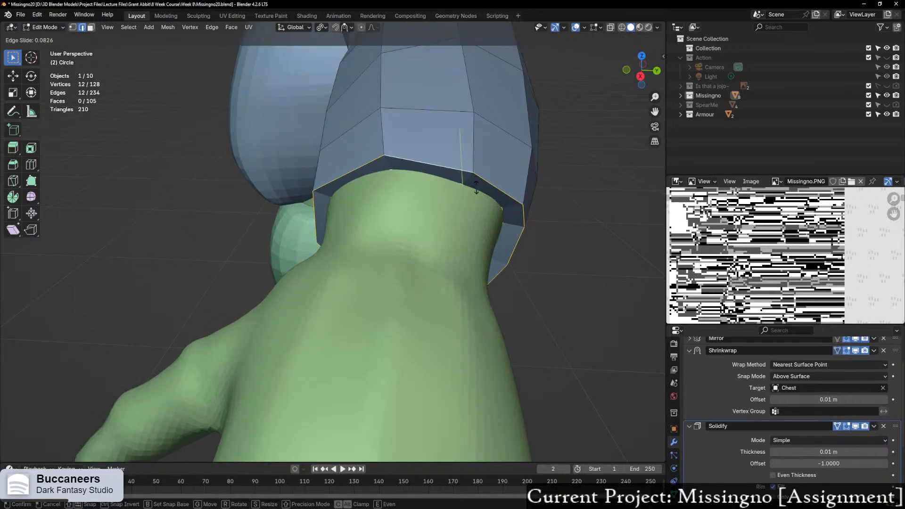
left_click(464, 180)
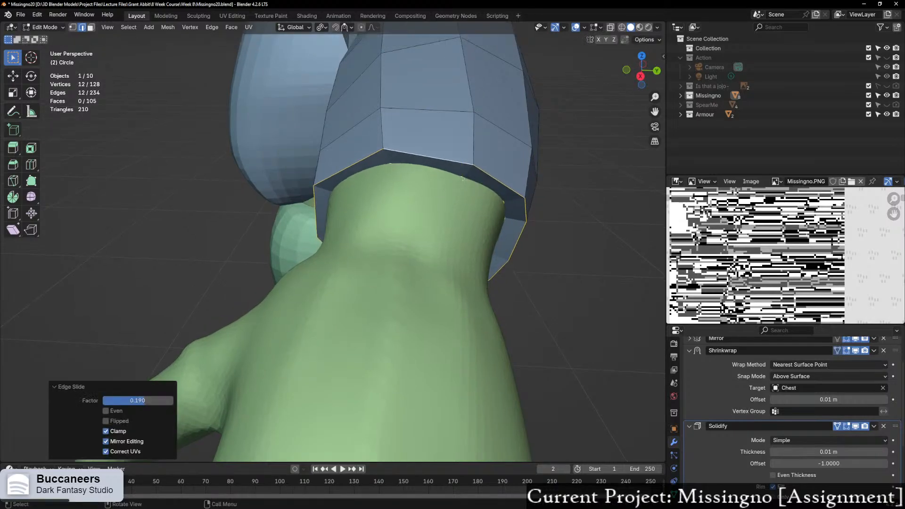
left_click(107, 411)
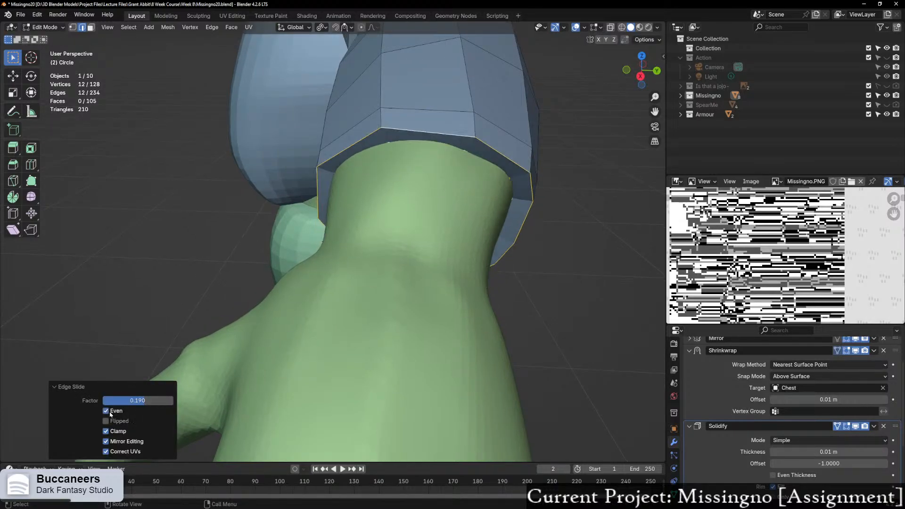
Step: Move the wrist opening edge loop outward toward the hand in top view
left_click(642, 56)
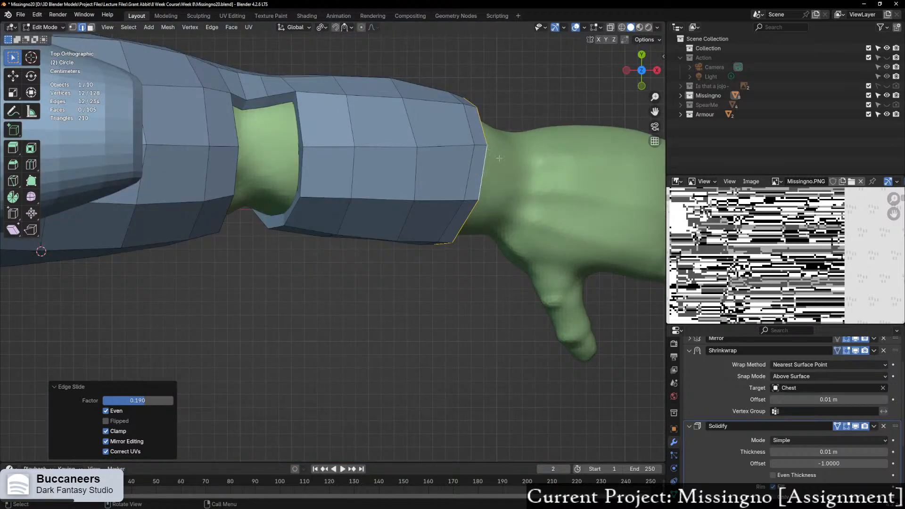
key("g")
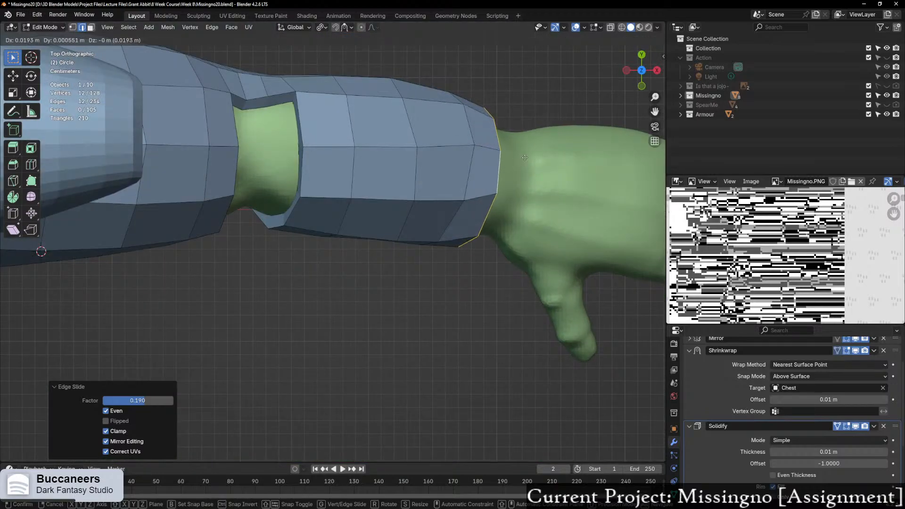
left_click(540, 158)
Step: Slide two wrist rim vertices on the upper, thumb-facing side of the forearm armour along the opening to even their spacing
middle_click_drag(540, 159, 415, 198)
left_click(406, 236)
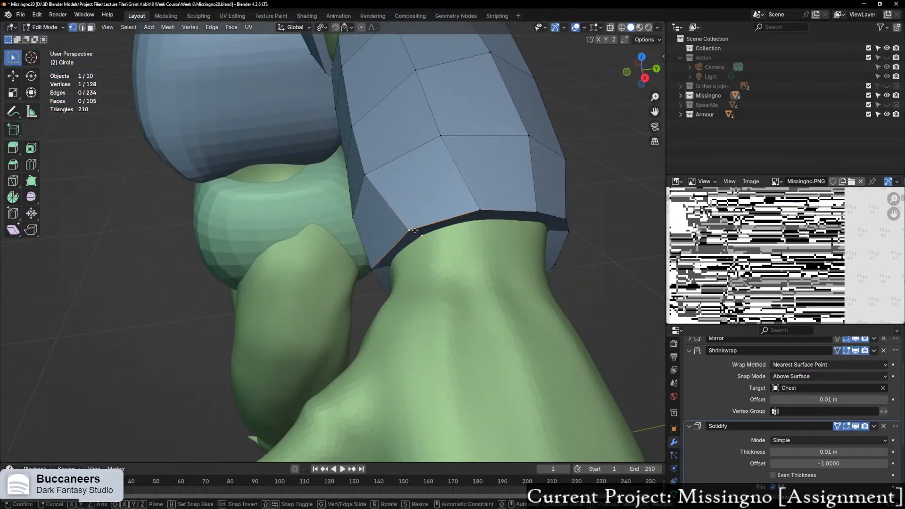
key("shift+v")
left_click(421, 233)
left_click(482, 210)
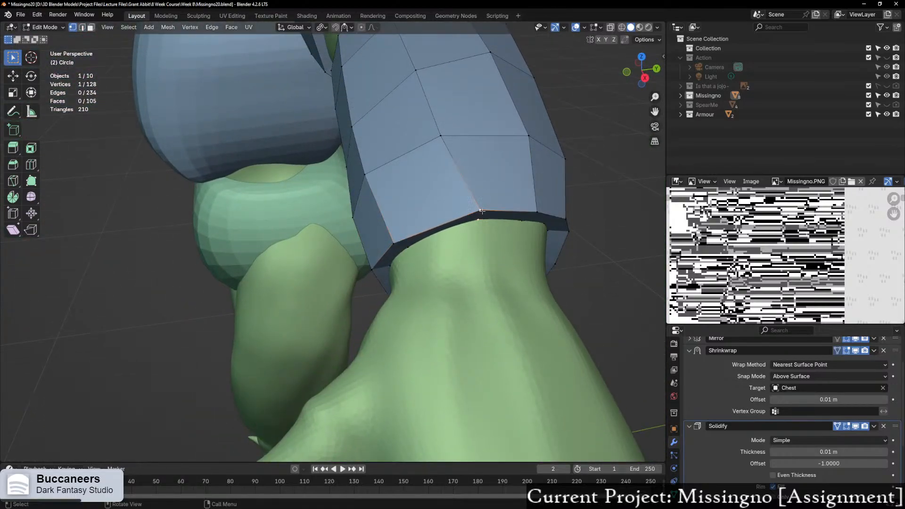
key("shift+v")
left_click(515, 215)
Step: Slide two wrist rim vertices on the far side of the forearm armour by factors of about 0.51 and 0.59
middle_click_drag(516, 214, 234, 162)
left_click(245, 191)
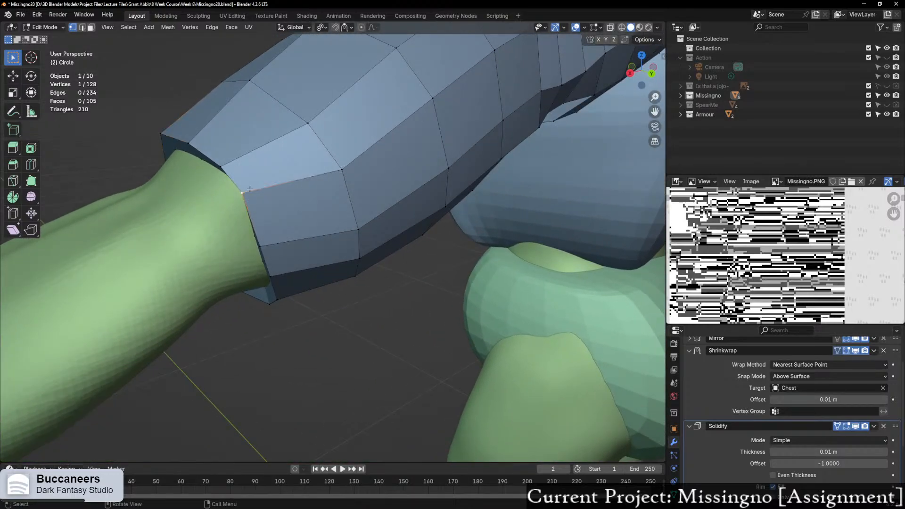
key("shift+v")
left_click(259, 269)
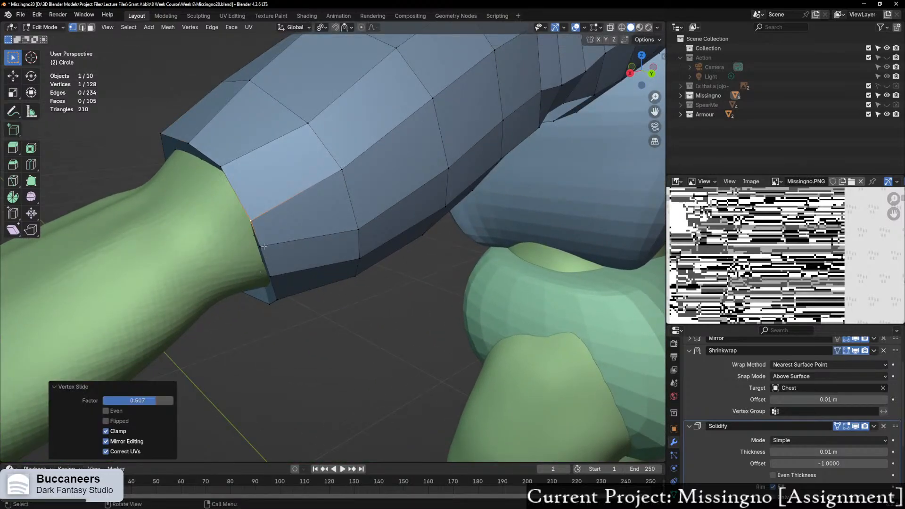
key("shift+v")
left_click(265, 260)
Step: Slide the next two wrist rim vertices toward the armour's underside by factors of about 0.66 and 0.61
middle_click_drag(265, 259, 271, 239)
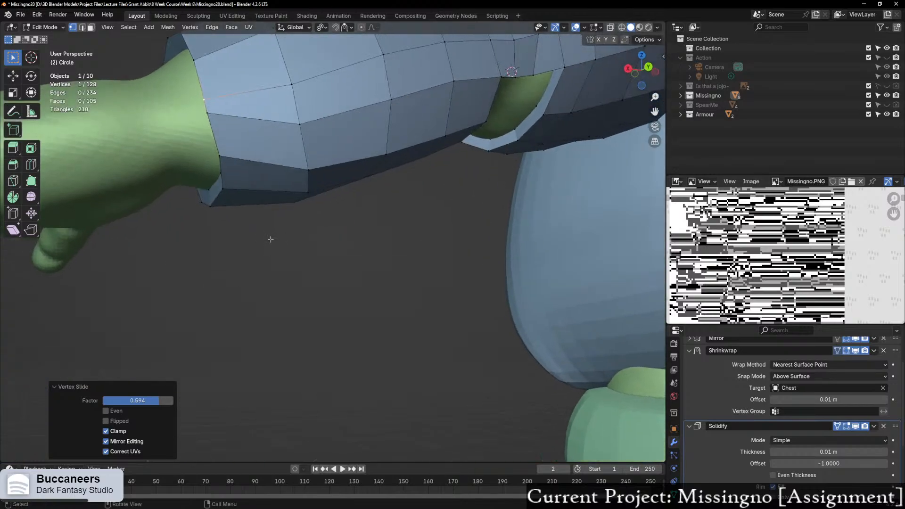
key("shift+v")
left_click(221, 158)
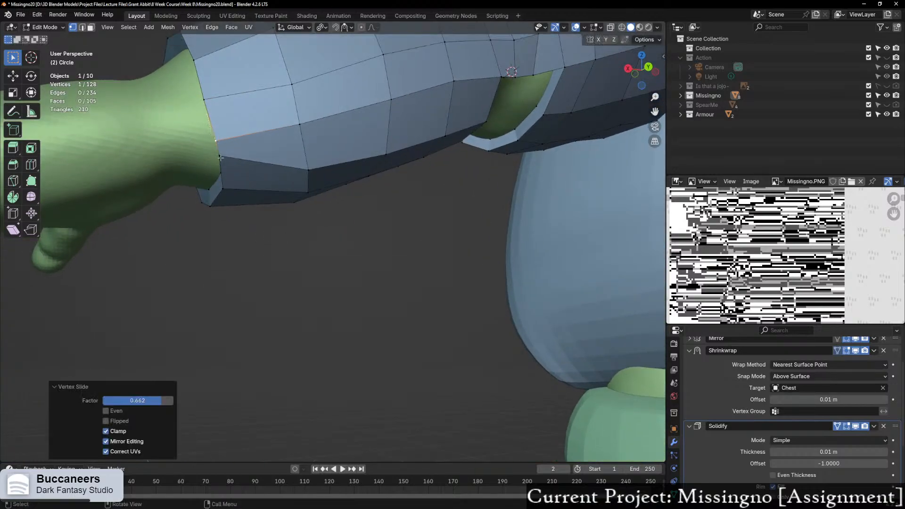
key("shift+v")
left_click(227, 169)
Step: Slide three wrist rim vertices around the underside and thumb side of the forearm armour to even their spacing
middle_click_drag(226, 170, 328, 136)
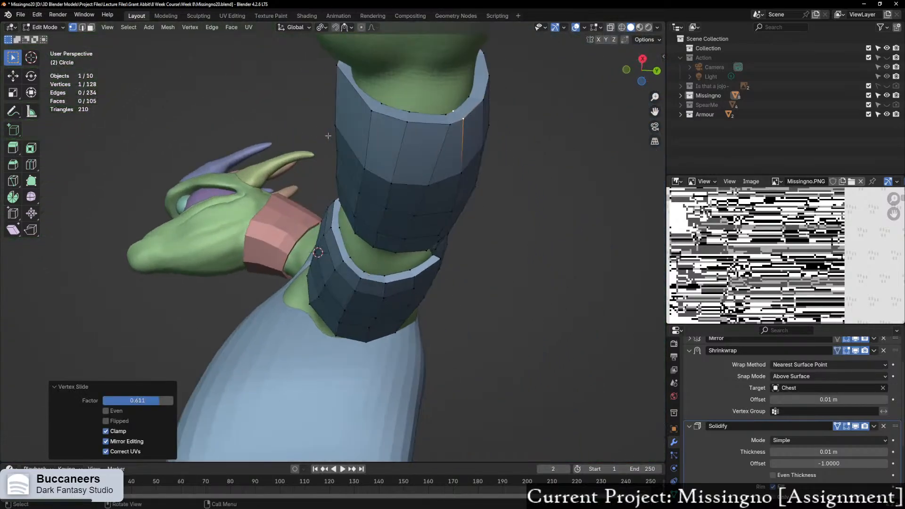
left_click(445, 123)
key("shift+v")
left_click(435, 123)
left_click(408, 116)
key("shift+v")
left_click(405, 118)
middle_click_drag(405, 118, 484, 148)
left_click(478, 154)
key("shift+v")
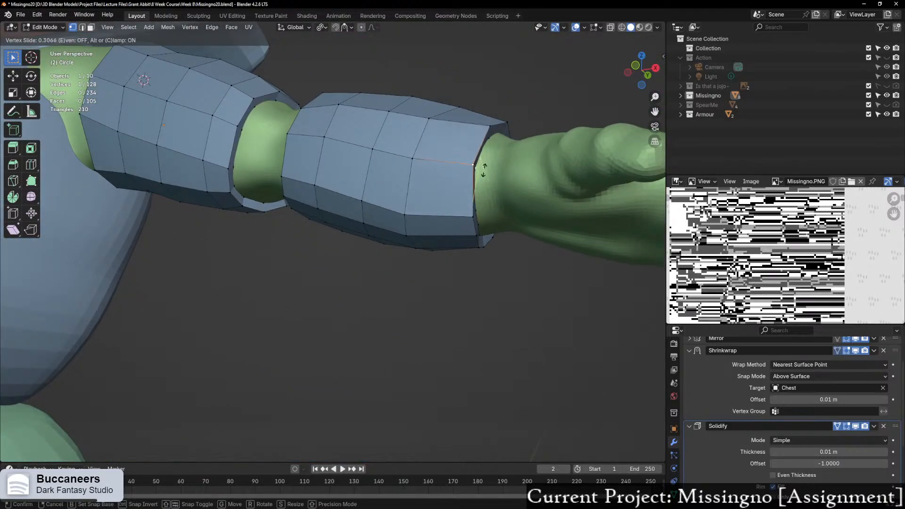
left_click(483, 169)
Step: Slide the lower lengthwise edge loop upward by a factor of about -0.32 and its wrist-end vertex by about 0.05
left_click(378, 206, "alt")
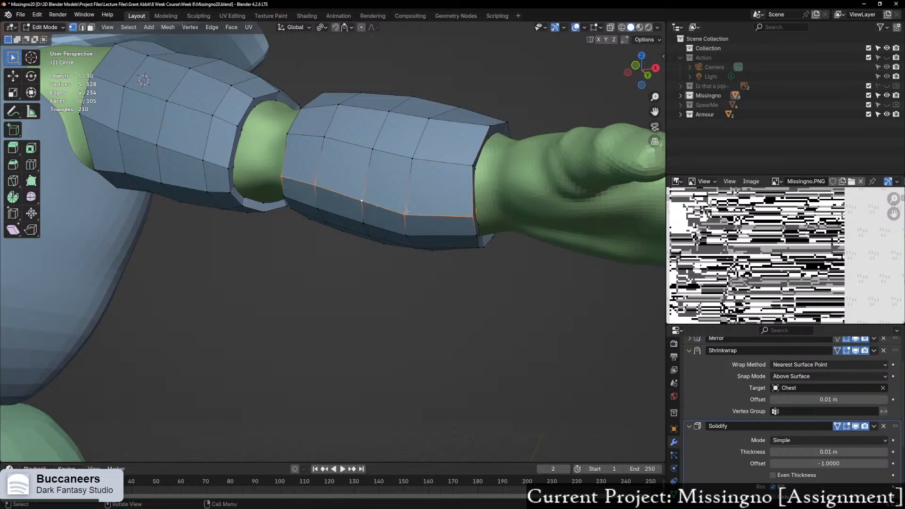
key("g")
key("g")
left_click(413, 202)
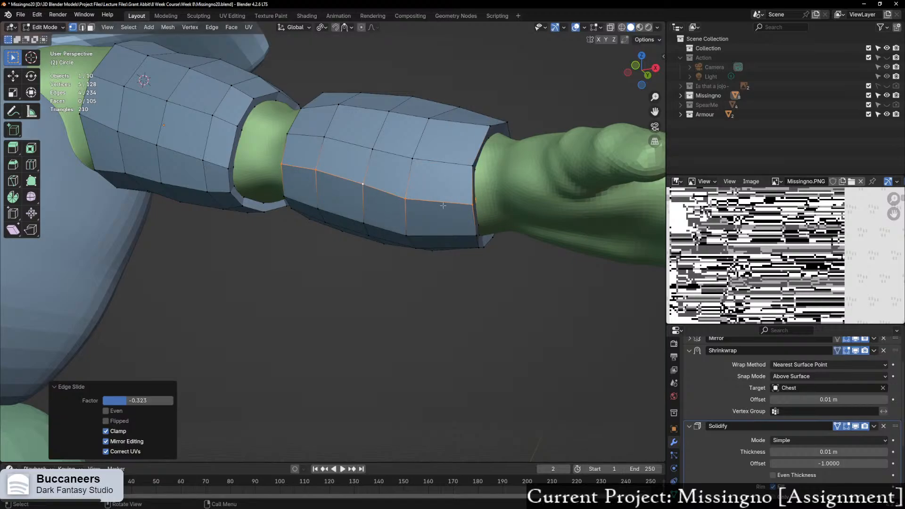
left_click(473, 204)
key("shift+v")
left_click(476, 203)
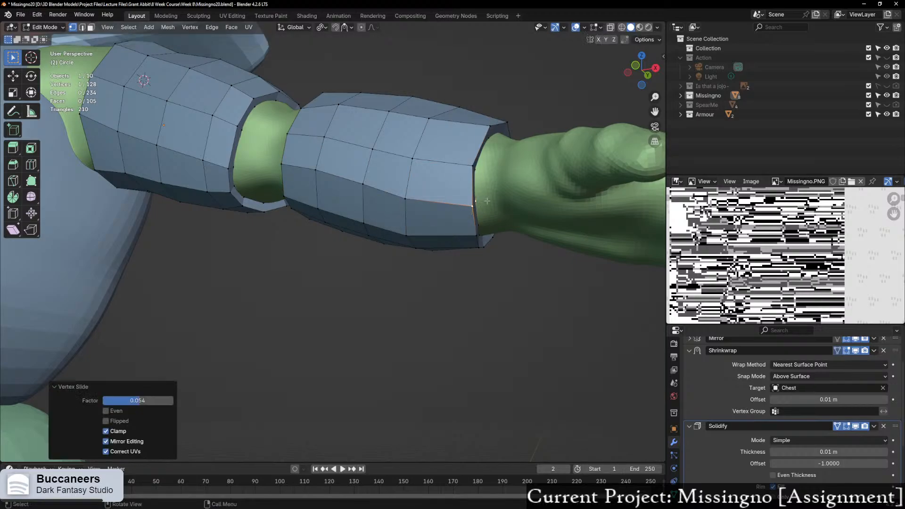
Step: Slide two vertices of the lengthwise loop on top of the forearm armour to straighten its edge line
middle_click_drag(476, 203, 398, 261)
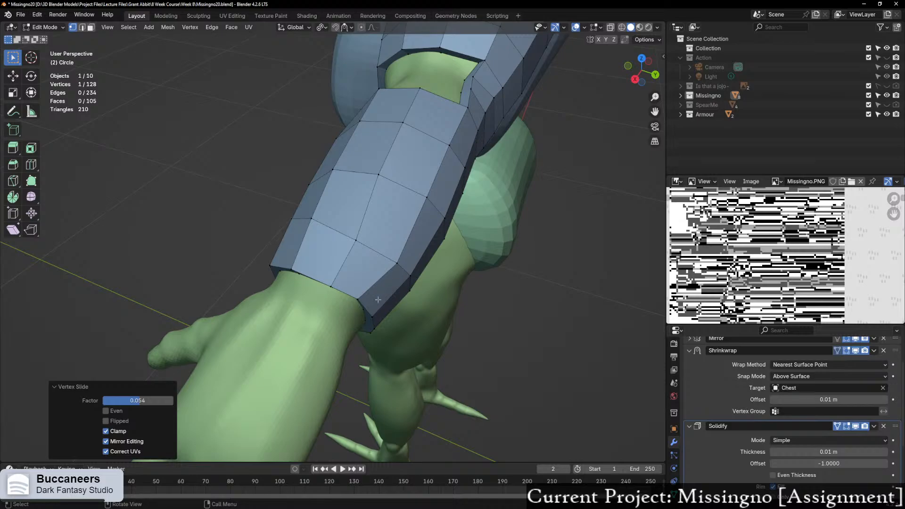
middle_click_drag(367, 297, 415, 236)
left_click(418, 224)
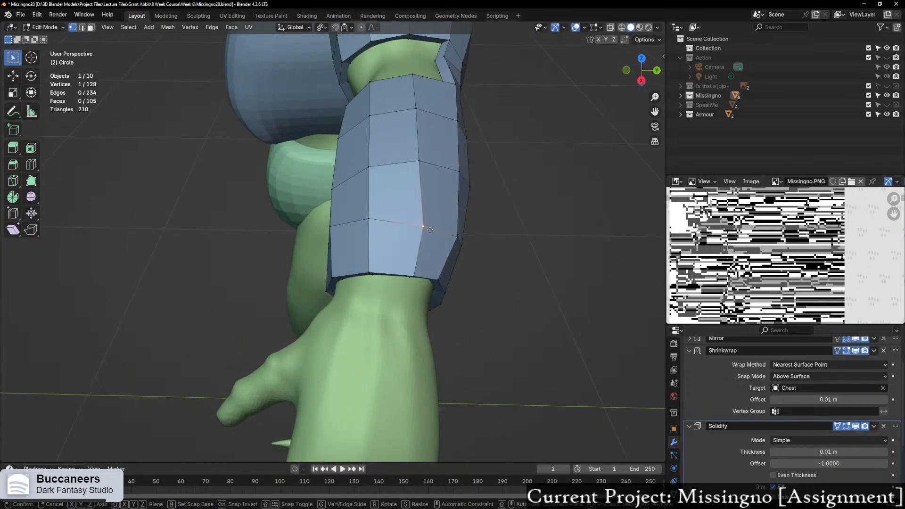
key("shift+v")
left_click(423, 228)
left_click(418, 161)
key("shift+v")
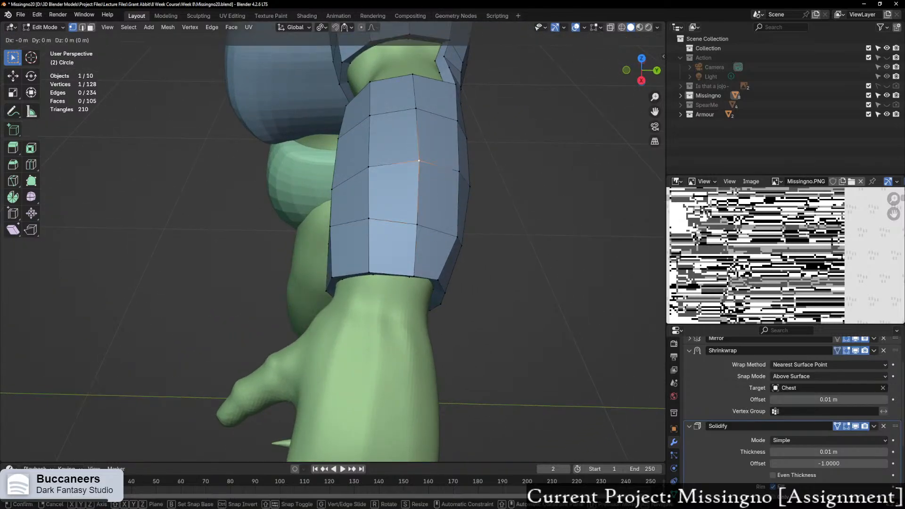
left_click(415, 160)
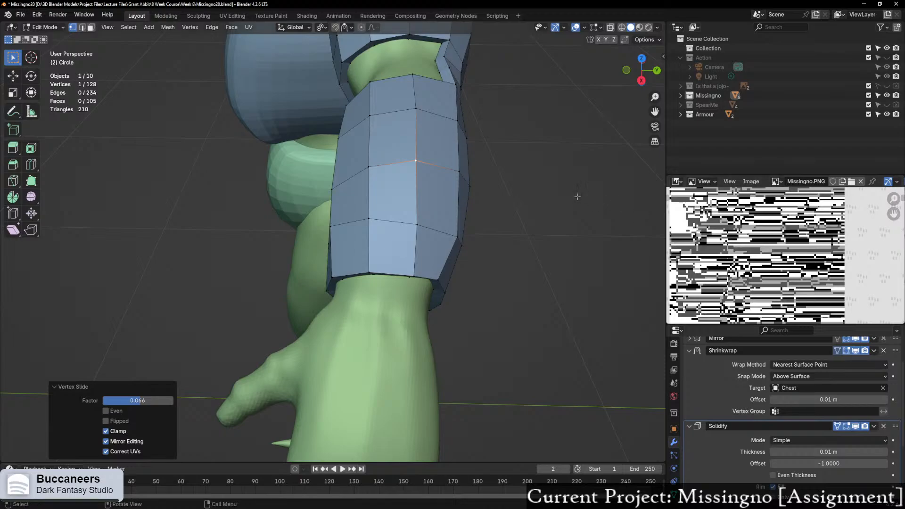
Step: In edge select mode, slide the lengthwise edge on the forearm armour's outer side by a factor of about 0.2
middle_click_drag(533, 196, 375, 177)
key("2")
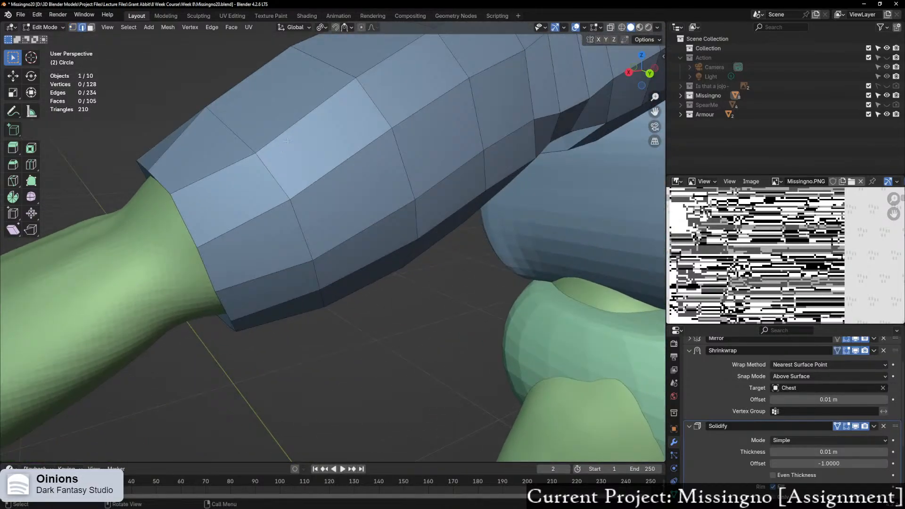
middle_click_drag(323, 141, 426, 204)
key("g")
key("g")
left_click(351, 137)
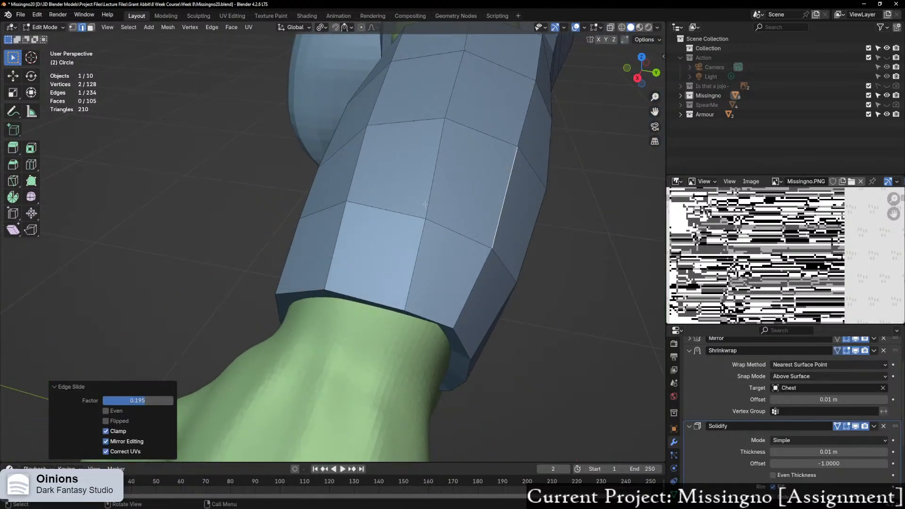
Step: Slide the lengthwise edge near the wrist on the forearm armour by a factor of about -0.12
key("g")
key("g")
left_click(405, 264)
middle_click_drag(405, 264, 412, 123)
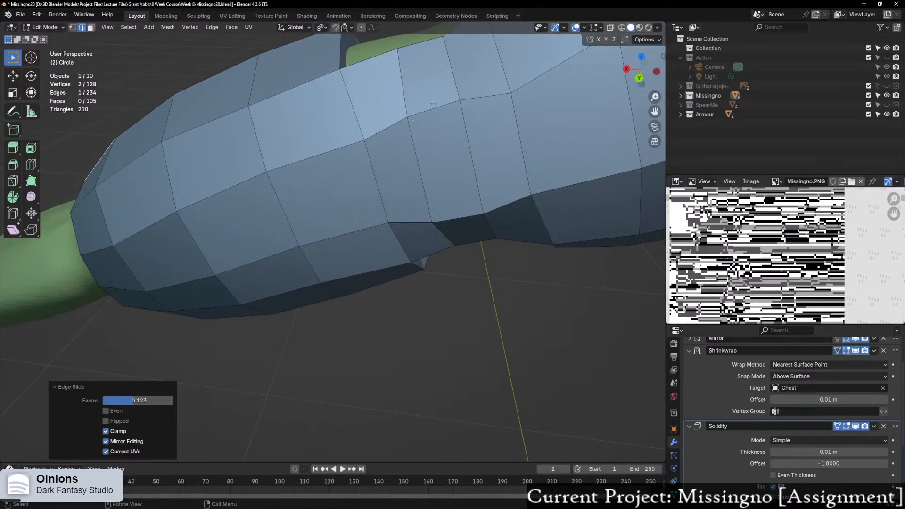
Step: Slide the upper lengthwise edge of the narrow elbow bridge by about 0.07 and its lower one by about -0.10
key("g")
key("g")
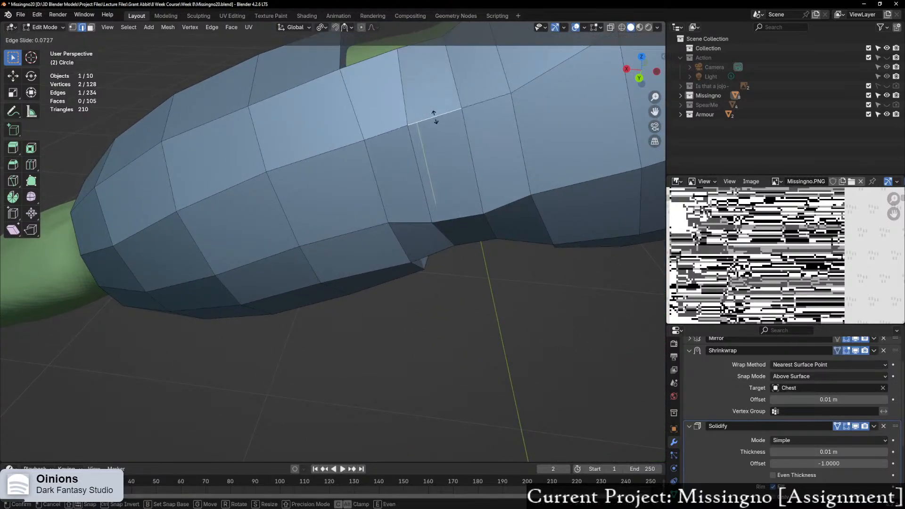
left_click(434, 117)
left_click(464, 214)
key("g")
key("g")
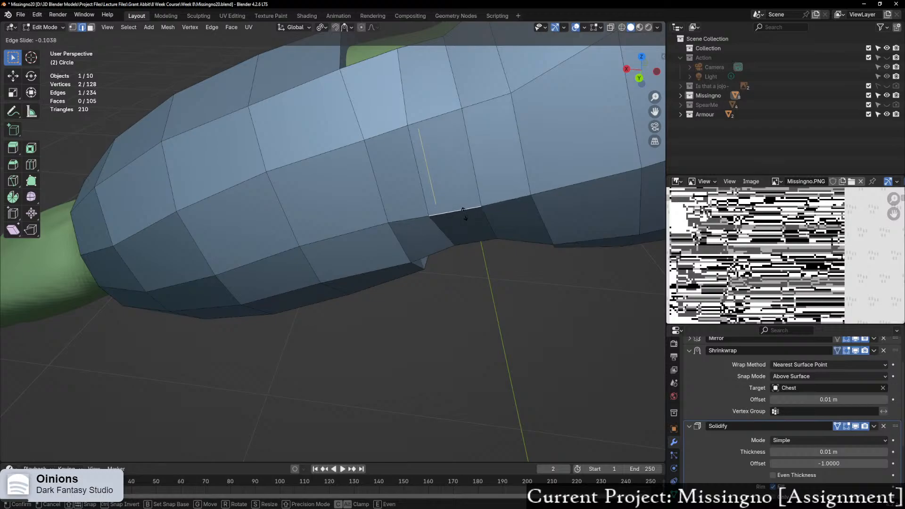
left_click(464, 212)
Step: Slide one more short lengthwise edge at the elbow bridge slightly to even out its face spacing
middle_click_drag(484, 219, 338, 105)
left_click(431, 111)
key("g")
key("g")
left_click(430, 107)
Step: Slide the lengthwise edge loop under the forearm armour twice to even its spacing, finishing with a factor of about -0.16
scroll(247, 141, "up", 2)
middle_click_drag(246, 142, 355, 303)
scroll(366, 99, "down", 4)
left_click(398, 260, "alt")
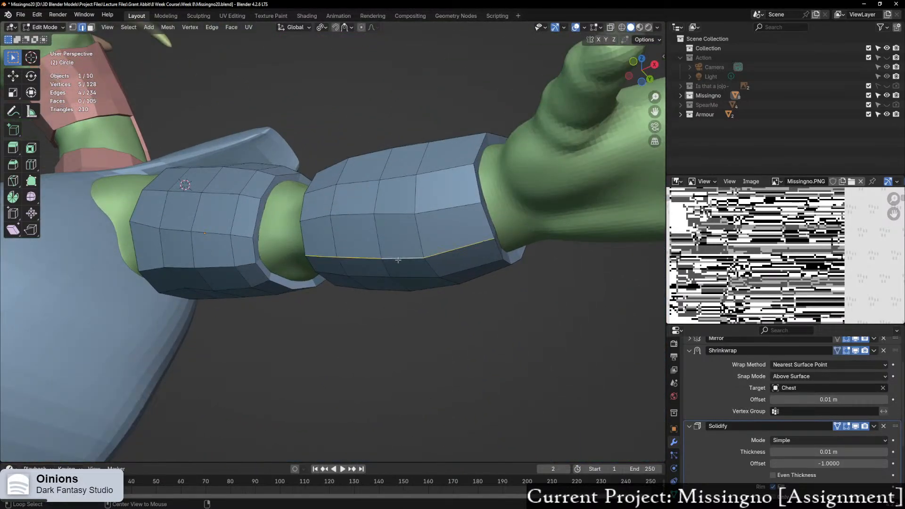
key("g")
key("g")
left_click(398, 257)
middle_click_drag(398, 257, 404, 297)
key("g")
key("g")
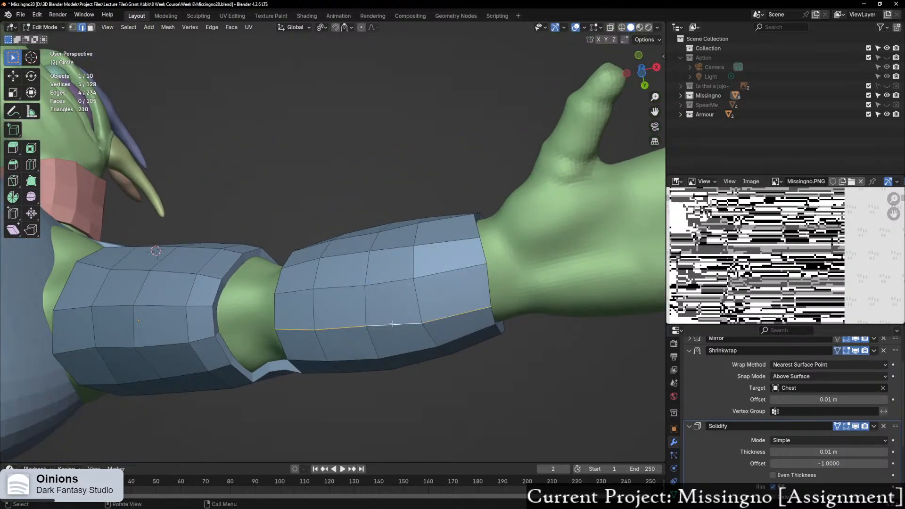
left_click(434, 321)
Step: Slide the lengthwise loop running along the back of the whole arm armour by a factor of about -0.08
middle_click_drag(434, 322, 364, 197)
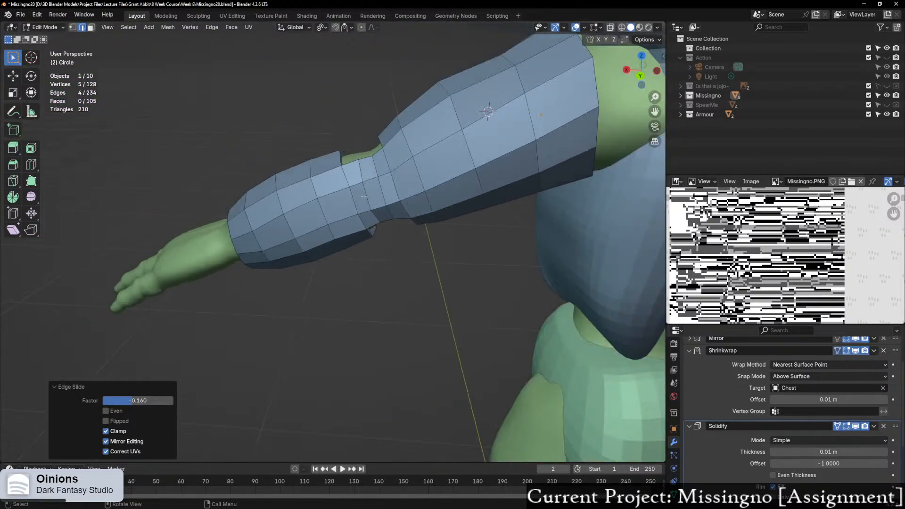
scroll(394, 193, "up", 1)
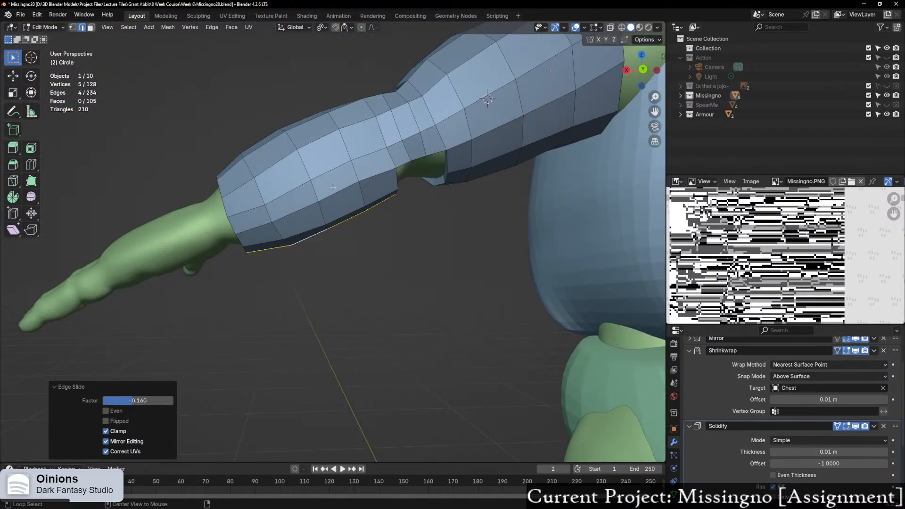
left_click(302, 183, "alt")
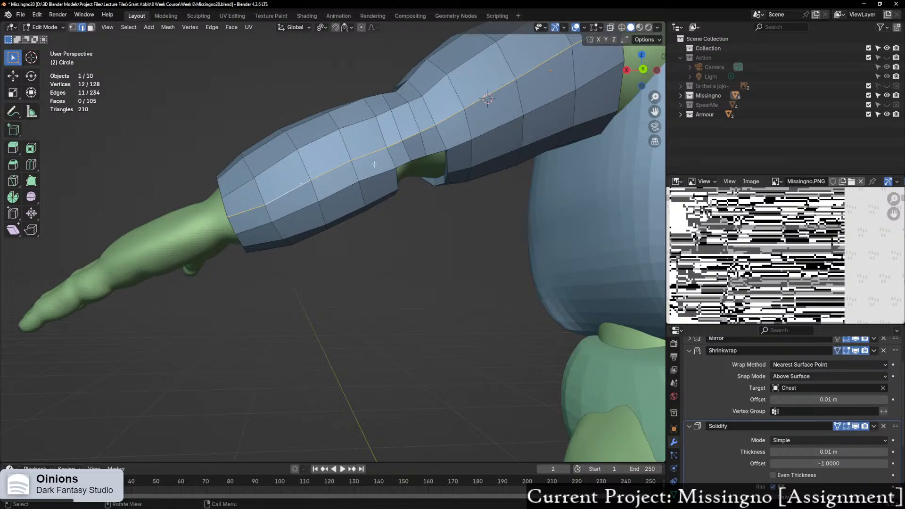
key("g")
key("g")
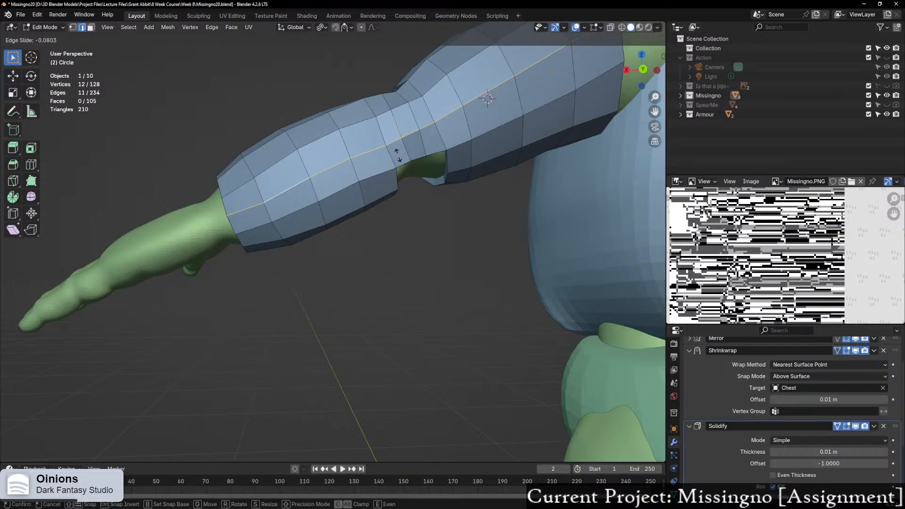
left_click(398, 156)
Step: Slide the wrist-end edge of the back lengthwise loop twice, finishing with a factor of about -0.03
middle_click_drag(398, 156, 428, 168)
left_click(294, 209)
key("g")
key("g")
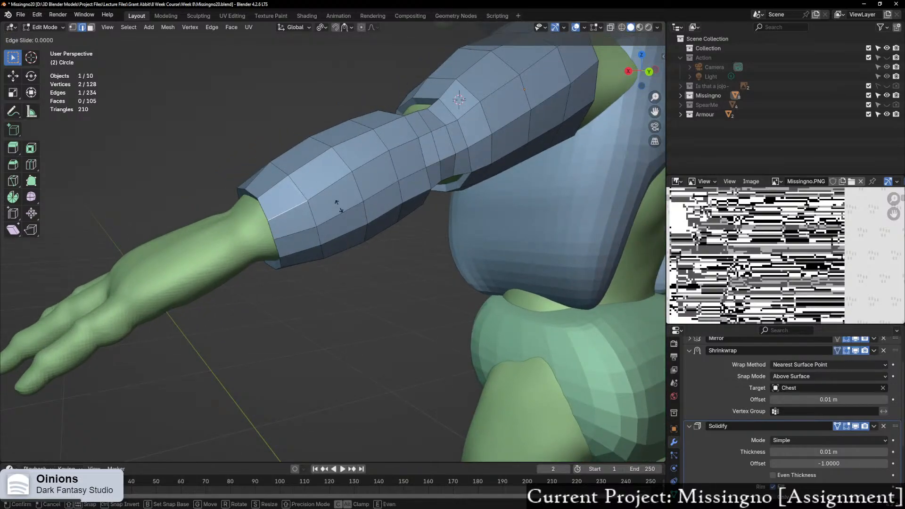
left_click(336, 204)
middle_click_drag(336, 204, 491, 179)
key("g")
key("g")
left_click(361, 207)
Step: Add one centred loop cut around the upper arm armour in the face ring nearest the shoulder
scroll(404, 196, "up", 2)
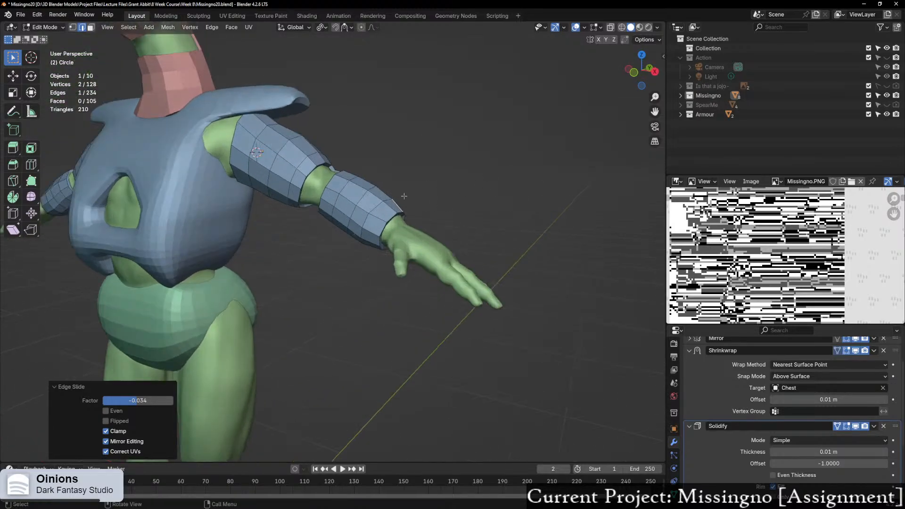
middle_click_drag(404, 196, 408, 249)
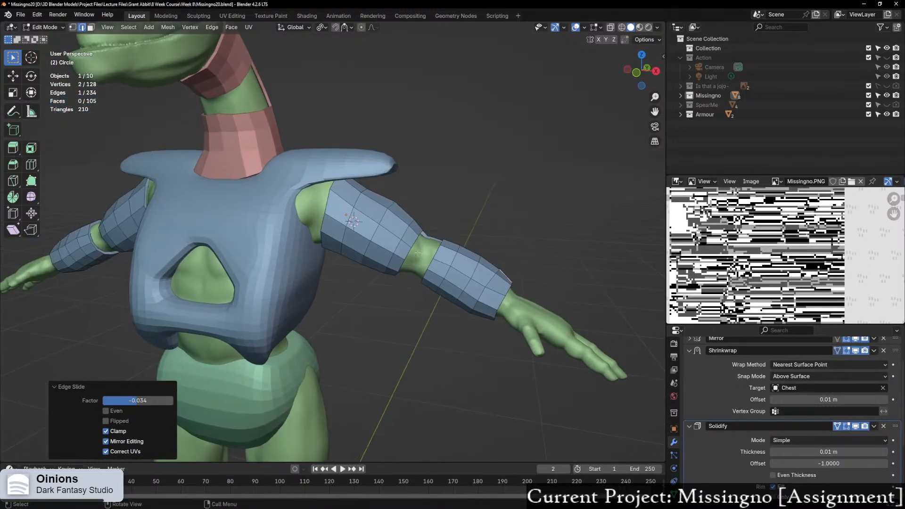
scroll(406, 247, "up", 2)
key("ctrl+r")
left_click(346, 177)
right_click(346, 177)
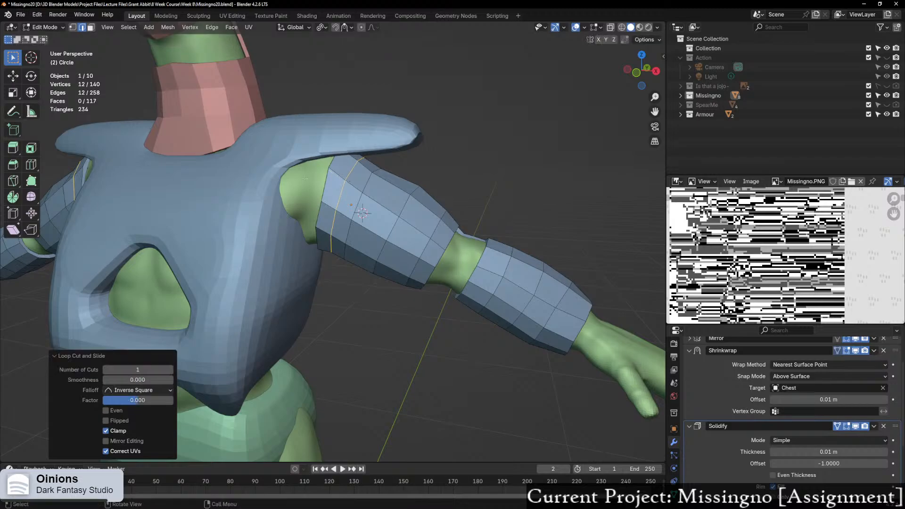
Step: In front view, rotate the shoulder rim loop about -4.16° and move it about -0.037 m in X towards the shoulder
scroll(331, 178, "up", 3)
left_click(323, 143, "alt")
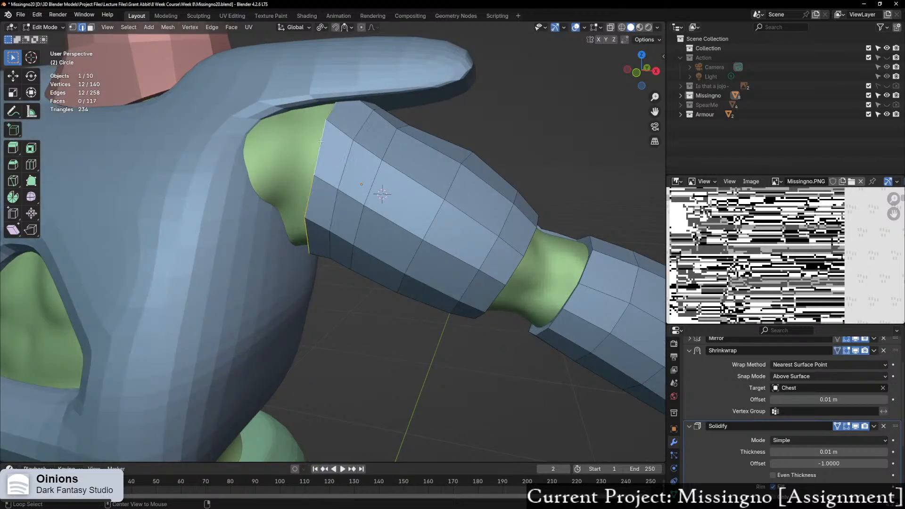
left_click(636, 72)
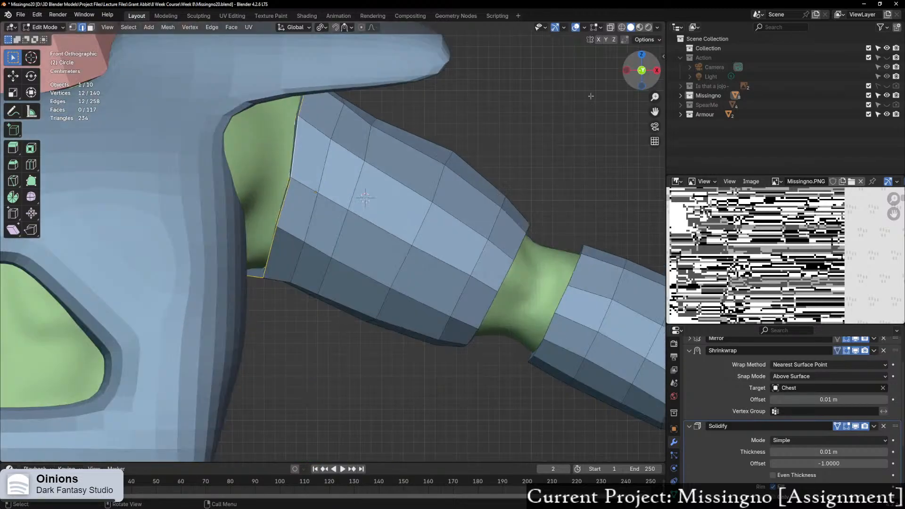
key("r")
left_click(392, 93)
key("g")
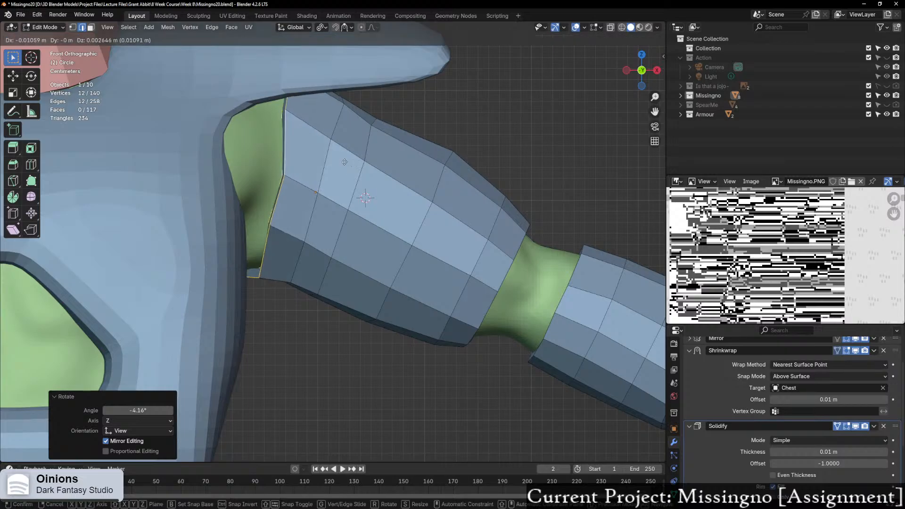
left_click(277, 171)
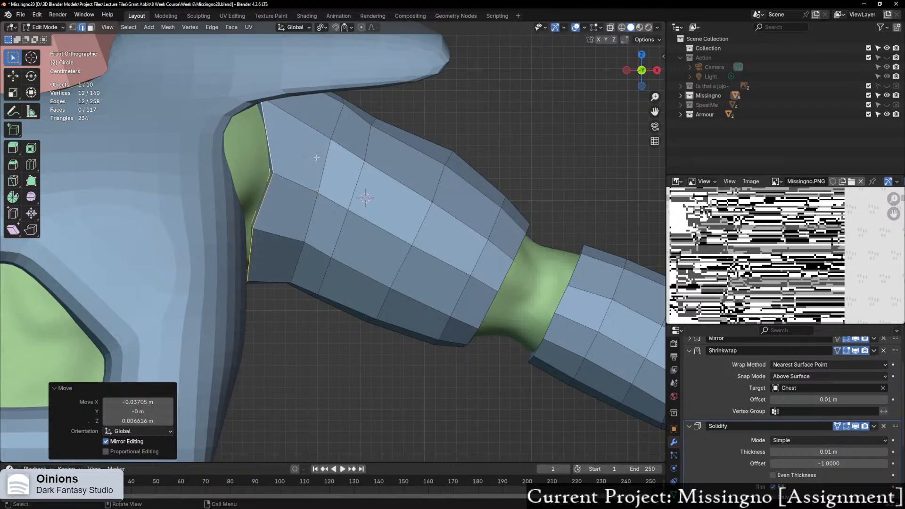
key("g")
left_click(277, 171)
middle_click_drag(277, 171, 480, 210)
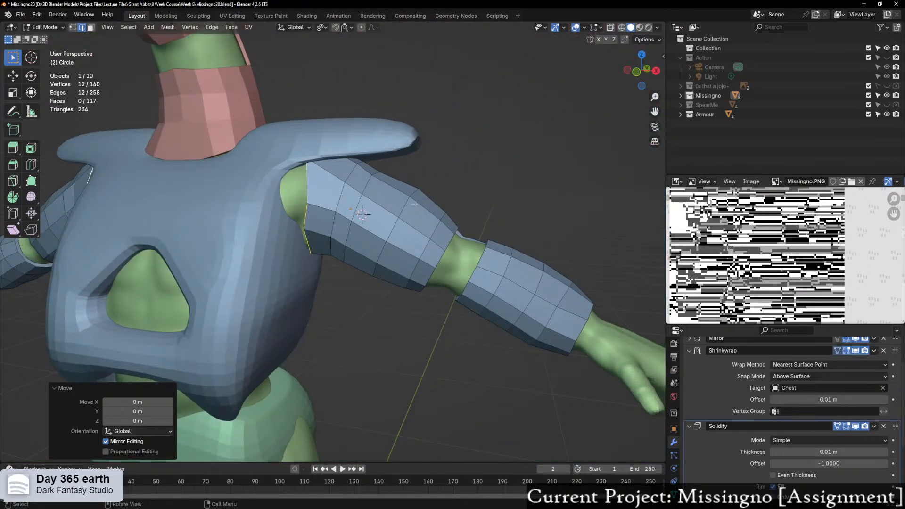
Step: Hide the Armour collection and, in vertex mode, slide the top shoulder rim vertex inward by about 0.18
middle_click_drag(405, 206, 425, 206)
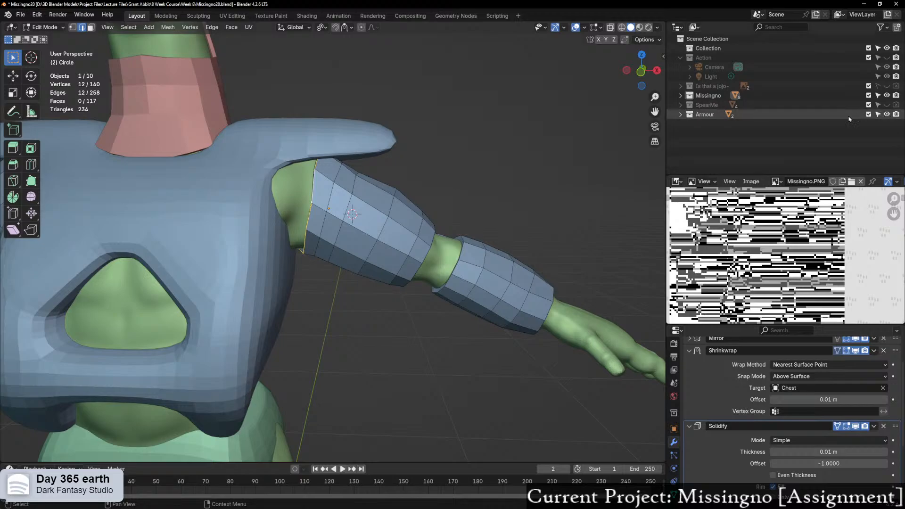
left_click(887, 114)
middle_click_drag(325, 226, 413, 142)
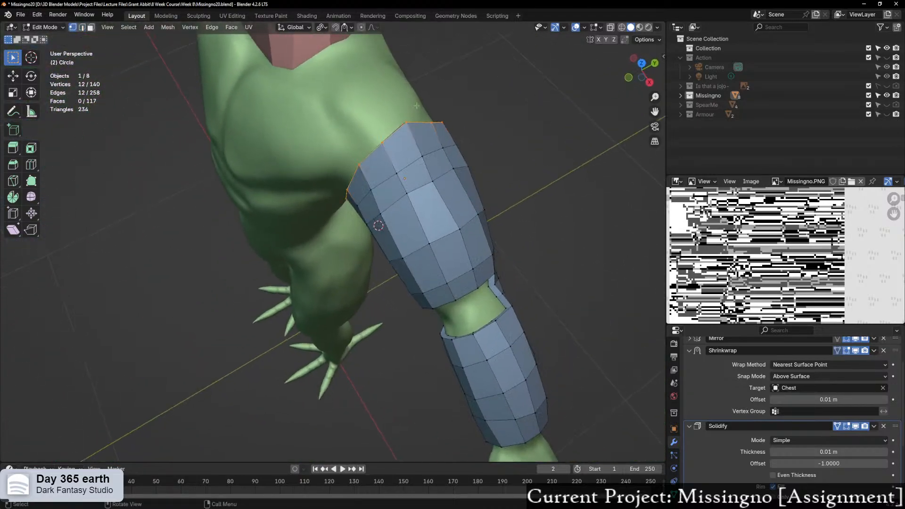
left_click(417, 135)
key("shift+v")
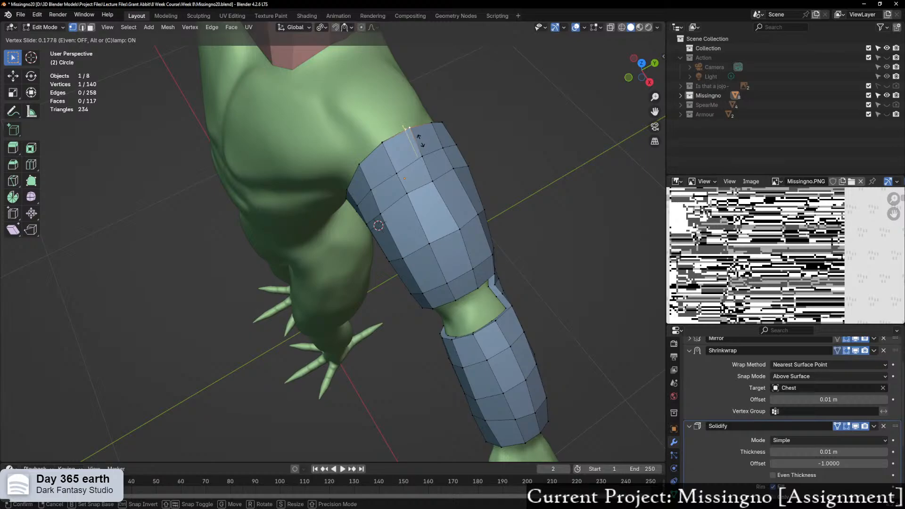
left_click(421, 140)
Step: Slide the rear shoulder rim vertex of the upper arm armour by a factor of about 0.16
middle_click_drag(420, 139, 347, 137)
left_click(304, 200)
scroll(304, 201, "up", 1)
middle_click_drag(304, 203, 317, 153)
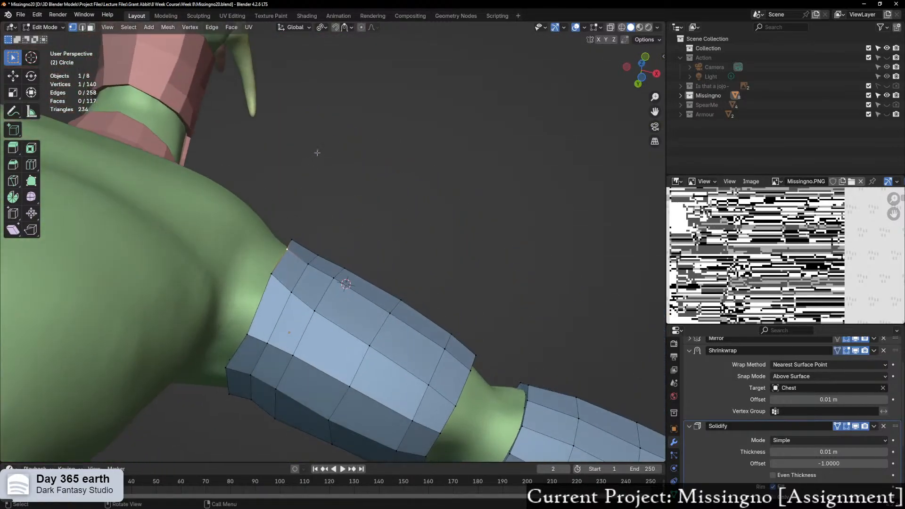
left_click(254, 330)
key("shift+v")
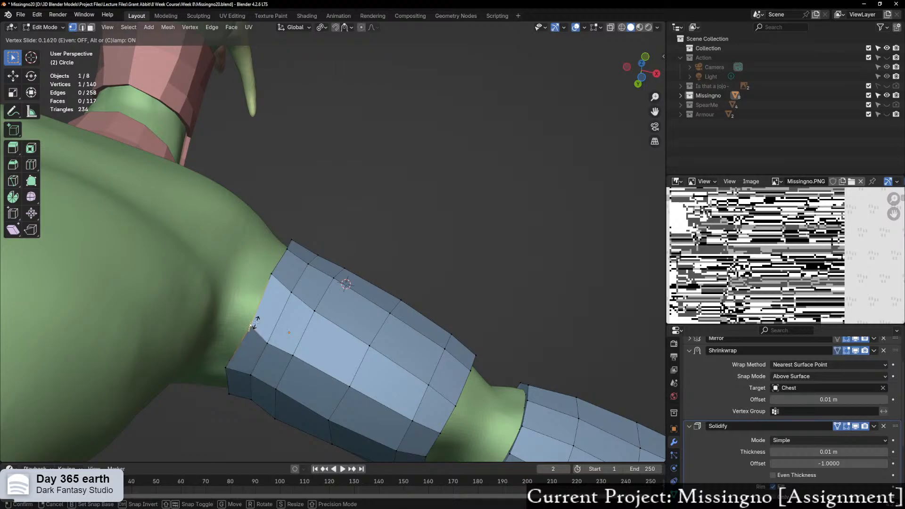
left_click(263, 312)
middle_click_drag(268, 293, 350, 243)
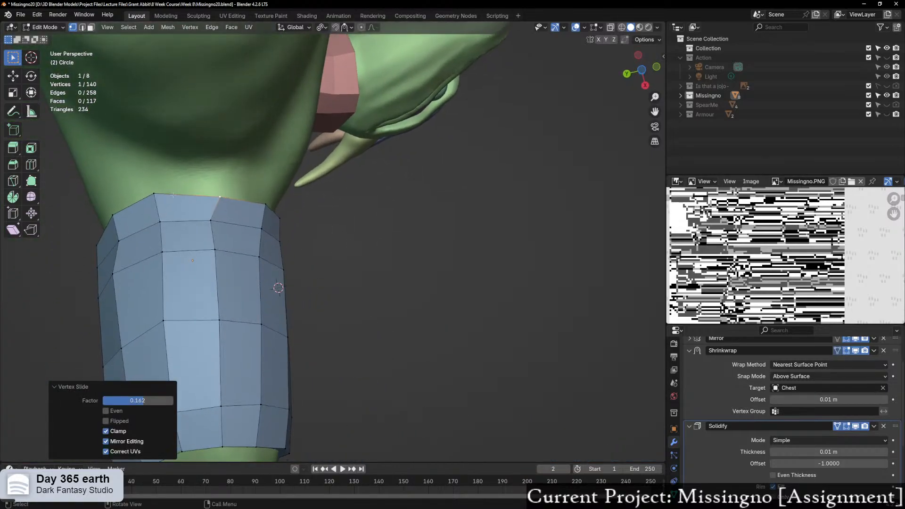
Step: Slide two neighbouring shoulder rim vertices on the armpit side to smooth the rim, the second by about 0.11
left_click(161, 194)
key("shift+v")
left_click(160, 198)
left_click(113, 215)
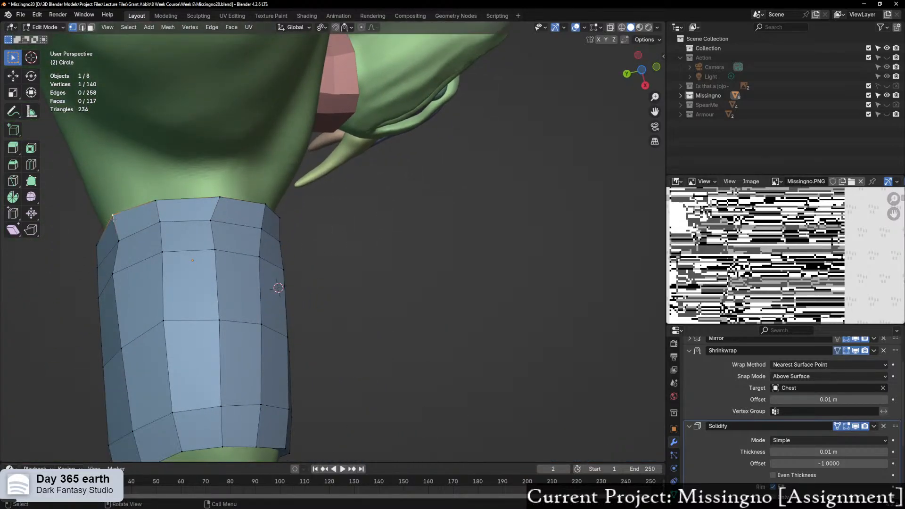
key("g")
key("g")
left_click(119, 226)
middle_click_drag(317, 198, 415, 272)
scroll(442, 369, "down", 4)
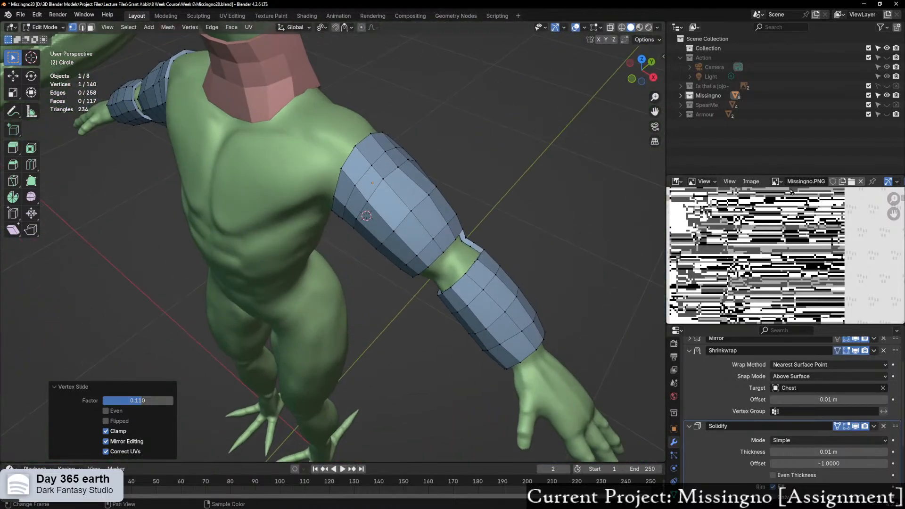
Step: Move the Circle and Cylinder objects from the Missingno collection into the Armour collection and make Armour visible again
left_click(680, 95)
left_click(717, 116)
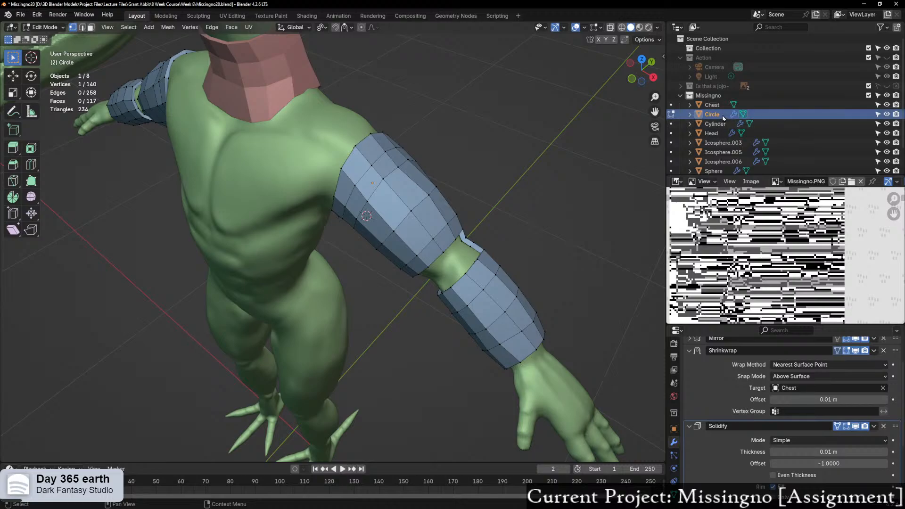
left_click(714, 124, "ctrl")
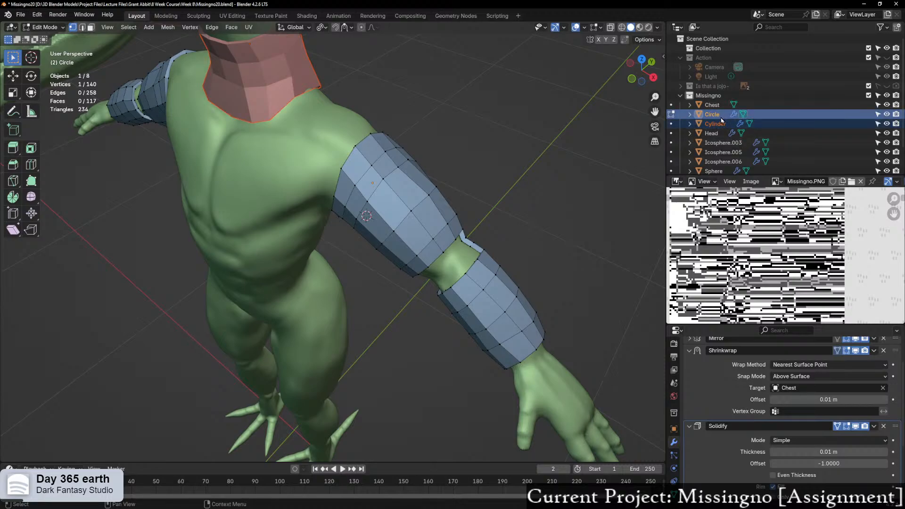
left_click_drag(721, 121, 721, 164)
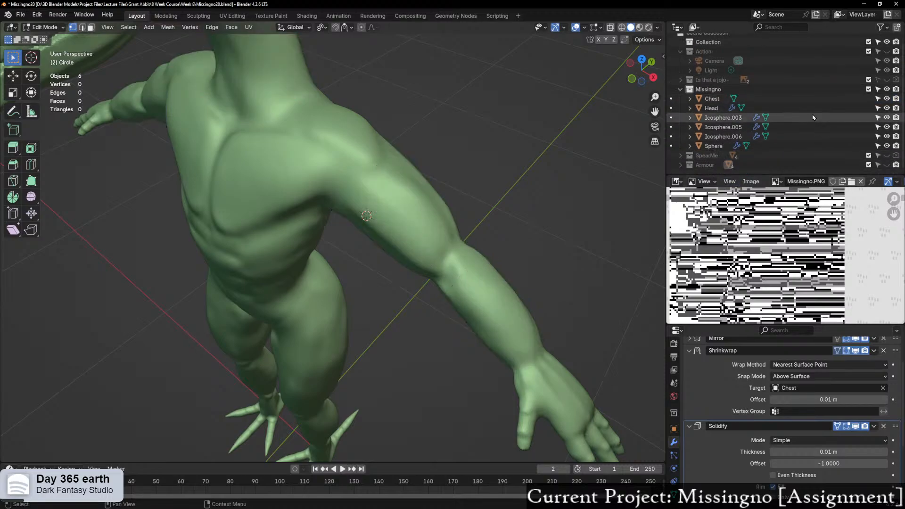
left_click(680, 89)
left_click(887, 114)
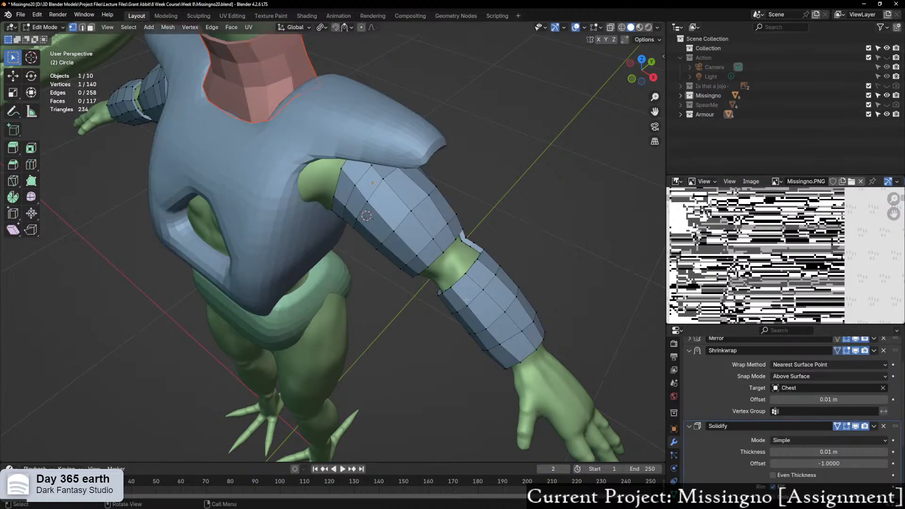
Step: Return to Object Mode and examine the complete armour on the body alongside the Missingno reference image
middle_click_drag(264, 283, 286, 296)
key("Tab")
scroll(297, 302, "down", 5)
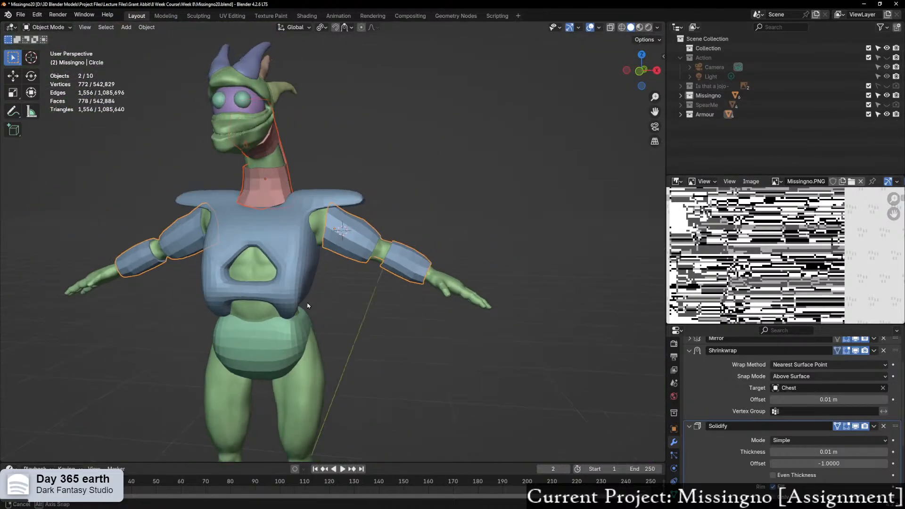
middle_click_drag(326, 338, 323, 252, "shift")
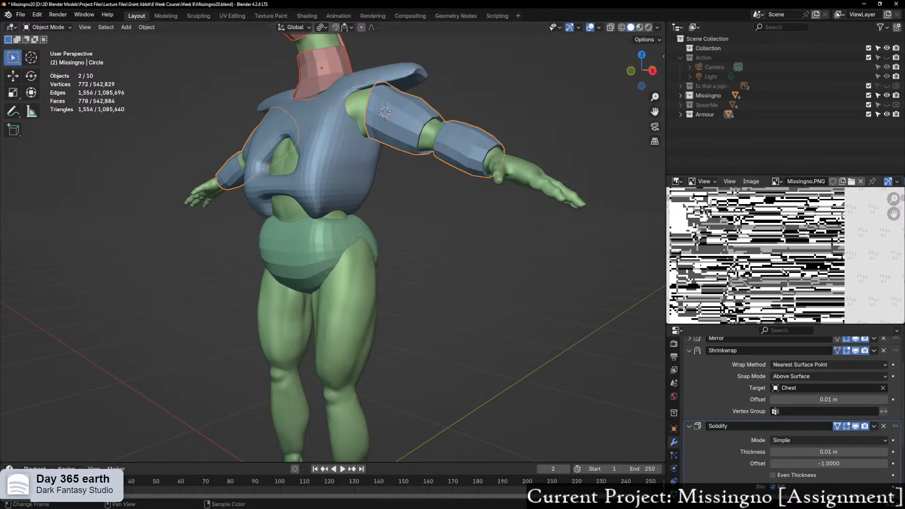
scroll(785, 273, "up", 3)
mouse_move(772, 256)
middle_mouse_down()
mouse_move(800, 271)
mouse_move(769, 266)
mouse_move(782, 261)
middle_mouse_up()
scroll(780, 264, "down", 4)
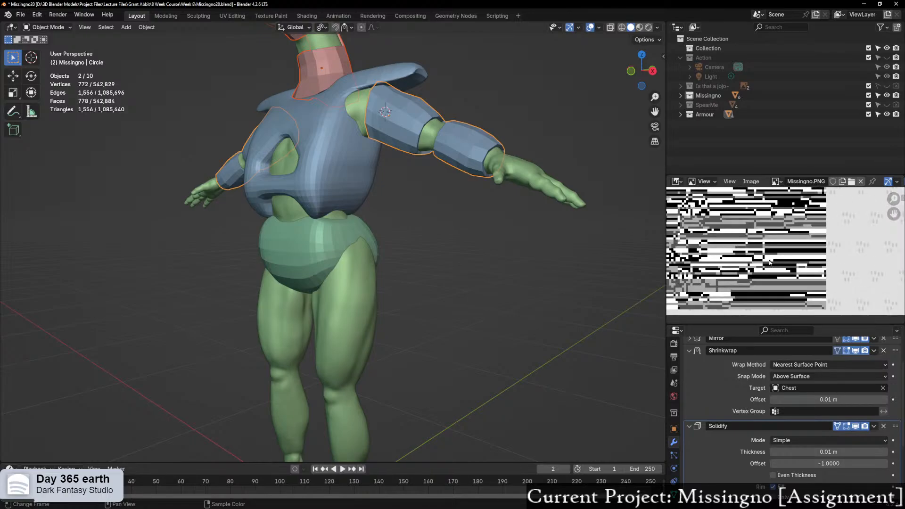
mouse_move(760, 255)
middle_mouse_down()
mouse_move(741, 277)
mouse_move(771, 254)
middle_mouse_up()
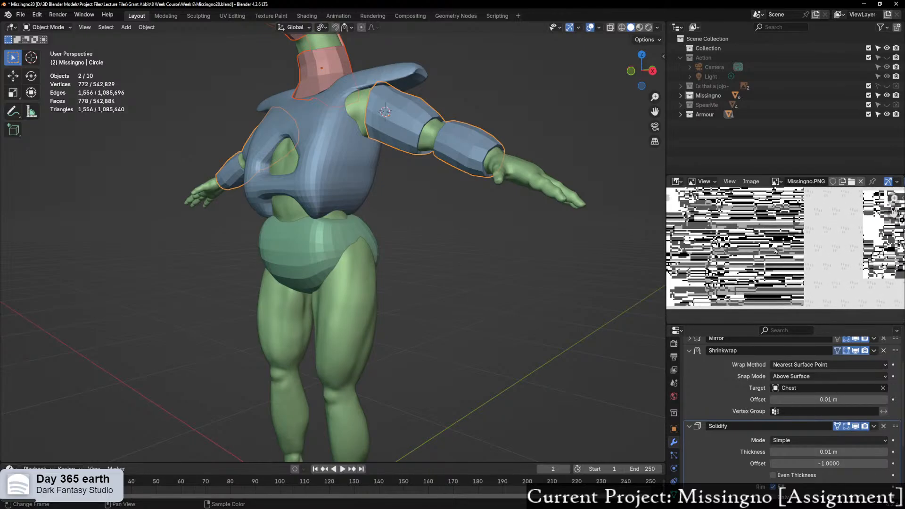
scroll(775, 260, "up", 1)
middle_click_drag(309, 299, 332, 301)
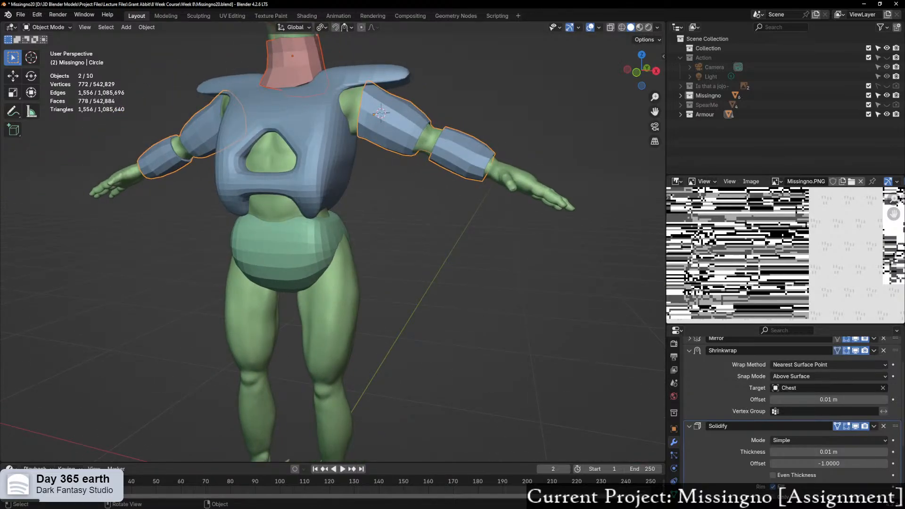
Step: Switch to the reference board, examine the armoured character references around the Missingno image, and return to the Blender model
left_click_drag(514, 508, 576, 4)
scroll(575, 244, "down", 2)
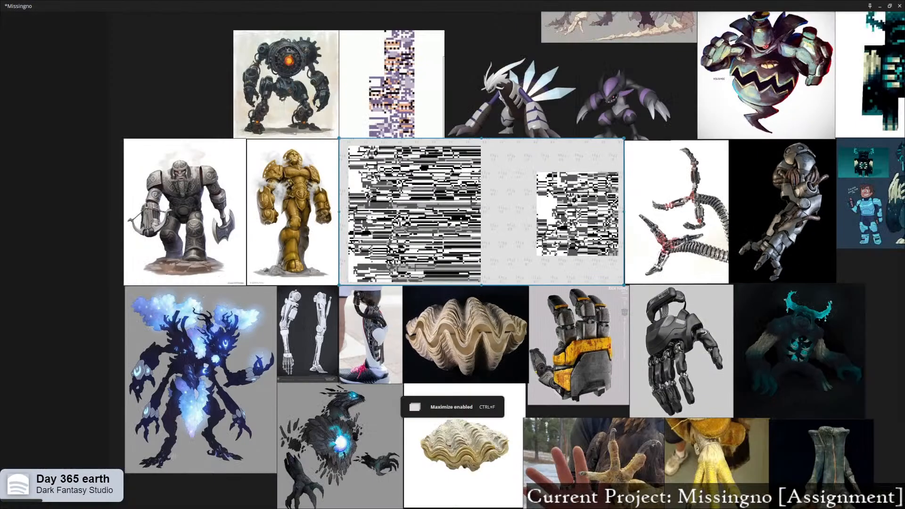
scroll(576, 246, "up", 1)
middle_click_drag(602, 247, 668, 332)
scroll(600, 248, "up", 2)
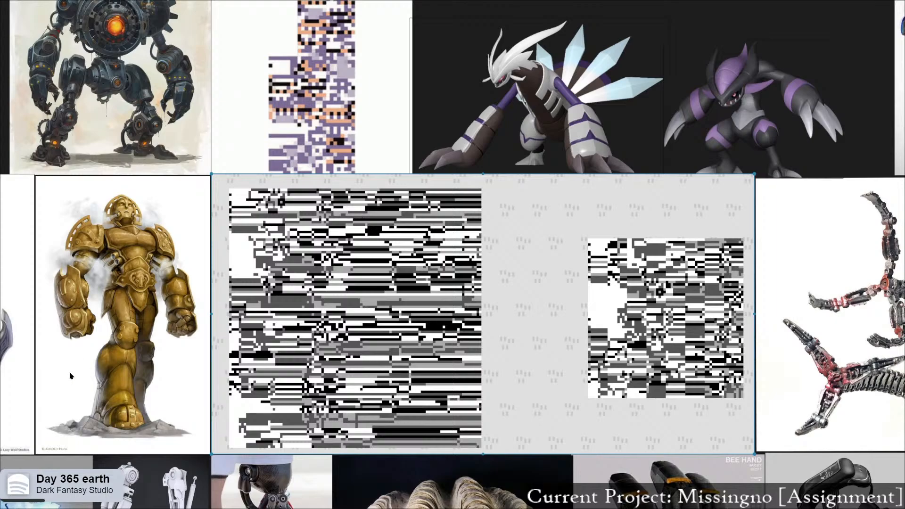
middle_click_drag(88, 96, 115, 163)
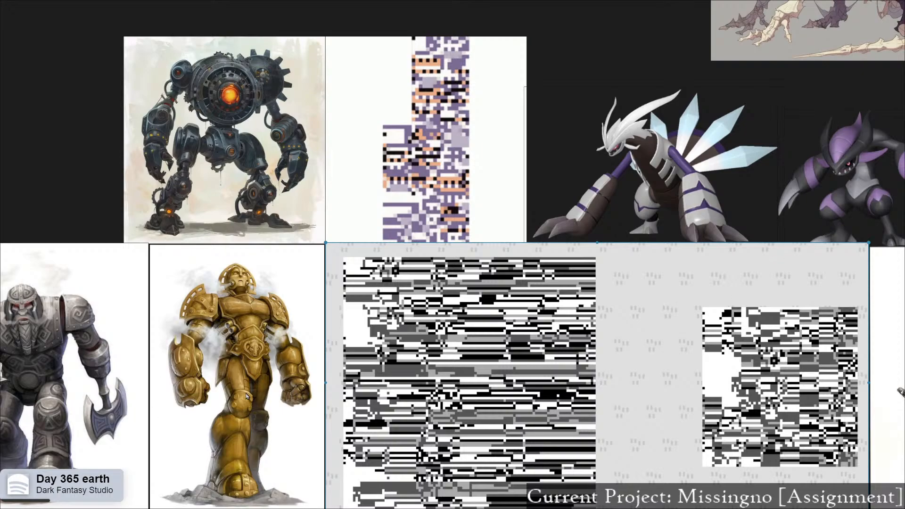
left_click_drag(393, 4, 47, 508)
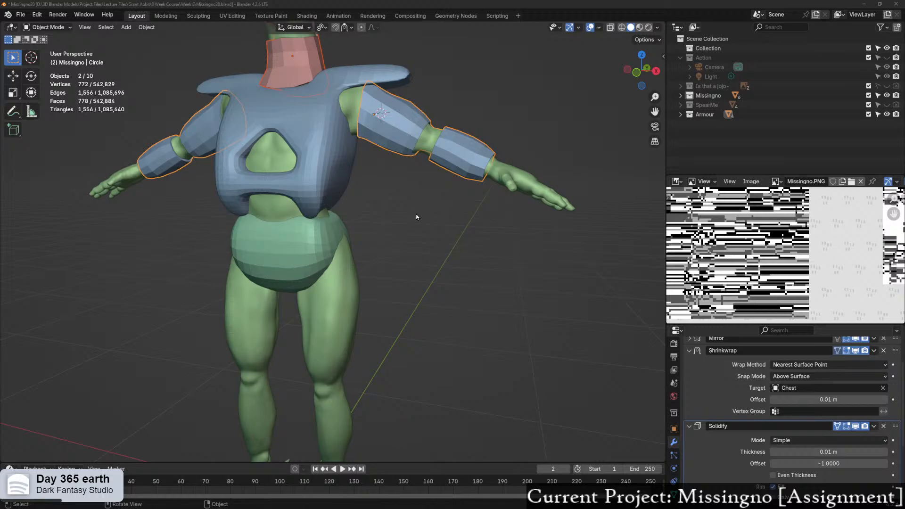
Step: Place the 3D cursor on the character's left thigh in front view and add a 12-vertex mesh circle there
middle_click_drag(469, 244, 448, 255)
middle_click_drag(372, 220, 413, 272, "shift")
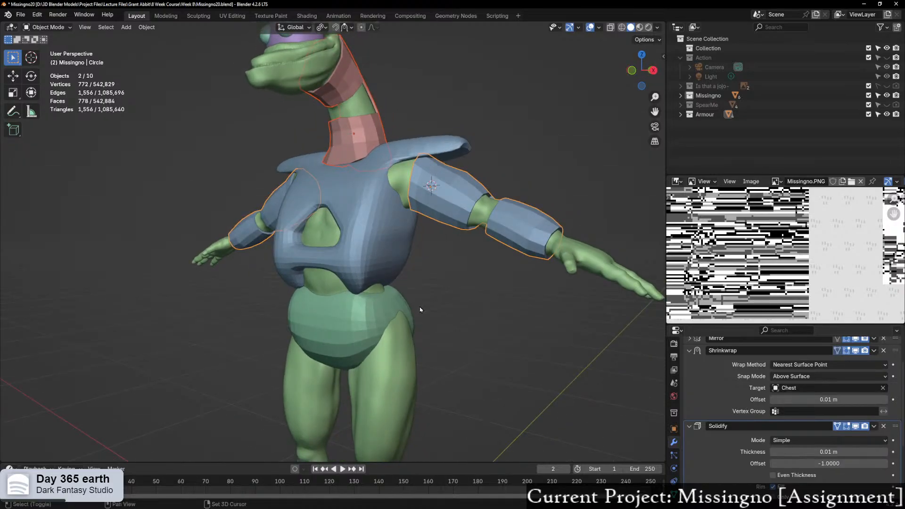
middle_click_drag(420, 308, 461, 208, "shift")
scroll(432, 267, "up", 1)
left_click(631, 71)
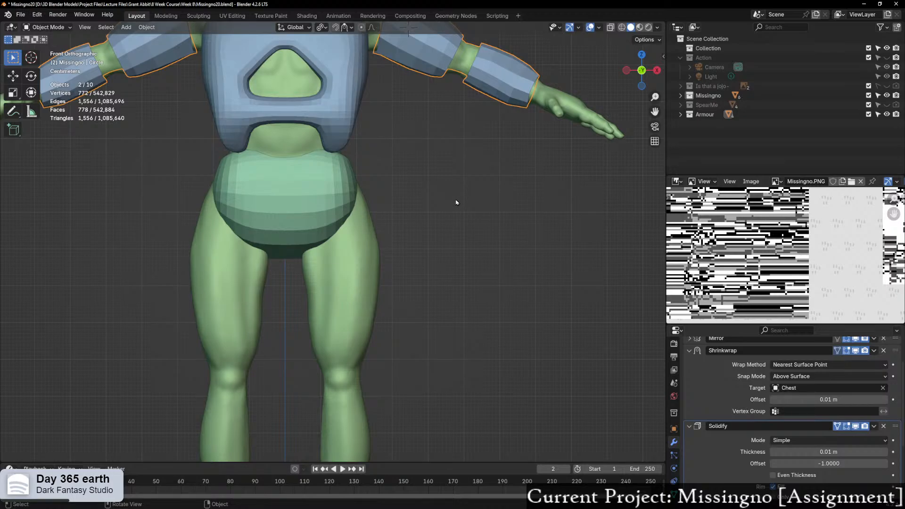
scroll(385, 161, "down", 1)
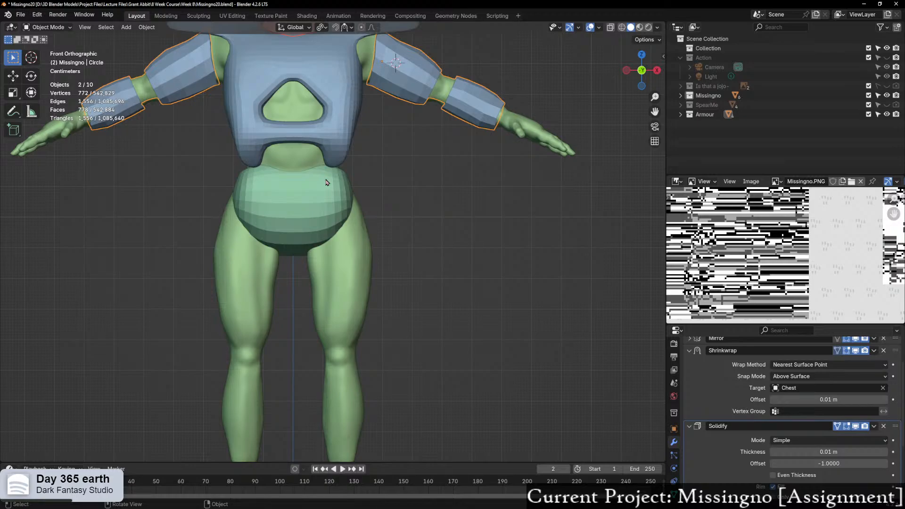
middle_click_drag(354, 210, 290, 127, "shift")
scroll(313, 161, "up", 1)
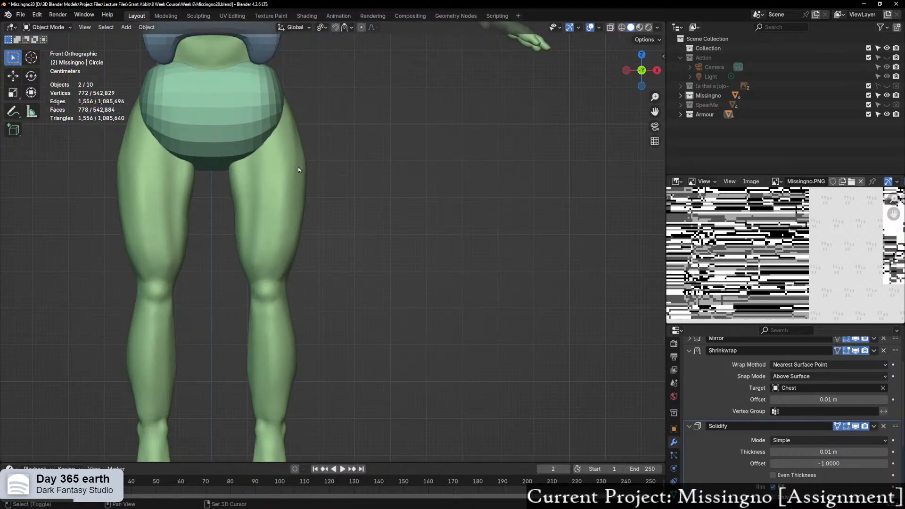
middle_click_drag(298, 170, 334, 201, "shift")
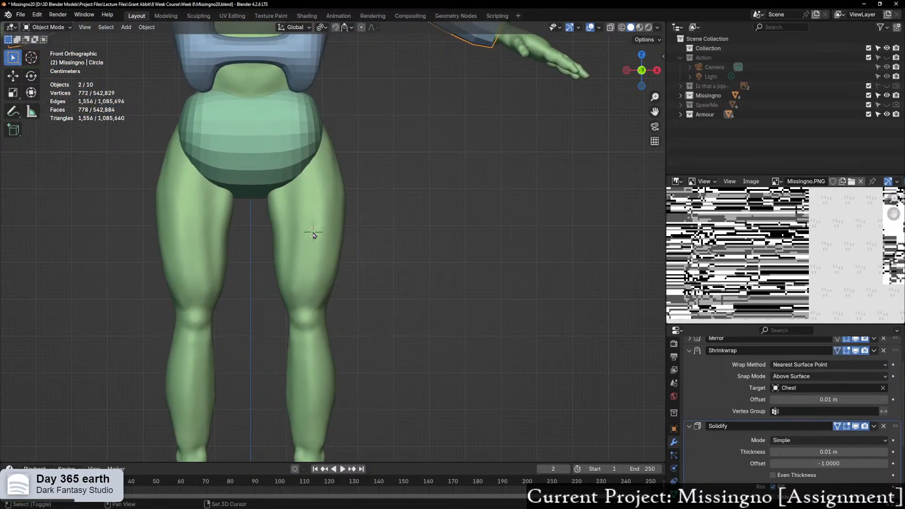
key("shift+a")
mouse_move(284, 239)
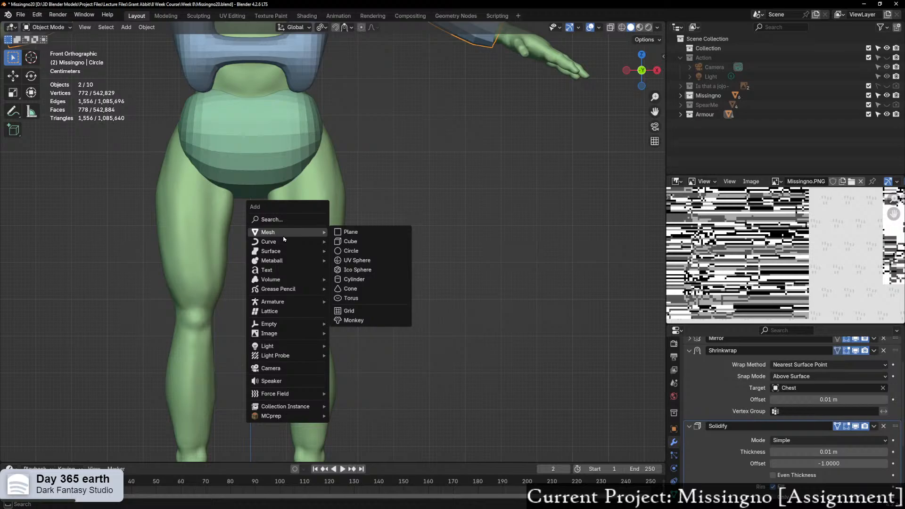
left_click(351, 251)
Step: Scale the new thigh circle uniformly by 0.1
middle_click_drag(213, 379, 545, 354)
key("s")
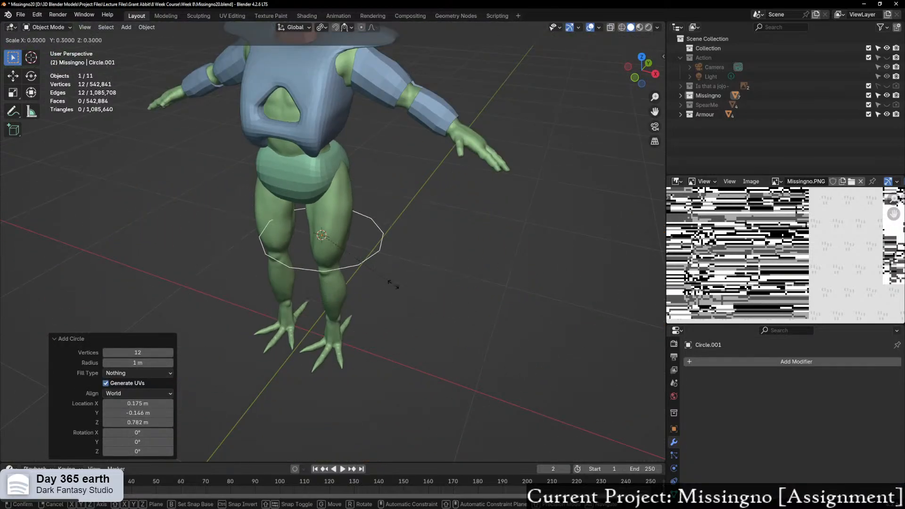
type(".1")
key("Return")
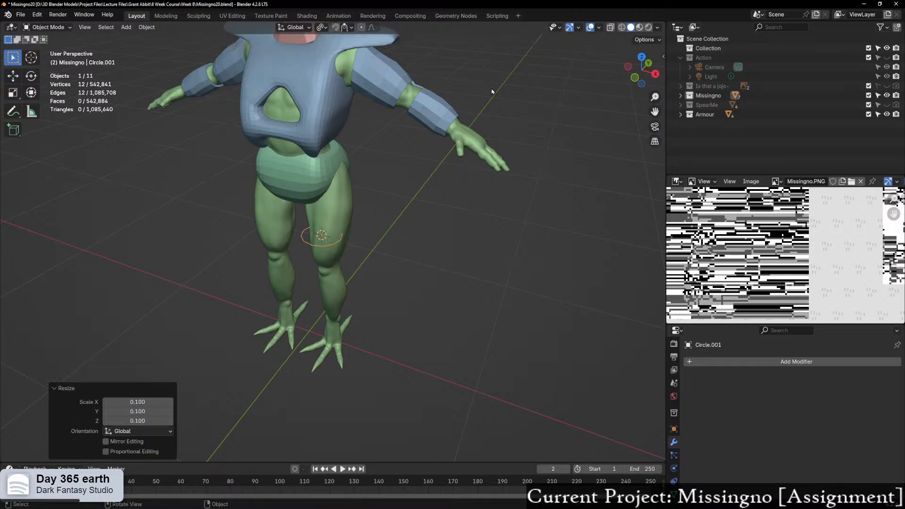
Step: In side view, shift the circle about 0.118 m along Y into the thigh and scale it by 1.3
left_click(655, 74)
scroll(408, 303, "up", 5)
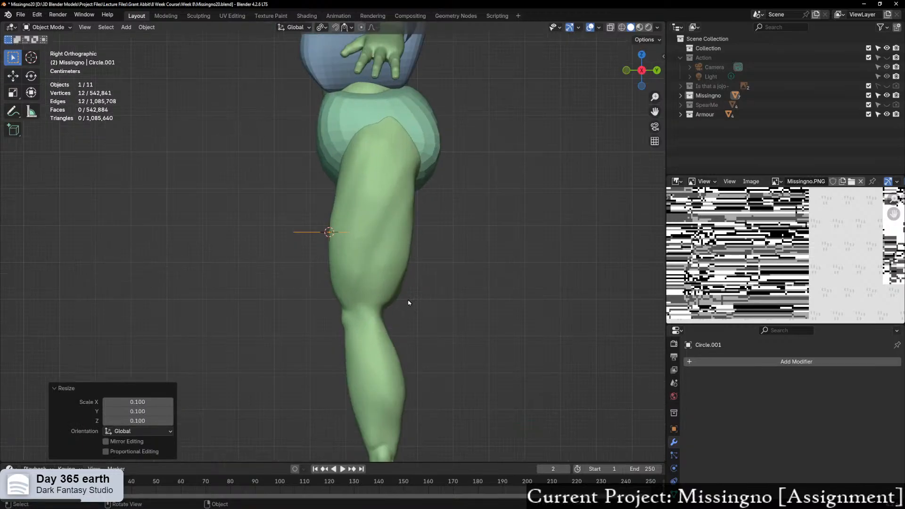
key("g")
key("y")
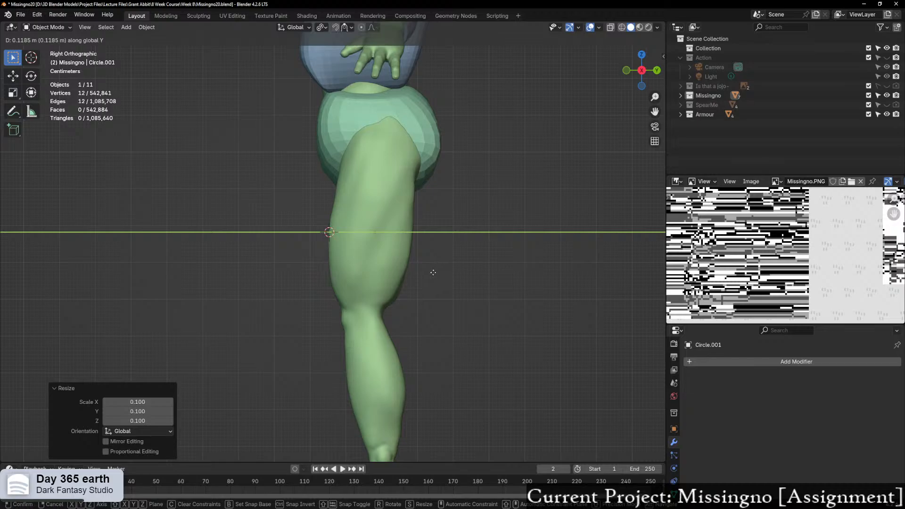
left_click(433, 274)
key("s")
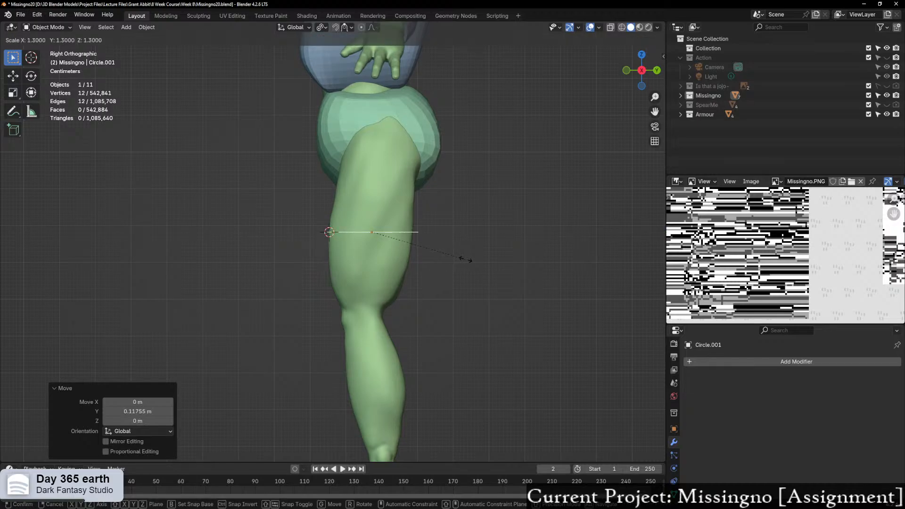
left_click(466, 259)
Step: In front view, raise the circle about 0.071 m along Z and shift it about -0.017 m along X
middle_click_drag(465, 262, 500, 278)
middle_click_drag(398, 220, 433, 218)
scroll(433, 218, "up", 1)
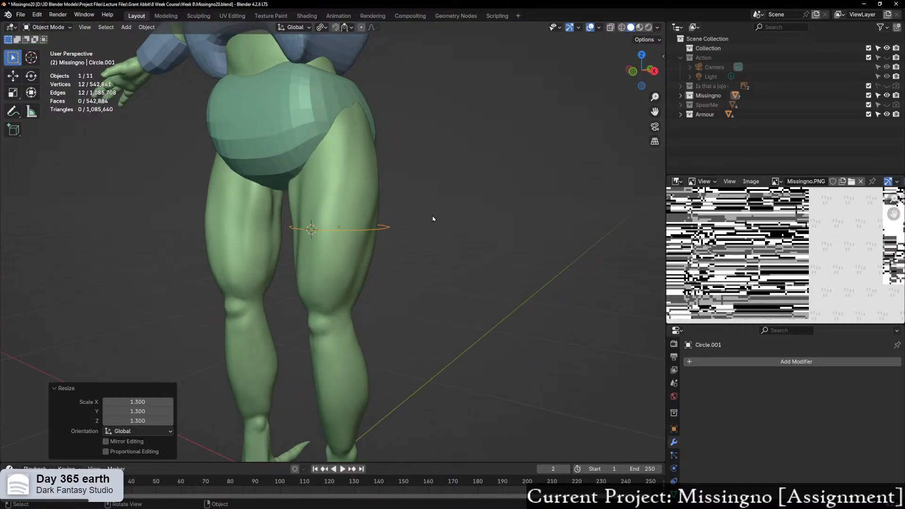
left_click(633, 84)
scroll(371, 224, "up", 2)
key("g")
key("z")
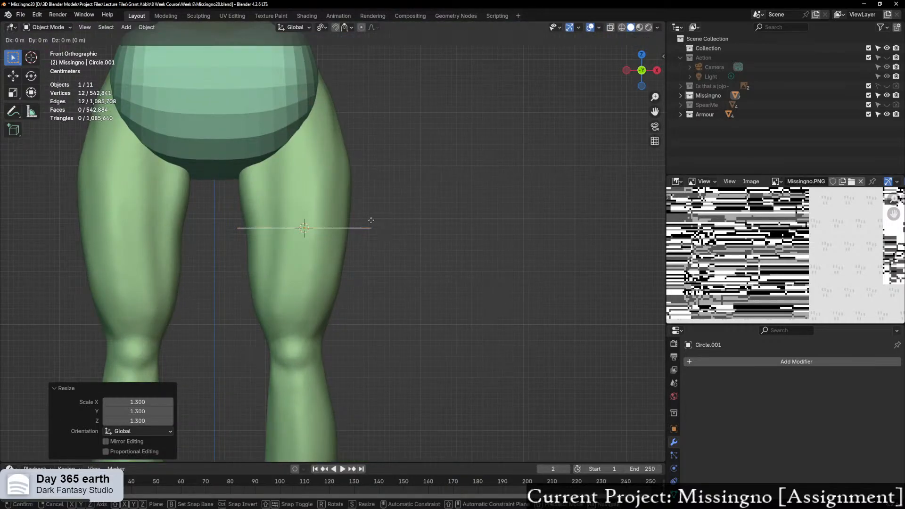
left_click(360, 185)
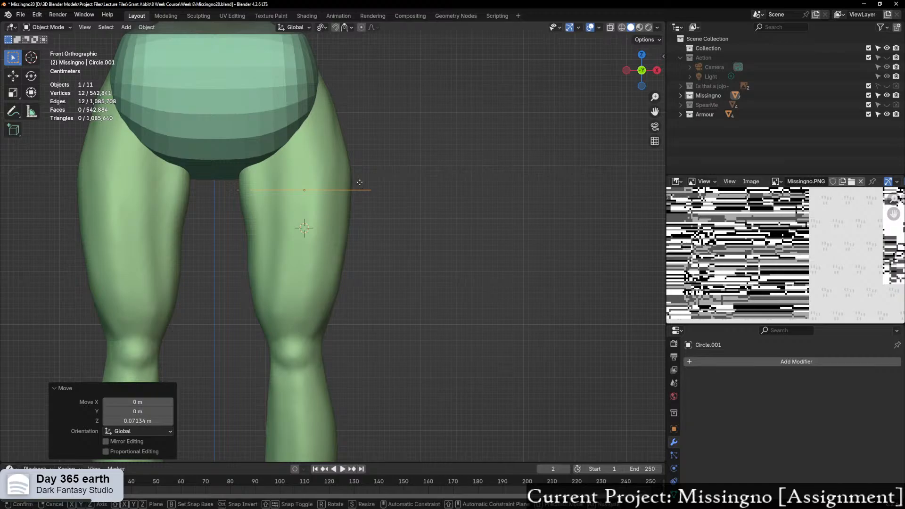
key("g")
key("y")
key("x")
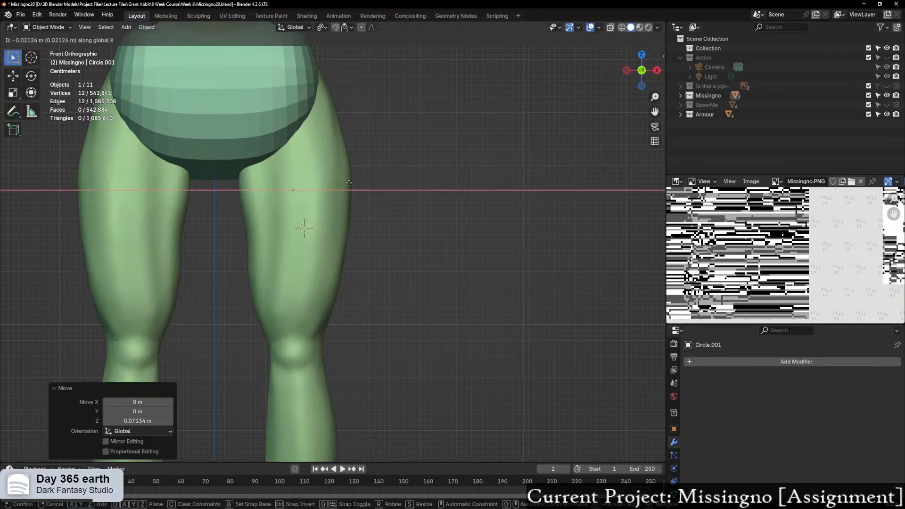
left_click(351, 184)
Step: Nudge the circle about 0.005 m along Y in side view to centre it around the thigh
middle_click_drag(394, 192, 259, 223)
scroll(263, 245, "up", 4)
scroll(332, 100, "down", 5)
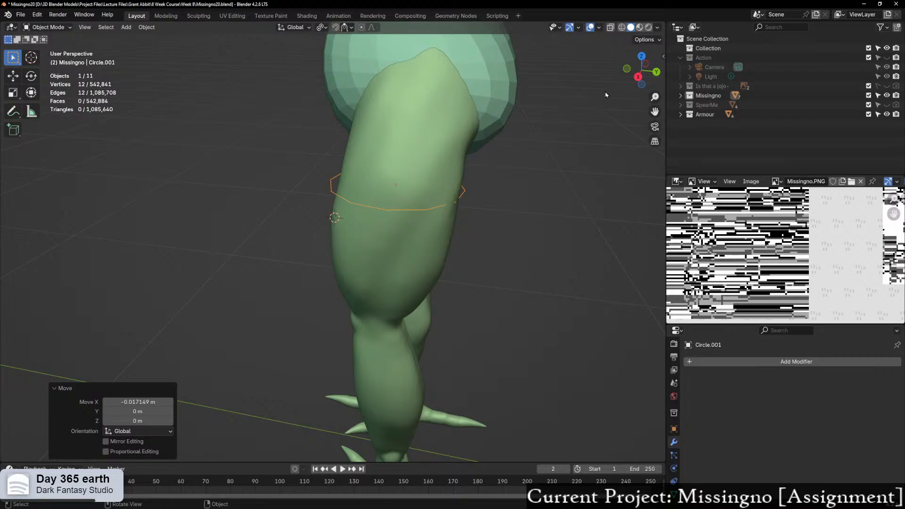
left_click(638, 77)
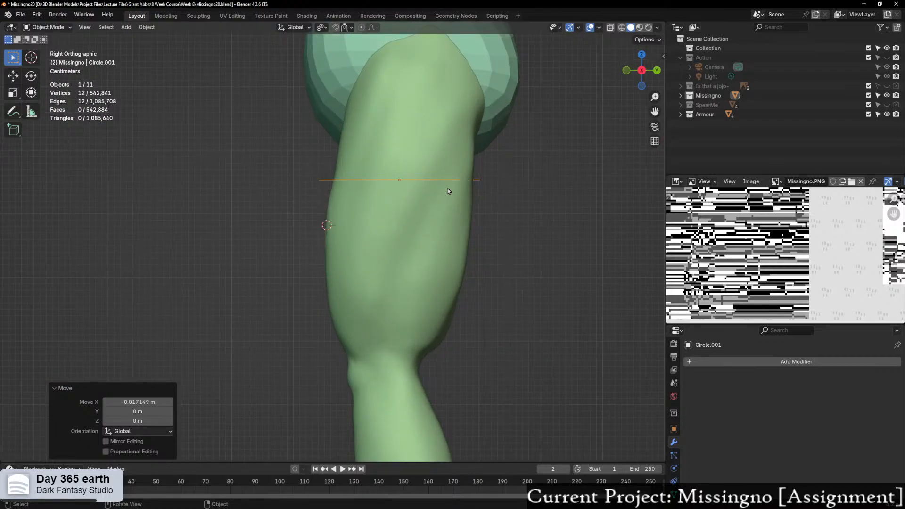
key("g")
key("y")
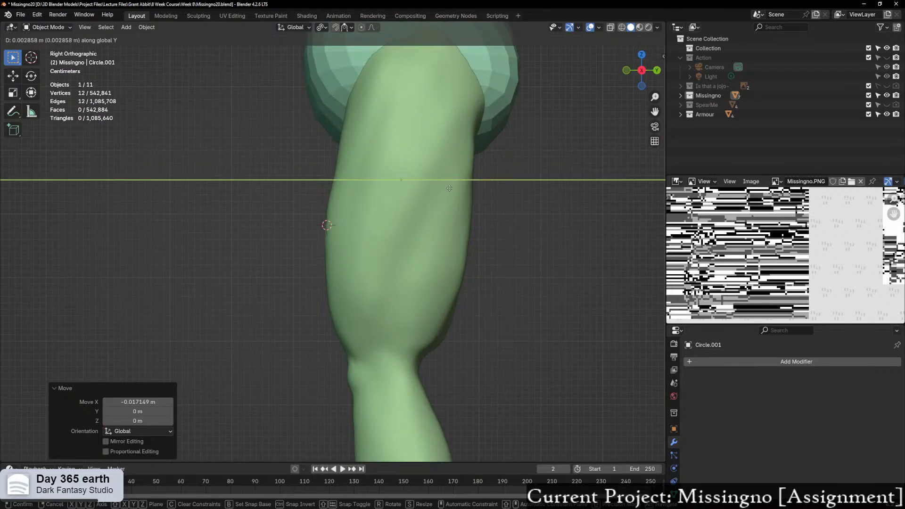
left_click(451, 191)
Step: Rotate the circle about -18.2° in front view and raise it about 0.04 m to follow the upper thigh
middle_click_drag(453, 199, 537, 206)
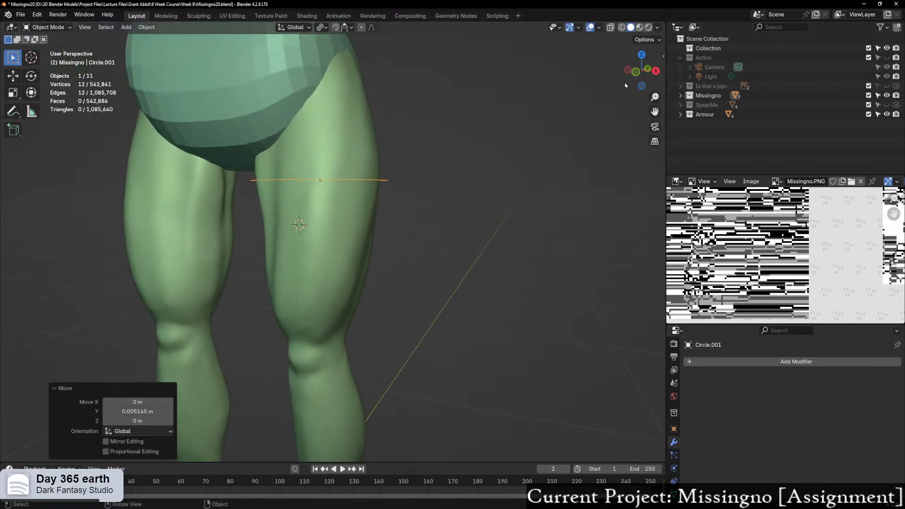
left_click(637, 74)
key("r")
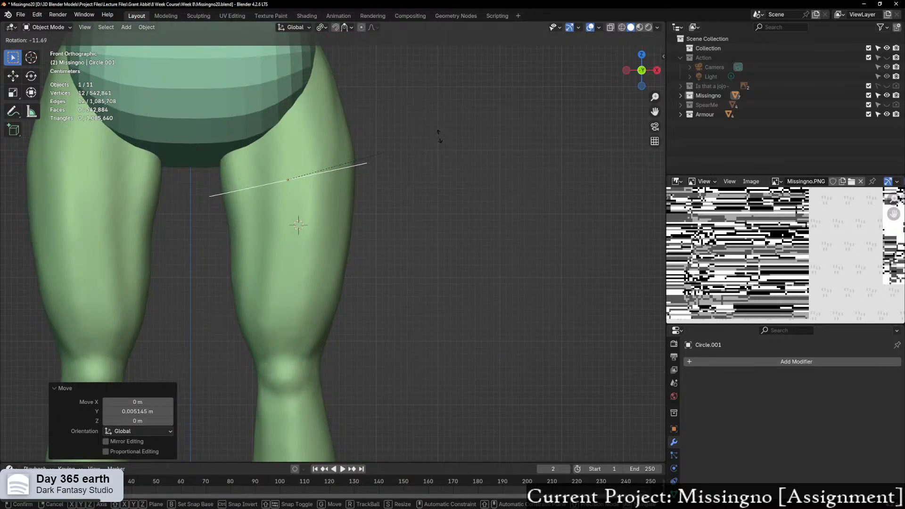
left_click(426, 125)
key("g")
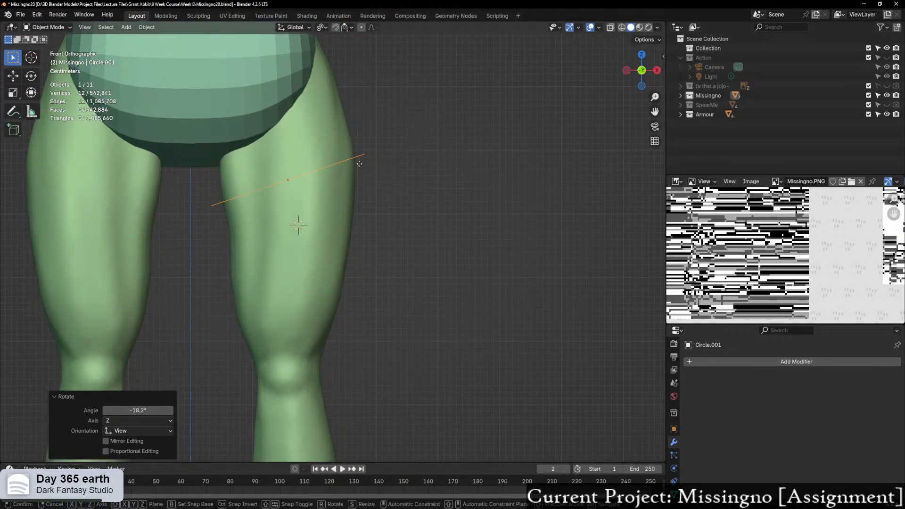
left_click(356, 139)
Step: Shift the tilted circle about 0.0097 m along Y in side view
middle_click_drag(378, 180, 278, 207)
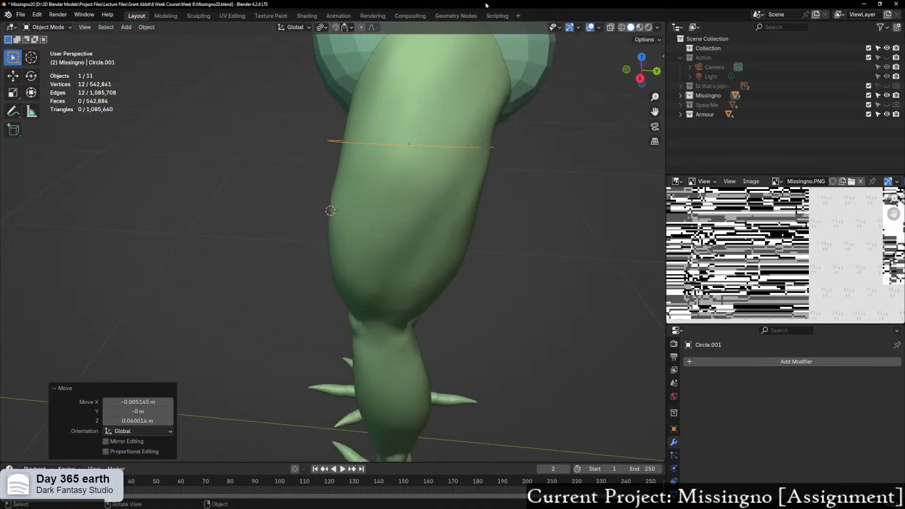
left_click(641, 78)
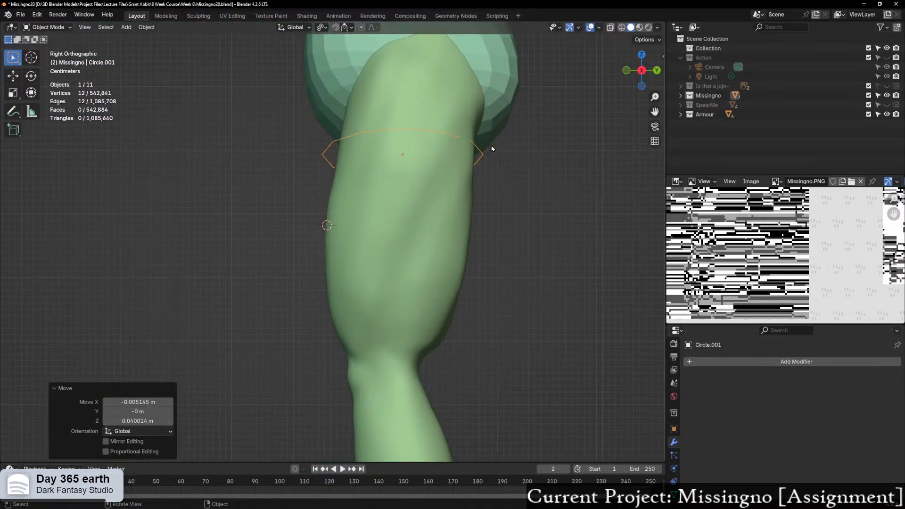
key("g")
key("y")
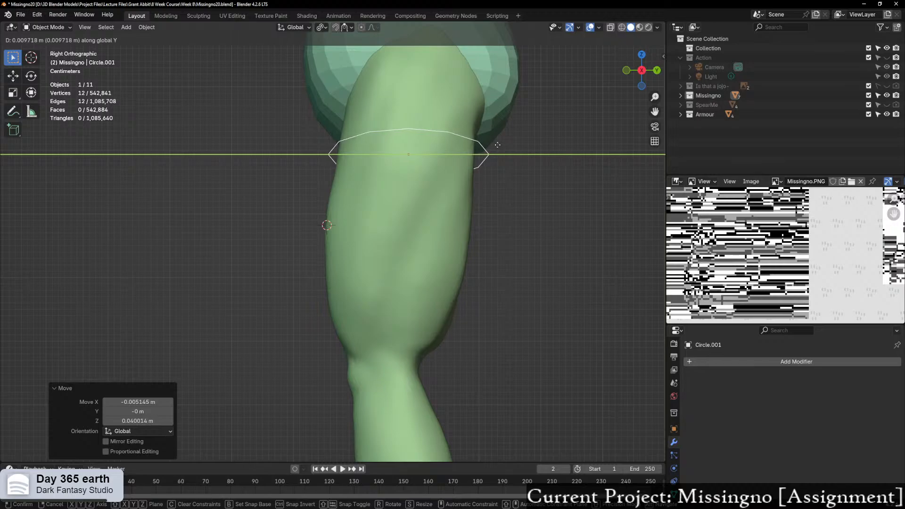
left_click(497, 145)
Step: Apply the thigh circle's scale and enter Edit Mode on it
middle_click_drag(422, 191, 395, 209)
scroll(324, 169, "down", 3)
middle_click_drag(323, 170, 390, 91)
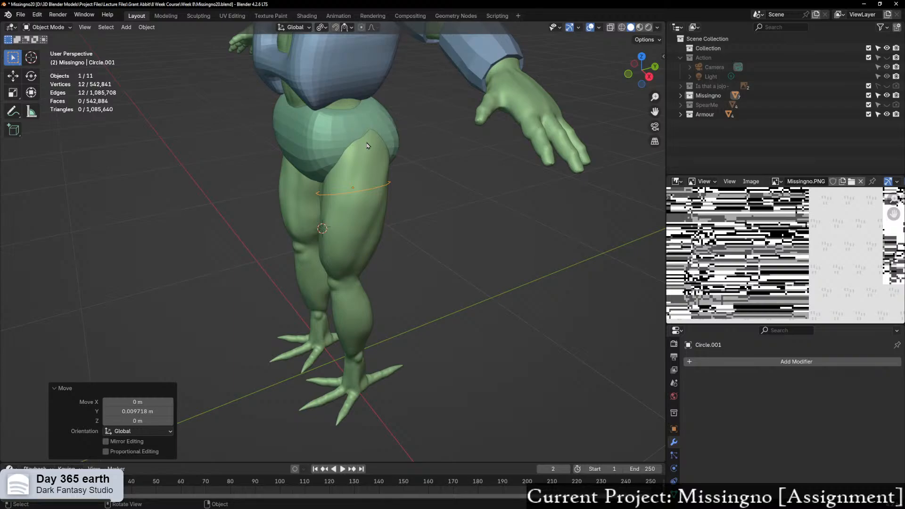
left_click(627, 75)
scroll(414, 264, "up", 5)
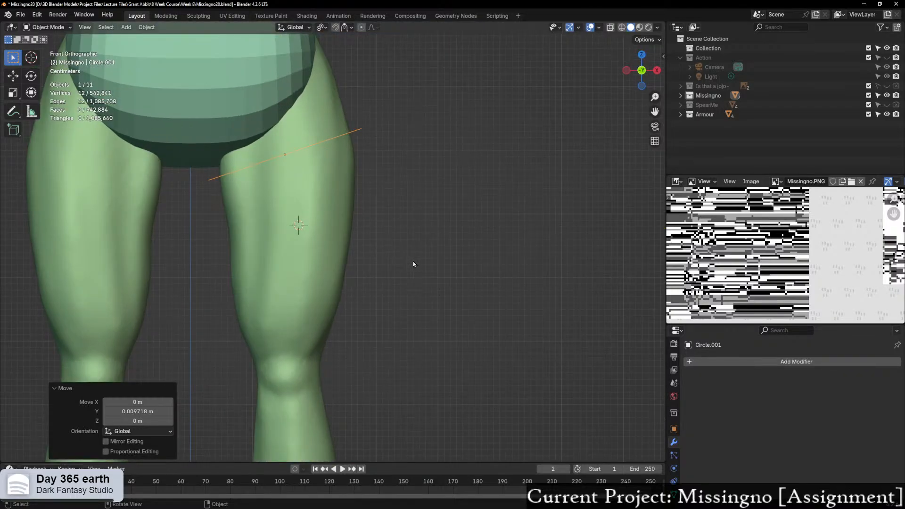
key("ctrl+a")
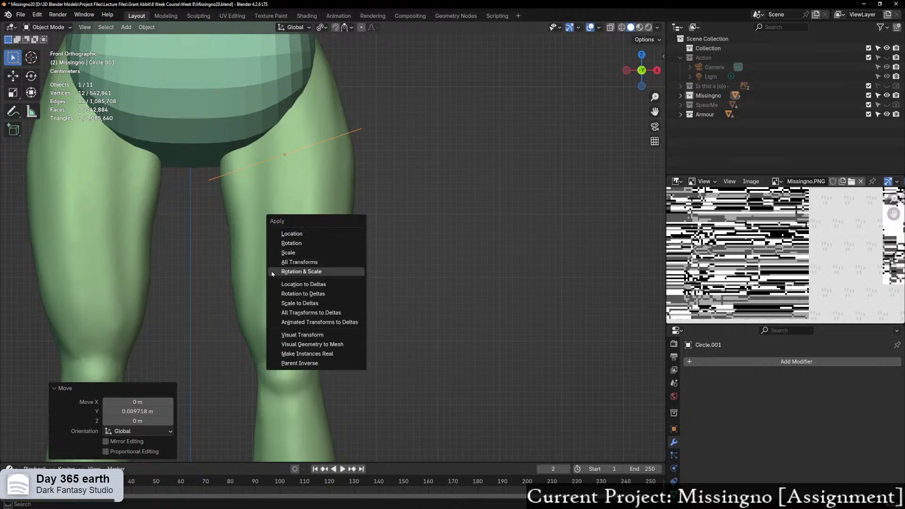
left_click(313, 253)
key("Tab")
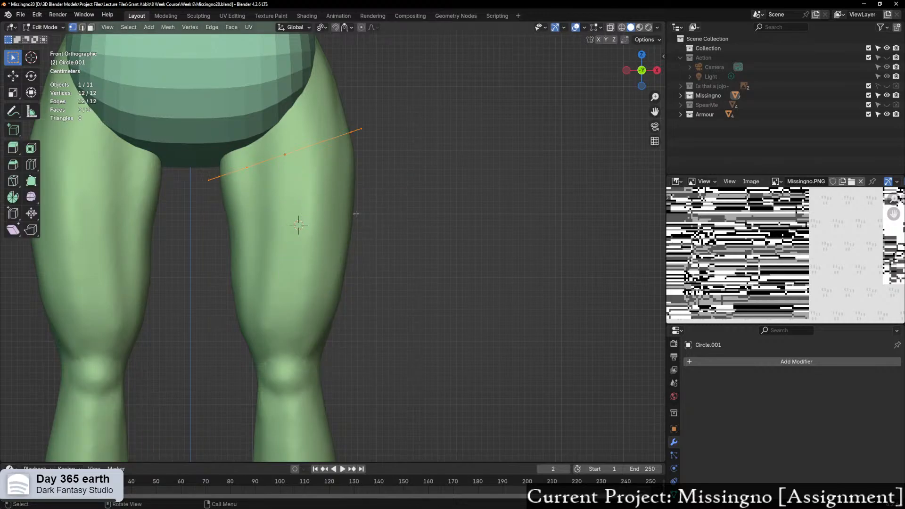
middle_click_drag(399, 225, 426, 238, "shift")
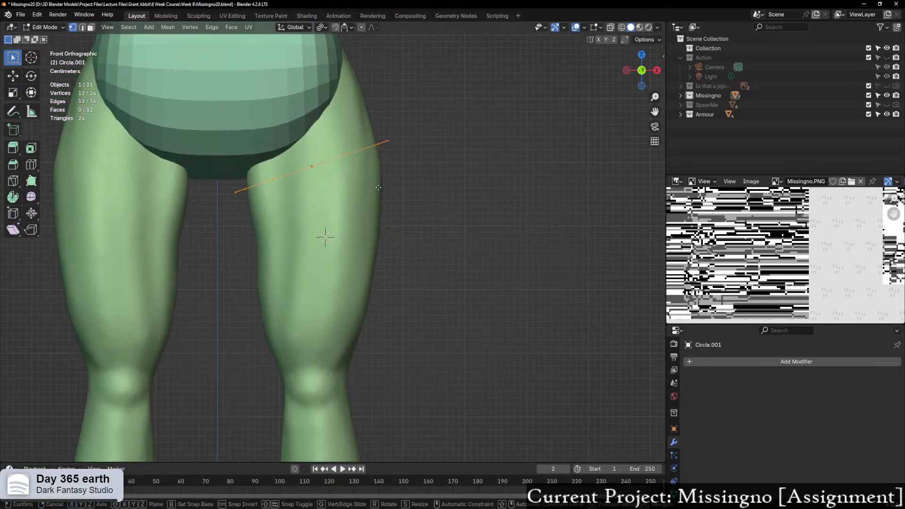
key("e")
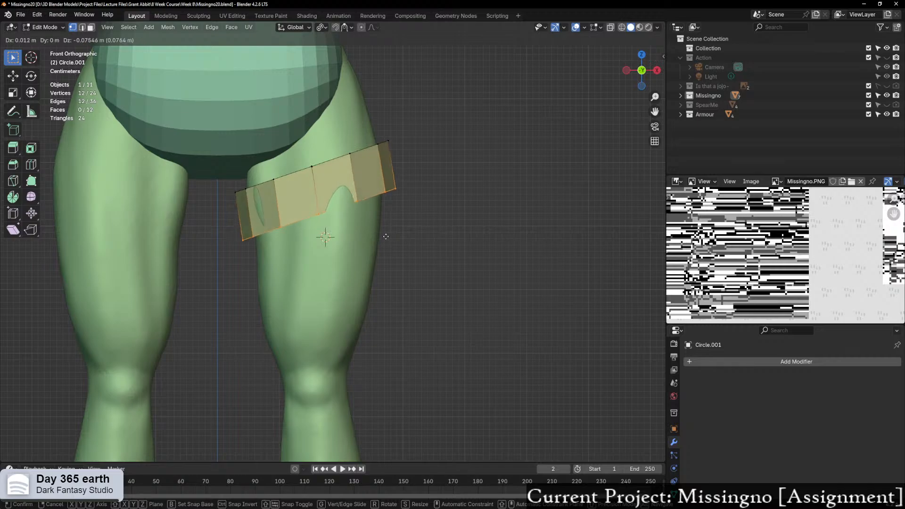
right_click(386, 240)
key("ctrl+z")
scroll(385, 233, "down", 1)
scroll(385, 234, "down", 1)
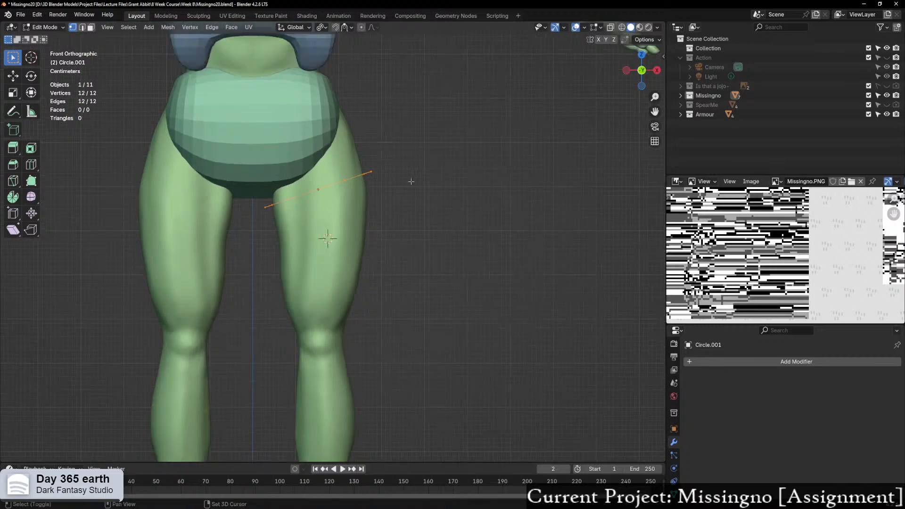
Step: Return to Object Mode and copy the arm armour's modifiers onto the thigh circle
middle_click_drag(447, 83, 402, 233, "shift")
key("ctrl+Tab")
left_click(334, 271)
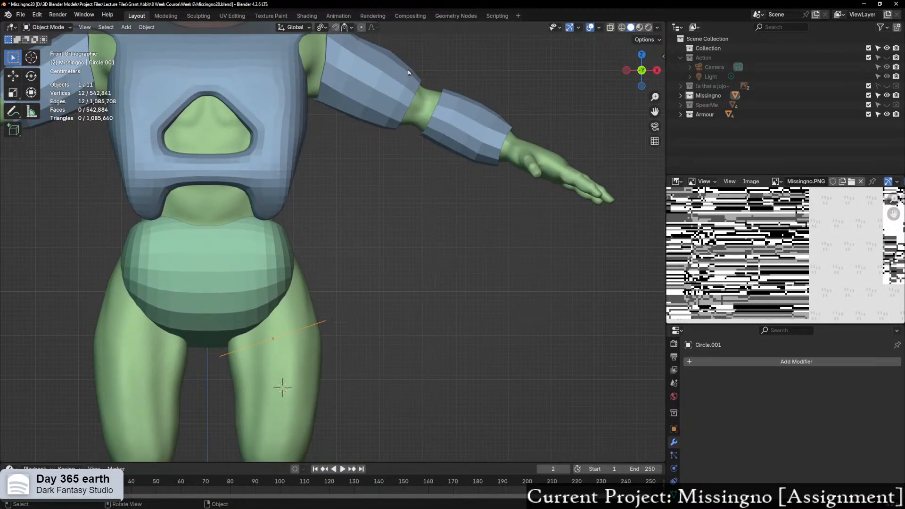
left_click(393, 94, "shift")
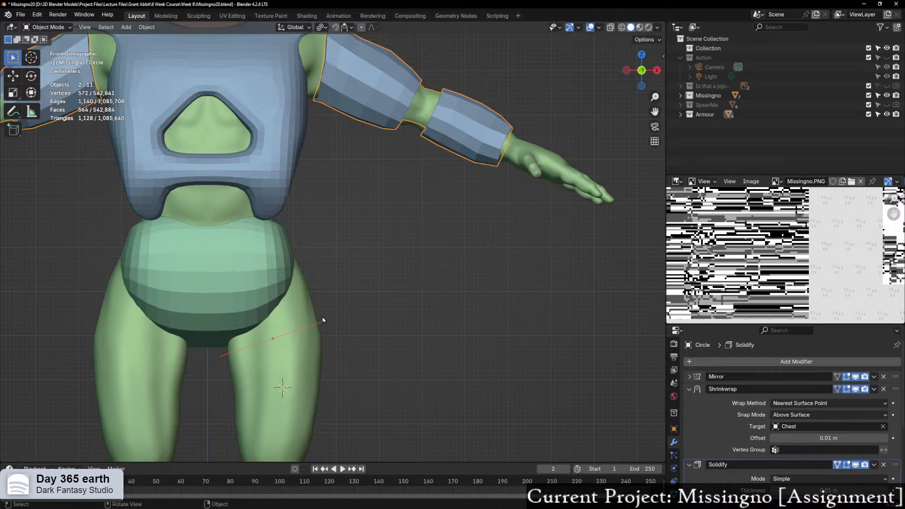
key("ctrl+l")
left_click(303, 394)
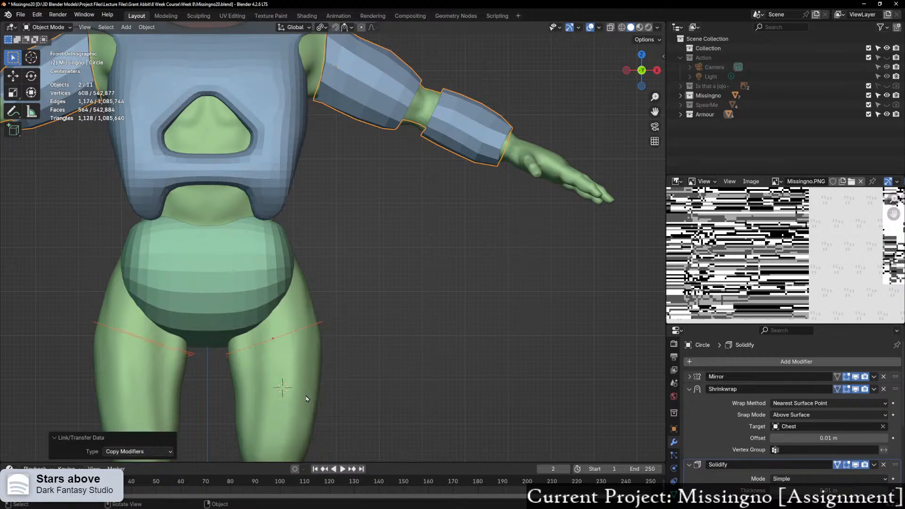
Step: In Edit Mode, extrude the thigh circle about 0.104 m down the leg in front view
key("ctrl+Tab")
left_click(383, 346)
middle_click_drag(335, 408, 350, 331, "shift")
scroll(348, 326, "up", 1)
key("e")
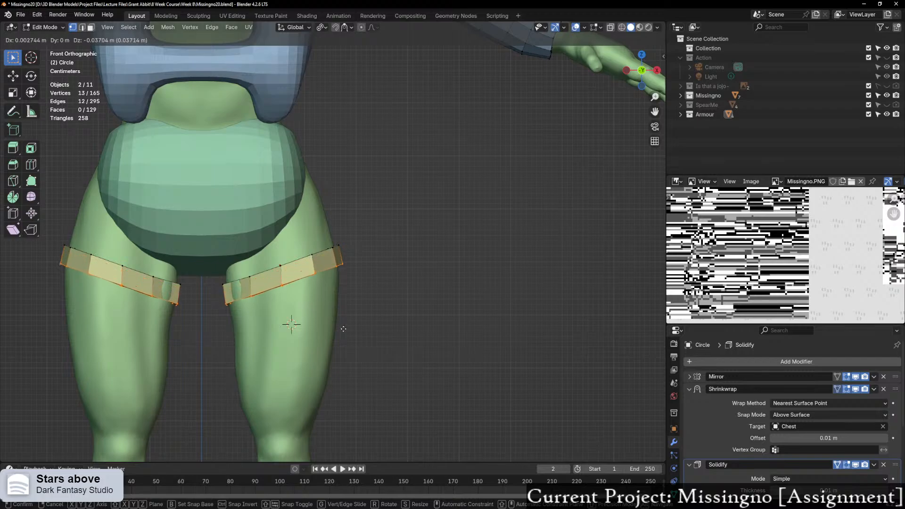
left_click(341, 363)
Step: Rotate the extruded lower loop about 9.7° in front view and edge-slide it by a factor of about 0.207
middle_click_drag(345, 371, 354, 326, "shift")
key("r")
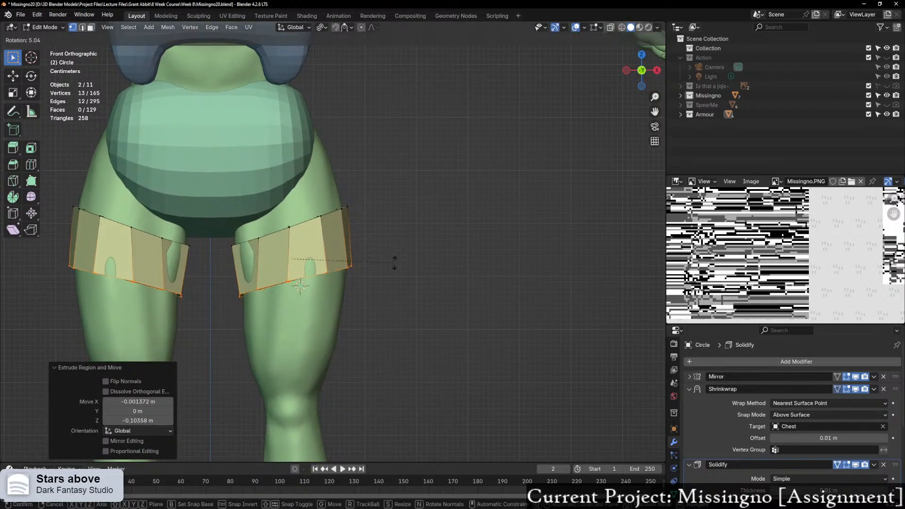
key("Escape")
key("g")
key("g")
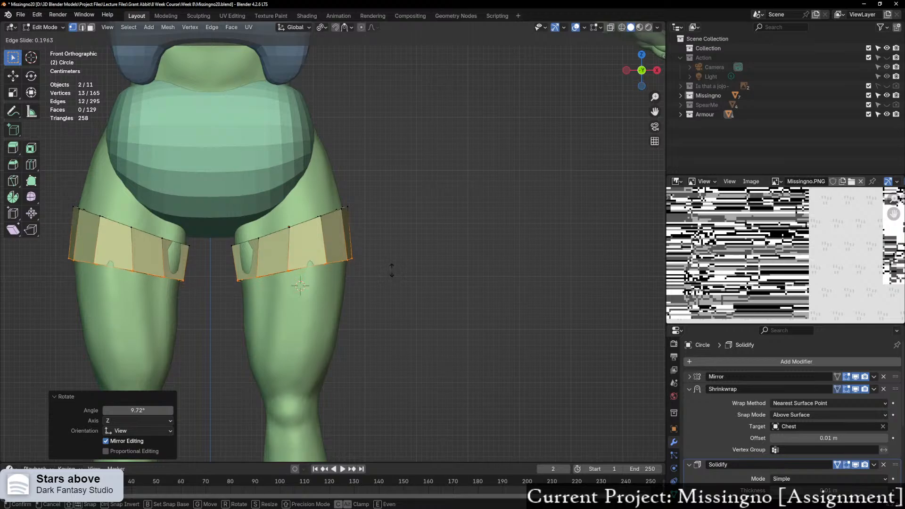
left_click(356, 291)
Step: Extrude the lower loop down the thigh twice, by about 0.078 m and then about 0.091 m
key("e")
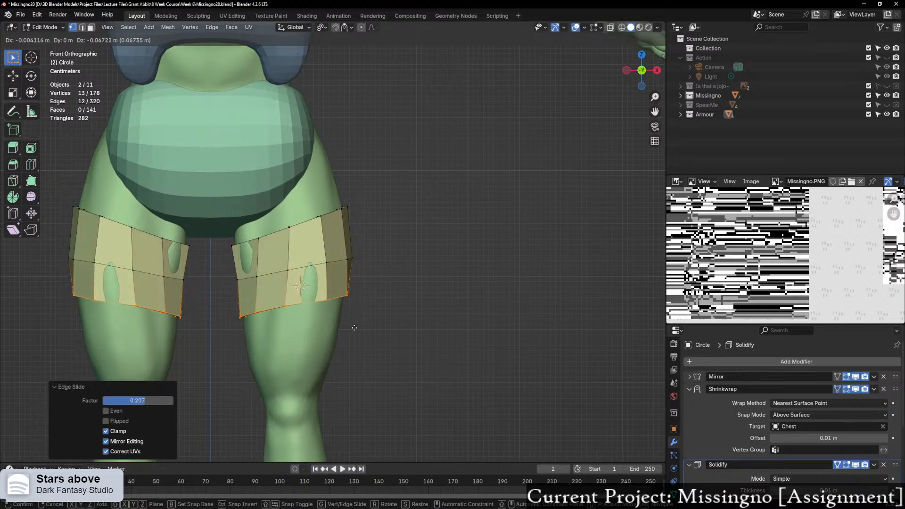
left_click(357, 332)
key("e")
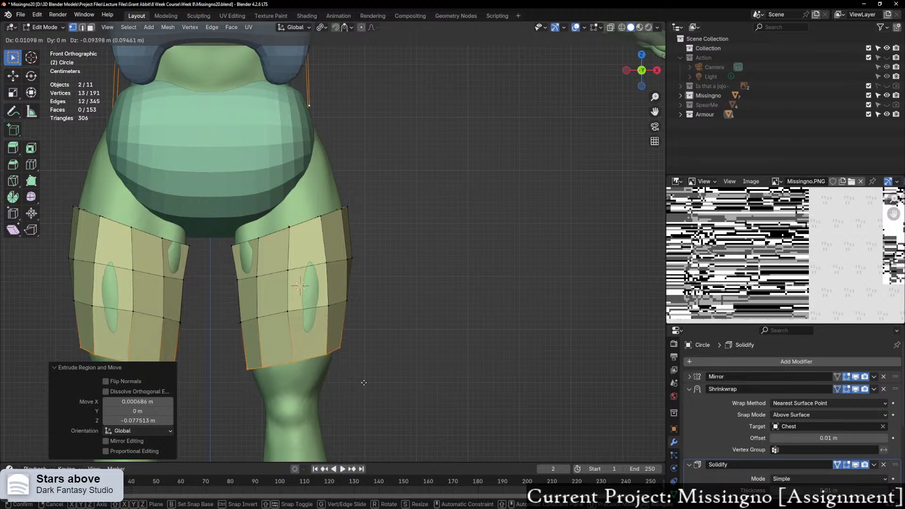
left_click(364, 381)
Step: Rotate the lowest loop of the thigh armour about 7.7° in front view to level it above the knee
middle_click_drag(364, 381, 628, 295)
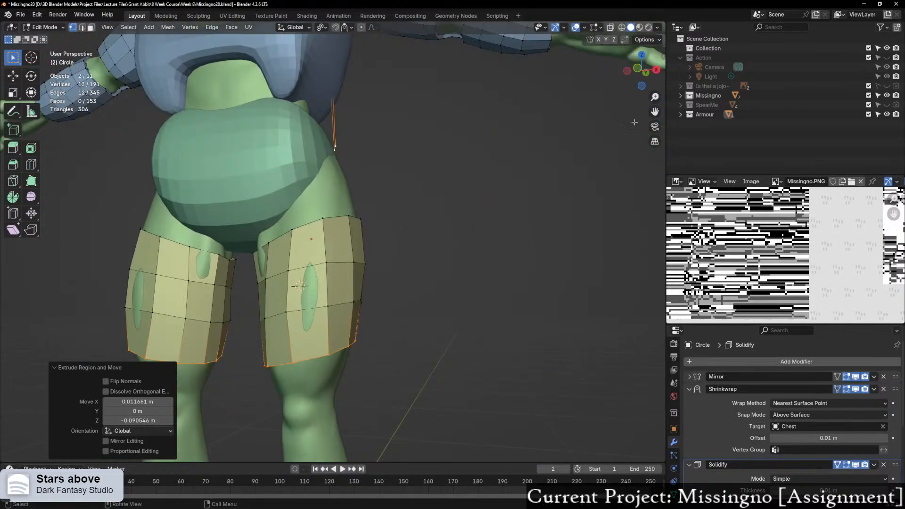
left_click(636, 70)
scroll(415, 356, "up", 2)
middle_click_drag(380, 359, 386, 302, "shift")
key("r")
left_click(376, 356)
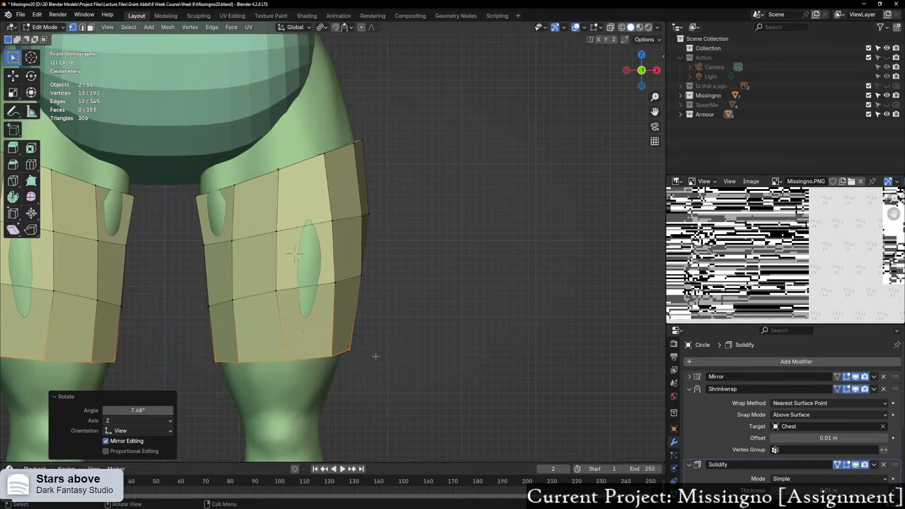
Step: Extrude the lowest loop about 0.061 m further towards the knee and select the top-rim vertex at the inner front of the thigh
middle_click_drag(378, 357, 420, 282, "shift")
key("e")
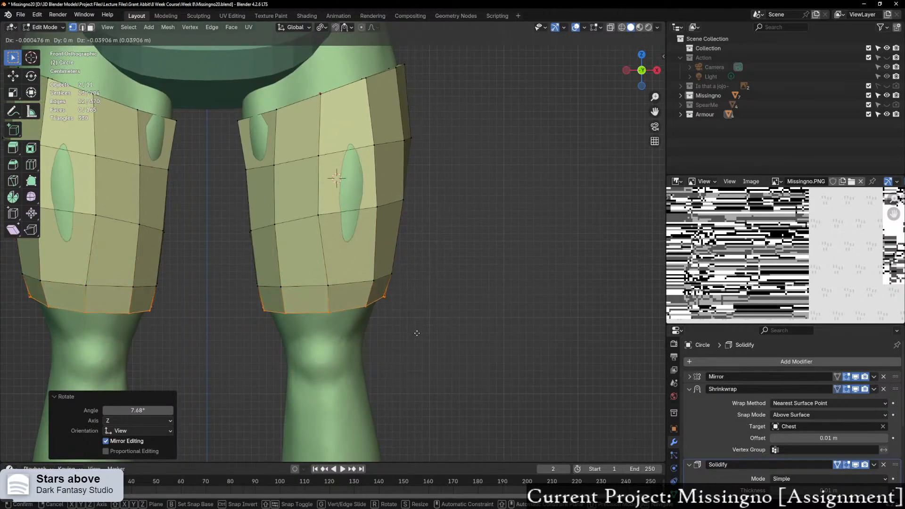
left_click(415, 342)
middle_click_drag(414, 343, 551, 339)
scroll(551, 339, "down", 1)
middle_click_drag(406, 286, 452, 366, "shift")
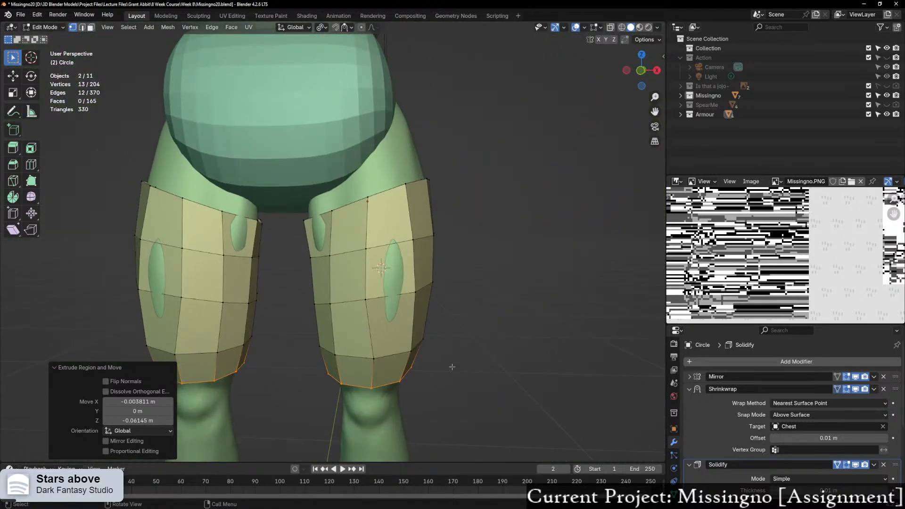
left_click(335, 210)
scroll(340, 209, "up", 2)
key("f")
key("f")
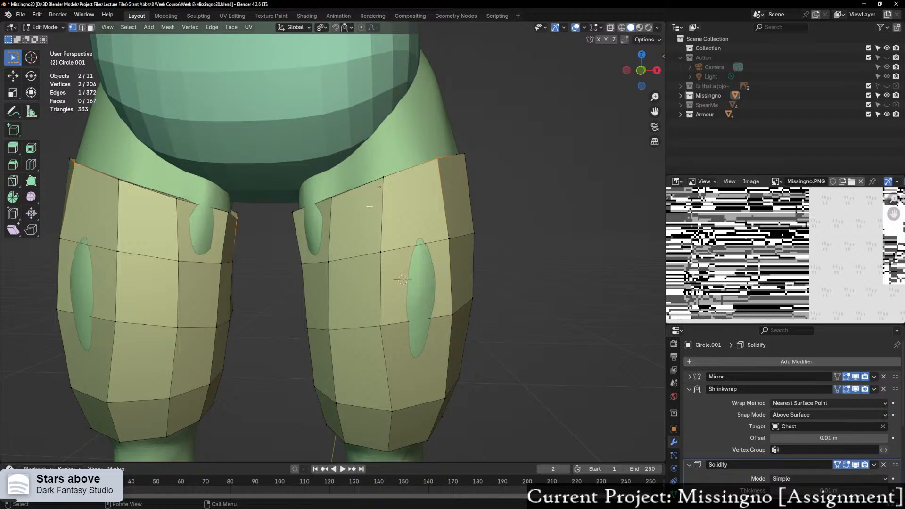
key("ctrl+z")
key("ctrl+z")
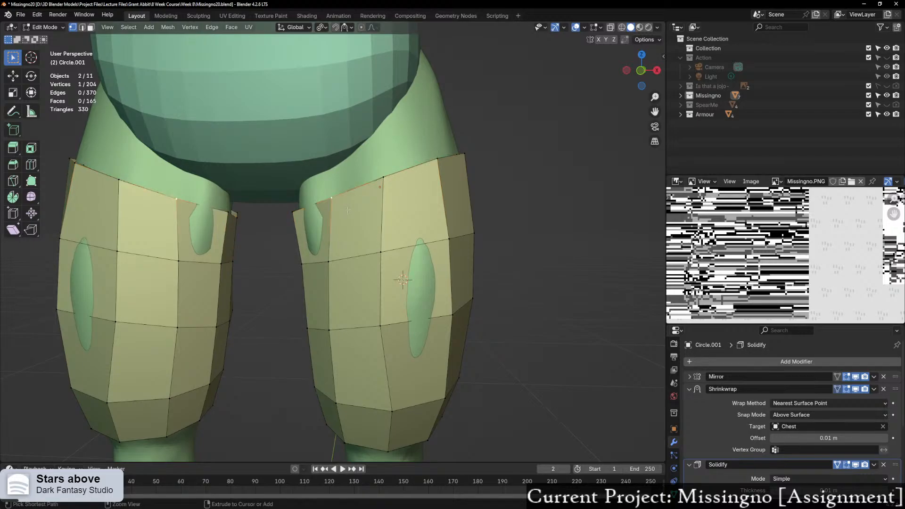
Step: Slide the selected top-rim vertex towards the inner thigh and two front vertices outward, the upper one by a factor of about 0.215
key("shift+v")
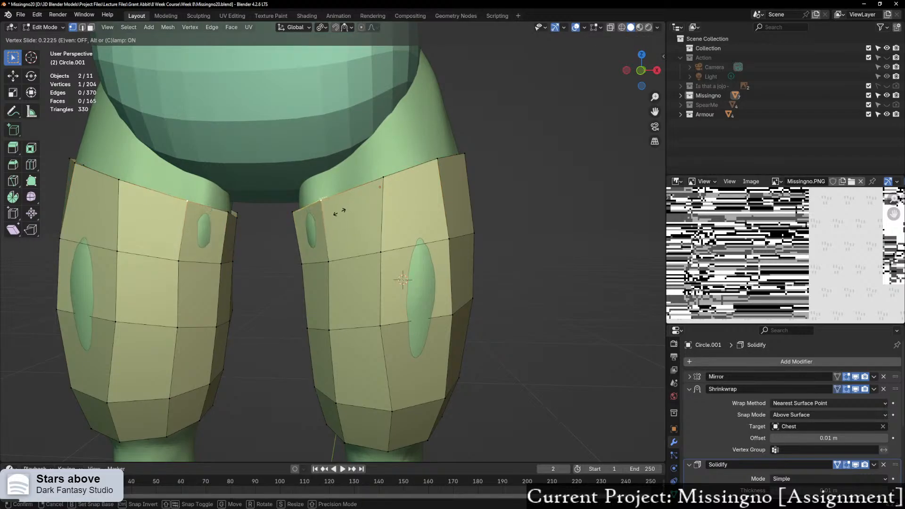
left_click(344, 209)
left_click(395, 323)
key("g")
key("g")
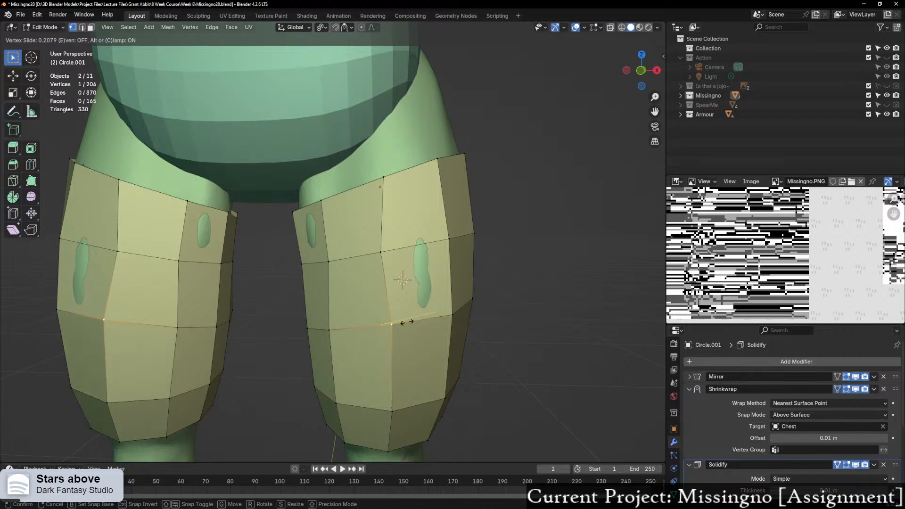
left_click(407, 322)
left_click(381, 248)
key("g")
key("g")
left_click(392, 247)
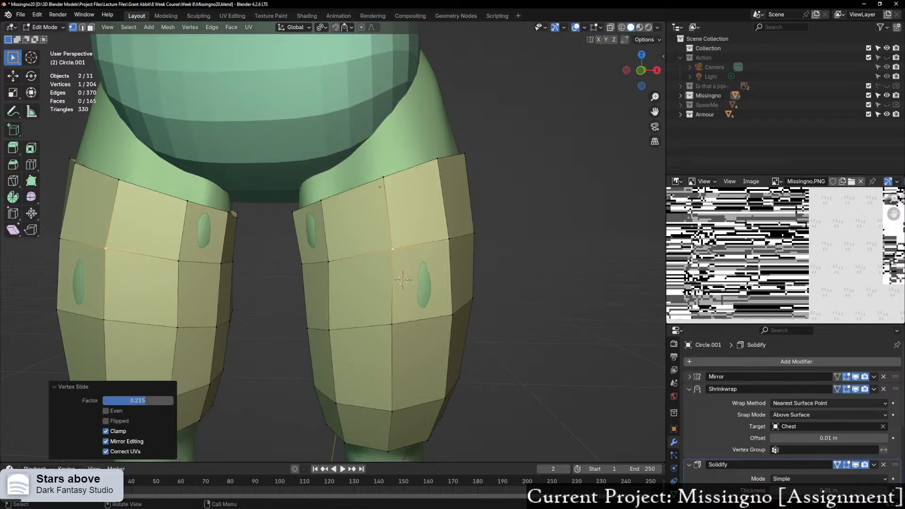
Step: Slide the second loop's inner-front vertex towards the inner thigh and its outer neighbour inward by a factor of about 0.07
middle_click_drag(315, 274, 353, 269)
left_click(319, 264)
key("g")
key("g")
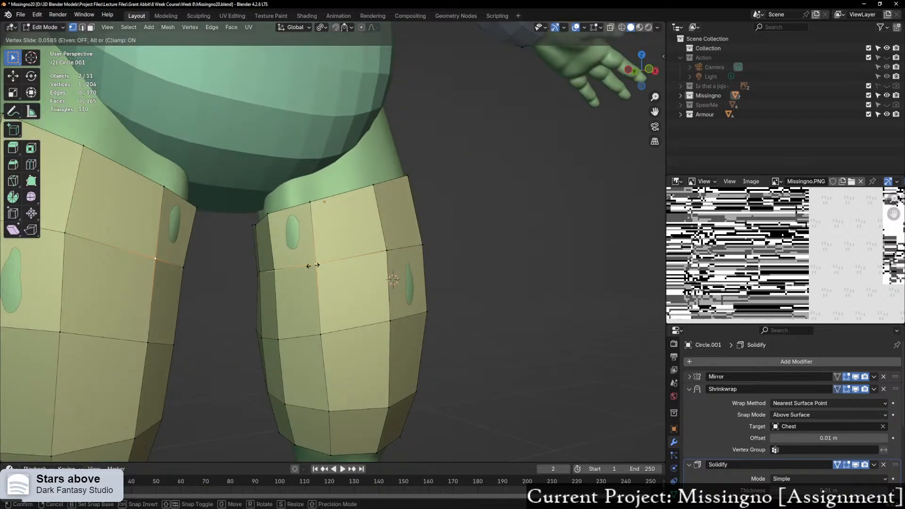
left_click(312, 265)
middle_click_drag(450, 371, 415, 375)
key("g")
key("g")
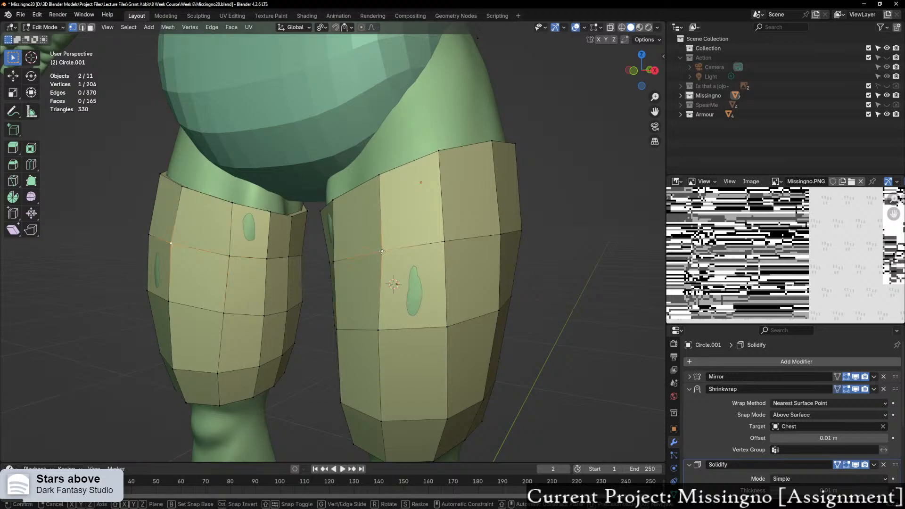
left_click(436, 236)
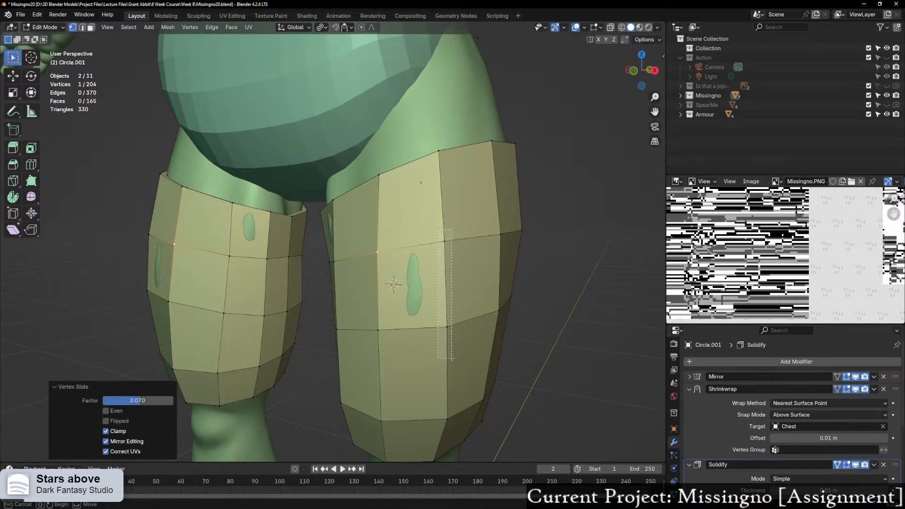
Step: Move the two middle vertices on the outer front edge slightly inward and slide the vertex below them by about 0.157
left_click_drag(451, 358, 451, 358)
key("g")
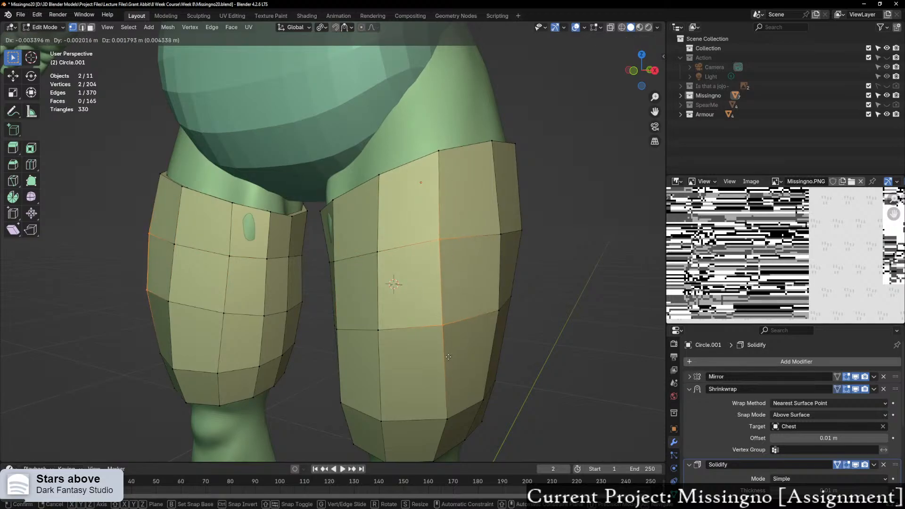
left_click(449, 357)
middle_click_drag(452, 356, 426, 362)
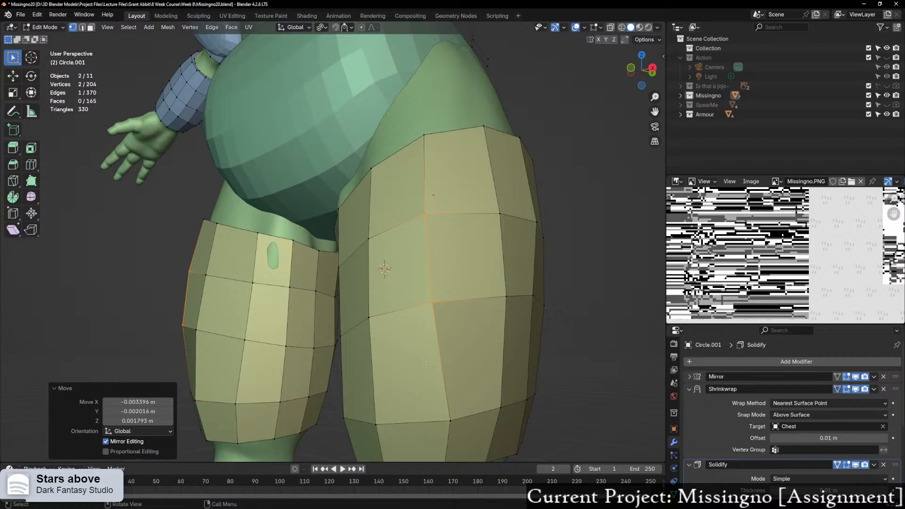
left_click(450, 420)
key("shift+v")
left_click(448, 421)
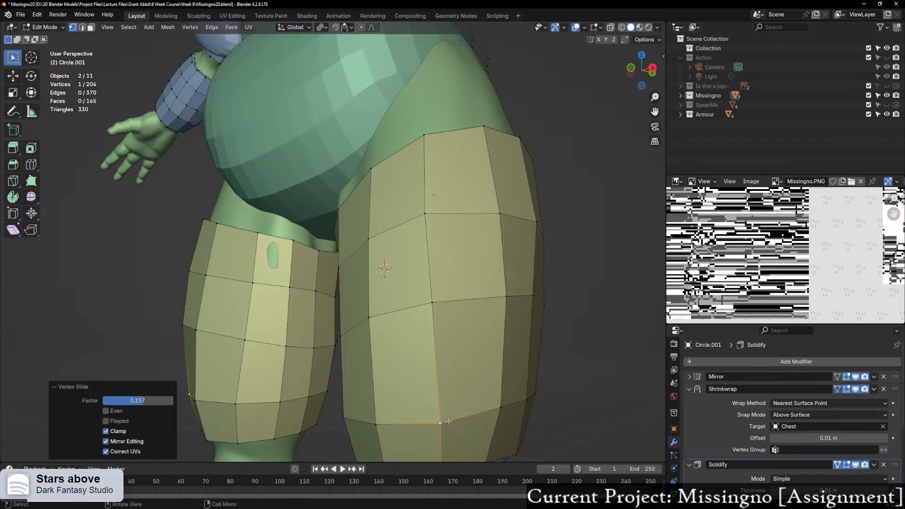
middle_click_drag(479, 356, 505, 384)
scroll(505, 383, "down", 2)
middle_click_drag(345, 306, 410, 299)
scroll(410, 298, "up", 2)
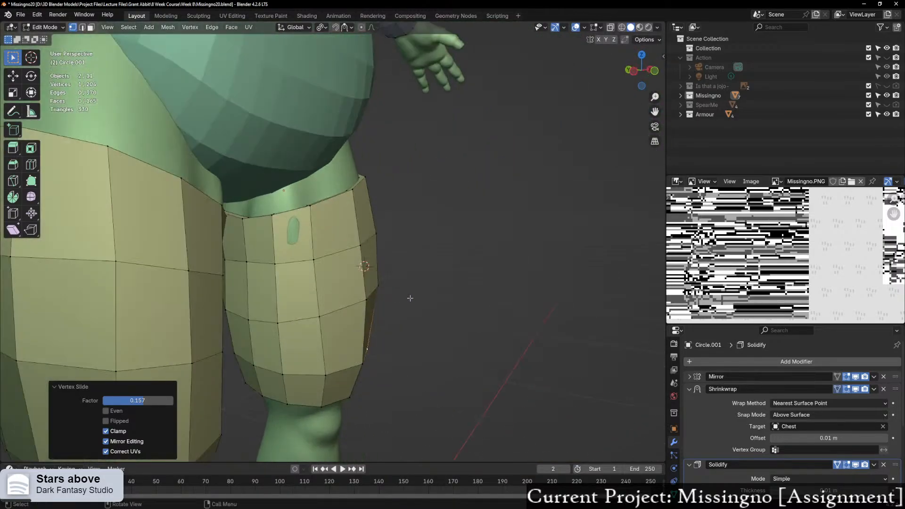
middle_click_drag(406, 356, 425, 349)
key("a")
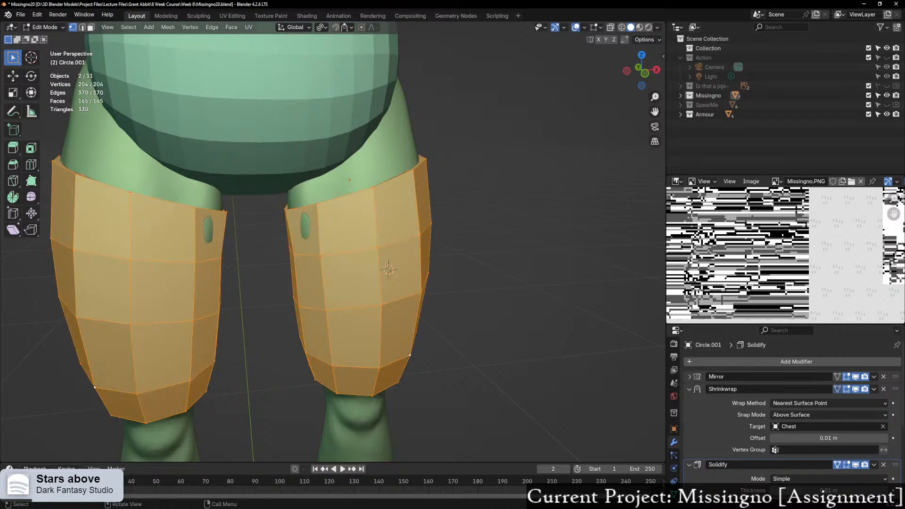
key("g")
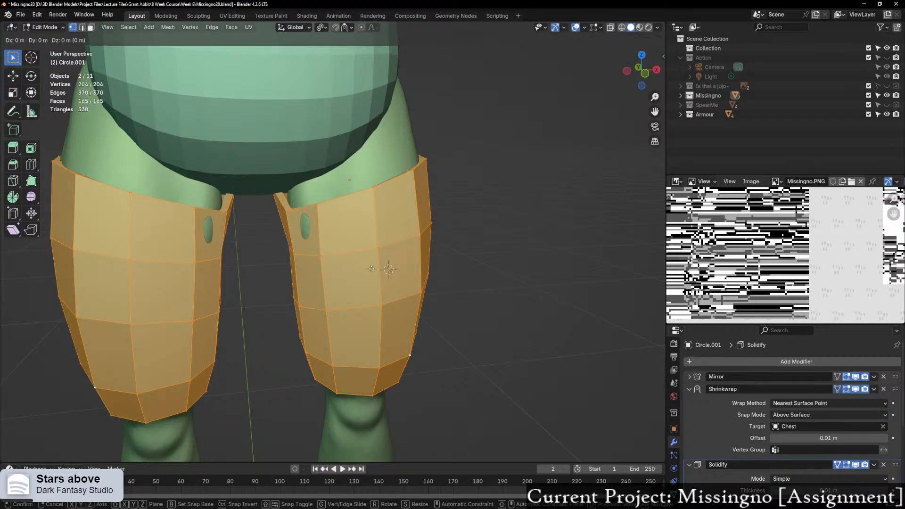
left_click(359, 267)
middle_click_drag(359, 267, 310, 249)
key("alt+z")
key("alt+z")
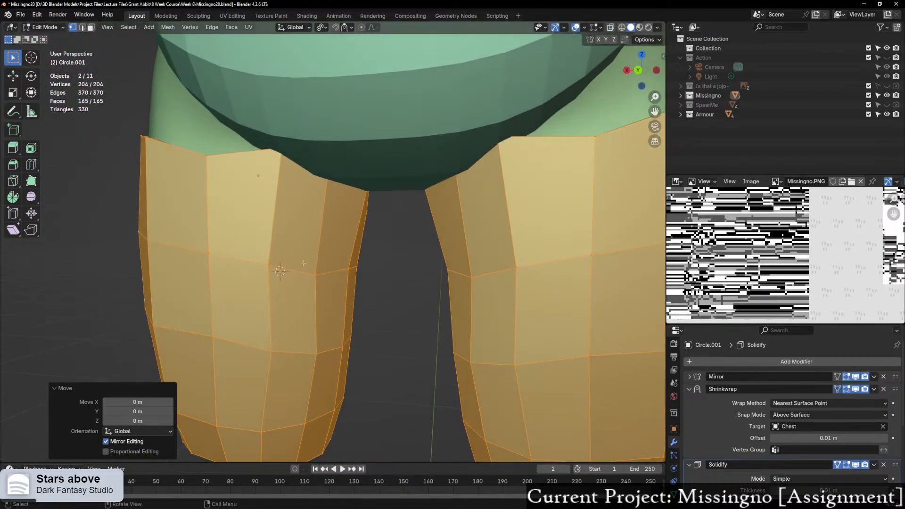
key("alt+z")
middle_click_drag(318, 212, 303, 217)
key("ctrl+z")
key("ctrl+z")
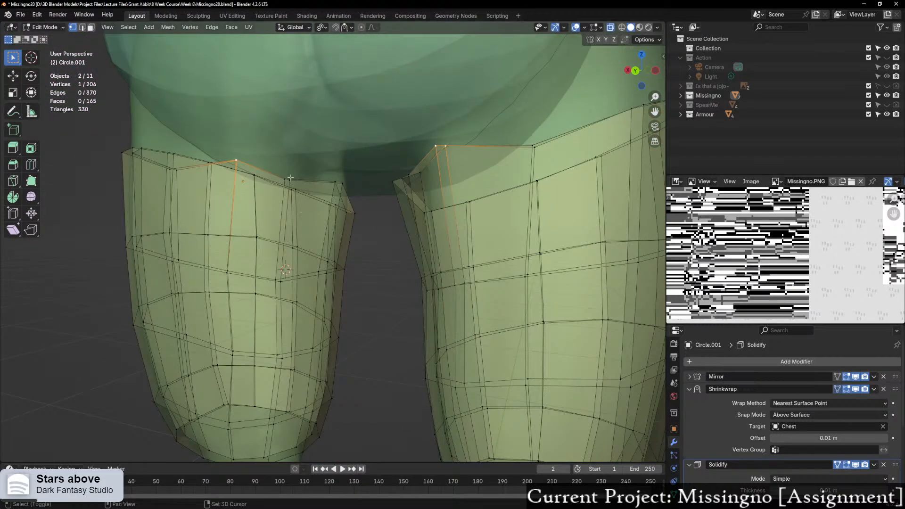
Step: Slide the rear top-rim vertices down the inner thigh, the innermost by a factor of about 0.072, and turn off X-ray
left_click(337, 182, "shift")
key("g")
key("g")
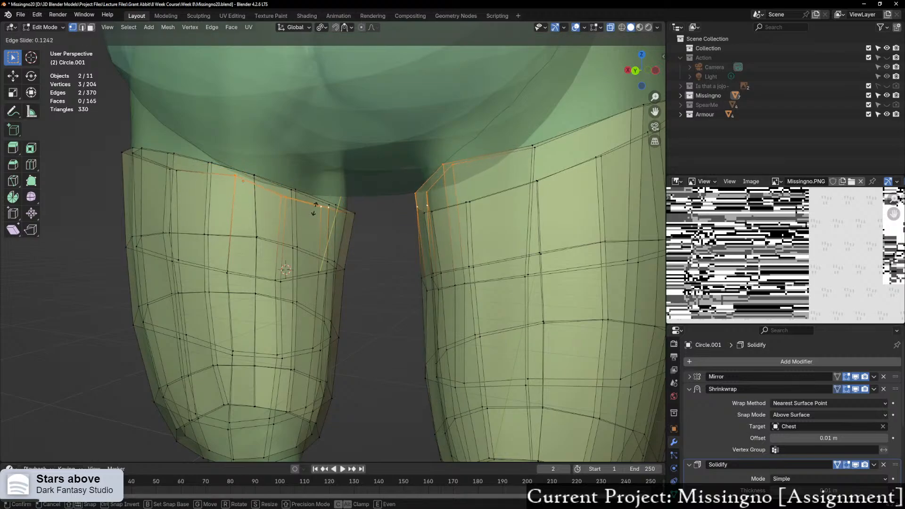
left_click(315, 207)
left_click(333, 191)
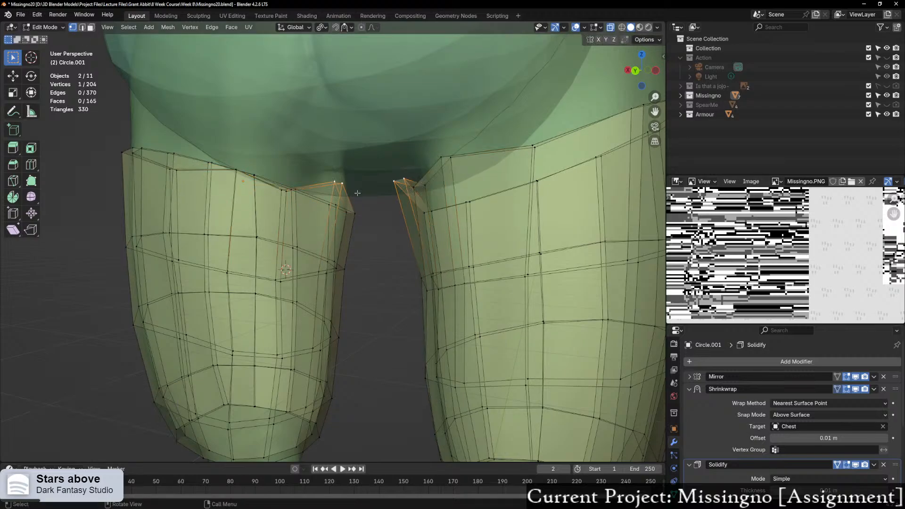
key("g")
key("g")
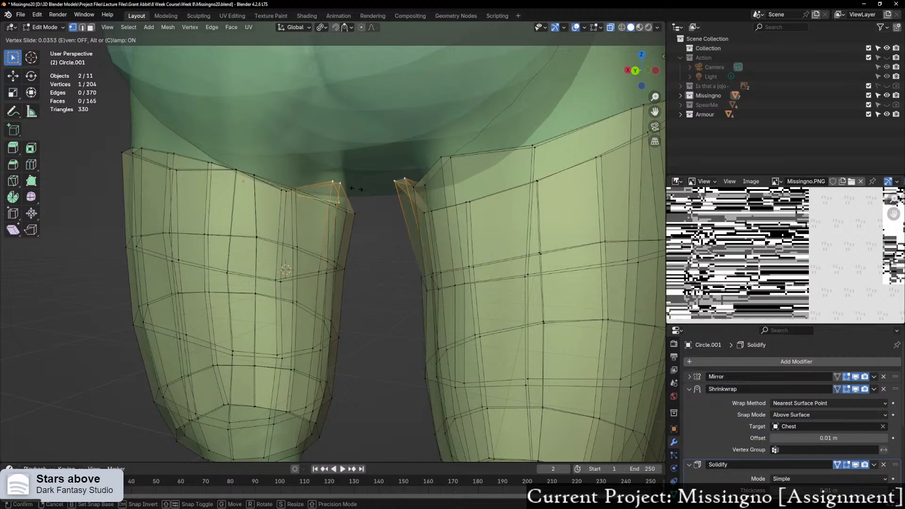
left_click(355, 198)
key("alt+z")
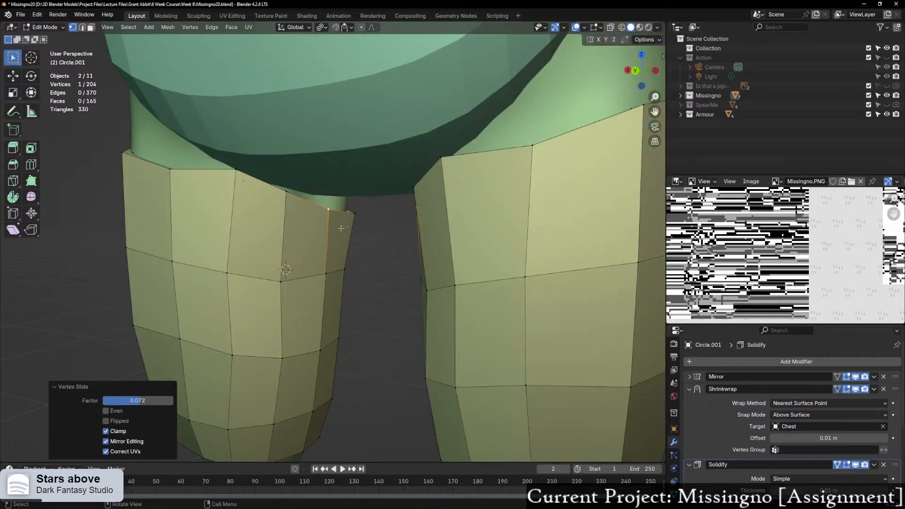
Step: Slide the top-rim vertex at the middle of the thigh's back down by a factor of about 0.081
left_click(236, 169)
key("g")
key("g")
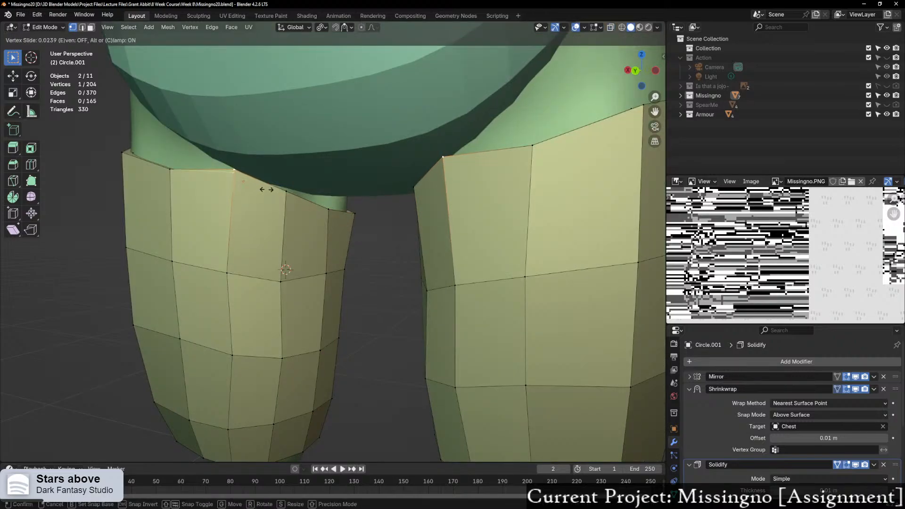
left_click(264, 194)
Step: Duplicate the thigh armour's bottom edge loop and place the copy about 0.102 m lower, just below the knees
middle_click_drag(263, 194, 512, 253)
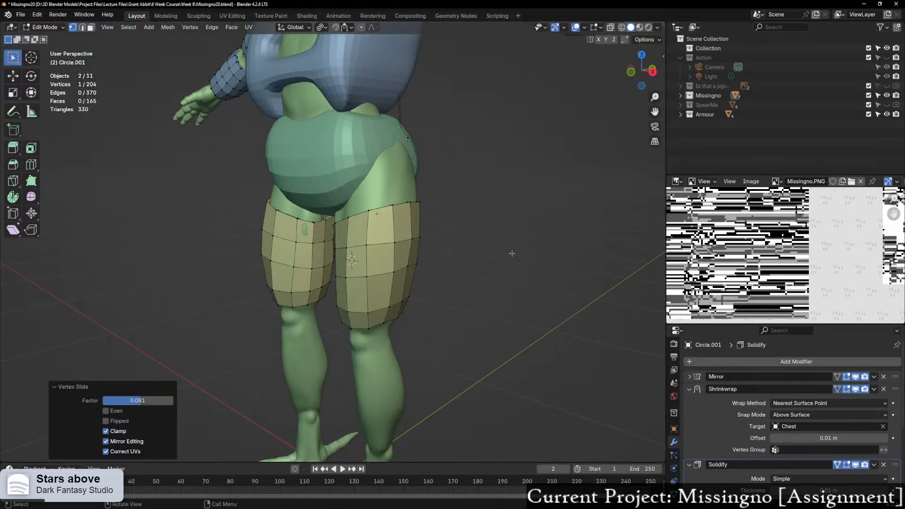
left_click(631, 72)
middle_click_drag(376, 380, 354, 313, "shift")
left_click(328, 264, "alt")
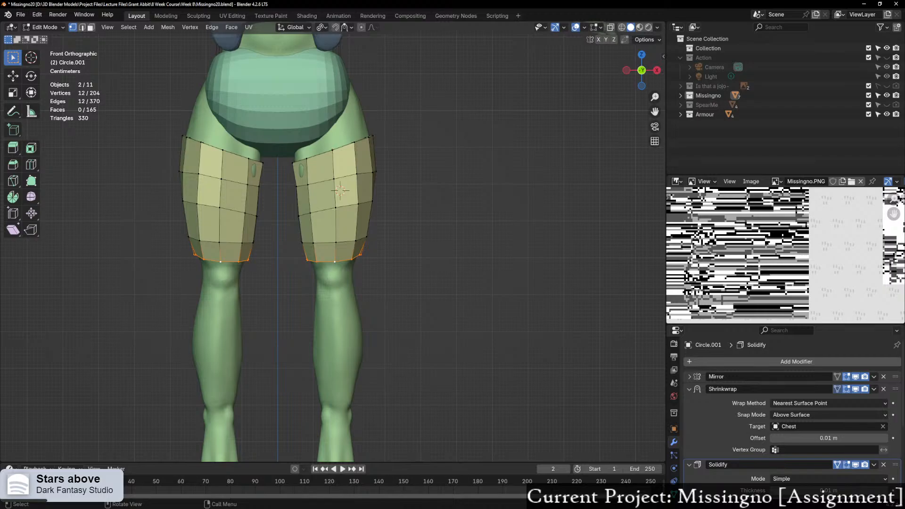
scroll(371, 340, "up", 2)
middle_click_drag(371, 339, 345, 275, "shift")
scroll(345, 276, "up", 1)
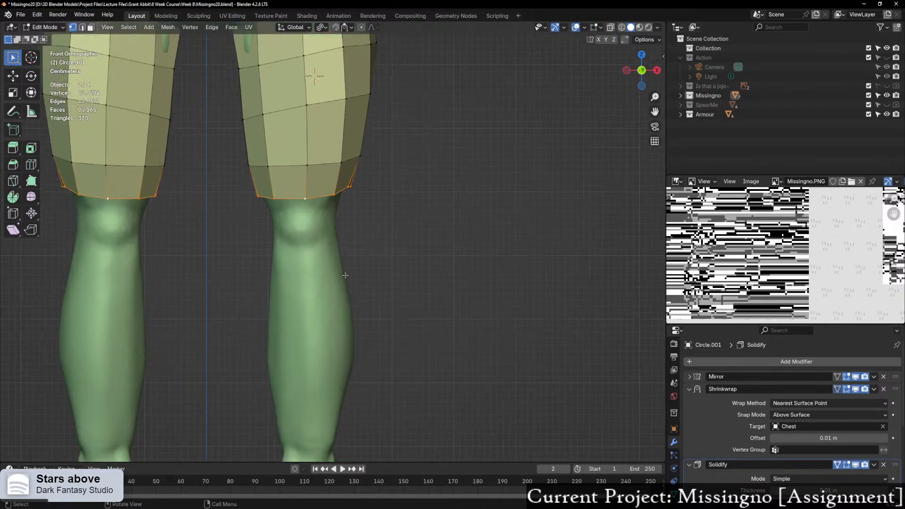
key("shift+d")
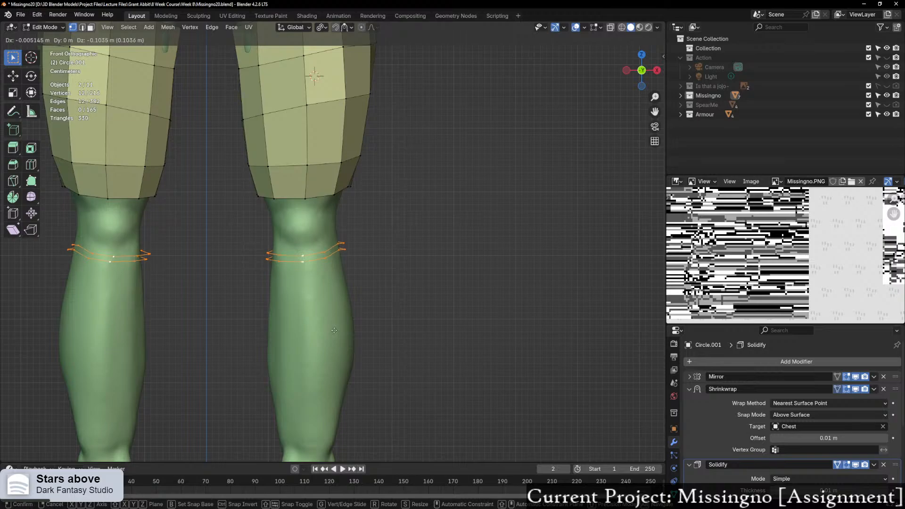
left_click(336, 329)
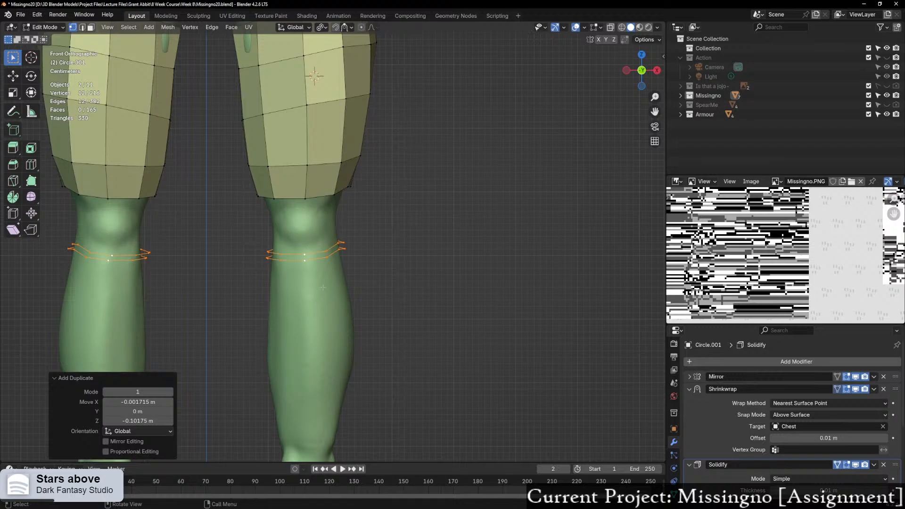
Step: Extrude the loop below the knees down the shins four times, by about 0.051, 0.073, 0.053 and 0.064 m
key("e")
left_click(325, 319)
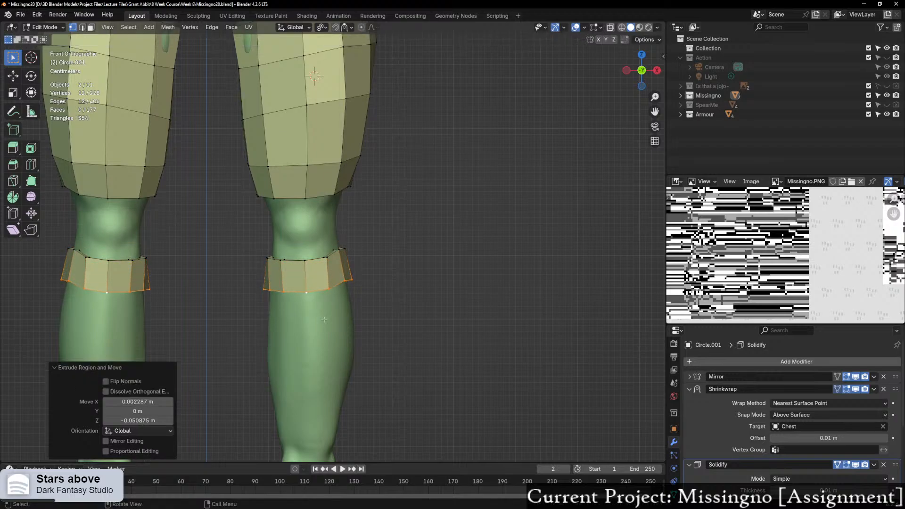
key("e")
left_click(327, 366)
middle_click_drag(360, 374, 356, 255, "shift")
key("e")
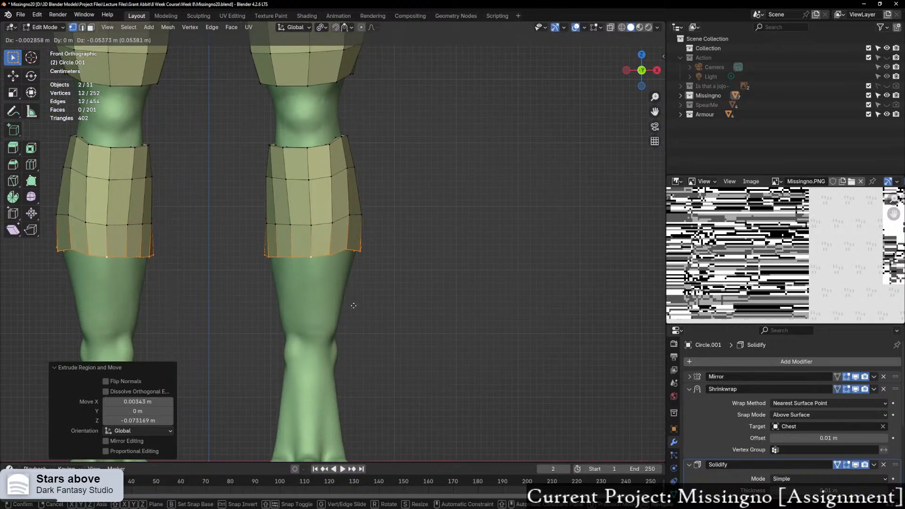
left_click(353, 304)
key("e")
left_click(351, 347)
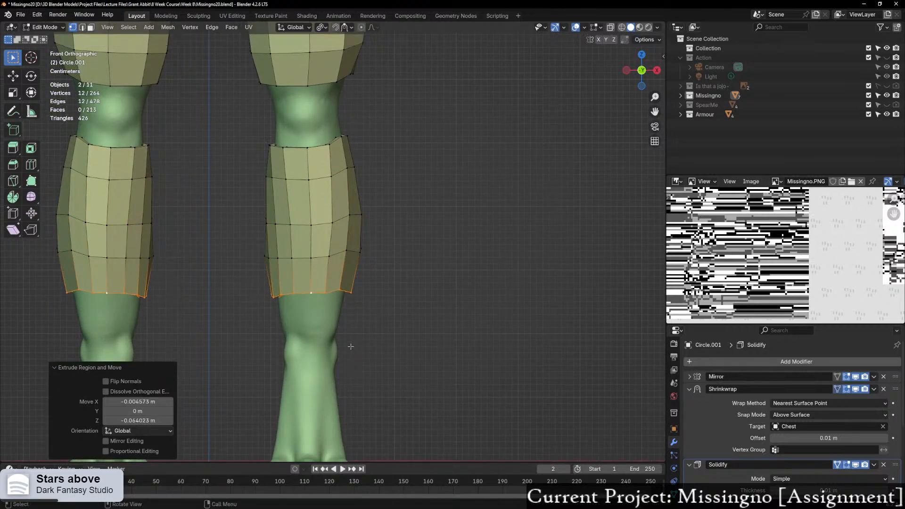
Step: Extrude the shin armour's bottom loop down by about another 0.05 m, ending just above the ankles
scroll(350, 347, "down", 3)
middle_click_drag(351, 347, 264, 400)
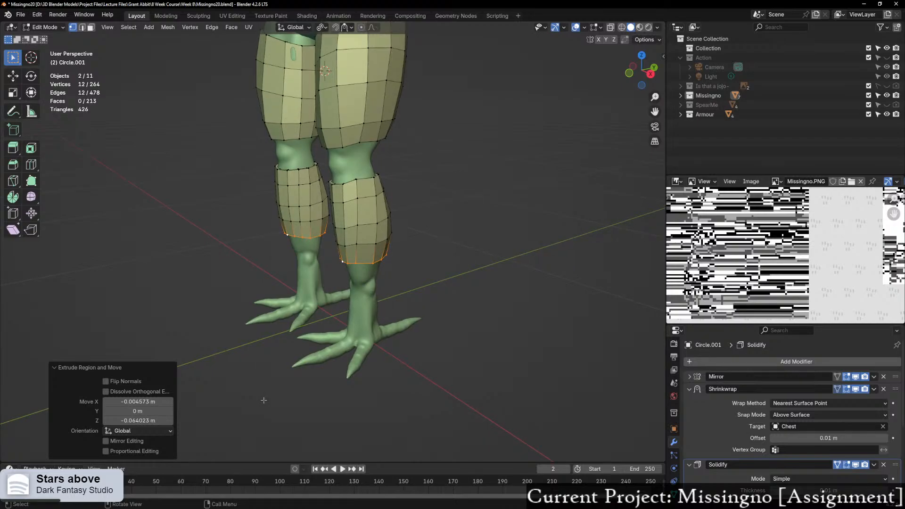
scroll(263, 400, "up", 2)
middle_click_drag(266, 399, 394, 321)
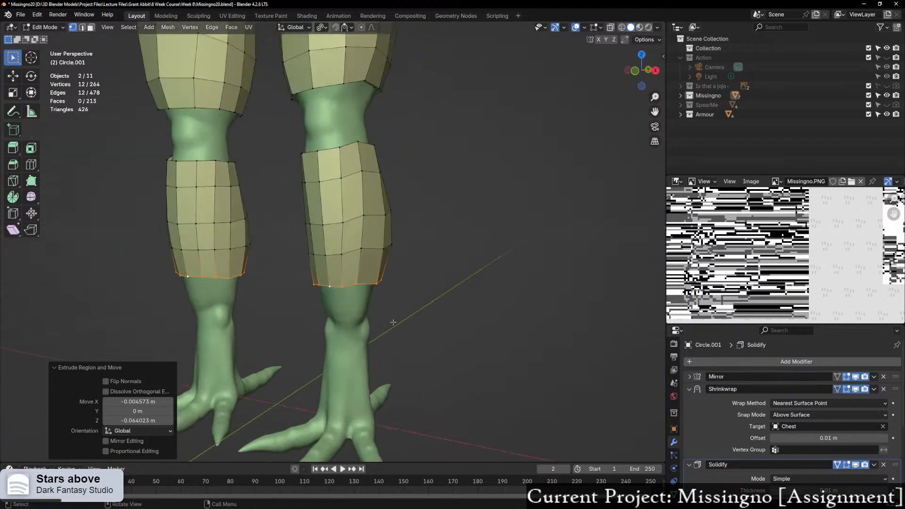
left_click(639, 74)
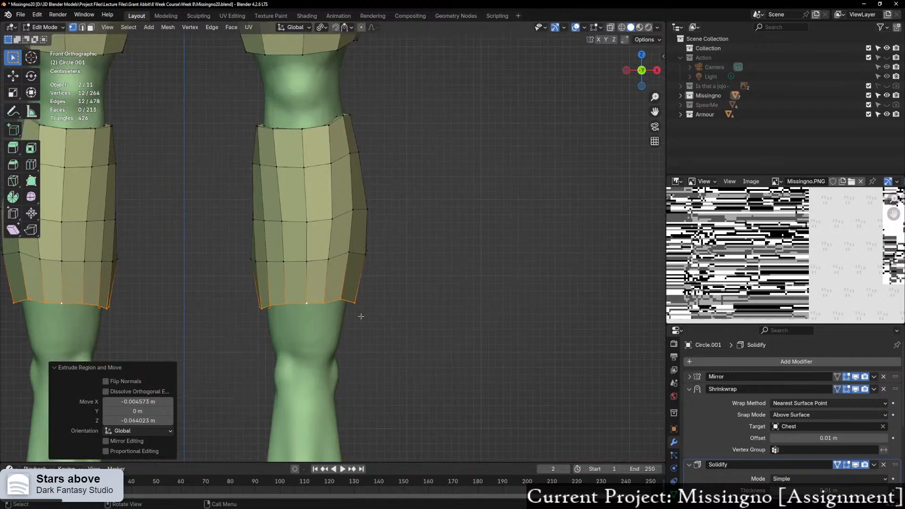
key("e")
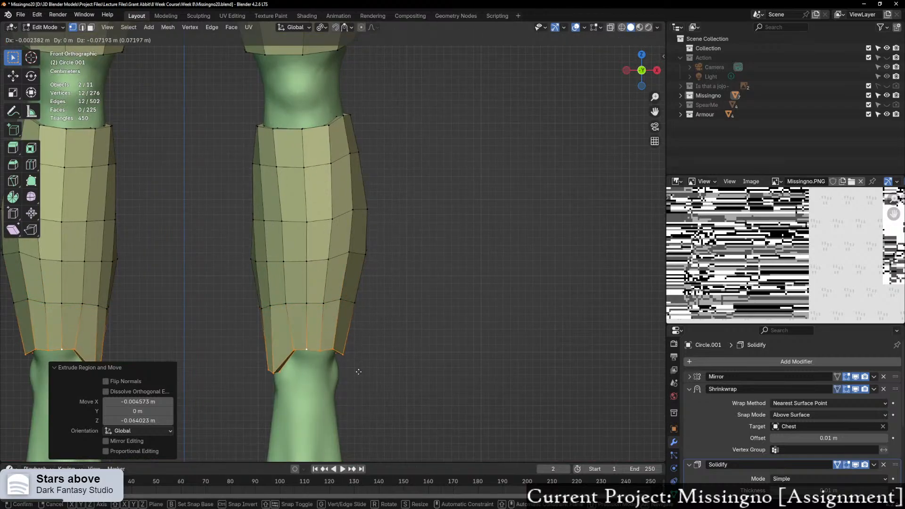
left_click(361, 355)
Step: Smooth the vertices of the shin armour's bottom loop once with a smoothing of 0.5
middle_click_drag(362, 355, 259, 340)
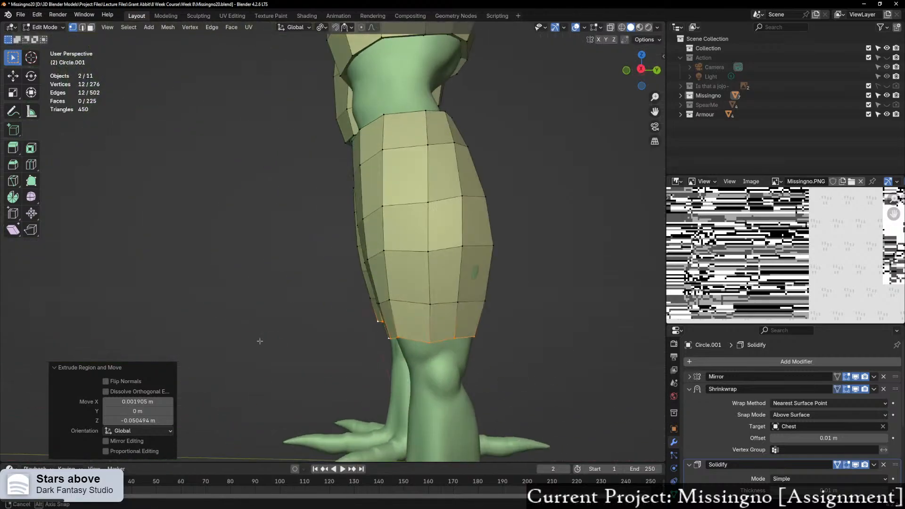
key("q")
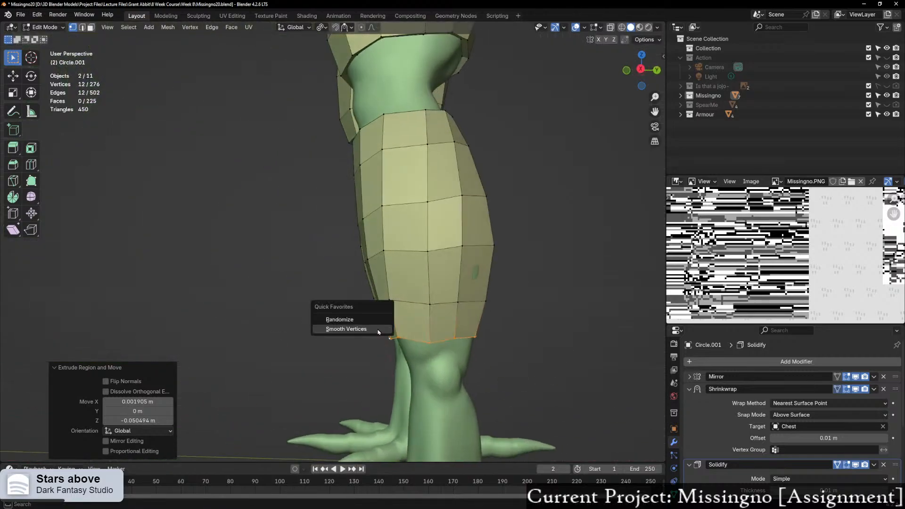
left_click(352, 329)
middle_click_drag(352, 332, 438, 316)
middle_click_drag(449, 186, 440, 132)
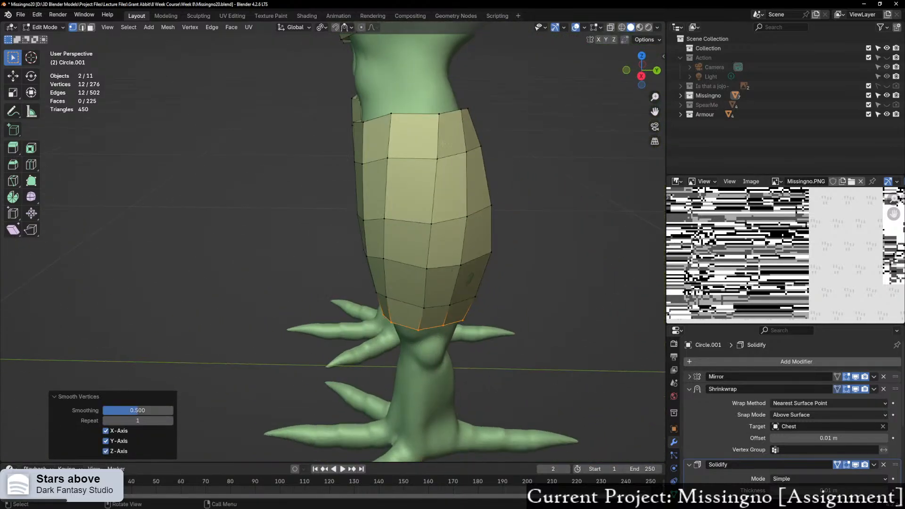
Step: Select the whole leg armour mesh and smooth all its vertices once with a smoothing of 0.5
left_click(439, 128)
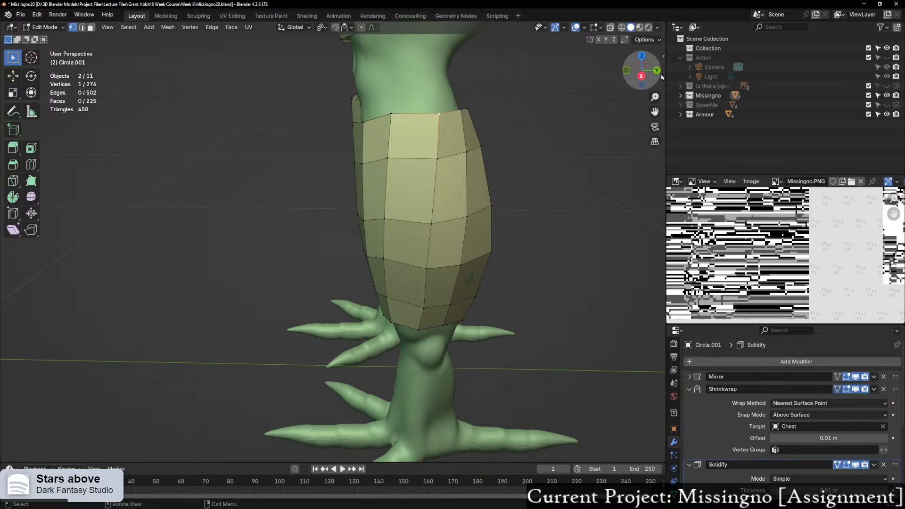
middle_click_drag(442, 154, 481, 230)
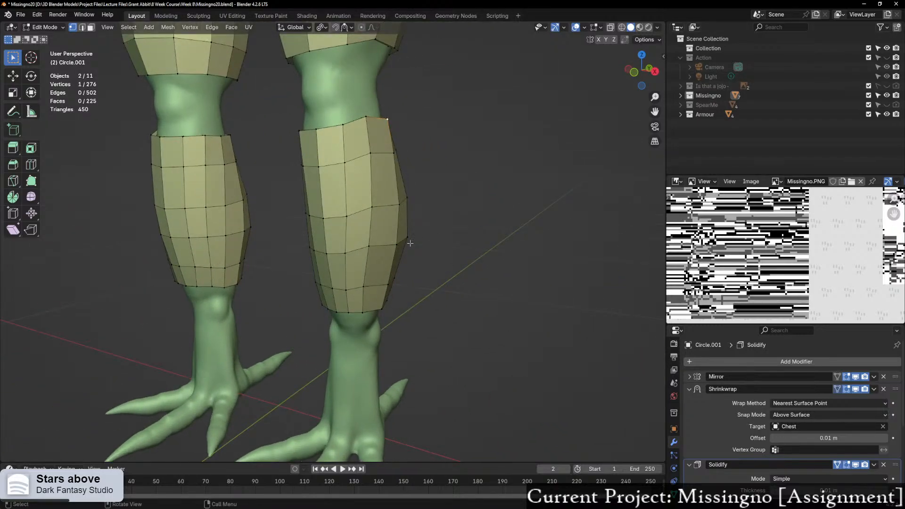
key("a")
key("q")
left_click(386, 243)
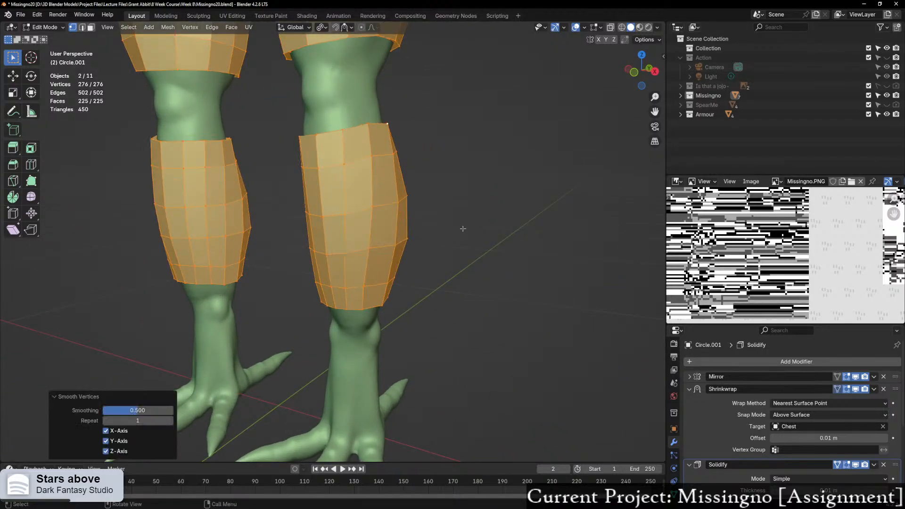
Step: Slide the inner-back calf vertex below the skin bump outward by about 0.132 and the vertex beneath it by about 0.119
middle_click_drag(392, 243, 346, 245)
left_click(328, 283)
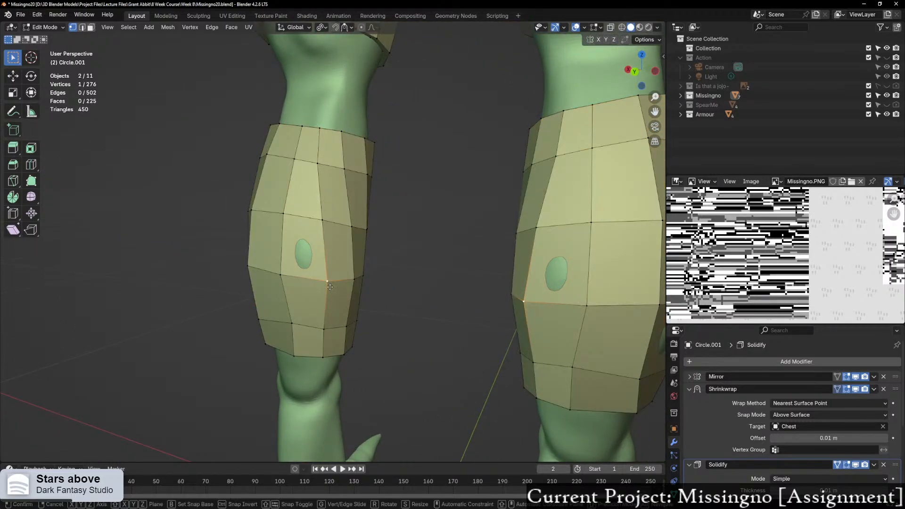
key("g")
key("g")
left_click(321, 284)
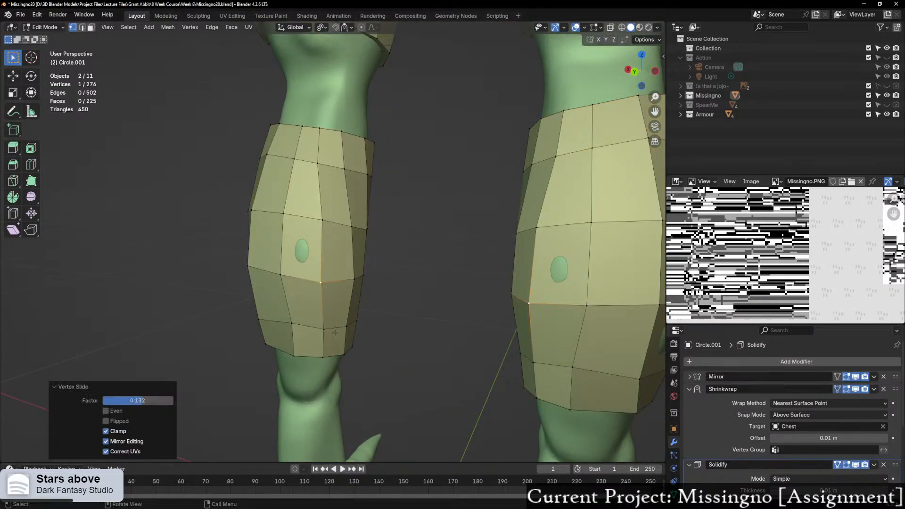
left_click(320, 328)
key("g")
key("g")
left_click(321, 327)
Step: Edge-slide the vertical column of six vertices at the back of the calf outward by a factor of about 0.308
middle_click_drag(321, 328, 376, 177)
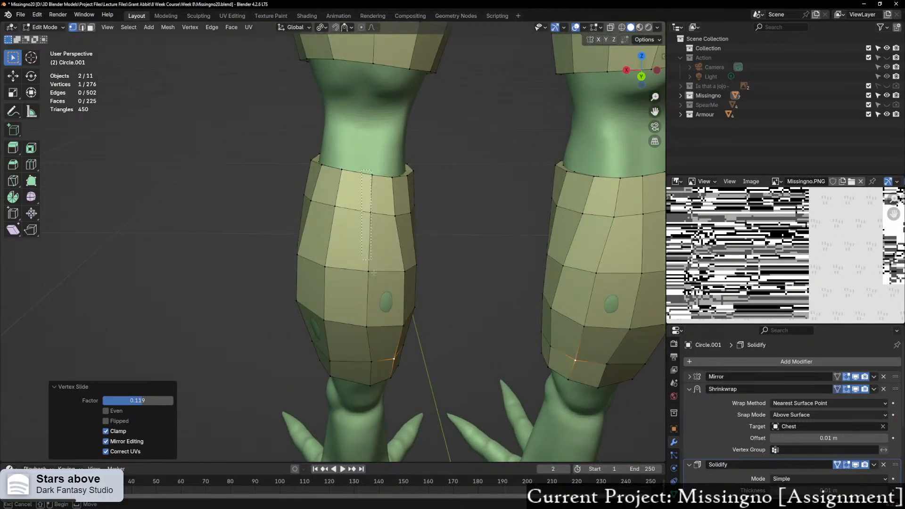
left_click_drag(373, 273, 373, 391)
key("g")
key("g")
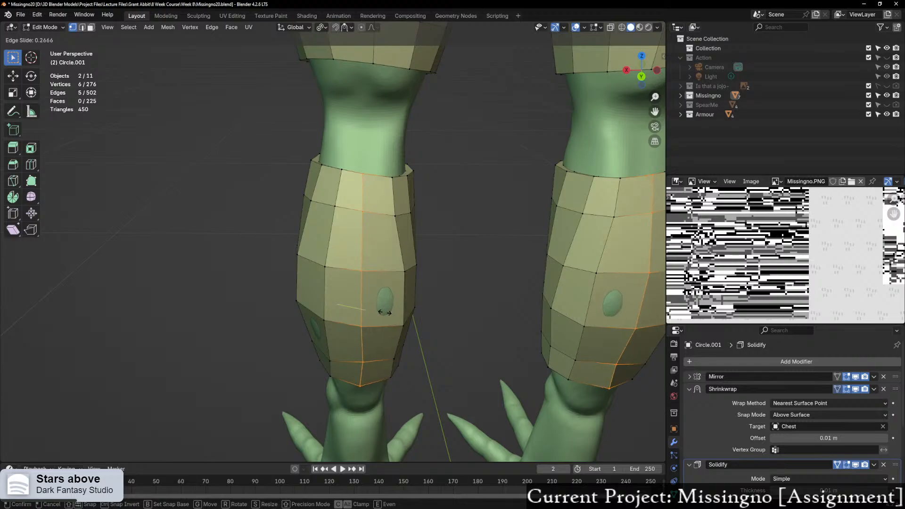
left_click(383, 313)
middle_click_drag(383, 313, 339, 191)
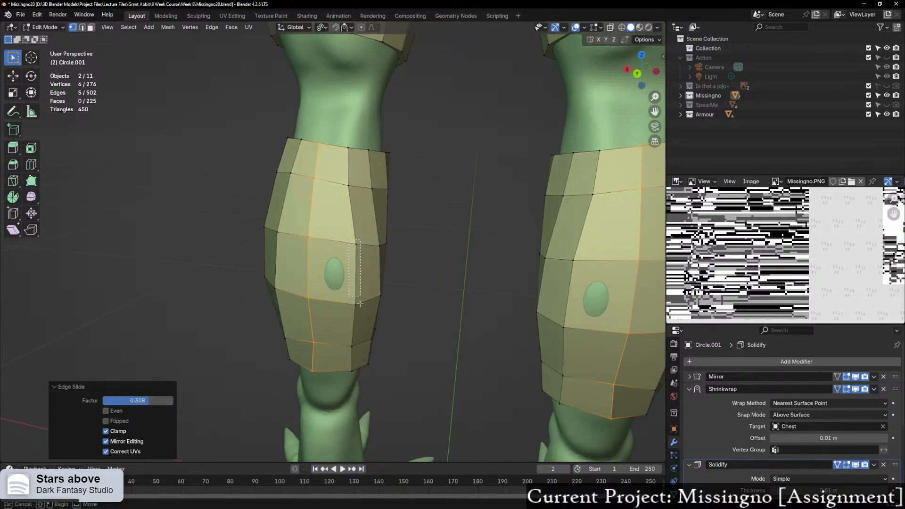
left_click_drag(349, 238, 360, 313, "shift")
key("g")
key("g")
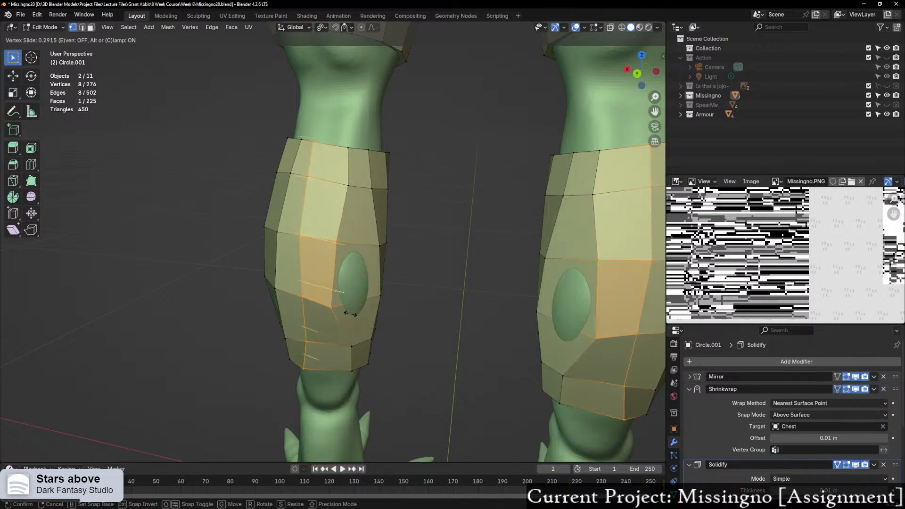
right_click(349, 310)
key("ctrl+z")
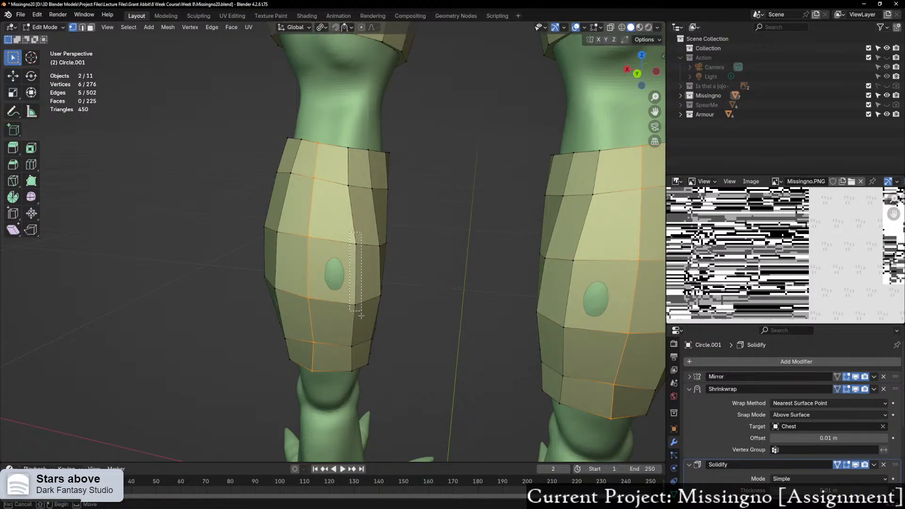
Step: Edge-slide the two inner-back vertices beside the skin bump towards the middle of the calf until the skin is covered
left_click_drag(361, 315, 362, 312)
key("g")
key("g")
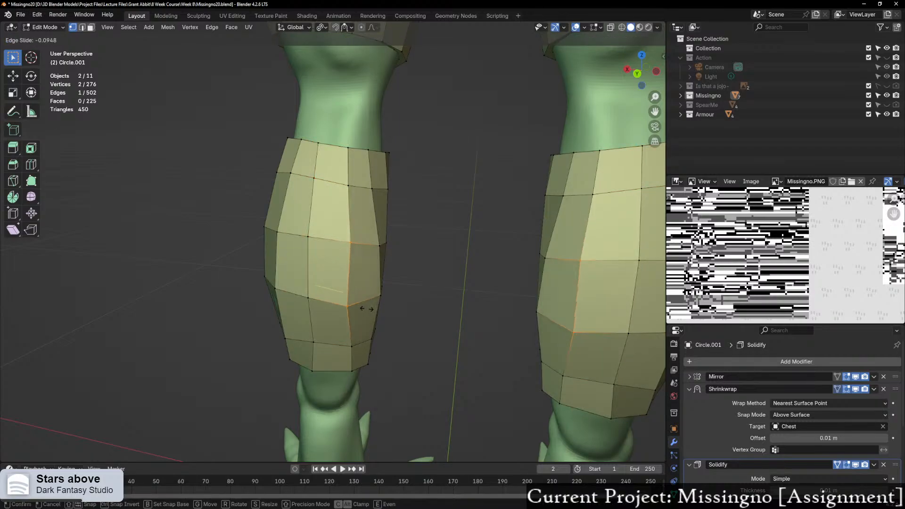
left_click(355, 329)
Step: Slide the inner-back vertex above the bottom rim outward by about 0.217 and the rim vertex beneath it by about 0.334
left_click(344, 346)
key("g")
key("g")
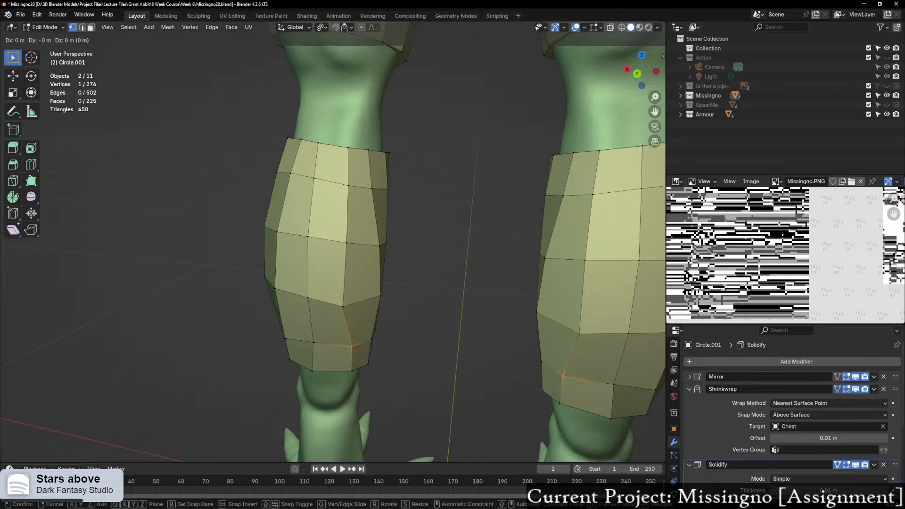
left_click(347, 363)
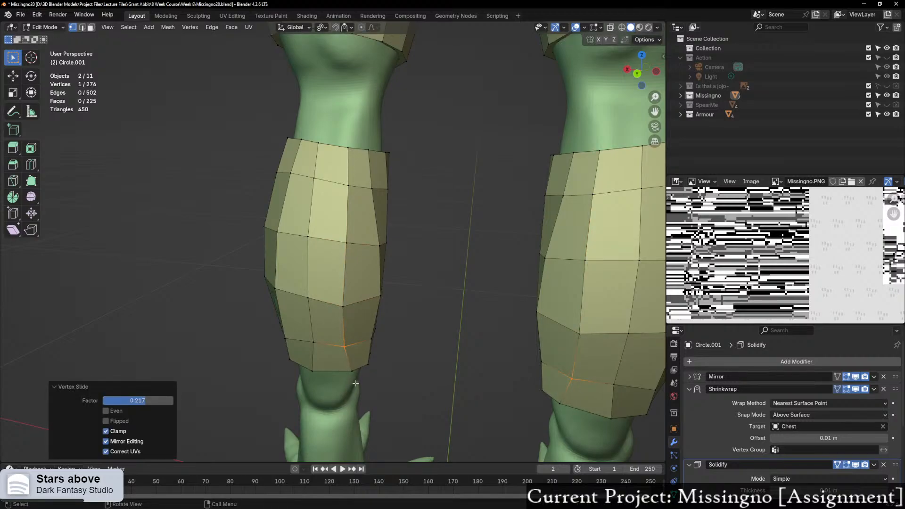
left_click(356, 383)
key("g")
key("g")
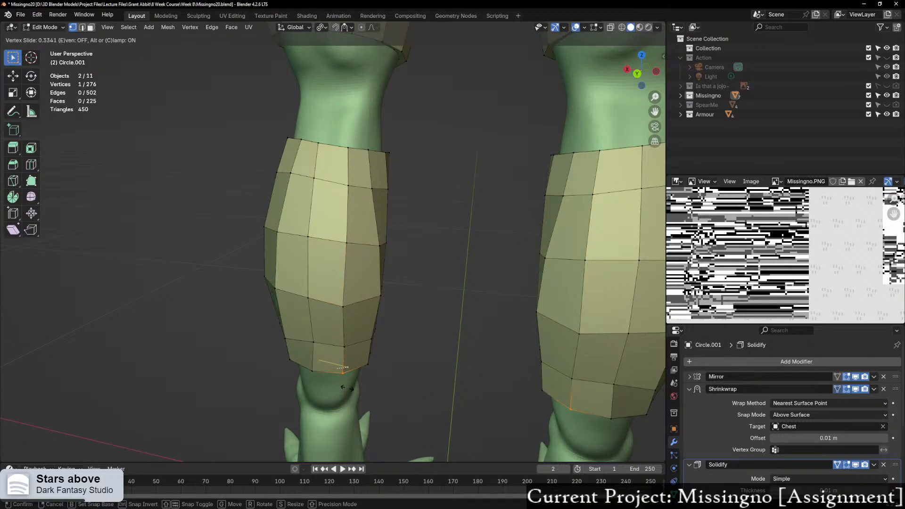
left_click(347, 388)
Step: Slide two vertices of the next column on the calf's inner side towards the back, by about 0.243 and 0.342
middle_click_drag(347, 387, 391, 383)
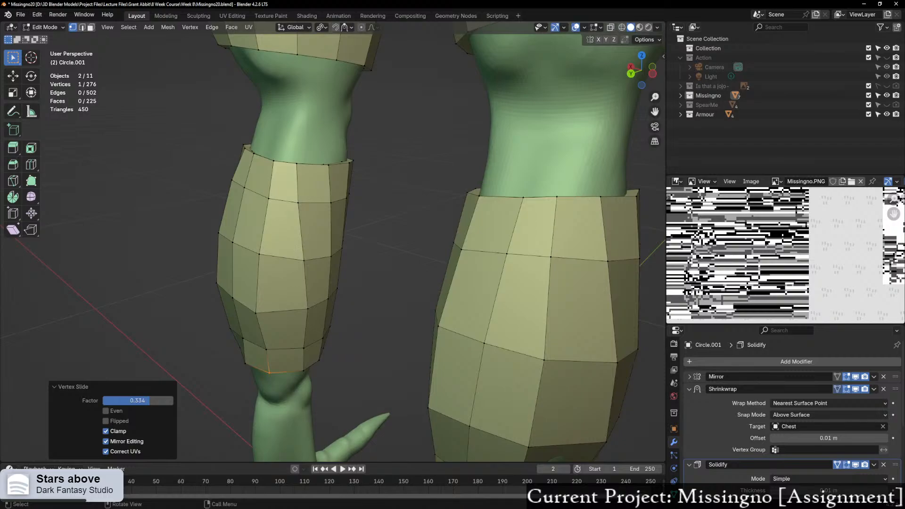
left_click(313, 277)
key("g")
key("g")
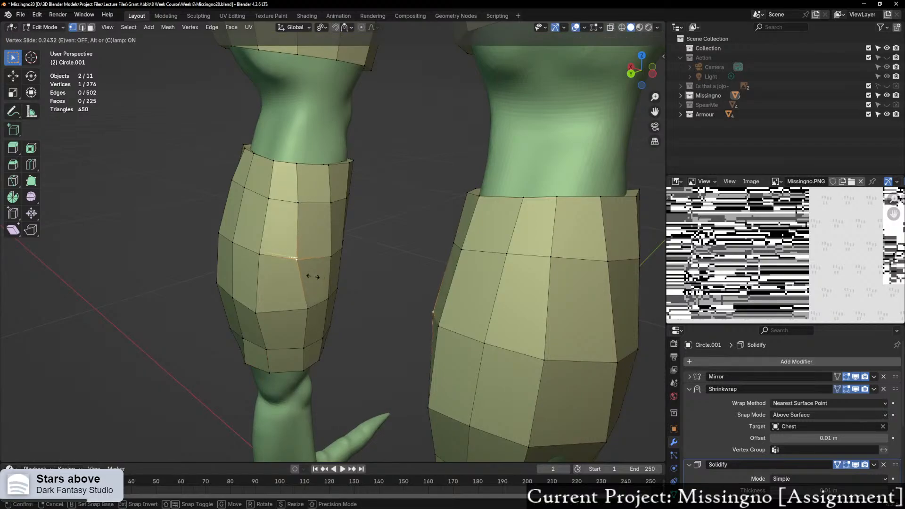
left_click(313, 277)
left_click(309, 313)
key("g")
key("g")
left_click(301, 343)
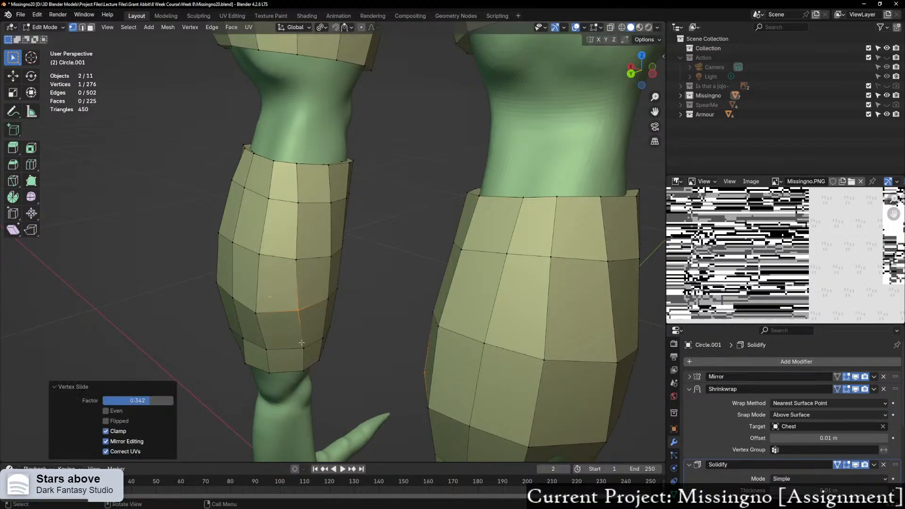
Step: Slide the same column's vertex above the bottom rim towards the back by about 0.229 and its rim vertex by about 0.283
left_click(302, 343)
key("g")
key("g")
left_click(298, 347)
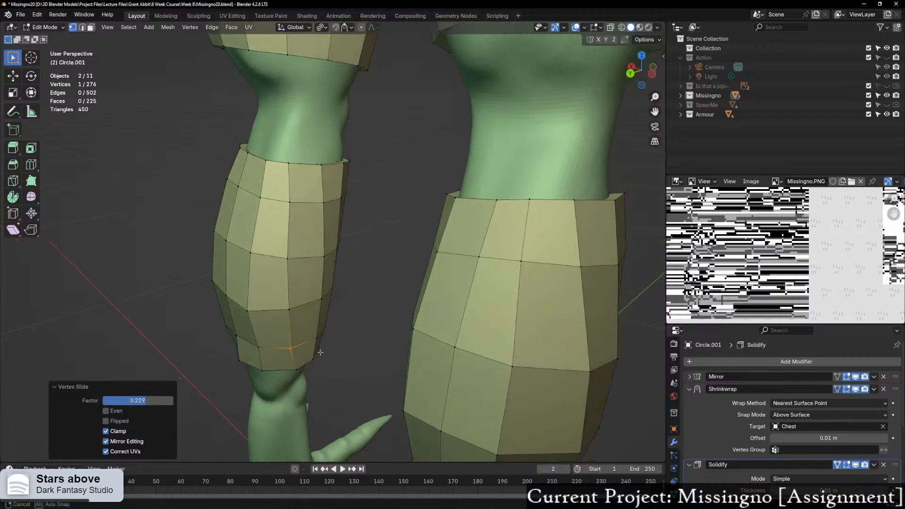
middle_click_drag(299, 347, 310, 336)
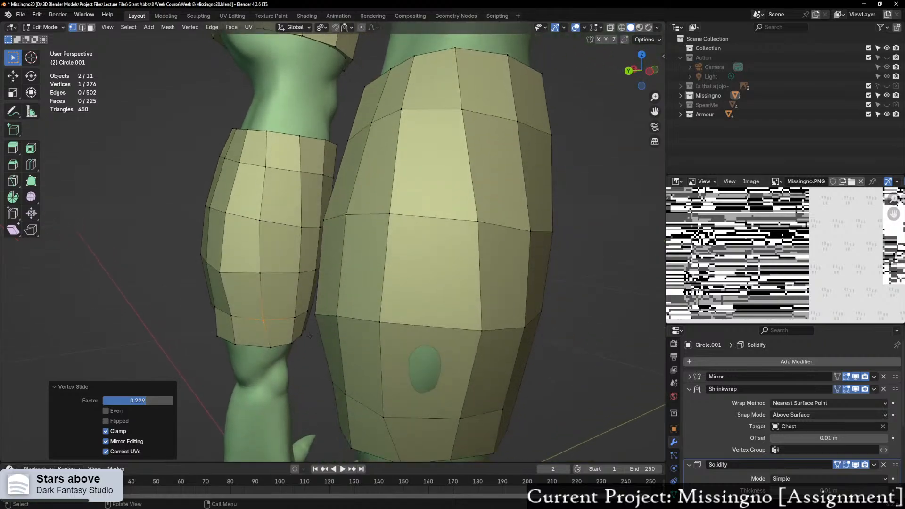
left_click(269, 354)
middle_click_drag(409, 303, 438, 235)
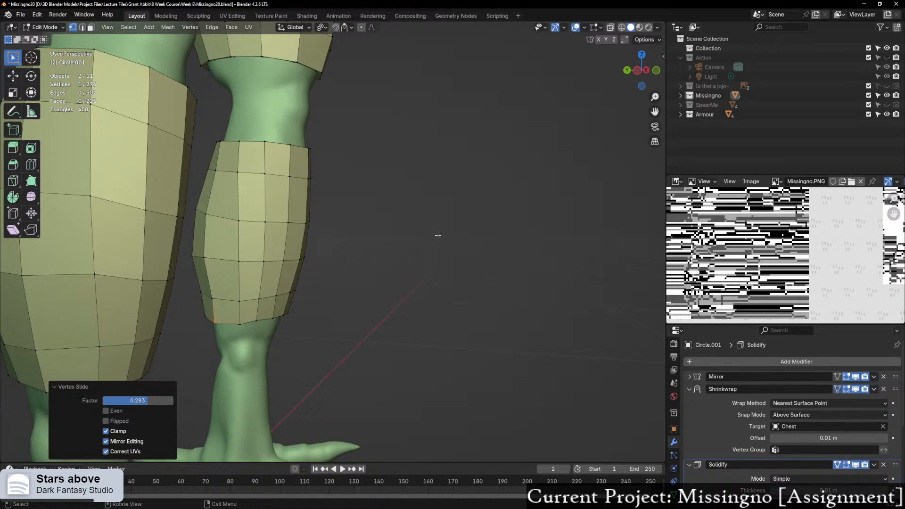
Step: Slide the top-rim vertex at the inner back of the calf armour along the rim towards the inner side
middle_click_drag(282, 227, 347, 225)
left_click(337, 166)
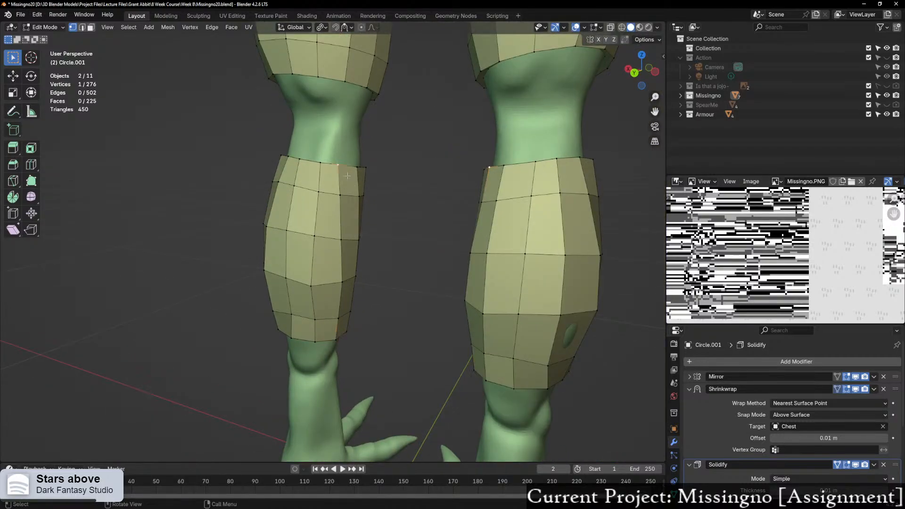
key("g")
key("g")
left_click(347, 176)
Step: Slide the back column's top-rim vertex slightly towards the inner side, and the vertex beneath it the same way by about 0.1
middle_click_drag(336, 180, 349, 171)
left_click(352, 166)
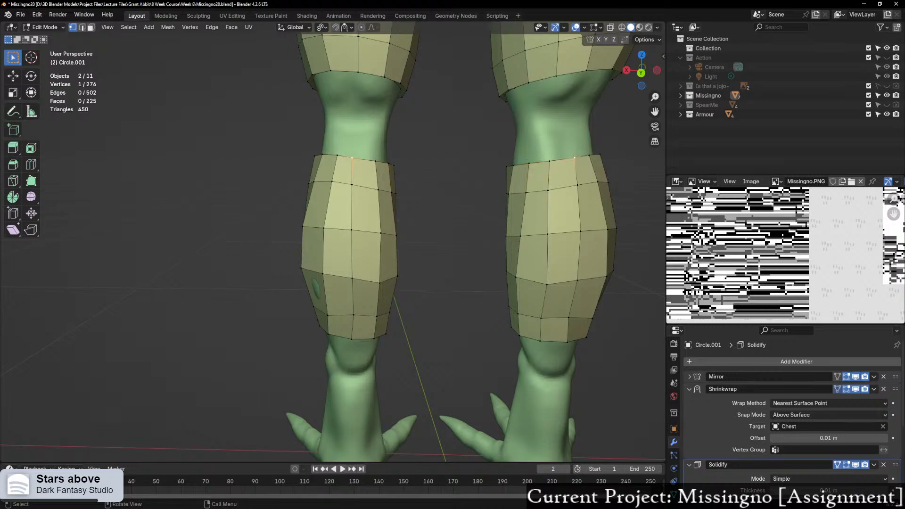
key("g")
key("g")
left_click(356, 167)
left_click(351, 185)
key("g")
key("g")
left_click(357, 189)
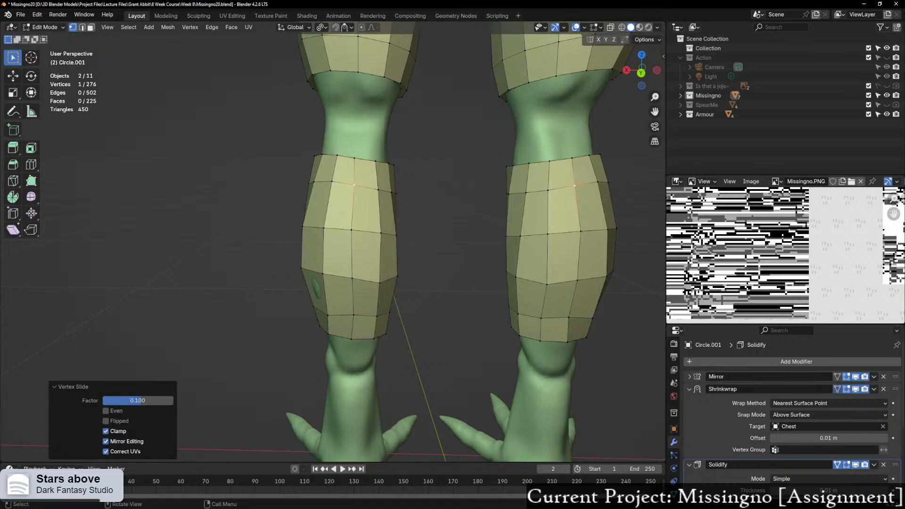
Step: Slide the outer-back column's mid-calf vertex towards the back by about 0.18 and the vertex beneath it by about 0.359
middle_click_drag(343, 213, 391, 52)
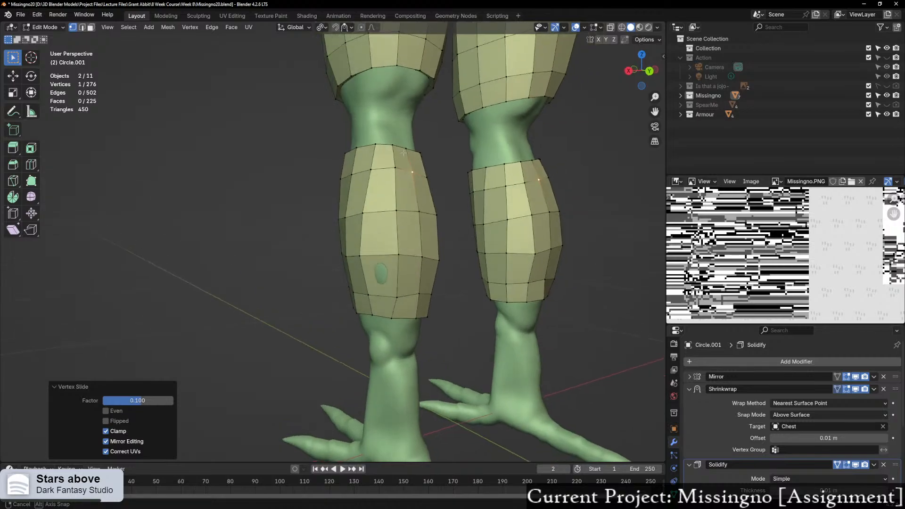
middle_click_drag(404, 243, 419, 243)
key("shift+v")
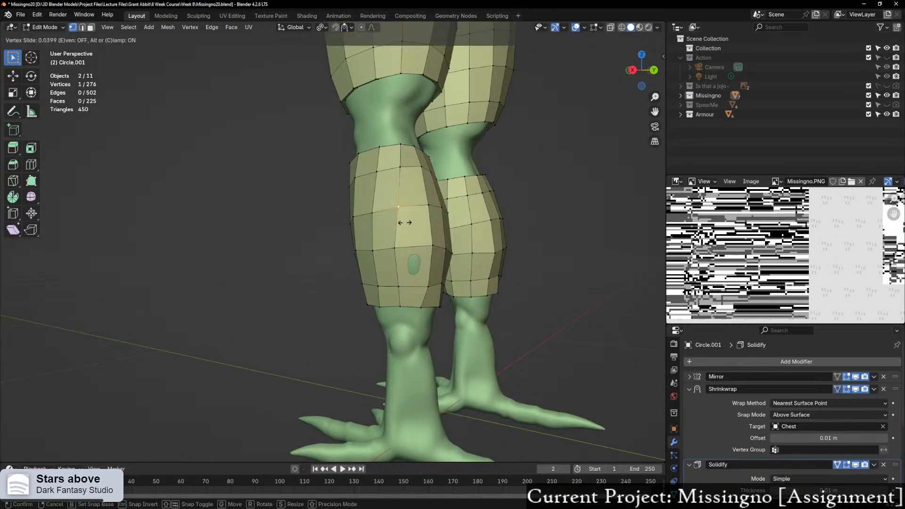
left_click(406, 222)
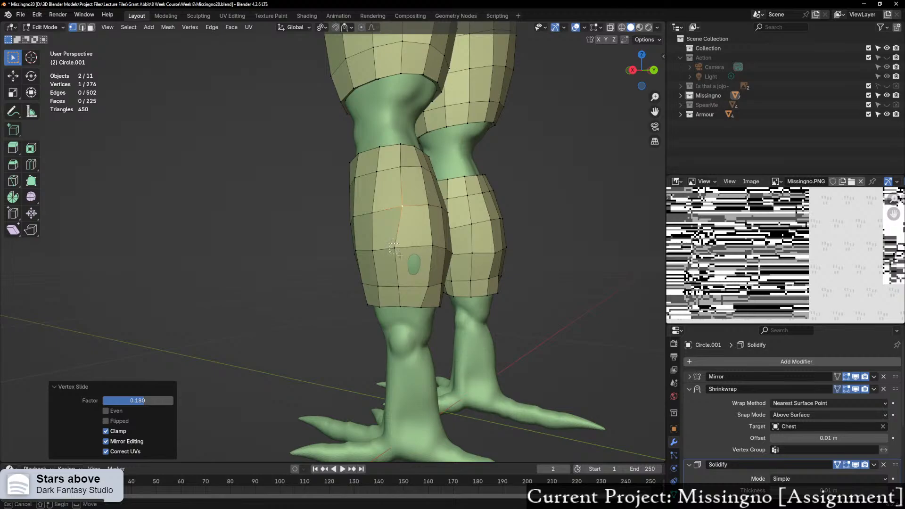
key("shift+v")
left_click(409, 257)
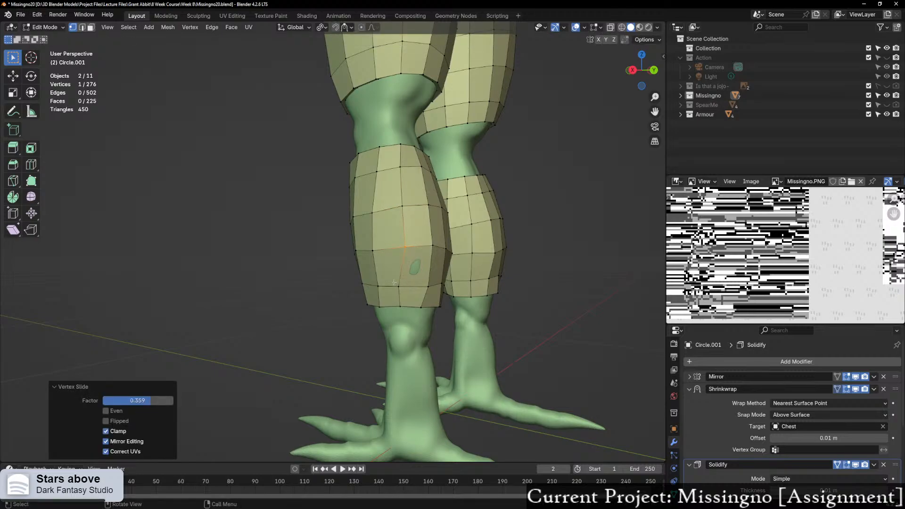
Step: Slide the same outer-back column's vertex above the bottom rim towards the back, and its rim vertex by about 0.374
left_click(400, 286)
key("shift+v")
left_click(415, 297)
left_click(401, 306)
key("shift+v")
left_click(413, 313)
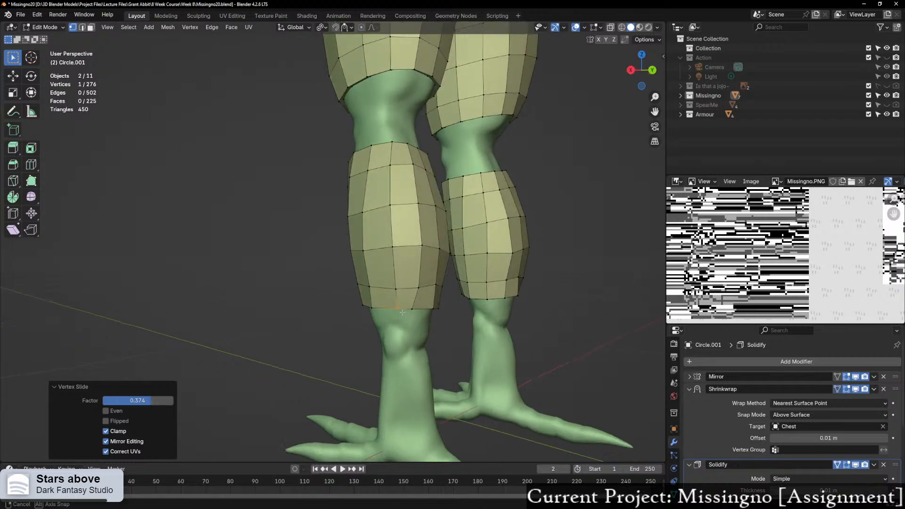
Step: Slide the back vertex just above the bottom rim slightly downward by about 0.179
middle_click_drag(414, 313, 371, 311)
left_click(394, 296)
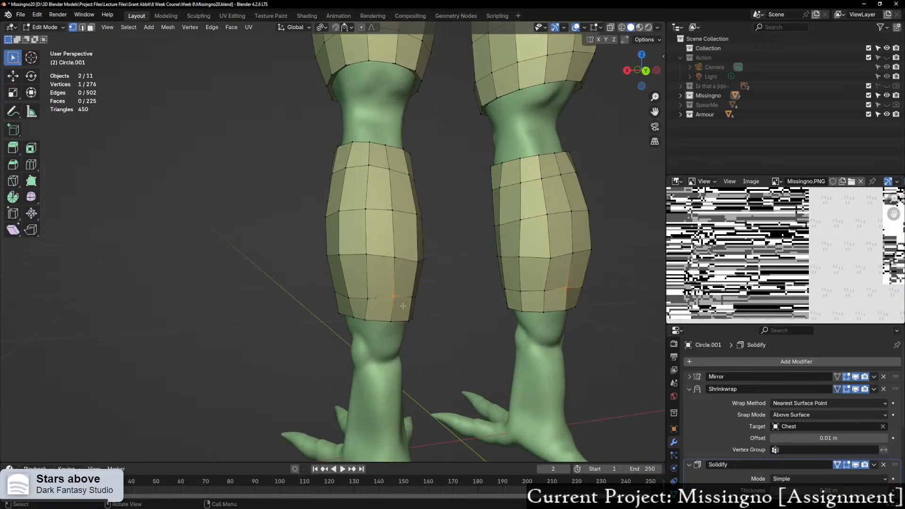
key("shift+v")
left_click(402, 310)
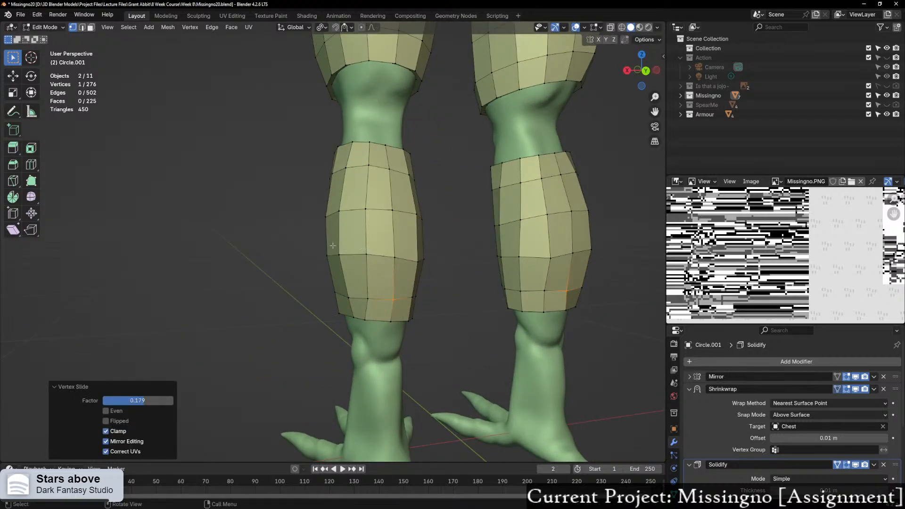
left_click_drag(332, 246, 377, 269)
key("g")
key("g")
right_click(377, 270)
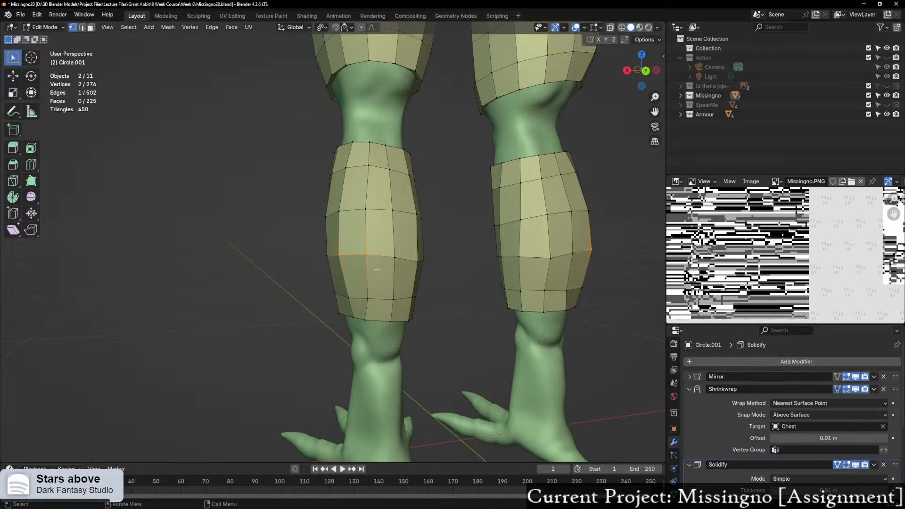
Step: Slide the inner-back vertex of the ring below mid-calf upward in two small moves, by about 0.132 and 0.084
middle_click_drag(377, 269, 380, 267)
left_click(379, 266)
key("shift+v")
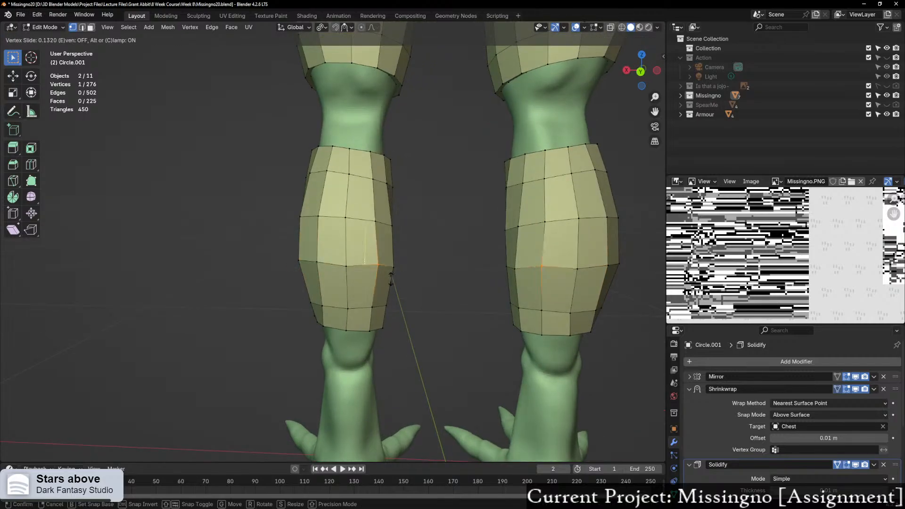
left_click(390, 279)
middle_click_drag(391, 280, 344, 280)
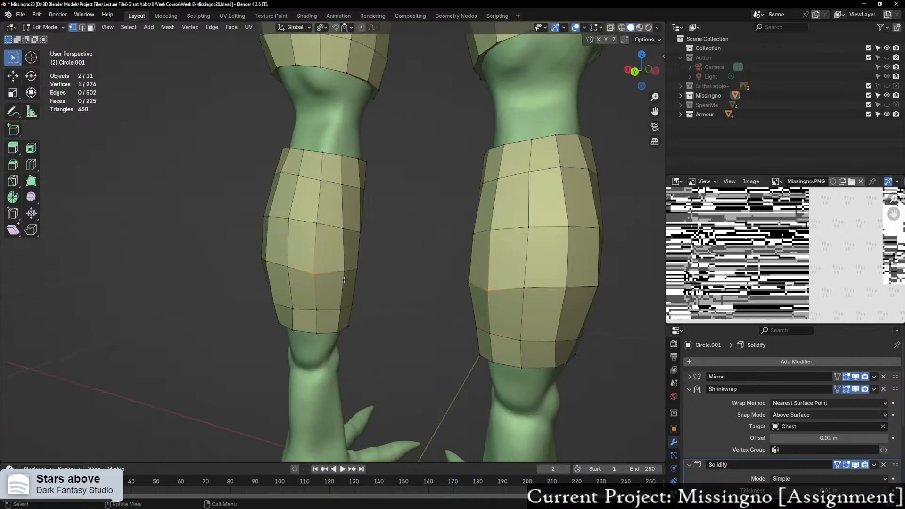
scroll(345, 280, "up", 4)
key("shift+v")
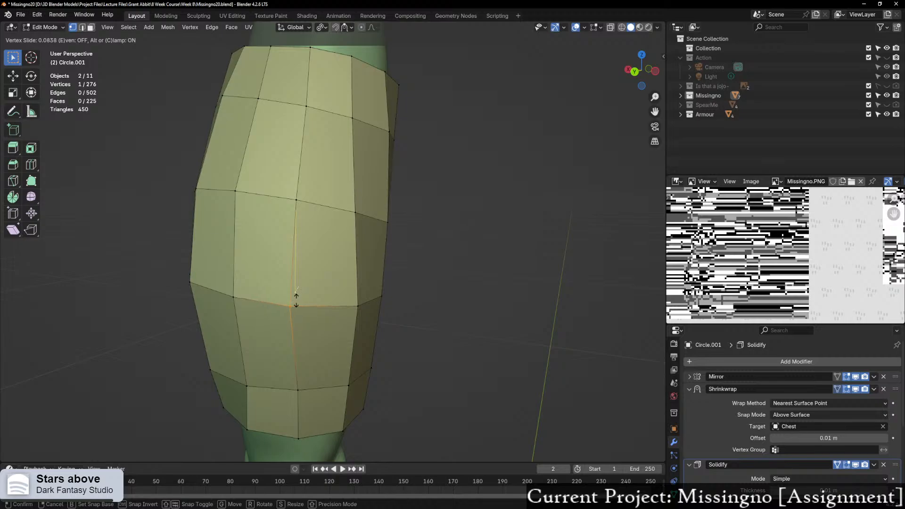
left_click(296, 300)
Step: Edge-slide two upper vertices of the calf's outer-front column towards the back by about 0.14, and the vertex below them by about 0.264
scroll(296, 300, "down", 4)
middle_click_drag(296, 301, 373, 223)
scroll(373, 224, "up", 2)
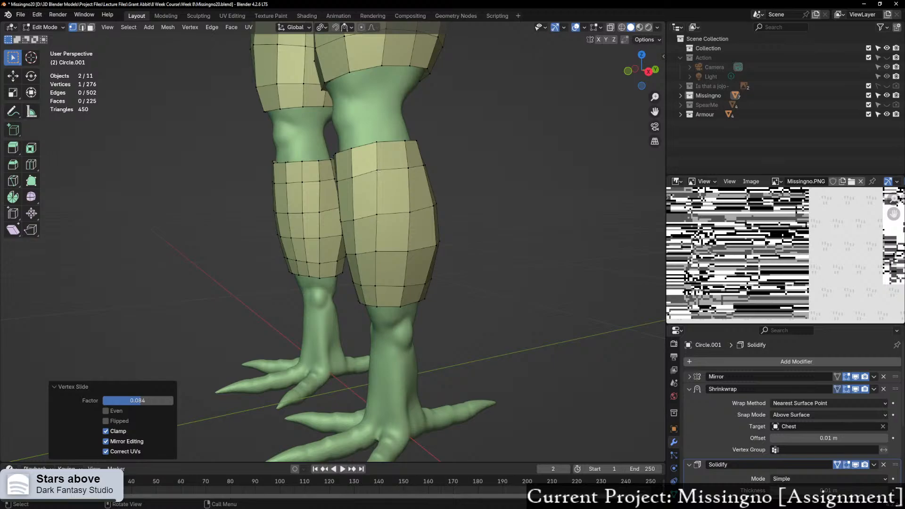
left_click(377, 214, "shift")
key("g")
key("g")
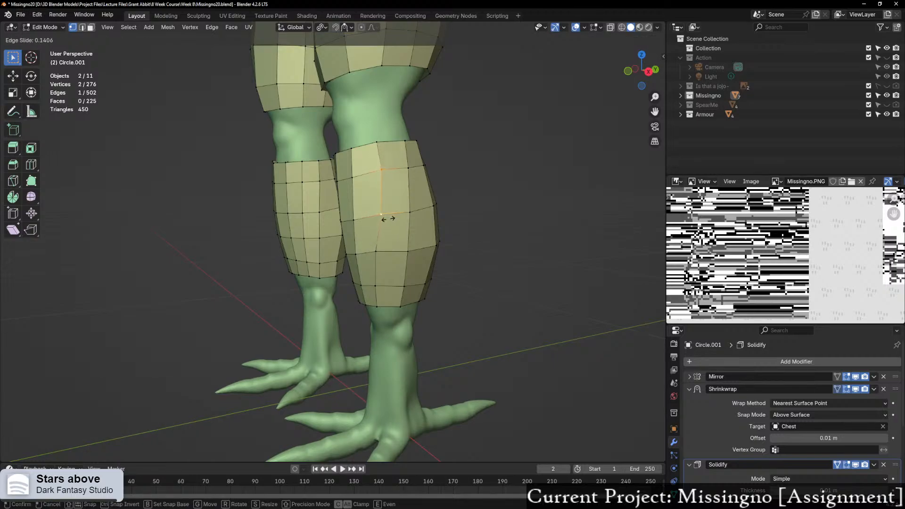
left_click(387, 218)
left_click(382, 216)
key("g")
key("g")
left_click(371, 283)
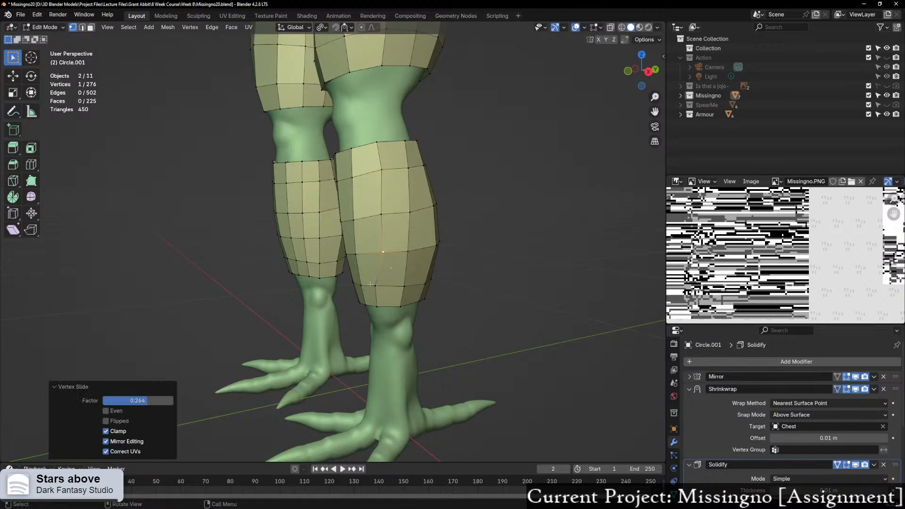
Step: Slide the outer-front column's vertex above the bottom rim towards the back by about 0.394, and its rim vertex to match
key("g")
key("g")
left_click(395, 296)
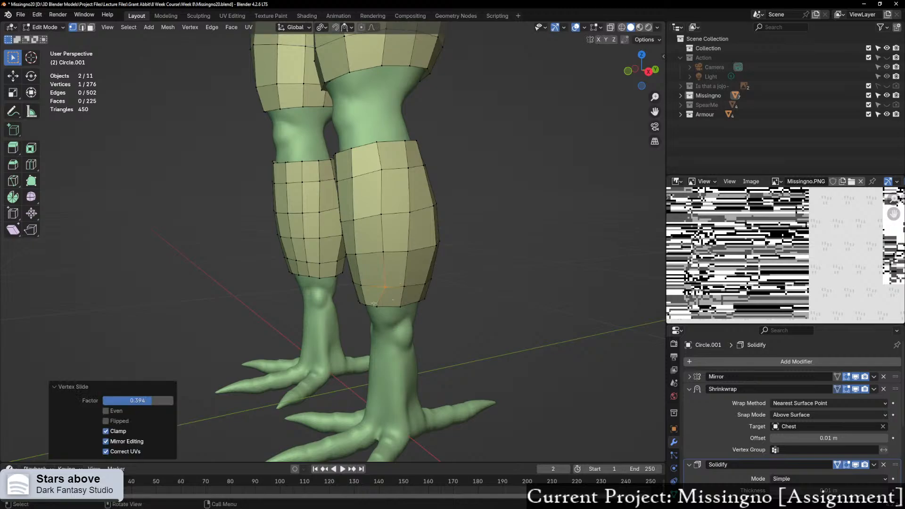
key("g")
key("g")
left_click(393, 311)
Step: Slide the mid-calf vertex of the next column on the outer side towards the back, redoing the slide slightly shorter
middle_click_drag(392, 311, 339, 313)
left_click_drag(396, 207, 421, 226)
key("g")
key("g")
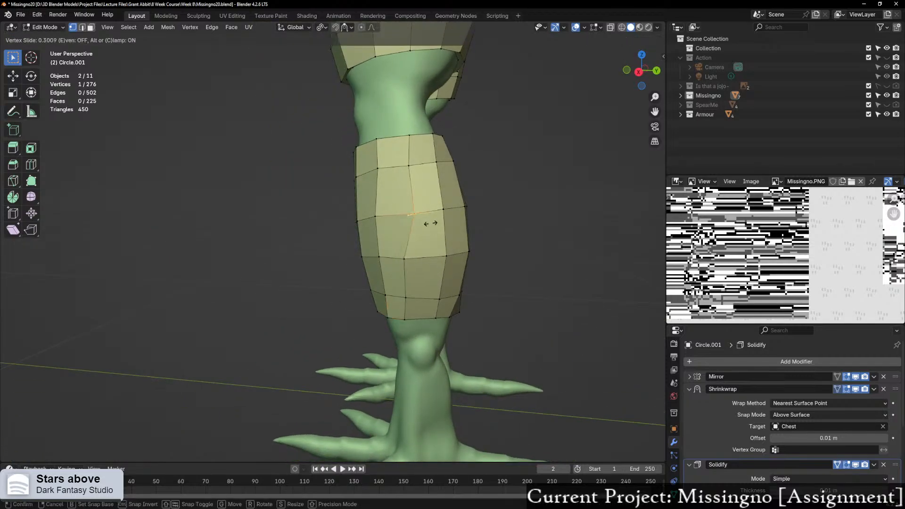
left_click(430, 227)
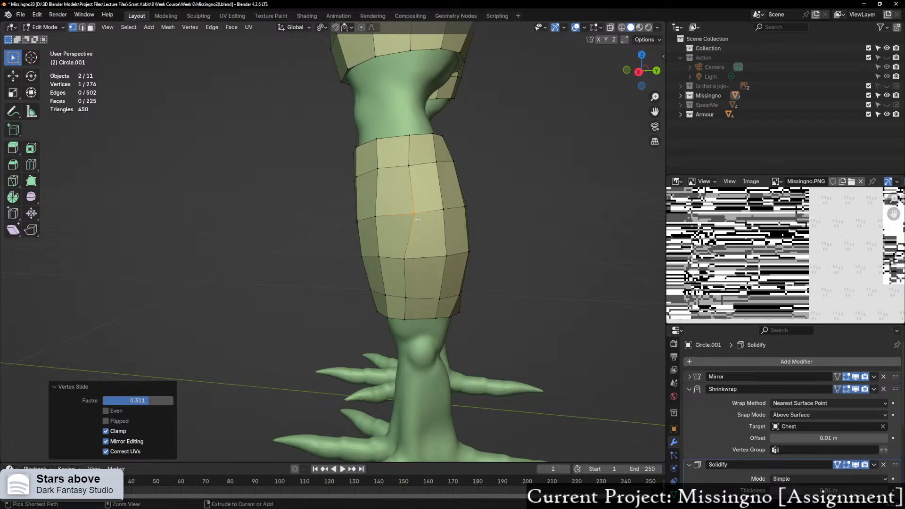
key("ctrl+z")
key("g")
key("g")
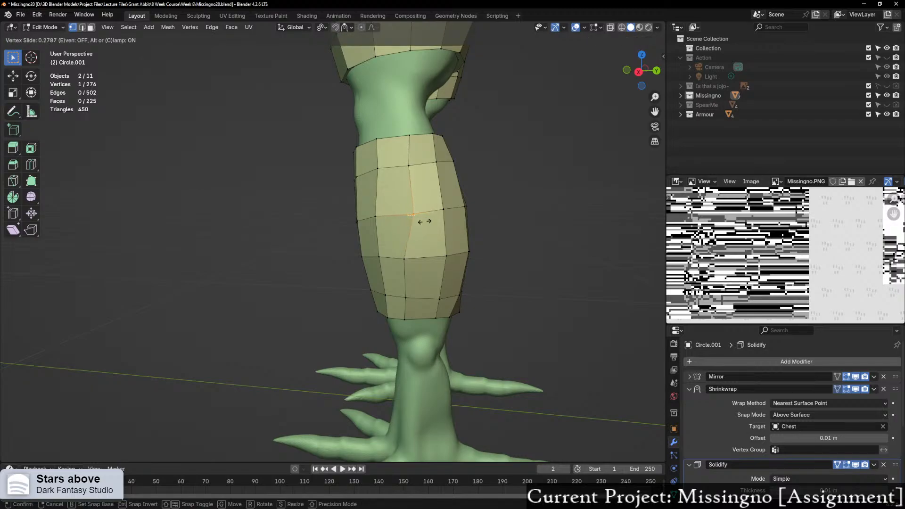
left_click(420, 220)
Step: Slide the same outer column's vertex one ring below mid-calf towards the back by about 0.373
left_click_drag(399, 244, 419, 267)
key("g")
key("g")
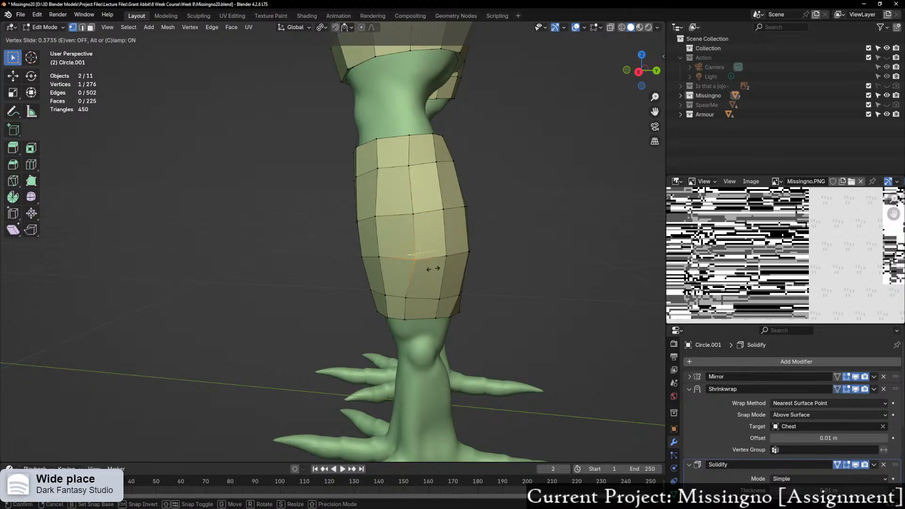
left_click(431, 268)
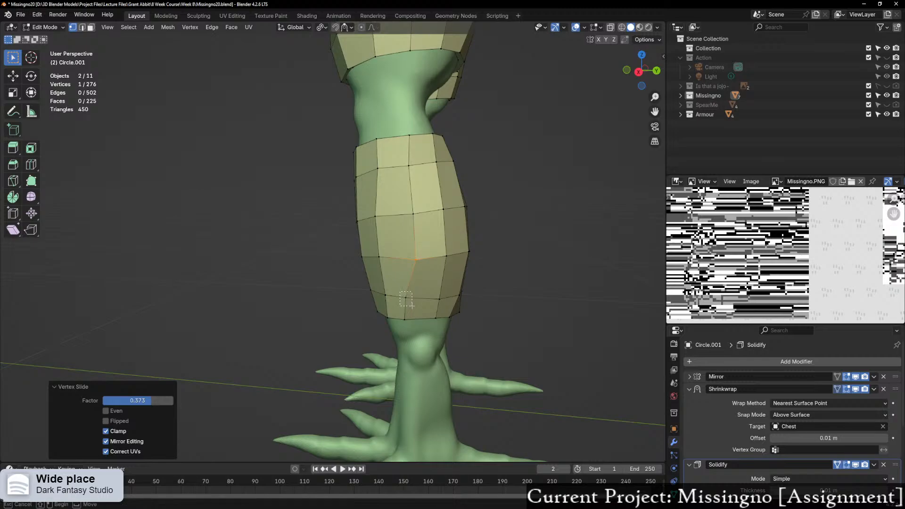
Step: Slide that outer column's vertex above the bottom rim towards the back, and its rim vertex by about 0.263
left_click(415, 298)
key("g")
key("g")
left_click(419, 308)
left_click(405, 319)
key("g")
key("g")
left_click(426, 328)
Step: Slide the bottom-rim vertex at the back of the calf towards the inner side by about 0.26
middle_click_drag(427, 327, 368, 288)
scroll(368, 288, "up", 5)
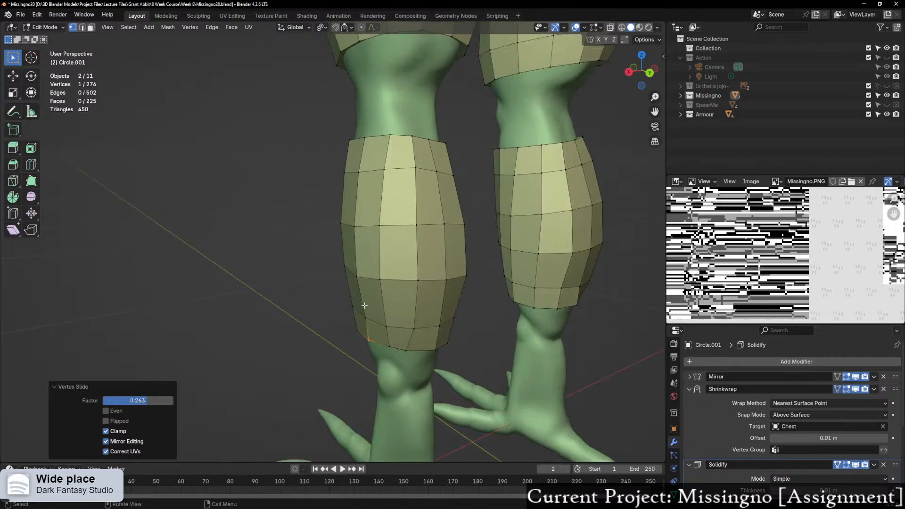
left_click_drag(422, 369, 441, 388)
key("g")
key("g")
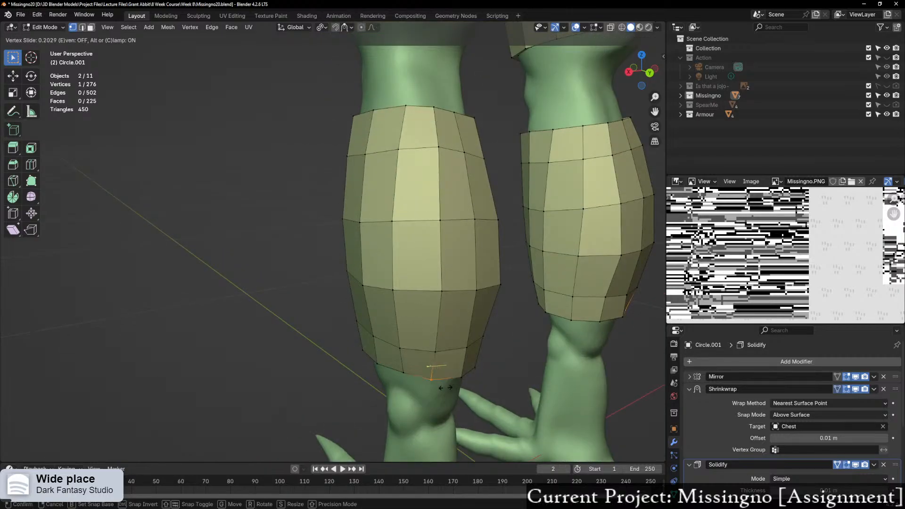
left_click(445, 388)
Step: Edge-slide the outer-front column's two mid-calf vertices towards the back by about 0.091
middle_click_drag(370, 337, 426, 298)
scroll(426, 298, "up", 1)
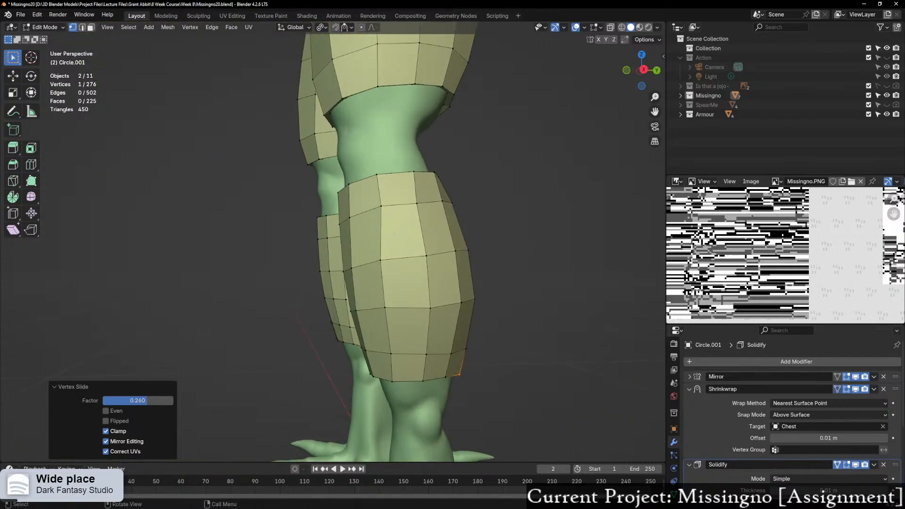
left_click(384, 283)
key("g")
key("g")
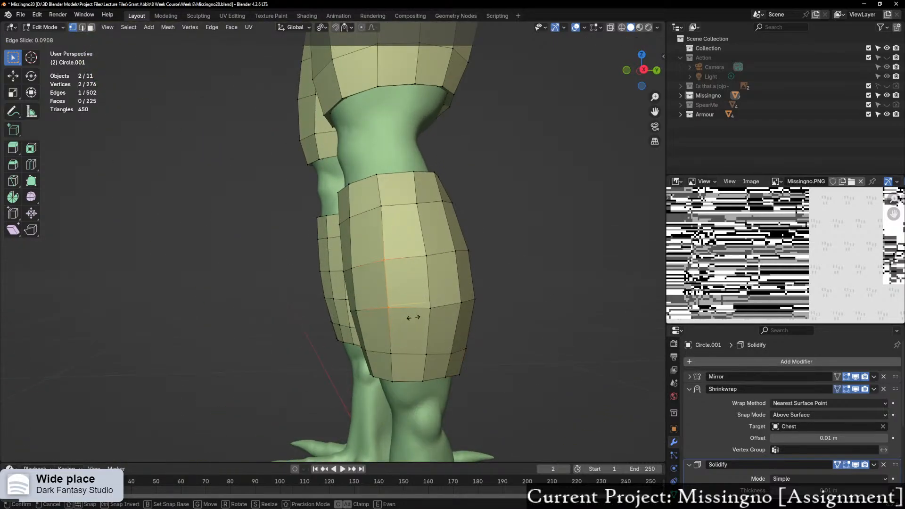
left_click(414, 312)
Step: Slide the top-rim vertex of the shin's front column outward by about 0.277
middle_click_drag(413, 312, 309, 154)
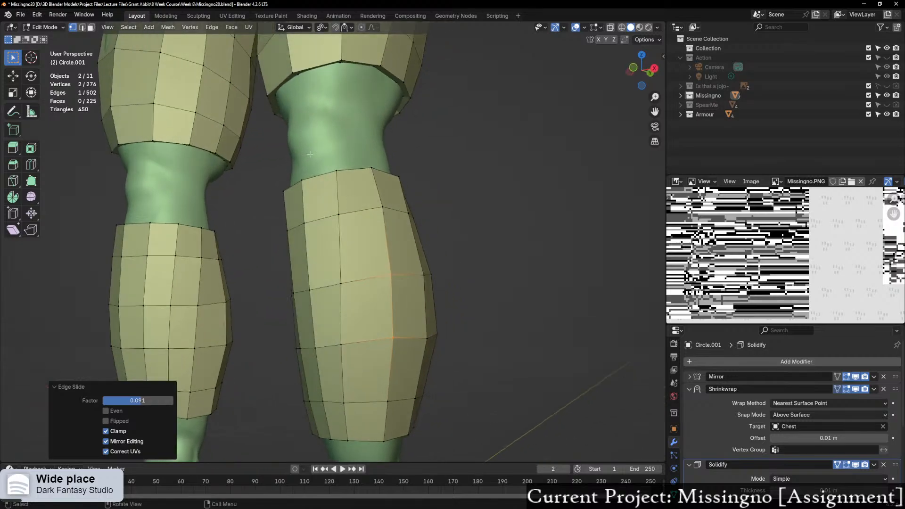
left_click(336, 170)
key("g")
key("g")
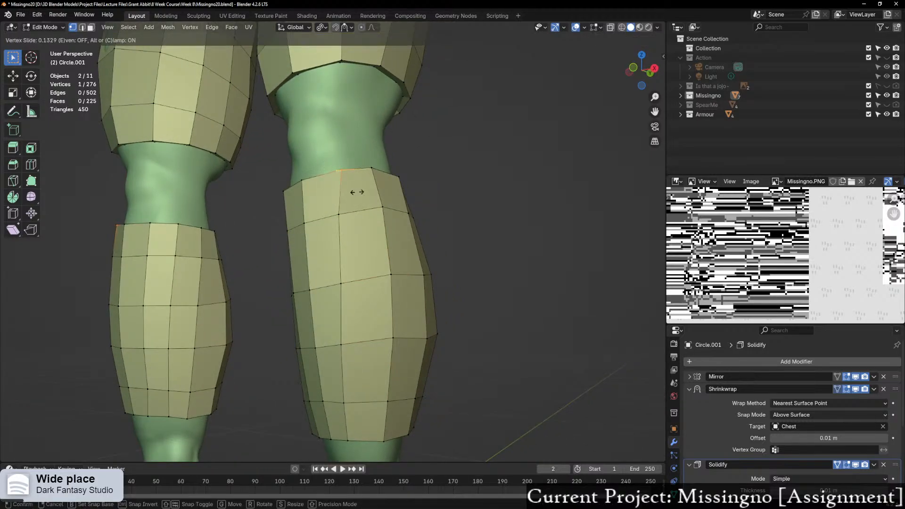
left_click(361, 192)
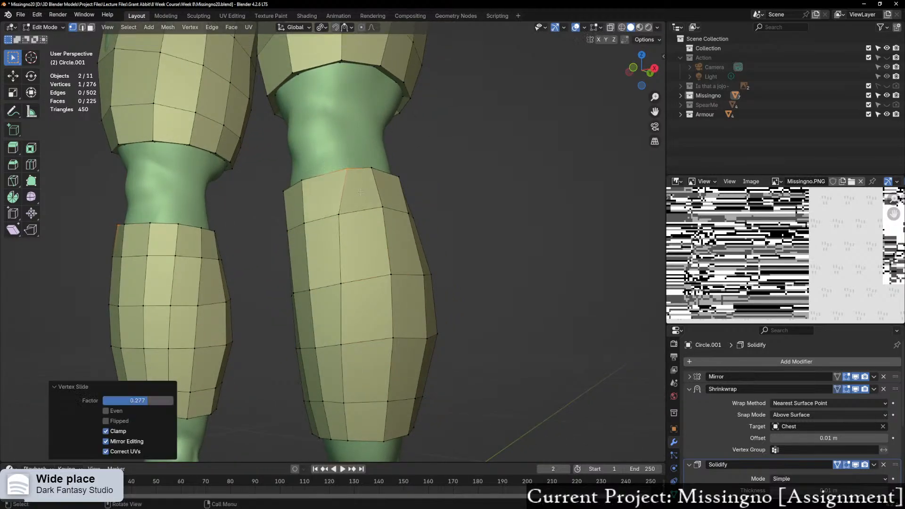
Step: Edge-slide the front column's two vertices below the top rim outward by about 0.27
left_click(338, 214)
left_click(342, 282, "shift")
key("g")
key("g")
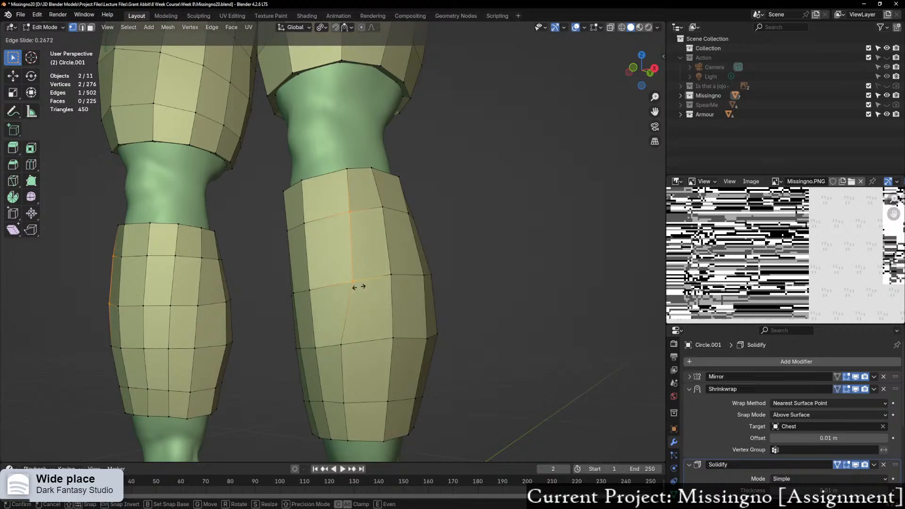
left_click(358, 287)
Step: Edge-slide the front column's next two vertices down outward by about 0.338, and slide its bottom-rim vertex outward by about 0.291
left_click(340, 344)
left_click(344, 404, "shift")
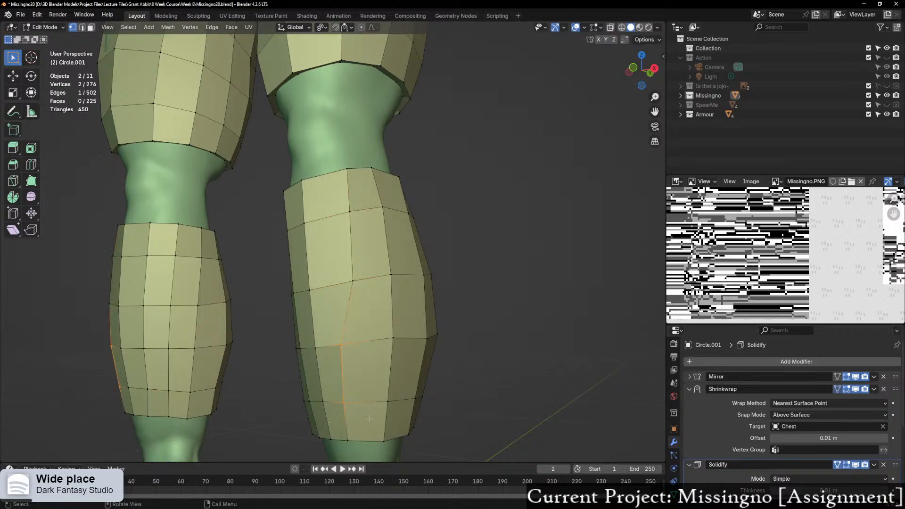
key("g")
key("g")
left_click(386, 422)
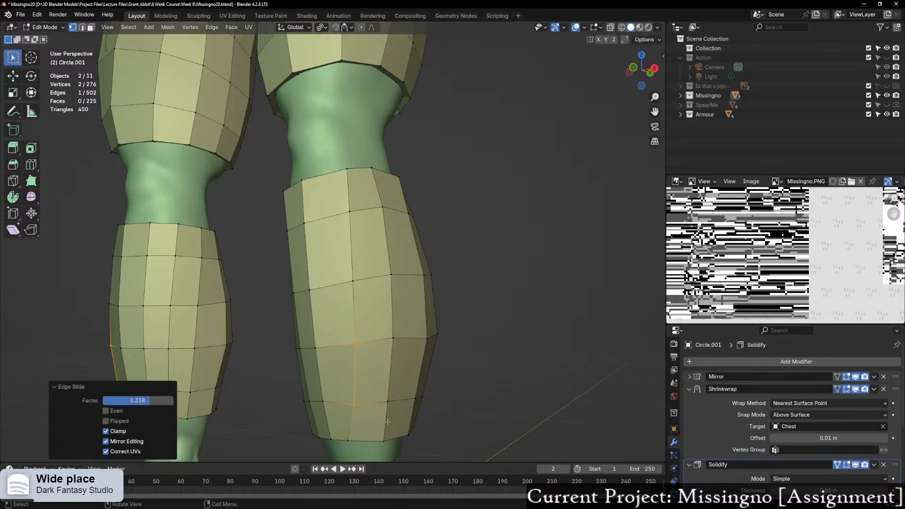
left_click(347, 440)
key("g")
key("g")
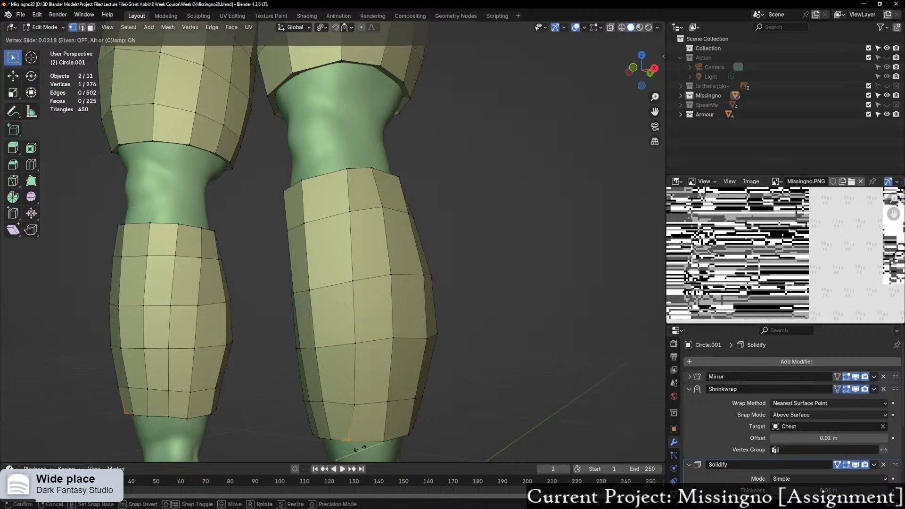
left_click(374, 449)
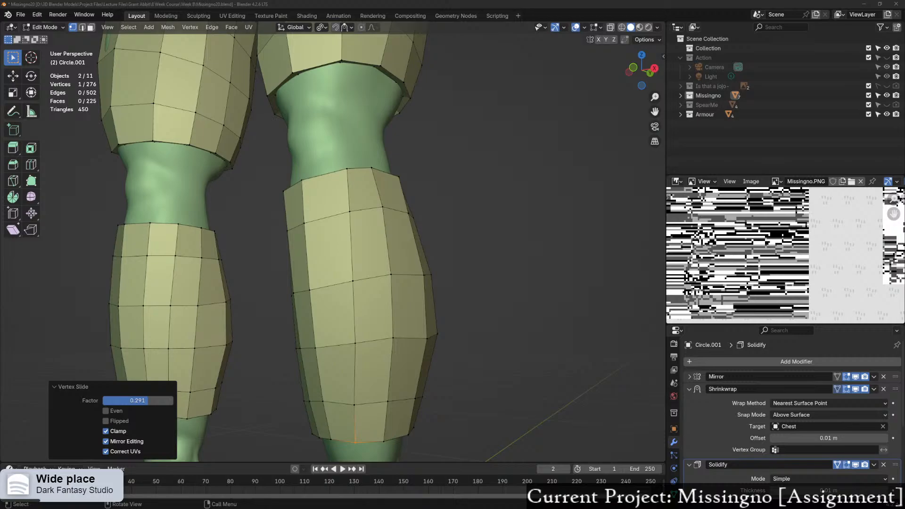
Step: Slide the shin's front-column vertex above the bottom rim outward by about 0.027, and its bottom-rim vertex by about 0.081
middle_click_drag(326, 365, 358, 333)
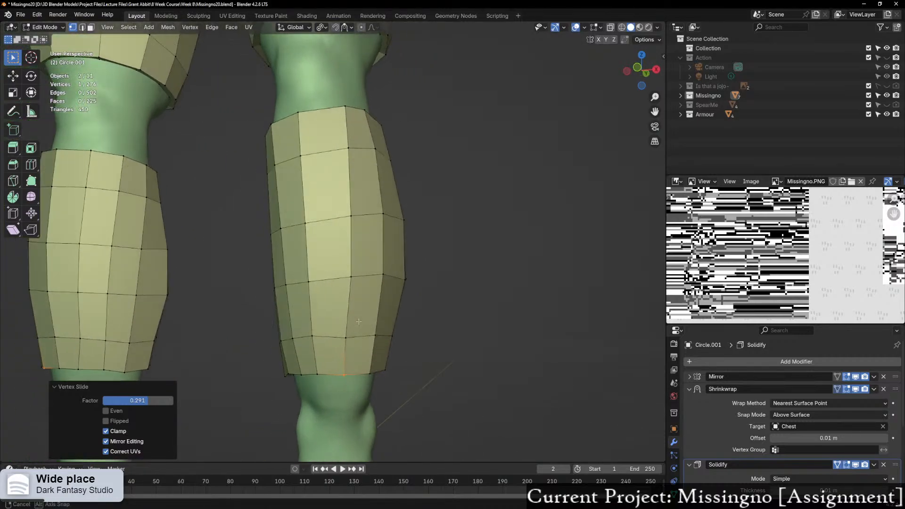
left_click(345, 338)
key("shift+v")
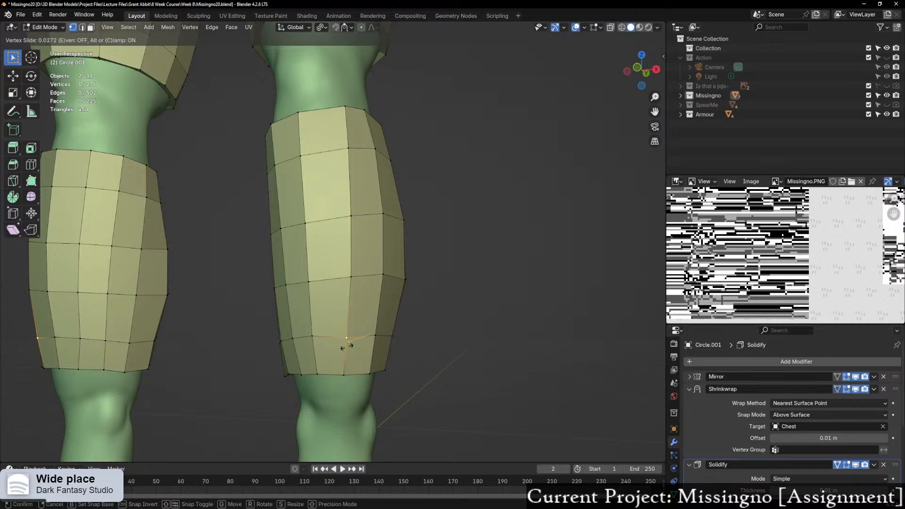
left_click(347, 347)
left_click(345, 377)
key("g")
key("g")
left_click(349, 380)
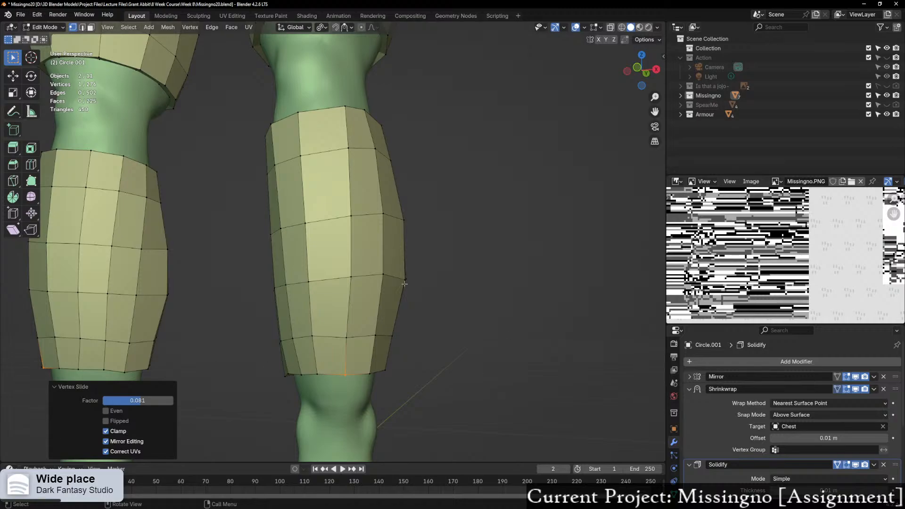
Step: Try to slide the outer-front column's top-rim vertex towards the back by about 0.131 with the previous bottom-rim vertex also selected
scroll(404, 284, "down", 3)
middle_click_drag(380, 291, 323, 310)
scroll(367, 233, "up", 2)
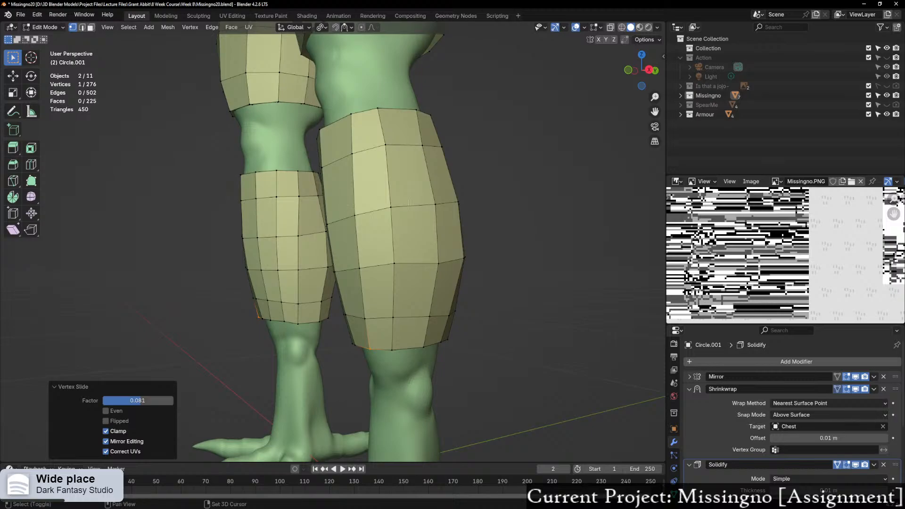
middle_click_drag(409, 203, 335, 175)
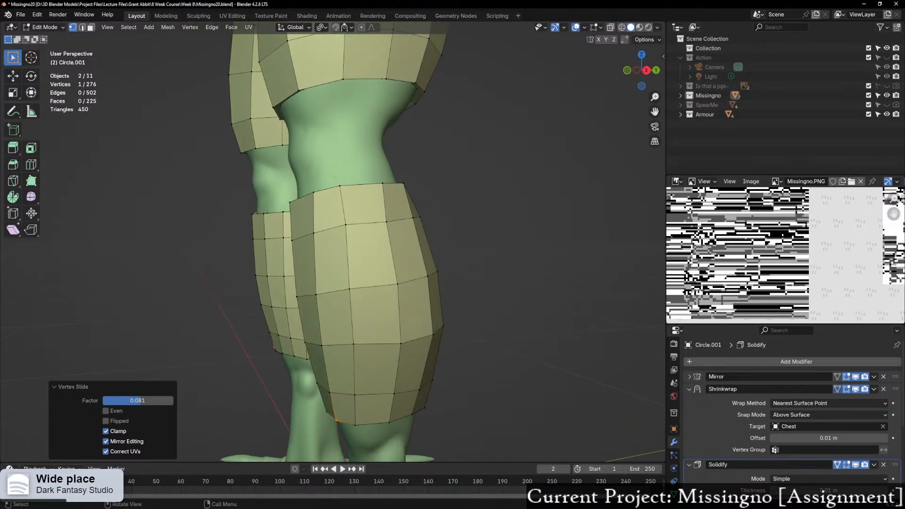
middle_click_drag(372, 198, 360, 196)
left_click(359, 195, "shift")
key("g")
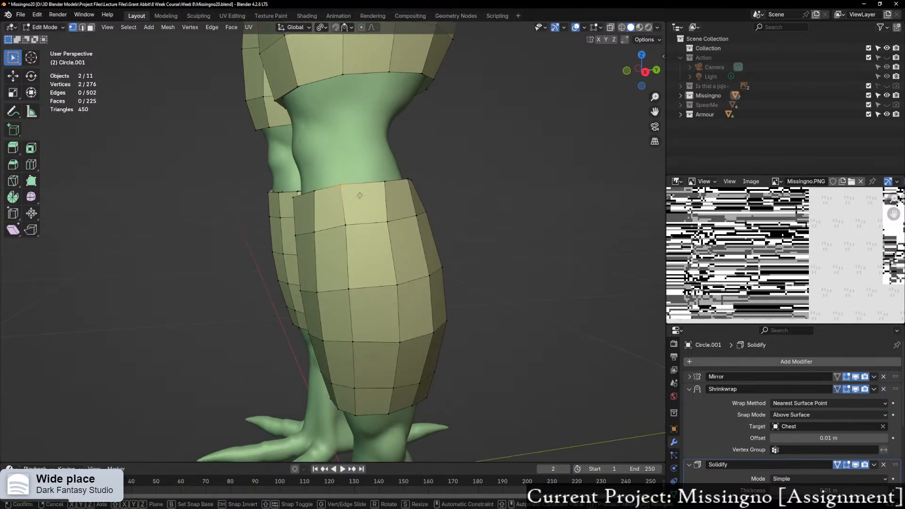
key("g")
left_click(363, 195)
mouse_move(363, 196)
middle_mouse_down()
mouse_move(422, 228)
mouse_move(531, 210)
mouse_move(369, 214)
mouse_move(367, 204)
middle_mouse_up()
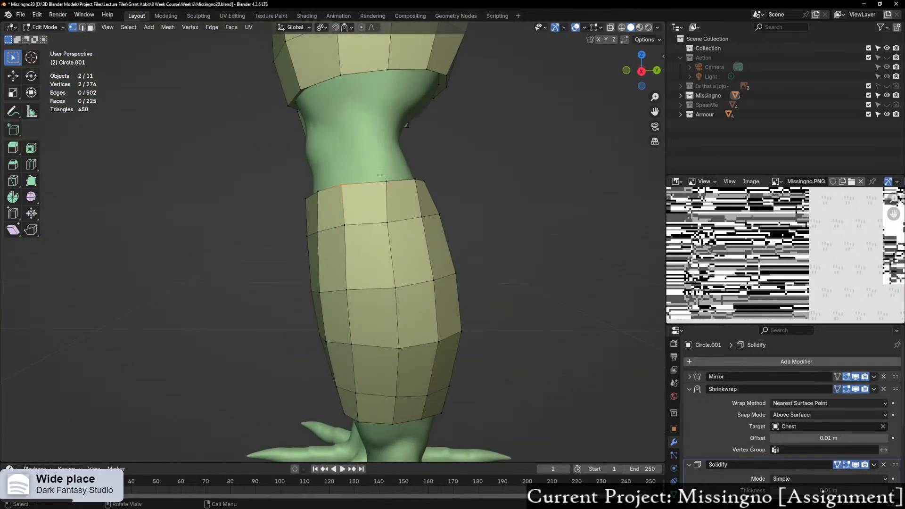
left_click(642, 69)
left_click(642, 70)
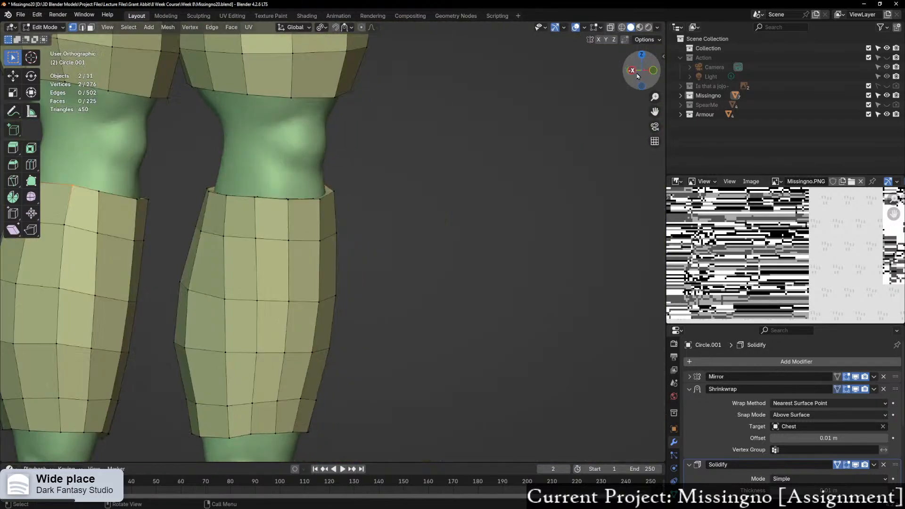
scroll(406, 197, "up", 1)
key("g")
key("g")
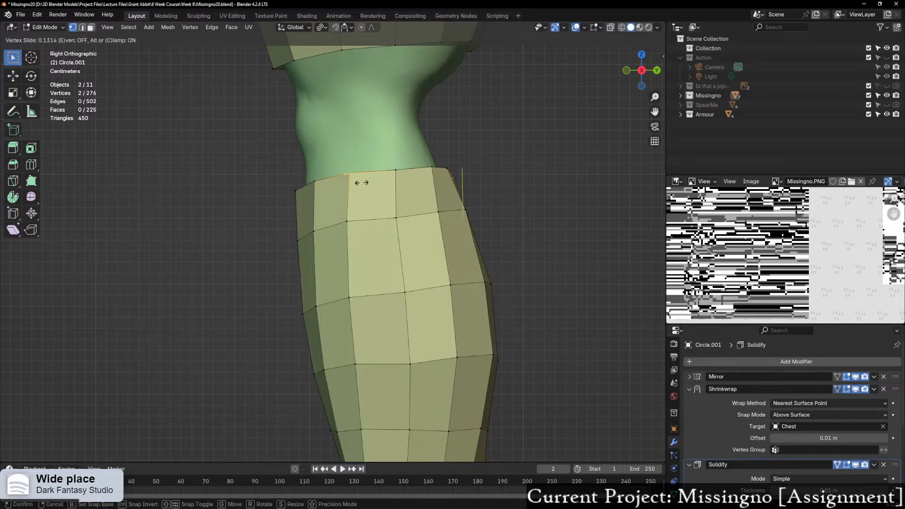
left_click(362, 183)
Step: Slide the shin's outer-front top-rim vertex and the vertex below it slightly towards the back, one at a time
middle_click_drag(361, 183, 418, 181)
key("g")
key("g")
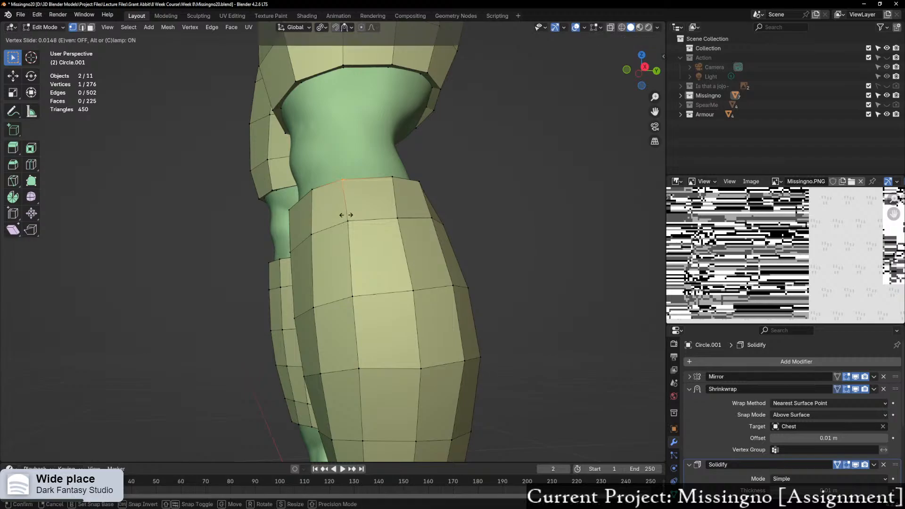
left_click(351, 214)
left_click(365, 228)
key("g")
key("g")
left_click(369, 228)
Step: Slide the outer-front column's two mid-calf vertices towards the back by about 0.085 and 0.092
left_click(353, 296)
key("g")
key("g")
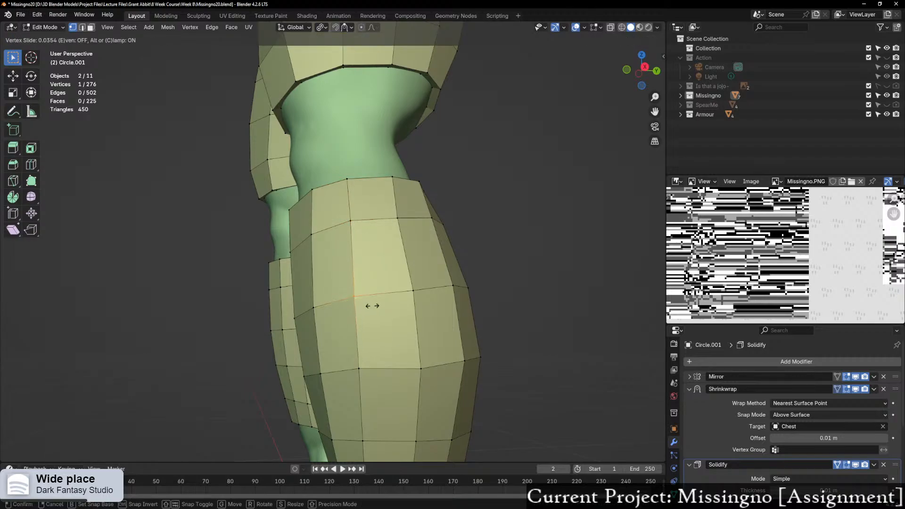
left_click(365, 332)
middle_click_drag(365, 332, 370, 344)
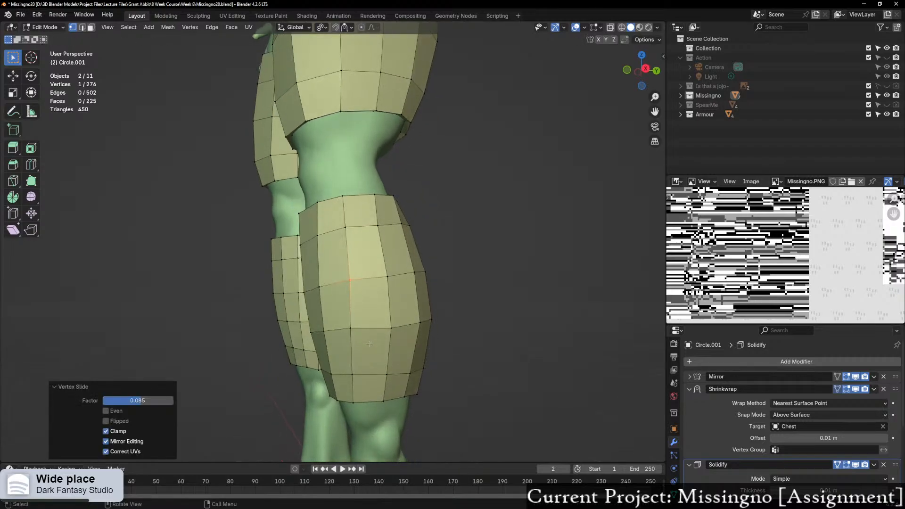
left_click(351, 325)
key("g")
key("g")
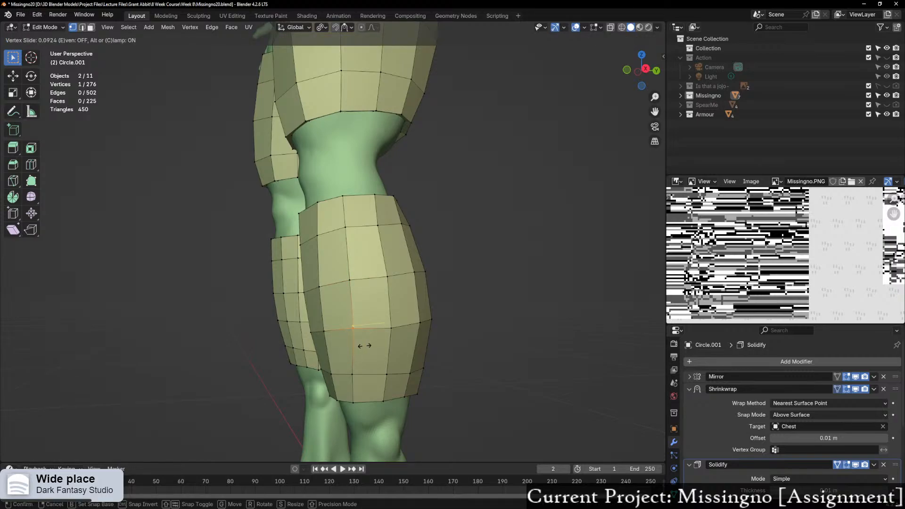
left_click(363, 346)
Step: Slide the outer-front column's vertex above the bottom rim towards the back, and its bottom-rim vertex by about 0.17
left_click(353, 373)
key("g")
key("g")
left_click(373, 393)
left_click(354, 403)
key("g")
key("g")
left_click(370, 408)
Step: Slide the front column's two mid-calf vertices outward by about 0.095 and 0.105
middle_click_drag(369, 408, 421, 383)
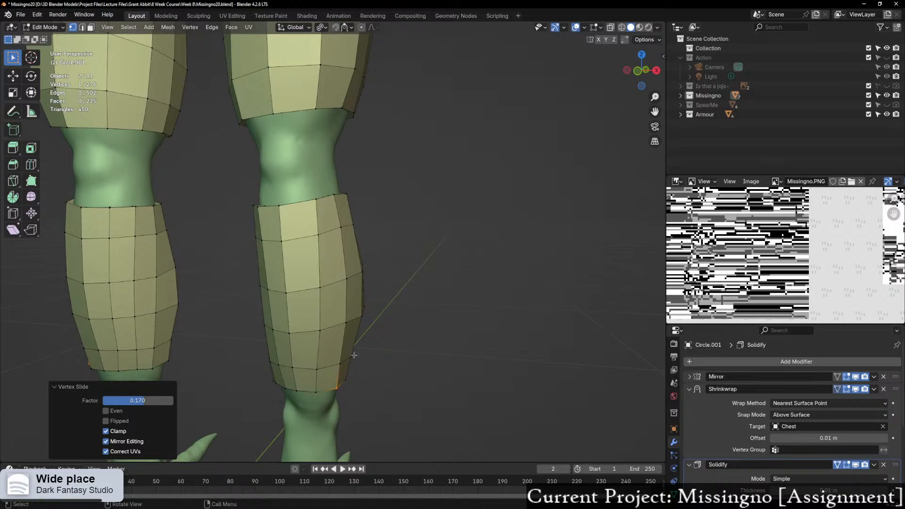
middle_click_drag(354, 355, 279, 254)
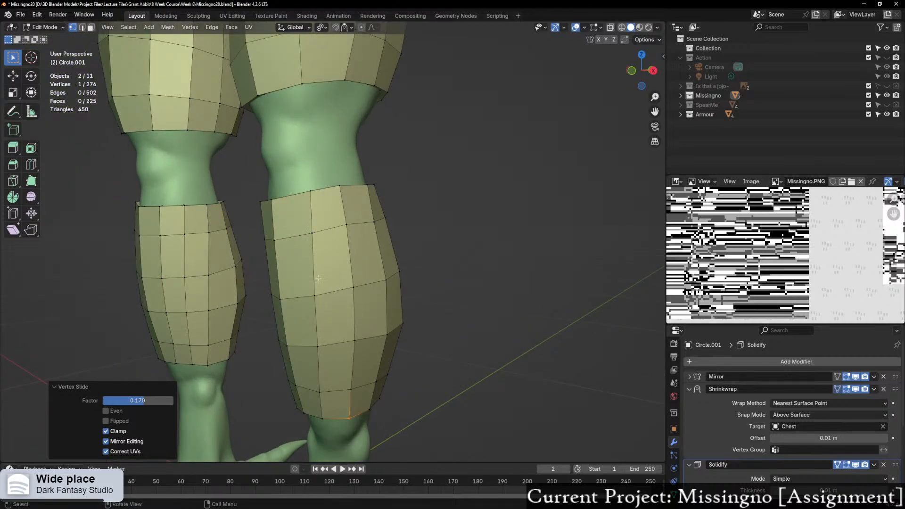
left_click(316, 296)
key("g")
key("g")
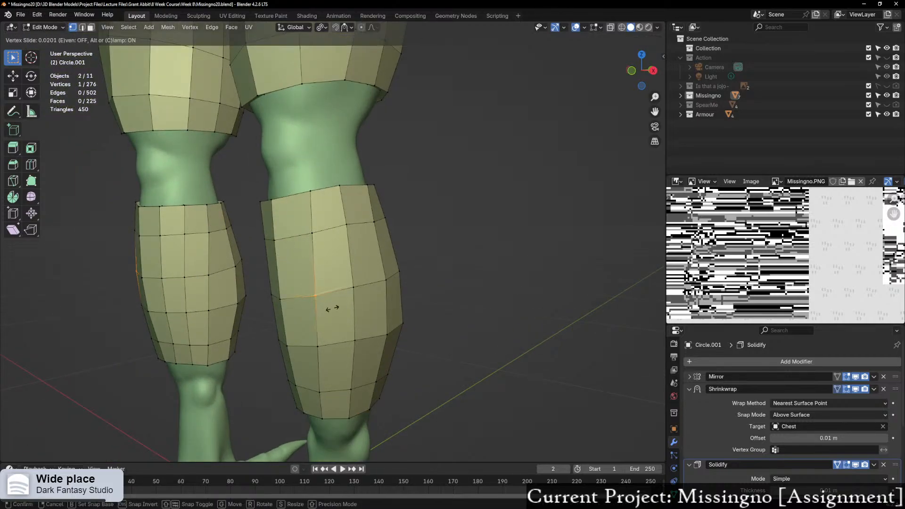
left_click(335, 309)
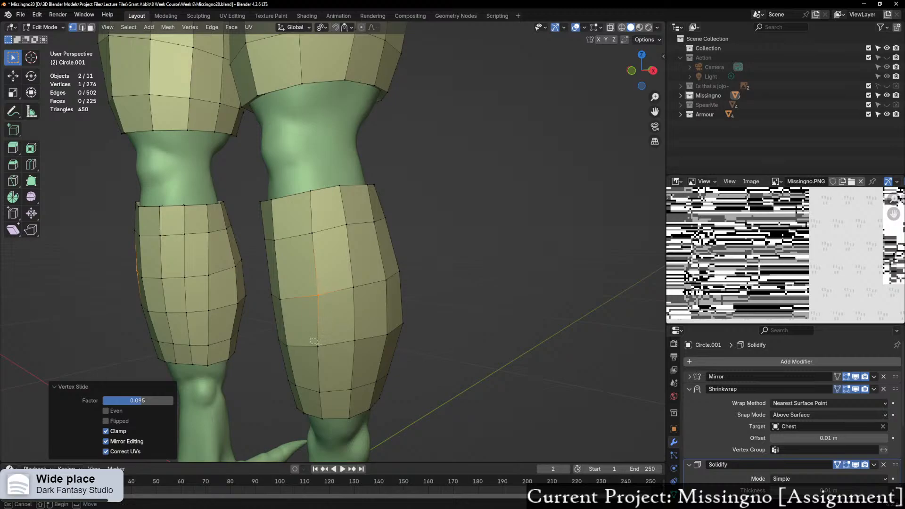
left_click(317, 347)
key("g")
key("g")
left_click(330, 351)
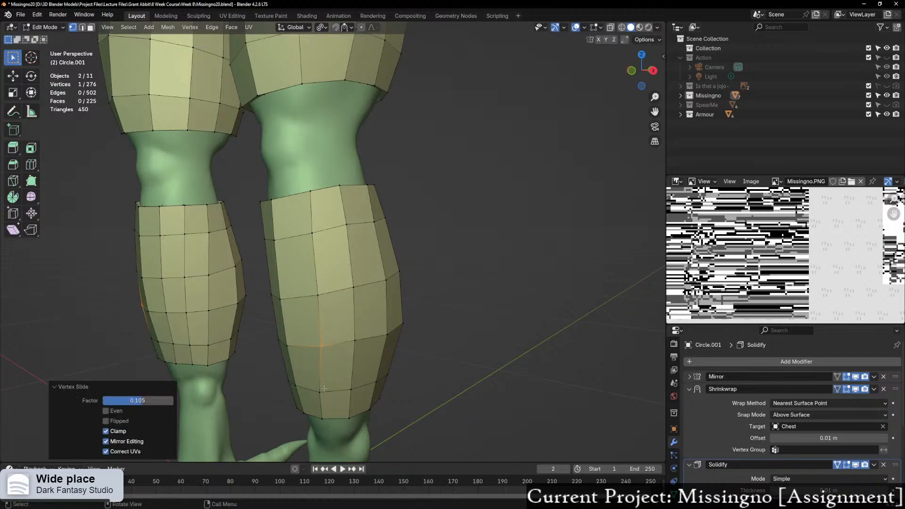
Step: Slide the front column's vertex just above the bottom rim outward by about 0.088
left_click(320, 393)
key("g")
key("g")
left_click(329, 398)
Step: Edge-slide the two mid-calf vertices of the shin's inner column together towards the back
middle_click_drag(329, 398, 370, 273)
scroll(370, 272, "up", 4)
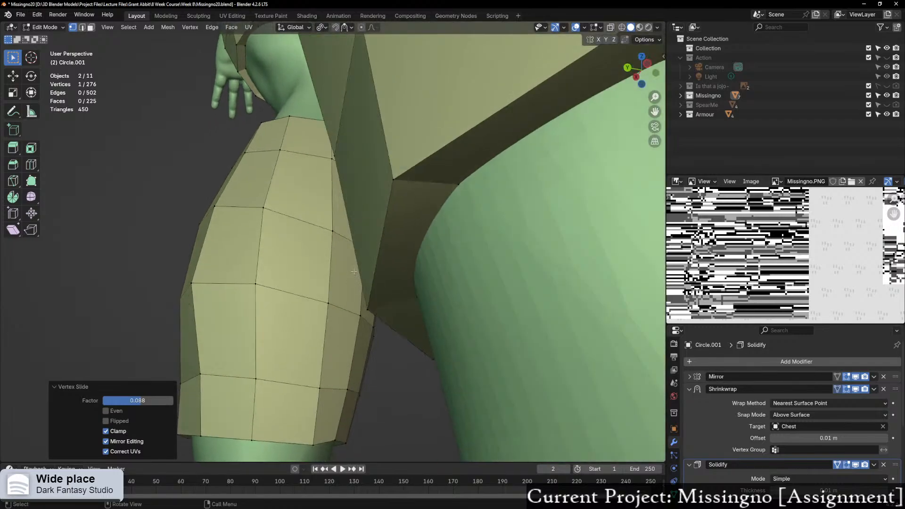
left_click(323, 239)
left_click(329, 303, "shift")
key("g")
key("g")
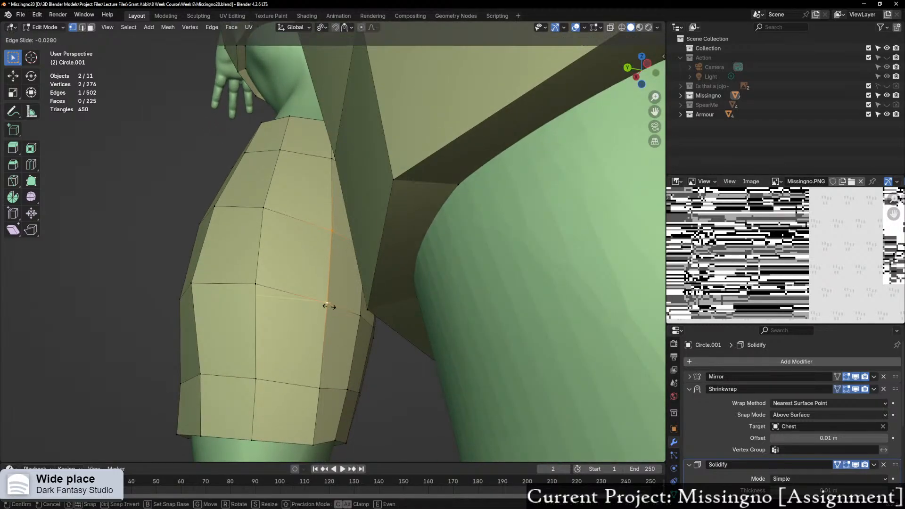
left_click(323, 306)
Step: Slide the inner column's vertex above the bottom rim towards the back, and its bottom-rim vertex by about 0.37
left_click(319, 388)
key("g")
key("g")
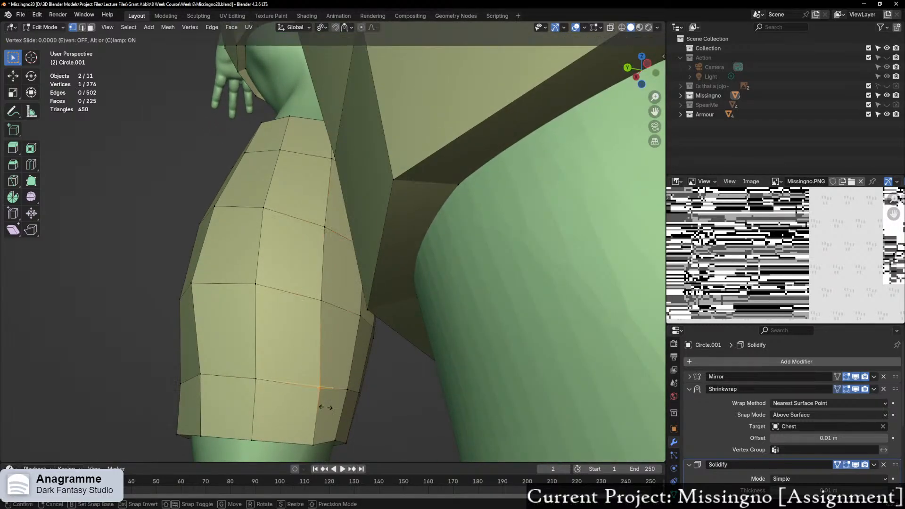
left_click(309, 441)
left_click(312, 444)
key("g")
key("g")
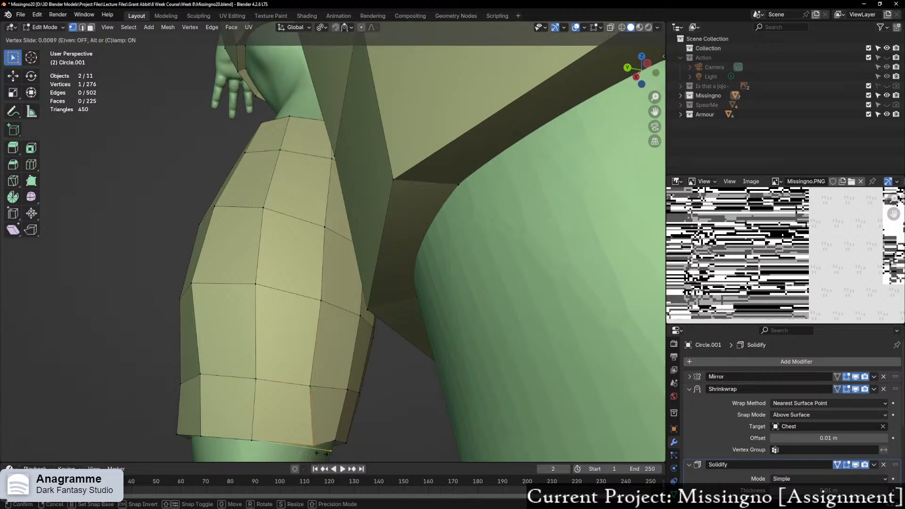
left_click(294, 453)
Step: Lower the bottom-rim vertex of the shin's inner-front column slightly
middle_click_drag(271, 441, 351, 432)
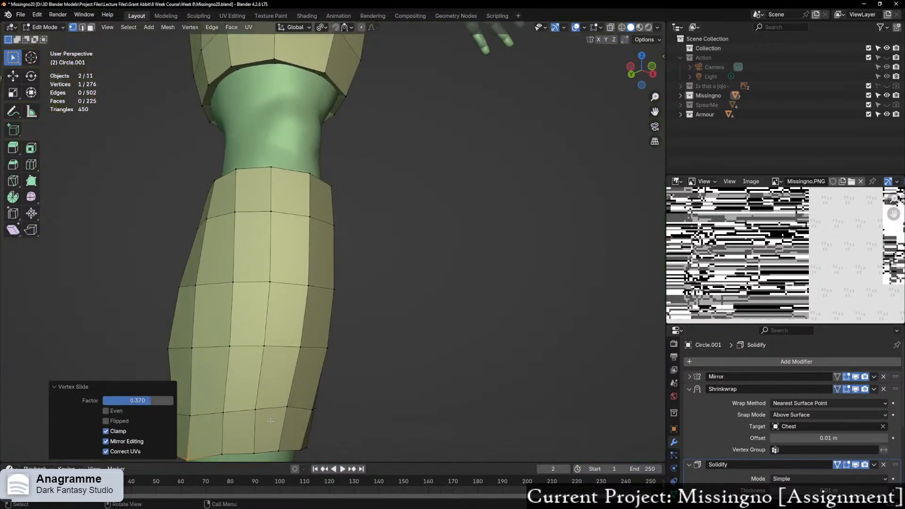
middle_click_drag(286, 424, 345, 330, "shift")
scroll(331, 335, "up", 1)
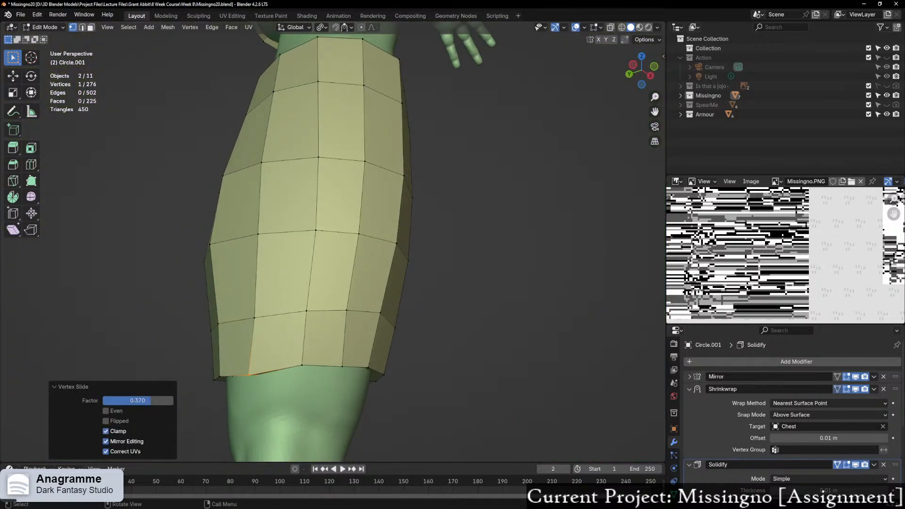
left_click_drag(288, 358, 317, 378)
key("g")
left_click(317, 388)
Step: Try smoothing the shin armour's bottom-rim edge loop with Smooth Vertices at 0.5 and one repeat
middle_click_drag(391, 366, 323, 391)
left_click(338, 380, "alt")
key("q")
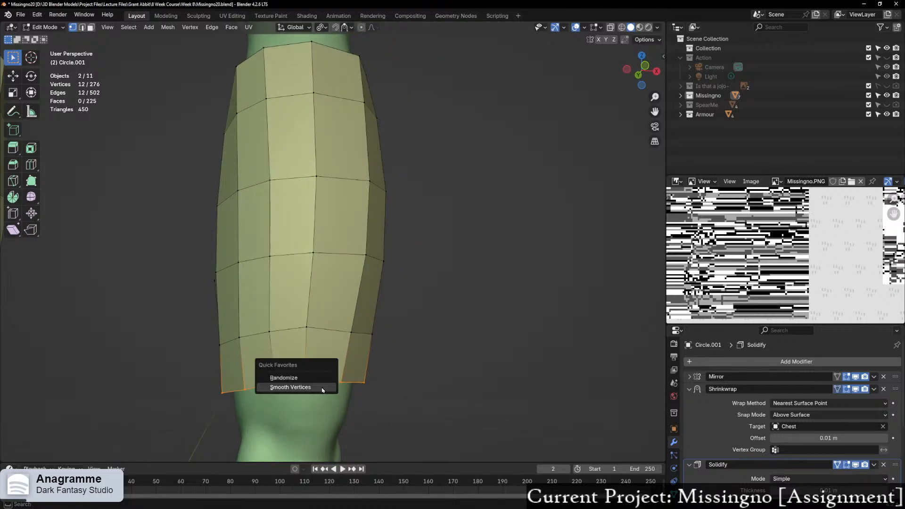
left_click(288, 387)
middle_click_drag(288, 387, 304, 390)
scroll(304, 390, "down", 6)
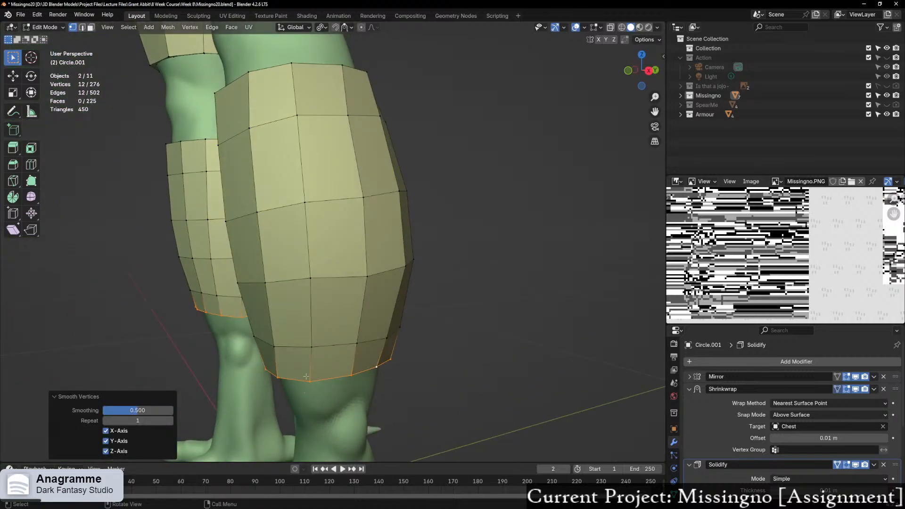
Step: Check the leg armour from the front and undo the bottom-rim smoothing
middle_click_drag(302, 329, 343, 330)
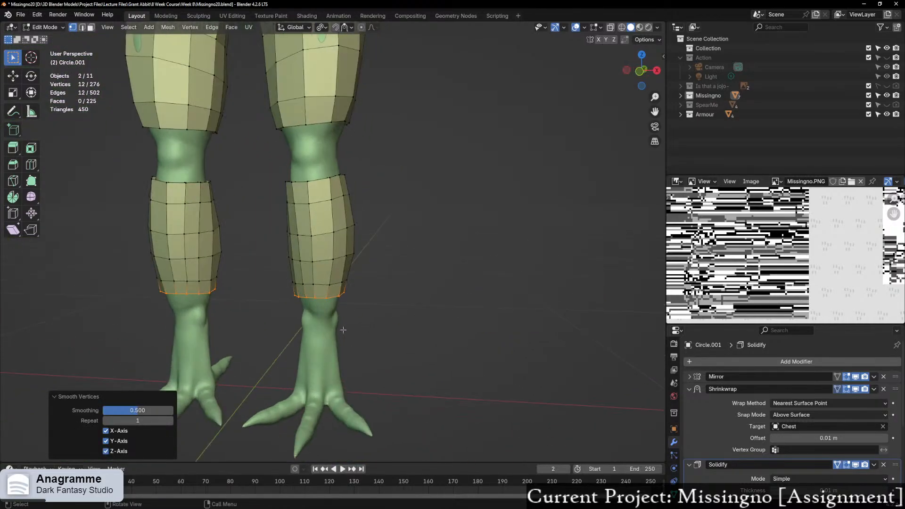
middle_click_drag(334, 261, 335, 366, "shift")
scroll(336, 366, "down", 1)
middle_click_drag(349, 301, 355, 295)
scroll(355, 245, "up", 1)
scroll(354, 246, "up", 1)
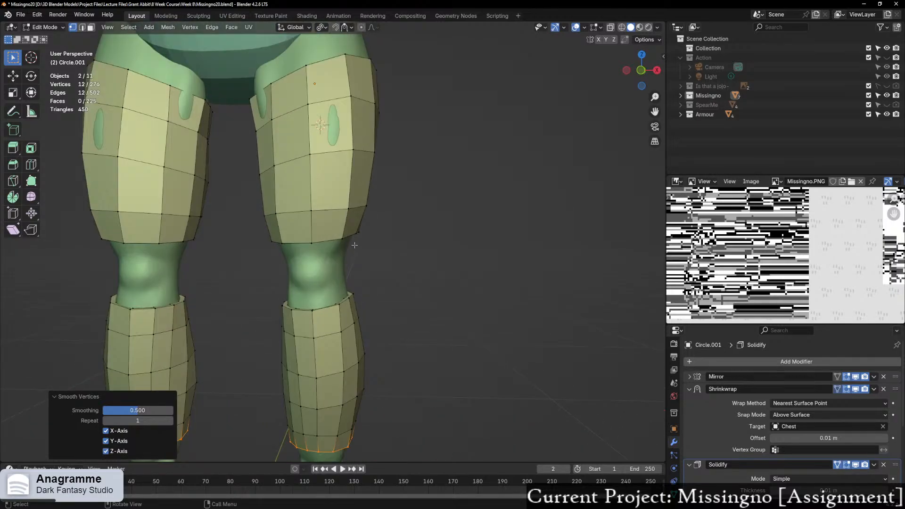
middle_click_drag(354, 245, 404, 341, "shift")
key("ctrl+z")
Step: Slide the thigh armour's inner-column top-rim vertex towards the front by about 0.185, and try sliding the vertex below it
scroll(405, 342, "up", 2)
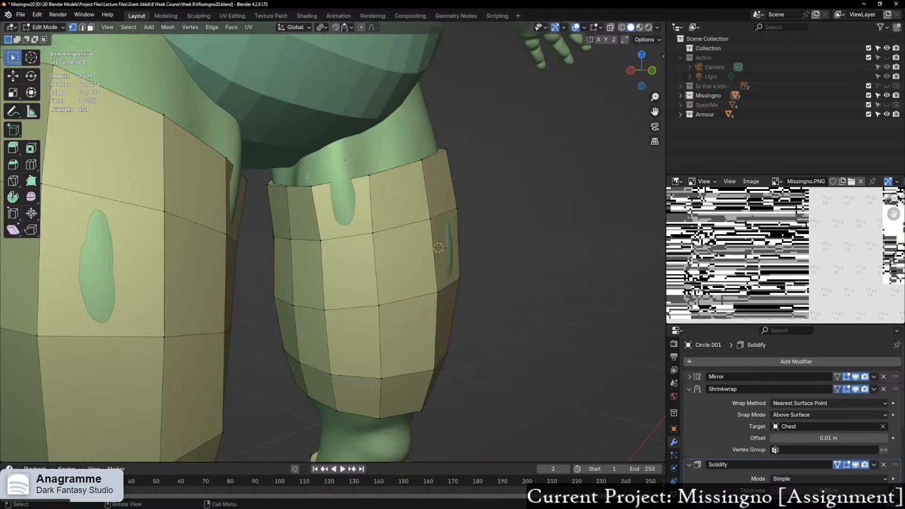
left_click(314, 189)
key("g")
key("g")
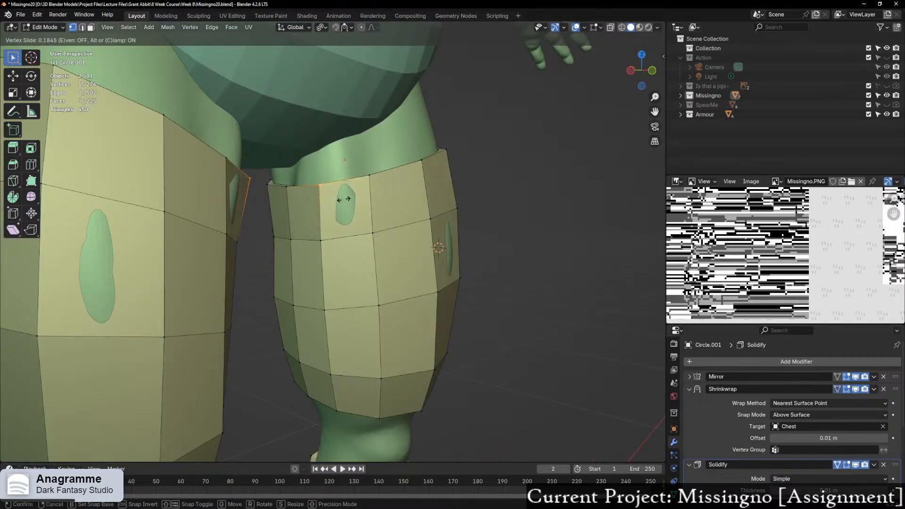
left_click(343, 199)
left_click(324, 242)
key("g")
key("g")
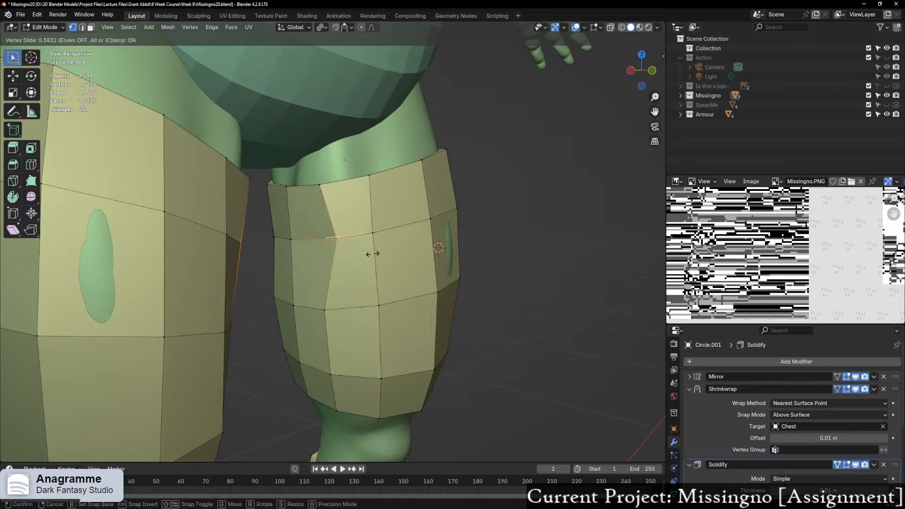
left_click(346, 264)
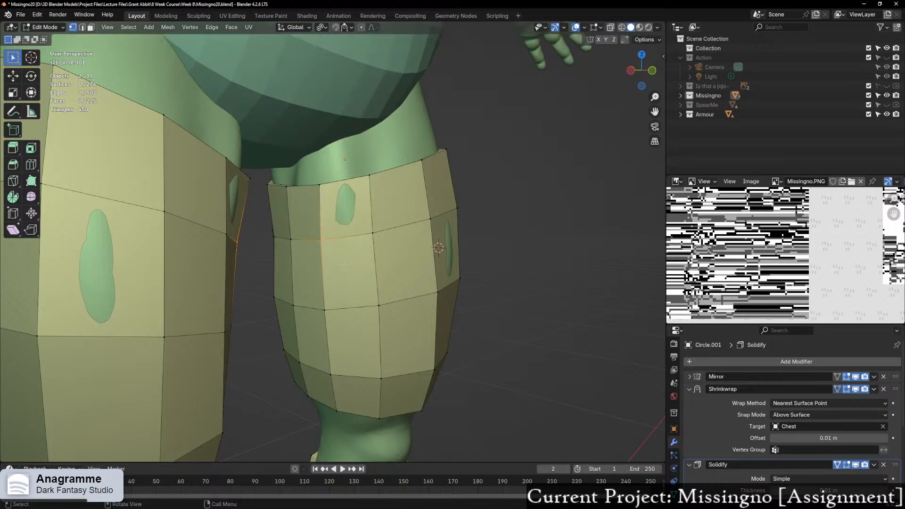
Step: Edge-slide the thigh armour's whole inner column towards the front, and do the same with the column behind it
left_click(330, 355, "alt")
key("g")
key("g")
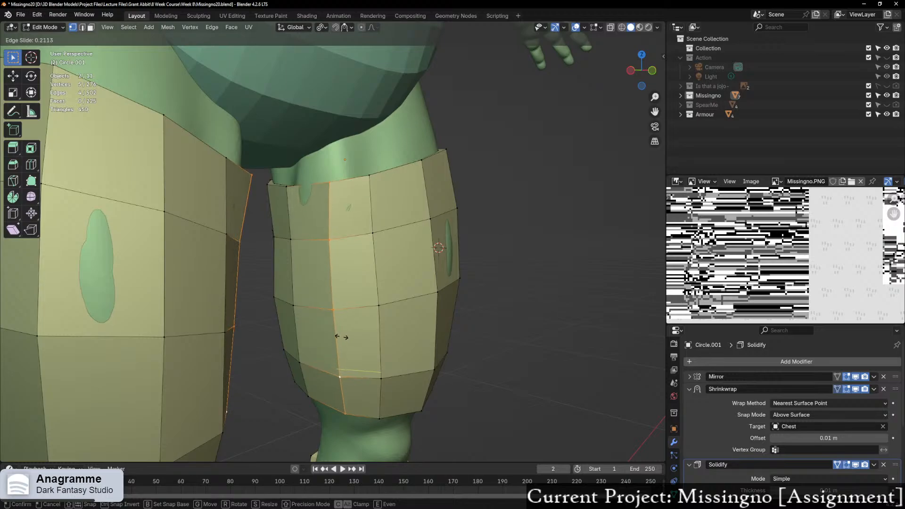
left_click(344, 336)
left_click(297, 300, "alt")
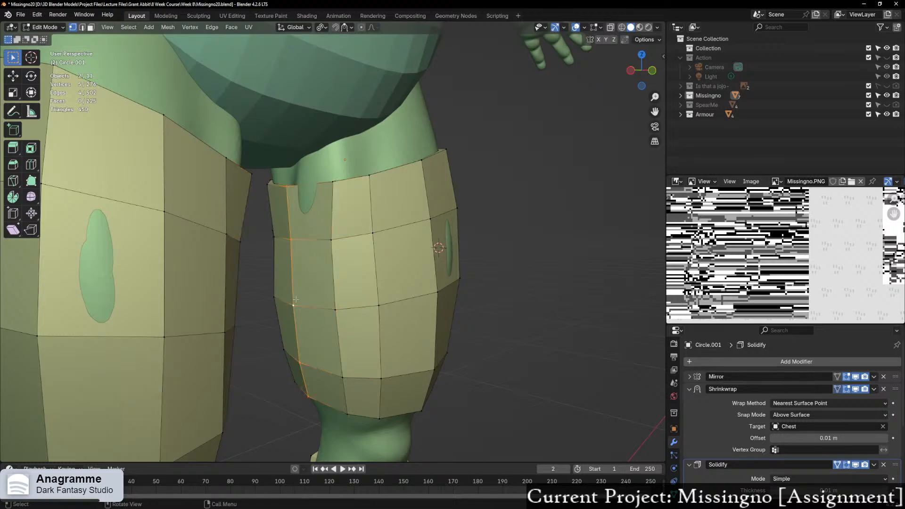
key("g")
key("g")
left_click(303, 298)
Step: Edge-slide the thigh armour's front vertex column towards the outer side of the leg by a factor of about -0.148
middle_click_drag(303, 299, 356, 290)
middle_click_drag(322, 257, 333, 281)
left_click(325, 282, "alt")
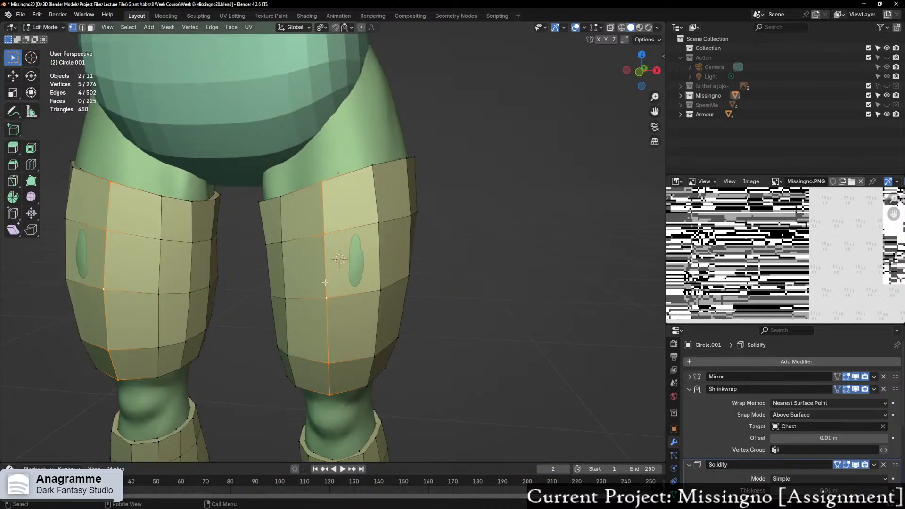
key("g")
key("g")
left_click(332, 283)
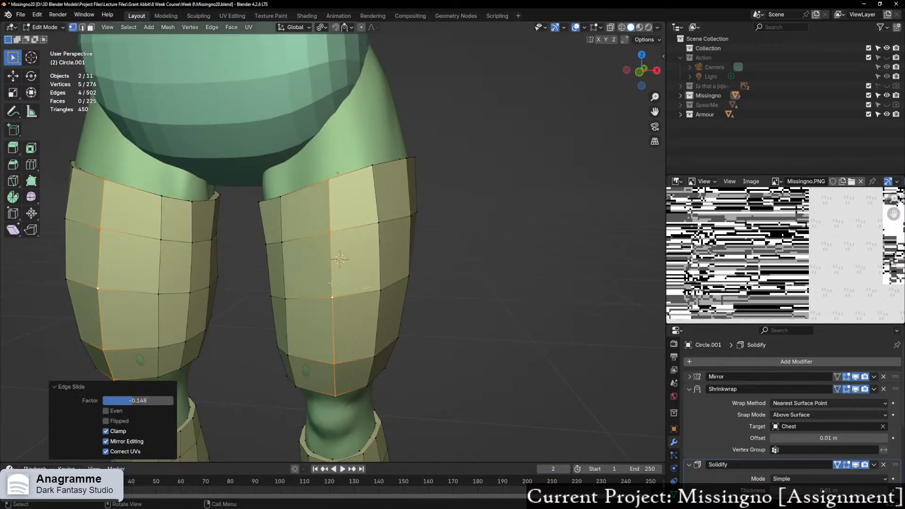
Step: Extrude the thigh armour's top-rim edge loop straight up along Z by about 0.046 m
middle_click_drag(332, 283, 397, 167)
left_click(359, 165, "alt")
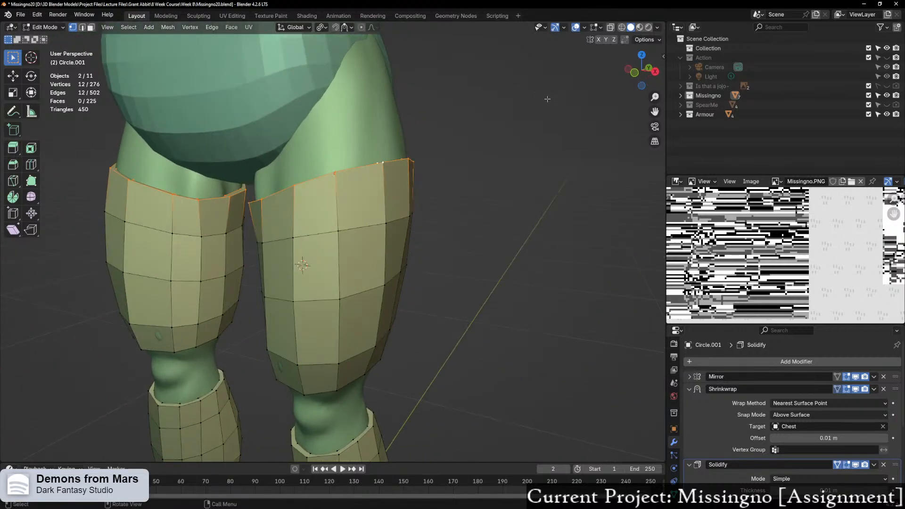
left_click(635, 73)
key("e")
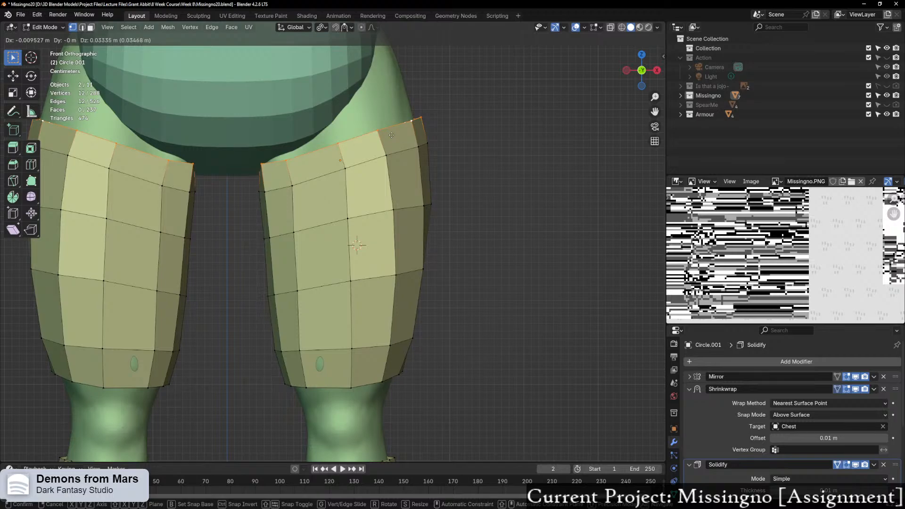
key("s")
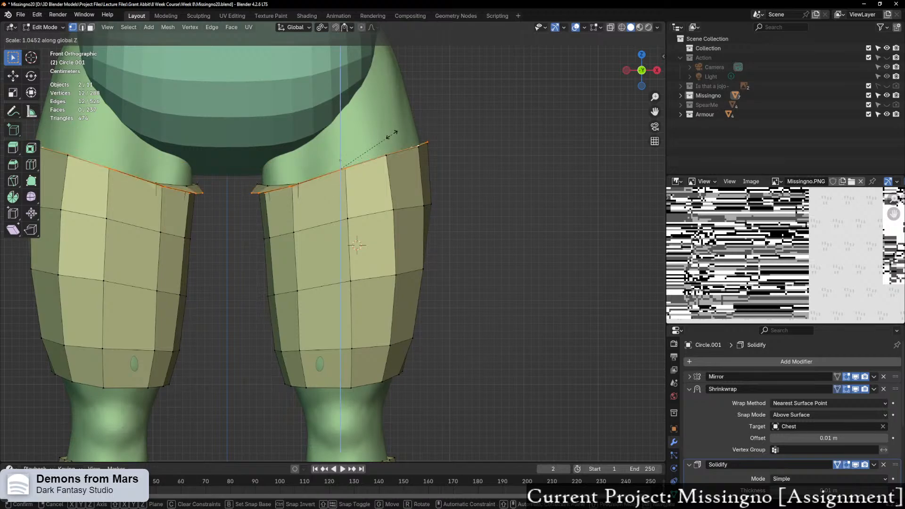
key("z")
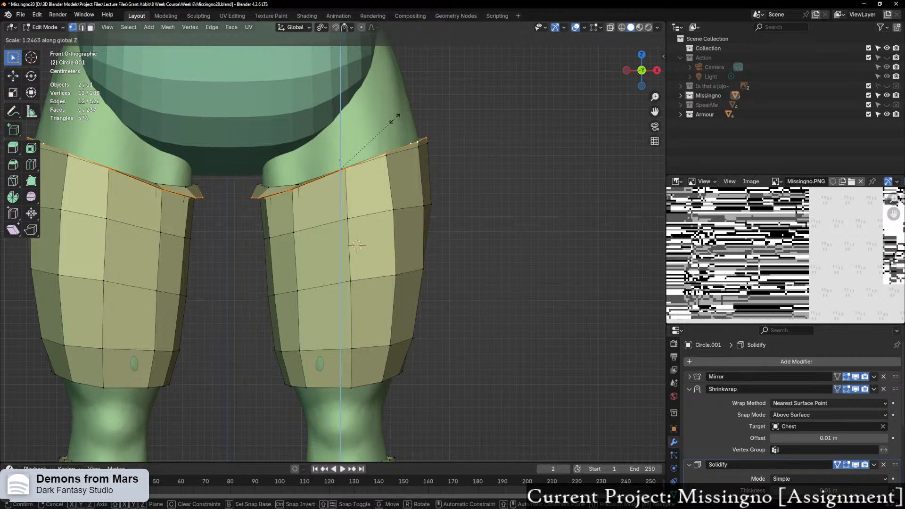
key("g")
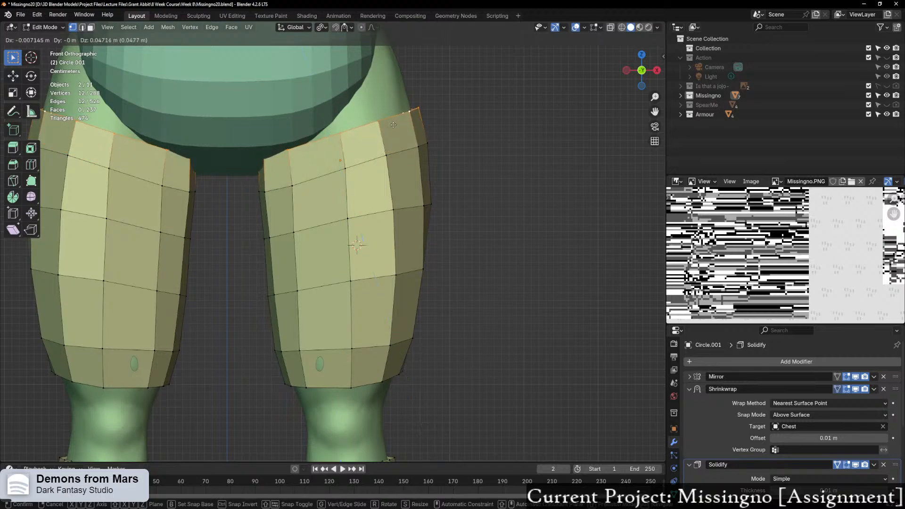
key("z")
left_click(391, 126)
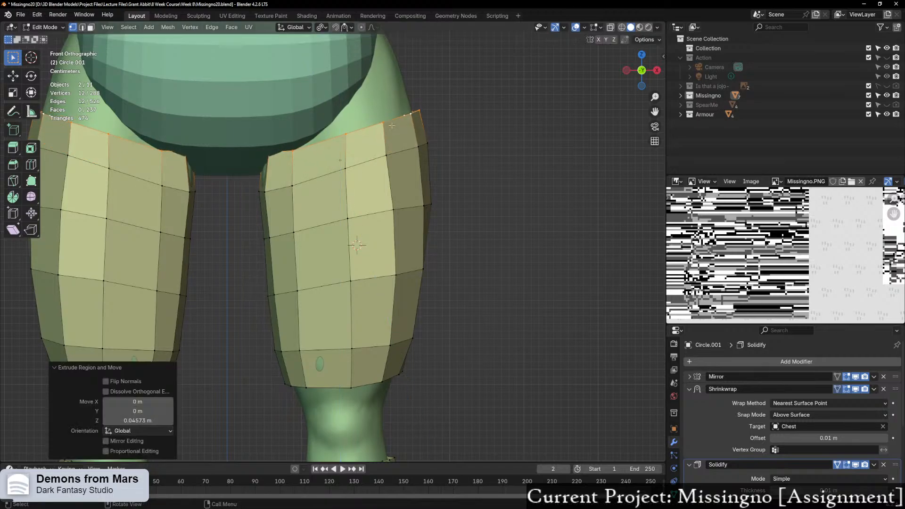
Step: Rotate the extruded thigh rim by about -6.3 degrees in the front view
left_click_drag(634, 78, 626, 95)
left_click(646, 70)
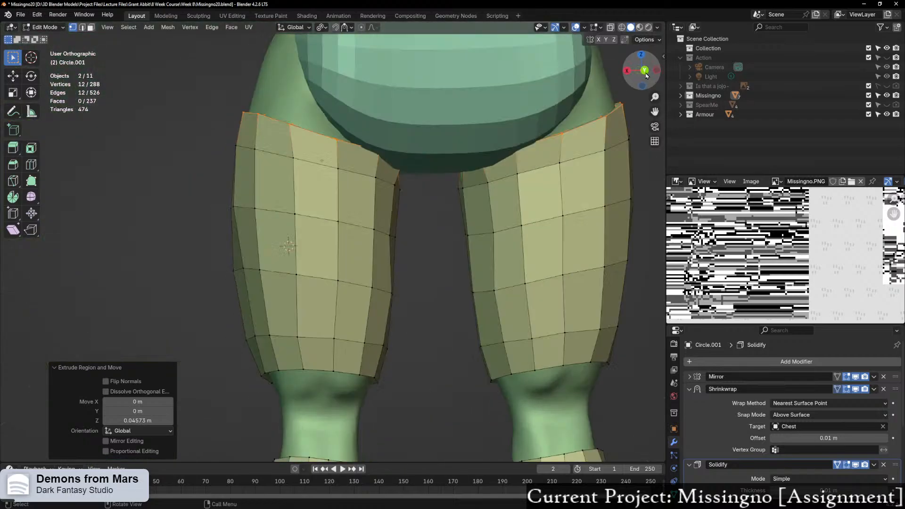
left_click(641, 70)
key("r")
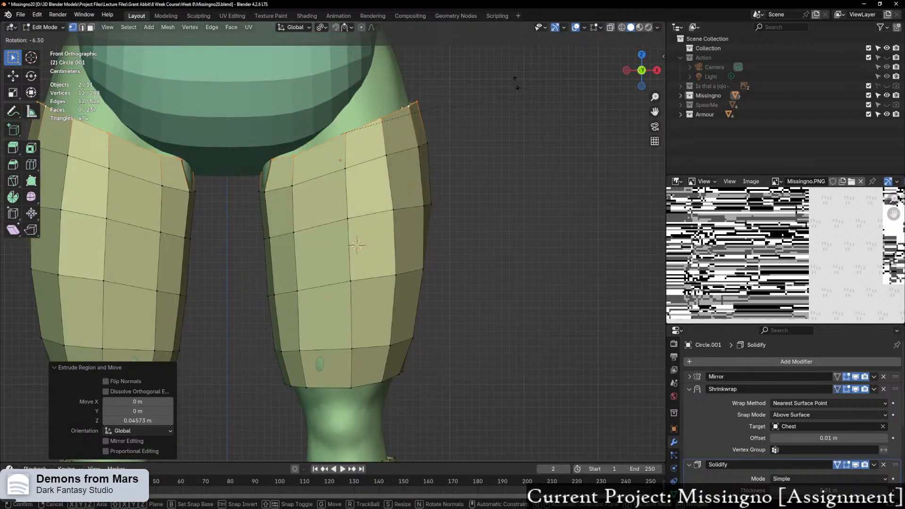
left_click(515, 83)
key("a")
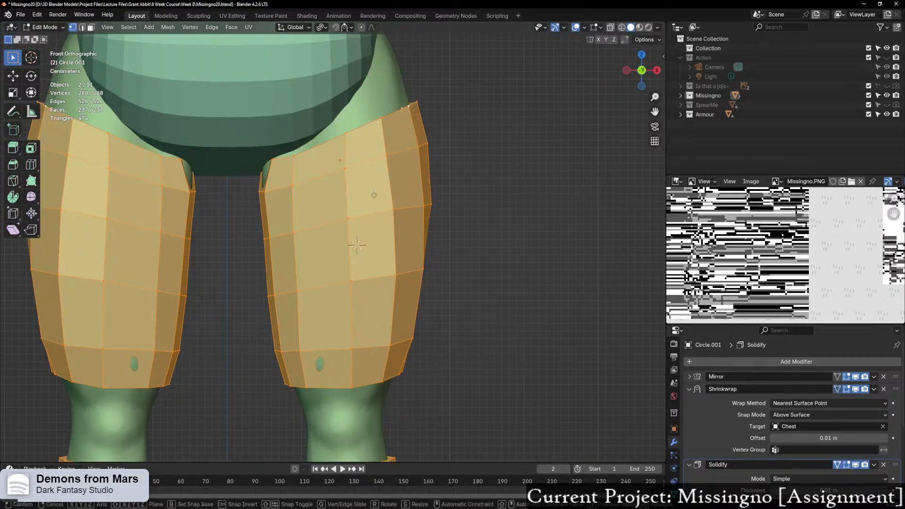
key("g")
left_click(374, 193)
scroll(365, 201, "down", 5)
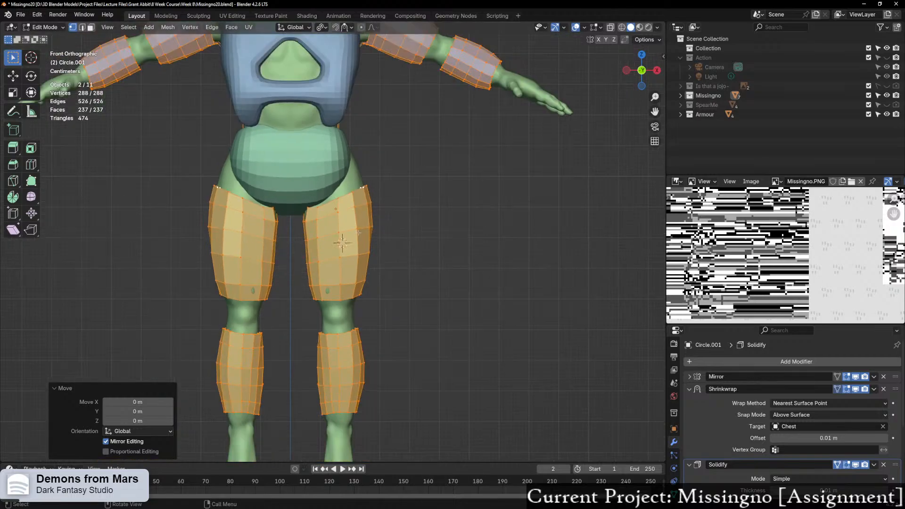
Step: Vertex-slide the raised top-rim vertex on the thigh armour's inner side downward by a factor of about 0.325
scroll(388, 204, "up", 3)
middle_click_drag(388, 205, 394, 259)
scroll(409, 233, "up", 4)
scroll(383, 409, "up", 3)
middle_click_drag(375, 352, 403, 387, "shift")
left_click(368, 196)
key("alt+z")
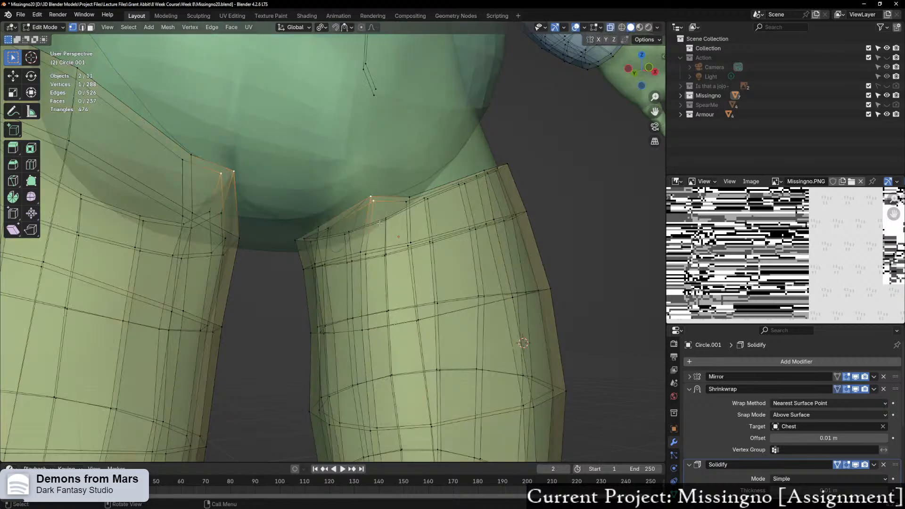
key("shift+v")
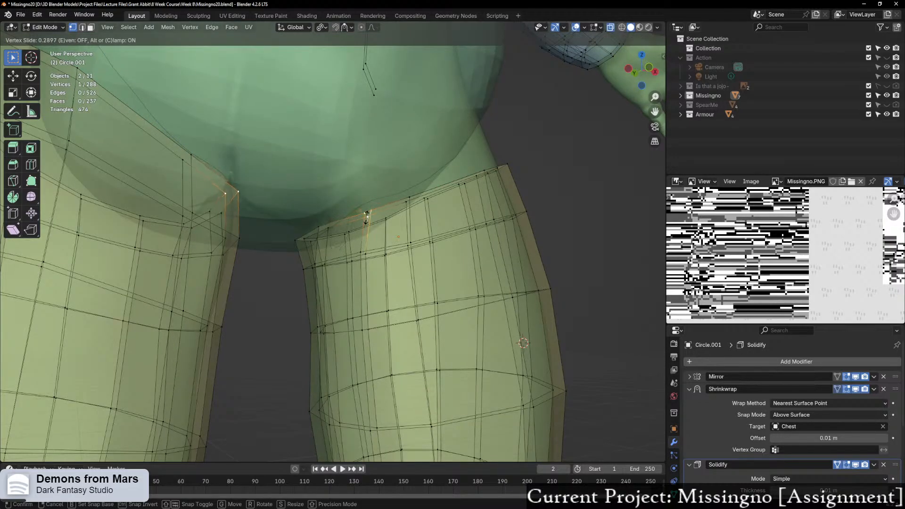
left_click(371, 221)
key("alt+z")
Step: Slide the neighbouring inner top-rim vertex of the thigh armour down by a factor of about 0.362
key("alt+z")
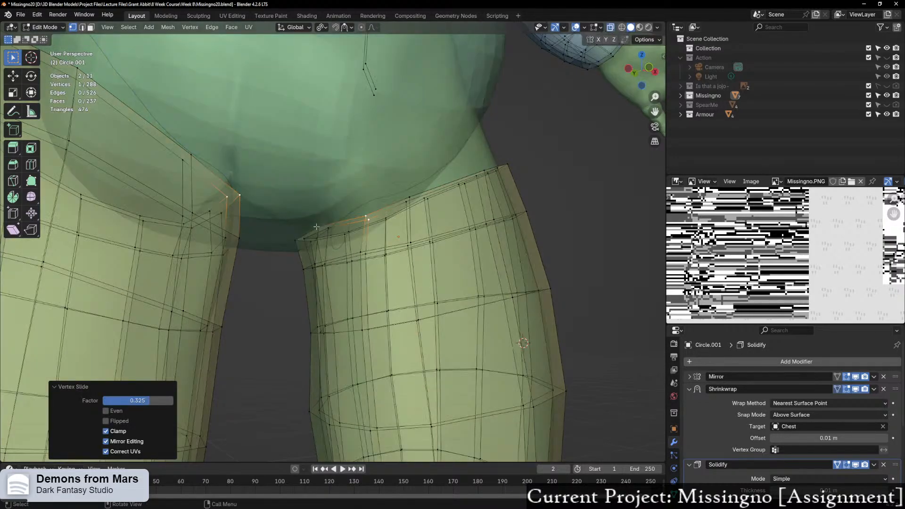
key("shift+v")
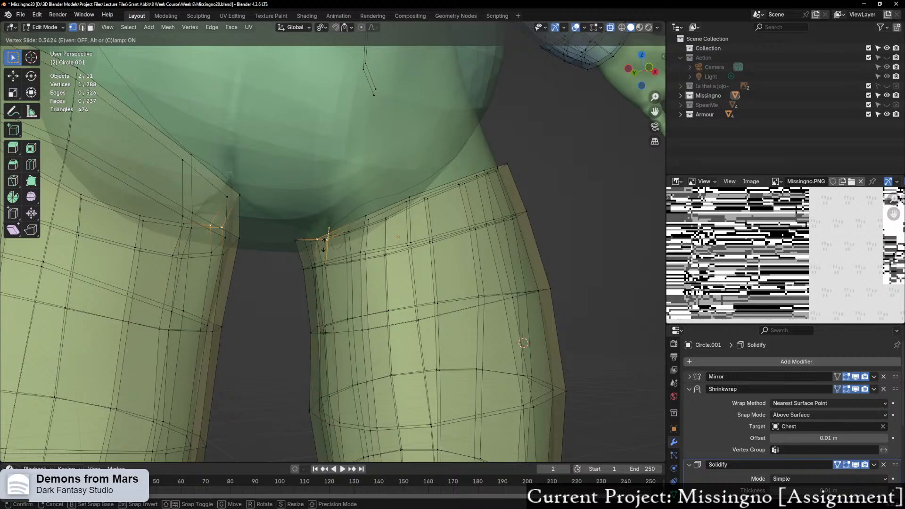
left_click(324, 245)
middle_click_drag(349, 244, 390, 243)
key("alt+z")
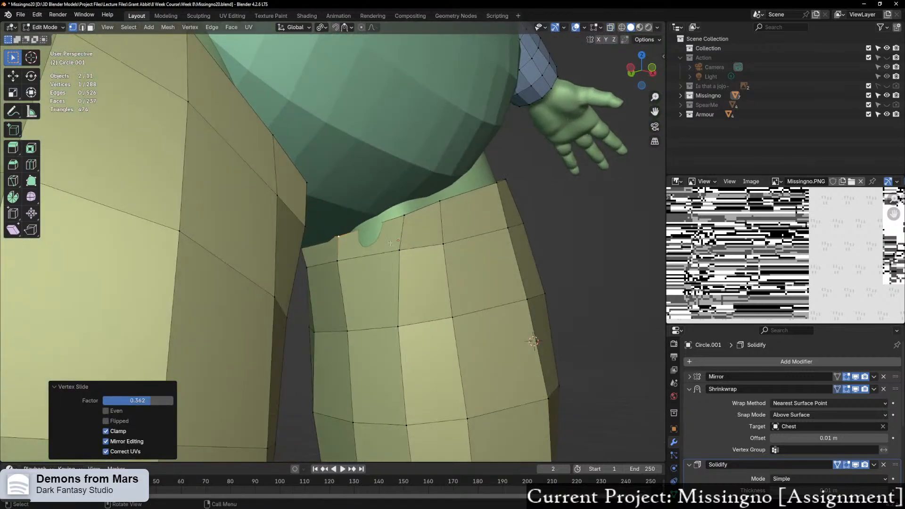
Step: Edge-slide the short vertical edge in the thigh armour's top row near the groin by about -0.094
key("2")
left_click(399, 234)
key("g")
key("g")
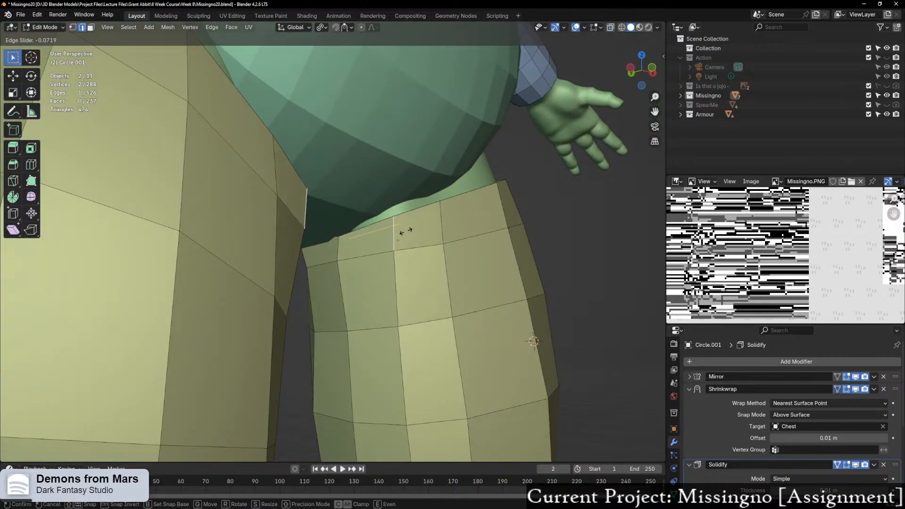
left_click(404, 232)
scroll(405, 232, "down", 3)
middle_click_drag(405, 232, 341, 270)
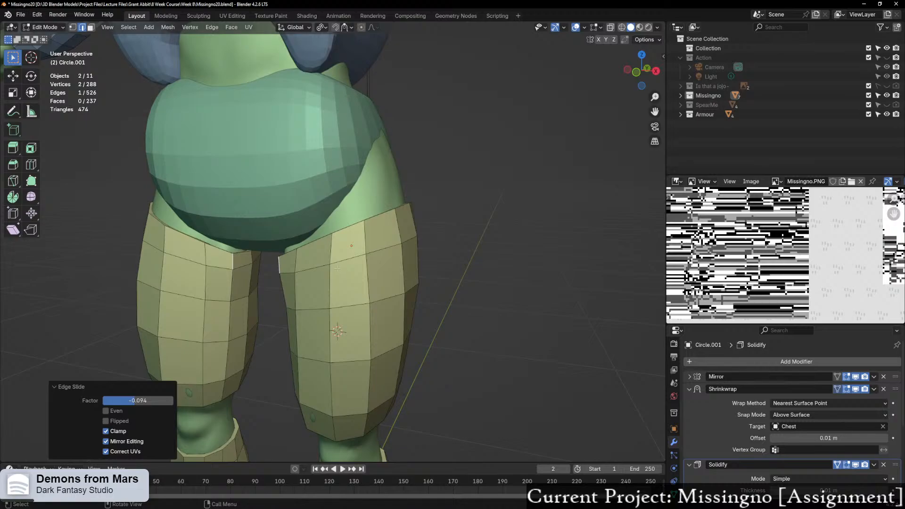
scroll(337, 268, "up", 4)
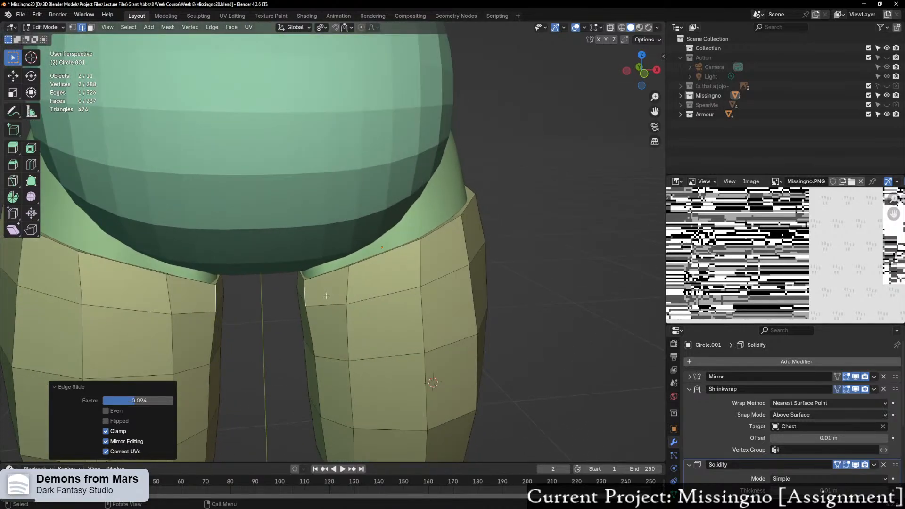
scroll(326, 296, "up", 3)
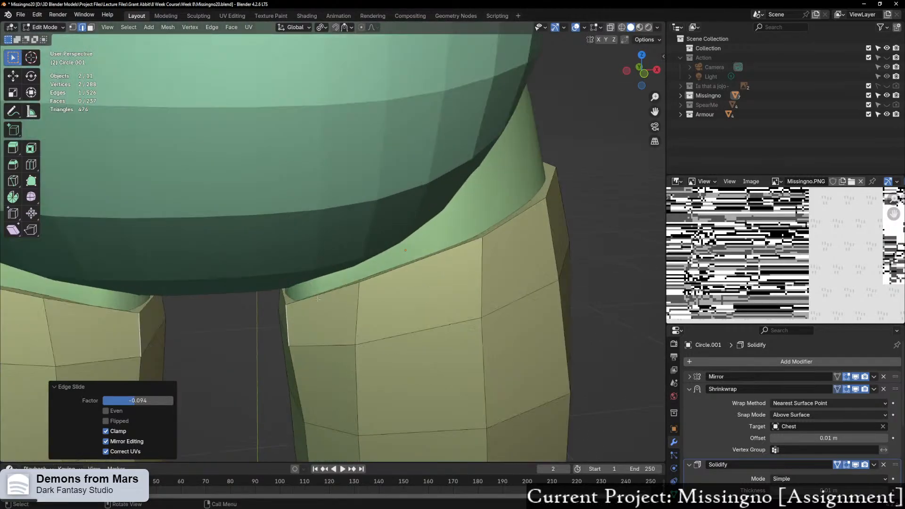
scroll(318, 299, "up", 1)
middle_click_drag(293, 317, 279, 304)
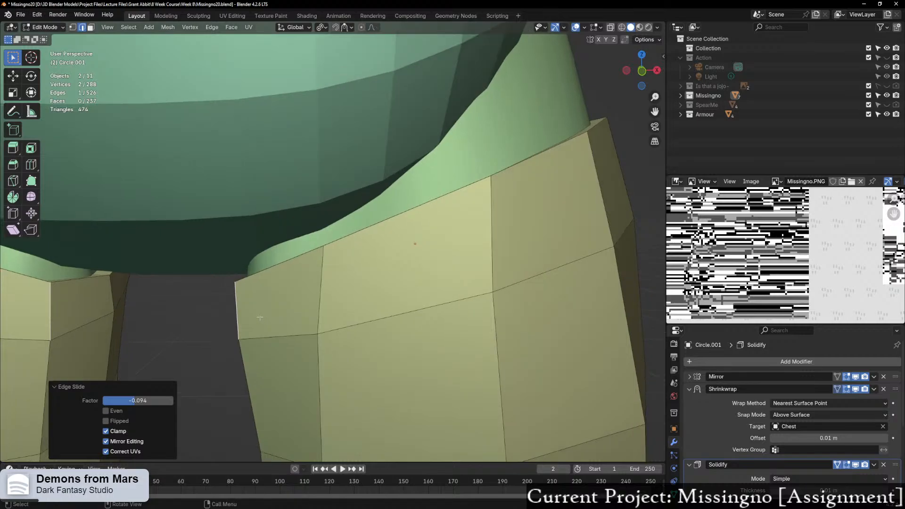
key("g")
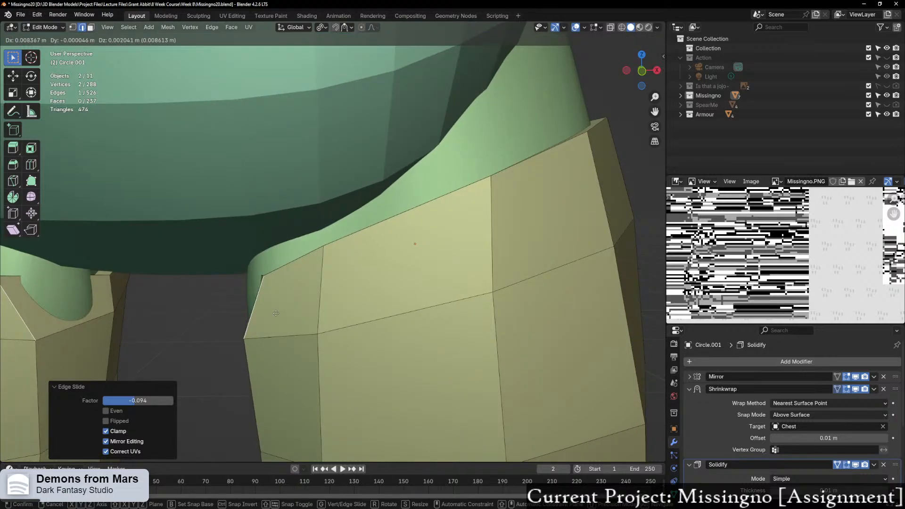
key("x")
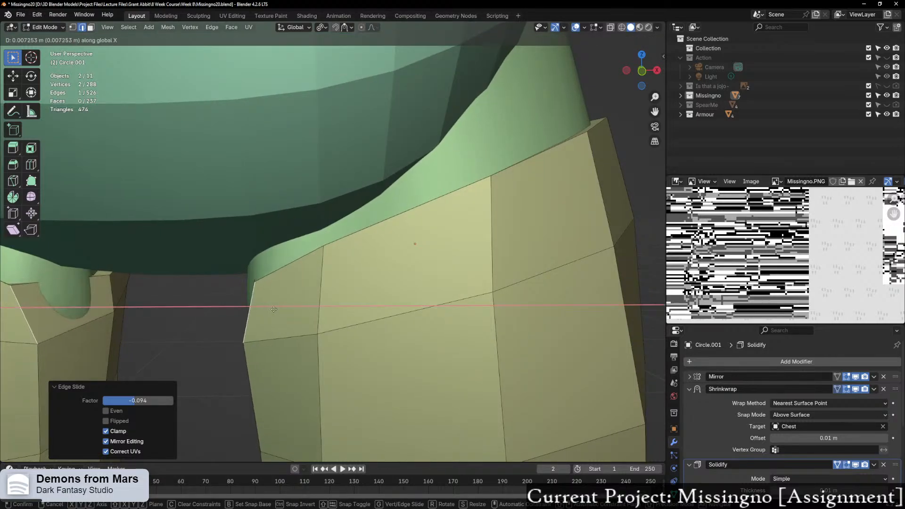
right_click(283, 308)
middle_click_drag(285, 307, 347, 296)
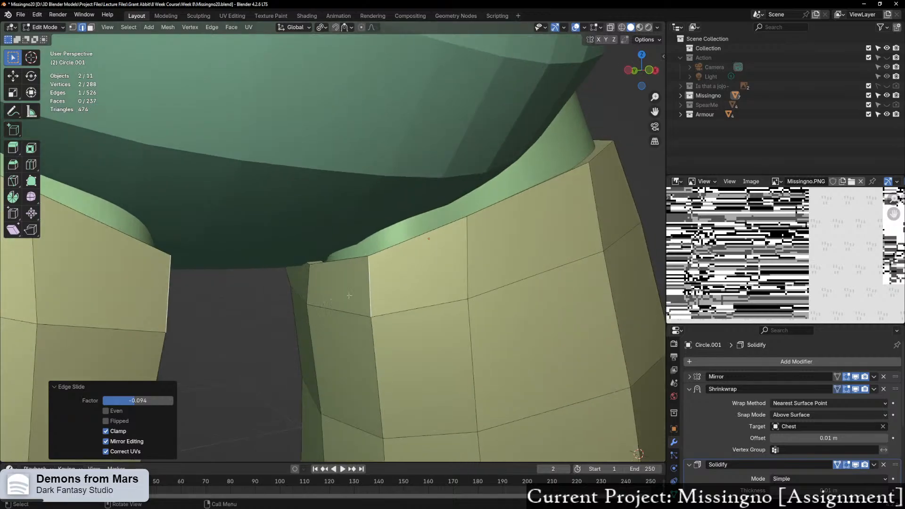
key("g")
key("g")
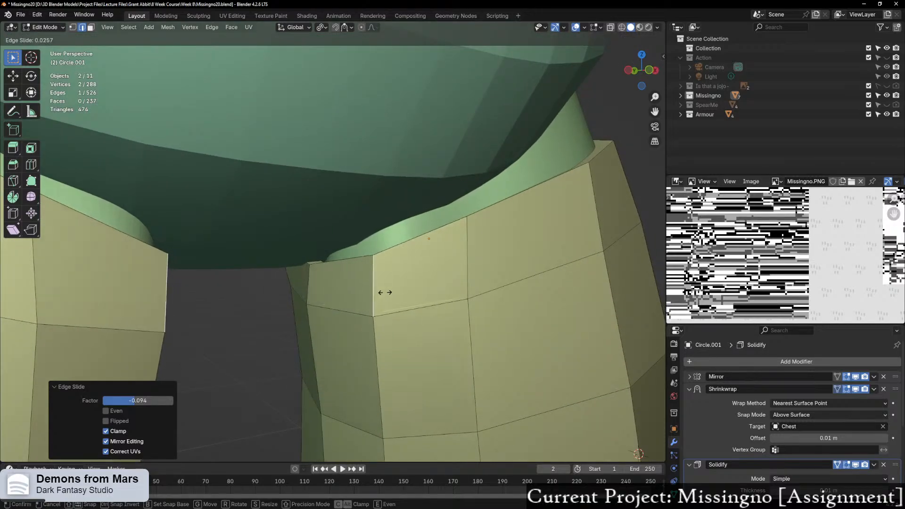
right_click(385, 293)
Step: Bridge two front bottom-rim edges of the thigh armour to the two matching top-rim edges of the shin armour, using two cuts
scroll(384, 293, "down", 11)
middle_click_drag(376, 313, 329, 332)
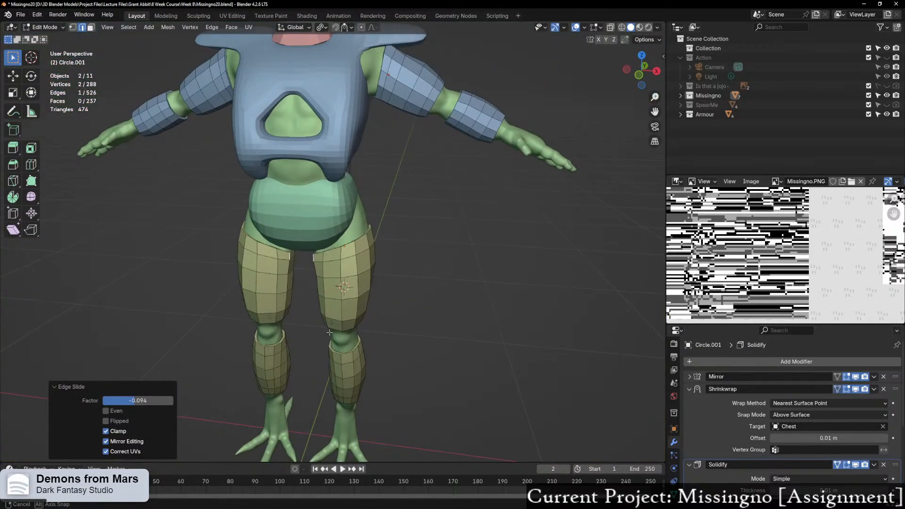
scroll(376, 310, "up", 3)
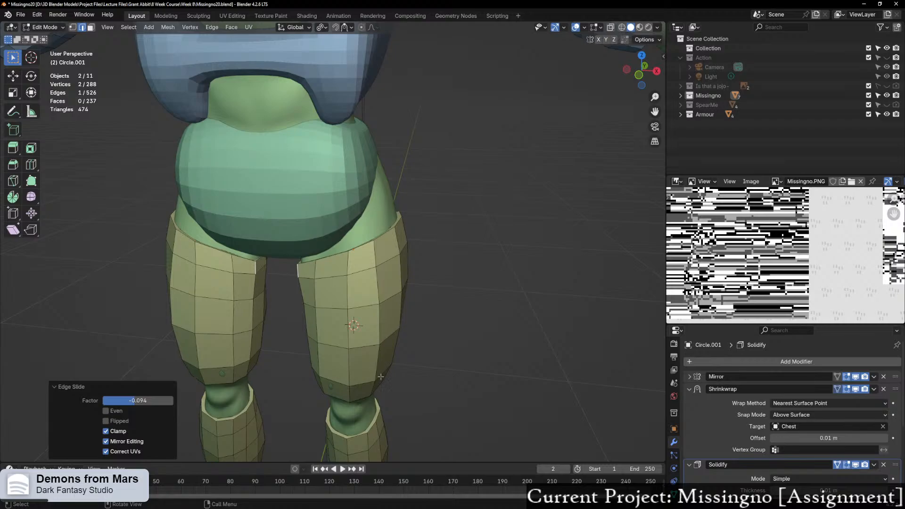
middle_click_drag(381, 377, 408, 289)
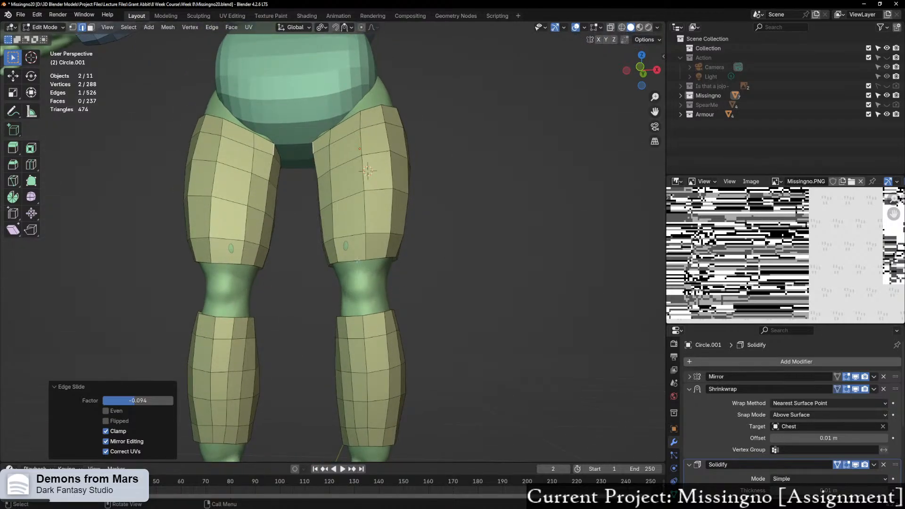
left_click(376, 261, "alt+shift")
scroll(371, 337, "up", 2)
middle_click_drag(385, 337, 360, 323)
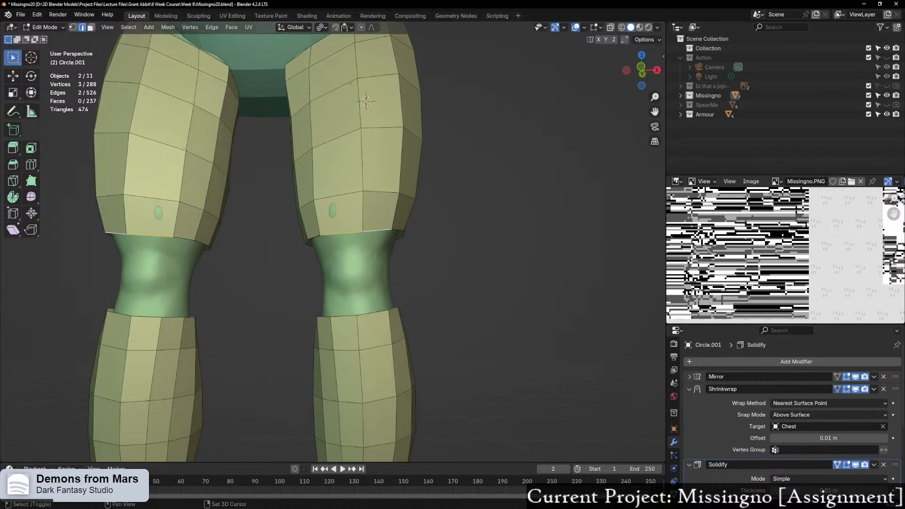
left_click(370, 314, "shift")
right_click(371, 314)
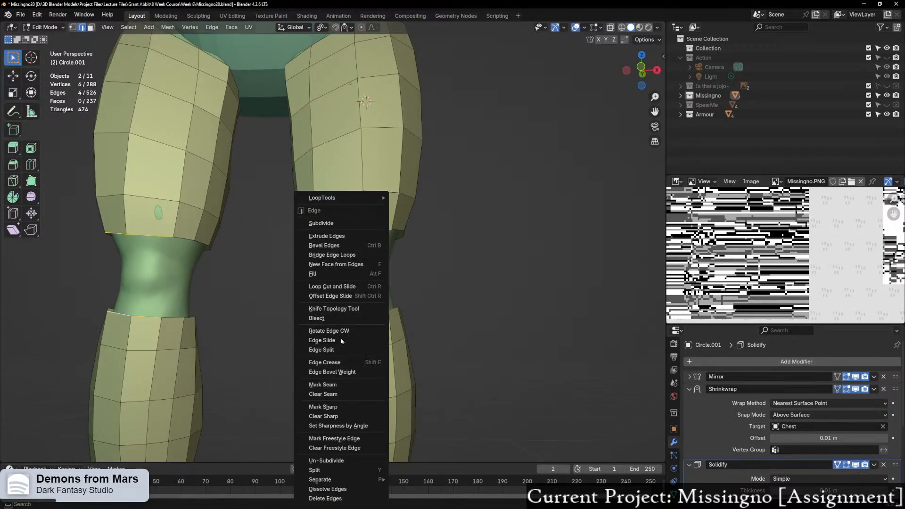
left_click(335, 255)
middle_click_drag(448, 326, 430, 322)
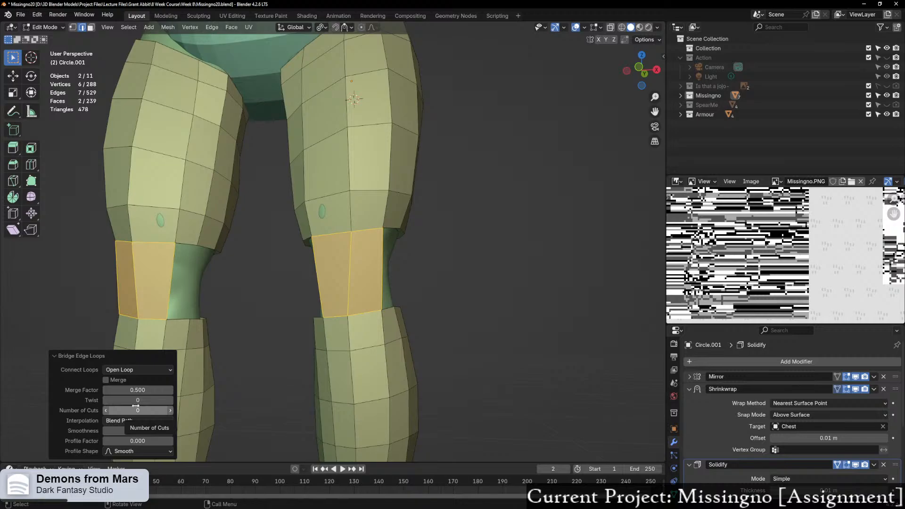
left_click(171, 413)
left_click(172, 413)
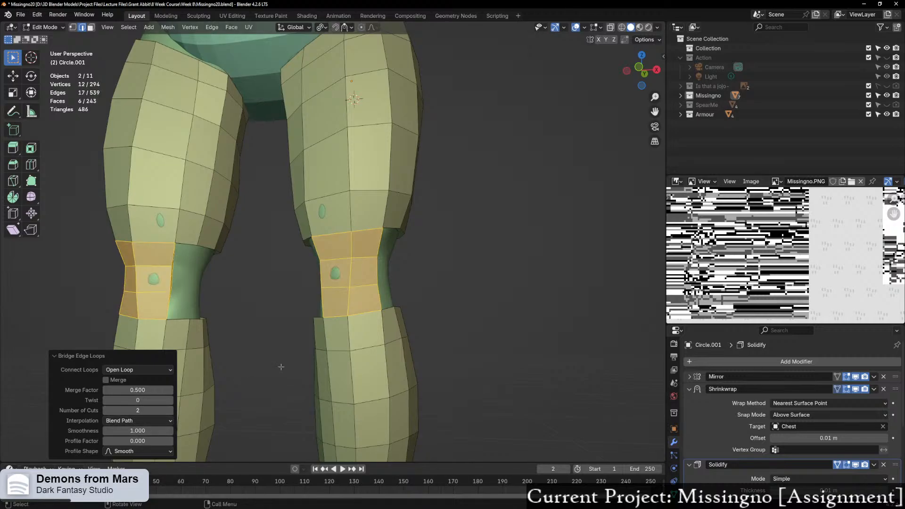
Step: Switch to vertex selection and examine the knee bridge up close and against the character's full leg armour
middle_click_drag(283, 330, 389, 301)
scroll(293, 328, "up", 2)
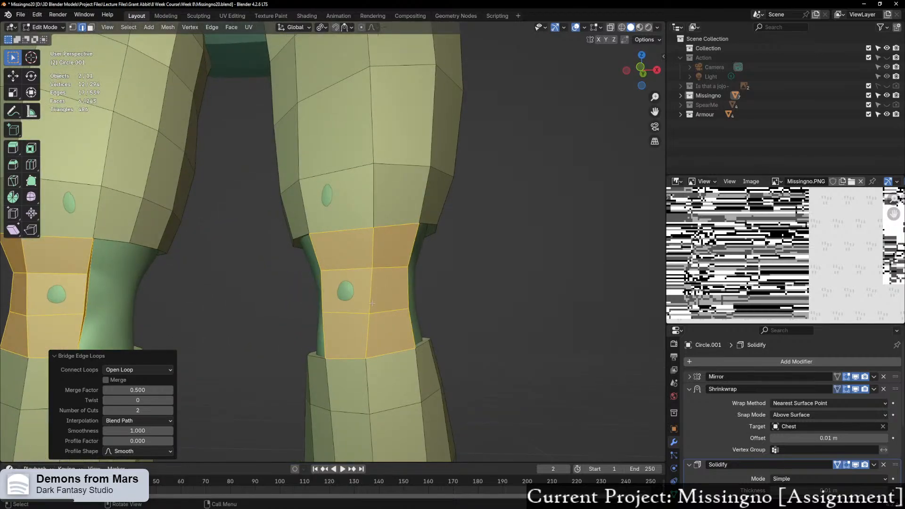
key("1")
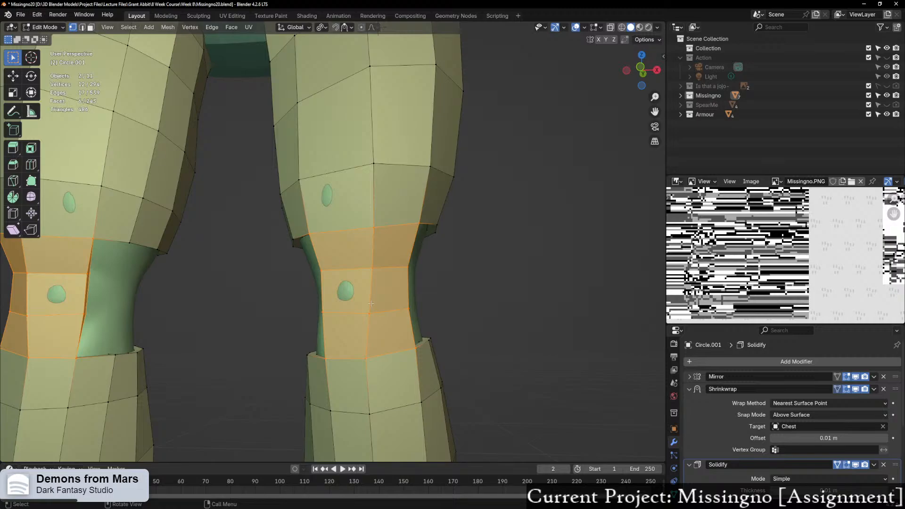
key("g")
left_click(371, 304)
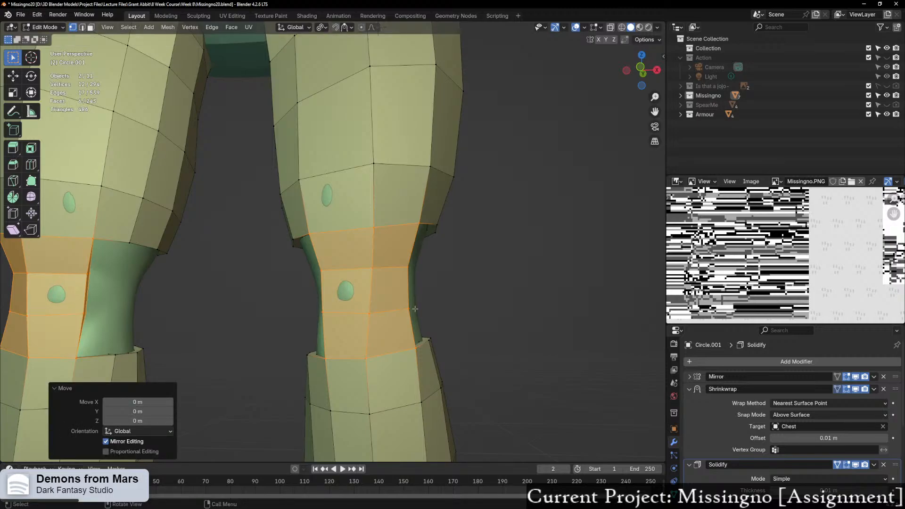
middle_click_drag(371, 304, 484, 310)
scroll(467, 302, "down", 3)
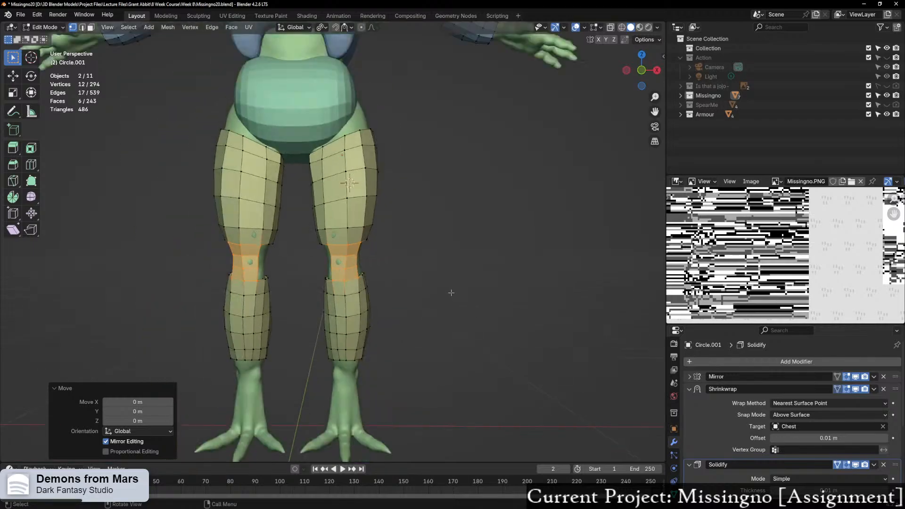
scroll(441, 248, "down", 1)
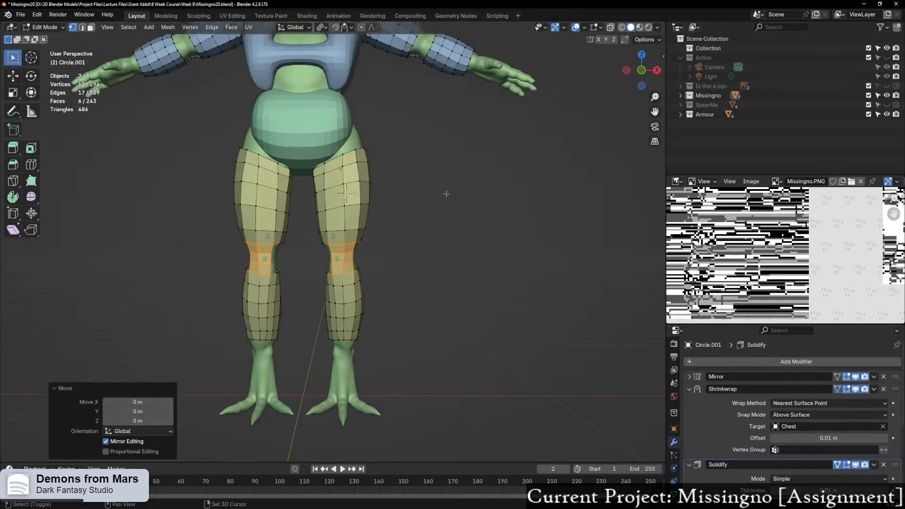
middle_click_drag(446, 194, 440, 341, "shift")
scroll(470, 362, "down", 2)
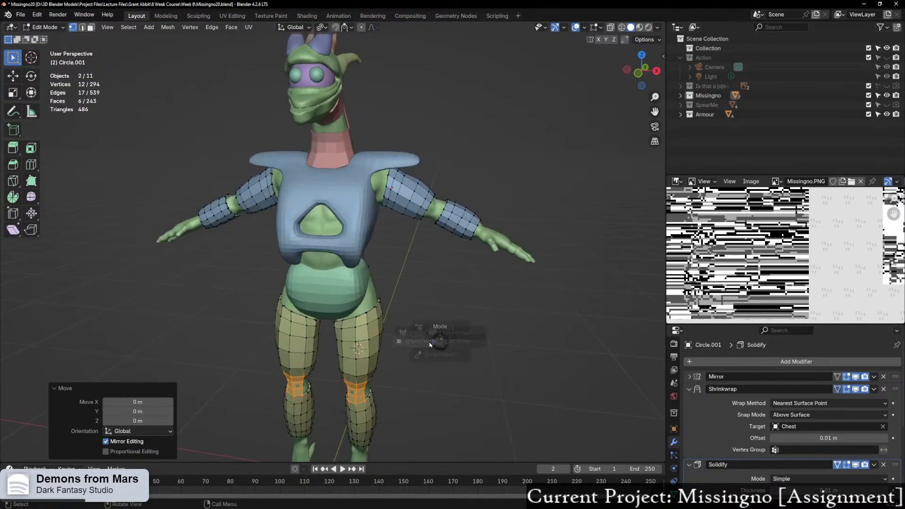
Step: Switch to Object Mode and examine the arm and leg armour from the front and back
key("ctrl+Tab")
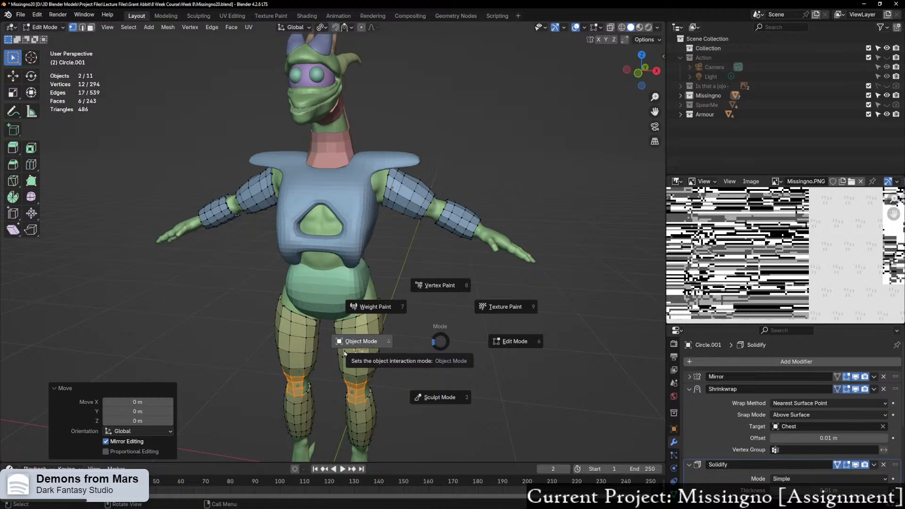
key("Escape")
middle_click_drag(368, 355, 448, 259)
key("ctrl+Tab")
left_click(395, 252)
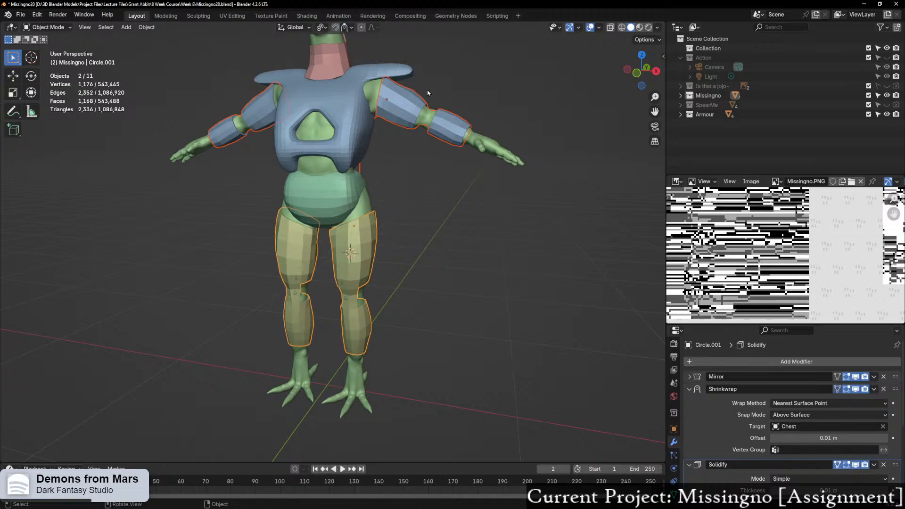
middle_click_drag(381, 136, 324, 188)
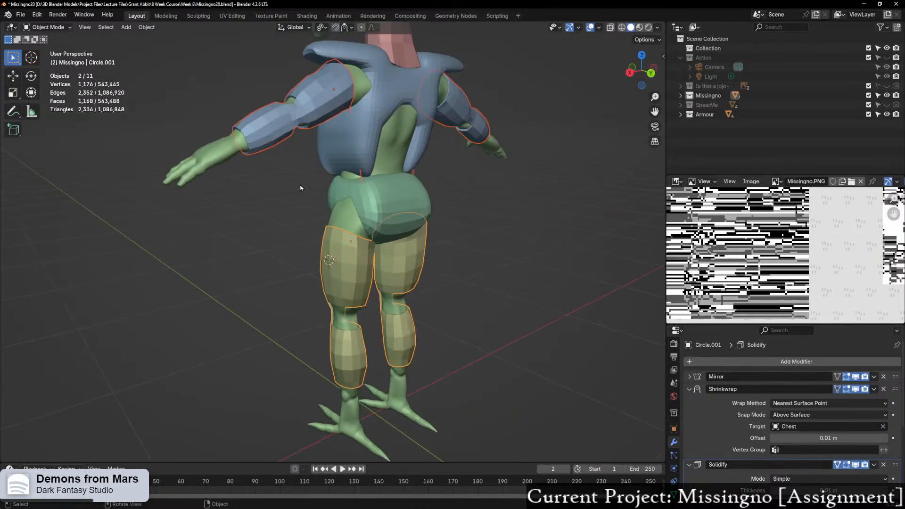
scroll(378, 200, "up", 4)
scroll(377, 200, "down", 5)
middle_click_drag(377, 199, 358, 262)
scroll(335, 272, "up", 4)
Step: Delete the stray chain of vertices running down the torso's side between the arm armour and the thigh armour in Edit Mode
left_click(385, 274)
key("alt+z")
left_click_drag(335, 193, 374, 289)
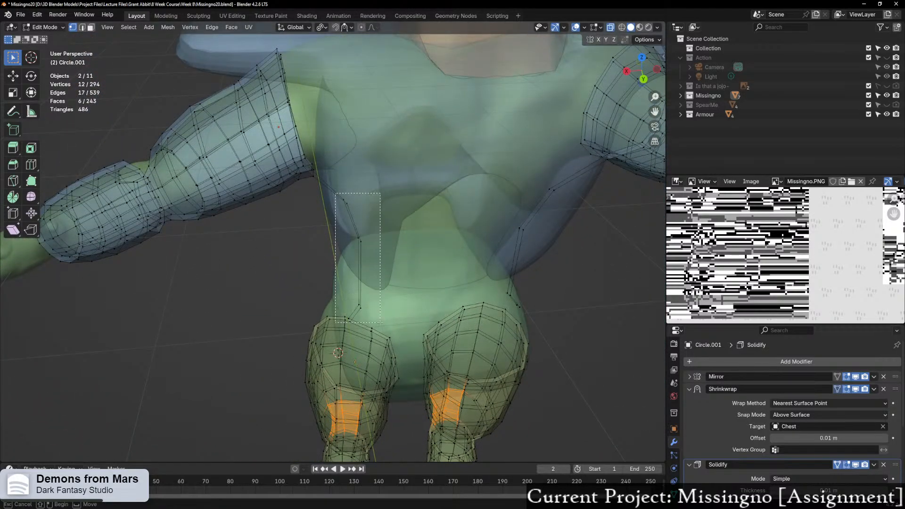
left_click_drag(380, 322, 380, 322)
middle_click_drag(380, 322, 378, 200)
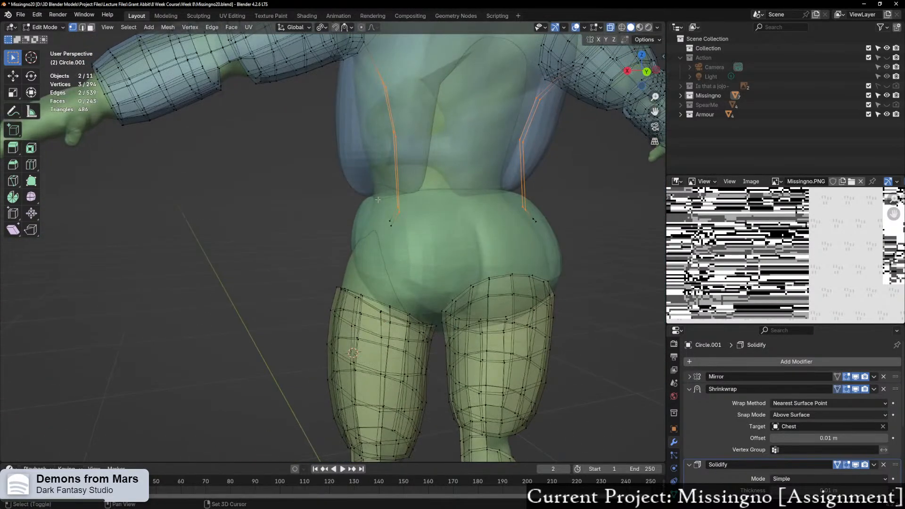
middle_click_drag(412, 258, 372, 268)
key("x")
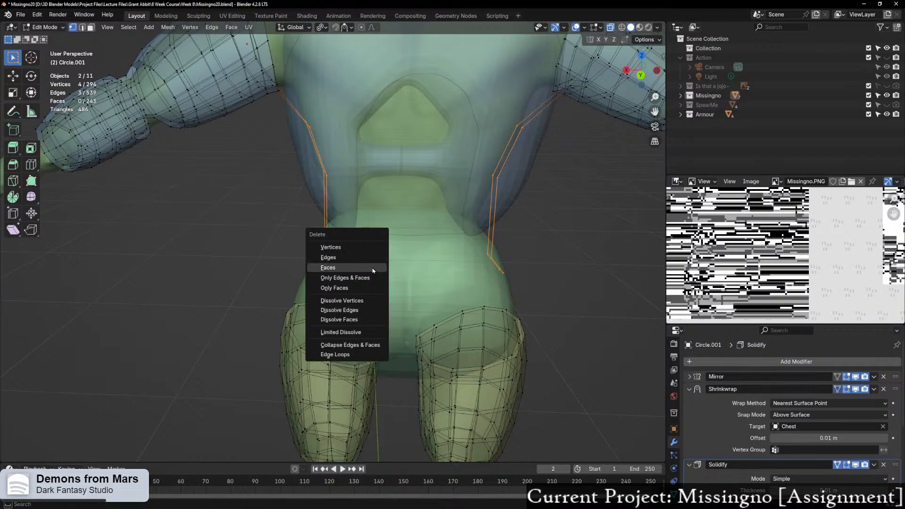
left_click(362, 249)
mouse_move(362, 250)
middle_mouse_down()
mouse_move(308, 291)
mouse_move(358, 264)
middle_mouse_up()
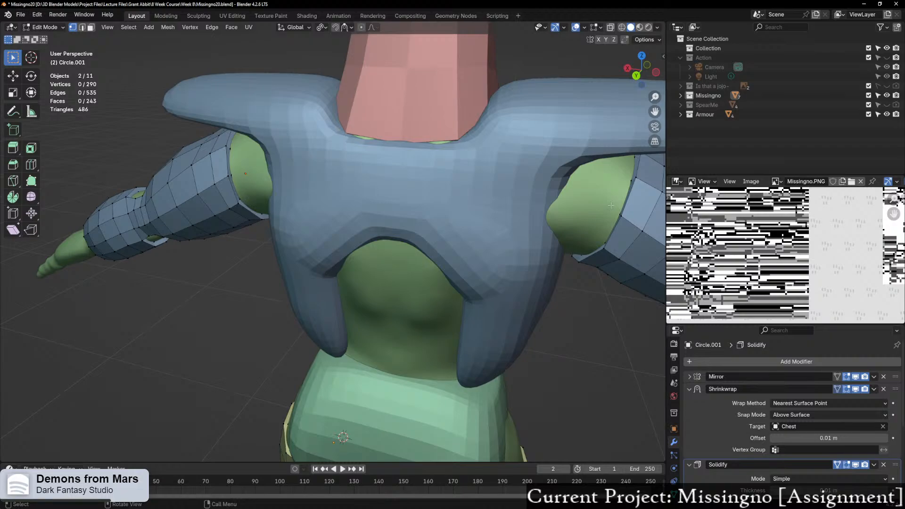
Step: Isolate the arm and leg armour in local view, check it for leftover geometry, and restore the full scene
key("KP_Divide")
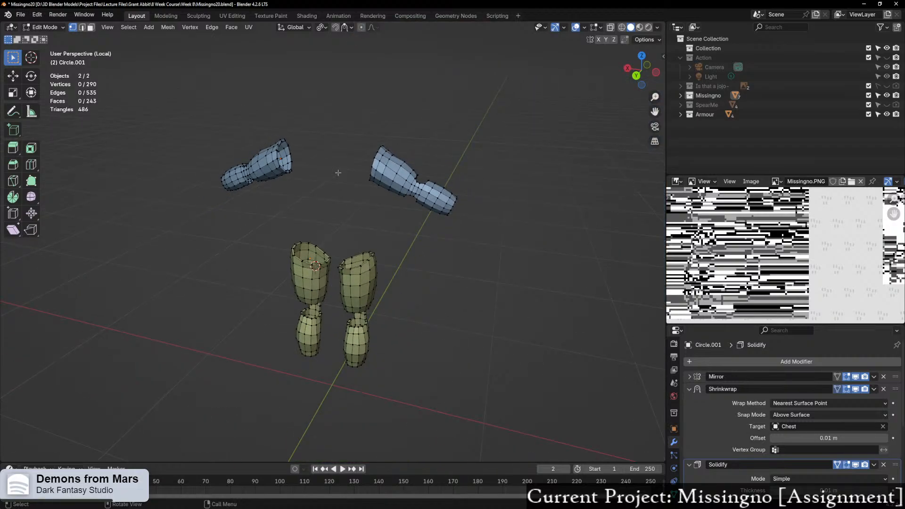
scroll(336, 173, "up", 8)
middle_click_drag(348, 206, 499, 424, "shift")
middle_click_drag(283, 245, 349, 171)
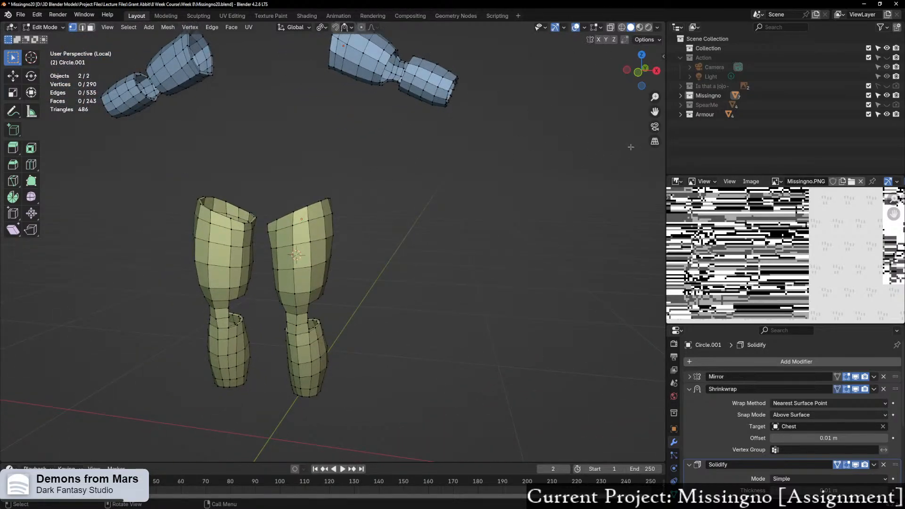
key("KP_Divide")
scroll(449, 202, "up", 5)
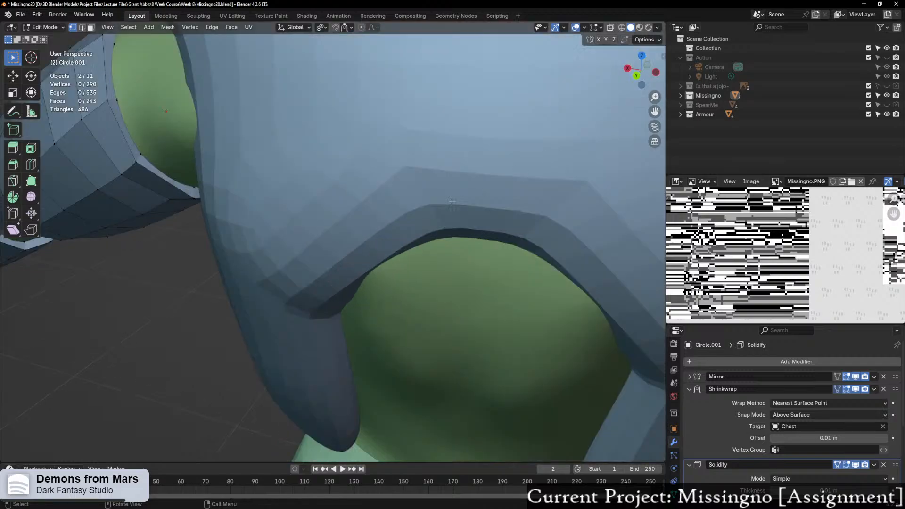
scroll(445, 204, "down", 8)
middle_click_drag(407, 208, 518, 196)
Step: Return to Object Mode, clear the selection and inspect the armour's fit around the whole character
key("ctrl+Tab")
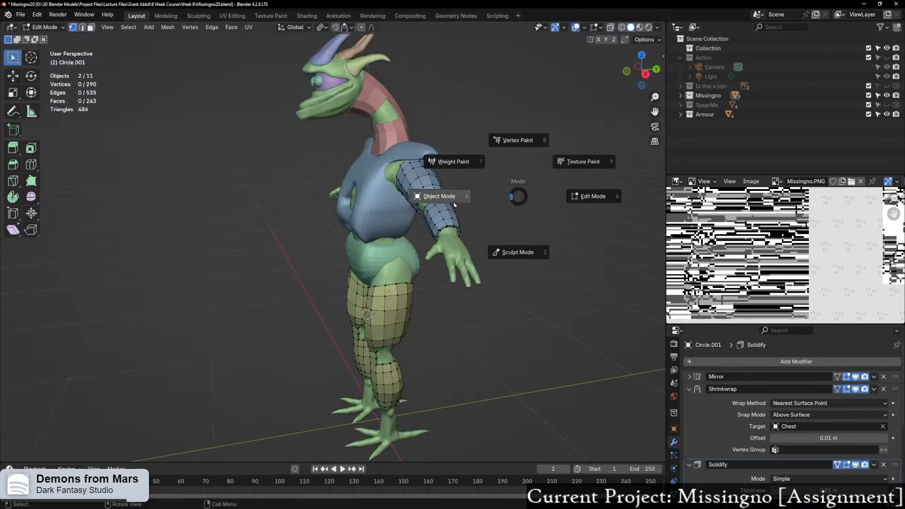
left_click(388, 211)
middle_click_drag(389, 211, 481, 210)
middle_click_drag(441, 299, 405, 318)
middle_click_drag(454, 241, 315, 262)
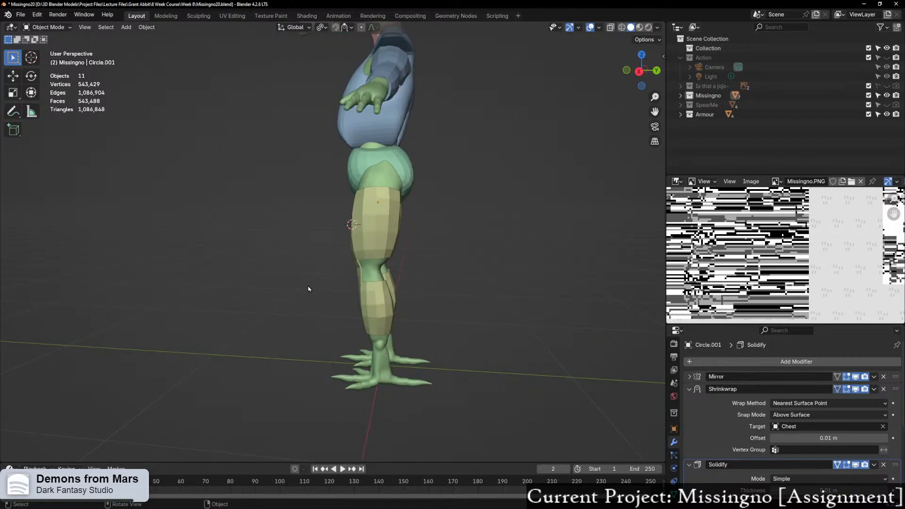
middle_click_drag(308, 291, 412, 309)
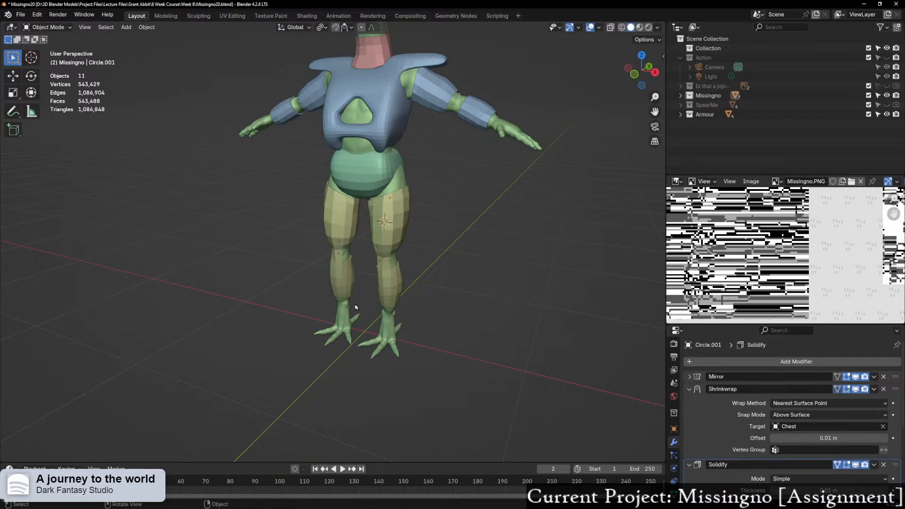
middle_click_drag(591, 203, 351, 288)
scroll(458, 221, "up", 3)
scroll(401, 269, "up", 3)
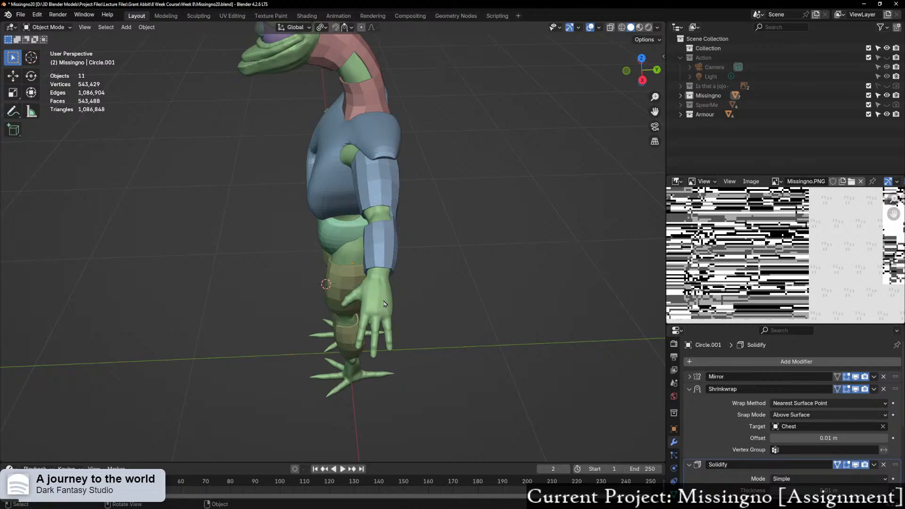
Step: Select the body mesh and place the 3D cursor on the back of the hand
left_click(384, 303)
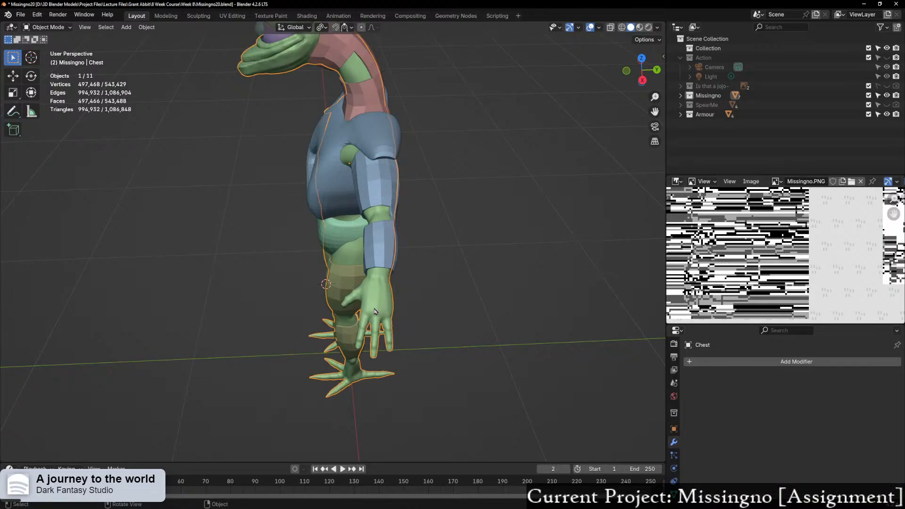
middle_click_drag(377, 310, 378, 309, "shift")
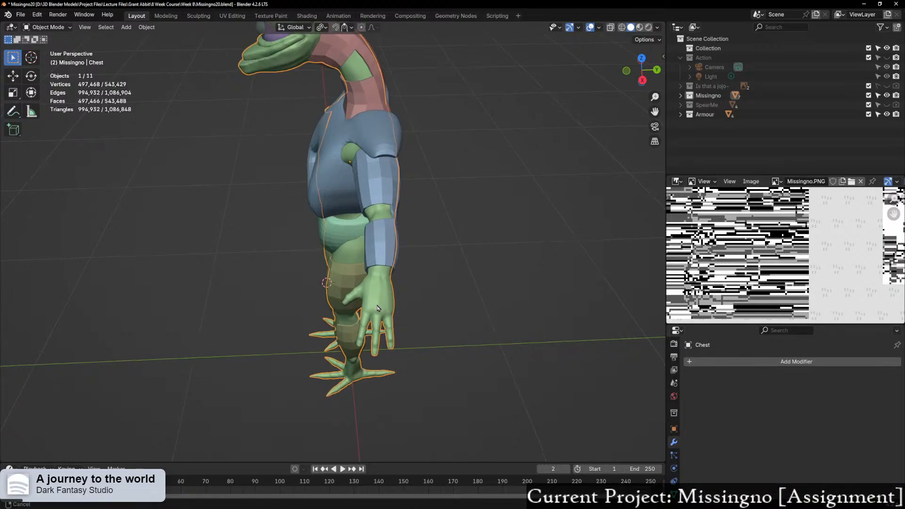
scroll(380, 307, "down", 2)
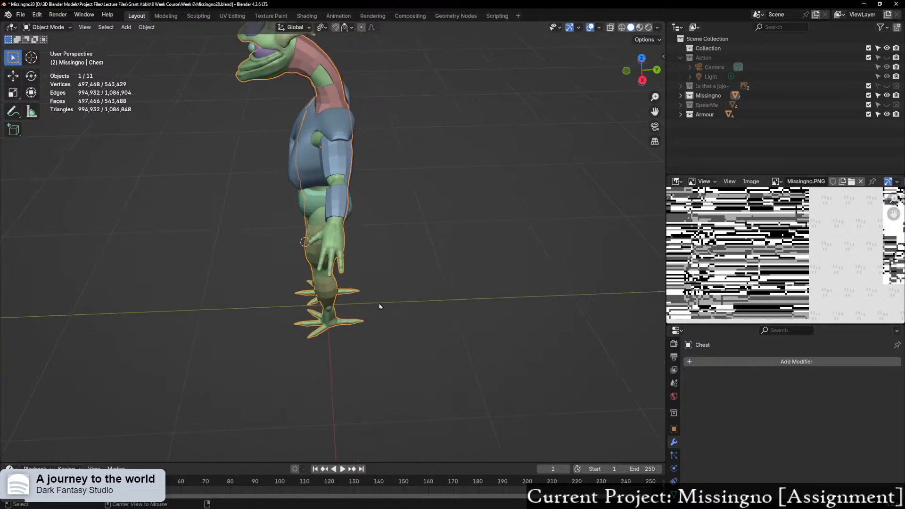
scroll(380, 305, "up", 4)
scroll(431, 273, "down", 2)
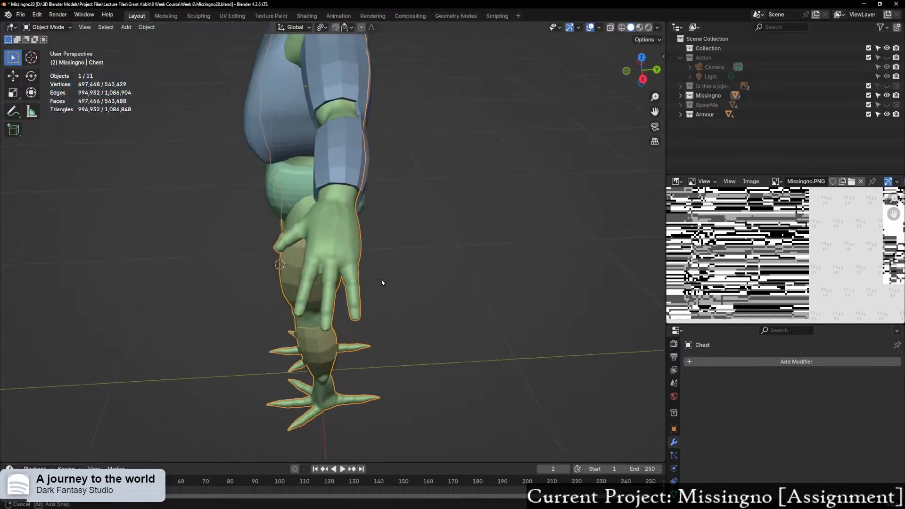
key("ctrl+Tab")
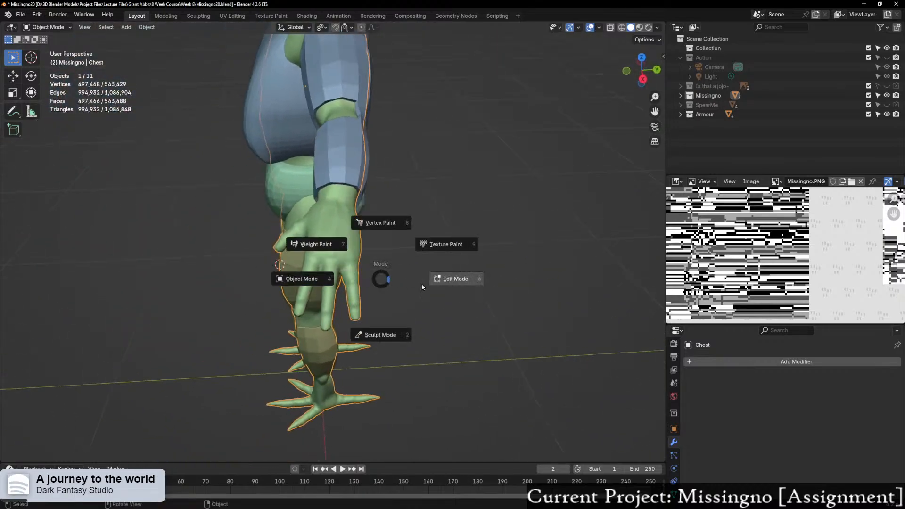
left_click(281, 282)
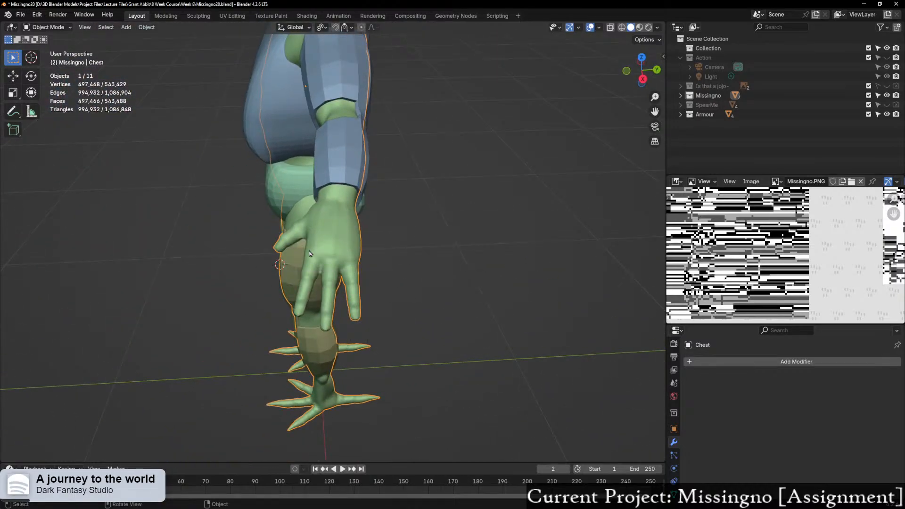
right_click(329, 232, "shift")
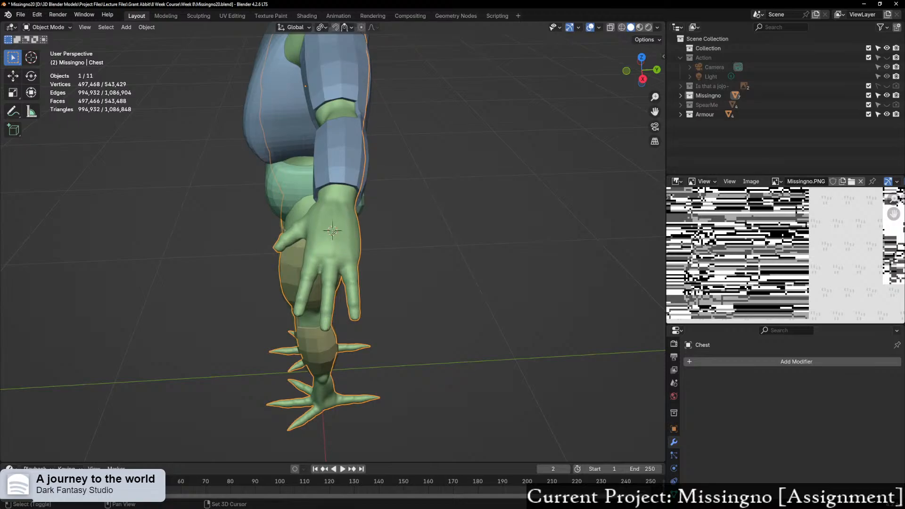
right_click_drag(334, 237, 335, 242, "shift")
middle_click_drag(356, 251, 451, 242)
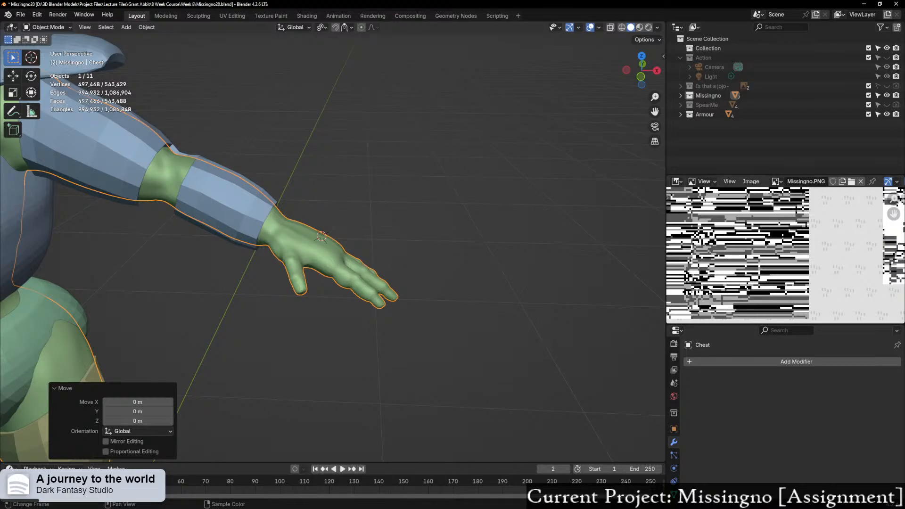
Step: Examine the Missingno image up close and the hand, fingers and forearm armour from several angles
scroll(782, 285, "up", 3)
middle_click_drag(783, 285, 730, 282)
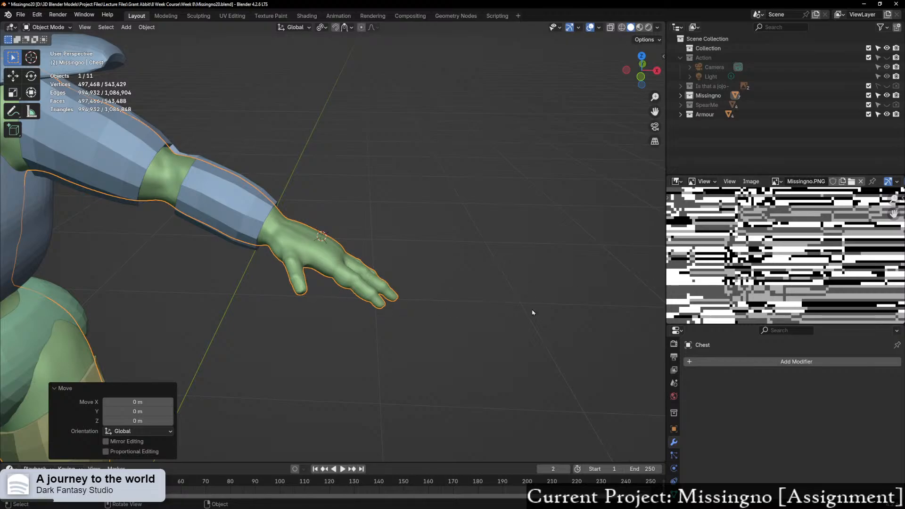
middle_click_drag(414, 289, 335, 302)
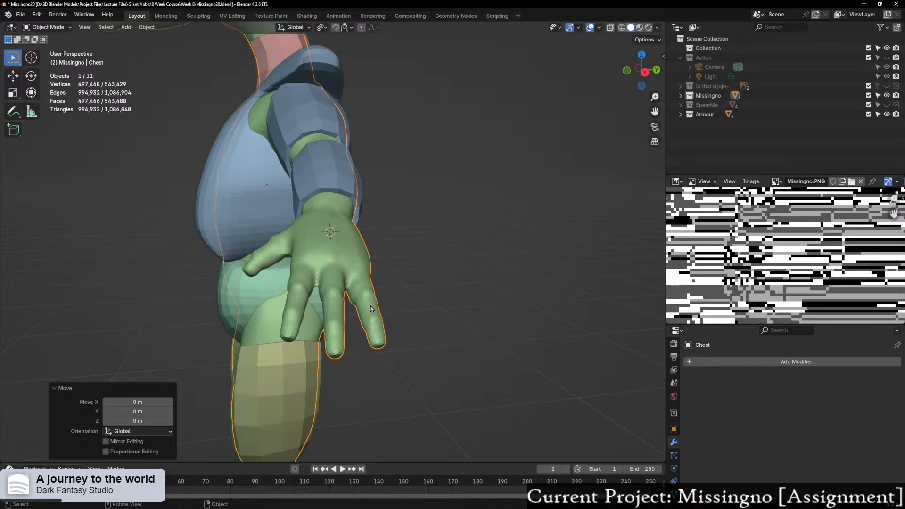
scroll(325, 337, "down", 5)
middle_click_drag(288, 380, 273, 358)
scroll(302, 389, "down", 4)
scroll(289, 353, "up", 4)
middle_click_drag(349, 139, 236, 146)
scroll(468, 189, "down", 4)
middle_click_drag(463, 210, 393, 261)
scroll(382, 217, "up", 3)
scroll(362, 252, "up", 3)
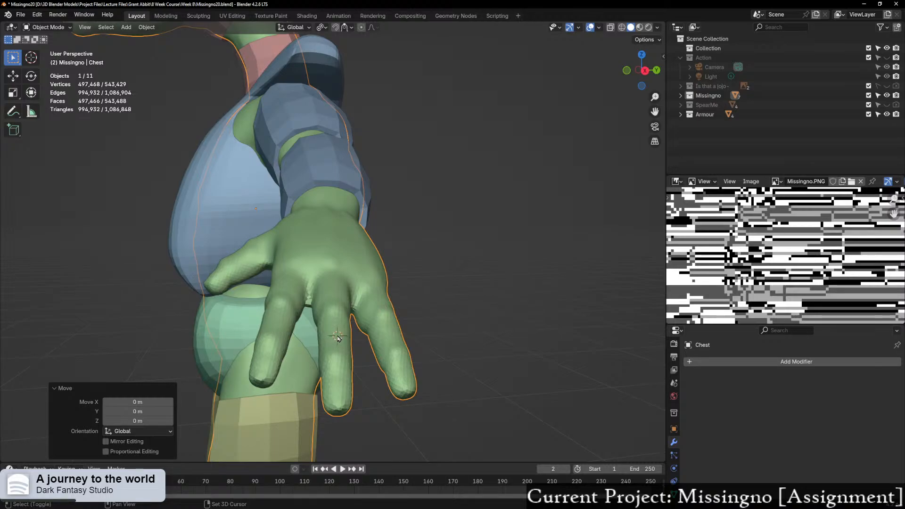
Step: Place the 3D cursor on the middle finger of the hand
middle_click_drag(338, 338, 351, 325)
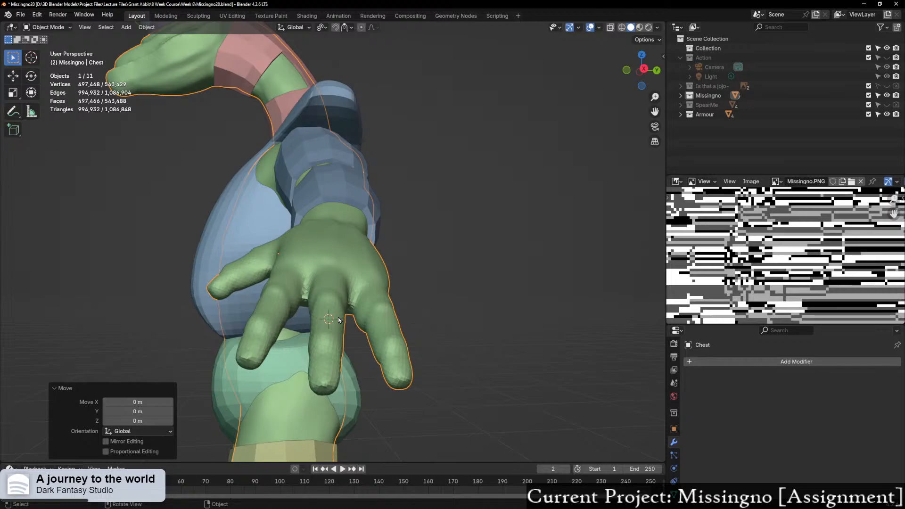
middle_click_drag(342, 316, 336, 296)
key("shift+a")
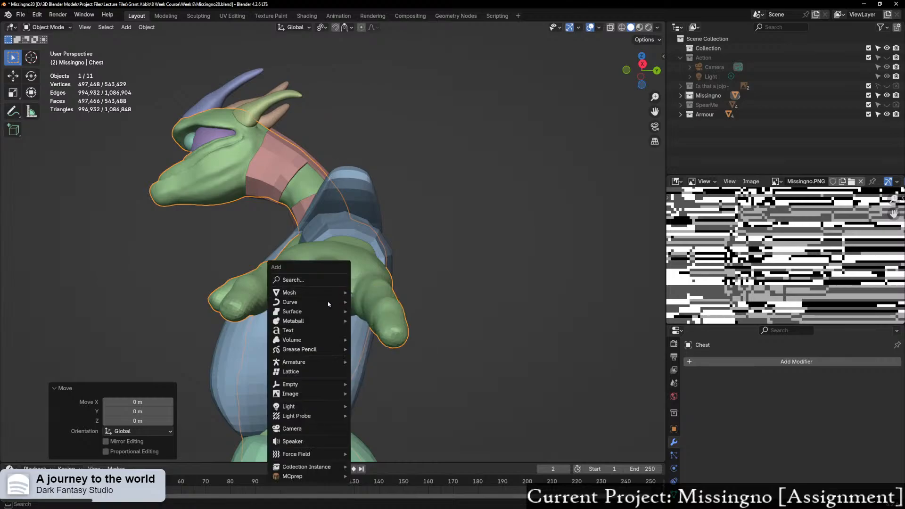
middle_click_drag(430, 215, 420, 251)
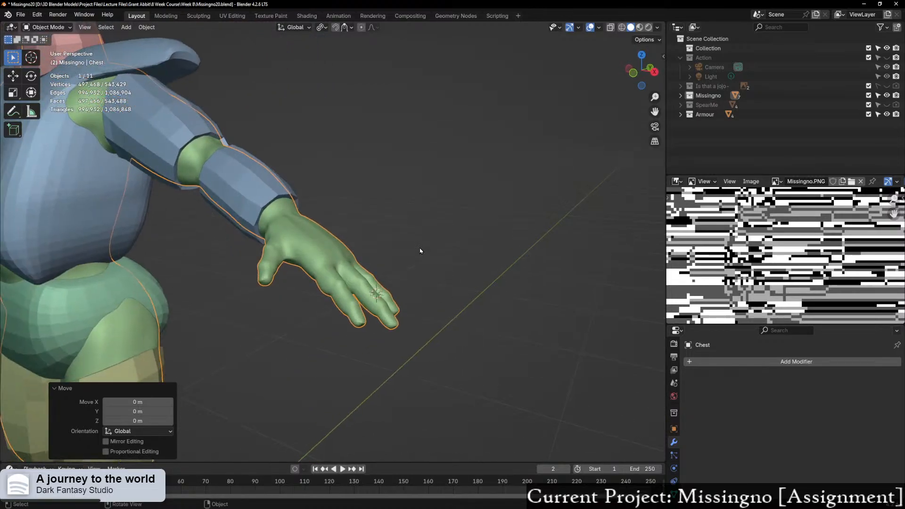
scroll(355, 278, "down", 2)
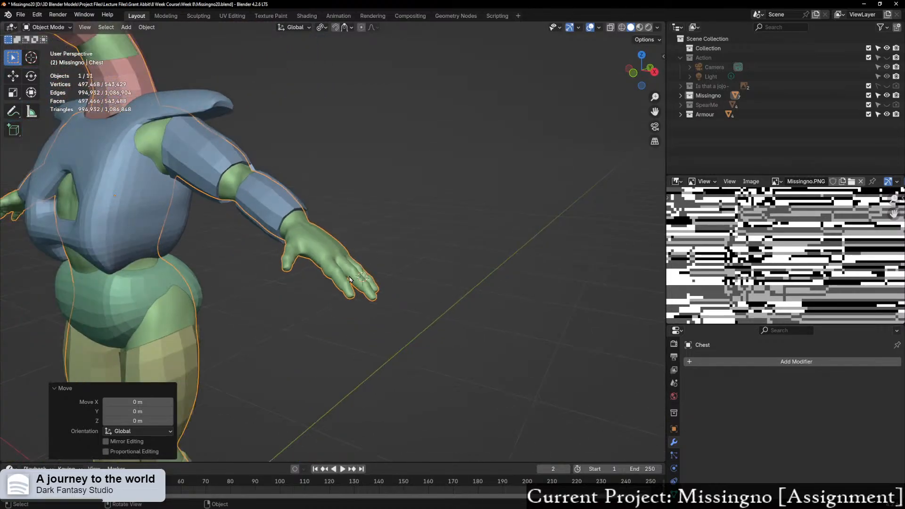
Step: Examine the hand, the character's side profile, and the lower leg and foot up close
scroll(357, 277, "up", 2)
middle_click_drag(370, 277, 399, 276)
middle_click_drag(313, 277, 224, 266)
scroll(224, 266, "down", 2)
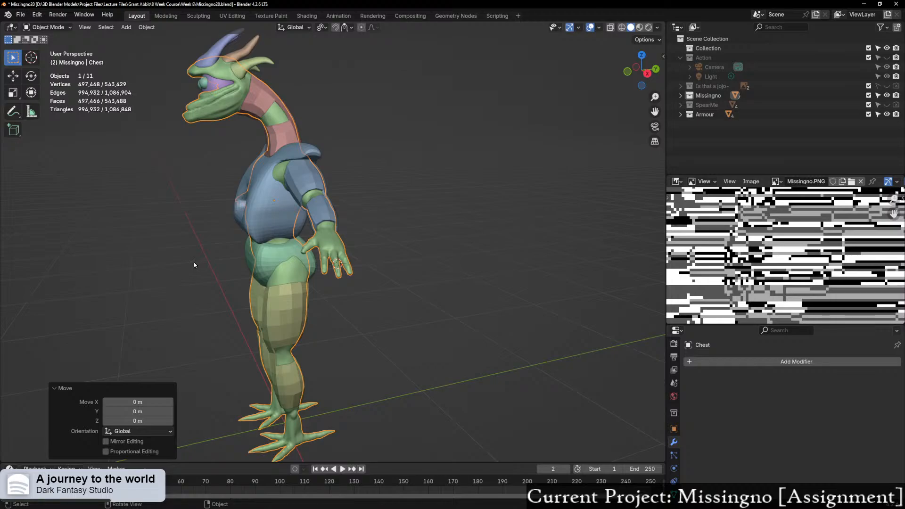
middle_click_drag(264, 285, 313, 378)
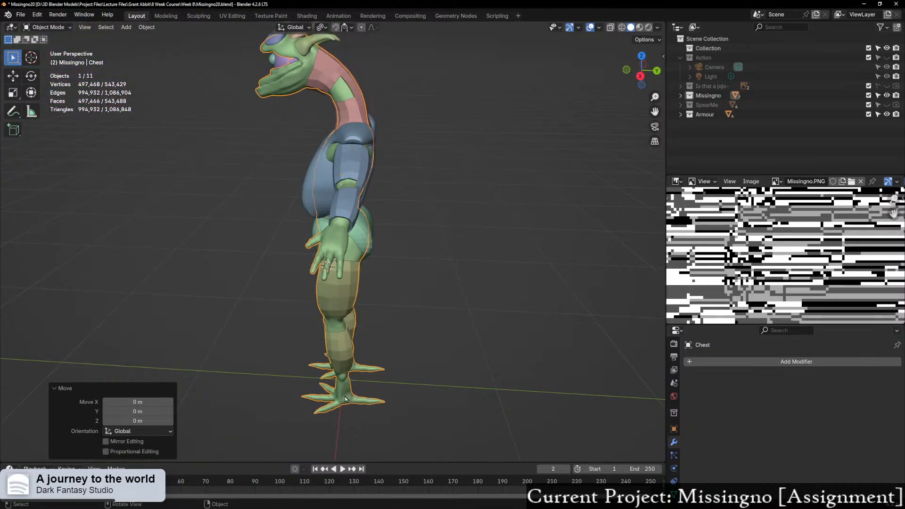
scroll(348, 402, "up", 3)
middle_click_drag(310, 354, 255, 300)
scroll(377, 318, "up", 5)
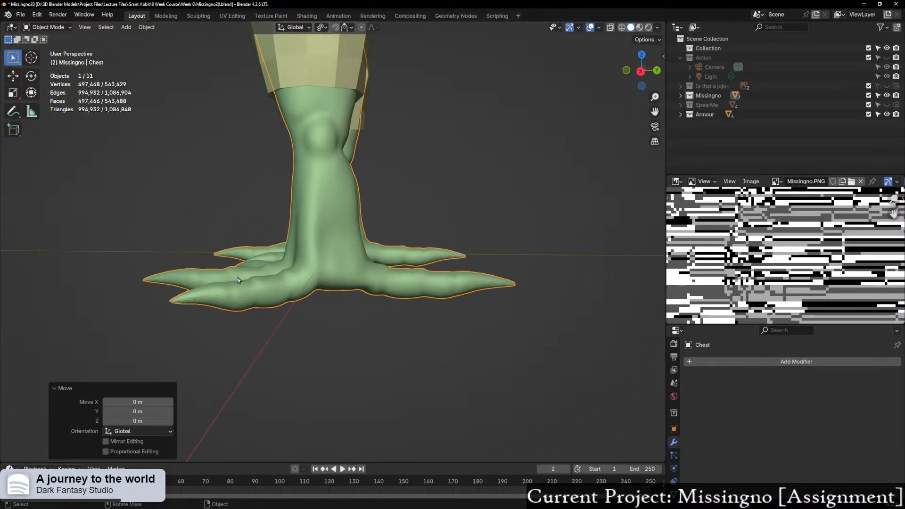
scroll(457, 204, "up", 1)
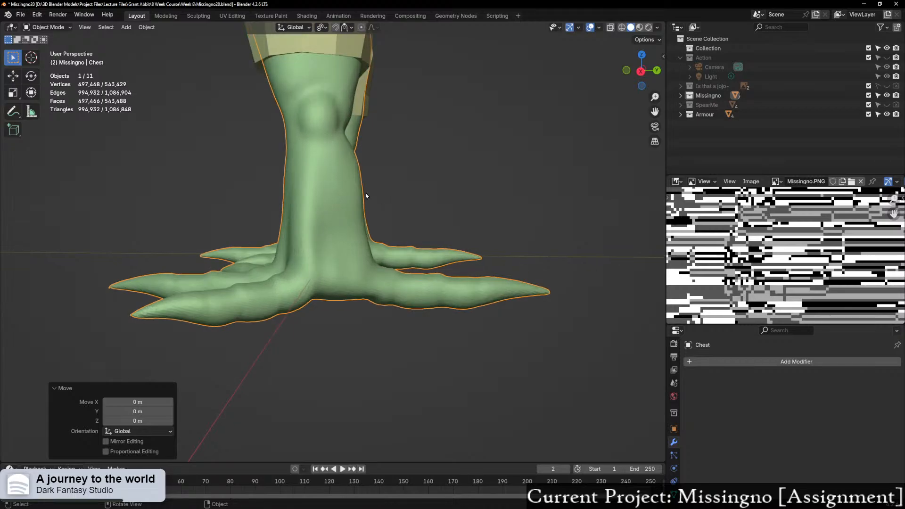
Step: In Sculpt Mode, pull the back of the lower leg above the foot inward using the Grab brush at 168 px radius
mouse_move(366, 197)
middle_mouse_down("shift")
mouse_move(394, 267)
mouse_move(409, 259)
middle_mouse_up("shift")
key("ctrl+Tab")
left_click(386, 285)
left_click(627, 71)
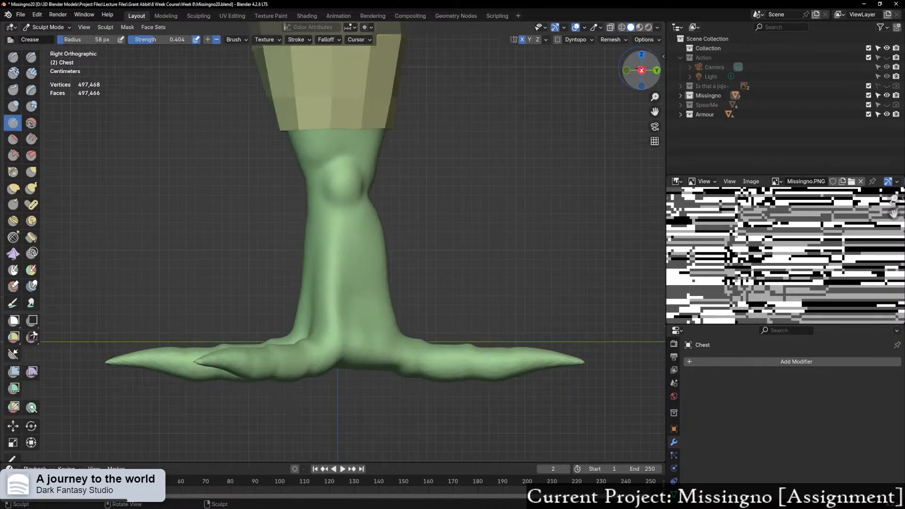
left_click(33, 174)
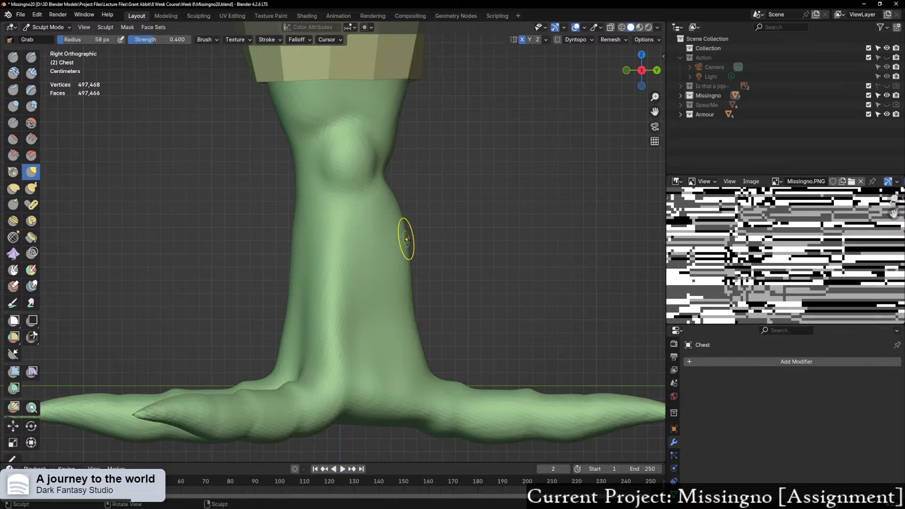
key("f")
left_click(477, 249)
left_click_drag(404, 228, 389, 225)
left_click_drag(397, 224, 388, 226)
left_click_drag(407, 259, 403, 280)
left_click_drag(414, 291, 400, 320)
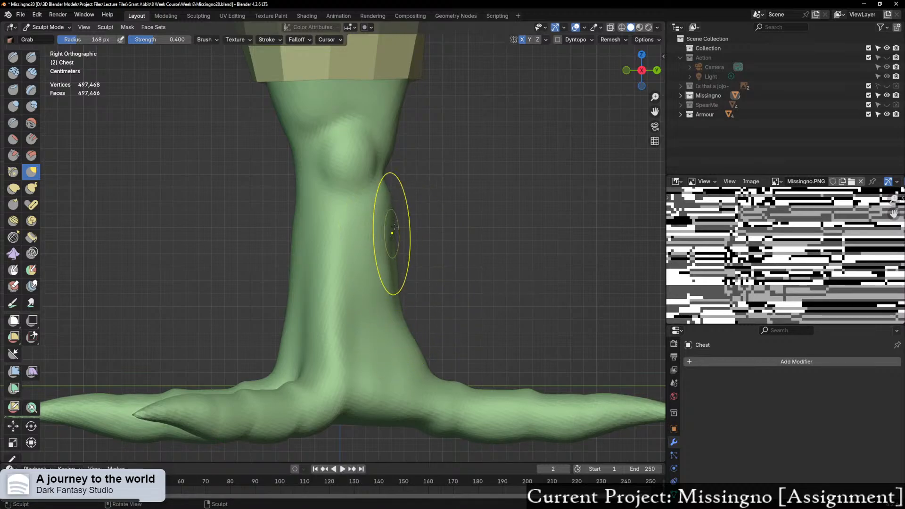
Step: Refine the lower leg's contour above the foot from behind and from the inner side with the Grab brush
scroll(392, 188, "up", 1)
mouse_move(392, 187)
middle_mouse_down()
mouse_move(303, 283)
mouse_move(350, 250)
mouse_move(283, 366)
middle_mouse_up()
mouse_move(360, 273)
middle_mouse_down()
mouse_move(407, 266)
mouse_move(454, 202)
mouse_move(388, 245)
middle_mouse_up()
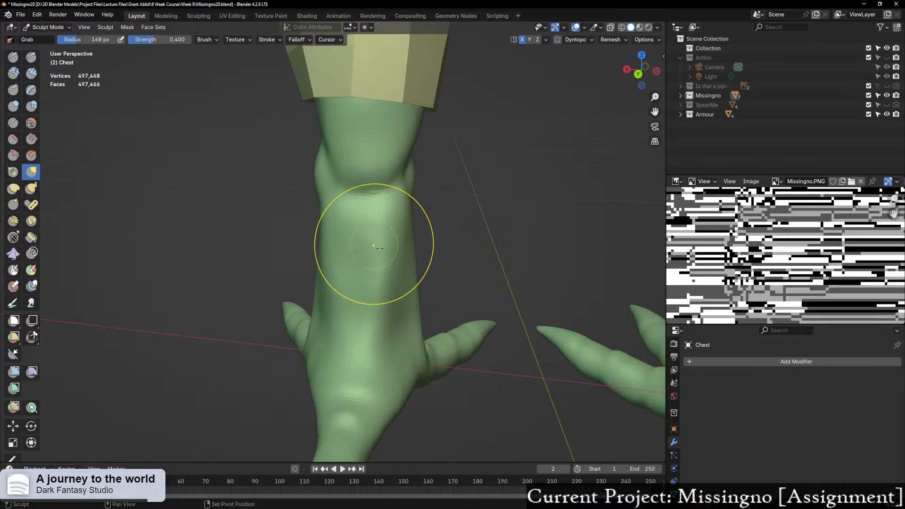
left_click_drag(387, 242, 395, 286)
left_click_drag(333, 267, 329, 262)
middle_click_drag(361, 250, 263, 232)
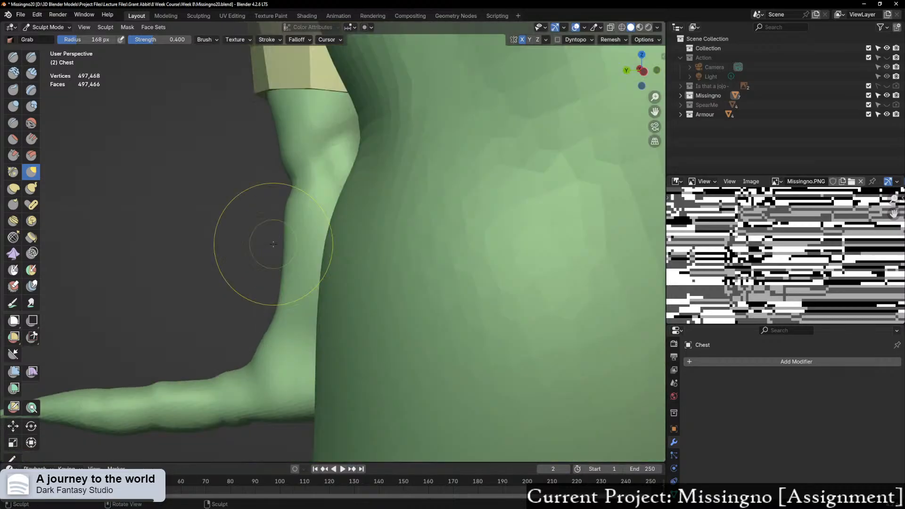
left_click_drag(298, 226, 301, 219)
left_click_drag(297, 255, 301, 279)
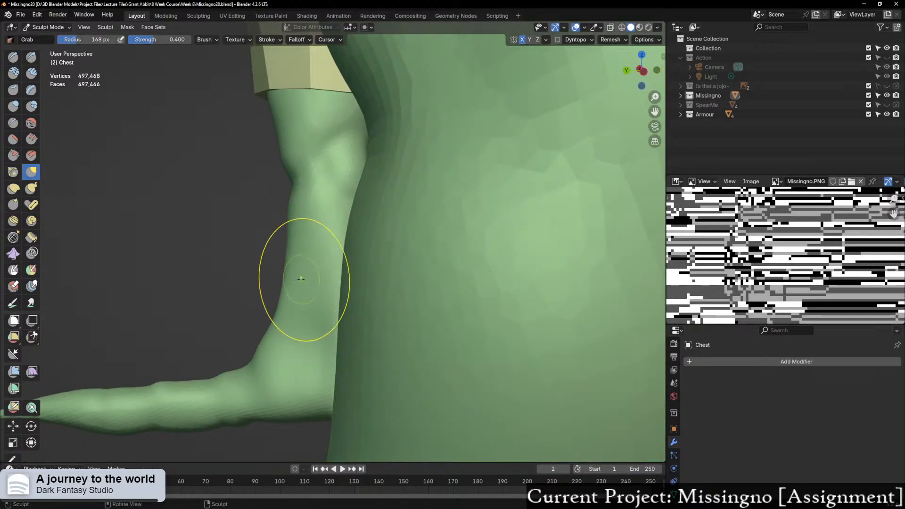
Step: Return the body mesh to Object Mode and bring the hand into close view
middle_click_drag(300, 278, 490, 303)
scroll(475, 309, "down", 6)
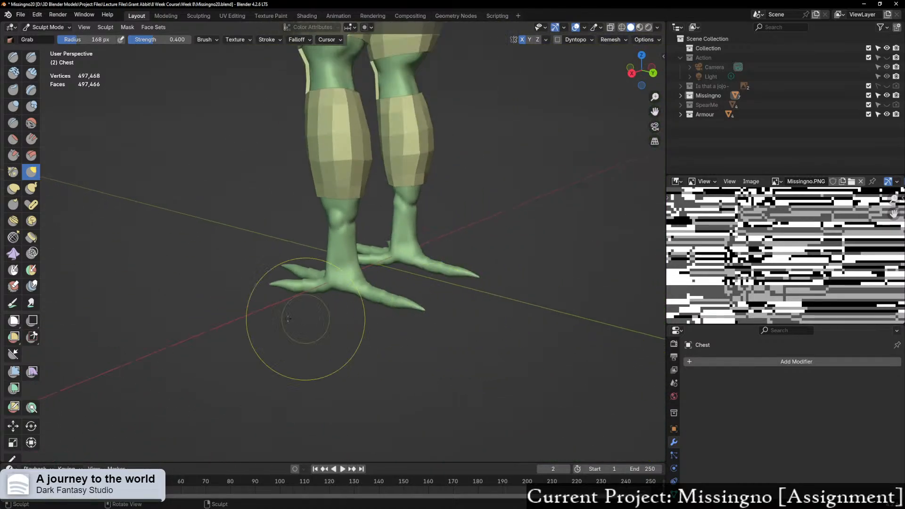
middle_click_drag(305, 320, 396, 308)
scroll(404, 297, "down", 3)
key("ctrl+Tab")
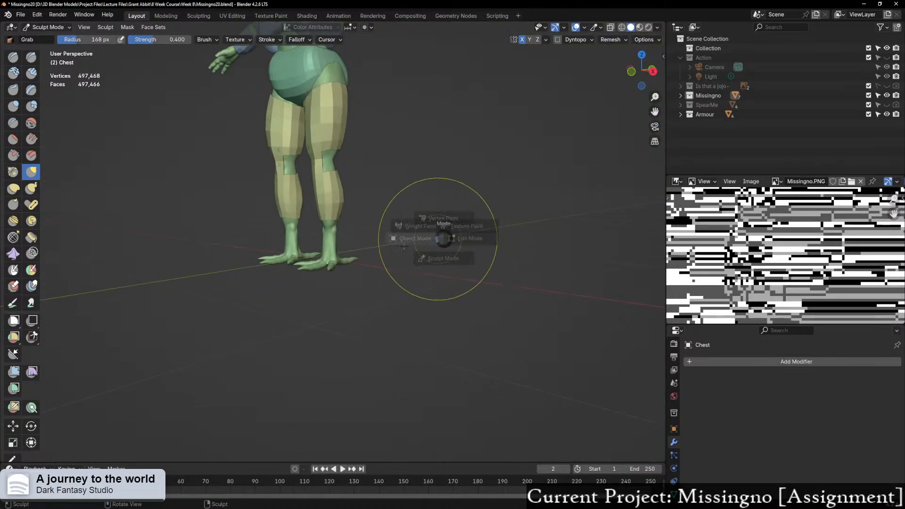
left_click(351, 255)
middle_click_drag(351, 254, 367, 360, "shift")
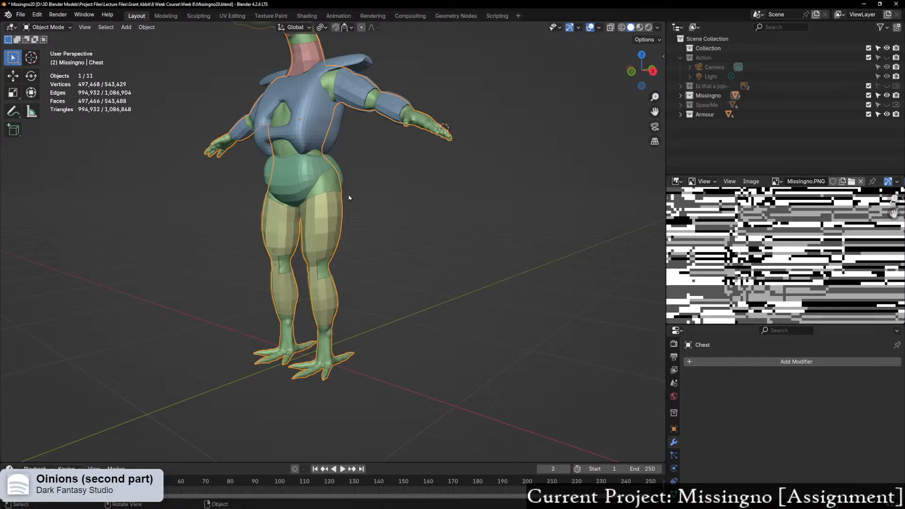
middle_click_drag(350, 198, 297, 248)
scroll(388, 214, "up", 8)
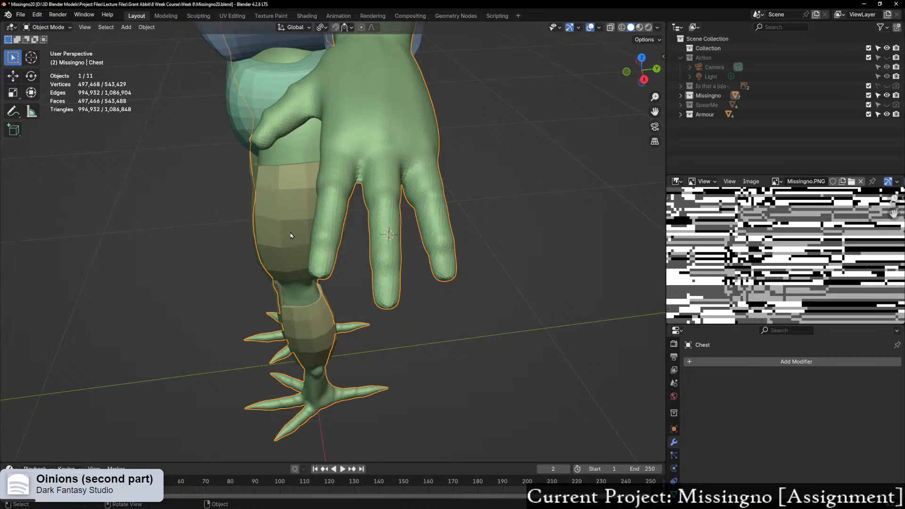
key("ctrl+Tab")
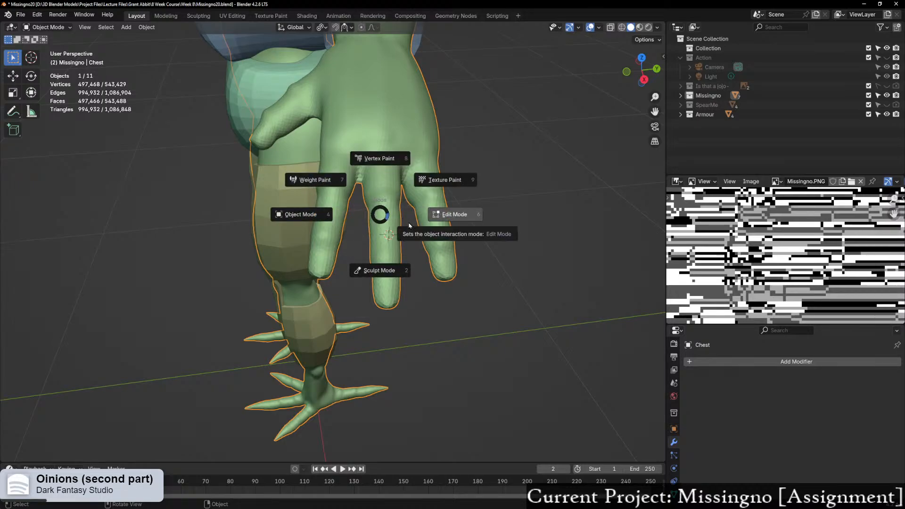
key("Escape")
key("shift+a")
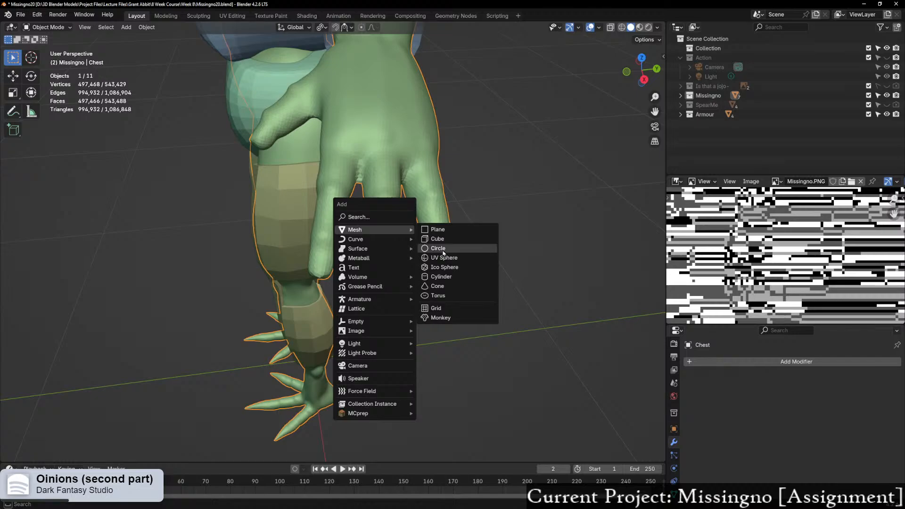
Step: Add a 12-vertex circle mesh at the back of the hand near the wrist and scale it to 0.1
middle_click_drag(409, 135, 393, 159)
middle_click_drag(416, 143, 414, 144)
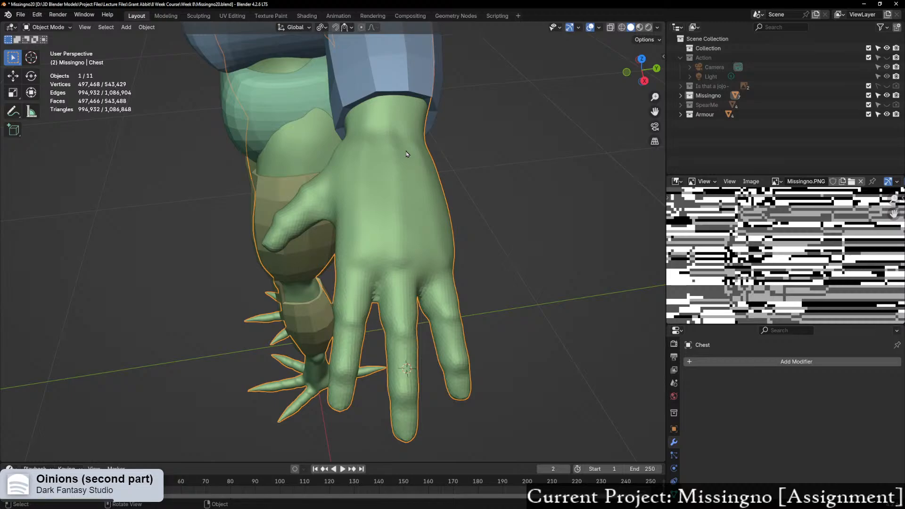
middle_click_drag(394, 156, 377, 153)
key("shift+a")
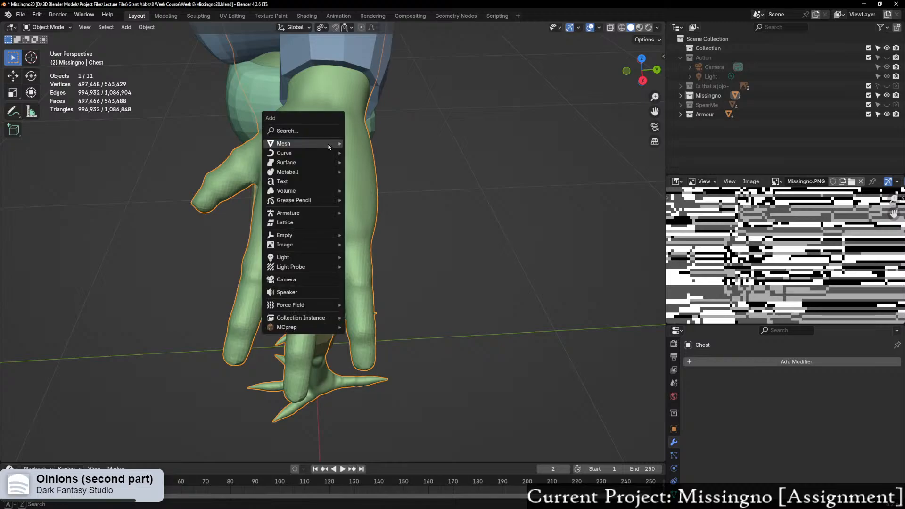
mouse_move(328, 143)
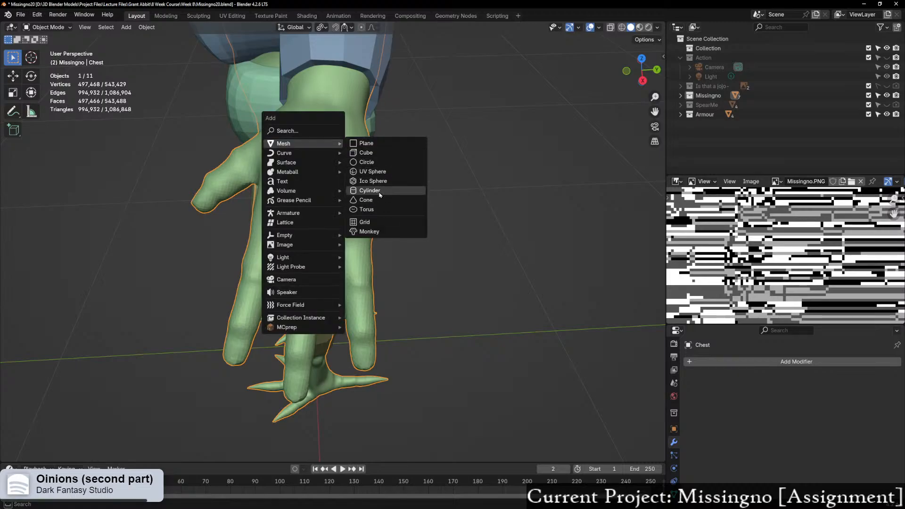
left_click(384, 163)
middle_click_drag(380, 162, 328, 193)
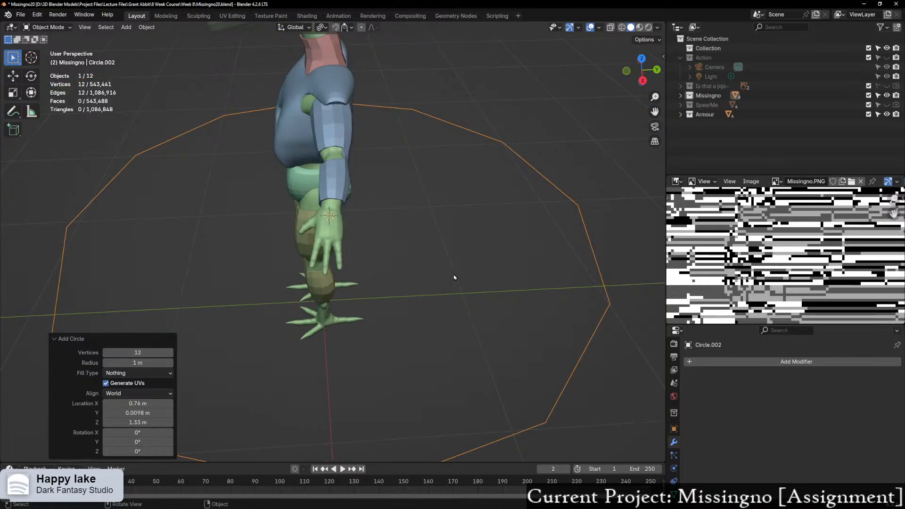
key("s")
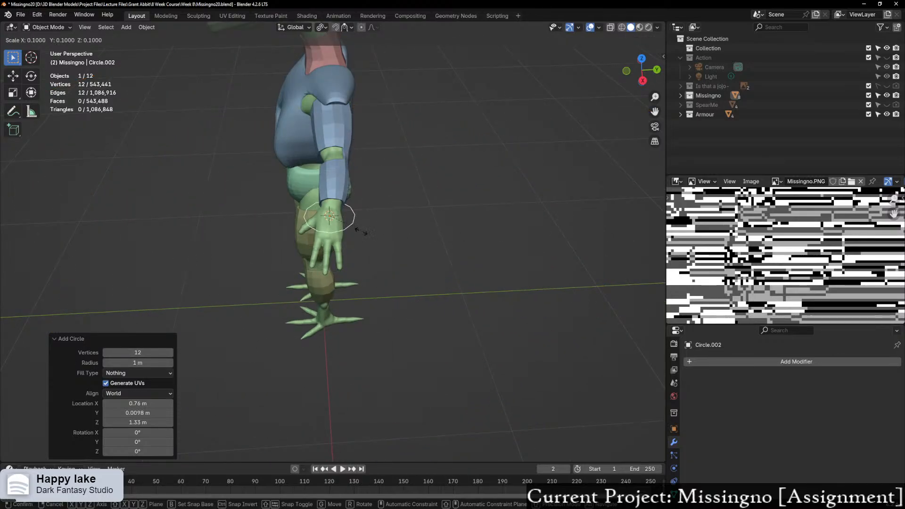
left_click(349, 233)
Step: Rotate the circle -60° in the front view and move it about -0.03 m in X and -0.012 m in Z towards the wrist
left_click(628, 71)
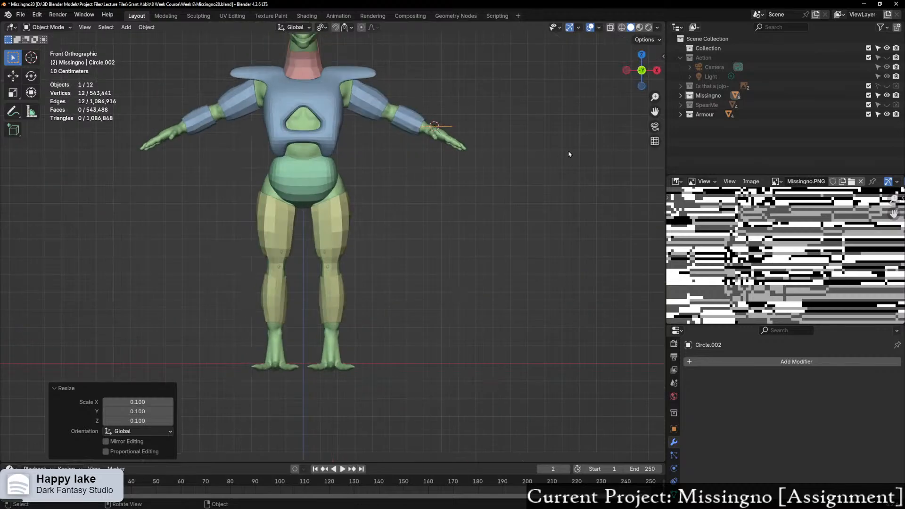
scroll(431, 245, "up", 5)
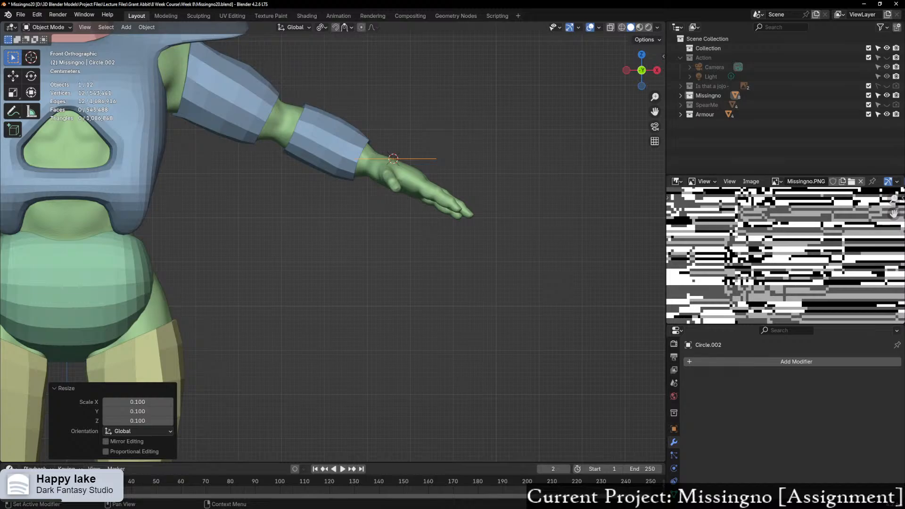
scroll(434, 238, "up", 5)
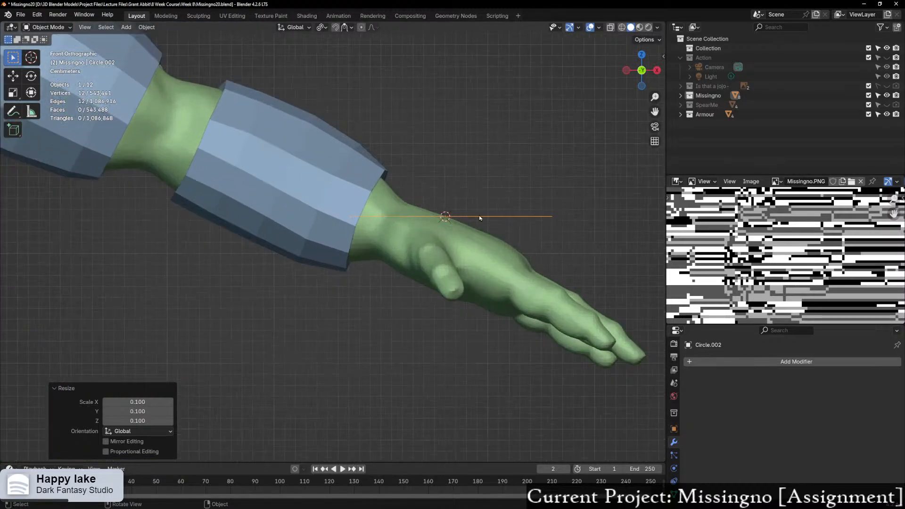
key("r")
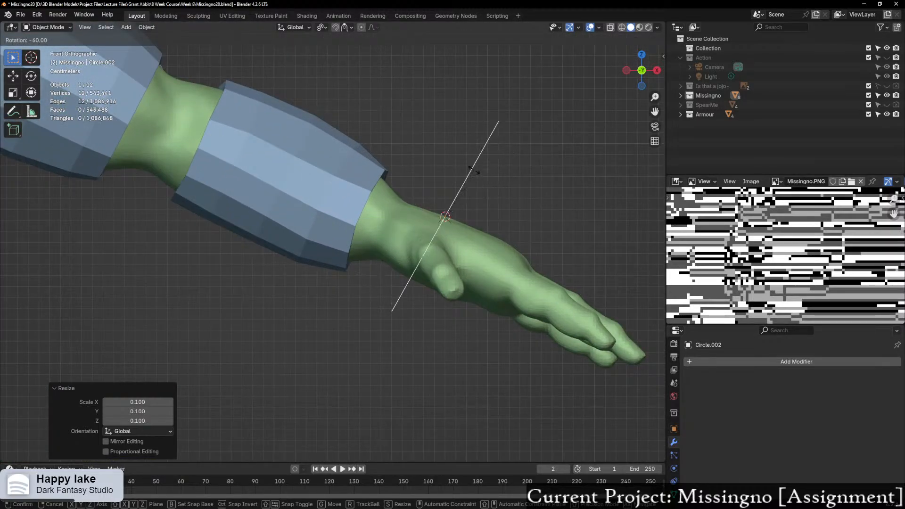
left_click(474, 172)
key("g")
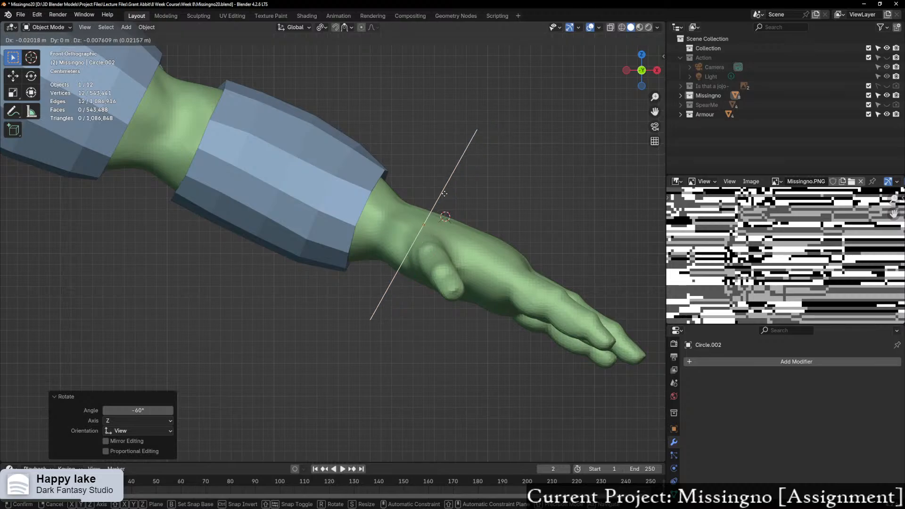
left_click(439, 196)
Step: Scale the circle by 0.5 so it fits more closely around the wrist
middle_click_drag(441, 201, 367, 239)
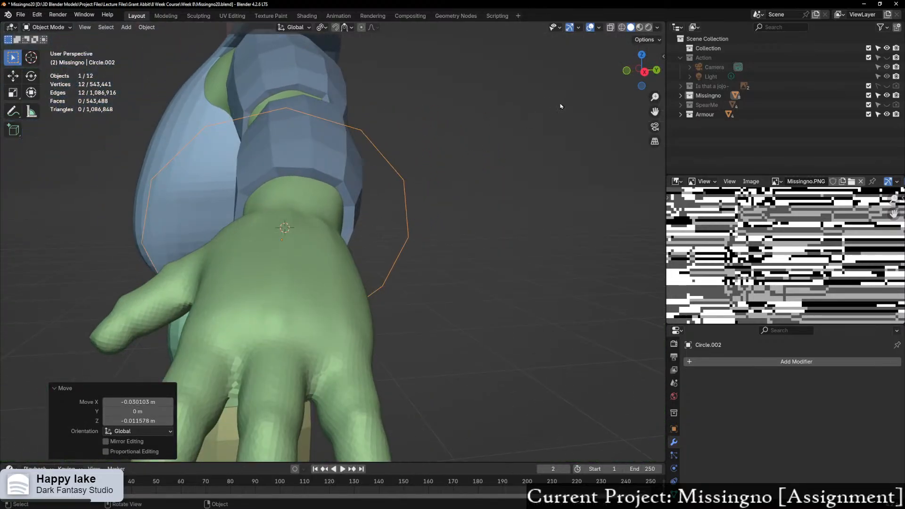
left_click(628, 70)
key("s")
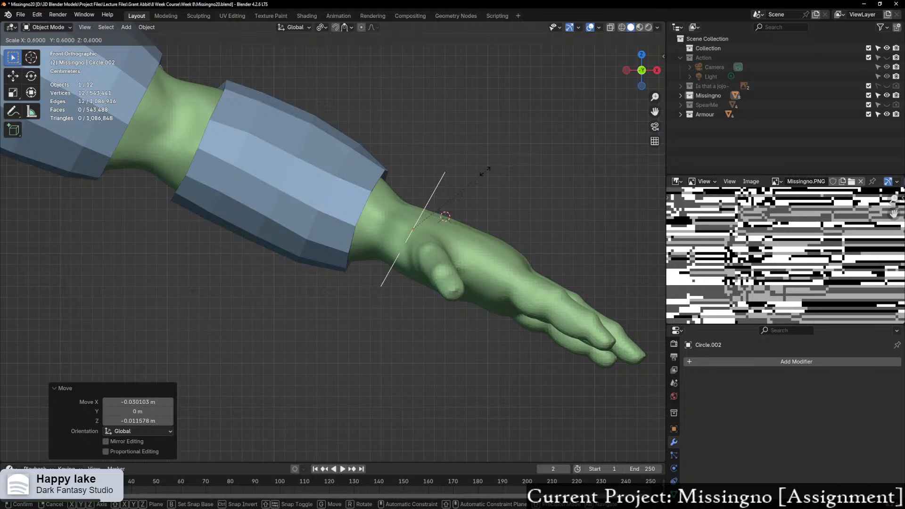
left_click(467, 179)
Step: Reselect the circle in the front view and move it about -0.018 m in X towards the forearm armour
middle_click_drag(479, 184, 364, 198)
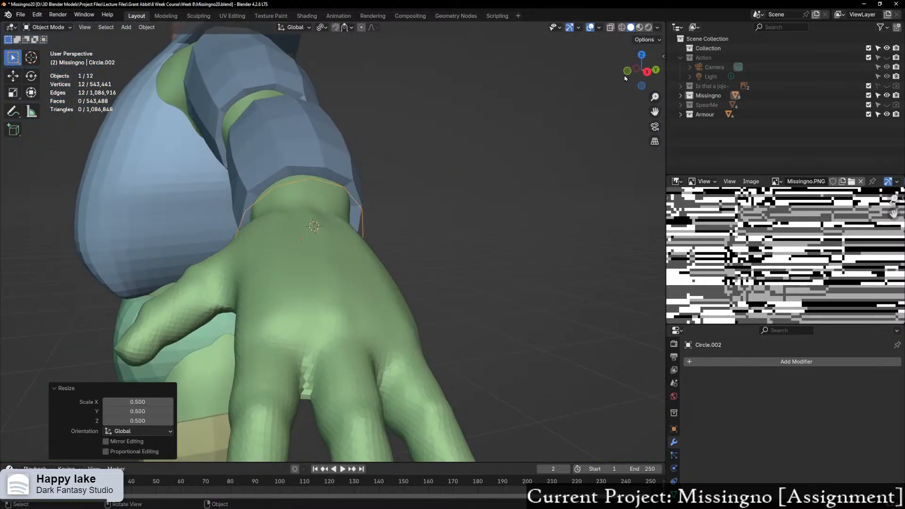
left_click(646, 73)
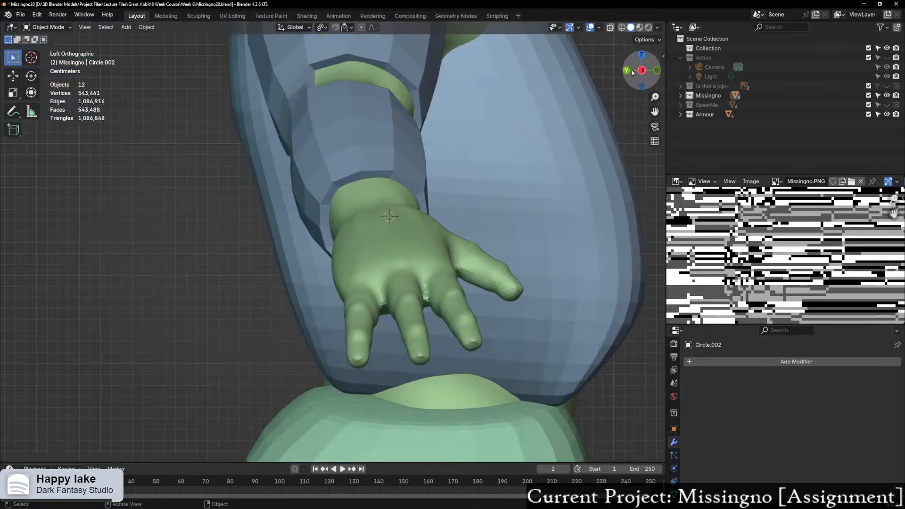
left_click(658, 71)
left_click(428, 204)
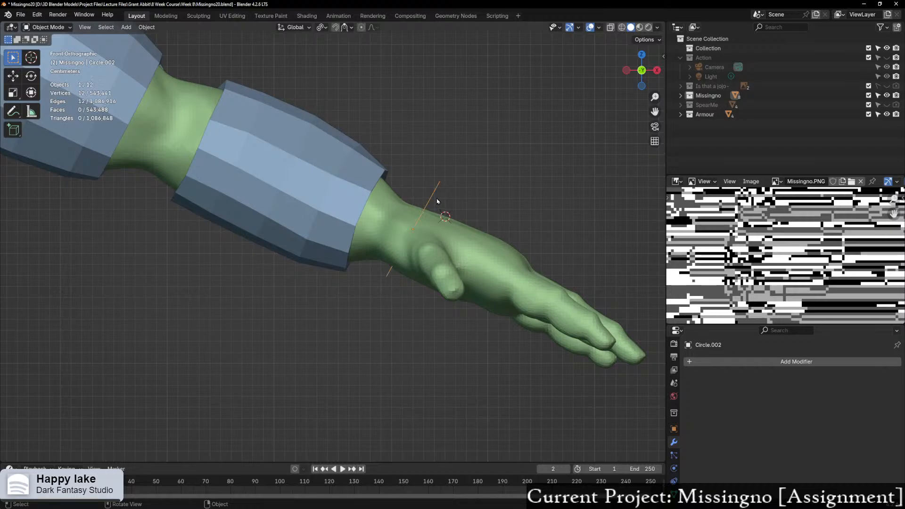
key("g")
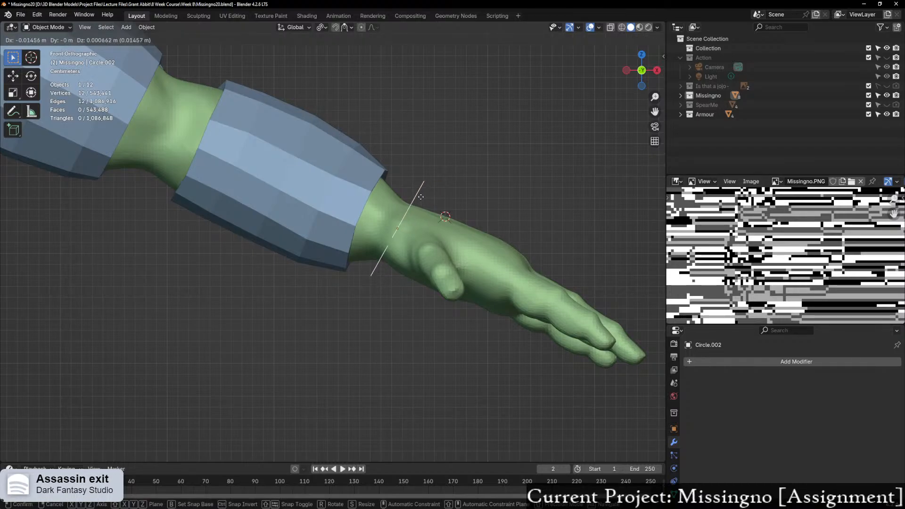
left_click(416, 197)
Step: Move the wrist circle about 0.0046 m along the global Y axis to centre it on the wrist
middle_click_drag(416, 197, 324, 254)
middle_click_drag(455, 186, 509, 122)
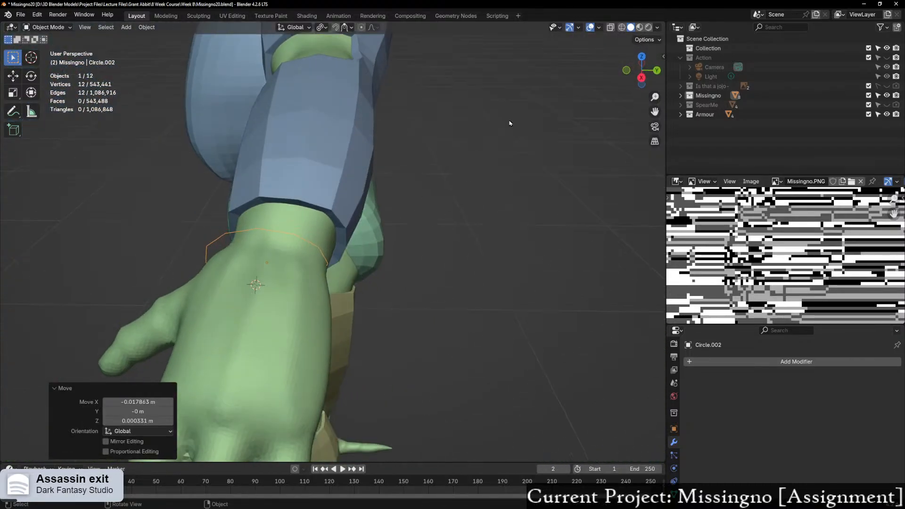
left_click(642, 56)
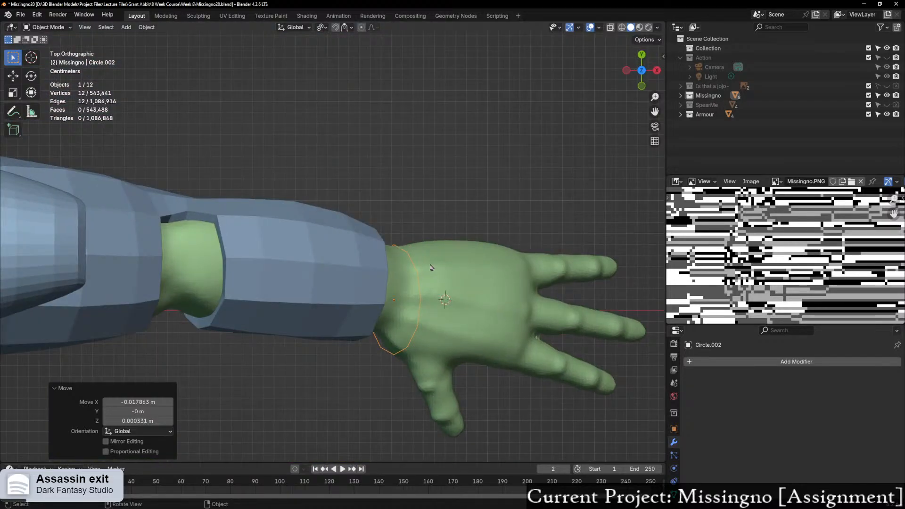
key("g")
key("y")
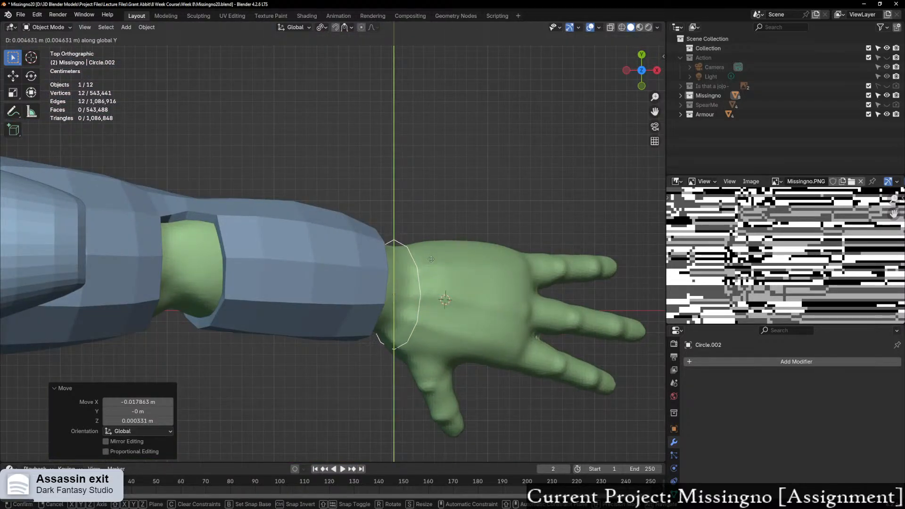
left_click(431, 259)
Step: Rotate the wrist circle about -7.6° around the global Z axis to align it with the wrist
middle_click_drag(431, 259, 366, 218)
key("r")
key("z")
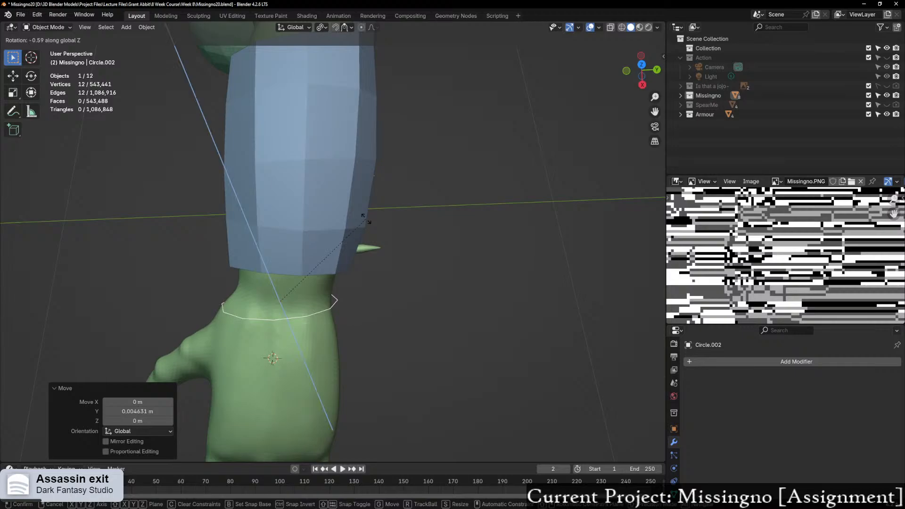
left_click(380, 228)
middle_click_drag(380, 228, 374, 246)
Step: Delete the circle's lower vertices, keeping a seven-vertex arc over the back of the wrist, and return to Object Mode
key("ctrl+Tab")
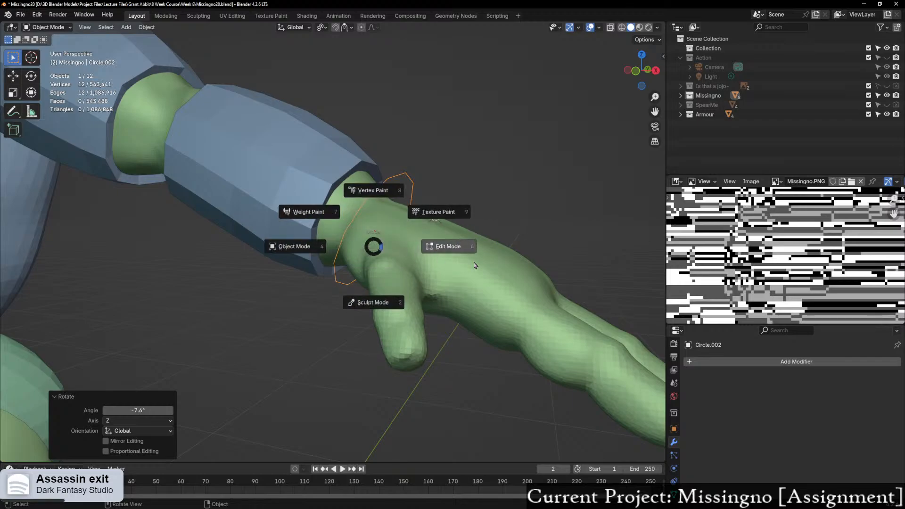
left_click(475, 264)
middle_click_drag(426, 262, 368, 212)
left_click_drag(234, 198, 361, 261)
middle_click_drag(360, 261, 419, 252)
key("x")
left_click(362, 287)
key("Tab")
Step: Copy the modifiers from the forearm armour to the wrist arc, with the forearm armour as the active object
left_click(316, 214, "shift")
left_click(408, 188, "shift")
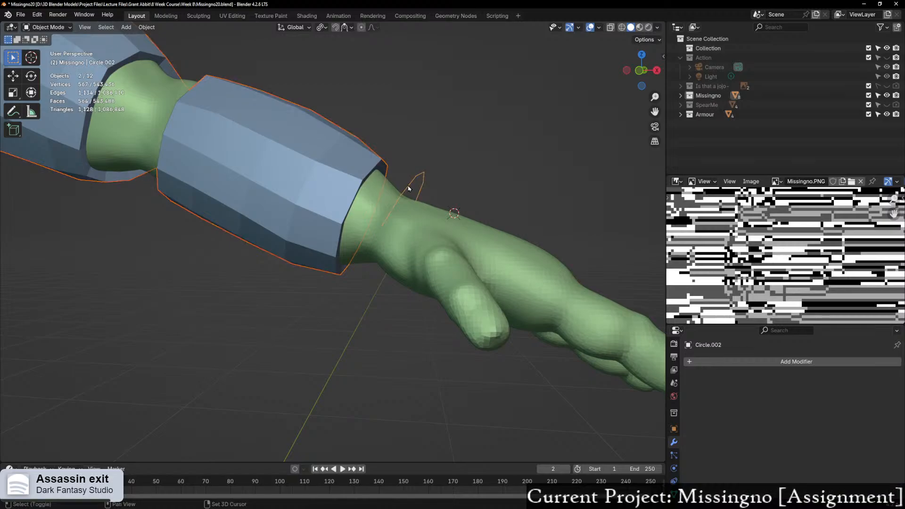
left_click(318, 205, "shift")
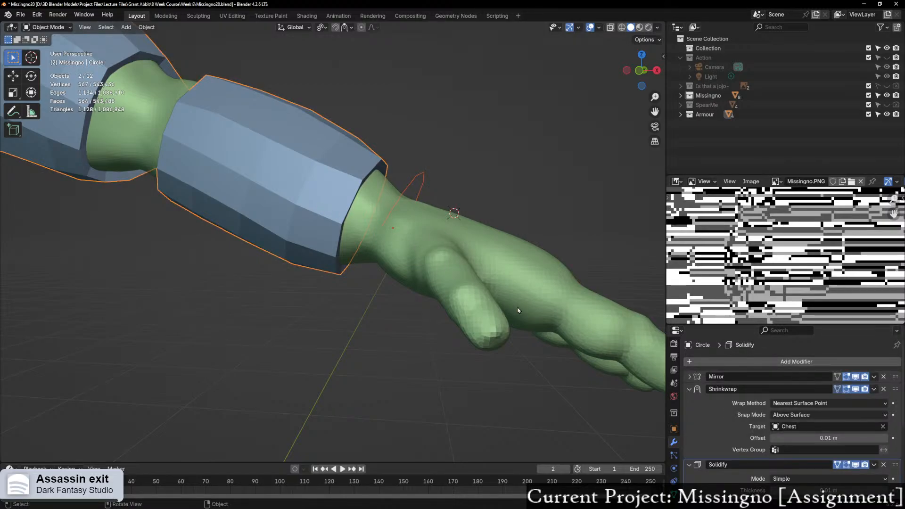
key("ctrl+l")
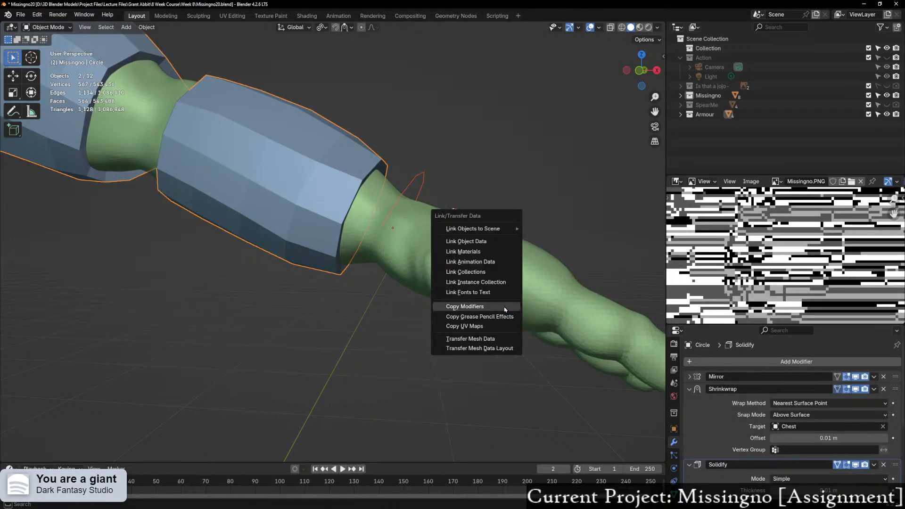
left_click(491, 306)
key("ctrl+Tab")
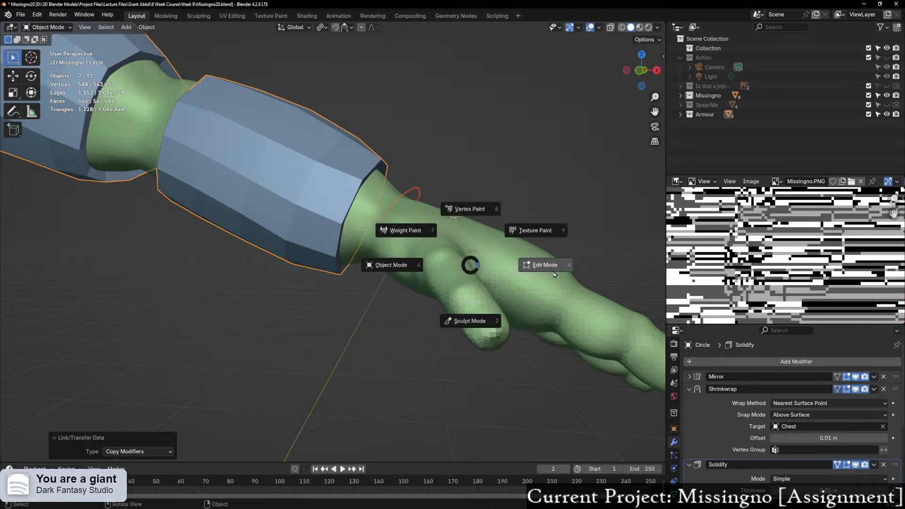
left_click(542, 265)
middle_click_drag(472, 248, 442, 263)
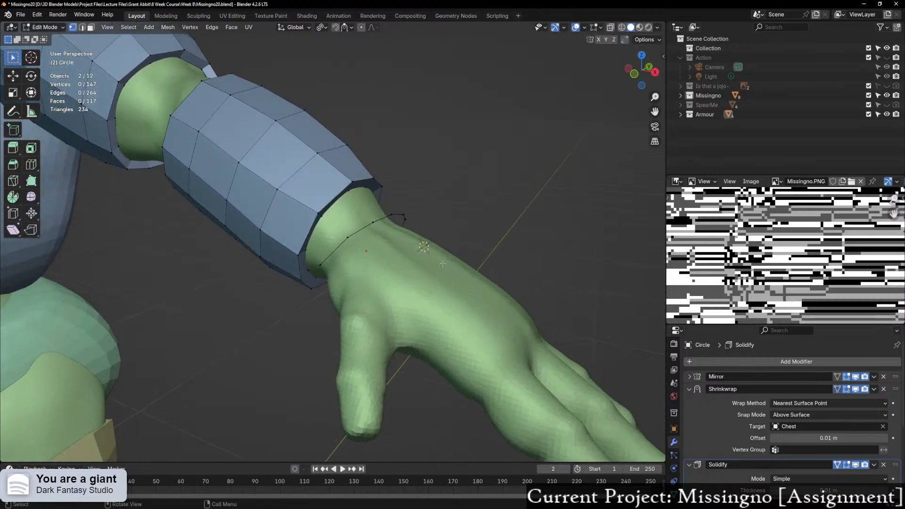
key("Tab")
Step: Edit only the wrist arc and extrude it about 0.044 m in X and -0.031 m in Z over the back of the hand
left_click(372, 224)
key("ctrl+Tab")
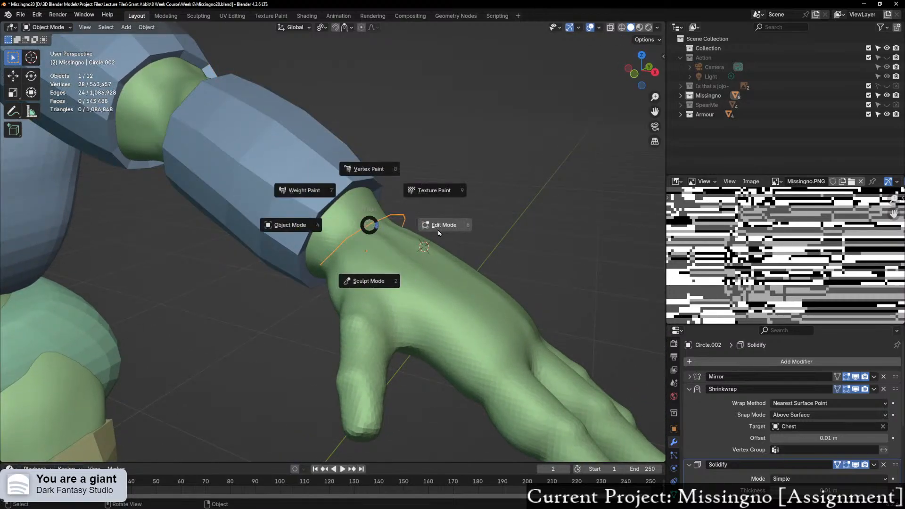
left_click(392, 226)
left_click(634, 74)
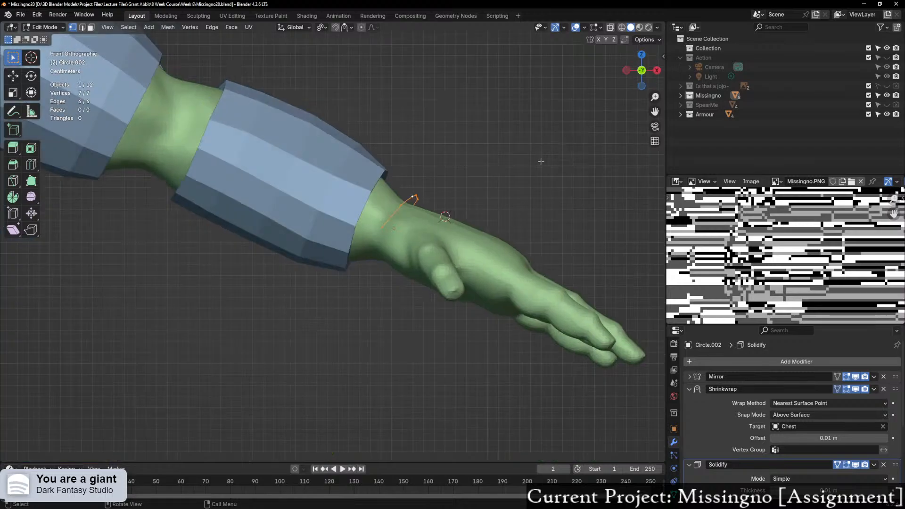
key("g")
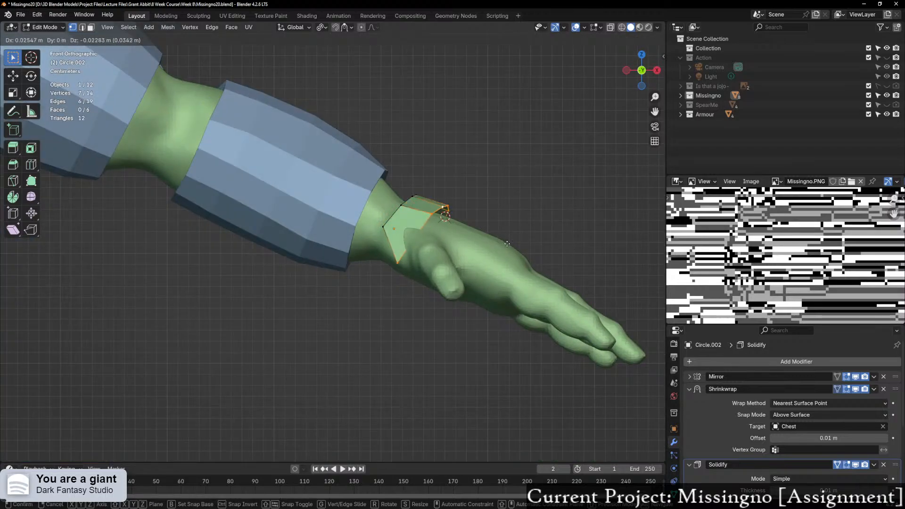
left_click(522, 248)
middle_click_drag(523, 249, 422, 257)
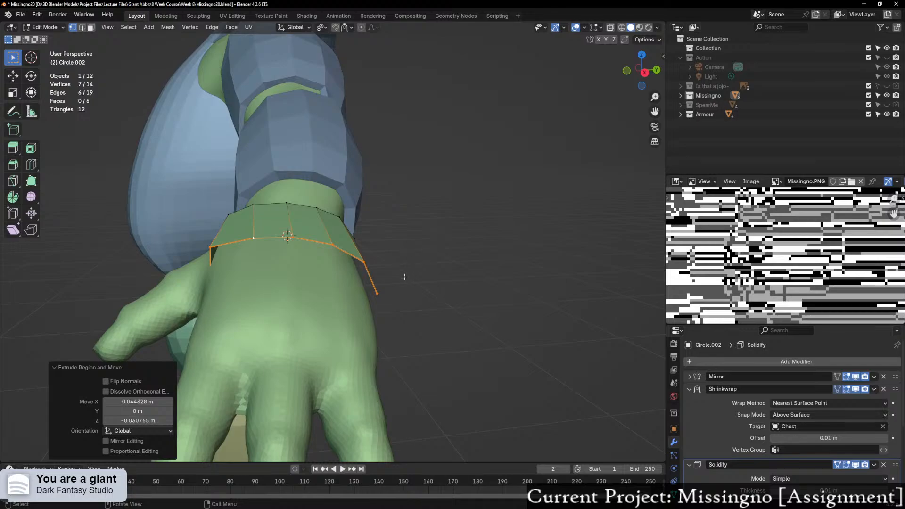
Step: Shift the wrist plate's extruded lower edge about 0.009 m toward the thumb and vertex-slide its little-finger-side corner inward by about 0.29
key("g")
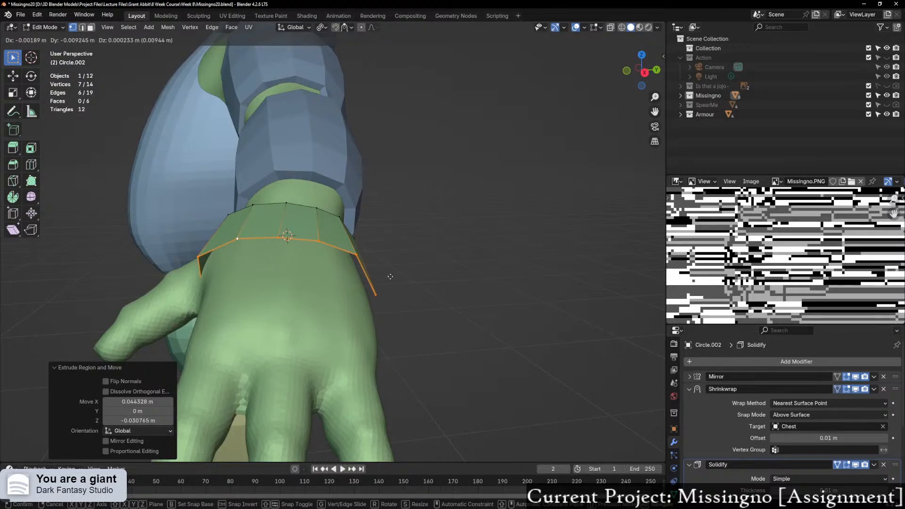
left_click(390, 277)
middle_click_drag(390, 276, 326, 273)
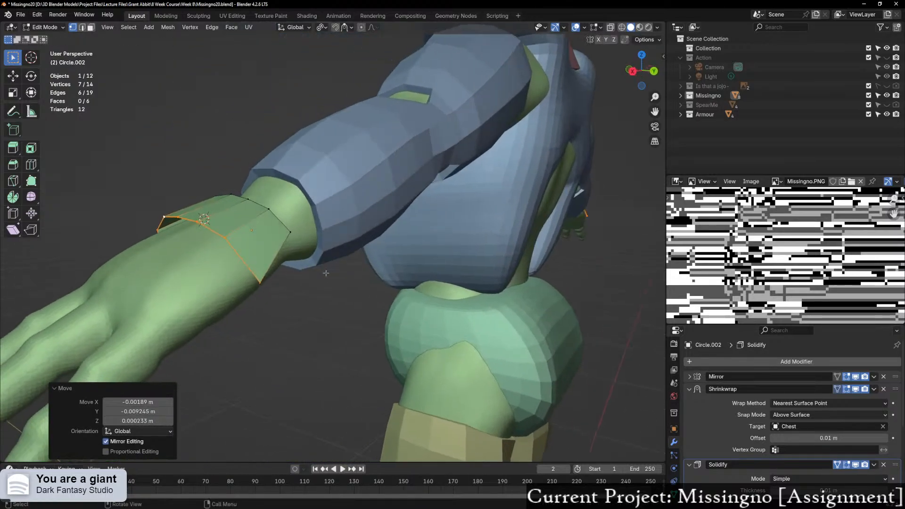
left_click(257, 284)
key("g")
key("g")
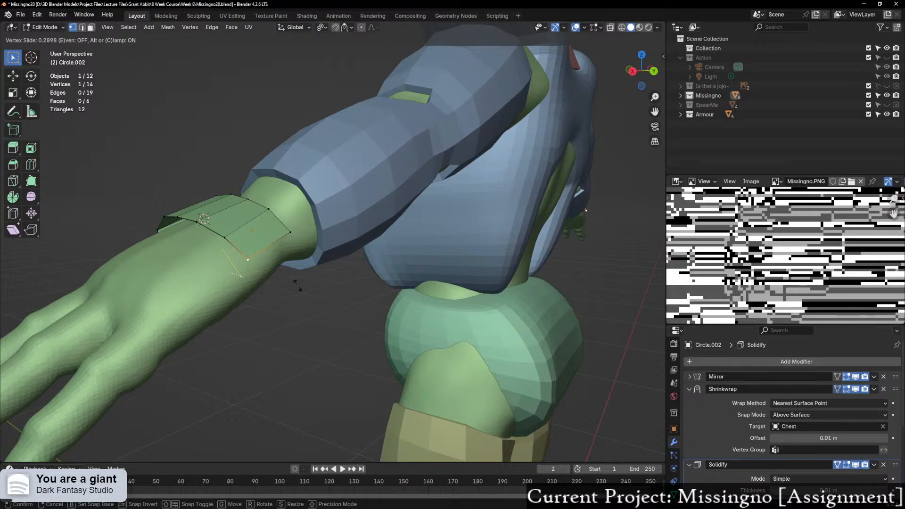
left_click(297, 284)
Step: Vertex-slide the plate's lower thumb-side corner inward by about 0.25 and the vertex beside it by about 0.36
middle_click_drag(298, 286, 395, 236)
left_click(376, 230)
key("g")
key("g")
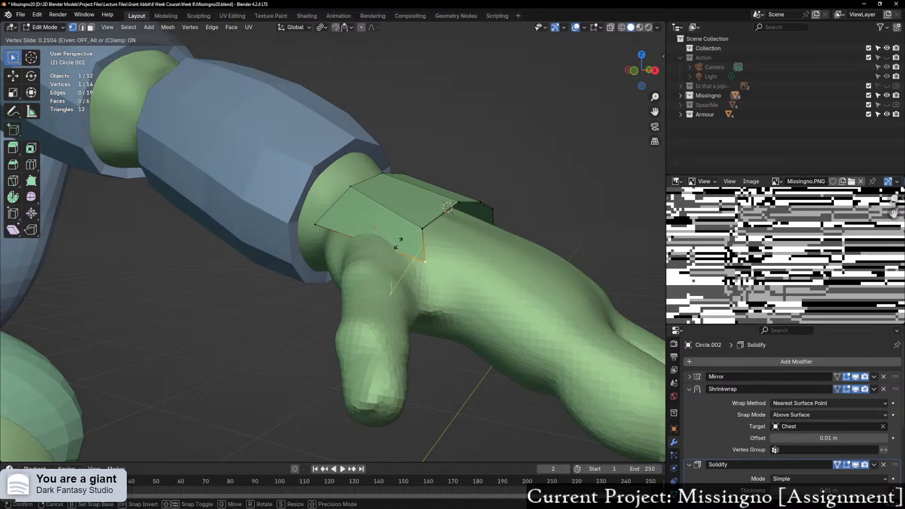
left_click(398, 240)
middle_click_drag(398, 240, 375, 306)
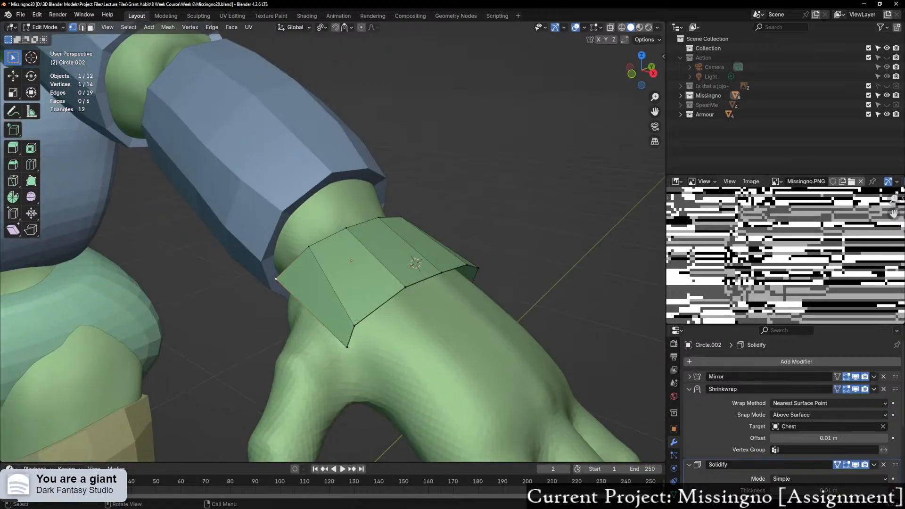
left_click(373, 308)
key("g")
key("g")
left_click(397, 308)
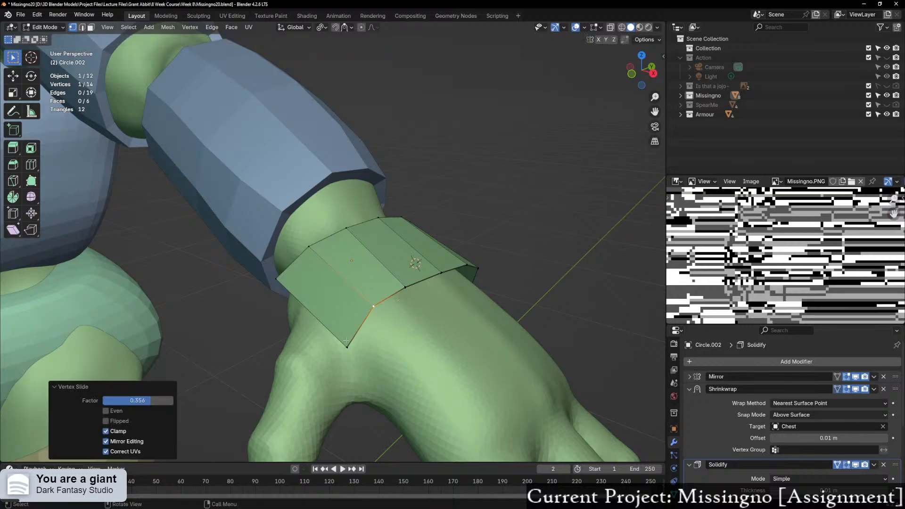
Step: Nudge the plate's lower thumb-side corner slightly and vertex-slide the wrist-side corner above it by about 0.22
left_click(349, 347)
middle_click_drag(350, 347, 414, 282)
key("g")
left_click(409, 345)
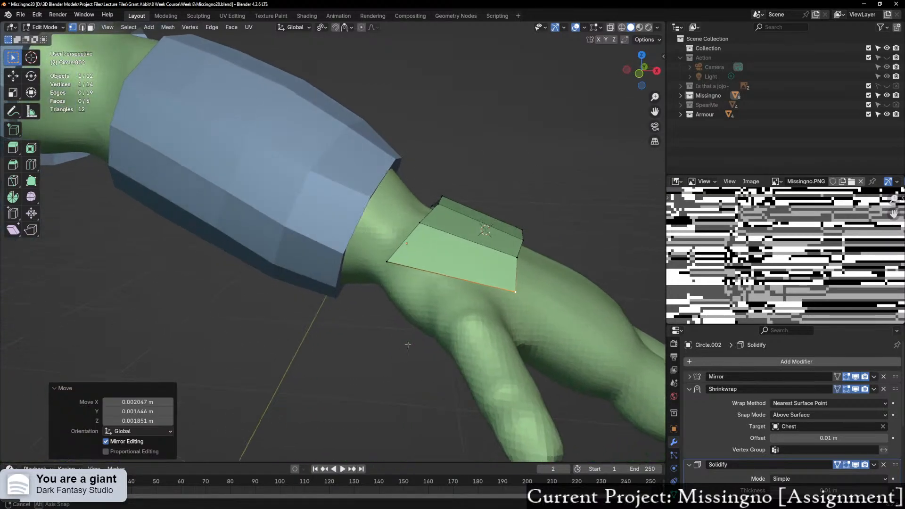
key("g")
key("g")
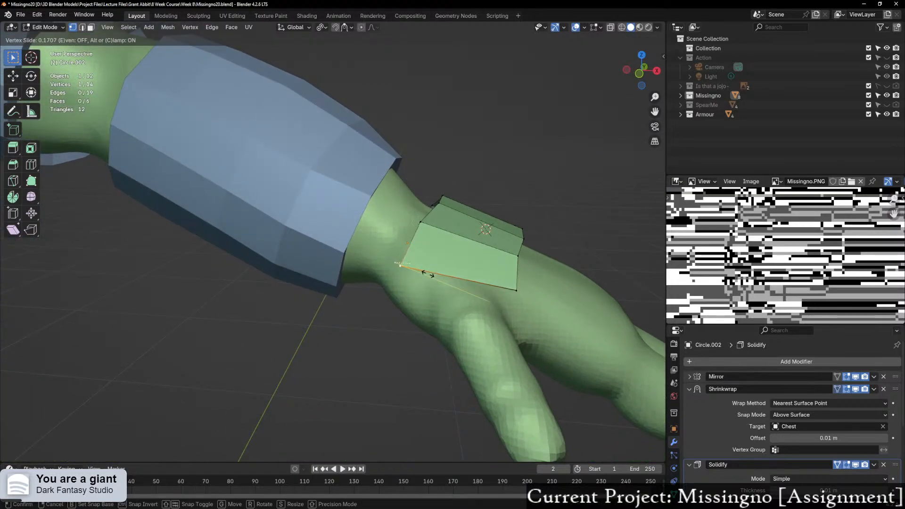
left_click(433, 276)
Step: Select the four middle edges of the plate's lower rim and extrude them in place
middle_click_drag(435, 277, 284, 305)
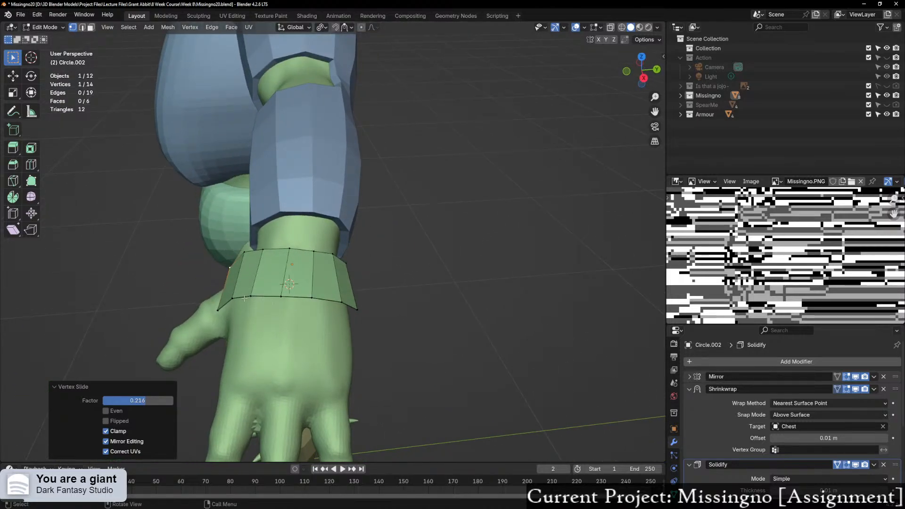
key("2")
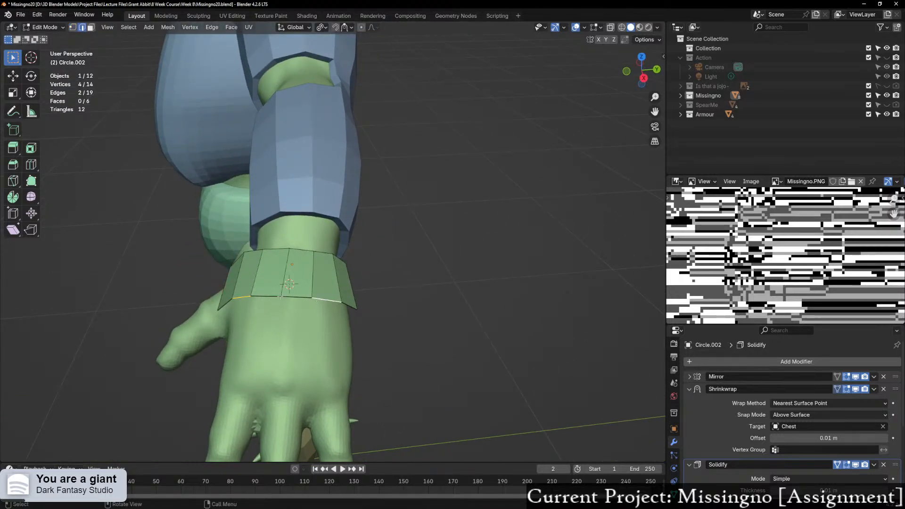
left_click(324, 298, "ctrl")
key("e")
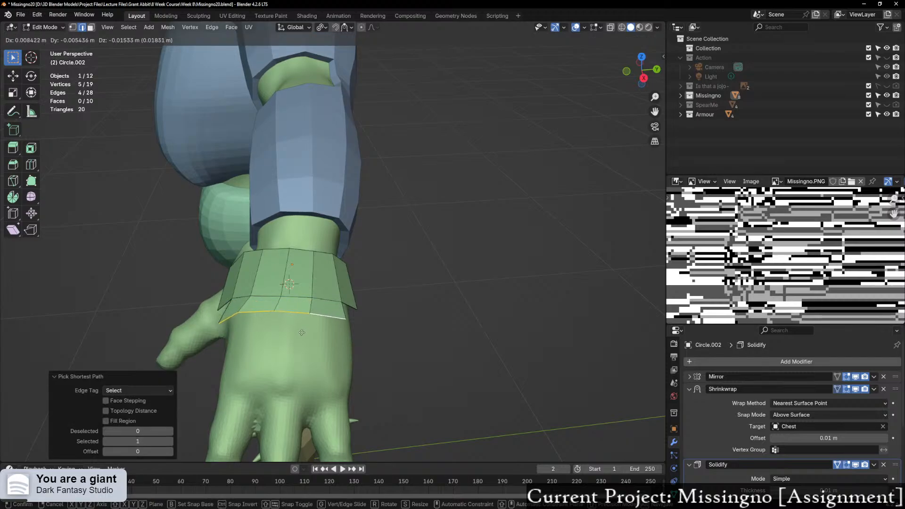
right_click(305, 364)
middle_click_drag(322, 339, 325, 358)
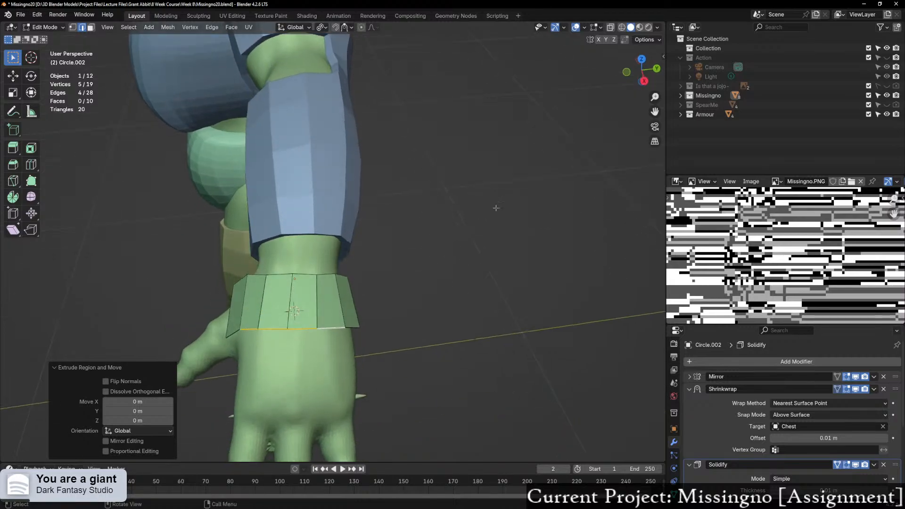
middle_click_drag(289, 333, 352, 268, "shift")
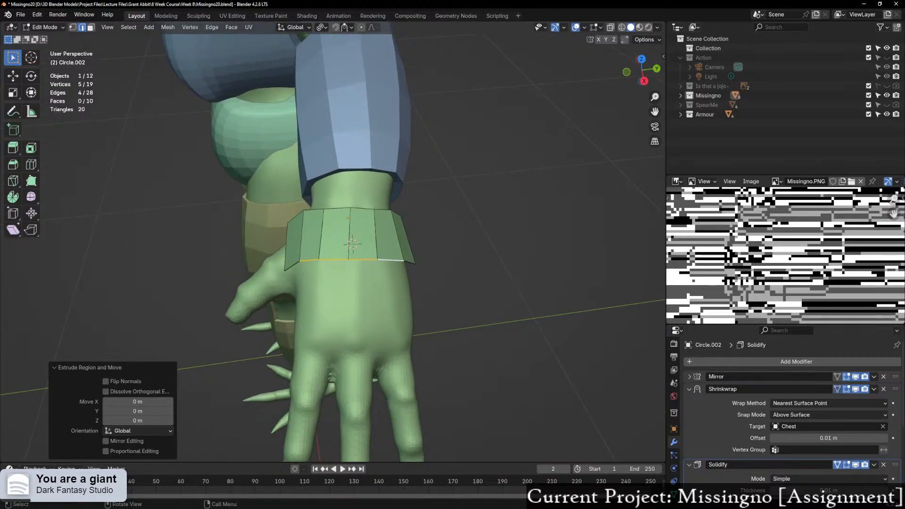
key("g")
key("g")
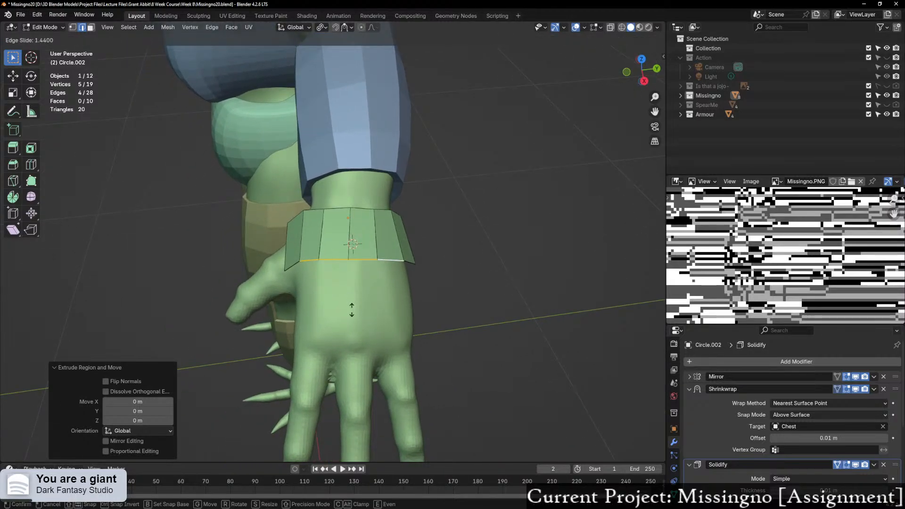
right_click(363, 259)
Step: Pull the extruded four-edge row down over the back of the hand to form a second row of faces
key("e")
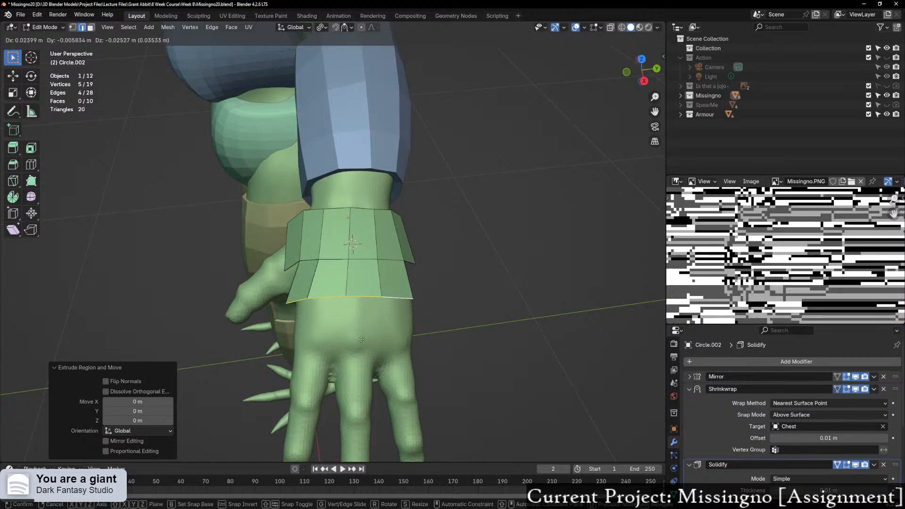
left_click(363, 328)
Step: Vertex-slide the new row's lower thumb-side corner inward by about 0.61 and adjust the vertex beside it by about 0.06
middle_click_drag(363, 328, 370, 300)
scroll(370, 300, "up", 1)
key("1")
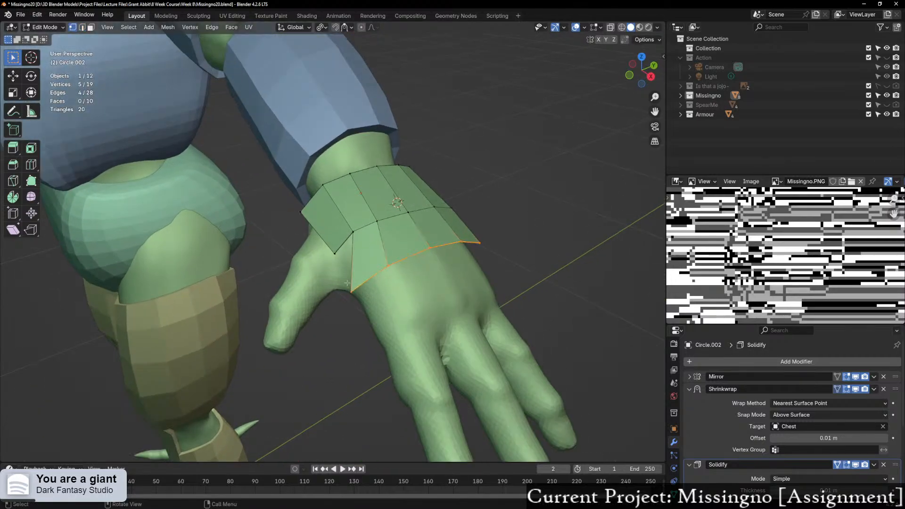
left_click(350, 288)
key("g")
key("g")
left_click(393, 287)
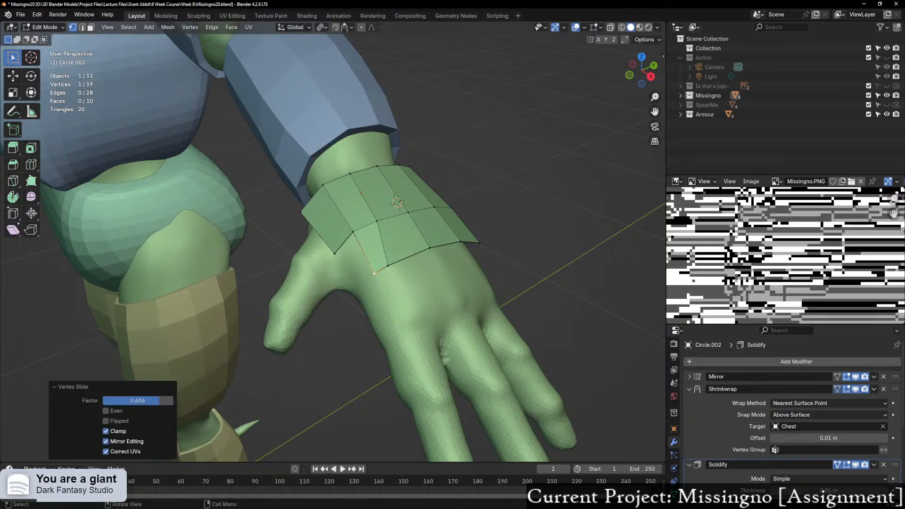
key("g")
key("g")
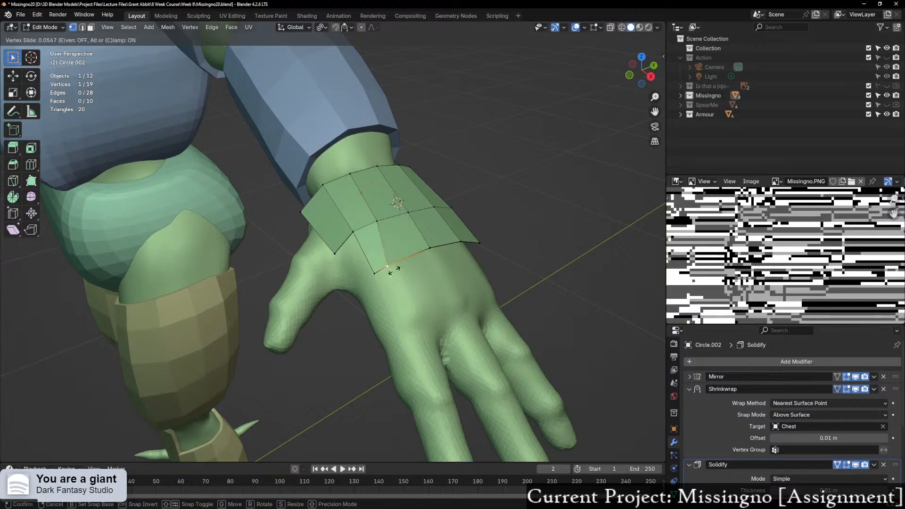
left_click(398, 270)
Step: Vertex-slide the lower-rim vertex beside the little-finger-side corner inward by about 0.07
middle_click_drag(438, 256, 372, 270)
left_click(389, 303)
key("g")
key("g")
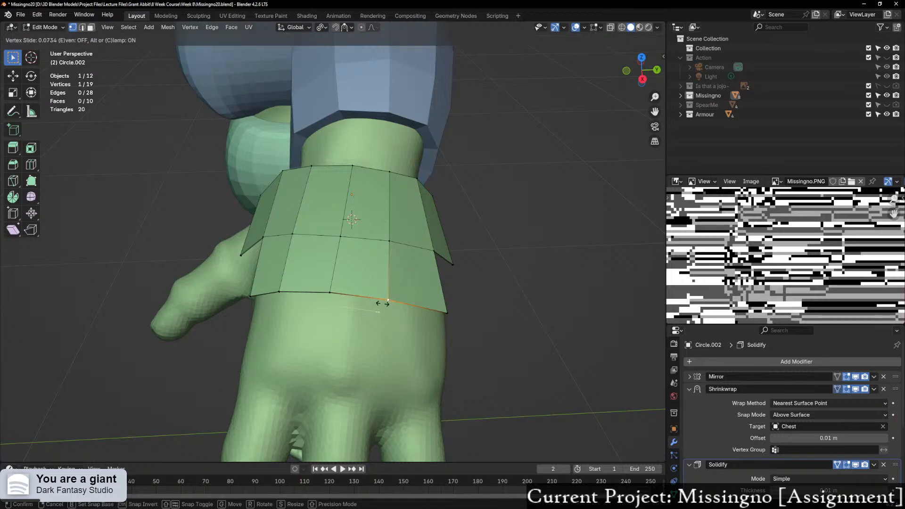
left_click(383, 303)
Step: Vertex-slide the second row's lower little-finger-side corner inward by about 0.25
middle_click_drag(425, 309, 389, 289)
left_click(389, 289)
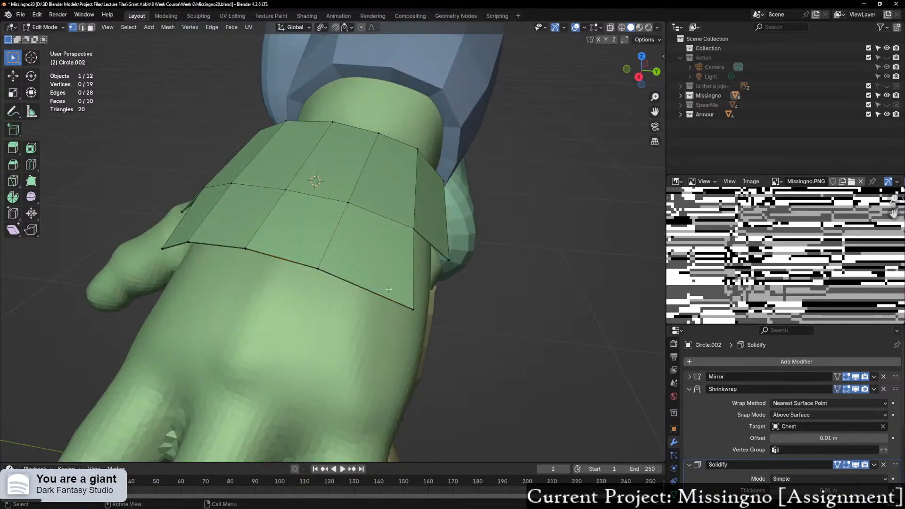
left_click(415, 309)
key("g")
key("g")
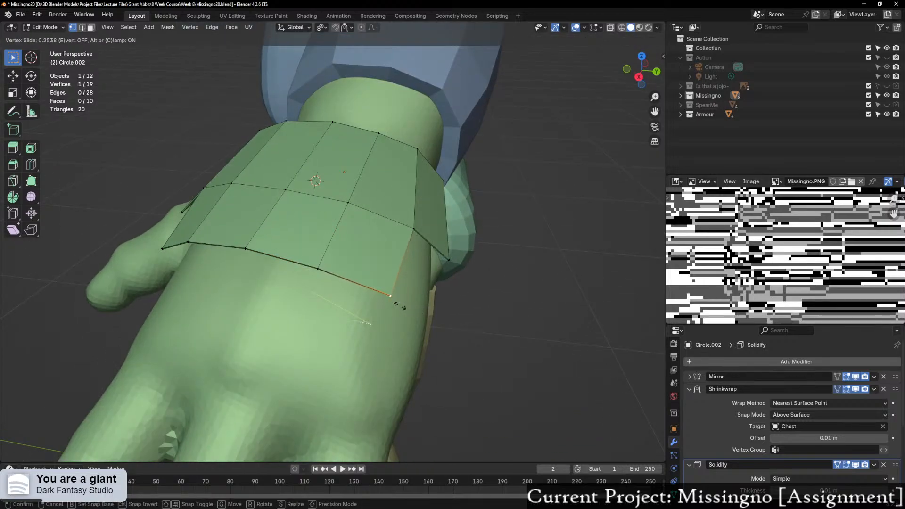
left_click(431, 300)
Step: Extrude the second row's little-finger-side corner vertex down the side of the hand and fill the missing face beside it
middle_click_drag(430, 300, 364, 213)
middle_click_drag(360, 258, 410, 240)
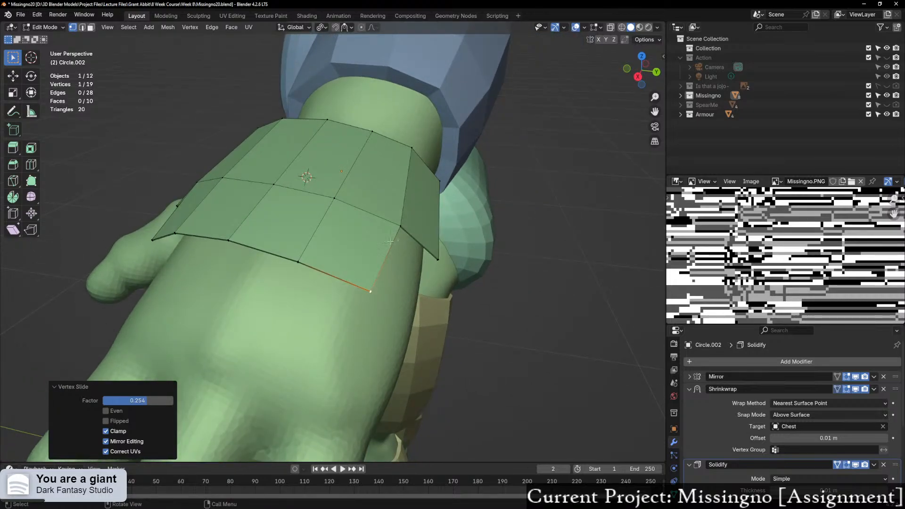
left_click(401, 228)
middle_click_drag(399, 229, 349, 215)
scroll(320, 234, "up", 2)
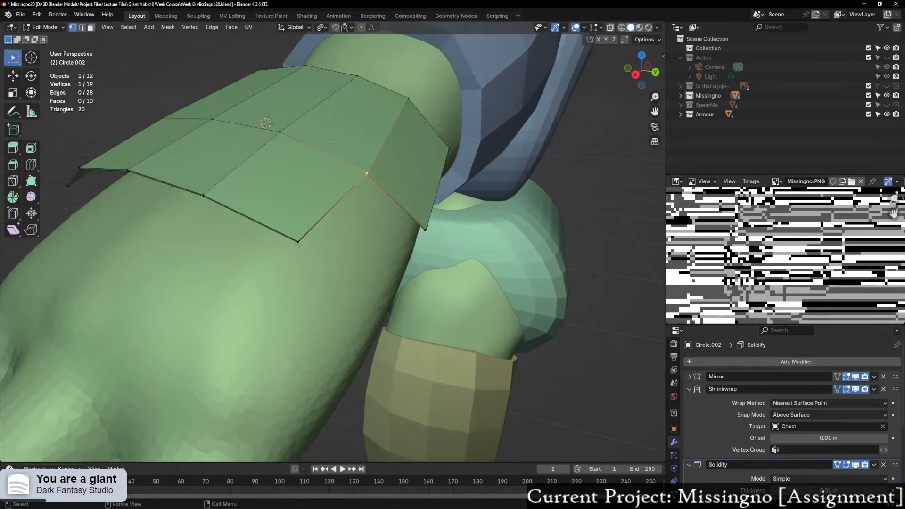
middle_click_drag(298, 244, 202, 302)
key("e")
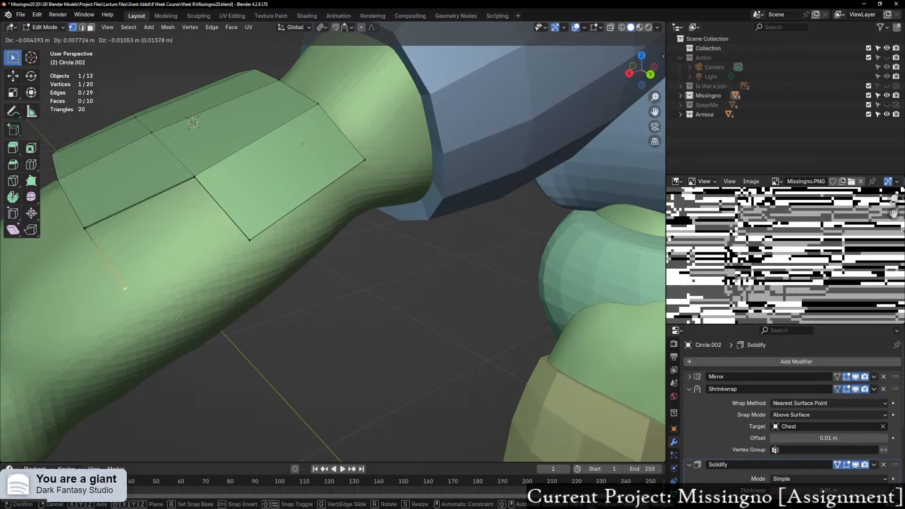
left_click(179, 318)
key("2")
left_click(159, 198)
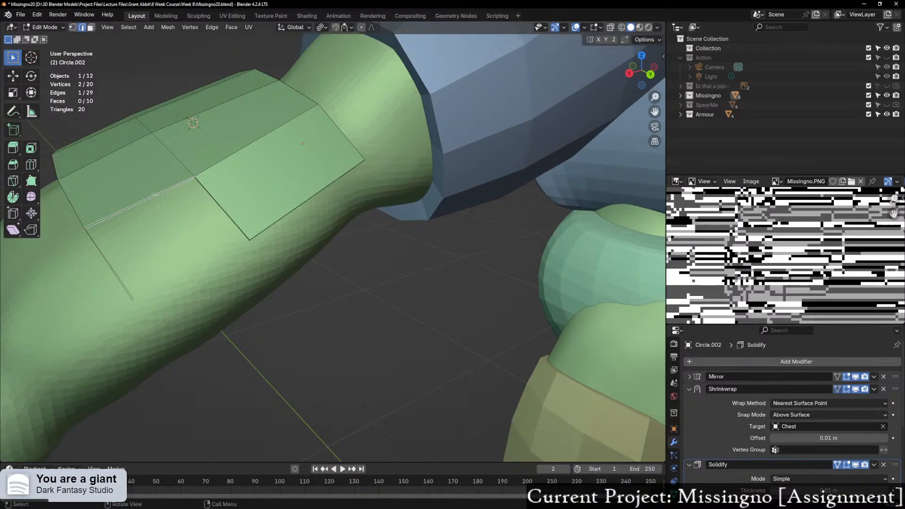
key("f")
Step: Select the five edges along the plate's lower rim, from the new side face to the thumb side
middle_click_drag(154, 194, 251, 203)
scroll(244, 201, "down", 4)
scroll(254, 206, "up", 1)
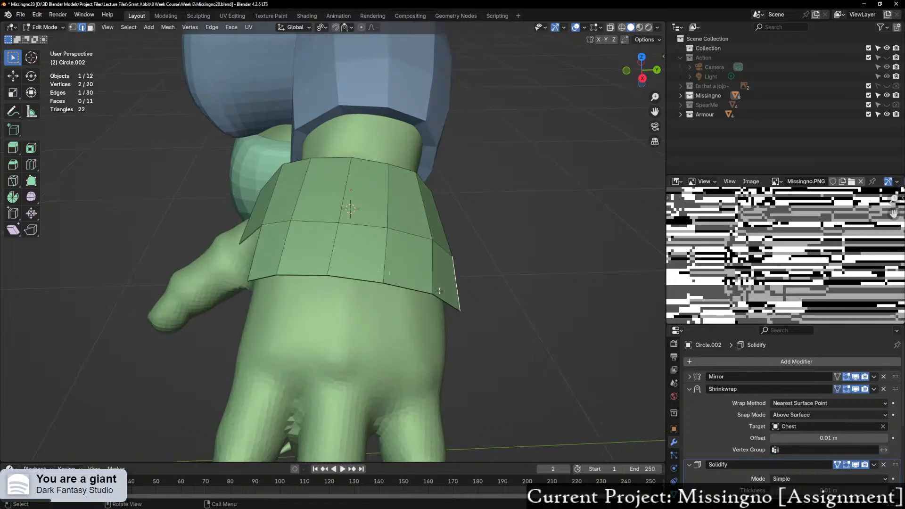
left_click(277, 278, "ctrl")
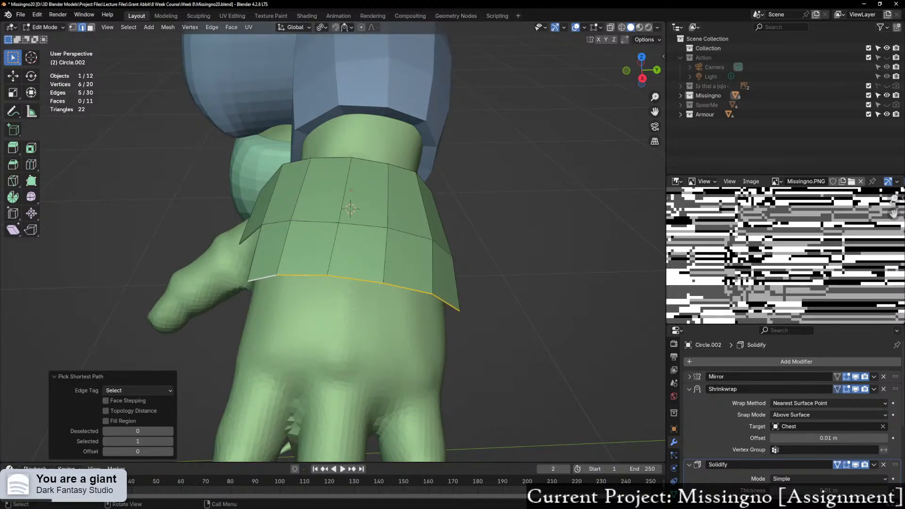
Step: Try extruding the five lower-rim edges about 0.029 m toward the fingers, and undo the extrusion
key("e")
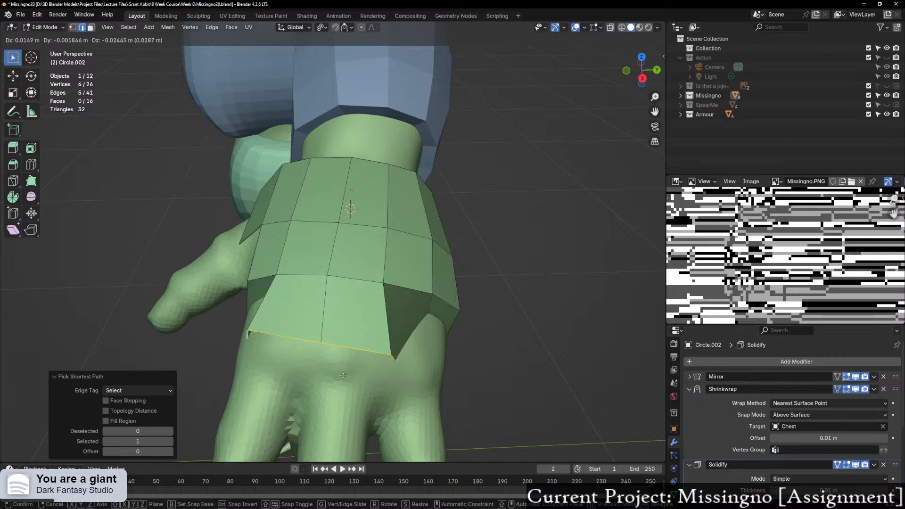
left_click(350, 374)
middle_click_drag(391, 360, 340, 332)
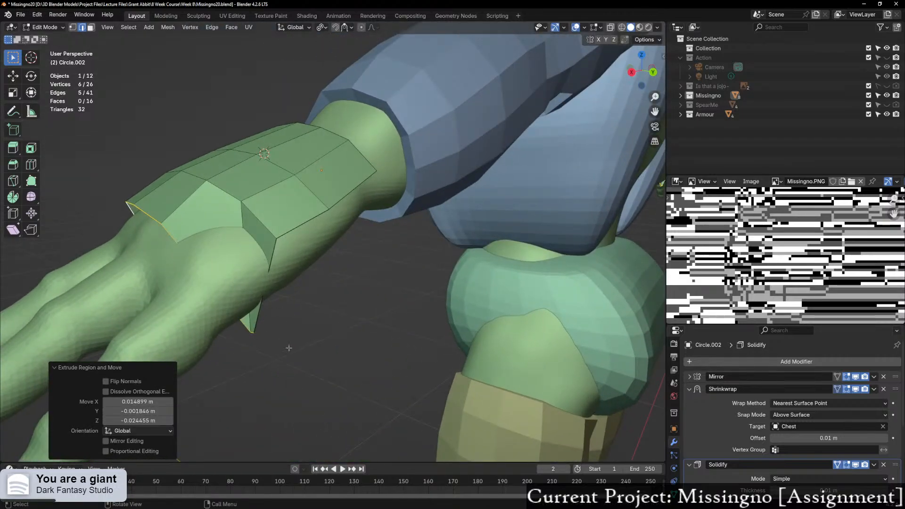
key("ctrl+z")
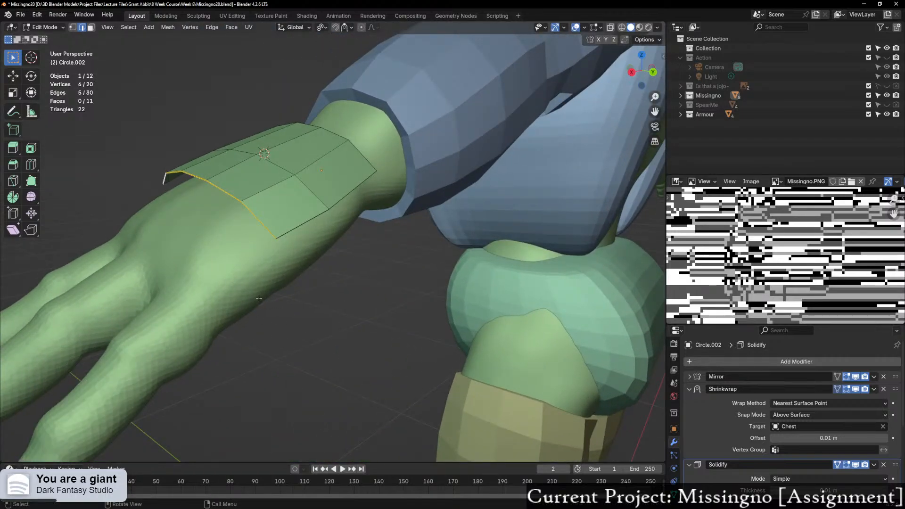
Step: Extrude the five selected lower-rim edges toward the knuckles as a third row of faces
key("e")
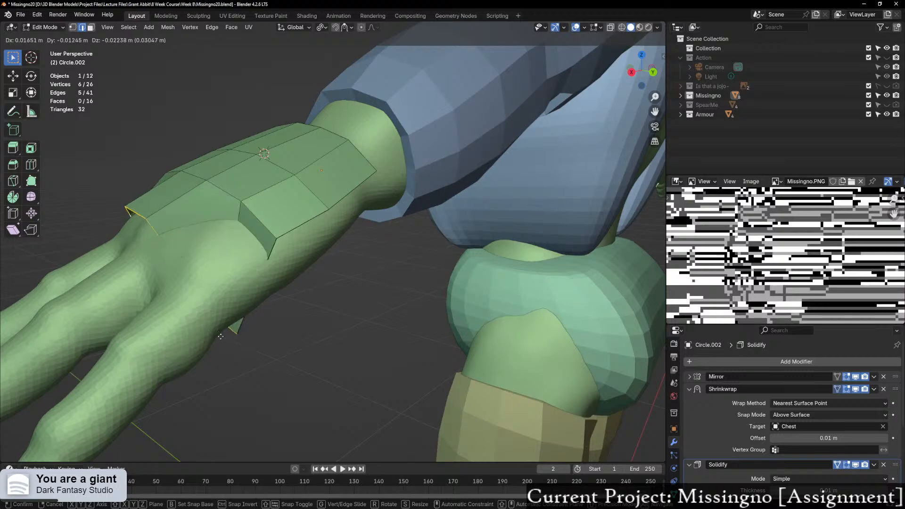
left_click(237, 338)
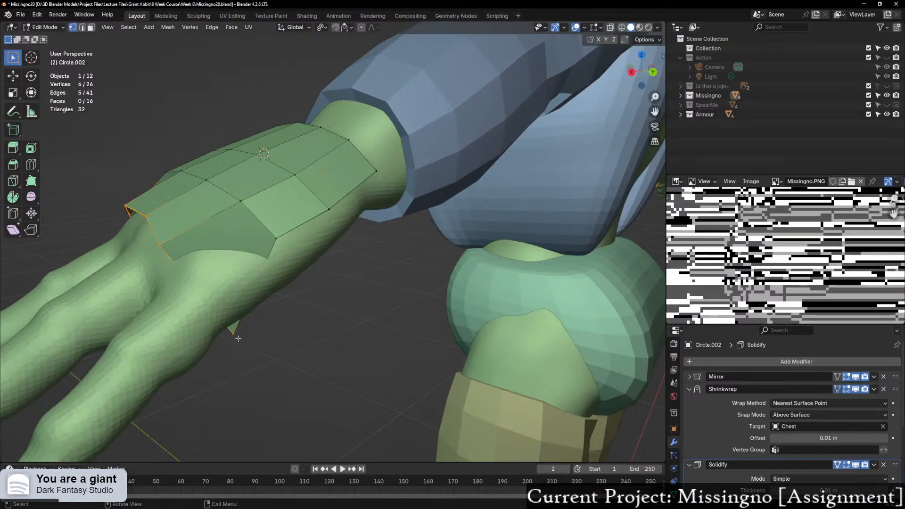
left_click(241, 339)
key("g")
key("g")
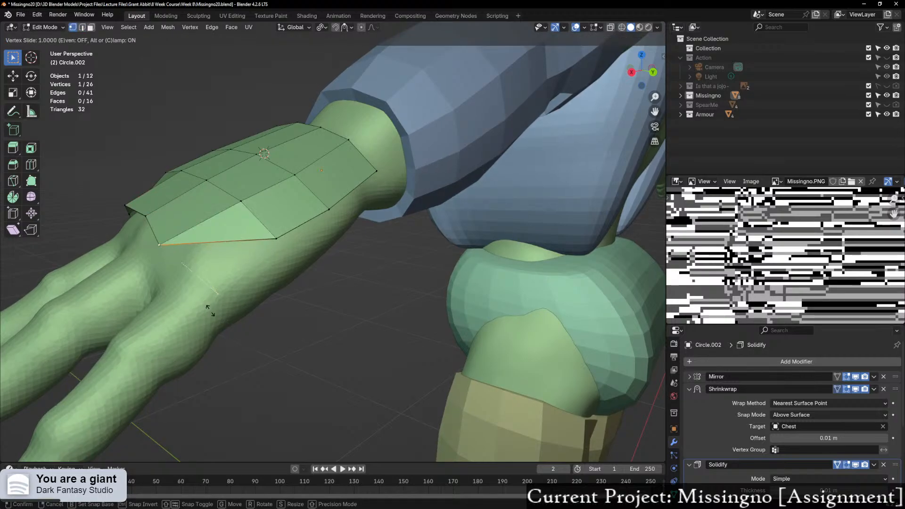
right_click(223, 317)
key("g")
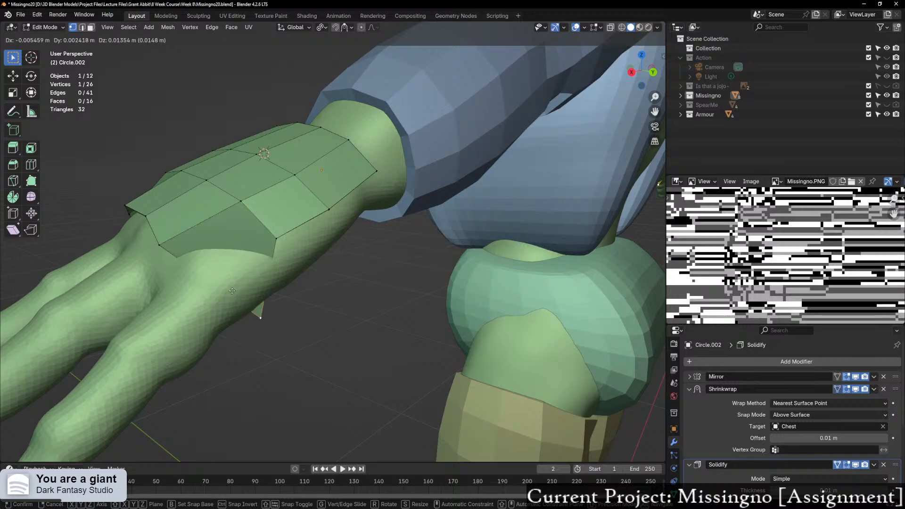
right_click(242, 289)
middle_click_drag(242, 289, 336, 245)
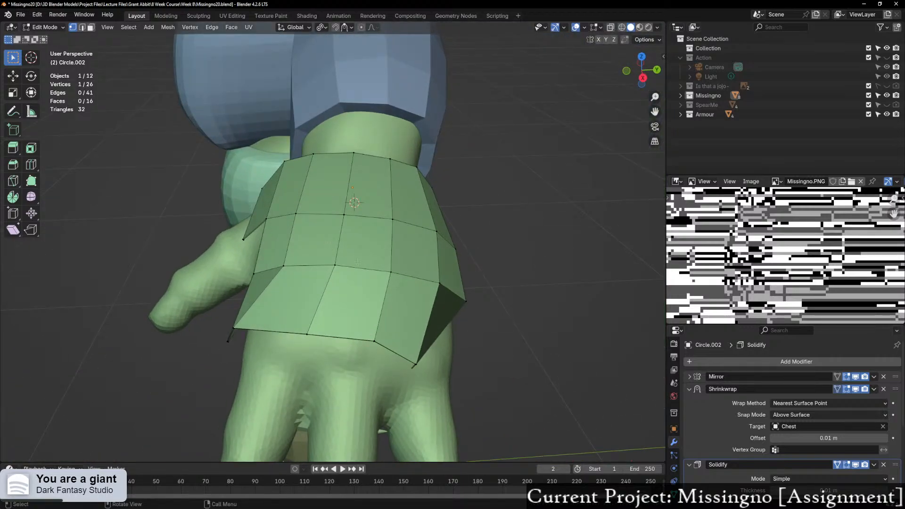
key("a")
key("g")
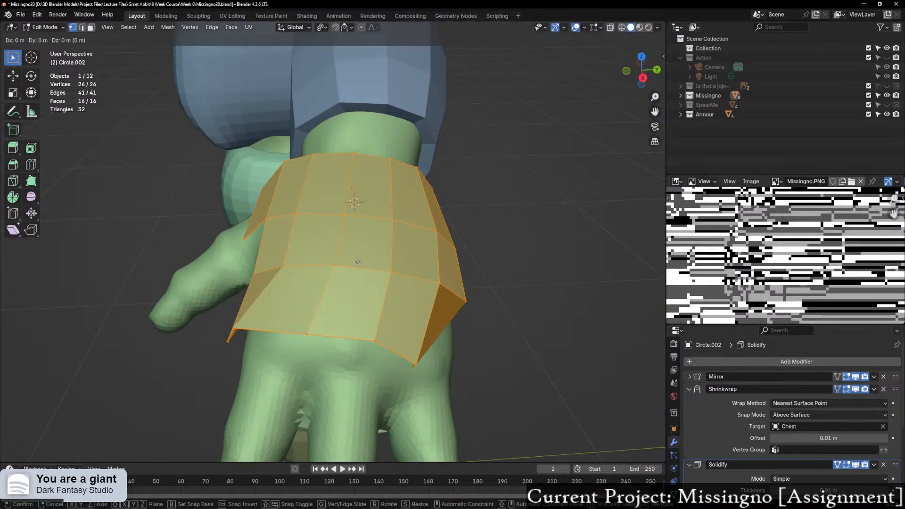
left_click(358, 262)
middle_click_drag(357, 262, 315, 223)
left_click(255, 168)
Step: Apply the scale of the hand plate object in Object Mode
middle_click_drag(255, 169, 337, 216)
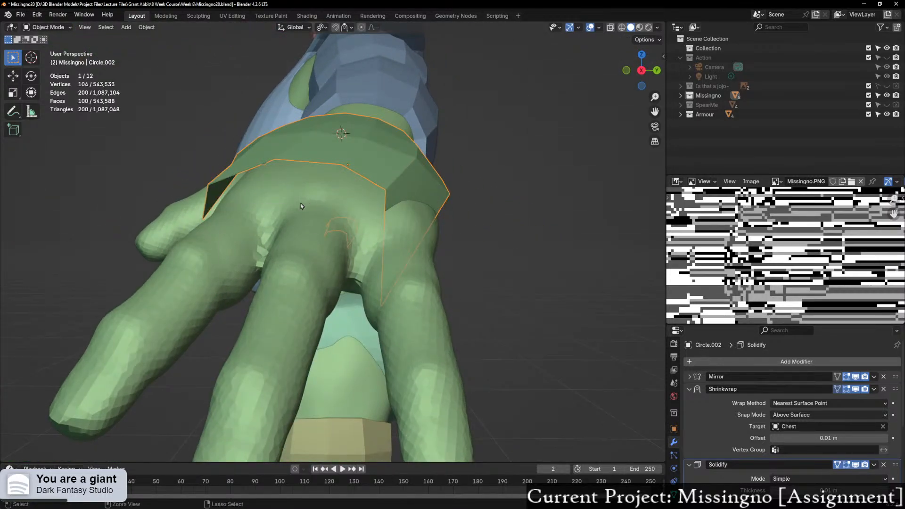
key("ctrl+a")
left_click(276, 206)
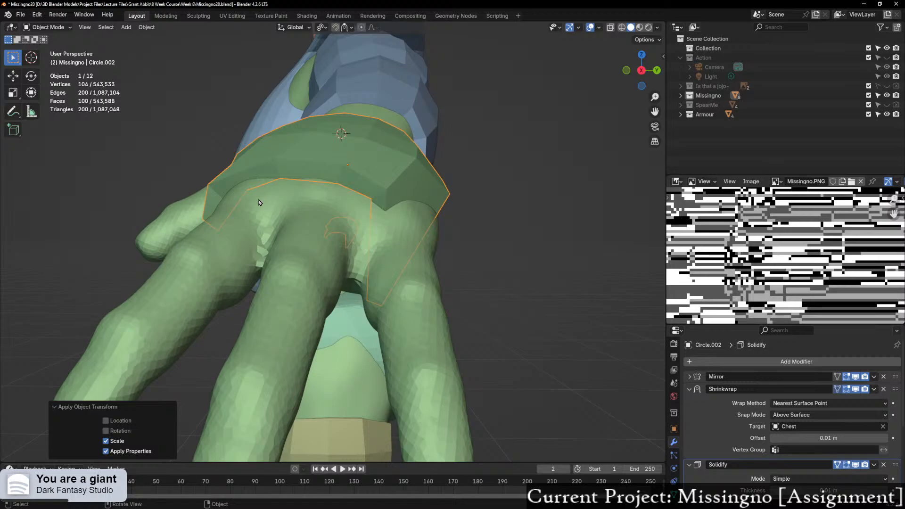
Step: Set the plate's Solidify thickness to 0.005 m
middle_click_drag(276, 212, 353, 196)
scroll(821, 455, "down", 2)
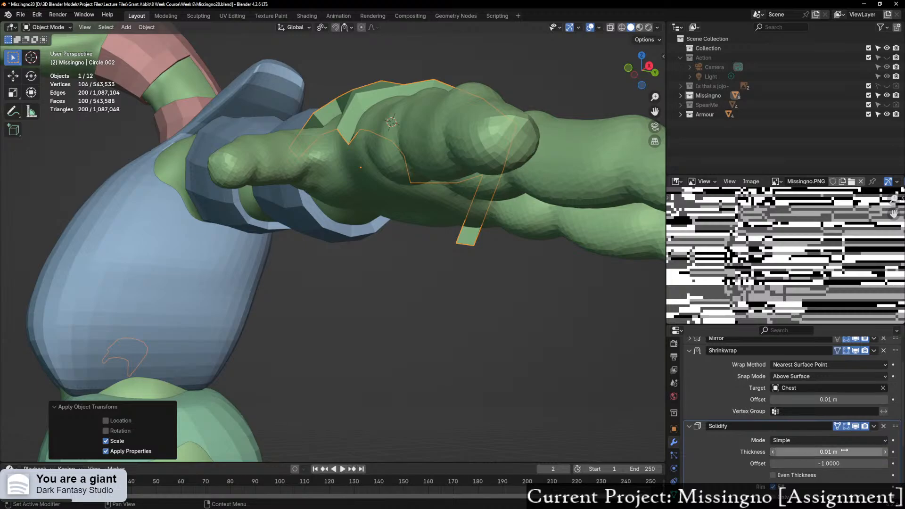
left_click(791, 452)
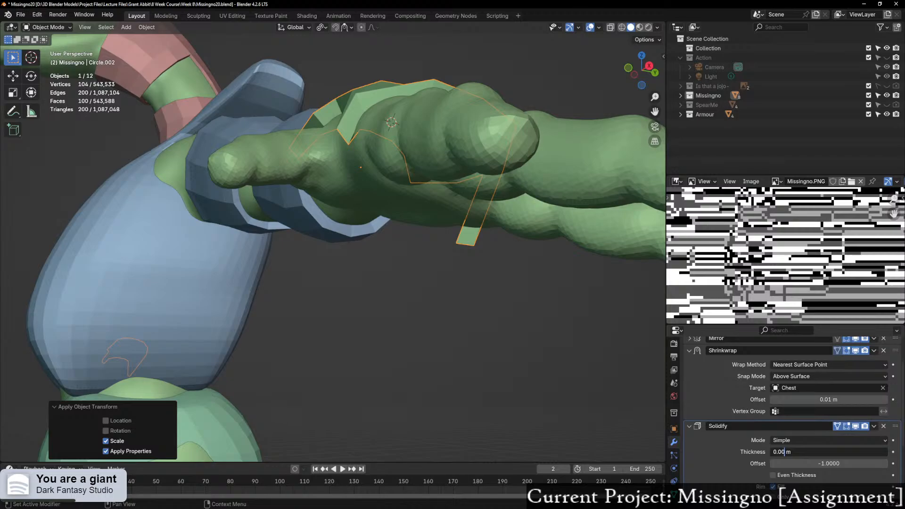
key("Return")
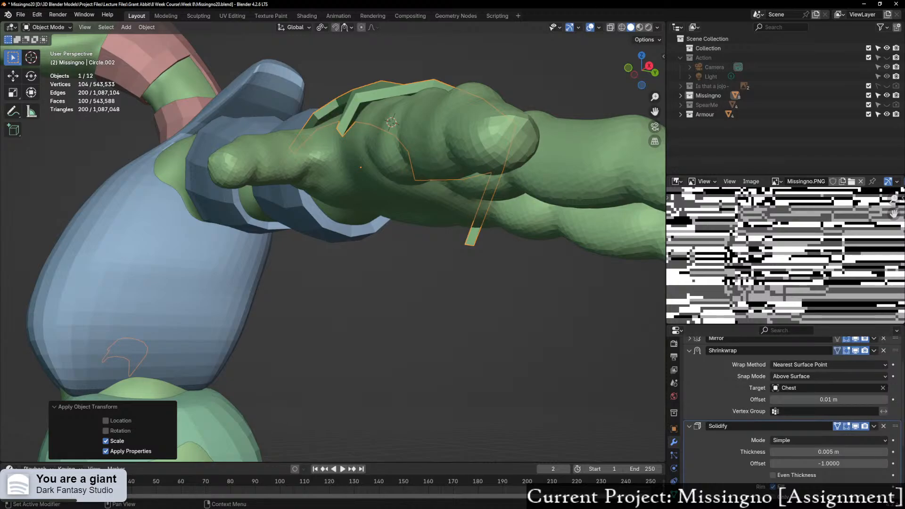
scroll(674, 424, "up", 2)
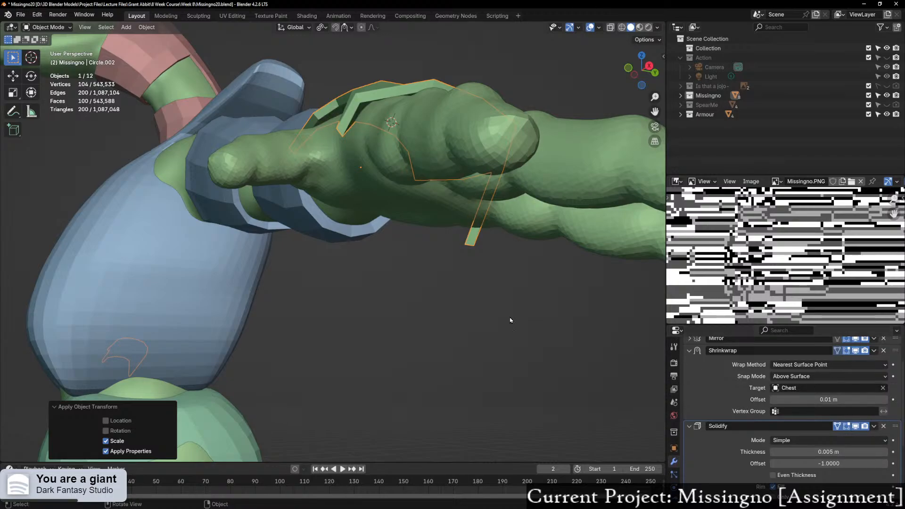
middle_click_drag(510, 321, 405, 321)
key("1")
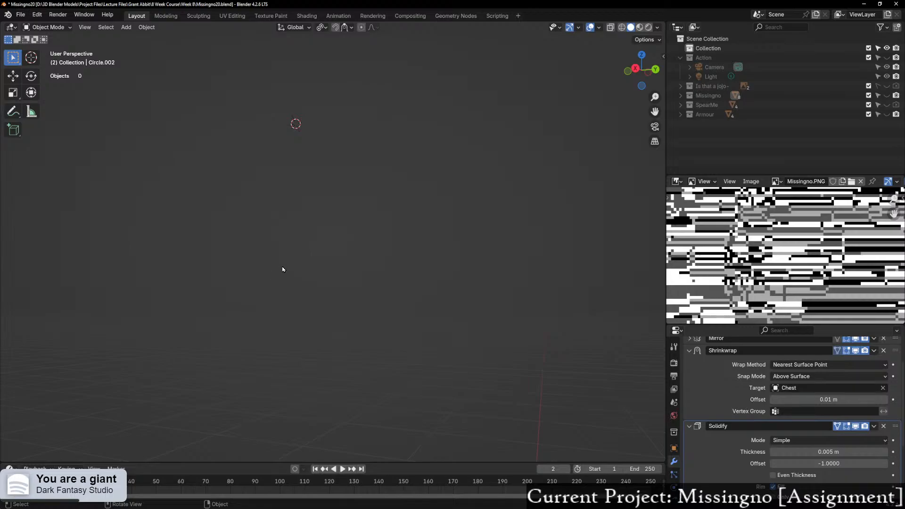
key("ctrl+z")
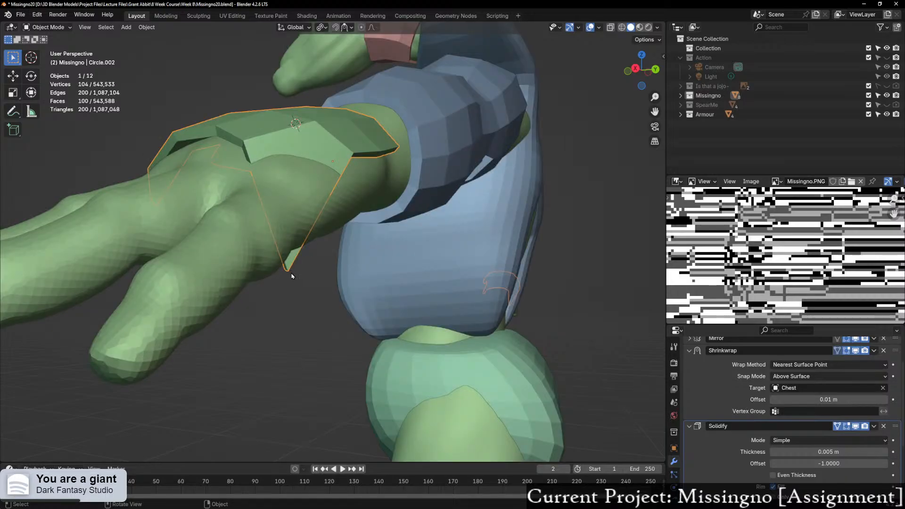
Step: Vertex-slide the stray little-finger-side corner of the third row by a factor of 0.765 and move it down the side of the hand
key("Tab")
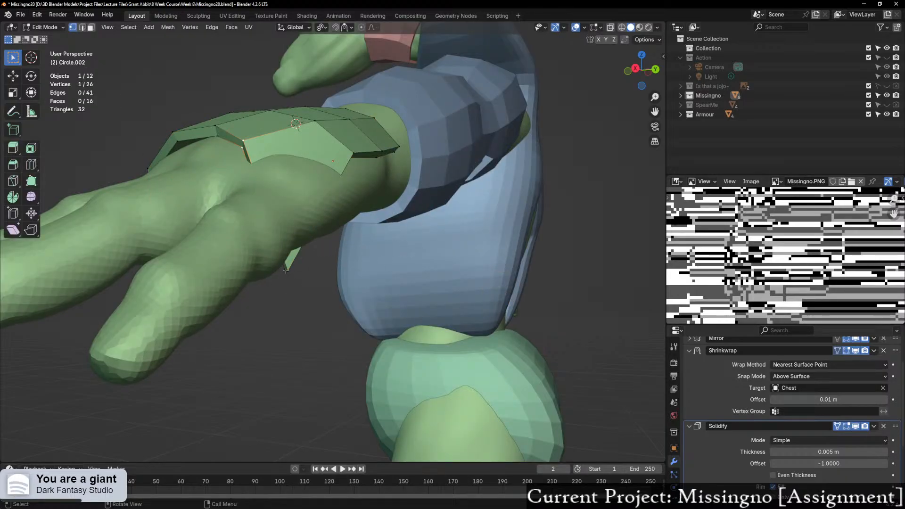
left_click(285, 270)
key("shift+v")
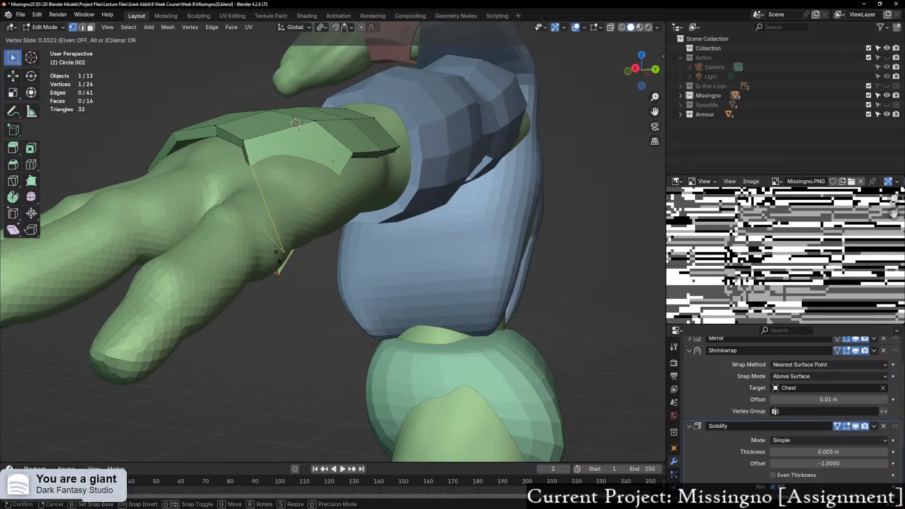
left_click(338, 209)
middle_click_drag(338, 209, 302, 221)
key("g")
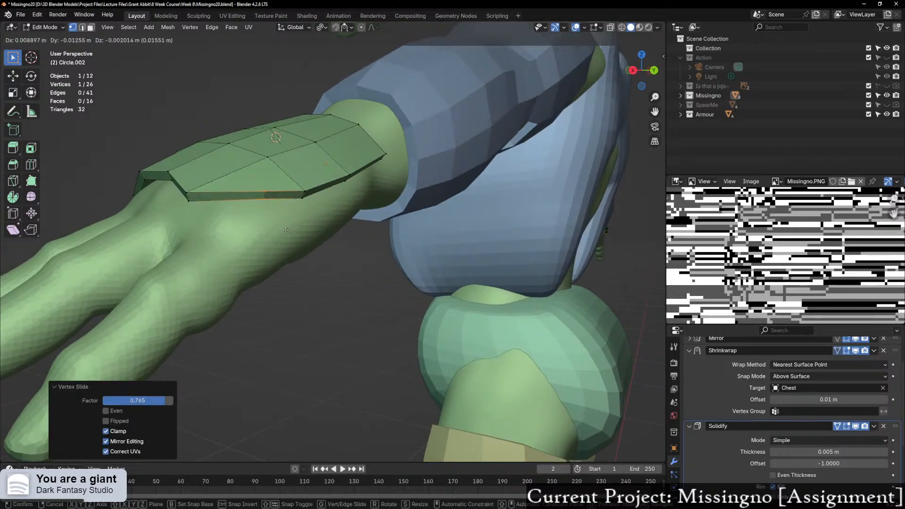
left_click(269, 255)
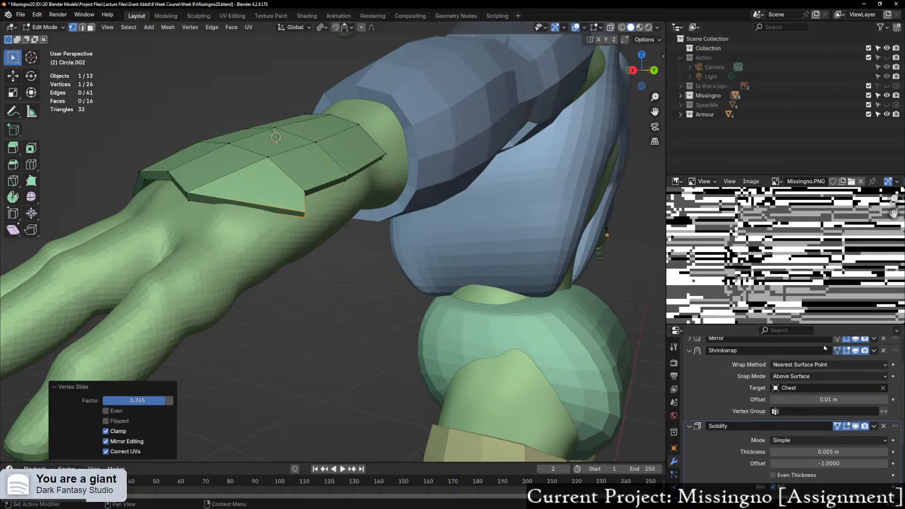
Step: Turn off the Shrinkwrap modifier's viewport display and enable X-ray to see the plate mesh through the hand
left_click(854, 353)
middle_click_drag(205, 301, 228, 296)
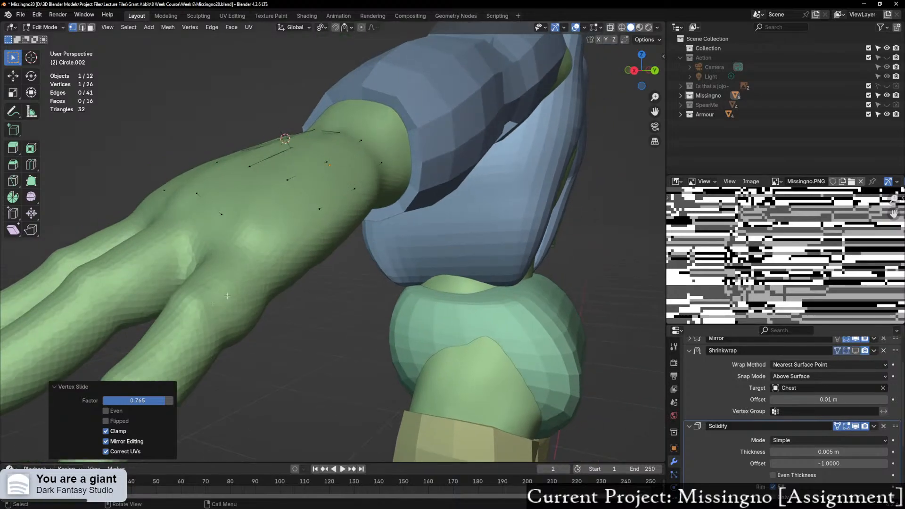
key("super")
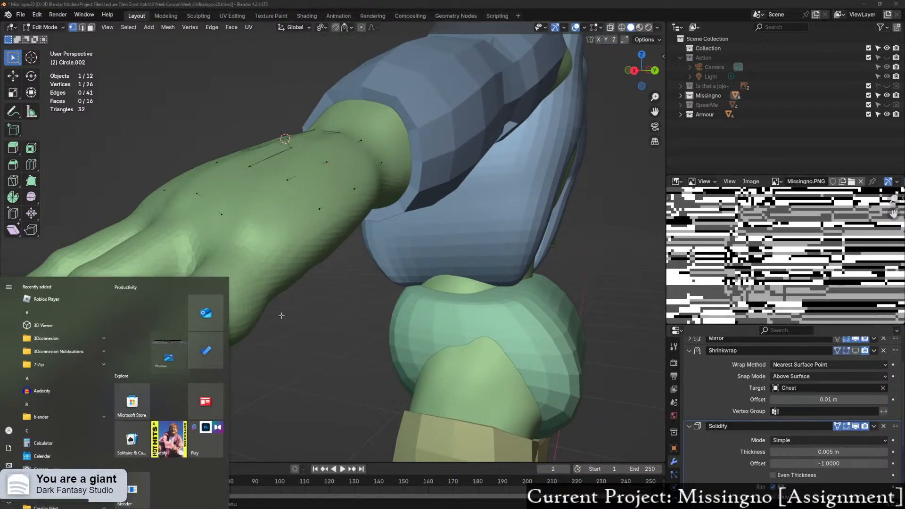
left_click(302, 4)
key("alt+z")
middle_click_drag(295, 276, 281, 283)
Step: Move the third row's little-finger-side corner vertex further down and away from the side of the hand
key("g")
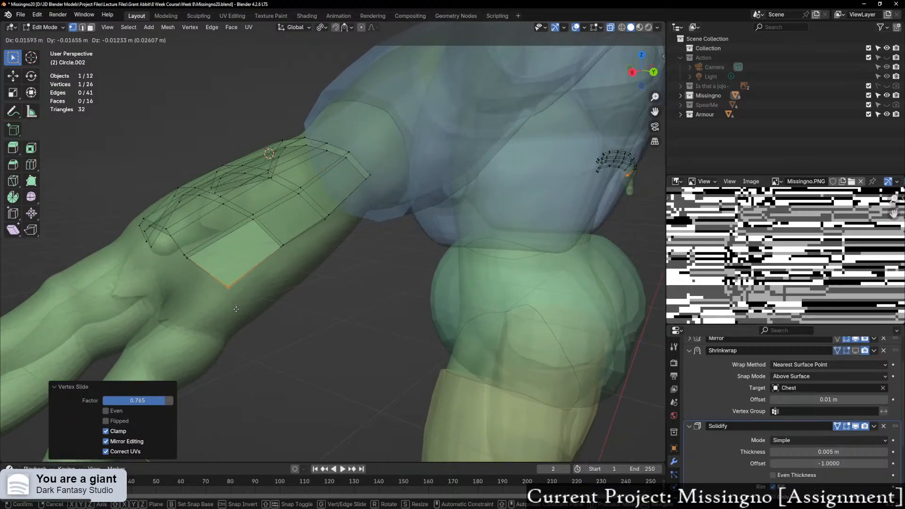
left_click(235, 310)
key("g")
left_click(232, 278)
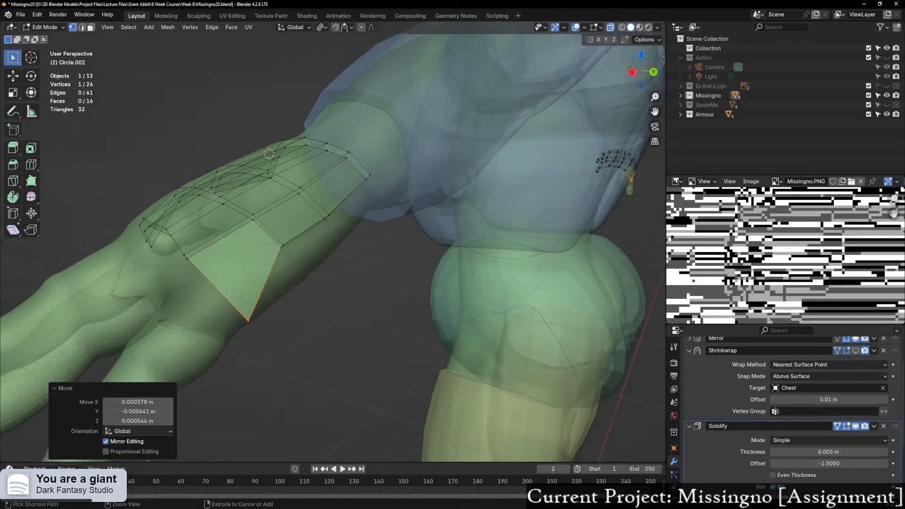
Step: Slide the little-finger-side corner vertex back along its edge toward the plate by a factor of 0.542
middle_click_drag(230, 273, 209, 240)
middle_click_drag(238, 183, 345, 322)
key("alt+z")
key("alt+z")
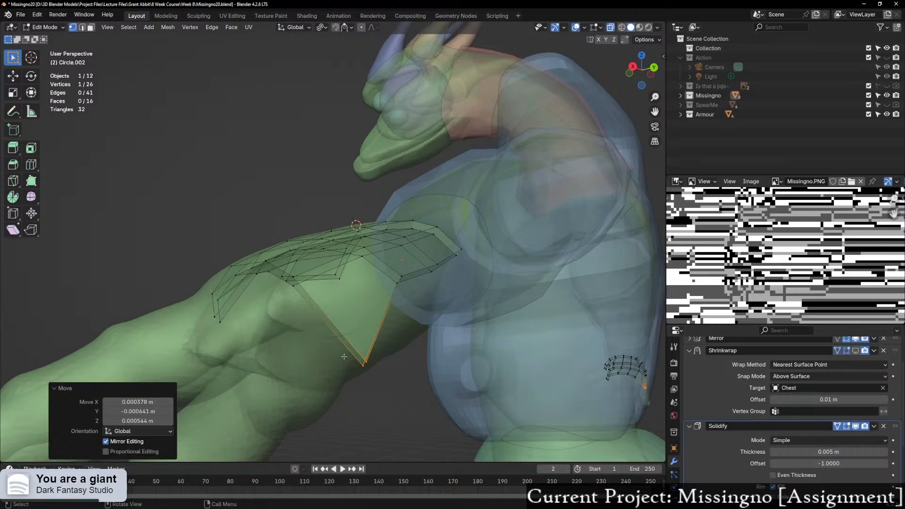
key("shift+v")
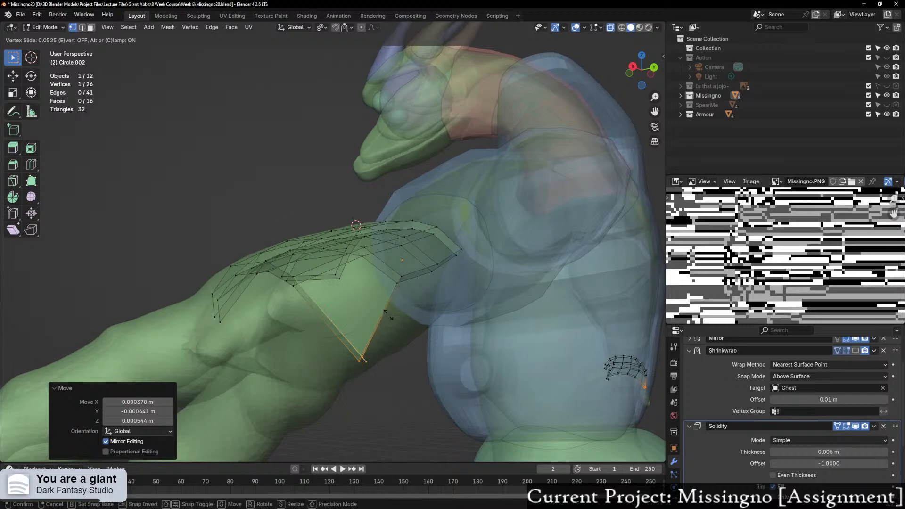
left_click(345, 284)
Step: Nudge the little-finger-side corner vertex slightly outward with X-ray off to refine its position
scroll(370, 314, "up", 4)
key("alt+z")
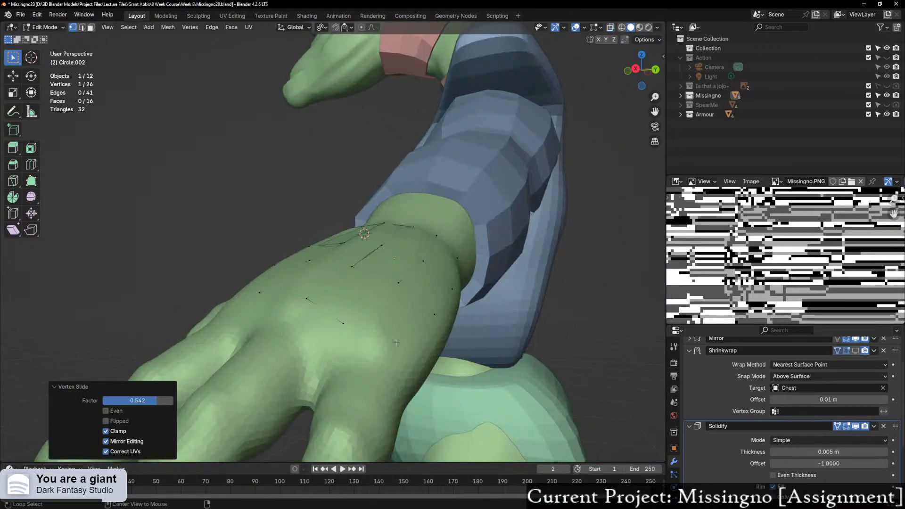
key("g")
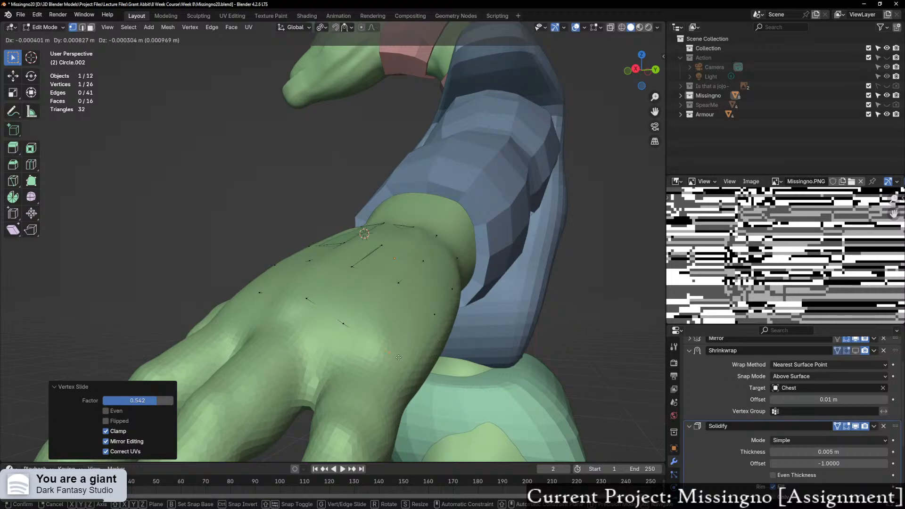
left_click(406, 359)
Step: Even out the thumb-side part of the third row's lower rim by sliding vertices along it with factors 0.561 and 0.305
middle_click_drag(406, 359, 376, 373)
key("alt+z")
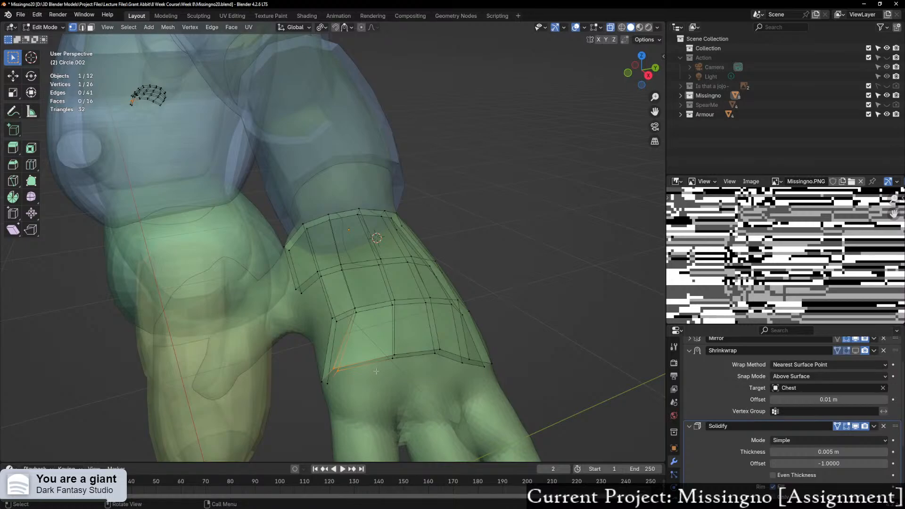
key("shift+v")
left_click(410, 367)
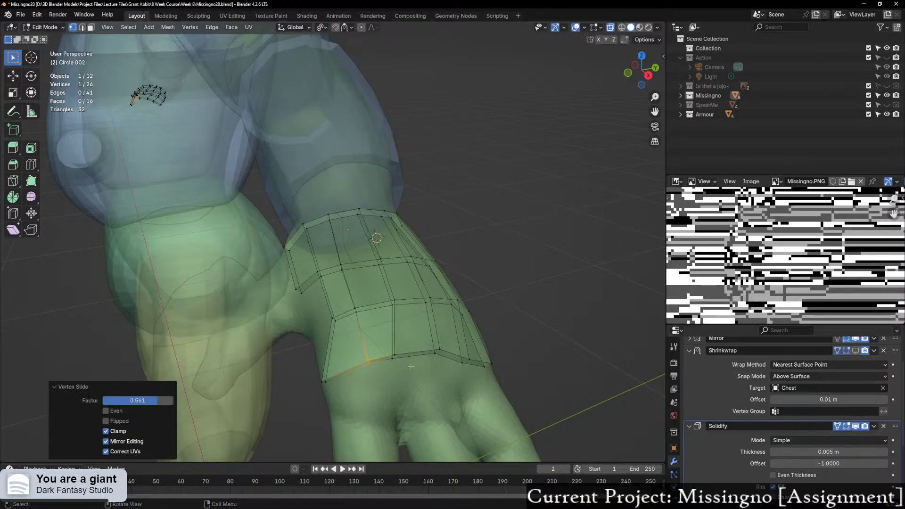
middle_click_drag(388, 341, 330, 391)
key("shift+v")
left_click(405, 385)
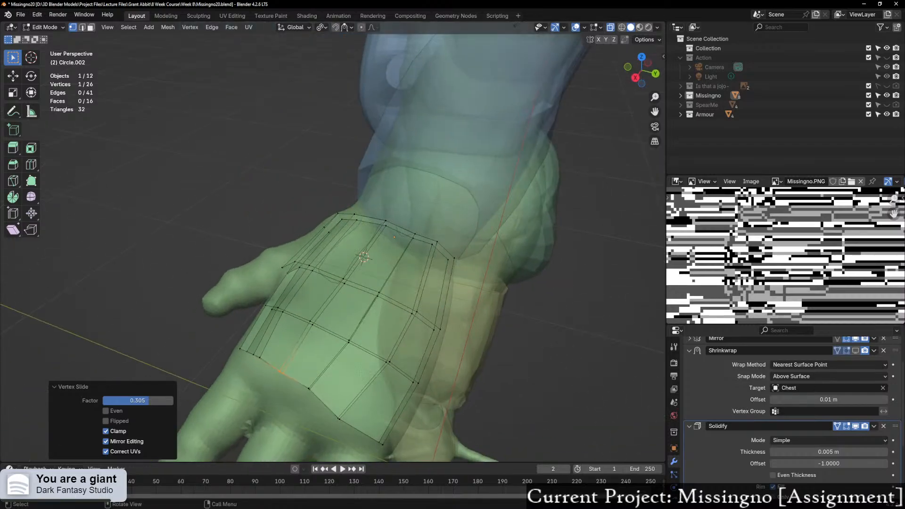
Step: Slide the next two lower-rim vertices toward the little-finger side to even out the third row's face widths
left_click(296, 394)
key("shift+v")
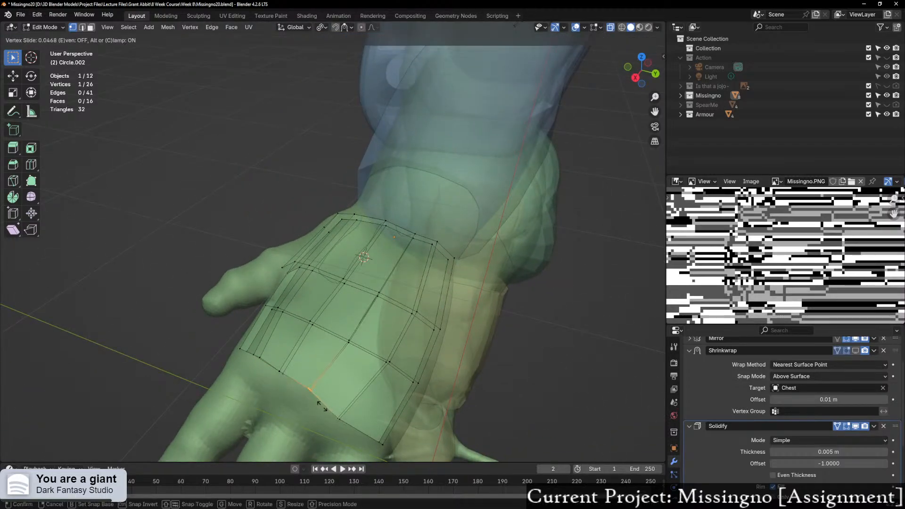
left_click(319, 404)
middle_click_drag(319, 404, 400, 396)
left_click(315, 403)
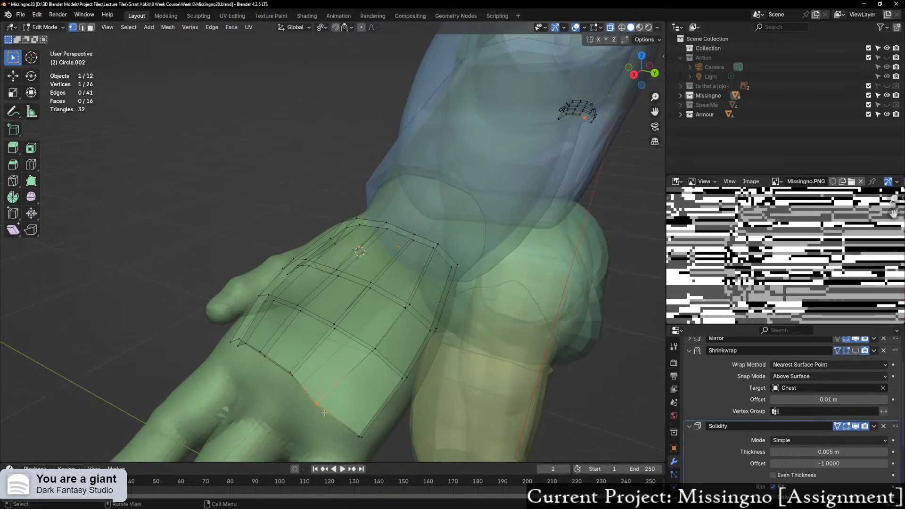
key("shift+v")
left_click(338, 420)
key("g")
key("g")
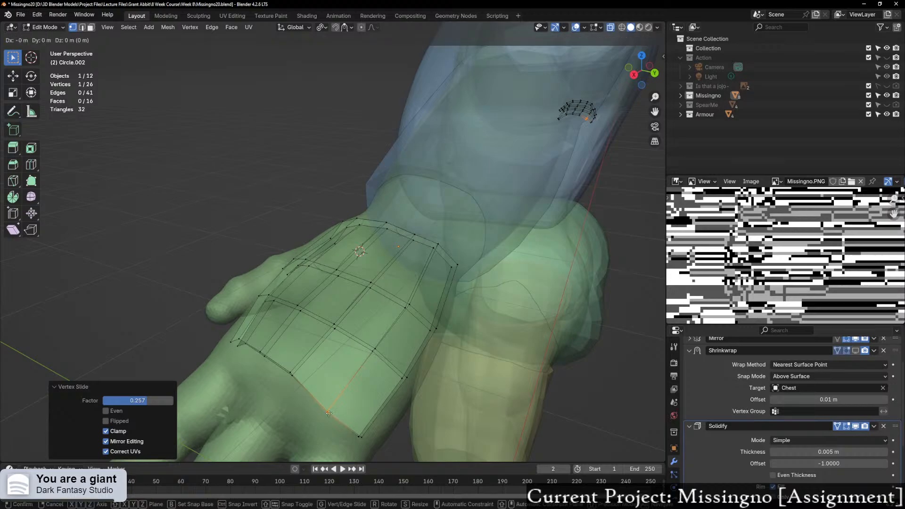
left_click(336, 411)
Step: Slide the third row's thumb-side corner vertex along the lower rim by a factor of 0.418
middle_click_drag(336, 412, 398, 358)
key("g")
key("g")
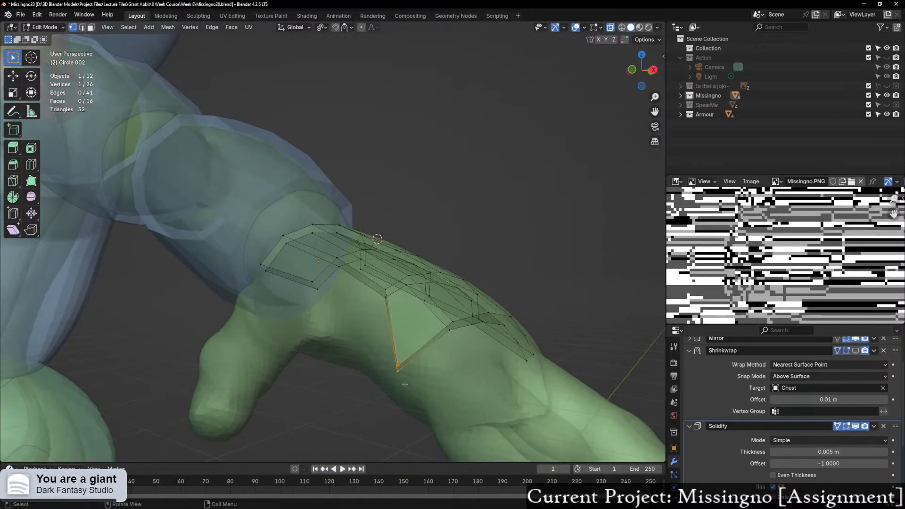
left_click(431, 367)
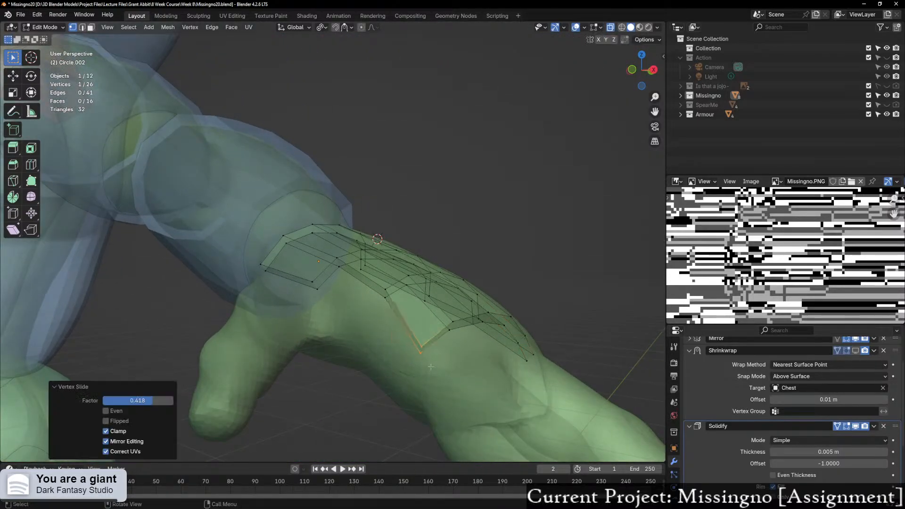
Step: Move the second row's thumb-side corner vertex outward by -0.003982 m in X, -0.00287 m in Y and -0.003666 m in Z
left_click(383, 286)
key("g")
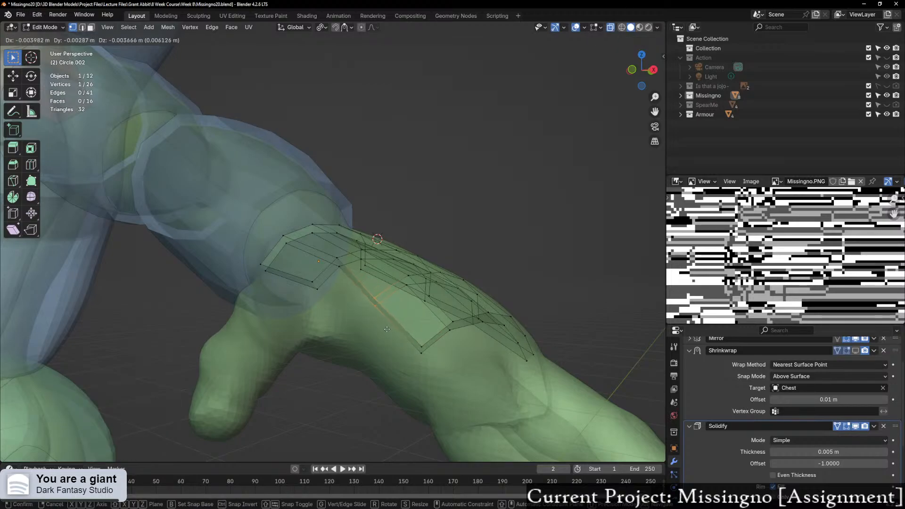
left_click(387, 329)
middle_click_drag(387, 329, 364, 310)
key("alt+z")
key("g")
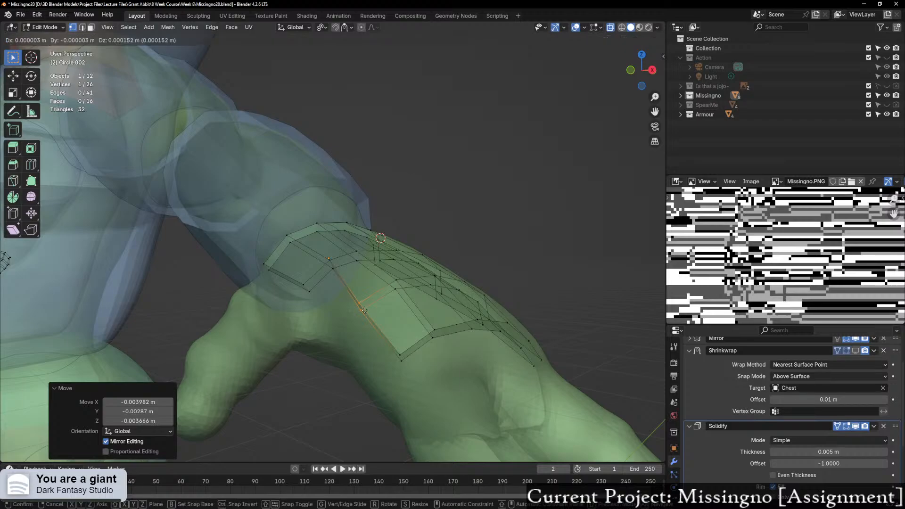
Step: Move the third row's thumb-side corner vertex by 0.002071 m in X, 0.002416 m in Y and -0.004972 m in Z
left_click(400, 361)
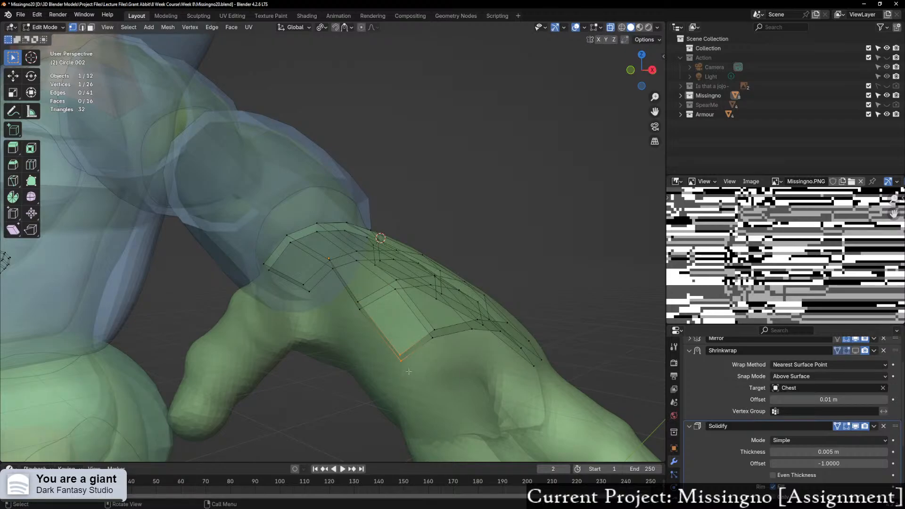
key("g")
left_click(416, 384)
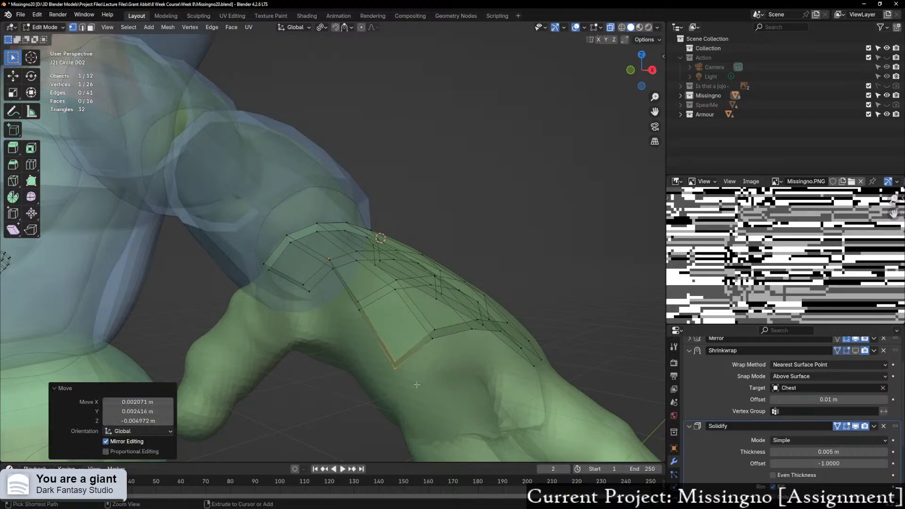
Step: Turn the Shrinkwrap modifier's viewport display back on, disable X-ray and check the plate's fit over the hand
middle_click_drag(416, 385, 398, 372)
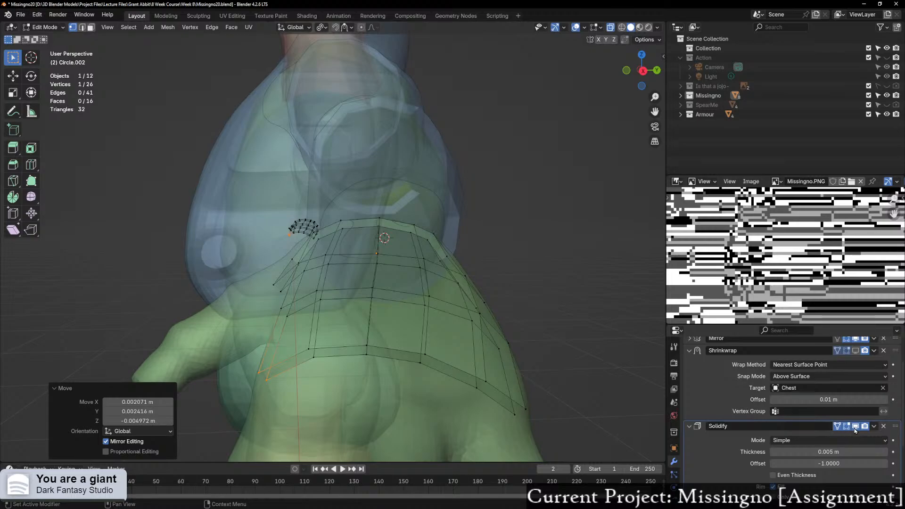
left_click(856, 351)
mouse_move(348, 360)
middle_mouse_down()
mouse_move(321, 360)
mouse_move(281, 380)
mouse_move(382, 396)
mouse_move(293, 367)
middle_mouse_up()
key("alt+z")
scroll(281, 380, "down", 4)
scroll(376, 344, "up", 3)
middle_click_drag(376, 343, 359, 345, "shift")
scroll(361, 344, "up", 2)
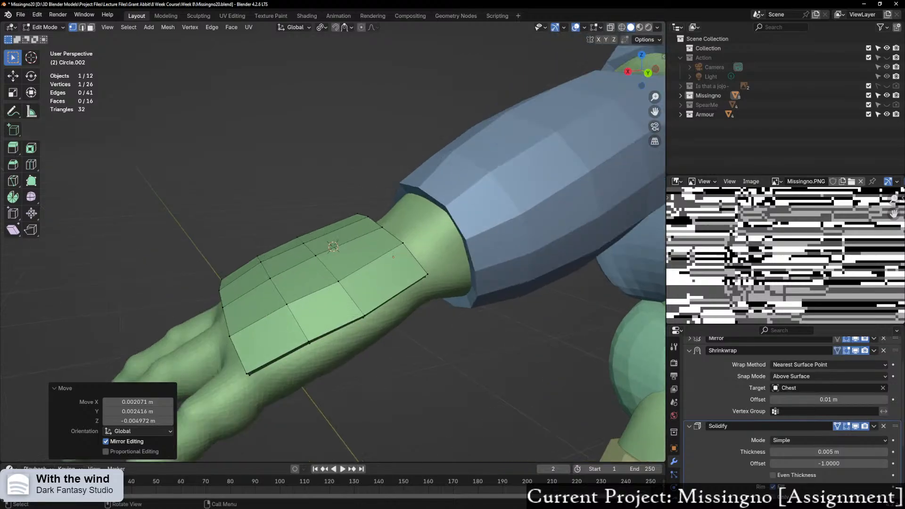
Step: Slide the lower rim vertex between the first two rows by a factor of 0.096 and its inner neighbour by 0.145
left_click(370, 340)
key("g")
key("g")
left_click(368, 337)
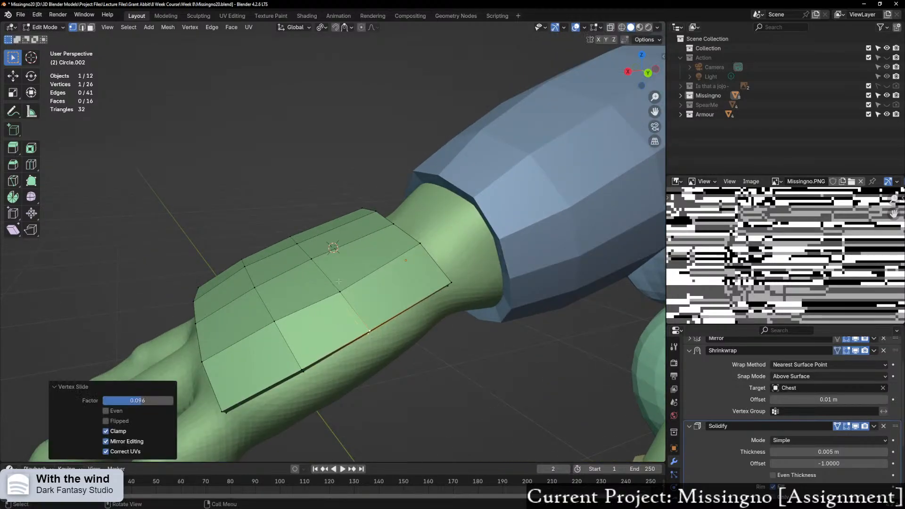
left_click_drag(329, 285, 345, 306)
key("g")
key("g")
left_click(347, 310)
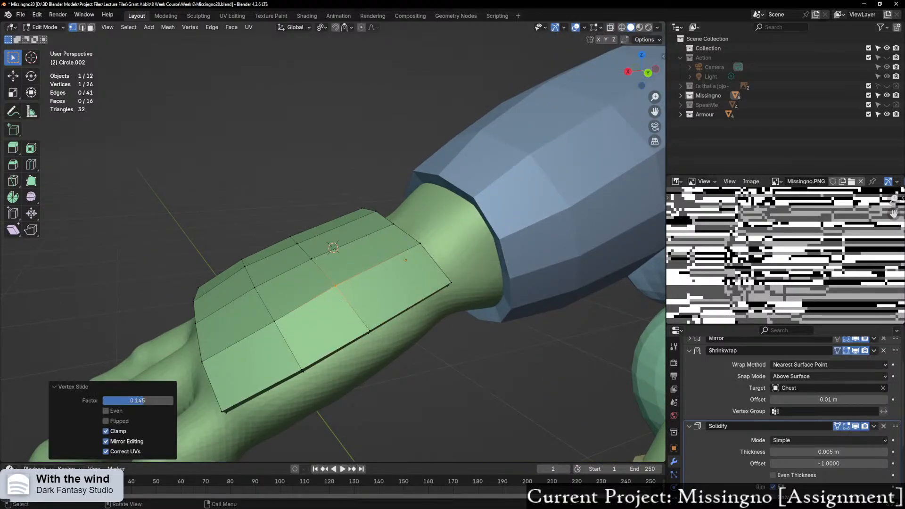
Step: Cut one centred edge loop lengthwise through the plate's thumb-side flap
middle_click_drag(350, 315, 437, 294)
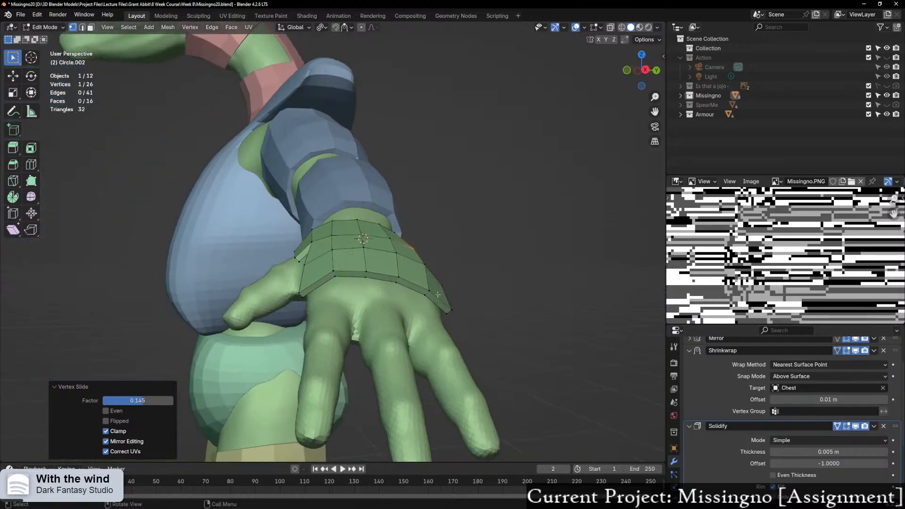
middle_click_drag(344, 379, 447, 388)
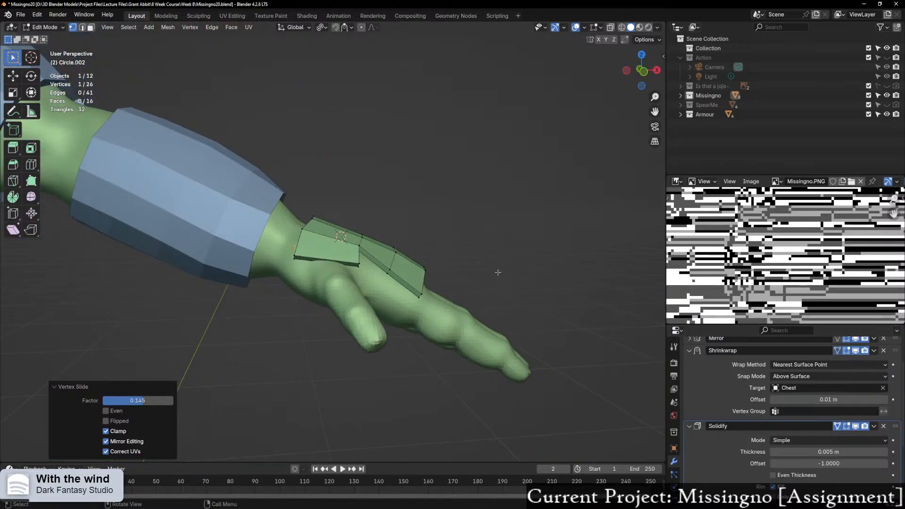
middle_click_drag(498, 273, 367, 302)
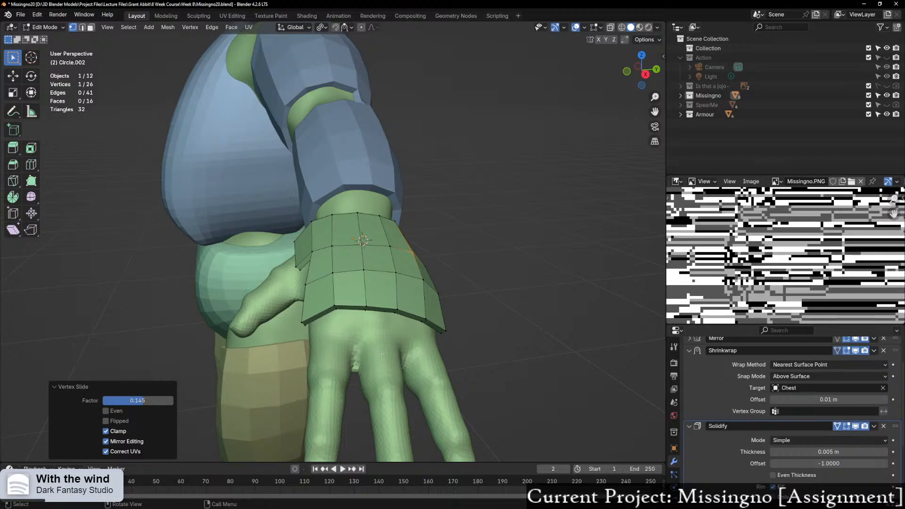
middle_click_drag(381, 353, 301, 280)
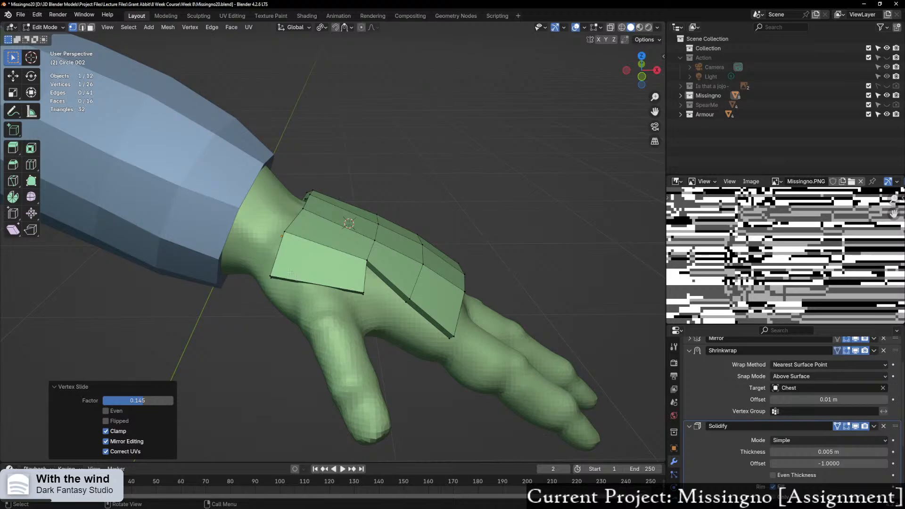
key("ctrl+r")
left_click(279, 259)
right_click(278, 259)
scroll(296, 278, "up", 2)
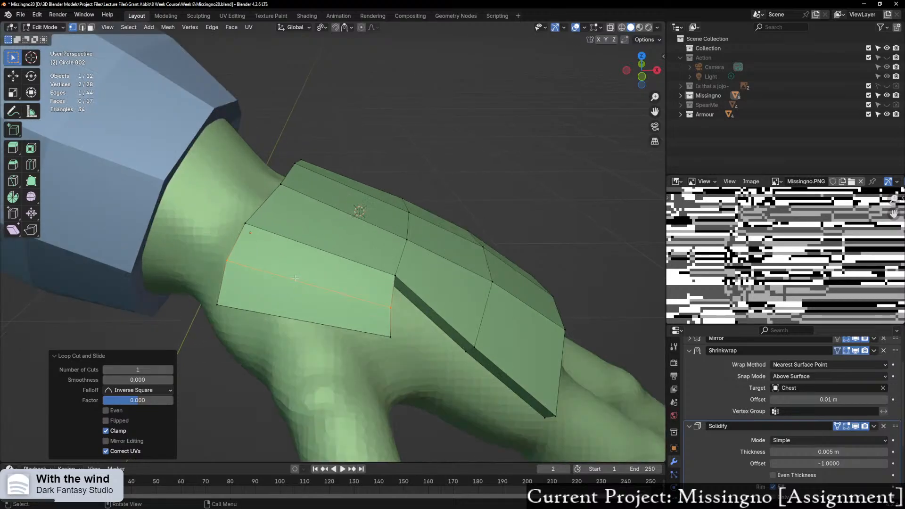
Step: Move the flap's lower wrist-side corner vertex by -0.00269 m in X, -0.002908 m in Y and -0.006765 m in Z
left_click(217, 305)
middle_click_drag(217, 305, 283, 257, "shift")
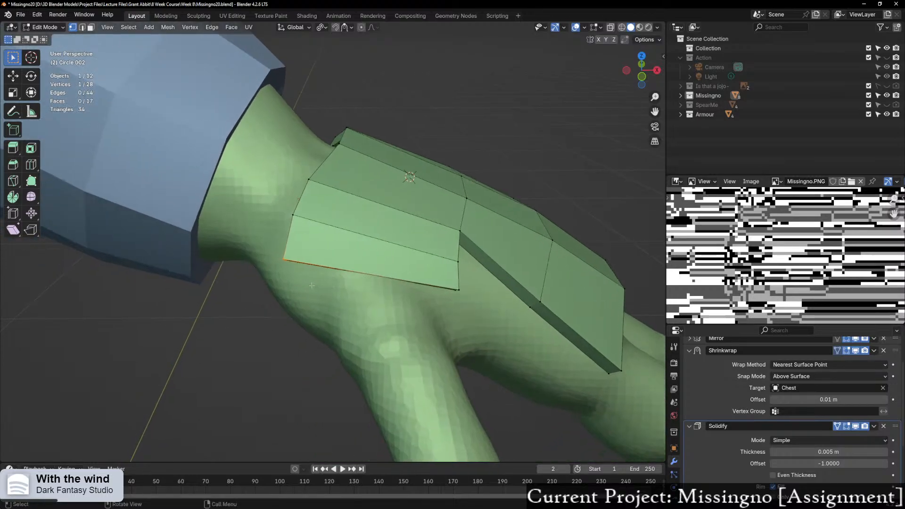
key("g")
left_click(297, 307)
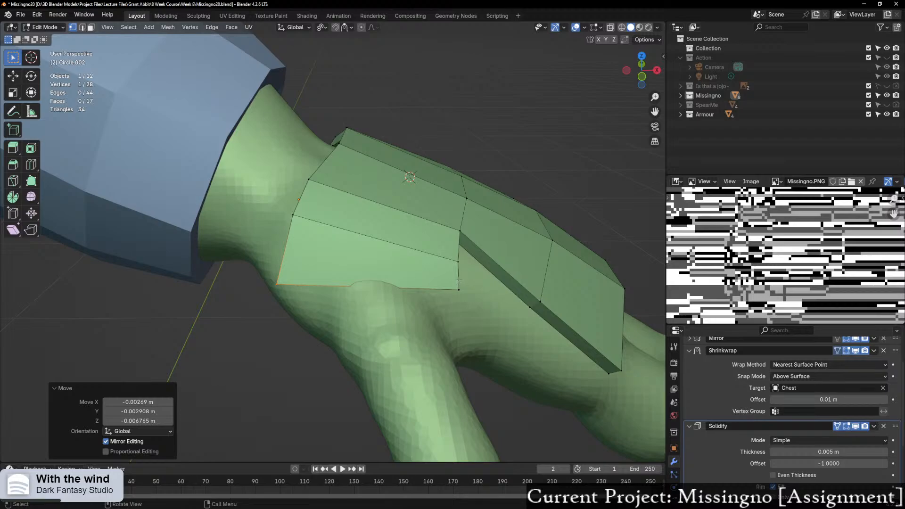
Step: Cut one centred edge loop across the plate's wrist-side row and nudge its lower rim vertex on the flap slightly toward the fingers
middle_click_drag(458, 281, 332, 257)
key("ctrl+r")
left_click(323, 275)
right_click(323, 275)
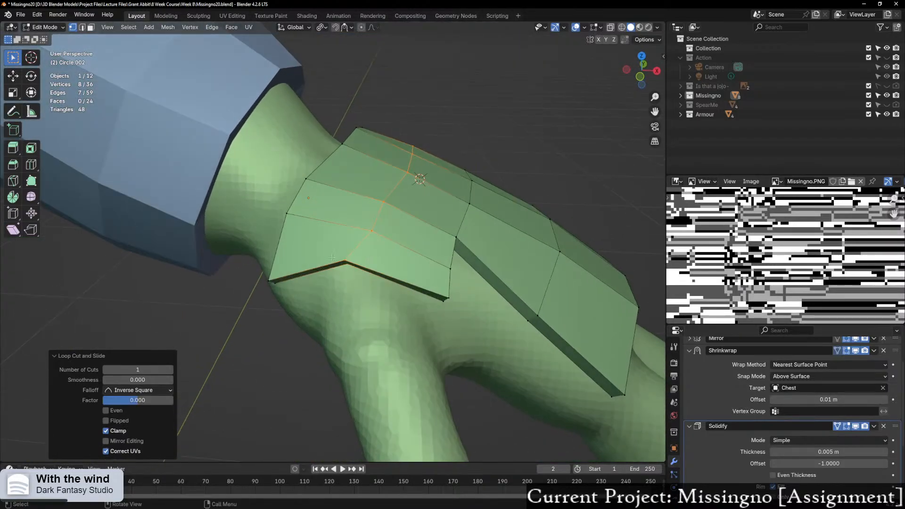
left_click(385, 281)
key("g")
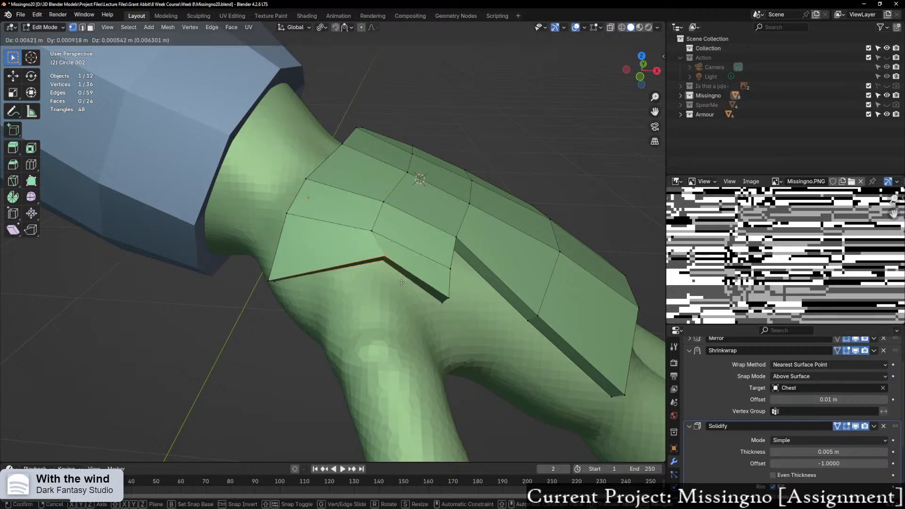
left_click(431, 284)
Step: Move the flap's lower finger-side corner vertex by -0.013151 m in X, -0.005102 m in Y and -0.008281 m in Z
key("g")
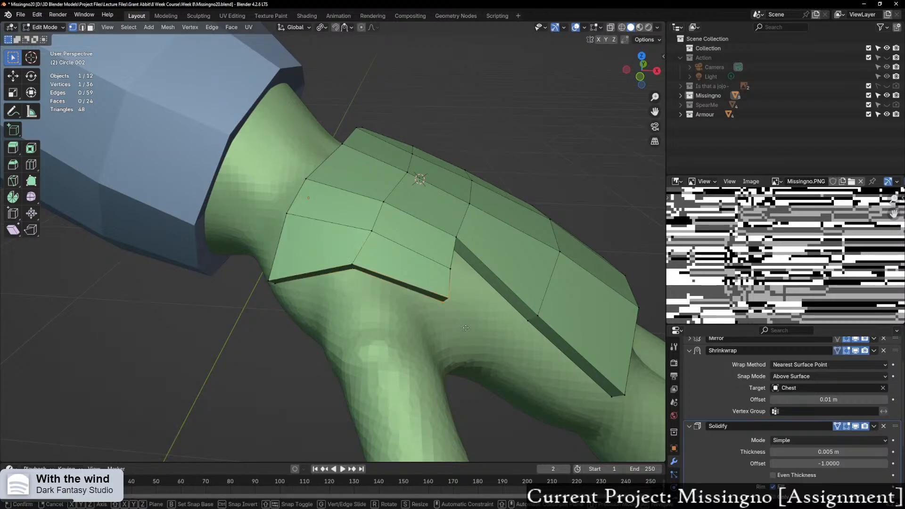
left_click(424, 357)
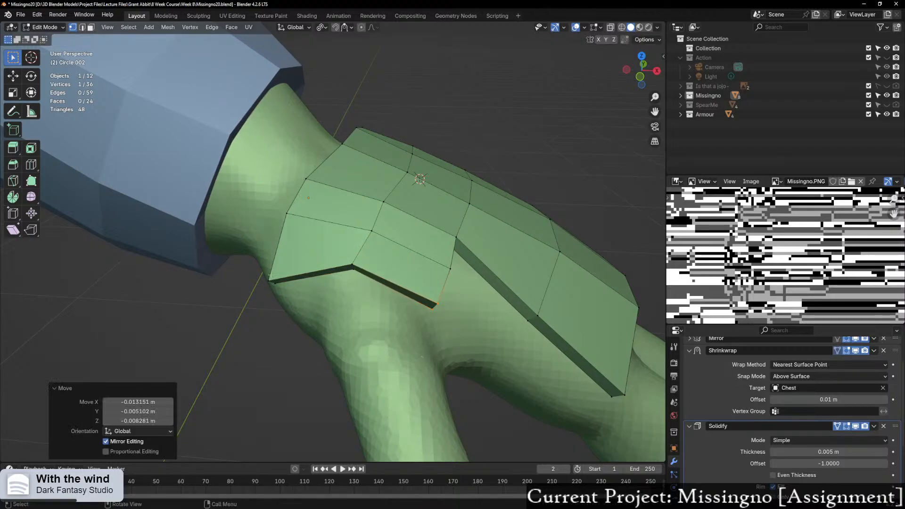
key("g")
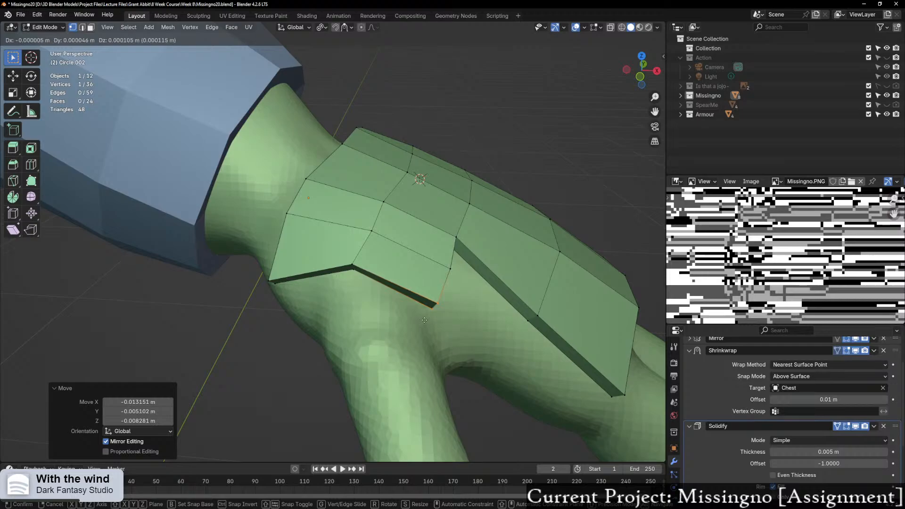
left_click(424, 321)
Step: Slide the middle vertex of the flap's finger-side edge by a factor of 0.125 and the adjoining notch vertex by 0.204
middle_click_drag(424, 321, 382, 271)
key("g")
key("g")
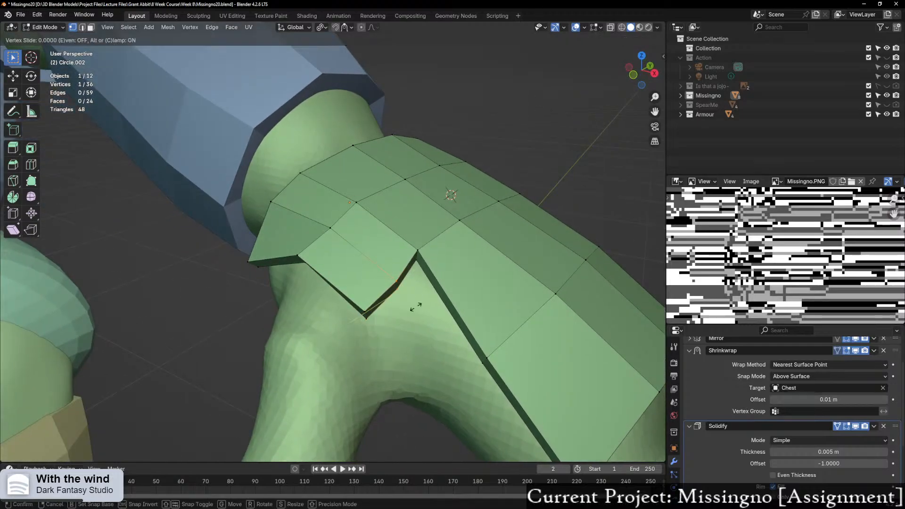
left_click(410, 301)
middle_click_drag(411, 300, 393, 302)
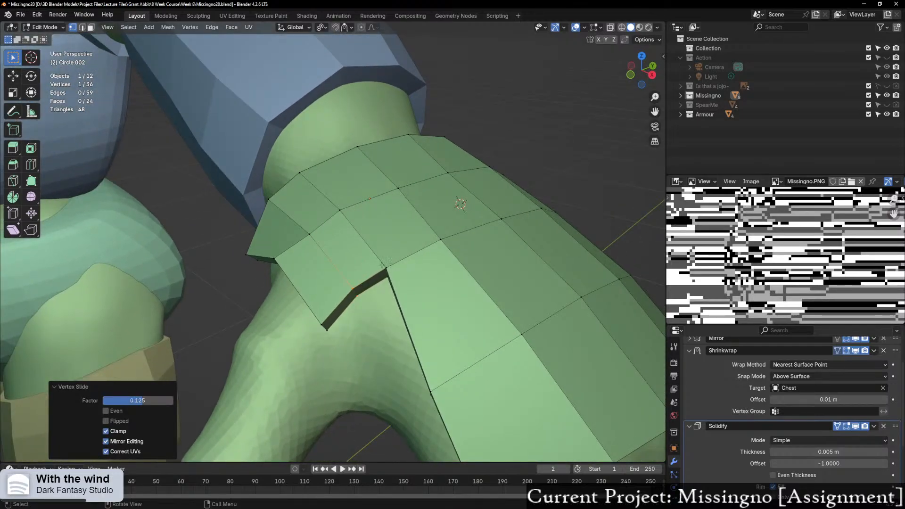
key("g")
key("g")
left_click(416, 329)
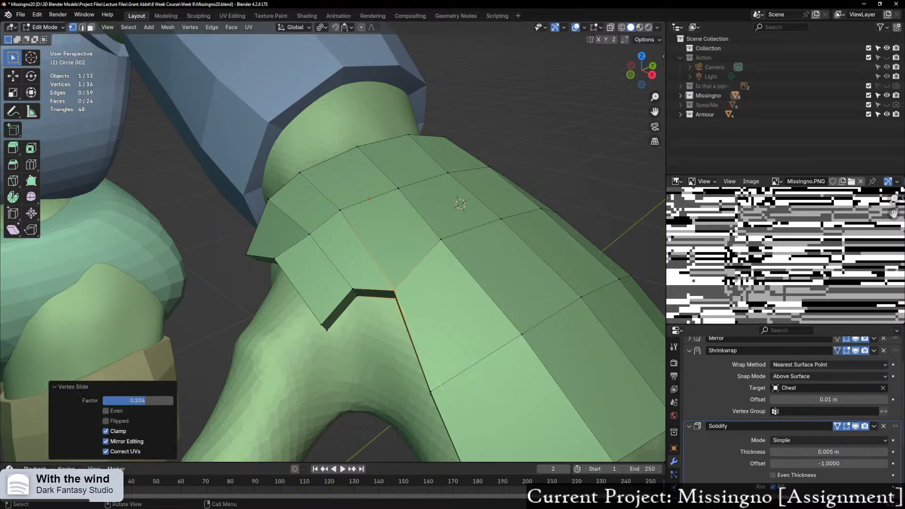
Step: Slide the middle vertex of the flap's finger-side edge slightly inward and the flap's lower finger-side corner vertex by a factor of 0.255
middle_click_drag(416, 329, 452, 298)
key("g")
key("g")
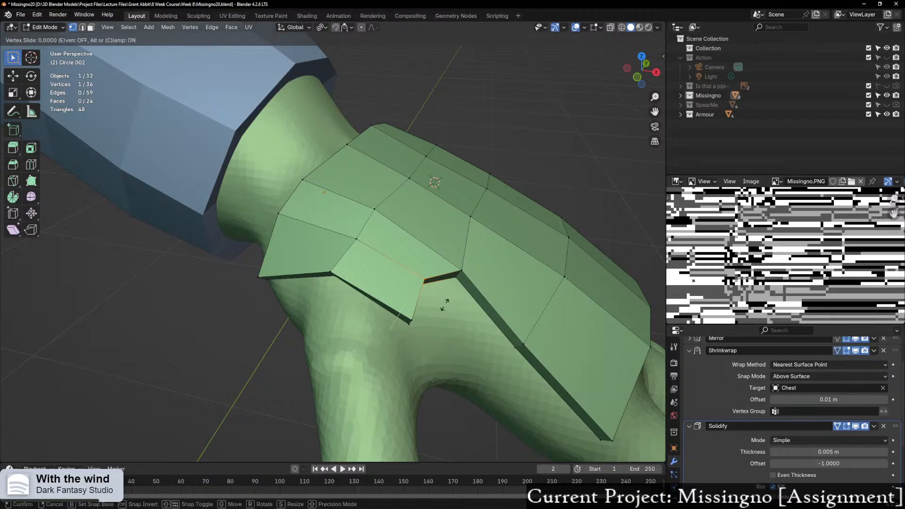
left_click(443, 305)
key("g")
key("g")
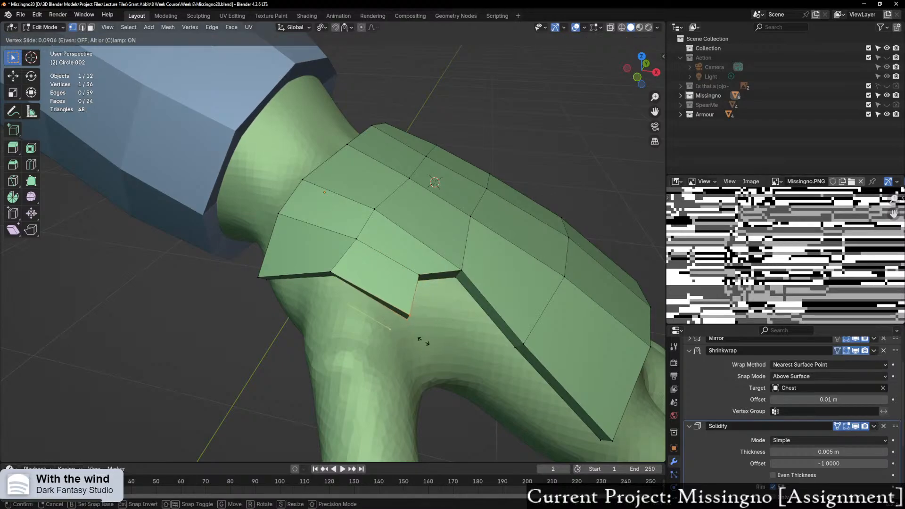
left_click(415, 339)
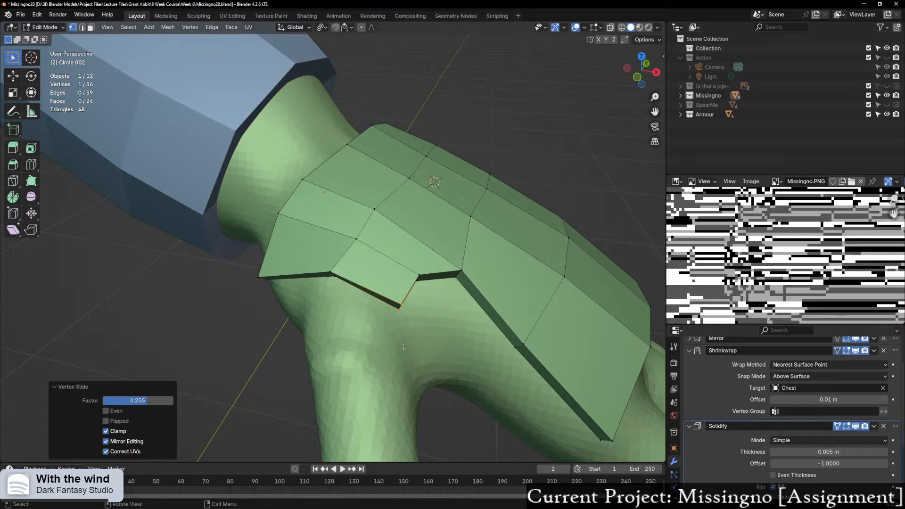
Step: Place the 3D cursor on the middle finger and add a mesh circle there
middle_click_drag(403, 347, 364, 318)
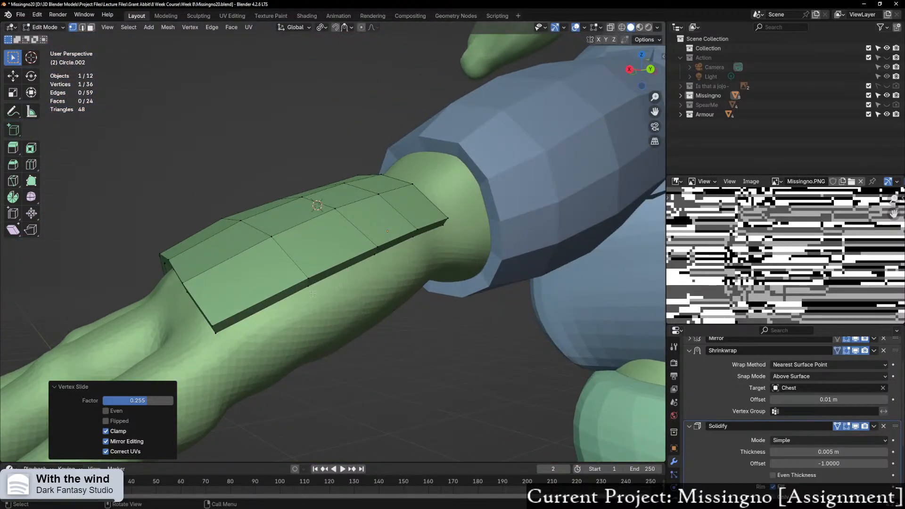
middle_click_drag(313, 294, 371, 311)
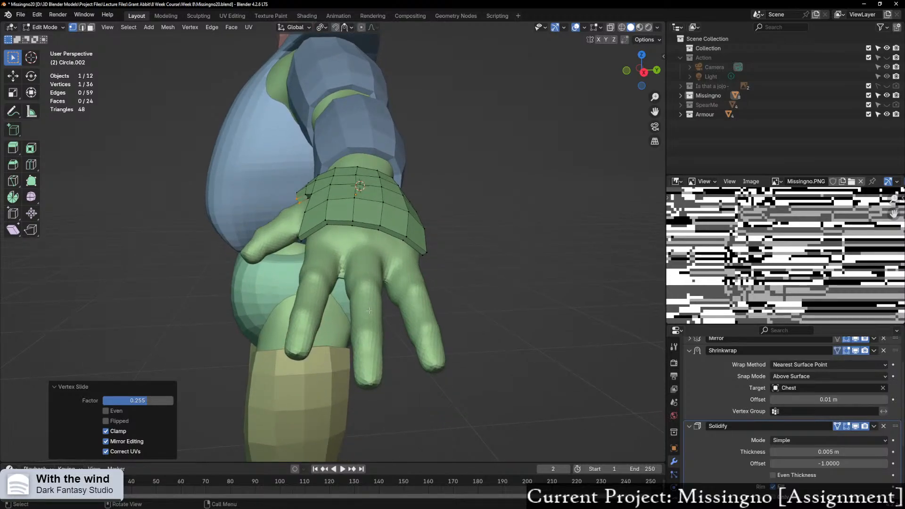
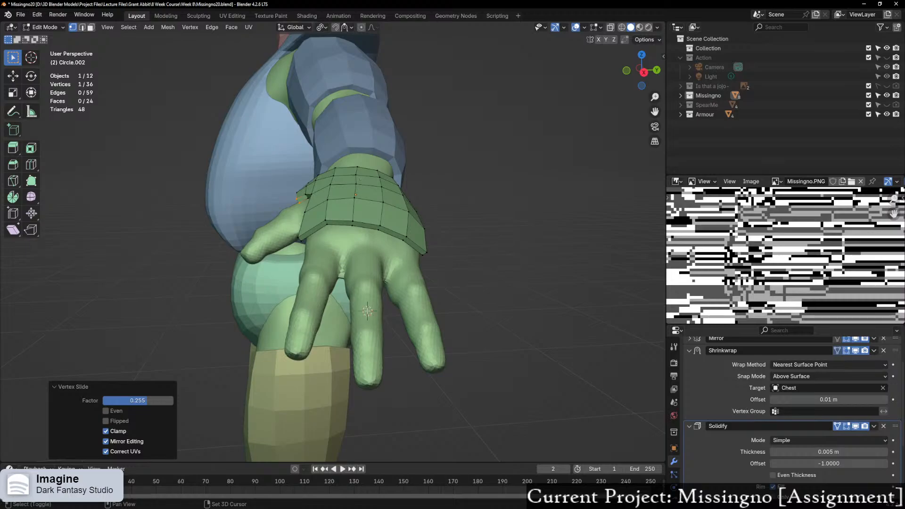
key("shift+a")
left_click(353, 345)
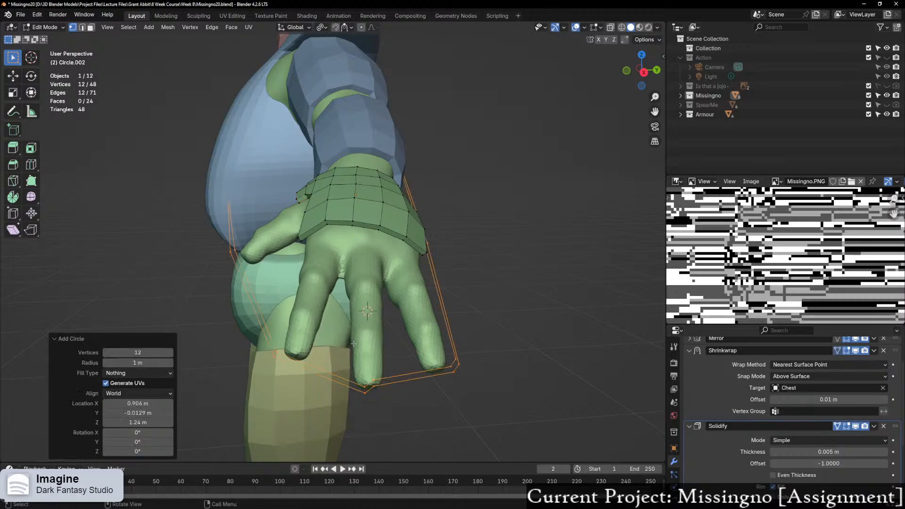
Step: Turn off the Shrinkwrap modifier's viewport display, keeping Solidify displayed
left_click(855, 426)
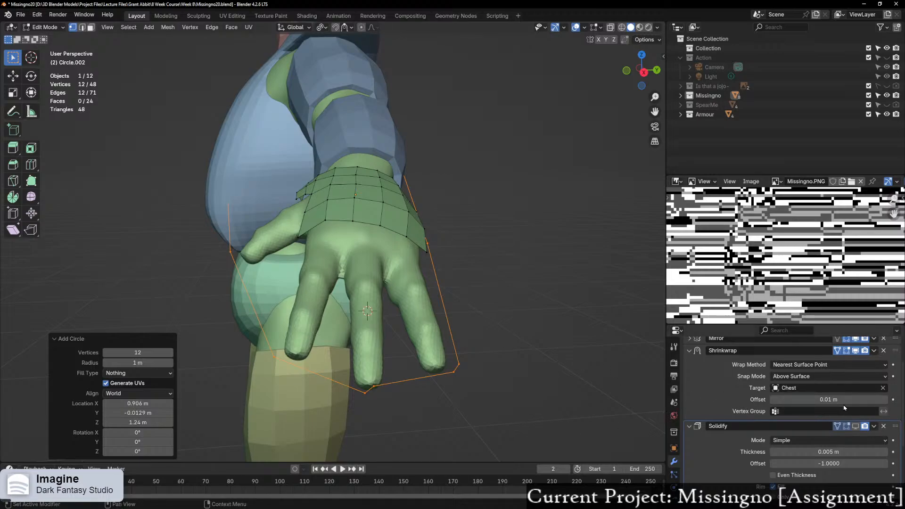
left_click(855, 427)
left_click(856, 350)
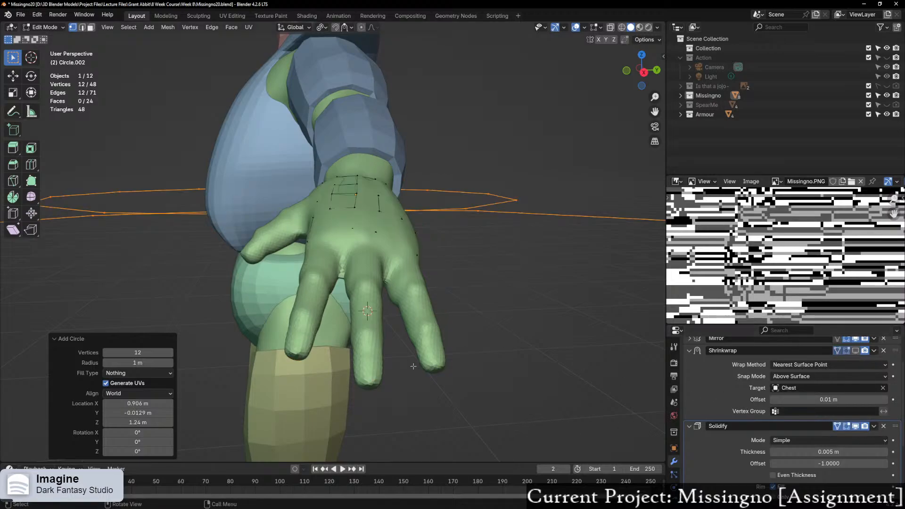
Step: Set the new circle's vertex count to 6
scroll(409, 359, "down", 6)
key("s")
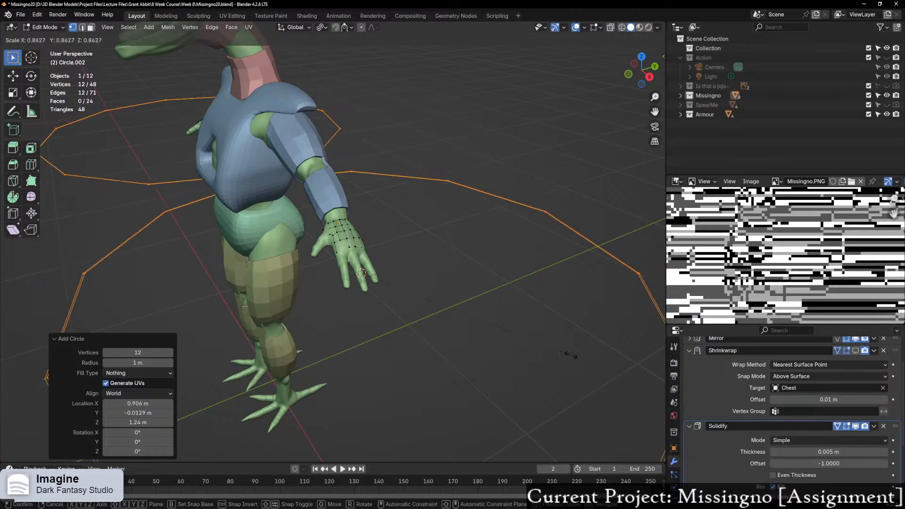
key("Escape")
left_click(155, 353)
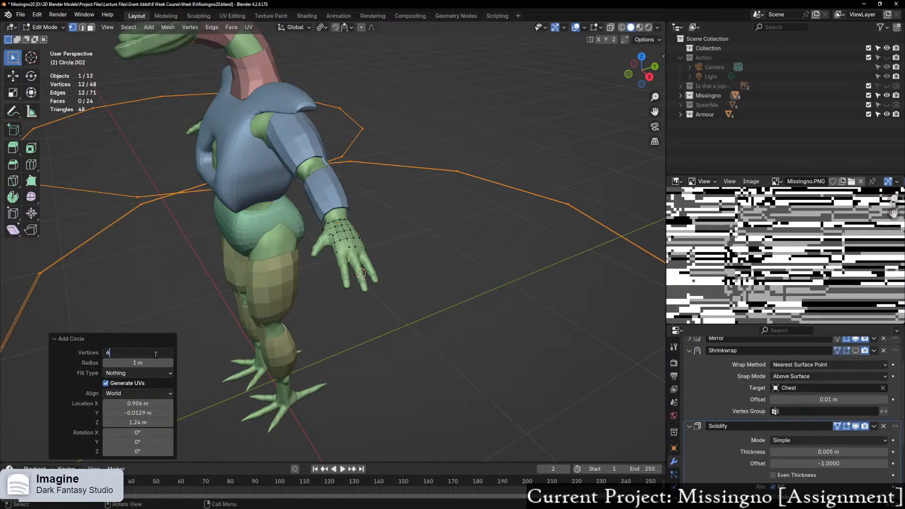
type("6")
key("Return")
scroll(198, 304, "down", 5)
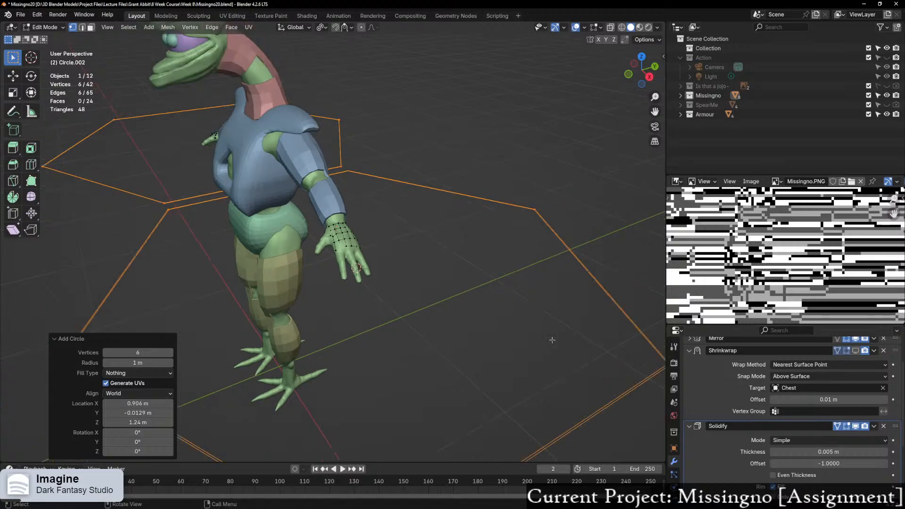
key("s")
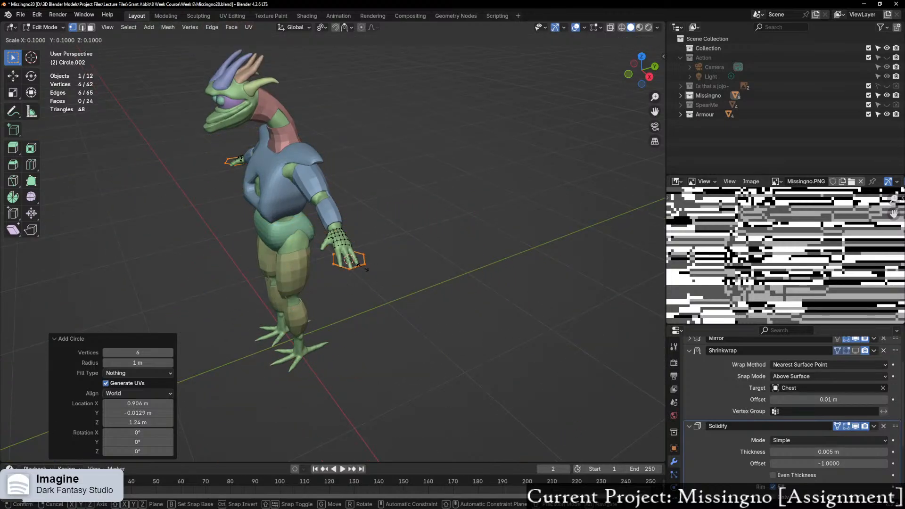
key("Return")
scroll(363, 265, "up", 4)
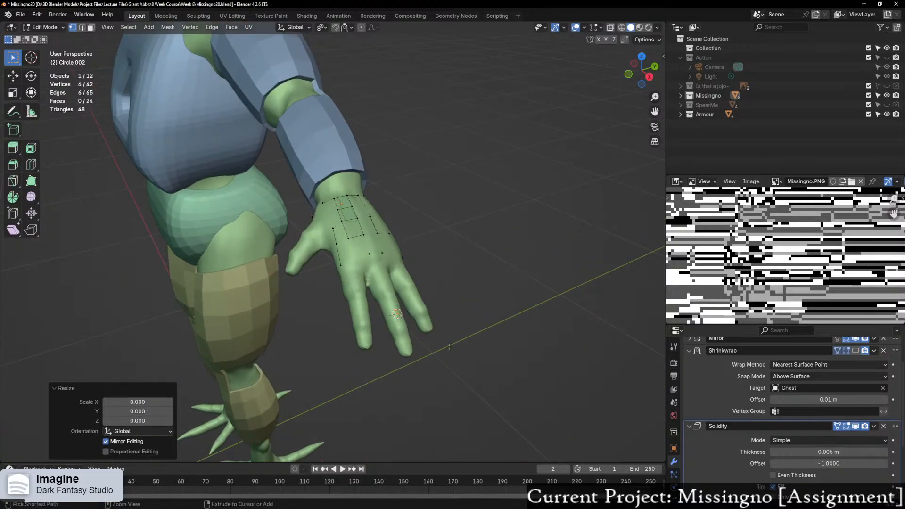
key("ctrl+z")
Step: Scale the six-sided circle at the middle finger by a factor of 0.1 and again by 0.3
scroll(490, 360, "down", 1)
key("s")
left_click(401, 298)
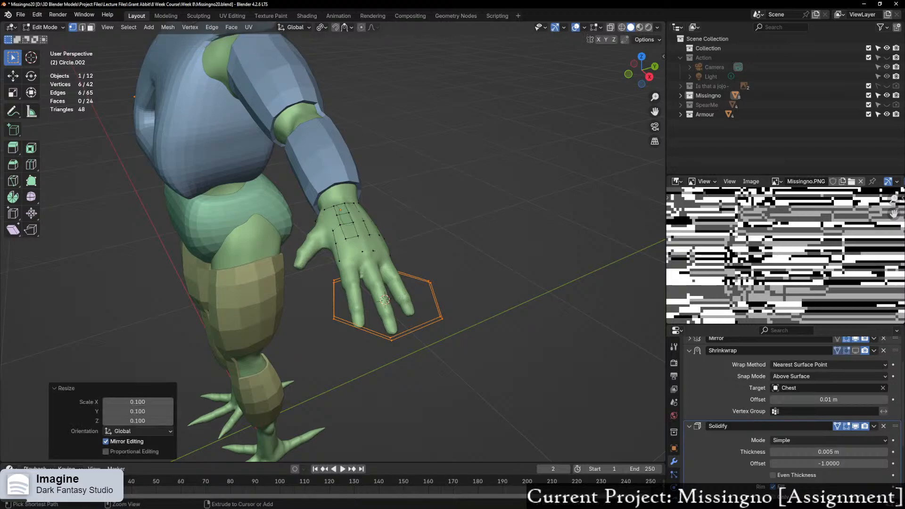
scroll(400, 298, "up", 2)
key("s")
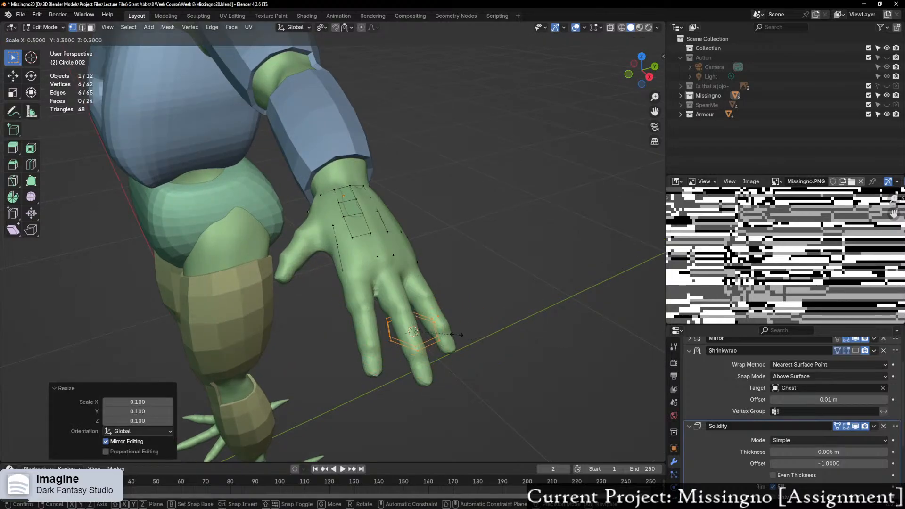
left_click(456, 335)
Step: Rotate the circle about -55° in front view, followed by -5° about the global Z axis, to align it across the middle finger
left_click(629, 74)
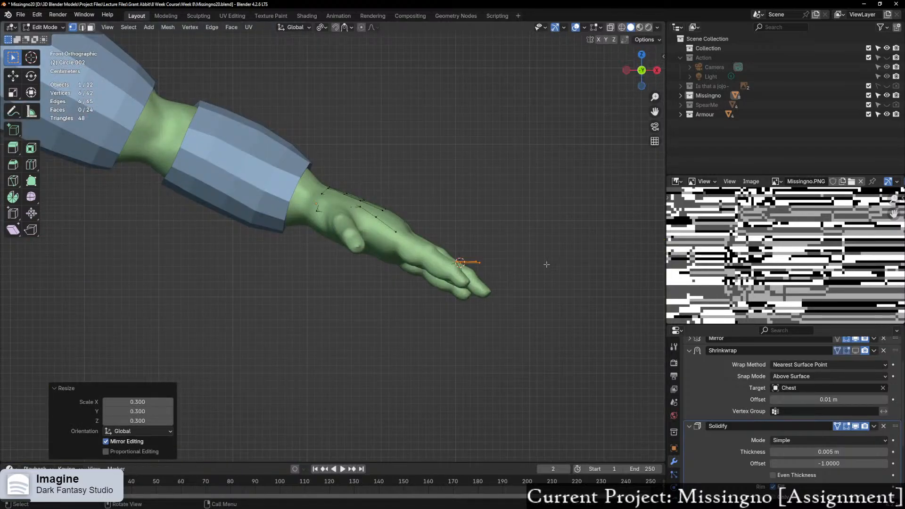
key("r")
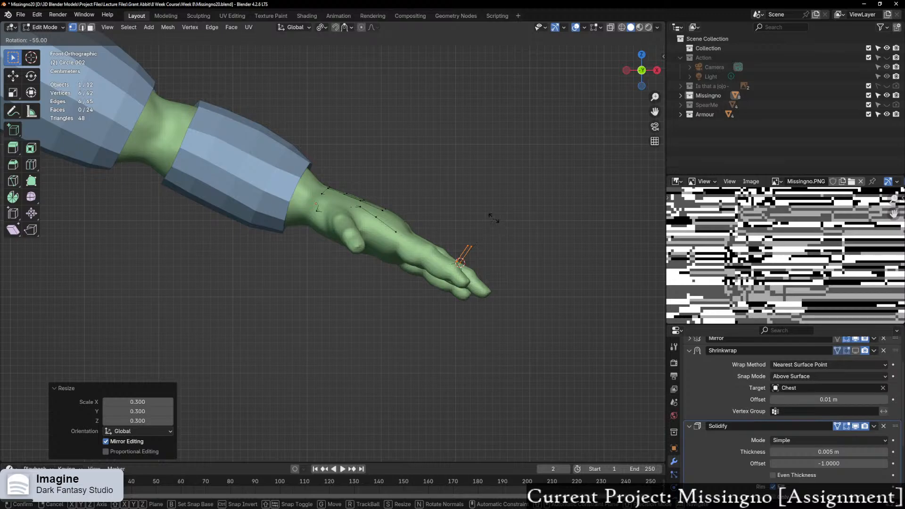
left_click(490, 218)
middle_click_drag(491, 221, 452, 372)
key("r")
key("z")
left_click(452, 337)
Step: Rotate the middle finger's circle another -3° about the global Z axis
key("r")
key("z")
key("z")
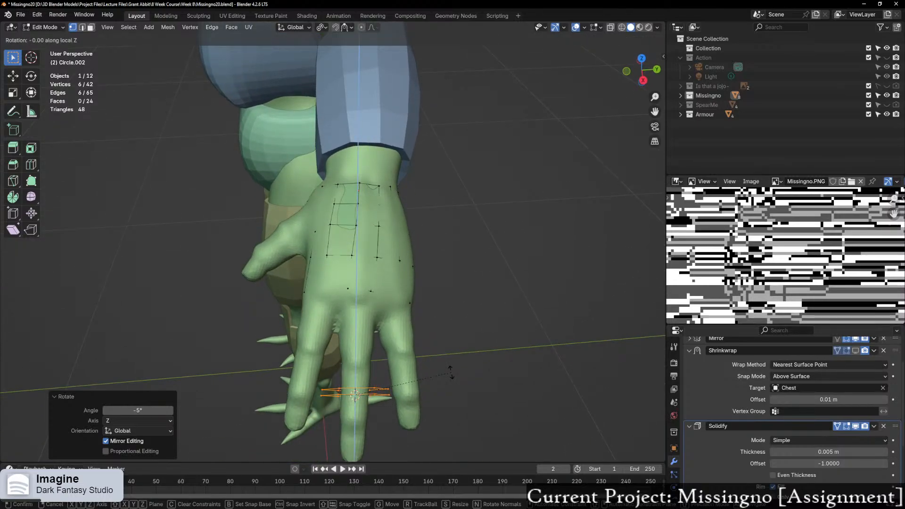
right_click(439, 407)
middle_click_drag(439, 408, 440, 337)
key("r")
key("z")
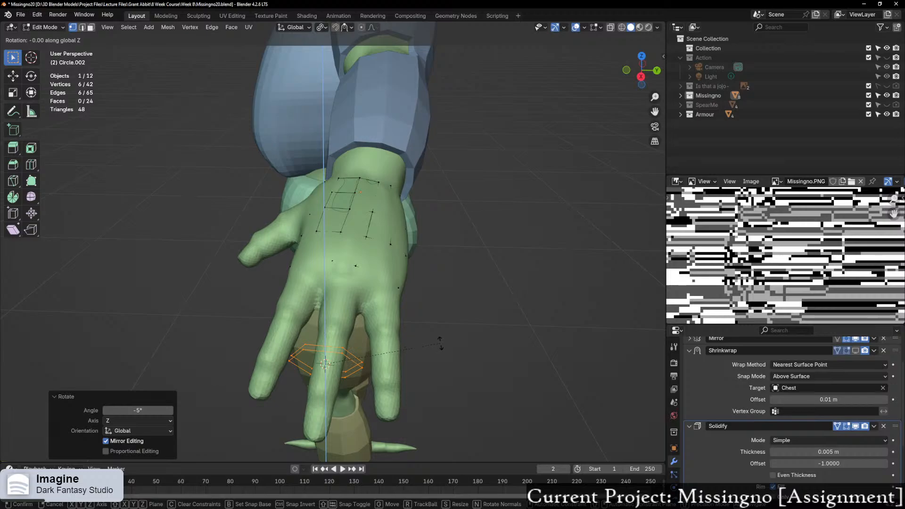
left_click(431, 374)
Step: Rotate the circle 5° around the view axis while looking along the middle finger from its tip
middle_click_drag(431, 373, 446, 142)
key("r")
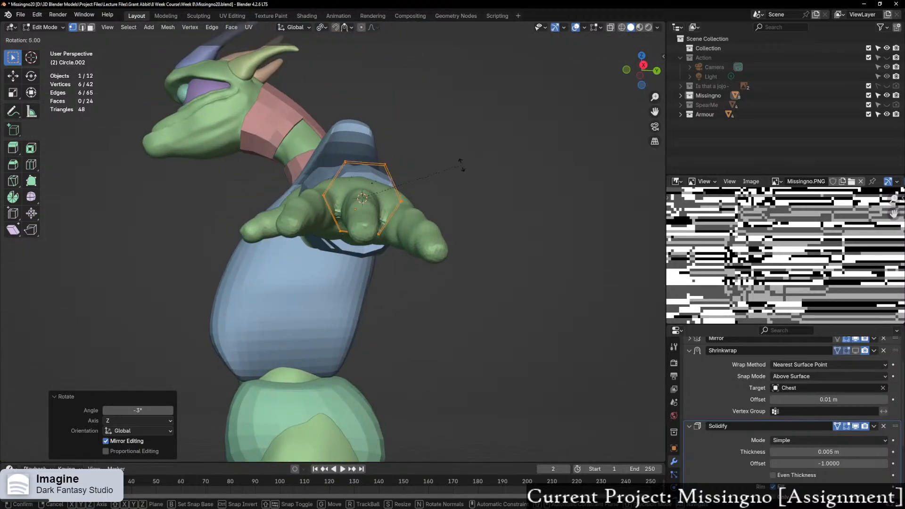
left_click(463, 168)
middle_click_drag(464, 168, 399, 263)
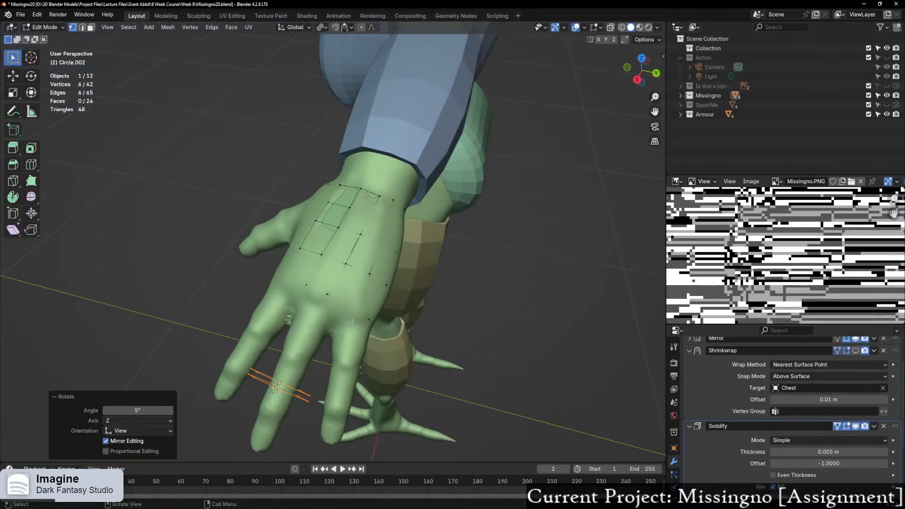
Step: Scale the middle finger's circle by a factor of 0.7
middle_click_drag(402, 367, 441, 337)
scroll(440, 337, "up", 2)
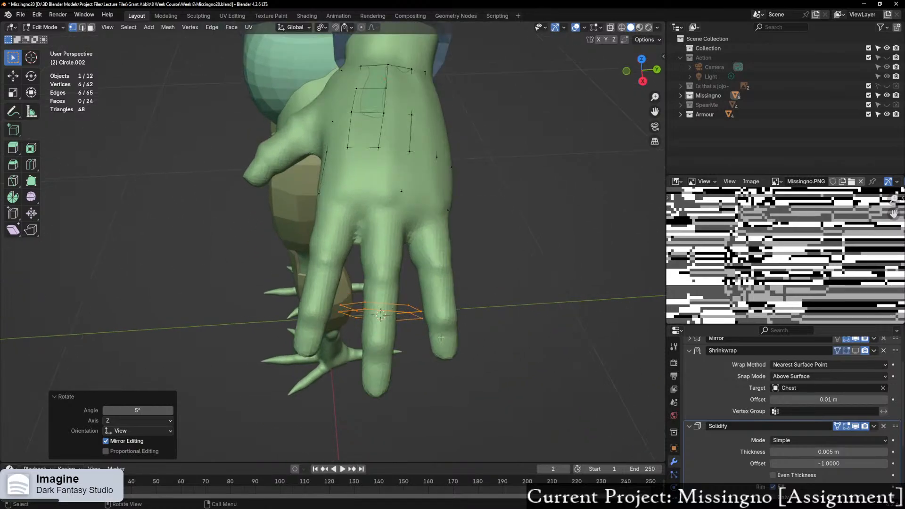
type("s0.7")
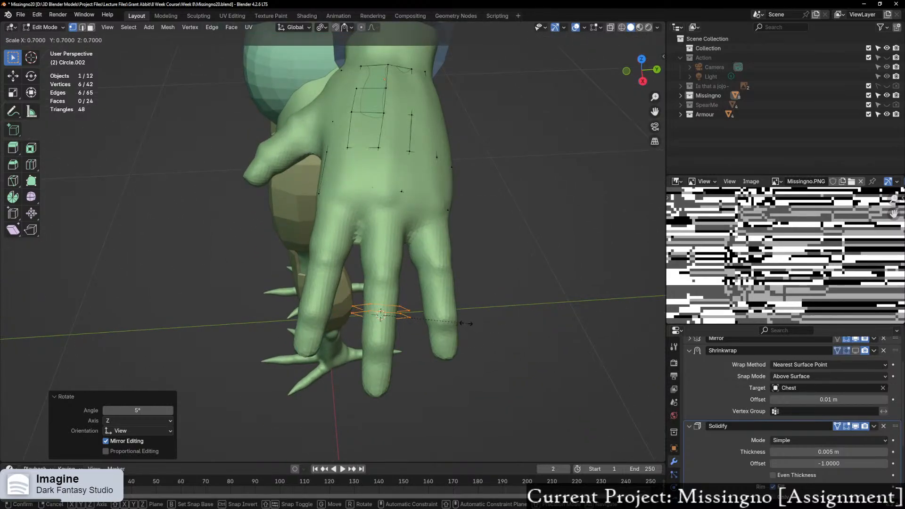
key("Return")
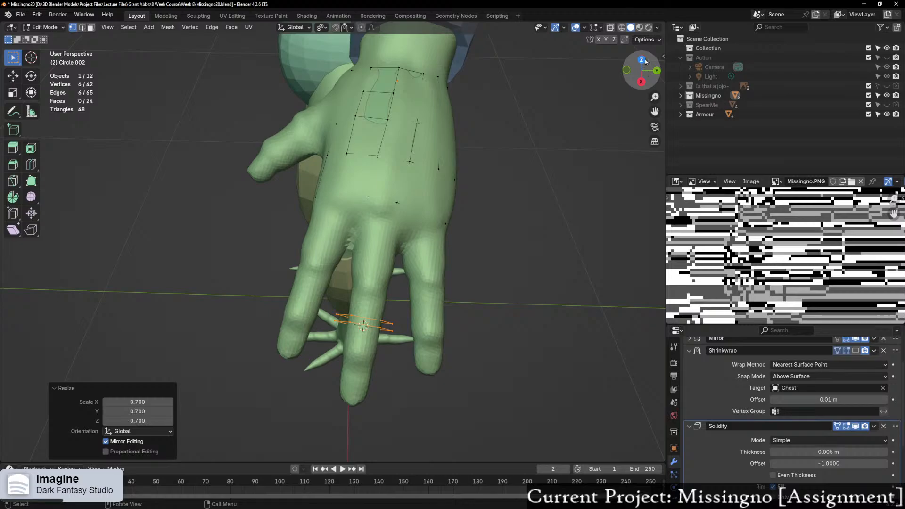
Step: In top view, duplicate the circle onto the outermost finger, farthest from the thumb, and rotate the copy 10°
left_click(642, 71)
middle_click_drag(520, 202, 448, 278, "shift")
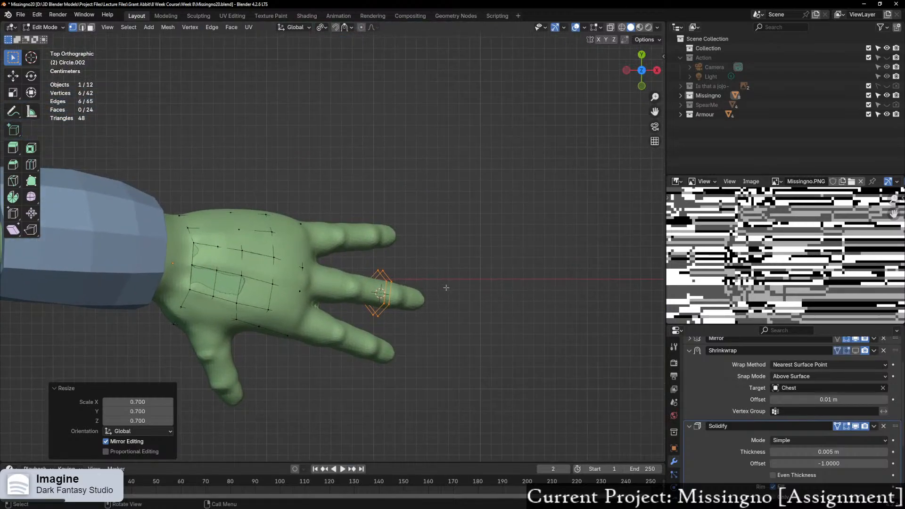
key("shift+d")
left_click(447, 244)
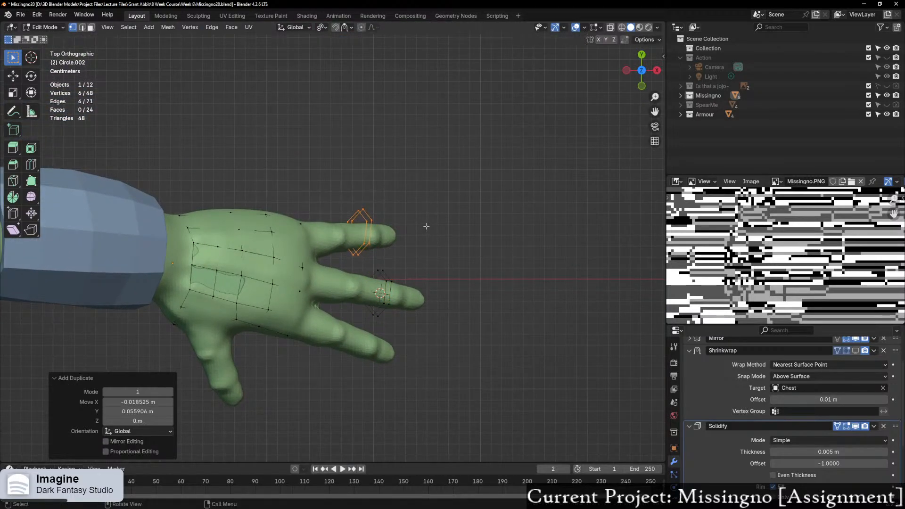
type("r10")
key("Return")
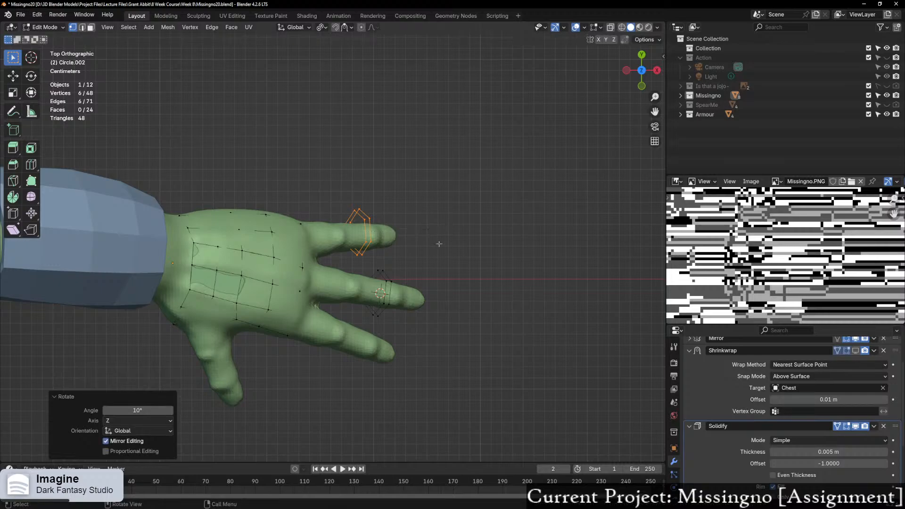
Step: Duplicate the outermost finger's circle onto the finger beside the thumb and rotate the copy 10° in top view
key("shift+d")
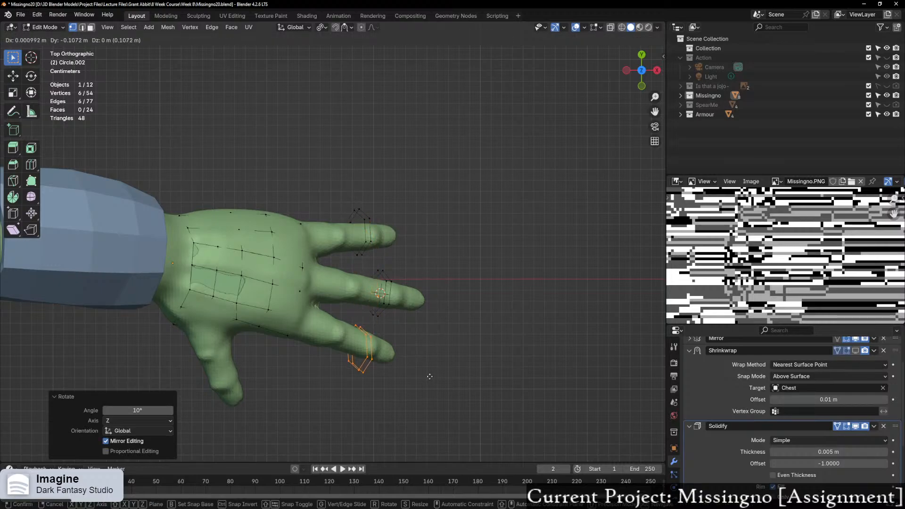
left_click(459, 350)
key("r")
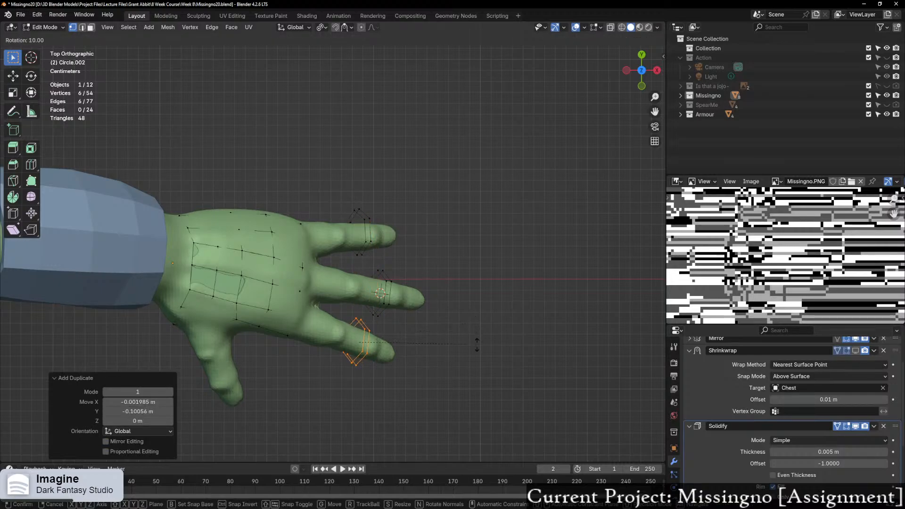
key("Return")
Step: Rotate the circle on the finger beside the thumb by -10° about the global Z axis
middle_click_drag(478, 344, 412, 252)
type("r")
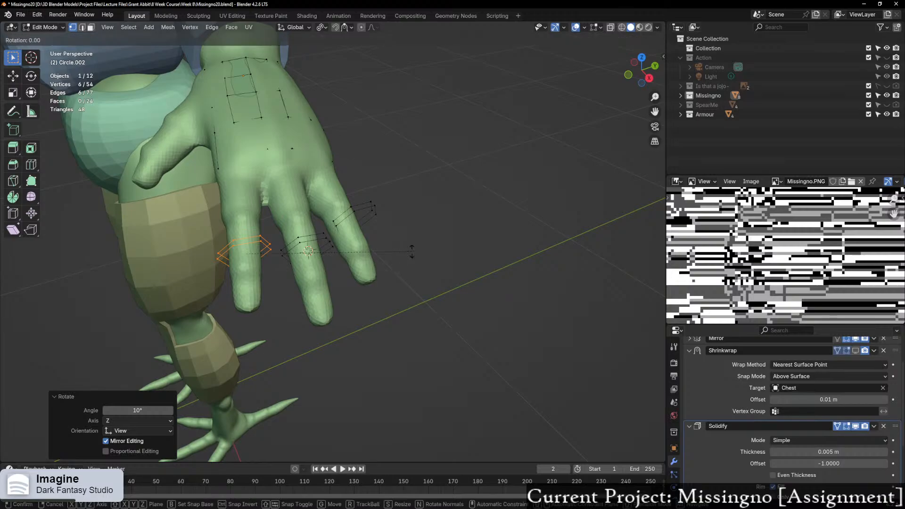
type("z-10")
key("Return")
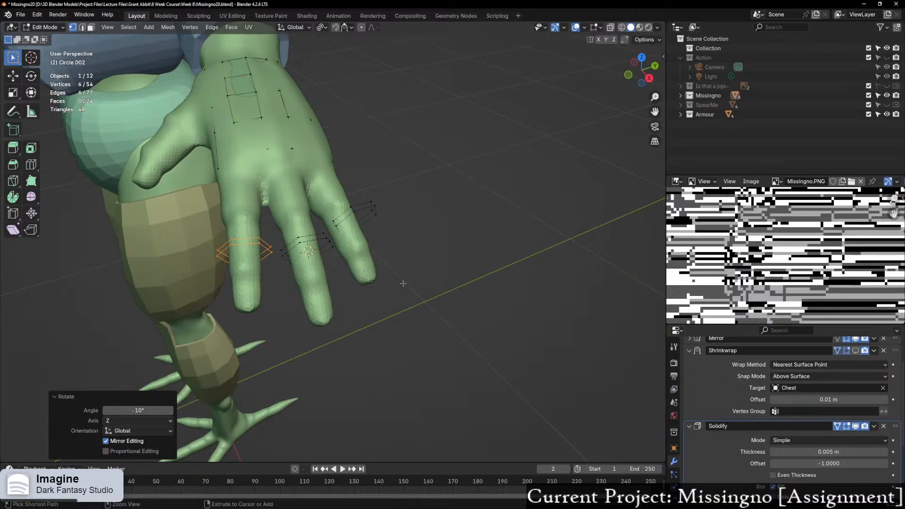
Step: Select only the outermost finger's circle and move it about -0.0056 m along Y to centre it
middle_click_drag(406, 281, 330, 231)
middle_click_drag(381, 255, 406, 231)
left_click(405, 231)
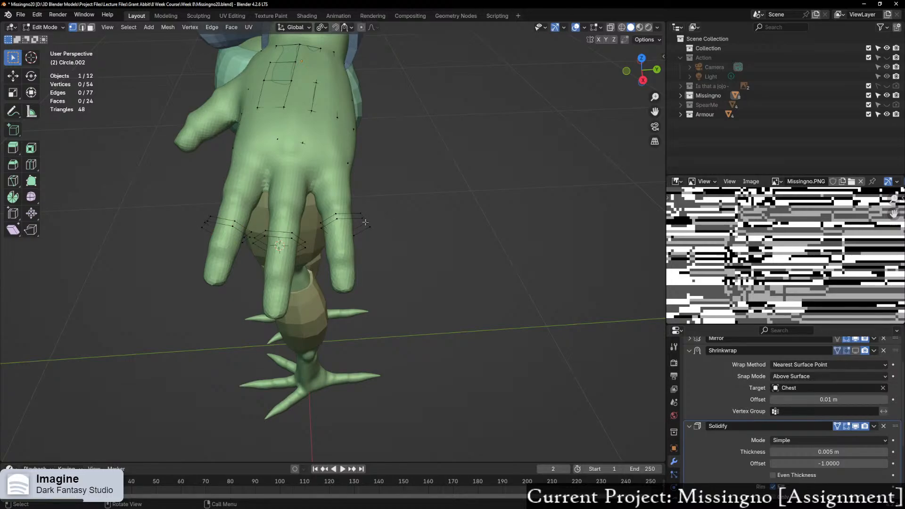
key("l")
scroll(377, 228, "up", 2)
key("g")
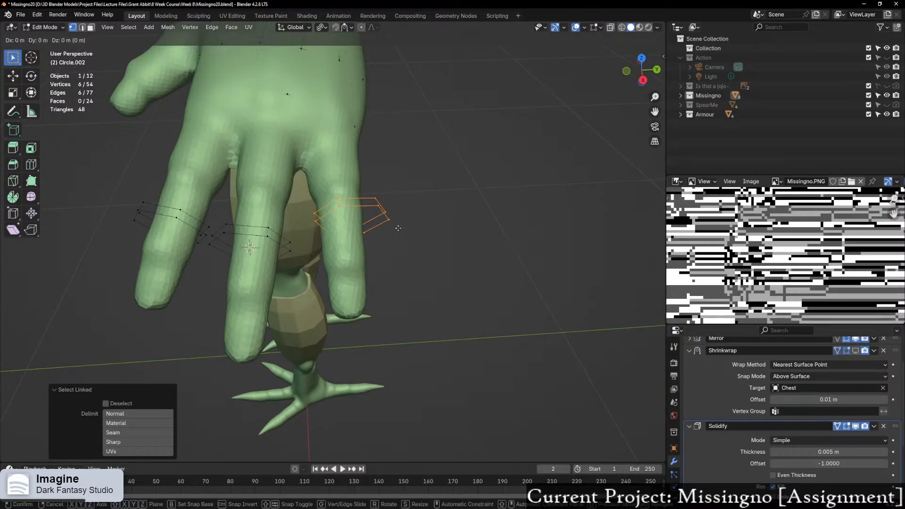
key("y")
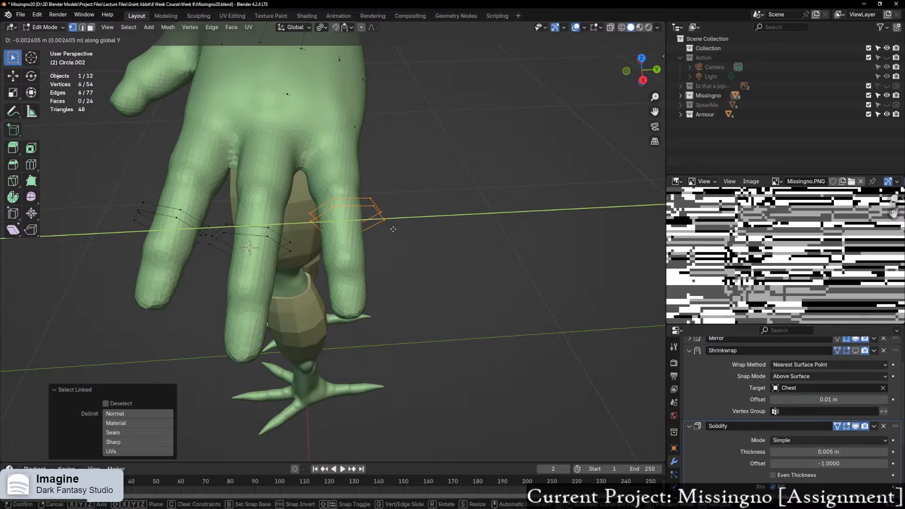
left_click(398, 227)
Step: Lower the outermost finger's circle about 0.021 m along Z so that it surrounds the finger
middle_click_drag(398, 227, 396, 158)
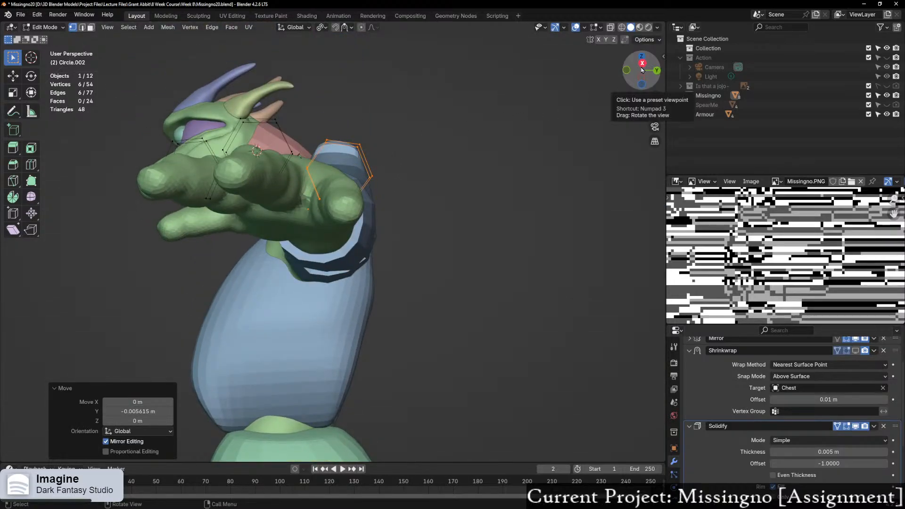
middle_click_drag(396, 216, 387, 209)
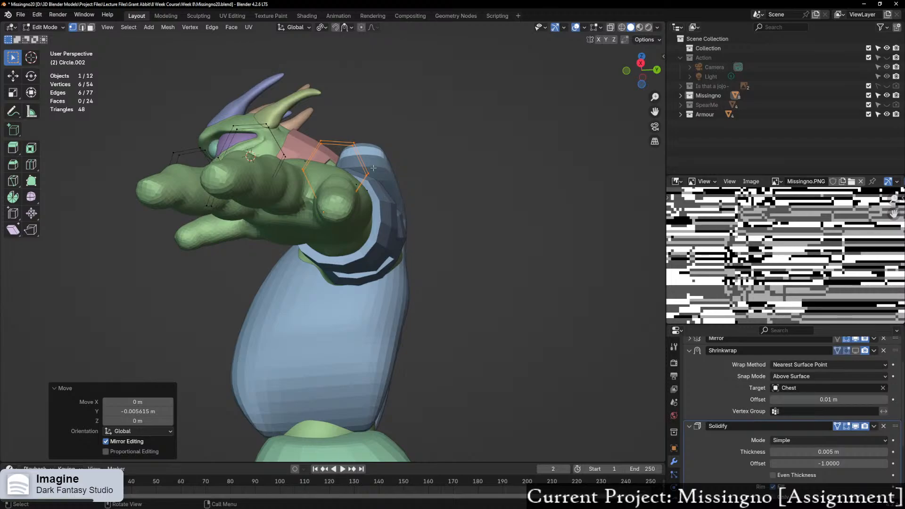
key("g")
key("z")
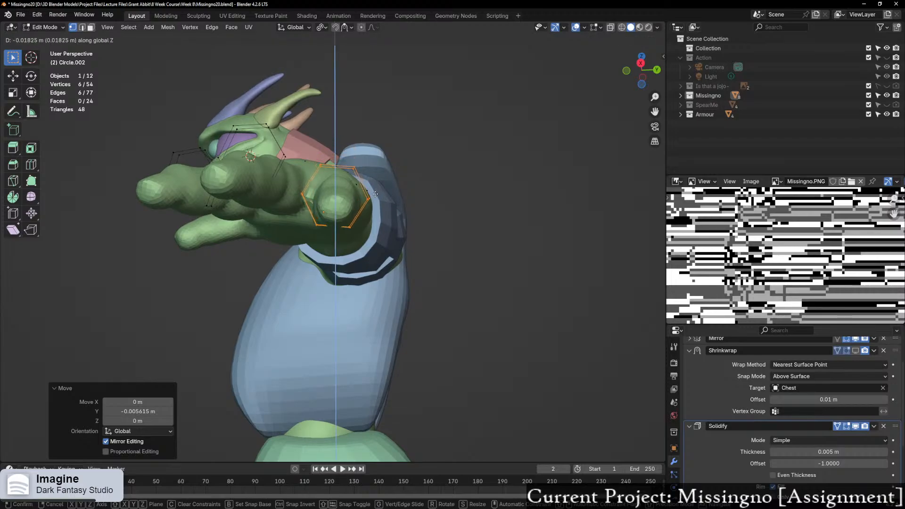
left_click(376, 195)
Step: Select the middle finger's whole circle and lower it along Z around the finger
middle_click_drag(378, 197, 302, 138)
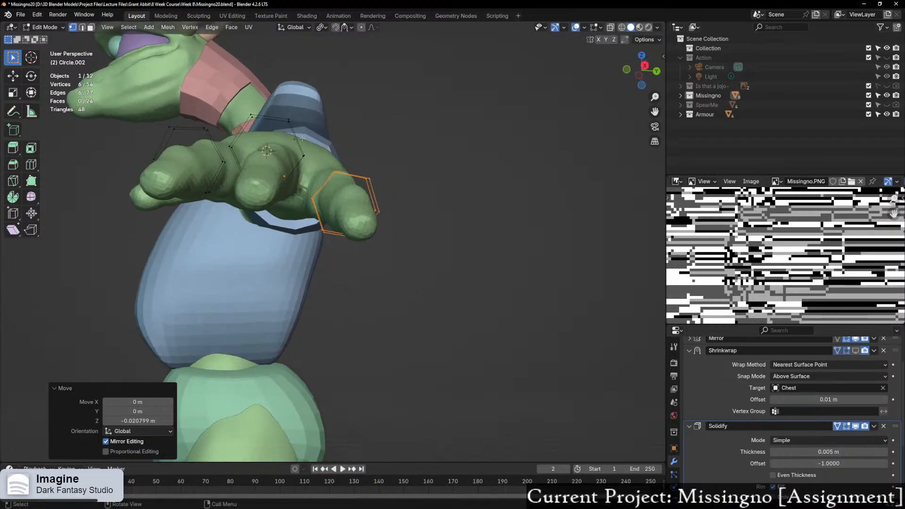
left_click(261, 117)
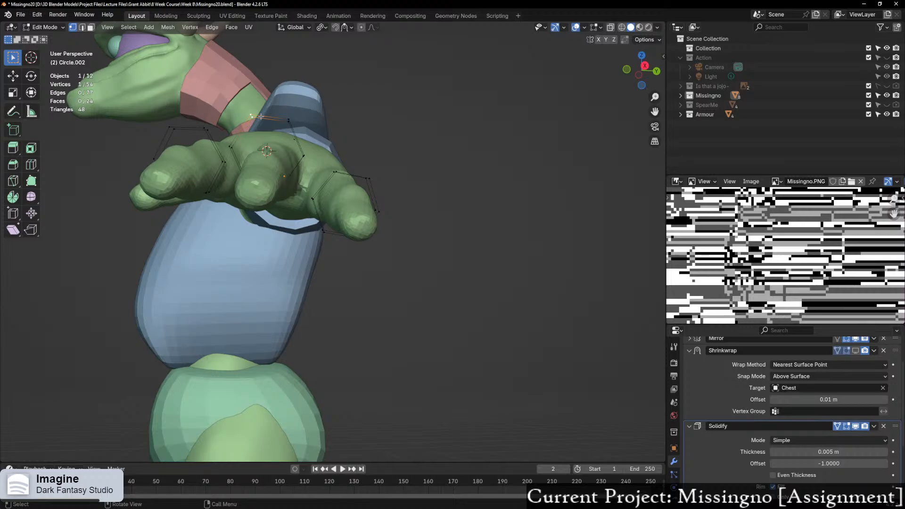
key("ctrl+l")
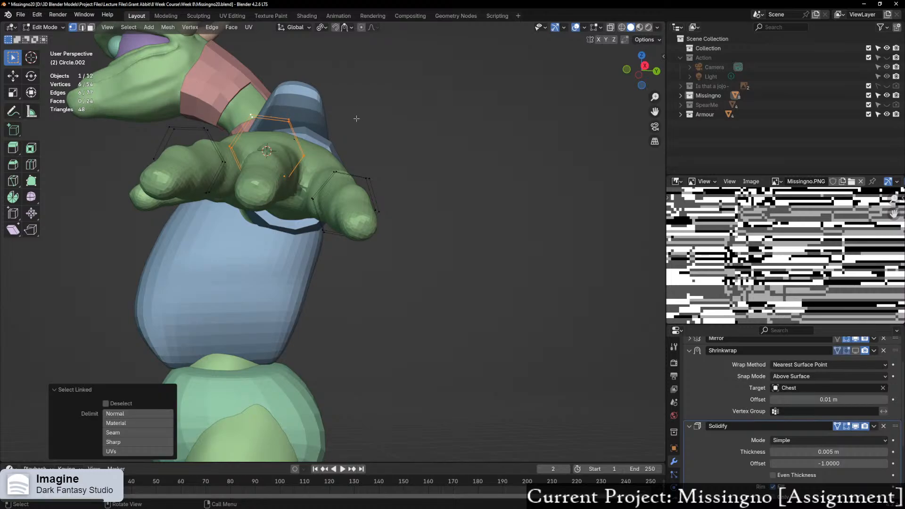
middle_click_drag(359, 109, 383, 106)
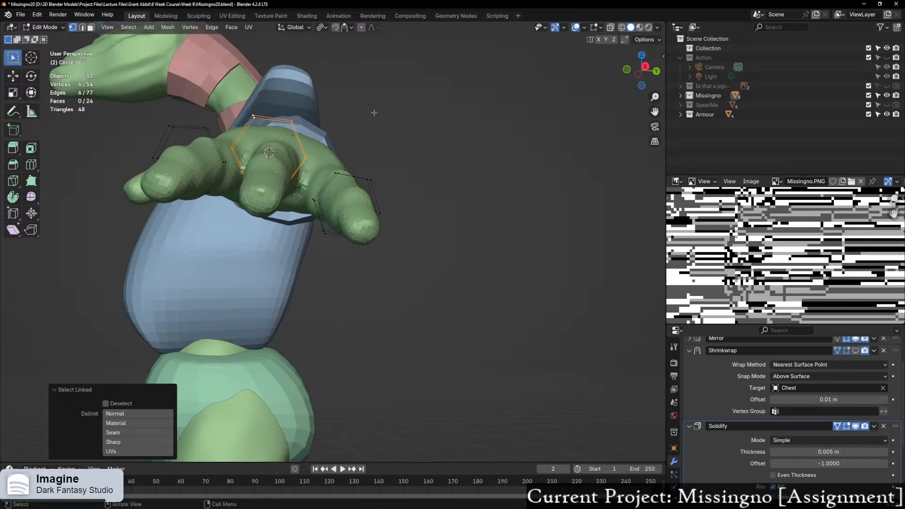
key("g")
key("z")
key("z")
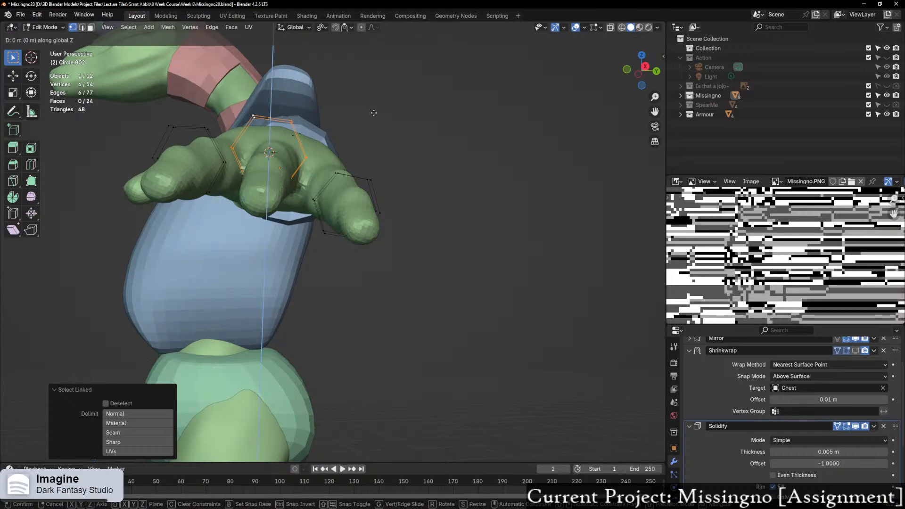
left_click(365, 140)
Step: Fine-tune the middle finger's circle by lowering it about 0.0026 m more
middle_click_drag(364, 140, 327, 142)
key("g")
key("z")
key("z")
left_click(310, 158)
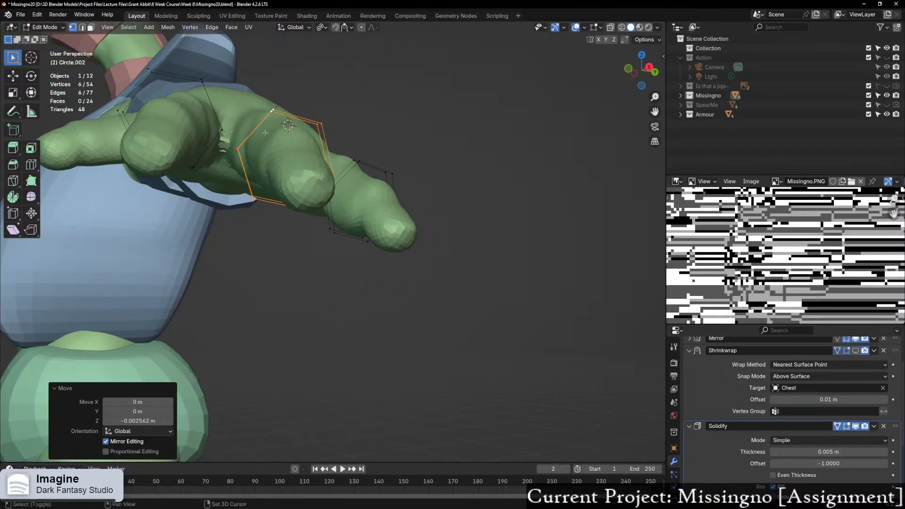
Step: Select the whole circle on the finger beside the thumb and lower it about 0.0085 m along Z
middle_click_drag(264, 133, 297, 188, "shift")
left_click(297, 188)
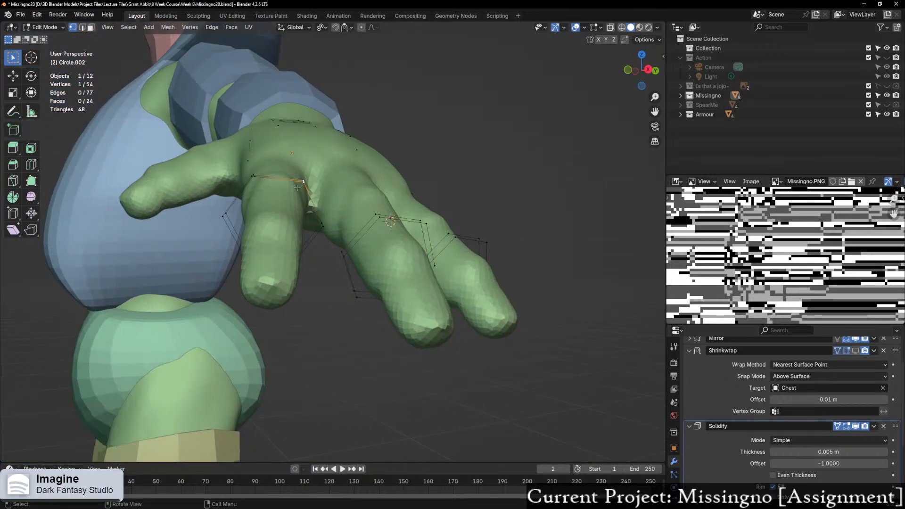
key("ctrl+l")
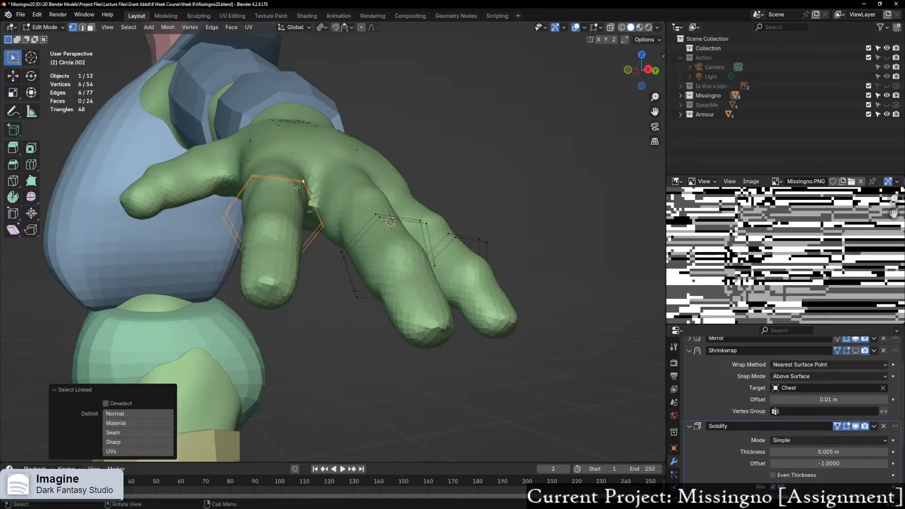
middle_click_drag(330, 169, 353, 145)
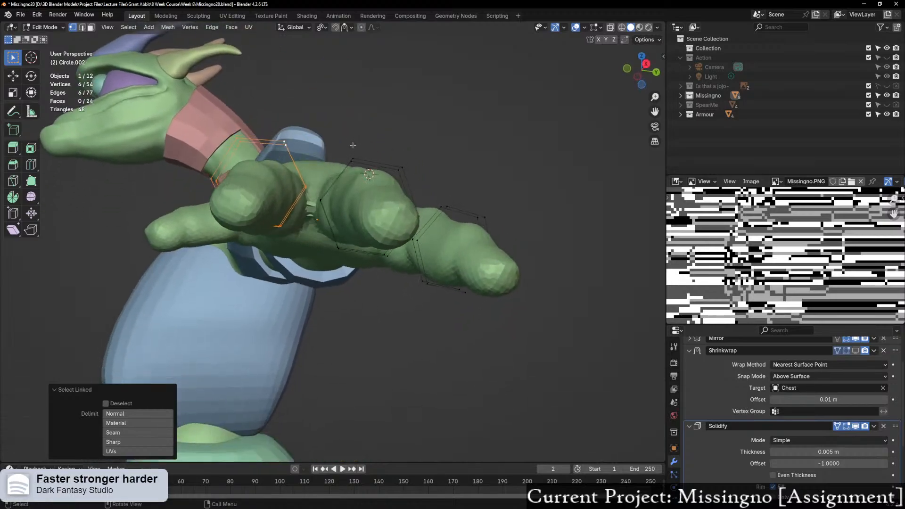
key("g")
key("z")
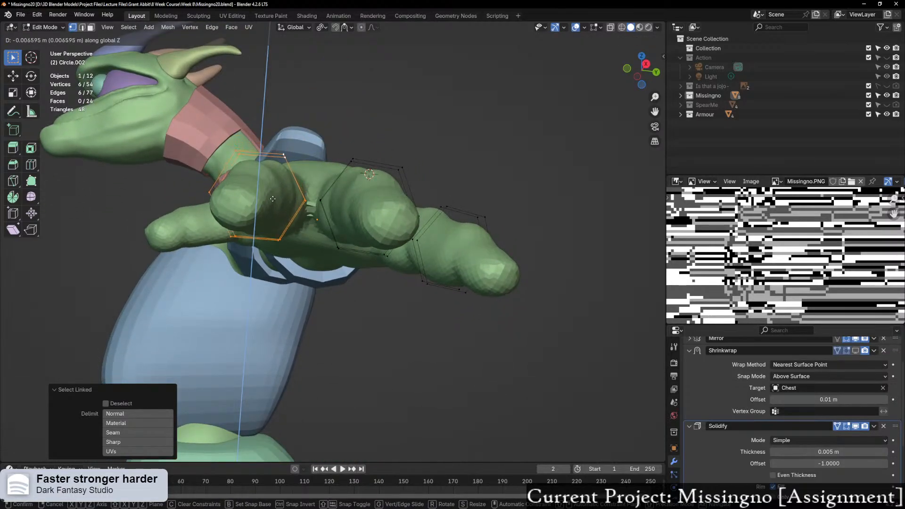
left_click(272, 202)
Step: Select the entire armour mesh and snap its vertices onto the hand's surface with a zero-distance move
middle_click_drag(272, 202, 210, 185)
middle_click_drag(320, 241, 336, 273)
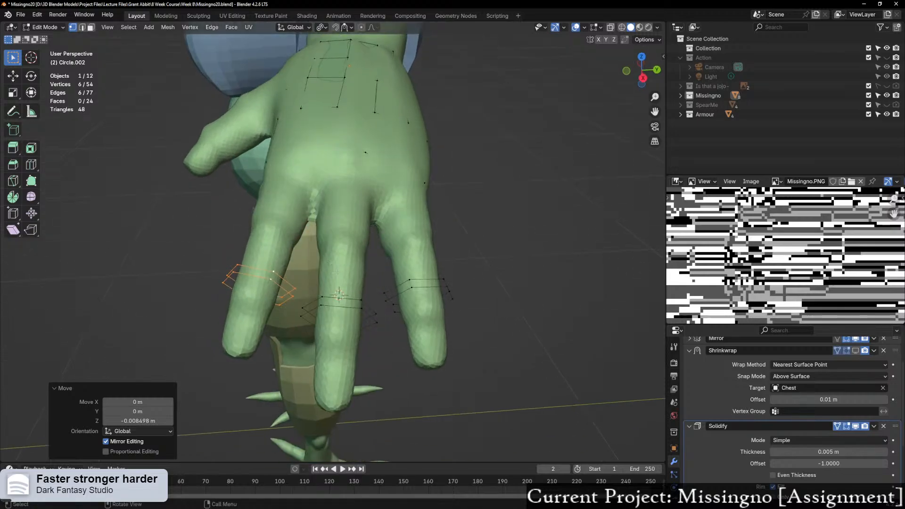
key("a")
key("g")
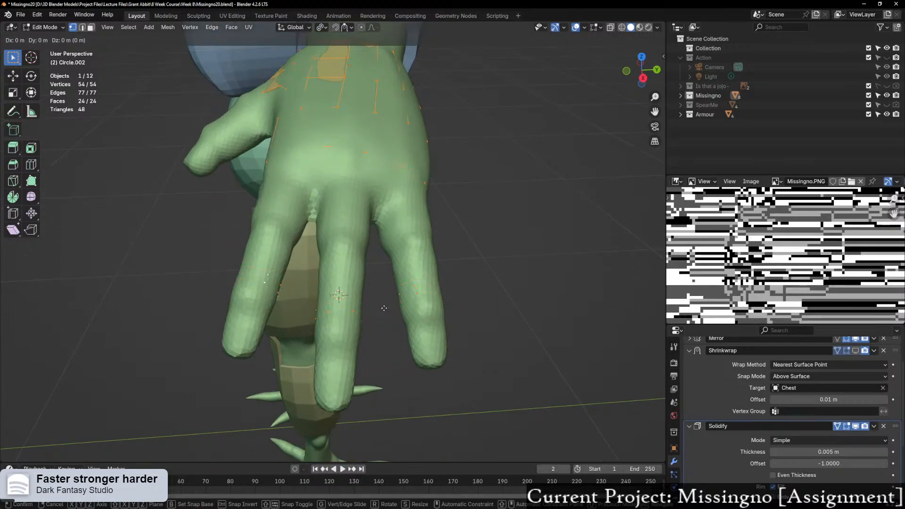
left_click(385, 309)
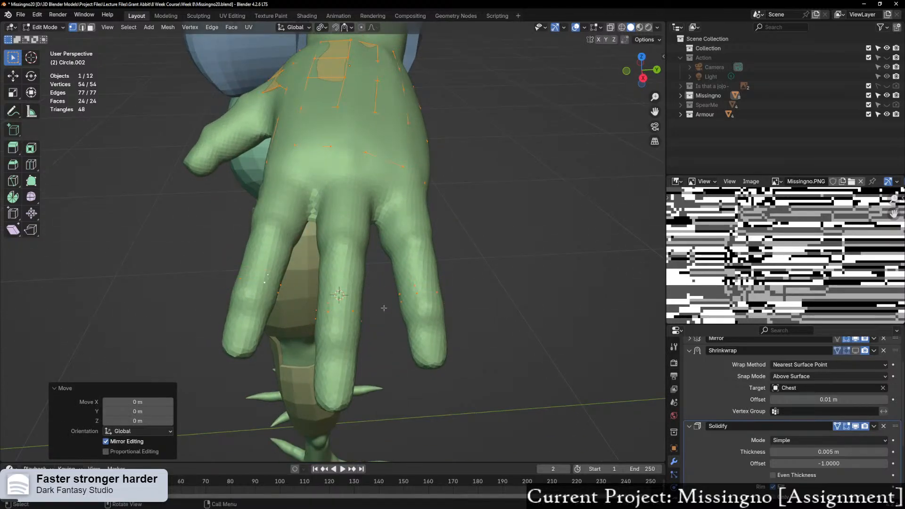
Step: Turn the Shrinkwrap modifier's viewport display back on for the hand armour
middle_click_drag(384, 308, 613, 344)
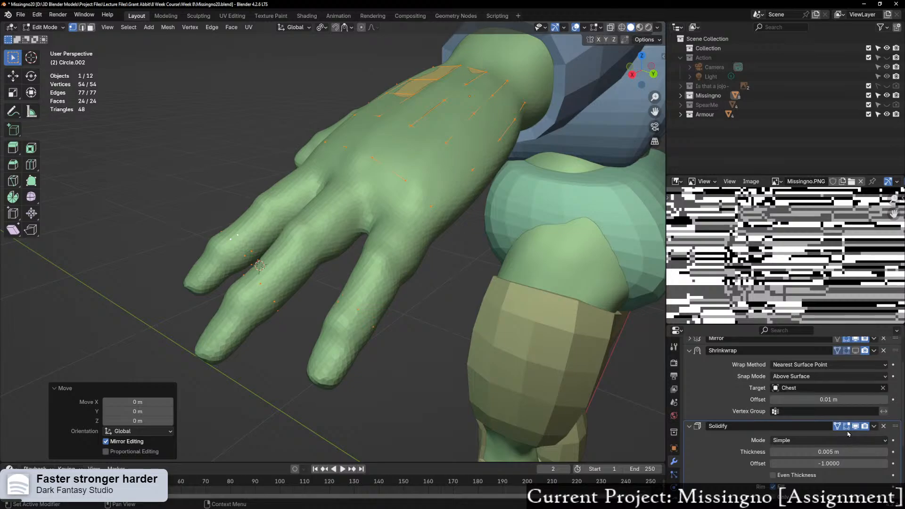
left_click(856, 350)
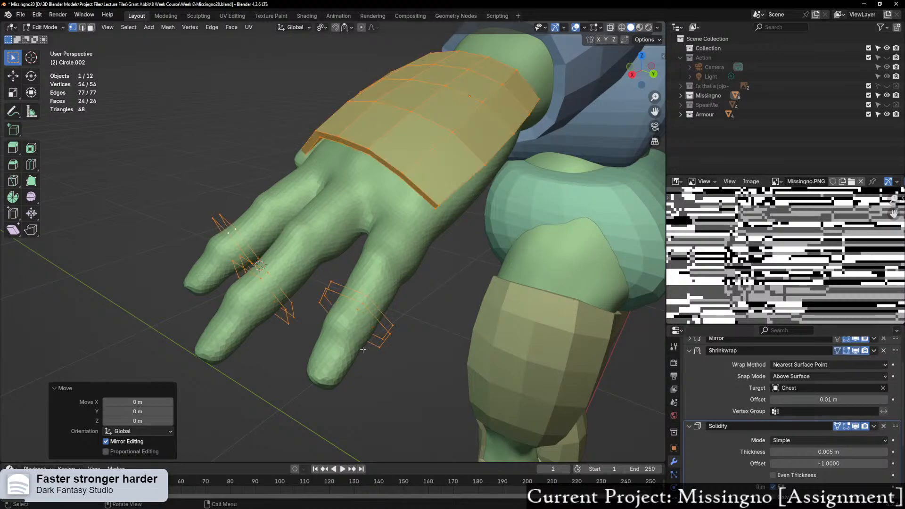
middle_click_drag(358, 311, 371, 367)
key("e")
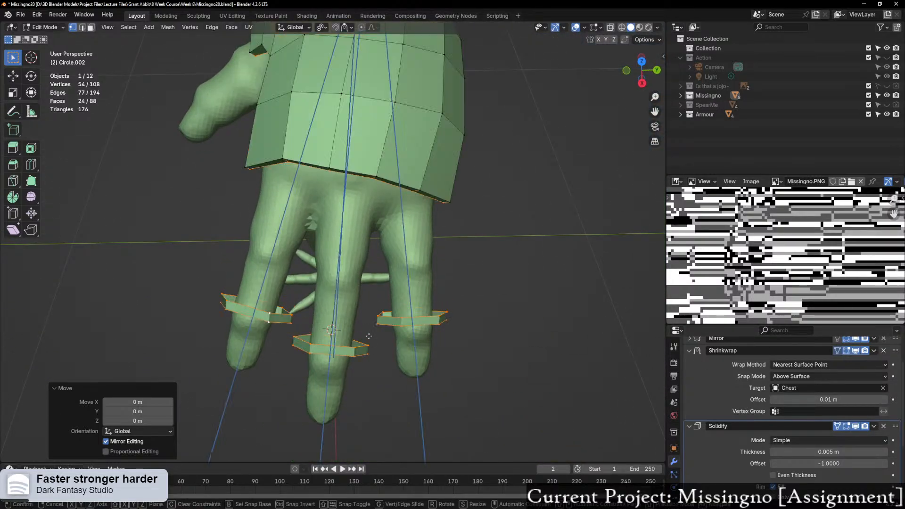
right_click(373, 343)
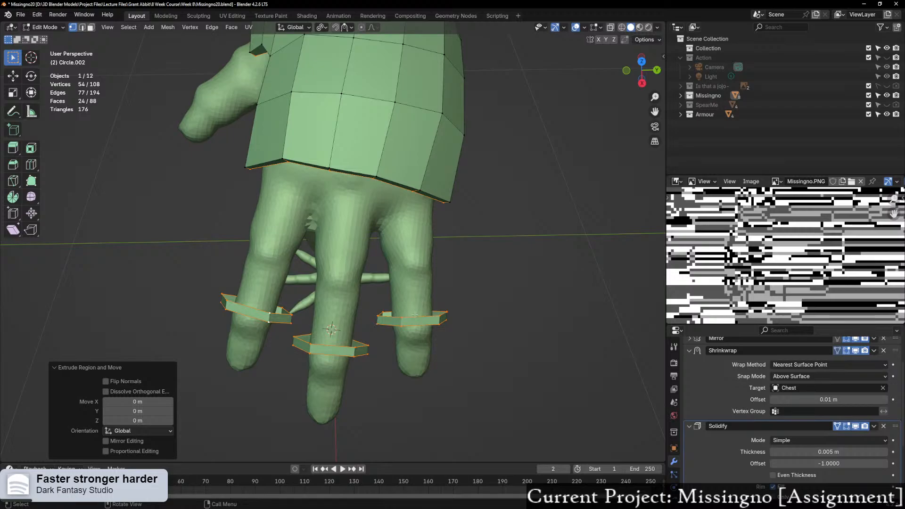
left_click_drag(213, 112, 521, 225, "ctrl")
middle_click_drag(491, 272, 486, 220)
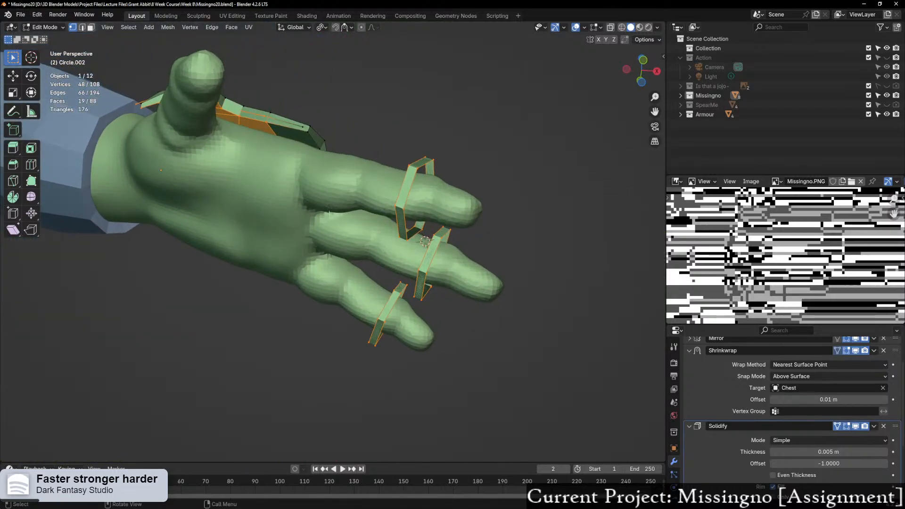
middle_click_drag(328, 213, 233, 307)
key("ctrl+z")
key("ctrl+z")
middle_click_drag(440, 201, 511, 246)
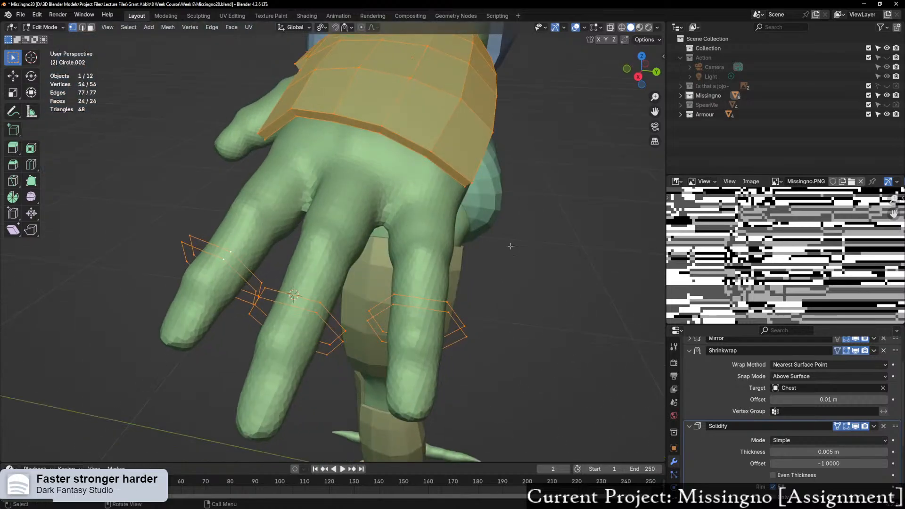
middle_click_drag(223, 226, 376, 268)
key("alt+z")
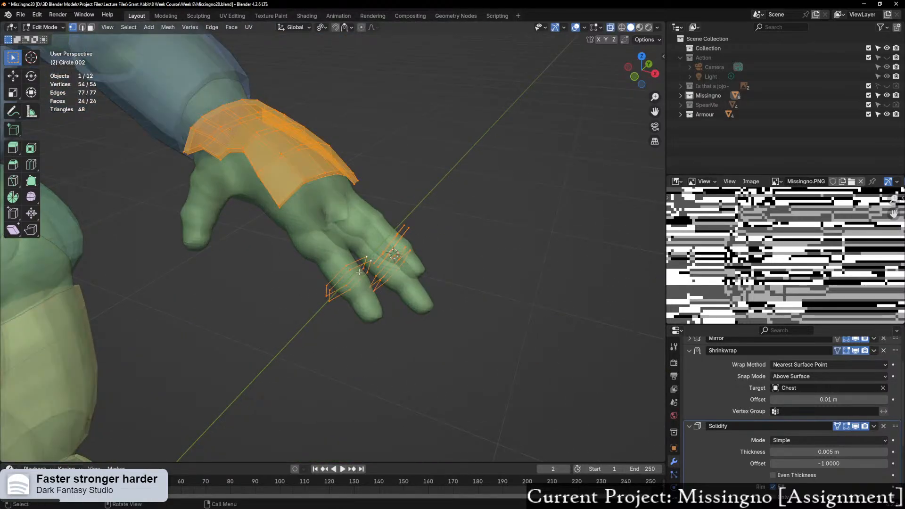
mouse_move(315, 270)
middle_mouse_down()
mouse_move(332, 271)
mouse_move(361, 238)
mouse_move(298, 288)
middle_mouse_up()
key("alt+z")
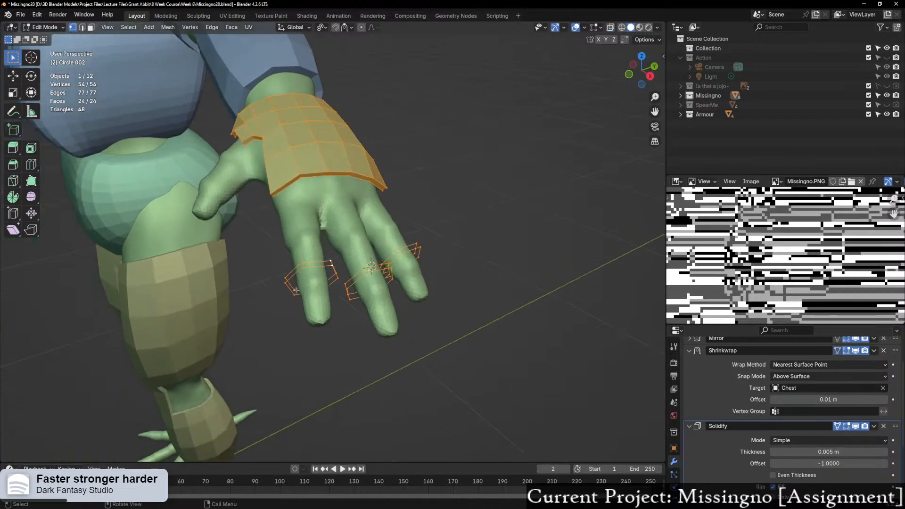
Step: Undo selecting everything, select all three finger circles, and extrude them toward the knuckles by about X -0.025, Y 0.003, Z 0.019 m
key("ctrl+z")
middle_click_drag(380, 288, 372, 295)
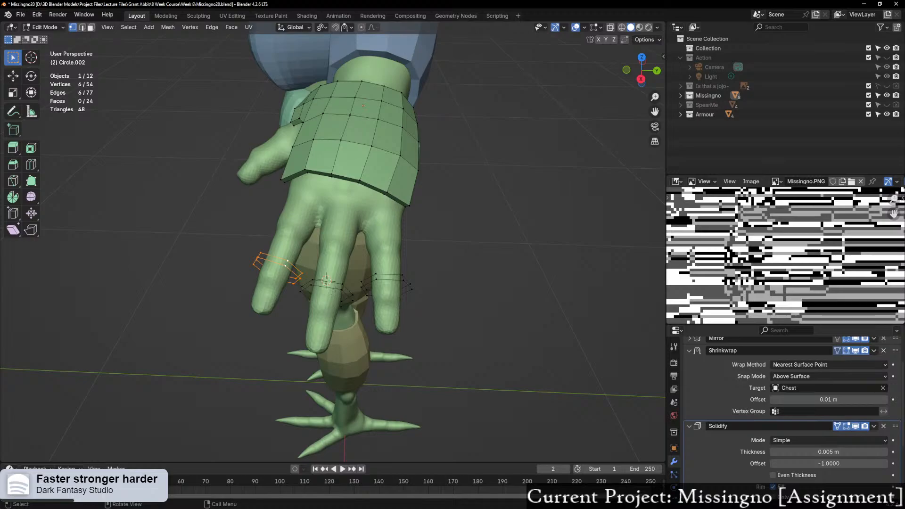
key("l")
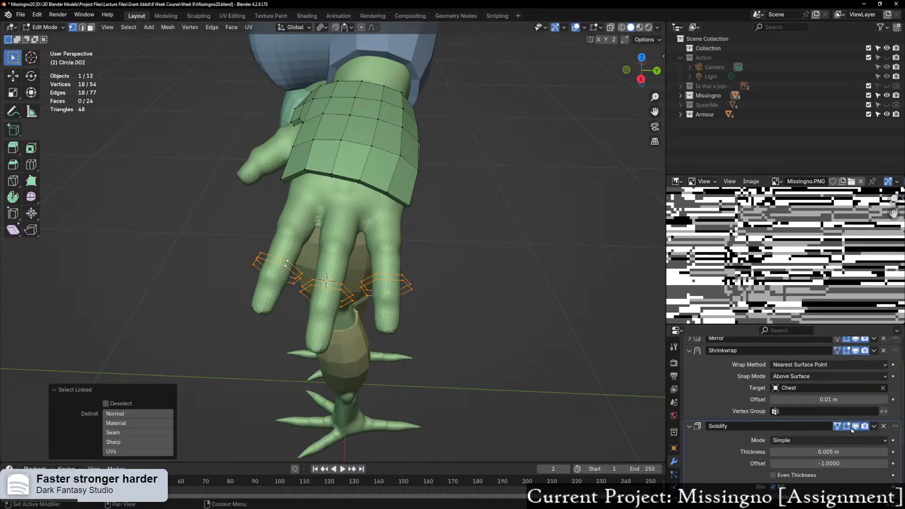
middle_click_drag(391, 368, 394, 331)
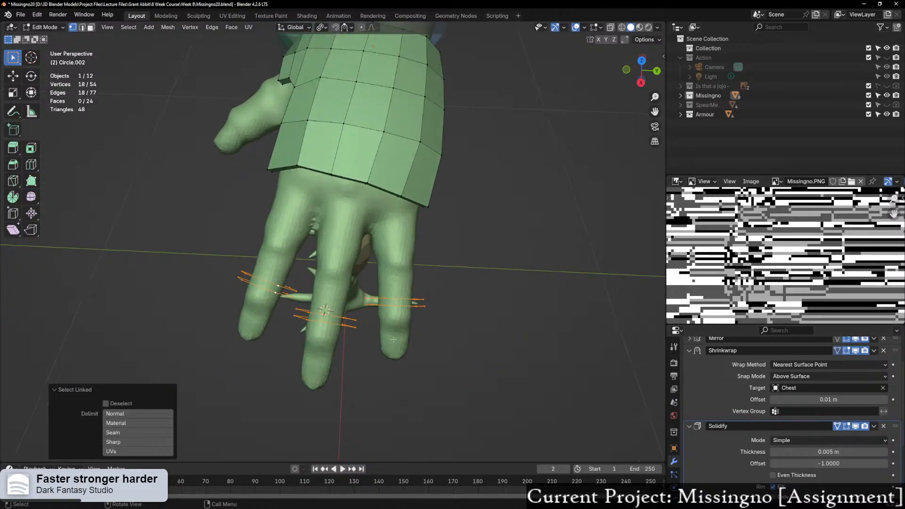
key("e")
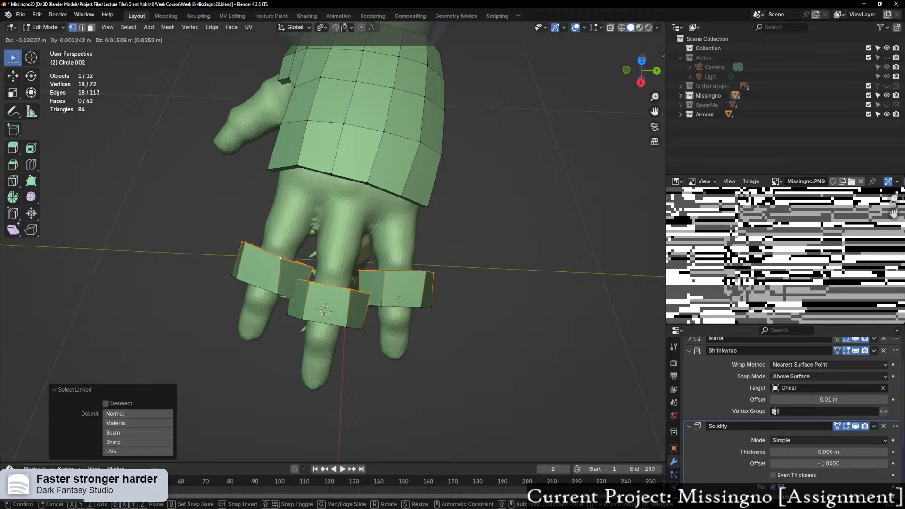
left_click(340, 310)
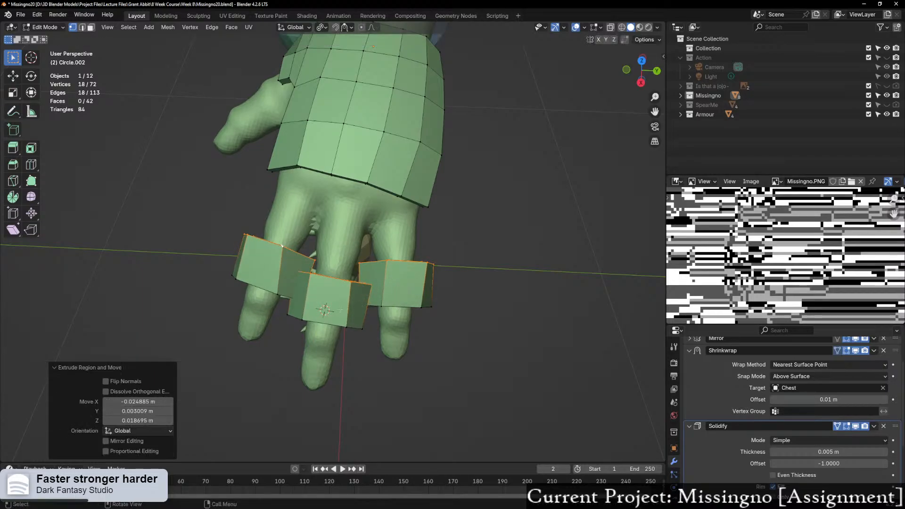
Step: Select the entire armour mesh, including the extruded finger rings, and apply a zero-distance move
key("a")
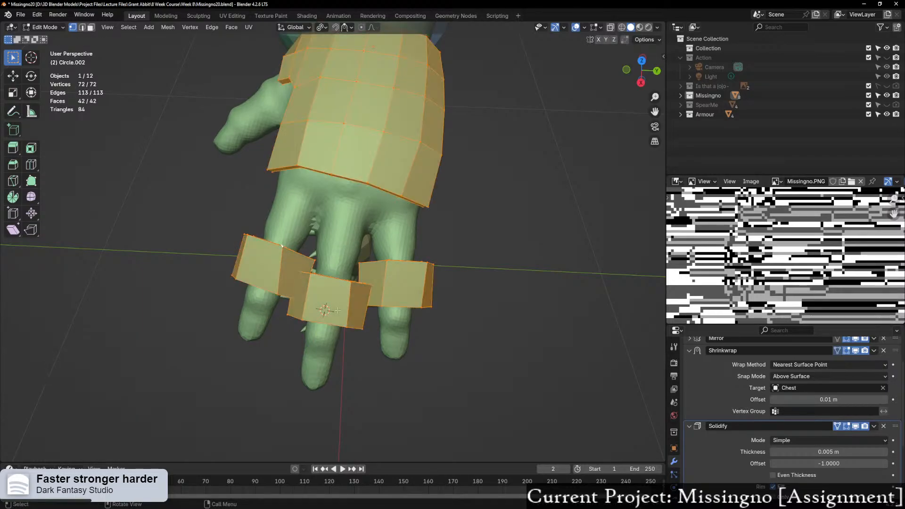
key("g")
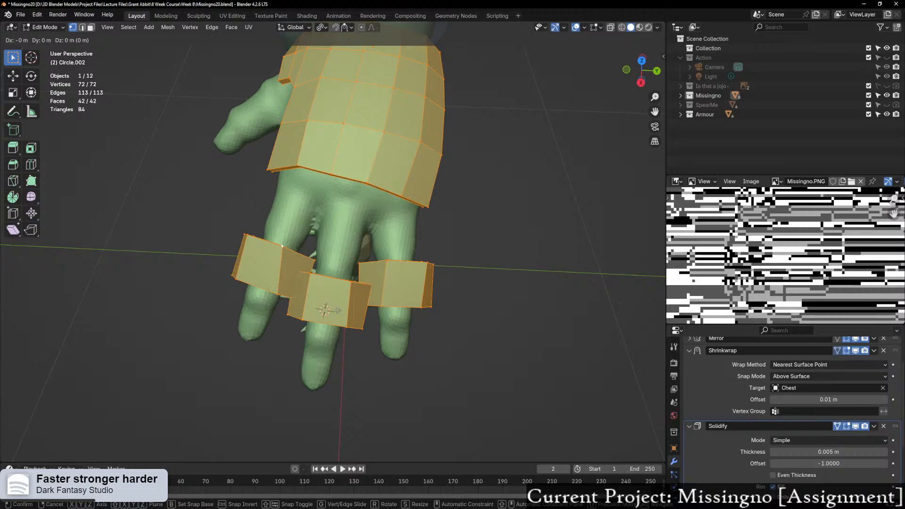
left_click(338, 311)
middle_click_drag(338, 310, 411, 318)
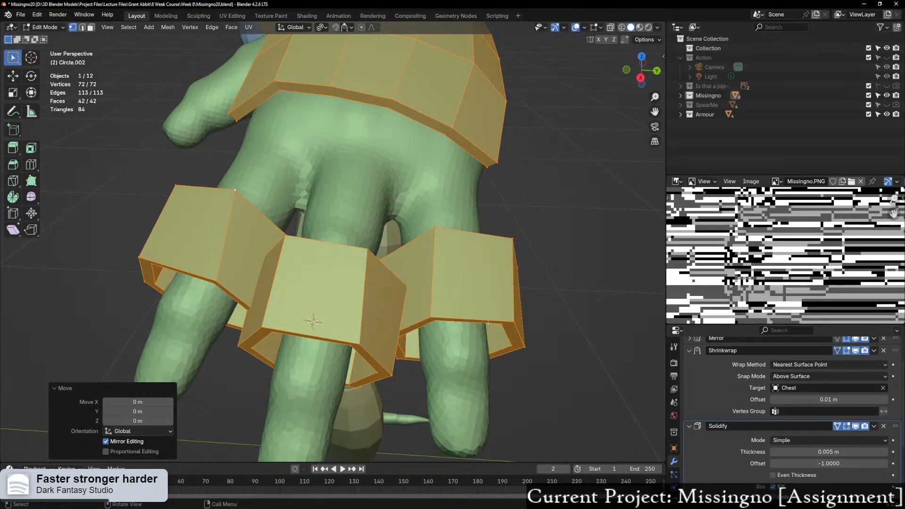
Step: Try to scale the three finger rings down together with the Z axis locked
left_click(553, 300)
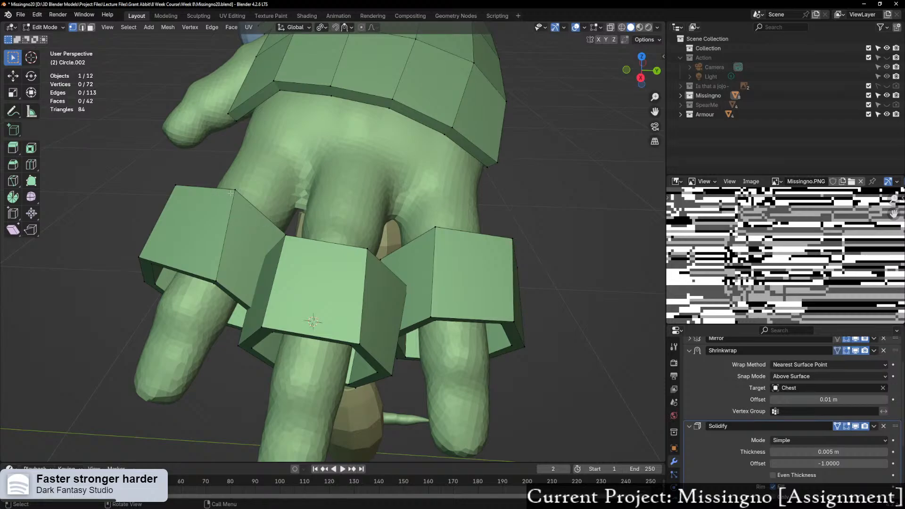
key("l")
key("l")
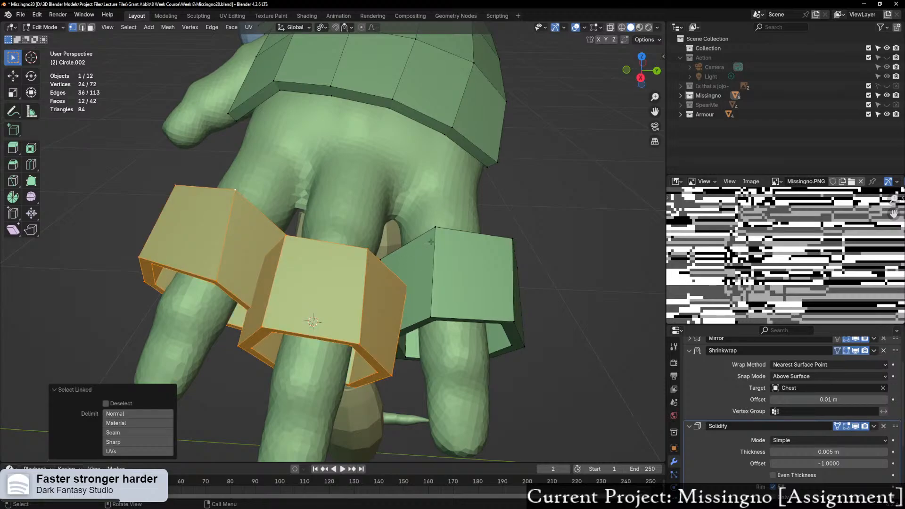
key("l")
key("s")
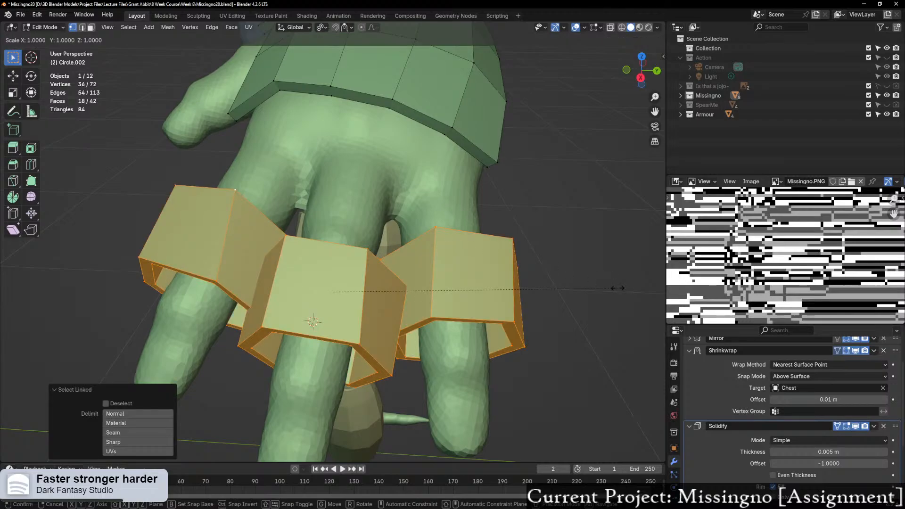
key("shift+z")
key("shift+z")
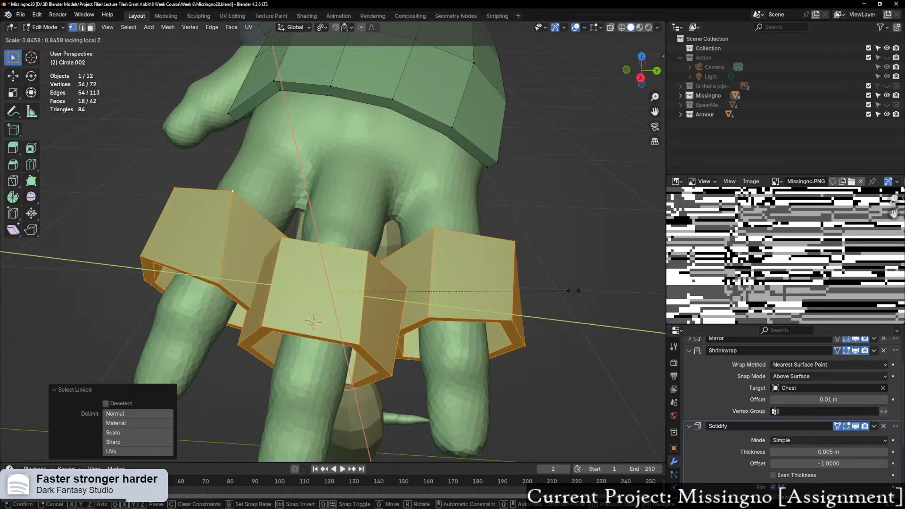
left_click(491, 286)
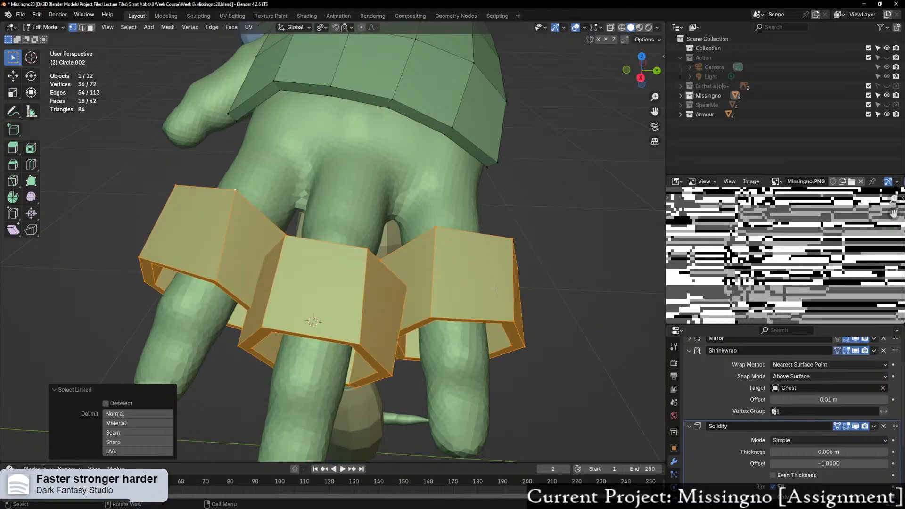
Step: Set the Shrinkwrap modifier's offset to 0.005 m so the armour fits closer to the hand
middle_click_drag(543, 327, 626, 379)
left_click(785, 400)
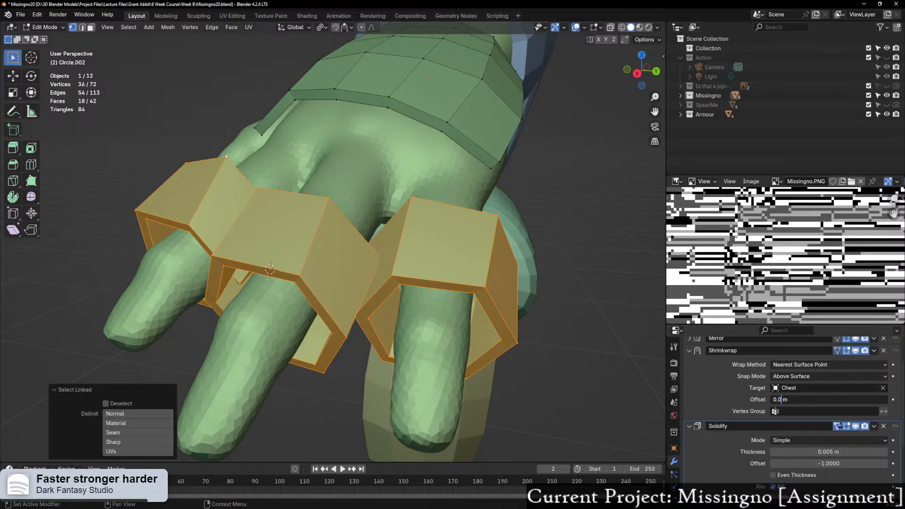
type("0.005")
key("Return")
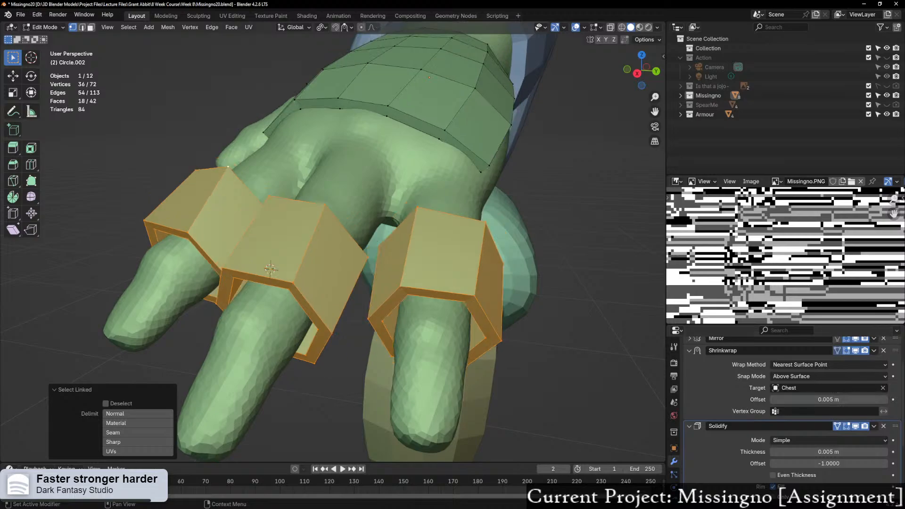
mouse_move(487, 212)
middle_mouse_down()
mouse_move(319, 209)
mouse_move(580, 212)
mouse_move(473, 209)
middle_mouse_up()
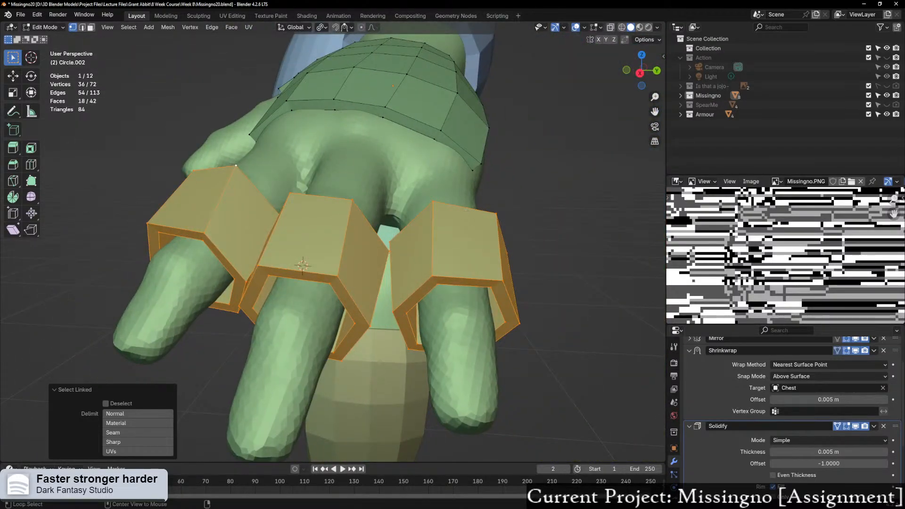
Step: Examine how the finger rings fit the fingers with the viewport display of Shrinkwrap and Solidify temporarily off
key("alt+z")
key("alt+z")
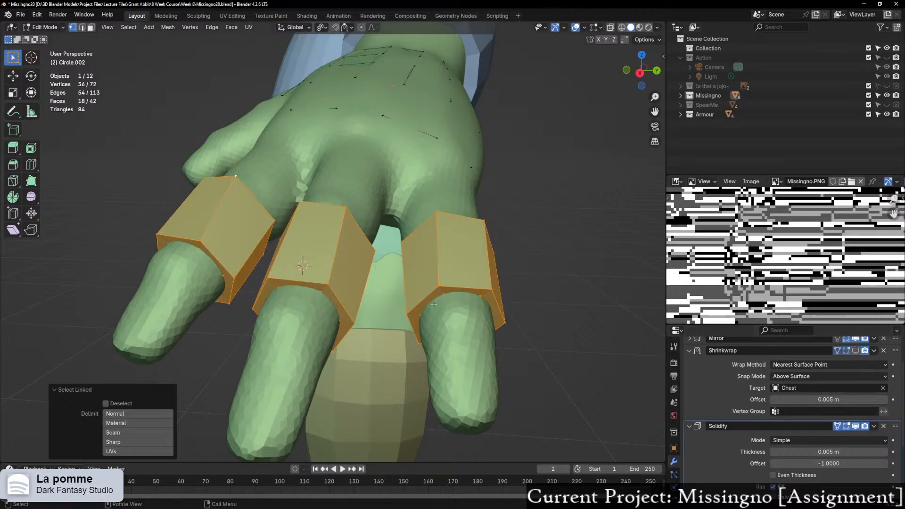
middle_click_drag(433, 304, 486, 279)
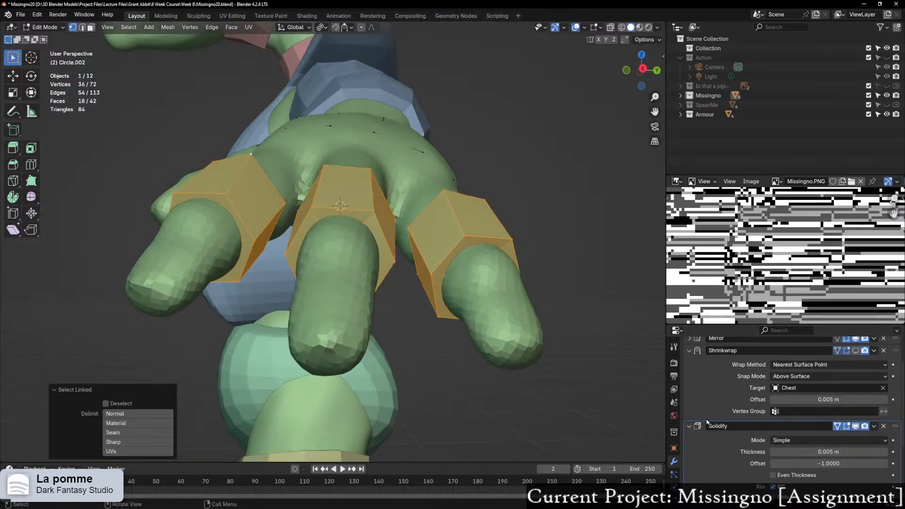
left_click(855, 426)
middle_click_drag(383, 269, 325, 305)
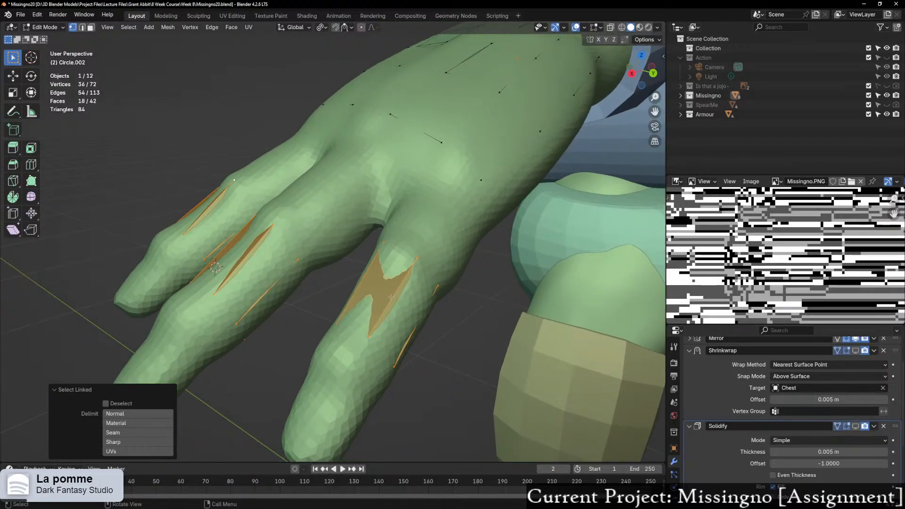
middle_click_drag(376, 293, 407, 306)
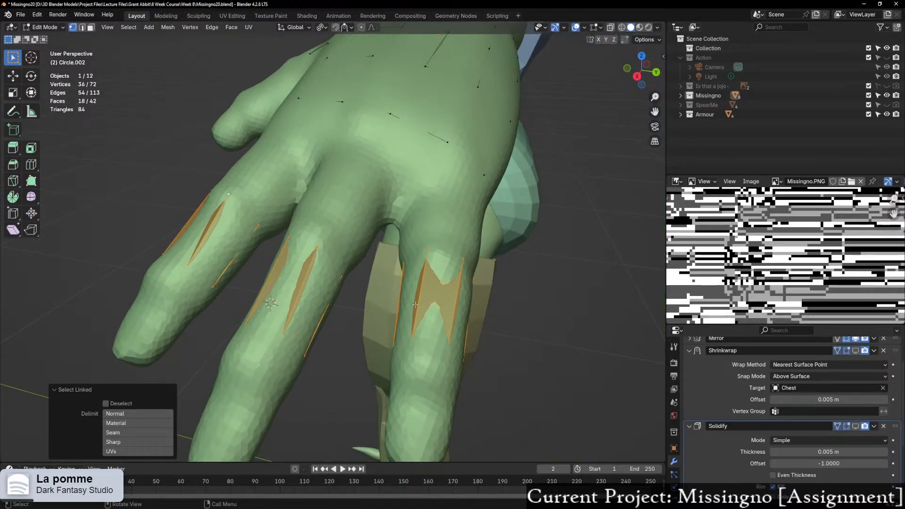
left_click(856, 426)
middle_click_drag(358, 362, 330, 364)
Step: Select the knuckle-side edge loops of all three finger rings and edge-slide them by a factor of about 0.107
left_click(215, 240)
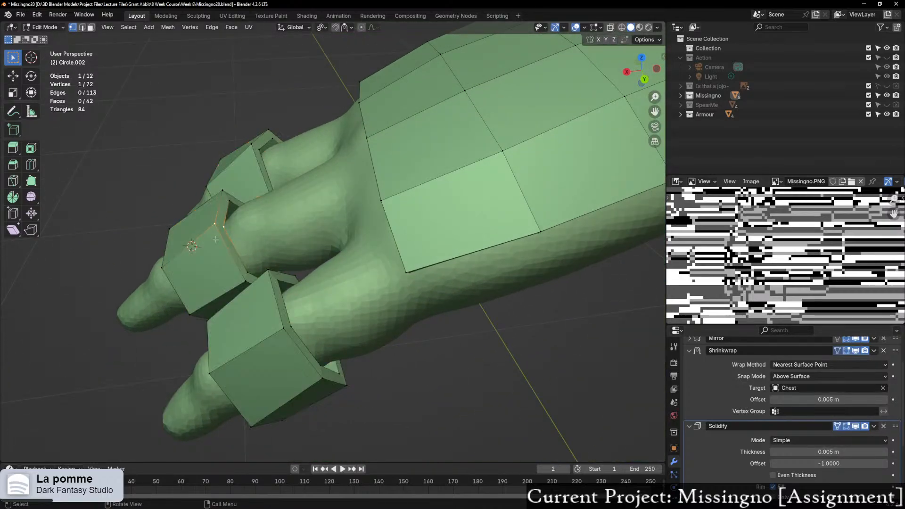
left_click(253, 145, "alt+shift")
left_click(282, 307, "alt+shift")
key("g")
key("g")
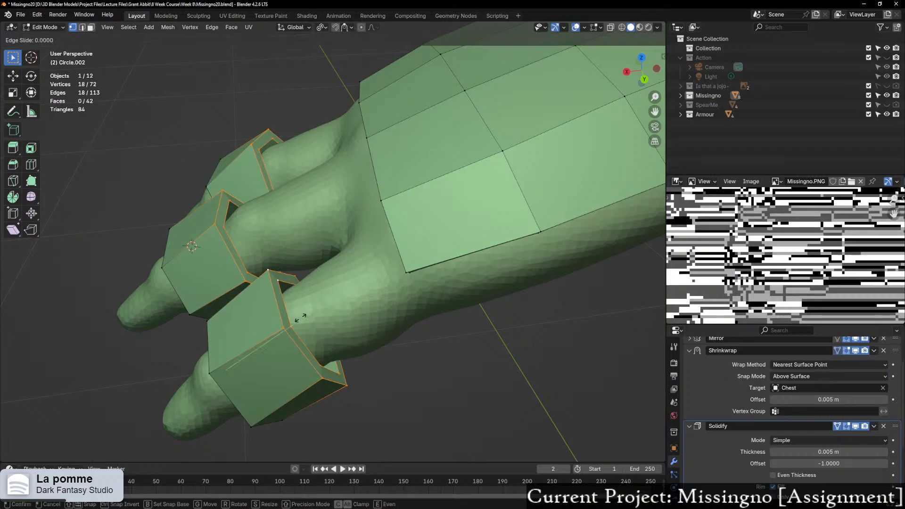
left_click(266, 340)
Step: Add one centred loop cut around each of the three finger rings
middle_click_drag(267, 340, 299, 338)
key("ctrl+r")
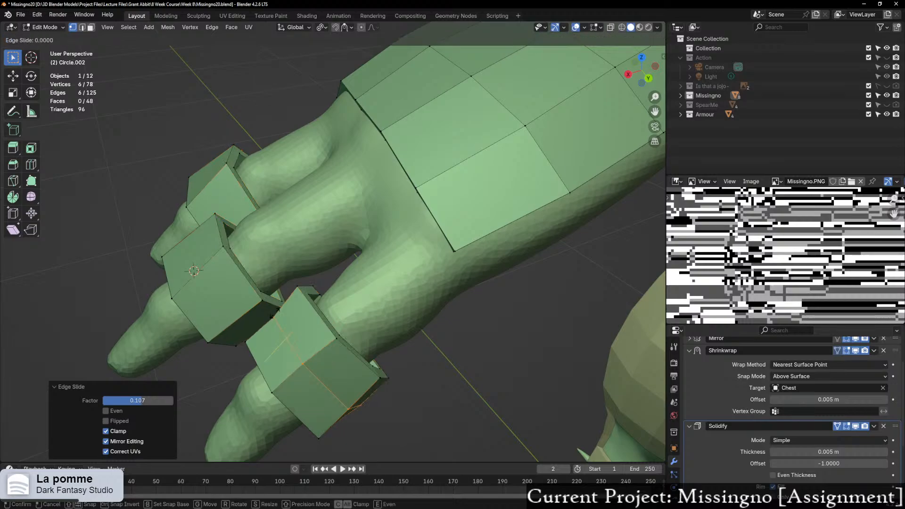
left_click(206, 272)
right_click(206, 273)
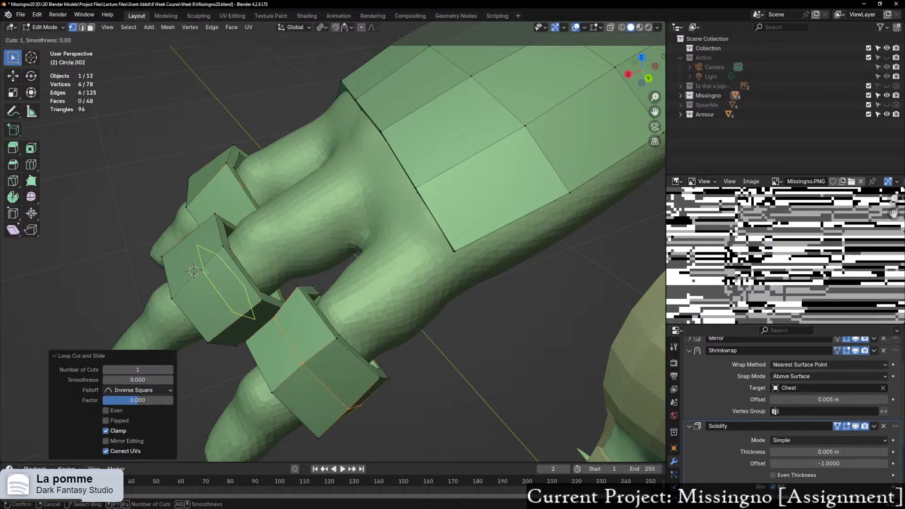
key("ctrl+r")
left_click(222, 170)
right_click(222, 170)
middle_click_drag(222, 170, 330, 254)
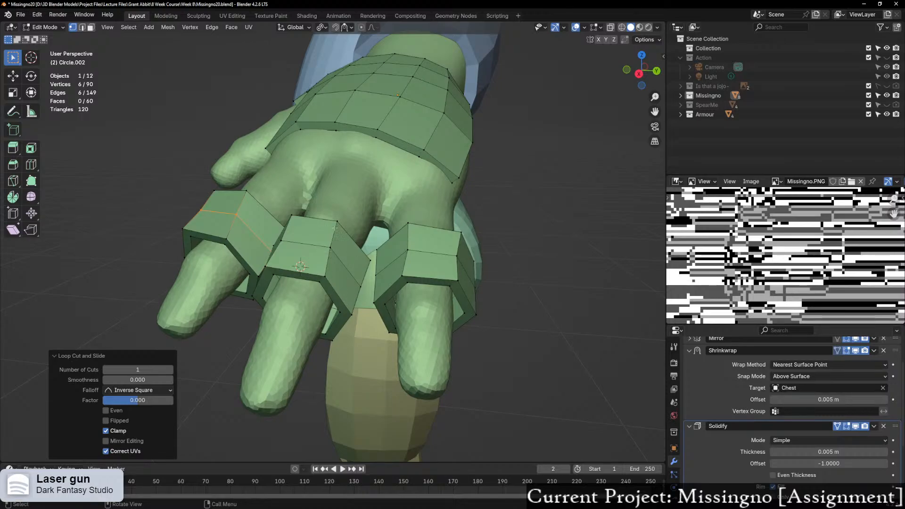
middle_click_drag(344, 304, 427, 283)
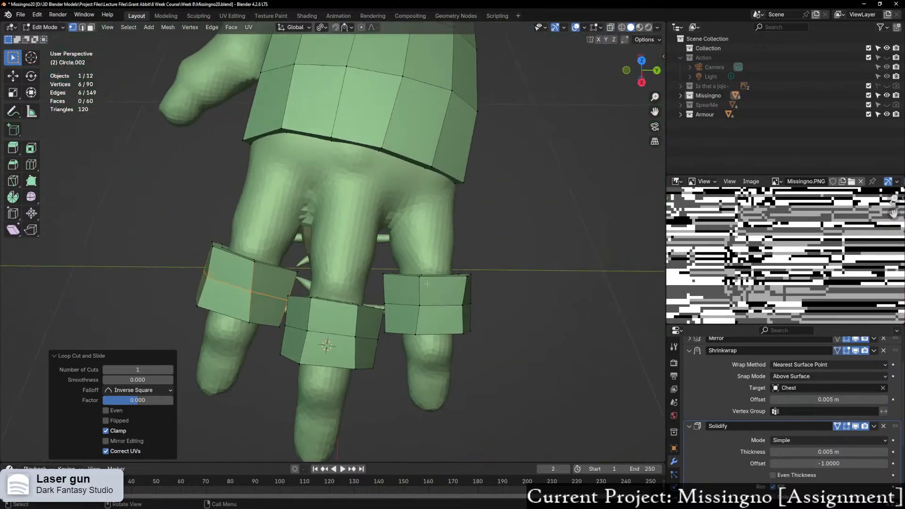
left_click(642, 84)
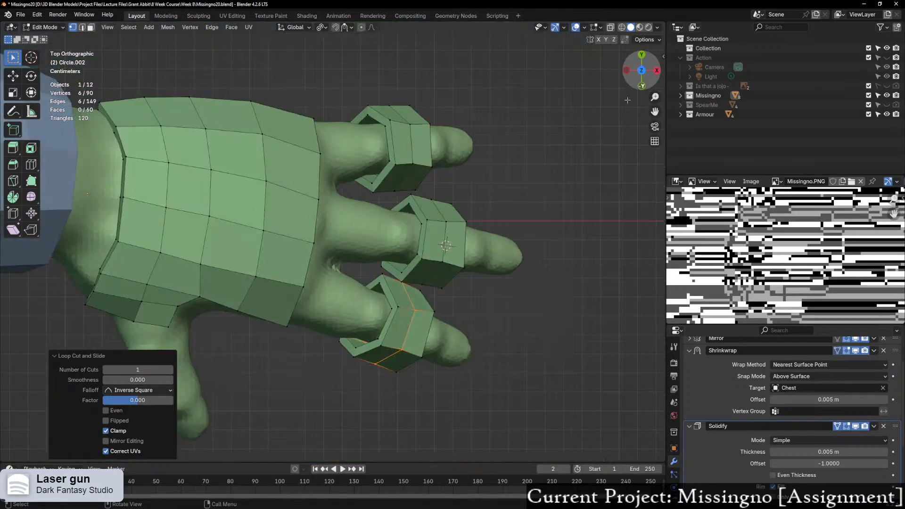
left_click(642, 57)
middle_click_drag(434, 244, 318, 245)
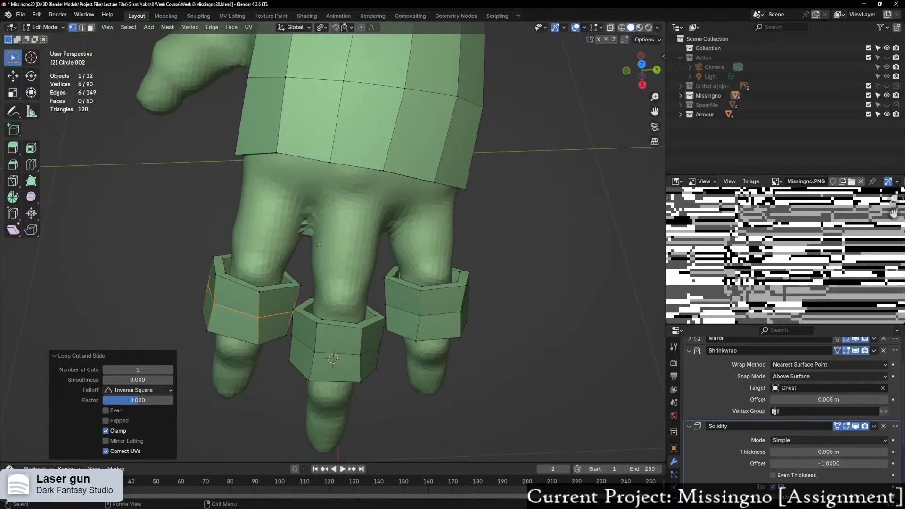
left_click(341, 328, "alt")
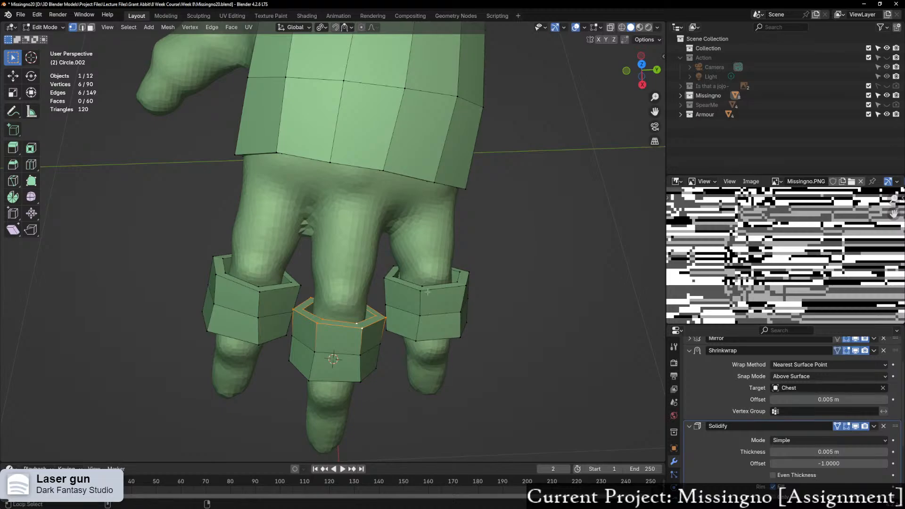
left_click(428, 292, "alt+shift")
left_click(266, 291, "alt+shift")
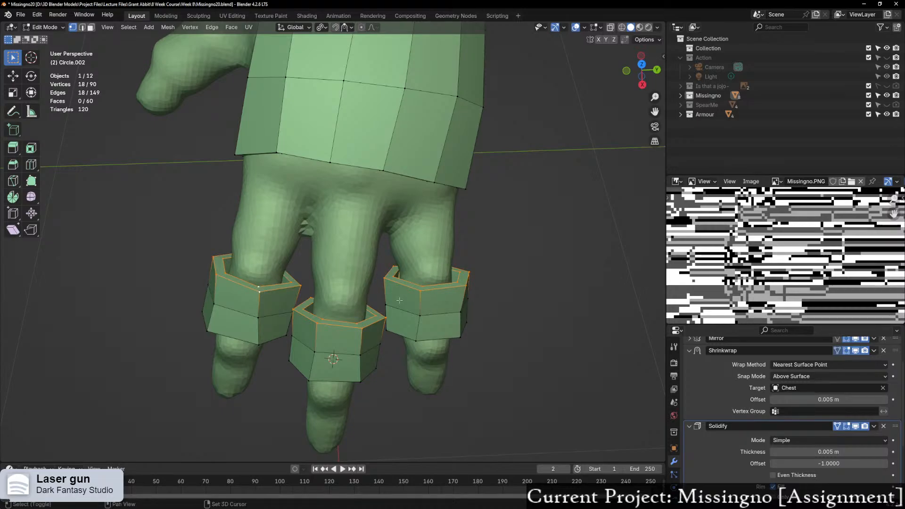
key("shift+d")
key("x")
key("x")
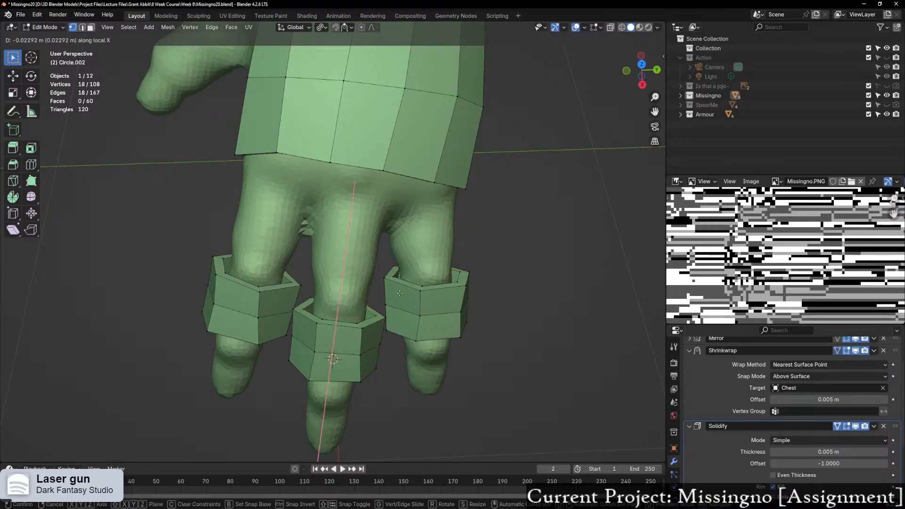
right_click(399, 293)
middle_click_drag(400, 293, 322, 251)
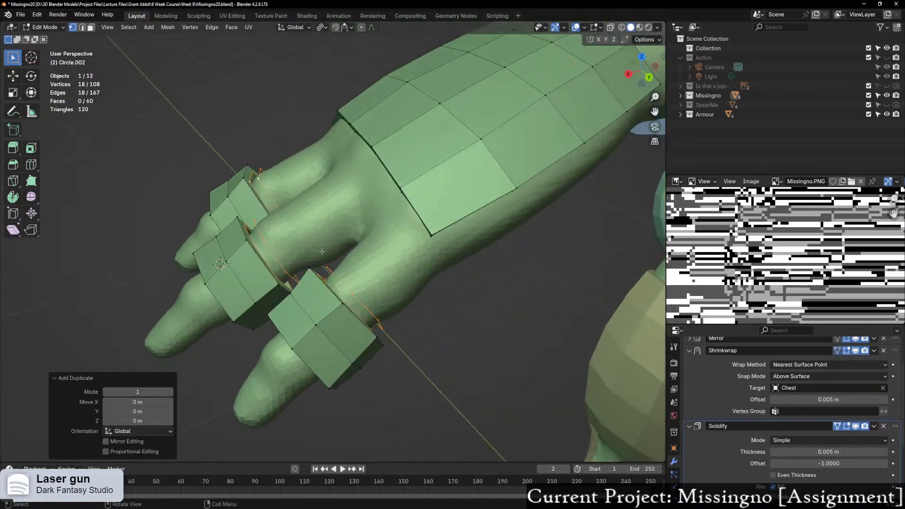
middle_click_drag(447, 248, 352, 316)
key("ctrl+z")
Step: Duplicate the knuckle-side edge loop of the middle finger's ring and move the copy about 0.035 m along local Z towards the knuckle
left_click(337, 320, "alt")
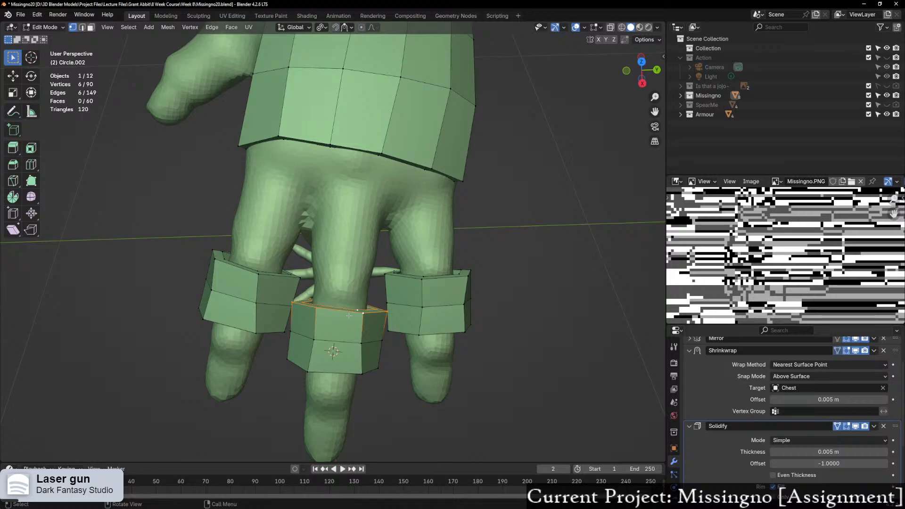
key("shift+d")
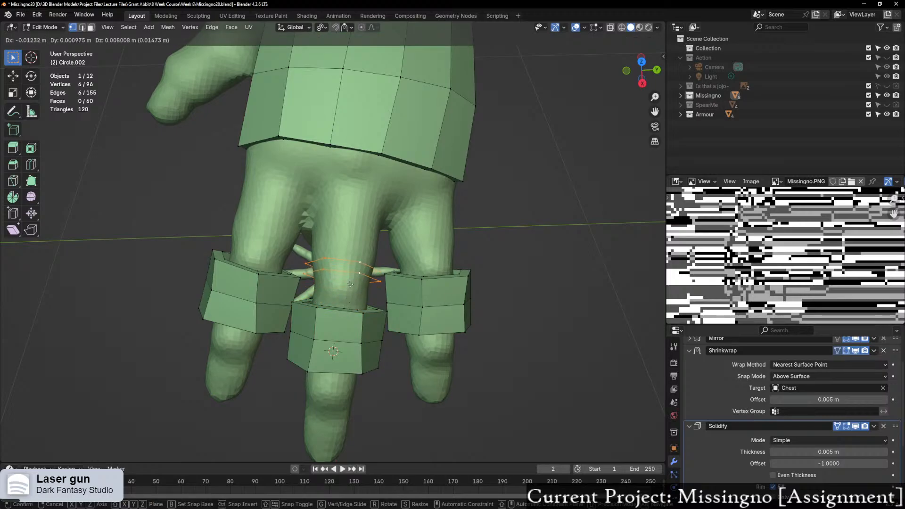
key("x")
key("x")
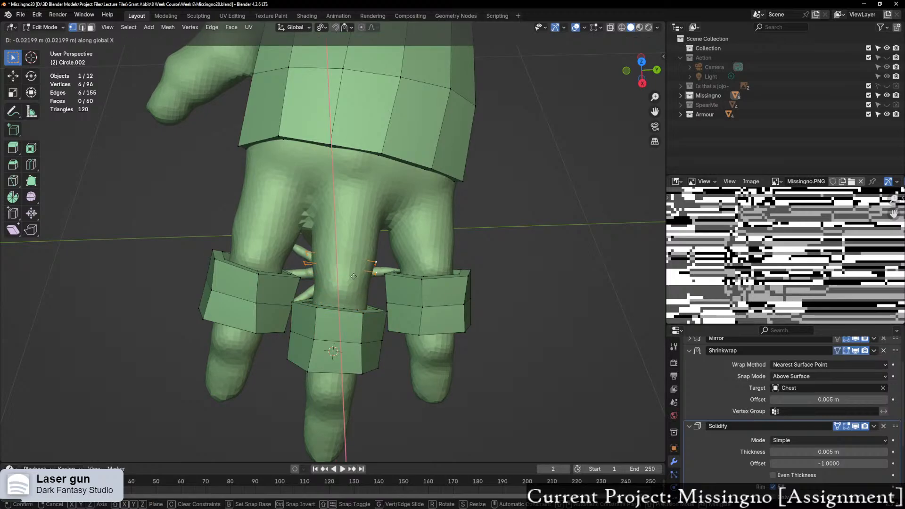
key("y")
key("y")
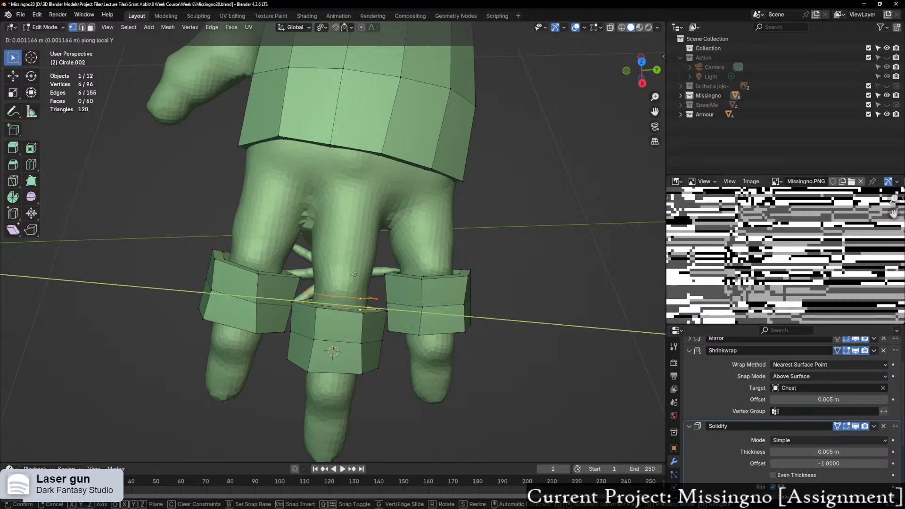
key("z")
key("z")
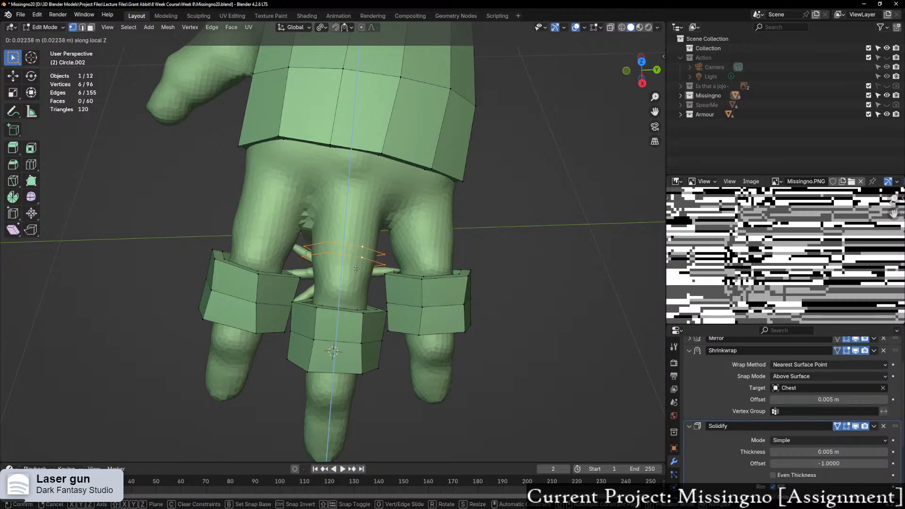
left_click(359, 242)
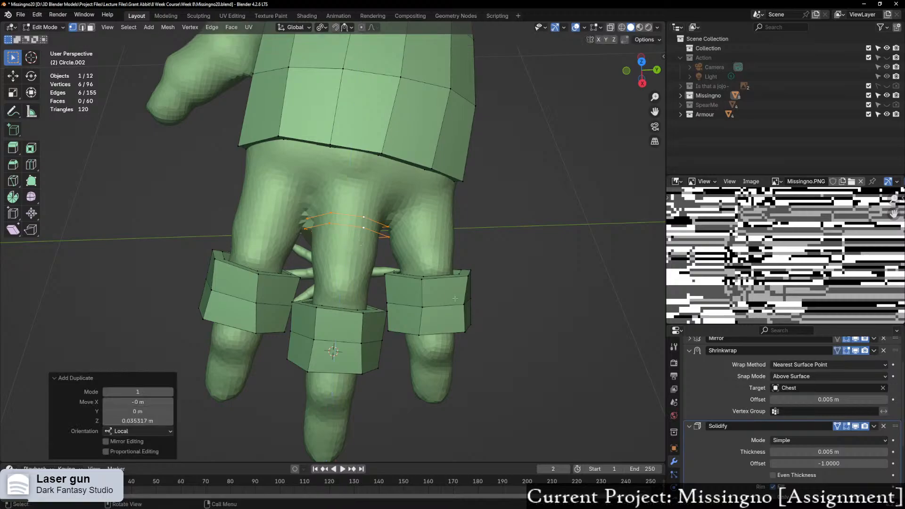
Step: Duplicate the knuckle-side edge loop of the ring farthest from the thumb and move the copy about 0.018 m along local Z
left_click(439, 277, "alt")
middle_click_drag(453, 294, 342, 300)
key("shift+d")
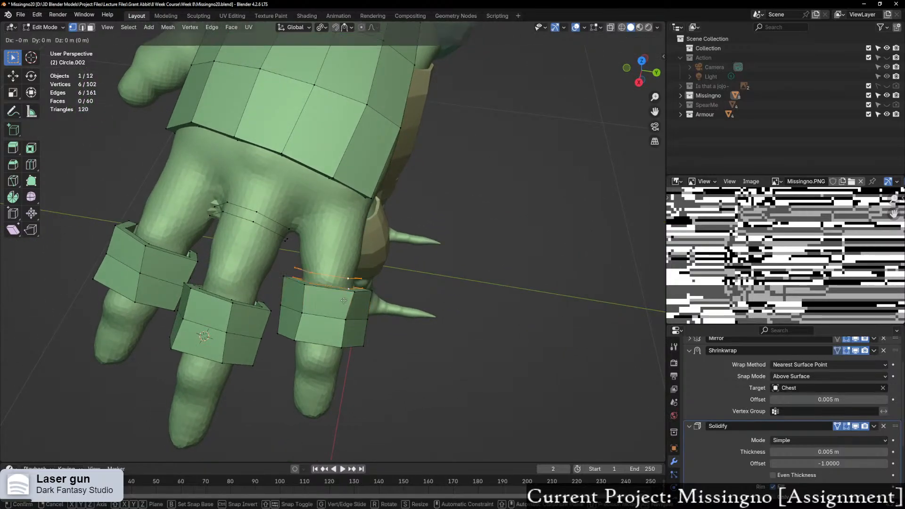
key("z")
key("z")
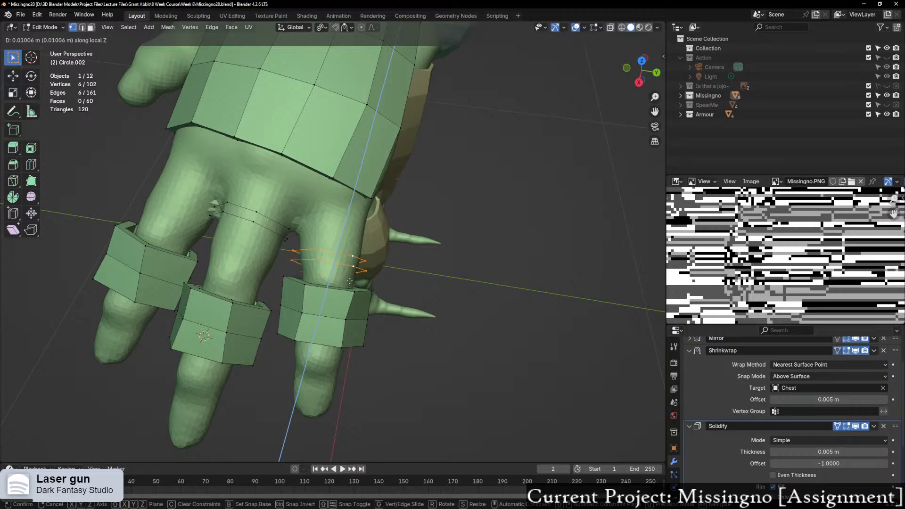
left_click(351, 266)
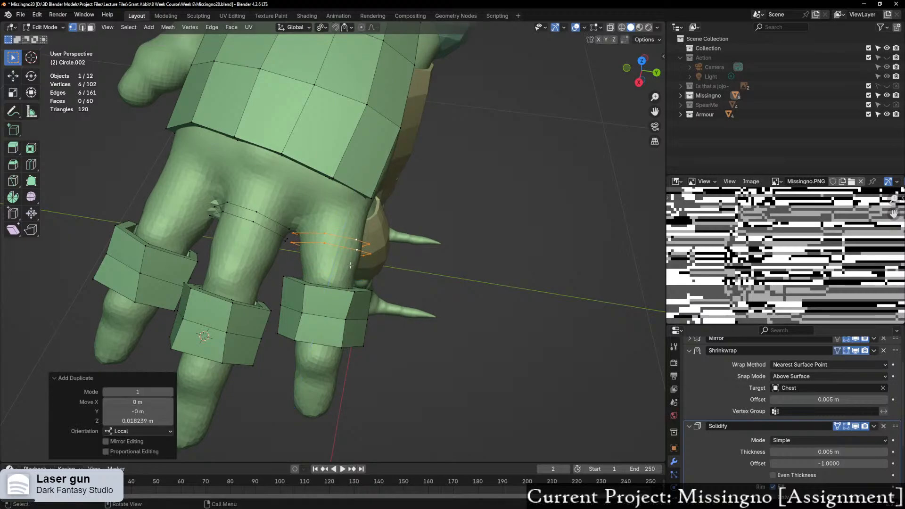
Step: Vertex-slide the palm-side vertices of the copied loop farthest from the thumb, the outer one by a factor of about 0.337
middle_click_drag(351, 266, 308, 249)
scroll(350, 294, "up", 2)
left_click(305, 273)
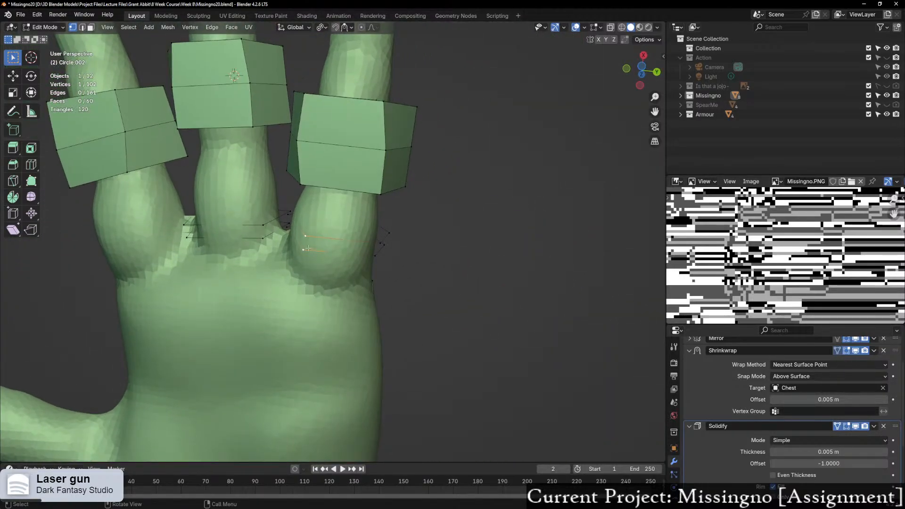
key("shift+v")
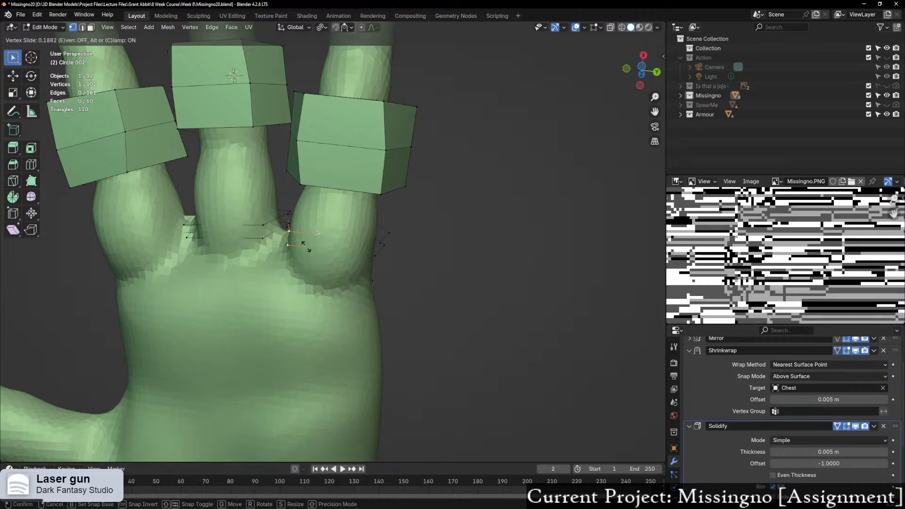
left_click(324, 246)
key("shift+v")
left_click(365, 261)
middle_click_drag(365, 262, 305, 346)
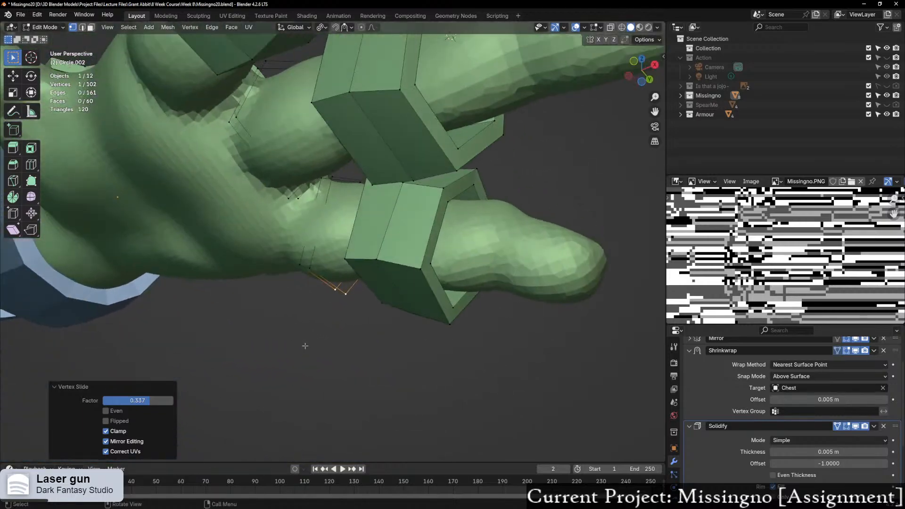
Step: Vertex-slide the same loop's vertex beside the middle finger, and its back-of-hand vertex by a factor of about 0.319
left_click(330, 180)
key("shift+v")
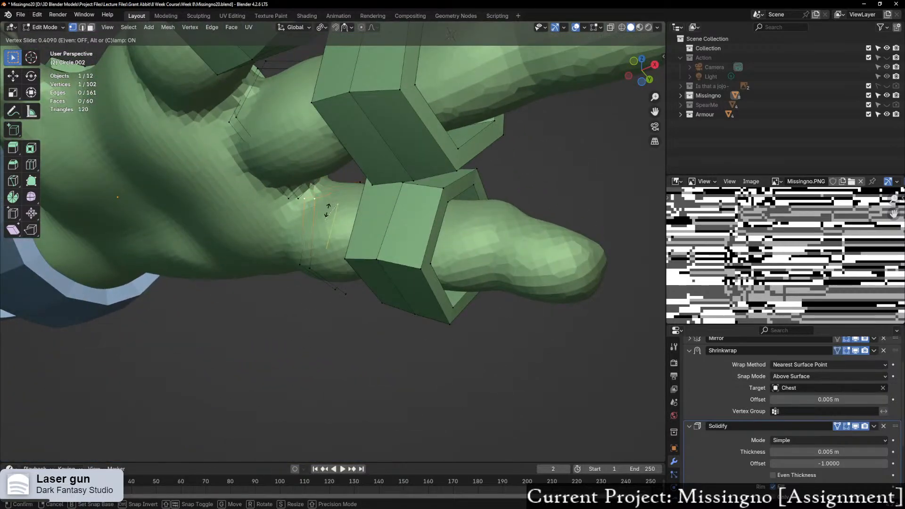
left_click(330, 208)
middle_click_drag(330, 208, 305, 234)
left_click(324, 207)
key("shift+v")
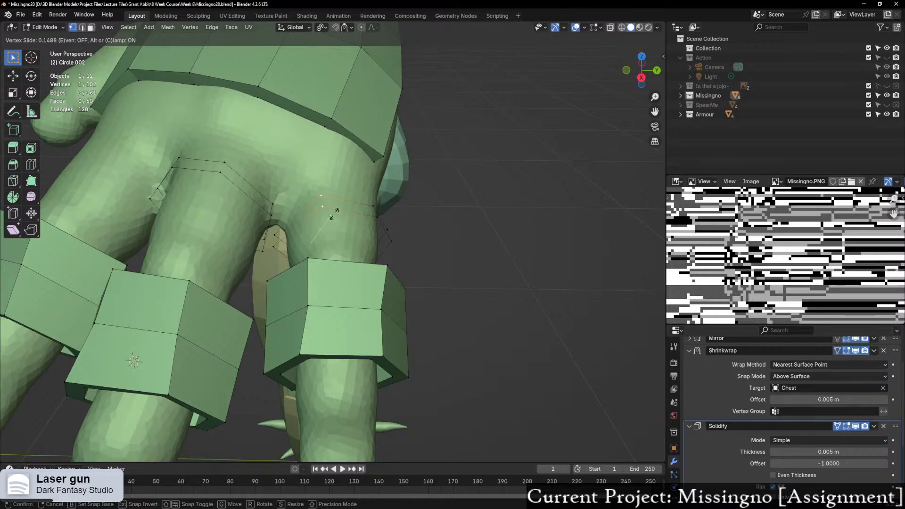
left_click(328, 215)
middle_click_drag(328, 215, 420, 300)
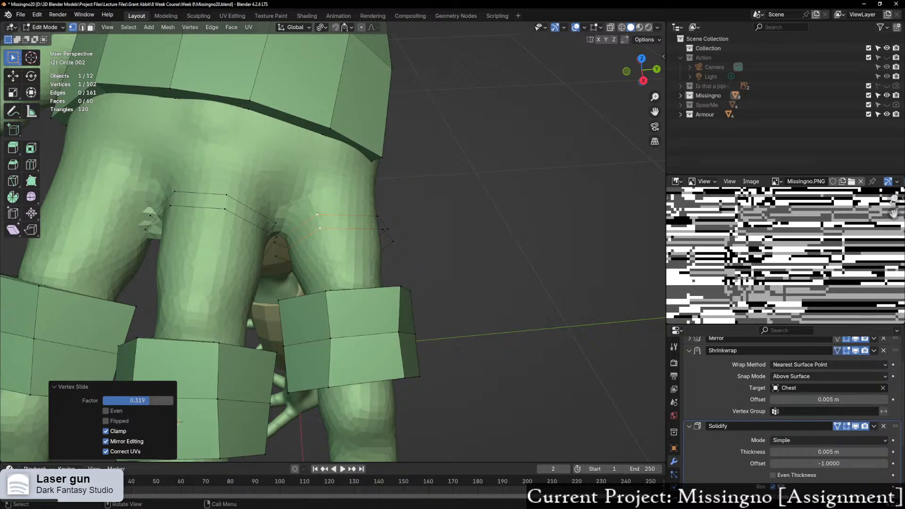
Step: Duplicate the knuckle-side edge loop of the thumb-side finger's ring and move the copy about 0.024 m up towards the knuckle
middle_click_drag(302, 198, 325, 246)
middle_click_drag(326, 247, 340, 309)
left_click(277, 350, "alt")
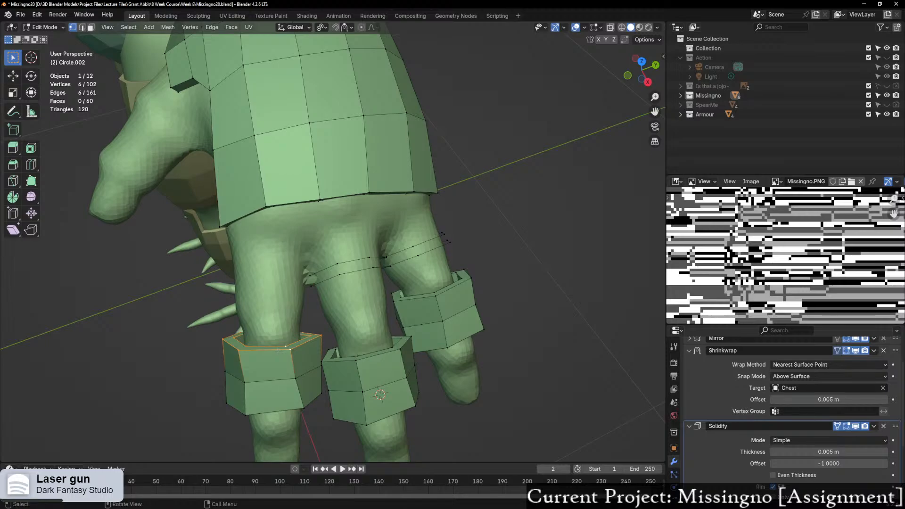
key("shift+d")
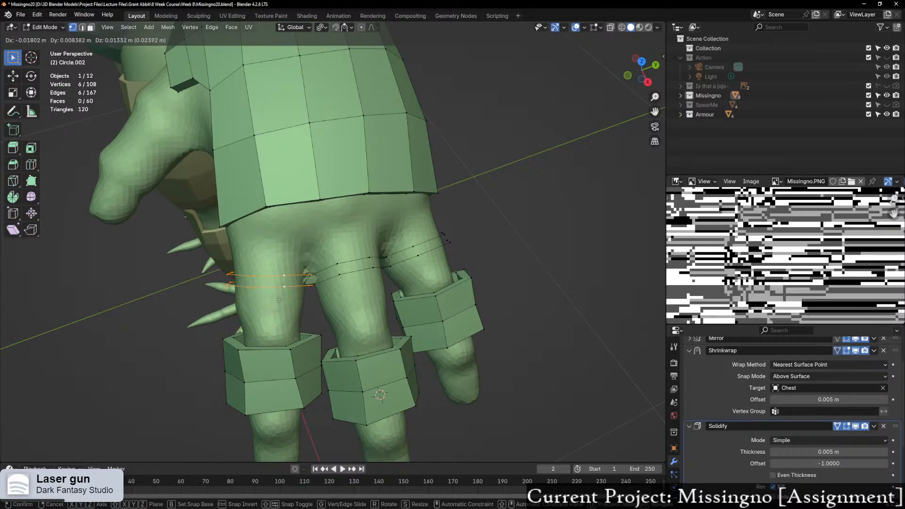
left_click(279, 298)
Step: Vertex-slide the palm-side vertices of the thumb-side finger's copied loop, the one nearest the thumb by a factor of about 0.206
middle_click_drag(279, 299, 301, 207)
left_click(301, 206)
scroll(301, 207, "up", 3)
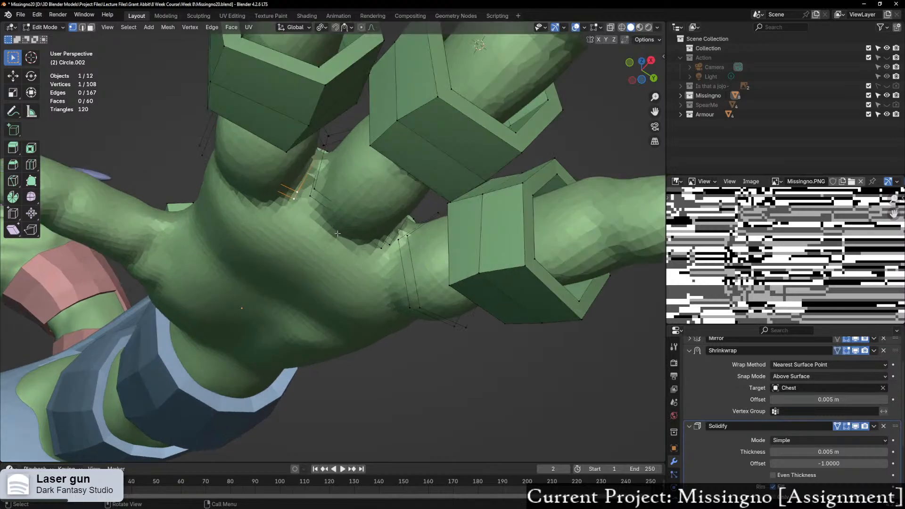
key("shift+v")
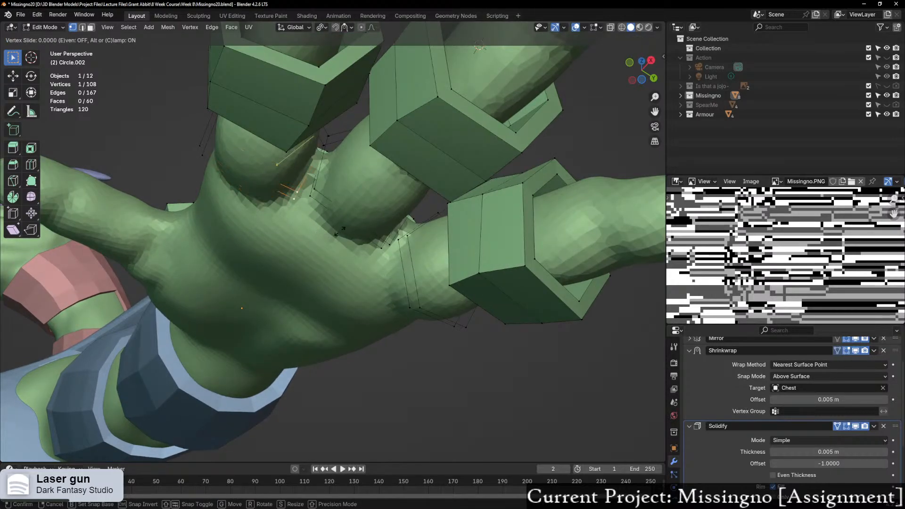
left_click(334, 233)
middle_click_drag(316, 226, 340, 232)
left_click(231, 128)
key("shift+v")
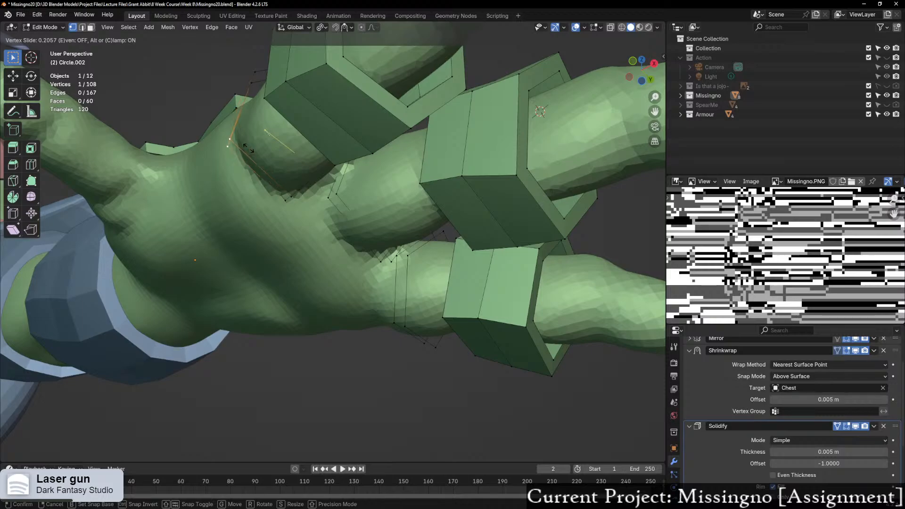
left_click(248, 149)
Step: Vertex-slide the thumb-side finger loop's vertex in the gap beside the middle finger by a factor of about 0.408
middle_click_drag(248, 148, 267, 183)
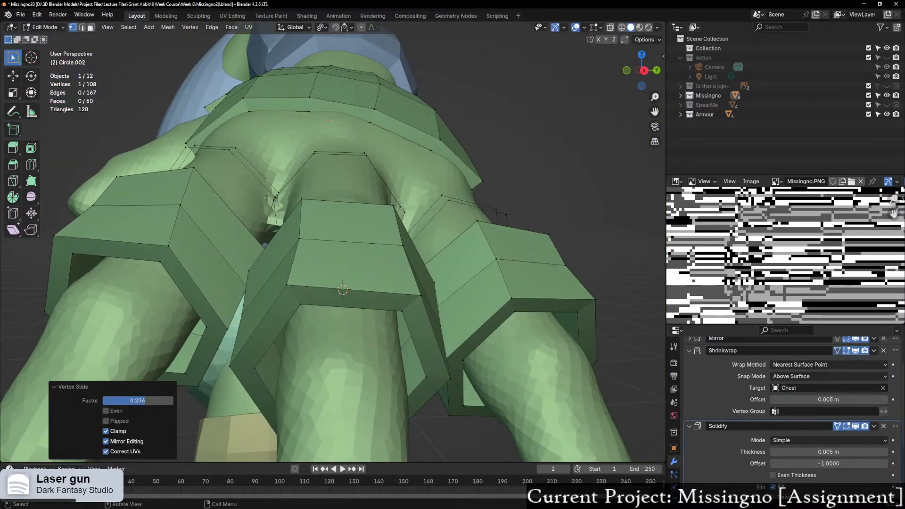
left_click(275, 192)
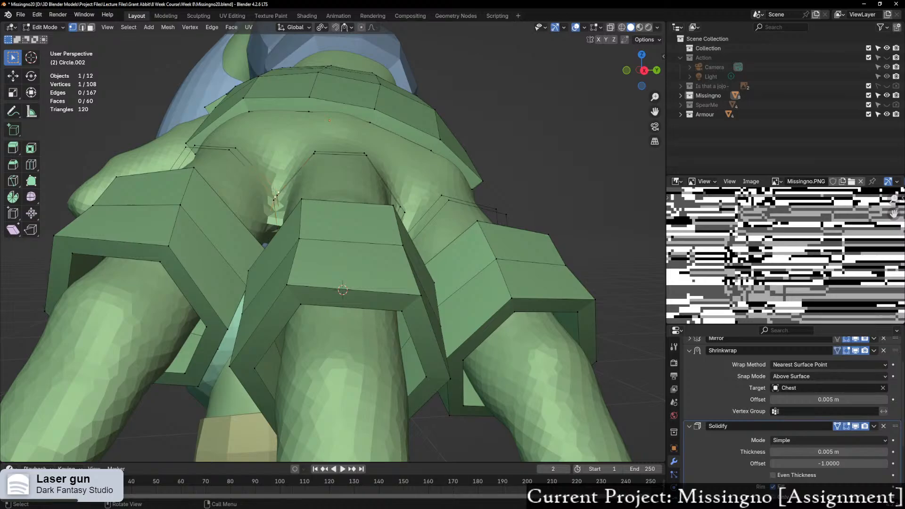
middle_click_drag(274, 192, 282, 207)
key("shift+v")
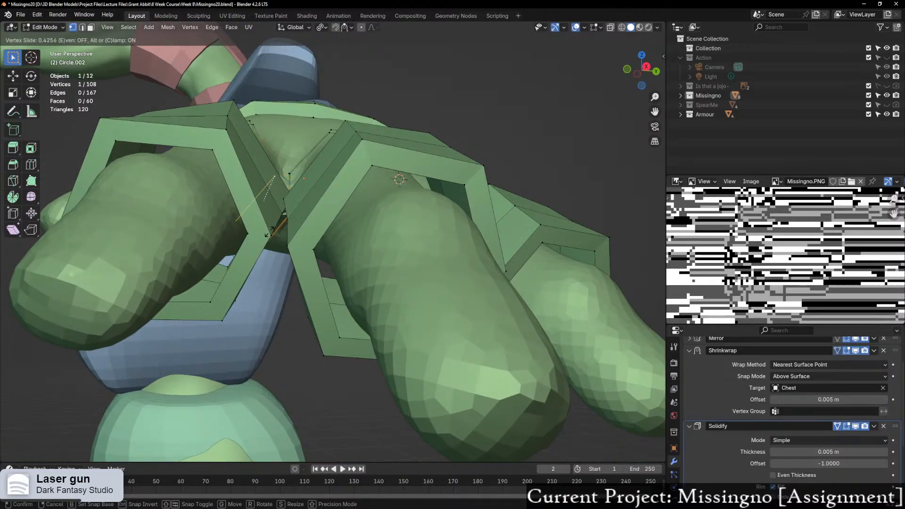
left_click(269, 231)
Step: Extrude the thumb-side finger's copied loop towards the fingertip by about 0.011 m in X, -0.004 m in Y and -0.011 m in Z
middle_click_drag(268, 231, 258, 256)
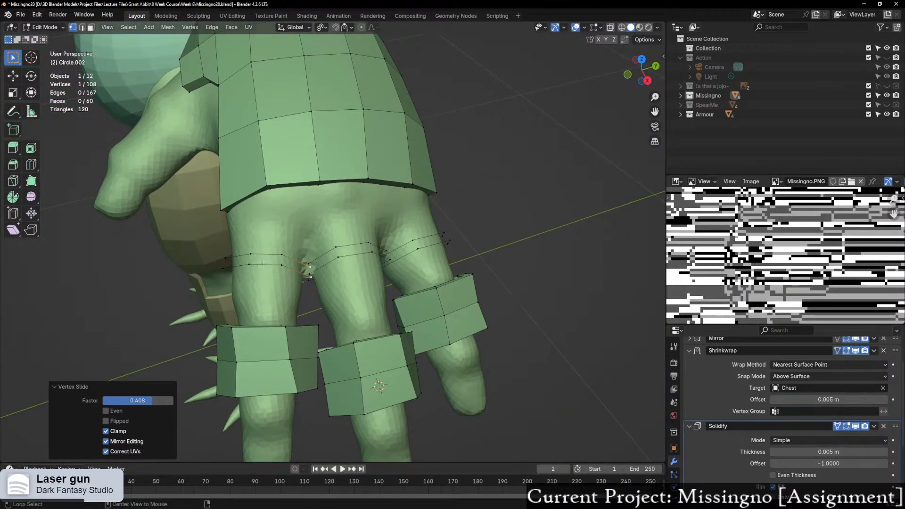
left_click(264, 265, "alt")
key("e")
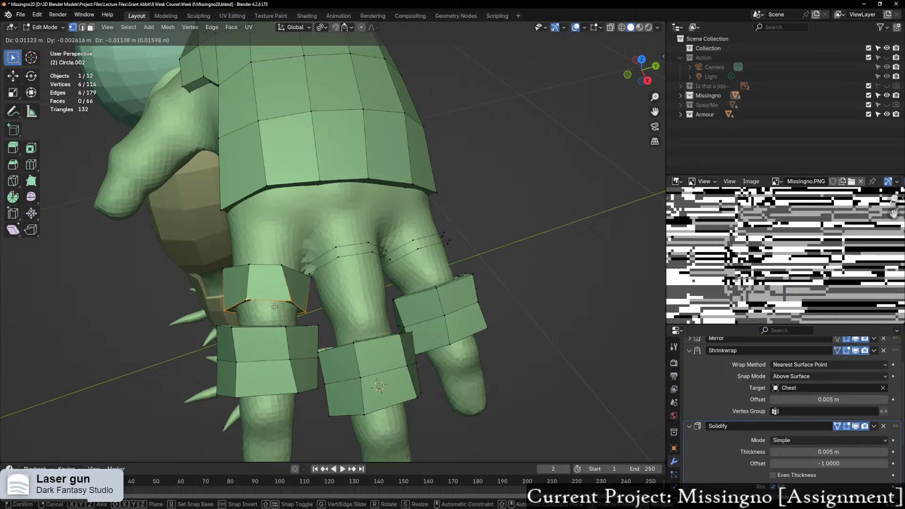
left_click(274, 302)
Step: Edge-slide the knuckle-side loop of the newly extruded ring on the thumb-side finger to refine its fit around the finger base
middle_click_drag(273, 302, 333, 244)
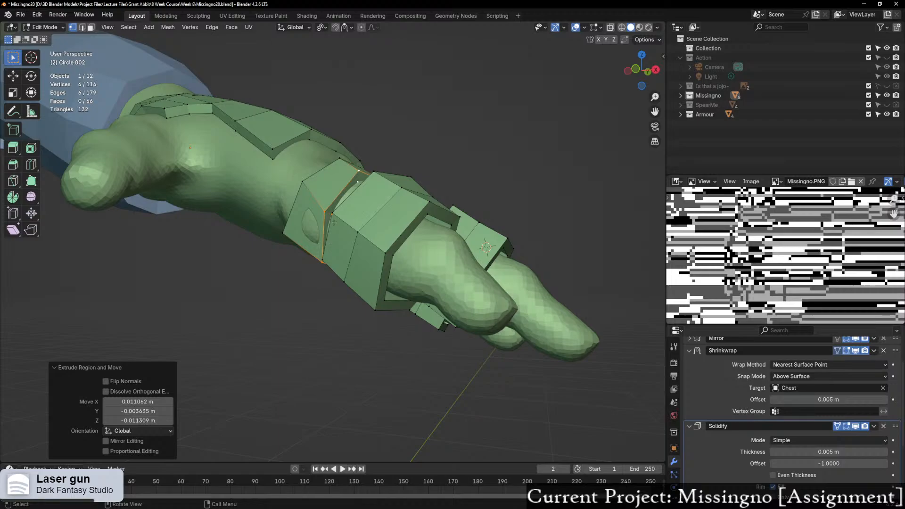
middle_click_drag(333, 222, 377, 238)
scroll(326, 235, "up", 4)
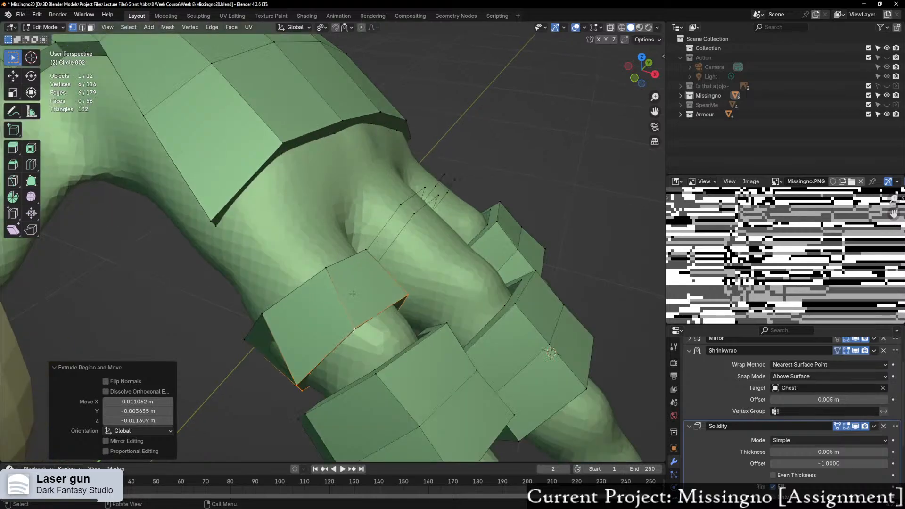
middle_click_drag(283, 233, 229, 230)
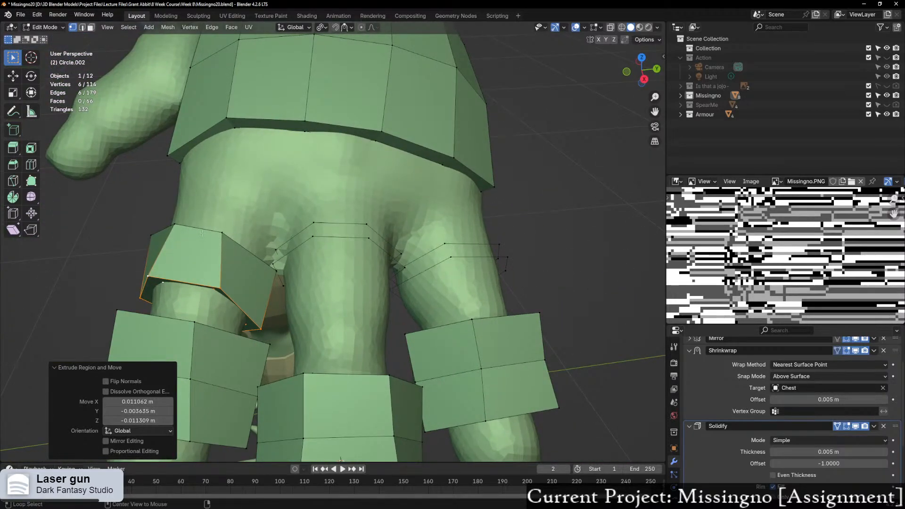
left_click(202, 232, "alt")
key("g")
key("g")
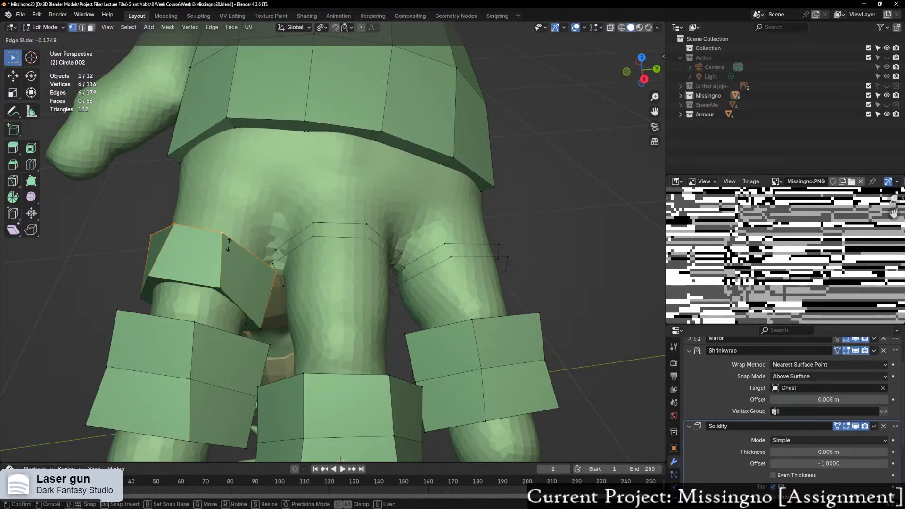
left_click(229, 239)
Step: Add one centred loop cut around the thumb-side finger's new knuckle ring and select a fingertip-side vertex on its palm side
middle_click_drag(229, 238, 460, 165)
key("ctrl+r")
left_click(385, 264)
right_click(385, 265)
left_click(479, 183)
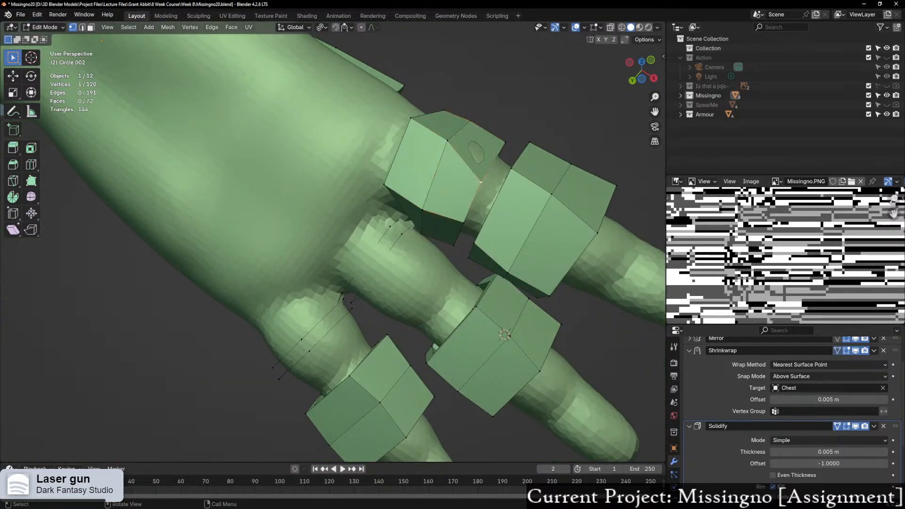
Step: Vertex-slide the palm-side fingertip vertex of the thumb-side finger's knuckle ring by a factor of about 0.294
key("shift+v")
left_click(482, 176)
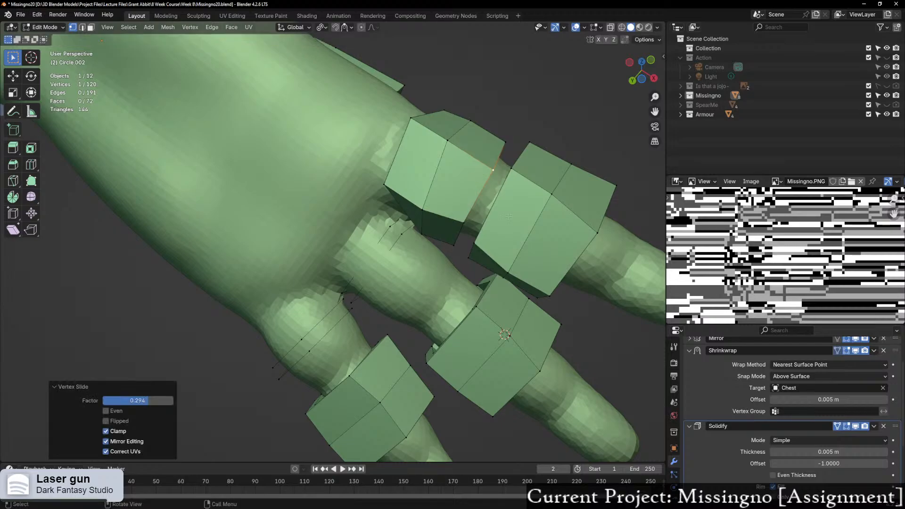
middle_click_drag(481, 175, 495, 242)
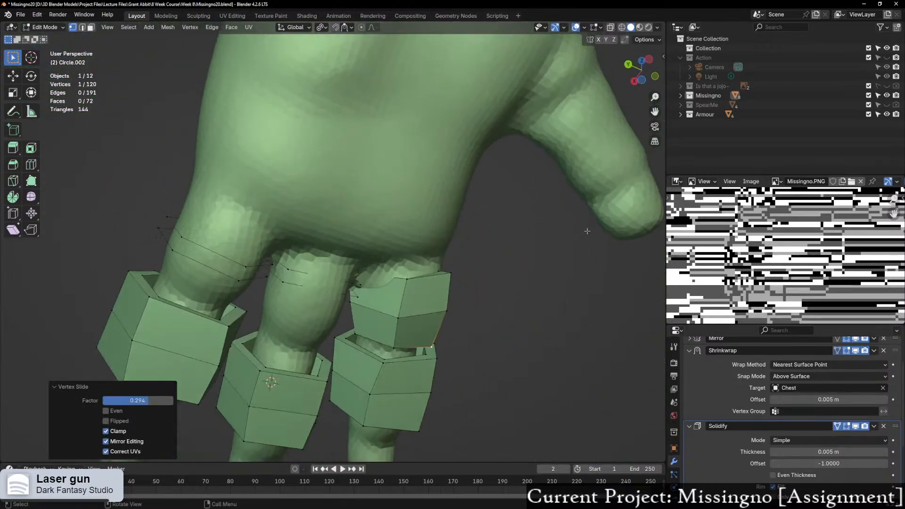
Step: Vertex-slide the thumb-side knuckle ring's outer back vertices, about 0.211 on the centre loop and 0.312 on the hand-side rim
scroll(453, 295, "up", 4)
middle_click_drag(399, 331, 276, 303)
scroll(212, 318, "down", 3)
scroll(275, 303, "up", 2)
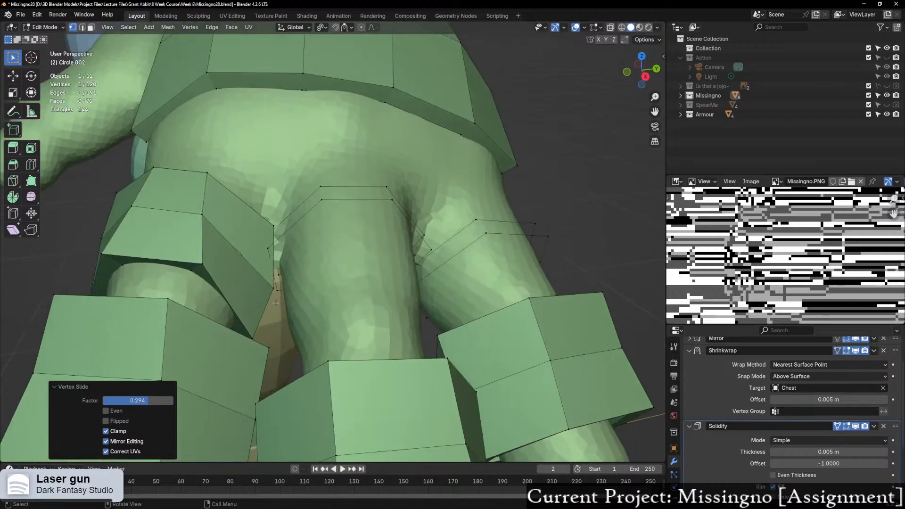
middle_click_drag(195, 229, 248, 266)
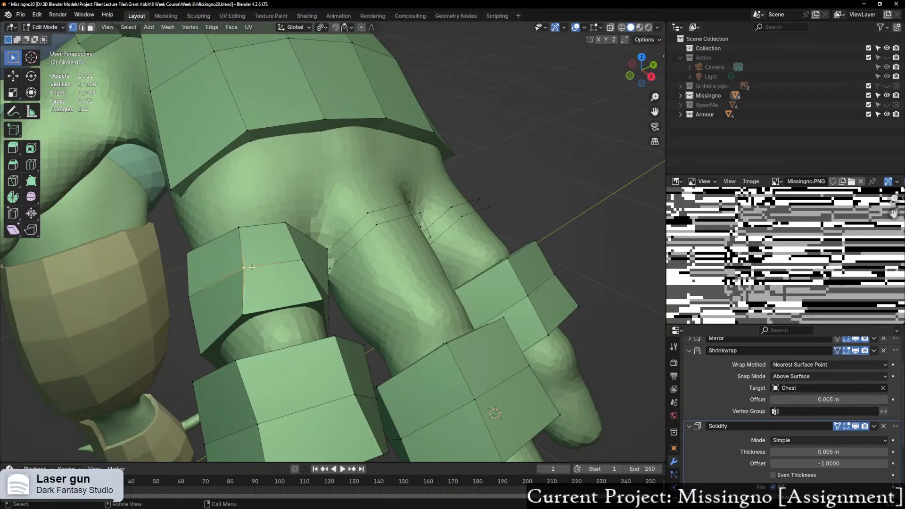
key("shift+v")
left_click(244, 270)
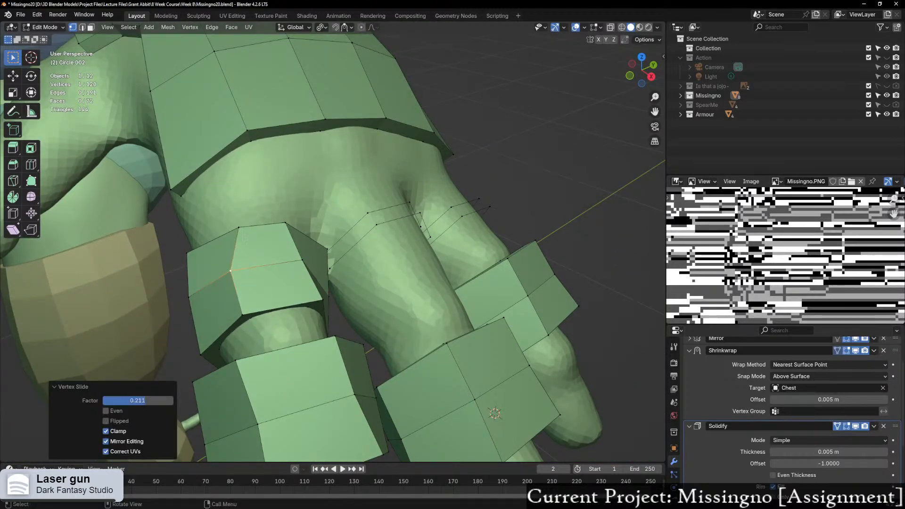
key("shift+v")
left_click(228, 234)
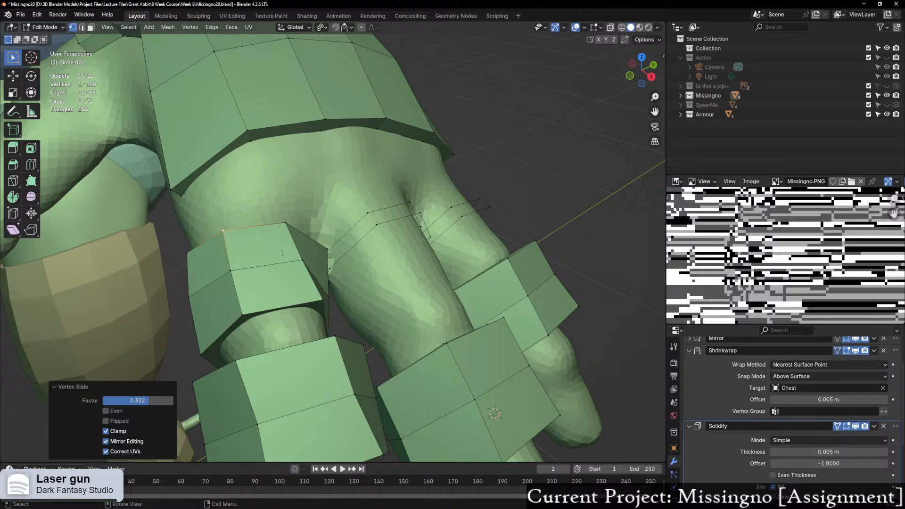
Step: On the same ring, vertex-slide the centre-loop and hand-side rim back vertices towards the middle finger, the rim one by about 0.362
middle_click_drag(228, 234, 245, 238)
key("shift+v")
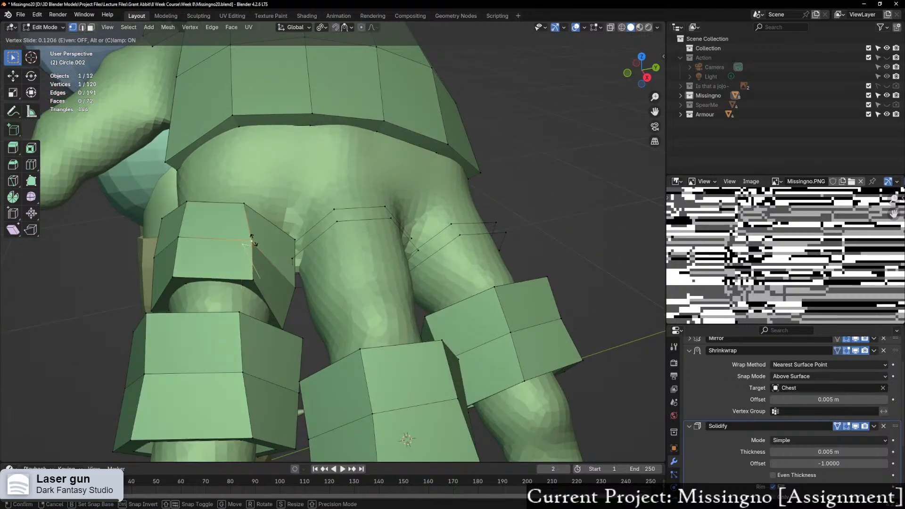
left_click(263, 207)
key("shift+v")
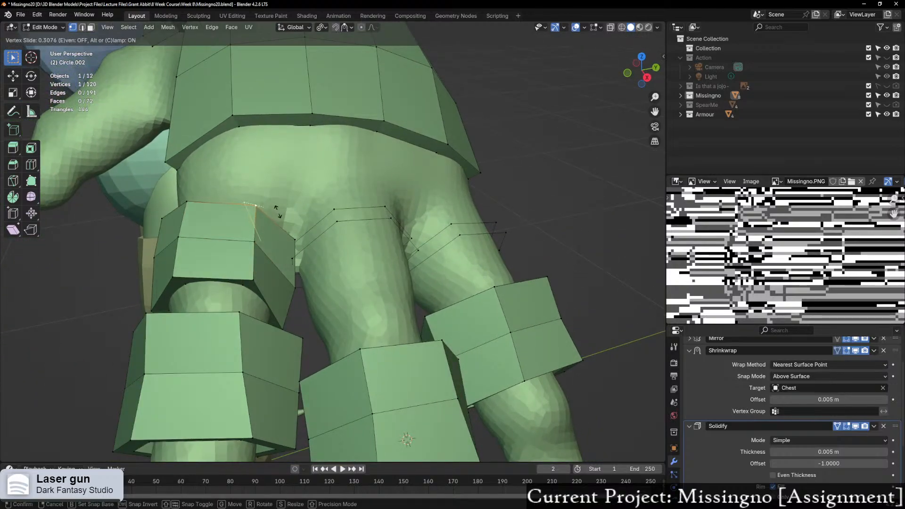
left_click(276, 211)
Step: Vertex-slide two vertices on the thumb-facing side of the same ring, about 0.343 on the hand-side rim and 0.120 on the centre loop
middle_click_drag(277, 212, 361, 208)
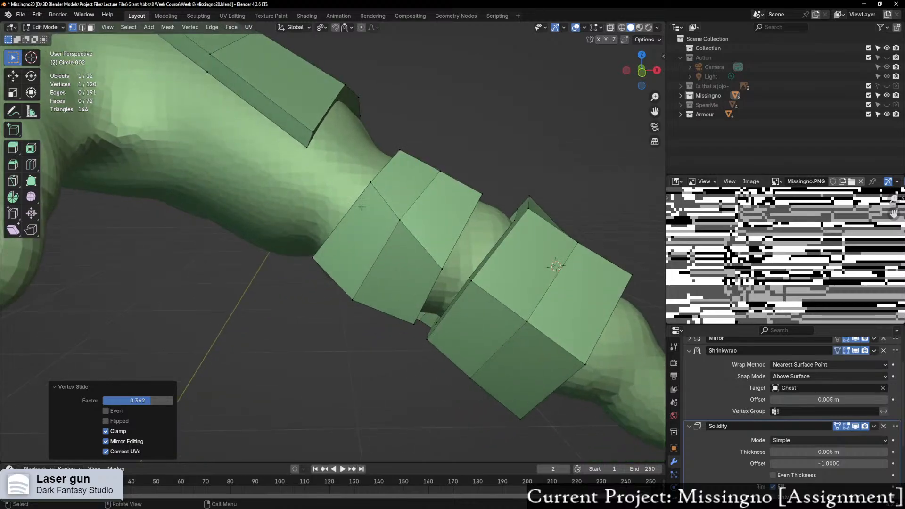
key("shift+v")
left_click(396, 218)
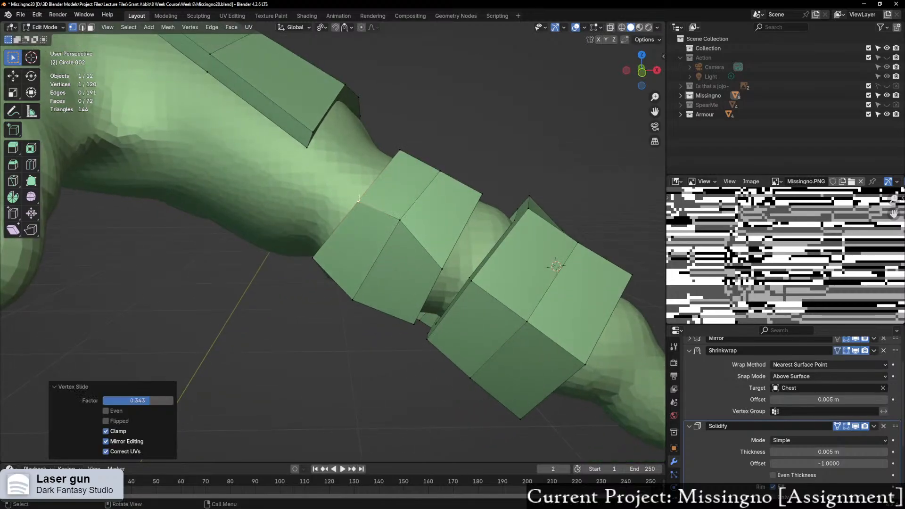
key("g")
right_click(397, 218)
left_click(398, 220)
key("g")
key("g")
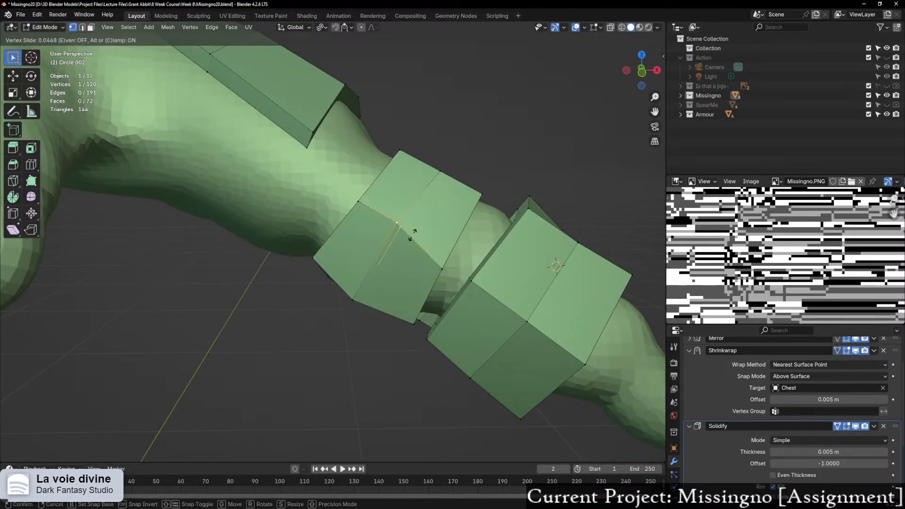
left_click(410, 238)
Step: Extrude the middle finger's knuckle loop towards the fingertip by about 0.013 m in X and -0.014 m in Z
middle_click_drag(392, 266, 289, 300)
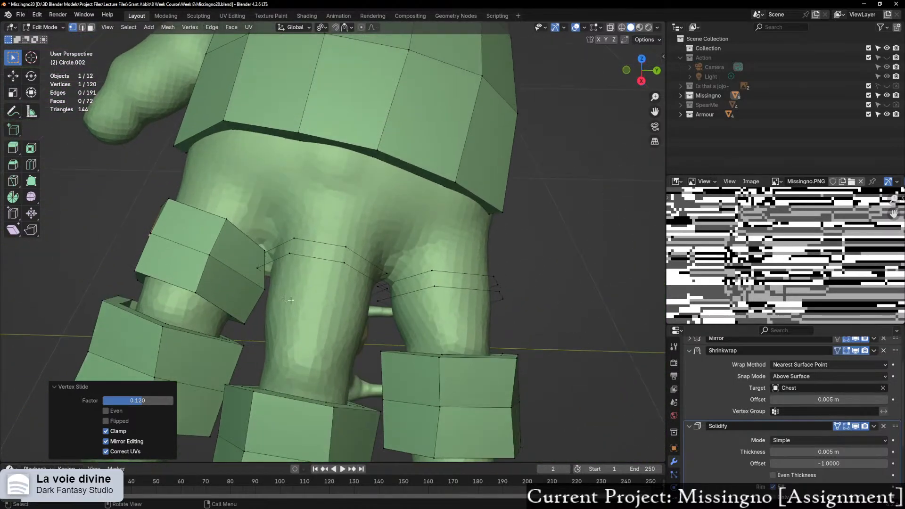
left_click(317, 260, "alt")
key("e")
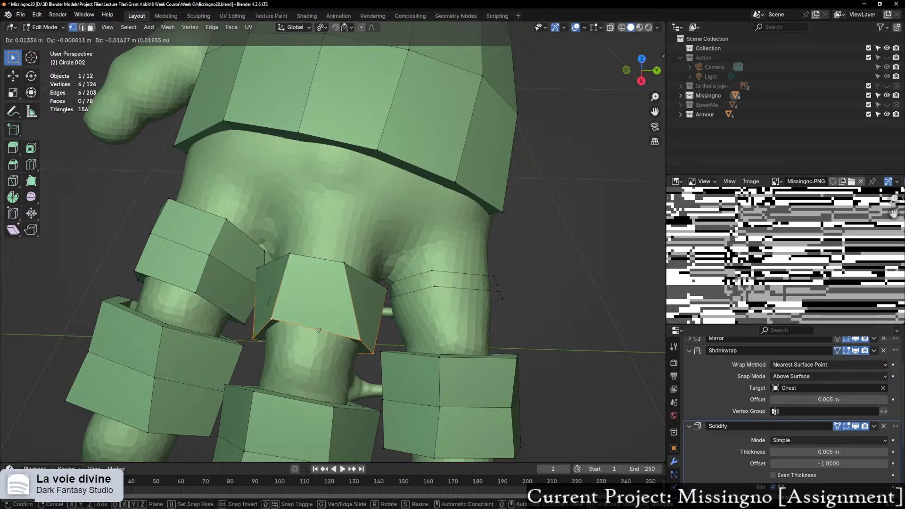
left_click(322, 333)
Step: Edge-slide the hand-side loop of the middle finger's new knuckle ring slightly towards the back of the hand
left_click(344, 262)
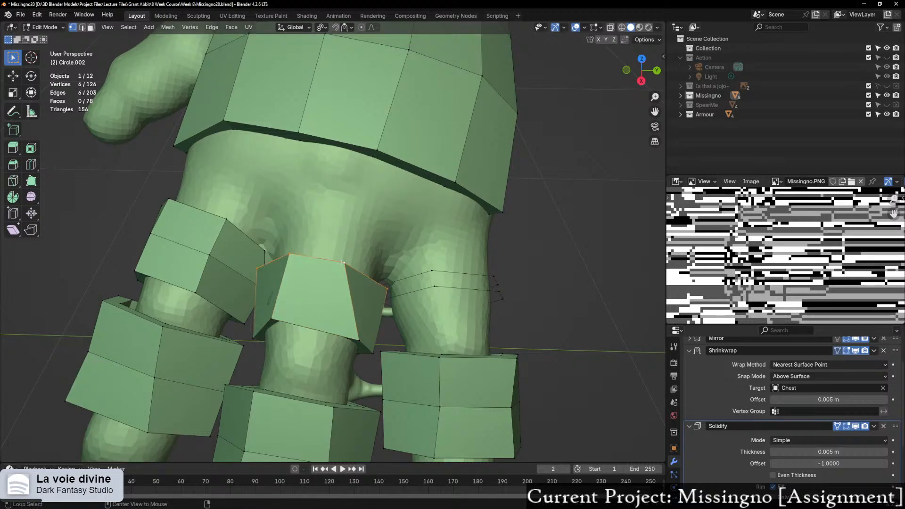
key("g")
key("g")
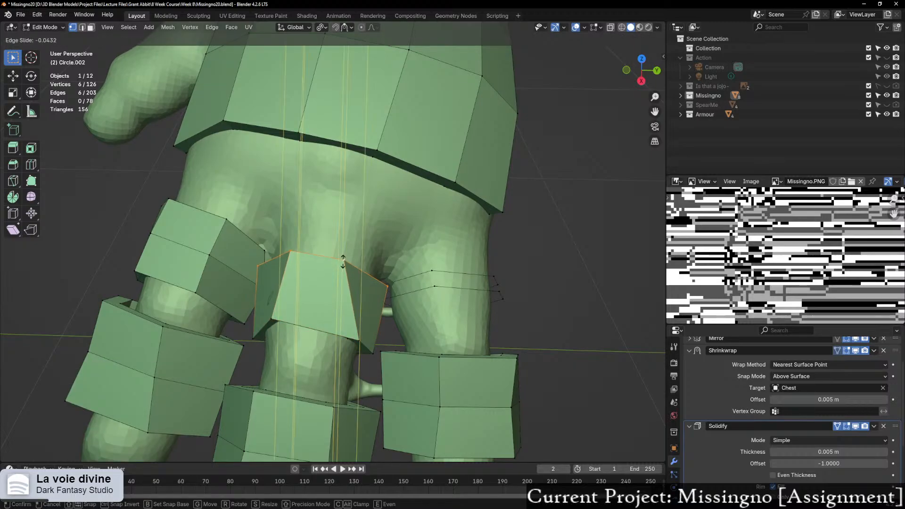
left_click(347, 251)
Step: Vertex-slide the middle knuckle ring's back vertices nearest the outer finger, about 0.19 on the fingertip rim and 0.461 on the hand-side rim
middle_click_drag(340, 268, 337, 314)
left_click(336, 312)
key("g")
key("g")
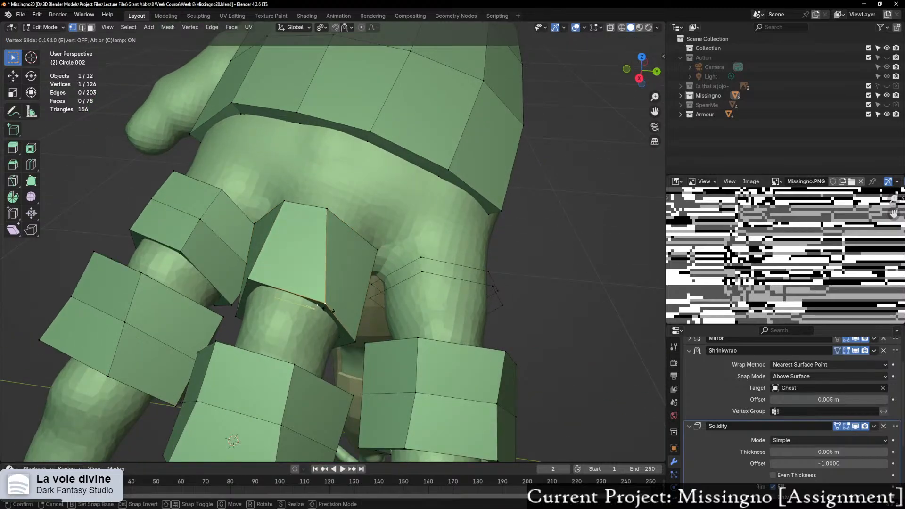
left_click(330, 309)
left_click(333, 209)
key("g")
key("g")
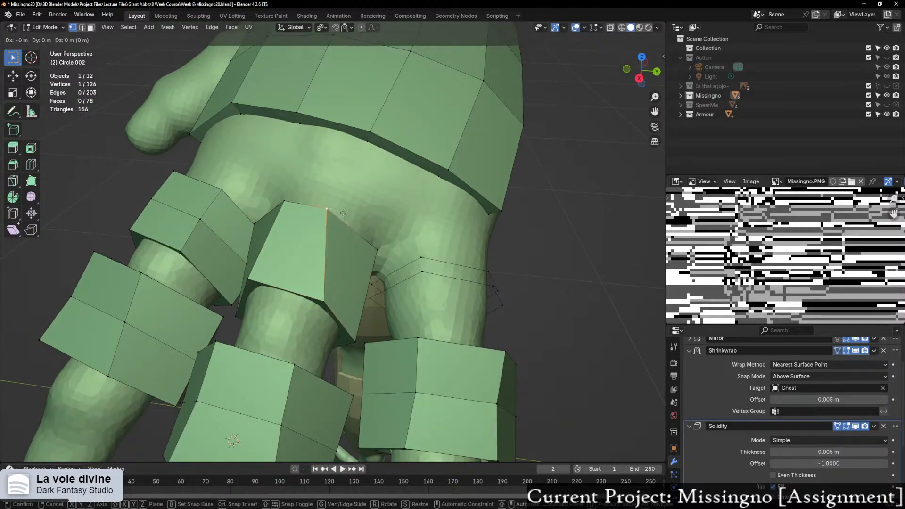
left_click(361, 221)
Step: Vertex-slide the middle knuckle ring's back vertices nearest the thumb-side finger, about 0.070 on the fingertip rim and 0.033 on the hand-side rim
middle_click_drag(360, 222, 391, 224)
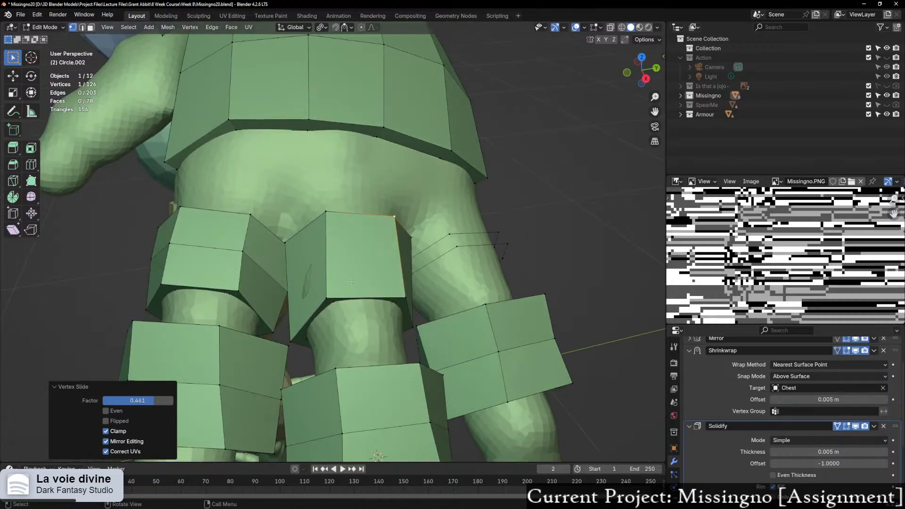
left_click(331, 296)
key("g")
key("g")
left_click(333, 295)
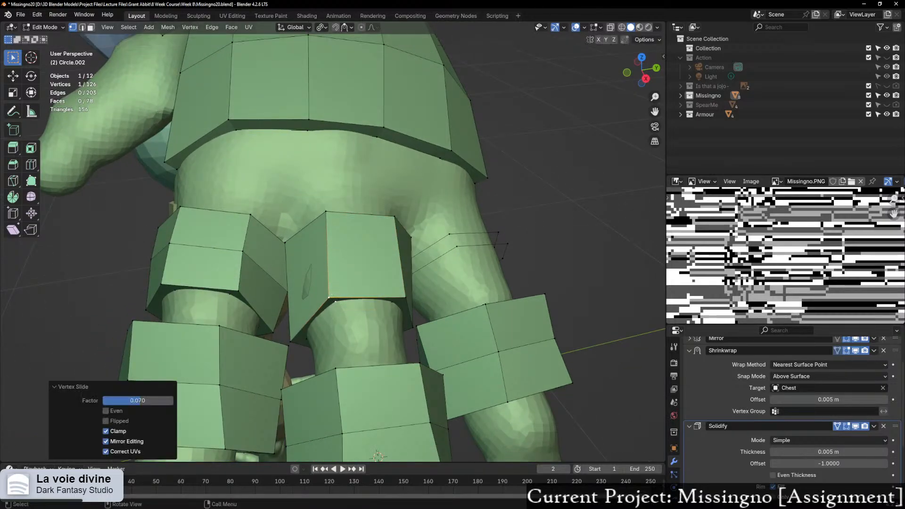
left_click(328, 214)
key("g")
key("g")
left_click(329, 215)
Step: Vertex-slide the palm-side fingertip-rim vertex of the middle knuckle ring towards the outer finger by about 0.257
middle_click_drag(306, 264, 283, 95)
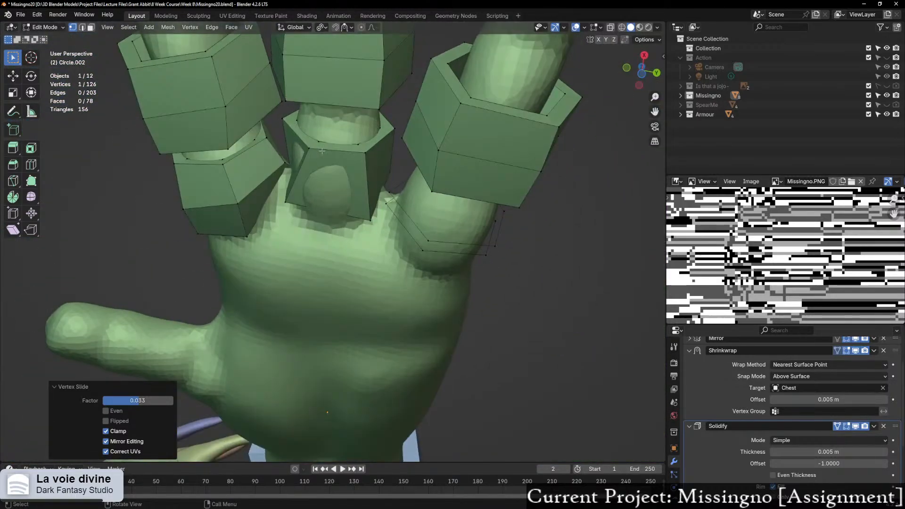
middle_click_drag(322, 151, 339, 222)
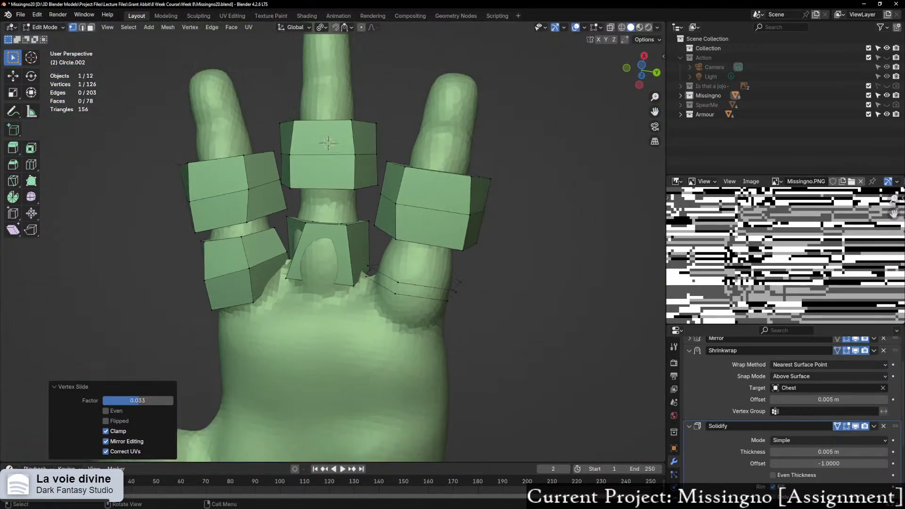
scroll(339, 222, "up", 4)
left_click(353, 219)
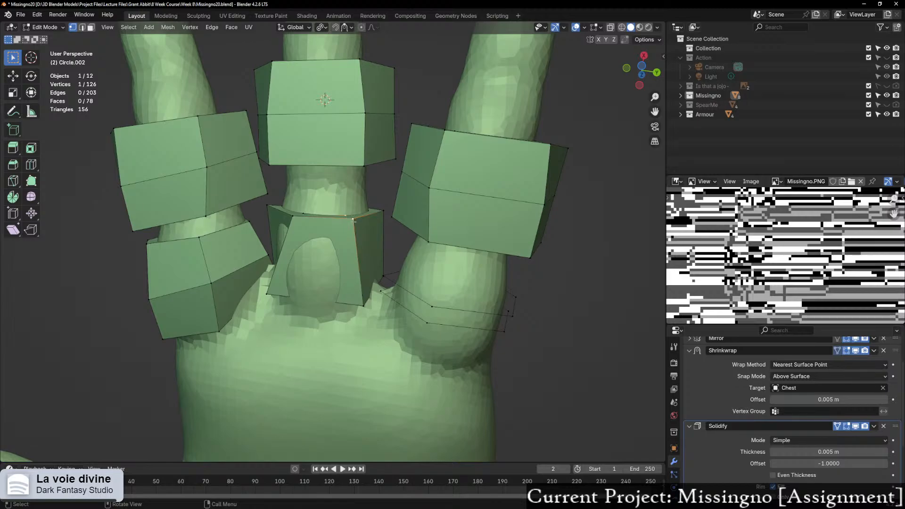
key("shift+v")
left_click(359, 227)
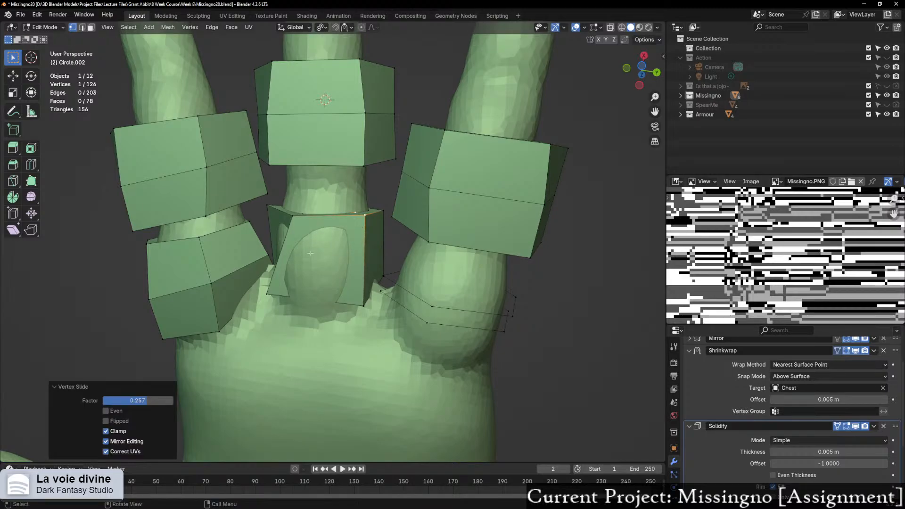
Step: Vertex-slide the middle knuckle ring's palm-side vertices nearest the thumb-side finger, by about 0.398 on the hand-side rim and slightly on the fingertip rim
middle_click_drag(359, 227, 375, 210)
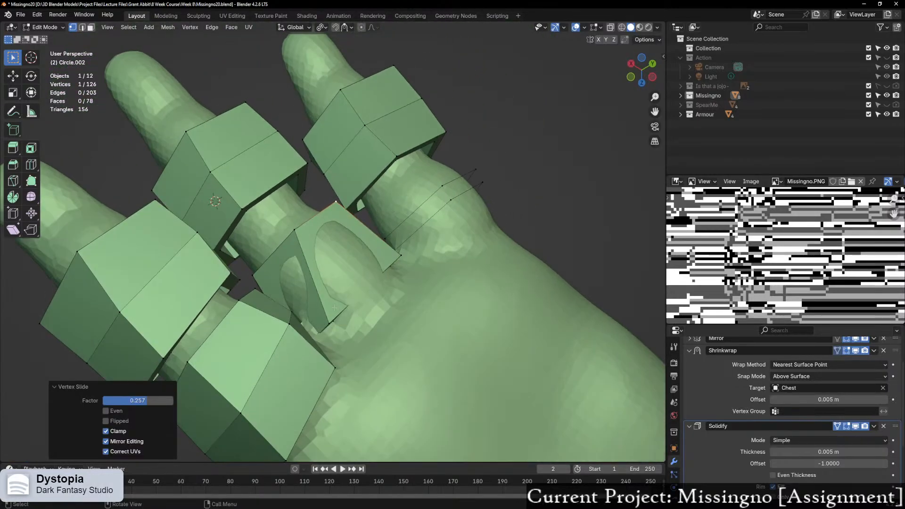
key("shift+v")
left_click(353, 305)
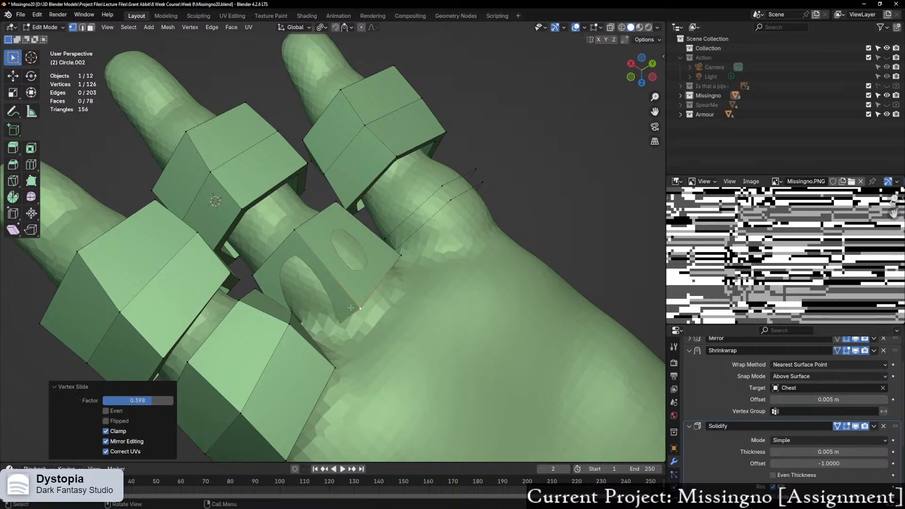
middle_click_drag(353, 306, 293, 235)
key("shift+v")
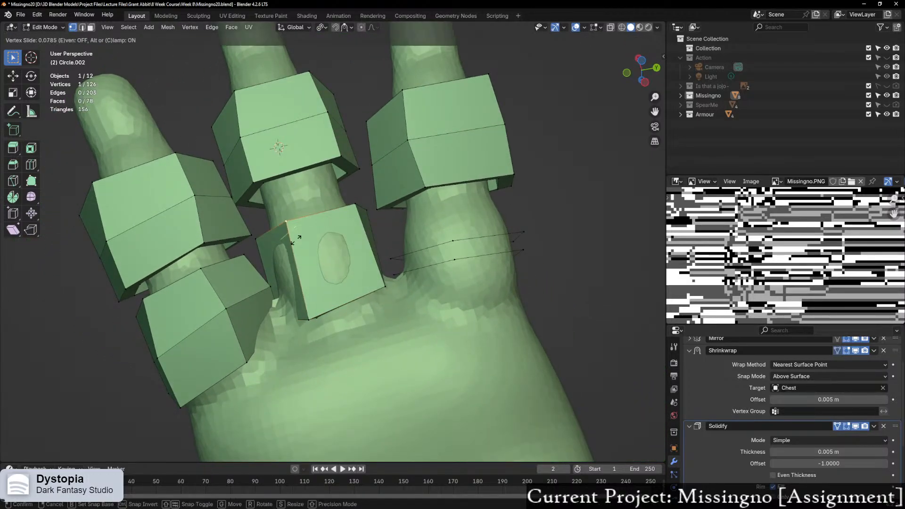
left_click(294, 240)
Step: Add one centred loop cut around the middle finger's knuckle ring
key("ctrl+r")
left_click(298, 256)
right_click(297, 256)
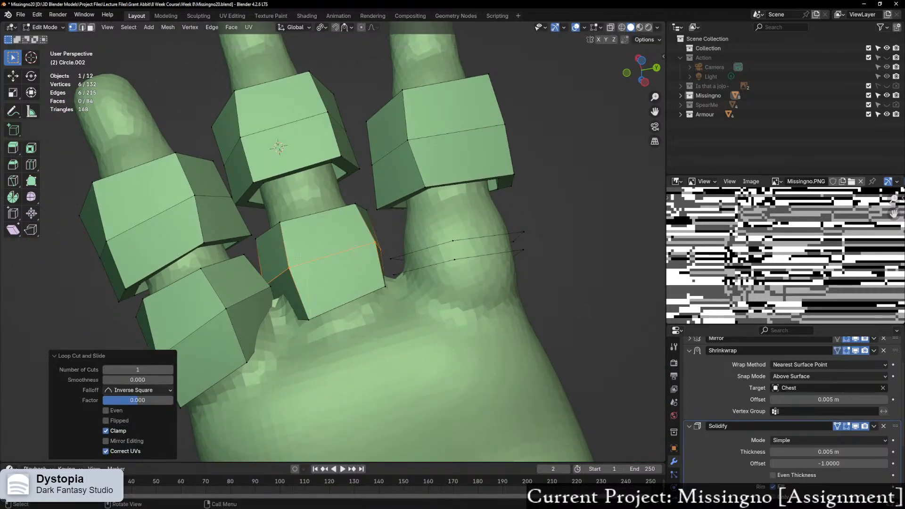
Step: Extrude the outer finger's copied knuckle loop towards the fingertip to form a short ring
middle_click_drag(298, 257, 339, 273)
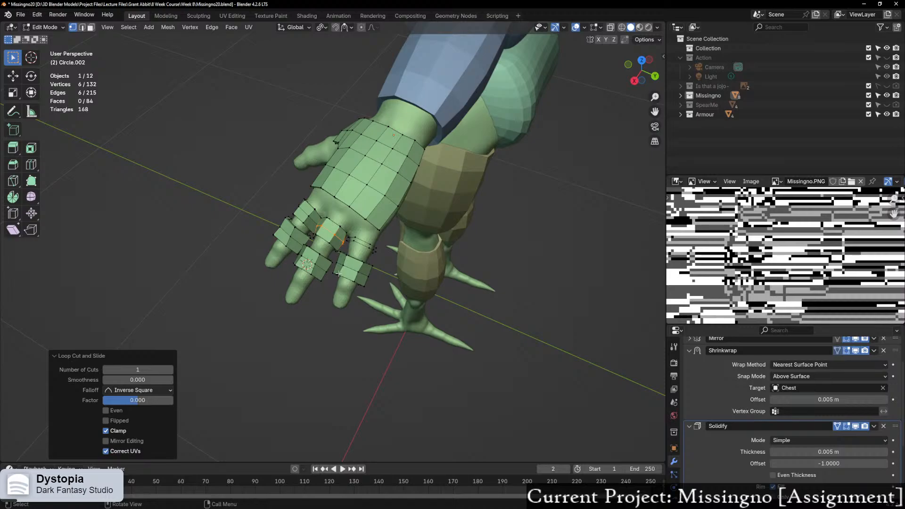
scroll(339, 252, "up", 5)
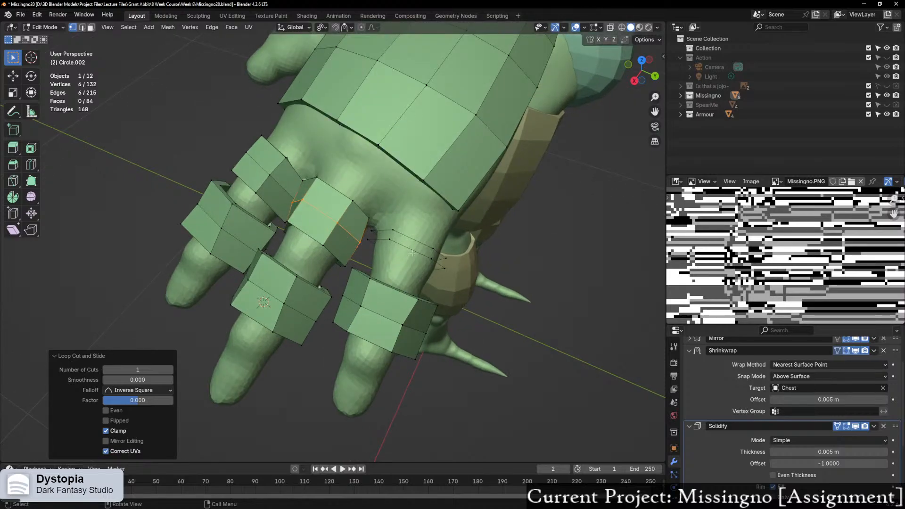
middle_click_drag(412, 254, 353, 236, "shift")
scroll(384, 227, "up", 2)
left_click(388, 224, "alt")
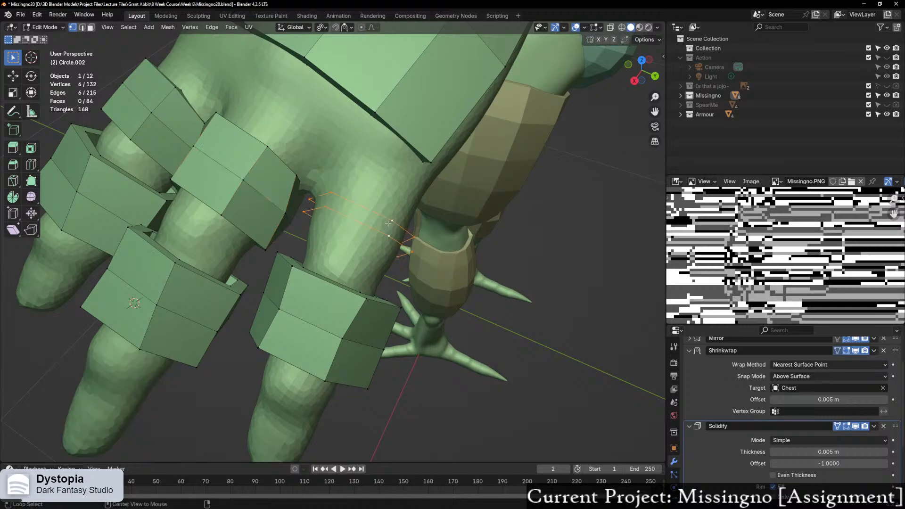
key("e")
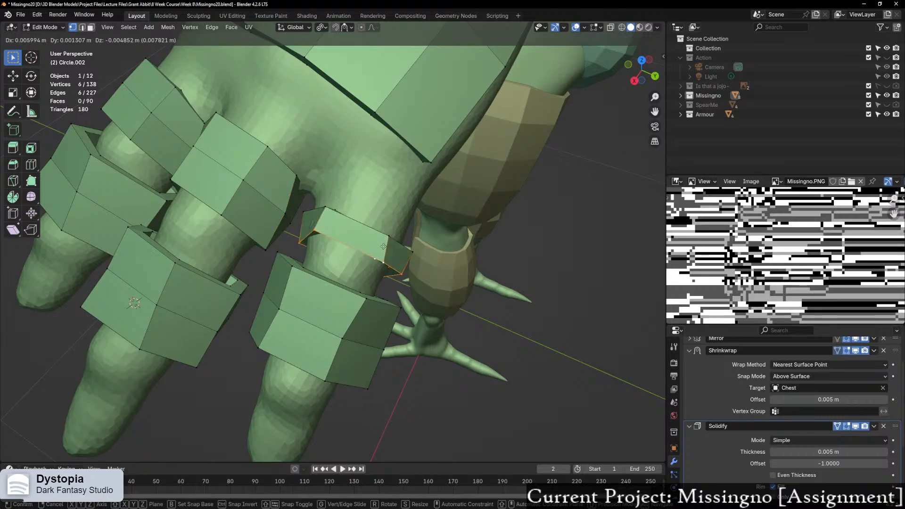
left_click(379, 257)
Step: Edge-slide the hand-side loop of the outer finger's new ring towards the knuckle to lengthen the ring
key("g")
key("g")
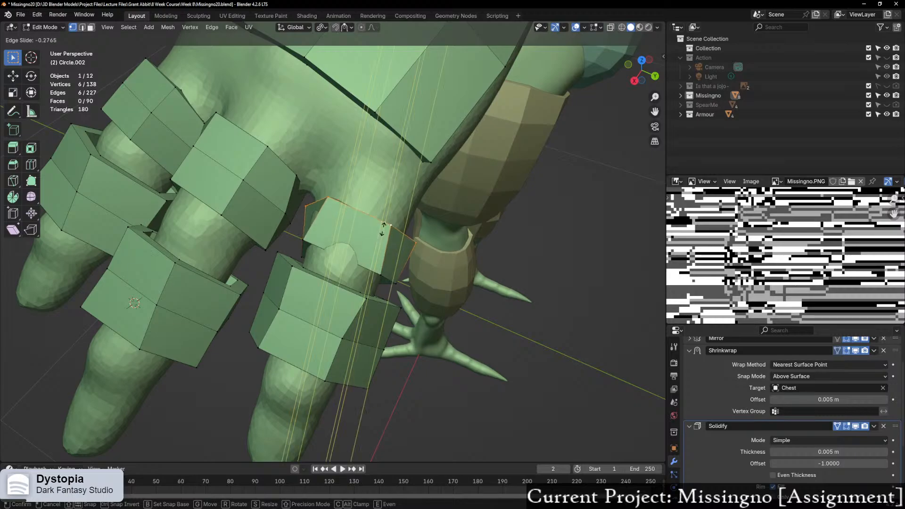
left_click(390, 216)
Step: Vertex-slide the outer ring's back vertex on the fingertip rim towards the middle finger by a factor of about 0.409
left_click(381, 269)
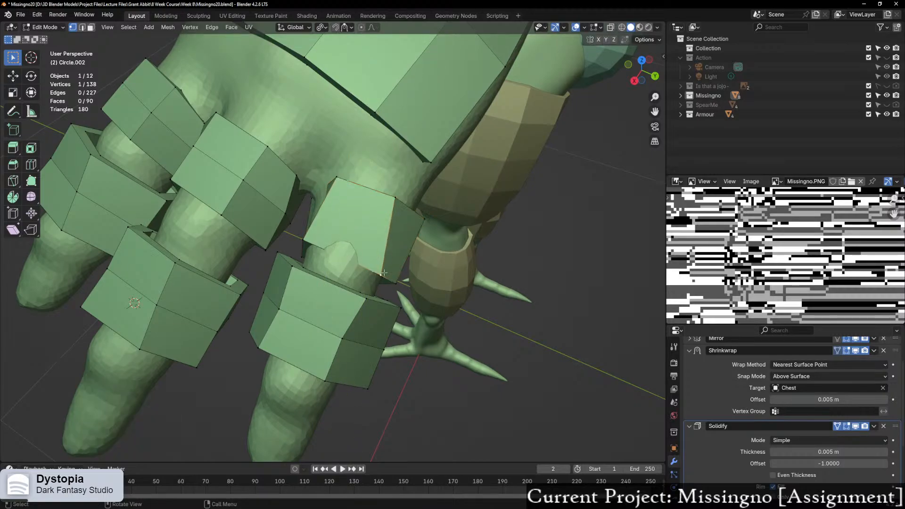
key("g")
key("g")
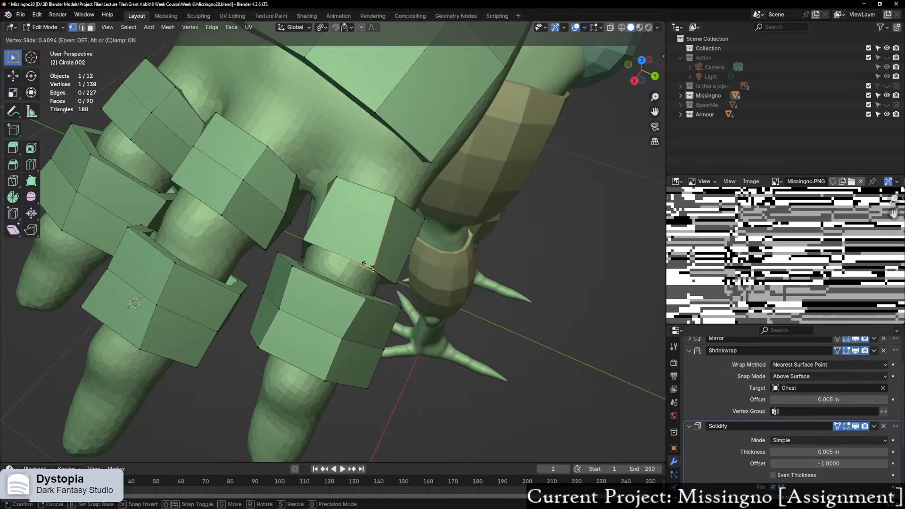
left_click(368, 266)
left_click(304, 233)
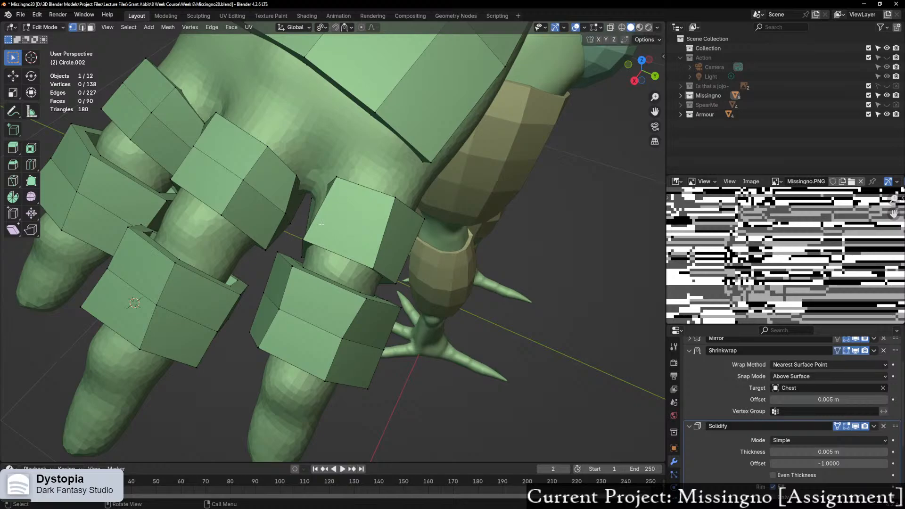
Step: Vertex-slide the outer ring's back vertex on the fingertip rim towards the middle finger by a factor of about 0.108
middle_click_drag(321, 223, 372, 213)
key("g")
key("g")
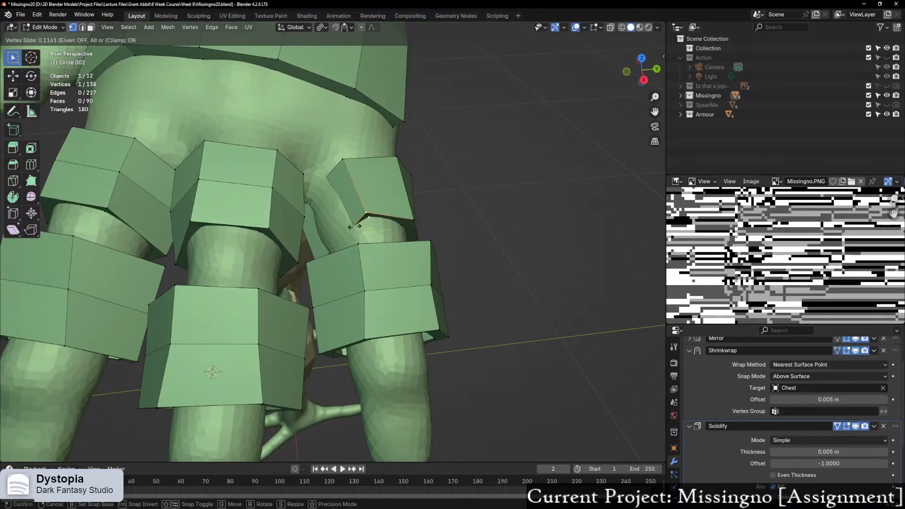
left_click(357, 229)
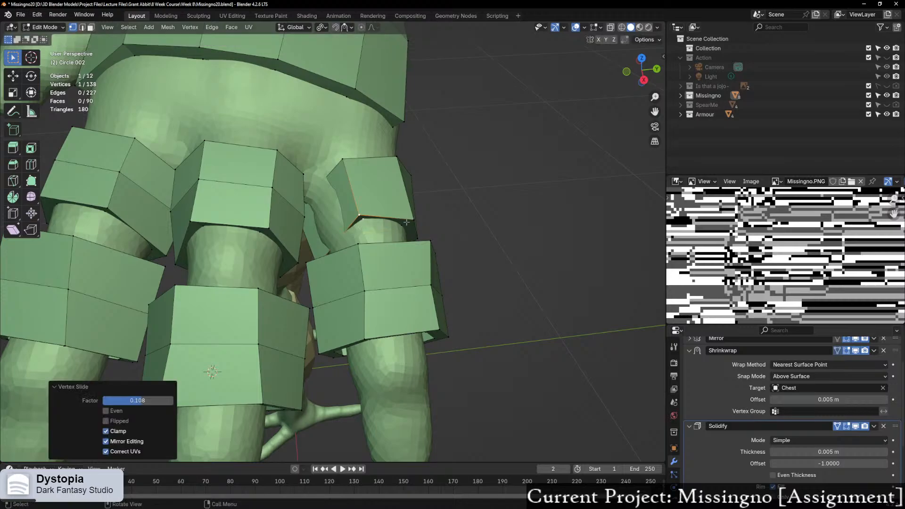
Step: Vertex-slide the outer ring's underside vertices on the fingertip rim by factors of about 0.520 and 0.066
middle_click_drag(357, 228, 265, 152)
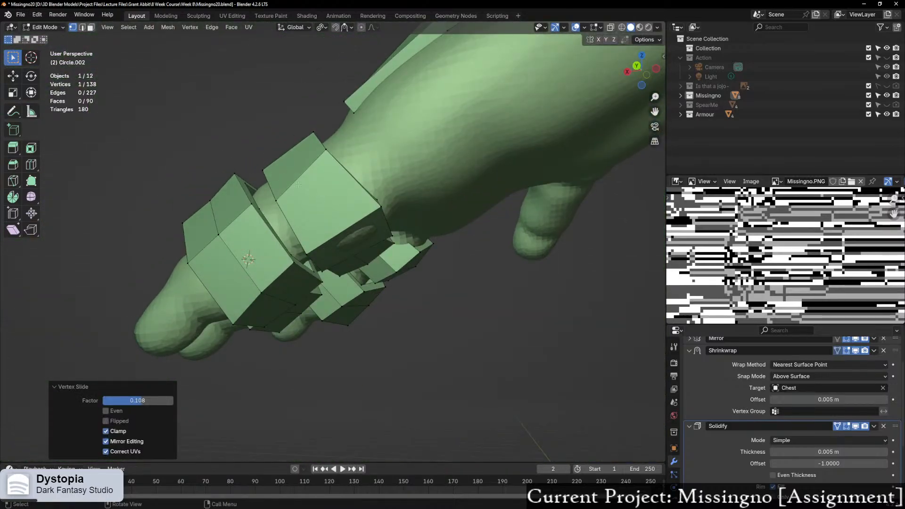
middle_click_drag(299, 184, 303, 318)
scroll(303, 319, "up", 6)
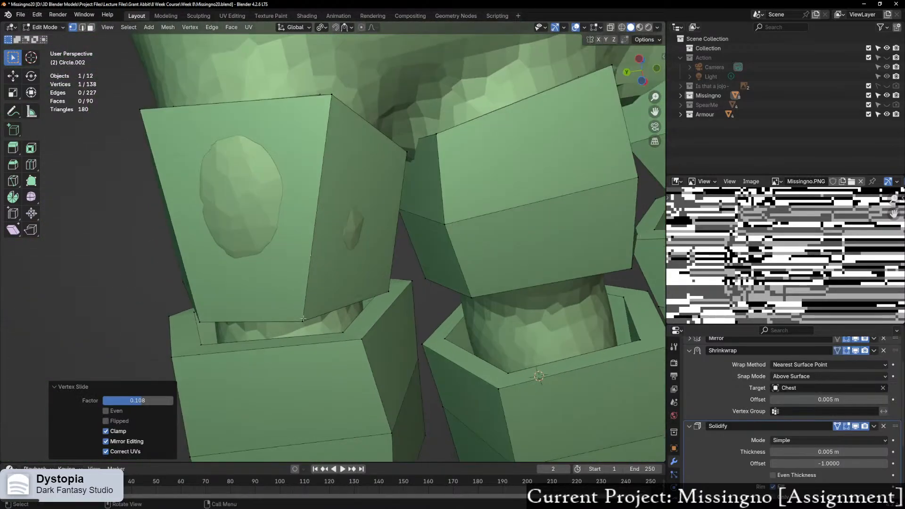
key("shift+v")
left_click(311, 318)
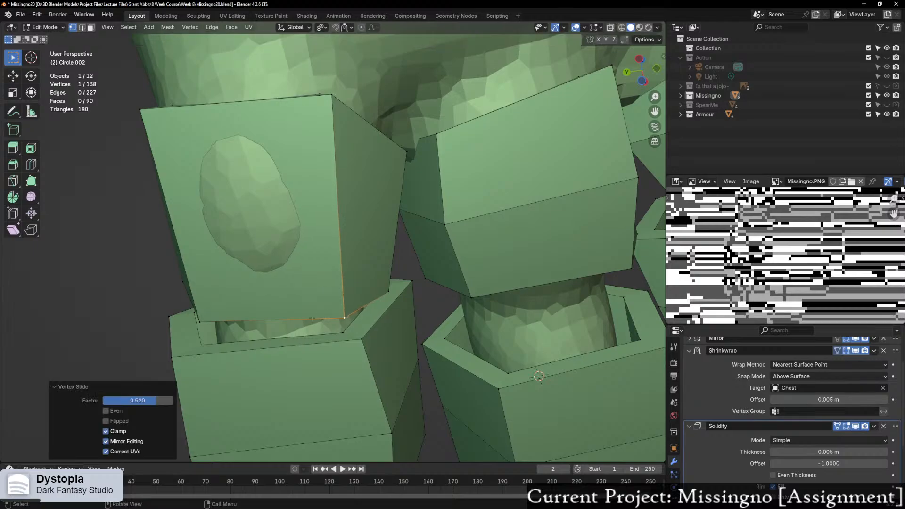
middle_click_drag(312, 319, 379, 333)
key("shift+v")
left_click(270, 210)
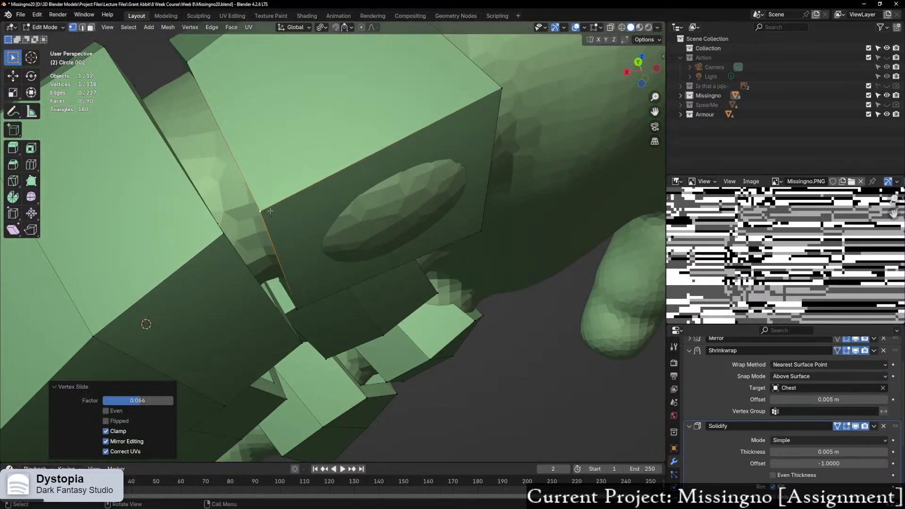
Step: Edge-slide the outer ring's lengthwise edge on the side facing the middle finger
middle_click_drag(270, 211, 347, 178)
scroll(415, 224, "up", 5)
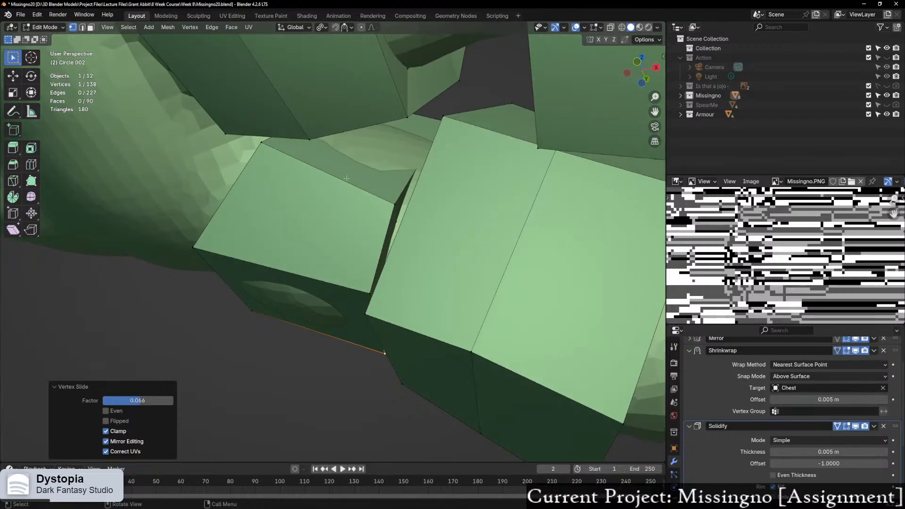
left_click(345, 182)
key("g")
key("g")
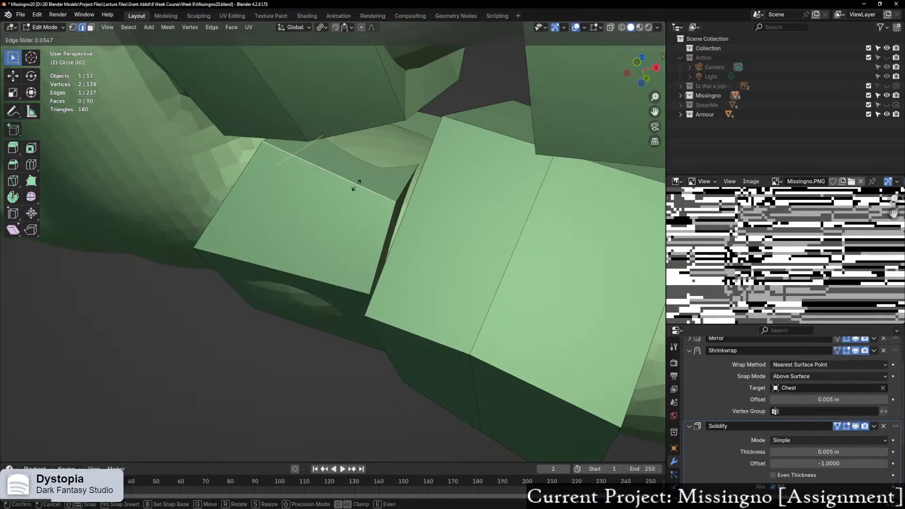
left_click(371, 173)
Step: Vertex-slide the outer ring's vertices facing the middle finger, using a factor of about 0.201 for the hand-side rim vertex
middle_click_drag(371, 173, 414, 119)
key("1")
left_click(339, 305)
key("g")
key("g")
left_click(383, 276)
left_click(326, 115)
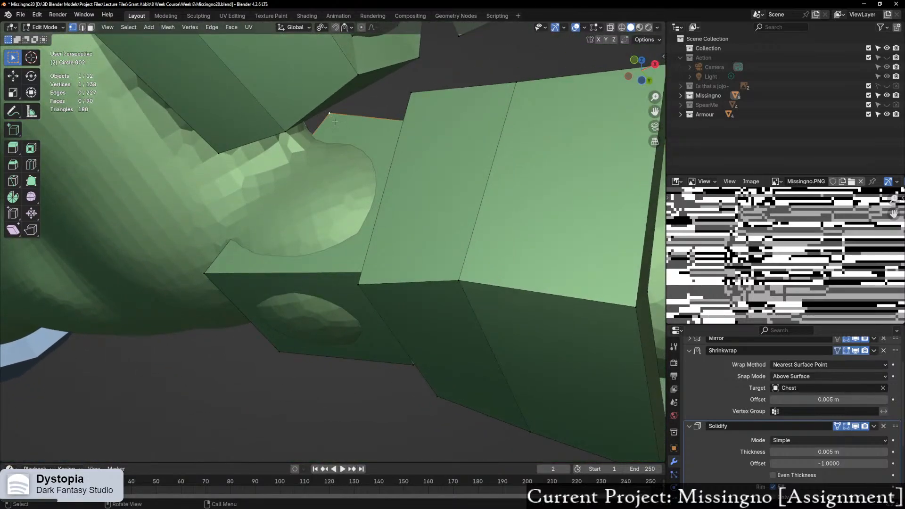
key("g")
key("g")
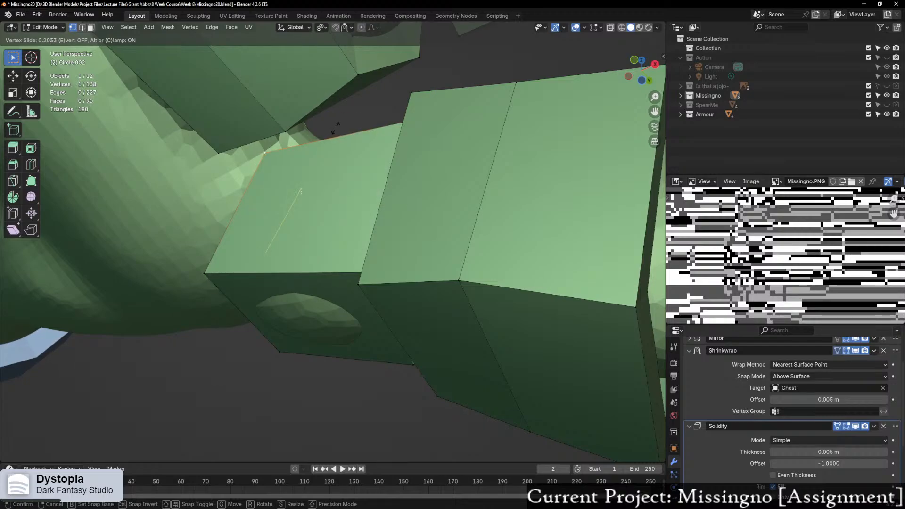
left_click(336, 126)
middle_click_drag(336, 126, 399, 242)
scroll(383, 247, "up", 4)
key("g")
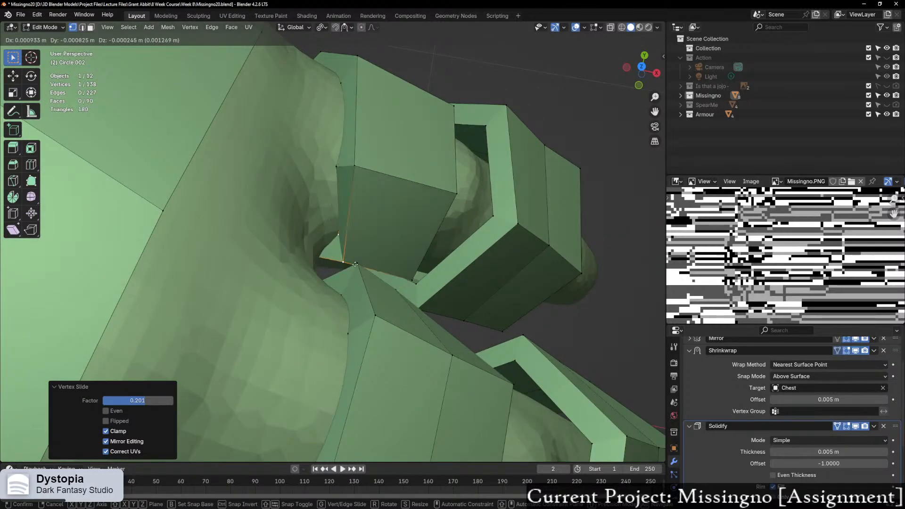
right_click(355, 263)
middle_click_drag(364, 226, 375, 254)
scroll(375, 254, "down", 6)
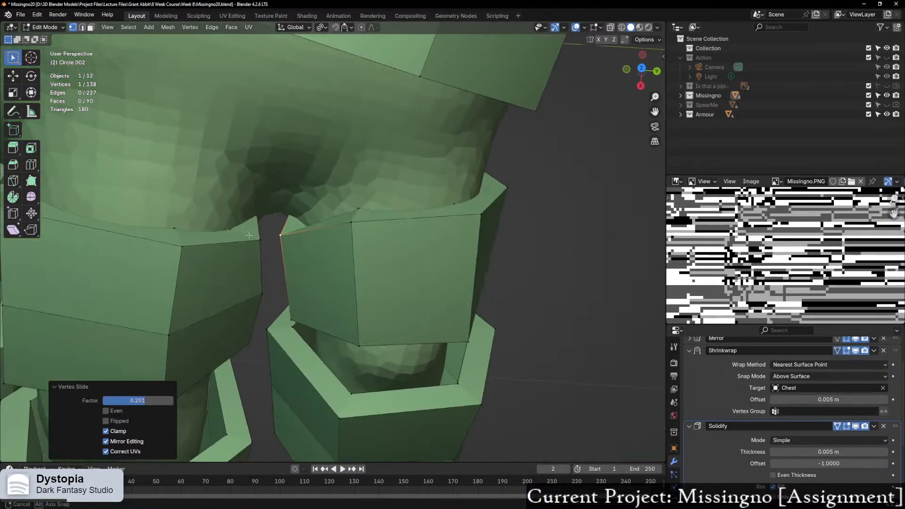
key("a")
key("g")
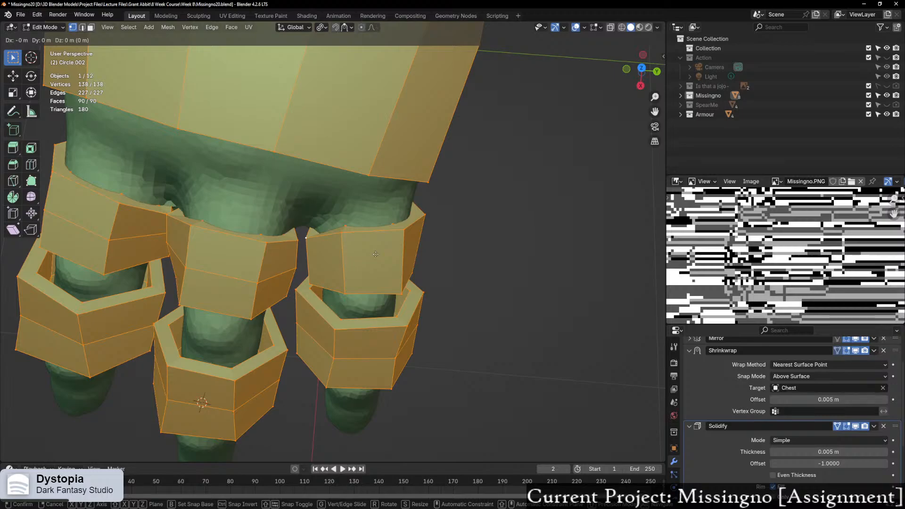
left_click(375, 254)
Step: Add one centred loop cut around the outer finger's ring nearest the hand
middle_click_drag(375, 254, 368, 437)
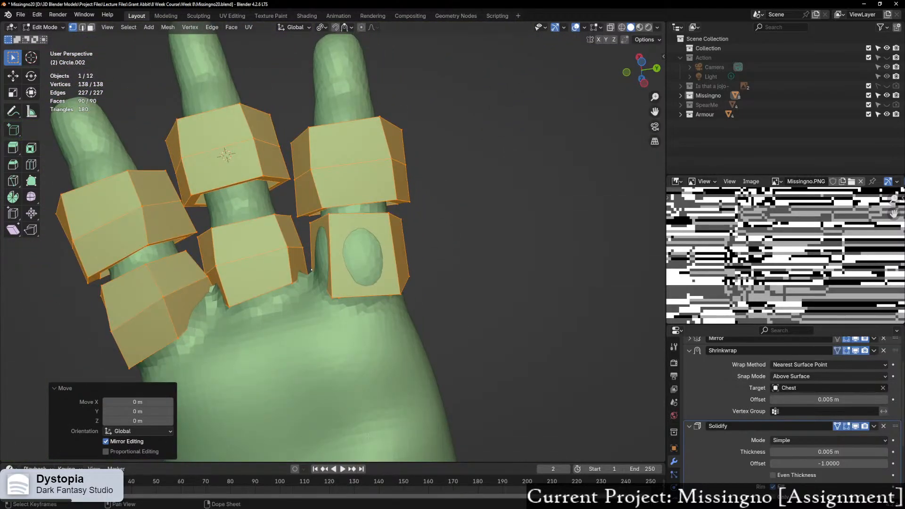
scroll(336, 394, "up", 3)
left_click(333, 193, "alt")
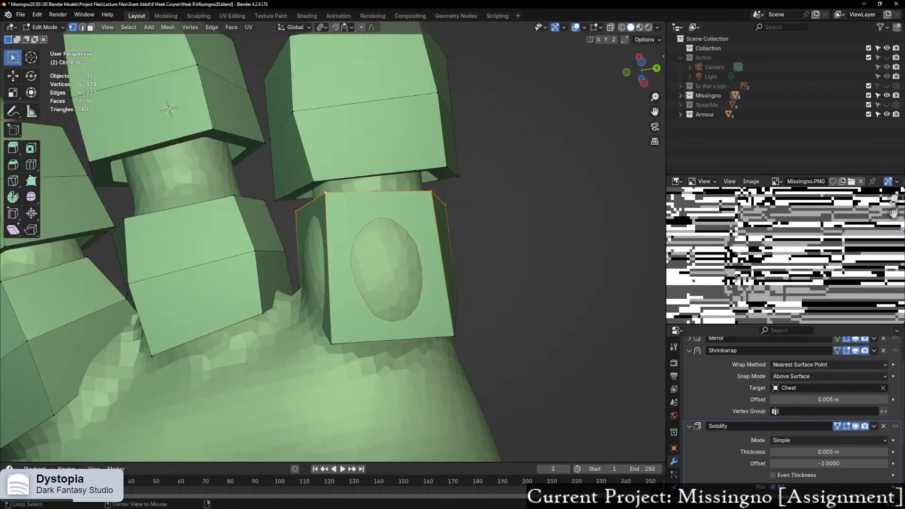
key("ctrl+r")
left_click(333, 271)
right_click(332, 271)
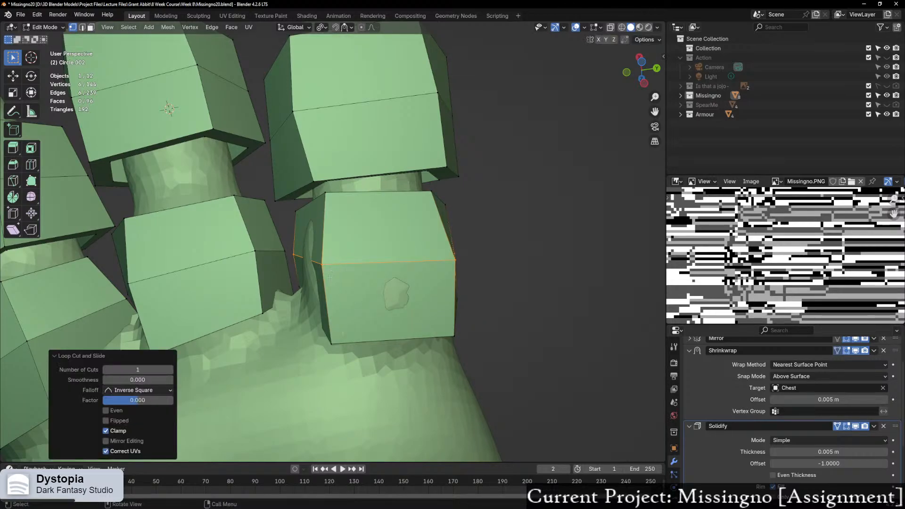
Step: Vertex-slide the new loop's underside vertex and a neighbouring hand-side rim vertex to fit the outer ring around the finger
middle_click_drag(332, 271, 381, 247)
left_click(357, 257)
key("shift+v")
left_click(400, 250)
left_click(419, 278)
key("g")
key("g")
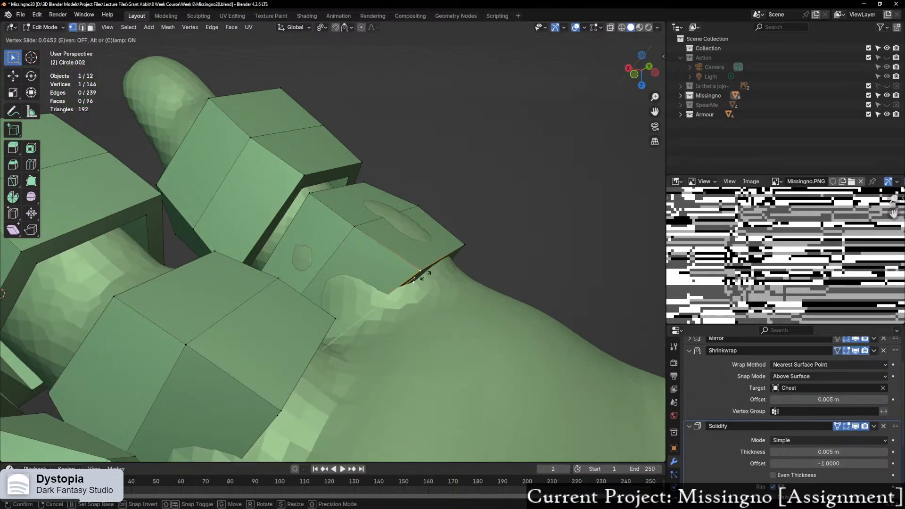
left_click(417, 279)
Step: Vertex-slide the outer ring's hand-side rim vertices and back centre-loop vertex, shifting the back corner towards the fingertip
middle_click_drag(418, 279, 240, 210)
left_click(446, 270)
key("g")
key("g")
left_click(442, 270)
scroll(315, 231, "down", 1)
left_click(322, 305)
key("g")
key("g")
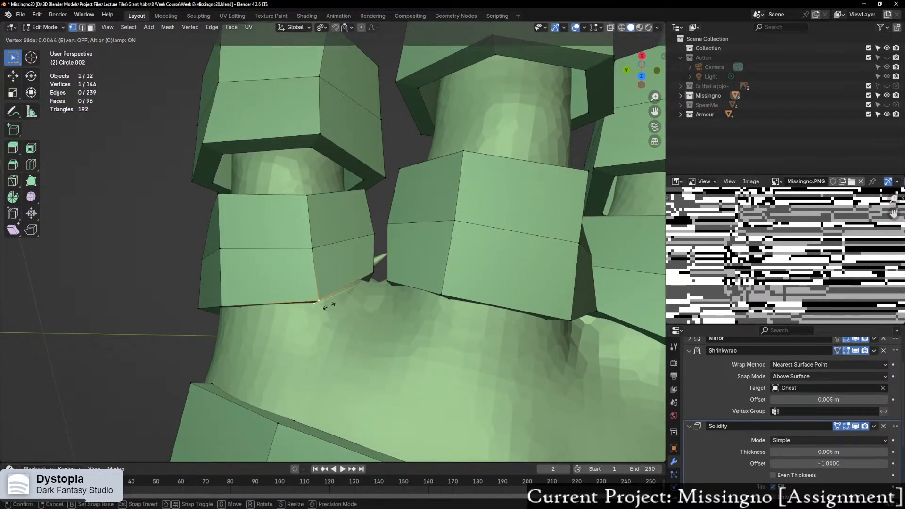
left_click(326, 294)
left_click(312, 248)
key("g")
key("g")
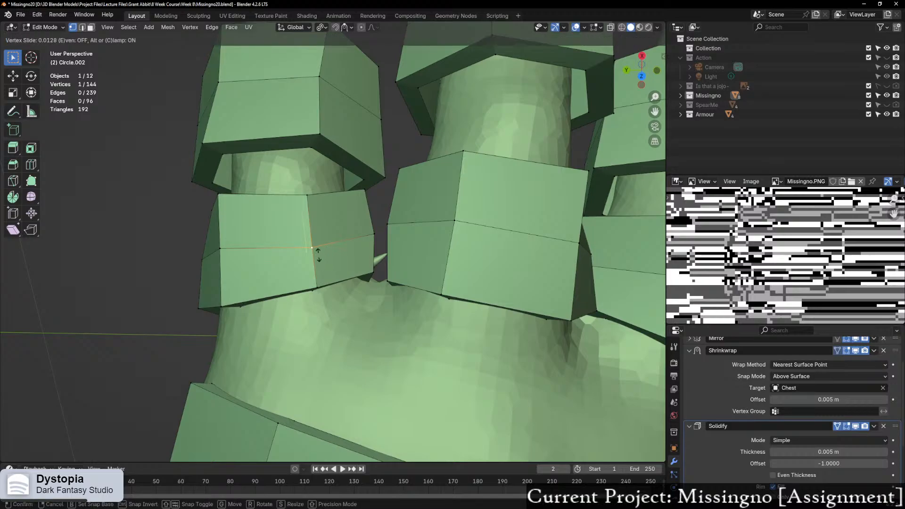
left_click(311, 245)
Step: Move the outer ring's back vertex on the fingertip rim by about 0.0014 m in X, 0.0001 m in Y and -0.0006 m in Z
left_click(308, 195)
key("g")
key("g")
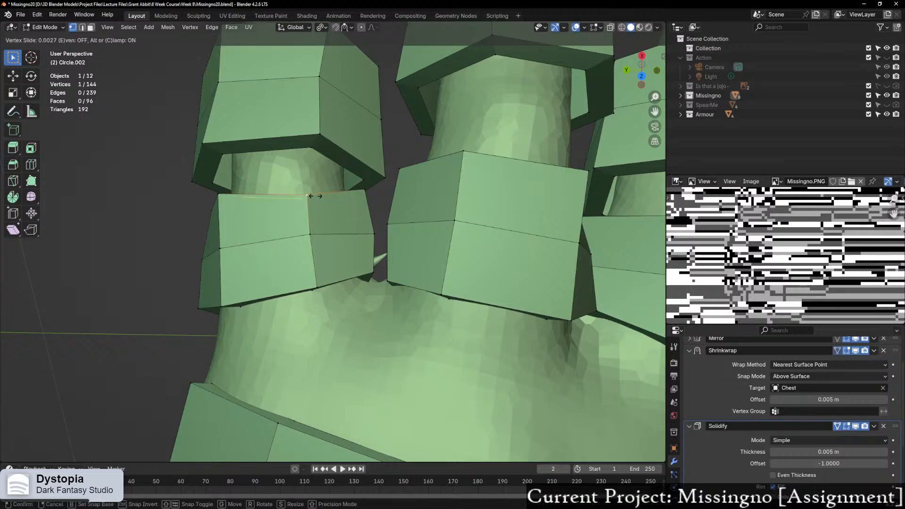
right_click(313, 195)
key("g")
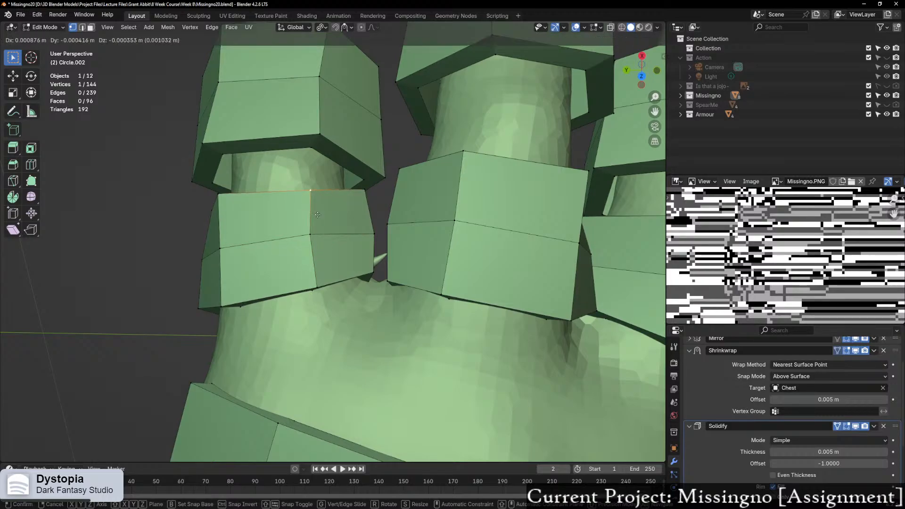
left_click(315, 212)
Step: Vertex-slide the thumb-side finger's hand-side ring vertex that faces the middle finger, adjusting the gap between the rings
middle_click_drag(315, 212, 327, 259)
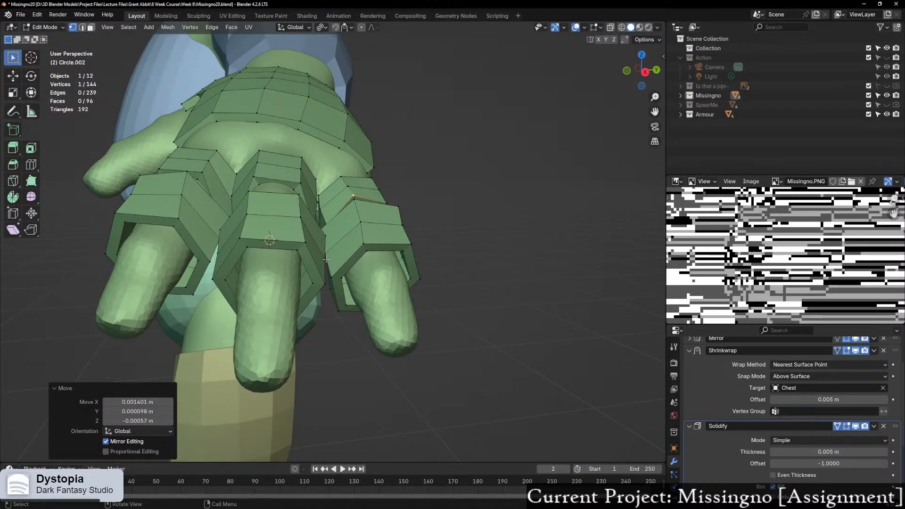
scroll(326, 259, "up", 5)
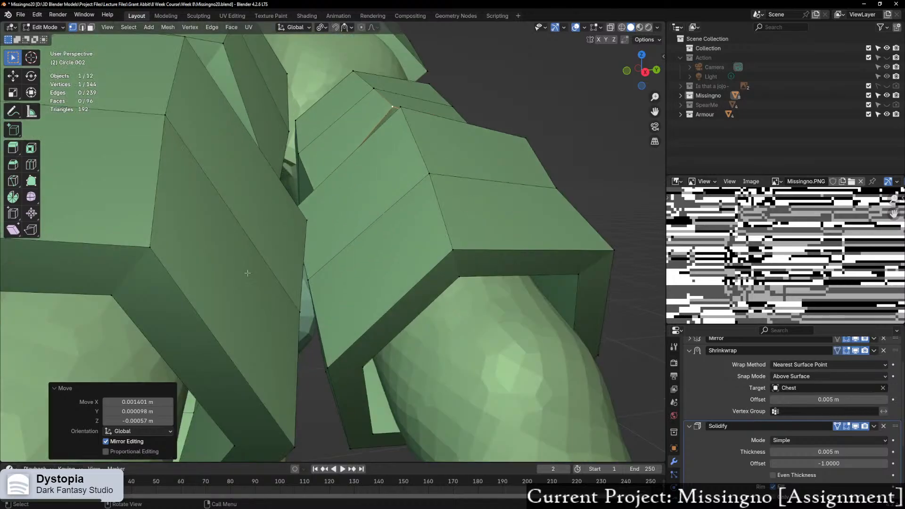
scroll(326, 260, "down", 2)
middle_click_drag(327, 260, 304, 263)
scroll(279, 284, "up", 1)
scroll(279, 286, "down", 2)
scroll(280, 285, "up", 5)
left_click(304, 263)
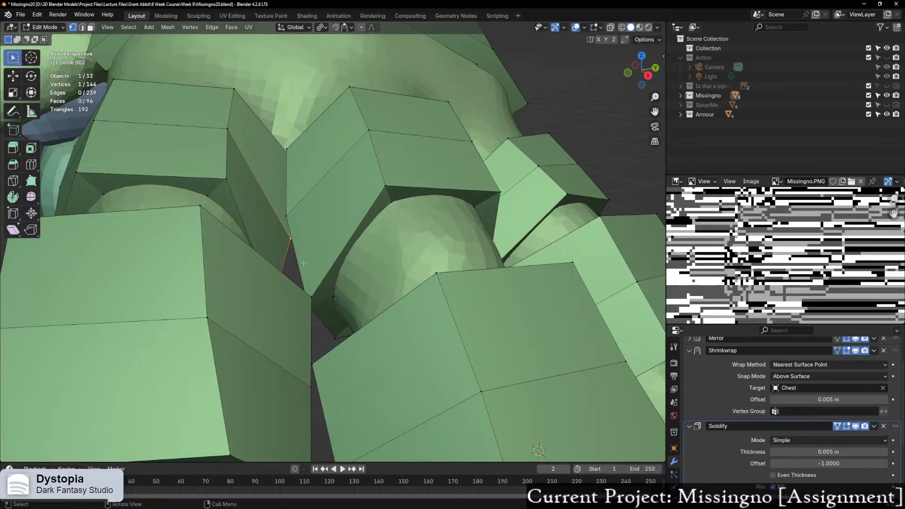
key("shift+v")
left_click(293, 256)
scroll(311, 269, "down", 4)
scroll(319, 275, "up", 2)
middle_click_drag(338, 259, 361, 280)
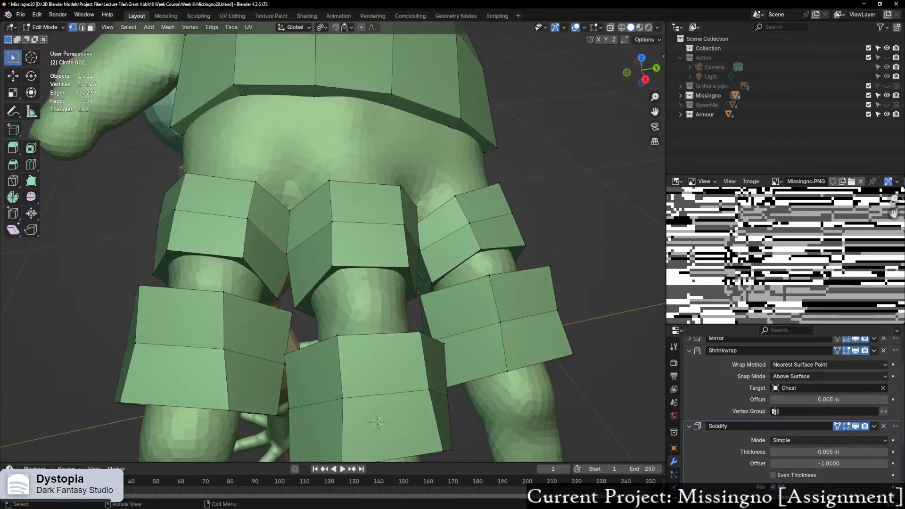
Step: Try bridging the facing back edges of the thumb-side finger's two rings, and undo the bridge
right_click(187, 293)
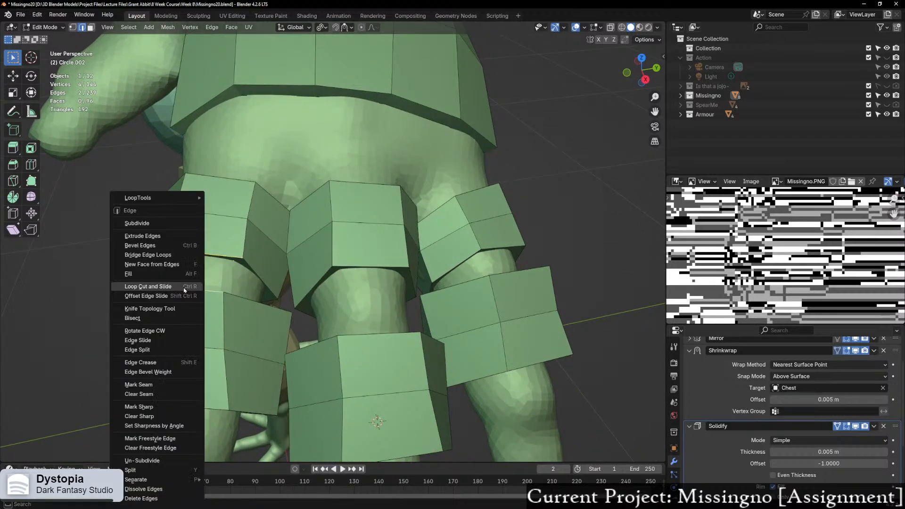
left_click(164, 255)
key("ctrl+z")
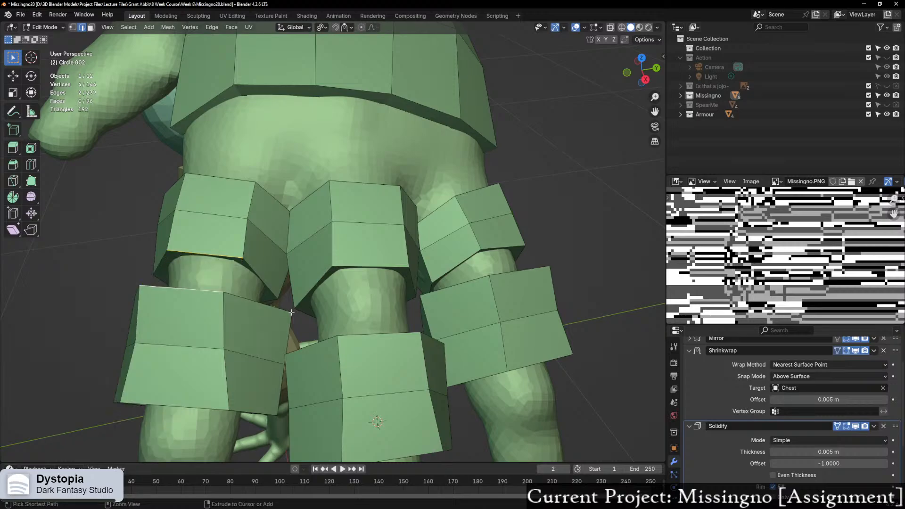
Step: Recalculate the normals of the whole hand armour mesh to face outside
key("a")
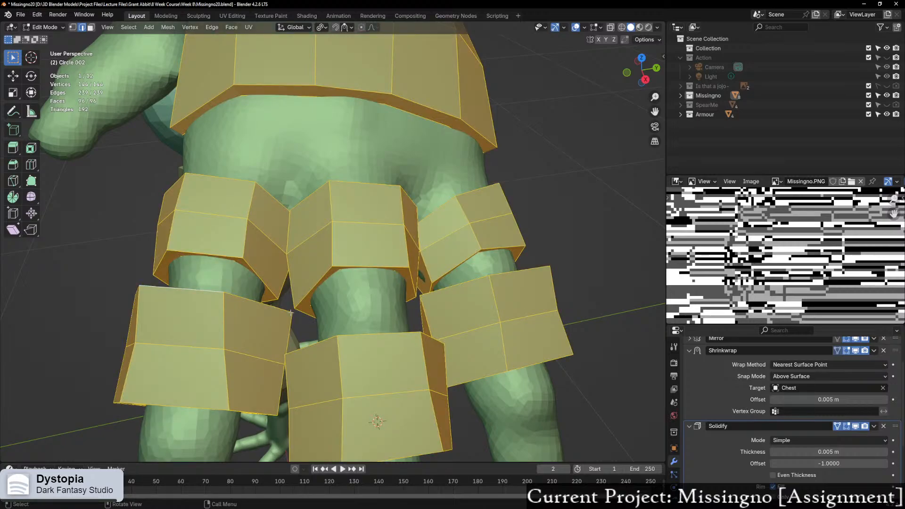
key("alt+n")
left_click(292, 315)
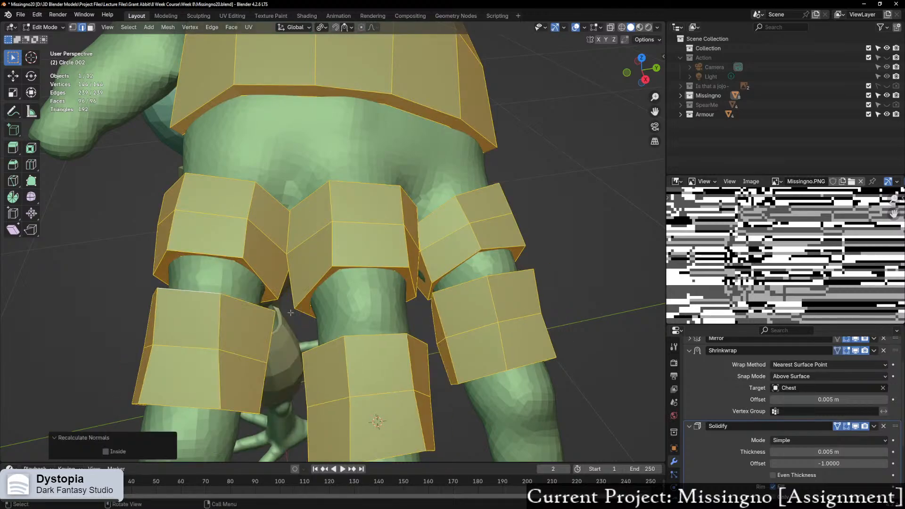
middle_click_drag(290, 312, 342, 308)
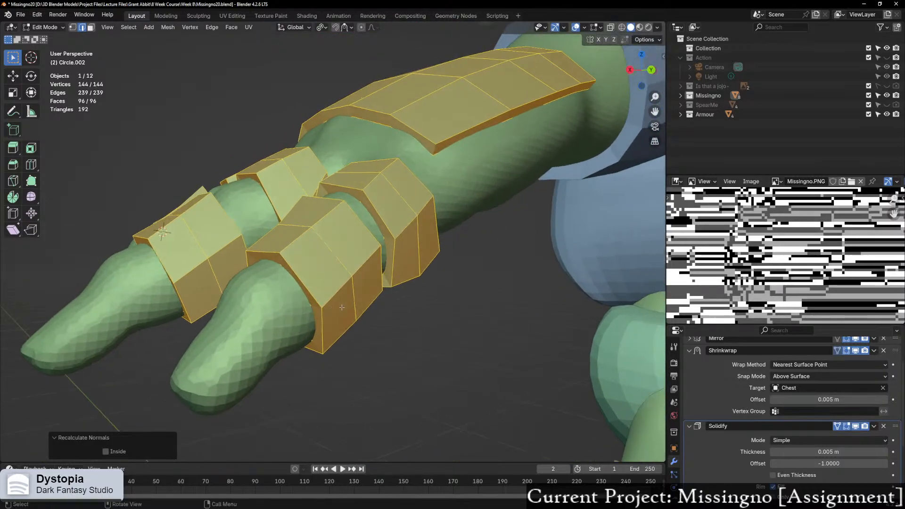
scroll(495, 453, "up", 3)
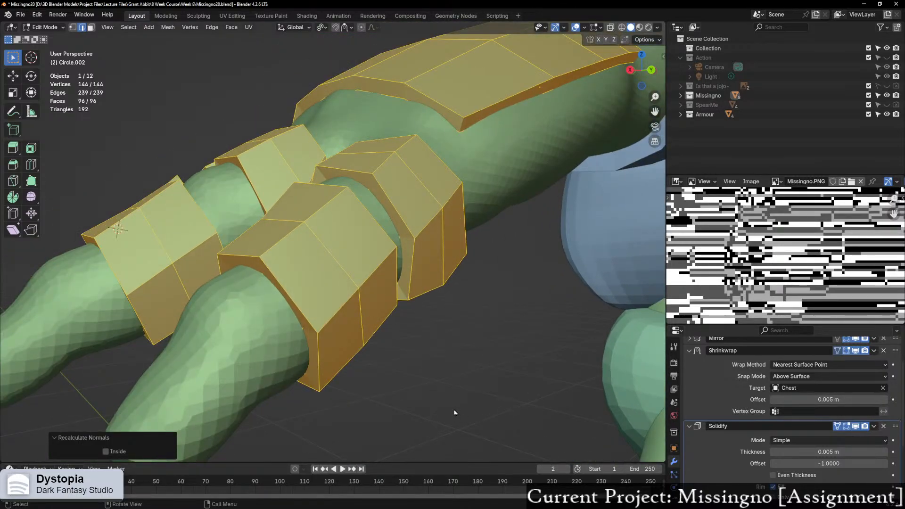
middle_click_drag(455, 412, 480, 404)
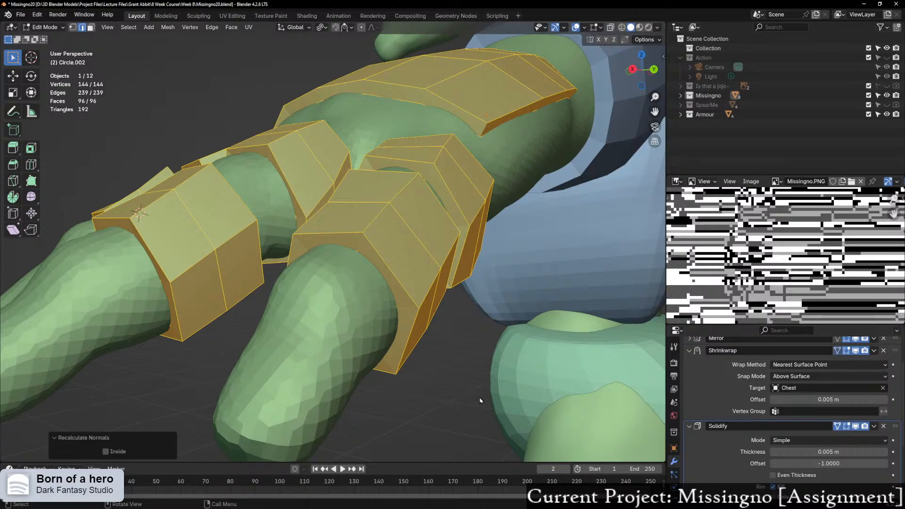
Step: Try Shrinkwrap offsets of 0.01 m and 0.008 m on the hand armour, checking the fit around the fingers
scroll(820, 438, "down", 2)
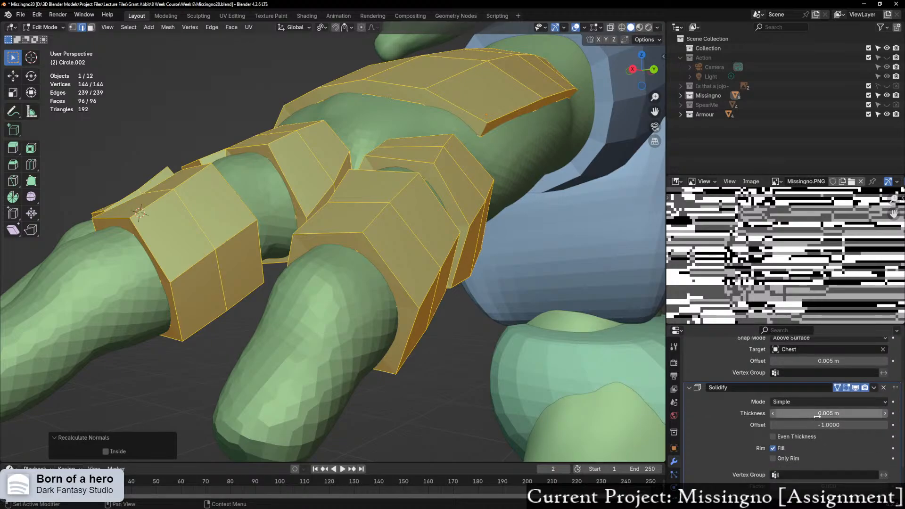
left_click(831, 413)
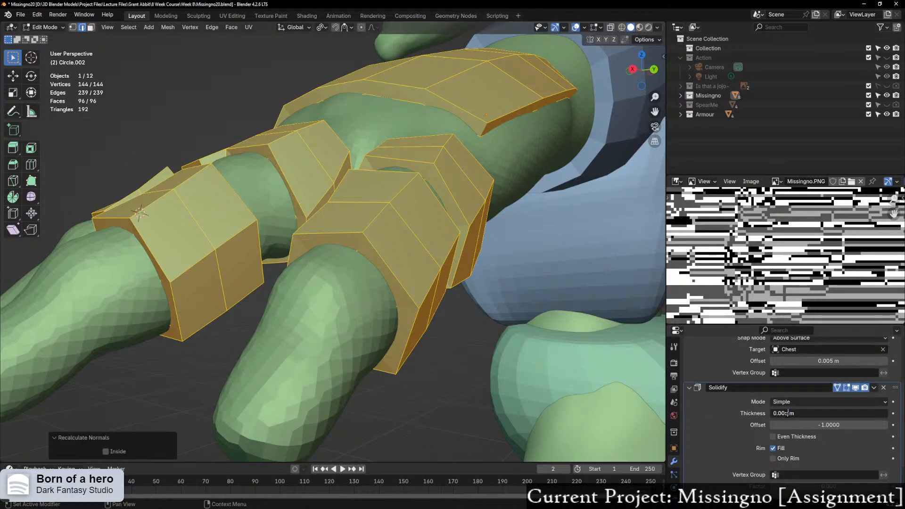
left_click(828, 362)
left_click(827, 361)
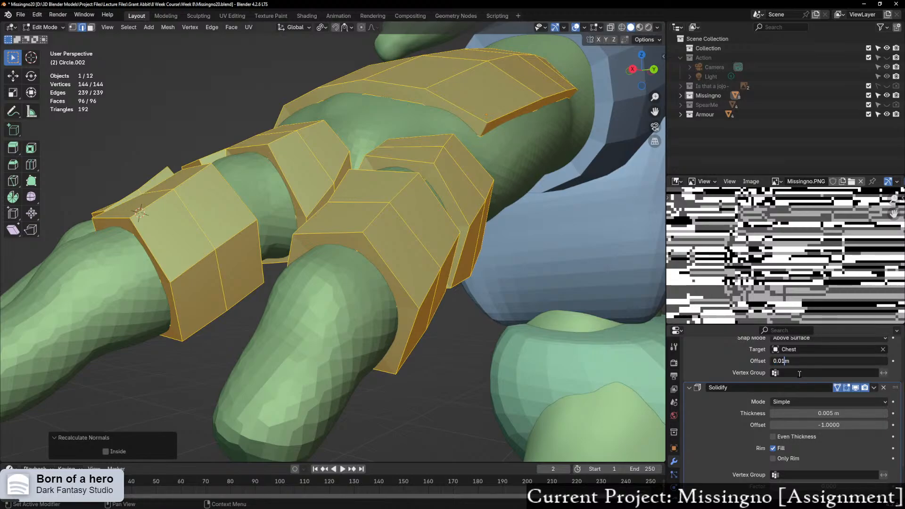
key("Return")
scroll(518, 293, "down", 4)
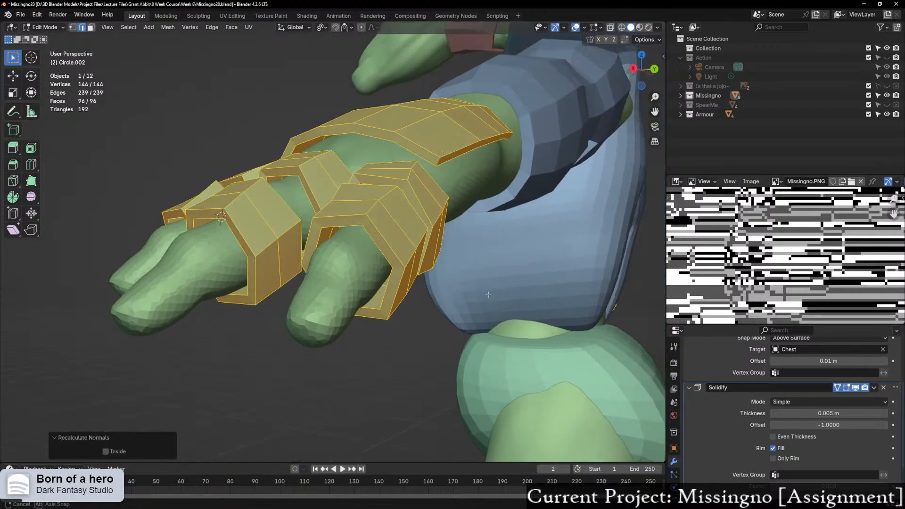
mouse_move(485, 295)
middle_mouse_down()
mouse_move(507, 278)
mouse_move(476, 288)
middle_mouse_up()
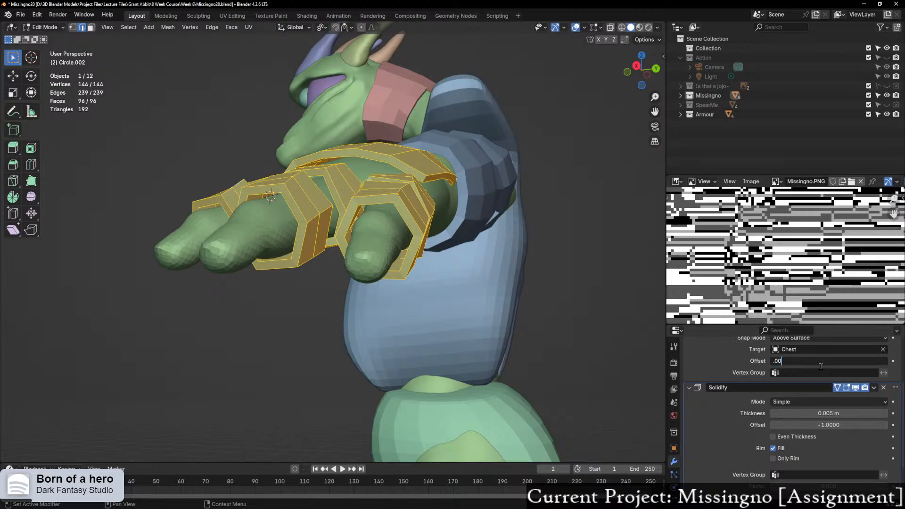
key("Return")
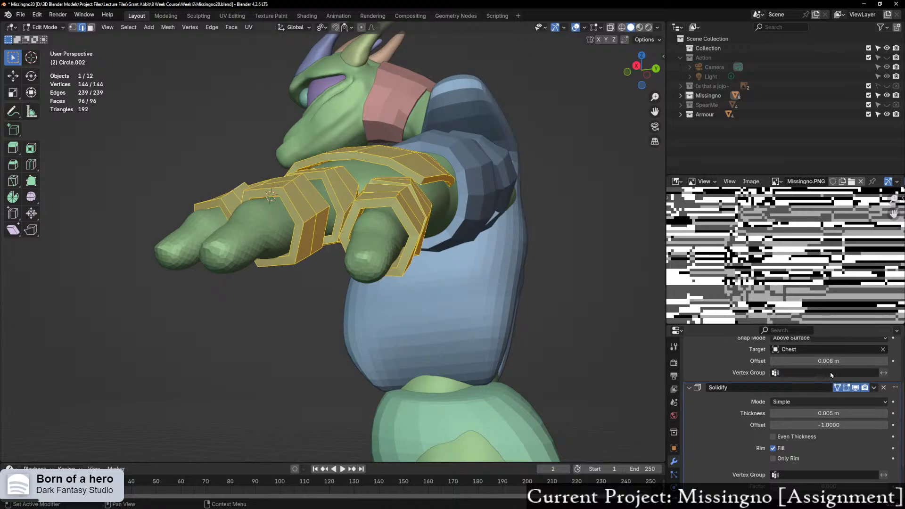
Step: Set the hand armour's Shrinkwrap offset to 0.006 m
left_click(835, 362)
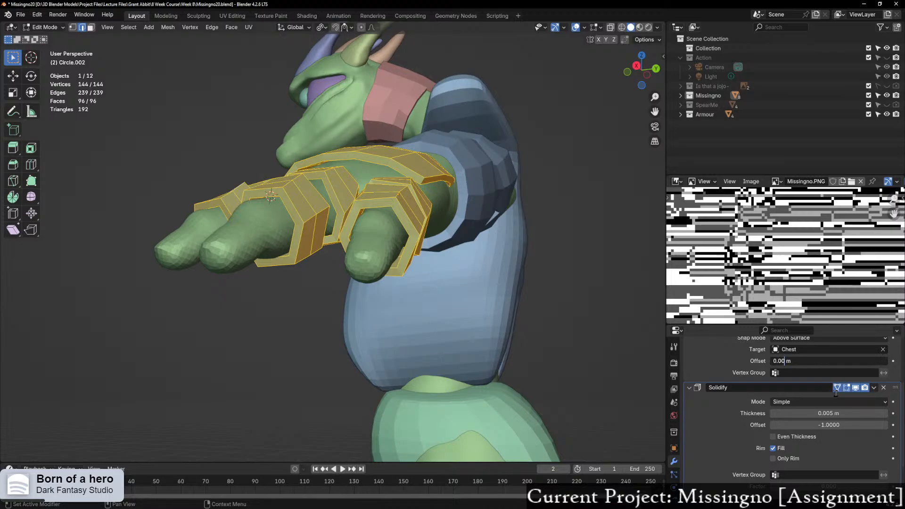
key("Return")
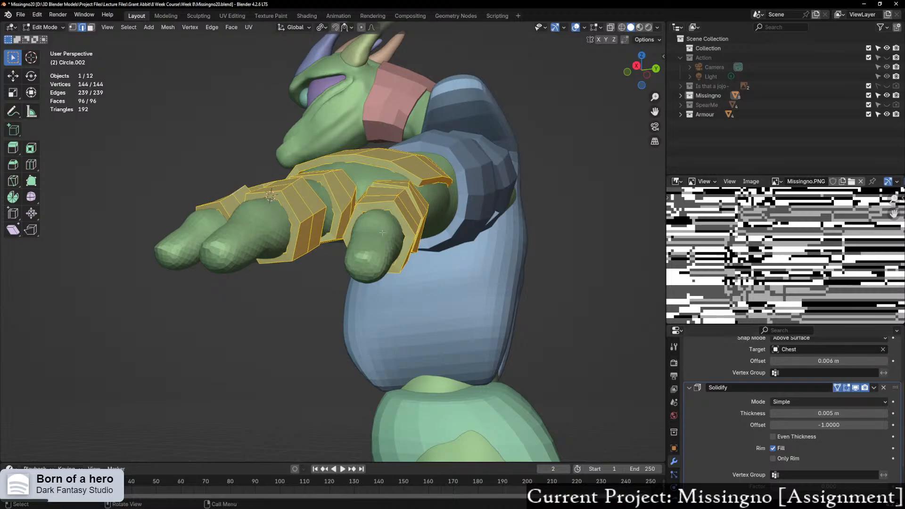
middle_click_drag(405, 198, 491, 357)
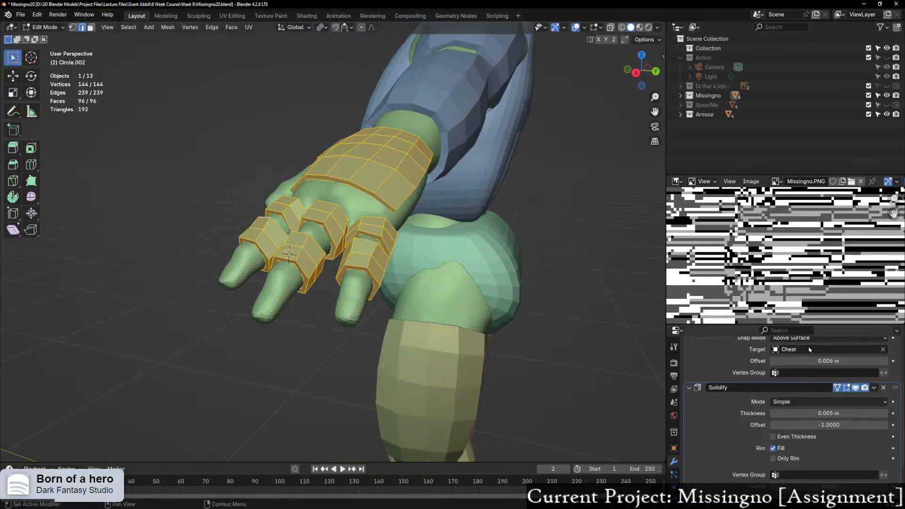
Step: Try bridging three front edges of the hand-back plate to the facing edges of the three hand-side finger rings, and undo the bridge
middle_click_drag(409, 288, 450, 360)
scroll(447, 370, "up", 2)
key("ctrl+Tab")
left_click(455, 363)
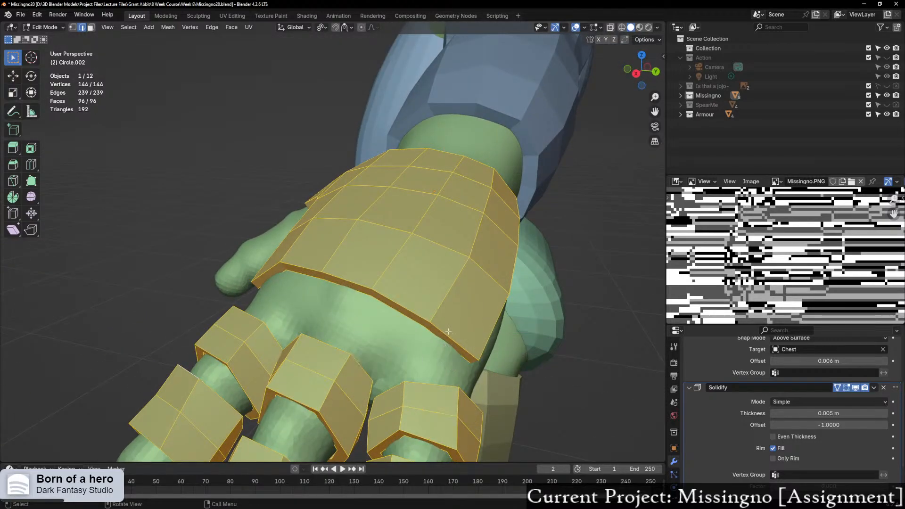
left_click(442, 358)
left_click(429, 387, "shift")
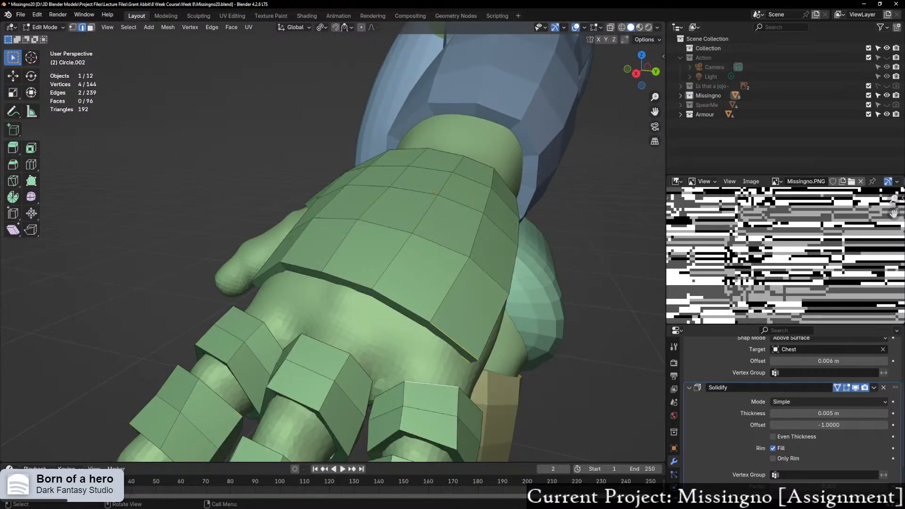
middle_click_drag(428, 376, 436, 374)
right_click(436, 373)
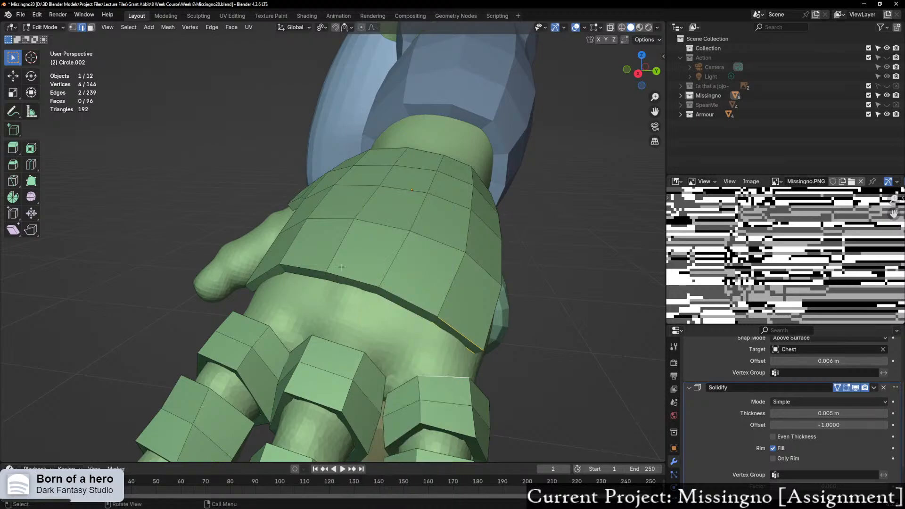
left_click(354, 286, "shift")
middle_click_drag(338, 345, 274, 293)
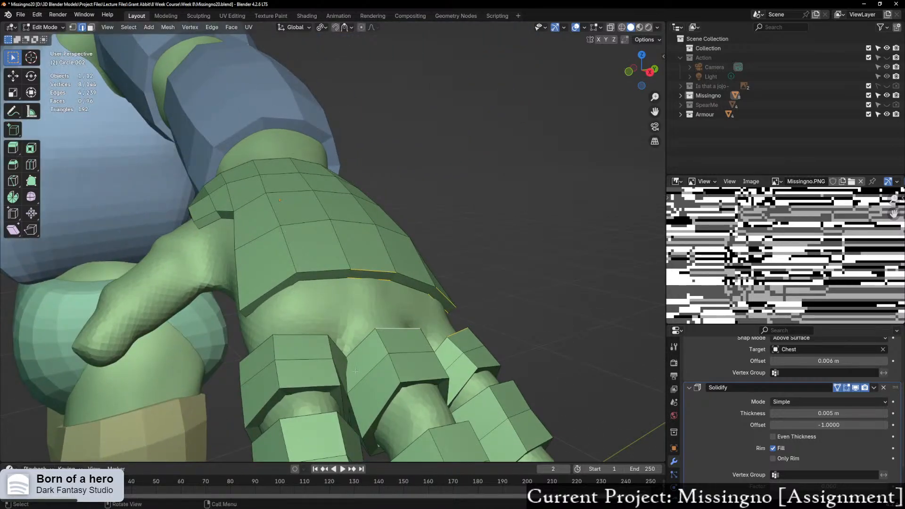
left_click(308, 335, "shift")
middle_click_drag(308, 334, 370, 358)
right_click(326, 255)
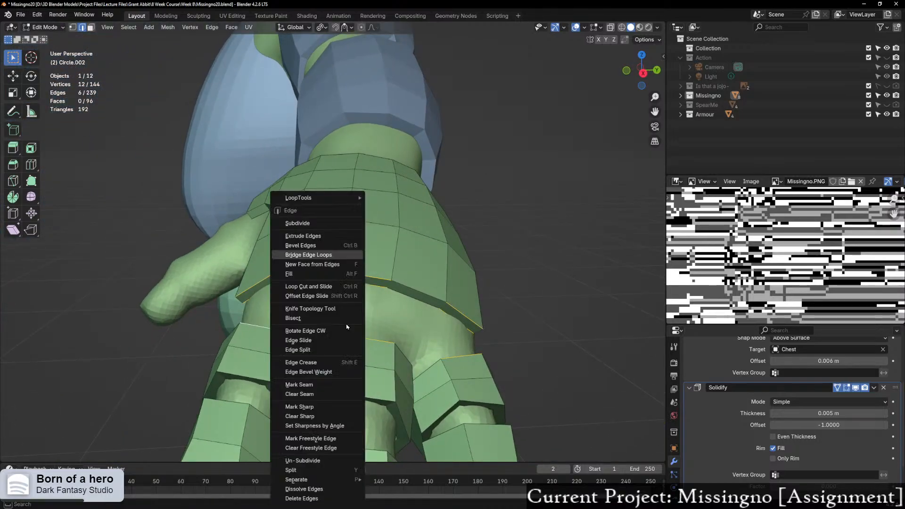
left_click(327, 255)
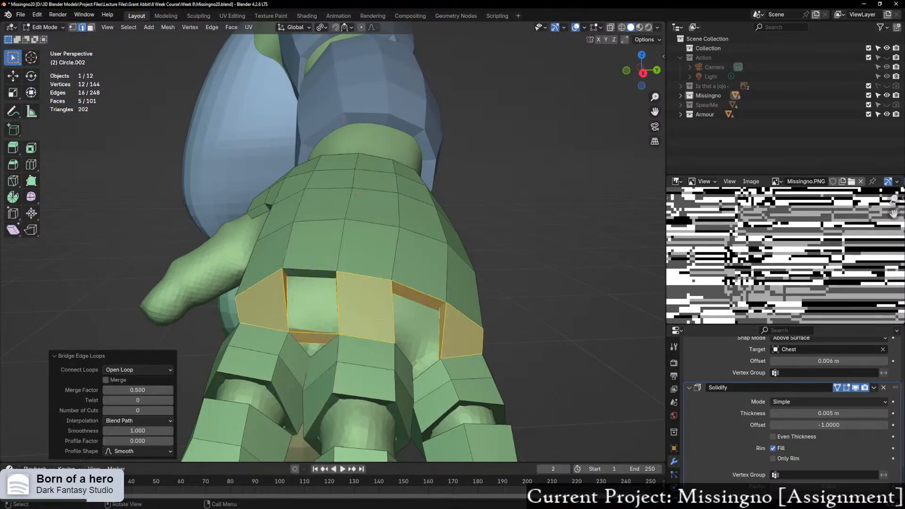
middle_click_drag(326, 259, 328, 188)
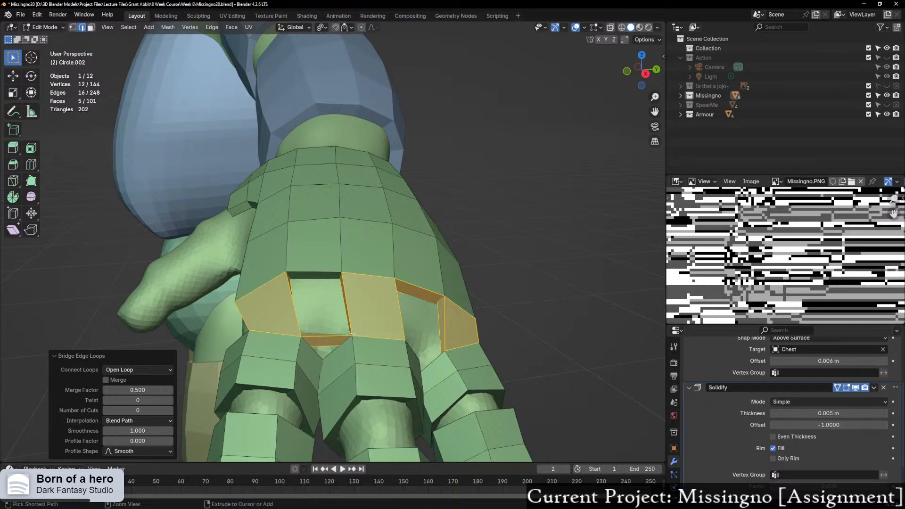
key("ctrl+z")
Step: Try bridging the hand-back plate's thumb-side front edge to the back edge of the thumb-side finger's hand-side ring, and undo it
middle_click_drag(347, 341, 388, 309)
middle_click_drag(333, 304, 363, 314)
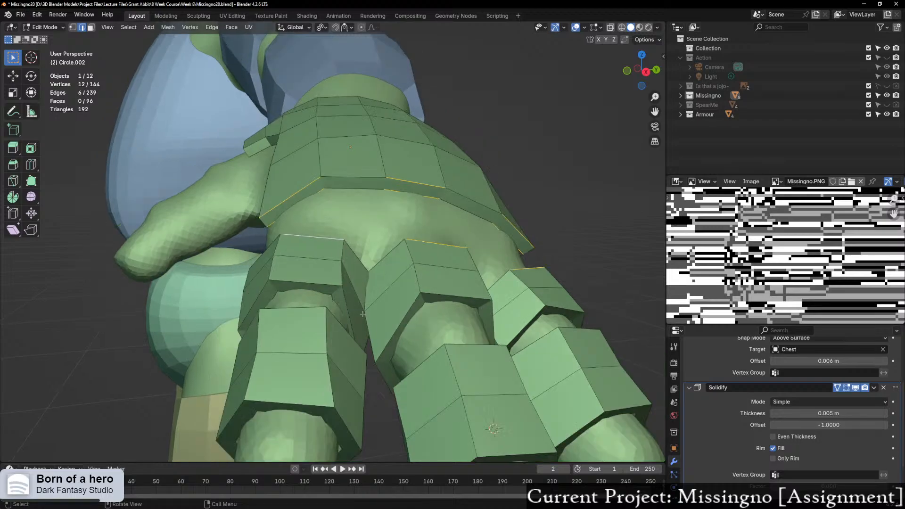
left_click(290, 191)
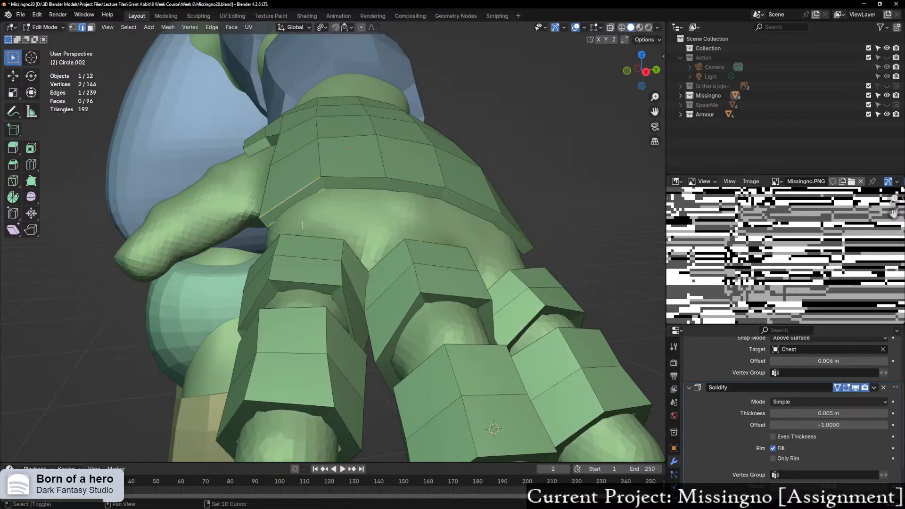
left_click(311, 239, "shift")
right_click(311, 240)
left_click(278, 238)
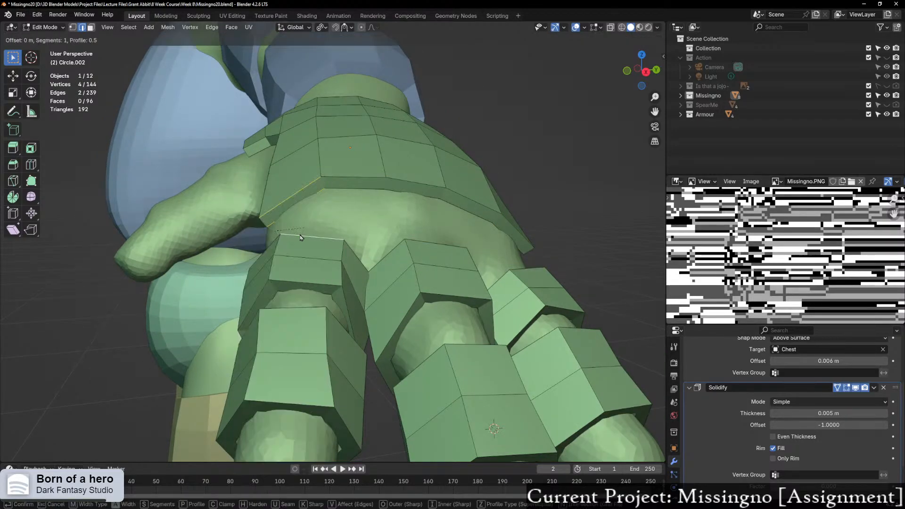
right_click(313, 243)
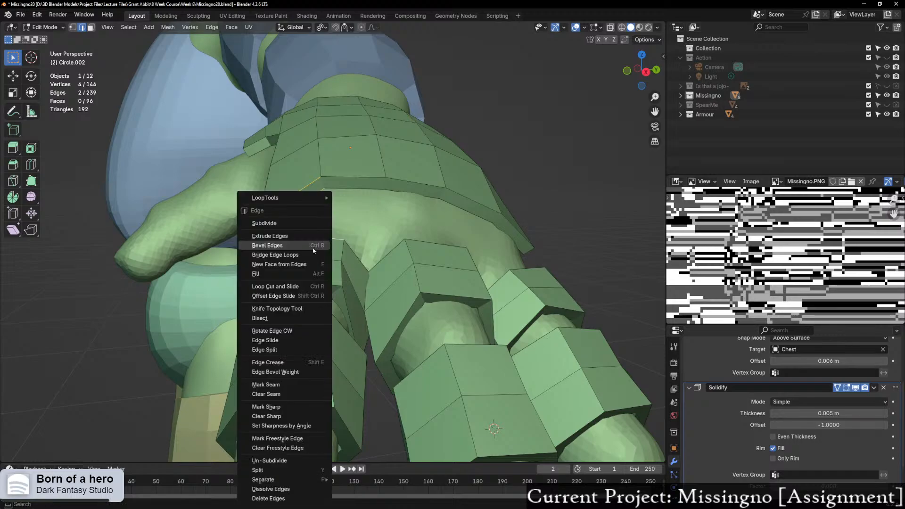
left_click(301, 260)
middle_click_drag(440, 279, 351, 304)
key("ctrl+z")
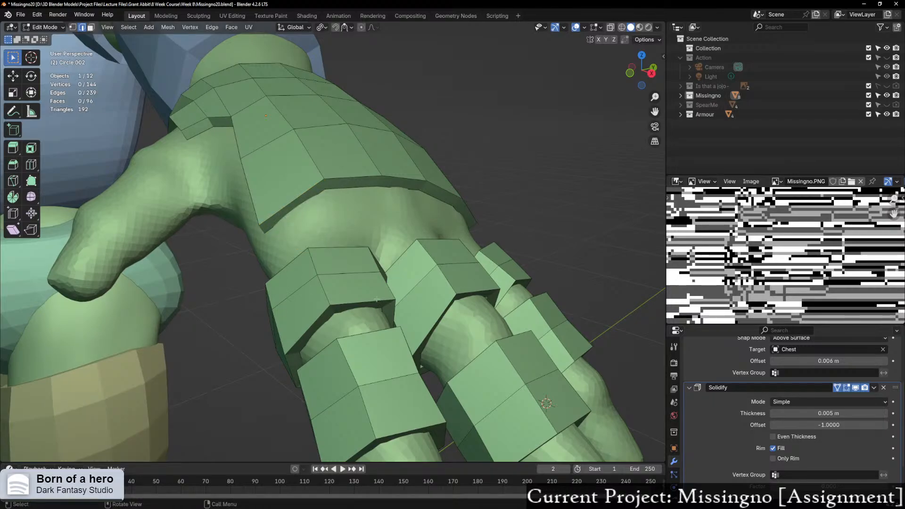
Step: Select both rings of the thumb-side finger and rotate them by about -19° around the local Z axis
key("l")
key("l")
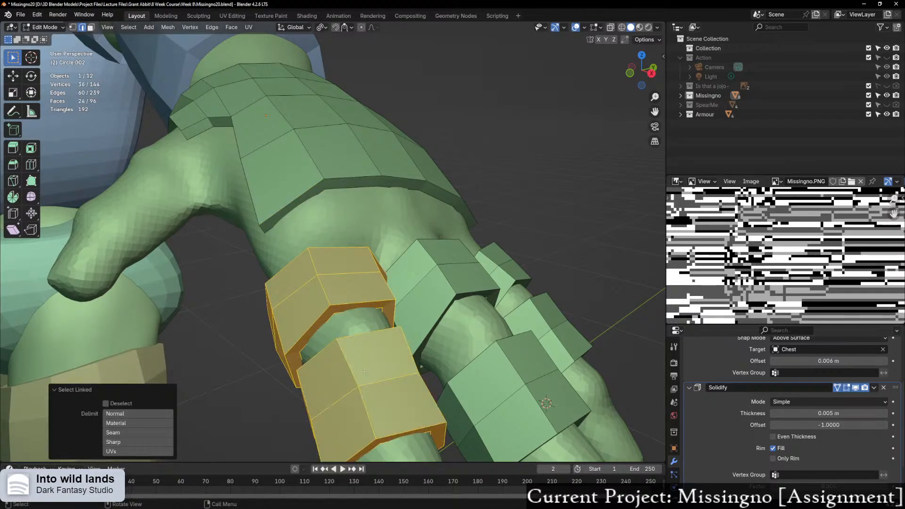
middle_click_drag(342, 363, 372, 308)
key("r")
key("x")
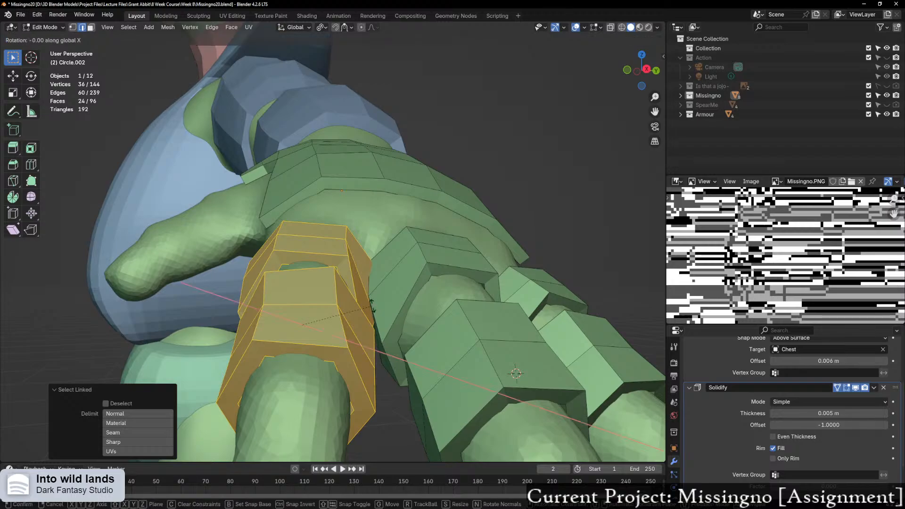
key("x")
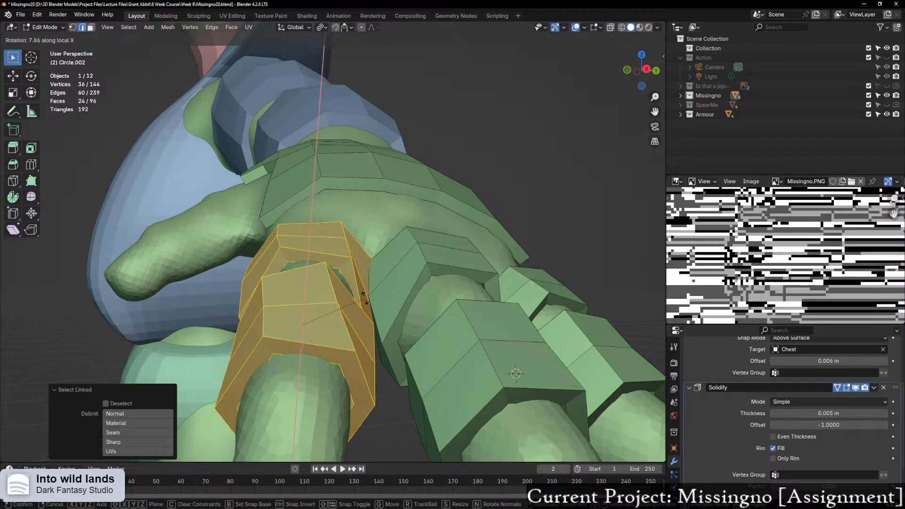
key("z")
key("z")
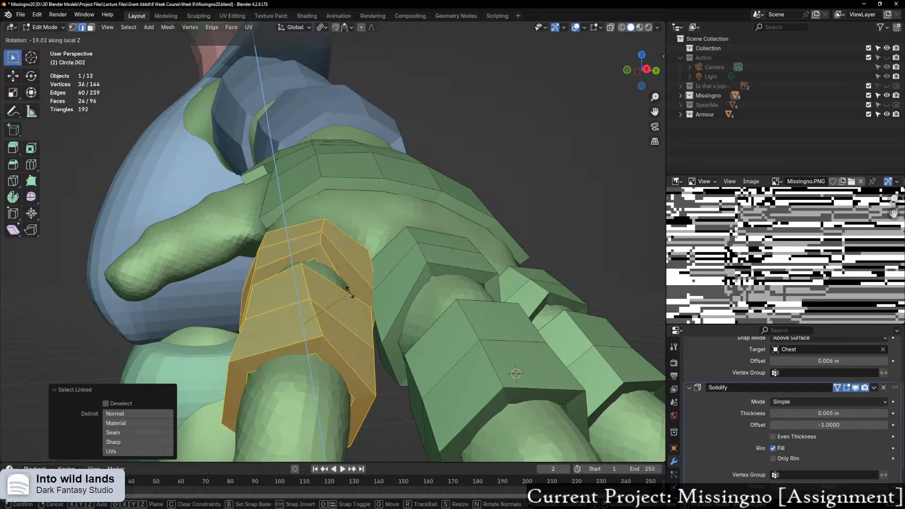
left_click(348, 291)
Step: Vertex-slide the thumb-side finger's hand-side ring vertex that faces the middle finger by a factor of about 0.336
mouse_move(348, 291)
middle_mouse_down()
mouse_move(376, 317)
mouse_move(373, 329)
middle_mouse_up()
key("alt+z")
key("1")
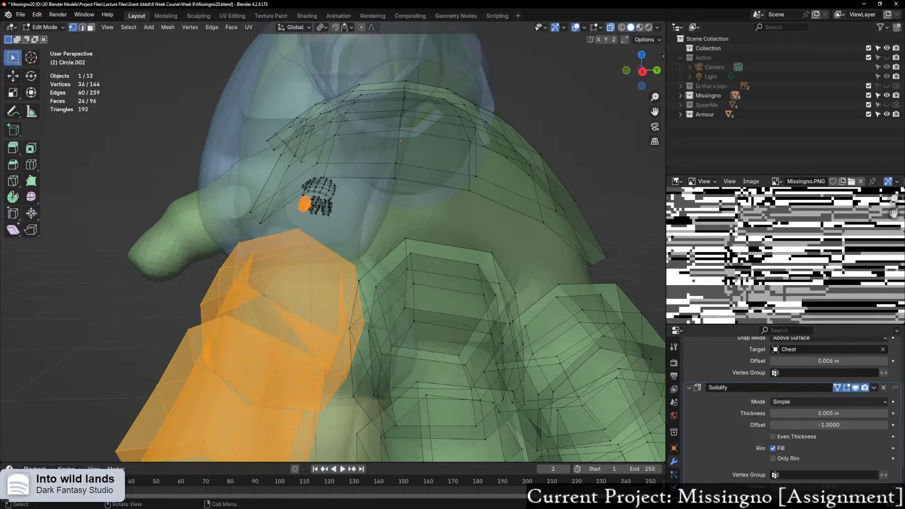
left_click(370, 329)
key("g")
key("g")
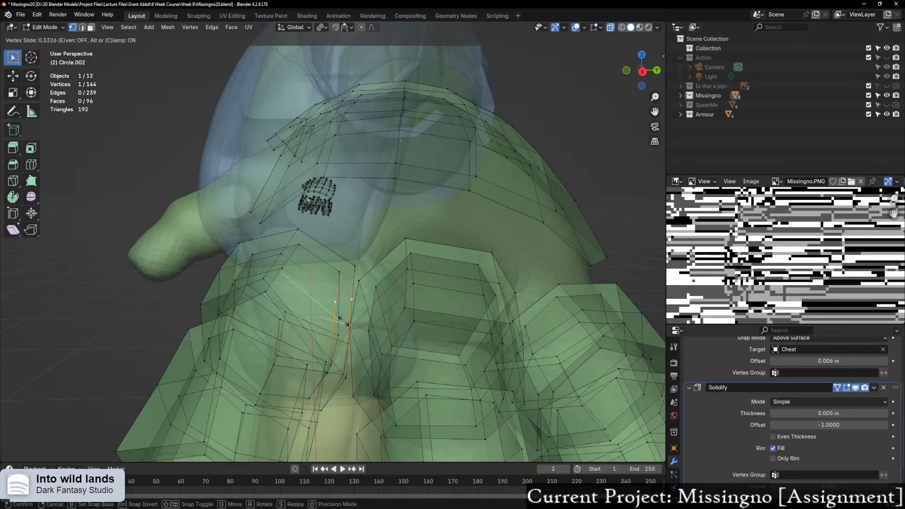
left_click(344, 321)
key("alt+z")
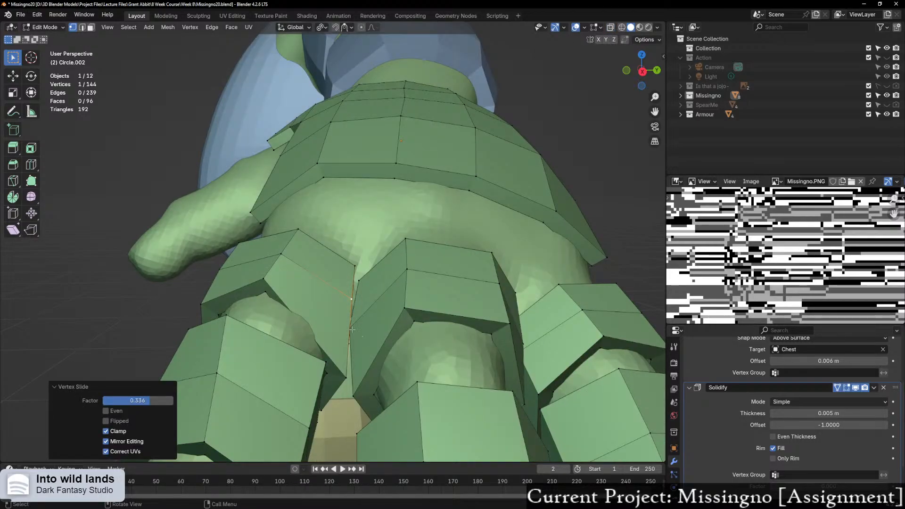
Step: Examine the hand armour from a distance on the whole character and up close around the fingers
middle_click_drag(351, 329, 341, 326)
scroll(341, 326, "down", 6)
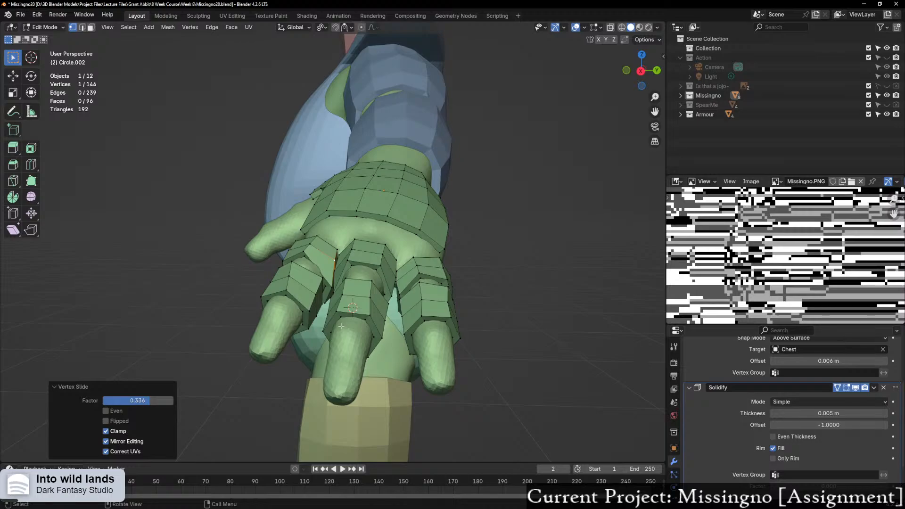
scroll(408, 267, "down", 9)
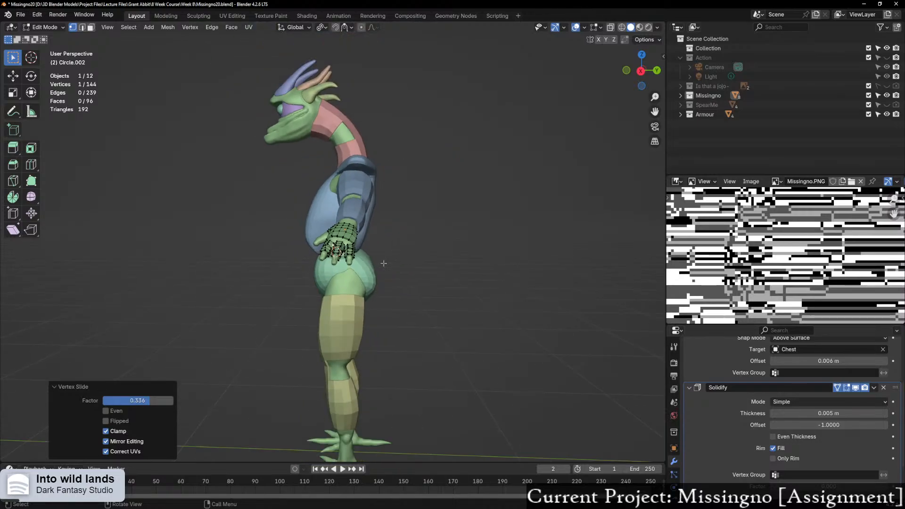
middle_click_drag(383, 263, 468, 263)
scroll(468, 262, "down", 4)
scroll(344, 259, "up", 2)
middle_click_drag(303, 257, 395, 305, "shift")
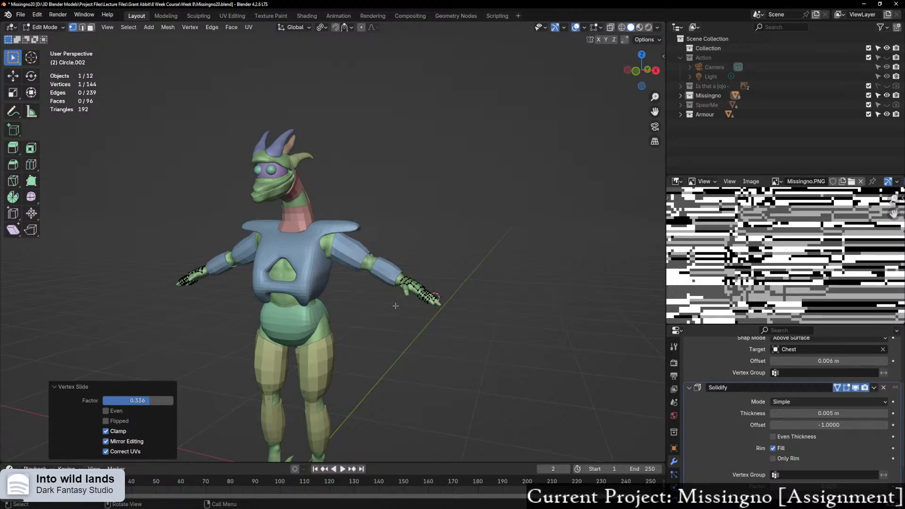
scroll(554, 216, "up", 5)
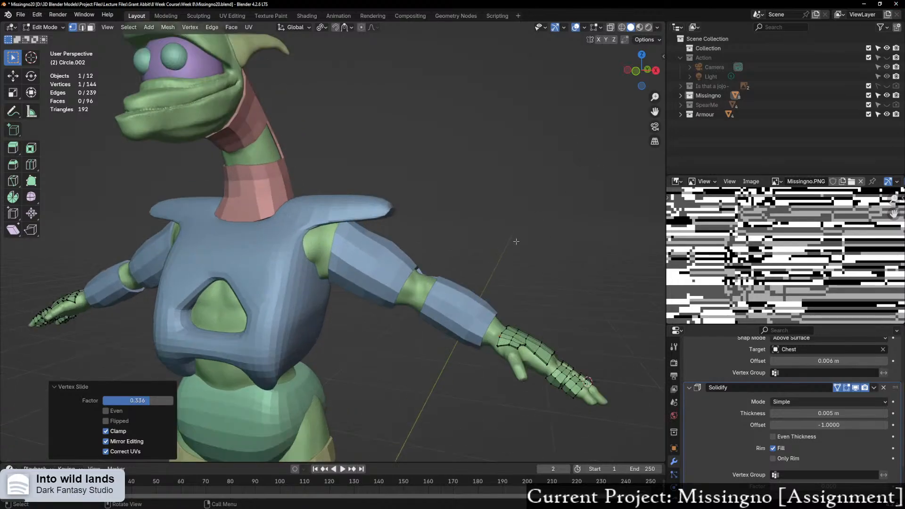
middle_click_drag(515, 240, 450, 263)
middle_click_drag(495, 311, 446, 188, "shift")
scroll(461, 296, "up", 4)
middle_click_drag(462, 296, 395, 285)
scroll(384, 260, "down", 2)
scroll(418, 307, "down", 4)
scroll(418, 307, "up", 6)
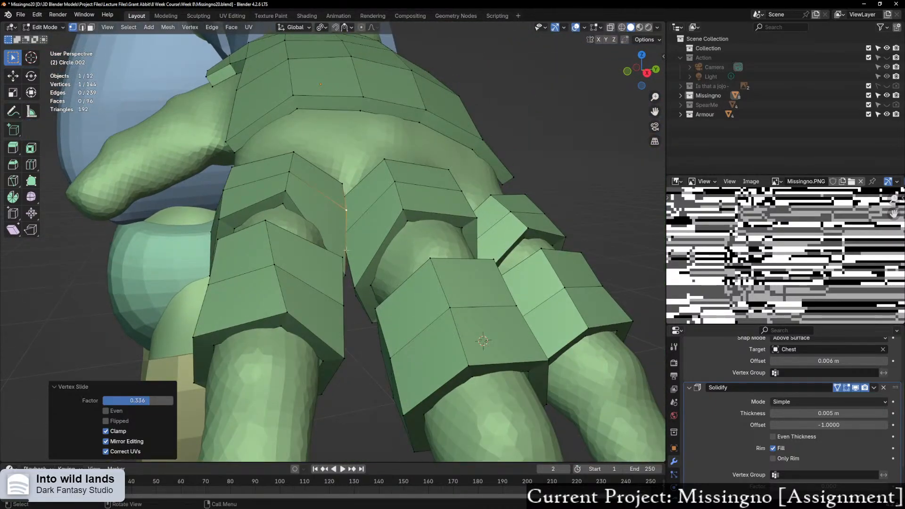
Step: Try vertex-sliding the lower vertex of the thumb-side finger's hand-side ring on the side facing the middle finger
middle_click_drag(346, 250, 314, 289)
left_click(290, 309)
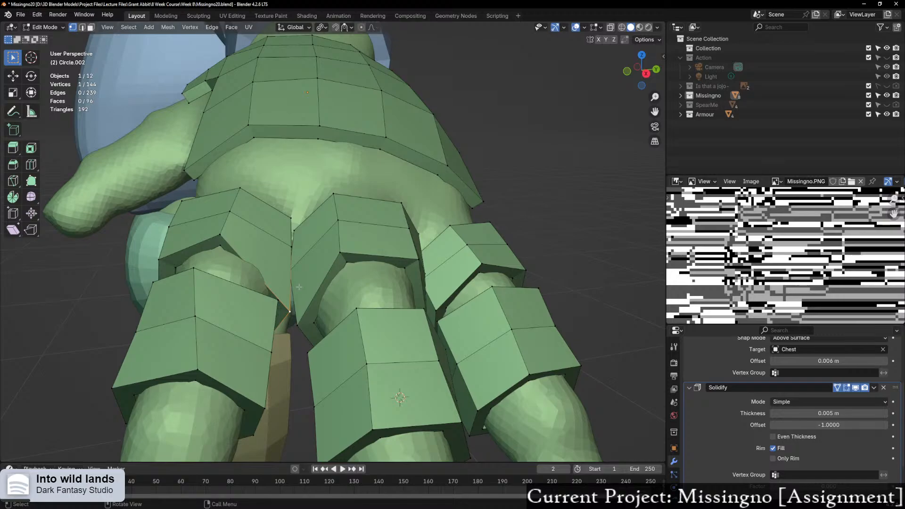
key("shift+v")
left_click(275, 247)
middle_click_drag(275, 246, 308, 209)
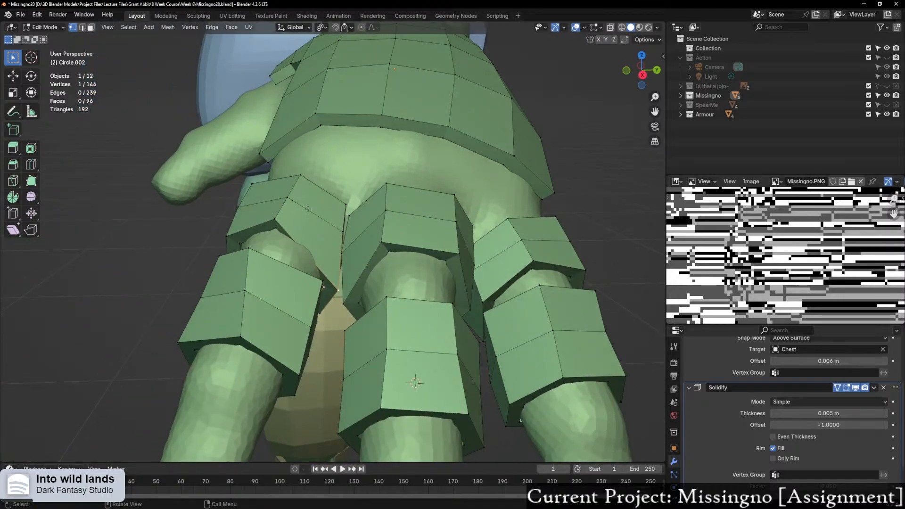
Step: Vertex-slide the lower vertex of the thumb-side finger's hand-side ring, on the side facing the middle finger, by a factor of about 0.513
key("KP_0")
key("KP_Decimal")
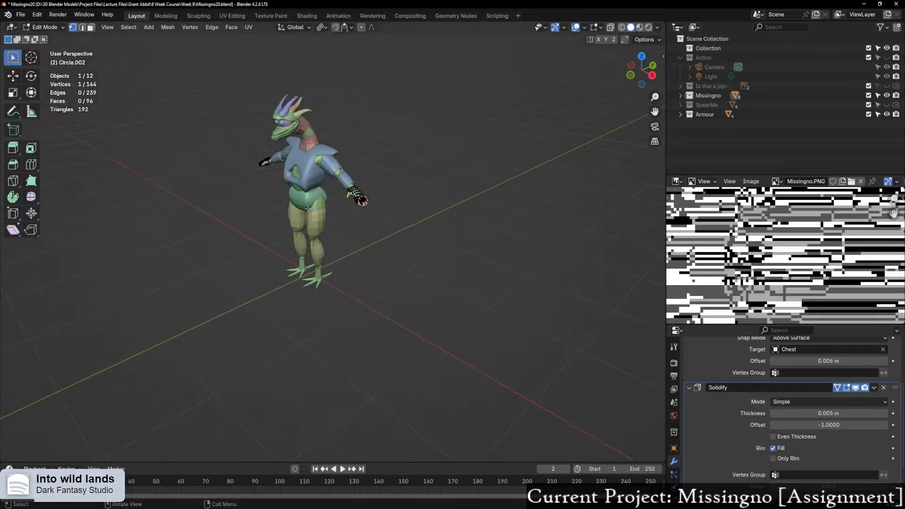
middle_click_drag(308, 208, 369, 195)
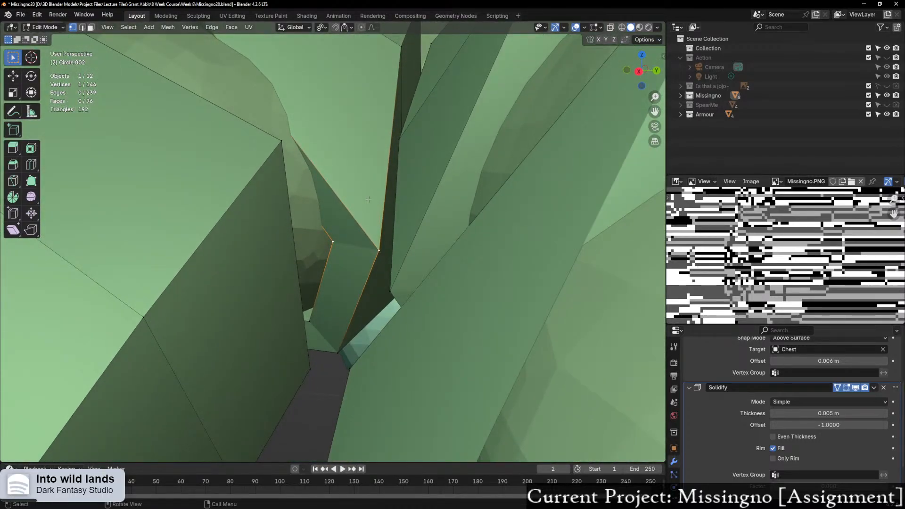
key("shift+v")
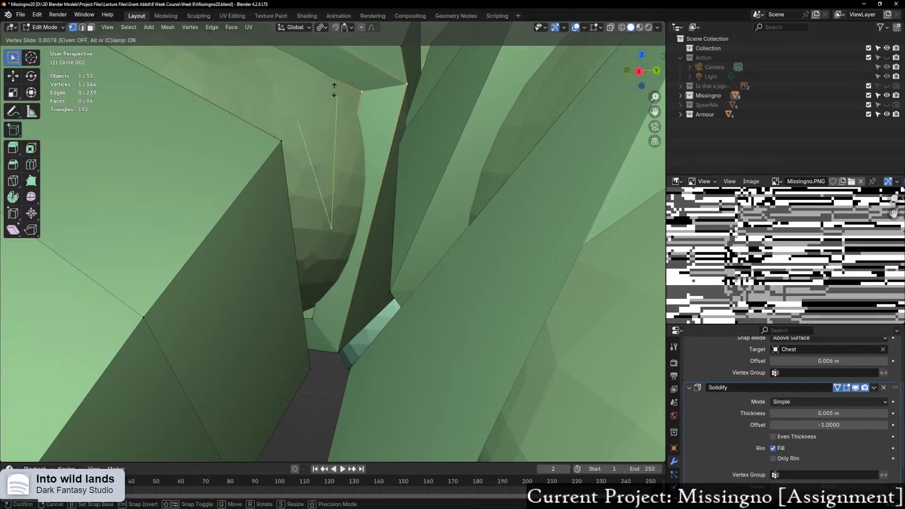
left_click(293, 91)
middle_click_drag(293, 91, 347, 147)
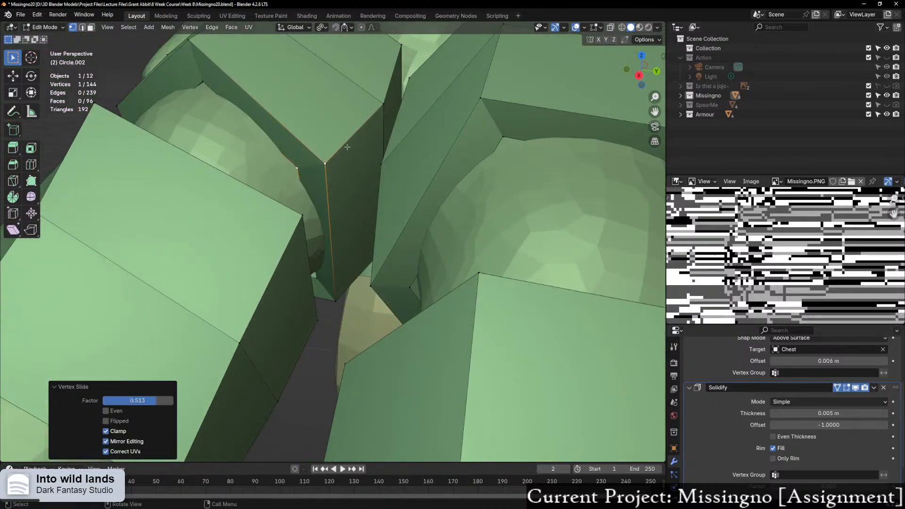
Step: Vertex-slide the mid-row vertex of the thumb-side finger's hand-side ring, facing the middle finger, by a factor of about 0.106
scroll(347, 137, "down", 2)
middle_click_drag(350, 95, 366, 120)
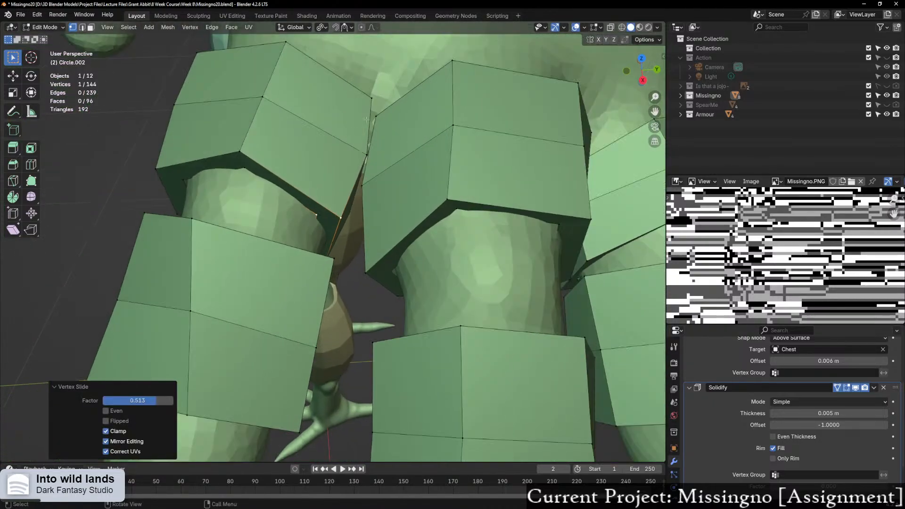
key("shift+v")
left_click(362, 147)
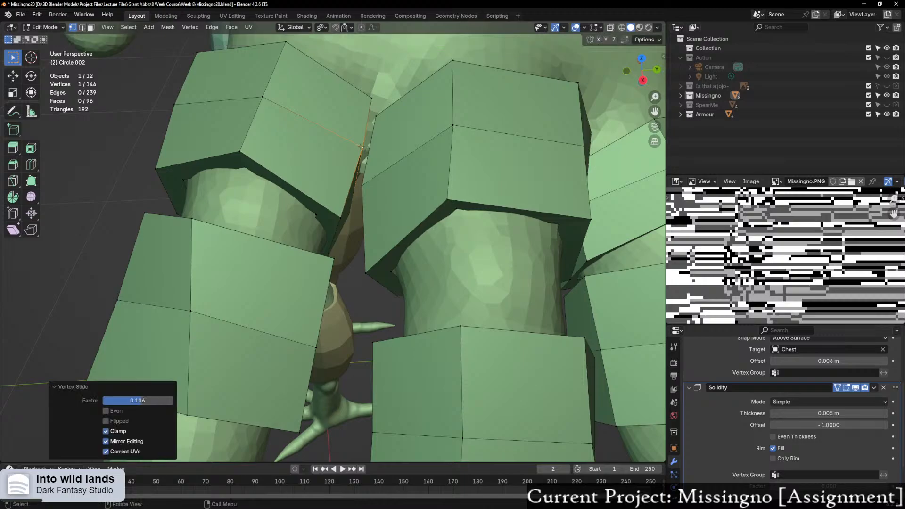
Step: Vertex-slide the hand-side and mid-row vertices on the upper ridge of the thumb-side finger's fingertip-side ring to straighten the ridge
scroll(362, 147, "down", 5)
middle_click_drag(270, 258, 302, 257)
scroll(309, 265, "up", 3)
key("shift+v")
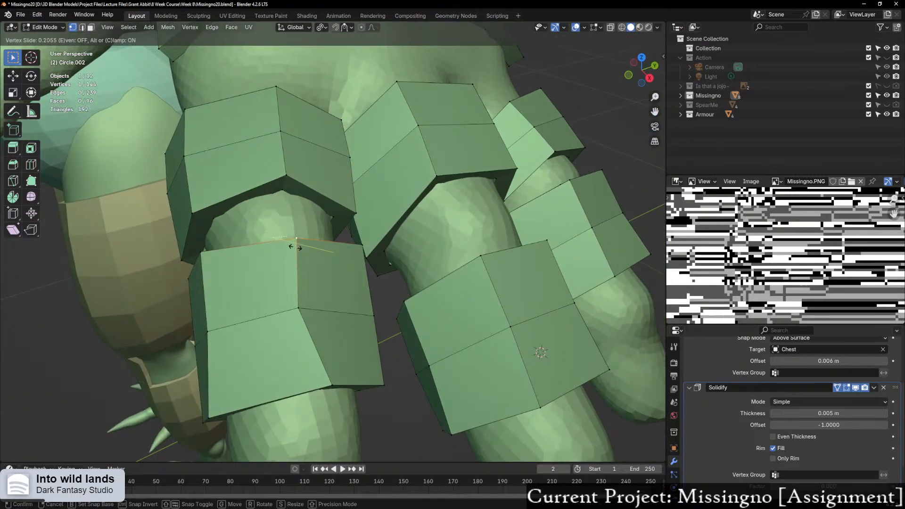
left_click(295, 247)
left_click(301, 311)
key("shift+v")
left_click(313, 312)
Step: Refine the same ridge's hand-side and mid-row vertices with further vertex slides along the thumb-side finger's outer ring
middle_click_drag(317, 309, 377, 164)
left_click(370, 157)
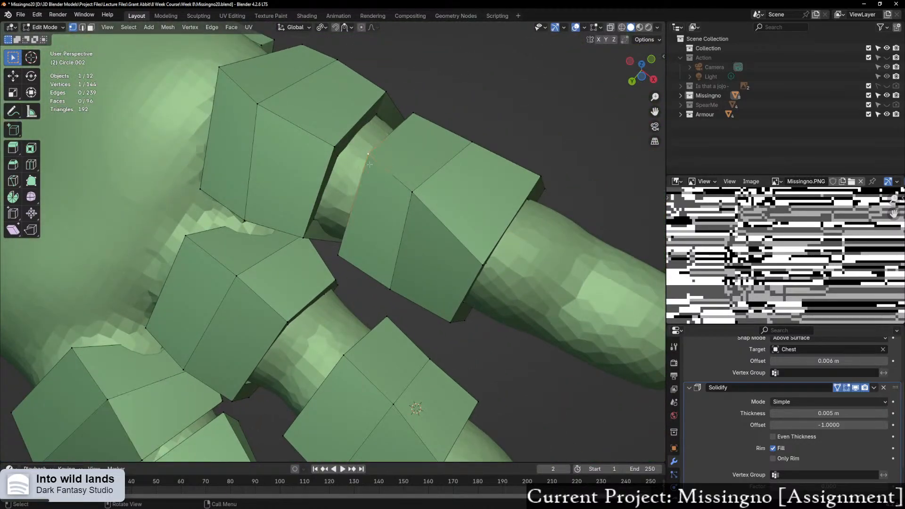
key("g")
key("g")
left_click(368, 165)
left_click(412, 192)
key("g")
key("g")
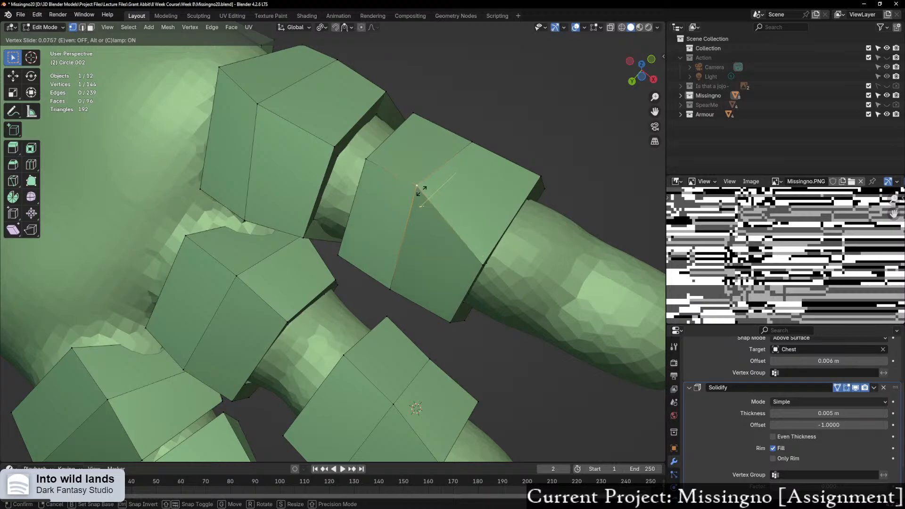
left_click(424, 192)
Step: Vertex-slide the ridge vertex on the fingertip edge of the thumb-side finger's outer ring, finishing with a factor of about 0.071
left_click(480, 264)
key("g")
key("g")
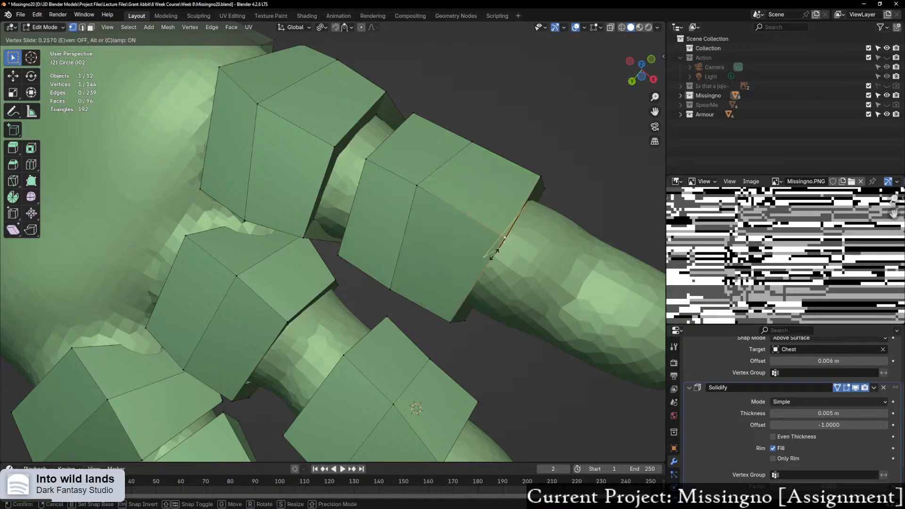
left_click(496, 248)
key("g")
key("g")
left_click(494, 249)
Step: Bridge the hand plate's thumb-side front edge to the top edge of the thumb-side finger's hand-side ring, using 1 cut
middle_click_drag(494, 250, 354, 248)
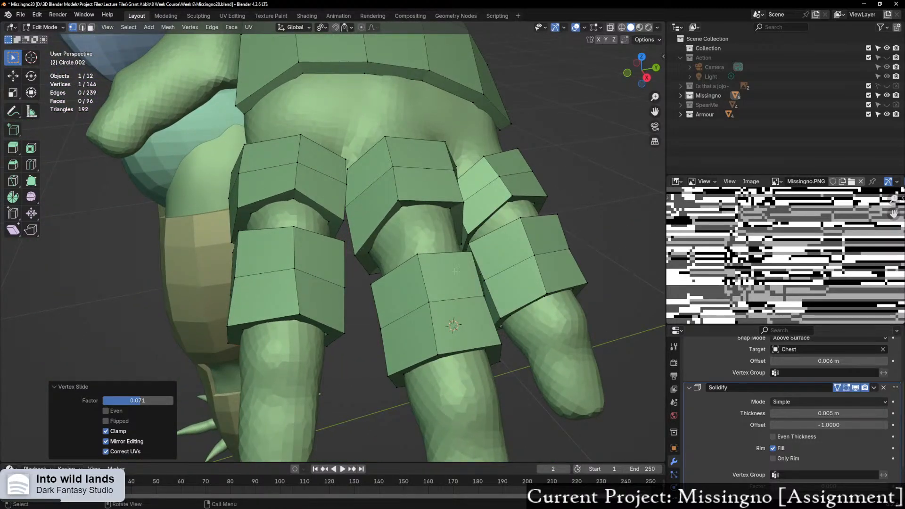
middle_click_drag(456, 270, 411, 248)
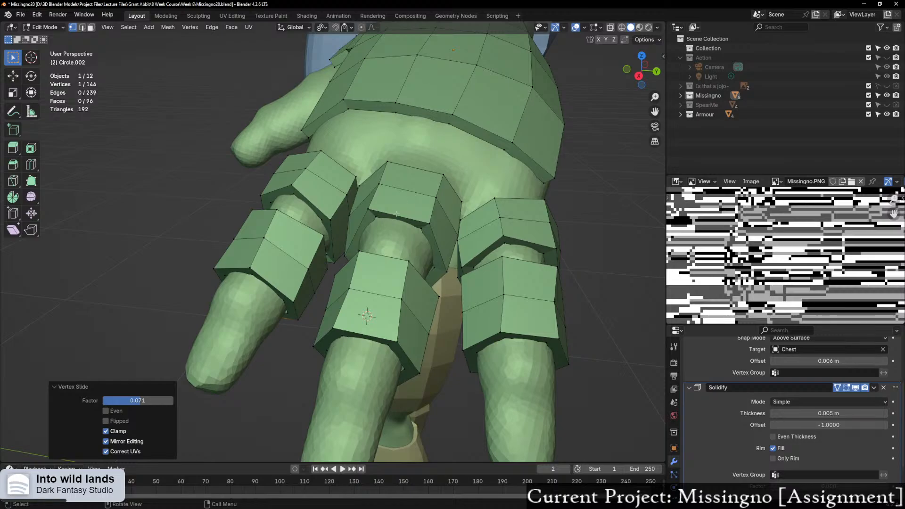
middle_click_drag(420, 172, 445, 174)
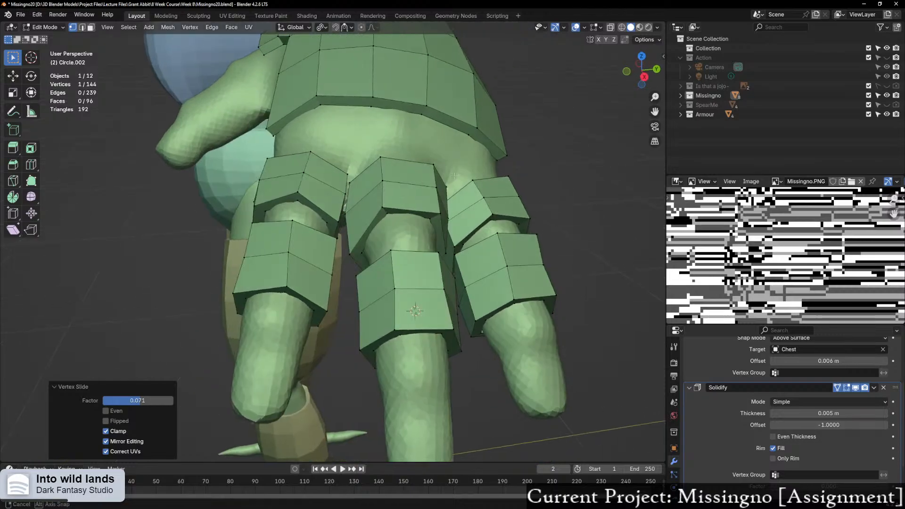
key("2")
left_click(298, 119)
left_click(295, 155, "shift")
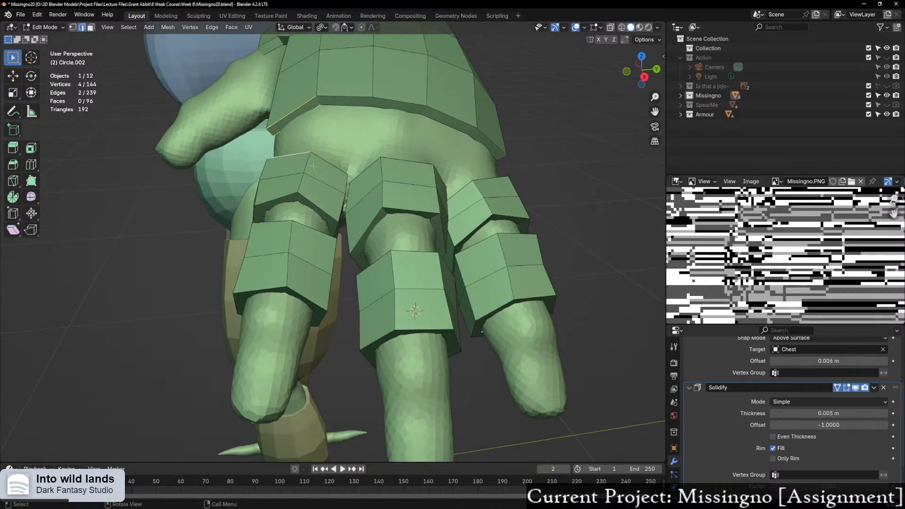
middle_click_drag(295, 154, 326, 188)
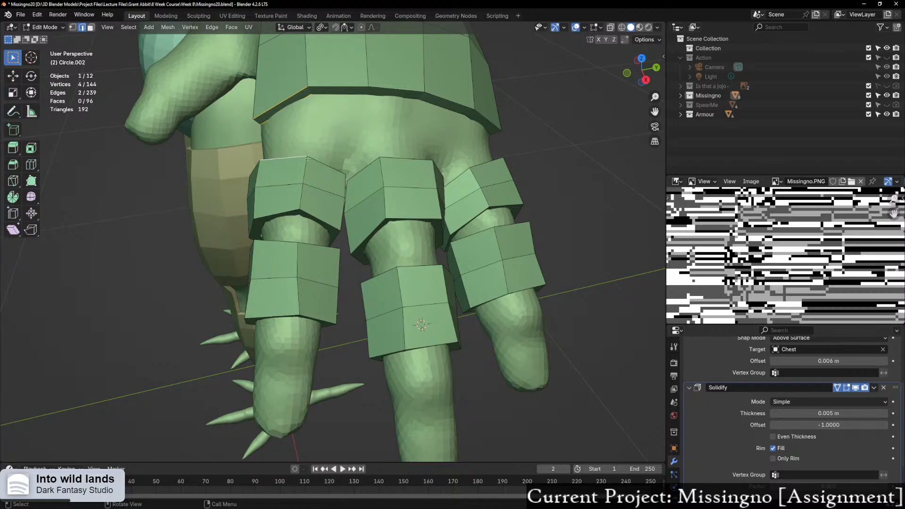
key("f")
key("ctrl+z")
right_click(291, 161)
right_click(291, 163)
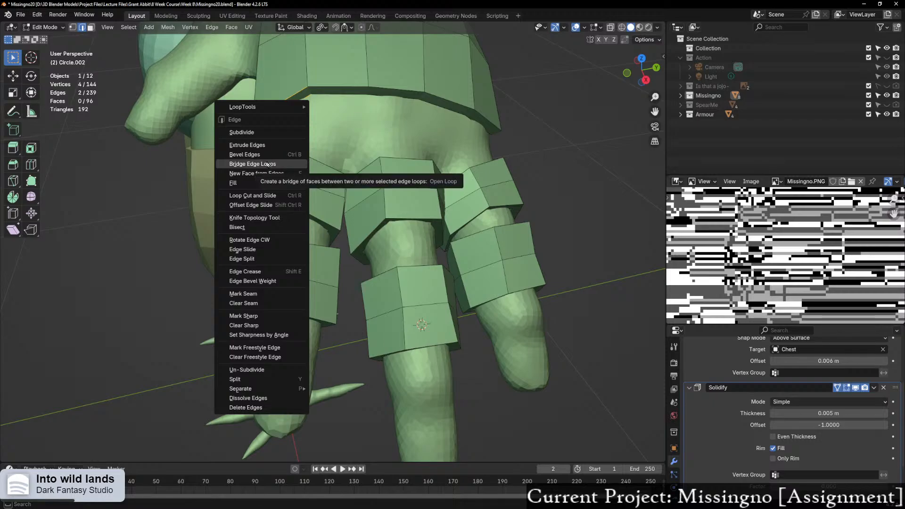
left_click(267, 163)
middle_click_drag(267, 163, 245, 198)
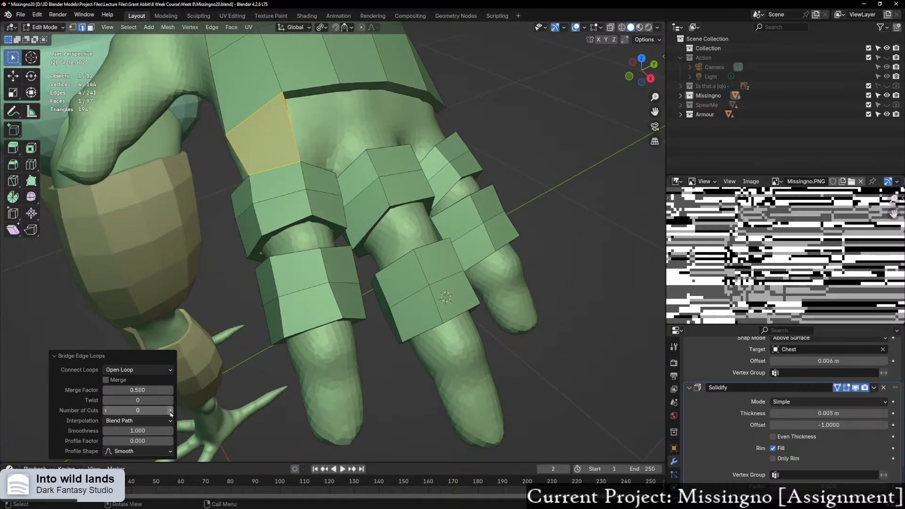
left_click(170, 410)
middle_click_drag(274, 236, 285, 198)
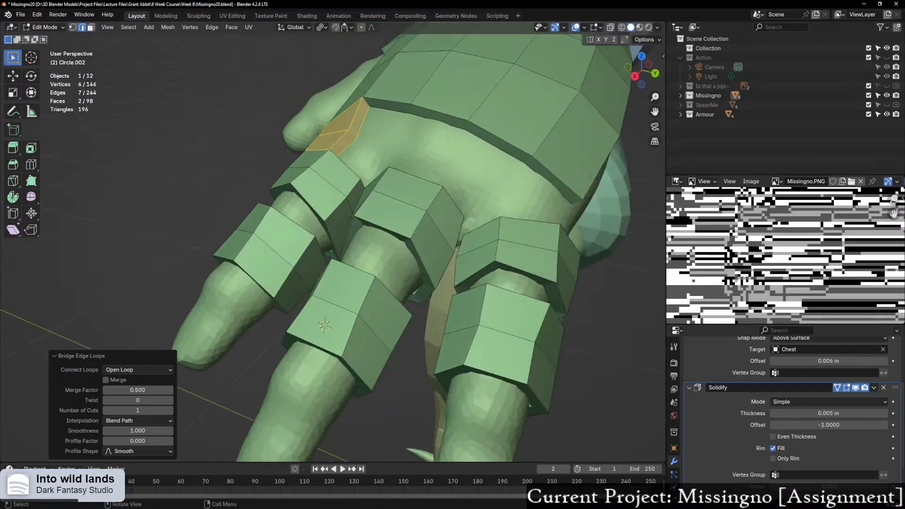
left_click(412, 175)
left_click(438, 115, "shift")
right_click(409, 146)
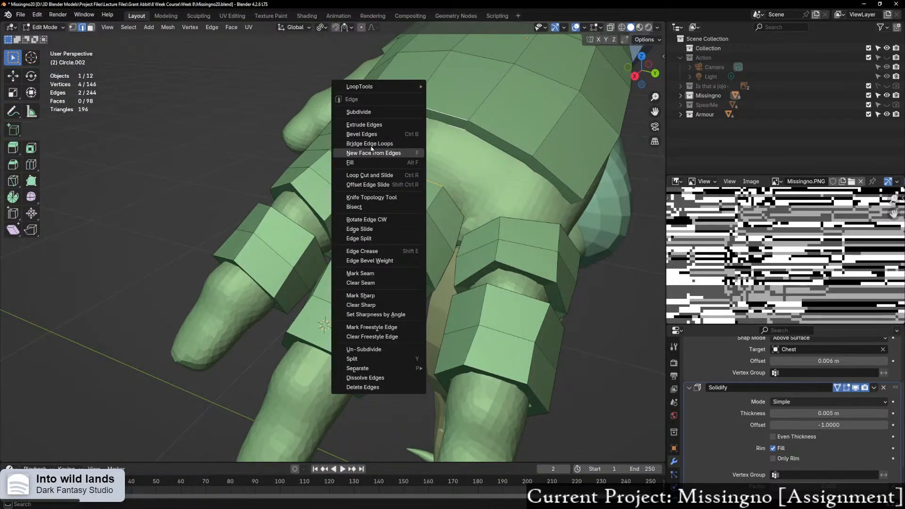
left_click(551, 173, "shift")
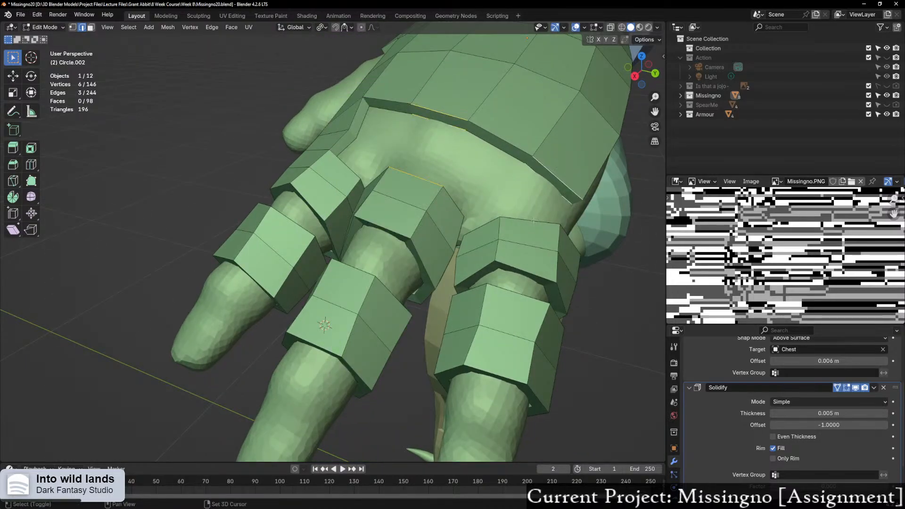
left_click(524, 222, "shift")
middle_click_drag(524, 222, 583, 313)
Step: Select both rings of the finger farthest from the thumb and rotate them by about 12.9° around the local Z axis
left_click(354, 373)
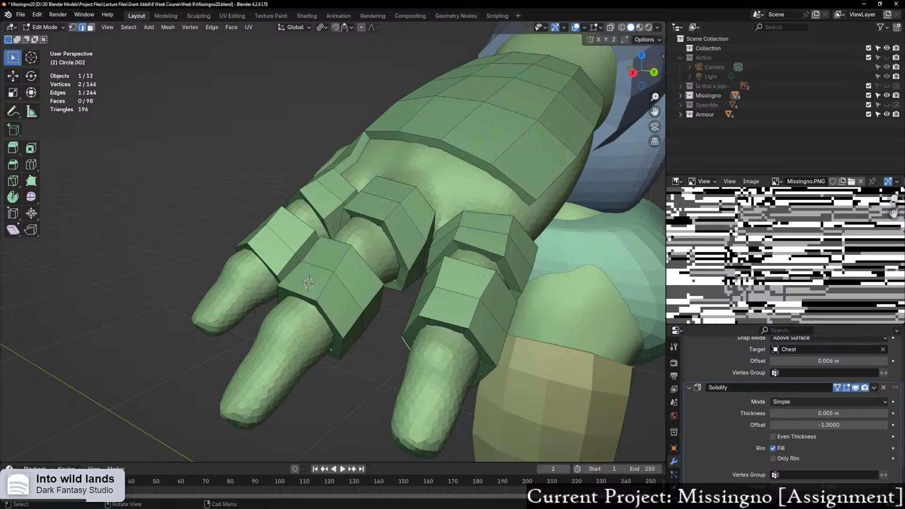
key("l")
middle_click_drag(481, 285, 410, 256)
scroll(394, 291, "up", 4)
key("r")
key("x")
key("z")
key("z")
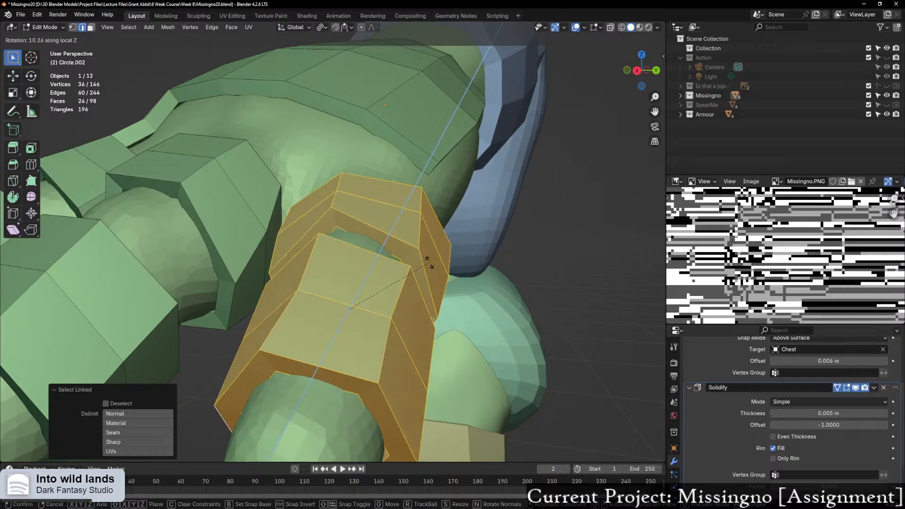
left_click(426, 263)
middle_click_drag(426, 263, 339, 295)
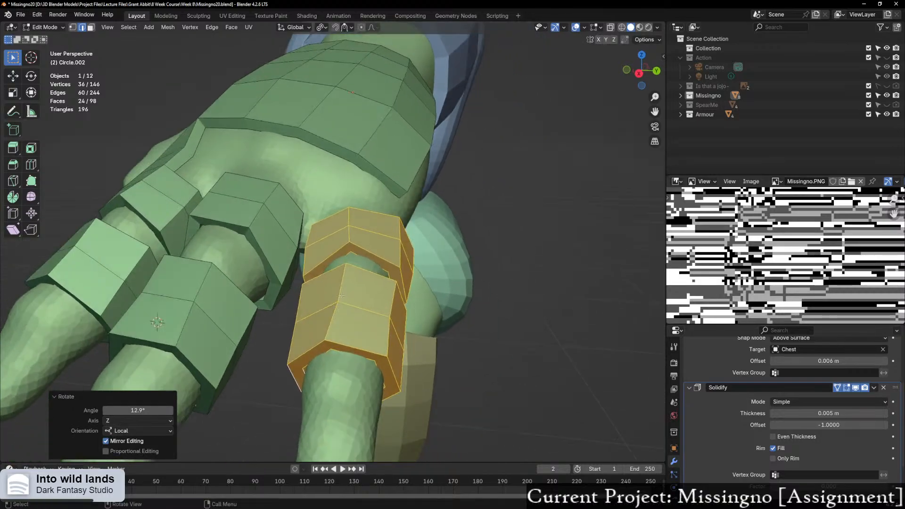
key("a")
key("g")
left_click(341, 296)
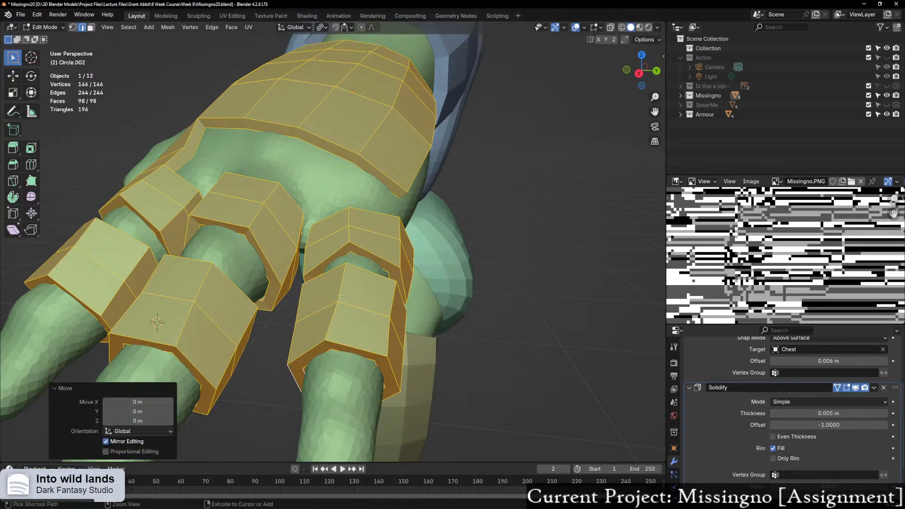
middle_click_drag(341, 295, 348, 299)
key("ctrl+Tab")
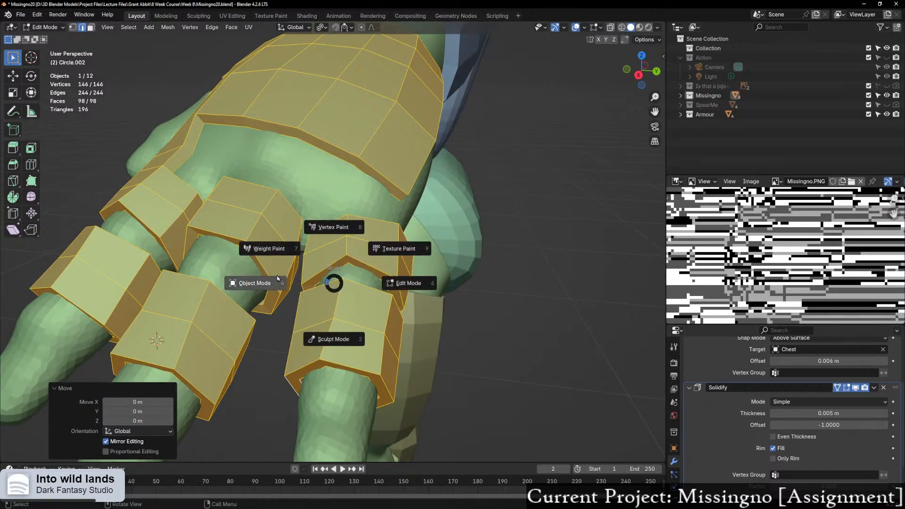
left_click(278, 279)
key("ctrl+Tab")
left_click(438, 195)
left_click(391, 183)
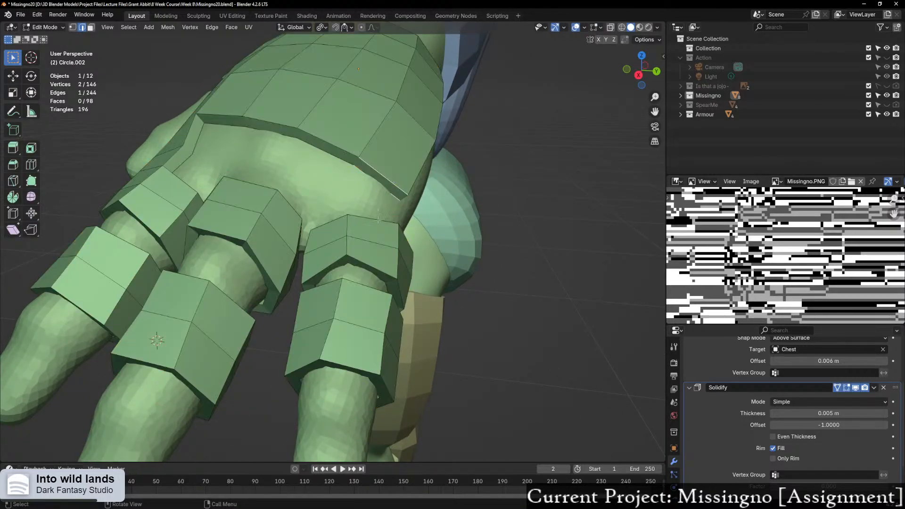
Step: Move the cut edge across the thumb-side finger's bridge by about -0.0012 m in X, -0.0012 m in Y and -0.0006 m in Z
middle_click_drag(391, 182, 228, 231)
left_click(182, 233)
scroll(199, 239, "down", 1)
key("g")
left_click(223, 244)
scroll(207, 239, "down", 1)
scroll(226, 233, "down", 3)
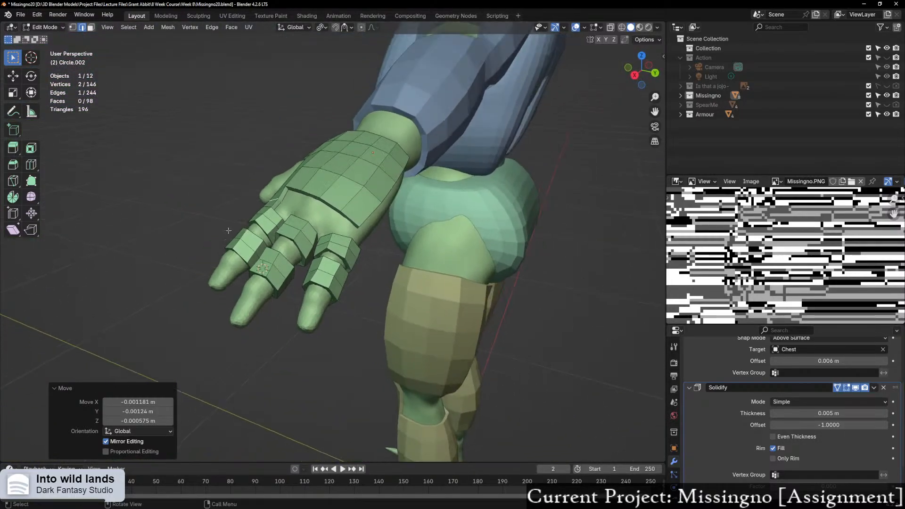
Step: Try to bridge the plate's front edges to the hand-side rings of the middle finger and the finger farthest from the thumb together
scroll(228, 230, "up", 4)
middle_click_drag(292, 231, 353, 230)
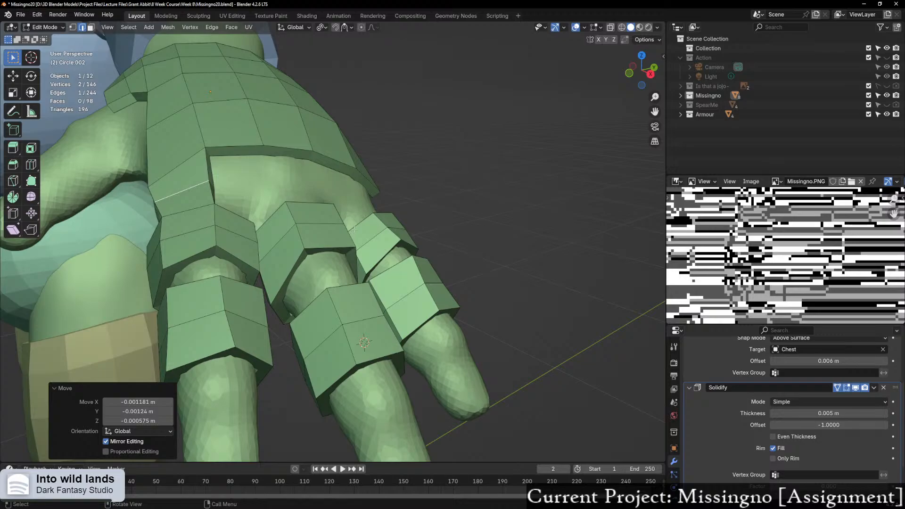
middle_click_drag(354, 230, 230, 251)
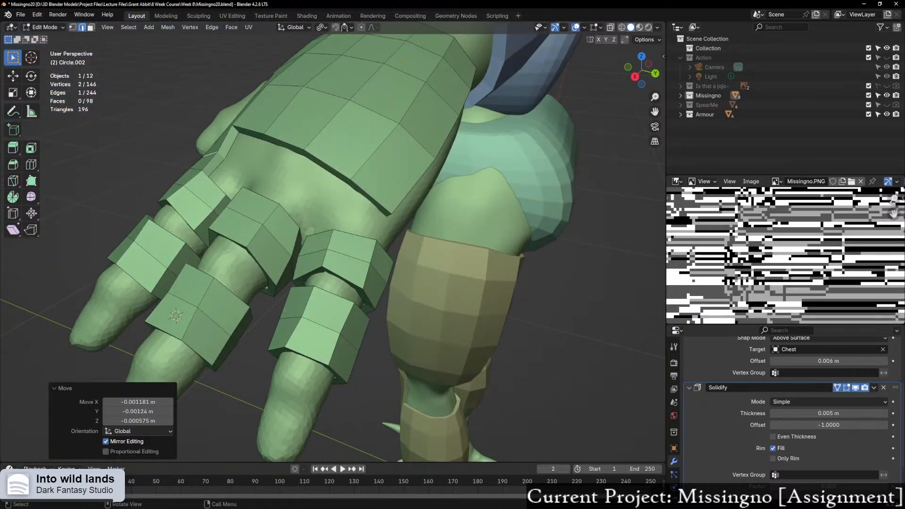
scroll(250, 244, "up", 6)
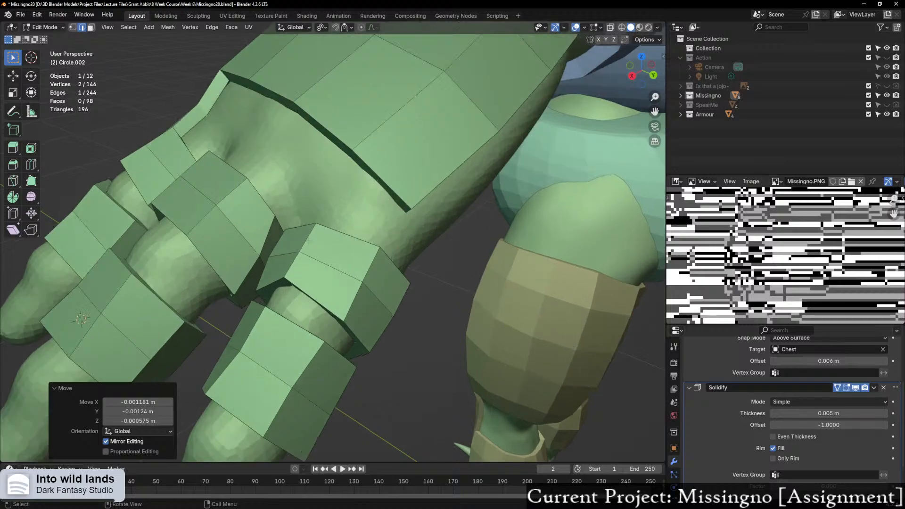
left_click(348, 235, "shift")
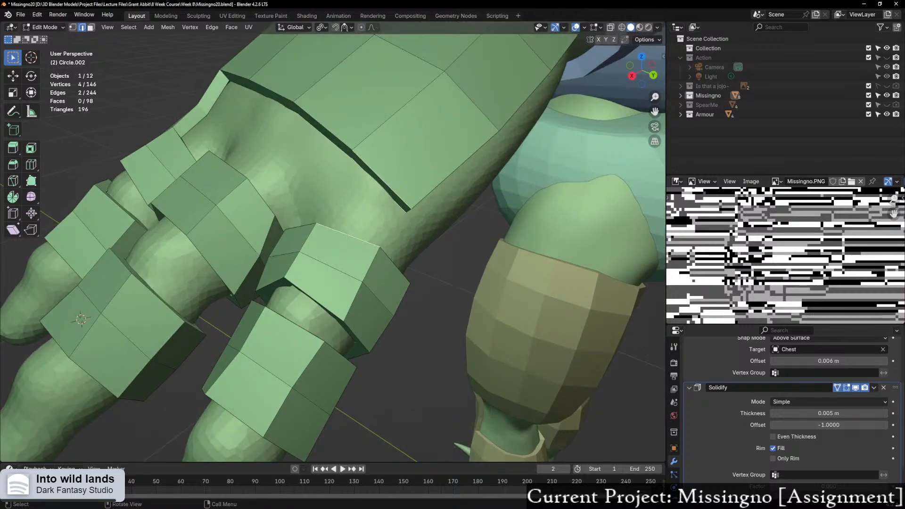
middle_click_drag(302, 135, 362, 143)
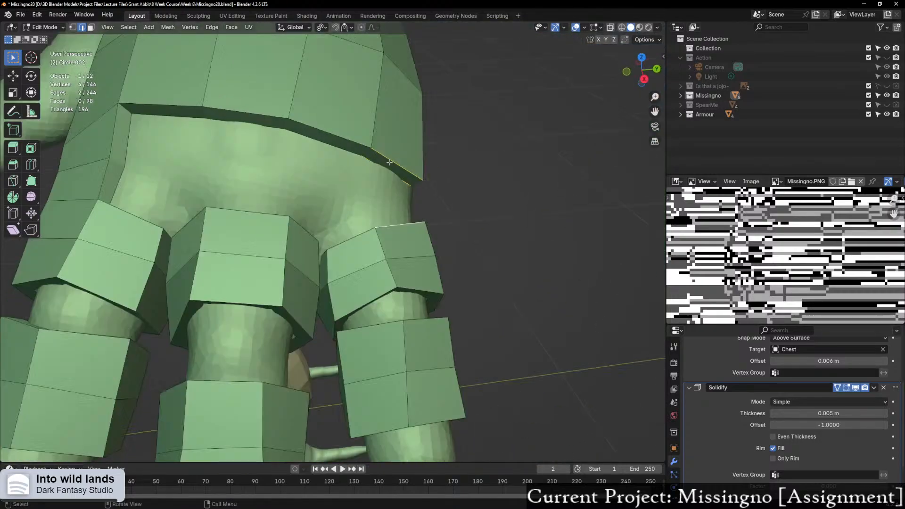
left_click(246, 114, "shift")
left_click(247, 214, "shift")
right_click(249, 194)
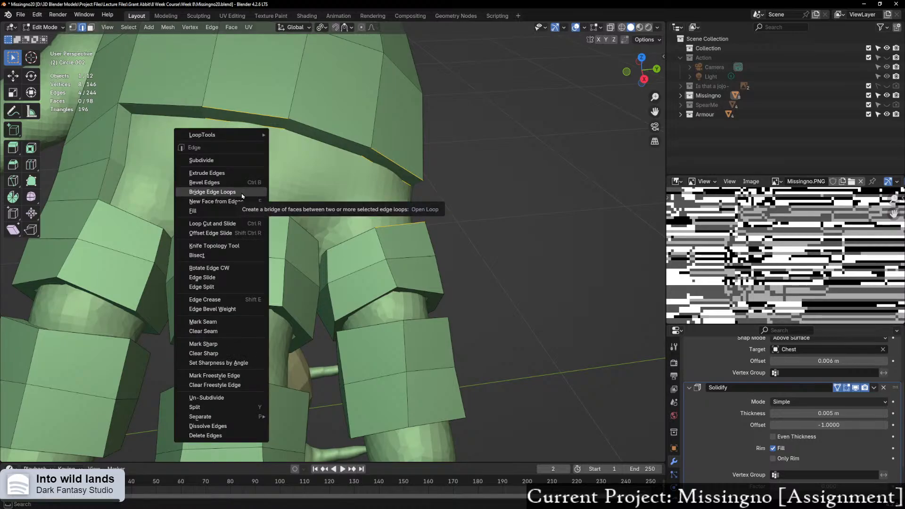
left_click(242, 194)
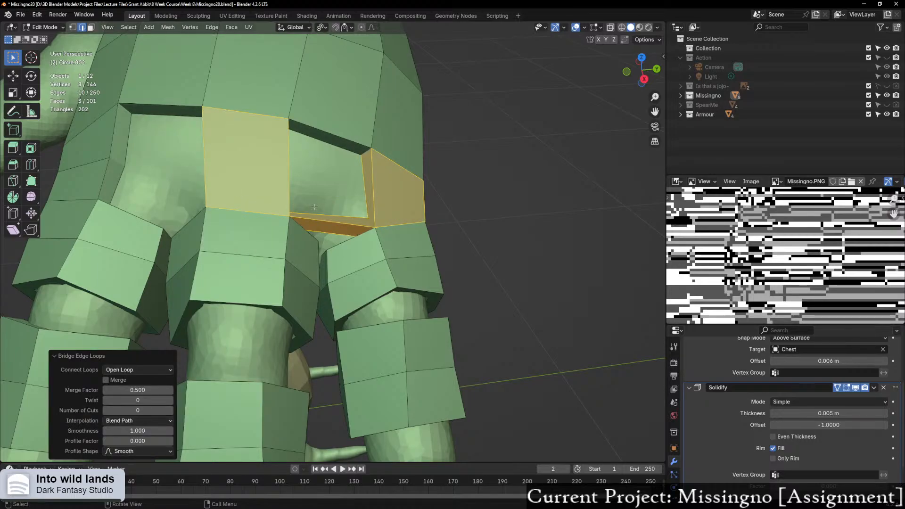
key("ctrl+z")
Step: Bridge the plate's outer front edge to the hand-side ring of the finger farthest from the thumb, using 1 cut
middle_click_drag(307, 203, 406, 220)
left_click(407, 221)
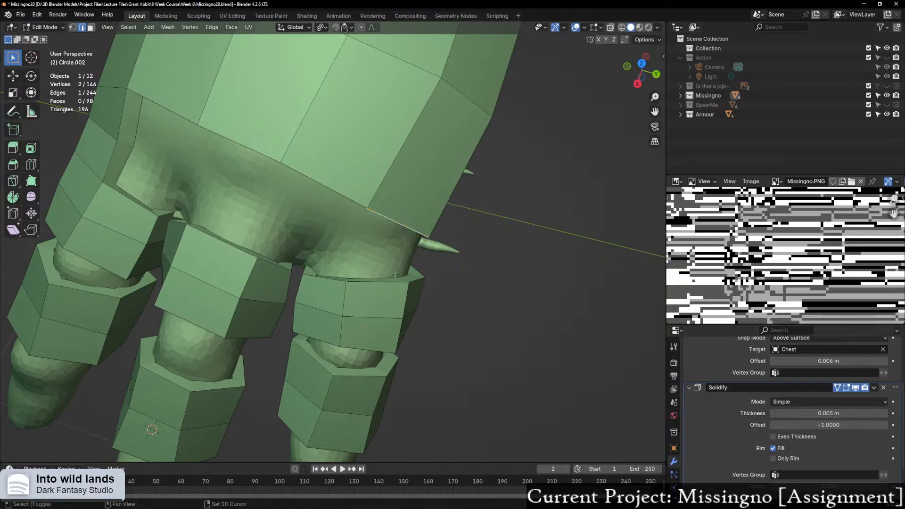
left_click(386, 282, "shift")
right_click(386, 285)
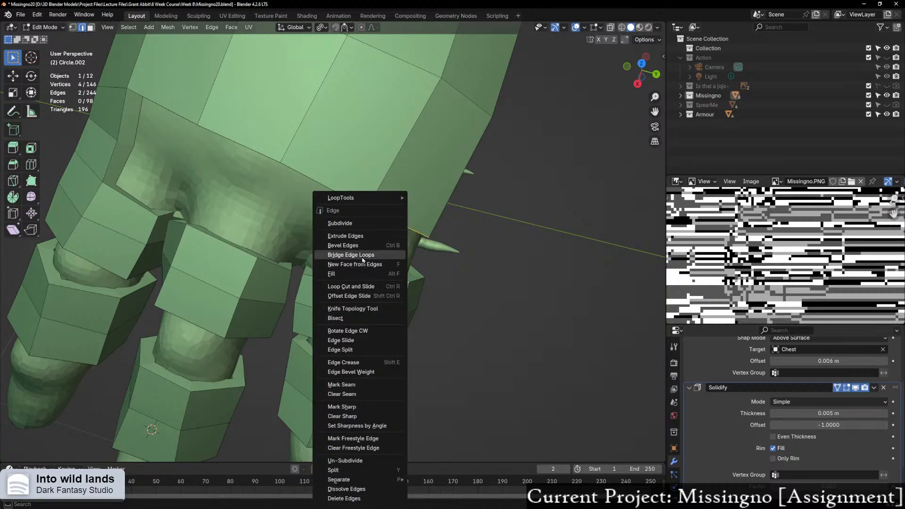
left_click(360, 255)
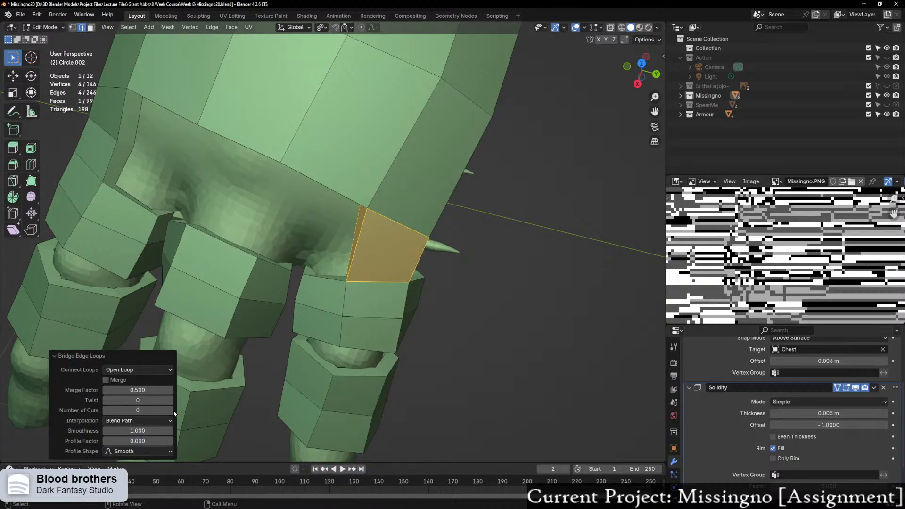
left_click(171, 410)
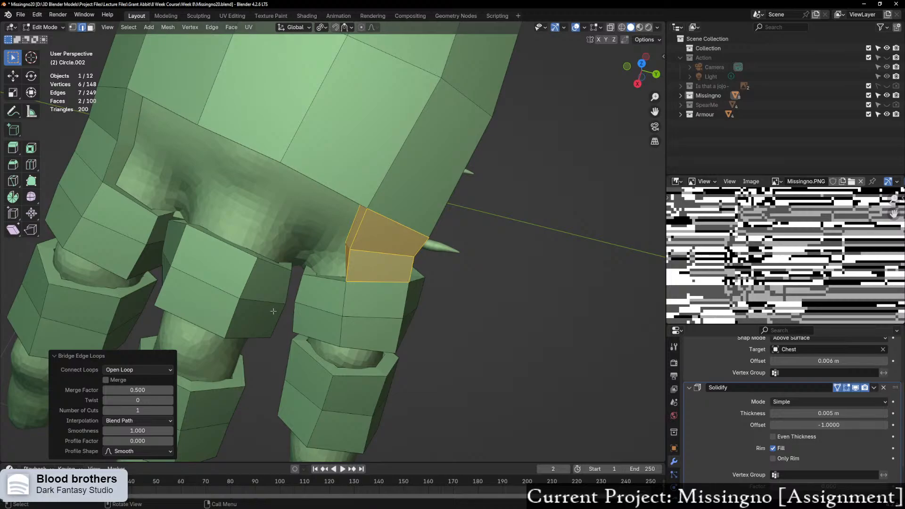
Step: Bridge the plate's central front edge to the top edge of the middle finger's hand-side ring, using 1 cut
middle_click_drag(279, 306, 317, 261)
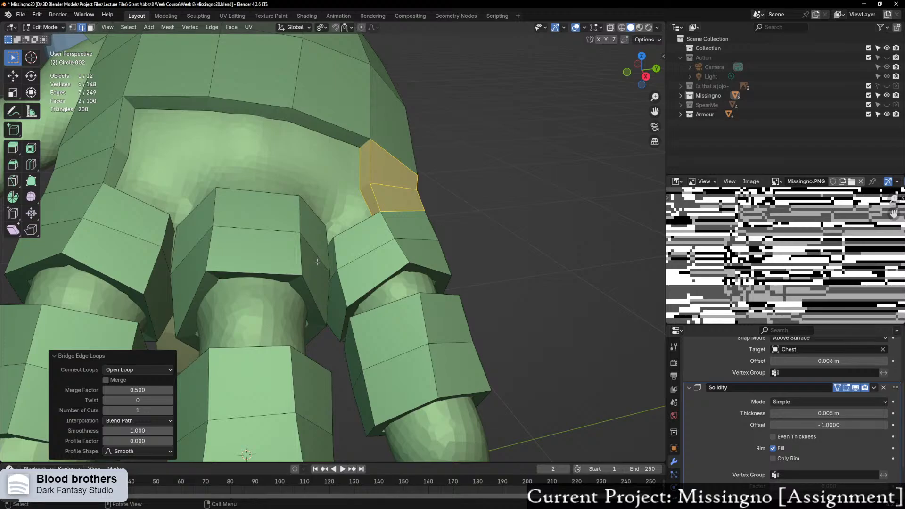
left_click(253, 89)
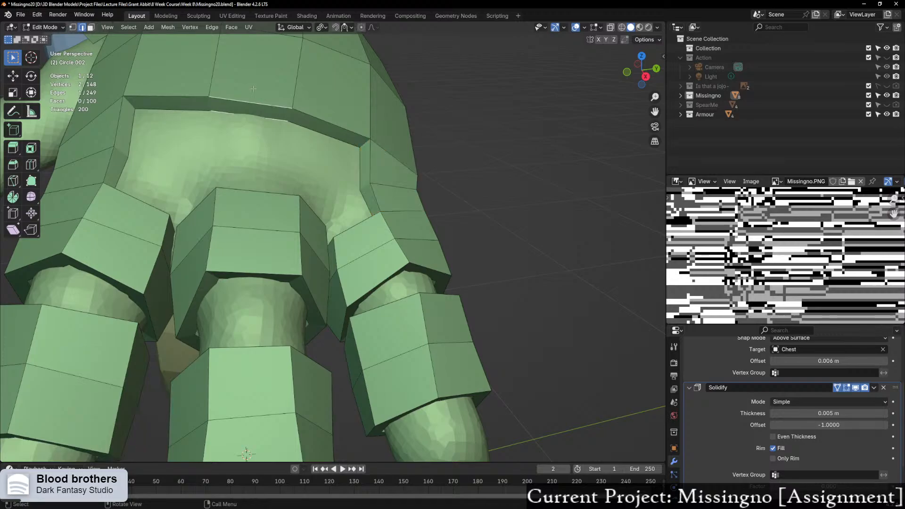
left_click(250, 201, "shift")
mouse_move(249, 201)
middle_mouse_down()
mouse_move(212, 179)
mouse_move(250, 208)
middle_mouse_up()
scroll(330, 212, "down", 1)
scroll(332, 210, "up", 2)
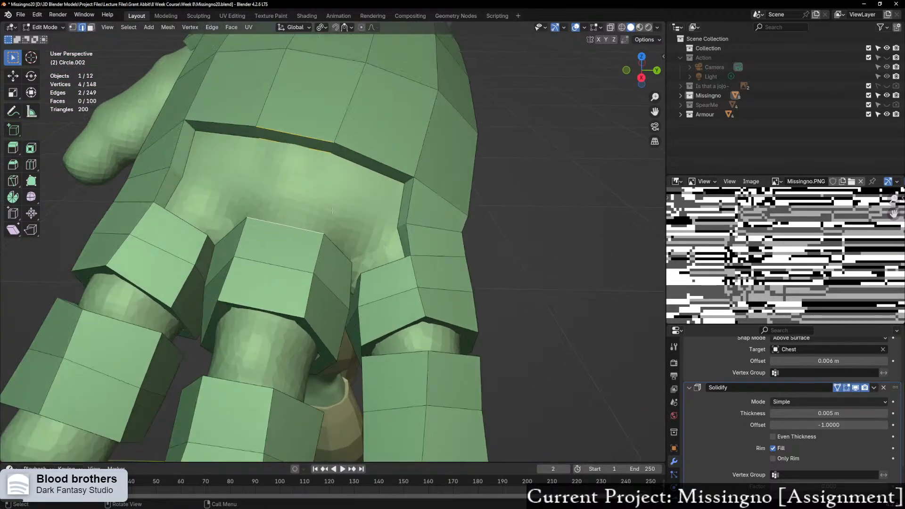
middle_click_drag(332, 212, 349, 220)
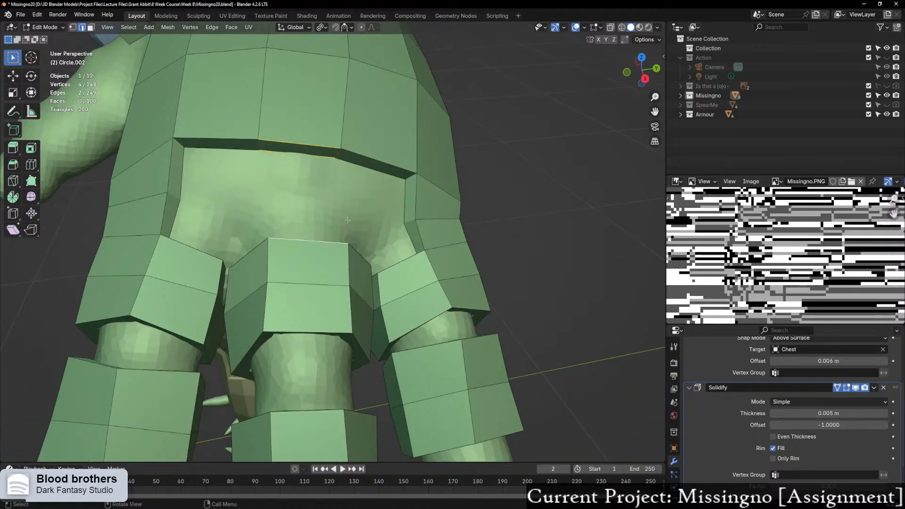
middle_click_drag(346, 222, 319, 235)
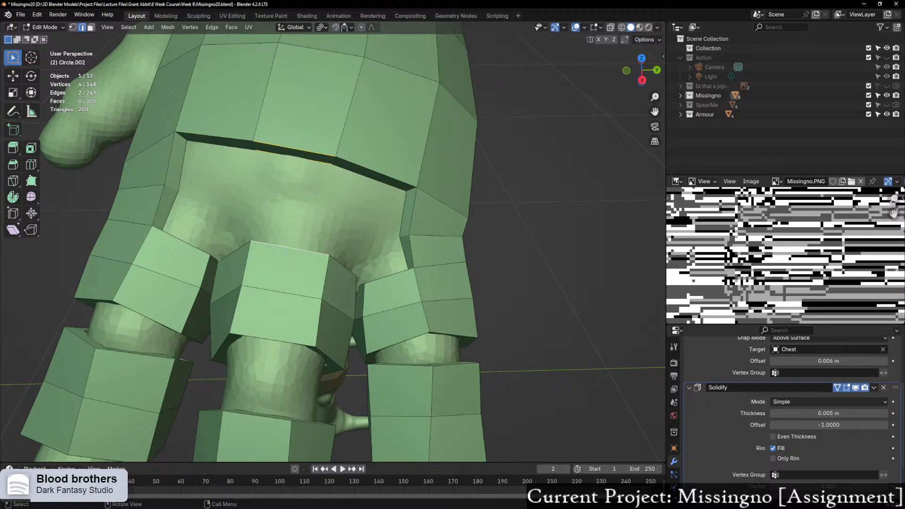
right_click(281, 183)
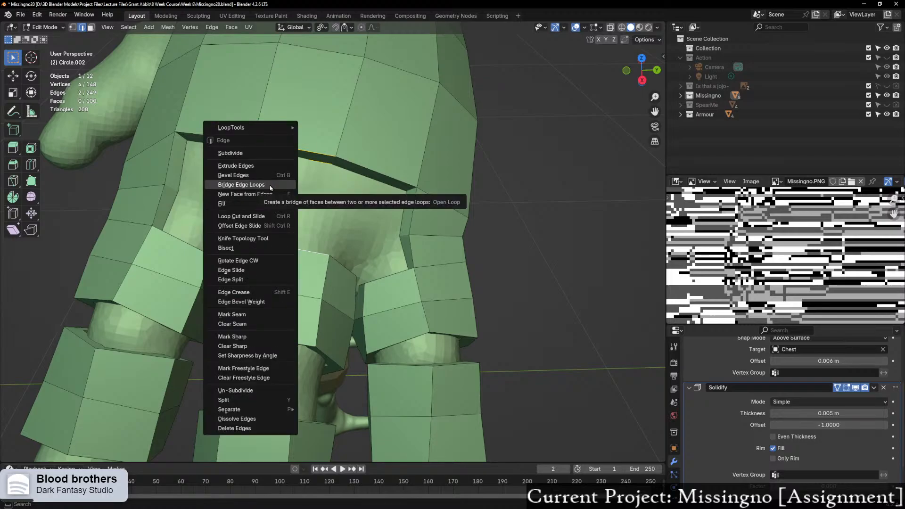
left_click(252, 184)
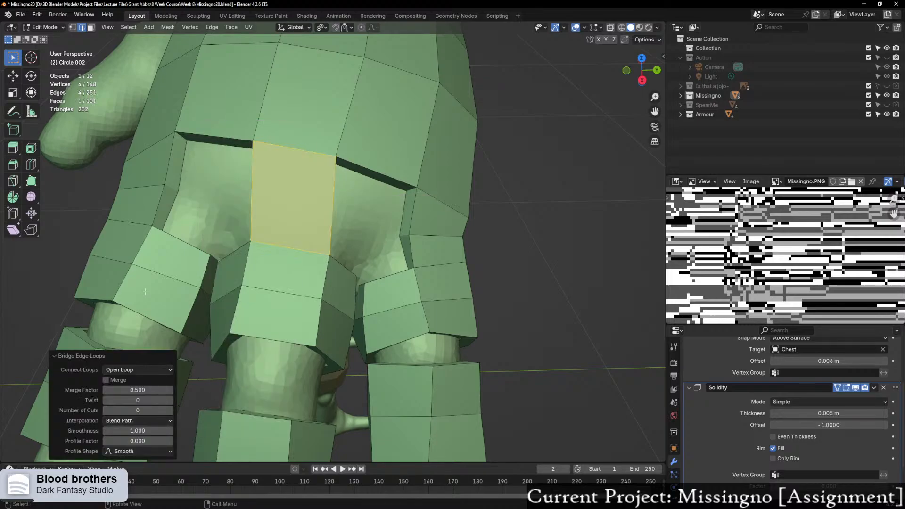
left_click(170, 410)
scroll(302, 325, "down", 6)
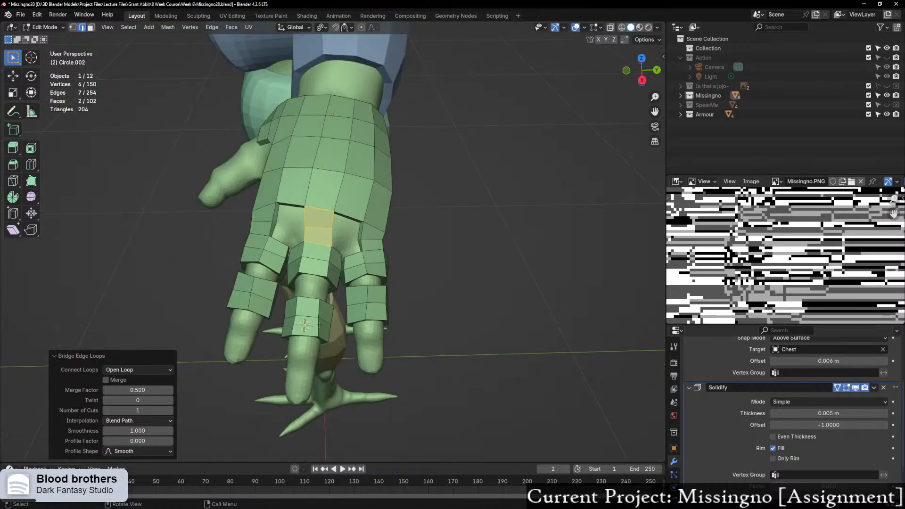
Step: Add one centred lengthwise loop cut through the hand plate above each of the two gaps between the fingers
middle_click_drag(307, 322, 285, 309)
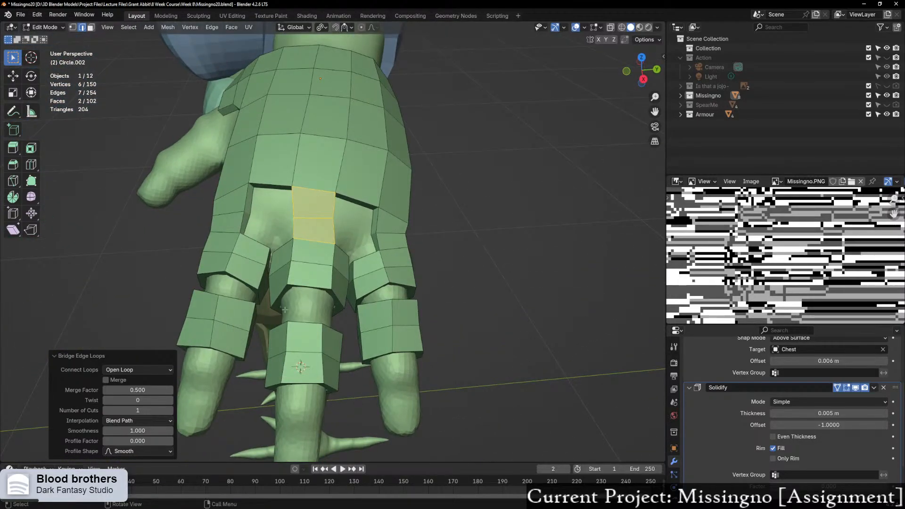
scroll(274, 173, "up", 1)
key("ctrl+r")
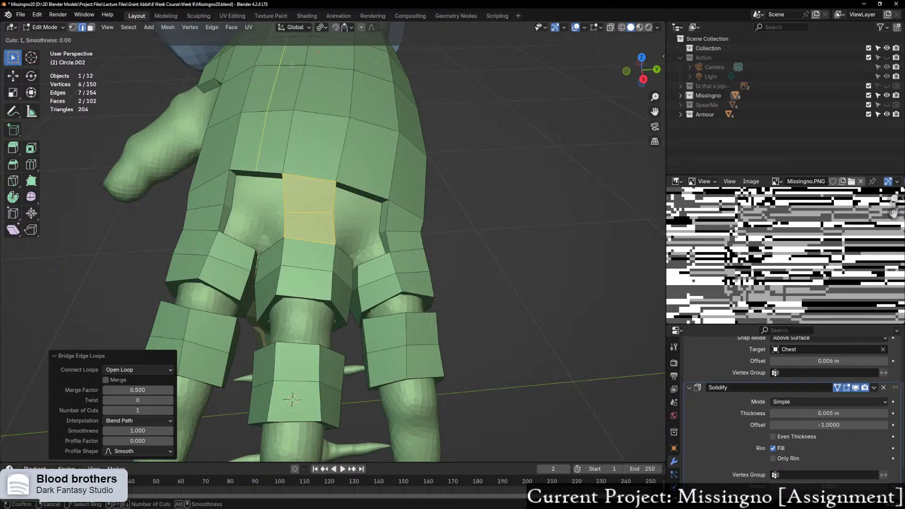
left_click(290, 65)
right_click(292, 65)
key("ctrl+r")
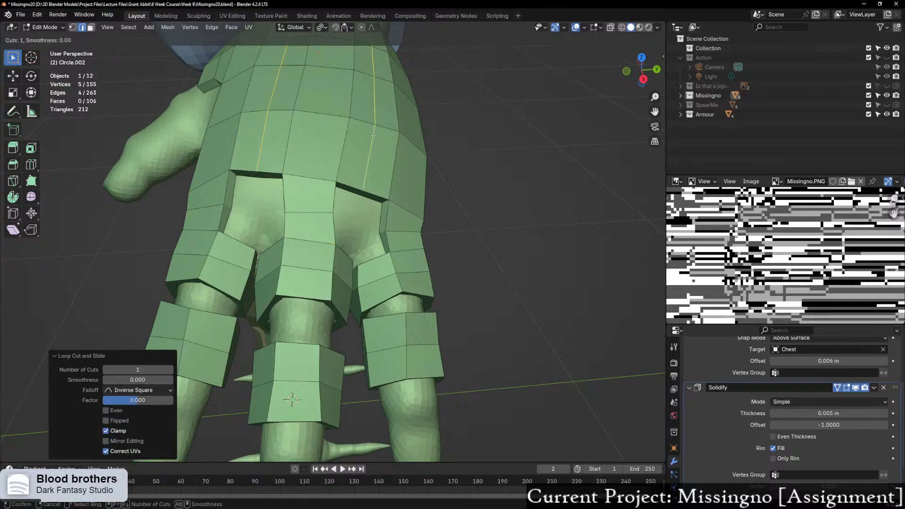
left_click(373, 135)
right_click(373, 135)
Step: Slide the two new rim vertices above the finger gaps toward the wrist by a factor of about 0.345
key("1")
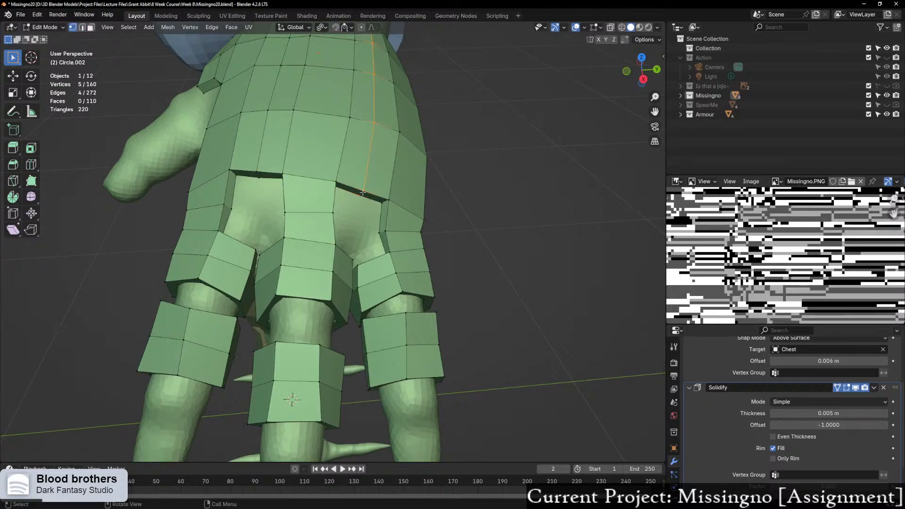
left_click(363, 191)
left_click(258, 174, "shift")
key("shift+v")
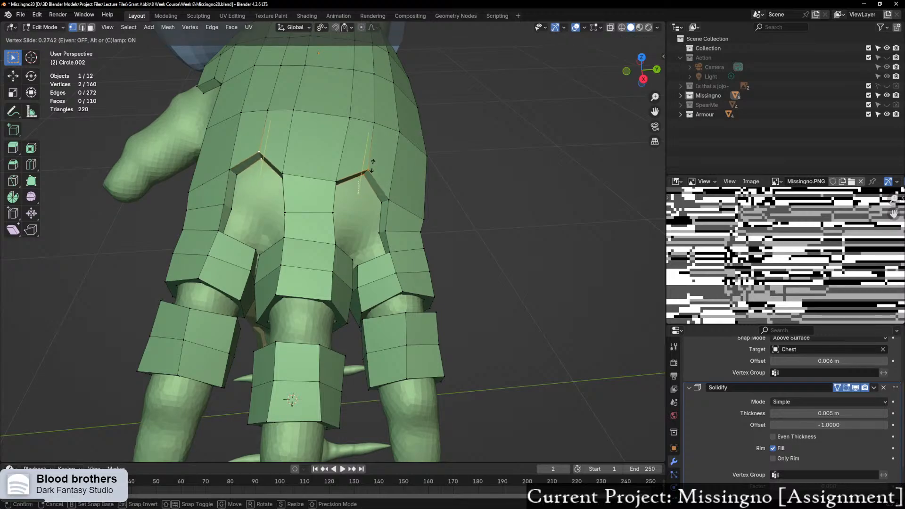
left_click(372, 165)
middle_click_drag(372, 165, 342, 229)
scroll(330, 230, "up", 1)
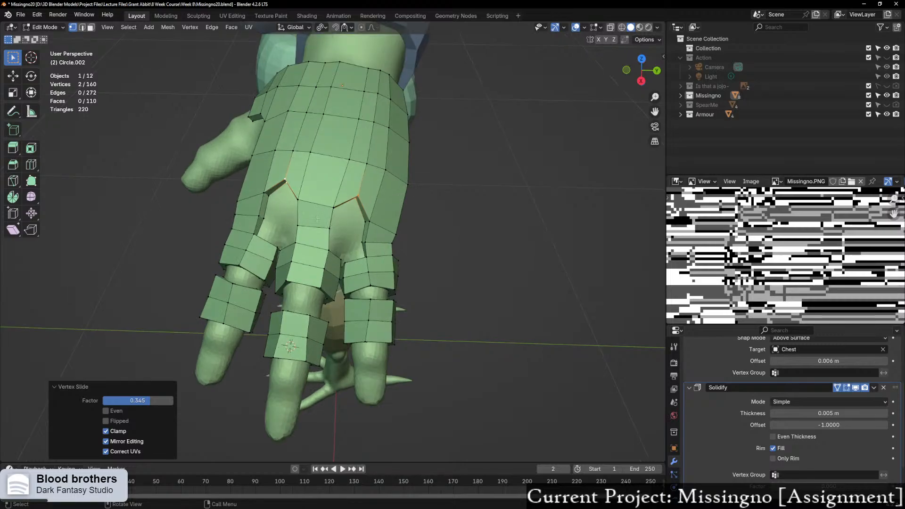
middle_click_drag(229, 230, 266, 220)
scroll(267, 220, "up", 2)
left_click(298, 190)
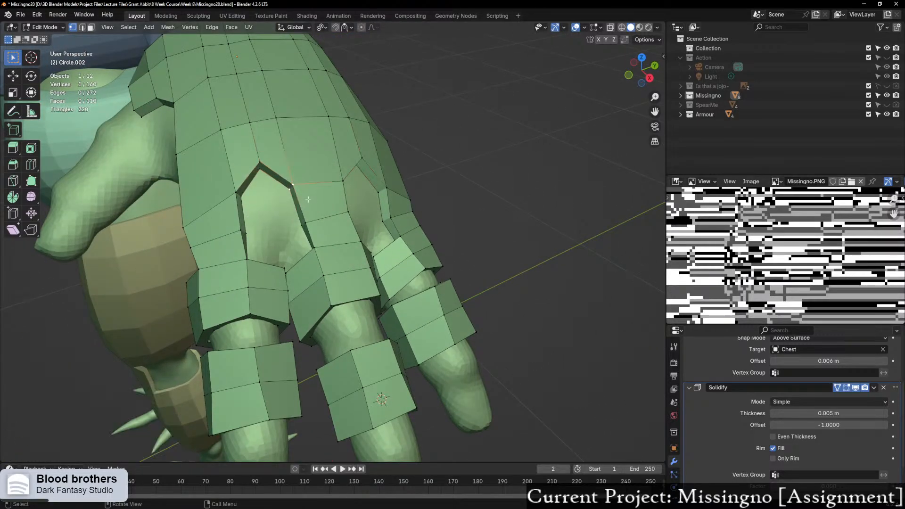
key("g")
key("g")
right_click(303, 194)
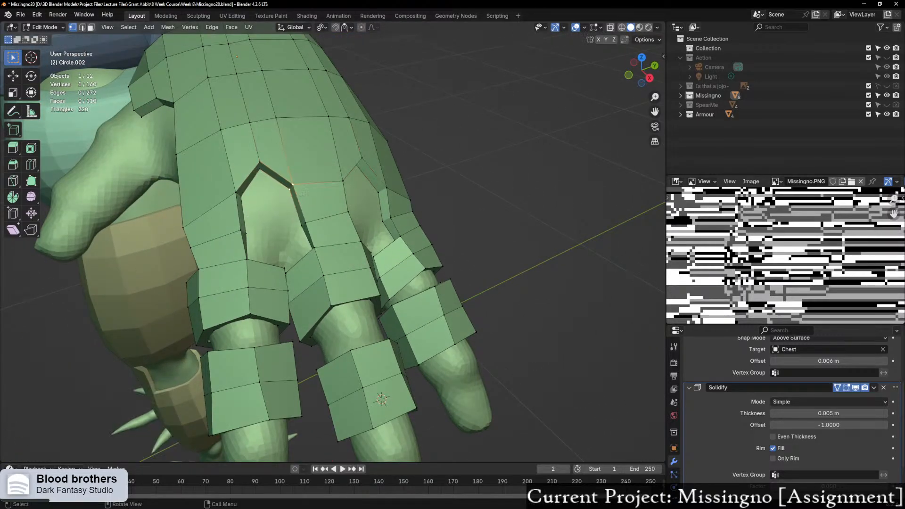
Step: Slide the two corner vertices flanking the thumb-side finger gap along its rim toward the gap's peak
left_click(238, 194)
key("g")
key("g")
right_click(275, 191)
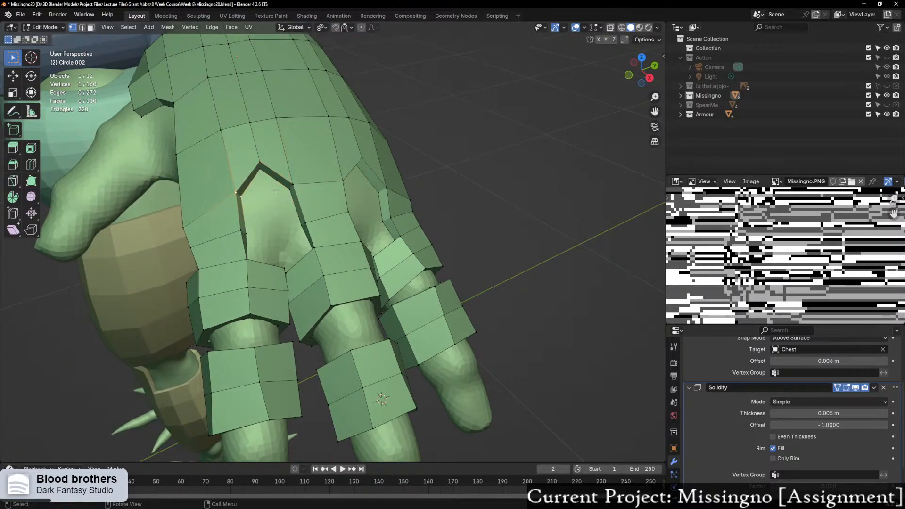
key("g")
key("g")
left_click(247, 186)
left_click(288, 182)
key("g")
key("g")
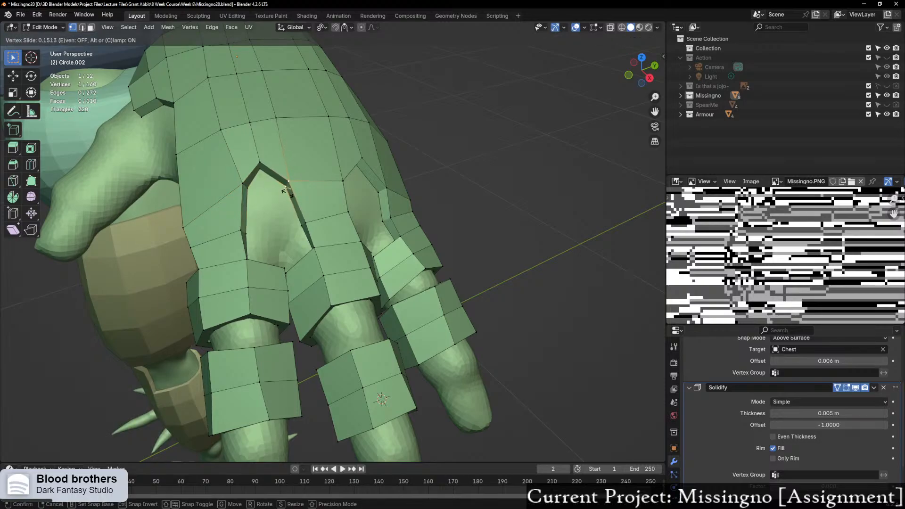
left_click(324, 241)
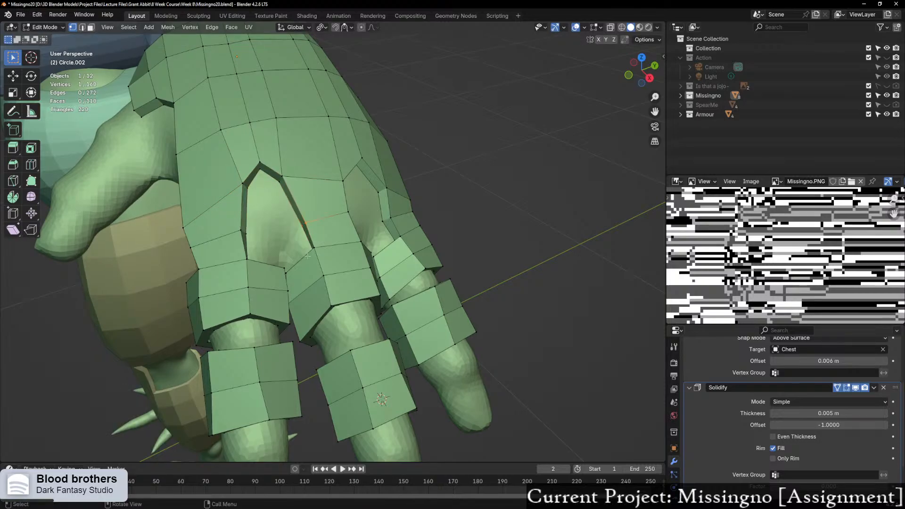
middle_click_drag(302, 246, 269, 243)
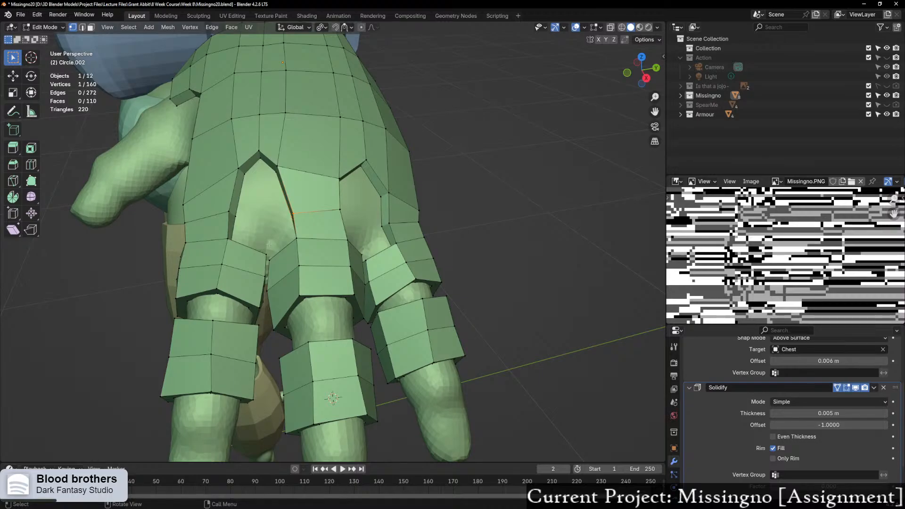
Step: Slide the outer finger gap's two flanking corner vertices toward the wrist to narrow its peak, the outer one by a factor of 0.300
middle_click_drag(545, 289, 415, 249)
scroll(402, 248, "up", 2)
left_click(336, 170)
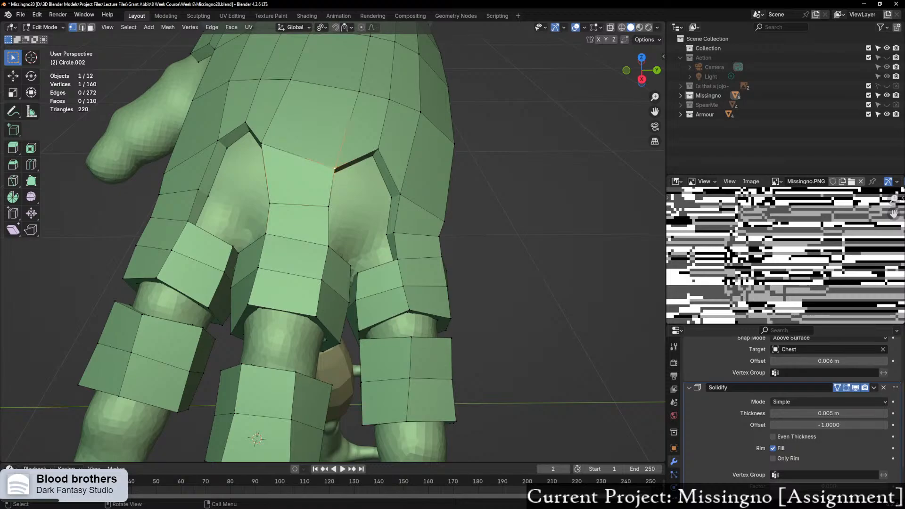
key("g")
key("g")
left_click(374, 178)
left_click(398, 195)
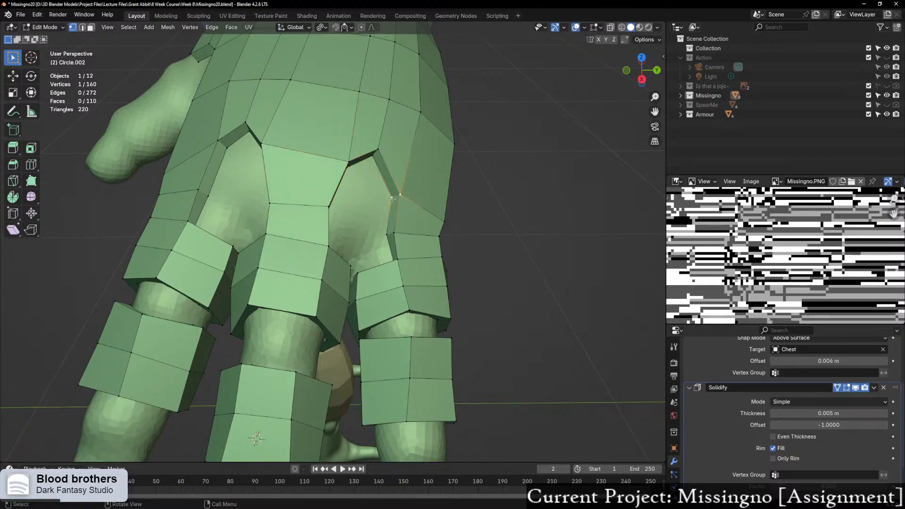
key("g")
key("g")
left_click(394, 185)
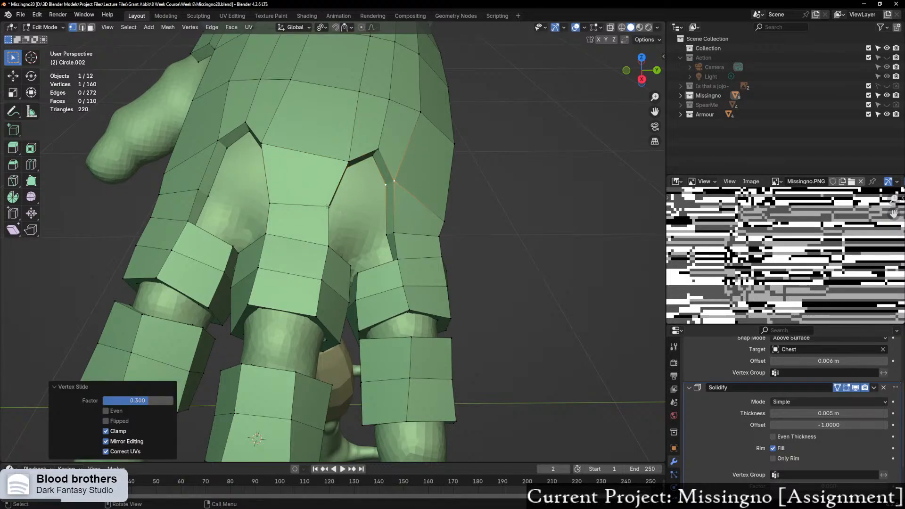
Step: Nudge the plate vertex at the base of the middle finger, on its outer-gap side, slightly outward
left_click(338, 212)
key("g")
left_click(339, 212)
Step: Slide the middle-finger corner vertex of the thumb-side gap across the plate by a factor of about 0.102
middle_click_drag(340, 213, 388, 222)
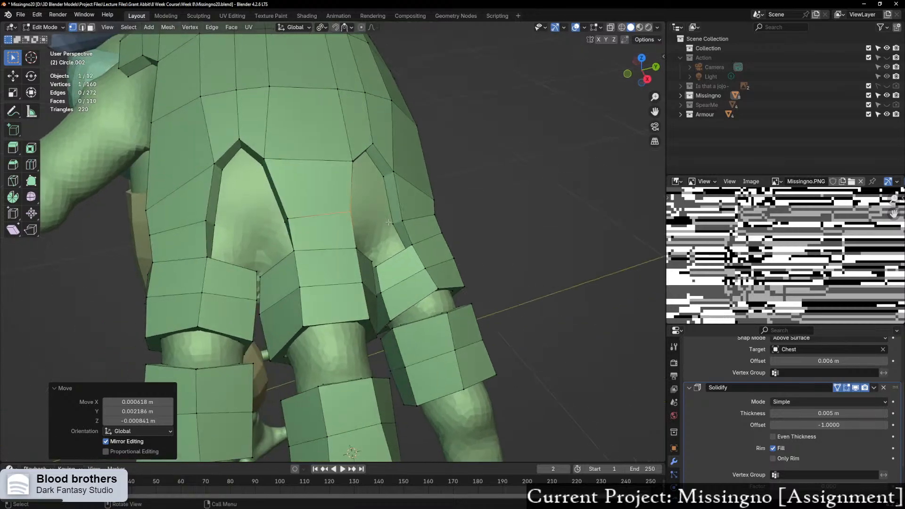
middle_click_drag(292, 188, 290, 198)
left_click(291, 199)
key("g")
key("g")
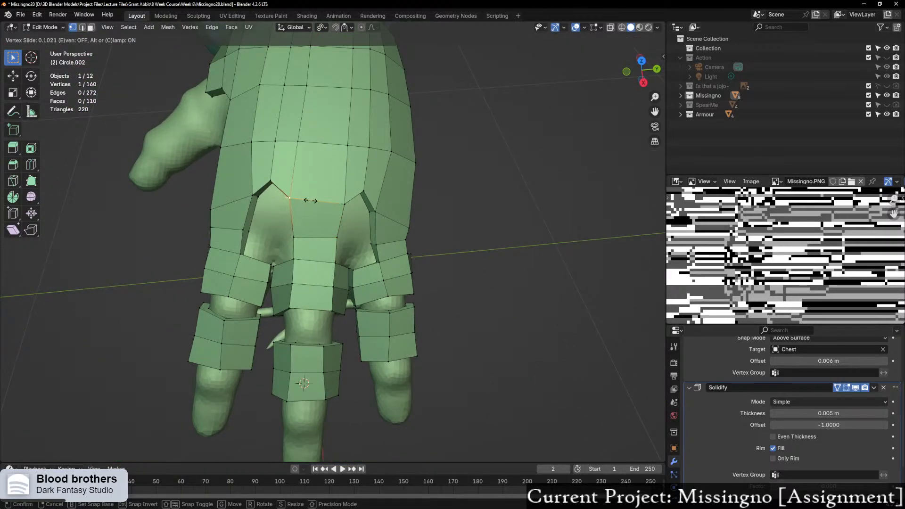
left_click(306, 200)
Step: Slide the knuckle vertex above the outermost finger toward the hand's outer edge by a factor of about 0.197
scroll(396, 231, "down", 2)
middle_click_drag(397, 232, 395, 200)
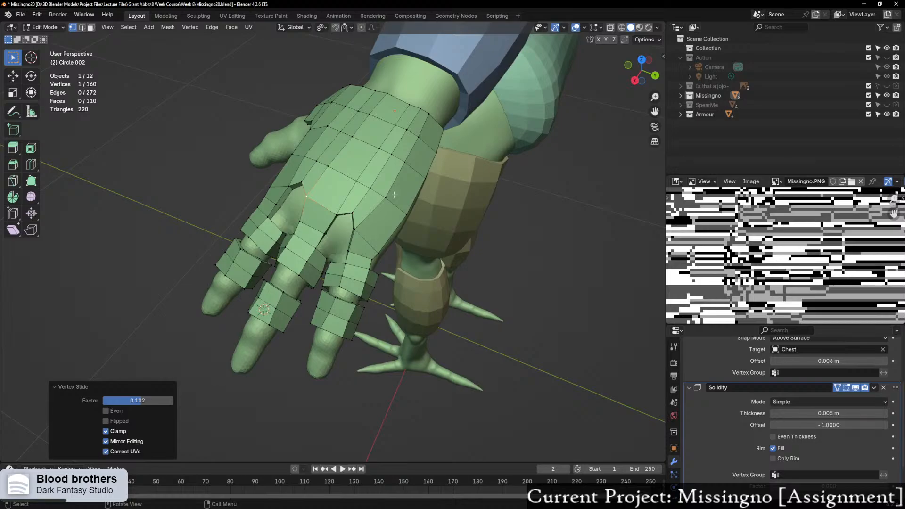
left_click(410, 175)
key("g")
key("g")
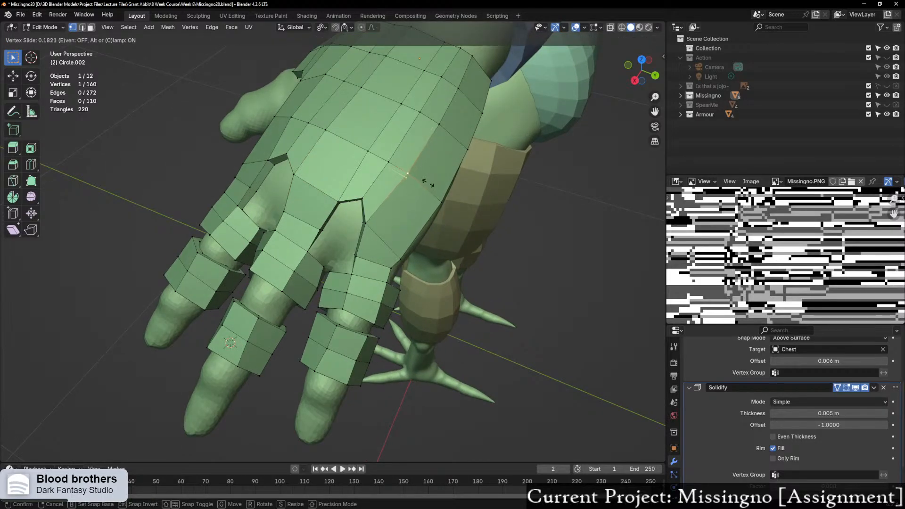
left_click(427, 184)
Step: Slide the rim vertex at the base of the finger nearest the thumb outward by a factor of about 0.161
scroll(415, 188, "down", 4)
middle_click_drag(384, 193, 524, 165)
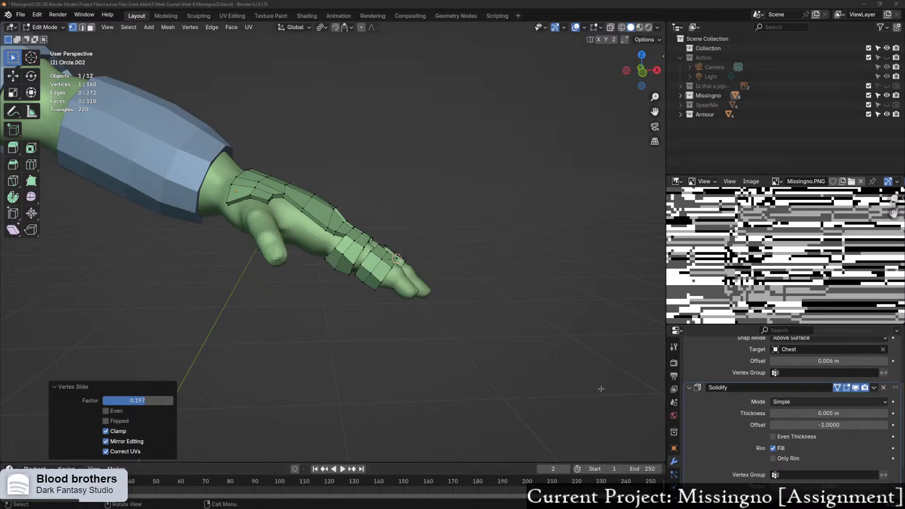
middle_click_drag(598, 443, 453, 356)
scroll(472, 388, "up", 4)
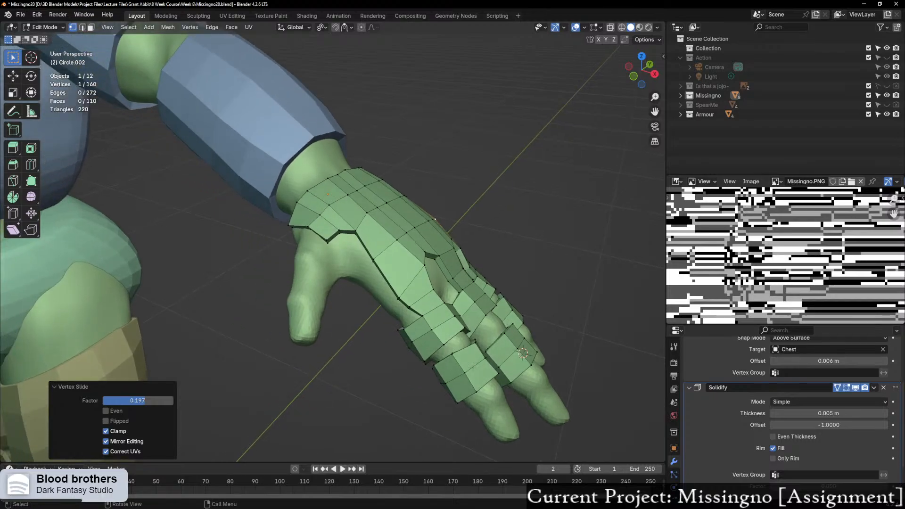
scroll(471, 347, "up", 3)
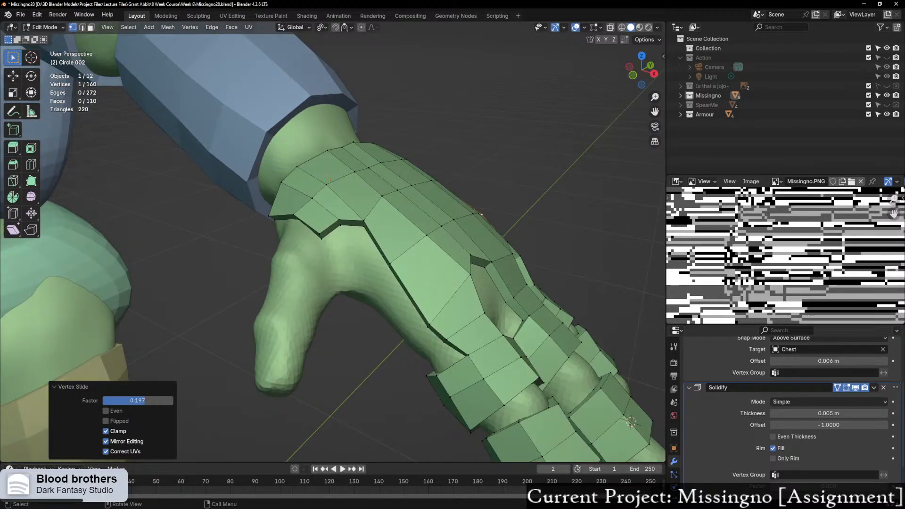
left_click(469, 356)
key("shift+v")
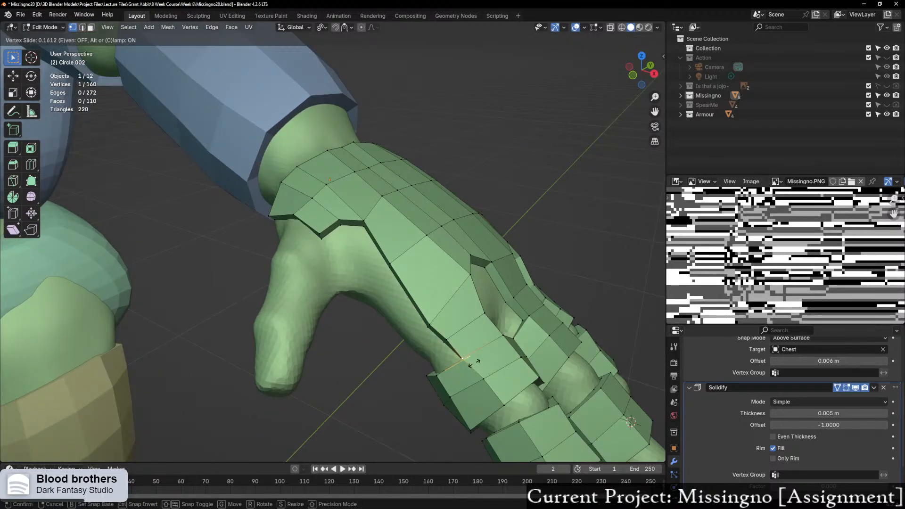
left_click(474, 362)
Step: Place the 3D cursor on the thumb and add a six-vertex circle with a 1 m radius there
middle_click_drag(481, 358, 370, 340)
scroll(422, 400, "down", 3)
scroll(471, 296, "down", 4)
scroll(437, 303, "up", 4)
scroll(386, 350, "up", 2)
scroll(387, 350, "down", 1)
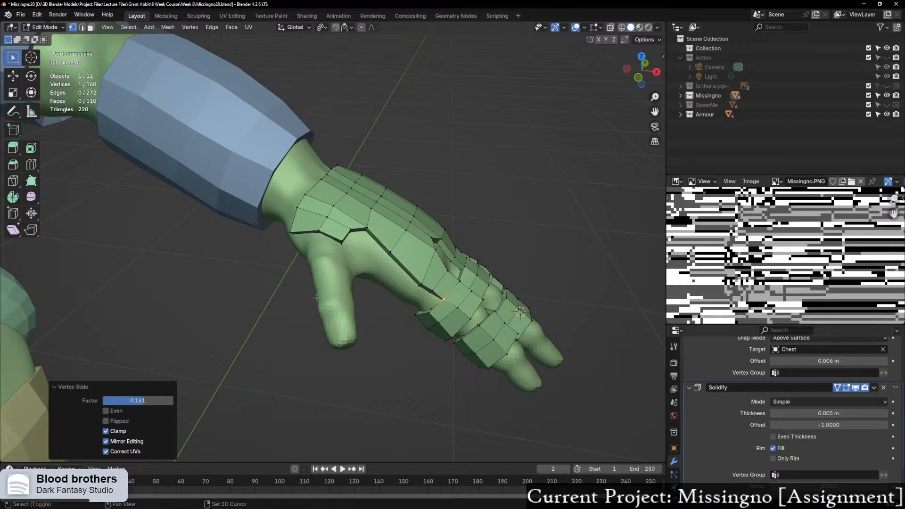
right_click(334, 291, "shift")
key("shift+a")
left_click(326, 313)
Step: Turn off the Shrinkwrap modifier's display in the viewport
middle_click_drag(330, 320, 384, 313)
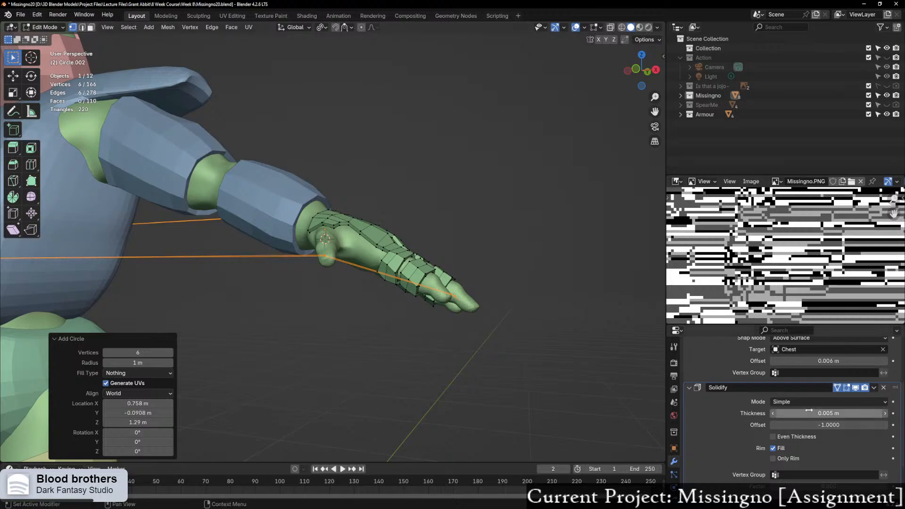
scroll(871, 408, "up", 3)
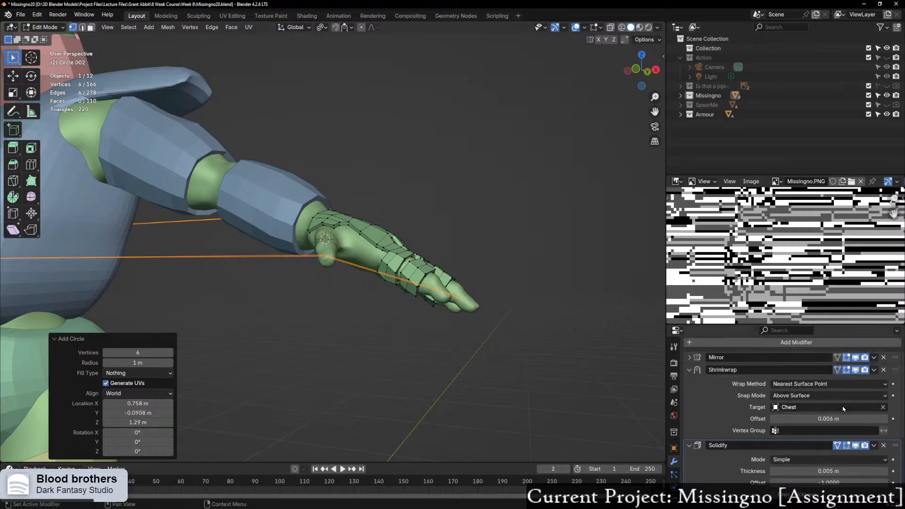
left_click(855, 370)
Step: Scale the new circle uniformly to 0.1
middle_click_drag(345, 393, 340, 412)
scroll(340, 412, "down", 6)
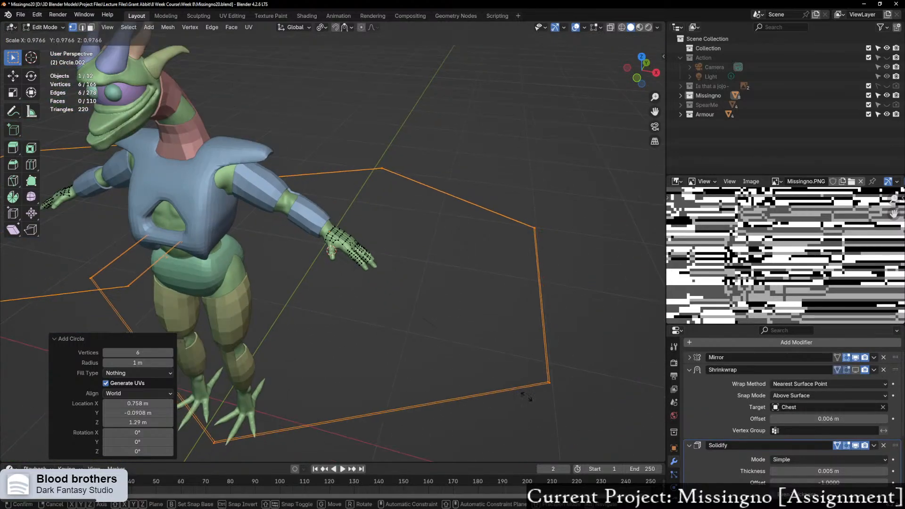
key("s")
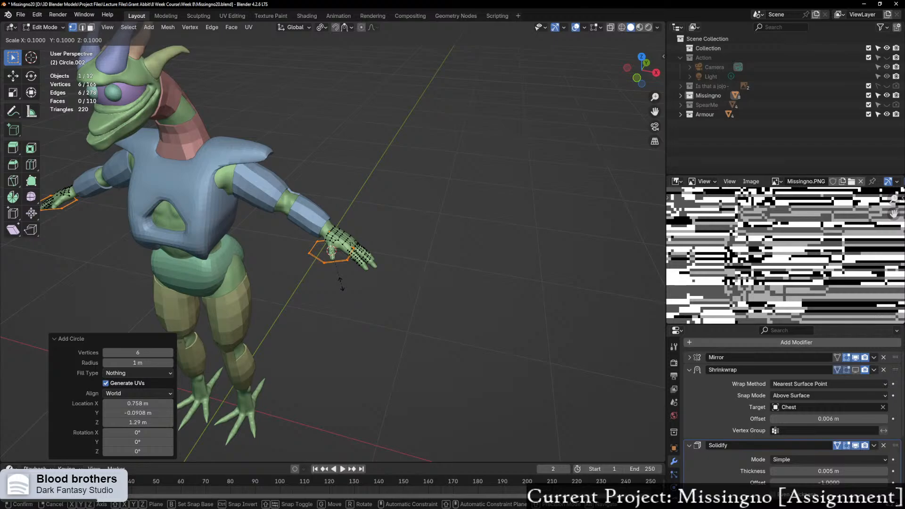
left_click(341, 283)
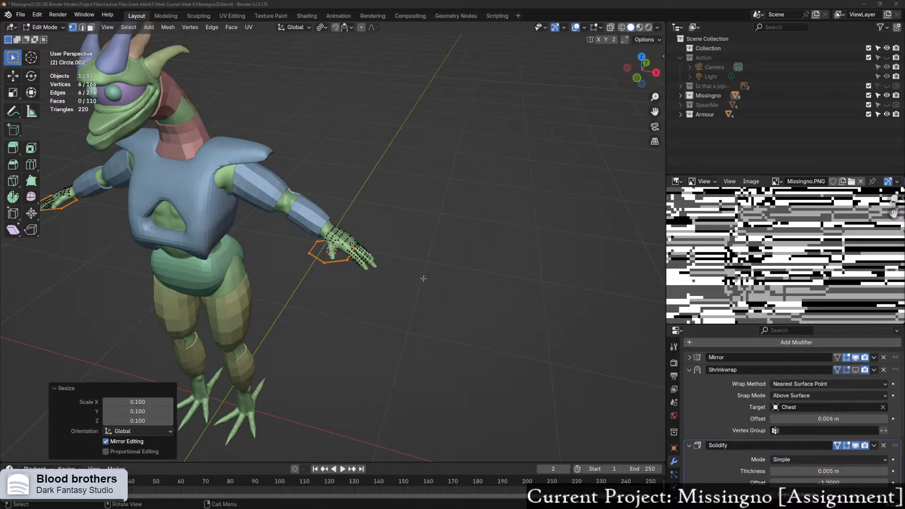
Step: Rotate the circle at the thumb by -80° around the global X axis
scroll(424, 273, "up", 3)
middle_click_drag(425, 283, 490, 280)
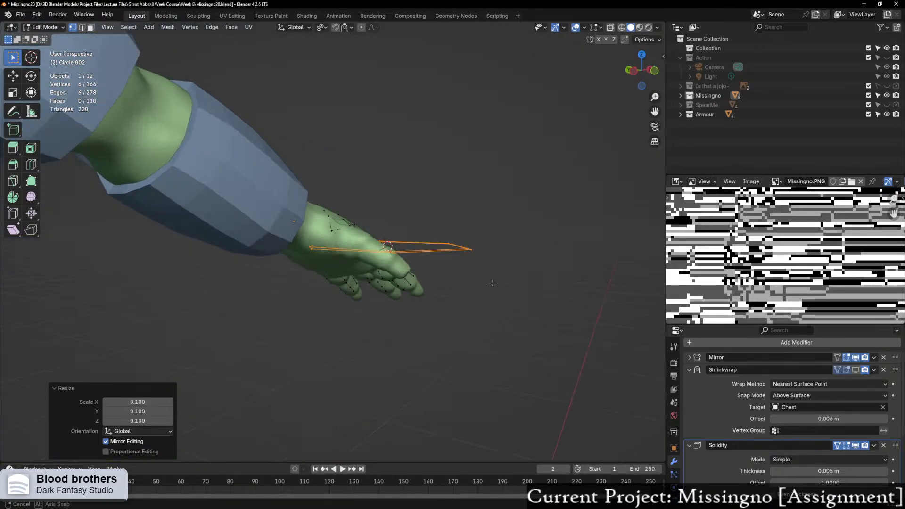
key("r")
key("x")
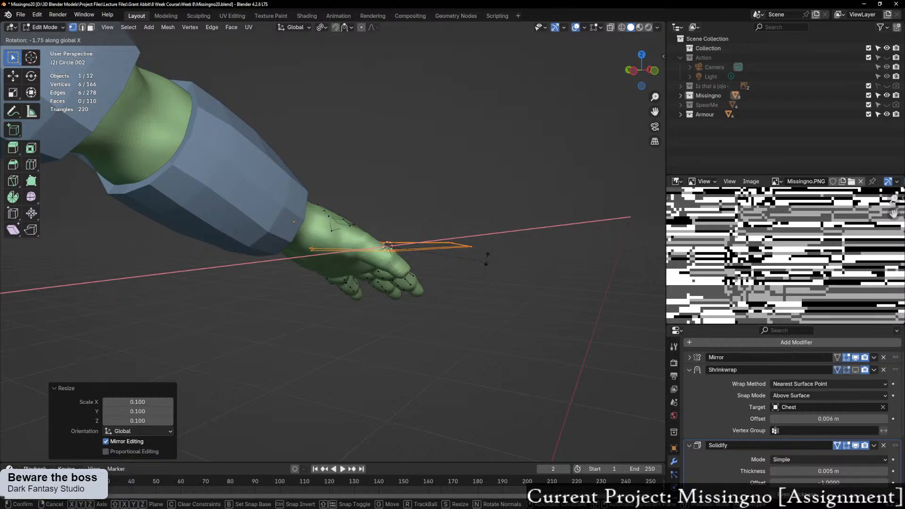
left_click(418, 164, "ctrl")
Step: Rotate the thumb circle by 10° around the global Z axis
middle_click_drag(437, 210, 402, 292)
scroll(415, 271, "up", 1)
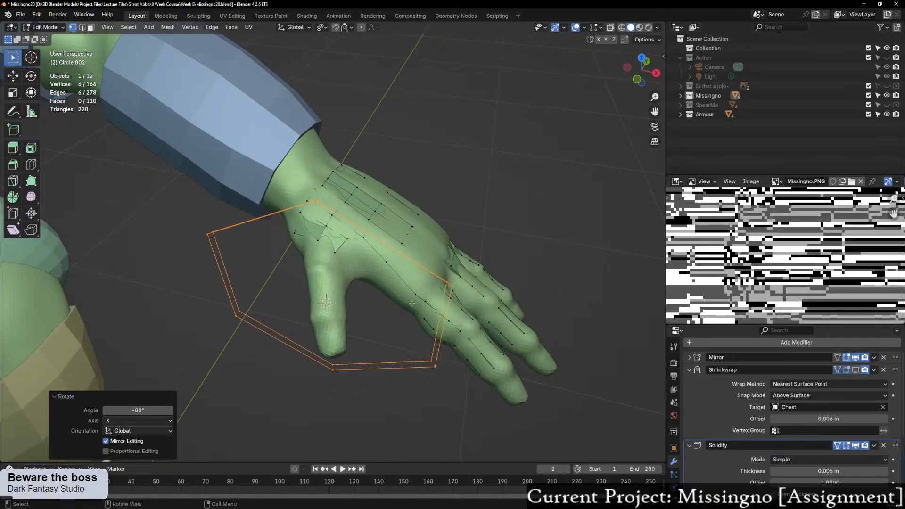
key("r")
key("z")
left_click(420, 285)
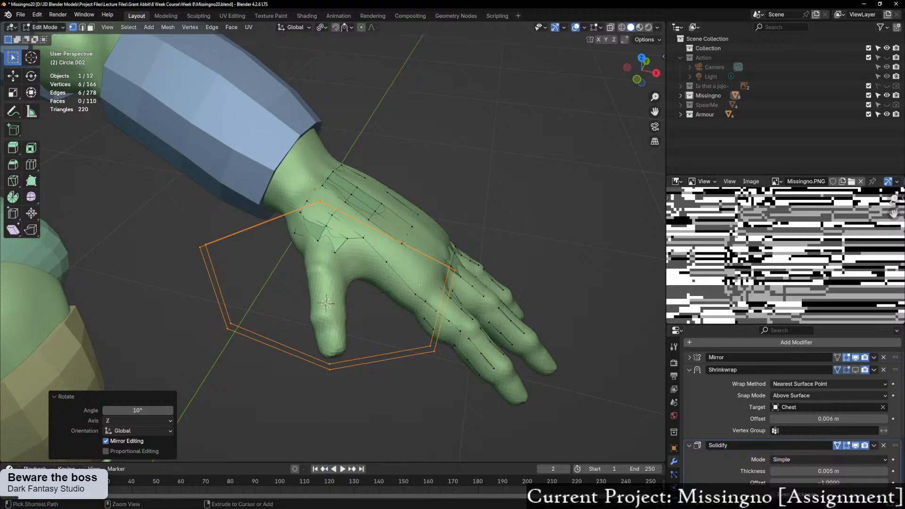
Step: Scale the thumb circle uniformly to 0.3 so it fits closely around the thumb
key("s")
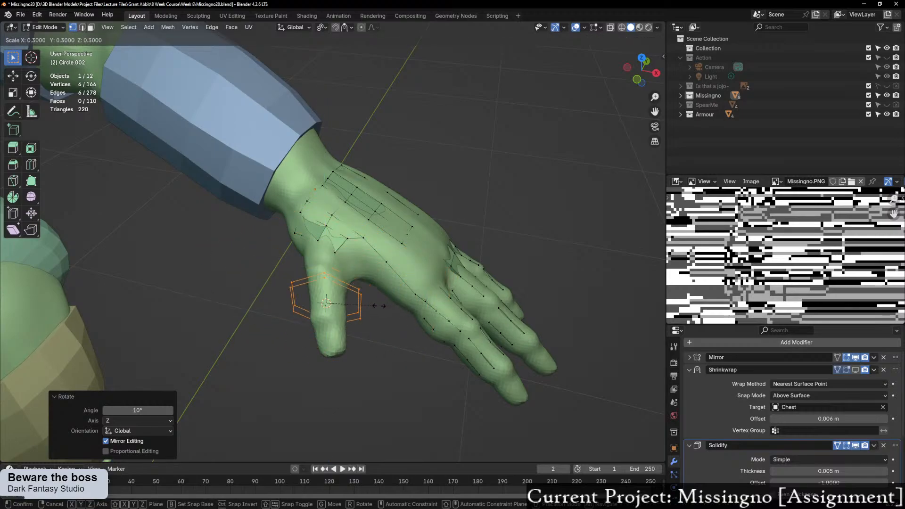
left_click(379, 306)
middle_click_drag(379, 306, 354, 244)
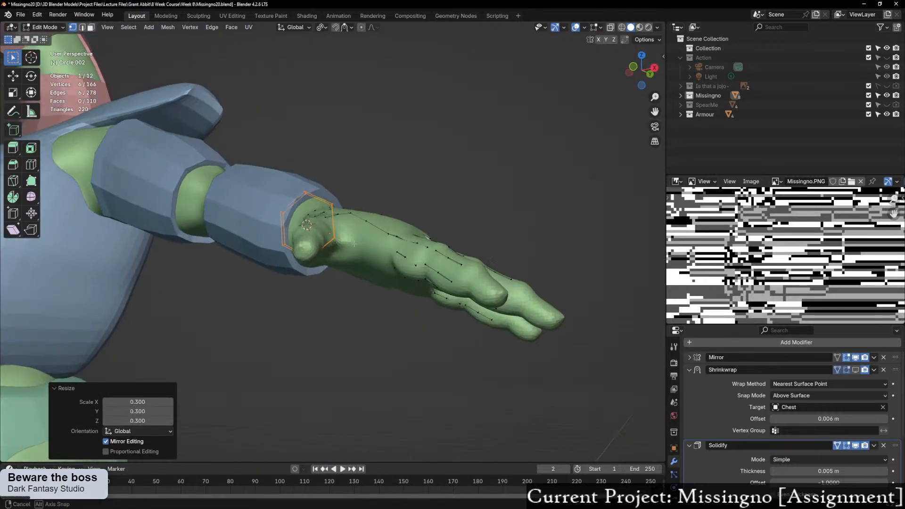
Step: Move the thumb circle about 0.013 m down along the global Z axis
scroll(354, 243, "up", 3)
key("g")
key("z")
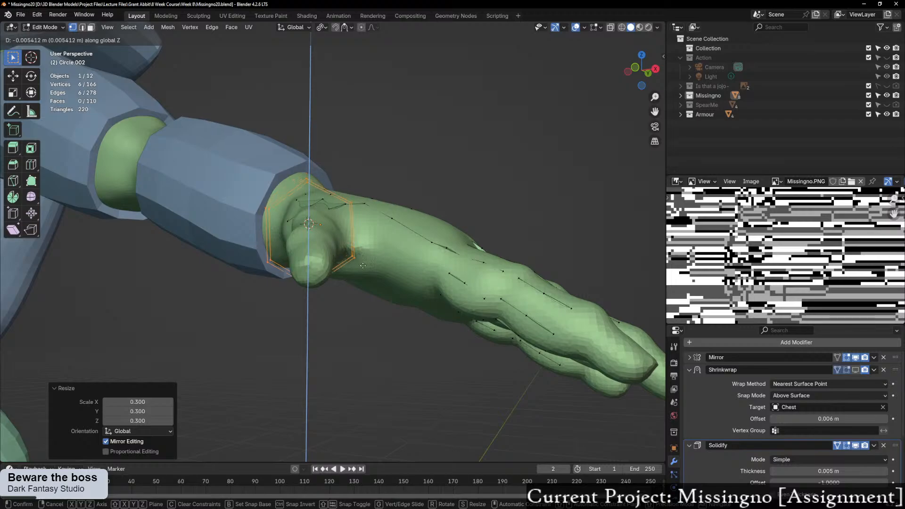
left_click(362, 275)
Step: Rotate the thumb circle by 25° around the view axis, seen facing the thumb
middle_click_drag(352, 274, 452, 297)
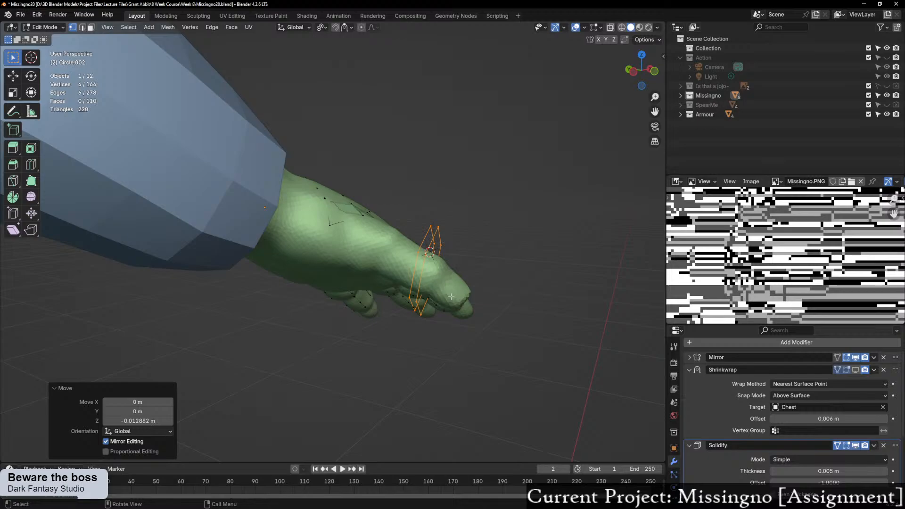
middle_click_drag(428, 151, 344, 143)
scroll(361, 163, "up", 1)
key("r")
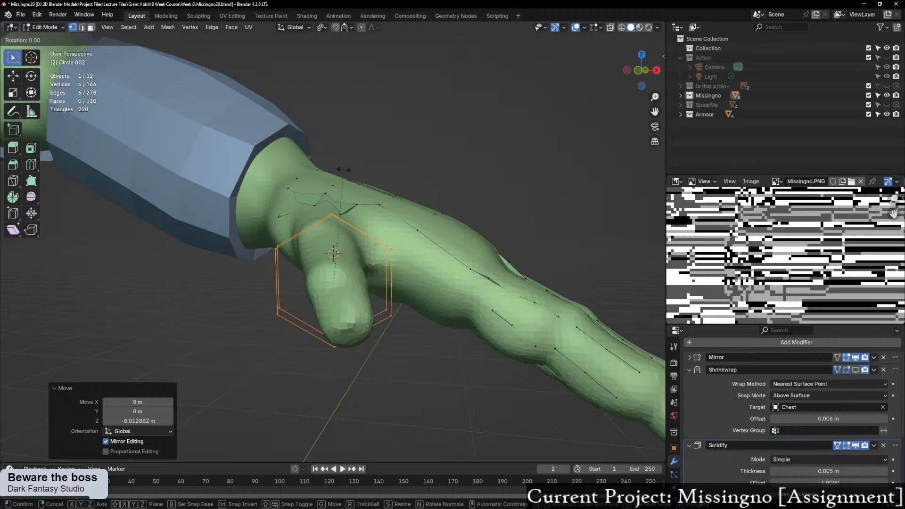
left_click(385, 197)
Step: Rotate the thumb circle by 15° around the global Z axis
middle_click_drag(386, 197, 415, 333)
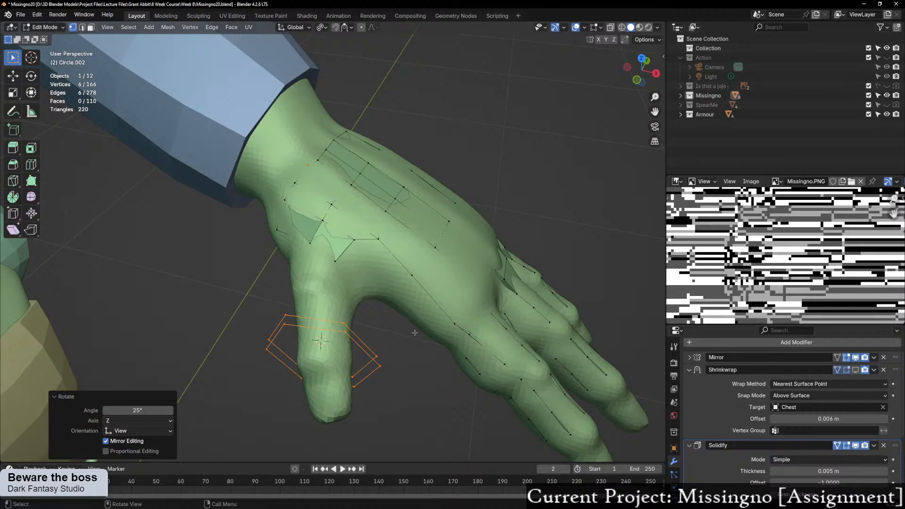
key("r")
key("z")
left_click(417, 307, "ctrl")
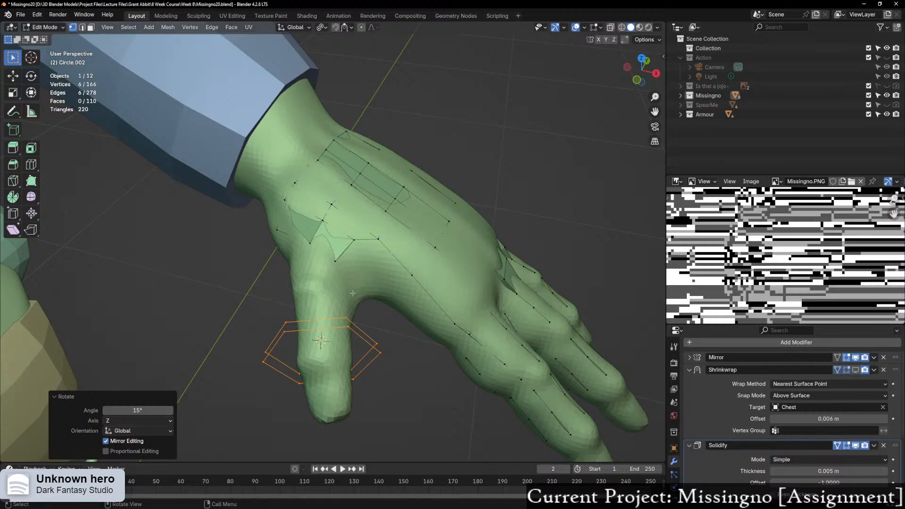
Step: Turn on the viewport display of the hand armour's Shrinkwrap modifier
scroll(352, 293, "up", 2)
scroll(391, 319, "down", 3)
middle_click_drag(391, 320, 411, 300)
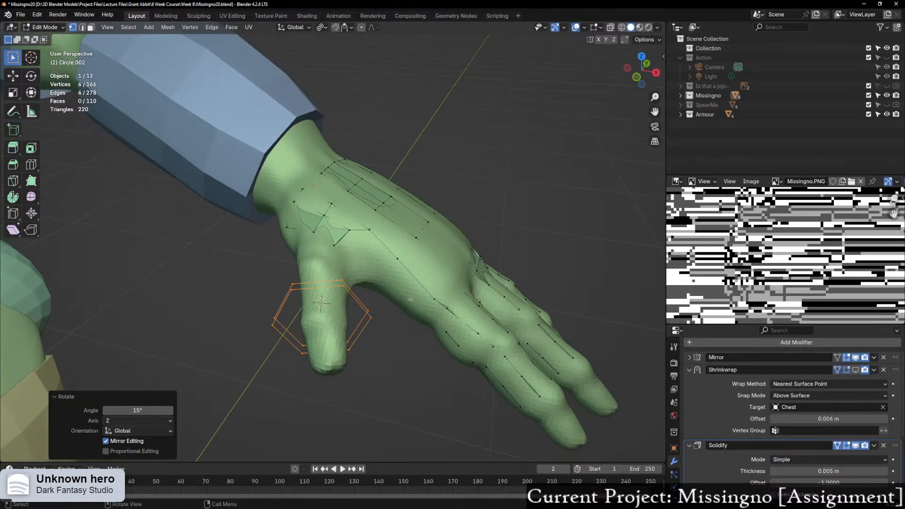
scroll(373, 315, "up", 1)
middle_click_drag(330, 328, 389, 341)
key("ctrl+Tab")
left_click(355, 339)
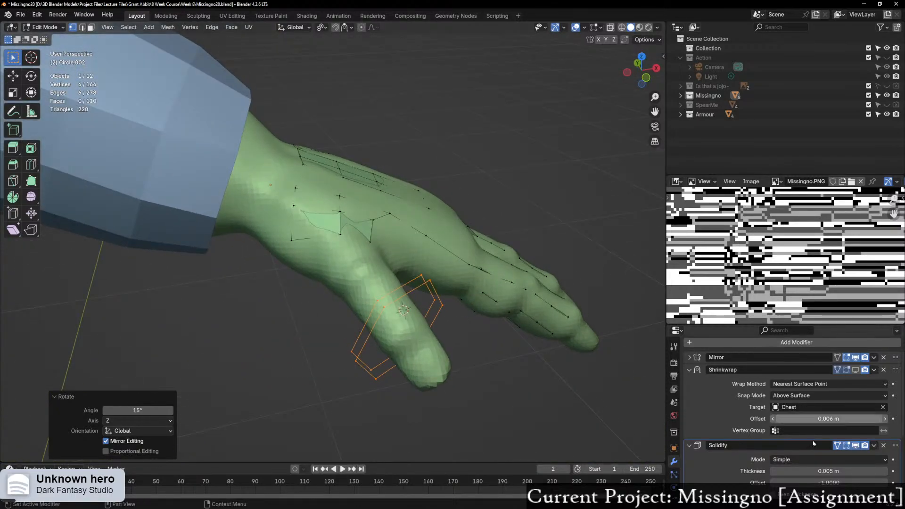
left_click(856, 369)
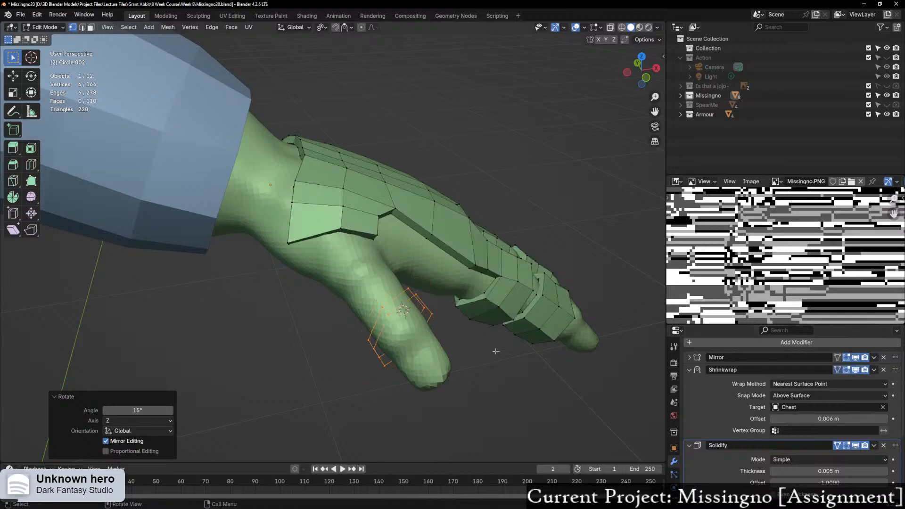
Step: Rotate the thumb circle by 10° around its local Y axis
middle_click_drag(495, 351, 297, 289)
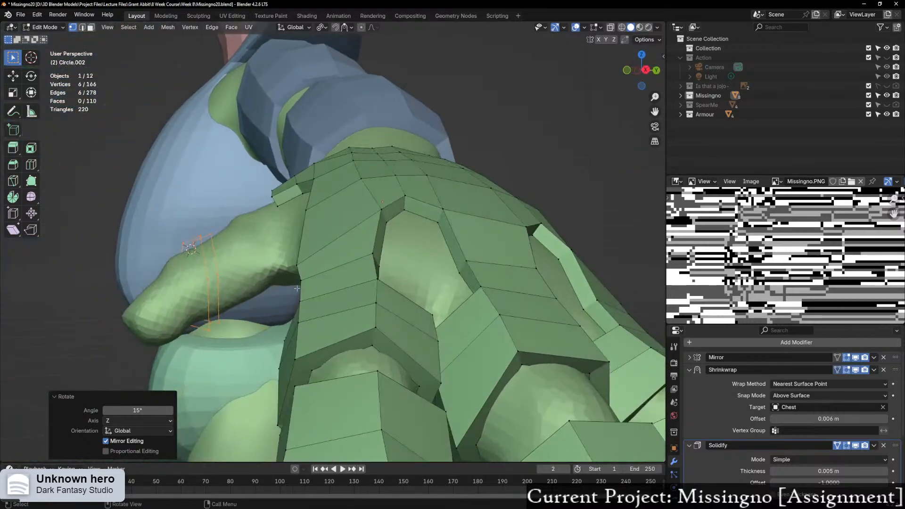
key("r")
key("x")
key("x")
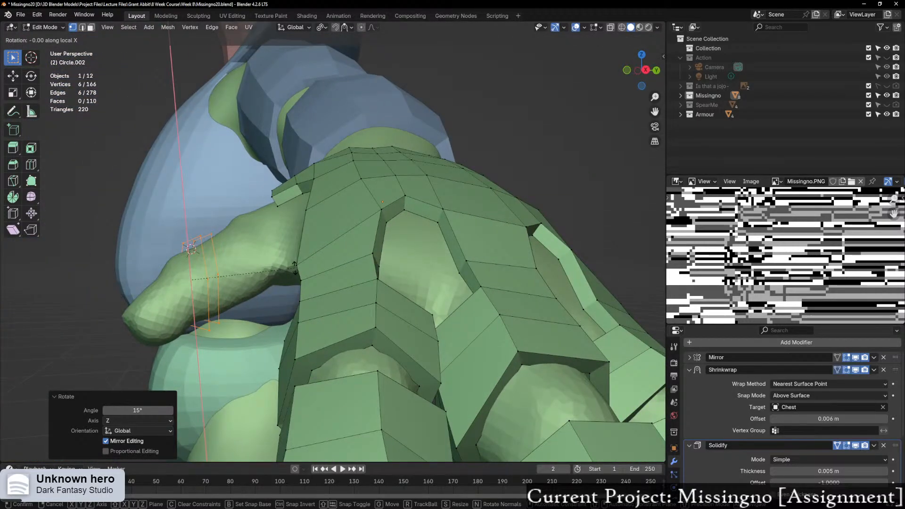
key("y")
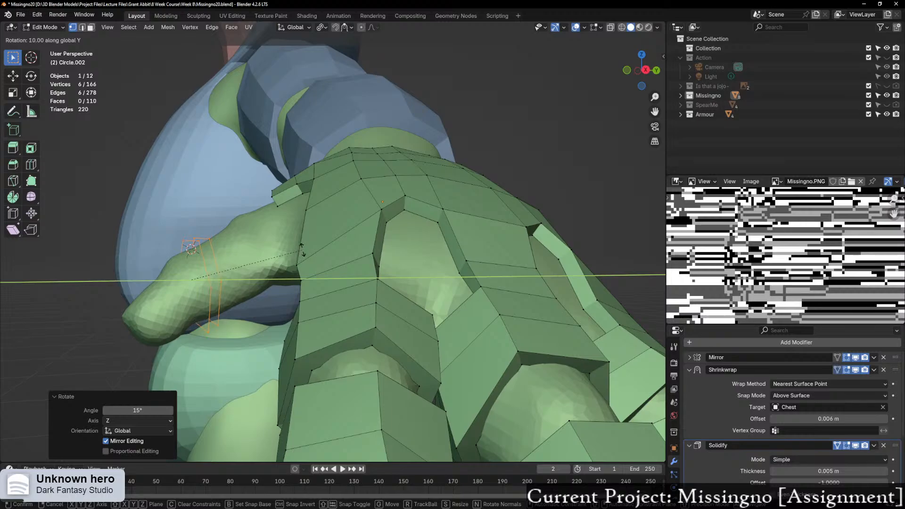
key("y")
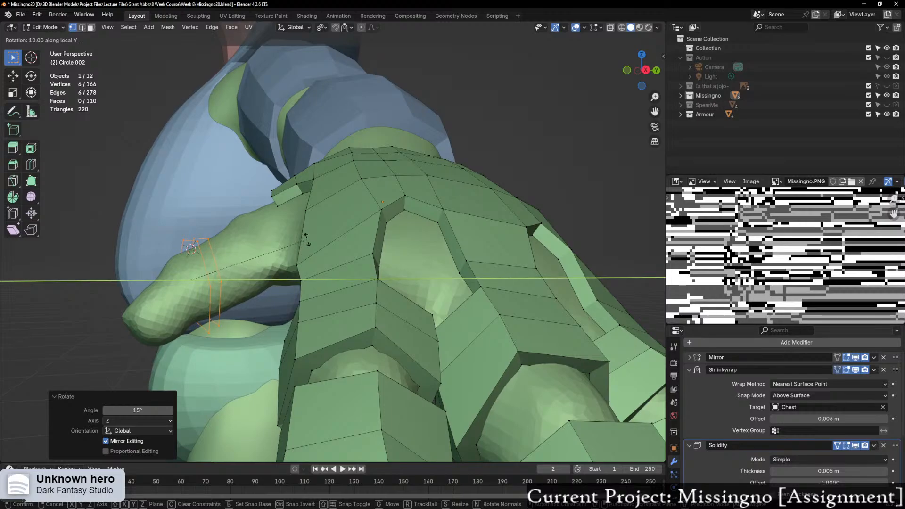
left_click(307, 239)
Step: Rotate the thumb circle by 10° around the view axis, looking at the thumb tip
middle_click_drag(306, 239, 361, 267)
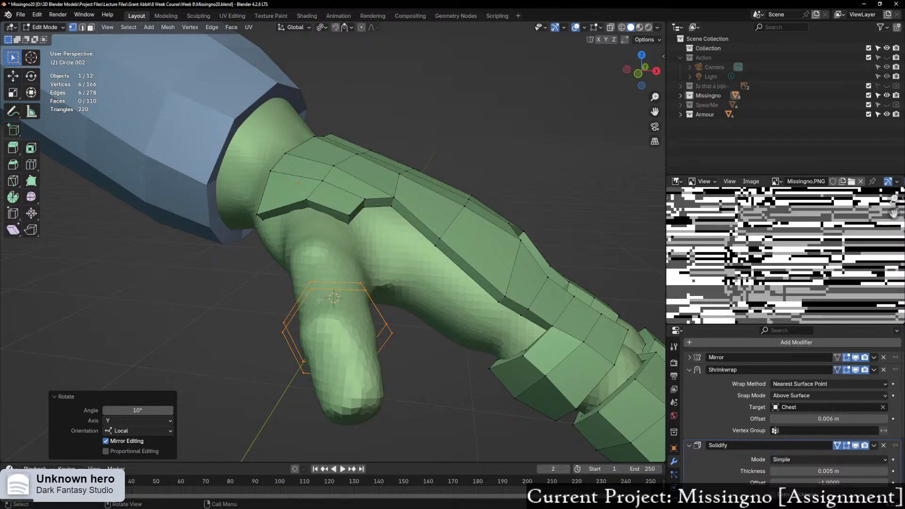
middle_click_drag(303, 296, 376, 206)
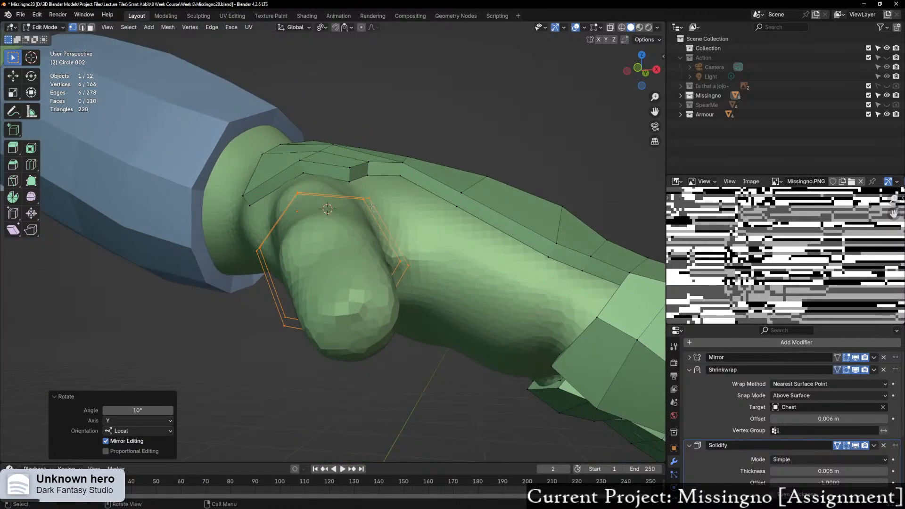
key("r")
left_click(378, 209)
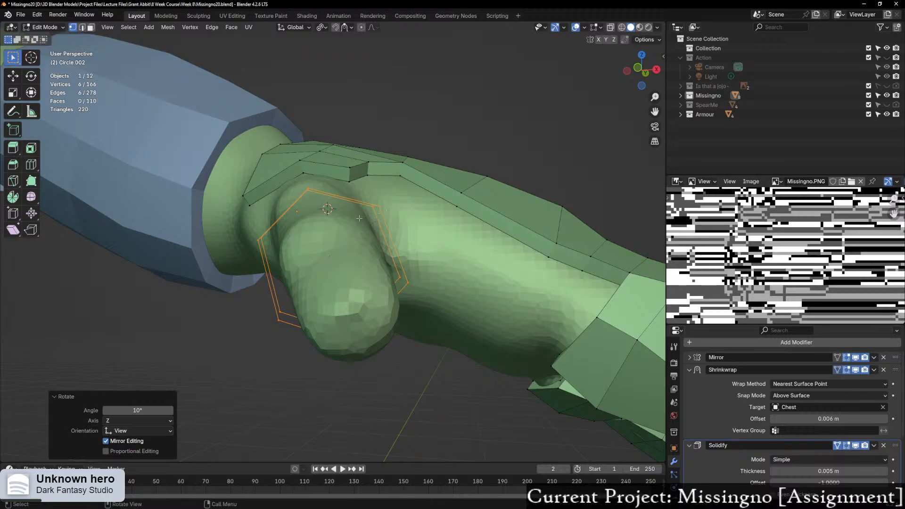
Step: Rotate the thumb circle by 5° around the view axis from the side of the thumb
middle_click_drag(379, 210, 572, 208)
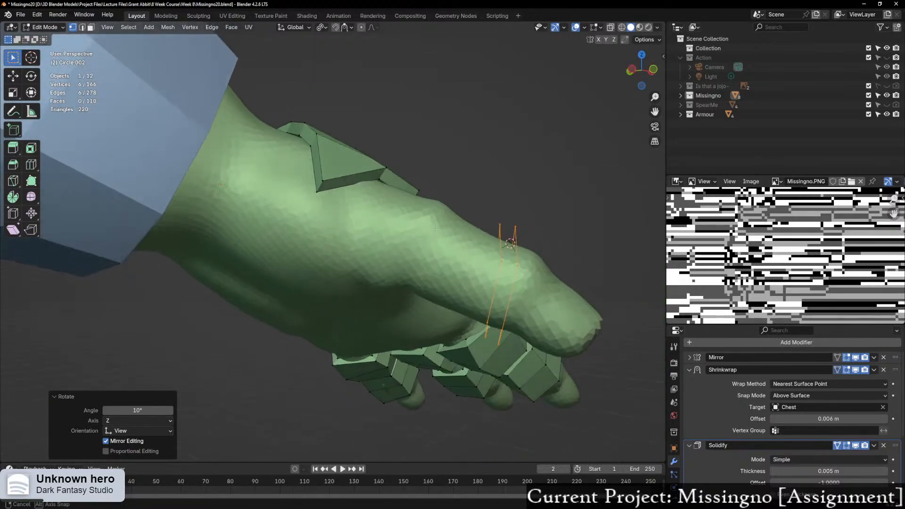
key("r")
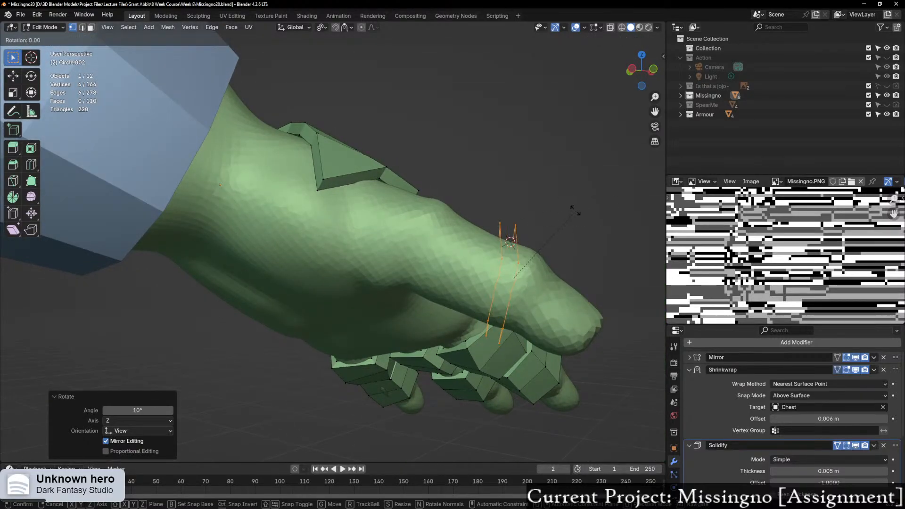
left_click(572, 212)
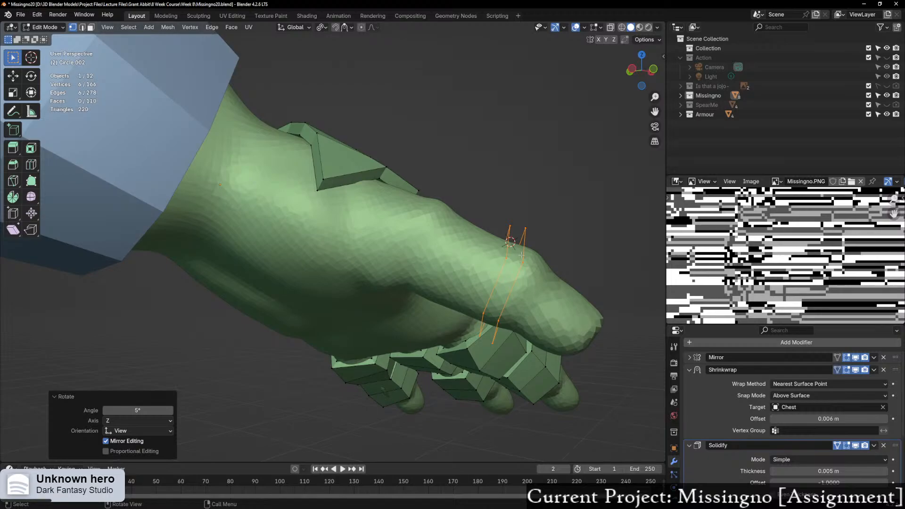
Step: Extrude the thumb circle toward the wrist by about -0.014 m in X, 0.017 m in Y and 0.006 m in Z
middle_click_drag(523, 253, 533, 261)
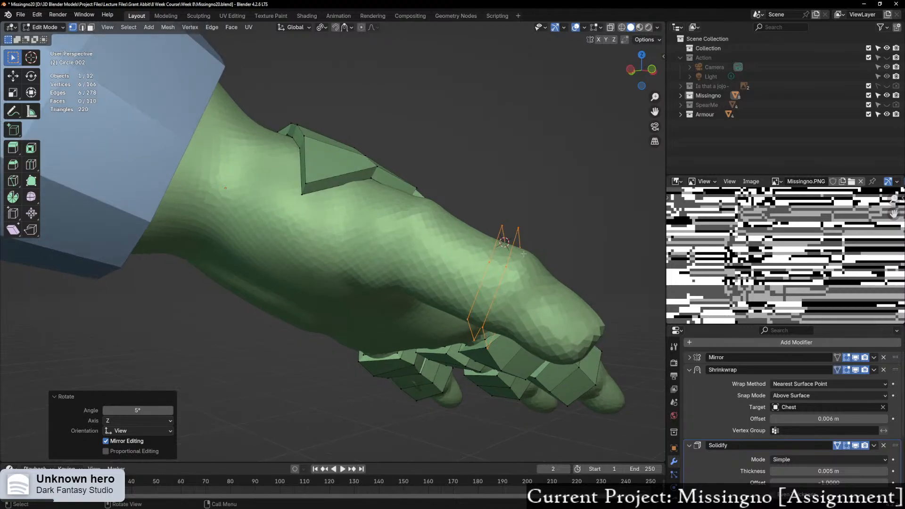
left_click(629, 72)
middle_click_drag(557, 170, 472, 222)
key("e")
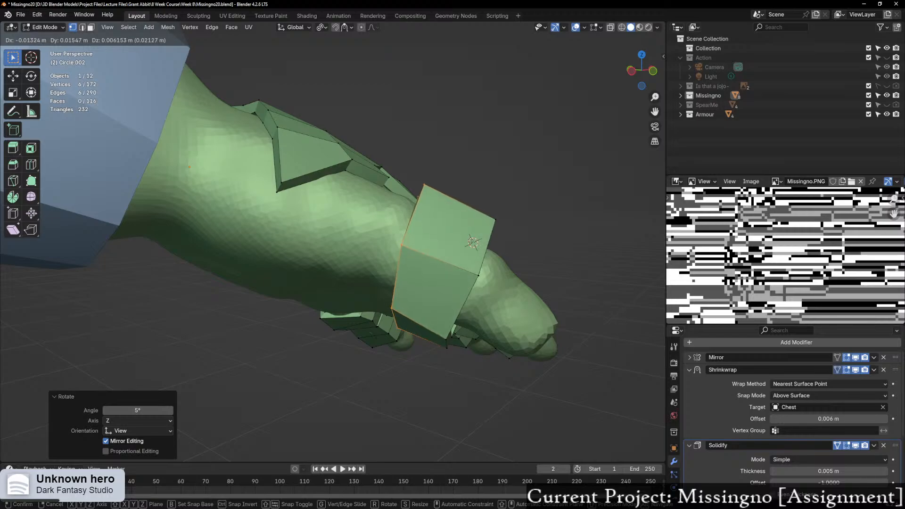
left_click(488, 243)
Step: Scale the thumb ring's extruded wrist-side edge loop uniformly to about 0.864
middle_click_drag(488, 243, 388, 296)
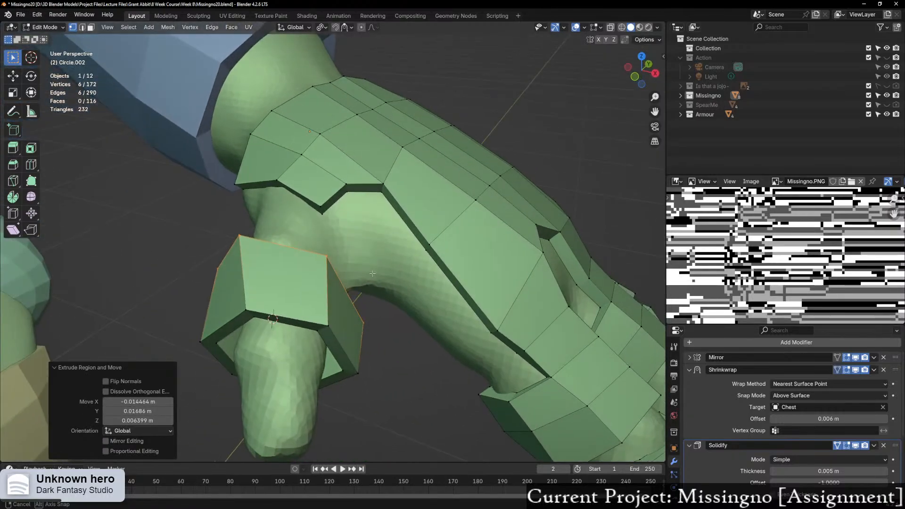
middle_click_drag(480, 287, 550, 256)
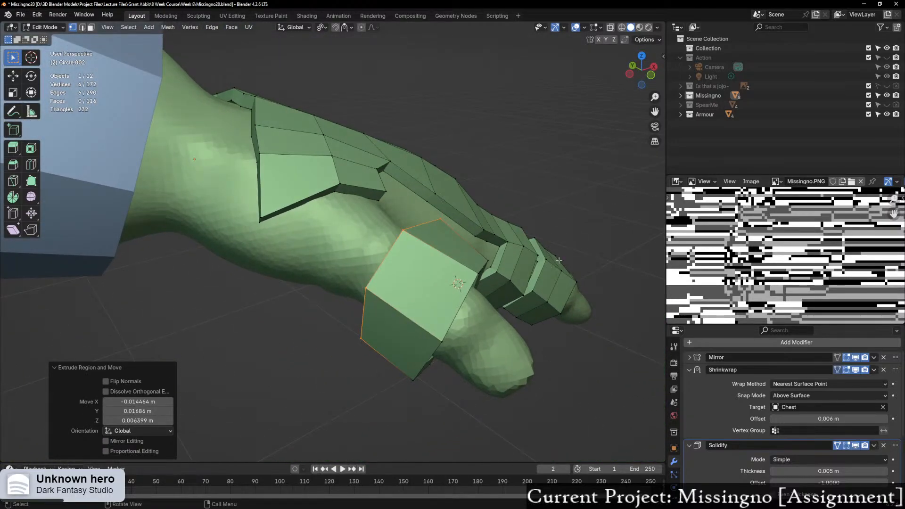
key("s")
left_click(542, 263)
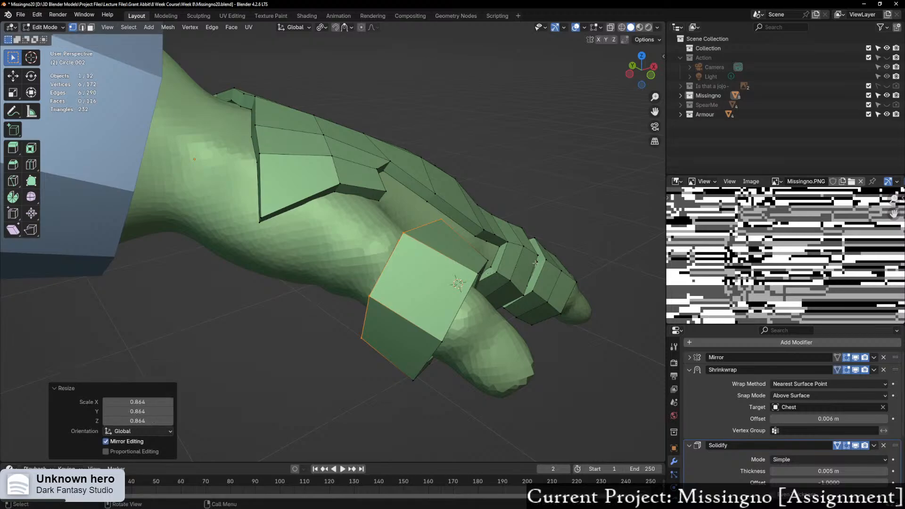
Step: Extrude the hand plate's two border edges above the thumb toward the thumb ring and rotate the new edges to follow the thumb
middle_click_drag(542, 262, 585, 302)
key("2")
left_click(314, 225)
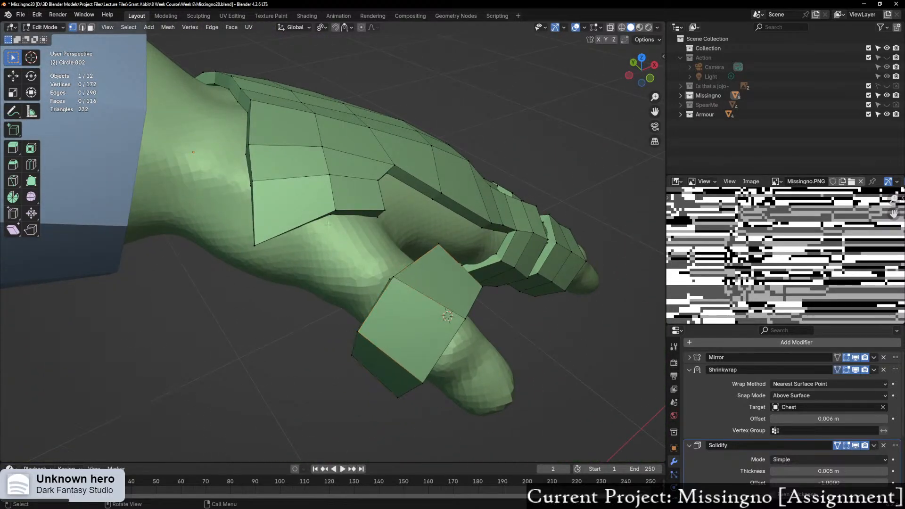
left_click(354, 214, "shift")
middle_click_drag(355, 214, 325, 224)
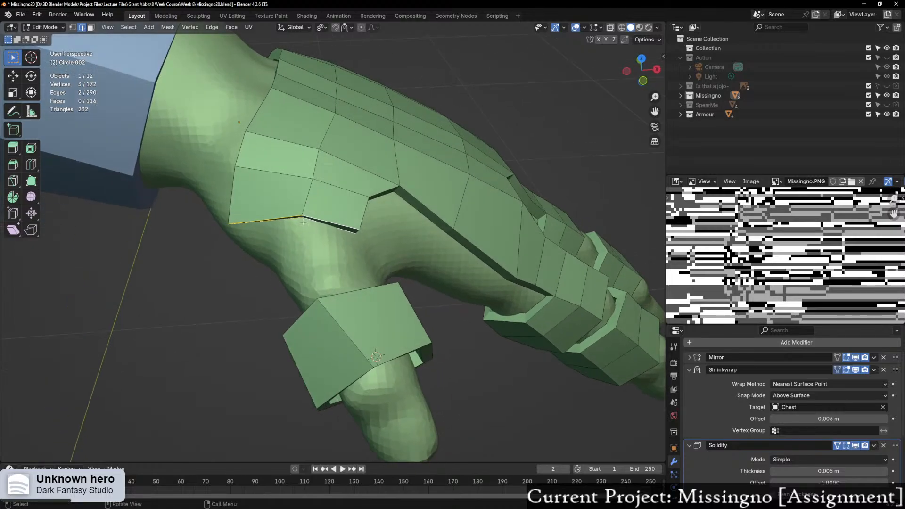
key("e")
left_click(376, 264)
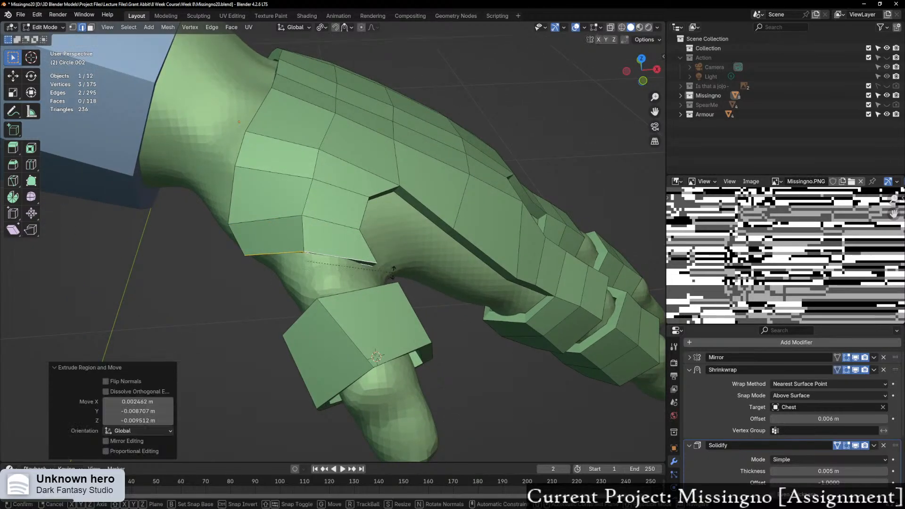
key("r")
left_click(399, 261)
Step: Slide the finger-side corner vertex of the new thumb flap inward along its edge
middle_click_drag(396, 261, 350, 256)
key("1")
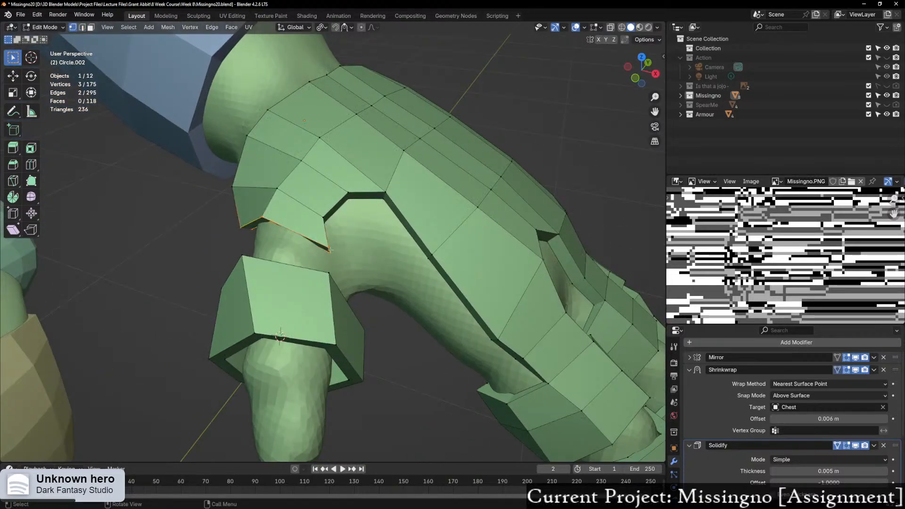
left_click(335, 256)
key("shift+v")
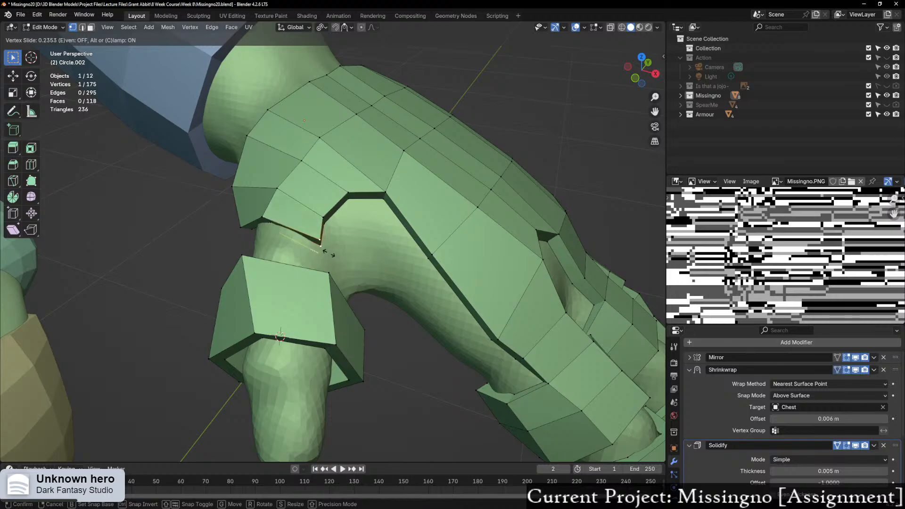
left_click(334, 252)
Step: Slide the two wrist-side vertices of the thumb flap inward, the lower corner by a factor of about 0.342
middle_click_drag(333, 253, 408, 236)
scroll(406, 236, "down", 1)
left_click(289, 220)
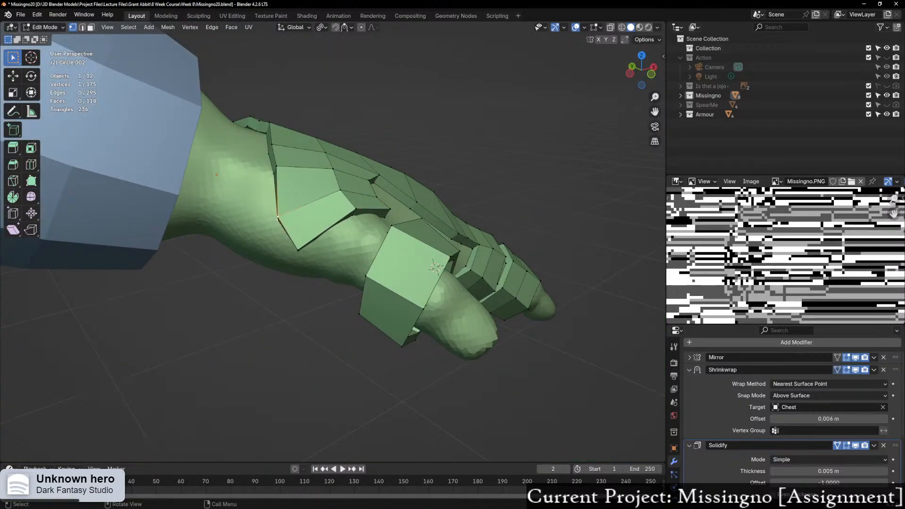
key("shift+v")
left_click(319, 222)
key("shift+v")
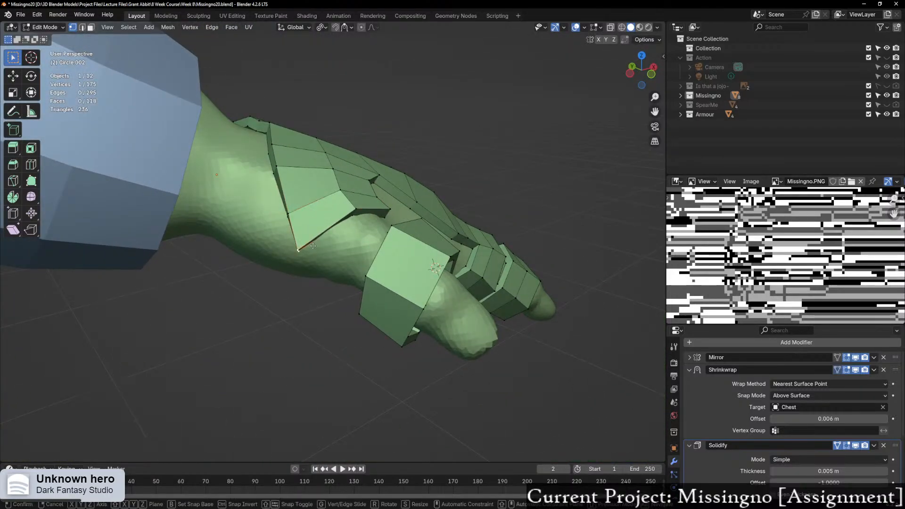
left_click(333, 238)
Step: Add one centred loop cut around the middle of the thumb ring
middle_click_drag(344, 240, 293, 265)
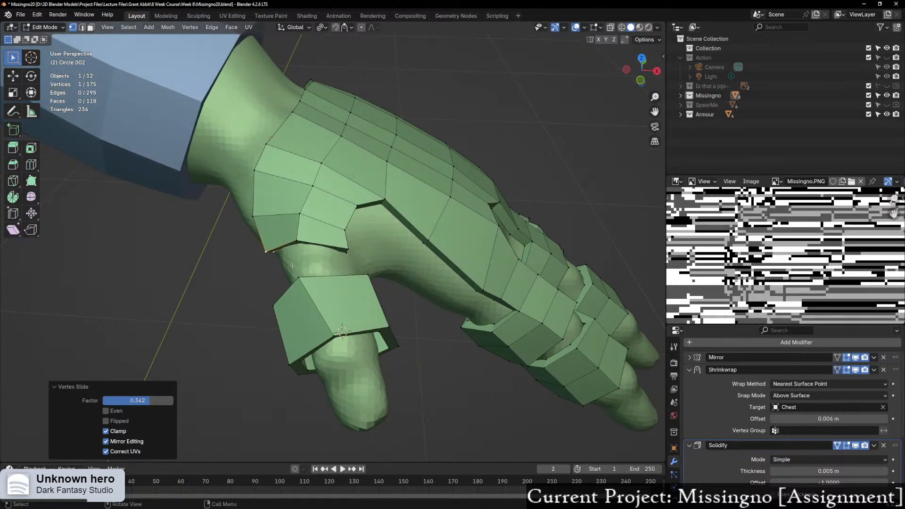
scroll(426, 173, "up", 5)
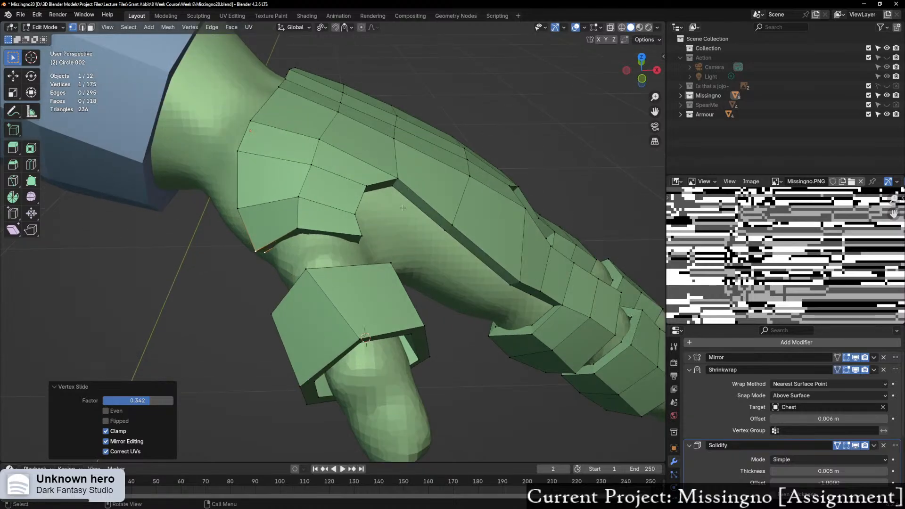
key("ctrl+r")
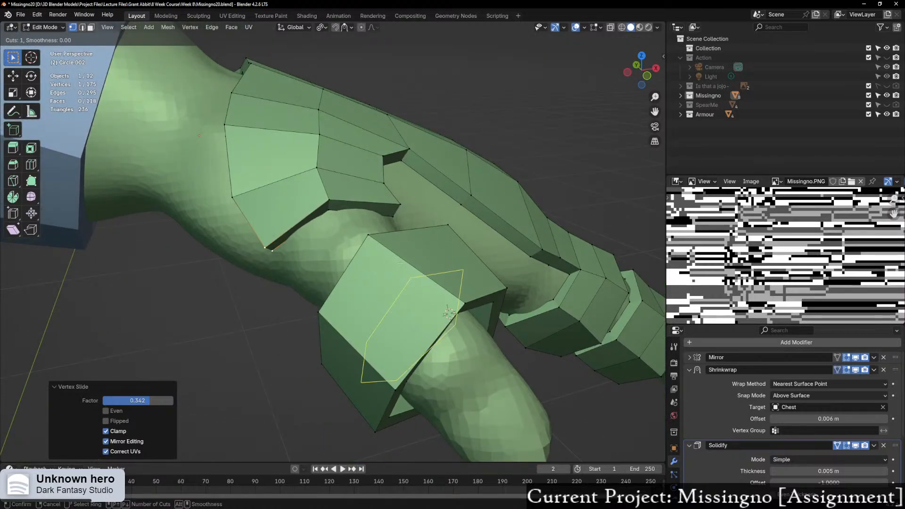
left_click(400, 264)
right_click(401, 264)
Step: Reposition the upper corner vertex on the thumb ring's wrist-side rim and switch to edge selection
middle_click_drag(401, 264, 379, 276)
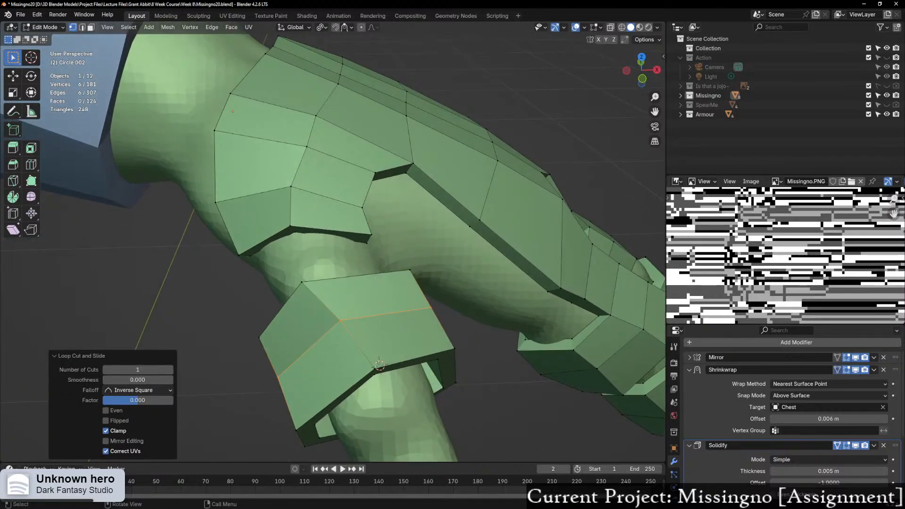
left_click(325, 287)
middle_click_drag(326, 288, 399, 278)
key("g")
left_click(411, 280)
key("2")
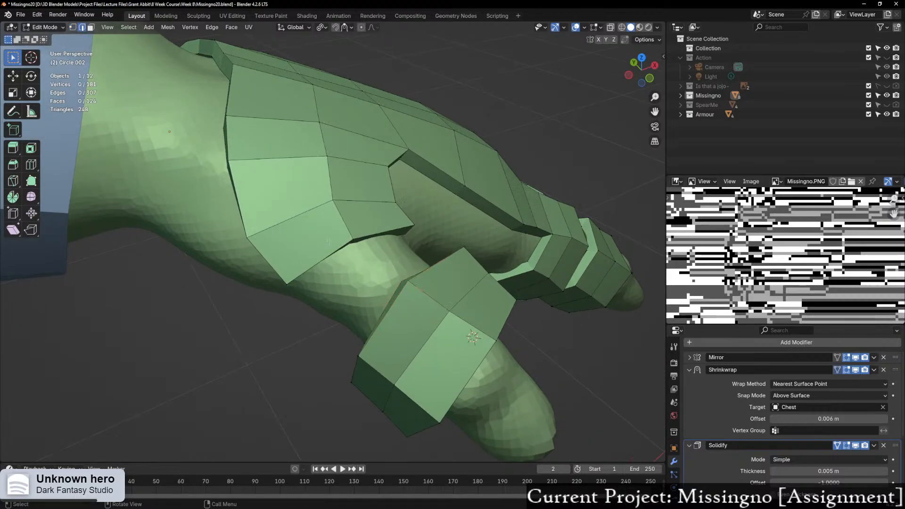
Step: Try to bridge the thumb flap's two open edges to the two facing edges of the thumb ring's wrist-side rim
left_click(330, 241)
left_click(387, 314, "shift")
left_click(385, 235, "shift")
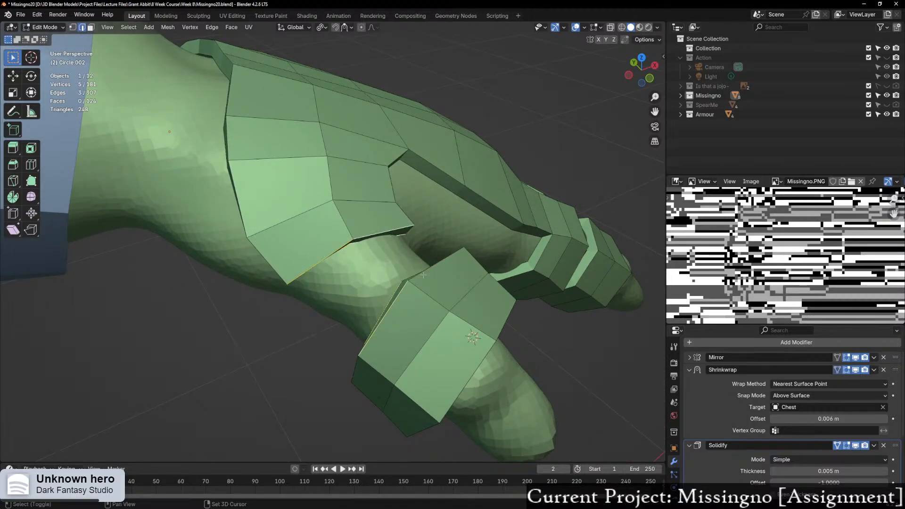
left_click(427, 269, "shift")
right_click(405, 266)
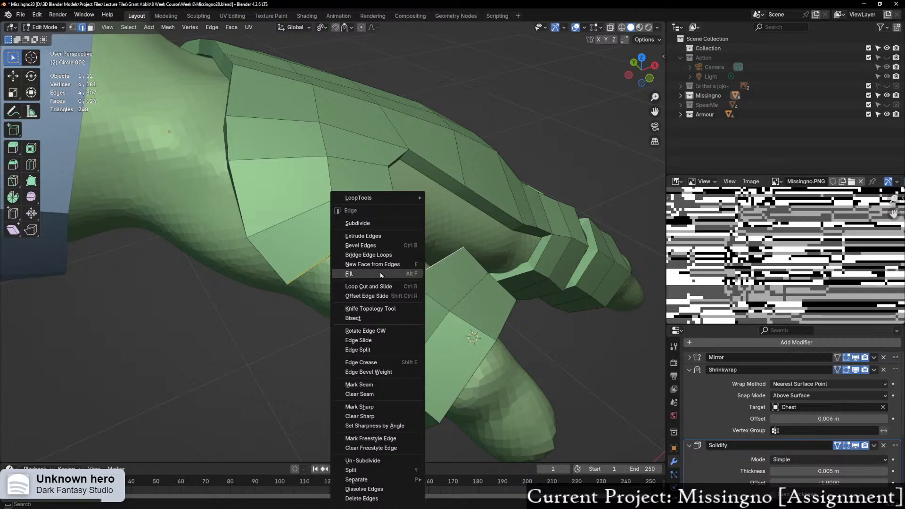
left_click(375, 256)
middle_click_drag(374, 255, 370, 279)
key("ctrl+z")
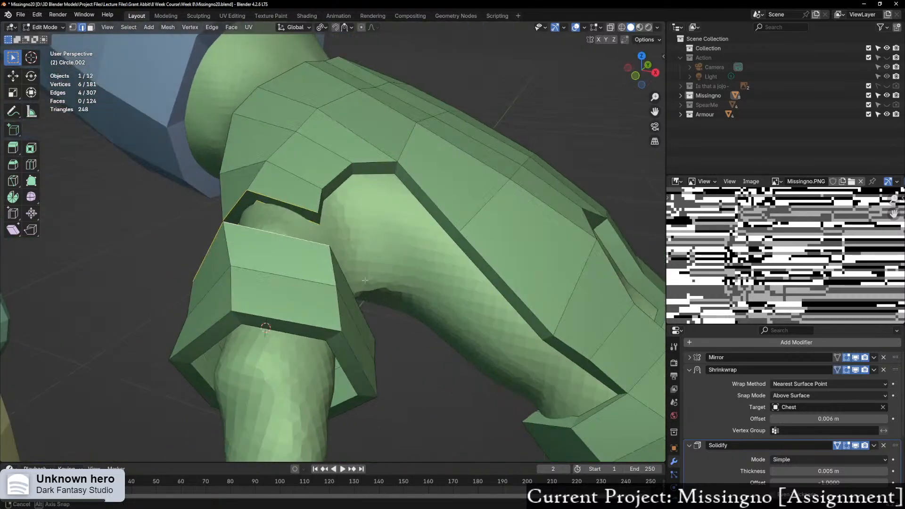
Step: Recalculate the normals of the entire hand armour mesh to the outside
scroll(371, 279, "down", 3)
key("a")
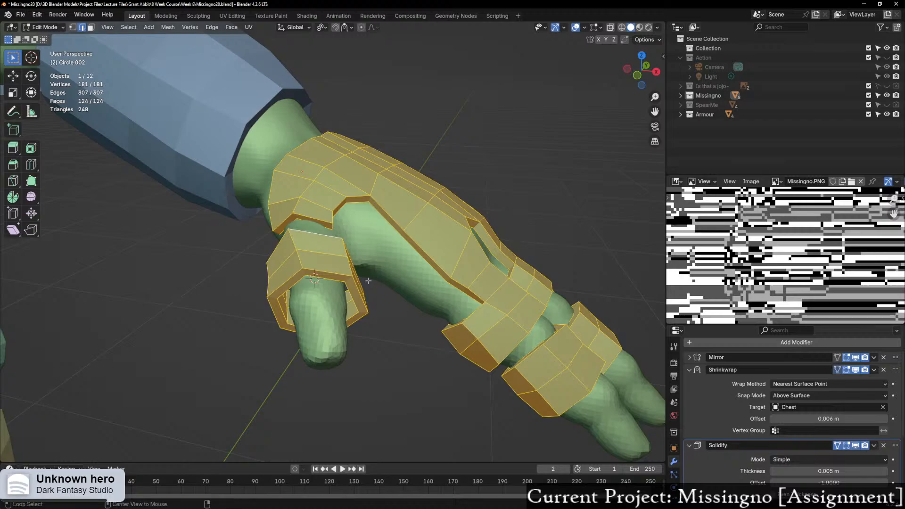
key("alt+n")
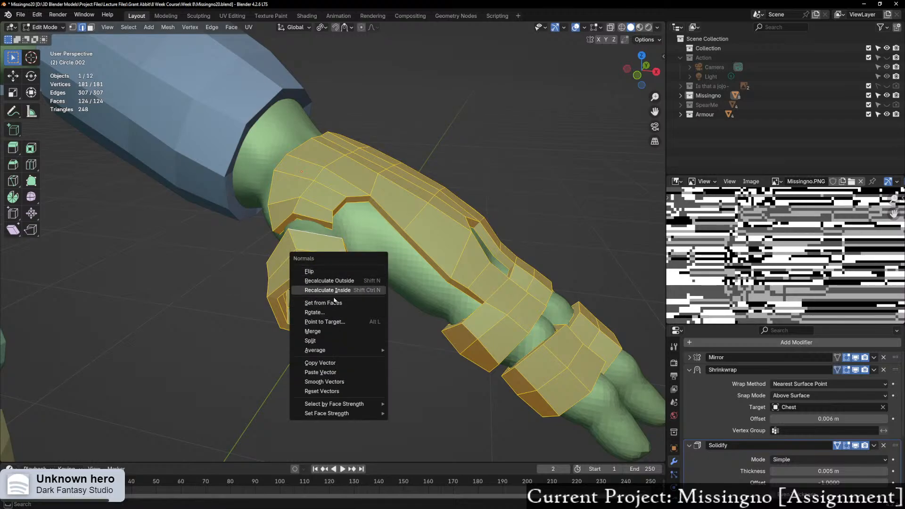
left_click(335, 281)
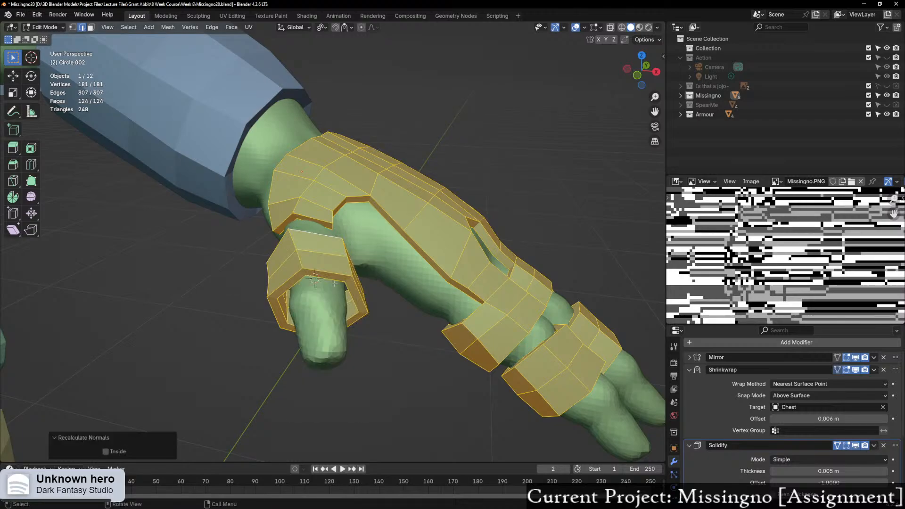
middle_click_drag(336, 287, 345, 251)
scroll(344, 251, "down", 5)
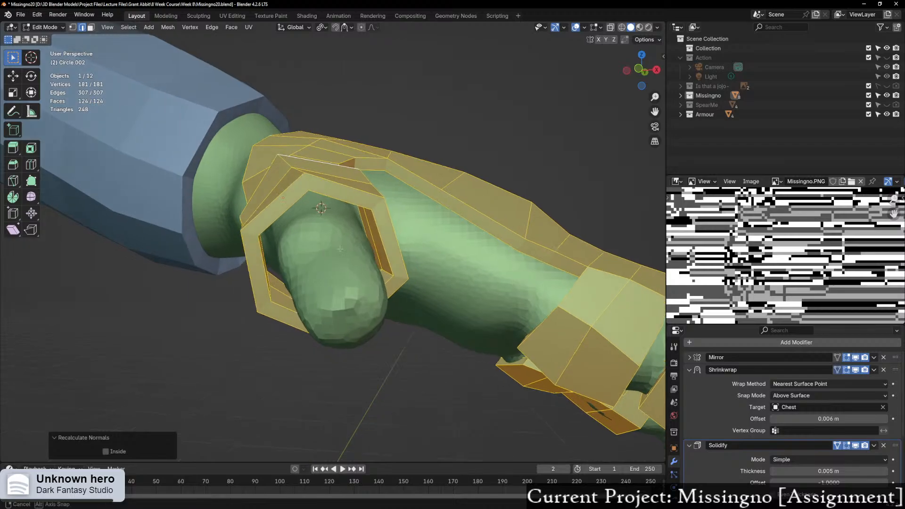
middle_click_drag(429, 253, 397, 256)
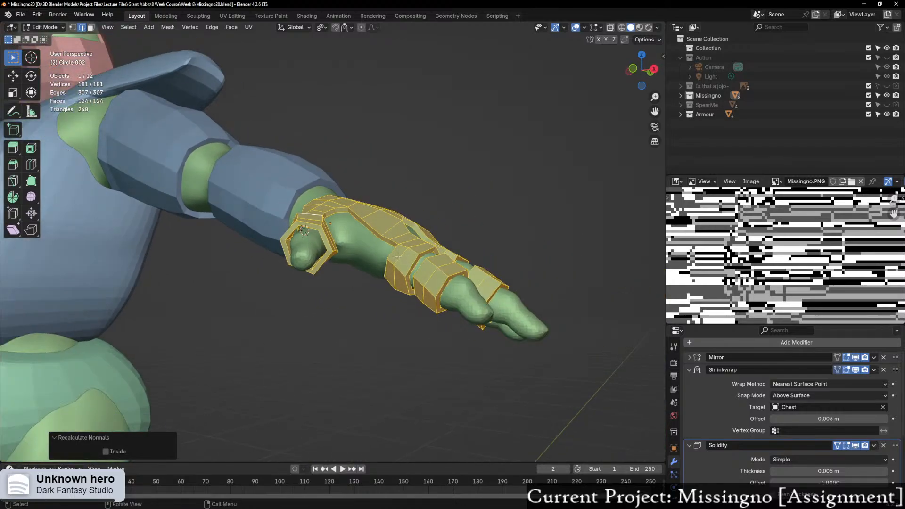
scroll(397, 257, "up", 1)
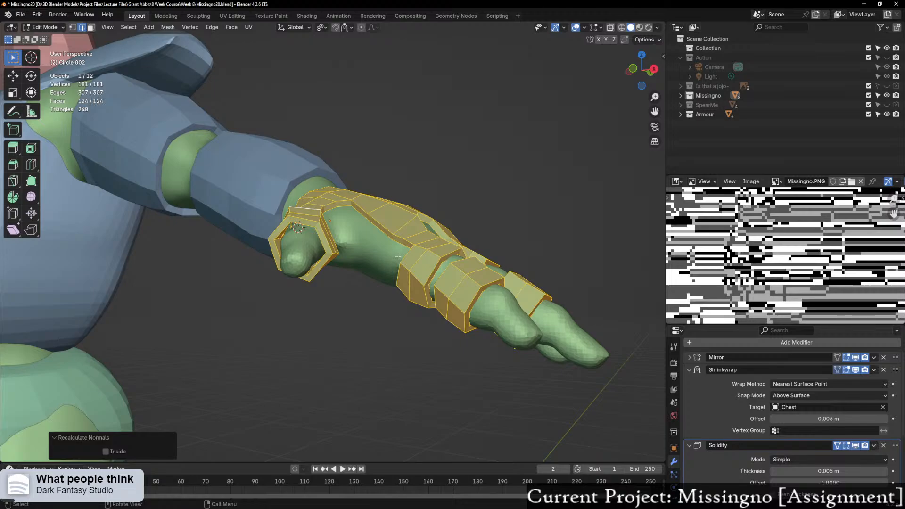
scroll(358, 240, "up", 8)
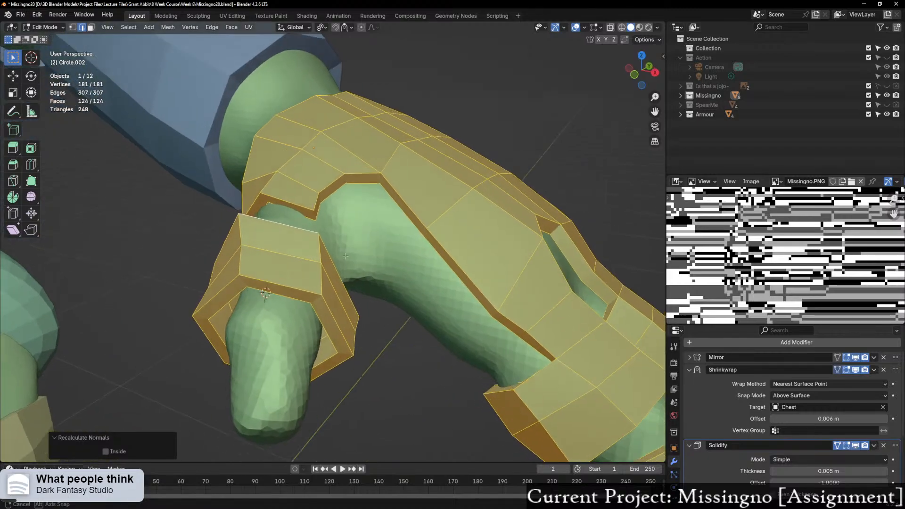
middle_click_drag(355, 261, 375, 266)
Step: Select an edge of the thumb ring and turn off the viewport display of the Solidify and Shrinkwrap modifiers
left_click(361, 271)
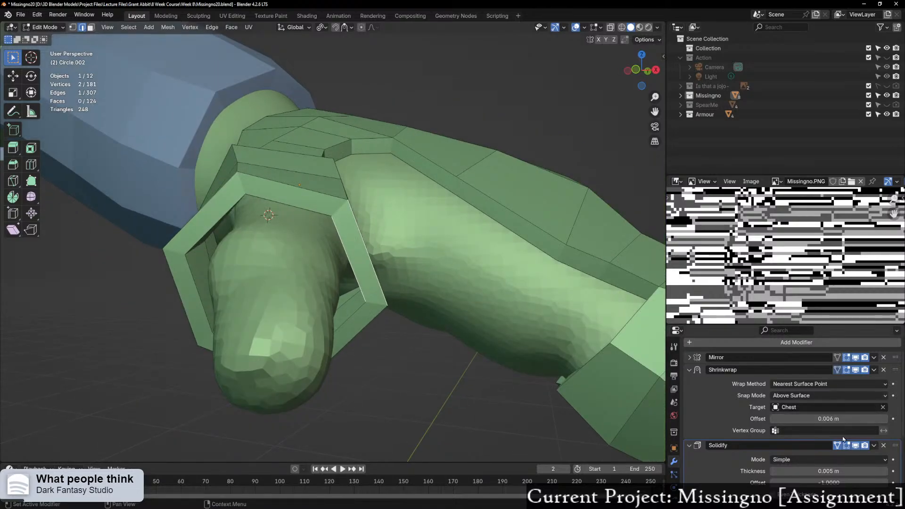
left_click(855, 445)
left_click(855, 369)
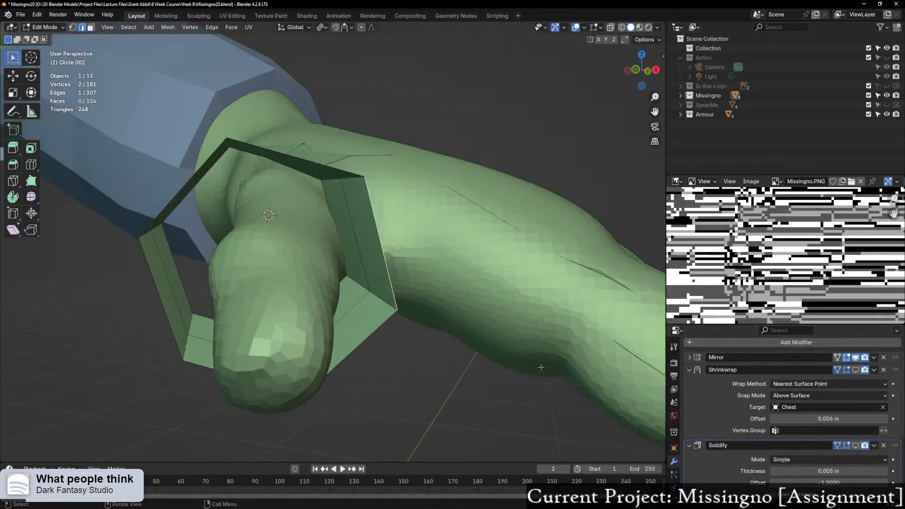
middle_click_drag(424, 373, 443, 386)
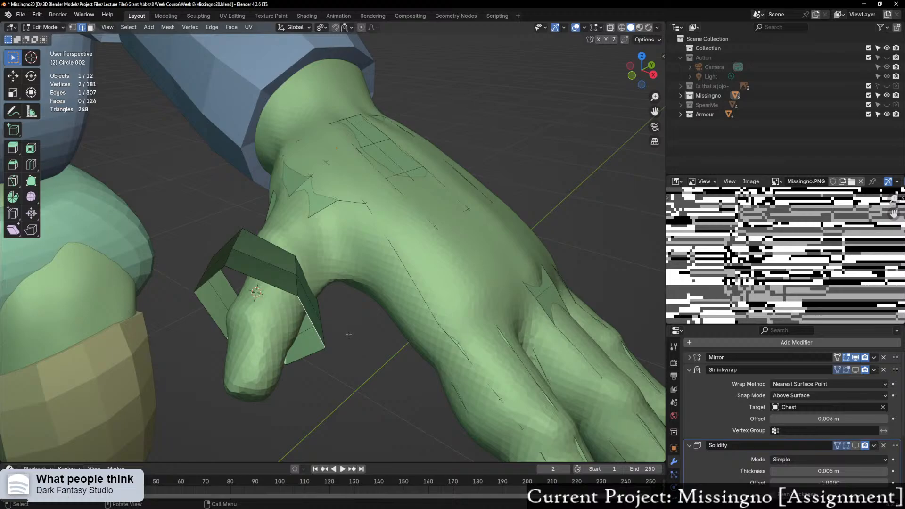
middle_click_drag(349, 335, 377, 330)
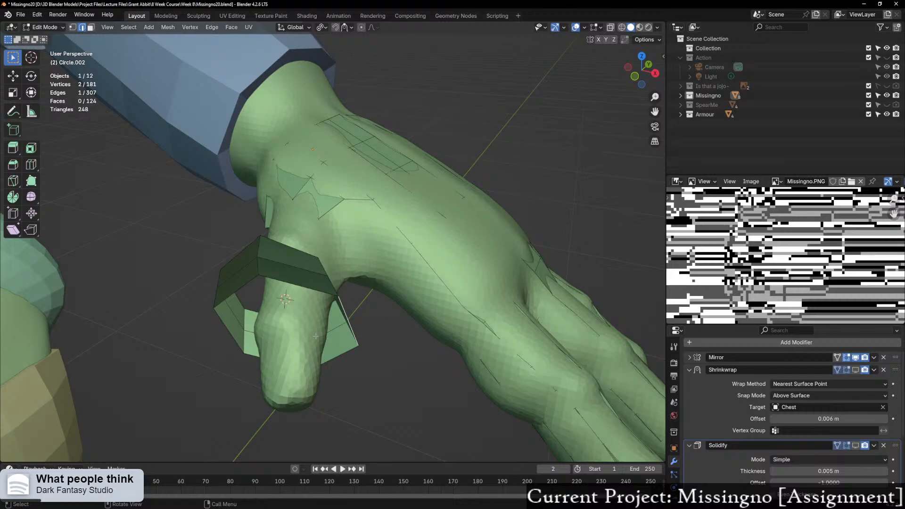
middle_click_drag(367, 316, 355, 315)
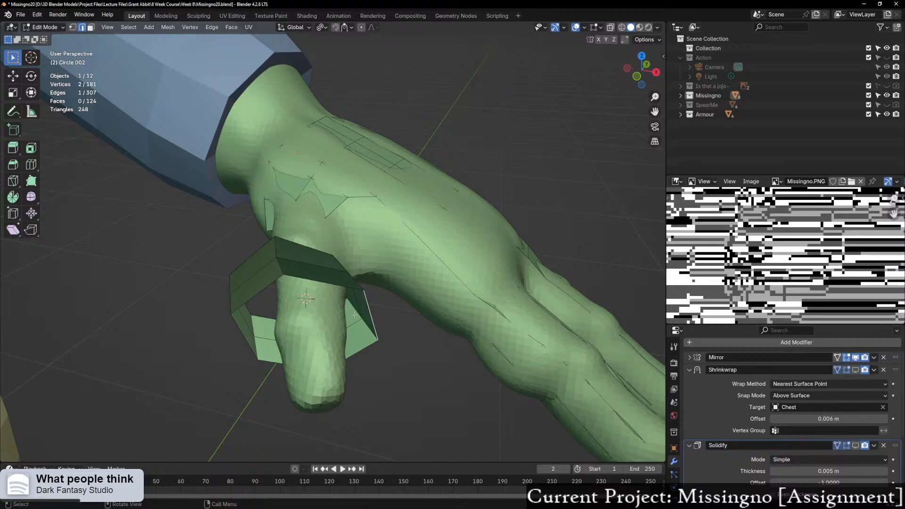
middle_click_drag(363, 303, 410, 304)
Step: Select the whole linked thumb ring and recalculate its normals with the Inside option enabled
key("ctrl+l")
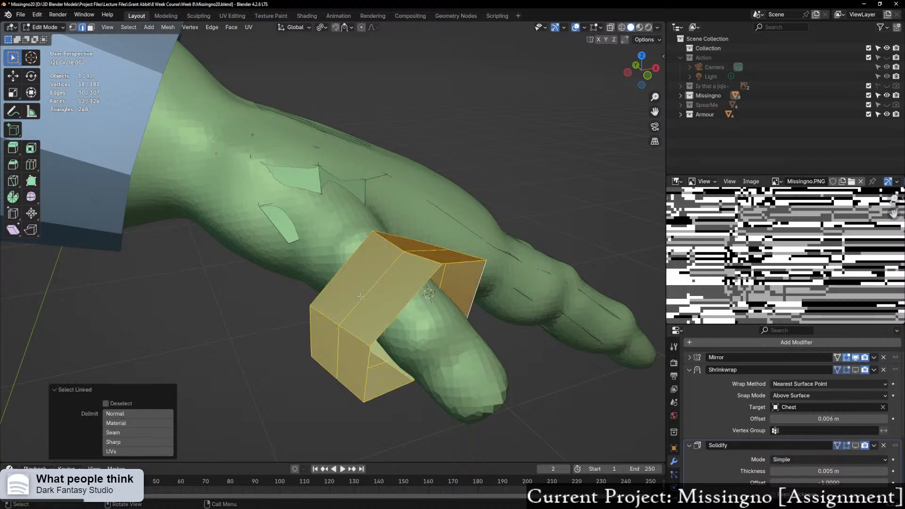
key("alt+n")
key("alt+n")
left_click(407, 310)
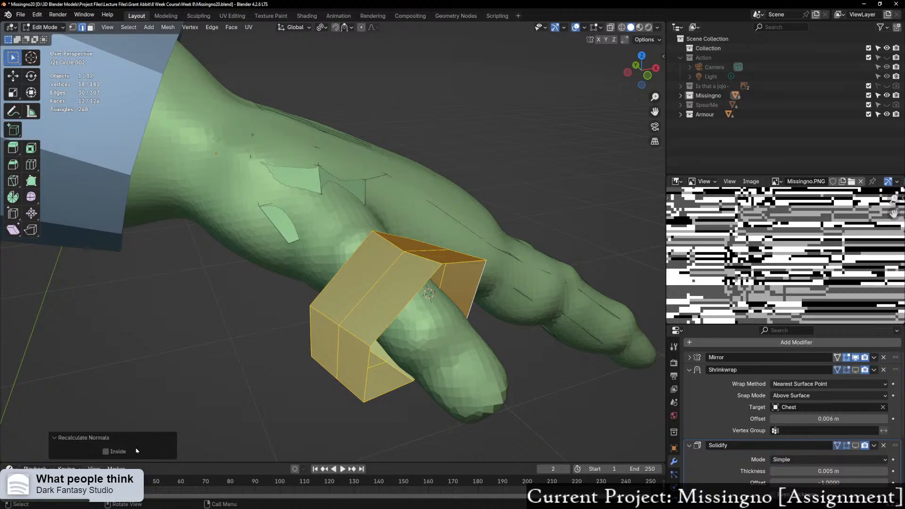
left_click(106, 452)
middle_click_drag(198, 396, 321, 329)
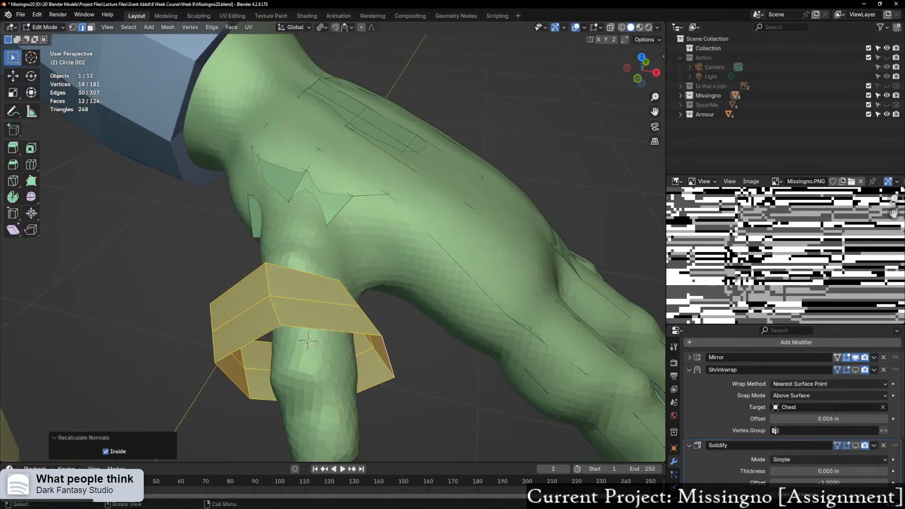
Step: Snap the thumb ring's vertices onto the thumb surface in vertex selection mode
key("1")
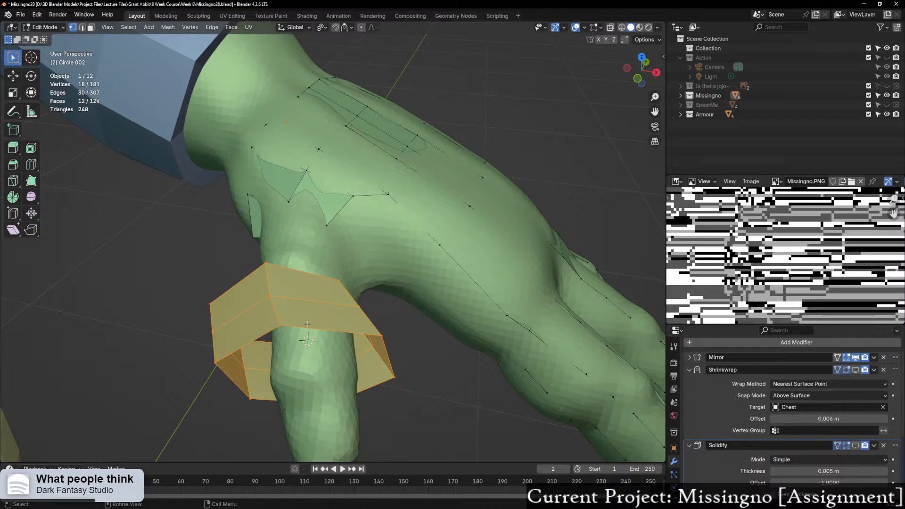
key("g")
left_click(307, 324, "ctrl")
middle_click_drag(307, 324, 342, 327)
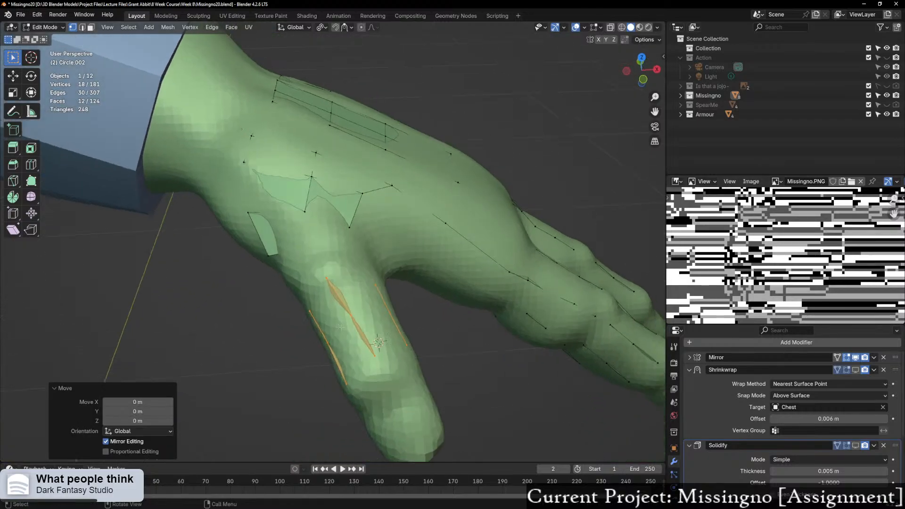
Step: Turn the viewport display of the Shrinkwrap and Solidify modifiers back on
left_click(855, 370)
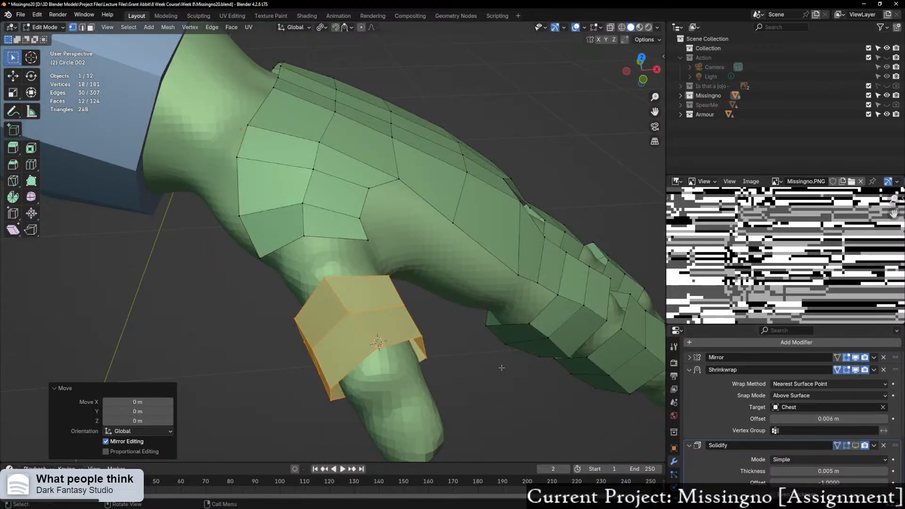
middle_click_drag(501, 368, 452, 358)
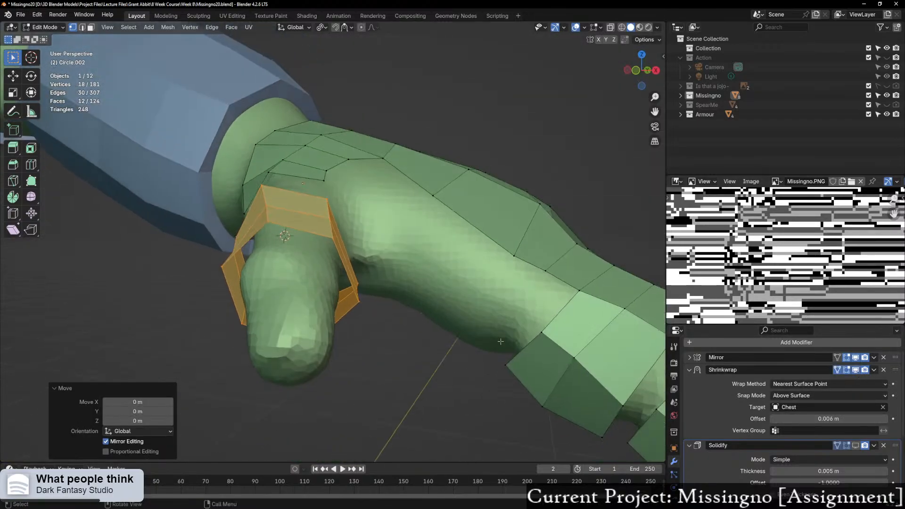
left_click(856, 445)
mouse_move(408, 390)
middle_mouse_down()
mouse_move(261, 378)
mouse_move(390, 386)
middle_mouse_up()
middle_click_drag(414, 315, 395, 325)
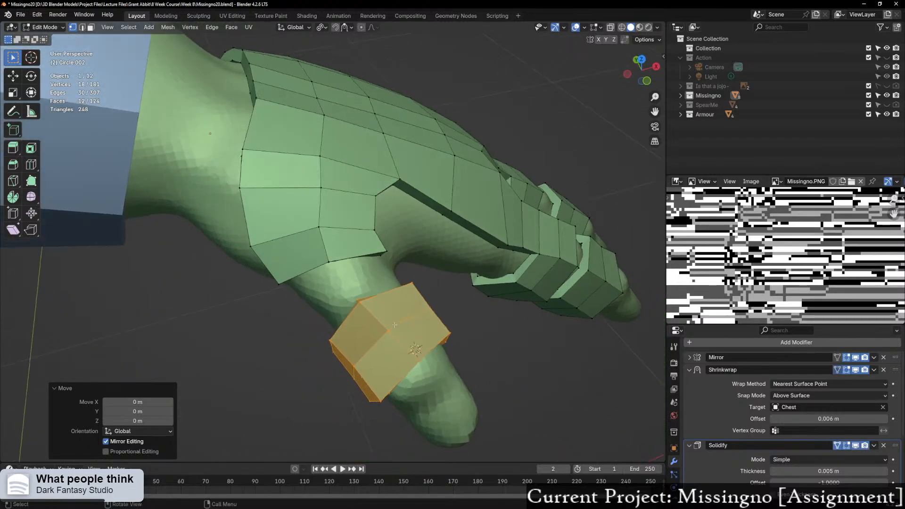
Step: Bridge the thumb flap's two open edges to the two facing edges on the ring's wrist-side rim
key("2")
left_click(319, 267)
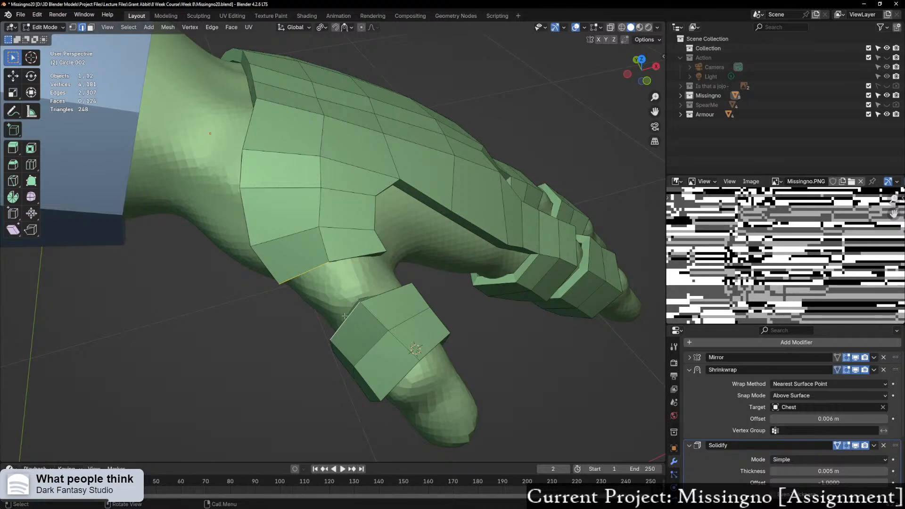
middle_click_drag(354, 312, 351, 299)
left_click(350, 299, "shift")
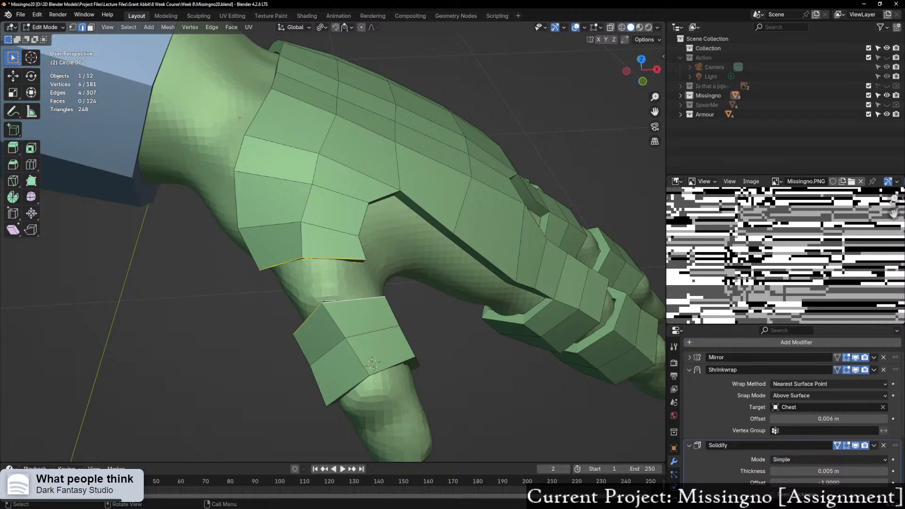
middle_click_drag(311, 290, 285, 285)
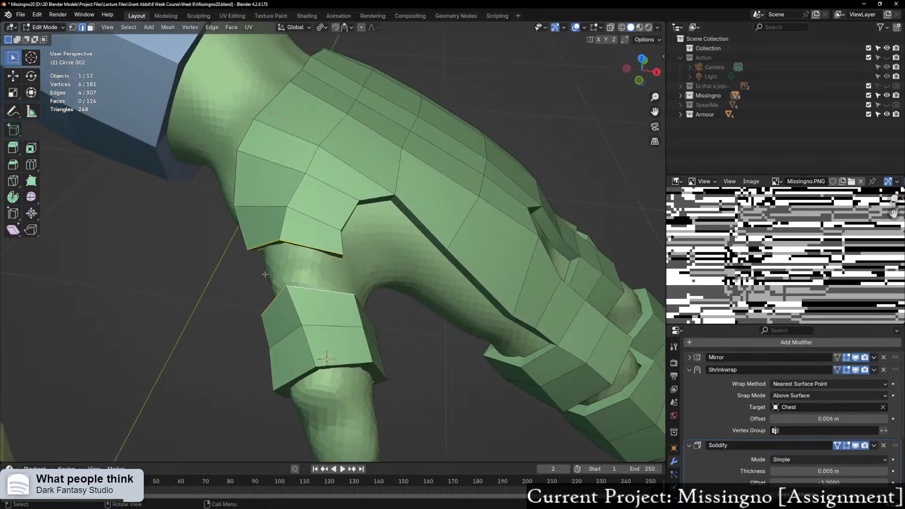
right_click(287, 287)
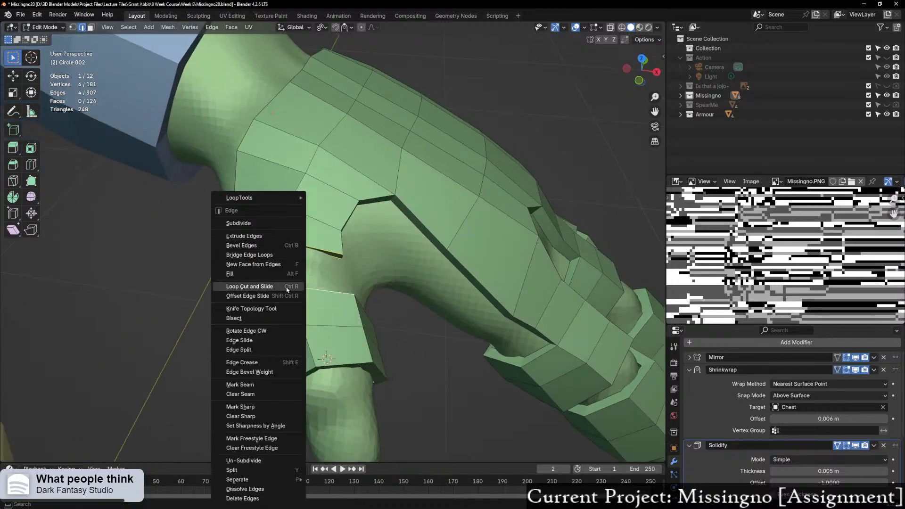
left_click(265, 255)
middle_click_drag(265, 255, 412, 208)
Step: Add one centred loop cut across the bridge between the thumb flap and the ring
key("ctrl+r")
left_click(333, 264)
left_click(333, 264)
Step: Slide a single ridge vertex of the bridged thumb section along its edge by a factor of 0.125
left_click(403, 207)
key("1")
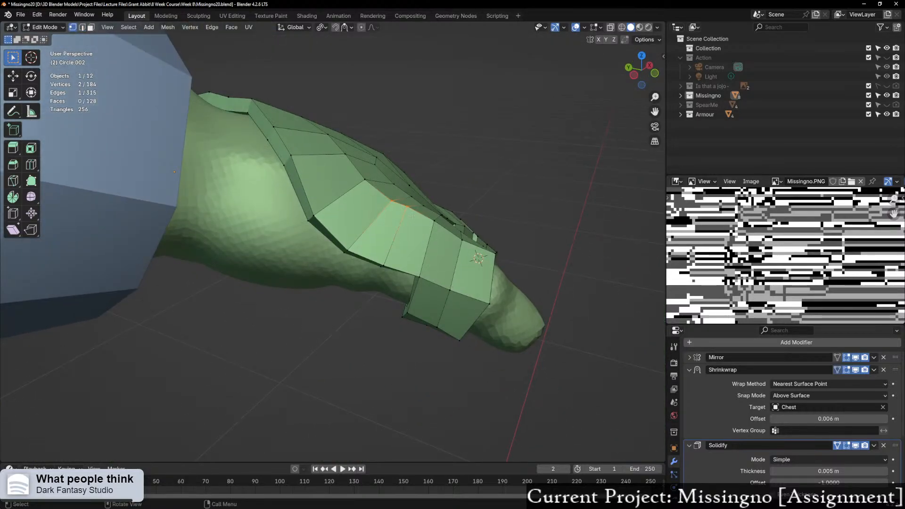
left_click(413, 215)
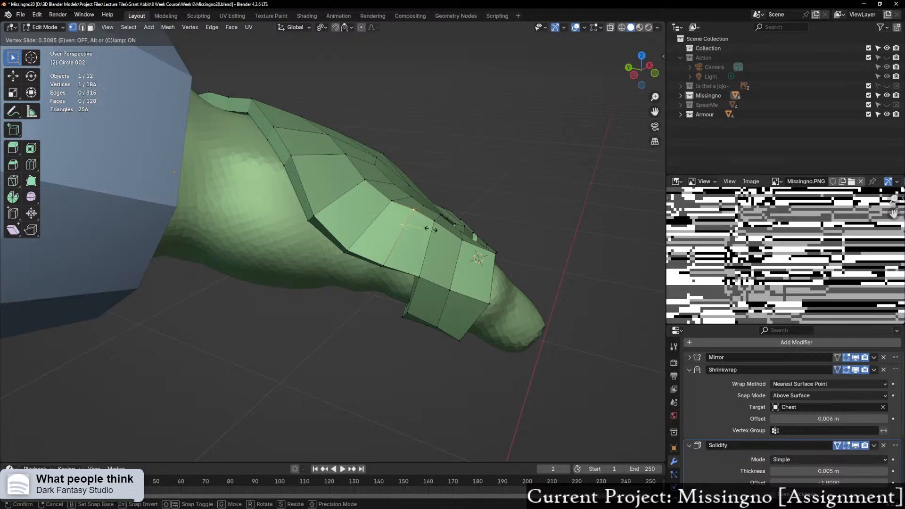
key("shift+v")
left_click(448, 231)
Step: Examine the joined thumb armour and the hand plate's wrist edge beside the forearm armour from several angles
middle_click_drag(485, 279, 400, 304)
scroll(406, 292, "up", 1)
scroll(368, 307, "up", 1)
scroll(366, 305, "down", 2)
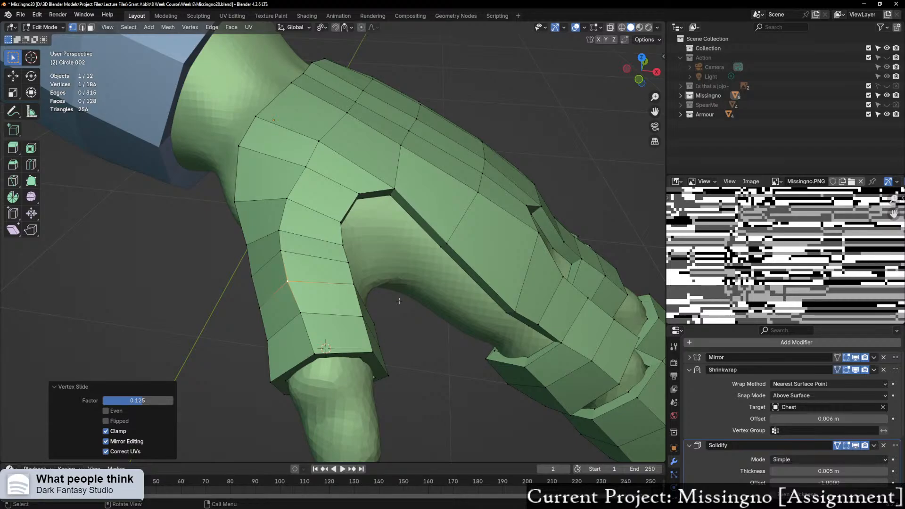
scroll(496, 76, "down", 3)
middle_click_drag(467, 124, 438, 147)
scroll(424, 115, "up", 2)
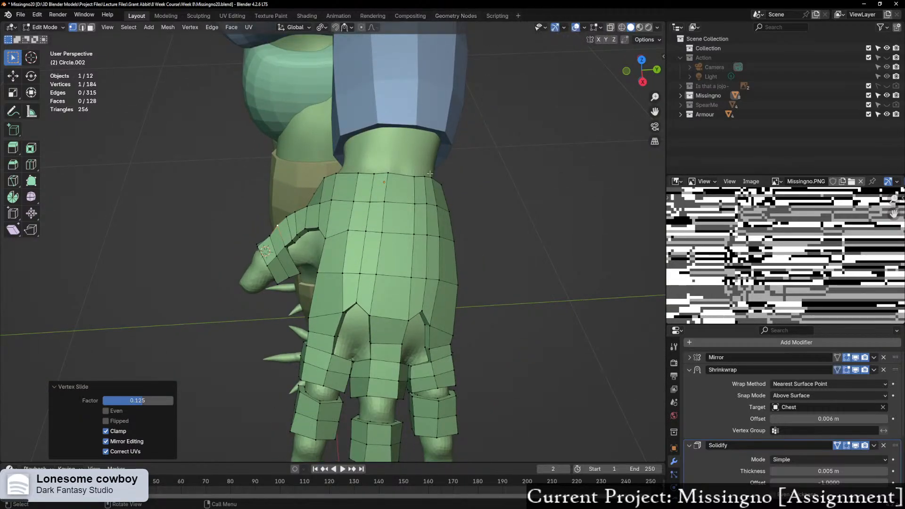
scroll(389, 216, "up", 3)
scroll(348, 283, "up", 2)
middle_click_drag(389, 216, 342, 277, "shift")
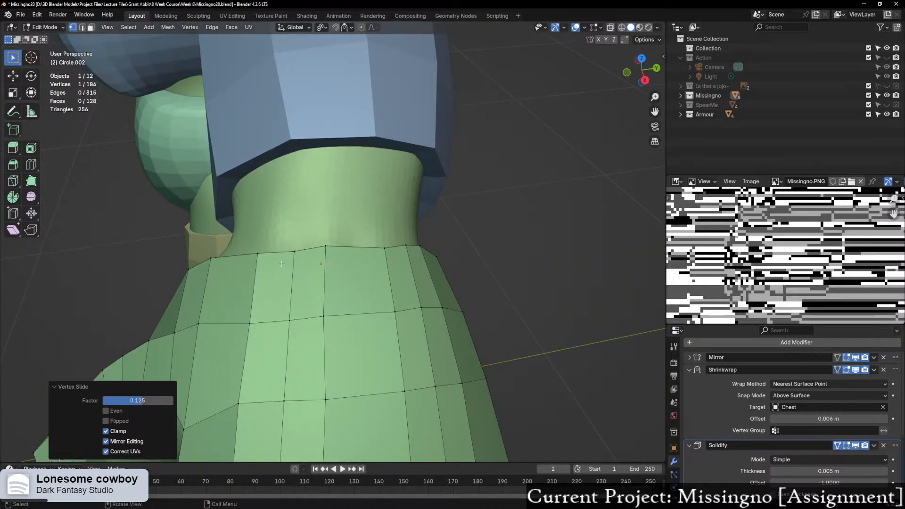
middle_click_drag(281, 265, 308, 259)
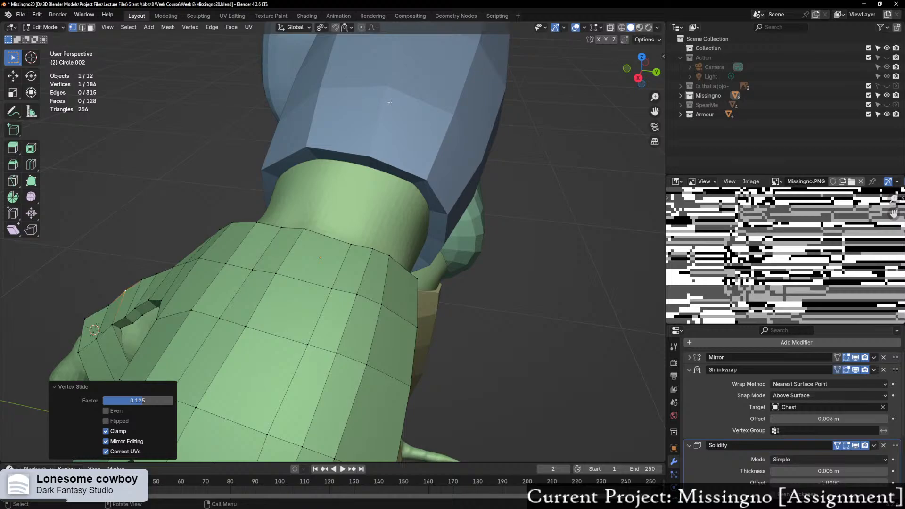
middle_click_drag(398, 85, 386, 296)
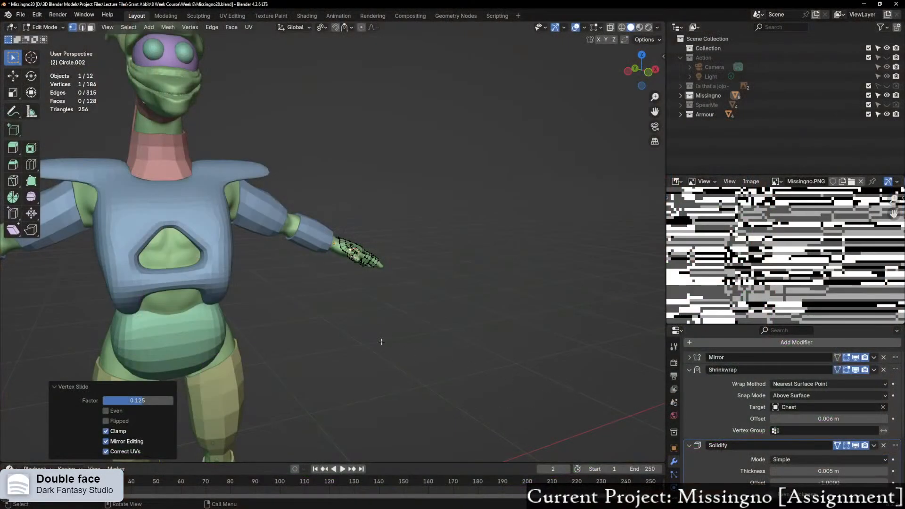
middle_click_drag(362, 337, 362, 313)
scroll(321, 342, "up", 7)
middle_click_drag(354, 267, 307, 334)
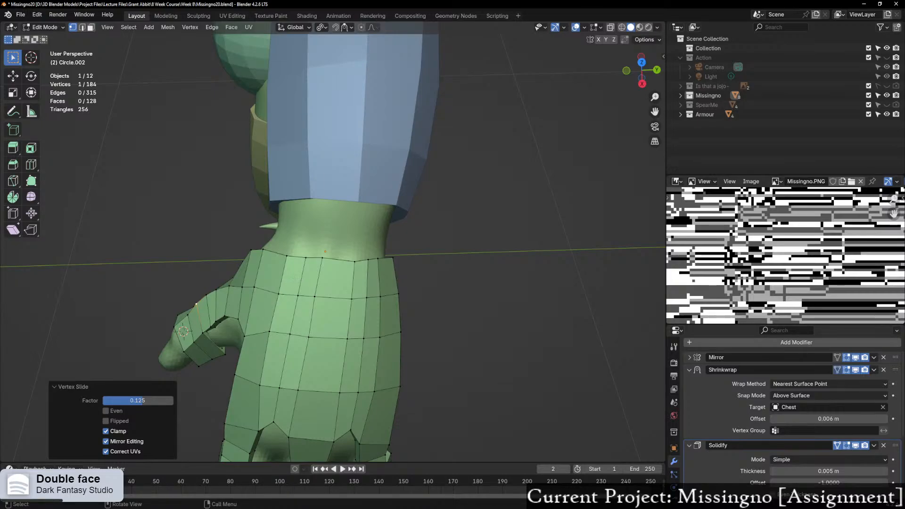
Step: Slide the short thumb-side edge of the hand plate's wrist rim towards the fingers by a factor of 0.476
scroll(294, 279, "up", 2)
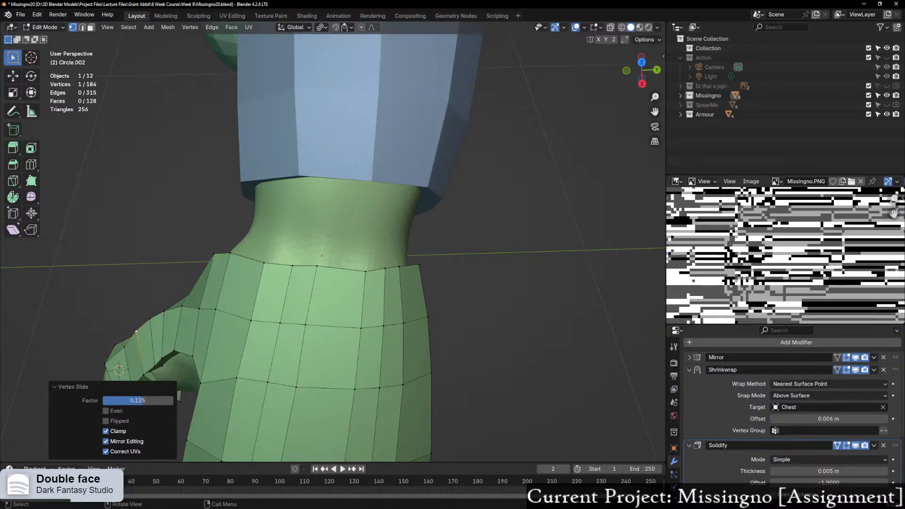
middle_click_drag(294, 279, 416, 275)
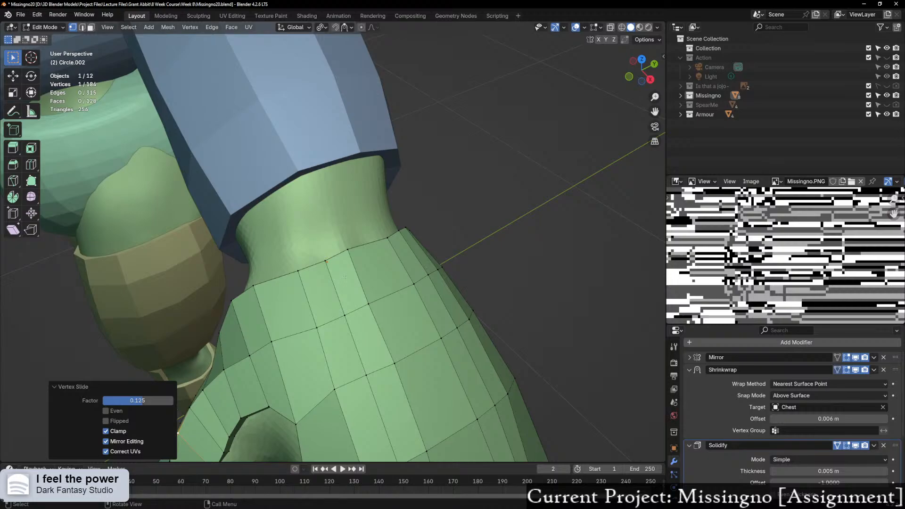
middle_click_drag(331, 274, 299, 279)
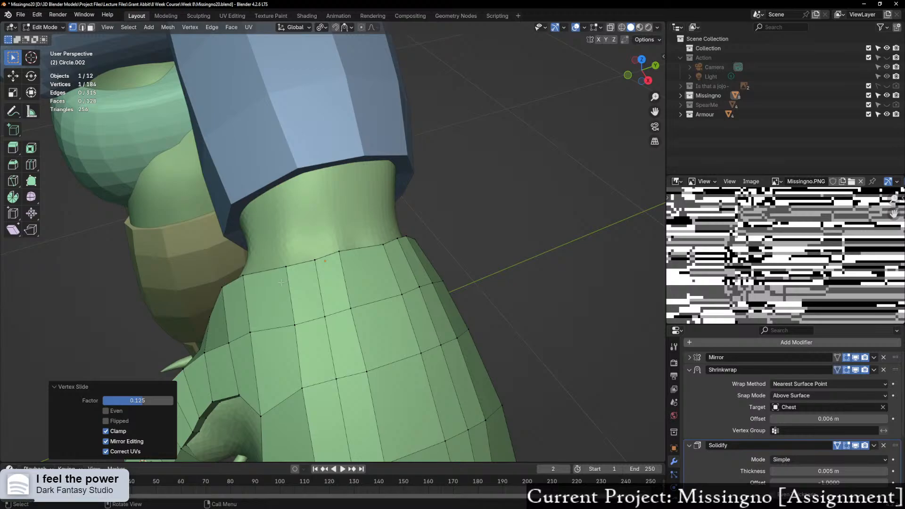
middle_click_drag(281, 283, 298, 264)
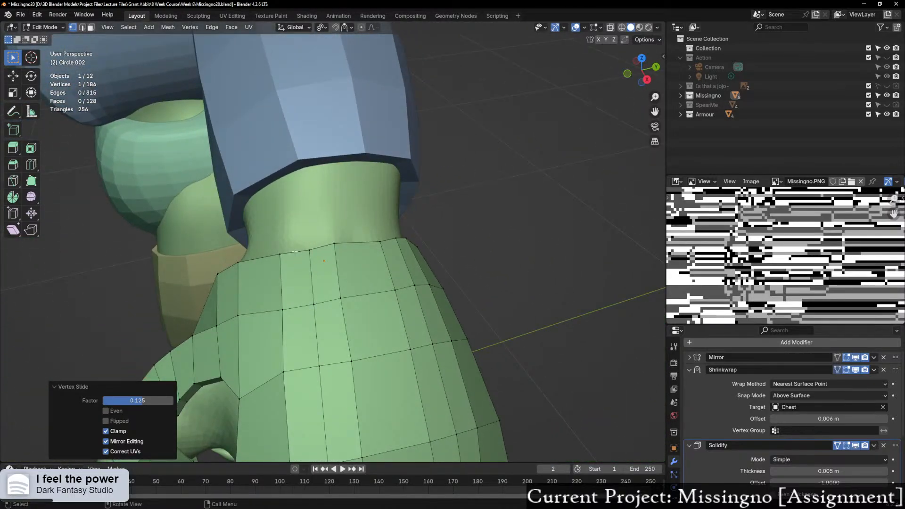
left_click(295, 253)
key("2")
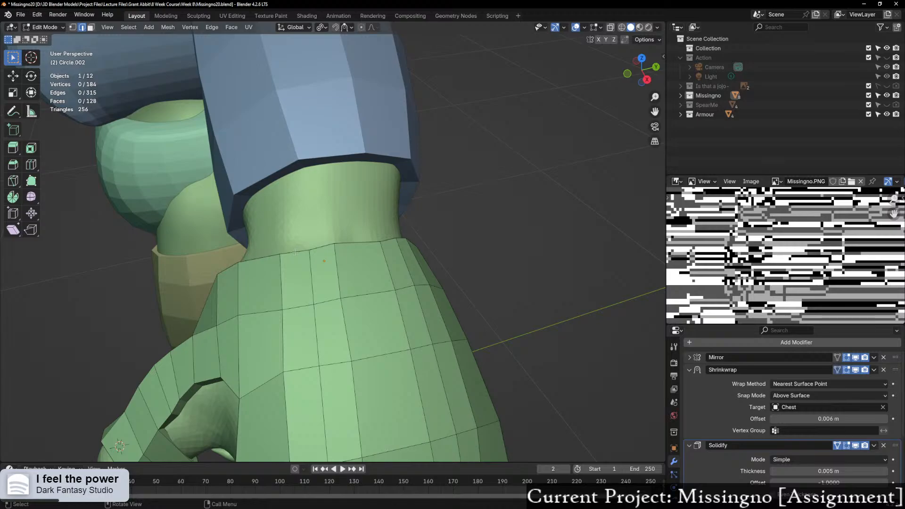
left_click(295, 252)
key("g")
key("g")
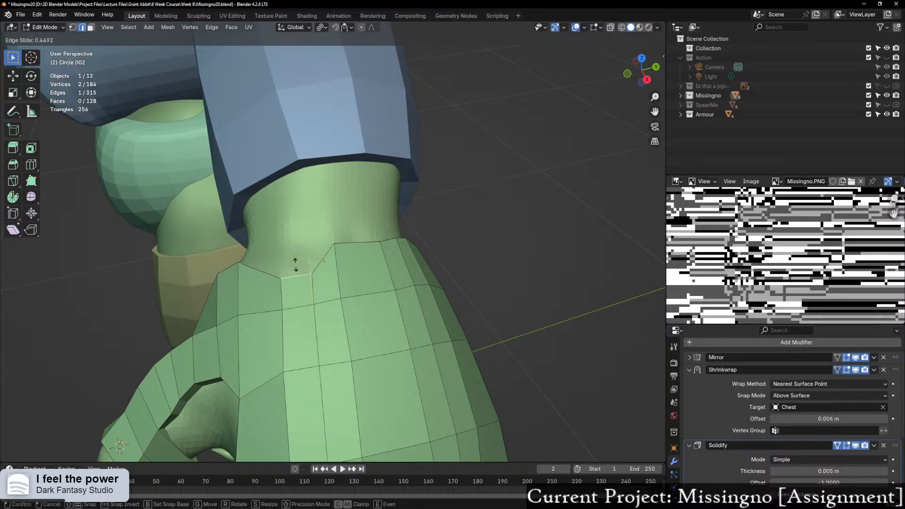
left_click(297, 262)
Step: Slide the short rim edge on the little-finger side of the hand plate towards the fingers by a factor of 0.557
middle_click_drag(297, 263, 366, 266)
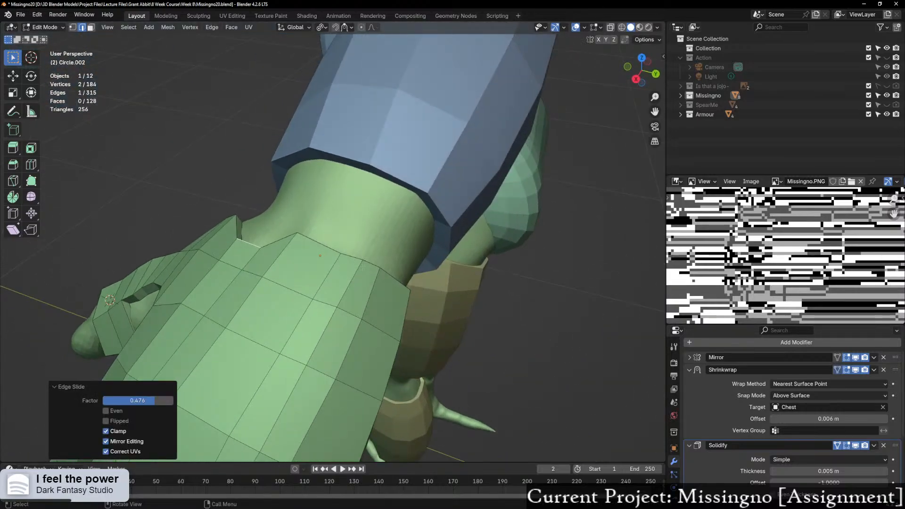
left_click(366, 273)
key("g")
key("g")
left_click(363, 286)
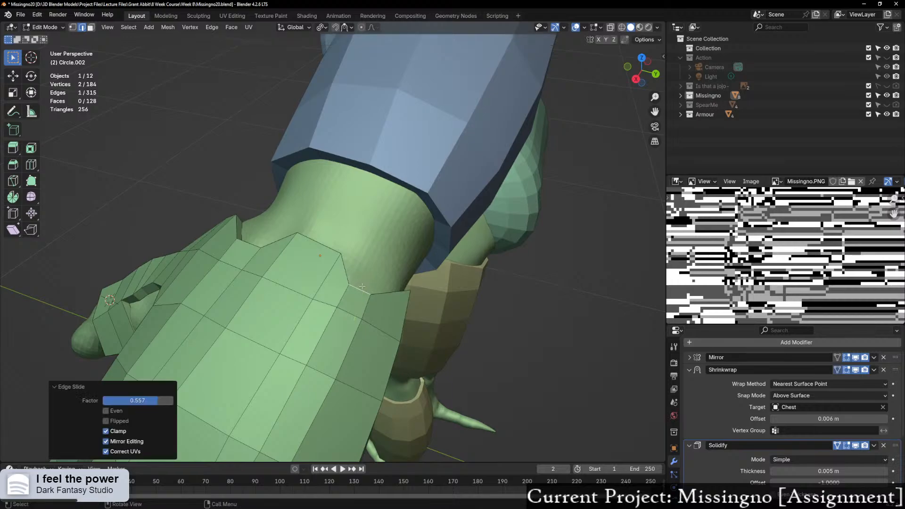
Step: Fill each of the two notches in the hand plate's wrist rim with a new face
key("f")
middle_click_drag(362, 286, 402, 298)
left_click(286, 287)
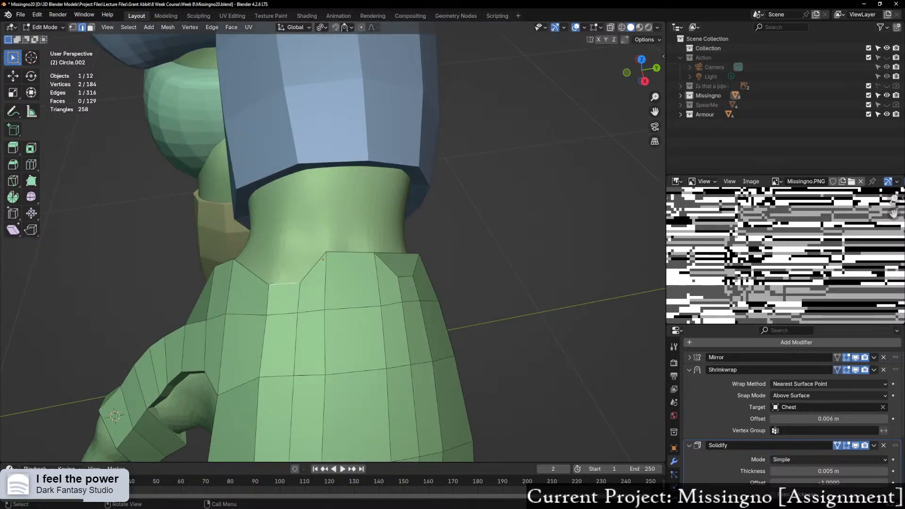
key("f")
middle_click_drag(286, 287, 355, 343)
Step: Select the hand armour's open border loop and examine how it runs along the wrist rim
scroll(420, 184, "up", 2)
left_click(335, 277, "alt")
left_click(364, 263)
left_click(382, 259, "alt")
scroll(264, 323, "up", 4)
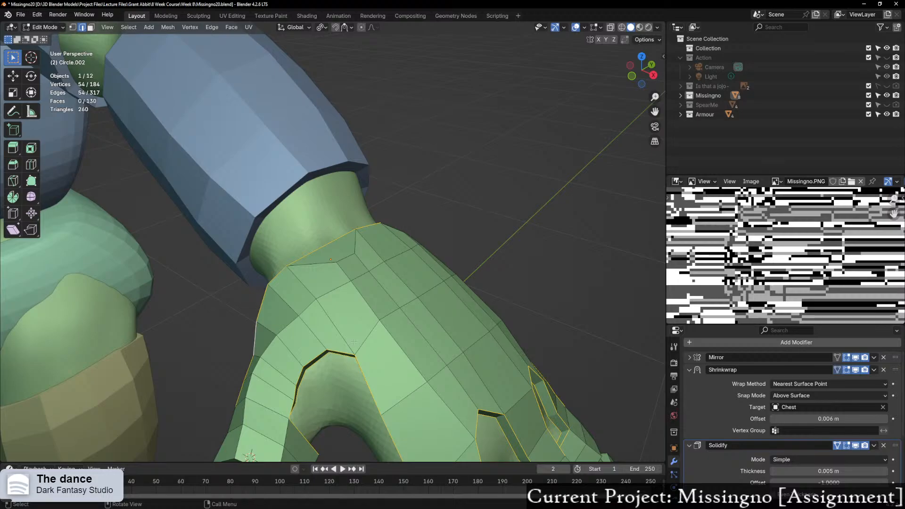
Step: Return to Object Mode and save the file incrementally as Missingno21.blend
middle_click_drag(319, 320, 316, 267)
key("ctrl+Tab")
left_click(315, 254)
scroll(282, 273, "down", 5)
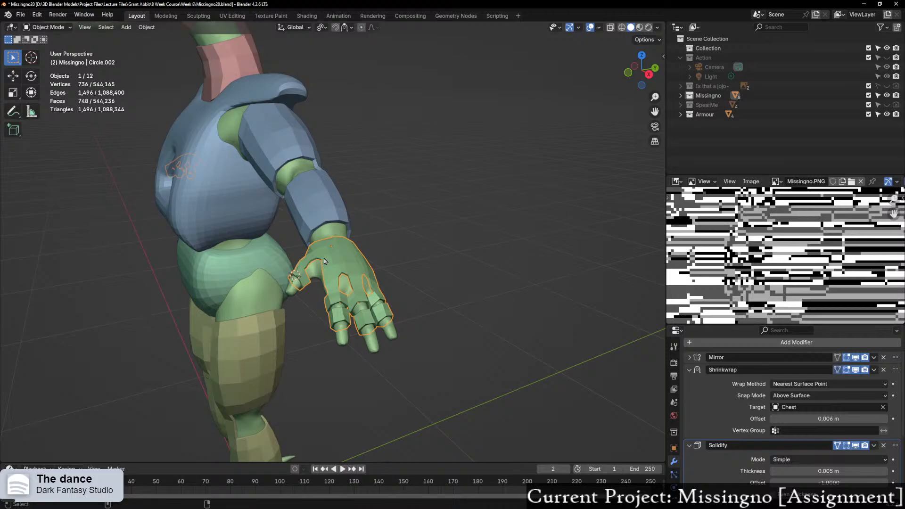
key("ctrl+alt+s")
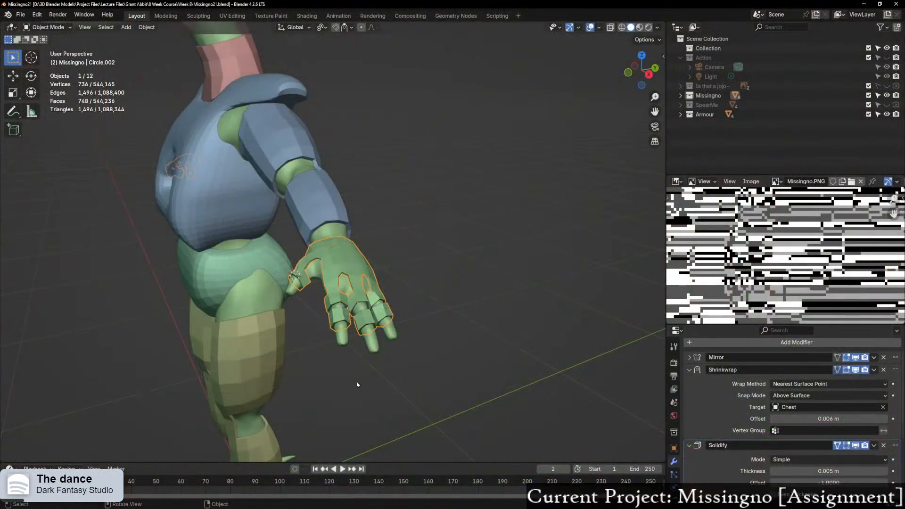
middle_click_drag(359, 384, 416, 362)
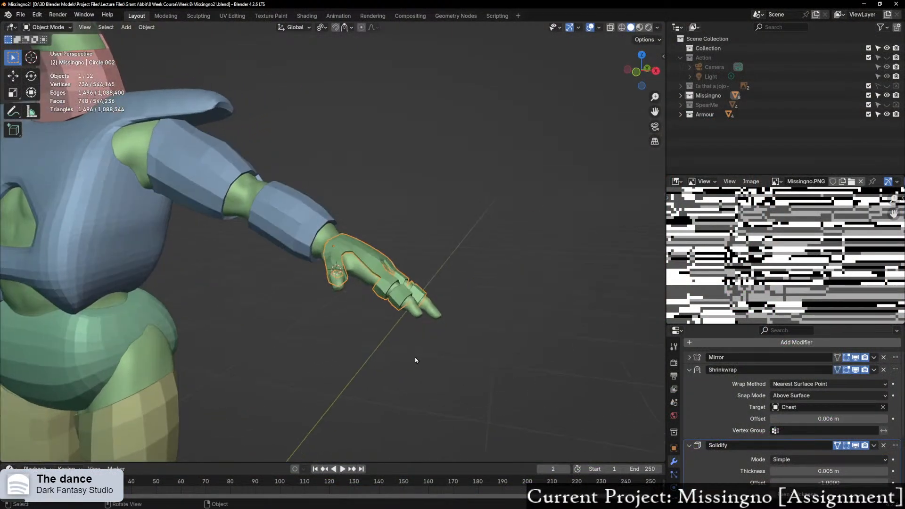
middle_click_drag(364, 347, 404, 370)
scroll(417, 355, "up", 3)
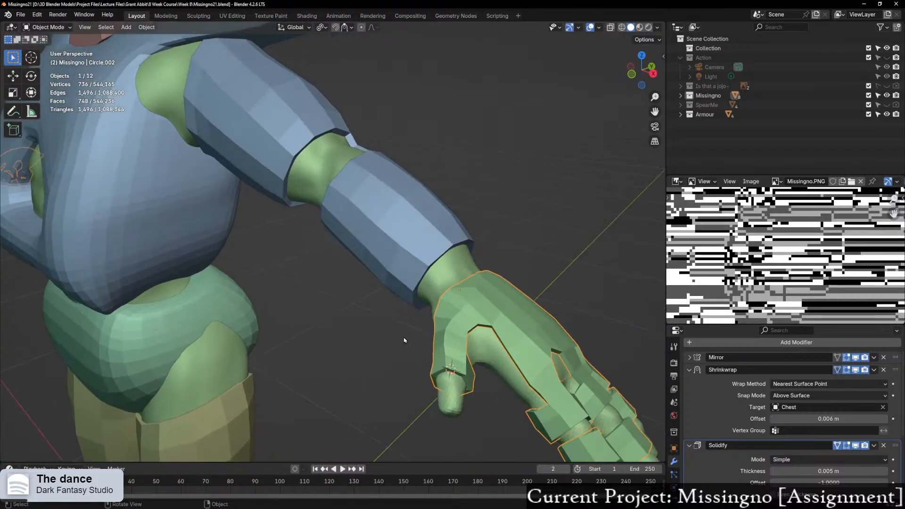
scroll(405, 339, "down", 2)
key("ctrl+Tab")
left_click(388, 322)
left_click(400, 240)
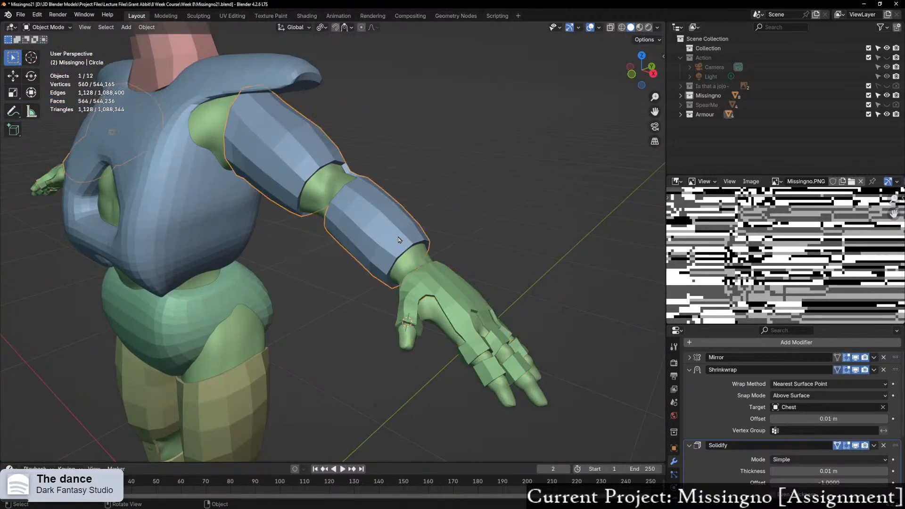
key("ctrl+Tab")
left_click(496, 247)
scroll(498, 261, "up", 3)
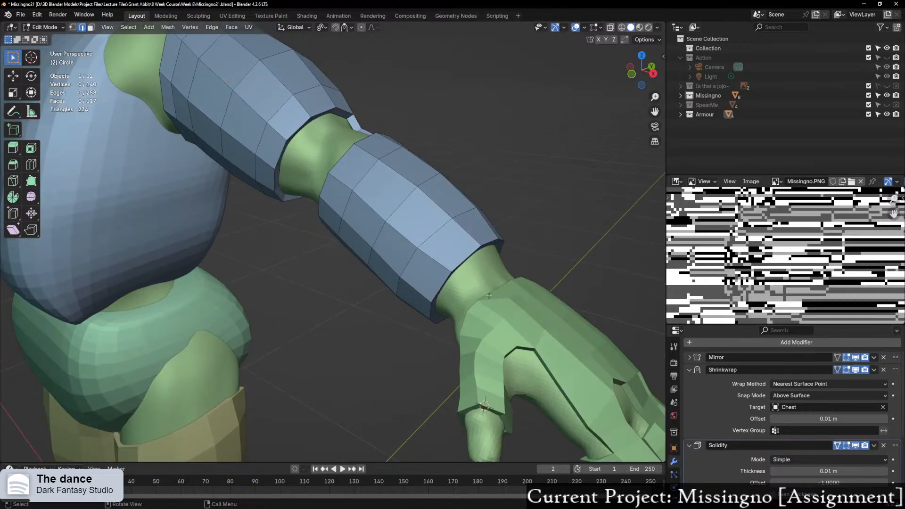
middle_click_drag(498, 292, 500, 336)
key("ctrl+Tab")
left_click(411, 310)
Step: Join the hand armour into the arm armour object, keeping the arm armour as the active object
left_click(499, 336, "shift")
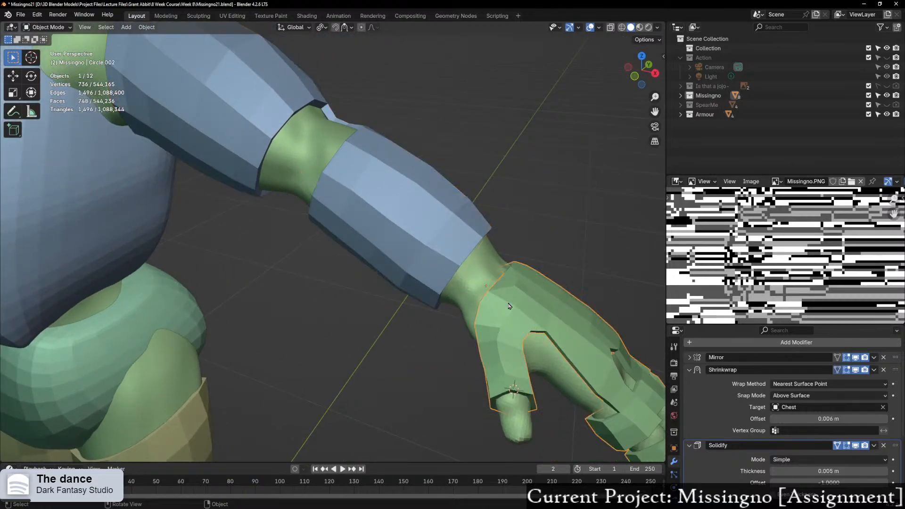
left_click(426, 221, "shift")
key("ctrl+j")
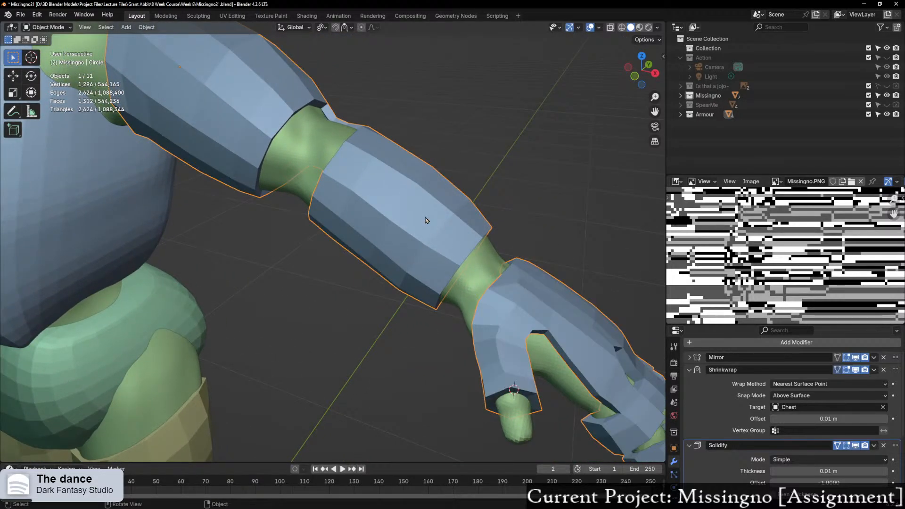
Step: Bridge three edges of the forearm armour's wrist end to the three facing edges of the hand plate's rim on the back of the hand
key("ctrl+Tab")
left_click(497, 233)
middle_click_drag(497, 233, 391, 266)
left_click(434, 202)
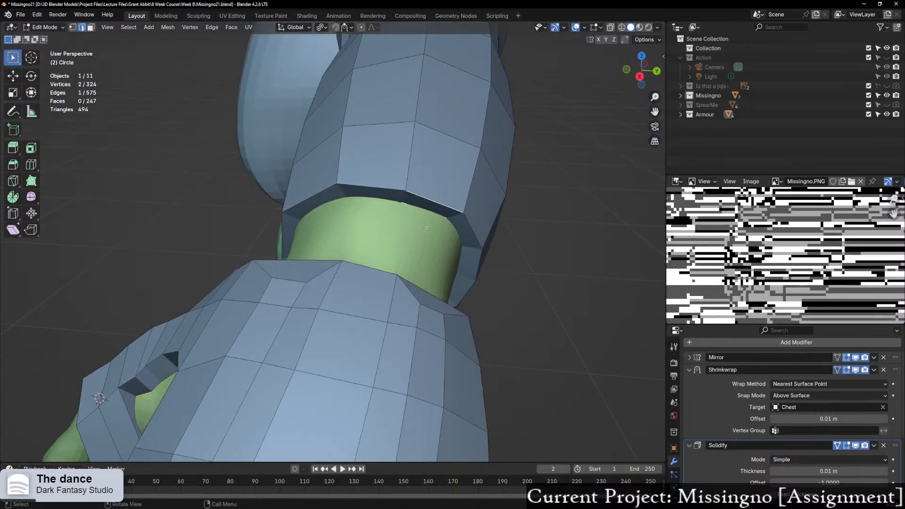
left_click(428, 295, "shift")
middle_click_drag(428, 295, 419, 222)
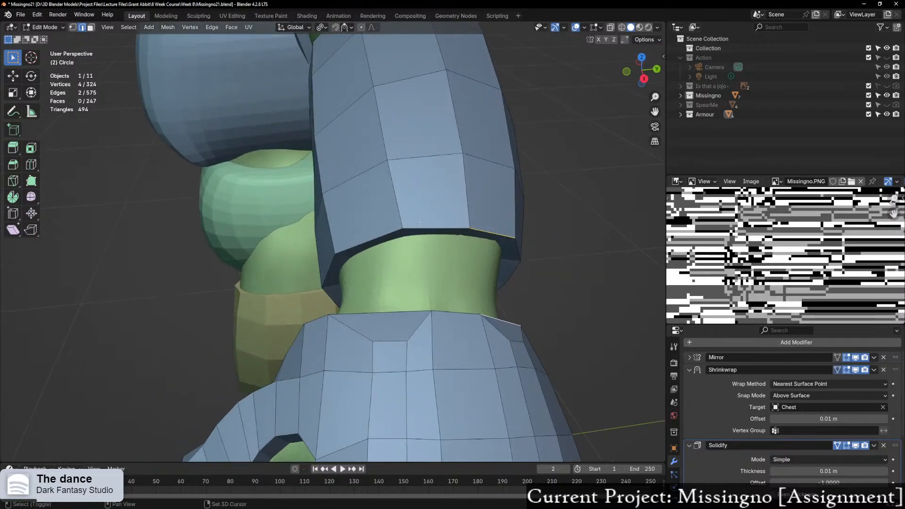
left_click(485, 227, "ctrl")
middle_click_drag(486, 228, 464, 357)
left_click(465, 357, "ctrl")
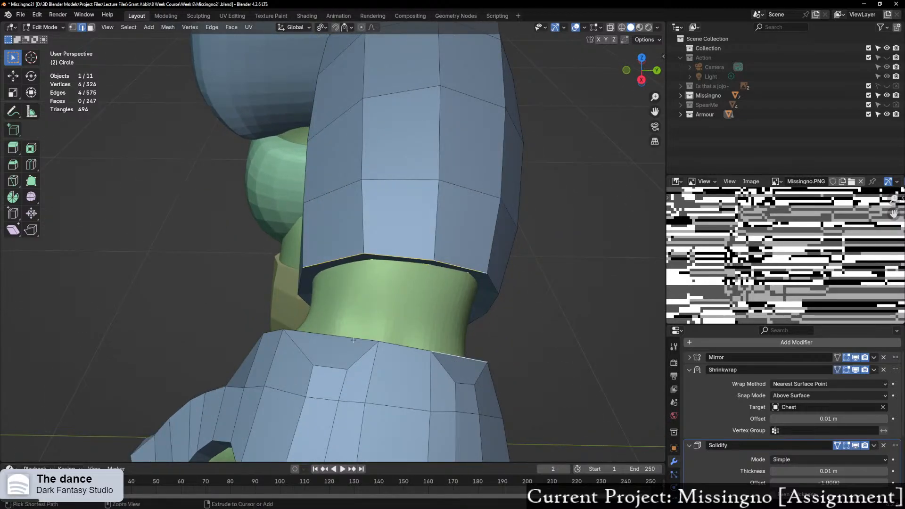
left_click(352, 340, "ctrl")
right_click(362, 328)
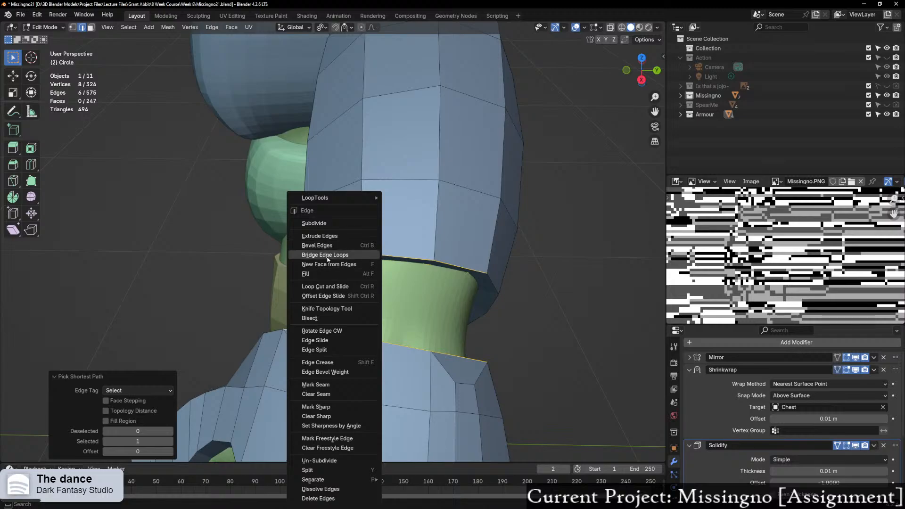
left_click(330, 257)
middle_click_drag(397, 333, 379, 330)
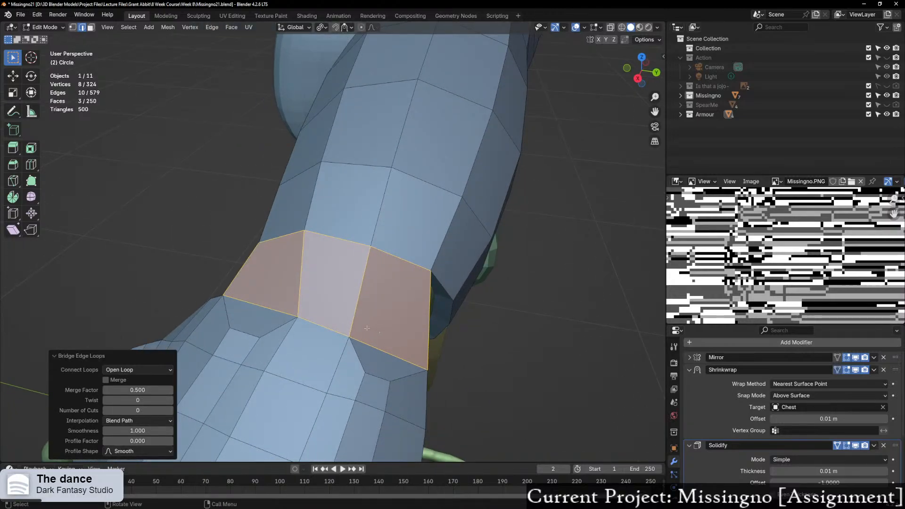
Step: Add one centred loop cut across the new wrist bridge
key("ctrl+r")
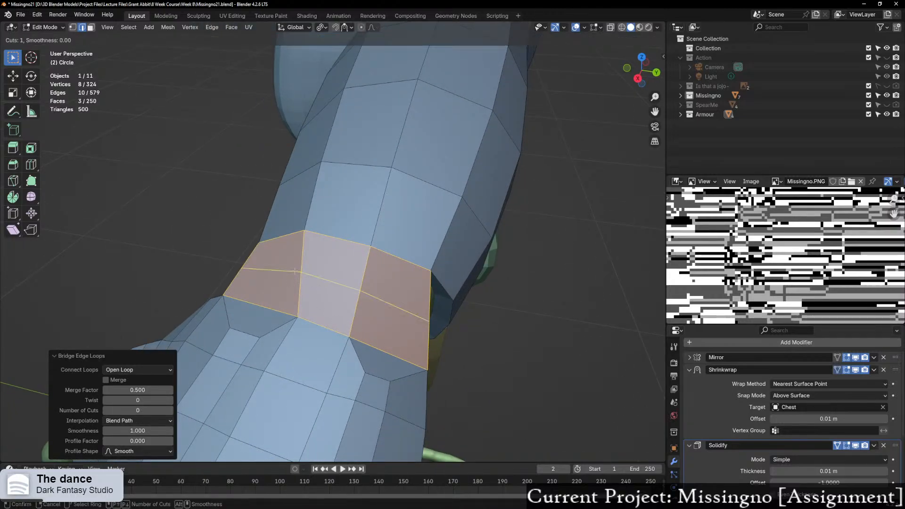
left_click(304, 277)
right_click(308, 273)
Step: Slide the corner vertices at the bridge's little-finger end along their edges, the forearm one by a factor of about 0.3, then the hand plate one
middle_click_drag(308, 274, 366, 295)
scroll(365, 294, "up", 5)
key("1")
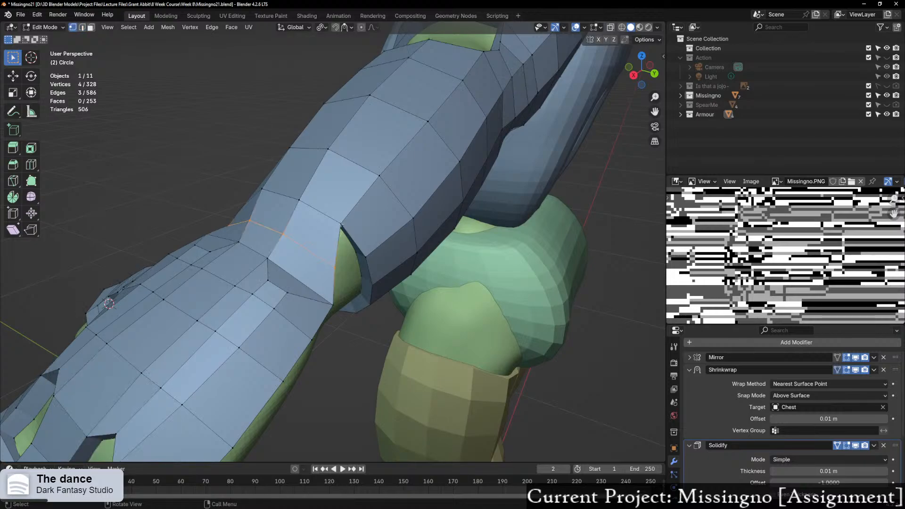
left_click(341, 224)
key("g")
key("g")
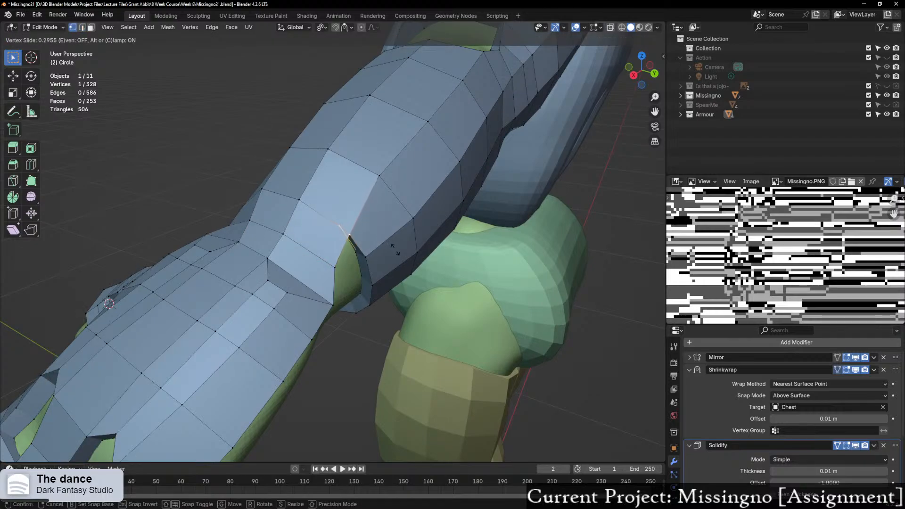
left_click(394, 246)
middle_click_drag(323, 303, 312, 296)
key("g")
key("g")
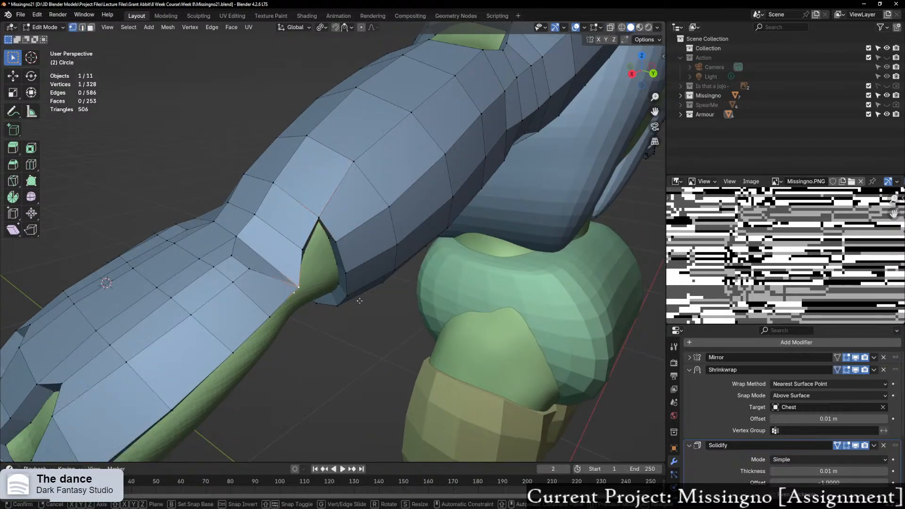
left_click(341, 306)
Step: Slide the thumb-side inner vertices of the hand rim and the bridge's middle loop towards the thumb, the middle one by a factor of 0.120
middle_click_drag(341, 306, 407, 312)
key("g")
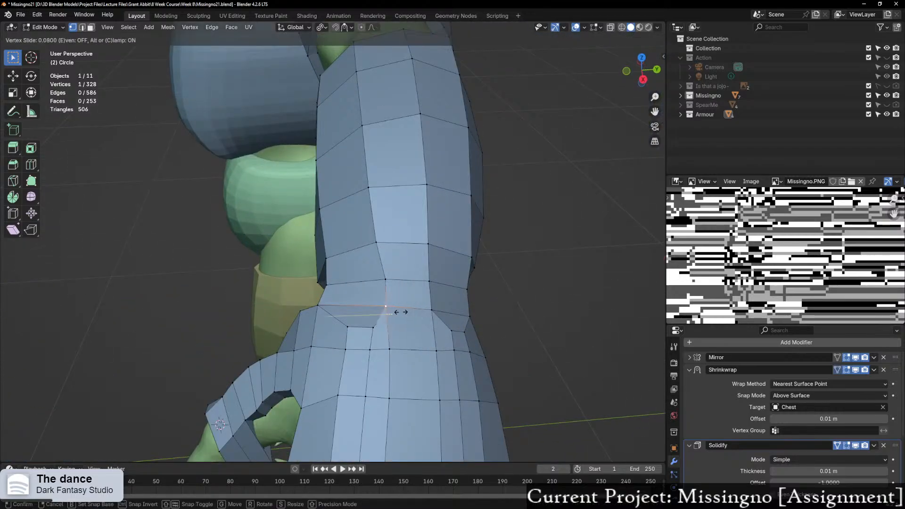
left_click(408, 313)
key("g")
key("g")
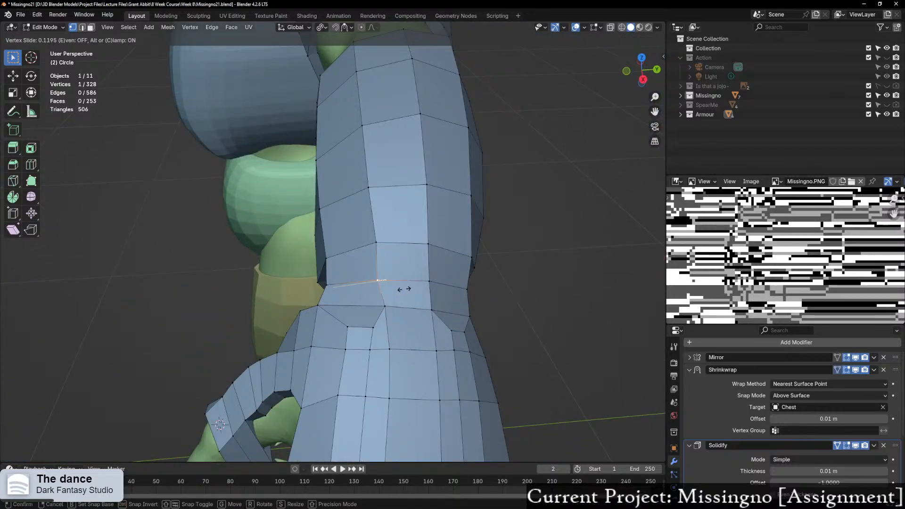
left_click(404, 289)
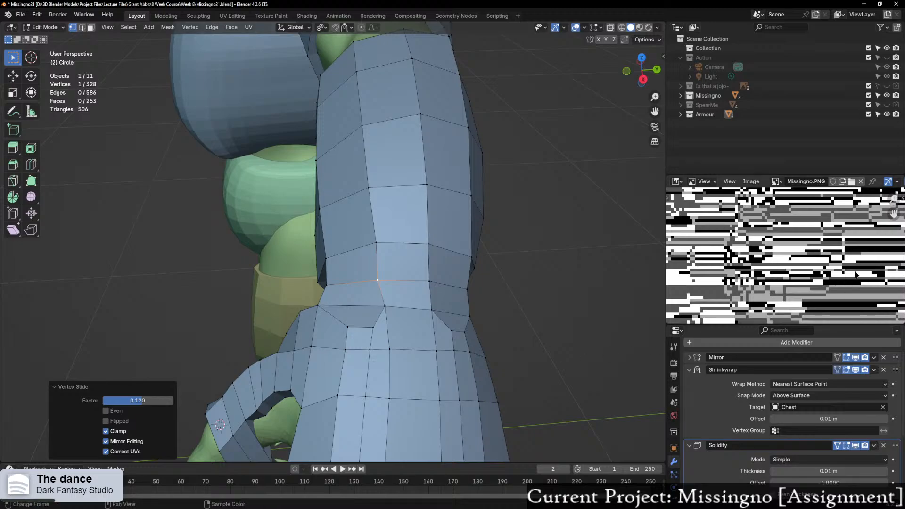
Step: Fit the Missingno.PNG reference image in the image editor and make that editor taller
scroll(867, 281, "down", 2)
scroll(785, 279, "down", 1)
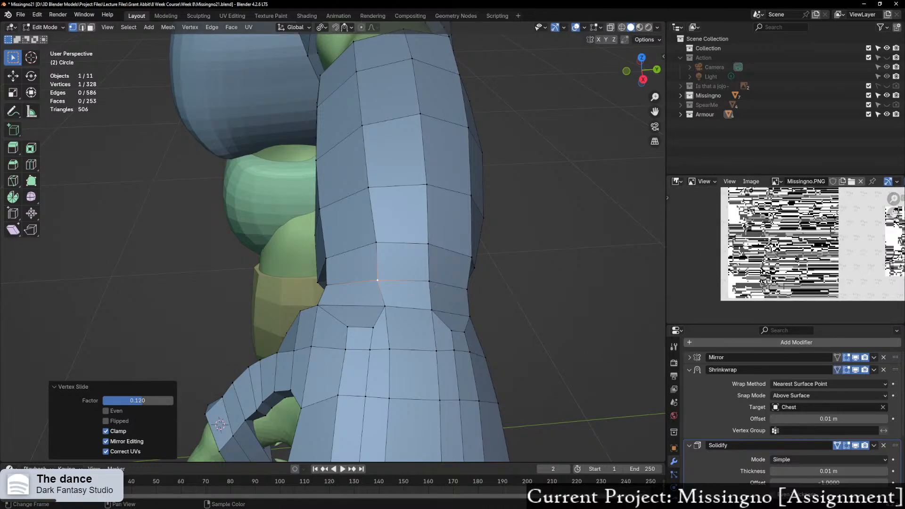
middle_click_drag(795, 255, 797, 270)
scroll(796, 269, "up", 1)
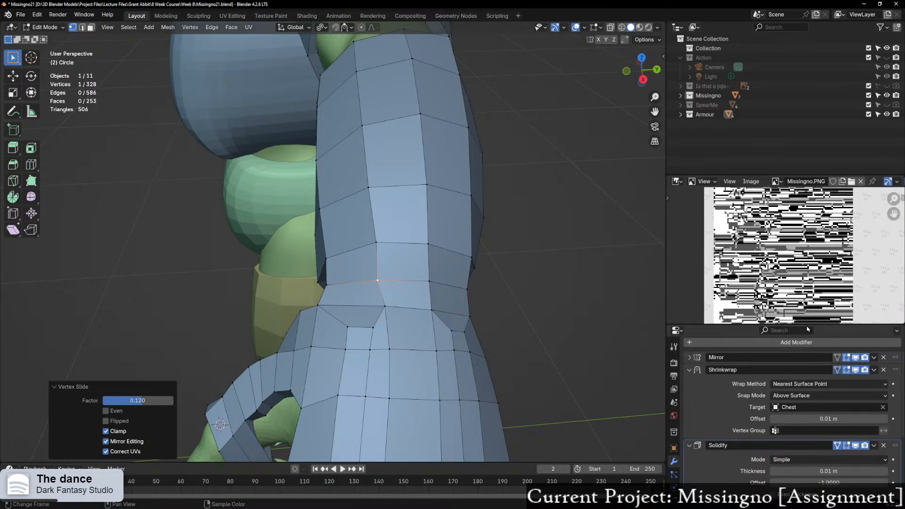
left_click_drag(807, 325, 807, 352)
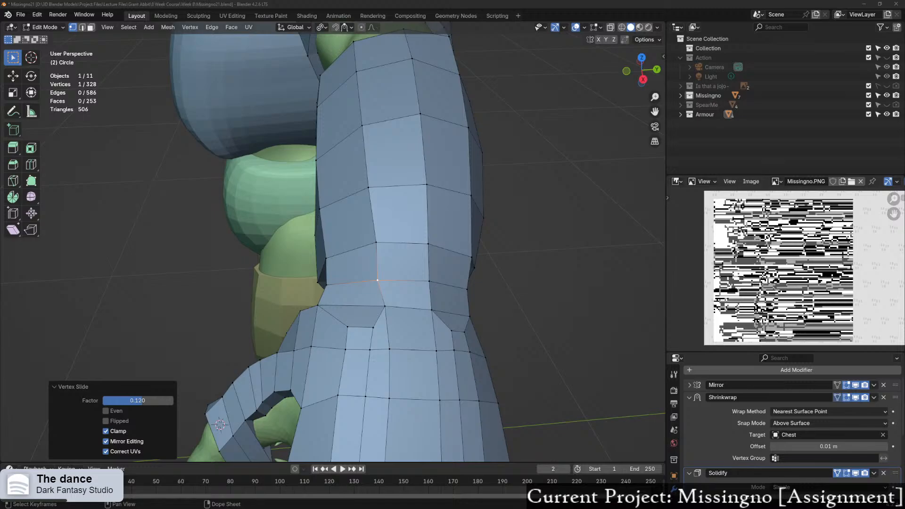
Step: Switch to the image viewer and examine the glitch pattern of Missingno.PNG
scroll(322, 243, "up", 3)
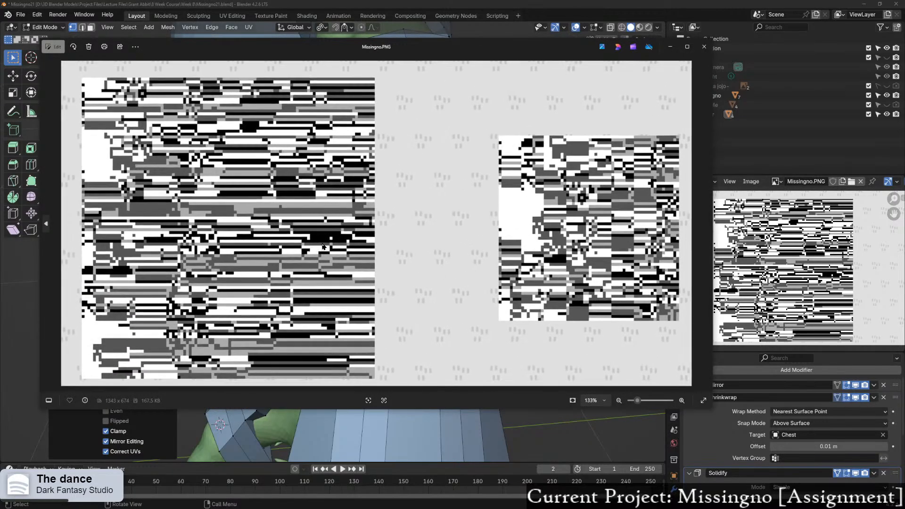
scroll(323, 244, "down", 1)
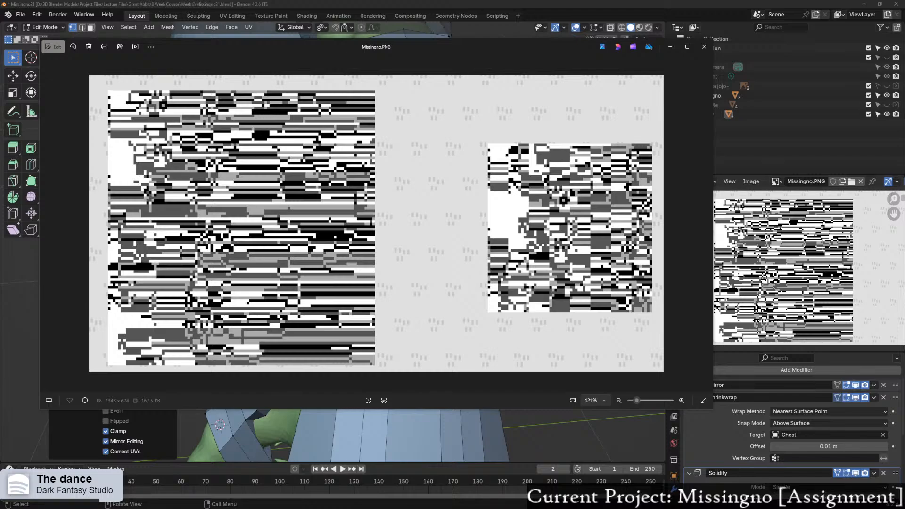
Step: Examine the glitch pattern of Missingno.PNG enlarged, compare it with the character in Blender, and close the image viewer
left_click(687, 46)
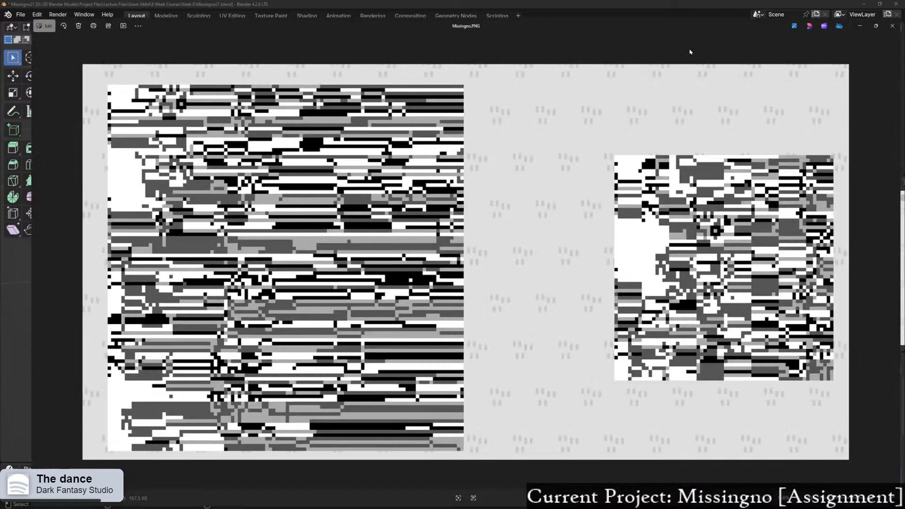
scroll(221, 246, "up", 2)
scroll(222, 245, "up", 1)
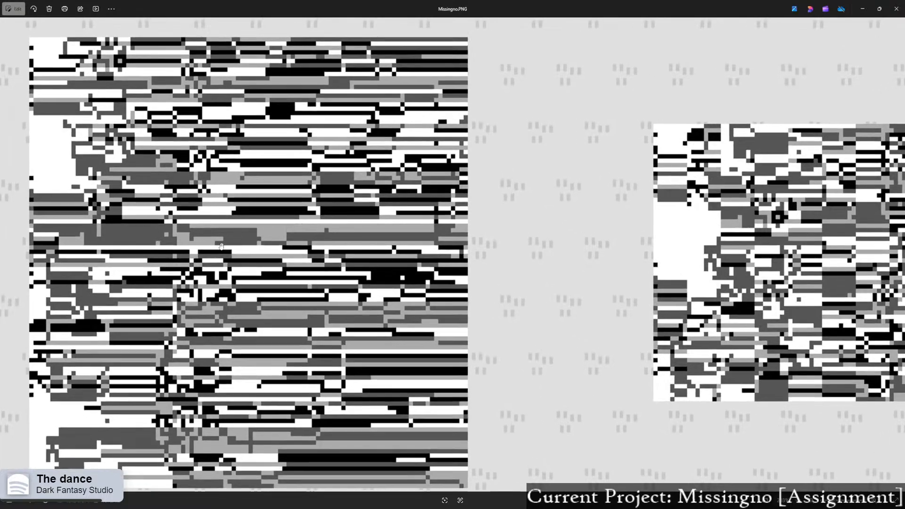
left_click_drag(221, 246, 330, 230)
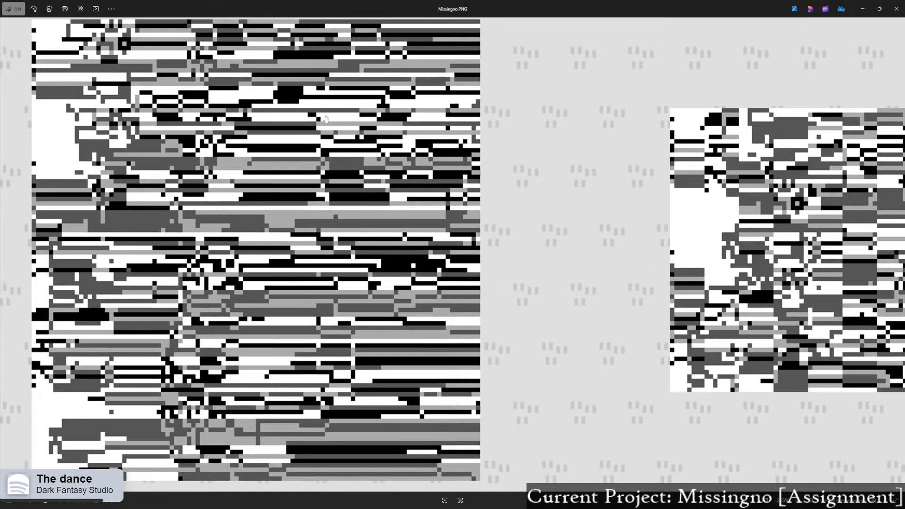
left_click_drag(460, 6, 0, 185)
scroll(283, 232, "down", 7)
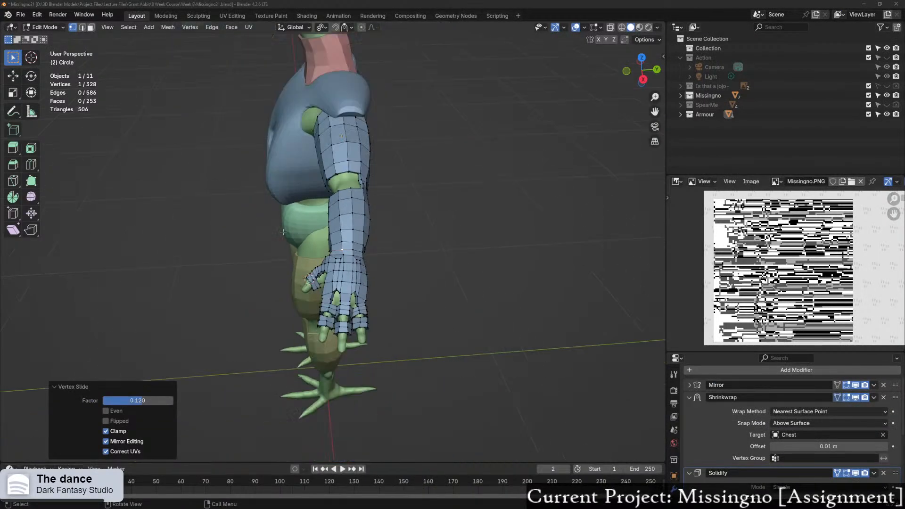
scroll(283, 232, "down", 3)
middle_click_drag(283, 232, 360, 193)
scroll(361, 195, "down", 1)
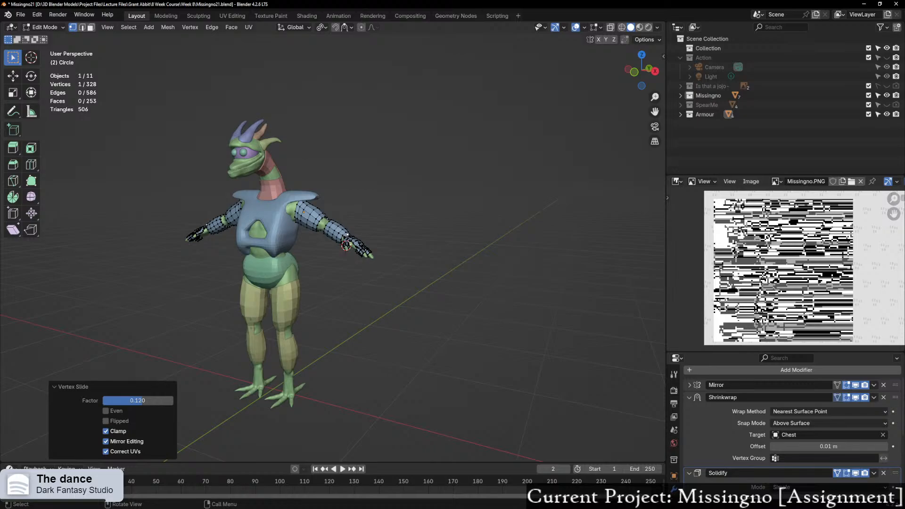
left_click_drag(0, 185, 443, 2)
scroll(442, 211, "down", 1)
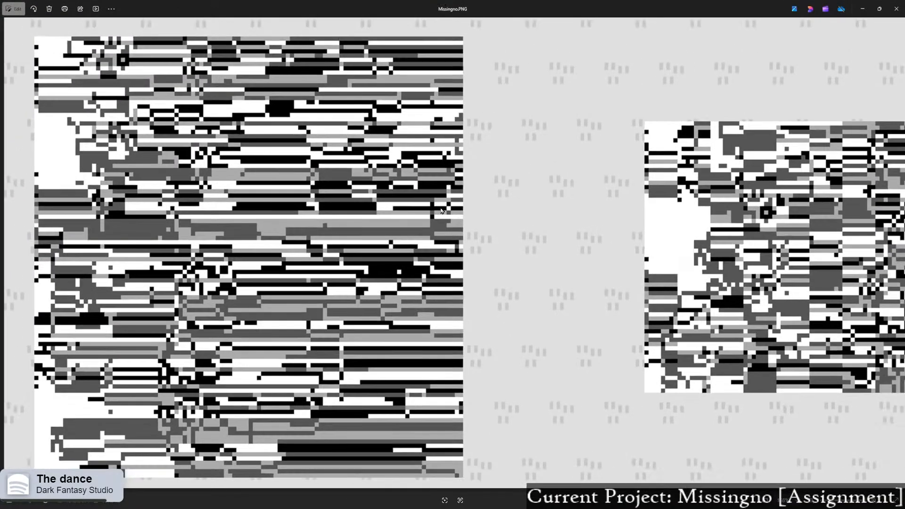
scroll(441, 211, "down", 2)
scroll(434, 225, "up", 1)
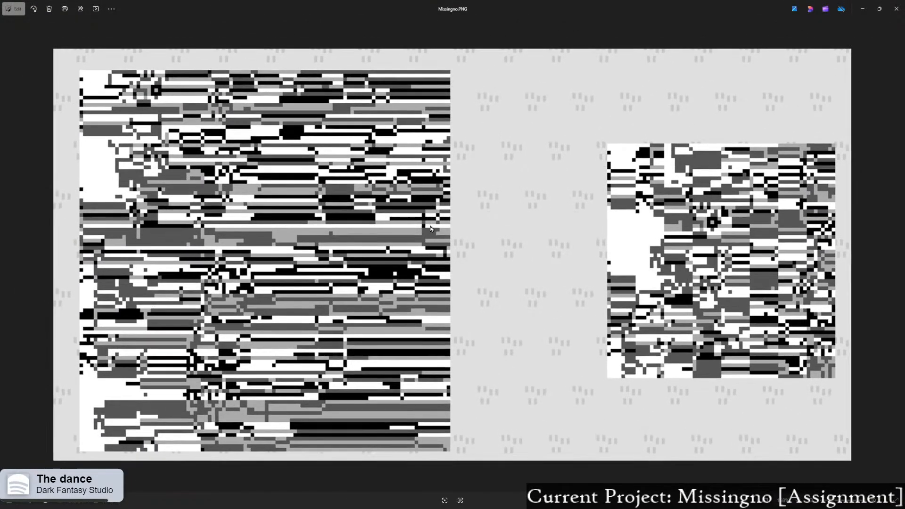
left_click(901, 5)
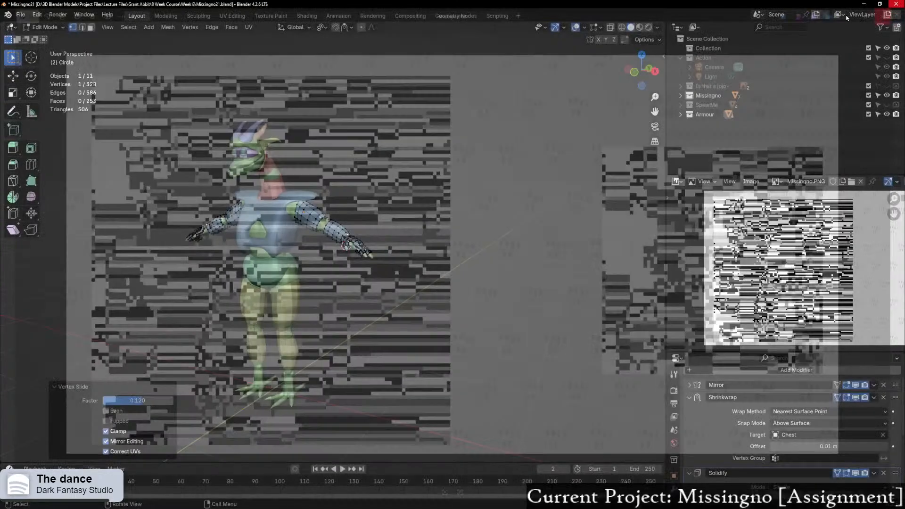
Step: Switch to Object Mode and examine the arm armour's shape around the fingers, wrist and elbow
scroll(371, 305, "down", 4)
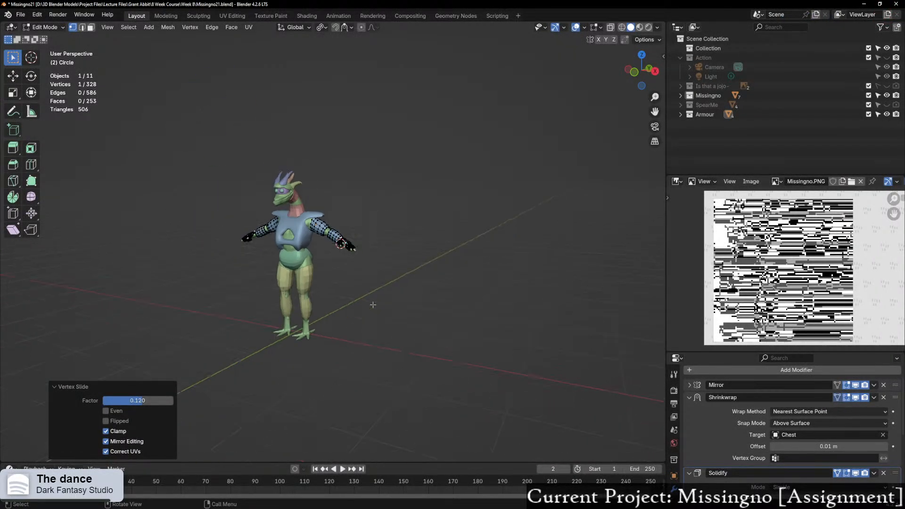
scroll(385, 301, "up", 7)
middle_click_drag(385, 302, 352, 311)
key("ctrl+Tab")
left_click(283, 321)
middle_click_drag(300, 320, 265, 308)
scroll(338, 297, "up", 2)
scroll(323, 308, "down", 1)
scroll(324, 306, "up", 2)
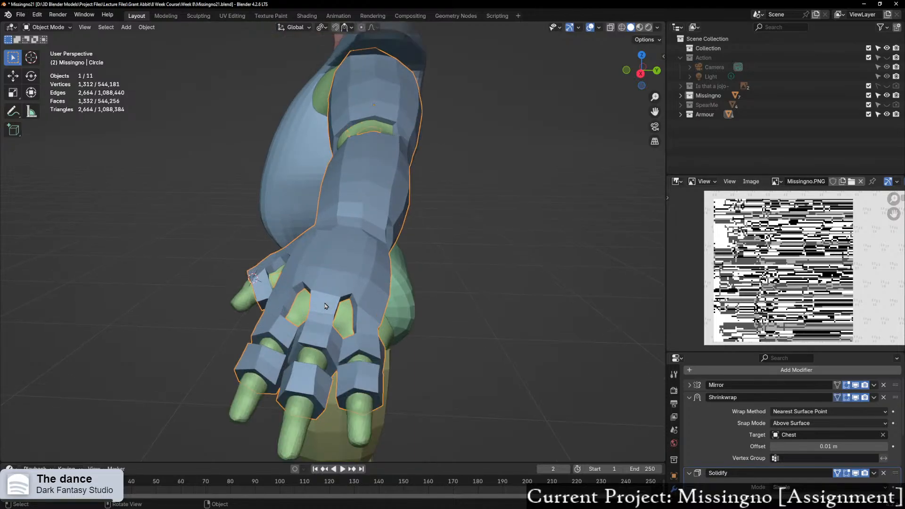
middle_click_drag(326, 304, 420, 323)
scroll(365, 301, "up", 2)
scroll(420, 323, "down", 3)
middle_click_drag(341, 282, 271, 311, "shift")
scroll(264, 315, "up", 5)
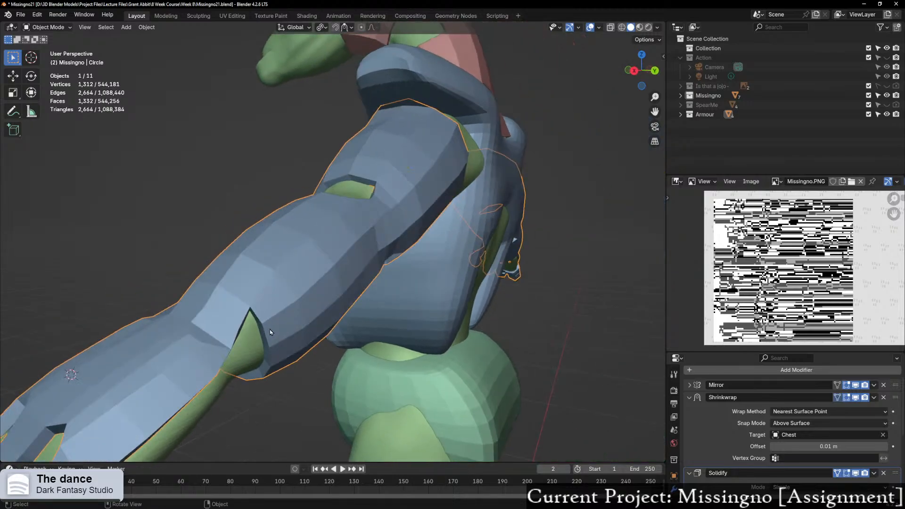
Step: In Edit Mode, slide the forearm corner vertex at the wrist gap along its edge by a factor of 0.329
key("ctrl+Tab")
left_click(298, 323)
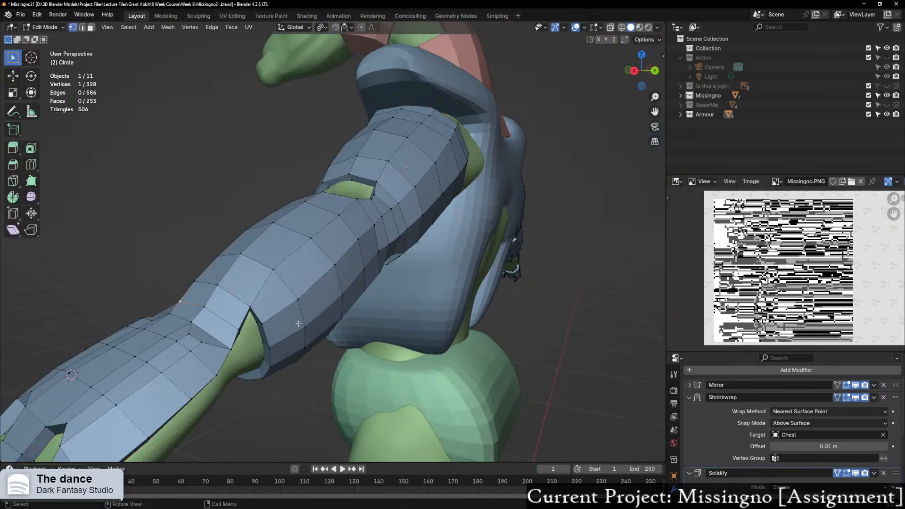
middle_click_drag(298, 323, 297, 276)
scroll(309, 326, "up", 3)
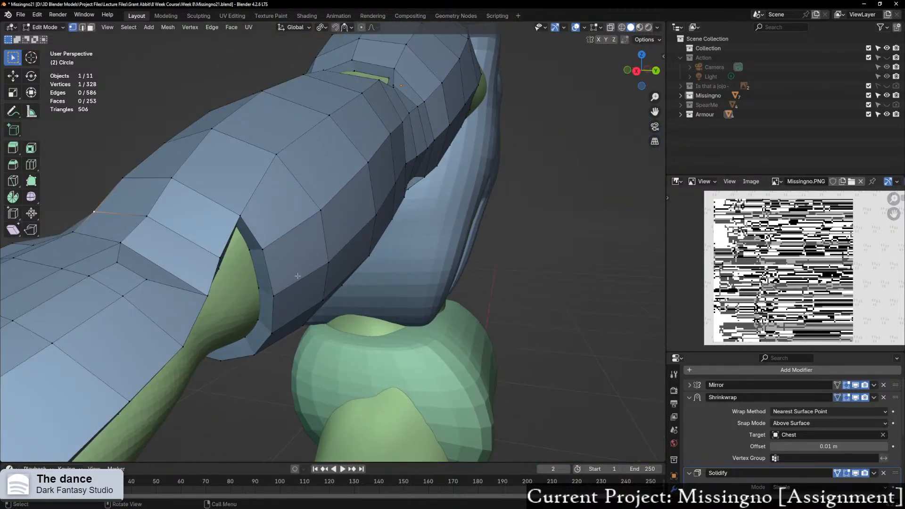
left_click(247, 217)
key("f")
key("f")
key("ctrl+z")
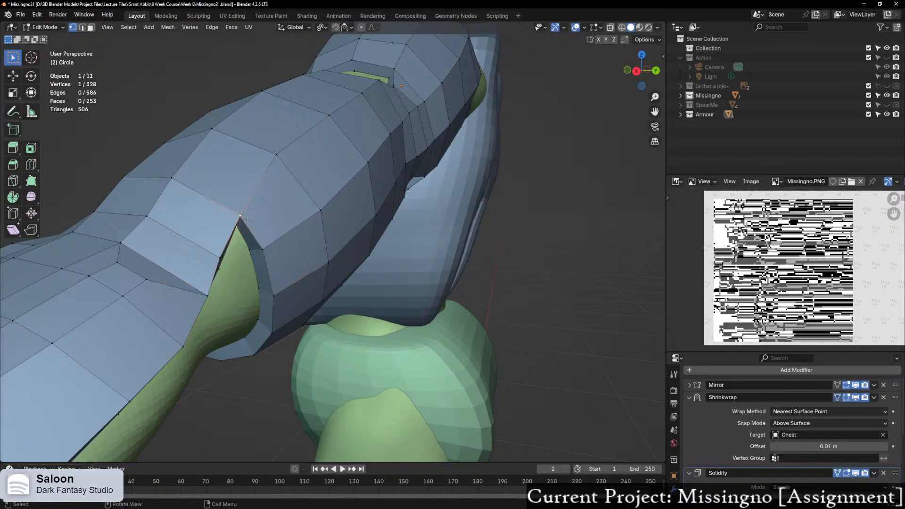
key("shift+v")
left_click(256, 233)
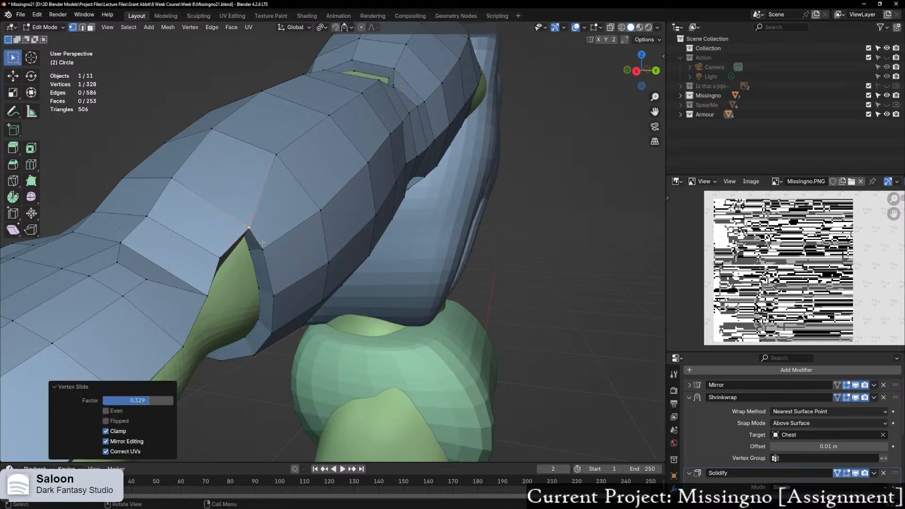
Step: Slide the neighbouring vertex on the forearm rim beside the wrist gap by a factor of 0.212
left_click(265, 251)
key("shift+v")
left_click(289, 262)
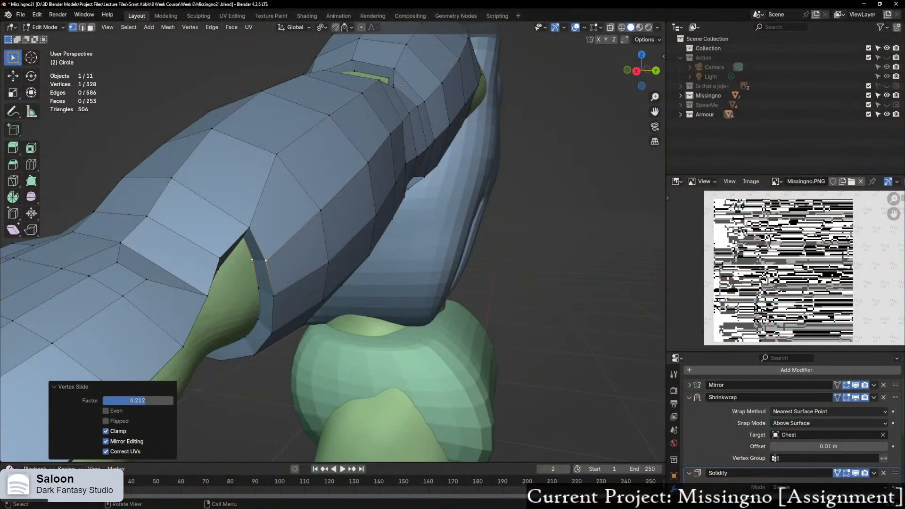
Step: Slide the vertex on the back of the wrist, where the bridge meets the forearm, by a factor of 0.053
scroll(241, 337, "down", 1)
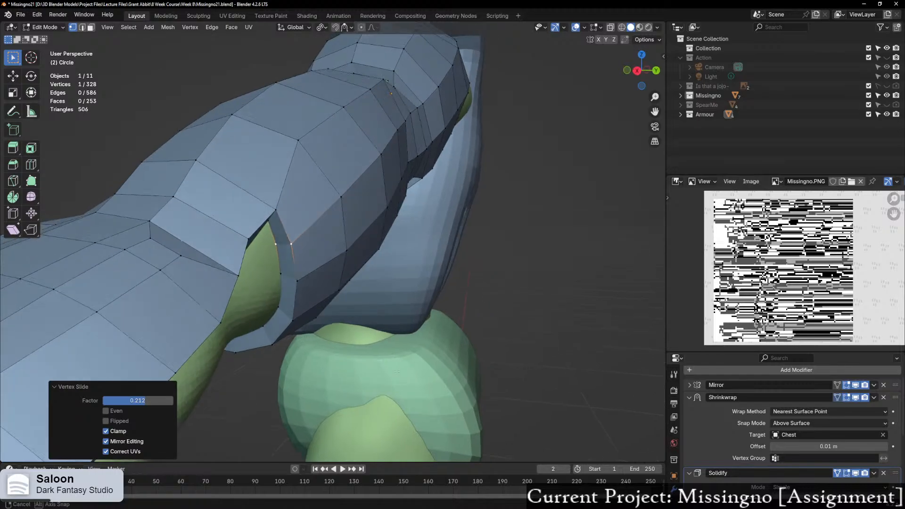
middle_click_drag(240, 337, 211, 335)
scroll(261, 350, "down", 2)
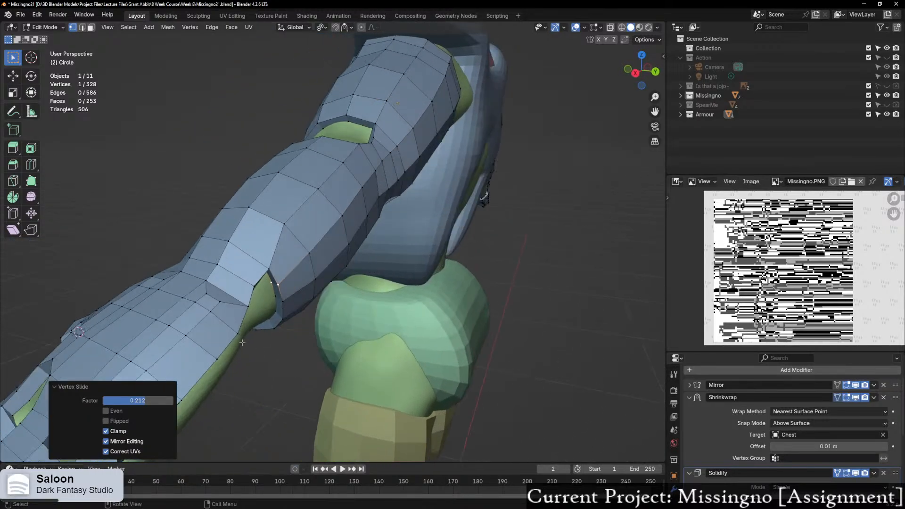
scroll(211, 336, "up", 2)
middle_click_drag(207, 302, 246, 334)
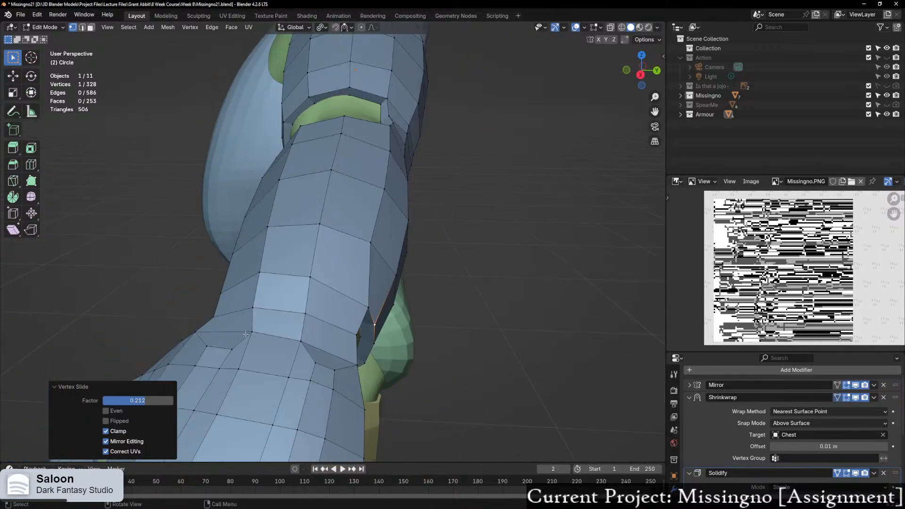
left_click(300, 322)
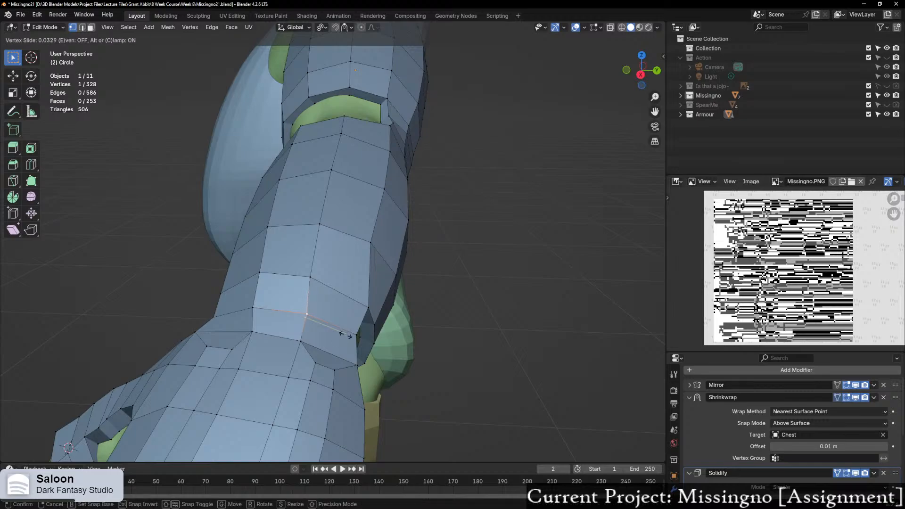
middle_click_drag(320, 333, 349, 332)
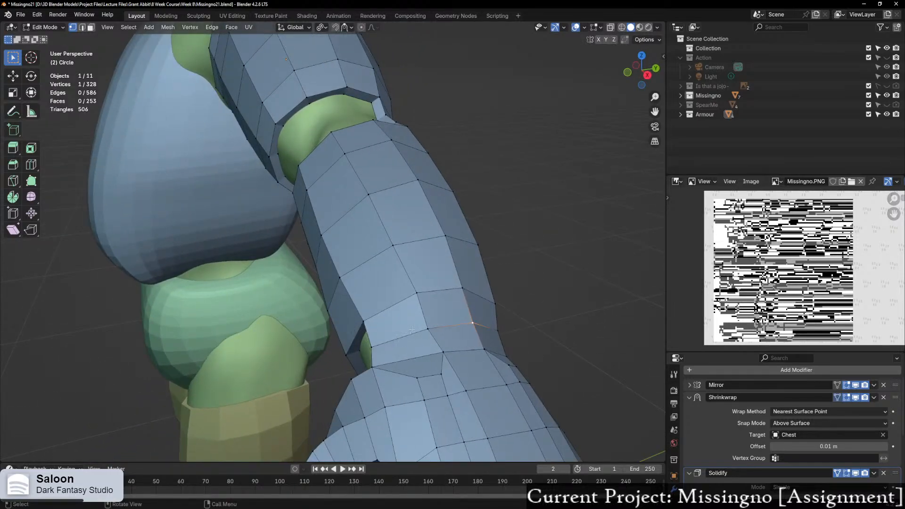
key("shift+v")
left_click(433, 328)
Step: Examine the arm armour together with the chest, hips and legs from several angles
middle_click_drag(433, 328, 350, 337)
scroll(809, 277, "up", 2)
scroll(808, 277, "down", 1)
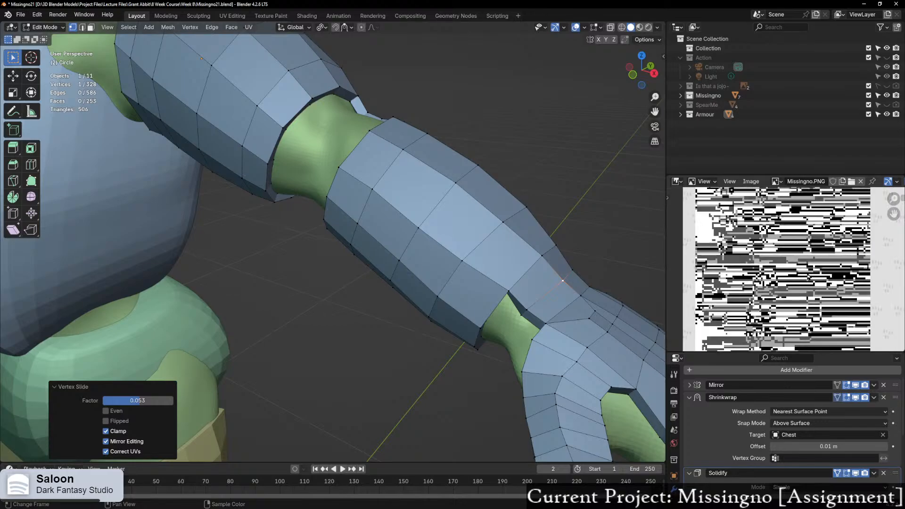
scroll(233, 240, "down", 6)
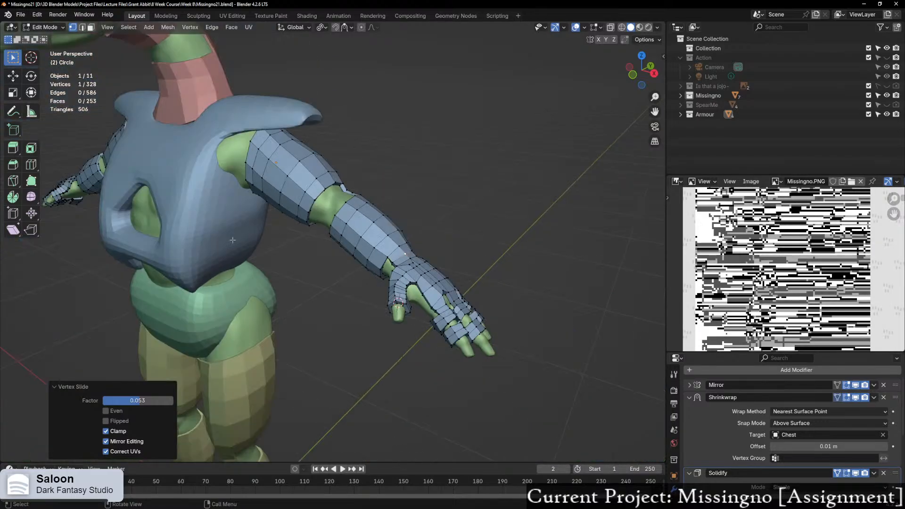
middle_click_drag(233, 240, 153, 202)
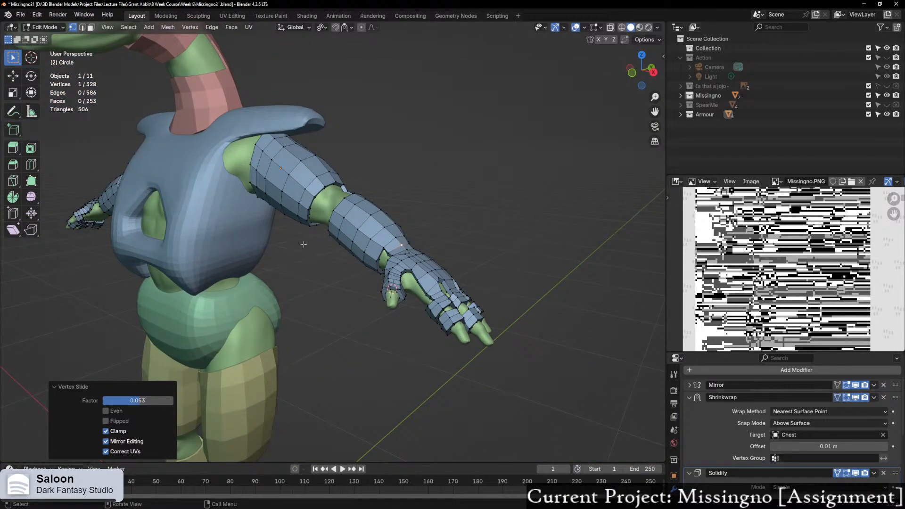
scroll(302, 244, "up", 5)
middle_click_drag(299, 242, 439, 213)
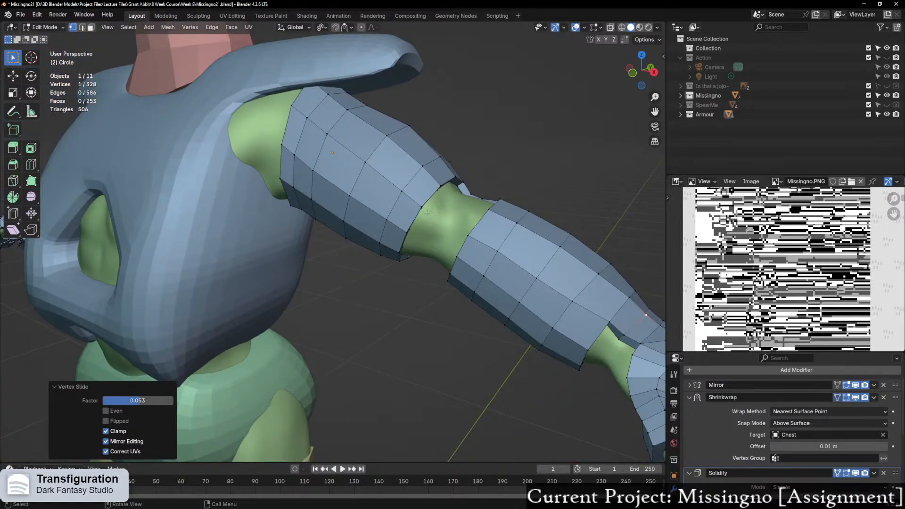
scroll(427, 214, "up", 2)
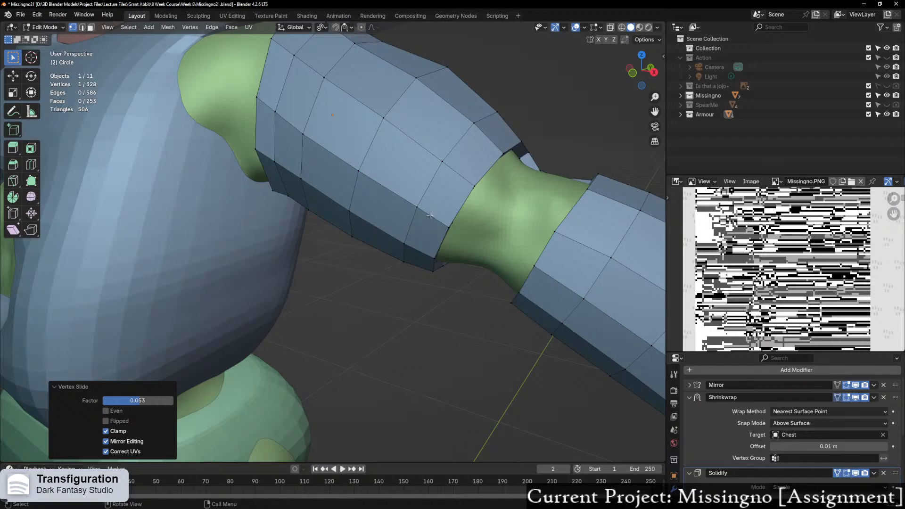
scroll(430, 215, "down", 6)
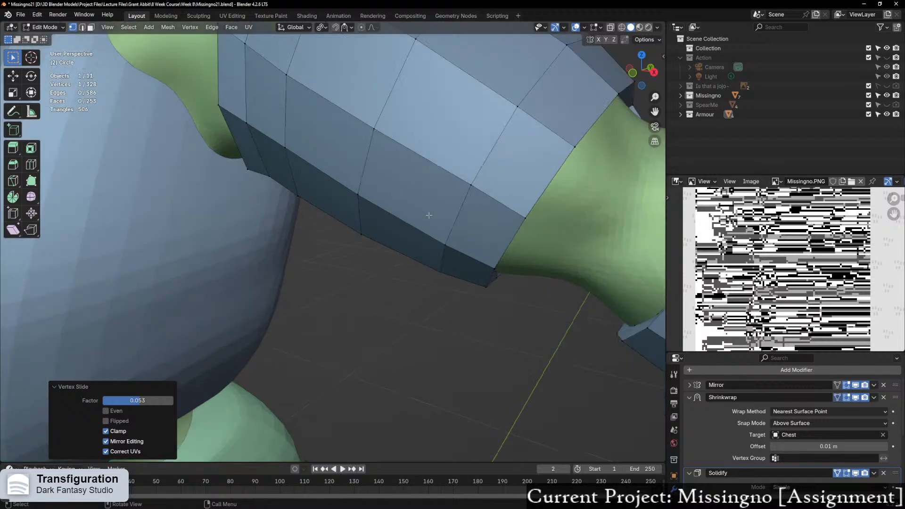
scroll(416, 272, "down", 2)
middle_click_drag(415, 272, 393, 280)
scroll(391, 282, "up", 2)
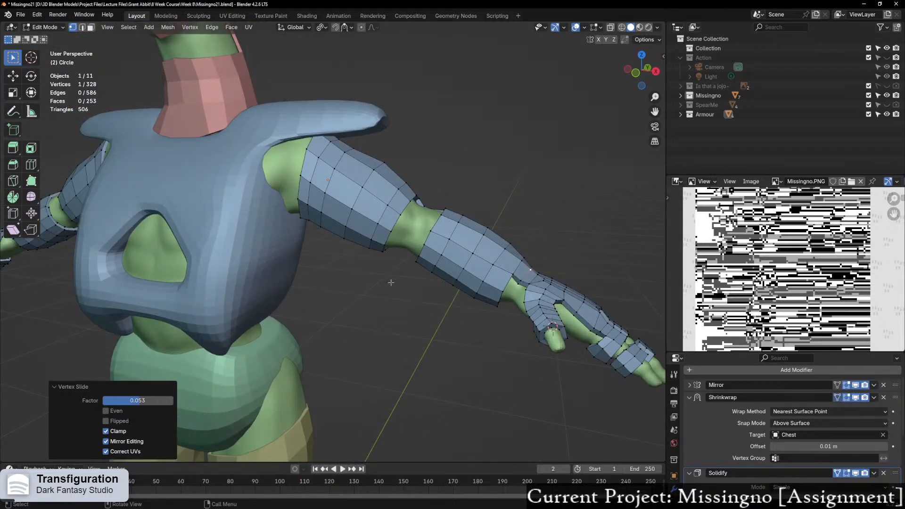
scroll(390, 282, "down", 2)
middle_click_drag(391, 282, 435, 259)
scroll(435, 260, "up", 2)
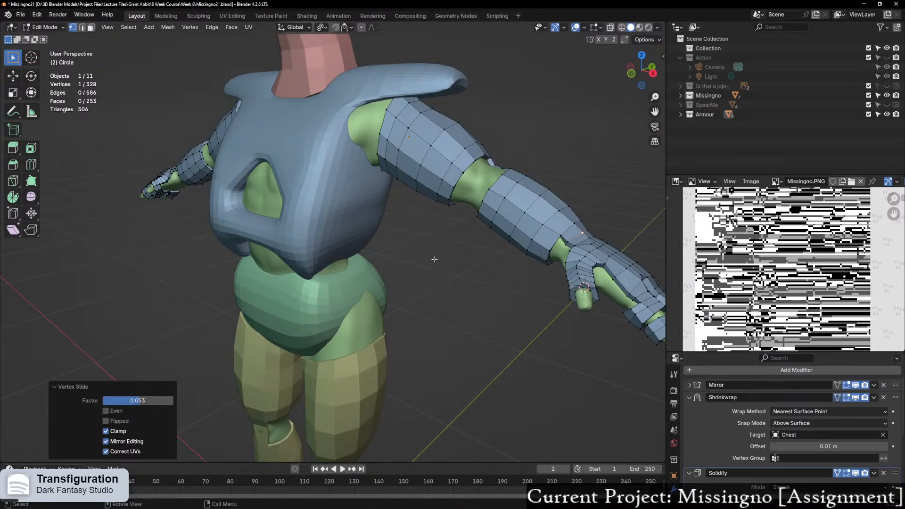
scroll(434, 259, "down", 2)
middle_click_drag(434, 259, 400, 184)
scroll(405, 291, "up", 2)
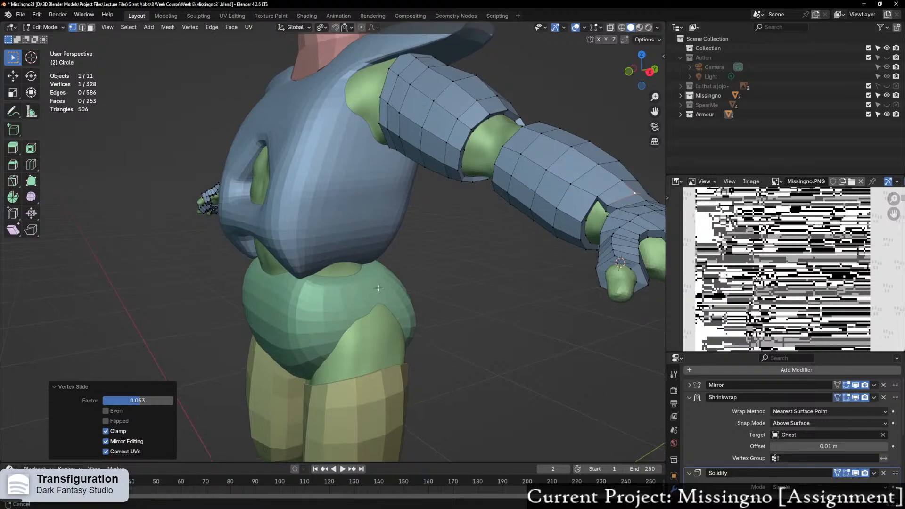
Step: Slide the upper-arm armour's middle edge loop towards the elbow by a factor of -0.400
scroll(400, 183, "up", 2)
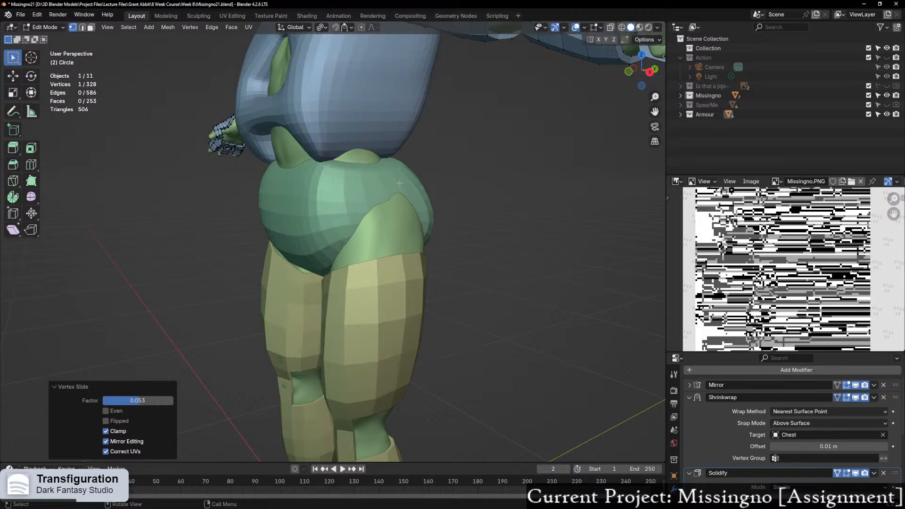
scroll(400, 183, "down", 3)
middle_click_drag(400, 184, 389, 214)
scroll(461, 253, "up", 2)
scroll(485, 192, "down", 1)
scroll(453, 212, "up", 2)
left_click(373, 211, "alt")
key("g")
key("g")
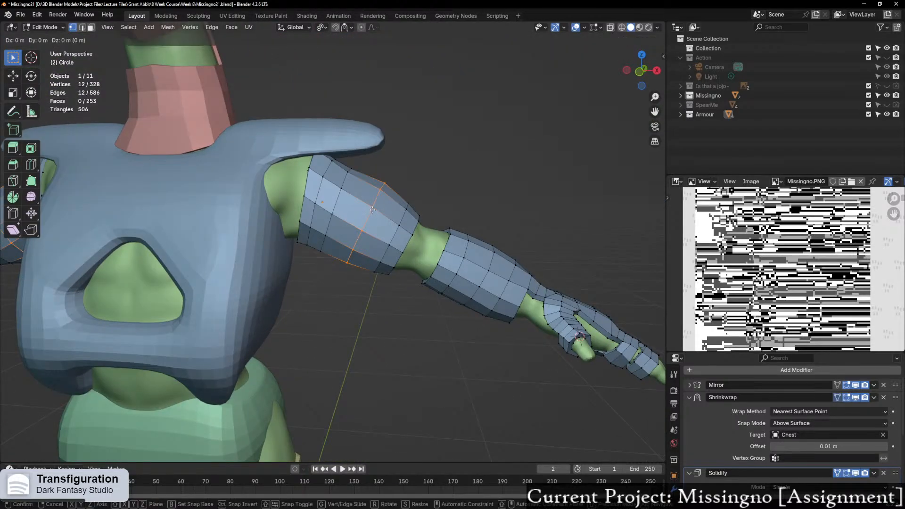
left_click(384, 215)
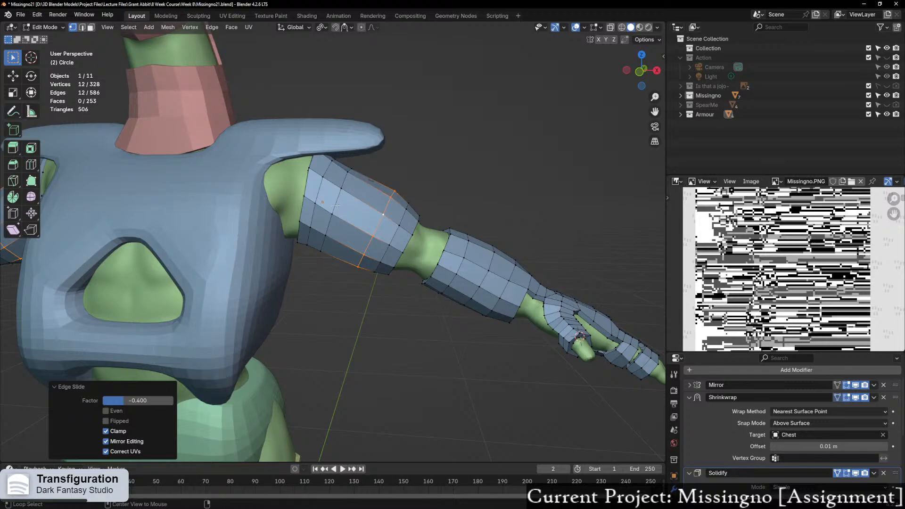
Step: Slide the next upper-arm edge loop on the shoulder side towards the elbow by a factor of about 0.4
key("ctrl+z")
key("g")
key("g")
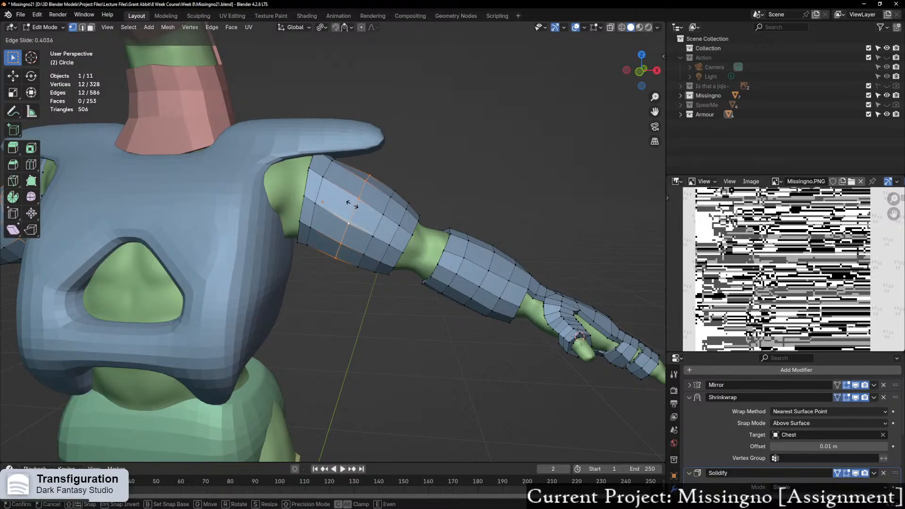
left_click(321, 194)
Step: Undo the previous slide and slide the upper-arm armour's inner edge loop nearest the shoulder by a factor of -0.365
key("ctrl+z")
key("g")
key("g")
middle_click_drag(400, 203, 436, 212)
scroll(430, 212, "up", 2)
key("g")
key("g")
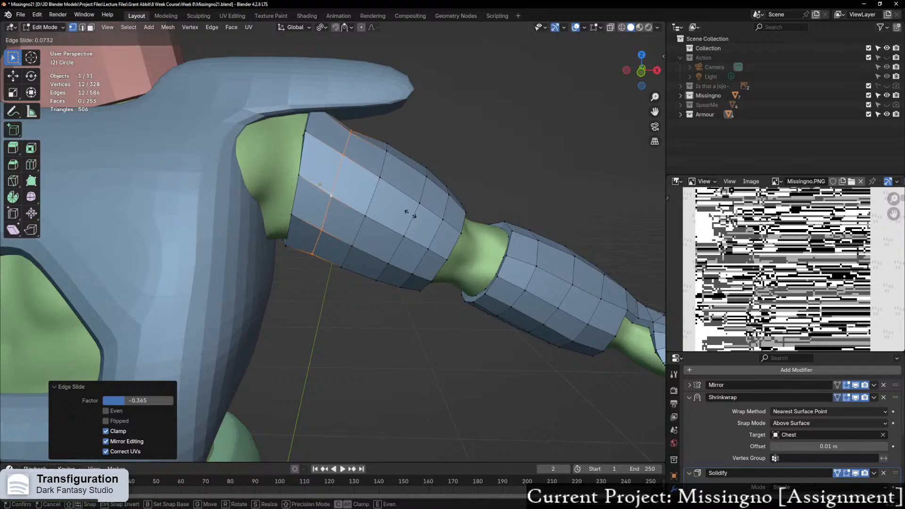
left_click(372, 197)
key("ctrl+z")
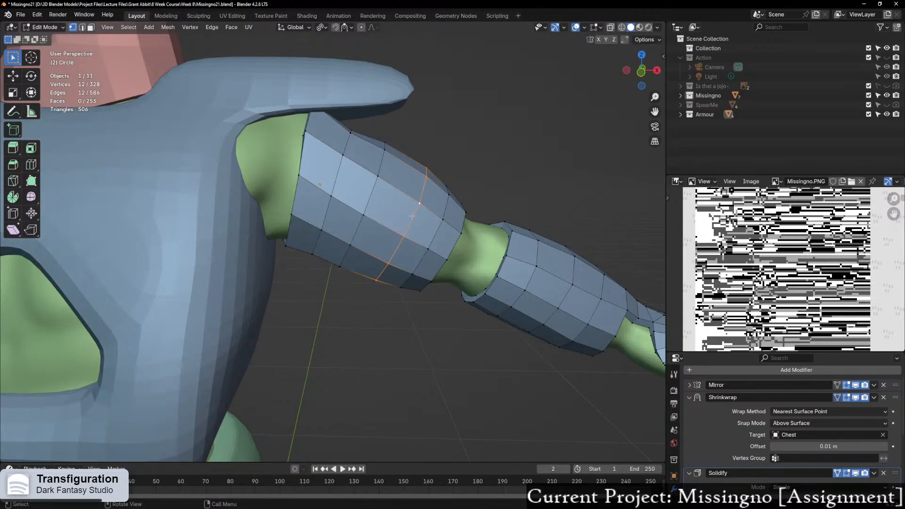
Step: Try sliding the upper-arm armour's second inner edge loop from the elbow towards the shoulder by a factor of 0.220
key("g")
key("g")
left_click(403, 213)
middle_click_drag(404, 214, 390, 212)
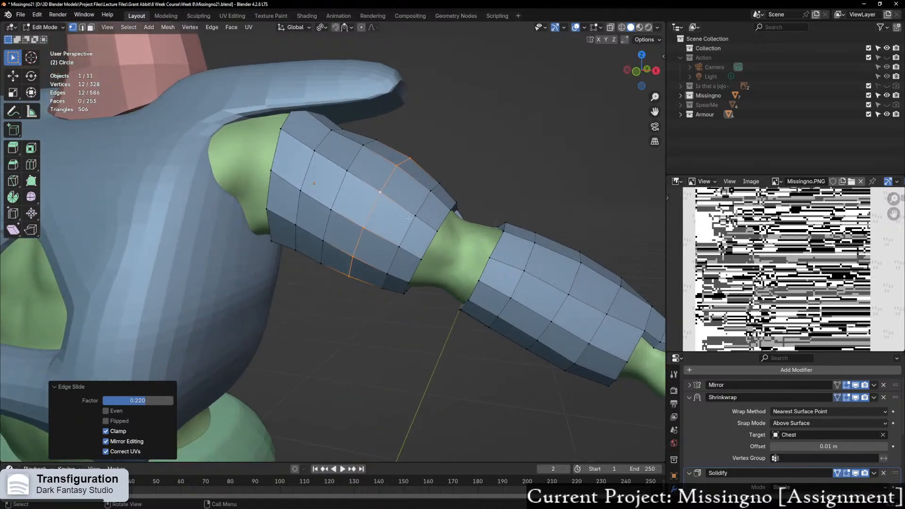
key("ctrl+z")
Step: Slide the upper-arm armour's second inner loop from the elbow by a factor of -0.149 and return to Object Mode
key("g")
key("g")
left_click(406, 216)
scroll(405, 216, "down", 6)
middle_click_drag(376, 244, 347, 192)
scroll(347, 203, "down", 2)
middle_click_drag(339, 258, 368, 260)
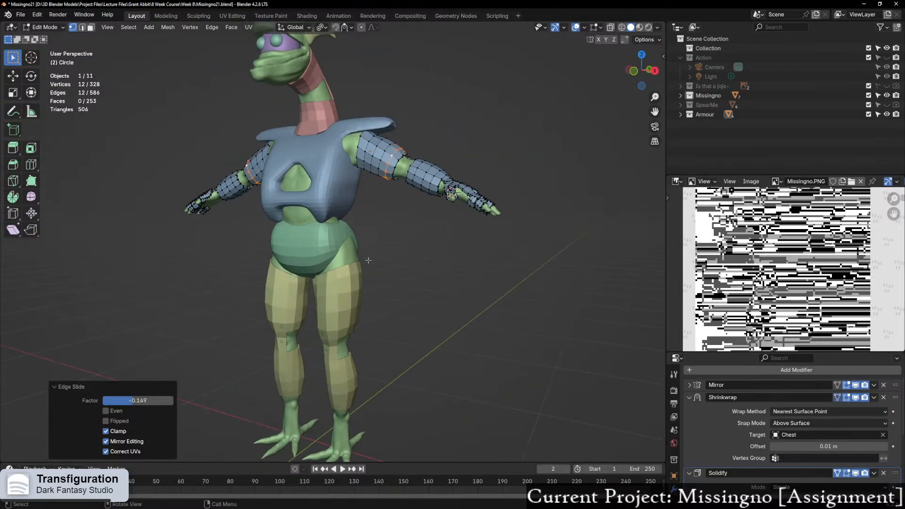
scroll(370, 261, "up", 2)
key("ctrl+Tab")
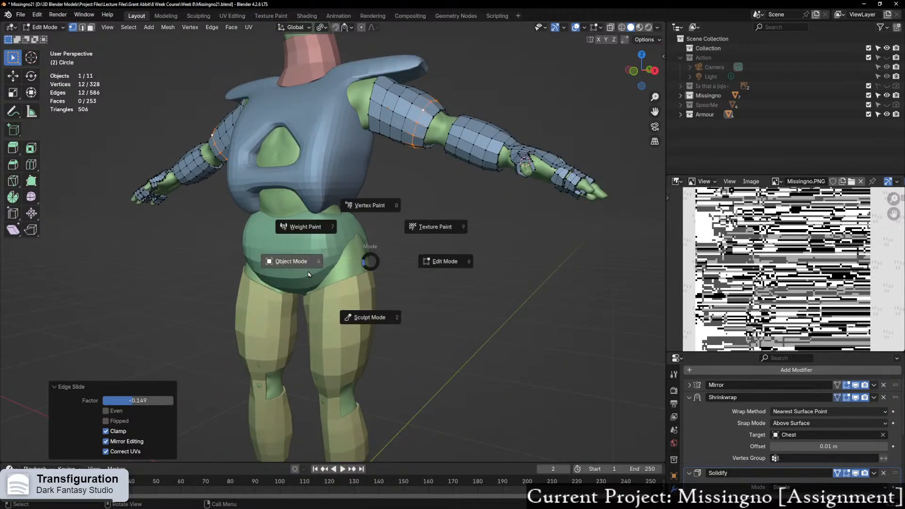
left_click(304, 275)
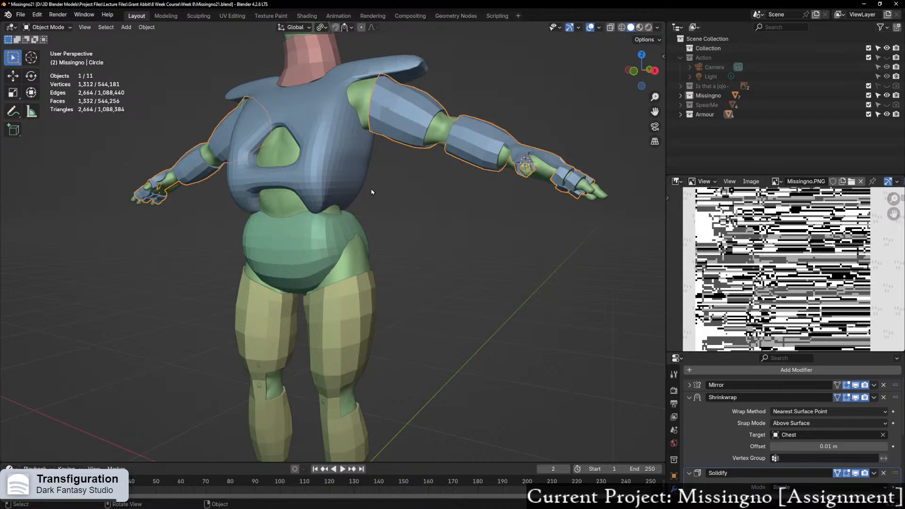
Step: Examine the thickened arm and hand armour against the chestplate, hips and legs from several angles
scroll(371, 191, "up", 2)
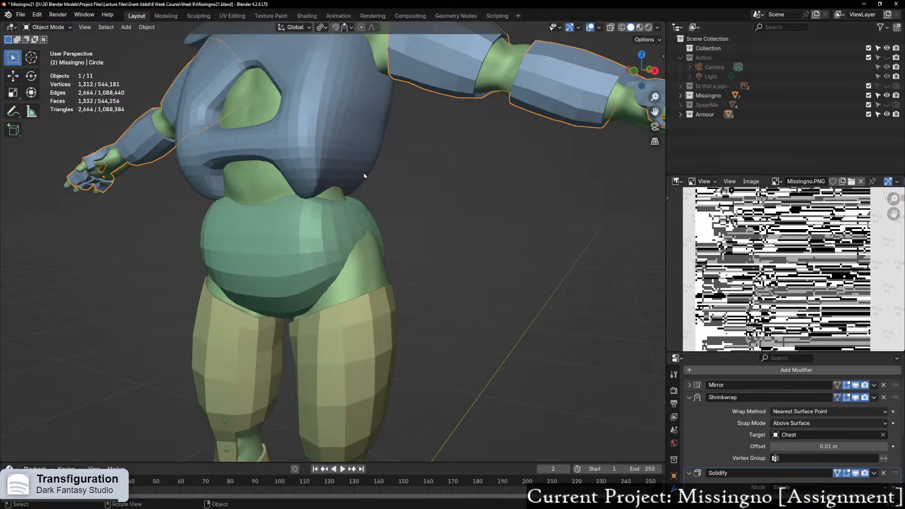
middle_click_drag(423, 213, 346, 253)
scroll(347, 253, "down", 3)
scroll(351, 253, "up", 5)
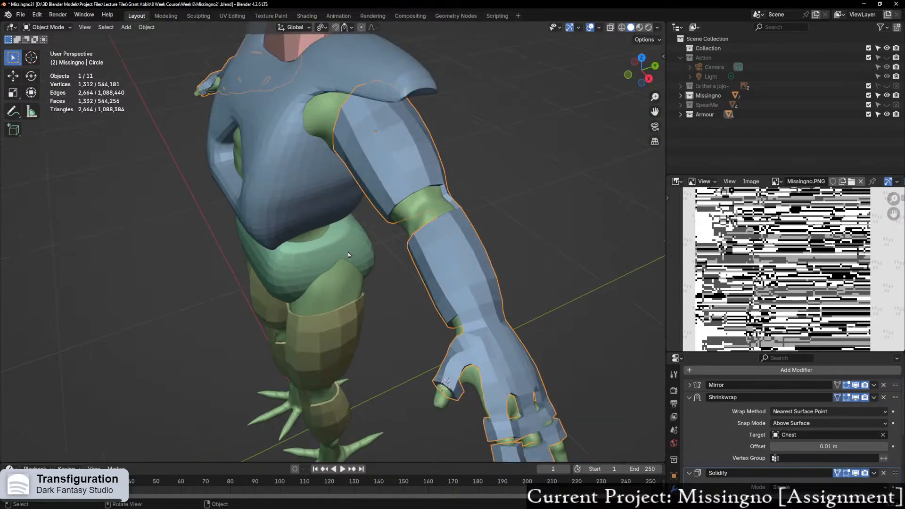
scroll(362, 252, "down", 3)
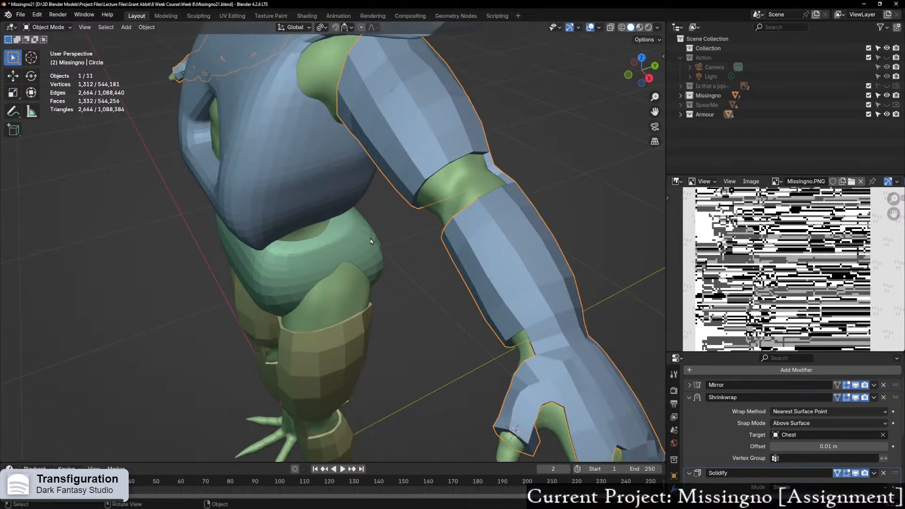
middle_click_drag(370, 240, 404, 218)
key("ctrl+Tab")
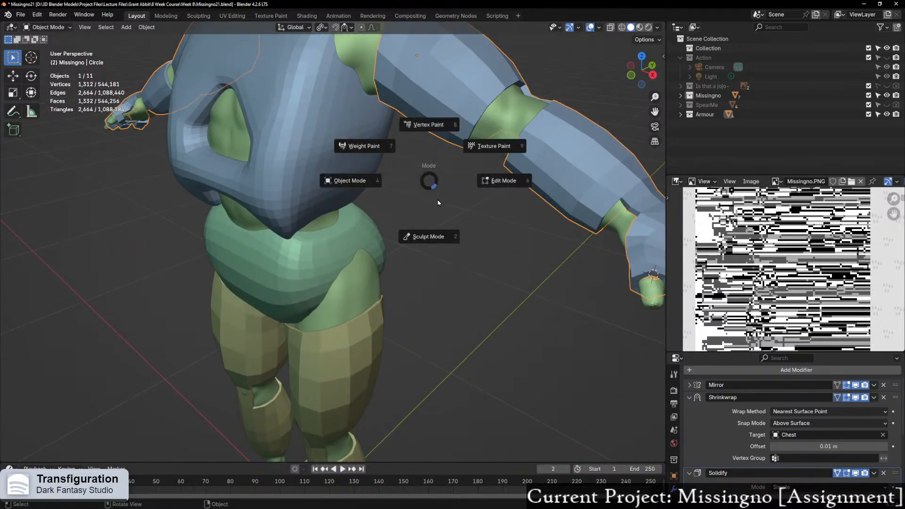
left_click(390, 197)
scroll(403, 191, "down", 2)
middle_click_drag(442, 197, 453, 200)
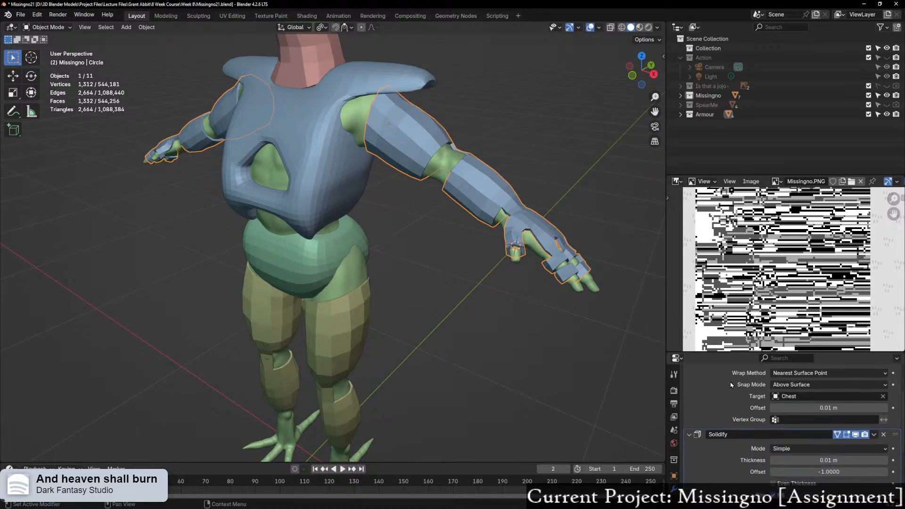
scroll(734, 396, "up", 2)
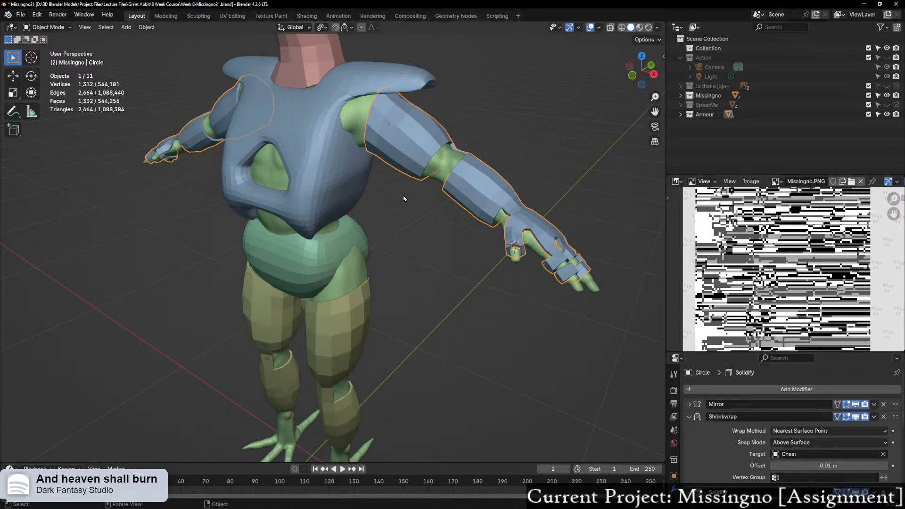
middle_click_drag(404, 199, 378, 231, "shift")
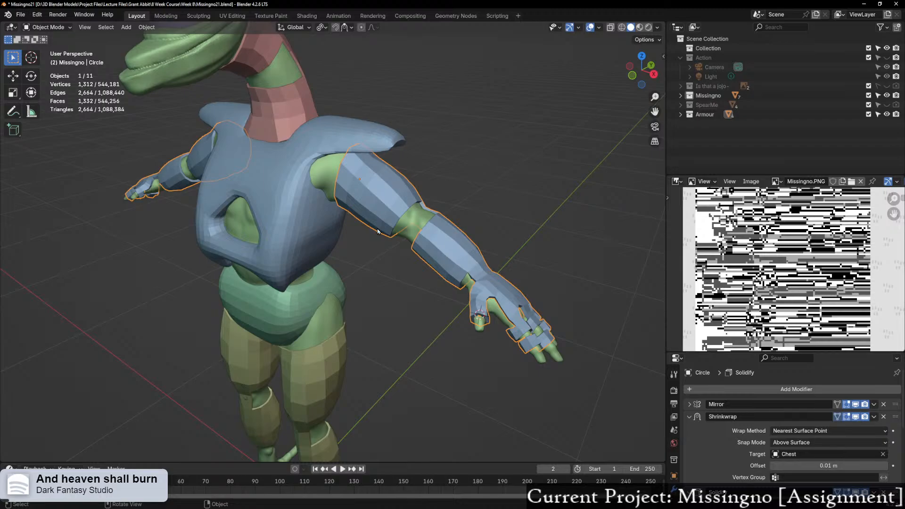
scroll(793, 429, "down", 1)
Step: Collapse the Shrinkwrap and Solidify settings in the arm armour's modifier stack
left_click(689, 397)
left_click(691, 410)
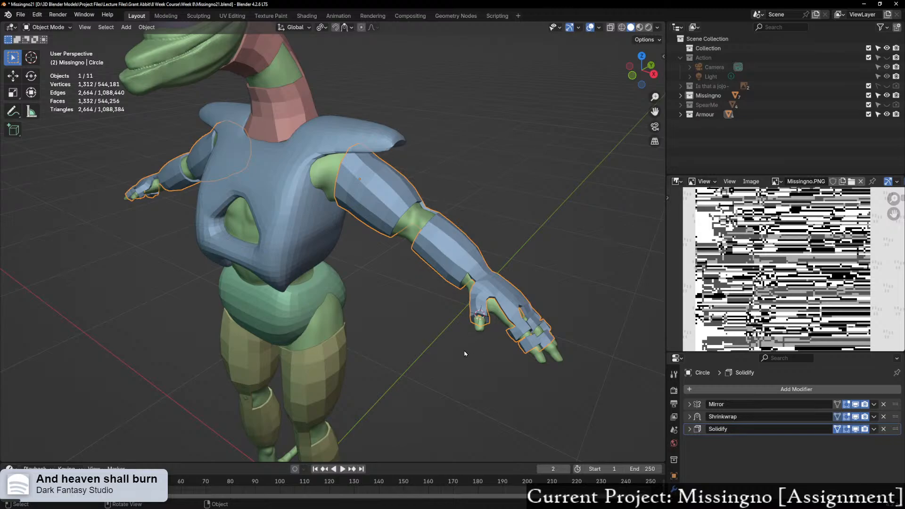
middle_click_drag(464, 353, 368, 243)
key("ctrl+Tab")
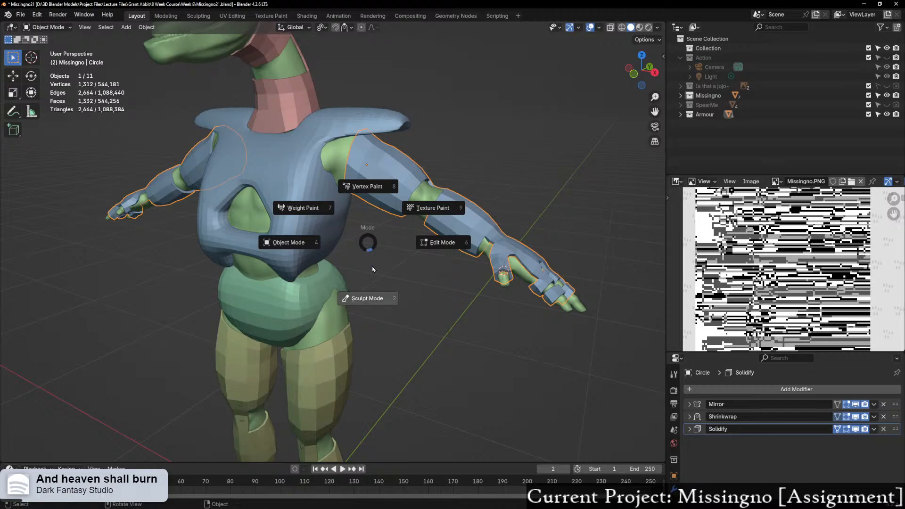
key("Escape")
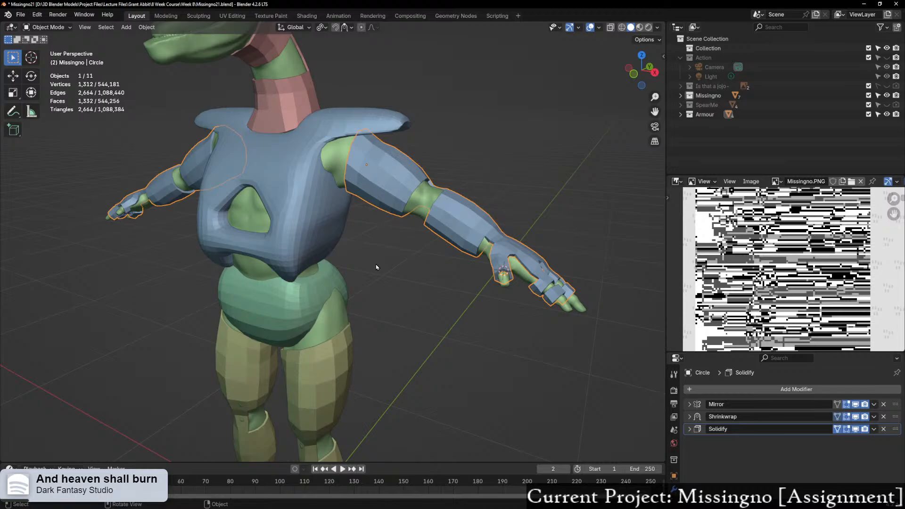
Step: Add a Subdivision modifier at level 2 to the arm armour
key("ctrl+2")
middle_click_drag(376, 267, 315, 283)
scroll(362, 292, "up", 2)
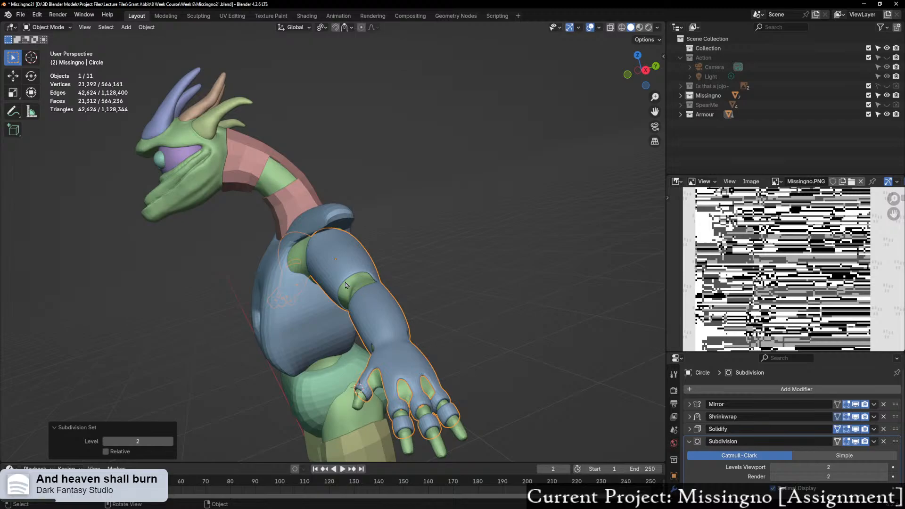
Step: Examine the smoothed arm armour on the whole character from the front, the sides and close up
middle_click_drag(318, 286, 340, 201)
key("KP_Decimal")
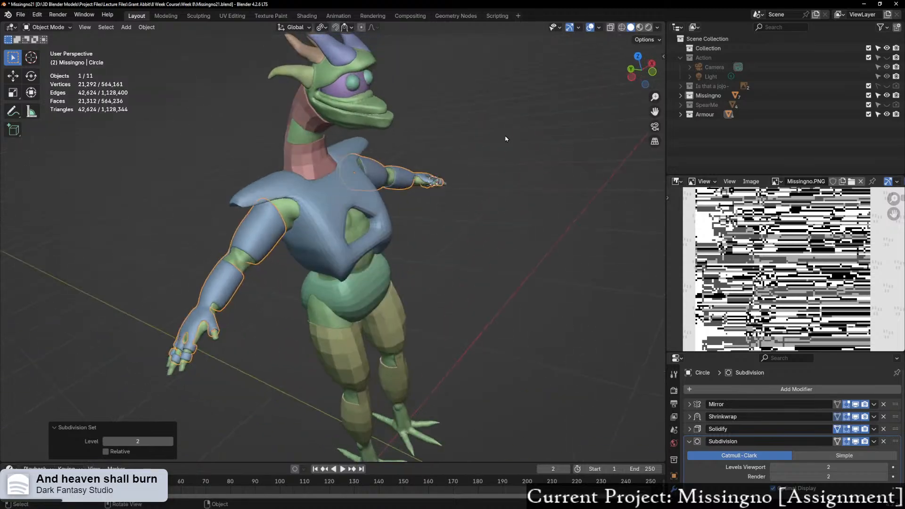
middle_click_drag(506, 137, 432, 133)
left_click(639, 75)
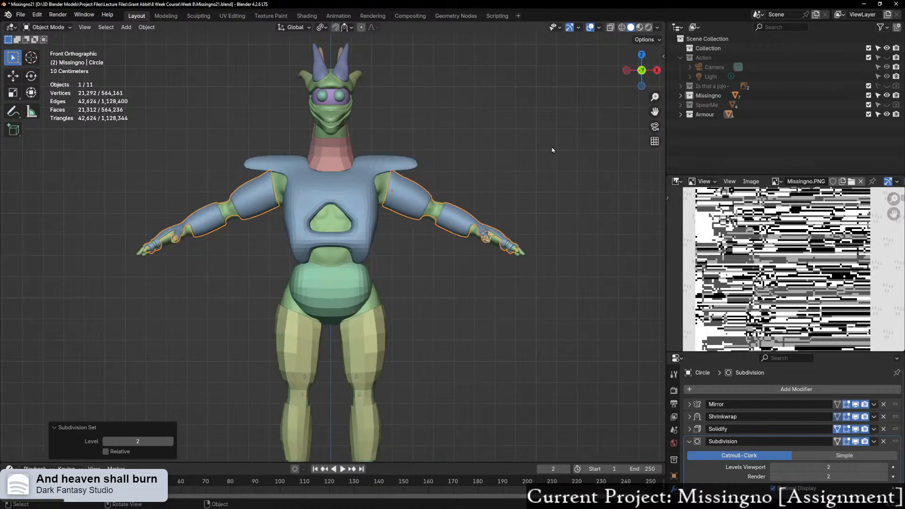
middle_click_drag(509, 170, 442, 177)
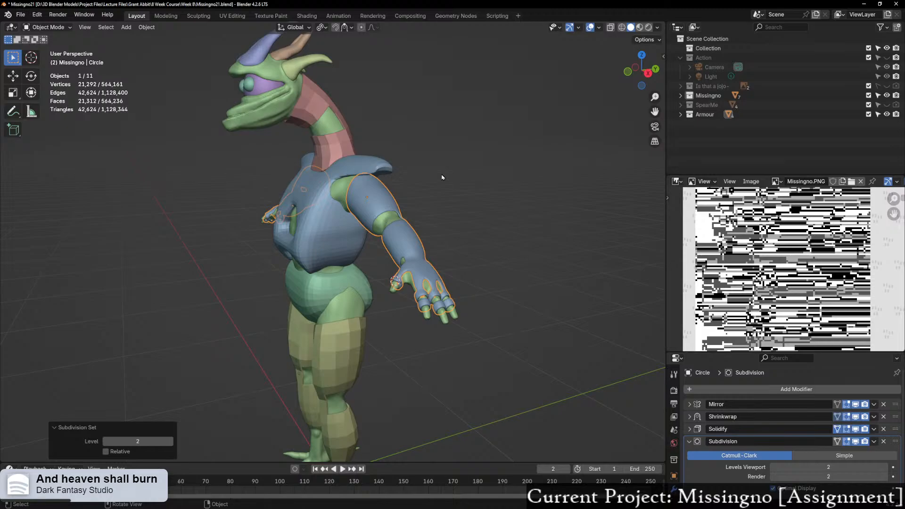
middle_click_drag(276, 257, 323, 231)
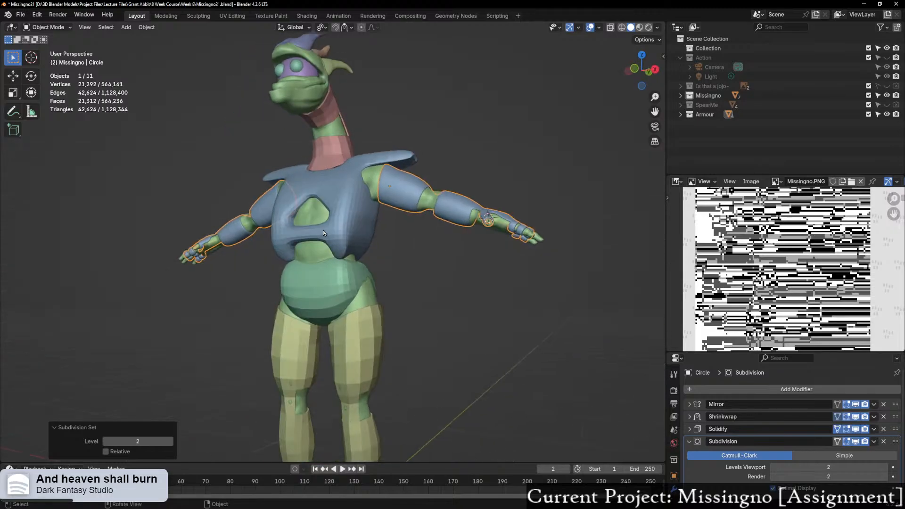
middle_click_drag(393, 167, 411, 269)
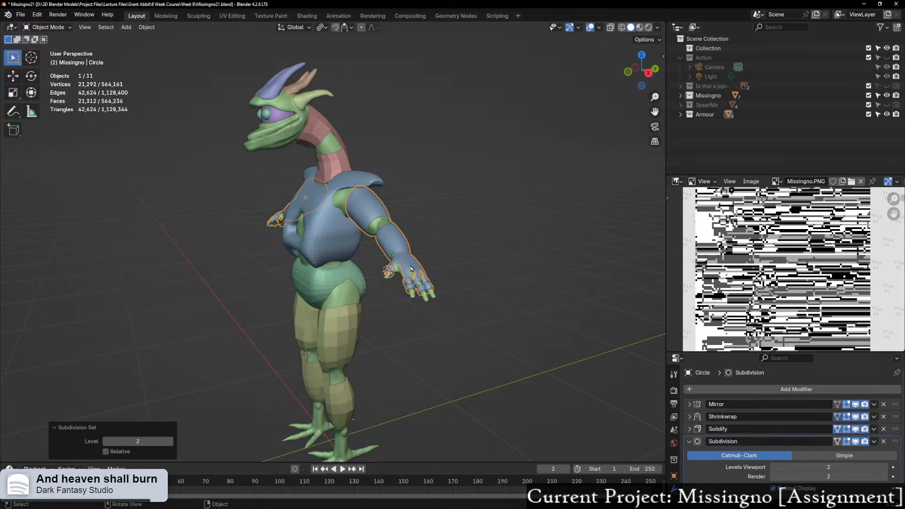
middle_click_drag(330, 186, 439, 200)
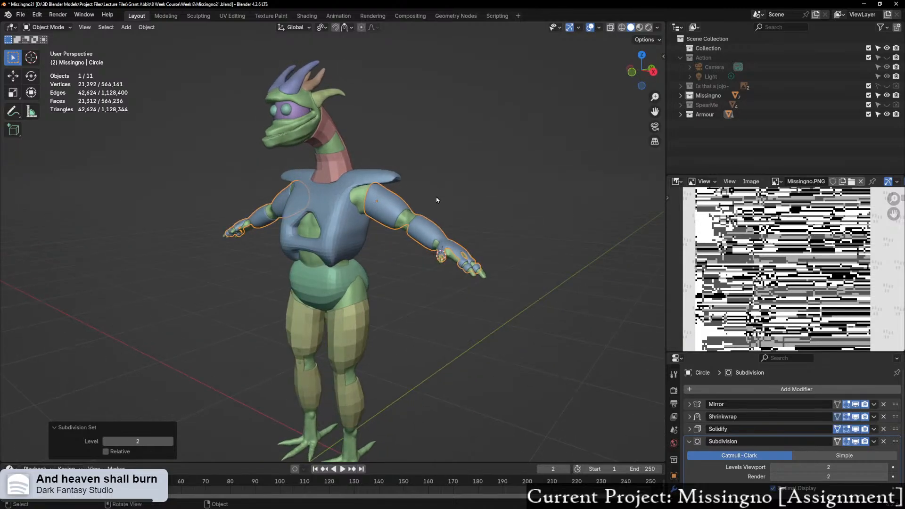
scroll(344, 229, "up", 5)
scroll(419, 204, "down", 5)
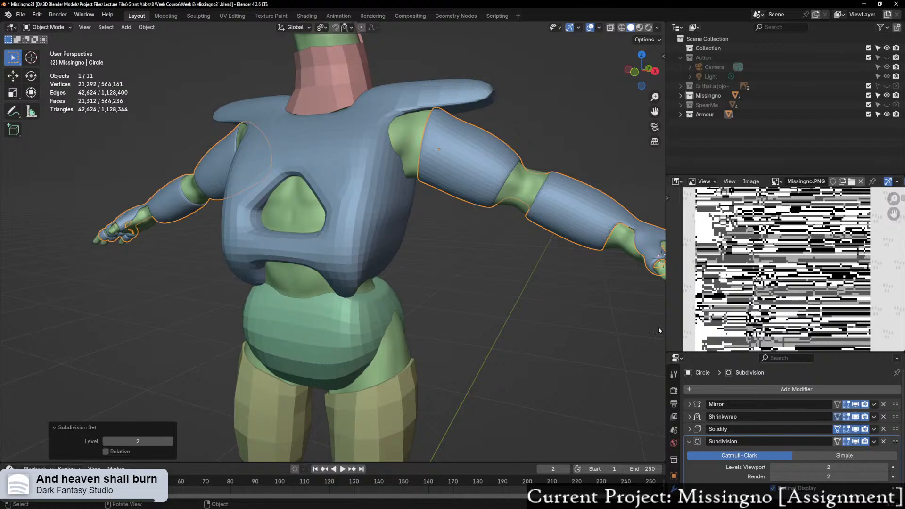
Step: Remove the Subdivision modifier from the arm armour and check its faceted shape
left_click(884, 441)
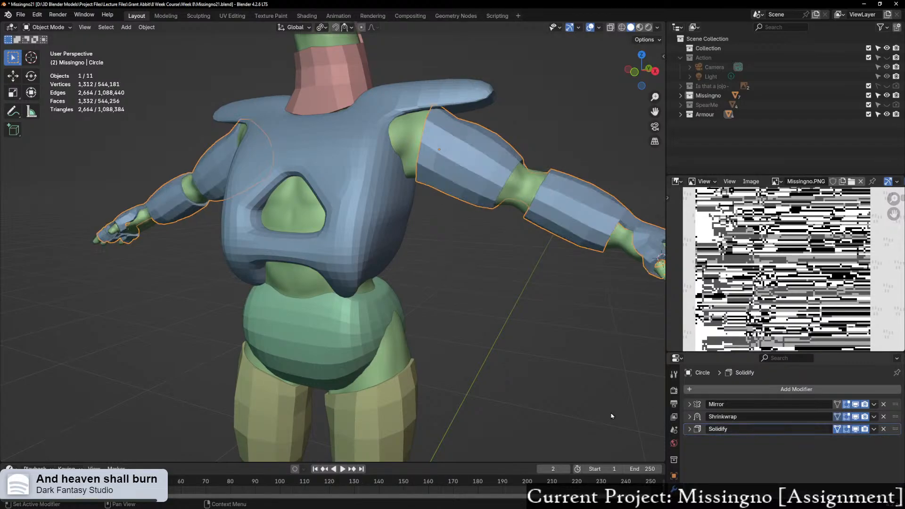
scroll(469, 365, "down", 3)
middle_click_drag(467, 365, 414, 363)
scroll(429, 356, "up", 4)
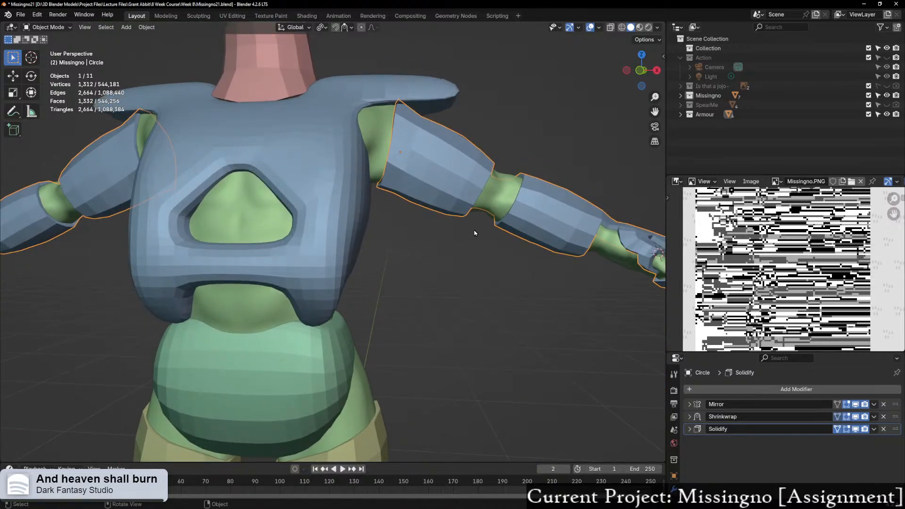
middle_click_drag(475, 233, 358, 203)
Step: Add a Subdivision modifier with viewport level 3 to the arm armour
key("ctrl+3")
scroll(351, 210, "up", 5)
scroll(359, 203, "down", 5)
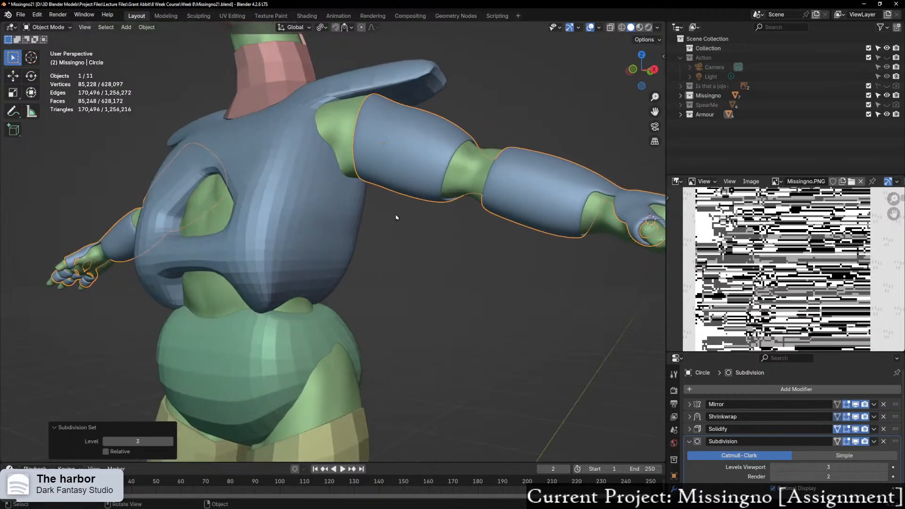
Step: Raise the chestplate's Subdivision viewport and render levels to 3
left_click(335, 202)
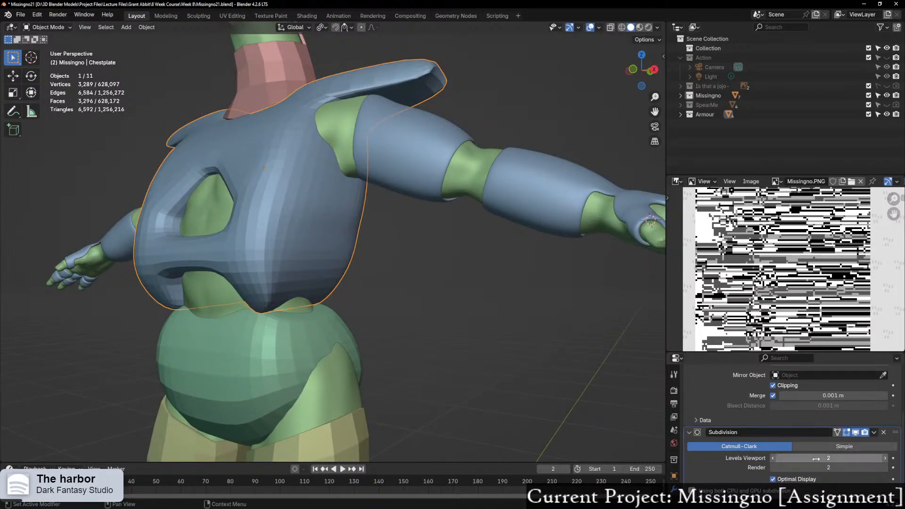
left_click(886, 458)
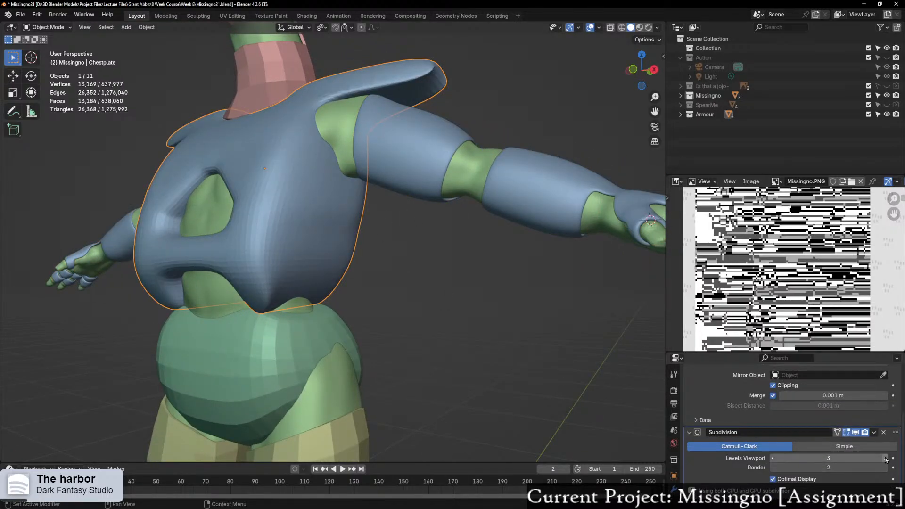
left_click(886, 468)
middle_click_drag(391, 368, 363, 412)
Step: Collapse the Mirror settings in the chestplate's modifier stack
scroll(717, 433, "down", 1)
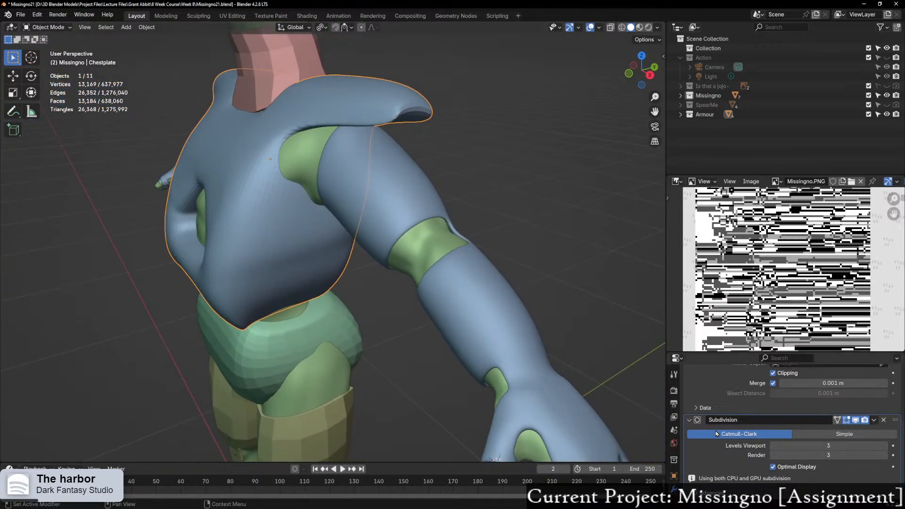
scroll(707, 419, "up", 5)
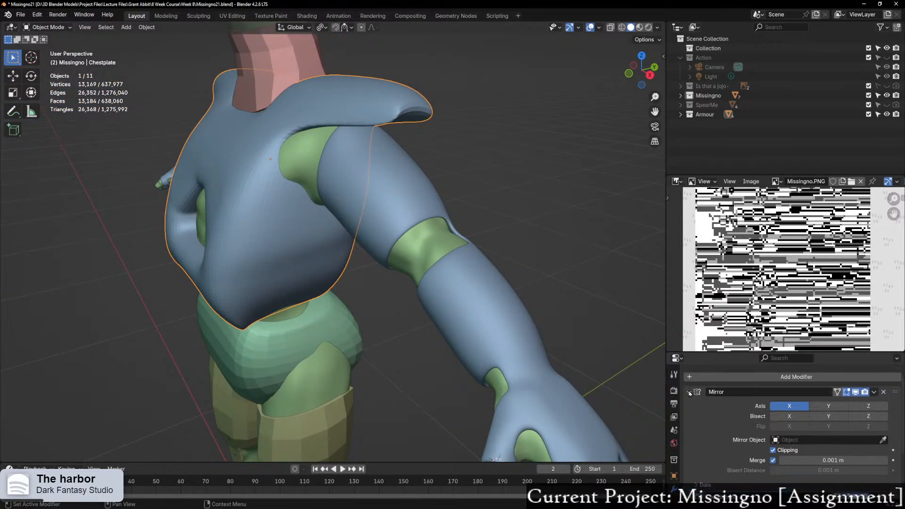
left_click(690, 392)
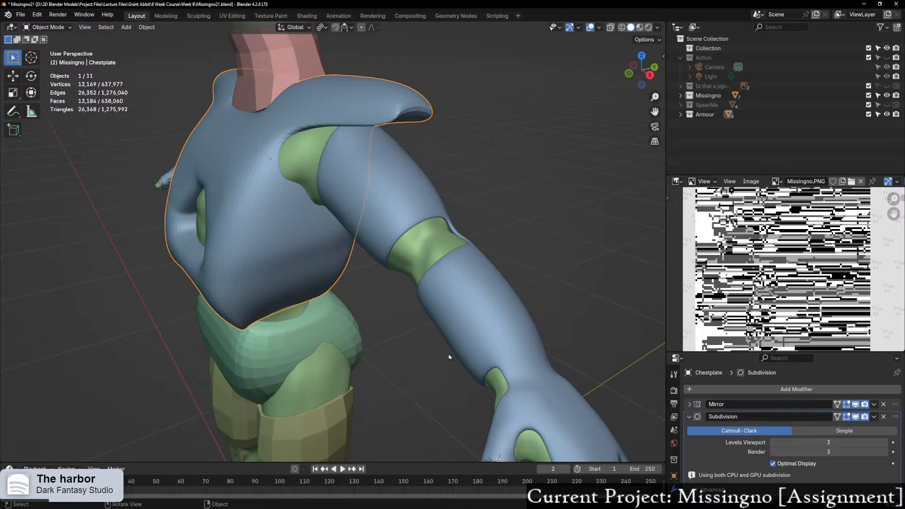
scroll(449, 357, "down", 2)
mouse_move(303, 370)
middle_mouse_down()
mouse_move(365, 363)
mouse_move(319, 364)
middle_mouse_up()
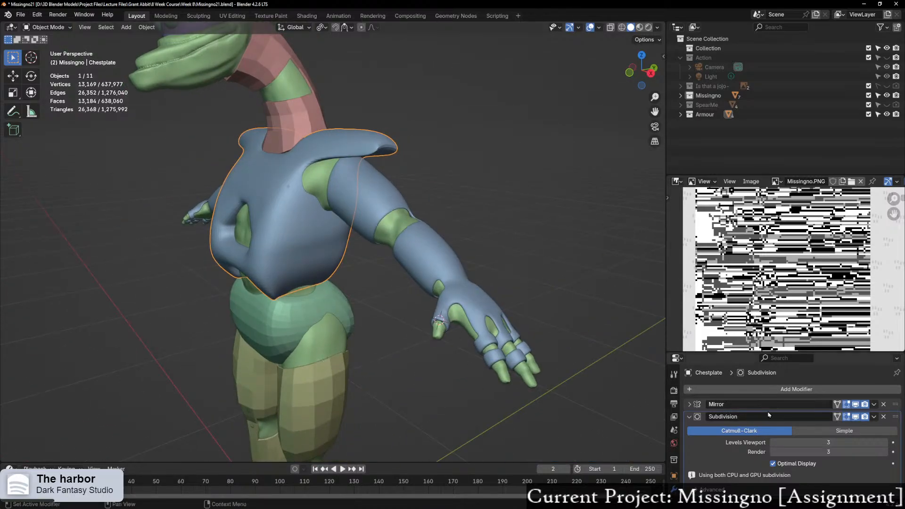
Step: Set the chestplate's Subdivision viewport and render levels back to 2
left_click(773, 444)
left_click(773, 452)
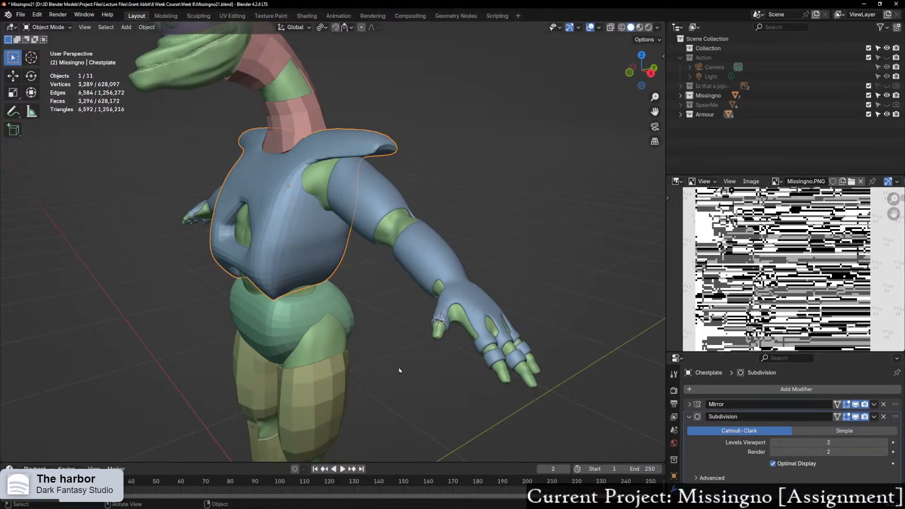
middle_click_drag(399, 371, 448, 372)
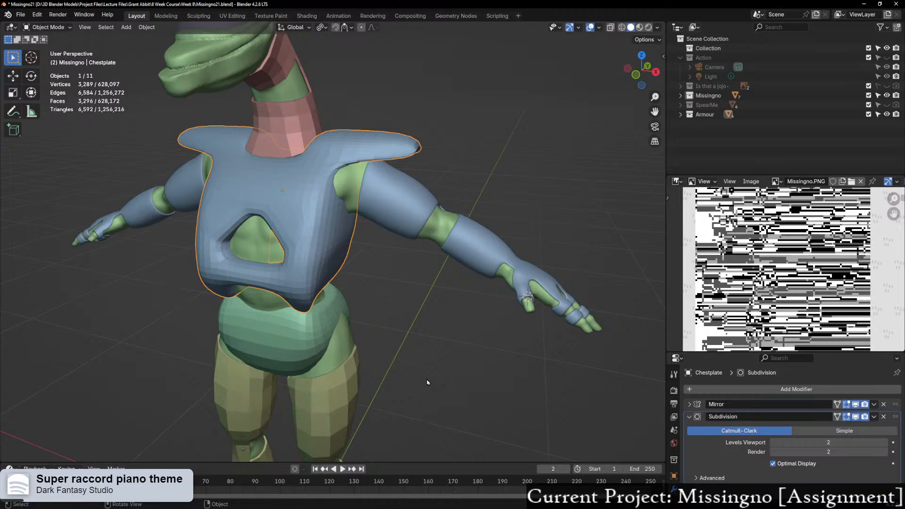
Step: Examine how the chestplate, neck collar and arm armour sit together on the character from several angles
mouse_move(416, 247)
middle_mouse_down()
mouse_move(462, 237)
mouse_move(410, 243)
middle_mouse_up()
middle_click_drag(352, 244, 445, 234)
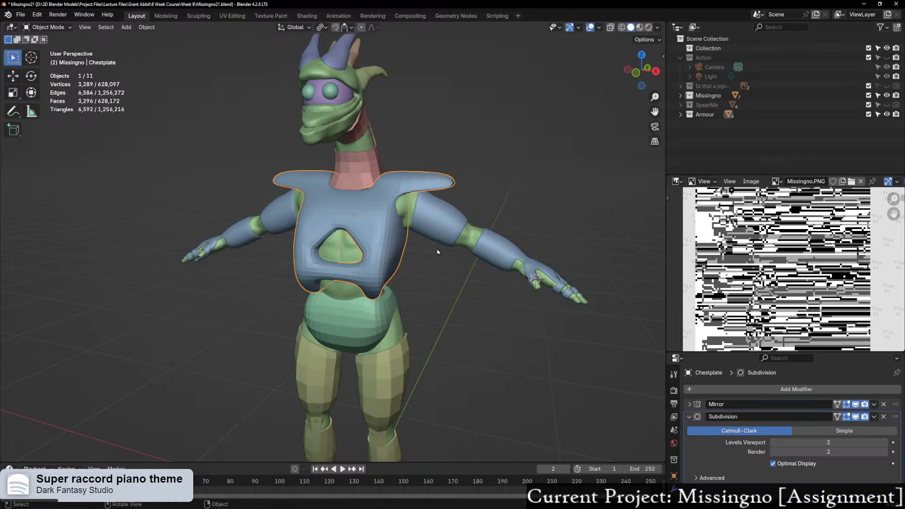
middle_click_drag(441, 233, 366, 251)
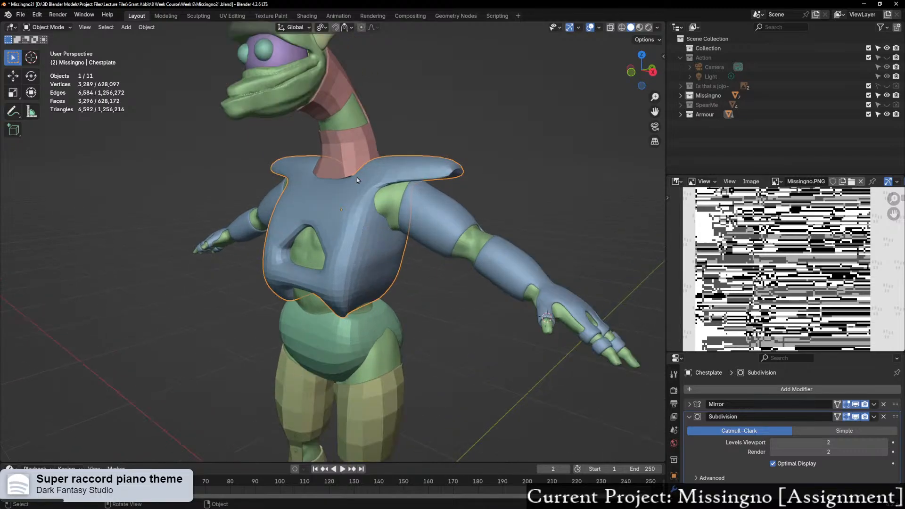
left_click(347, 159)
middle_click_drag(349, 161, 388, 164)
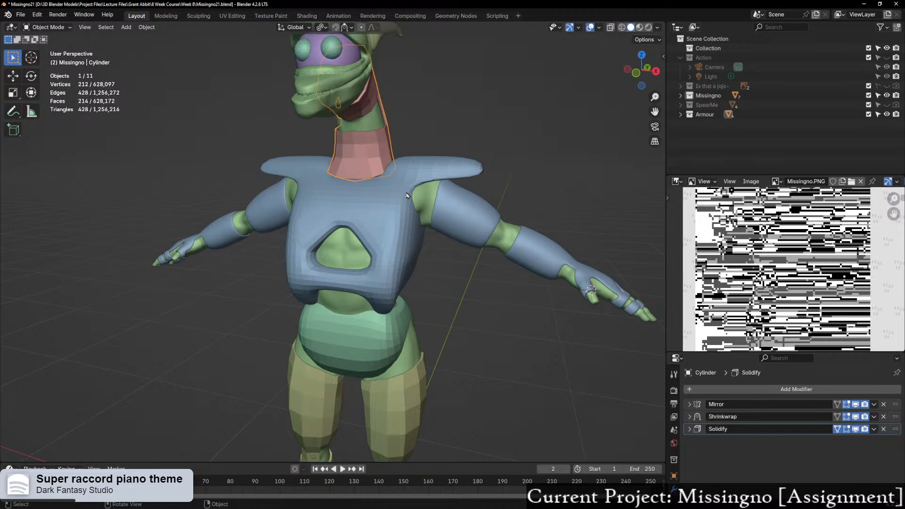
middle_click_drag(456, 297, 324, 242)
middle_click_drag(342, 315, 322, 215)
Step: Open the chestplate in Edit Mode and disable its Subdivision modifier's viewport display
left_click(373, 199)
scroll(334, 216, "up", 3)
key("ctrl+Tab")
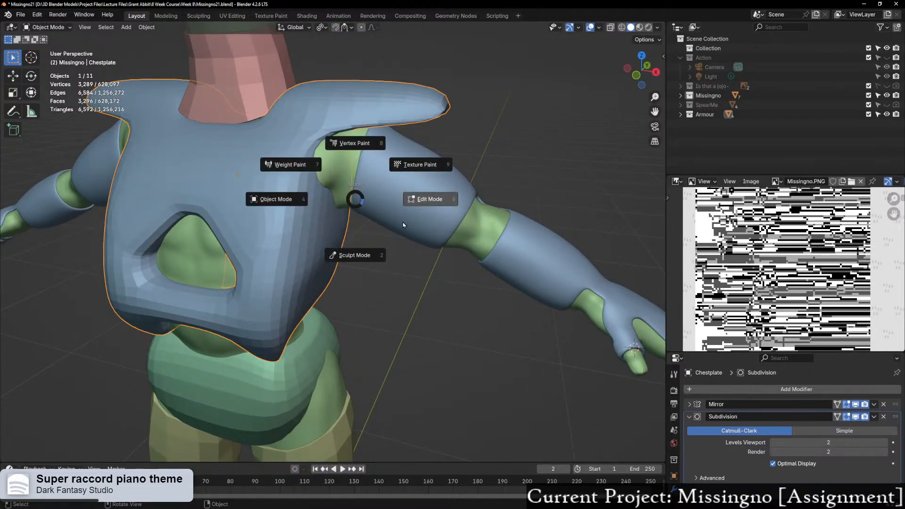
left_click(413, 215)
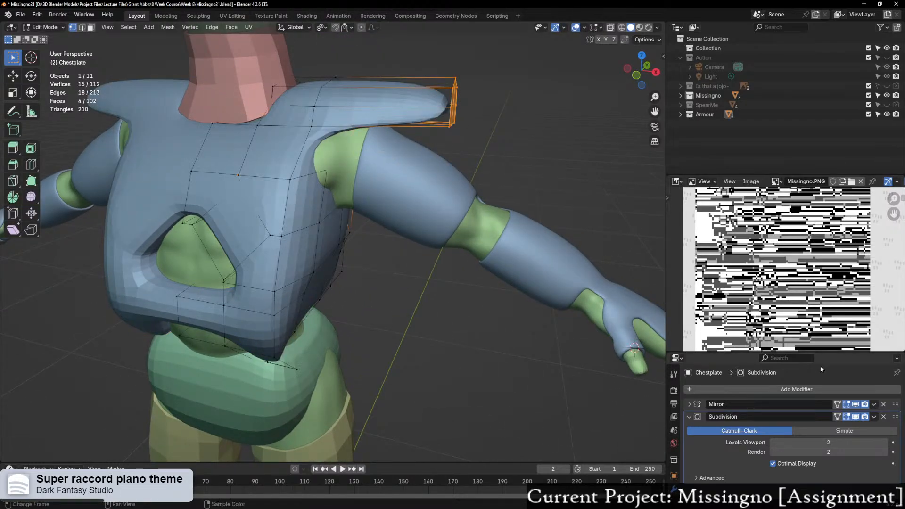
left_click(855, 416)
Step: Examine the unsmoothed chestplate's topology around the chest, armhole and shoulder plate
middle_click_drag(423, 307, 344, 256)
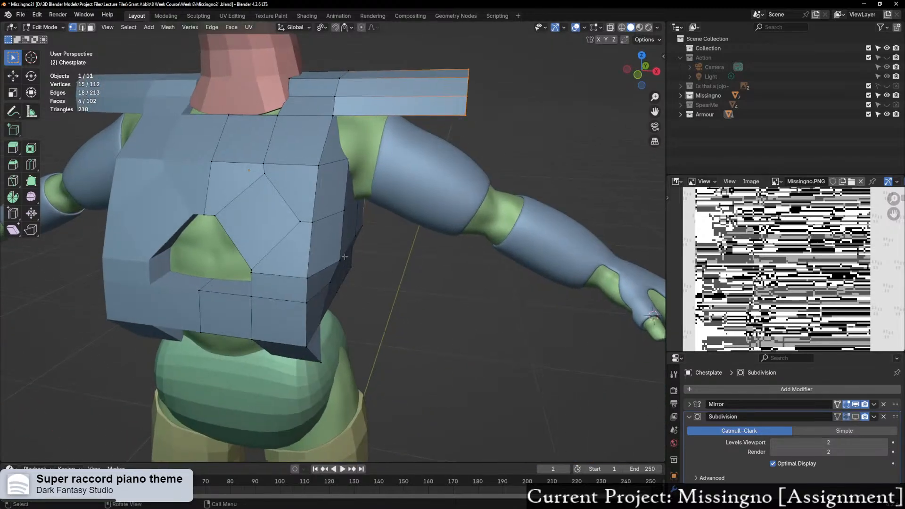
left_click(315, 171)
middle_click_drag(308, 340, 301, 236)
middle_click_drag(349, 191, 351, 198)
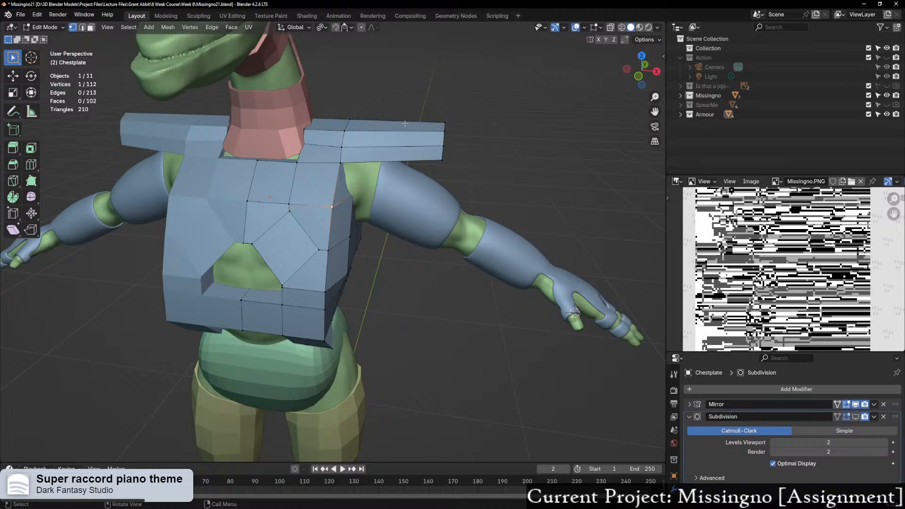
scroll(336, 173, "up", 4)
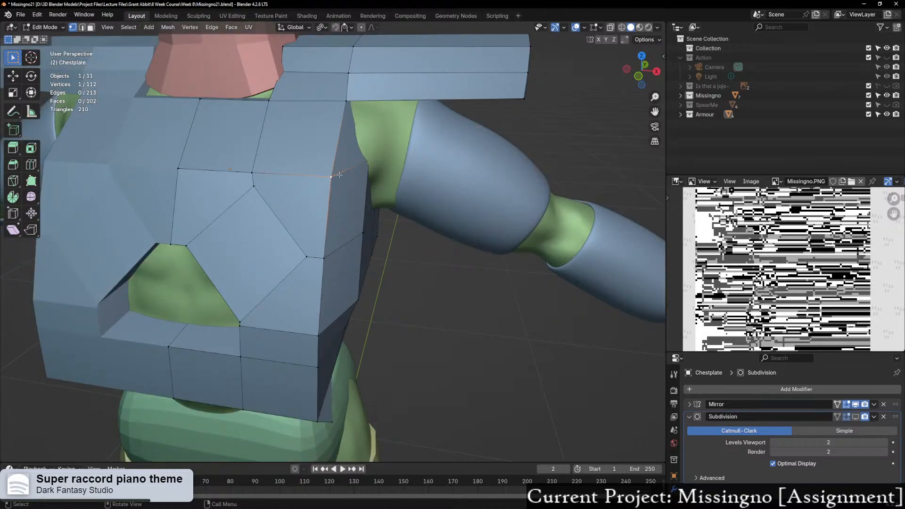
middle_click_drag(321, 181, 422, 221)
scroll(343, 251, "up", 5)
scroll(390, 244, "down", 3)
middle_click_drag(462, 183, 354, 256, "shift")
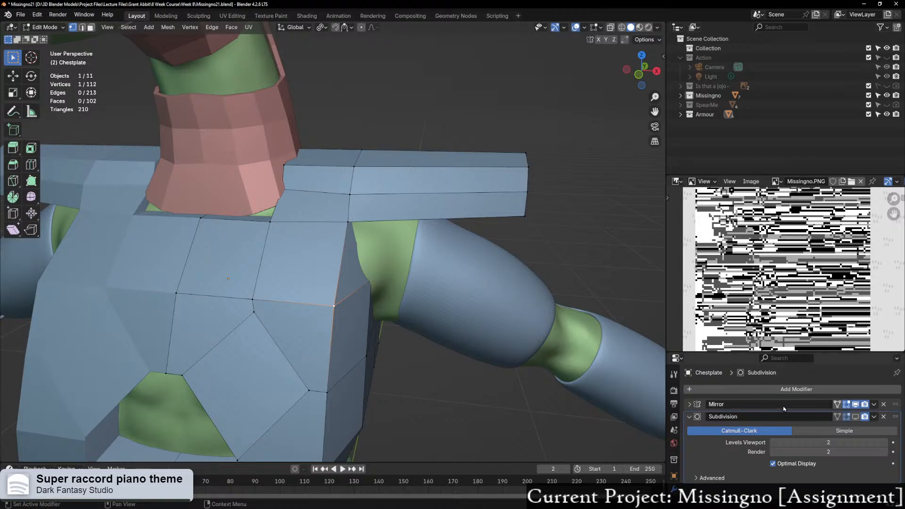
scroll(311, 302, "down", 4)
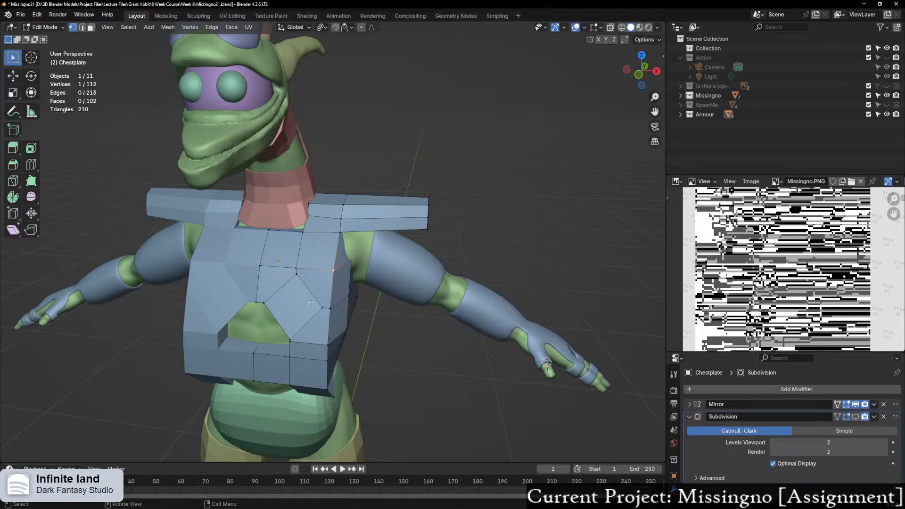
scroll(311, 302, "up", 4)
Step: Add a Shrinkwrap modifier to the chestplate and move it to the start of the modifier stack
left_click(707, 390)
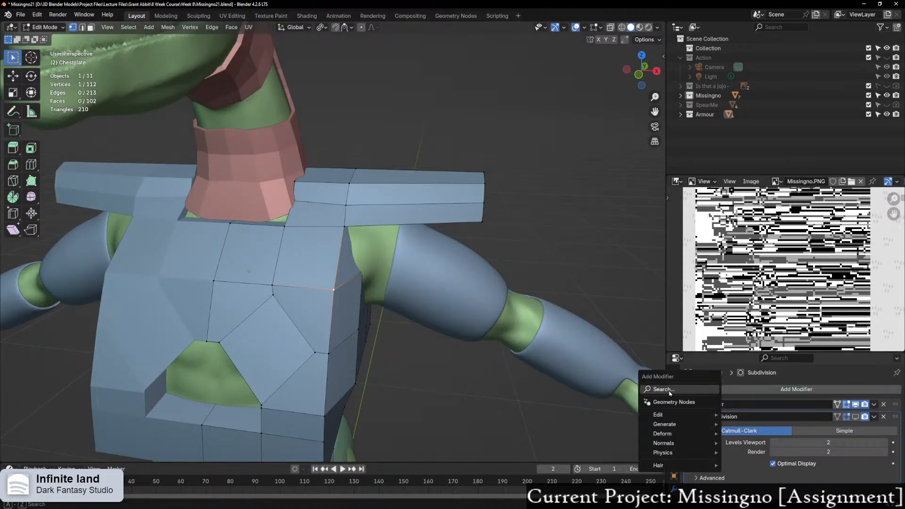
left_click(669, 390)
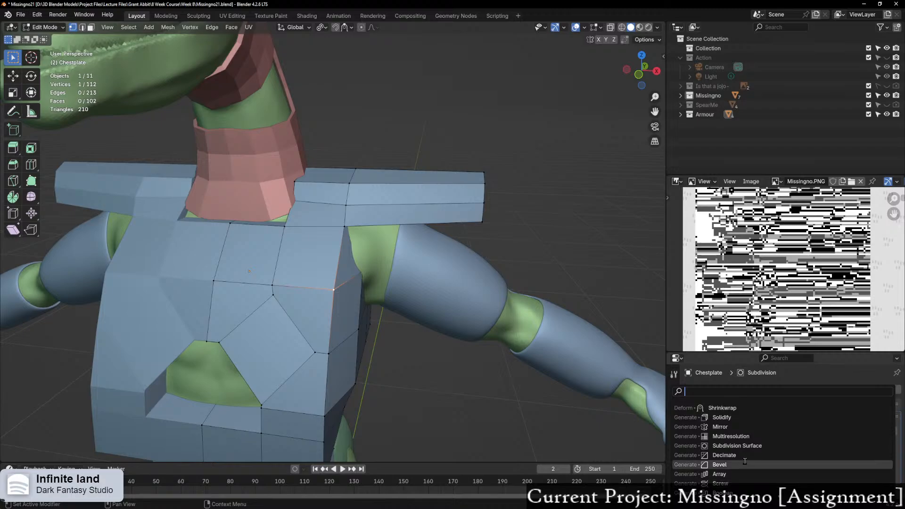
left_click(740, 408)
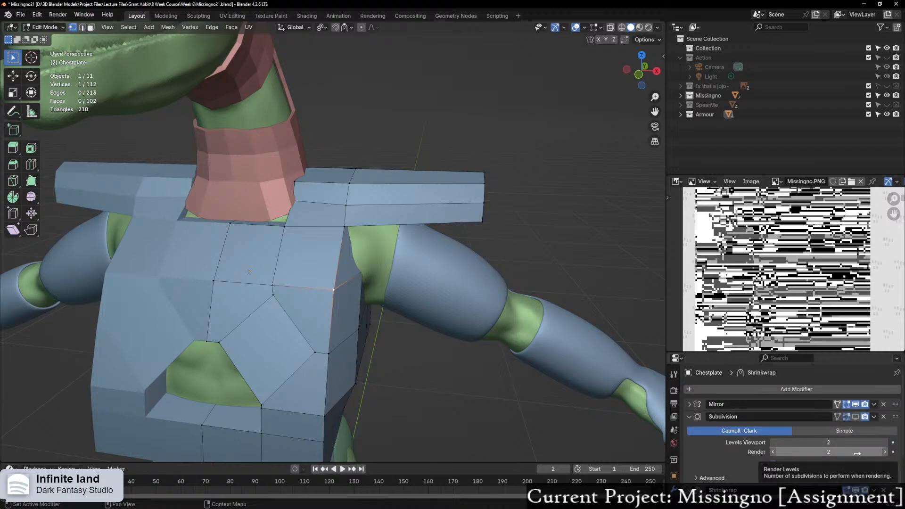
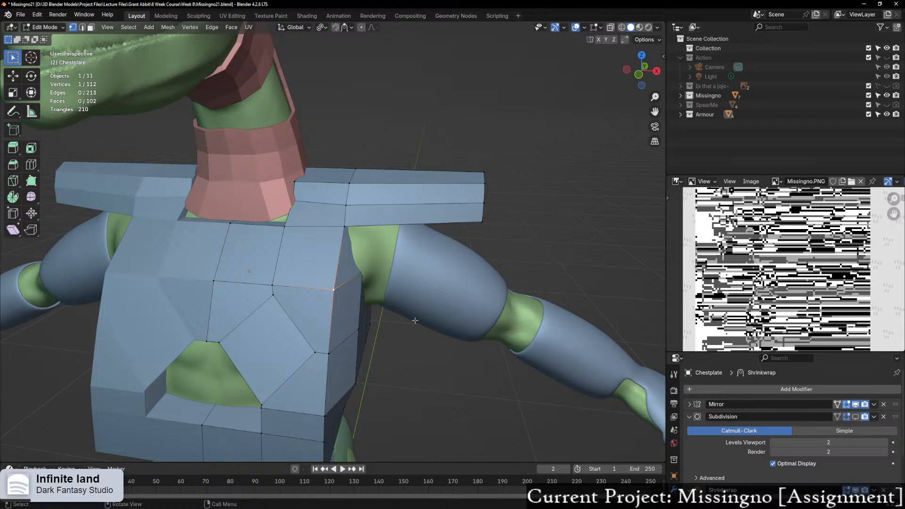
middle_click_drag(506, 306, 453, 302)
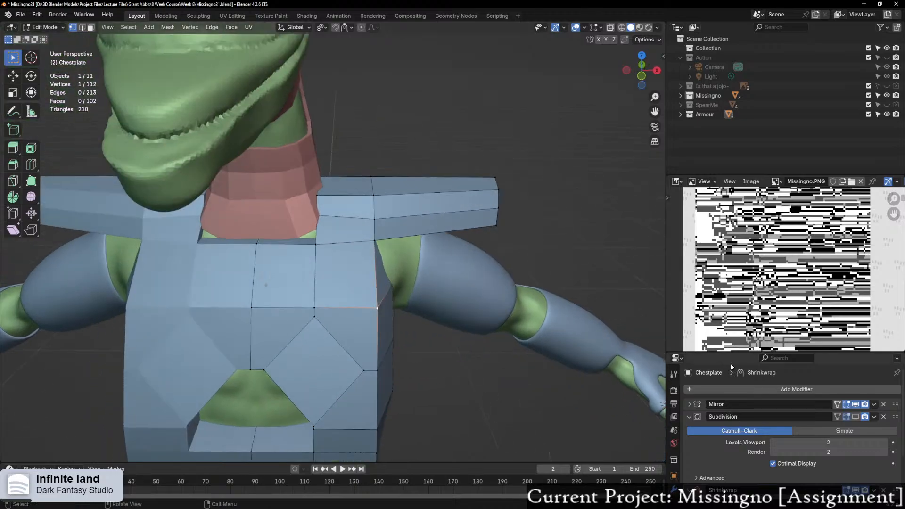
scroll(693, 461, "down", 2)
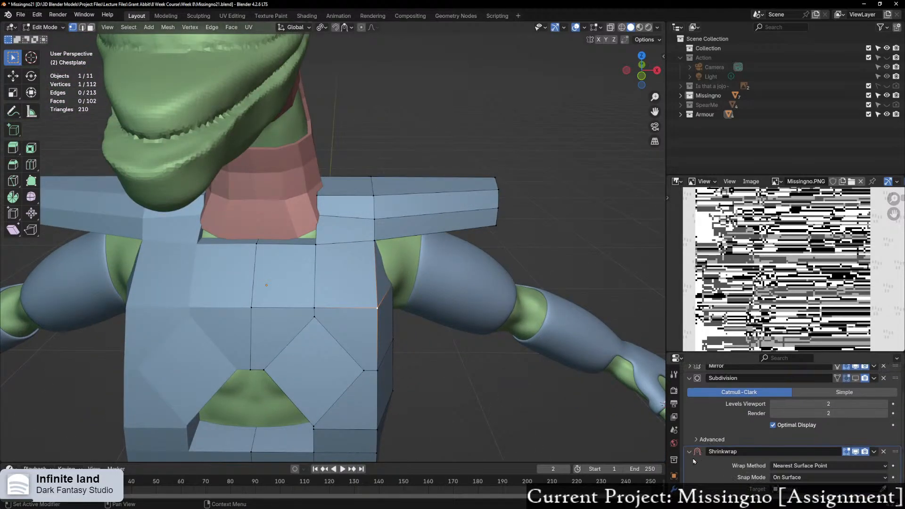
left_click_drag(898, 452, 896, 380)
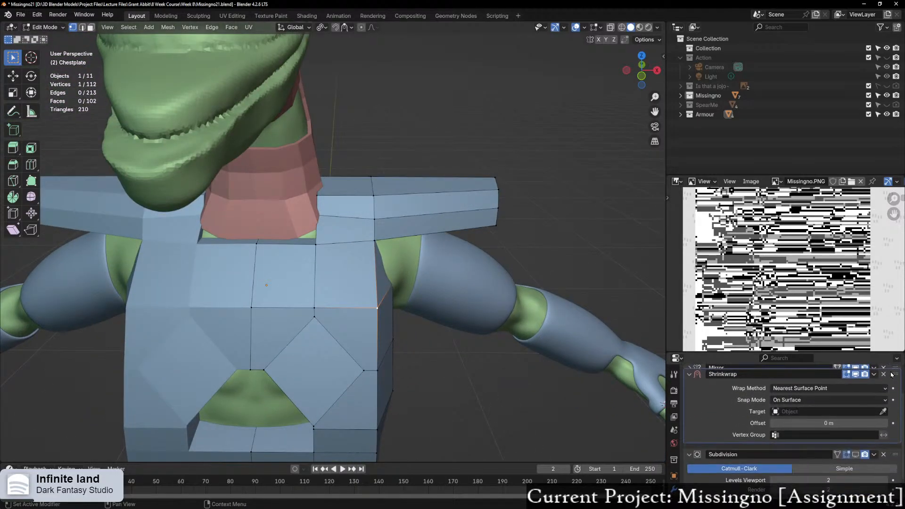
Step: Set the Chest object as the chestplate's Shrinkwrap target and check the wrapped shape
left_click(883, 417)
left_click(403, 269)
middle_click_drag(403, 269, 343, 267)
scroll(343, 268, "down", 3)
scroll(343, 267, "up", 1)
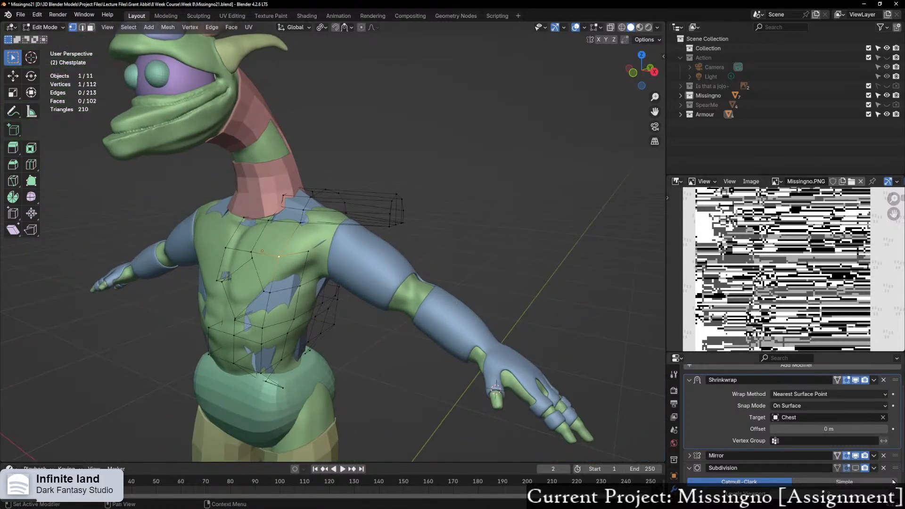
scroll(427, 333, "up", 6)
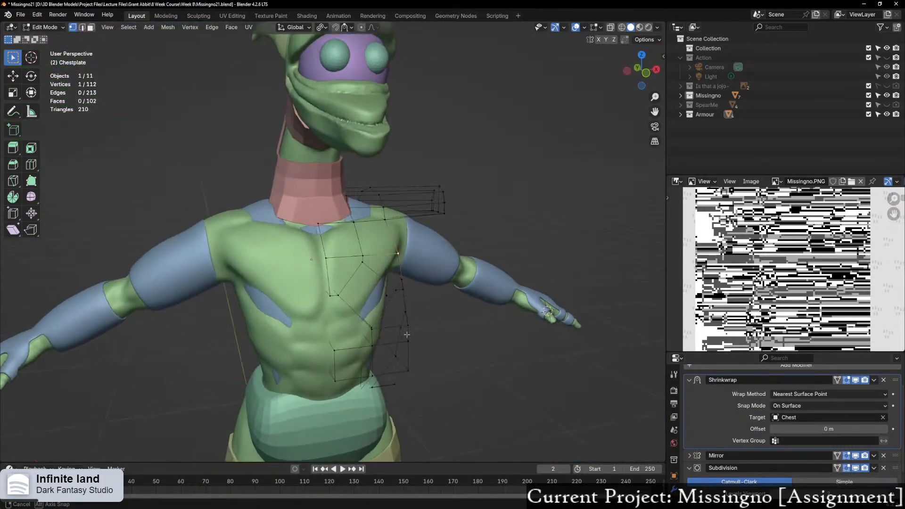
Step: Collapse the chestplate's Shrinkwrap and Subdivision settings and reorder the stack so Mirror comes before Shrinkwrap
middle_click_drag(427, 332, 397, 321)
scroll(397, 321, "down", 3)
scroll(728, 462, "down", 2)
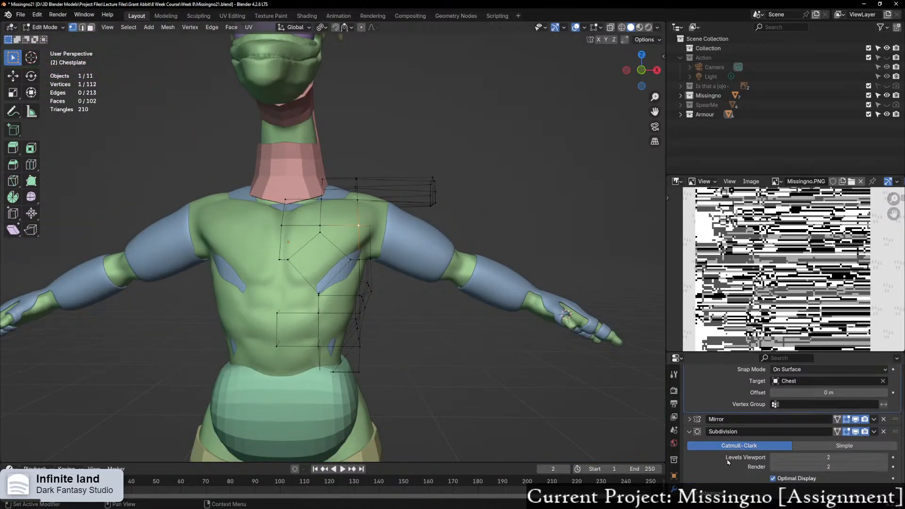
scroll(694, 424, "up", 4)
left_click(689, 404)
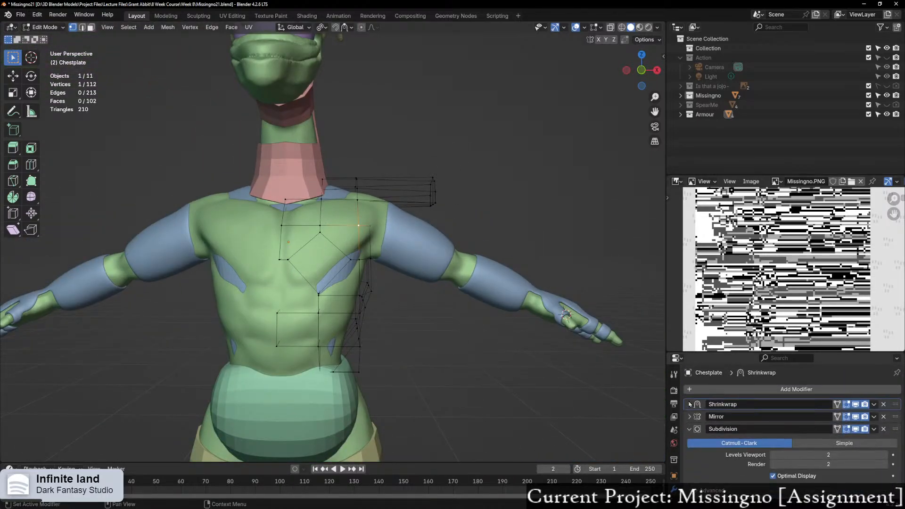
left_click(690, 429)
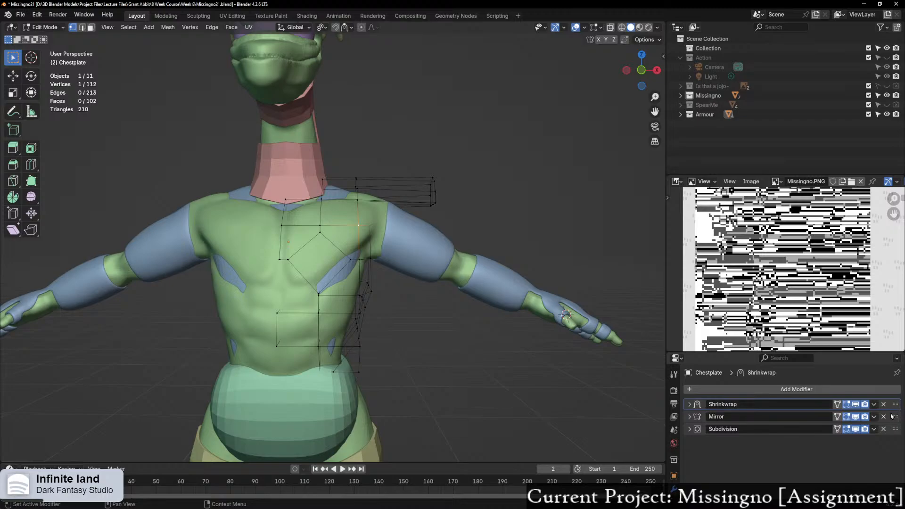
left_click_drag(894, 417, 893, 399)
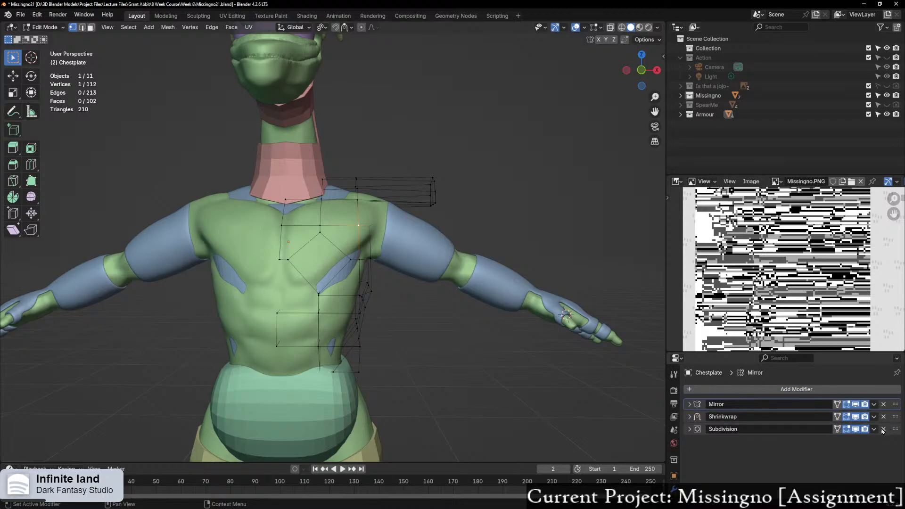
Step: Add a Solidify modifier after Subdivision on the chestplate
middle_click_drag(370, 352, 333, 360)
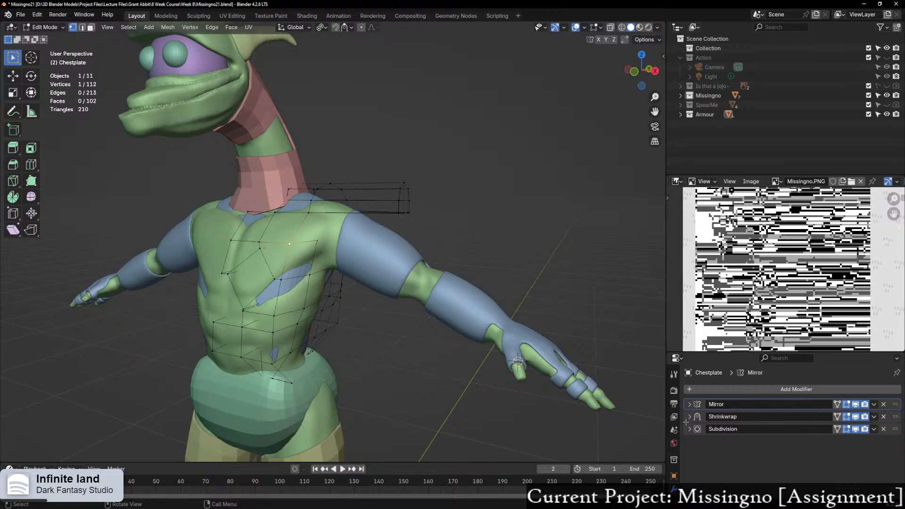
left_click(741, 390)
key("space")
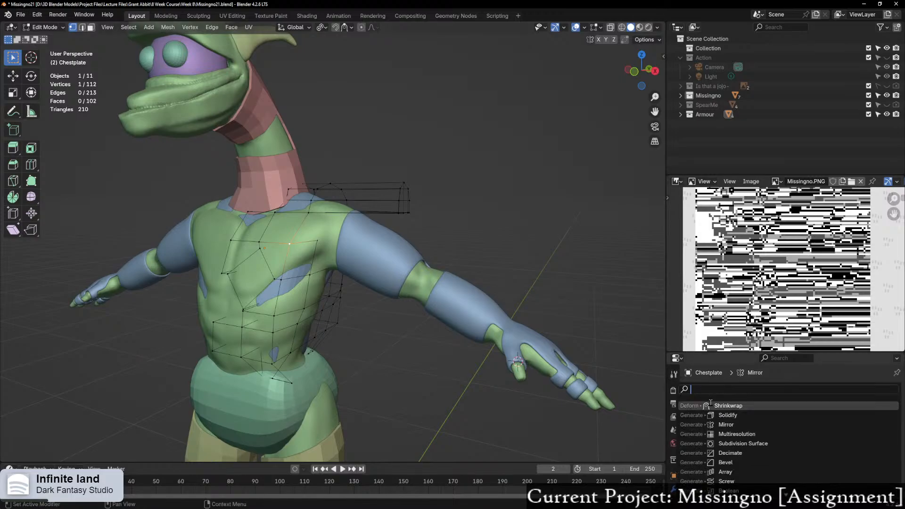
left_click(740, 416)
scroll(844, 453, "down", 1)
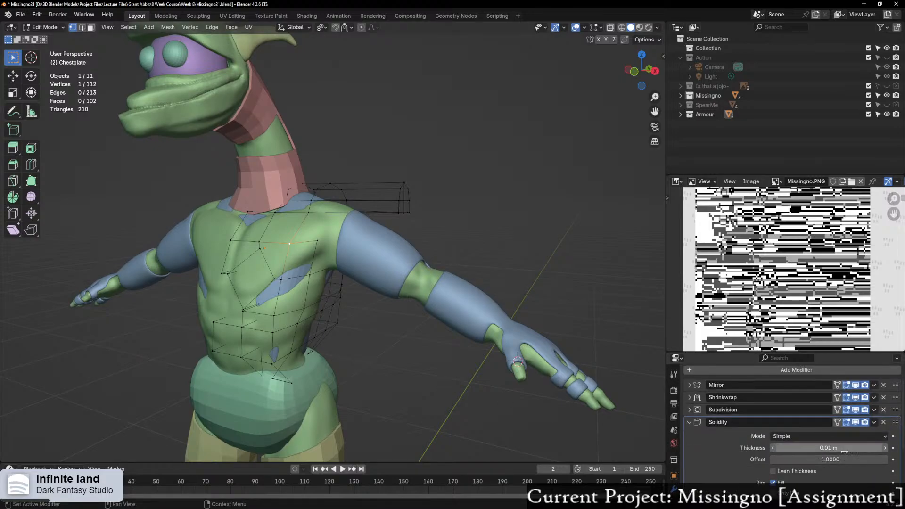
scroll(409, 364, "up", 2)
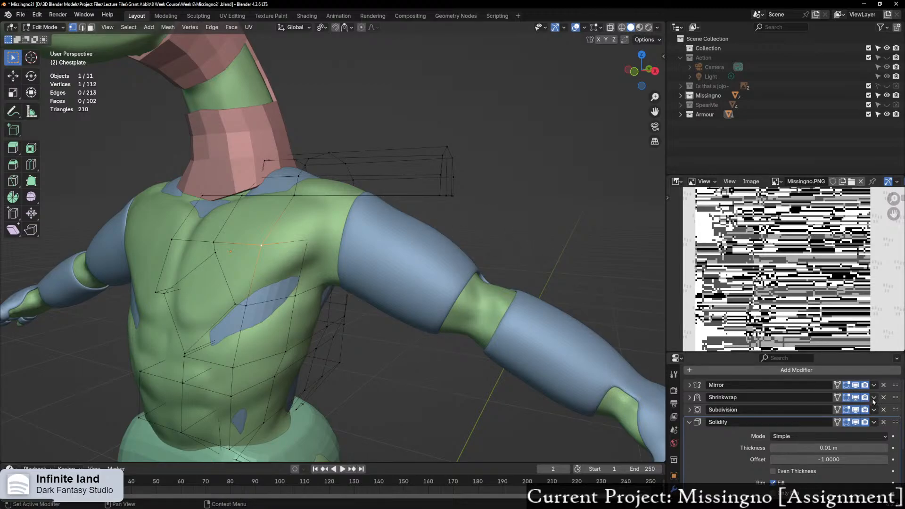
Step: Enable on-cage display for the chestplate's Shrinkwrap and Solidify modifiers
left_click(837, 398)
mouse_move(467, 330)
middle_mouse_down()
mouse_move(497, 326)
mouse_move(447, 326)
mouse_move(433, 340)
mouse_move(444, 337)
mouse_move(443, 349)
mouse_move(460, 344)
middle_mouse_up()
left_click(838, 422)
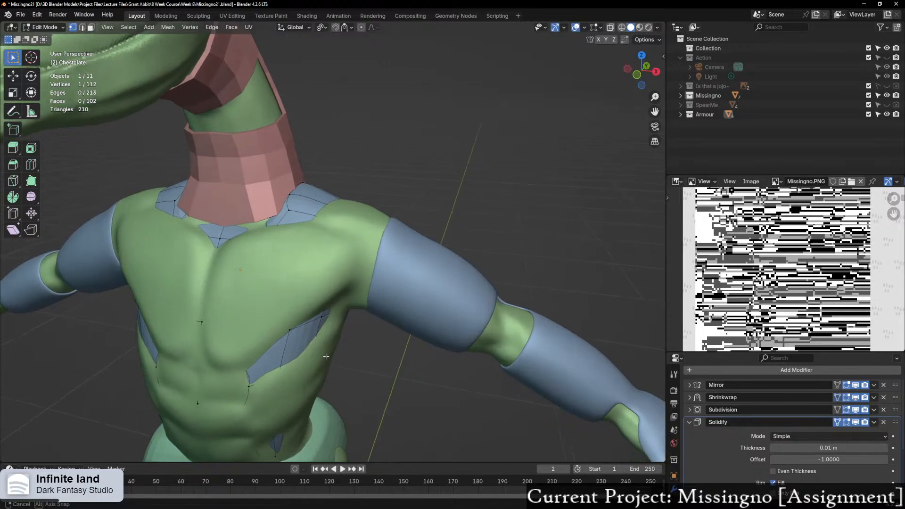
Step: Set the chestplate's Solidify thickness to -0.17 m and check the fit around the shoulders and torso
mouse_move(848, 452)
left_mouse_down()
mouse_move(877, 451)
mouse_move(839, 452)
left_mouse_up()
left_click_drag(828, 447, 792, 448)
mouse_move(510, 352)
middle_mouse_down()
mouse_move(454, 353)
mouse_move(513, 347)
middle_mouse_up()
scroll(513, 347, "down", 2)
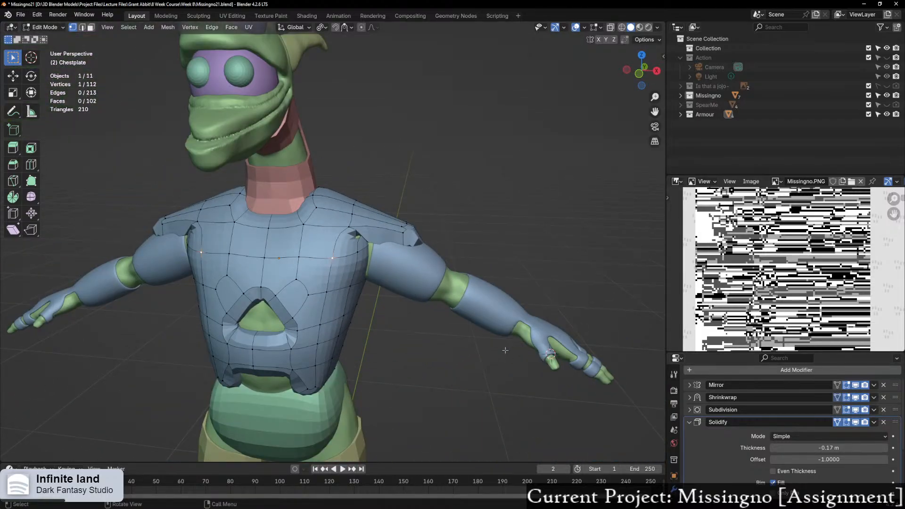
middle_click_drag(505, 350, 520, 342)
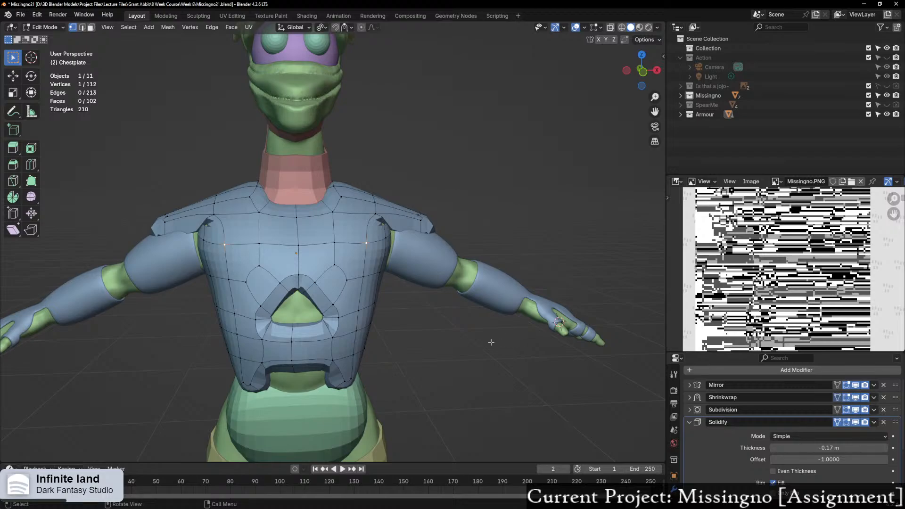
middle_click_drag(448, 345, 401, 339)
scroll(466, 336, "down", 4)
scroll(415, 343, "up", 4)
scroll(472, 345, "up", 4)
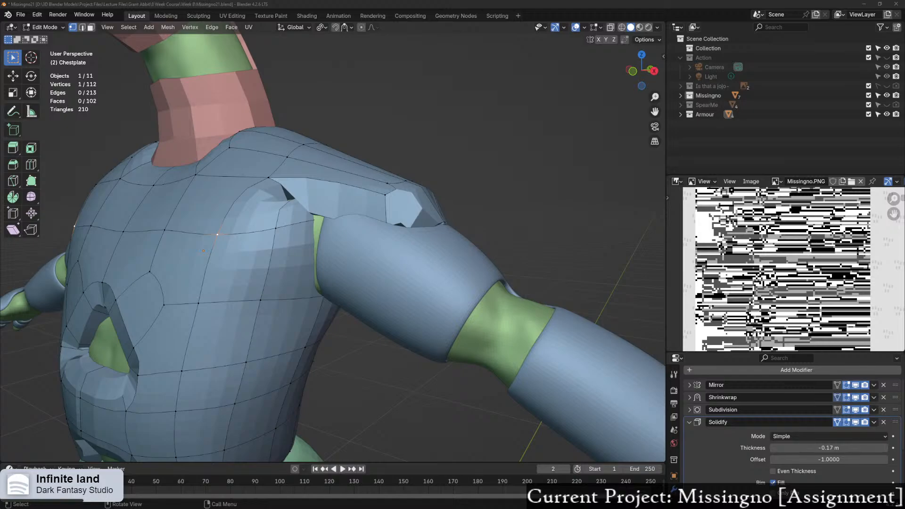
Step: Switch to the reference image board and examine the armour designs of the dwarf, golden knight and dark robot
key("alt+Tab")
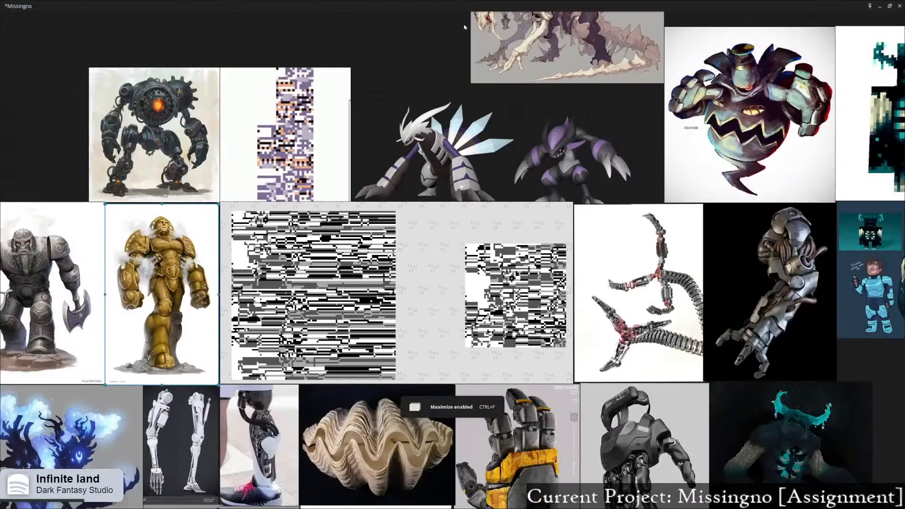
scroll(222, 358, "up", 5)
middle_click_drag(165, 355, 578, 346)
scroll(295, 283, "down", 2)
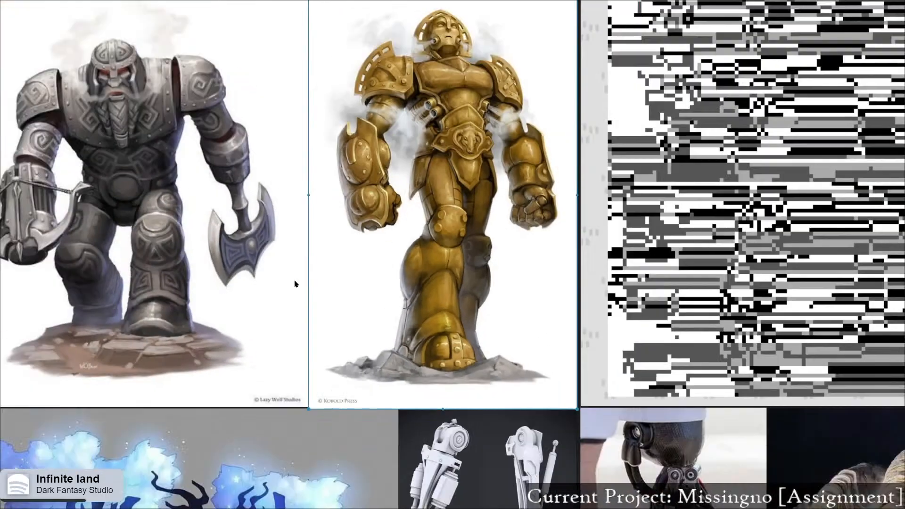
middle_click_drag(281, 276, 430, 375)
scroll(383, 332, "down", 1)
scroll(383, 332, "up", 3)
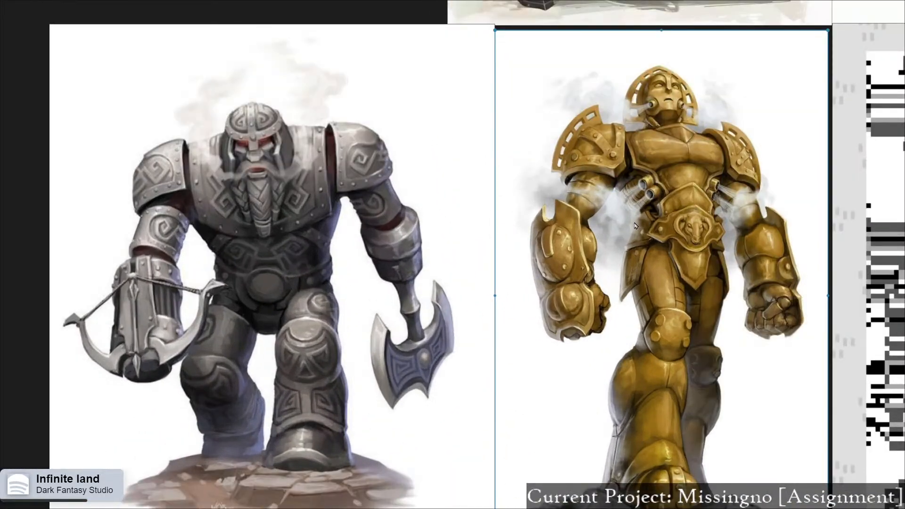
middle_click_drag(509, 271, 423, 474)
middle_click_drag(468, 213, 422, 399)
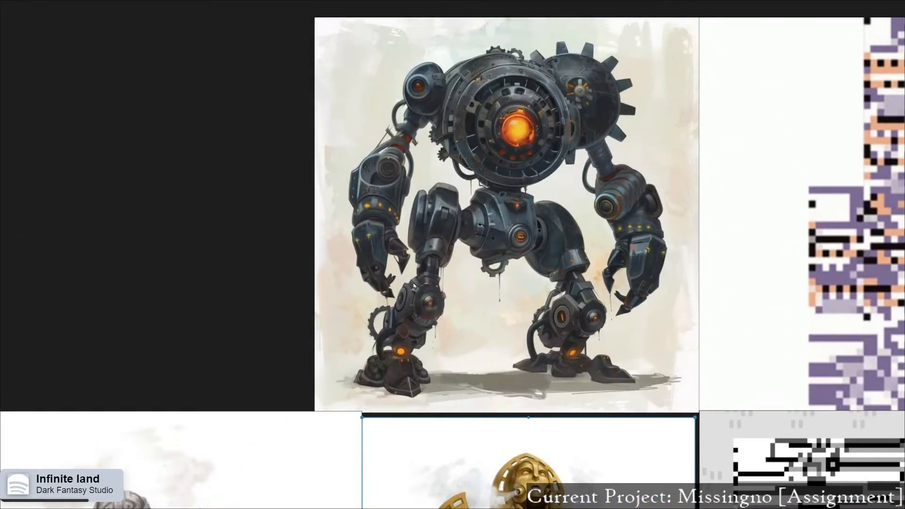
Step: Examine the dark robot, clam shell and mechanical hand references on the image board, and return to the Blender scene
scroll(524, 254, "up", 1)
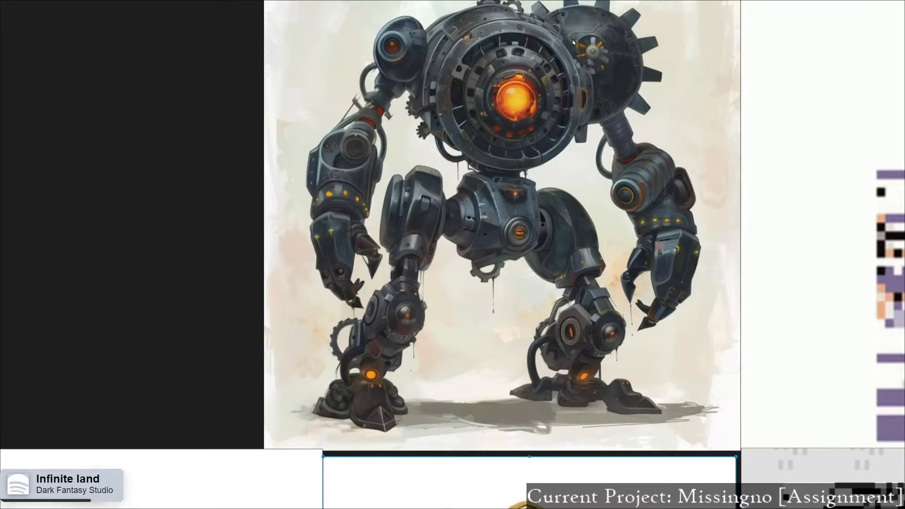
scroll(581, 76, "down", 1)
scroll(581, 76, "down", 1)
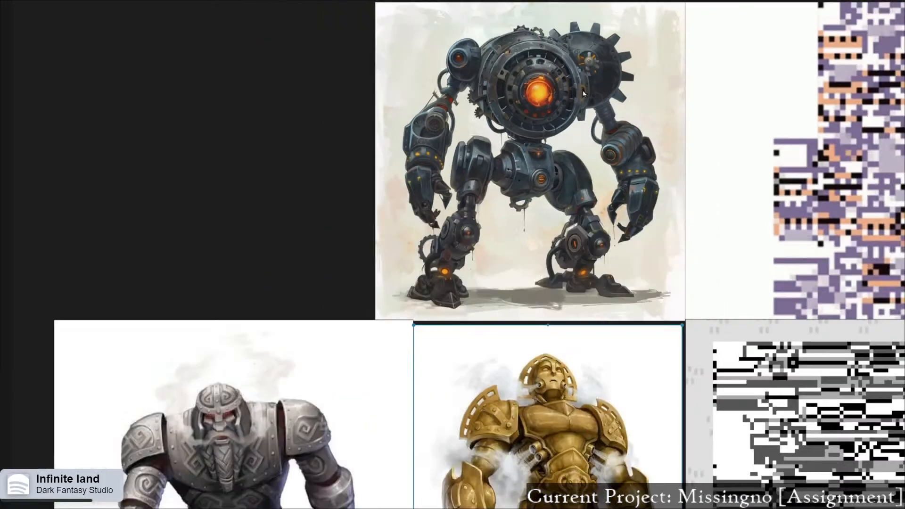
scroll(555, 184, "up", 2)
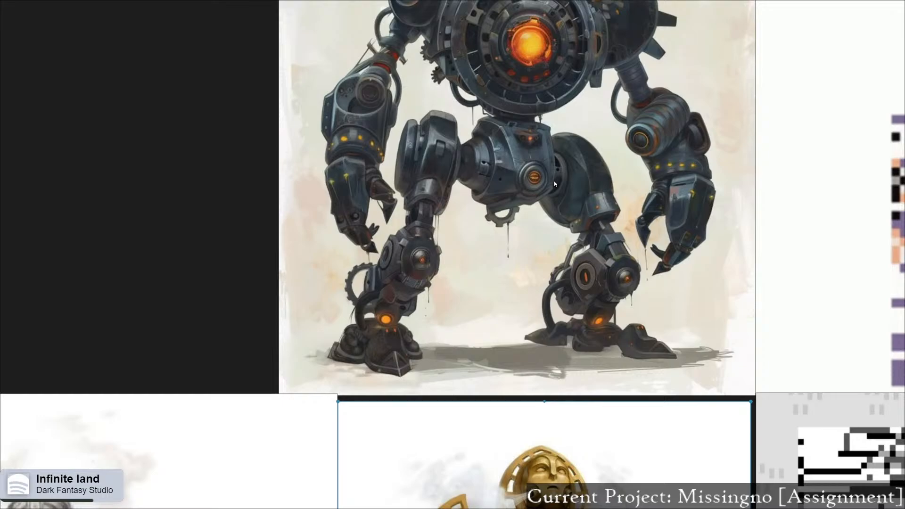
scroll(555, 184, "down", 5)
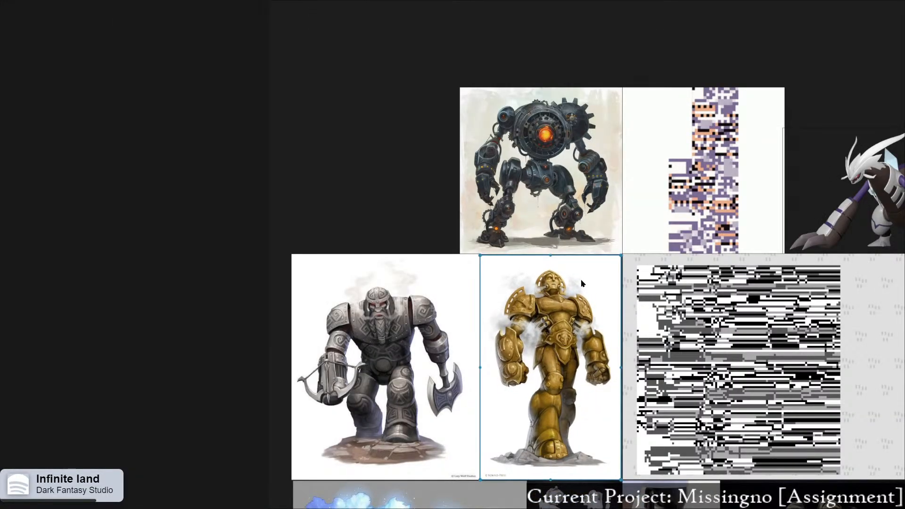
scroll(375, 242, "down", 4)
scroll(379, 241, "up", 1)
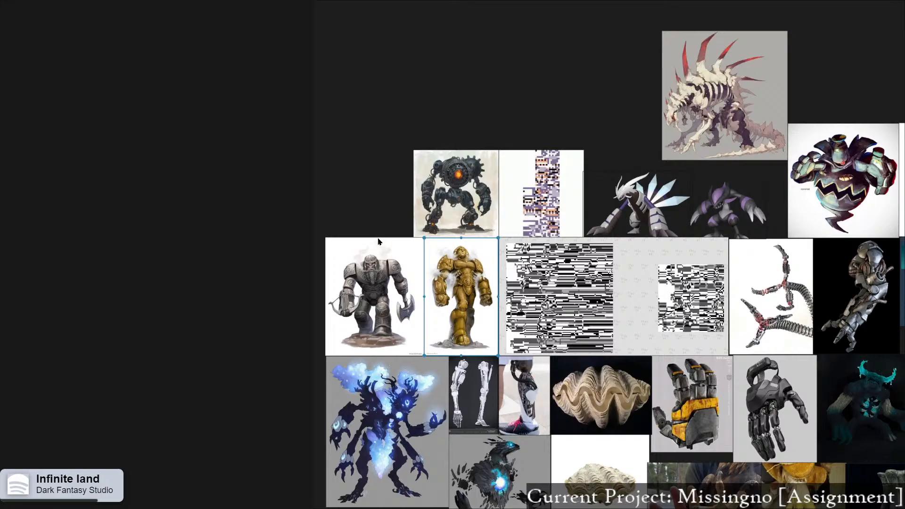
middle_click_drag(343, 198, 214, 122)
scroll(632, 319, "up", 3)
middle_click_drag(607, 342, 558, 258)
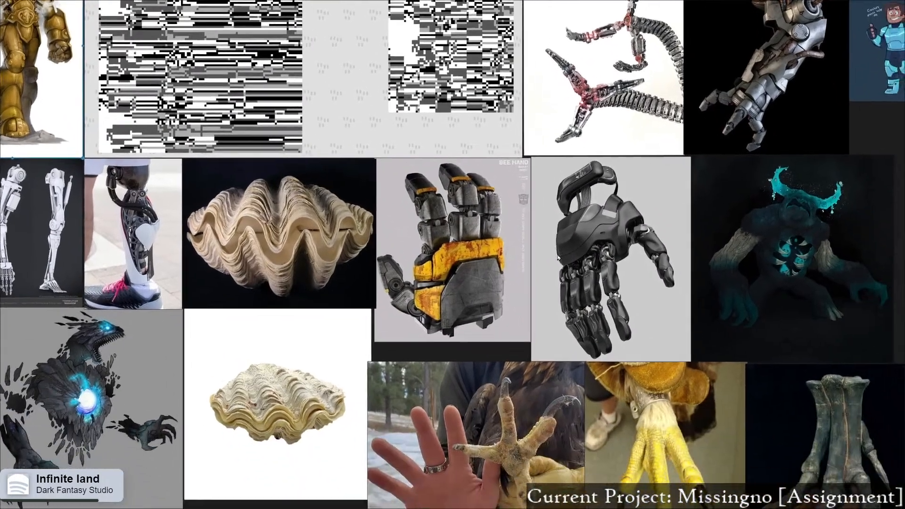
scroll(557, 258, "up", 2)
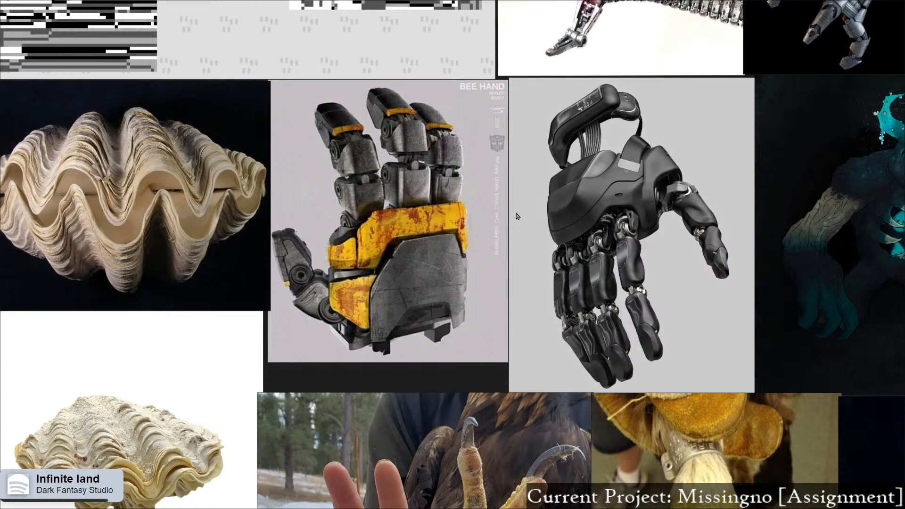
mouse_move(533, 4)
left_click_drag(542, 6, 0, 241)
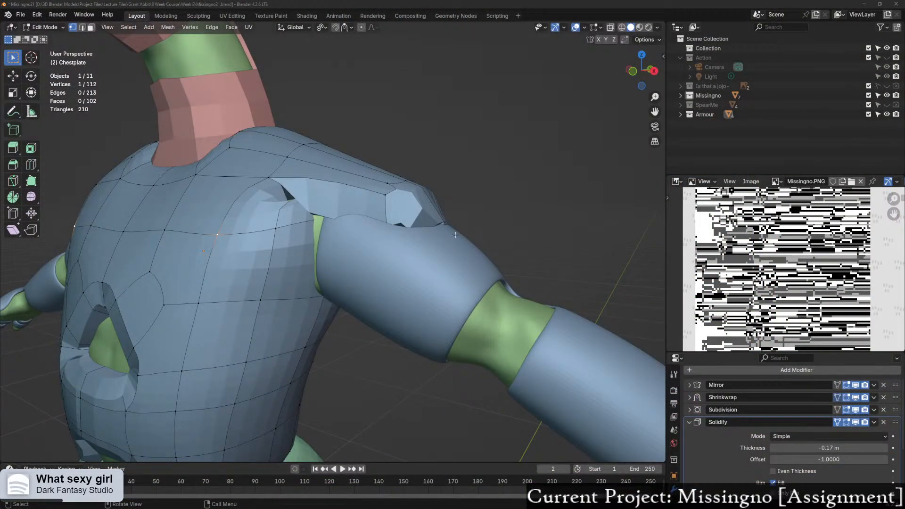
Step: Inspect the chestplate's shoulder and armhole edges against the upper arm armour
mouse_move(454, 235)
middle_mouse_down()
mouse_move(424, 253)
mouse_move(466, 239)
middle_mouse_up()
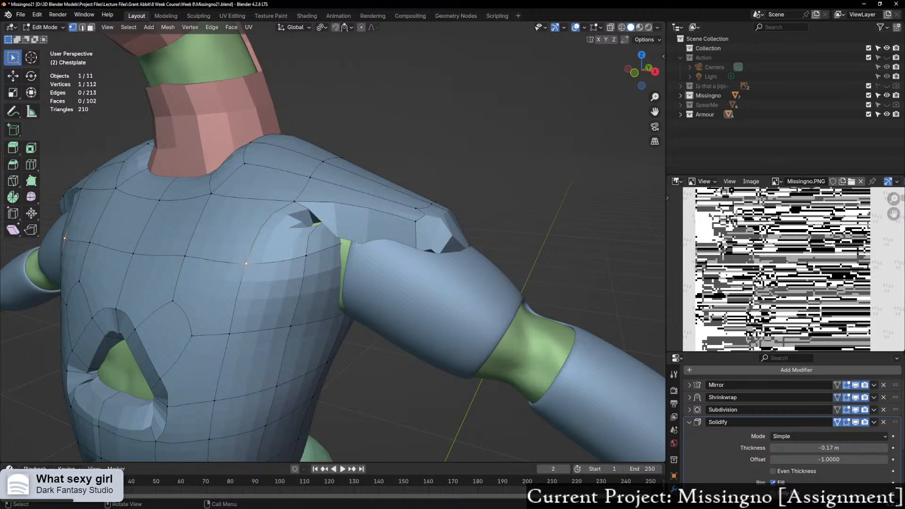
middle_click_drag(356, 246, 404, 235)
scroll(404, 235, "up", 2)
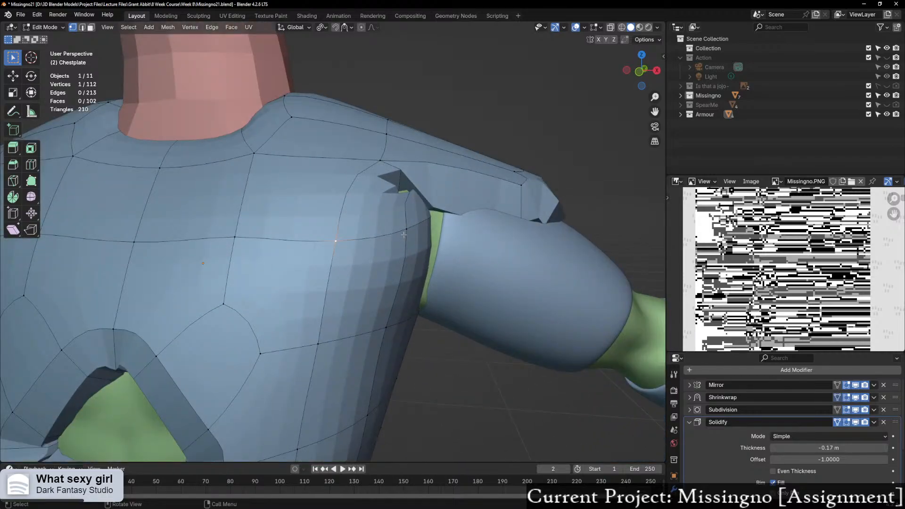
scroll(404, 235, "down", 5)
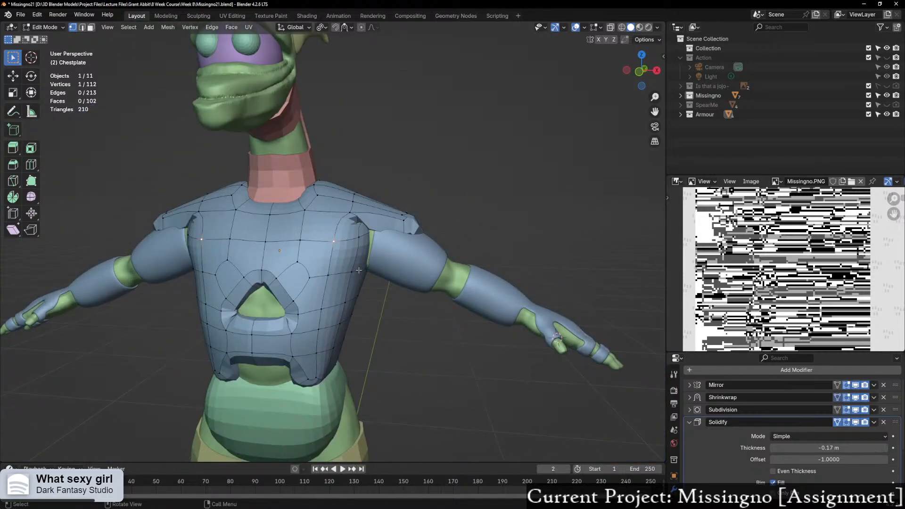
scroll(359, 270, "down", 2)
middle_click_drag(367, 272, 348, 269)
scroll(358, 276, "up", 3)
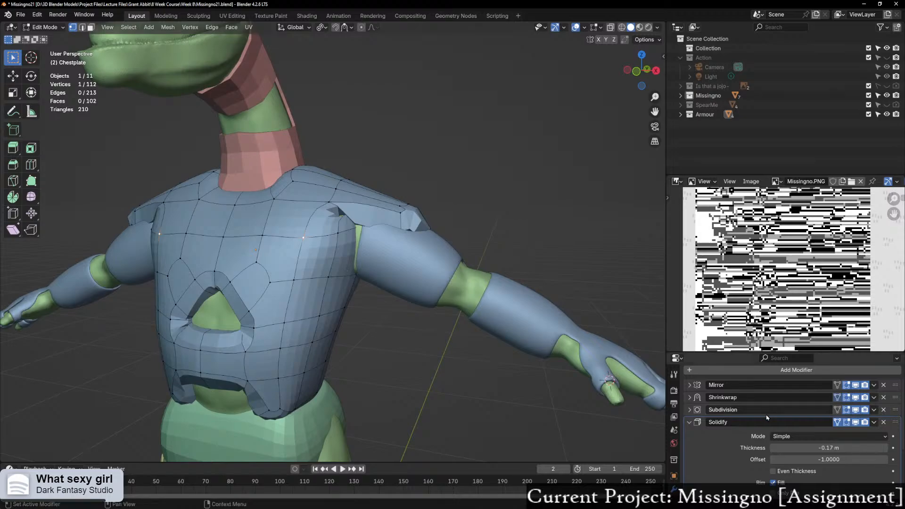
Step: Set the chestplate's Solidify thickness to 0.17 m and its offset to 1
left_click(841, 446)
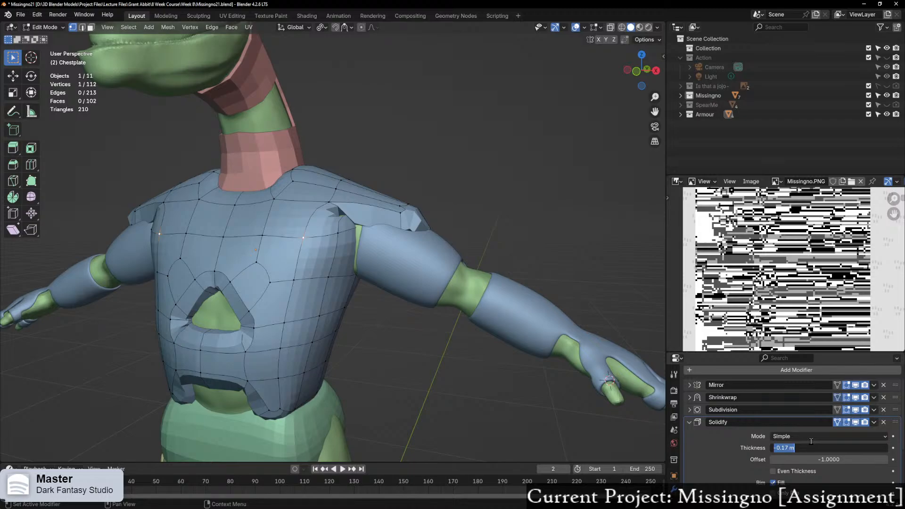
key("BackSpace")
type("0.17")
key("Return")
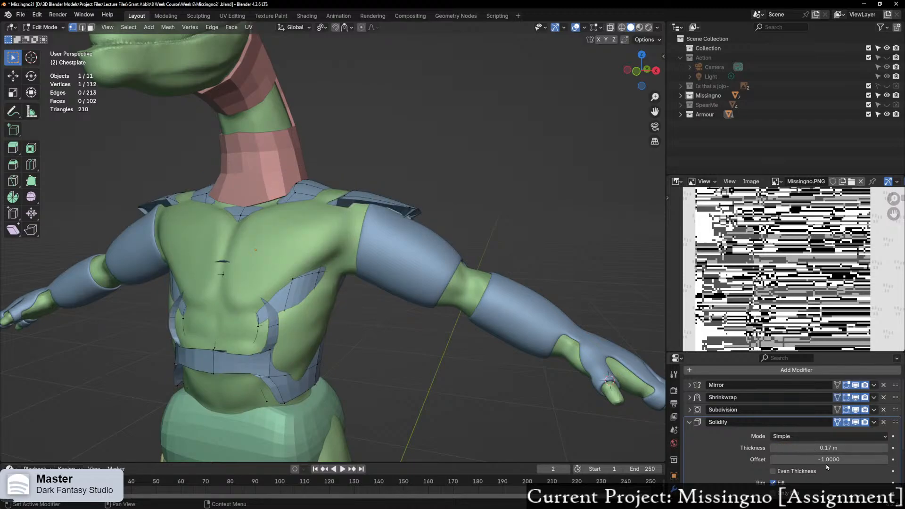
left_click(823, 461)
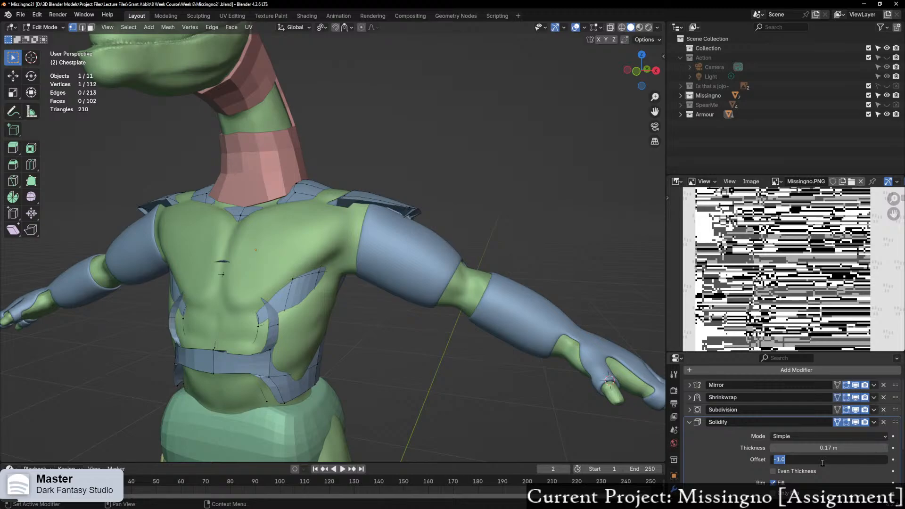
type("1")
key("Return")
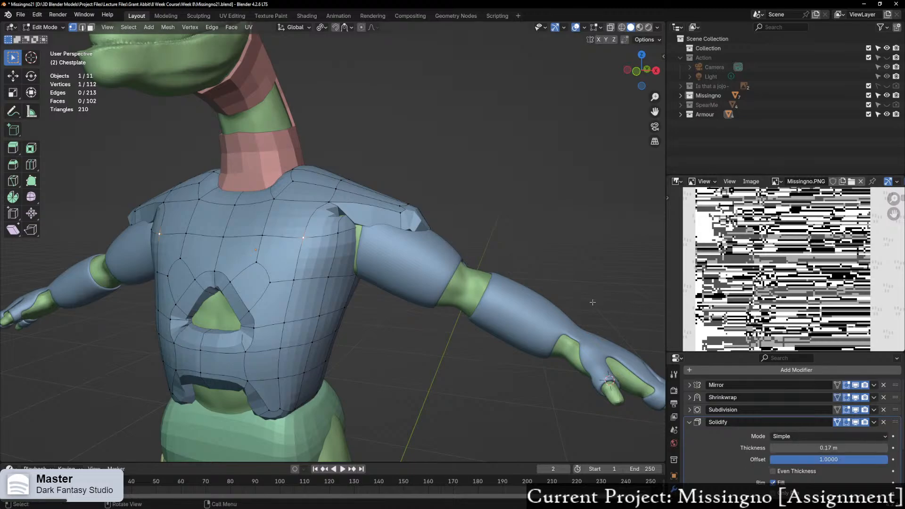
Step: Examine the thickened chestplate's fit around the shoulder, armhole and front torso opening
middle_click_drag(548, 312, 550, 339)
scroll(563, 328, "up", 3)
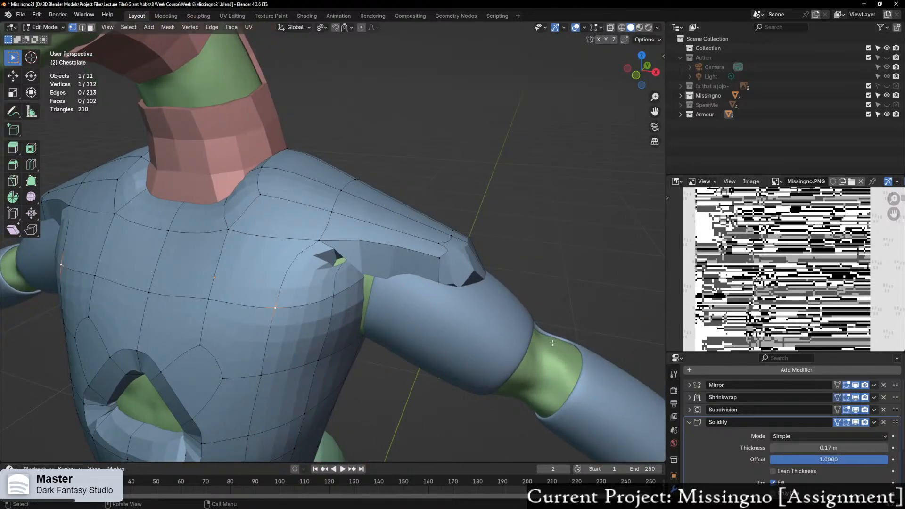
scroll(542, 342, "up", 2)
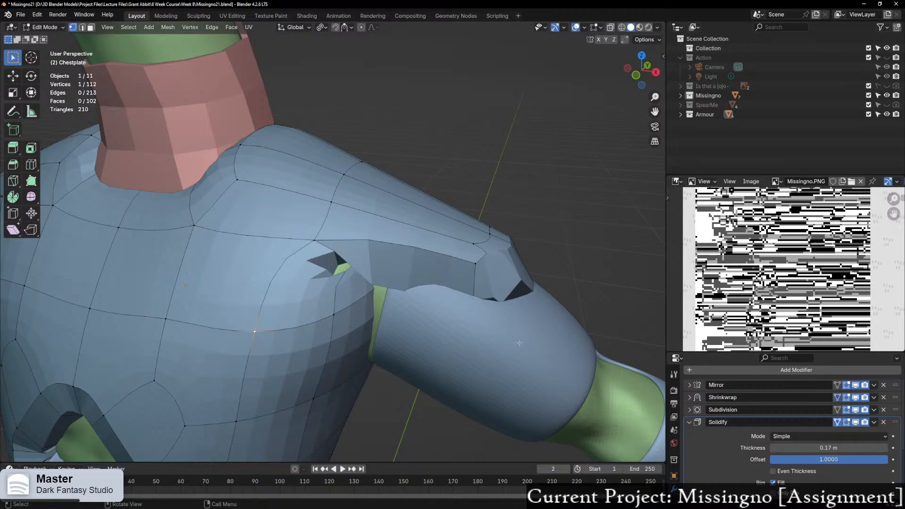
scroll(518, 342, "down", 5)
middle_click_drag(519, 343, 564, 325)
scroll(563, 325, "up", 2)
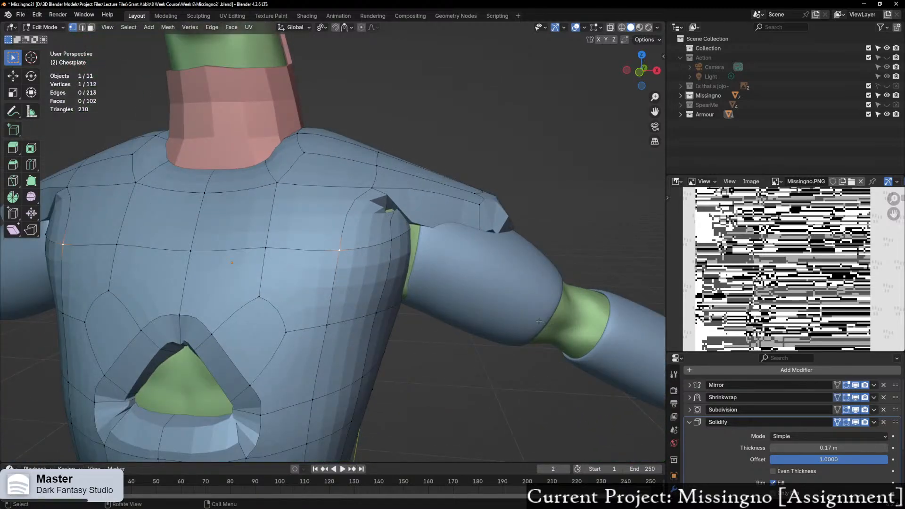
scroll(541, 320, "up", 1)
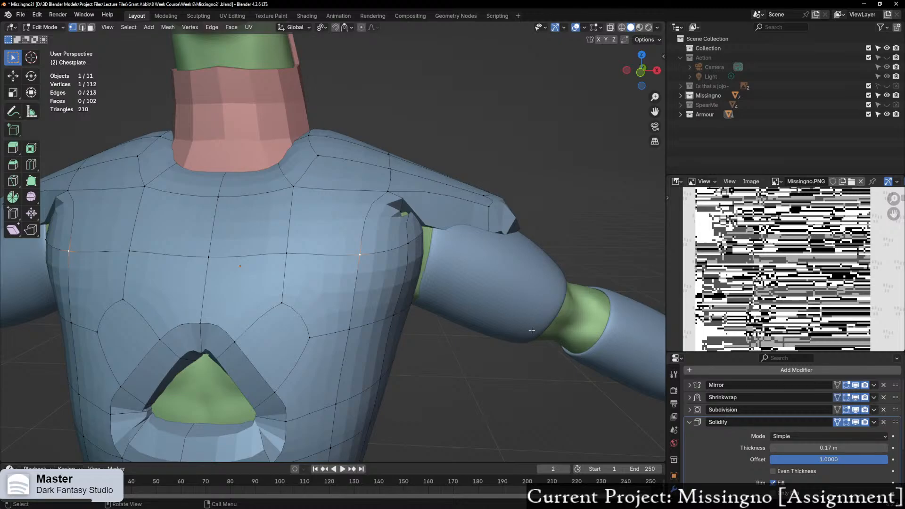
scroll(532, 331, "down", 5)
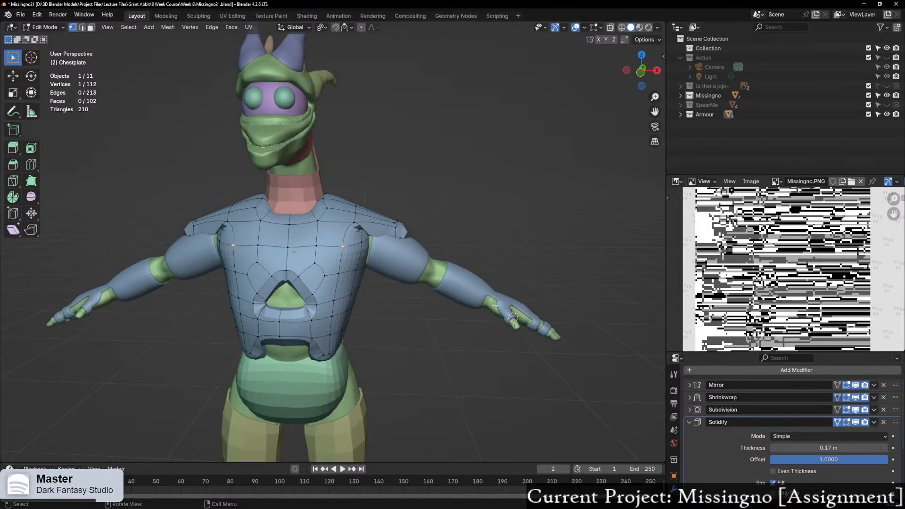
scroll(370, 324, "up", 4)
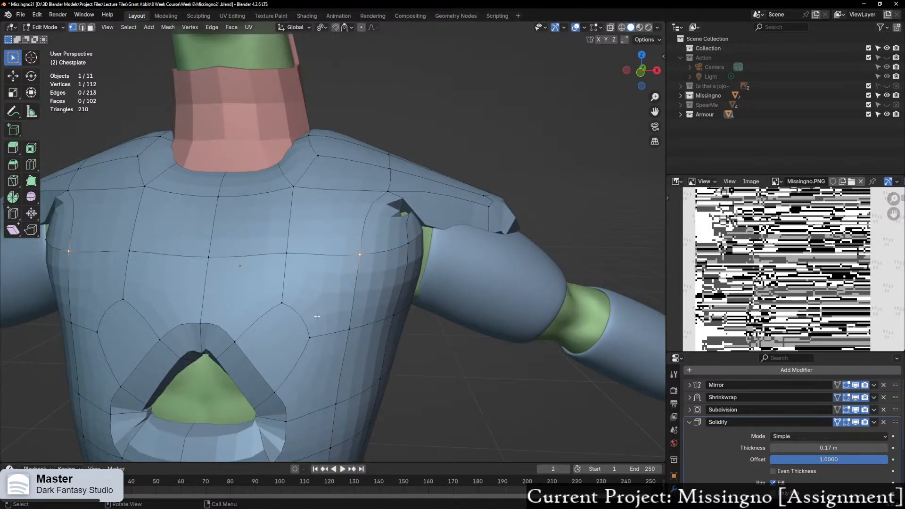
key("a")
key("g")
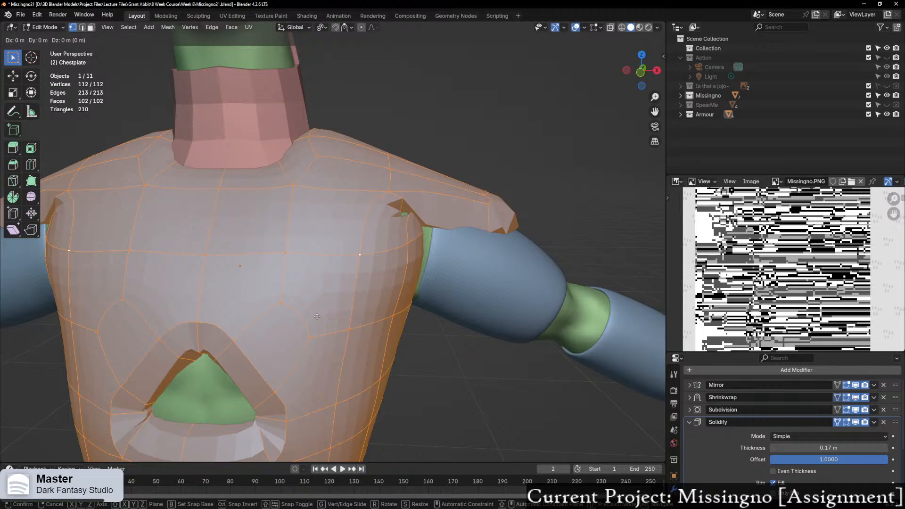
left_click(316, 316)
Step: Select the short edge loop beside the rear neckline of the chestplate and edge-slide it by a factor of 0.455
middle_click_drag(317, 317, 190, 319)
scroll(189, 319, "up", 3)
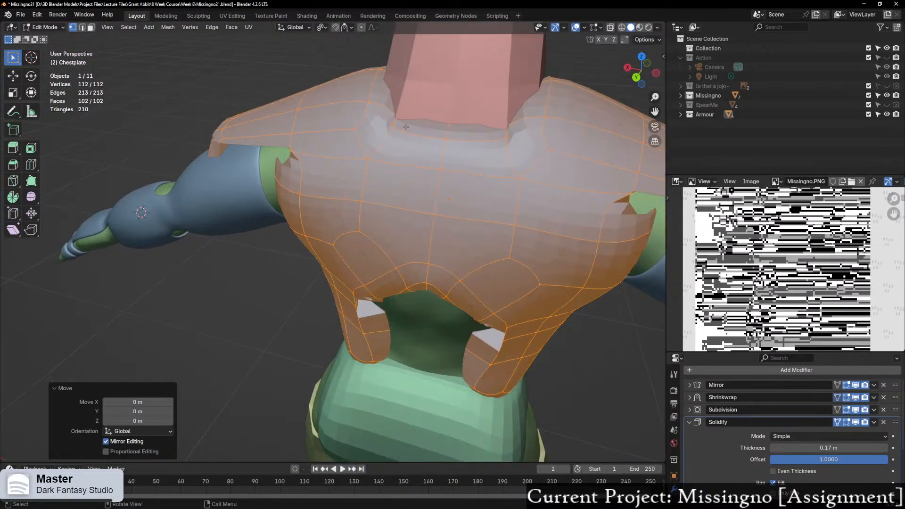
left_click(406, 127)
key("alt+z")
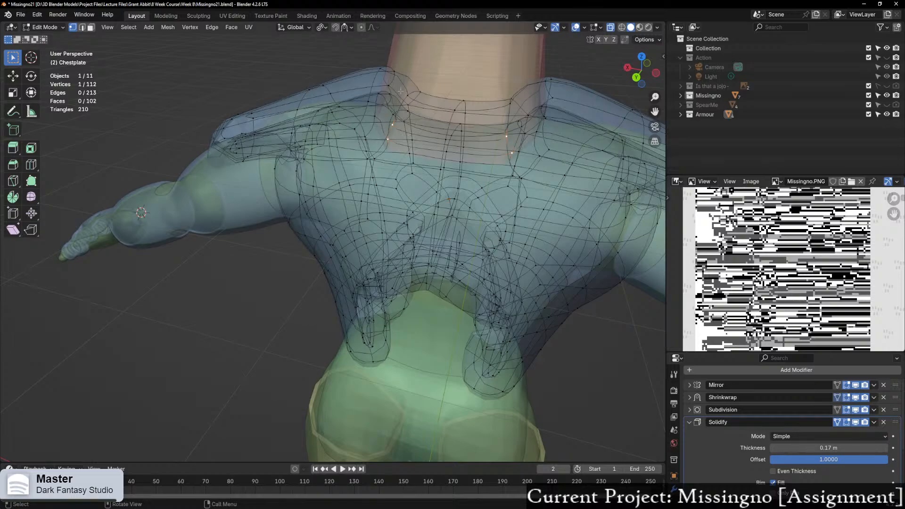
left_click(408, 114, "alt")
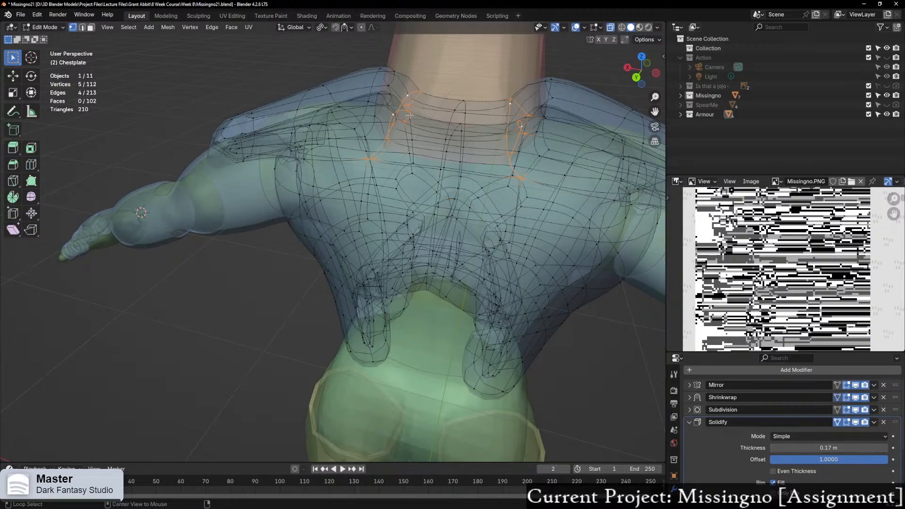
key("alt+z")
key("g")
key("g")
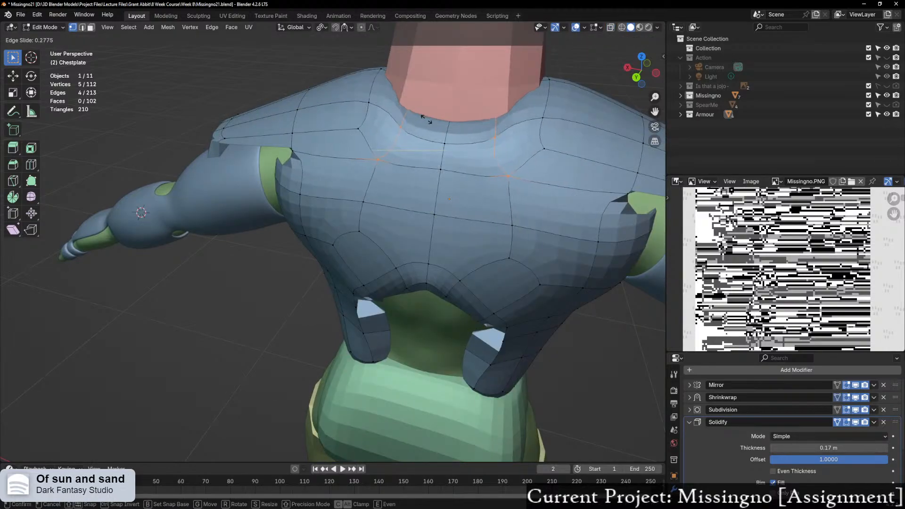
left_click(432, 119)
Step: Check the chestplate's overall shape from the front and side, including in Object Mode
middle_click_drag(432, 119, 465, 133)
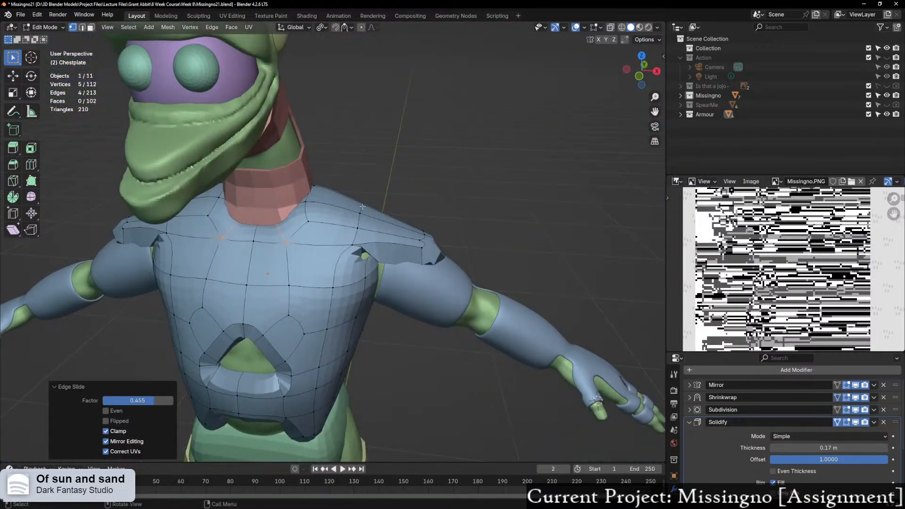
middle_click_drag(362, 207, 383, 187)
middle_click_drag(413, 225, 370, 187)
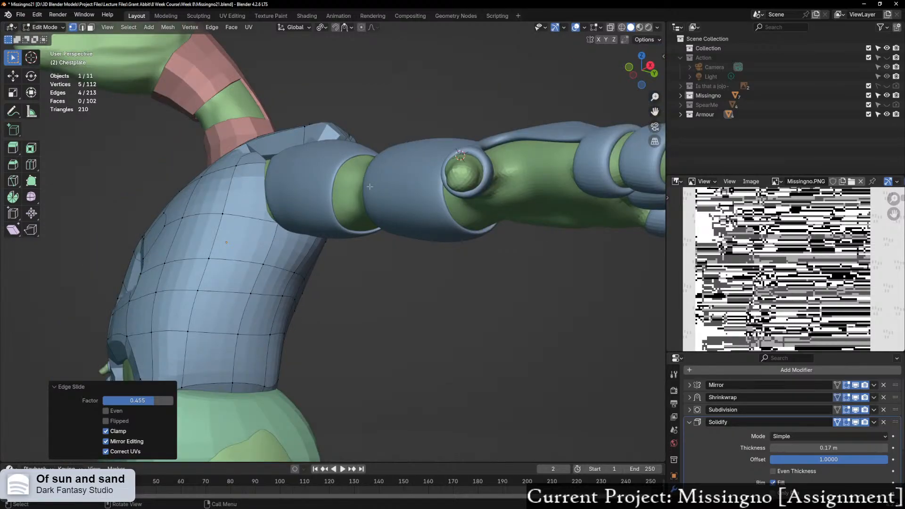
middle_click_drag(384, 221, 397, 268)
key("ctrl+Tab")
middle_click_drag(372, 374, 409, 265, "shift")
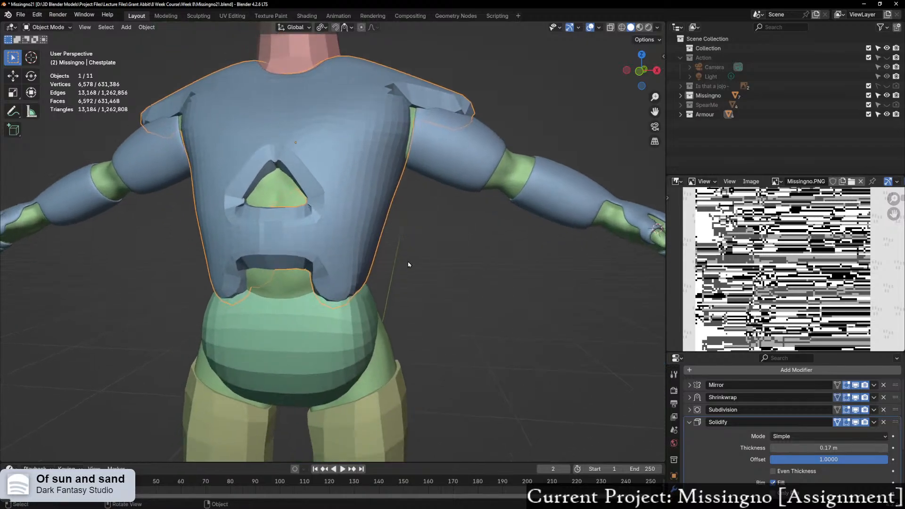
middle_click_drag(341, 249, 413, 217)
scroll(341, 222, "up", 3)
Step: Return to Edit Mode and examine the chestplate's lower back opening with and without X-ray
key("ctrl+Tab")
middle_click_drag(397, 218, 322, 233)
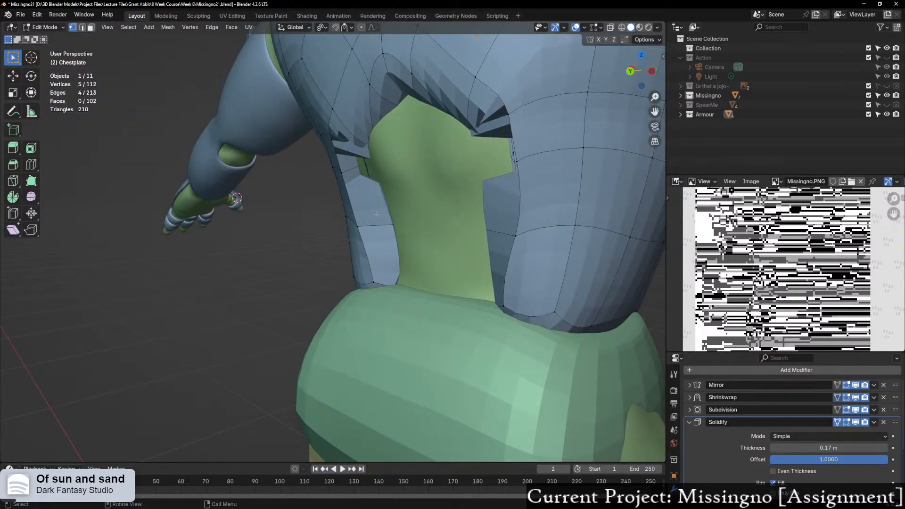
key("alt+z")
middle_click_drag(392, 244, 442, 249)
key("alt+z")
key("alt+z")
key("alt+z")
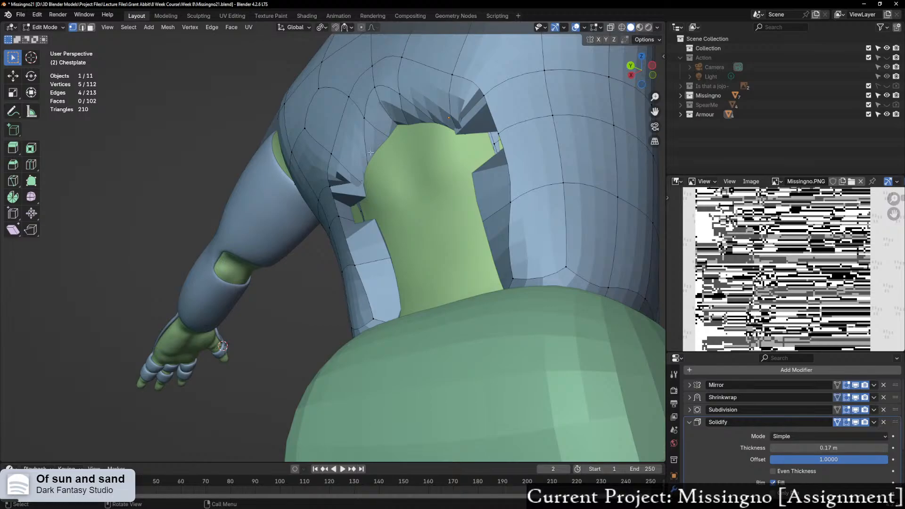
Step: Isolate the chestplate in local view and turn off viewport display of its Subdivision and Shrinkwrap modifiers
key("KP_Divide")
middle_click_drag(371, 153, 384, 171)
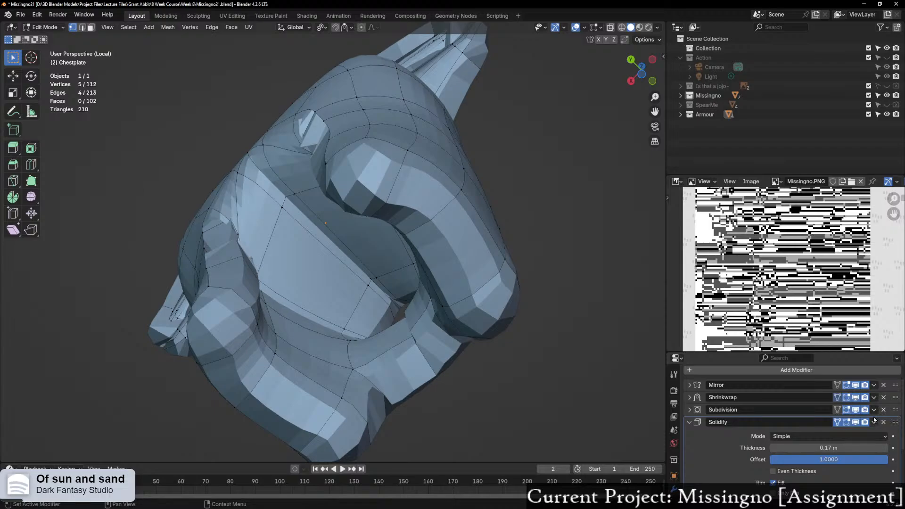
left_click(856, 411)
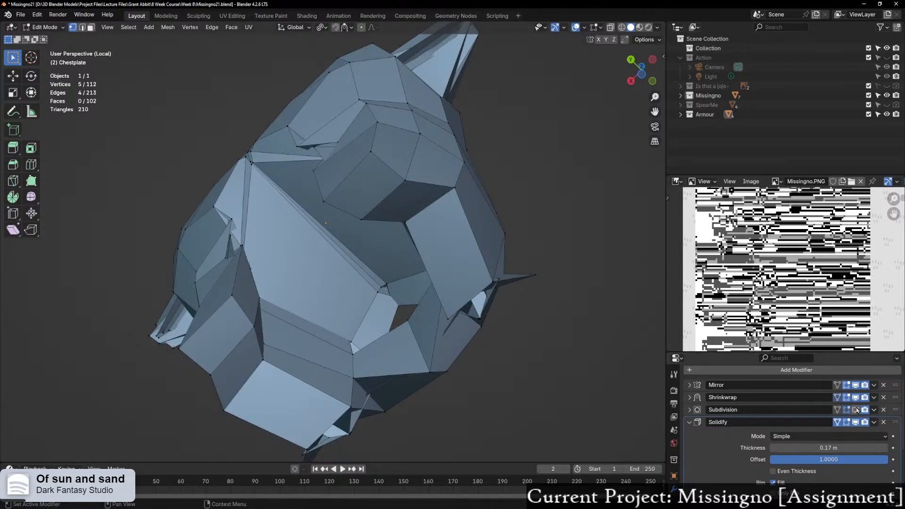
left_click(856, 398)
mouse_move(385, 364)
middle_mouse_down()
mouse_move(425, 425)
mouse_move(378, 374)
middle_mouse_up()
scroll(284, 240, "up", 6)
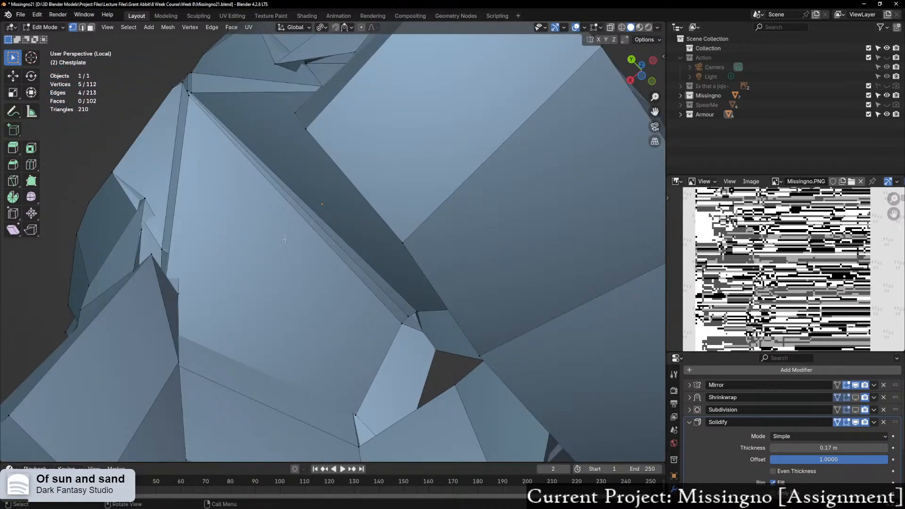
Step: Select the face loop crossing the narrow strip at the chestplate's lower back opening and examine where it runs
key("3")
left_click(305, 223)
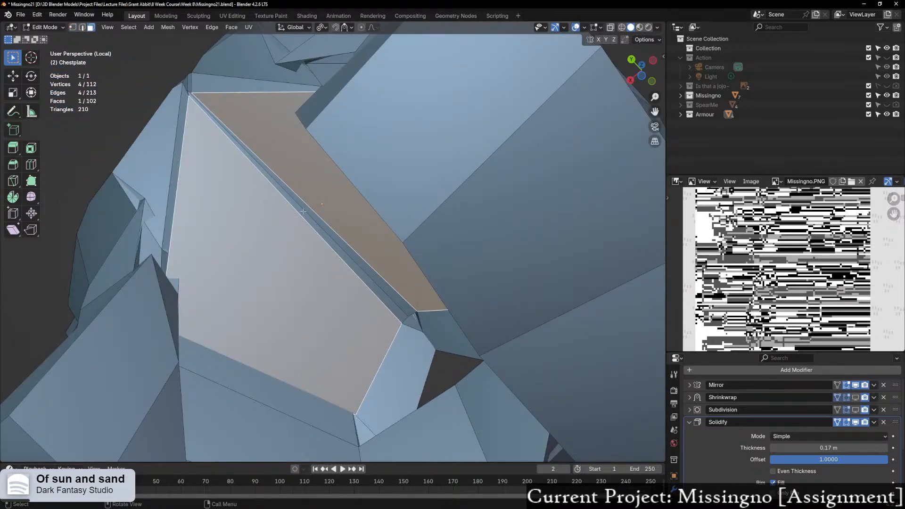
key("alt+a")
left_click(299, 211, "alt")
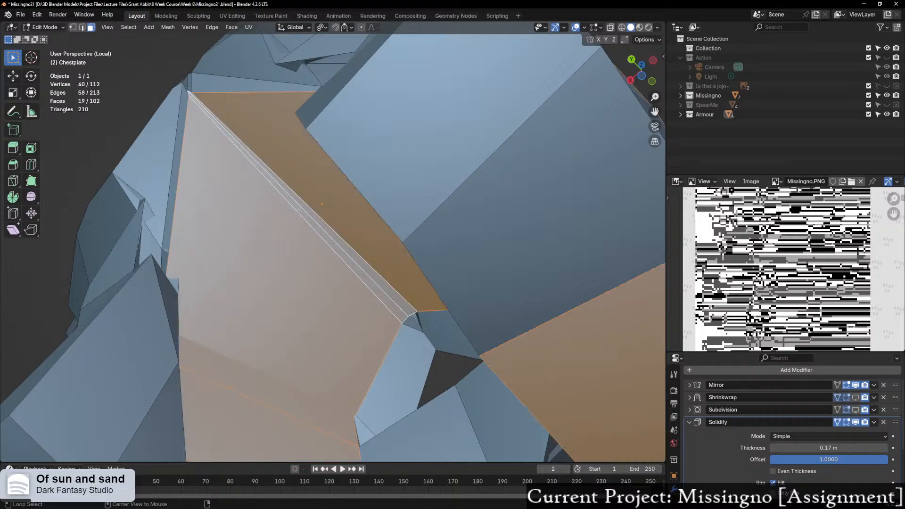
scroll(307, 236, "down", 8)
mouse_move(330, 290)
middle_mouse_down()
mouse_move(335, 296)
mouse_move(337, 277)
middle_mouse_up()
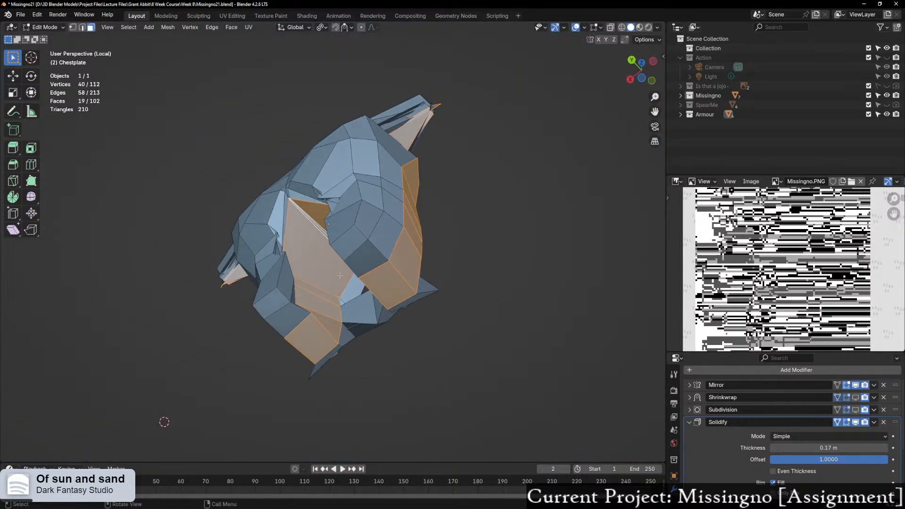
Step: Select the path of faces from the large face at the lower back opening down the inner side and inspect it
scroll(326, 264, "up", 2)
left_click(308, 241)
scroll(313, 216, "up", 3)
scroll(313, 215, "up", 2)
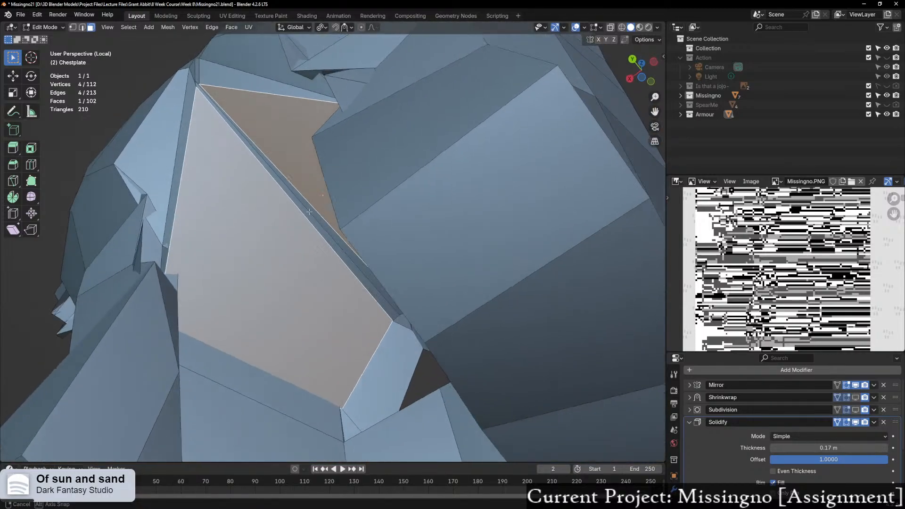
middle_click_drag(309, 210, 393, 272)
left_click(358, 327, "ctrl")
scroll(381, 308, "up", 1)
scroll(392, 272, "up", 1)
Step: Vertex-slide the vertices at the flap's inner corner beside the lower back opening, the last one by a factor of 0.266
key("1")
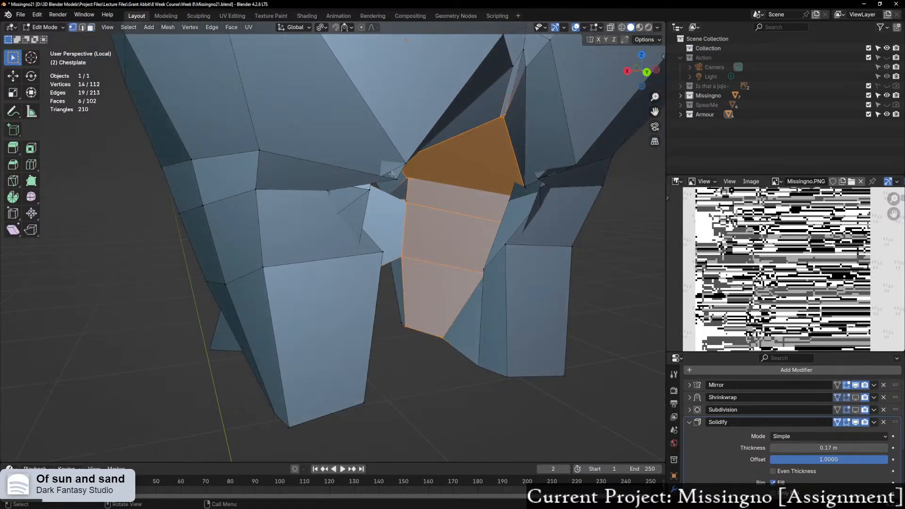
left_click(398, 182)
key("g")
key("g")
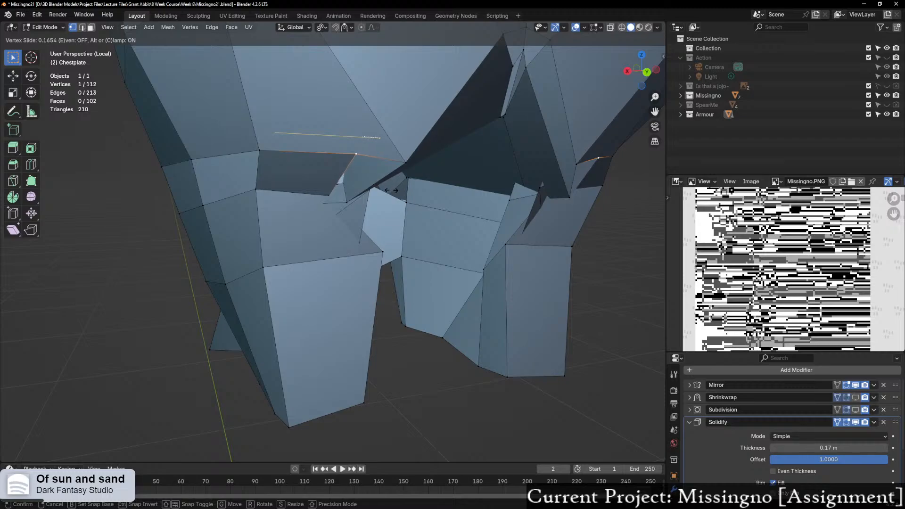
left_click(391, 190)
middle_click_drag(391, 190, 303, 197)
left_click(269, 195)
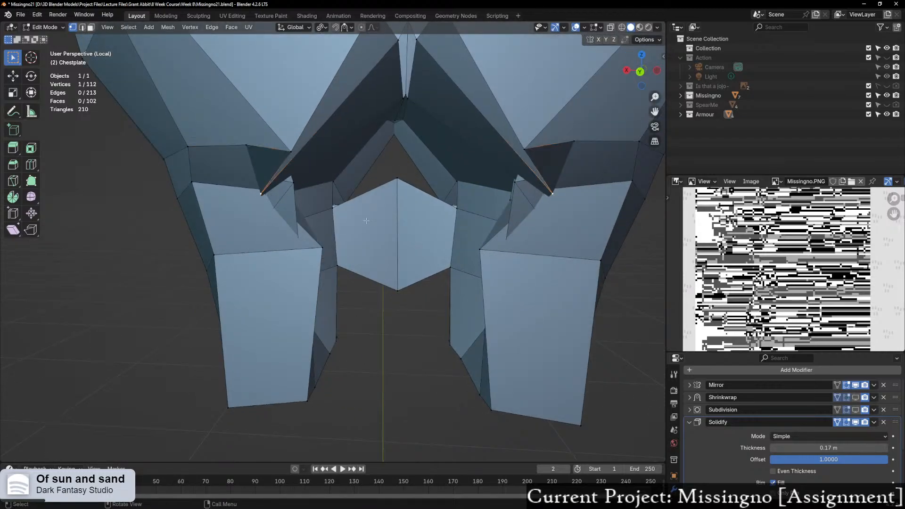
key("g")
key("g")
left_click(396, 185)
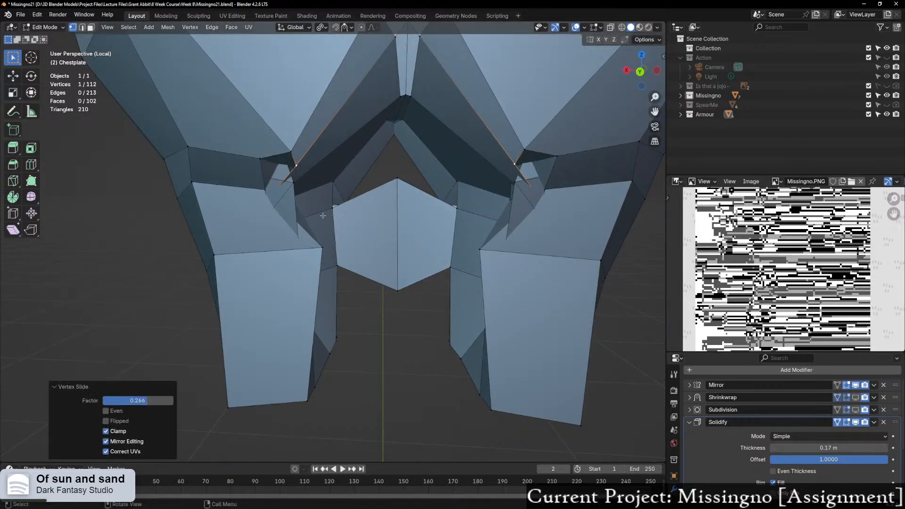
Step: Try to vertex-slide the protruding vertex at the flap's inner corner by a factor of 0.739
scroll(455, 322, "up", 6)
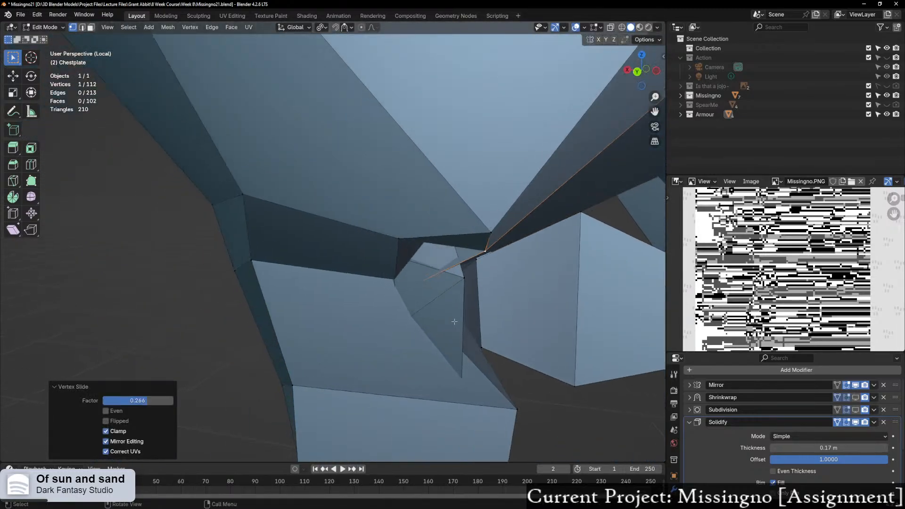
middle_click_drag(454, 322, 412, 290)
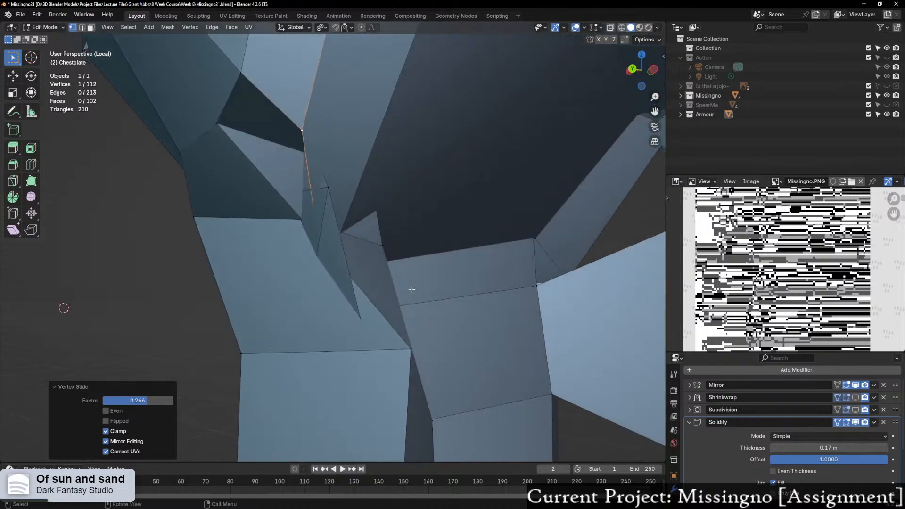
left_click(330, 188)
key("g")
key("g")
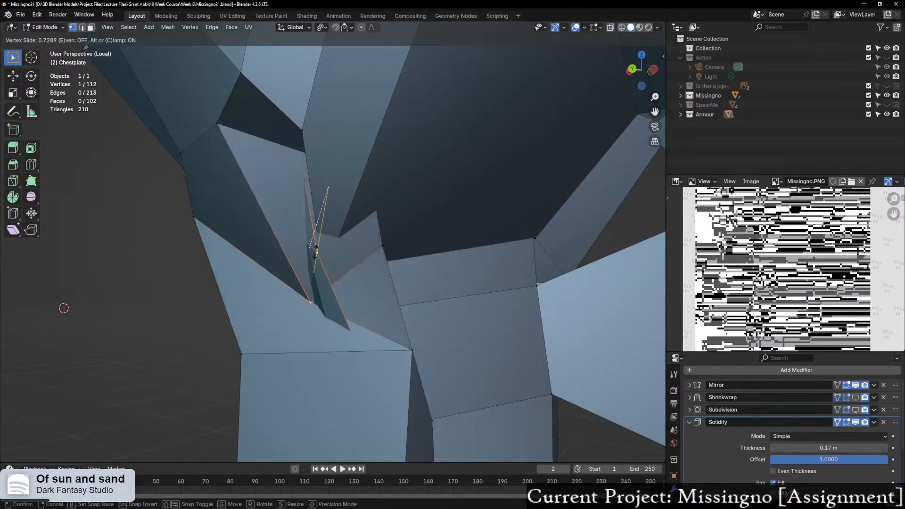
left_click(314, 251)
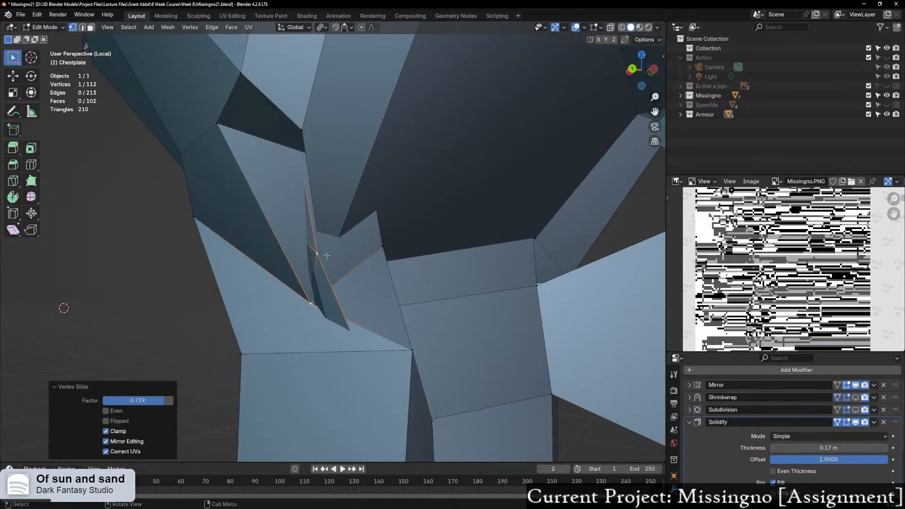
key("ctrl+z")
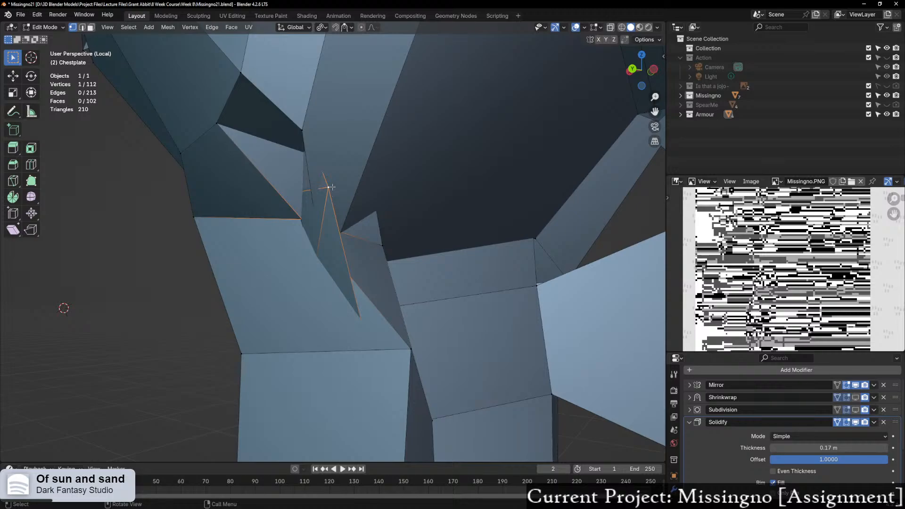
Step: Clear the selection and inspect the overlapping geometry at the flap's inner corner with and without X-ray
left_click_drag(307, 235, 310, 239)
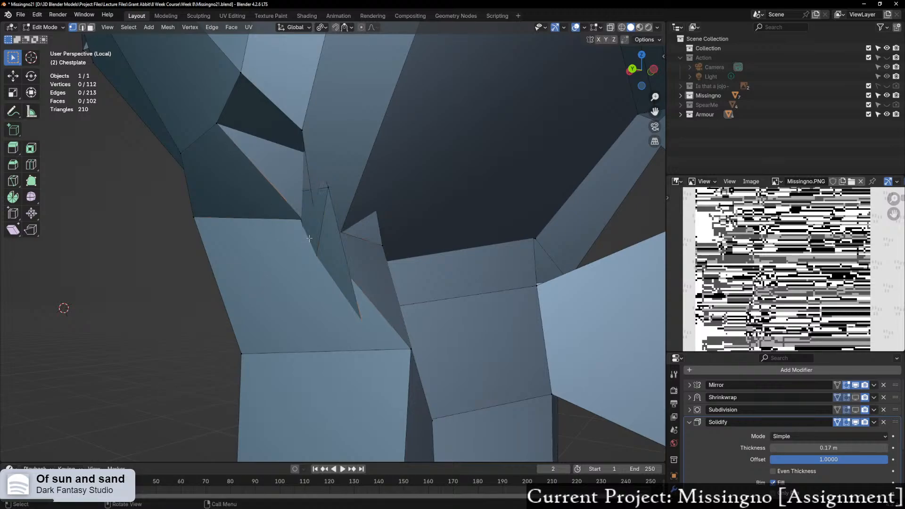
key("alt+z")
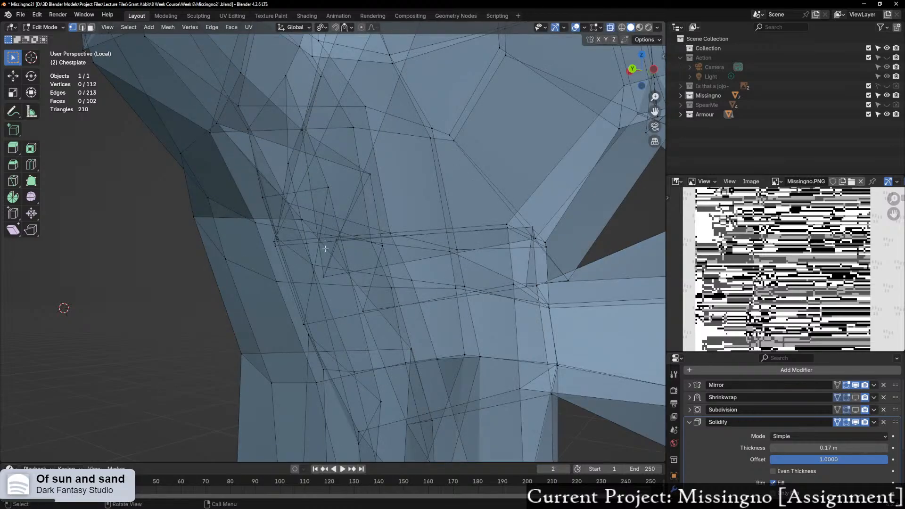
middle_click_drag(325, 249, 349, 254)
key("alt+z")
key("alt+z")
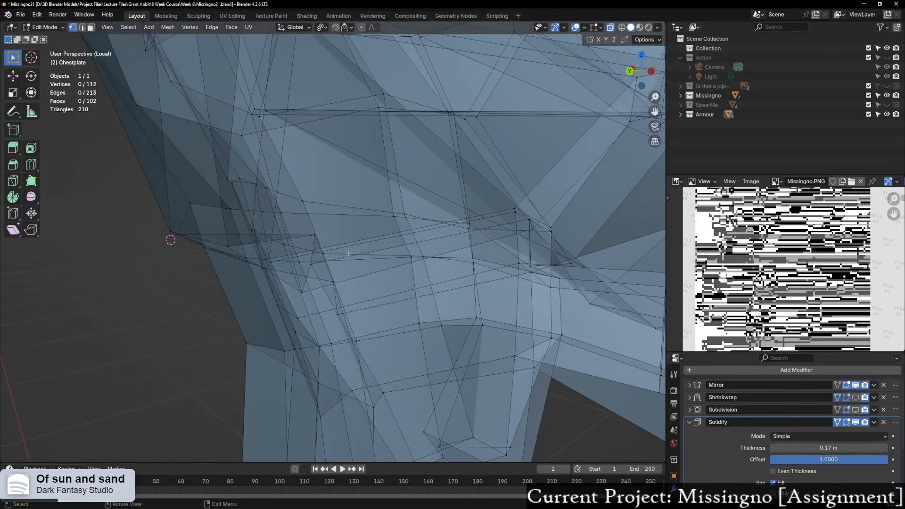
key("alt+z")
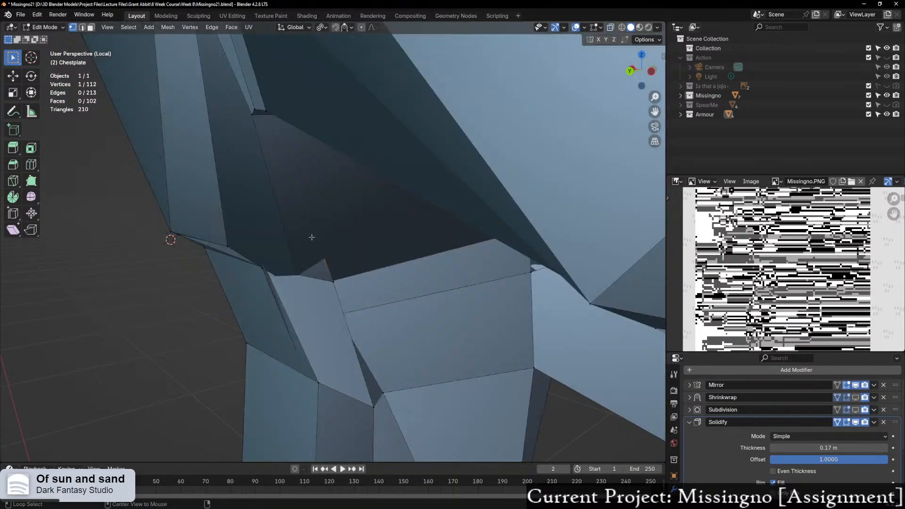
Step: Vertex-slide the hidden vertex at the flap's folded inner corner along its edges in two passes
key("shift+v")
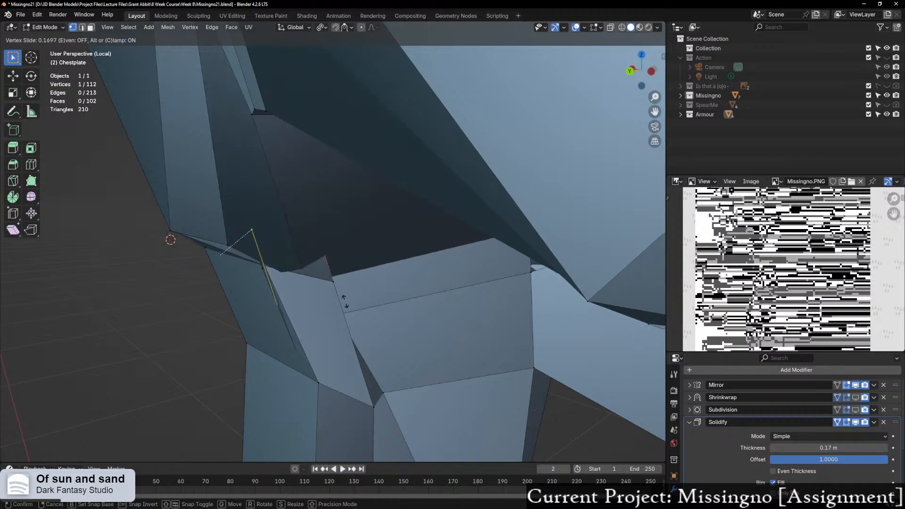
left_click(335, 362)
middle_click_drag(336, 362, 394, 309)
key("g")
key("g")
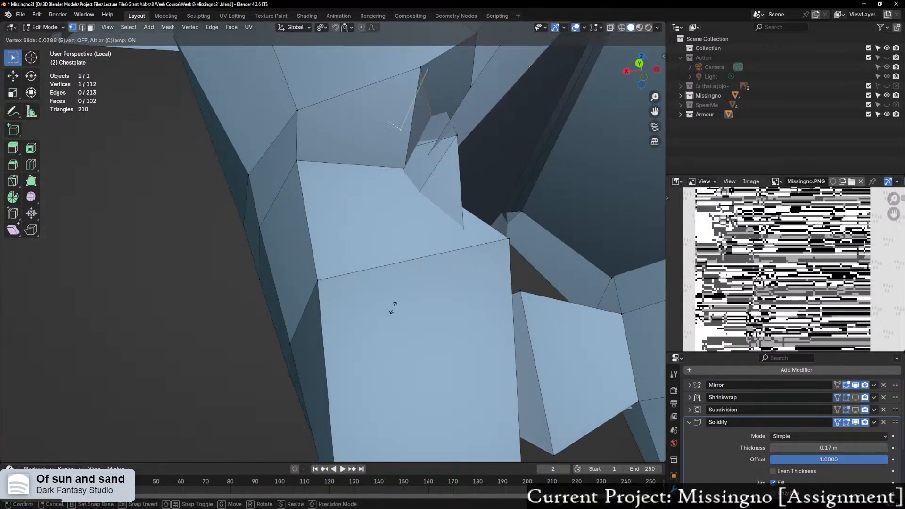
left_click(414, 248)
middle_click_drag(414, 248, 434, 252)
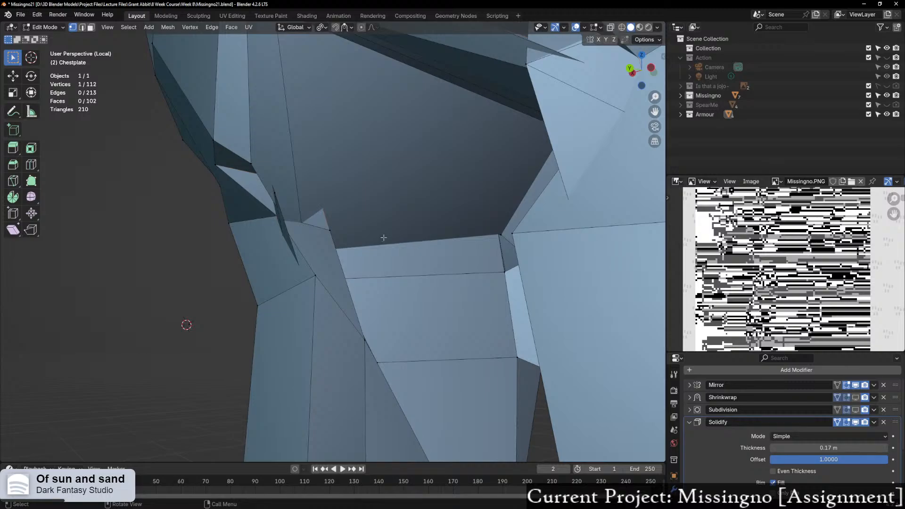
Step: Smooth all of the chestplate's vertices with a smoothing of 0.500, and check the flap's inner corner
middle_click_drag(384, 237, 464, 248)
scroll(463, 249, "down", 4)
key("a")
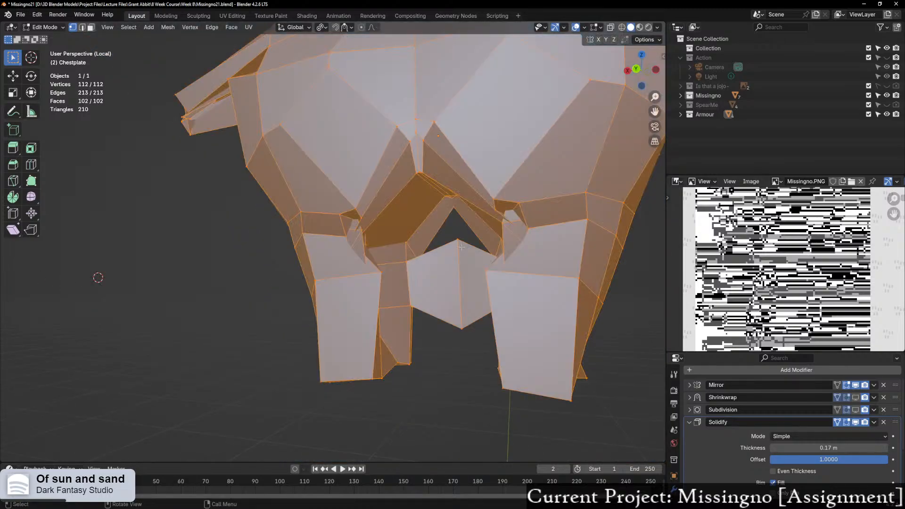
key("q")
left_click(418, 245)
scroll(425, 248, "up", 4)
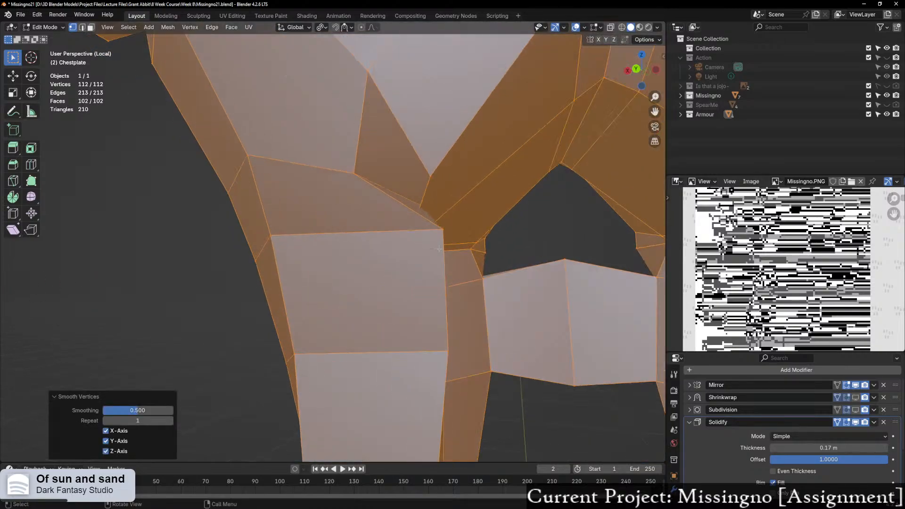
middle_click_drag(444, 251, 326, 281)
key("alt+z")
key("alt+z")
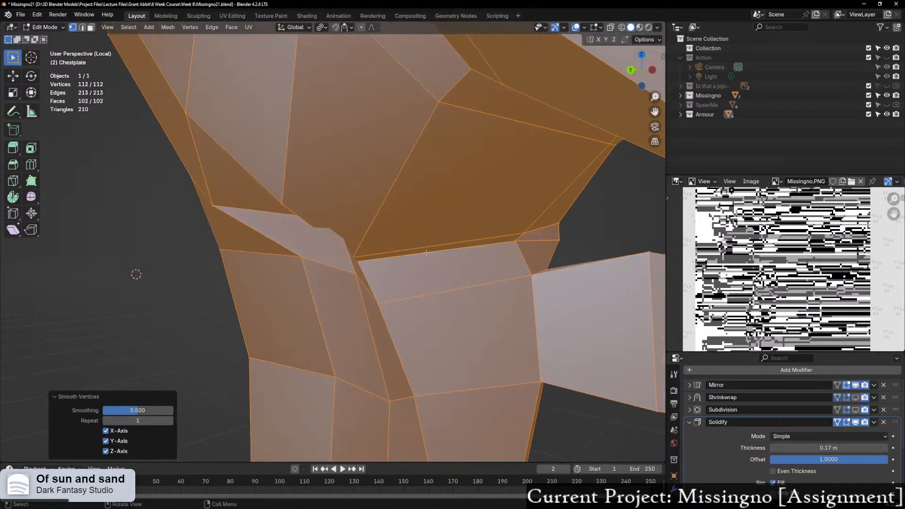
key("Tab")
key("Tab")
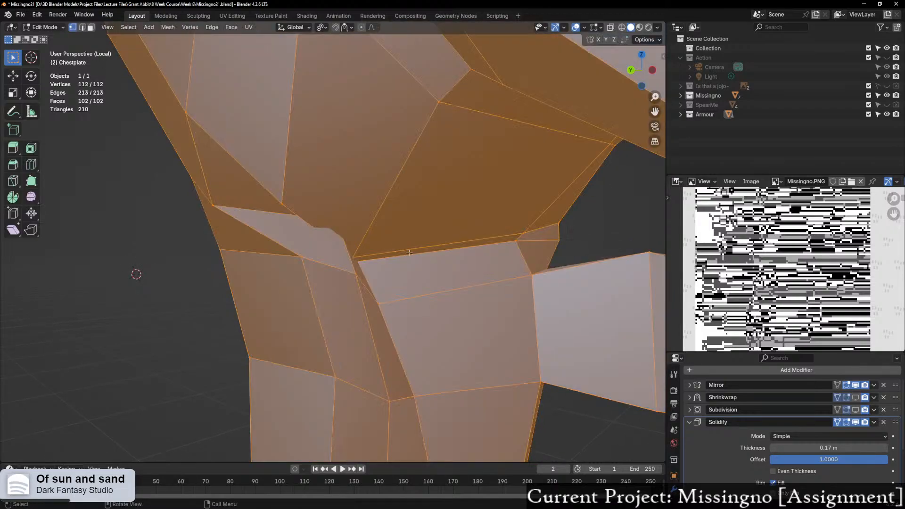
Step: Select only the protruding vertex at the flap's inner corner using X-ray and vertex-slide it by a factor of 0.628
key("alt+z")
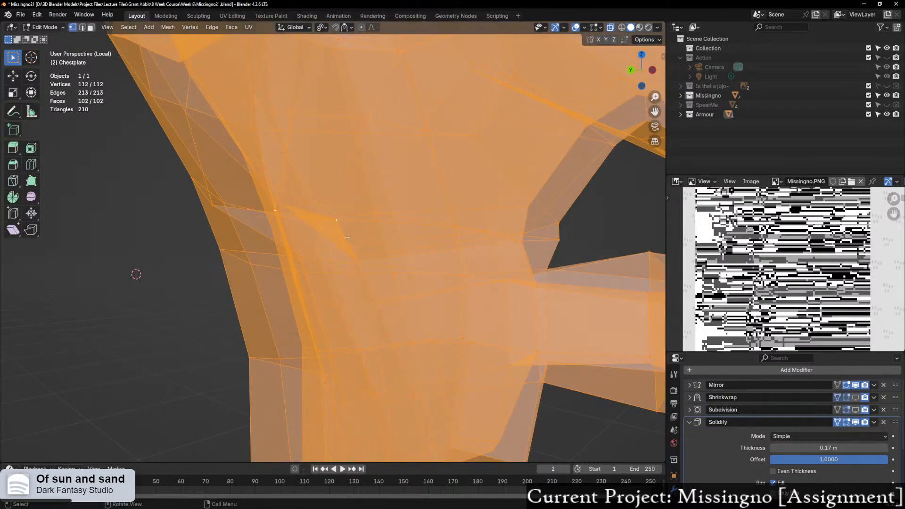
key("alt+a")
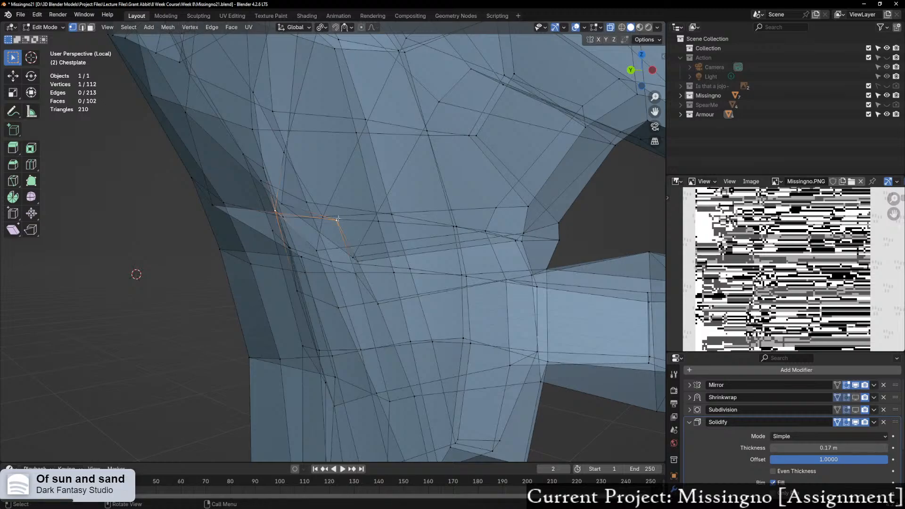
key("alt+z")
key("shift+v")
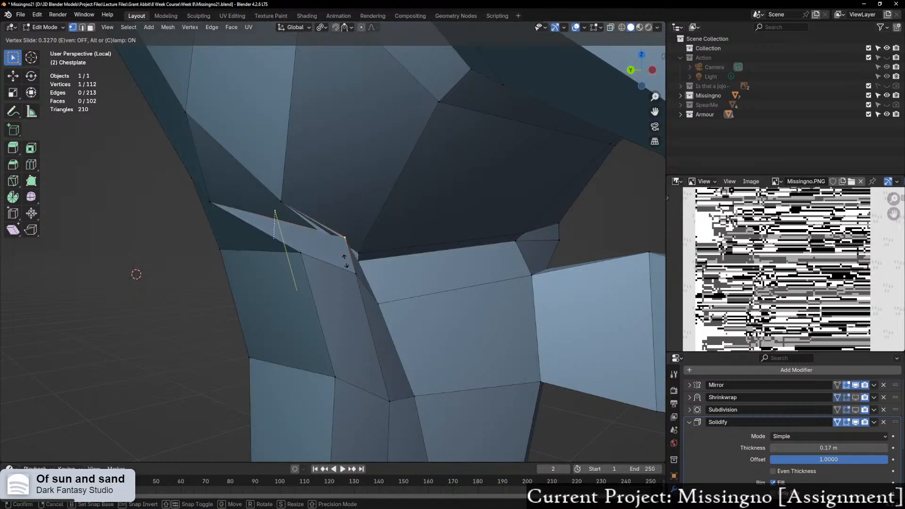
left_click(345, 284)
middle_click_drag(345, 285, 302, 271)
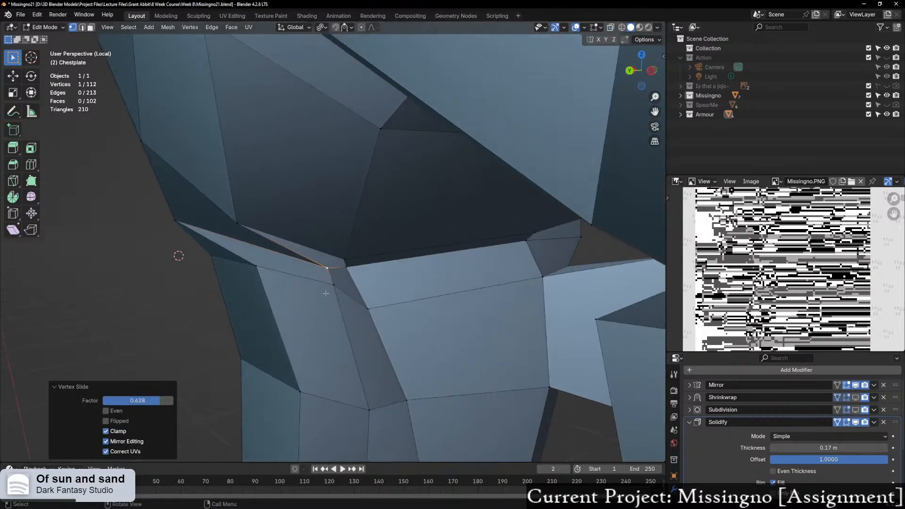
key("shift+v")
right_click(280, 268)
key("g")
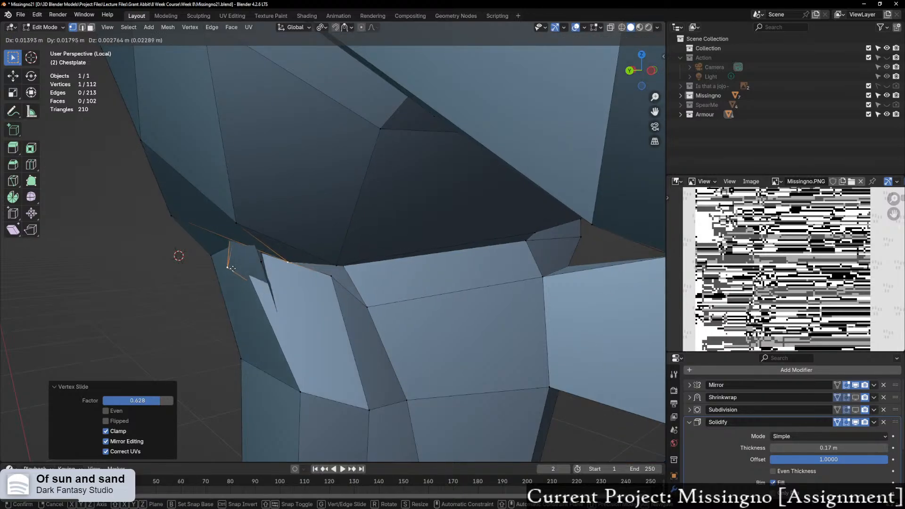
right_click(200, 250)
Step: Try to vertex-slide the corner vertex at the top of the flap by a factor of 0.996
middle_click_drag(200, 250, 317, 236)
scroll(309, 236, "down", 2)
scroll(320, 236, "down", 1)
key("shift+v")
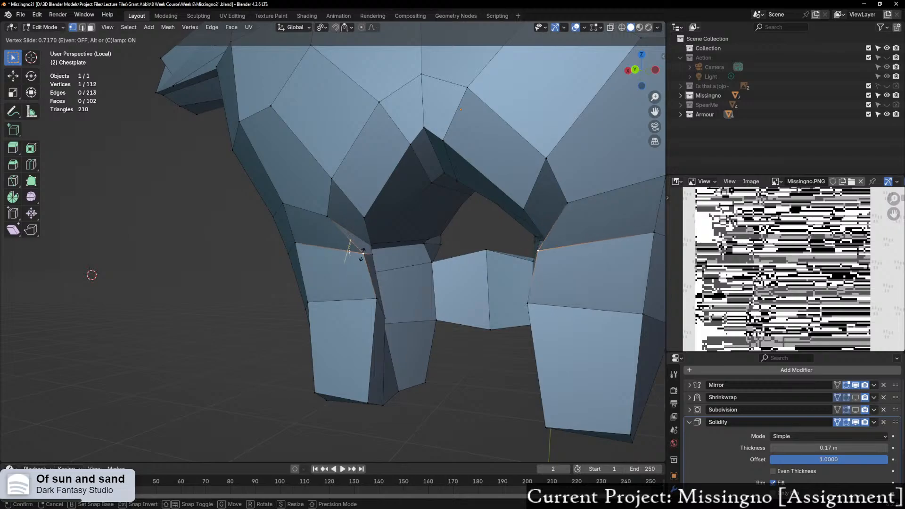
left_click(362, 260)
scroll(344, 255, "up", 5)
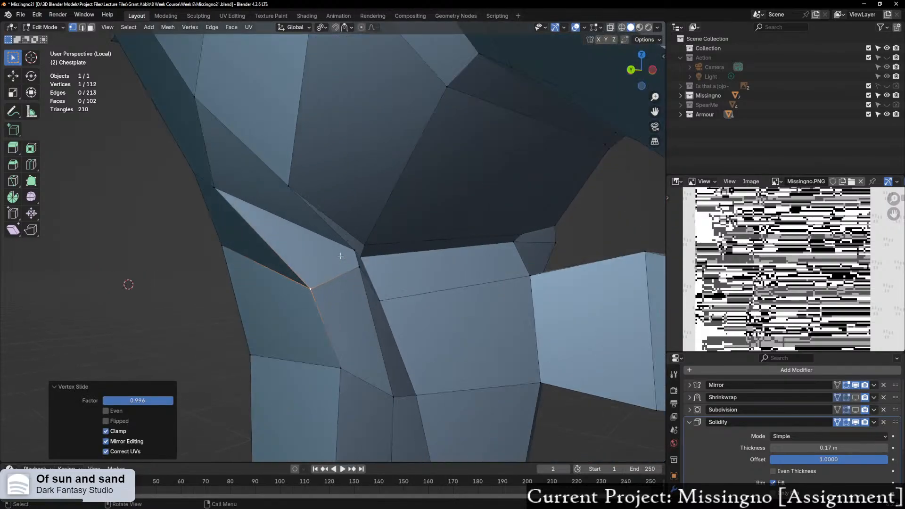
key("ctrl+z")
key("g")
key("g")
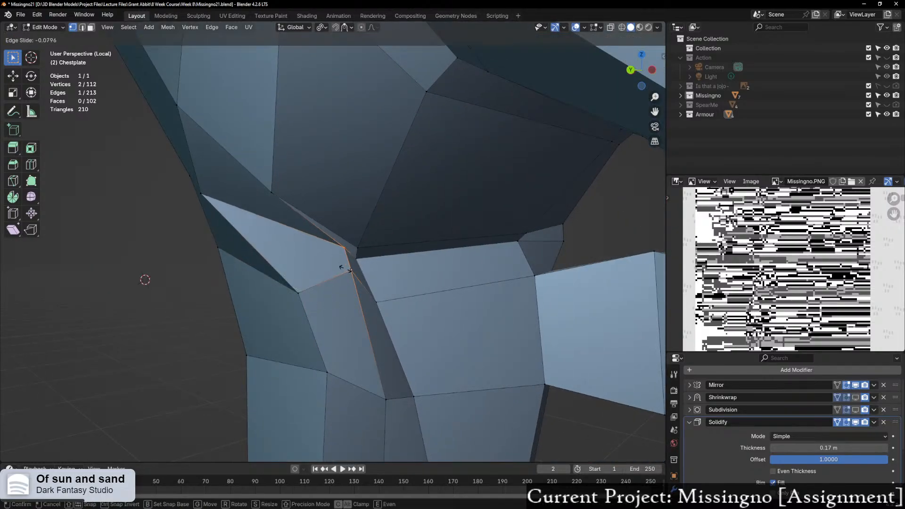
right_click(368, 260)
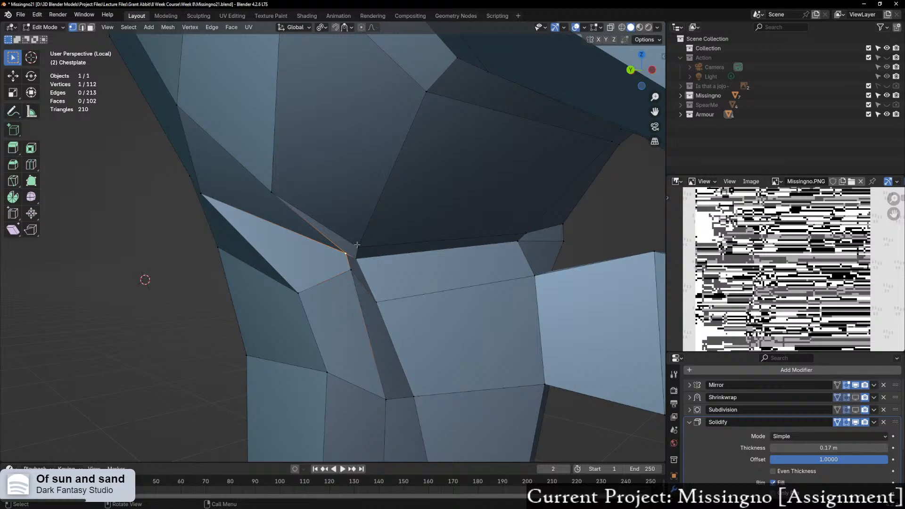
Step: Select the vertex just below the flap's top inner corner and vertex-slide it along its edge
scroll(357, 245, "up", 3)
left_click(340, 270)
middle_click_drag(341, 271, 322, 203)
scroll(373, 267, "down", 4)
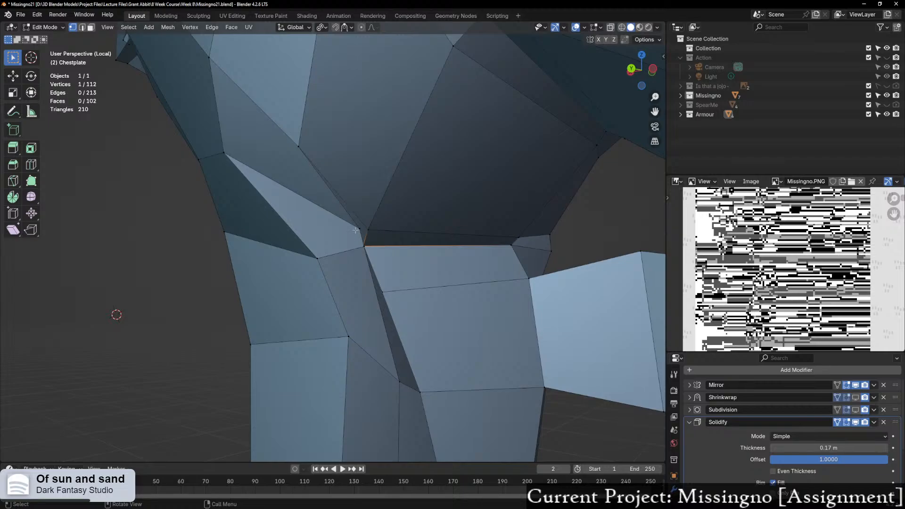
middle_click_drag(355, 230, 330, 257)
key("shift+v")
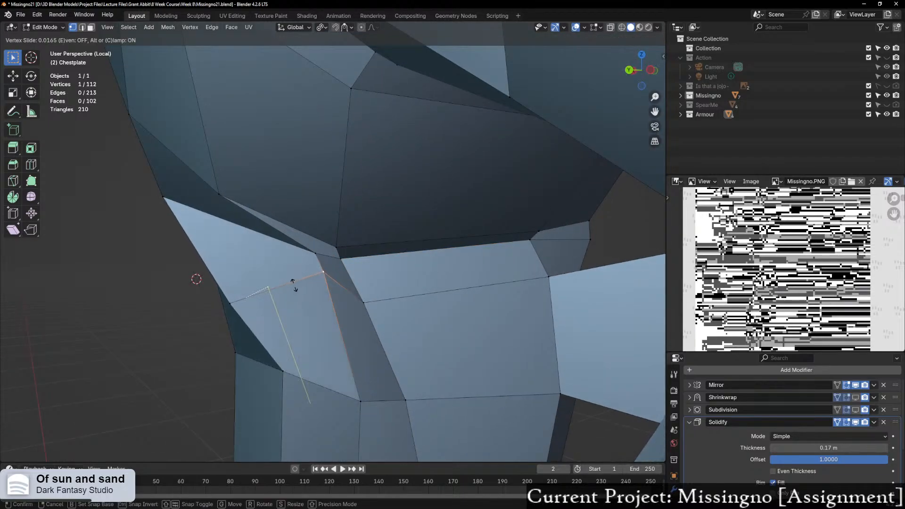
left_click(291, 287)
middle_click_drag(291, 287, 318, 285)
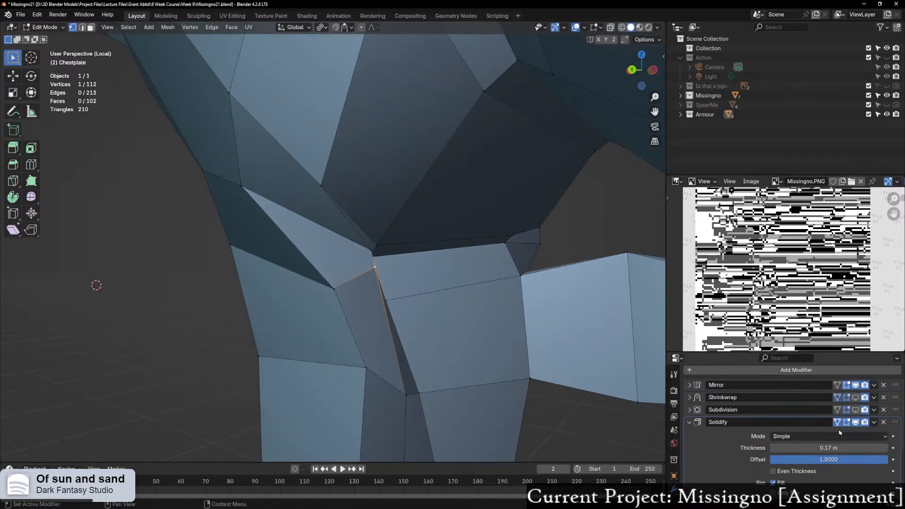
Step: Turn off the Solidify modifier's viewport display and vertex-slide the flap's inner corner vertices, the last by a factor of 0.688
left_click(856, 426)
middle_click_drag(542, 369, 291, 251)
key("shift+v")
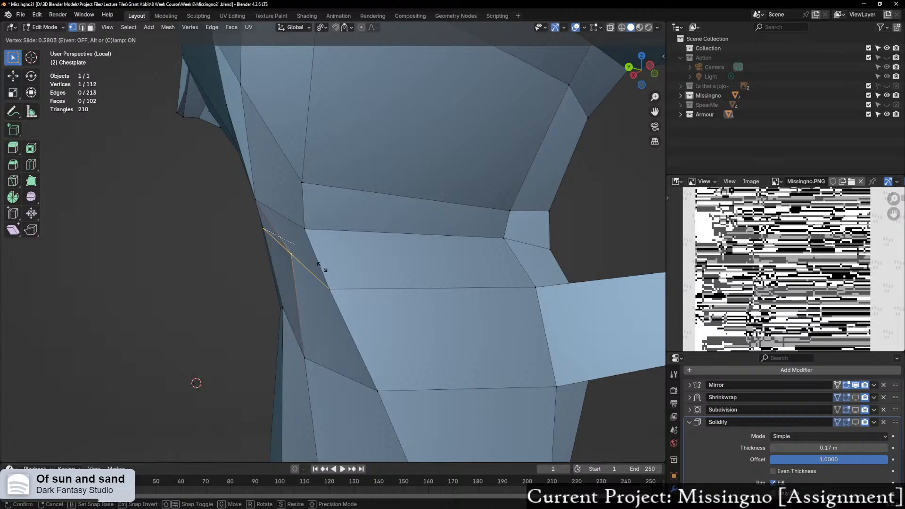
left_click(296, 228)
key("shift+v")
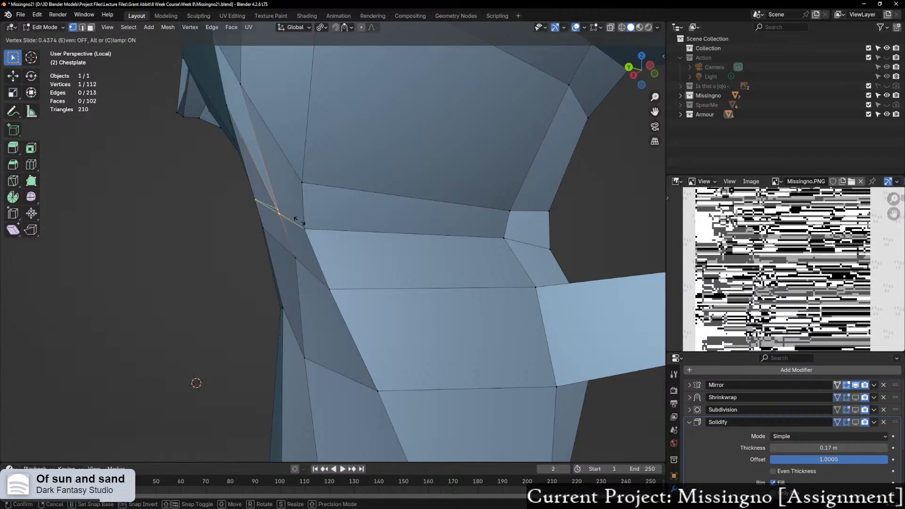
left_click(308, 224)
middle_click_drag(312, 226, 343, 274)
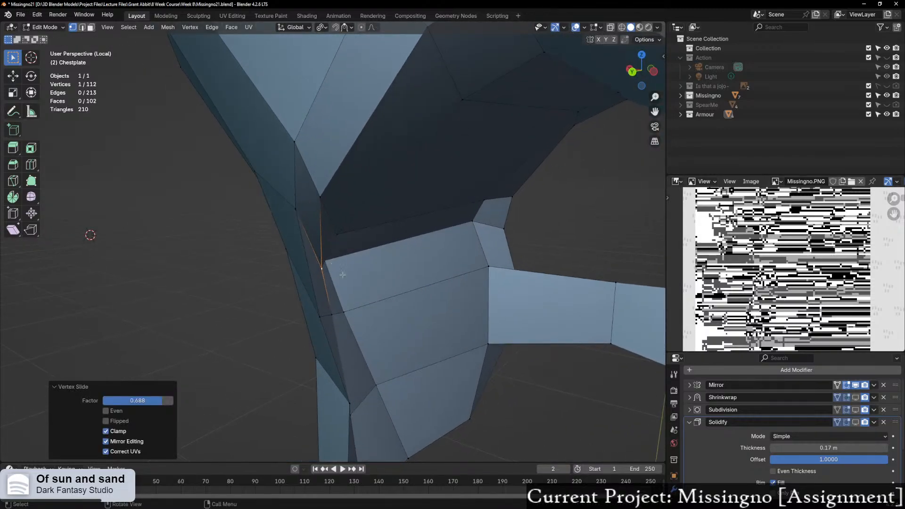
Step: Add the two vertices below the corner to the selection and move all three -0.050449 m along global X
left_click(333, 316, "shift")
middle_click_drag(353, 413, 420, 370)
left_click(318, 408, "shift")
key("g")
key("x")
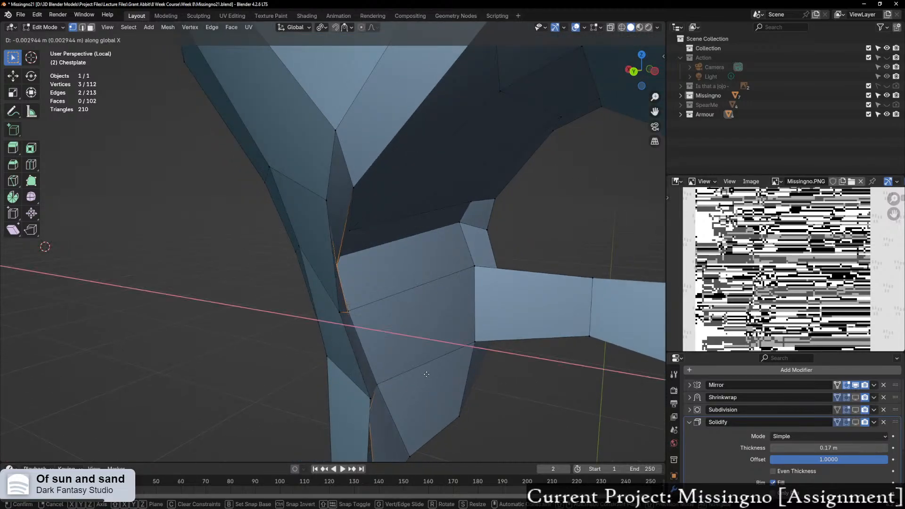
left_click(481, 380)
Step: Move the three selected inner-edge vertices along global Y away from the overlapping faces
middle_click_drag(481, 380, 383, 355)
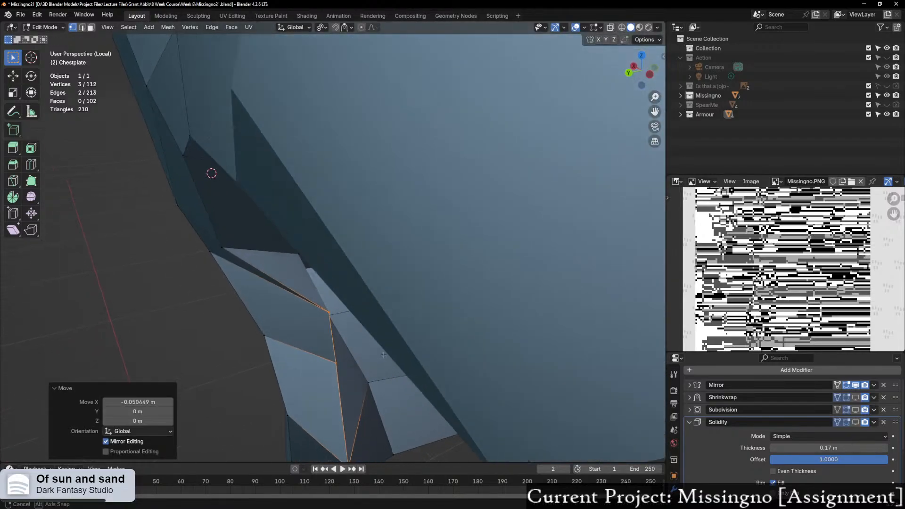
key("g")
key("y")
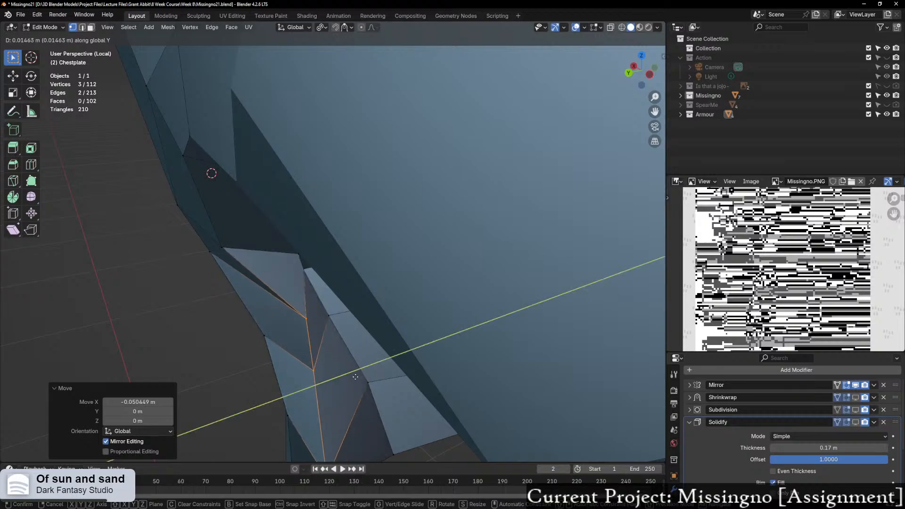
left_click(339, 380)
middle_click_drag(340, 380, 373, 296)
middle_click_drag(380, 391, 356, 106)
Step: Select the upper vertex on the flap's inner edge and move it horizontally with the Z axis locked
left_click(355, 106)
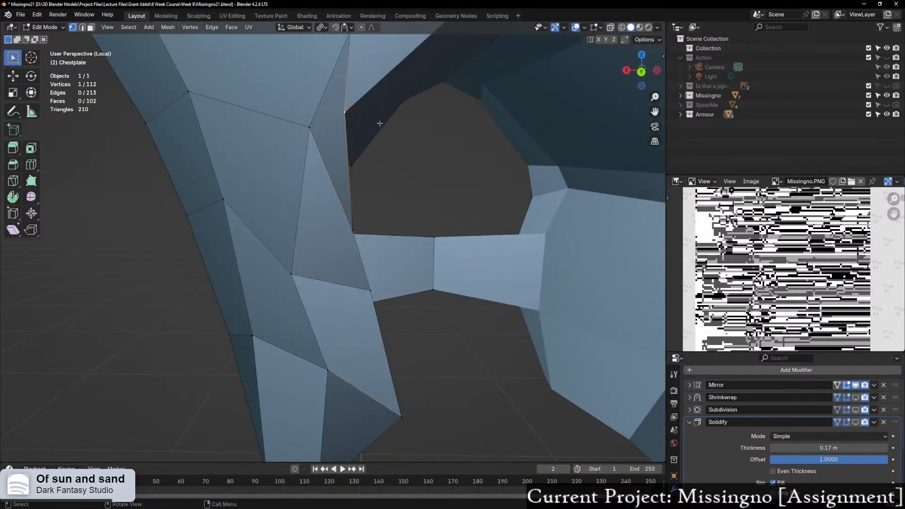
key("g")
key("shift+x")
key("shift+z")
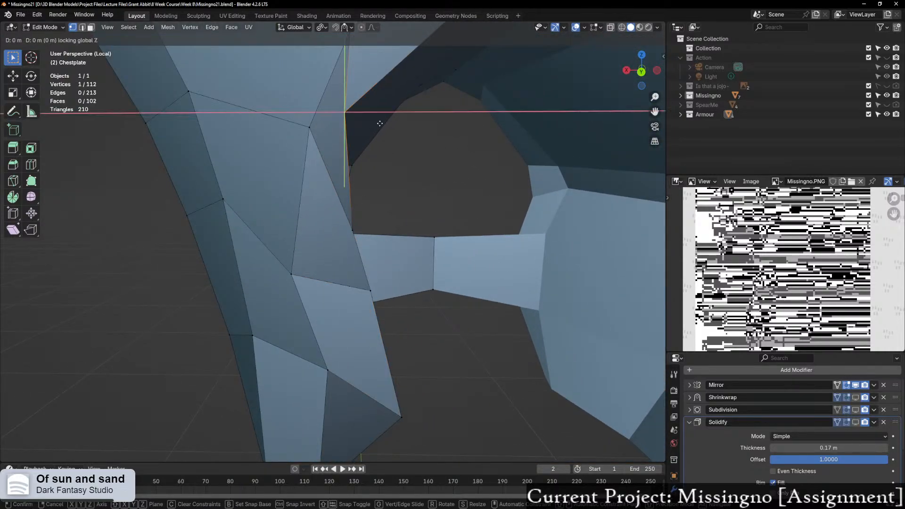
left_click(427, 126)
middle_click_drag(428, 126, 259, 226)
Step: Select the strip of six faces running down beside the centre opening to the lower end and delete the faces
scroll(273, 241, "up", 3)
left_click(319, 163)
middle_click_drag(319, 163, 438, 100)
key("3")
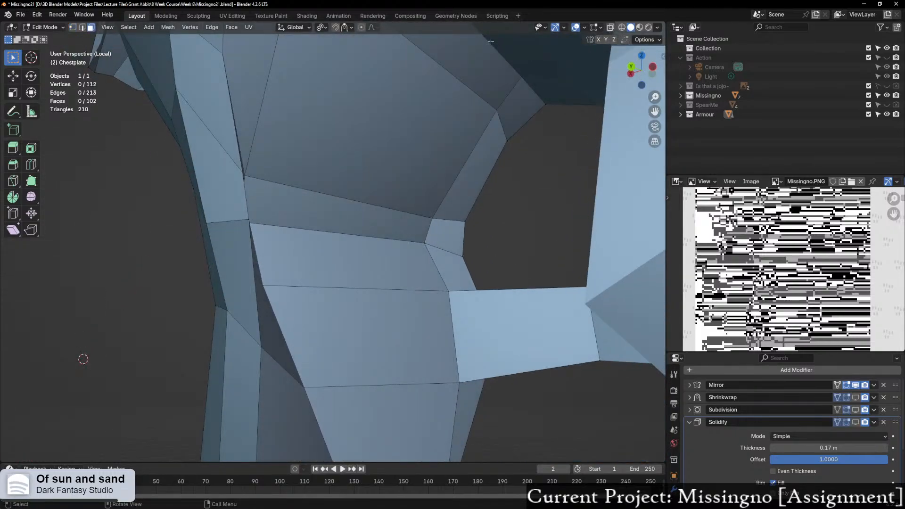
left_click(438, 100)
middle_click_drag(409, 278, 475, 463)
left_click(433, 412, "ctrl")
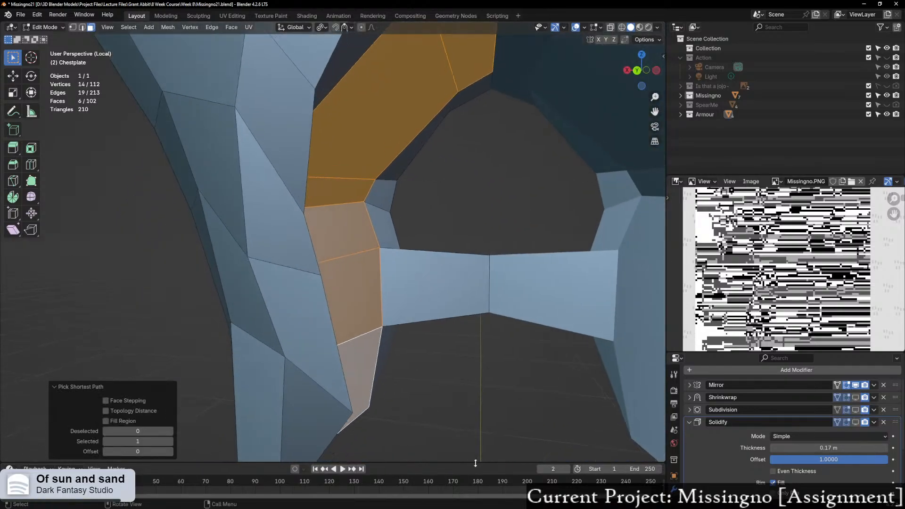
key("x")
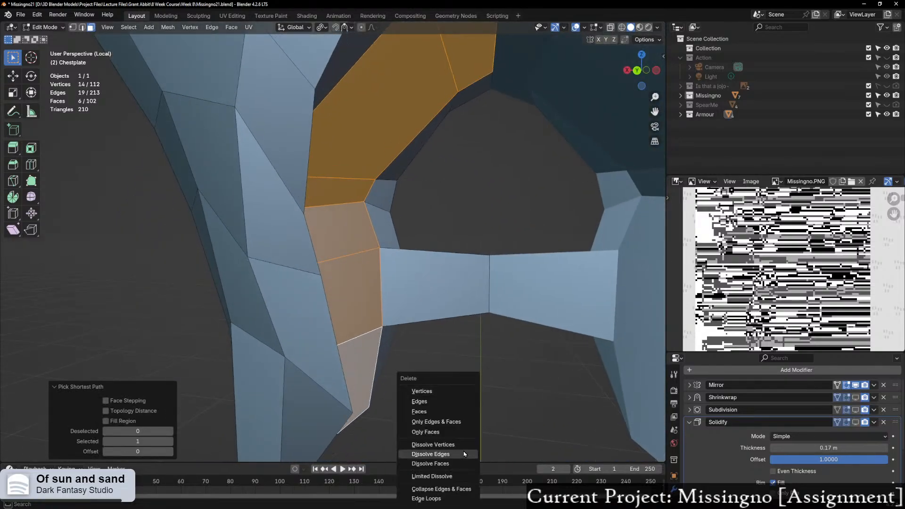
left_click(427, 407)
middle_click_drag(426, 407, 375, 372)
scroll(300, 379, "down", 4)
left_click(300, 315, "alt")
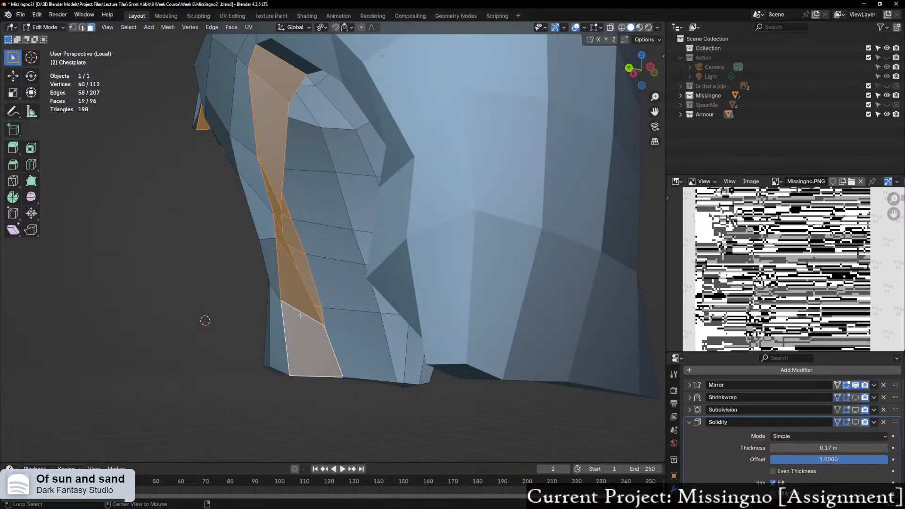
middle_click_drag(304, 325, 291, 347)
left_click(310, 349)
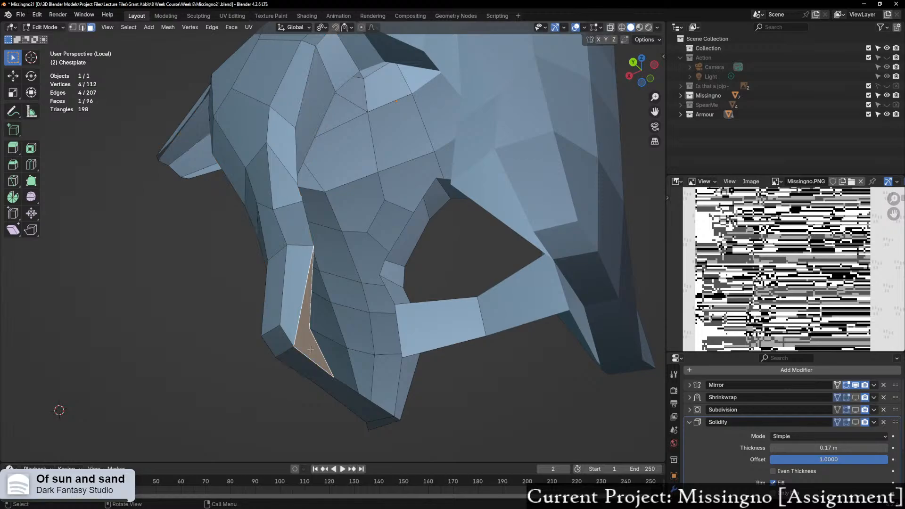
left_click(351, 51, "ctrl")
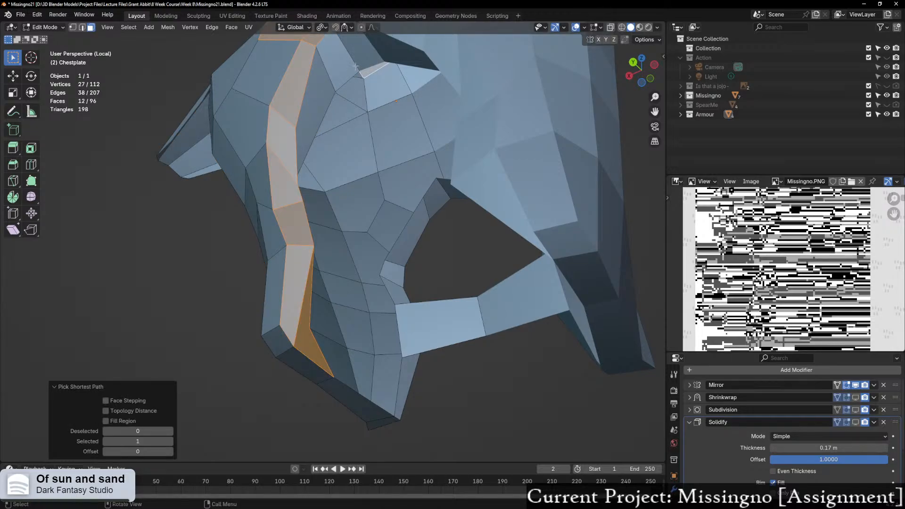
key("ctrl+z")
left_click(358, 53, "ctrl")
middle_click_drag(354, 109, 288, 337)
left_click(311, 97, "ctrl")
key("alt+a")
Step: Select the six-face inner strip from the upper side opening down to the lower edge and delete the faces
left_click(306, 105)
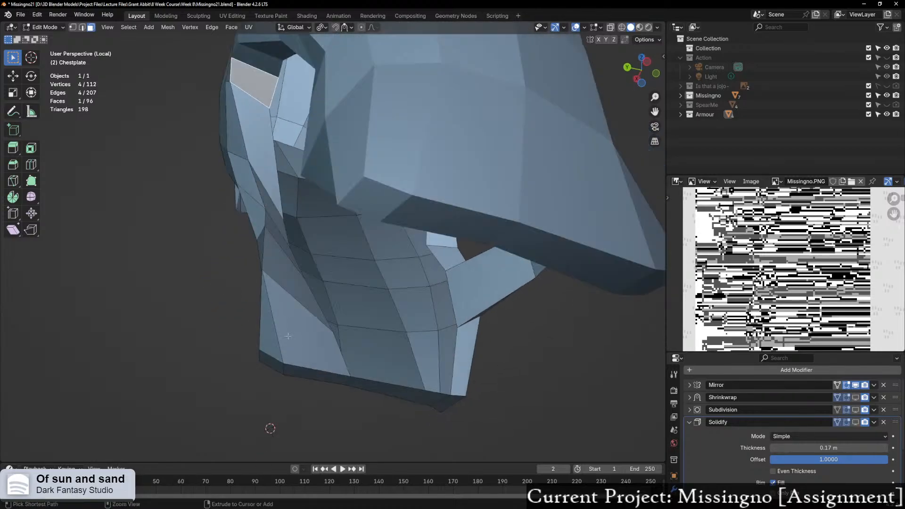
left_click(288, 338, "ctrl")
middle_click_drag(291, 239, 339, 259)
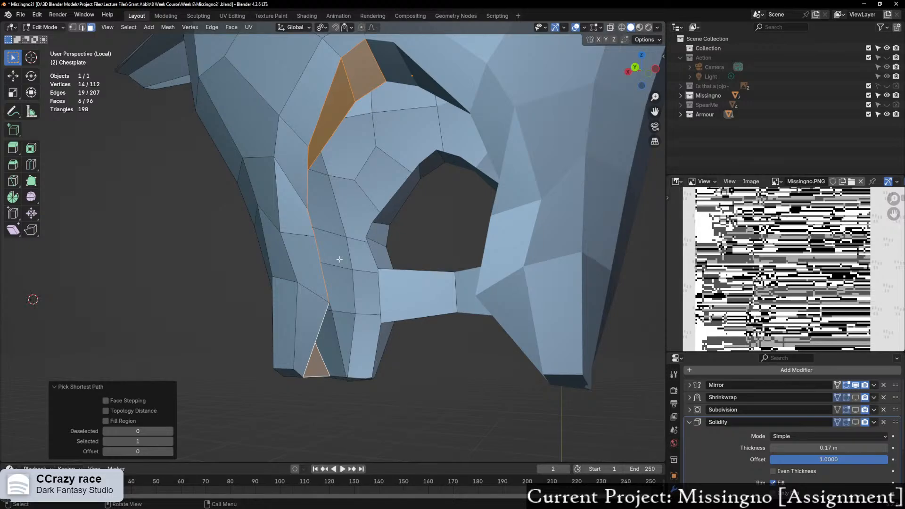
key("x")
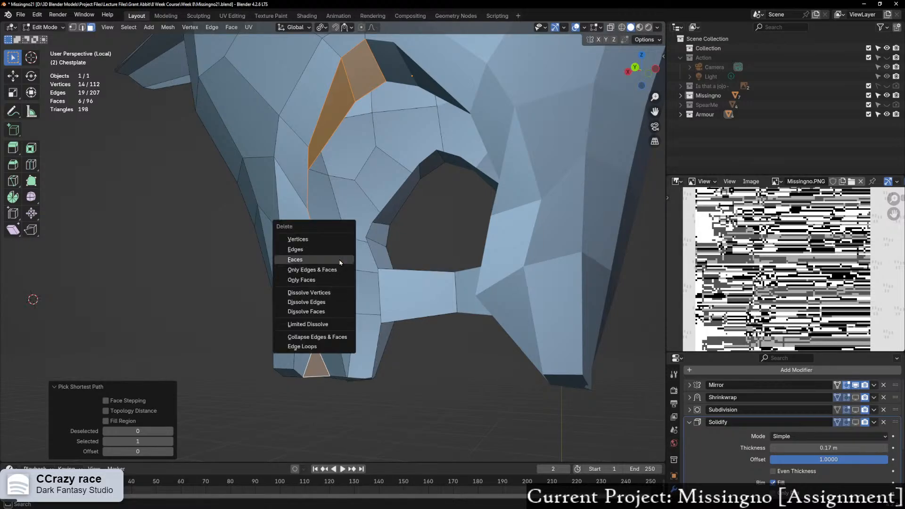
left_click(302, 260)
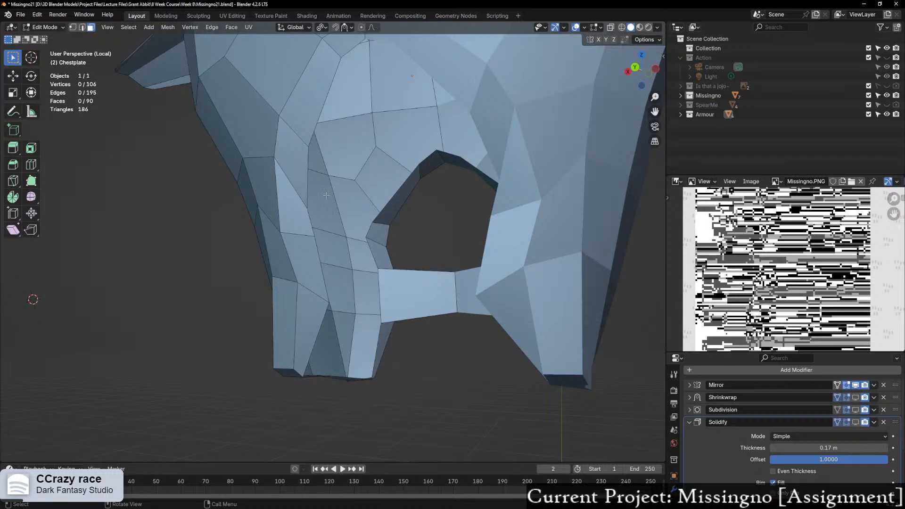
Step: Select the five inner rim faces around the centre opening and along the connecting strap's upper edge, and delete them
middle_click_drag(326, 196, 356, 222)
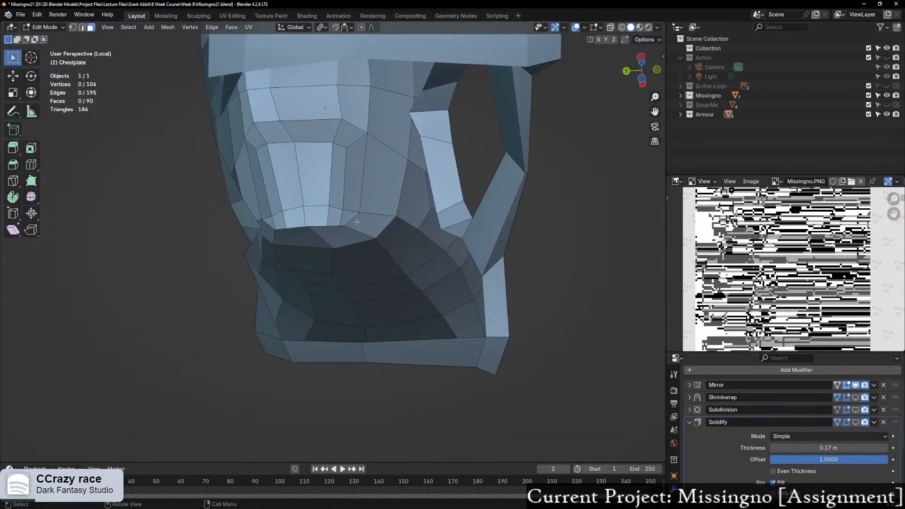
left_click(435, 99, "ctrl")
key("ctrl+z")
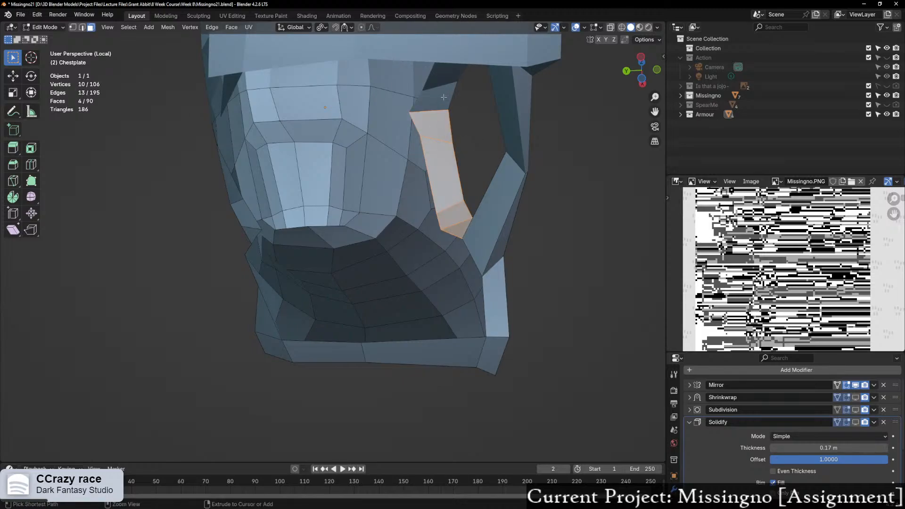
middle_click_drag(444, 97, 375, 320)
left_click(372, 330, "shift")
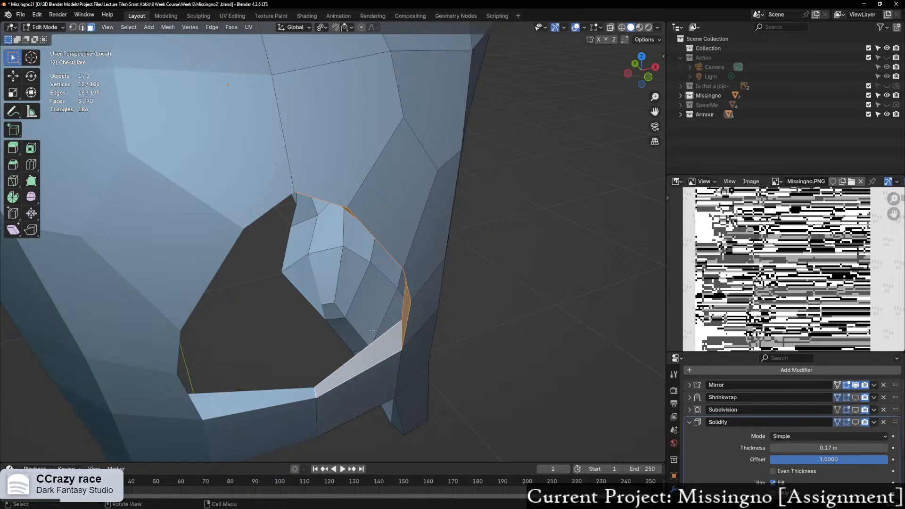
key("x")
left_click(372, 332)
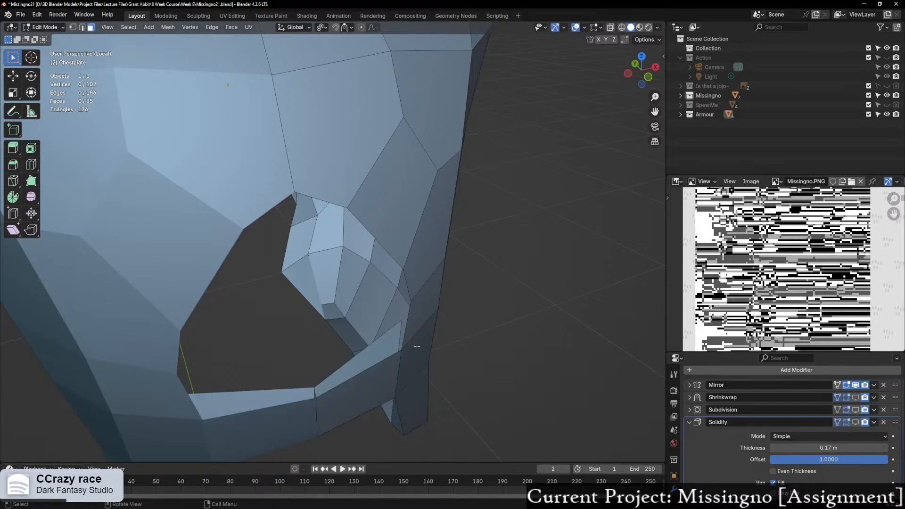
middle_click_drag(417, 346, 380, 267)
key("ctrl+z")
key("ctrl+shift+z")
Step: Select the rim face under the connecting strap and the two adjoining faces down the lower side, and delete them
left_click(343, 159)
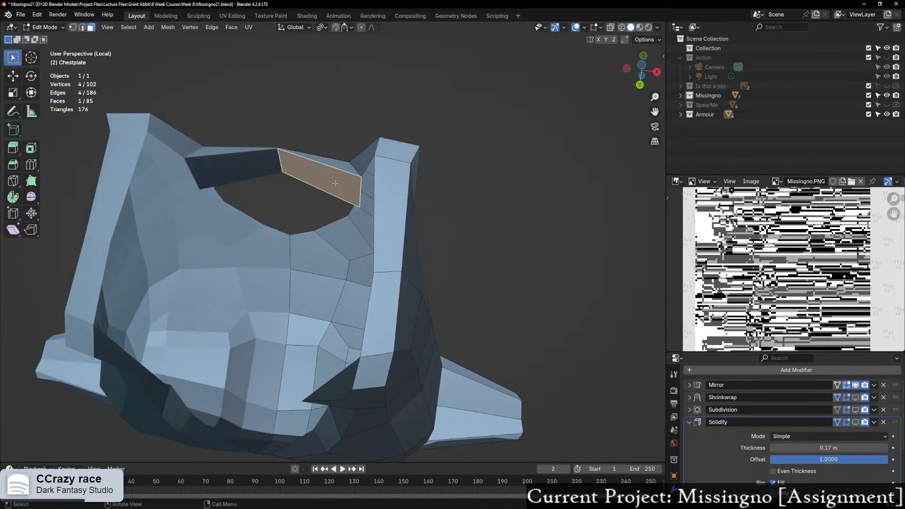
left_click(350, 185, "shift")
middle_click_drag(349, 185, 296, 311)
left_click(395, 311, "shift")
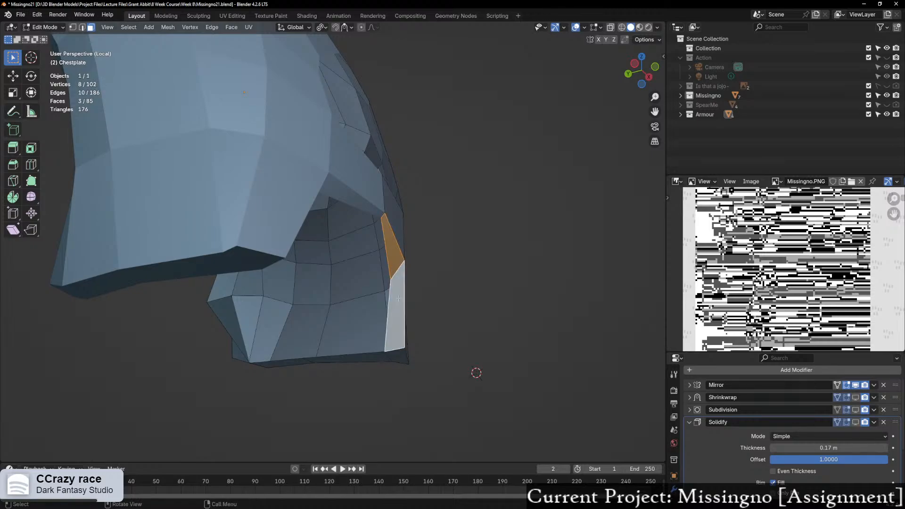
middle_click_drag(395, 311, 442, 360)
key("x")
left_click(333, 338)
Step: Select the three remaining rim faces along the chestplate's bottom edge and delete them
left_click(409, 314)
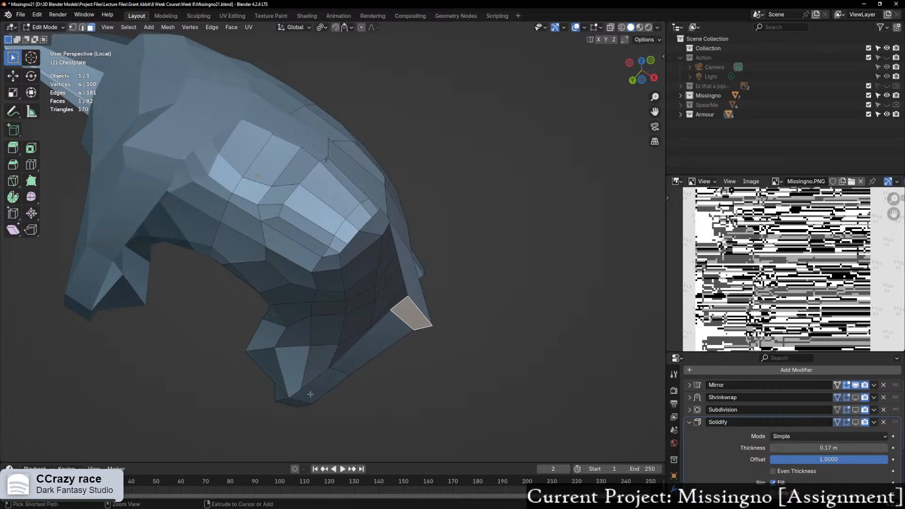
left_click(326, 392, "ctrl")
middle_click_drag(325, 391, 333, 349)
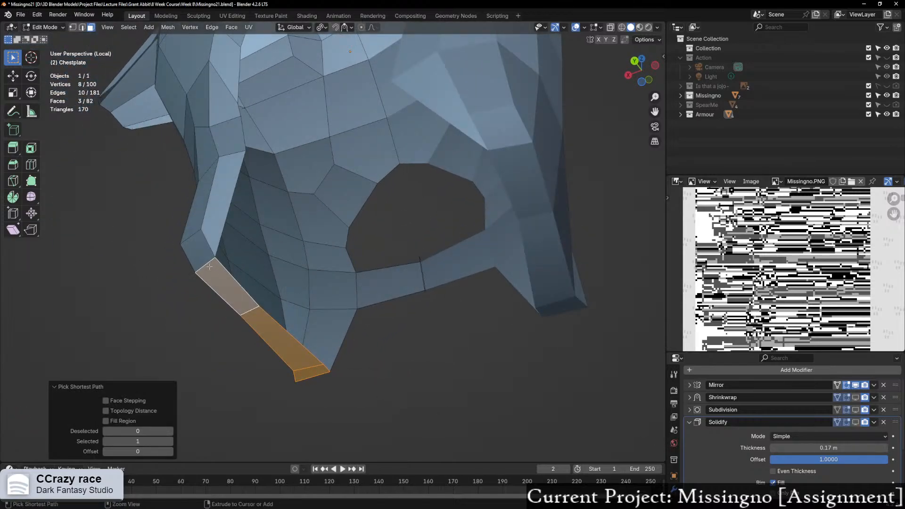
left_click(242, 295, "ctrl")
key("ctrl+z")
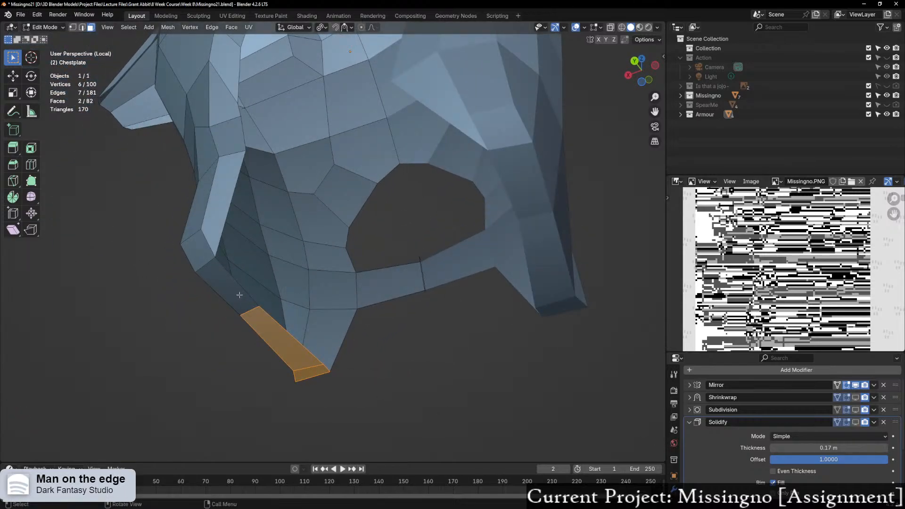
left_click(235, 294, "shift")
middle_click_drag(234, 293, 293, 347)
scroll(293, 347, "down", 4)
middle_click_drag(394, 276, 334, 278)
scroll(333, 279, "up", 4)
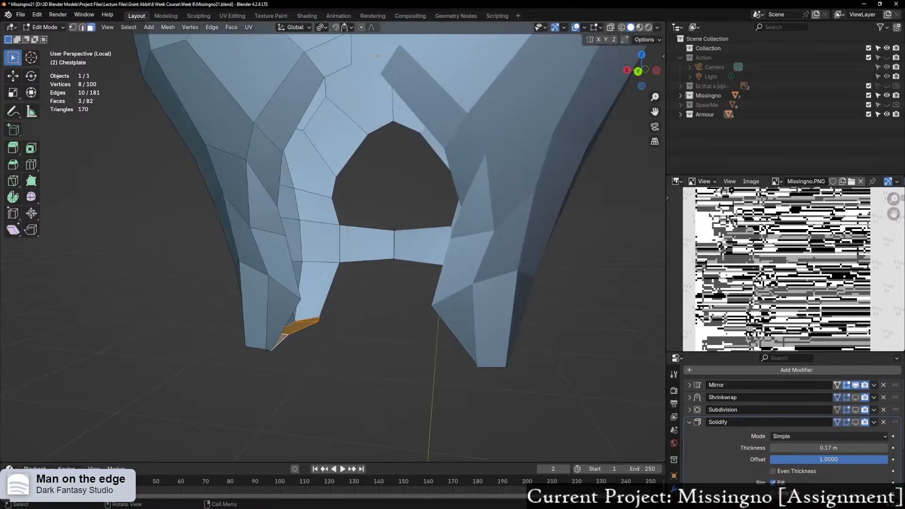
middle_click_drag(312, 314, 83, 259)
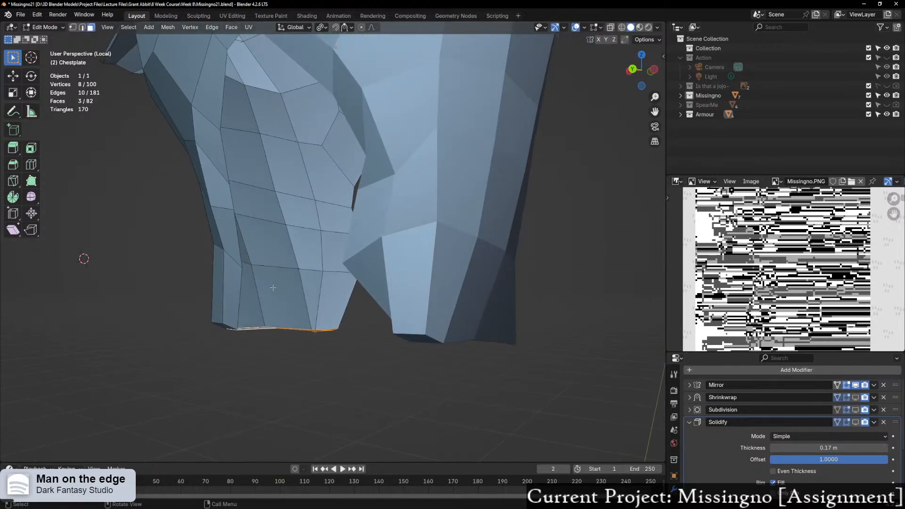
key("x")
left_click(274, 291)
middle_click_drag(274, 291, 252, 320)
mouse_move(327, 309)
middle_mouse_down()
mouse_move(327, 324)
mouse_move(340, 303)
mouse_move(327, 333)
mouse_move(330, 326)
middle_mouse_up()
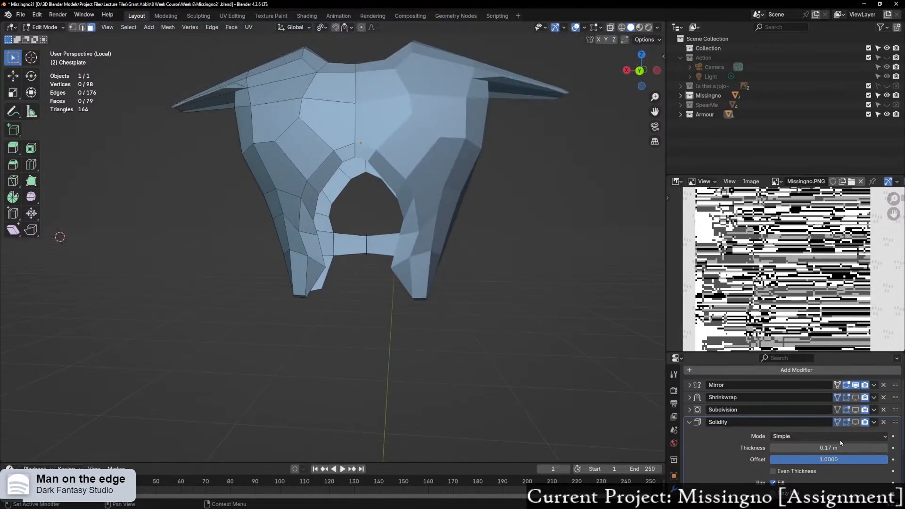
Step: Turn the Solidify modifier's viewport display back on and set its thickness to 0.06 m
left_click(857, 422)
middle_click_drag(465, 347, 326, 414)
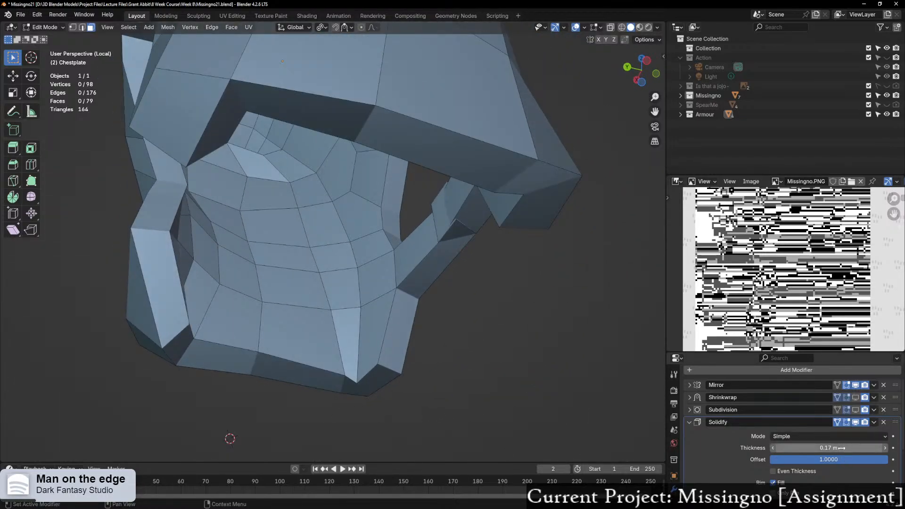
left_click_drag(842, 448, 807, 449)
middle_click_drag(542, 415, 458, 62)
scroll(365, 190, "up", 3)
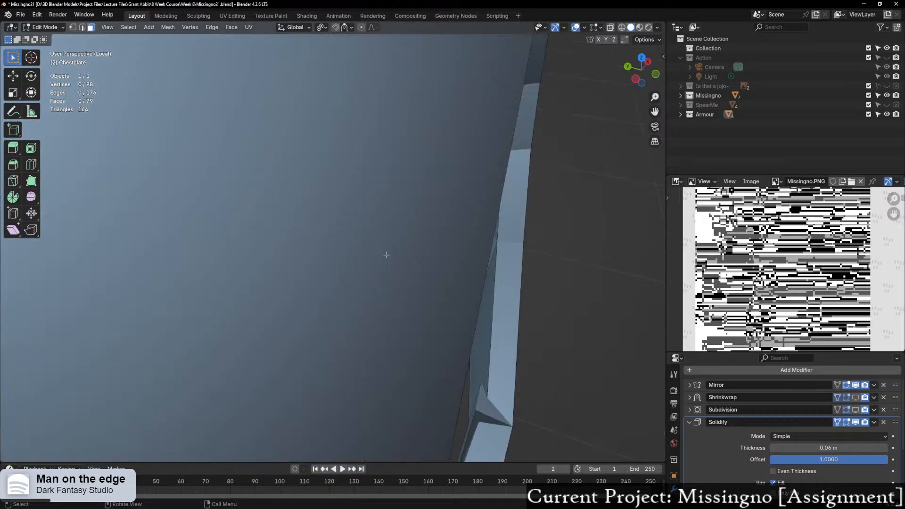
Step: Select the stray inner face at the middle of the chestplate's connecting strap, hide the Solidify modifier in the viewport, and delete the face
middle_click_drag(386, 254, 444, 228)
scroll(444, 228, "down", 2)
left_click(527, 245)
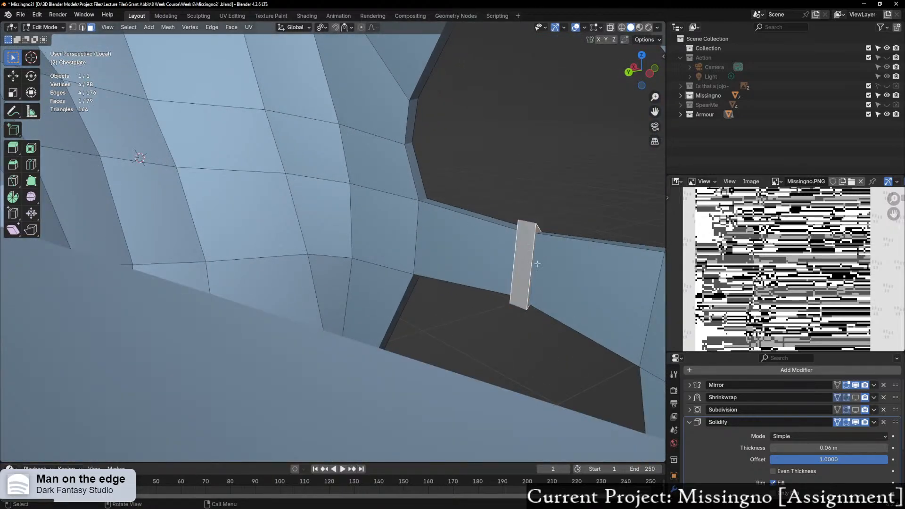
middle_click_drag(537, 264, 428, 260)
scroll(429, 260, "down", 1)
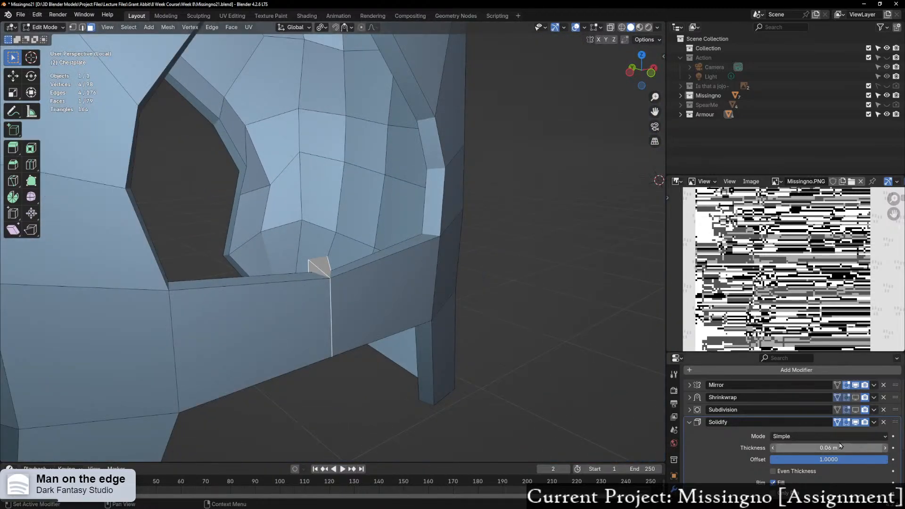
left_click(855, 423)
middle_click_drag(204, 287, 388, 295)
scroll(396, 293, "up", 2)
middle_click_drag(485, 278, 527, 280)
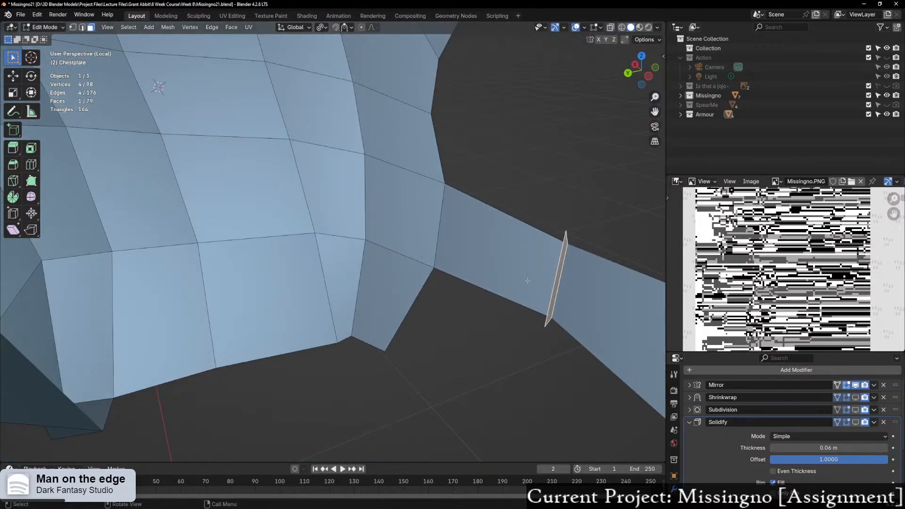
key("x")
left_click(527, 283)
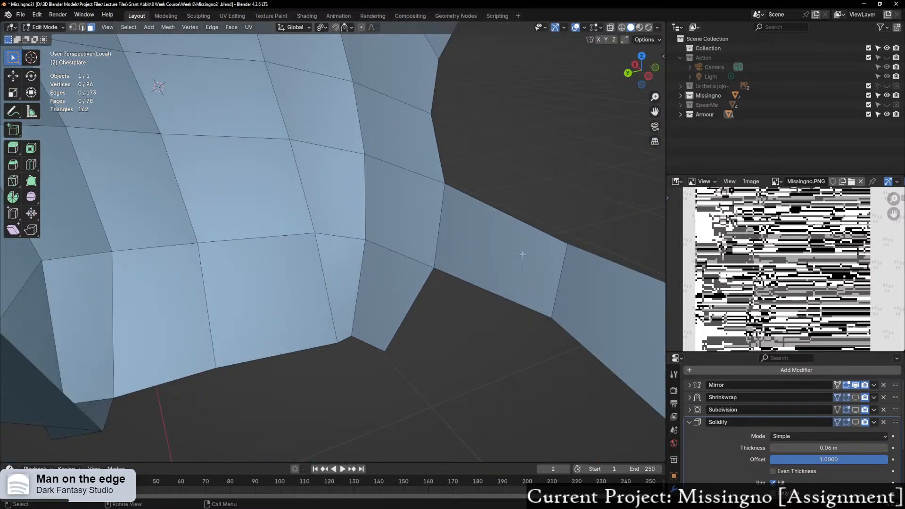
Step: Turn the Solidify modifier's viewport display back on and inspect the chestplate's rims and connecting strap
middle_click_drag(547, 267, 452, 285)
scroll(452, 289, "down", 5)
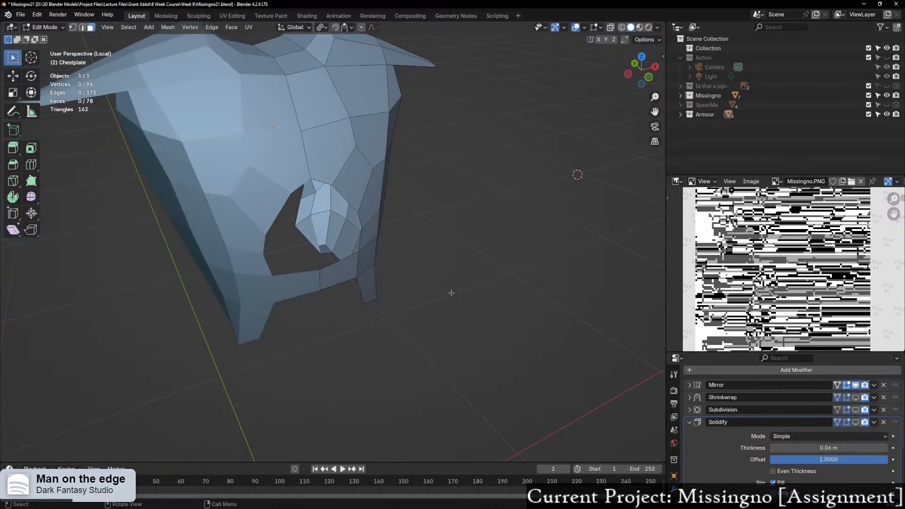
left_click(856, 421)
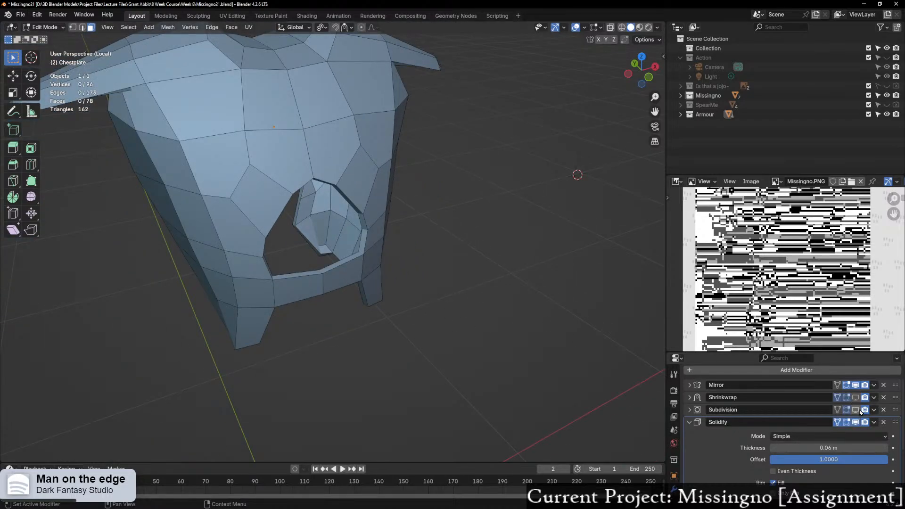
middle_click_drag(302, 372, 483, 356)
scroll(474, 343, "down", 4)
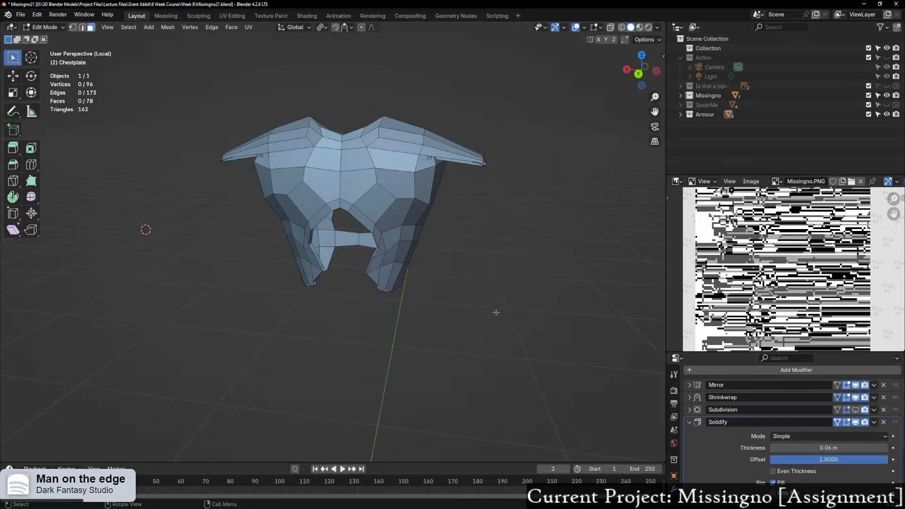
scroll(496, 312, "up", 2)
middle_click_drag(496, 312, 551, 297)
scroll(551, 297, "down", 1)
scroll(402, 236, "up", 4)
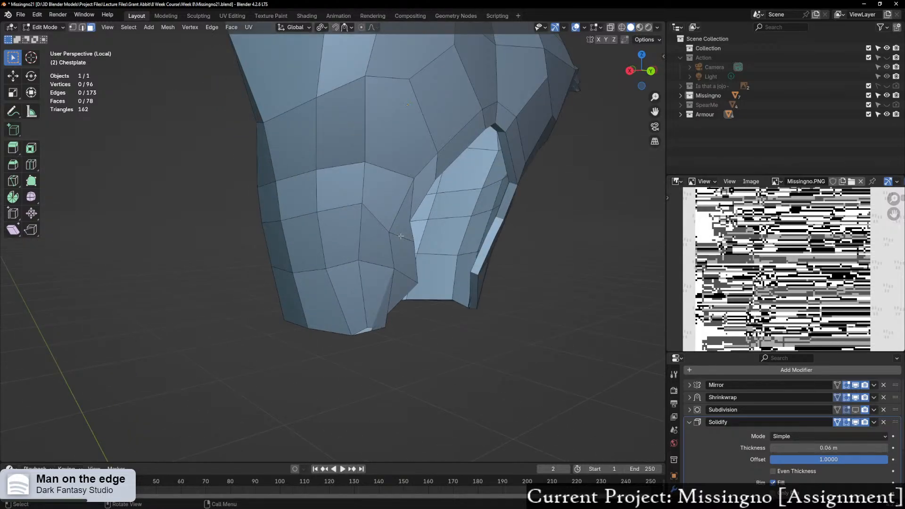
Step: Exit local view to check the chestplate's fit against the body and the other armour pieces
key("KP_Divide")
middle_click_drag(398, 237, 339, 272)
scroll(330, 271, "up", 2)
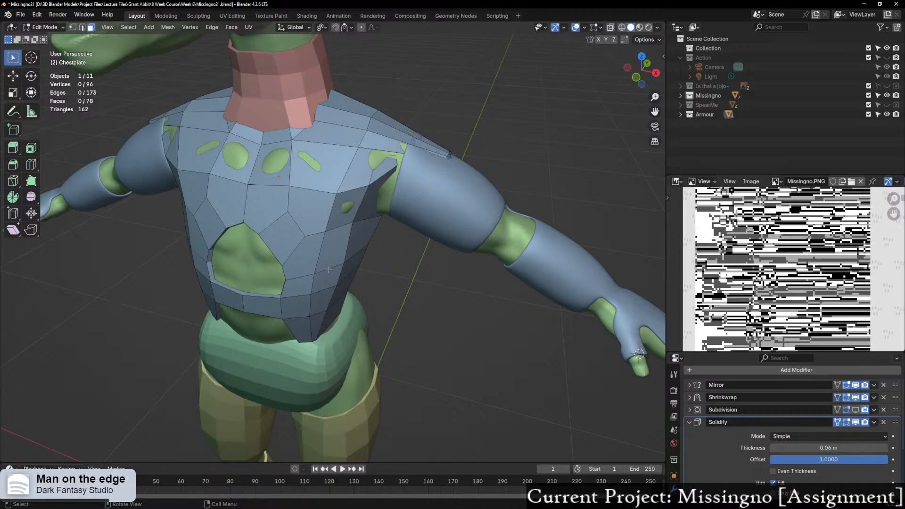
Step: Disable the chestplate's Solidify and Shrinkwrap modifiers in the viewport and isolate the chestplate in local view
middle_click_drag(319, 268, 114, 209)
middle_click_drag(313, 215, 261, 224)
middle_click_drag(346, 247, 348, 275, "shift")
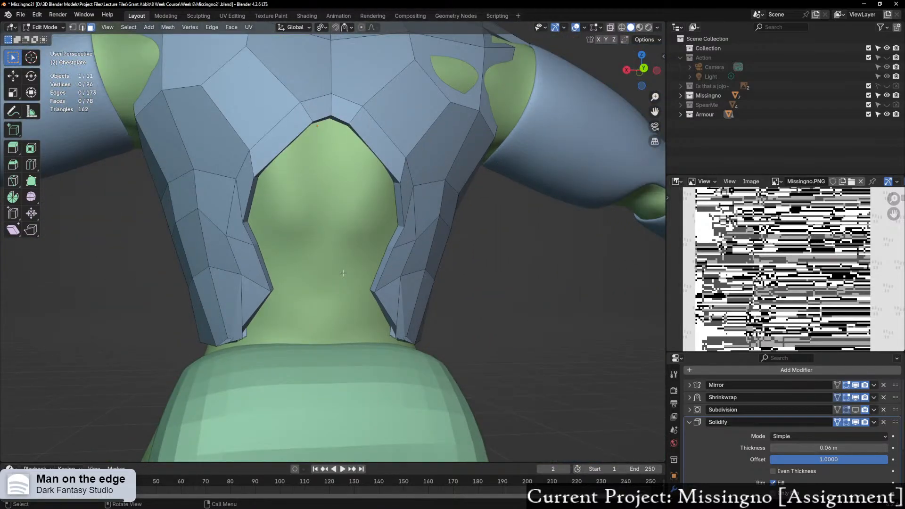
left_click(856, 422)
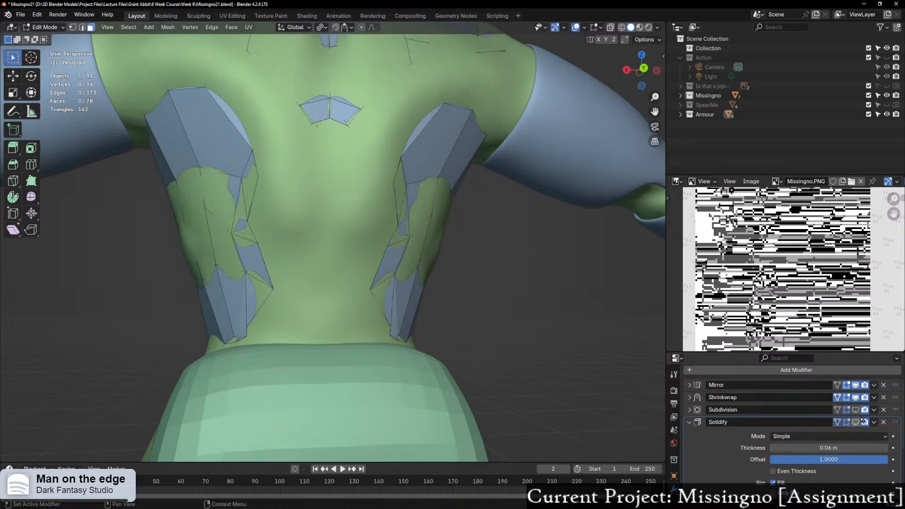
left_click(855, 397)
middle_click_drag(358, 349, 477, 370)
key("KP_Divide")
Step: Dissolve the faces of the sleeve-like section protruding from the chestplate's shoulder into a single face
scroll(306, 337, "up", 4)
left_click(277, 205)
left_click(438, 204, "ctrl")
left_click_drag(457, 324, 539, 393, "shift")
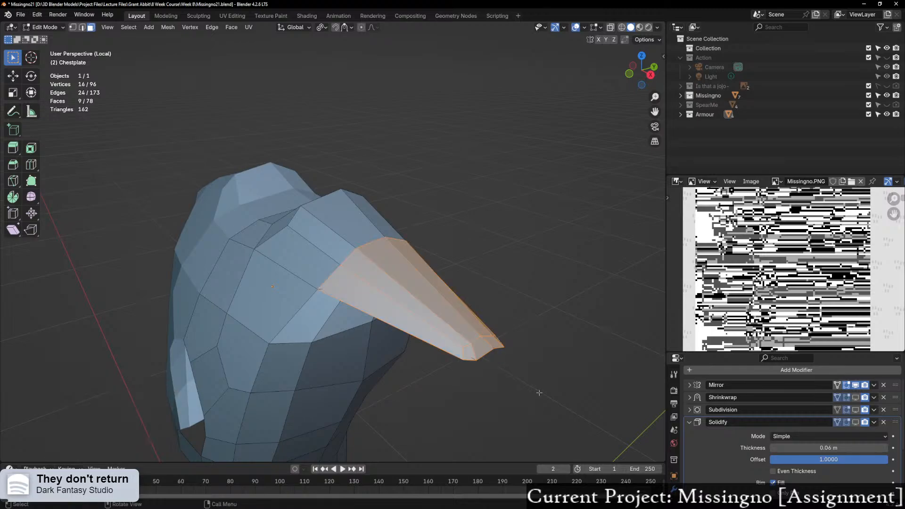
middle_click_drag(539, 393, 498, 304)
left_click_drag(366, 129, 460, 137, "shift")
left_click_drag(242, 111, 446, 136, "shift")
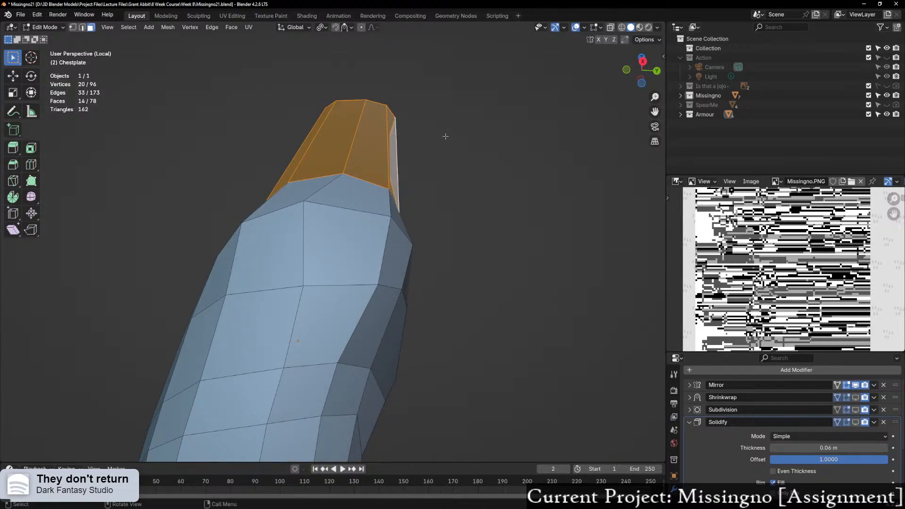
key("ctrl+x")
Step: Split the dissolved shoulder face by connecting three pairs of opposite vertices between its upper and lower borders
middle_click_drag(446, 136, 293, 260)
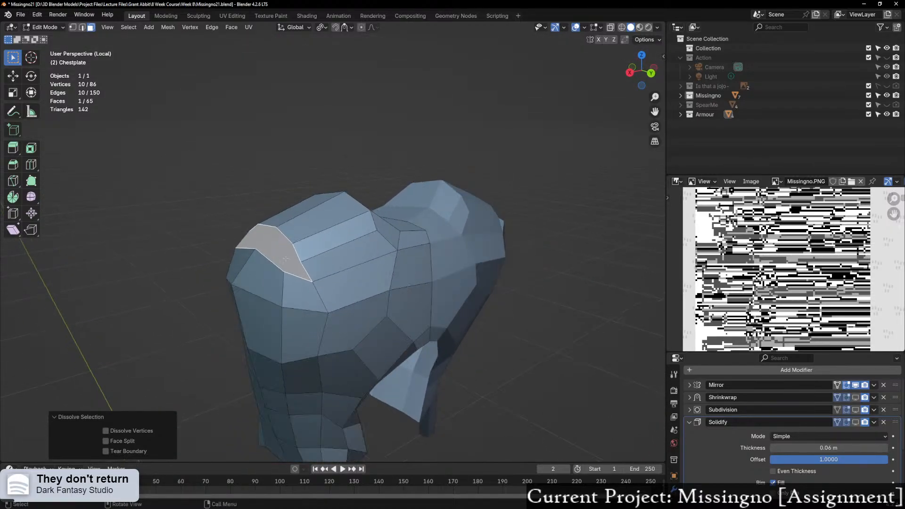
key("1")
left_click(301, 245)
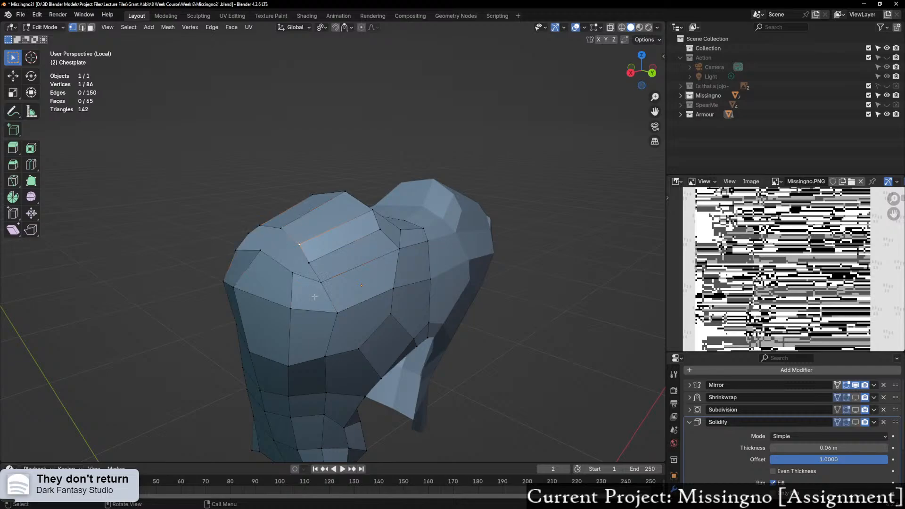
left_click(293, 274, "shift")
key("j")
middle_click_drag(319, 290, 400, 303)
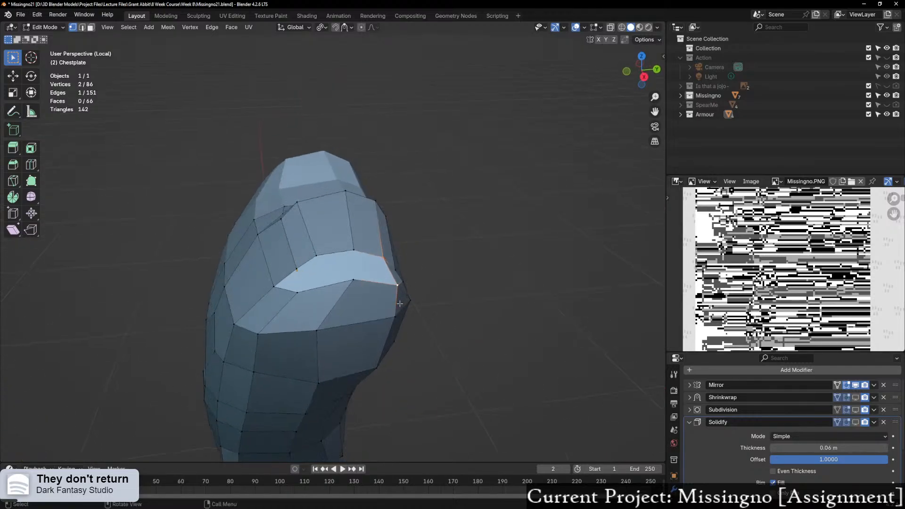
left_click(349, 252)
left_click(348, 282, "shift")
key("j")
middle_click_drag(348, 282, 330, 257)
left_click(329, 256)
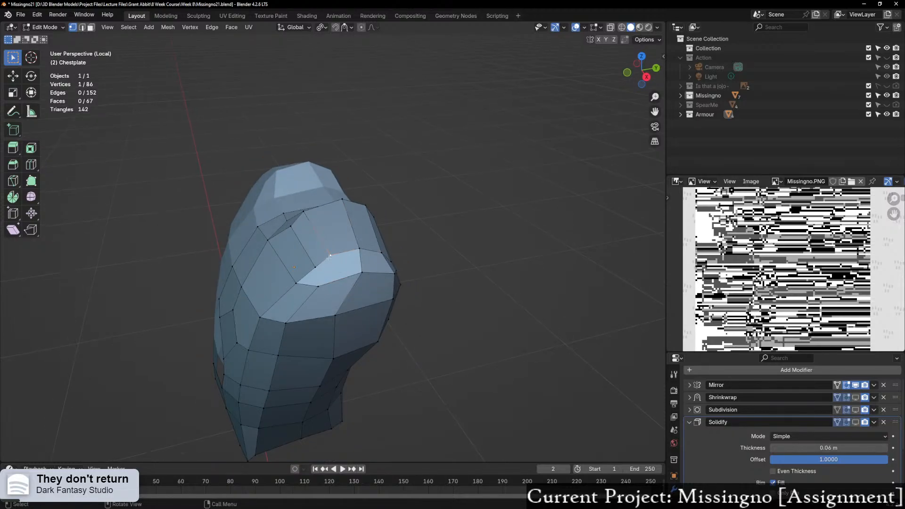
left_click(316, 286, "shift")
key("j")
middle_click_drag(319, 291, 288, 266)
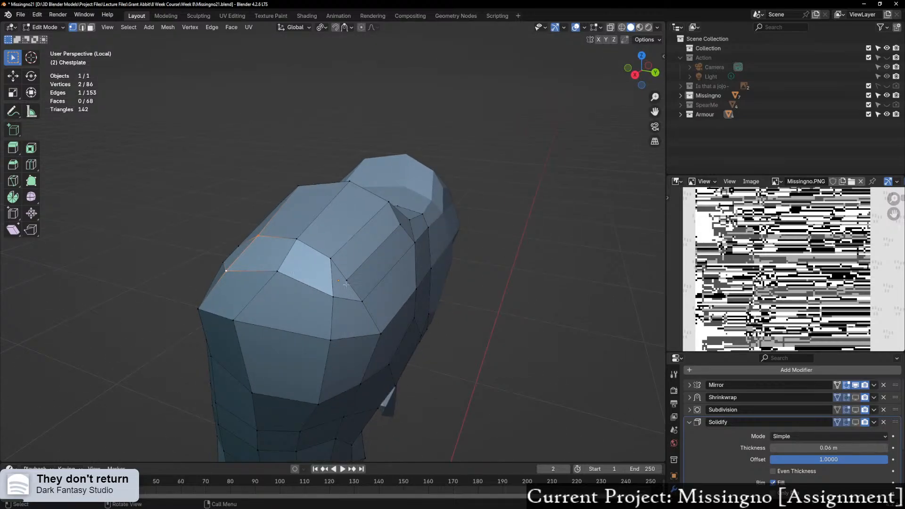
Step: Vertex-slide the matching front and back shoulder vertices by a factor of about 0.185
left_click(349, 283)
middle_click_drag(351, 284, 398, 299)
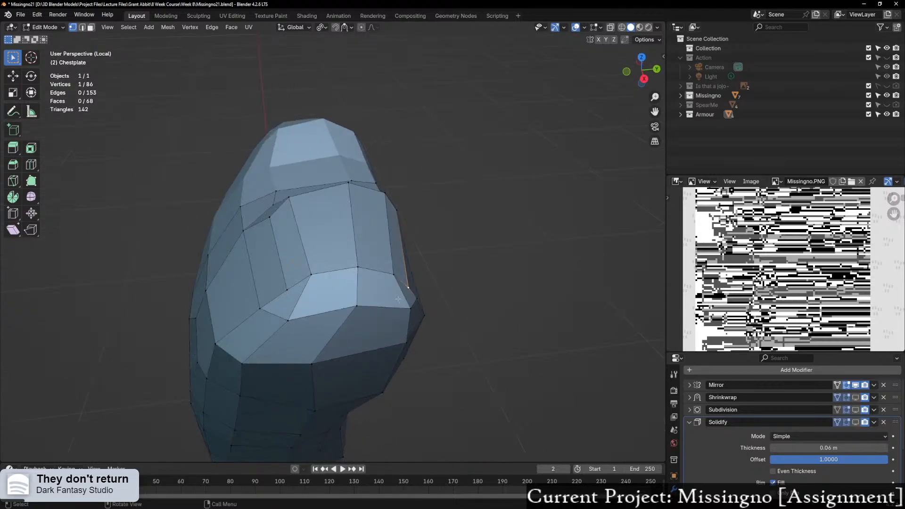
left_click(288, 289, "shift")
middle_click_drag(287, 290, 440, 291)
key("shift+v")
left_click(355, 284)
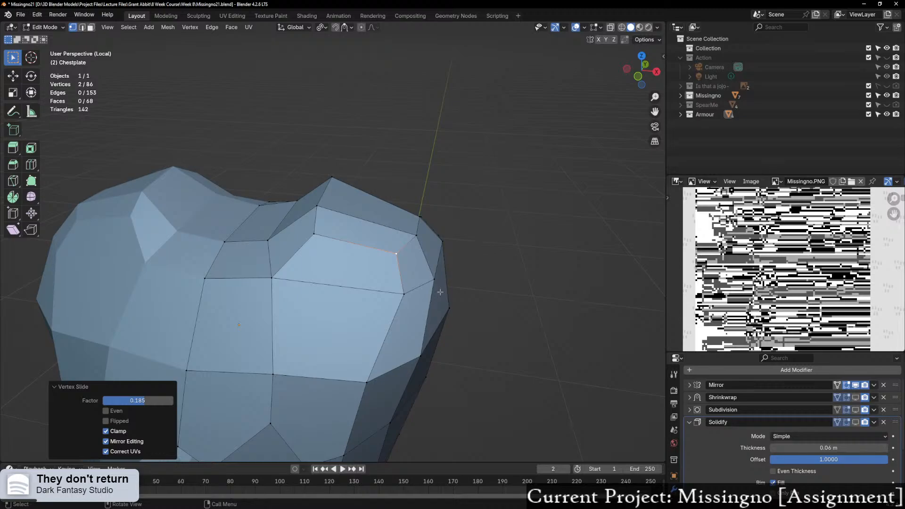
middle_click_drag(404, 255, 282, 304)
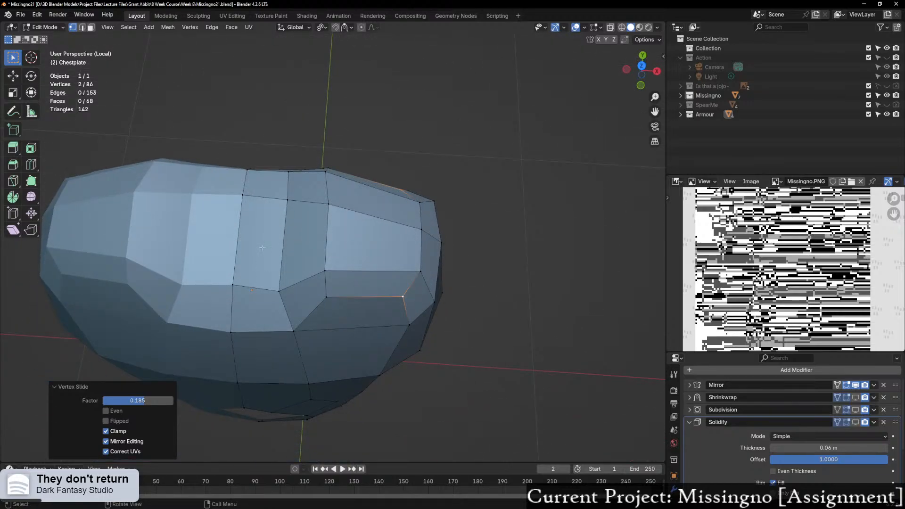
Step: Delete the face covering the neck opening on top of the chestplate
key("3")
left_click(263, 248)
middle_click_drag(262, 248, 285, 257)
key("x")
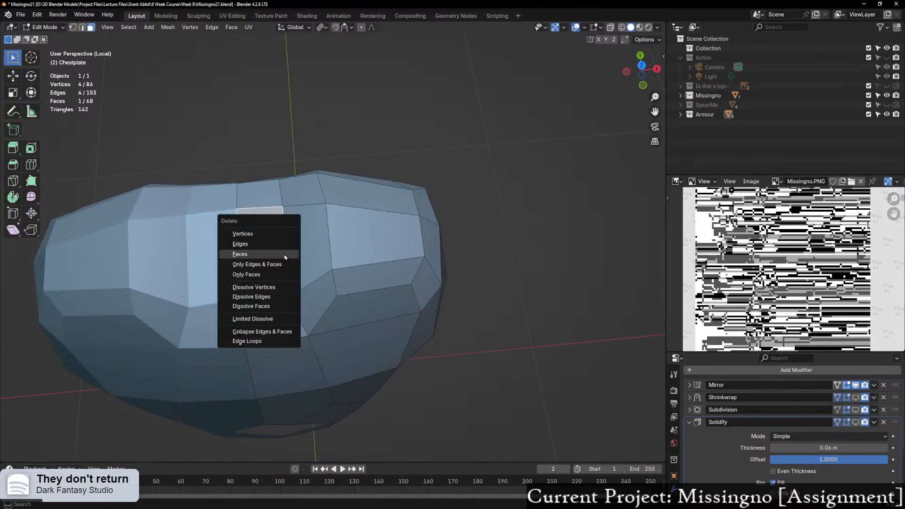
left_click(285, 256)
scroll(305, 331, "up", 2)
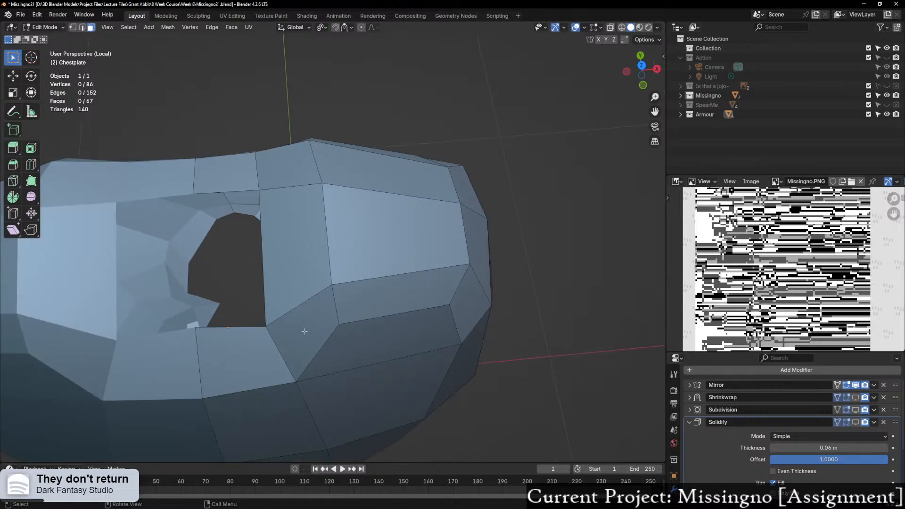
middle_click_drag(274, 298, 302, 283)
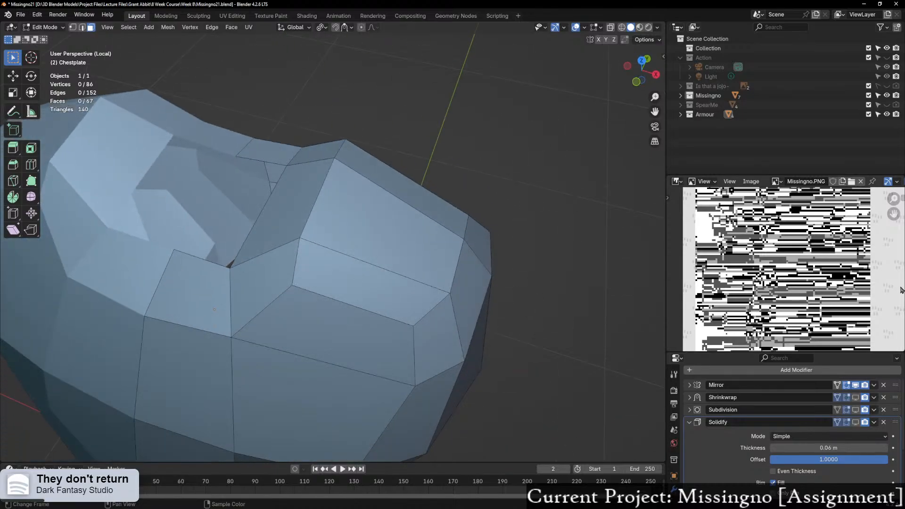
Step: Enable the Solidify and Shrinkwrap modifiers in the viewport again
left_click(855, 422)
left_click(855, 397)
middle_click_drag(400, 372, 283, 343)
scroll(383, 382, "up", 2)
Step: Try to vertex-slide the front vertex of the closed shoulder side toward the back, and try moving it freely
key("1")
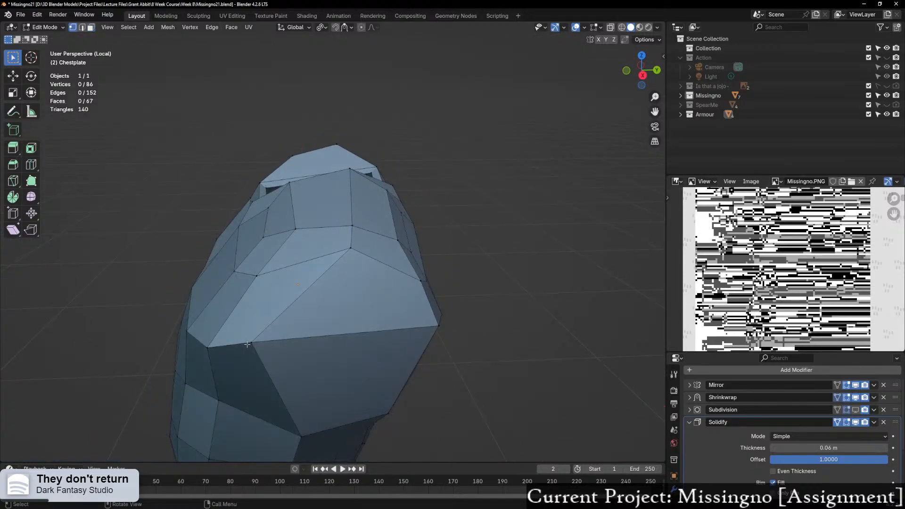
left_click(261, 324)
key("g")
key("g")
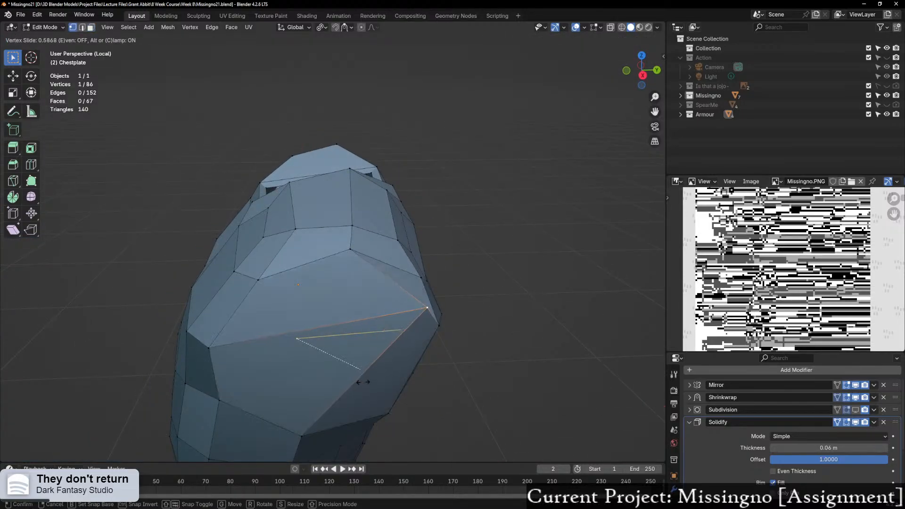
left_click(356, 382)
middle_click_drag(356, 382, 335, 339)
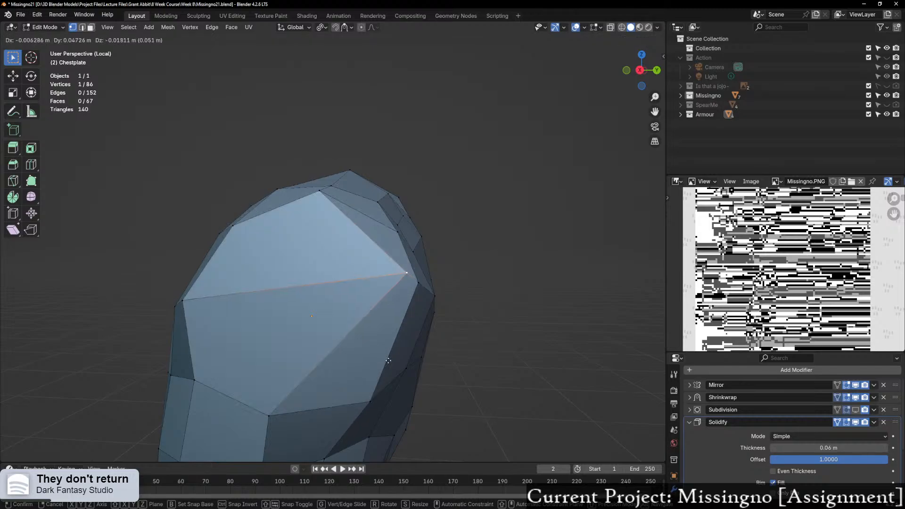
right_click(378, 361)
middle_click_drag(375, 361, 408, 375)
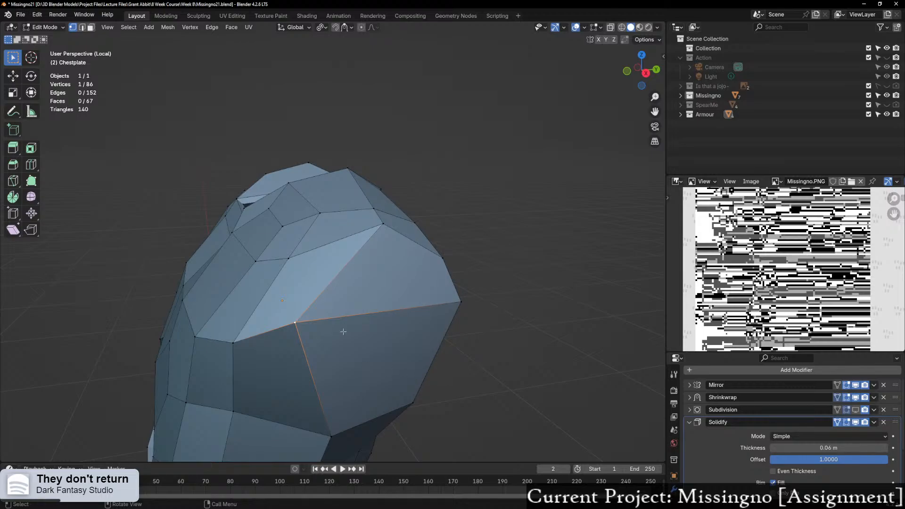
Step: Exit local view and delete the selected front shoulder vertex to open the armhole around the upper arm
middle_click_drag(343, 332, 396, 324)
key("KP_Divide")
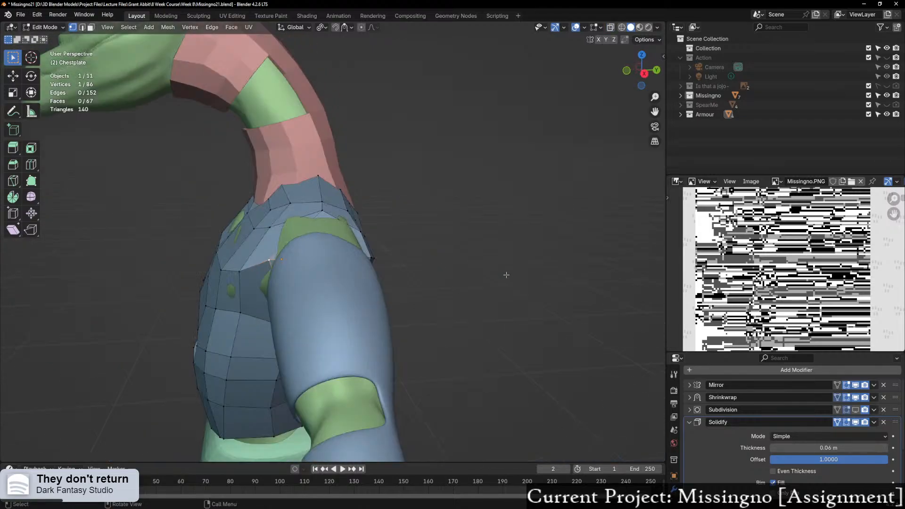
scroll(495, 276, "up", 5)
mouse_move(475, 281)
middle_mouse_down()
mouse_move(58, 381)
mouse_move(529, 263)
mouse_move(525, 257)
mouse_move(544, 272)
mouse_move(499, 285)
mouse_move(410, 262)
mouse_move(491, 264)
mouse_move(480, 281)
middle_mouse_up()
key("x")
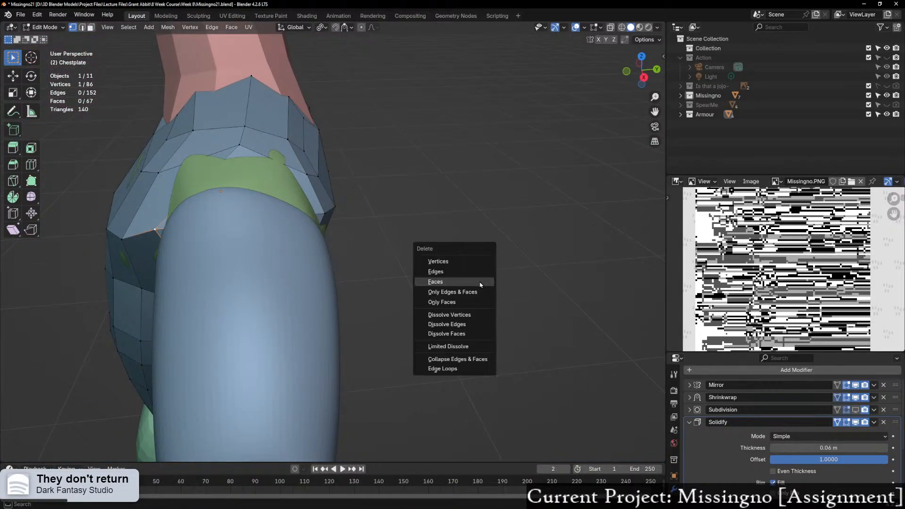
left_click(465, 262)
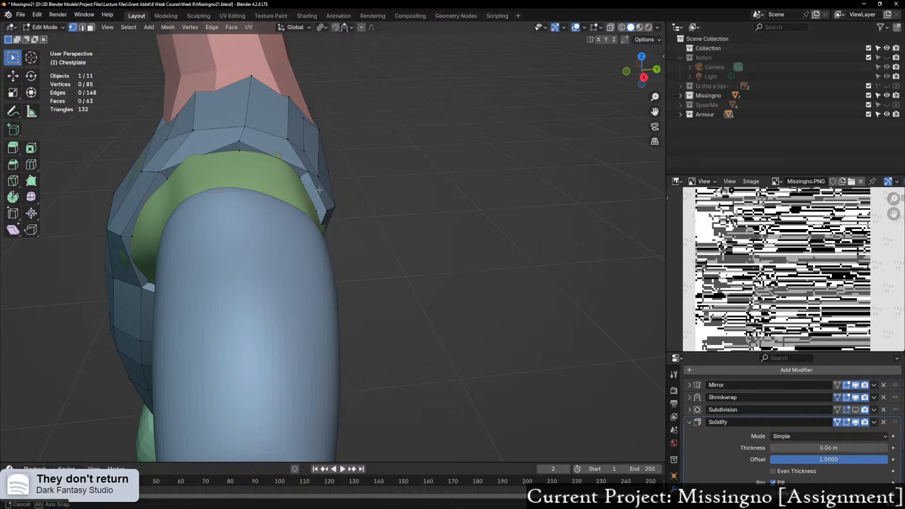
middle_click_drag(457, 287, 358, 218)
left_click(312, 158, "alt")
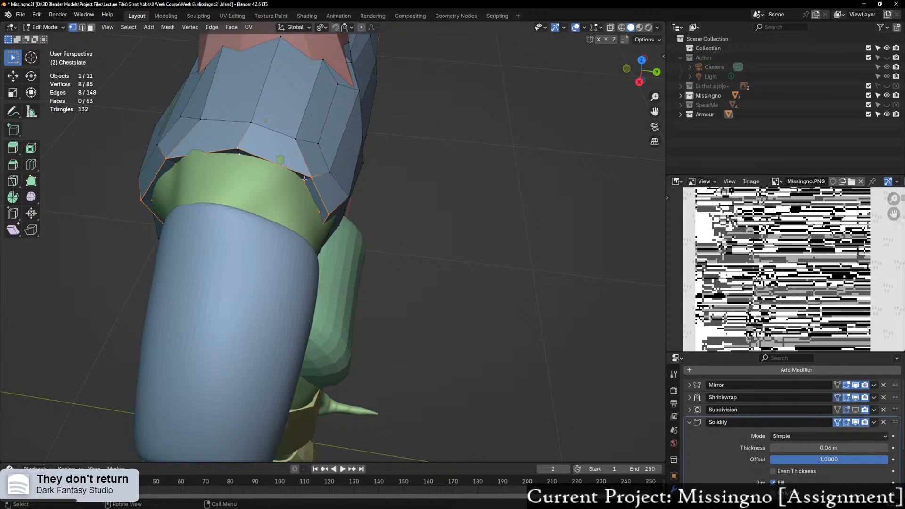
middle_click_drag(304, 178, 392, 153)
scroll(221, 235, "up", 2)
middle_click_drag(216, 240, 264, 226, "shift")
key("alt+a")
scroll(283, 217, "down", 2)
key("ctrl+z")
key("ctrl+z")
key("ctrl+z")
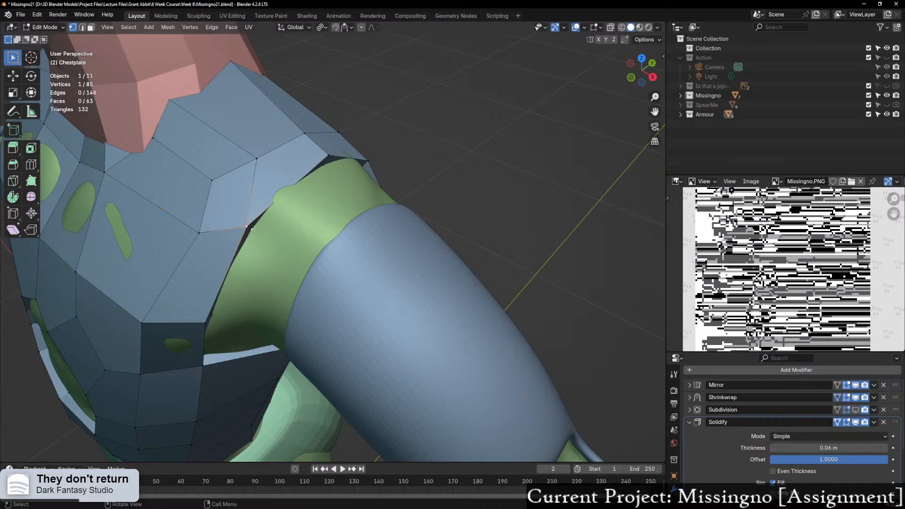
key("ctrl+shift+z")
key("ctrl+shift+z")
Step: Vertex-slide the front armhole vertex up along the armhole edge by a factor of about 0.312
left_click(266, 230)
key("g")
key("g")
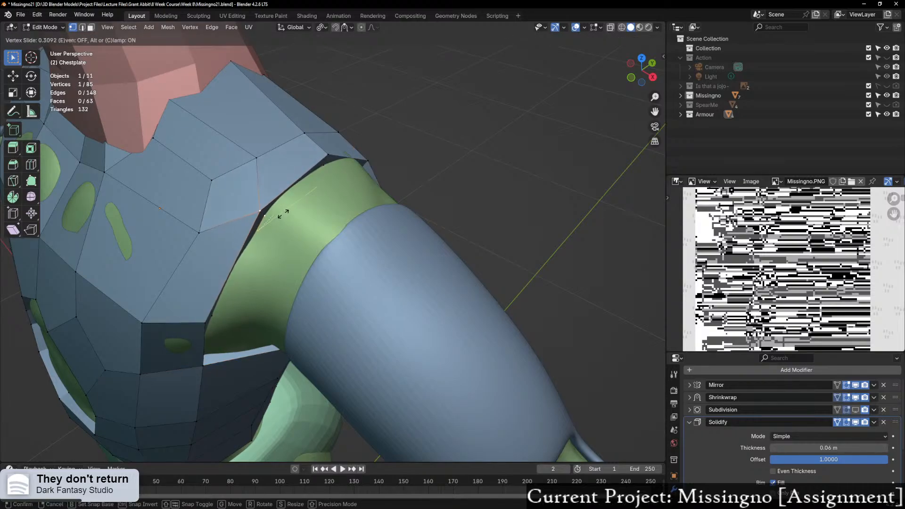
left_click(280, 218)
middle_click_drag(280, 218, 310, 188)
scroll(310, 188, "up", 2)
Step: Add one centred loop cut running horizontally across the upper chest, with a slide factor of 0
scroll(287, 253, "down", 5)
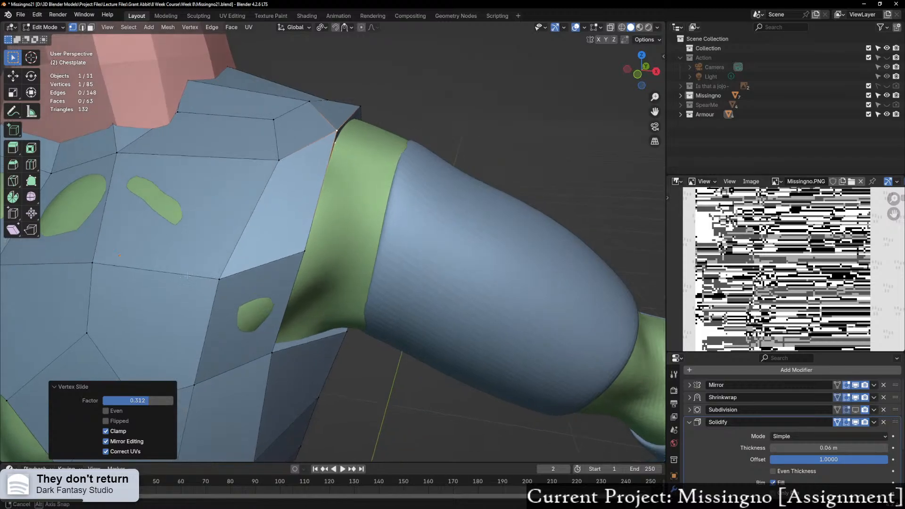
key("ctrl+r")
left_click(161, 238)
right_click(160, 240)
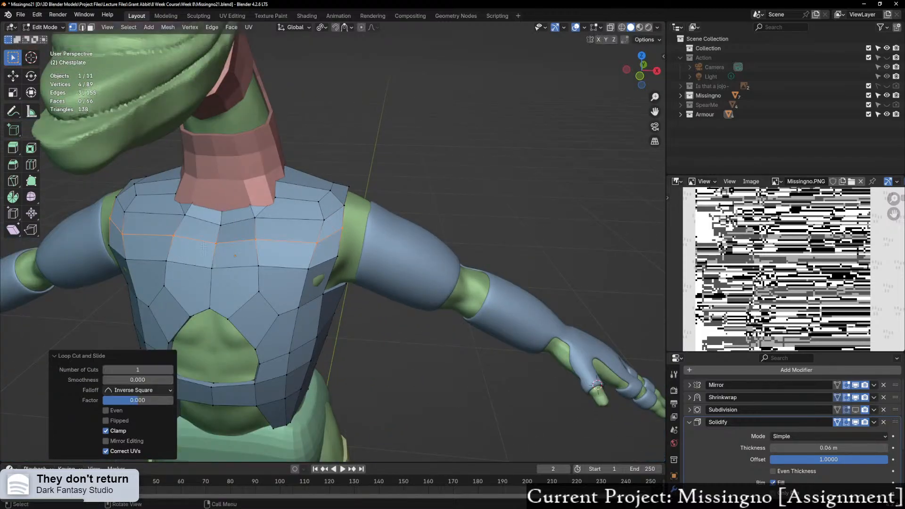
Step: Vertex-slide the new loop cut's armhole end vertex along the armhole edge by a factor of about 0.275
scroll(311, 251, "up", 4)
middle_click_drag(311, 251, 304, 203)
scroll(279, 253, "up", 3)
scroll(275, 249, "down", 2)
left_click(304, 203)
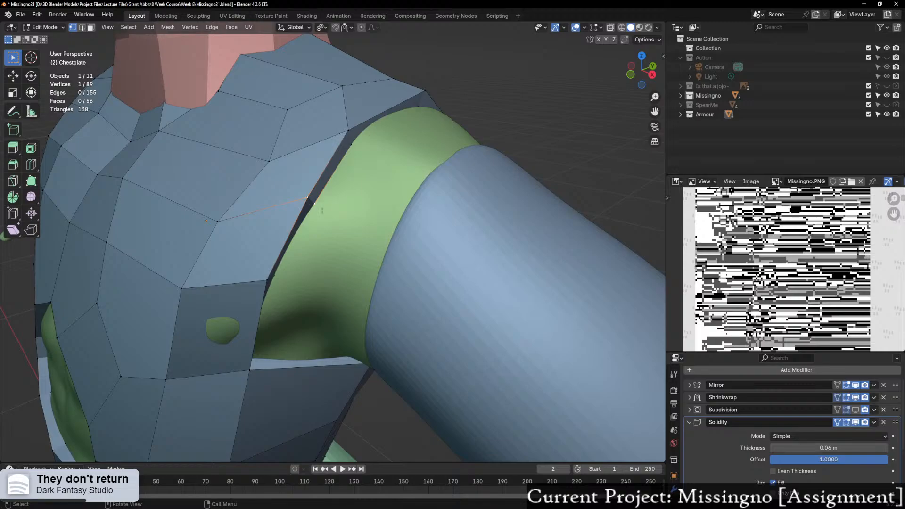
key("shift+v")
left_click(315, 228)
middle_click_drag(315, 227, 278, 237)
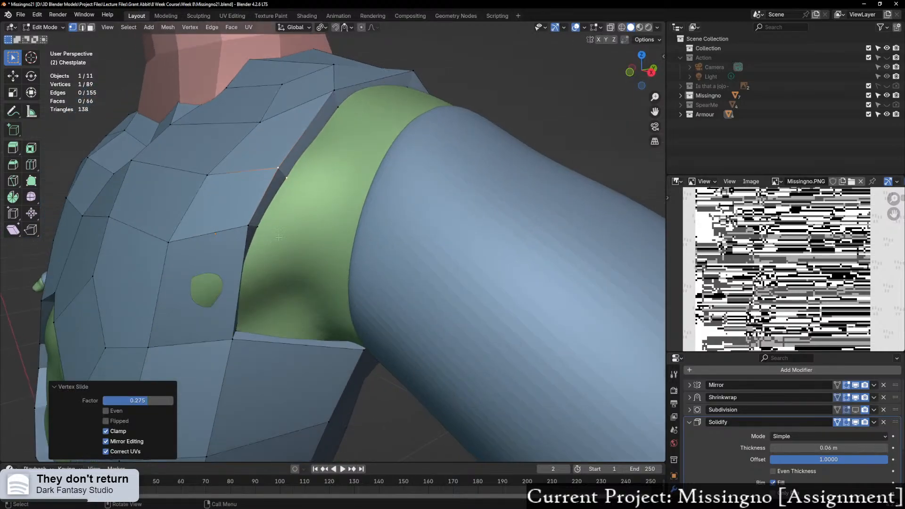
middle_click_drag(233, 330, 238, 307)
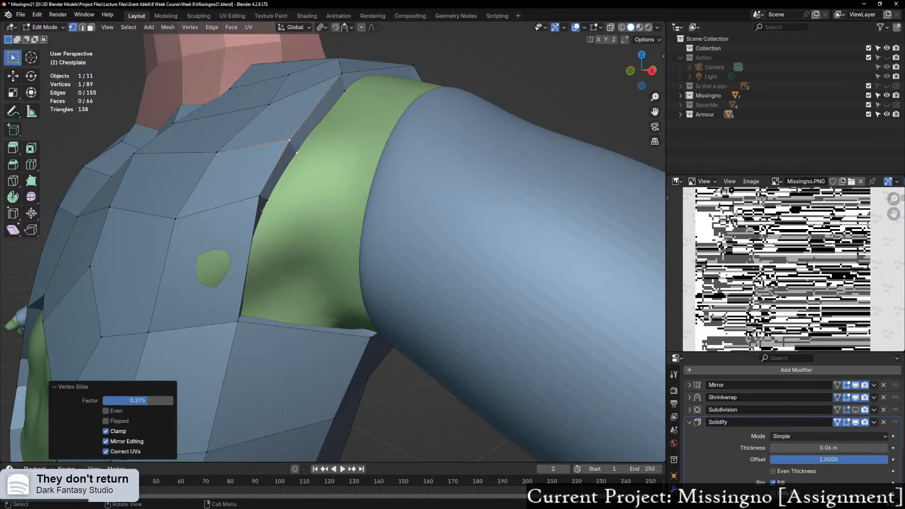
left_click(263, 211)
key("g")
right_click(282, 208)
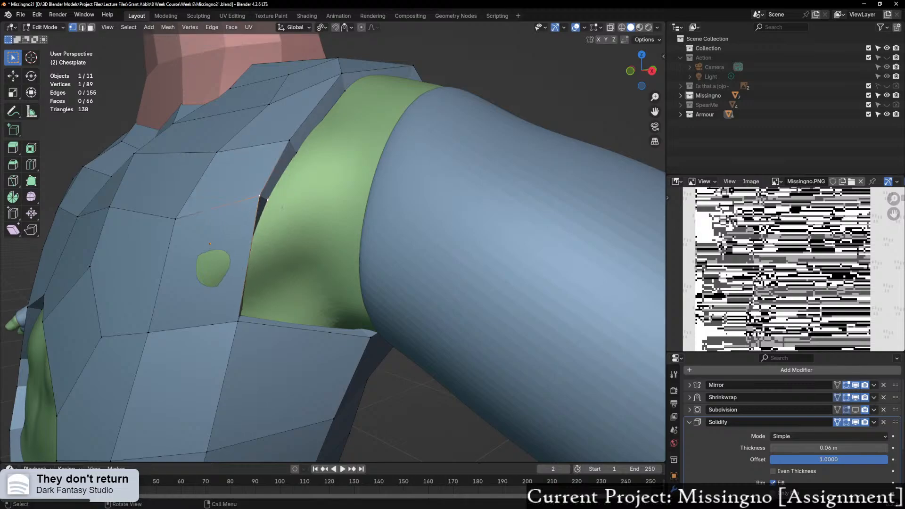
Step: Vertex-slide the armpit corner vertex up along the armhole edge by a factor of about 0.347
left_click(234, 316)
key("shift+v")
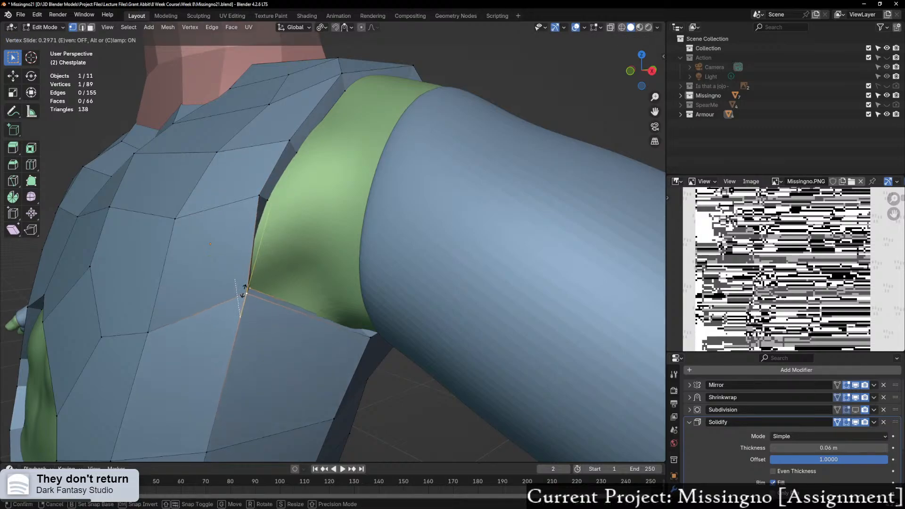
left_click(244, 285)
key("shift+v")
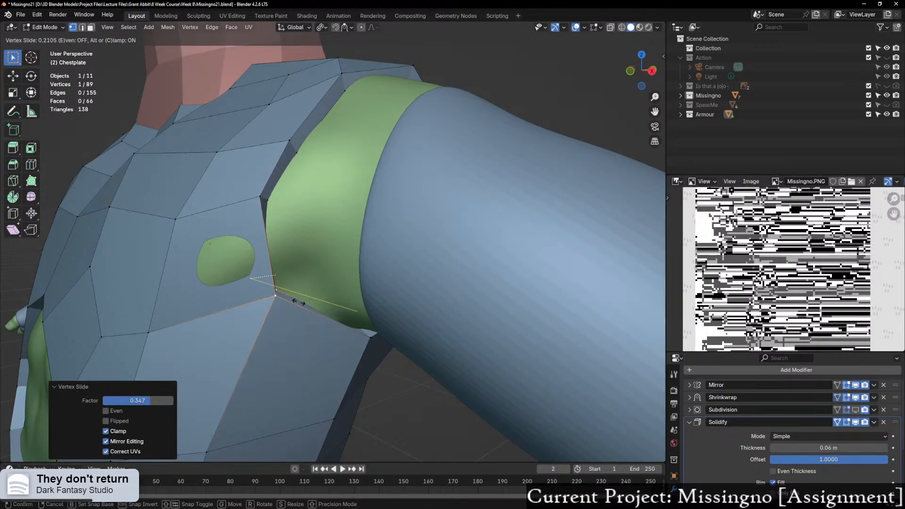
right_click(298, 302)
middle_click_drag(294, 303, 329, 312)
scroll(316, 316, "down", 4)
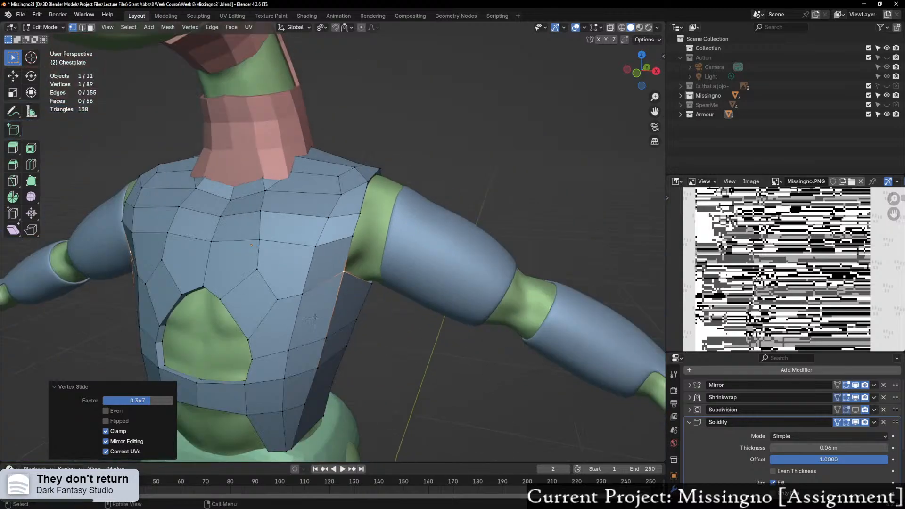
scroll(315, 317, "up", 3)
key("ctrl+r")
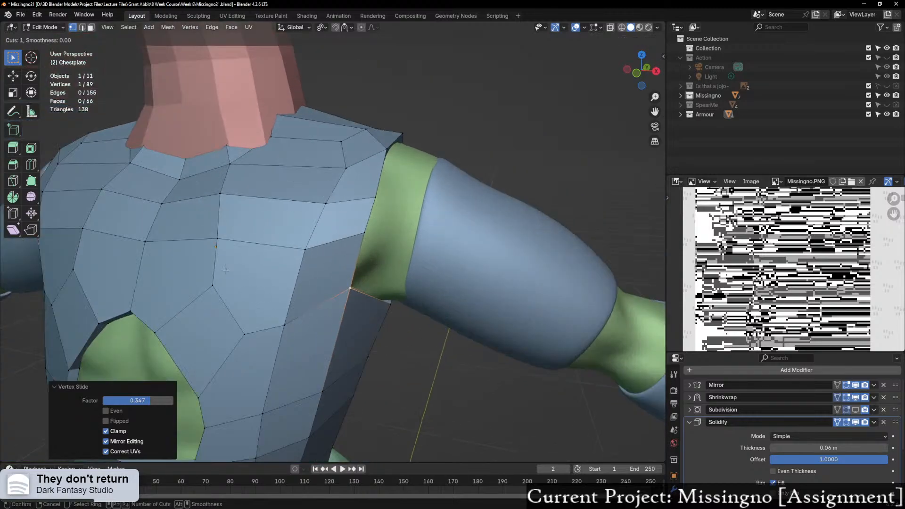
right_click(315, 285)
Step: Add one centred vertical loop cut down the upper chest beside the centre line, starting at the front neckline
middle_click_drag(315, 285, 323, 289)
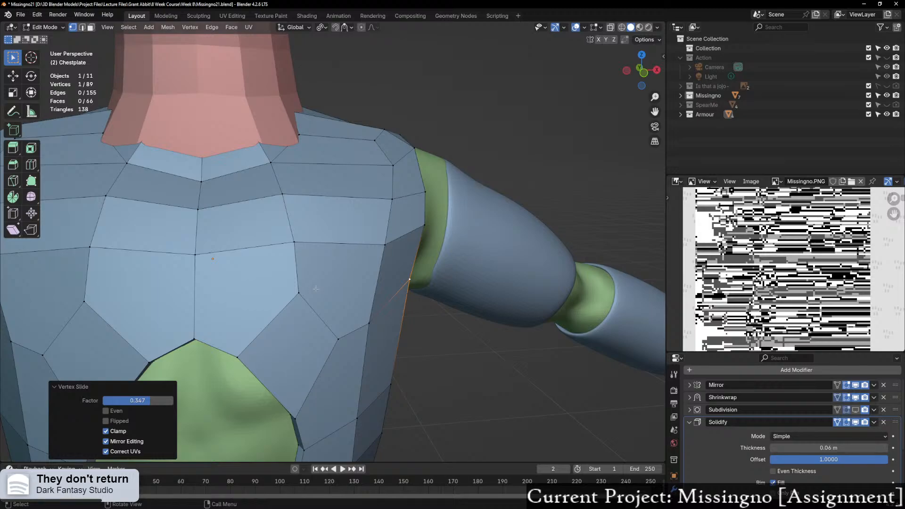
scroll(291, 305, "up", 1)
middle_click_drag(274, 316, 373, 325, "shift")
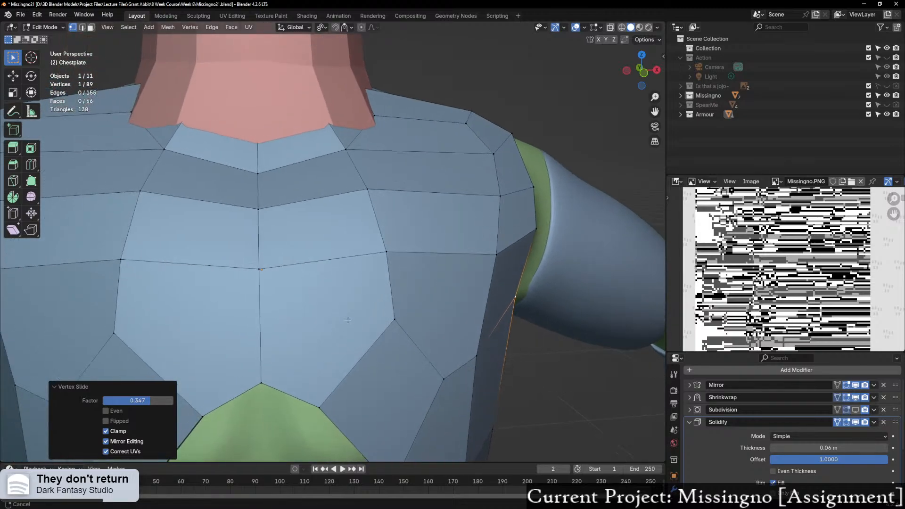
key("ctrl+r")
left_click(295, 143)
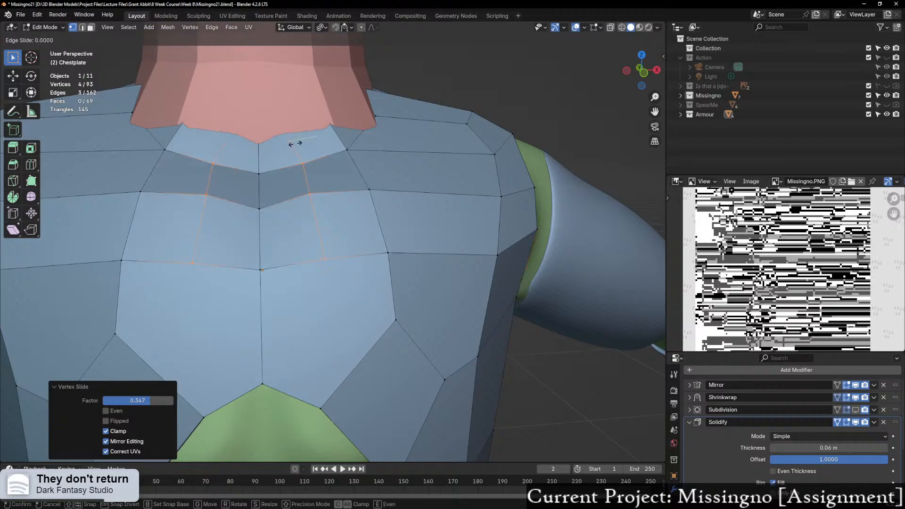
right_click(355, 251)
Step: Connect the new loop's lowest vertex to the belly opening's edge vertex below it, splitting the chest face
left_click(329, 263)
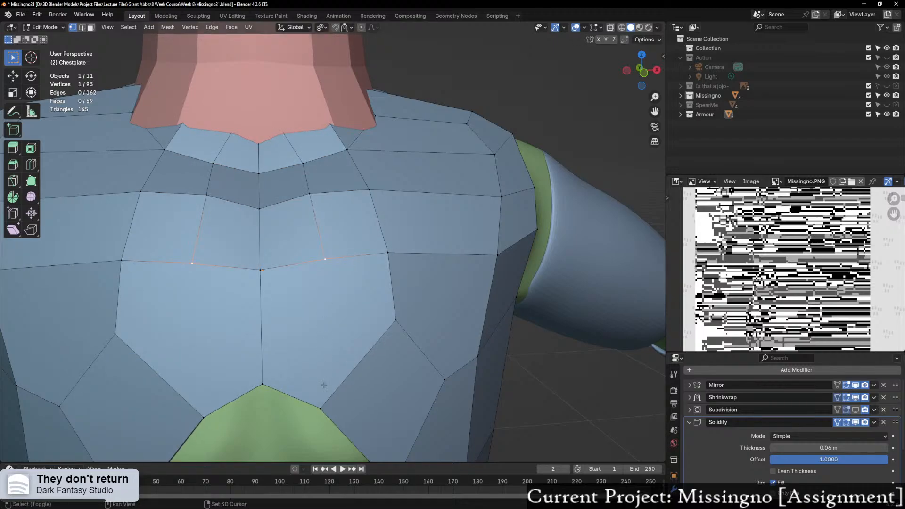
left_click(333, 405, "shift")
scroll(333, 404, "down", 3)
scroll(334, 405, "up", 3)
middle_click_drag(334, 404, 328, 404)
scroll(328, 400, "down", 1)
Step: Vertex-slide the chest vertex where the loop cut meets the new connecting edge slightly towards the centre line
left_click(311, 257)
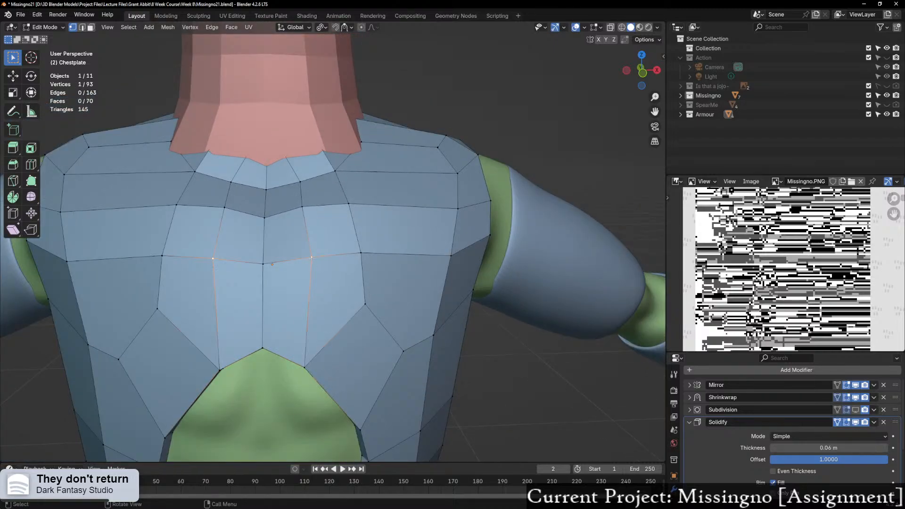
key("g")
key("g")
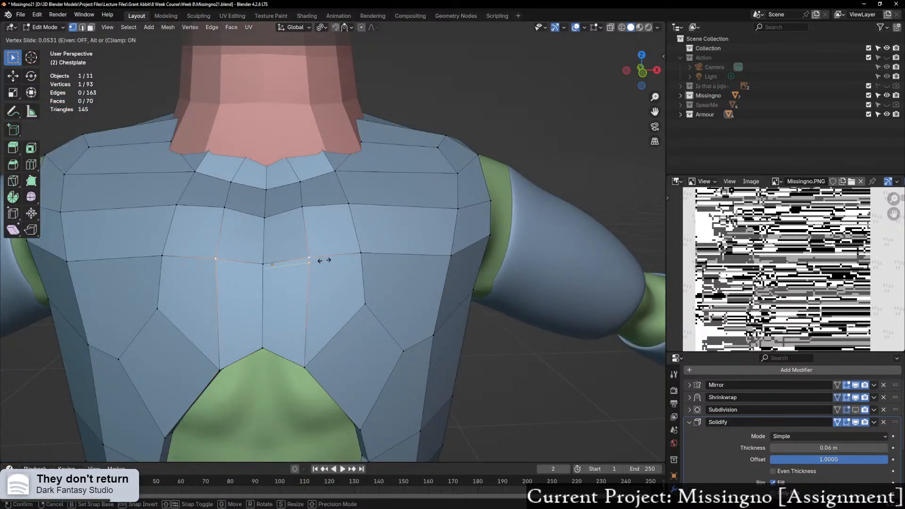
left_click(300, 207)
left_click(300, 208, "shift")
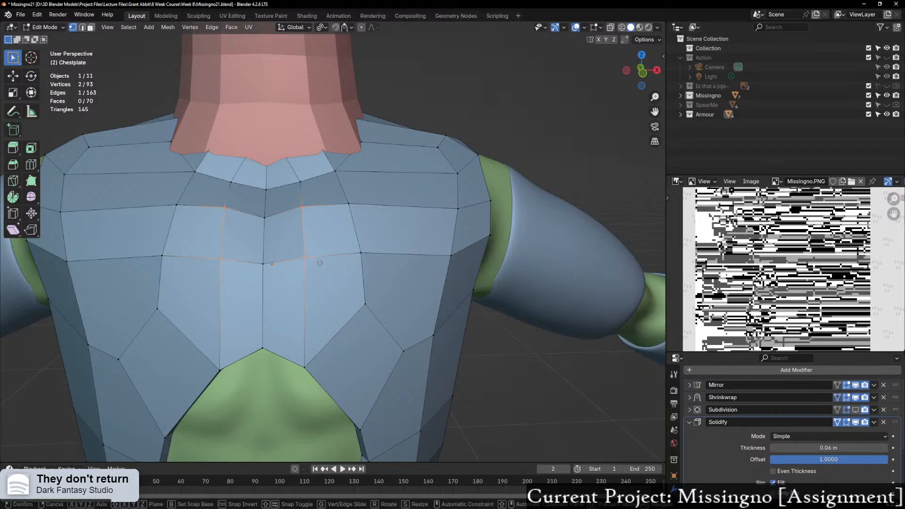
key("g")
key("g")
right_click(317, 263)
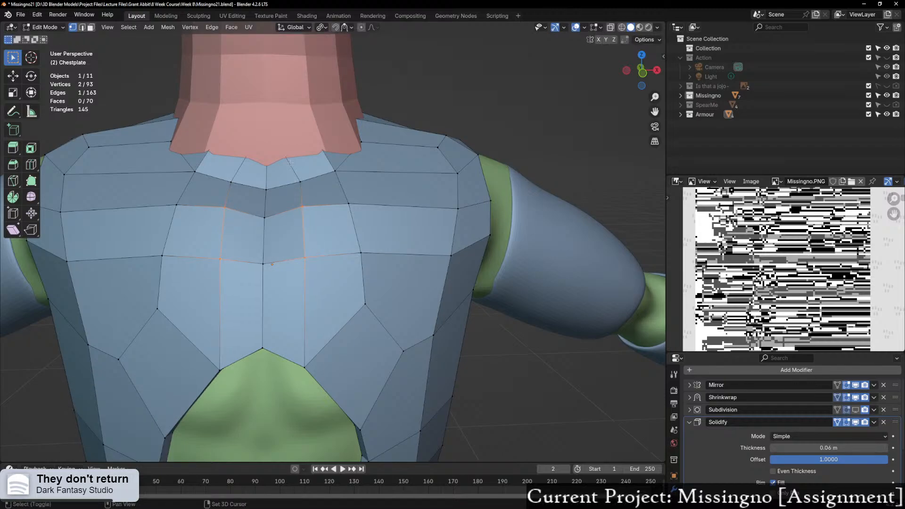
left_click(301, 182, "shift")
key("g")
key("g")
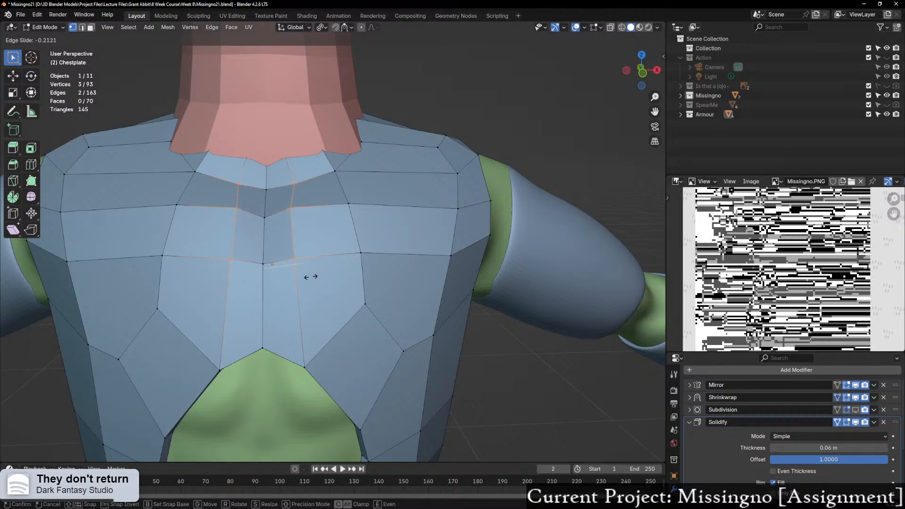
right_click(311, 277)
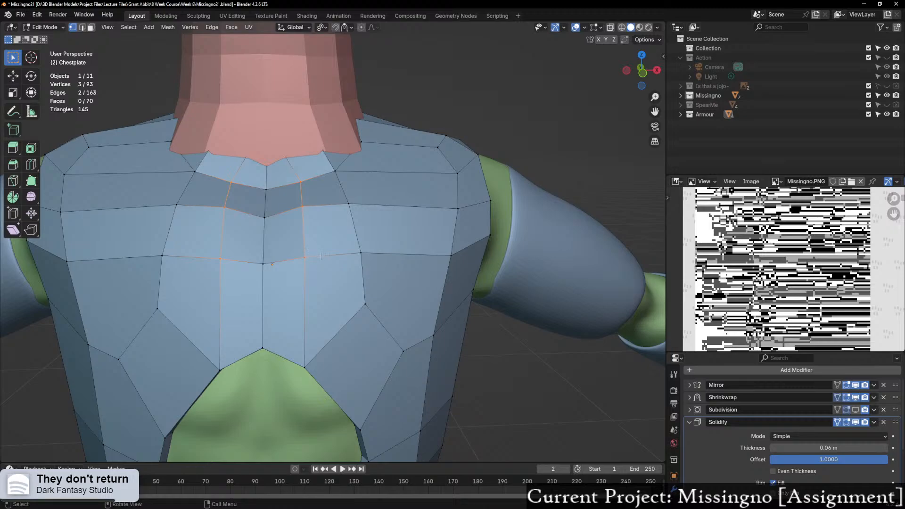
Step: Vertex-slide the new loop's front neckline vertex upward by a factor of about 0.376
middle_click_drag(320, 256, 299, 264)
scroll(277, 205, "down", 1)
scroll(274, 200, "up", 2)
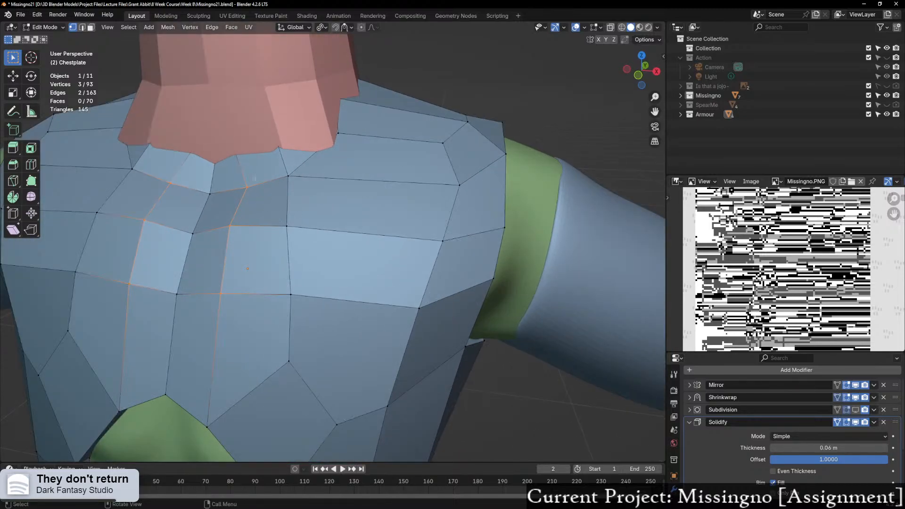
left_click(238, 154)
key("shift+v")
left_click(273, 165)
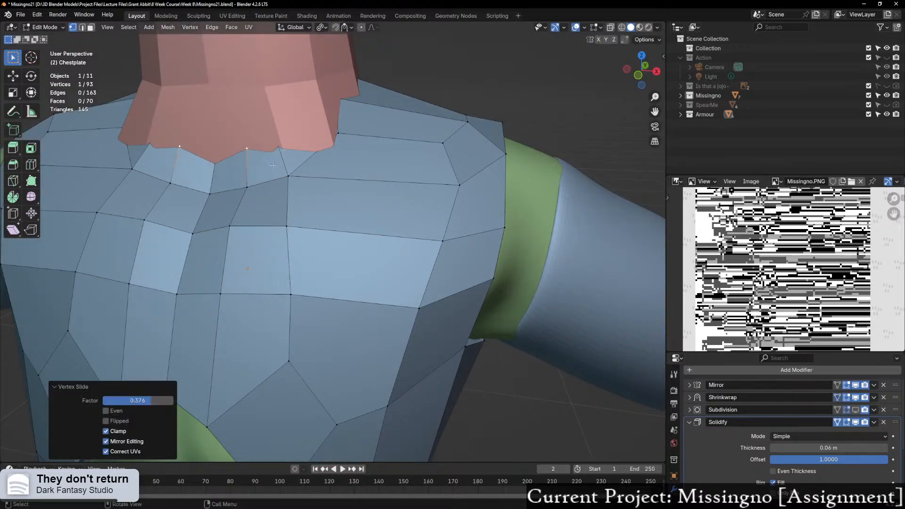
middle_click_drag(273, 165, 294, 190)
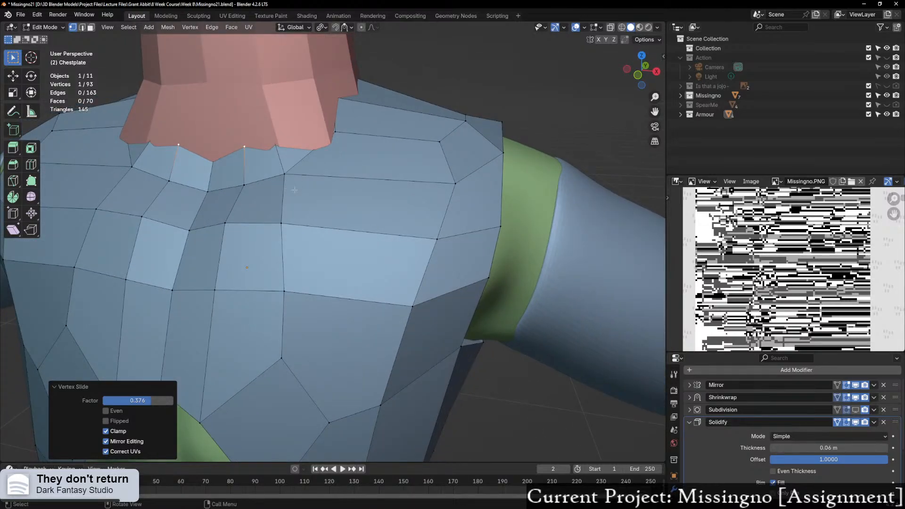
Step: Vertex-slide the front shoulder vertex on the armhole edge slightly along that edge
scroll(294, 190, "down", 5)
middle_click_drag(400, 222, 336, 231)
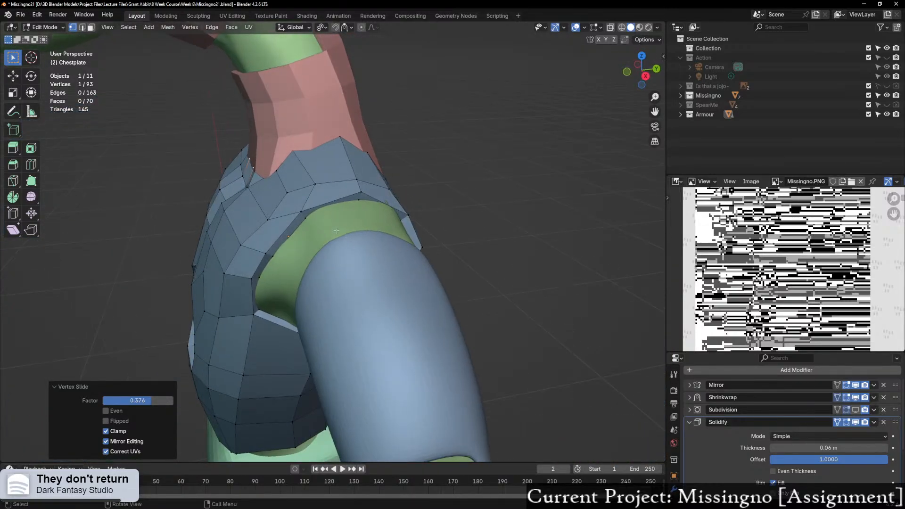
scroll(336, 230, "up", 2)
key("shift+v")
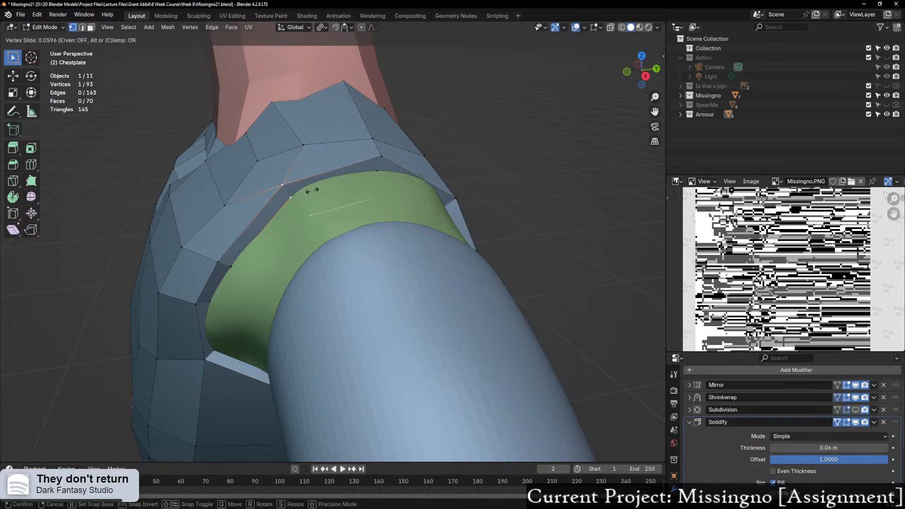
left_click(312, 189)
Step: Vertex-slide the shoulder vertex one row inside the armhole edge by a factor of about 0.177
middle_click_drag(312, 189, 338, 182)
left_click(288, 184)
key("shift+v")
left_click(294, 192)
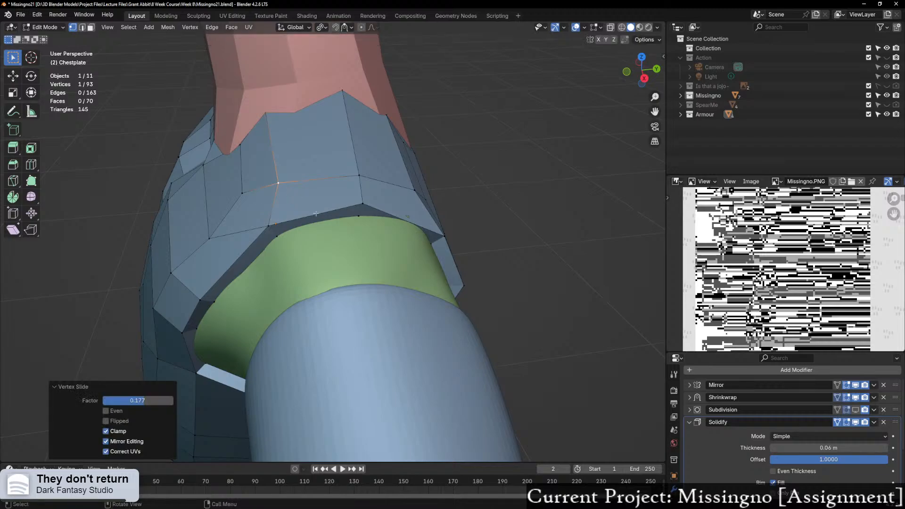
Step: Vertex-slide the front shoulder vertex on the armhole edge by a factor of about 0.054
middle_click_drag(316, 214, 319, 215)
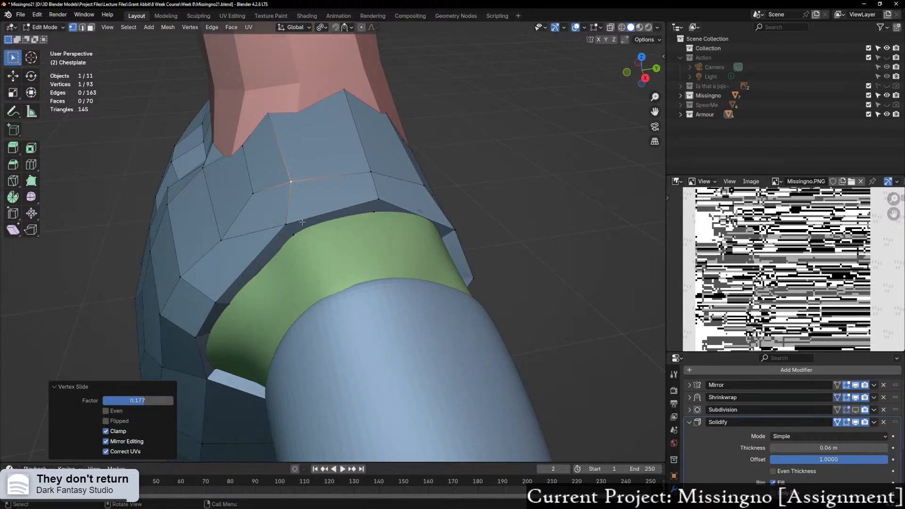
left_click(302, 222)
key("shift+v")
left_click(305, 221)
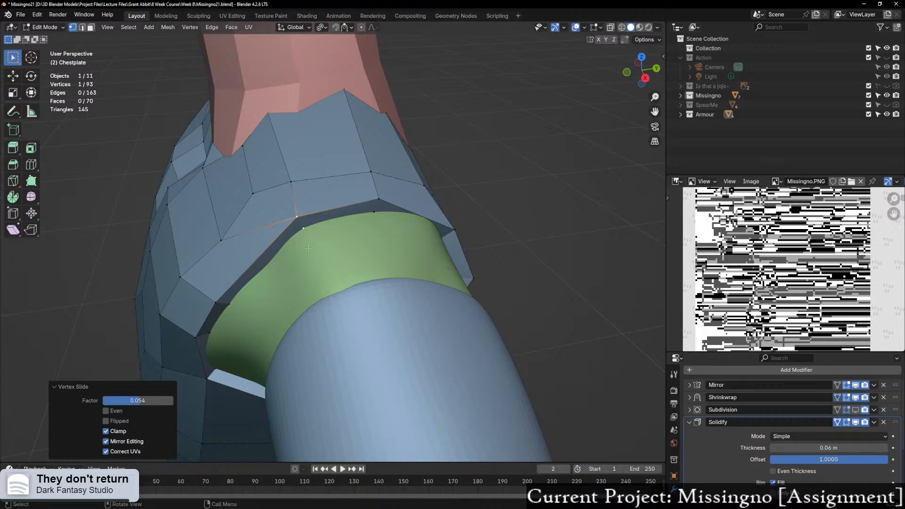
Step: Preview the chestplate from the back in Object Mode with the Subdivision modifier shown in the viewport
middle_click_drag(308, 248, 355, 248)
middle_click_drag(328, 323, 411, 283)
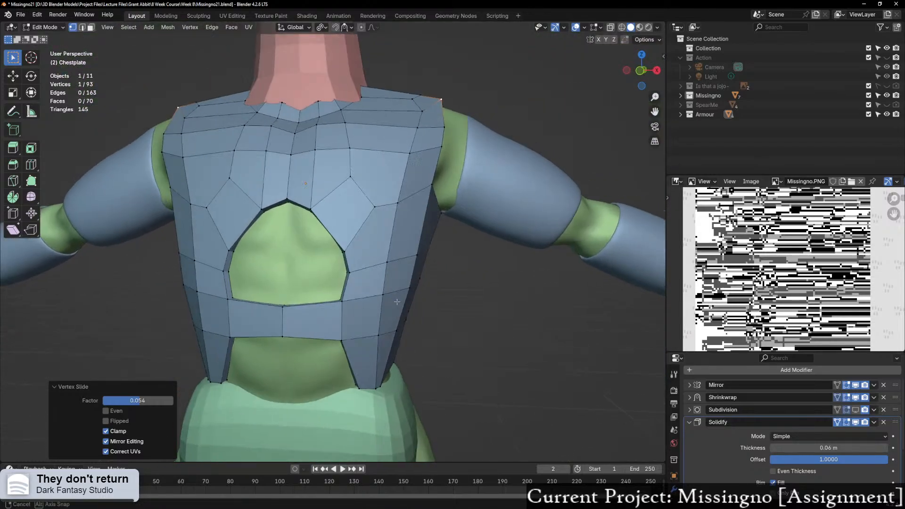
key("Tab")
middle_click_drag(320, 326, 300, 357)
left_click(855, 409)
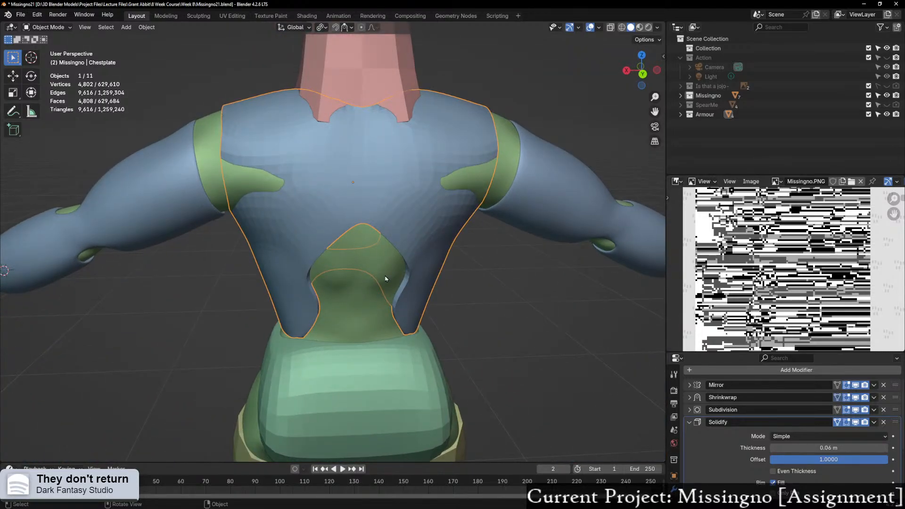
Step: Return to Edit Mode and vertex-slide the back vertex beside the rear armhole gap by a factor of about 0.476
key("ctrl+Tab")
left_click(467, 289)
middle_click_drag(369, 265, 428, 245)
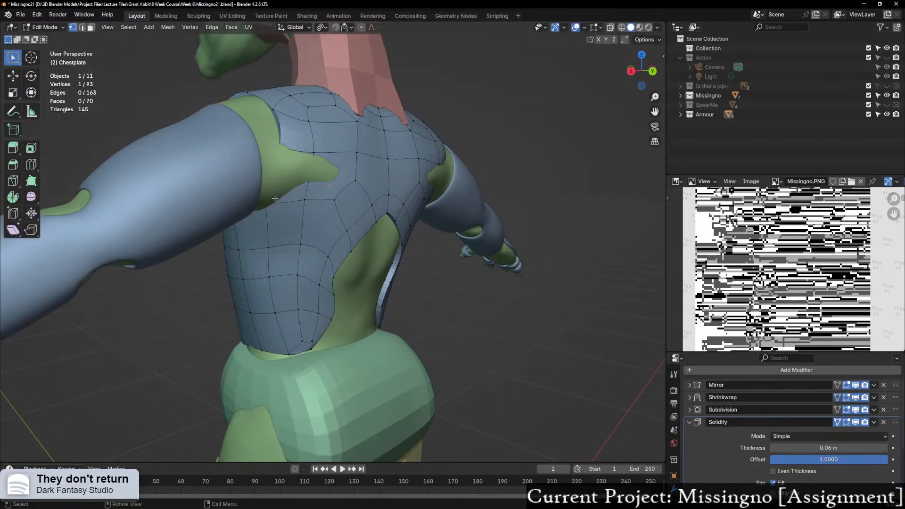
scroll(286, 198, "up", 4)
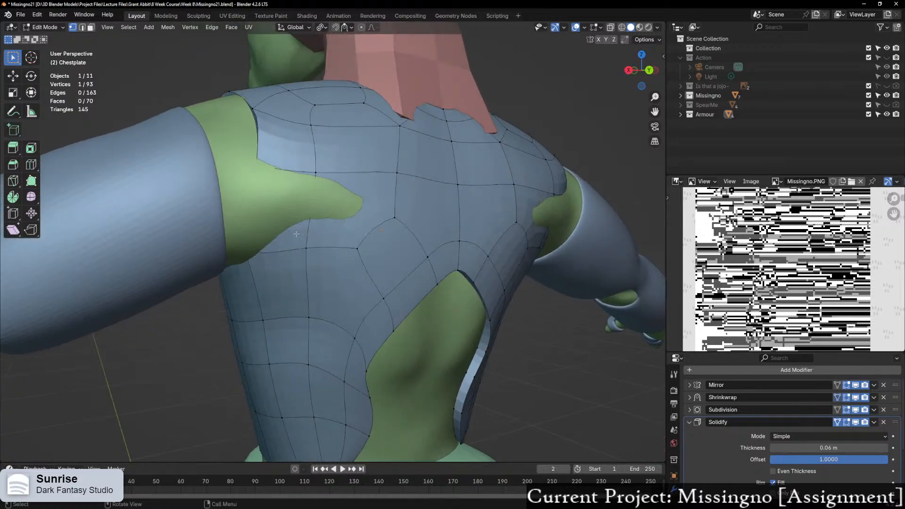
left_click(306, 247)
key("shift+v")
left_click(335, 240)
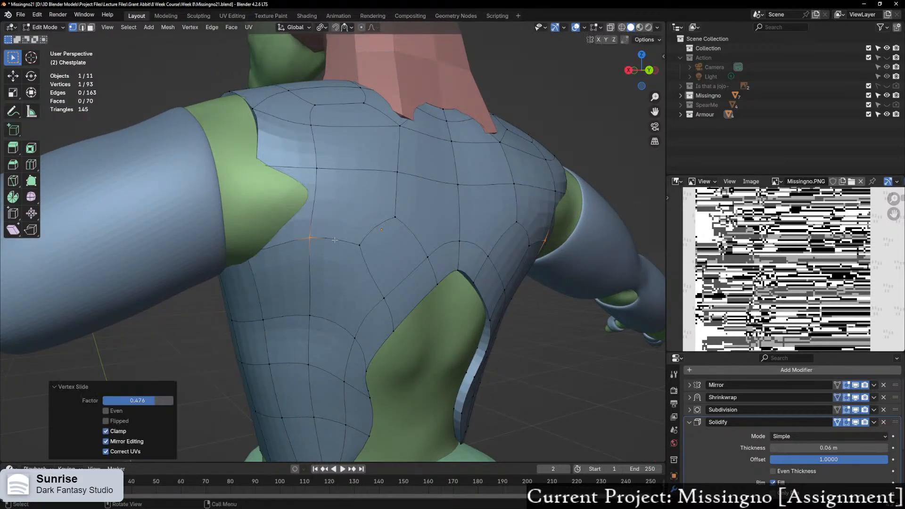
Step: Vertex-slide the rear armpit vertex up along the armhole edge and reposition it freely in the view from beneath the arm
key("shift+v")
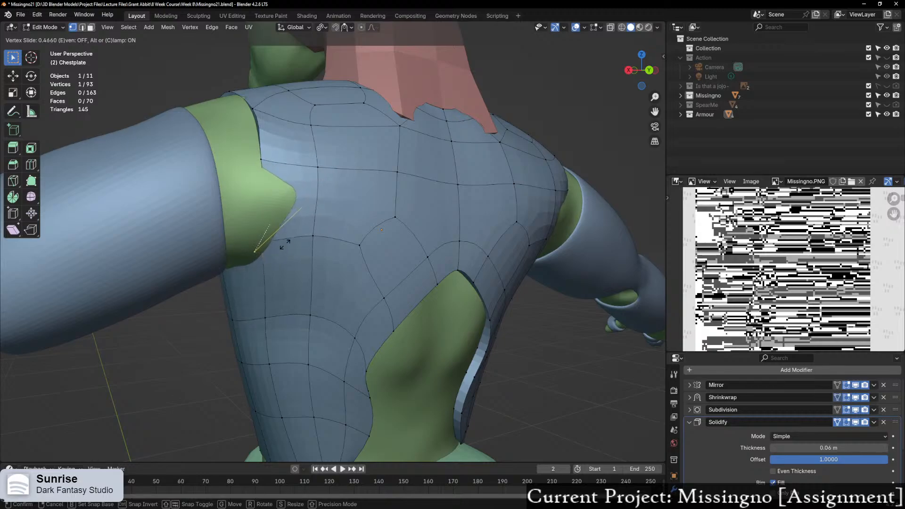
left_click(306, 215)
key("alt+z")
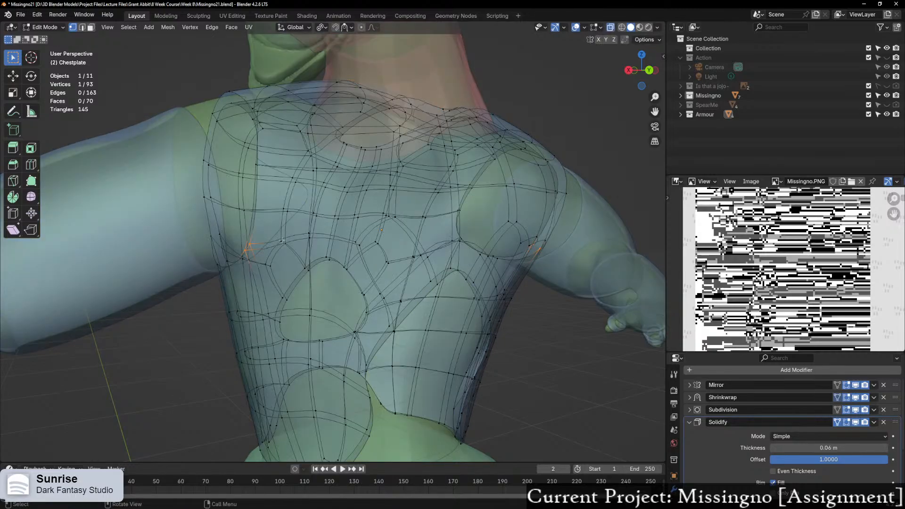
mouse_move(307, 215)
middle_mouse_down()
mouse_move(321, 213)
mouse_move(356, 165)
mouse_move(367, 166)
mouse_move(313, 224)
middle_mouse_up()
key("alt+z")
key("g")
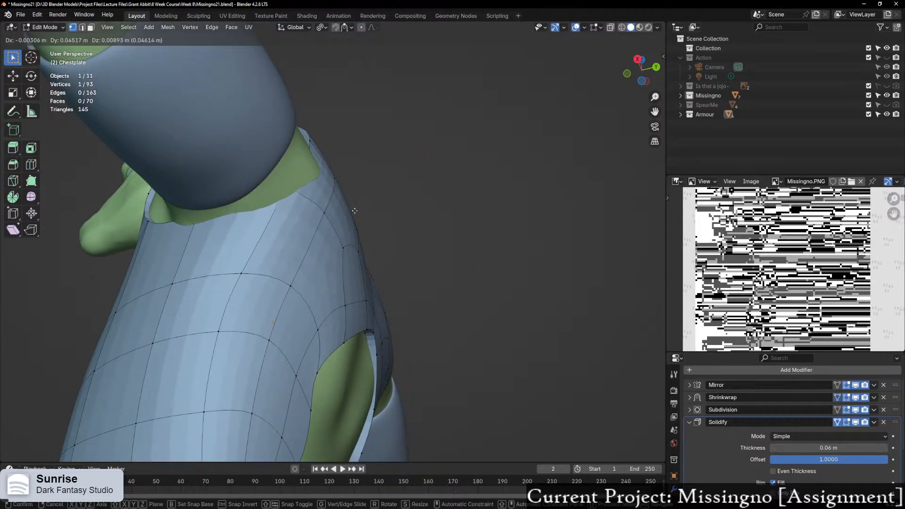
left_click(464, 173)
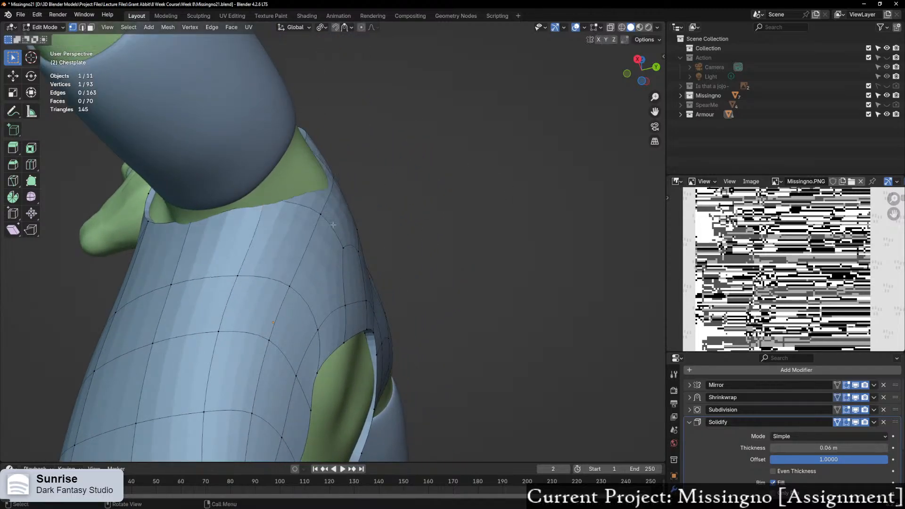
Step: Turn off the Subdivision modifier's viewport display and vertex-slide the rear armpit vertex further up the armhole edge
middle_click_drag(465, 173, 437, 175)
scroll(869, 401, "down", 1)
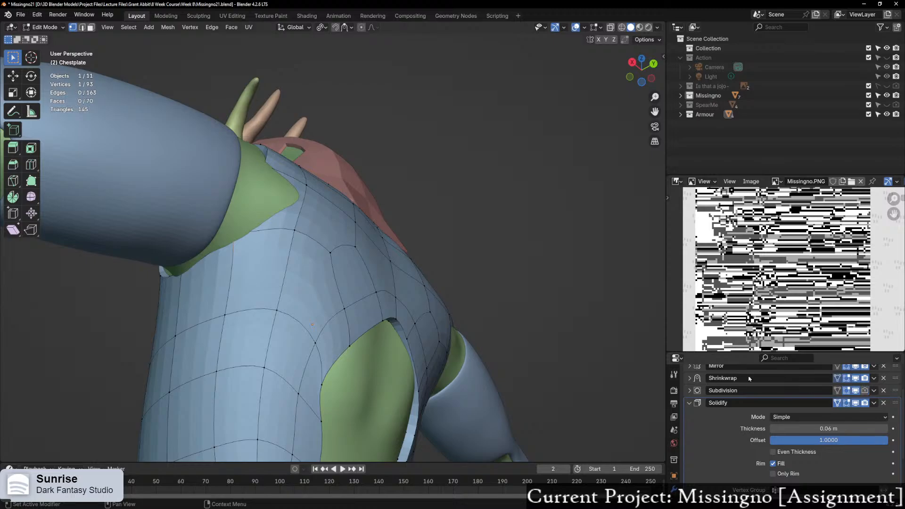
left_click(856, 392)
middle_click_drag(293, 250, 313, 290)
key("g")
key("g")
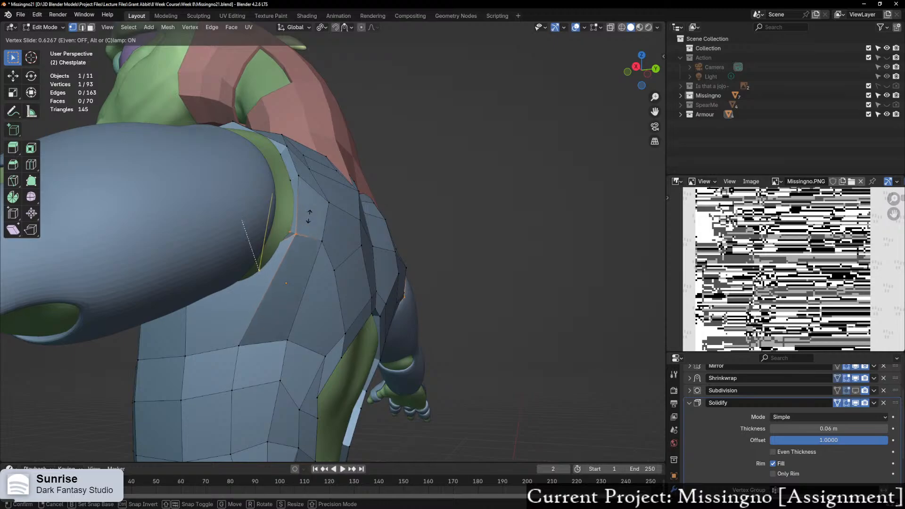
left_click(295, 233)
Step: Add one centred vertical loop cut through the lower back side panel beside the back opening, down to the hem
middle_click_drag(295, 234, 249, 318)
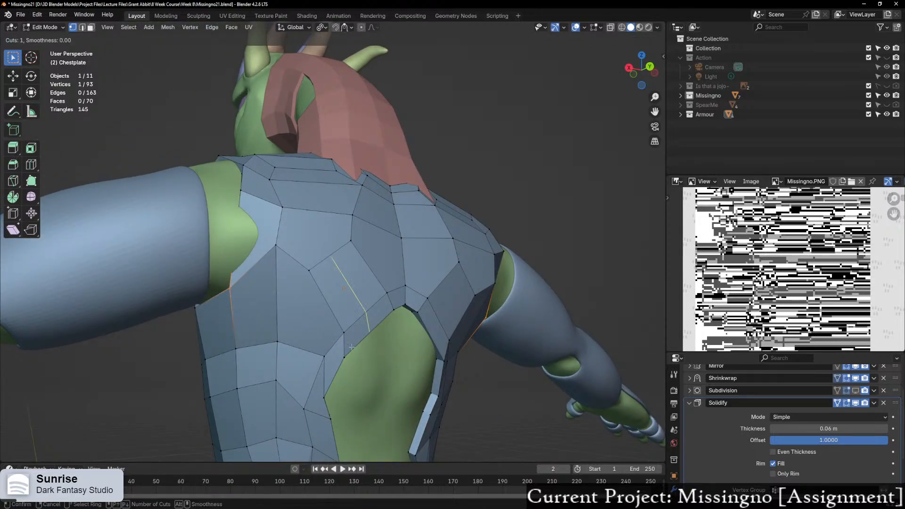
middle_click_drag(341, 349, 326, 274)
key("ctrl+r")
left_click(307, 255)
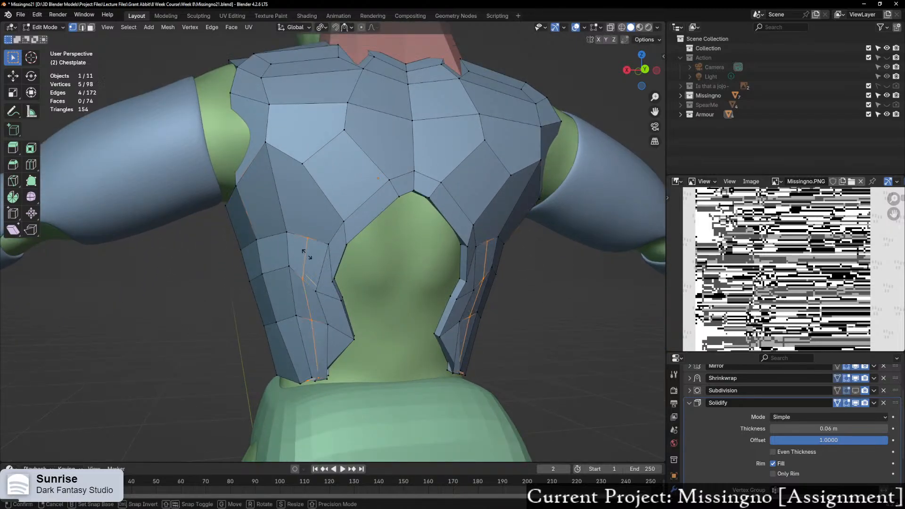
right_click(306, 255)
Step: Connect the top vertex of the new side-panel loop to the upper back vertex above it with a new edge
scroll(286, 127, "up", 3)
left_click(287, 127, "shift")
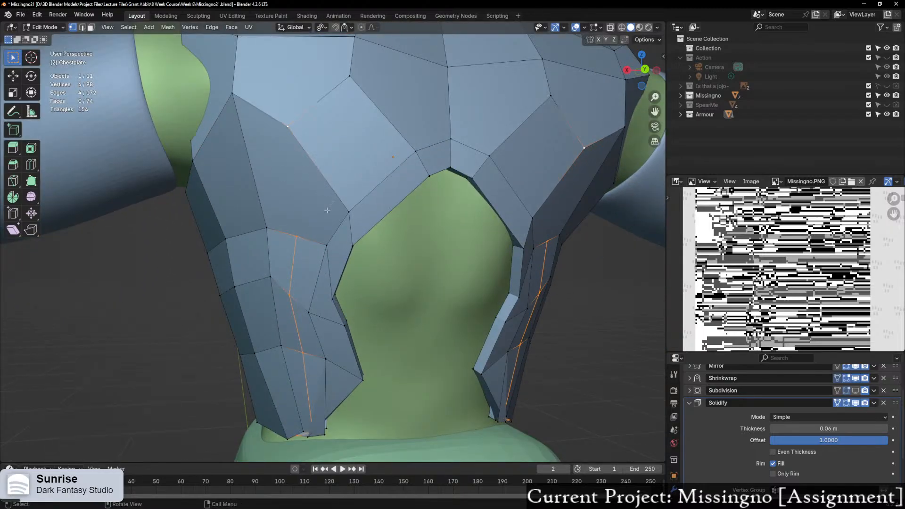
left_click(300, 240)
left_click(296, 130, "shift")
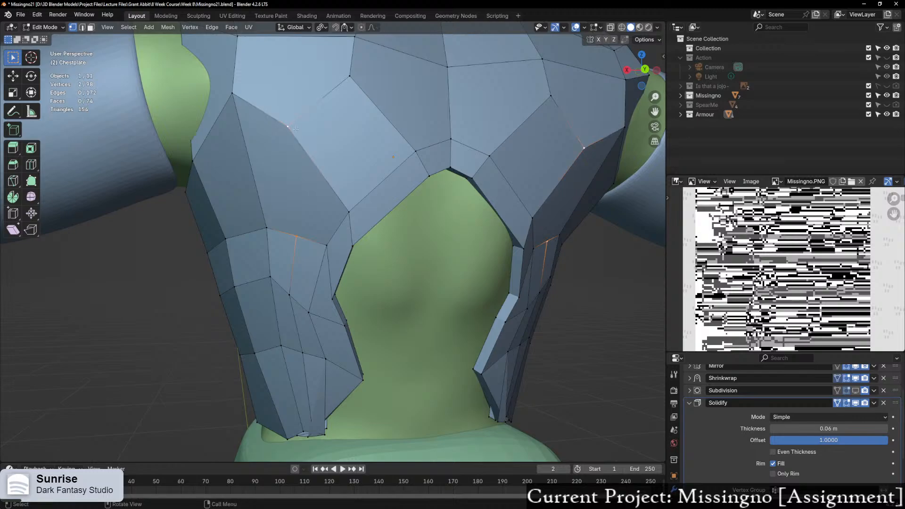
key("j")
Step: Vertex-slide the rear armhole vertex down its vertical edge by a factor of about 0.272
scroll(306, 151, "down", 2)
middle_click_drag(315, 170, 338, 172)
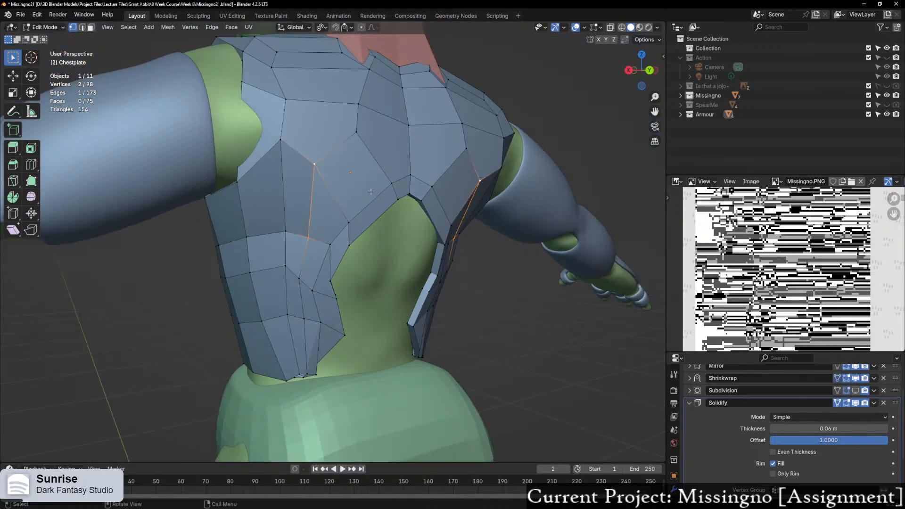
scroll(338, 172, "down", 1)
scroll(338, 172, "up", 2)
left_click(268, 122)
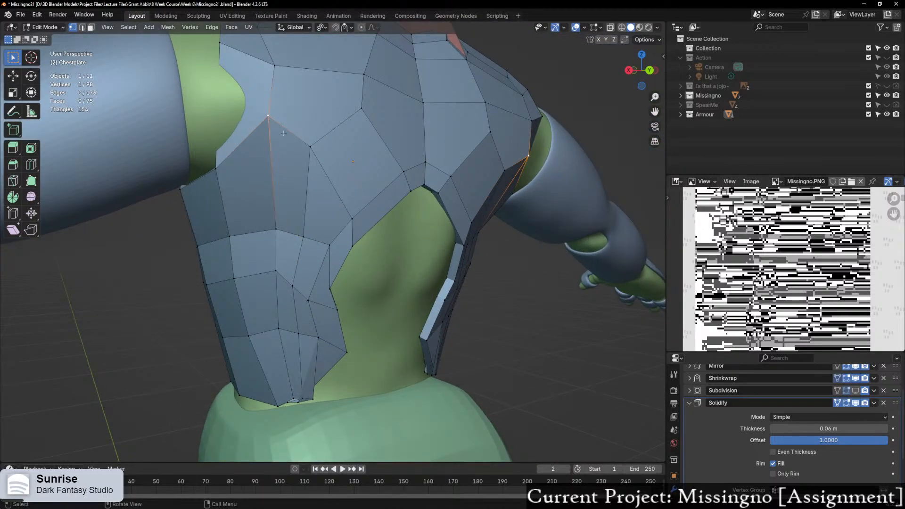
key("shift+v")
left_click(279, 165)
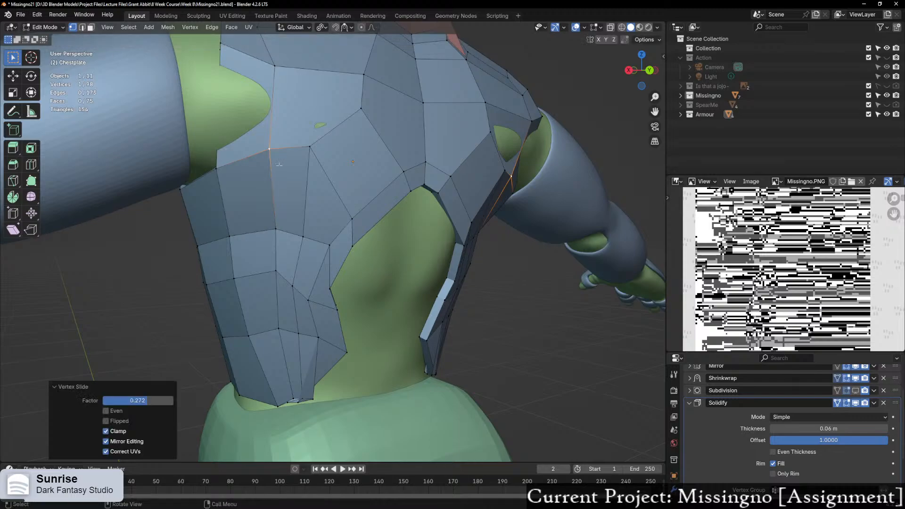
Step: Add one centred vertical loop cut through the upper back panel beside the centre line, from the collar down
middle_click_drag(279, 165, 312, 201)
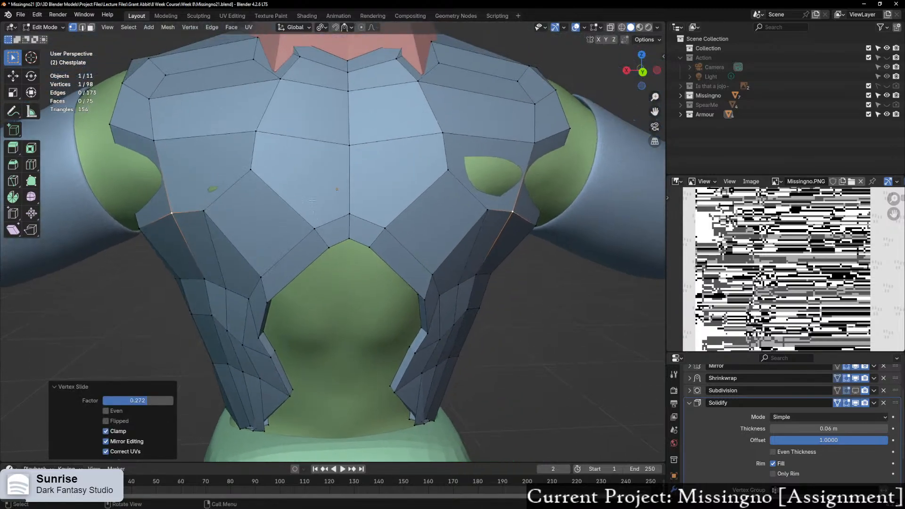
key("ctrl+r")
left_click(319, 75)
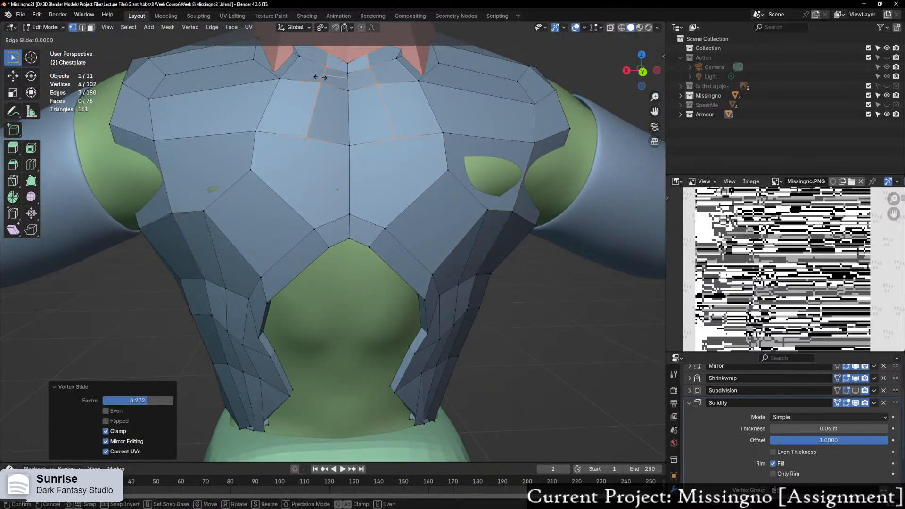
right_click(320, 75)
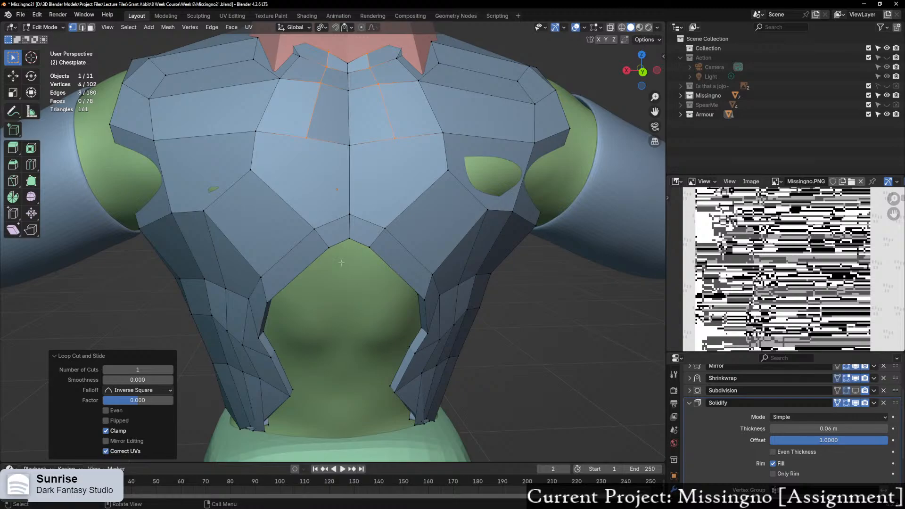
Step: Try a centred loop cut across the strip above the back opening and edge-slide the neighbouring strip edge outward
key("ctrl+r")
left_click(333, 229)
right_click(333, 229)
left_click(320, 236)
key("2")
left_click(321, 238)
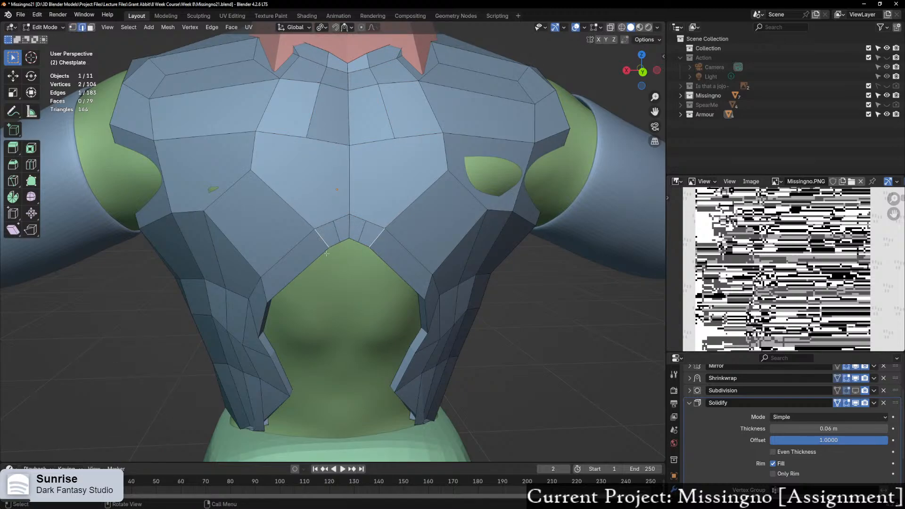
key("g")
key("g")
left_click(308, 260)
key("1")
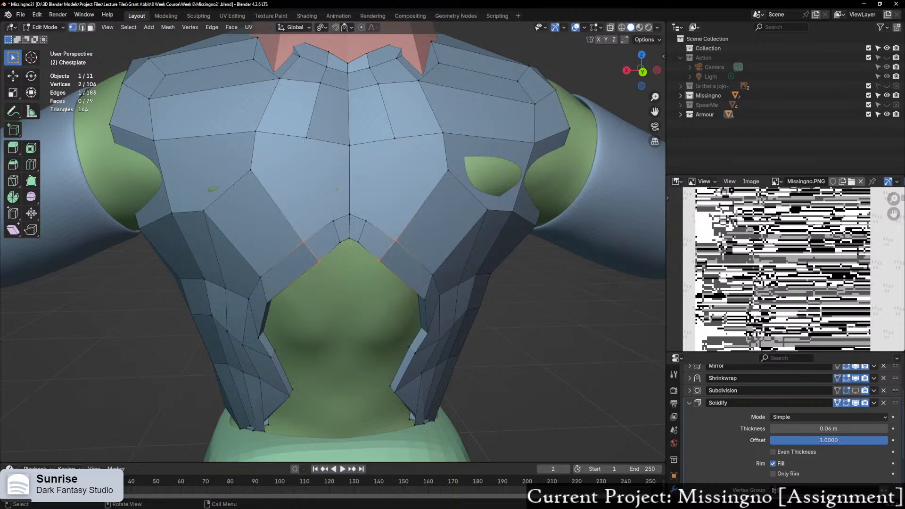
Step: Try connecting the upper back loop to the strip's new vertex and edge-sliding the strip edges by about -0.494 and 0.127
left_click(305, 140)
left_click(336, 223, "shift")
key("2")
left_click(338, 244)
key("g")
key("g")
left_click(330, 255)
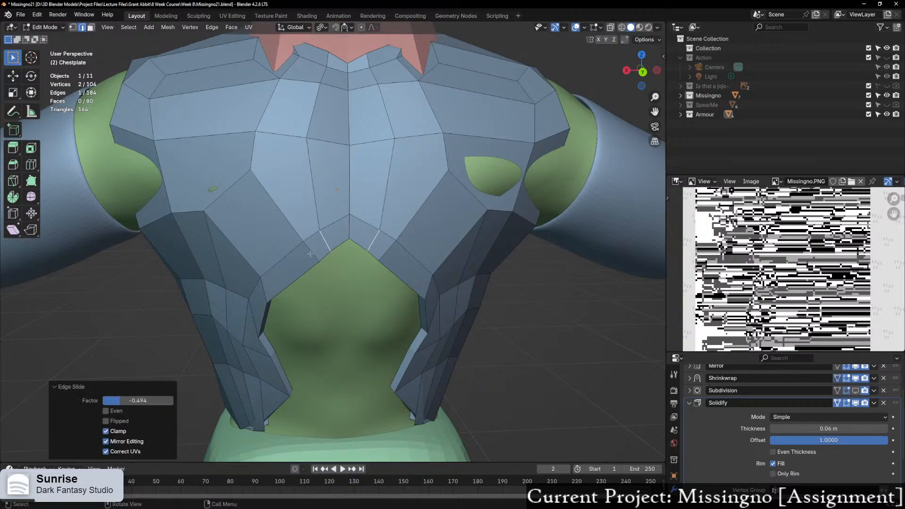
left_click(311, 258)
key("g")
key("g")
left_click(311, 260)
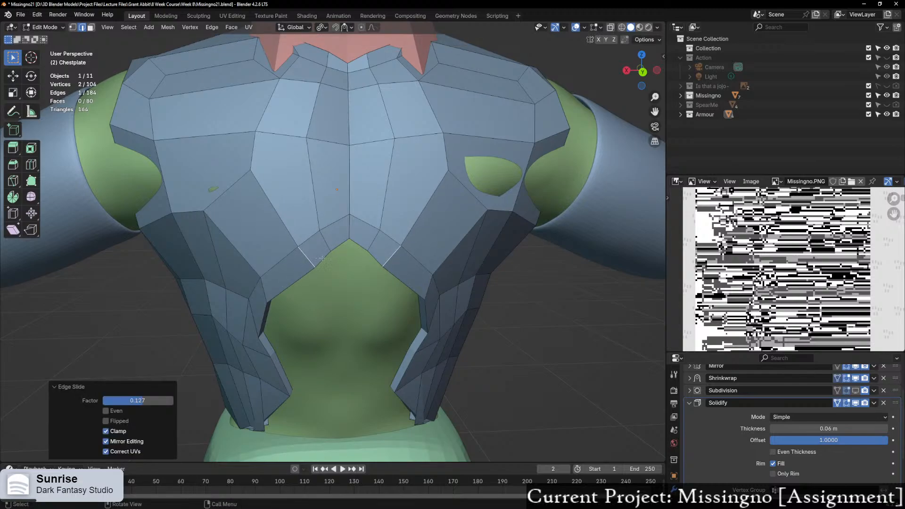
Step: Undo the connection, the edge slides and the loop cut in the strip above the back opening
key("ctrl+z")
key("ctrl+z")
key("ctrl+z")
key("ctrl+z")
key("ctrl+z")
key("ctrl+z")
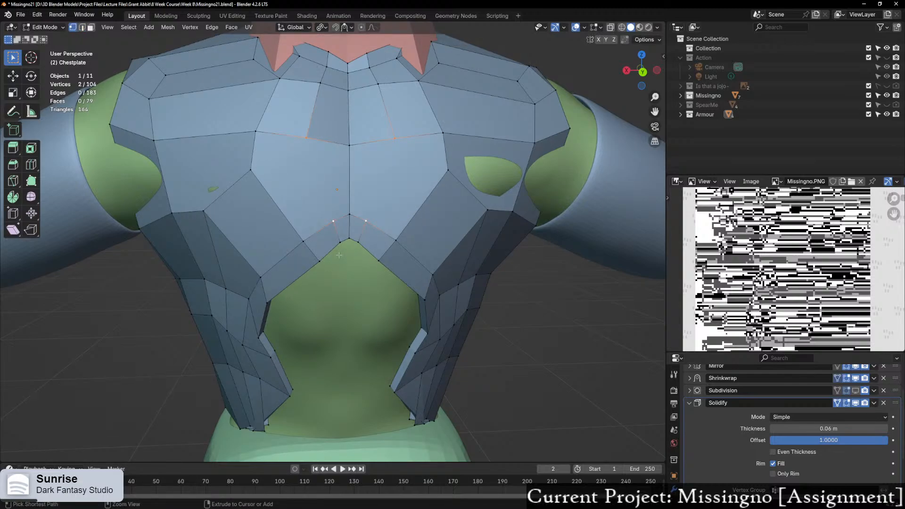
mouse_move(339, 255)
middle_mouse_down()
mouse_move(357, 260)
mouse_move(332, 269)
middle_mouse_up()
key("ctrl+z")
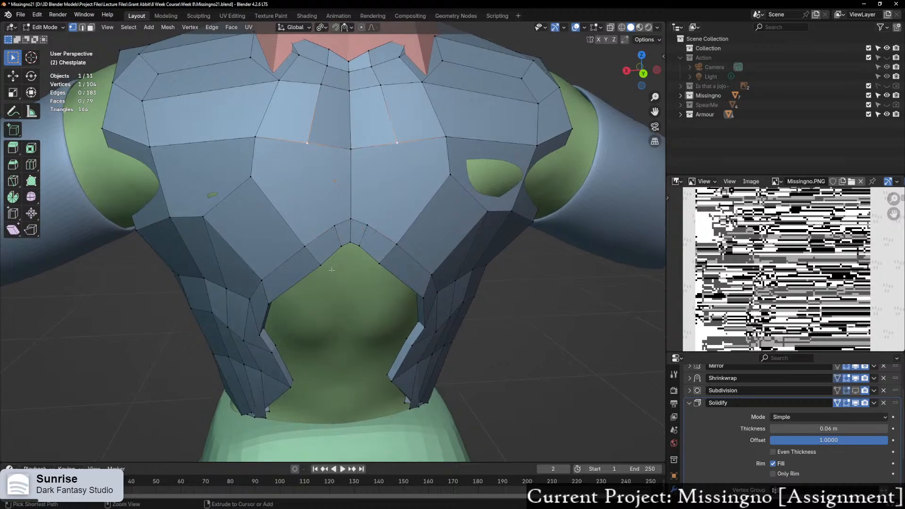
key("ctrl+z")
key("ctrl+z")
key("ctrl+z")
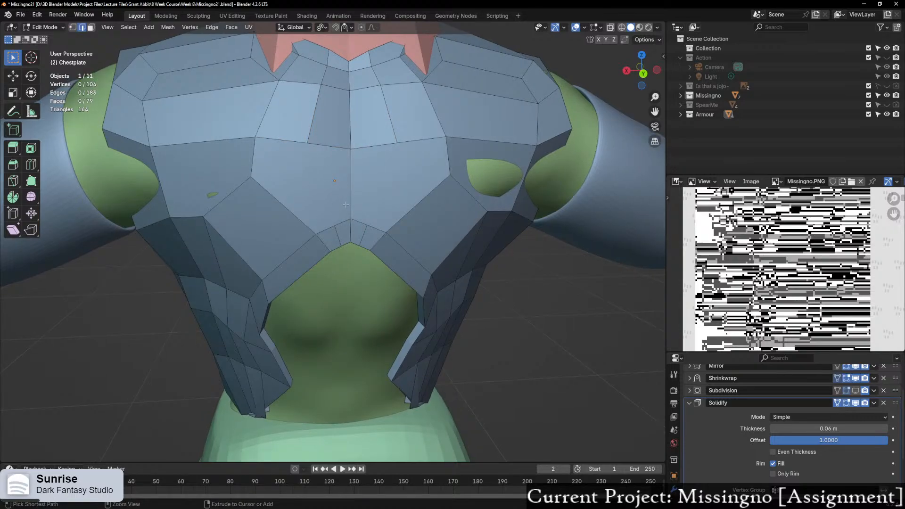
key("ctrl+z")
key("ctrl+z")
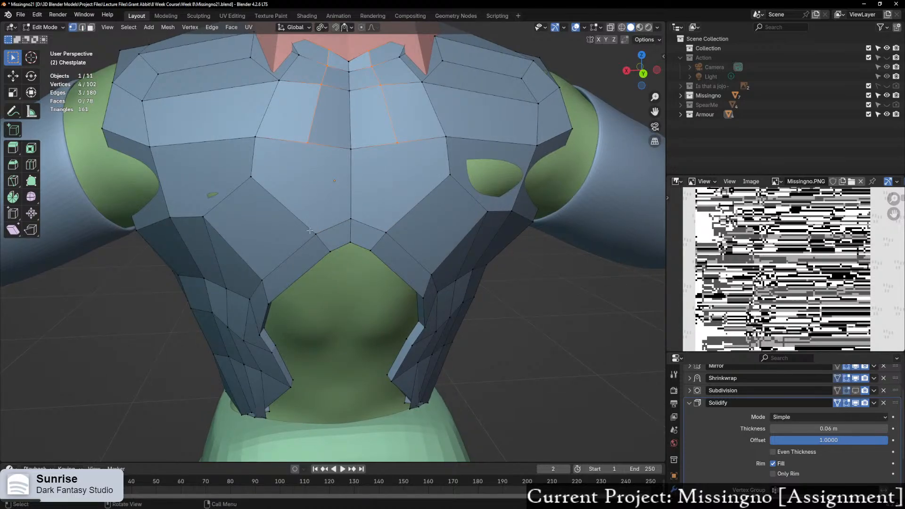
Step: Connect the lower end of the upper back loop to the existing strip corner vertex above the back opening
left_click(314, 233, "shift")
key("j")
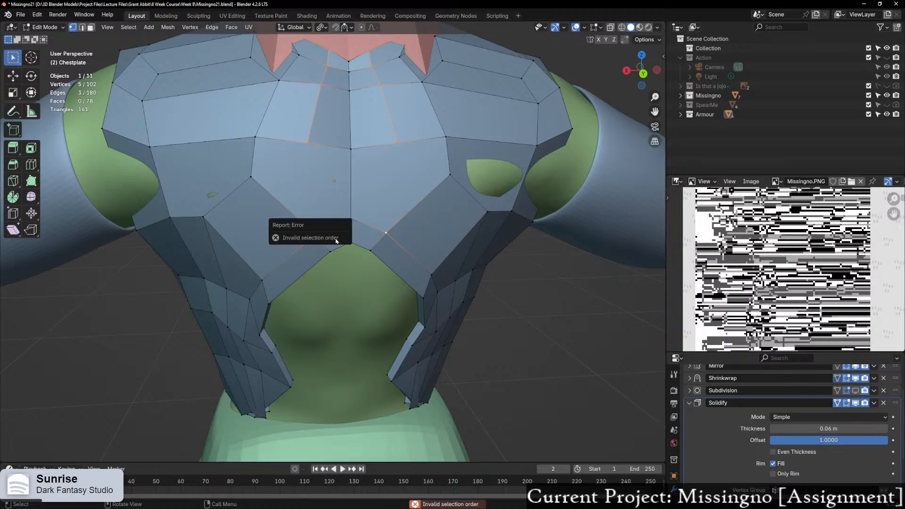
left_click(322, 150)
left_click(317, 234, "shift")
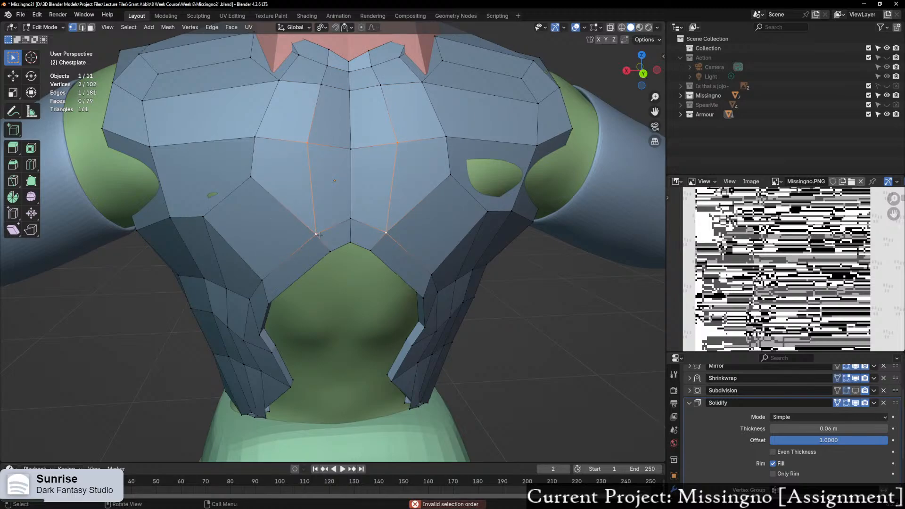
Step: Edge-slide the short strip edge above the back opening outward along the rim by a factor of about 0.207
scroll(318, 235, "up", 2)
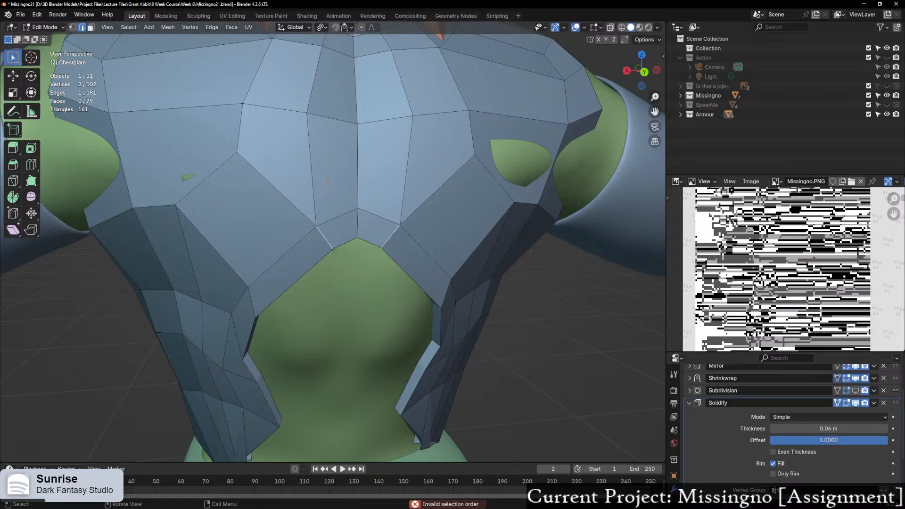
key("g")
key("g")
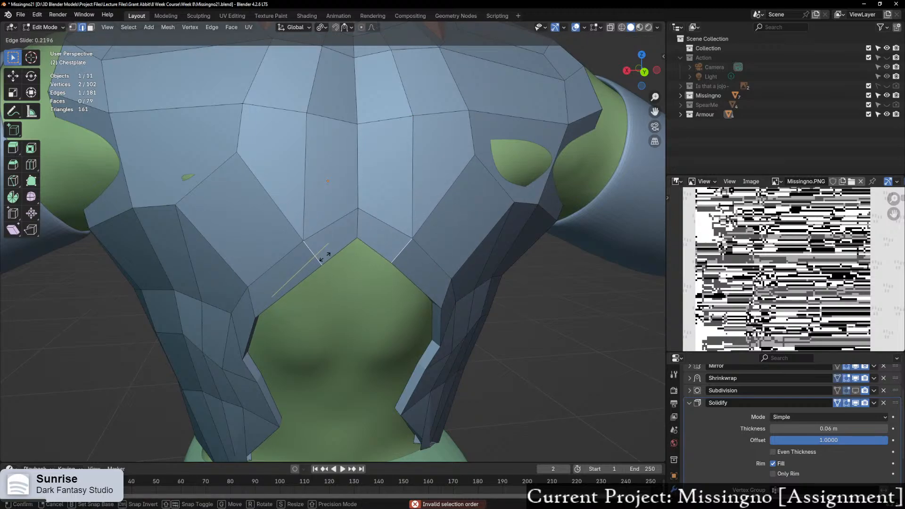
left_click(324, 256)
Step: Add one centred loop cut running over the shoulder from the upper back to the chest
middle_click_drag(325, 257, 324, 302)
scroll(270, 157, "down", 5)
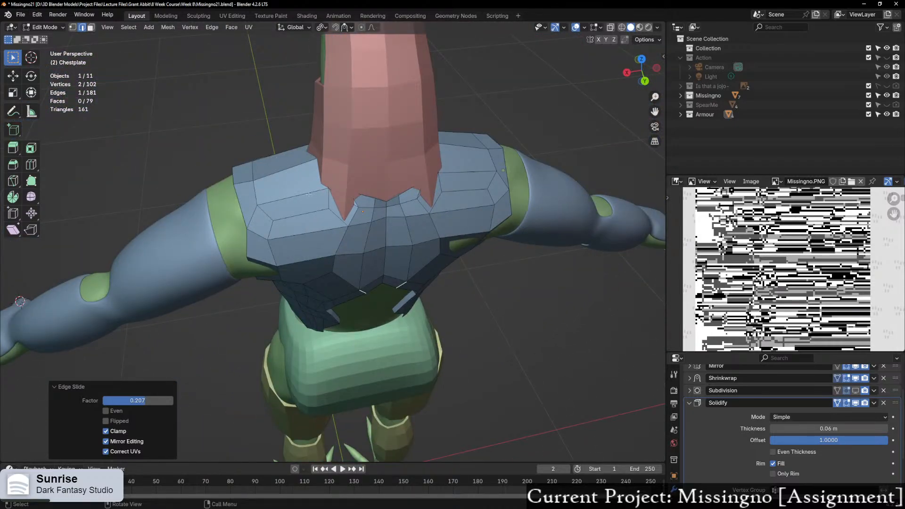
scroll(309, 194, "up", 2)
key("ctrl+r")
left_click(337, 267)
right_click(336, 267)
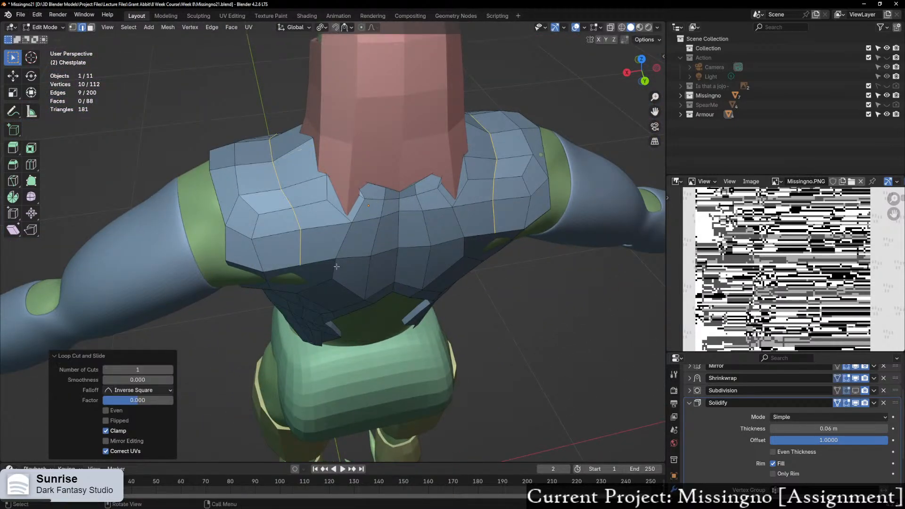
Step: Connect the back end vertex of the shoulder loop to the side-back vertex below it, across the shoulder-blade panel
middle_click_drag(337, 266, 331, 245)
scroll(328, 246, "up", 4)
key("1")
left_click(265, 158)
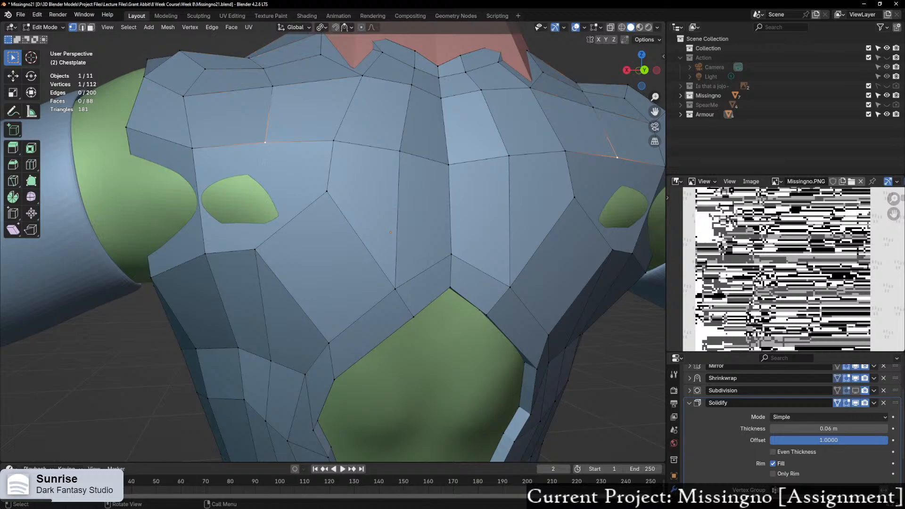
left_click(254, 249, "shift")
key("j")
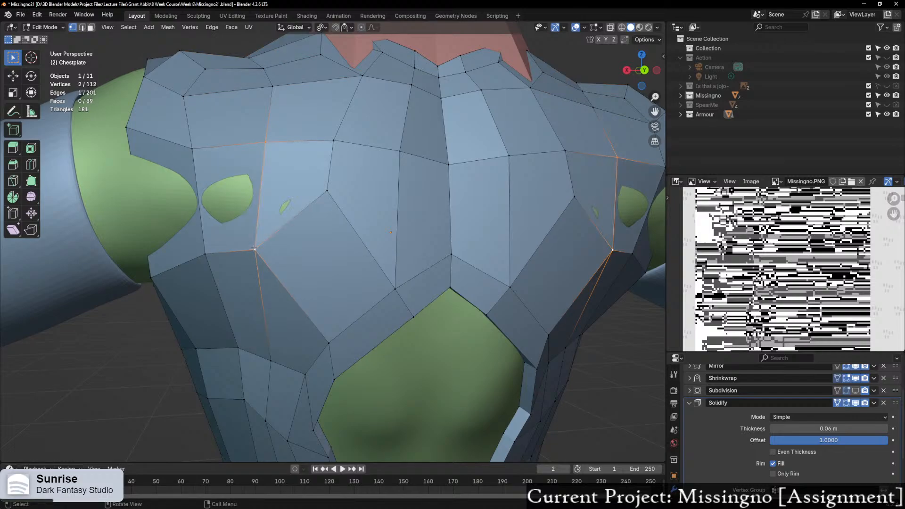
Step: Connect the front end vertex of the shoulder loop to the chest vertex below it
middle_click_drag(254, 249, 423, 257)
scroll(443, 270, "down", 5)
left_click(349, 240)
left_click(342, 313, "shift")
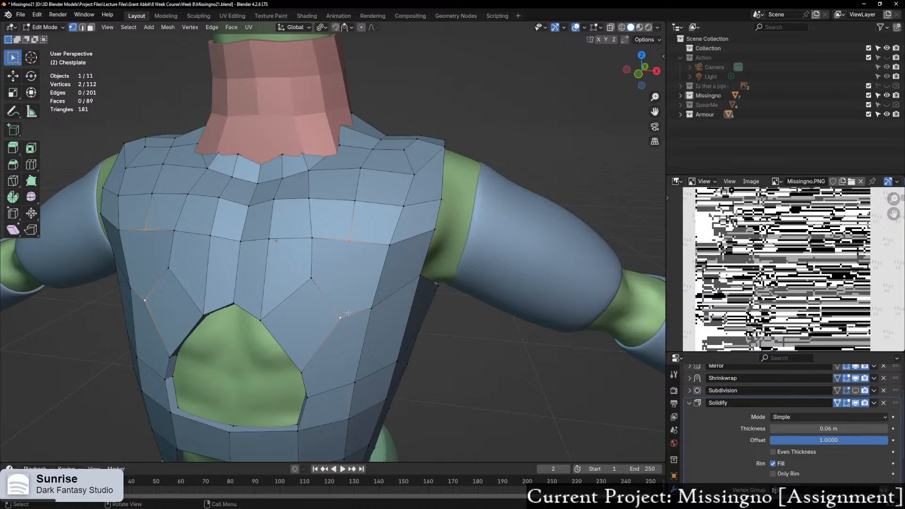
key("j")
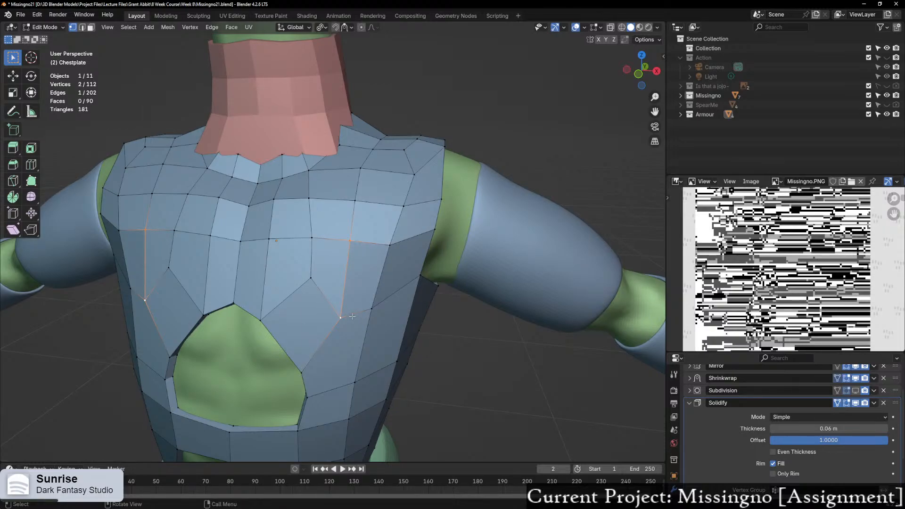
Step: Add a centred horizontal loop cut around the side below the armpit and connect its front vertex to the front opening's corner
middle_click_drag(352, 317, 327, 309)
key("ctrl+r")
left_click(279, 278)
right_click(279, 279)
scroll(284, 298, "up", 3)
left_click(257, 325)
left_click(345, 296, "shift")
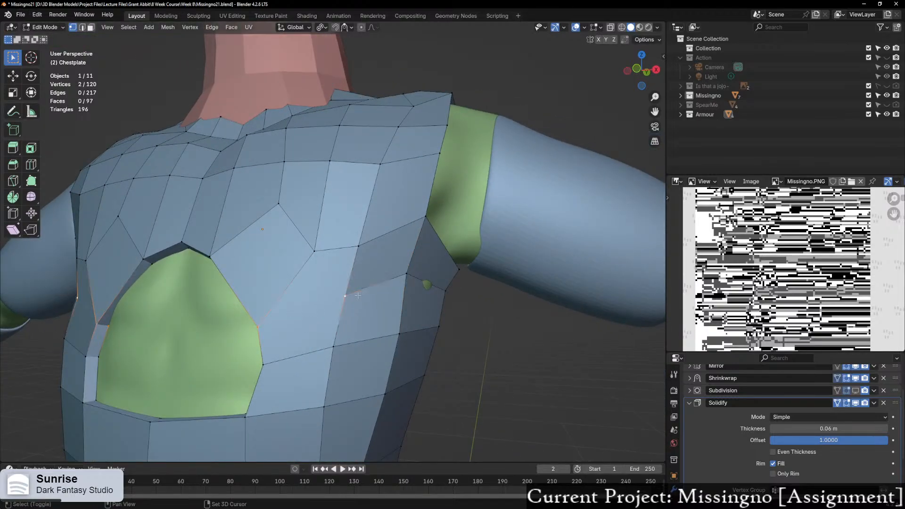
key("j")
Step: Edge-slide two neighbouring edges at the back opening's upper corner up along the rim, the first by about 0.42
middle_click_drag(367, 304, 272, 317)
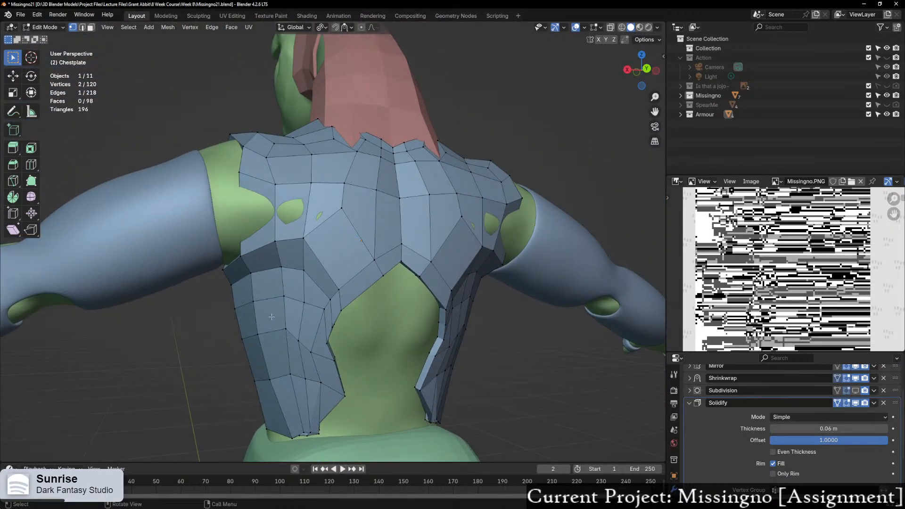
scroll(331, 315, "up", 3)
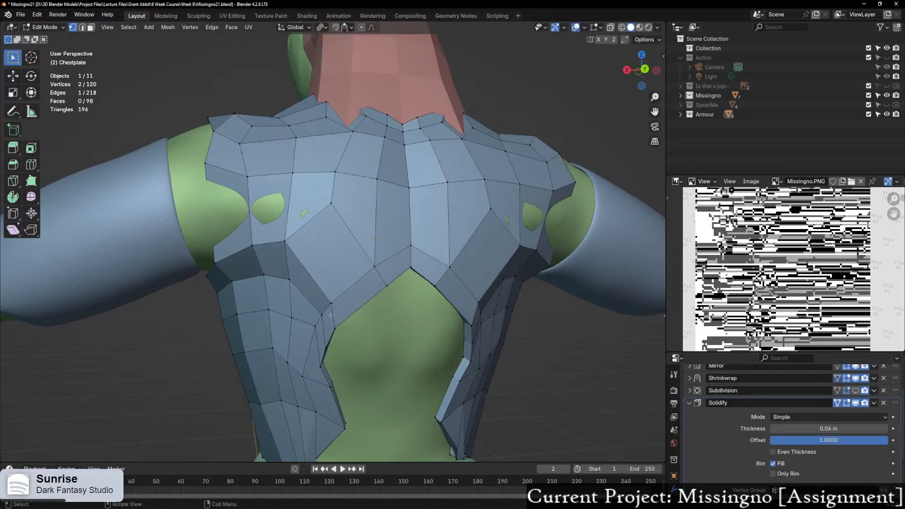
key("2")
key("g")
key("g")
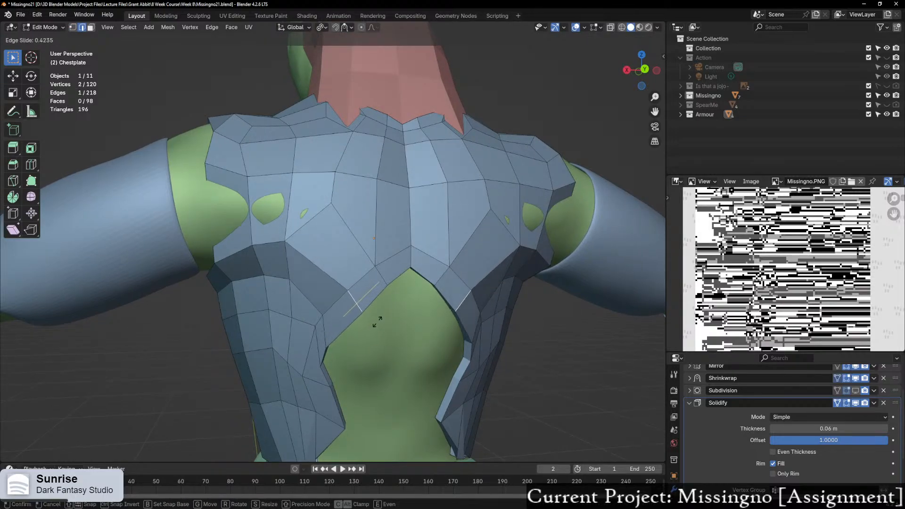
left_click(377, 322)
key("g")
key("g")
left_click(359, 340)
key("1")
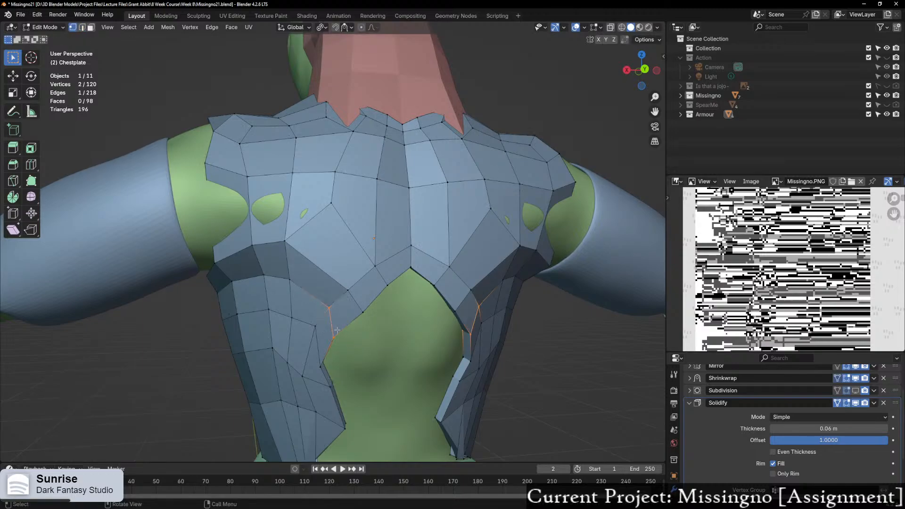
Step: Vertex-slide the rim vertex below the back opening's upper corner upward by a factor of about 0.34
left_click(335, 340)
key("g")
key("g")
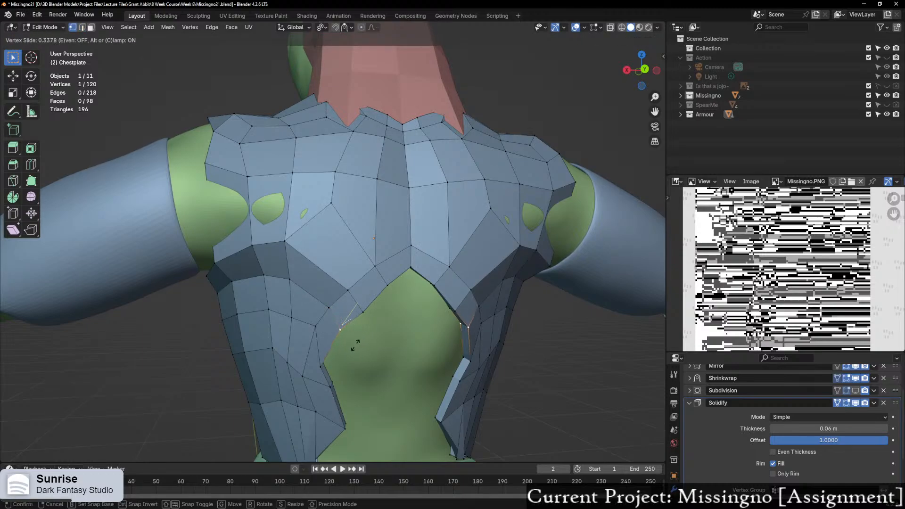
left_click(355, 345)
Step: Vertex-slide the next rim vertex down the back opening upward by about 0.379 and move it slightly to smooth the rim
middle_click_drag(354, 344, 367, 320)
left_click(326, 354)
key("g")
key("g")
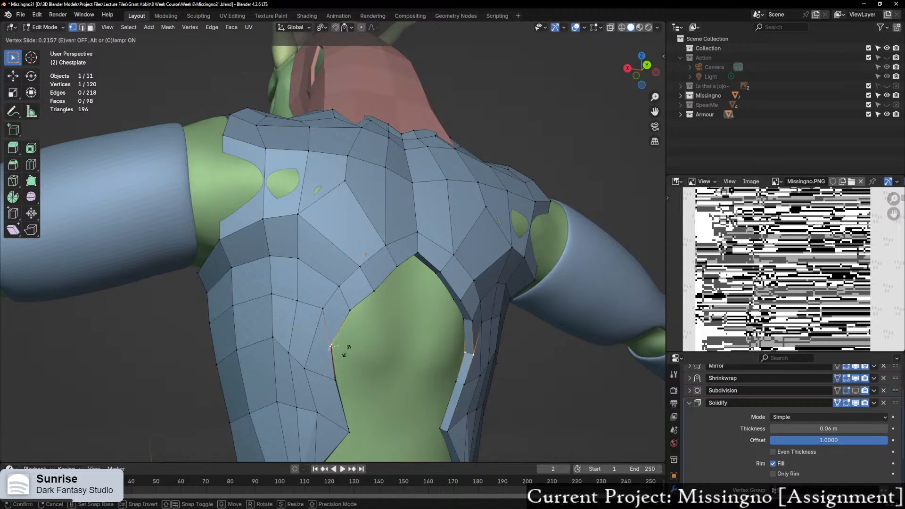
left_click(352, 346)
key("g")
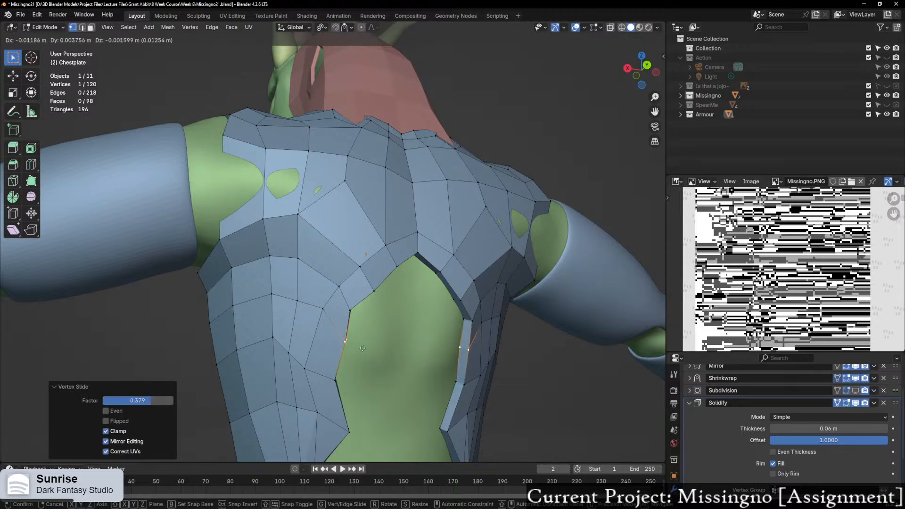
left_click(353, 349)
Step: Move the bottom inner corner vertex of the chestplate's back opening toward the centre of the back
mouse_move(354, 349)
middle_mouse_down()
mouse_move(358, 355)
mouse_move(342, 340)
mouse_move(348, 368)
mouse_move(342, 306)
mouse_move(339, 324)
middle_mouse_up()
scroll(340, 358, "down", 1)
scroll(347, 370, "up", 3)
key("alt+z")
key("alt+z")
key("g")
scroll(333, 330, "up", 4)
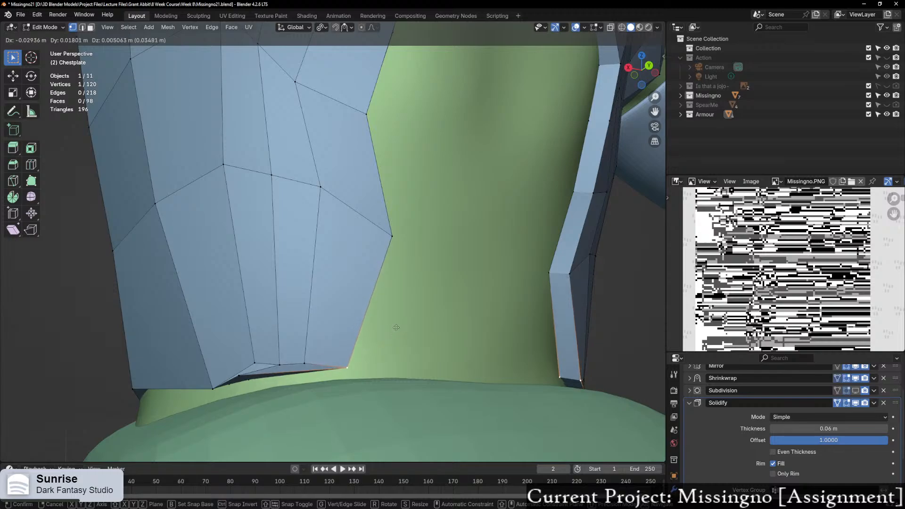
left_click(418, 324)
Step: Vertex-slide the vertex on the chestplate's bottom back edge toward the back opening by a factor of about 0.303
middle_click_drag(419, 324, 381, 328)
key("shift+v")
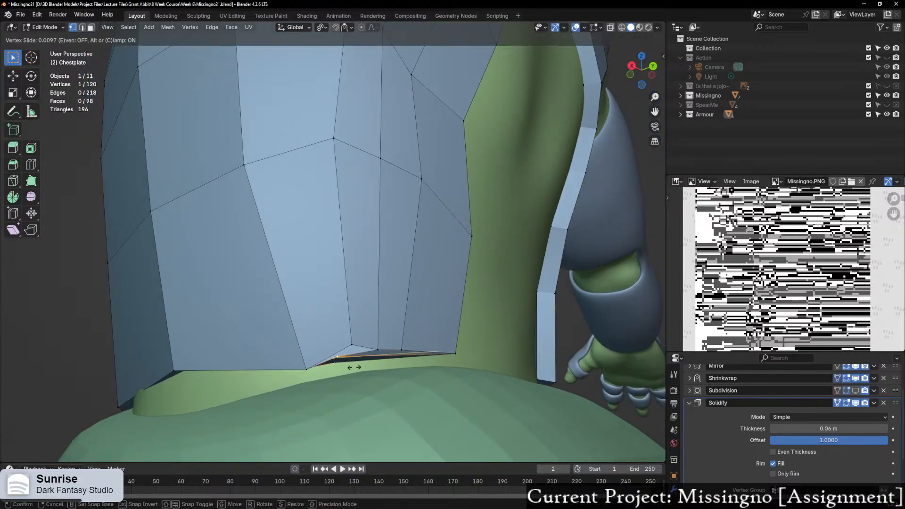
left_click(387, 375)
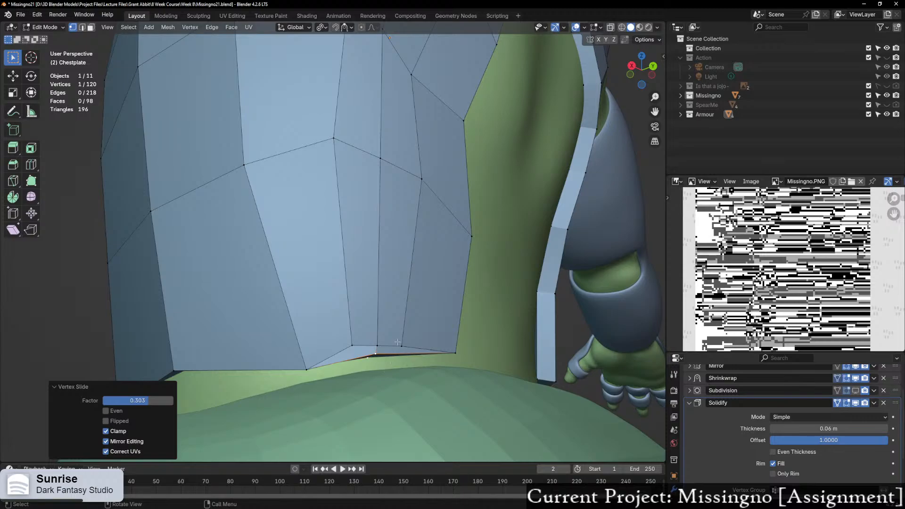
Step: Vertex-slide the three neighbouring vertices just above the bottom back edge upward to even out their row, finishing with a factor of about 0.024
key("shift+v")
left_click(407, 336)
key("shift+v")
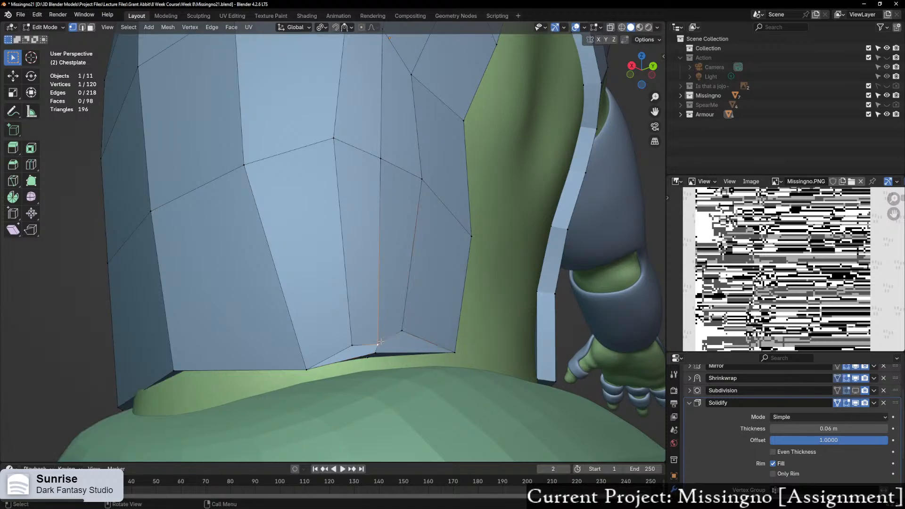
left_click(355, 341)
key("shift+v")
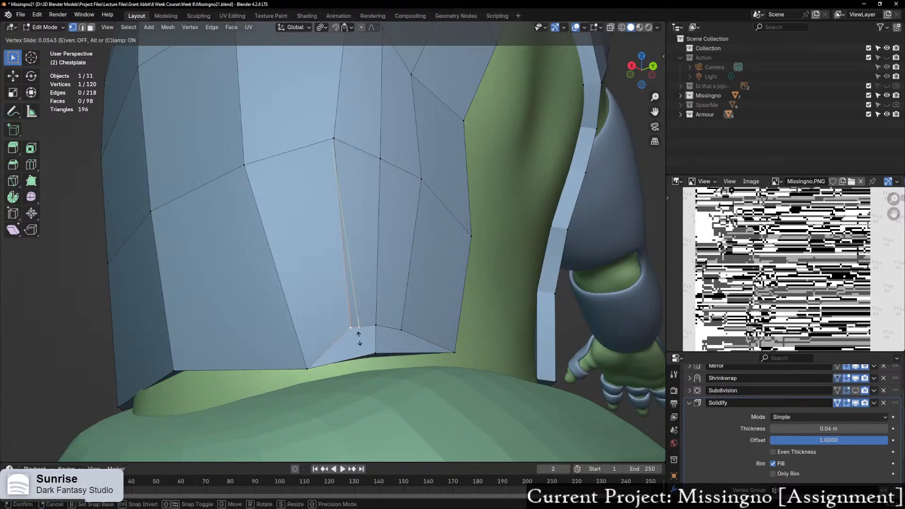
left_click(359, 338)
key("shift+v")
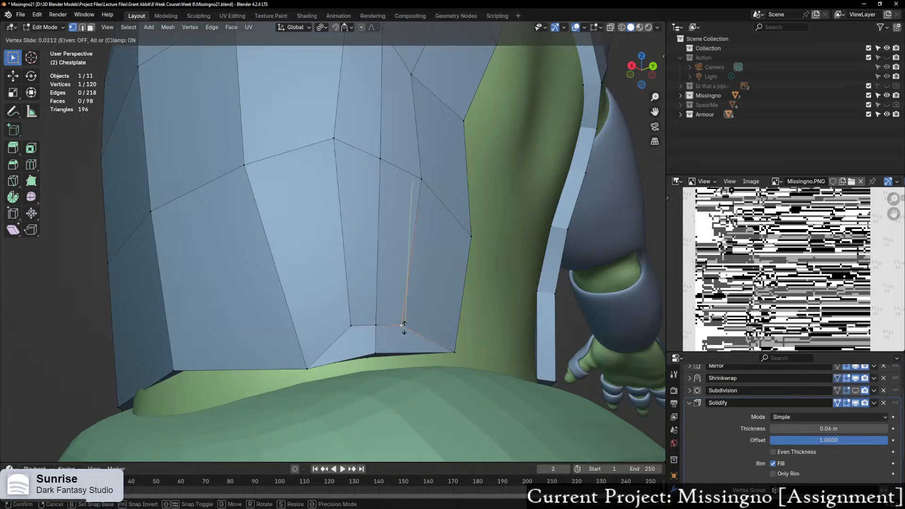
left_click(404, 328)
Step: Turn on the Subdivision modifier's viewport display and inspect the smoothed chestplate from the front, side and back
middle_click_drag(404, 328, 311, 348)
scroll(301, 344, "down", 6)
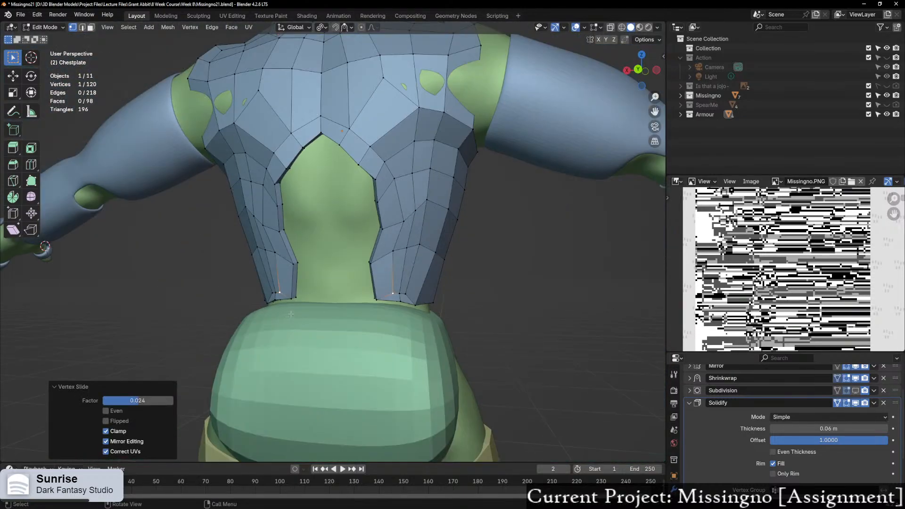
middle_click_drag(291, 314, 245, 317)
left_click(855, 390)
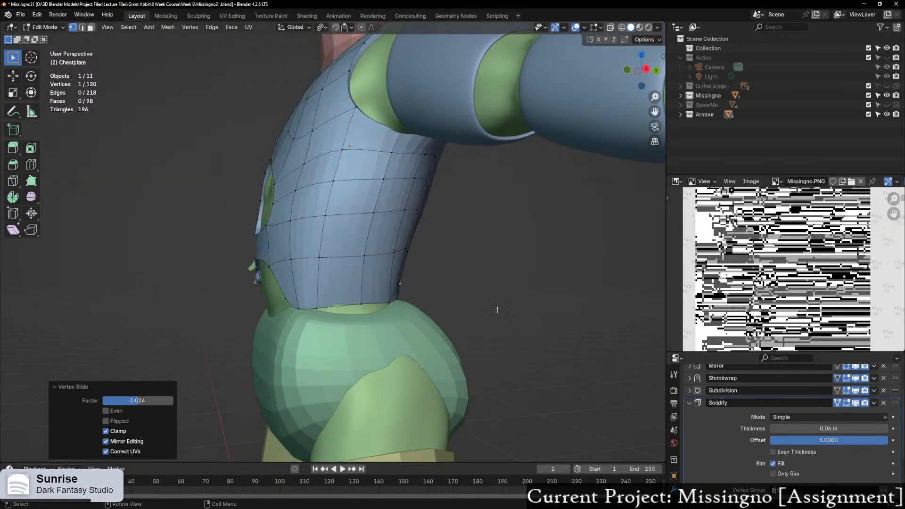
middle_click_drag(495, 364, 363, 286)
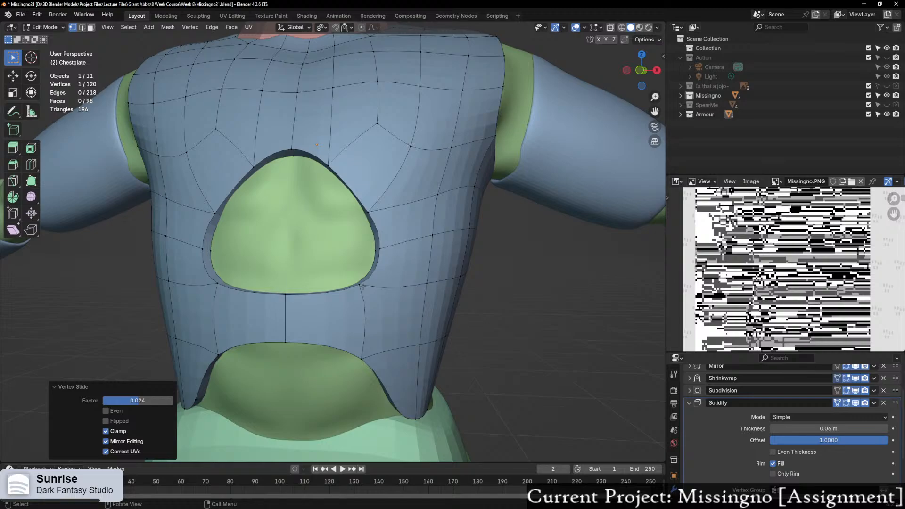
middle_click_drag(304, 258, 301, 292)
scroll(299, 293, "up", 5)
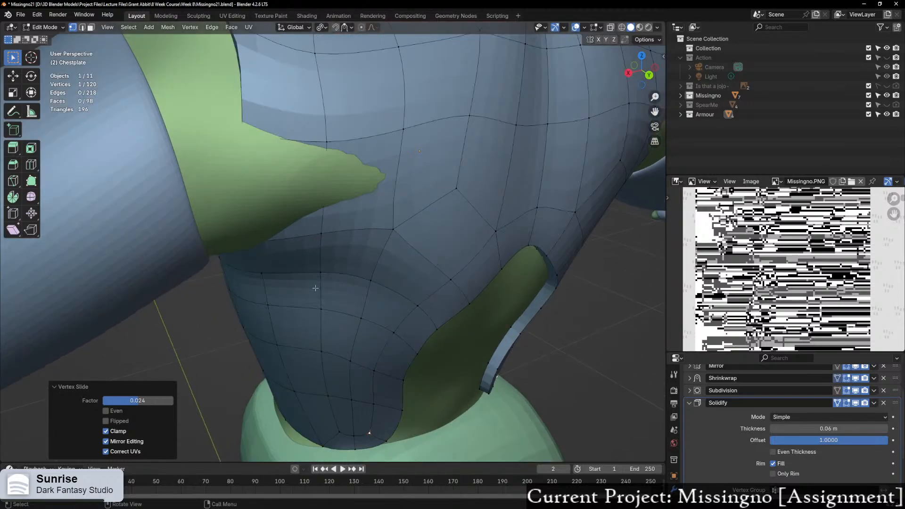
middle_click_drag(316, 288, 350, 291)
key("alt+z")
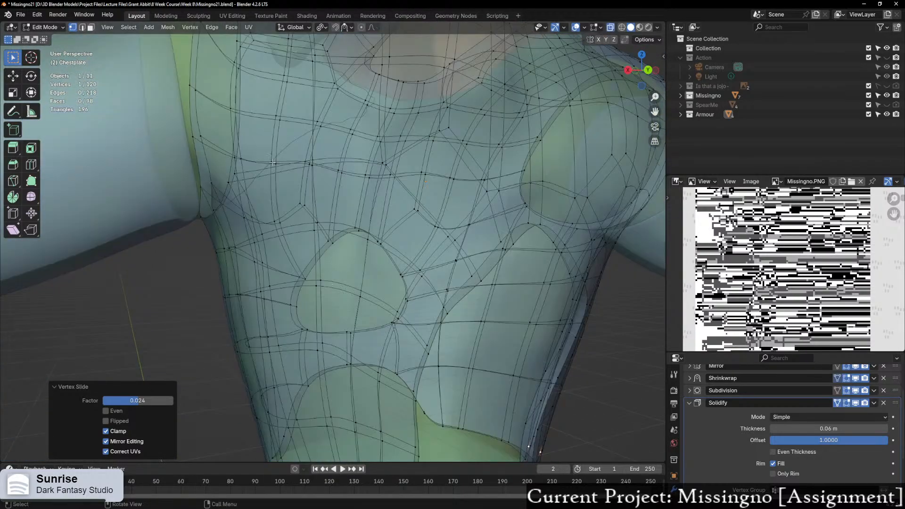
key("alt+z")
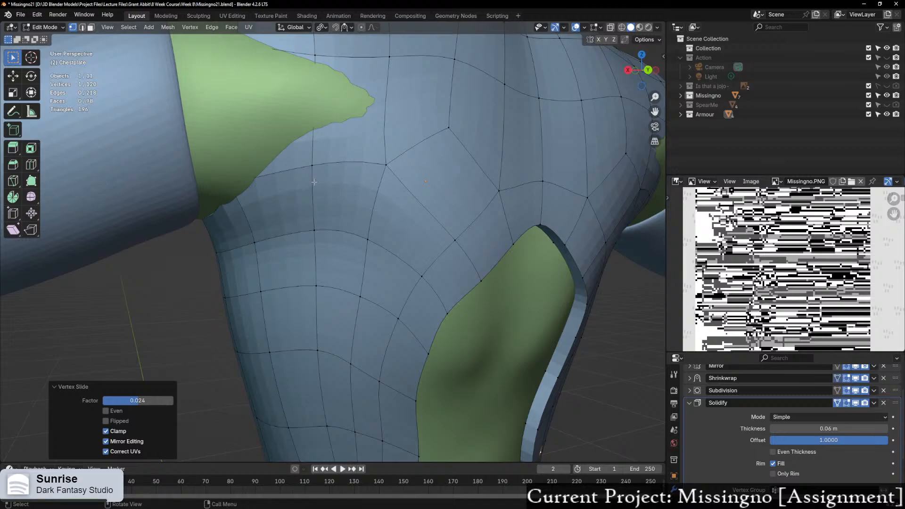
middle_click_drag(314, 182, 332, 214)
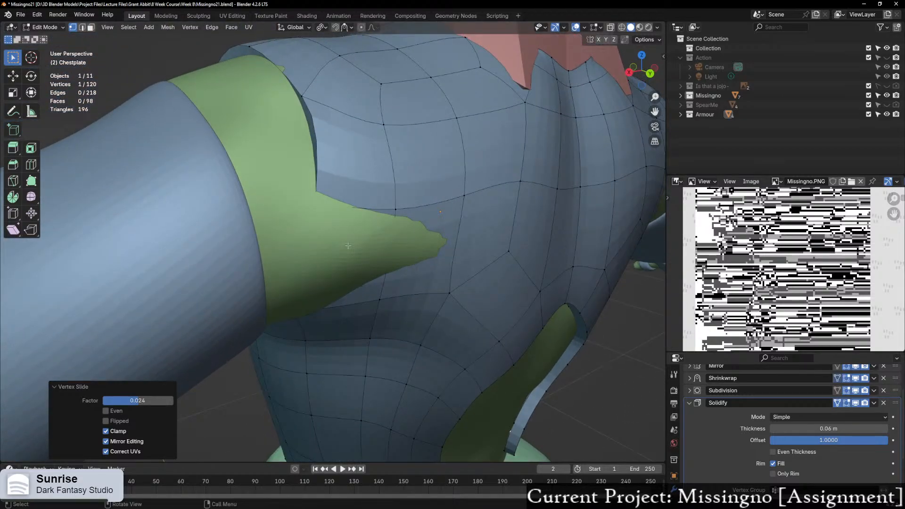
Step: Select the hidden armhole rim vertex near the armpit and vertex-slide it upward by a factor of about 0.31
key("alt+z")
middle_click_drag(348, 246, 363, 123)
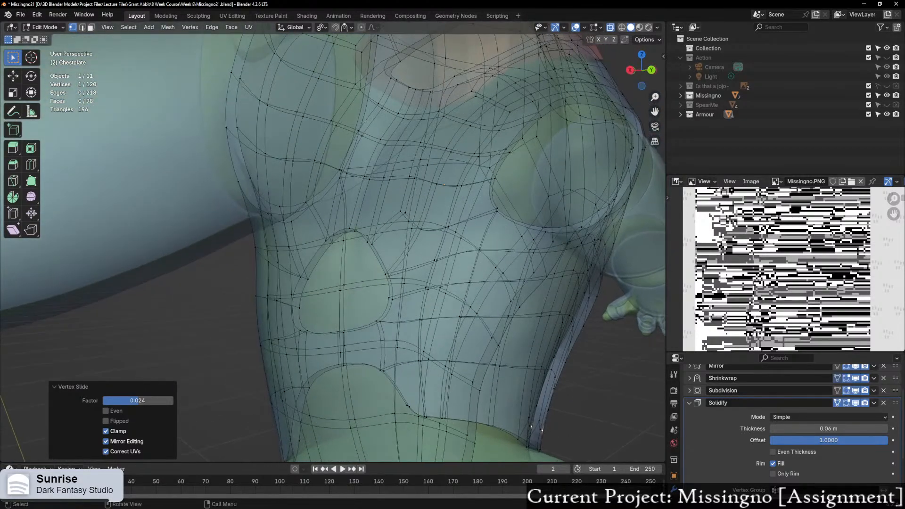
left_click(342, 176)
middle_click_drag(359, 202, 344, 206)
left_click(263, 210)
key("alt+z")
middle_click_drag(291, 230, 293, 222)
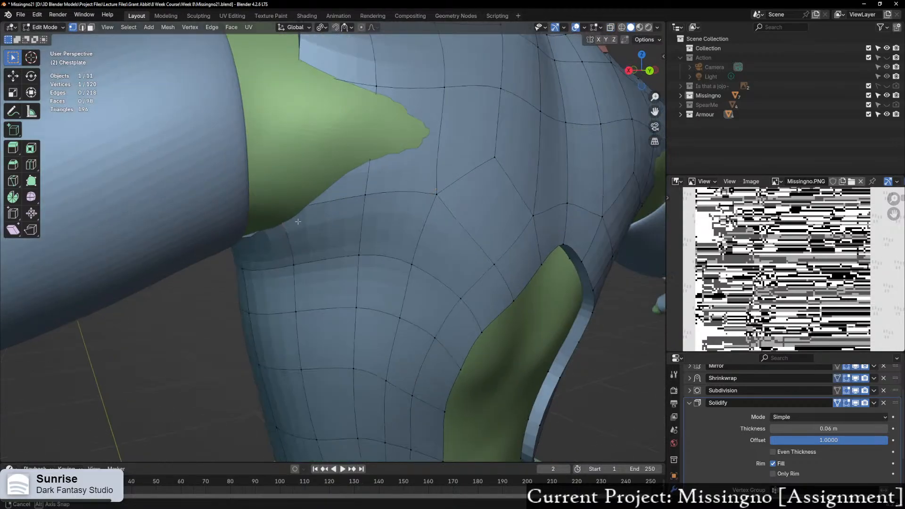
key("shift+v")
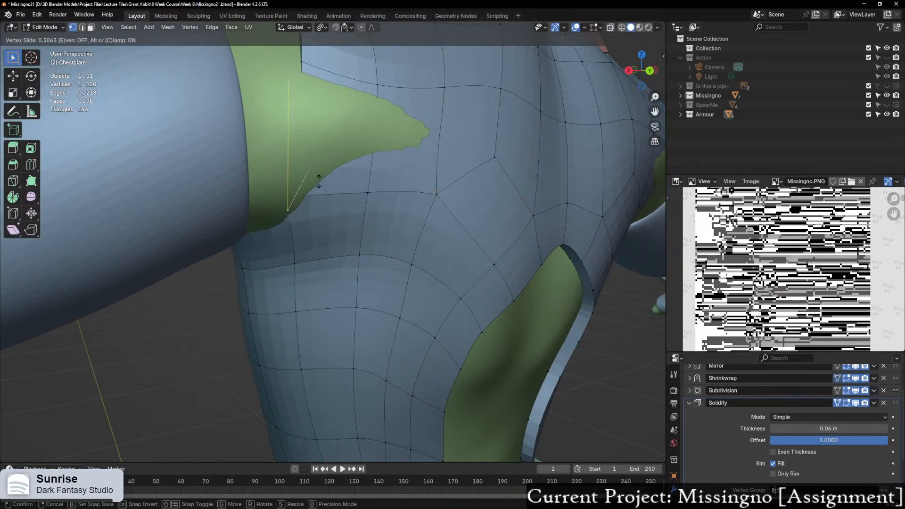
left_click(317, 179)
middle_click_drag(317, 179, 357, 195)
Step: Add a horizontal loop cut across the upper back between the armholes and edge-slide it by a factor of -0.328
scroll(253, 190, "down", 2)
key("ctrl+r")
left_click(223, 180)
right_click(222, 179)
key("g")
key("g")
left_click(324, 188)
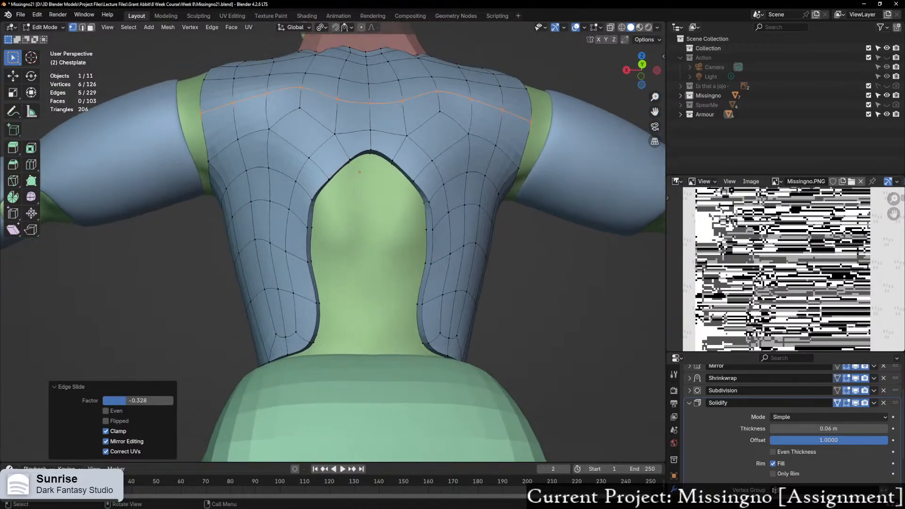
Step: Switch to edge selection and select the rim edge on the lower part of the back opening
key("2")
left_click(339, 175)
scroll(339, 174, "up", 4)
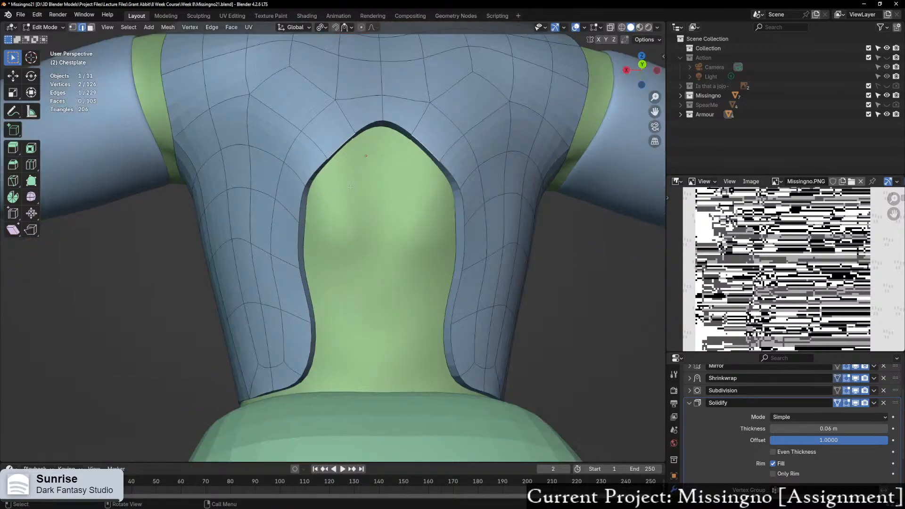
mouse_move(419, 134)
middle_mouse_down()
mouse_move(404, 136)
mouse_move(415, 146)
middle_mouse_up()
middle_click_drag(358, 256, 309, 280)
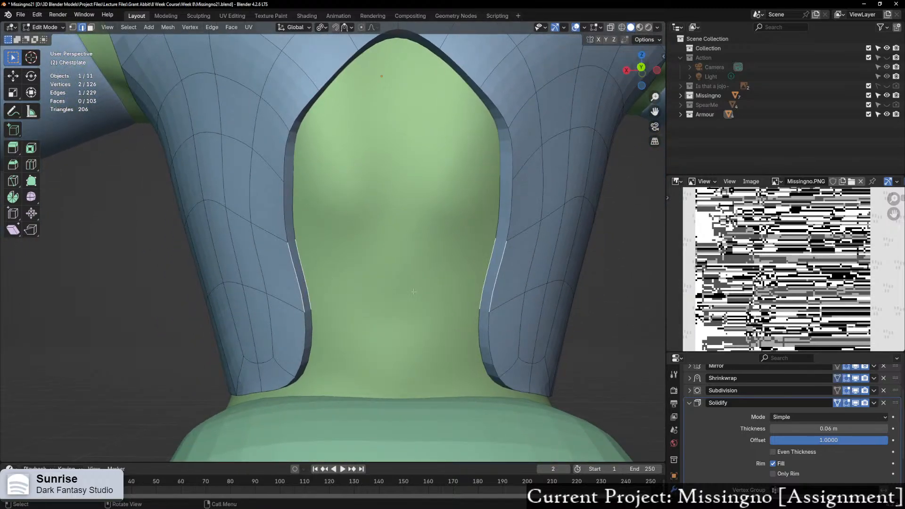
Step: Try to fill a face from the selected back rim edge and undo it
key("f")
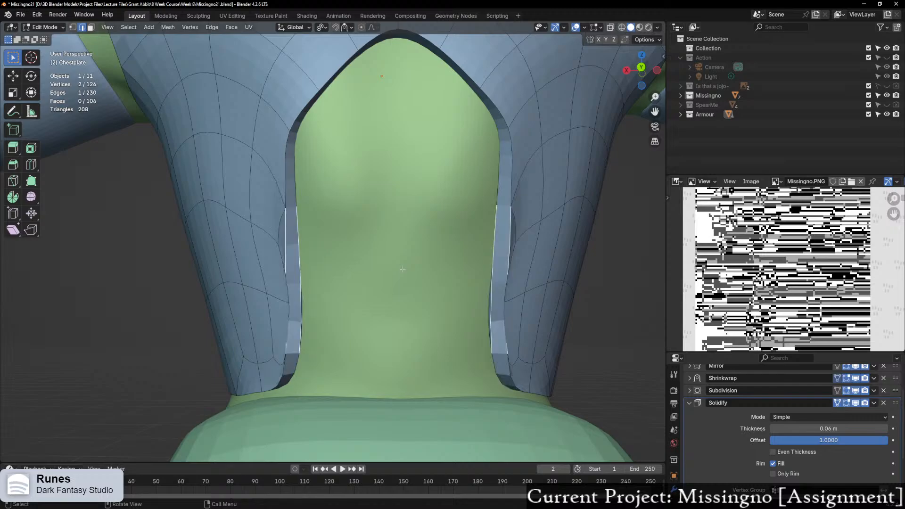
right_click(402, 269)
key("Escape")
key("ctrl+z")
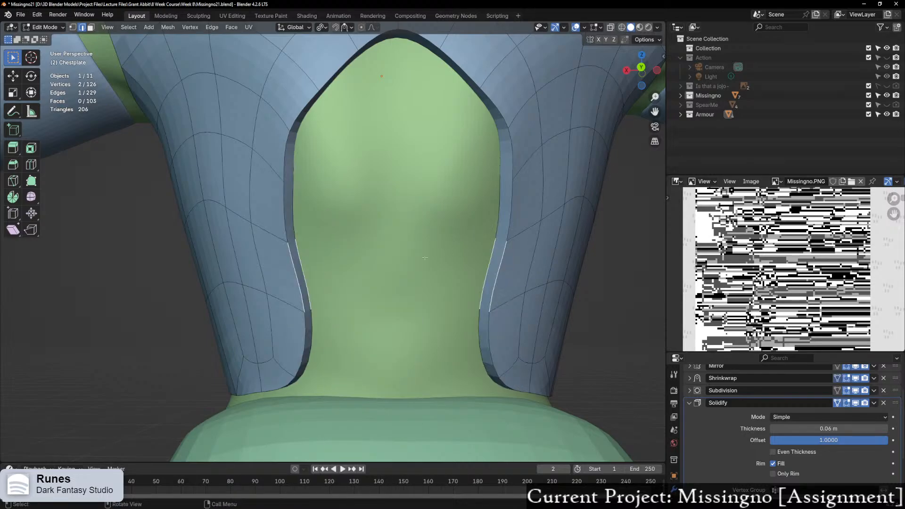
Step: Extrude the selected rim edge about -0.122 m along X to bridge the lower back opening at the centre line
key("e")
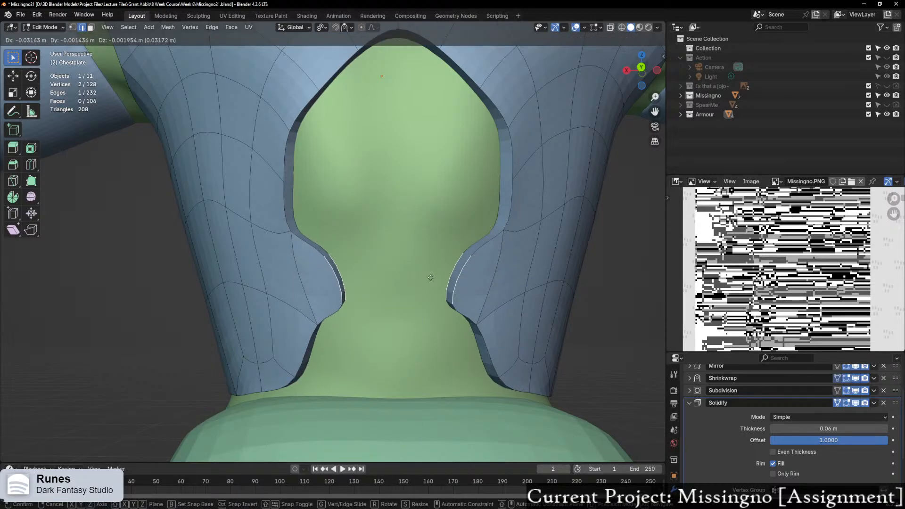
scroll(430, 278, "down", 5)
key("x")
left_click(355, 271)
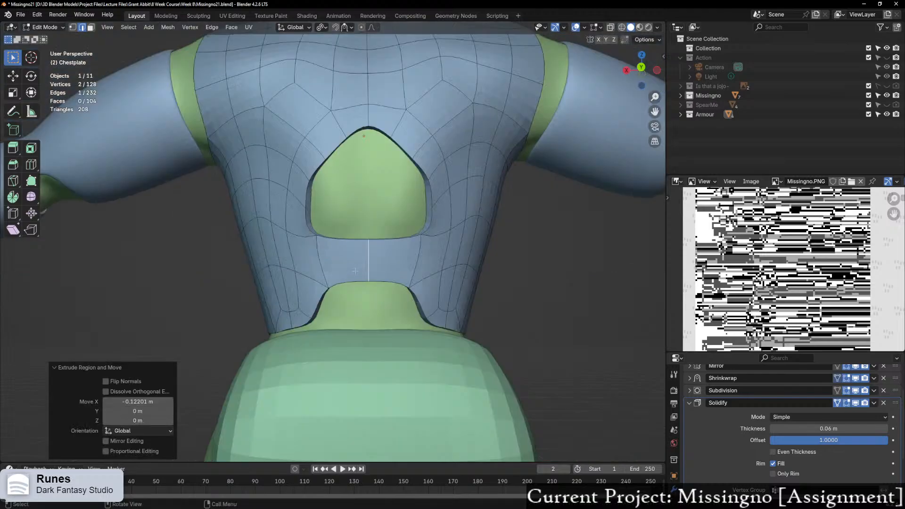
Step: Examine the bridged back opening and compare it with the chestplate's front openings
scroll(355, 271, "down", 3)
middle_click_drag(355, 271, 340, 284)
scroll(340, 284, "up", 2)
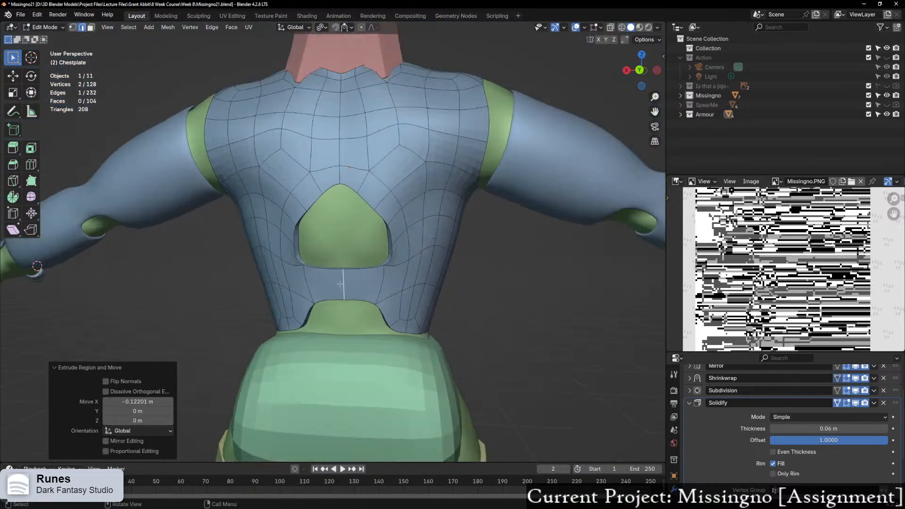
scroll(340, 284, "up", 5)
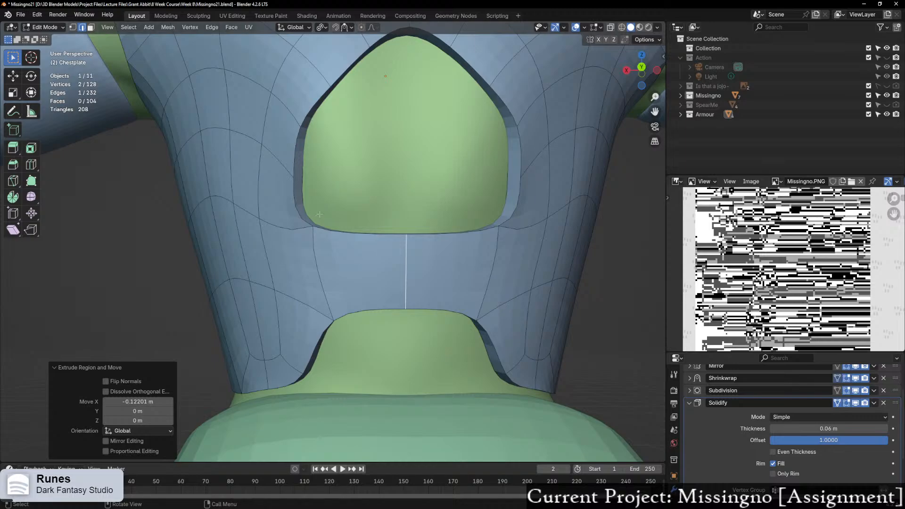
scroll(242, 167, "down", 3)
middle_click_drag(243, 167, 401, 183)
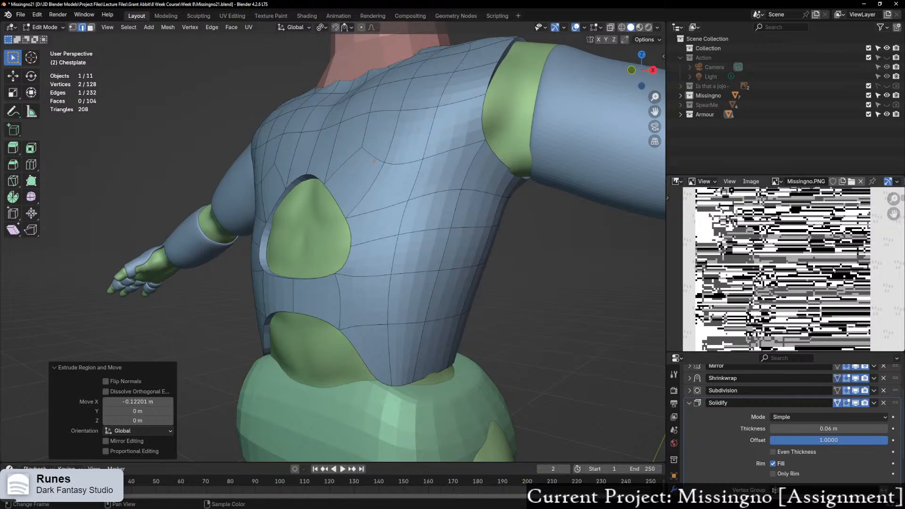
middle_click_drag(284, 289, 313, 292)
scroll(829, 279, "up", 3)
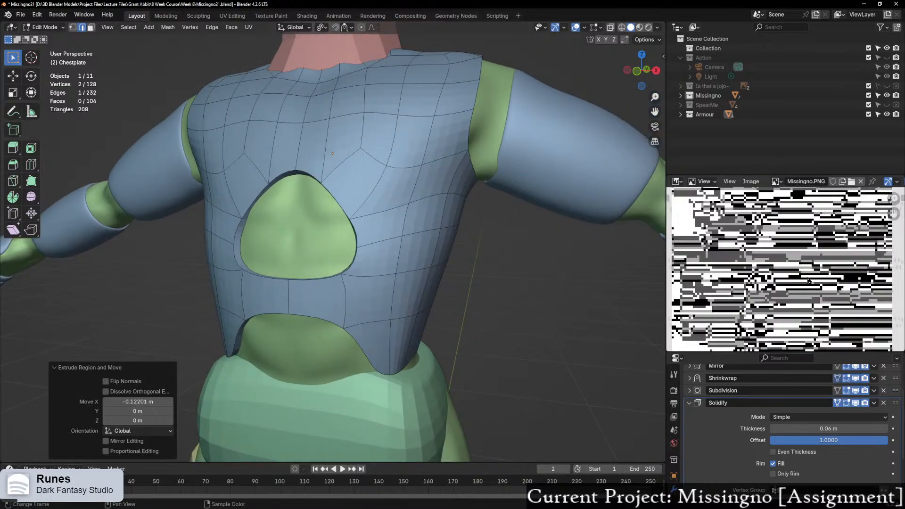
Step: Enlarge the Missingno.PNG reference in the image viewer, examine its pattern and return to Blender
middle_click_drag(812, 280, 753, 297)
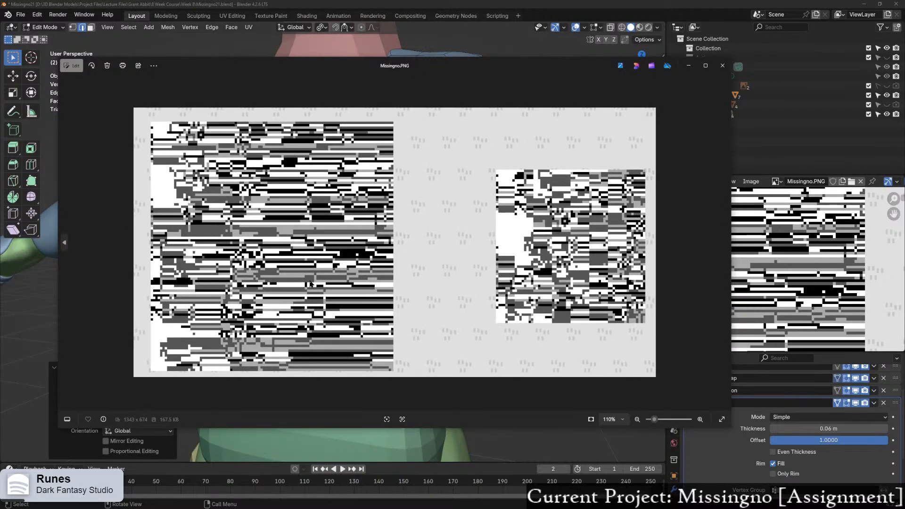
left_click(706, 65)
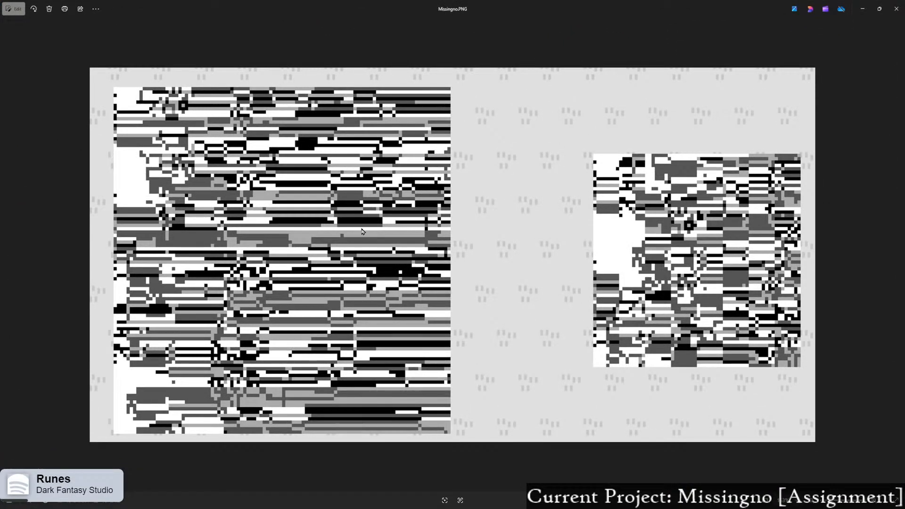
scroll(360, 232, "up", 2)
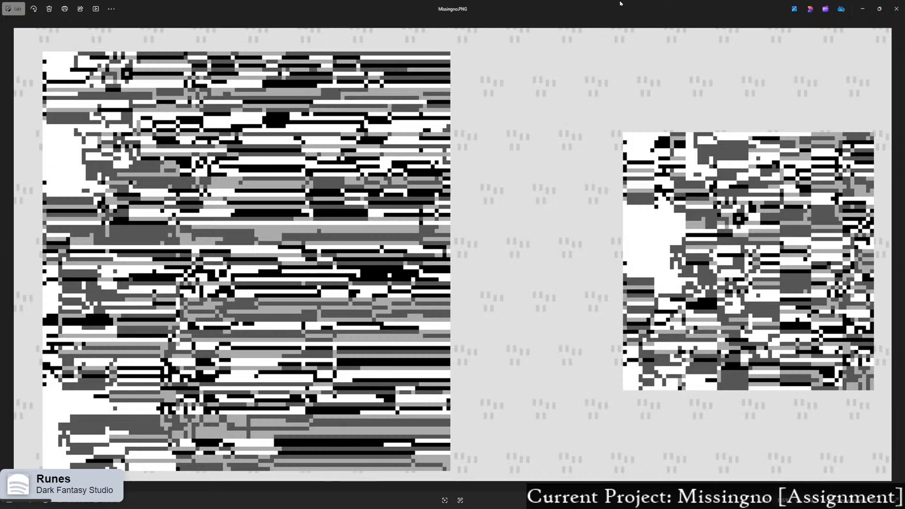
left_click_drag(633, 3, 595, 120)
left_click_drag(323, 231, 0, 130)
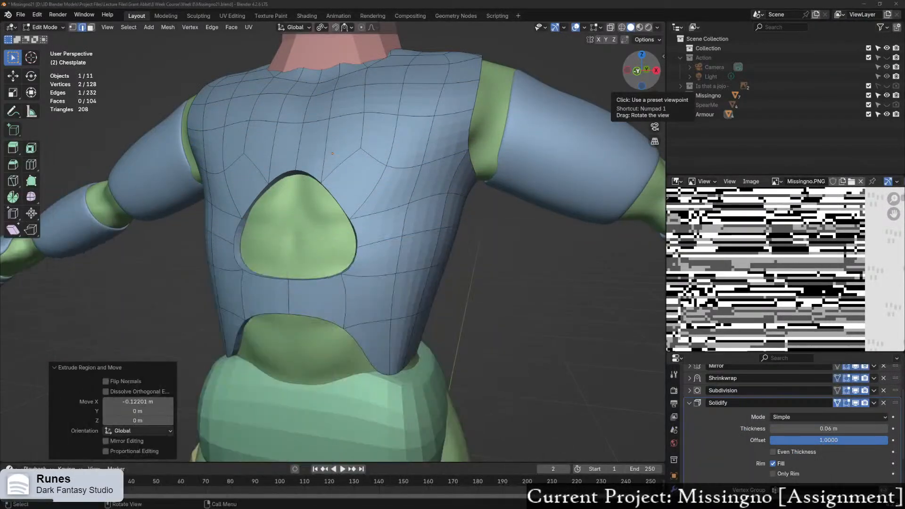
Step: Delete the centre edge of the strip between the two front openings to merge them into one
middle_click_drag(275, 247, 326, 179)
scroll(296, 260, "up", 1)
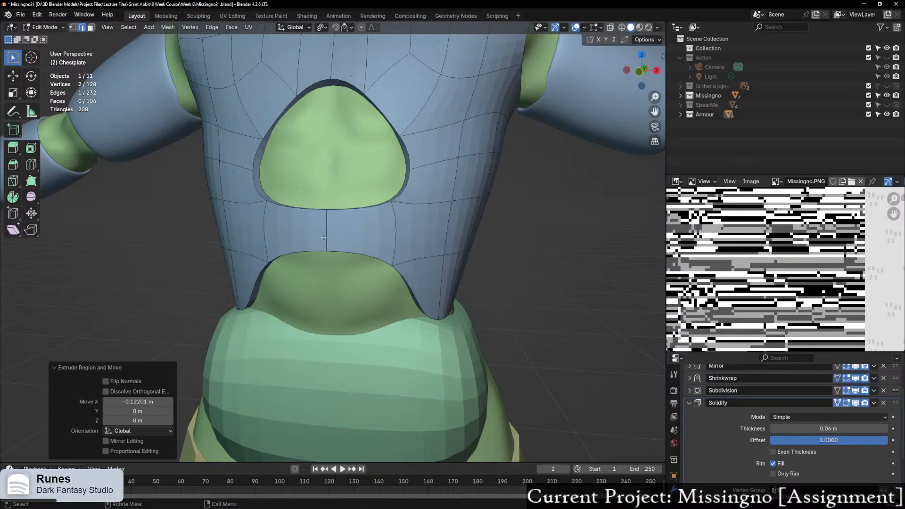
left_click(339, 244)
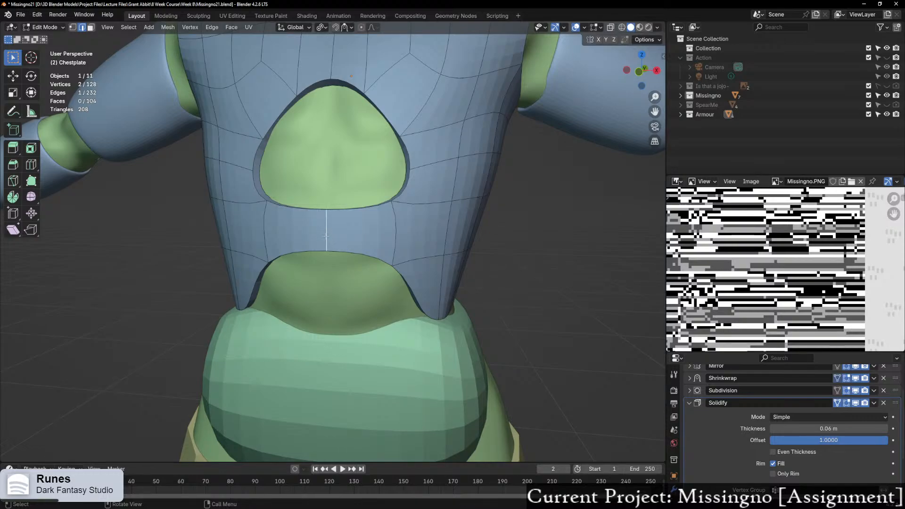
key("x")
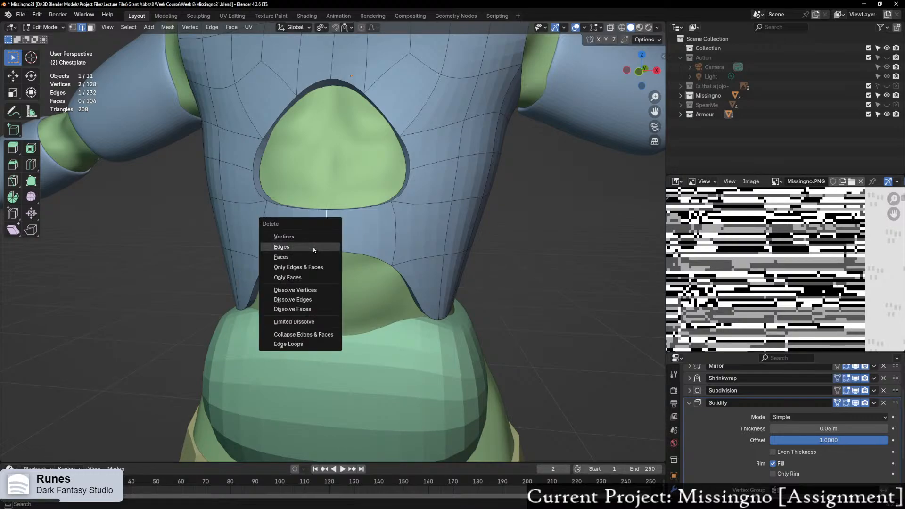
left_click(314, 246)
middle_click_drag(313, 247, 392, 242)
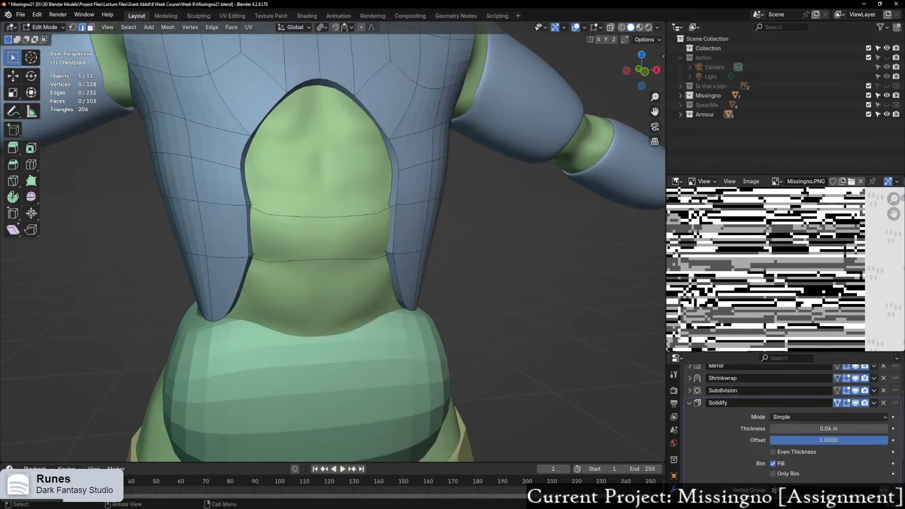
Step: Undo the deletion of the centre edge in the strip between the chestplate's two front openings
middle_click_drag(317, 230, 194, 228)
key("ctrl+z")
scroll(386, 229, "down", 4)
scroll(317, 238, "up", 3)
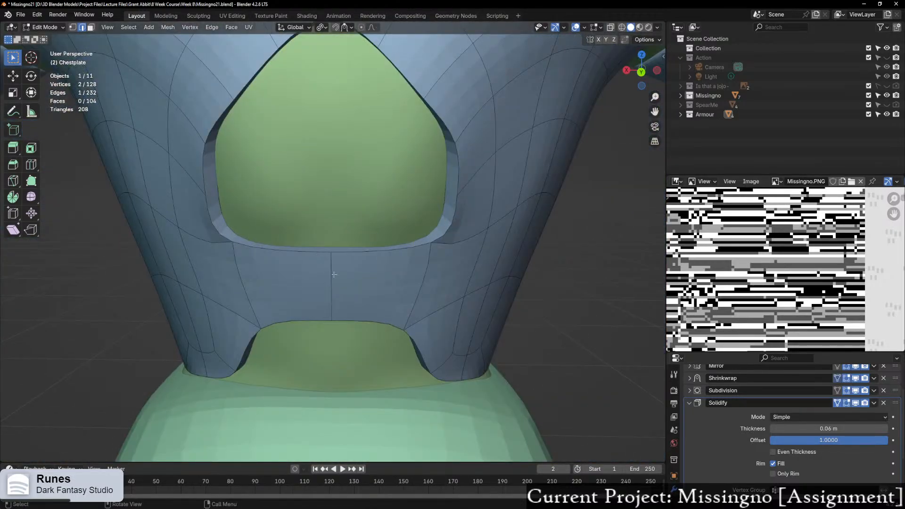
middle_click_drag(328, 282, 329, 264)
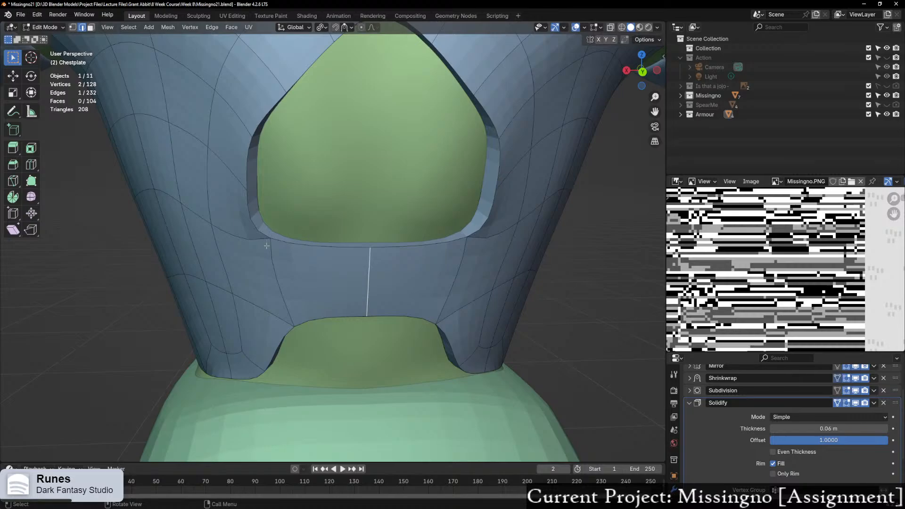
left_click(271, 236)
key("g")
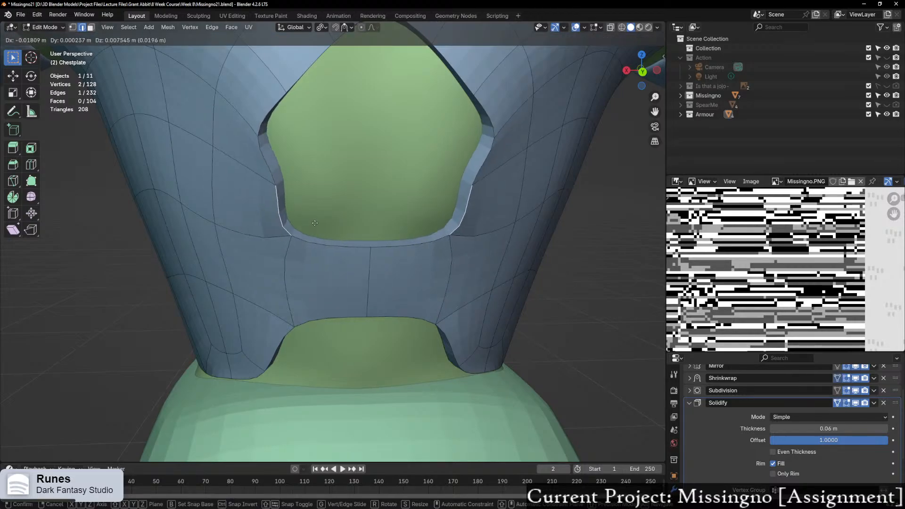
right_click(313, 223)
Step: In back orthographic view, slide the lower corner vertex of the chestplate's upper back opening inward by a factor of 0.440
left_click(642, 71)
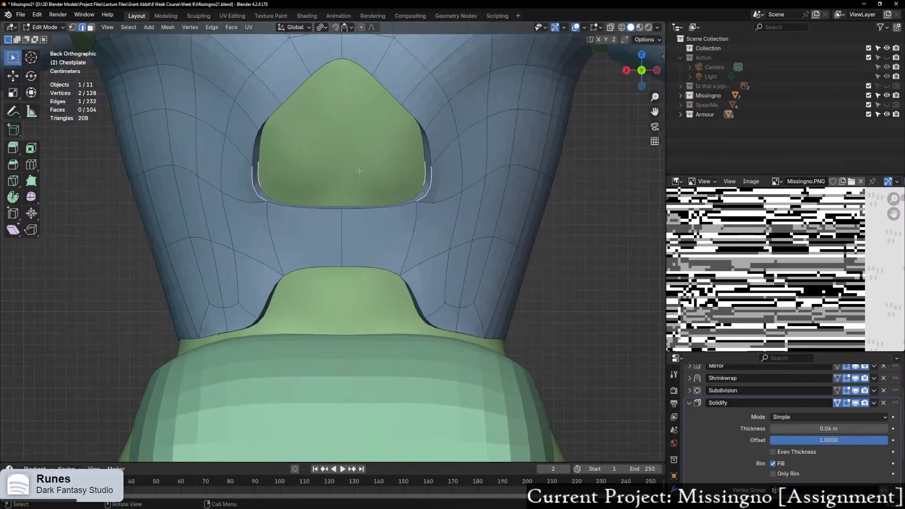
key("1")
left_click(276, 204)
key("shift+v")
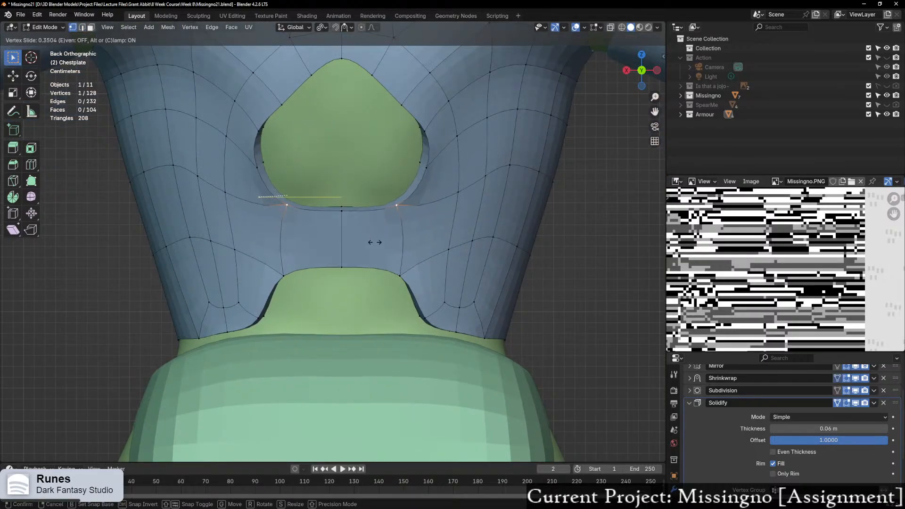
left_click(374, 243)
scroll(350, 244, "up", 1, "shift")
middle_click_drag(350, 245, 367, 273, "shift")
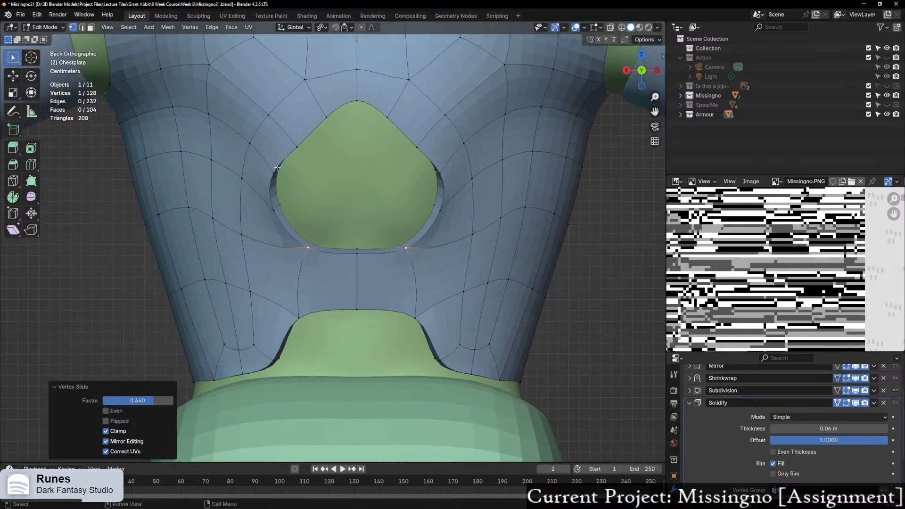
Step: Slide the upper back opening's side rim vertex by a factor of 0.621 and the vertex above it by 0.408
left_click(278, 167)
key("shift+v")
left_click(323, 167)
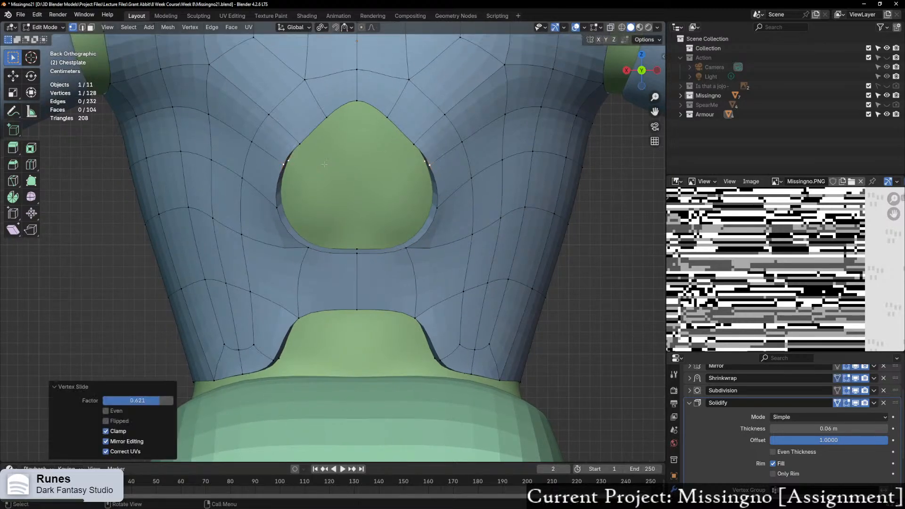
left_click(303, 146)
key("g")
key("g")
left_click(328, 136)
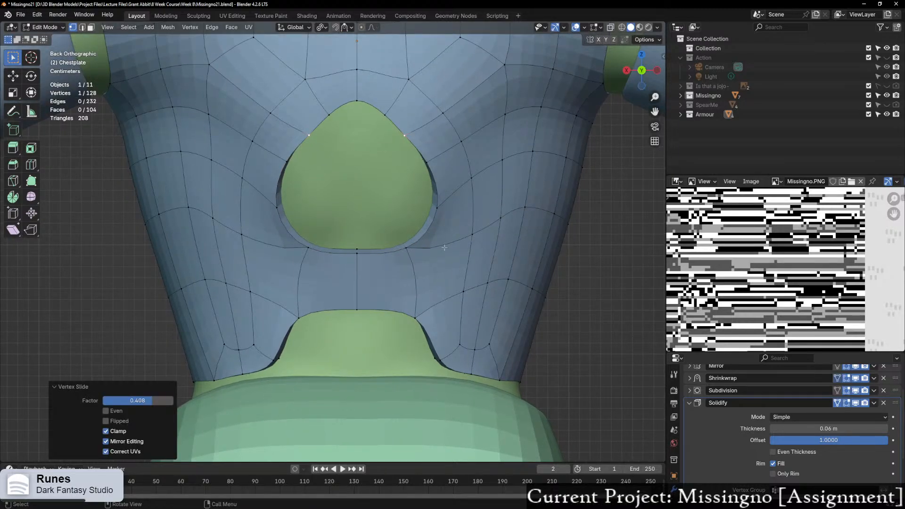
Step: Slide the upper corner vertex of the lower back opening along its edges, inward toward the centre line, to round the arch
middle_click_drag(445, 247, 434, 234)
scroll(425, 245, "down", 2)
left_click(386, 270)
key("g")
key("g")
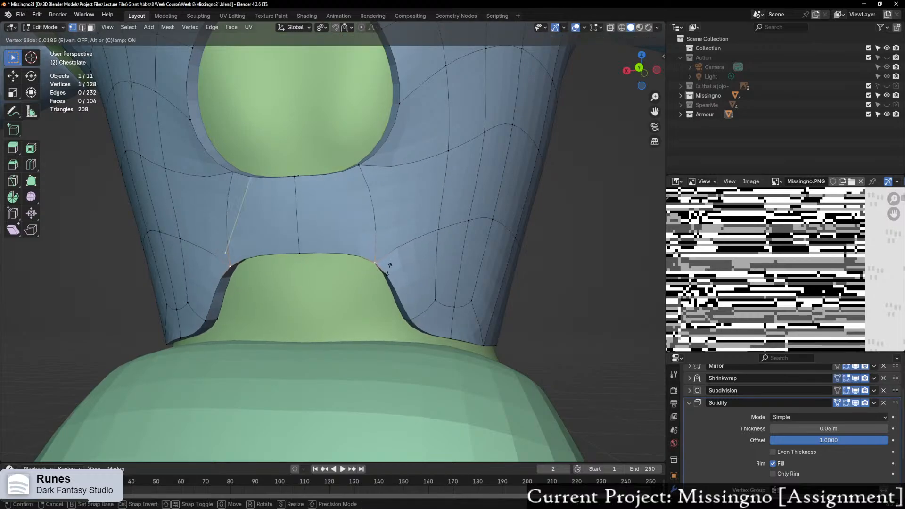
left_click(389, 265)
key("g")
key("g")
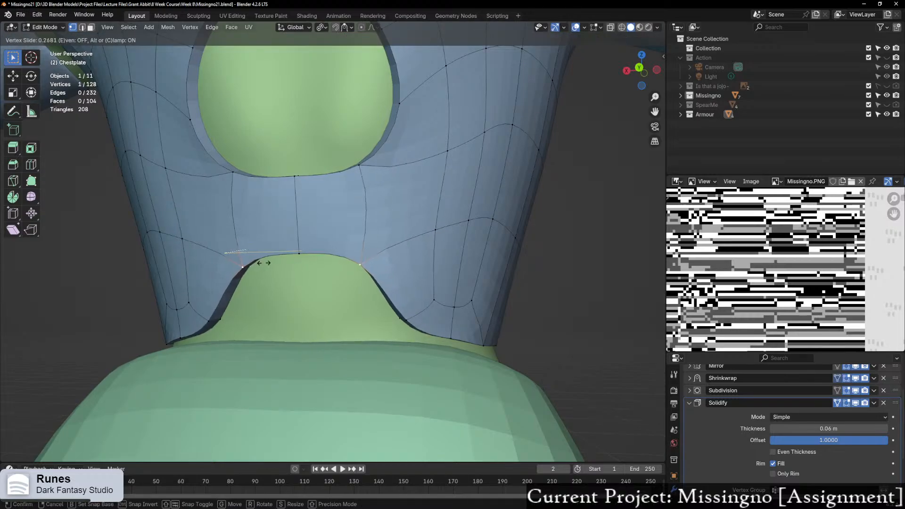
left_click(289, 286)
Step: Slide the vertical edge loop beside the back opening closer to the opening
middle_click_drag(288, 286, 335, 303)
scroll(333, 301, "down", 3)
left_click(336, 257, "alt")
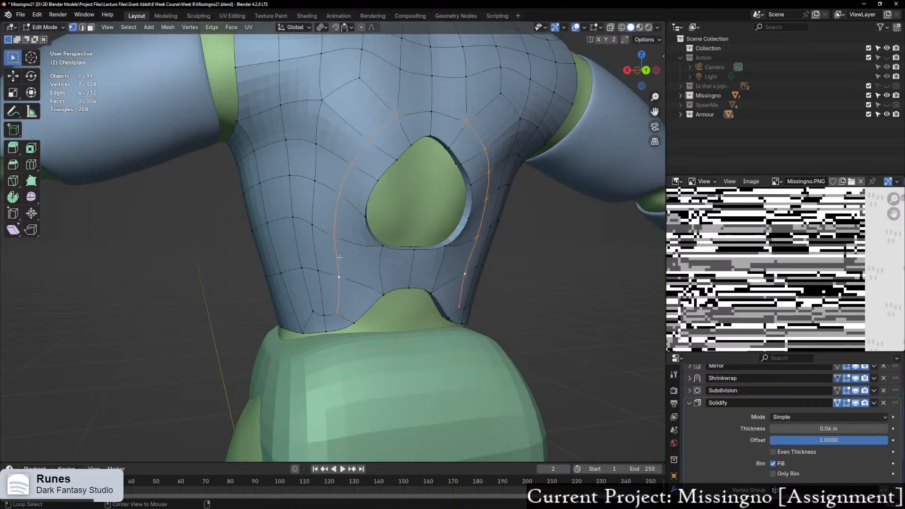
key("g")
key("g")
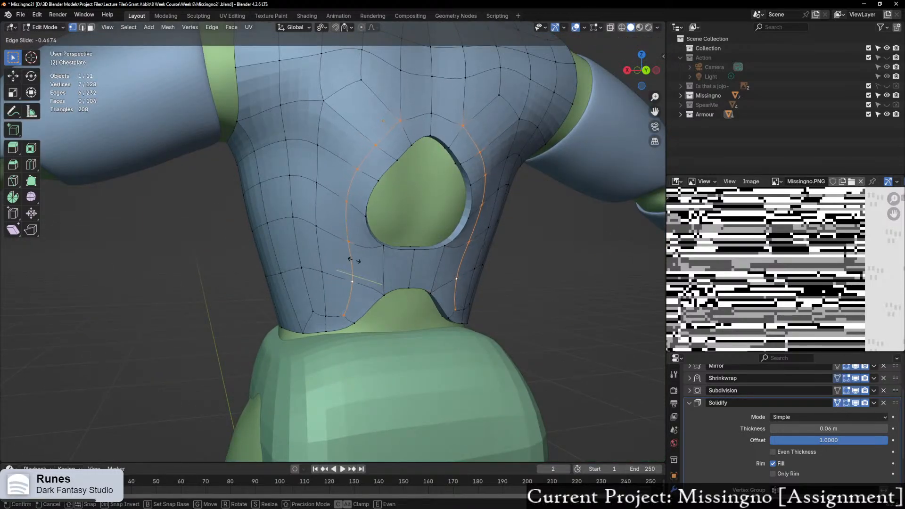
left_click(320, 213)
Step: Slide the next vertical edge loop outward from the back opening, including its upper vertex, toward the opening by a factor of -0.349
left_click(319, 213, "ctrl")
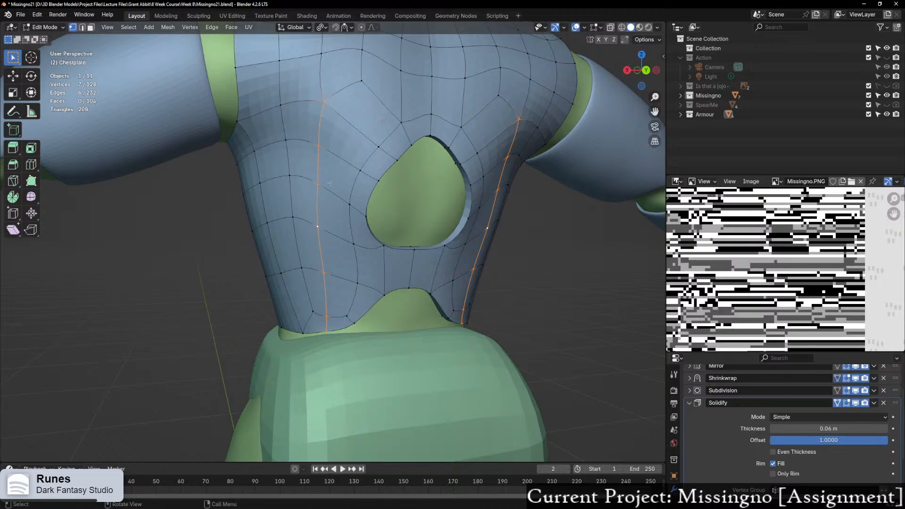
left_click(361, 81, "ctrl")
key("g")
key("g")
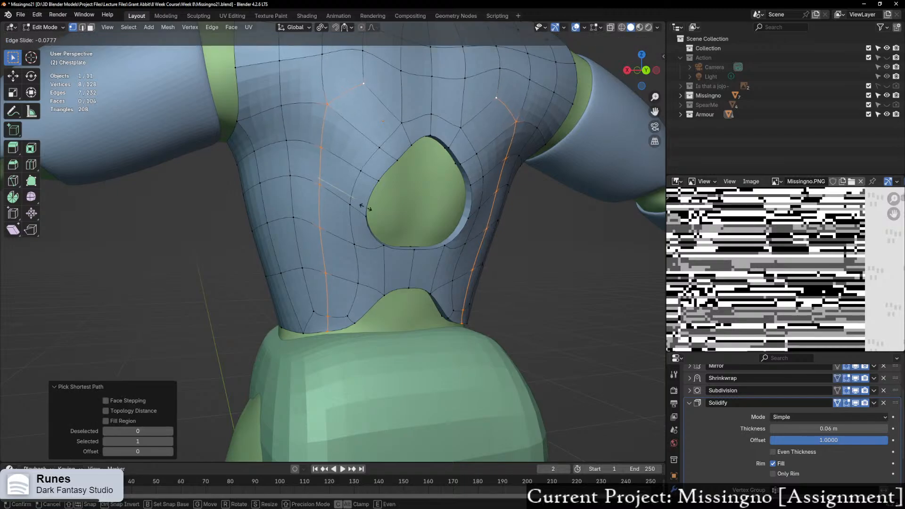
left_click(375, 208)
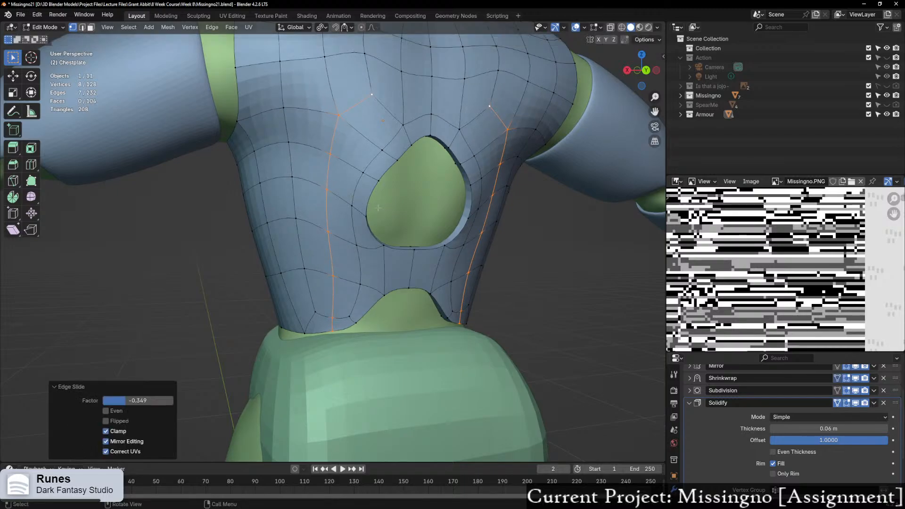
Step: Examine the reshaped chestplate from the side, back and front, checking its openings and edge flow
middle_click_drag(375, 208, 439, 241)
scroll(384, 216, "up", 1)
scroll(385, 216, "down", 5)
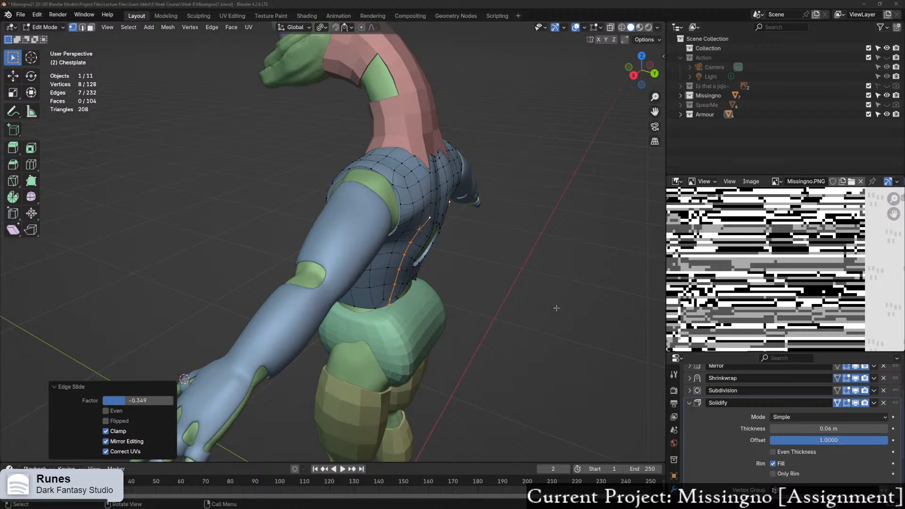
scroll(534, 289, "up", 4)
middle_click_drag(533, 289, 476, 285)
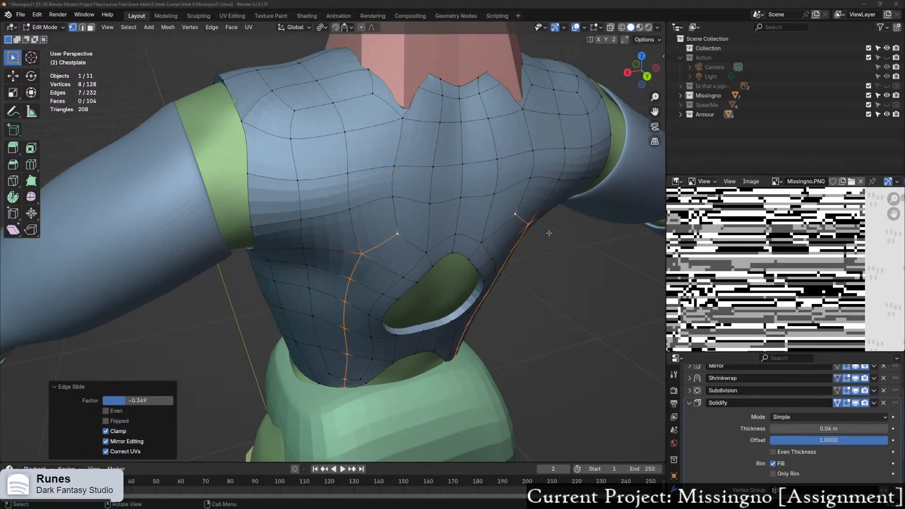
middle_click_drag(549, 233, 337, 460)
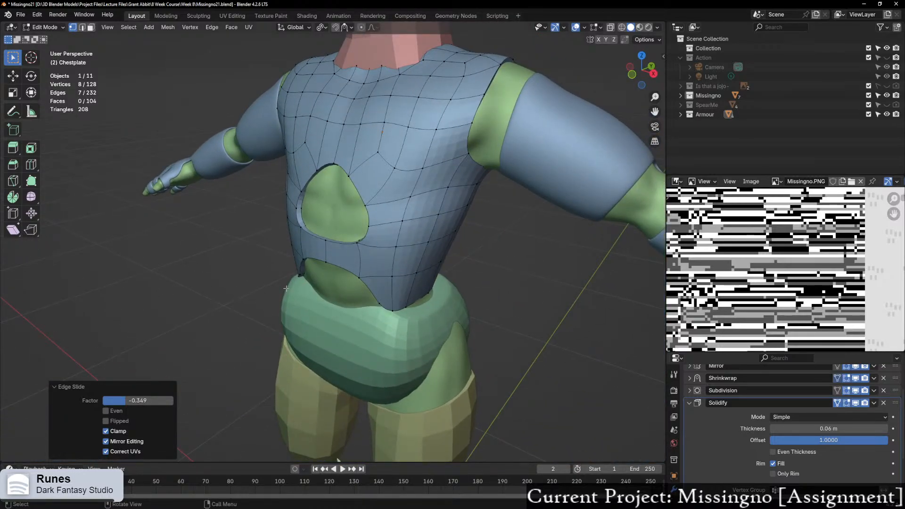
middle_click_drag(286, 288, 512, 225)
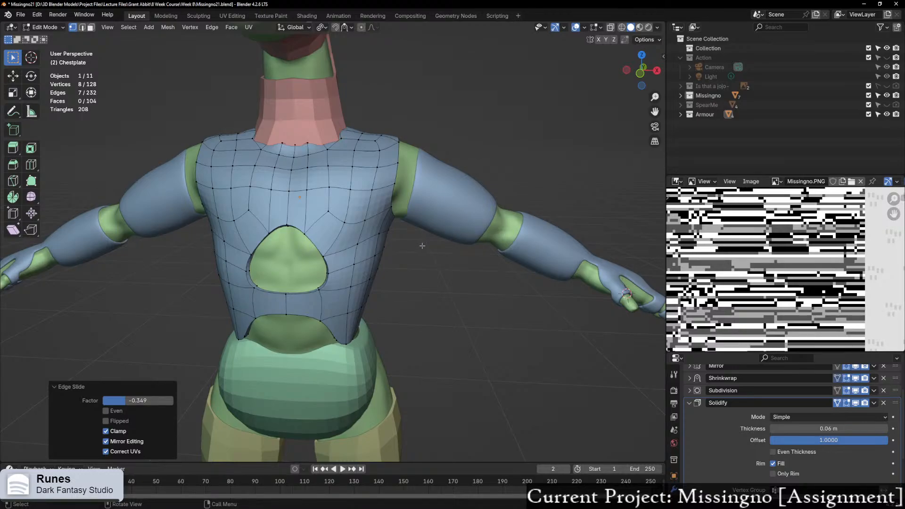
middle_click_drag(423, 246, 379, 303)
scroll(375, 368, "down", 2)
Step: Return to Object Mode, select the abdominal plate and frame it
key("ctrl+Tab")
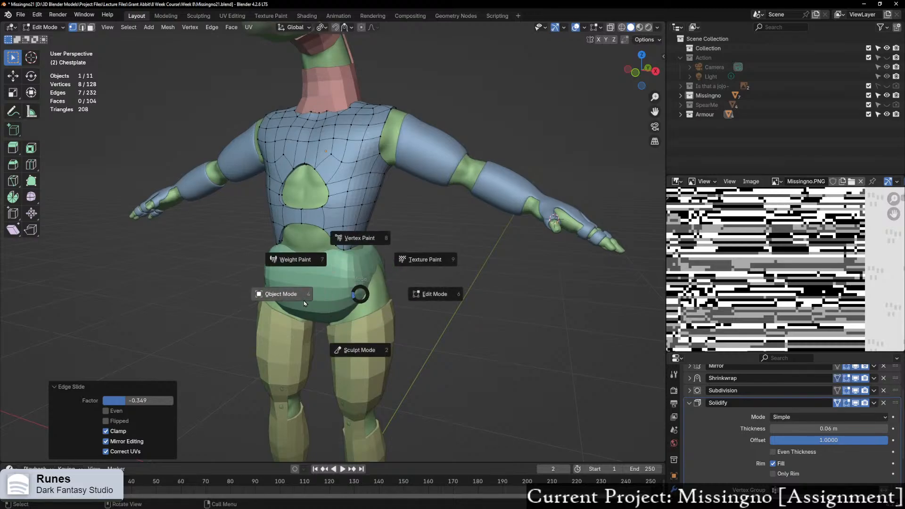
left_click(305, 300)
left_click(322, 291)
key("KP_Decimal")
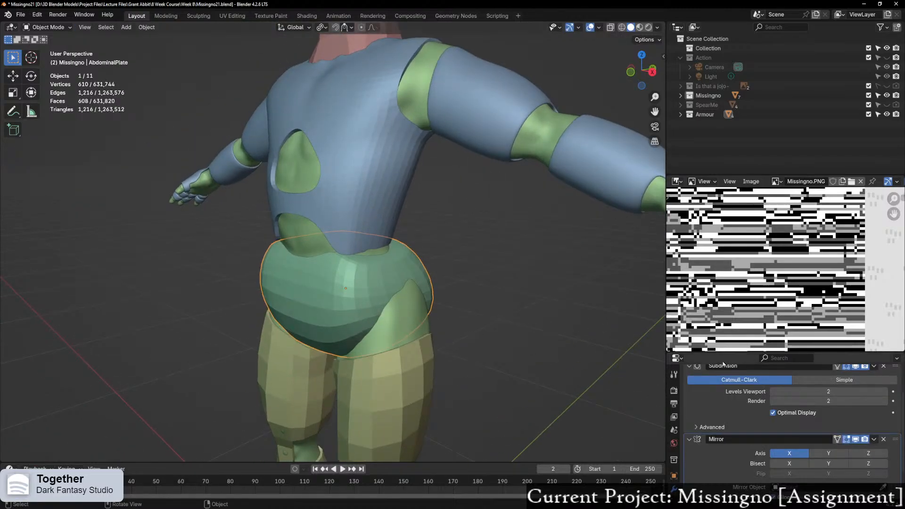
middle_click_drag(456, 374, 481, 349)
scroll(347, 398, "up", 2)
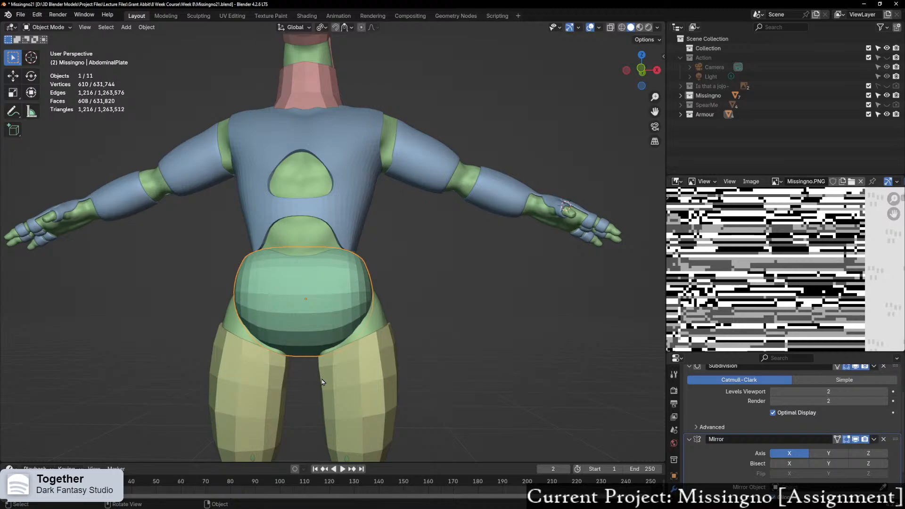
Step: Collapse the abdominal plate's modifiers and move Mirror above Subdivision in the stack
middle_click_drag(413, 364, 337, 377)
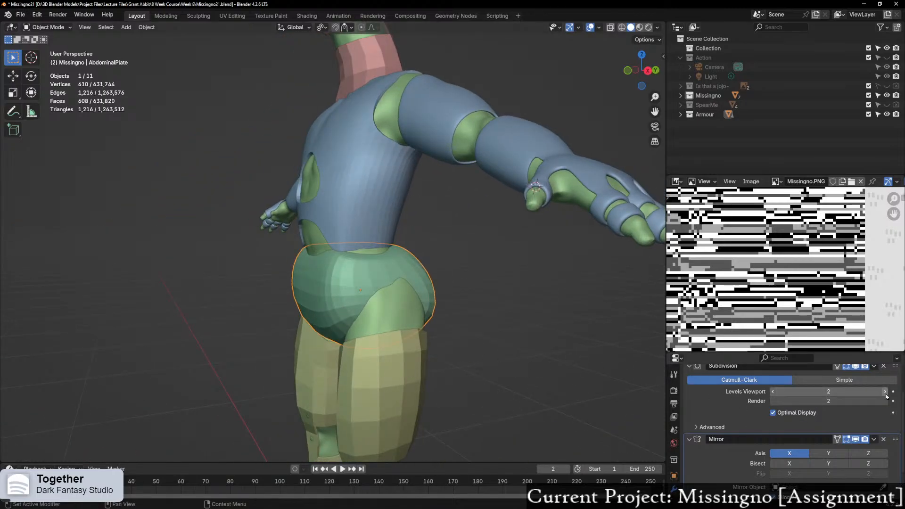
scroll(751, 441, "down", 2)
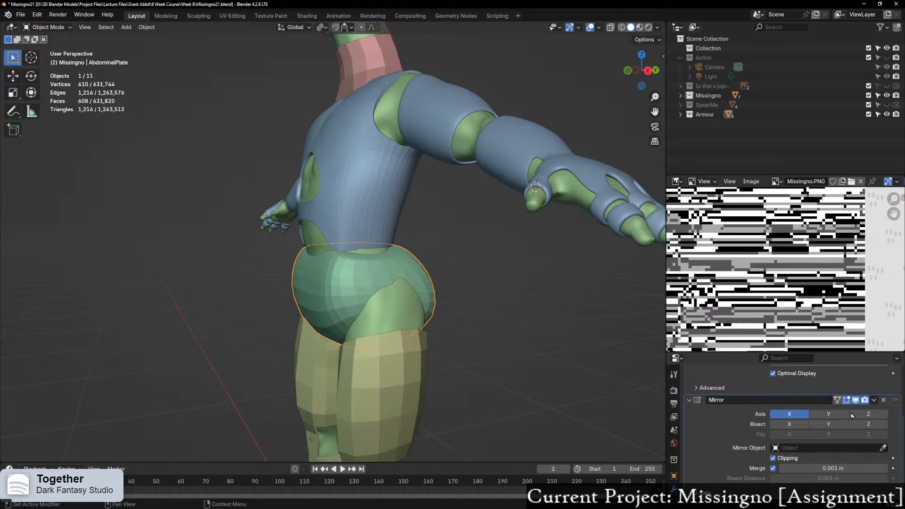
left_click(874, 400)
left_click(875, 401)
left_click(689, 401)
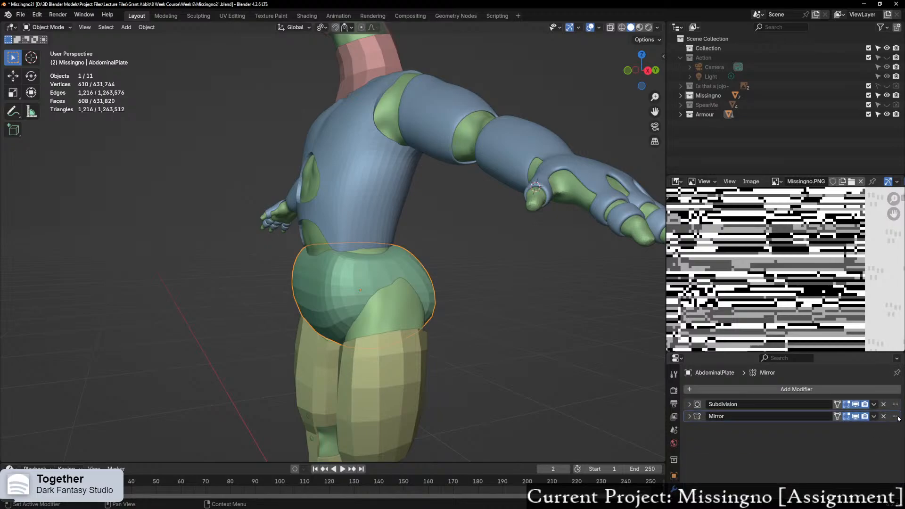
left_click_drag(895, 416, 895, 405)
middle_click_drag(542, 382, 344, 392)
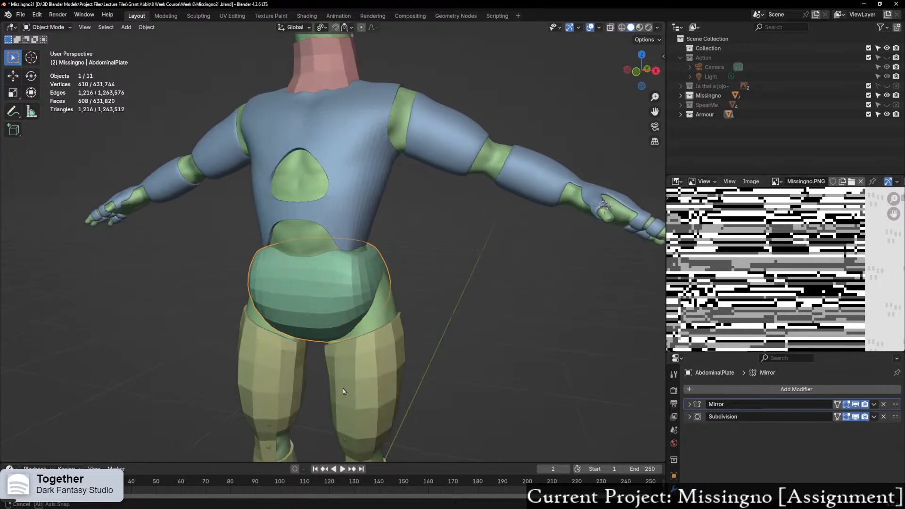
Step: Copy the chestplate's modifiers to the abdominal plate, with the chestplate as the active object
scroll(409, 397, "up", 3)
middle_click_drag(410, 398, 400, 396)
left_click(361, 201)
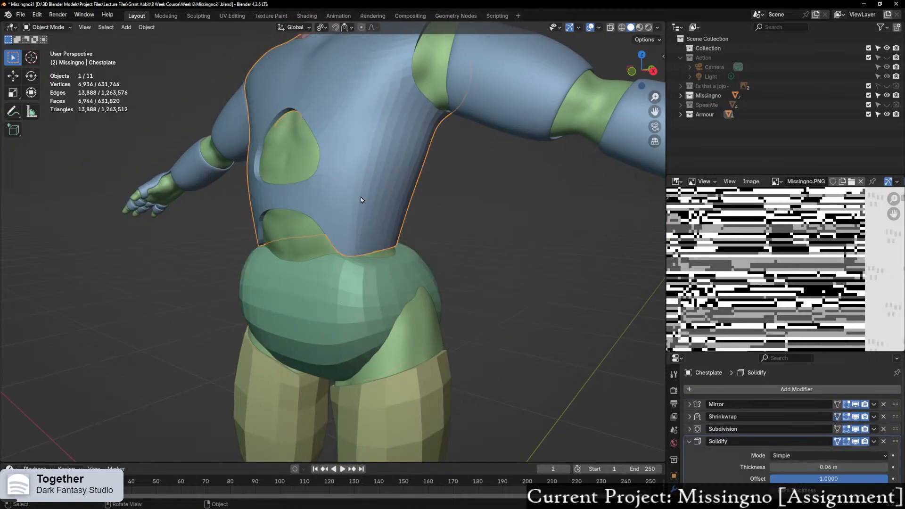
scroll(379, 300, "down", 4)
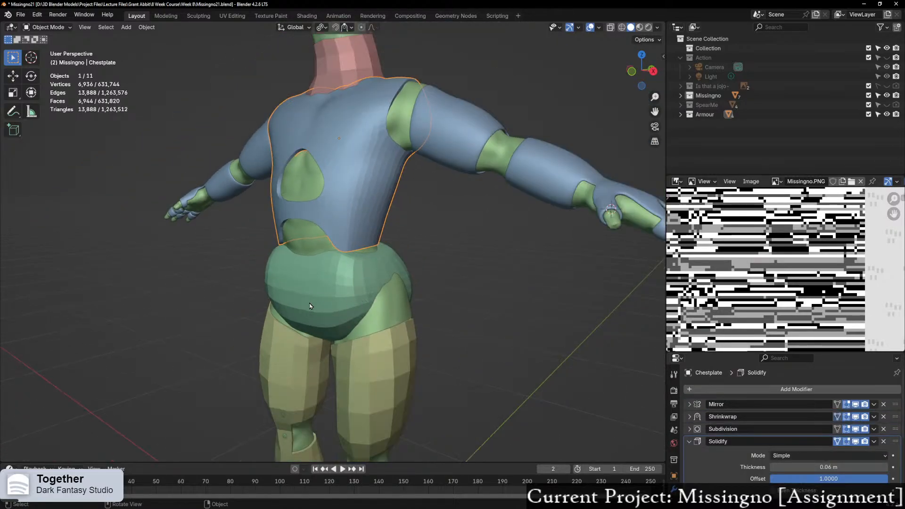
left_click(315, 292)
left_click(355, 217, "shift")
right_click(336, 203)
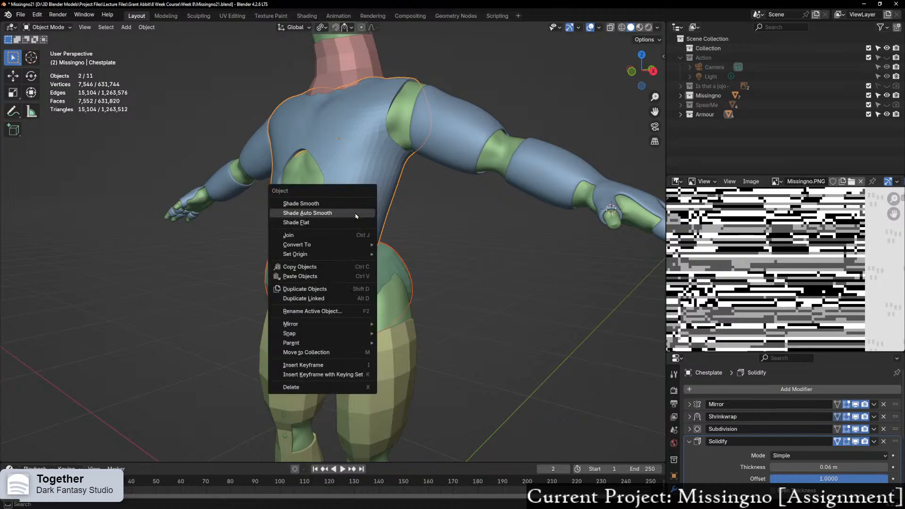
key("ctrl+l")
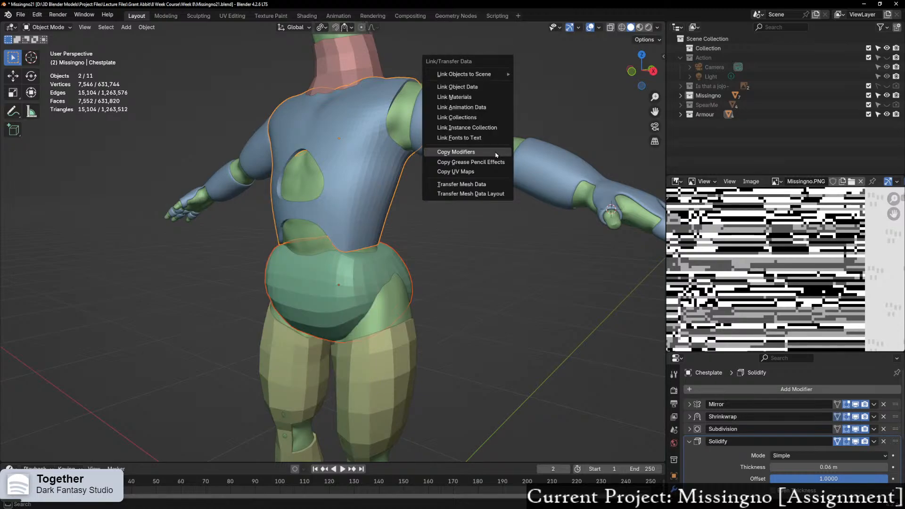
left_click(496, 152)
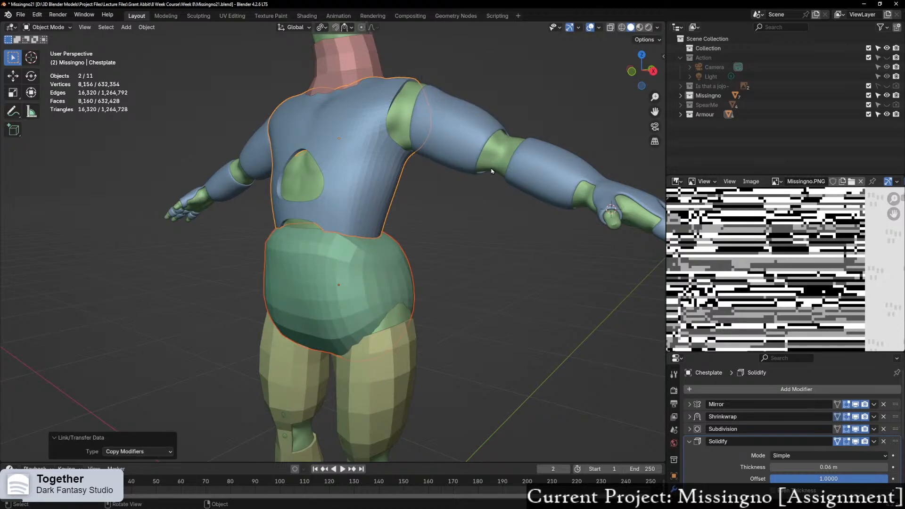
Step: Select only the abdominal plate, enter Edit Mode on it and inspect its mesh around the hips
middle_click_drag(492, 171, 440, 184)
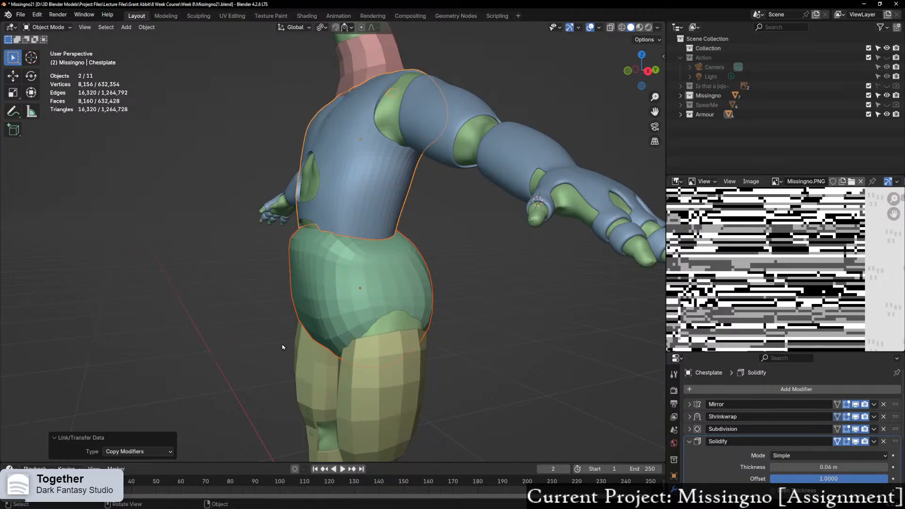
scroll(282, 348, "up", 2)
middle_click_drag(301, 338, 313, 336)
scroll(331, 322, "down", 1)
left_click(342, 302)
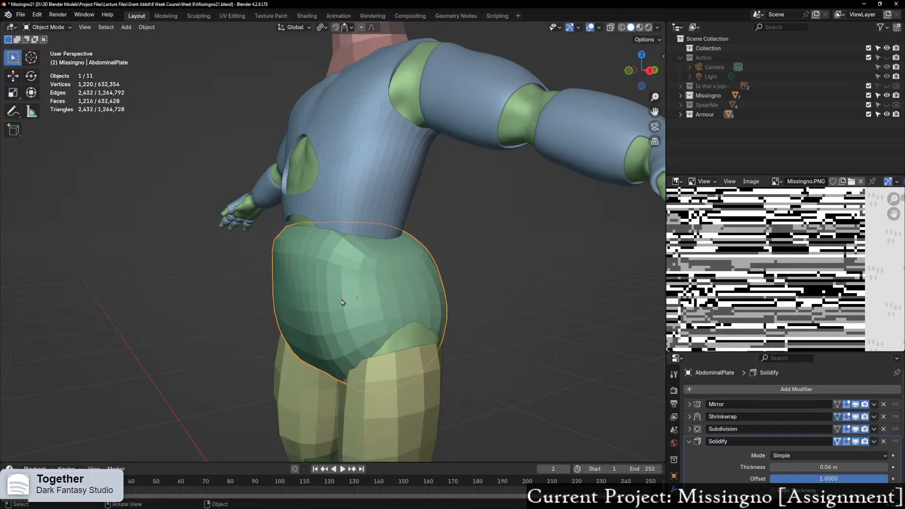
key("ctrl+Tab")
left_click(409, 312)
middle_click_drag(409, 312, 372, 323)
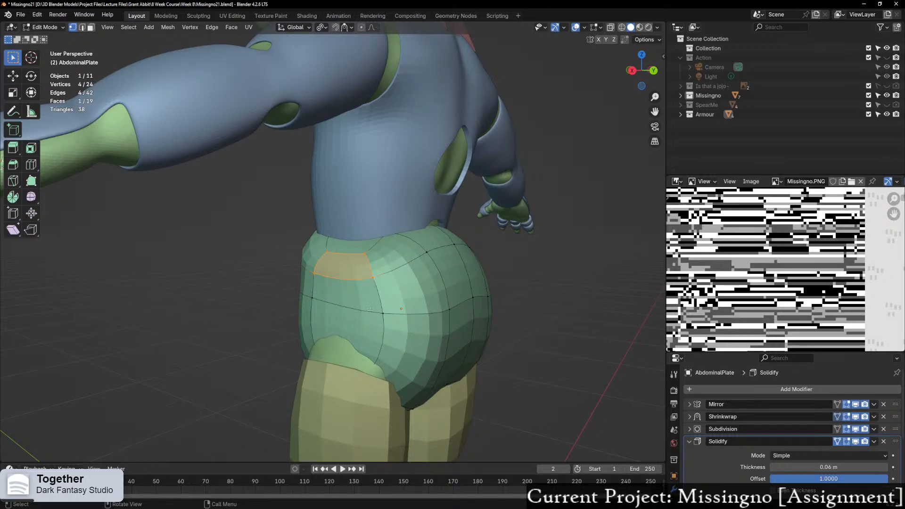
middle_click_drag(363, 302, 485, 315)
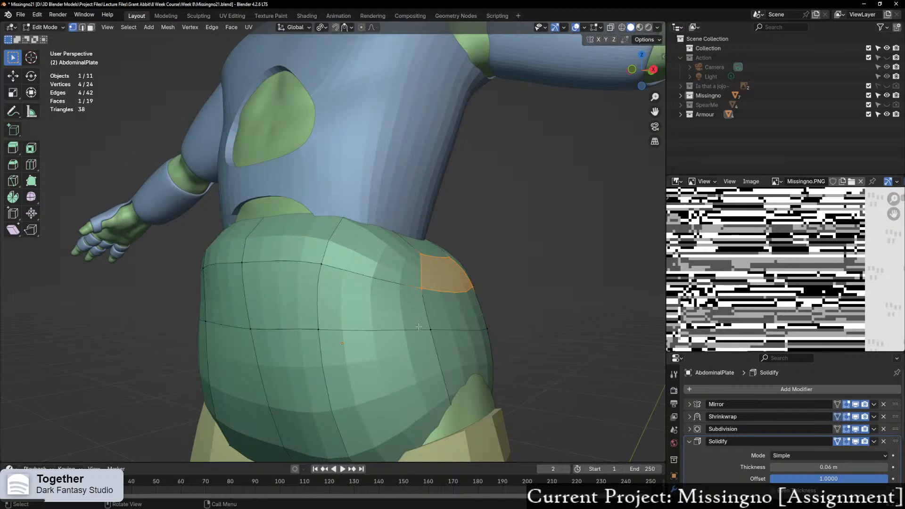
Step: Select the abdominal plate's entire mesh and confirm a zero-distance move on it
middle_click_drag(416, 280, 394, 301)
scroll(465, 304, "down", 3)
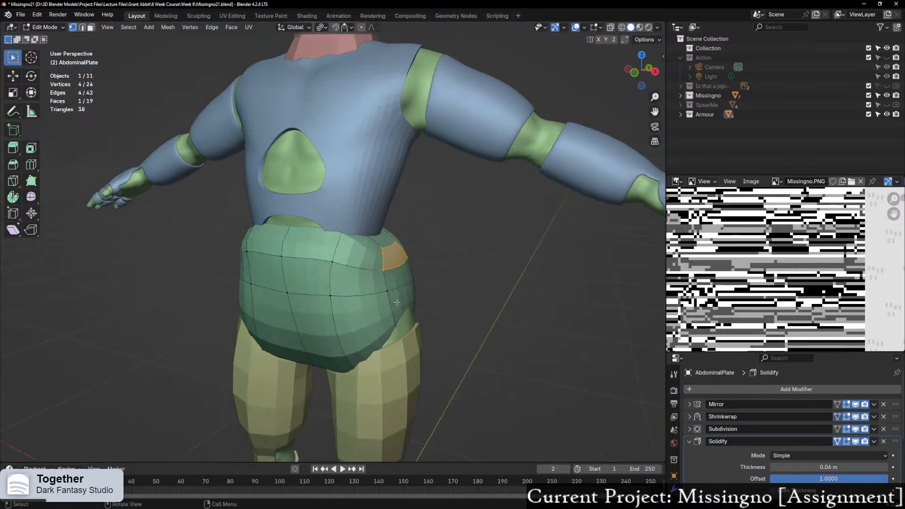
scroll(353, 290, "up", 1)
key("a")
key("g")
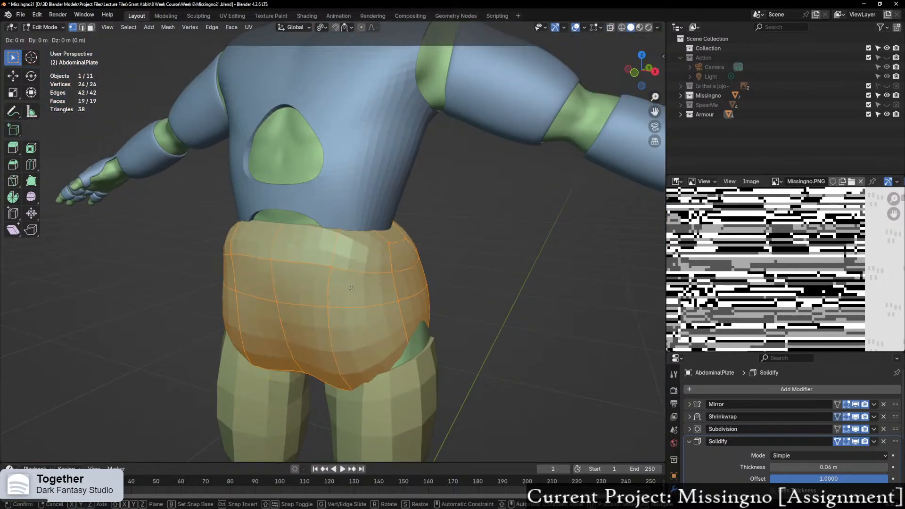
left_click(352, 288)
middle_click_drag(351, 288, 305, 233)
scroll(388, 283, "down", 1)
scroll(347, 280, "up", 2)
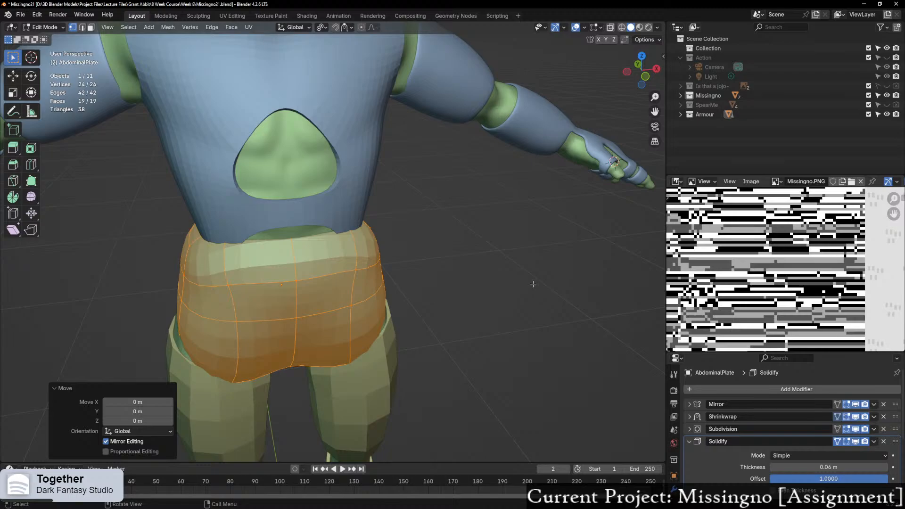
Step: Isolate the abdominal plate and delete the face that closes its waist opening
key("KP_Divide")
middle_click_drag(317, 104, 343, 205)
key("3")
left_click(344, 205)
key("x")
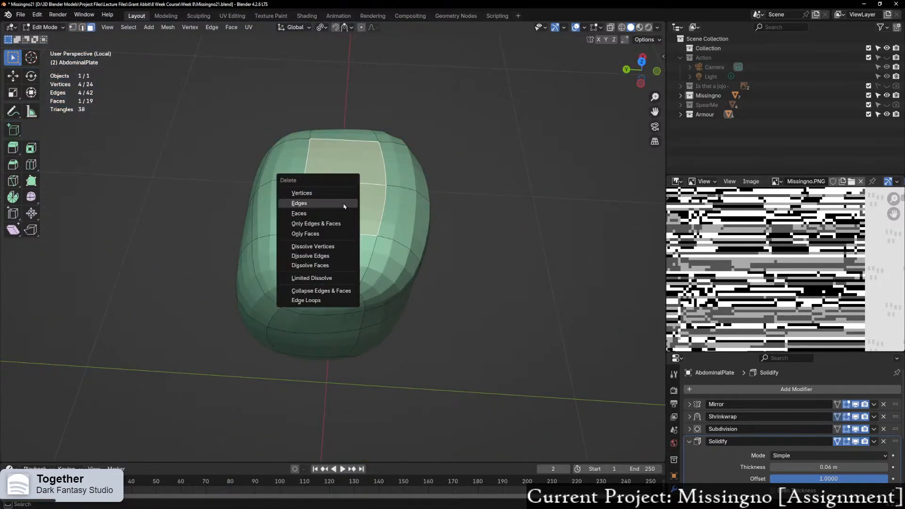
left_click(330, 222)
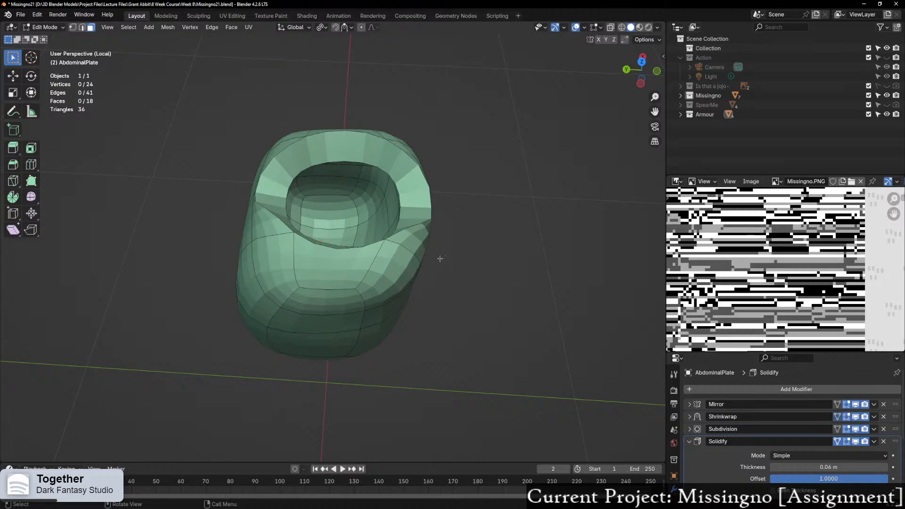
Step: Add a centred horizontal loop cut around the lower half of the abdominal plate
middle_click_drag(439, 259, 316, 223)
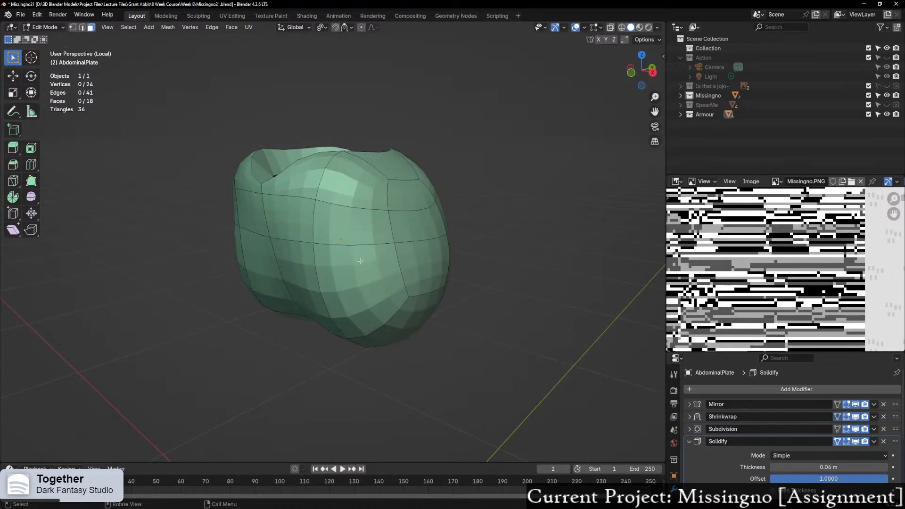
mouse_move(360, 261)
middle_mouse_down()
mouse_move(408, 247)
mouse_move(468, 204)
mouse_move(362, 279)
mouse_move(461, 282)
mouse_move(401, 298)
mouse_move(377, 256)
middle_mouse_up()
key("ctrl+r")
left_click(345, 269)
right_click(346, 269)
Step: Leave the isolated view and delete the abdominal plate's underside faces to open up the leg holes
left_click(409, 307)
key("3")
key("alt+z")
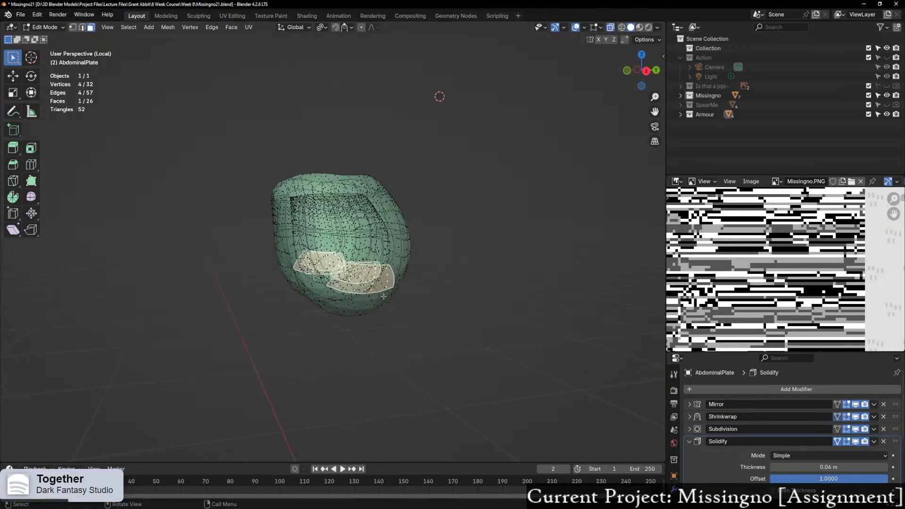
key("alt+z")
middle_click_drag(384, 296, 395, 299)
key("KP_Divide")
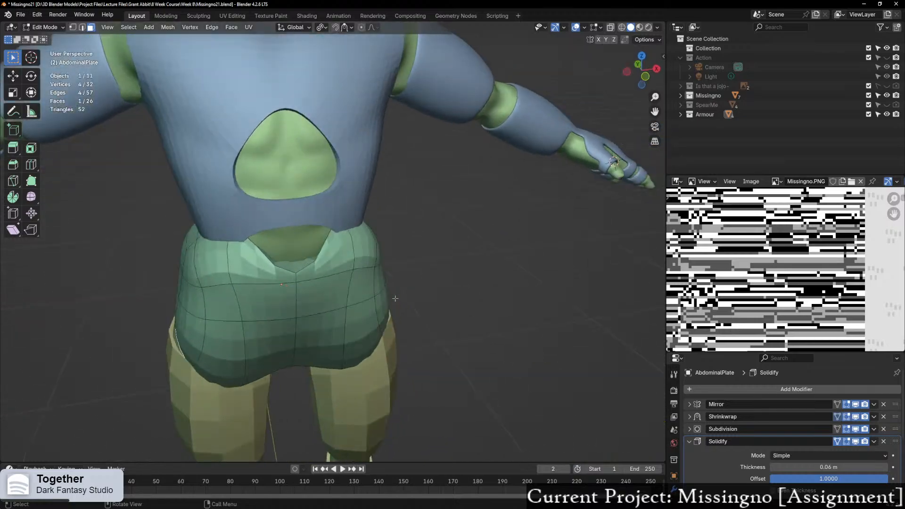
middle_click_drag(362, 229, 386, 337)
left_click(325, 351, "ctrl")
middle_click_drag(325, 351, 448, 342)
left_click(326, 335, "shift")
key("x")
left_click(322, 374)
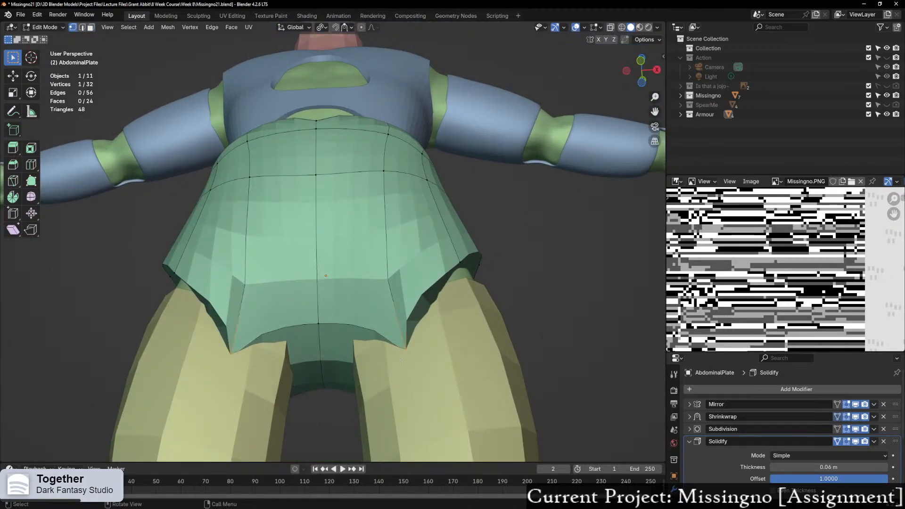
Step: Edge Slide the plate's underside edge beside the crotch inward by a factor of 0.438
key("alt+z")
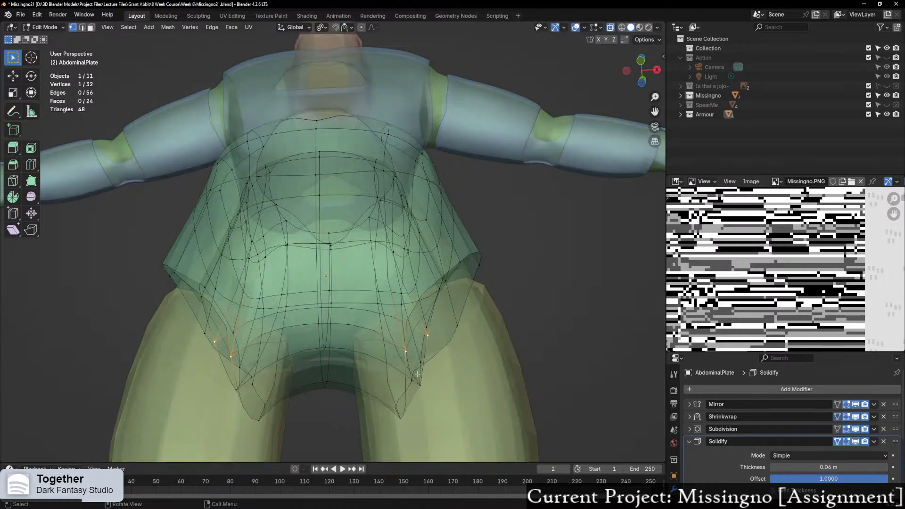
key("2")
left_click(412, 378)
key("g")
key("g")
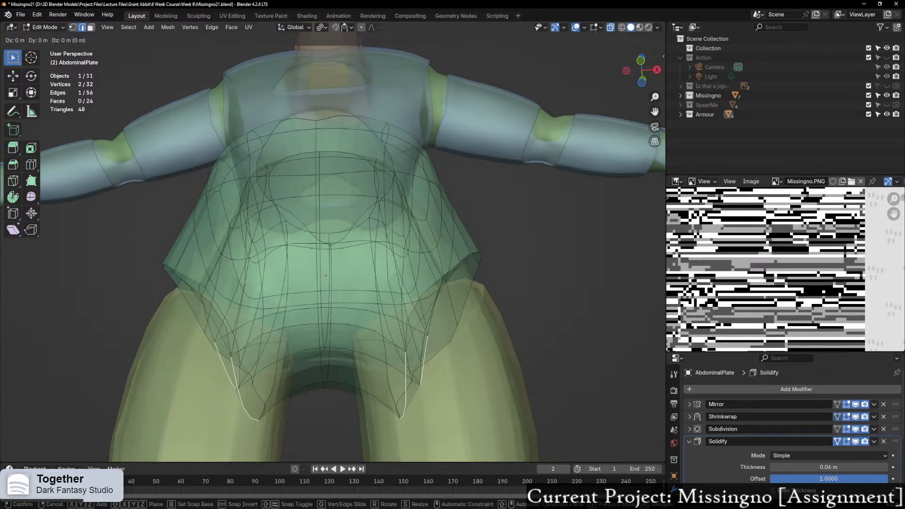
left_click(384, 383)
key("alt+z")
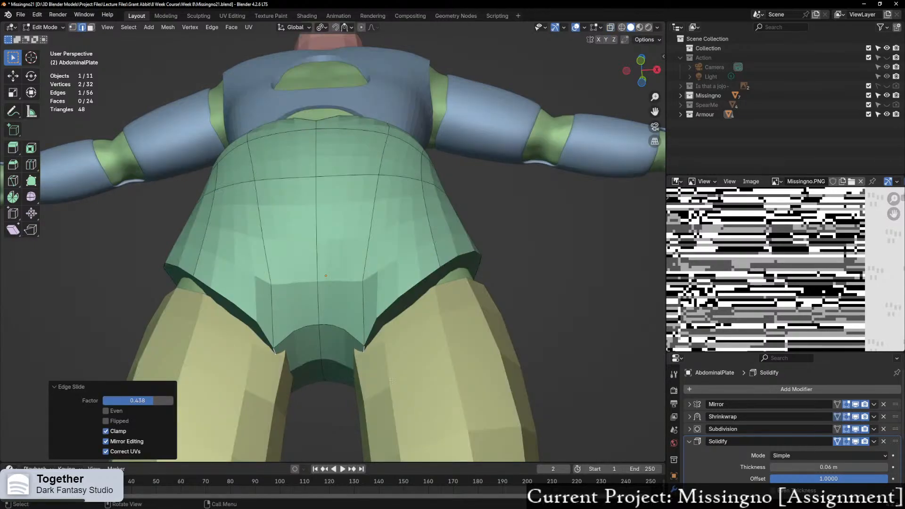
Step: Slide the same crotch edge further toward the centre by a factor of 0.327
middle_click_drag(386, 384, 383, 402)
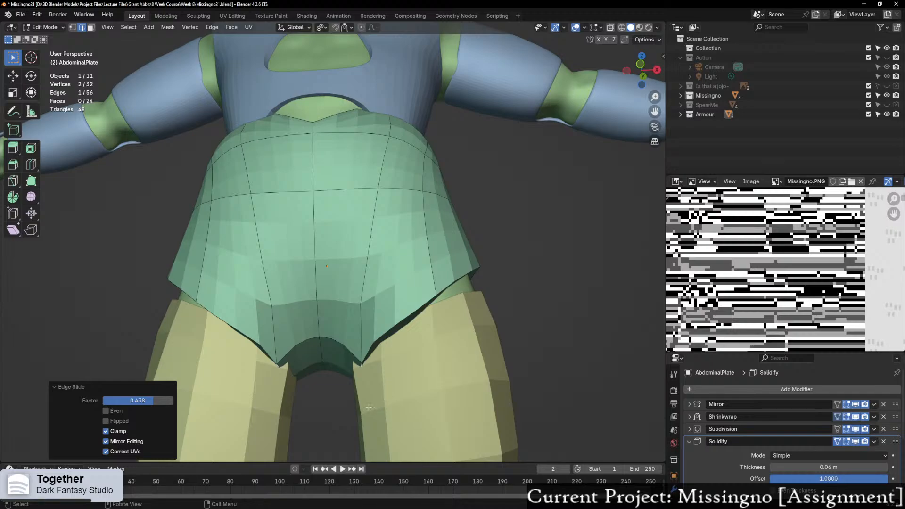
key("g")
key("g")
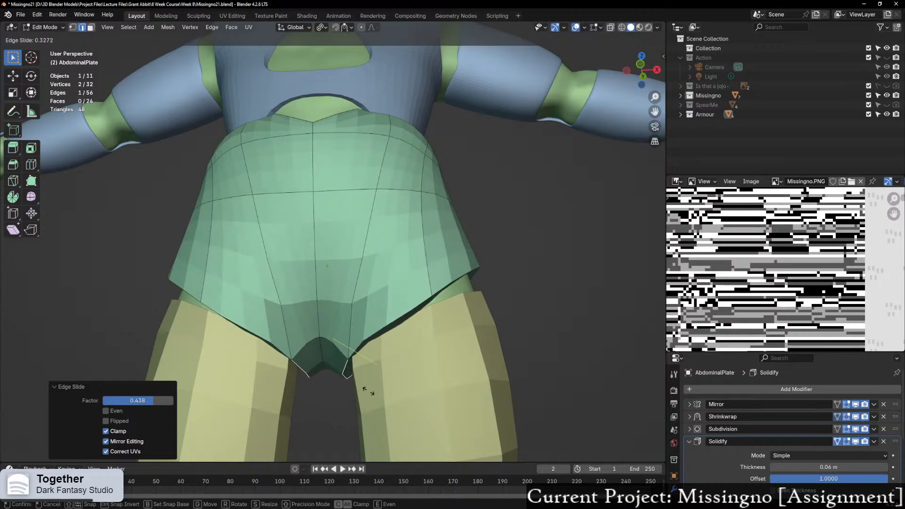
left_click(376, 385)
Step: Add a centred horizontal loop cut around the abdominal plate just above the leg openings
middle_click_drag(376, 385, 264, 264)
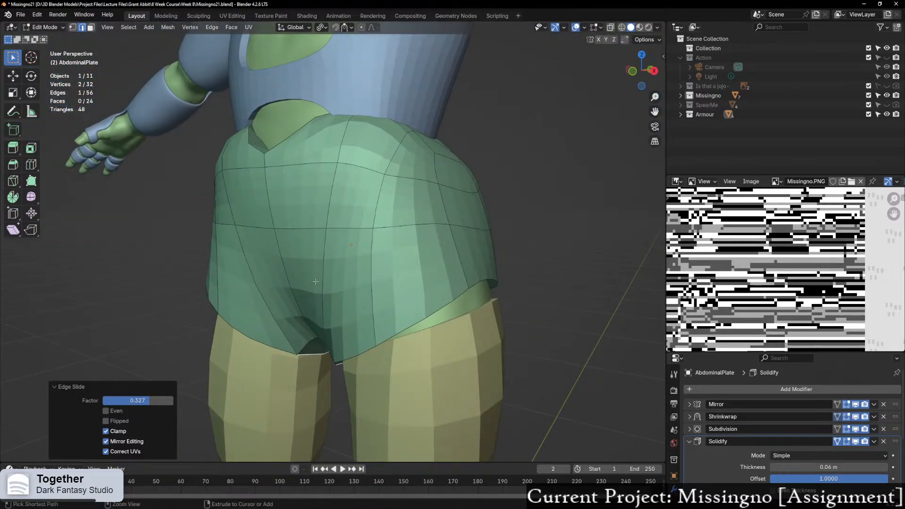
key("ctrl+r")
left_click(263, 263)
right_click(263, 263)
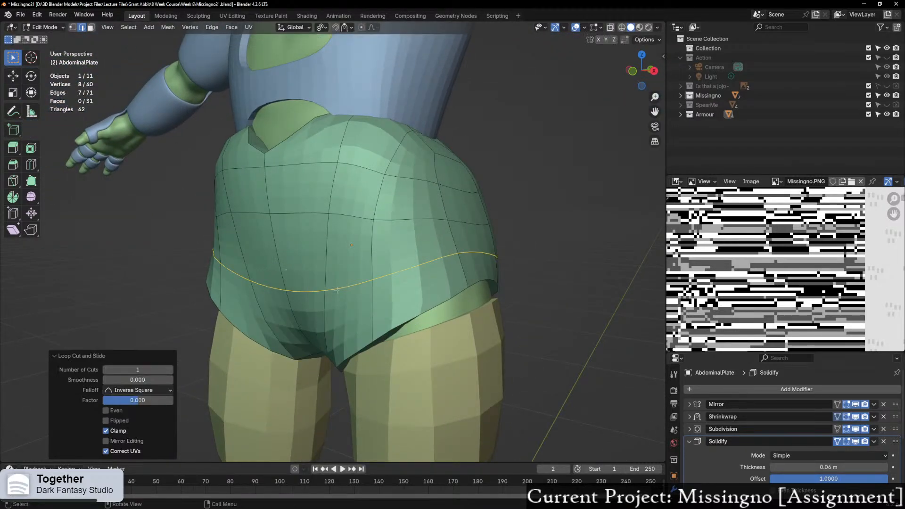
middle_click_drag(263, 263, 499, 289)
middle_click_drag(363, 299, 360, 303)
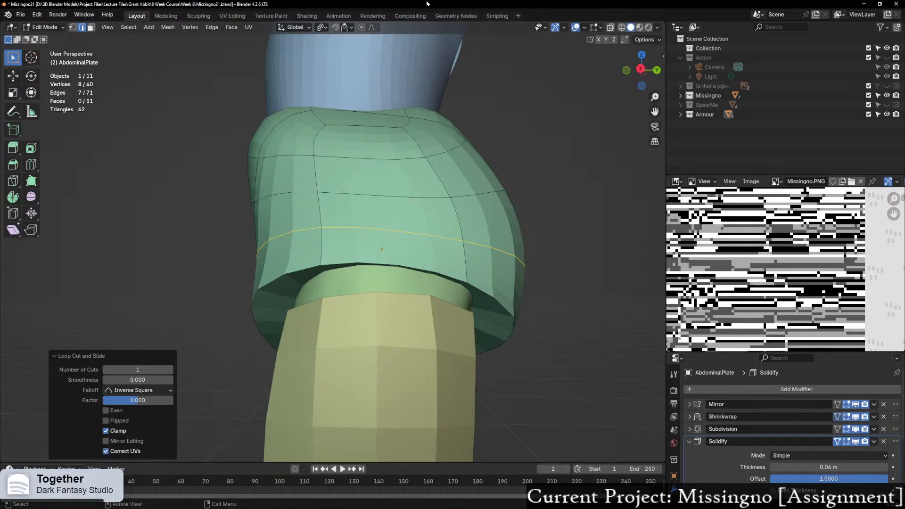
Step: Switch to vertex selection, select the whole plate mesh and confirm a zero-distance move from the side
middle_click_drag(411, 49, 499, 129)
scroll(464, 226, "up", 3)
mouse_move(417, 294)
middle_mouse_down()
mouse_move(444, 307)
mouse_move(420, 288)
middle_mouse_up()
scroll(444, 308, "down", 5)
key("1")
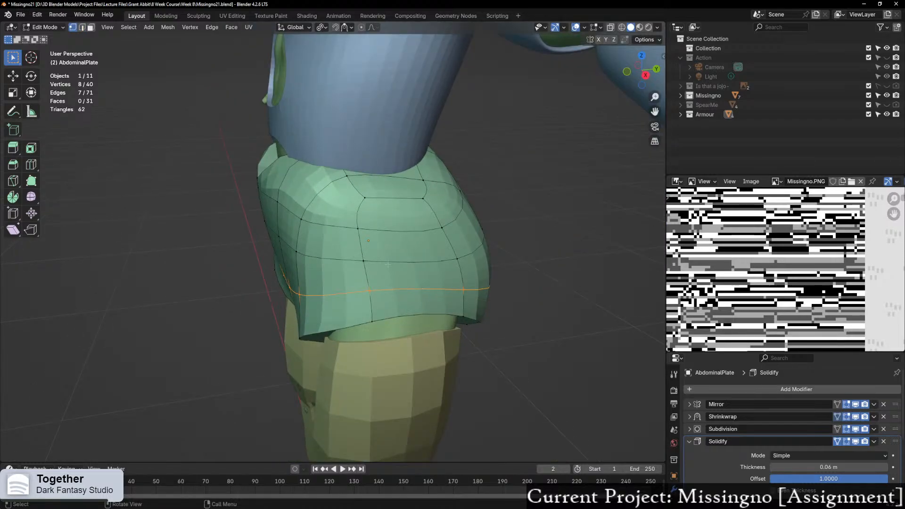
key("a")
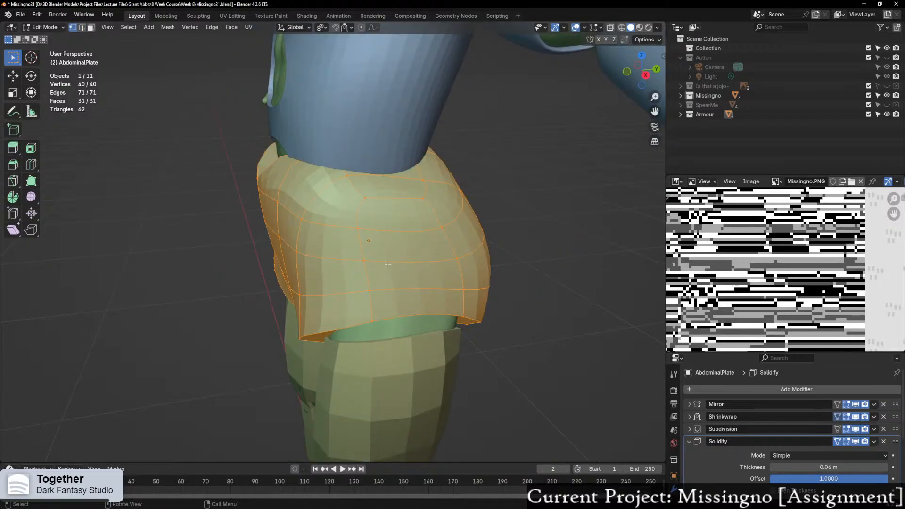
key("g")
left_click(388, 264)
middle_click_drag(388, 264, 377, 258)
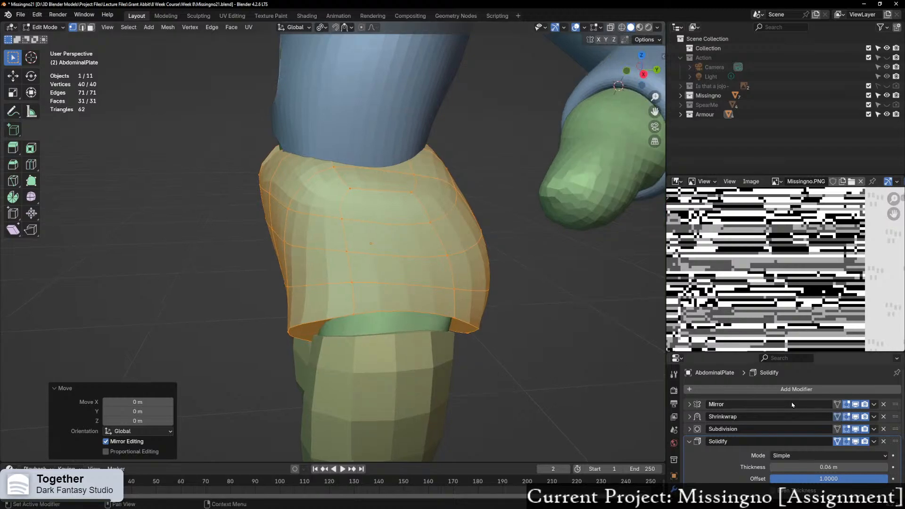
Step: Return to Object Mode and apply the abdominal plate's scale
scroll(792, 404, "down", 6)
scroll(736, 403, "up", 3)
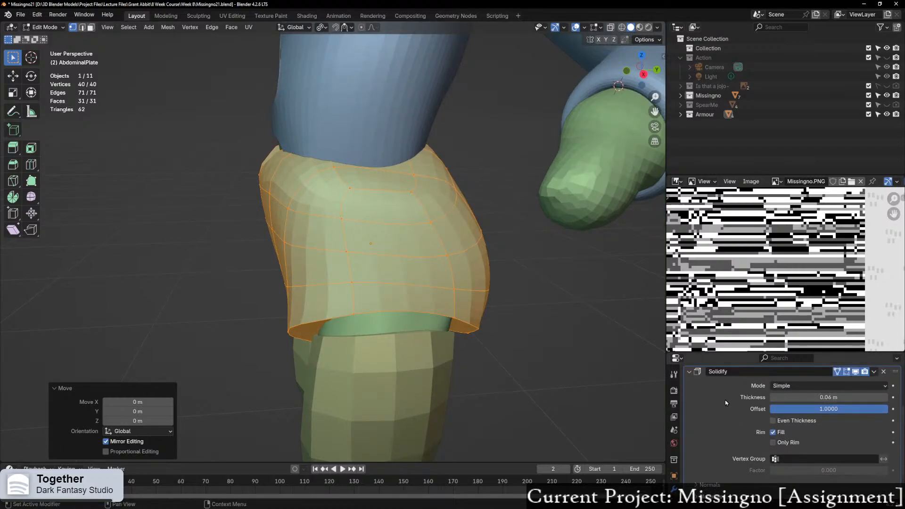
scroll(726, 403, "up", 3)
key("Tab")
key("ctrl+a")
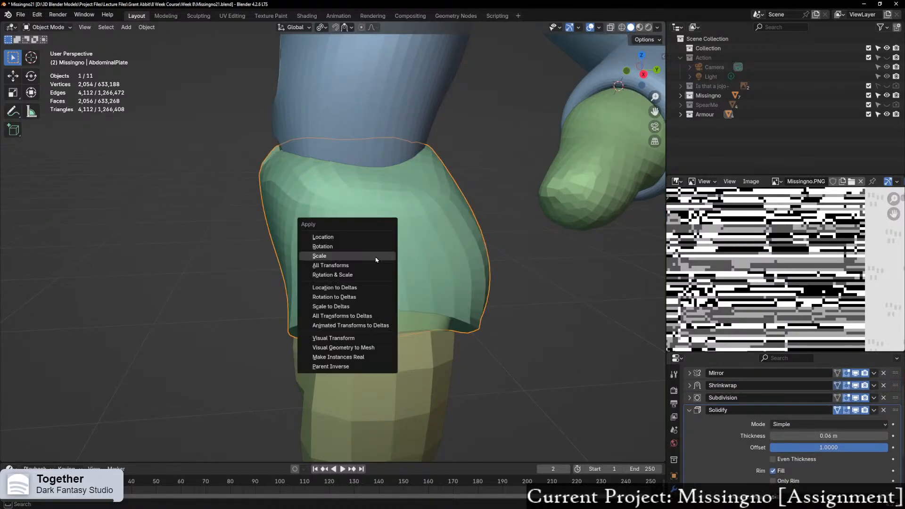
left_click(330, 256)
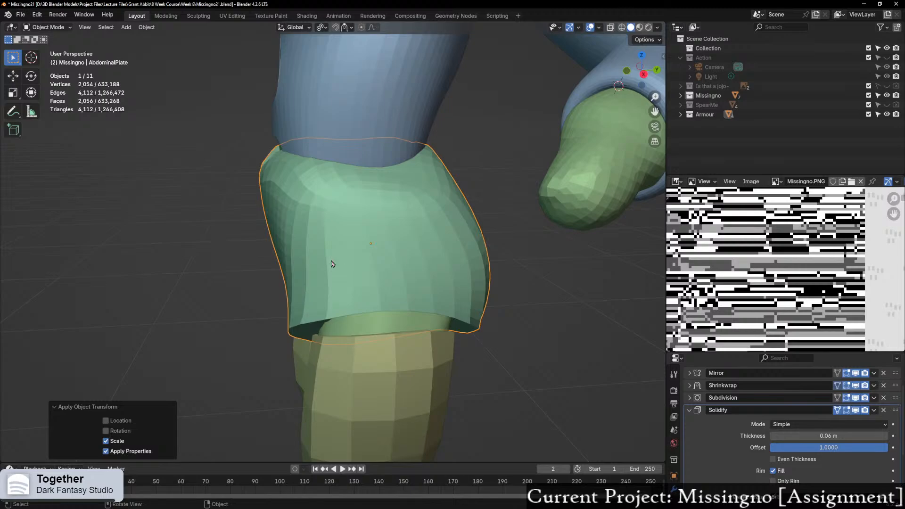
Step: Re-enter Edit Mode on the abdominal plate and inspect its leg openings, crotch and waist
middle_click_drag(345, 258, 360, 262)
key("ctrl+Tab")
left_click(446, 255)
middle_click_drag(443, 255, 455, 207)
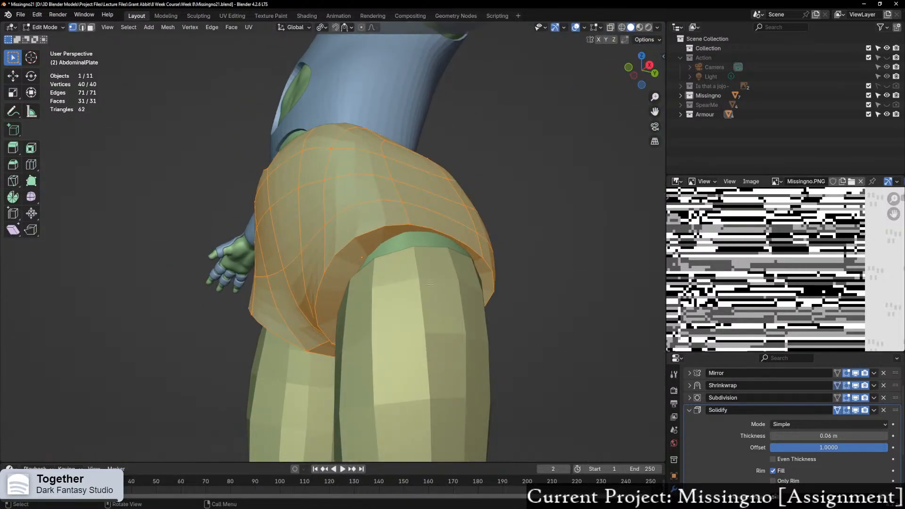
middle_click_drag(430, 283, 625, 331)
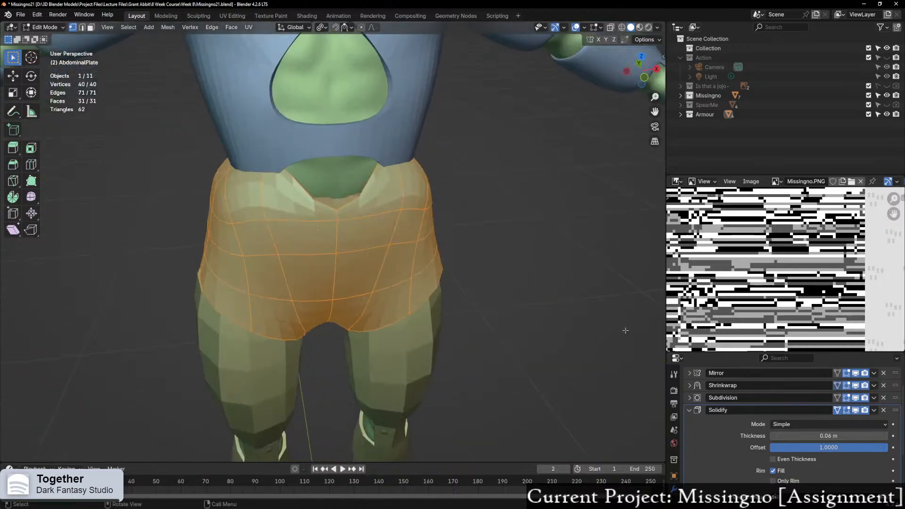
middle_click_drag(377, 120, 613, 306)
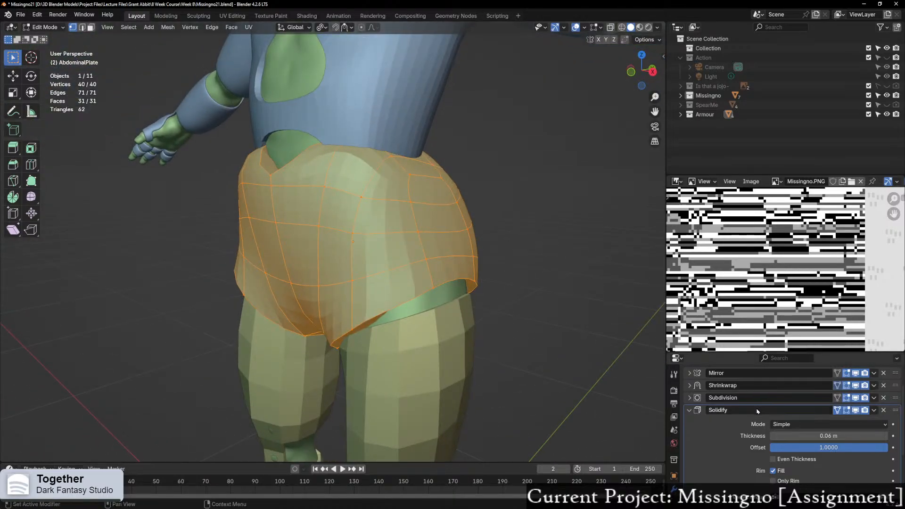
Step: Collapse the Solidify settings and set the Subdivision modifier's viewport and render levels to 3
scroll(756, 423, "down", 3)
scroll(756, 424, "up", 3)
left_click(689, 410)
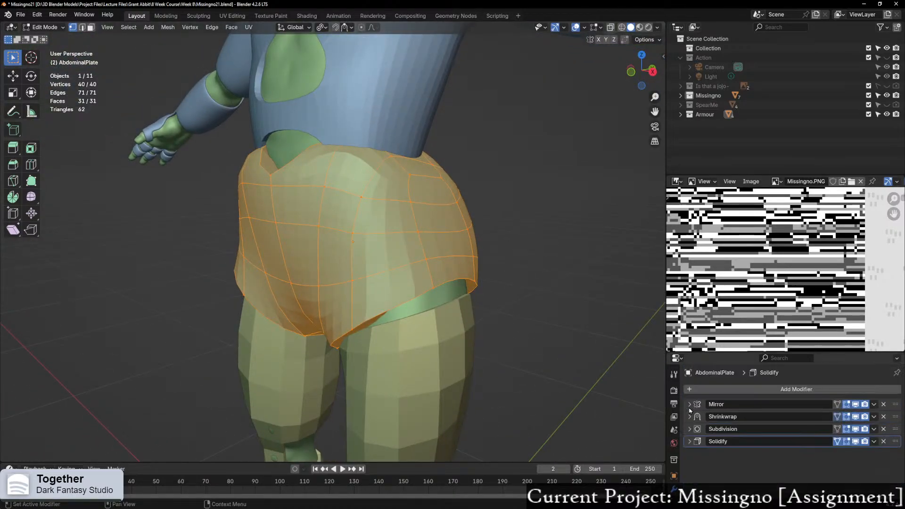
left_click(690, 430)
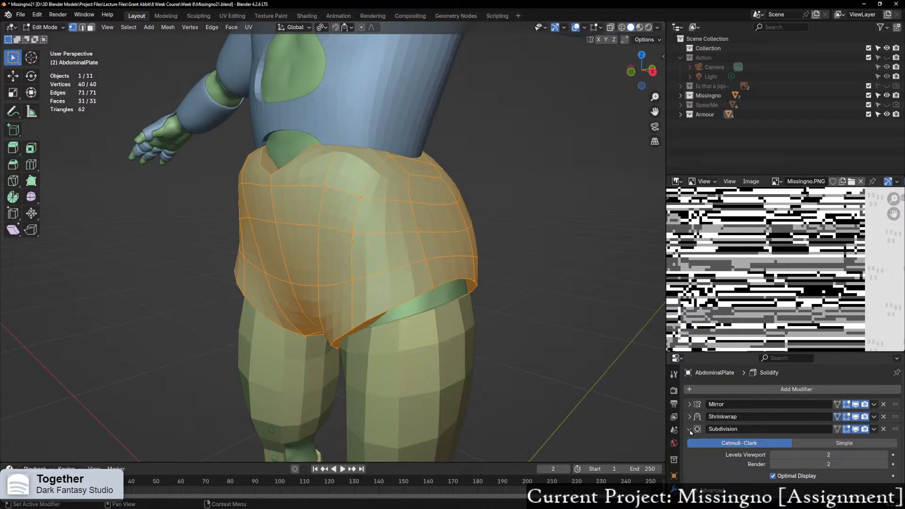
left_click(822, 453)
type("3")
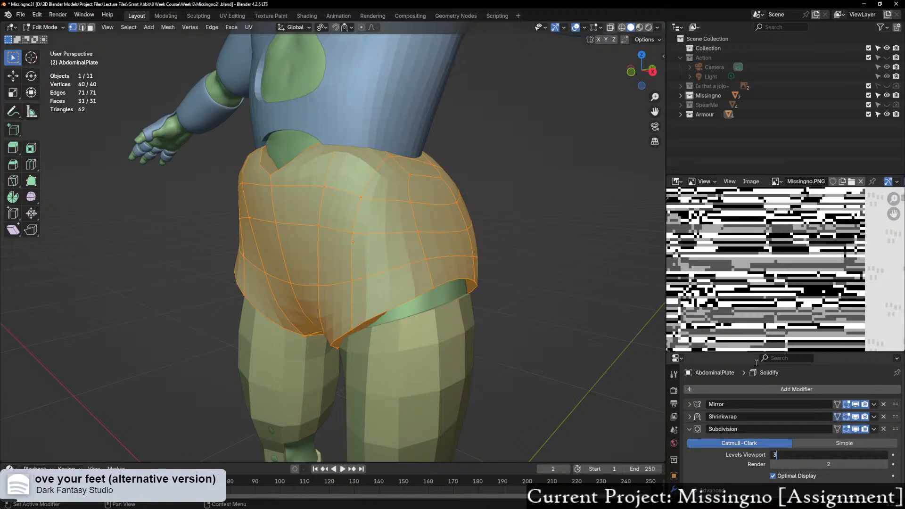
key("Return")
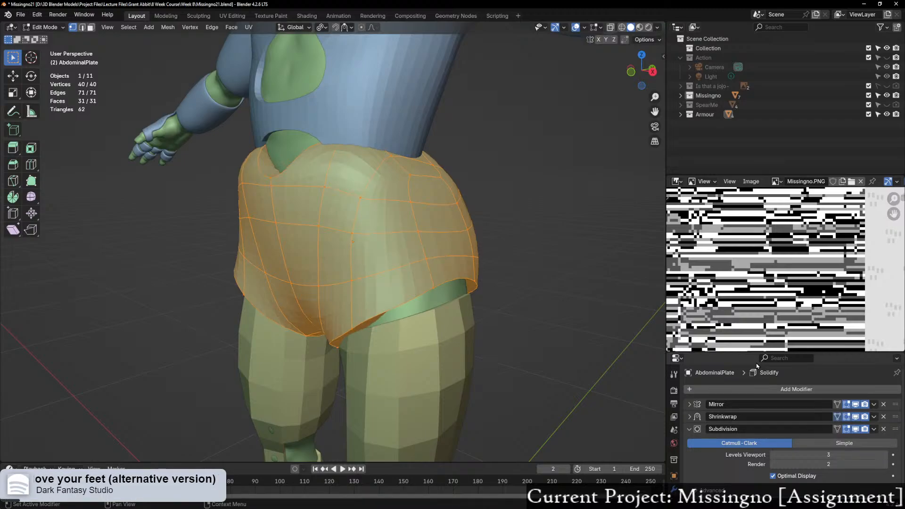
left_click(830, 465)
type("3")
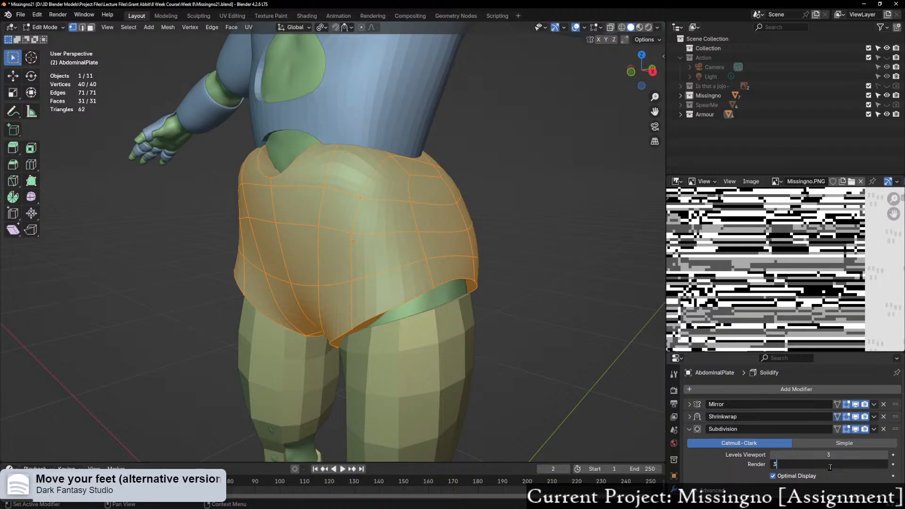
key("Return")
Step: Switch to Object Mode and examine the smoothed abdominal plate from the front
middle_click_drag(476, 377, 532, 412)
key("ctrl+Tab")
left_click(391, 287)
scroll(382, 247, "up", 5)
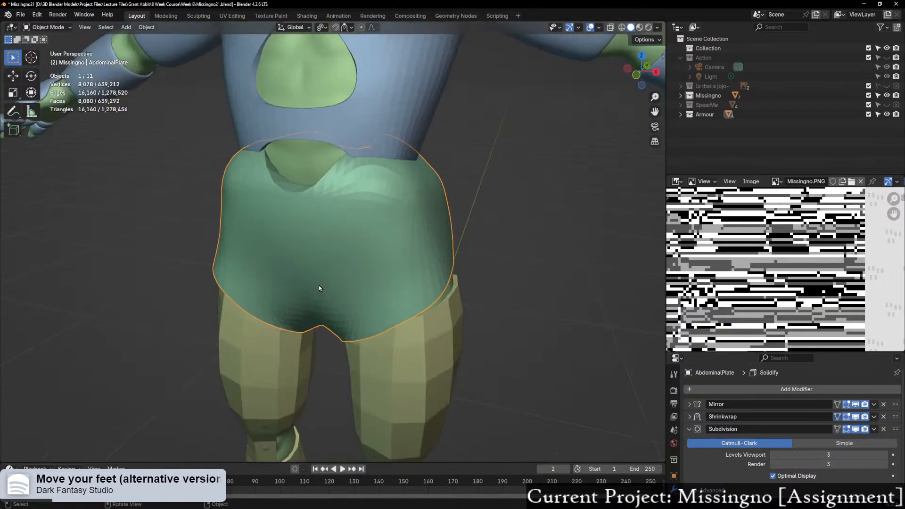
Step: Go back to Edit Mode and recalculate the abdominal plate's normals with Inside enabled
key("ctrl+Tab")
left_click(377, 271)
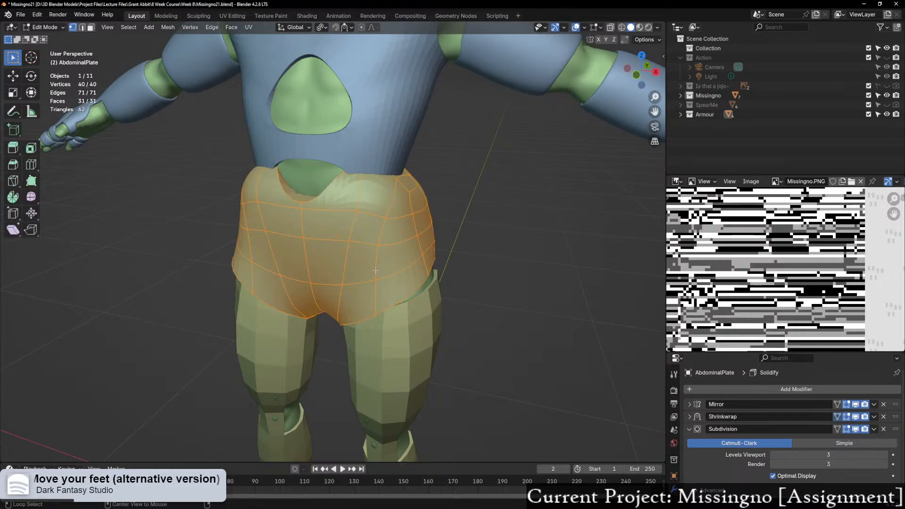
key("alt+n")
left_click(344, 271)
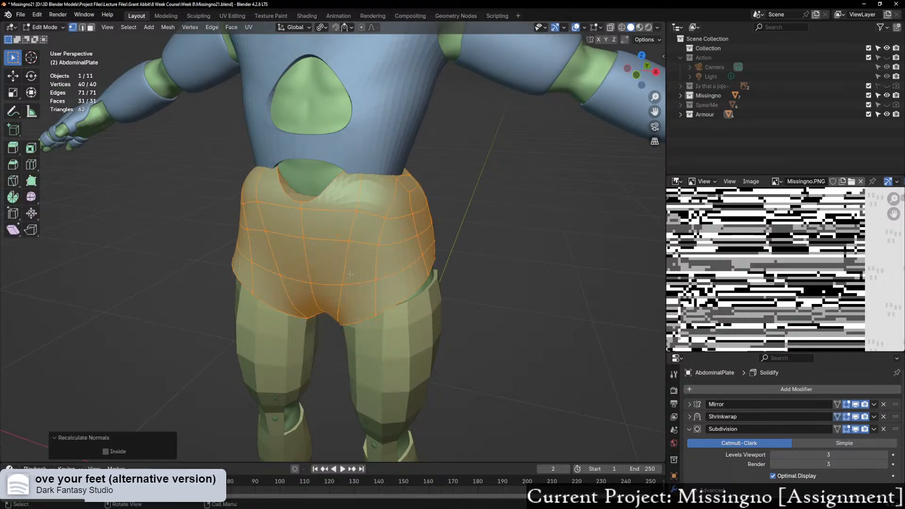
left_click(113, 452)
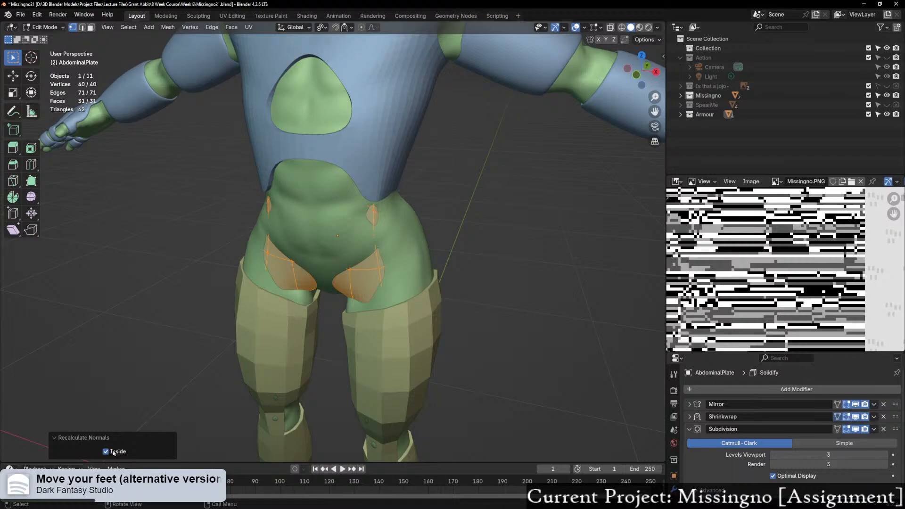
Step: Turn off Inside for the abdominal plate's recalculated normals, return to Object Mode and check the smoothed surface
left_click(113, 452)
scroll(513, 218, "up", 2)
middle_click_drag(514, 219, 485, 222)
key("ctrl+Tab")
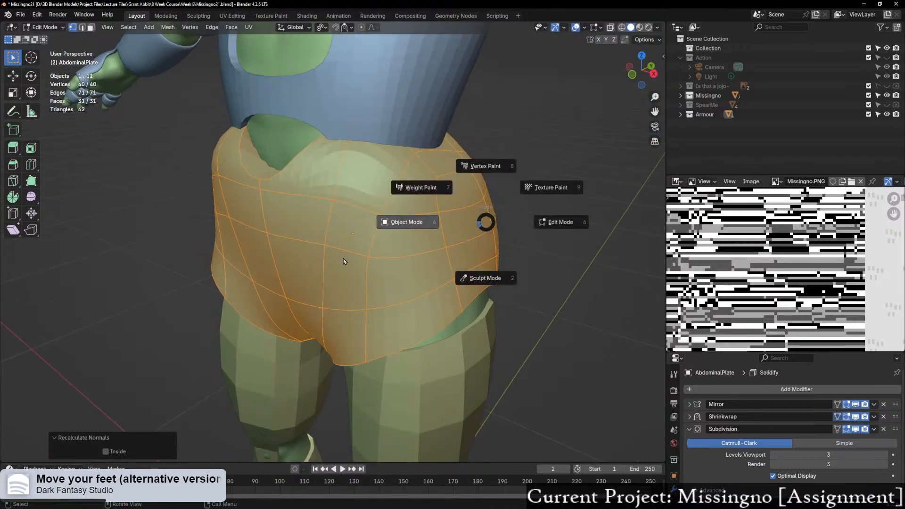
left_click(344, 259)
middle_click_drag(447, 257, 440, 297)
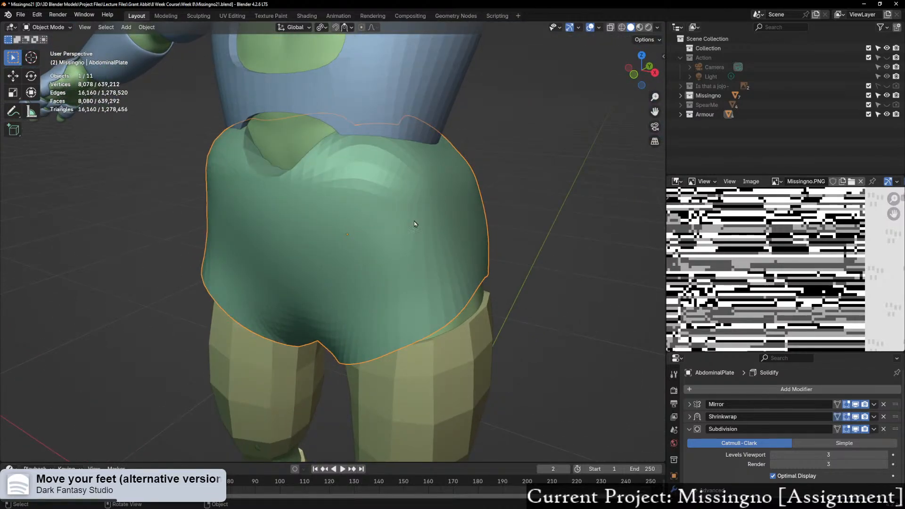
middle_click_drag(499, 260, 513, 237)
scroll(513, 237, "down", 3)
scroll(517, 313, "up", 3)
middle_click_drag(518, 313, 500, 288)
Step: Expand the abdominal plate's Shrinkwrap settings, look at the snap mode choices, and select the chestplate for comparison
left_click(689, 417)
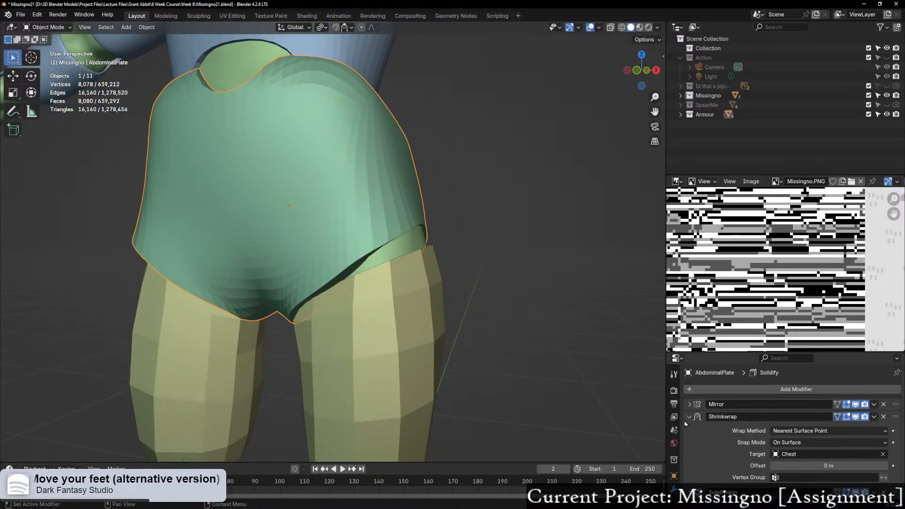
left_click(799, 443)
left_click(799, 445)
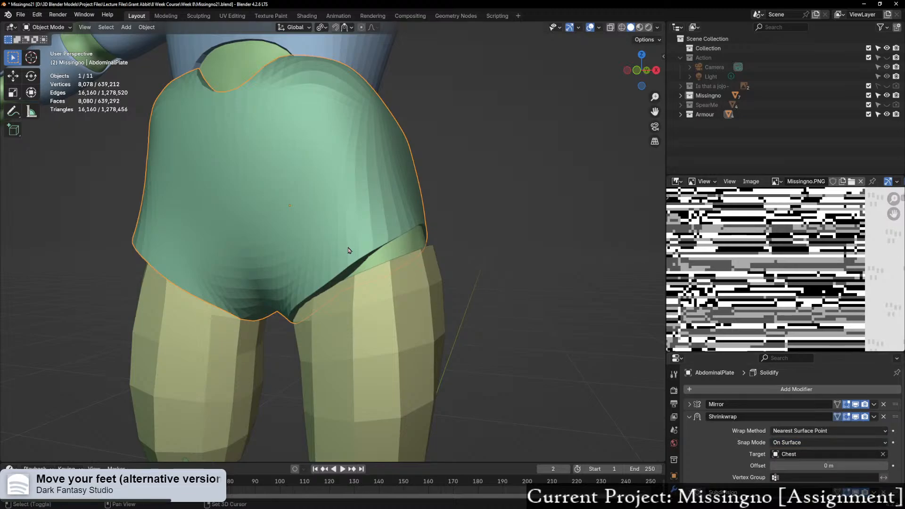
middle_click_drag(351, 251, 398, 57, "shift")
left_click(392, 119)
middle_click_drag(389, 126, 360, 95)
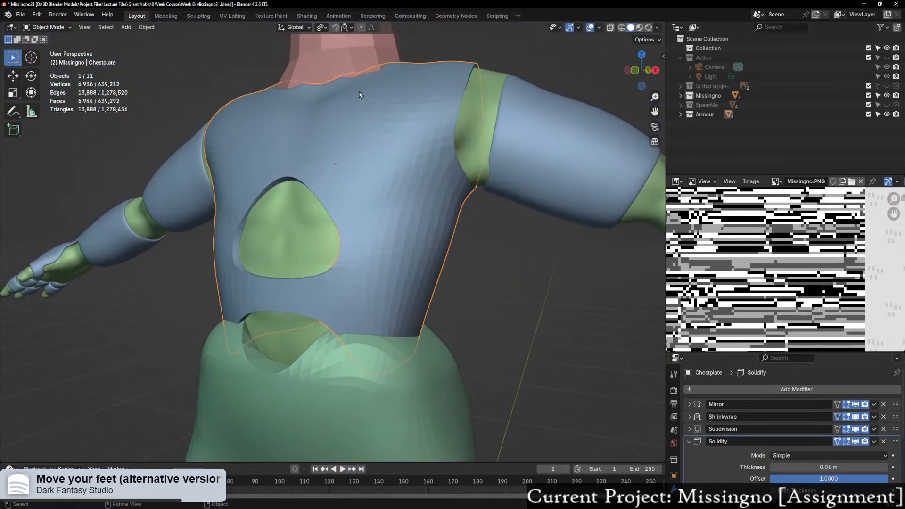
Step: Set the chestplate's Shrinkwrap offset to 0.05 m and inspect the fit around the torso
left_click(690, 417)
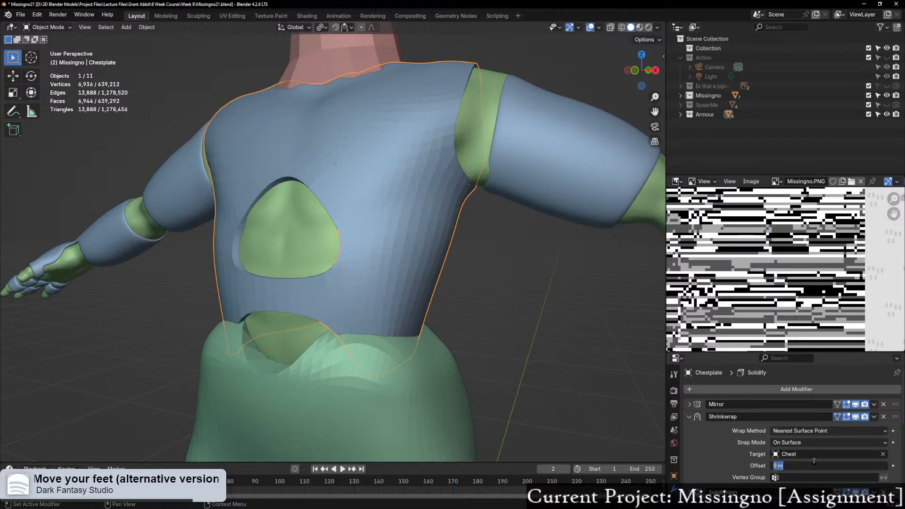
type("0.")
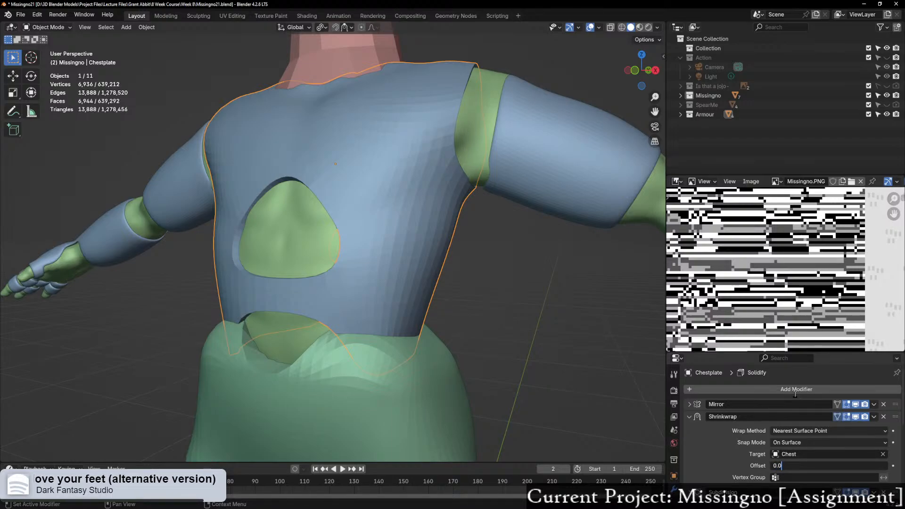
type("05")
key("Return")
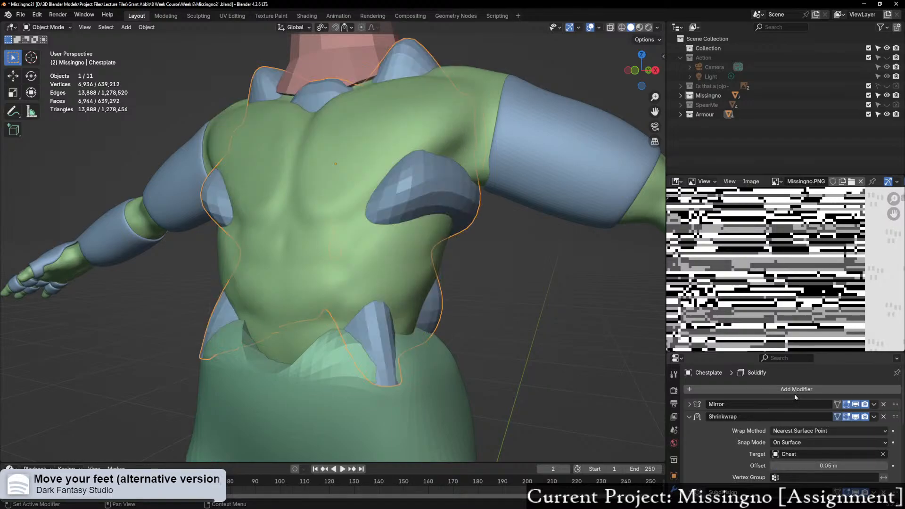
middle_click_drag(499, 272, 479, 242)
scroll(484, 249, "up", 2)
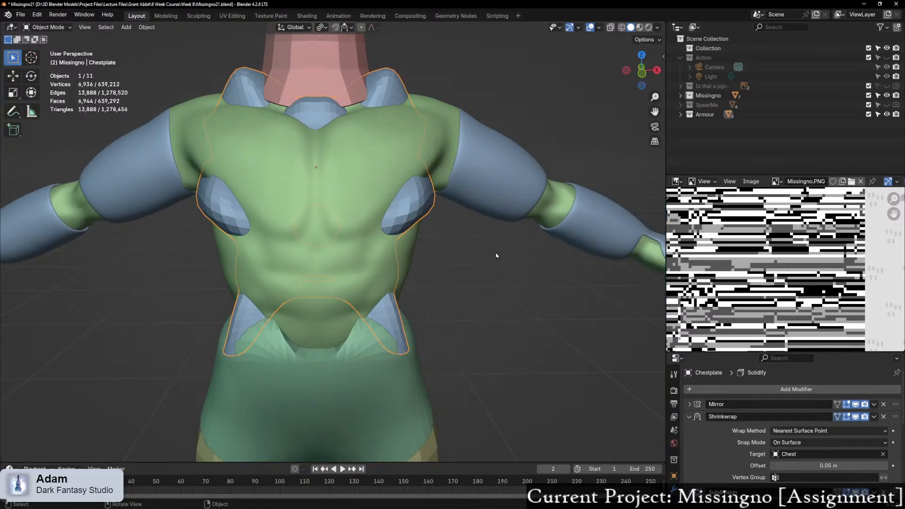
middle_click_drag(489, 256, 424, 307)
scroll(210, 285, "down", 3)
scroll(397, 284, "up", 4)
scroll(412, 300, "down", 1)
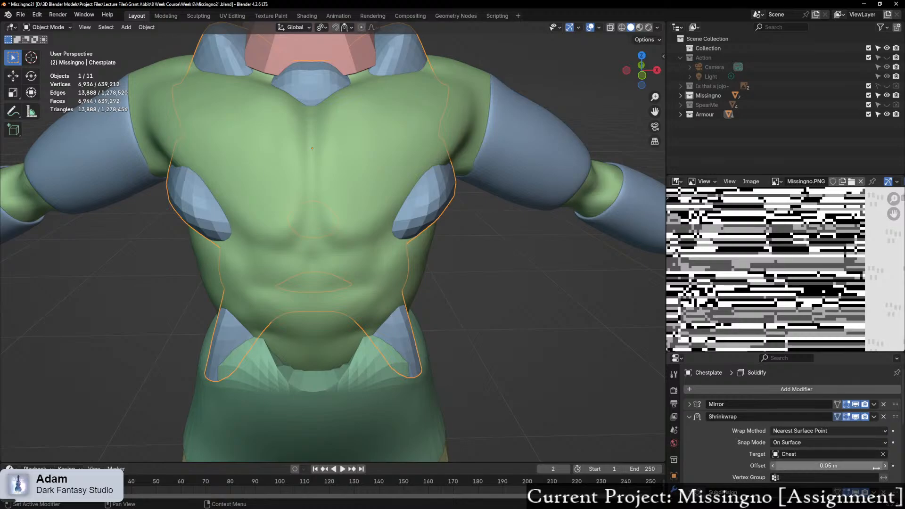
Step: Step the chestplate's Shrinkwrap offset down to 0 m
left_click(773, 466)
left_click(773, 467)
left_click(773, 468)
left_click(772, 467)
left_click(773, 468)
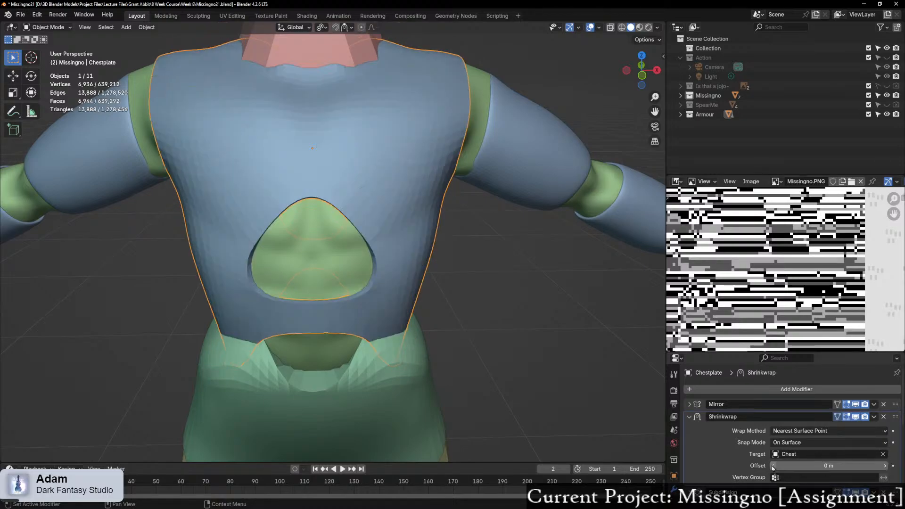
Step: Set the chestplate's Solidify offset to -1 and its Shrinkwrap offset to 0.05 m, checking the torso from the side
scroll(773, 461, "down", 4)
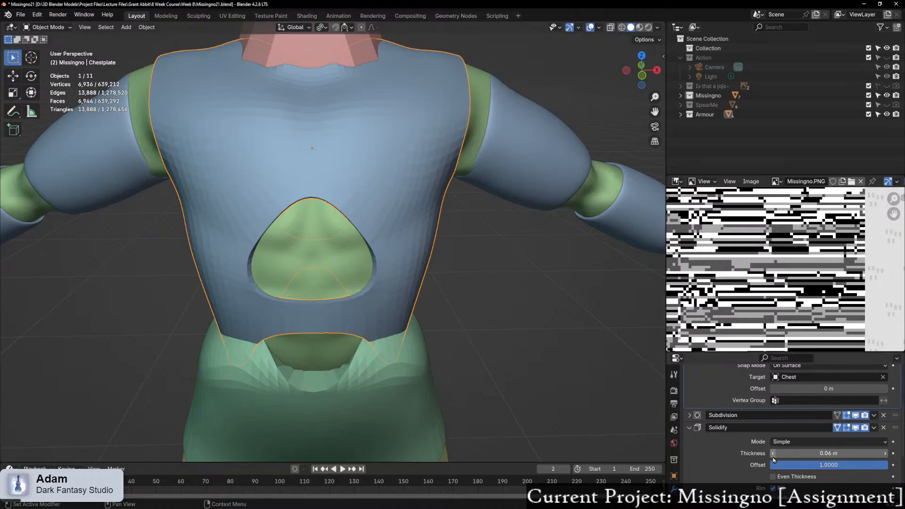
left_click_drag(803, 468, 685, 467)
scroll(827, 401, "up", 3)
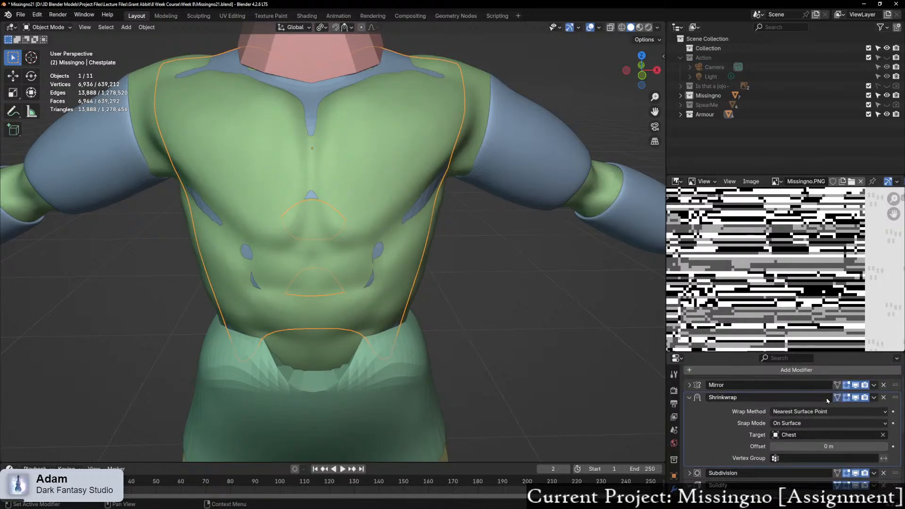
left_click(828, 447)
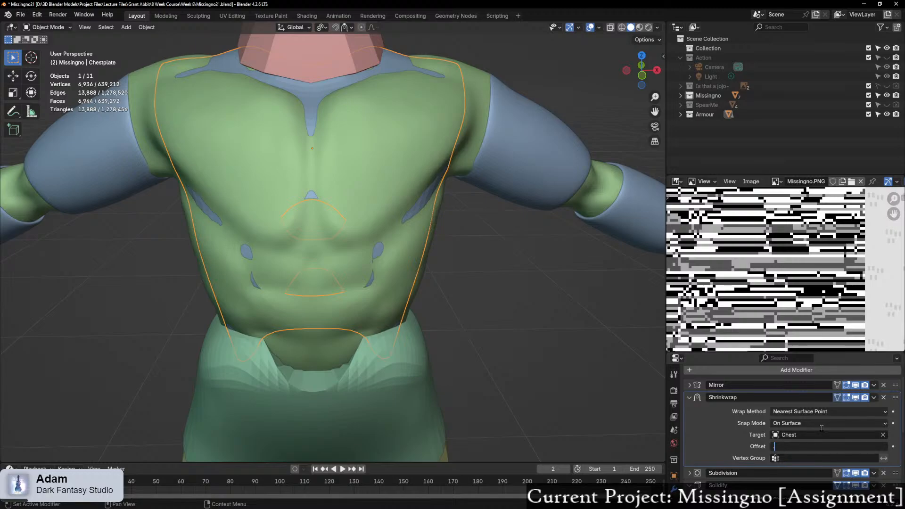
key("Return")
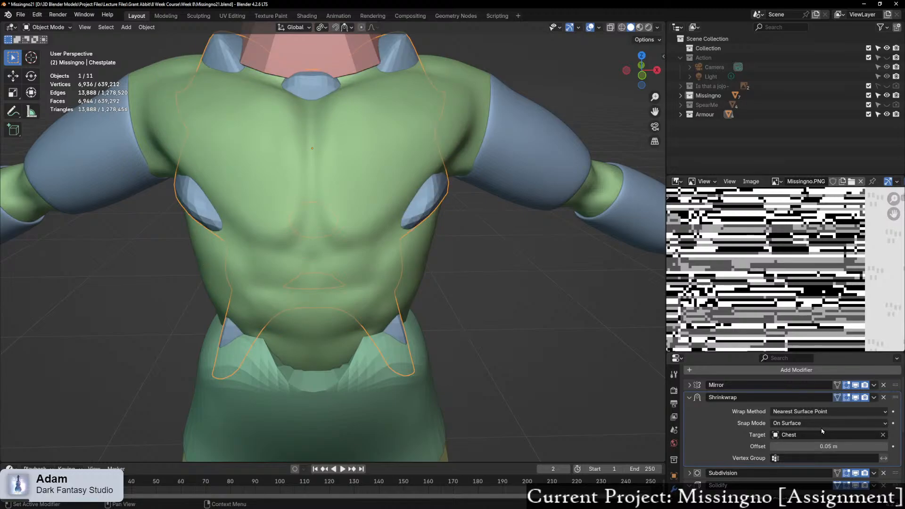
middle_click_drag(401, 208, 293, 188)
mouse_move(828, 447)
left_mouse_down()
mouse_move(872, 446)
mouse_move(813, 446)
mouse_move(841, 446)
left_mouse_up()
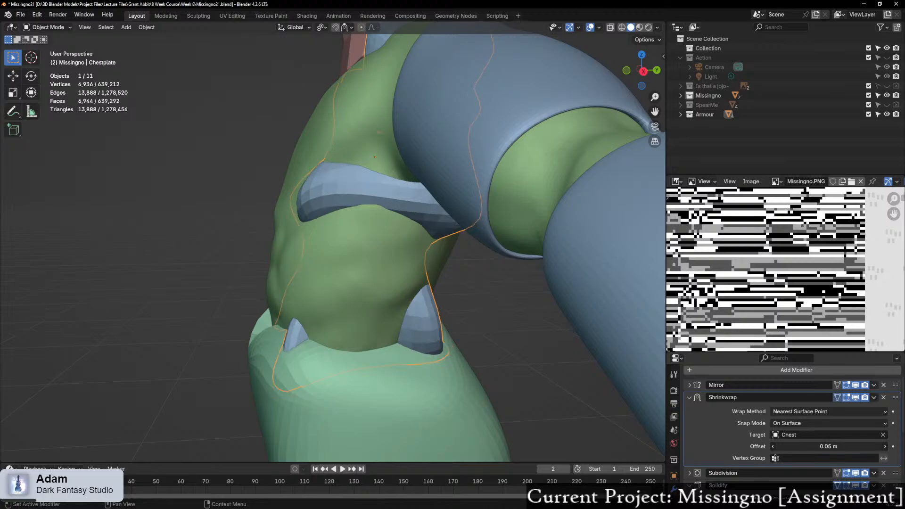
Step: Move the chestplate's Solidify modifier above Subdivision in the modifier stack
scroll(760, 391, "down", 2)
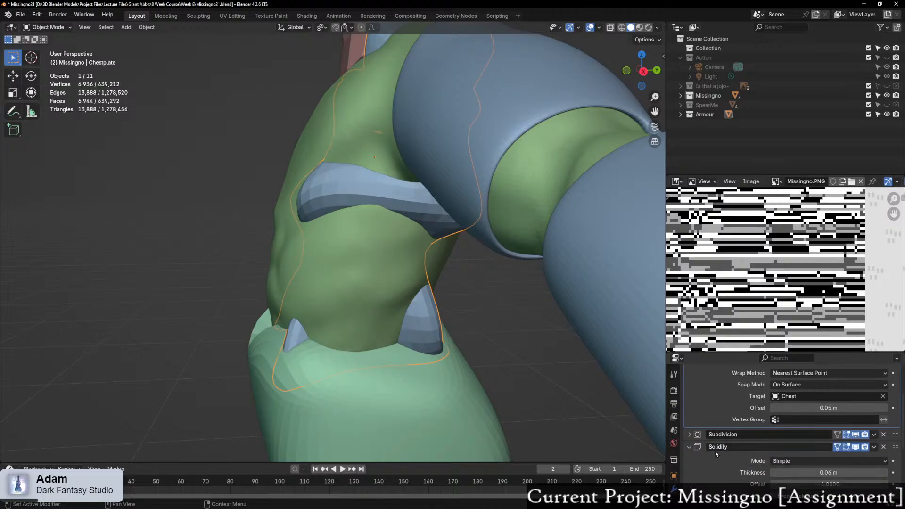
mouse_move(895, 449)
left_mouse_down()
mouse_move(895, 428)
mouse_move(895, 498)
mouse_move(894, 455)
left_mouse_up()
scroll(853, 451, "down", 6)
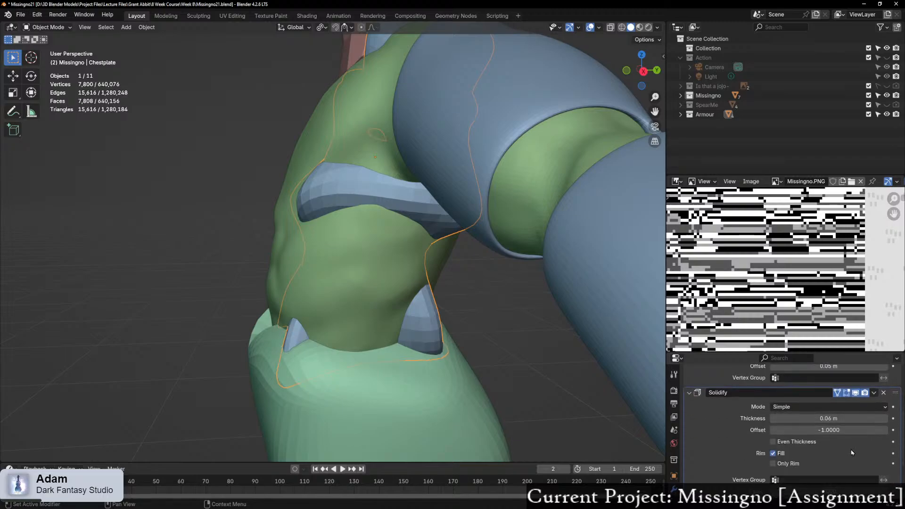
scroll(841, 451, "up", 4)
scroll(760, 437, "up", 5)
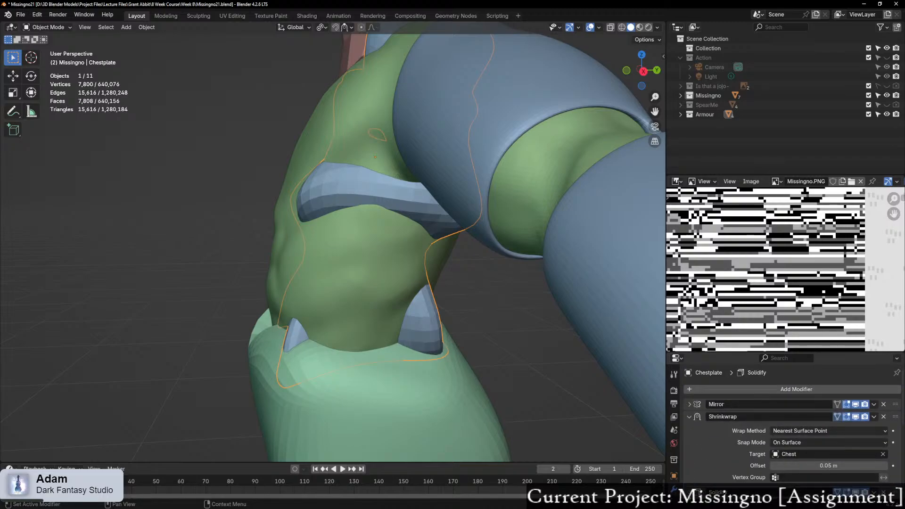
Step: Try the chestplate's Subdivision modifier above Shrinkwrap, then put Shrinkwrap back above Subdivision
left_click(690, 417)
left_click_drag(895, 441, 895, 416)
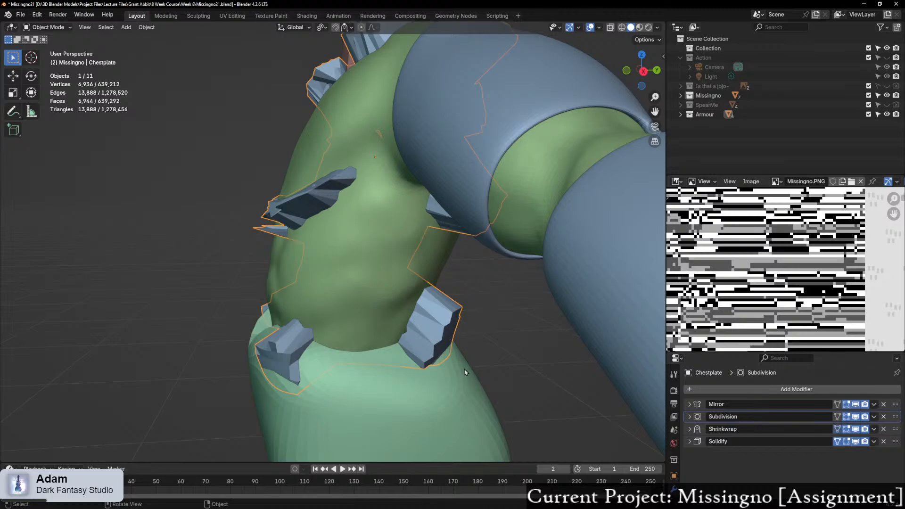
middle_click_drag(464, 372, 660, 396)
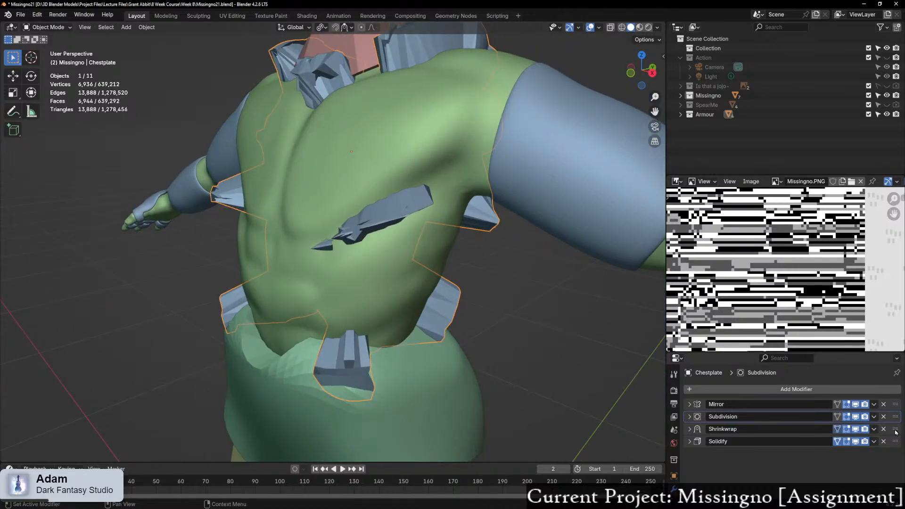
left_click_drag(895, 433, 891, 417)
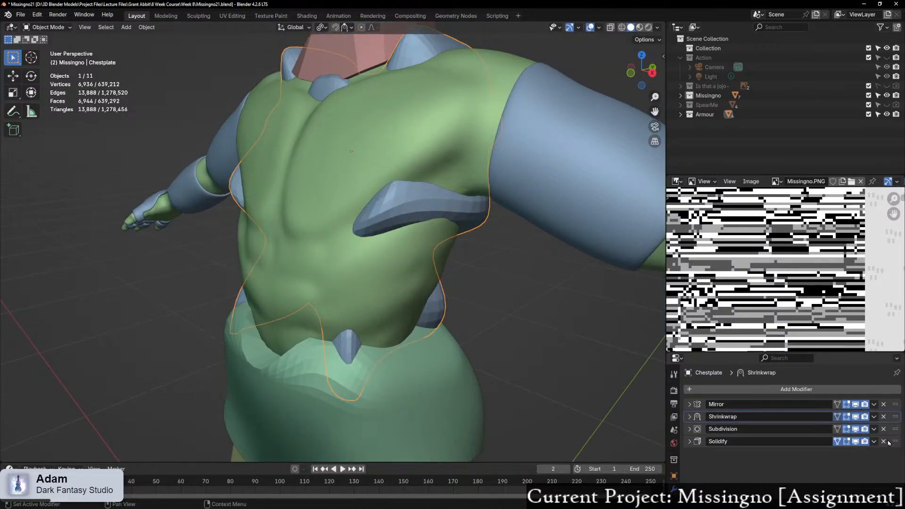
Step: Examine the chestplate's Subdivision and Solidify settings, including levels, thickness and offset
left_click(689, 429)
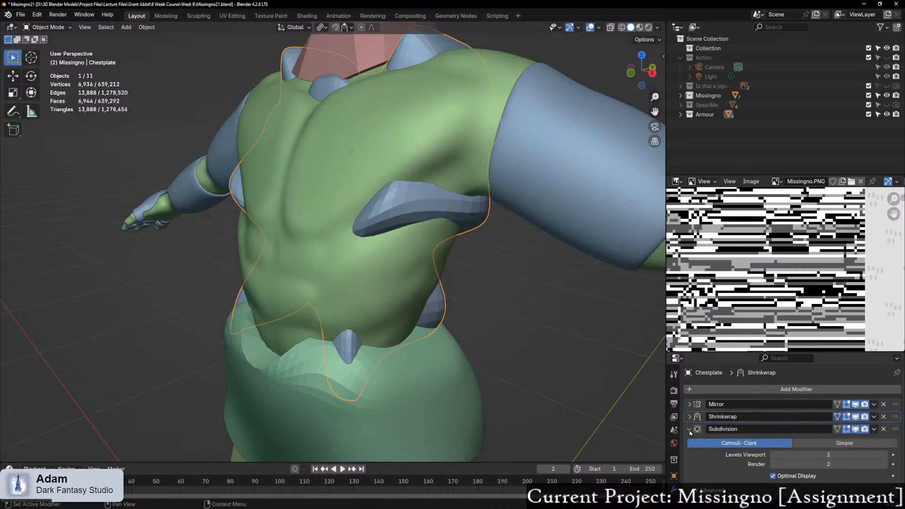
middle_click_drag(373, 293, 389, 277)
scroll(397, 311, "down", 3)
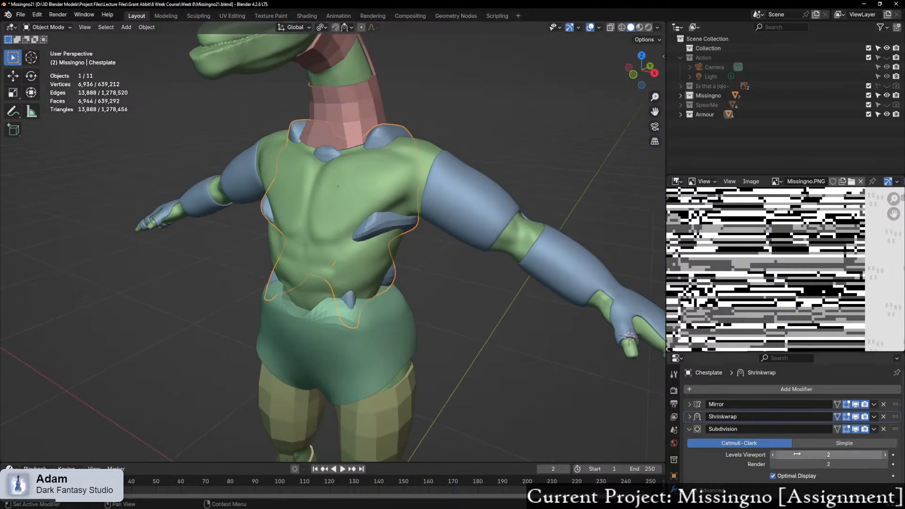
scroll(764, 454, "down", 1)
left_click(689, 419)
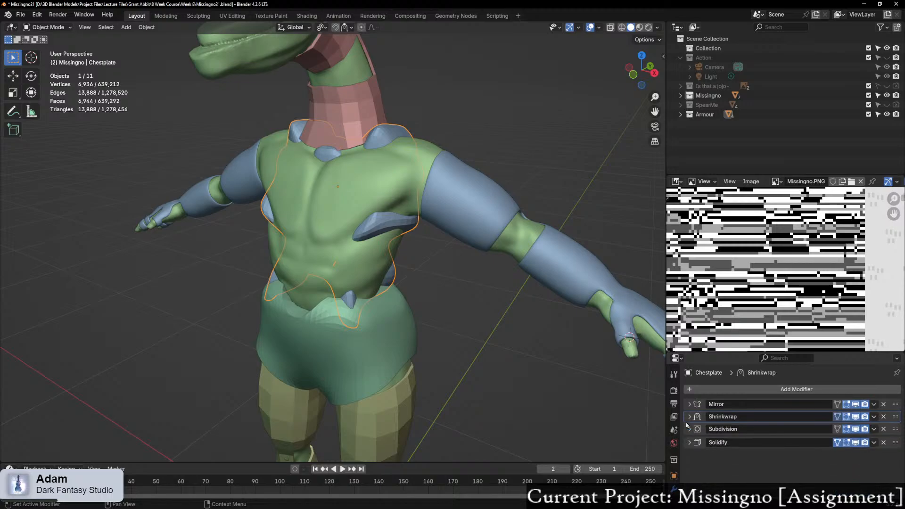
left_click(690, 441)
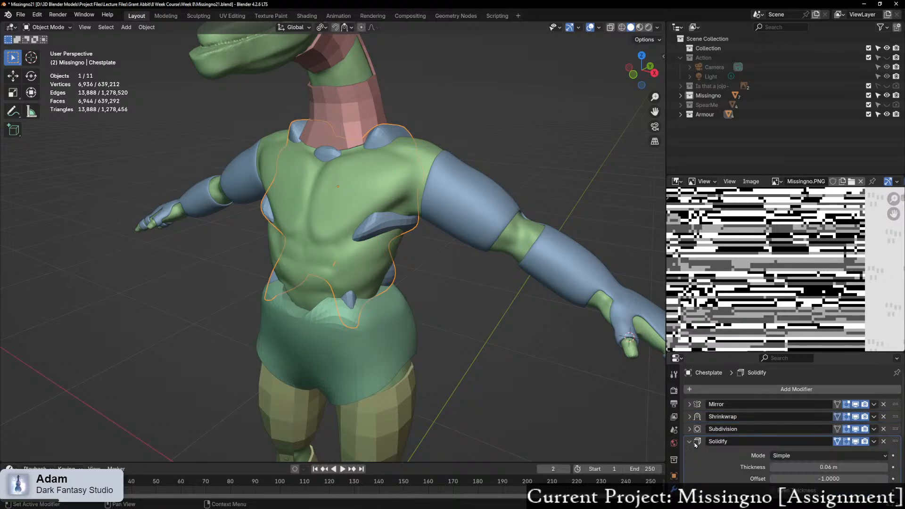
scroll(761, 460, "down", 3)
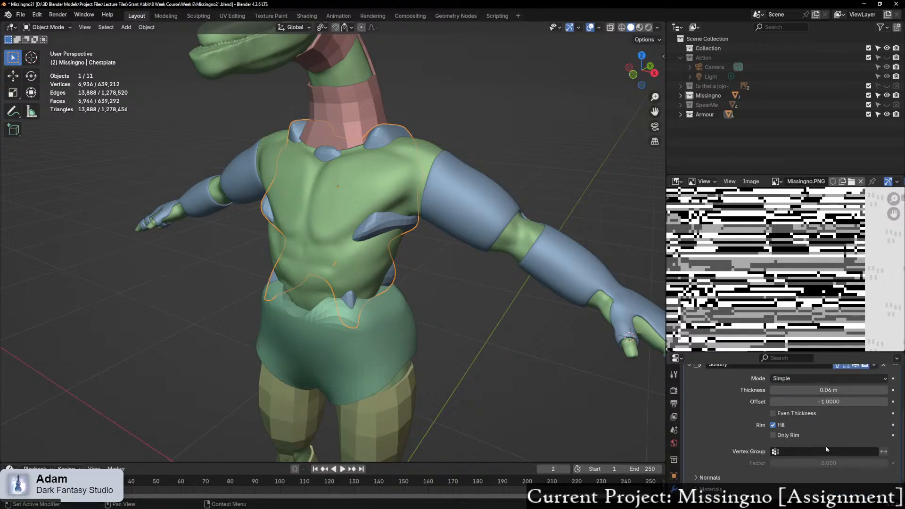
mouse_move(821, 391)
left_mouse_down()
mouse_move(747, 391)
mouse_move(844, 391)
mouse_move(778, 391)
mouse_move(821, 391)
left_mouse_up()
Step: Undo the chestplate's modifier reordering and its Solidify and Shrinkwrap offset changes
key("ctrl+z")
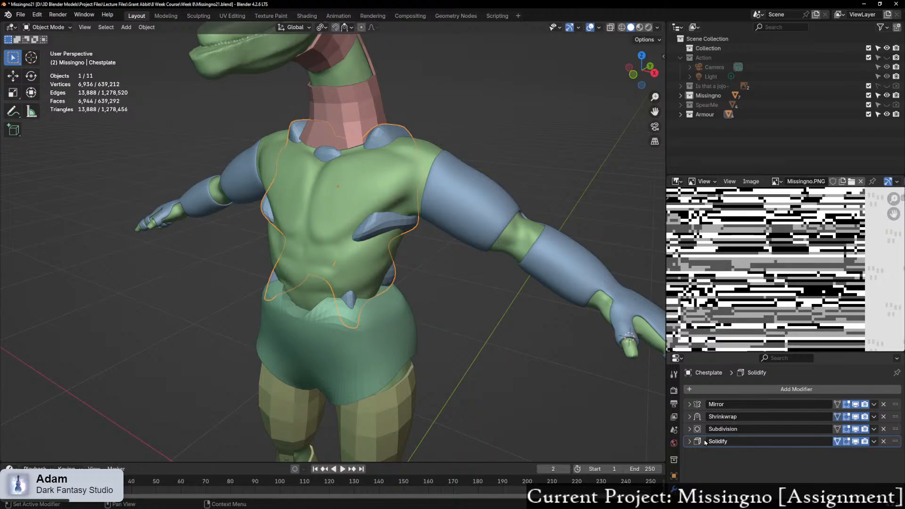
left_click(689, 444)
key("ctrl+z")
key("ctrl+z")
key("ctrl+z")
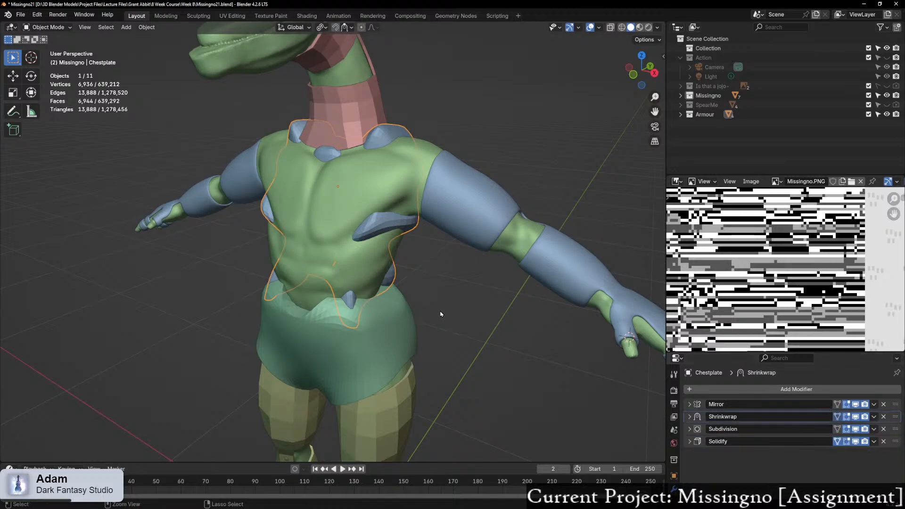
key("ctrl+z")
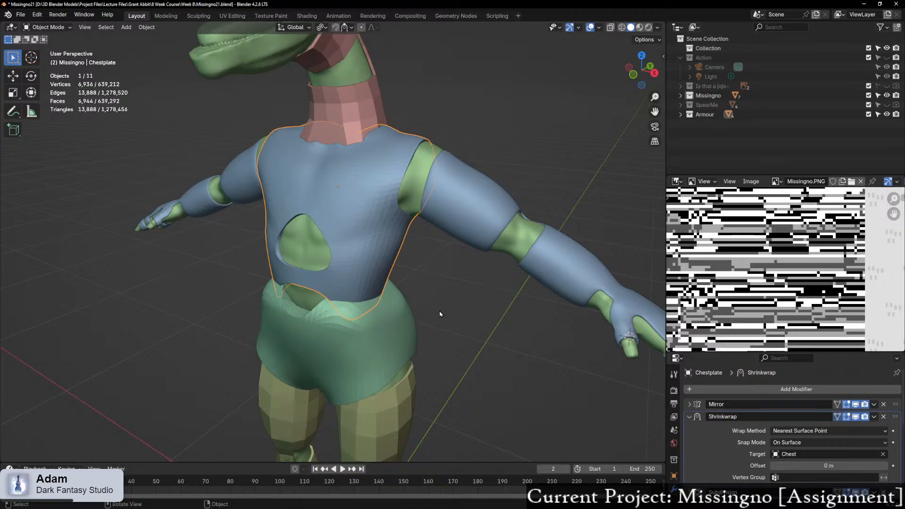
Step: Turn off the chestplate's Solidify modifier in the viewport and view the torso closely from the side
middle_click_drag(415, 310, 316, 308)
scroll(373, 311, "up", 4)
scroll(771, 434, "down", 3)
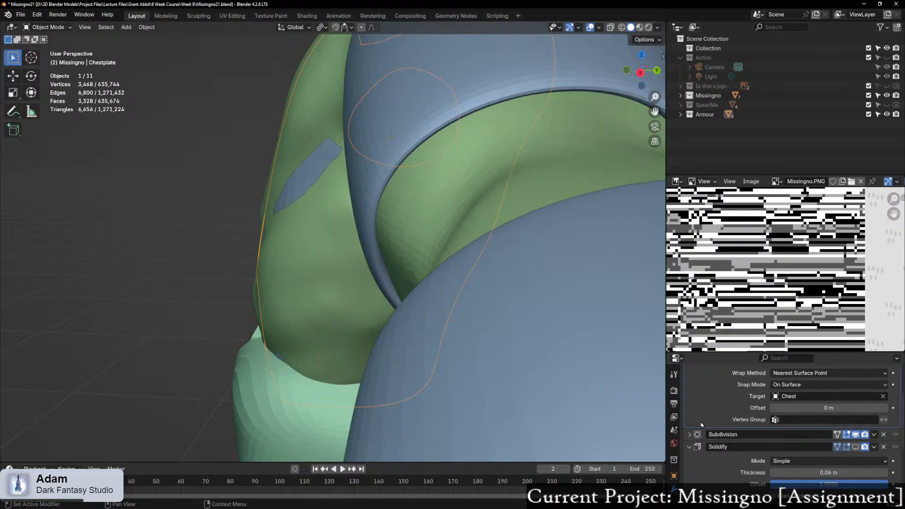
Step: Try chestplate Shrinkwrap offsets of 0.05 m and -0.05 m with the On Surface snap mode
scroll(777, 436, "up", 1)
left_click(801, 427)
type("0.05")
key("Return")
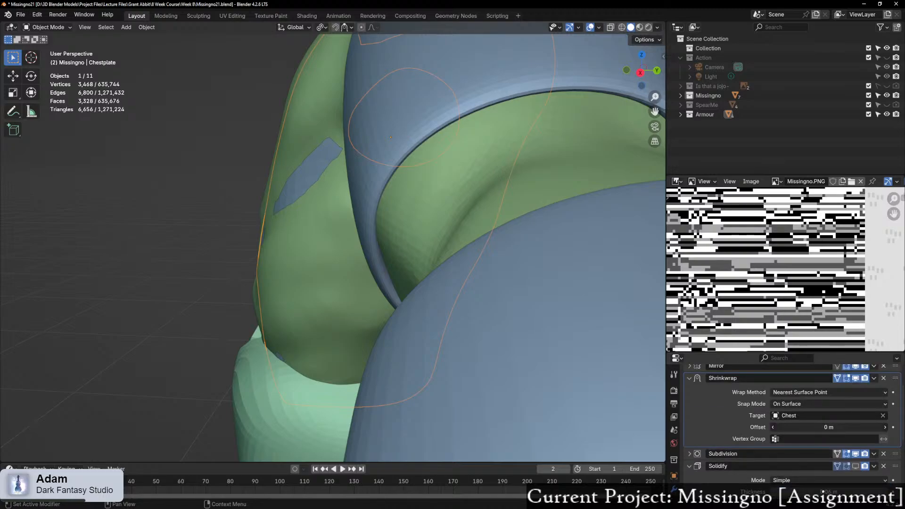
left_click_drag(828, 427, 790, 427)
Step: Set the chestplate's Shrinkwrap snap mode to Above Surface and view the torso from the side
left_click(817, 404)
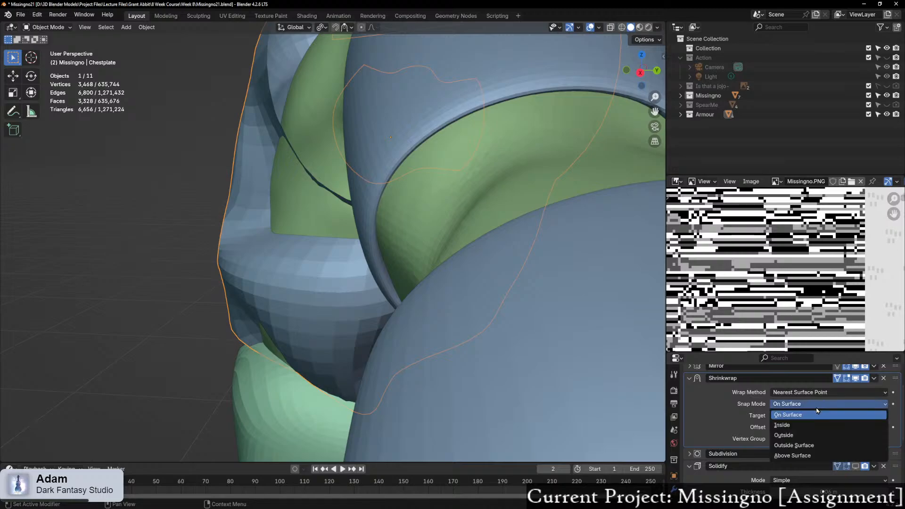
left_click(792, 456)
scroll(427, 361, "down", 3)
middle_click_drag(428, 361, 463, 363)
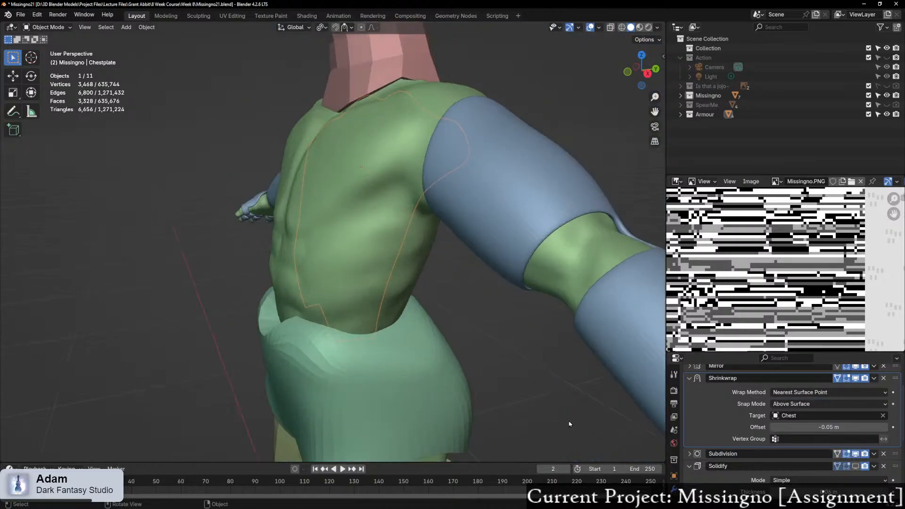
Step: Try chestplate Shrinkwrap offsets of 0.01 m and 0.05 m with the Above Surface snap mode
mouse_move(828, 428)
left_mouse_down()
mouse_move(838, 429)
mouse_move(827, 427)
left_mouse_up()
left_click(828, 427)
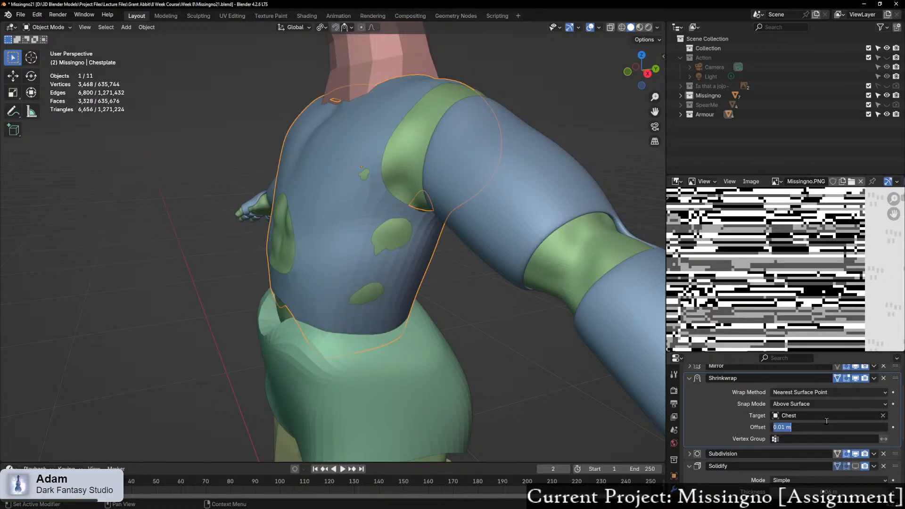
type(".03")
key("Return")
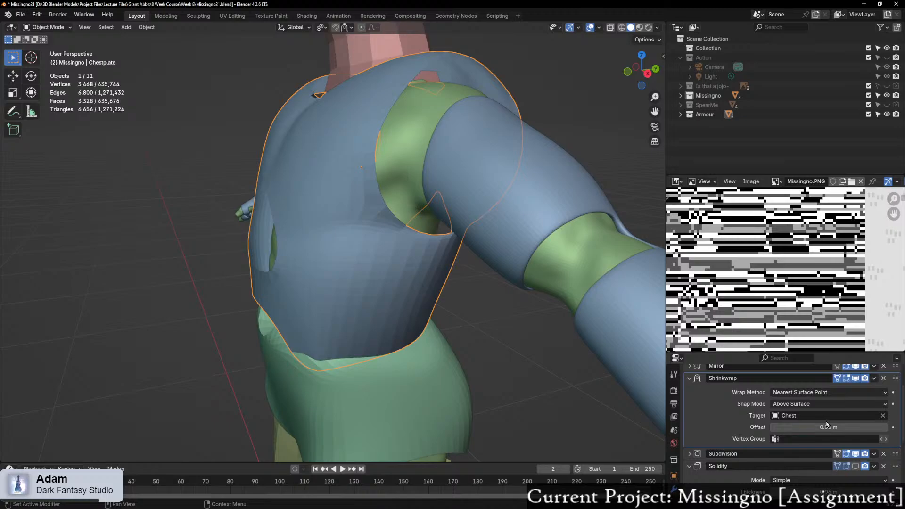
mouse_move(402, 88)
middle_mouse_down()
mouse_move(501, 124)
mouse_move(494, 102)
mouse_move(414, 101)
middle_mouse_up()
scroll(791, 480, "down", 3)
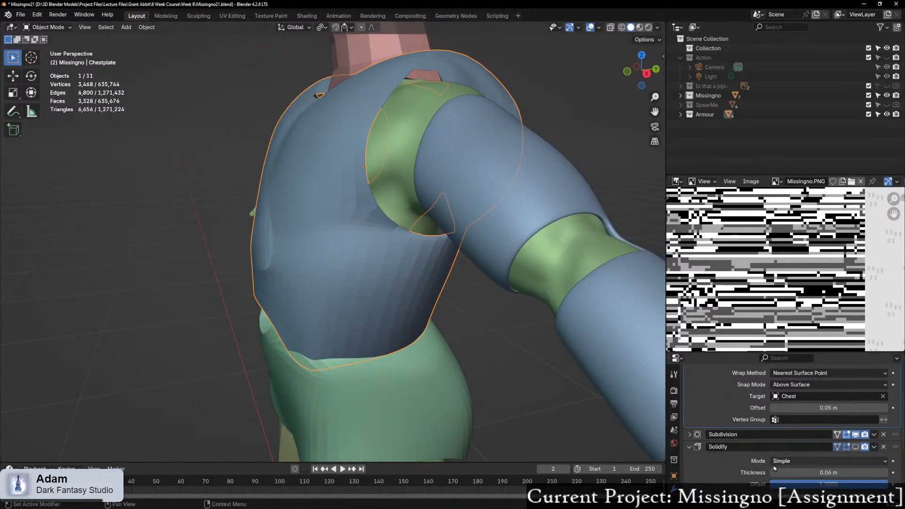
Step: Turn the chestplate's Solidify modifier back on in the viewport and apply the object's scale
left_click(856, 429)
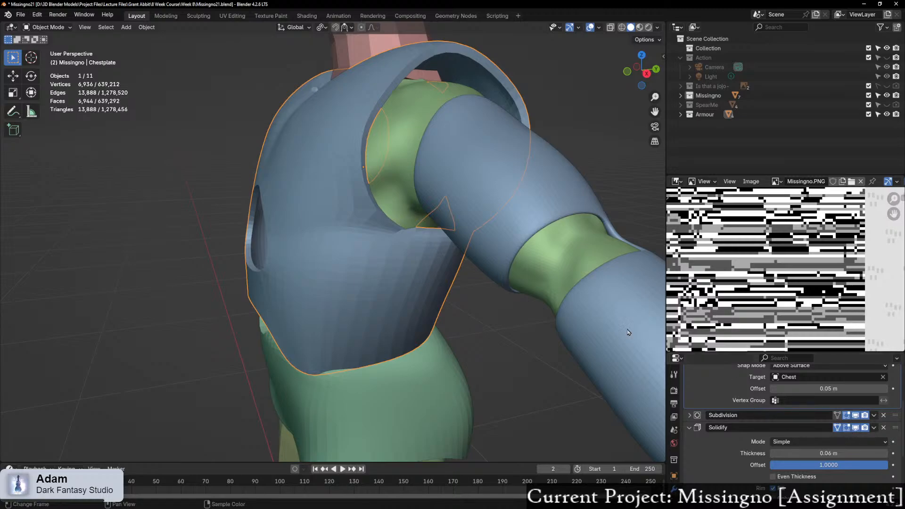
scroll(531, 313, "up", 6)
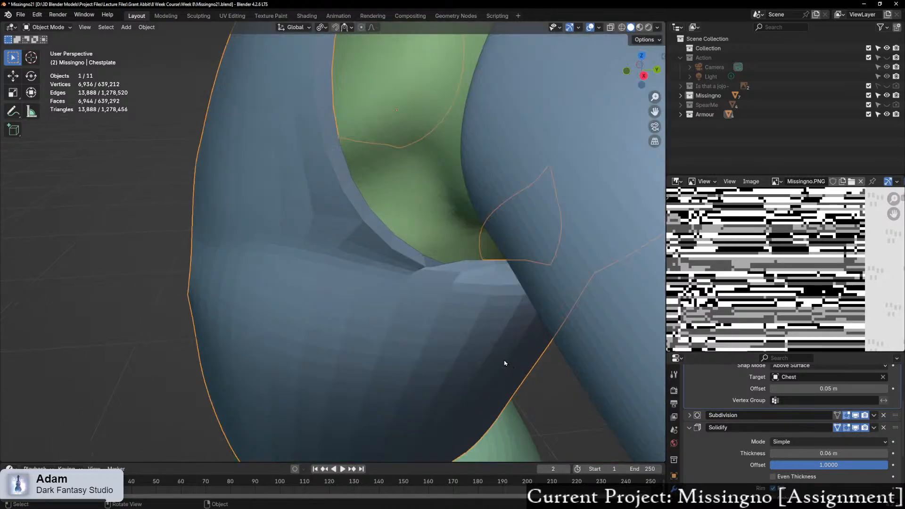
key("ctrl+a")
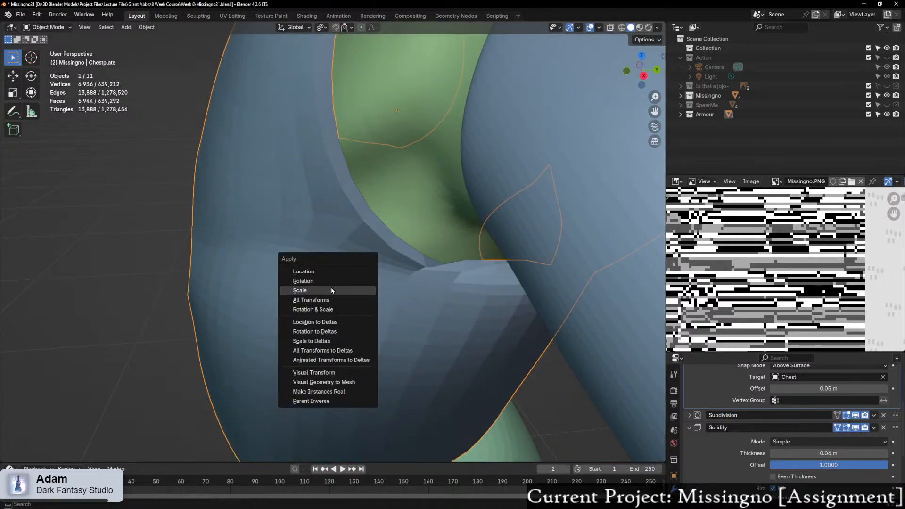
left_click(332, 290)
scroll(331, 297, "down", 6)
mouse_move(331, 299)
middle_mouse_down()
mouse_move(356, 309)
mouse_move(335, 303)
middle_mouse_up()
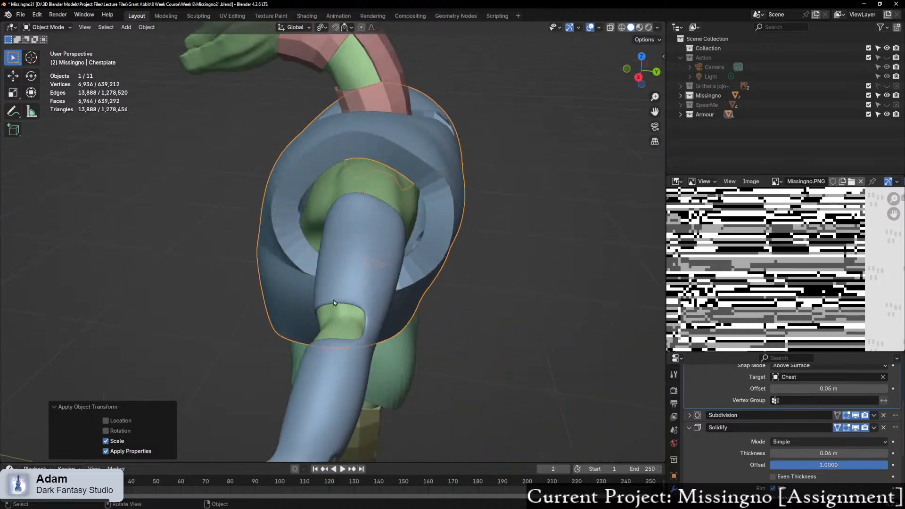
Step: Set the chestplate's Shrinkwrap offset to 0.005 m while viewing it around the shoulder opening
scroll(339, 300, "up", 1)
key("ctrl+Tab")
key("Escape")
scroll(601, 341, "up", 2)
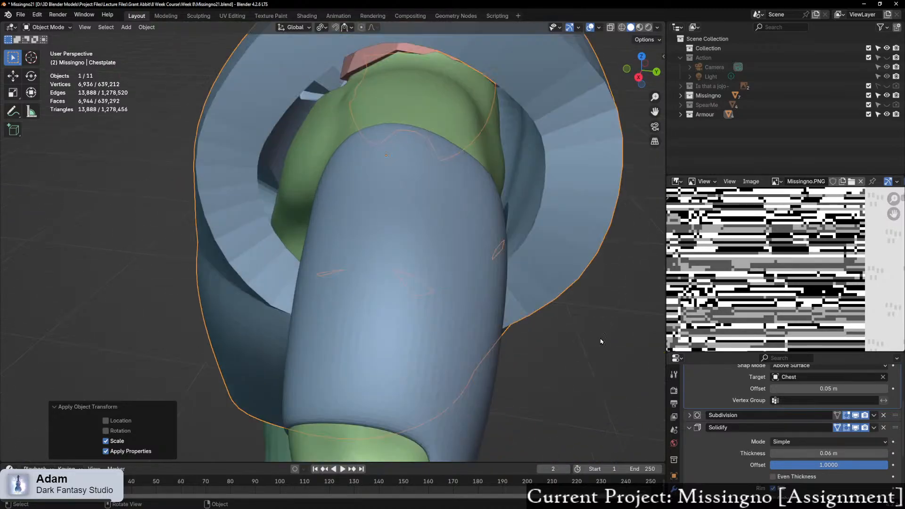
middle_click_drag(601, 342, 529, 392)
mouse_move(829, 389)
left_mouse_down()
mouse_move(748, 389)
mouse_move(840, 389)
left_mouse_up()
Step: Check the order of the arm armour's modifiers as a reference for the chestplate
left_click(401, 315)
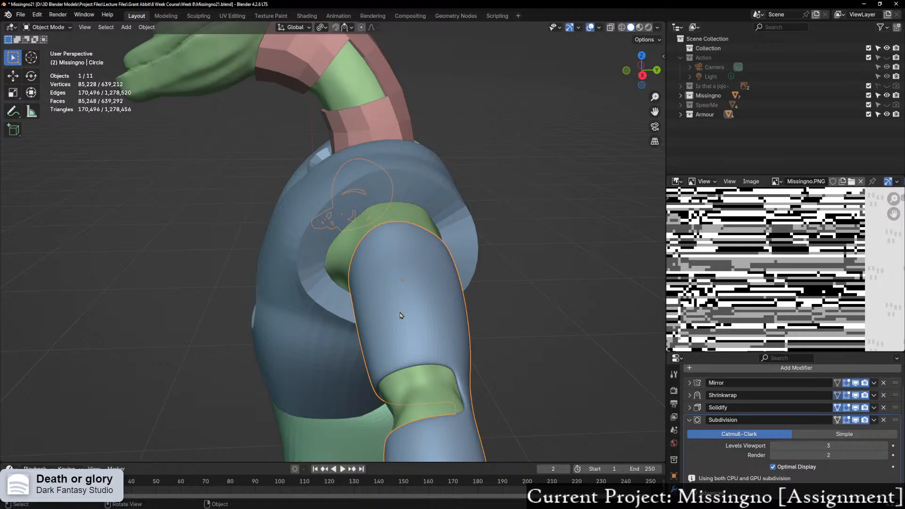
left_click(696, 423)
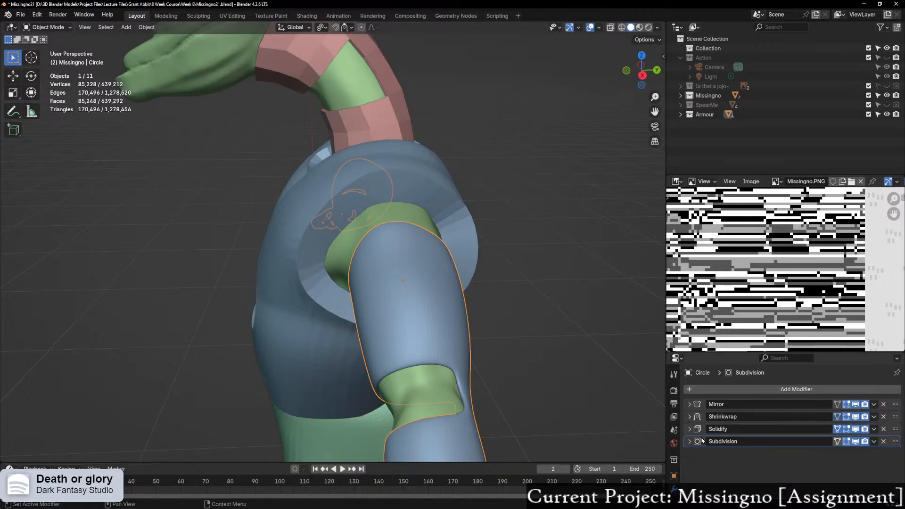
middle_click_drag(523, 338, 442, 278)
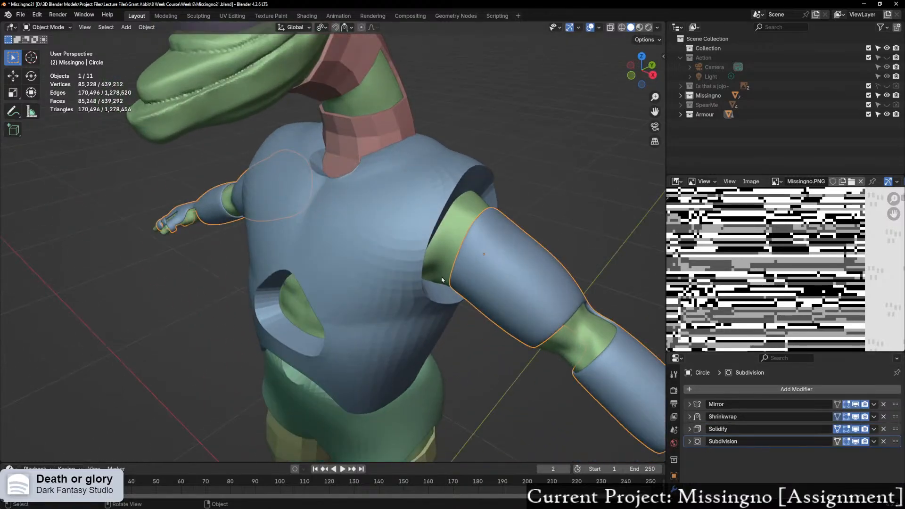
Step: Move the chestplate's Solidify modifier above Subdivision in the stack and collapse the modifier settings
left_click(386, 255)
scroll(728, 432, "down", 3)
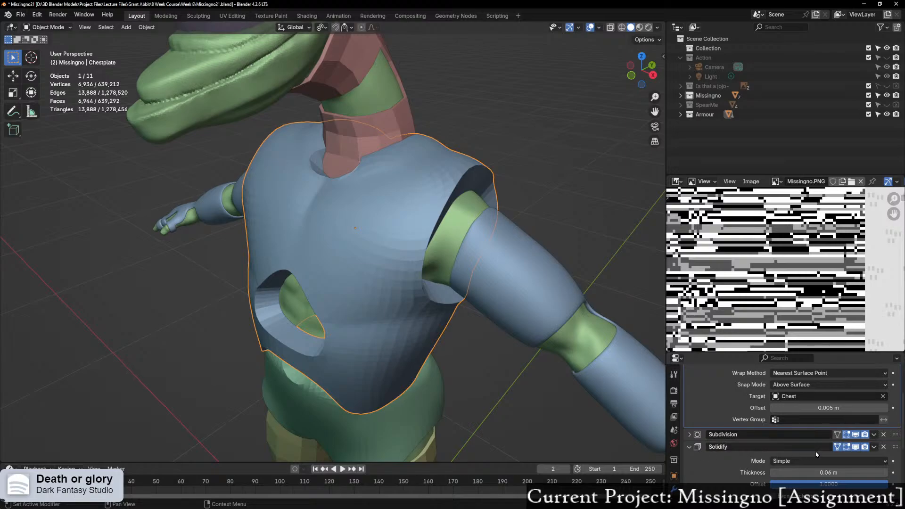
left_click_drag(896, 451, 895, 433)
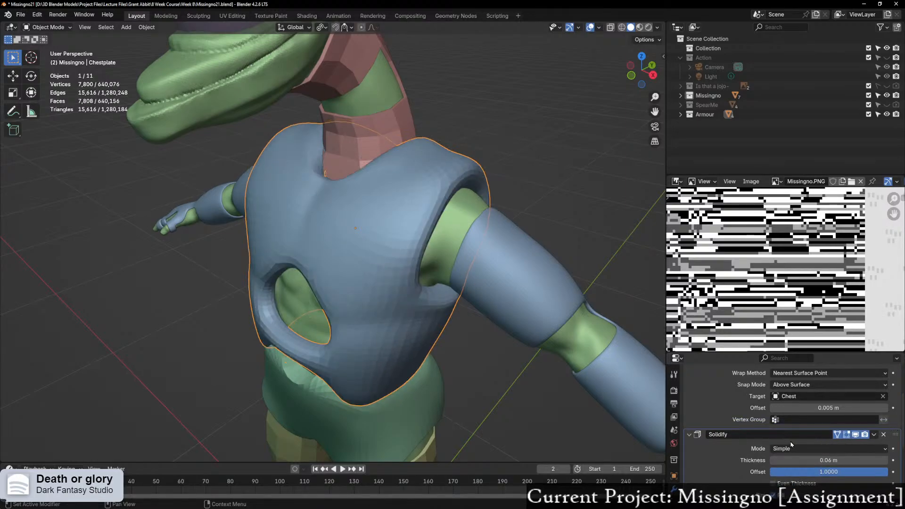
scroll(774, 416, "up", 3)
left_click(775, 416)
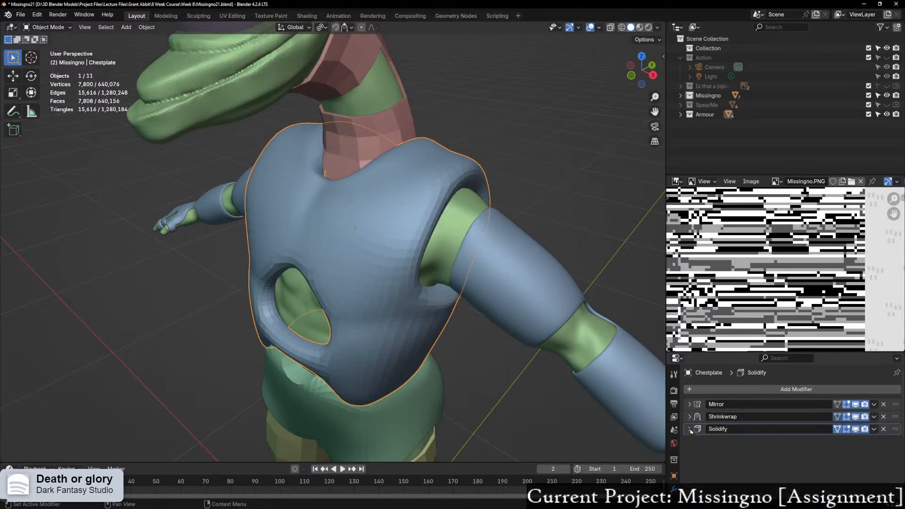
Step: Examine the chestplate's rims and body fit from the front and side, and check its Shrinkwrap settings
middle_click_drag(498, 334, 390, 298)
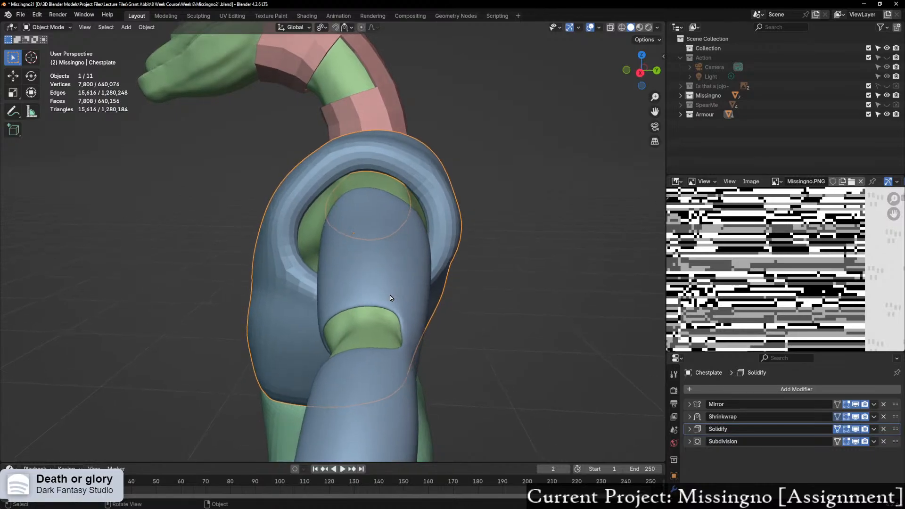
middle_click_drag(369, 225, 536, 214)
scroll(503, 253, "up", 1)
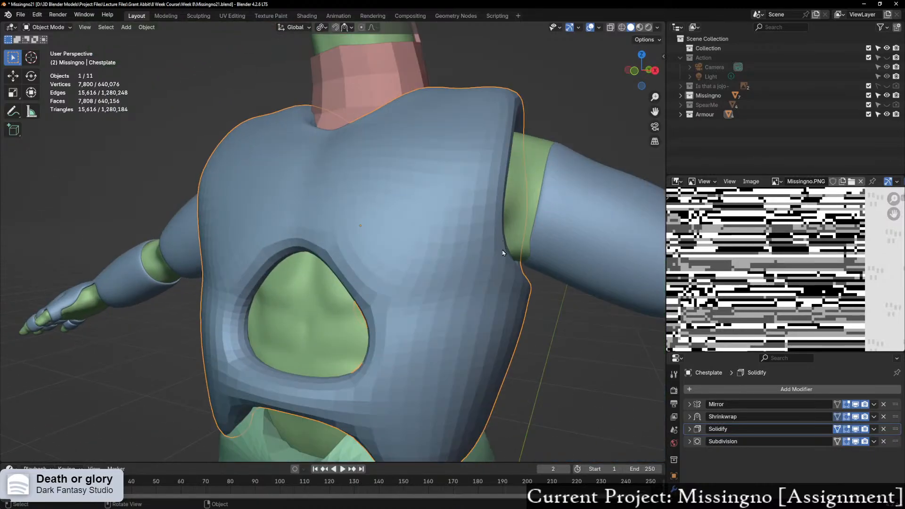
middle_click_drag(497, 296, 475, 216, "shift")
middle_click_drag(540, 281, 524, 305)
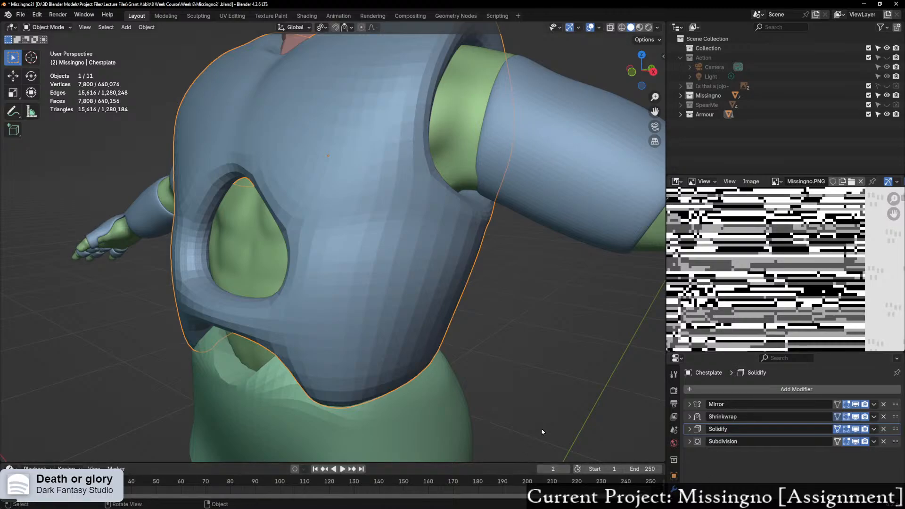
middle_click_drag(542, 430, 496, 412)
middle_click_drag(494, 355, 456, 363)
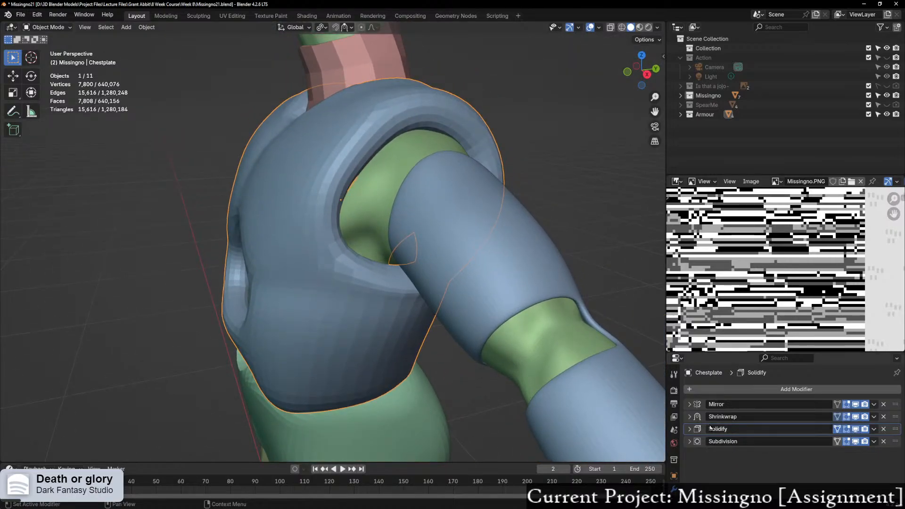
left_click(690, 417)
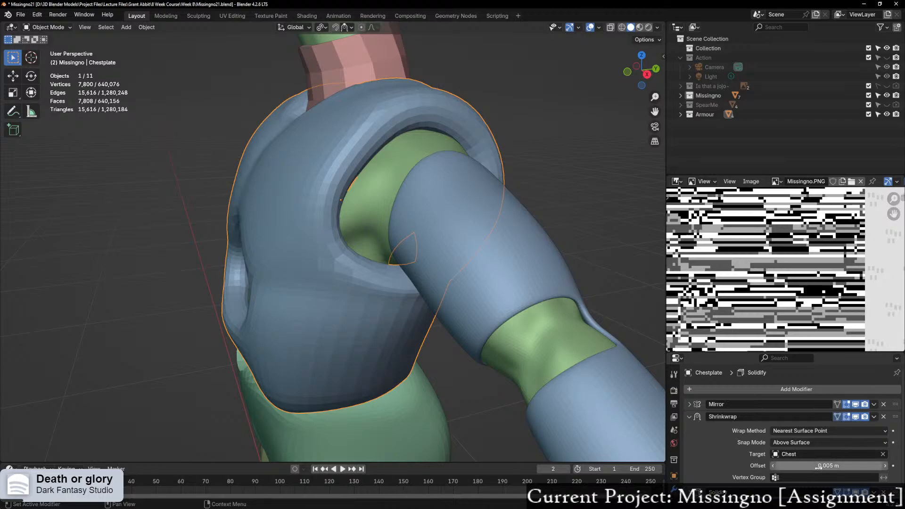
scroll(714, 456, "down", 1)
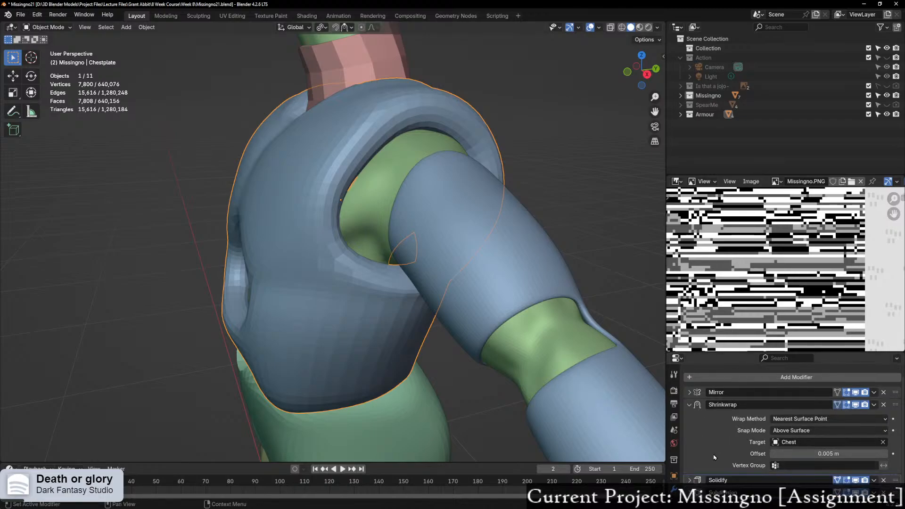
Step: Check the arm armour's Solidify thickness and offset, and return to the chestplate selection
left_click(514, 307)
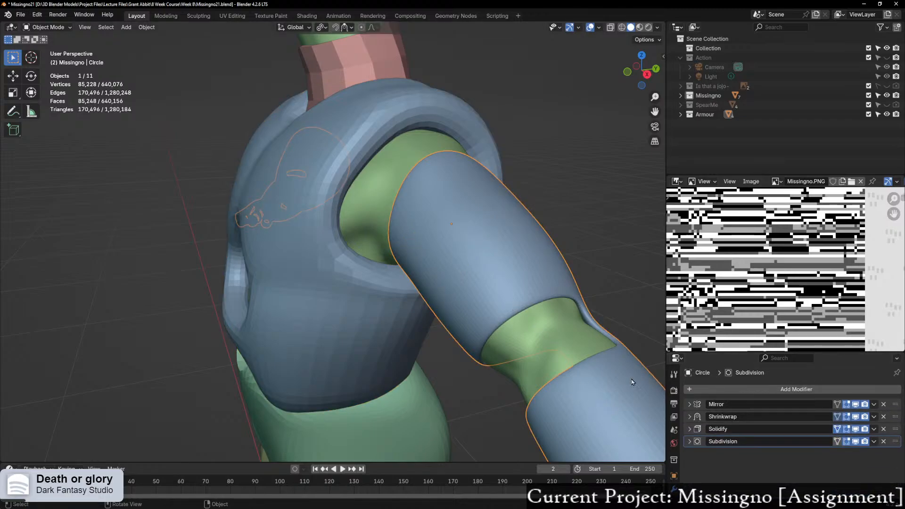
left_click(689, 429)
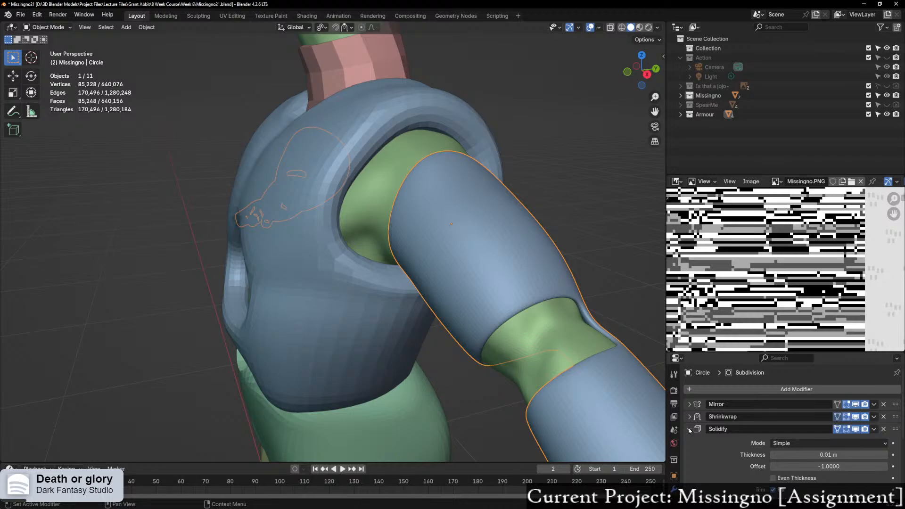
left_click(690, 429)
key("ctrl+z")
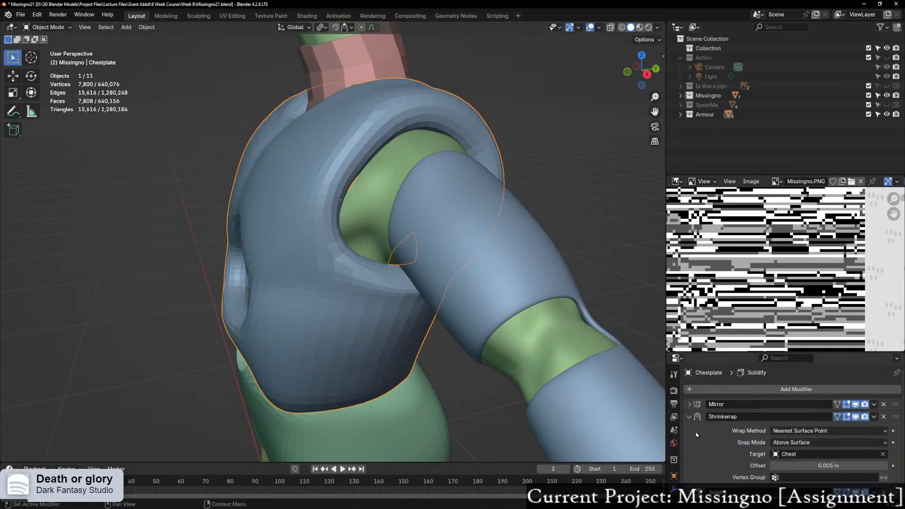
Step: Set the chestplate's Solidify thickness to 0.01 m, raise it to 0.02 m, and check the fit from the front
left_click(690, 417)
left_click(689, 441)
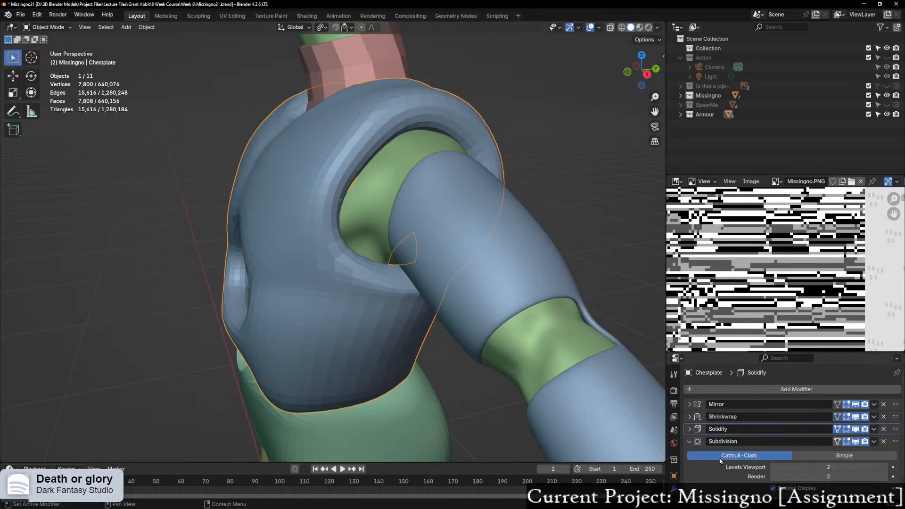
left_click(690, 429)
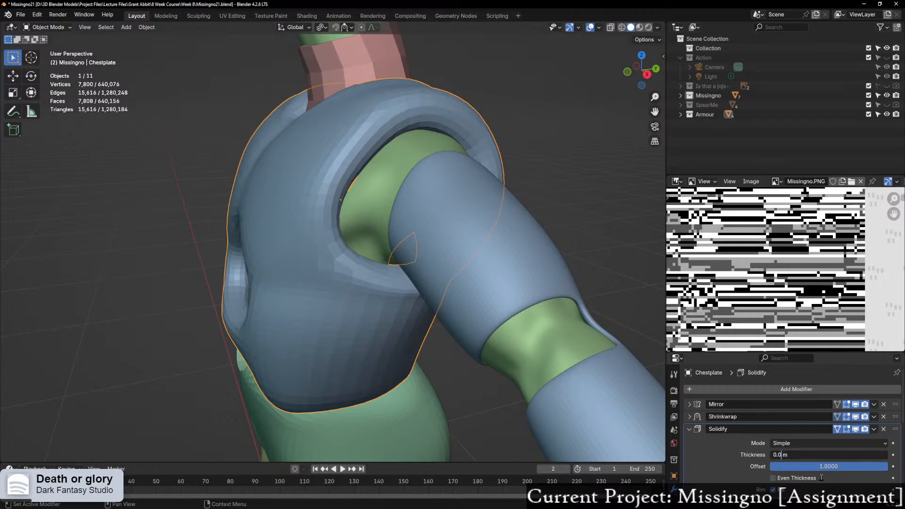
type("1")
key("Return")
middle_click_drag(476, 205, 415, 241)
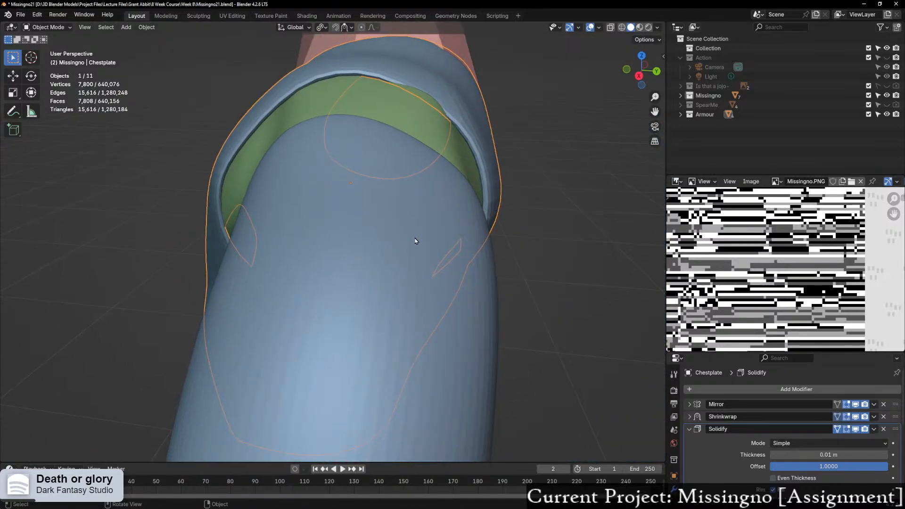
left_click(885, 454)
middle_click_drag(264, 236, 440, 256)
scroll(382, 239, "down", 5)
scroll(323, 257, "up", 4)
scroll(440, 256, "down", 1)
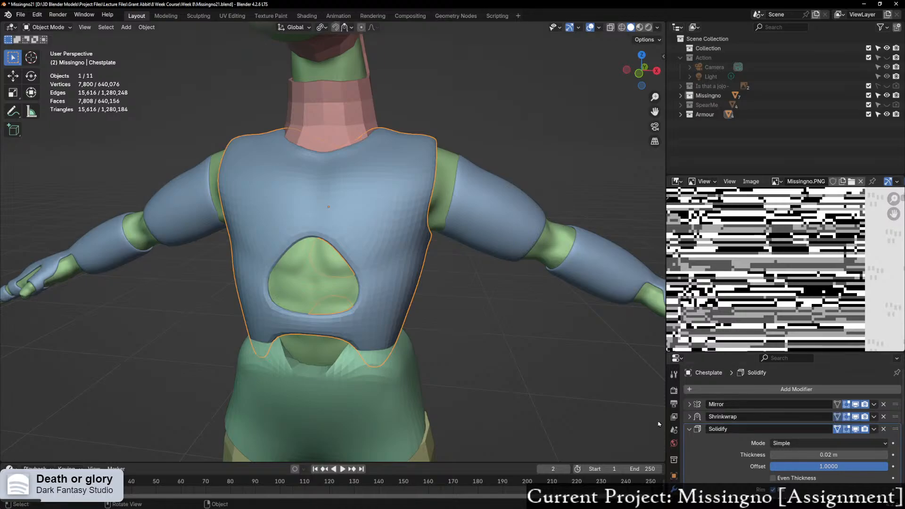
Step: Set the chestplate's Subdivision viewport and render levels to 3
left_click(690, 429)
left_click(828, 466)
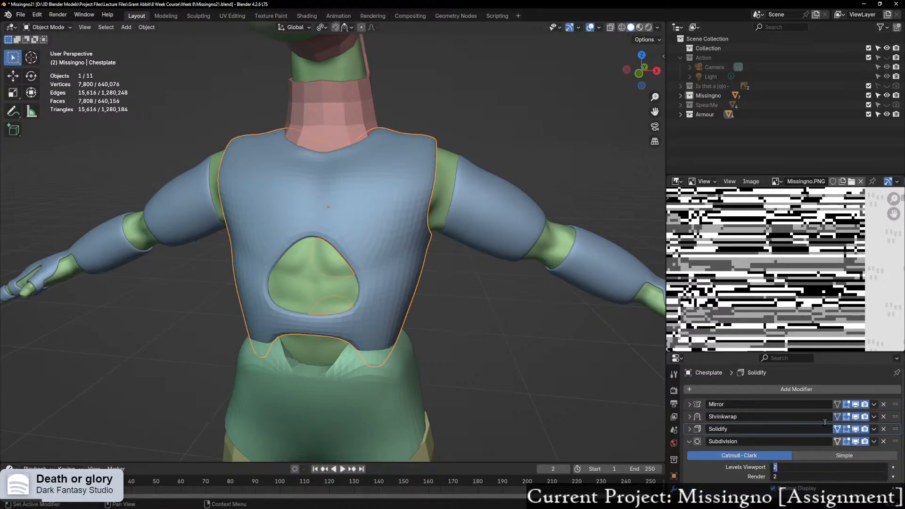
type("3")
key("Return")
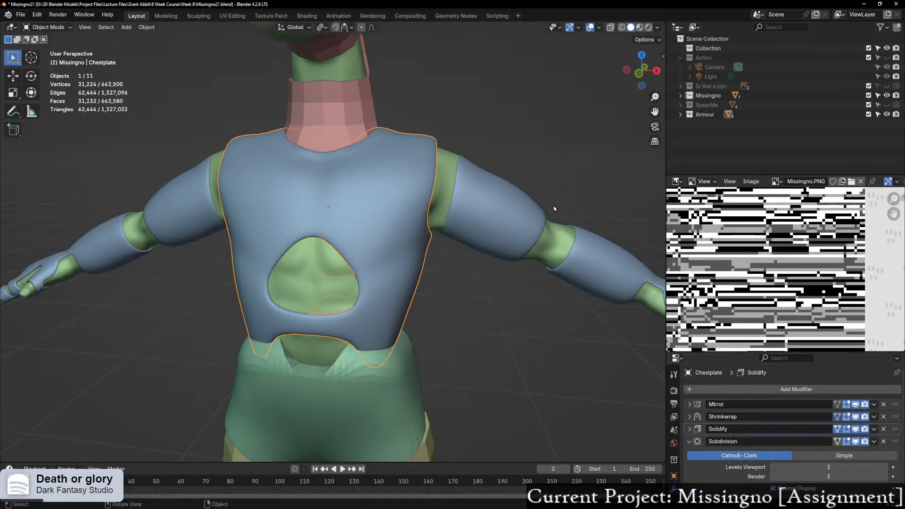
middle_click_drag(554, 208, 509, 208)
middle_click_drag(439, 319, 441, 215, "shift")
Step: Set the abdominal plate's Shrinkwrap snap mode to Above Surface with an offset of 0.05 m
left_click(391, 278)
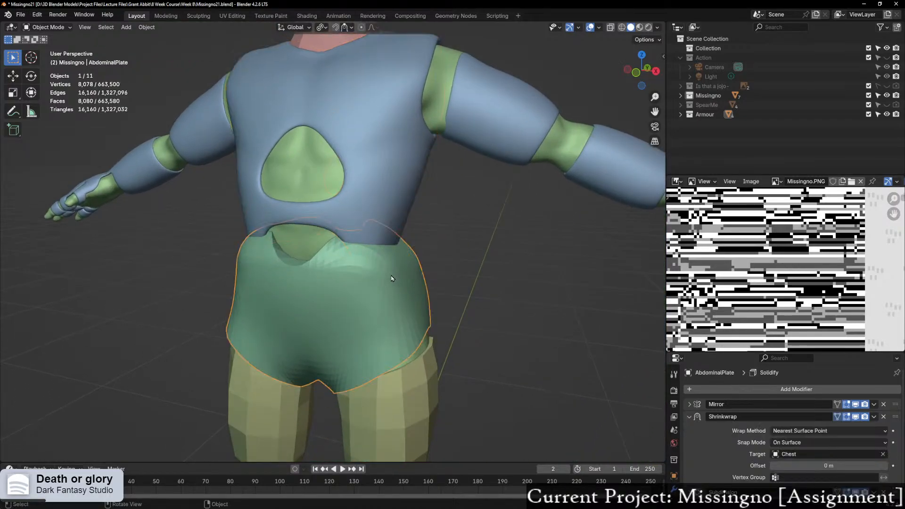
left_click(809, 431)
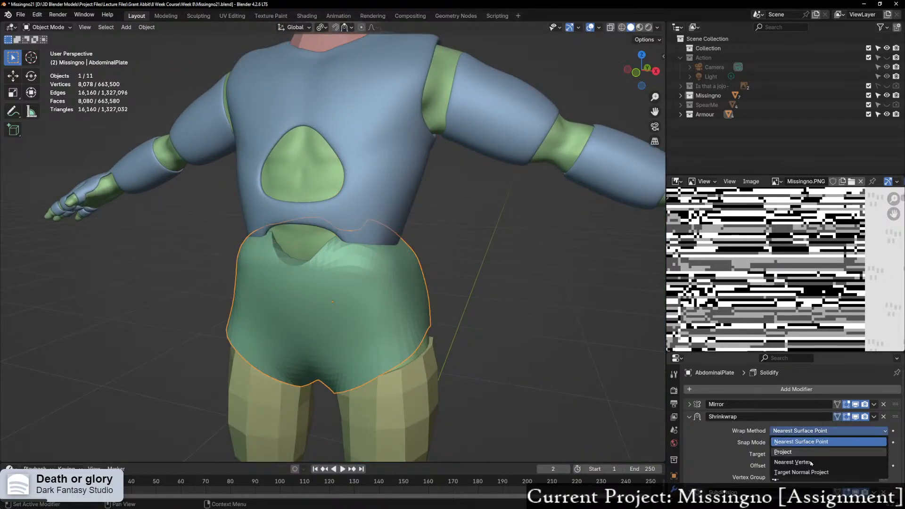
left_click(804, 443)
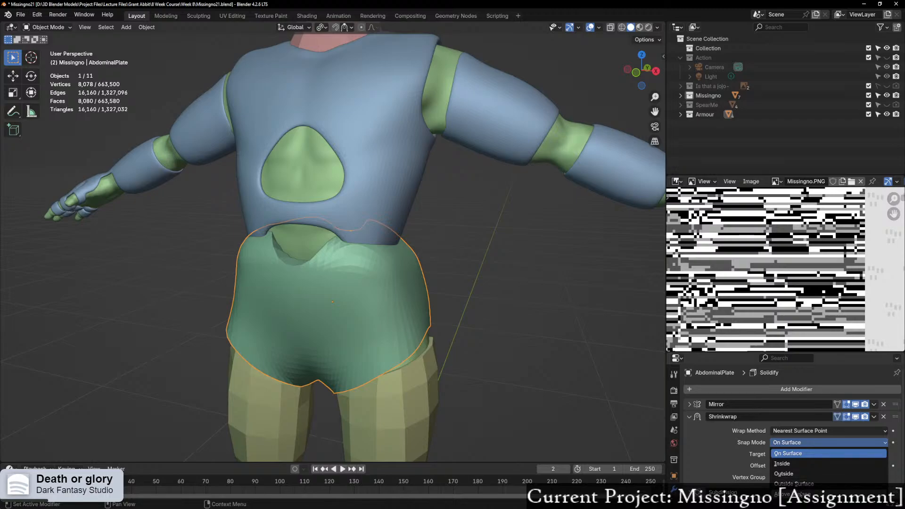
left_click(792, 494)
left_click(815, 466)
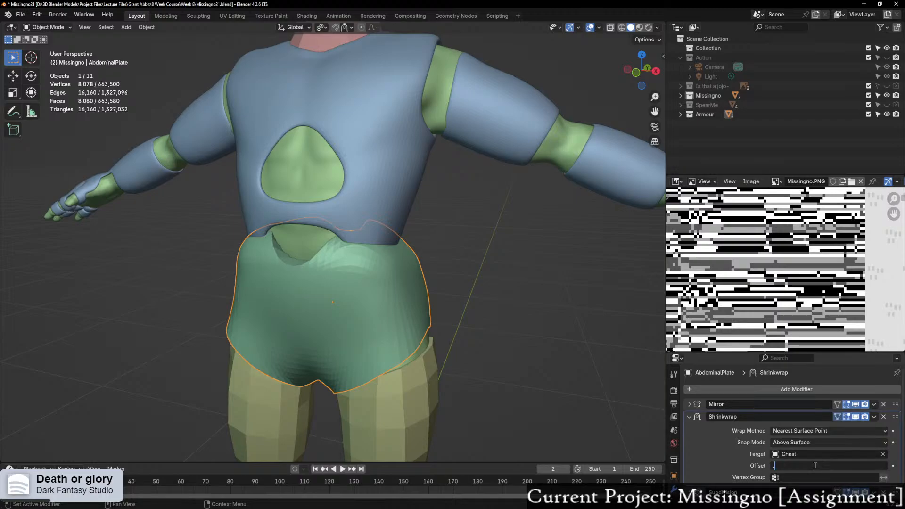
key("Return")
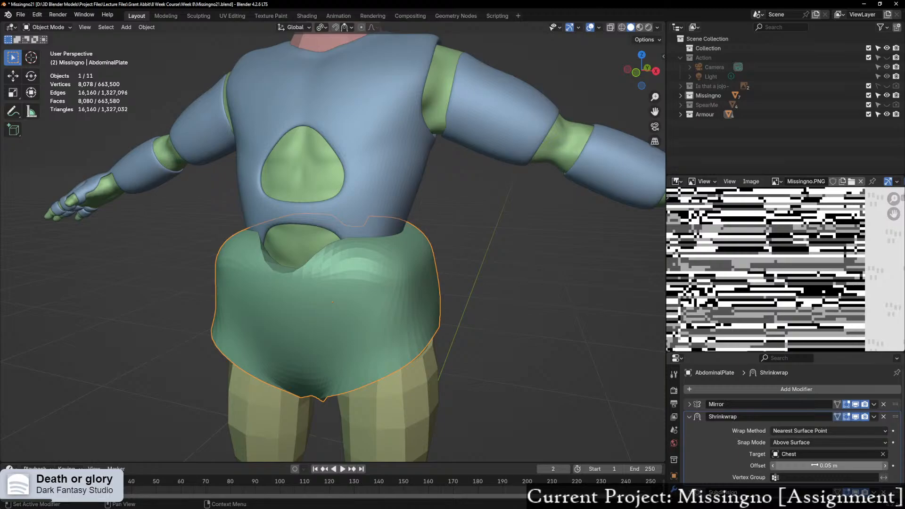
Step: Place the abdominal plate's Solidify modifier ahead of its Subdivision and lower the Solidify thickness to 0.03 m
scroll(729, 415, "down", 1)
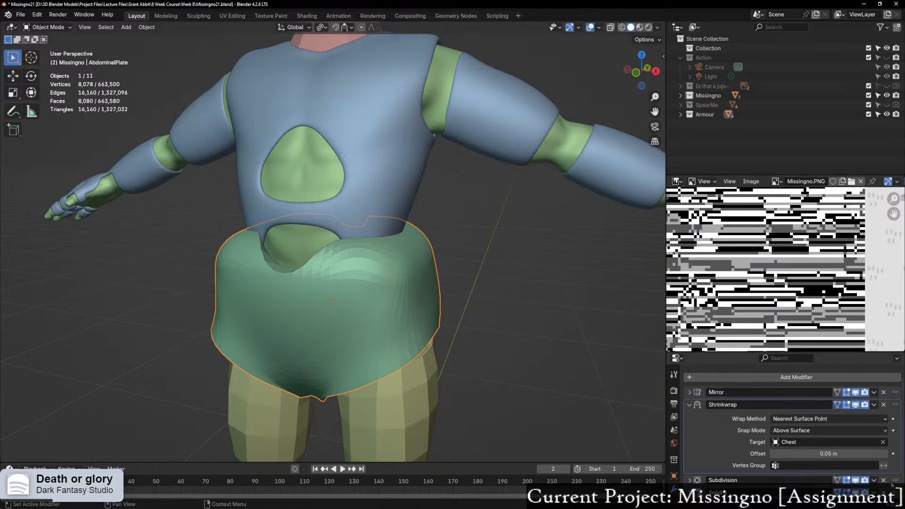
left_click_drag(891, 484, 892, 496)
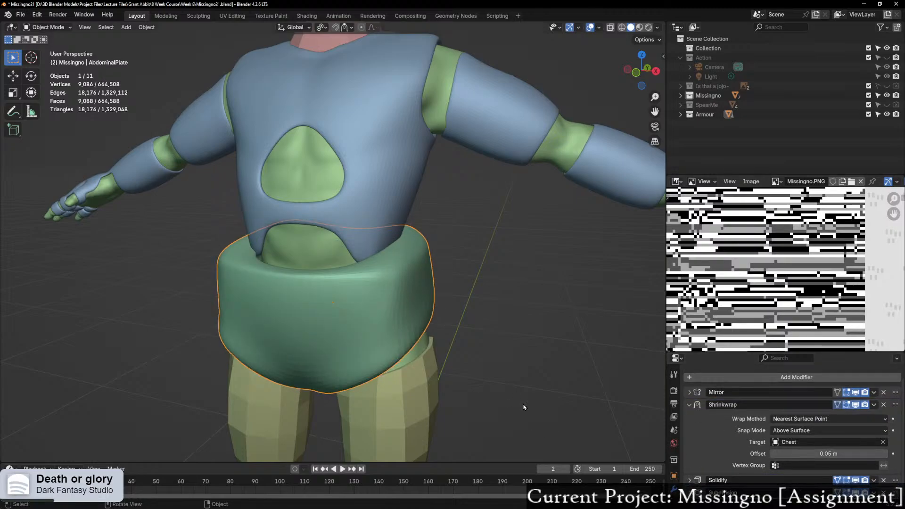
left_click(691, 481)
scroll(735, 438, "down", 3)
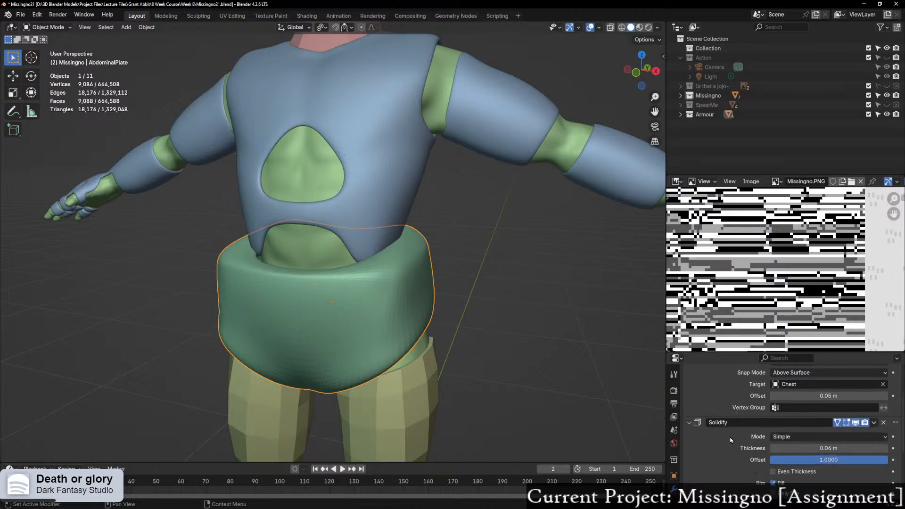
left_click(689, 366)
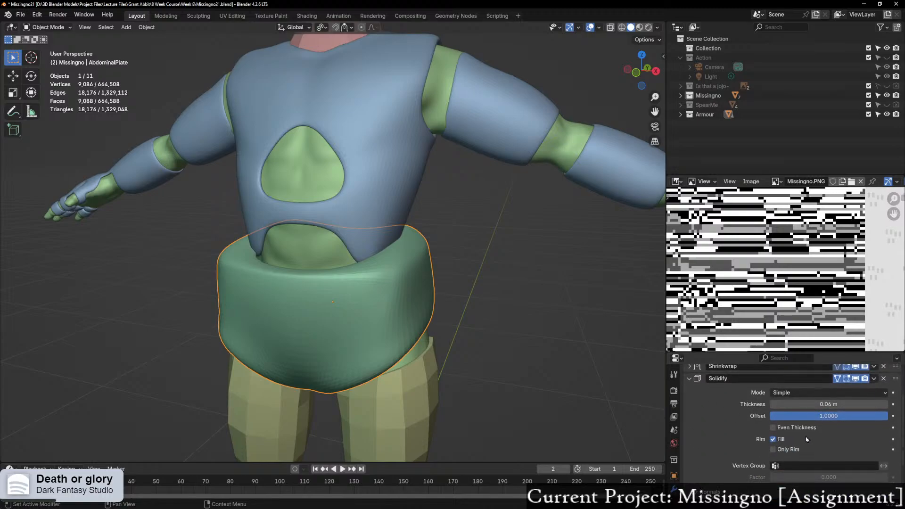
left_click(772, 406)
left_click(773, 407)
left_click(772, 407)
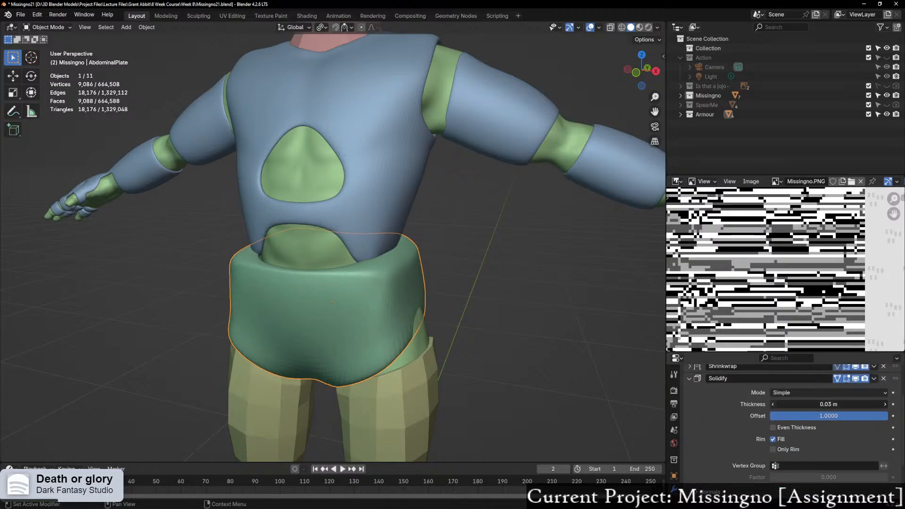
left_click(773, 407)
Step: Copy the chestplate's modifiers onto the abdominal plate and check the new fit from the front
middle_click_drag(499, 339, 397, 176)
left_click(400, 183)
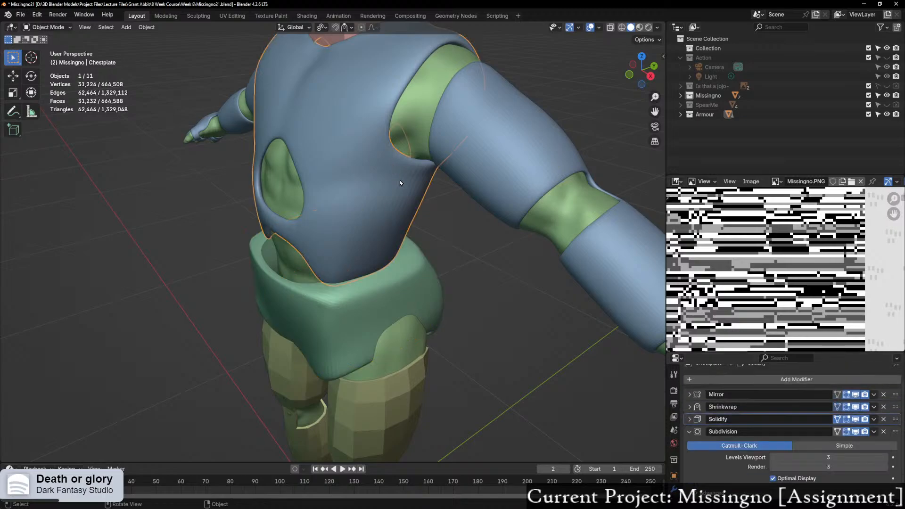
scroll(442, 322, "down", 3)
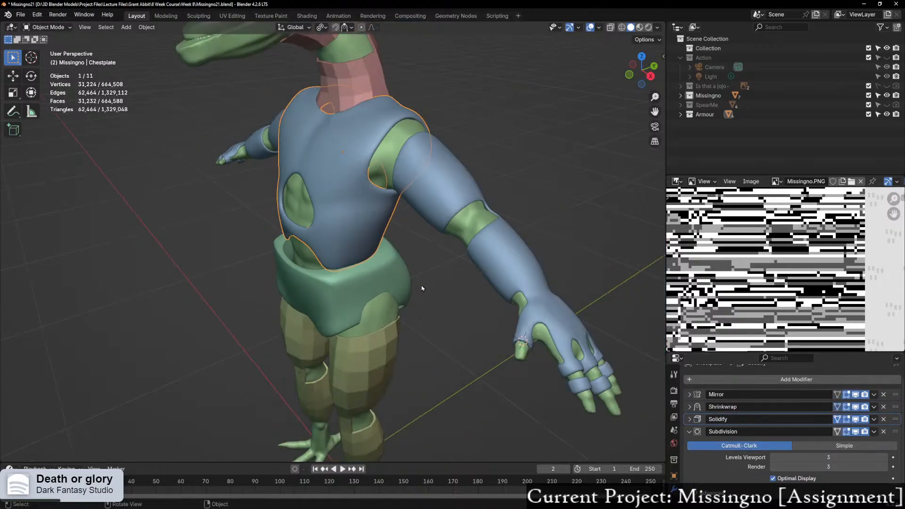
key("ctrl+Tab")
left_click(330, 276)
left_click(342, 281, "shift")
left_click(341, 228, "shift")
key("ctrl+l")
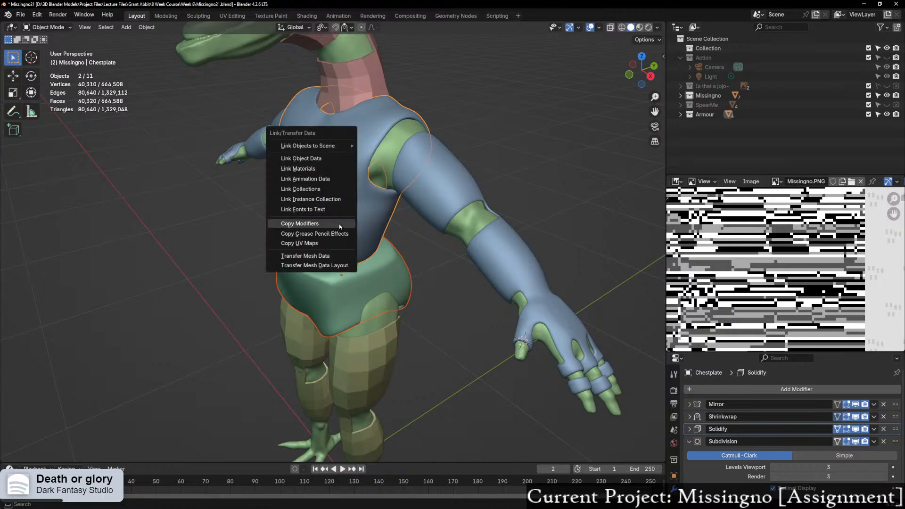
left_click(339, 227)
middle_click_drag(341, 228, 445, 240)
scroll(474, 229, "up", 4)
scroll(424, 234, "down", 4)
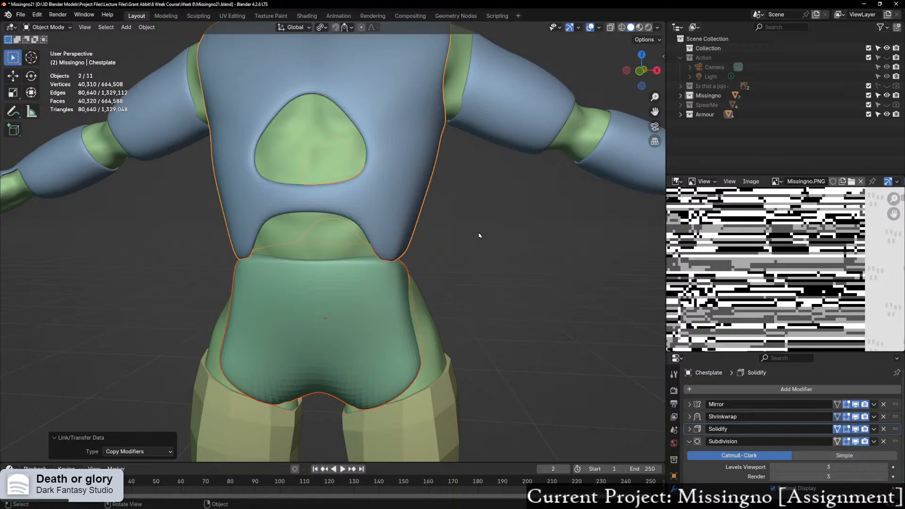
Step: Select only the abdominal plate and open its mesh in Edit Mode
middle_click_drag(479, 235, 369, 314)
key("Tab")
key("Tab")
left_click(403, 310)
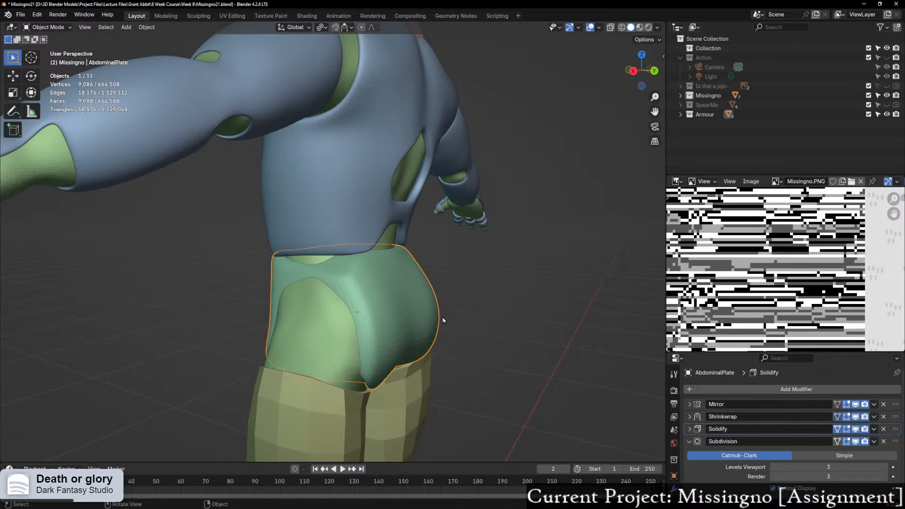
key("Tab")
middle_click_drag(465, 325, 484, 316)
scroll(363, 337, "up", 1)
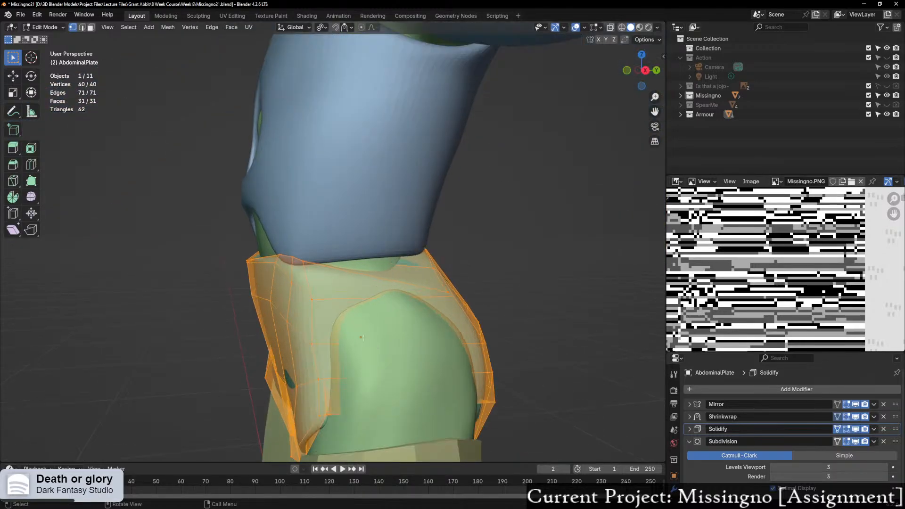
key("g")
left_click(362, 337)
middle_click_drag(362, 337, 419, 338)
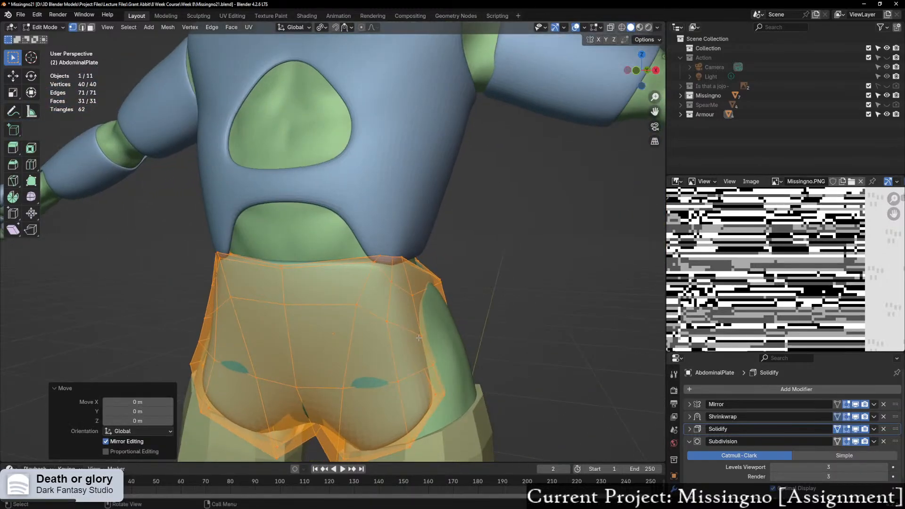
scroll(352, 284, "up", 1)
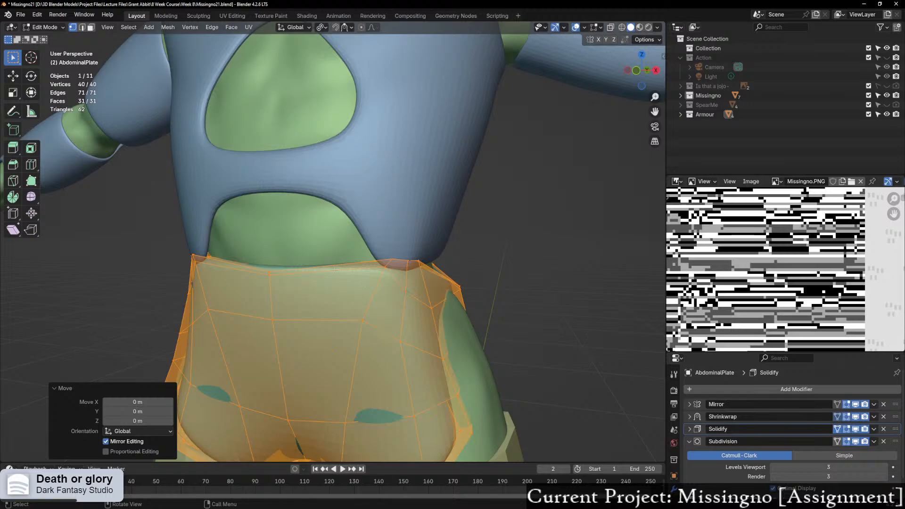
Step: Slide the abdominal plate's horizontal edge loops below the upper rim downward to space them out across the front
left_click(335, 270, "alt")
key("g")
key("g")
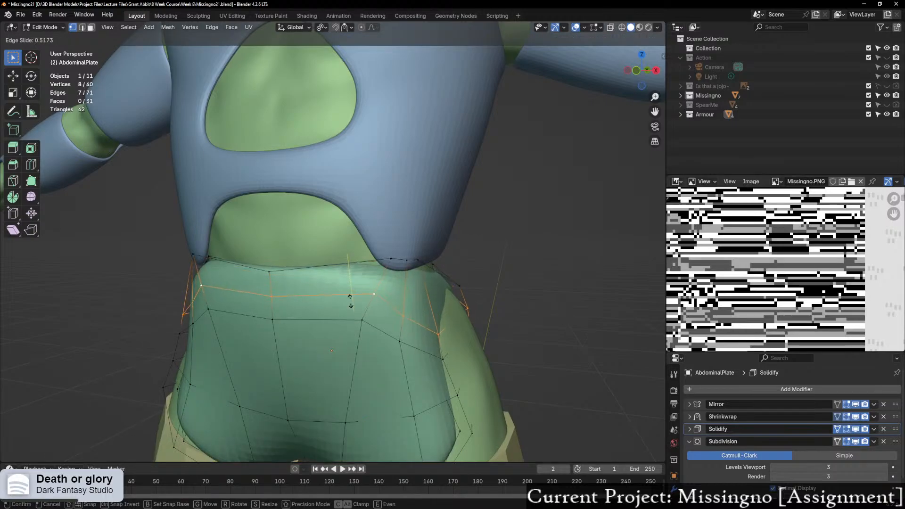
left_click(338, 328)
left_click(326, 319, "alt")
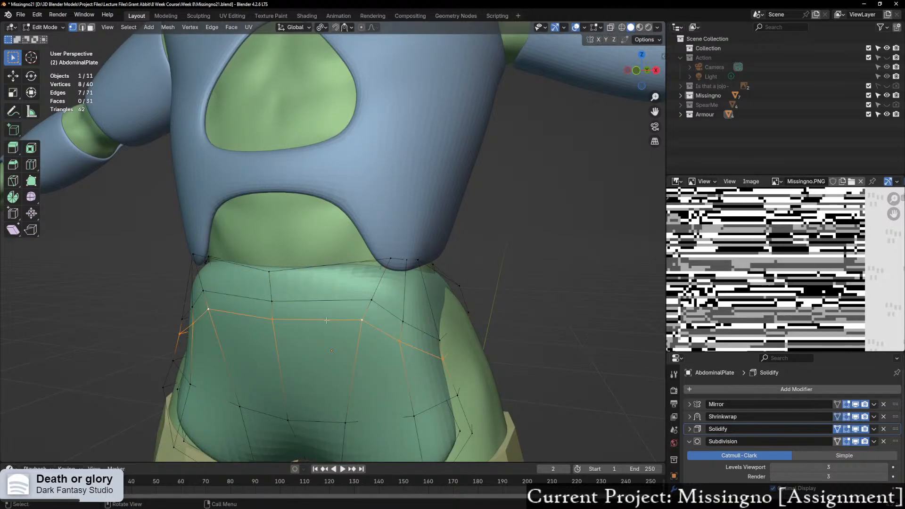
key("g")
key("g")
left_click(334, 353)
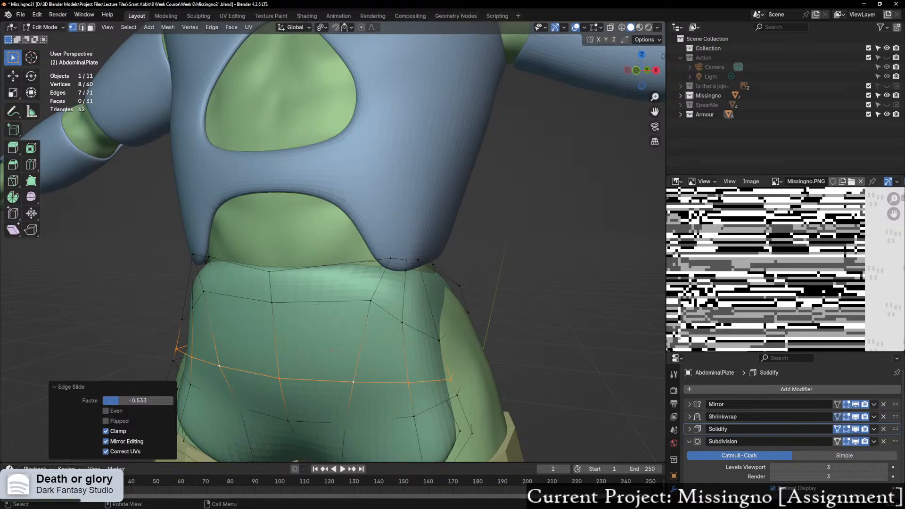
key("alt+a")
key("g")
key("g")
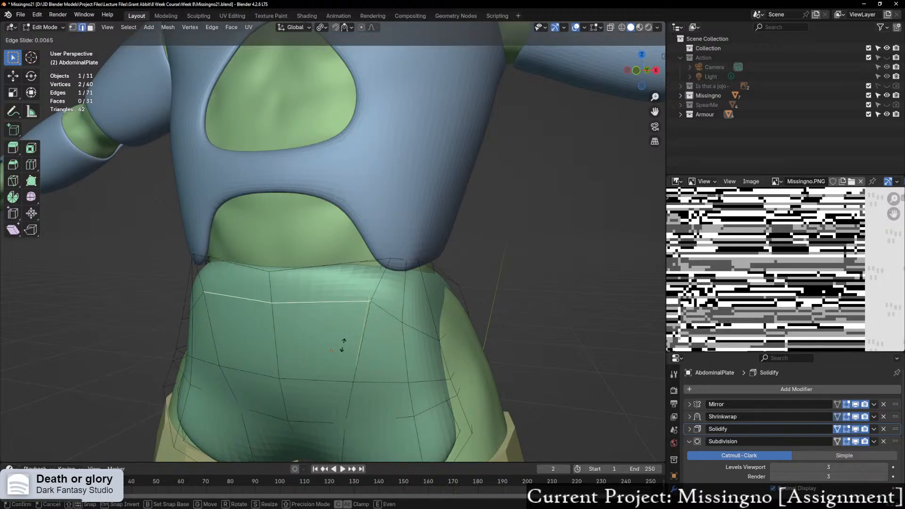
left_click(343, 362)
Step: Slide the side vertex beneath the chestplate's lower rim down its edge by a factor of about 0.45
middle_click_drag(342, 362, 297, 298)
left_click(287, 290)
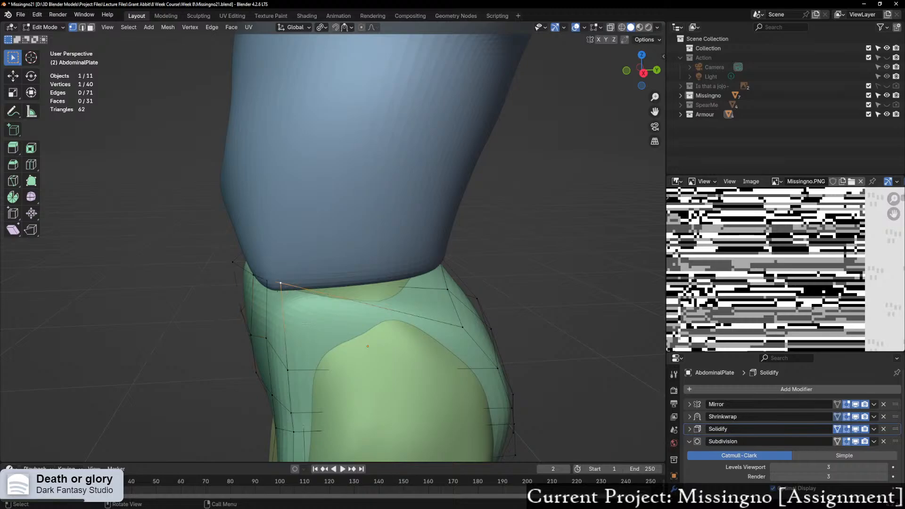
key("shift+v")
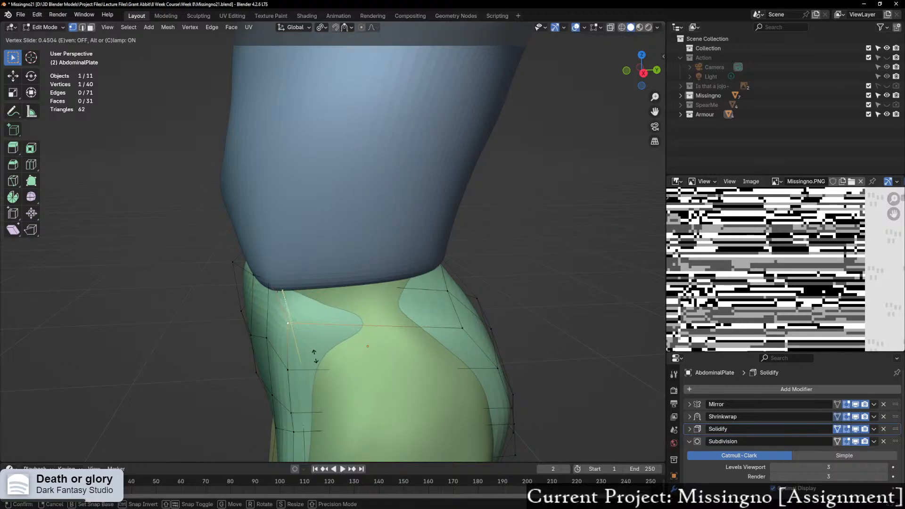
left_click(315, 356)
Step: Add a centred vertical loop cut down the hip side of the abdominal plate
middle_click_drag(315, 356, 345, 316)
key("ctrl+r")
left_click(367, 287)
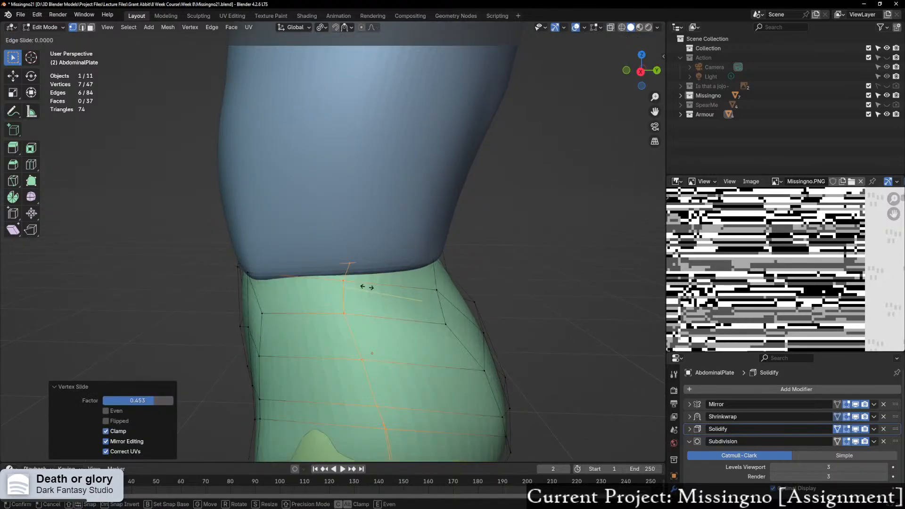
right_click(367, 287)
Step: Edge-slide the three lower vertices of the hip loop toward the front by a factor of about -0.13
middle_click_drag(367, 287, 417, 338)
left_click(427, 318)
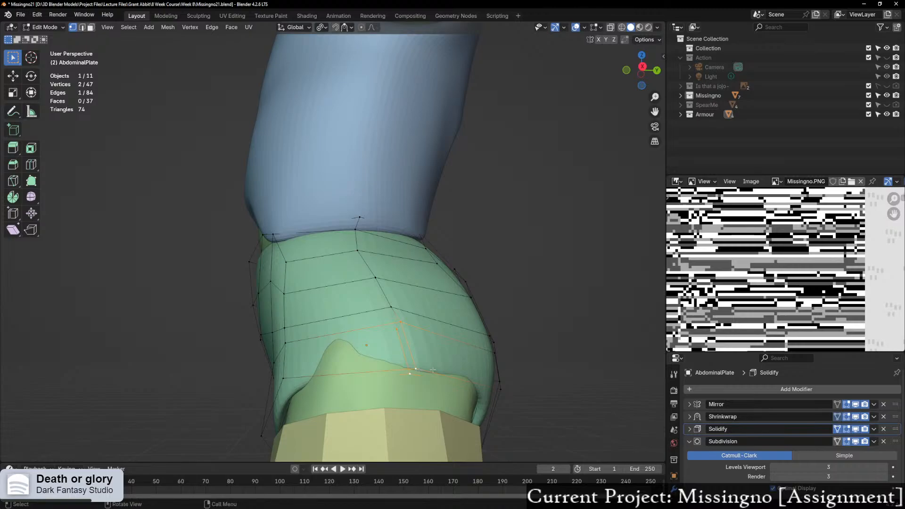
key("g")
key("g")
left_click(389, 305)
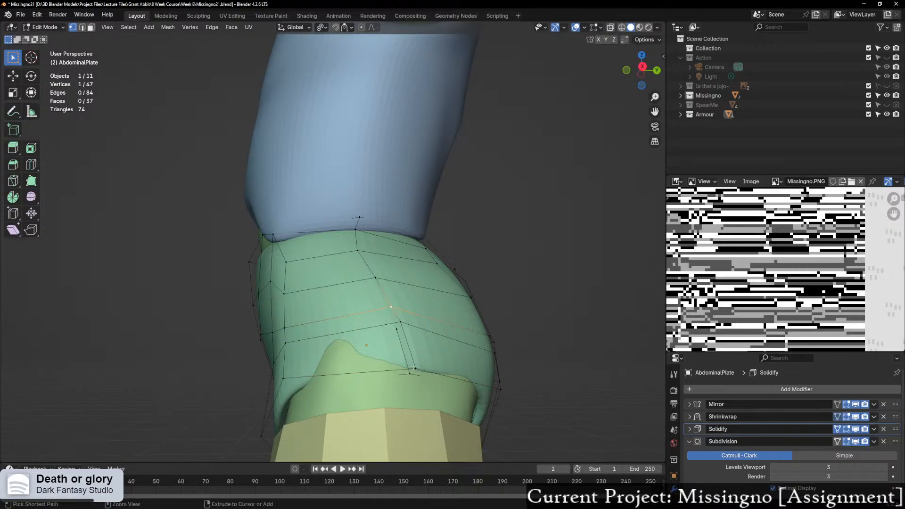
left_click(413, 368, "ctrl")
key("g")
key("g")
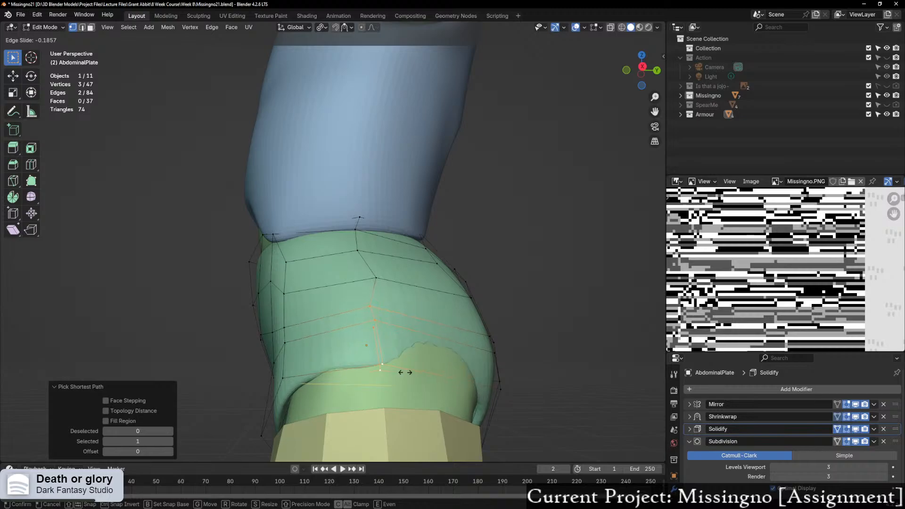
left_click(413, 374)
Step: Select the upper rows of the abdominal plate through the mesh in X-ray from the front view
middle_click_drag(412, 373, 490, 362)
scroll(385, 305, "up", 2)
middle_click_drag(347, 258, 301, 261)
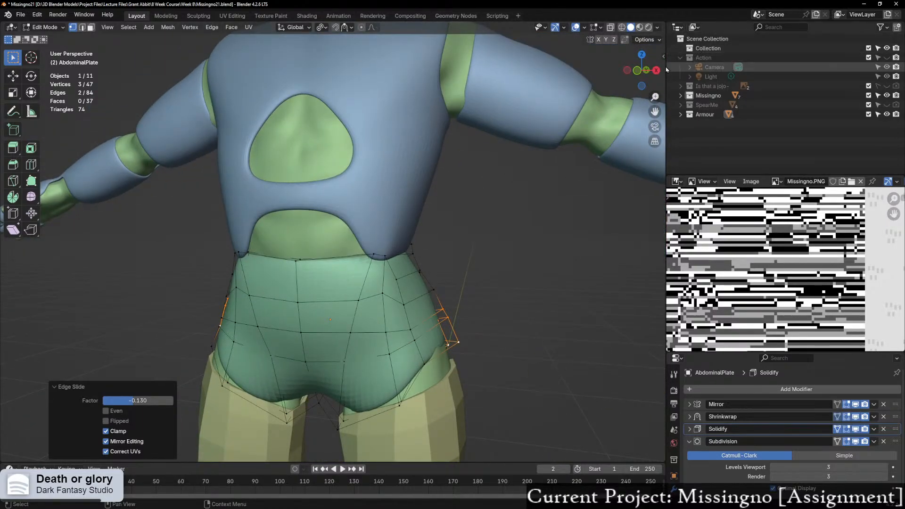
left_click(638, 71)
key("alt+z")
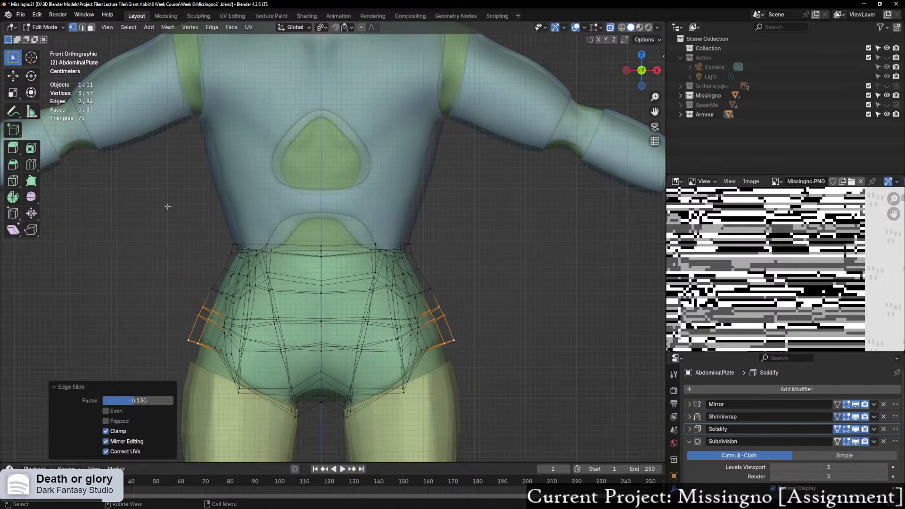
left_click_drag(167, 207, 508, 333)
key("alt+z")
middle_click_drag(508, 332, 440, 291)
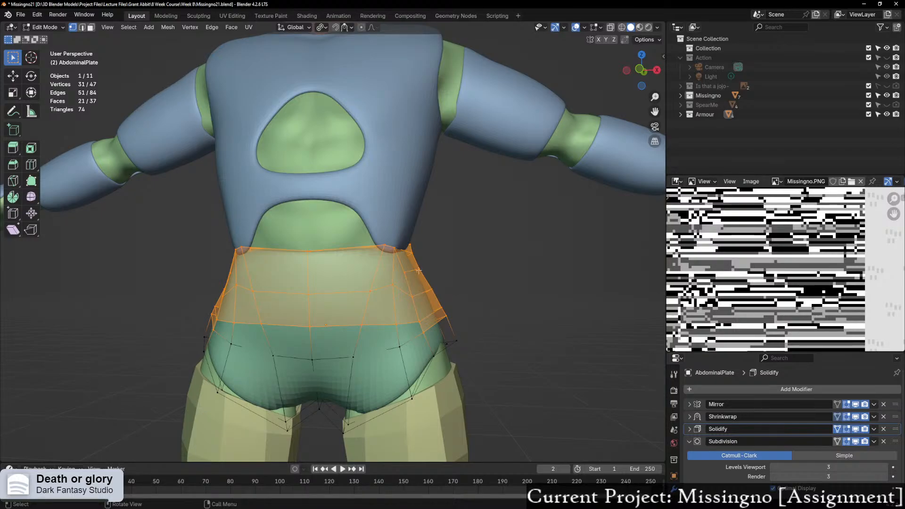
scroll(412, 283, "up", 1)
key("g")
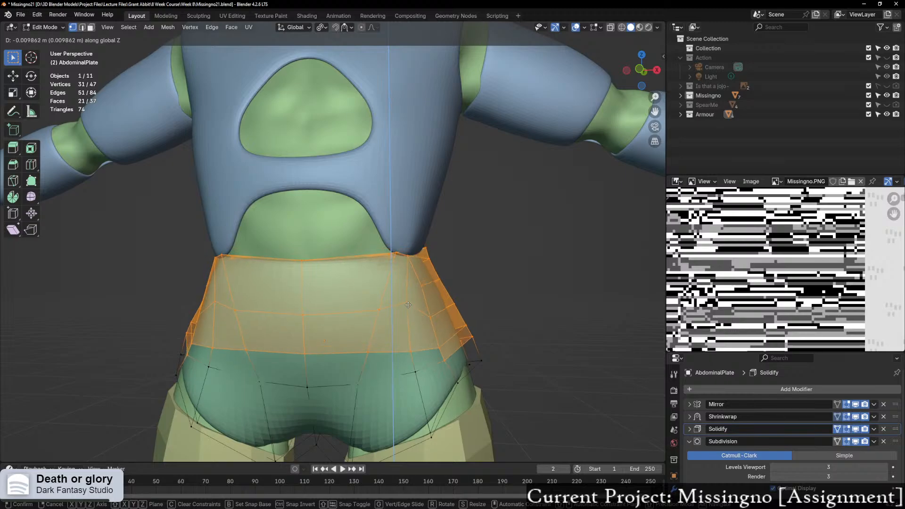
key("z")
left_click(429, 324)
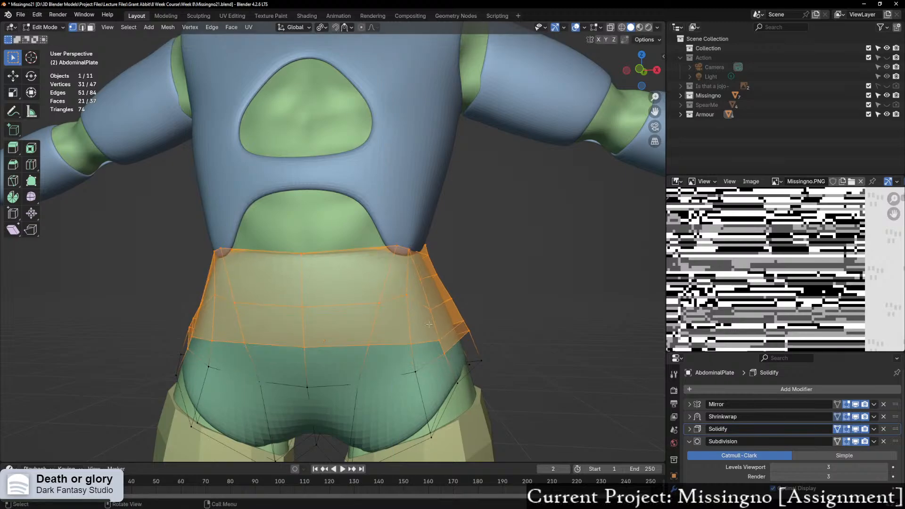
Step: Deselect the stray lower hip vertices from the abdominal plate's upper-row selection
left_click(445, 350, "shift")
middle_click_drag(445, 351, 465, 345)
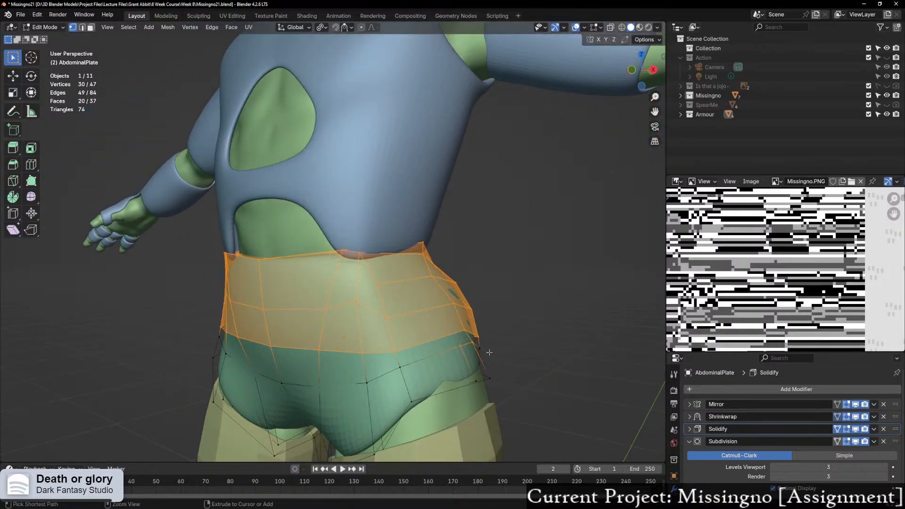
left_click_drag(490, 353, 468, 340, "ctrl")
middle_click_drag(468, 341, 370, 349)
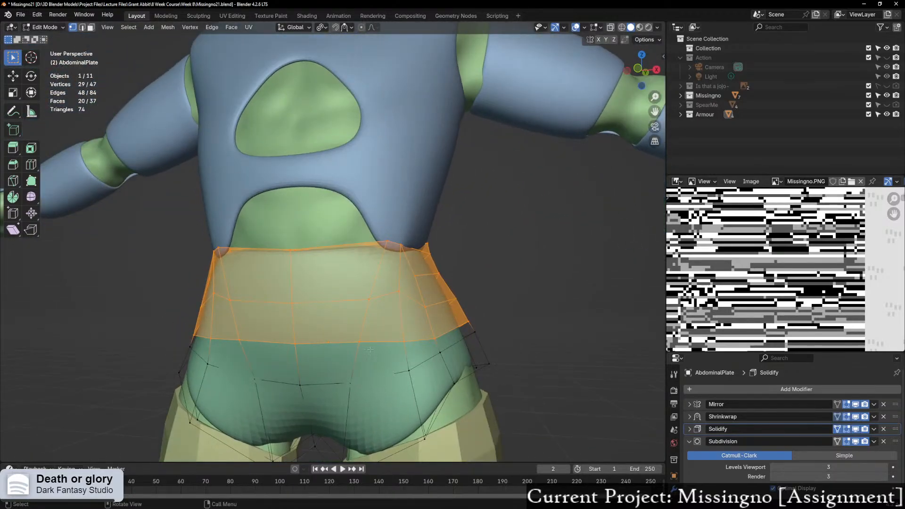
Step: Try lowering the selected upper rows of the abdominal plate along the Z axis
key("g")
key("z")
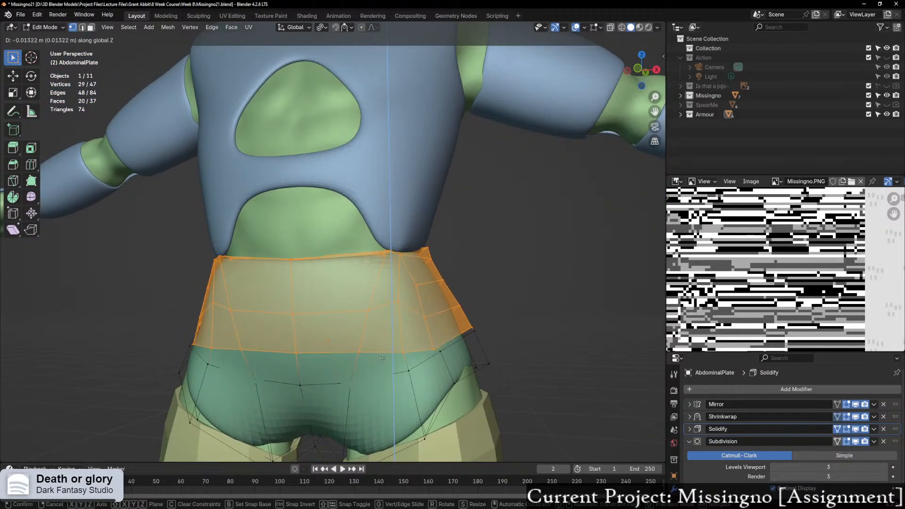
left_click(383, 358)
middle_click_drag(383, 359, 452, 364)
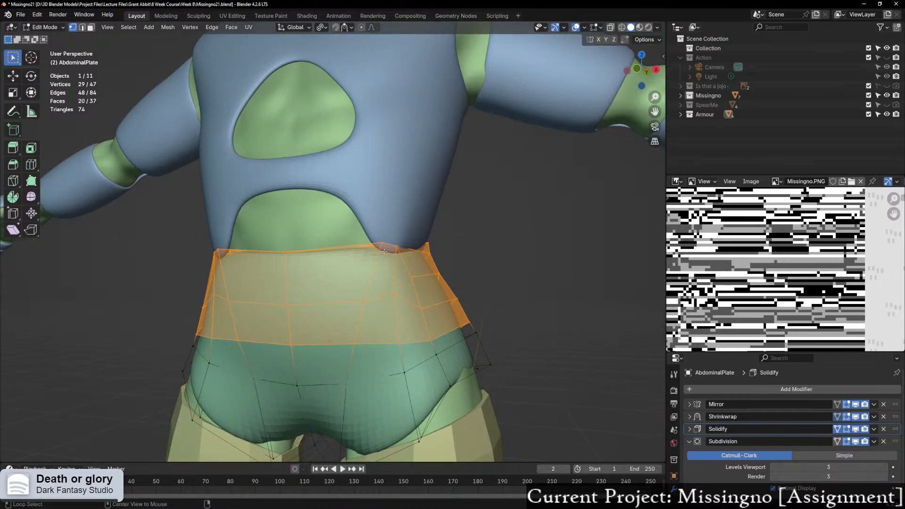
Step: Try selecting the abdominal plate's top ring as edge and face loops from the hip side, including through the mesh in X-ray
key("2")
middle_click_drag(400, 264, 363, 275)
left_click(399, 287)
left_click(372, 264, "alt")
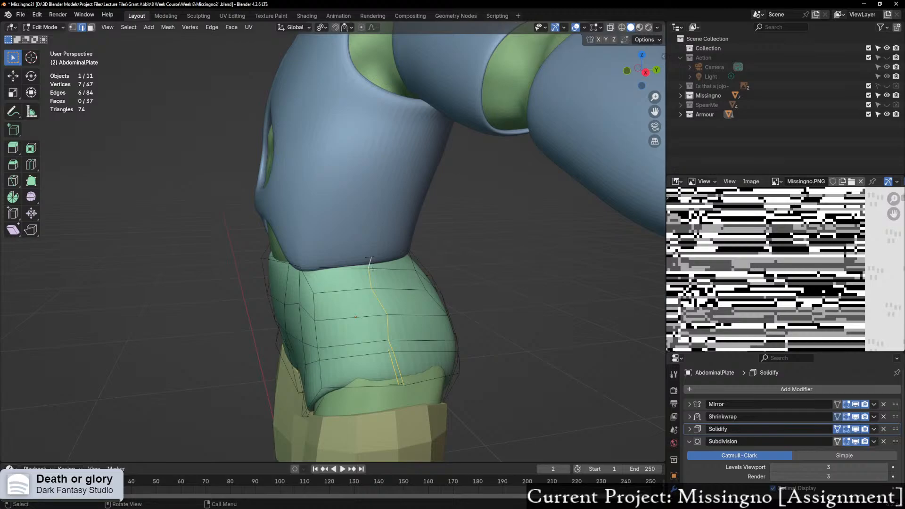
key("3")
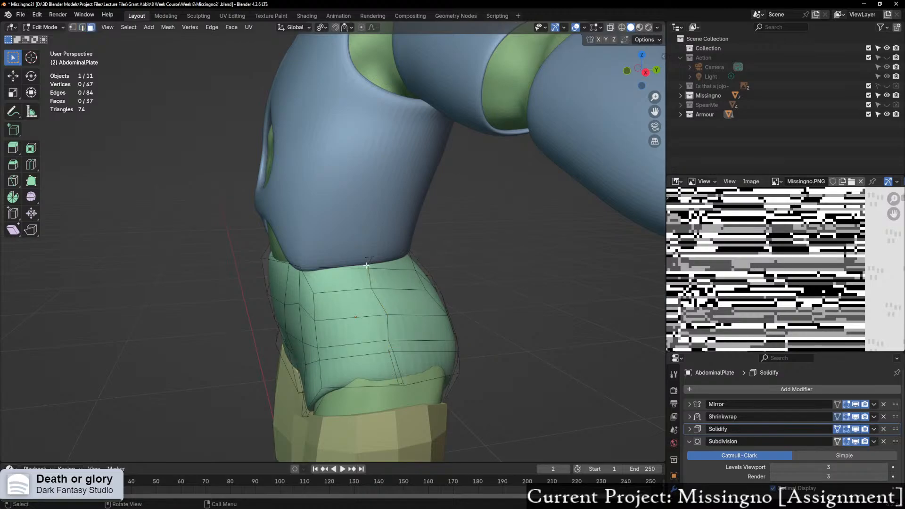
left_click(369, 263, "alt")
middle_click_drag(370, 263, 404, 311)
key("alt+z")
left_click(356, 301, "alt")
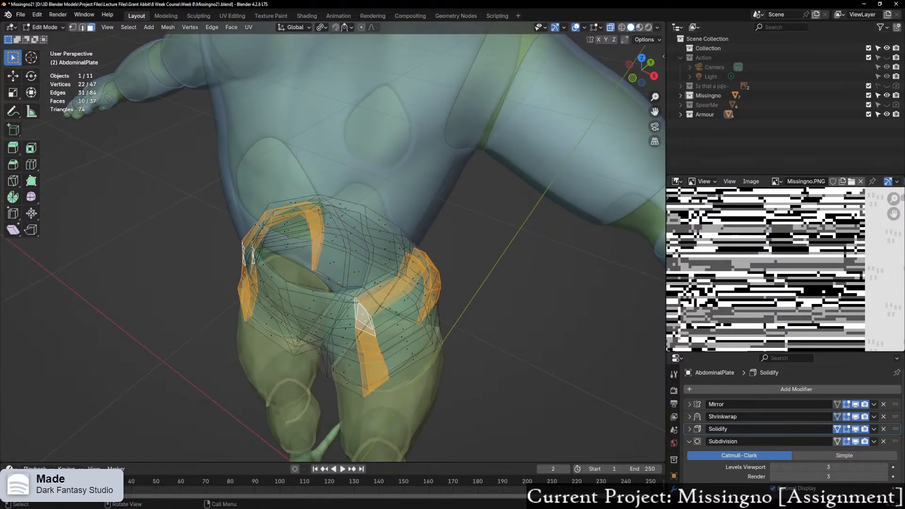
left_click(350, 298, "alt")
middle_click_drag(350, 297, 358, 281)
key("alt+z")
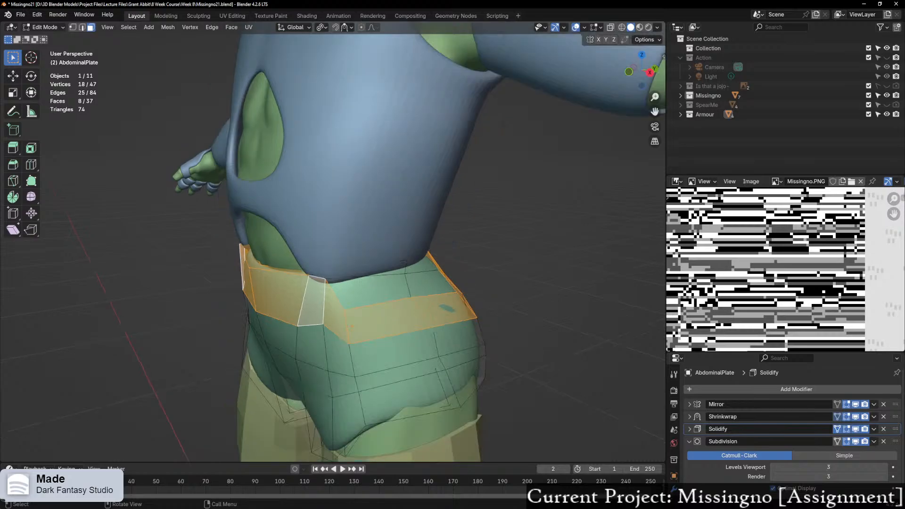
Step: Isolate the abdominal plate in local view and hide its Solidify modifier in the viewport
key("KP_Divide")
middle_click_drag(310, 235, 340, 269)
scroll(329, 262, "up", 1)
left_click(379, 239)
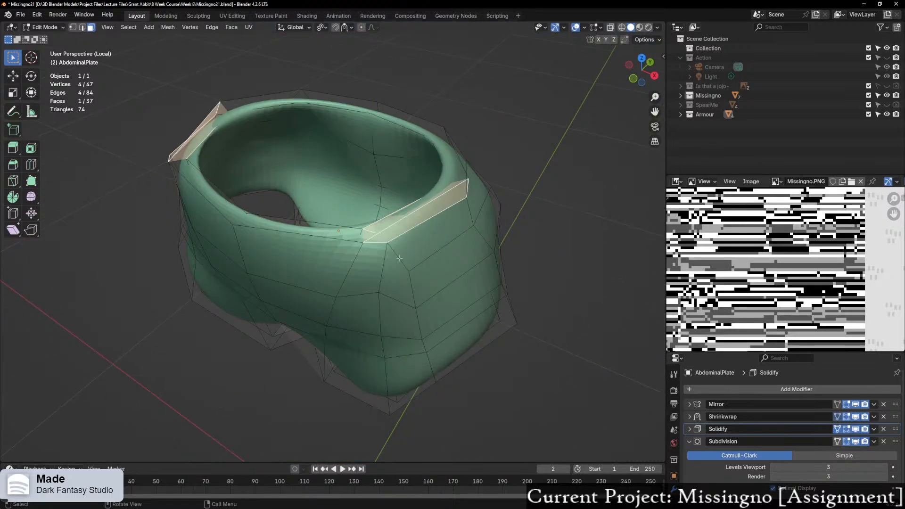
left_click(859, 430)
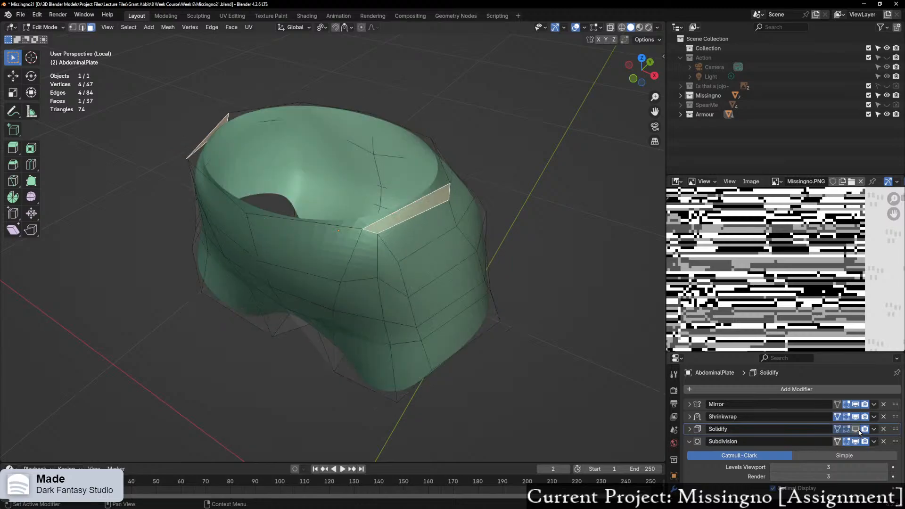
middle_click_drag(443, 330, 475, 324)
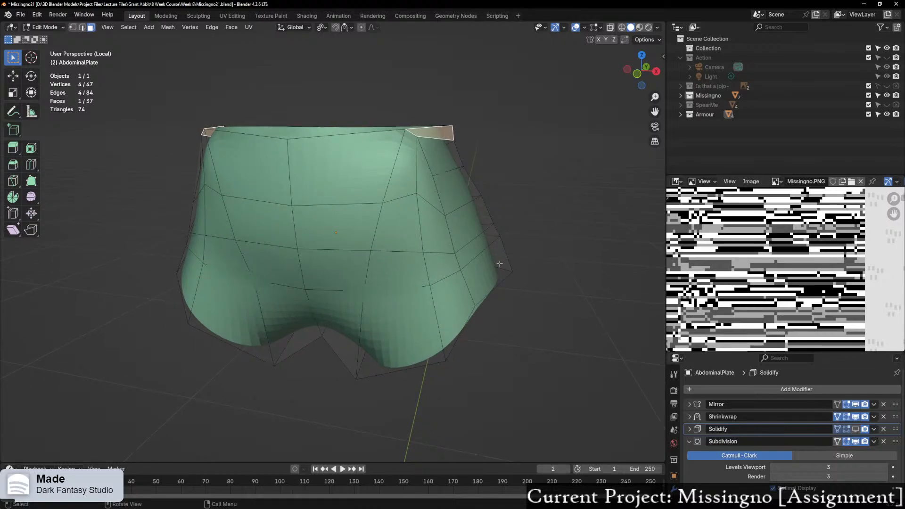
Step: Knife-cut the abdominal plate's front just below the waist rim, from the edge near the hip to the front centre line
middle_click_drag(499, 264, 502, 326)
middle_click_drag(452, 243, 483, 259)
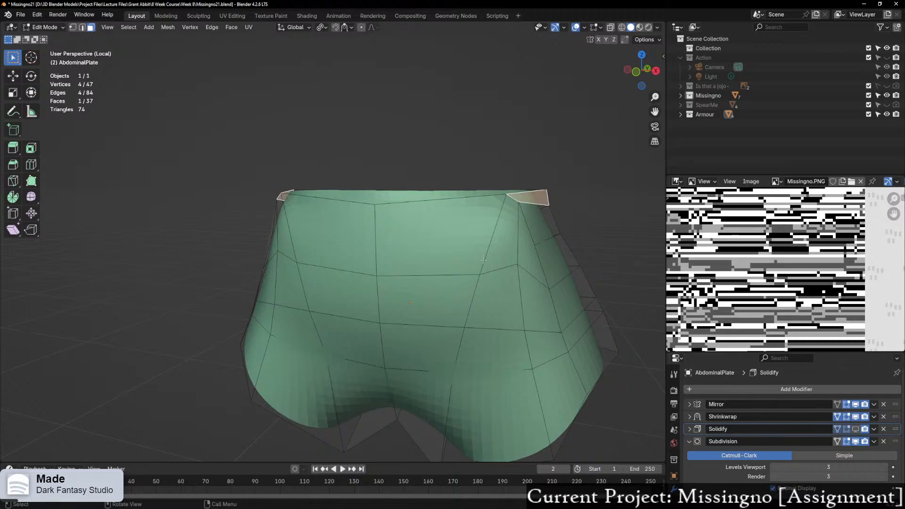
key("k")
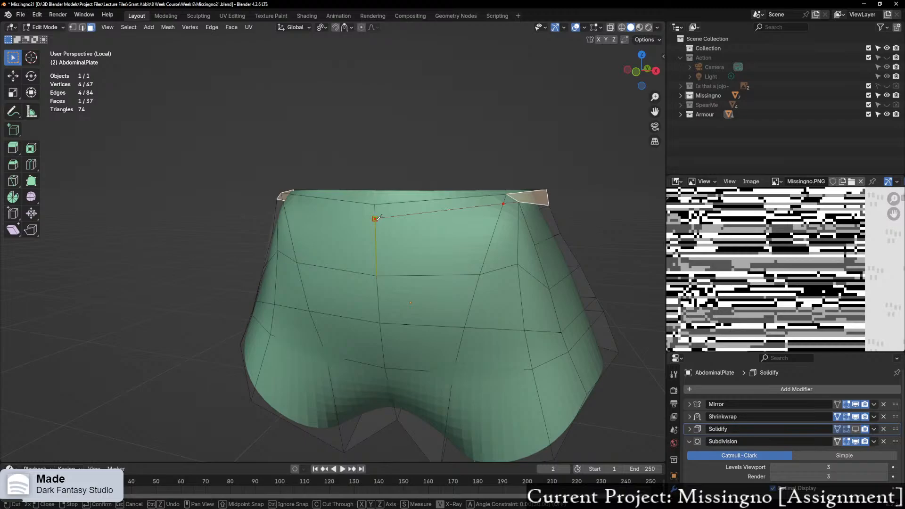
left_click(375, 219)
key("Return")
middle_click_drag(376, 220, 483, 221)
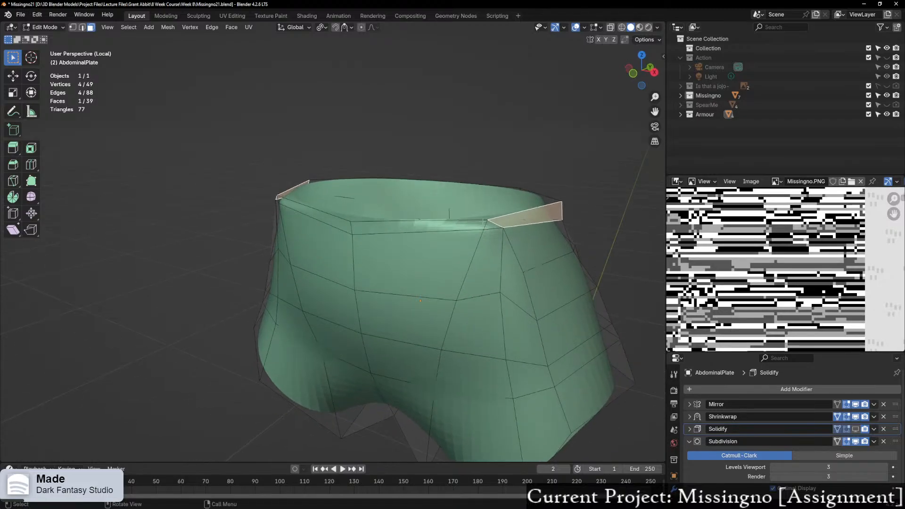
Step: Select the narrow strip of faces along the waist rim and deselect the faces running down the hip
left_click(496, 221, "alt")
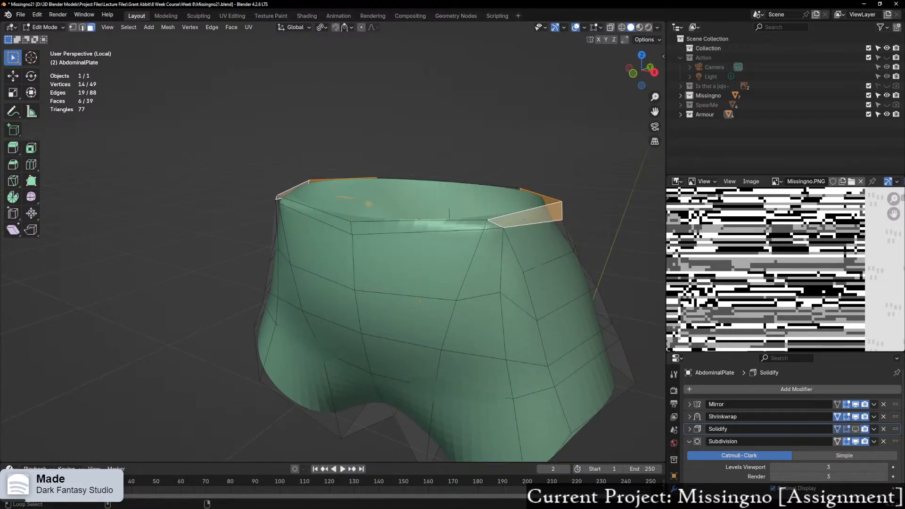
left_click(487, 225, "alt+shift")
left_click(495, 225, "shift")
middle_click_drag(497, 225, 423, 228)
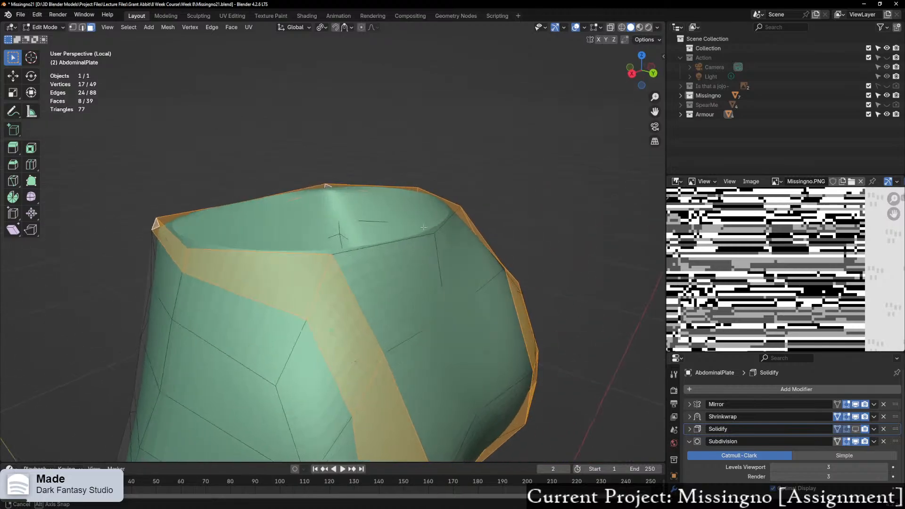
scroll(423, 228, "down", 5)
left_click_drag(334, 286, 370, 402, "ctrl")
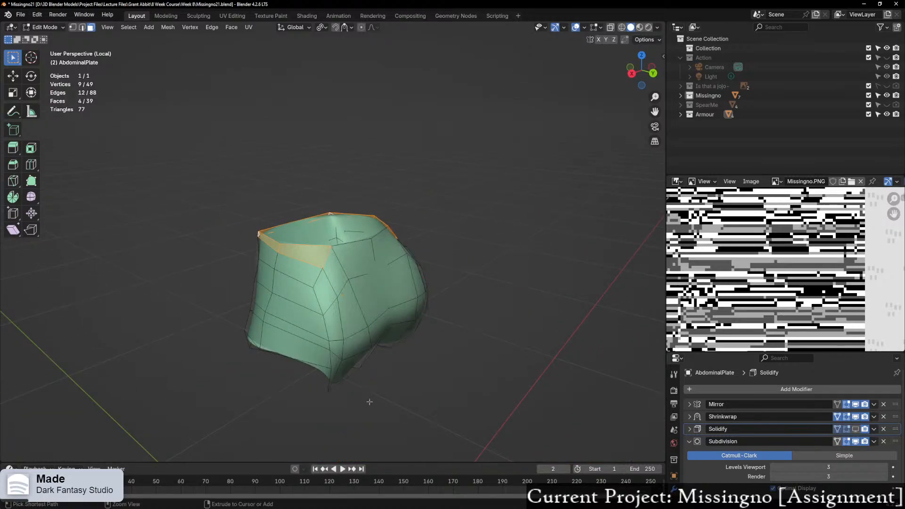
Step: Knife-cut the abdominal plate's back just below the waist rim, from the back centre line to the rear hip corner vertex
scroll(370, 402, "up", 5)
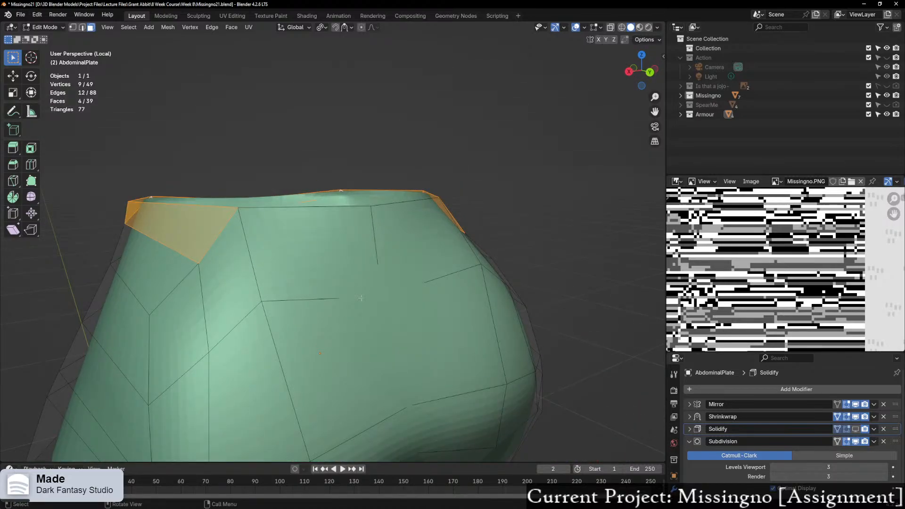
key("k")
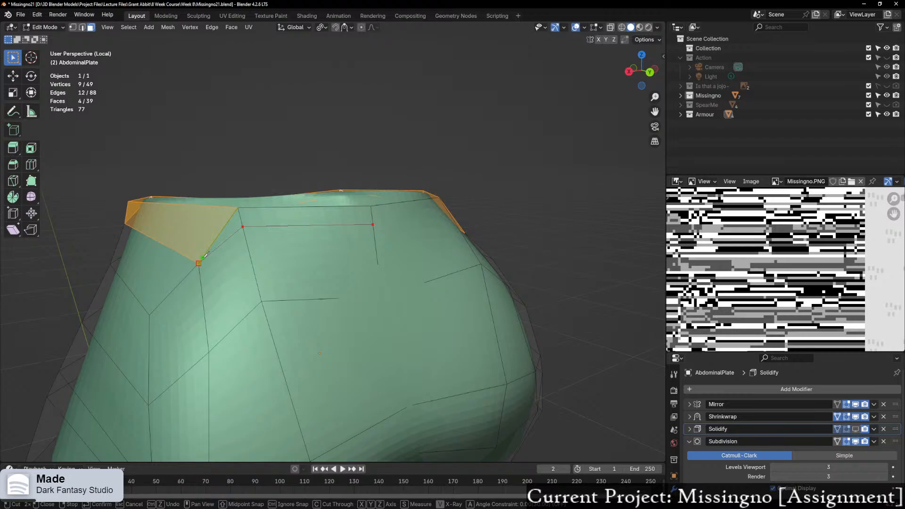
key("Return")
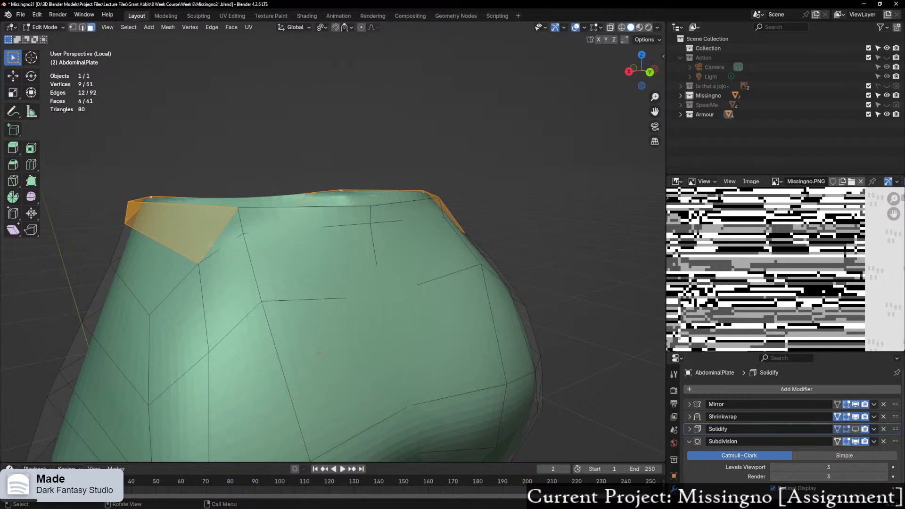
Step: Add the back strip above the new cut to the rim selection and delete the selected faces
left_click(250, 214, "shift")
key("x")
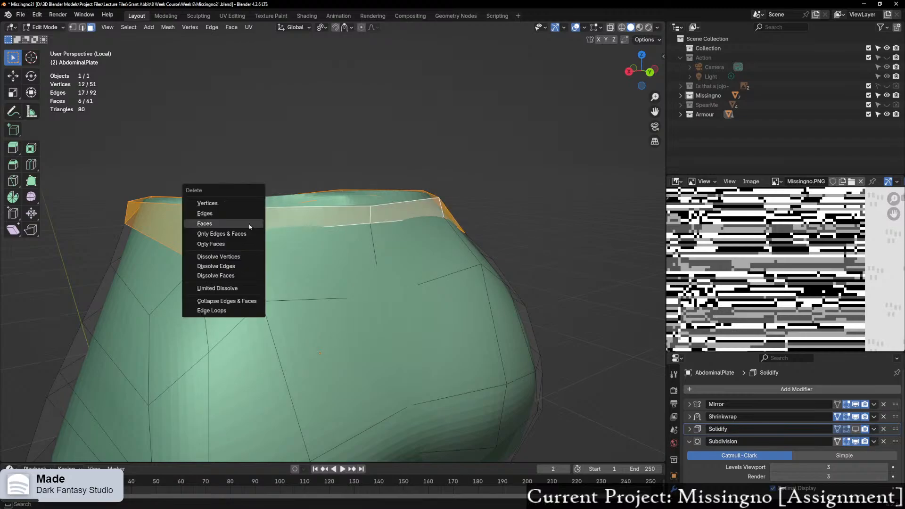
left_click(204, 224)
Step: Adjust the height of the rear hip vertex on the waist rim along the Z axis
key("1")
middle_click_drag(250, 226, 311, 279)
key("g")
key("z")
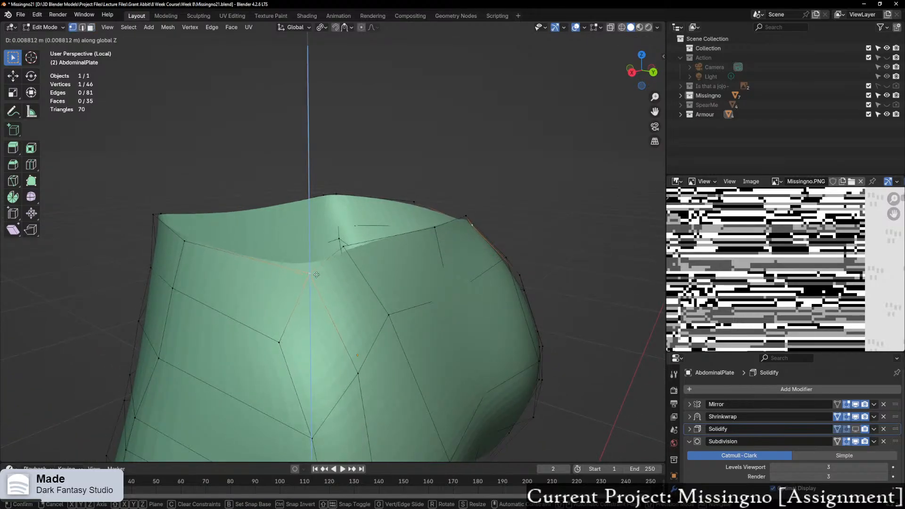
left_click(302, 275)
Step: Select the abdominal plate's whole waist rim edge loop and edge-slide it downward by a factor of about 0.605
middle_click_drag(301, 276, 478, 218)
left_click(475, 214, "alt")
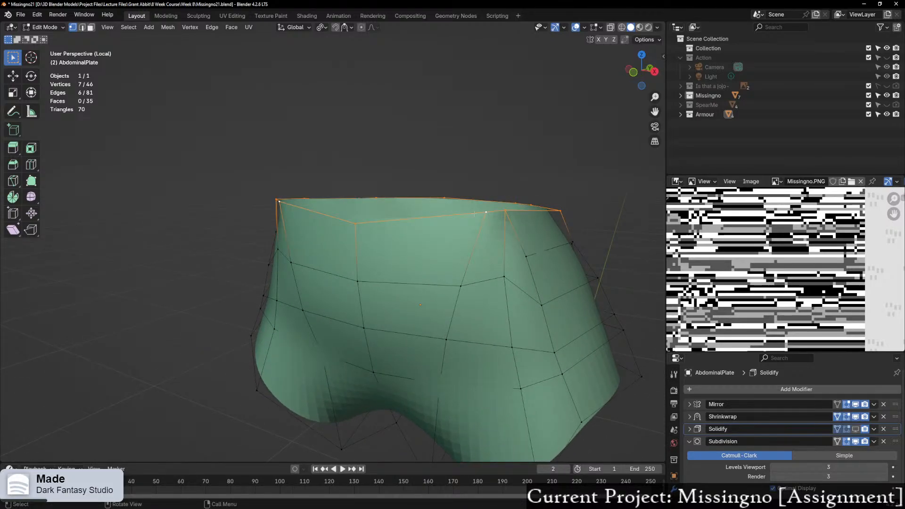
scroll(493, 224, "down", 2)
key("g")
key("g")
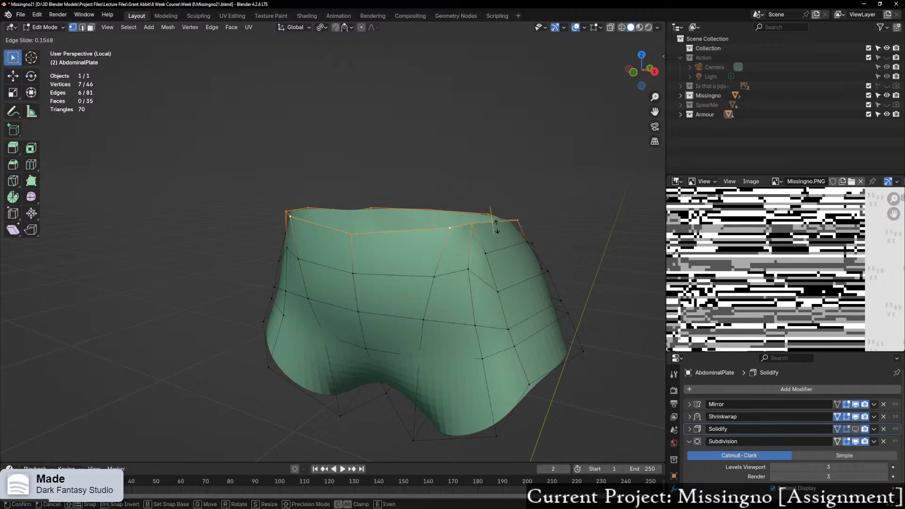
left_click(504, 232)
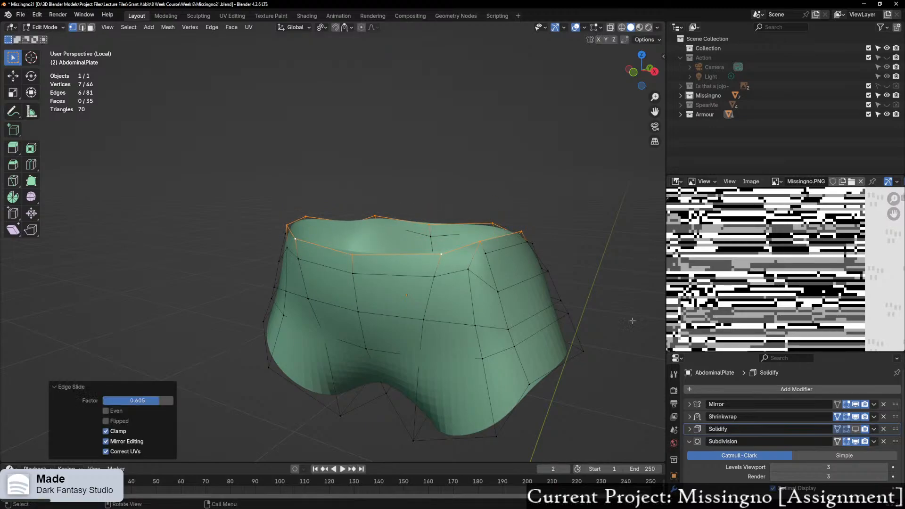
Step: Show the Solidify modifier in the viewport again and leave local view to bring back the full character
left_click(855, 429)
scroll(600, 386, "down", 1)
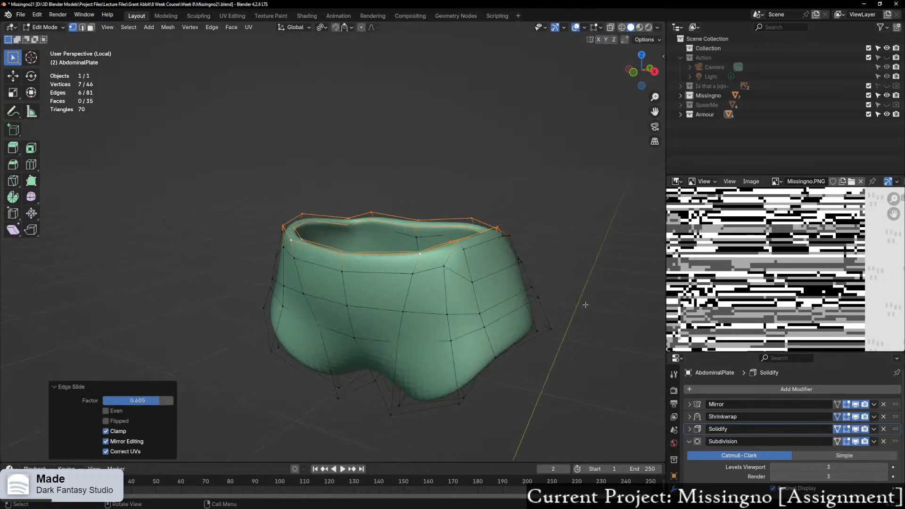
key("ctrl+Tab")
key("Escape")
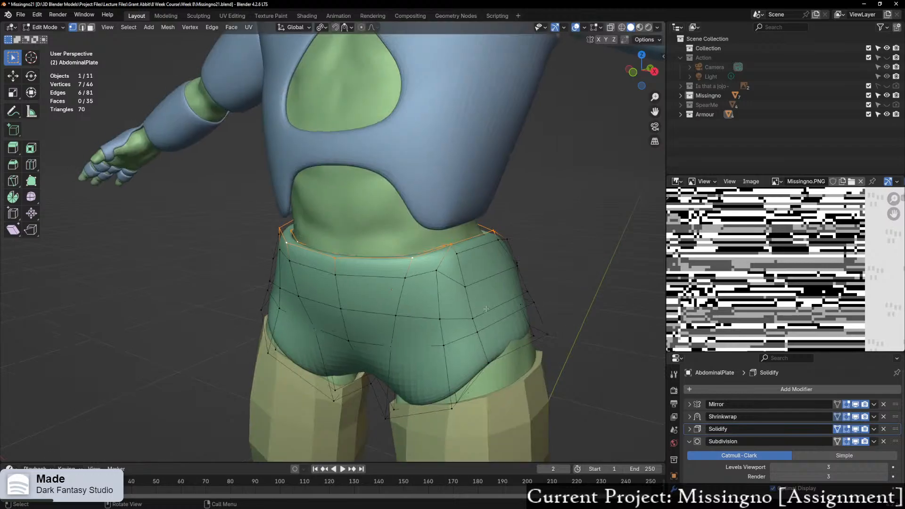
key("KP_Divide")
Step: Move the rear hip vertex of the waist rim upward by about 0.033 m
middle_click_drag(470, 311, 281, 334)
left_click(281, 334)
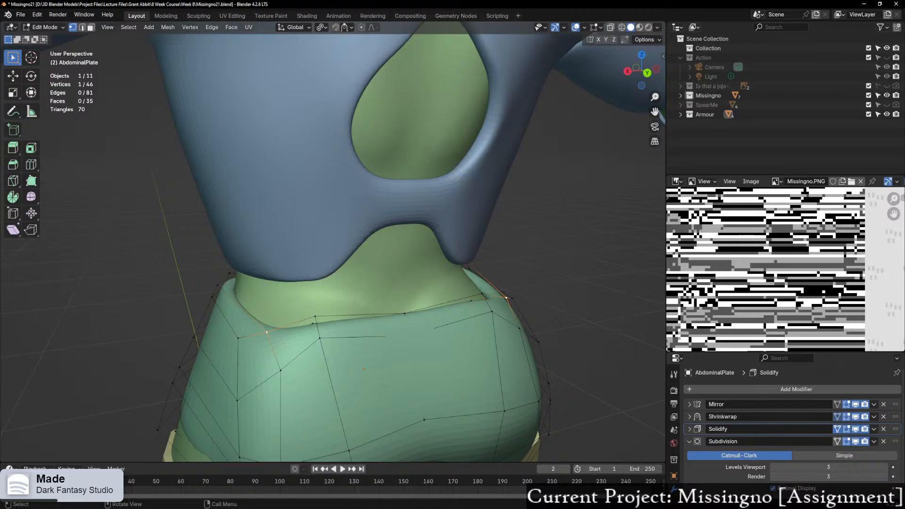
key("g")
left_click(304, 312)
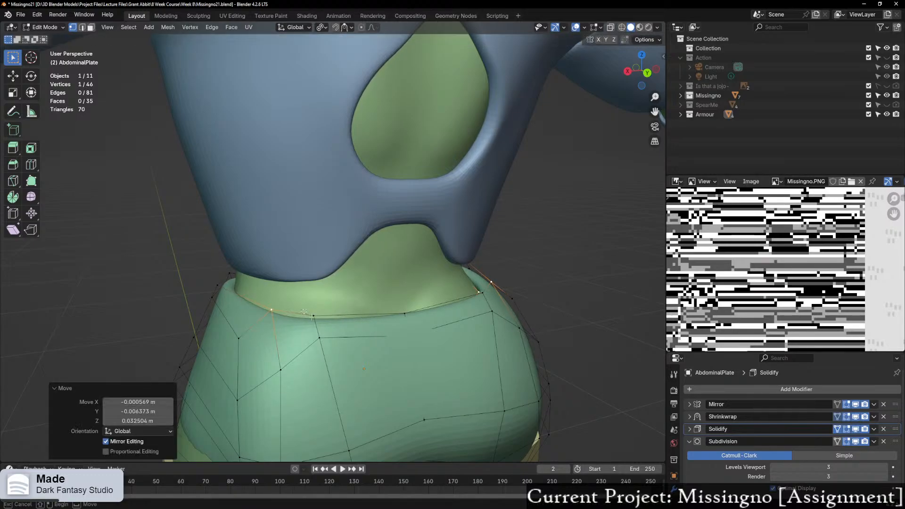
Step: Nudge the neighbouring back waist rim vertices to even out the rim's curve, and return to Object Mode
key("g")
left_click(417, 319)
key("g")
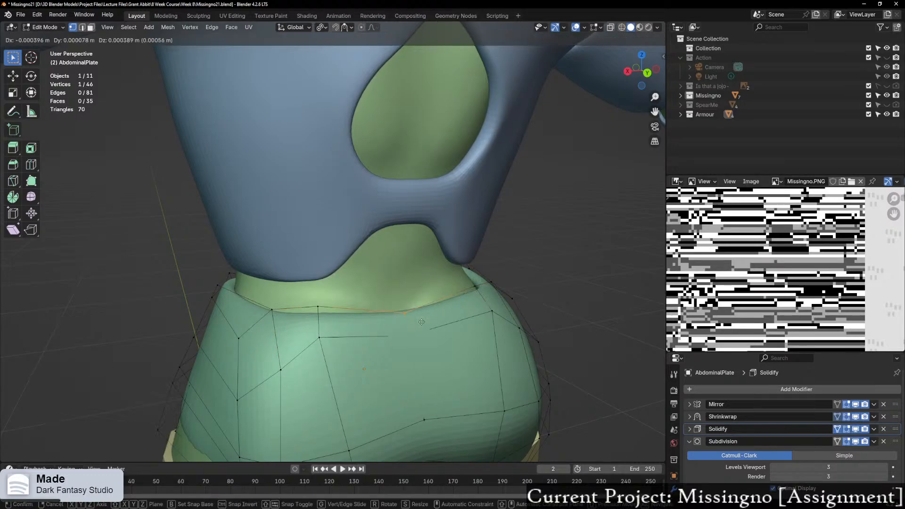
left_click(421, 321)
middle_click_drag(421, 320, 381, 338)
scroll(542, 313, "down", 4)
scroll(381, 357, "up", 2)
scroll(501, 357, "down", 5)
key("Tab")
Step: Try Shade Auto Smooth at 30° on the leg armour and revert it to flat shading
left_click(348, 284)
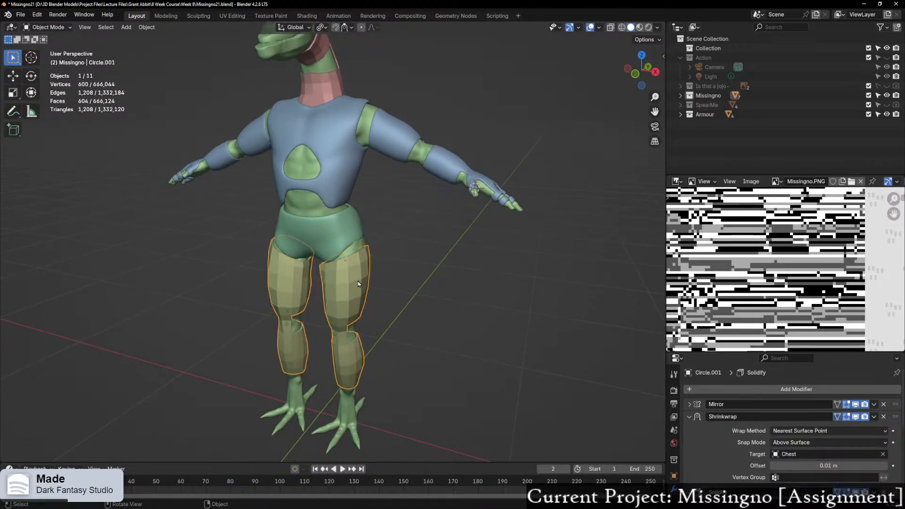
right_click(349, 284)
left_click(332, 282)
middle_click_drag(332, 283, 384, 314)
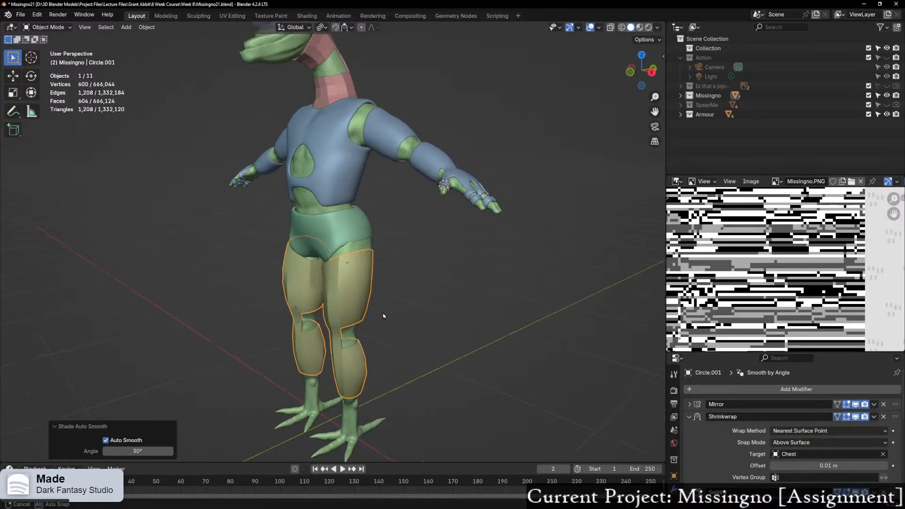
right_click(351, 295)
left_click(350, 302)
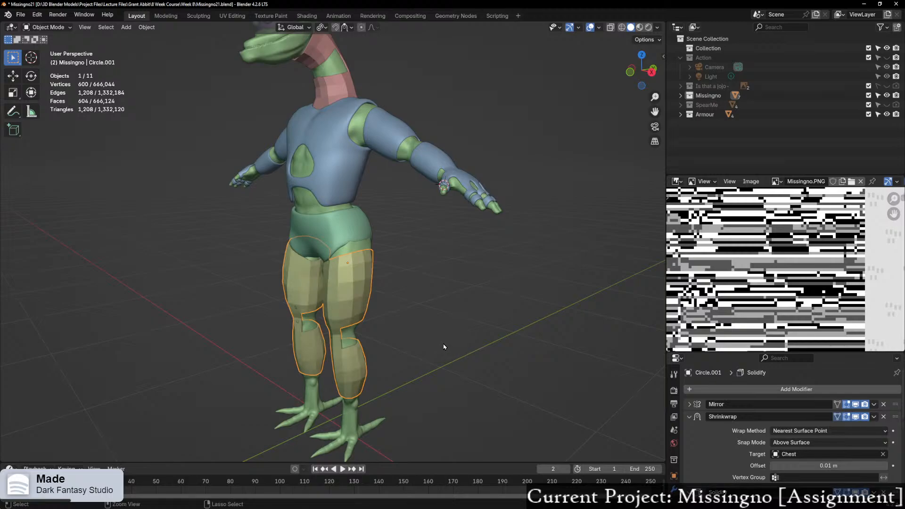
Step: Copy the arm armour's modifiers to the leg and neck armour pieces
middle_click_drag(436, 350, 392, 160)
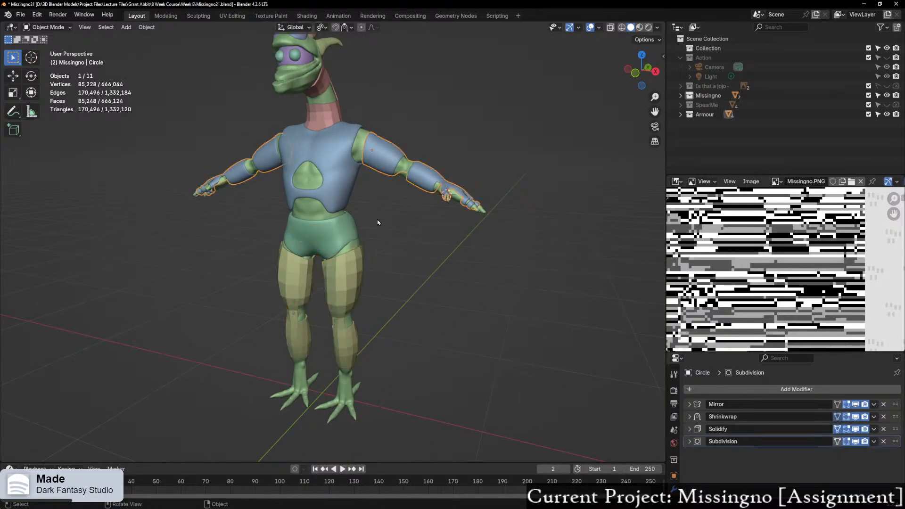
left_click(334, 108, "shift")
left_click(383, 156, "shift")
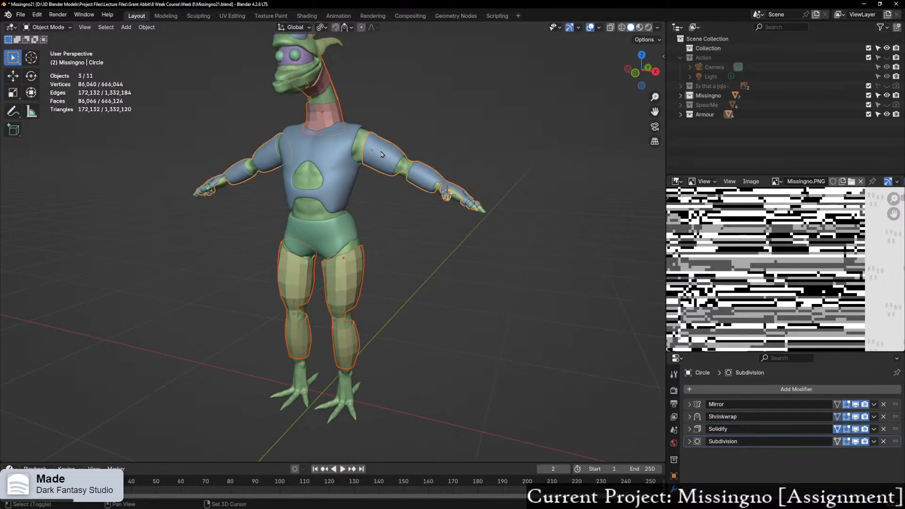
key("ctrl+l")
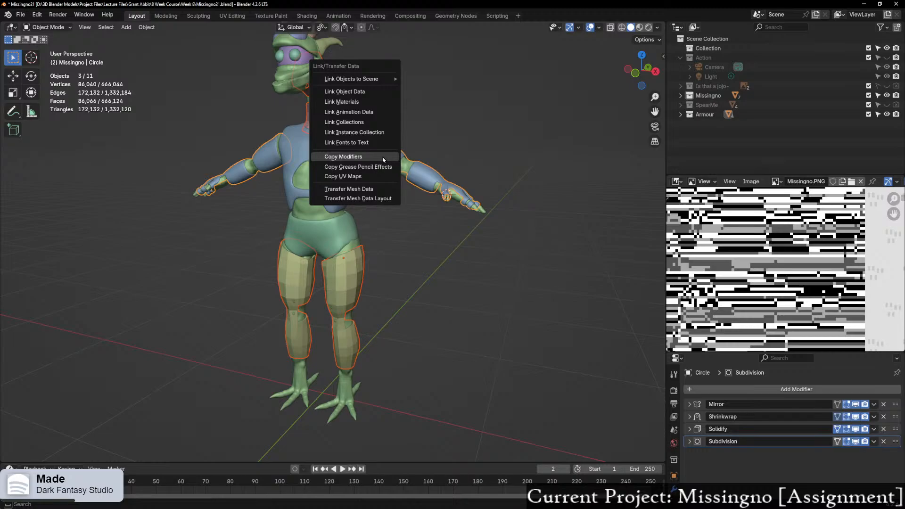
left_click(383, 158)
scroll(429, 217, "up", 4)
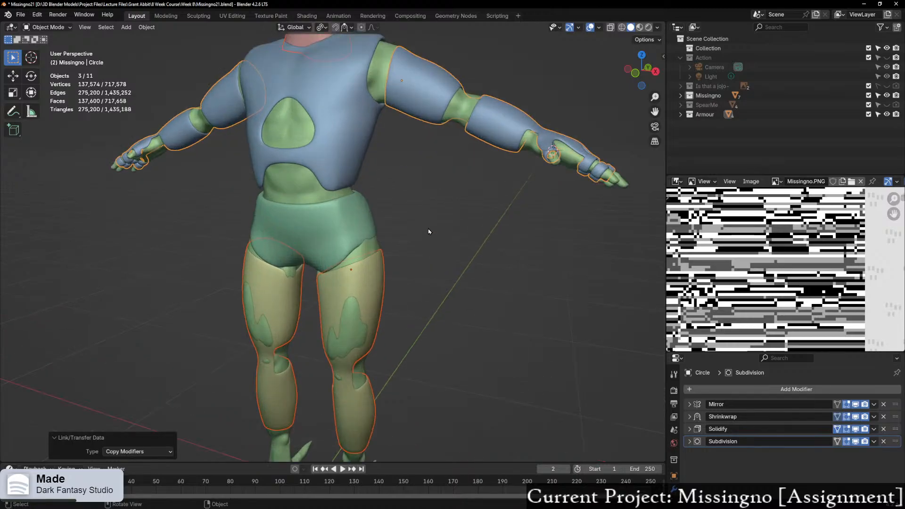
Step: Select the leg armour and show the settings of its Shrinkwrap modifier
middle_click_drag(430, 233, 394, 287)
left_click(369, 290)
scroll(405, 353, "up", 3)
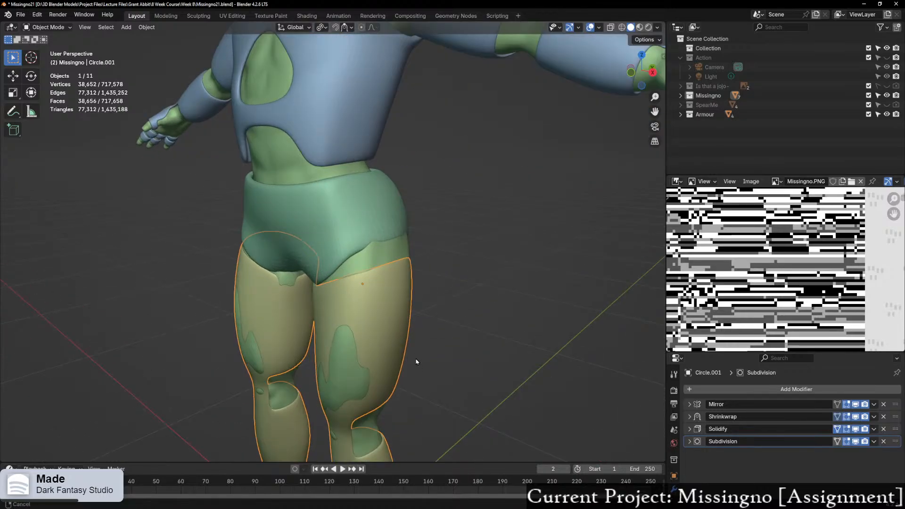
middle_click_drag(415, 370, 409, 258, "shift")
scroll(404, 271, "up", 1)
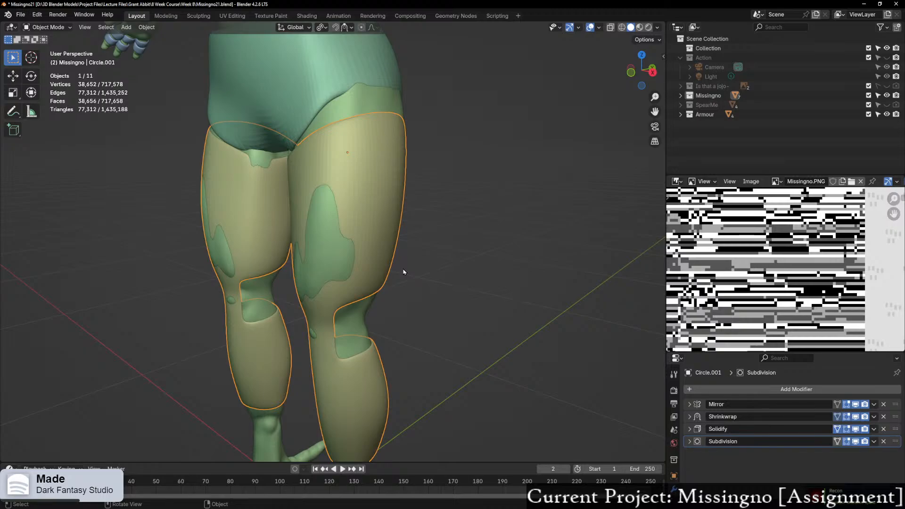
left_click(690, 417)
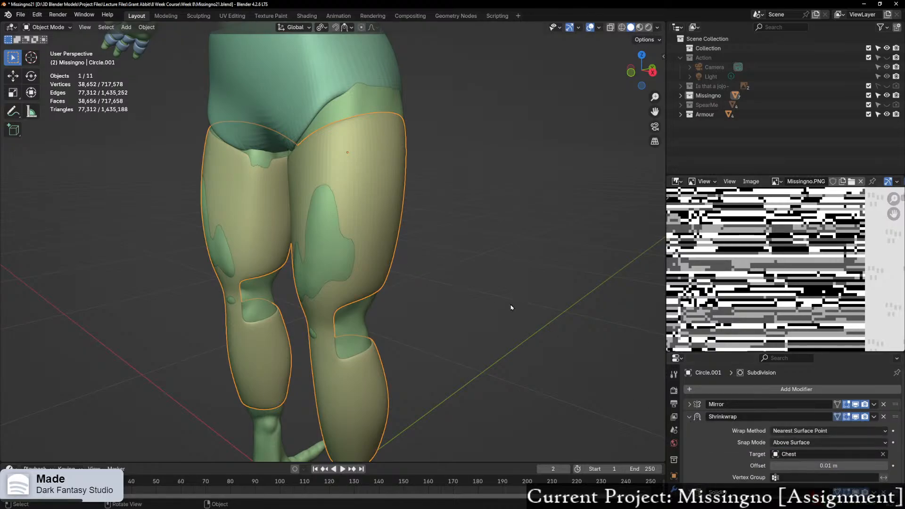
Step: In Edit Mode, add one centred loop cut across the lower back of the abdominal plate
middle_click_drag(495, 297, 374, 272)
scroll(375, 272, "down", 3)
scroll(373, 255, "up", 3)
left_click(386, 96)
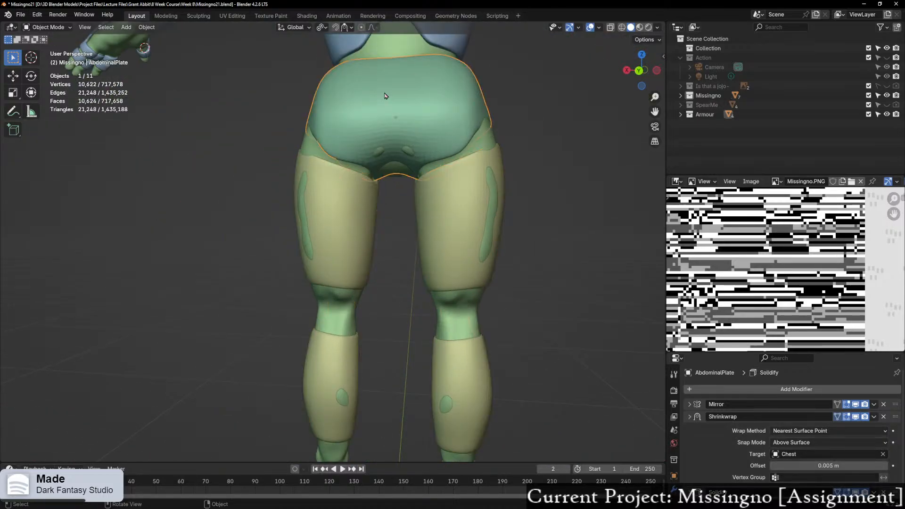
key("ctrl+Tab")
left_click(464, 100)
middle_click_drag(463, 128, 268, 157, "shift")
key("ctrl+r")
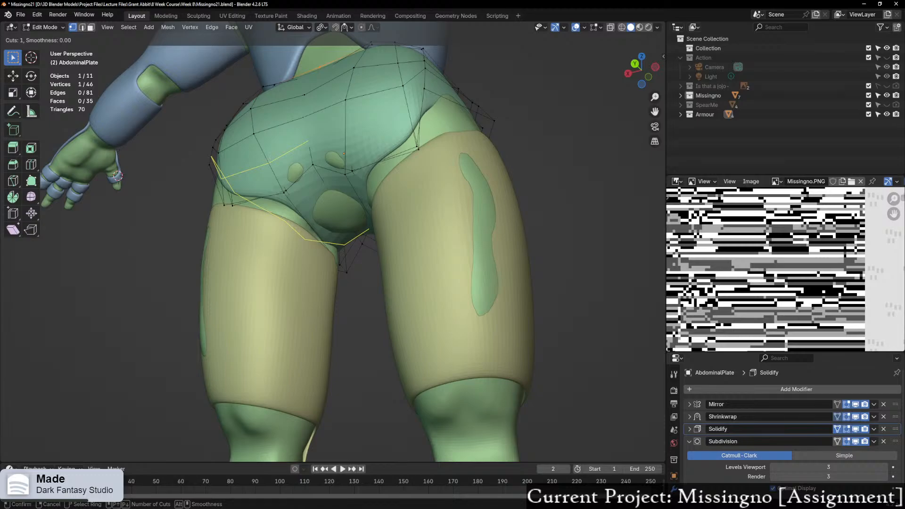
left_click(270, 161)
right_click(270, 162)
Step: Add another centred loop cut to the abdominal plate without sliding it, and return to Object Mode
middle_click_drag(330, 187, 484, 245)
key("ctrl+r")
left_click(325, 210)
right_click(325, 209)
scroll(530, 269, "down", 3)
scroll(560, 271, "up", 4)
key("ctrl+Tab")
left_click(311, 307)
Step: Recalculate the normals of the whole leg armour mesh with Inside enabled, and return to Object Mode
left_click(373, 317)
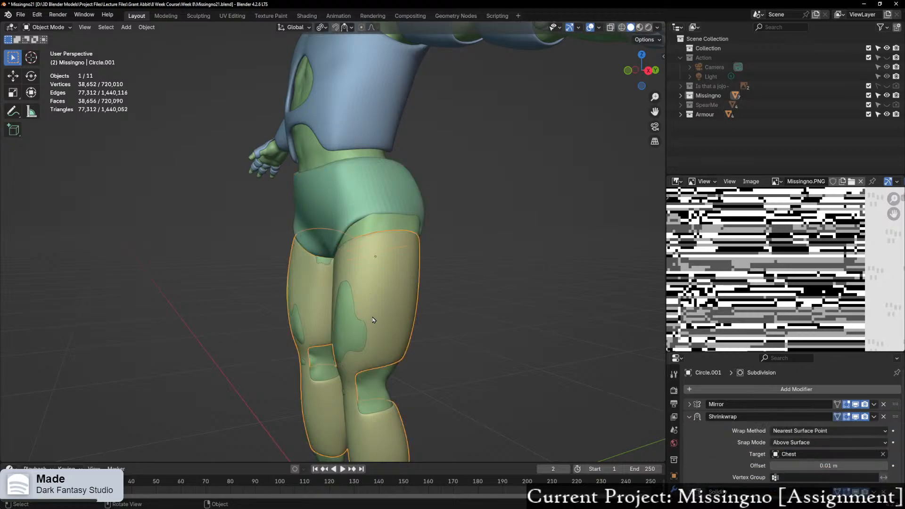
middle_click_drag(435, 353, 424, 330)
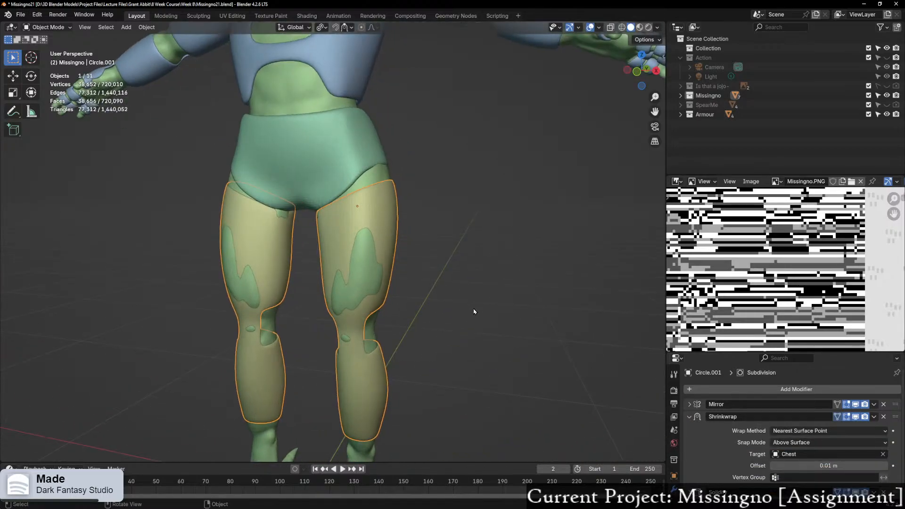
scroll(449, 310, "up", 3)
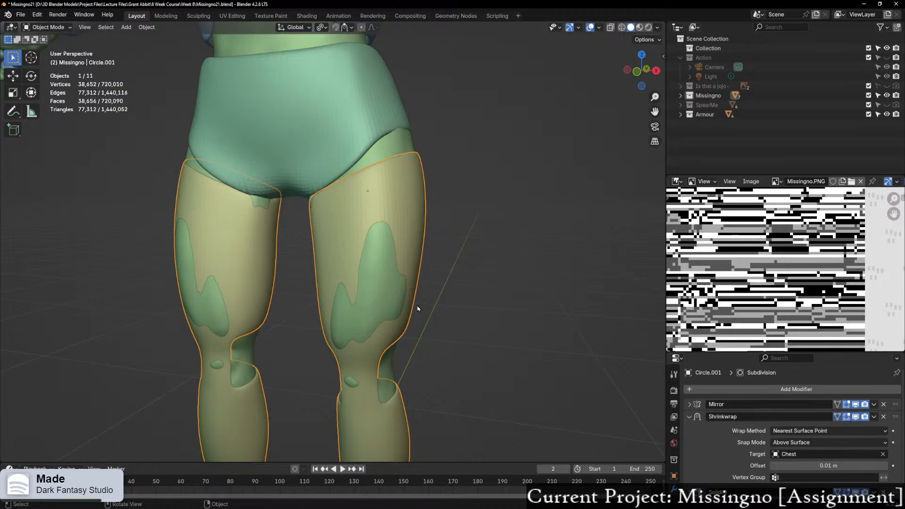
key("ctrl+Tab")
left_click(458, 314)
key("a")
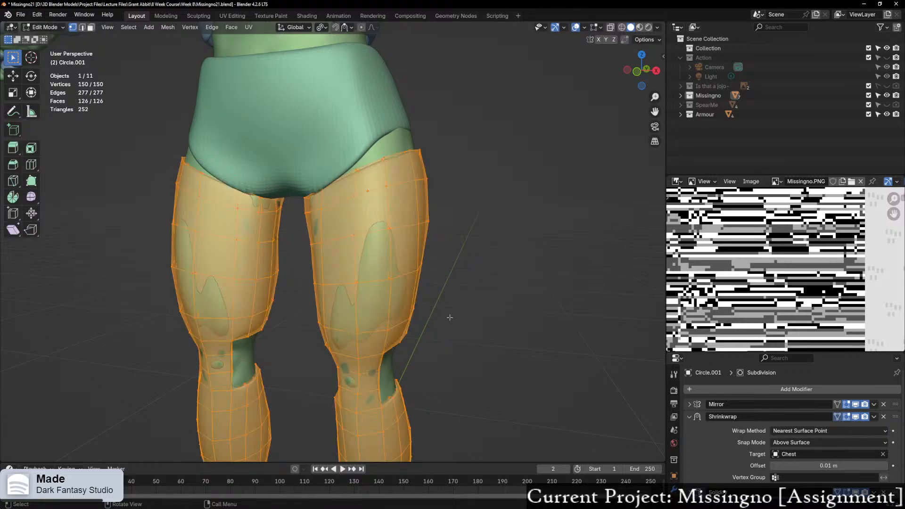
key("n")
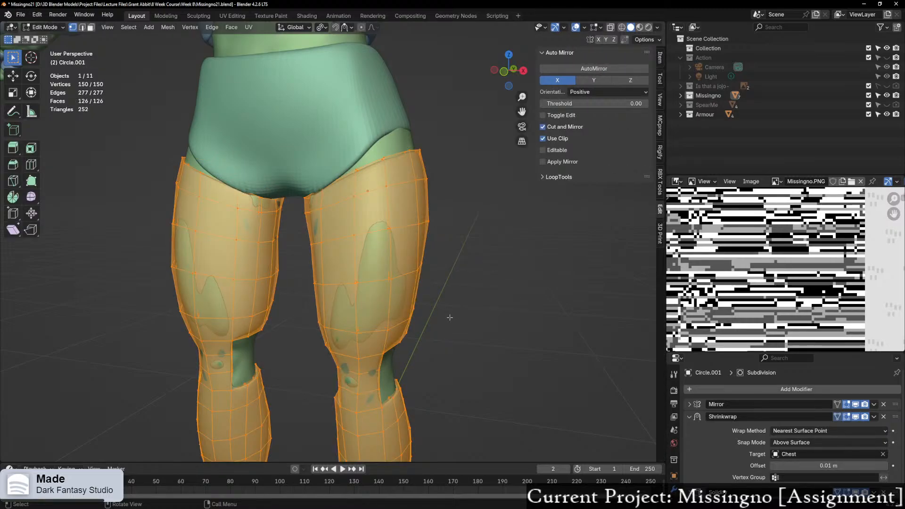
key("n")
key("alt+n")
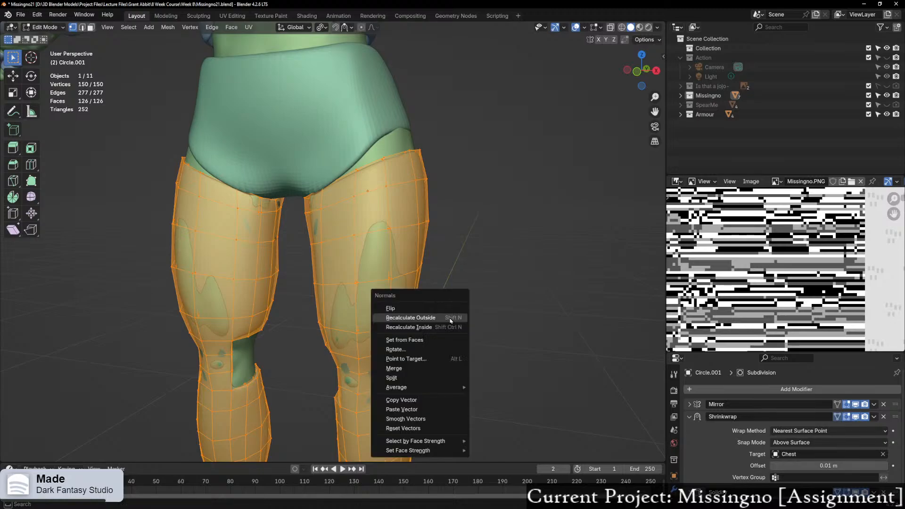
left_click(450, 317)
middle_click_drag(450, 317, 211, 443)
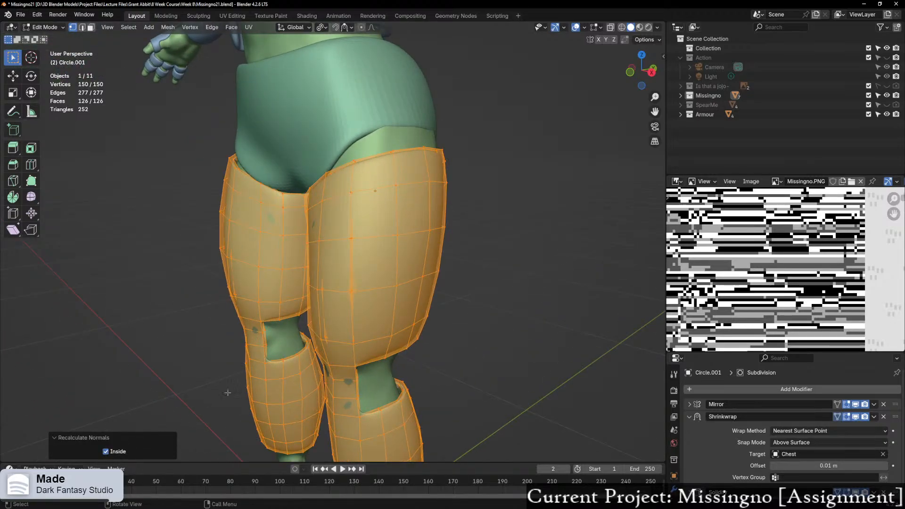
middle_click_drag(390, 325, 330, 341)
key("ctrl+Tab")
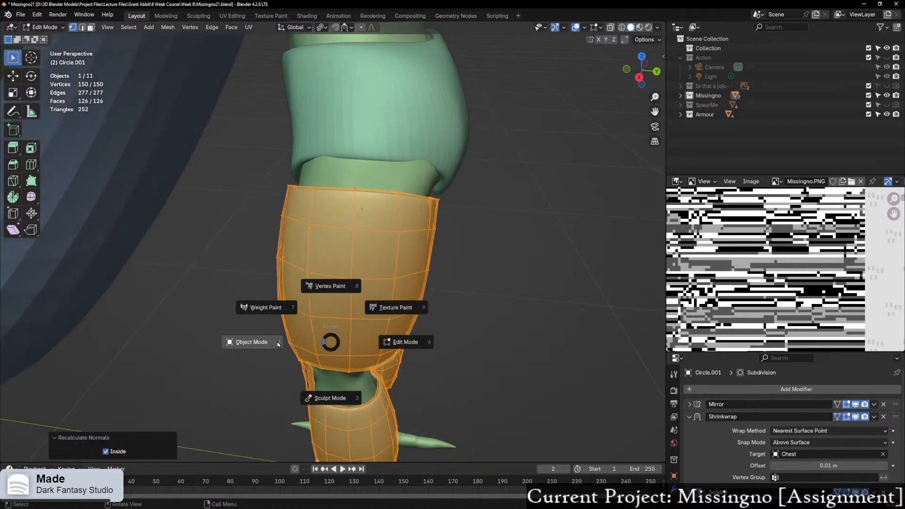
left_click(277, 344)
Step: Examine the character's armour from the front and side, from the neck and arms down to the legs and feet
middle_click_drag(272, 345, 339, 320)
scroll(386, 318, "down", 2)
scroll(386, 318, "down", 1)
scroll(339, 319, "down", 4)
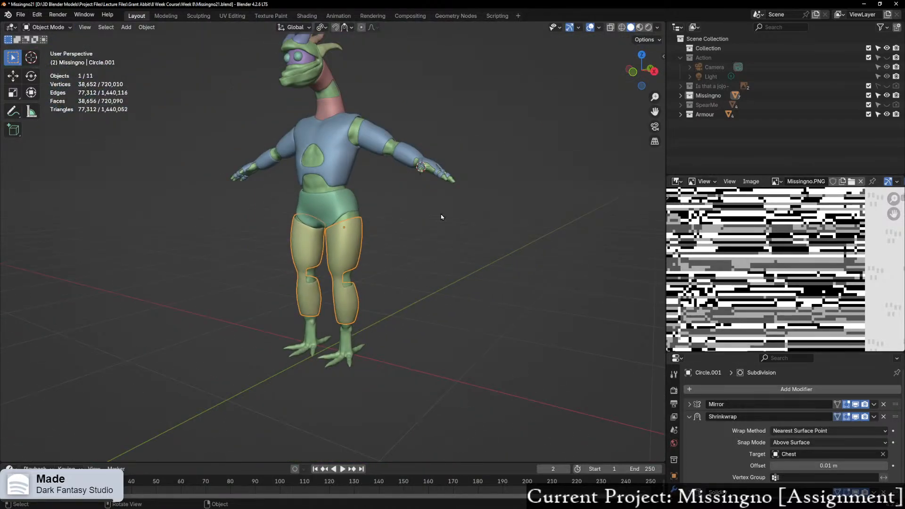
middle_click_drag(440, 216, 419, 319)
scroll(330, 294, "up", 4)
middle_click_drag(402, 388, 420, 384)
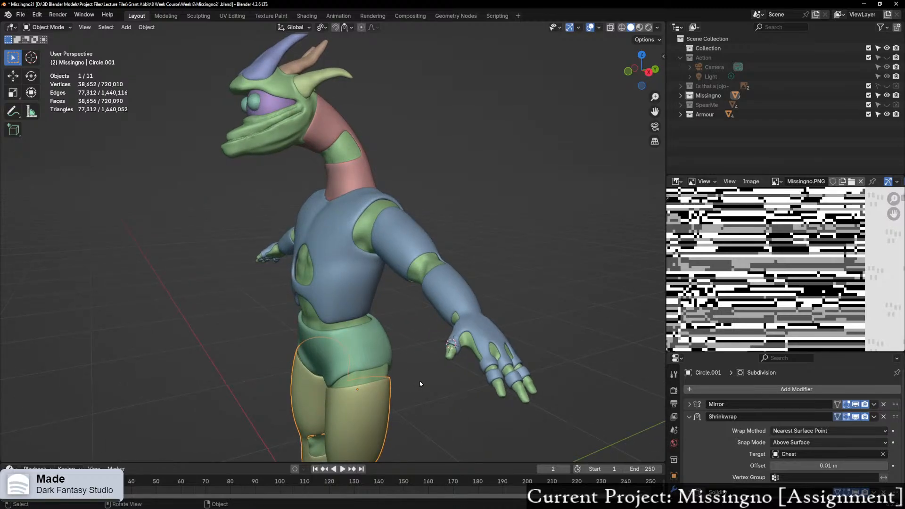
middle_click_drag(335, 374, 369, 126)
scroll(446, 355, "up", 2)
middle_click_drag(407, 275, 250, 260)
scroll(377, 239, "down", 2)
scroll(423, 282, "up", 2)
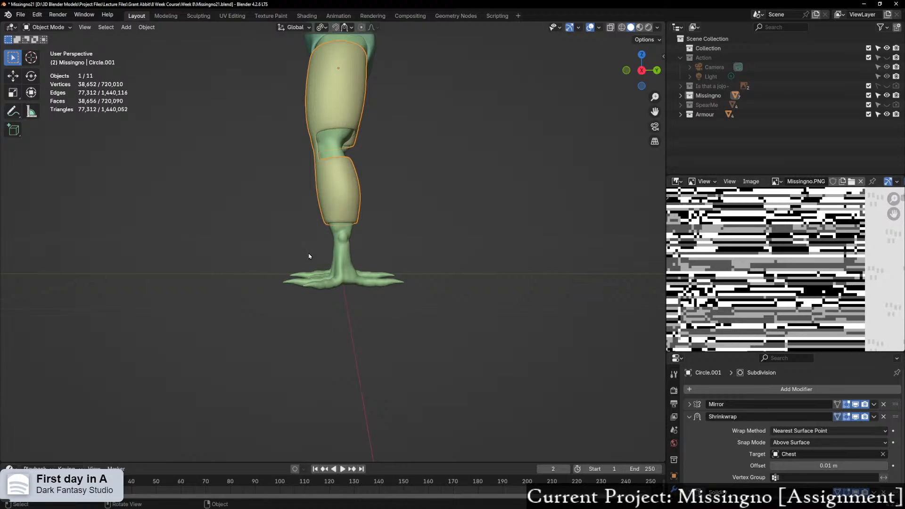
scroll(373, 247, "down", 2)
scroll(374, 247, "up", 3)
middle_click_drag(362, 155, 364, 436, "shift")
mouse_move(383, 321)
middle_mouse_down()
mouse_move(383, 305)
mouse_move(395, 325)
mouse_move(384, 315)
middle_mouse_up()
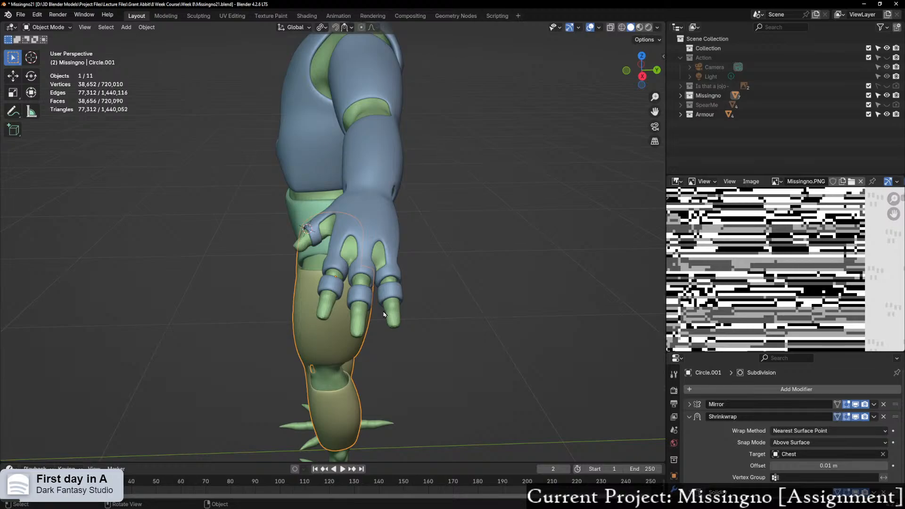
scroll(304, 164, "down", 6)
middle_click_drag(303, 162, 460, 223)
scroll(449, 298, "up", 3)
scroll(386, 277, "up", 3)
scroll(496, 282, "down", 5)
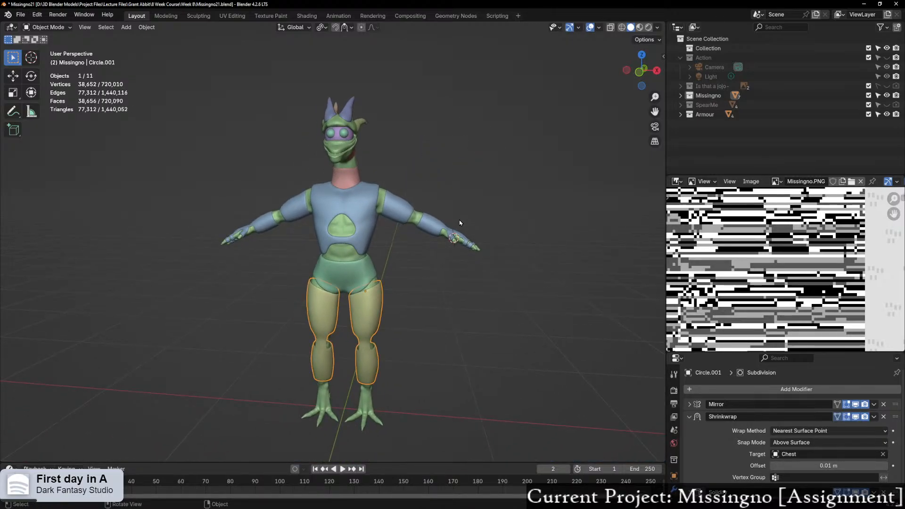